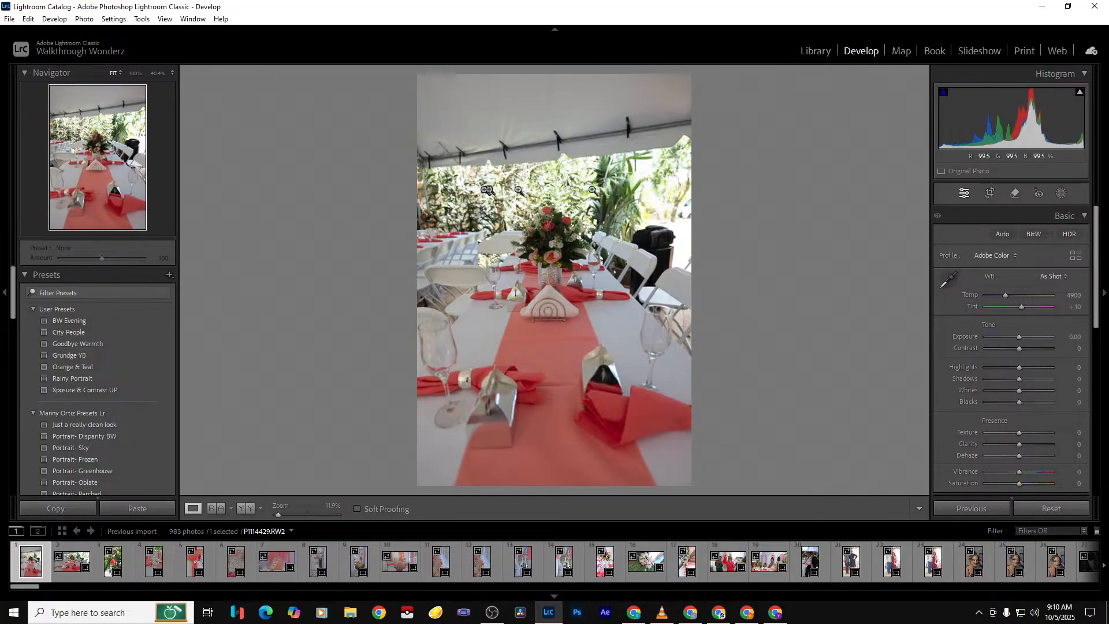
# Set the table photo's Highlights to -100, Shadows to +100, Whites to -32 and Exposure to +0.70
pyautogui.moveTo(1019, 367); pyautogui.dragTo(926, 367)
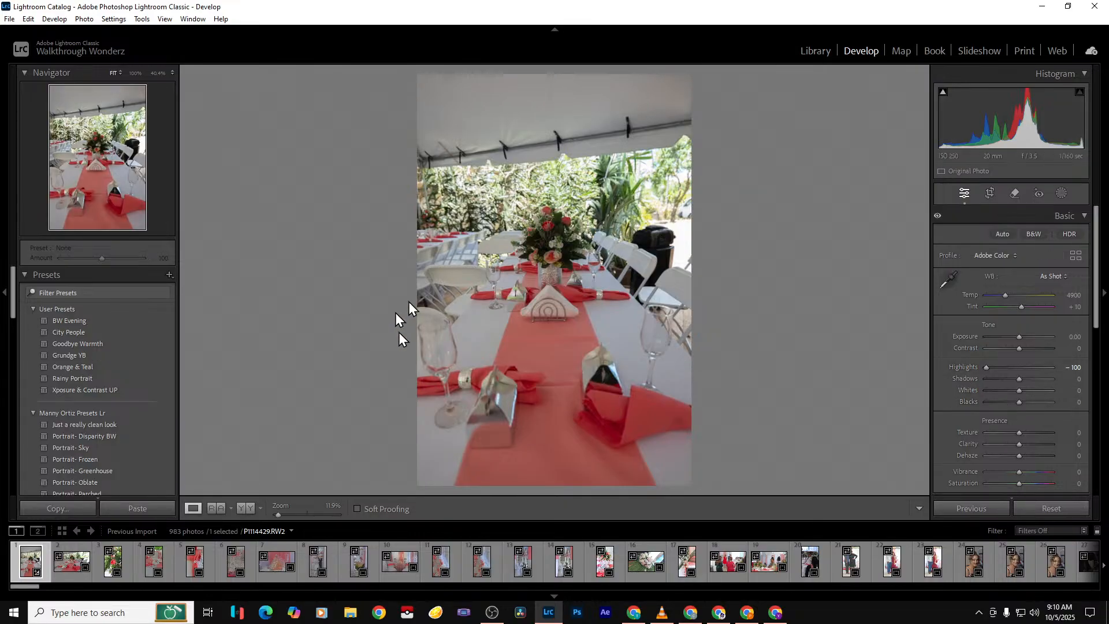
pyautogui.moveTo(1017, 377)
pyautogui.mouseDown()
pyautogui.moveTo(1066, 378)
pyautogui.moveTo(979, 390)
pyautogui.moveTo(1006, 393)
pyautogui.mouseUp()
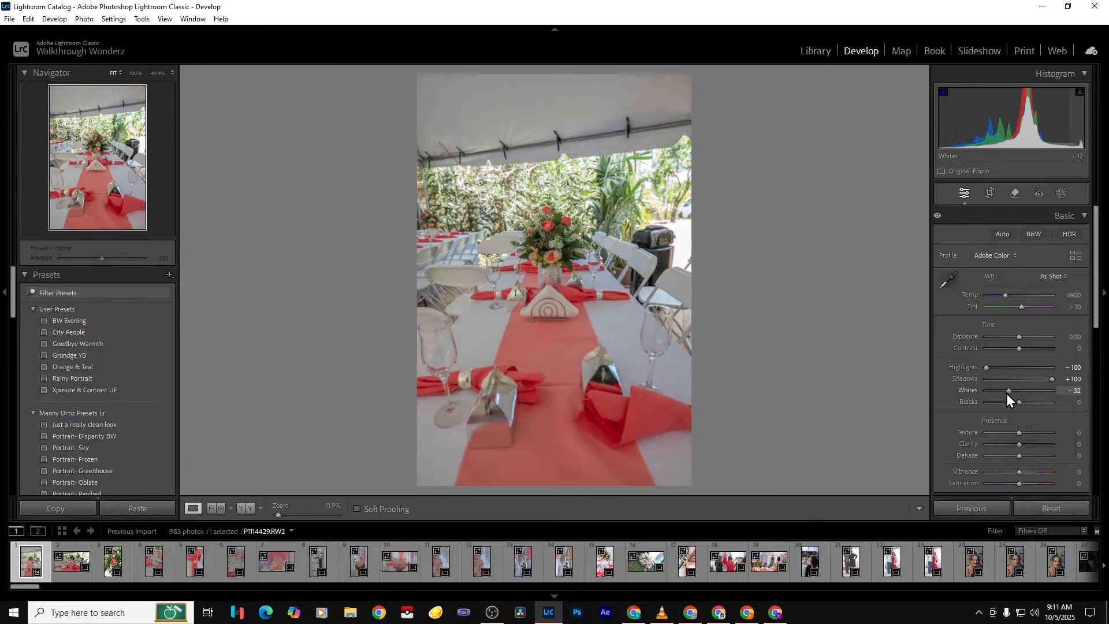
pyautogui.moveTo(1020, 338); pyautogui.dragTo(1018, 337)
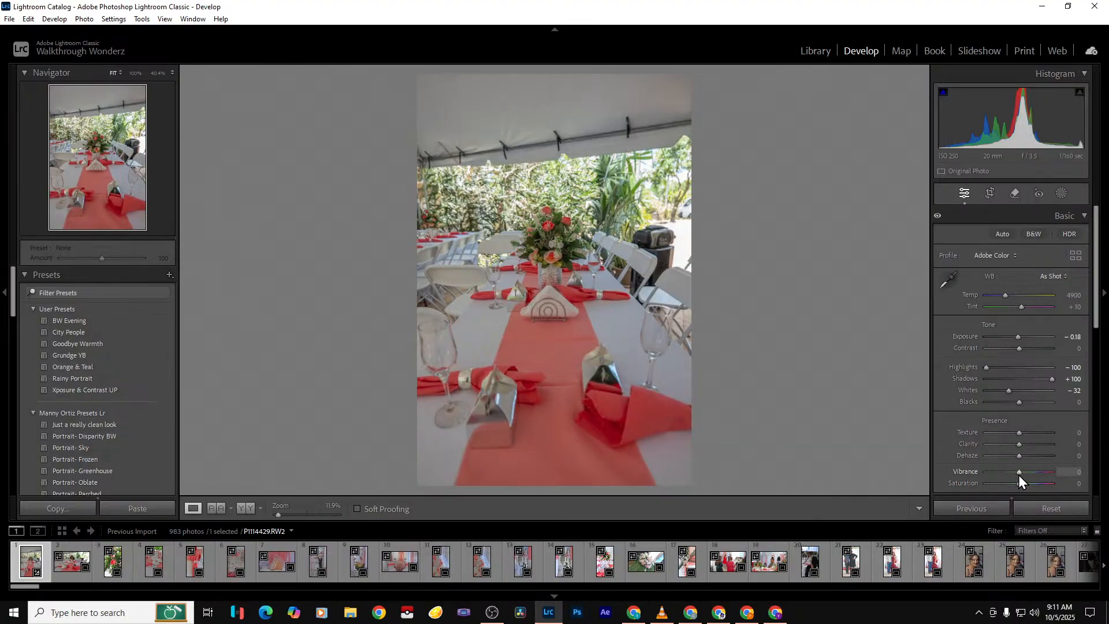
pyautogui.doubleClick(1020, 337)
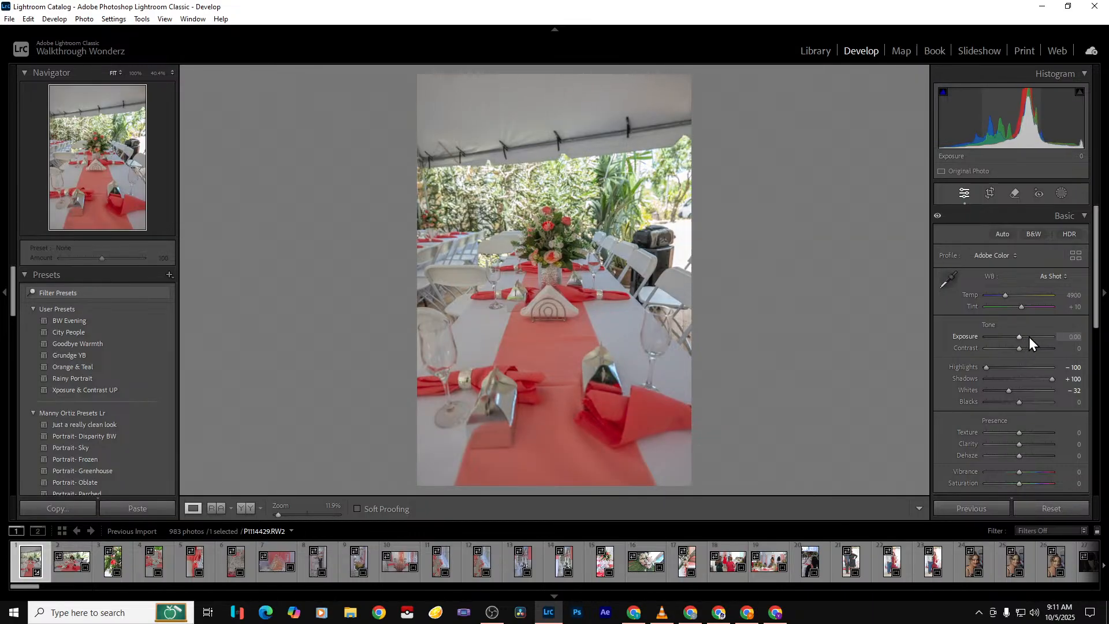
pyautogui.moveTo(1021, 337); pyautogui.dragTo(1024, 337)
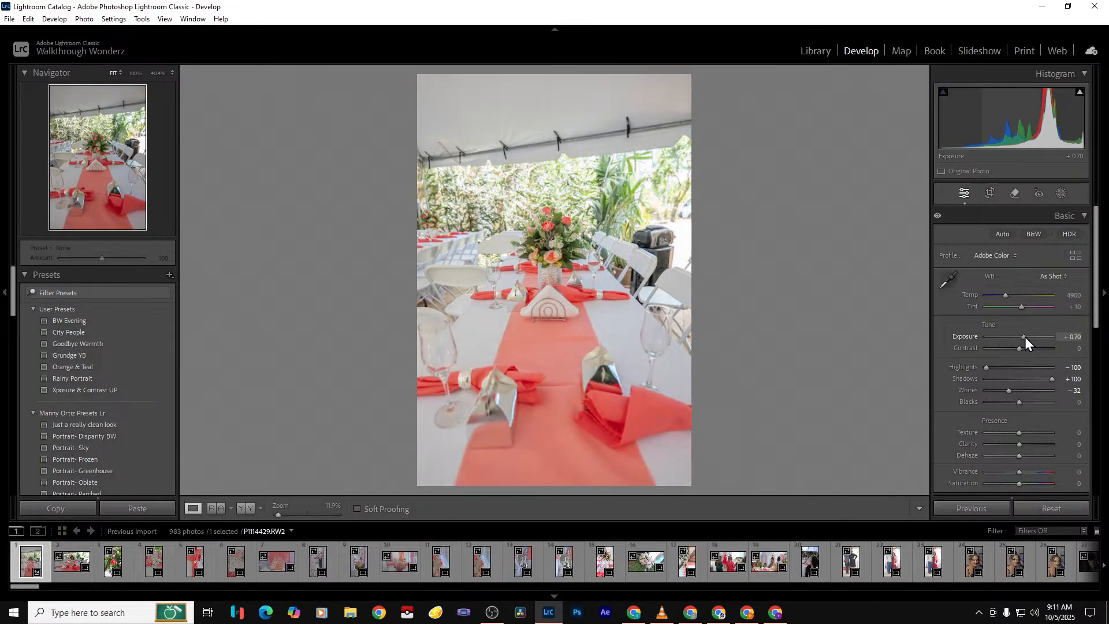
# Crop the tent ceiling off the upper part of the table photo, keeping its full width
pyautogui.click(988, 197)
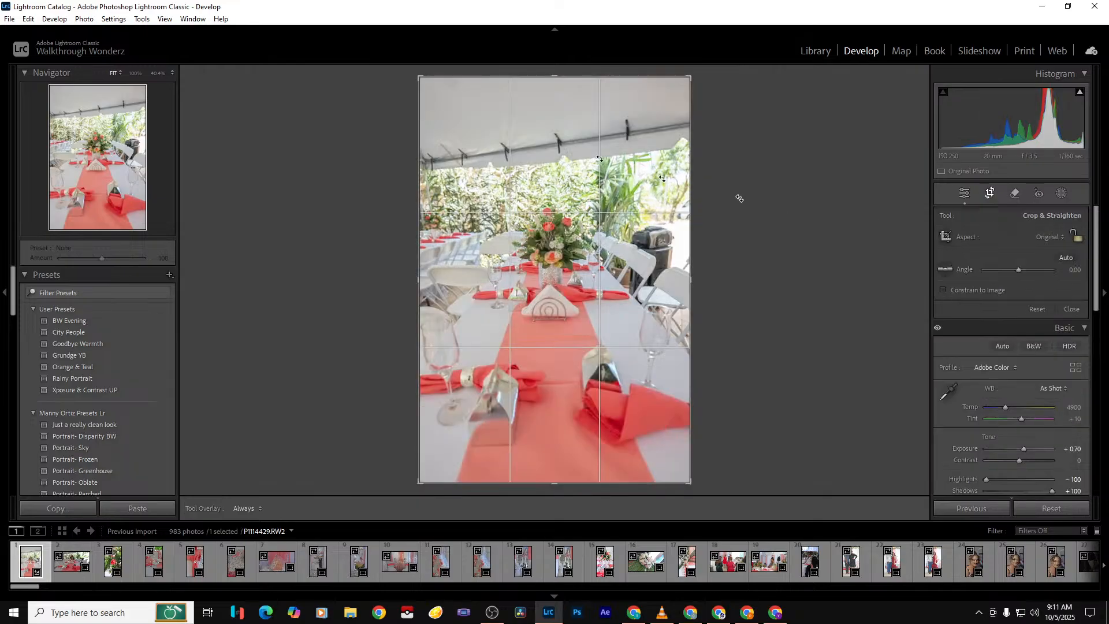
pyautogui.moveTo(564, 77); pyautogui.dragTo(576, 139)
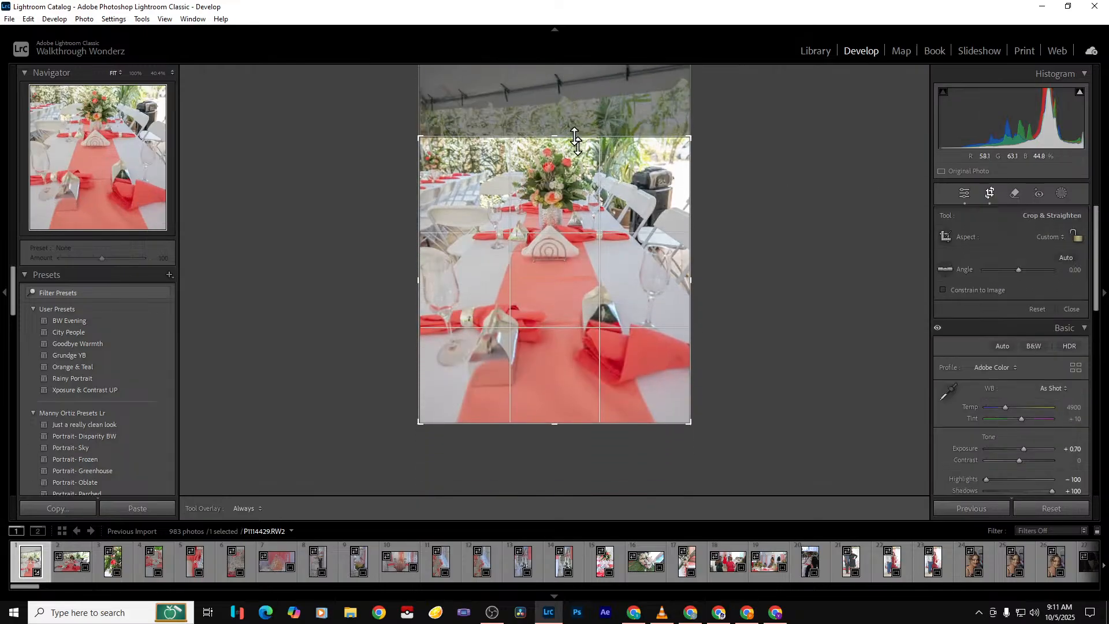
pyautogui.press('Return')
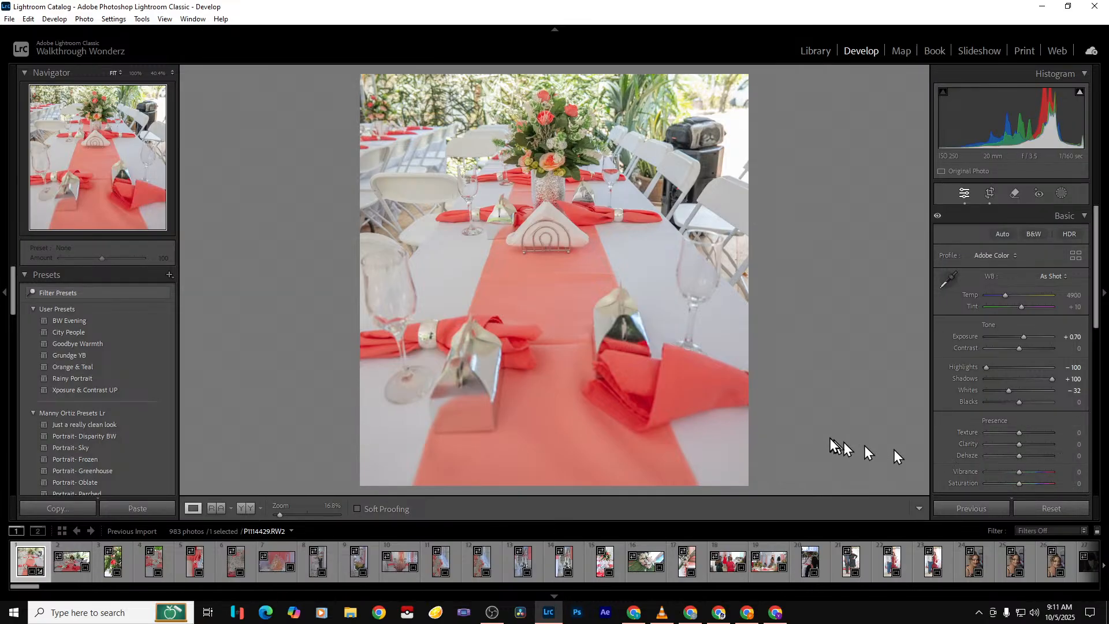
# Start exporting the photo and browse to the Authentic Photography Final folder inside 2025 for the destination
pyautogui.click(9, 19)
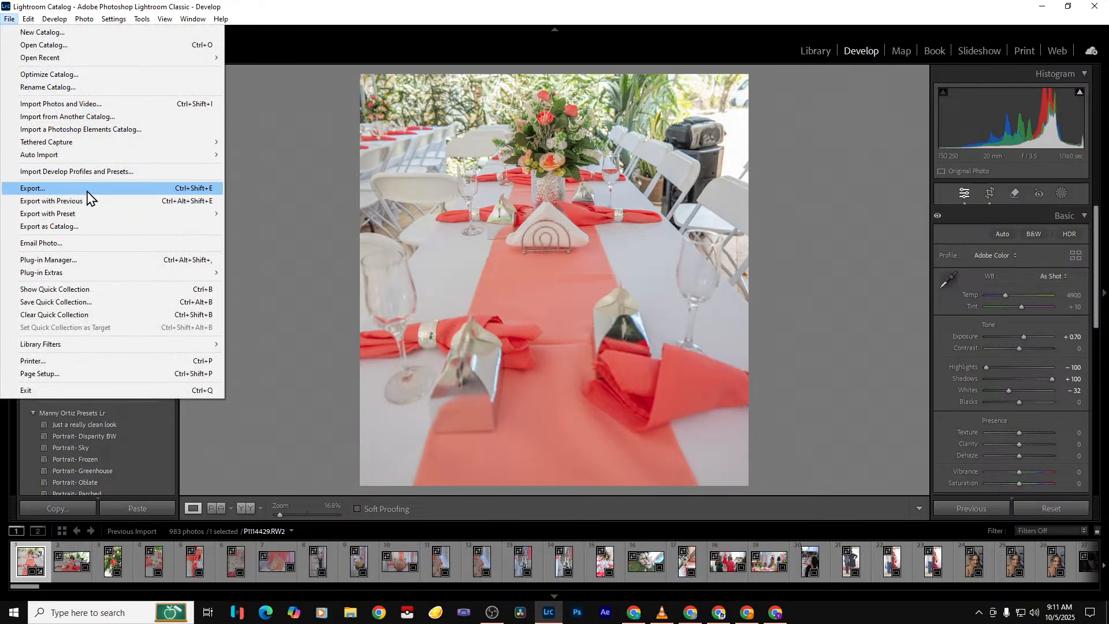
pyautogui.click(86, 191)
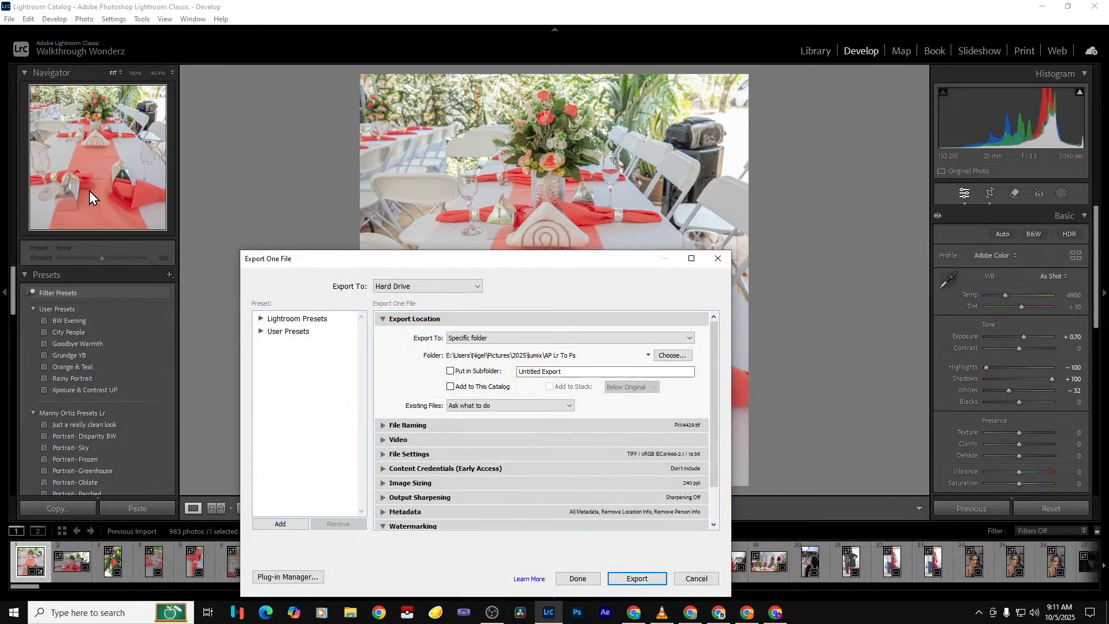
pyautogui.click(677, 356)
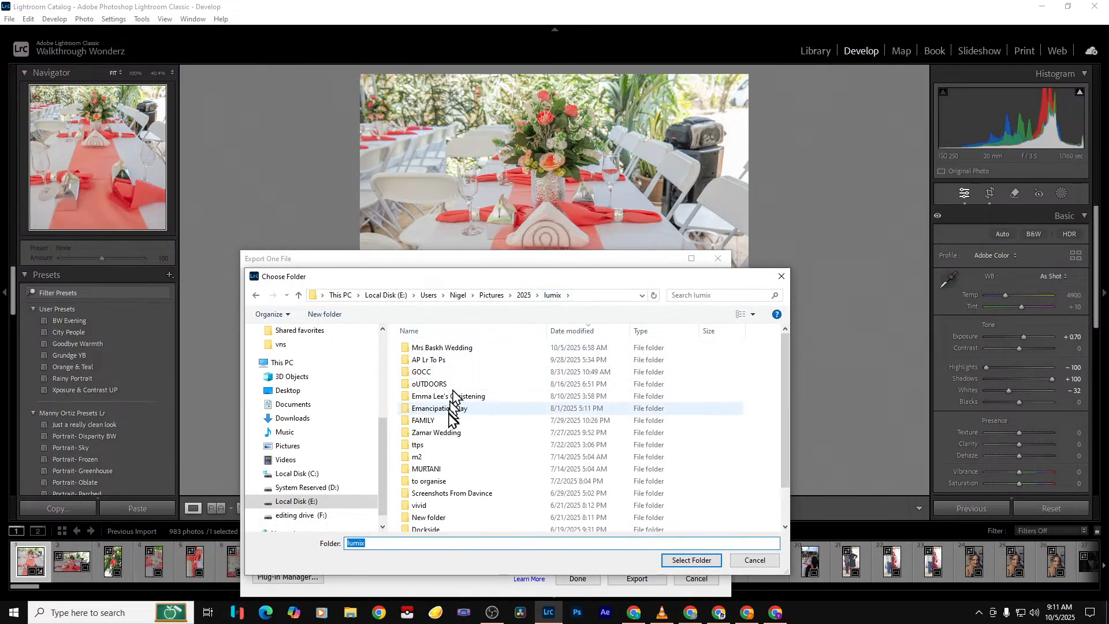
pyautogui.click(522, 295)
pyautogui.doubleClick(462, 359)
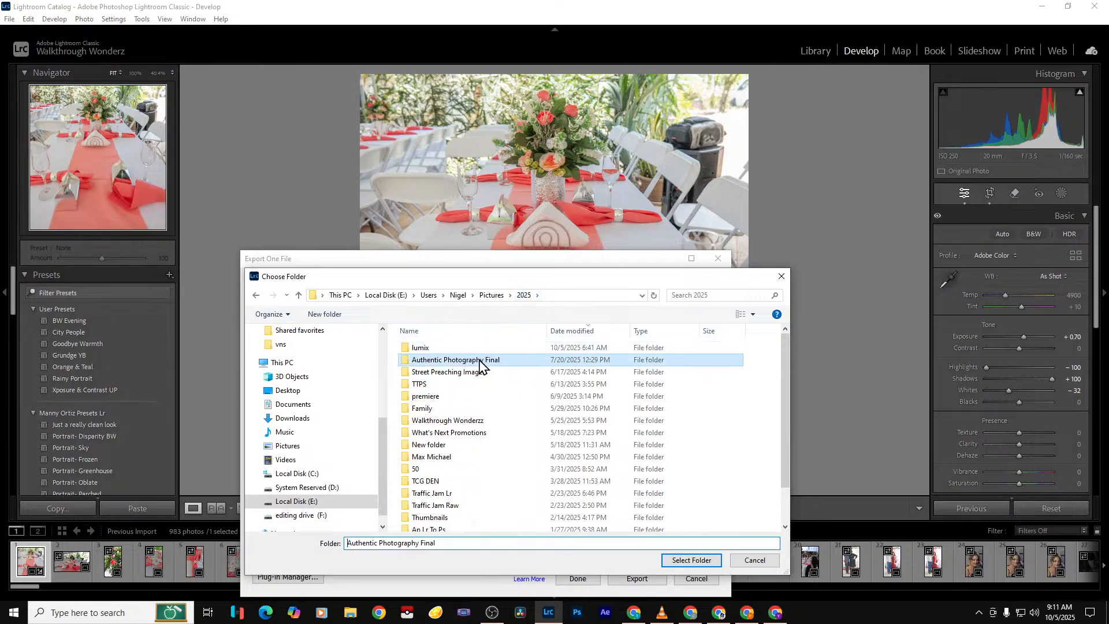
# Create a new folder named after the couple and select it as the export destination
pyautogui.rightClick(571, 523)
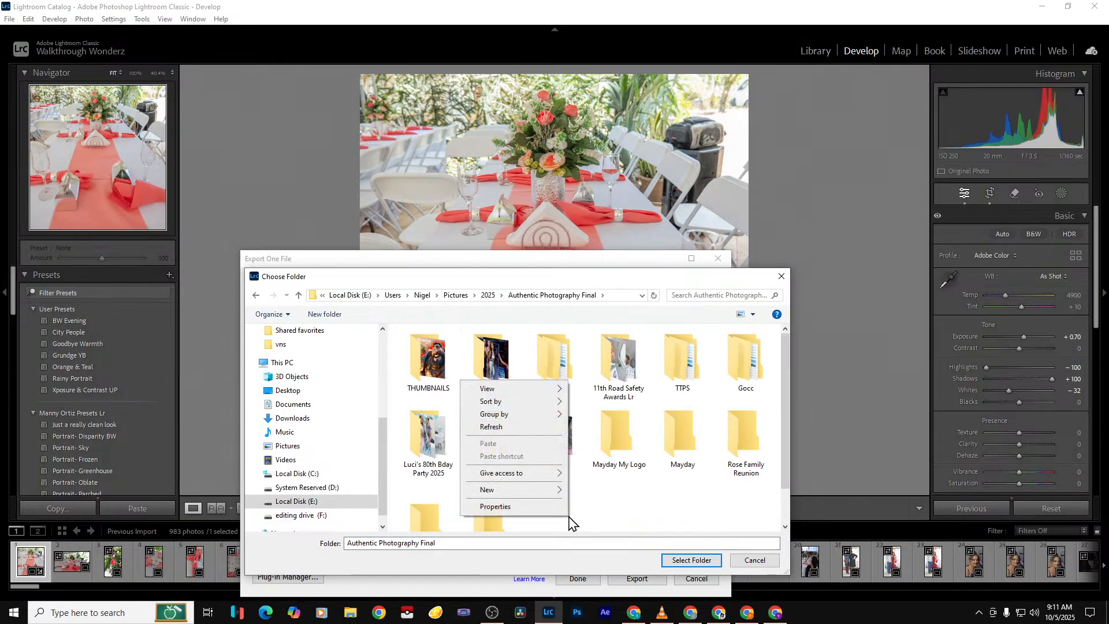
pyautogui.moveTo(532, 491)
pyautogui.click(601, 492)
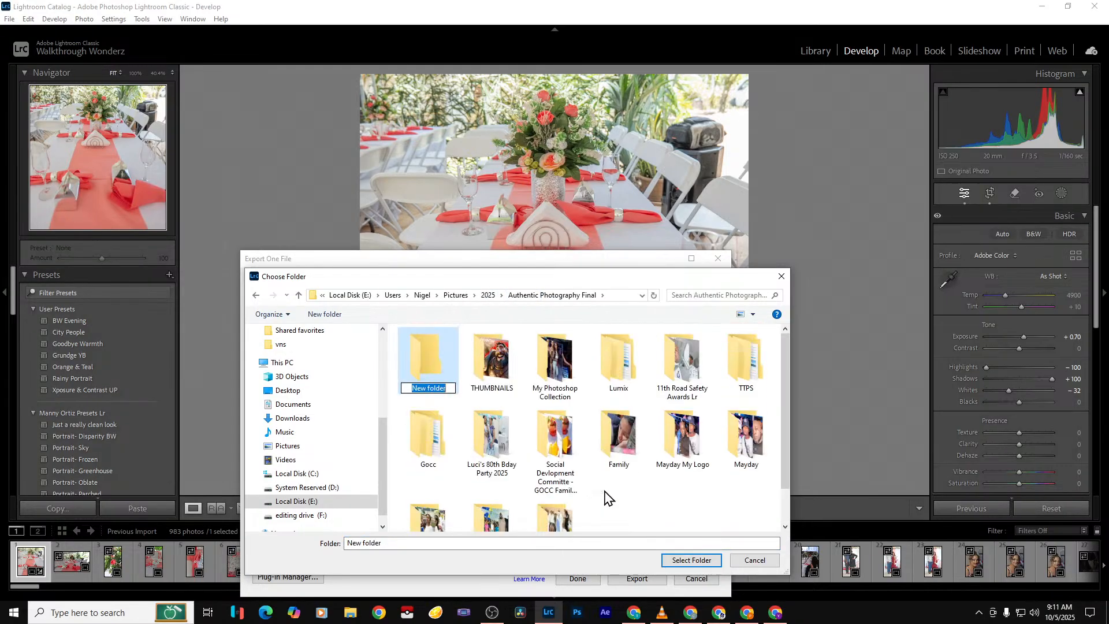
pyautogui.write('Mr. &Mrs. Joseph')
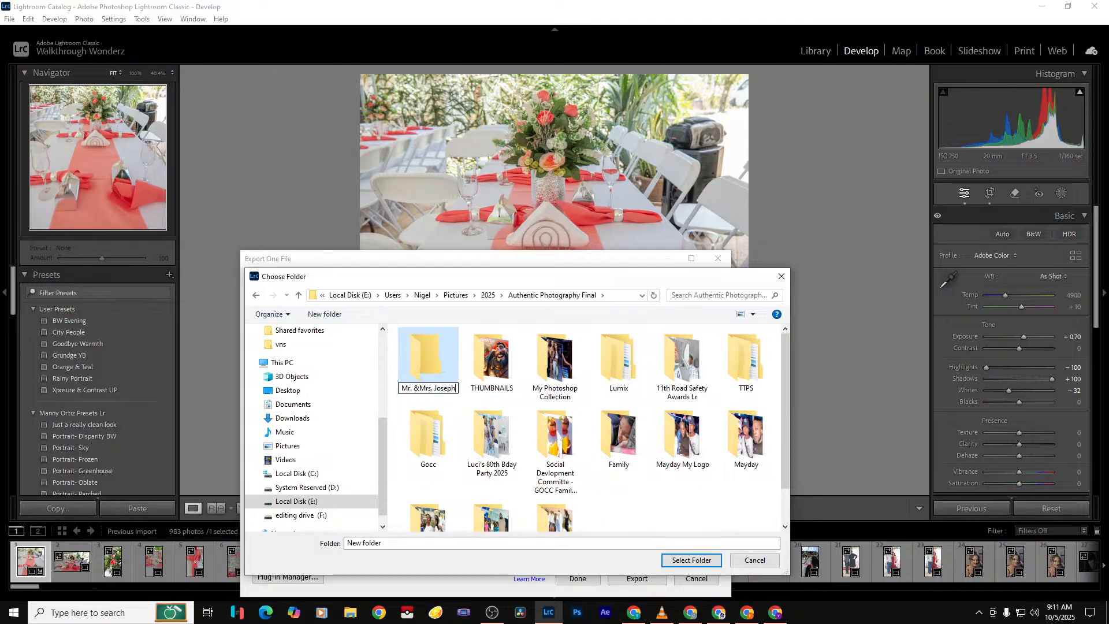
pyautogui.press('Return')
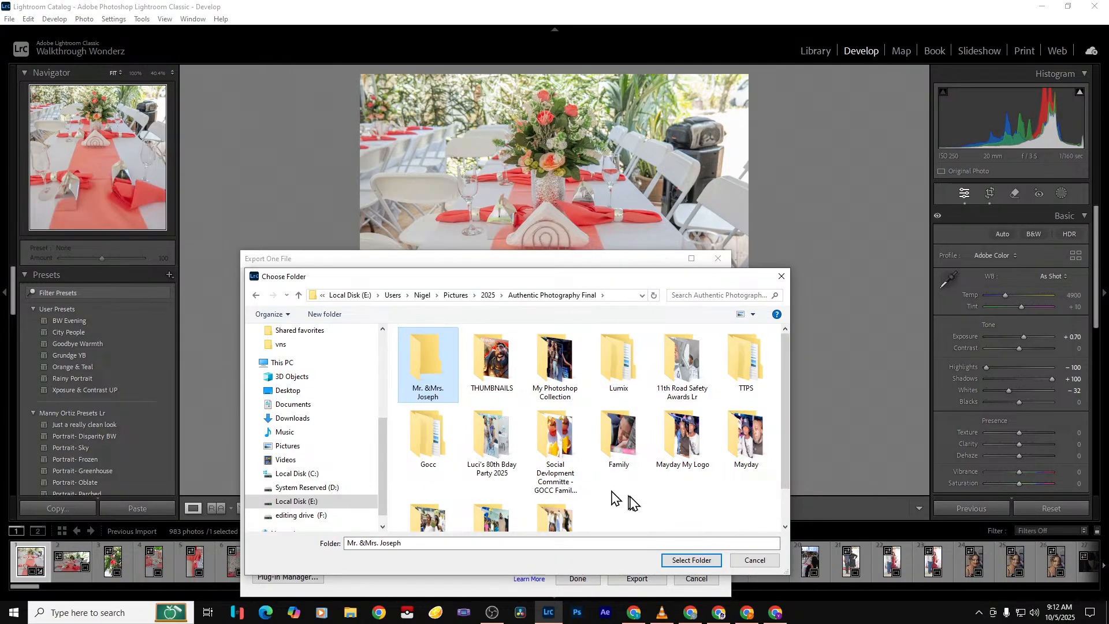
pyautogui.click(693, 560)
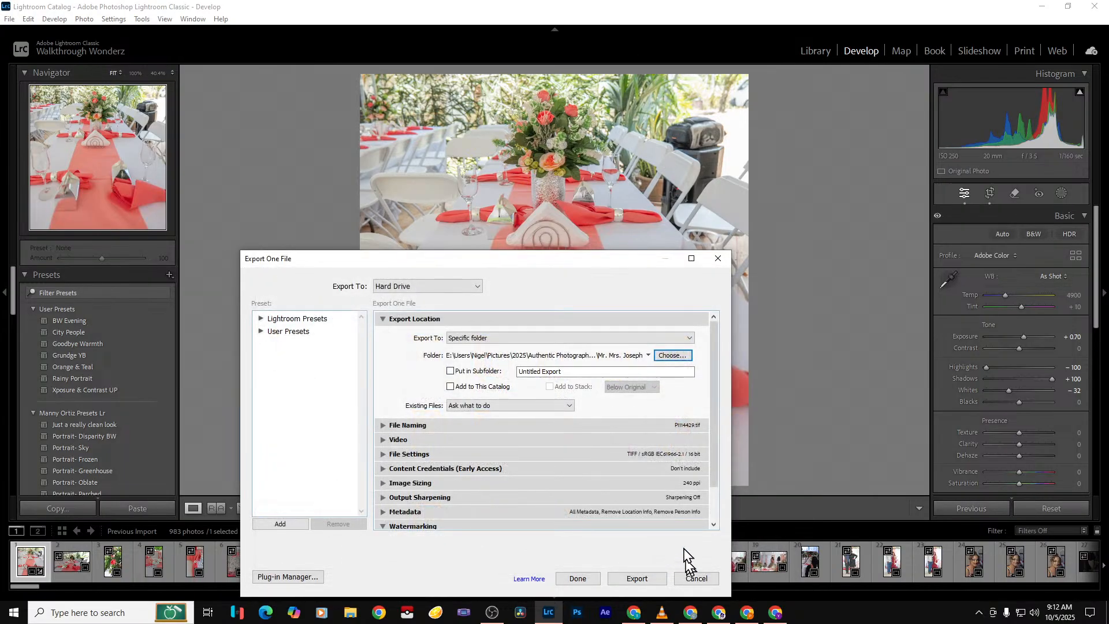
# Set the export image format to PNG and enable resizing to a long edge of 2048 pixels
pyautogui.click(384, 455)
pyautogui.click(492, 463)
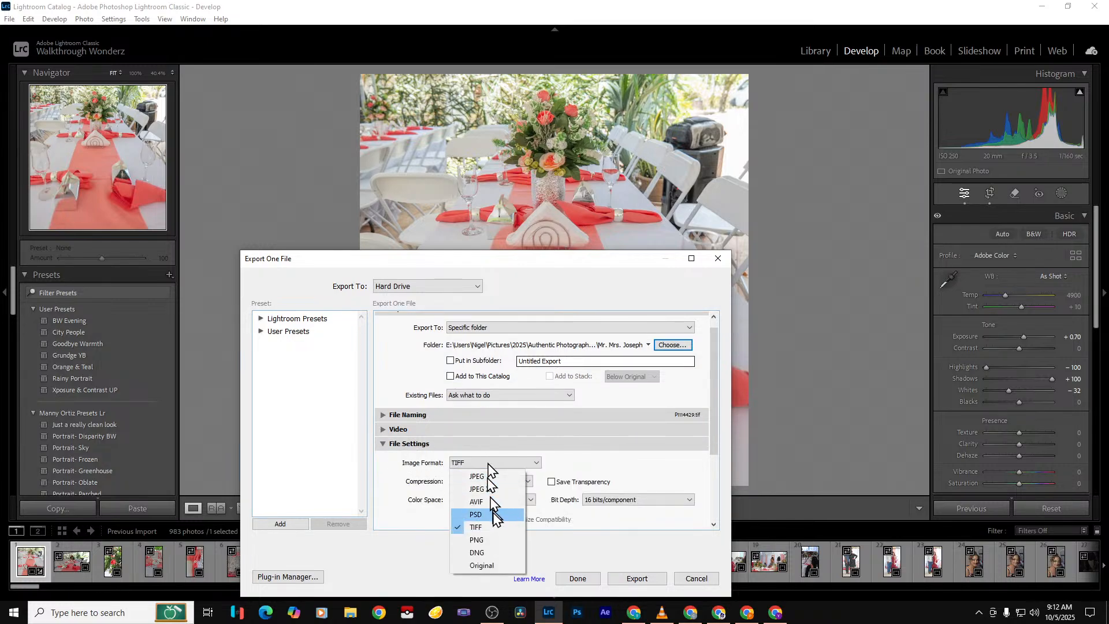
pyautogui.click(494, 542)
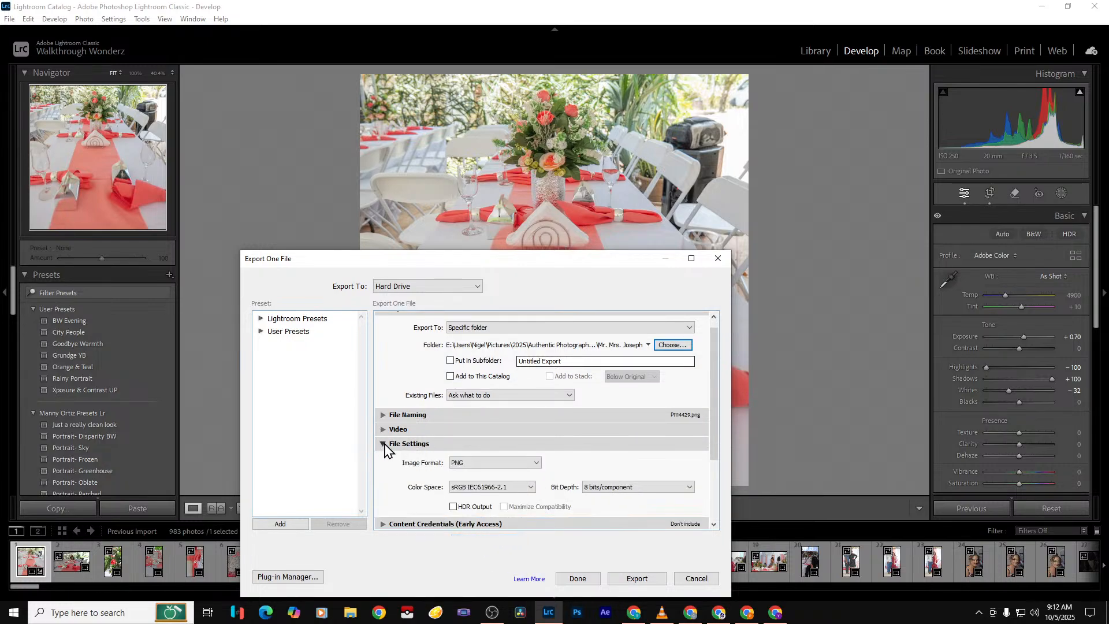
pyautogui.click(383, 443)
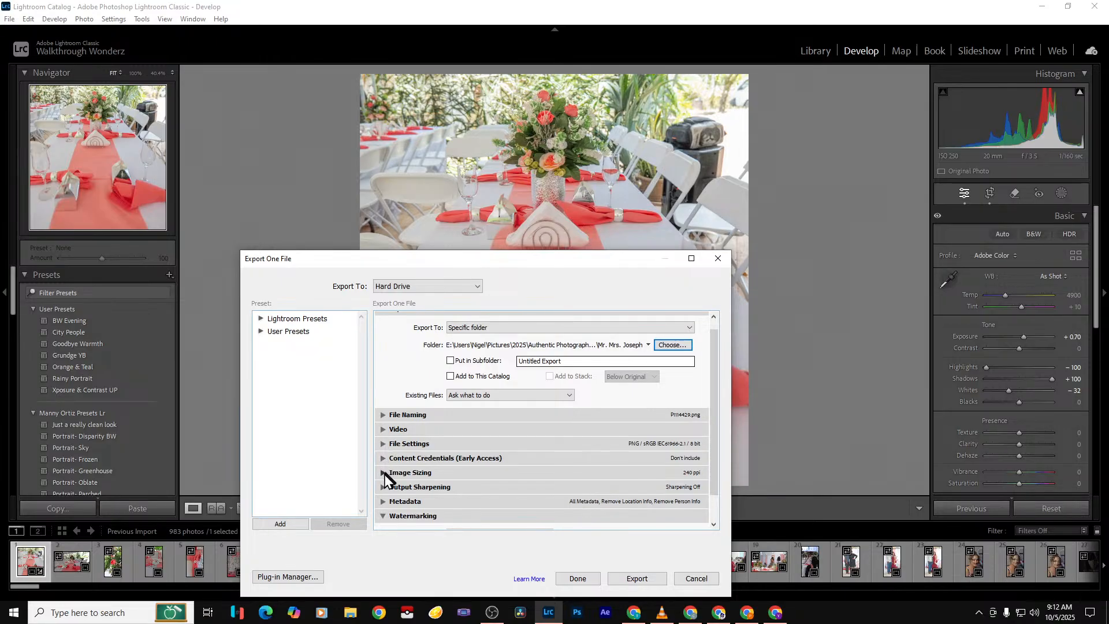
pyautogui.click(383, 473)
pyautogui.click(392, 492)
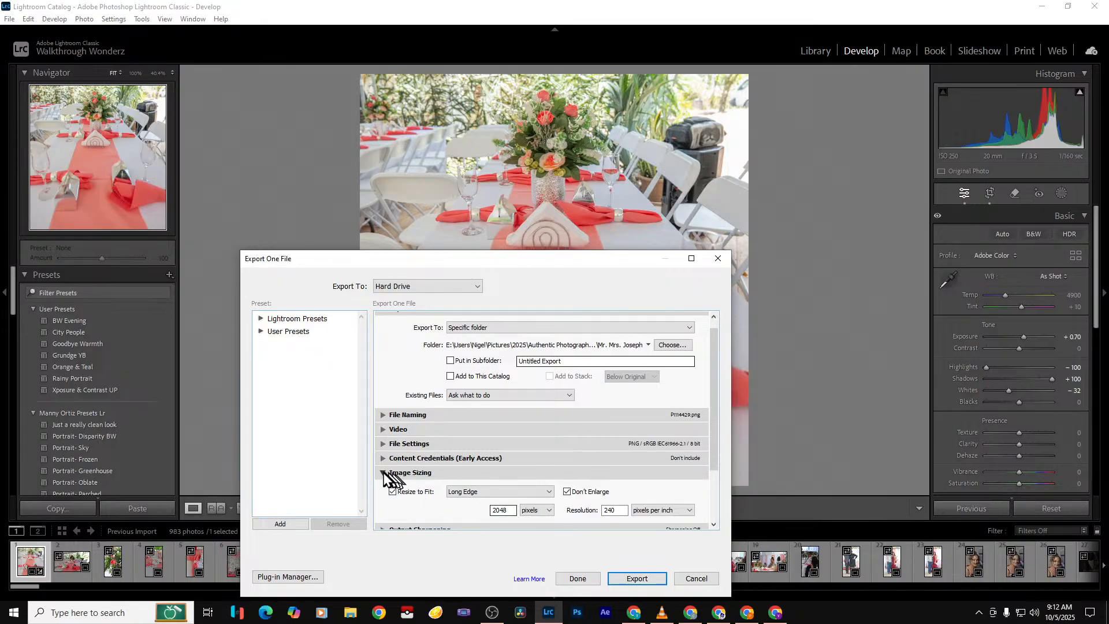
pyautogui.click(384, 472)
# Enable the watermark for the export and export the photo
pyautogui.click(383, 517)
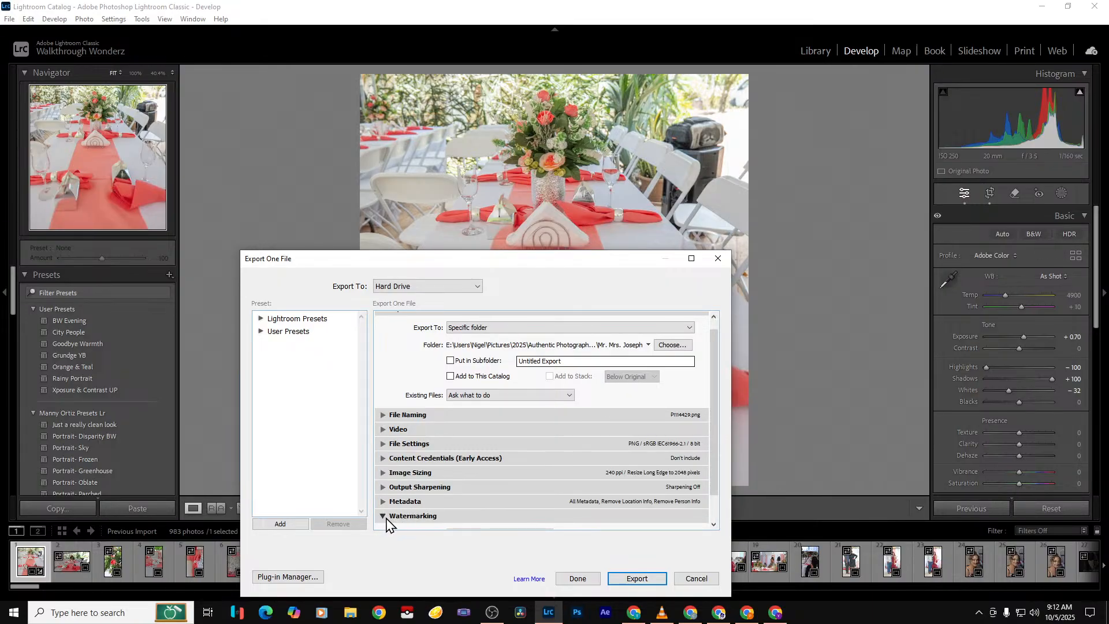
pyautogui.scroll(-2, 392, 517)
pyautogui.click(400, 504)
pyautogui.click(629, 577)
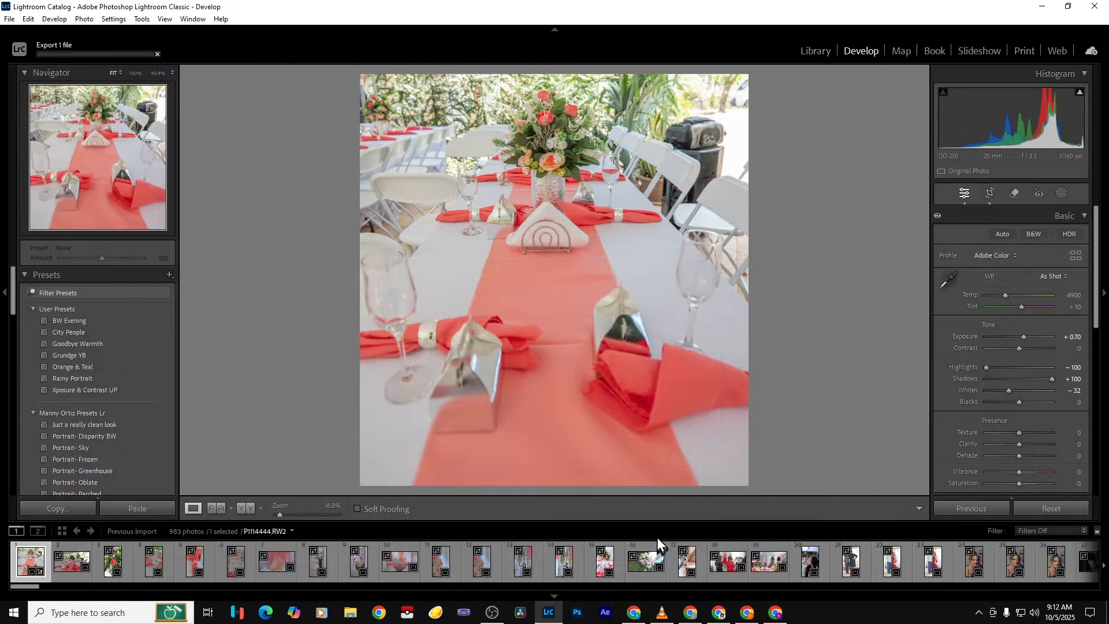
# Switch to File Explorer and open the couple's folder under Pictures, 2025, Authentic Photography Final
pyautogui.click(350, 612)
pyautogui.click(654, 216)
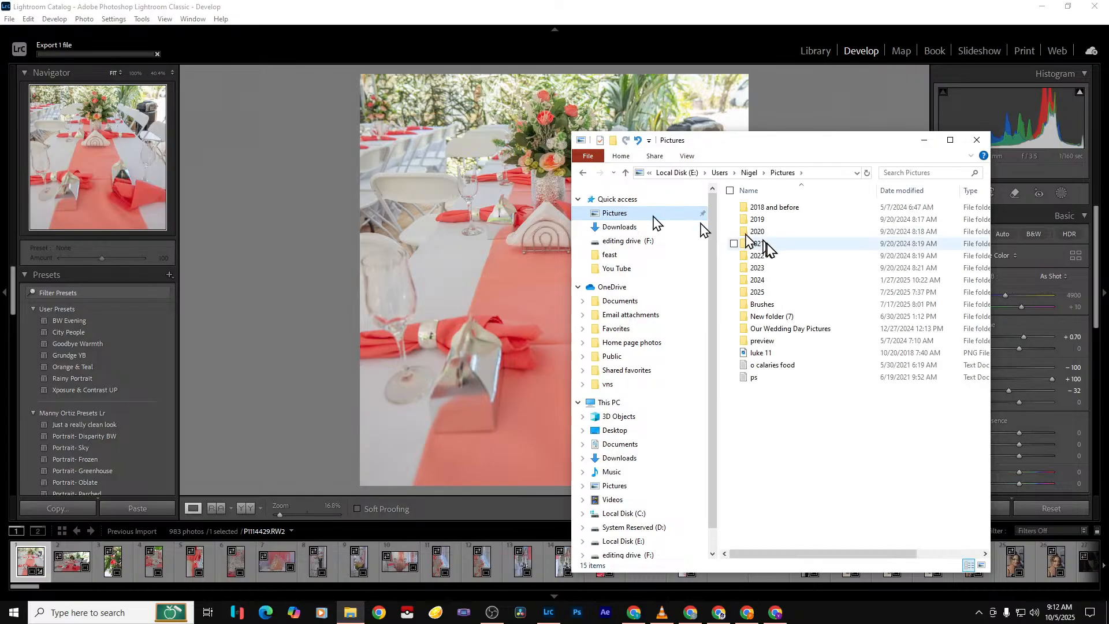
pyautogui.doubleClick(777, 292)
pyautogui.doubleClick(763, 209)
pyautogui.doubleClick(754, 233)
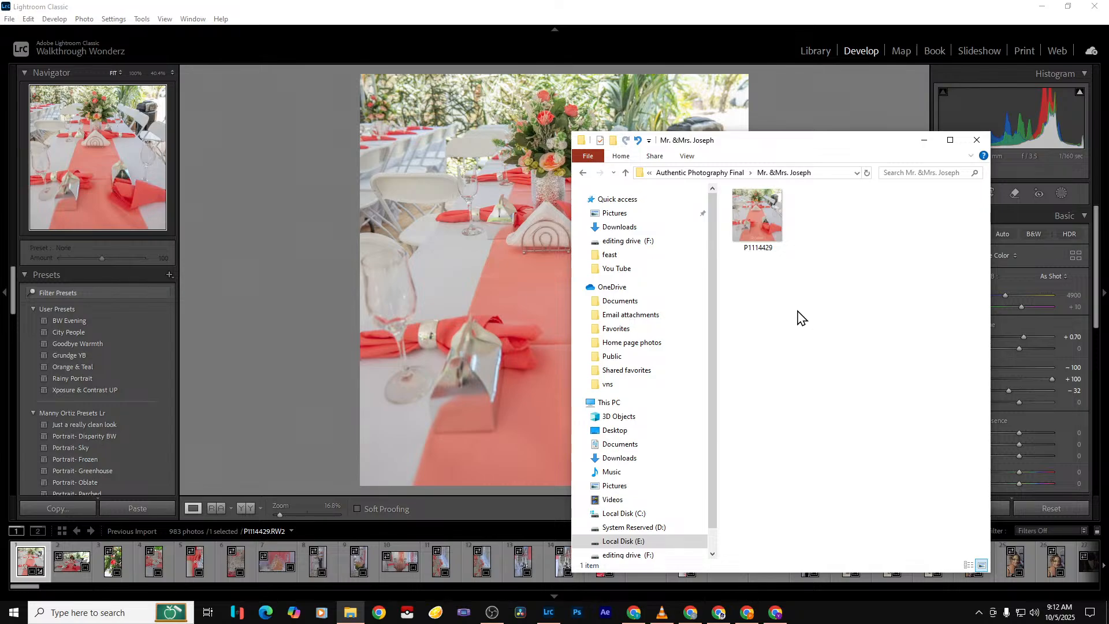
# Examine the exported P1114429 image and its watermark in a maximized viewer, and close the viewer and folder window
pyautogui.doubleClick(757, 222)
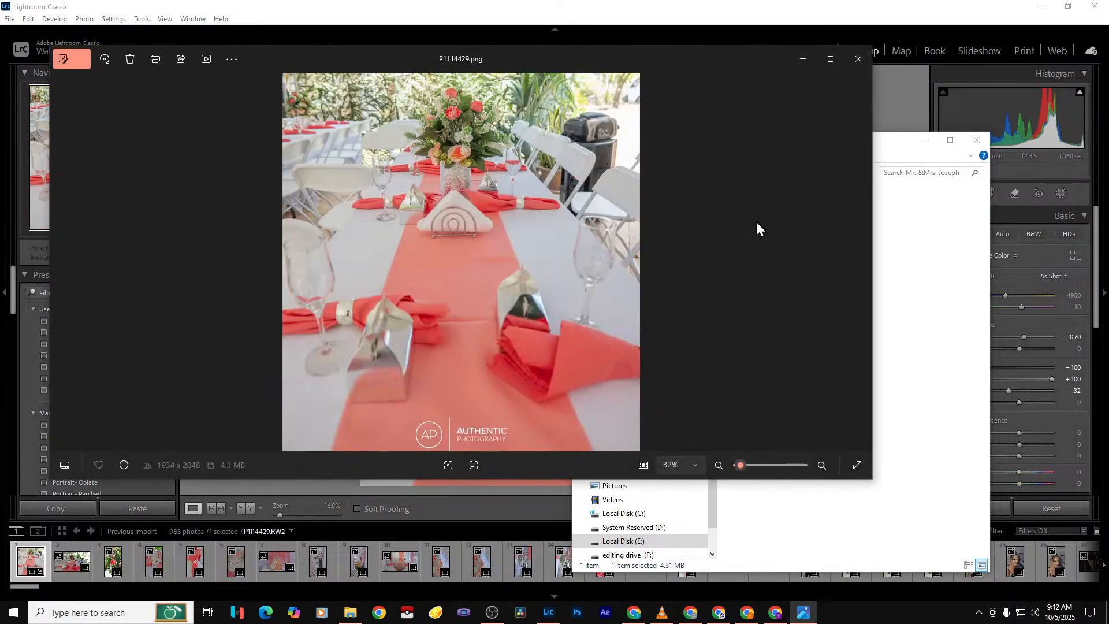
pyautogui.click(829, 58)
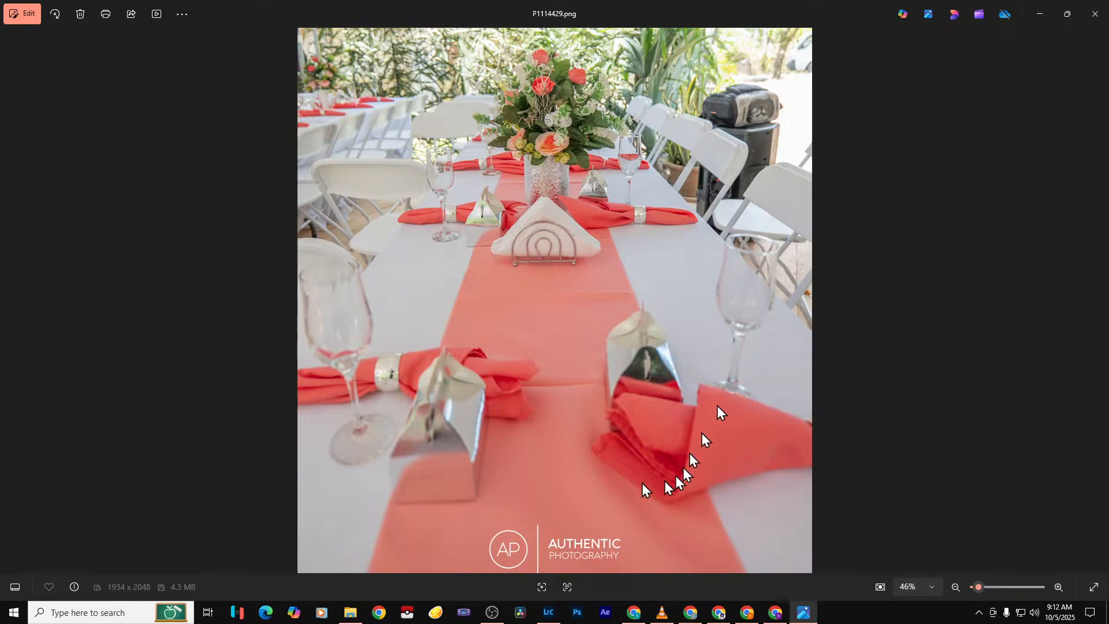
pyautogui.click(1098, 24)
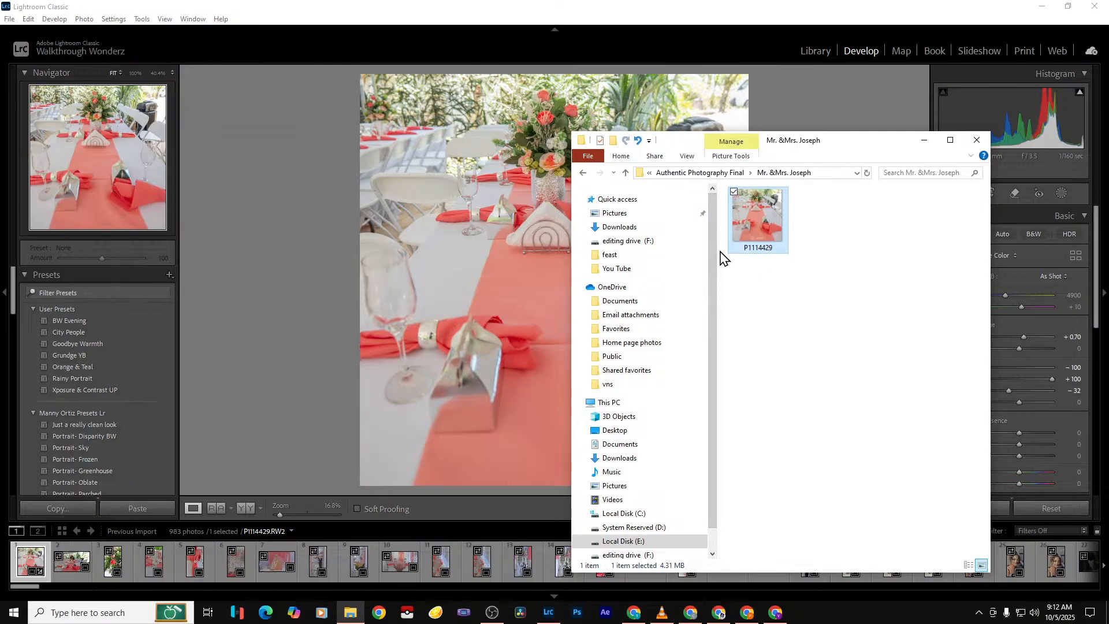
pyautogui.click(977, 140)
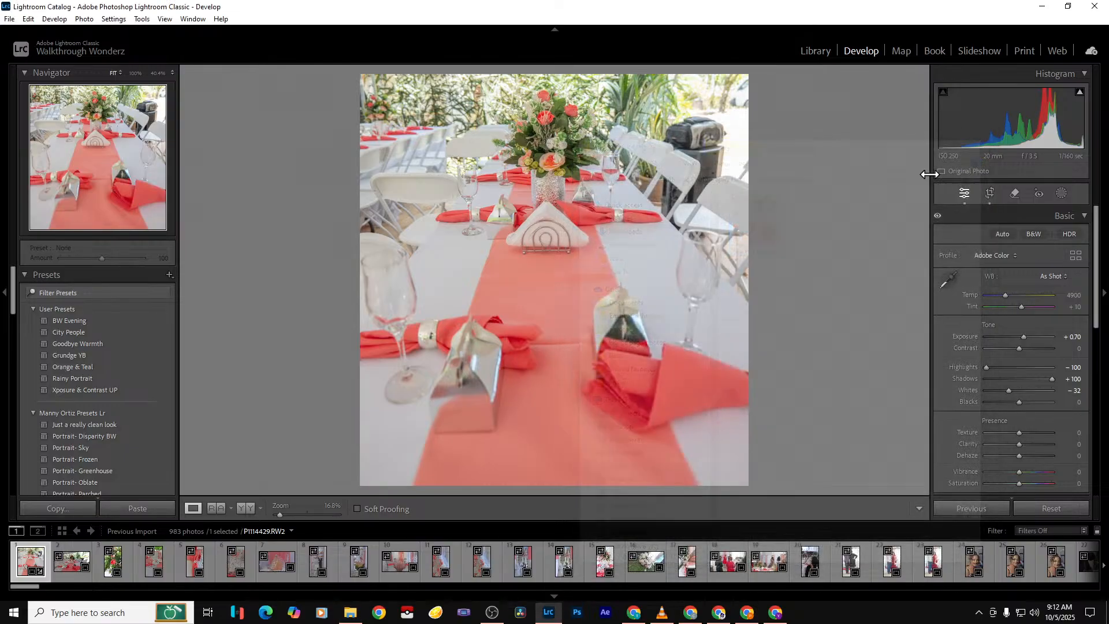
# Select the first seven photos and synchronize the edited photo's settings to them, leaving out crop and masking
pyautogui.keyDown('shift'); pyautogui.click(282, 575); pyautogui.keyUp('shift')
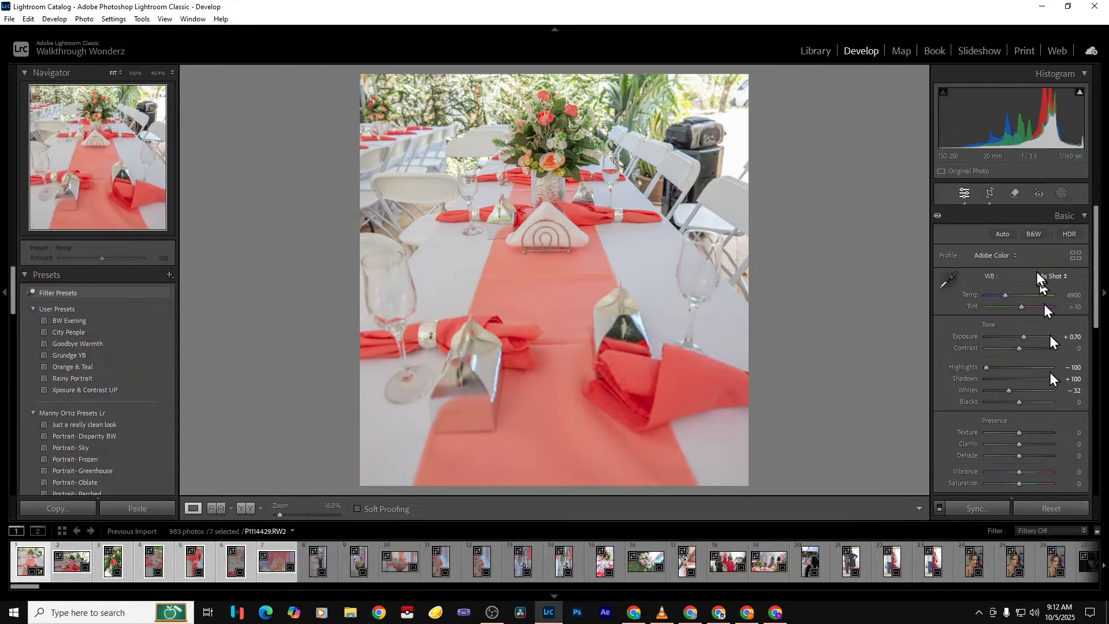
pyautogui.click(982, 511)
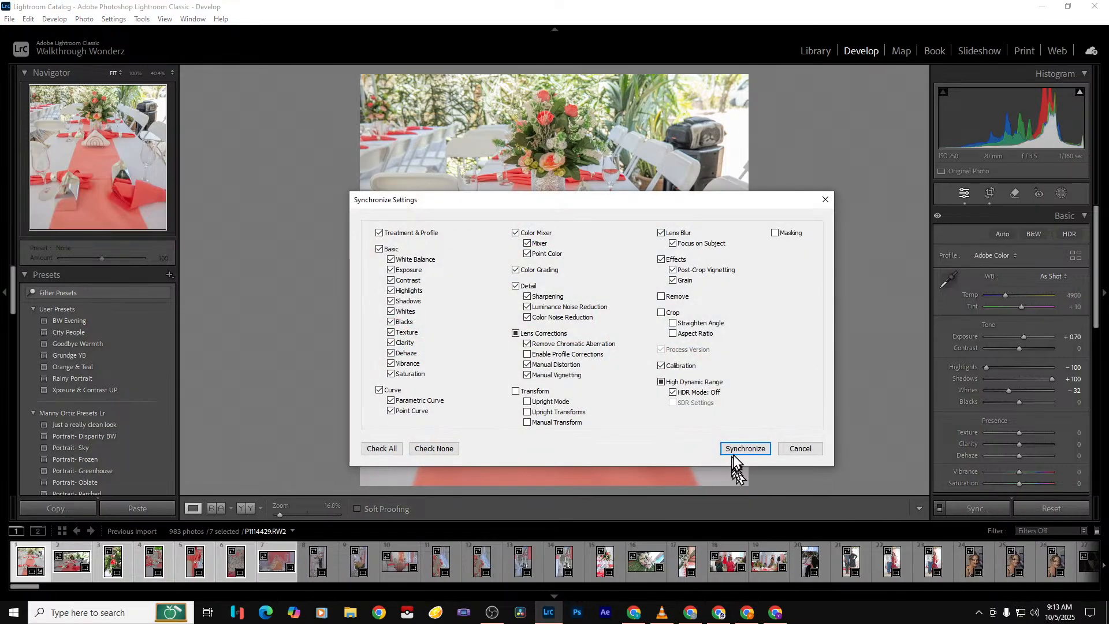
pyautogui.click(735, 453)
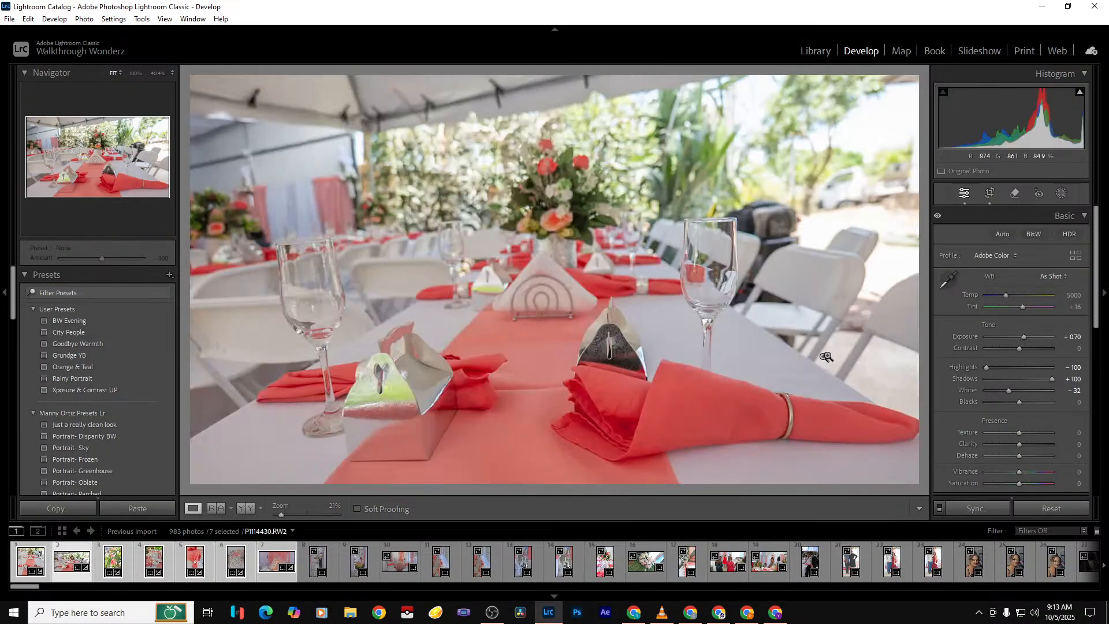
# Recrop table-setting photo P1114430 to take in more tablecloth along its bottom edge and trim the tent ceiling along its top edge
pyautogui.click(990, 194)
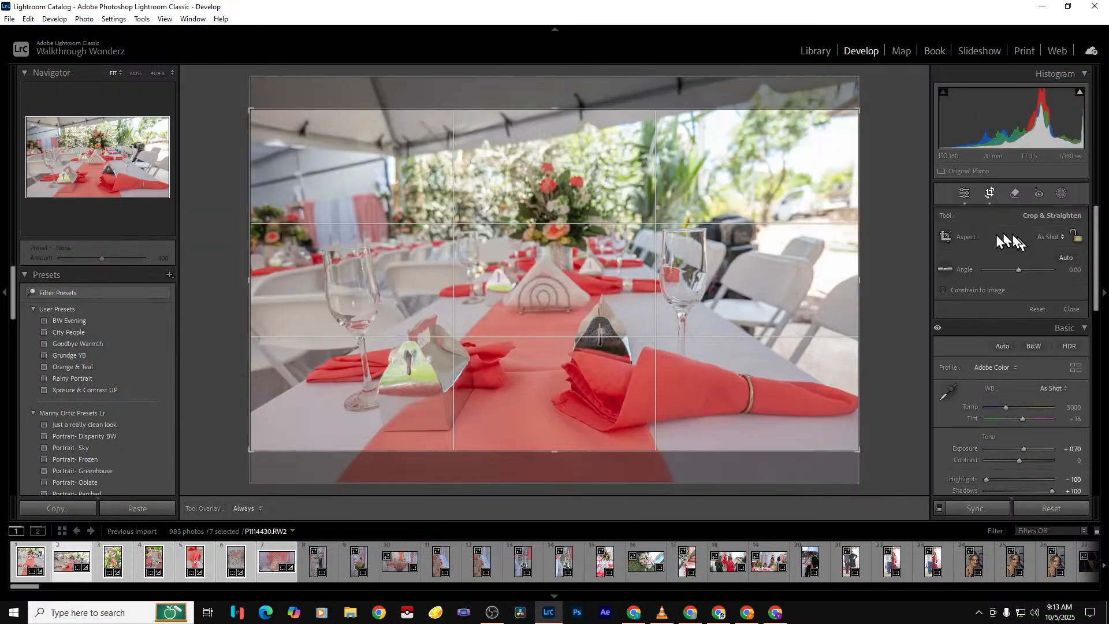
pyautogui.moveTo(582, 454); pyautogui.dragTo(580, 502)
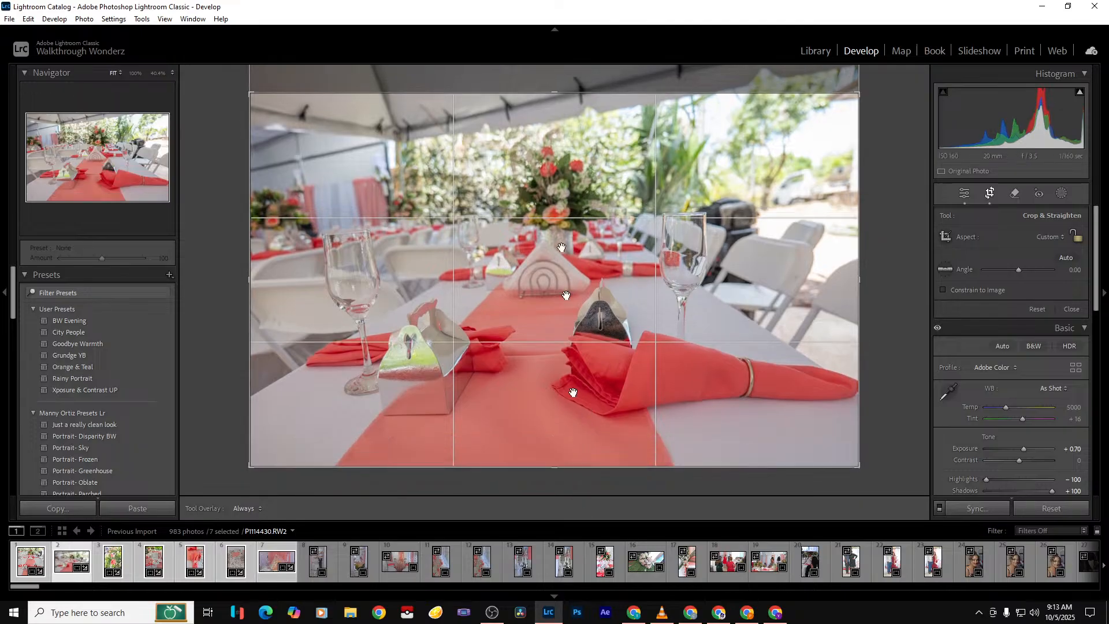
pyautogui.moveTo(564, 92); pyautogui.dragTo(563, 118)
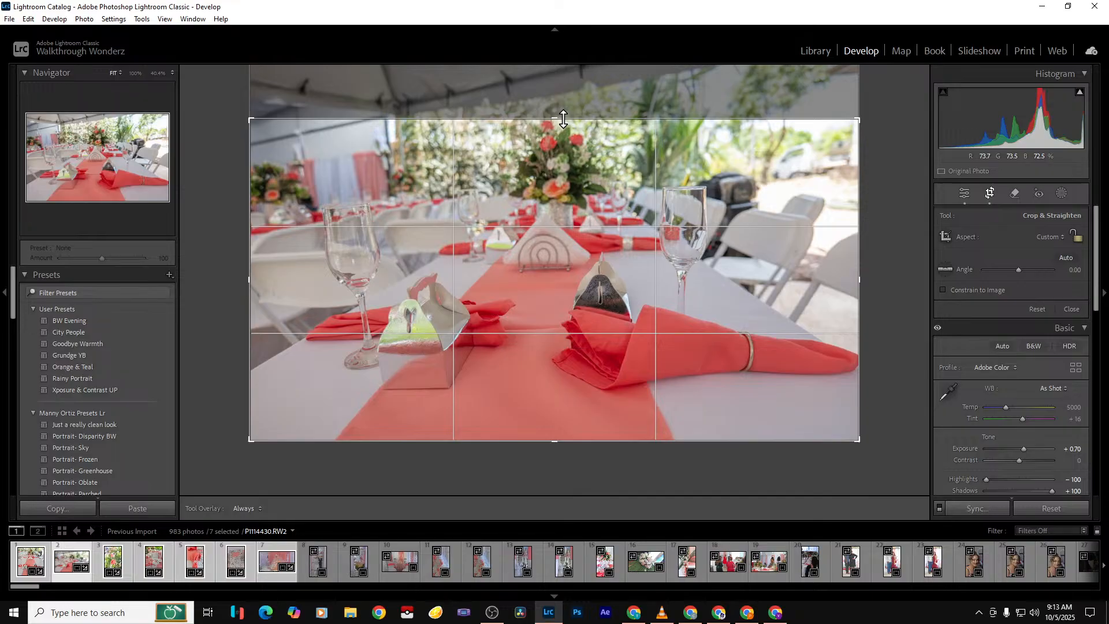
pyautogui.press('Return')
# Level the table-setting photo with the Auto Upright correction and slightly trim the bottom edge of its crop
pyautogui.scroll(-6, 1000, 341)
pyautogui.click(1011, 304)
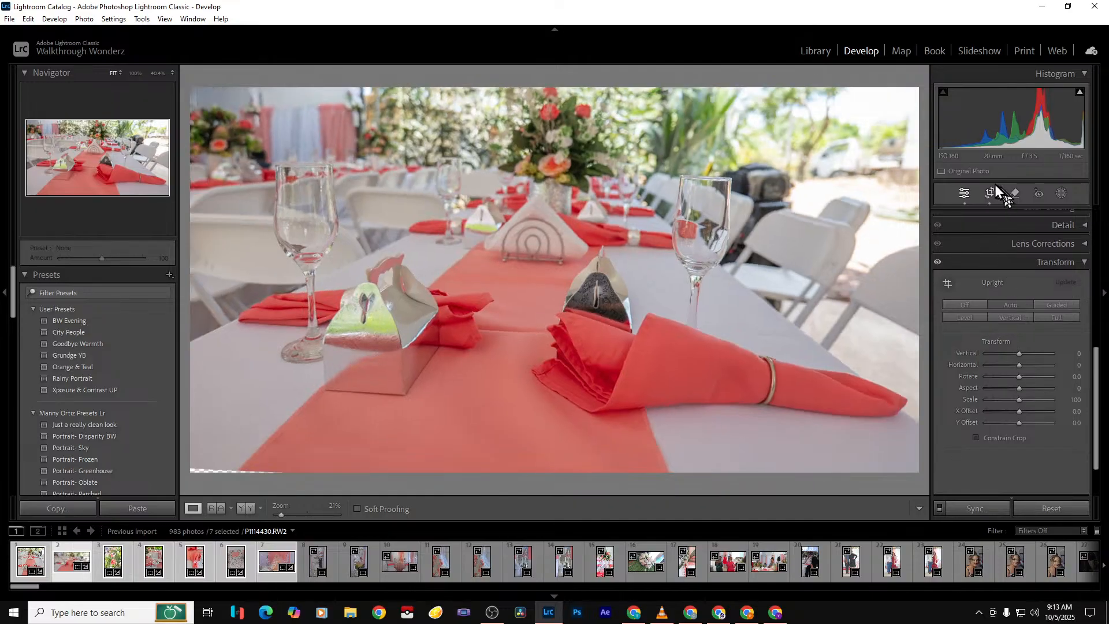
pyautogui.click(991, 191)
pyautogui.moveTo(547, 441); pyautogui.dragTo(547, 437)
pyautogui.press('Return')
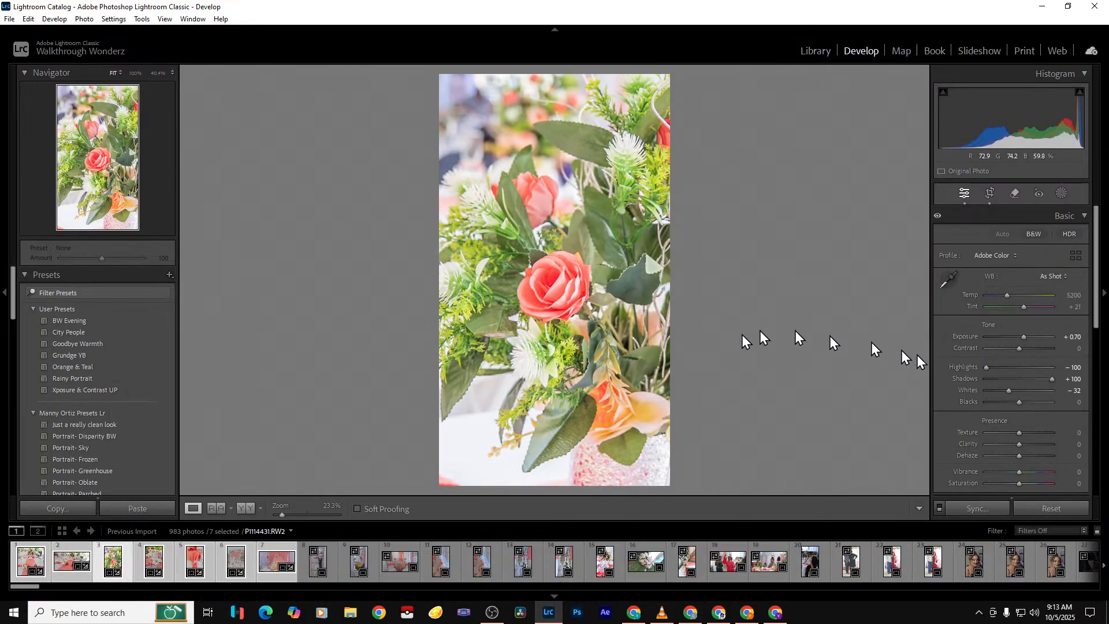
pyautogui.click(1055, 507)
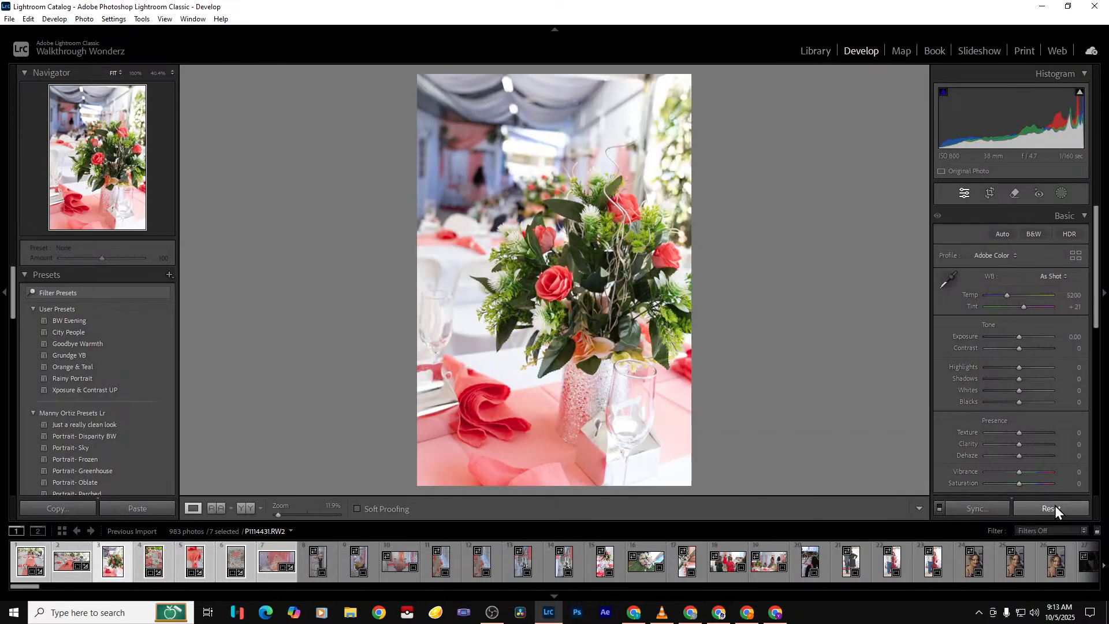
pyautogui.click(987, 194)
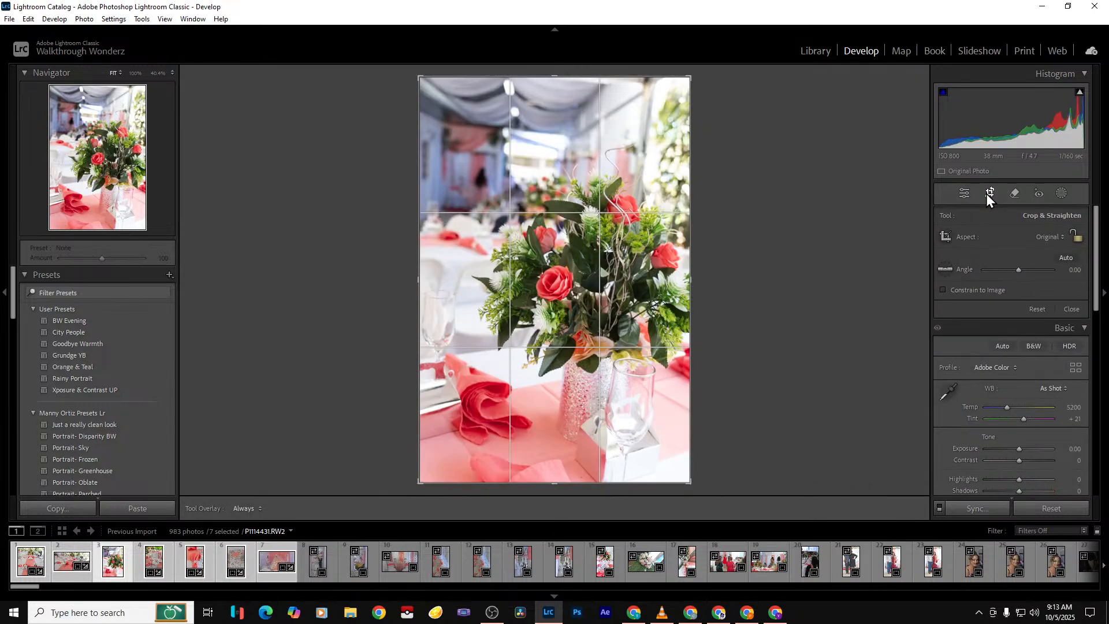
pyautogui.click(986, 193)
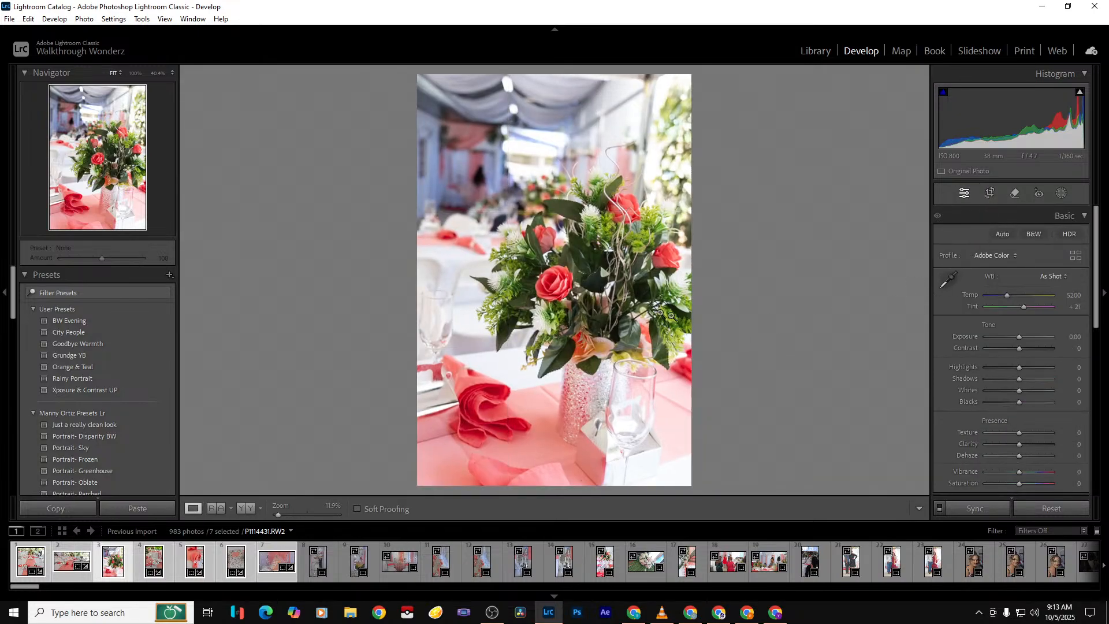
pyautogui.click(990, 194)
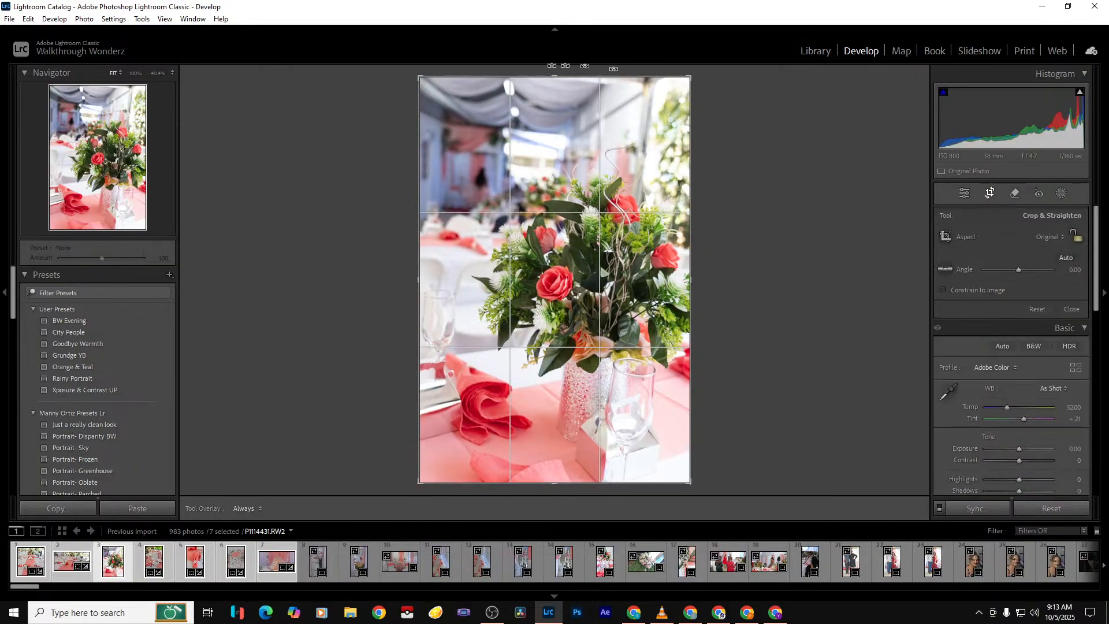
pyautogui.moveTo(554, 79); pyautogui.dragTo(557, 116)
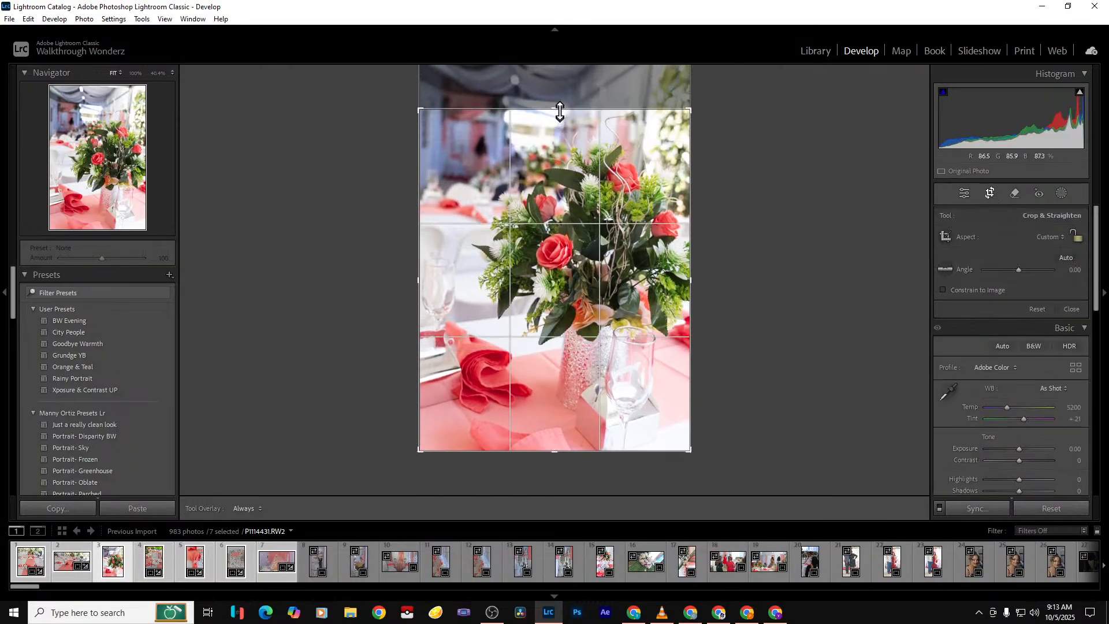
pyautogui.moveTo(555, 459); pyautogui.dragTo(554, 426)
pyautogui.hotkey('ctrl', 'z')
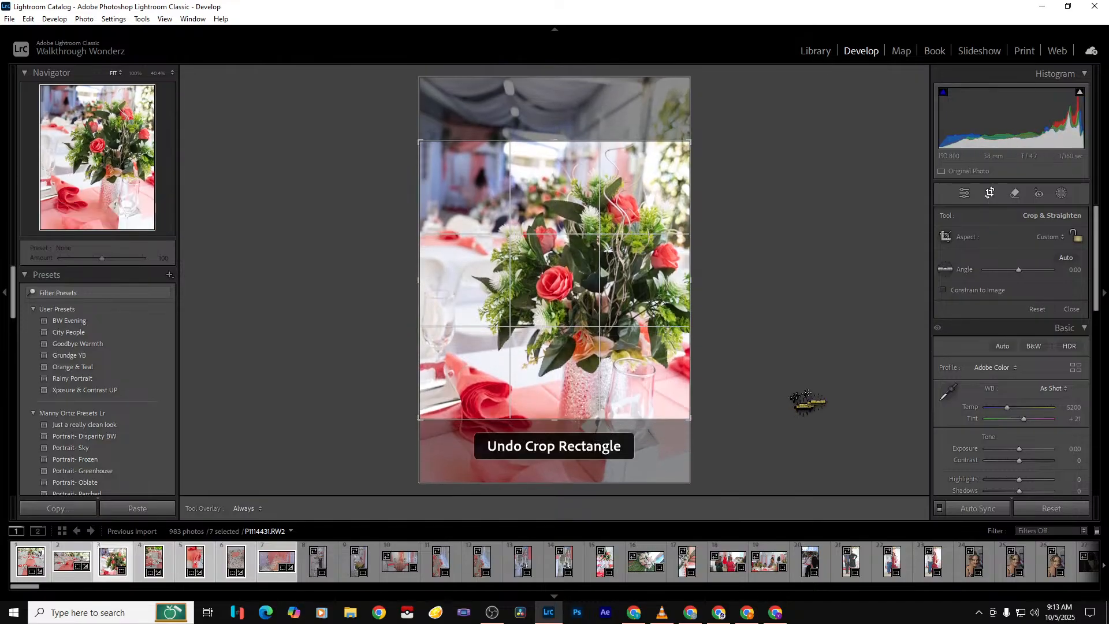
pyautogui.hotkey('ctrl', 'z')
pyautogui.hotkey('ctrl', 'z')
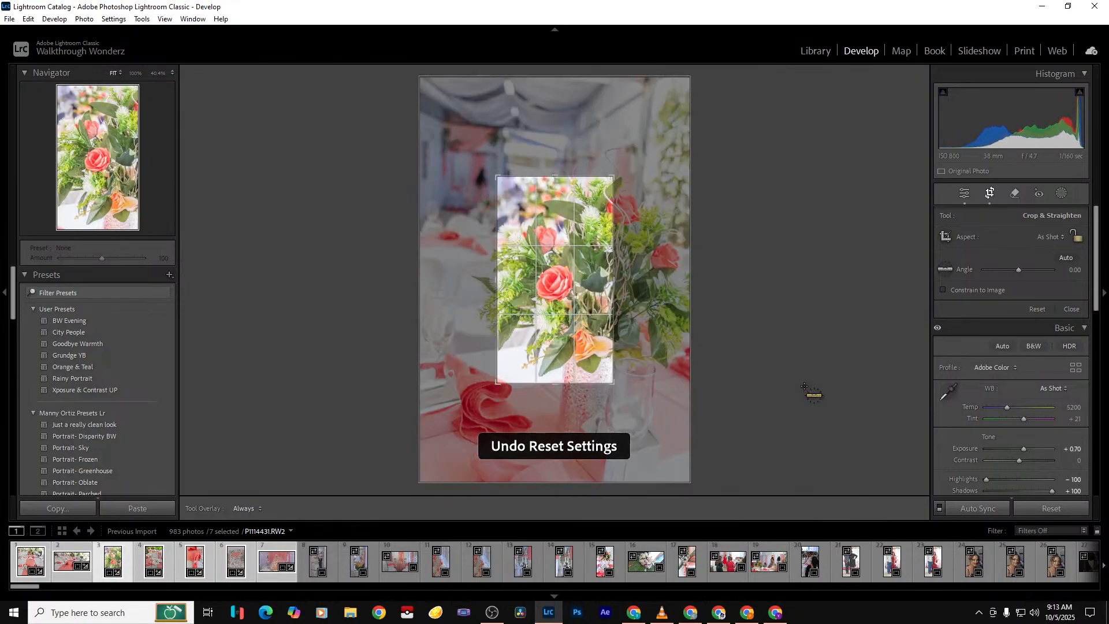
pyautogui.click(1071, 309)
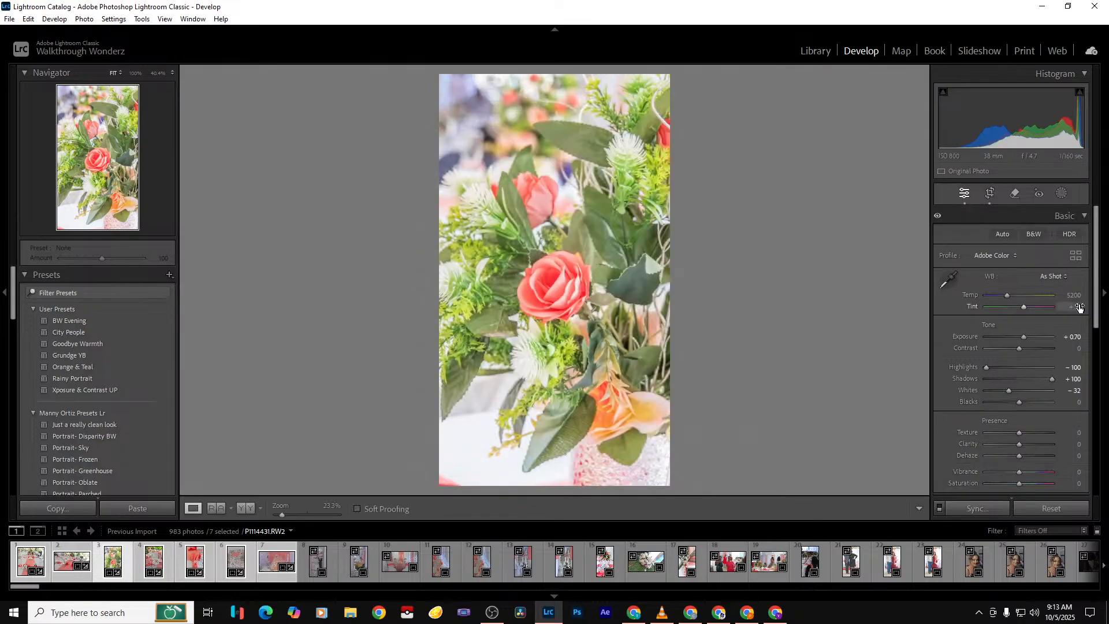
# Reset exposure, highlights and whites to 0 on flower photo P1114431 and set its shadows to +74
pyautogui.doubleClick(1025, 339)
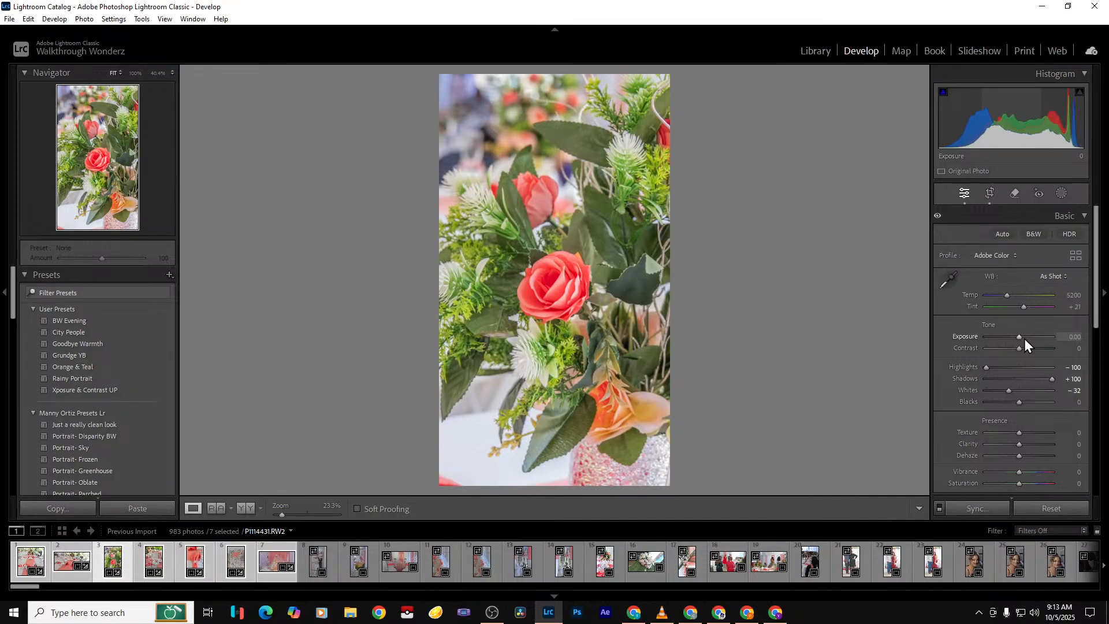
pyautogui.click(1014, 369)
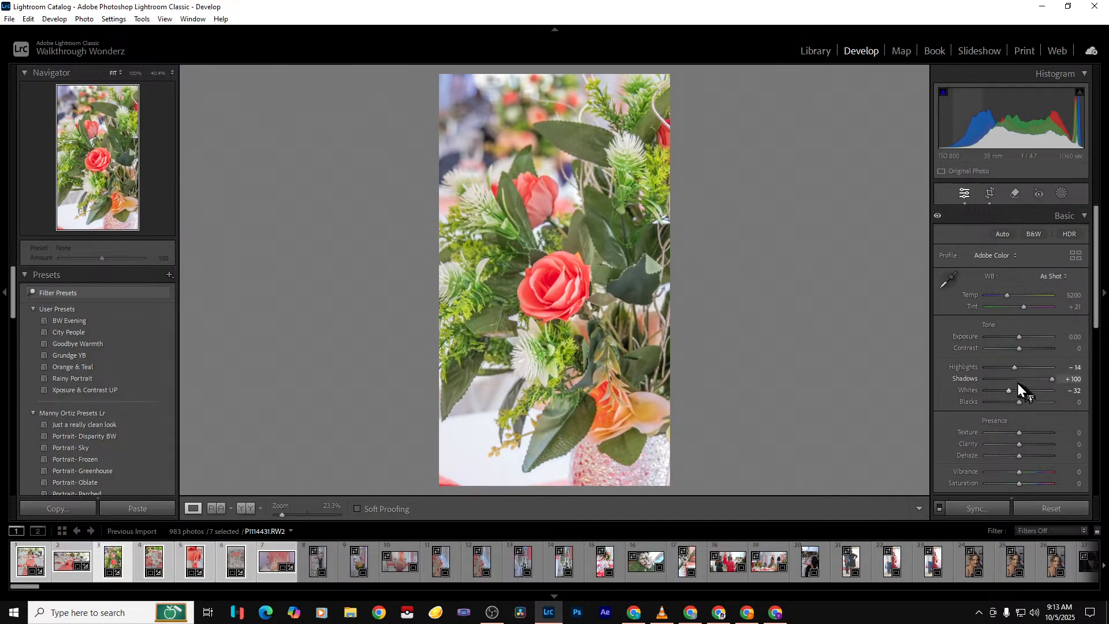
pyautogui.click(1016, 379)
pyautogui.doubleClick(1009, 391)
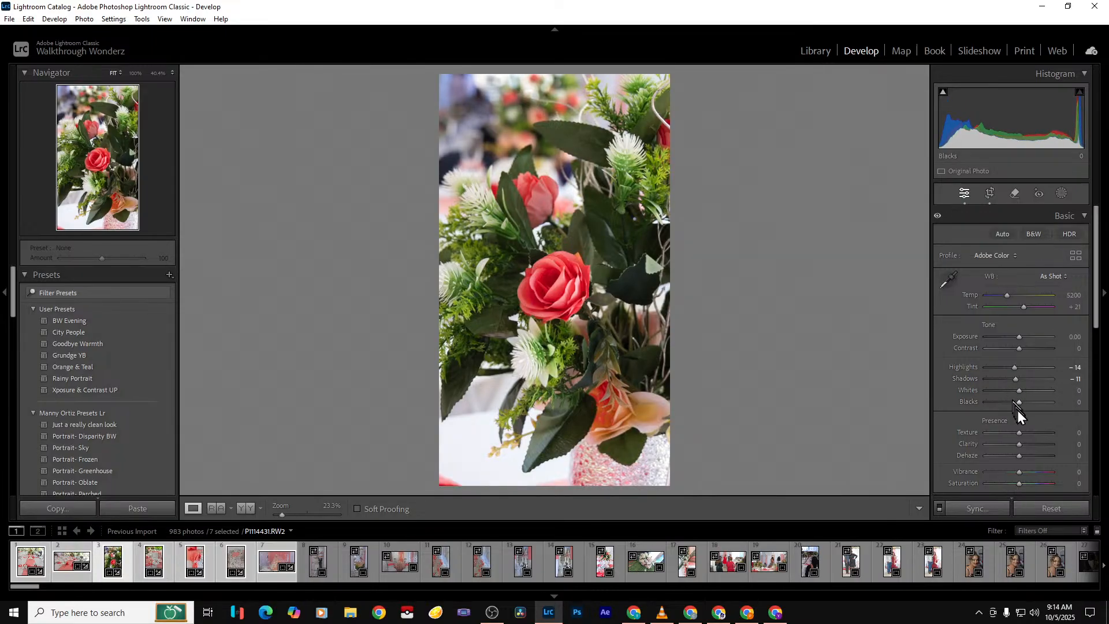
pyautogui.doubleClick(1014, 379)
pyautogui.doubleClick(1014, 367)
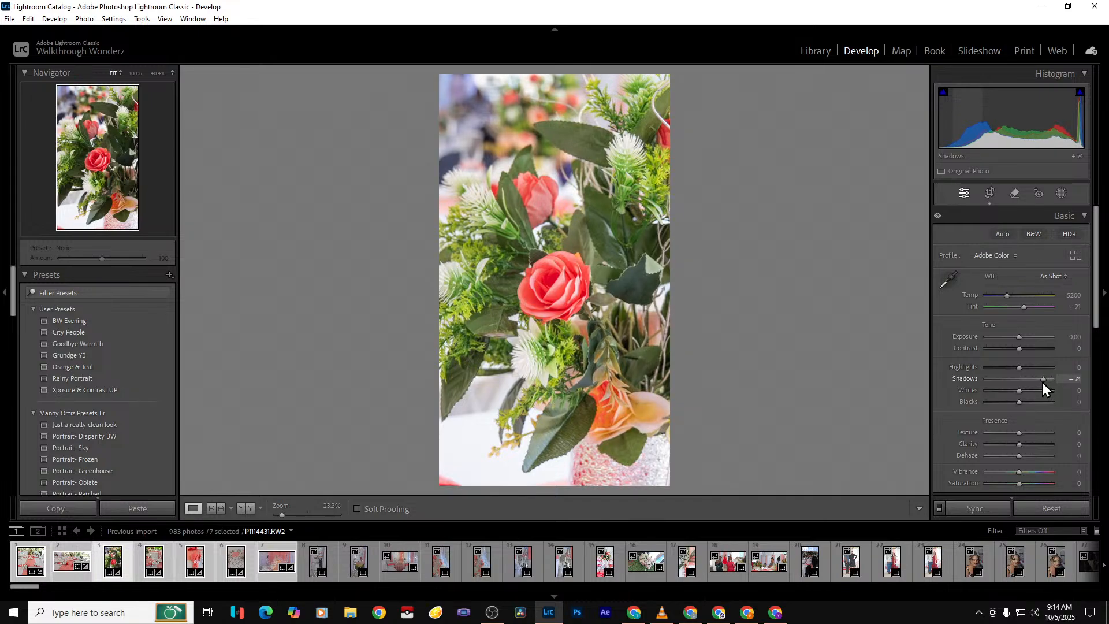
# Set the flower photo's highlights to −63, whites to −37 and contrast to +12, and compare it with the Before view
pyautogui.moveTo(1014, 368); pyautogui.dragTo(1006, 390)
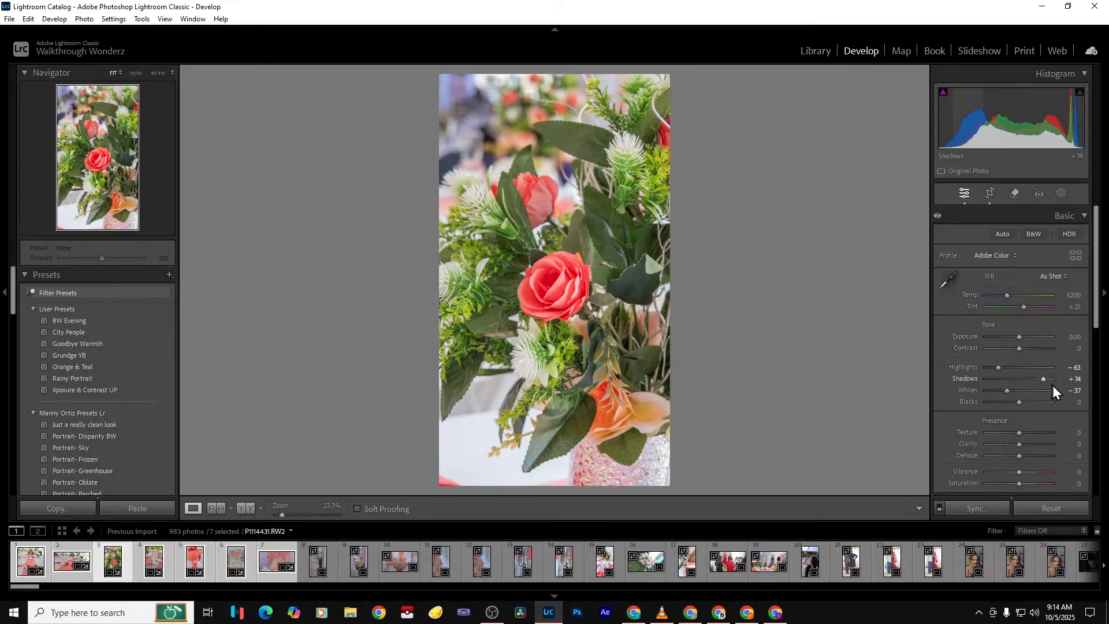
pyautogui.moveTo(1021, 348); pyautogui.dragTo(1025, 349)
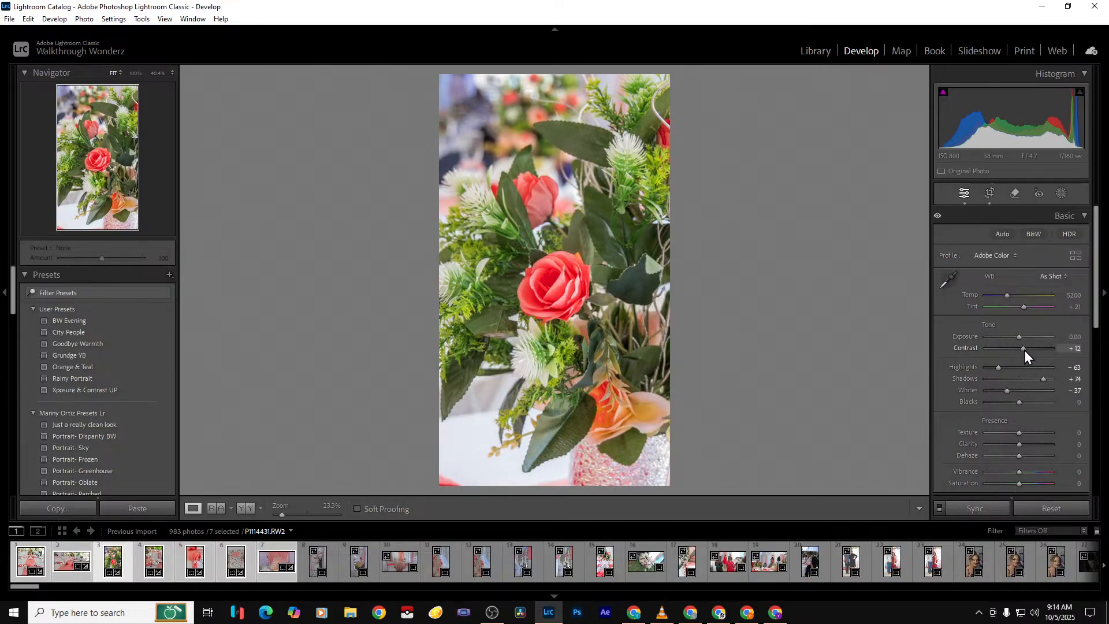
pyautogui.press('\\')
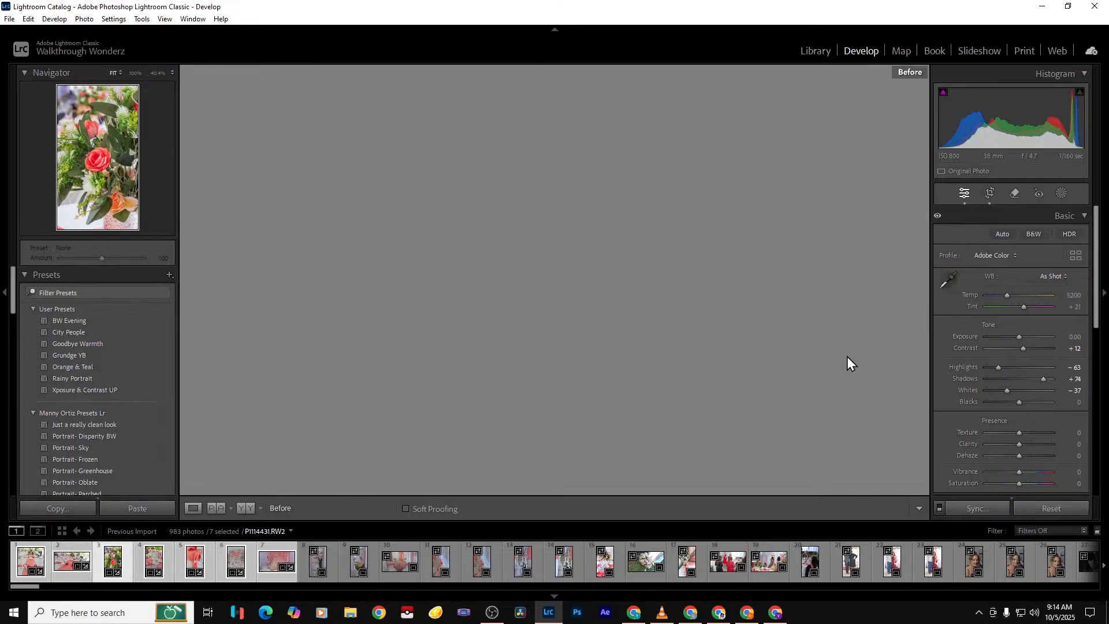
pyautogui.press('\\')
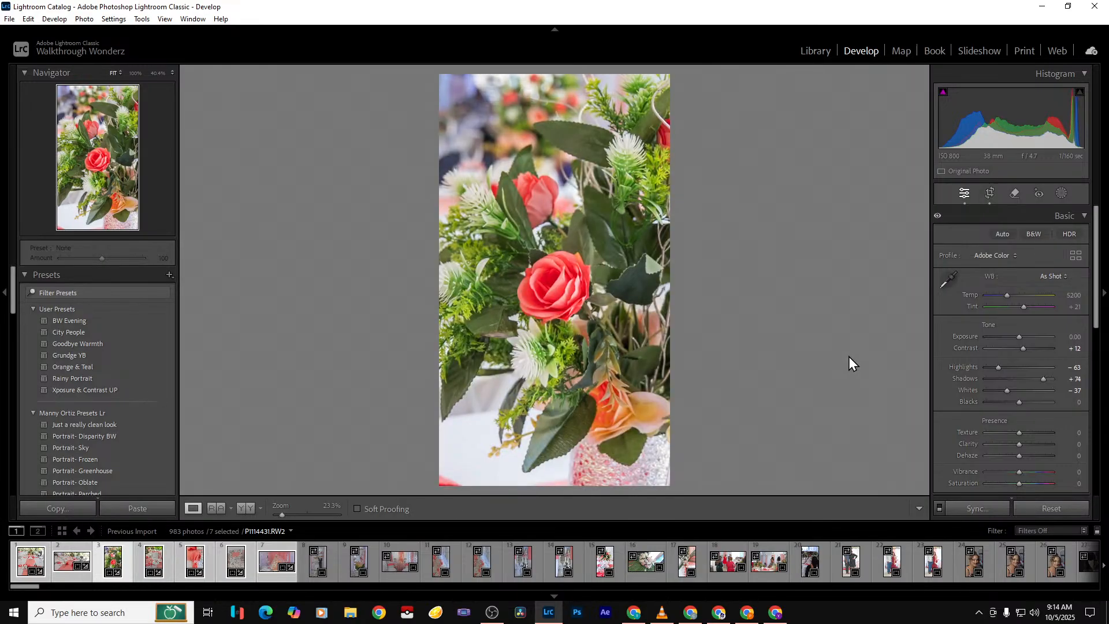
# On the next photo, P1114432, set highlights to −4, whites to −5, exposure to +1.14 and dehaze to +26
pyautogui.press('Right')
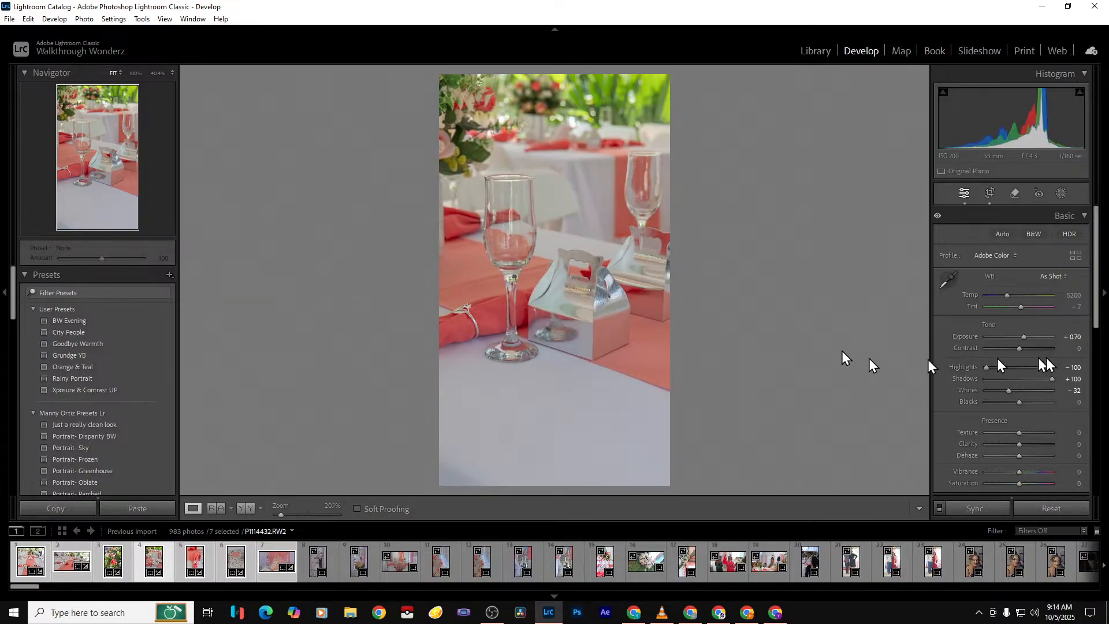
pyautogui.click(1018, 368)
pyautogui.click(1017, 391)
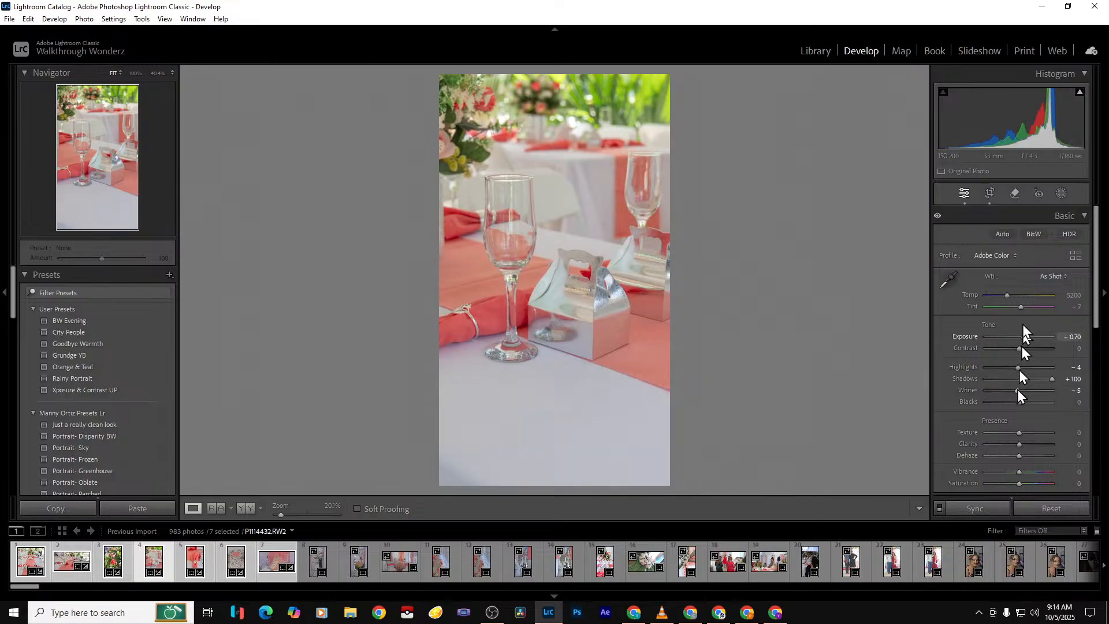
pyautogui.click(1029, 338)
pyautogui.click(1028, 339)
pyautogui.click(1021, 456)
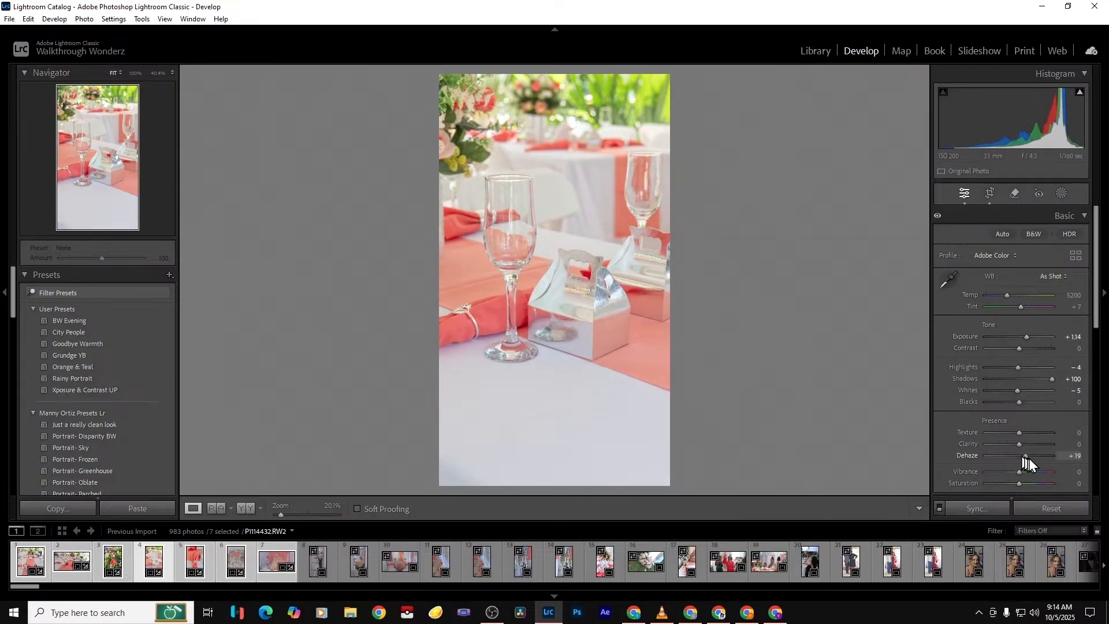
pyautogui.moveTo(1022, 456); pyautogui.dragTo(1028, 456)
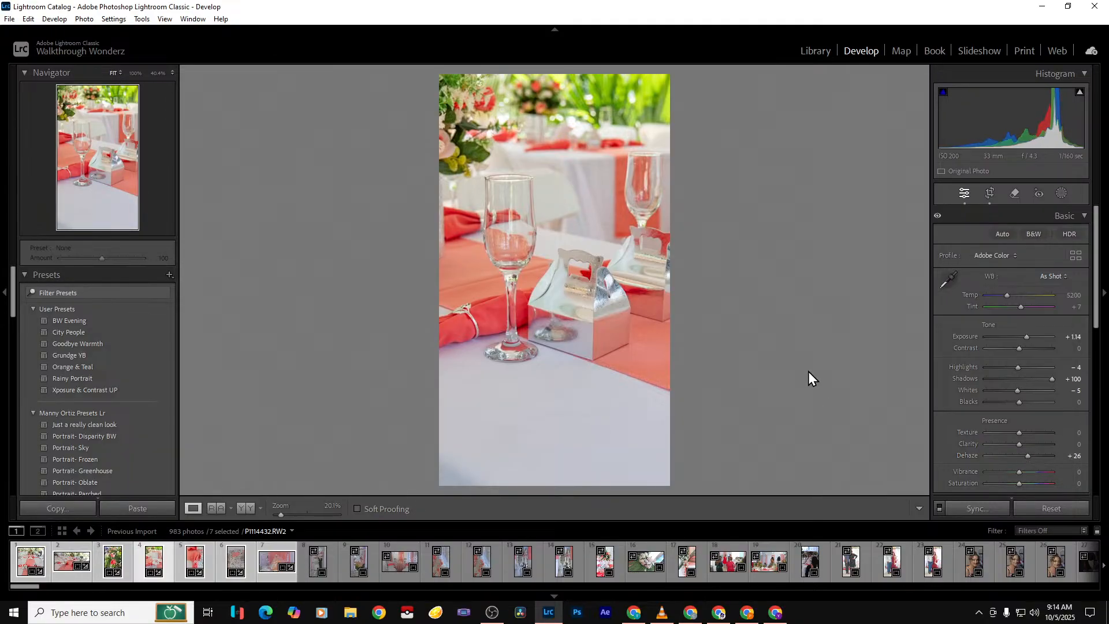
# Go to napkin photo P1114433 and apply the Auto Upright correction
pyautogui.press('Right')
pyautogui.scroll(-8, 1044, 369)
pyautogui.click(1005, 248)
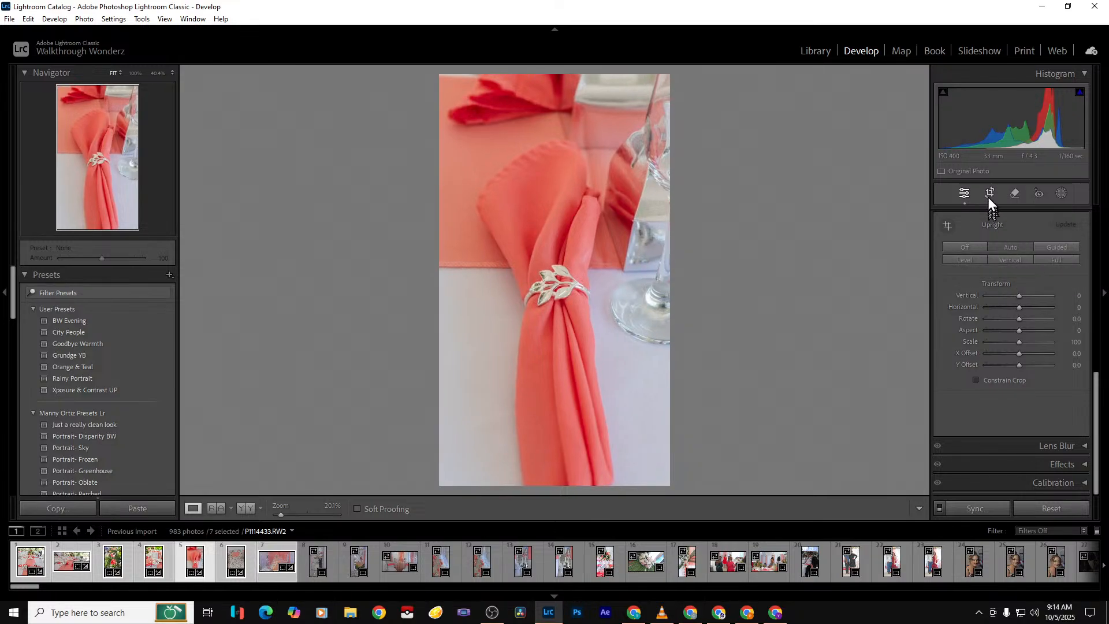
# Crop the napkin photo to a narrow vertical frame around the whole folded napkin, cutting out the wine glass
pyautogui.click(990, 195)
pyautogui.moveTo(617, 330); pyautogui.dragTo(603, 328)
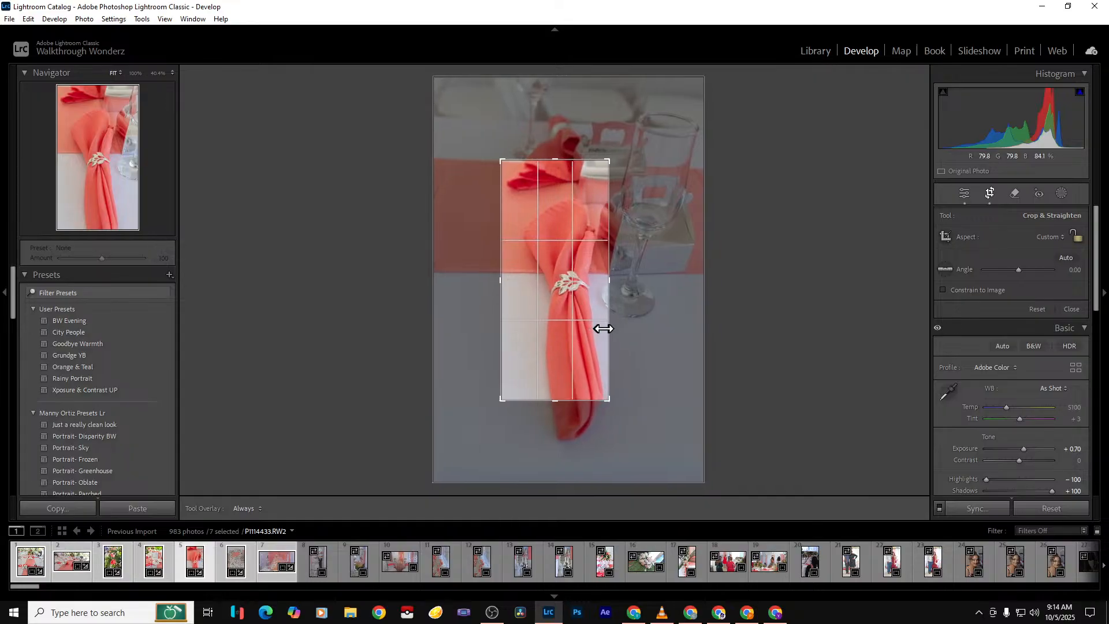
pyautogui.moveTo(558, 403); pyautogui.dragTo(557, 425)
pyautogui.moveTo(495, 314); pyautogui.dragTo(507, 316)
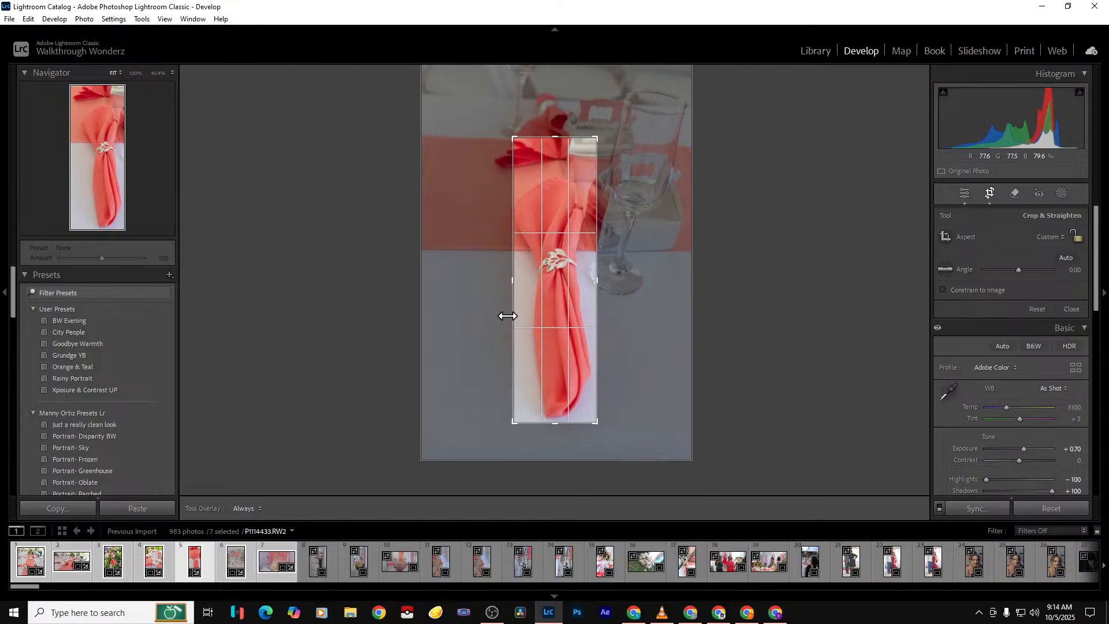
pyautogui.press('Return')
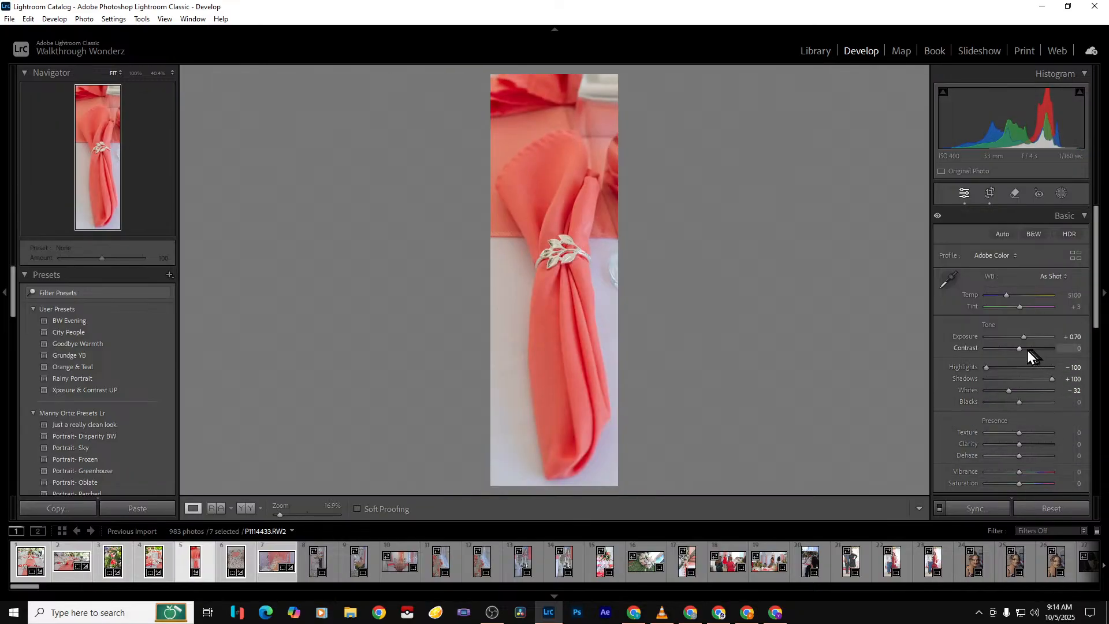
# Set the napkin photo's exposure to +1.05, contrast to +16, shadows to −18 and dehaze to +16, with highlights, whites and blacks at 0
pyautogui.moveTo(1020, 350); pyautogui.dragTo(1027, 337)
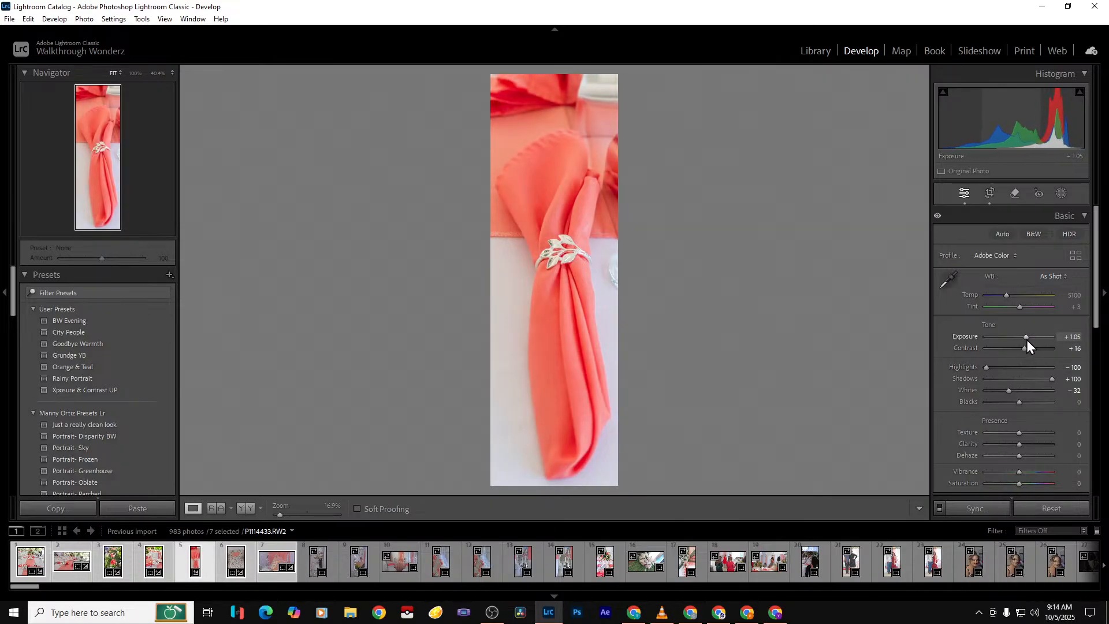
pyautogui.doubleClick(986, 365)
pyautogui.doubleClick(1009, 392)
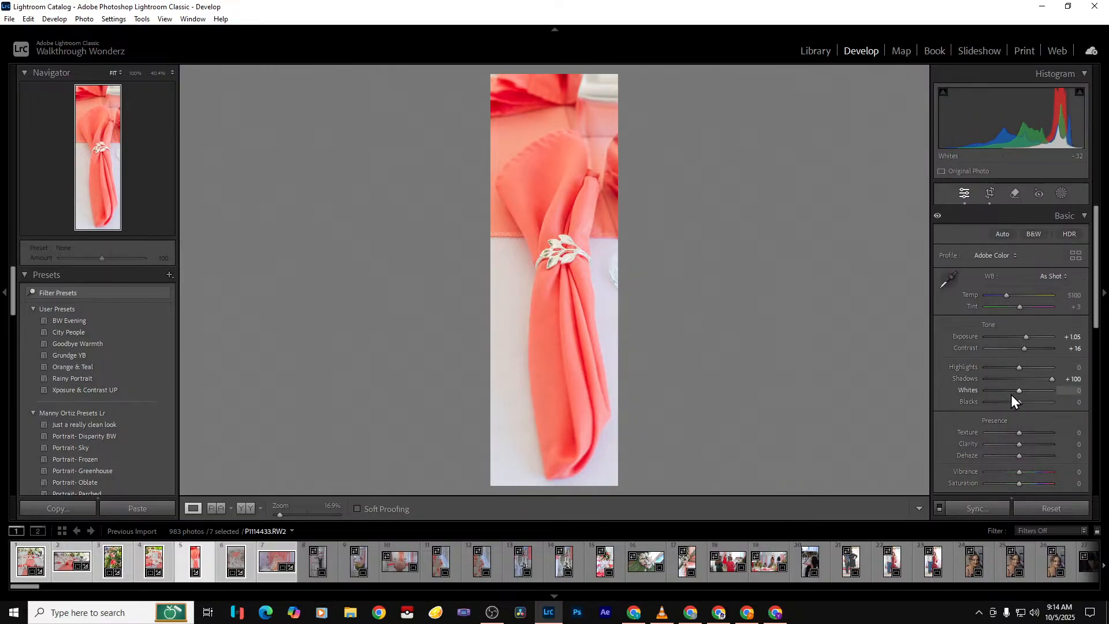
pyautogui.moveTo(1020, 382)
pyautogui.mouseDown()
pyautogui.moveTo(1033, 381)
pyautogui.moveTo(1014, 380)
pyautogui.moveTo(1016, 403)
pyautogui.mouseUp()
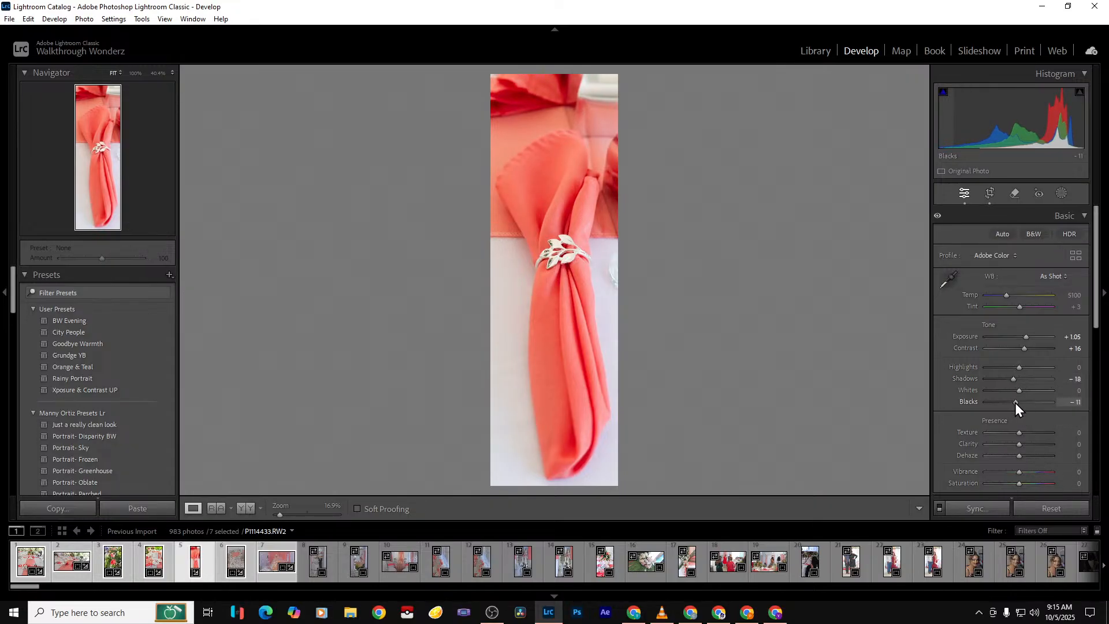
pyautogui.doubleClick(1016, 403)
pyautogui.moveTo(1021, 457); pyautogui.dragTo(1026, 456)
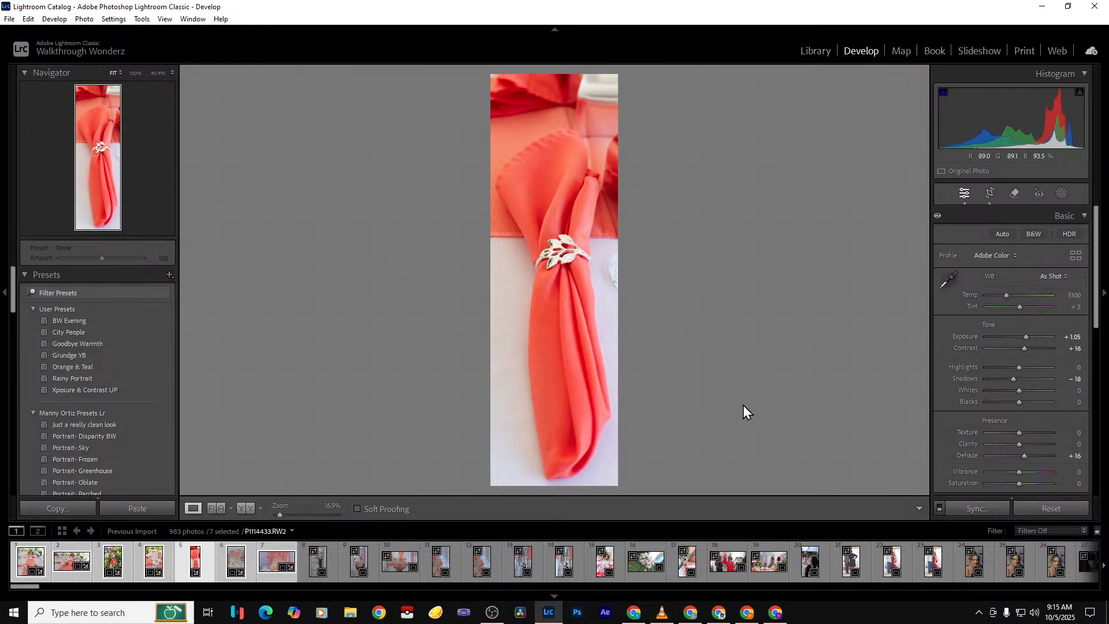
# Go to gift box photo P1114434 and widen its crop on both sides to include the whole box
pyautogui.press('Right')
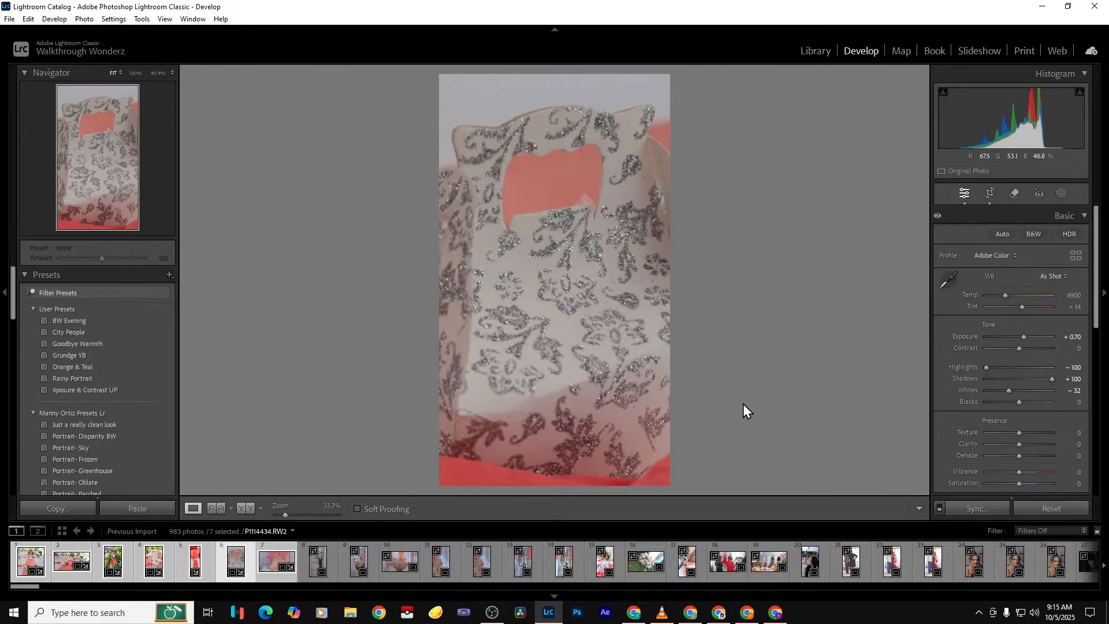
pyautogui.click(990, 193)
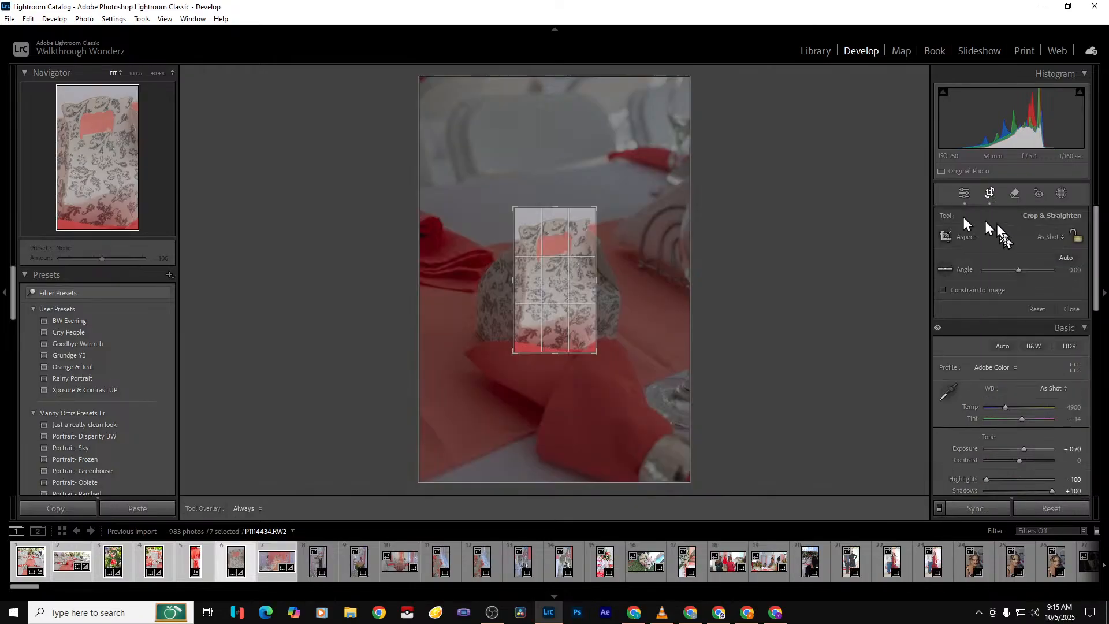
pyautogui.moveTo(513, 321); pyautogui.dragTo(490, 322)
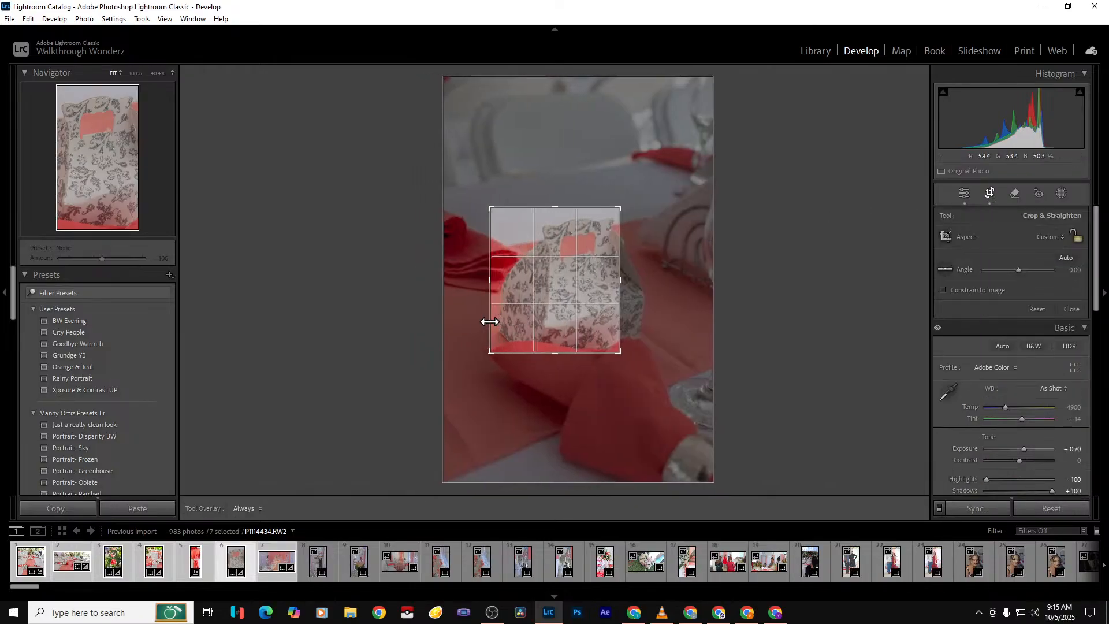
pyautogui.moveTo(620, 294); pyautogui.dragTo(651, 294)
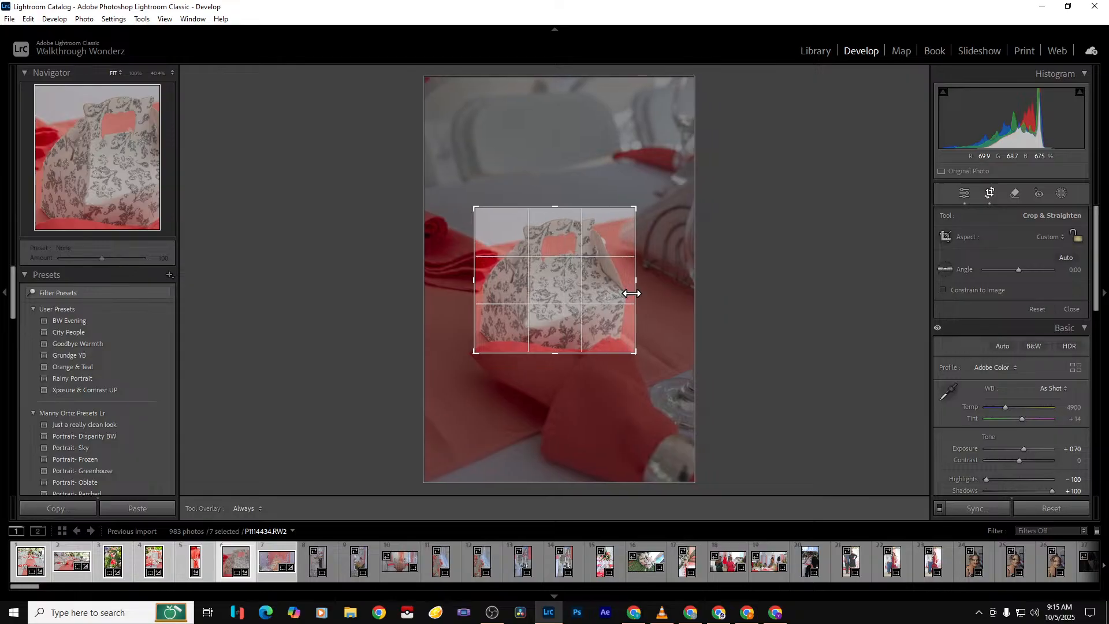
pyautogui.press('Return')
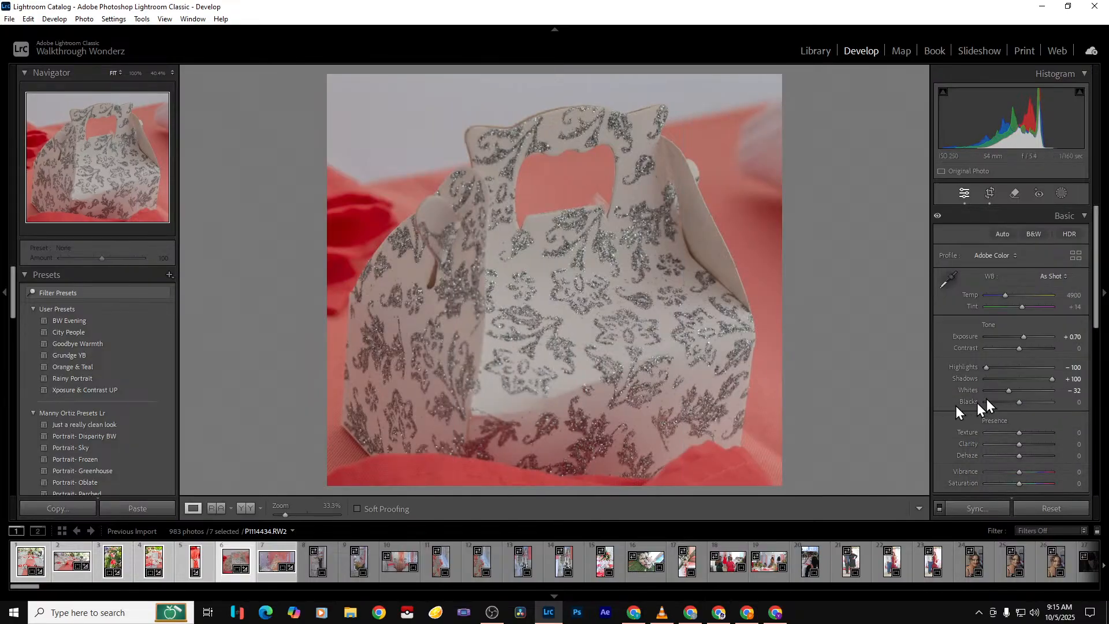
# Apply the Auto Upright correction to the gift box photo, set its exposure to +1.40 and raise the dehaze
pyautogui.scroll(-5, 1034, 407)
pyautogui.click(1007, 362)
pyautogui.scroll(5, 1039, 375)
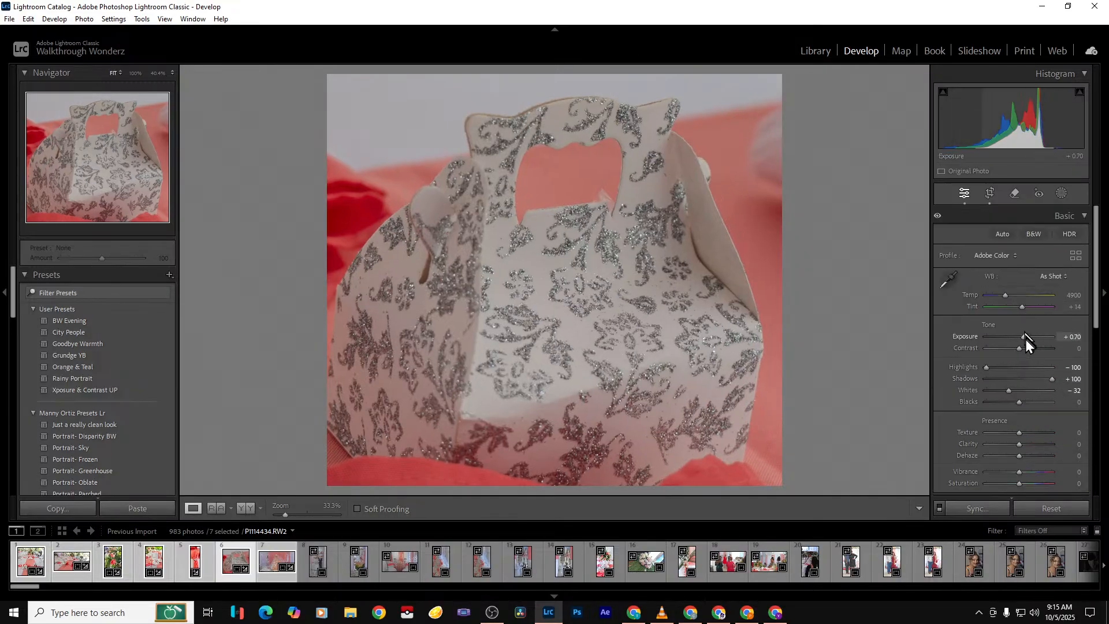
pyautogui.moveTo(1025, 337); pyautogui.dragTo(1031, 337)
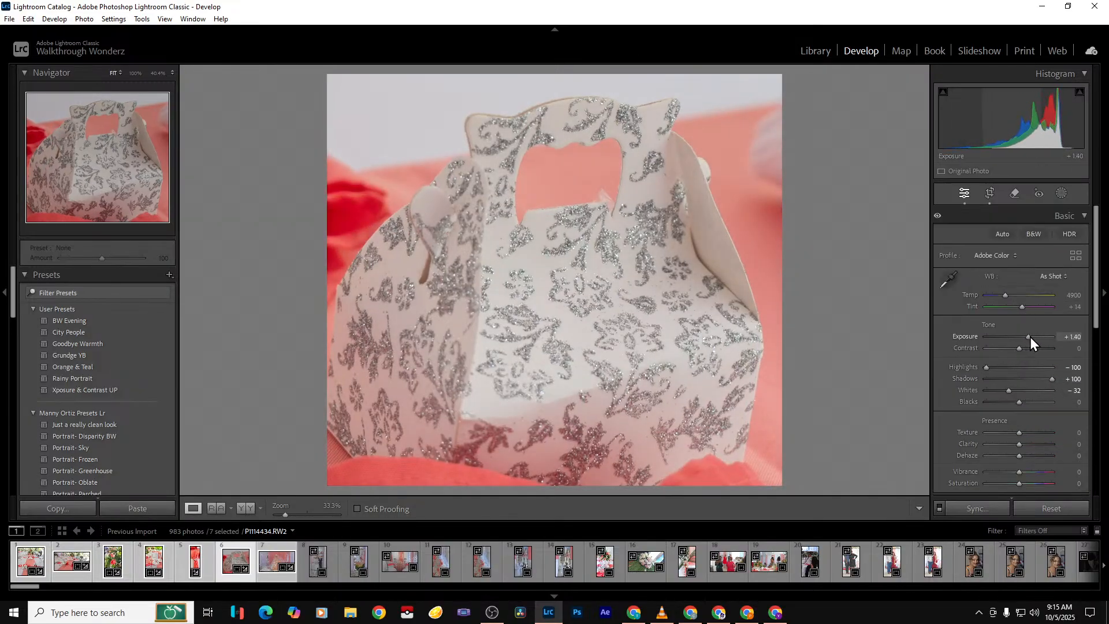
pyautogui.moveTo(1022, 456); pyautogui.dragTo(1030, 455)
# On doll cake photo P1114435, set exposure to +1.23, highlights to −33, shadows to +100, whites to −2 and dehaze to +18
pyautogui.press('Right')
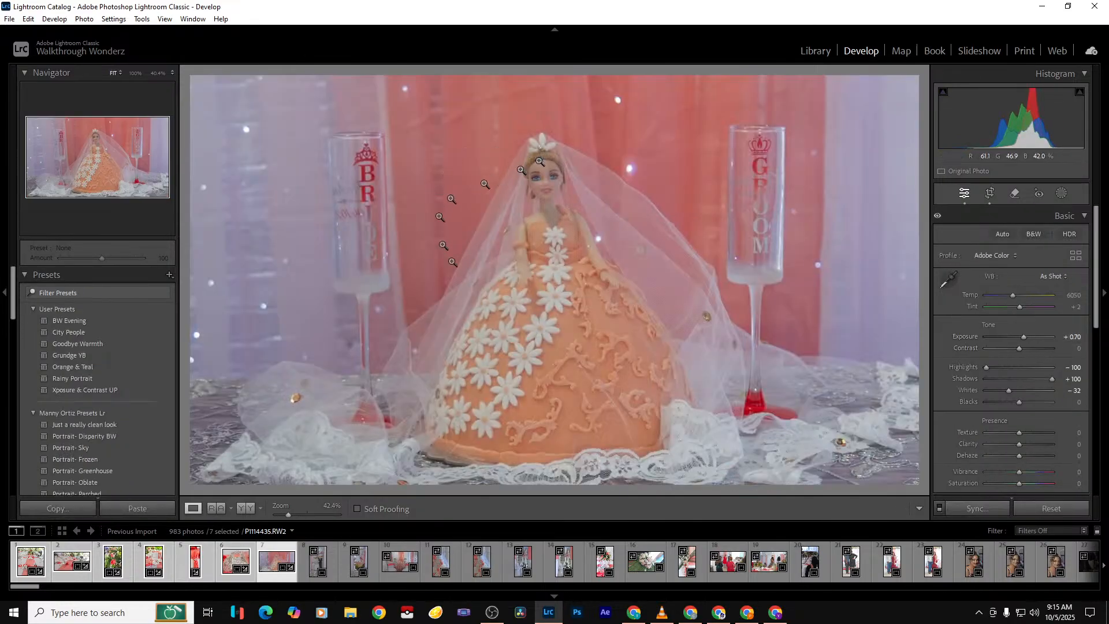
pyautogui.click(990, 194)
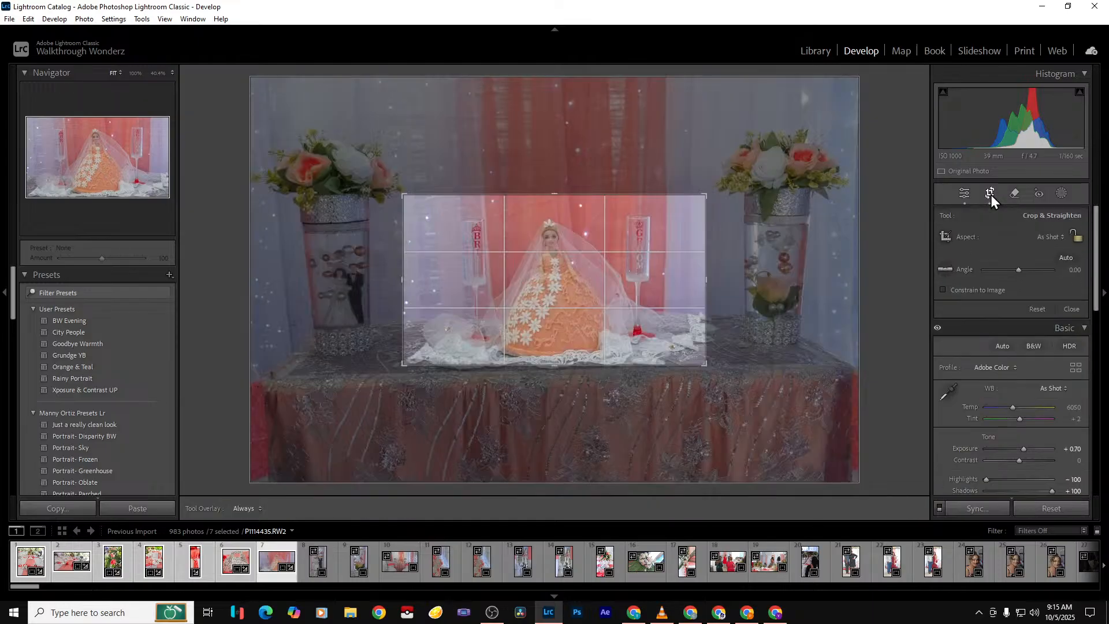
pyautogui.click(990, 195)
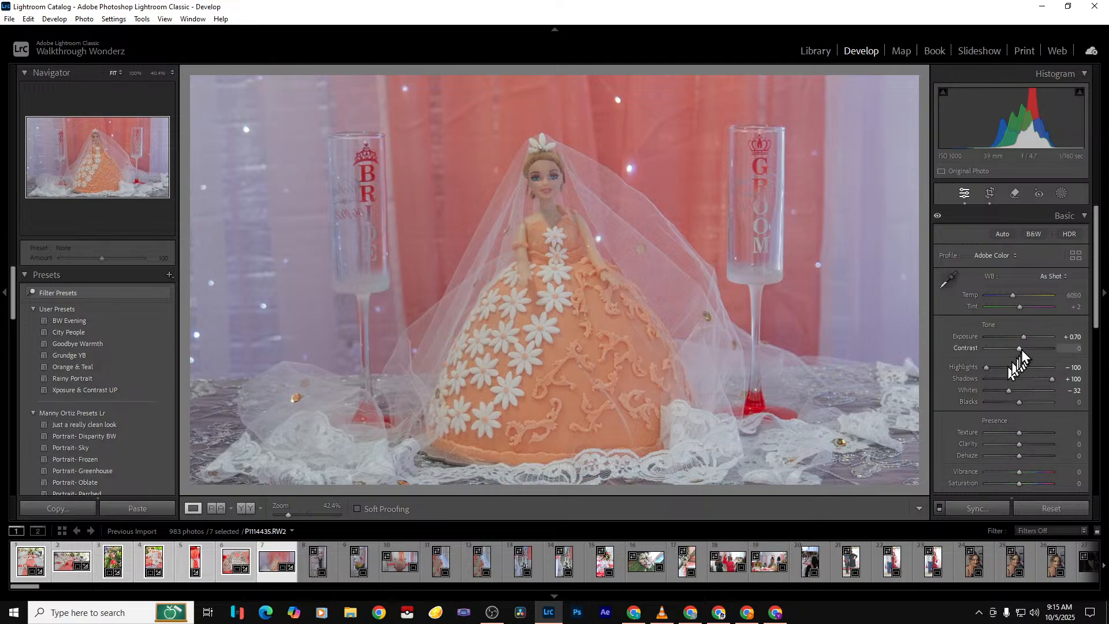
pyautogui.click(1014, 367)
pyautogui.click(1018, 379)
pyautogui.click(1018, 391)
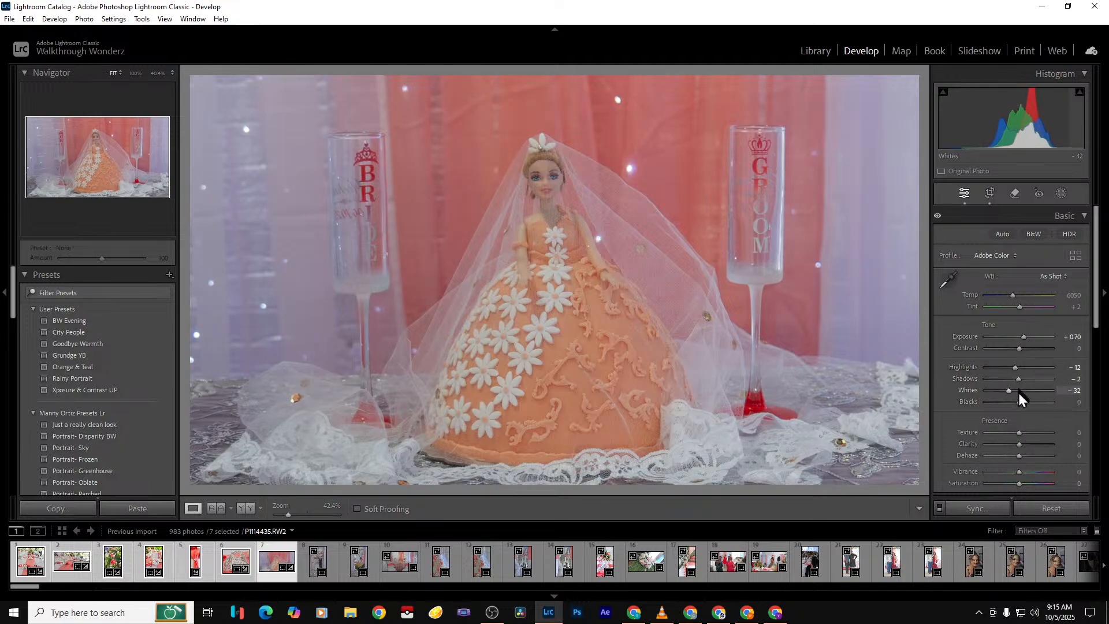
pyautogui.doubleClick(1022, 338)
pyautogui.moveTo(1020, 338); pyautogui.dragTo(1027, 338)
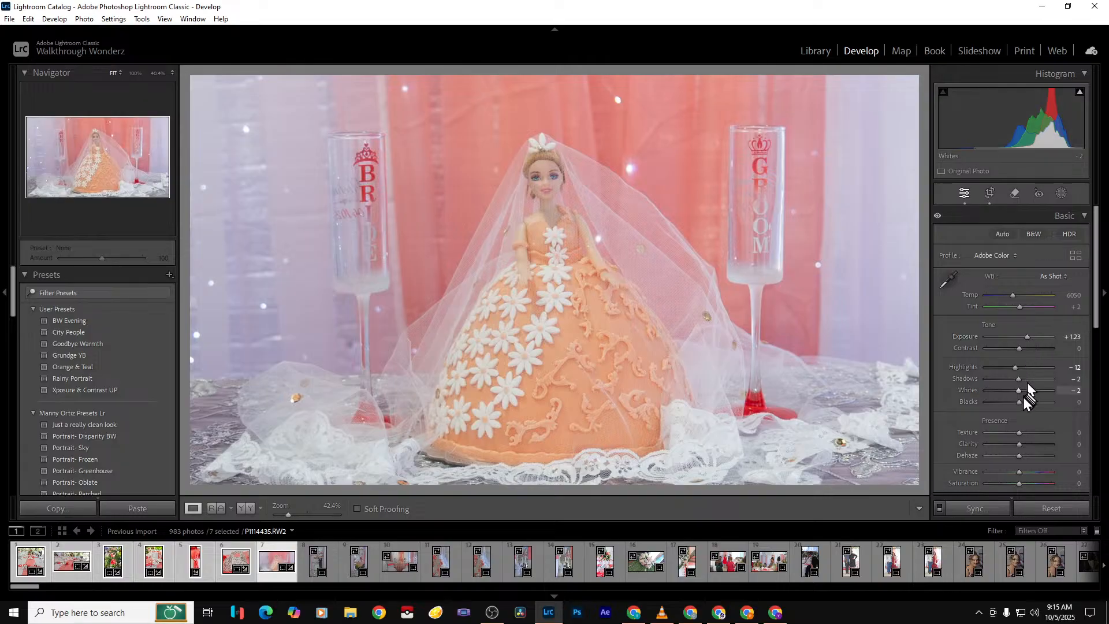
pyautogui.moveTo(1037, 379); pyautogui.dragTo(1060, 382)
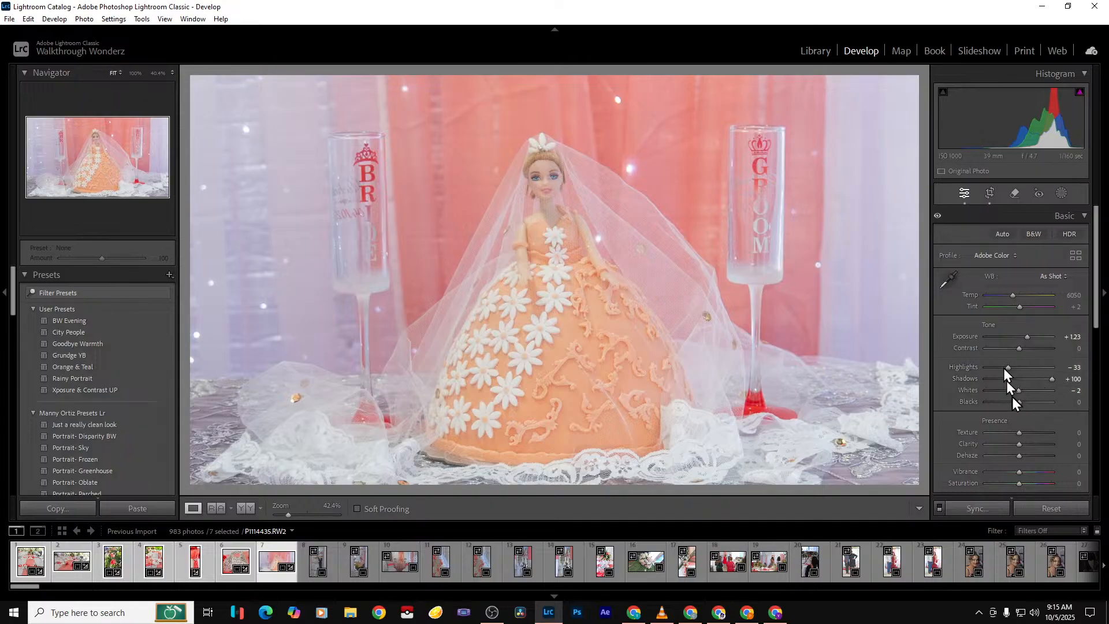
pyautogui.moveTo(1020, 455); pyautogui.dragTo(1025, 455)
# Export the seven selected photos as PNG to the specific folder on the hard drive, skipping the file that already exists
pyautogui.press('Right')
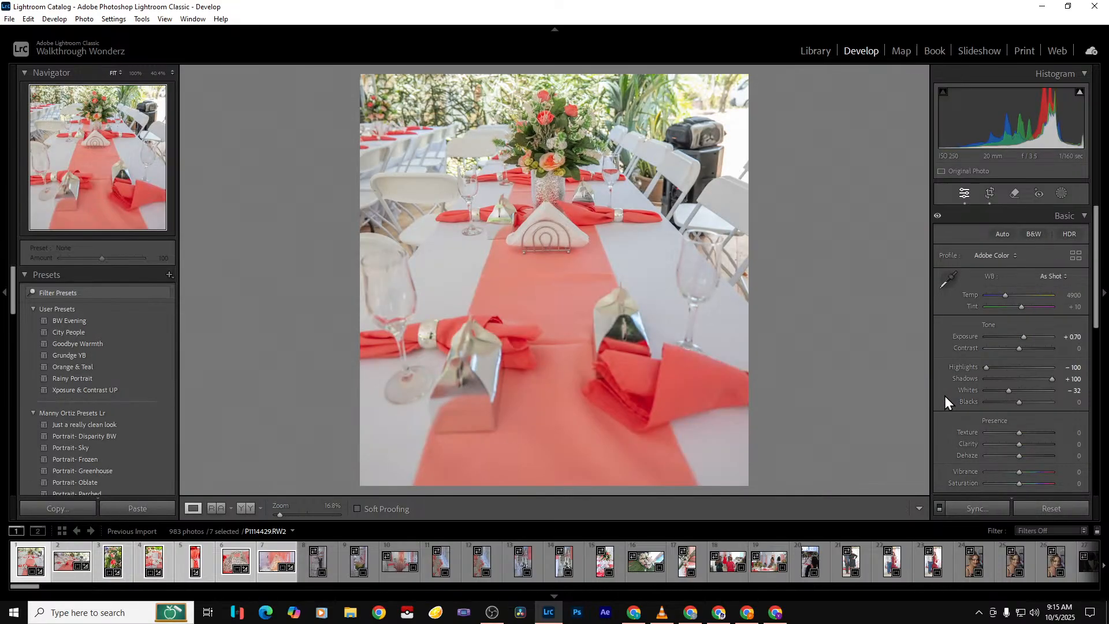
pyautogui.press('ctrl')
pyautogui.hotkey('ctrl', 'shift', 'e')
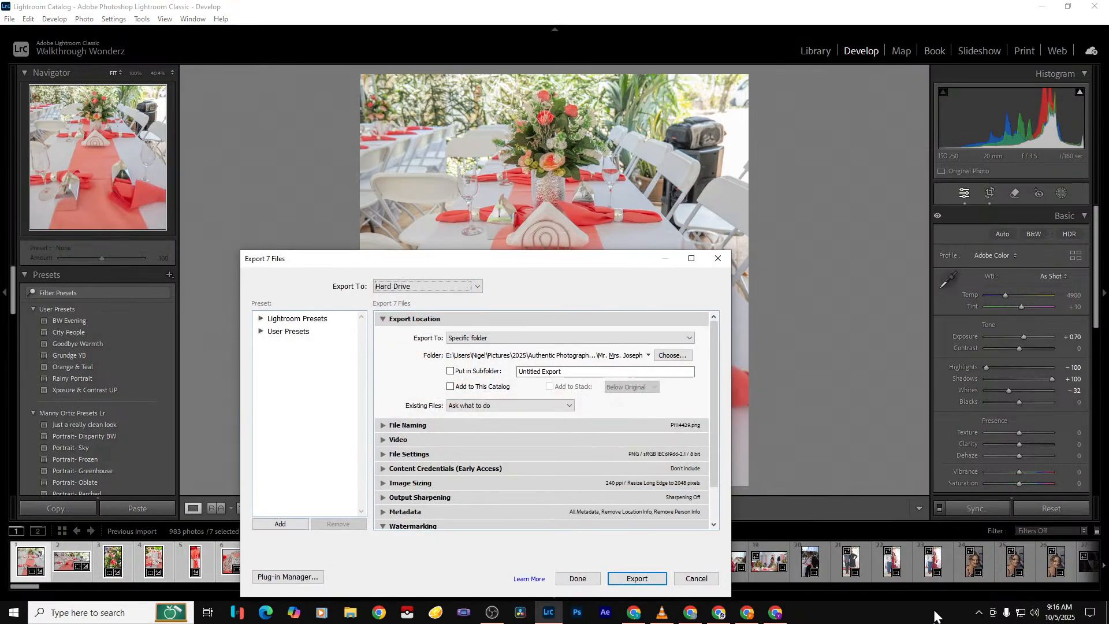
pyautogui.click(640, 581)
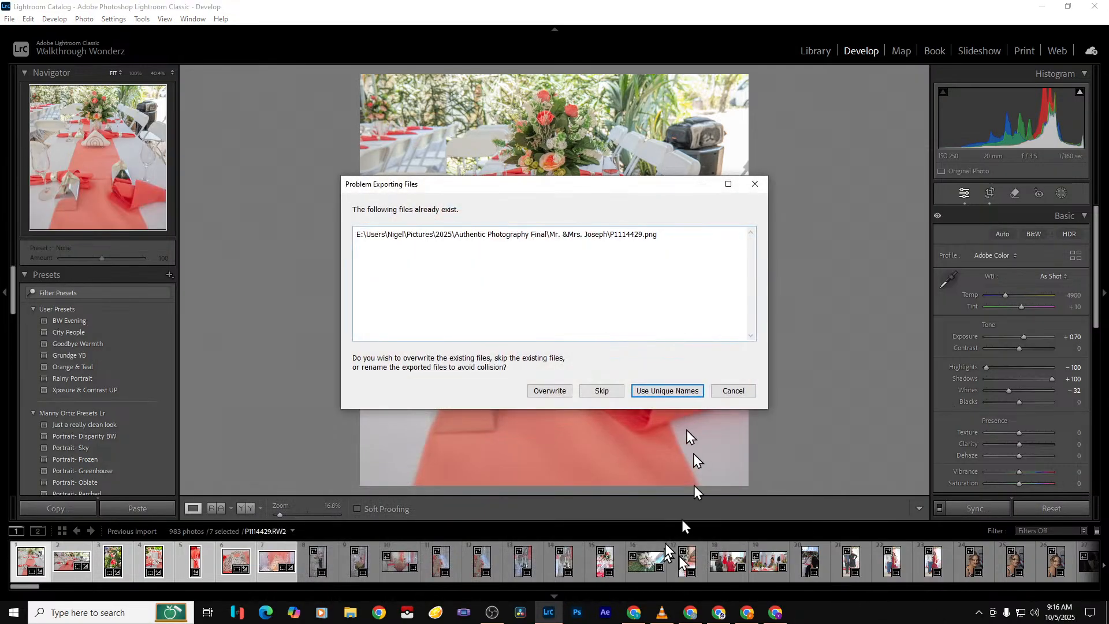
pyautogui.click(600, 391)
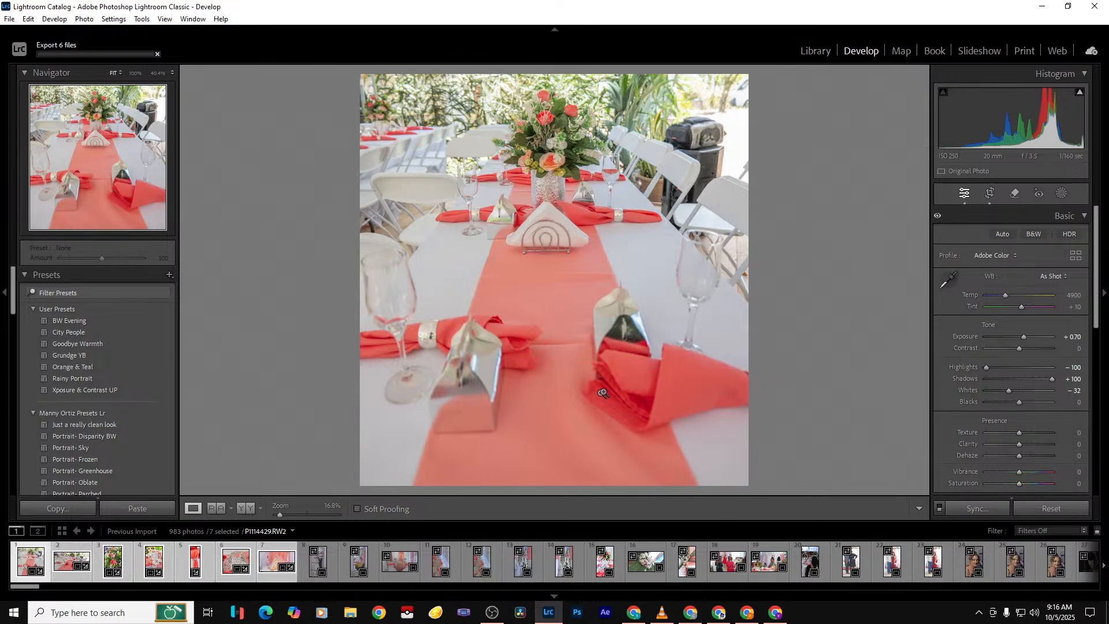
# Switch to File Explorer and open the folder that contains the exported photo P1114429
pyautogui.click(351, 611)
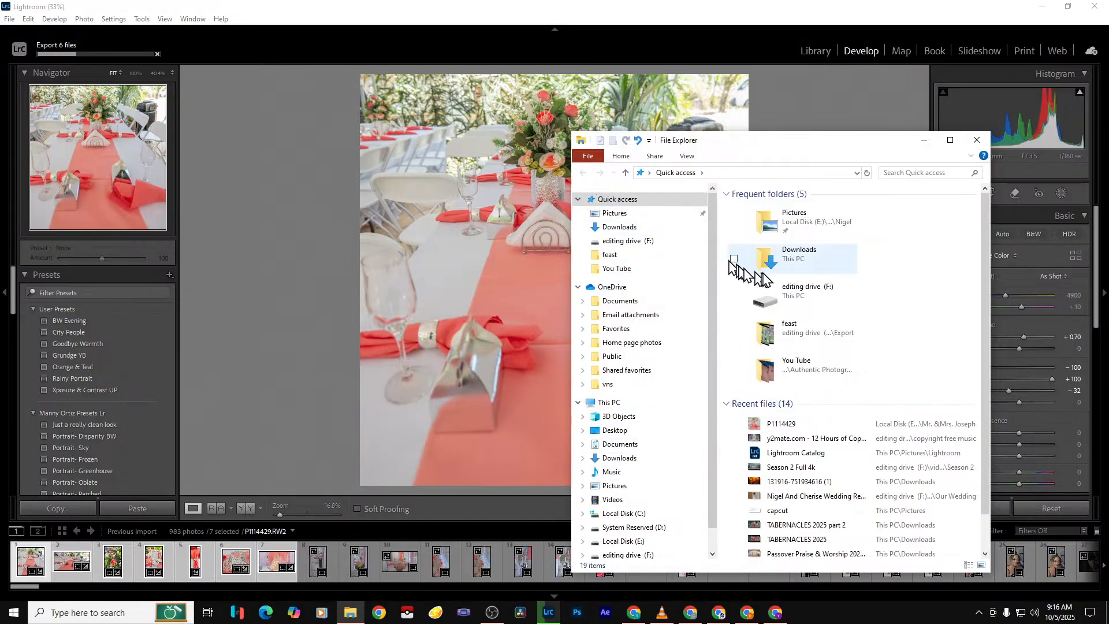
pyautogui.click(796, 426)
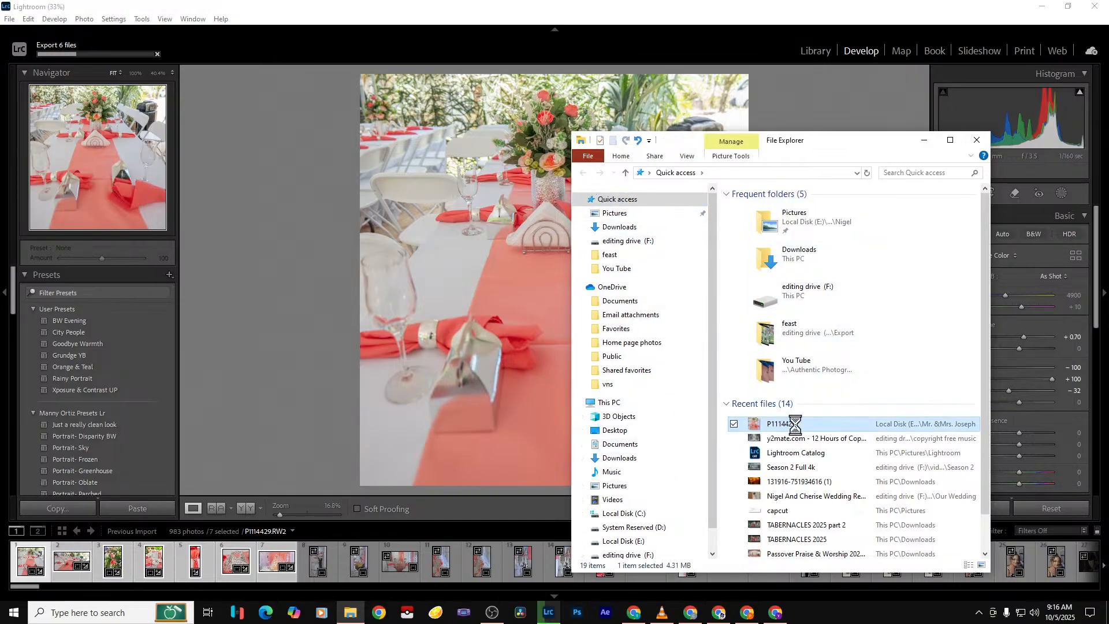
pyautogui.rightClick(796, 425)
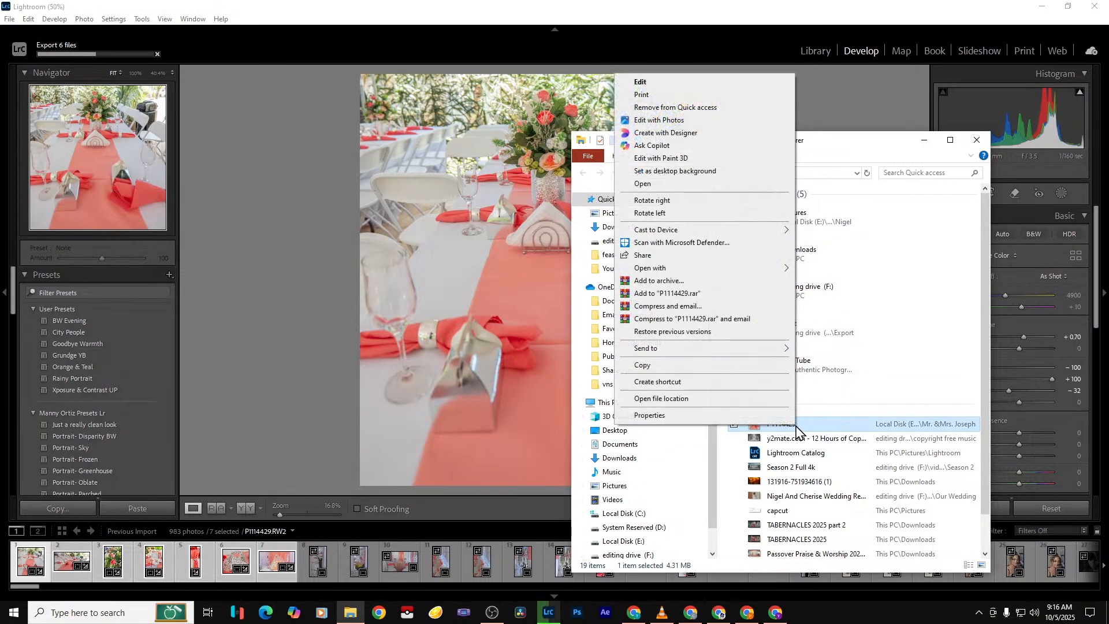
pyautogui.click(726, 395)
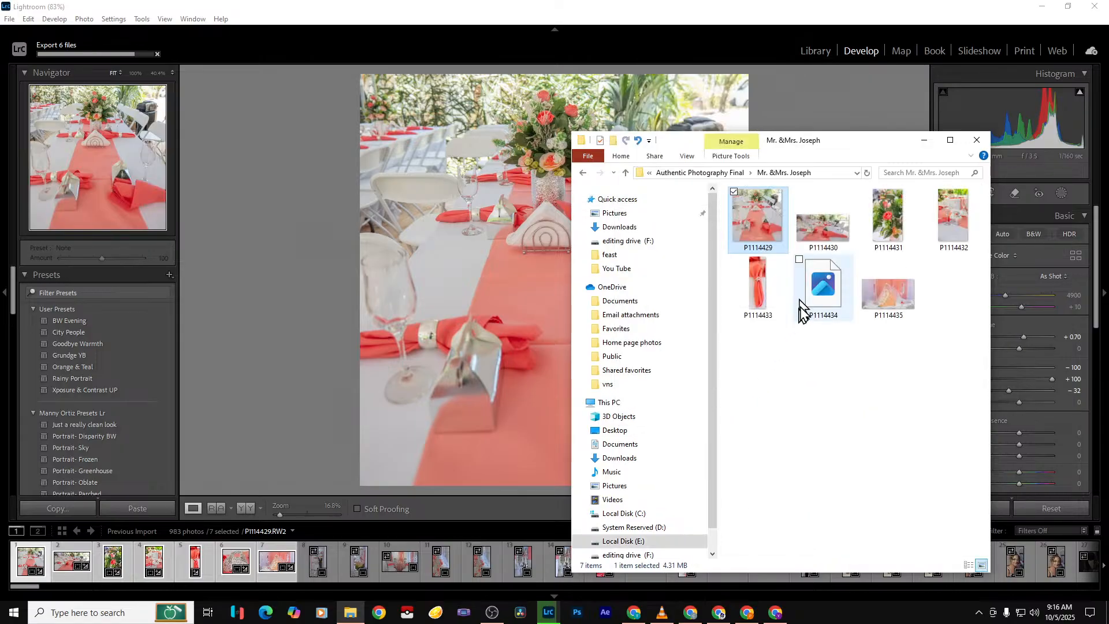
# View the exported photos one after another from P1114429 to P1114433, then return to Lightroom Classic
pyautogui.doubleClick(751, 234)
pyautogui.press('Right')
pyautogui.press('Right')
pyautogui.press('Right')
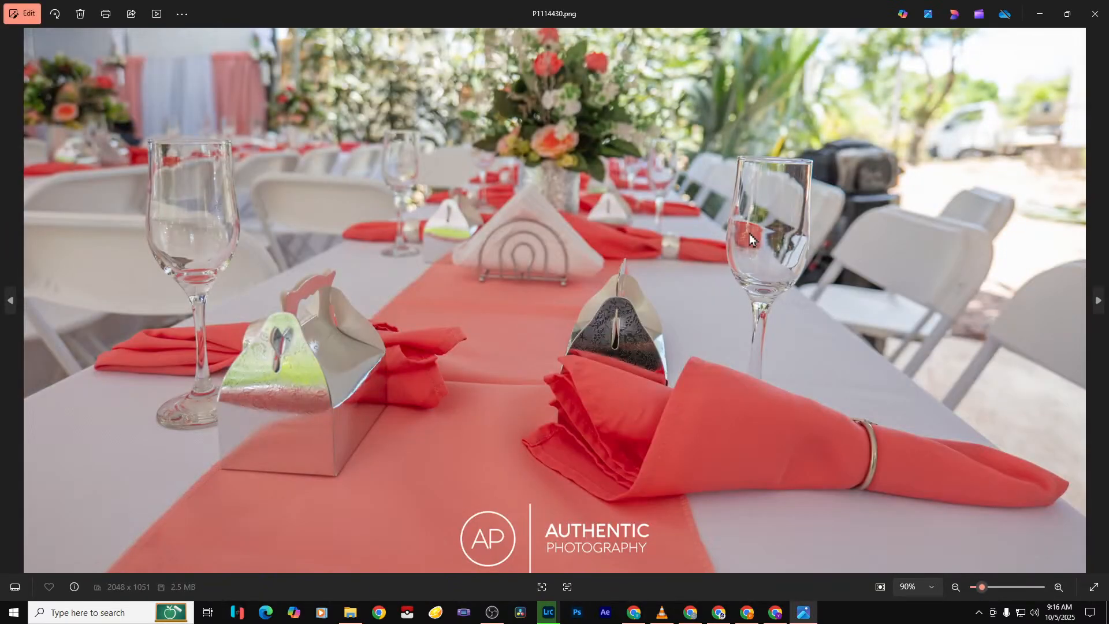
pyautogui.press('Right')
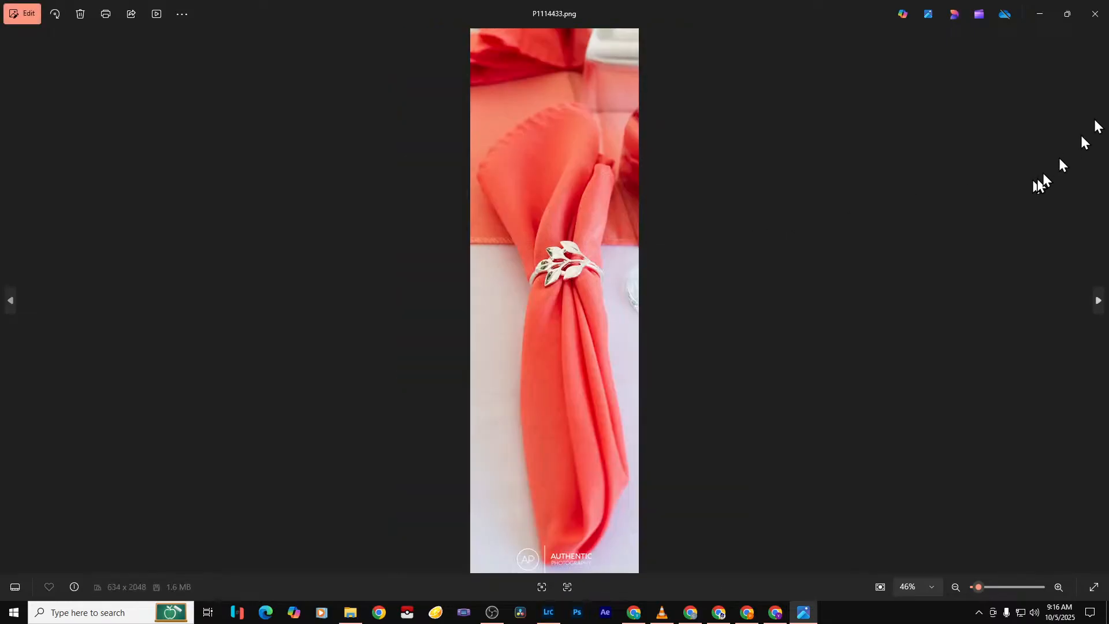
pyautogui.click(1093, 14)
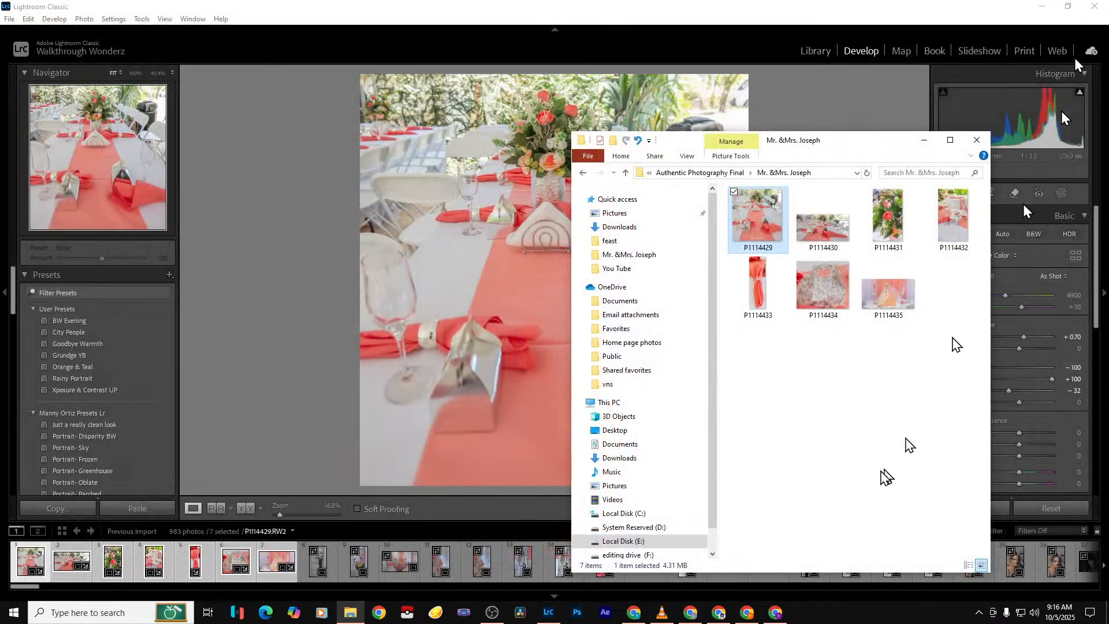
pyautogui.click(924, 140)
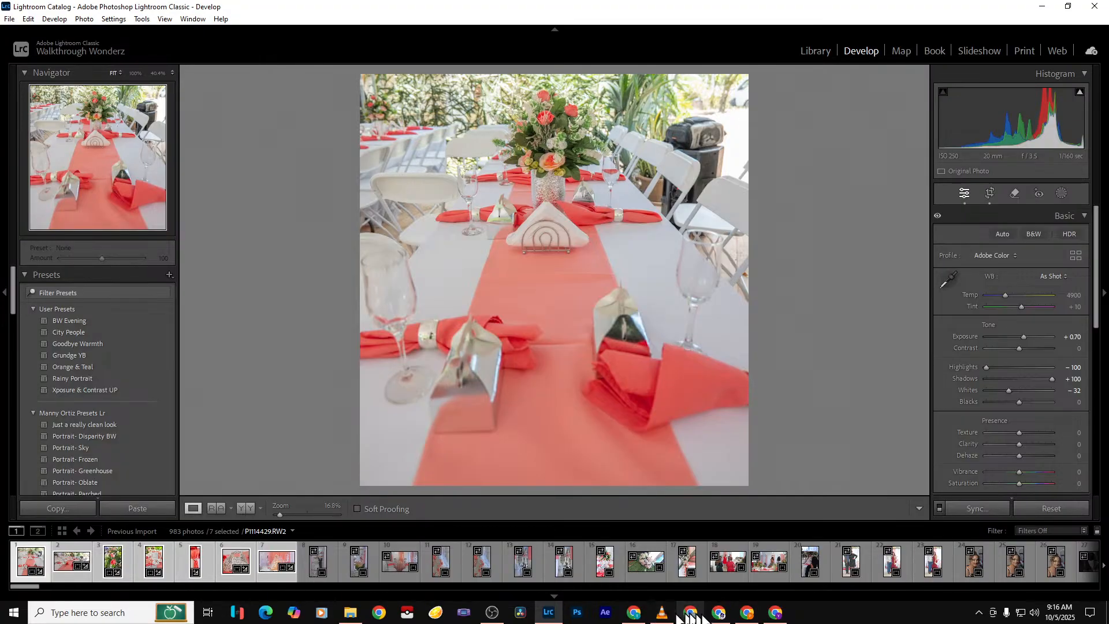
pyautogui.moveTo(786, 622)
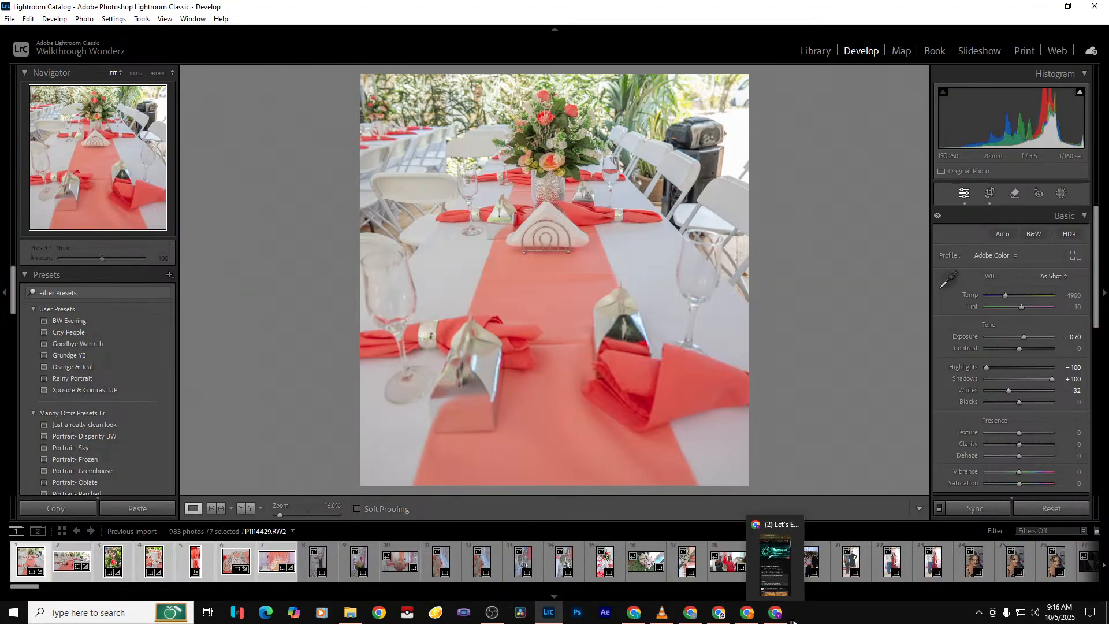
# Synchronize the doll cake photo's settings to the next seven photos through P1114442, leaving out transform, remove, crop and masking
pyautogui.click(304, 564)
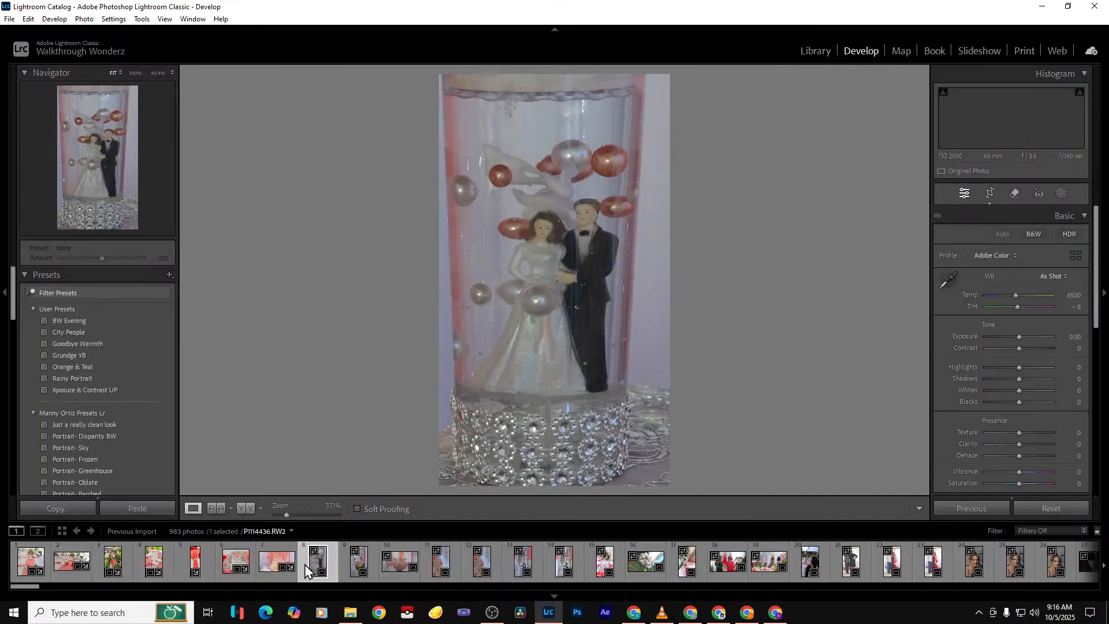
pyautogui.click(286, 577)
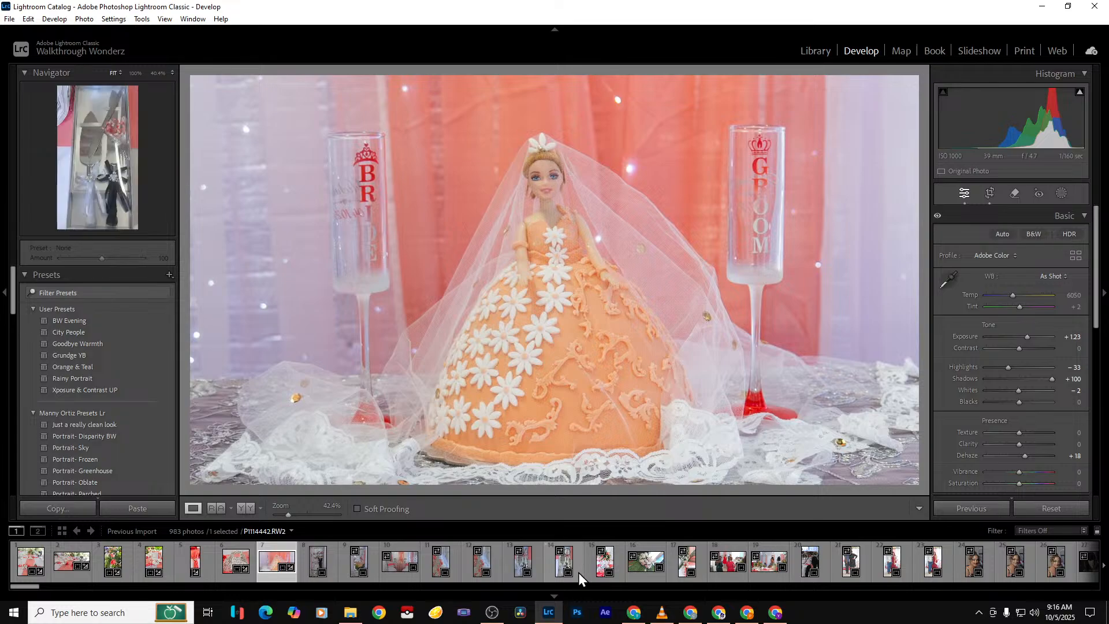
pyautogui.keyDown('shift'); pyautogui.click(578, 573); pyautogui.keyUp('shift')
pyautogui.click(978, 509)
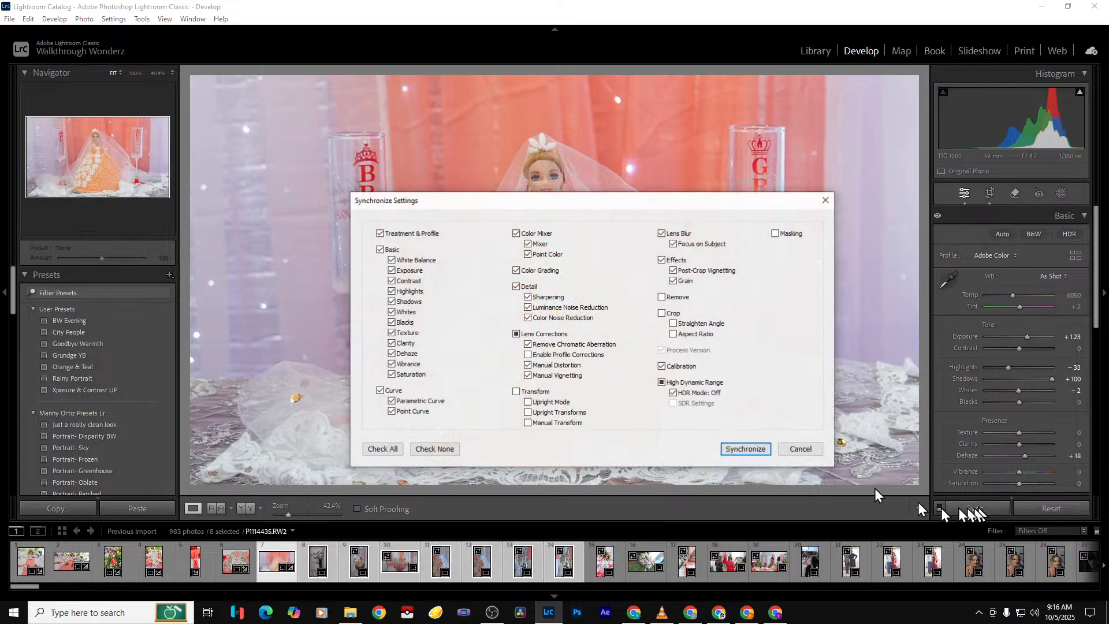
pyautogui.click(729, 451)
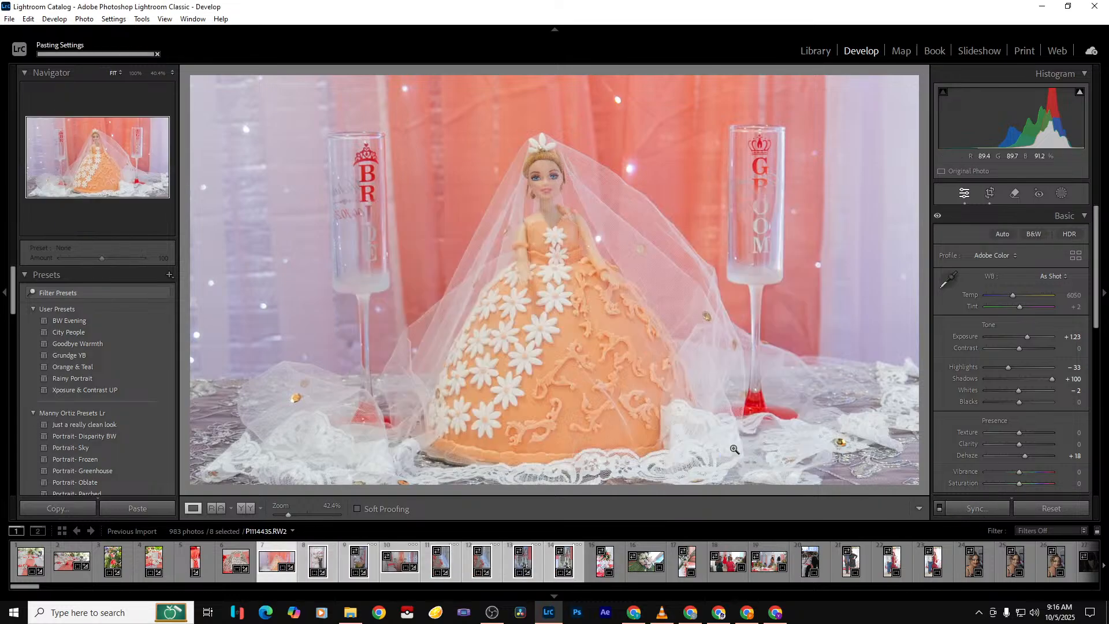
# Go to vase photo P1114436 and enlarge its crop to include the flowers above and the full width of the arrangement
pyautogui.press('Right')
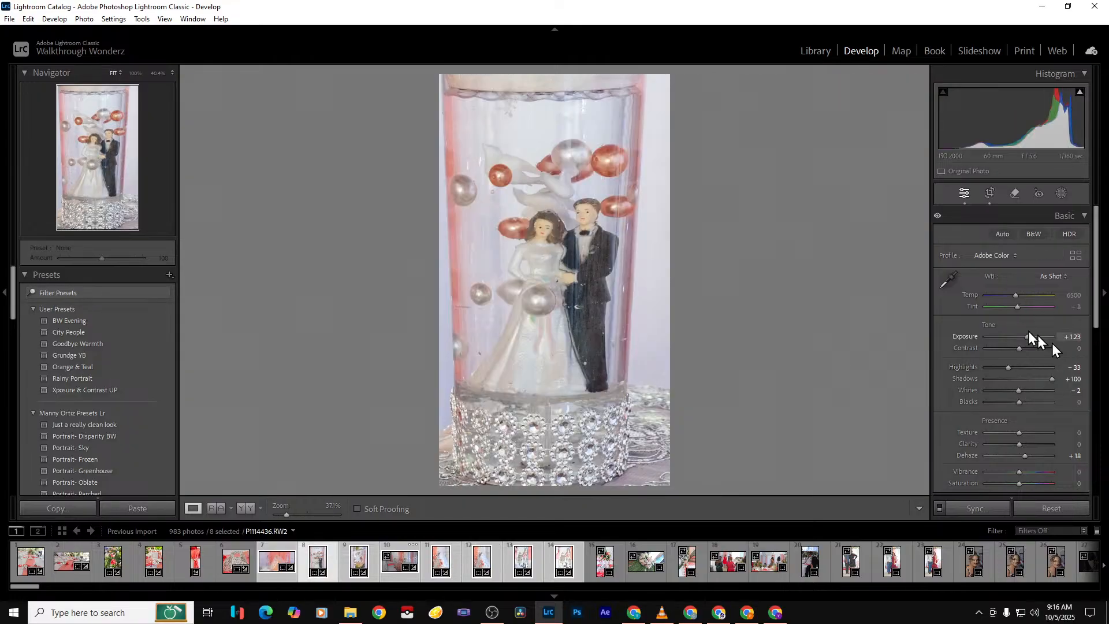
pyautogui.click(989, 198)
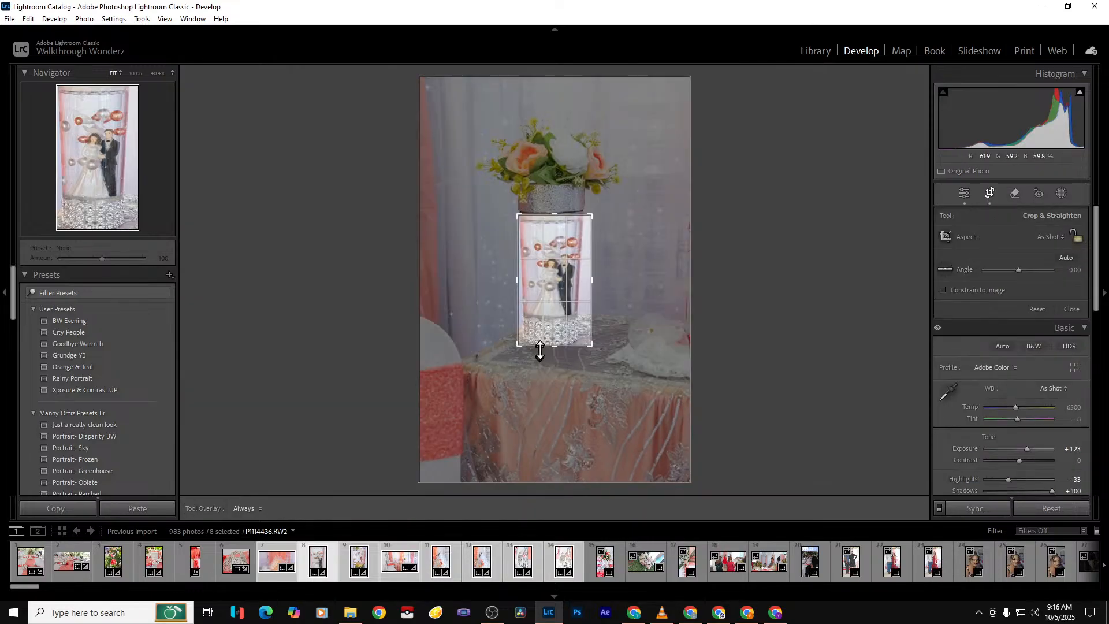
pyautogui.moveTo(558, 214); pyautogui.dragTo(550, 164)
pyautogui.moveTo(514, 283); pyautogui.dragTo(495, 283)
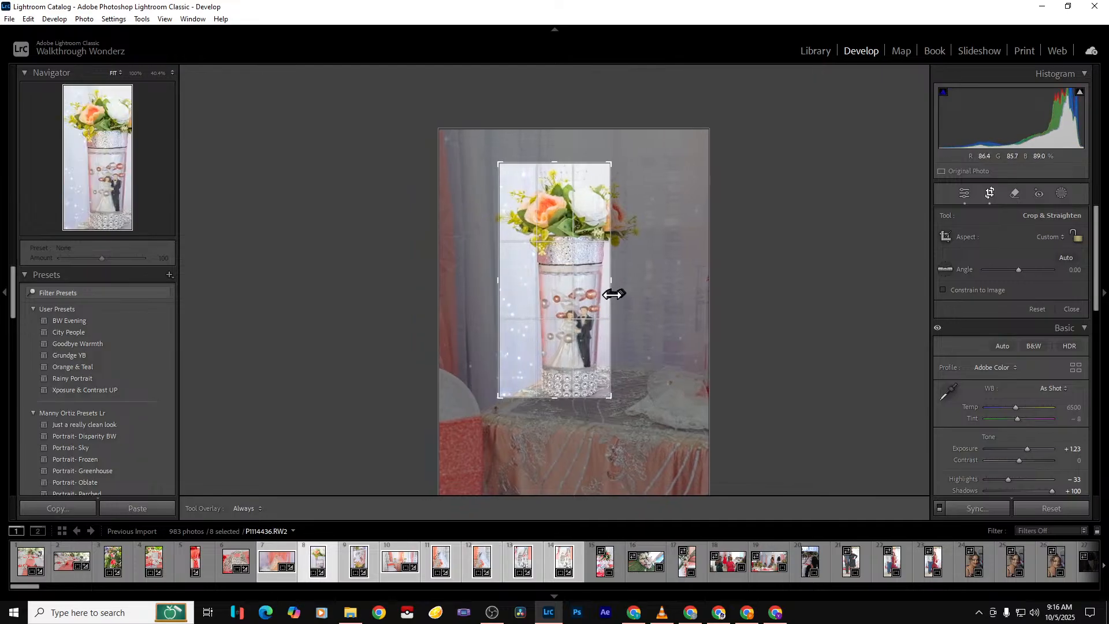
pyautogui.moveTo(613, 294); pyautogui.dragTo(623, 296)
pyautogui.press('Return')
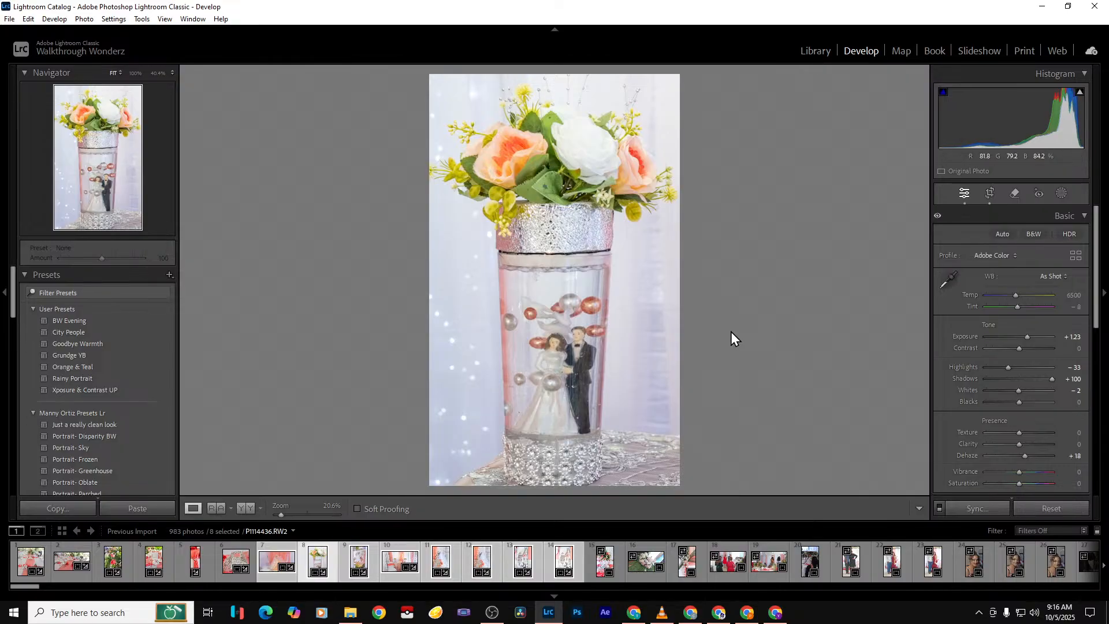
# Go to vase photo P1114437 and enlarge its crop to include the flowers above and more backdrop on both sides
pyautogui.press('Right')
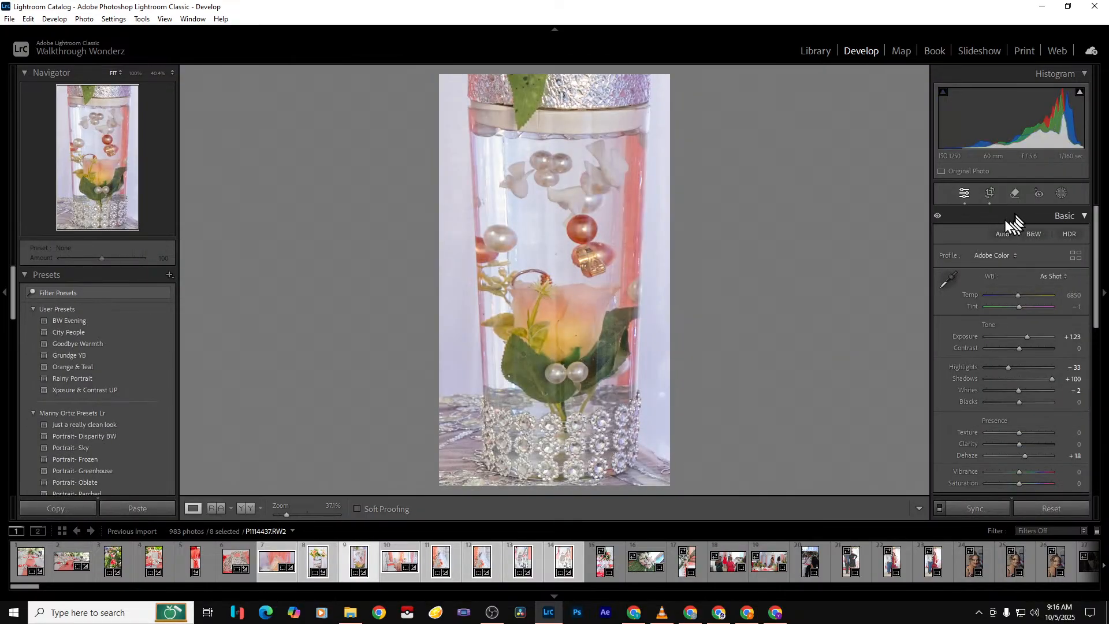
pyautogui.click(982, 193)
pyautogui.moveTo(549, 216); pyautogui.dragTo(549, 187)
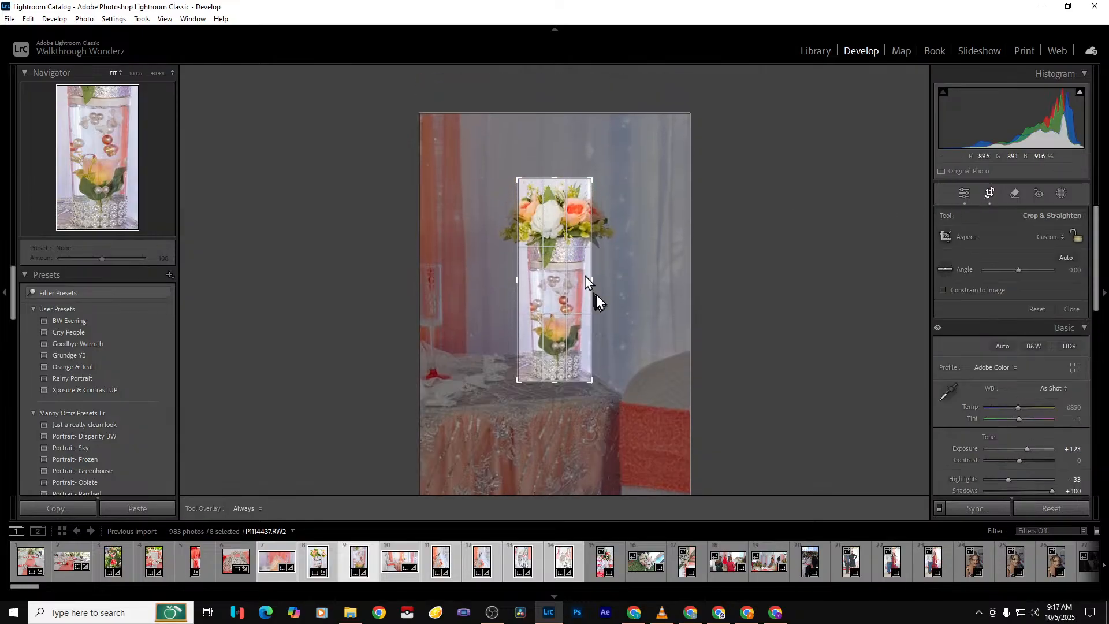
pyautogui.moveTo(591, 285); pyautogui.dragTo(601, 285)
pyautogui.moveTo(507, 297); pyautogui.dragTo(495, 297)
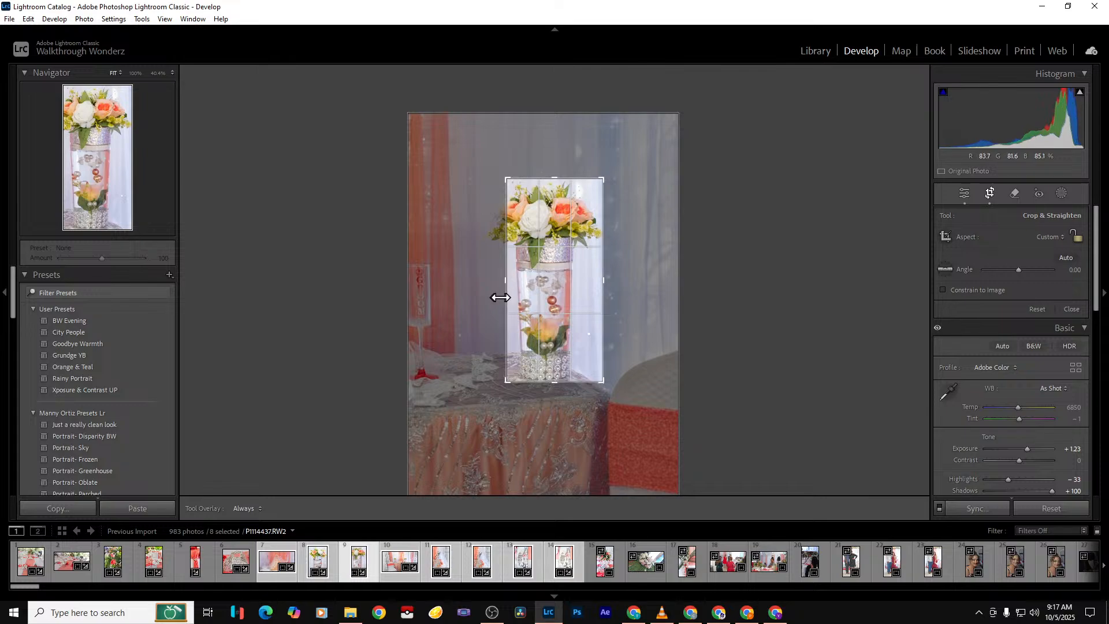
pyautogui.press('Return')
# Go to bridal table photo P1114438 and apply the Auto Upright perspective correction
pyautogui.press('Right')
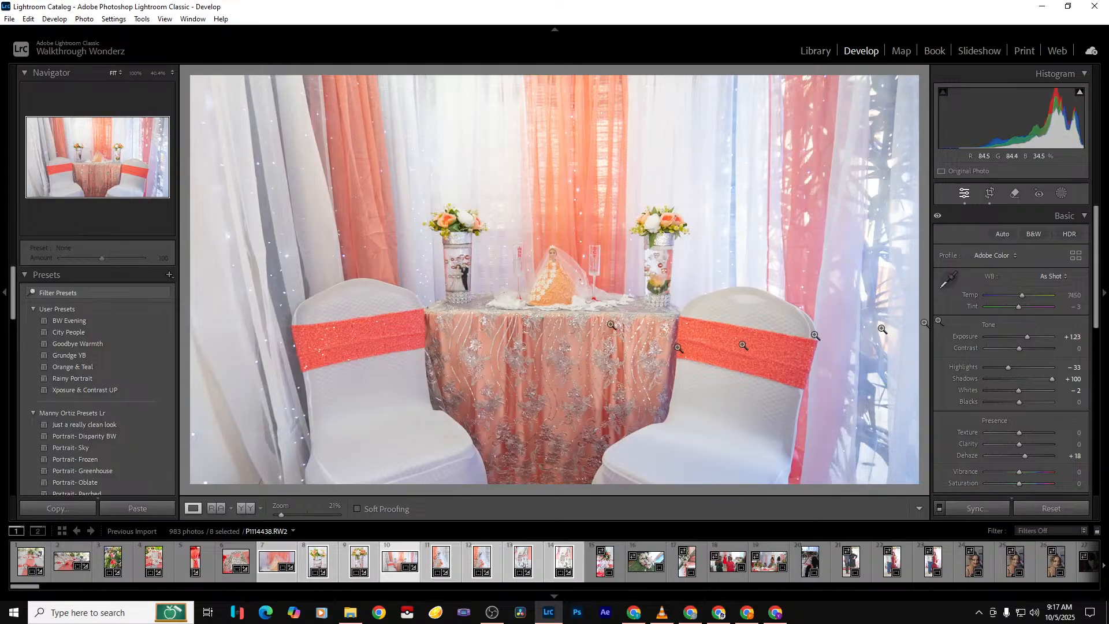
pyautogui.scroll(-5, 1077, 407)
pyautogui.scroll(-3, 1076, 408)
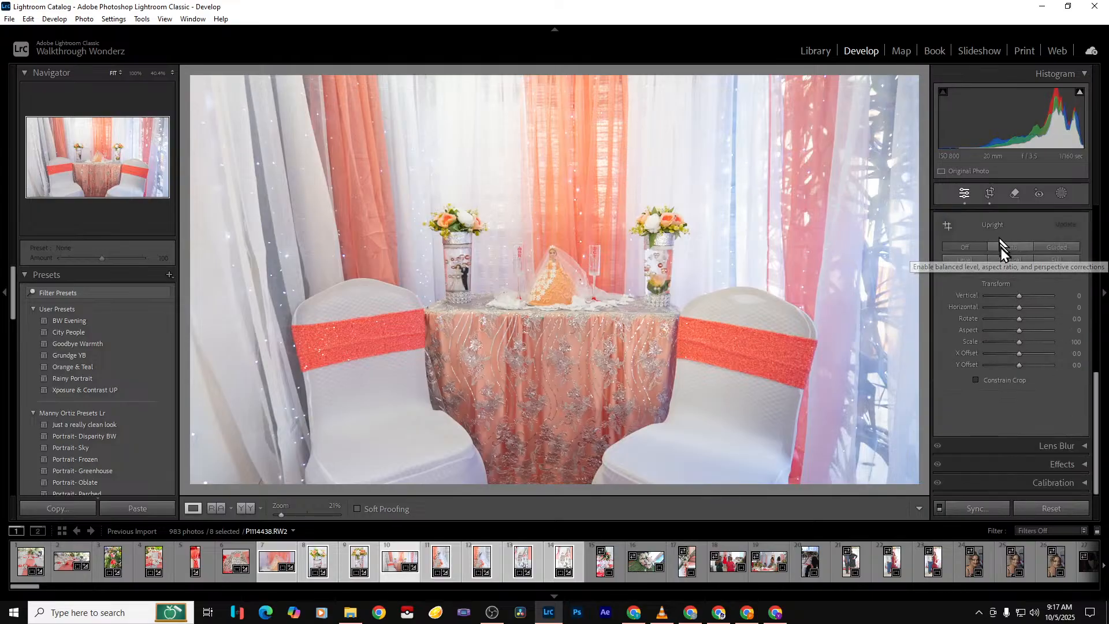
pyautogui.click(1000, 248)
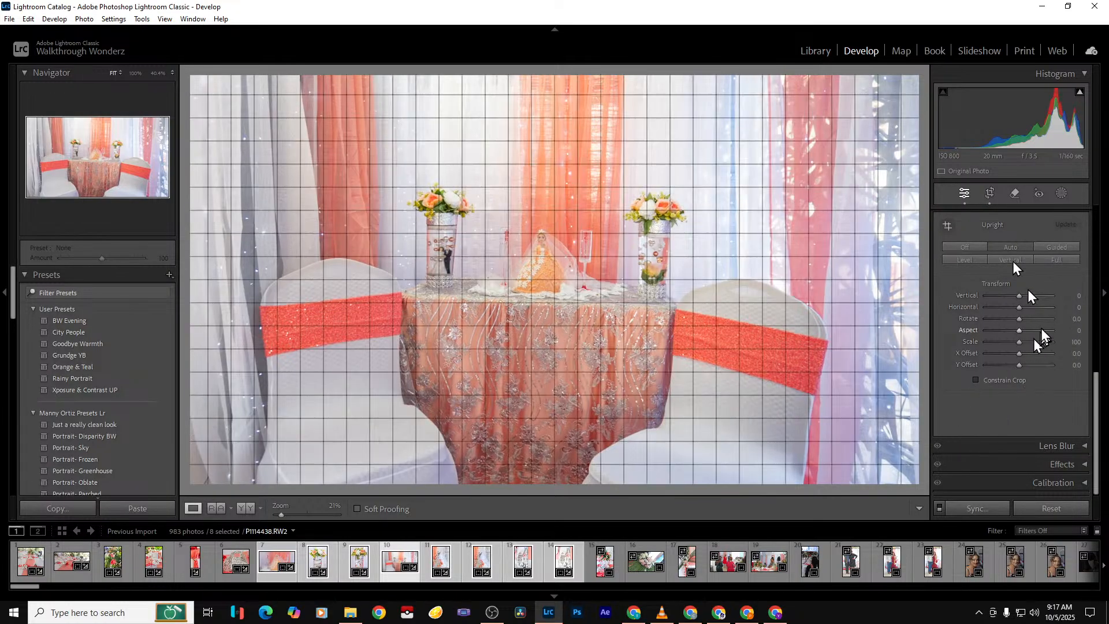
# Undo the crop's downward extension on the bridal table photo and extend the crop upward to the top of the curtains instead
pyautogui.click(989, 194)
pyautogui.moveTo(522, 451); pyautogui.dragTo(520, 469)
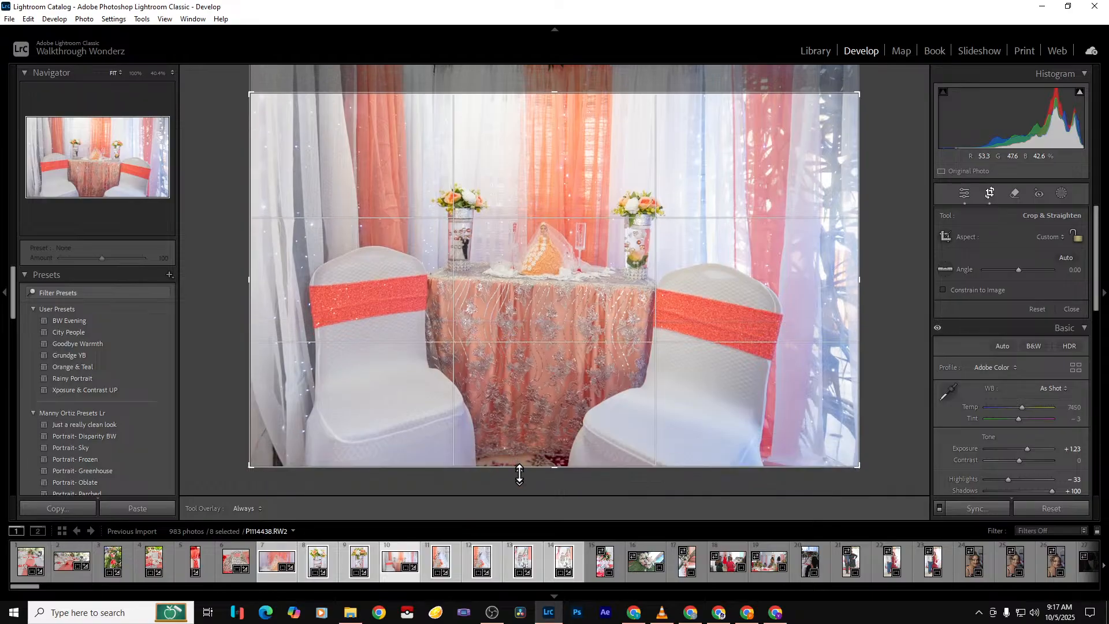
pyautogui.hotkey('ctrl', 'z')
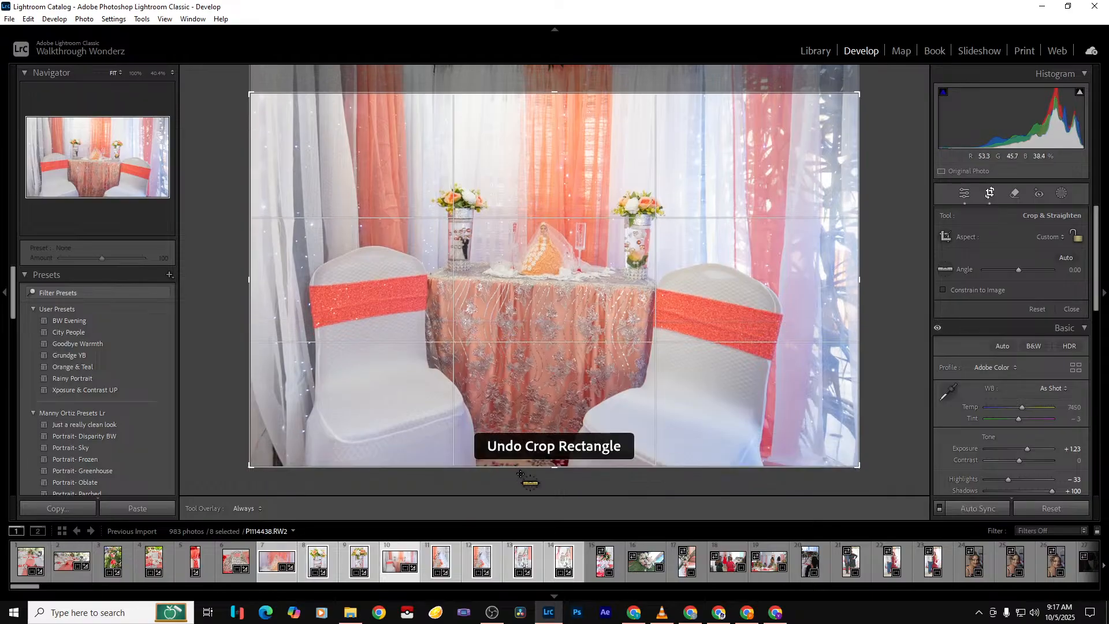
pyautogui.moveTo(523, 110); pyautogui.dragTo(538, 95)
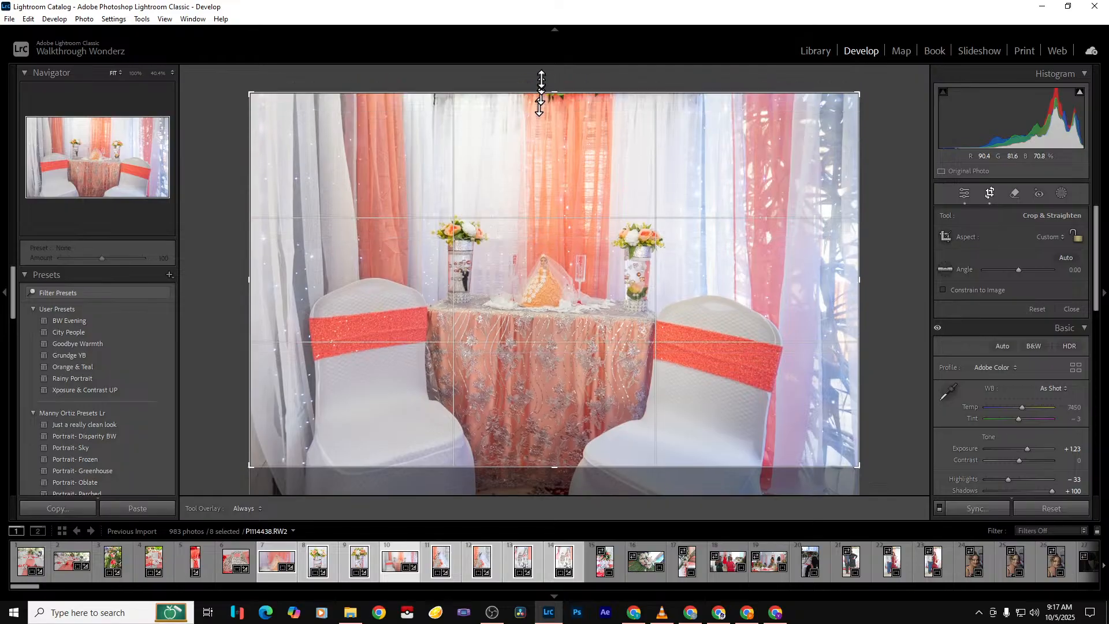
pyautogui.press('Return')
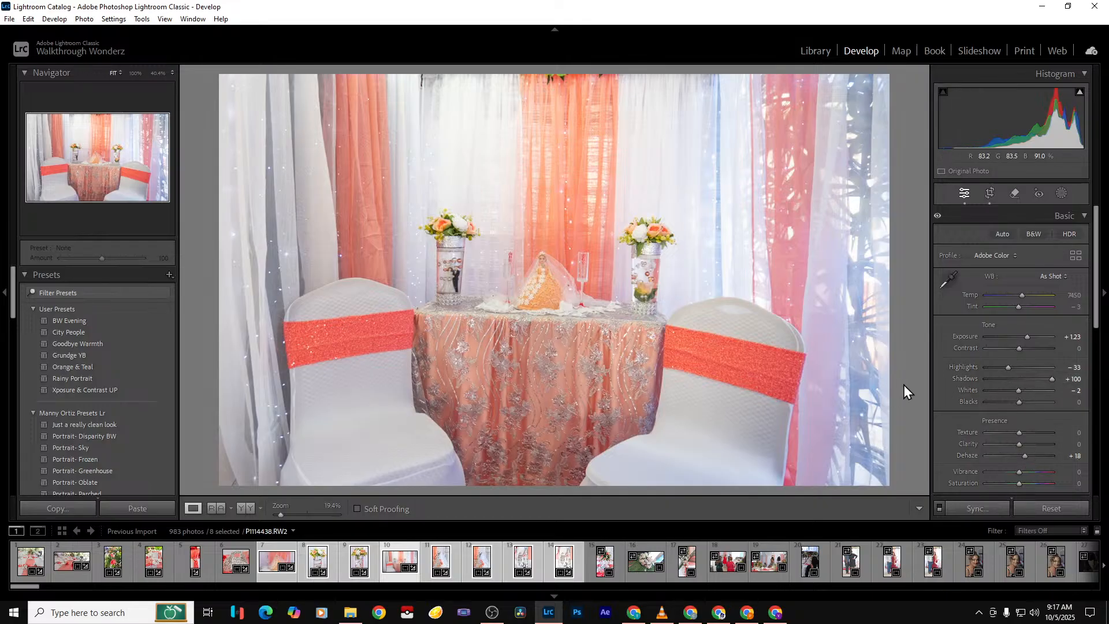
# Go to wedding cake photo P1114439, widen its crop on both sides and set Texture to +100
pyautogui.press('Right')
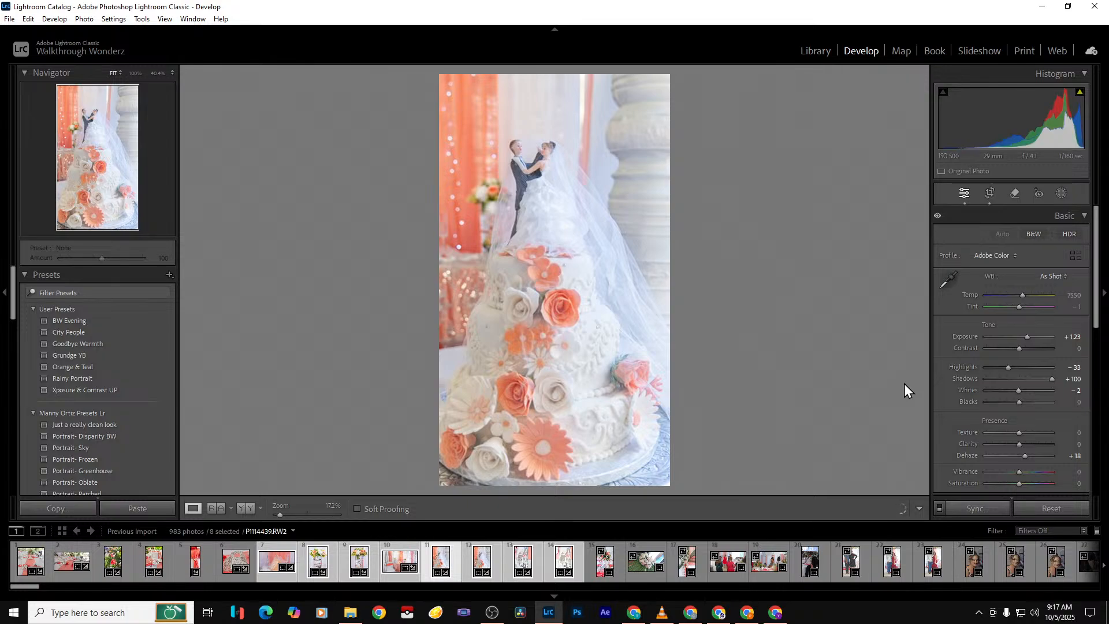
pyautogui.click(989, 192)
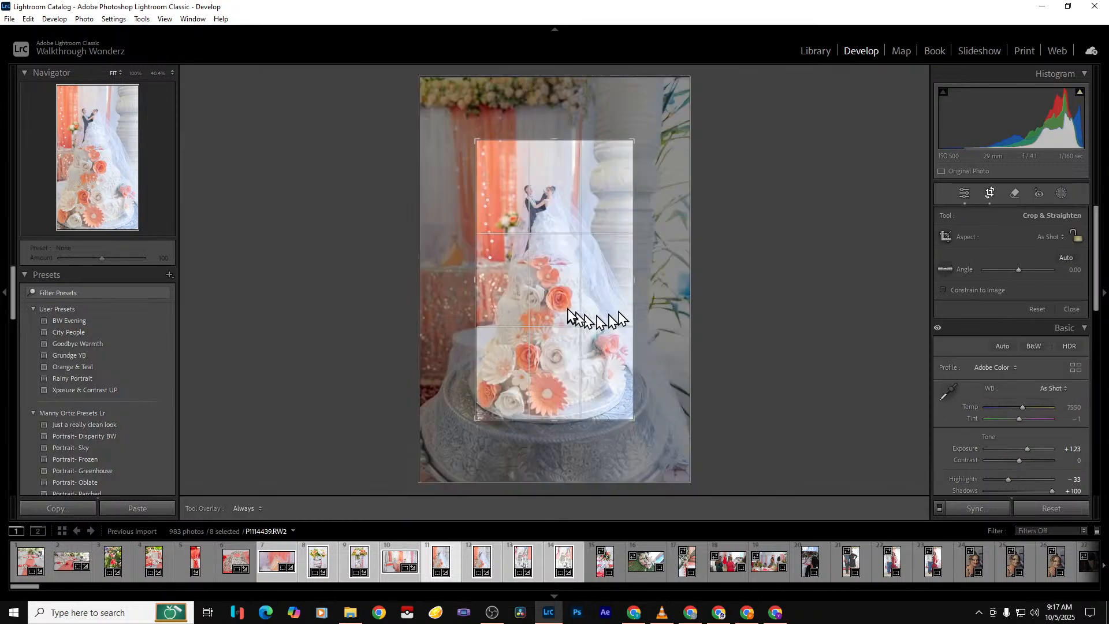
pyautogui.moveTo(474, 308); pyautogui.dragTo(459, 308)
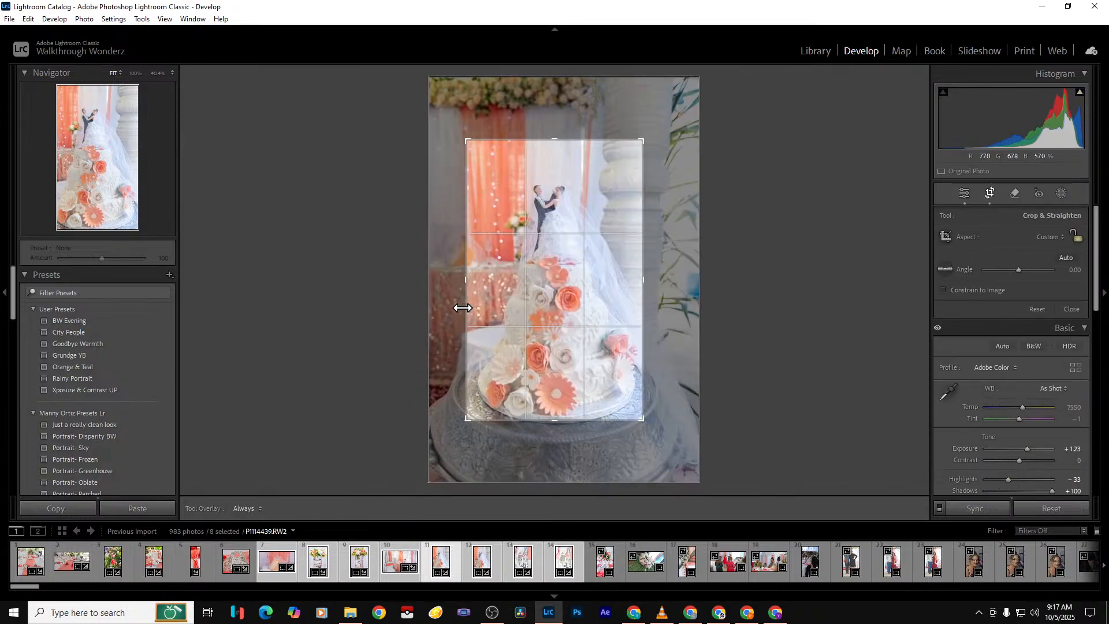
pyautogui.moveTo(642, 341); pyautogui.dragTo(651, 341)
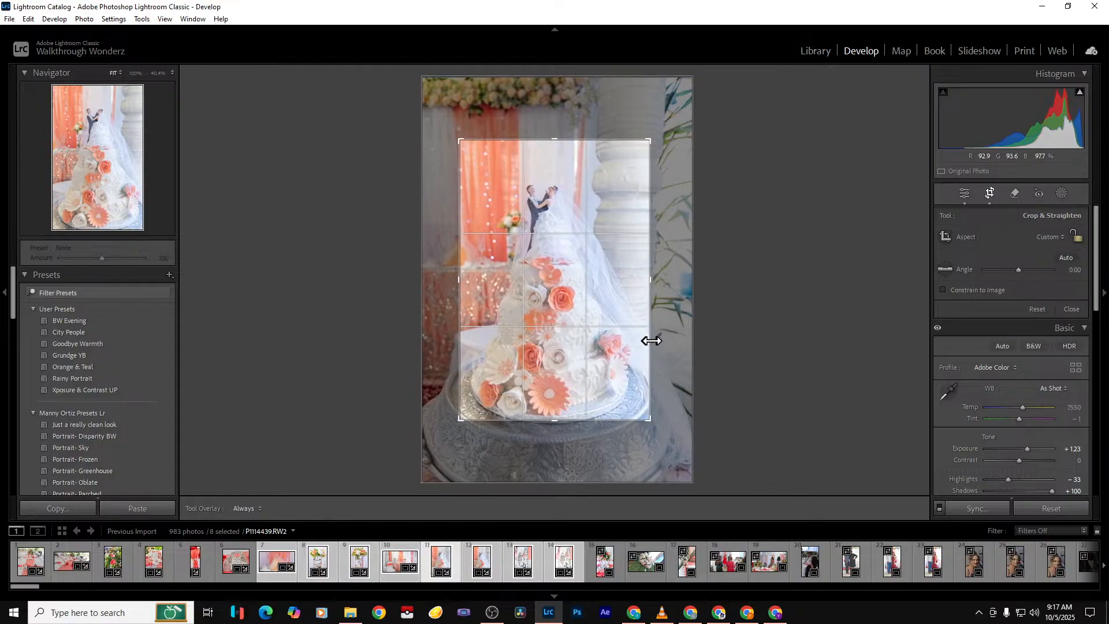
pyautogui.press('Return')
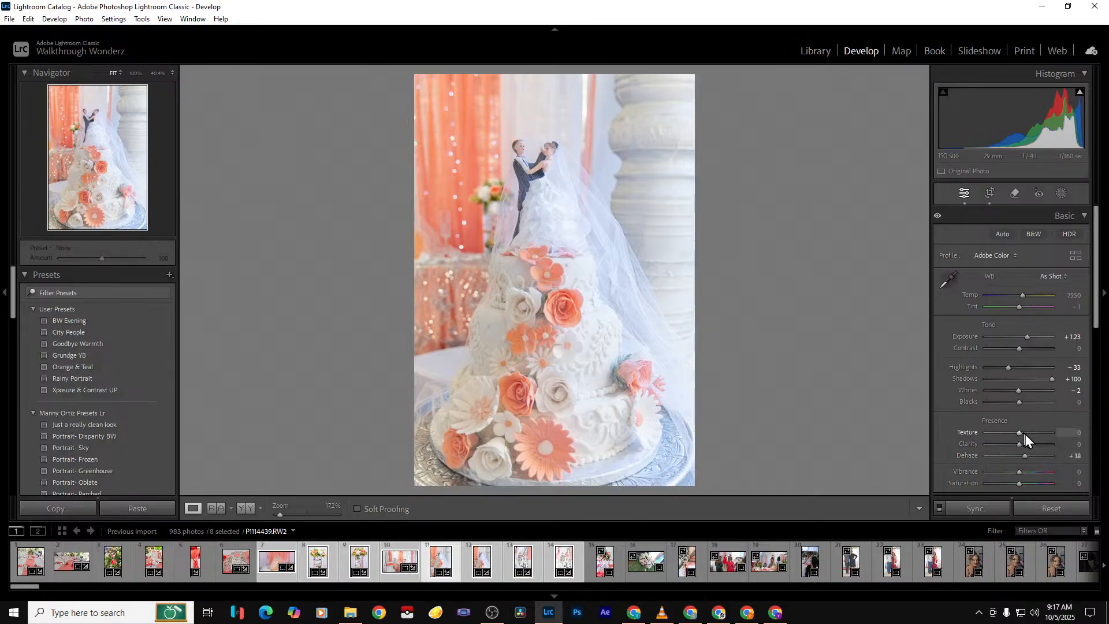
pyautogui.moveTo(1020, 433); pyautogui.dragTo(1052, 433)
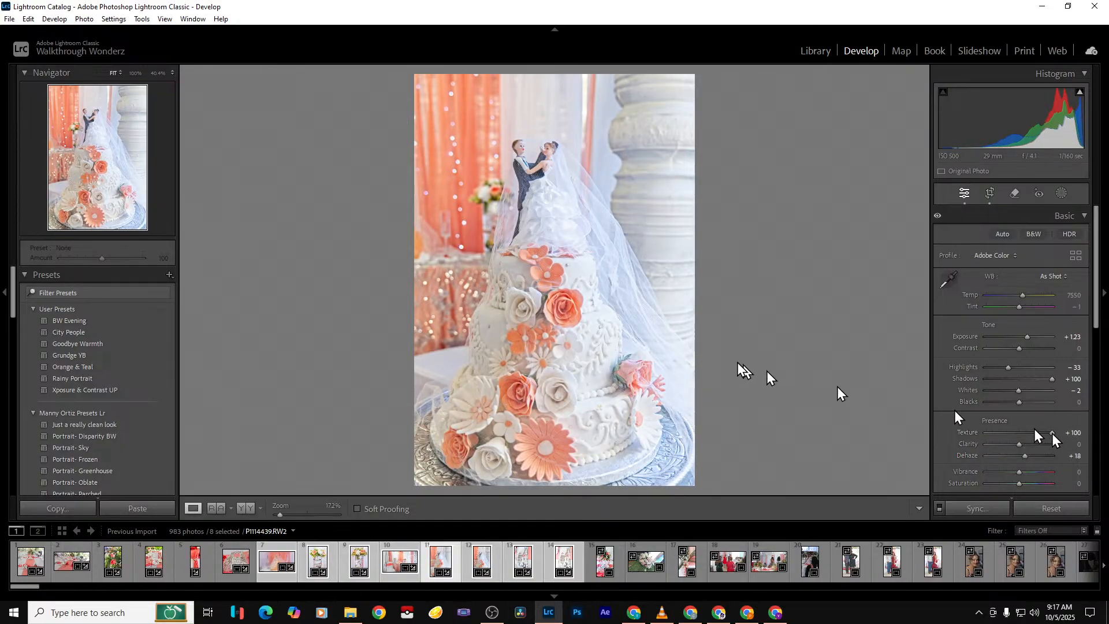
# Go to the near-identical cake photo P1114440 and remove it
pyautogui.press('Right')
pyautogui.press('Right')
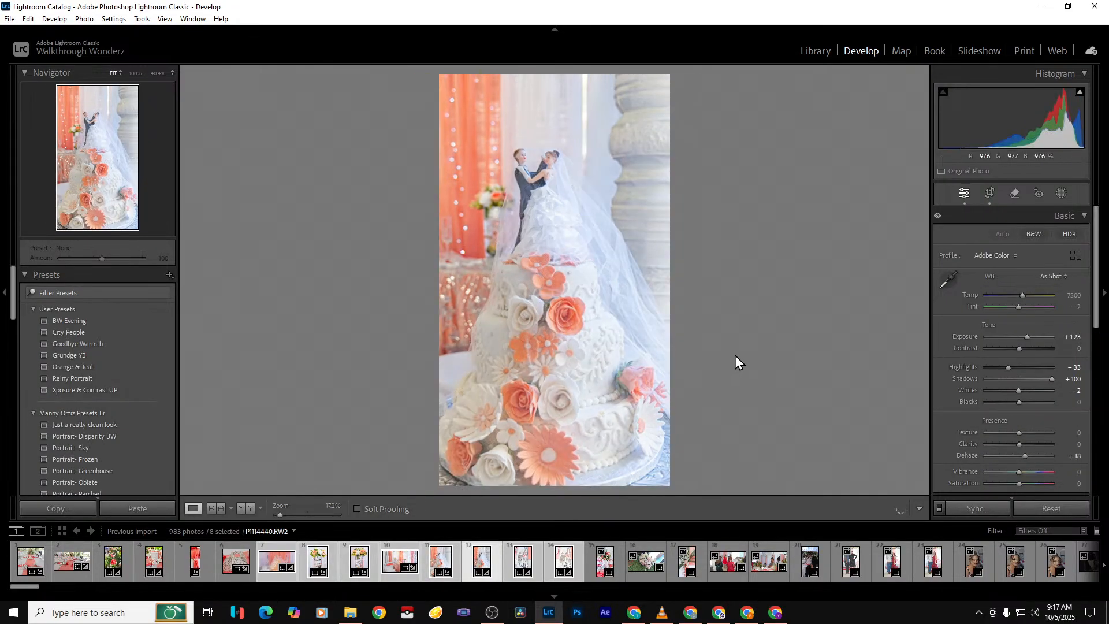
pyautogui.press('Delete')
pyautogui.press('Return')
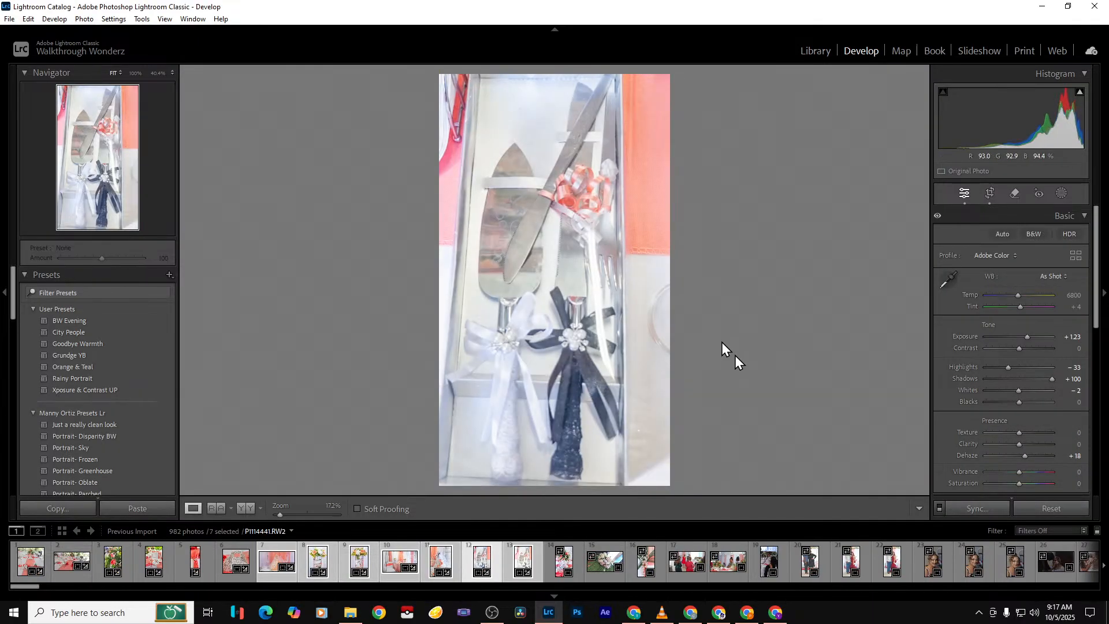
# Enlarge the crop of cake server photo P1114441 to take in the whole box, and apply the Auto Upright correction
pyautogui.click(992, 192)
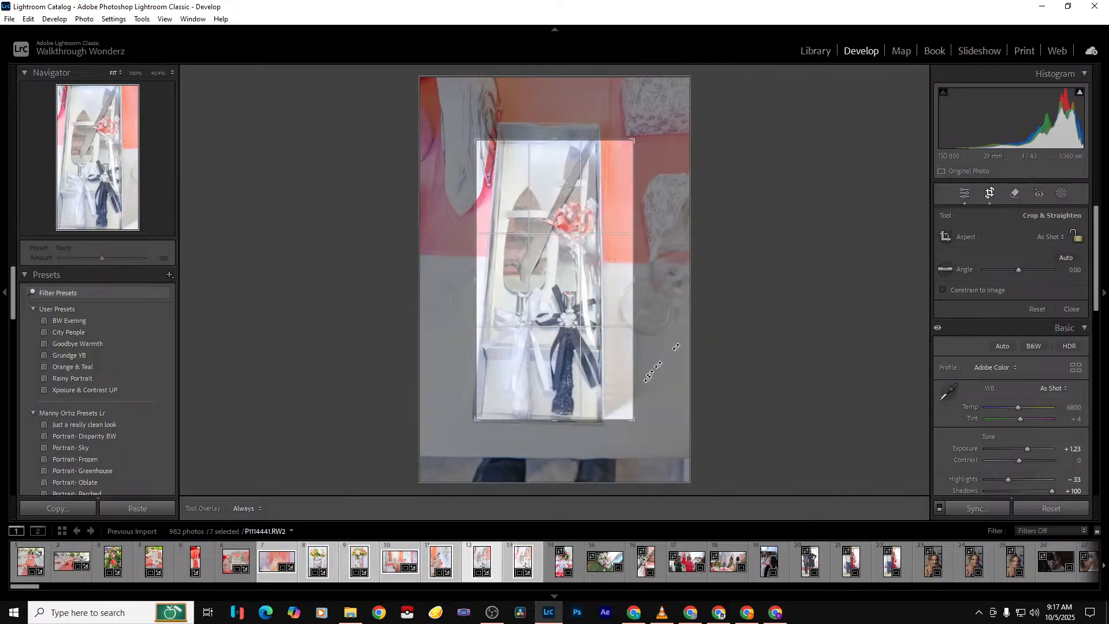
pyautogui.moveTo(475, 402); pyautogui.dragTo(460, 398)
pyautogui.moveTo(559, 141); pyautogui.dragTo(559, 134)
pyautogui.moveTo(547, 426); pyautogui.dragTo(548, 432)
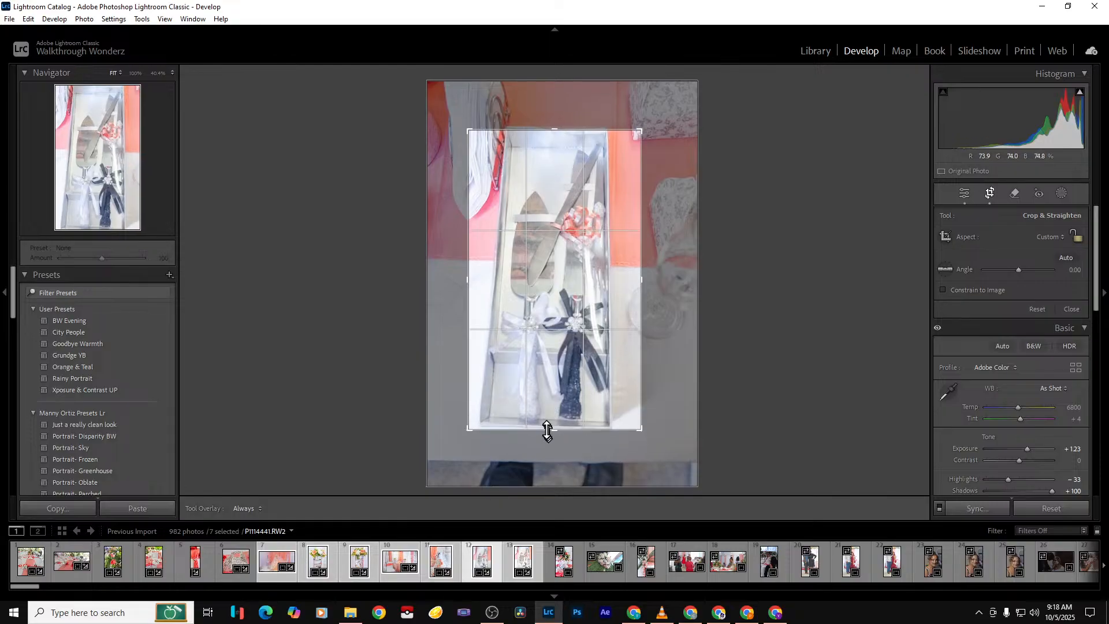
pyautogui.press('Return')
pyautogui.scroll(-6, 1046, 375)
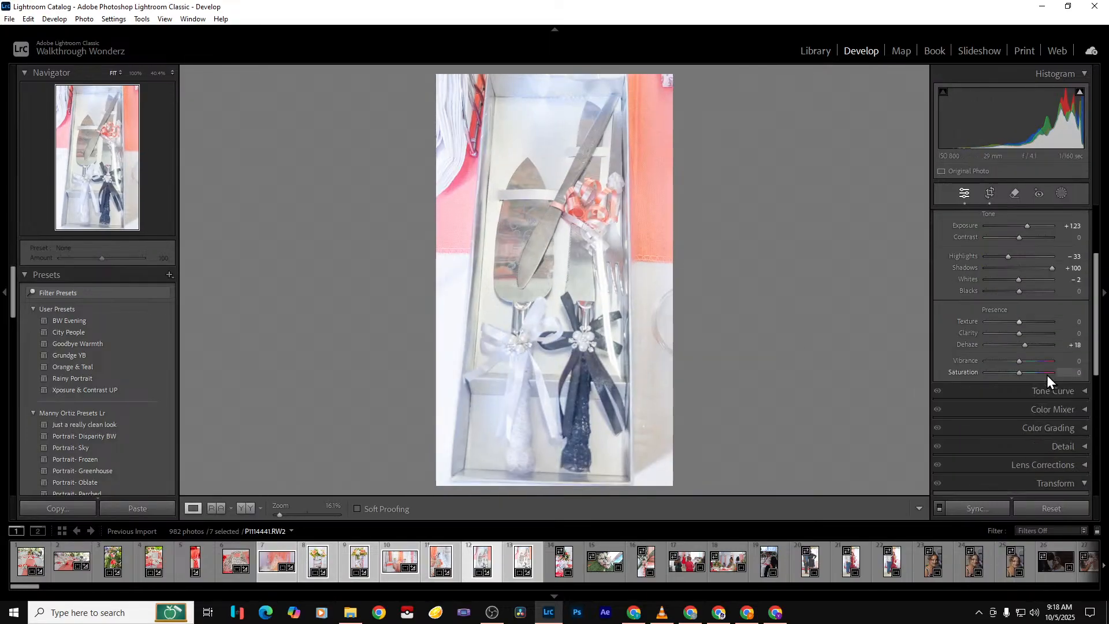
pyautogui.click(1008, 305)
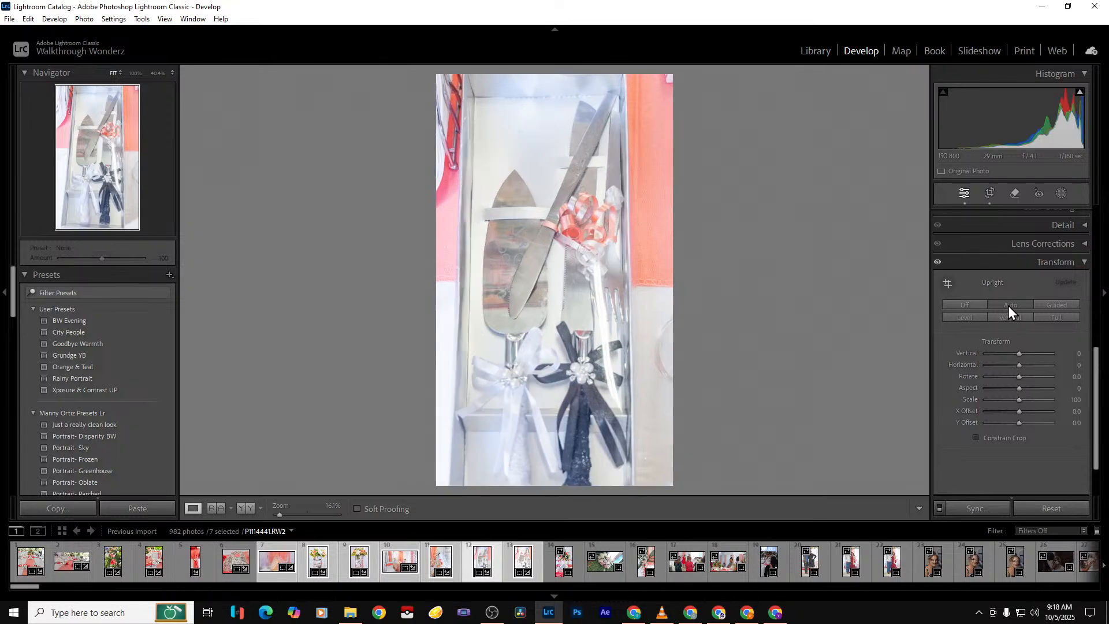
# Crop the cake server photo closely to the box, extending it to the box's lower edge and trimming the tablecloth at both sides
pyautogui.click(990, 193)
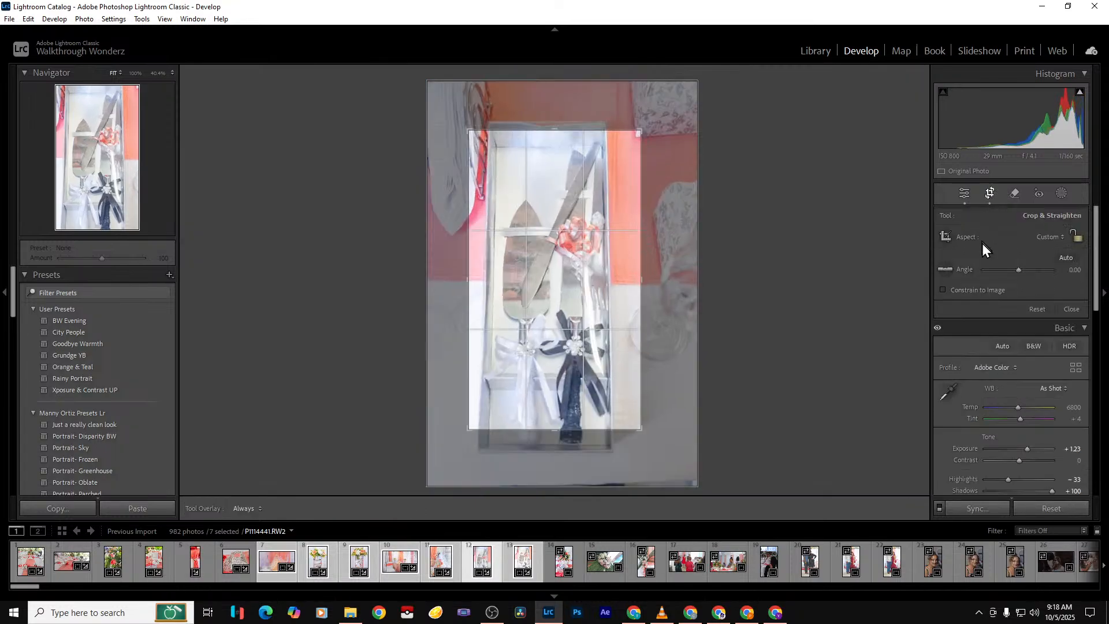
pyautogui.moveTo(549, 430); pyautogui.dragTo(547, 446)
pyautogui.moveTo(645, 163); pyautogui.dragTo(630, 164)
pyautogui.moveTo(491, 222)
pyautogui.mouseDown()
pyautogui.moveTo(483, 217)
pyautogui.moveTo(492, 220)
pyautogui.mouseUp()
pyautogui.press('Return')
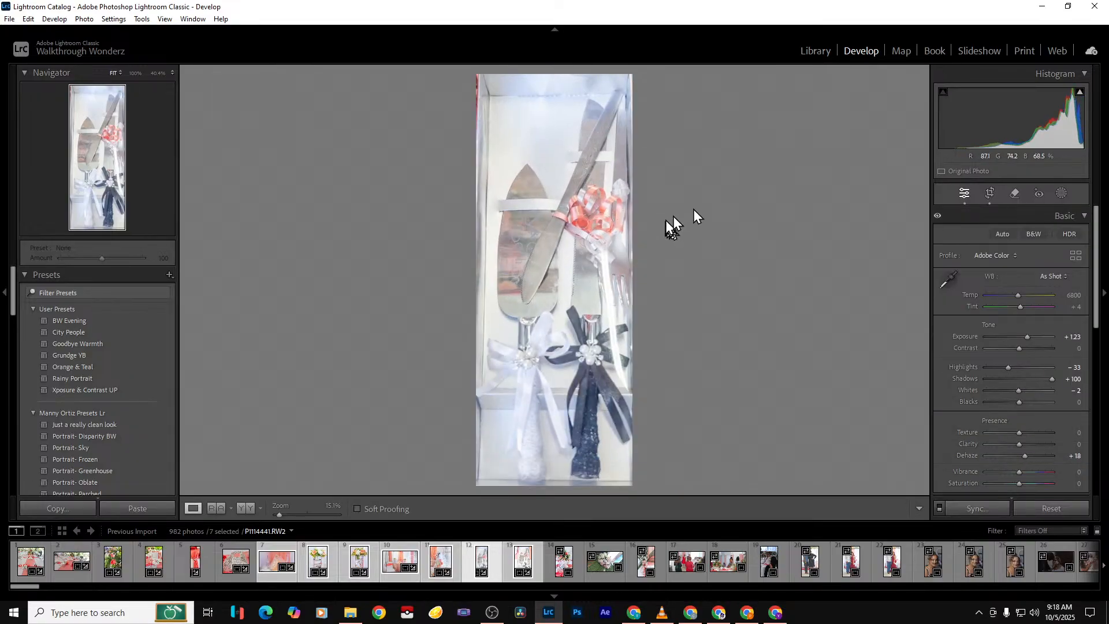
# Trim the remaining sliver along the left edge of the box from the crop and set Texture to +100
pyautogui.click(990, 194)
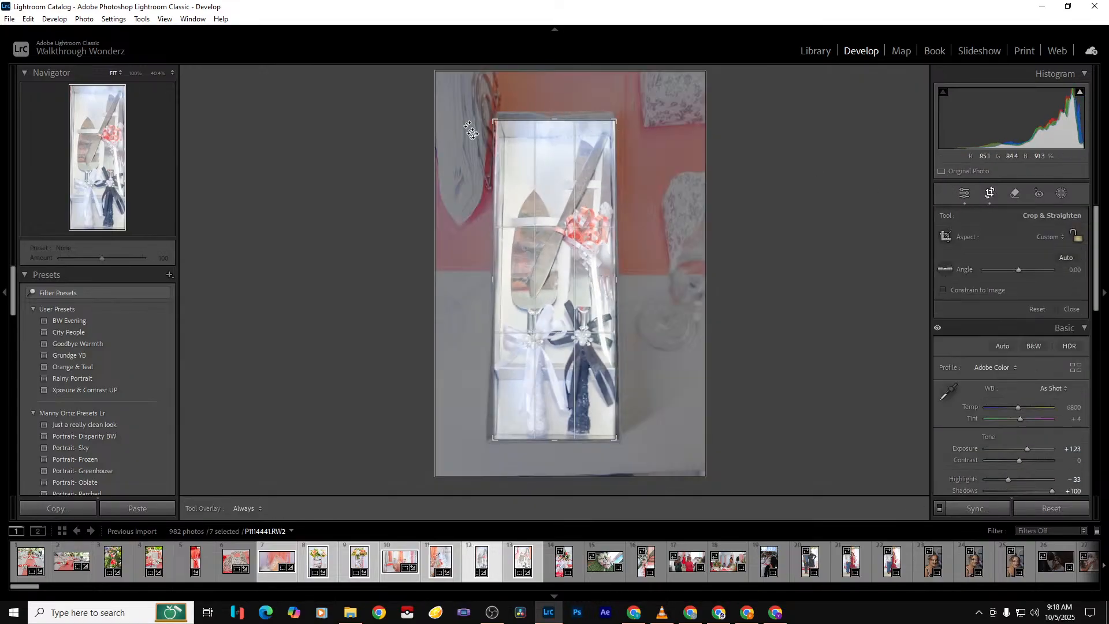
pyautogui.moveTo(493, 120); pyautogui.dragTo(496, 120)
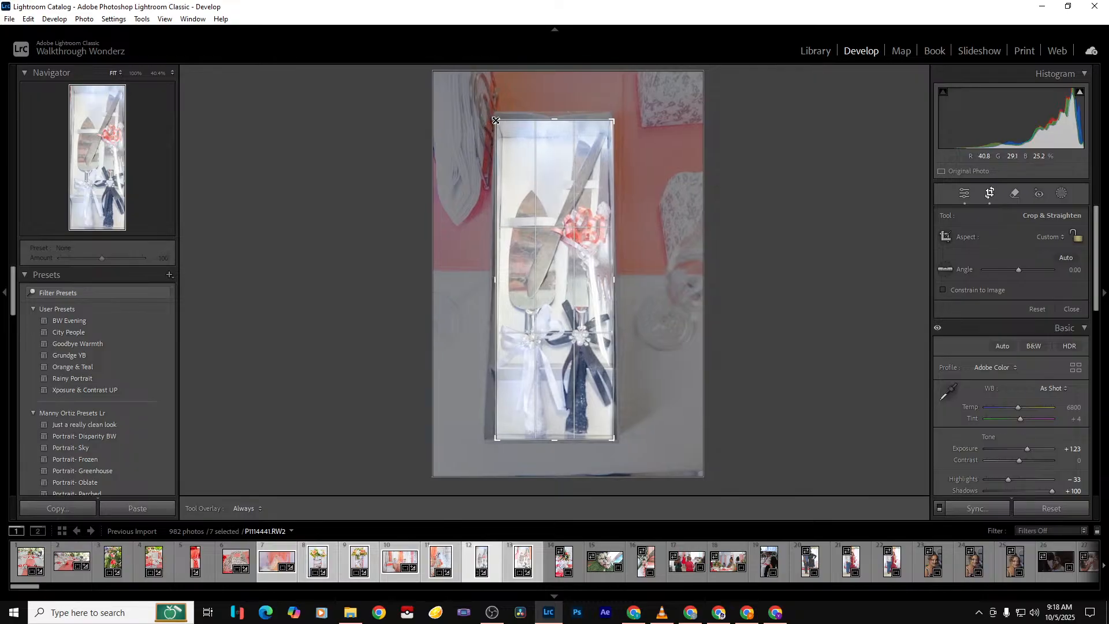
pyautogui.press('Return')
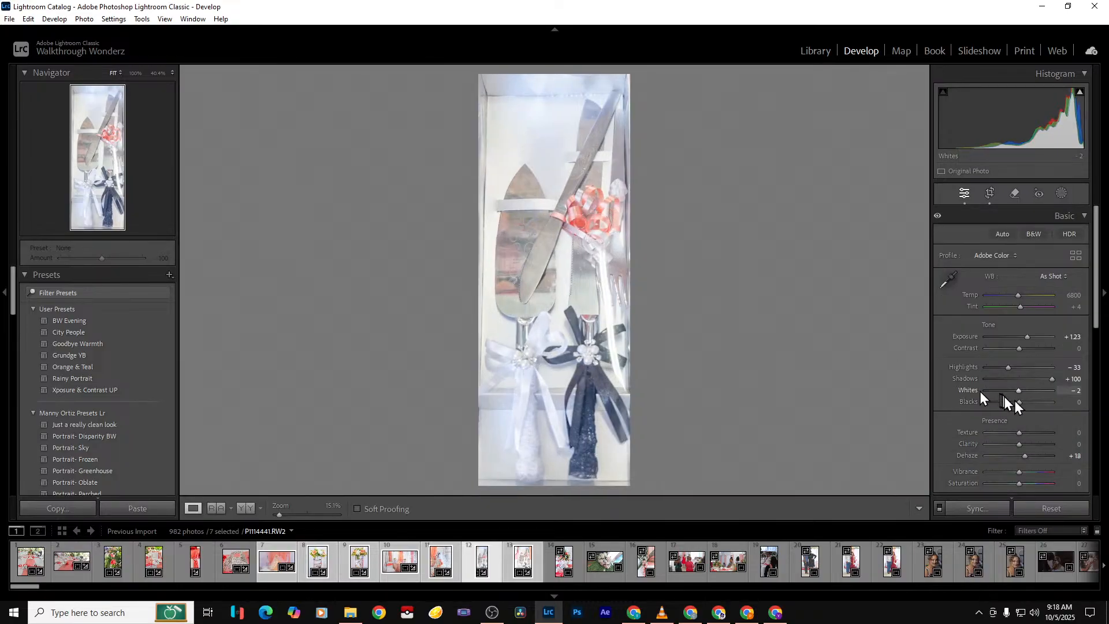
pyautogui.moveTo(1019, 432); pyautogui.dragTo(1088, 443)
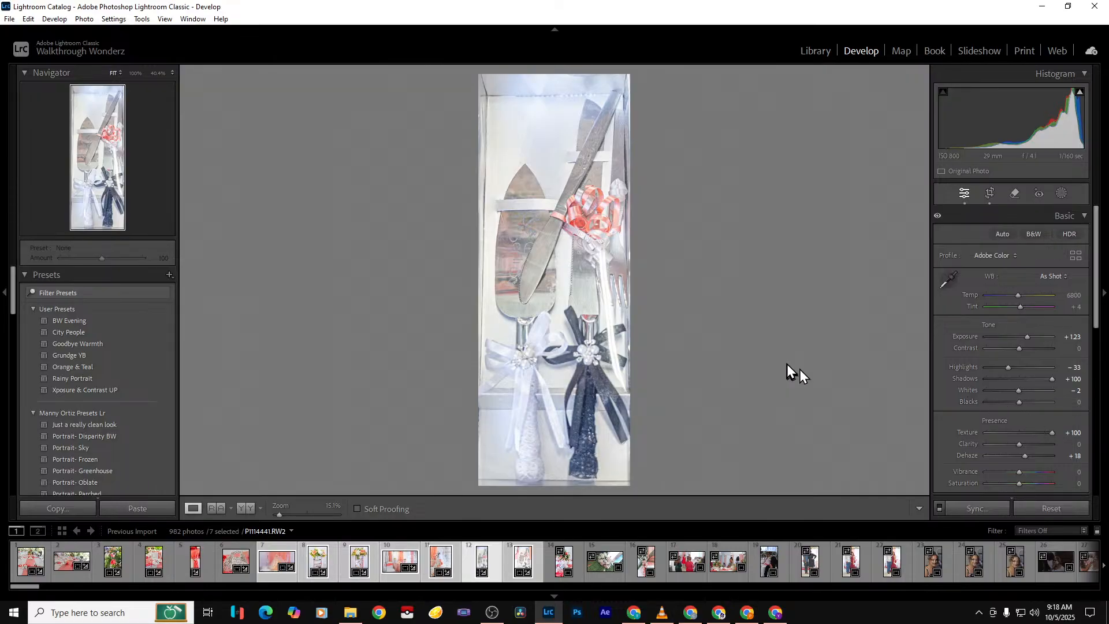
# Go to the second cake server photo P1114442 and remove it
pyautogui.press('Right')
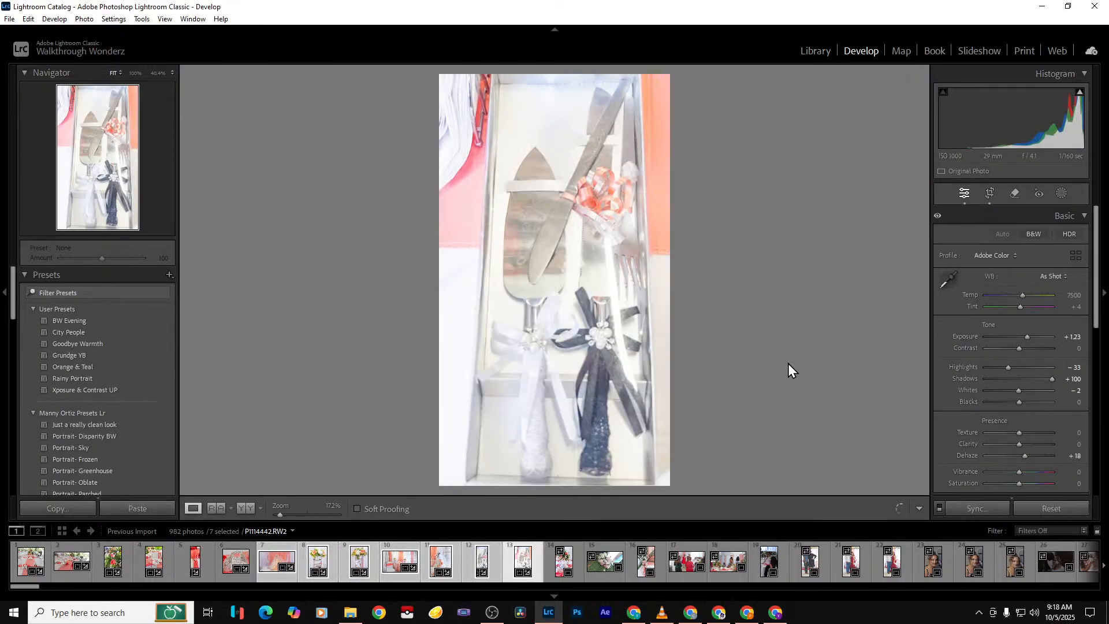
pyautogui.press('Delete')
pyautogui.press('Return')
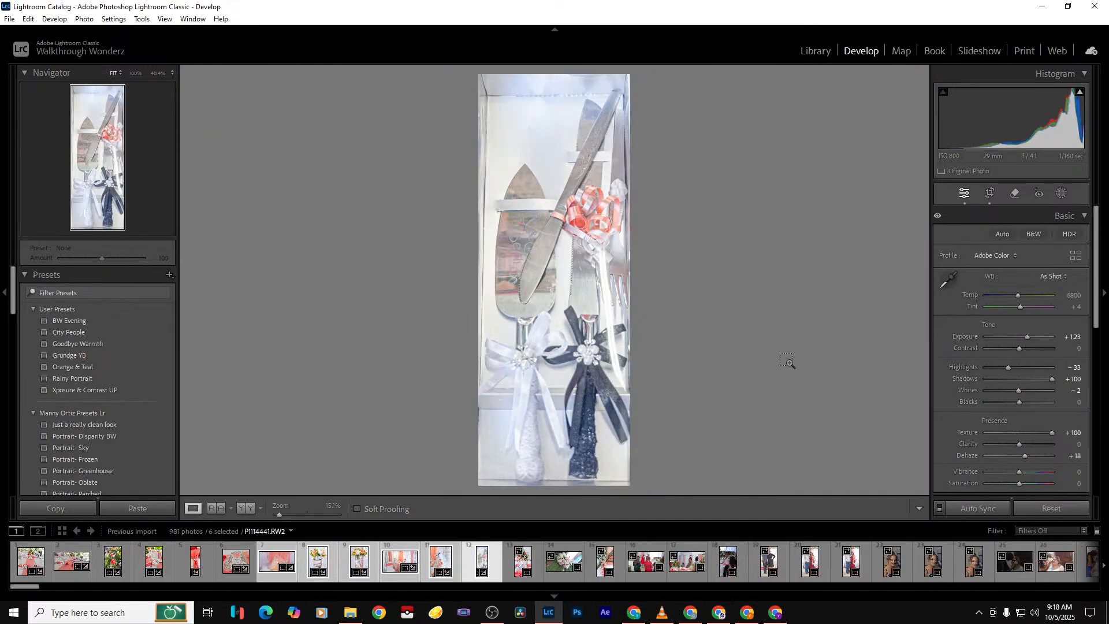
# Export the six selected photos as PNGs to the existing folder, skipping the already exported P1114435
pyautogui.hotkey('ctrl', 'shift', 'e')
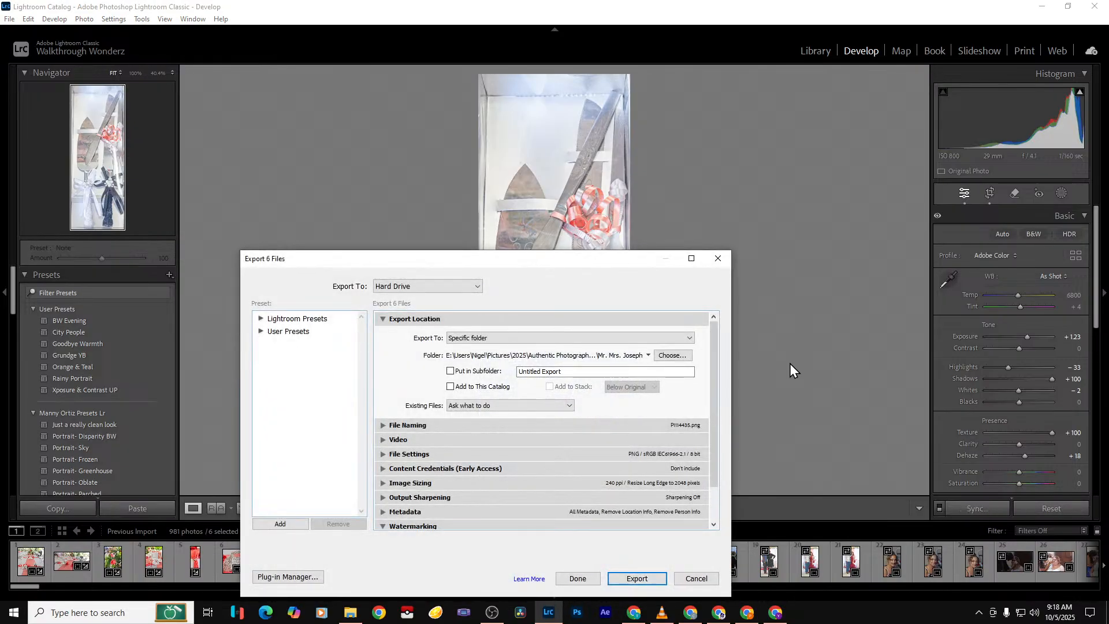
pyautogui.click(637, 578)
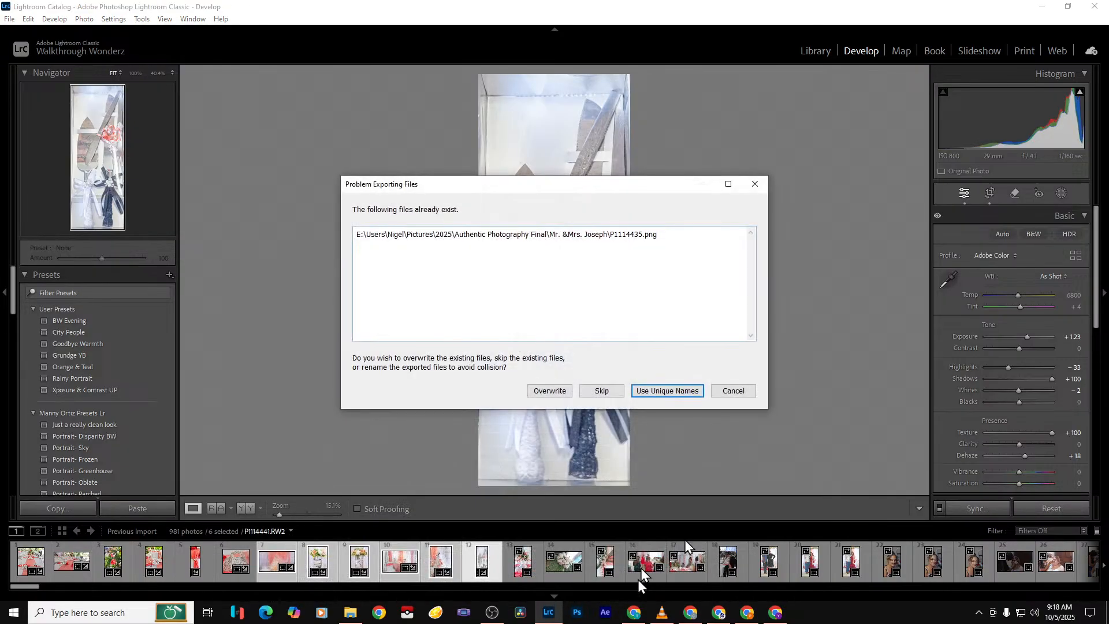
pyautogui.click(598, 391)
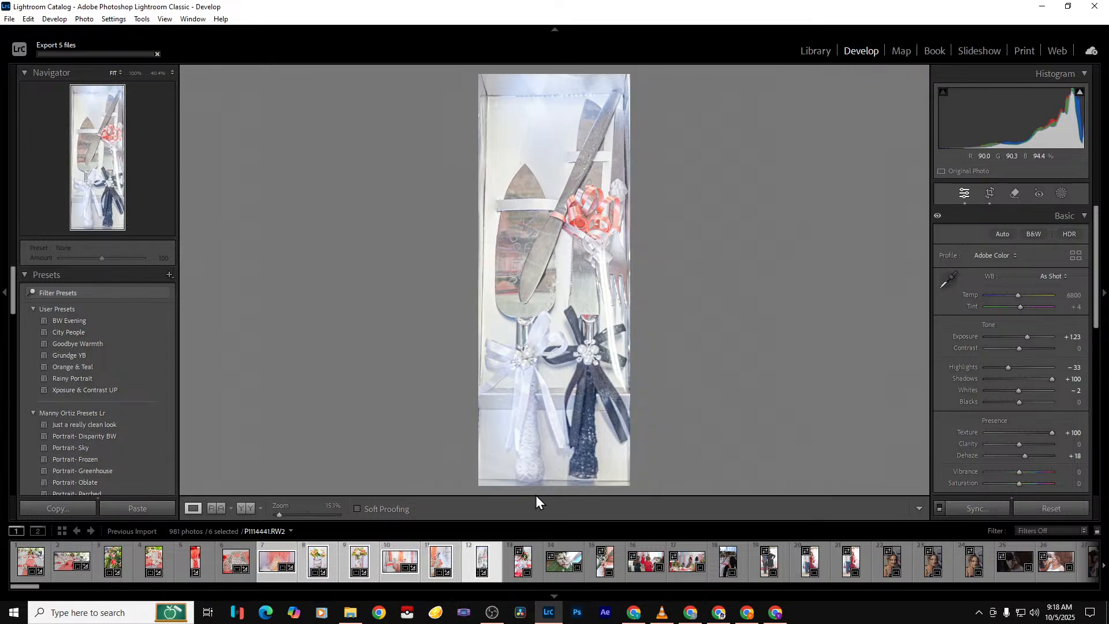
# Open floral centerpiece photo P1114443 and set Highlights to -100, Shadows to +100 and Whites to -23
pyautogui.click(507, 562)
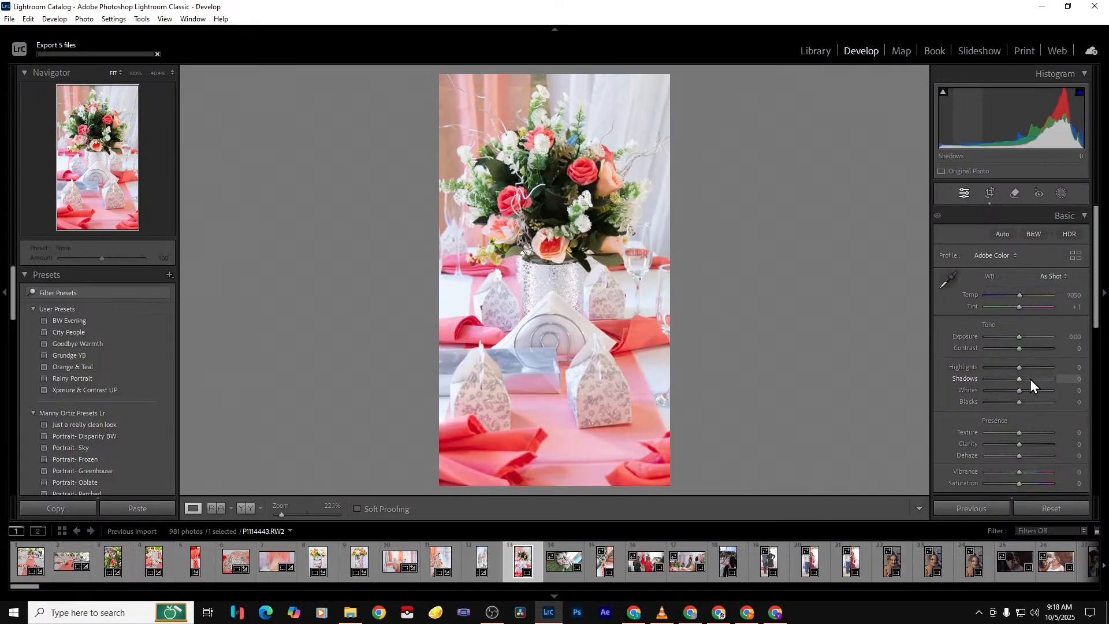
pyautogui.moveTo(1030, 379)
pyautogui.mouseDown()
pyautogui.moveTo(1048, 381)
pyautogui.moveTo(977, 366)
pyautogui.moveTo(1012, 391)
pyautogui.mouseUp()
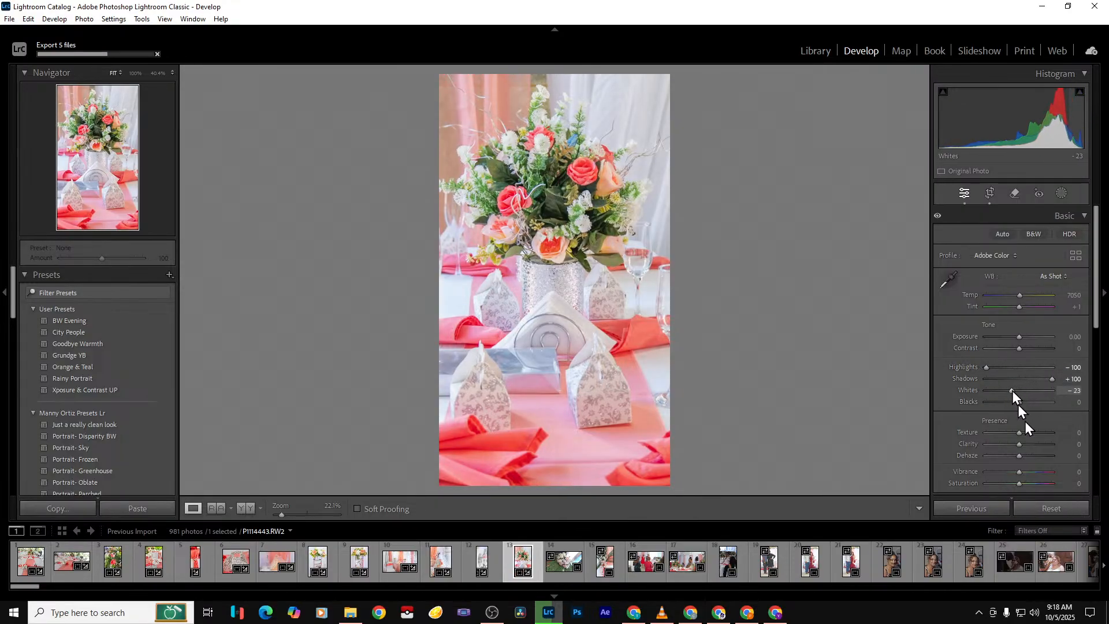
# Set Texture to +49 on floral centerpiece photo P1114443 and export it with the existing export settings
pyautogui.moveTo(1023, 433); pyautogui.dragTo(1070, 434)
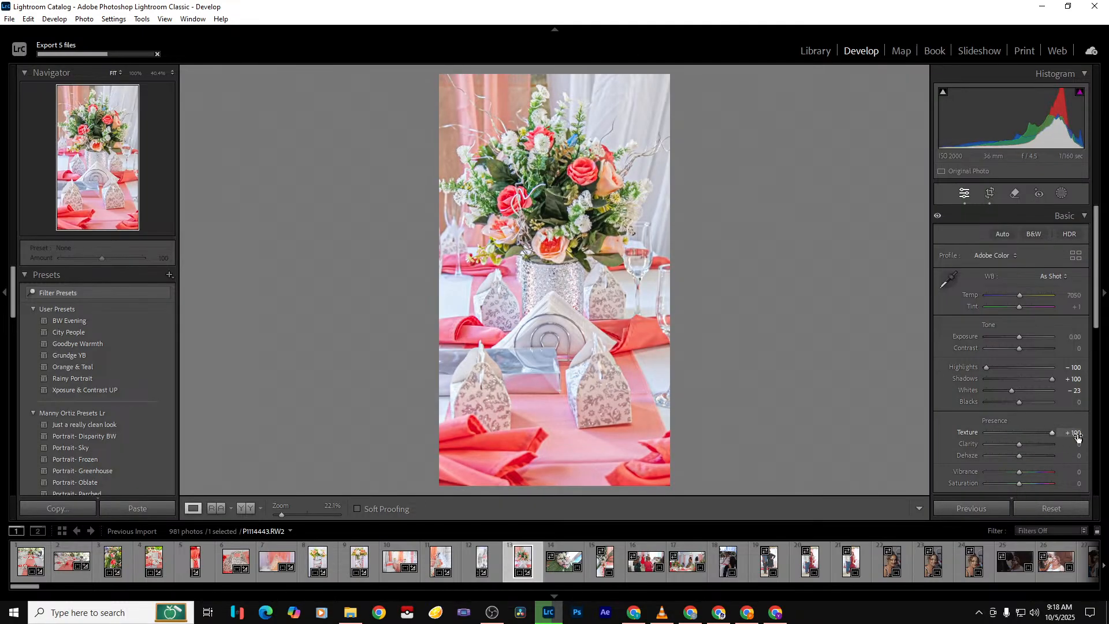
pyautogui.moveTo(1078, 438); pyautogui.dragTo(1032, 432)
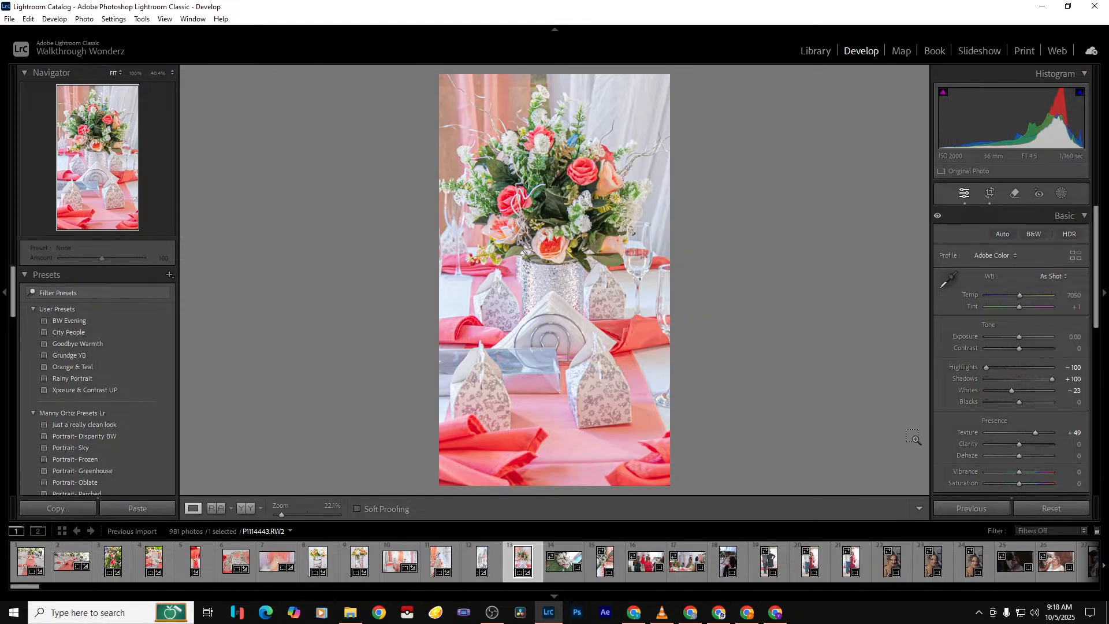
pyautogui.hotkey('ctrl', 'shift', 'e')
pyautogui.press('Return')
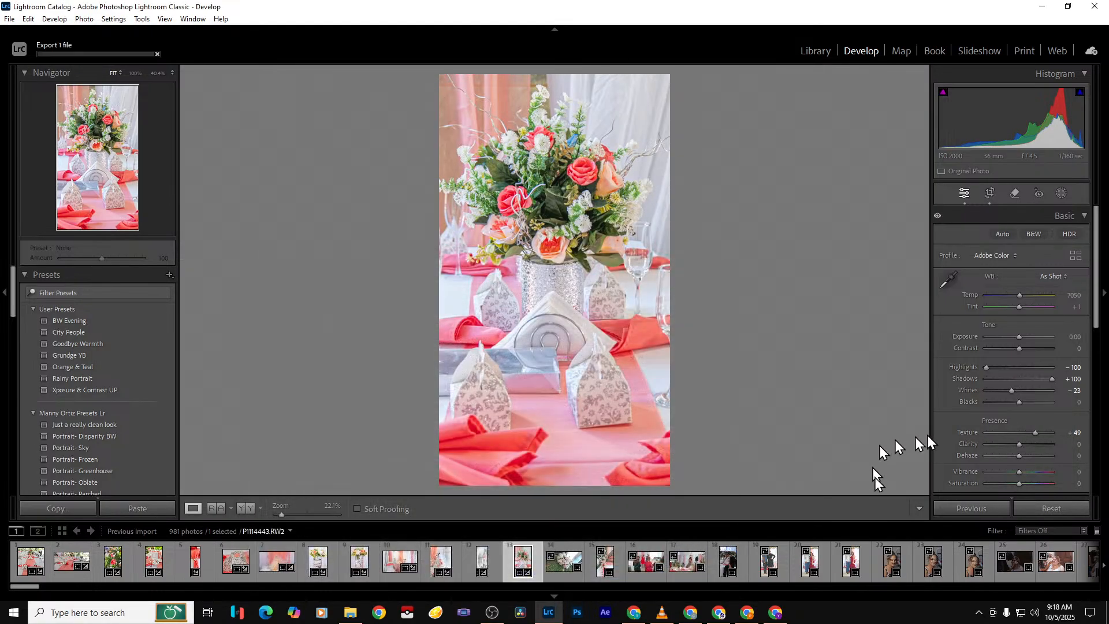
# Open palm leaf and rose photo P1114444 and set Shadows to +68, Vibrance to +33 and Saturation to +16
pyautogui.click(570, 567)
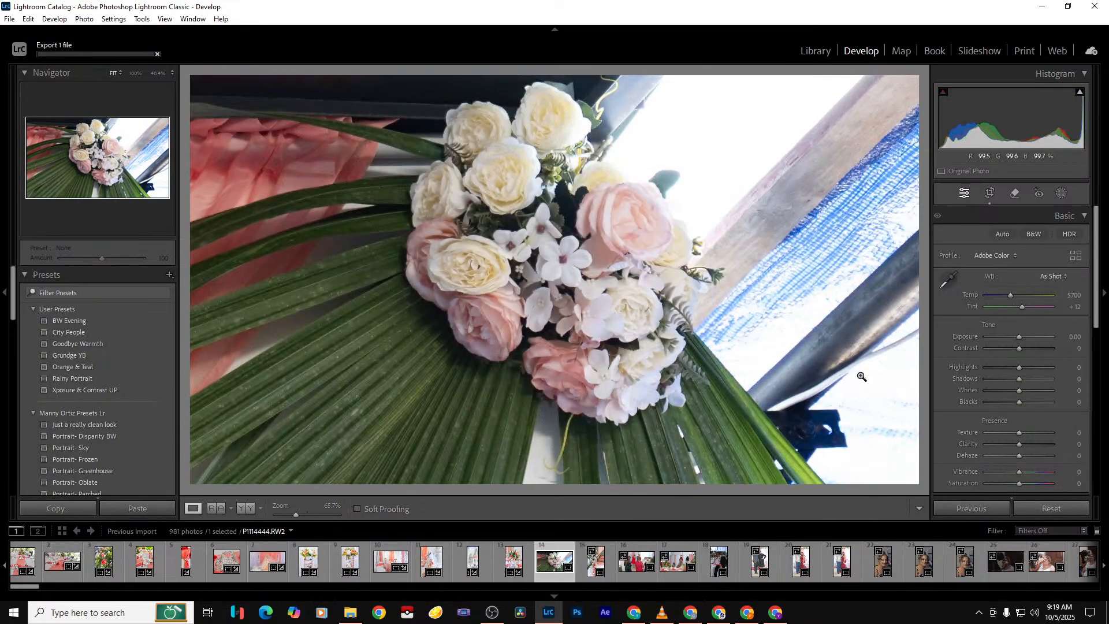
pyautogui.moveTo(1022, 384)
pyautogui.mouseDown()
pyautogui.moveTo(1055, 383)
pyautogui.moveTo(1042, 385)
pyautogui.mouseUp()
pyautogui.moveTo(1020, 473)
pyautogui.mouseDown()
pyautogui.moveTo(1031, 473)
pyautogui.moveTo(1023, 485)
pyautogui.mouseUp()
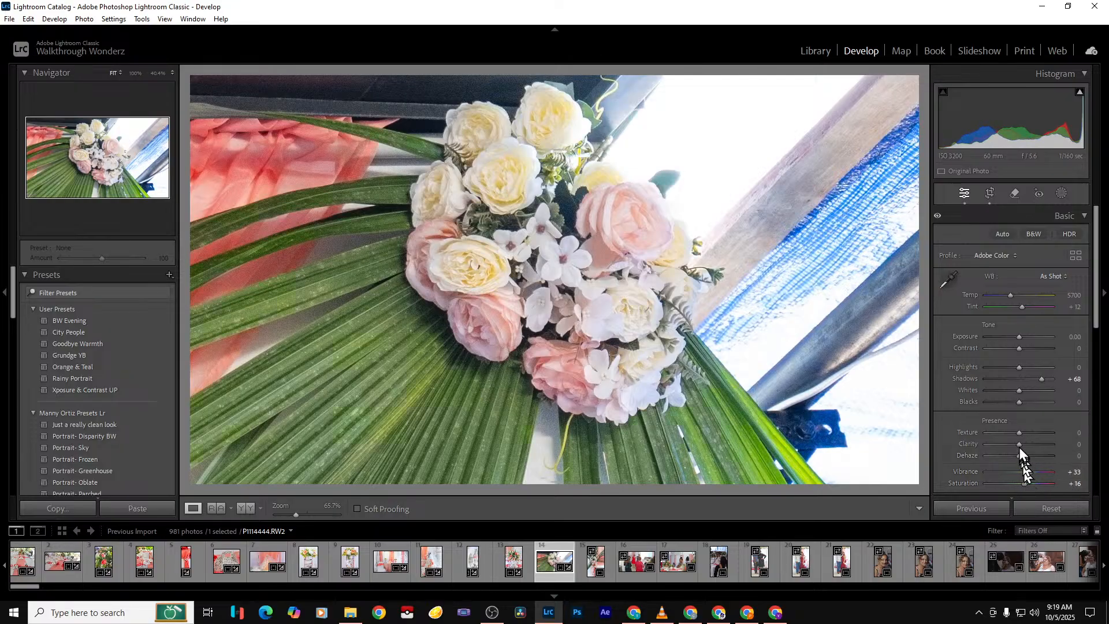
# Set Highlights to -100, Contrast to +12 and Texture to +49 on the palm leaf and rose photo, and export it
pyautogui.moveTo(1019, 369); pyautogui.dragTo(937, 368)
pyautogui.moveTo(1019, 347); pyautogui.dragTo(1024, 349)
pyautogui.moveTo(1021, 438); pyautogui.dragTo(1035, 437)
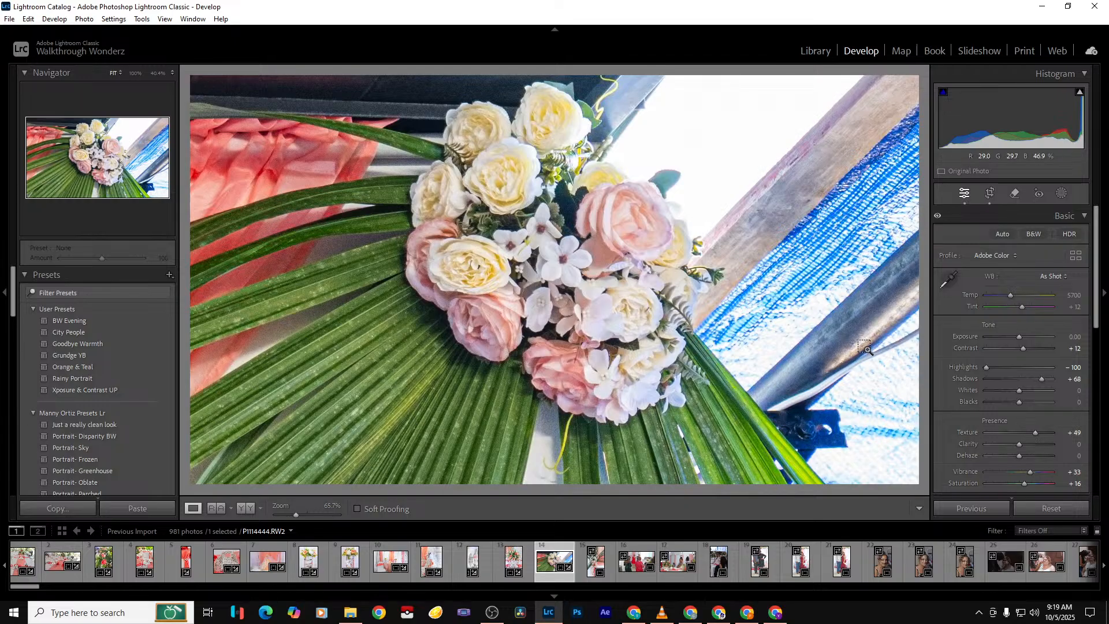
pyautogui.hotkey('ctrl', 'shift', 'e')
pyautogui.press('Return')
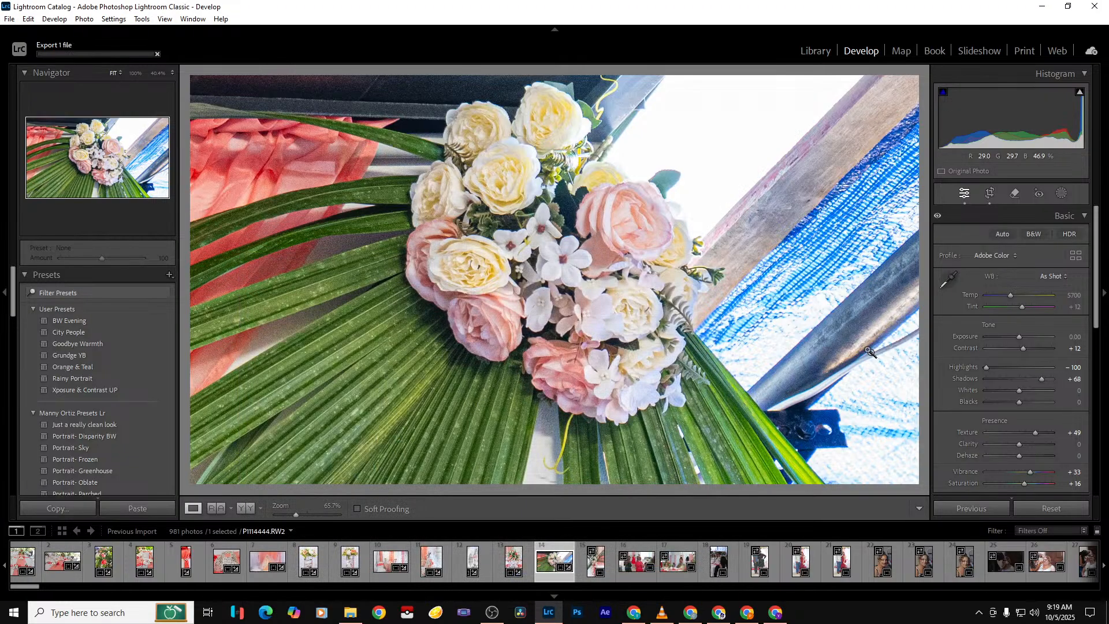
# Open hanging floral photo P1114445, set Highlights to -54, Shadows to +100, Texture to +32 and Dehaze to +9, and export it
pyautogui.click(583, 568)
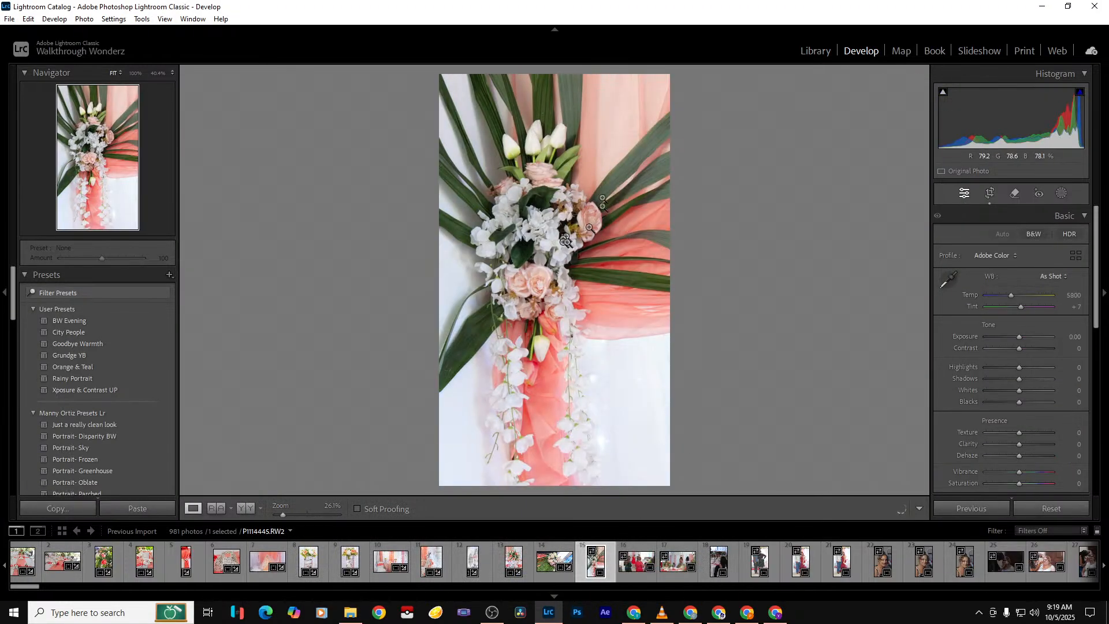
pyautogui.moveTo(1020, 379); pyautogui.dragTo(1041, 379)
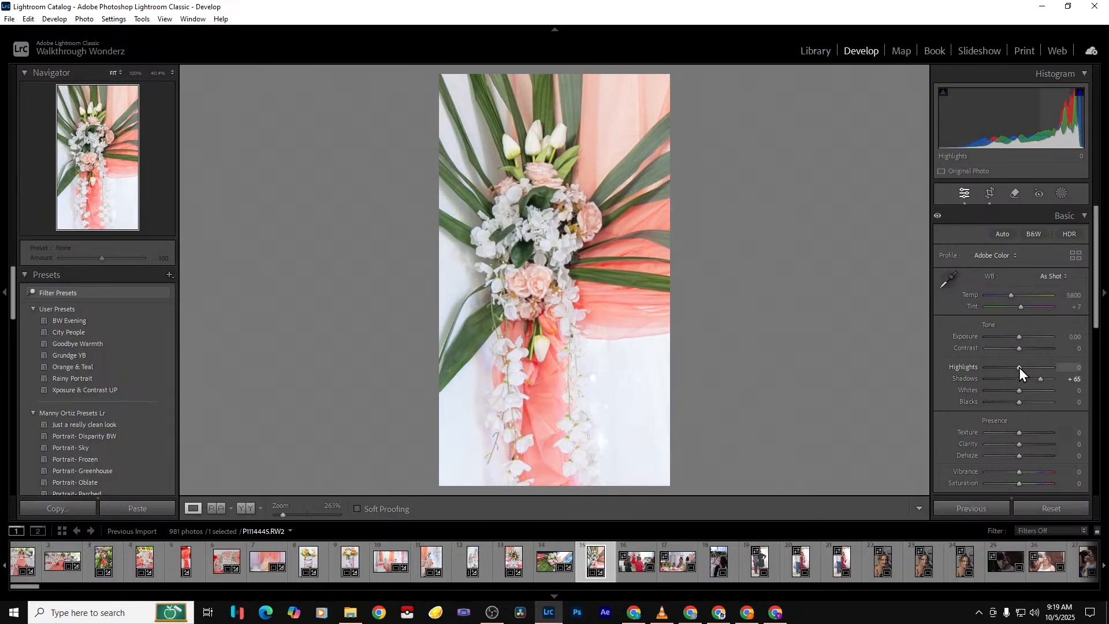
pyautogui.moveTo(1024, 457)
pyautogui.mouseDown()
pyautogui.moveTo(1038, 456)
pyautogui.moveTo(1023, 458)
pyautogui.mouseUp()
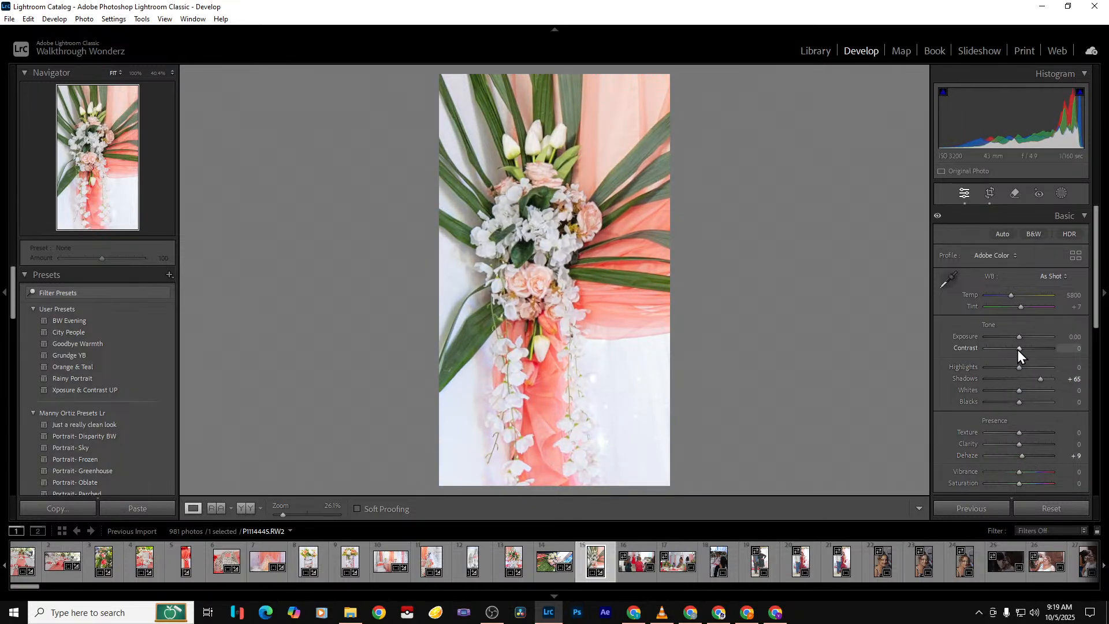
pyautogui.moveTo(1035, 436)
pyautogui.mouseDown()
pyautogui.moveTo(1057, 438)
pyautogui.moveTo(1021, 441)
pyautogui.moveTo(1031, 441)
pyautogui.mouseUp()
pyautogui.moveTo(1019, 370)
pyautogui.mouseDown()
pyautogui.moveTo(968, 368)
pyautogui.moveTo(1057, 380)
pyautogui.moveTo(1003, 370)
pyautogui.mouseUp()
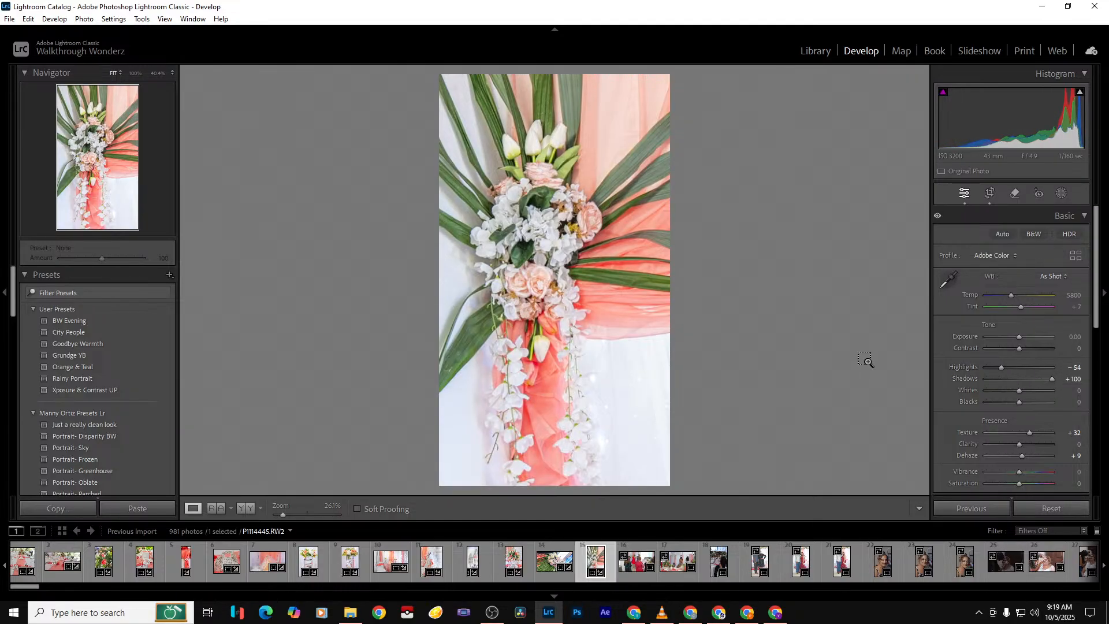
pyautogui.hotkey('ctrl', 'shift', 'e')
pyautogui.press('Return')
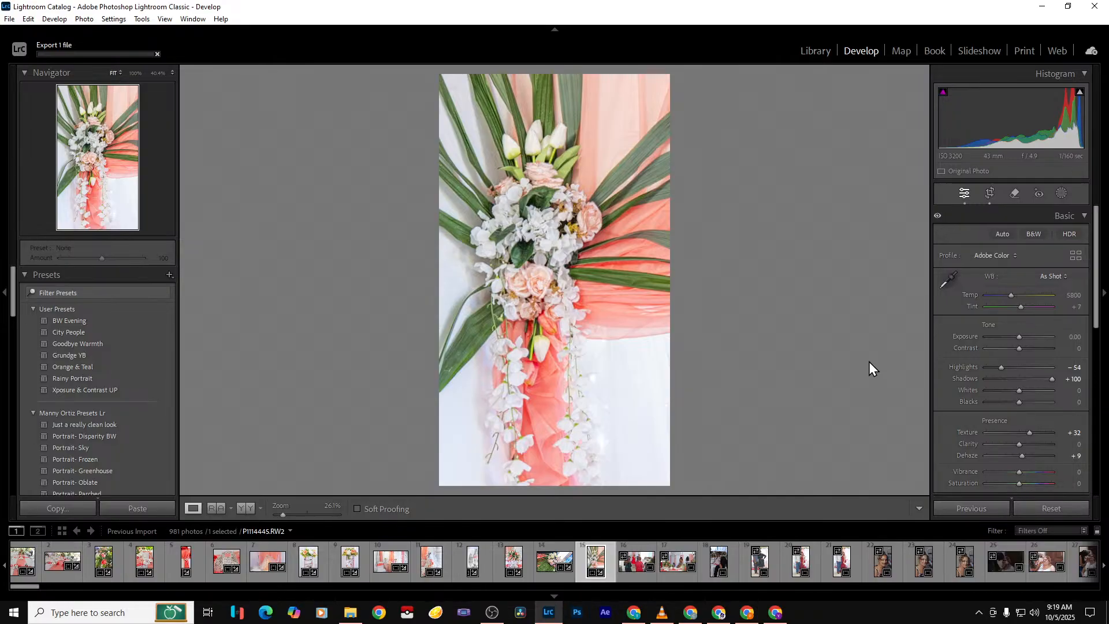
# Open photo P1114446 and crop it to the two foreground women, trimming both sides and extending the crop to the image's lower edge
pyautogui.press('Right')
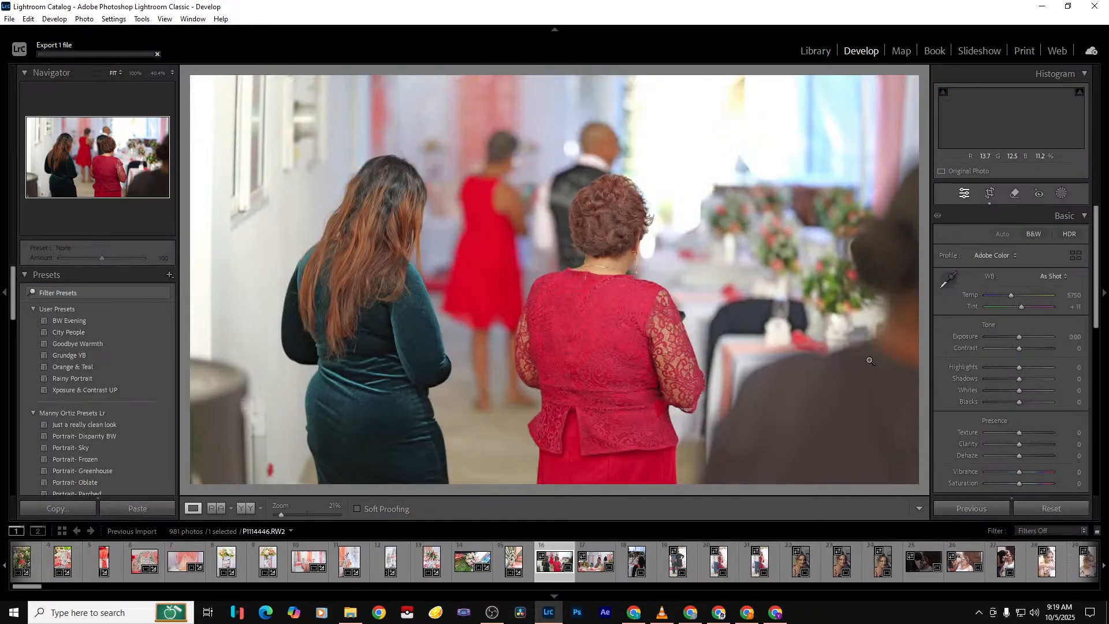
pyautogui.click(989, 196)
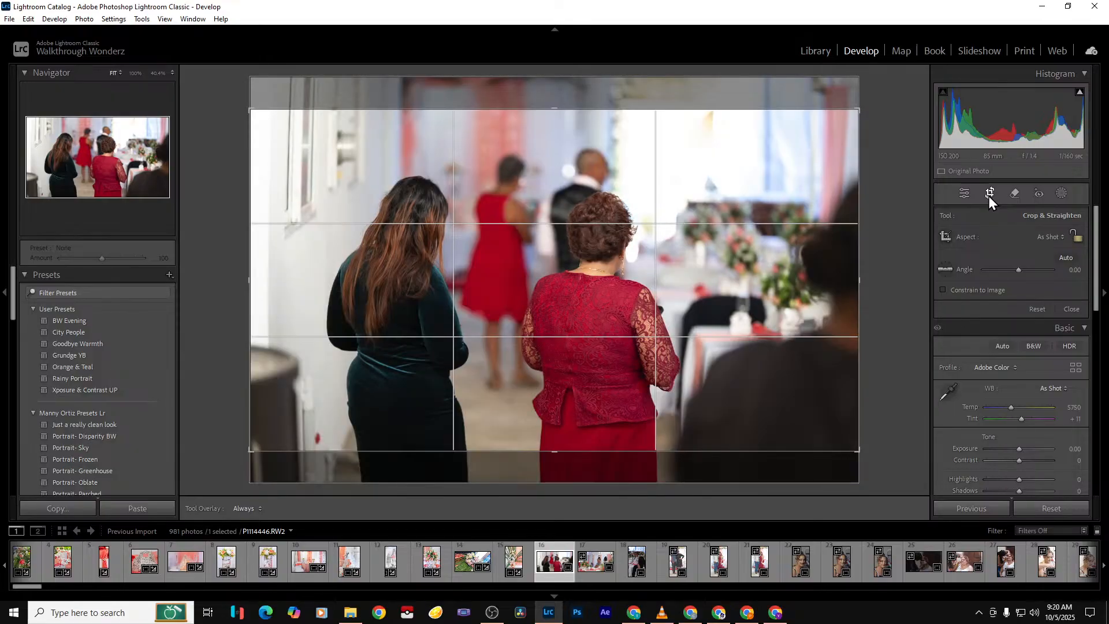
pyautogui.moveTo(861, 286); pyautogui.dragTo(768, 285)
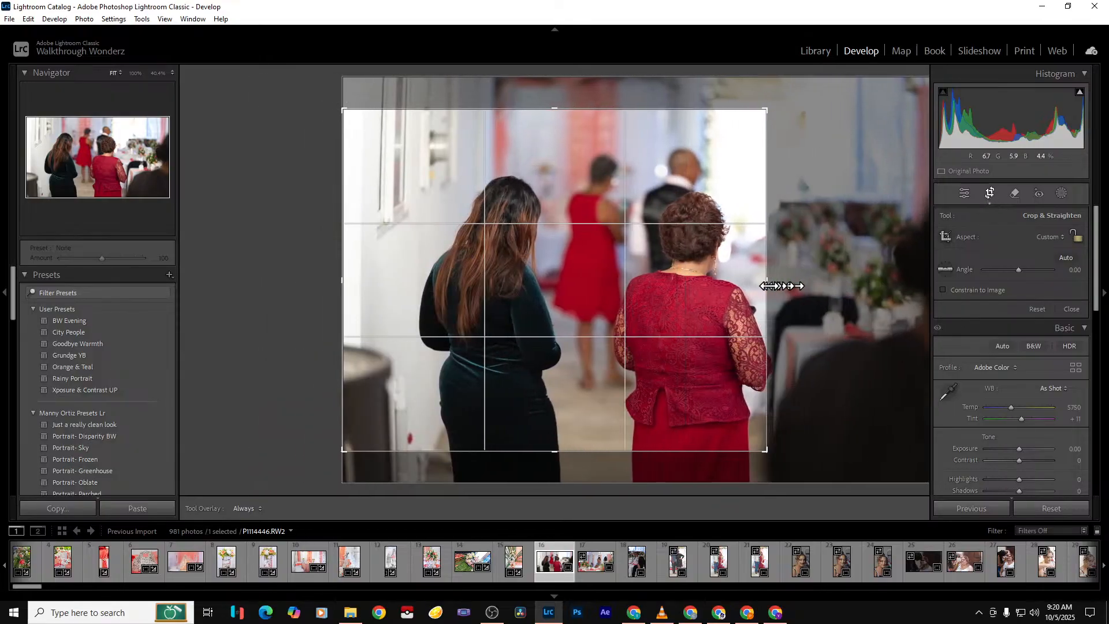
pyautogui.press('Return')
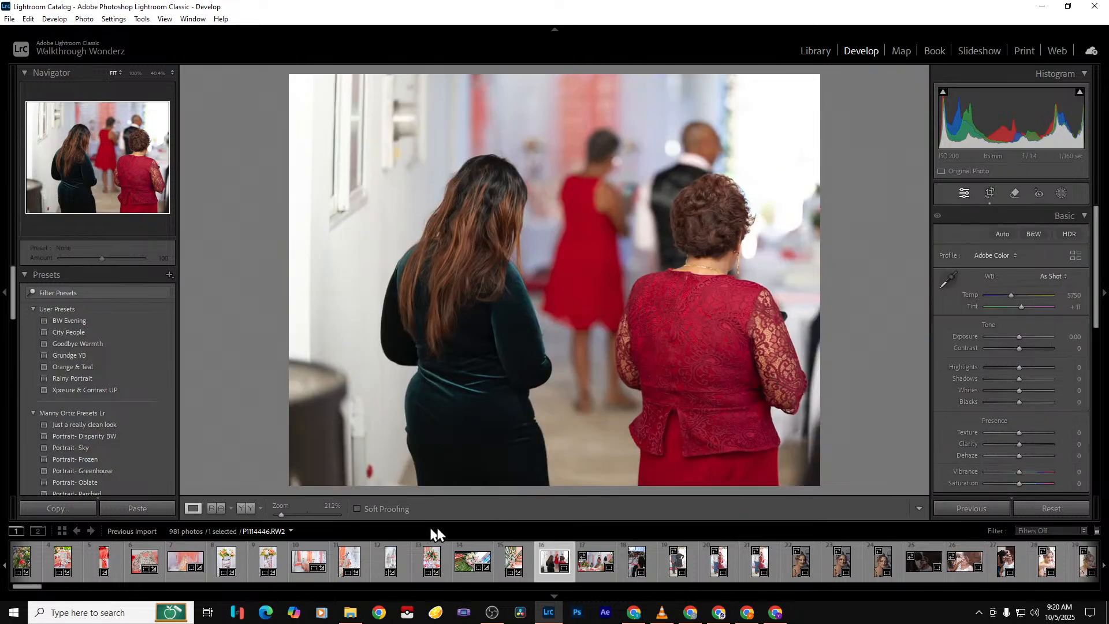
pyautogui.click(987, 193)
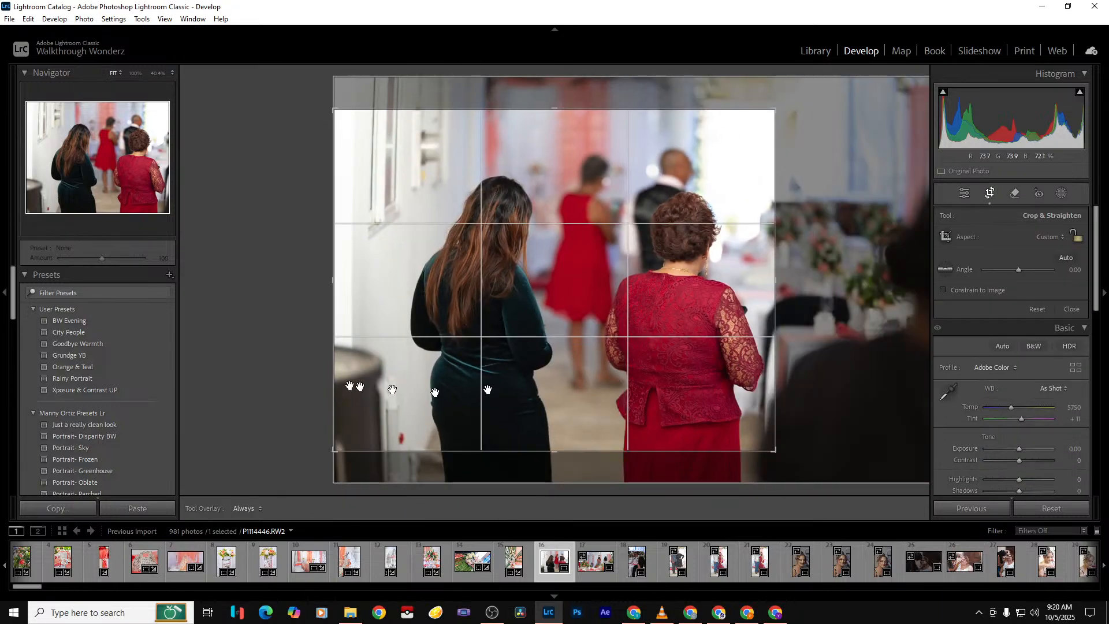
pyautogui.moveTo(334, 358); pyautogui.dragTo(372, 350)
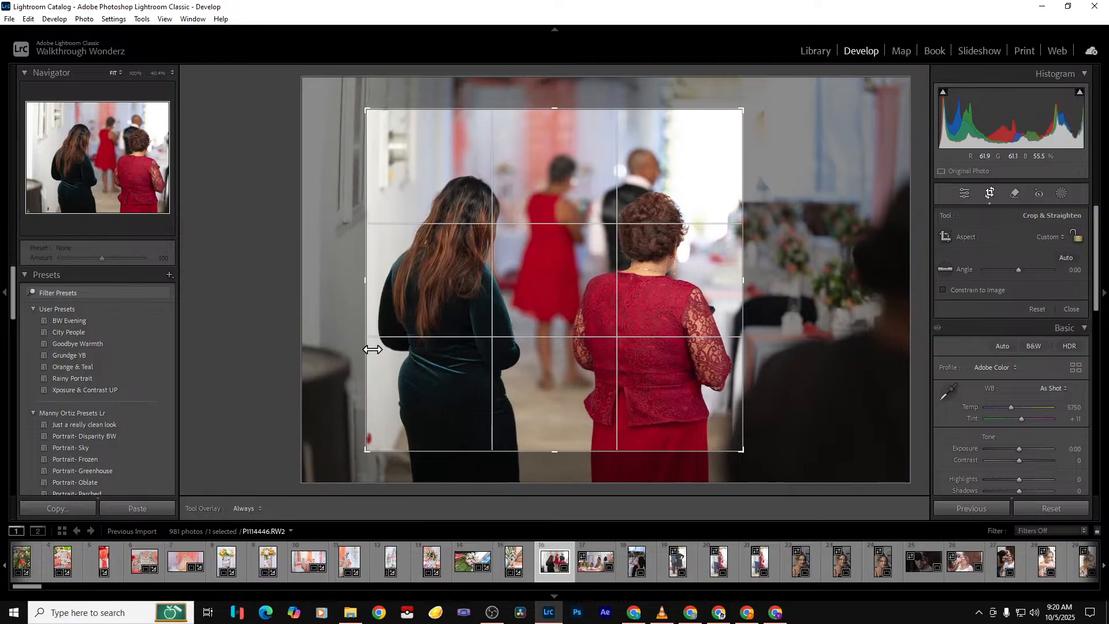
pyautogui.moveTo(547, 454); pyautogui.dragTo(544, 515)
pyautogui.press('Return')
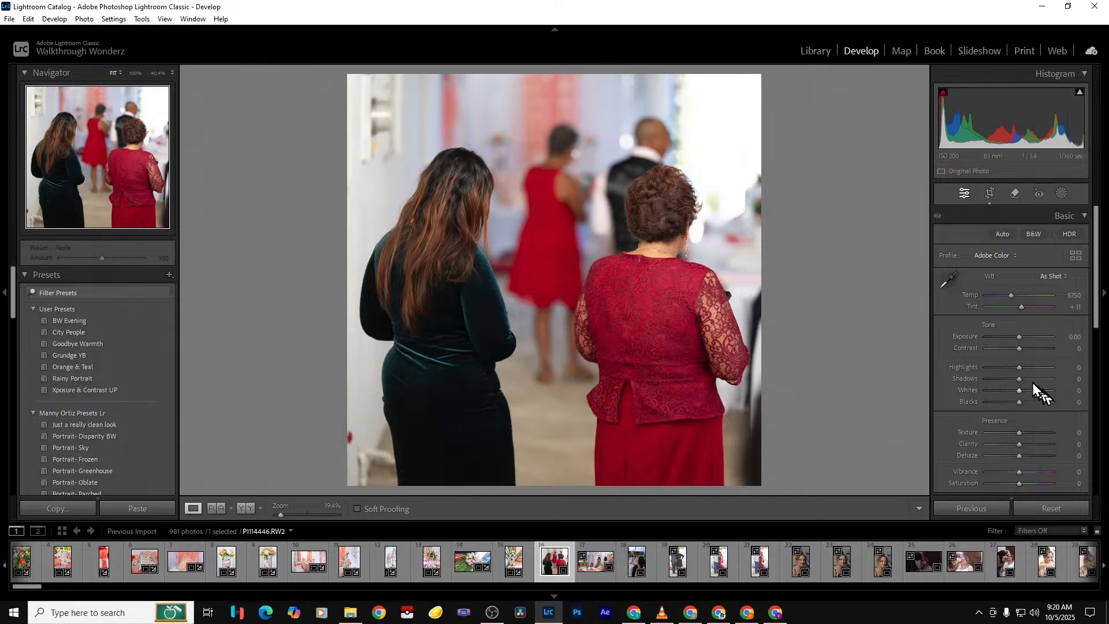
# Set Shadows to +75 and Texture to +35 on P1114446, compare it with the before view, and export it
pyautogui.moveTo(1020, 381); pyautogui.dragTo(1045, 382)
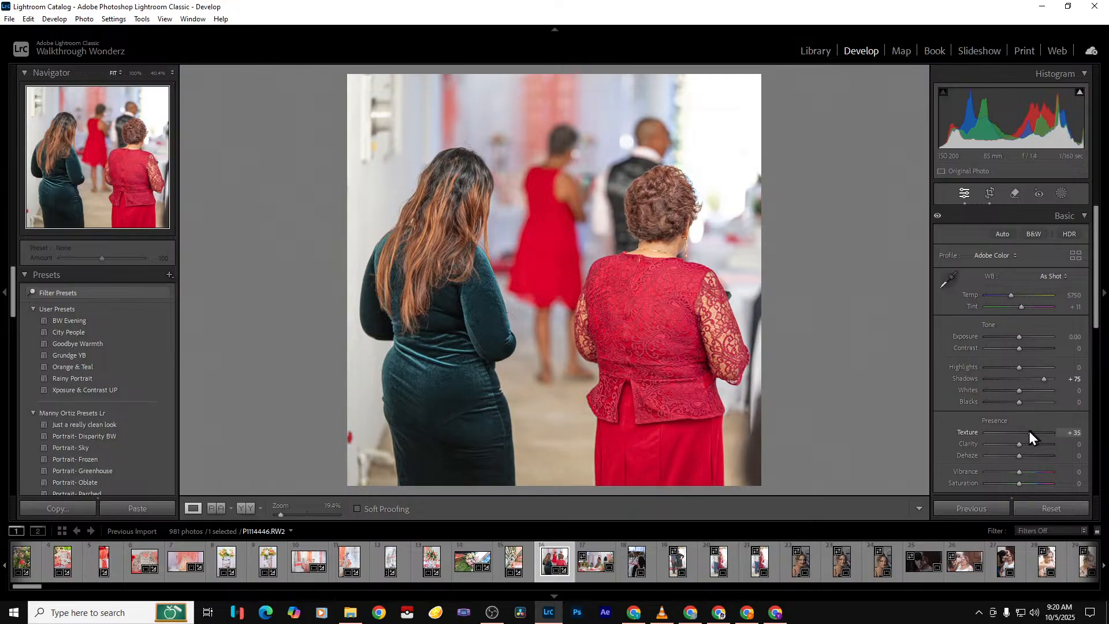
pyautogui.press('\\')
pyautogui.press('\\')
pyautogui.press('\\')
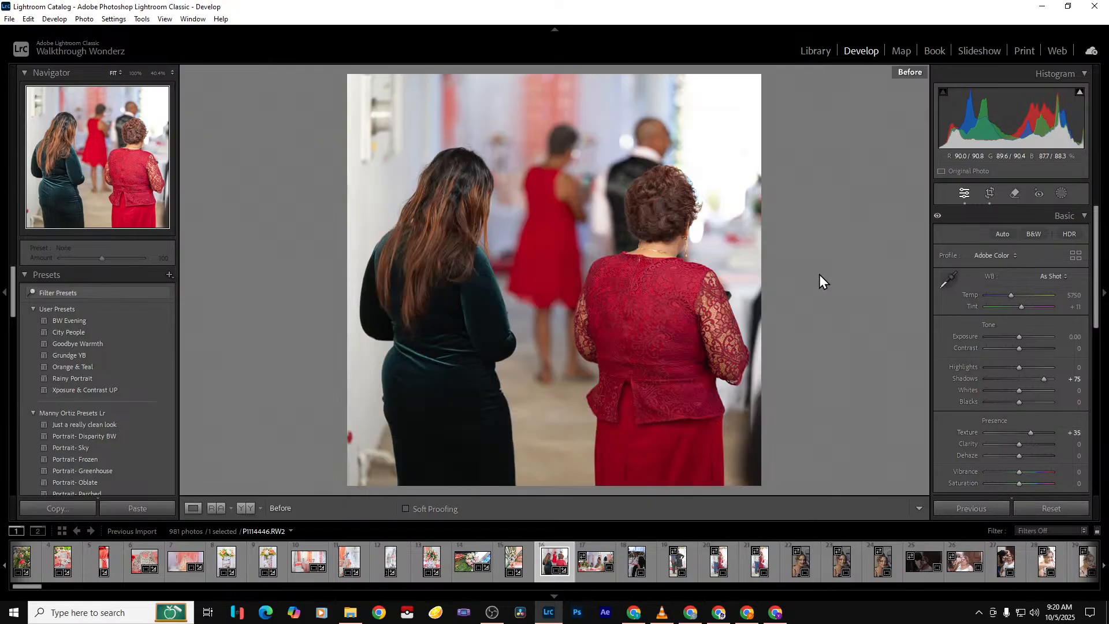
pyautogui.press('\\')
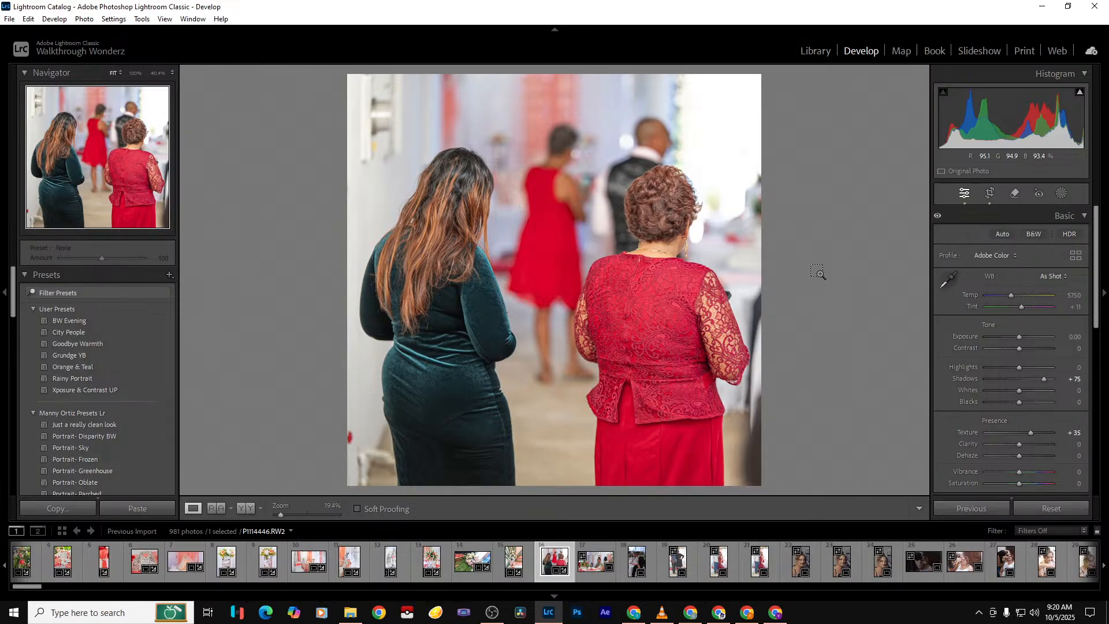
pyautogui.hotkey('ctrl', 'shift', 'e')
pyautogui.press('Return')
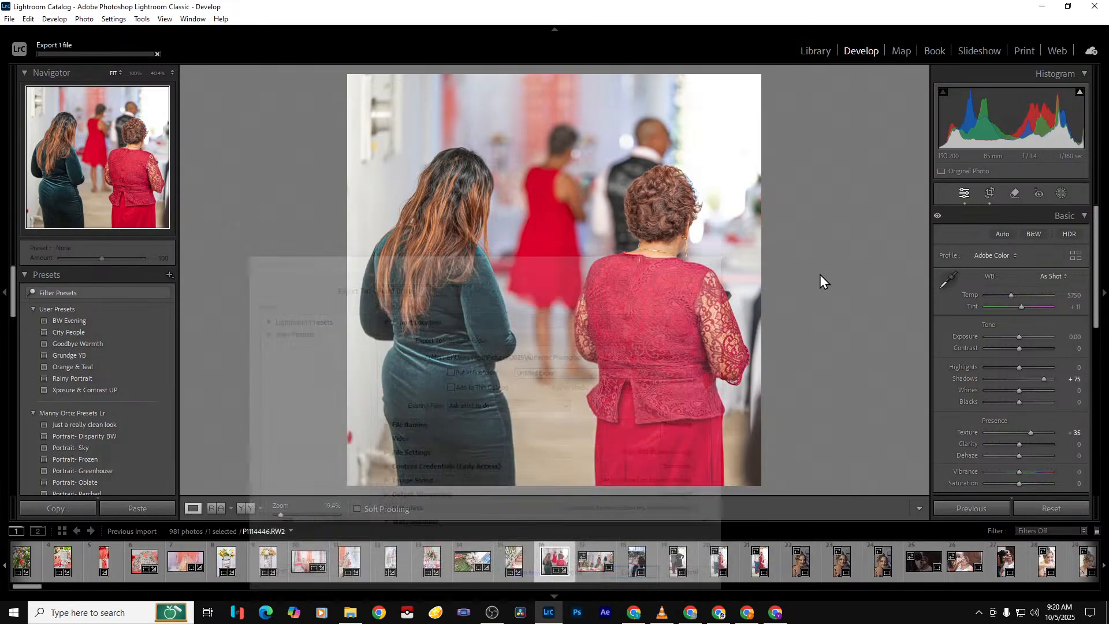
# Open photo P1114447 and crop it to a vertical frame around the seated woman in gray, cutting out the guest behind her
pyautogui.press('Right')
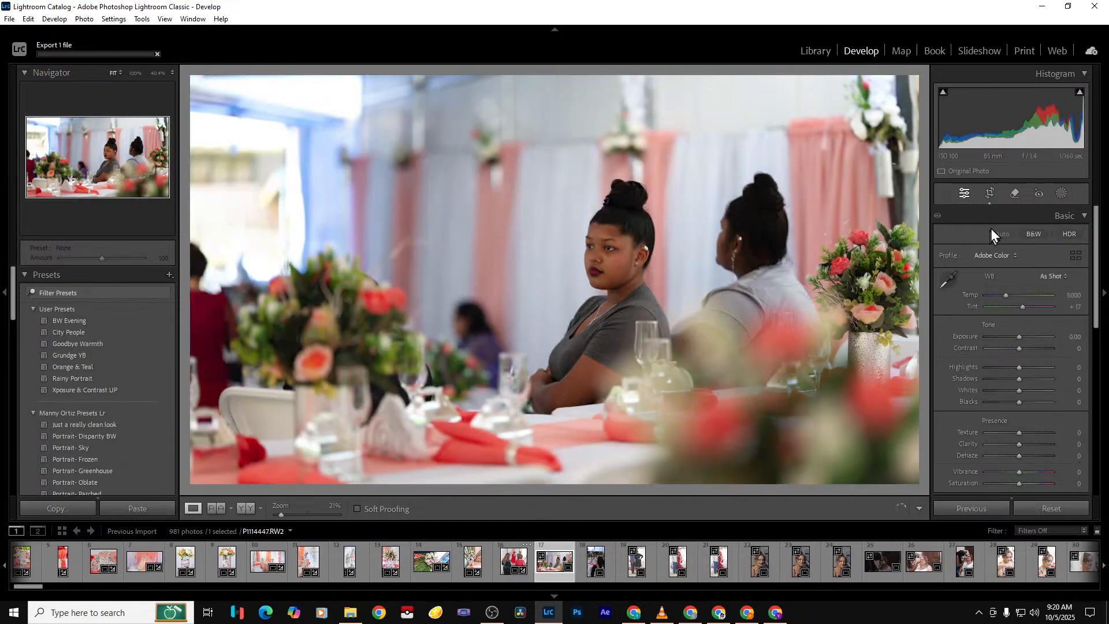
pyautogui.click(989, 196)
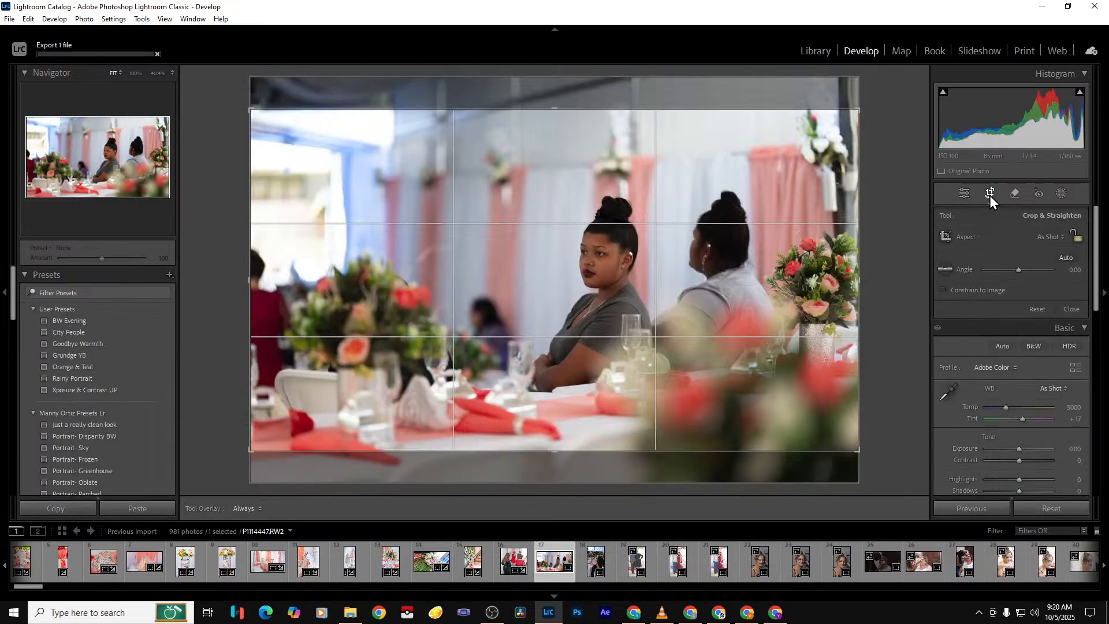
pyautogui.click(990, 195)
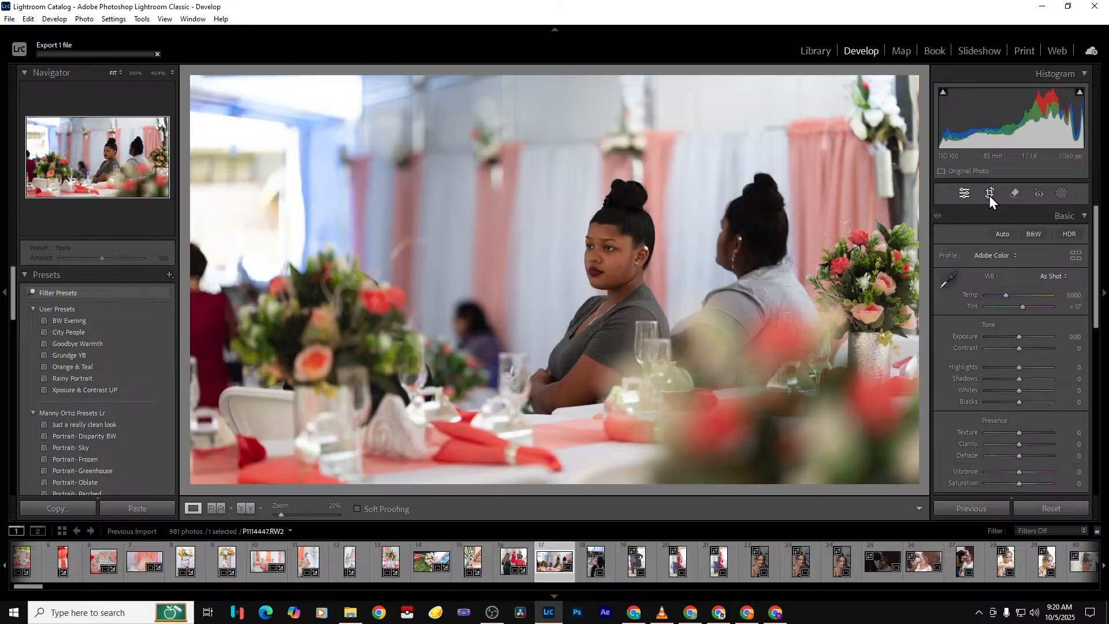
pyautogui.click(989, 196)
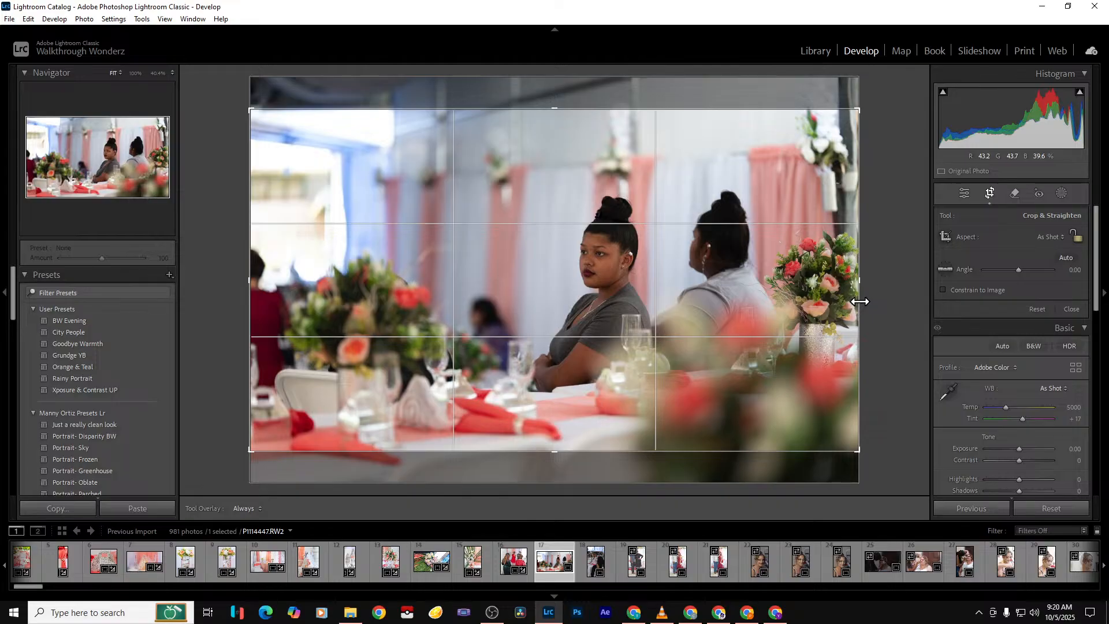
pyautogui.moveTo(859, 302); pyautogui.dragTo(775, 297)
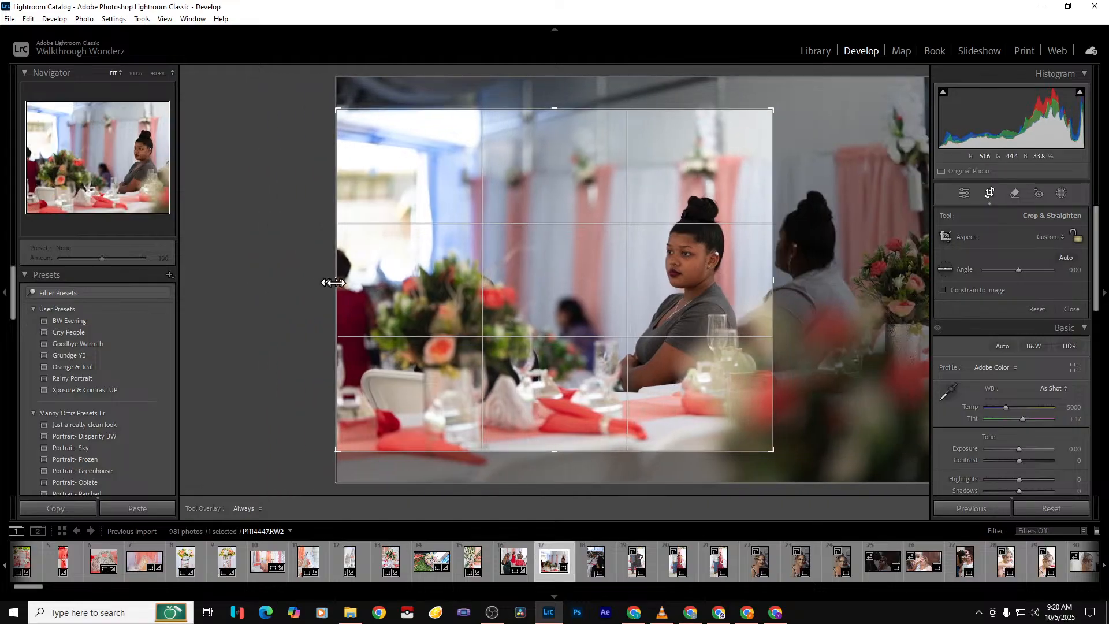
pyautogui.moveTo(342, 284); pyautogui.dragTo(437, 287)
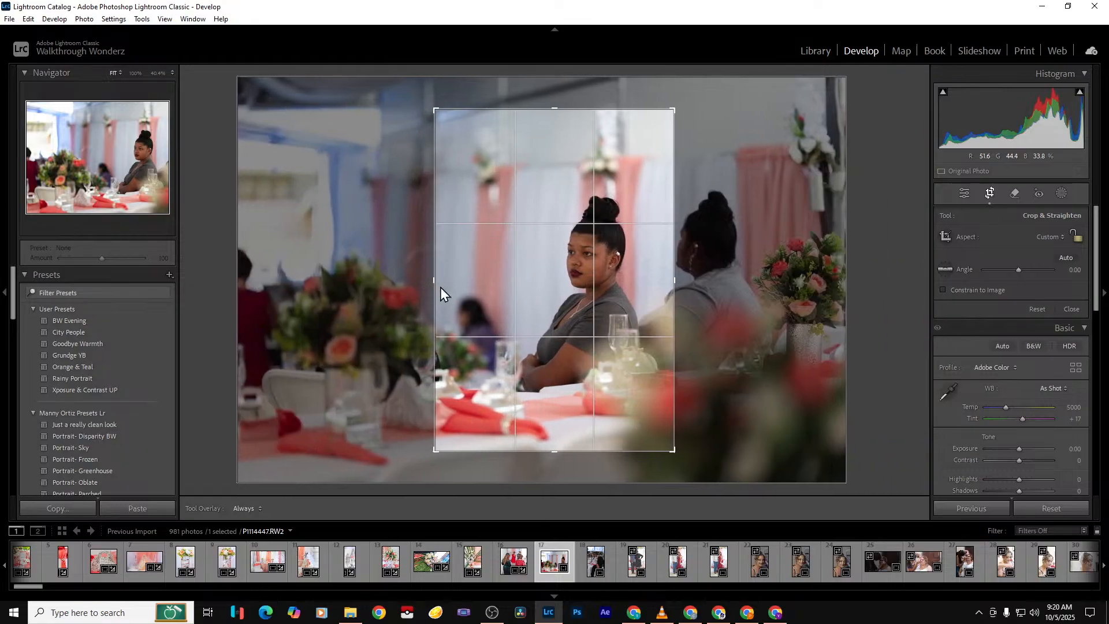
pyautogui.moveTo(559, 449); pyautogui.dragTo(559, 434)
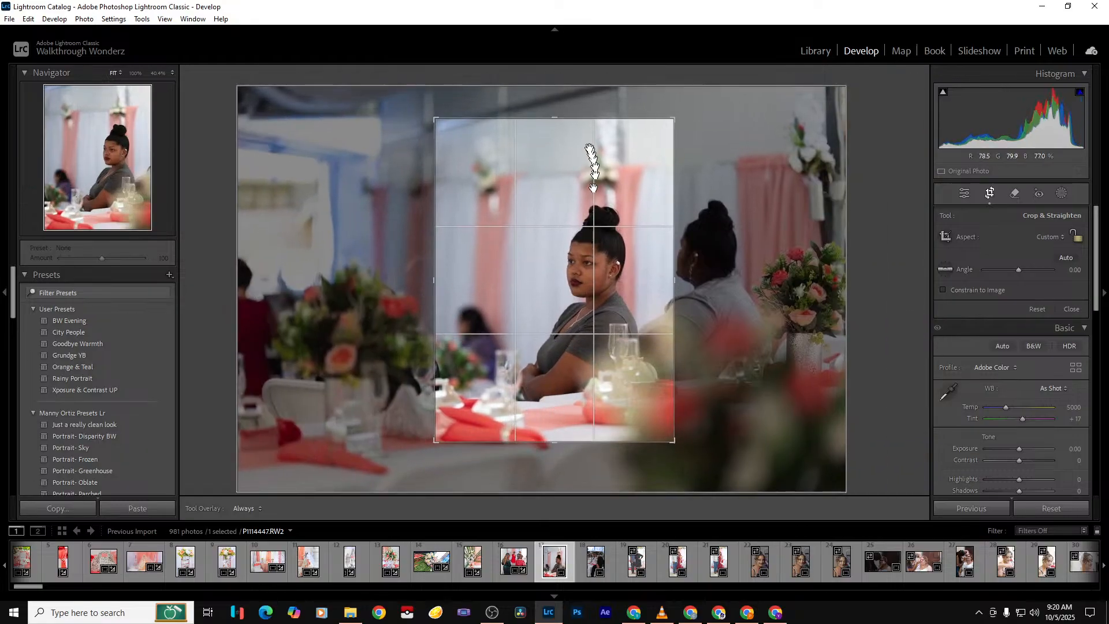
pyautogui.press('Return')
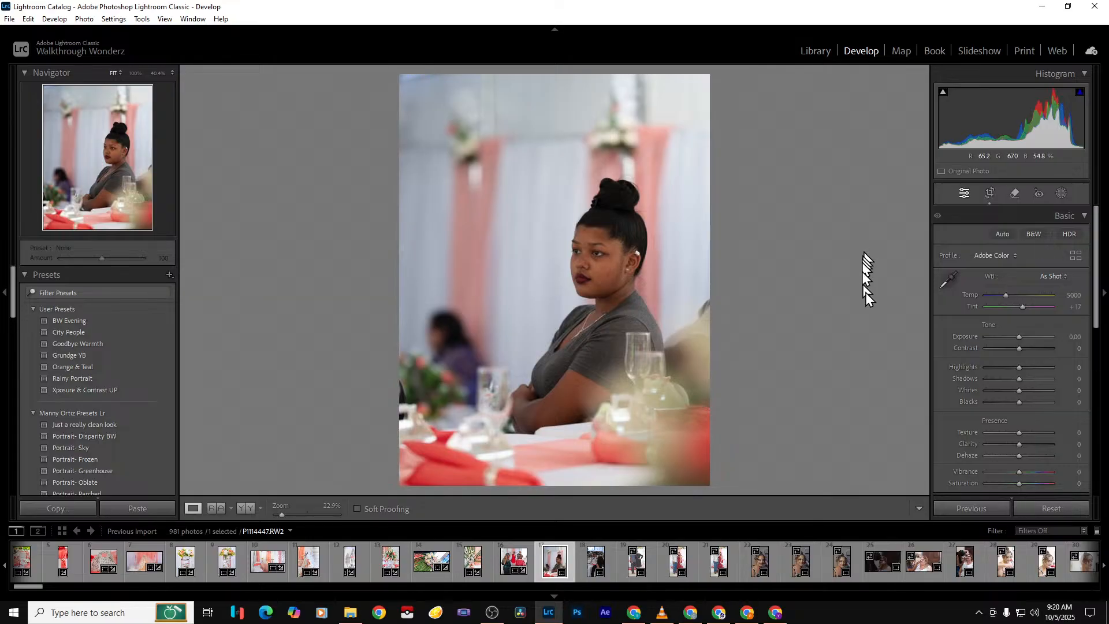
# Set Shadows to +58, Exposure to +0.44 and Clarity to -14 on P1114447, and compare it with the before view
pyautogui.moveTo(1020, 379); pyautogui.dragTo(1038, 380)
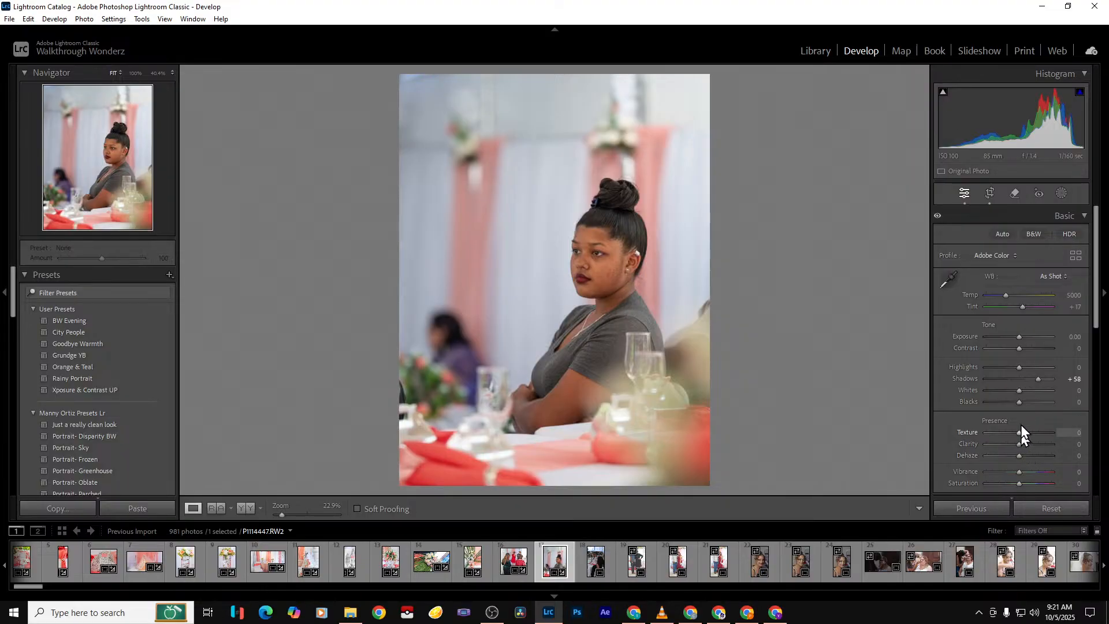
pyautogui.moveTo(1020, 337); pyautogui.dragTo(1023, 338)
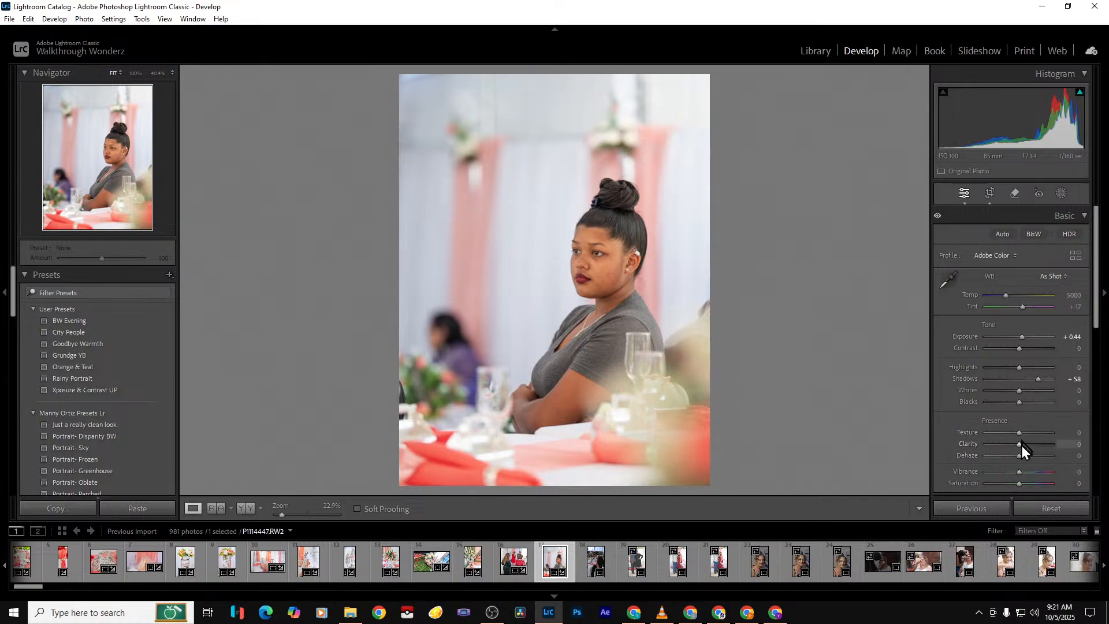
pyautogui.moveTo(1017, 445); pyautogui.dragTo(1011, 445)
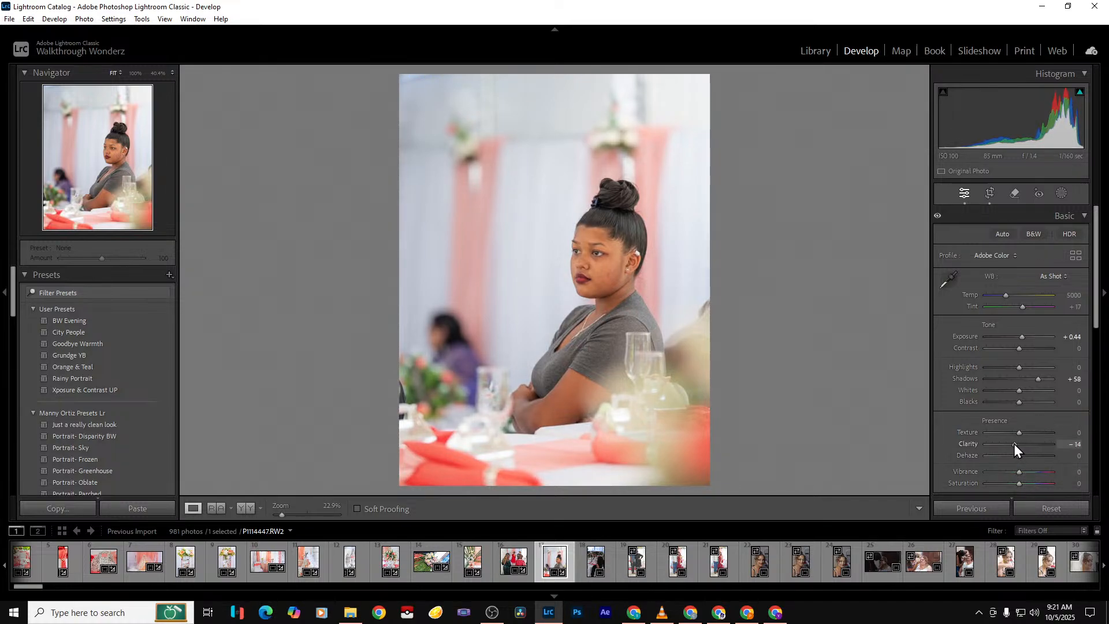
pyautogui.press('\\')
pyautogui.press('\\')
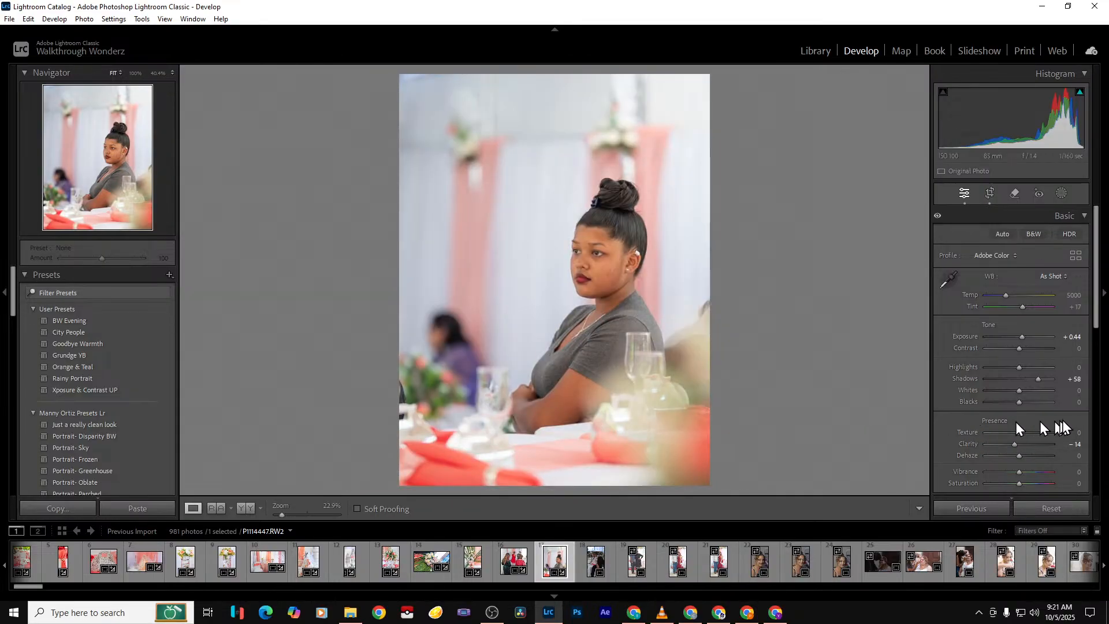
# Try the Auto white balance on P1114447 and return it to As Shot
pyautogui.click(1049, 279)
pyautogui.click(1032, 304)
pyautogui.click(1060, 275)
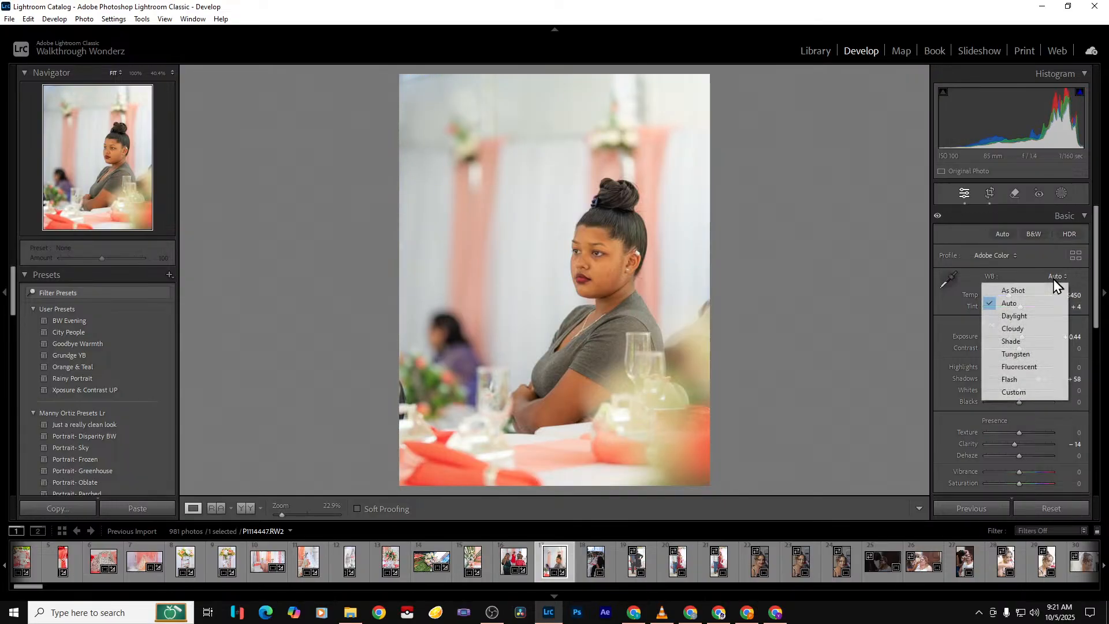
pyautogui.click(1047, 289)
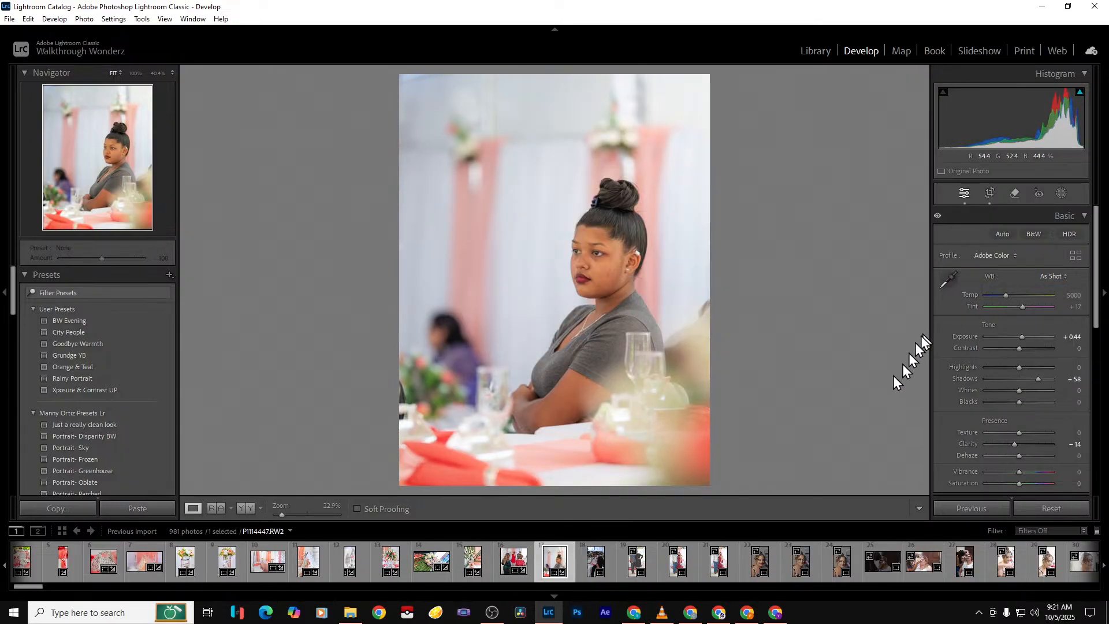
# Export P1114447 and open the following photo, P1114448
pyautogui.hotkey('ctrl', 'shift', 'e')
pyautogui.press('Return')
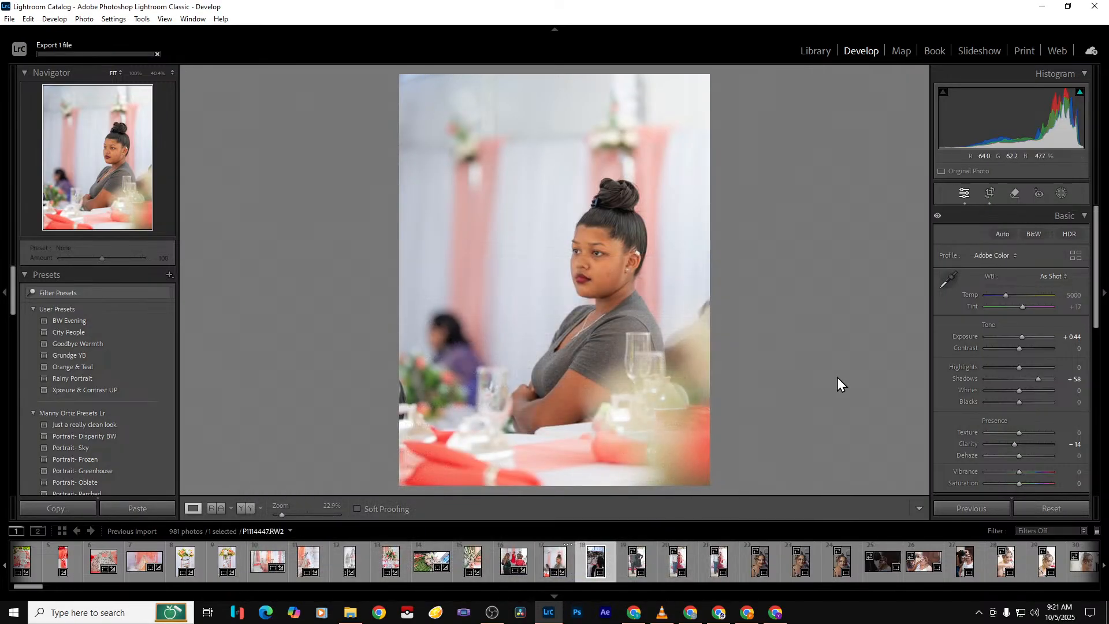
pyautogui.press('Right')
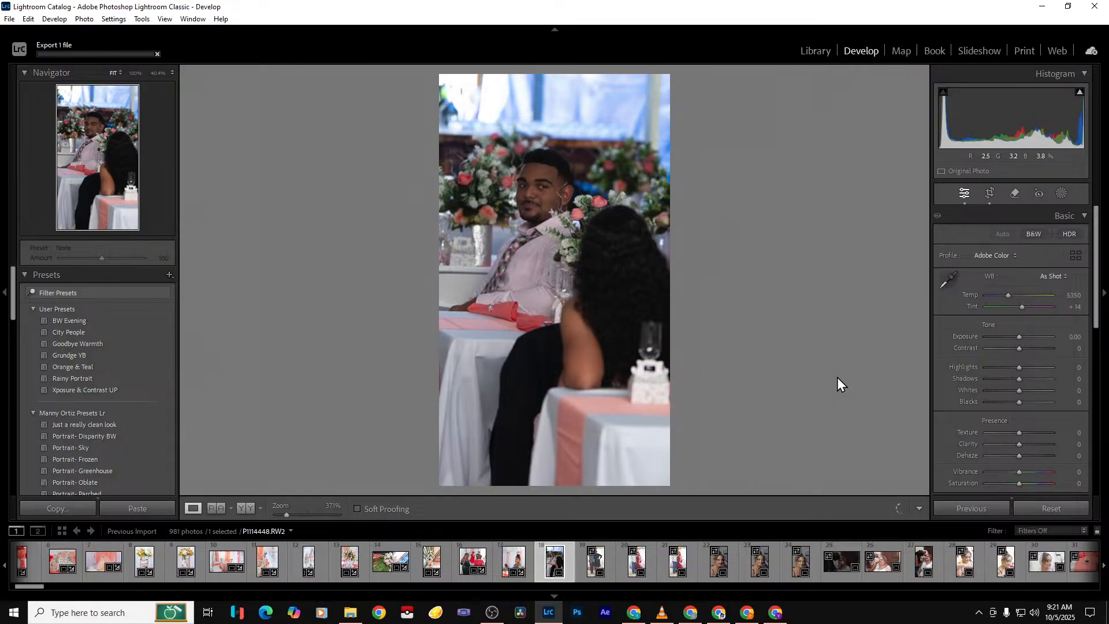
# Examine the existing crop of P1114448 against its full uncropped frame
pyautogui.click(991, 195)
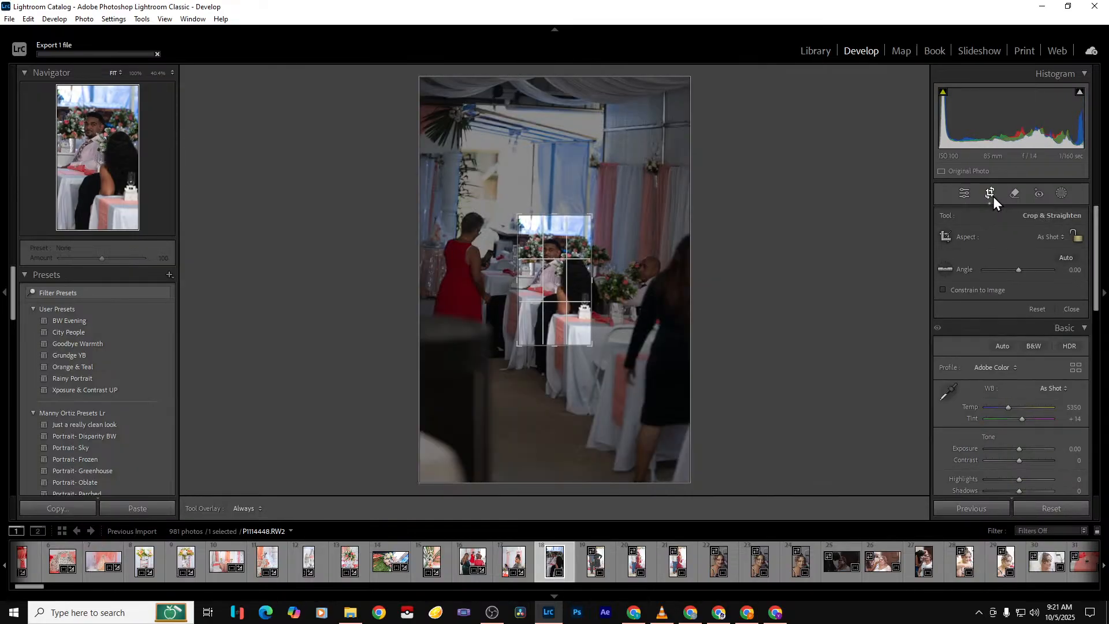
pyautogui.click(993, 197)
pyautogui.click(993, 197)
pyautogui.click(993, 196)
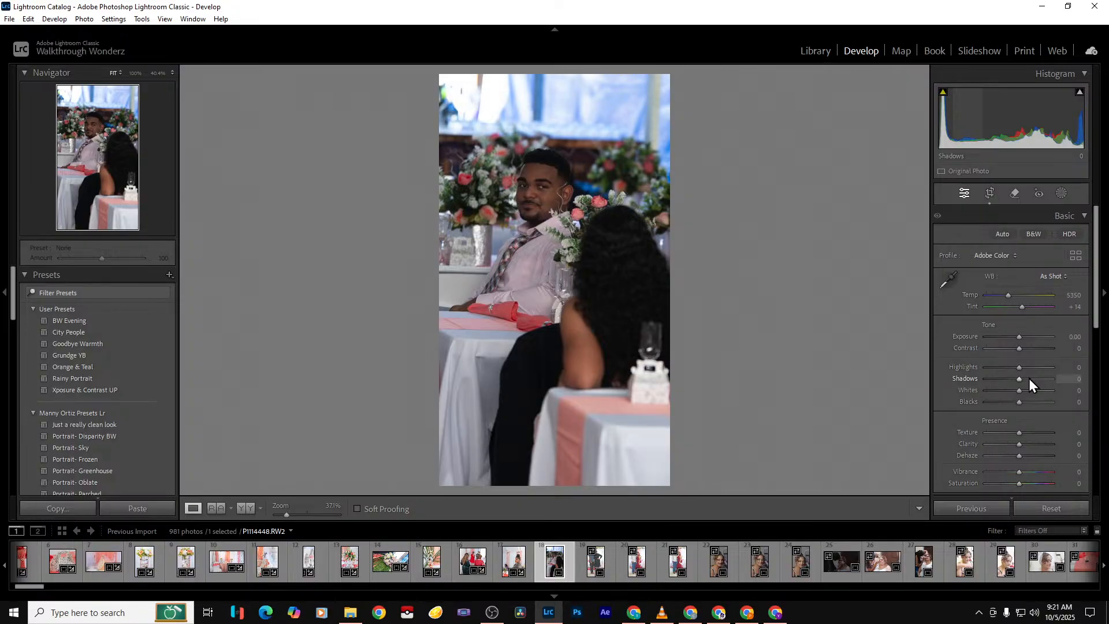
# Set Exposure to +1.23, Highlights to -100, Shadows to +42, Whites to -21, Vibrance to +32 and Saturation to +14 on P1114448
pyautogui.moveTo(1016, 338); pyautogui.dragTo(1023, 337)
pyautogui.moveTo(1021, 381)
pyautogui.mouseDown()
pyautogui.moveTo(1039, 380)
pyautogui.moveTo(1020, 369)
pyautogui.moveTo(966, 373)
pyautogui.moveTo(985, 367)
pyautogui.moveTo(1011, 392)
pyautogui.mouseUp()
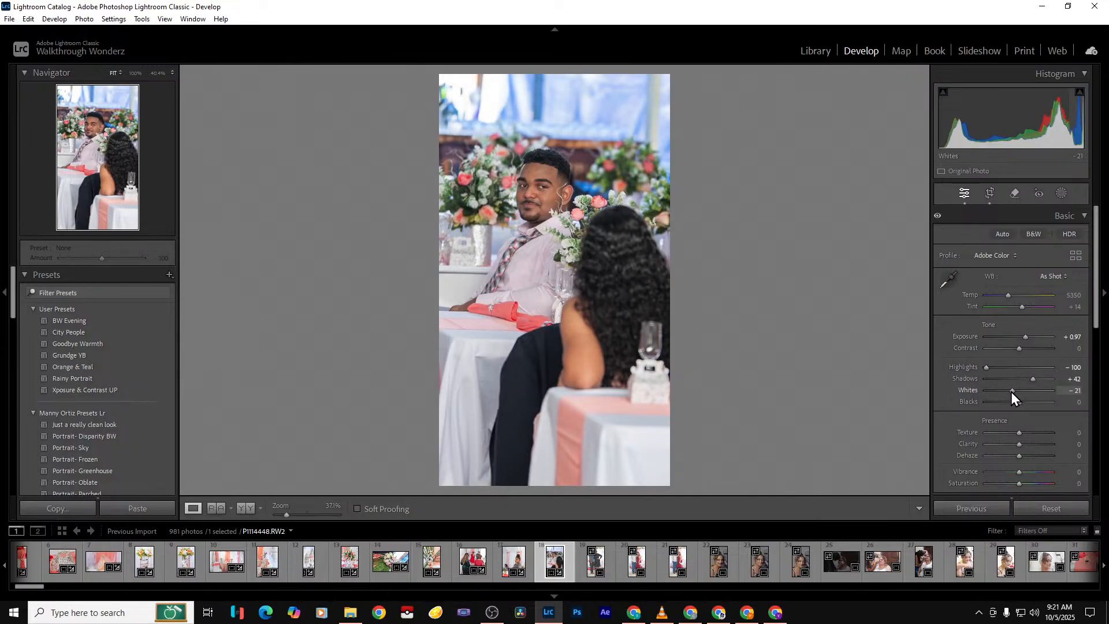
pyautogui.moveTo(1027, 338); pyautogui.dragTo(1028, 338)
pyautogui.moveTo(1020, 472)
pyautogui.mouseDown()
pyautogui.moveTo(1052, 472)
pyautogui.moveTo(1015, 470)
pyautogui.moveTo(1030, 470)
pyautogui.moveTo(1023, 484)
pyautogui.mouseUp()
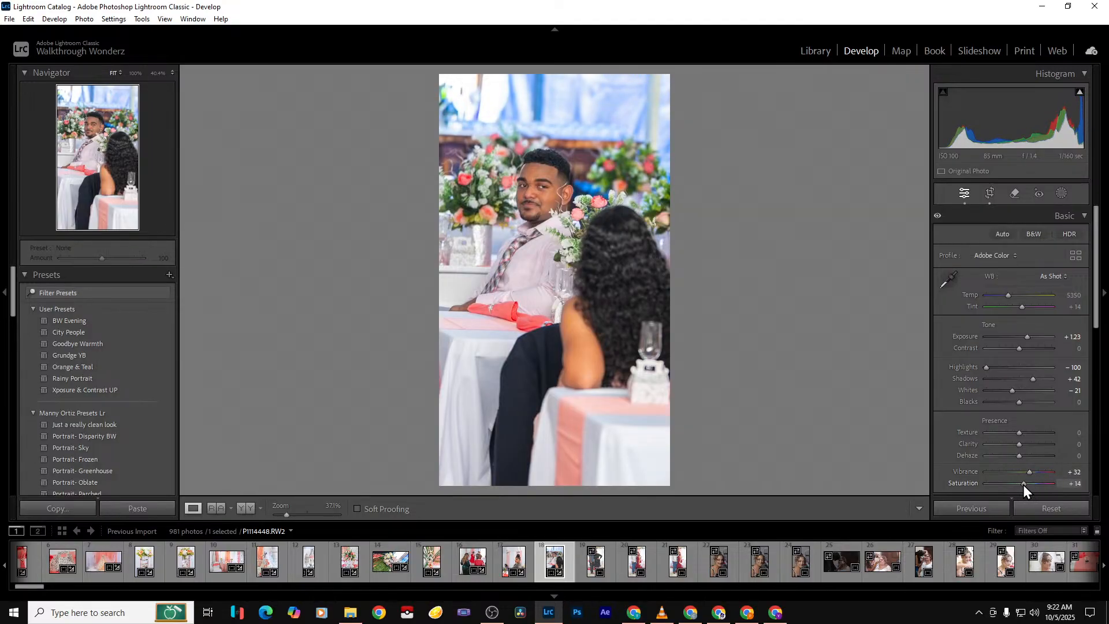
# Compare P1114448 with its before view and export it
pyautogui.press('\\')
pyautogui.press('\\')
pyautogui.hotkey('ctrl', 'shift', 'e')
pyautogui.press('Return')
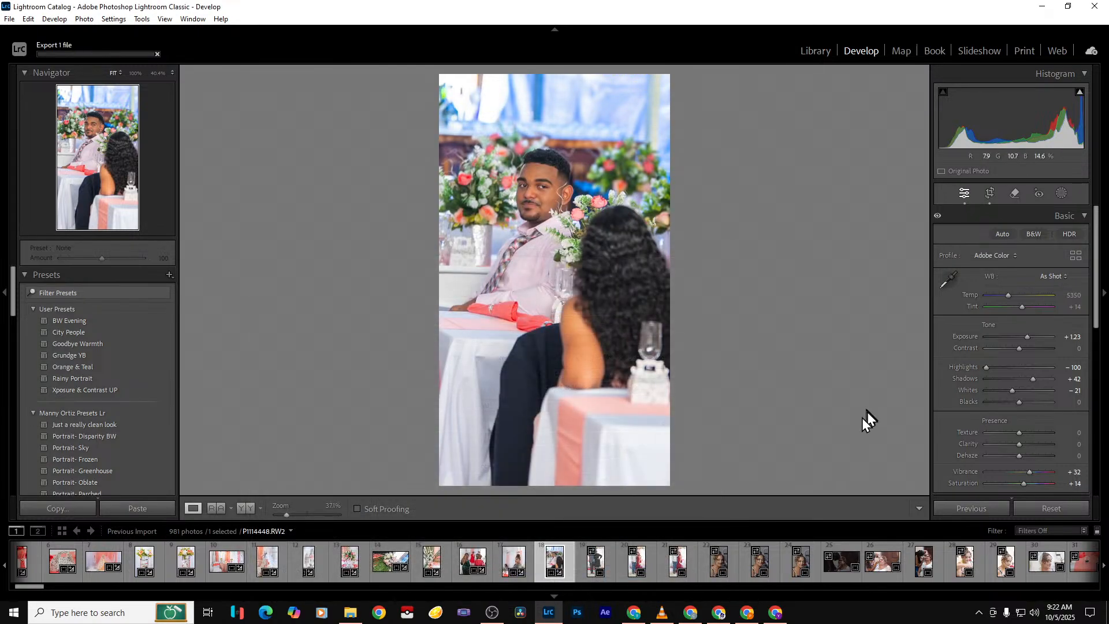
# Open photo P1114449 and widen its crop on both sides to the full image width
pyautogui.press('Right')
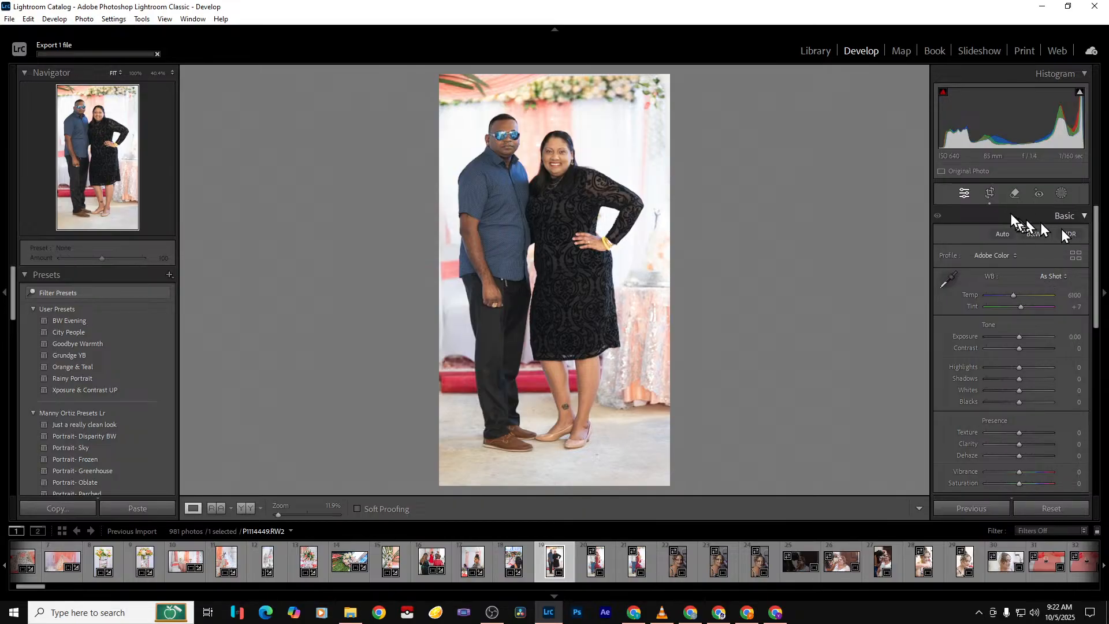
pyautogui.click(992, 197)
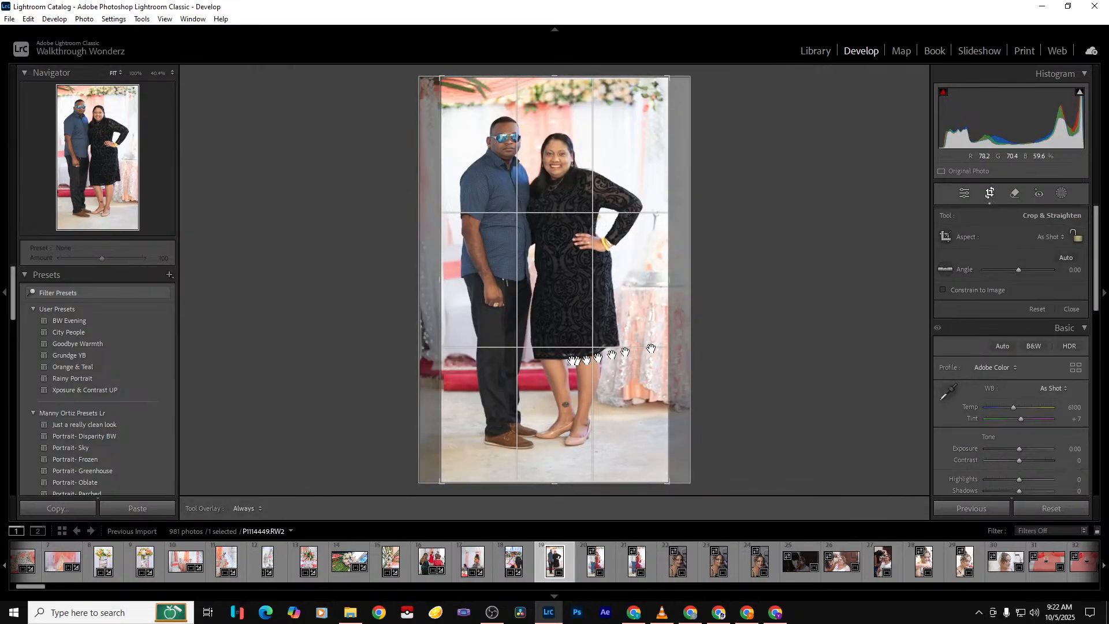
pyautogui.moveTo(441, 353); pyautogui.dragTo(412, 353)
pyautogui.moveTo(680, 359); pyautogui.dragTo(700, 364)
pyautogui.press('Return')
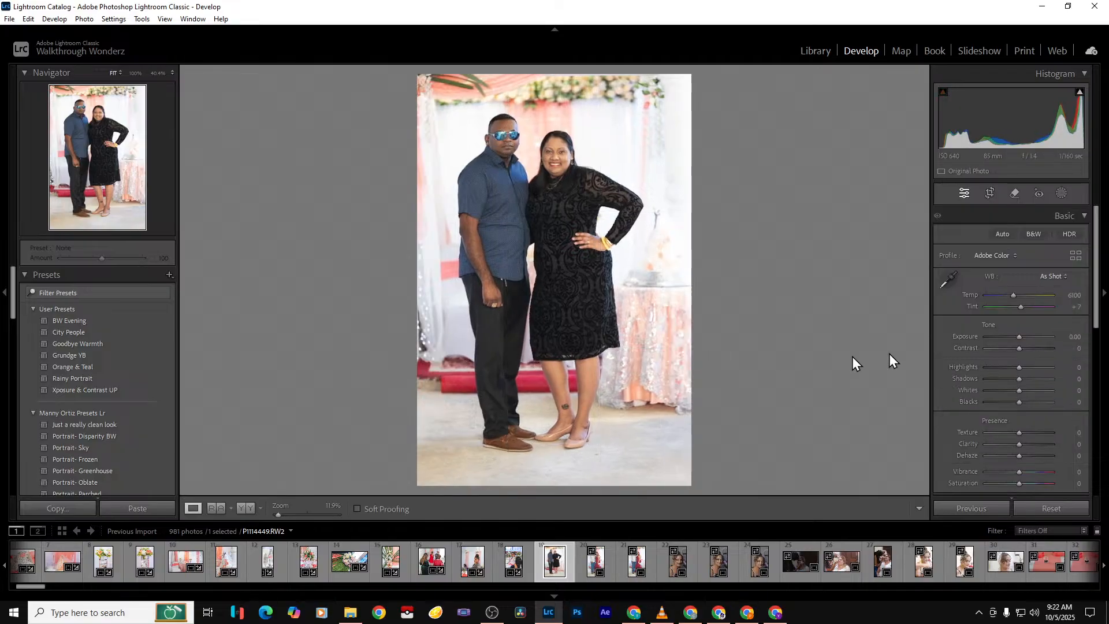
# Set Highlights to -100 on P1114449
pyautogui.moveTo(1018, 368)
pyautogui.mouseDown()
pyautogui.moveTo(964, 365)
pyautogui.moveTo(1038, 368)
pyautogui.moveTo(1016, 367)
pyautogui.mouseUp()
pyautogui.doubleClick(1017, 366)
pyautogui.moveTo(1018, 369); pyautogui.dragTo(977, 366)
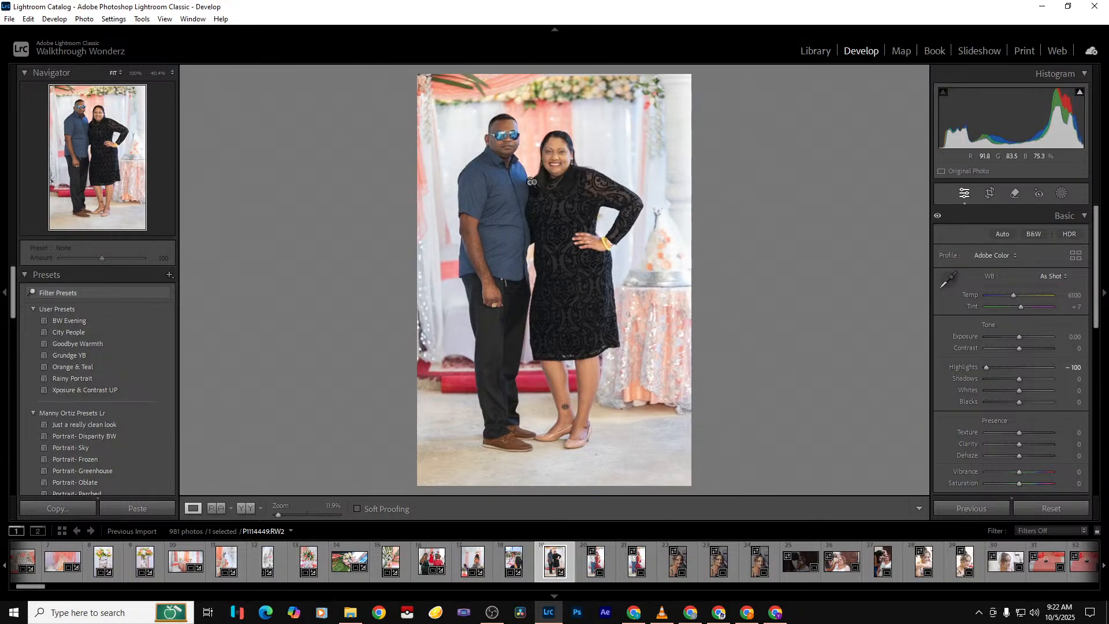
# Compare P1114449 with its unedited version, using both the before view and the side-by-side before/after view
pyautogui.click(469, 145)
pyautogui.click(480, 147)
pyautogui.press('\\')
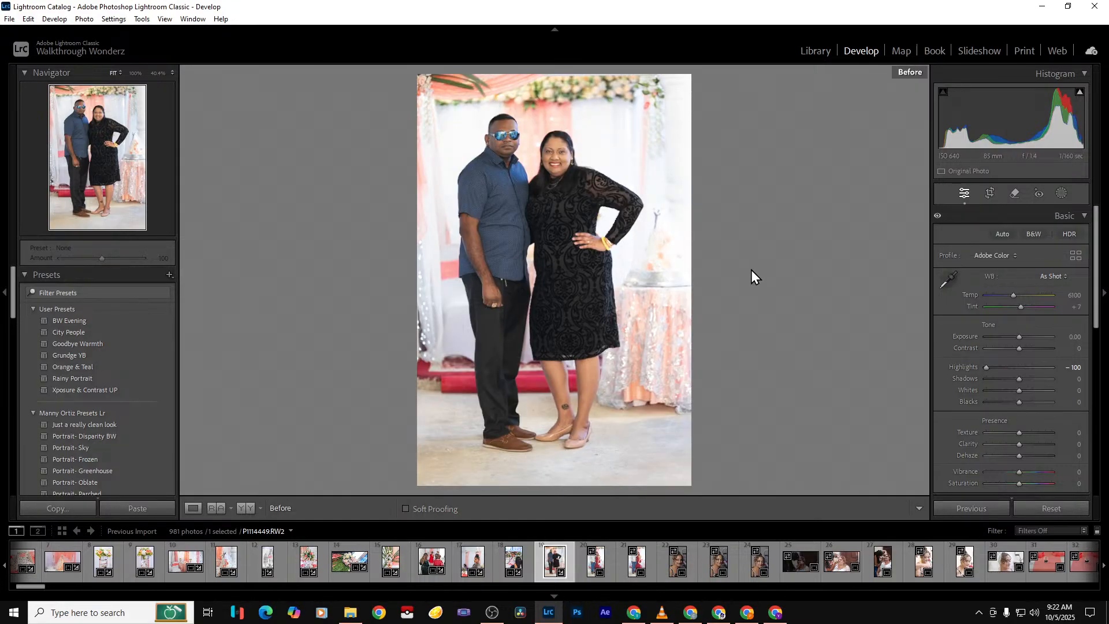
pyautogui.click(241, 509)
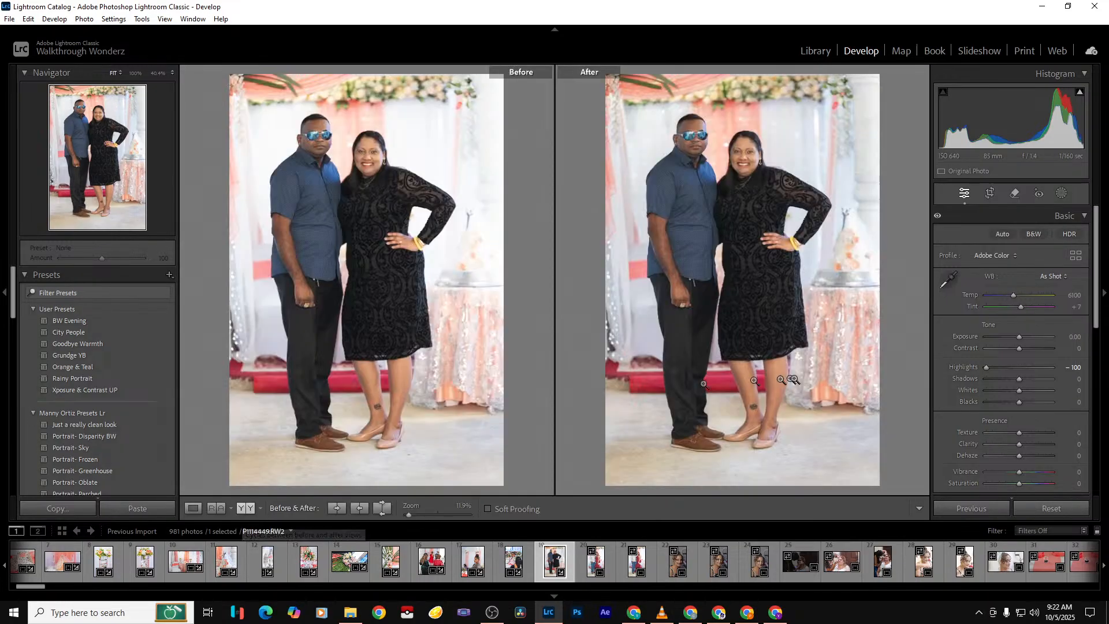
pyautogui.press('y')
pyautogui.press('\\')
pyautogui.press('\\')
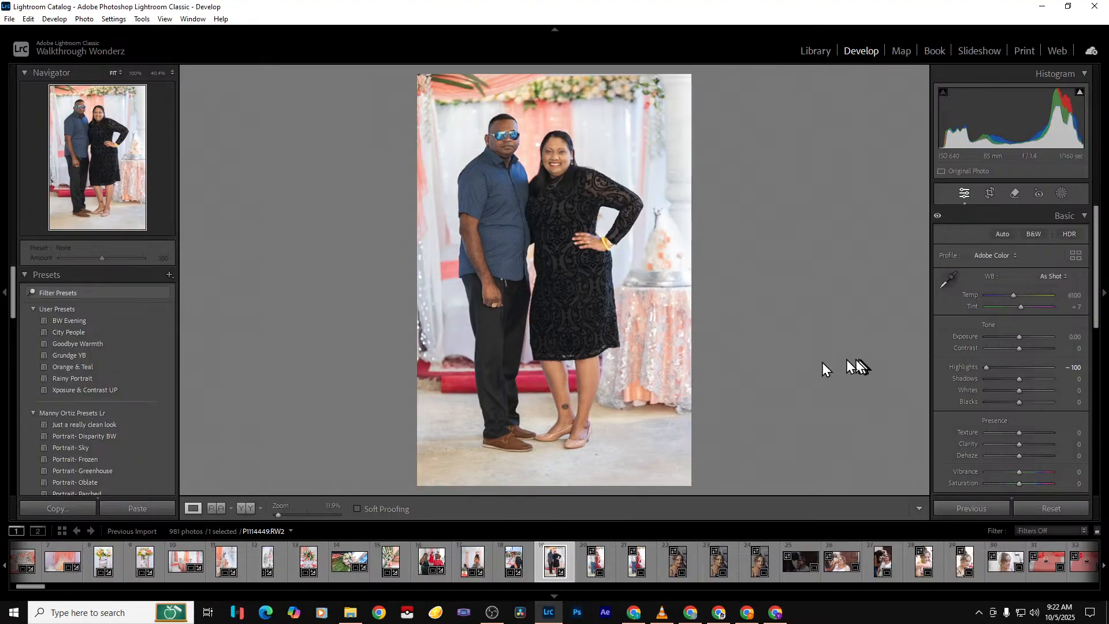
pyautogui.click(248, 507)
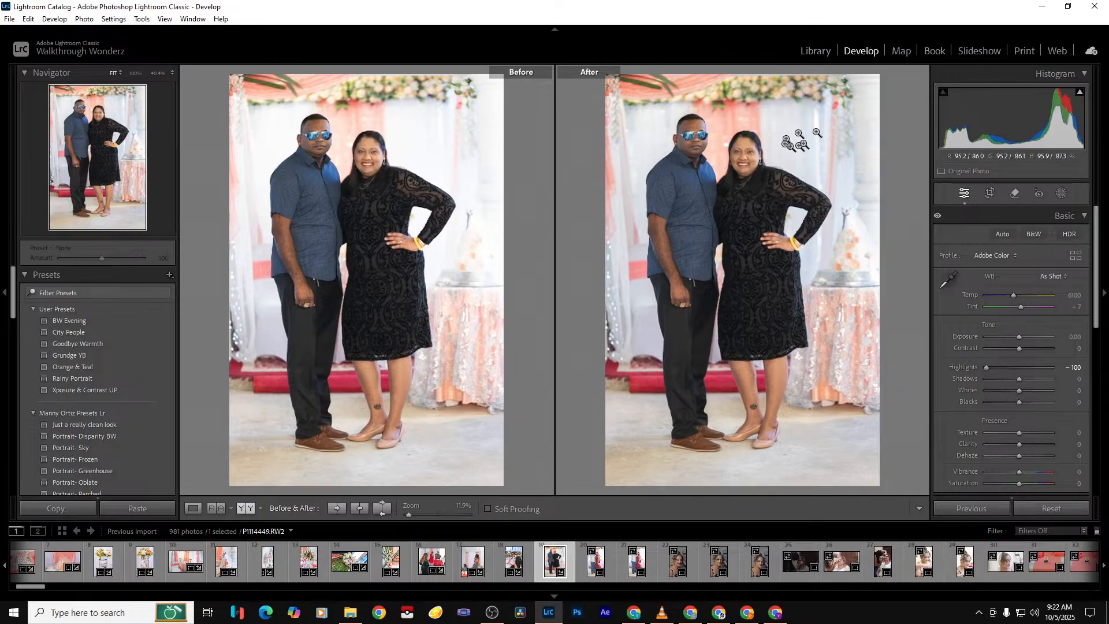
# Apply the Auto Upright perspective correction to P1114449
pyautogui.scroll(-3, 1084, 393)
pyautogui.scroll(-3, 1084, 392)
pyautogui.click(997, 304)
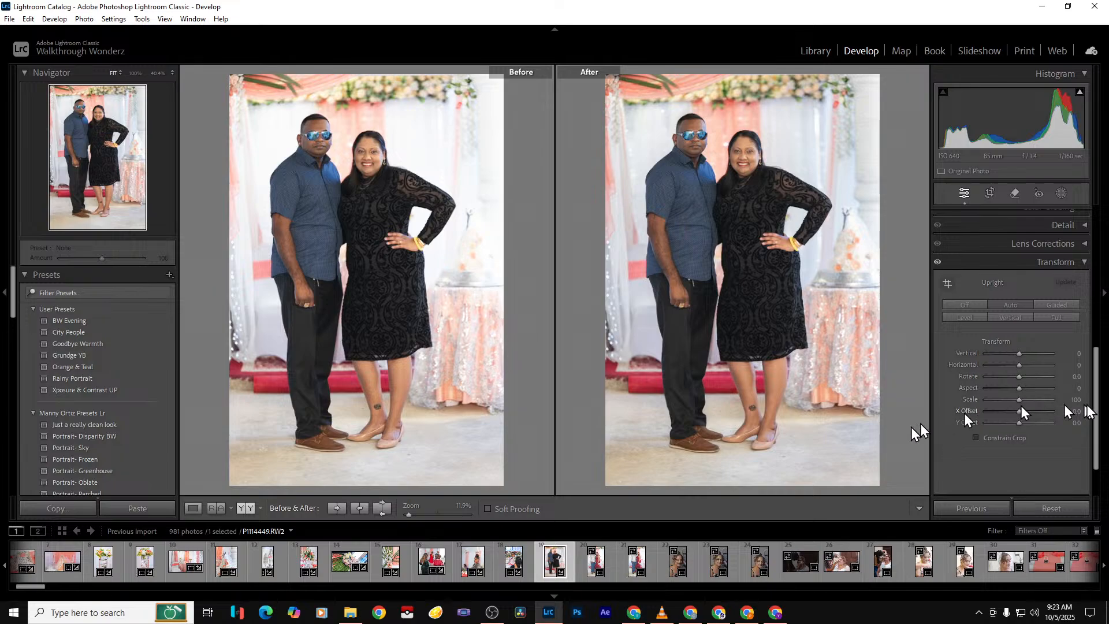
pyautogui.moveTo(1096, 413); pyautogui.dragTo(1104, 267)
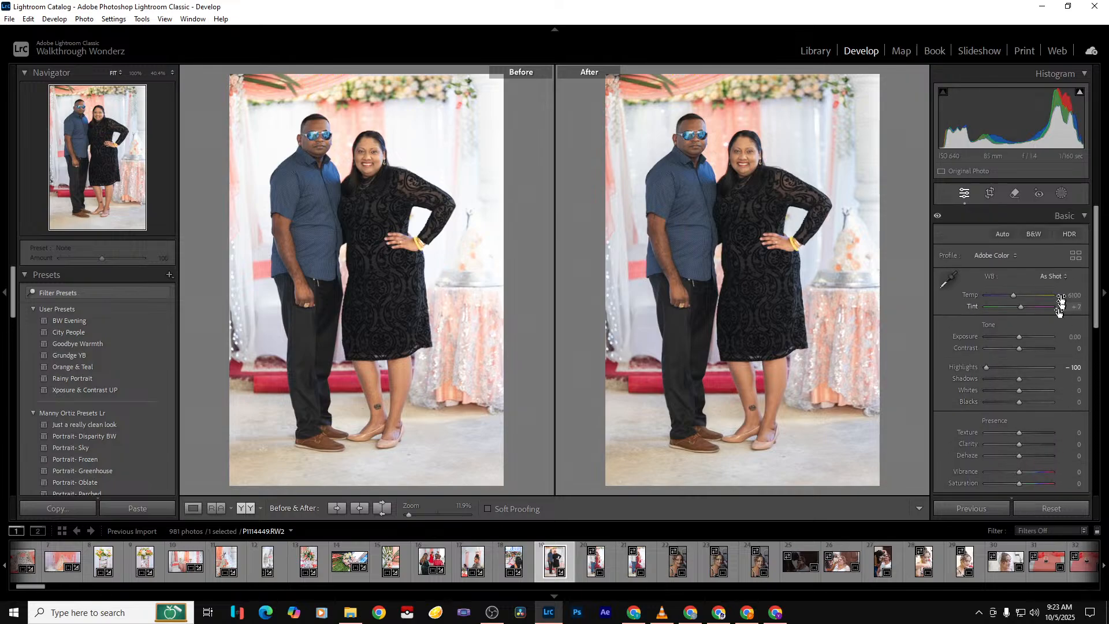
# Try the Auto white balance on P1114449 and return it to As Shot
pyautogui.click(1054, 276)
pyautogui.click(1040, 304)
pyautogui.click(1055, 277)
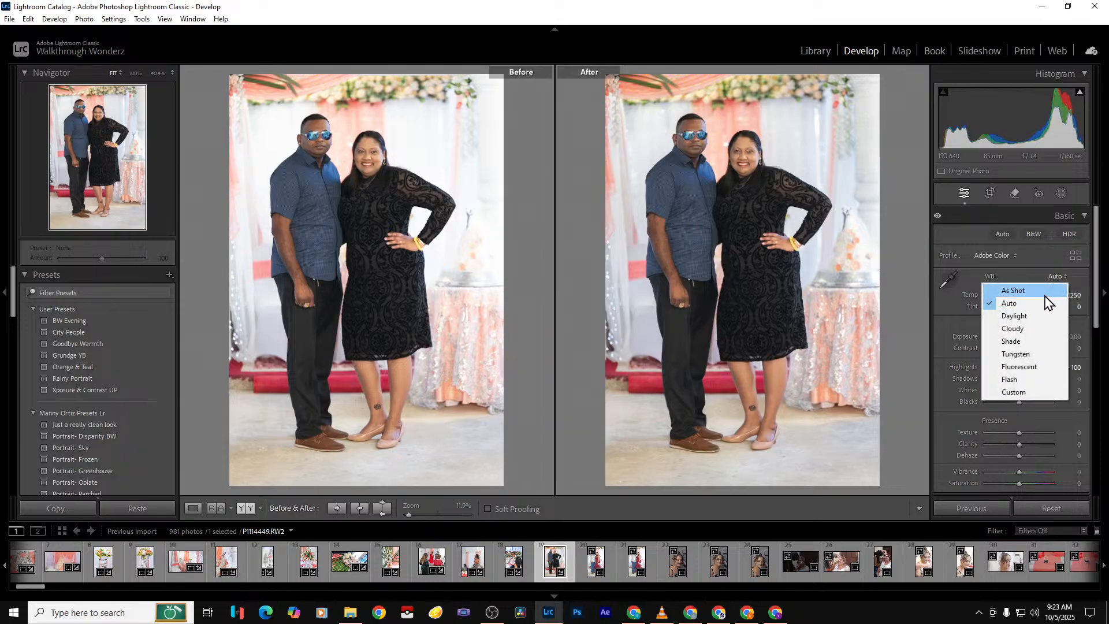
pyautogui.click(1044, 295)
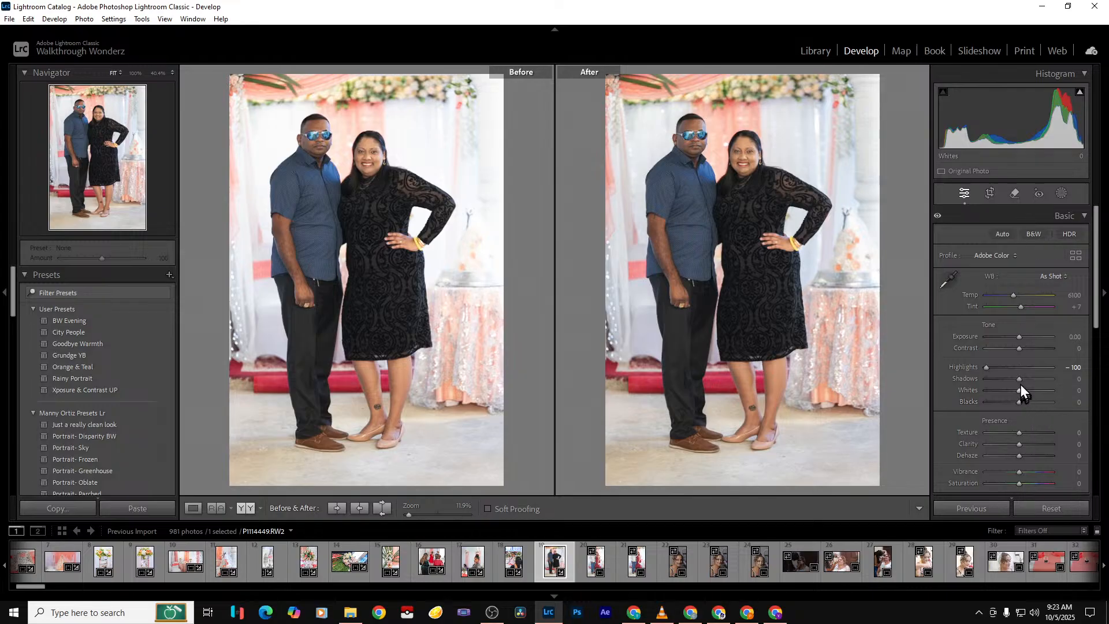
# Set Shadows to +14, Exposure to +0.35, Whites to -49, Texture to +12 and Blacks to -25 on P1114449
pyautogui.moveTo(1019, 379); pyautogui.dragTo(1023, 378)
pyautogui.moveTo(1019, 337); pyautogui.dragTo(1020, 335)
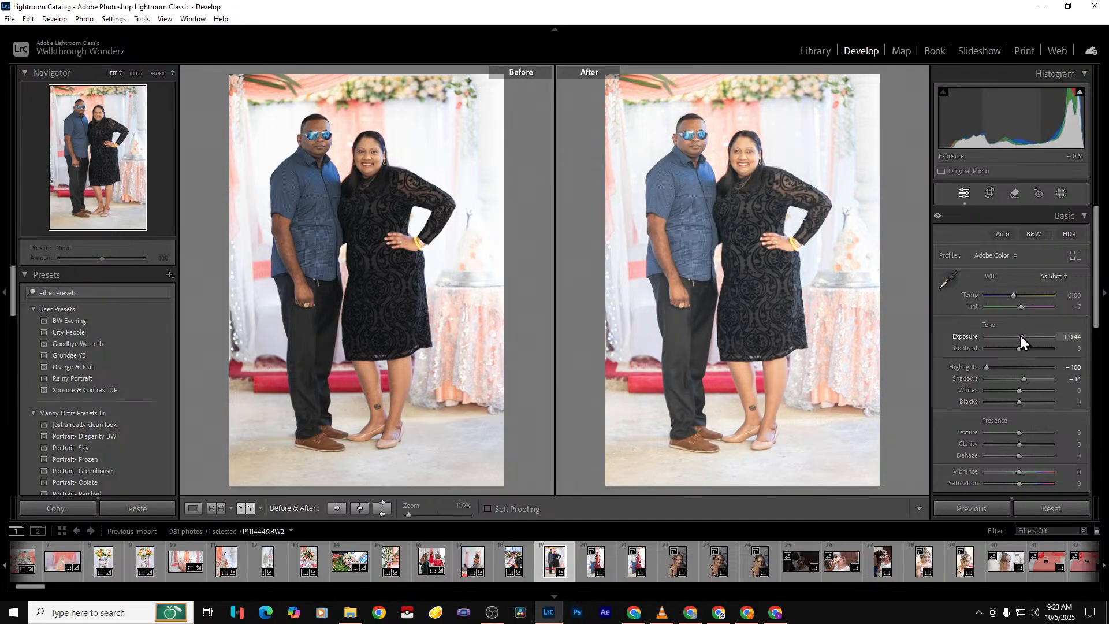
pyautogui.moveTo(1014, 389); pyautogui.dragTo(1003, 390)
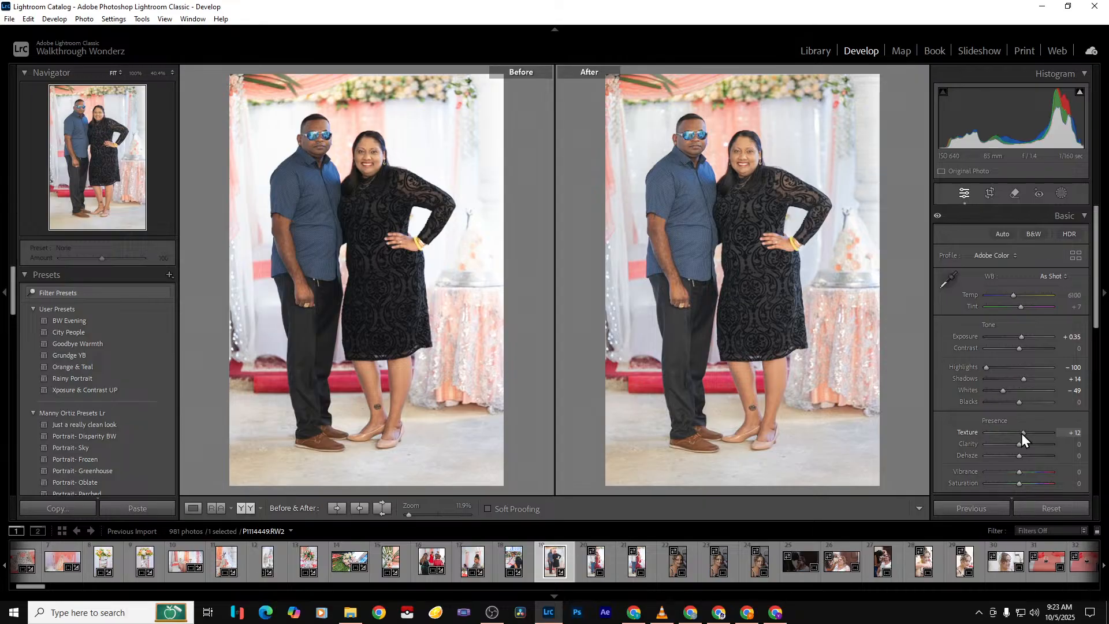
pyautogui.moveTo(1019, 401); pyautogui.dragTo(1010, 401)
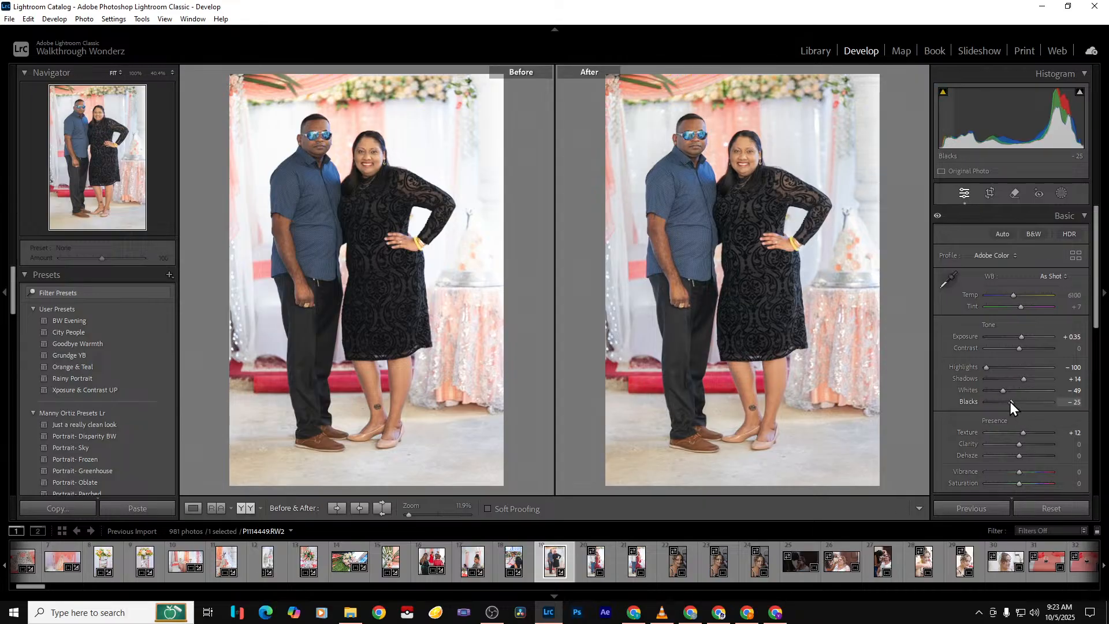
# Compare the edited P1114449 with its before view and export it
pyautogui.press('\\')
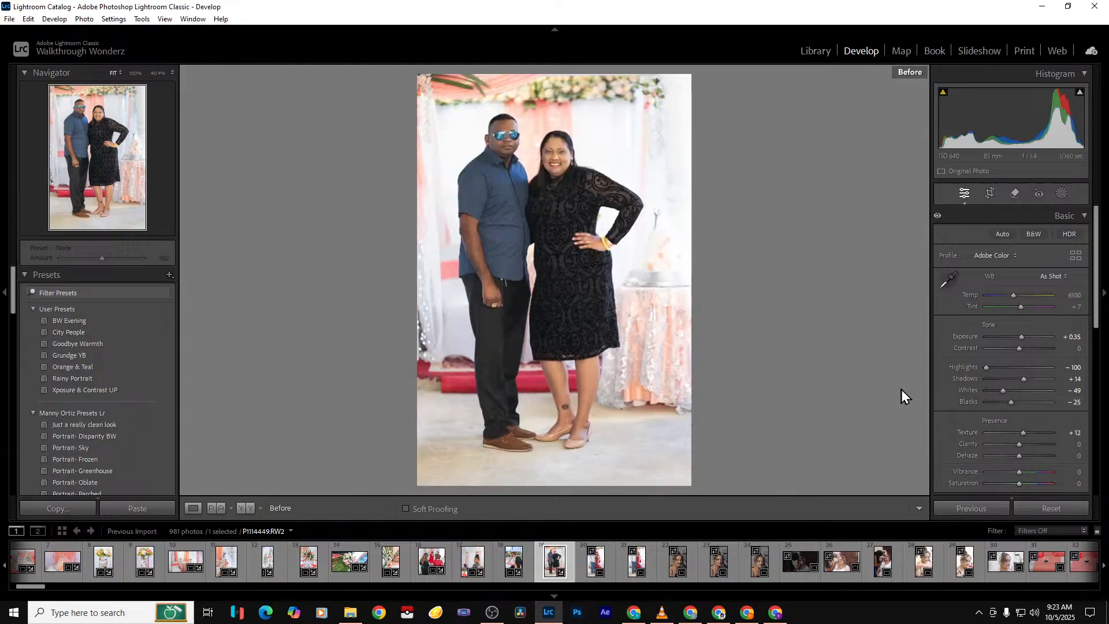
pyautogui.press('\\')
pyautogui.press('\\')
pyautogui.press('\\')
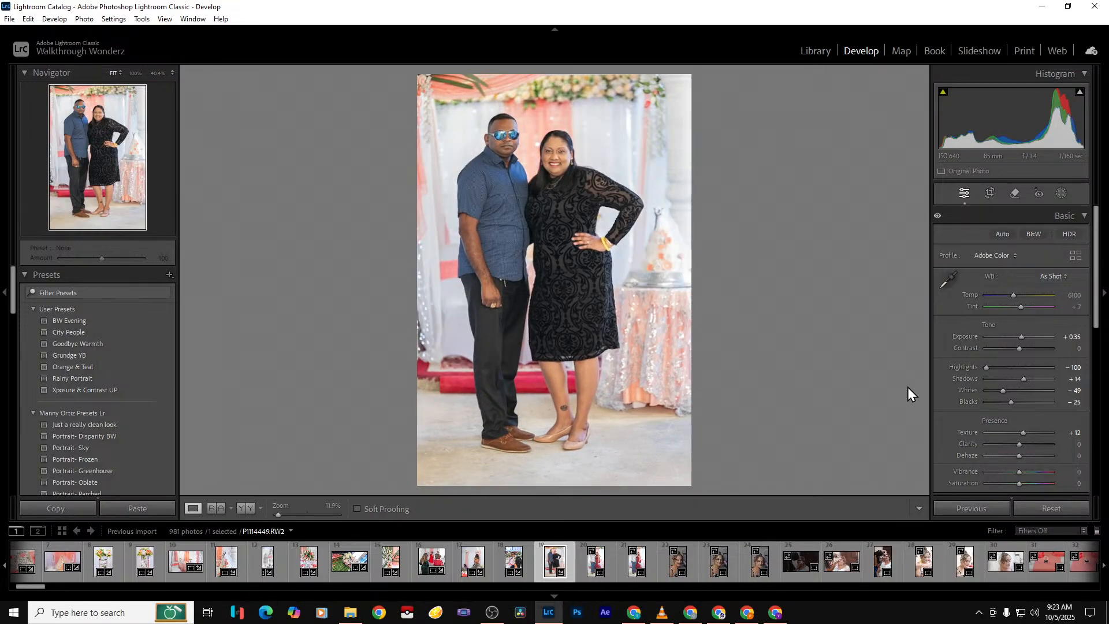
pyautogui.hotkey('ctrl', 'shift', 'e')
pyautogui.press('Return')
# Open photo P1114451 and extend its crop to the image's right edge beside the cake table
pyautogui.press('Right')
pyautogui.press('Right')
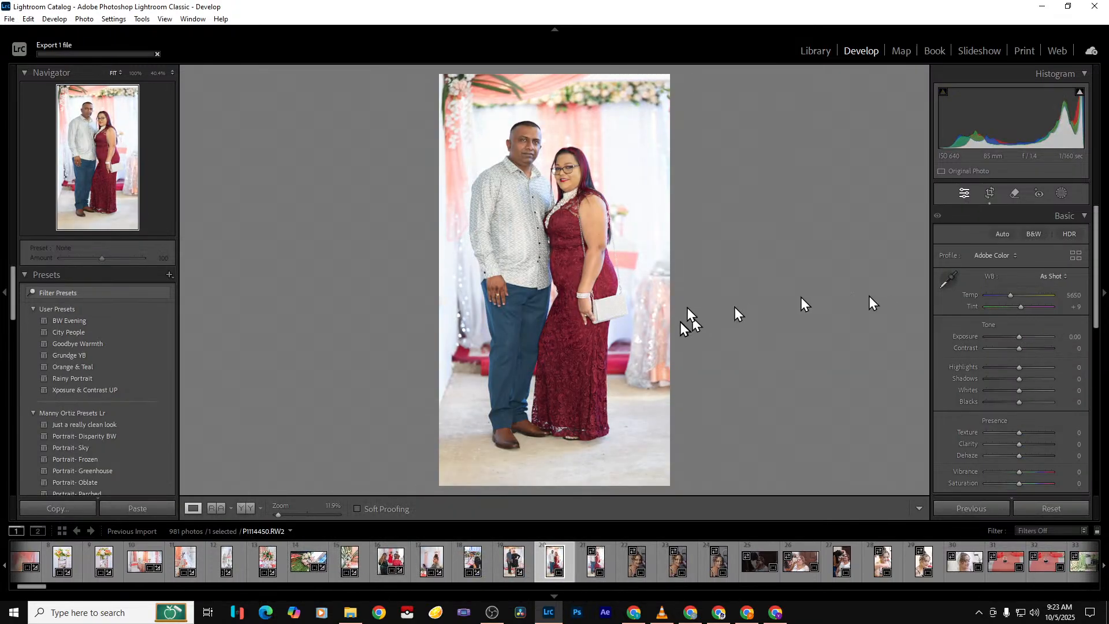
pyautogui.press('Right')
pyautogui.press('Right')
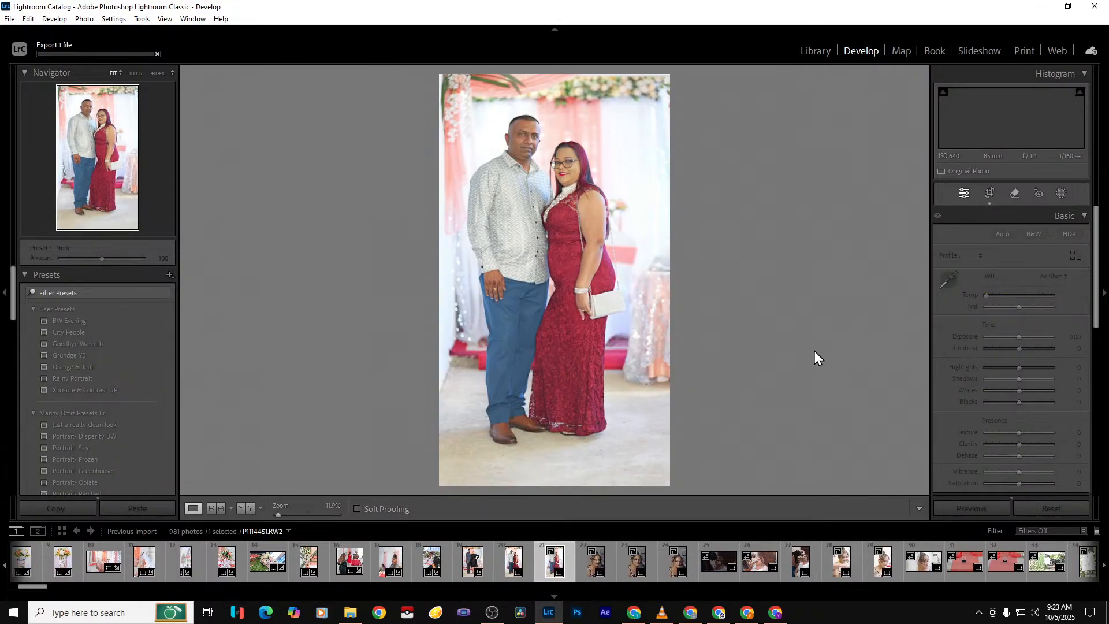
pyautogui.press('Right')
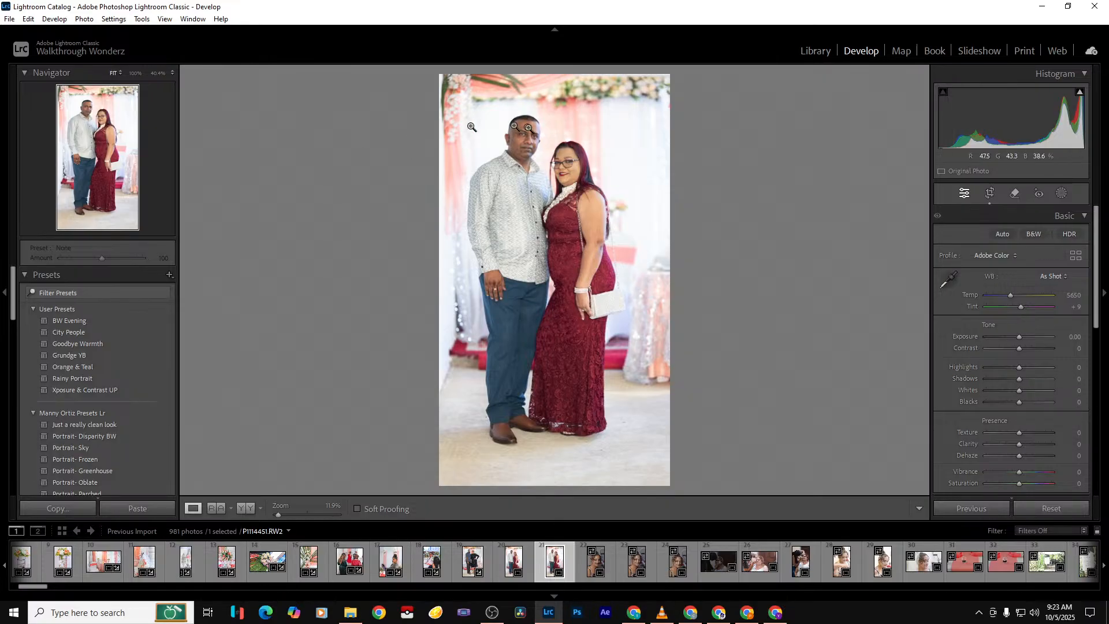
pyautogui.click(984, 195)
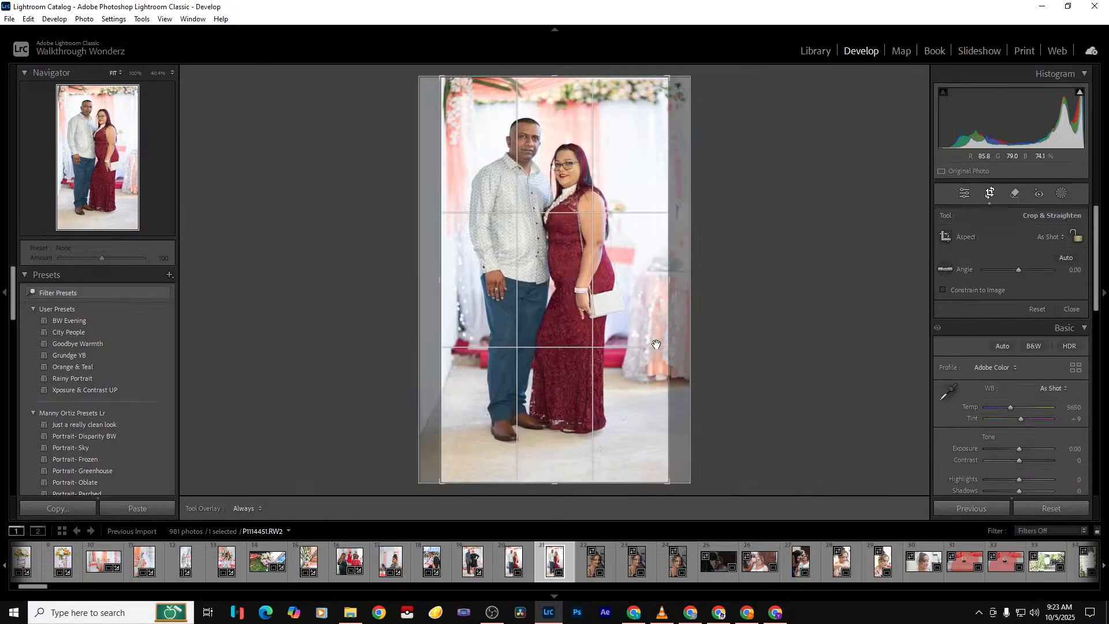
pyautogui.moveTo(670, 342); pyautogui.dragTo(697, 341)
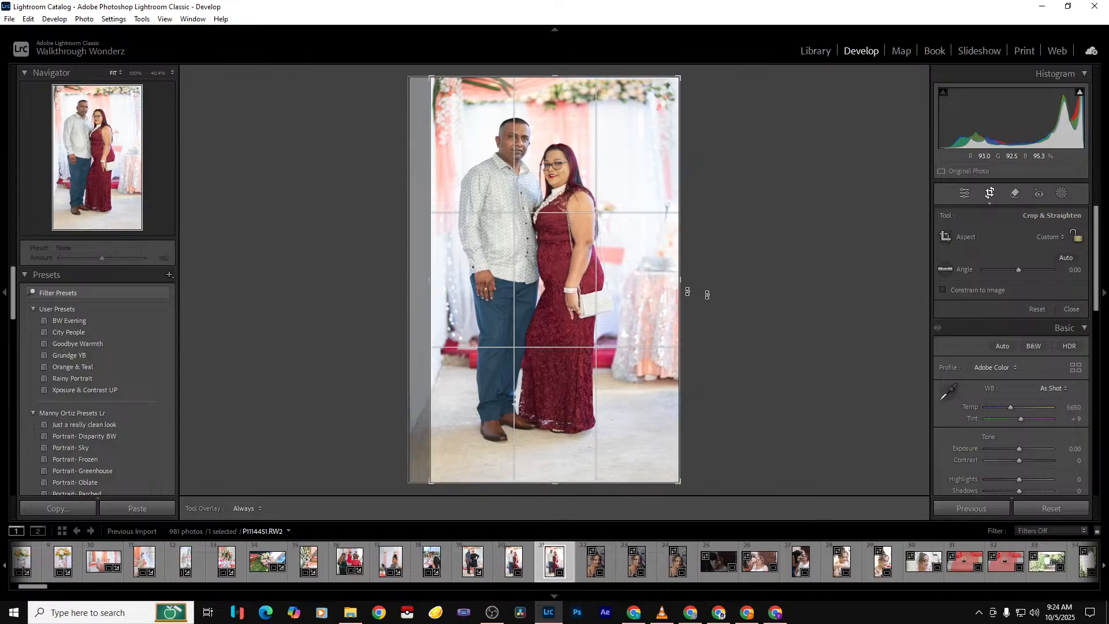
pyautogui.press('Return')
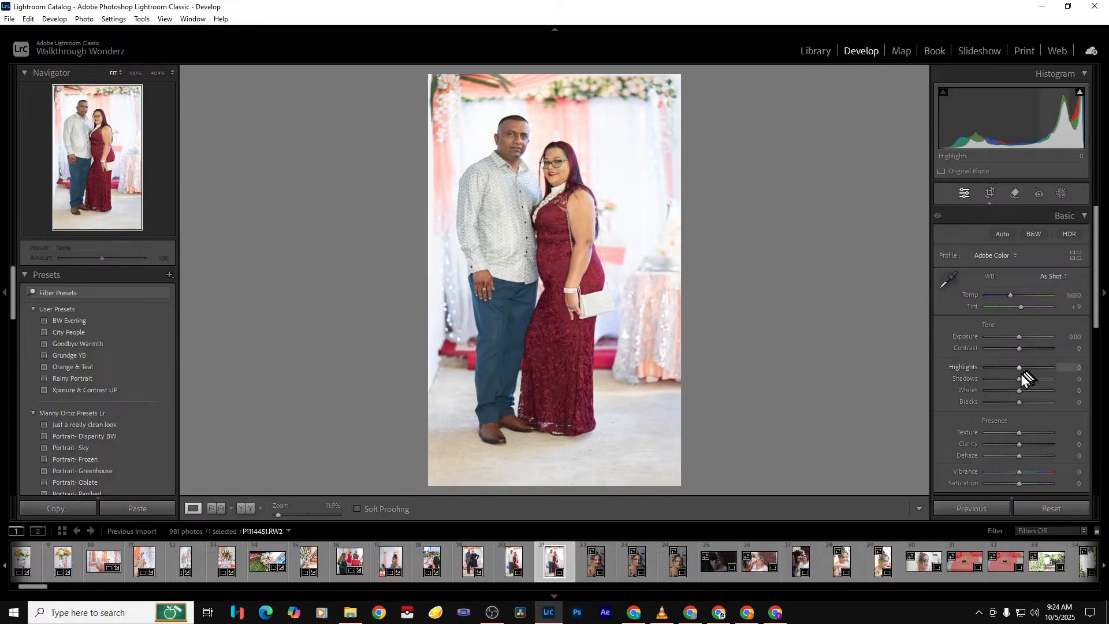
# Set Highlights to -100, Shadows to +26, Texture to +18, Clarity to -12 and Blacks to -33 on P1114451
pyautogui.moveTo(1017, 368); pyautogui.dragTo(999, 369)
pyautogui.moveTo(994, 365); pyautogui.dragTo(1031, 379)
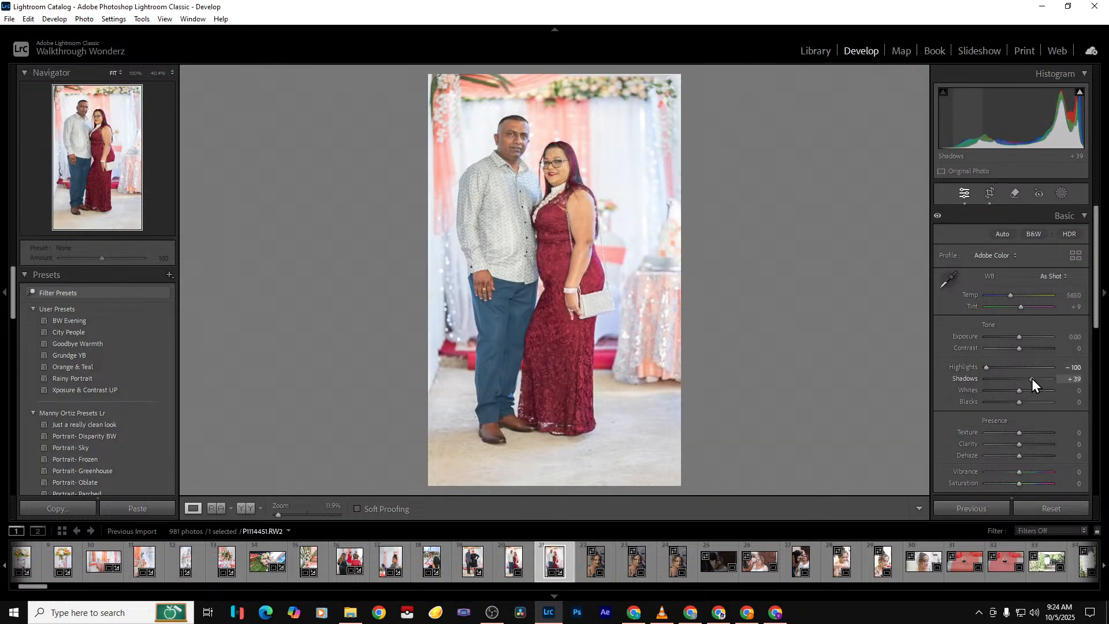
pyautogui.moveTo(1018, 445); pyautogui.dragTo(1025, 432)
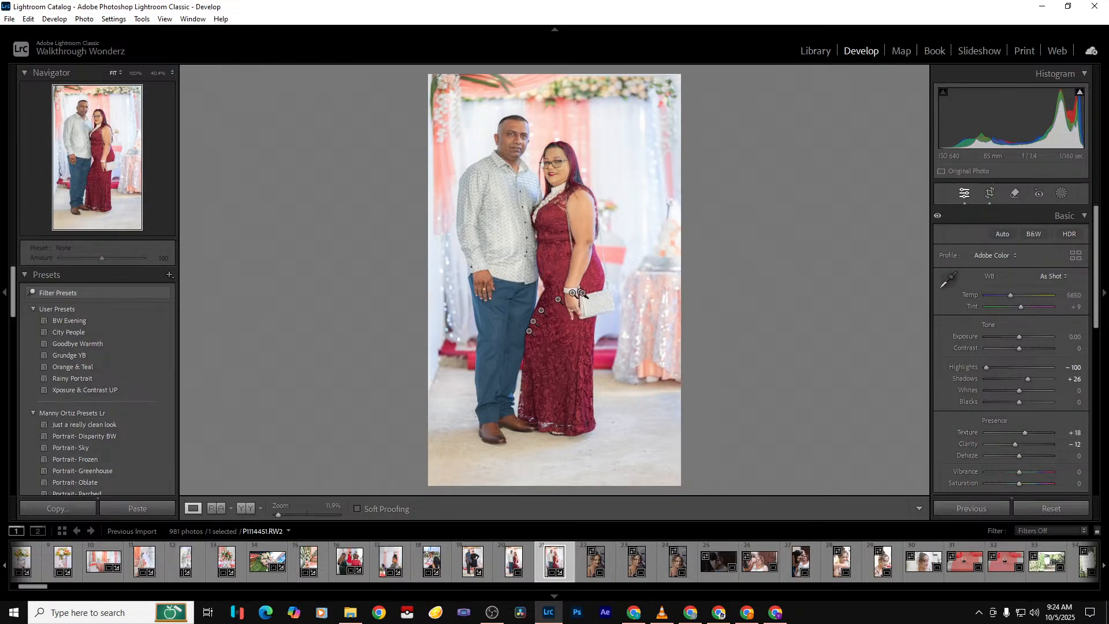
pyautogui.moveTo(1019, 402); pyautogui.dragTo(1009, 404)
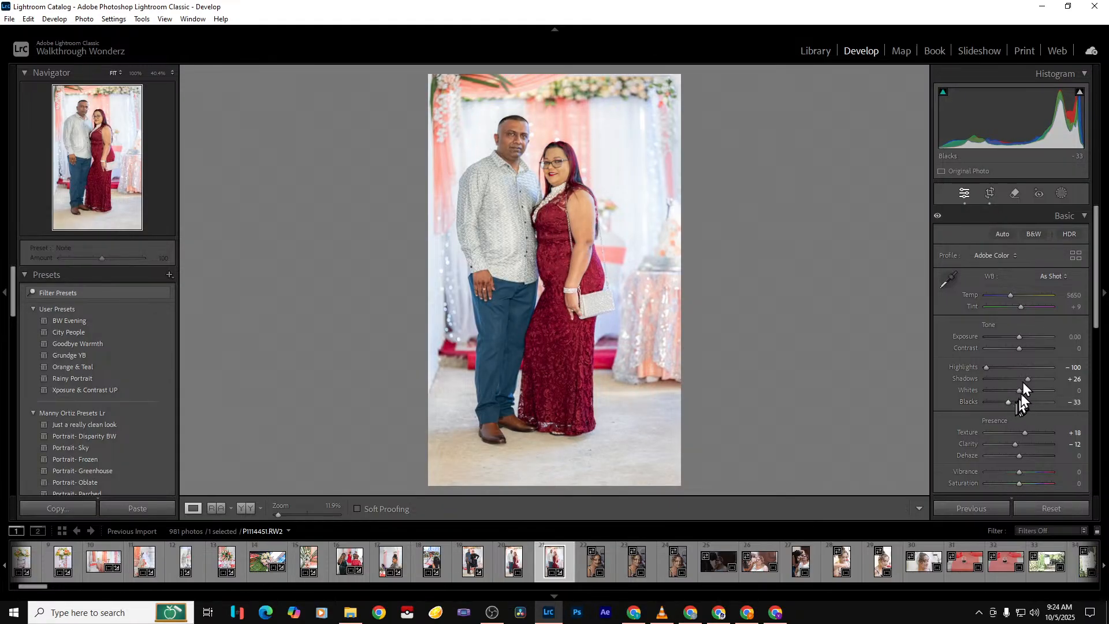
# Try the Auto white balance on P1114451 and restore it to As Shot
pyautogui.click(1053, 277)
pyautogui.click(1039, 305)
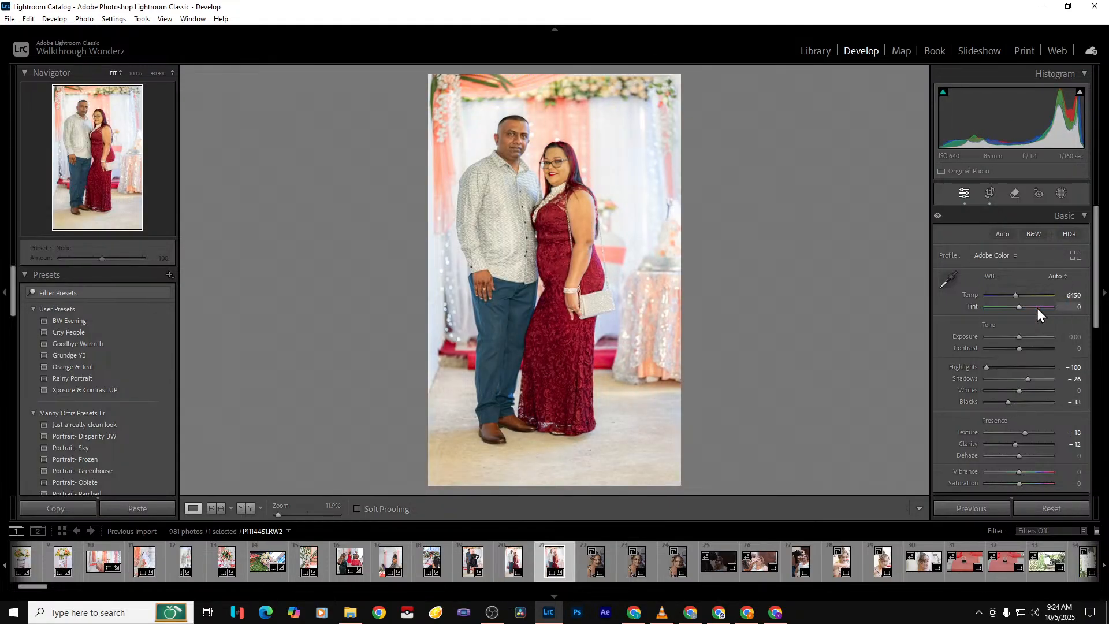
pyautogui.click(1052, 277)
pyautogui.click(1048, 289)
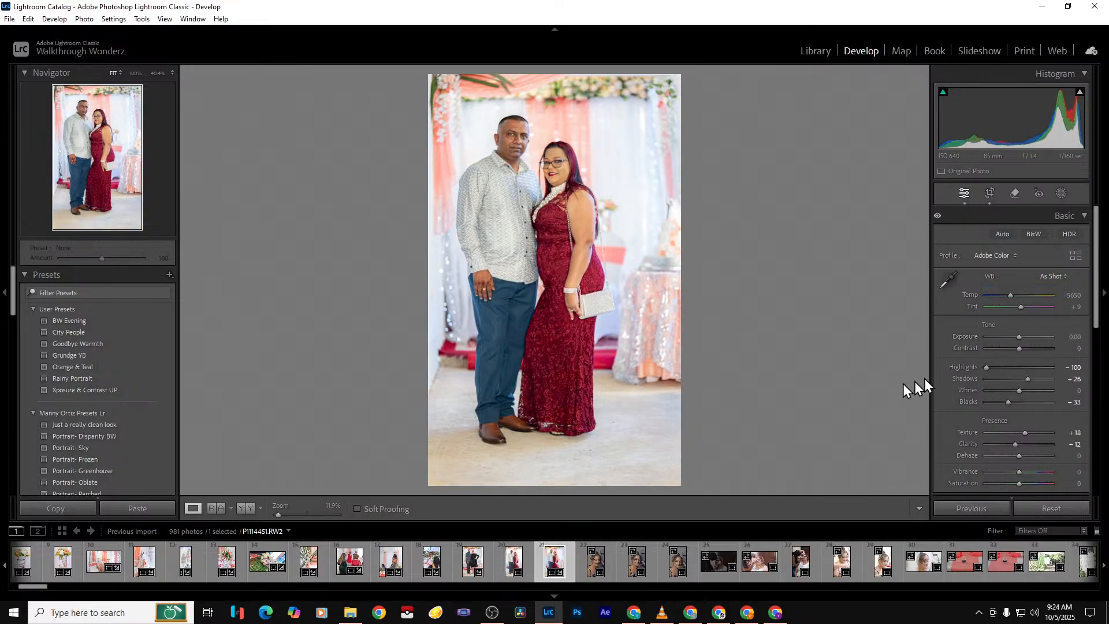
# Compare the edited P1114451 with its before view and export it
pyautogui.press('\\')
pyautogui.press('\\')
pyautogui.press('\\')
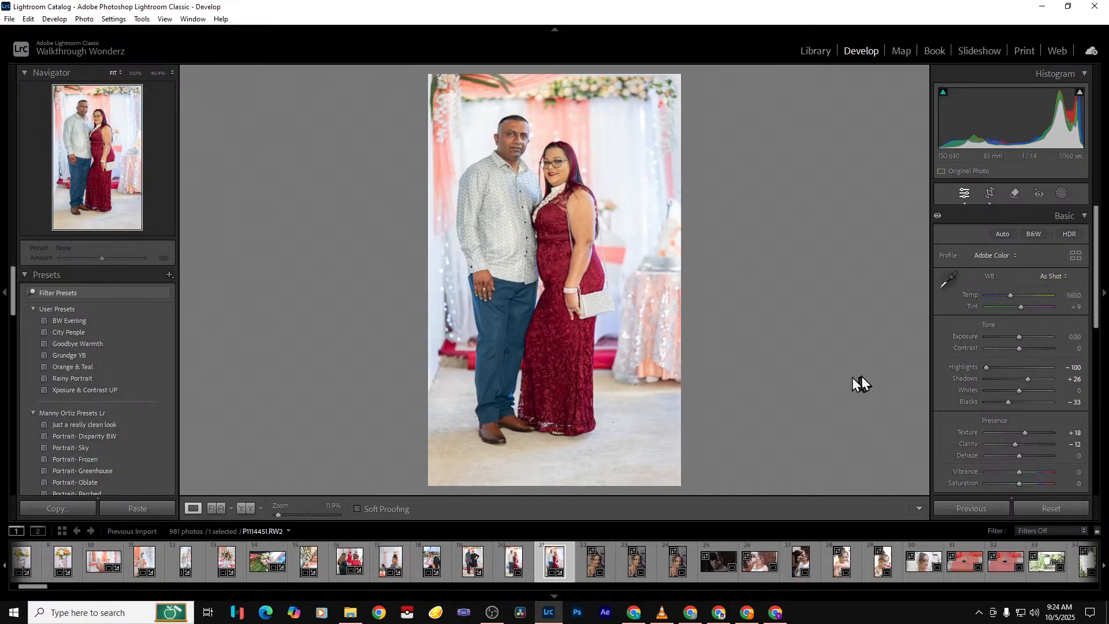
pyautogui.press('\\')
pyautogui.hotkey('ctrl', 'shift', 'e')
pyautogui.press('Return')
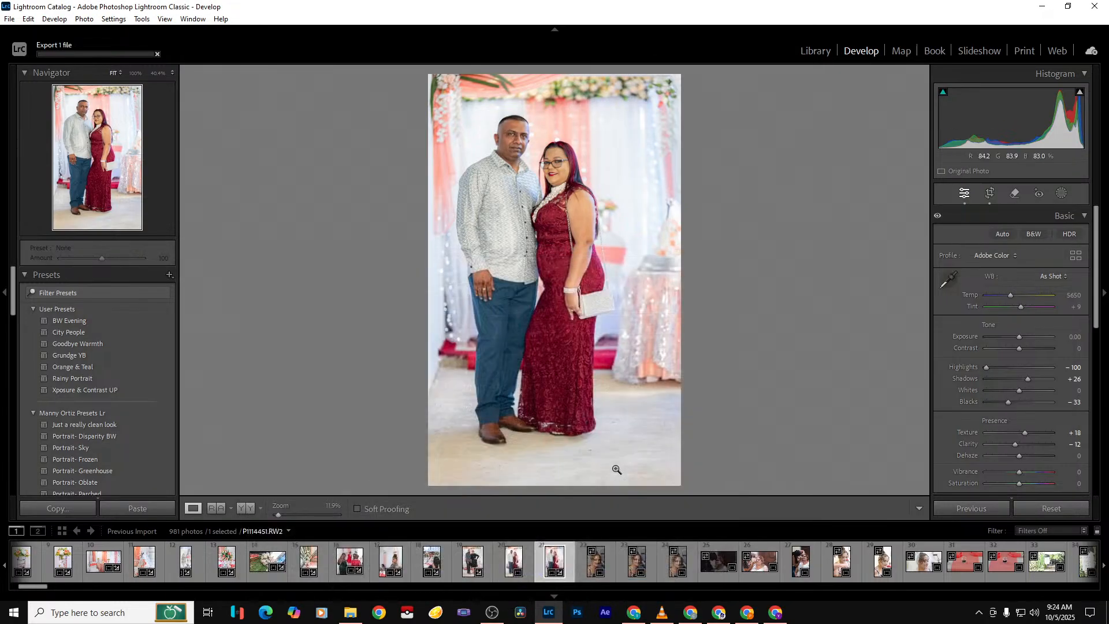
# Open the exported P1114451.png from its folder in File Explorer, inspect the couple up close, and return to Lightroom Classic
pyautogui.click(354, 613)
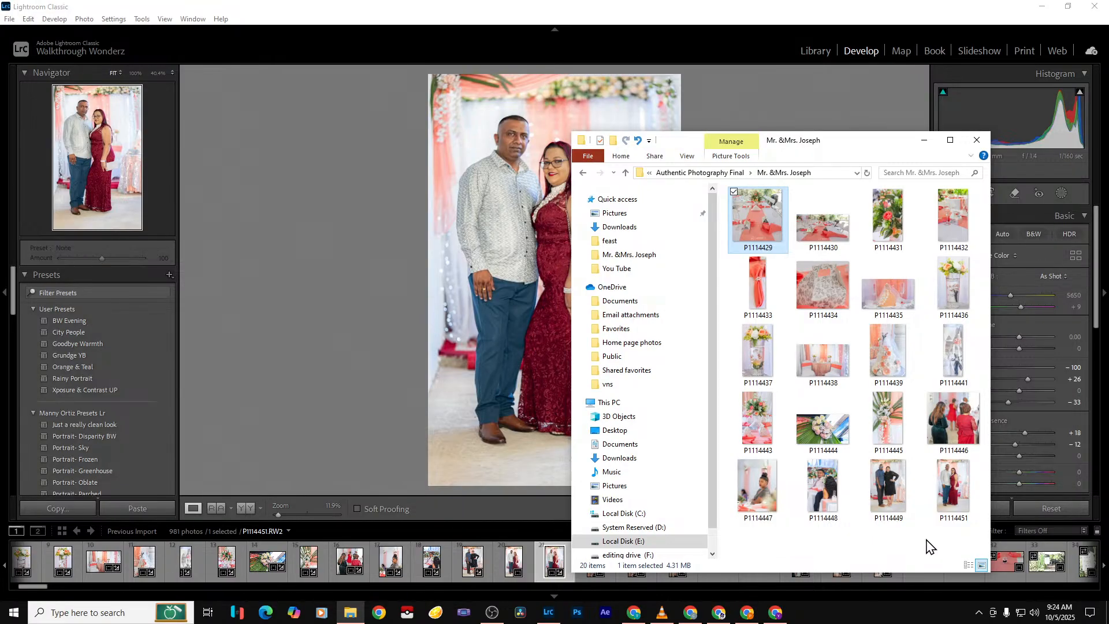
pyautogui.click(956, 513)
pyautogui.doubleClick(956, 513)
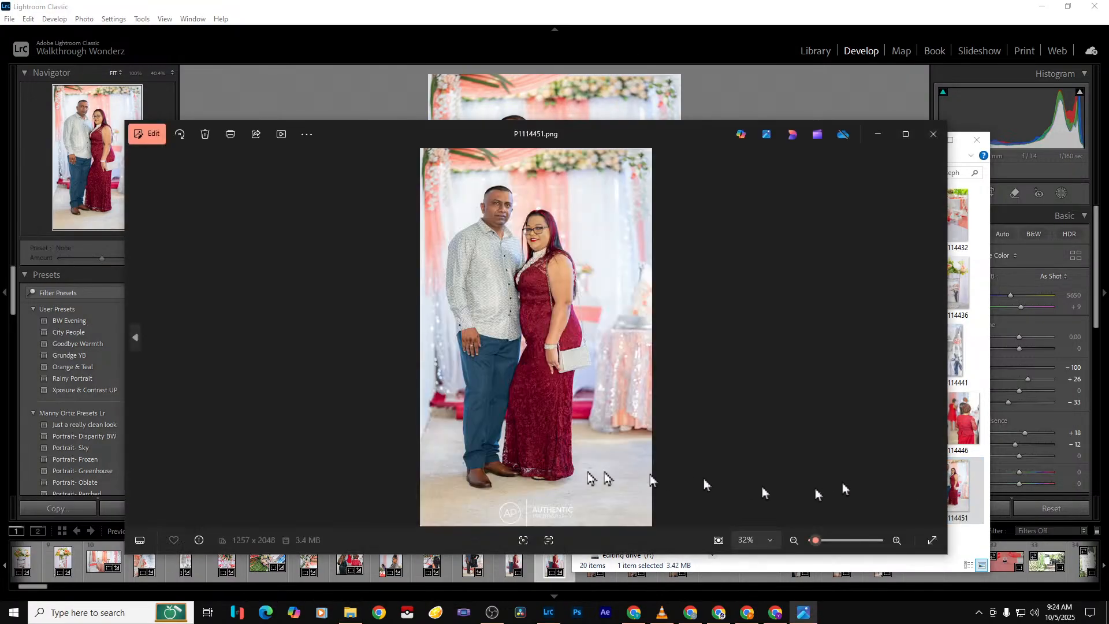
pyautogui.click(906, 134)
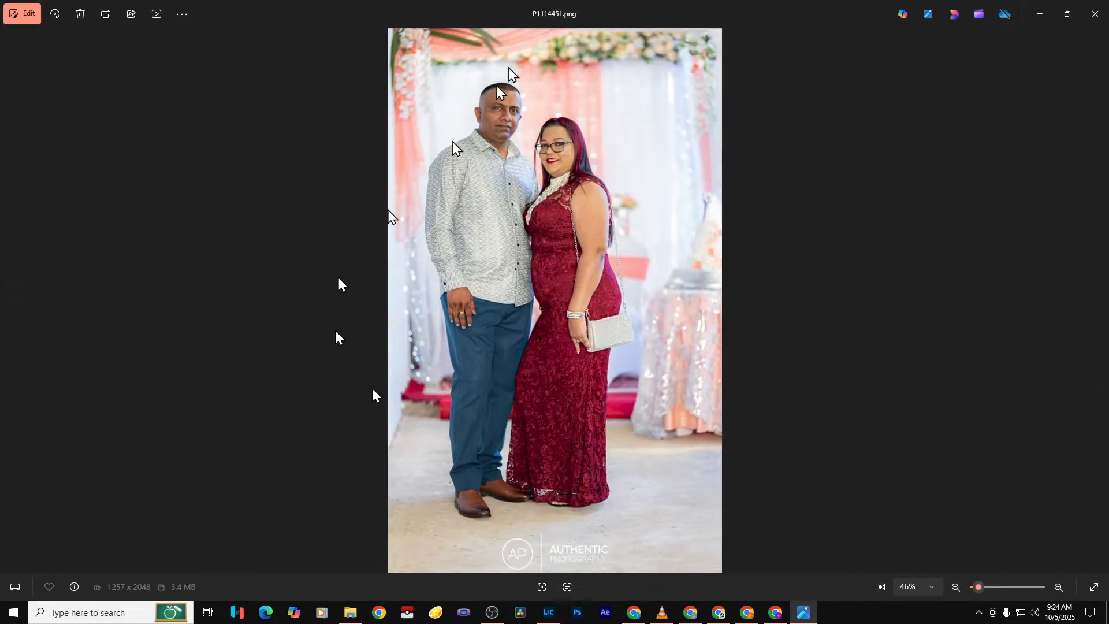
pyautogui.doubleClick(527, 178)
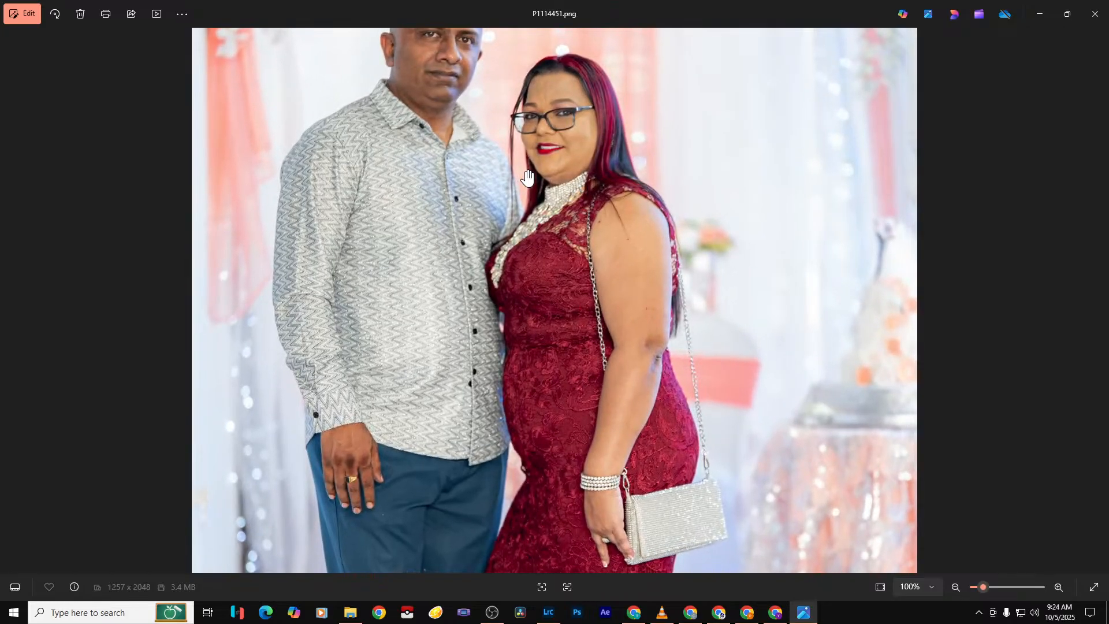
pyautogui.moveTo(529, 145); pyautogui.dragTo(529, 248)
pyautogui.doubleClick(529, 249)
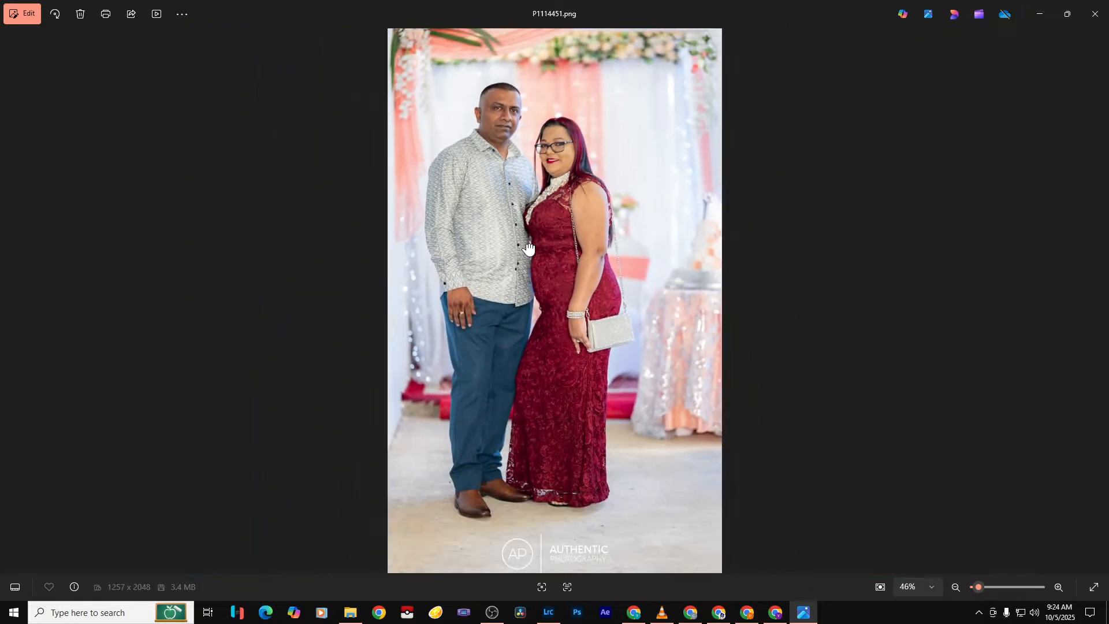
pyautogui.click(1095, 13)
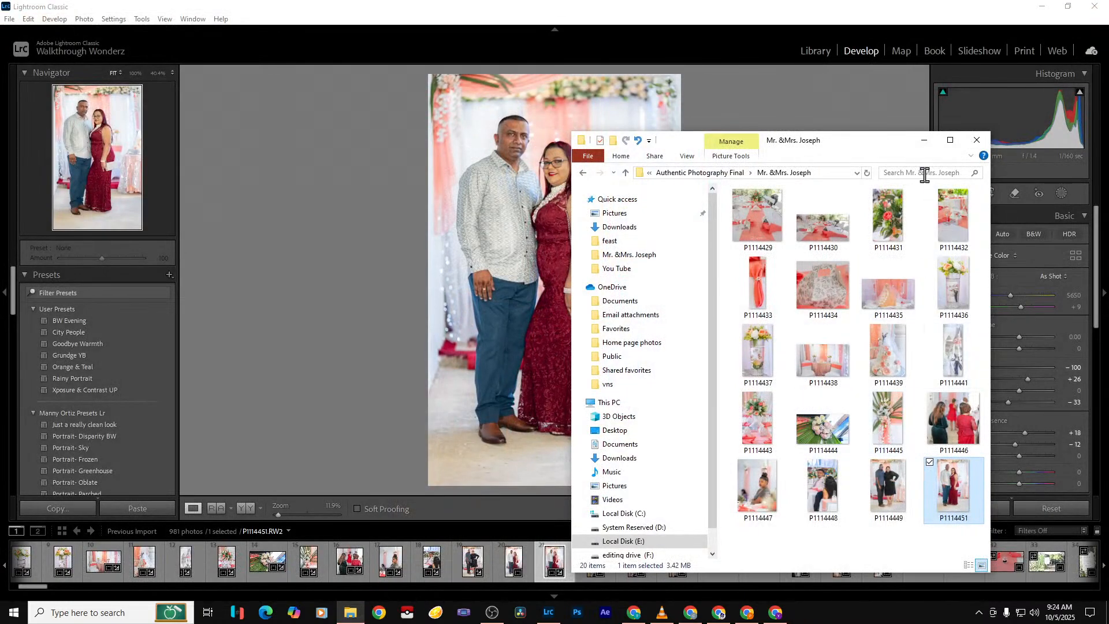
pyautogui.click(924, 141)
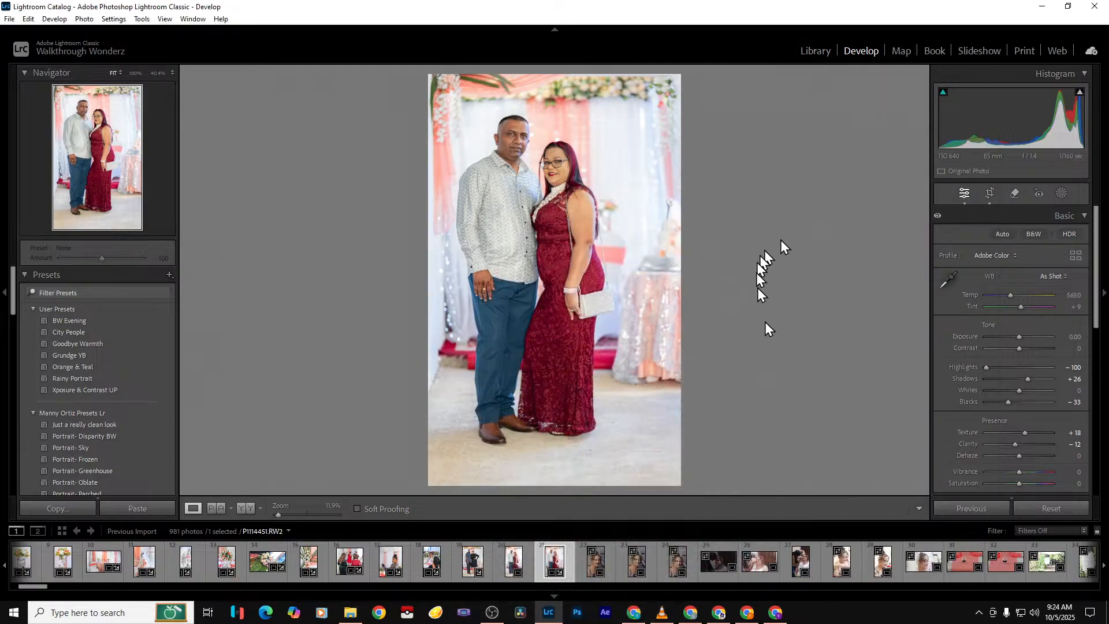
# Skip P1114452, open portrait P1114453 and check its crop without altering it
pyautogui.click(581, 571)
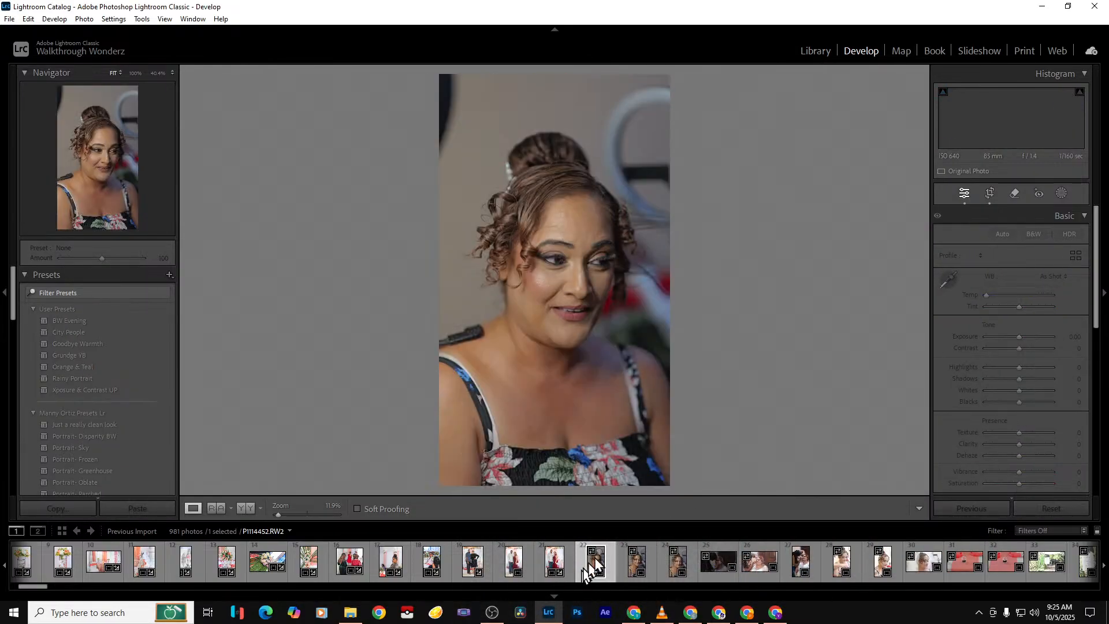
pyautogui.press('Right')
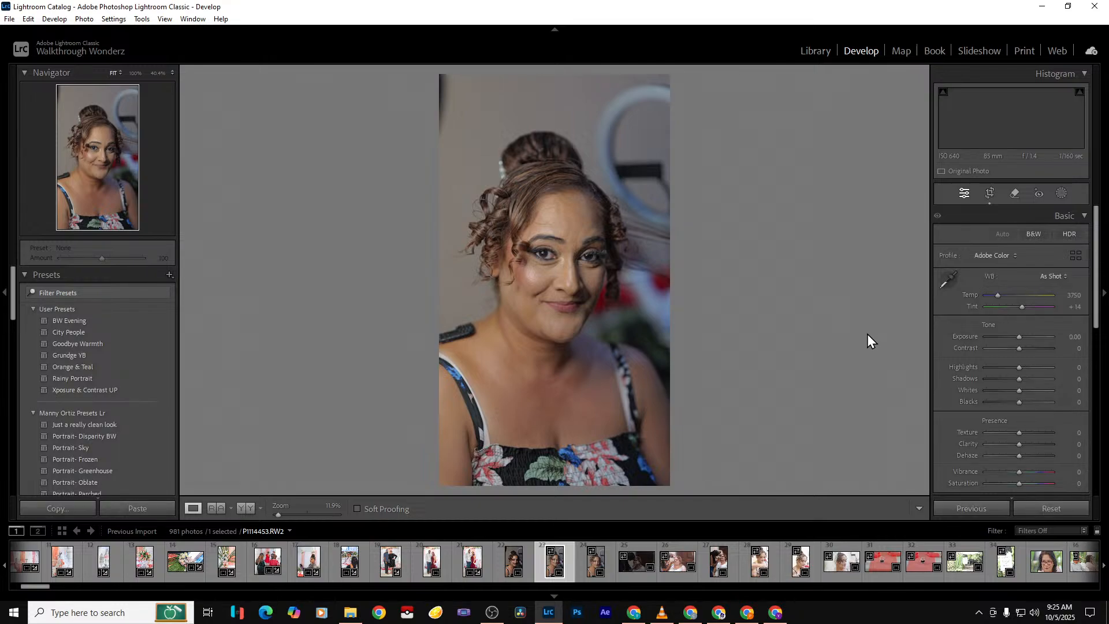
pyautogui.click(991, 194)
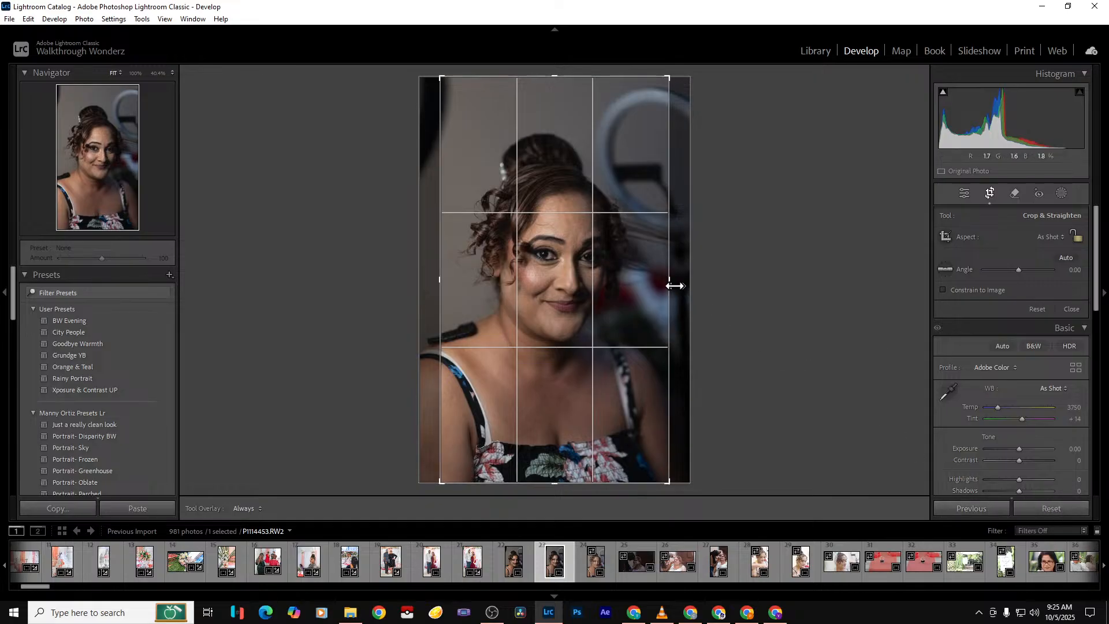
pyautogui.press('Return')
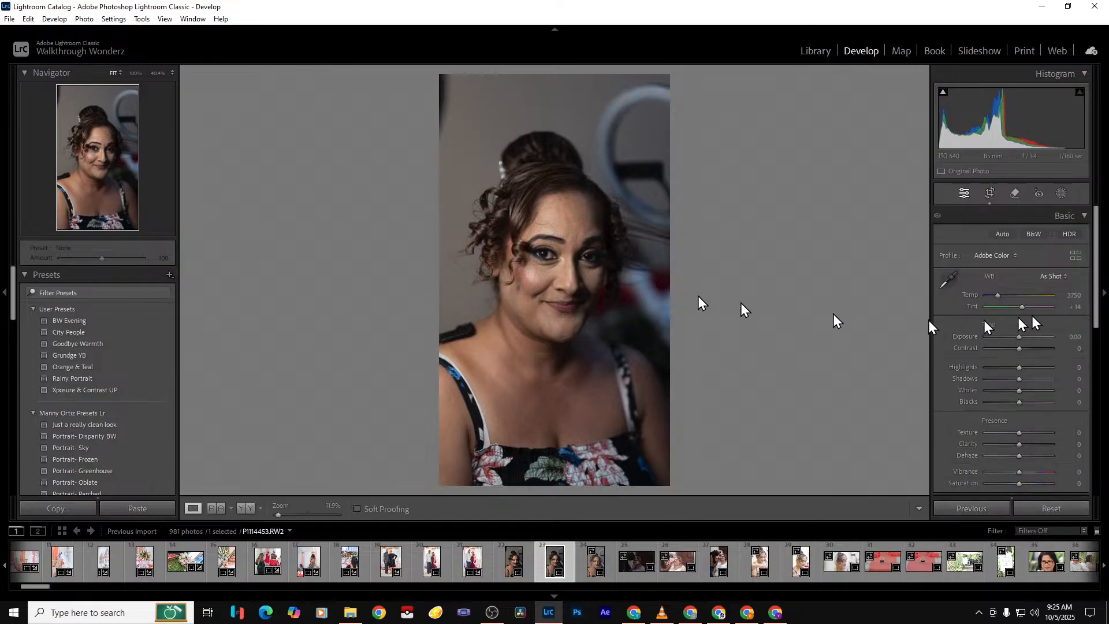
# Try the Auto white balance on P1114453 and restore it to As Shot
pyautogui.click(1051, 278)
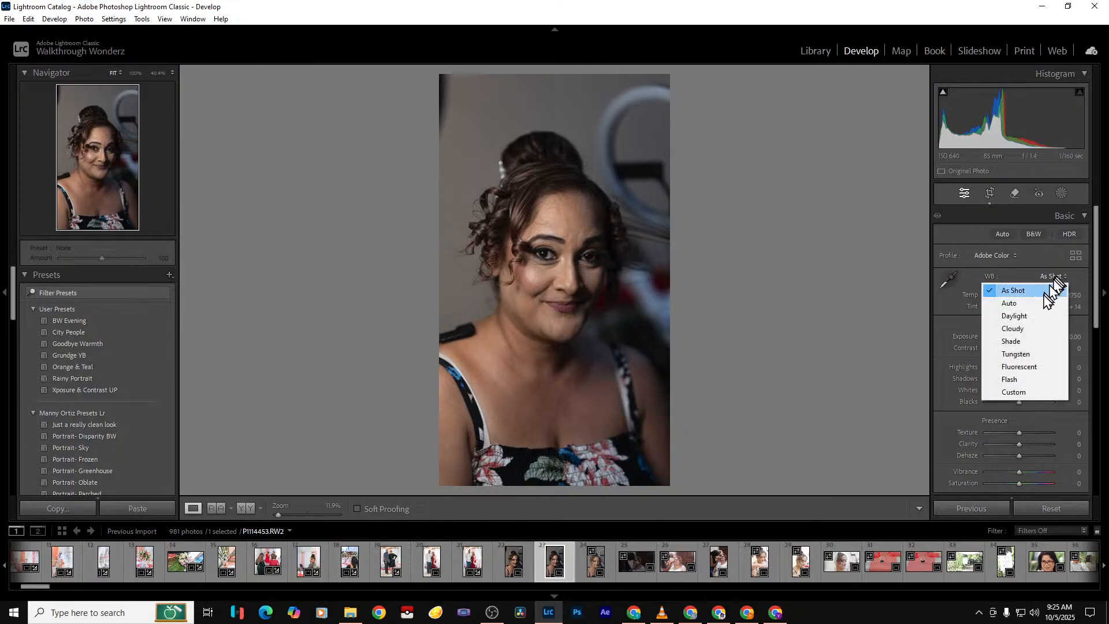
pyautogui.click(1037, 301)
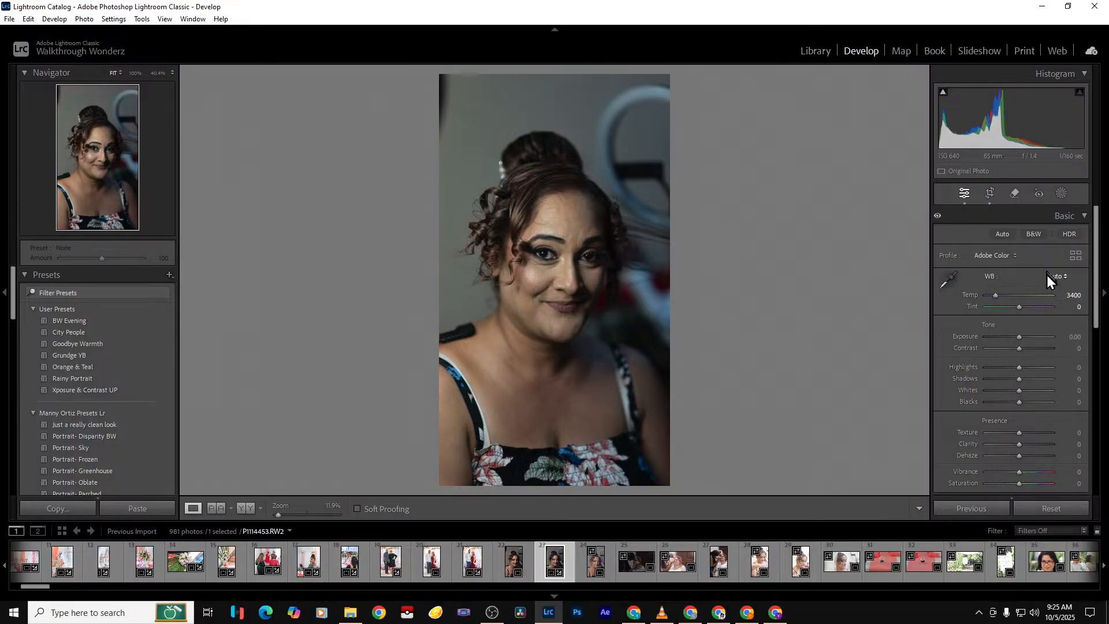
pyautogui.click(1047, 274)
pyautogui.click(1035, 293)
# Set Exposure to +0.61, Shadows to +86 and Clarity to -33 on P1114453, checking against the before view
pyautogui.moveTo(1020, 338); pyautogui.dragTo(1023, 338)
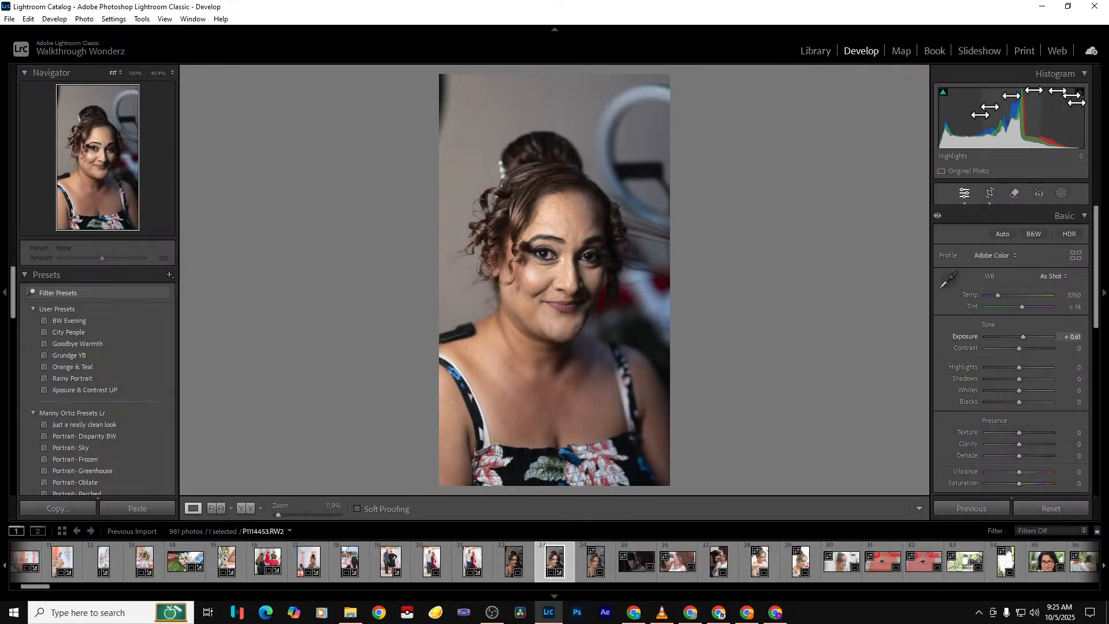
pyautogui.click(240, 512)
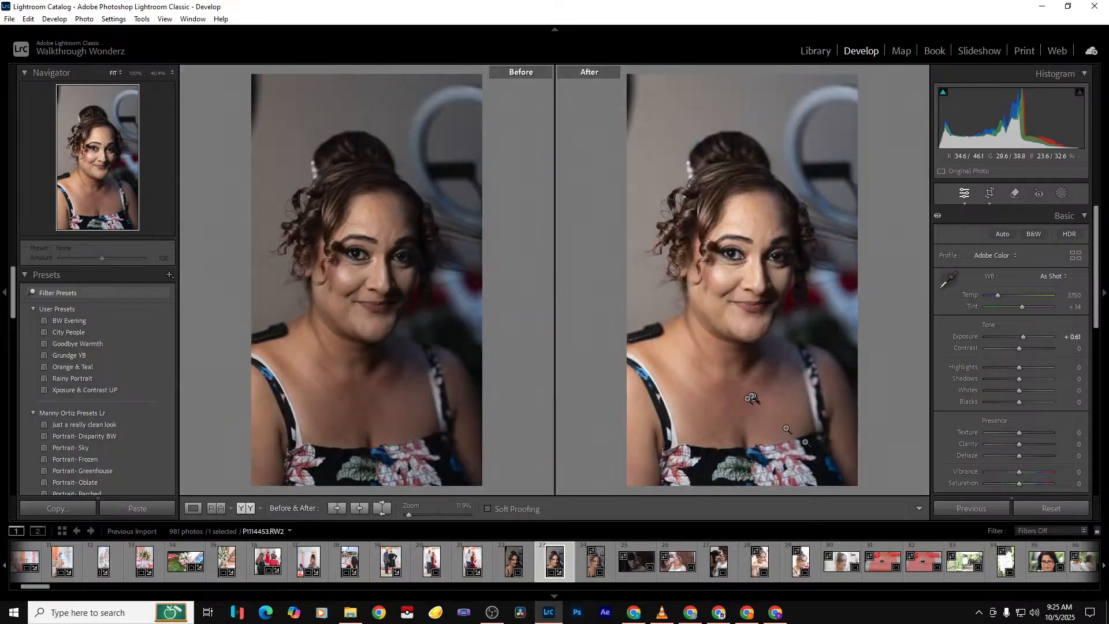
pyautogui.moveTo(1028, 378); pyautogui.dragTo(1044, 377)
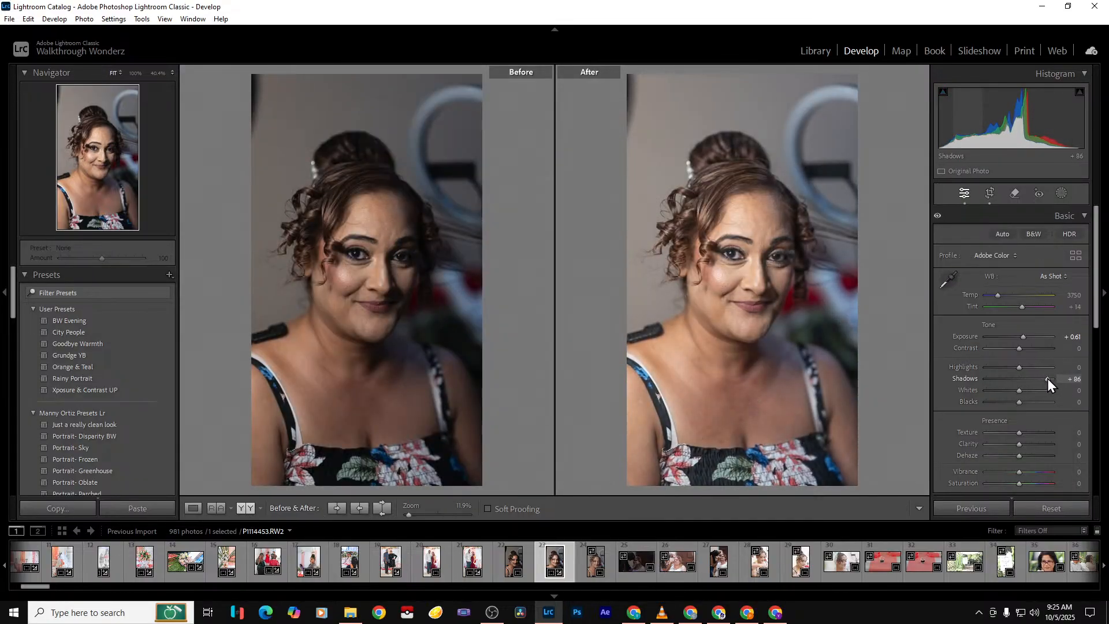
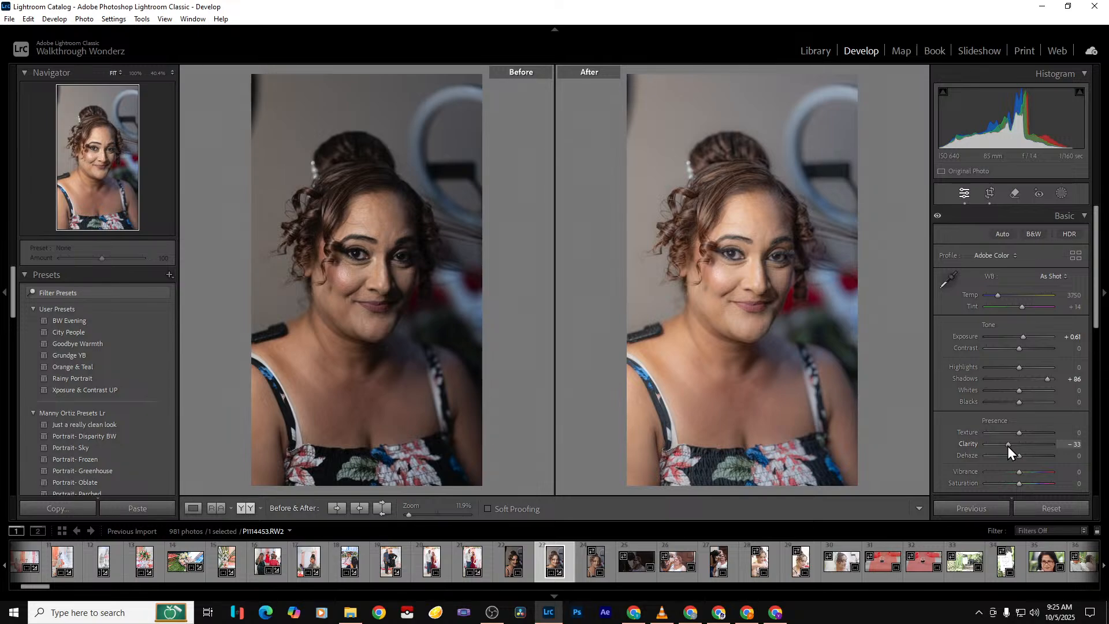
pyautogui.press('y')
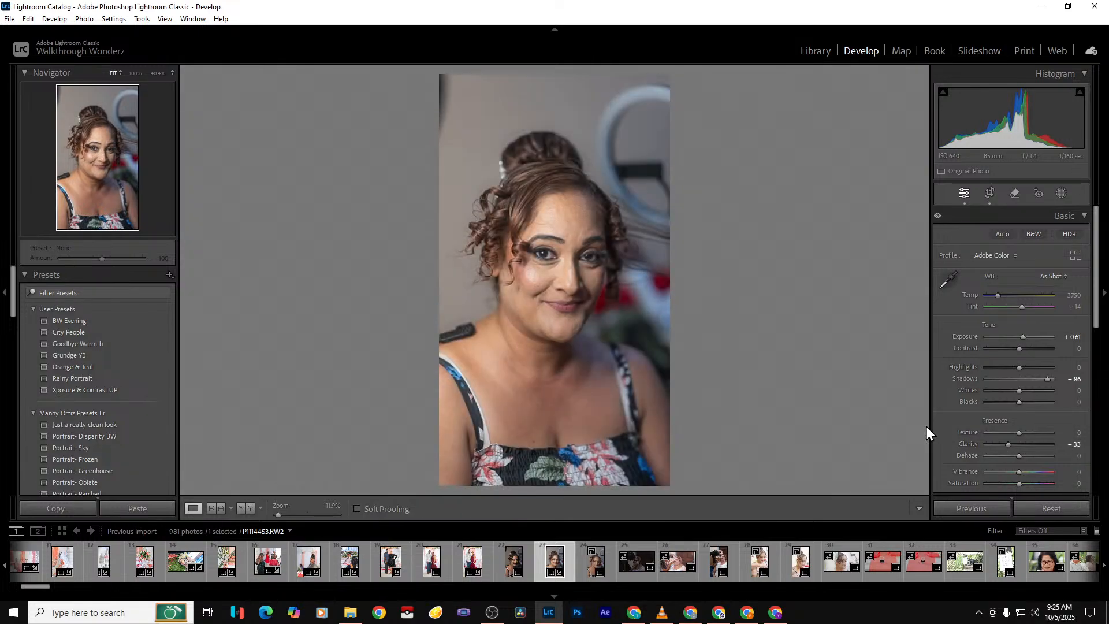
# Compare P1114453 before and after editing, including side by side and with the Basic adjustments toggled off and on
pyautogui.press('\\')
pyautogui.press('\\')
pyautogui.click(242, 509)
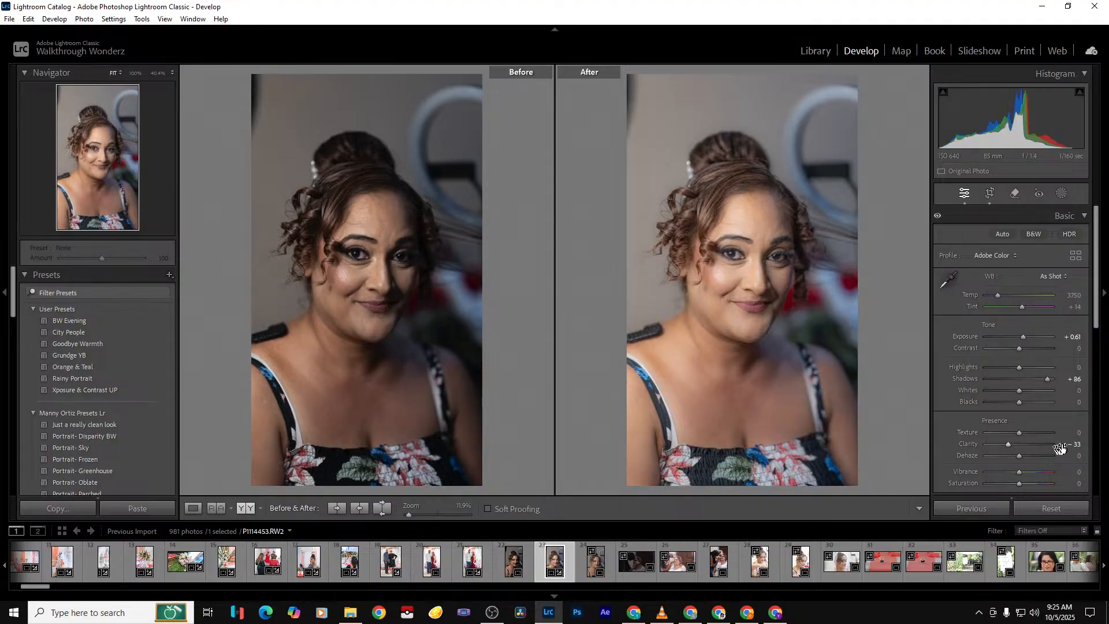
pyautogui.click(937, 216)
pyautogui.click(937, 216)
pyautogui.click(937, 218)
pyautogui.click(937, 217)
pyautogui.click(937, 217)
pyautogui.click(937, 217)
# Inspect the woman's eye at 100% in the before/after comparison and export P1114453
pyautogui.scroll(-5, 1101, 347)
pyautogui.scroll(-4, 1100, 365)
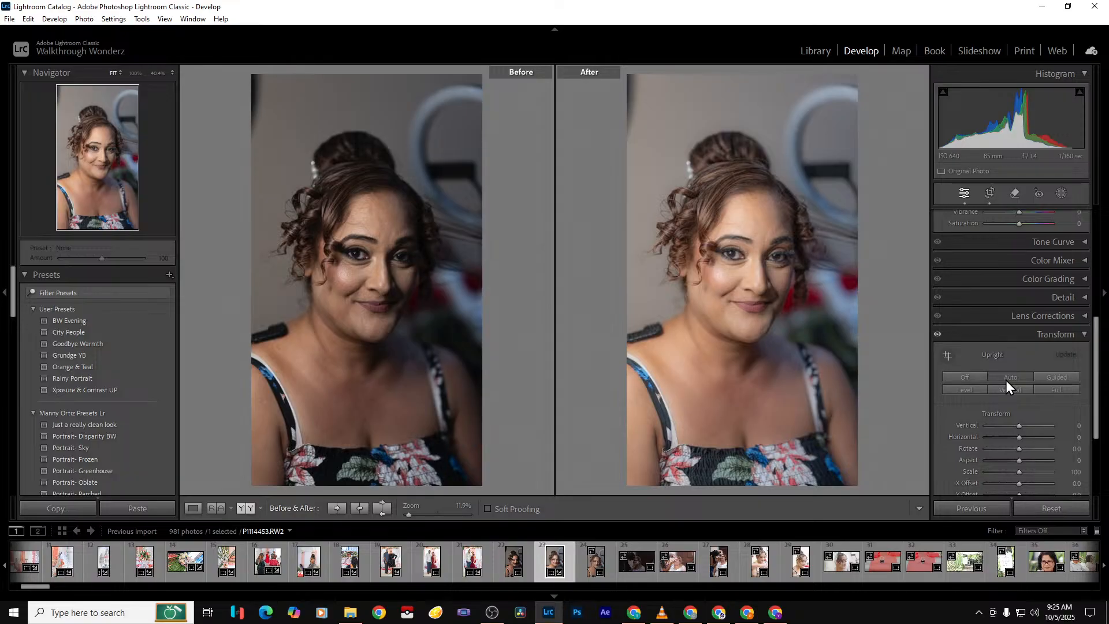
pyautogui.click(734, 259)
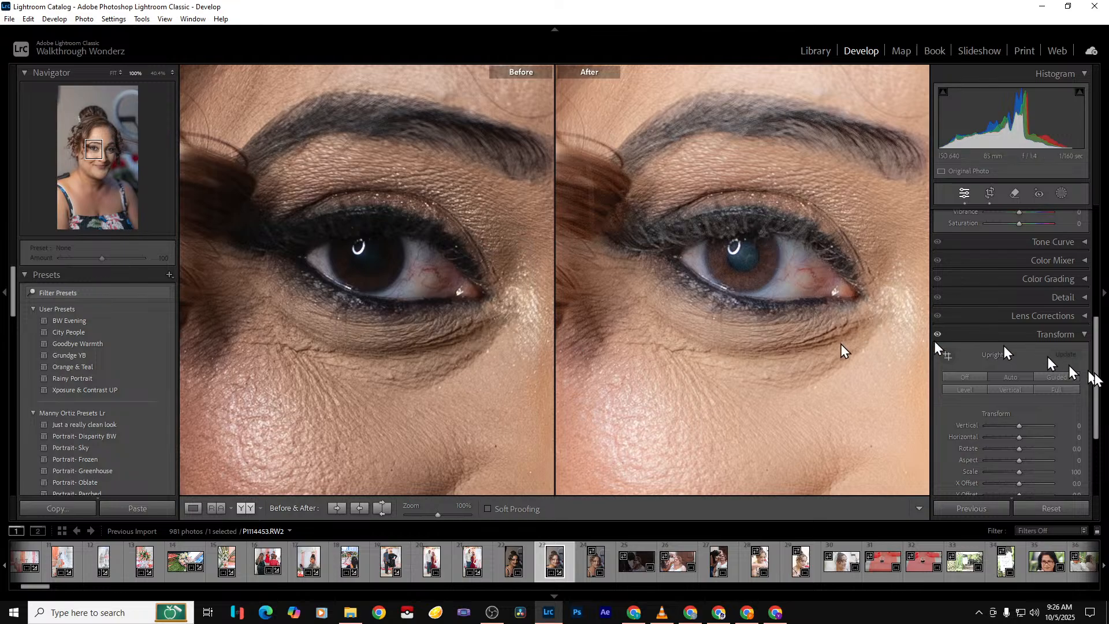
pyautogui.press('z')
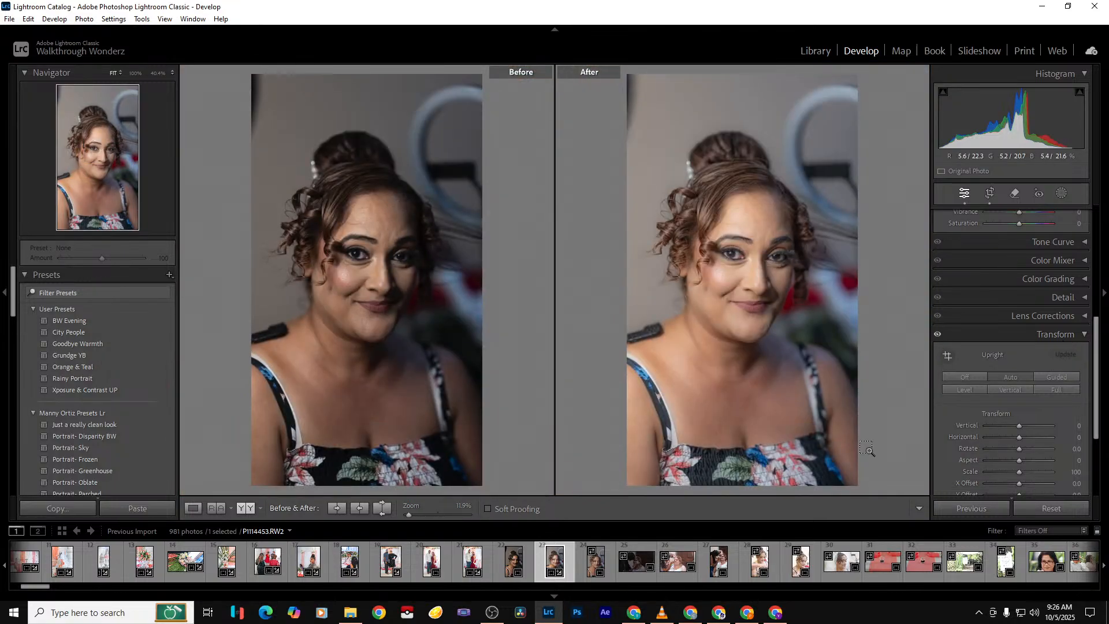
pyautogui.hotkey('ctrl', 'shift', 'e')
pyautogui.press('Return')
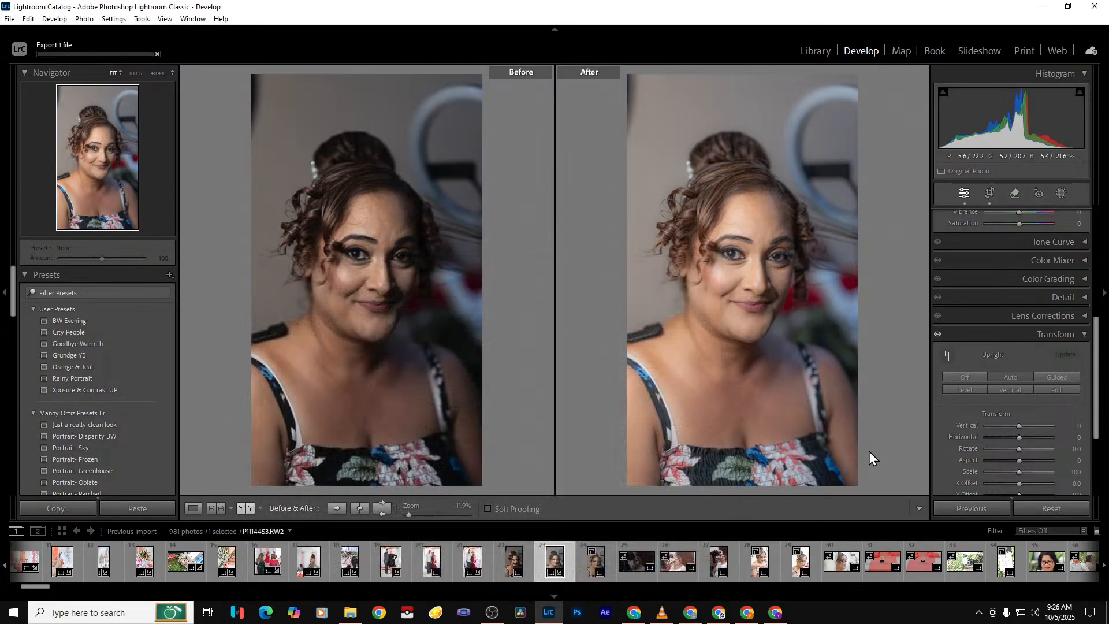
# Open the dark makeup photo P1114455 and raise its Exposure to +3.25
pyautogui.click(627, 576)
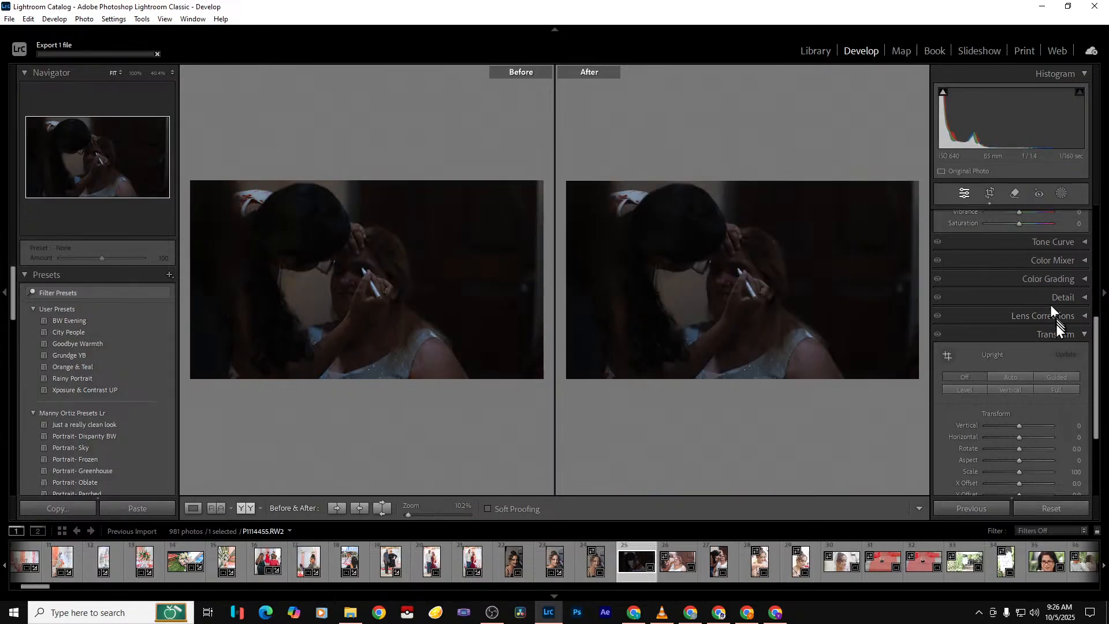
pyautogui.scroll(5, 1055, 323)
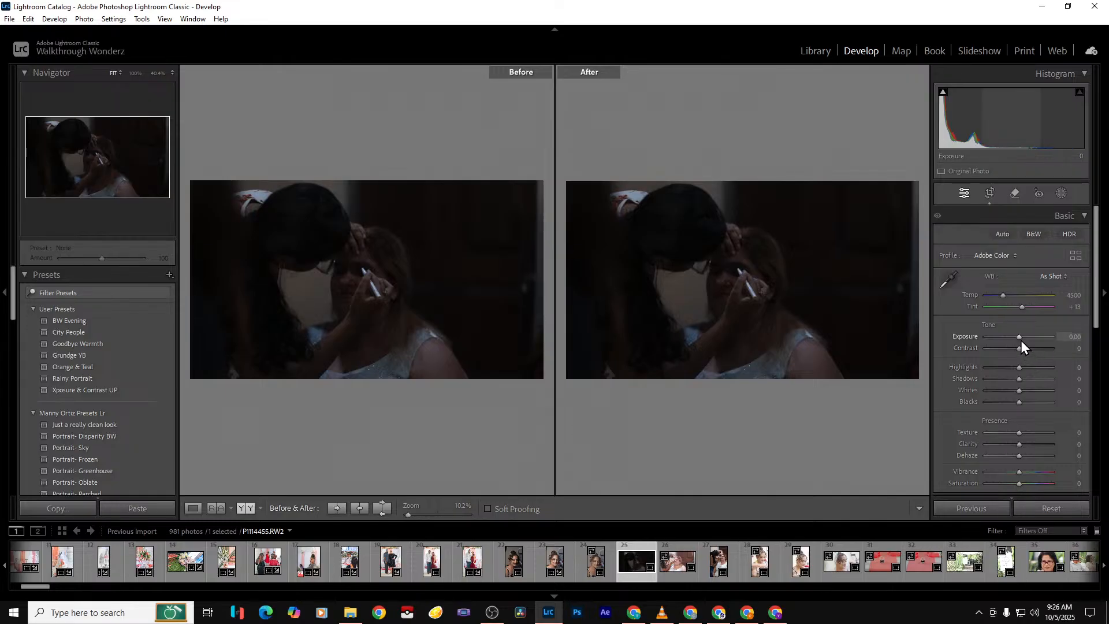
pyautogui.moveTo(1021, 339); pyautogui.dragTo(1038, 338)
pyautogui.doubleClick(1038, 338)
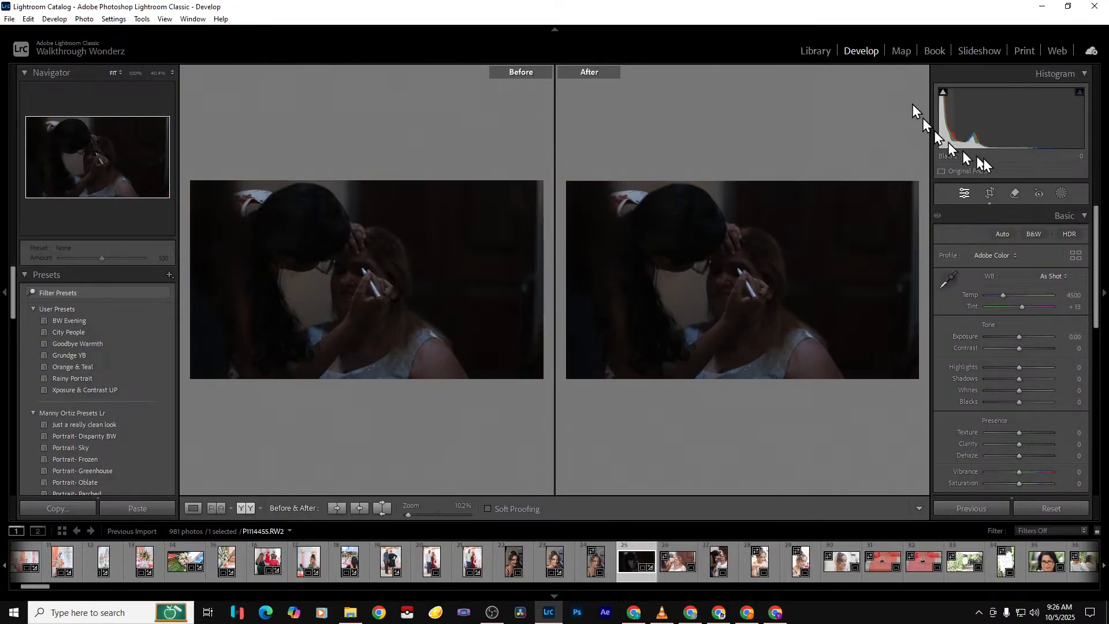
pyautogui.moveTo(1021, 338); pyautogui.dragTo(1041, 341)
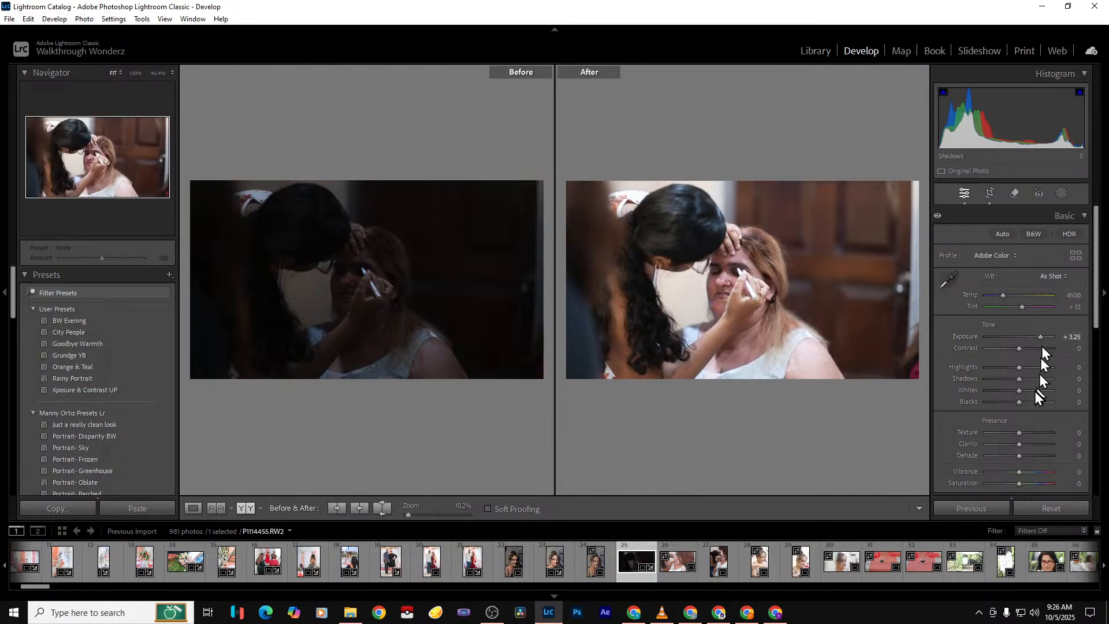
# Set Shadows to +74, Clarity to -21, Vibrance to +18 and Saturation to +9 on P1114455
pyautogui.moveTo(1021, 379); pyautogui.dragTo(1038, 380)
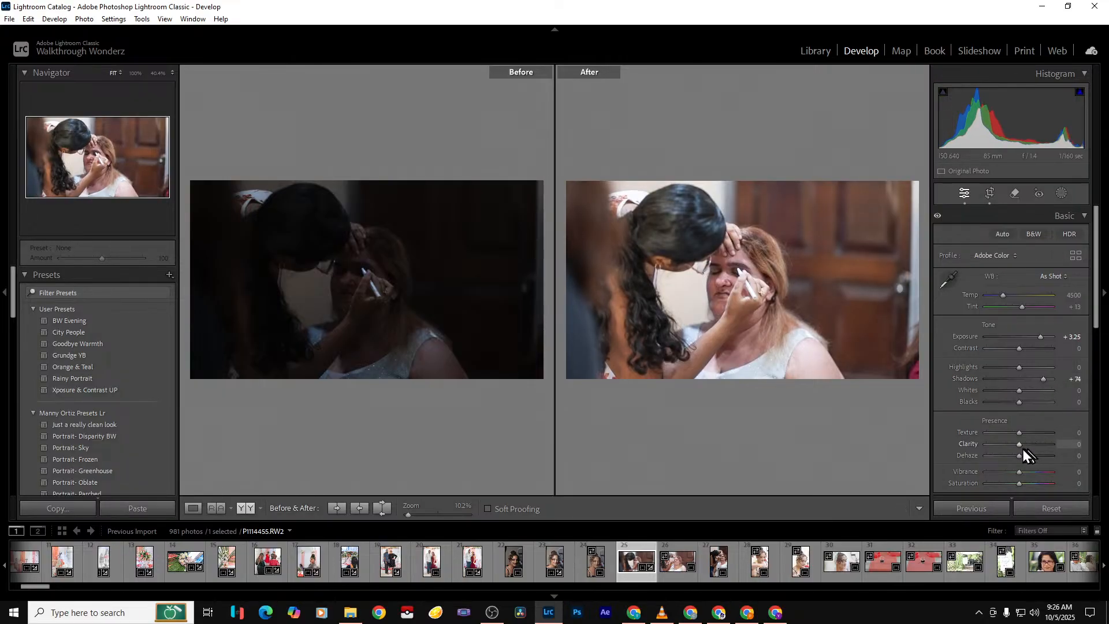
pyautogui.moveTo(1015, 445); pyautogui.dragTo(1011, 443)
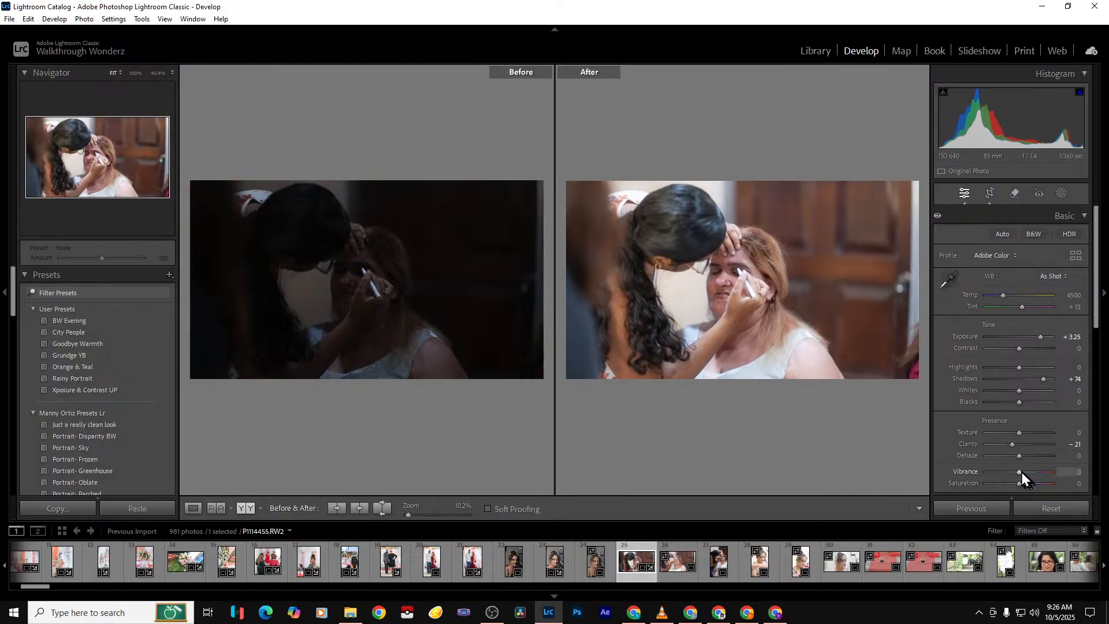
pyautogui.moveTo(1022, 472); pyautogui.dragTo(1026, 472)
# Compare the Auto and As Shot white balance on P1114455 and apply Auto
pyautogui.click(1054, 276)
pyautogui.click(1033, 305)
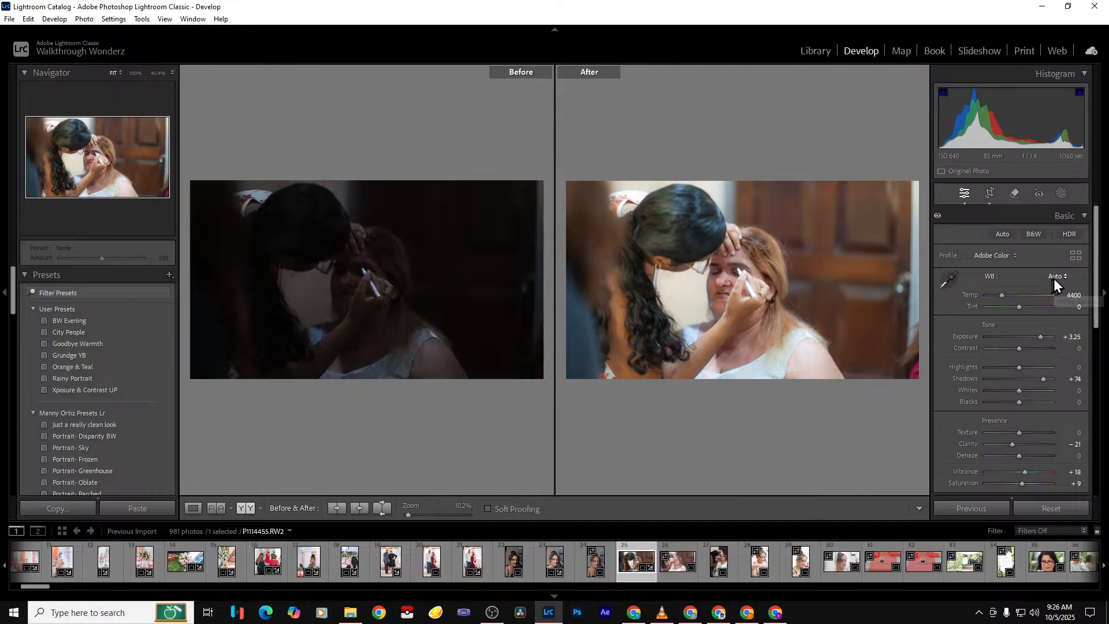
pyautogui.click(1054, 279)
pyautogui.click(1046, 293)
pyautogui.click(1052, 278)
pyautogui.click(1039, 303)
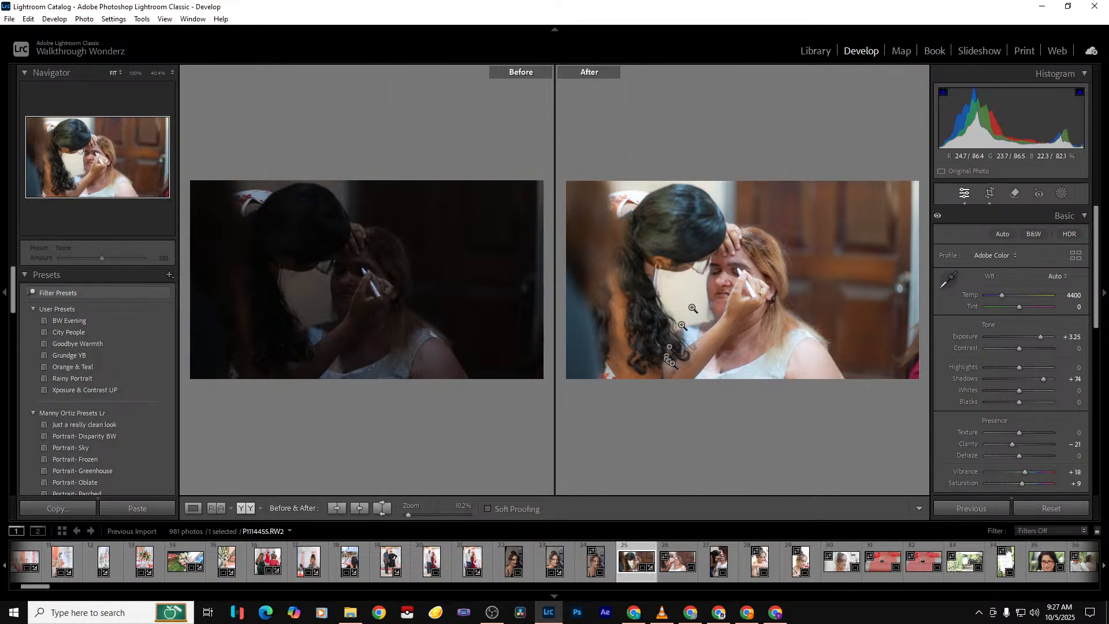
# Check P1114455 against its unedited version and export it with the existing export settings
pyautogui.press('\\')
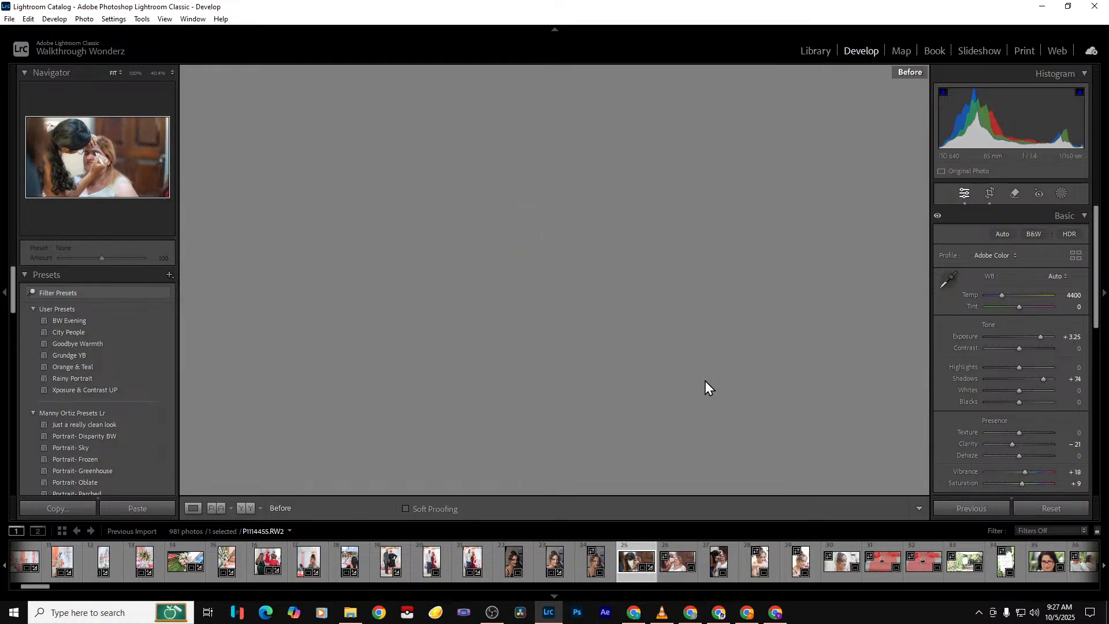
pyautogui.press('\\')
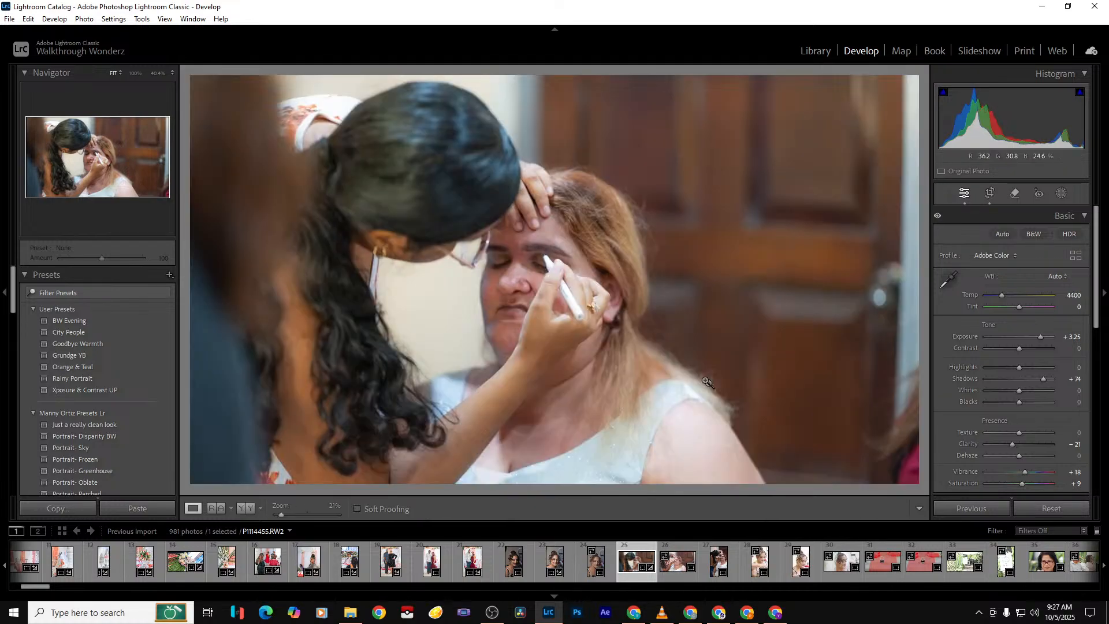
pyautogui.hotkey('ctrl', 'shift', 'e')
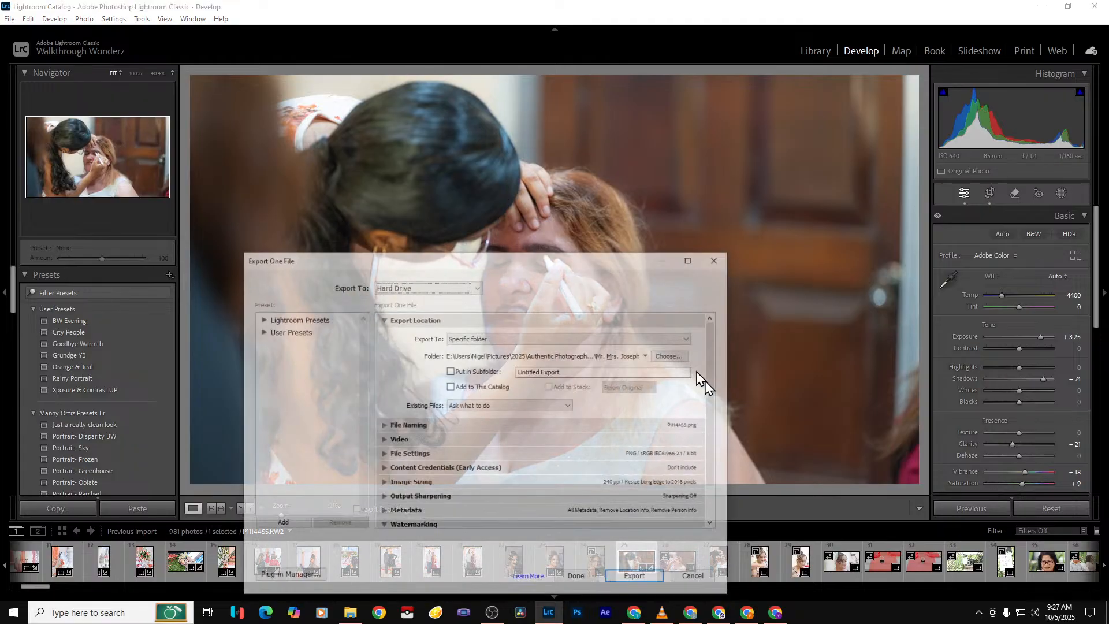
pyautogui.click(635, 579)
# Open the makeup photo P1114456 and crop away the door area on the photo's right side
pyautogui.press('Right')
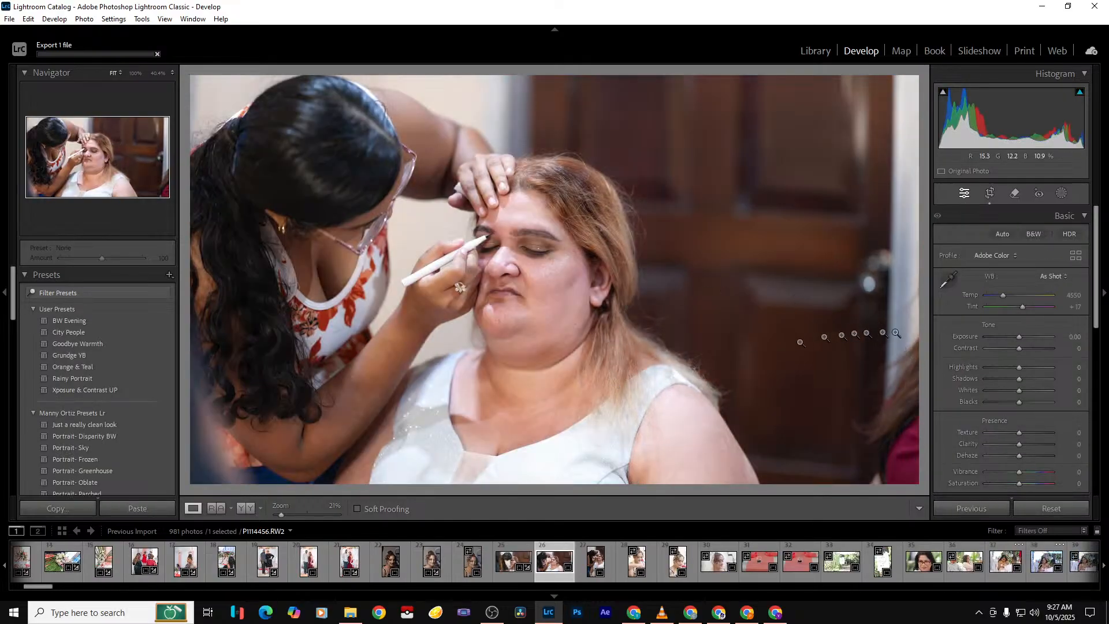
pyautogui.click(985, 193)
pyautogui.moveTo(853, 329); pyautogui.dragTo(745, 328)
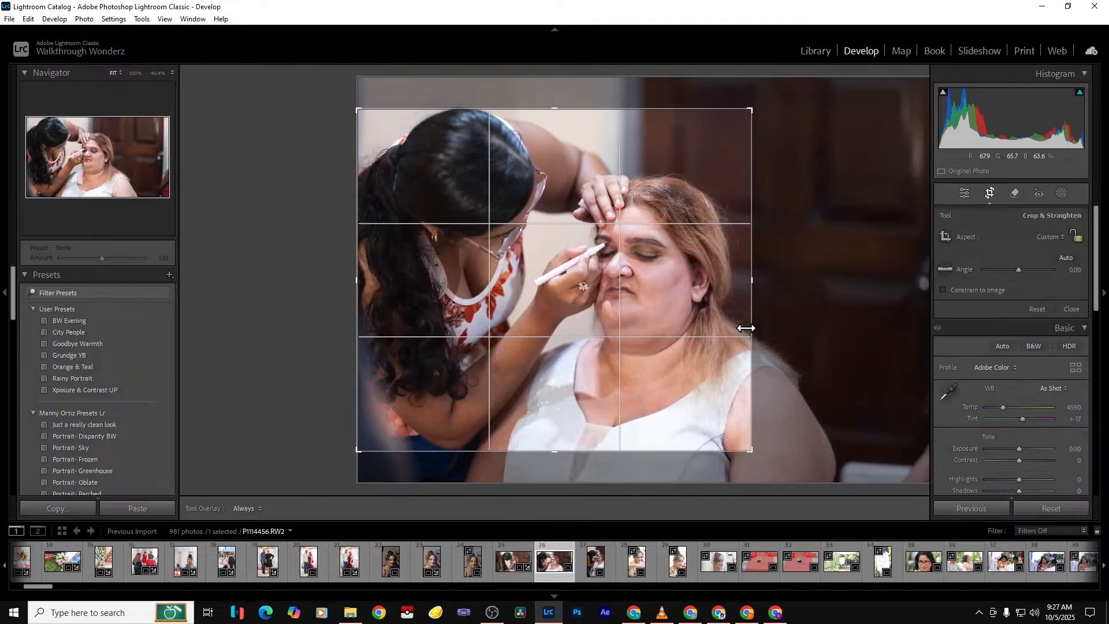
pyautogui.press('Return')
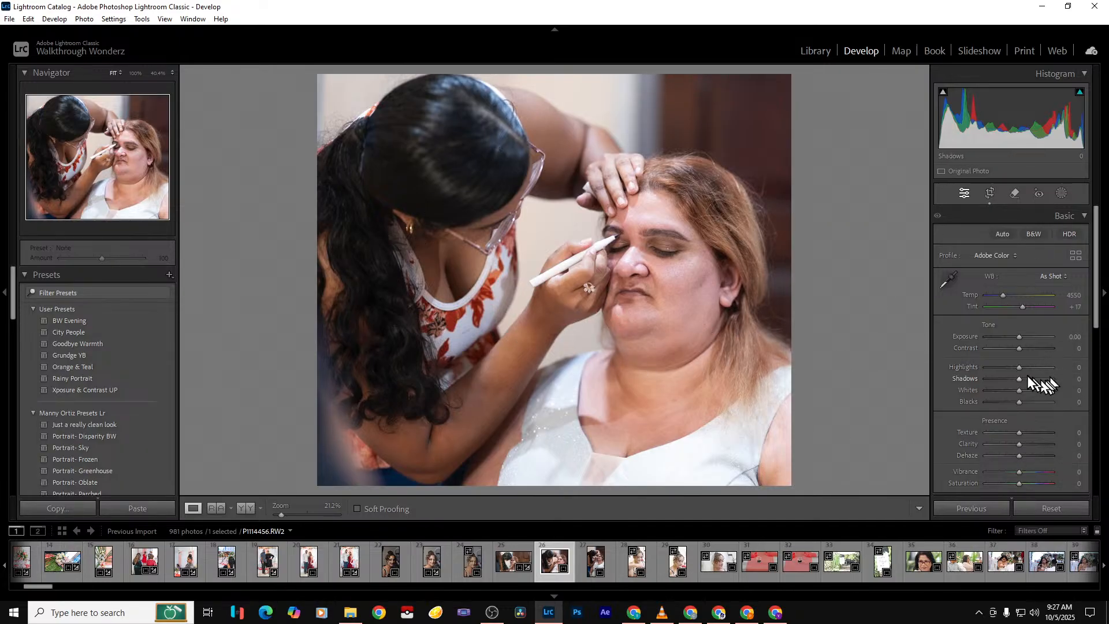
# Set Shadows to +58, Clarity to -12, Highlights to -11 and Contrast to +12 on P1114456 and compare it with the original
pyautogui.moveTo(1031, 379); pyautogui.dragTo(1038, 380)
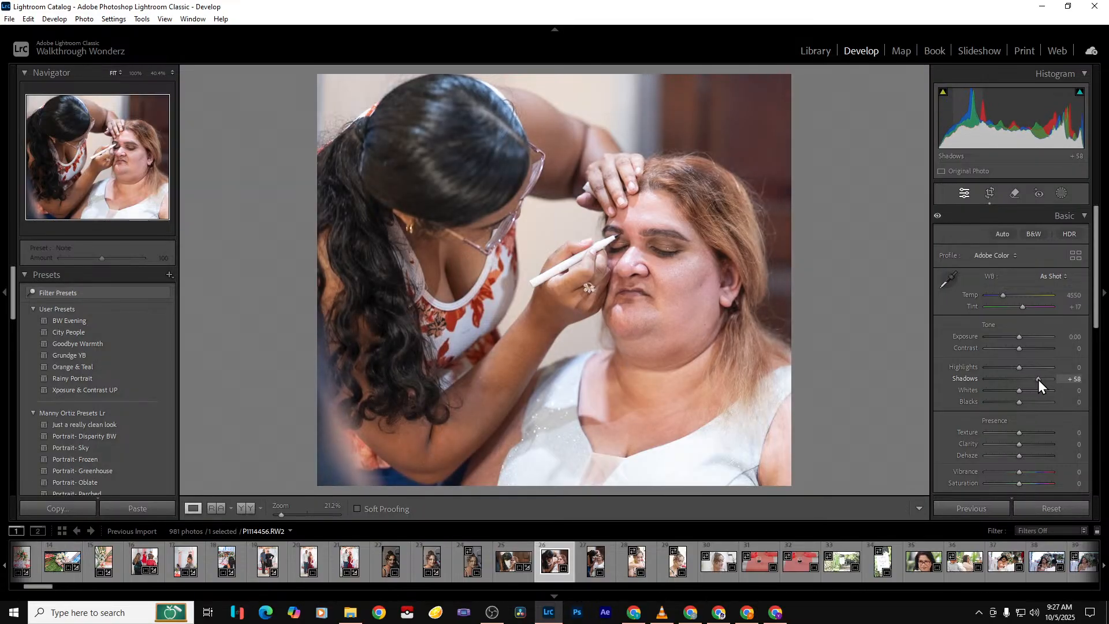
pyautogui.moveTo(1019, 445); pyautogui.dragTo(1014, 445)
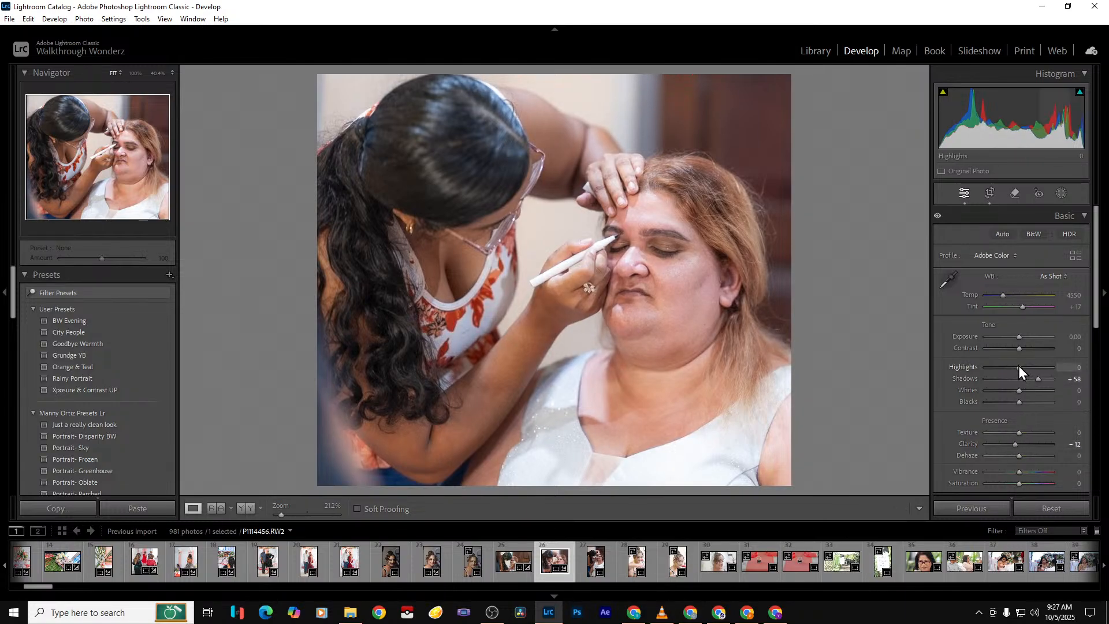
pyautogui.moveTo(1018, 366); pyautogui.dragTo(1023, 347)
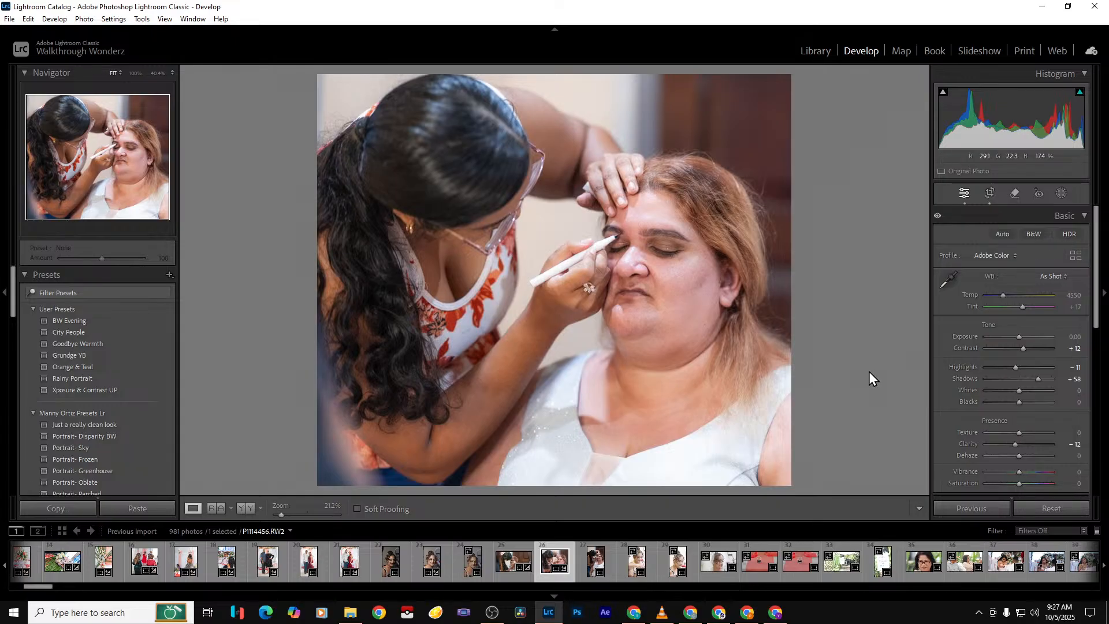
pyautogui.press('\\')
pyautogui.press('\\')
pyautogui.press('\\')
pyautogui.press('\\')
# Try the Auto white balance on P1114456 and undo it
pyautogui.click(1043, 279)
pyautogui.click(1032, 301)
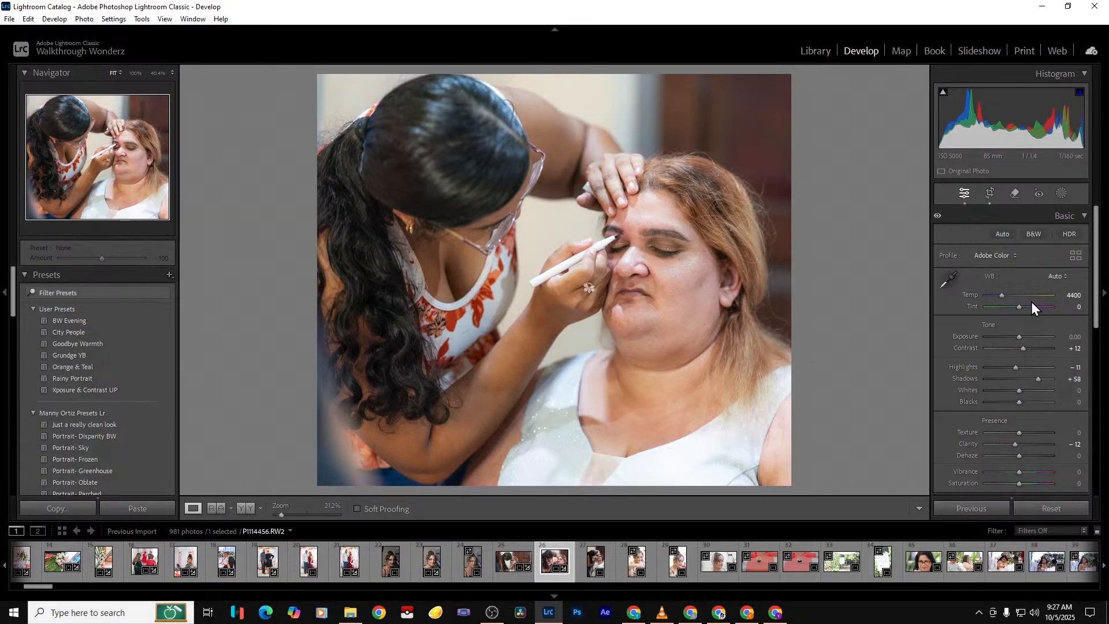
pyautogui.hotkey('ctrl', 'z')
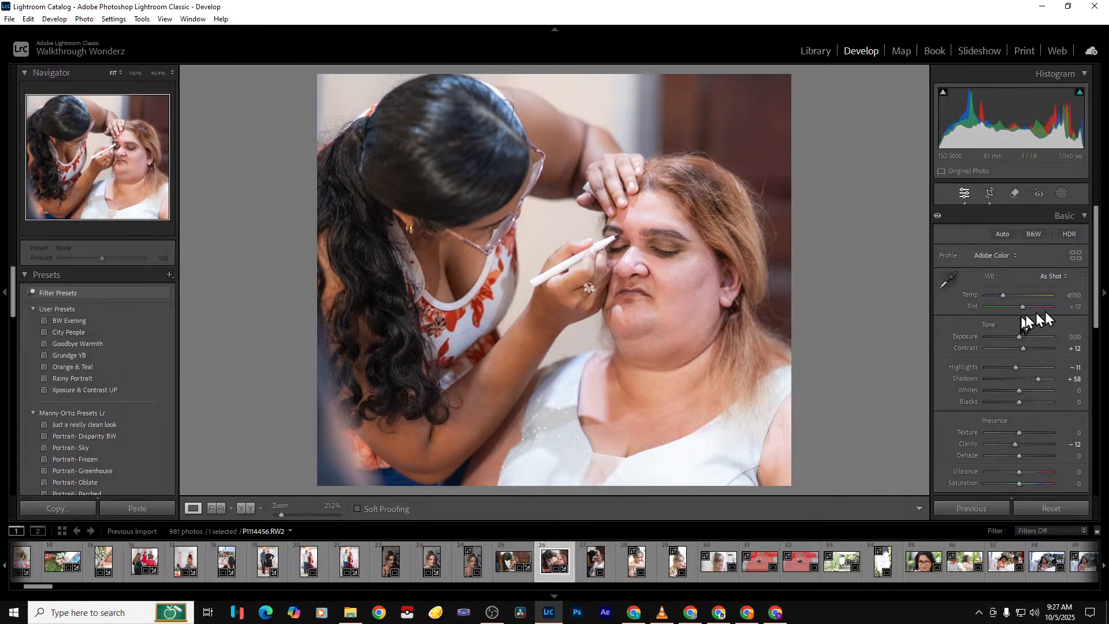
# Set Tint to +7 and Temp to 4632 on P1114456 and export the photo
pyautogui.click(1076, 311)
pyautogui.write('7')
pyautogui.press('Return')
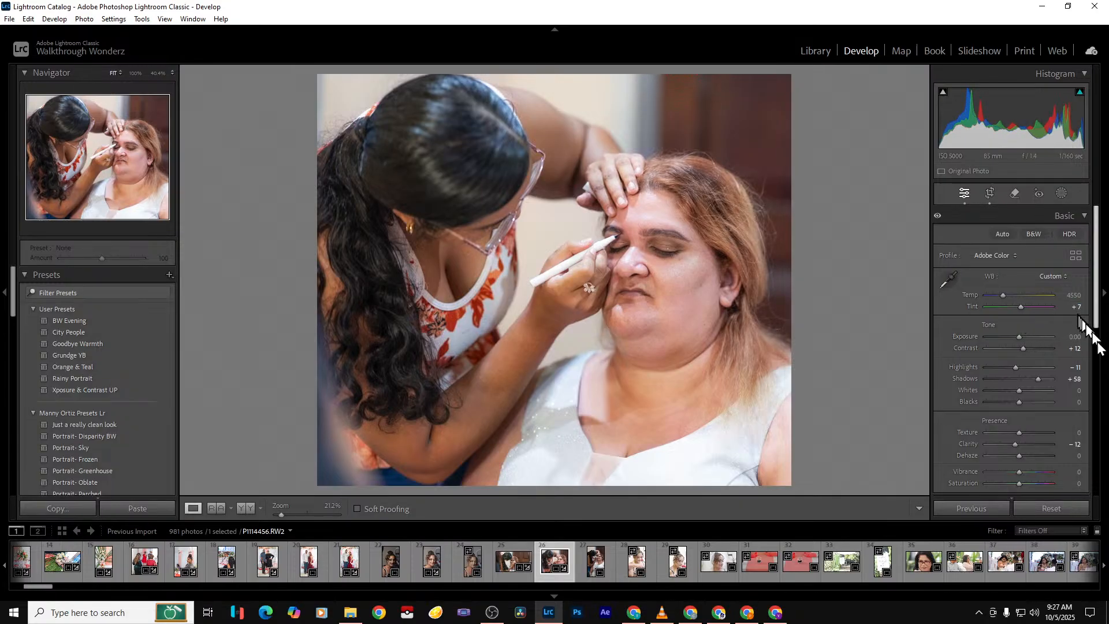
pyautogui.moveTo(1003, 297); pyautogui.dragTo(1003, 296)
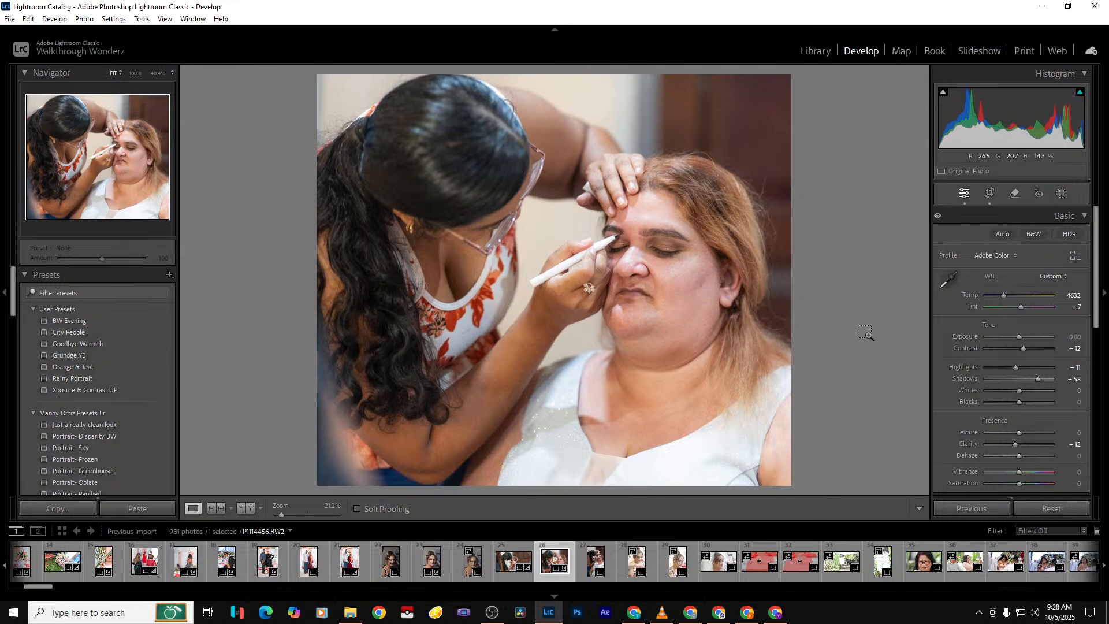
pyautogui.hotkey('ctrl', 'shift', 'e')
pyautogui.press('Return')
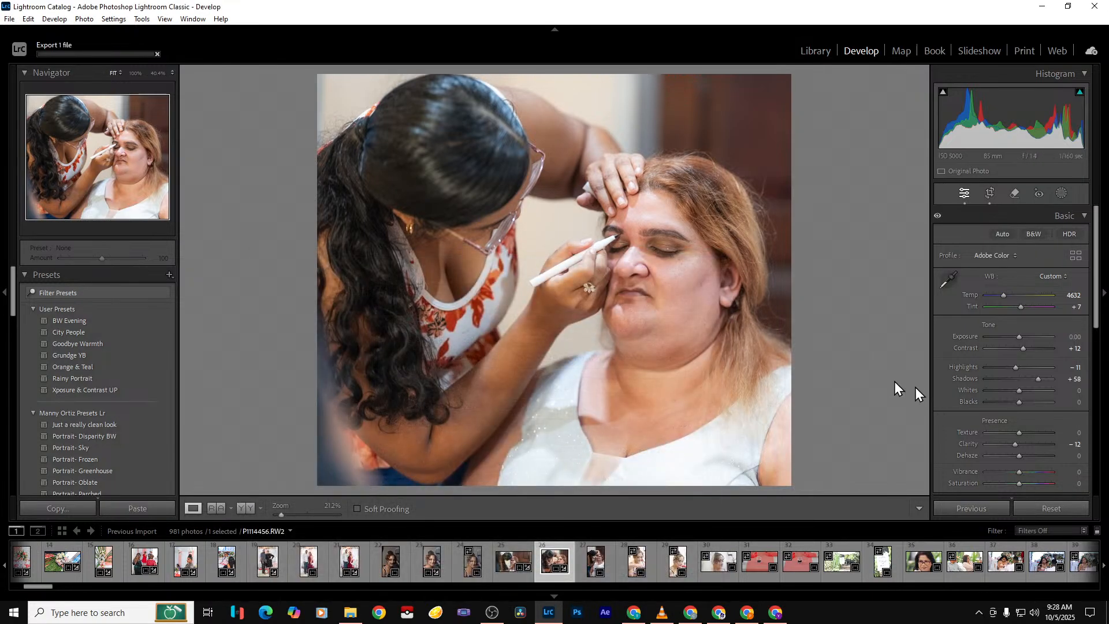
# Open the veiled bride photo P1114460 and set its Clarity to -19
pyautogui.press('Right')
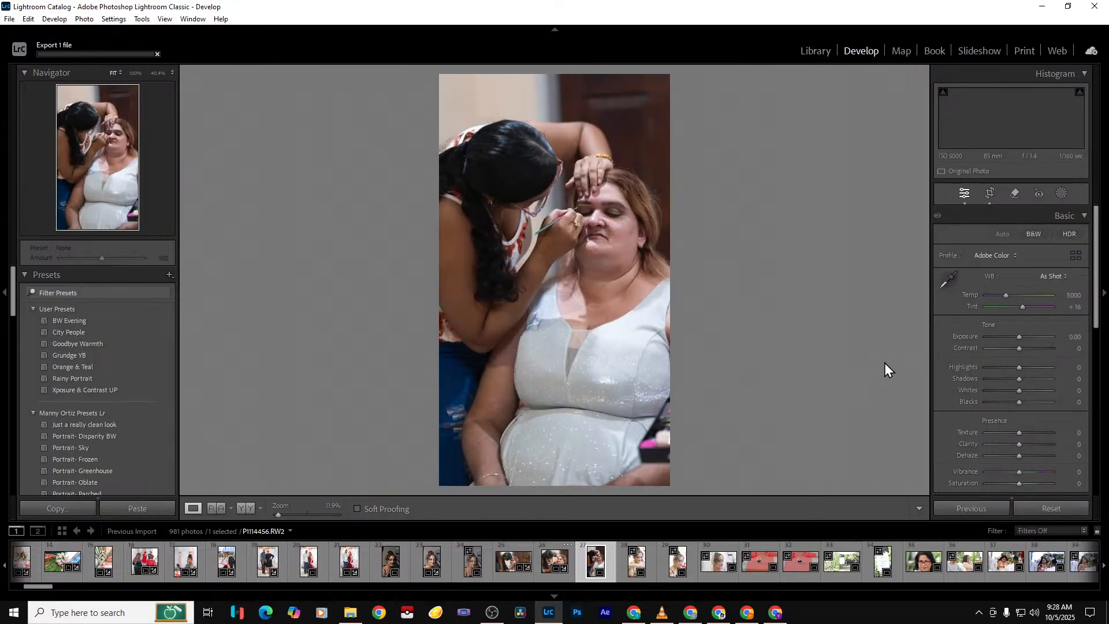
pyautogui.press('Right')
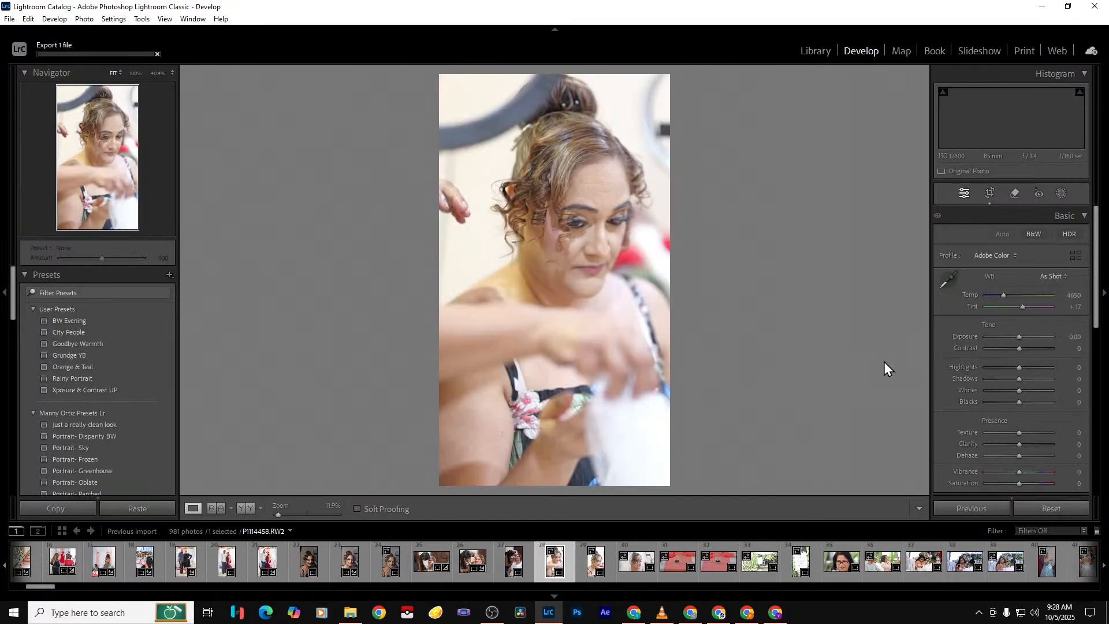
pyautogui.press('Right')
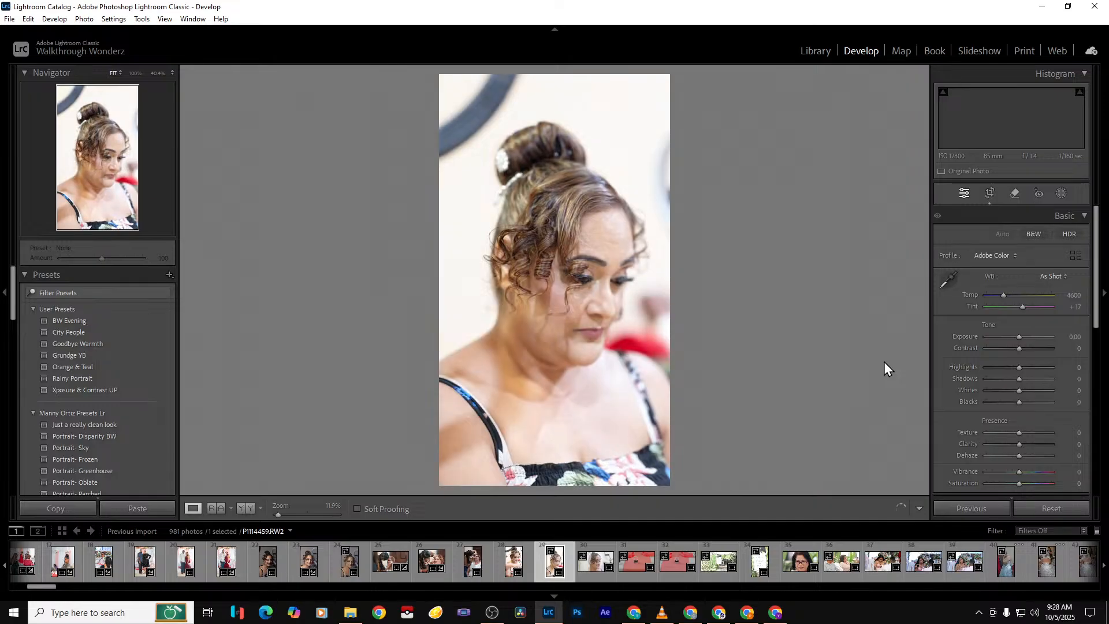
pyautogui.press('Right')
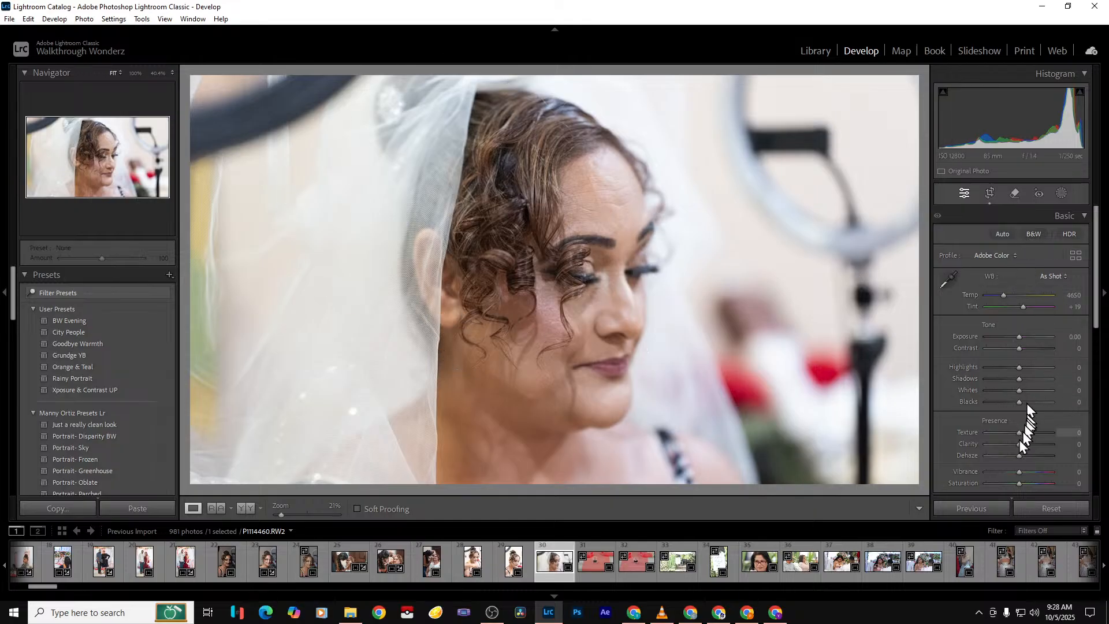
pyautogui.moveTo(1018, 444); pyautogui.dragTo(1013, 444)
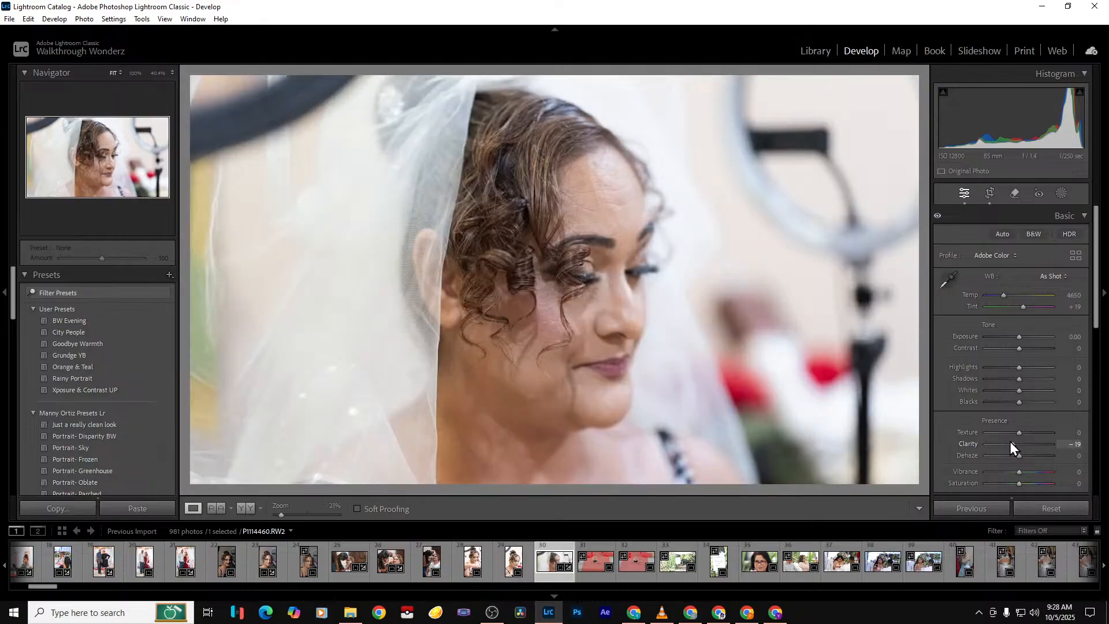
# Compare the Auto and As Shot white balance on P1114460 in a side-by-side before/after view
pyautogui.click(246, 508)
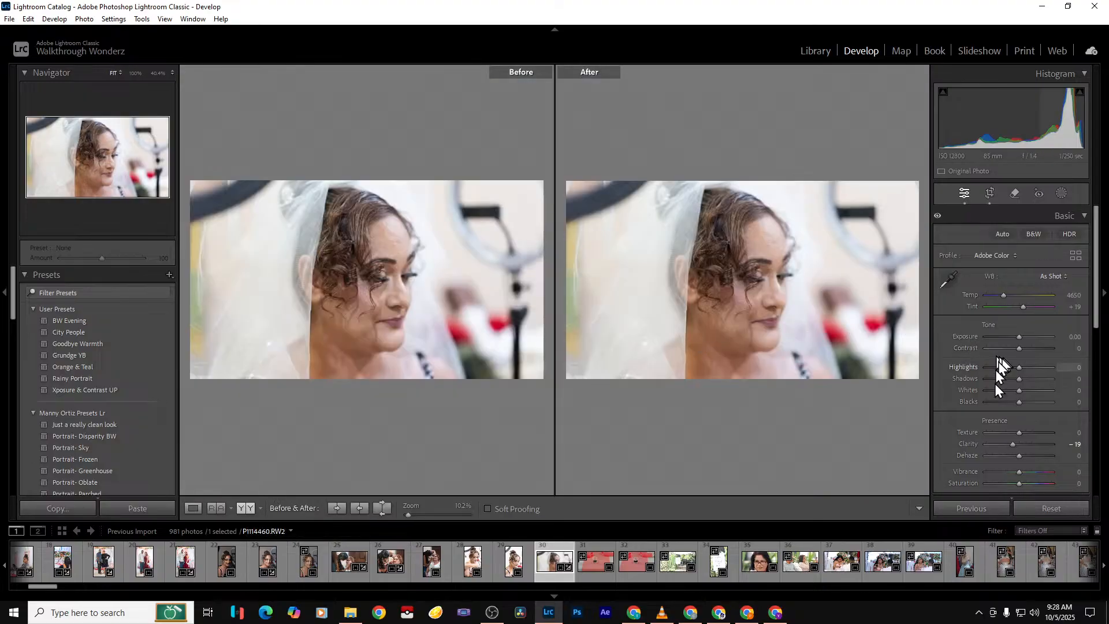
pyautogui.click(1057, 275)
pyautogui.click(1037, 305)
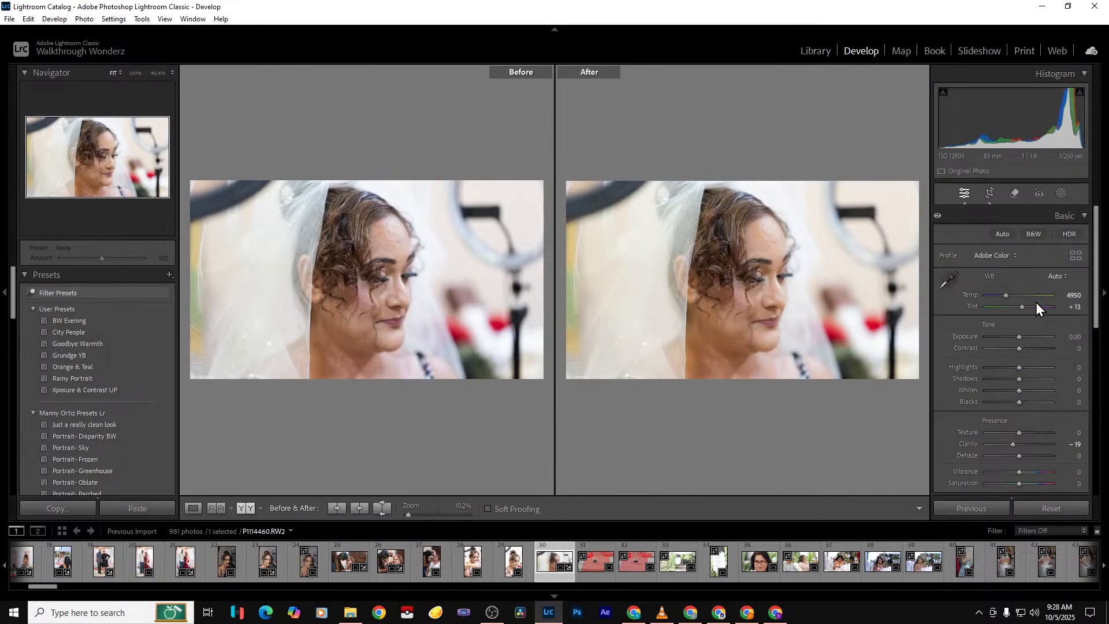
pyautogui.click(1056, 276)
pyautogui.click(1048, 289)
# Set Temp to 5246, Shadows to +40 and Exposure to +0.35 on P1114460
pyautogui.moveTo(1004, 296); pyautogui.dragTo(1008, 293)
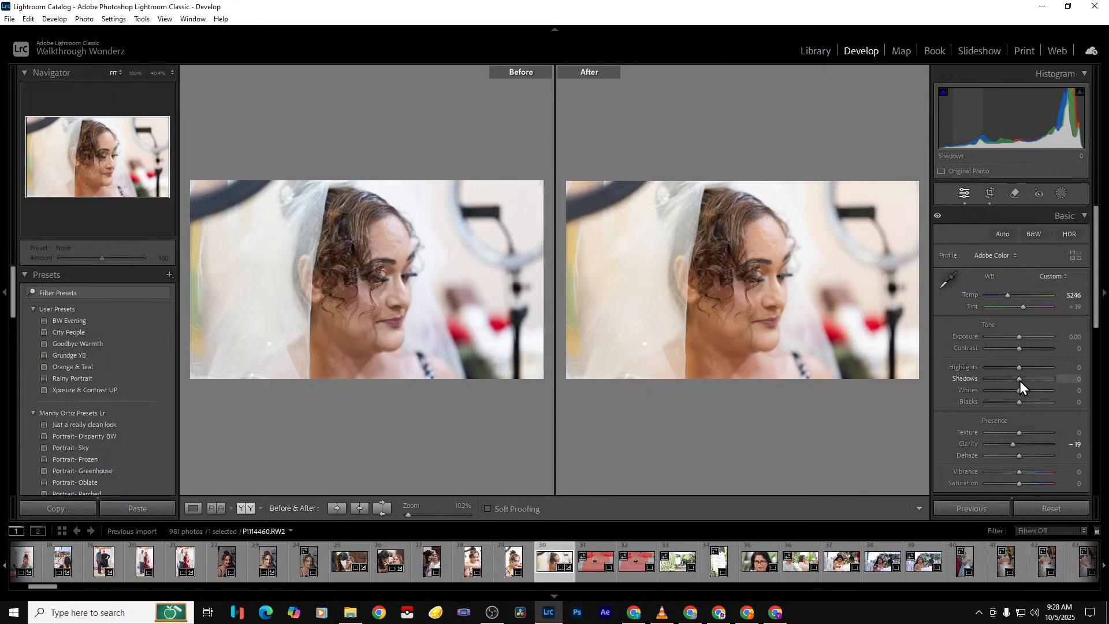
pyautogui.moveTo(1020, 381); pyautogui.dragTo(1034, 380)
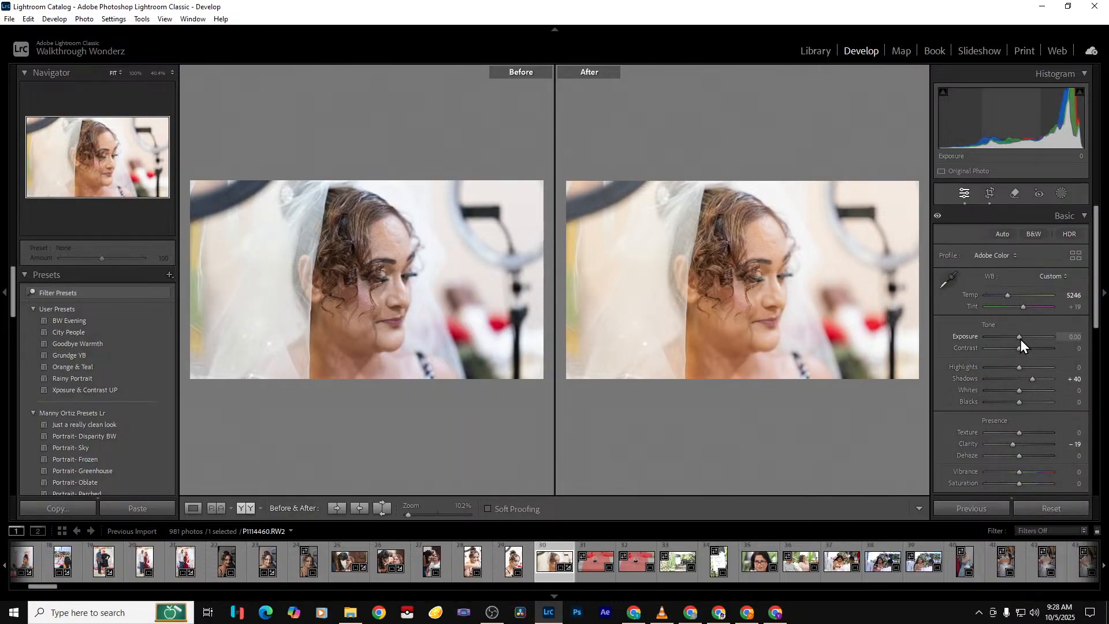
pyautogui.moveTo(1020, 338); pyautogui.dragTo(1022, 338)
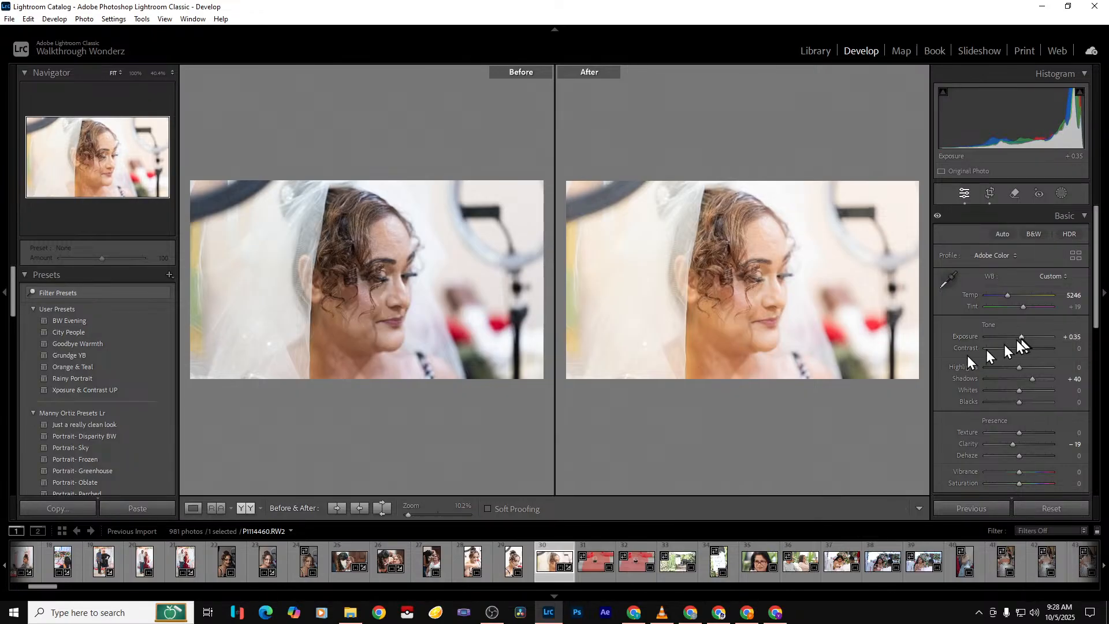
# Review P1114460 in the different before/after layouts, return to the single-photo view and export it
pyautogui.click(252, 509)
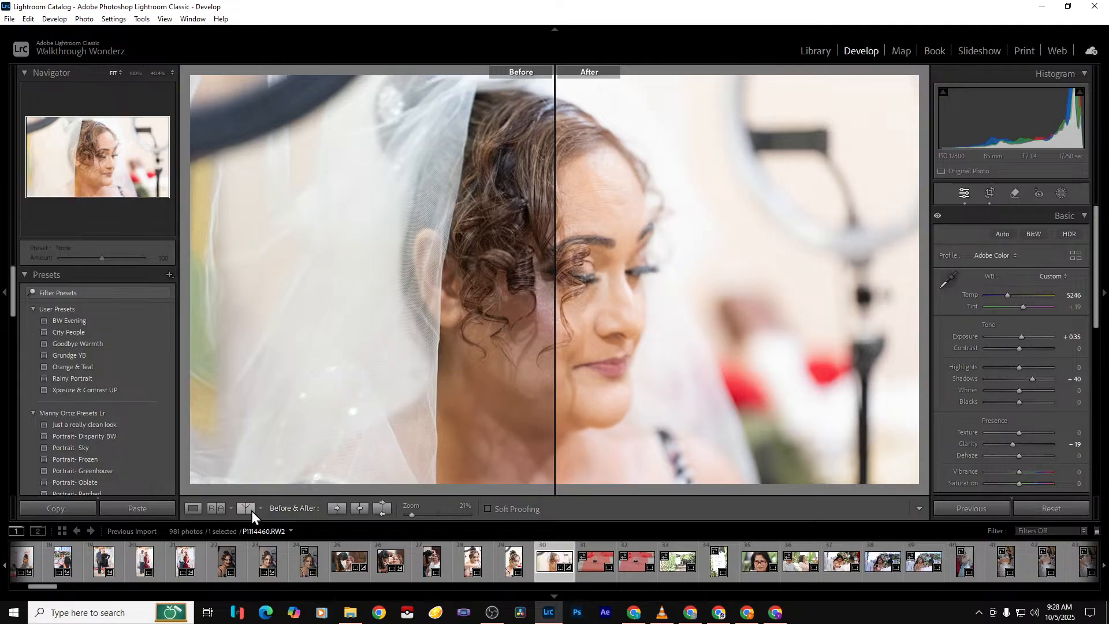
pyautogui.click(251, 511)
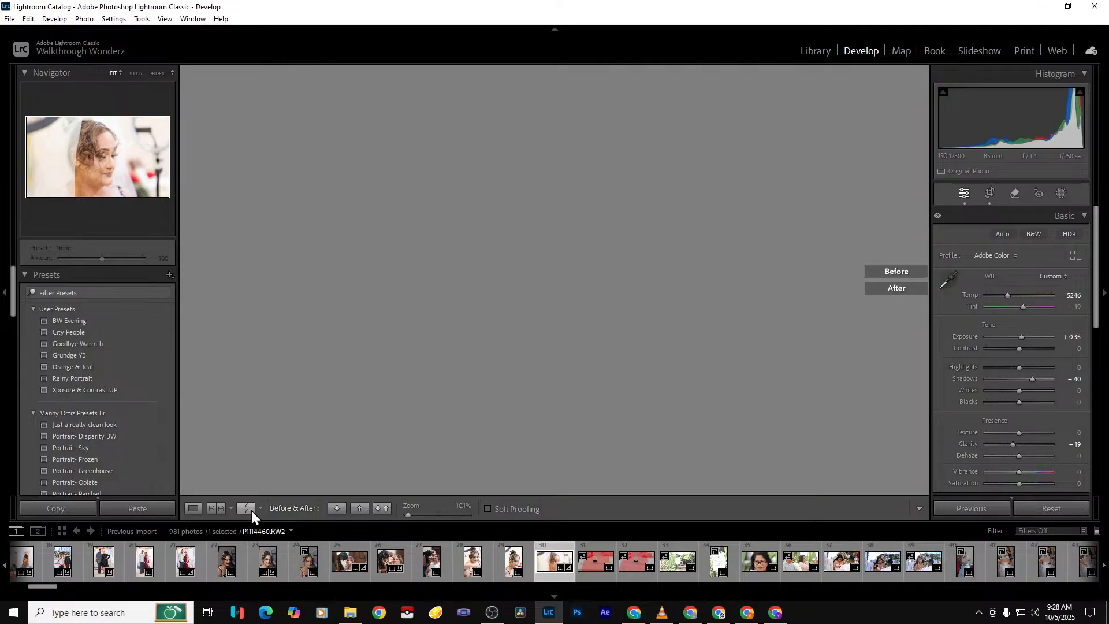
pyautogui.click(251, 510)
pyautogui.click(252, 511)
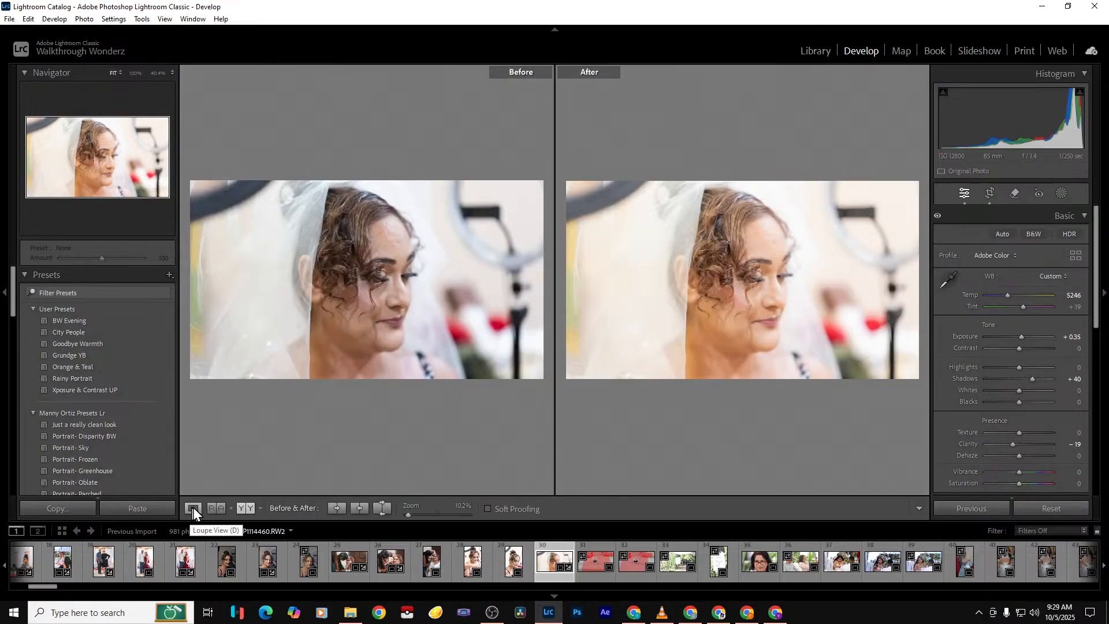
pyautogui.press('y')
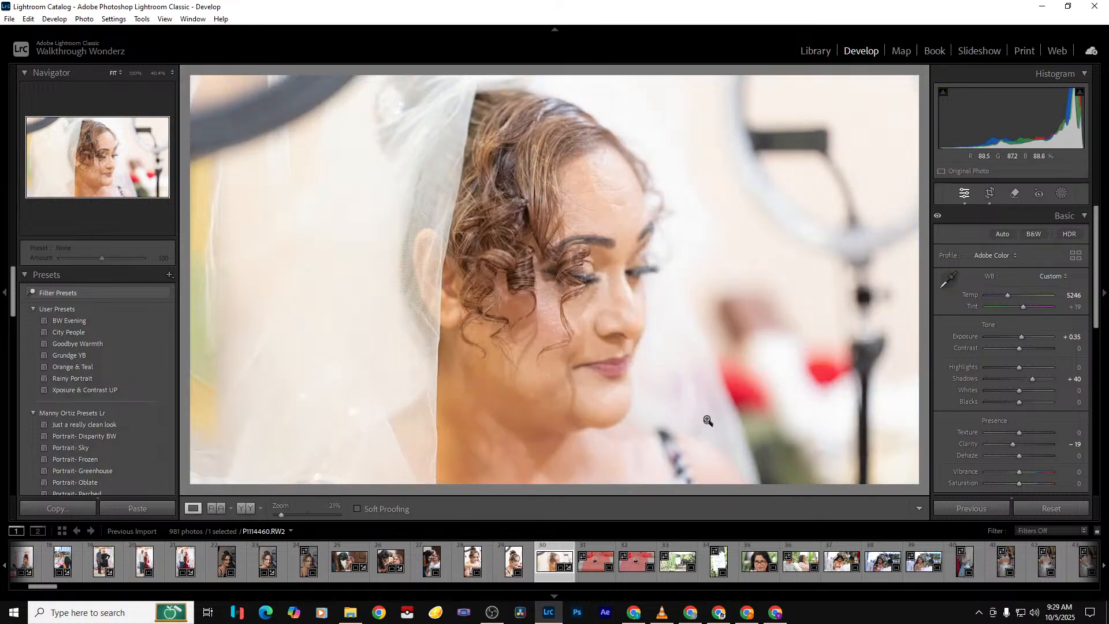
pyautogui.hotkey('ctrl', 'shift', 'e')
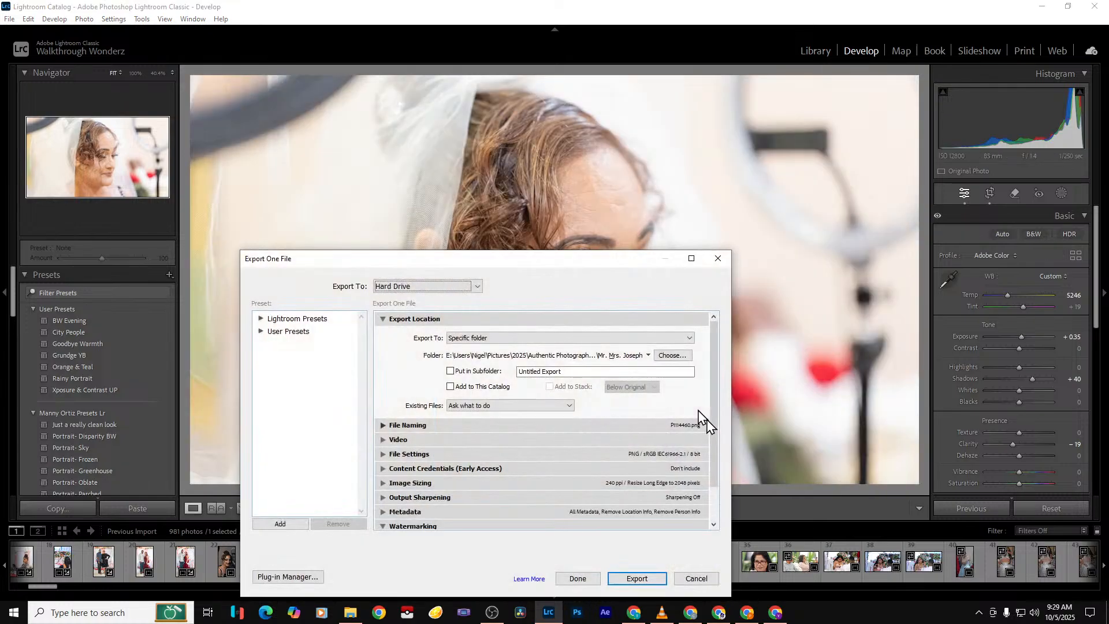
pyautogui.press('Return')
# Crop the ring photo P1114461 closely around the ring box, excluding the second box, and set Texture to +100
pyautogui.click(598, 571)
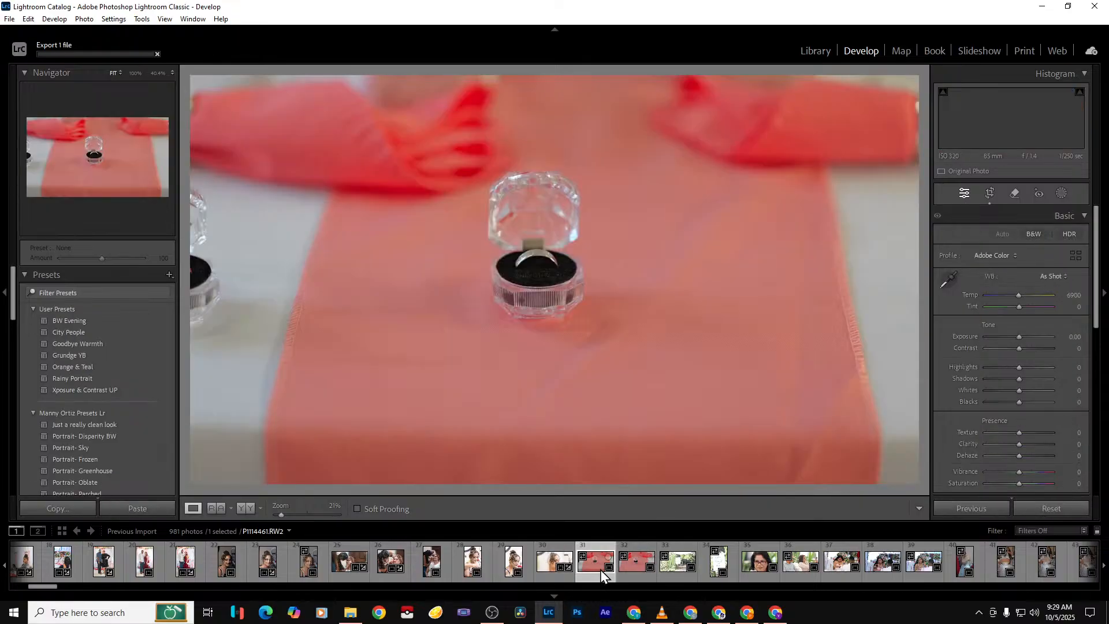
pyautogui.click(541, 257)
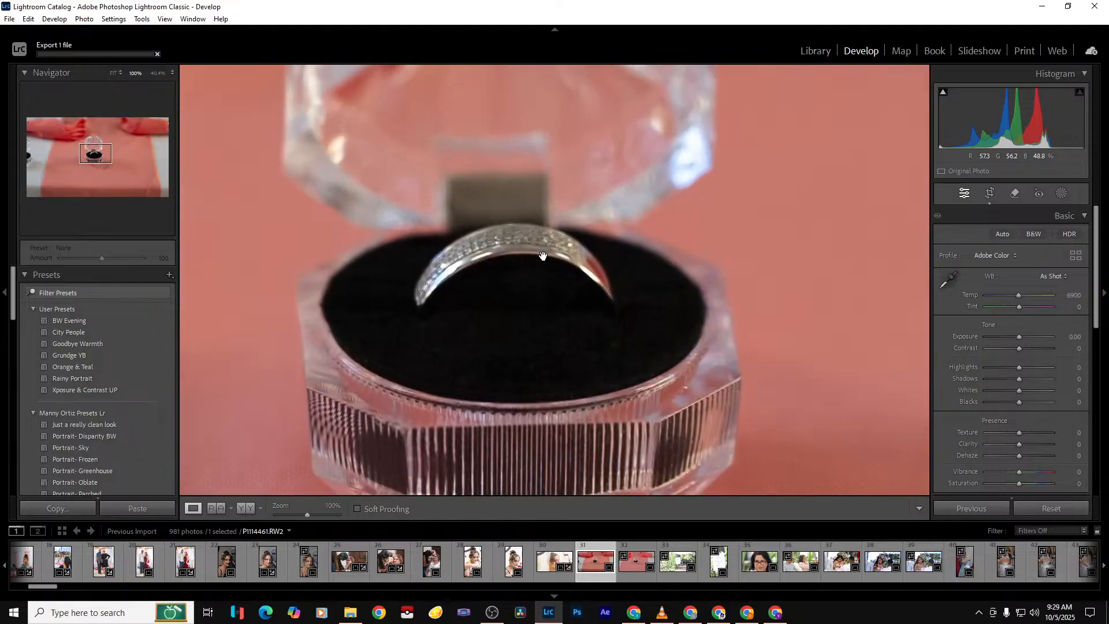
pyautogui.click(542, 255)
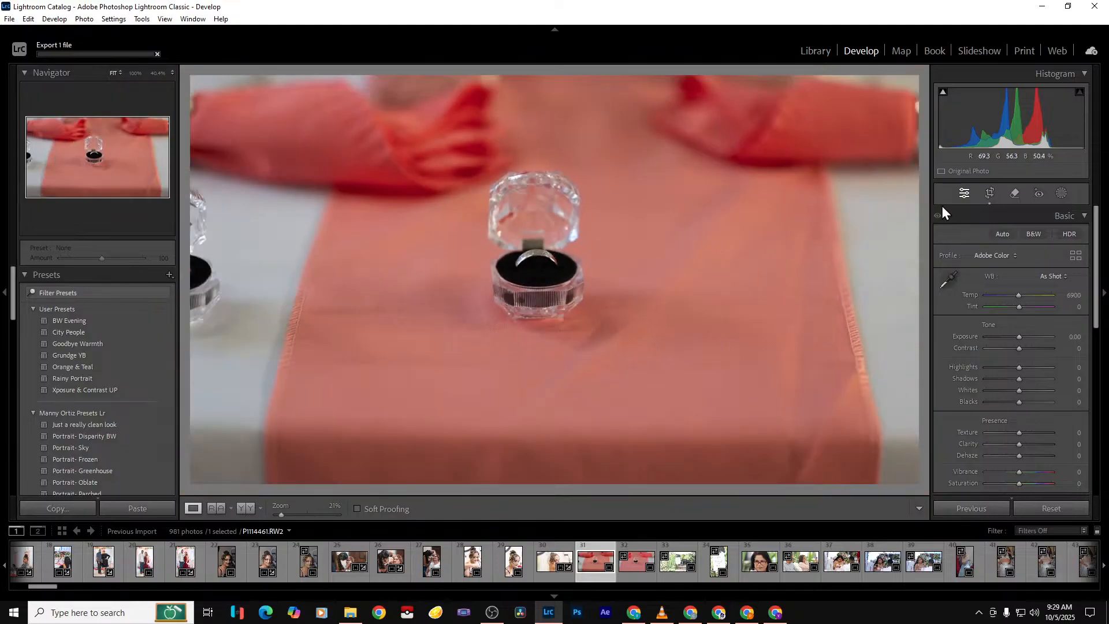
pyautogui.click(989, 199)
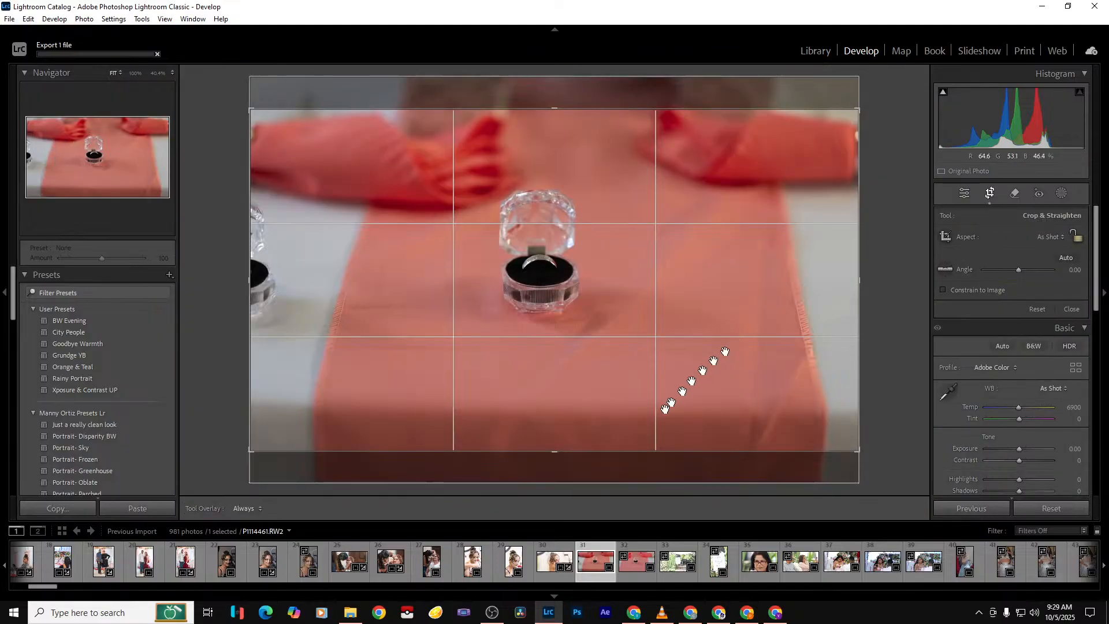
pyautogui.moveTo(557, 468); pyautogui.dragTo(555, 418)
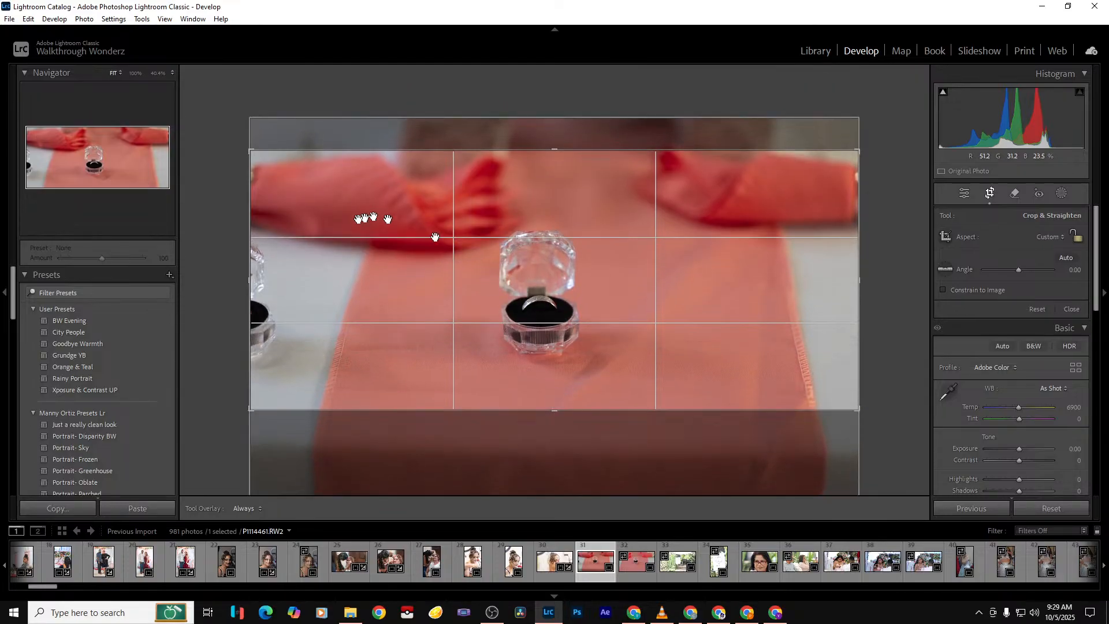
pyautogui.moveTo(250, 268); pyautogui.dragTo(309, 267)
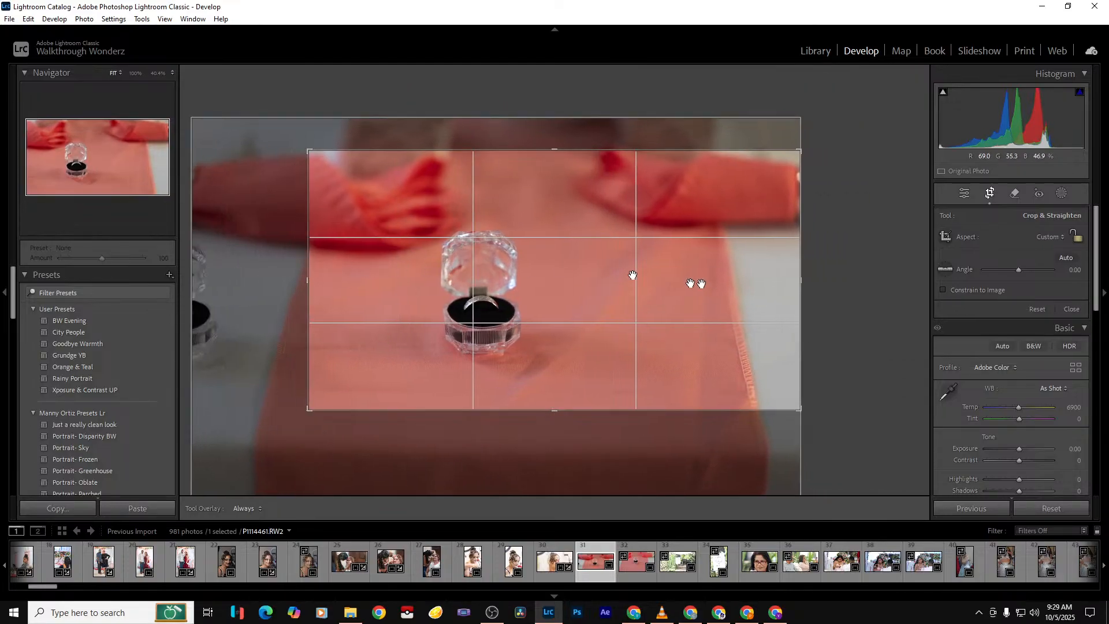
pyautogui.moveTo(802, 285); pyautogui.dragTo(731, 287)
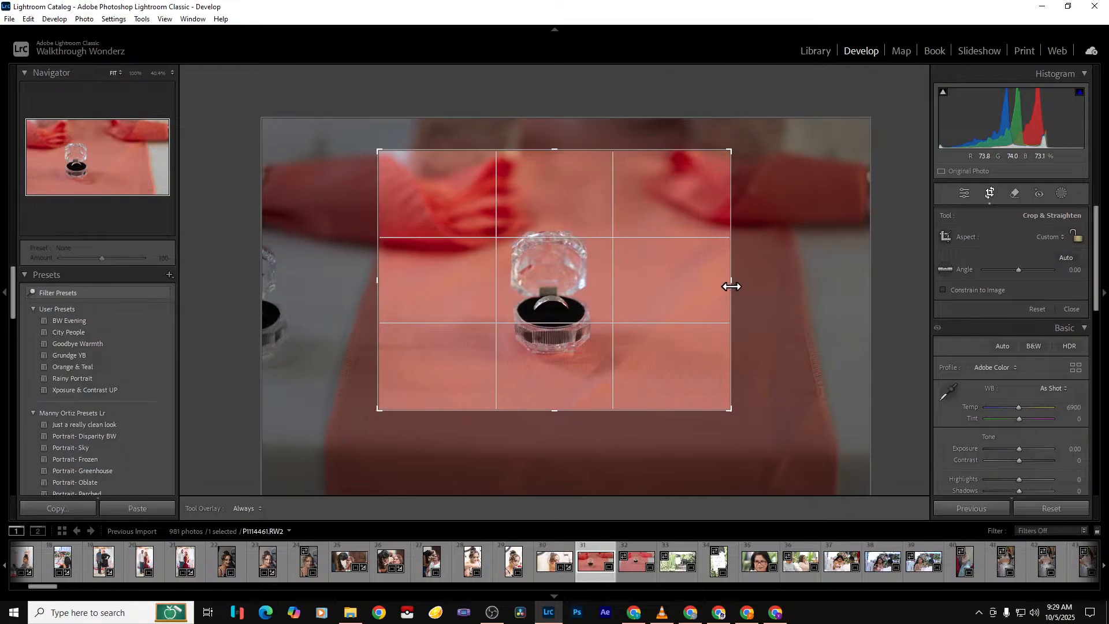
pyautogui.press('Return')
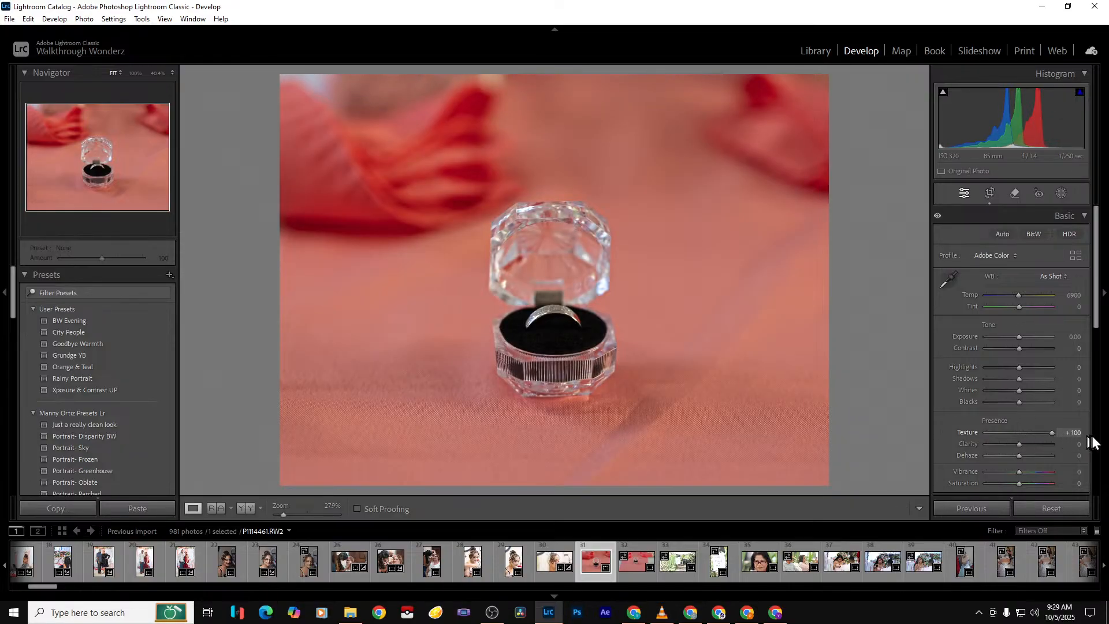
# Inspect the ring in P1114461 at 100% and compare it in a side-by-side before/after view
pyautogui.click(536, 318)
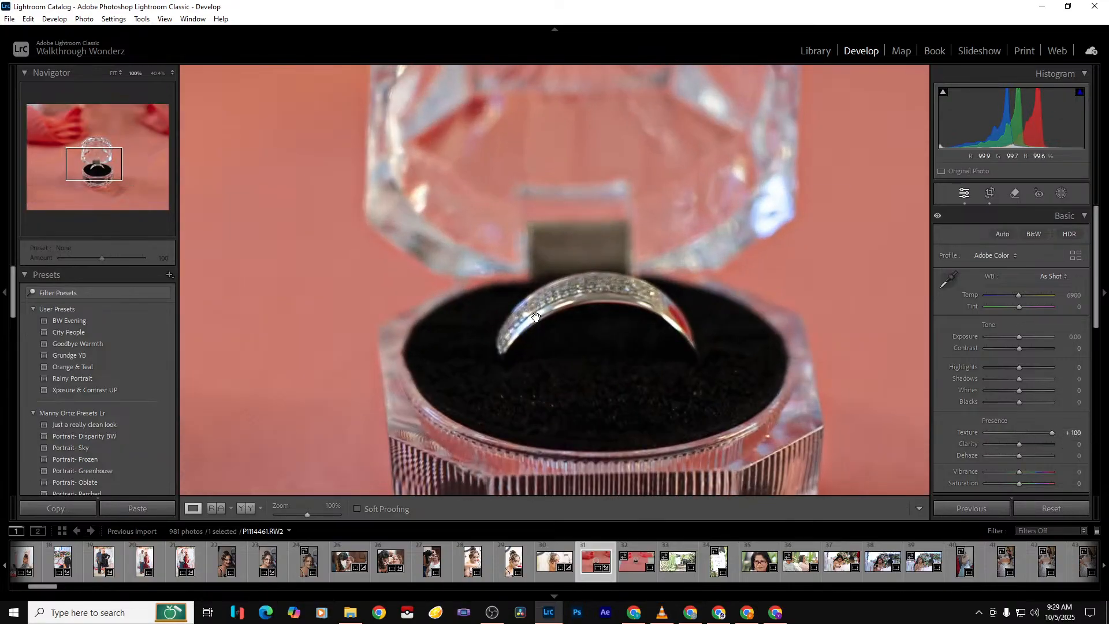
pyautogui.click(536, 318)
pyautogui.click(238, 508)
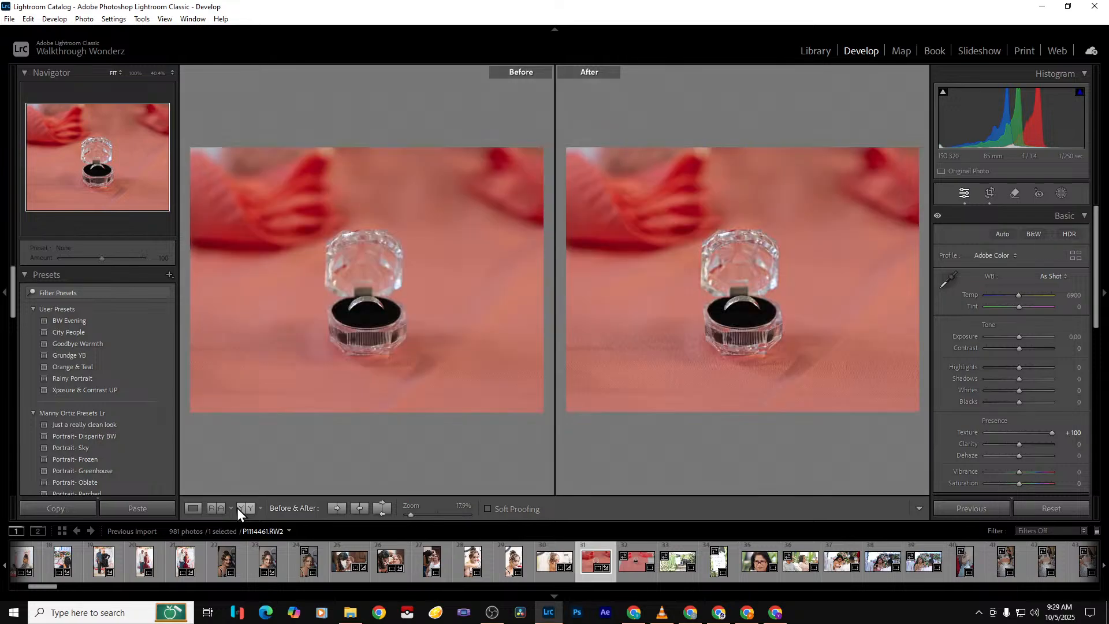
pyautogui.click(745, 313)
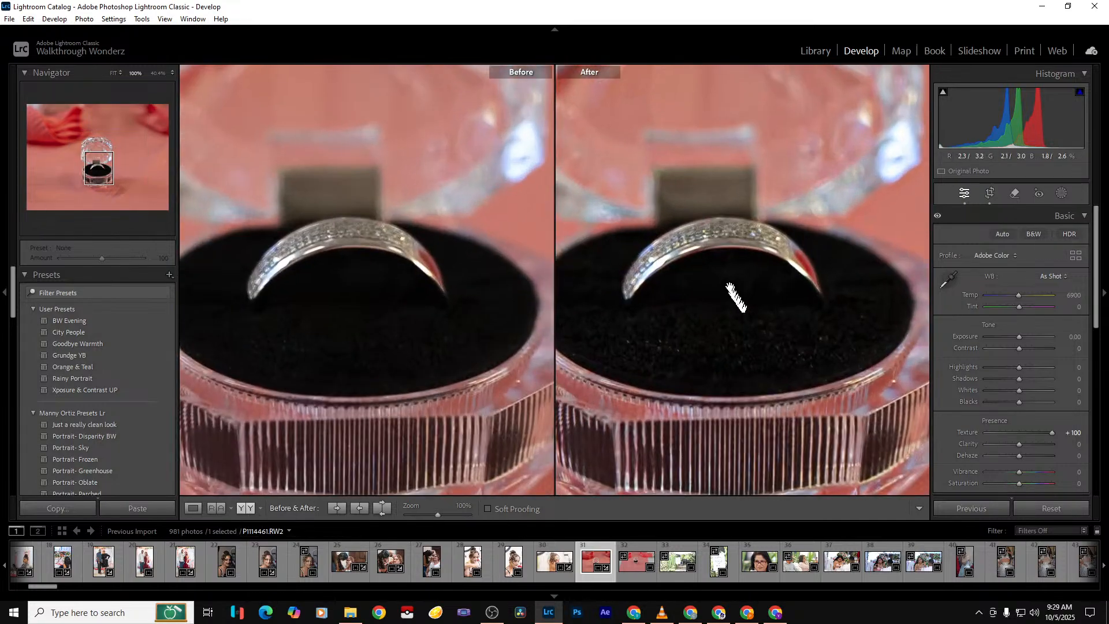
pyautogui.click(937, 216)
# Set Contrast to +39, Shadows to +19, Exposure to +0.88 and Dehaze to +42 on P1114461
pyautogui.moveTo(1027, 347); pyautogui.dragTo(1031, 347)
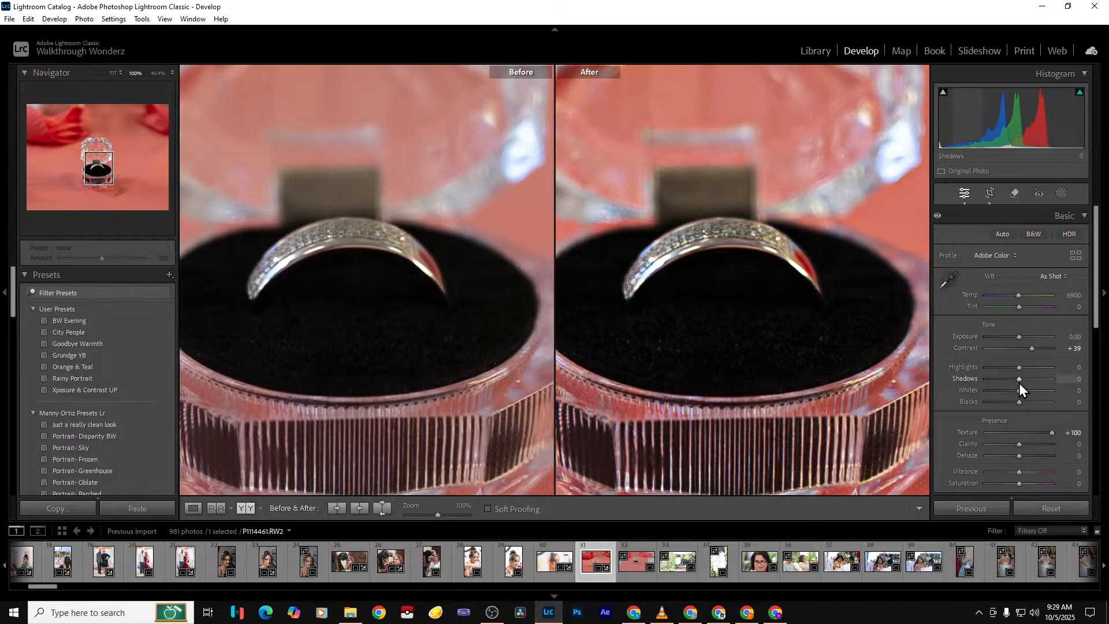
pyautogui.moveTo(1020, 380)
pyautogui.mouseDown()
pyautogui.moveTo(1068, 384)
pyautogui.moveTo(1028, 381)
pyautogui.mouseUp()
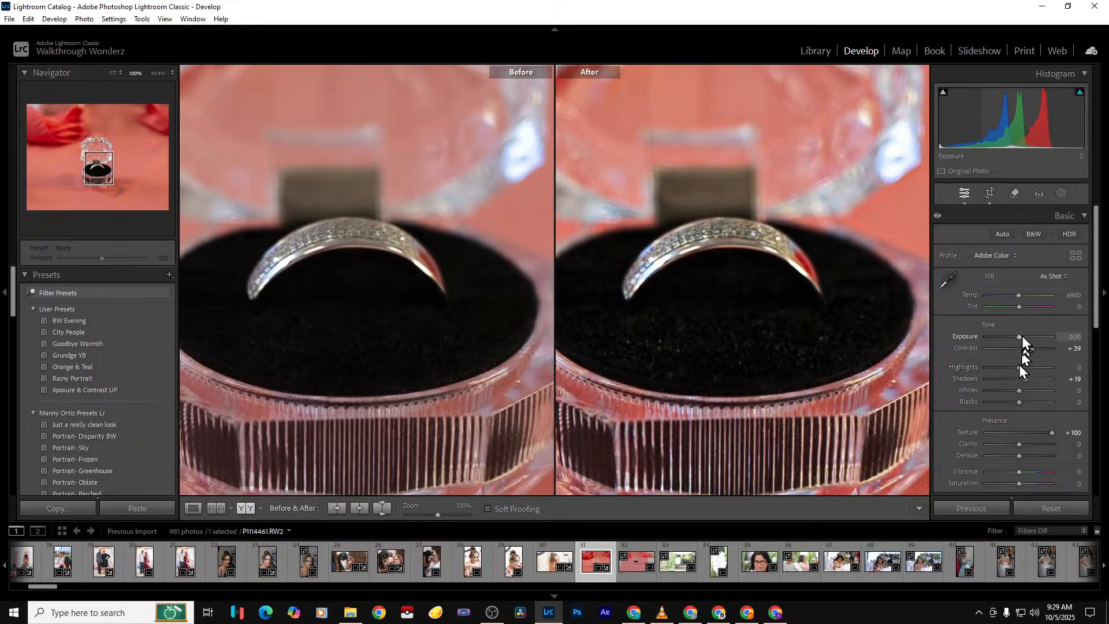
pyautogui.moveTo(1019, 337); pyautogui.dragTo(1025, 339)
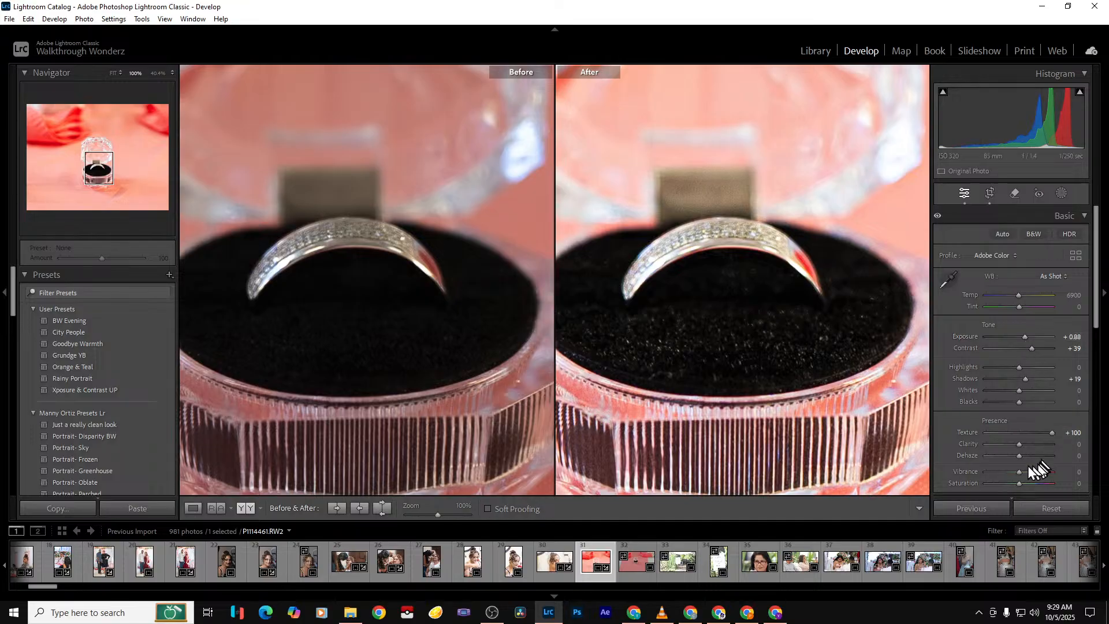
pyautogui.moveTo(1020, 457); pyautogui.dragTo(1034, 456)
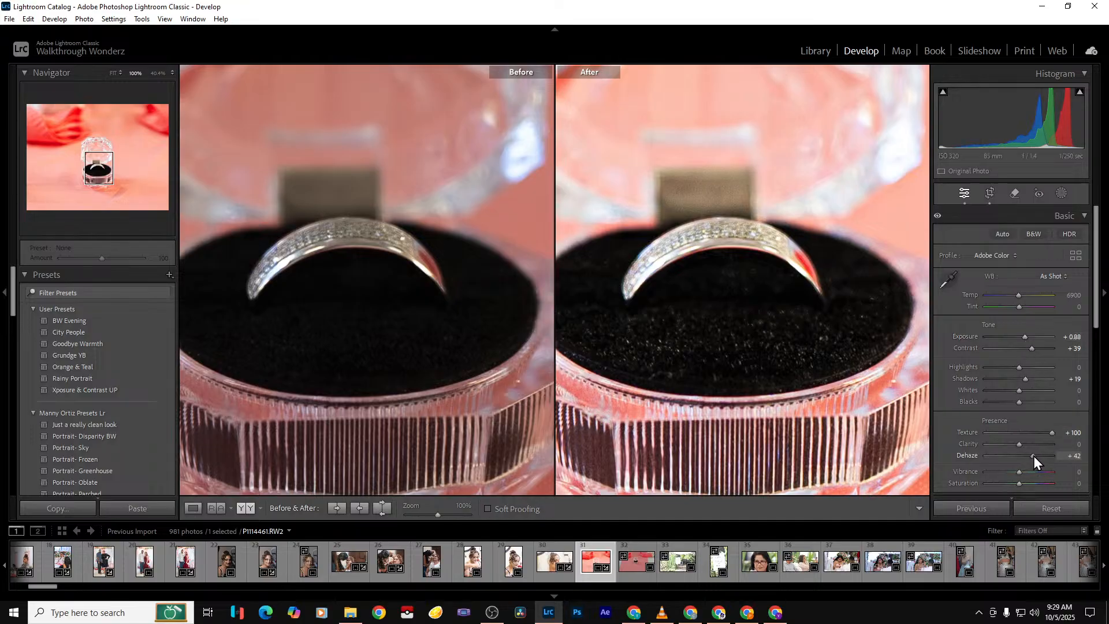
# Set Dehaze to +25 on P1114461 and compare the ring both close up and in the full frame
pyautogui.click(716, 297)
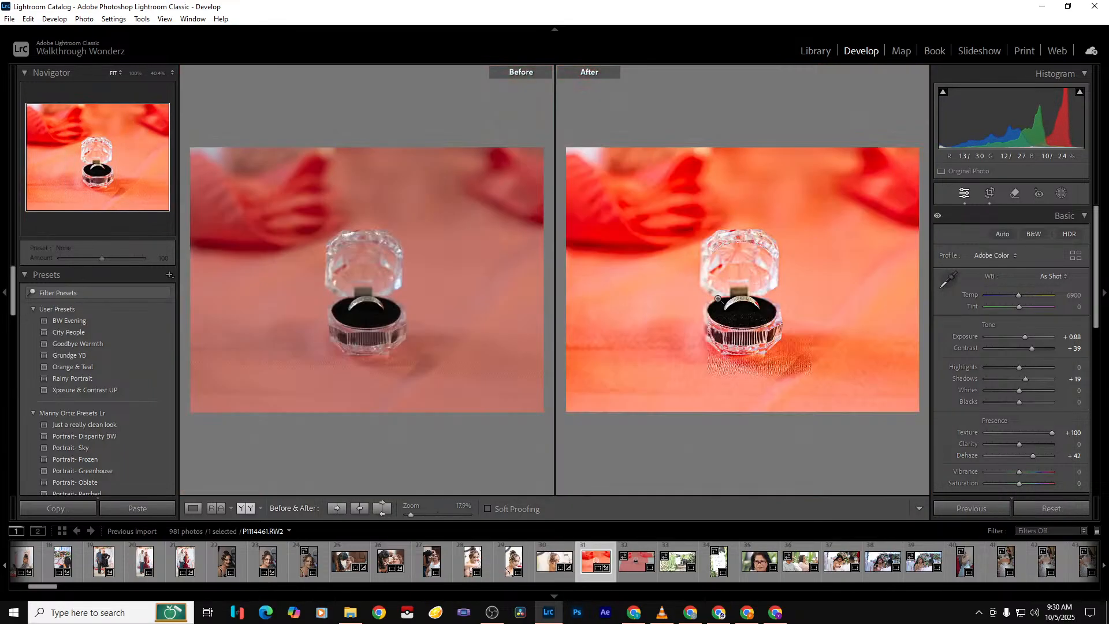
pyautogui.click(724, 303)
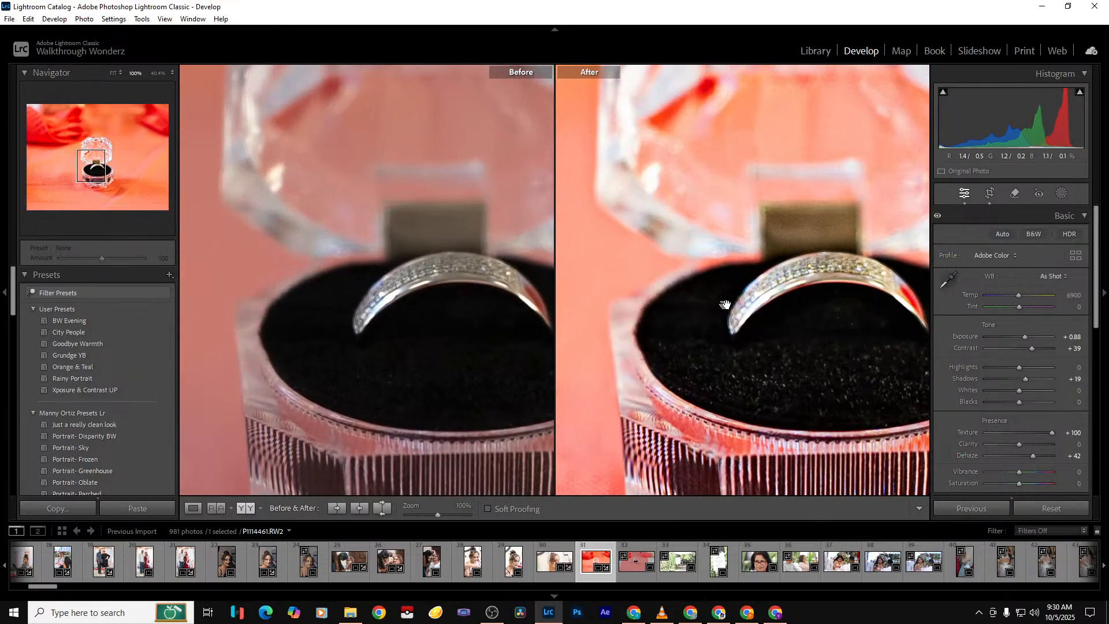
pyautogui.click(1027, 456)
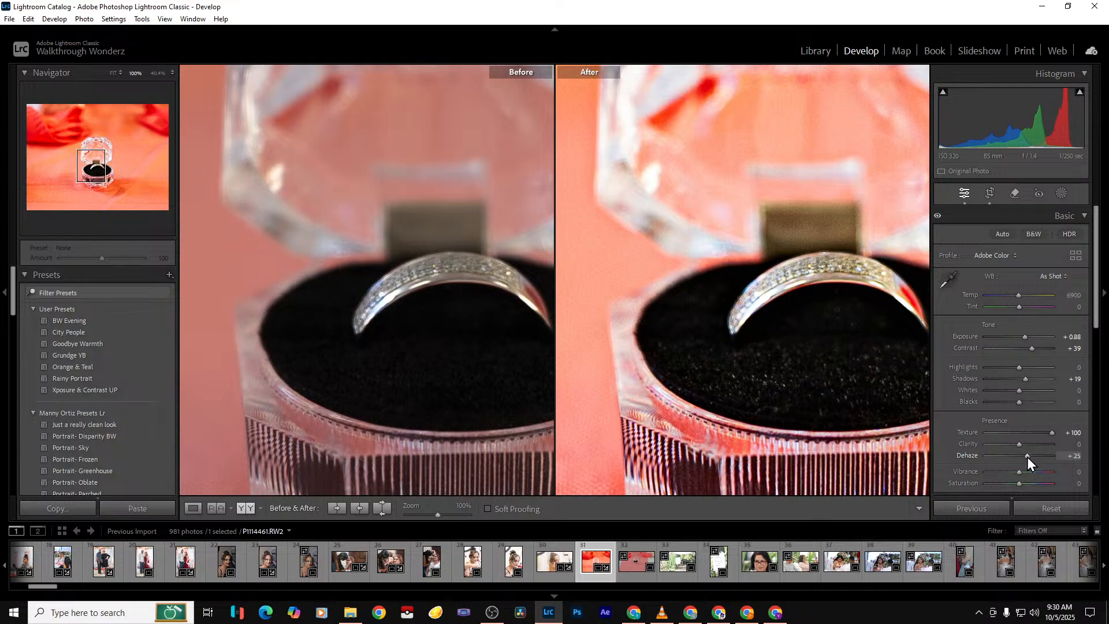
pyautogui.click(769, 310)
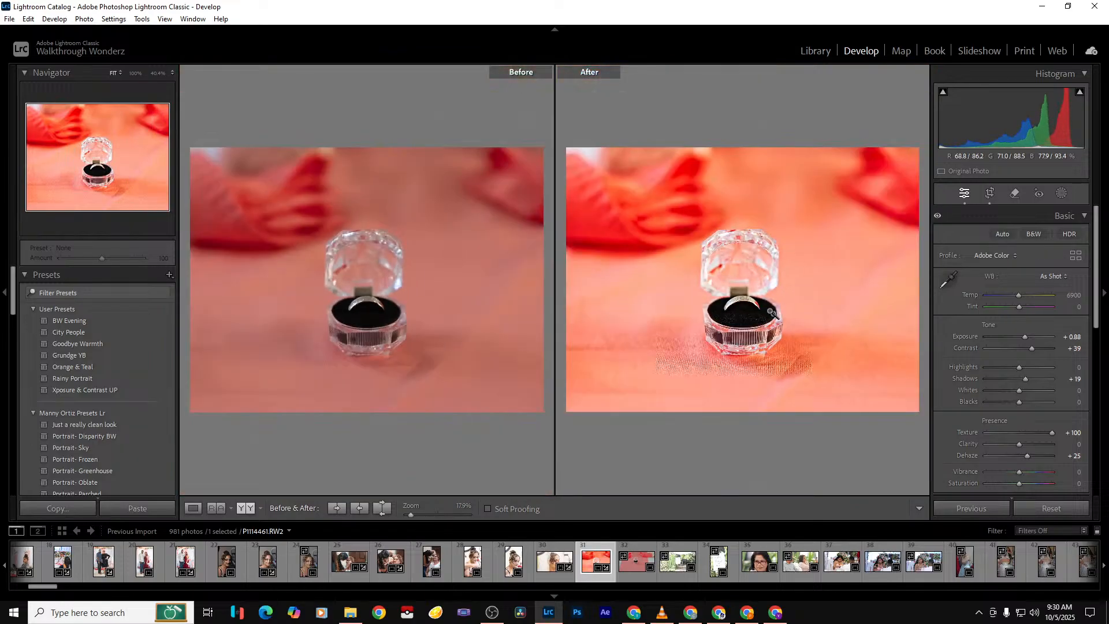
pyautogui.click(745, 308)
pyautogui.click(745, 308)
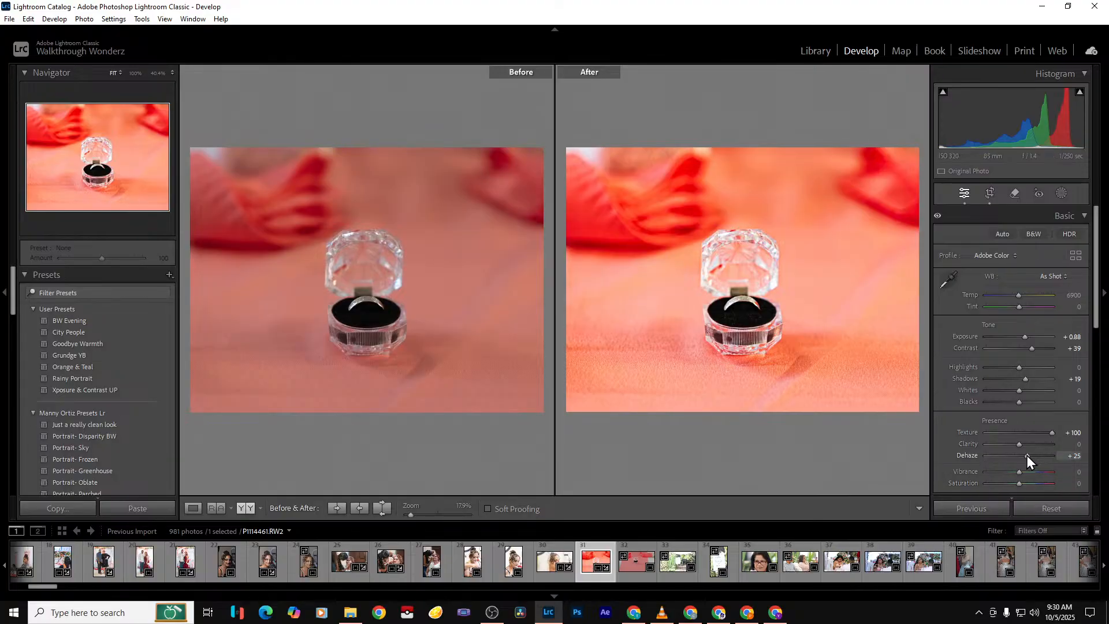
# Set Dehaze to +16 and Exposure to +0.44 on P1114461, and export the photo
pyautogui.moveTo(1027, 455); pyautogui.dragTo(1024, 457)
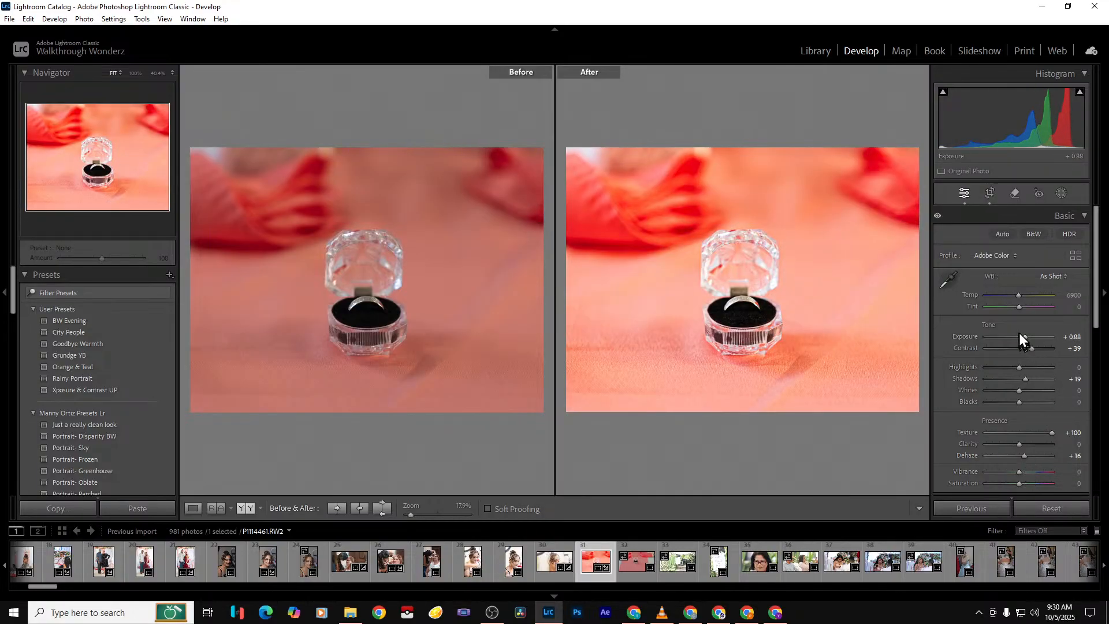
pyautogui.moveTo(1025, 339); pyautogui.dragTo(1021, 339)
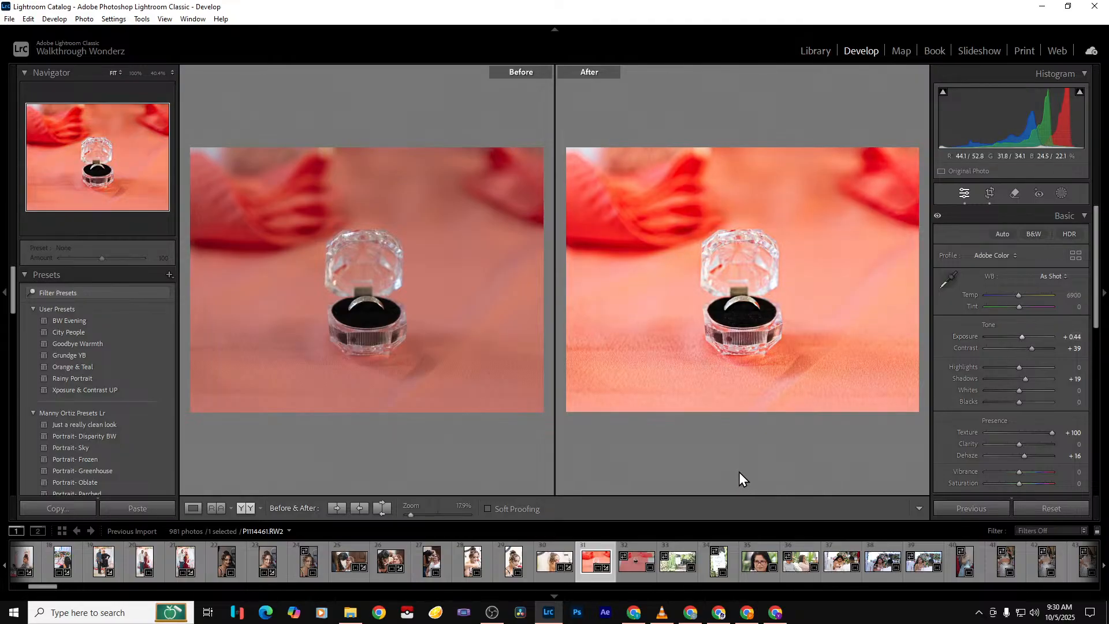
pyautogui.hotkey('ctrl', 'shift', 'e')
pyautogui.press('Return')
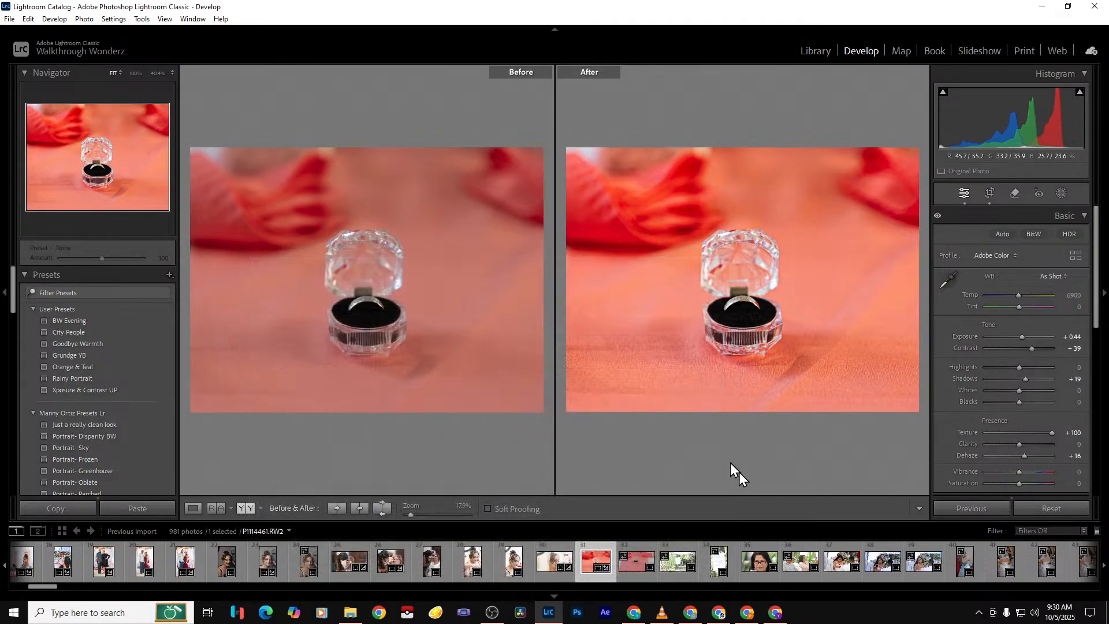
# Open the next ring photo, P1114462, and crop both sides in around the ring box
pyautogui.press('Right')
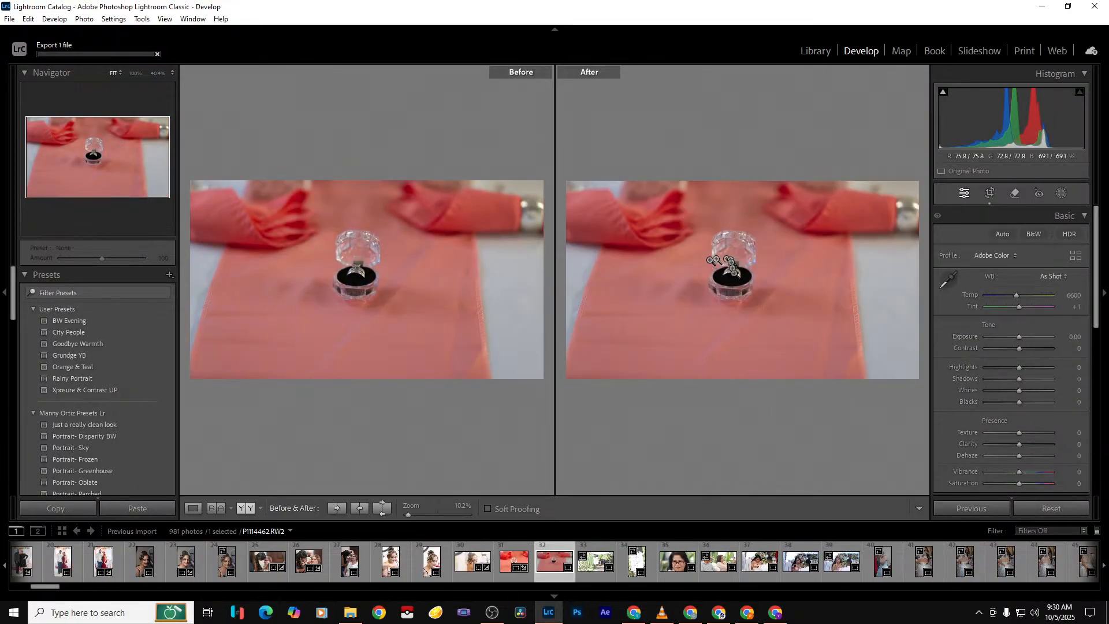
pyautogui.click(733, 274)
pyautogui.click(733, 275)
pyautogui.click(989, 194)
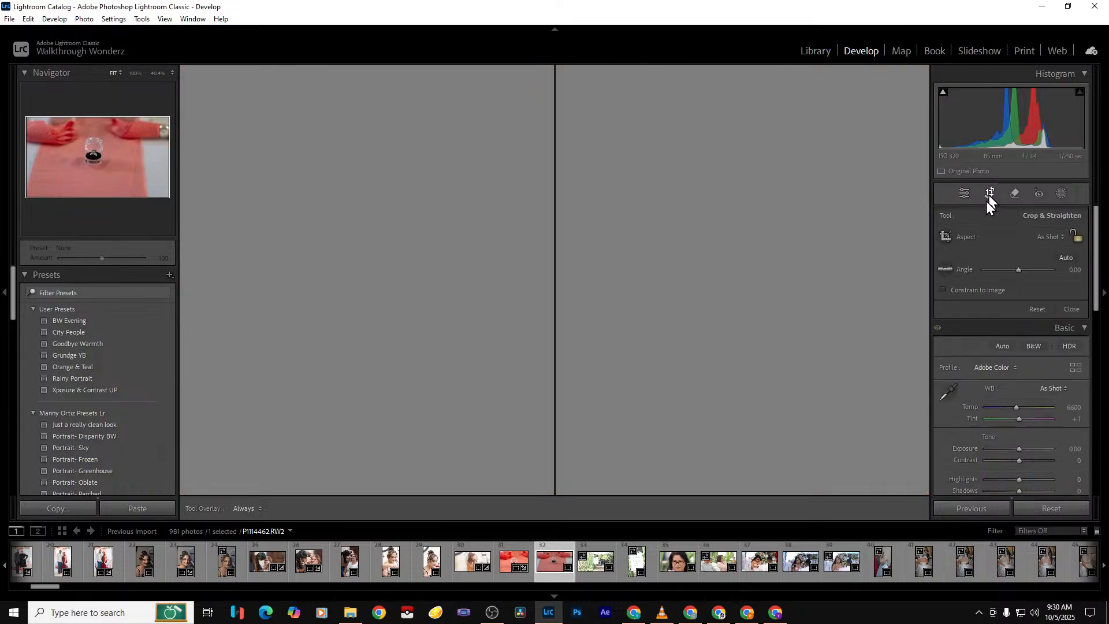
pyautogui.moveTo(256, 300); pyautogui.dragTo(322, 298)
pyautogui.moveTo(788, 301); pyautogui.dragTo(706, 308)
pyautogui.moveTo(788, 410); pyautogui.dragTo(799, 390)
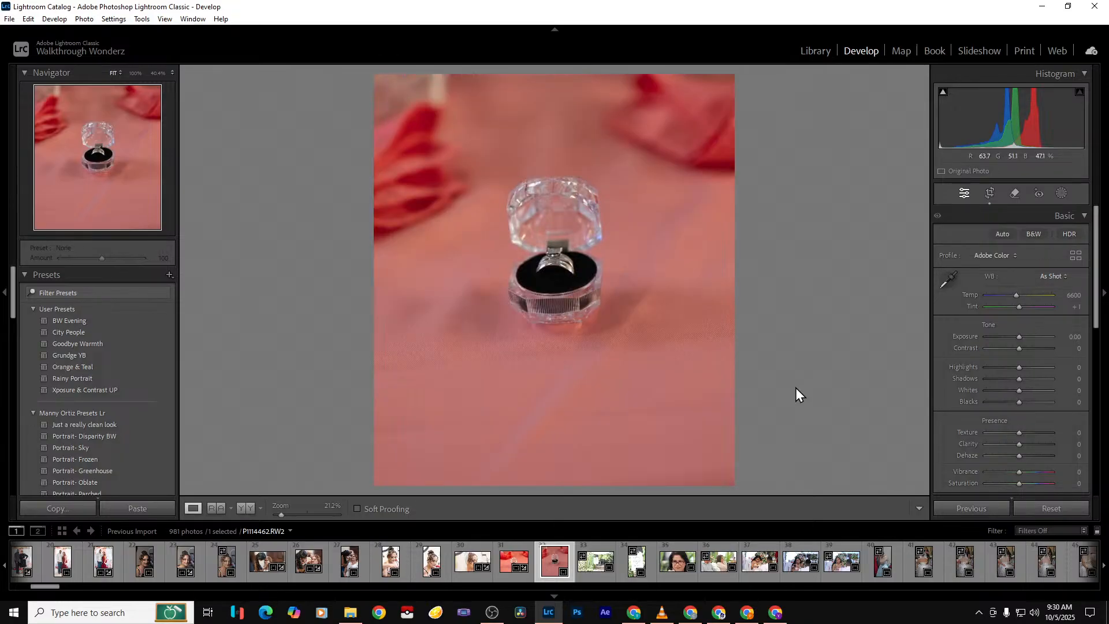
# Rotate the crop of P1114462 to an angle of -2.20 and trim it above and below the ring box
pyautogui.click(990, 193)
pyautogui.moveTo(731, 287); pyautogui.dragTo(745, 291)
pyautogui.press('Return')
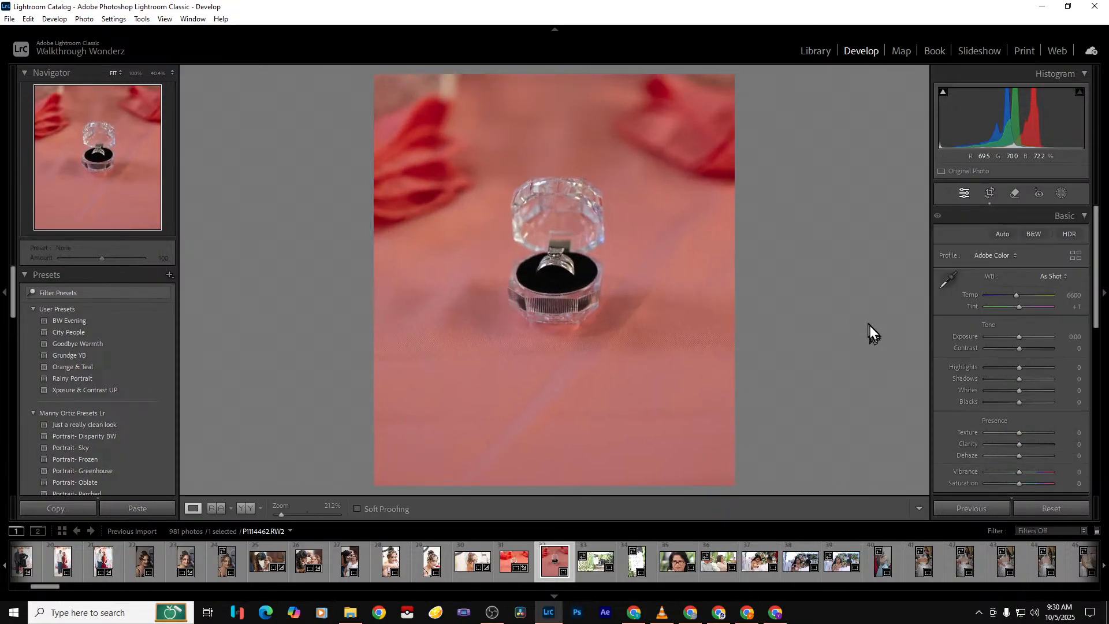
pyautogui.click(990, 192)
pyautogui.moveTo(586, 454); pyautogui.dragTo(584, 404)
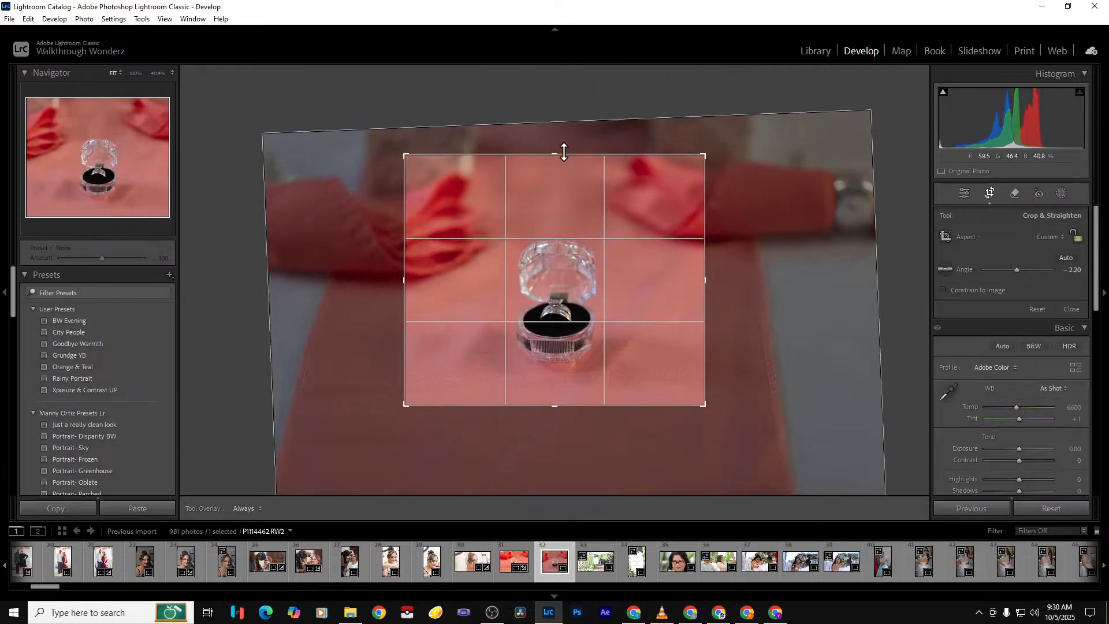
pyautogui.press('Return')
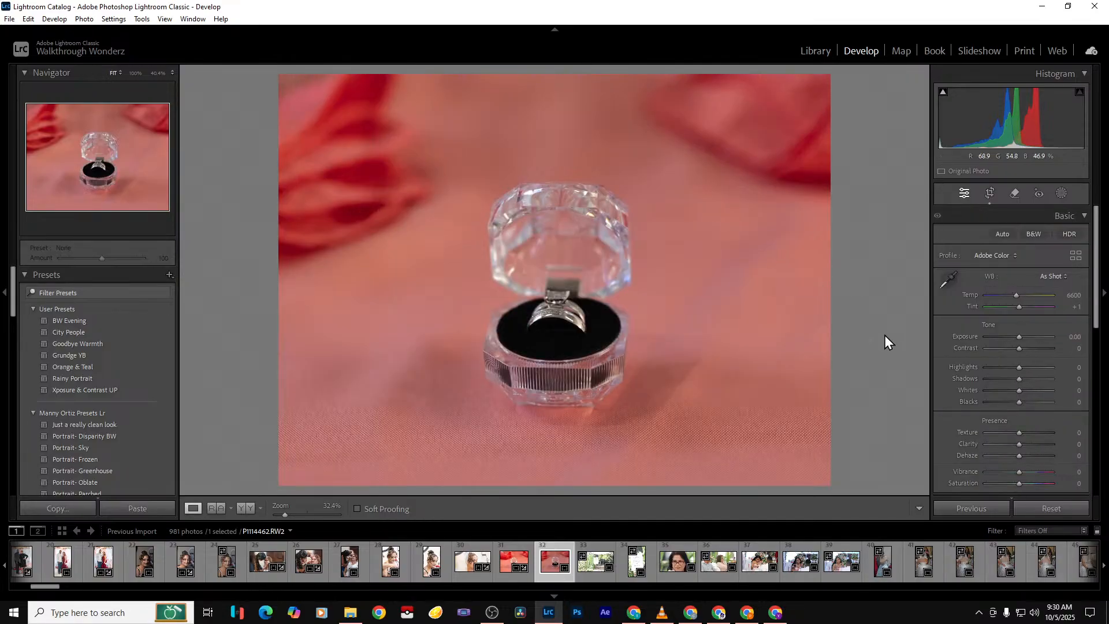
# Set Texture to +100, Dehaze to +23, Exposure to +0.53 and Shadows to +12 on P1114462
pyautogui.moveTo(1019, 435); pyautogui.dragTo(1101, 444)
pyautogui.moveTo(1019, 456); pyautogui.dragTo(1024, 456)
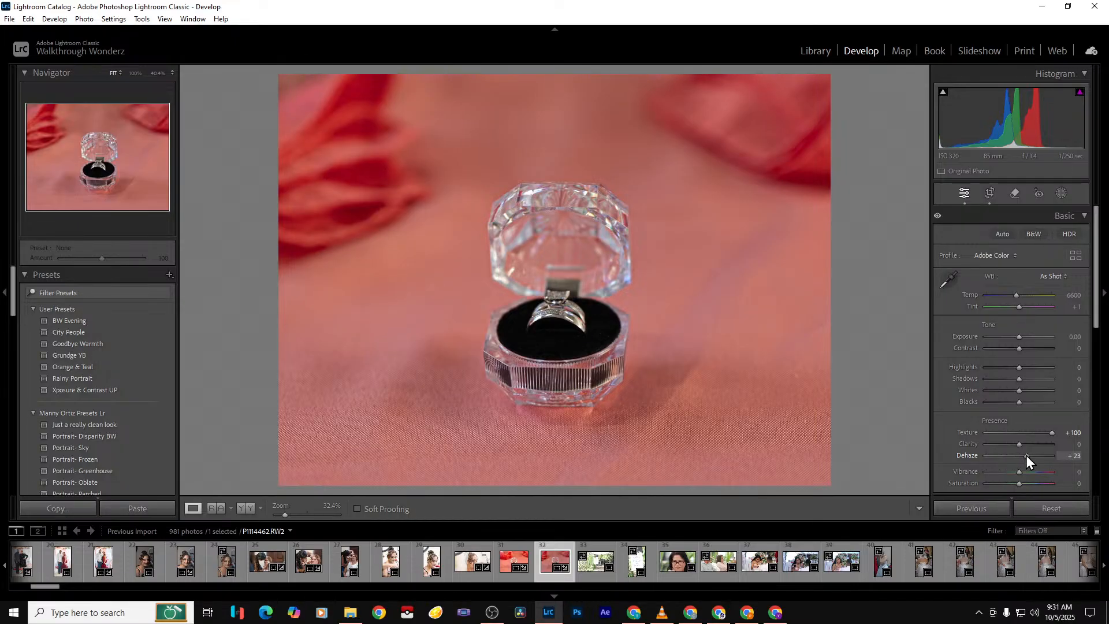
pyautogui.moveTo(1018, 334); pyautogui.dragTo(1021, 333)
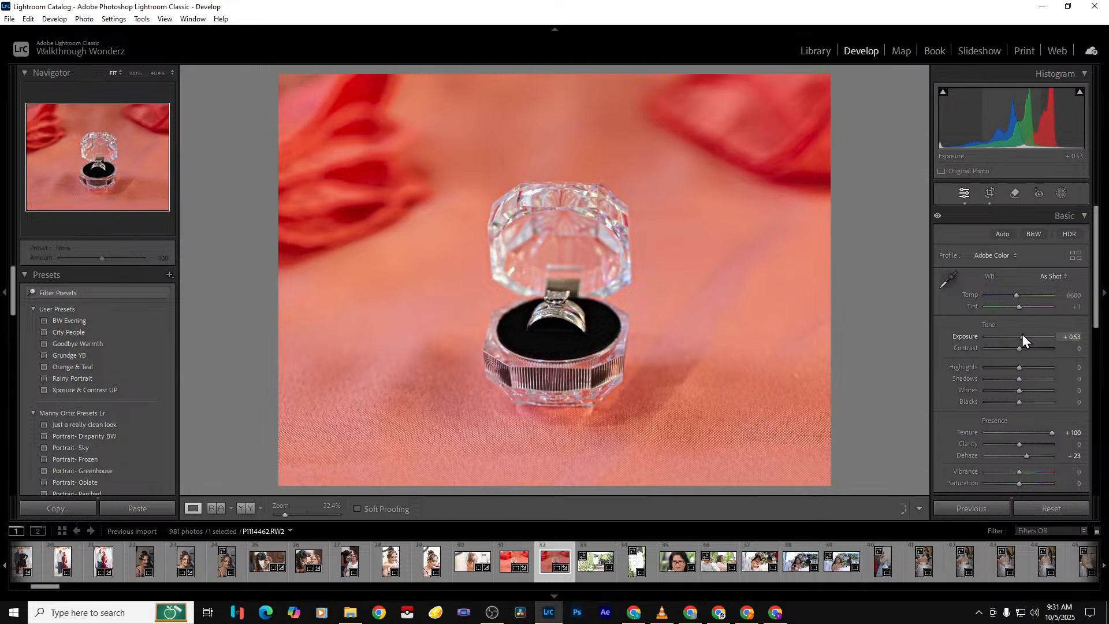
pyautogui.moveTo(1021, 381); pyautogui.dragTo(1025, 381)
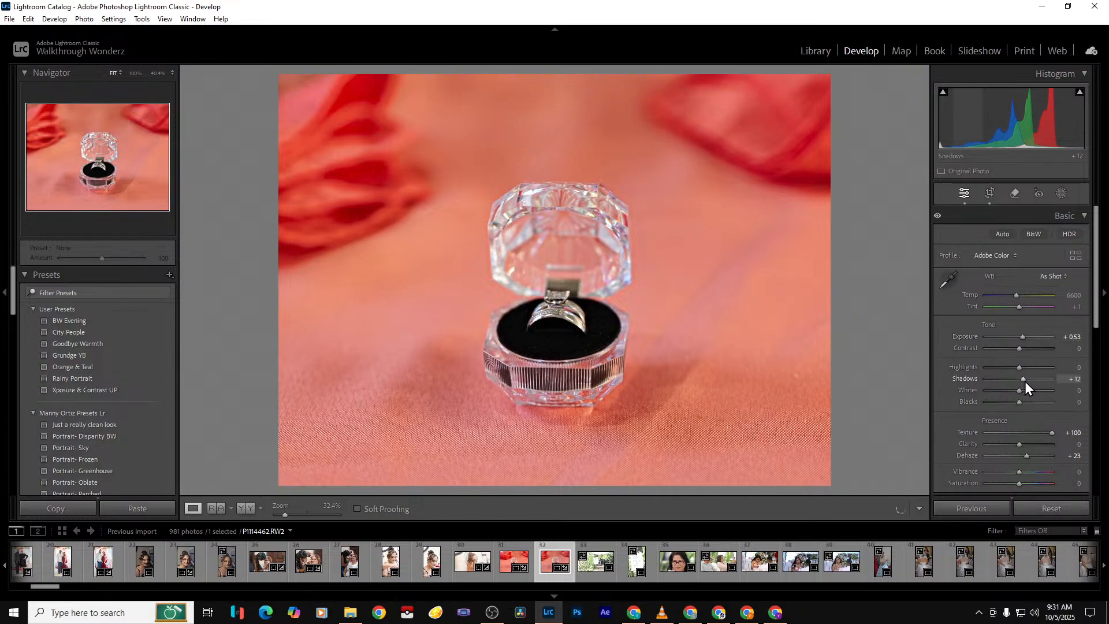
# Inspect the rings in P1114462 at 100% and compare the edit with the before version
pyautogui.click(554, 312)
pyautogui.click(551, 310)
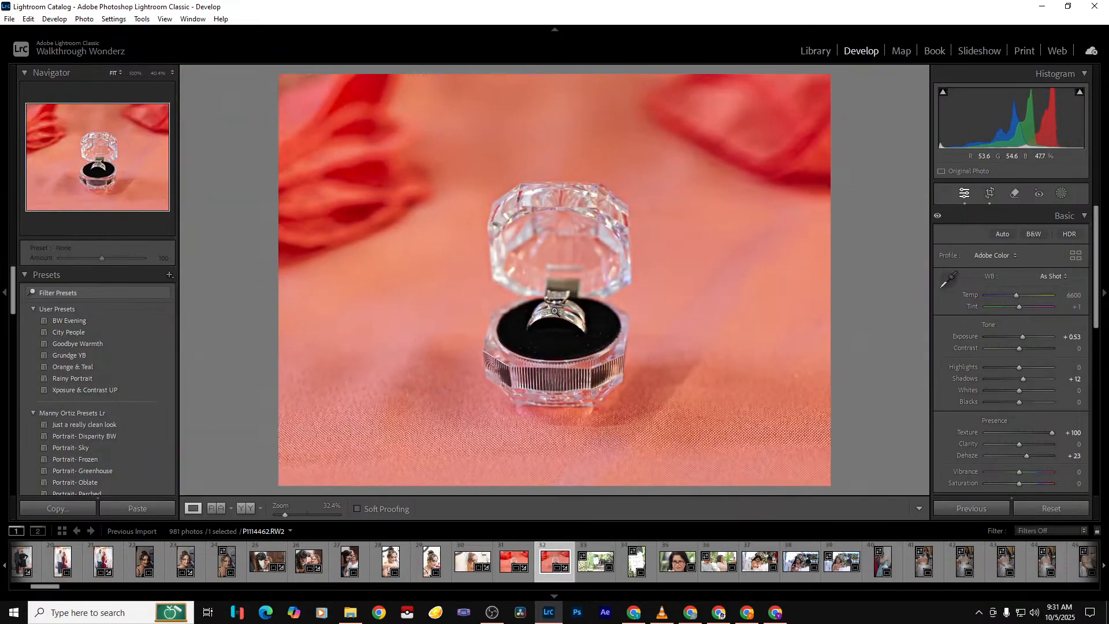
pyautogui.click(553, 310)
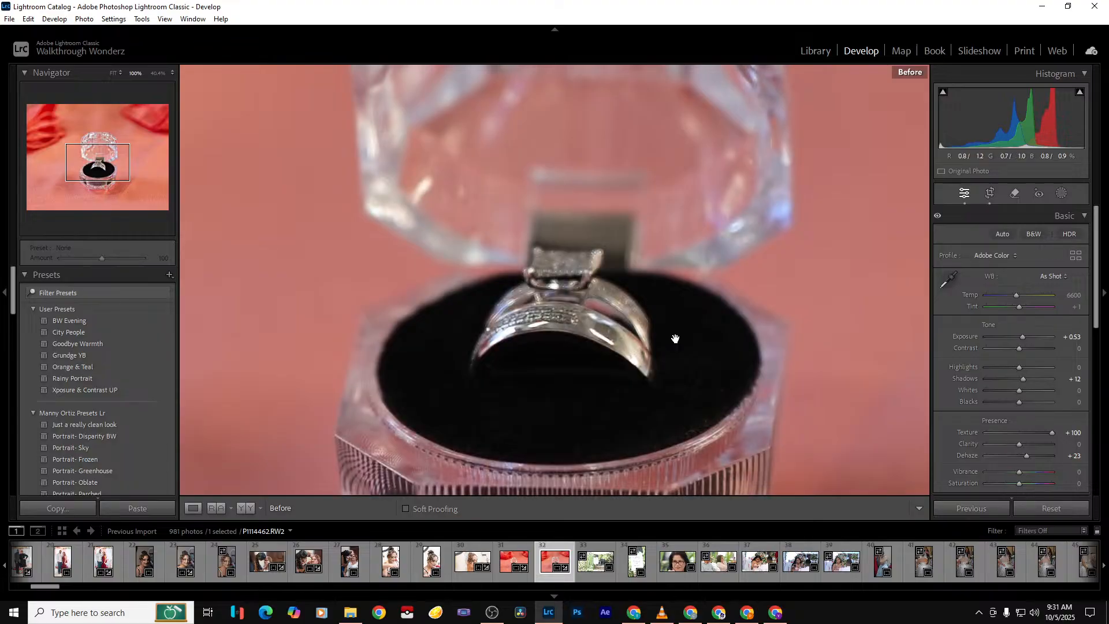
pyautogui.press('\\')
pyautogui.press('\\')
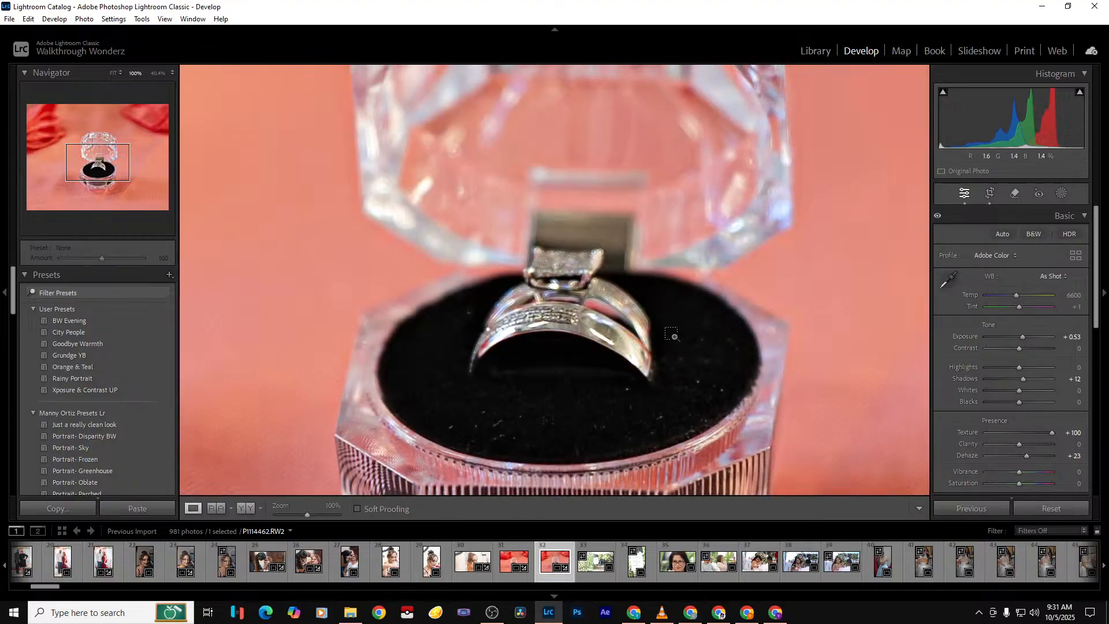
# Export the finished ring photo P1114462 using the existing export settings
pyautogui.hotkey('ctrl', '0')
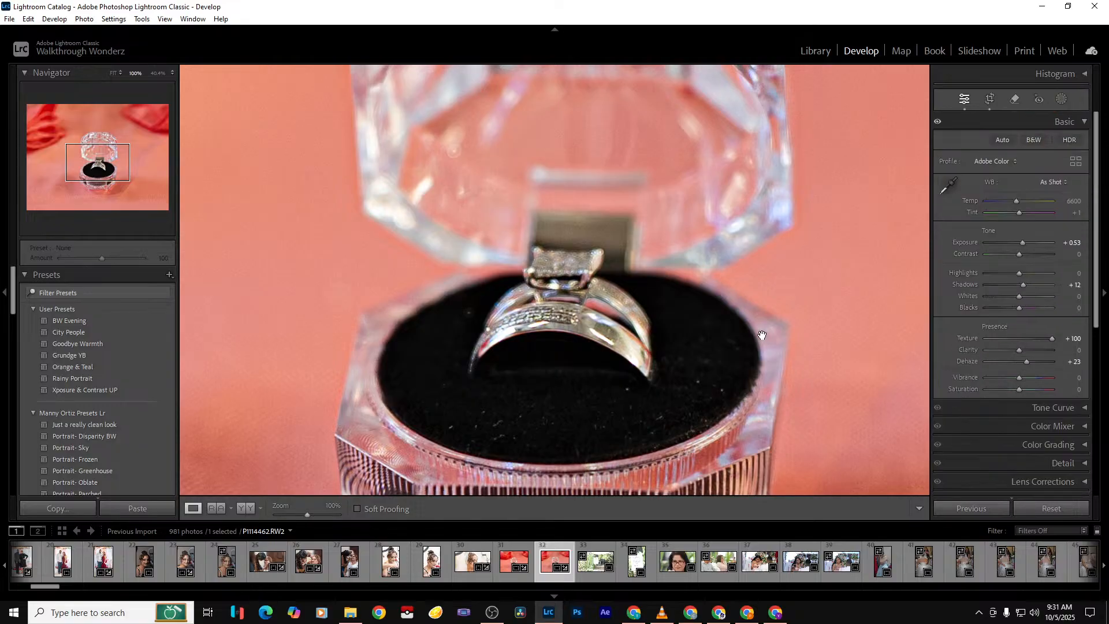
pyautogui.click(724, 302)
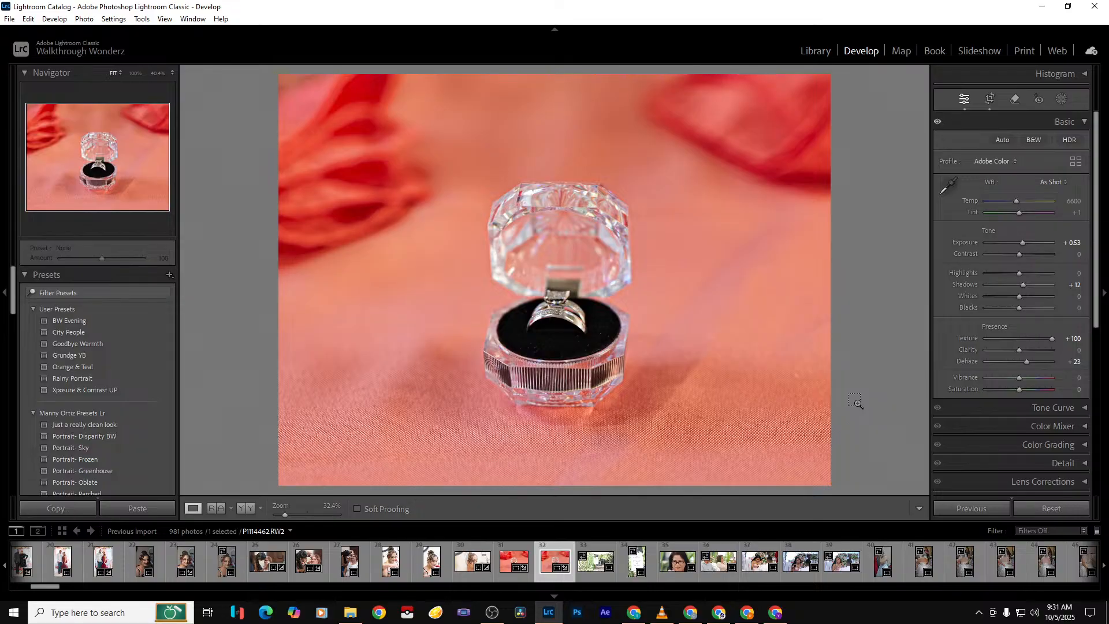
pyautogui.hotkey('ctrl', 'shift', 'e')
pyautogui.press('Return')
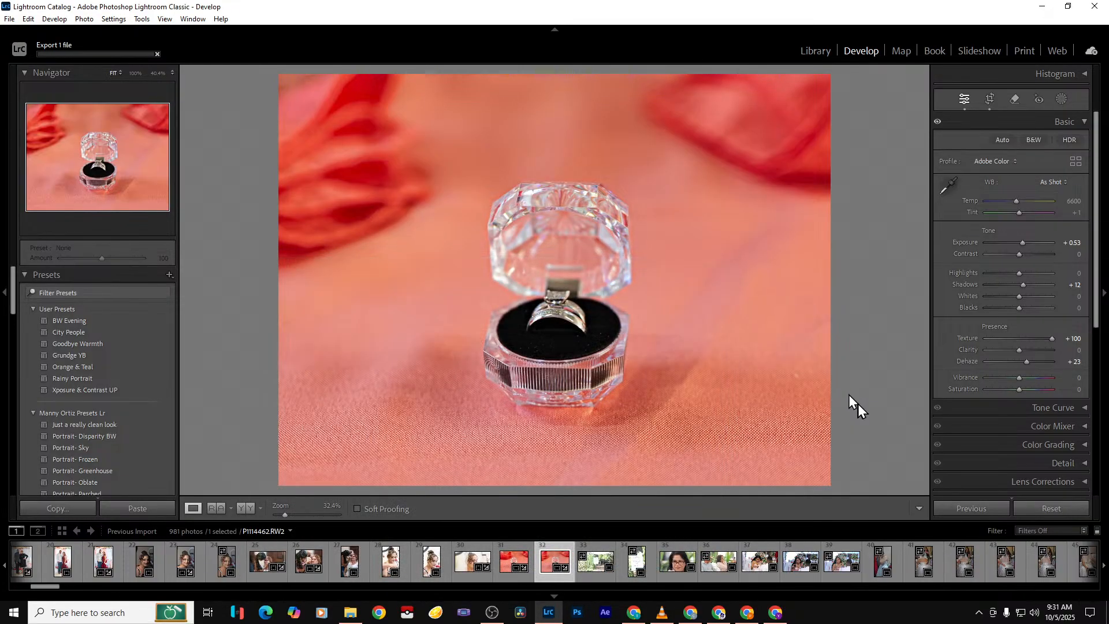
# Open the wide welcome-sign photo P1114463 and set Highlights to -100 and Exposure to -2.37
pyautogui.click(593, 579)
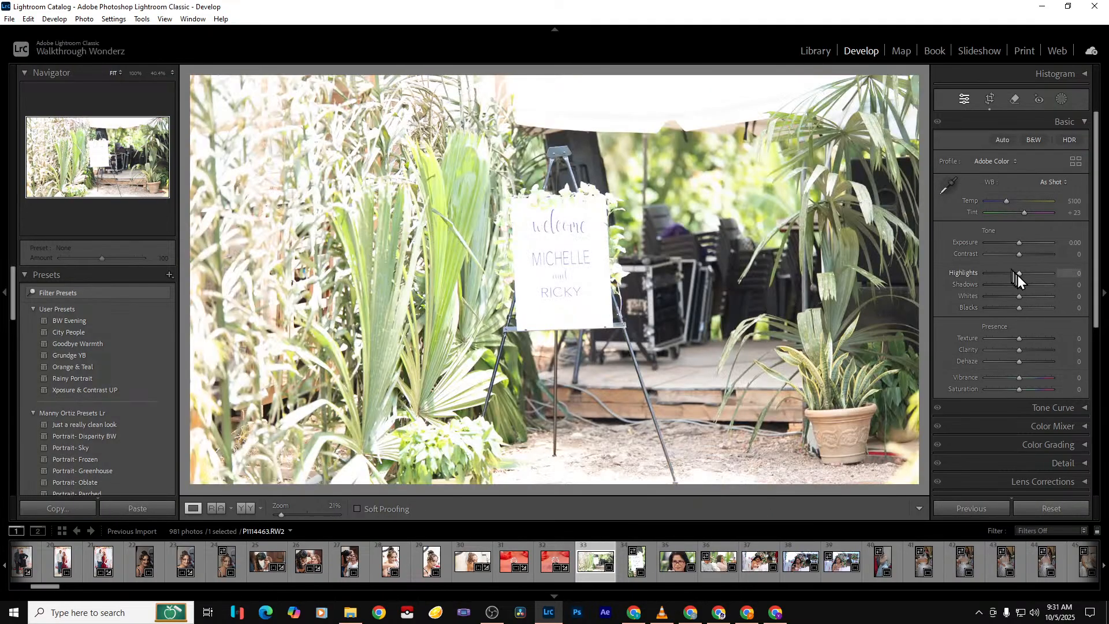
pyautogui.moveTo(1018, 273); pyautogui.dragTo(978, 275)
pyautogui.moveTo(1017, 245); pyautogui.dragTo(1002, 243)
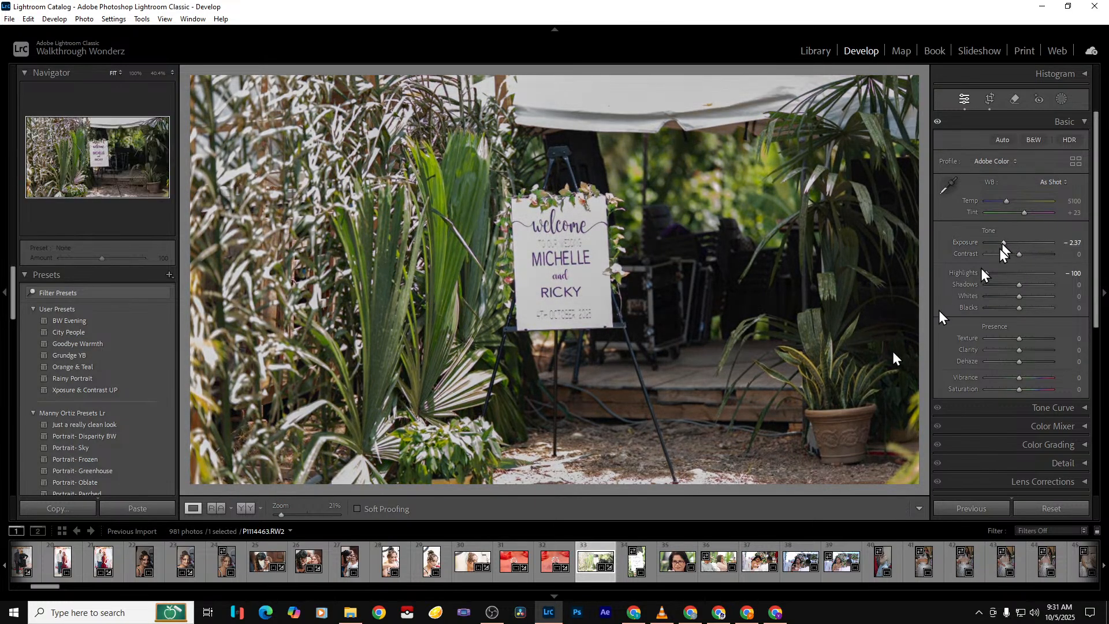
# Open the close-up sign photo P1114464 and set Exposure to -2.19, Whites to -67 and Highlights to -56
pyautogui.click(624, 568)
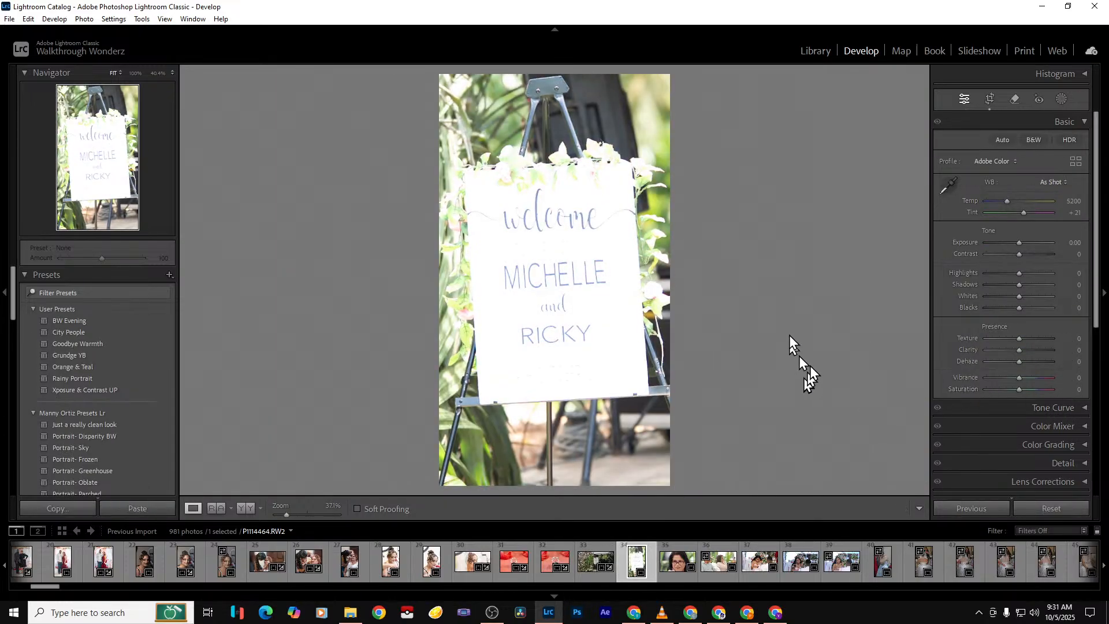
pyautogui.moveTo(1019, 244); pyautogui.dragTo(1012, 244)
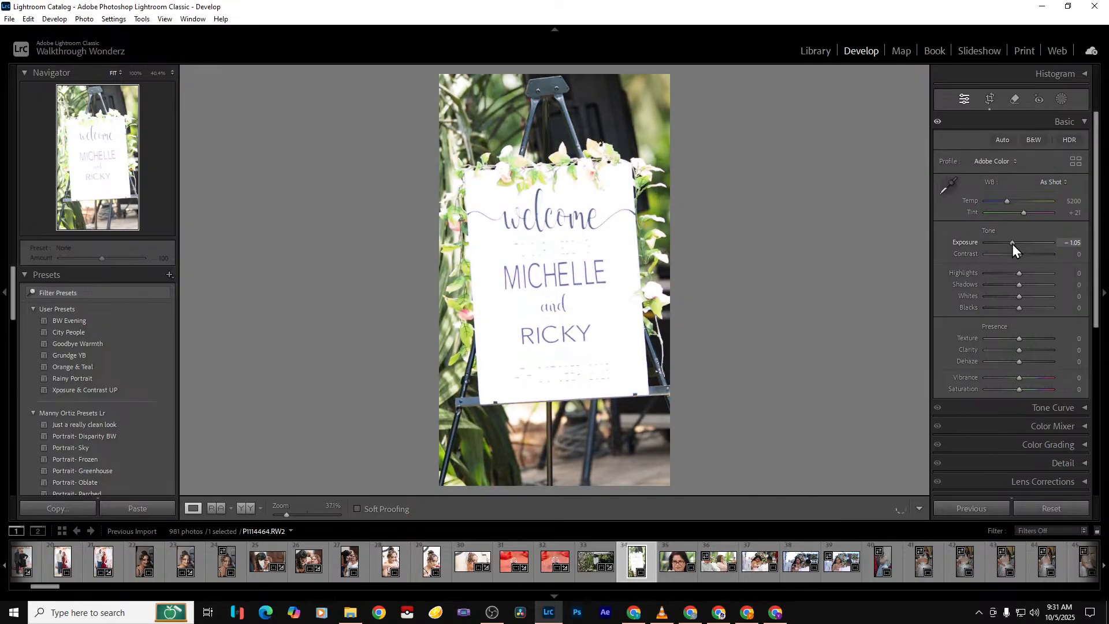
pyautogui.click(1084, 74)
pyautogui.moveTo(1010, 336); pyautogui.dragTo(972, 368)
pyautogui.doubleClick(969, 367)
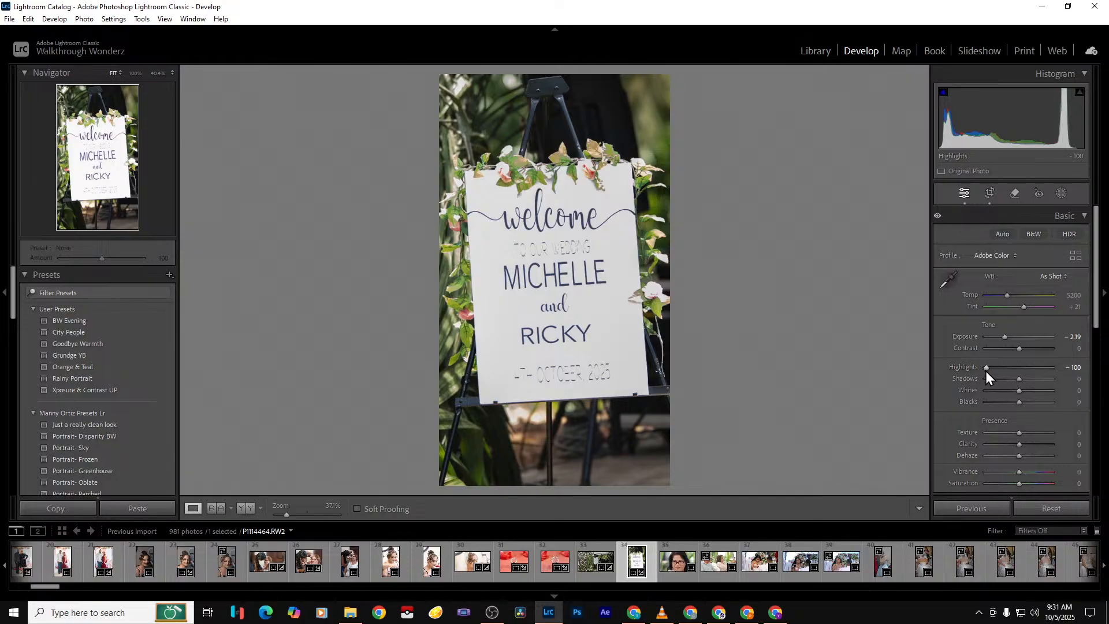
pyautogui.moveTo(1016, 391); pyautogui.dragTo(1001, 367)
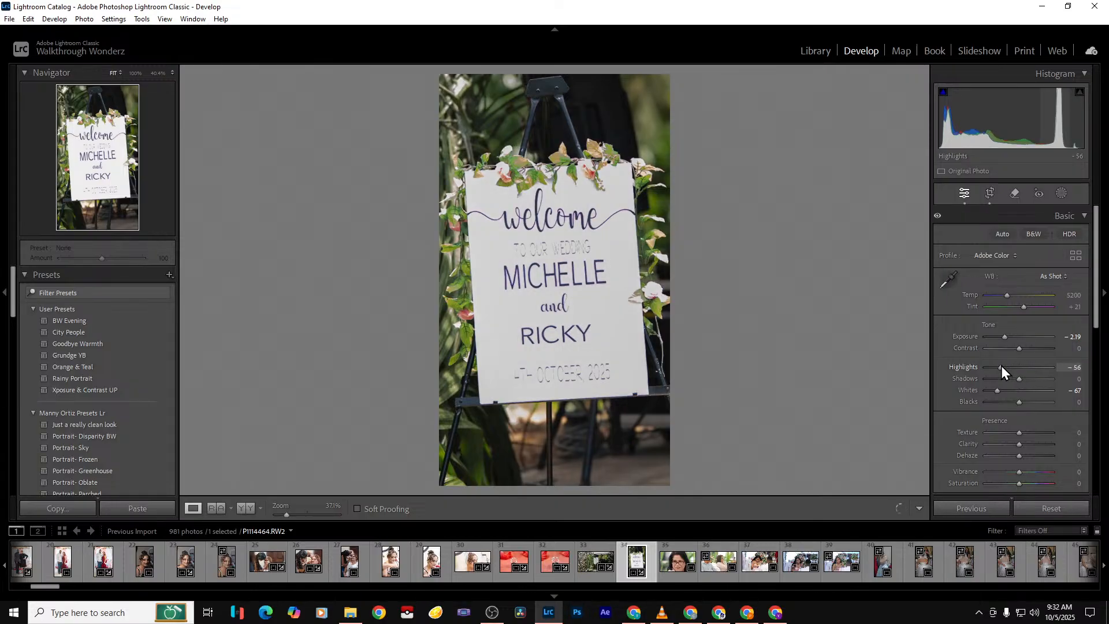
# Set Texture to +100, Dehaze to +26 and Contrast to +19 on P1114464, and check the sign's lettering at 100%
pyautogui.moveTo(1020, 434); pyautogui.dragTo(1028, 457)
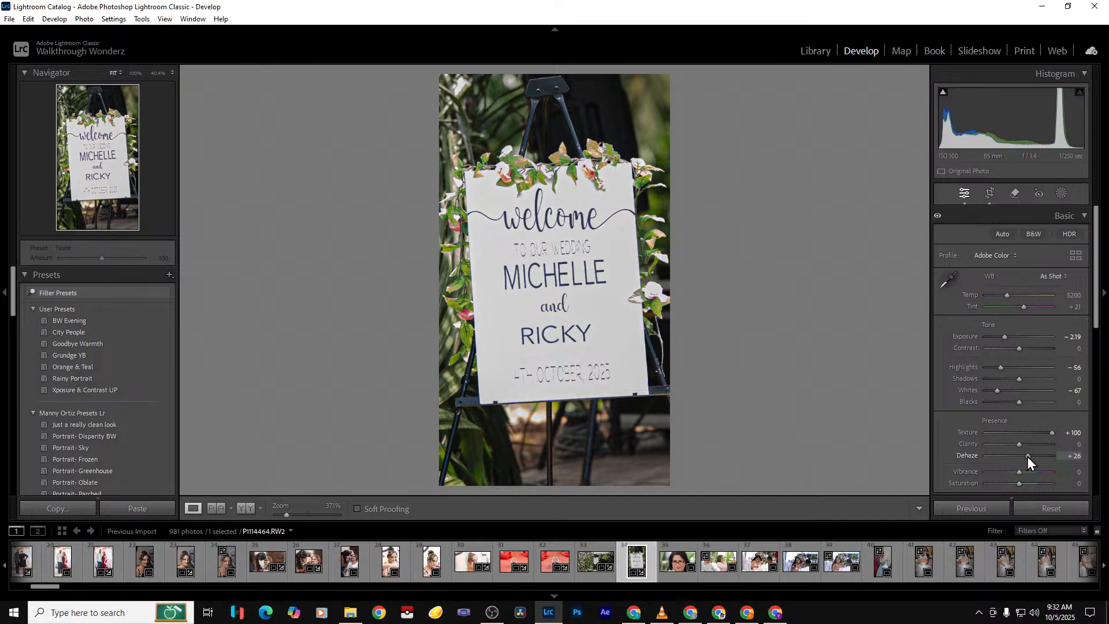
pyautogui.click(1025, 349)
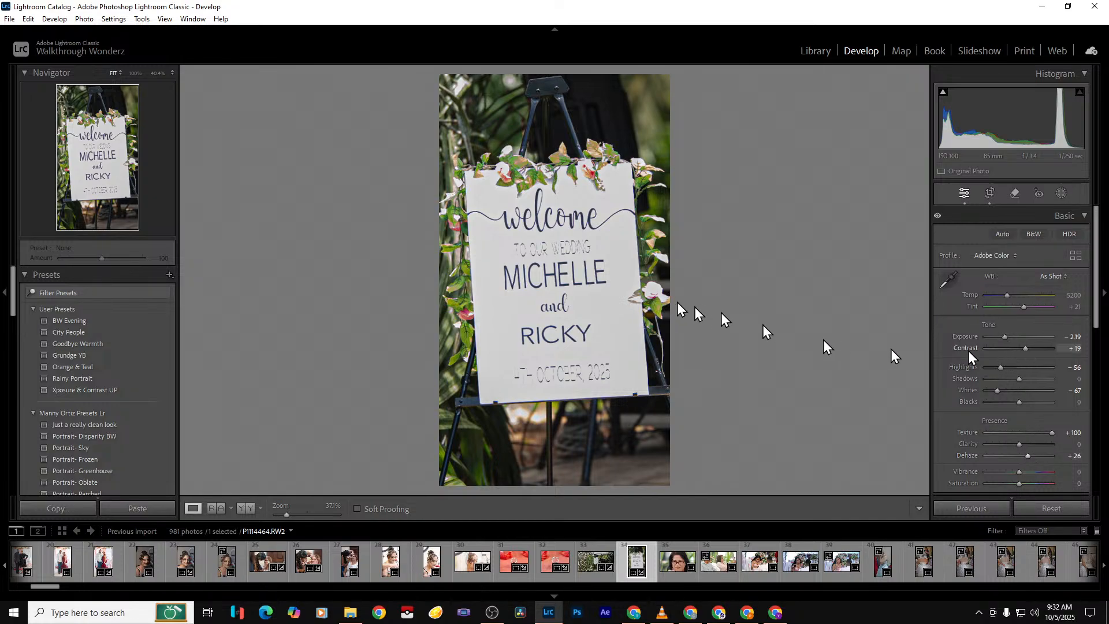
pyautogui.click(567, 258)
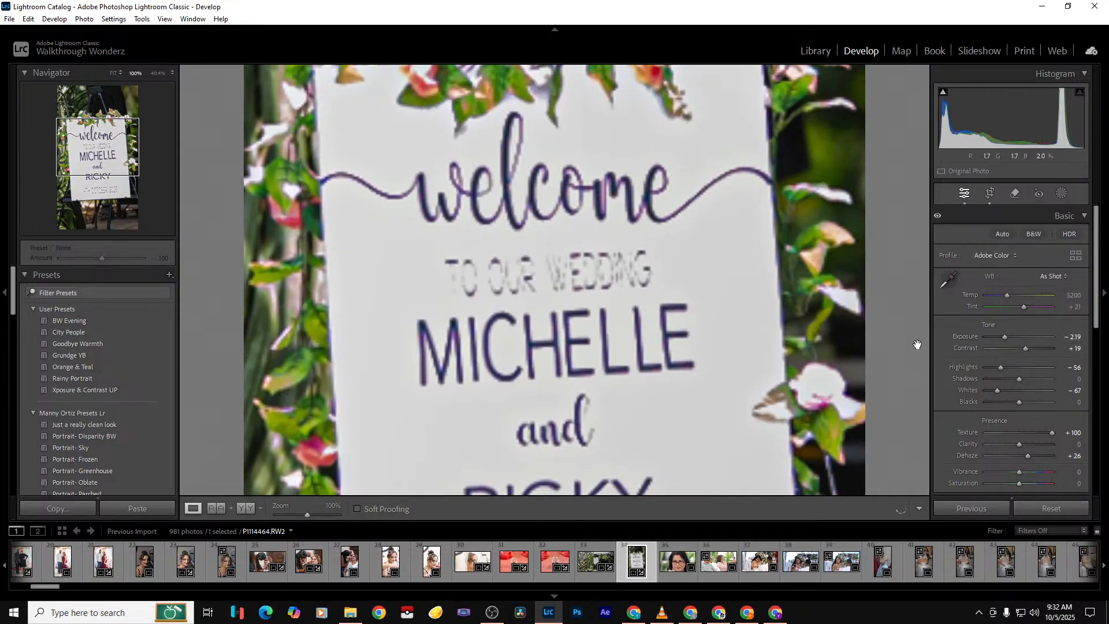
pyautogui.click(650, 332)
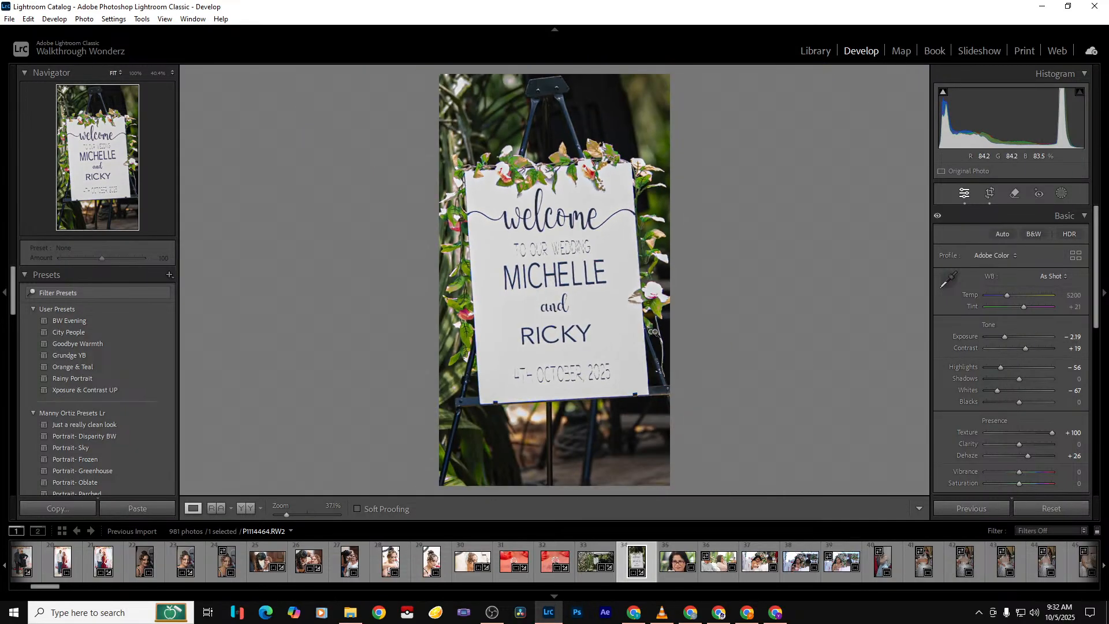
# Try straightening the welcome sign in P1114464 with crop angles of 5.31, 0.95 and 2.13
pyautogui.click(990, 194)
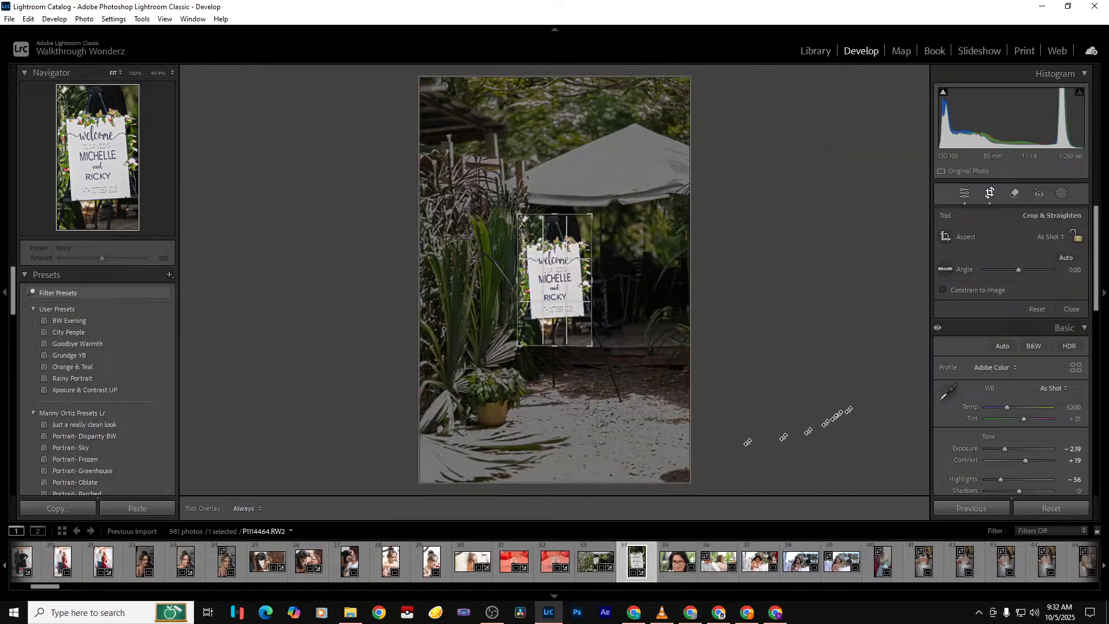
pyautogui.moveTo(636, 426); pyautogui.dragTo(638, 425)
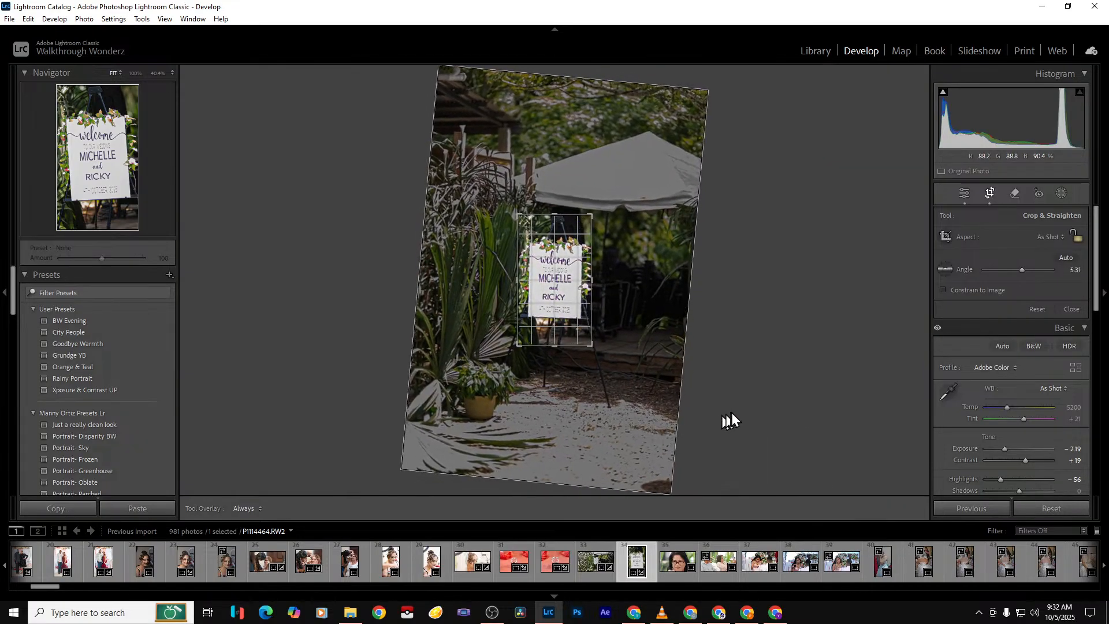
pyautogui.press('Return')
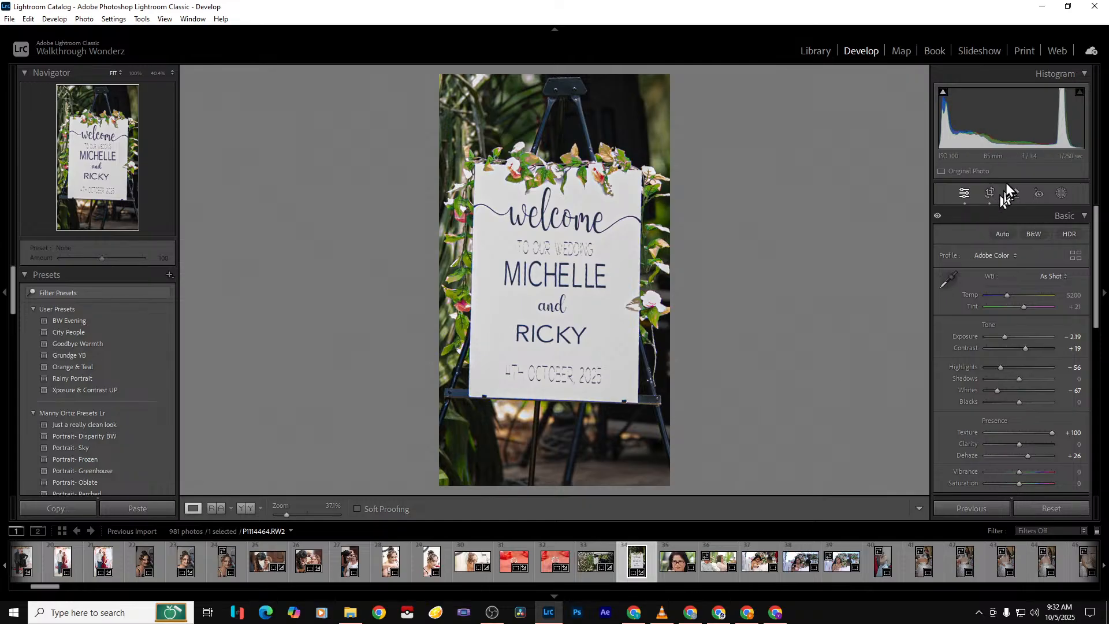
pyautogui.click(991, 194)
pyautogui.moveTo(613, 449); pyautogui.dragTo(623, 445)
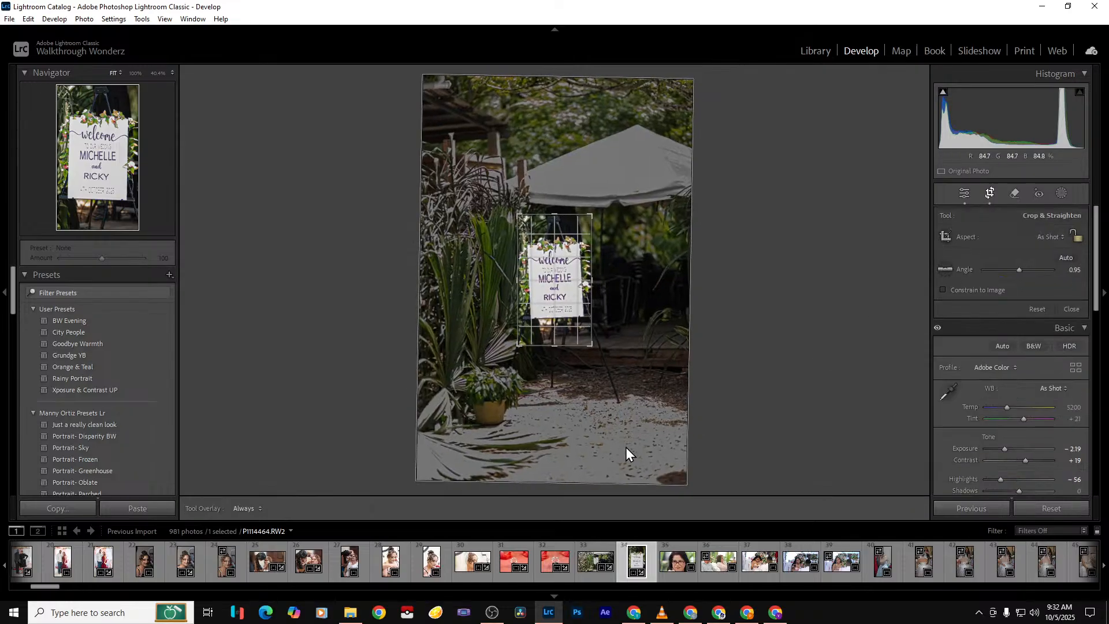
pyautogui.press('Return')
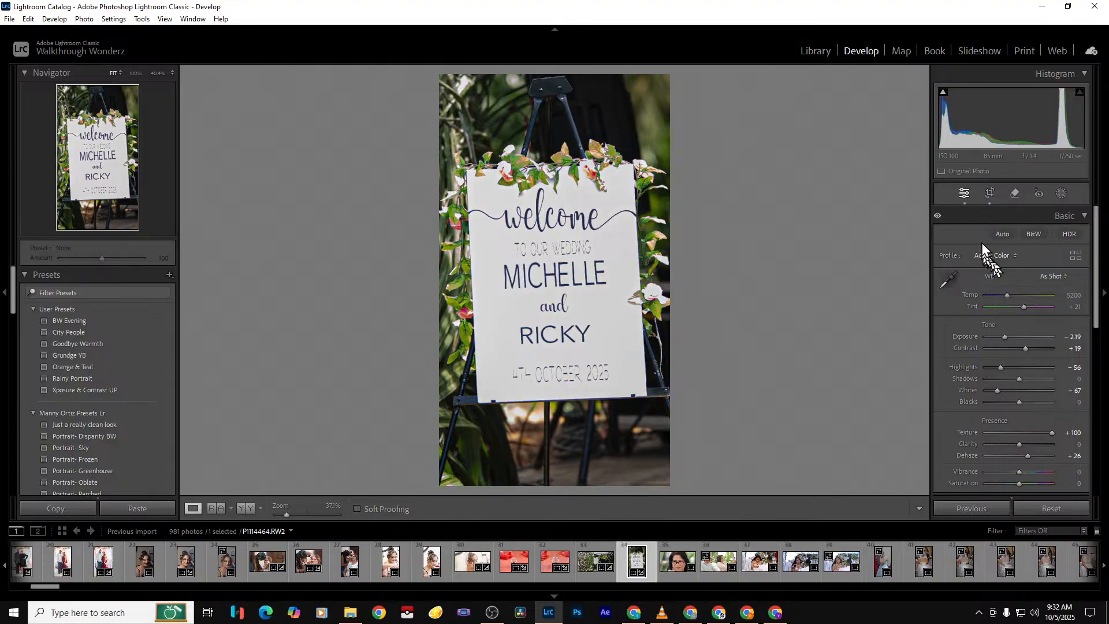
pyautogui.click(990, 195)
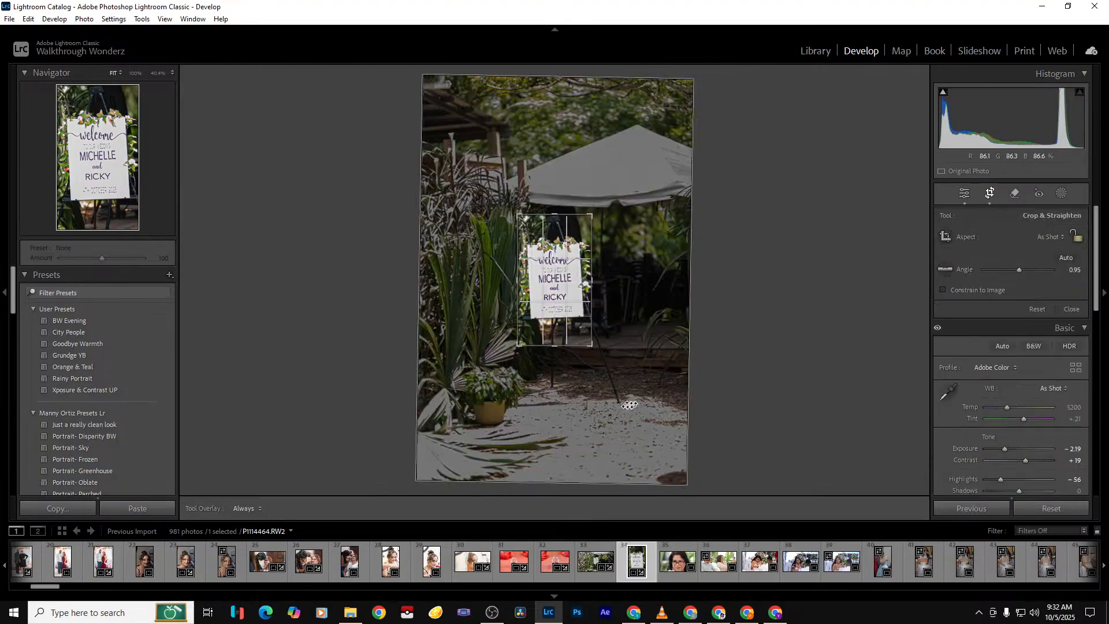
pyautogui.moveTo(632, 406); pyautogui.dragTo(641, 413)
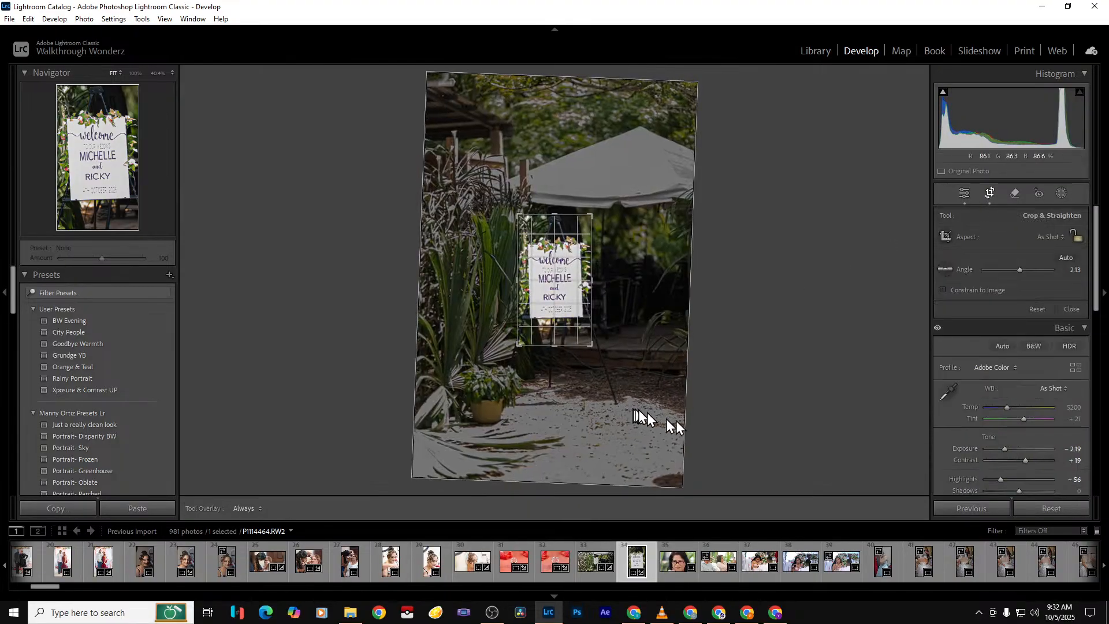
pyautogui.press('Return')
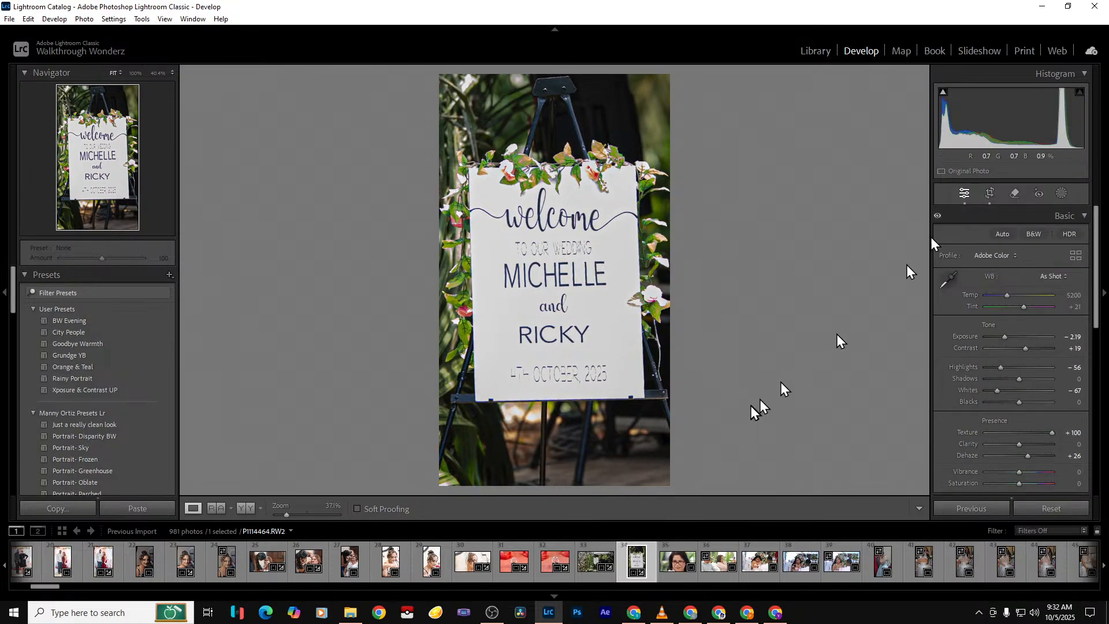
# Set the crop angle of P1114464 to 3.69, keeping the crop's height, and export the photo with the existing settings
pyautogui.click(989, 194)
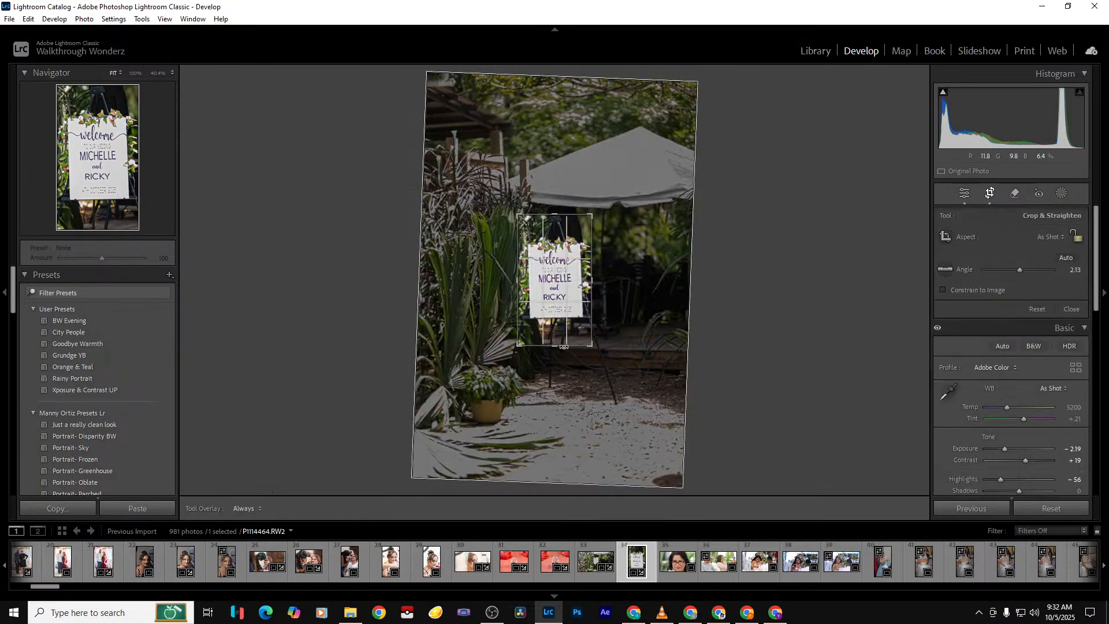
pyautogui.moveTo(565, 334); pyautogui.dragTo(566, 345)
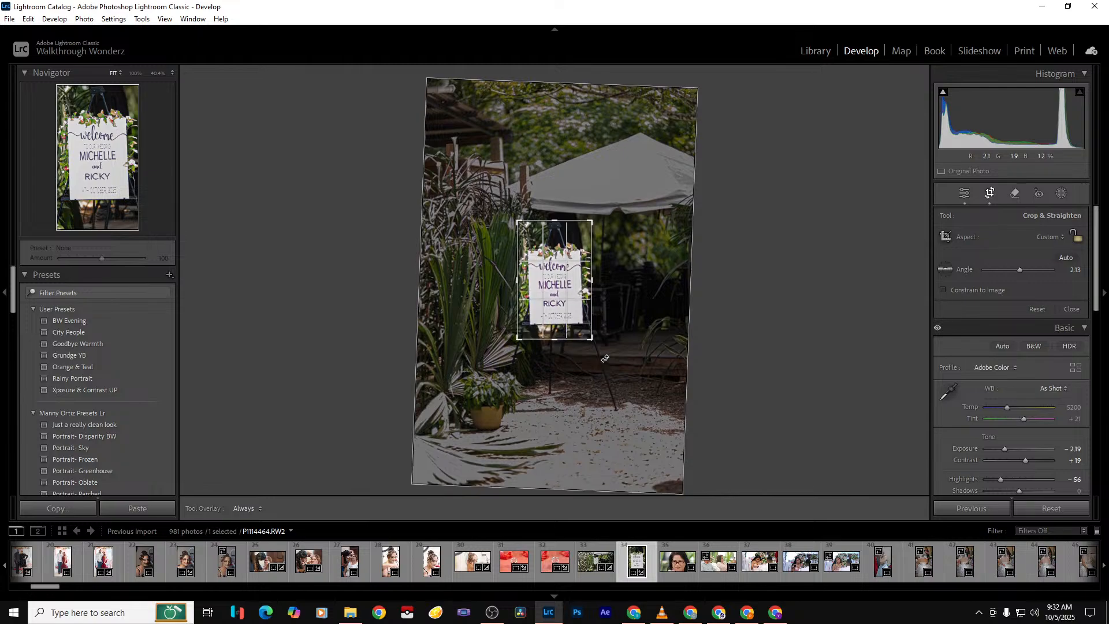
pyautogui.hotkey('ctrl', 'z')
pyautogui.moveTo(648, 377); pyautogui.dragTo(646, 377)
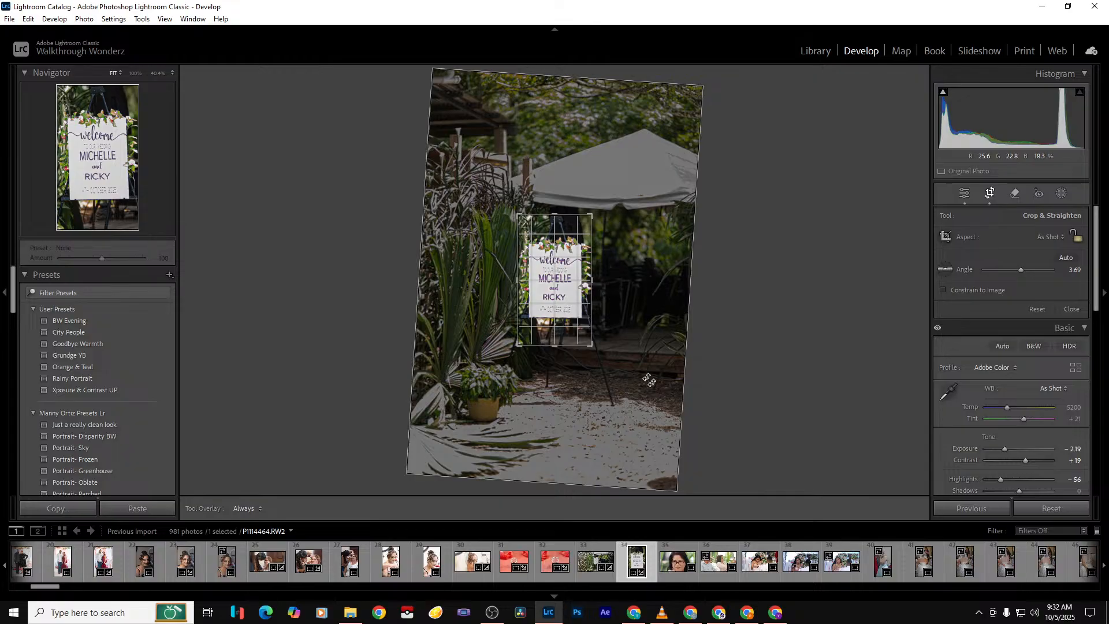
pyautogui.press('Return')
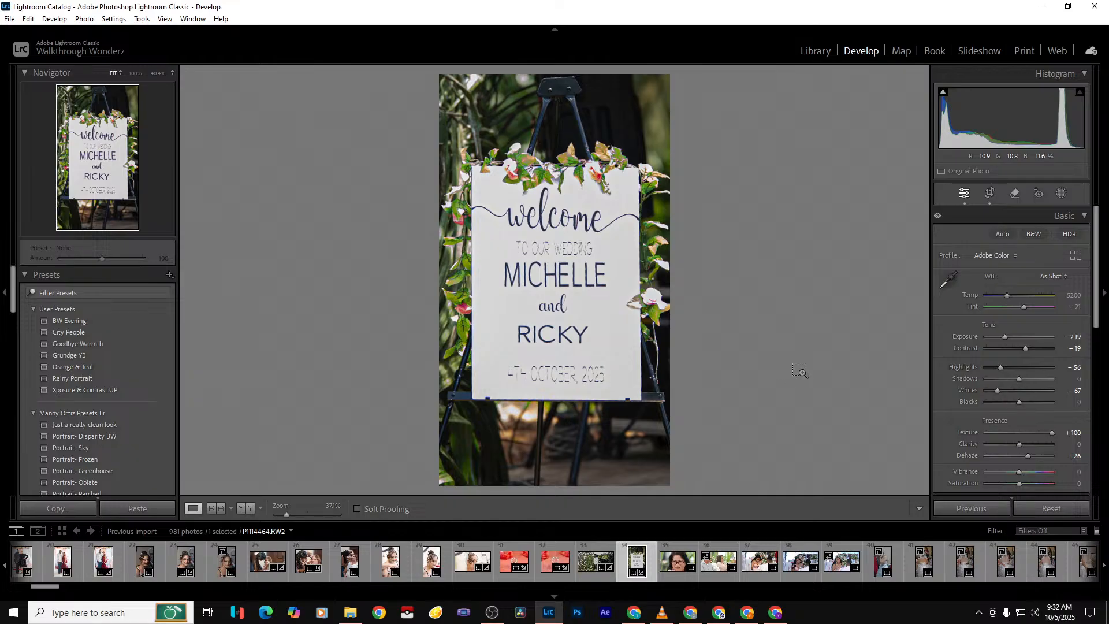
pyautogui.hotkey('ctrl', 'shift', 'e')
pyautogui.press('Return')
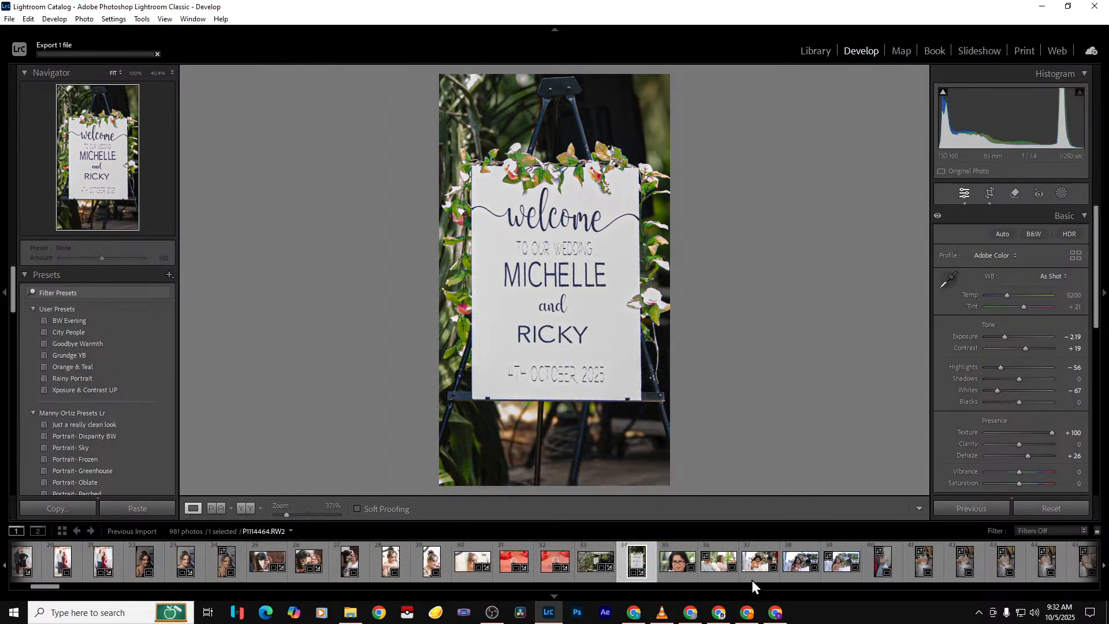
# Open P1114465, the portrait of the woman in glasses, and recrop it narrower and taller, from above her hair down to her chest
pyautogui.click(675, 577)
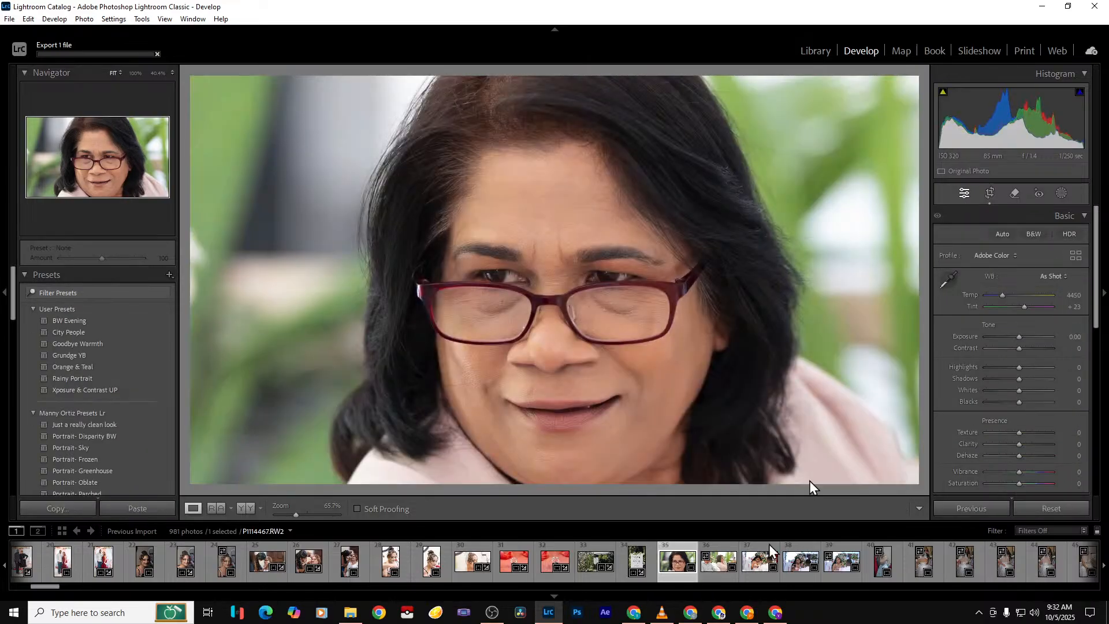
pyautogui.click(991, 193)
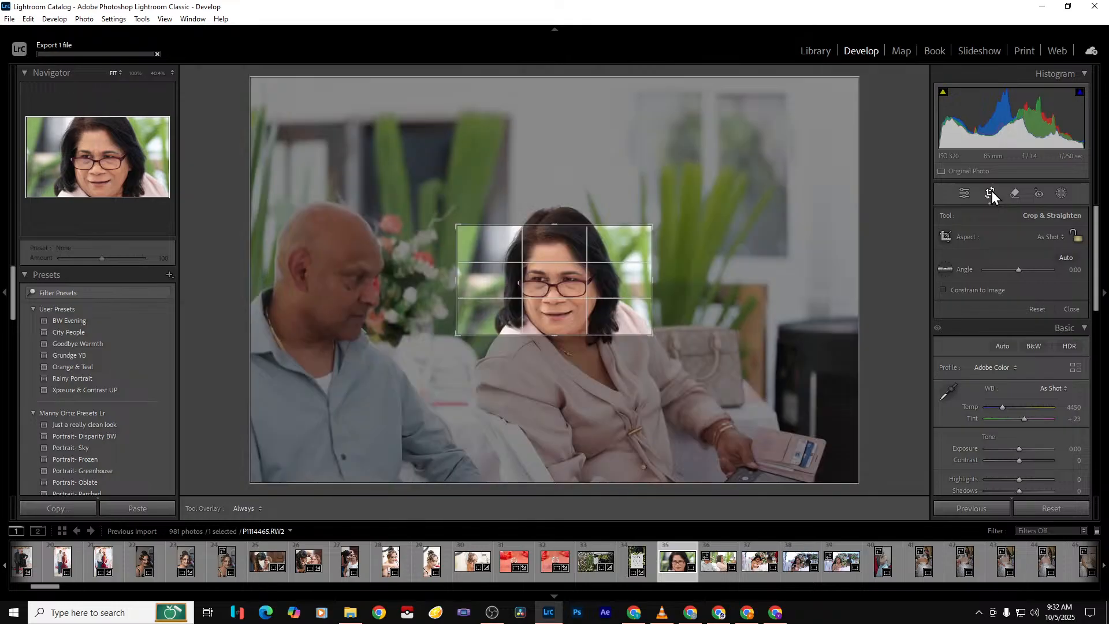
pyautogui.click(991, 192)
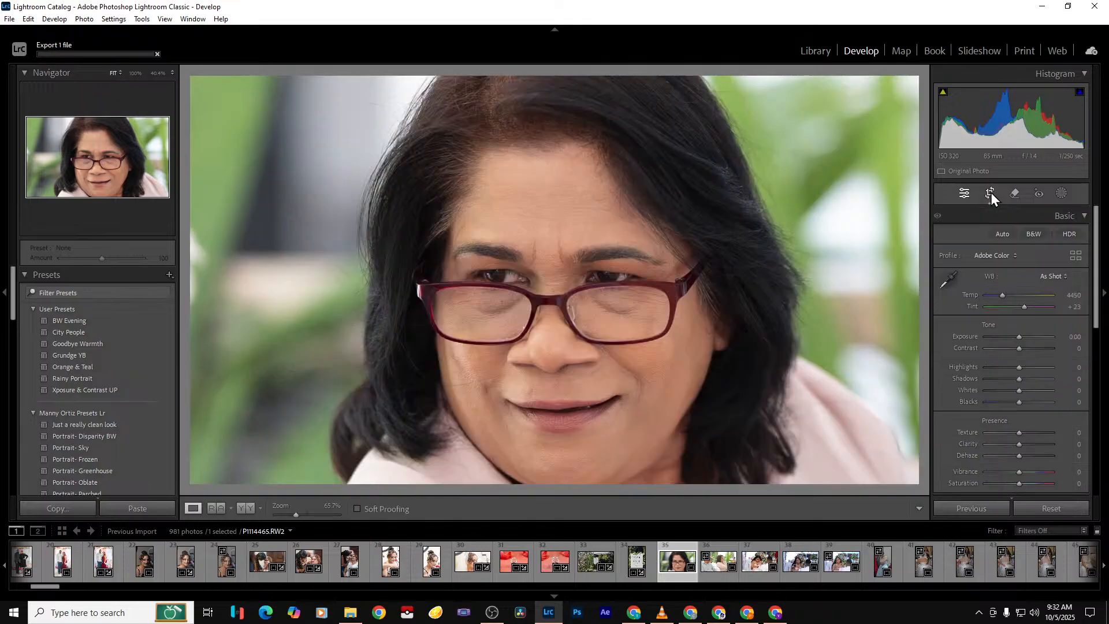
pyautogui.click(990, 193)
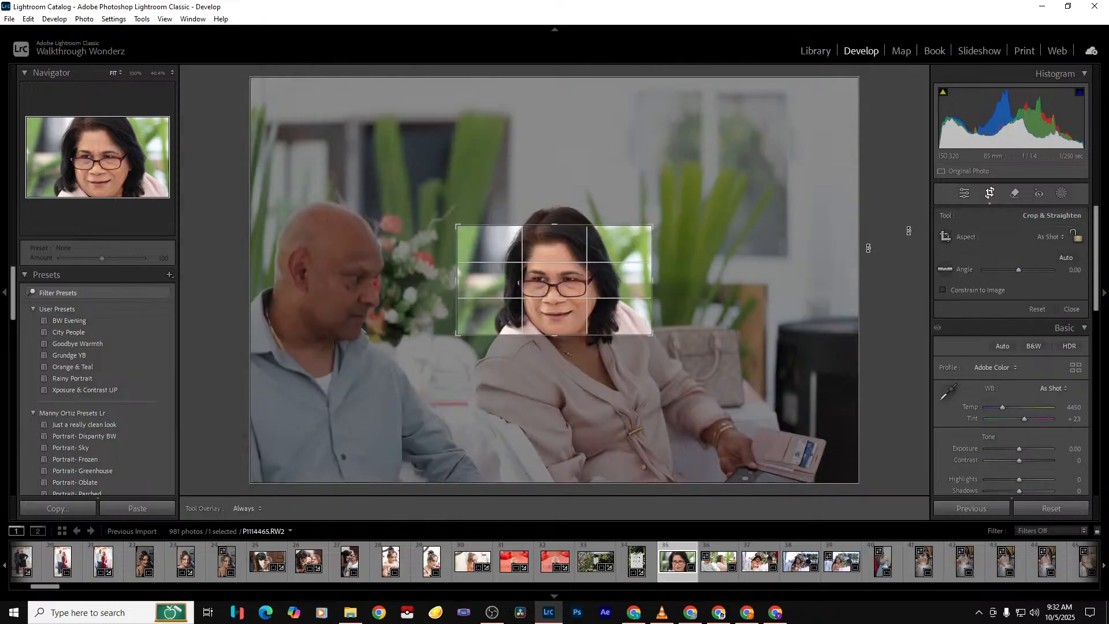
pyautogui.moveTo(564, 226); pyautogui.dragTo(565, 218)
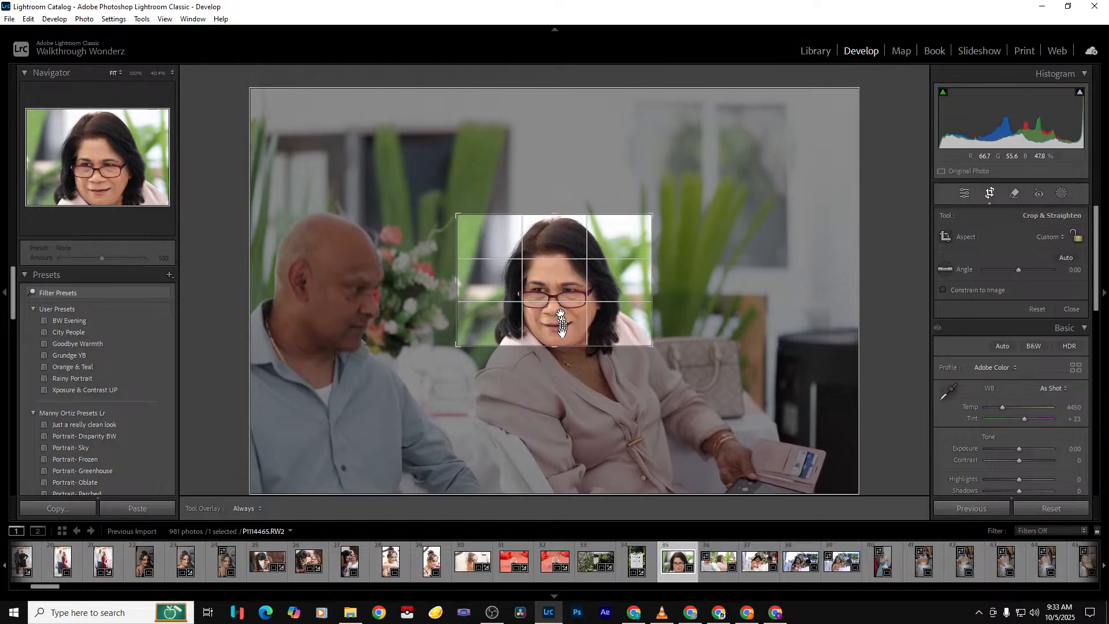
pyautogui.moveTo(558, 347); pyautogui.dragTo(563, 353)
pyautogui.moveTo(458, 305); pyautogui.dragTo(477, 302)
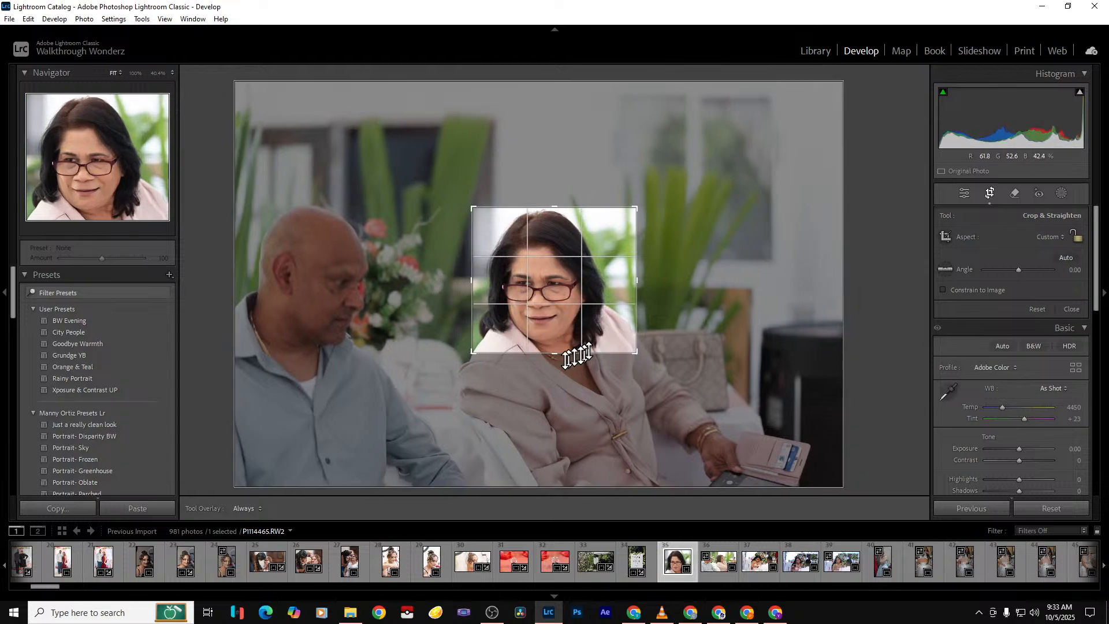
pyautogui.moveTo(559, 355); pyautogui.dragTo(560, 391)
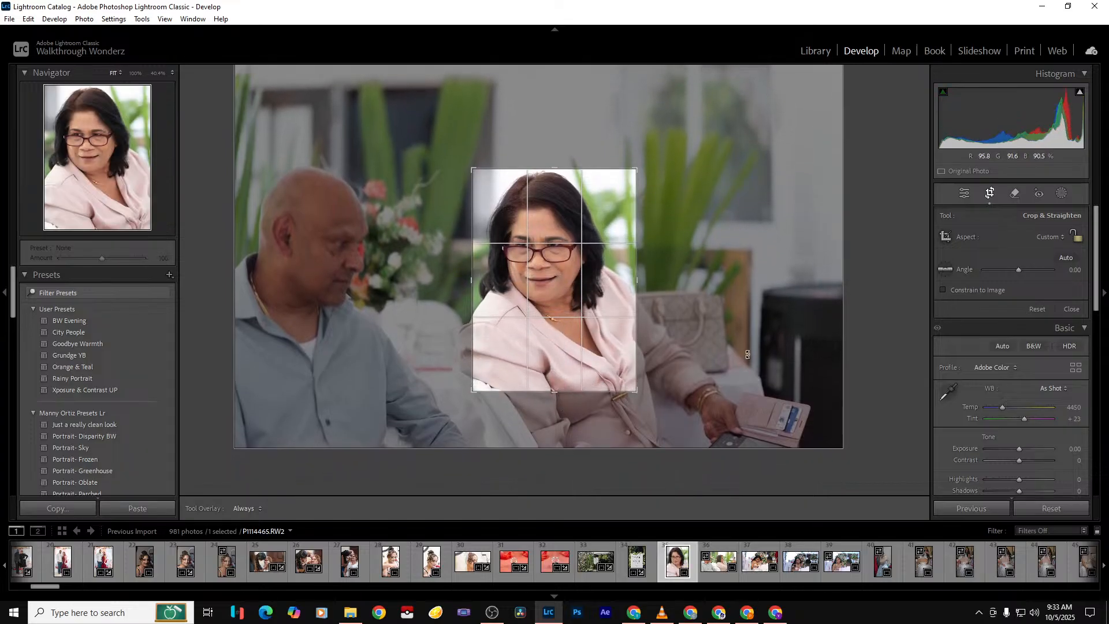
pyautogui.press('Return')
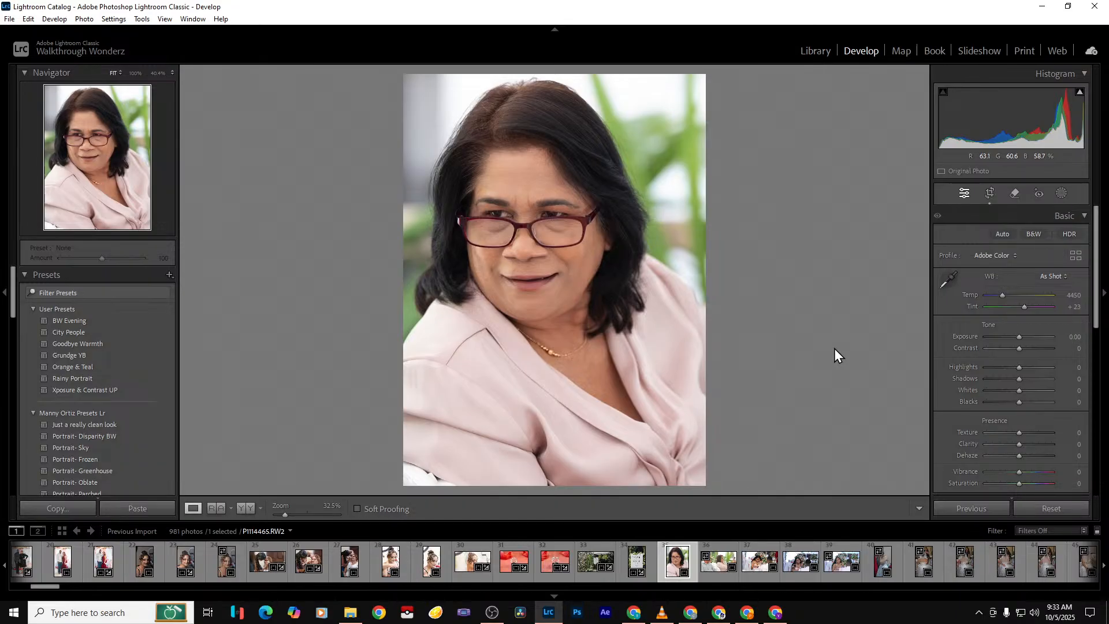
# Set Shadows to +32 on the portrait P1114465
pyautogui.moveTo(1020, 381); pyautogui.dragTo(1031, 380)
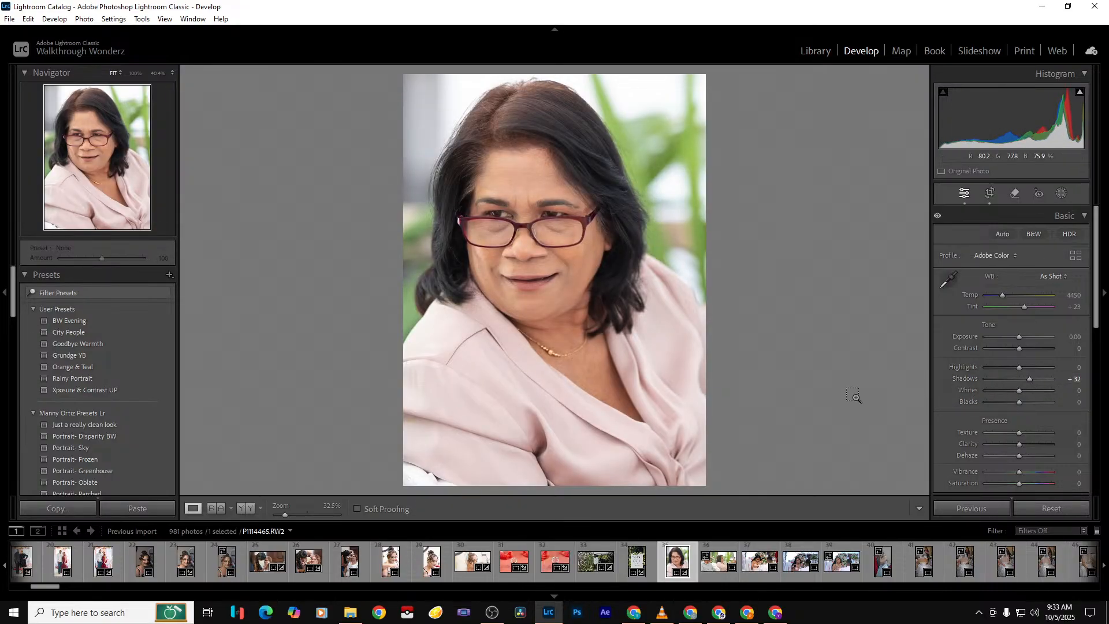
# Export the portrait P1114465 with the existing export settings
pyautogui.hotkey('ctrl', 'shift', 'e')
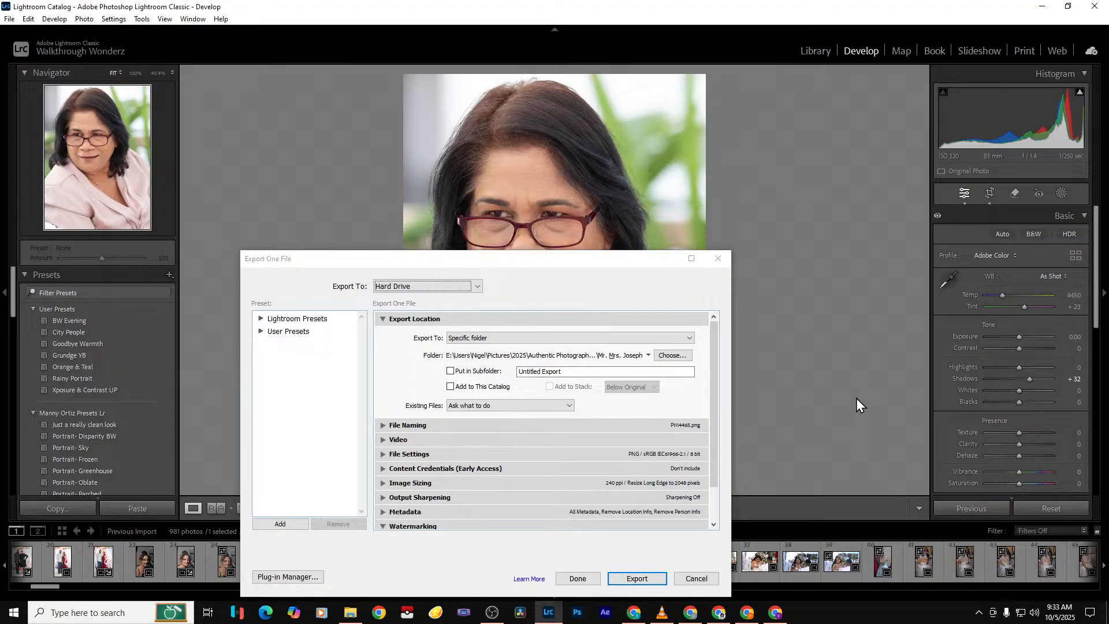
pyautogui.press('Return')
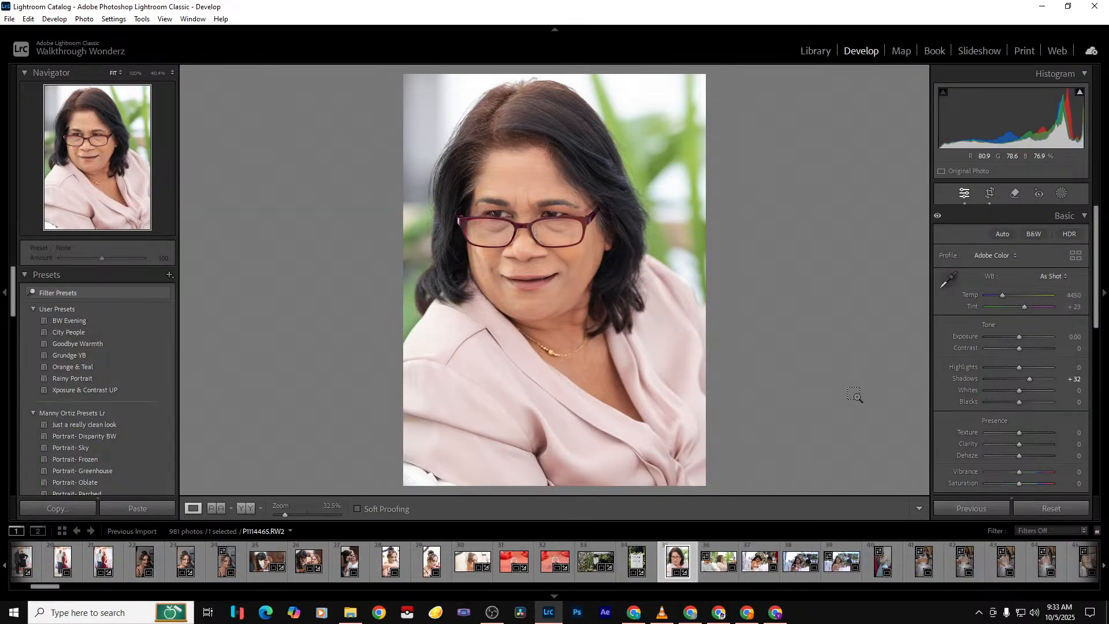
pyautogui.hotkey('ctrl', 'shift', 'e')
pyautogui.press('Return')
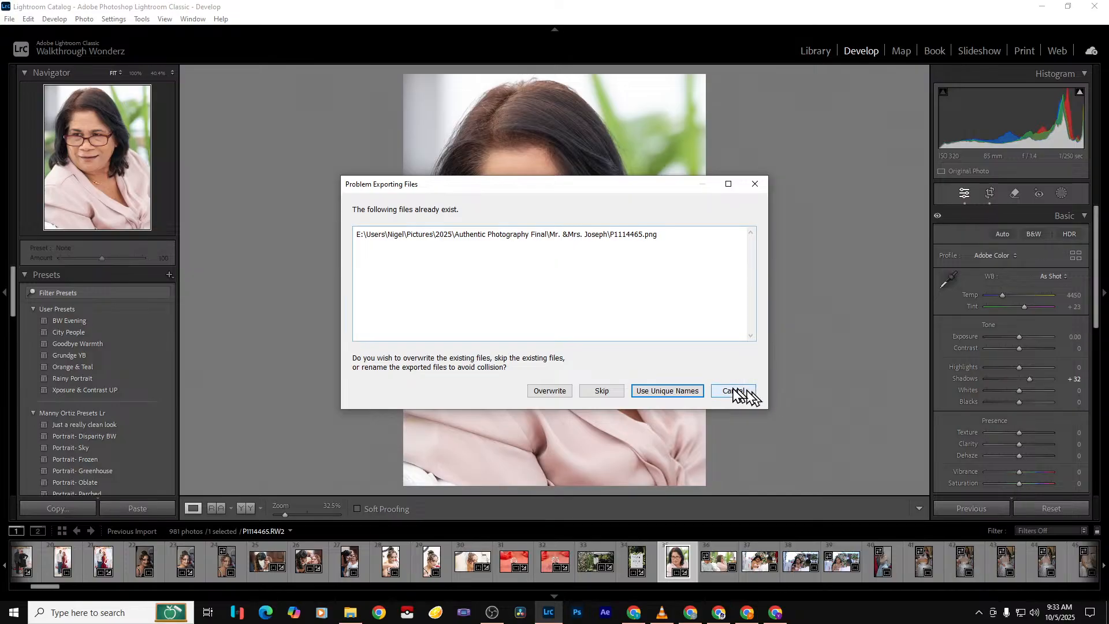
pyautogui.click(734, 391)
# Check the destination folder in File Explorer for the exported P1114465 file, and return to Lightroom Classic
pyautogui.click(351, 612)
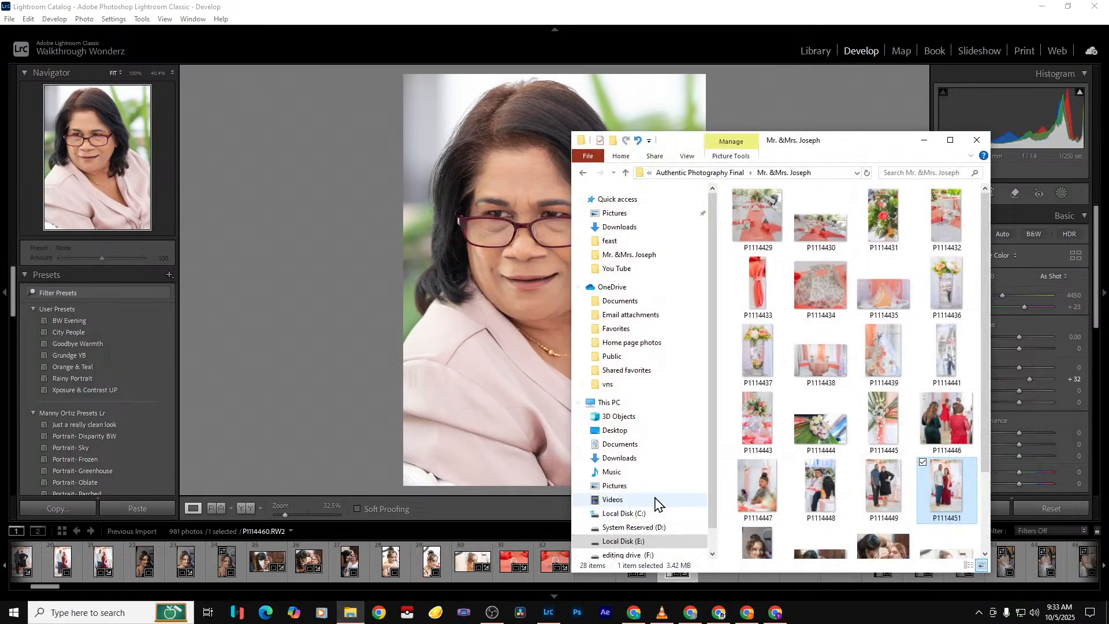
pyautogui.scroll(-3, 895, 473)
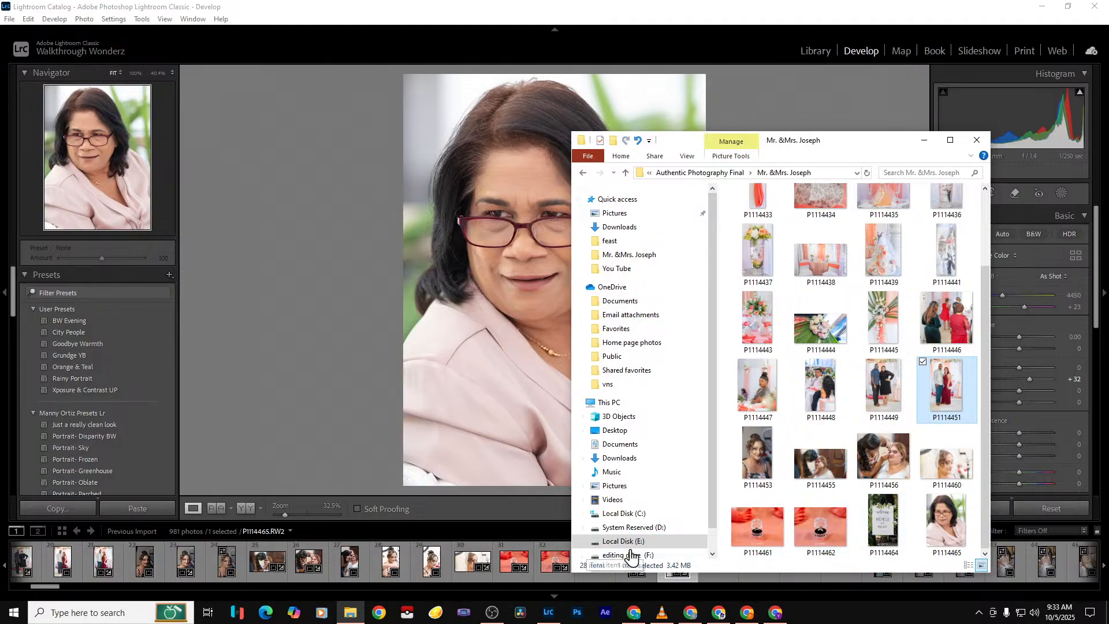
pyautogui.click(925, 141)
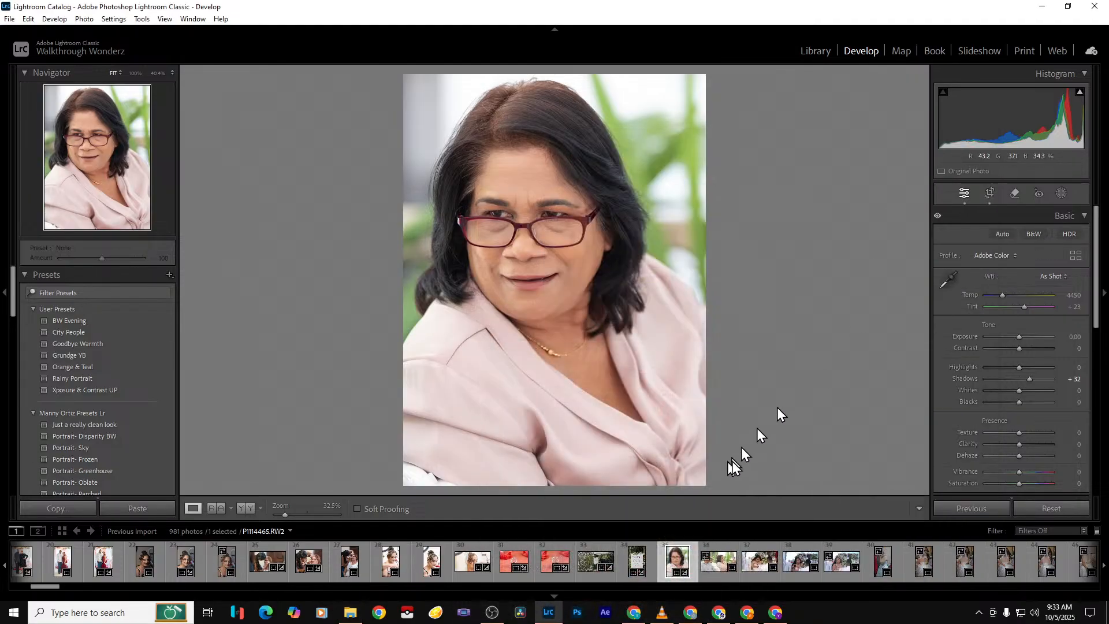
# Open P1114466, keep its existing crop, set Shadows to +28, and export the photo with the existing settings
pyautogui.press('Right')
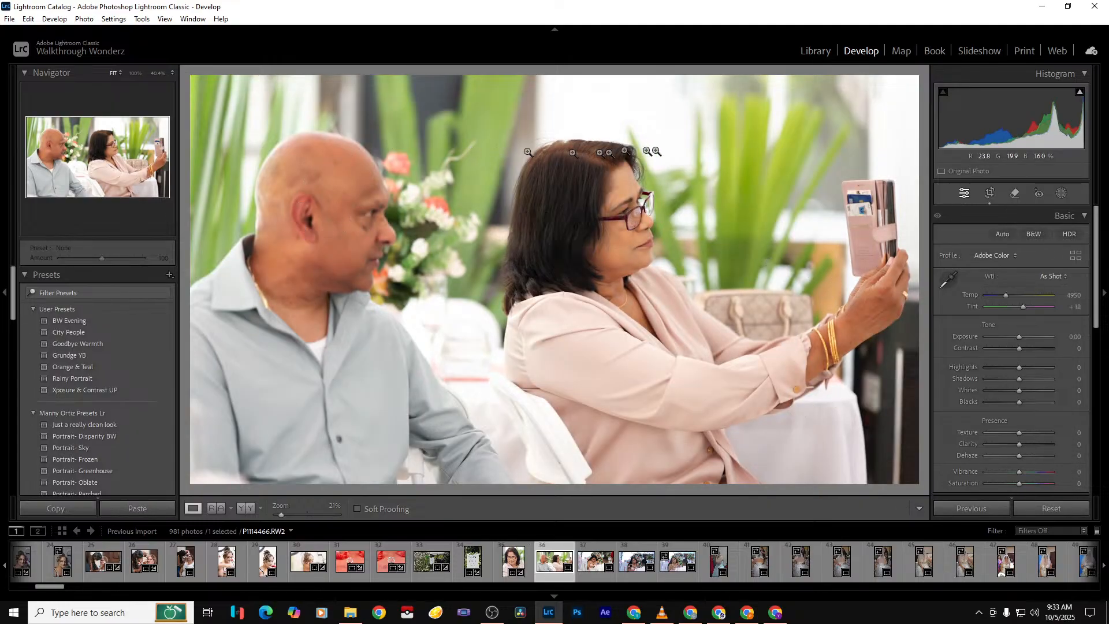
pyautogui.click(990, 194)
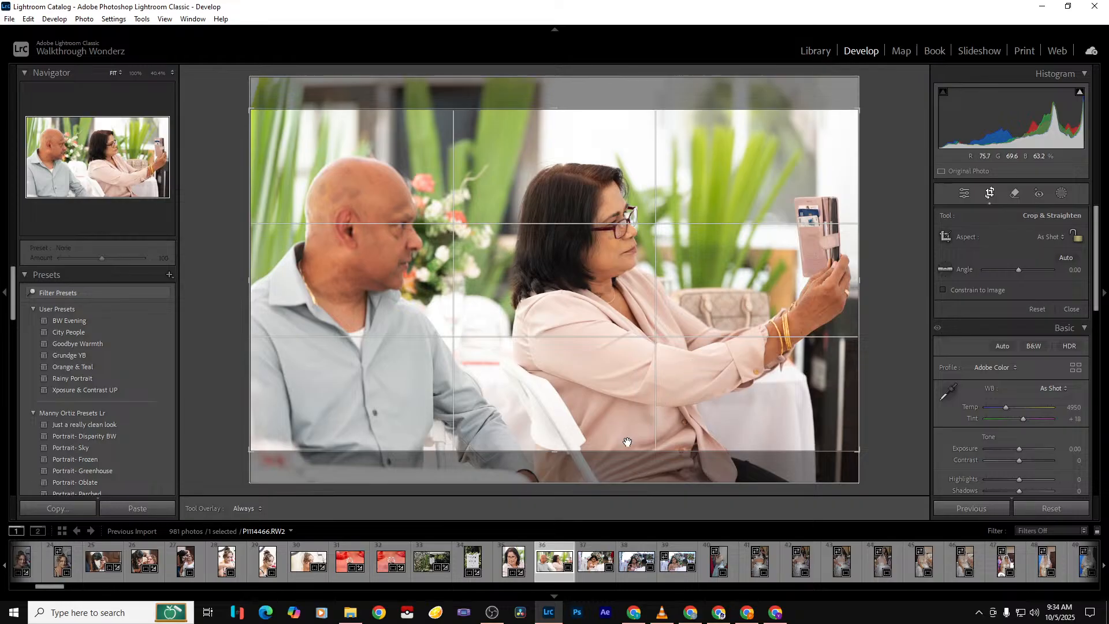
pyautogui.press('Return')
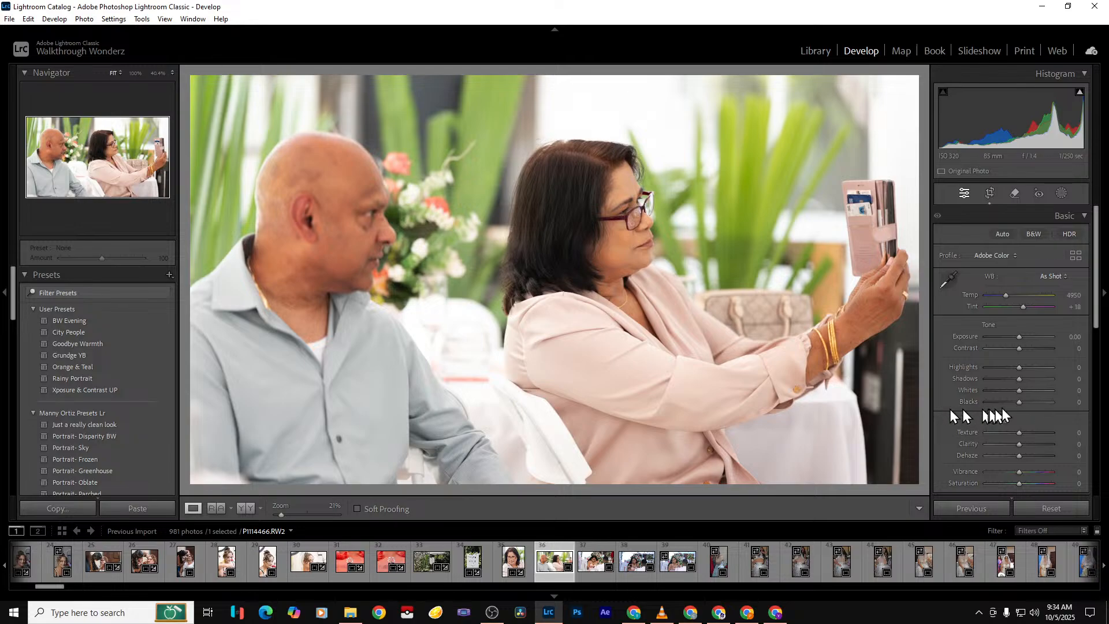
pyautogui.moveTo(1019, 379); pyautogui.dragTo(1027, 379)
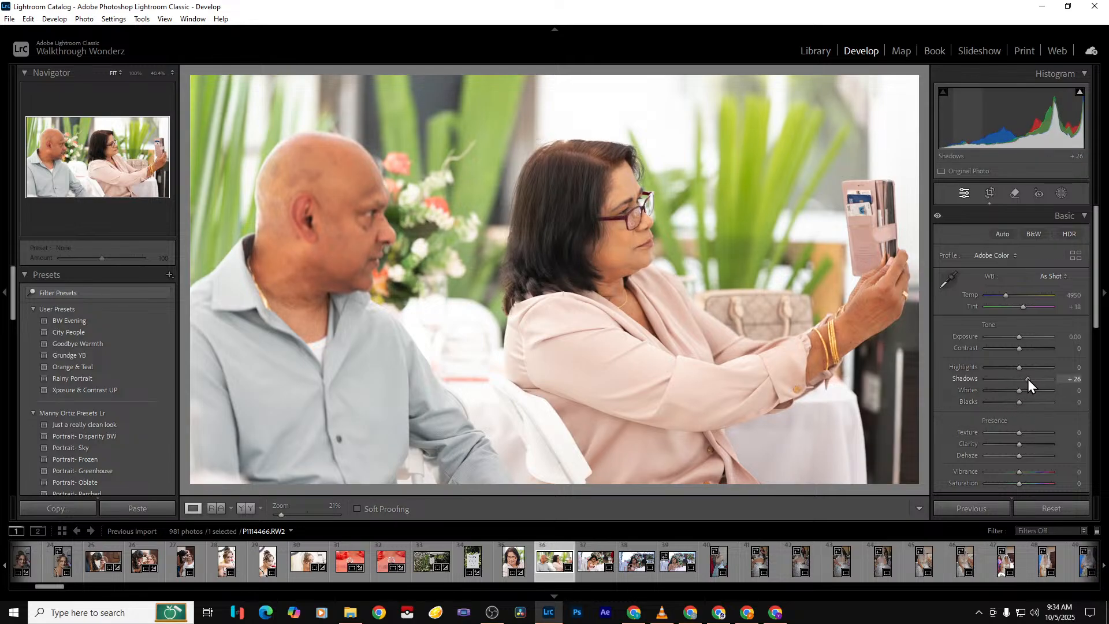
pyautogui.hotkey('ctrl', 'shift', 'e')
pyautogui.press('Return')
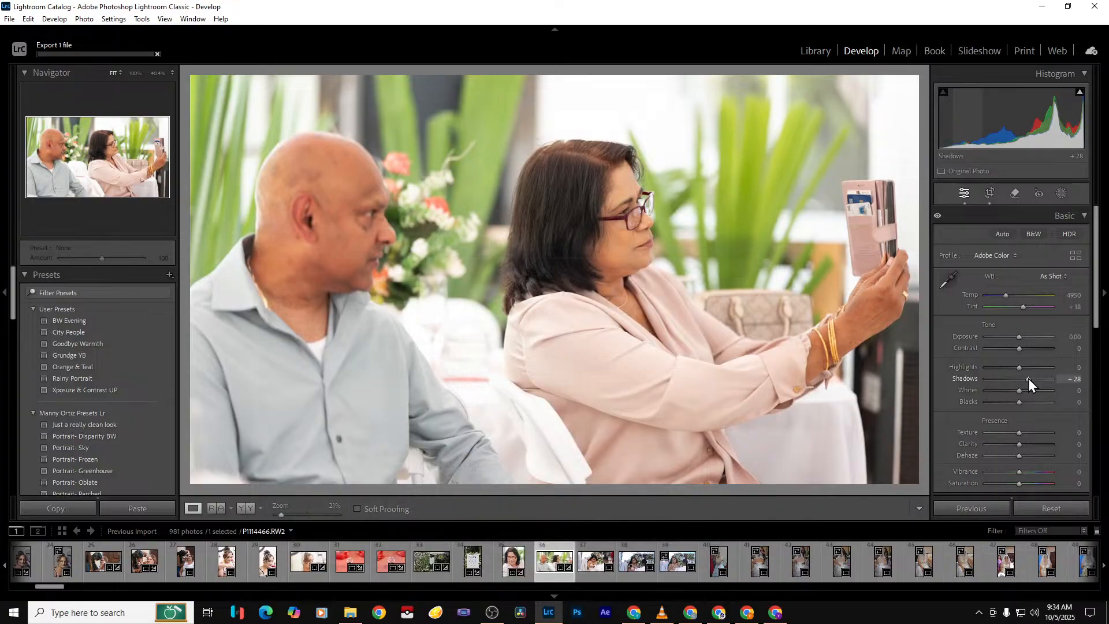
# Open P1114467, the woman looking at her phone at the table, and review its crop against the full frame
pyautogui.press('Right')
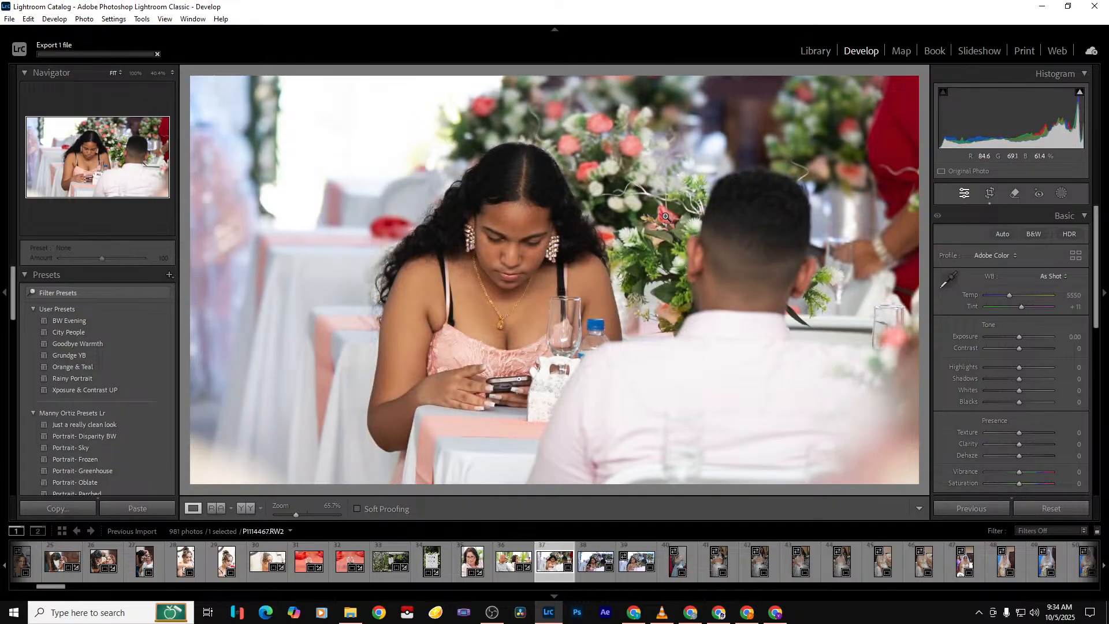
pyautogui.click(987, 196)
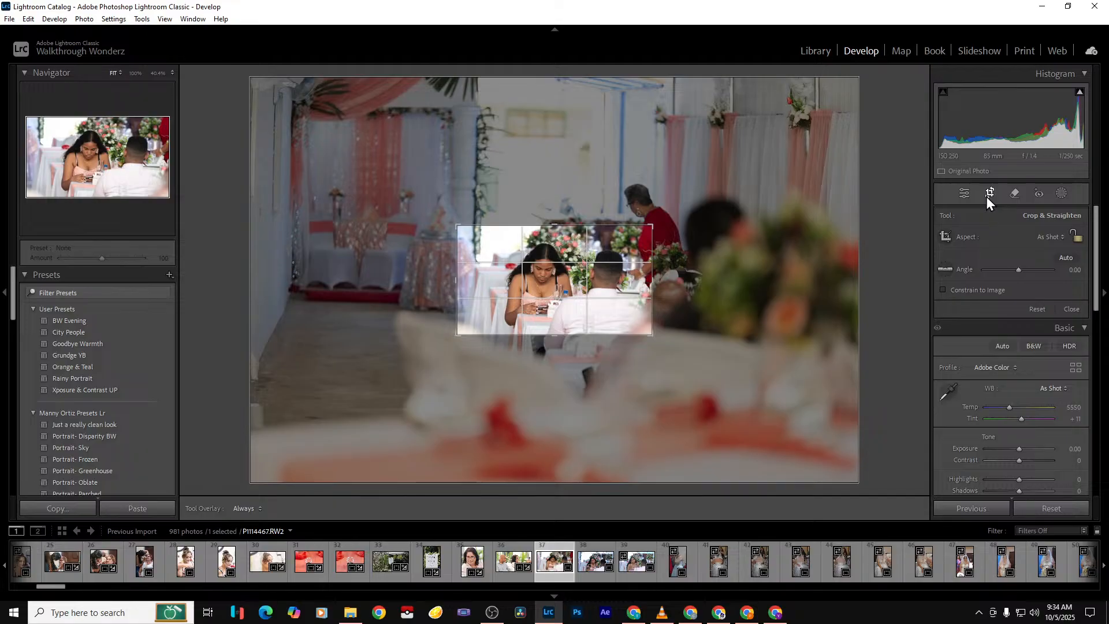
pyautogui.click(987, 195)
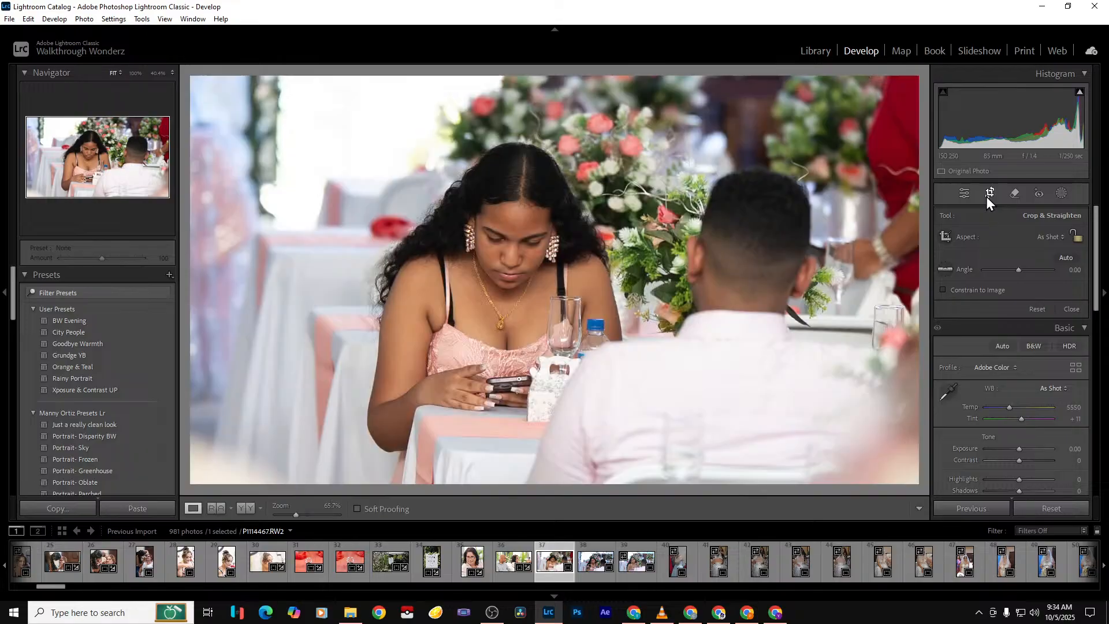
# Switch to Calculator and multiply the 85 mm focal length by 3.1
pyautogui.click(72, 614)
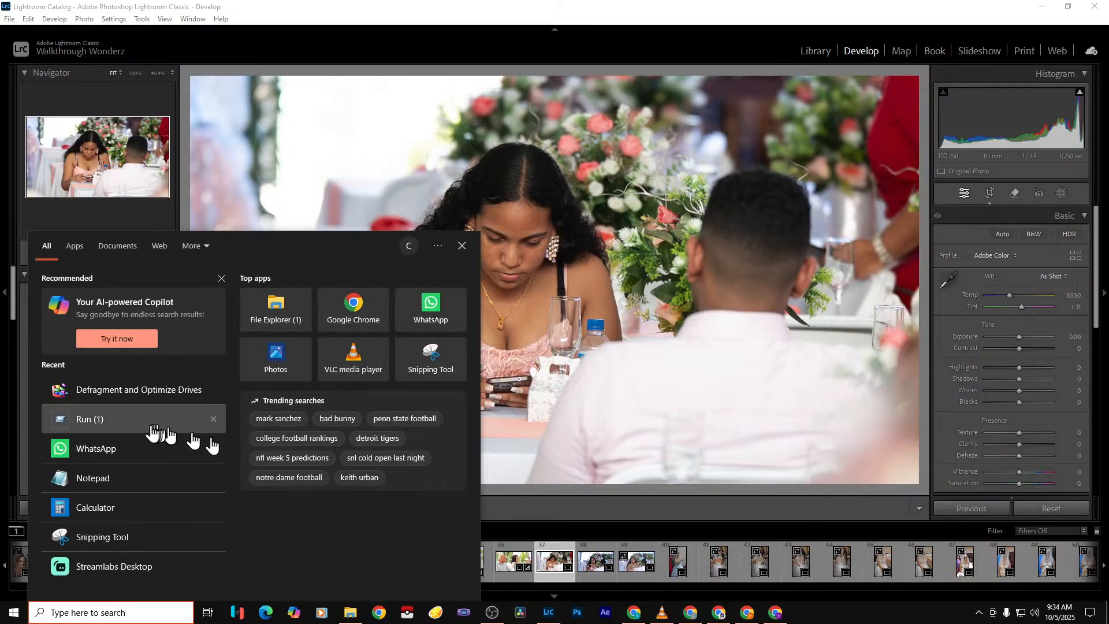
pyautogui.click(156, 509)
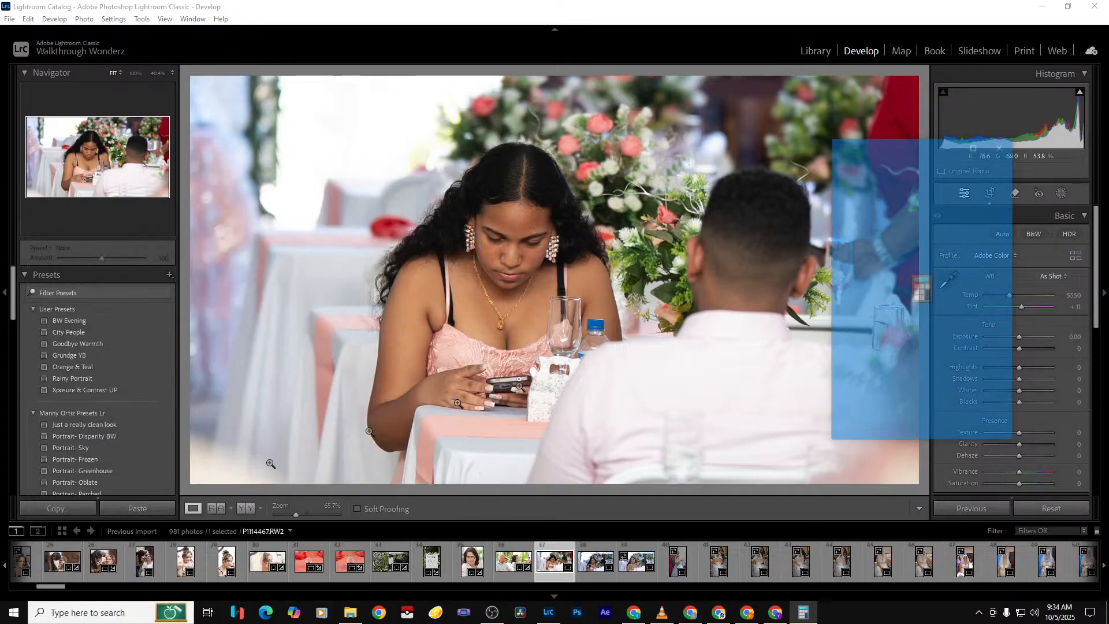
pyautogui.click(903, 341)
pyautogui.click(904, 366)
pyautogui.click(995, 345)
pyautogui.click(939, 404)
pyautogui.click(945, 426)
pyautogui.click(856, 400)
pyautogui.click(990, 427)
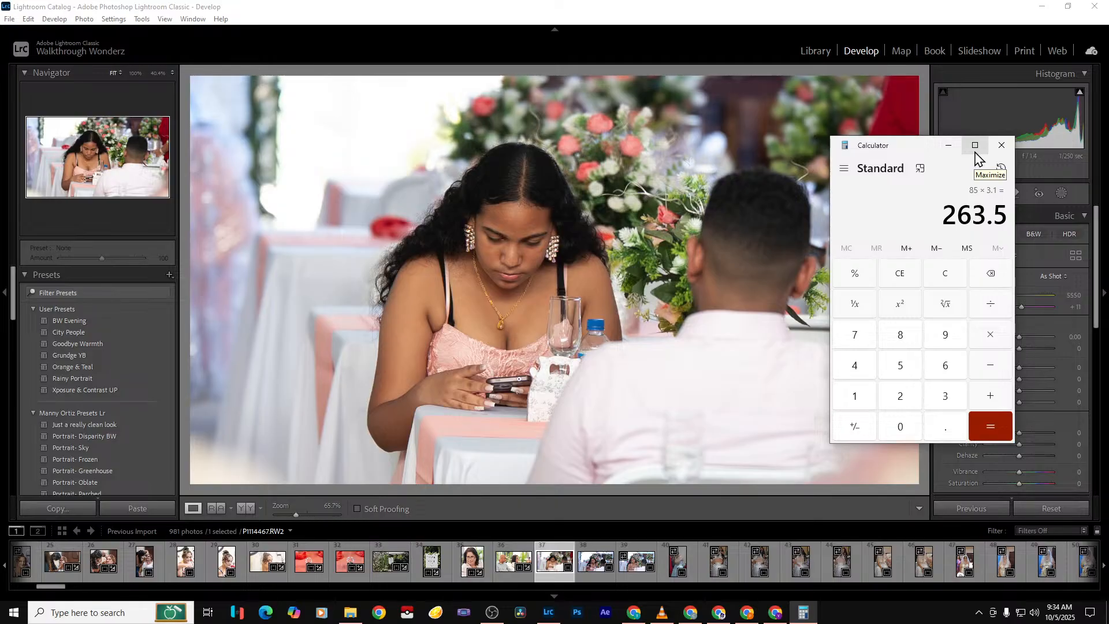
# Minimize the calculator and check the photo's crop area against the full frame, leaving the crop as it is
pyautogui.click(949, 145)
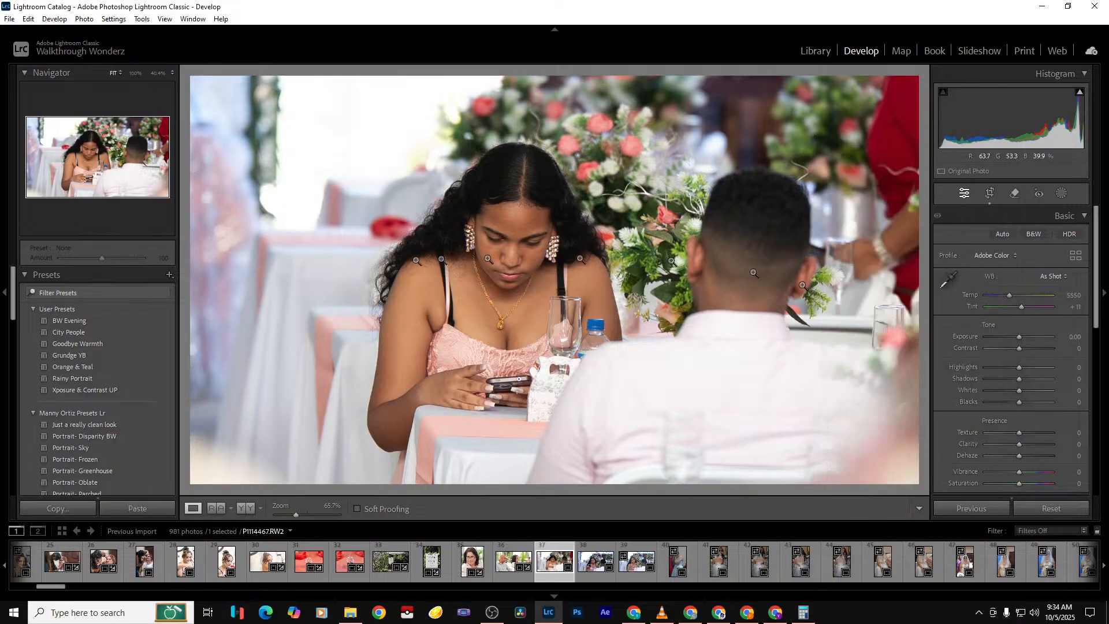
pyautogui.click(990, 196)
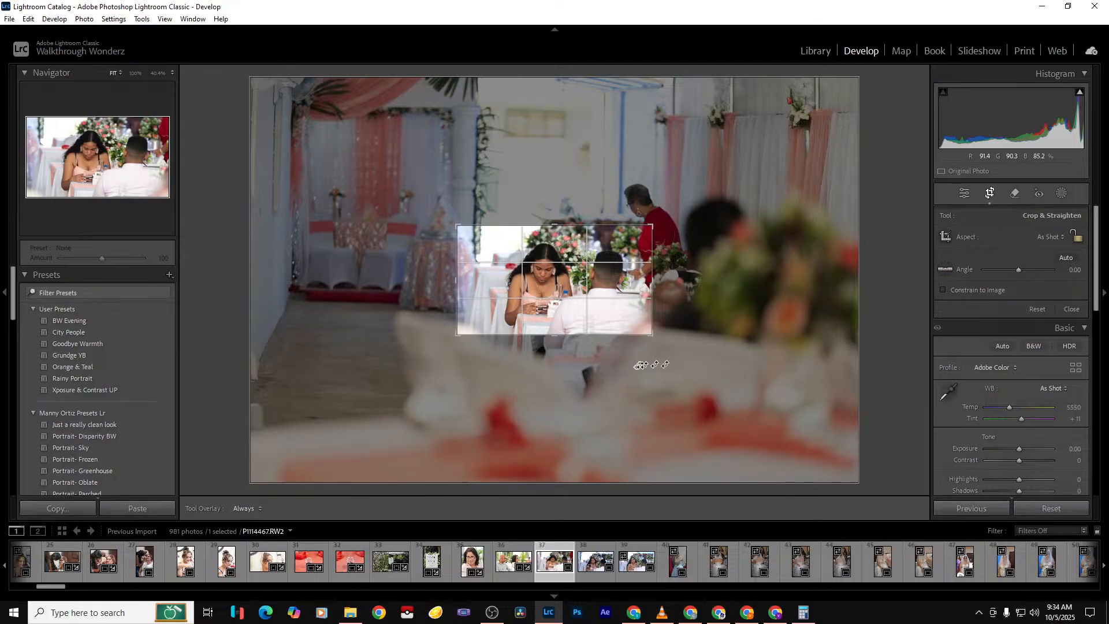
pyautogui.click(990, 196)
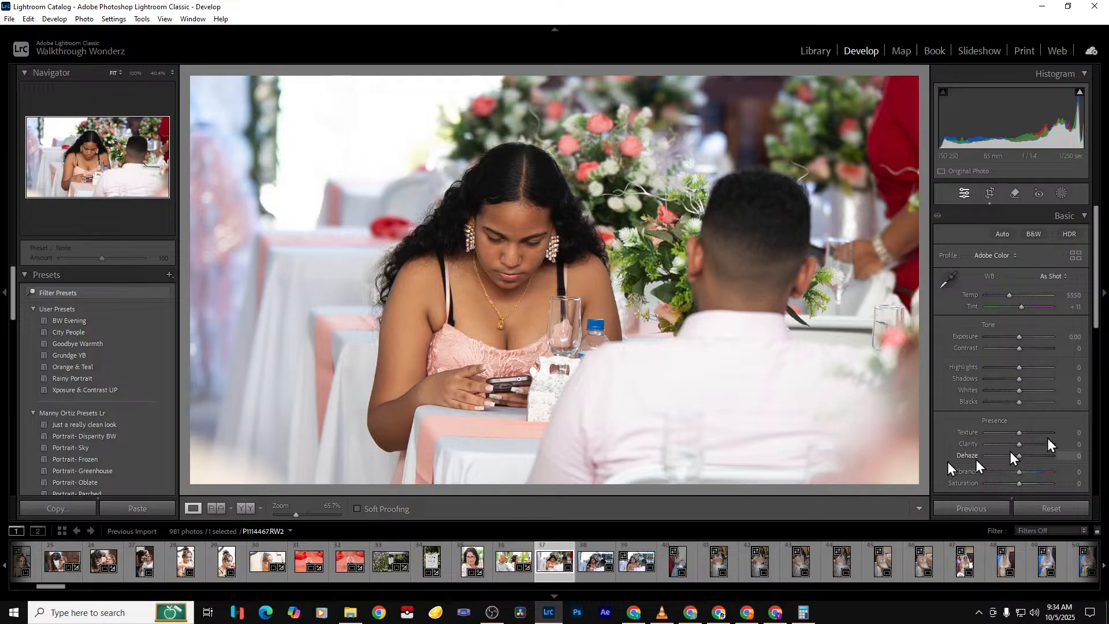
# Set the photo's Shadows to +21, Clarity to -12, white balance Temp to 6298 and Tint to +3
pyautogui.moveTo(1019, 379); pyautogui.dragTo(1029, 383)
pyautogui.moveTo(1019, 446); pyautogui.dragTo(1018, 445)
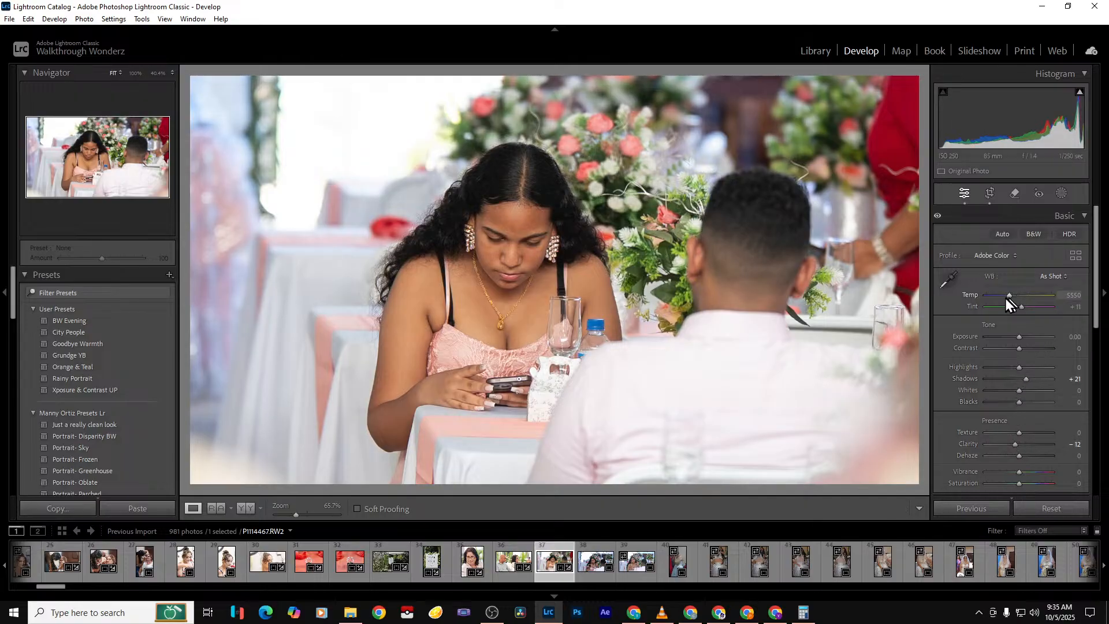
pyautogui.moveTo(1009, 297); pyautogui.dragTo(1022, 310)
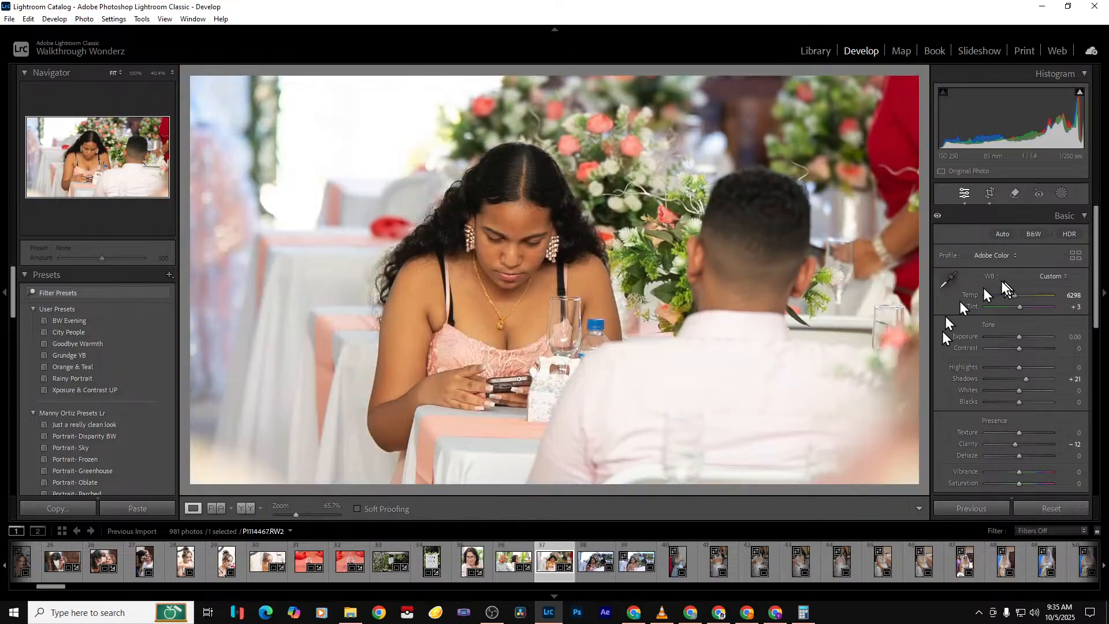
# Apply the Vertical Upright correction to the photo and inspect the woman's face at 100% zoom
pyautogui.scroll(-5, 1037, 389)
pyautogui.scroll(-4, 1037, 388)
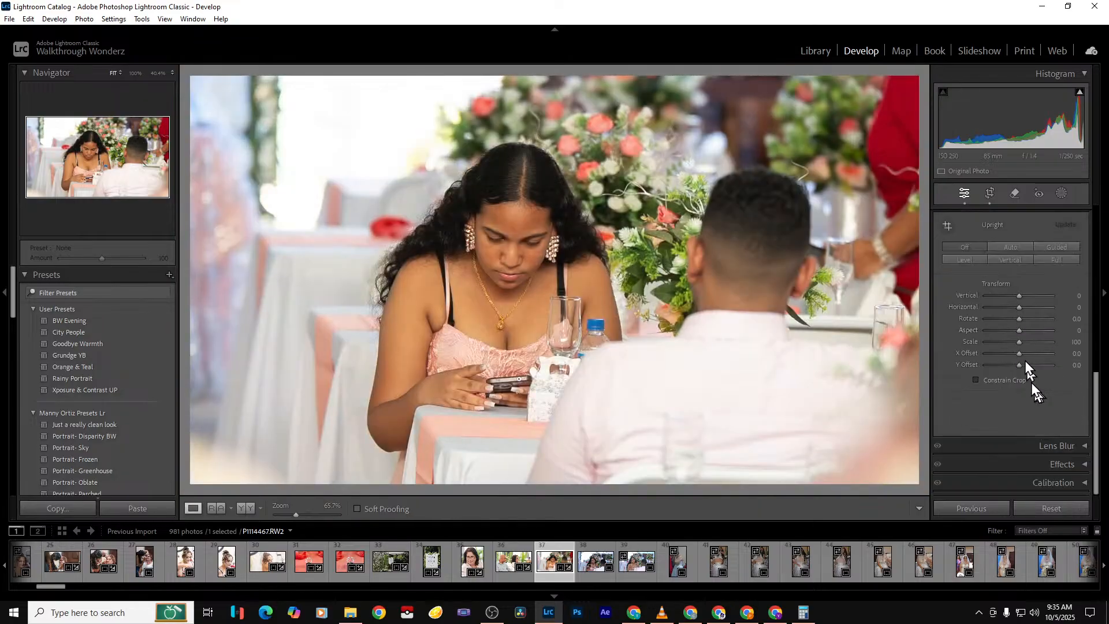
pyautogui.click(1015, 259)
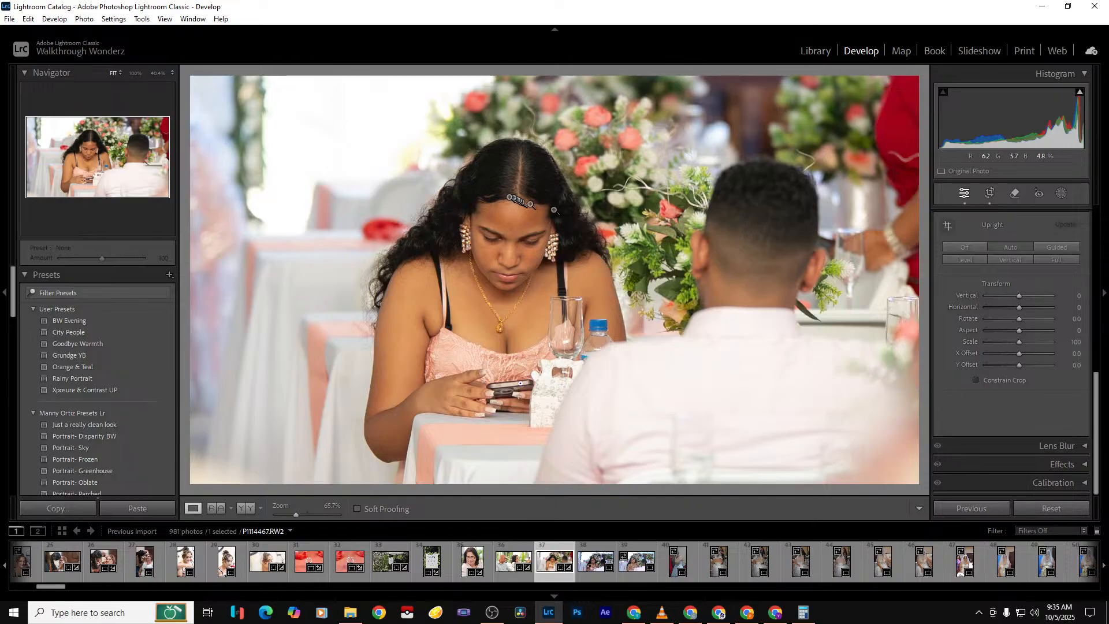
pyautogui.click(510, 223)
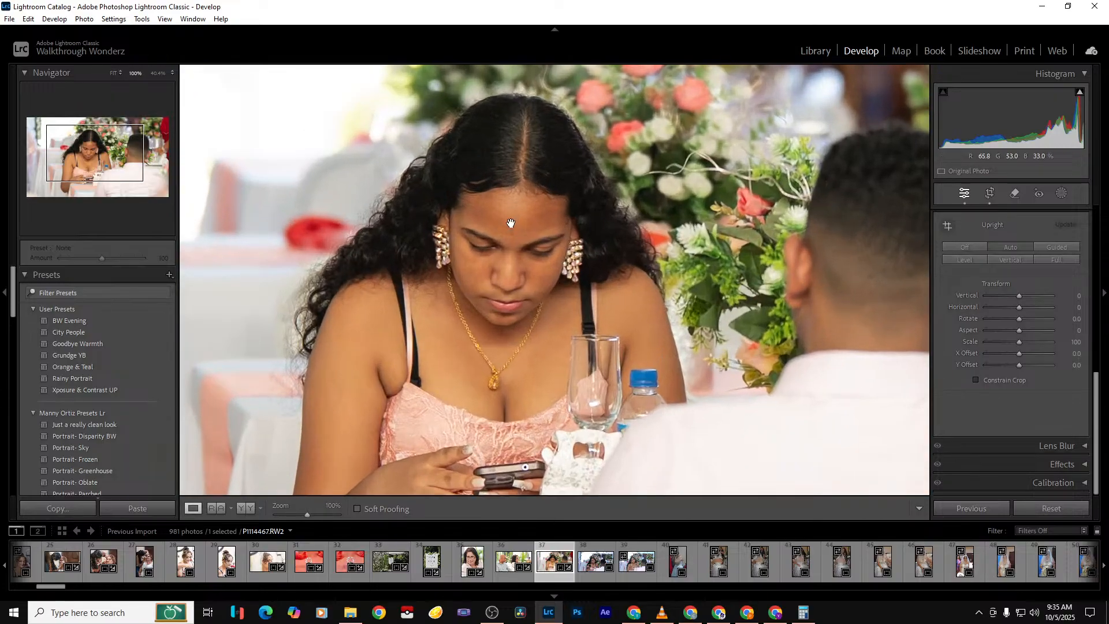
pyautogui.click(510, 223)
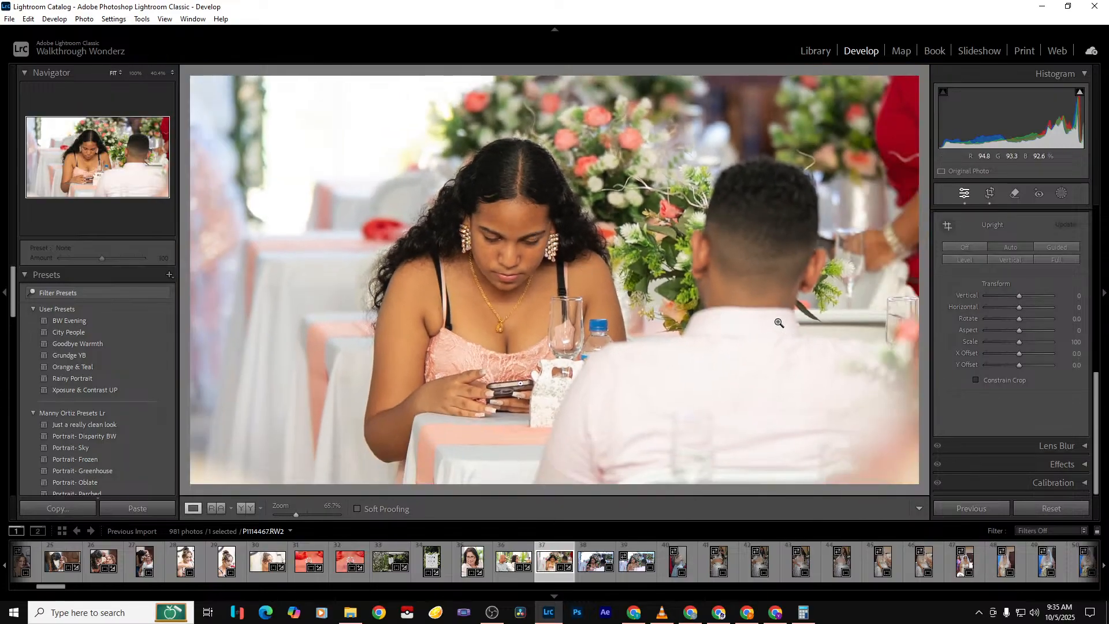
# Close the secondary display window and export the edited photo P1114467 with the existing export settings
pyautogui.press('F11')
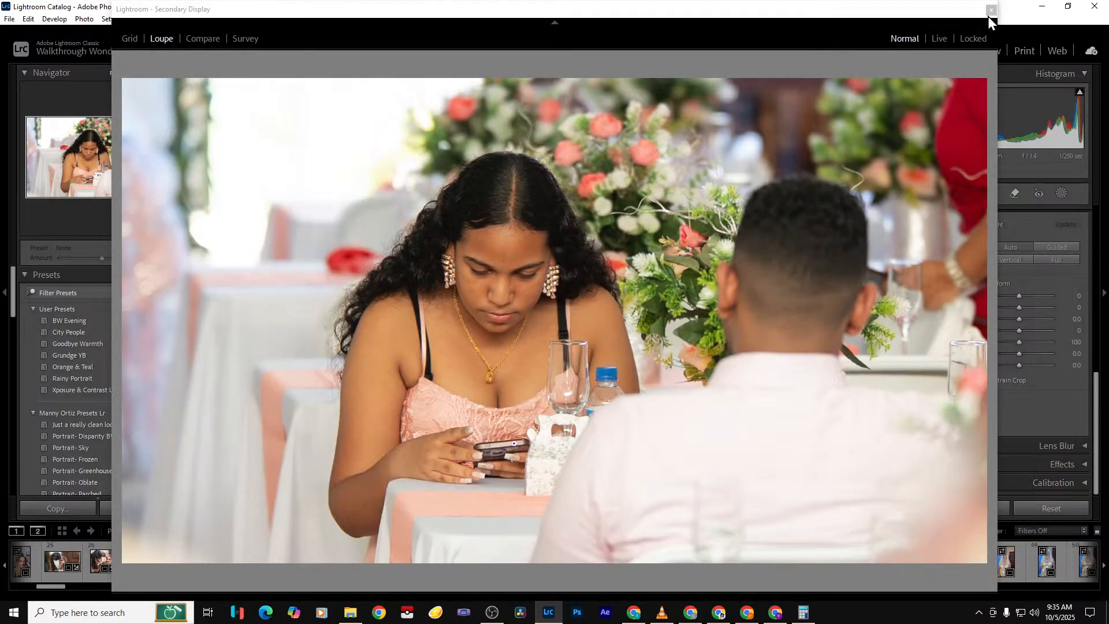
pyautogui.click(989, 13)
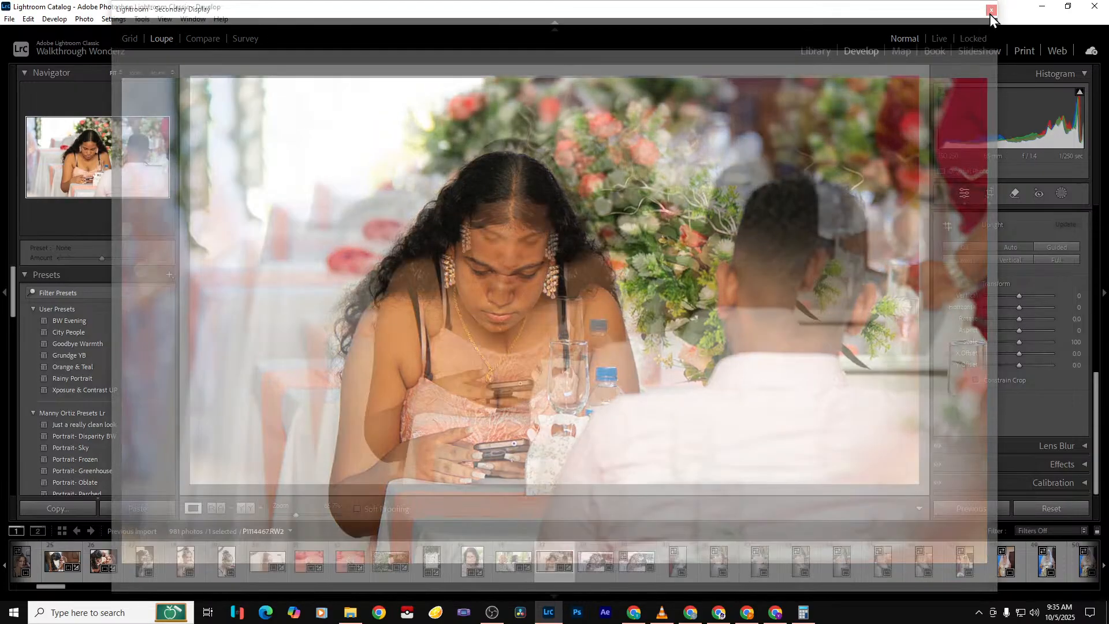
pyautogui.hotkey('ctrl', 'shift', 'e')
pyautogui.press('Return')
# Review the next two photos of the couple, P1114468 and P1114469, and synchronize the develop settings from P1114467 to both
pyautogui.press('Right')
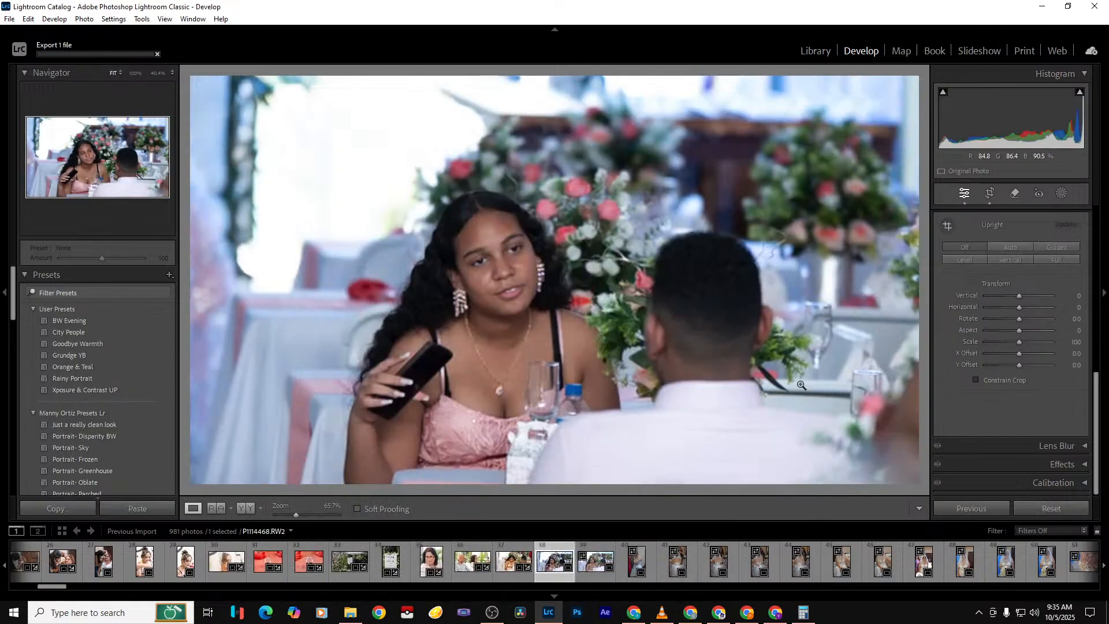
pyautogui.press('Right')
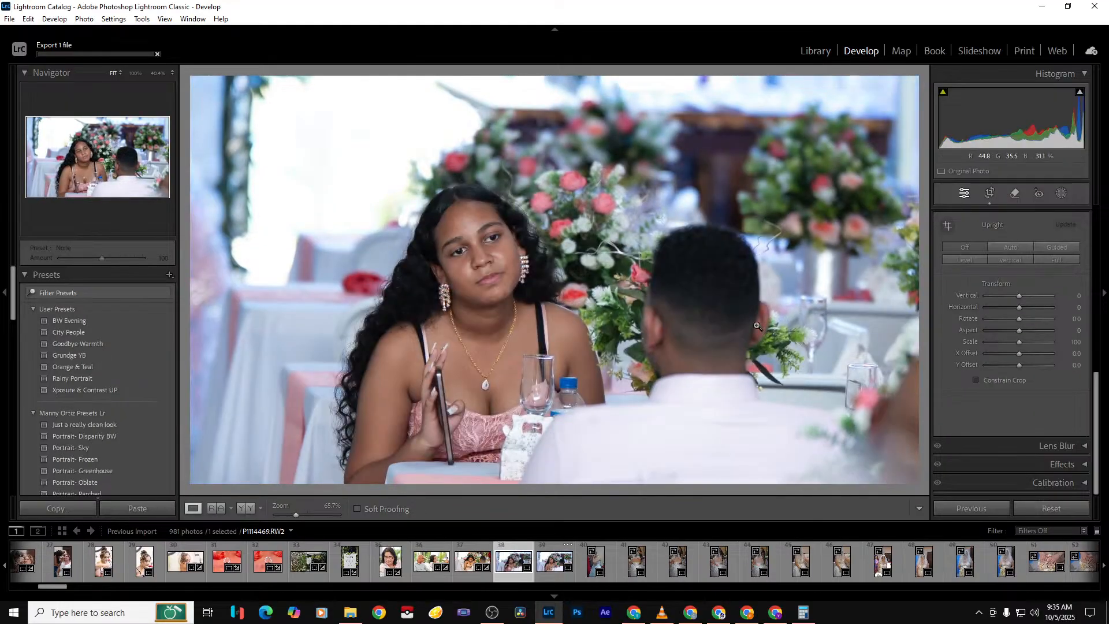
pyautogui.press('Left')
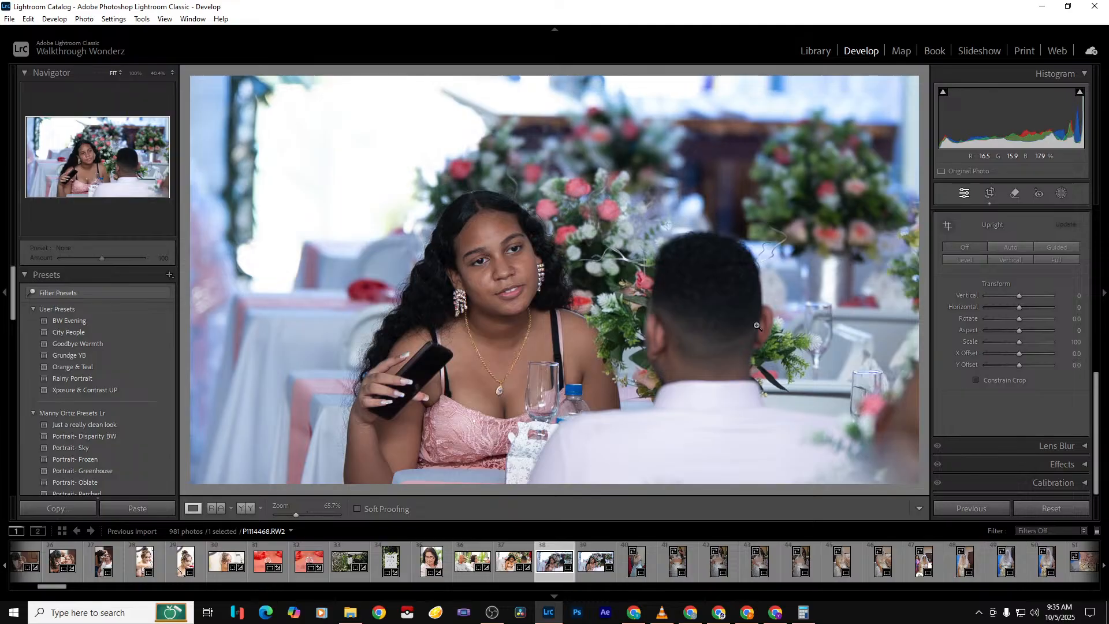
pyautogui.click(511, 572)
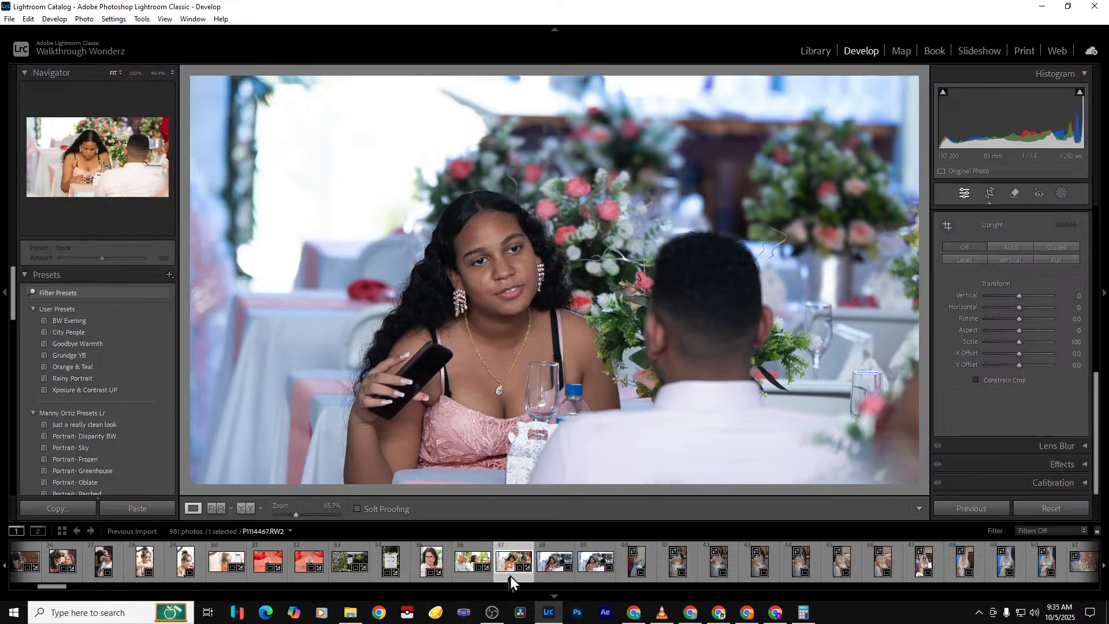
pyautogui.keyDown('shift'); pyautogui.click(591, 571); pyautogui.keyUp('shift')
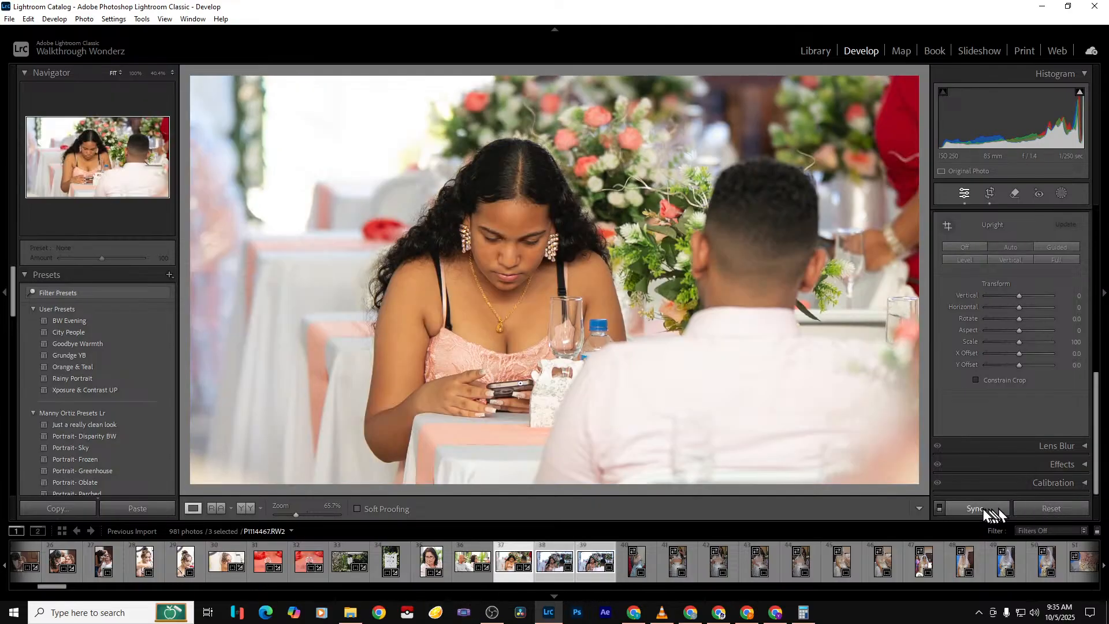
pyautogui.click(979, 510)
pyautogui.click(759, 450)
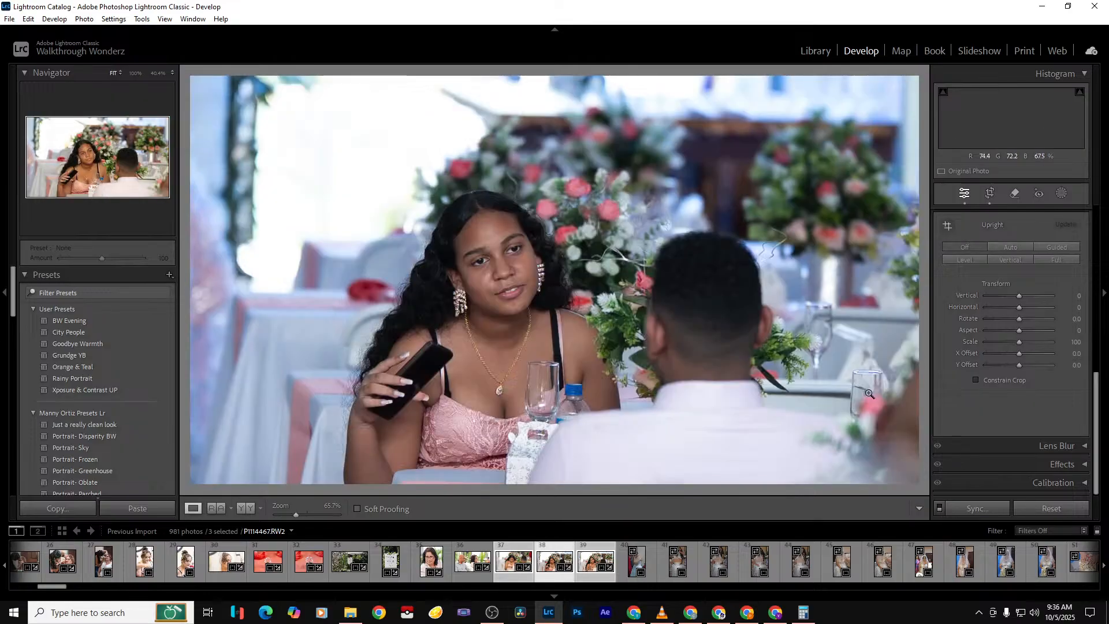
# Export the three selected photos to the specific hard drive folder, skipping the file that already exists
pyautogui.press('Right')
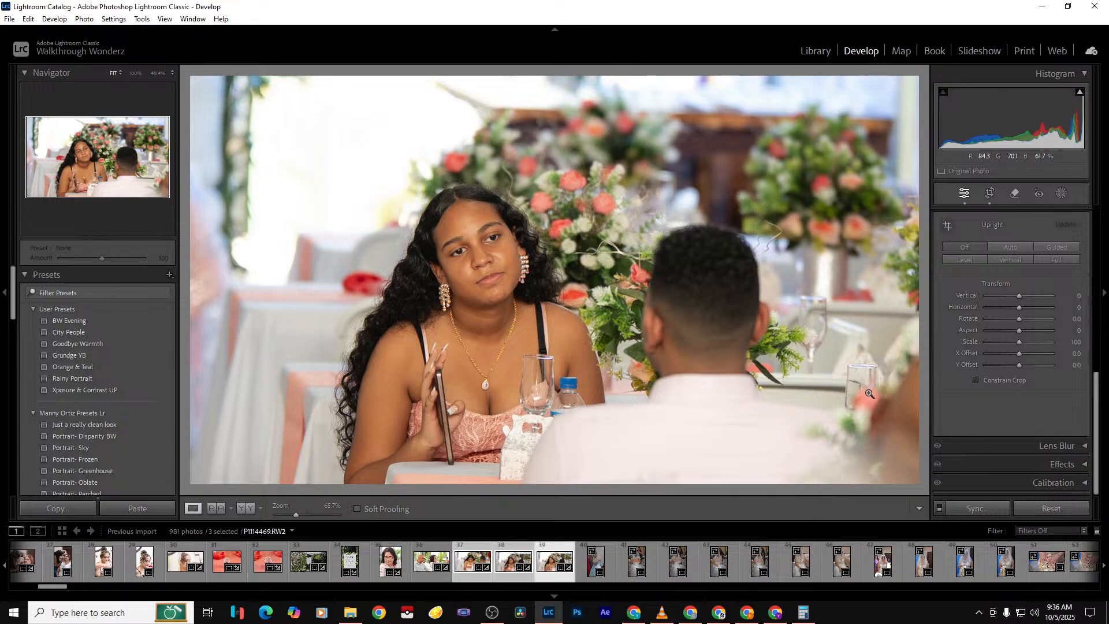
pyautogui.hotkey('ctrl', 'shift', 'e')
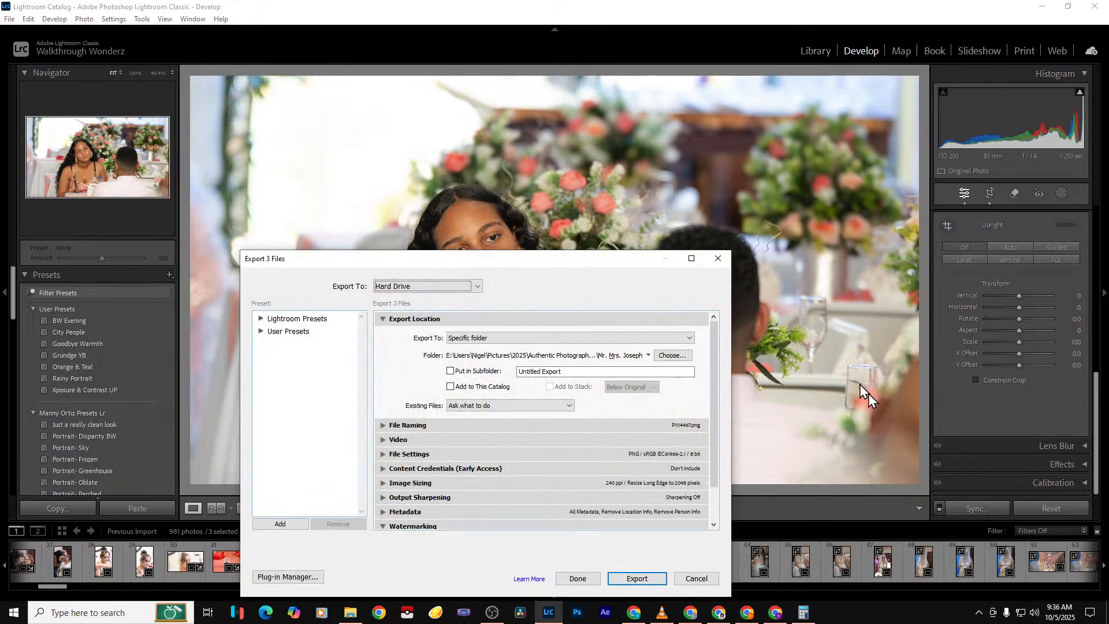
pyautogui.press('Return')
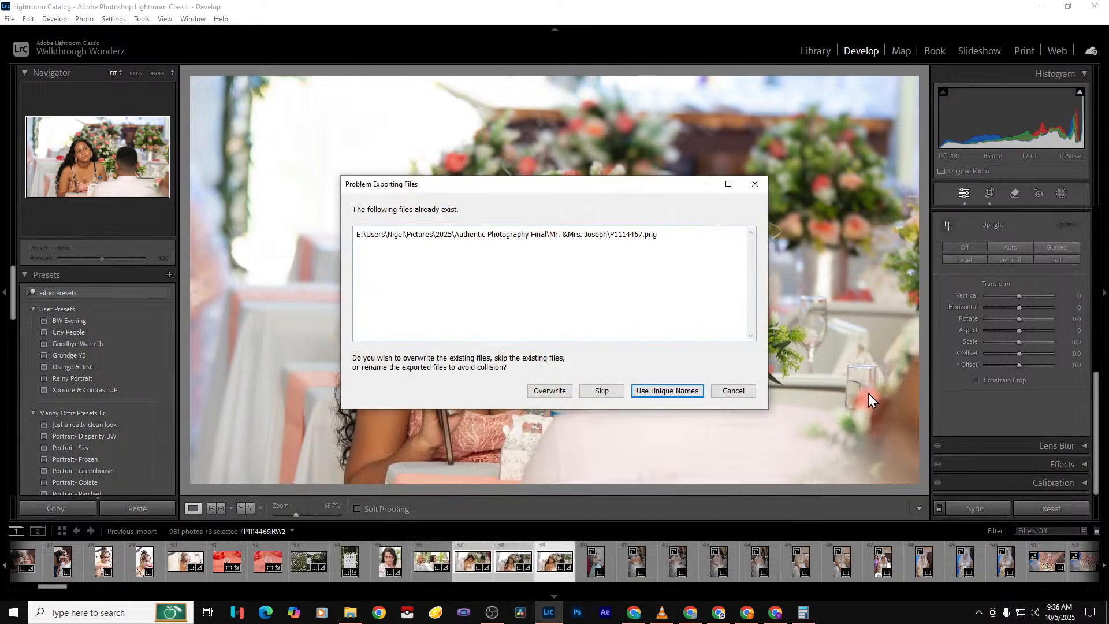
pyautogui.click(595, 392)
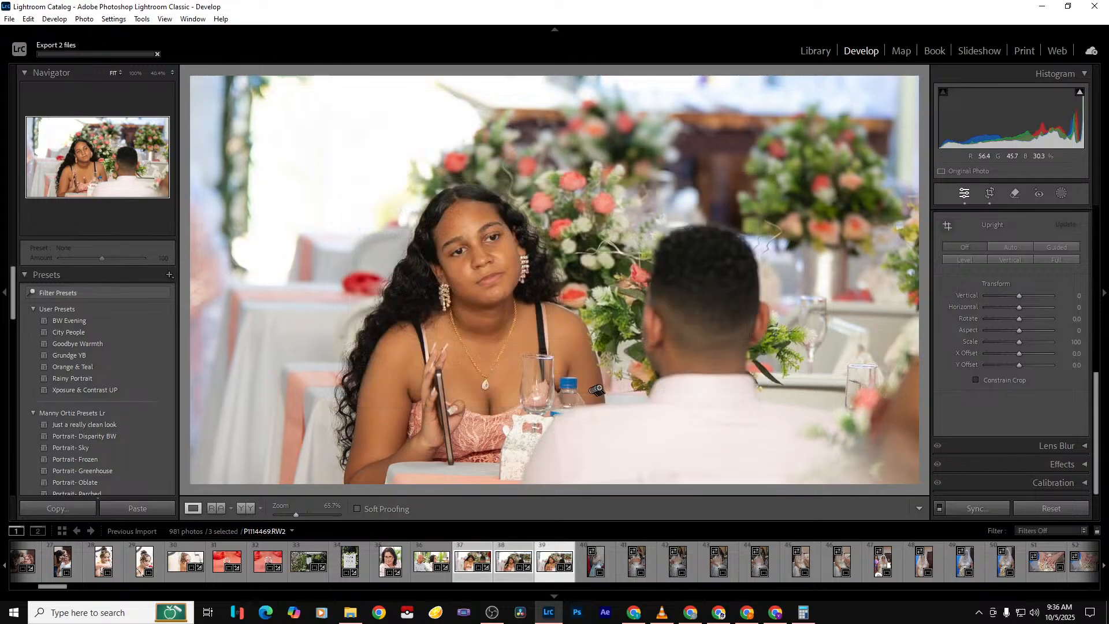
# Look through the bridal preparation photos P1114470 to P1114475 and apply the Auto Upright correction to P1114475
pyautogui.click(600, 586)
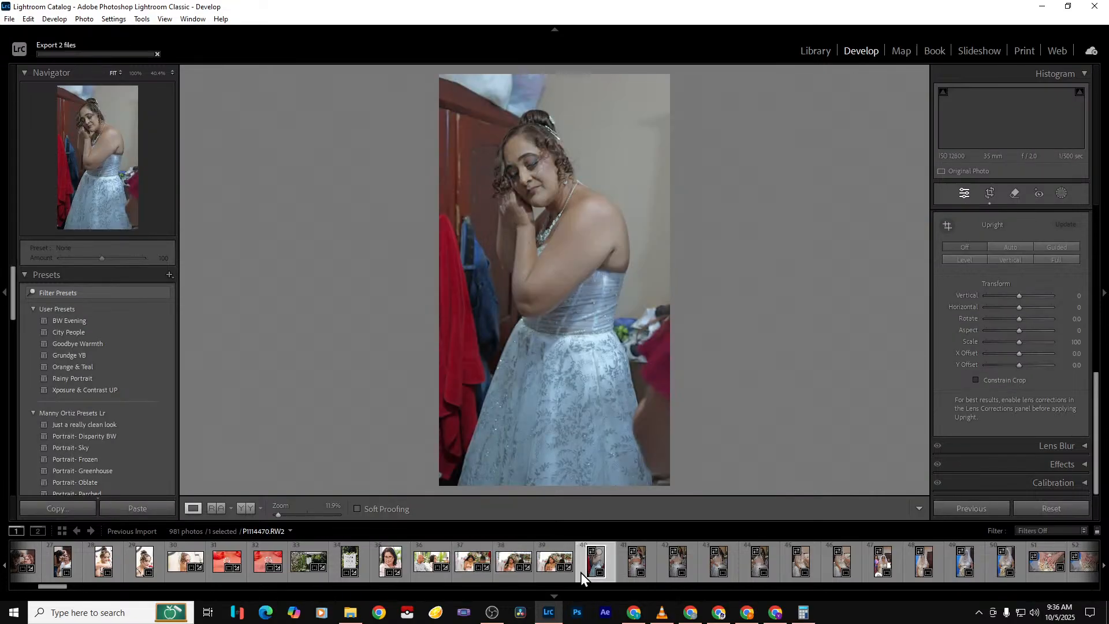
pyautogui.click(627, 567)
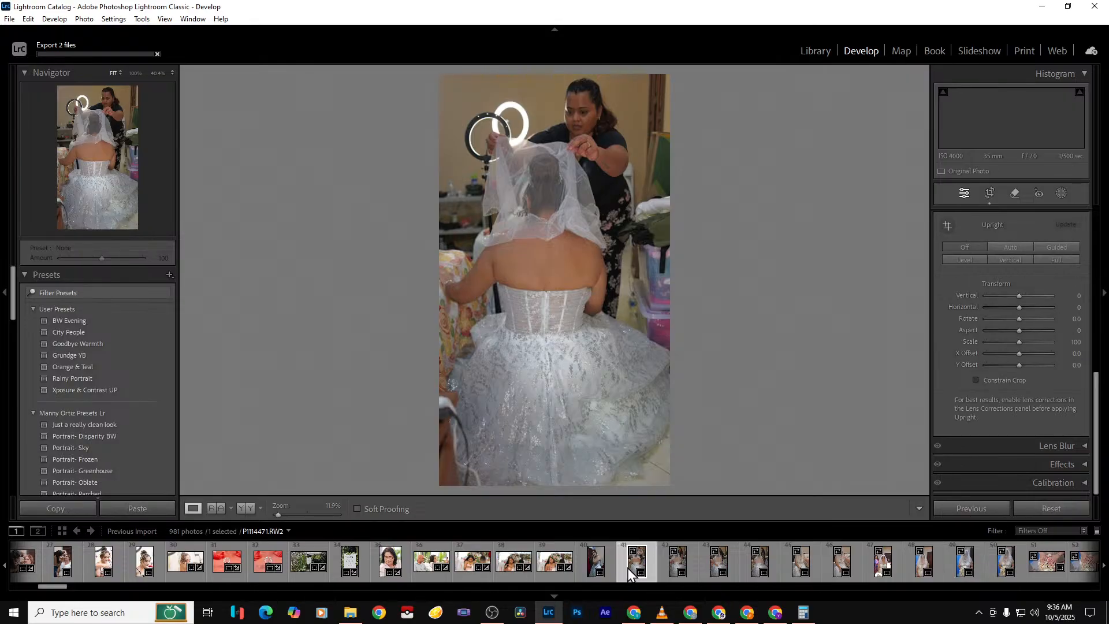
pyautogui.click(673, 575)
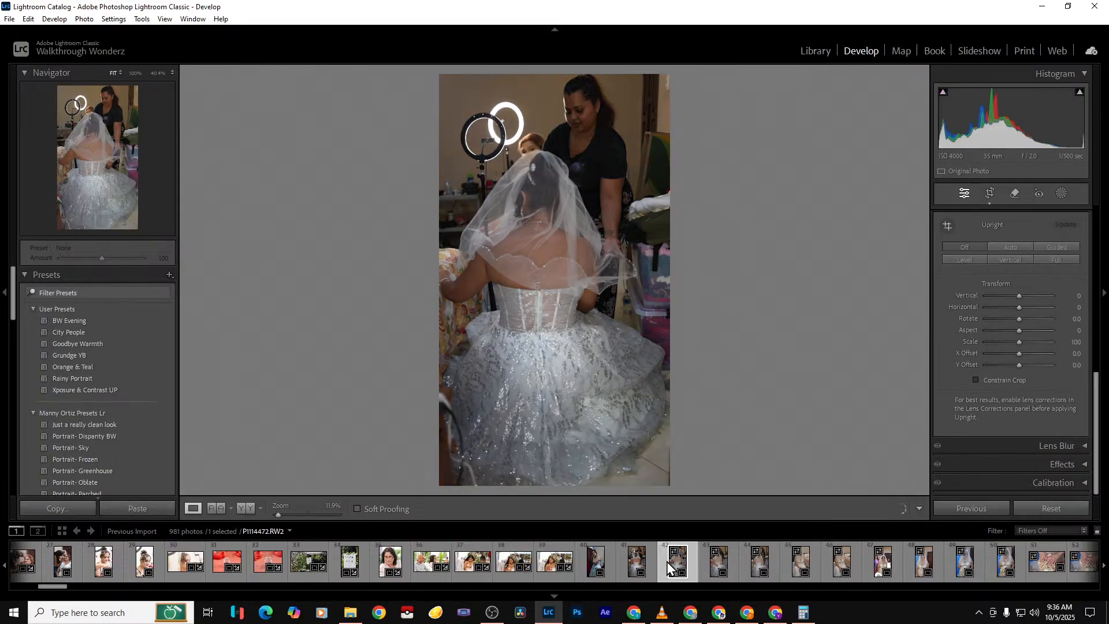
pyautogui.click(704, 565)
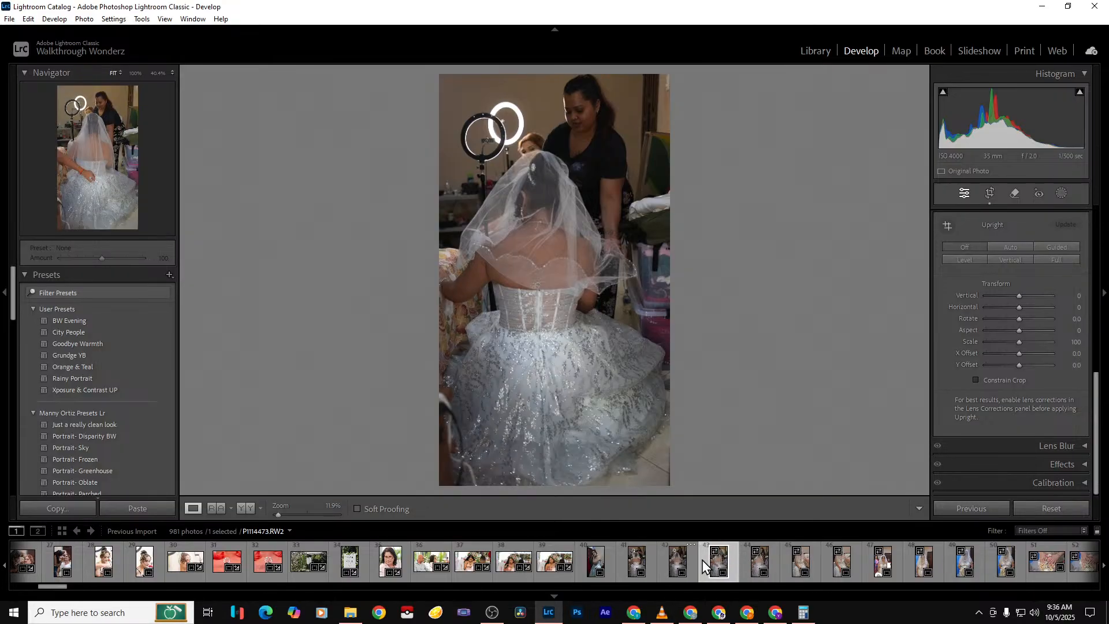
pyautogui.click(749, 562)
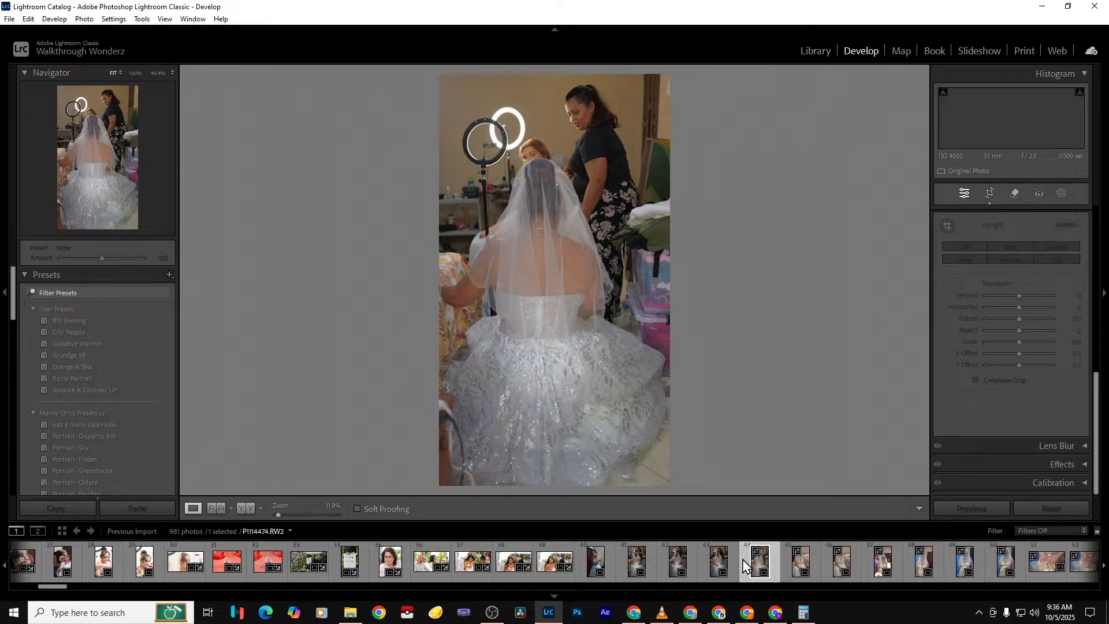
pyautogui.click(790, 565)
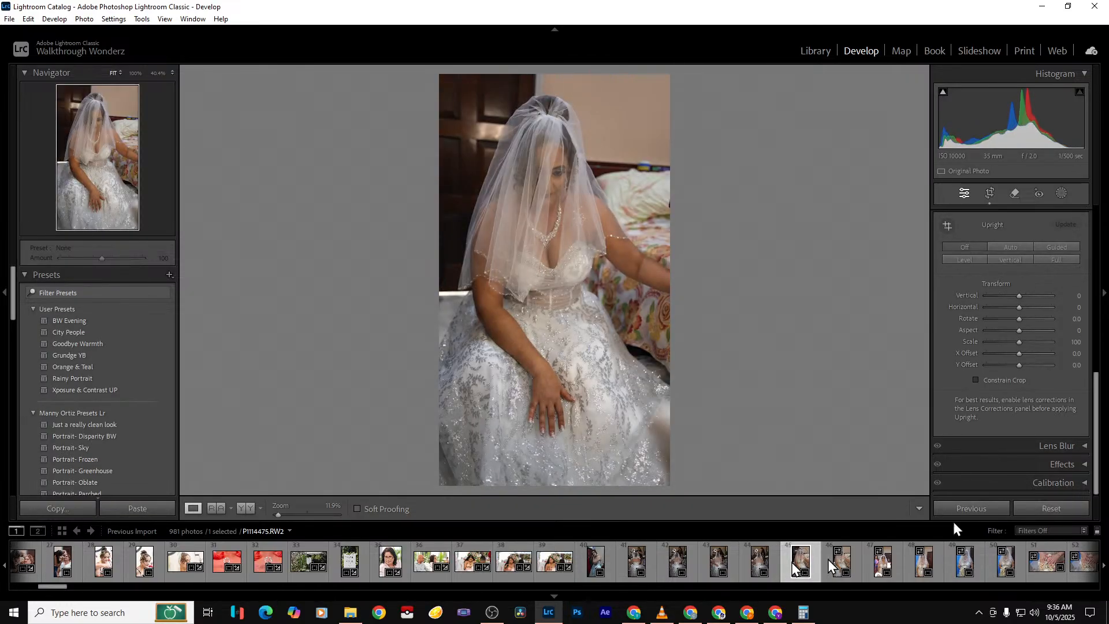
pyautogui.click(1017, 247)
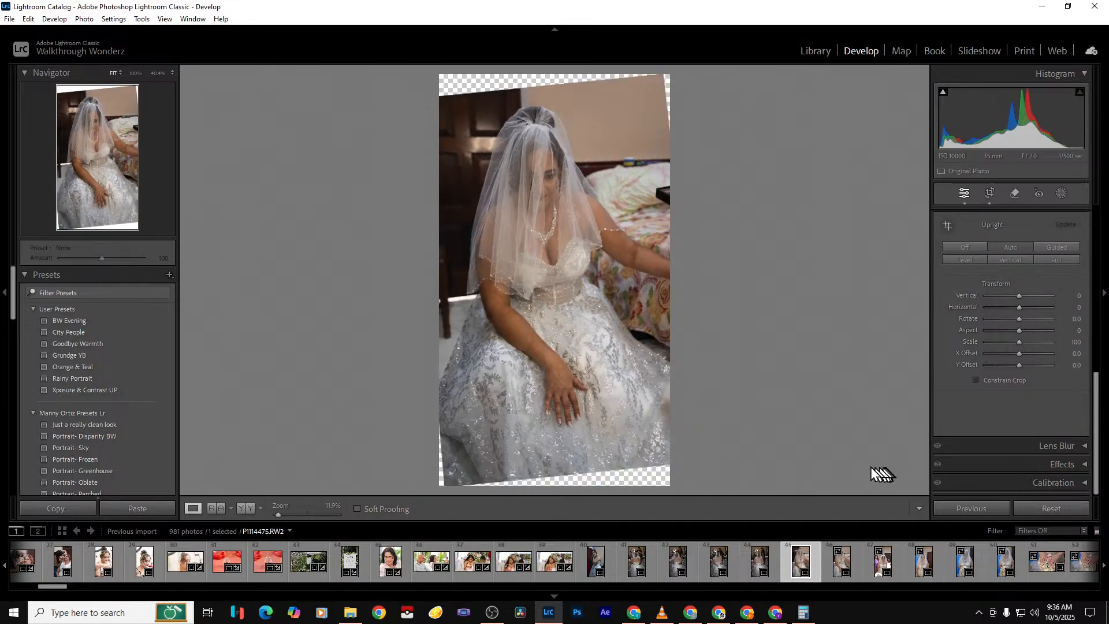
# Compare the neighbouring bride photos and apply the Auto Upright correction to P1114476
pyautogui.press('Right')
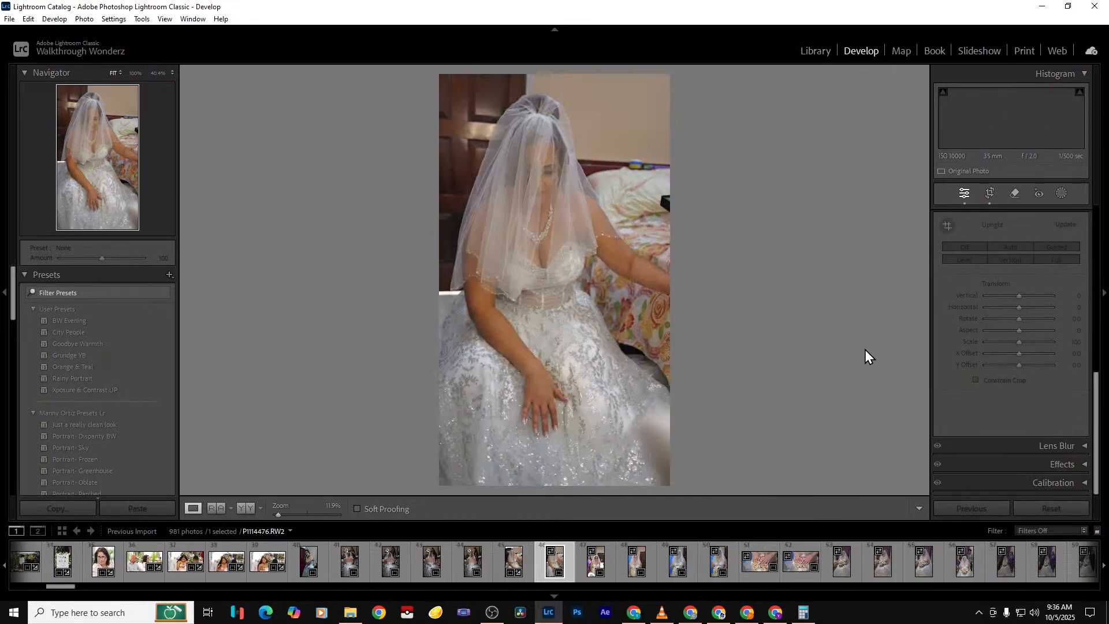
pyautogui.press('Right')
pyautogui.press('Right')
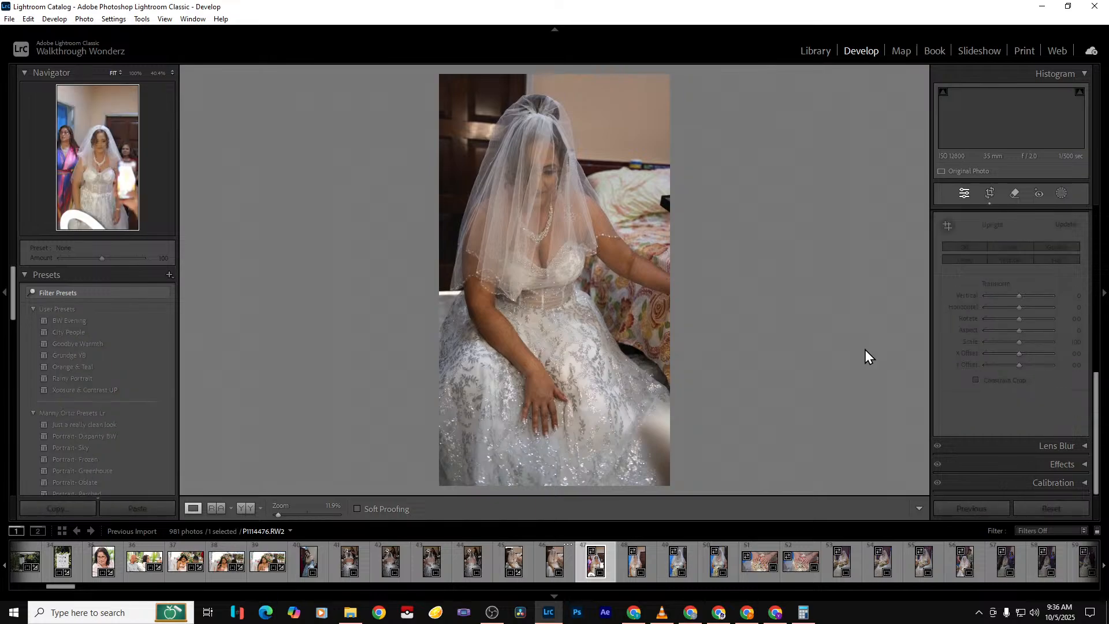
pyautogui.press('Left')
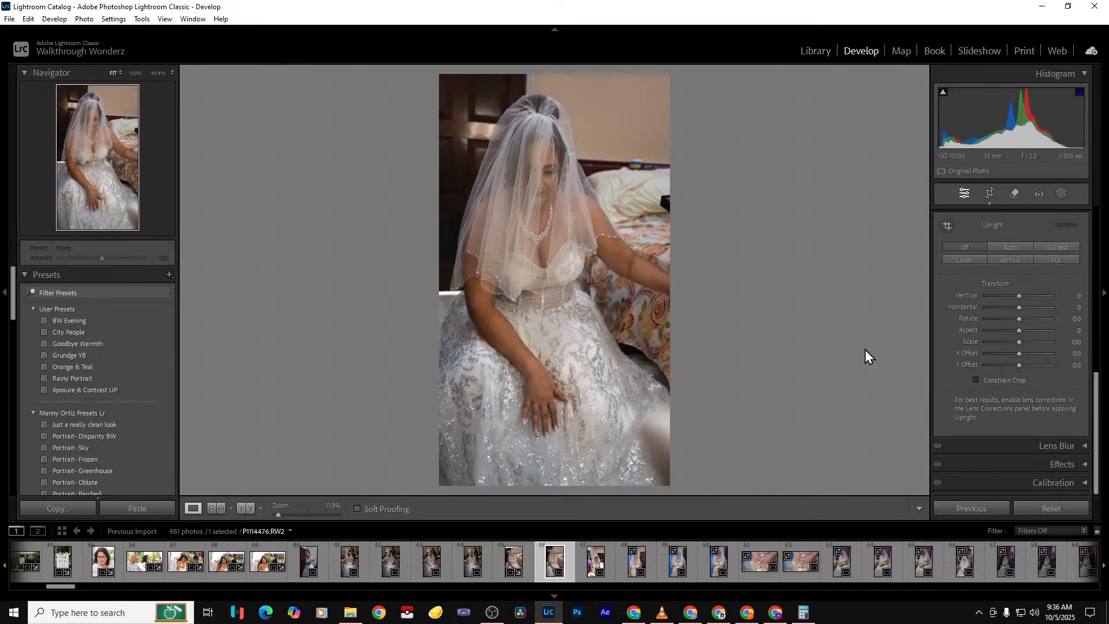
pyautogui.click(1013, 246)
# Crop the upper and lower edges of P1114476 to cut off the blank areas left by the Upright correction
pyautogui.click(988, 194)
pyautogui.moveTo(553, 78); pyautogui.dragTo(555, 86)
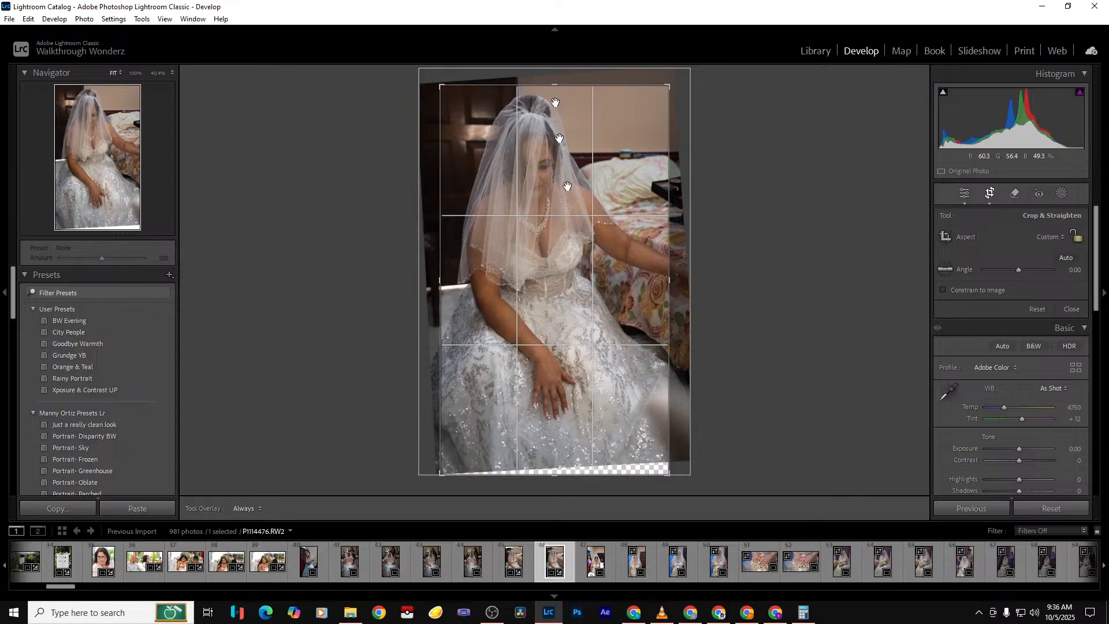
pyautogui.moveTo(561, 475); pyautogui.dragTo(561, 468)
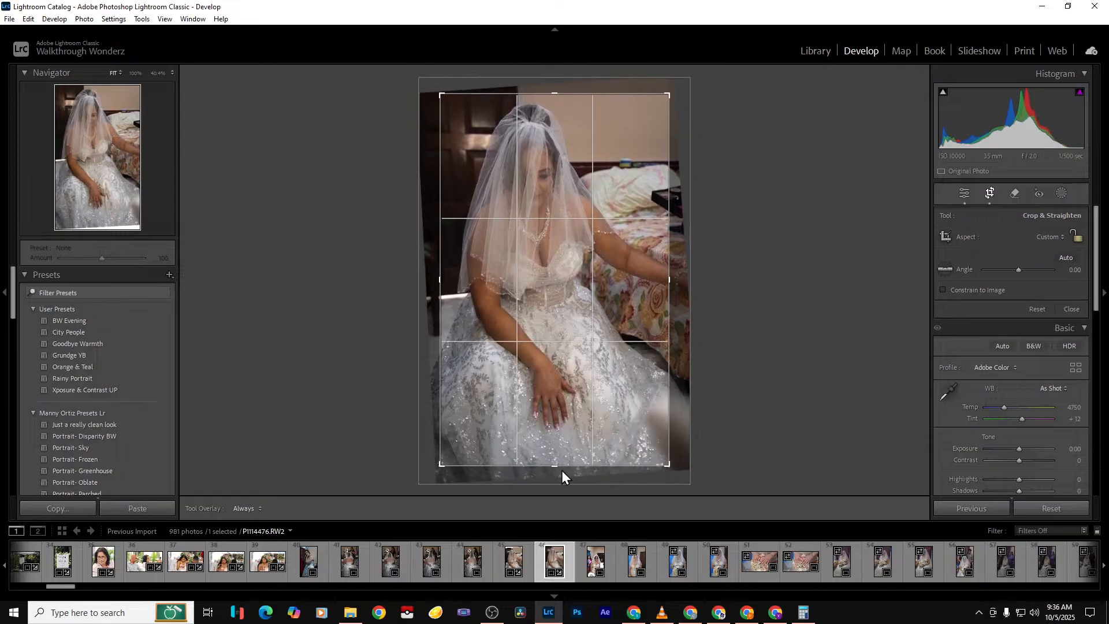
pyautogui.press('Return')
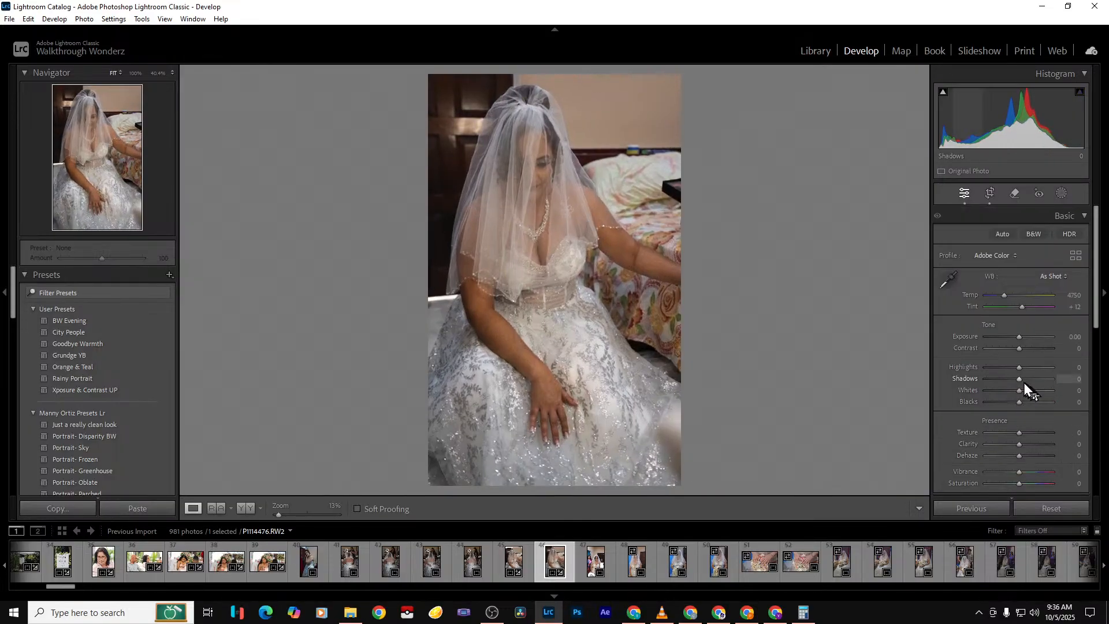
# Set P1114476's Shadows to +100 and Exposure to +1.05, and cool its white balance to Temp 3930 with Tint +12
pyautogui.moveTo(1022, 380); pyautogui.dragTo(1063, 383)
pyautogui.moveTo(1019, 338); pyautogui.dragTo(1027, 339)
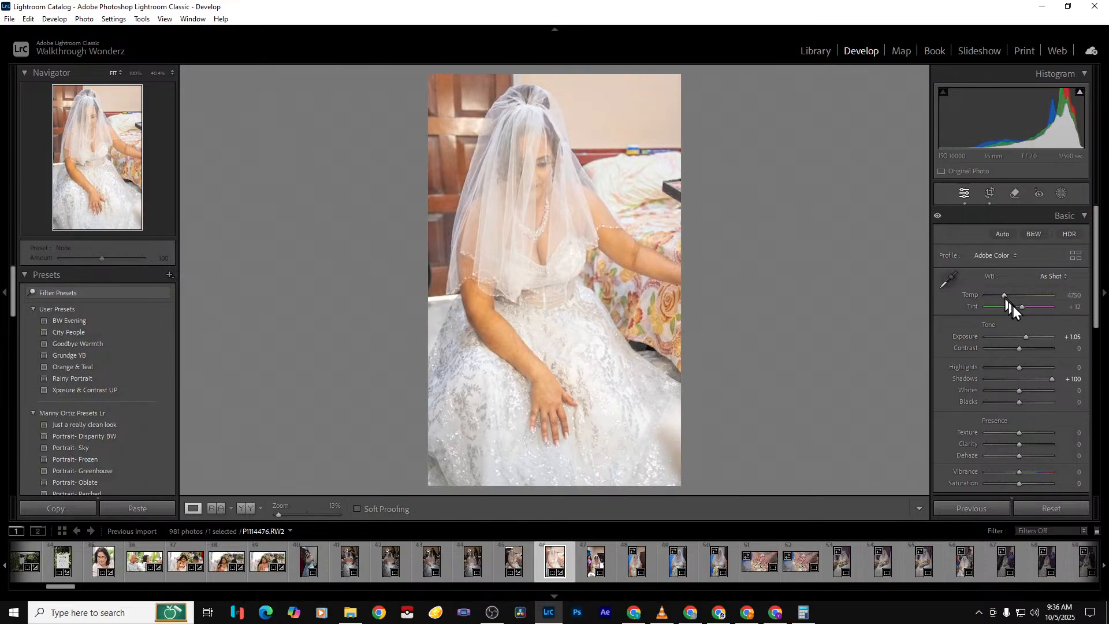
pyautogui.moveTo(1005, 296); pyautogui.dragTo(1027, 308)
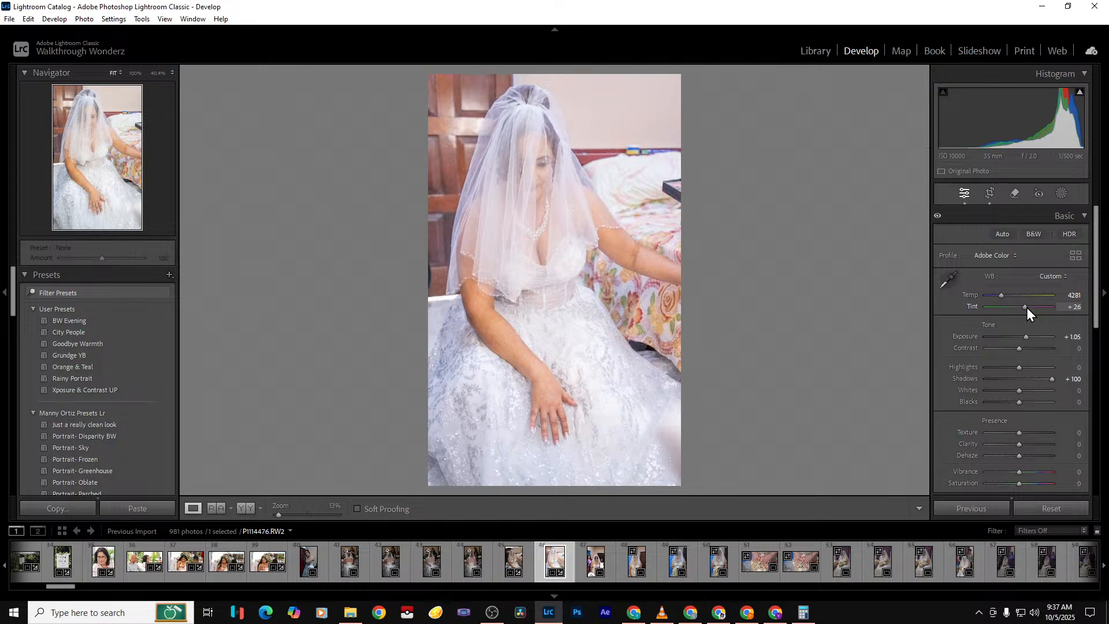
pyautogui.moveTo(1001, 296); pyautogui.dragTo(1023, 309)
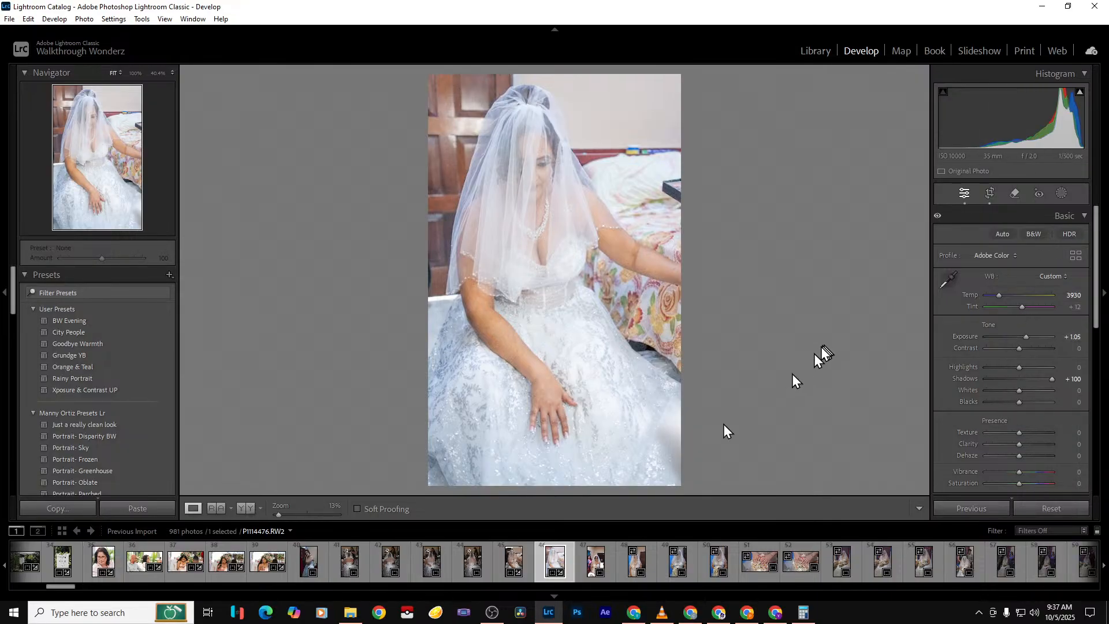
# Show P1114476 side by side with its original and set Contrast to +9 and Texture to +21, leaving Dehaze at 0
pyautogui.click(247, 509)
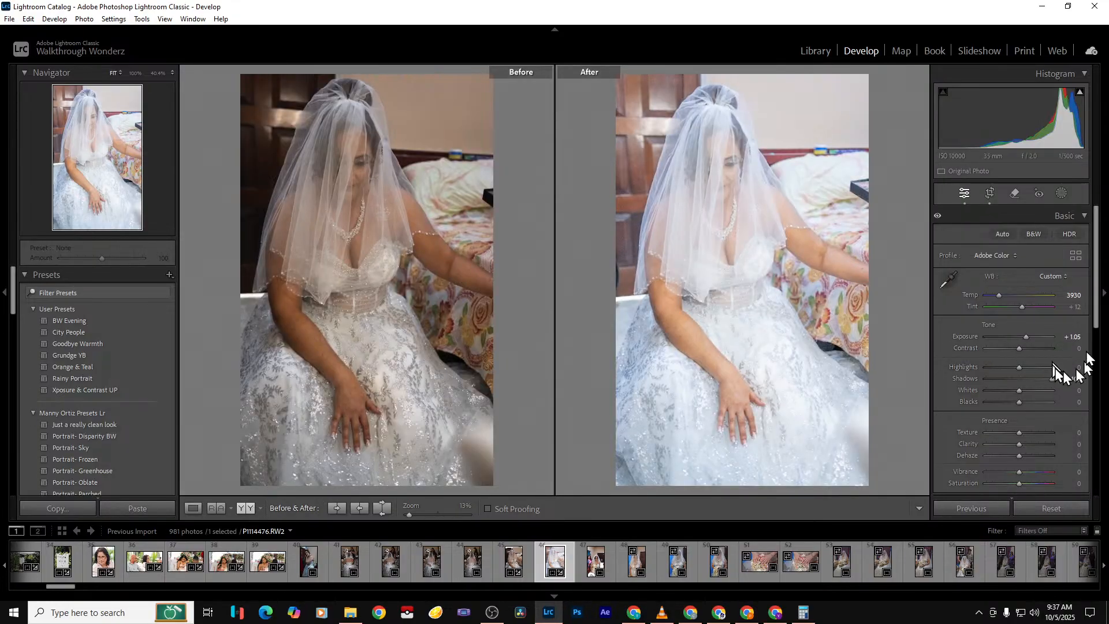
pyautogui.moveTo(1022, 348); pyautogui.dragTo(1024, 352)
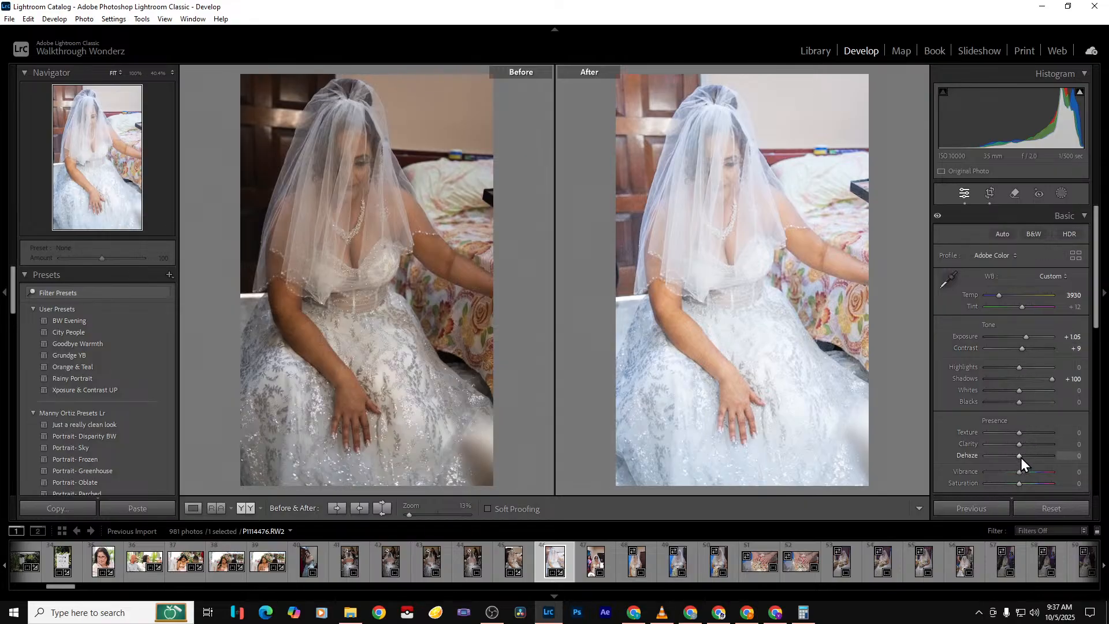
pyautogui.moveTo(1020, 432); pyautogui.dragTo(1028, 432)
pyautogui.moveTo(1024, 455); pyautogui.dragTo(1025, 455)
pyautogui.doubleClick(1024, 459)
# Export P1114476 to the specific hard drive folder and move past P1114477 to photo P1114478
pyautogui.hotkey('ctrl', 'shift', 'e')
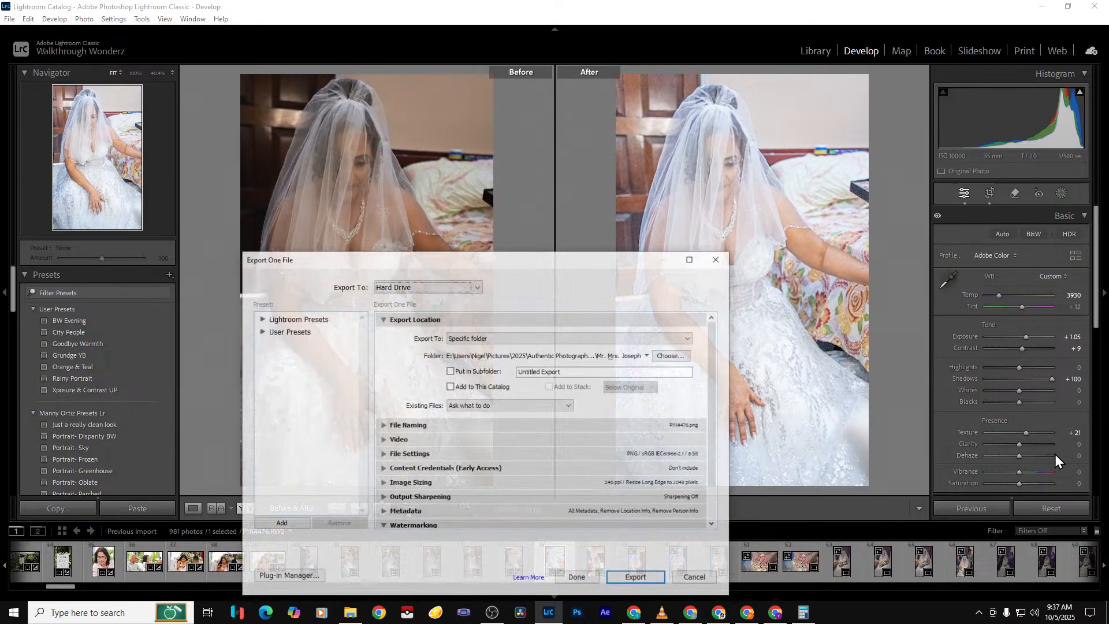
pyautogui.press('Return')
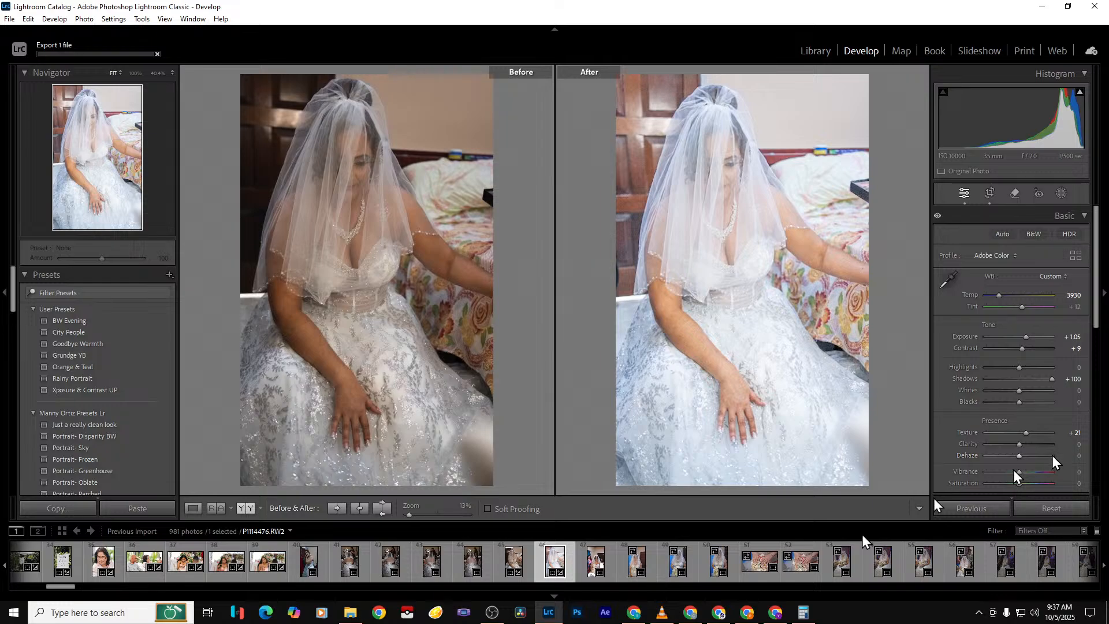
pyautogui.click(592, 560)
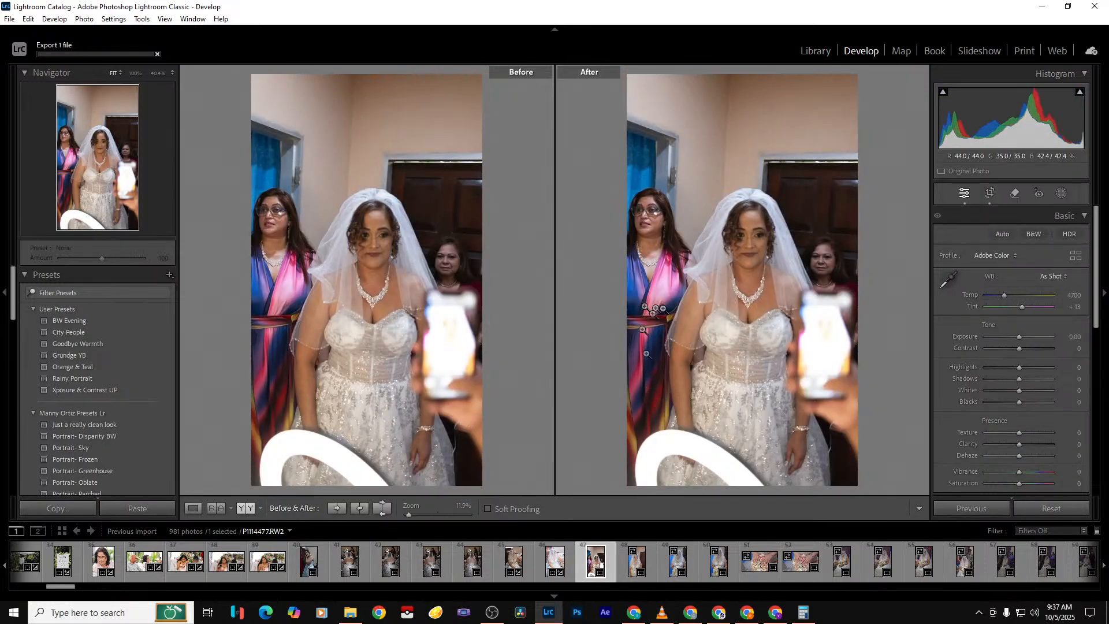
pyautogui.press('Right')
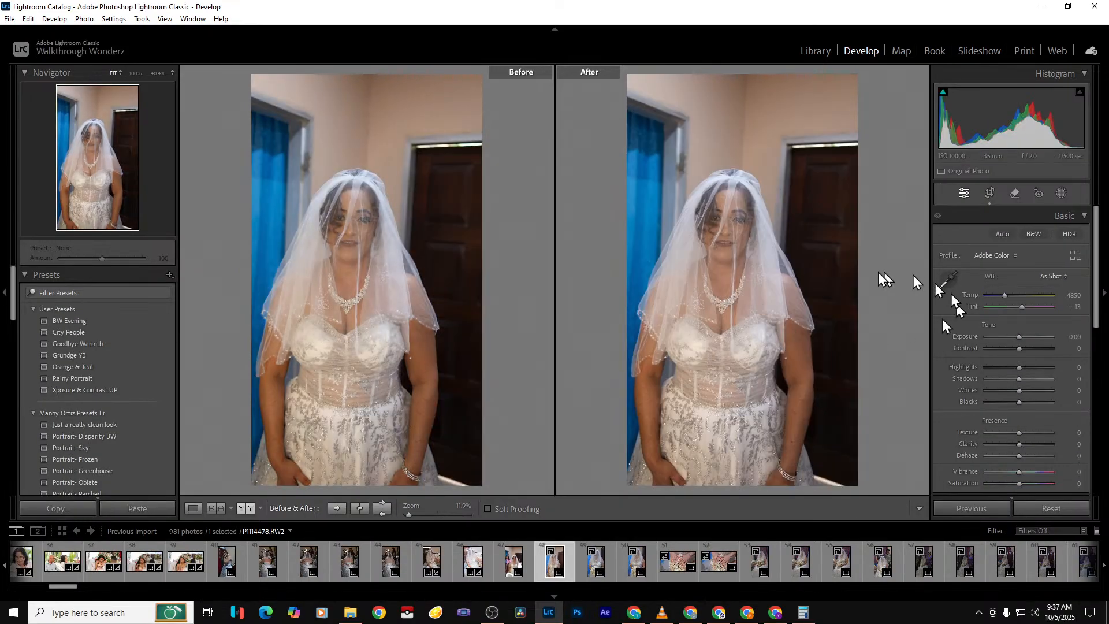
# Extend the left side of P1114478's crop outward to include more of the blue curtain
pyautogui.click(988, 196)
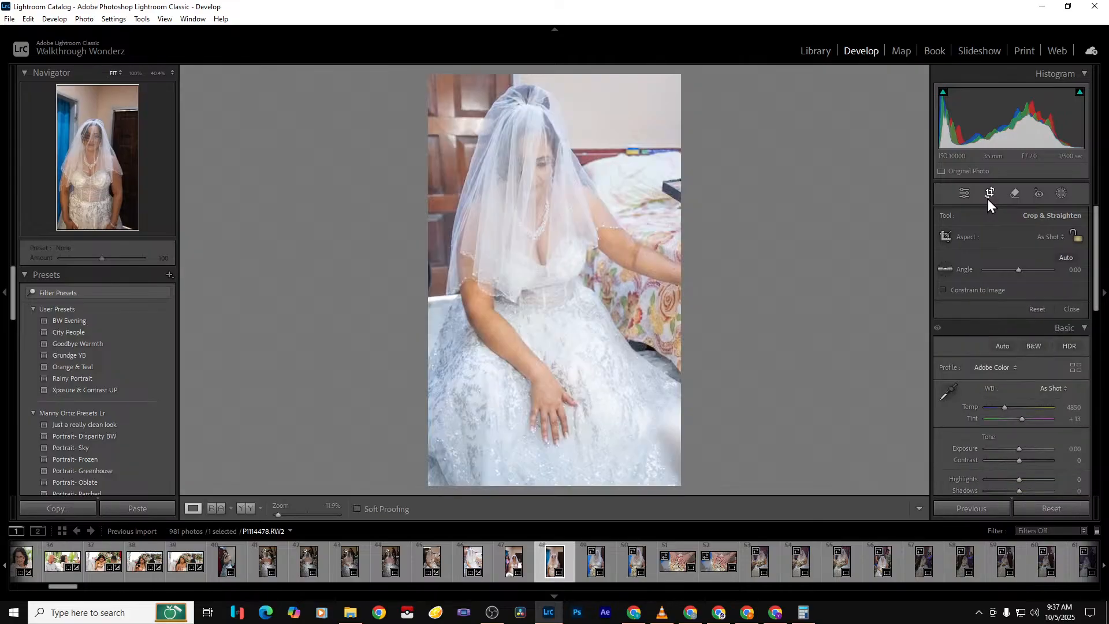
pyautogui.click(988, 196)
pyautogui.click(988, 196)
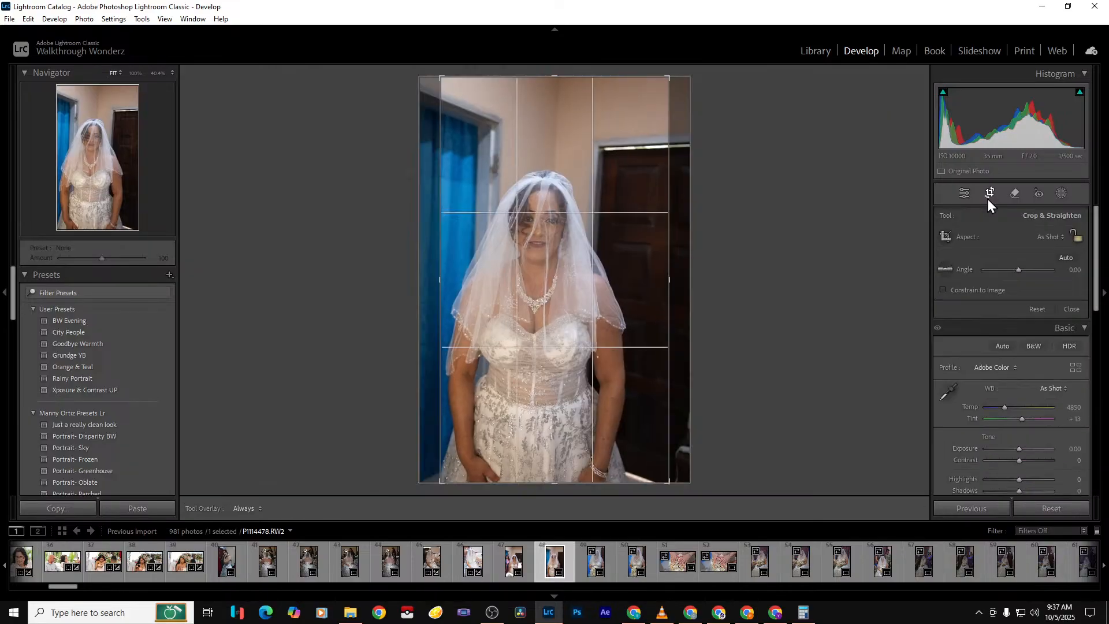
pyautogui.moveTo(441, 322); pyautogui.dragTo(421, 322)
pyautogui.press('r')
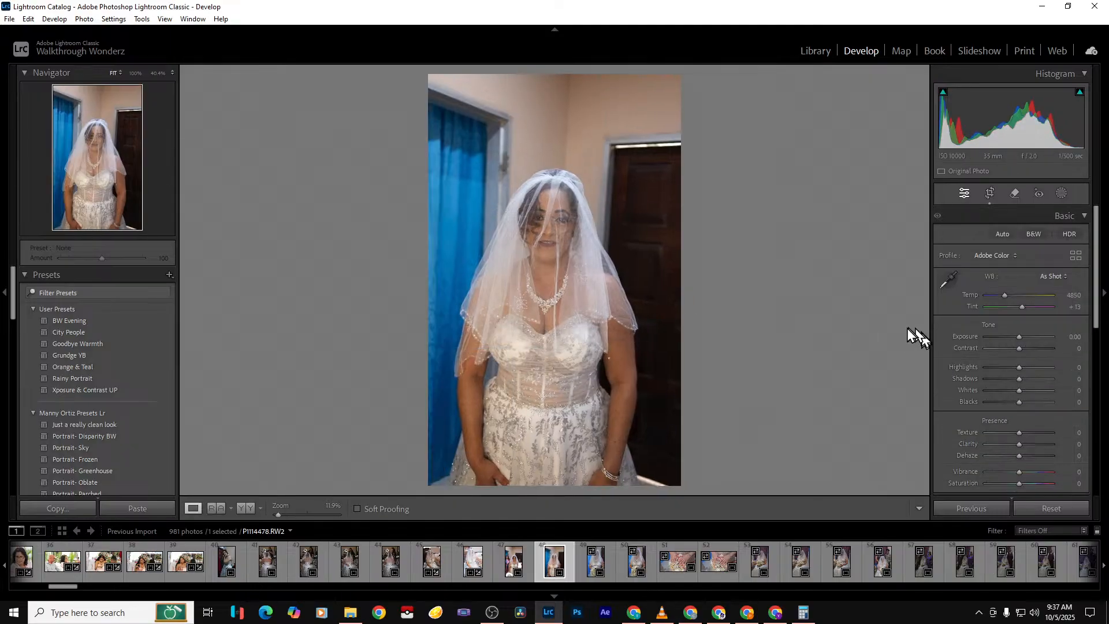
# Crop P1114478 tighter on the blue curtain side and trim a little off its upper edge
pyautogui.click(990, 193)
pyautogui.moveTo(541, 79)
pyautogui.mouseDown()
pyautogui.moveTo(547, 92)
pyautogui.moveTo(552, 81)
pyautogui.mouseUp()
pyautogui.moveTo(431, 231)
pyautogui.mouseDown()
pyautogui.moveTo(458, 235)
pyautogui.moveTo(441, 235)
pyautogui.mouseUp()
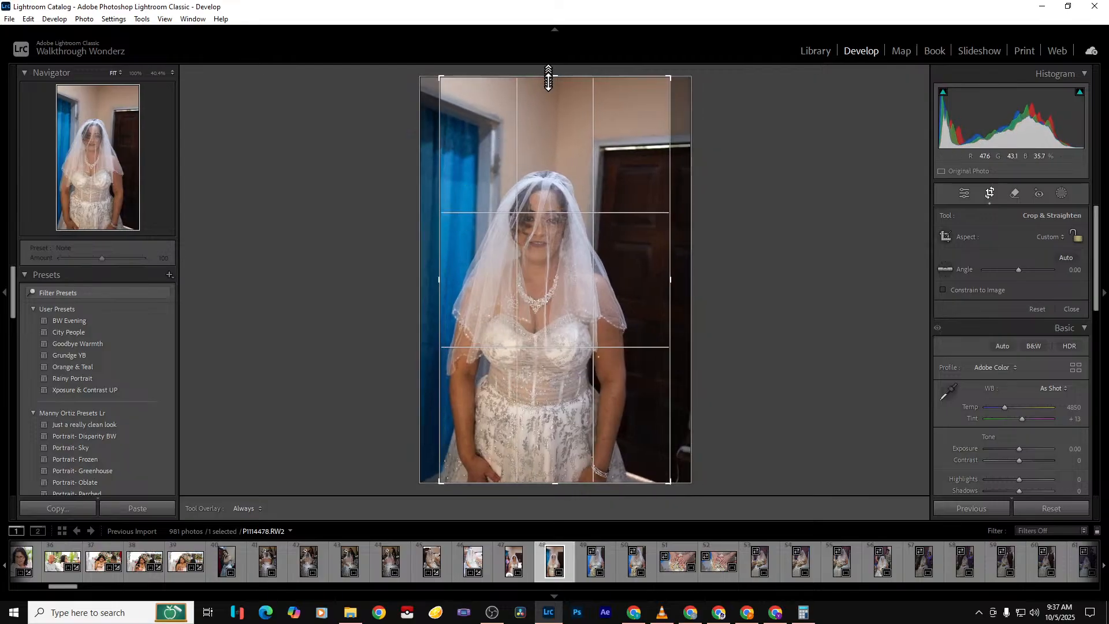
pyautogui.moveTo(549, 77); pyautogui.dragTo(549, 88)
pyautogui.press('Return')
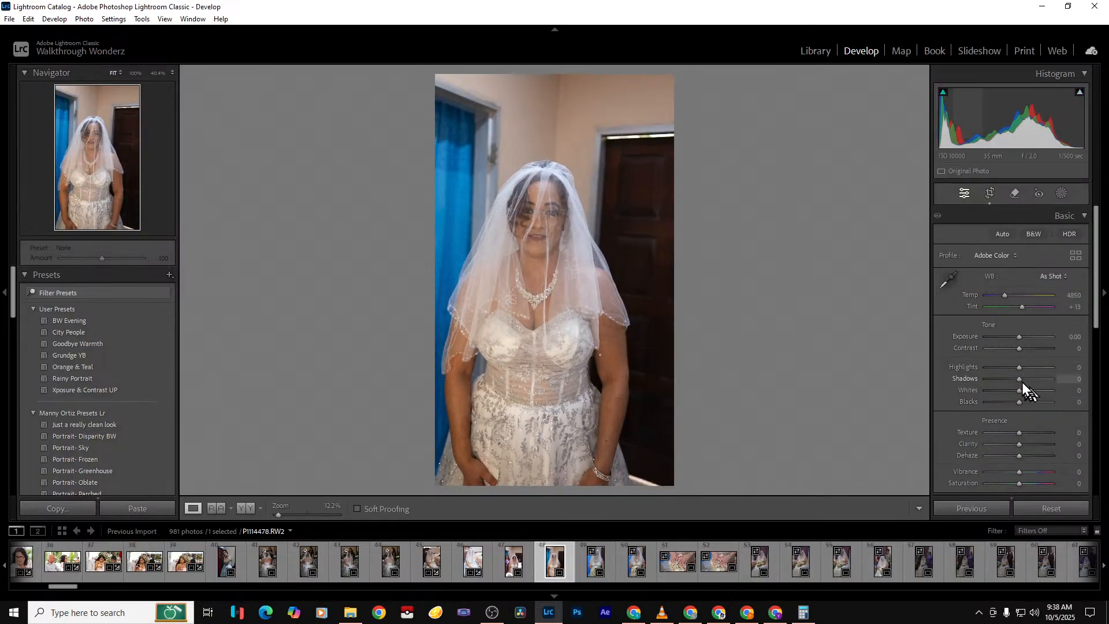
# Set P1114478's Shadows to +51, Temp to 4281, Contrast to +14 and Dehaze to +12
pyautogui.moveTo(1020, 380); pyautogui.dragTo(1038, 382)
pyautogui.moveTo(1005, 296); pyautogui.dragTo(1000, 295)
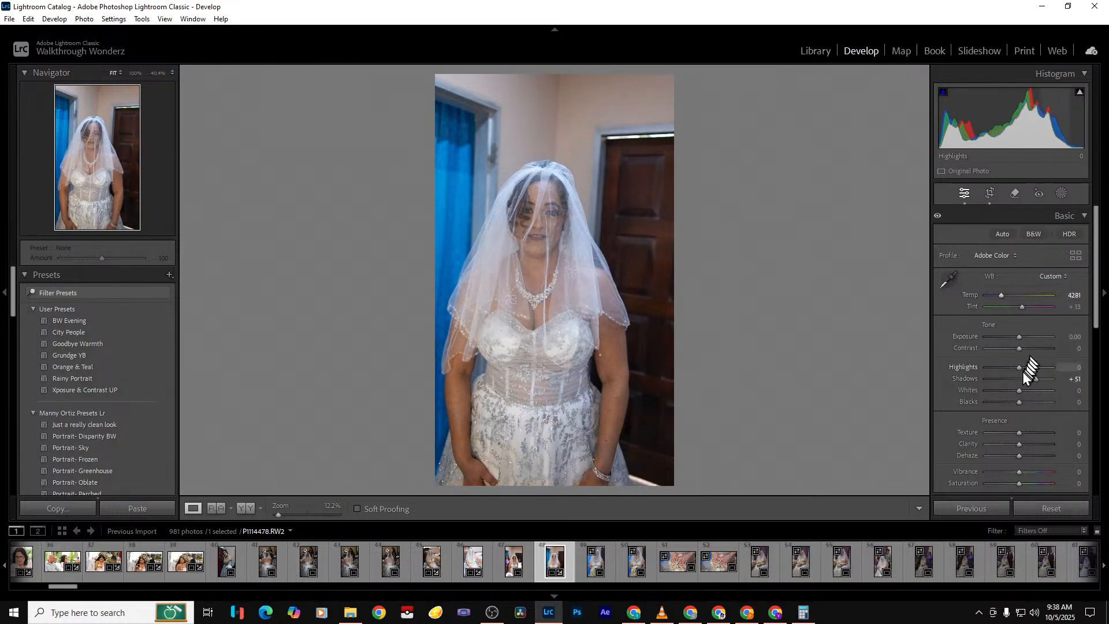
pyautogui.moveTo(1020, 349); pyautogui.dragTo(1024, 351)
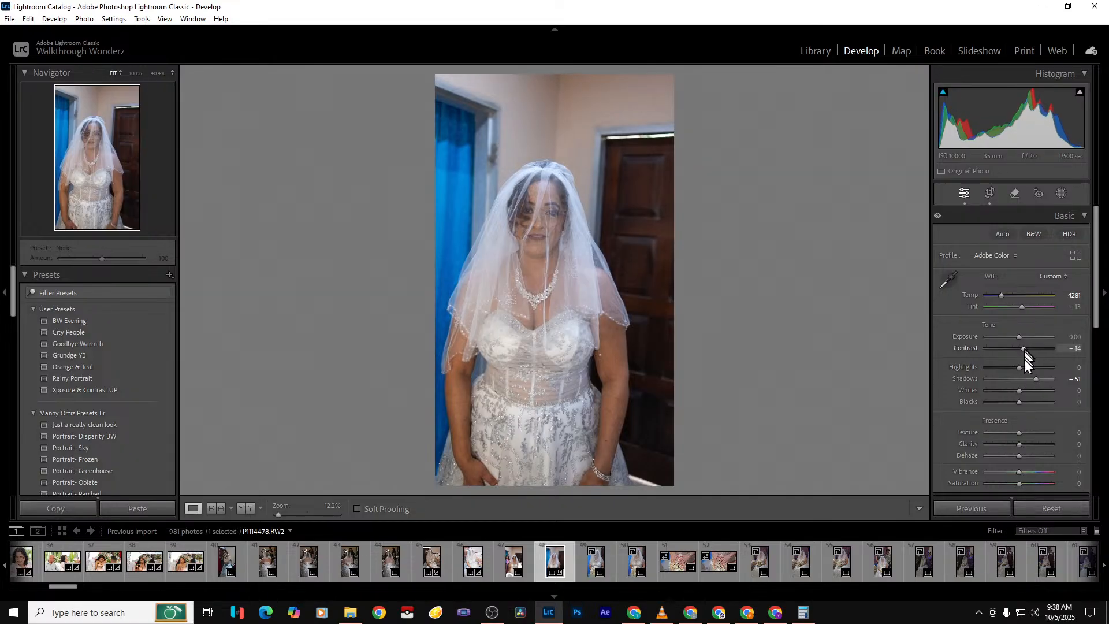
pyautogui.moveTo(1021, 454); pyautogui.dragTo(1025, 455)
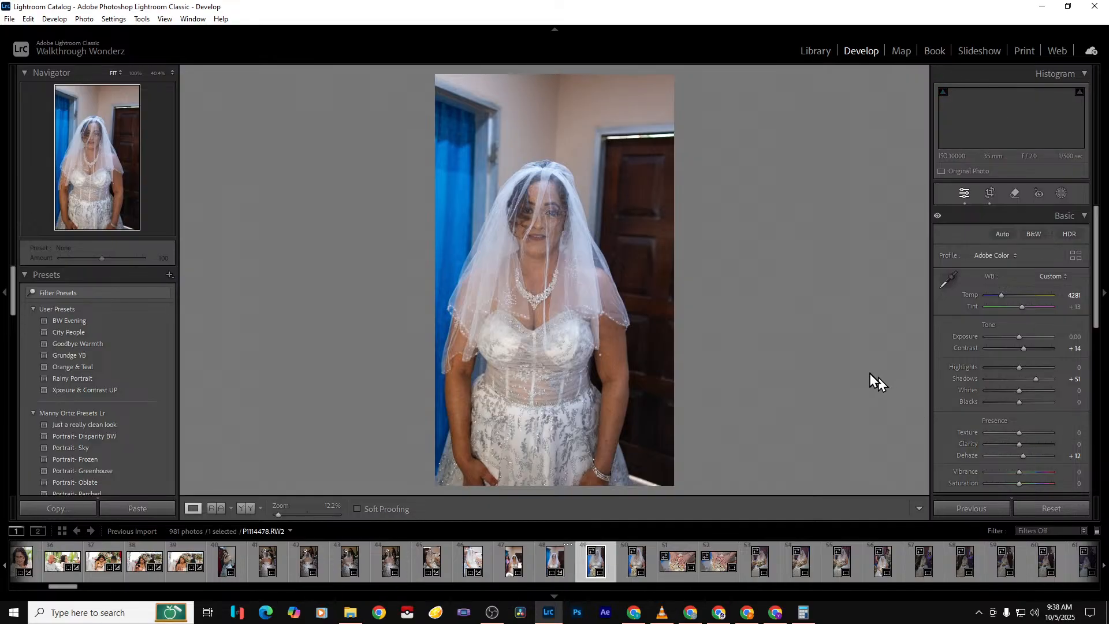
# Open the bouquet portrait P1114479 and set Exposure to +0.97, Shadows to +30 and Highlights to -19
pyautogui.press('Right')
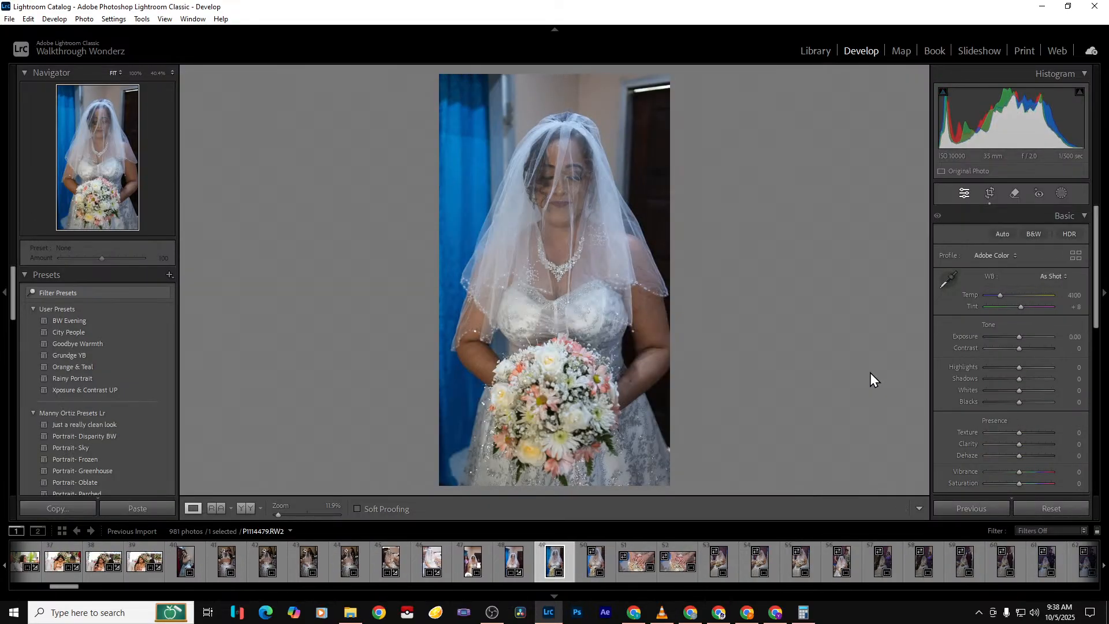
pyautogui.moveTo(1019, 337); pyautogui.dragTo(1028, 337)
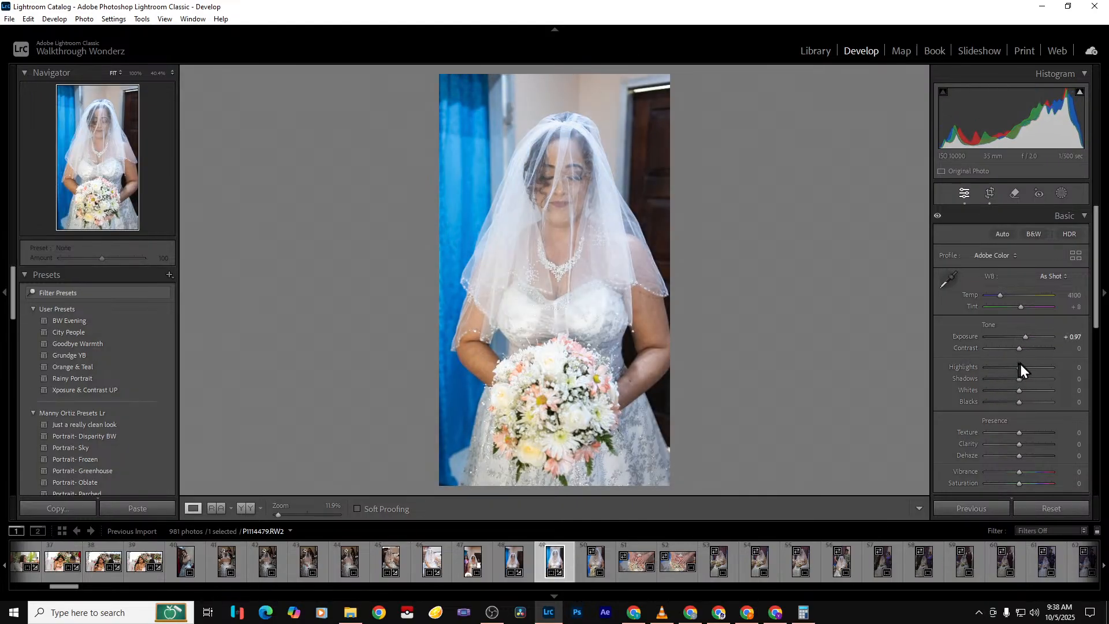
pyautogui.moveTo(1020, 379)
pyautogui.mouseDown()
pyautogui.moveTo(1031, 380)
pyautogui.moveTo(1013, 367)
pyautogui.mouseUp()
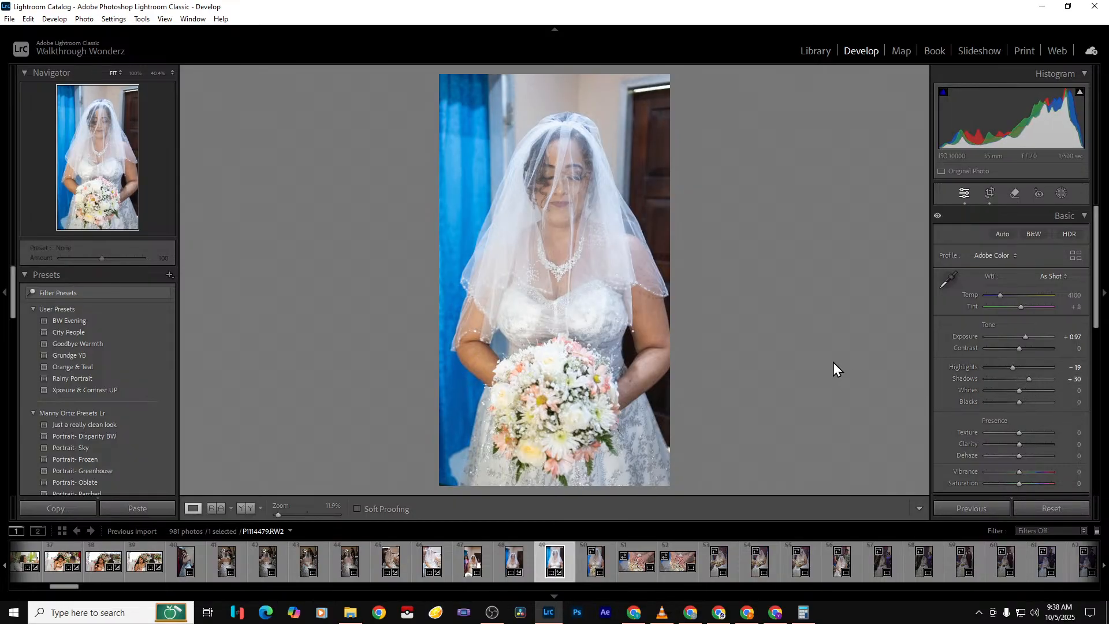
# Reset P1114479's settings for comparison, undo the reset, and export the edited photo
pyautogui.hotkey('ctrl', 'shift', 'r')
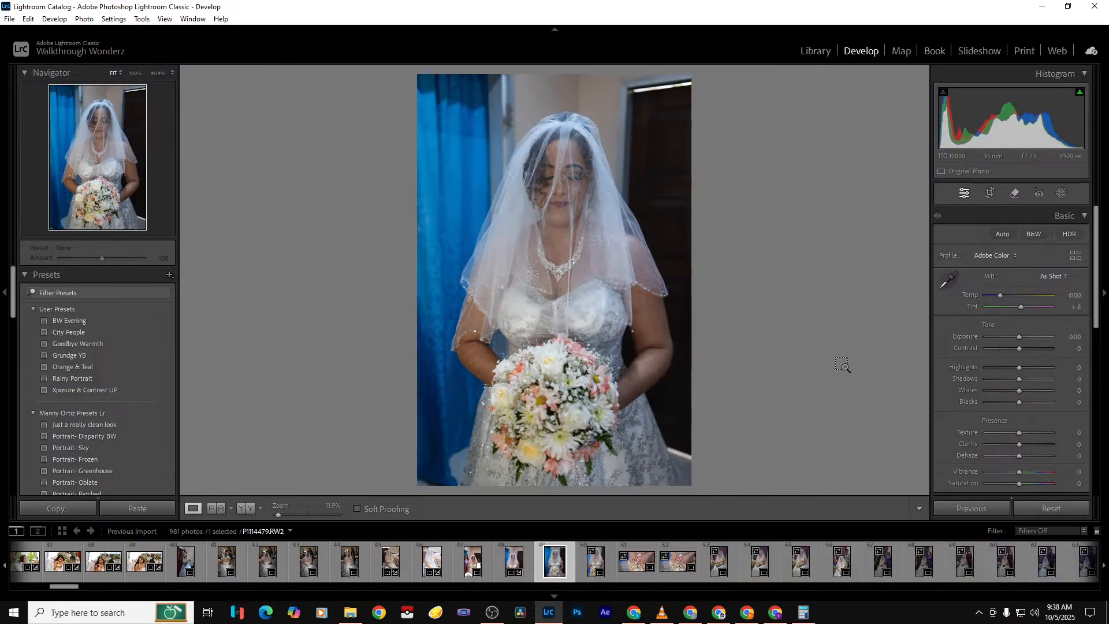
pyautogui.hotkey('ctrl', 'z')
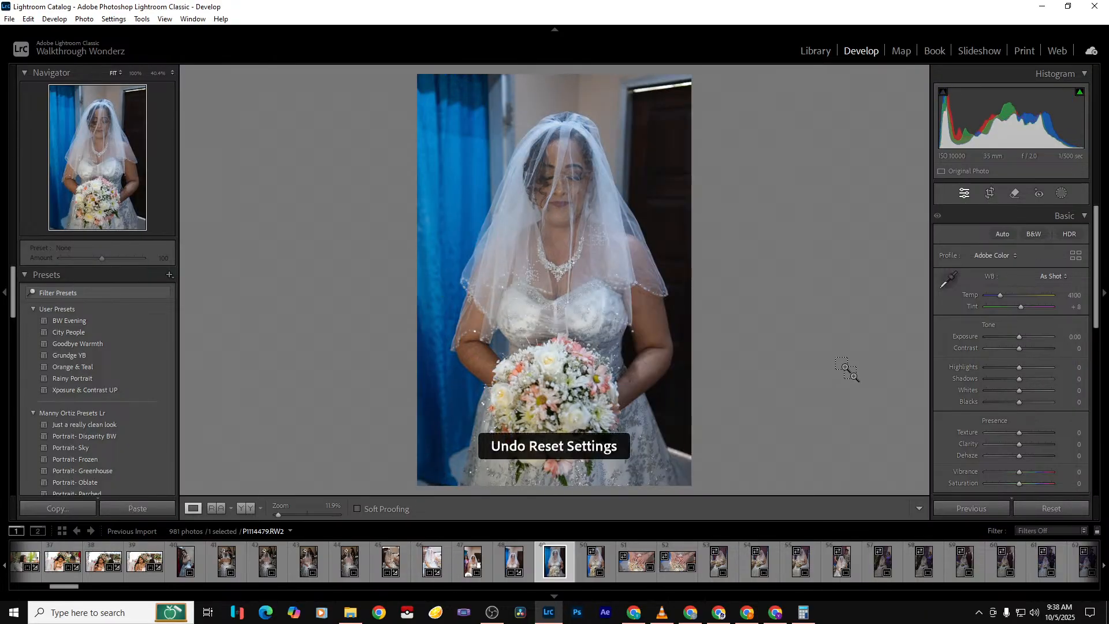
pyautogui.hotkey('ctrl', 'shift', 'e')
pyautogui.press('Return')
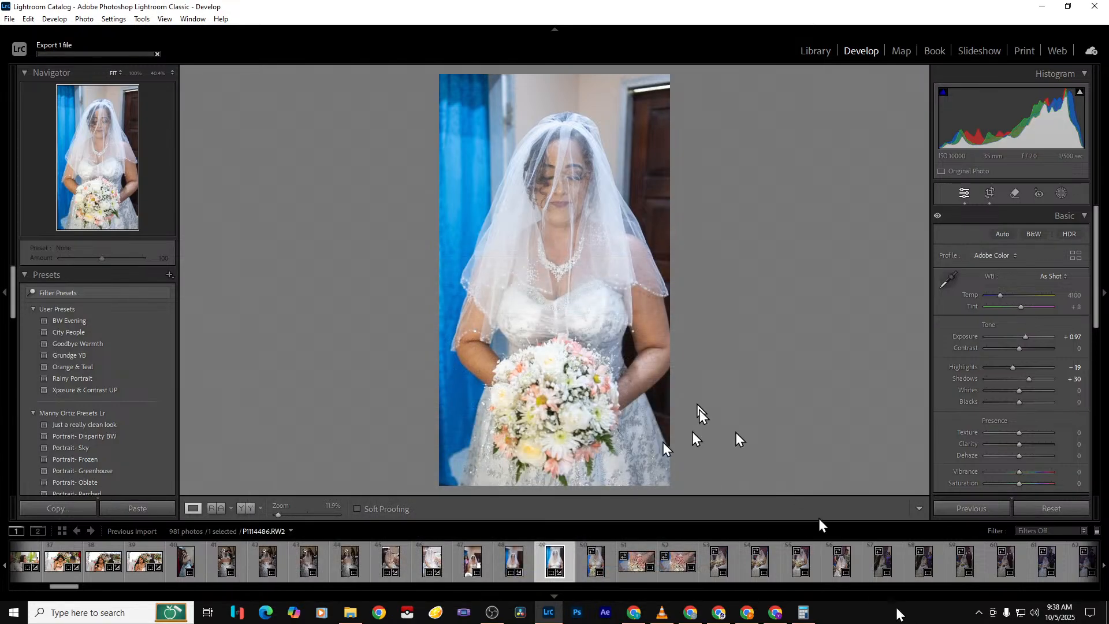
# Open P1114481, the photo of hands on the bouquet, and crop both sides in to a nearly square frame
pyautogui.click(584, 576)
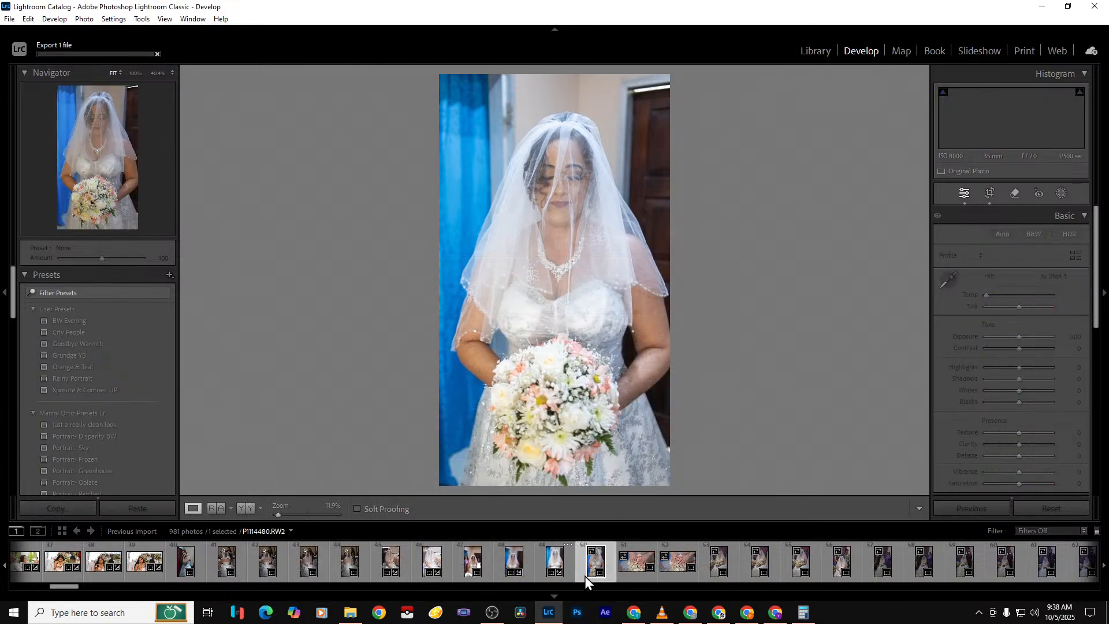
pyautogui.click(634, 576)
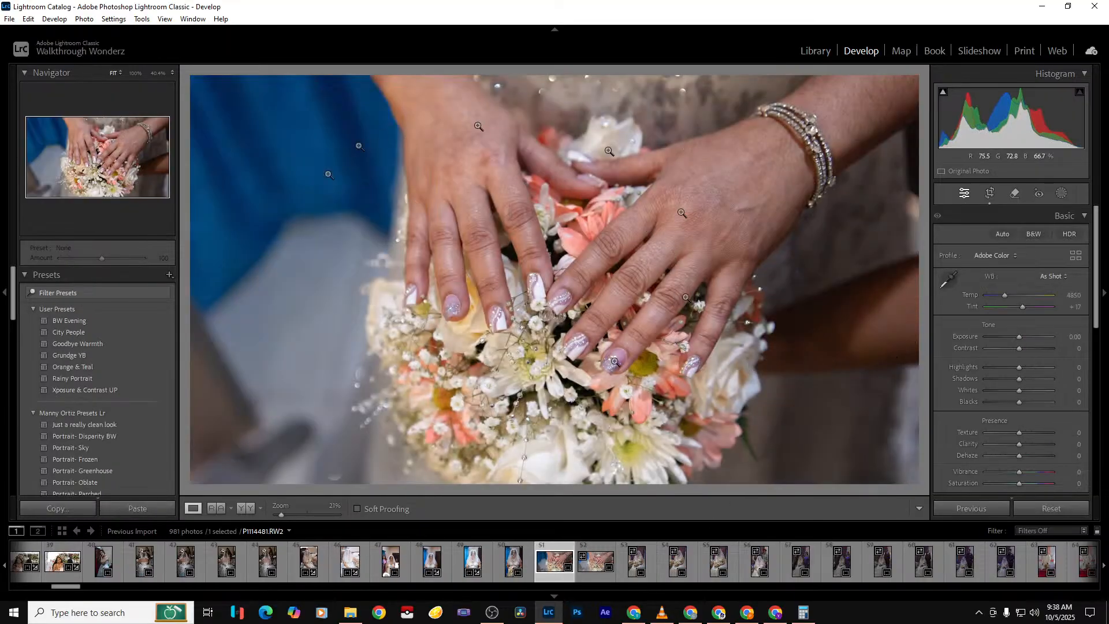
pyautogui.click(990, 195)
pyautogui.moveTo(255, 302); pyautogui.dragTo(299, 302)
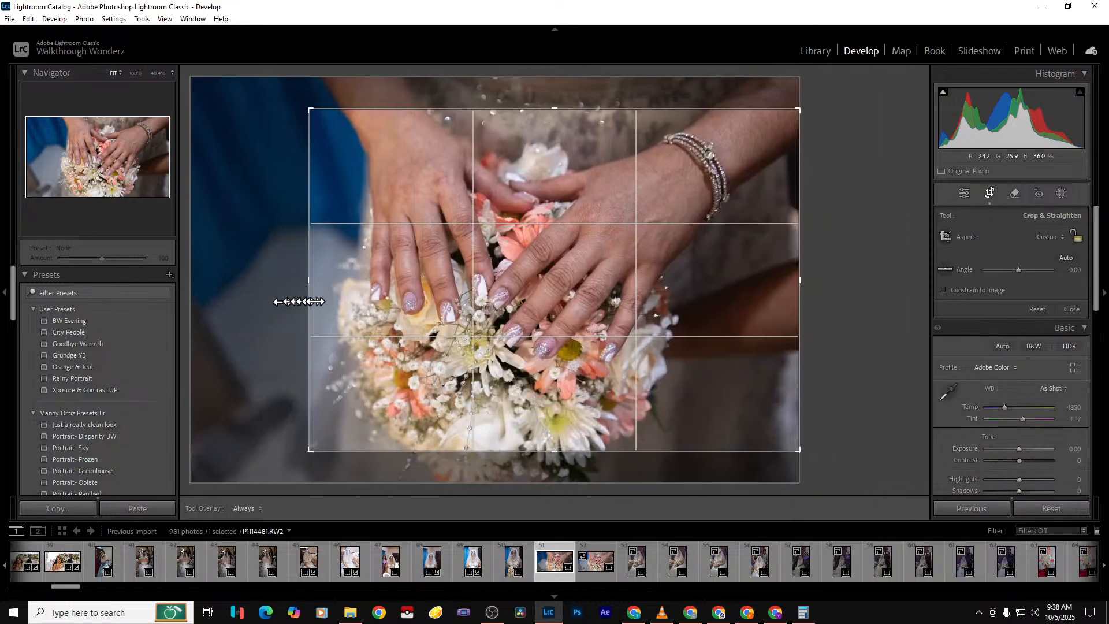
pyautogui.moveTo(788, 295); pyautogui.dragTo(665, 300)
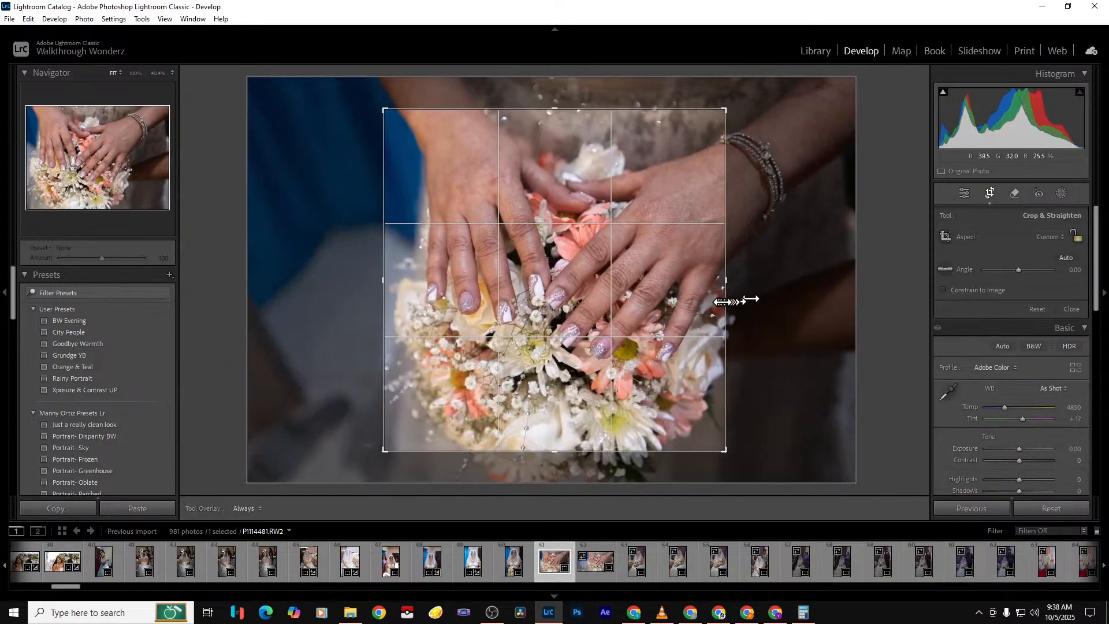
pyautogui.press('Return')
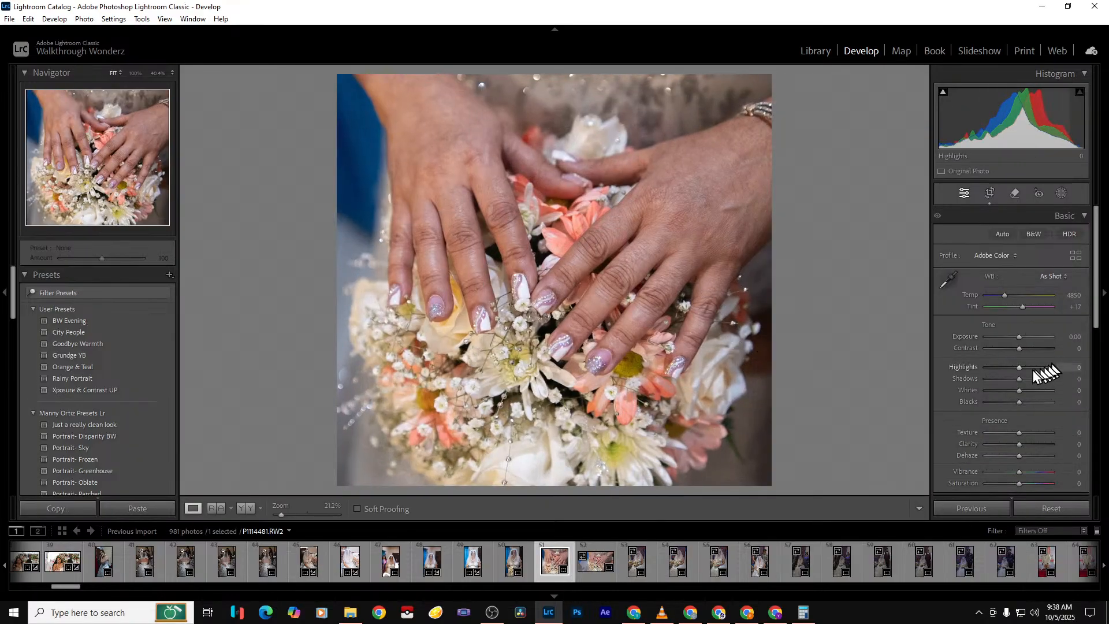
# Set P1114481's Shadows to +79 and Clarity to -49, and warm its white balance to Temp 5509
pyautogui.moveTo(1020, 380); pyautogui.dragTo(1046, 386)
pyautogui.moveTo(1020, 446); pyautogui.dragTo(1004, 446)
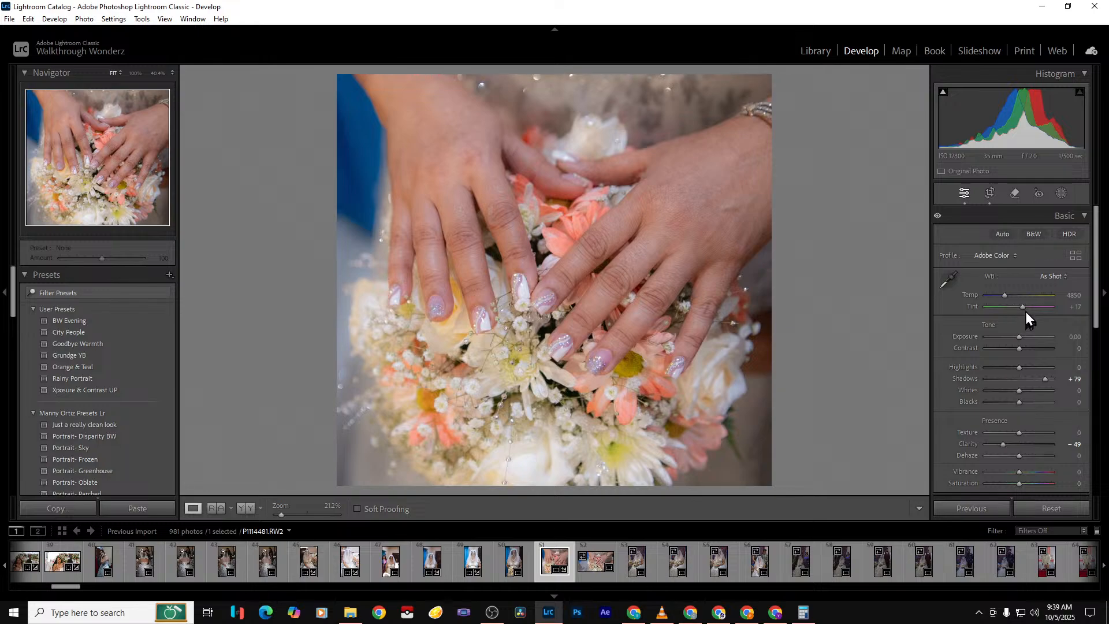
pyautogui.moveTo(1004, 297); pyautogui.dragTo(1003, 296)
pyautogui.hotkey('ctrl', 'z')
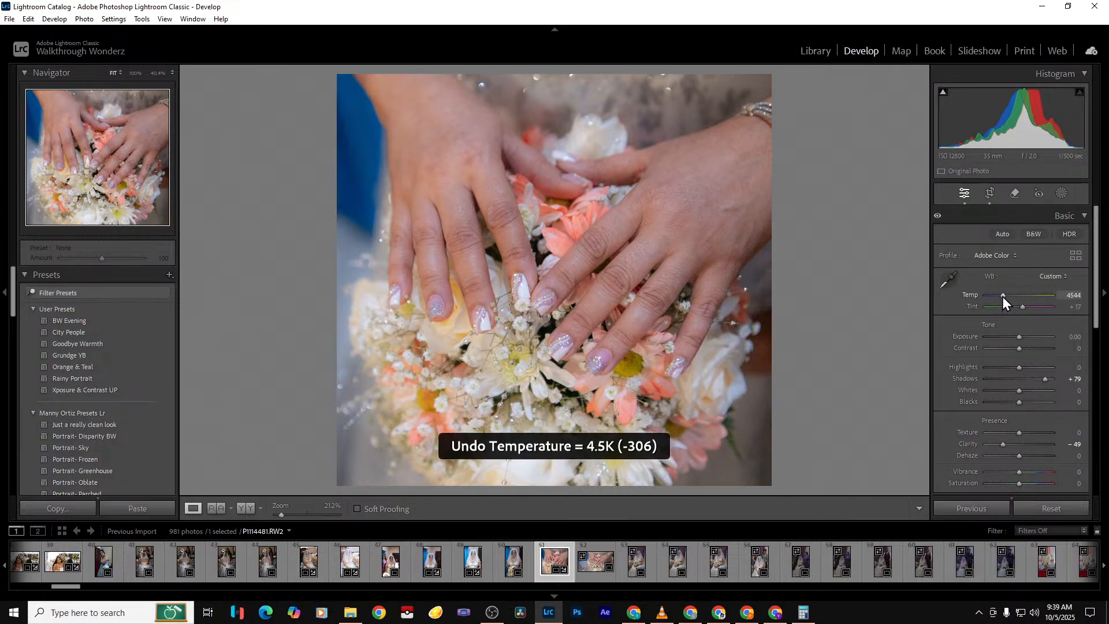
pyautogui.moveTo(1003, 297); pyautogui.dragTo(1007, 296)
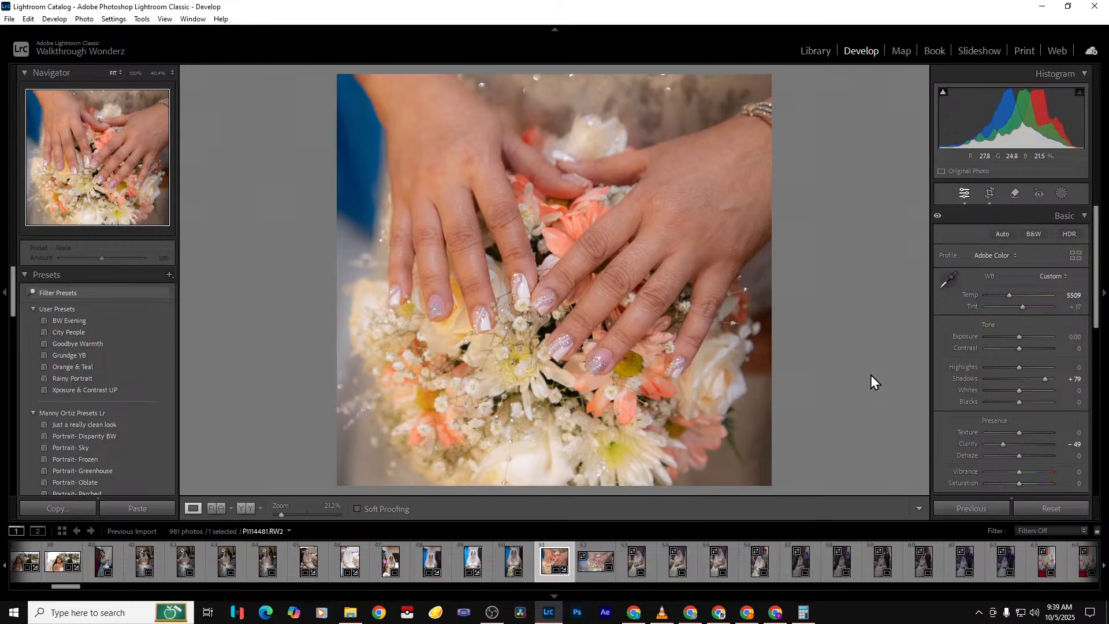
# Compare P1114481 with its unedited version and export it to the specific hard drive folder
pyautogui.press('\\')
pyautogui.hotkey('ctrl', 'shift', 'e')
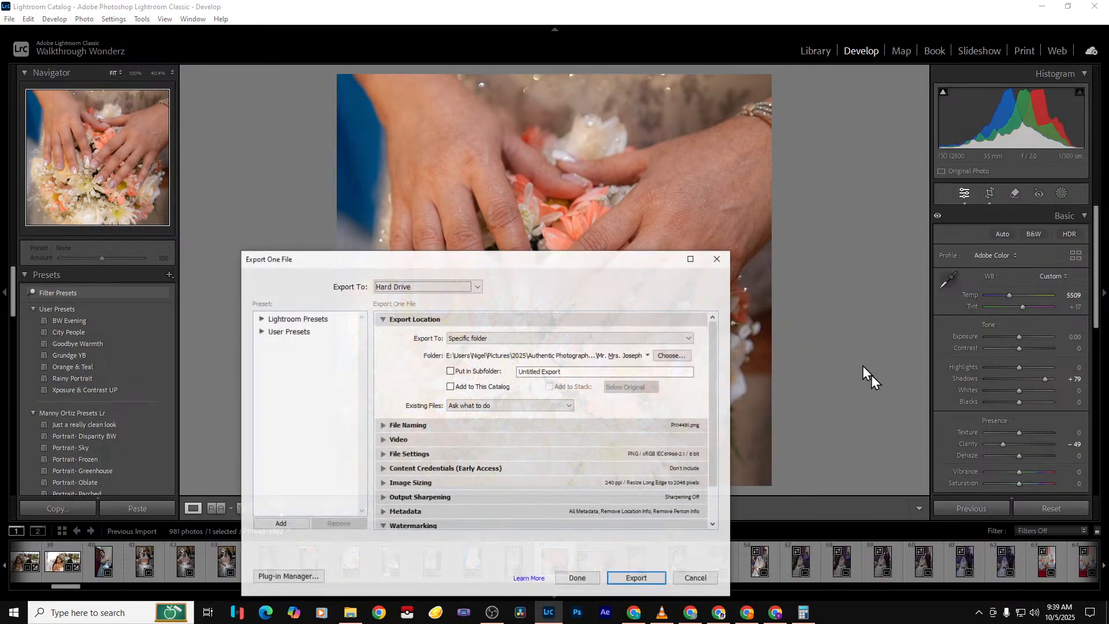
pyautogui.press('Return')
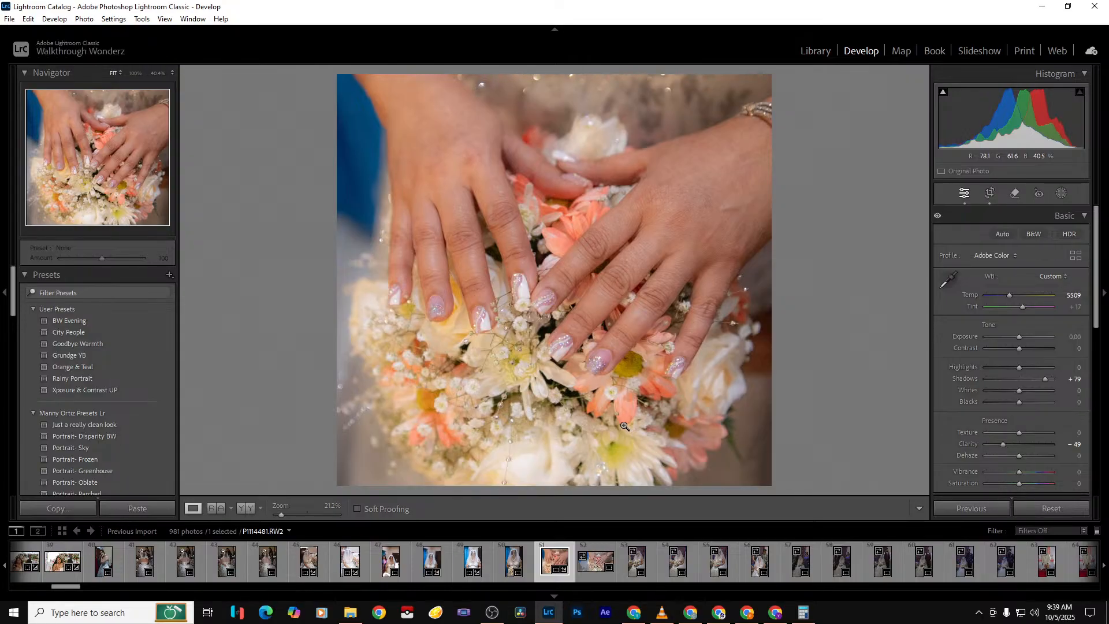
# Switch to WhatsApp, search the chats for the account owner's name, and open the message-yourself chat
pyautogui.click(87, 613)
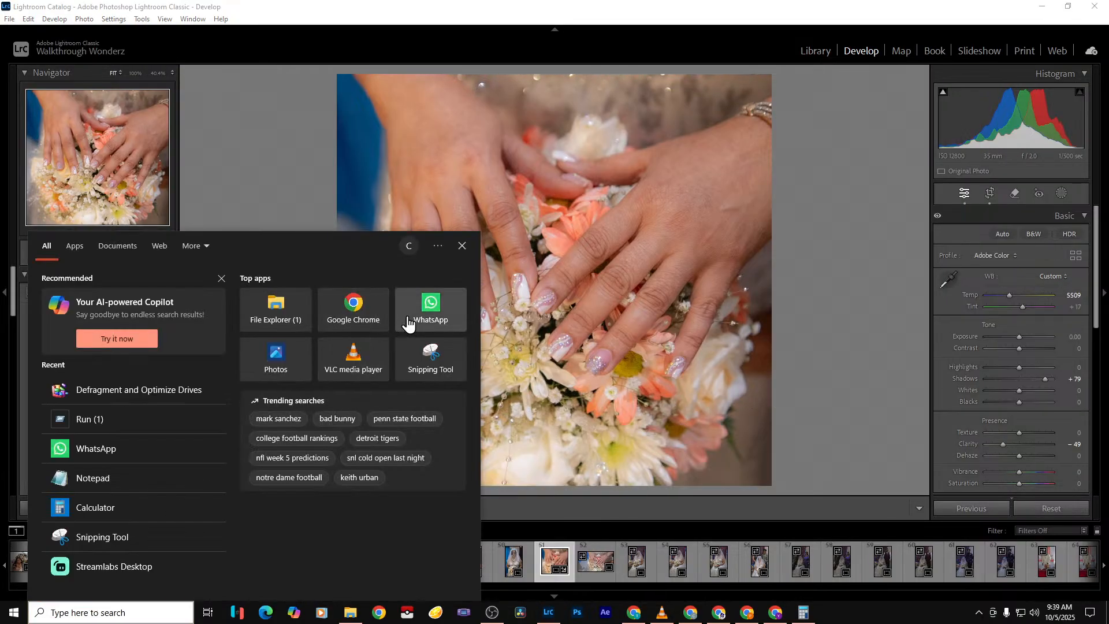
pyautogui.click(430, 309)
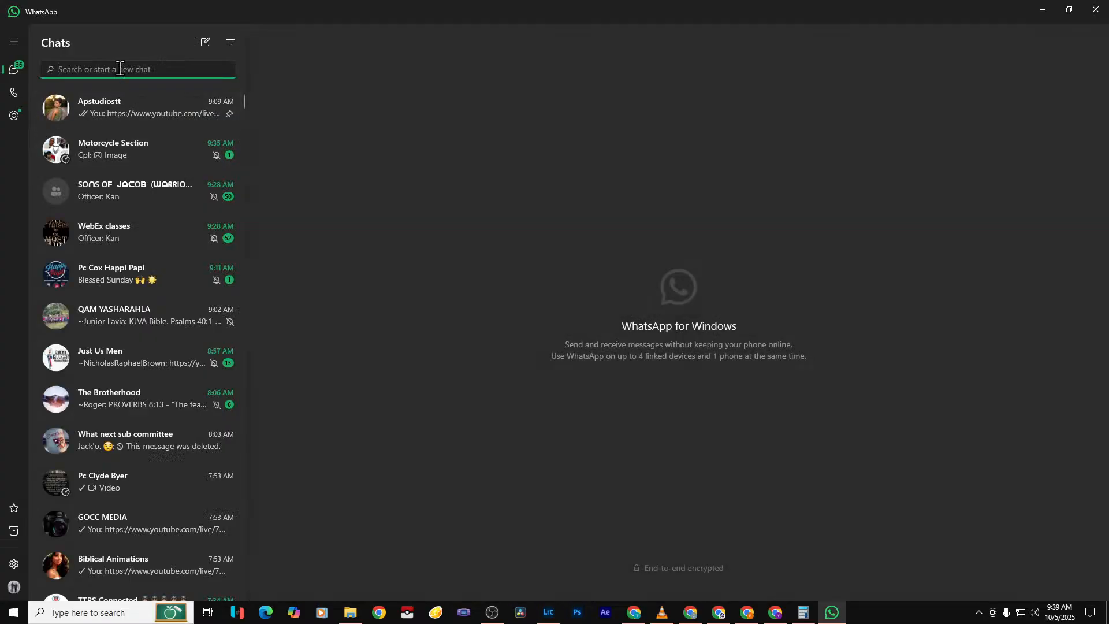
pyautogui.write('yara')
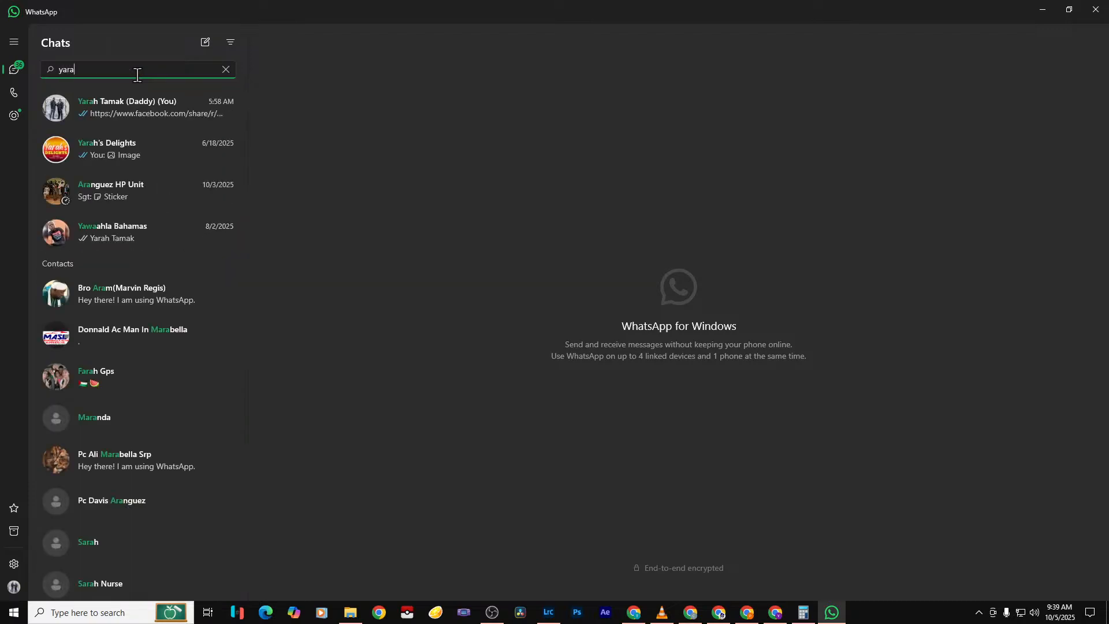
pyautogui.click(155, 102)
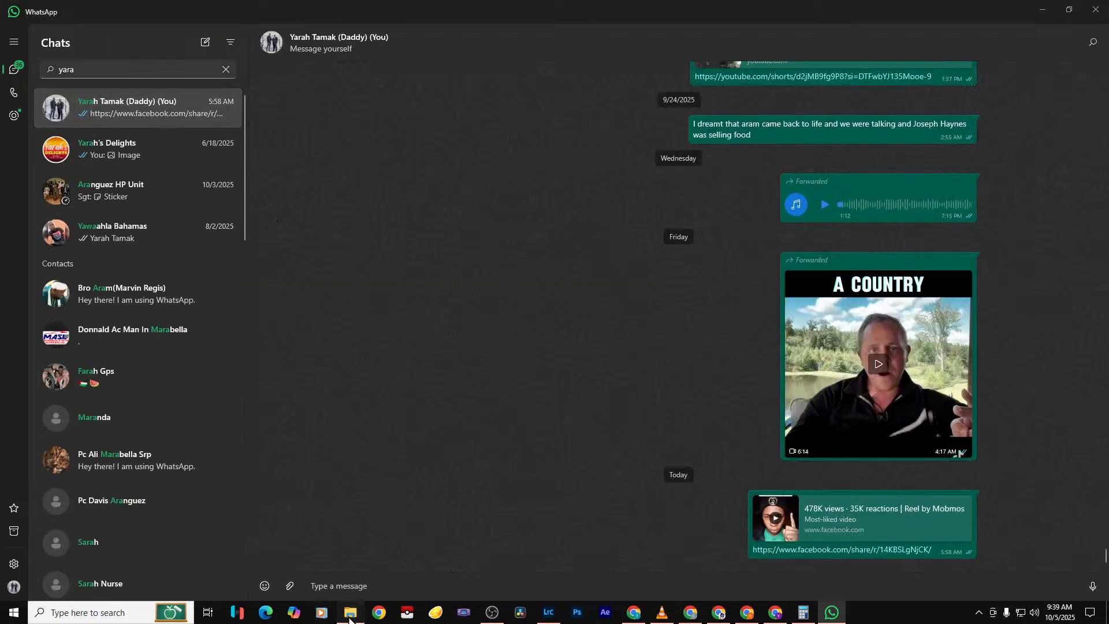
# Attach the exported P1114481 from the wedding folder in File Explorer to the message-yourself chat and send it
pyautogui.click(349, 614)
pyautogui.scroll(-3, 931, 557)
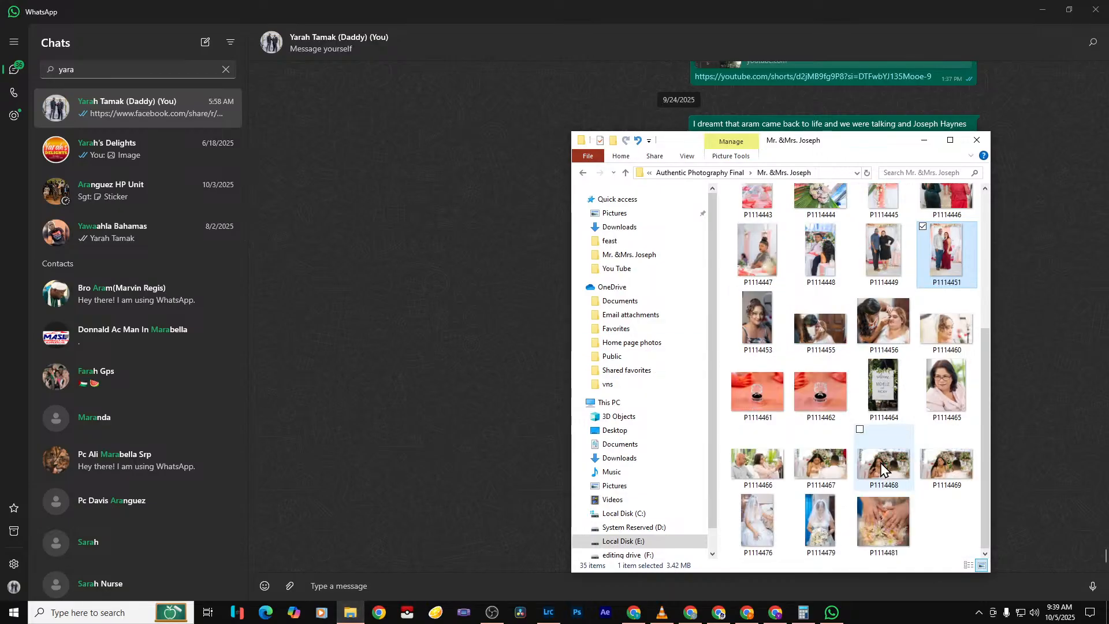
pyautogui.moveTo(883, 519); pyautogui.dragTo(492, 453)
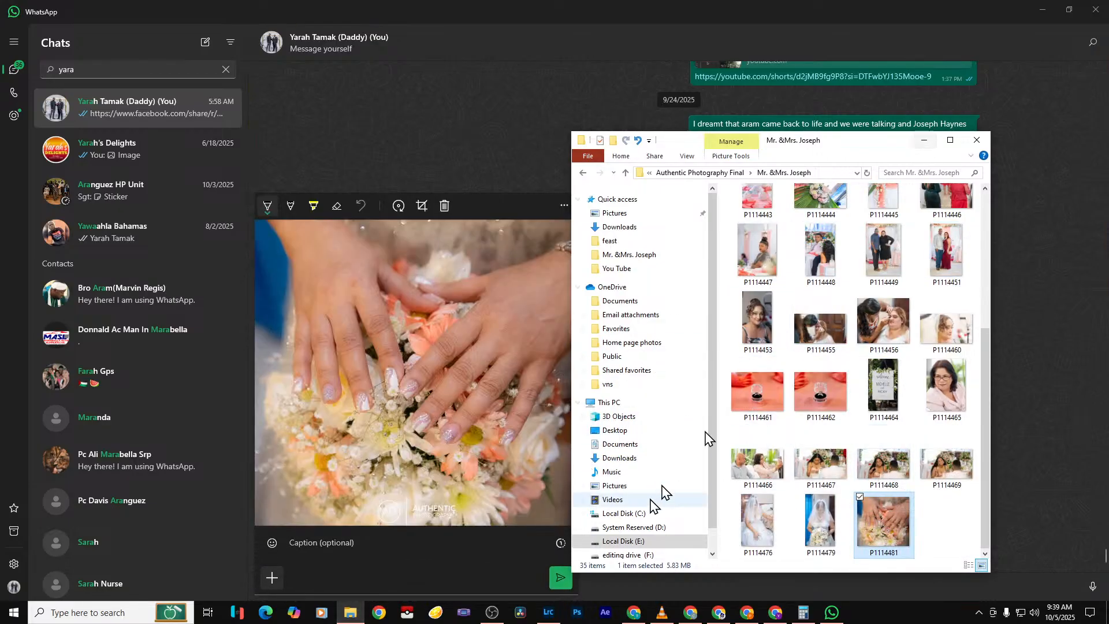
pyautogui.click(559, 578)
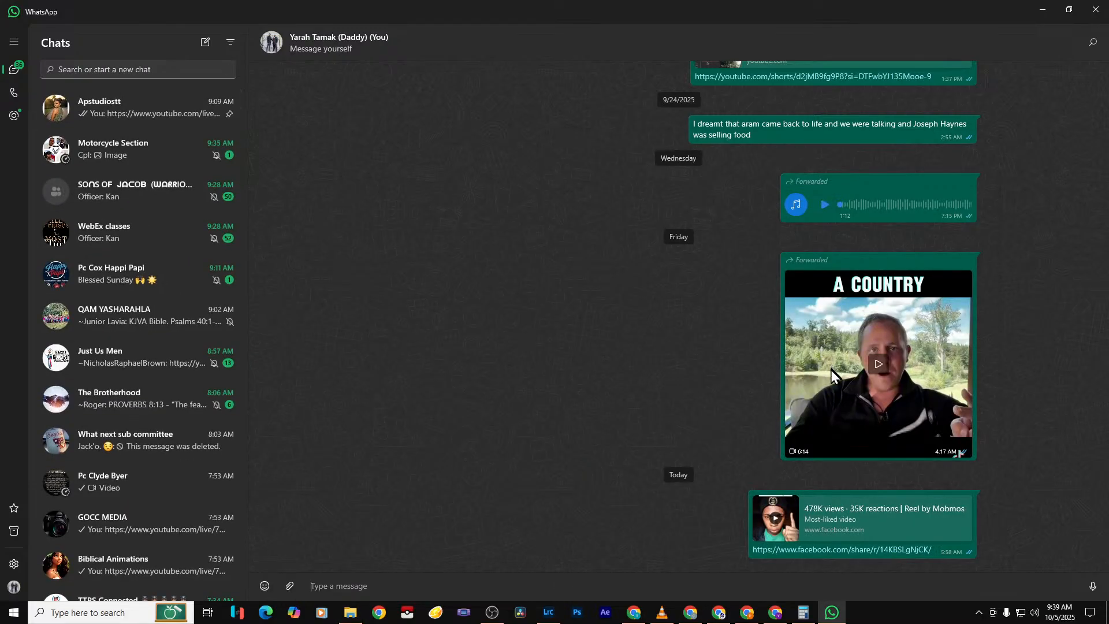
# Return to Lightroom Classic, browse the photos after P1114481, and open P1114486, the seated bride with two people behind her
pyautogui.click(1043, 11)
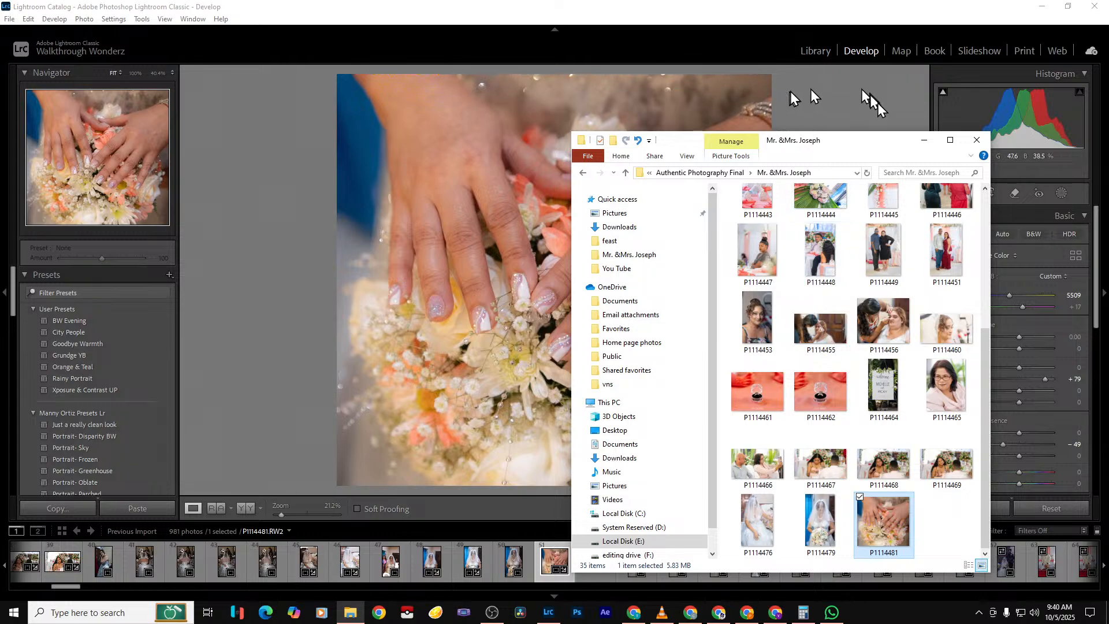
pyautogui.click(926, 140)
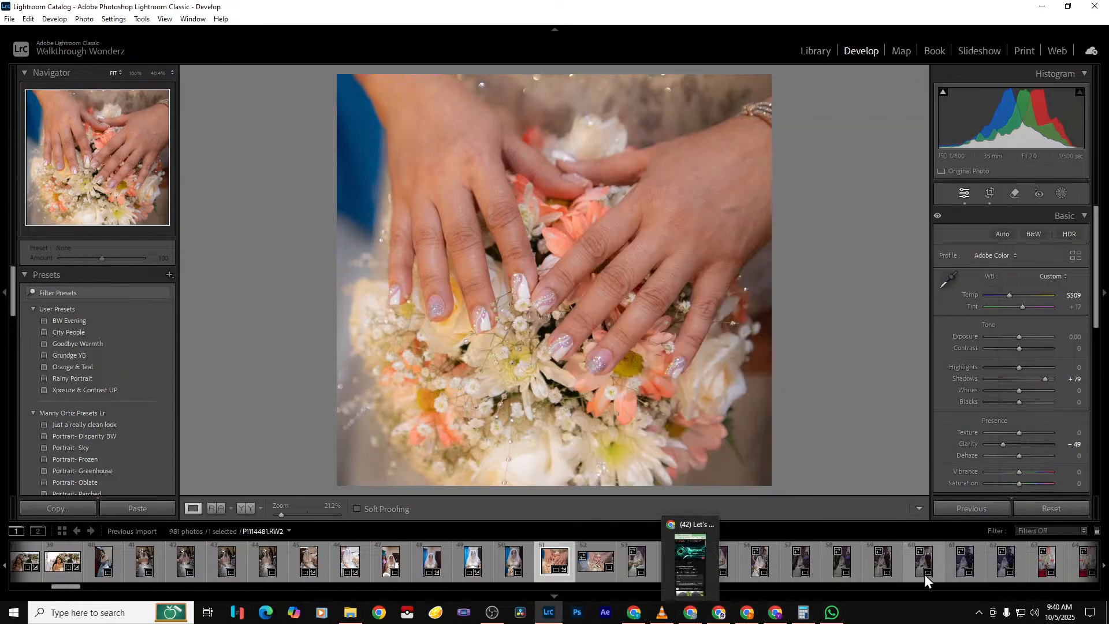
pyautogui.click(598, 571)
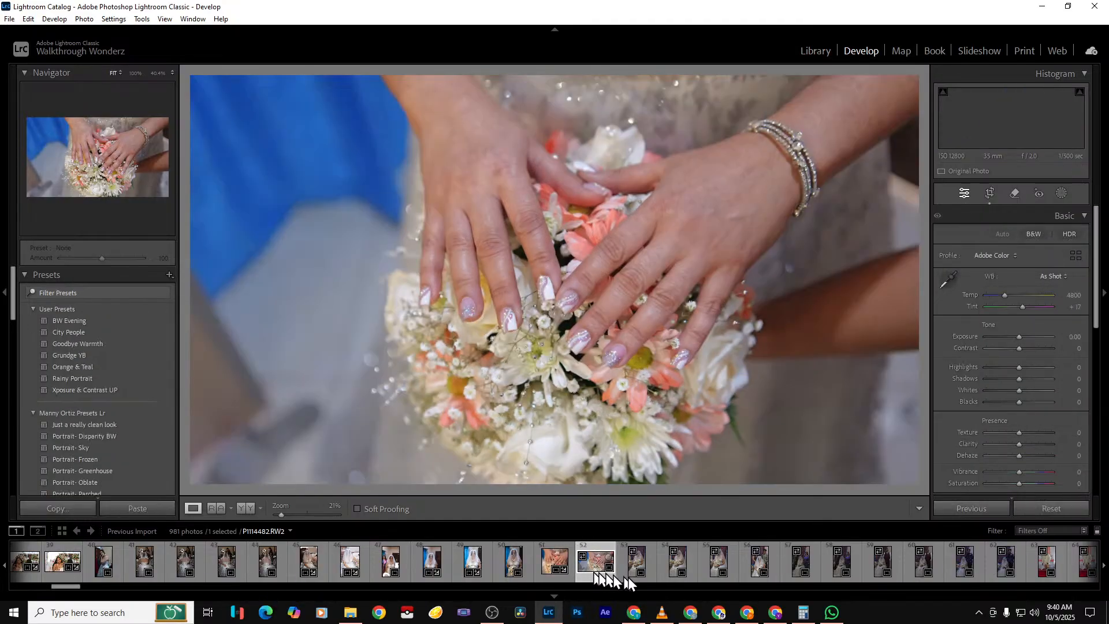
pyautogui.click(629, 577)
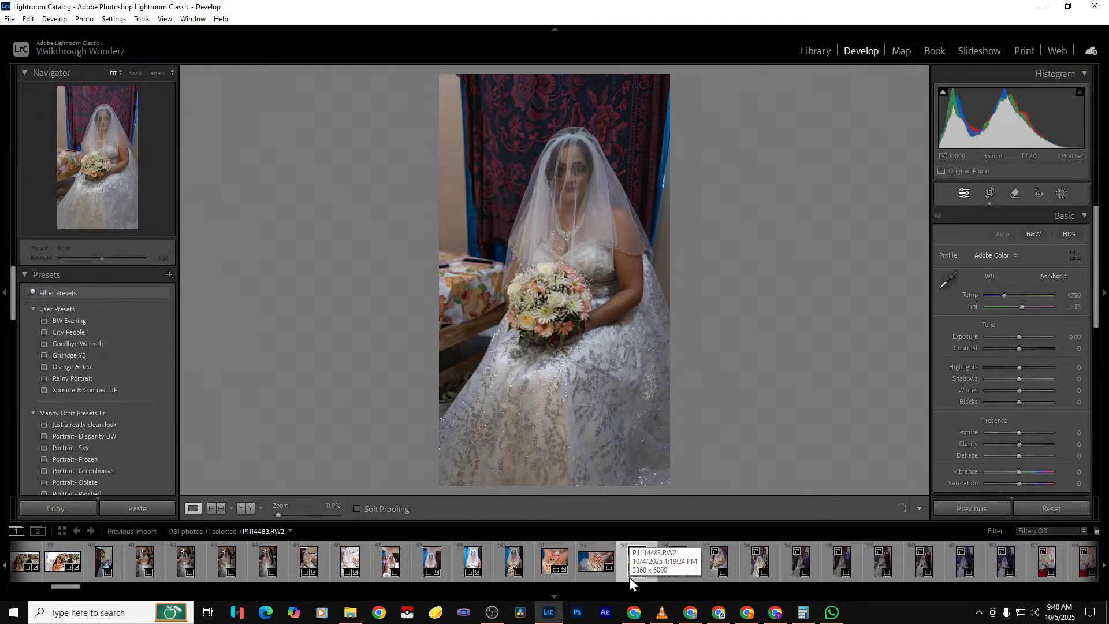
pyautogui.click(744, 573)
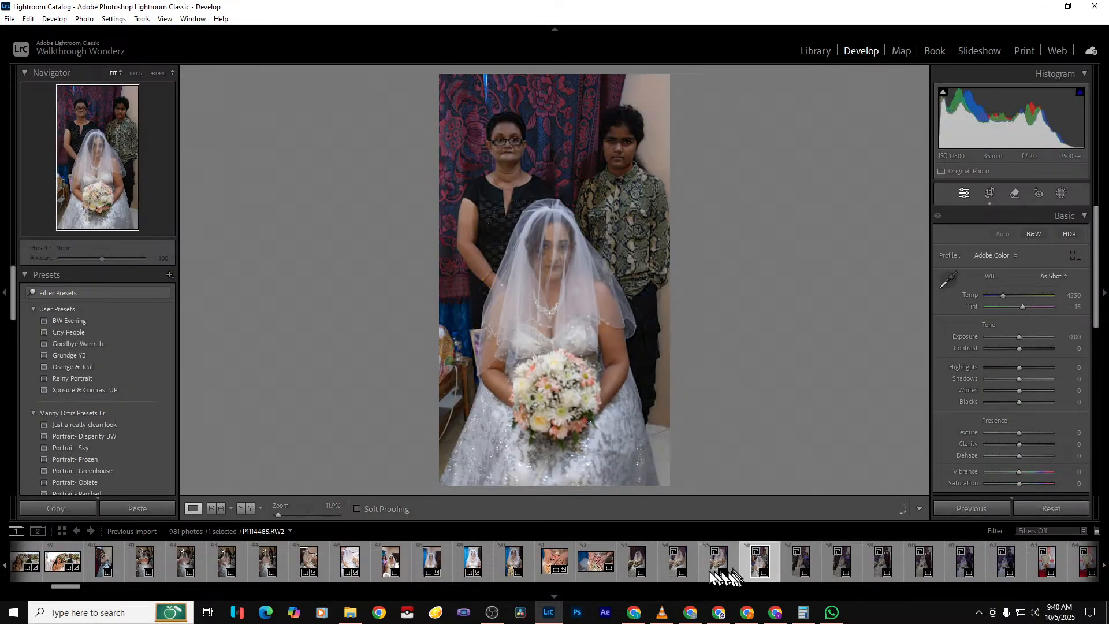
pyautogui.click(664, 563)
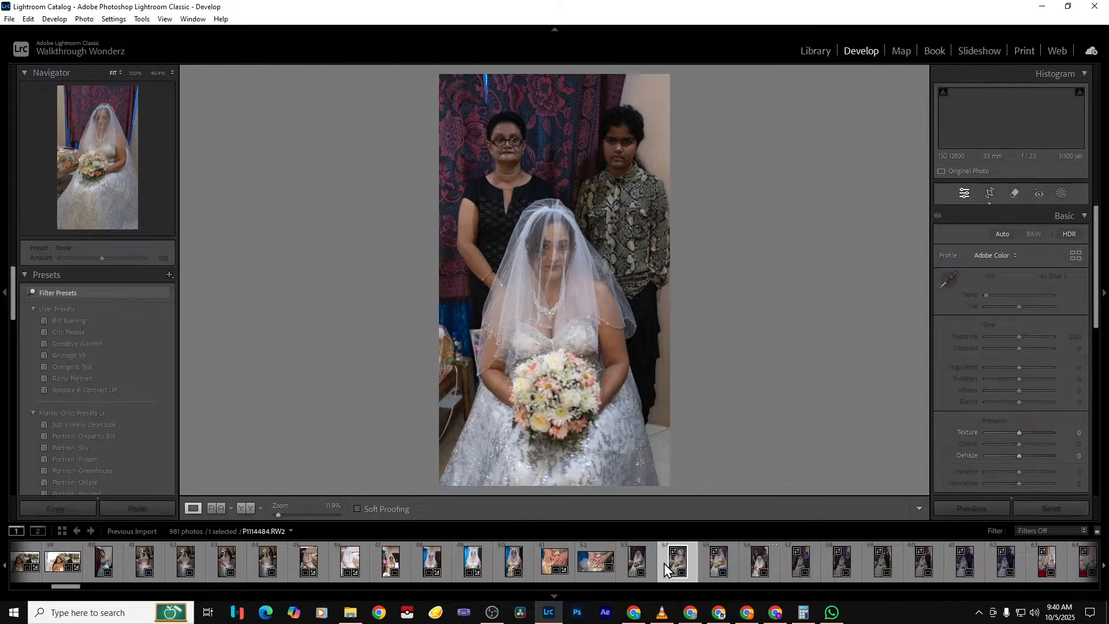
pyautogui.click(702, 566)
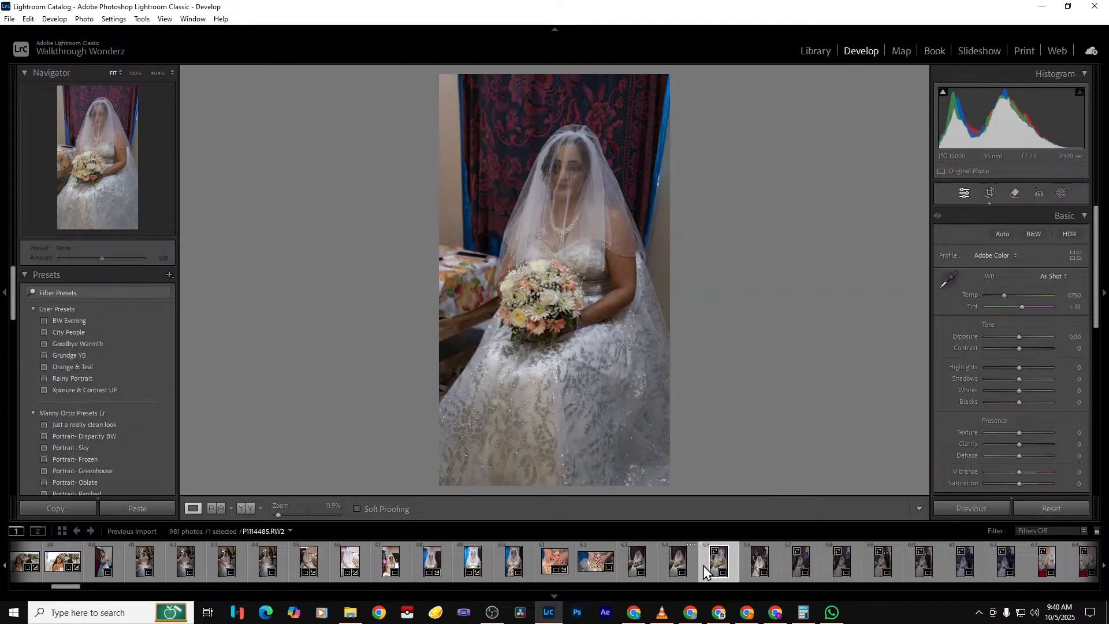
pyautogui.click(741, 564)
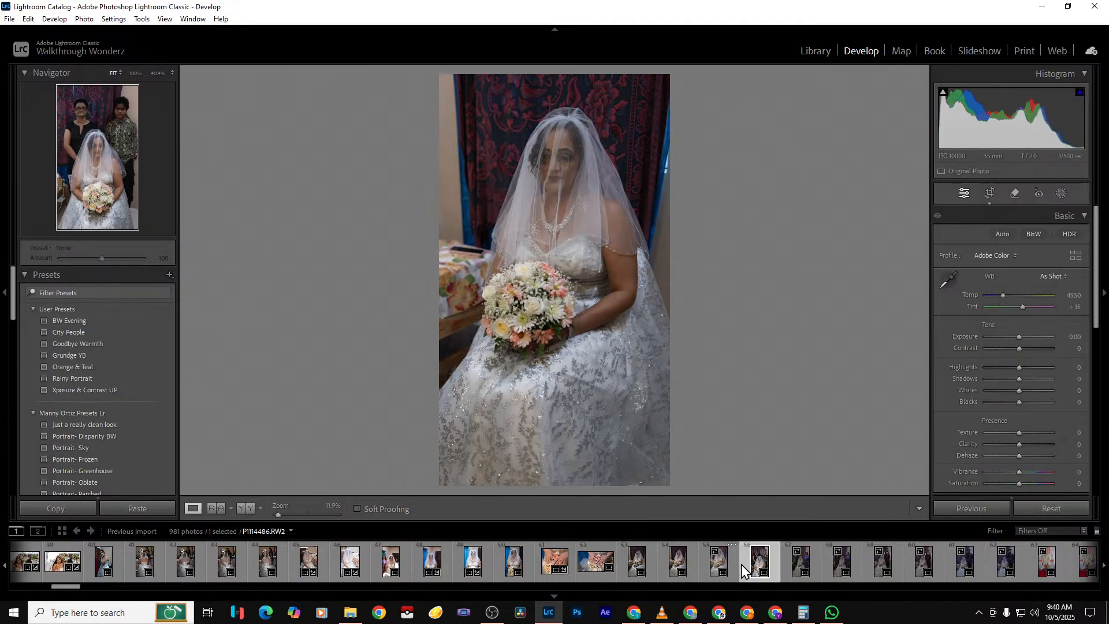
# Set P1114486's Exposure to +1.14, Highlights to -40, Shadows to +65, Whites to -16 and Texture to +25
pyautogui.moveTo(1019, 336); pyautogui.dragTo(1027, 338)
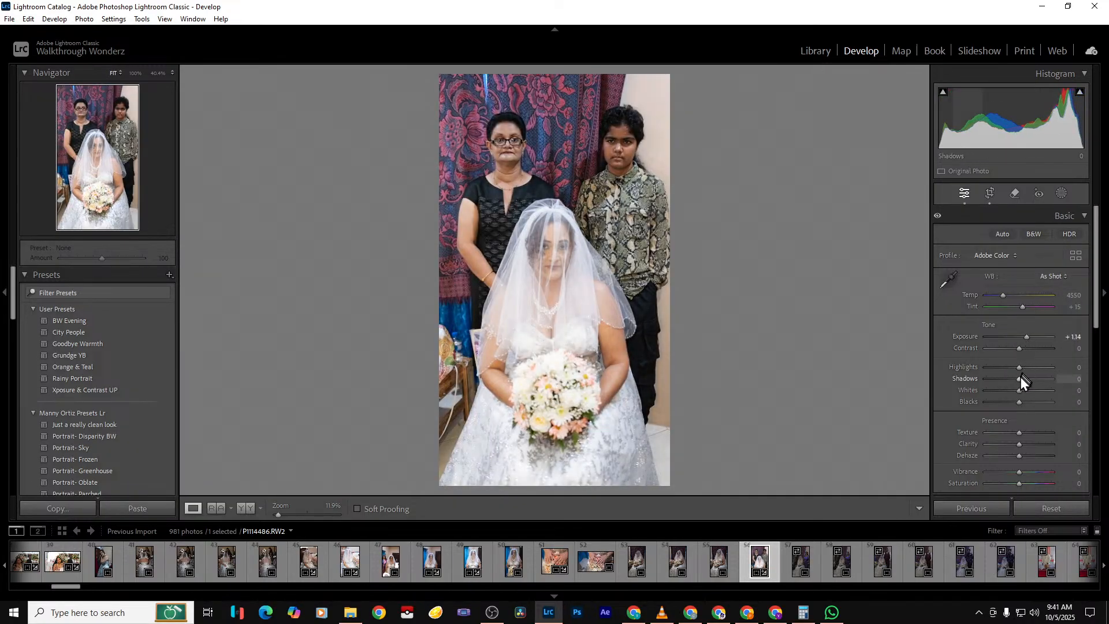
pyautogui.moveTo(1025, 382)
pyautogui.mouseDown()
pyautogui.moveTo(1042, 382)
pyautogui.moveTo(989, 369)
pyautogui.moveTo(1015, 369)
pyautogui.moveTo(1004, 370)
pyautogui.moveTo(1014, 392)
pyautogui.mouseUp()
pyautogui.moveTo(1019, 433); pyautogui.dragTo(1027, 435)
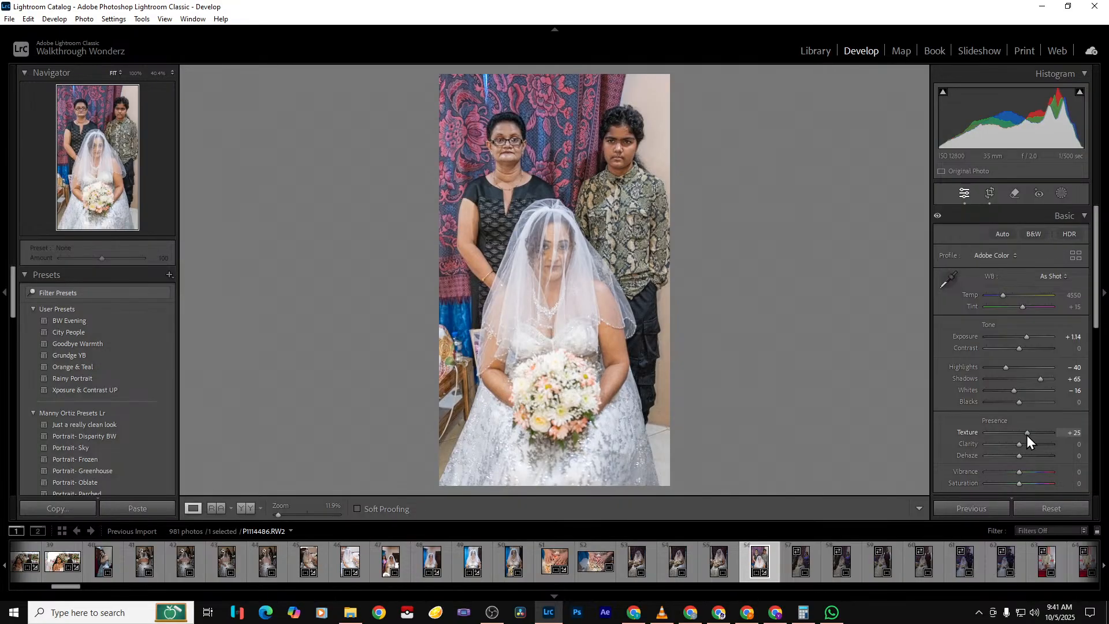
# Try the Auto white balance on P1114486 and switch it back to As Shot
pyautogui.click(1051, 278)
pyautogui.click(1036, 304)
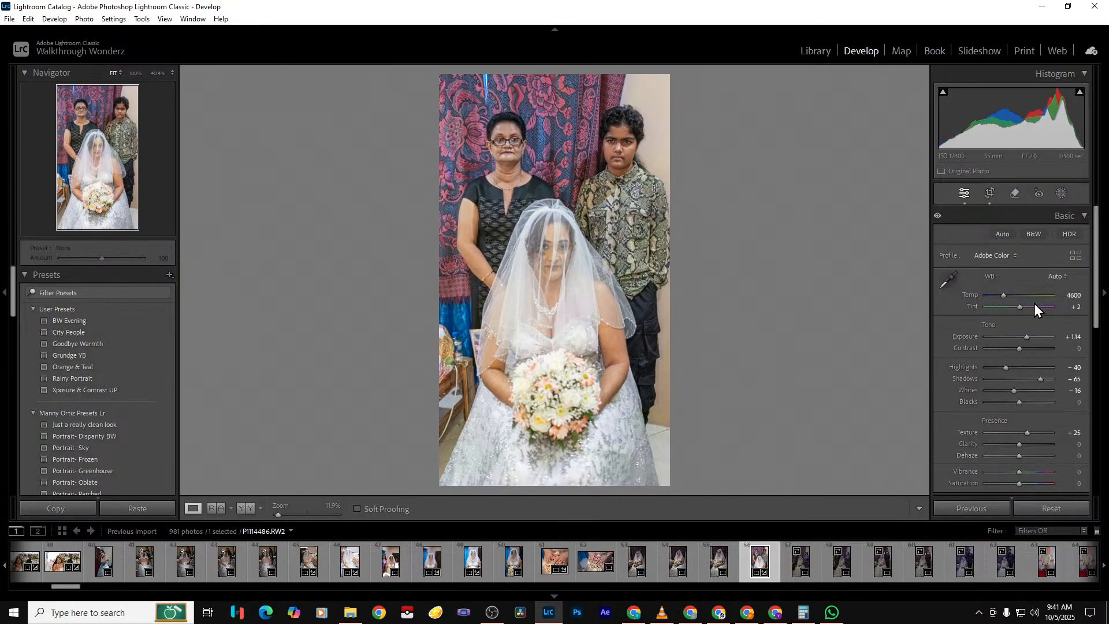
pyautogui.click(1053, 276)
pyautogui.click(1034, 290)
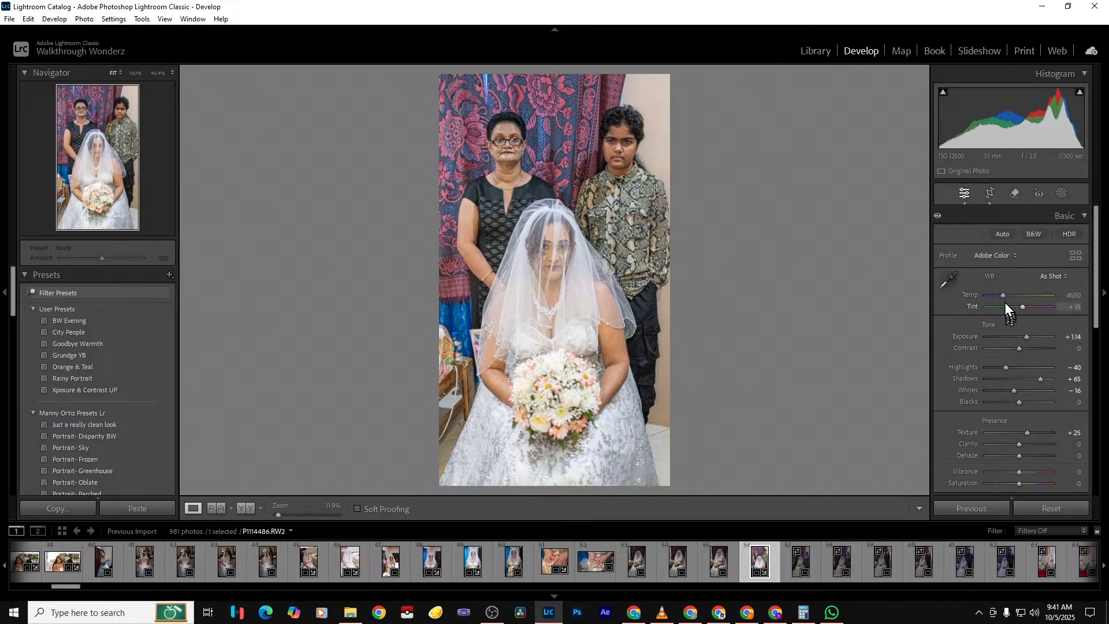
# Set P1114486's Temp to 4456 and Vibrance to +30, and compare the edit with the unedited version
pyautogui.moveTo(1003, 296); pyautogui.dragTo(1003, 297)
pyautogui.moveTo(1020, 471); pyautogui.dragTo(1030, 471)
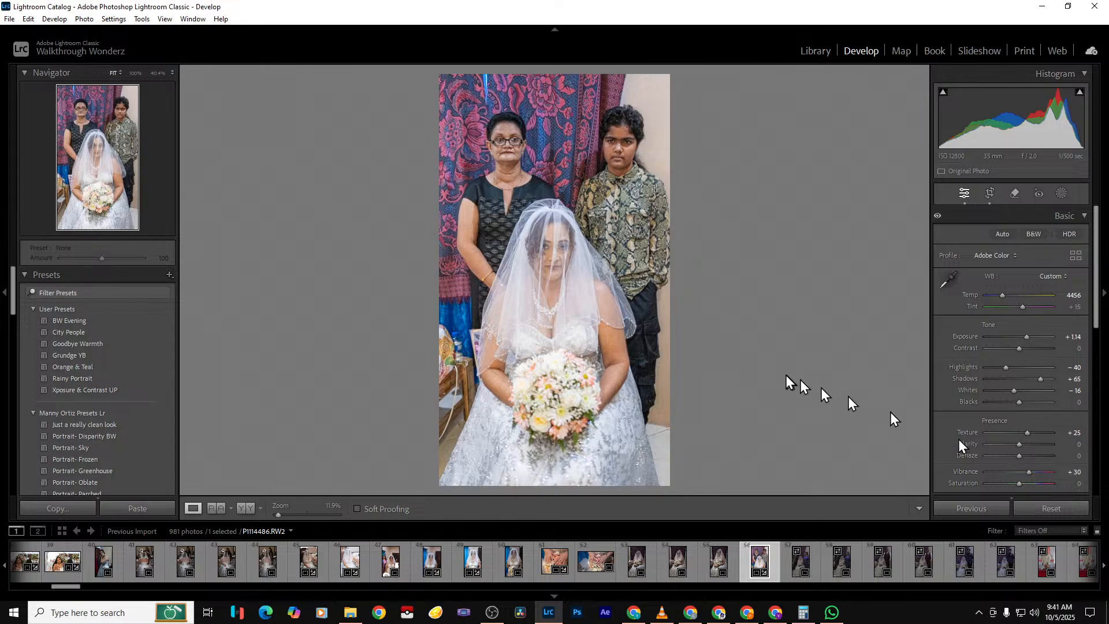
pyautogui.press('\\')
pyautogui.press('\\')
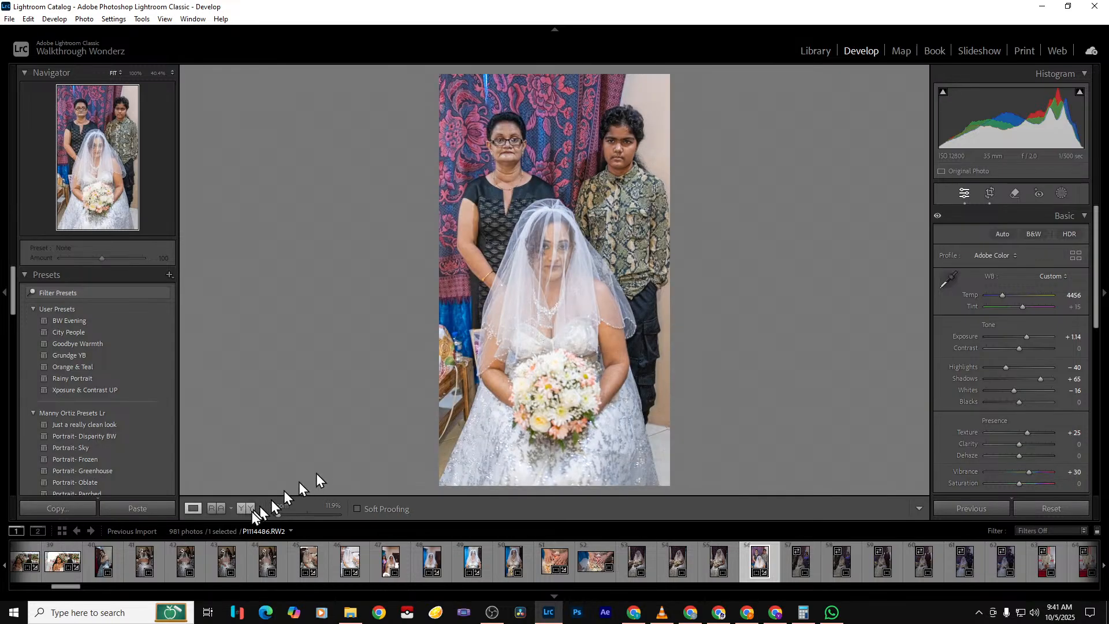
pyautogui.click(245, 510)
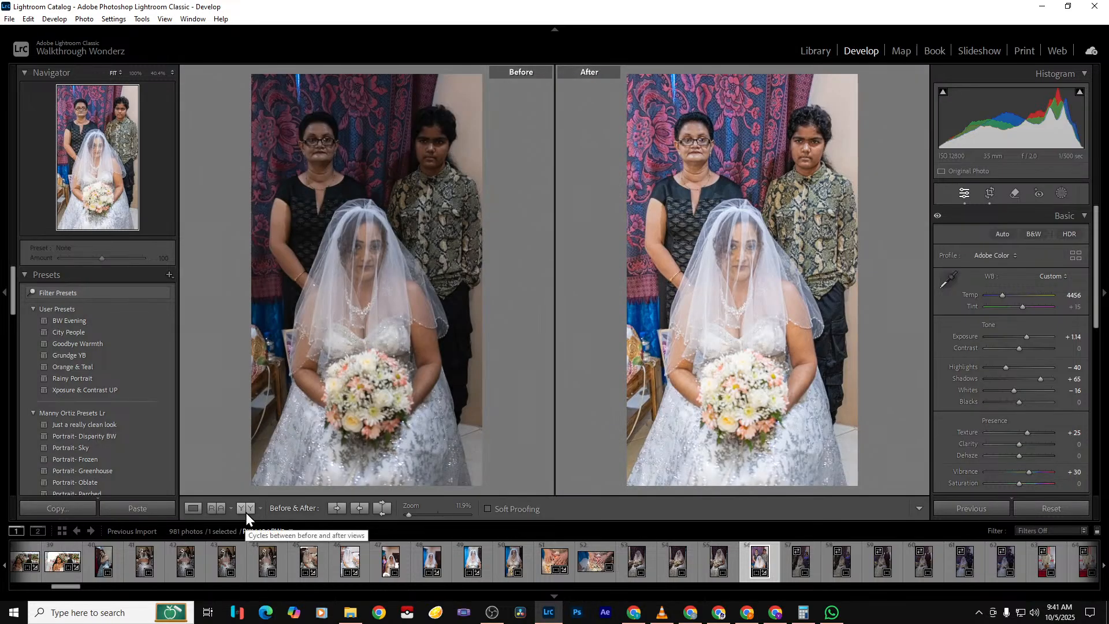
pyautogui.press('y')
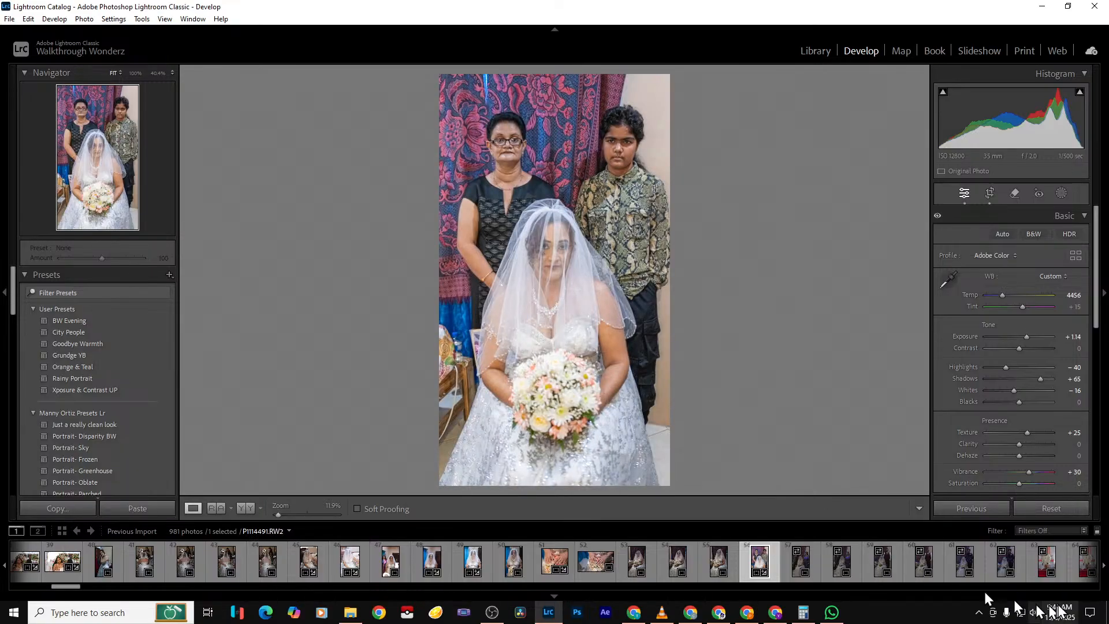
# Select P1114486 together with the six photos following it and synchronize its develop settings to them
pyautogui.scroll(-2, 73, 588)
pyautogui.moveTo(73, 588); pyautogui.dragTo(81, 590)
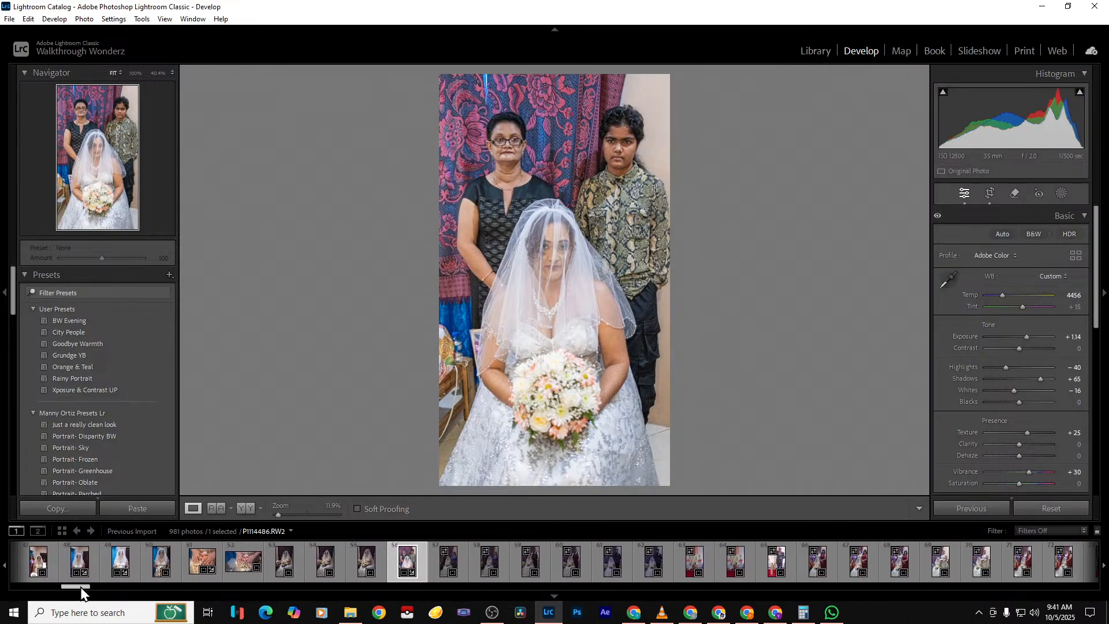
pyautogui.keyDown('shift'); pyautogui.click(667, 573); pyautogui.keyUp('shift')
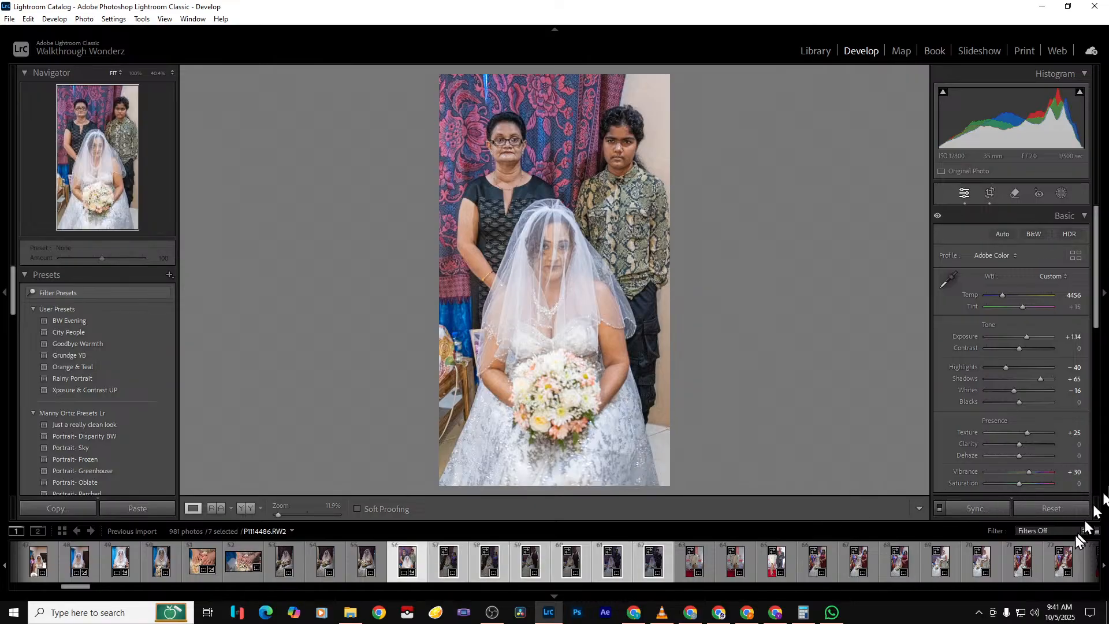
pyautogui.click(954, 509)
pyautogui.click(729, 452)
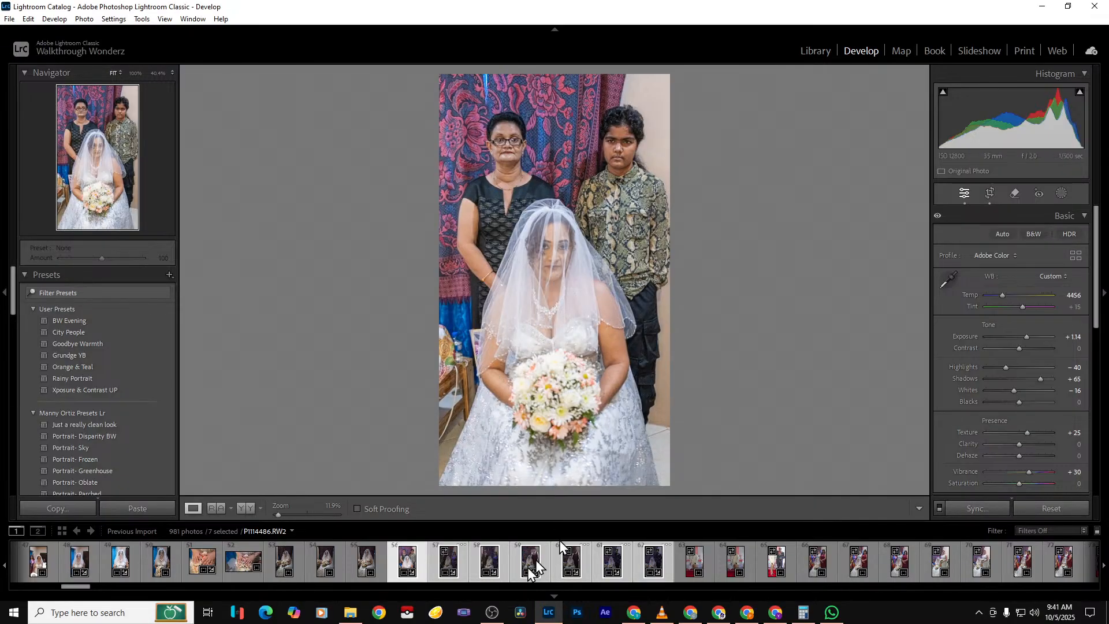
# Select only P1114486 and export it to the specific hard drive folder
pyautogui.click(421, 565)
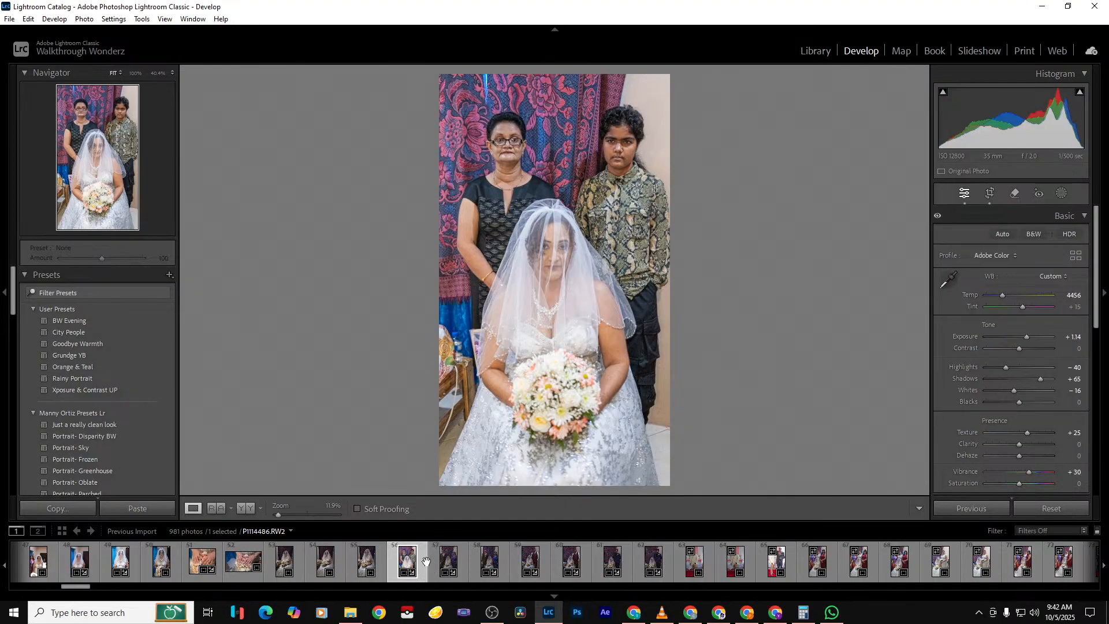
pyautogui.hotkey('ctrl', 'shift', 'e')
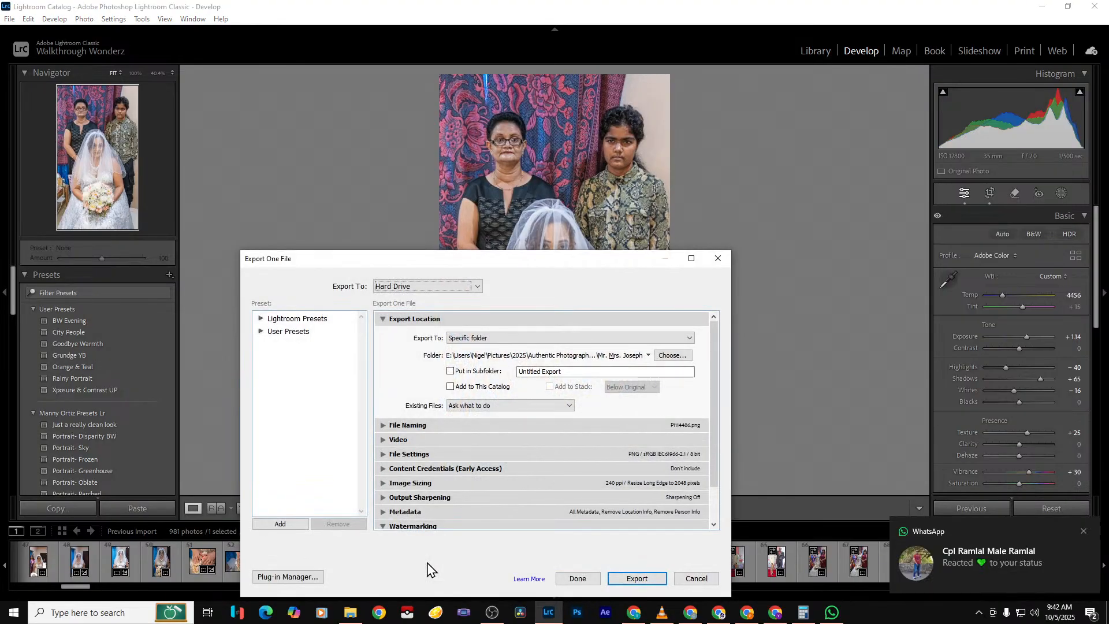
pyautogui.press('Return')
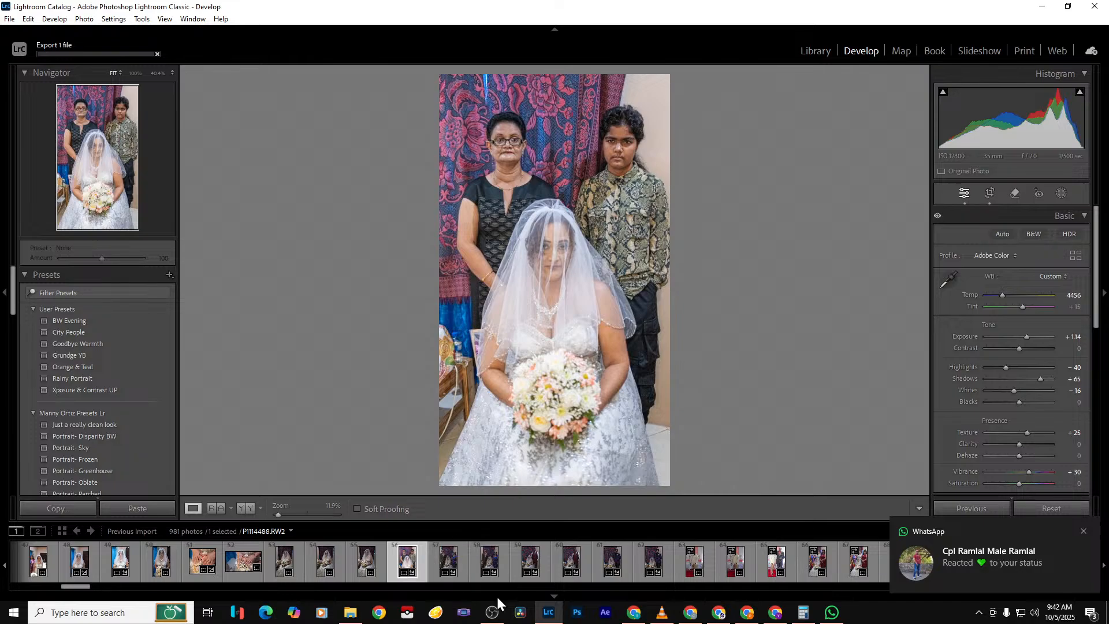
# Switch to WhatsApp, search for the contact who reacted to the status, and open that contact's chat
pyautogui.click(831, 612)
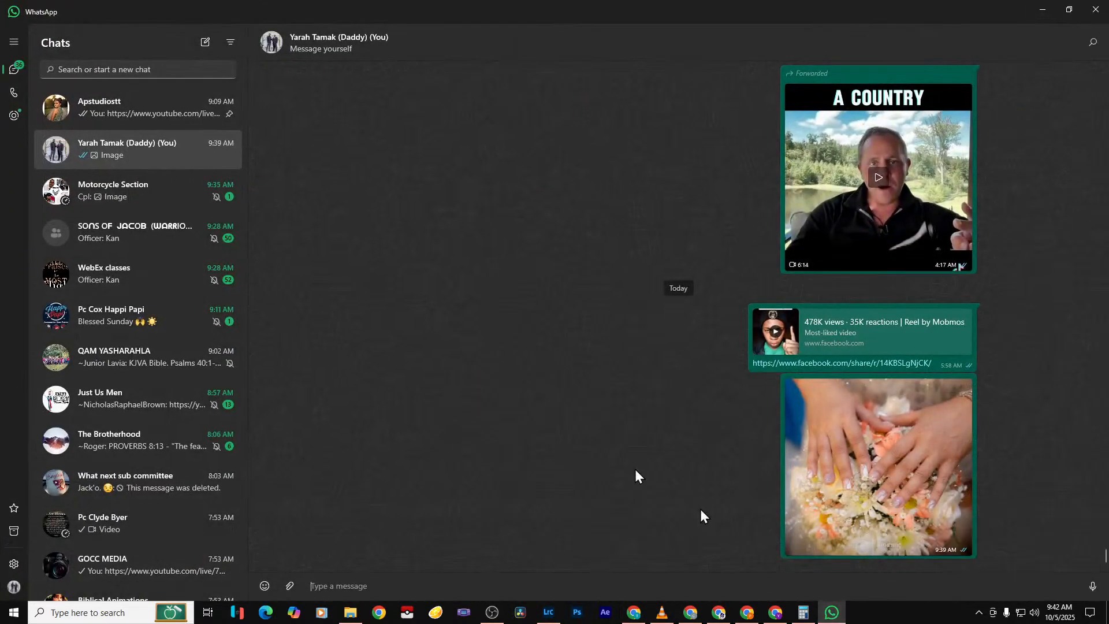
pyautogui.click(107, 70)
pyautogui.write('ramlal')
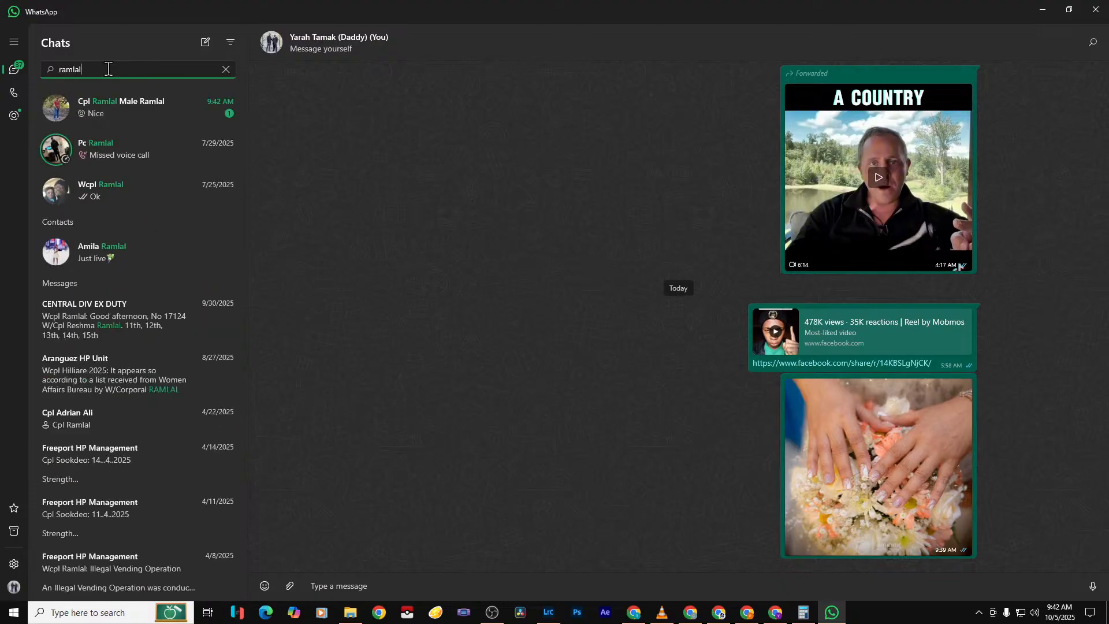
pyautogui.click(134, 106)
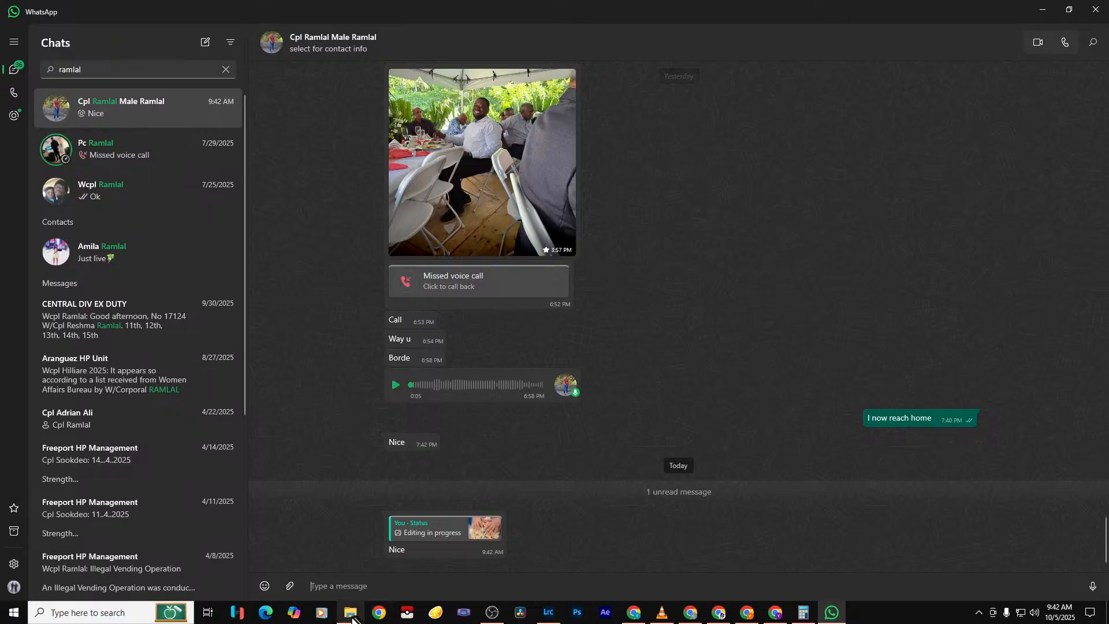
# Send photo P1114451 from the Mr. &Mrs. Joseph folder in File Explorer to the open chat, captioned "more to come", and view it enlarged
pyautogui.click(350, 613)
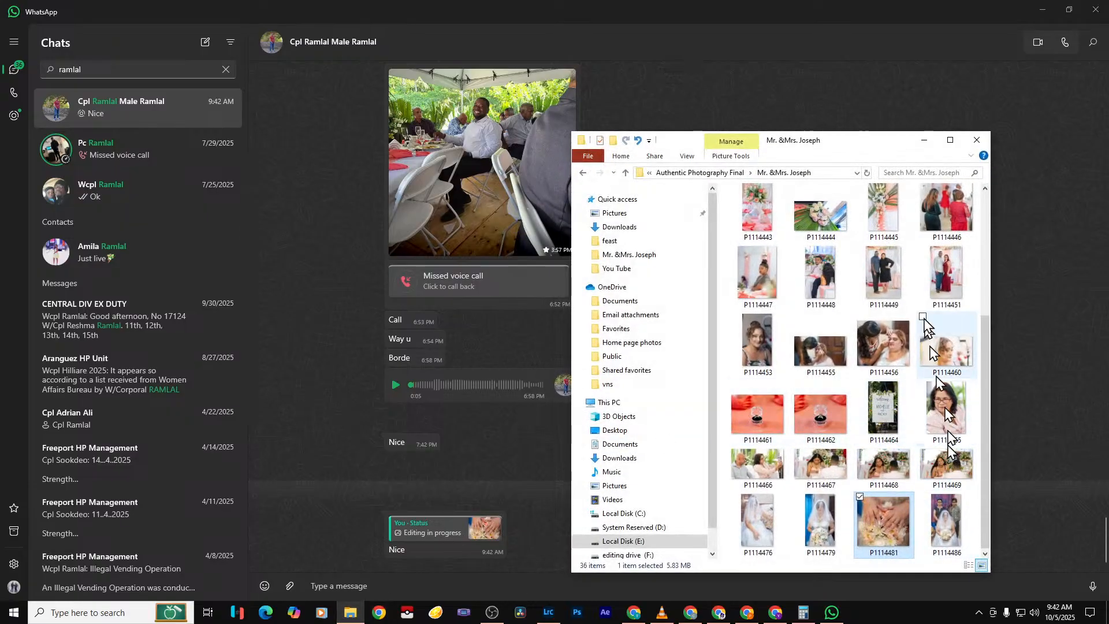
pyautogui.click(935, 283)
pyautogui.moveTo(936, 286); pyautogui.dragTo(1017, 302)
pyautogui.click(923, 139)
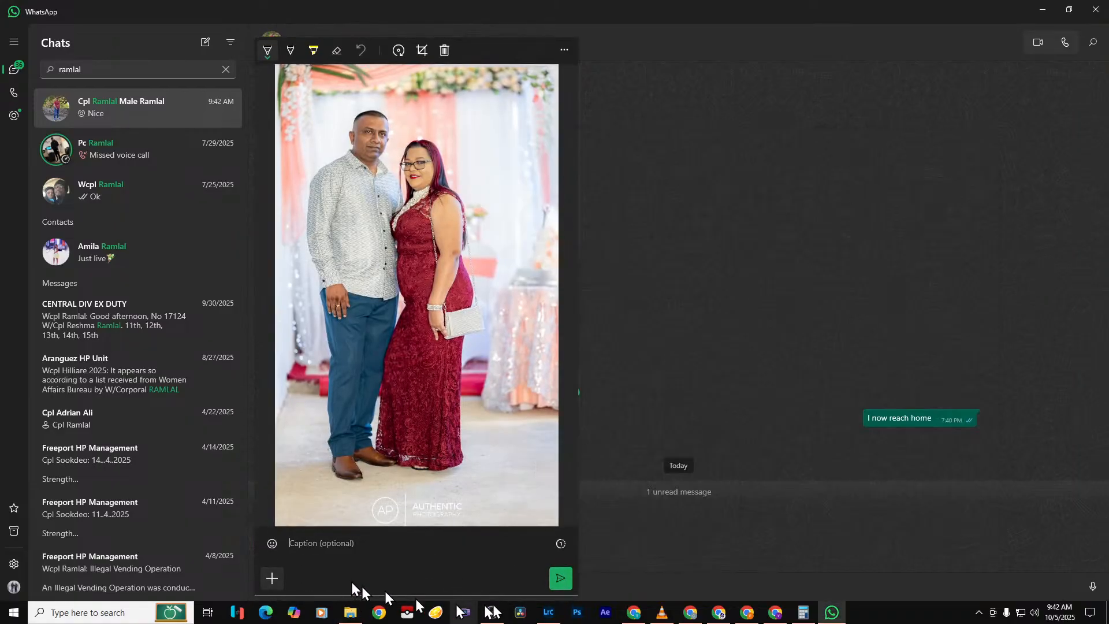
pyautogui.write('more to come')
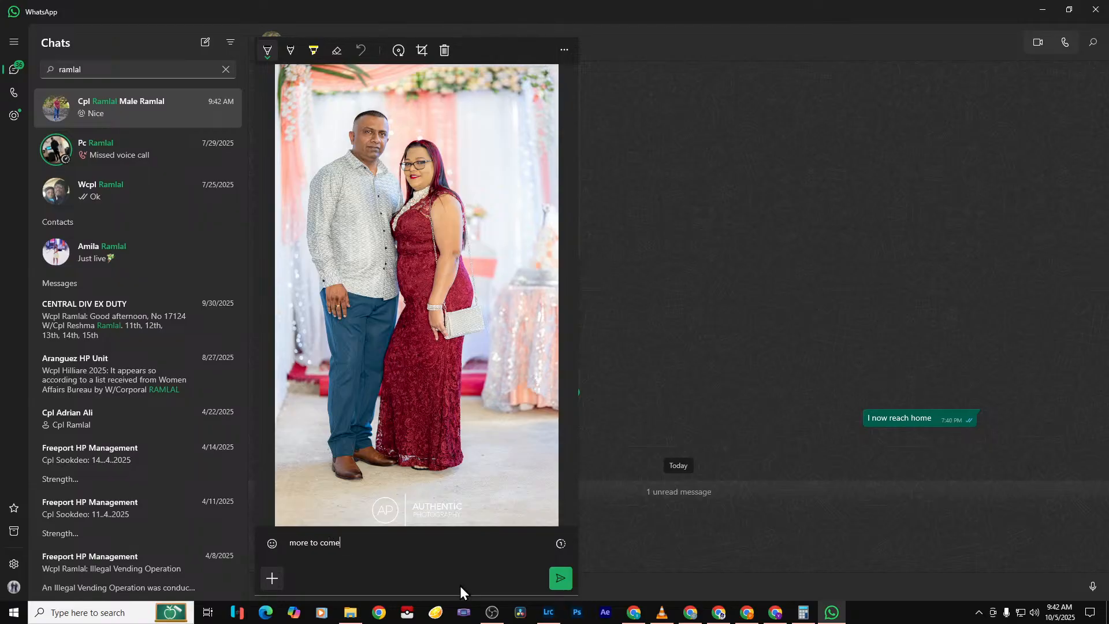
pyautogui.click(559, 578)
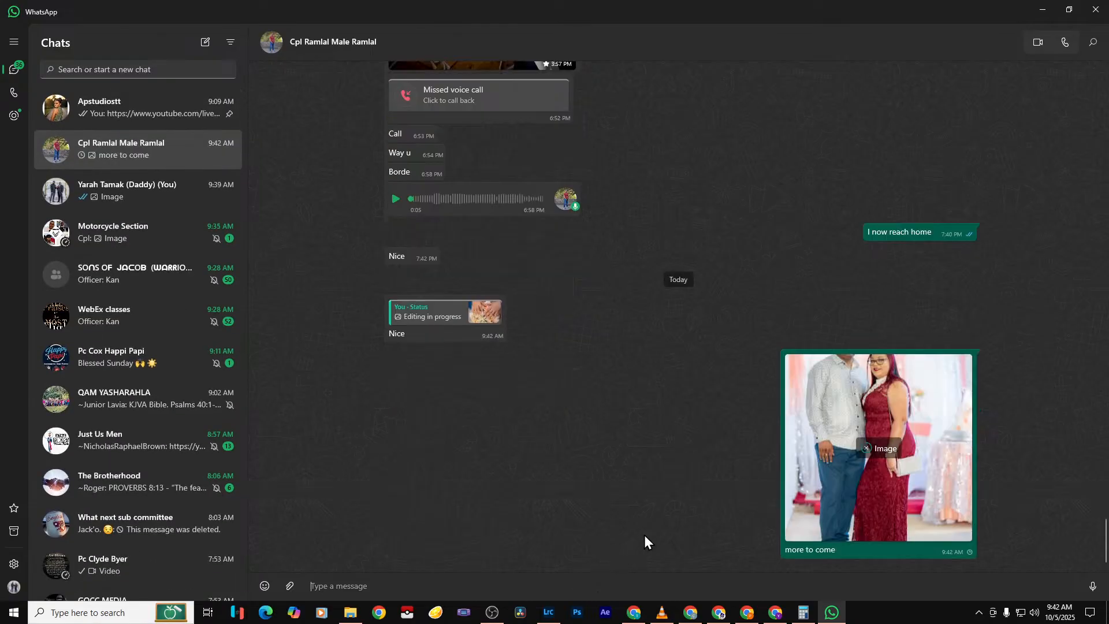
pyautogui.click(886, 467)
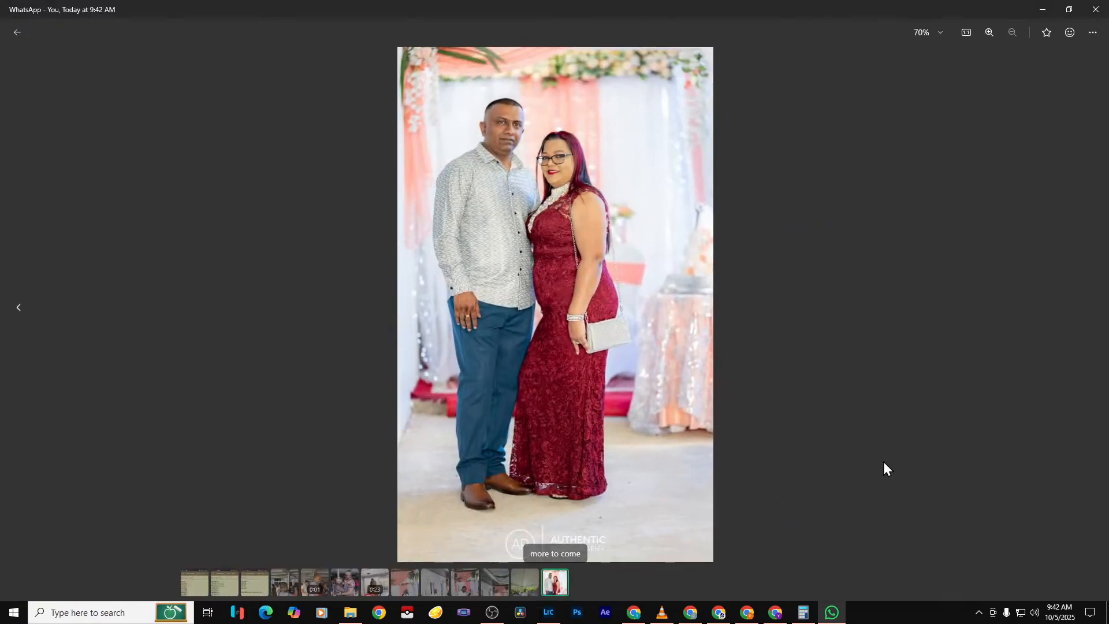
# Switch back to Lightroom Classic and set P1114487's Exposure to +2.63, Texture to +28 and Temp to 4895
pyautogui.click(1042, 10)
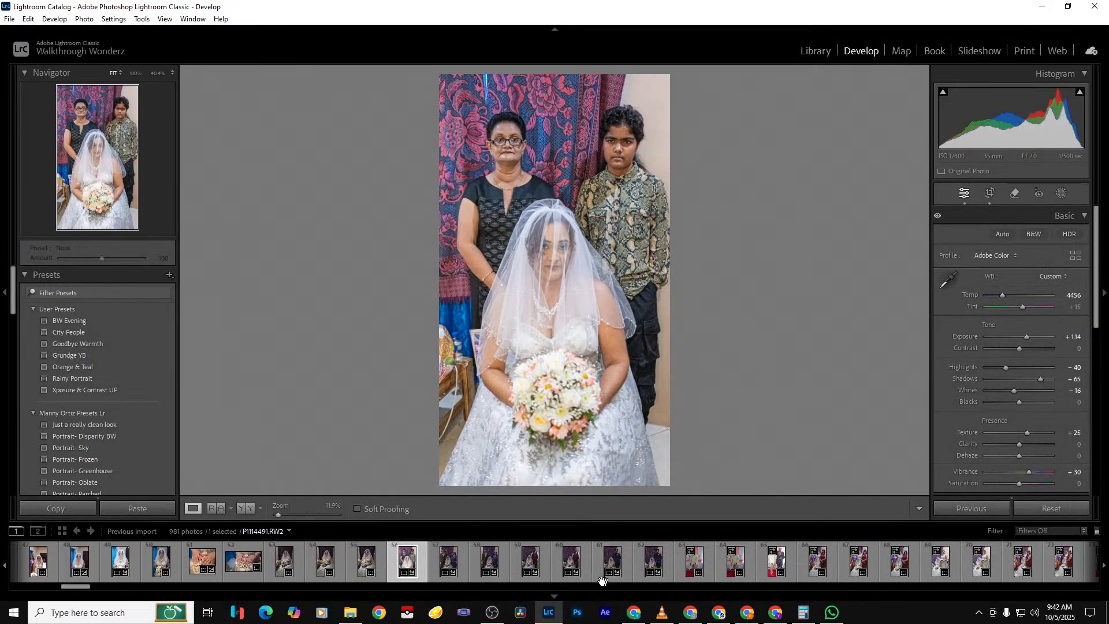
pyautogui.click(463, 564)
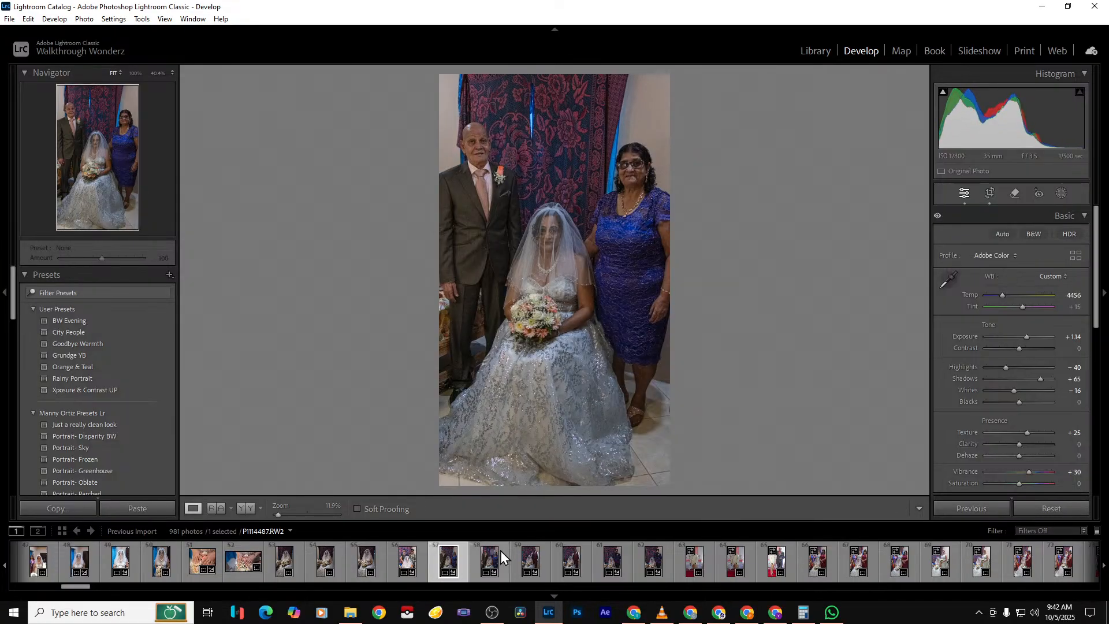
pyautogui.moveTo(1028, 337); pyautogui.dragTo(1037, 335)
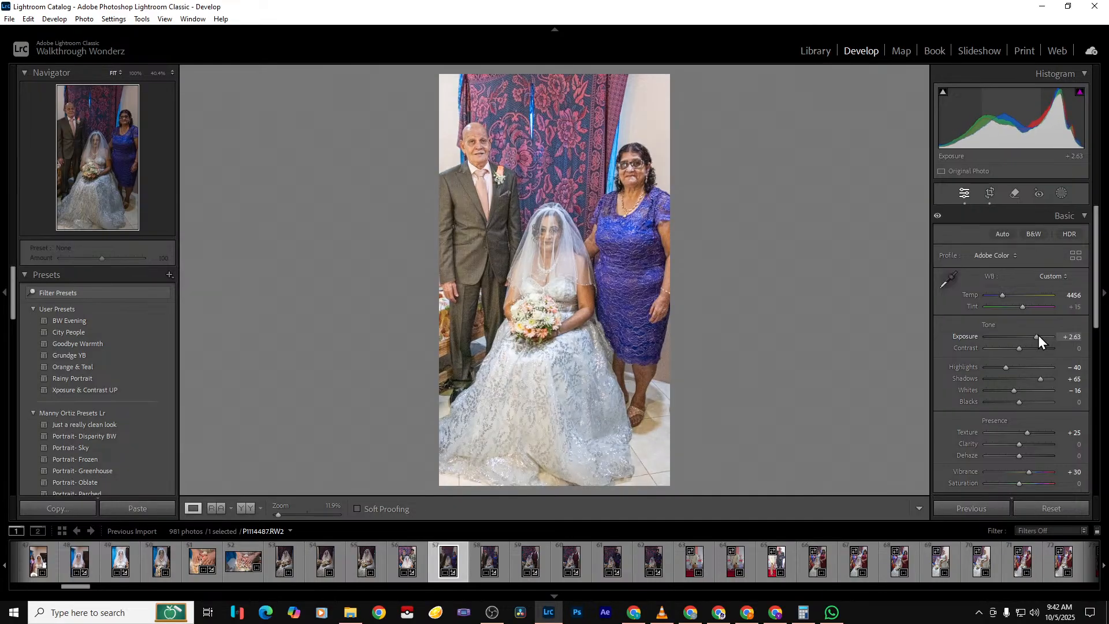
pyautogui.doubleClick(1027, 432)
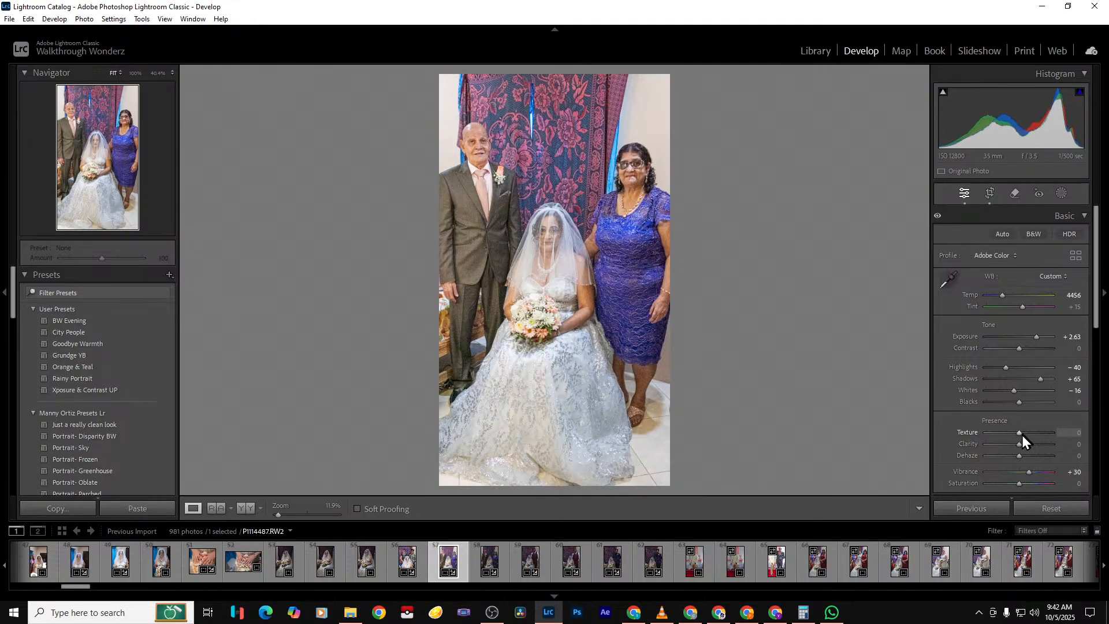
pyautogui.moveTo(1024, 434); pyautogui.dragTo(1030, 433)
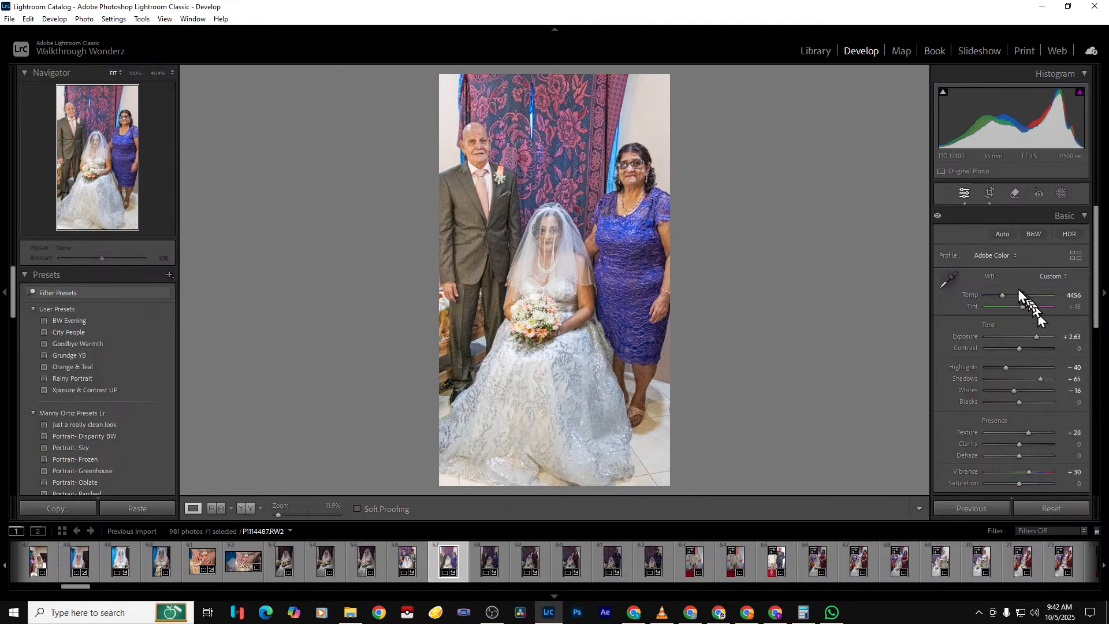
pyautogui.moveTo(1000, 294); pyautogui.dragTo(1004, 293)
# Recrop P1114487, trimming the area above the people's heads and widening the crop on both sides of the group
pyautogui.click(991, 194)
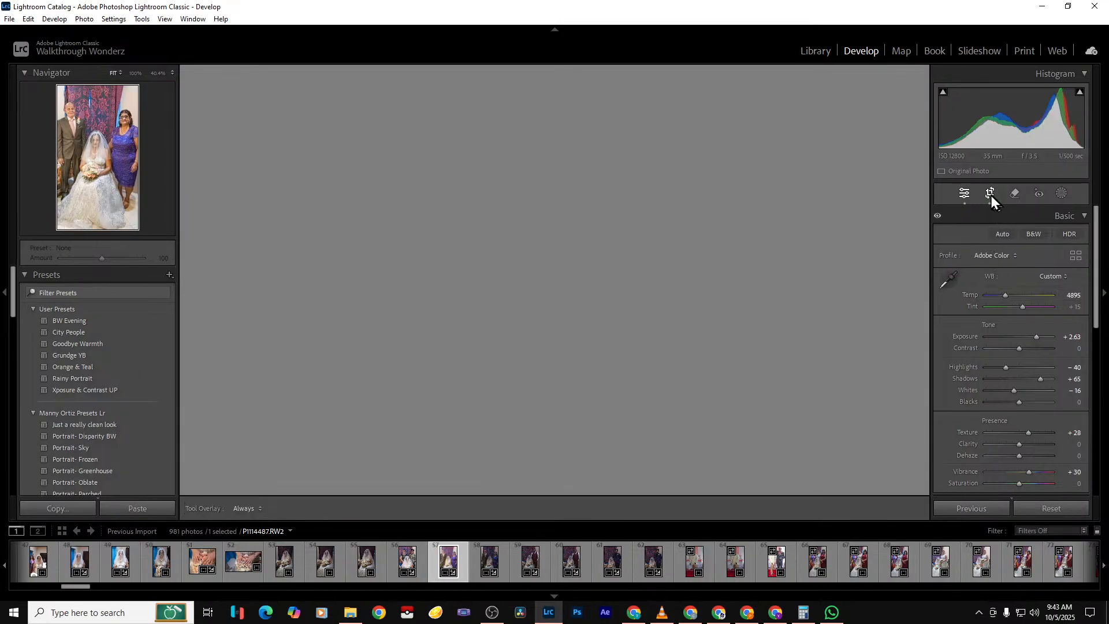
pyautogui.moveTo(526, 74); pyautogui.dragTo(526, 110)
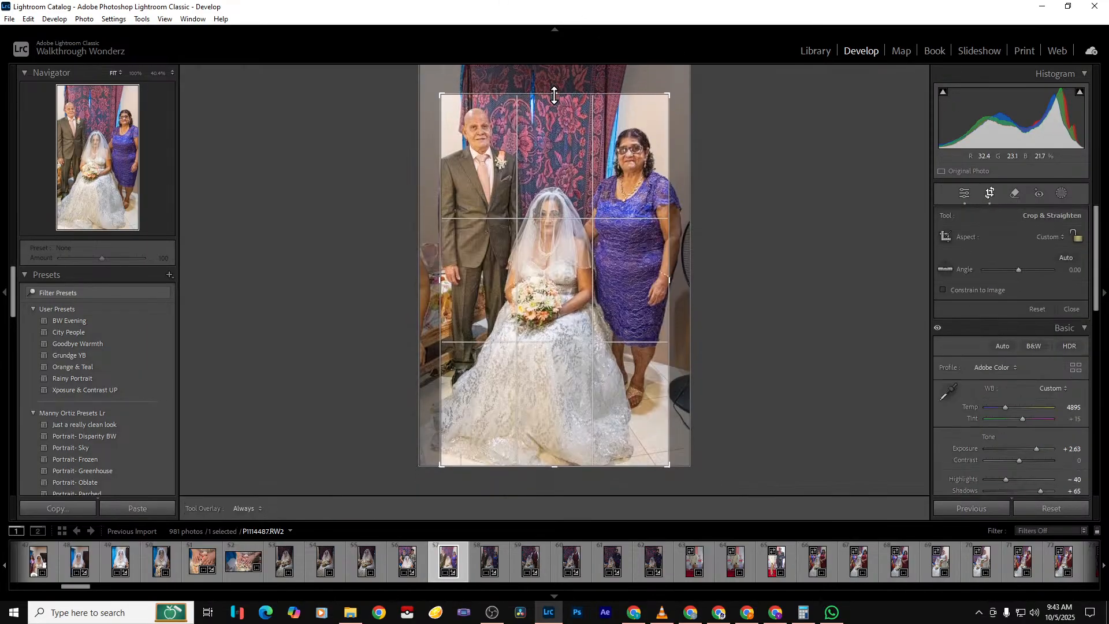
pyautogui.moveTo(670, 203); pyautogui.dragTo(695, 212)
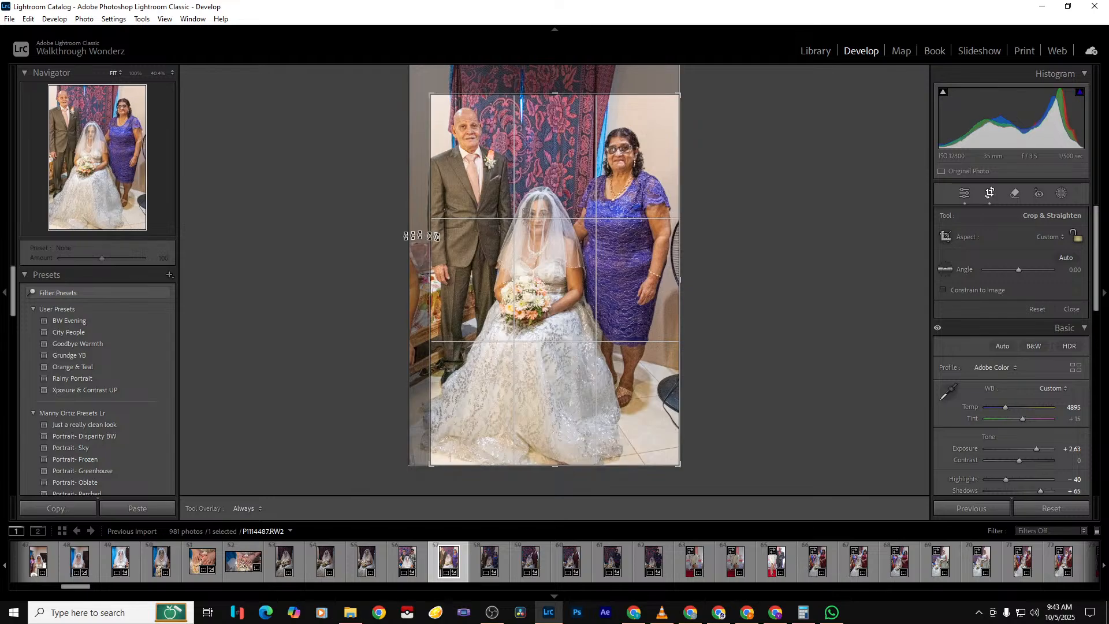
pyautogui.moveTo(431, 238); pyautogui.dragTo(413, 240)
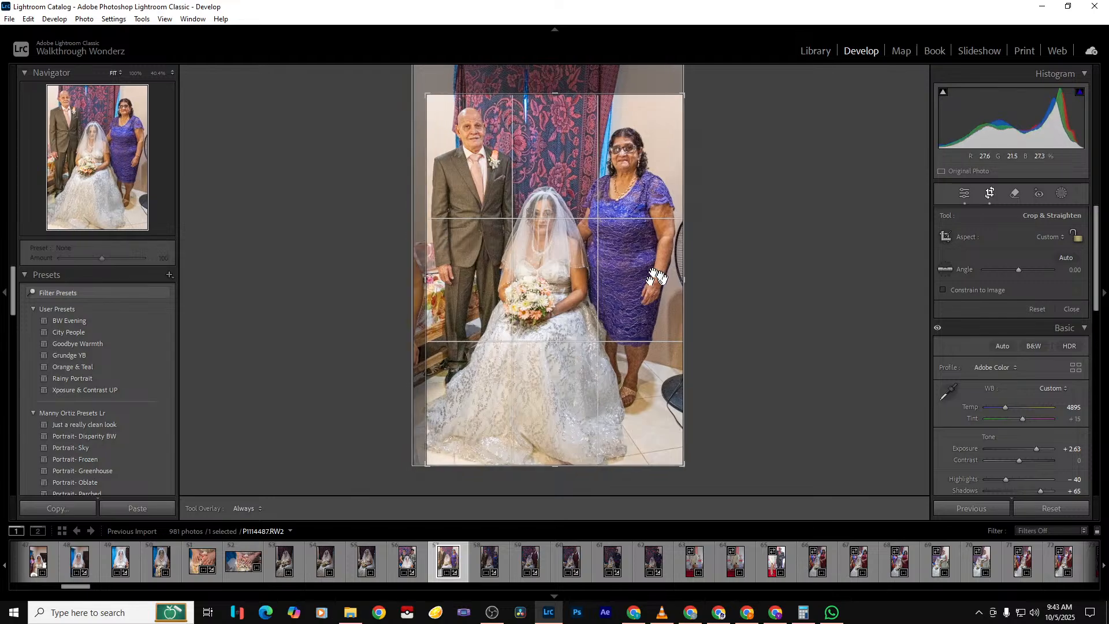
pyautogui.press('Return')
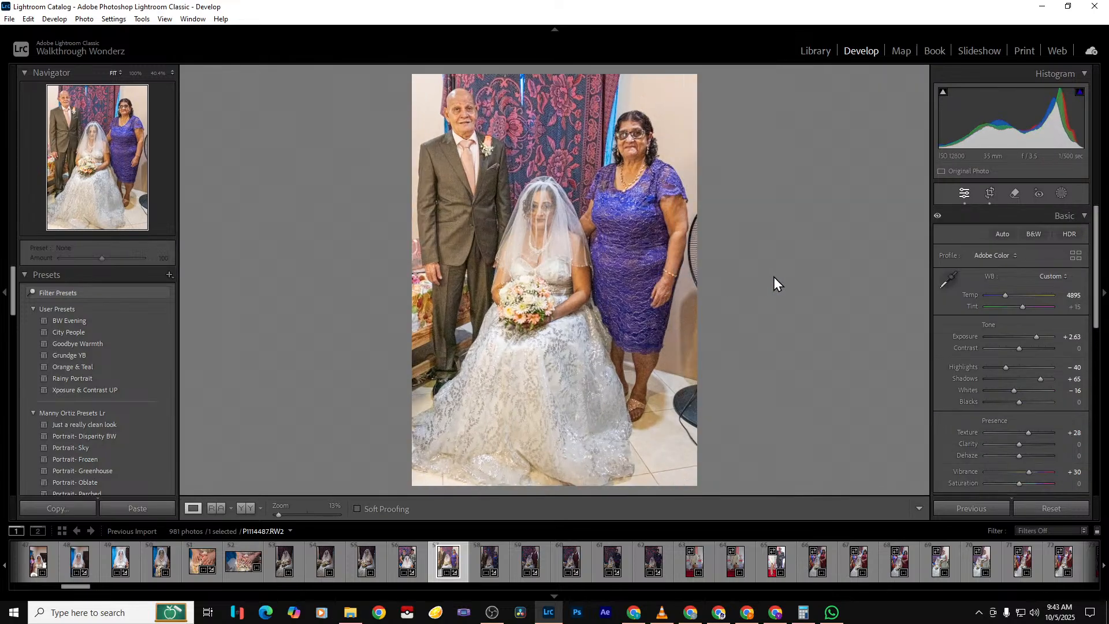
# Compare P1114487 with the preceding photo, and export P1114487 with the existing export settings
pyautogui.press('Left')
pyautogui.press('Right')
pyautogui.hotkey('ctrl', 'shift', 'e')
pyautogui.press('Return')
# Go to P1114489, the bride with the man in the maroon vest, set its Exposure to +2.46, and export it
pyautogui.press('Right')
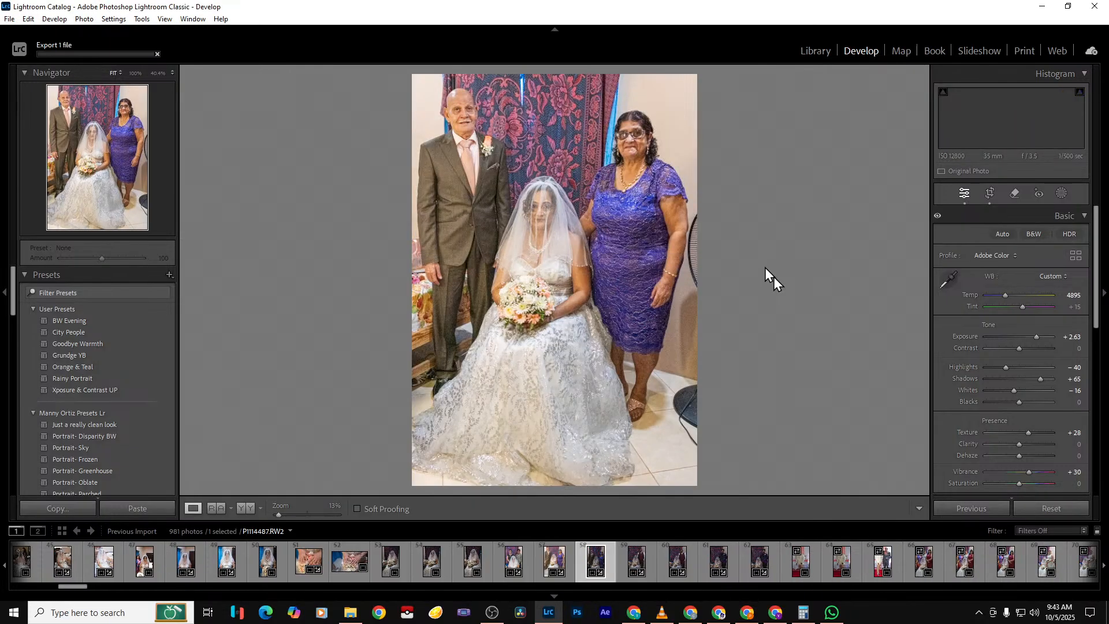
pyautogui.press('Right')
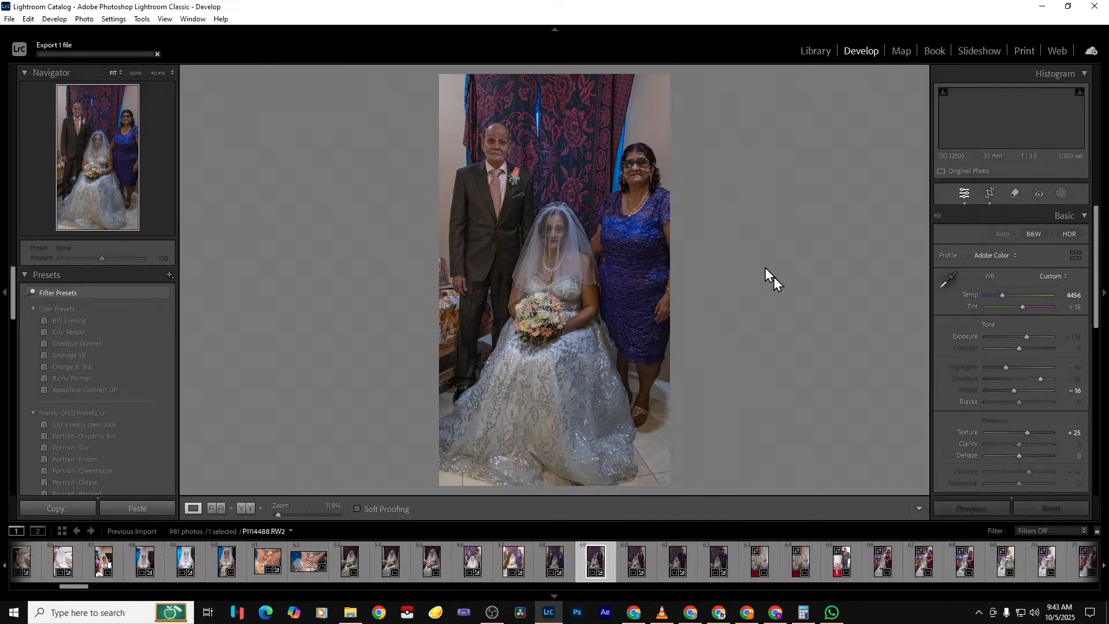
pyautogui.press('Right')
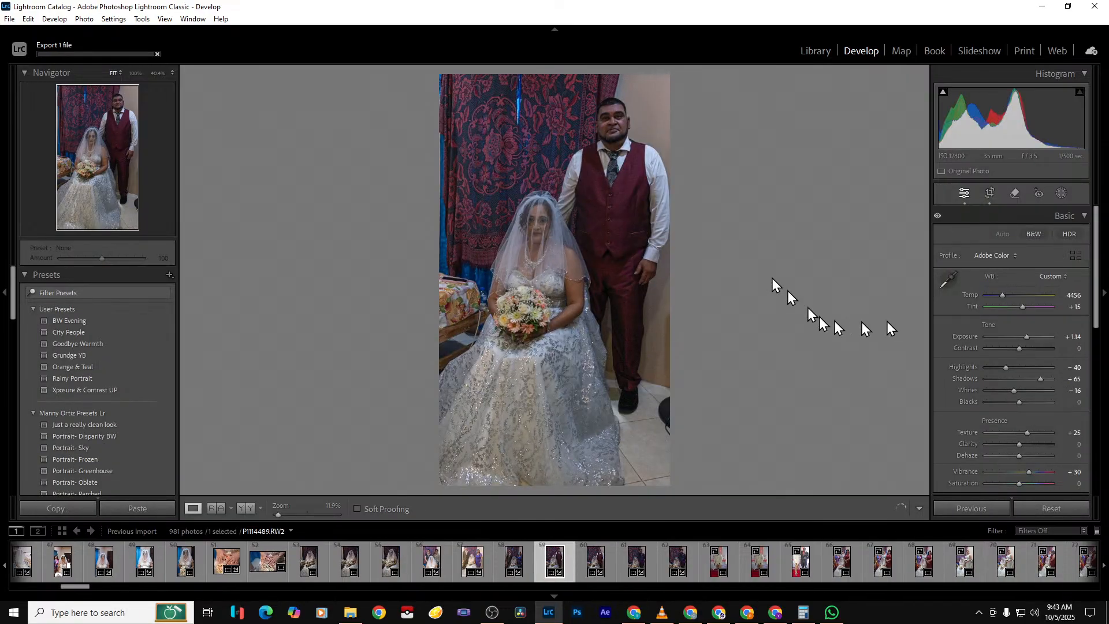
pyautogui.moveTo(1027, 341); pyautogui.dragTo(1035, 339)
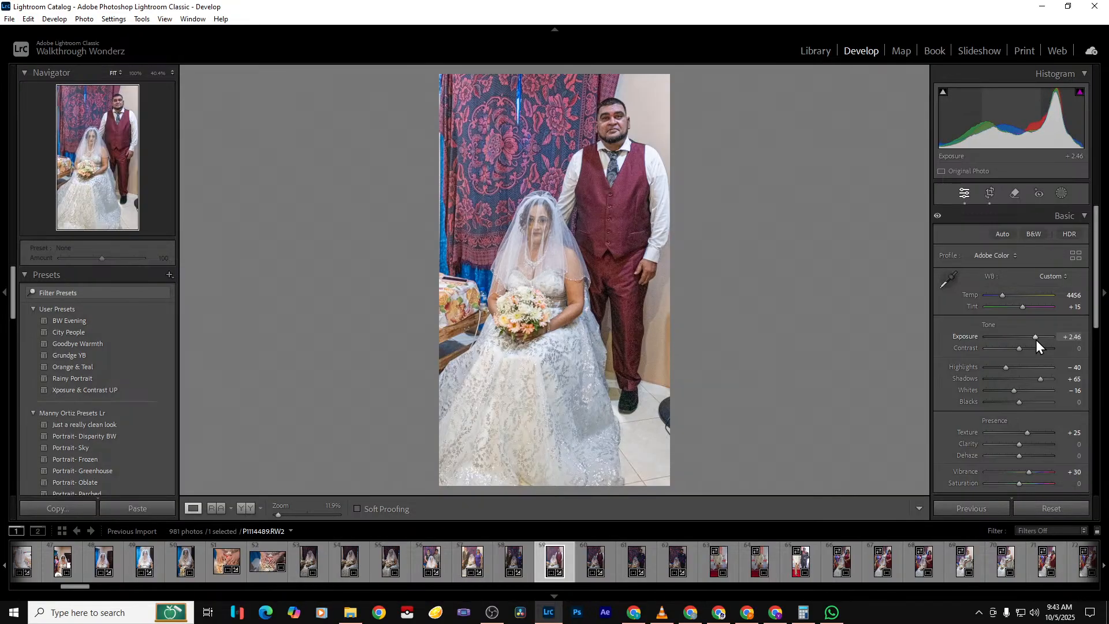
pyautogui.hotkey('ctrl', 'shift', 'e')
pyautogui.press('Return')
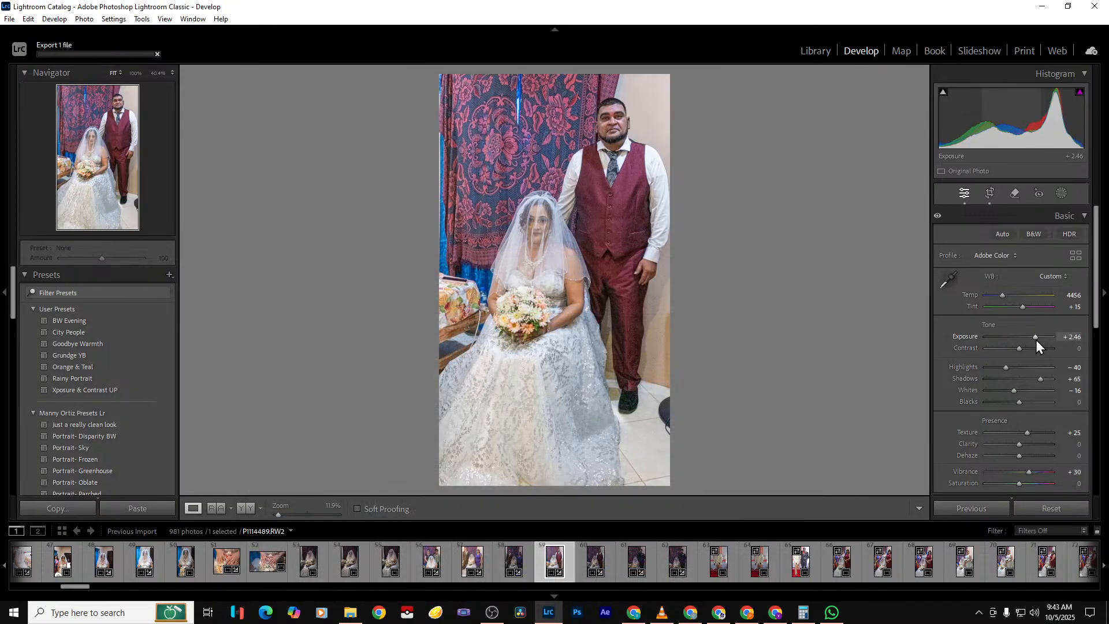
# Advance to photo P1114491, and check the WhatsApp chat for a reply to the sent picture before returning to Lightroom Classic
pyautogui.press('Right')
pyautogui.press('Right')
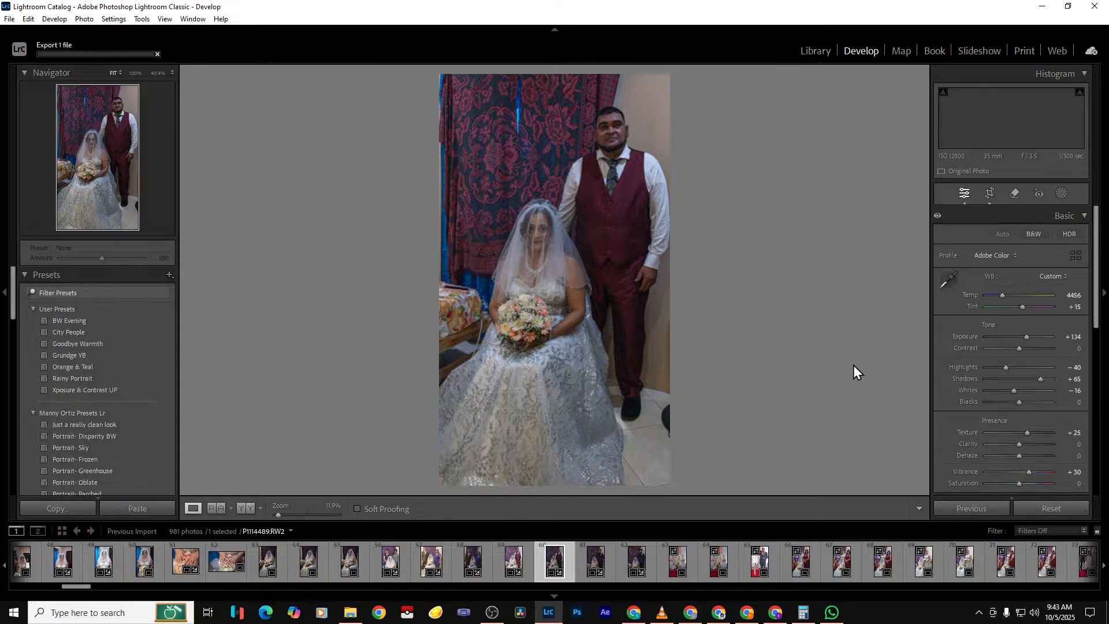
pyautogui.click(832, 612)
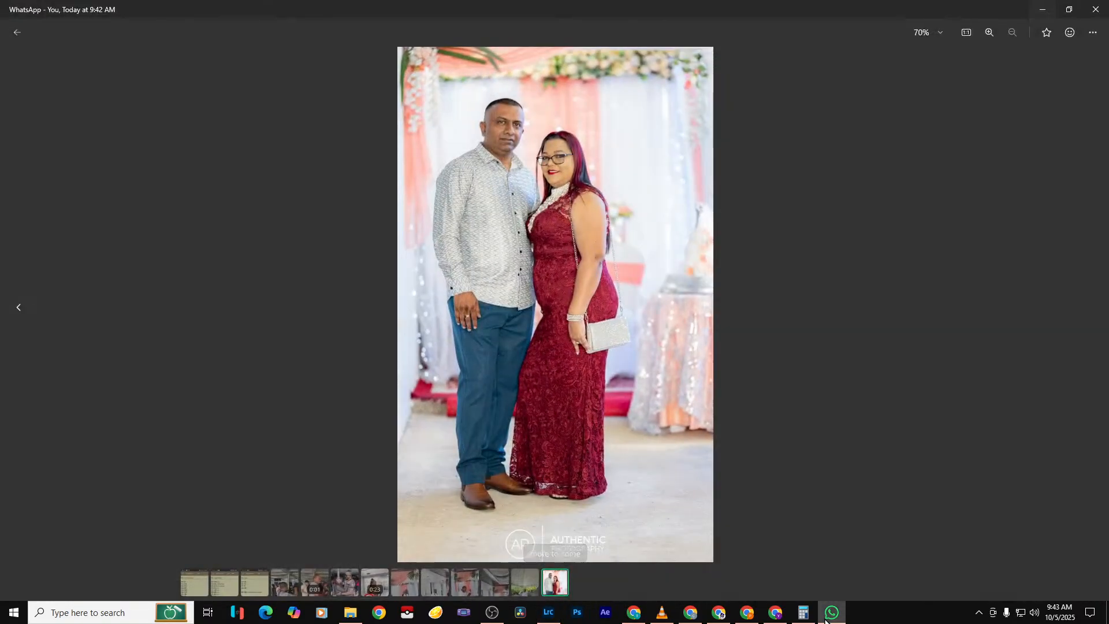
pyautogui.click(16, 34)
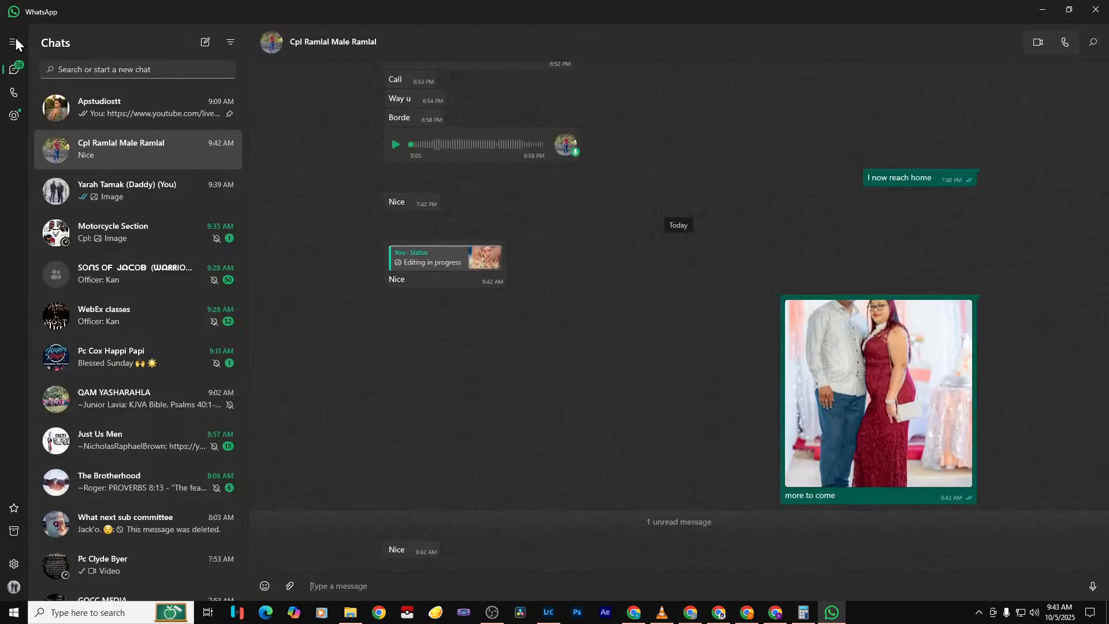
pyautogui.click(1040, 10)
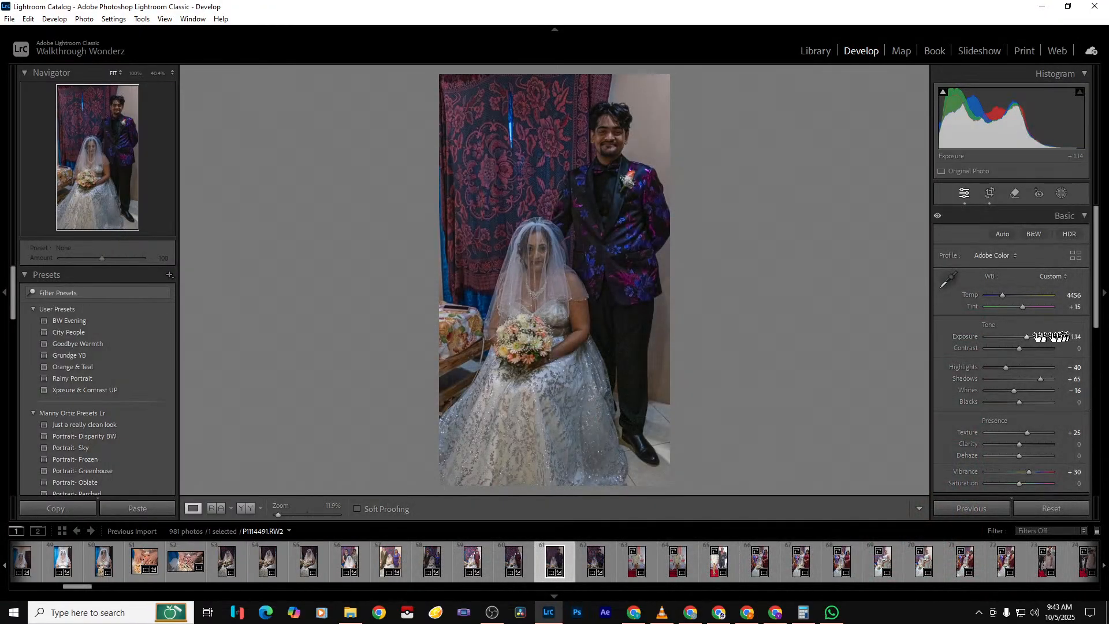
# Set P1114491's Exposure to +2.28, Shadows to +25 and Blacks to -32, and export the photo
pyautogui.moveTo(1027, 338); pyautogui.dragTo(1035, 339)
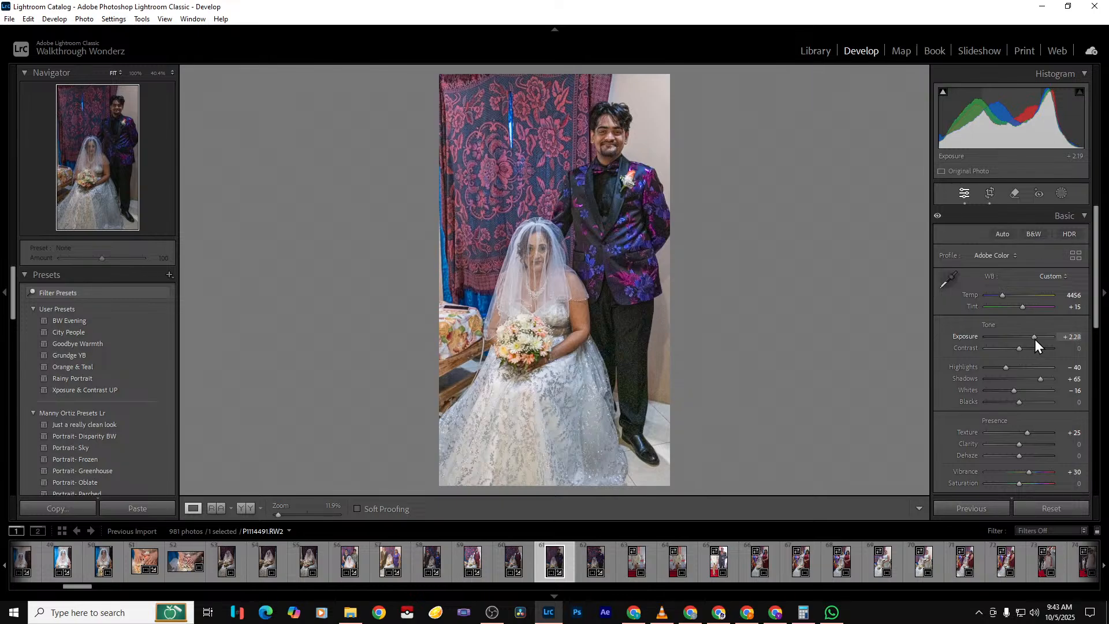
pyautogui.moveTo(1020, 402); pyautogui.dragTo(1027, 376)
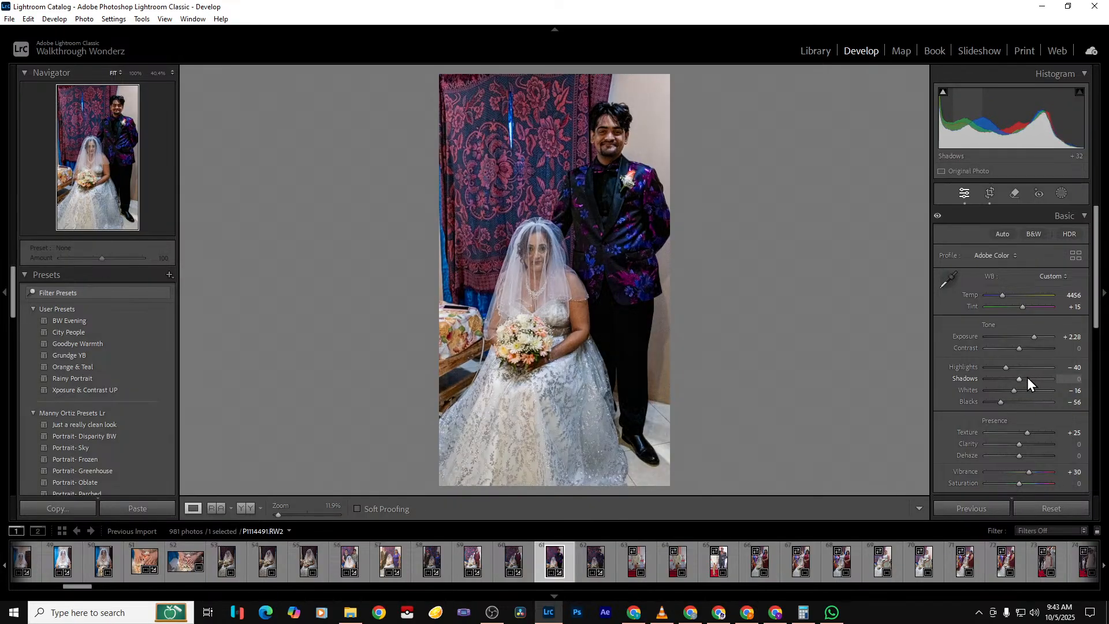
pyautogui.doubleClick(1001, 401)
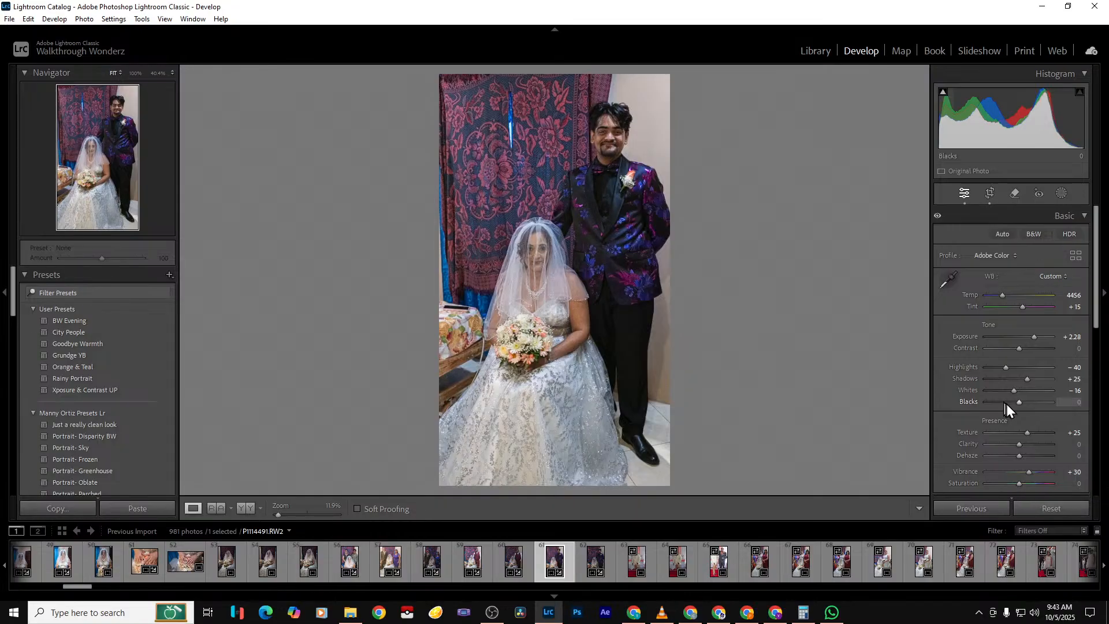
pyautogui.moveTo(1017, 402); pyautogui.dragTo(1008, 403)
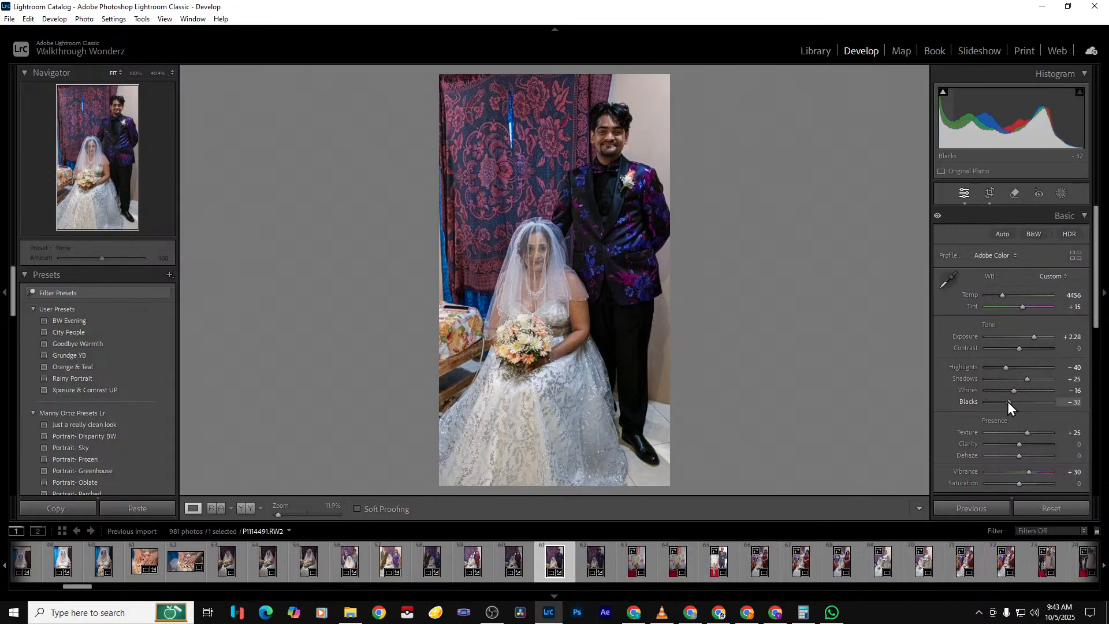
pyautogui.hotkey('ctrl', 'shift', 'e')
pyautogui.press('Return')
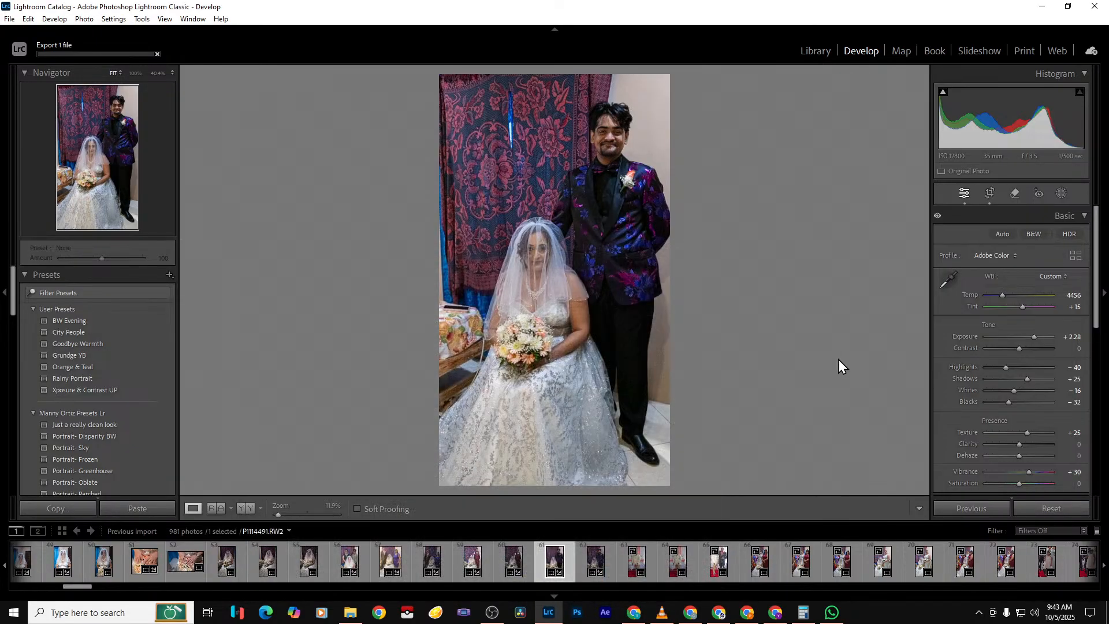
# Advance to P1114493, the man in the cream jacket, and set Exposure +1.75, Highlights -74, Shadows +49, Whites -23 and Clarity -11
pyautogui.press('Right')
pyautogui.press('Right')
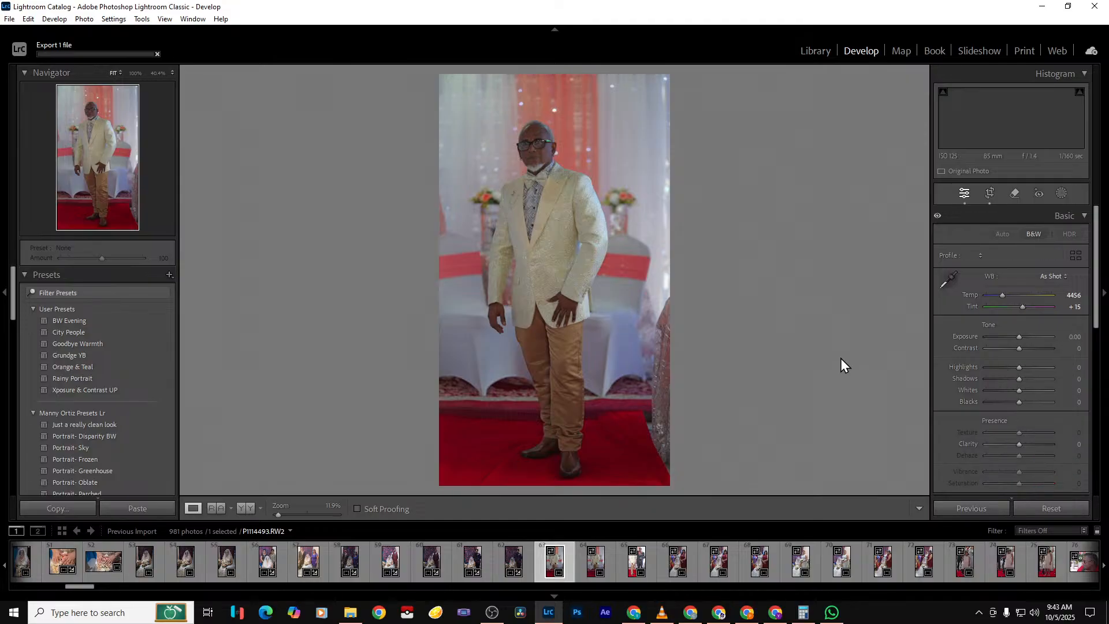
pyautogui.press('Right')
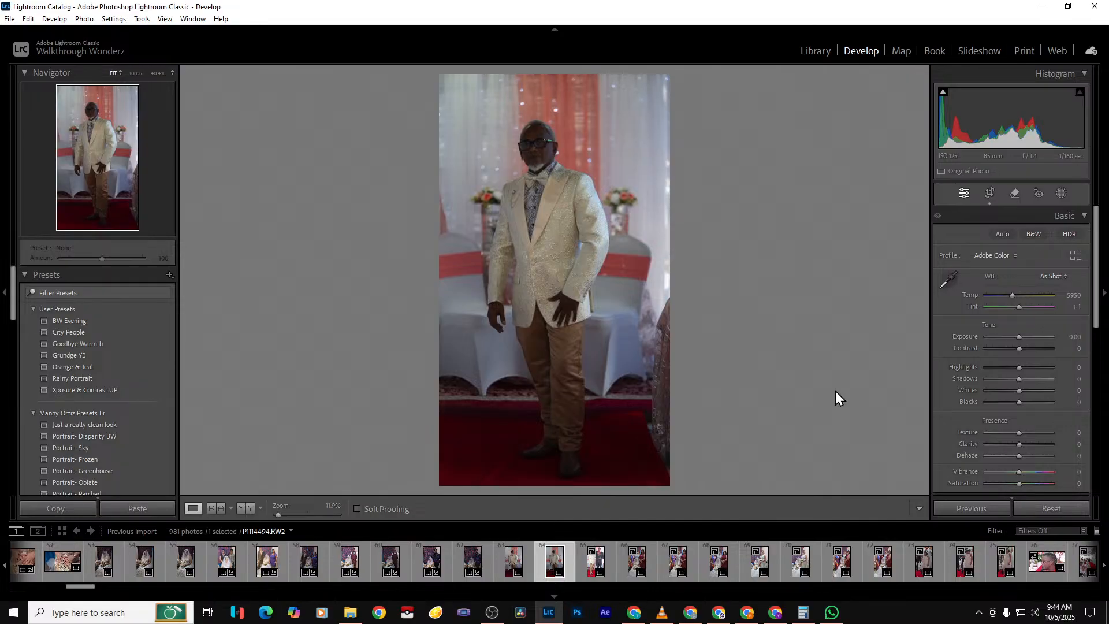
pyautogui.press('Left')
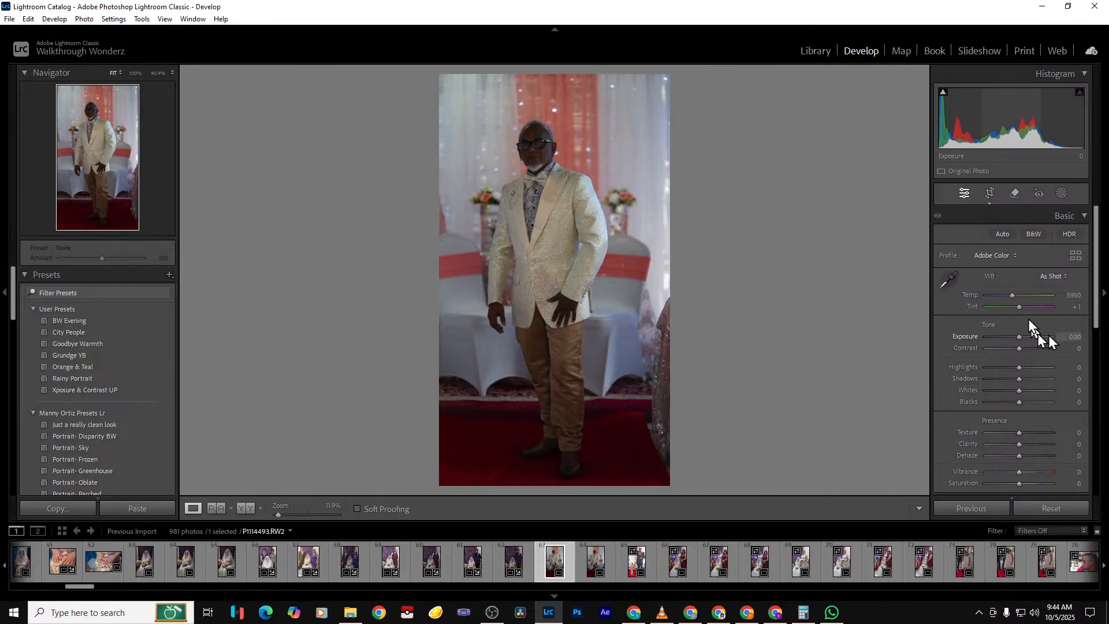
pyautogui.moveTo(1019, 338); pyautogui.dragTo(1035, 382)
pyautogui.click(247, 508)
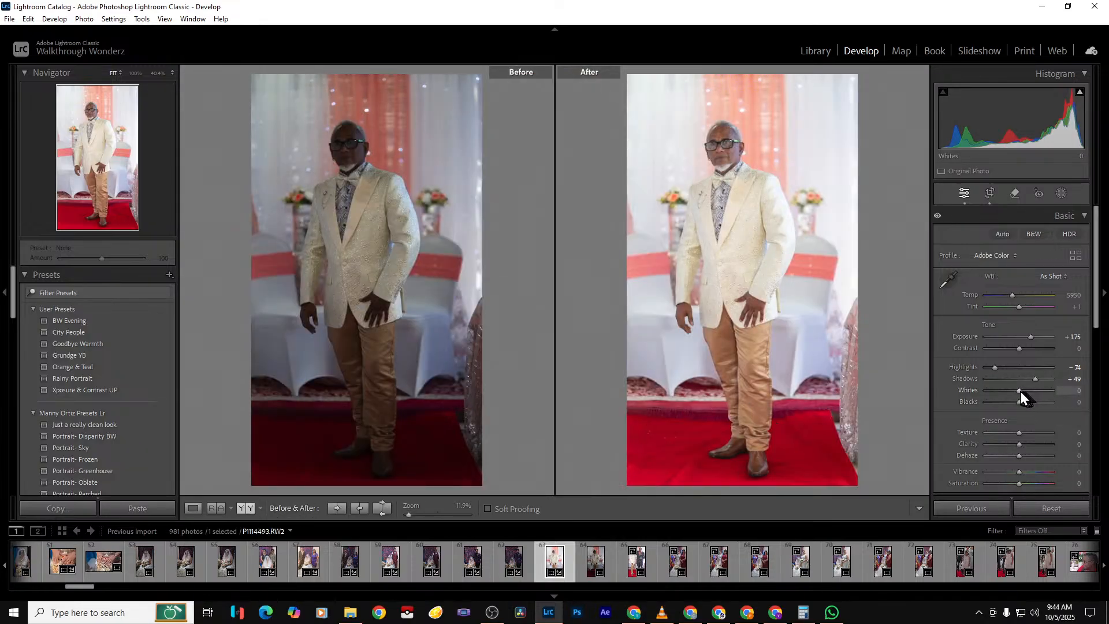
pyautogui.moveTo(1017, 390); pyautogui.dragTo(1011, 390)
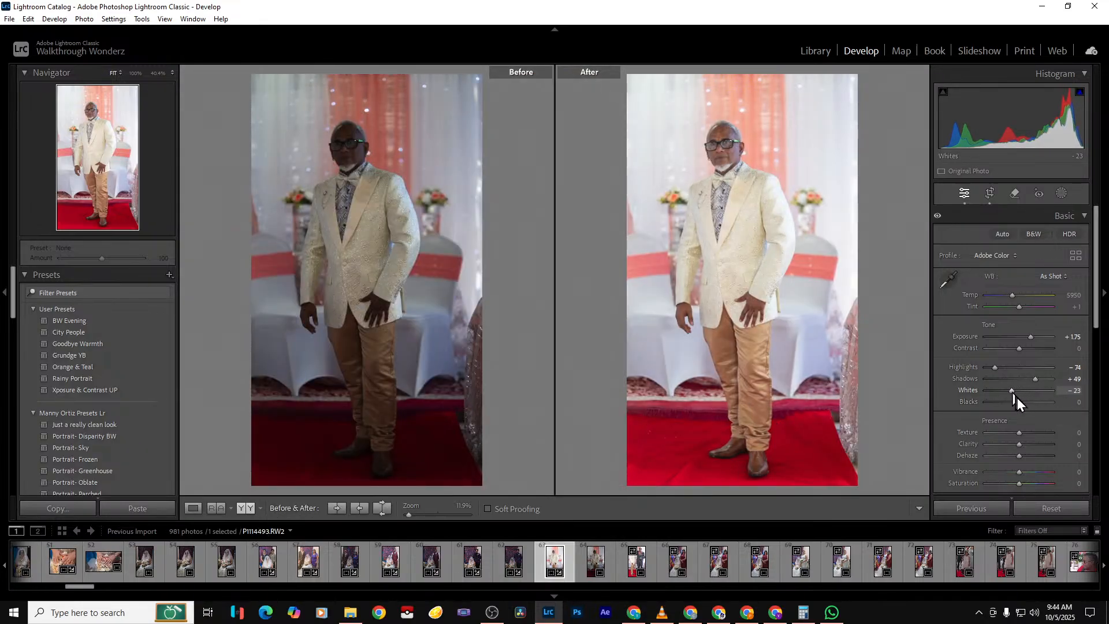
pyautogui.moveTo(1018, 444); pyautogui.dragTo(1015, 444)
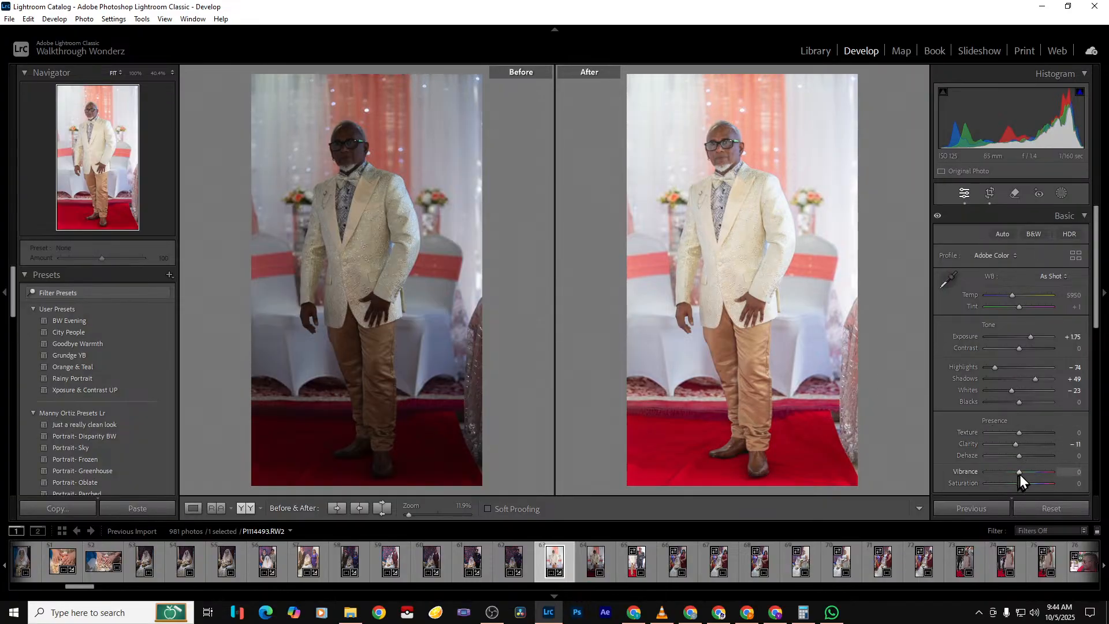
# Apply the Auto Upright correction to P1114493 and export it with the existing export settings
pyautogui.scroll(-5, 1020, 473)
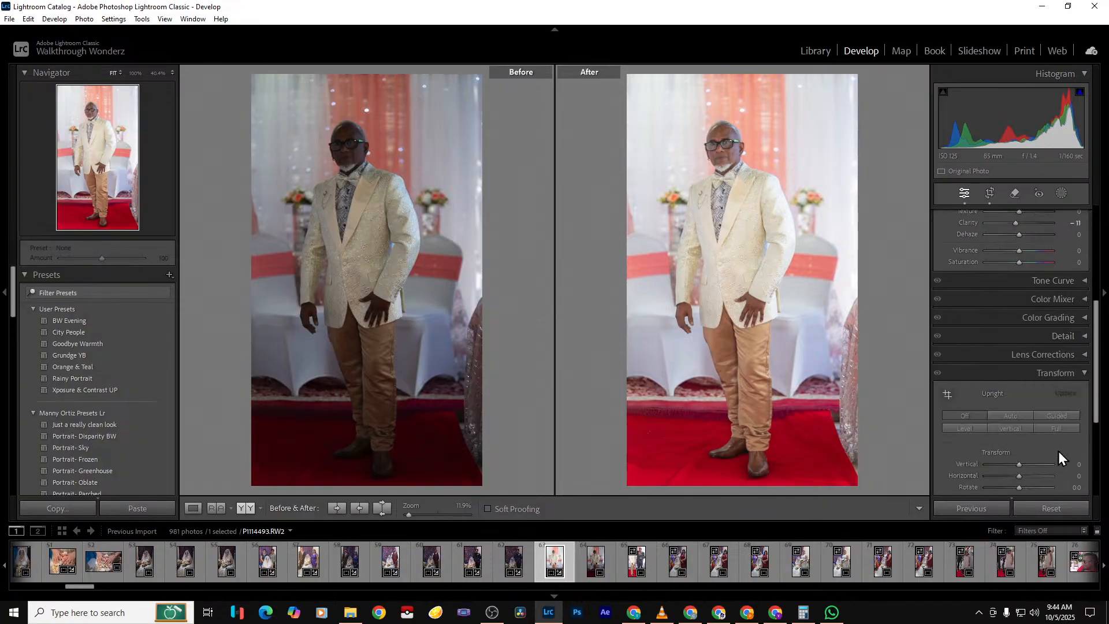
pyautogui.click(1006, 414)
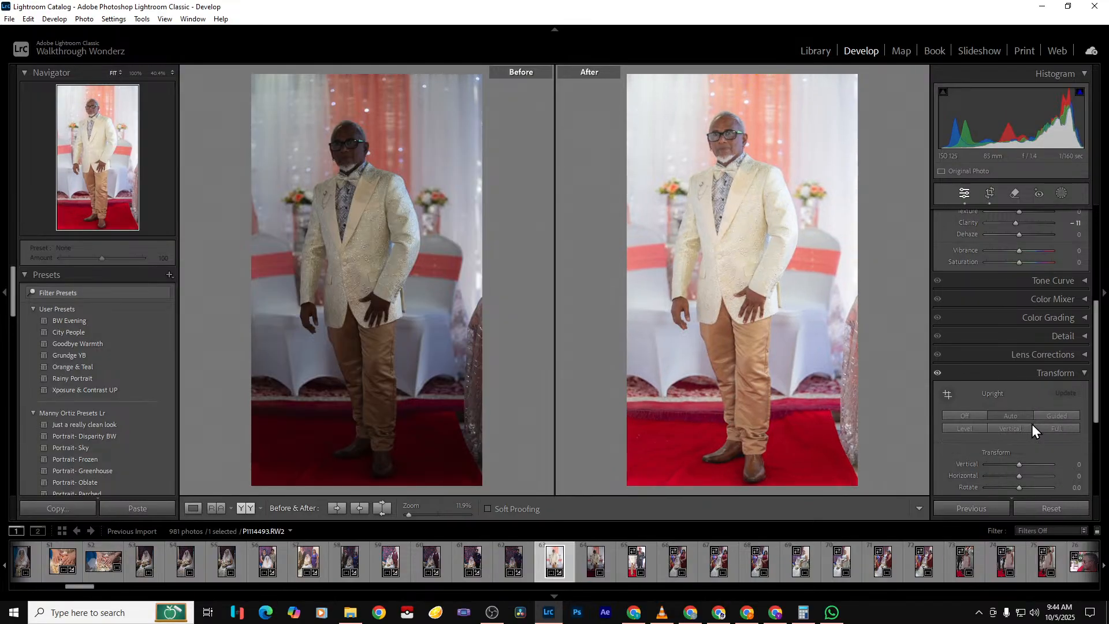
pyautogui.hotkey('ctrl', 'shift', 'e')
pyautogui.press('Return')
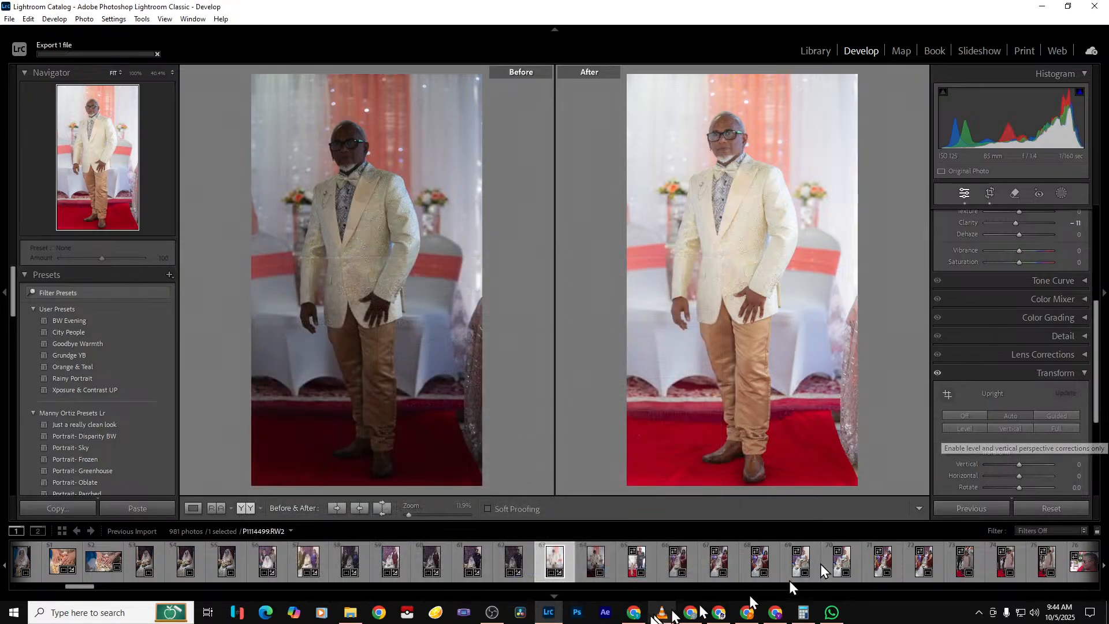
# Open the exported P1114493.png from its File Explorer folder, inspect it at full window size, and return to Lightroom Classic
pyautogui.click(350, 612)
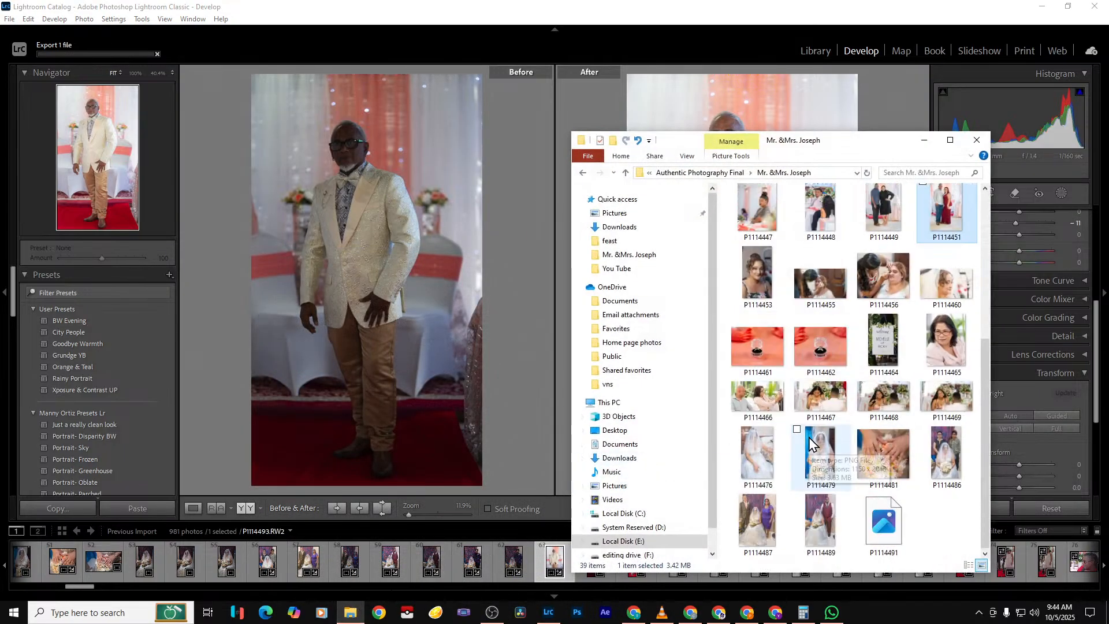
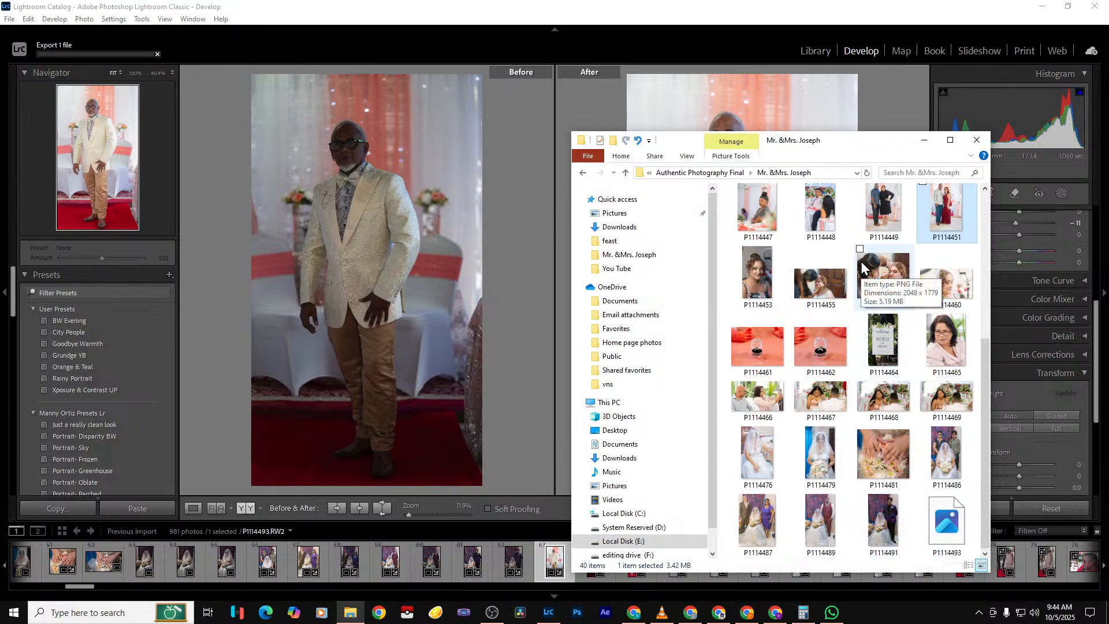
pyautogui.click(950, 518)
pyautogui.doubleClick(950, 514)
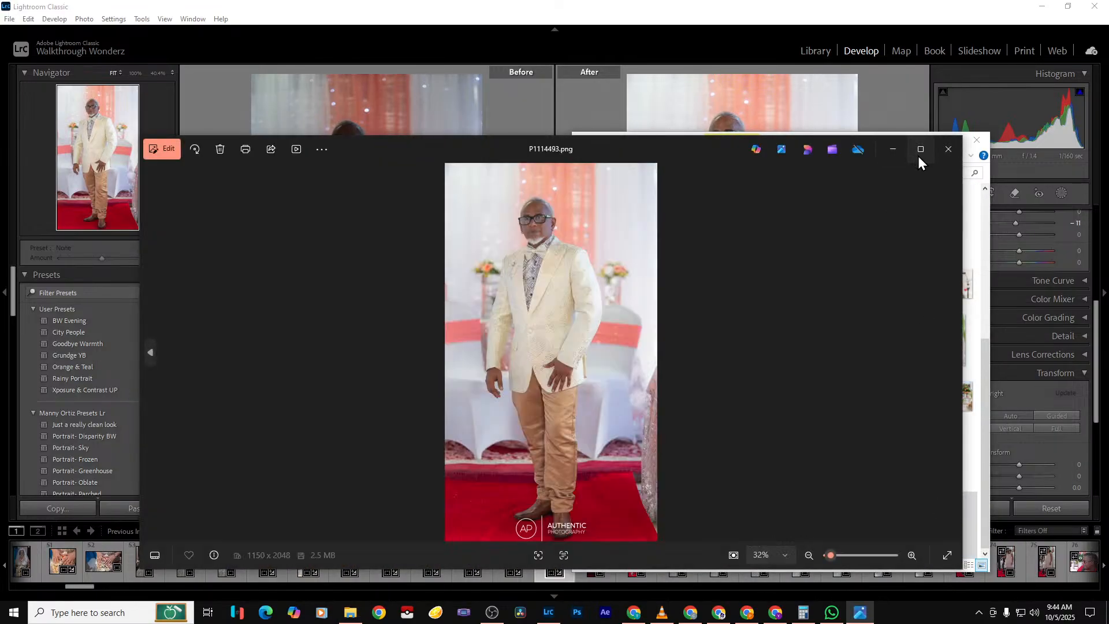
pyautogui.click(918, 153)
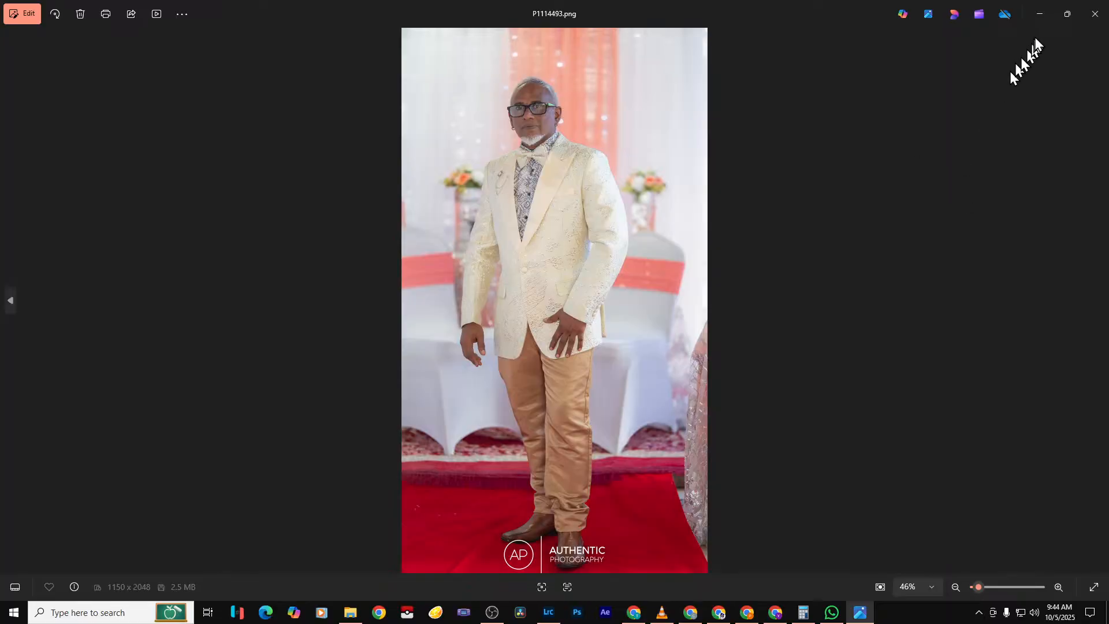
pyautogui.click(1095, 14)
pyautogui.click(924, 140)
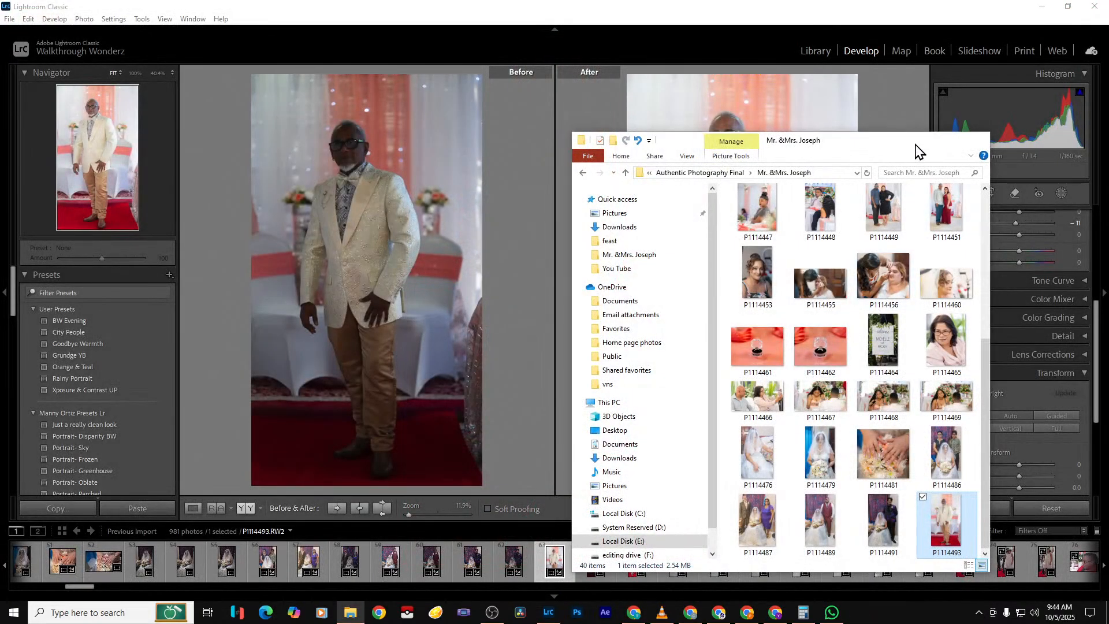
# Go to P1114495, the two men in suits, apply Auto Upright, and widen its crop on both sides
pyautogui.press('Right')
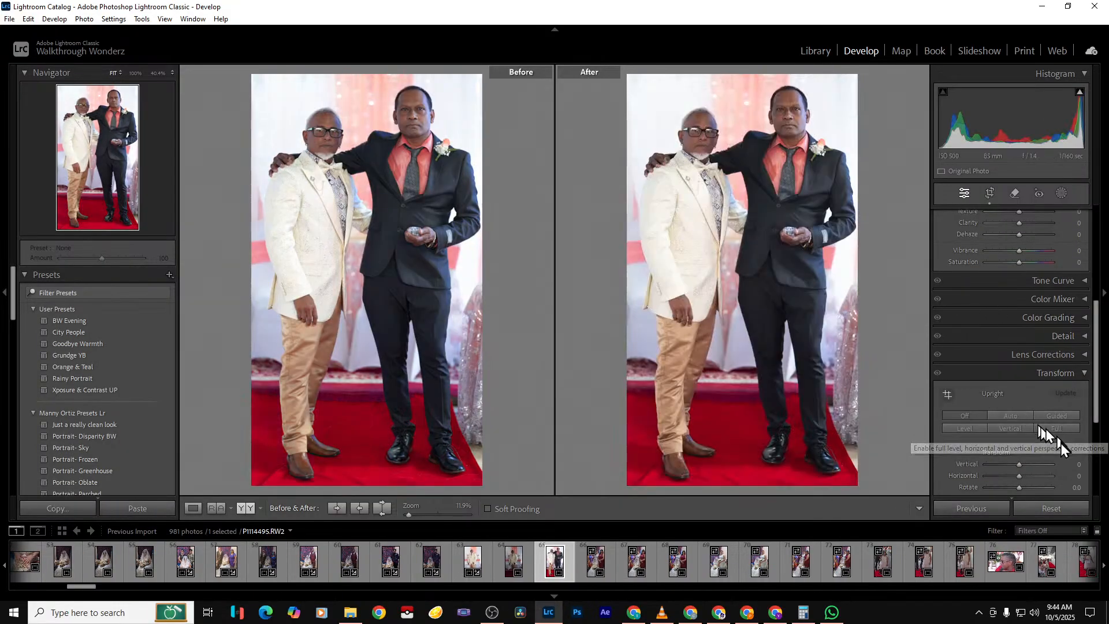
pyautogui.click(1003, 415)
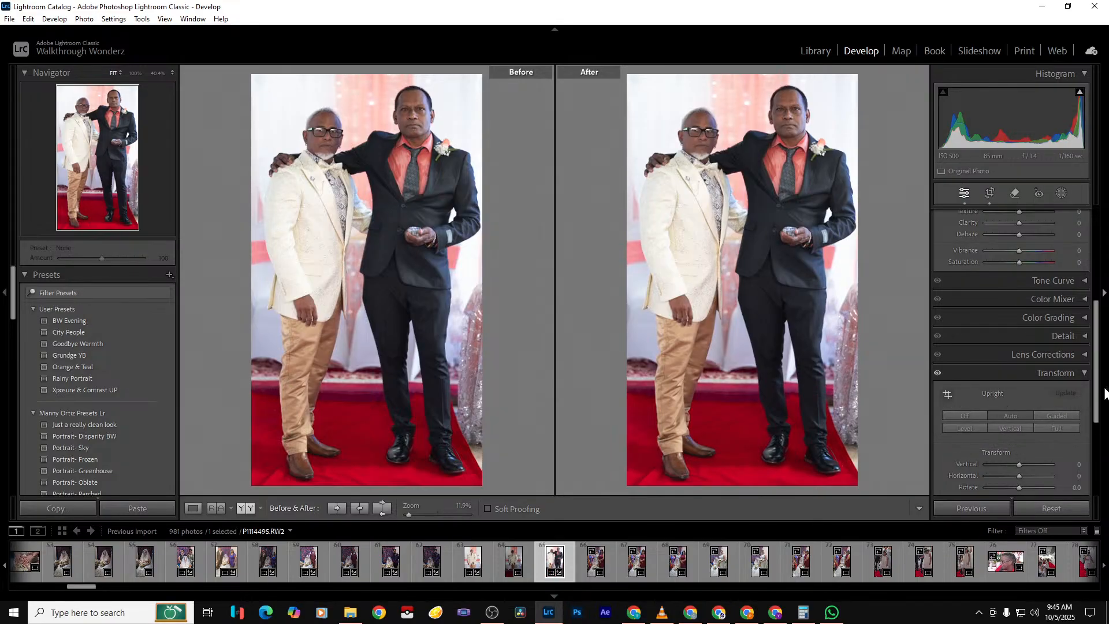
pyautogui.click(988, 194)
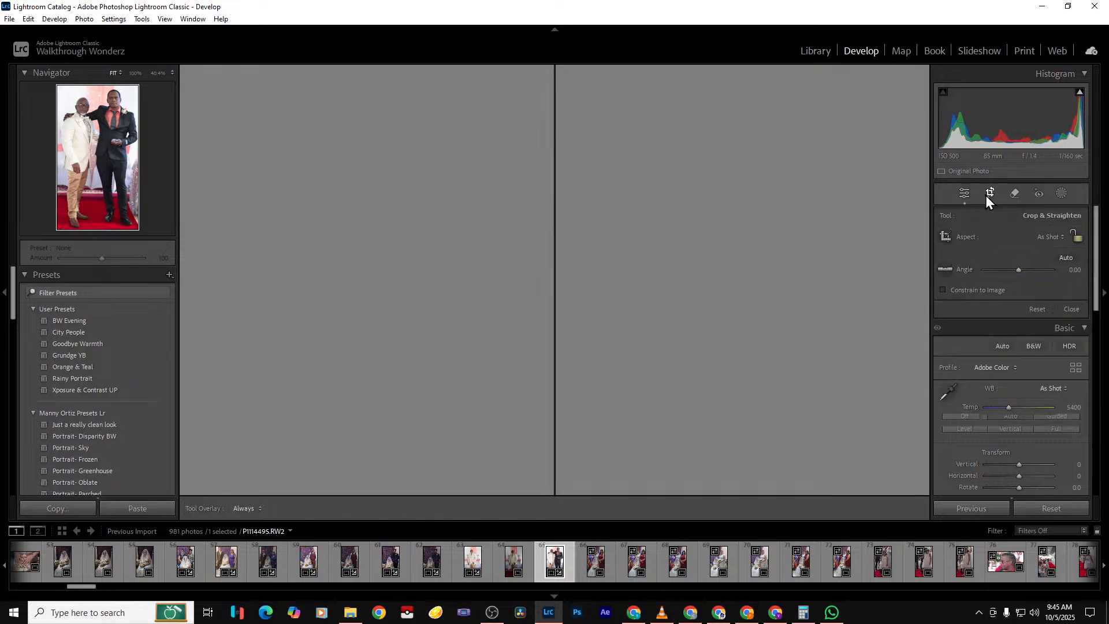
pyautogui.moveTo(670, 302); pyautogui.dragTo(723, 297)
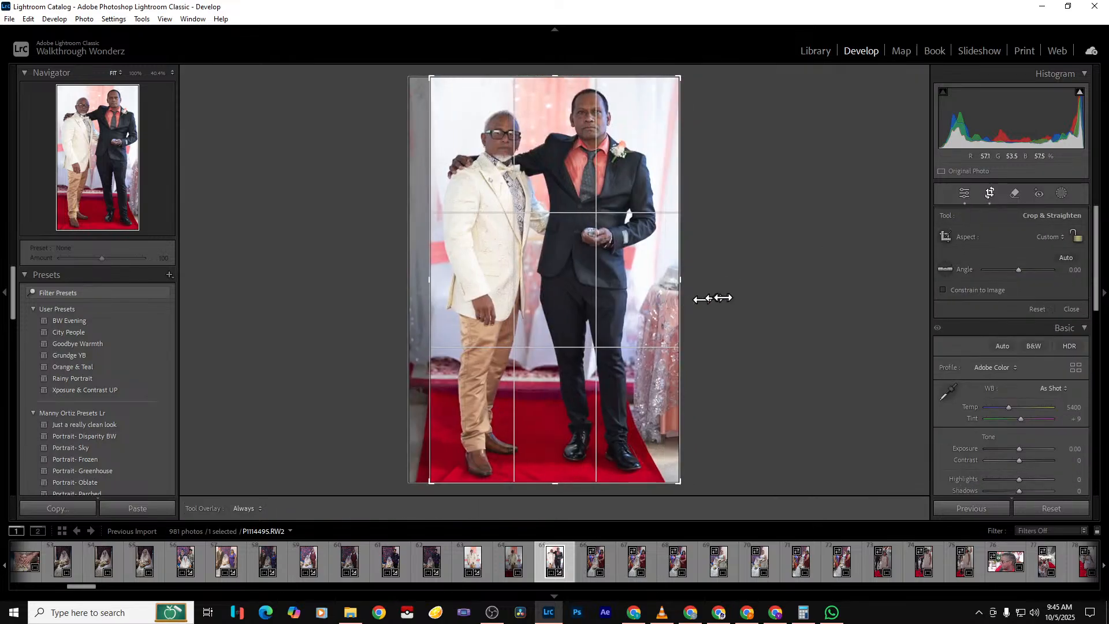
pyautogui.moveTo(427, 285); pyautogui.dragTo(356, 289)
pyautogui.press('Return')
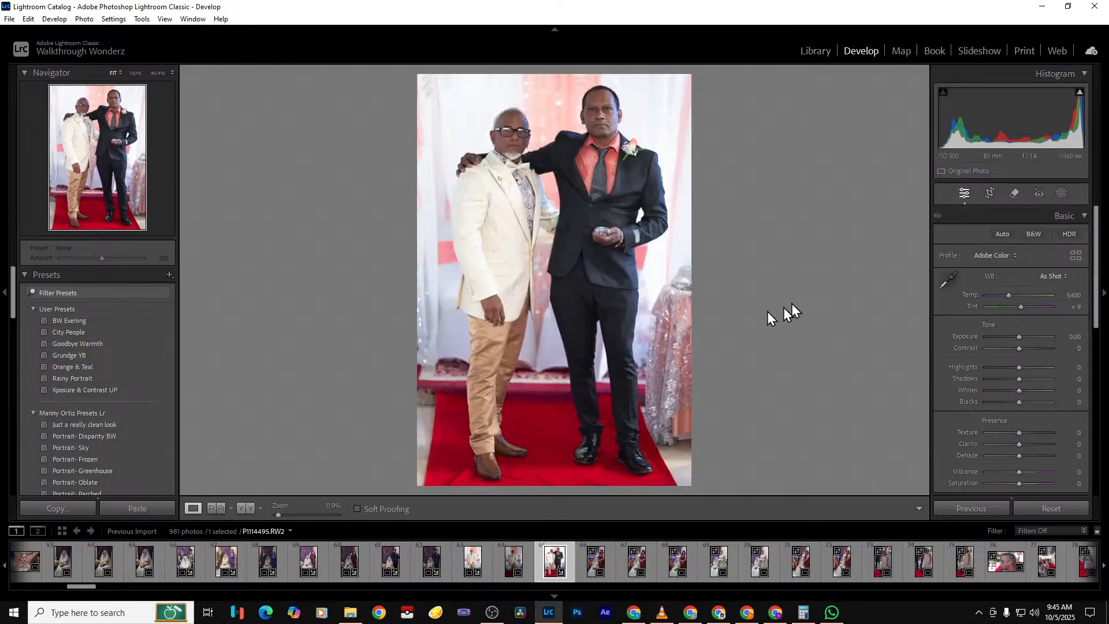
# Set P1114495's Exposure to +0.79, Highlights to -100, Shadows to +42, Whites to -61 and Blacks to -37, compare before and after, and export it
pyautogui.click(245, 508)
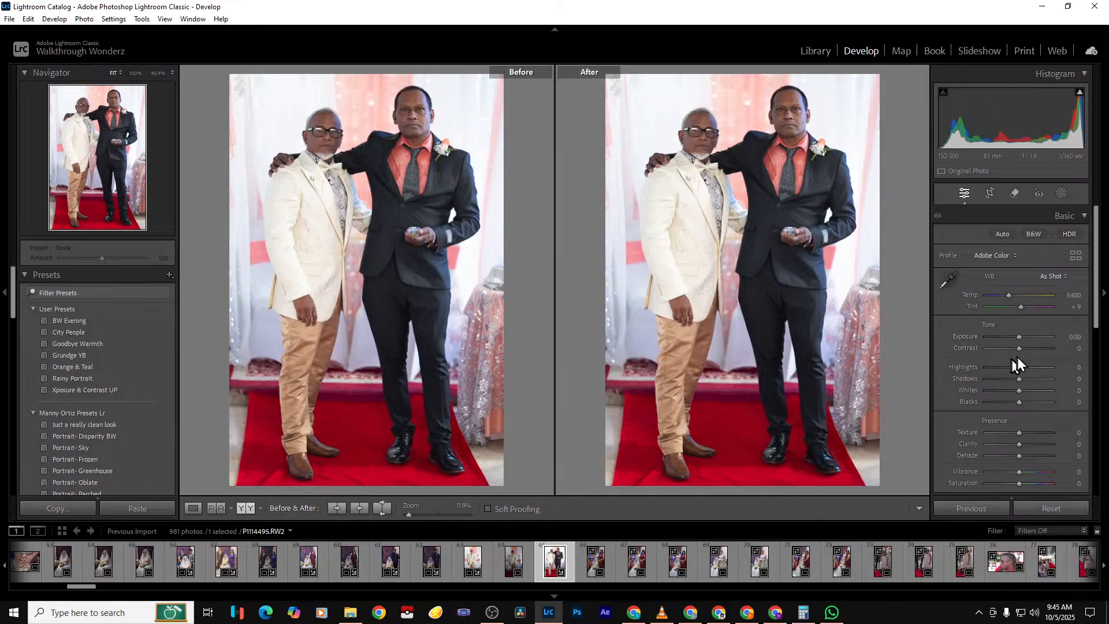
pyautogui.moveTo(1020, 379); pyautogui.dragTo(1034, 379)
pyautogui.moveTo(1020, 337); pyautogui.dragTo(1008, 403)
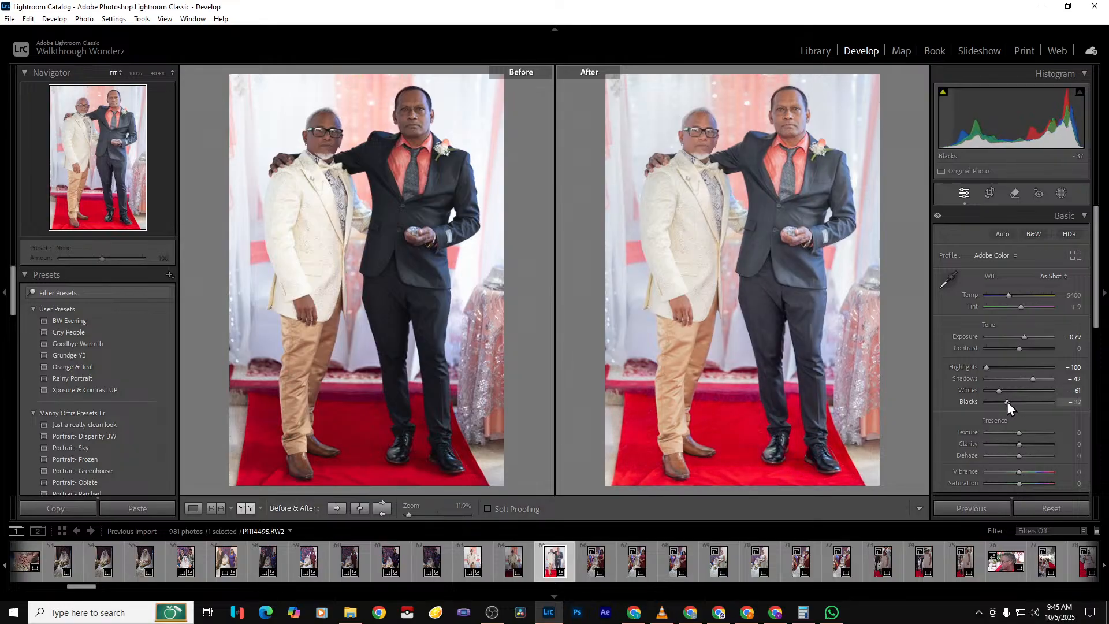
pyautogui.press('y')
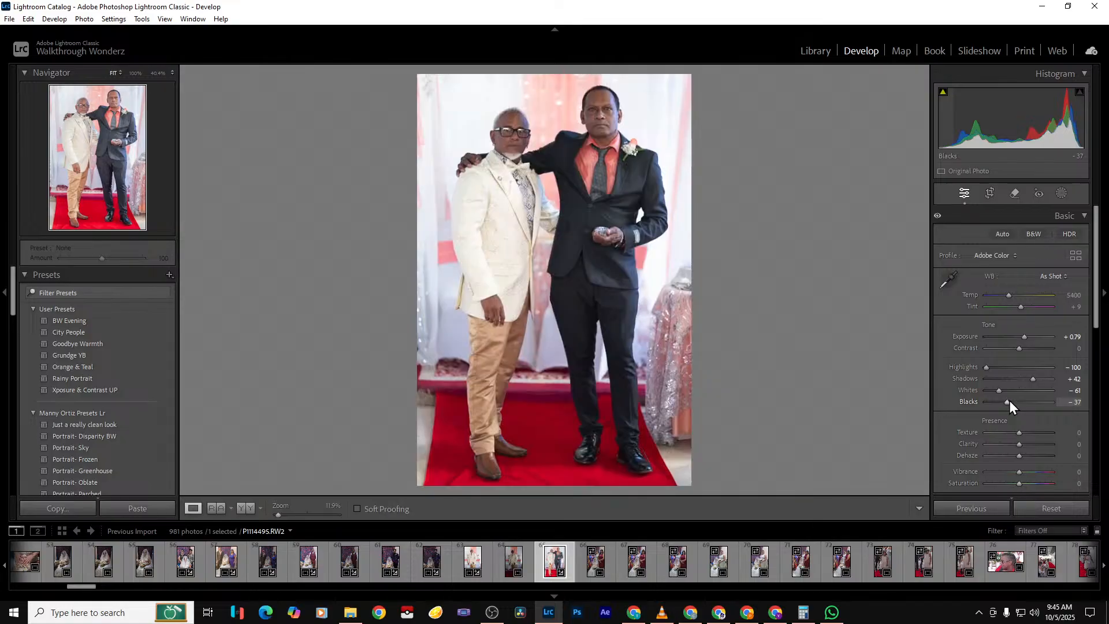
pyautogui.click(246, 509)
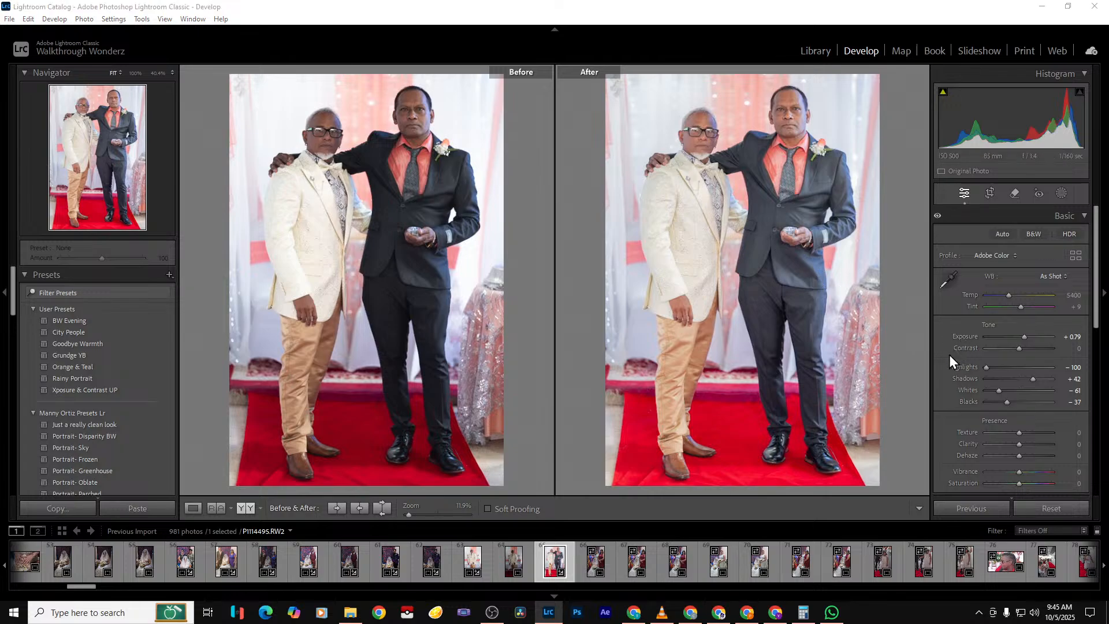
pyautogui.hotkey('ctrl', 'shift', 'e')
pyautogui.press('Return')
# Advance to P1114496, the bride with three women, set Exposure +1.49, Highlights -89 and Shadows +49, and export it
pyautogui.press('Right')
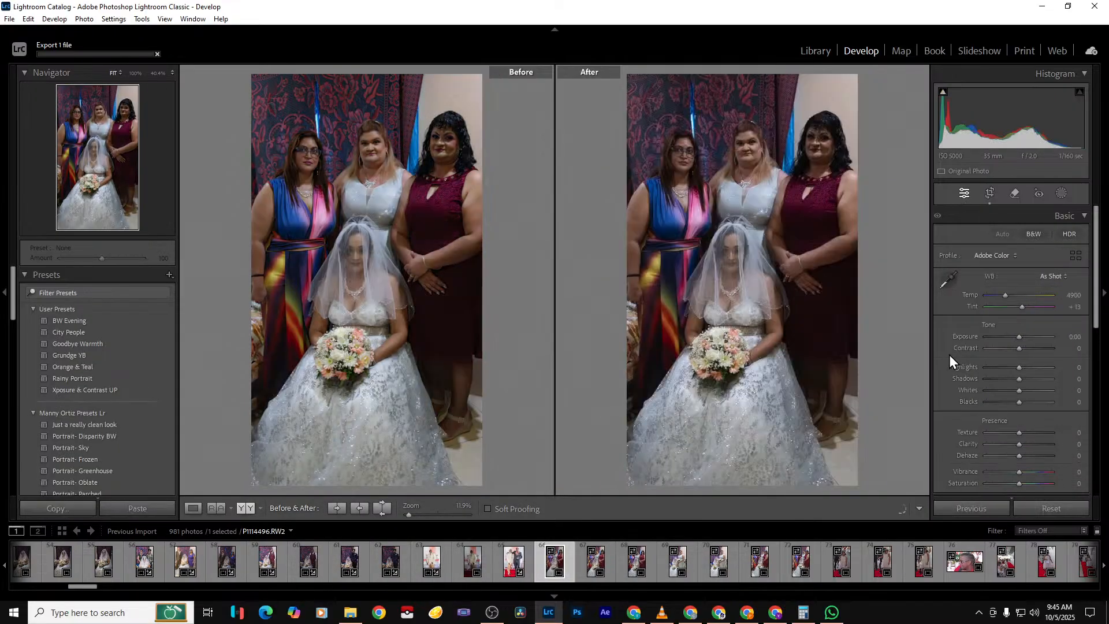
pyautogui.moveTo(1019, 337); pyautogui.dragTo(1035, 380)
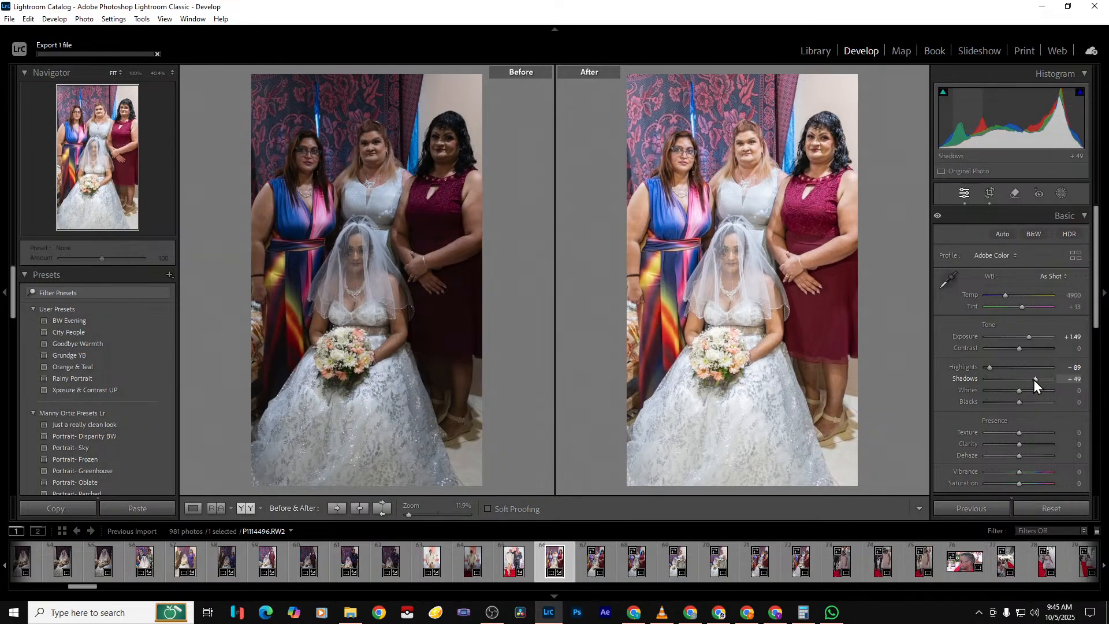
pyautogui.hotkey('ctrl', 'shift', 'e')
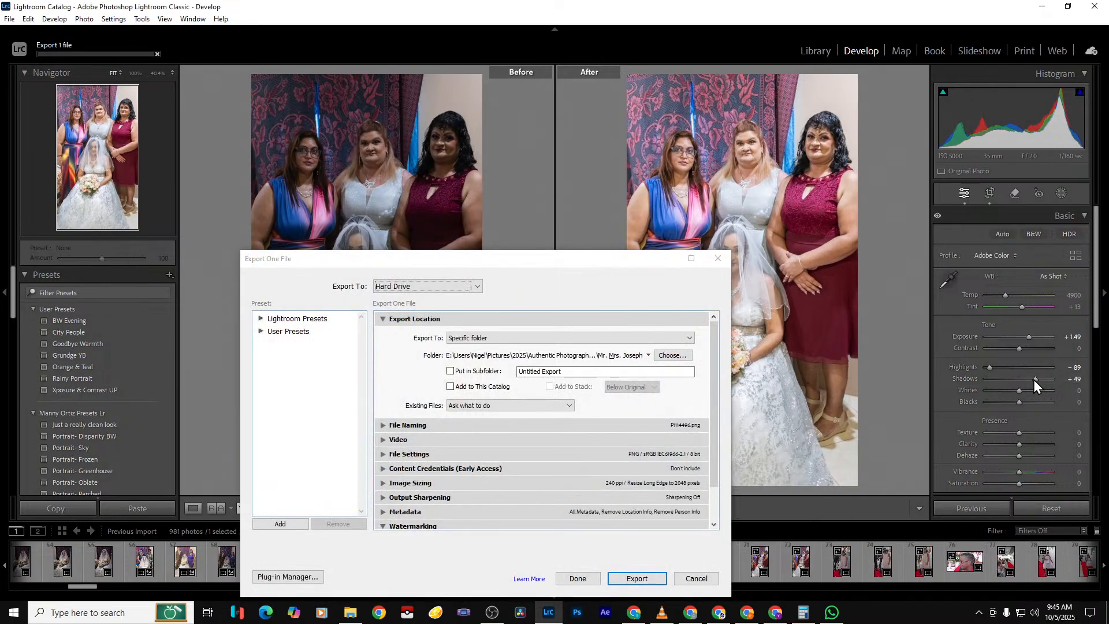
pyautogui.press('Return')
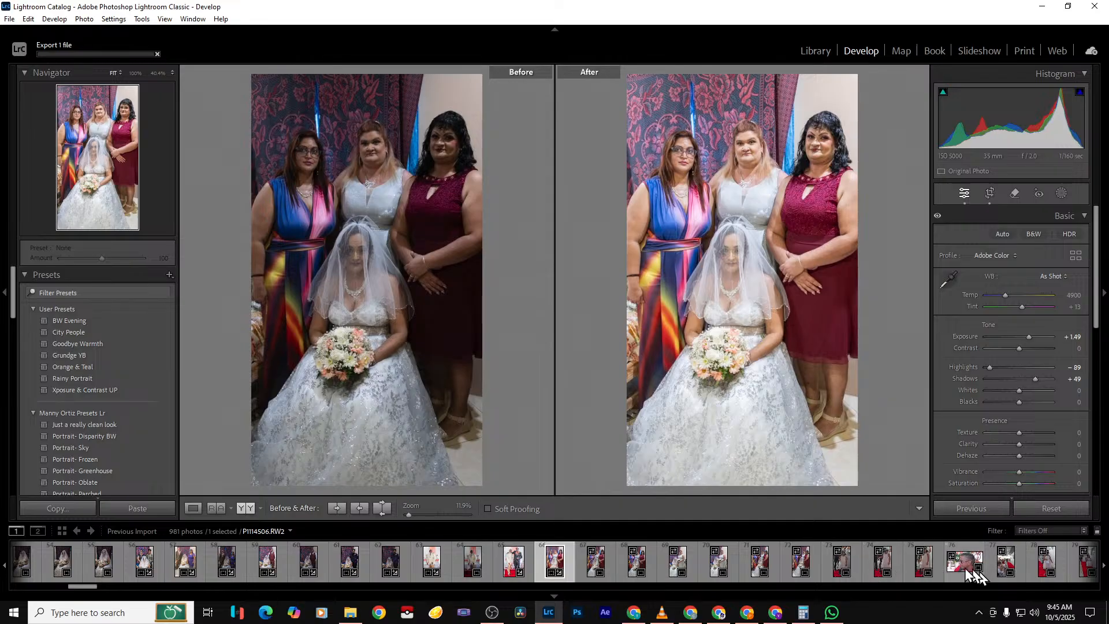
# Select P1114496 and the nine photos following it in the filmstrip, and synchronize its develop settings across them
pyautogui.keyDown('shift'); pyautogui.click(936, 576); pyautogui.keyUp('shift')
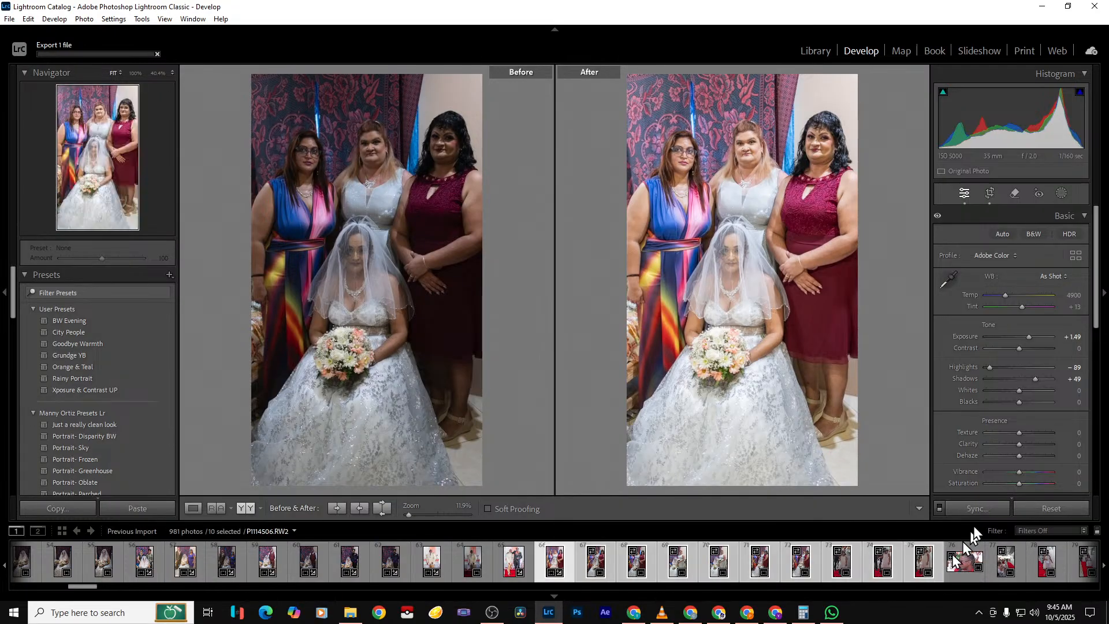
pyautogui.click(970, 510)
pyautogui.click(758, 453)
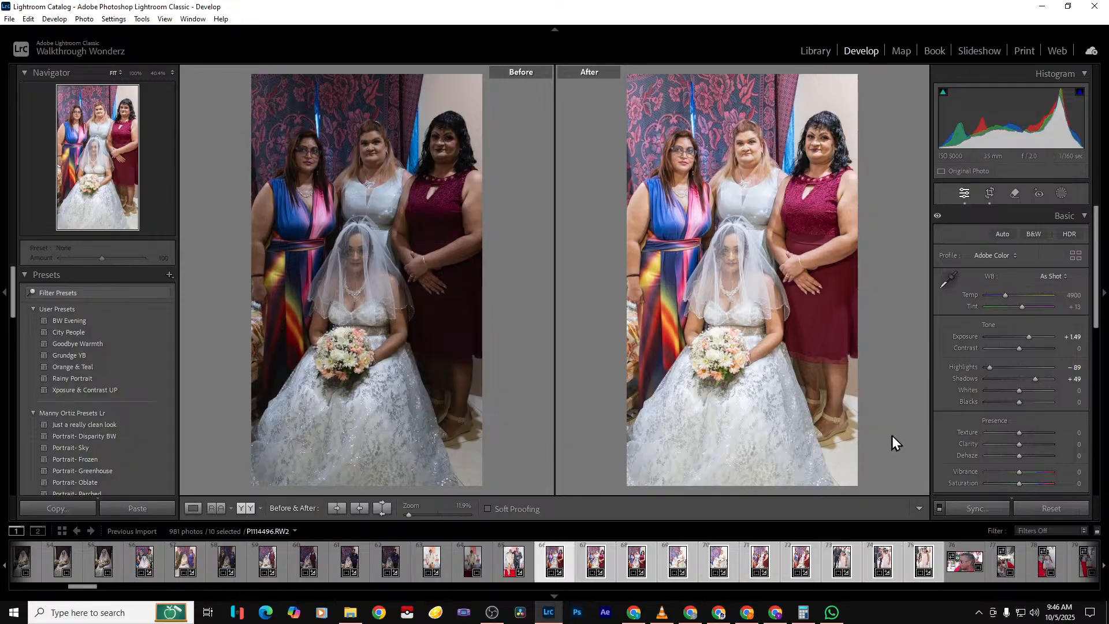
# Review the synced photos up to P1114502, and reset the Exposure of P1114499, the bride with one standing woman, to 0
pyautogui.press('Right')
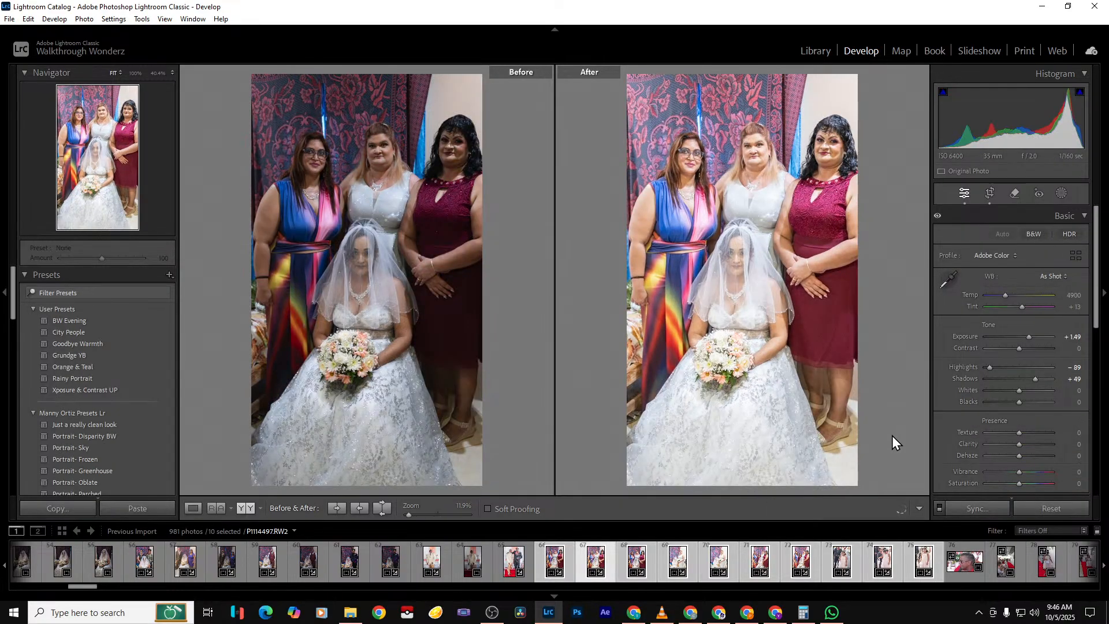
pyautogui.press('Right')
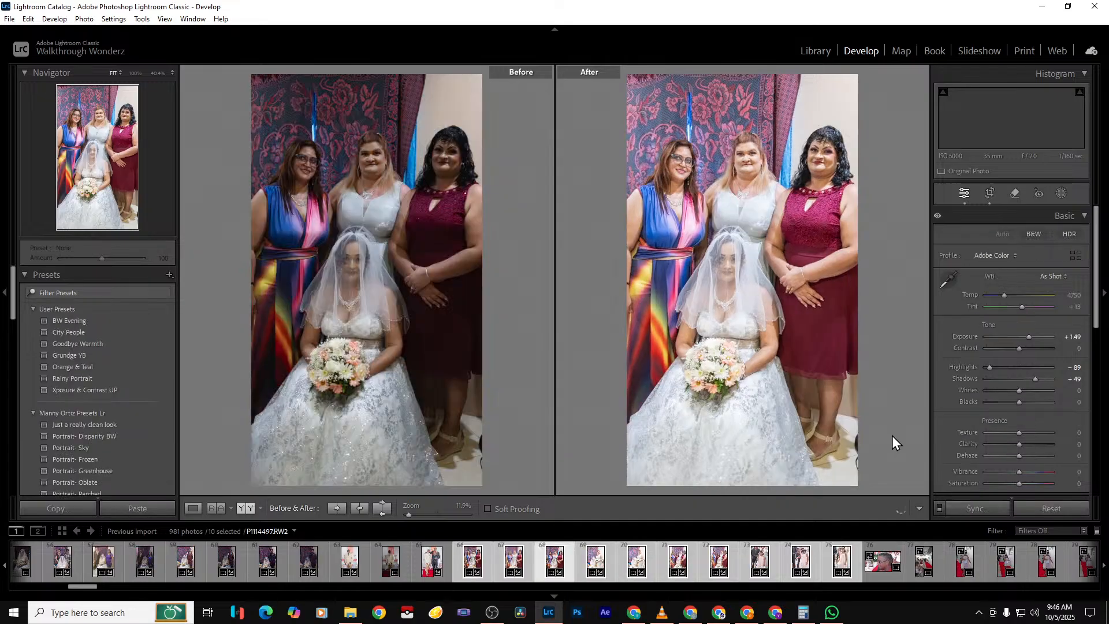
pyautogui.press('Right')
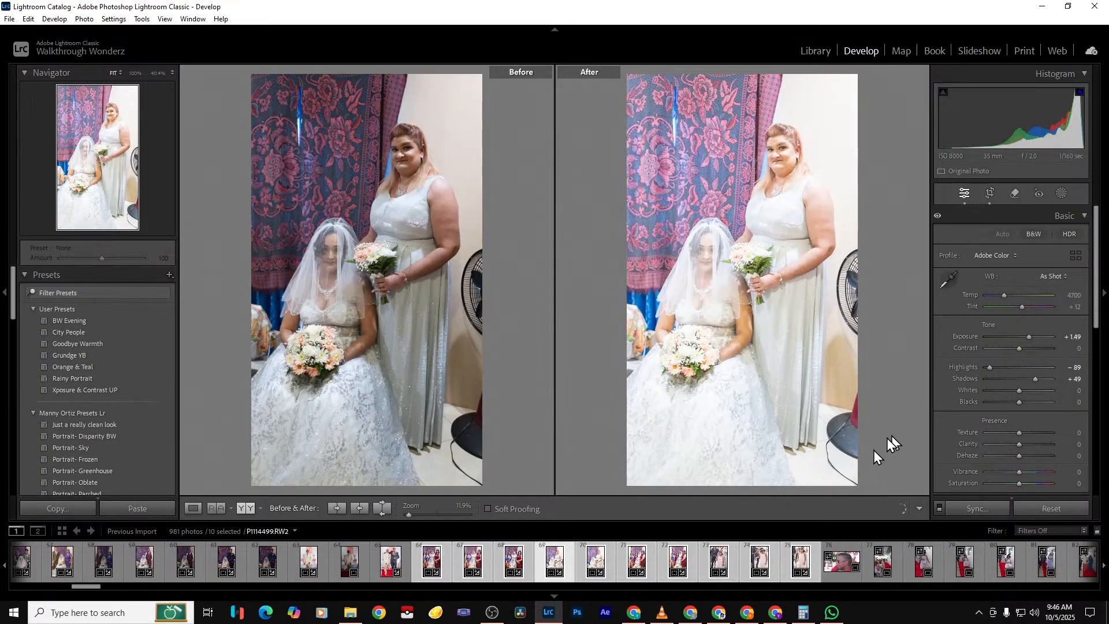
pyautogui.click(663, 572)
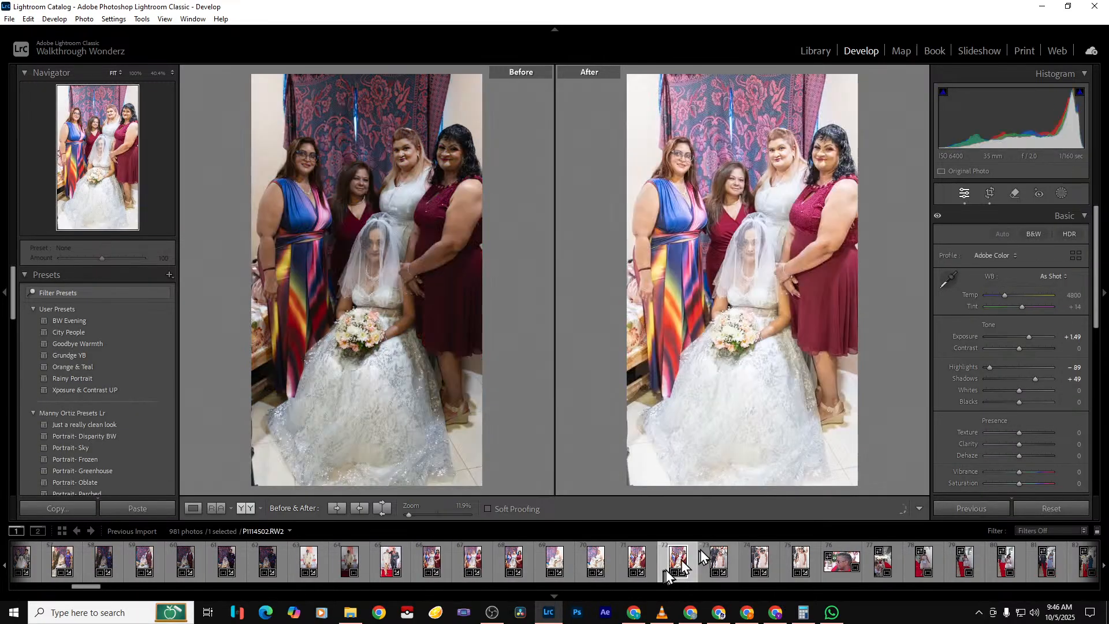
pyautogui.click(538, 564)
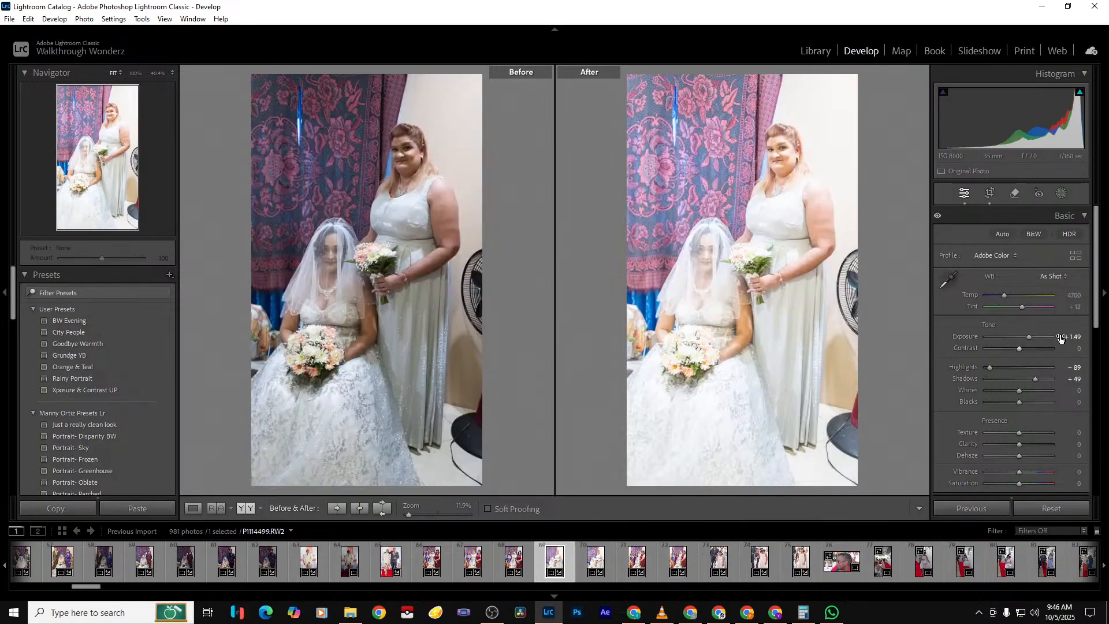
pyautogui.doubleClick(1027, 338)
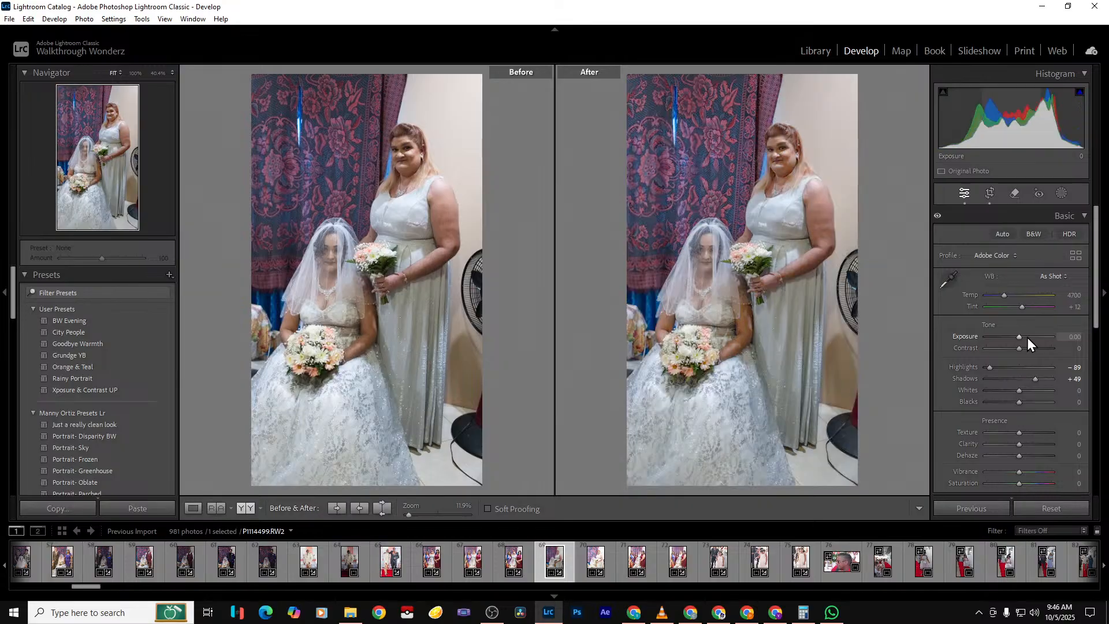
# Set P1114499's Exposure to +0.88 and Whites to -30, shift the crop to trim the fan beside the standing woman, and export it
pyautogui.moveTo(1019, 335); pyautogui.dragTo(1024, 335)
pyautogui.moveTo(1018, 390); pyautogui.dragTo(1010, 390)
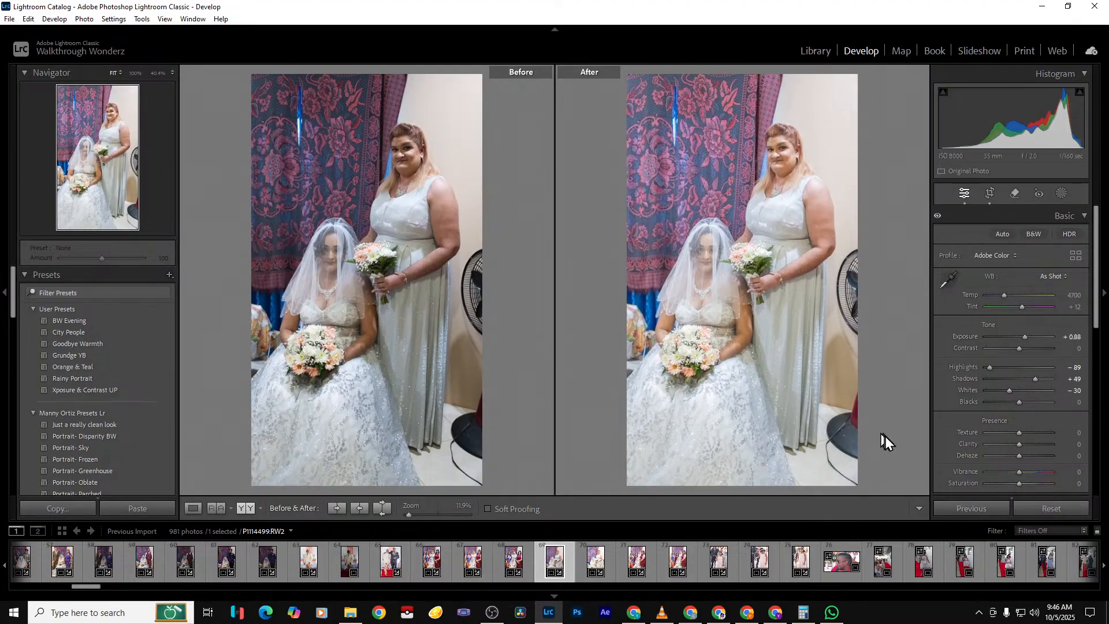
pyautogui.click(989, 194)
pyautogui.moveTo(631, 307); pyautogui.dragTo(680, 317)
pyautogui.press('Return')
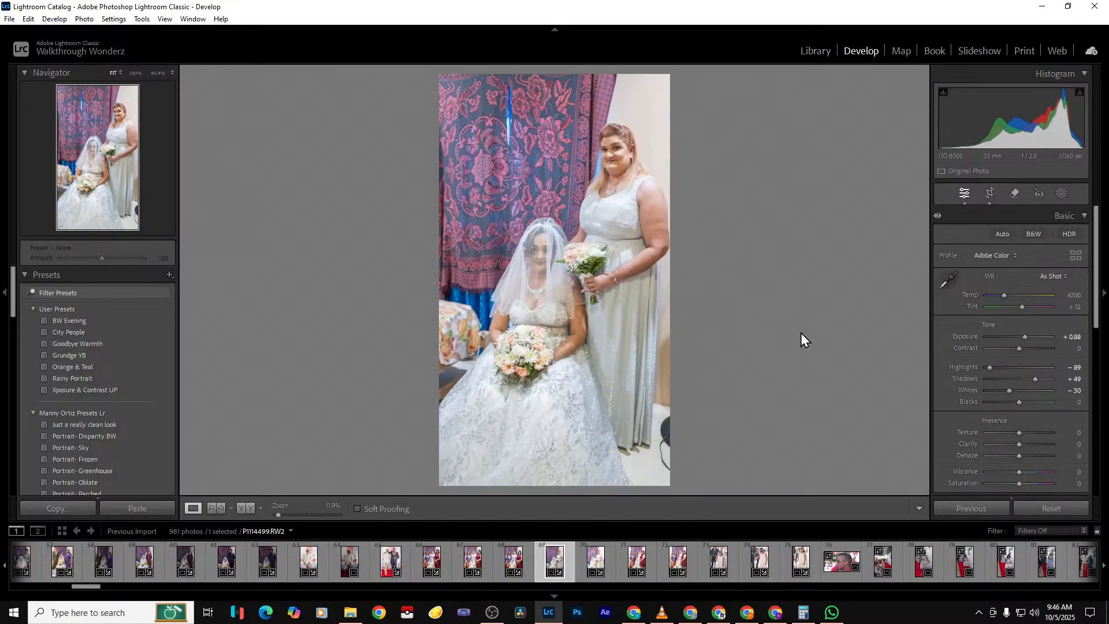
pyautogui.hotkey('ctrl', 'alt', 'shift', 'e')
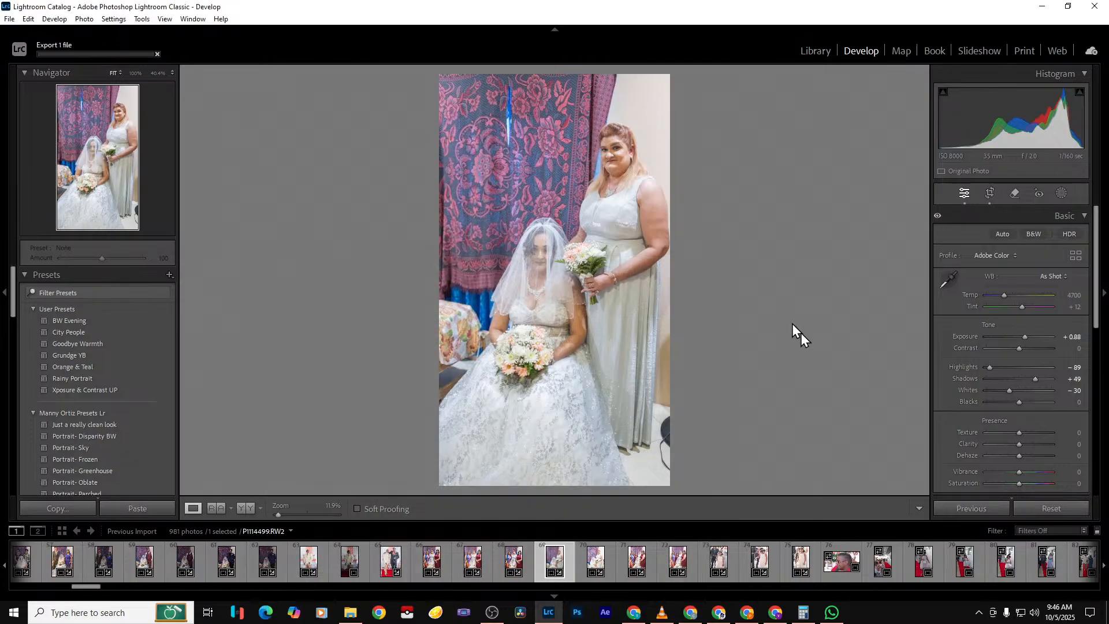
# Advance to P1114501, the bride with four women, set Exposure +1.40, Whites -54 and Blacks -21, and export it
pyautogui.press('Right')
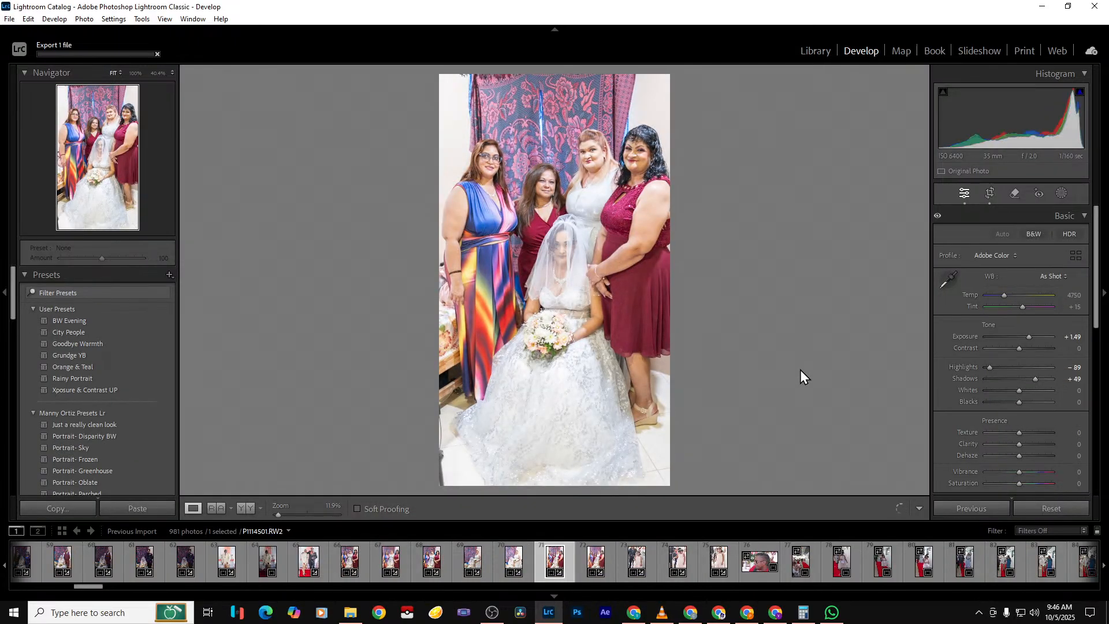
pyautogui.click(1000, 390)
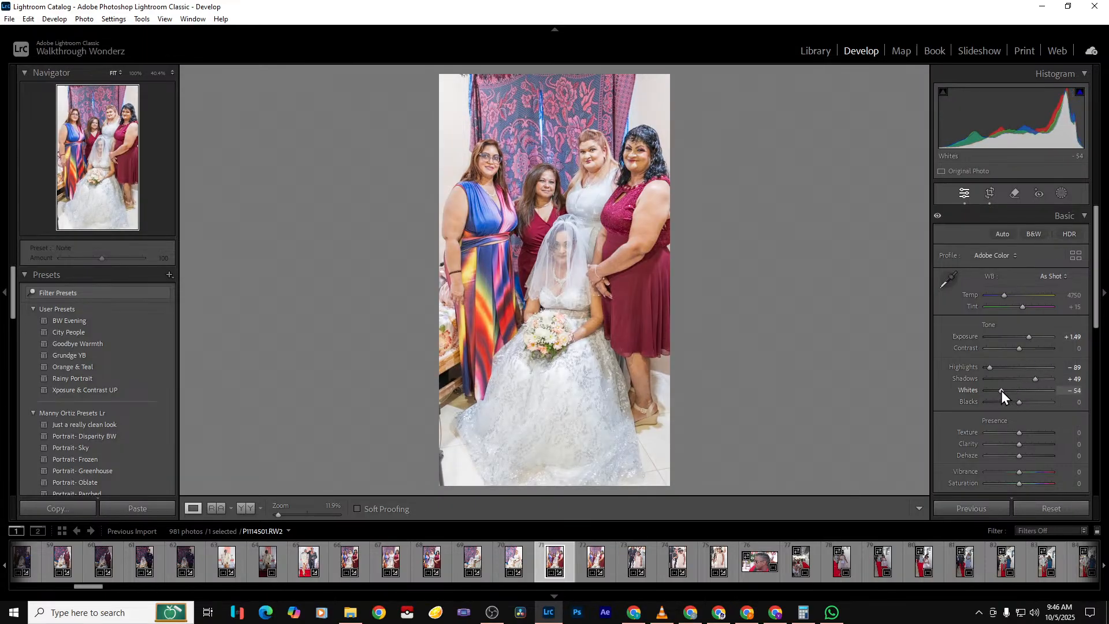
pyautogui.click(1012, 402)
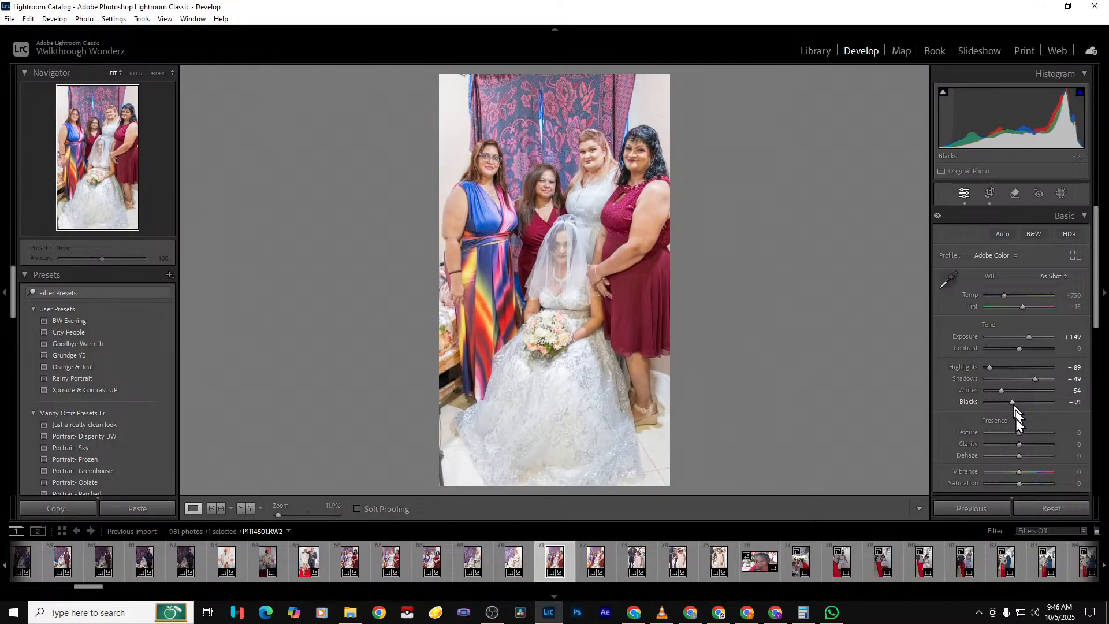
pyautogui.moveTo(1027, 340); pyautogui.dragTo(1026, 337)
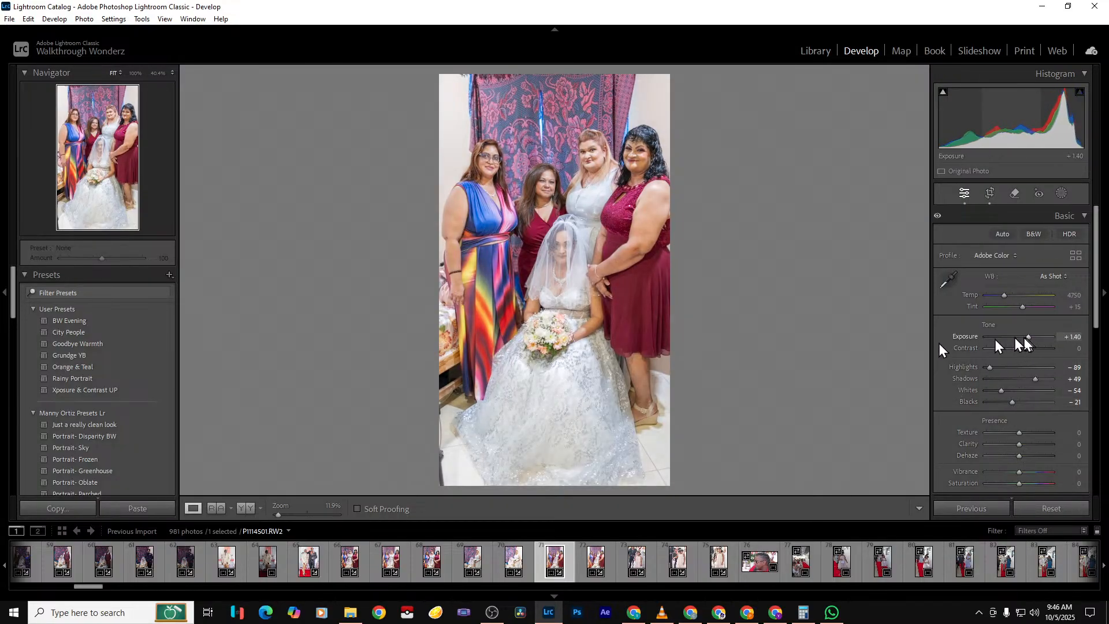
pyautogui.hotkey('ctrl', 'shift', 'e')
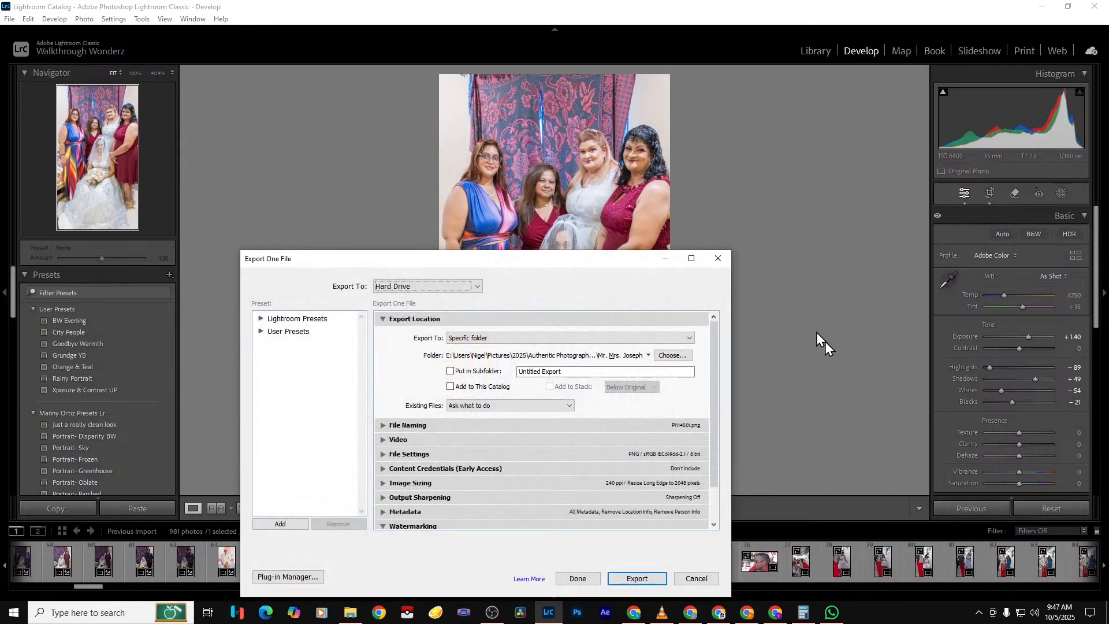
pyautogui.press('Return')
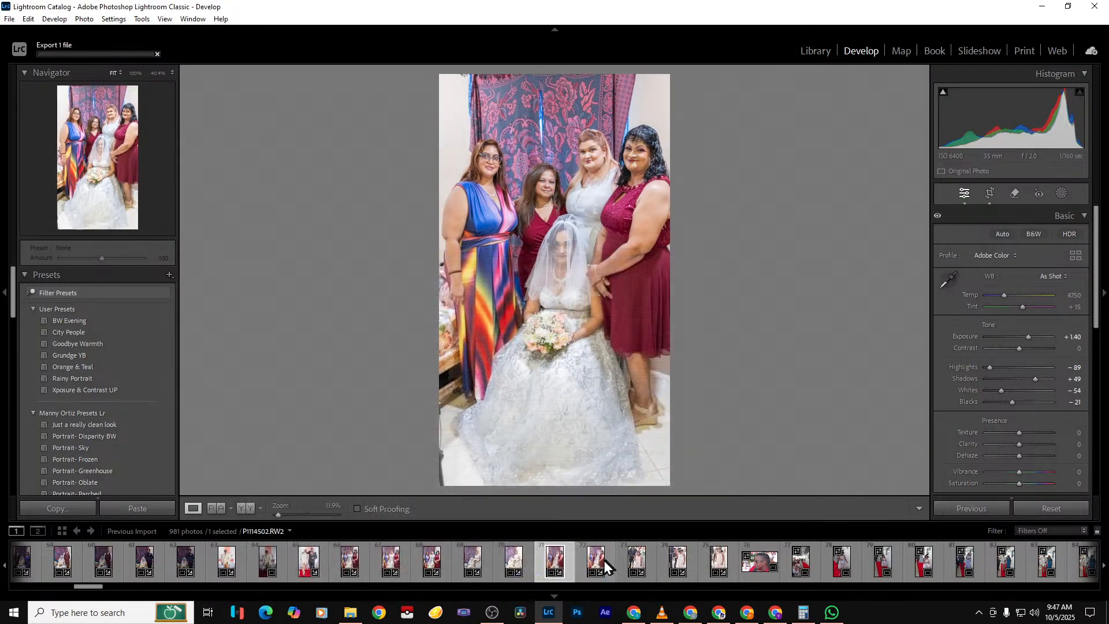
# Go through the flower girl photos from P1114503 to P1114505, set P1114505's Vibrance to +16, and export it
pyautogui.click(632, 561)
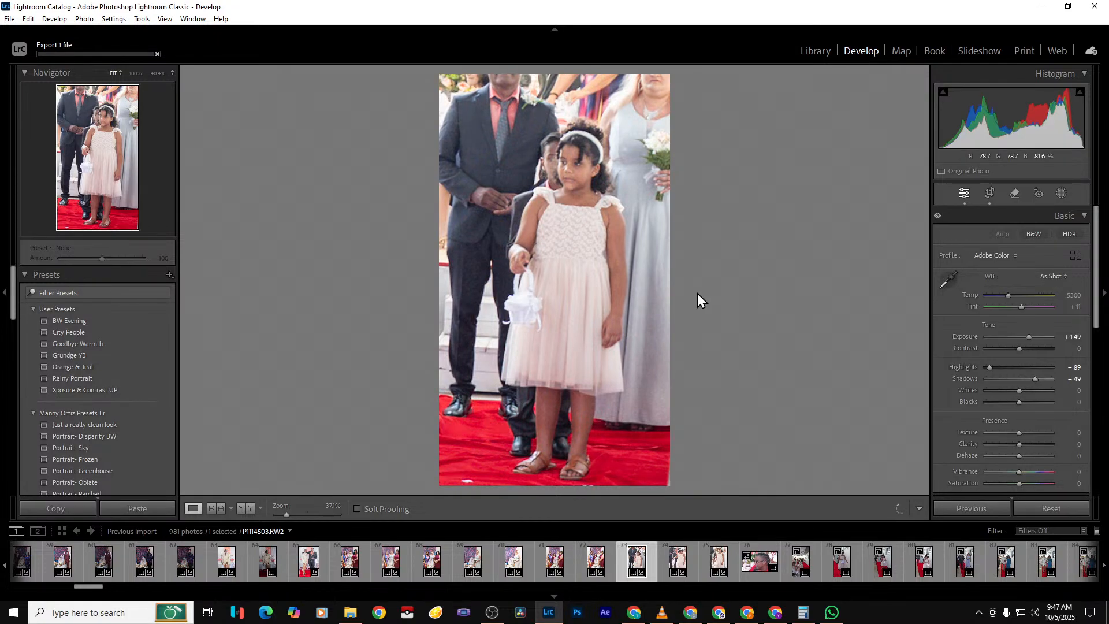
pyautogui.press('Right')
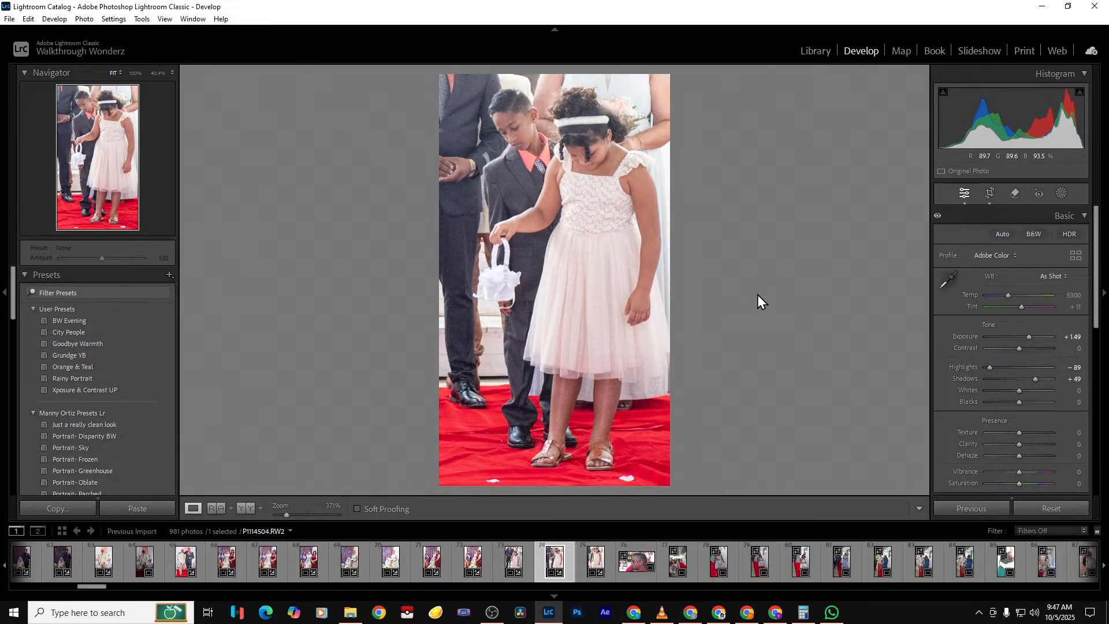
pyautogui.press('Right')
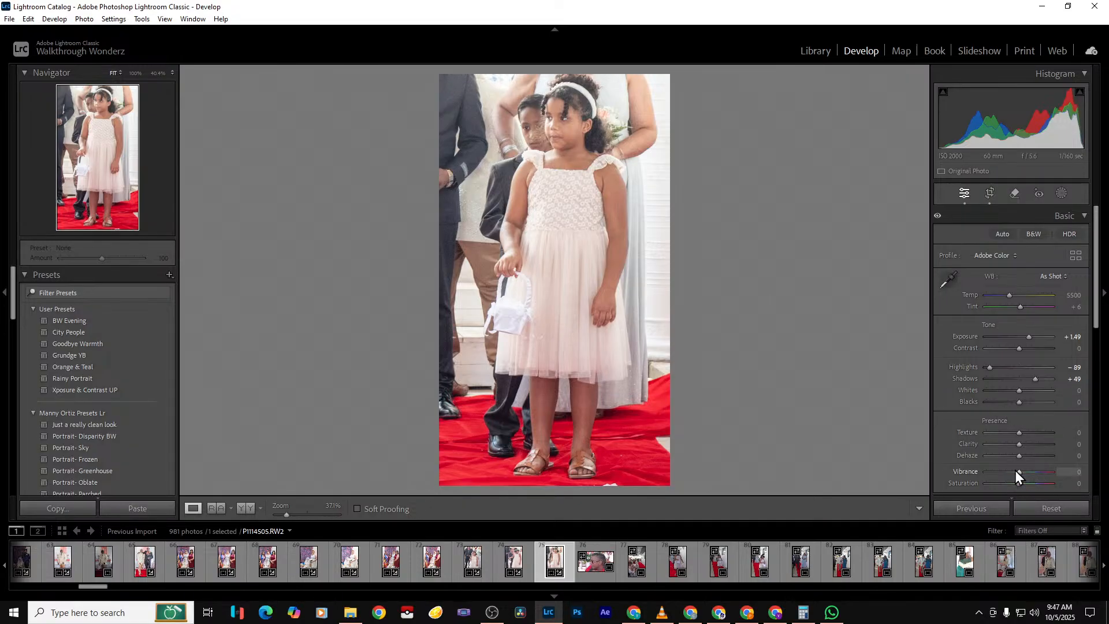
pyautogui.click(988, 193)
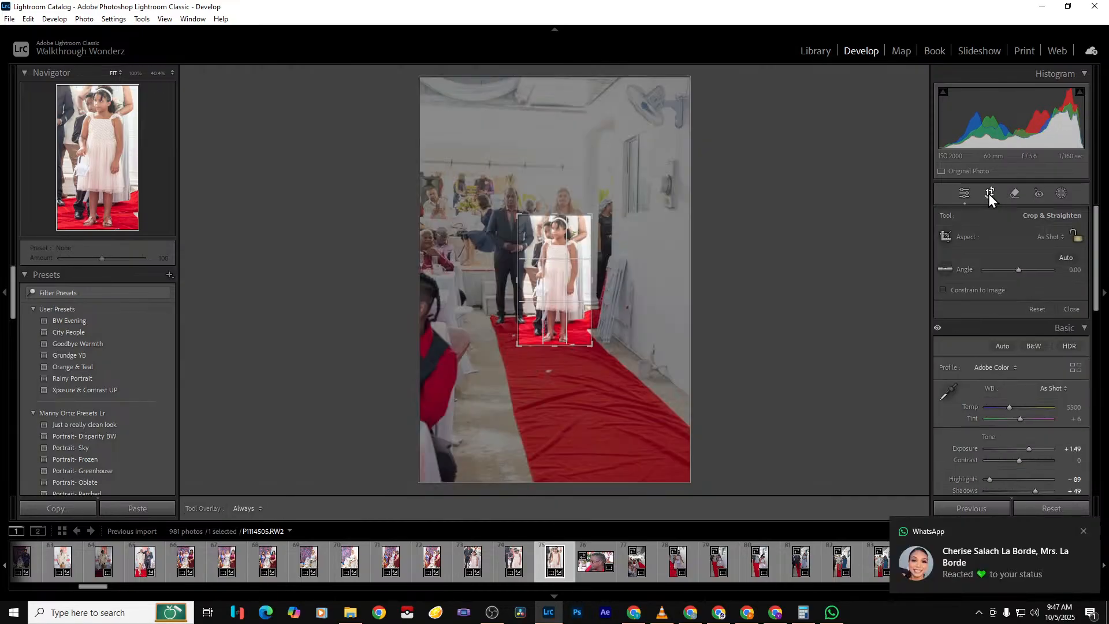
pyautogui.click(989, 193)
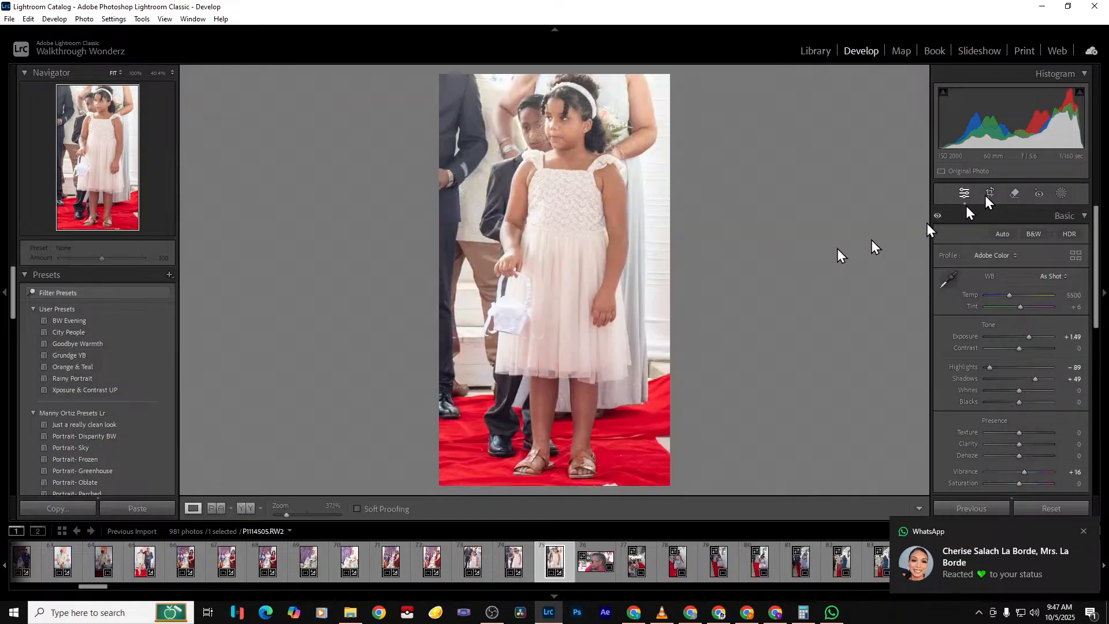
pyautogui.hotkey('ctrl', 'shift', 'e')
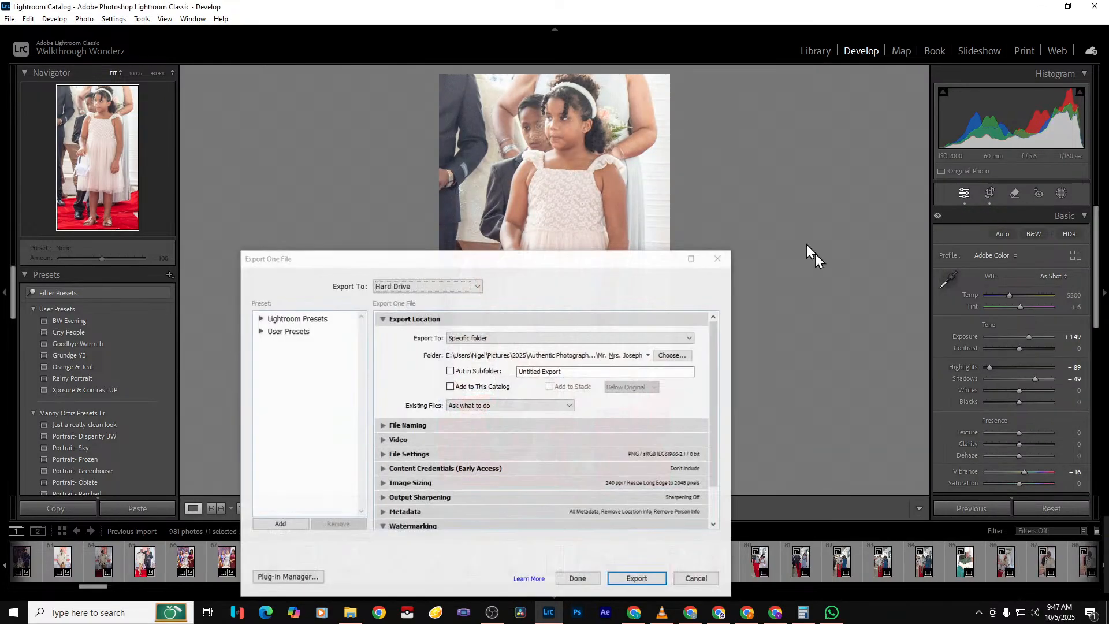
pyautogui.press('Return')
# Recrop P1114506 to a portrait framing that shows the man in the red shirt down to the table, with more room above his head
pyautogui.press('Right')
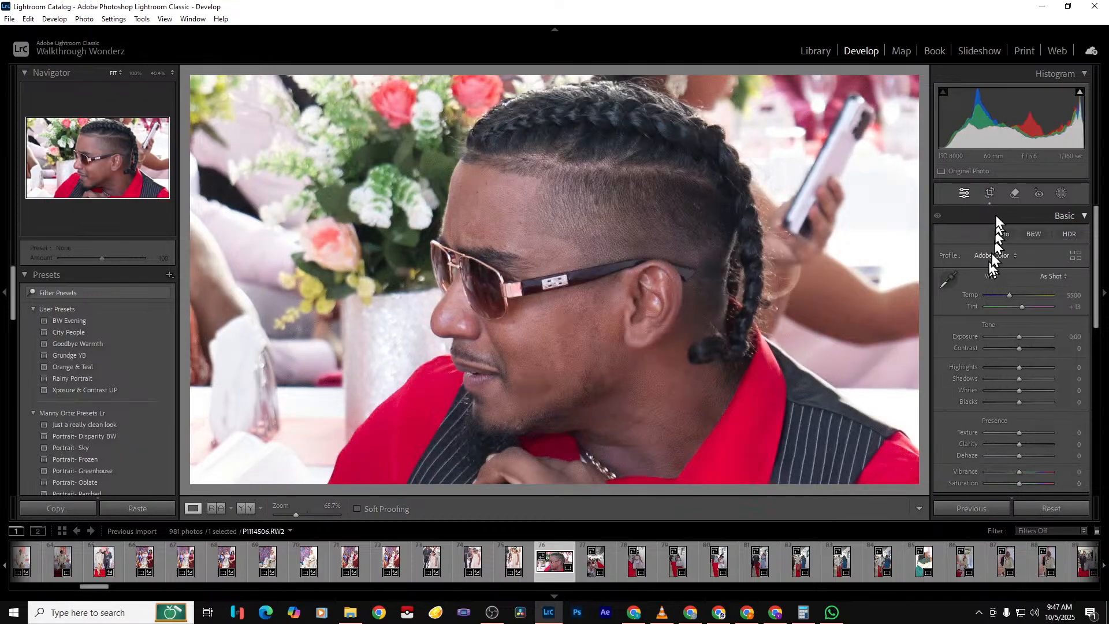
pyautogui.click(992, 194)
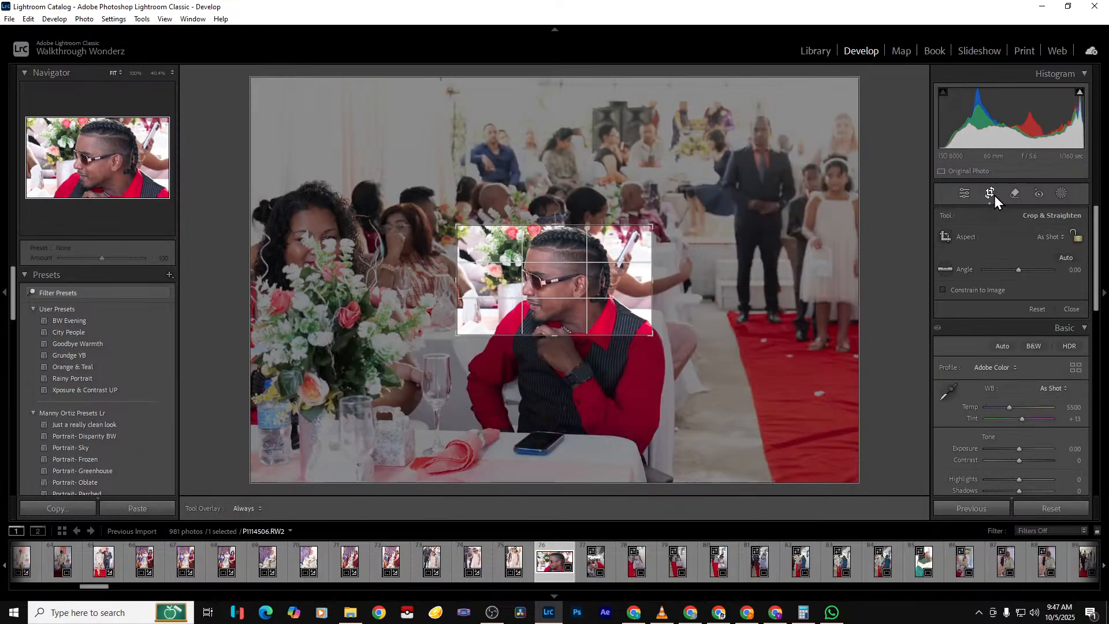
pyautogui.moveTo(557, 335); pyautogui.dragTo(570, 417)
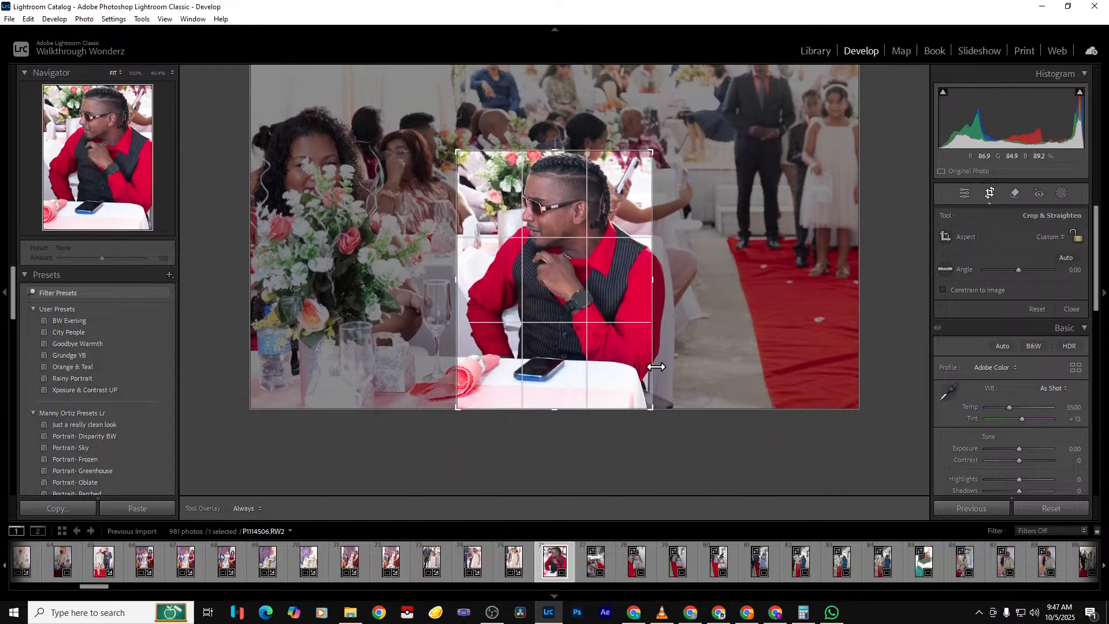
pyautogui.moveTo(656, 367); pyautogui.dragTo(663, 367)
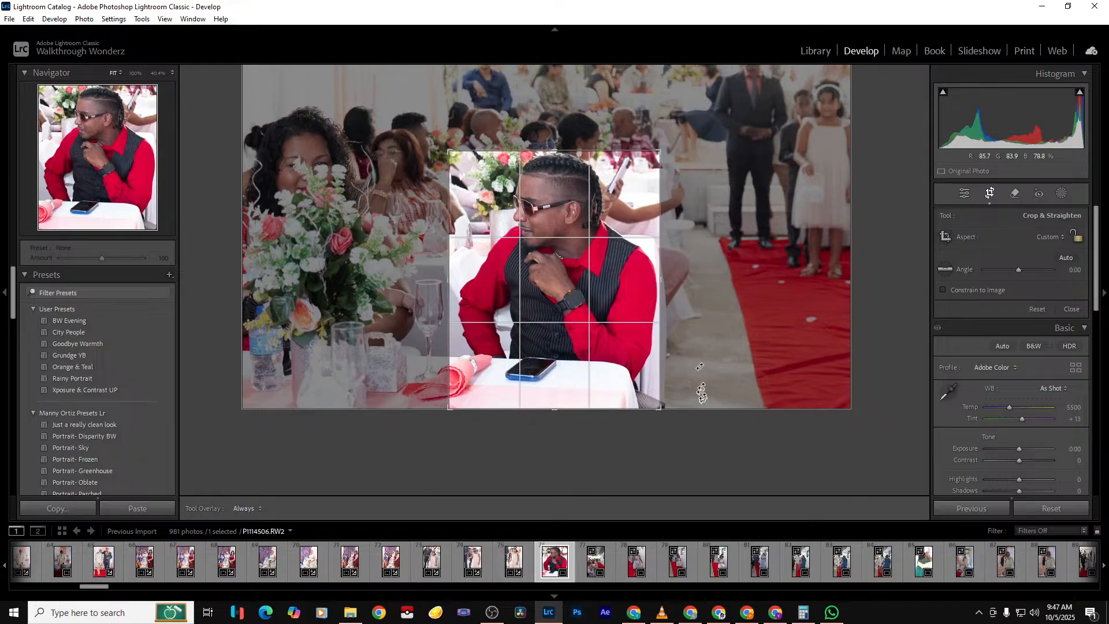
pyautogui.moveTo(554, 151); pyautogui.dragTo(553, 128)
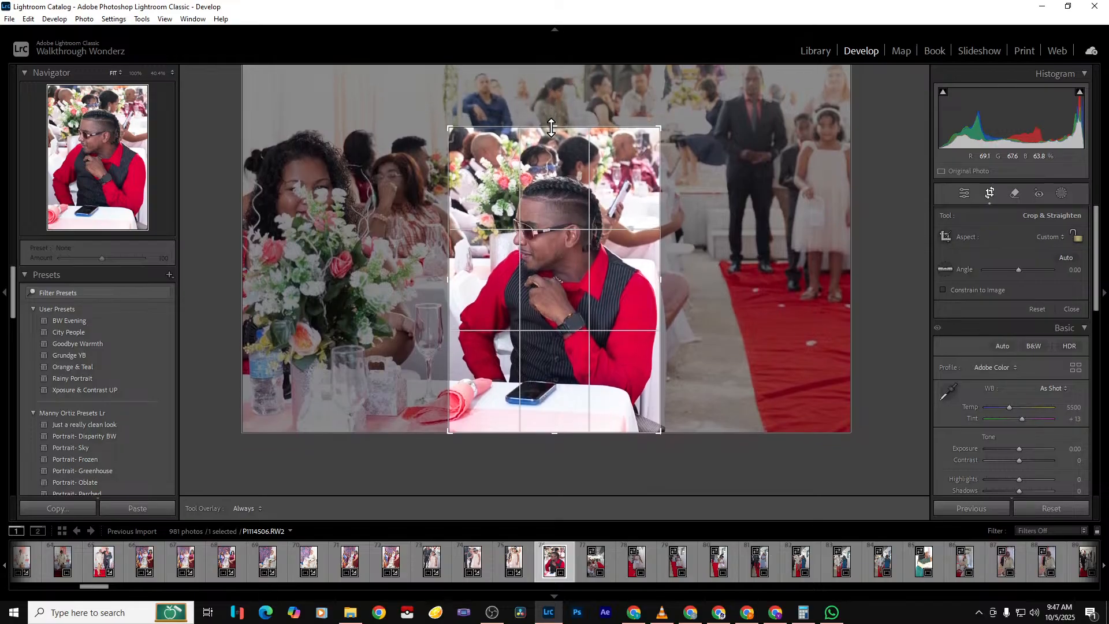
pyautogui.press('Return')
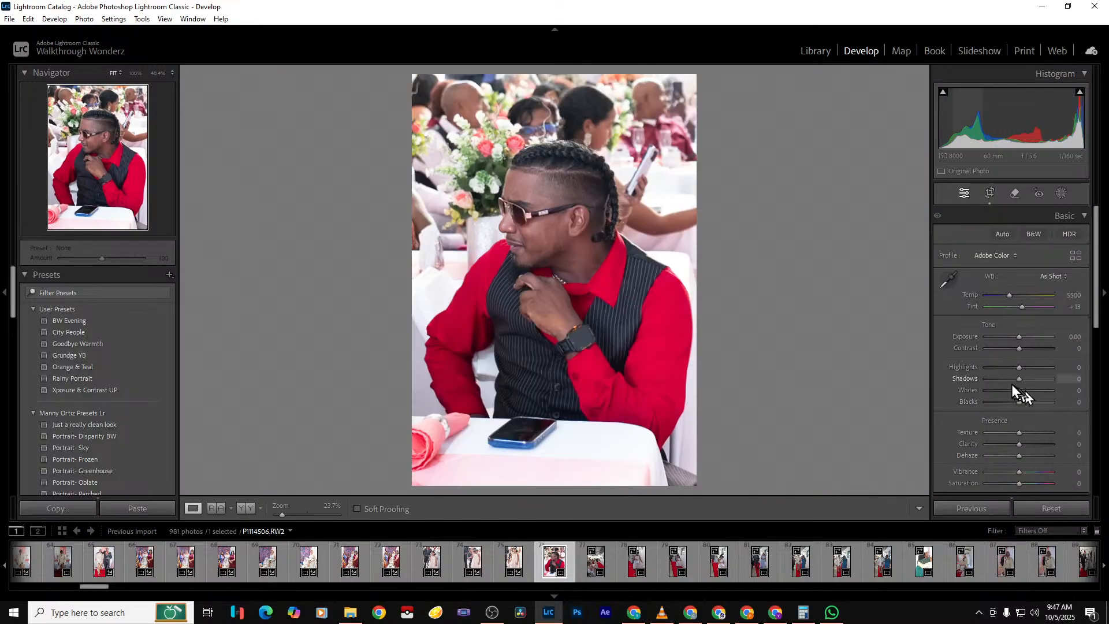
# Set P1114506's Shadows to +35 and Clarity to -16, and export it
pyautogui.moveTo(1018, 380); pyautogui.dragTo(1029, 380)
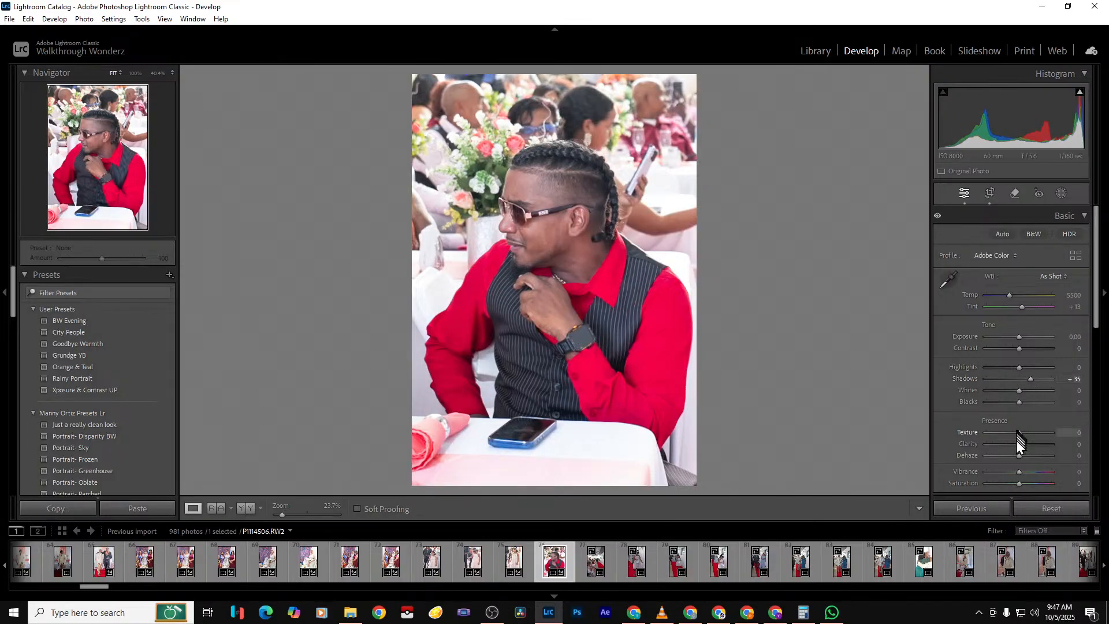
pyautogui.moveTo(1020, 448); pyautogui.dragTo(1014, 448)
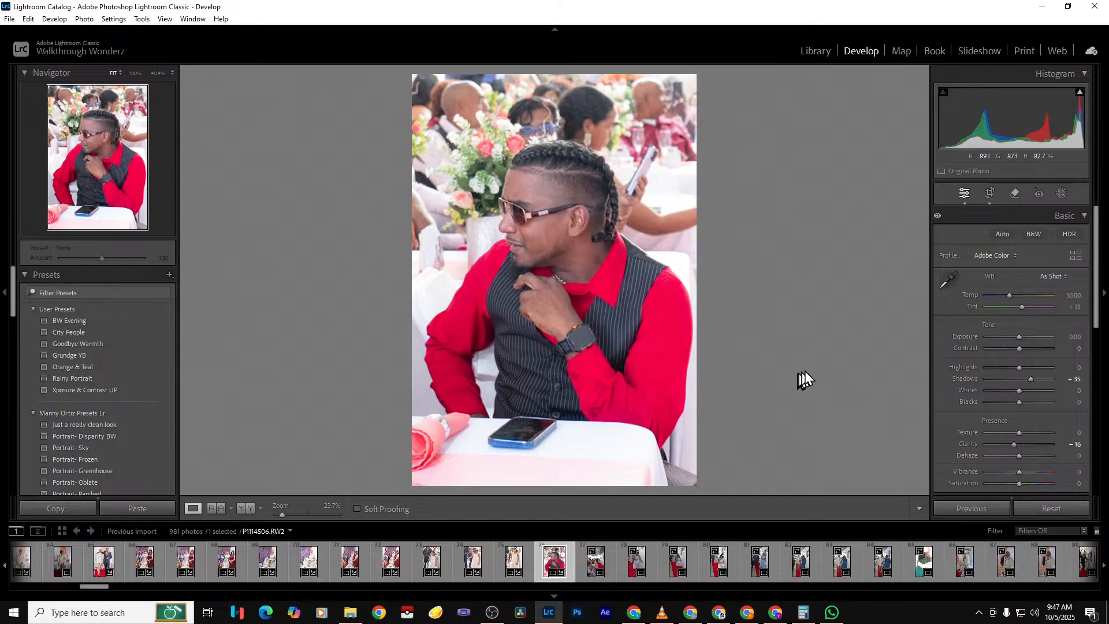
pyautogui.hotkey('ctrl', 'shift', 'e')
pyautogui.press('Return')
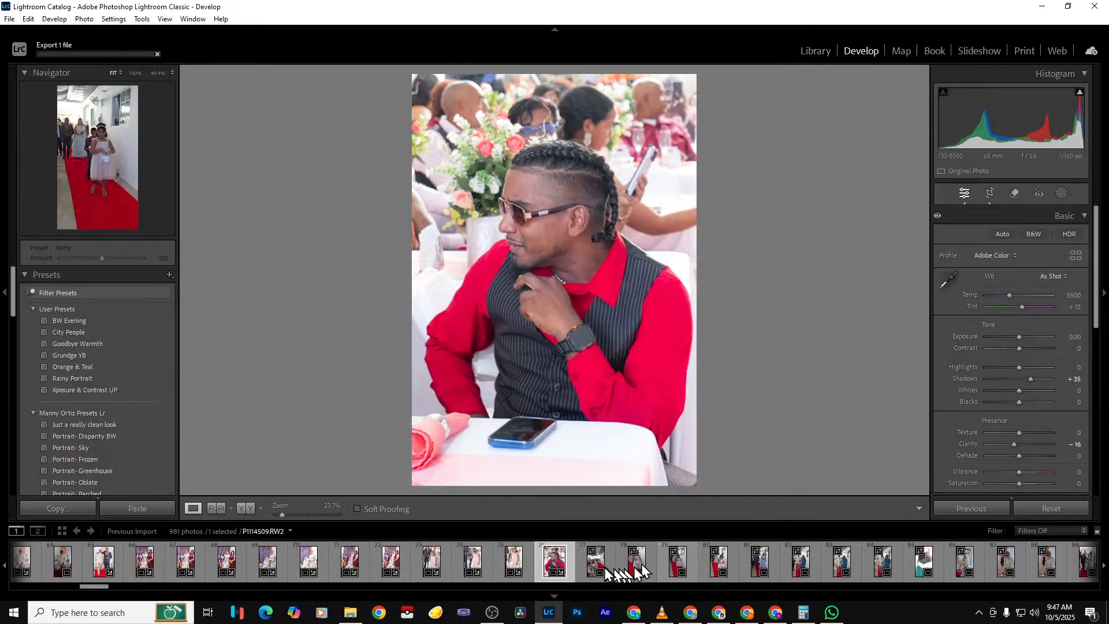
# Select P1114507, the wide red-carpet shot, together with the 25 photos following it in the filmstrip
pyautogui.click(584, 568)
pyautogui.moveTo(98, 589); pyautogui.dragTo(114, 591)
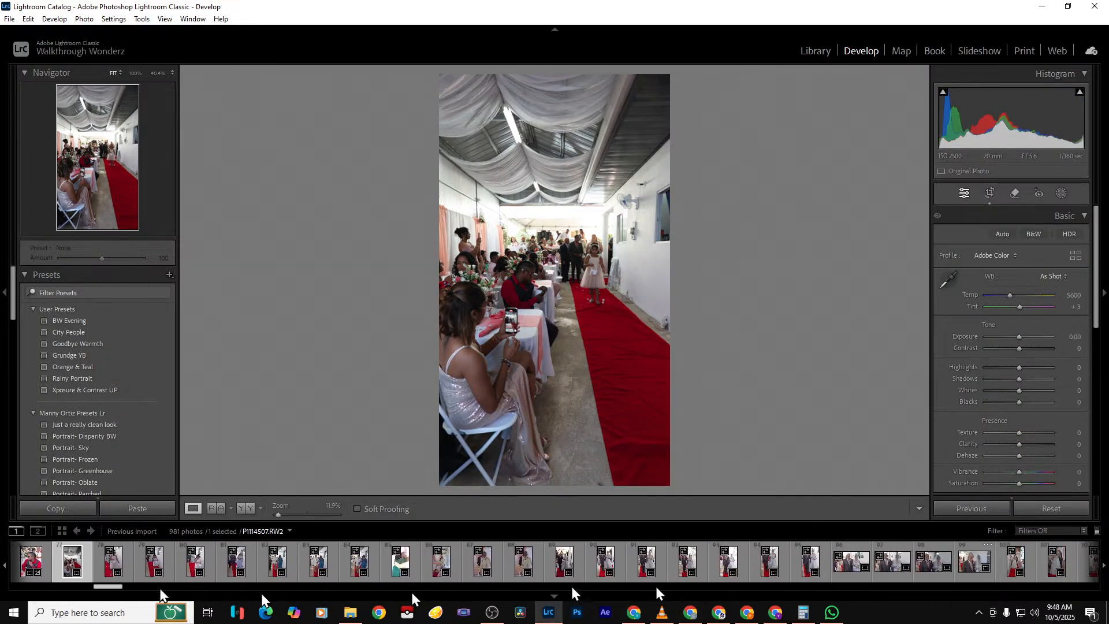
pyautogui.keyDown('shift'); pyautogui.click(1083, 573); pyautogui.keyUp('shift')
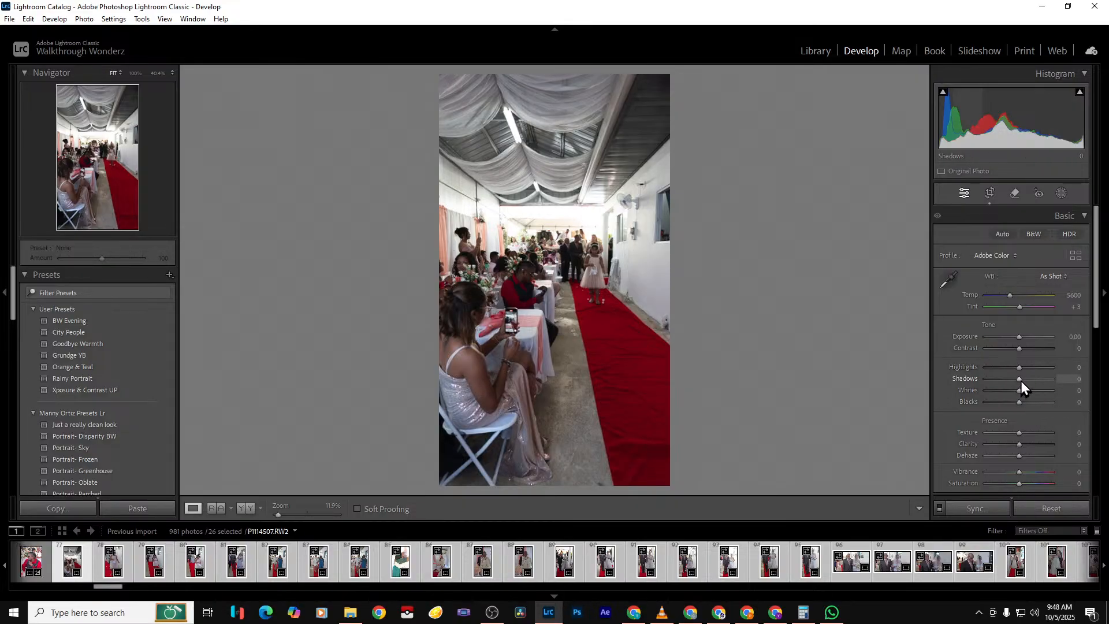
# Set P1114507's Exposure to +0.97, Contrast +9, Highlights -100, Shadows +100, Whites -54 and Blacks -28
pyautogui.moveTo(1036, 379); pyautogui.dragTo(1081, 386)
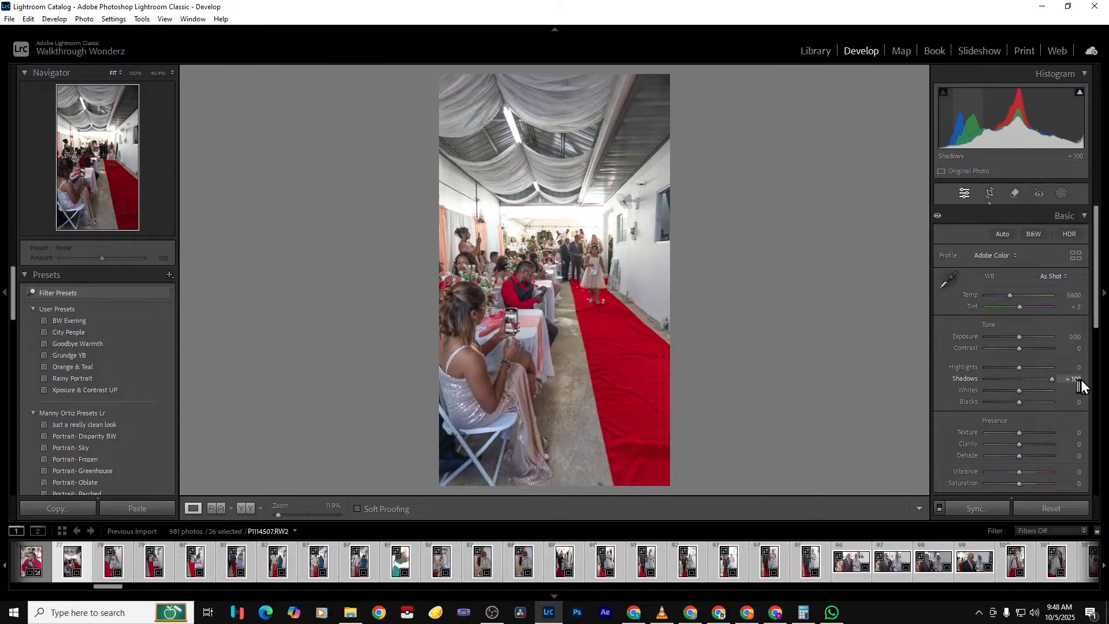
pyautogui.moveTo(1019, 368); pyautogui.dragTo(943, 370)
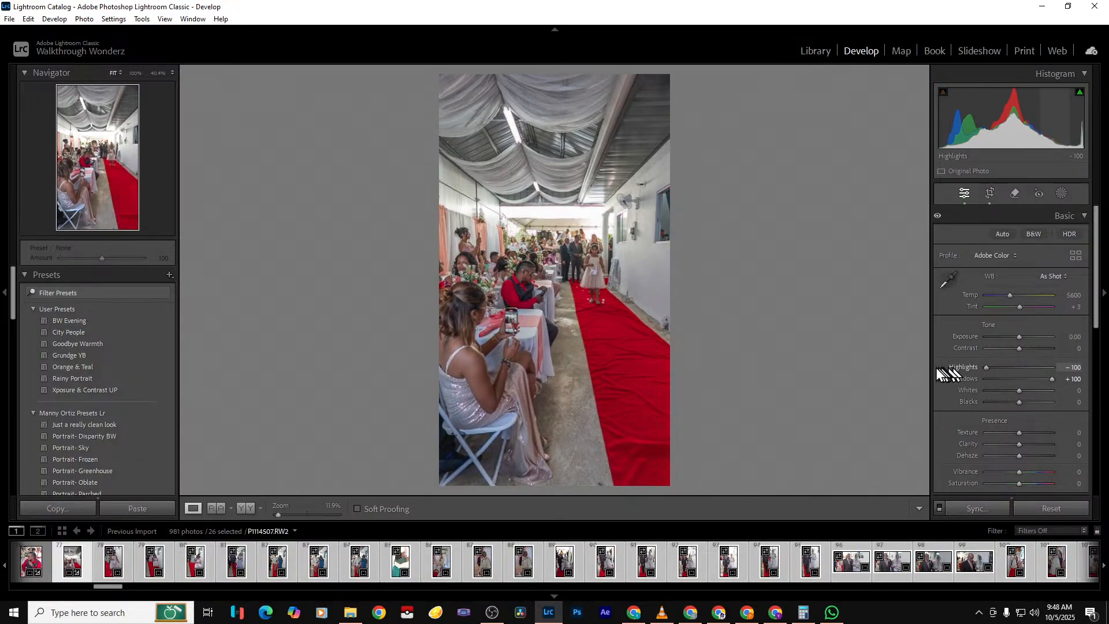
pyautogui.moveTo(1021, 339); pyautogui.dragTo(1027, 338)
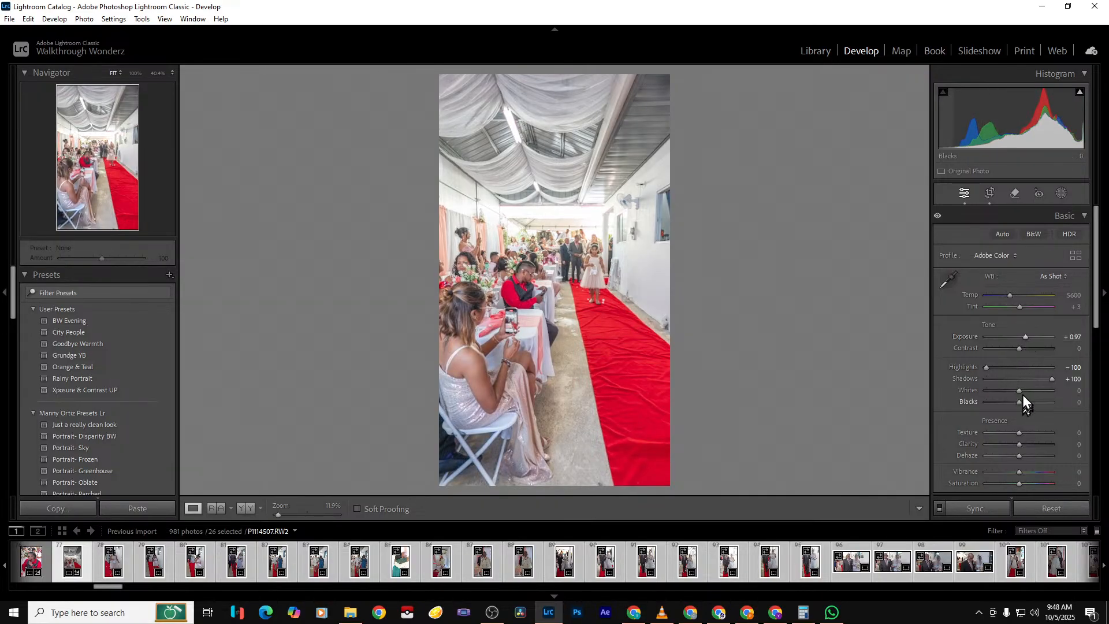
pyautogui.moveTo(1015, 393)
pyautogui.mouseDown()
pyautogui.moveTo(999, 390)
pyautogui.moveTo(1009, 404)
pyautogui.mouseUp()
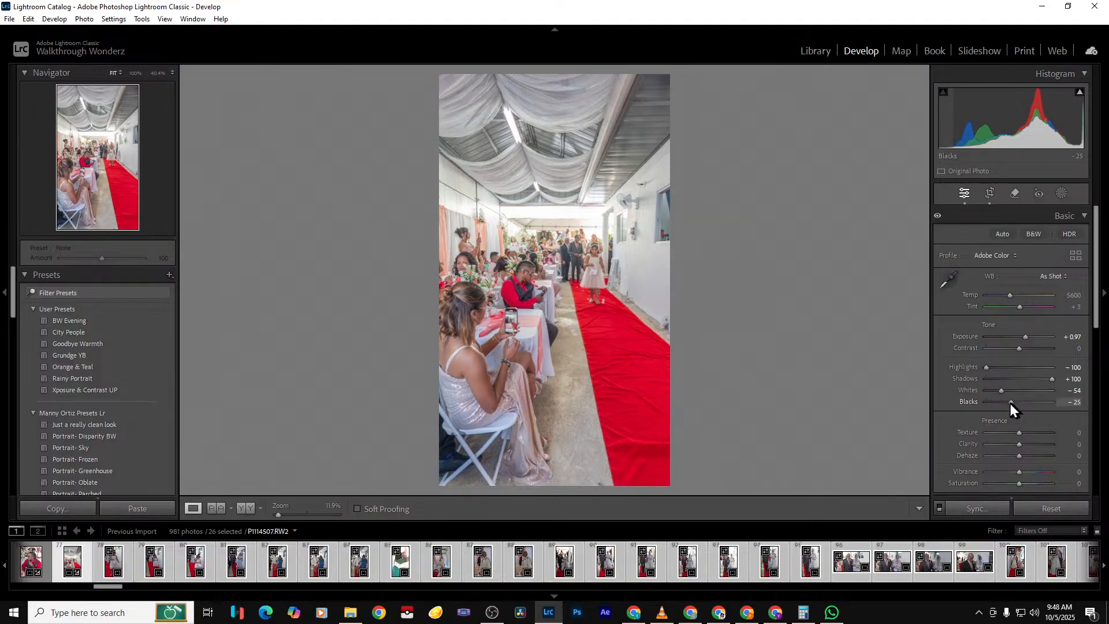
pyautogui.moveTo(1020, 349); pyautogui.dragTo(1020, 350)
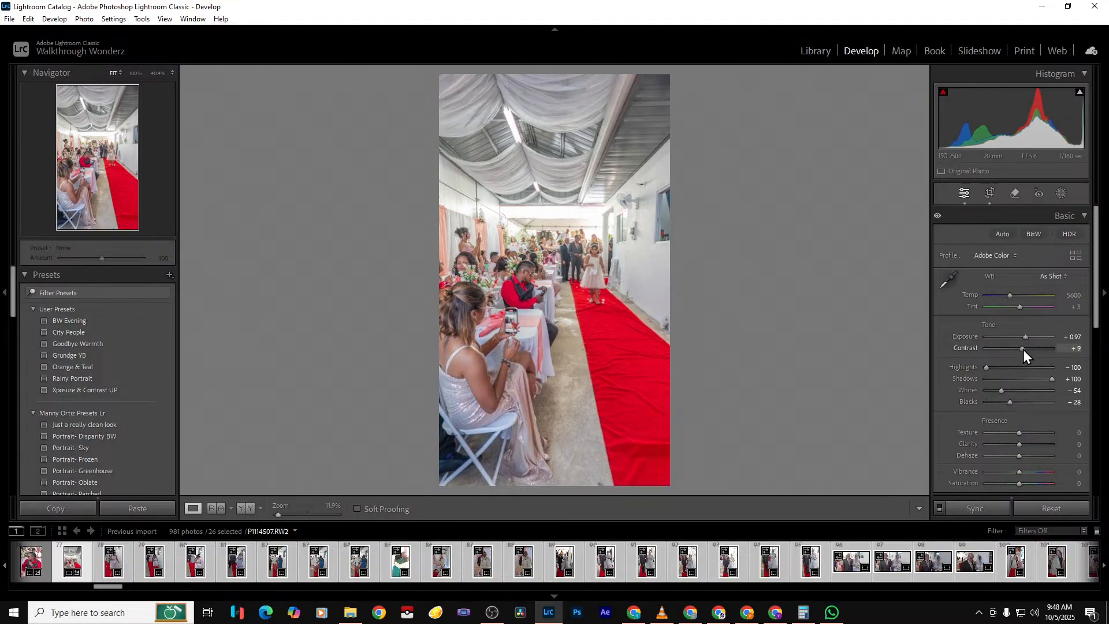
# Set P1114507's Dehaze to +19 and inspect the flower girl at 100% magnification
pyautogui.moveTo(1020, 456); pyautogui.dragTo(1026, 455)
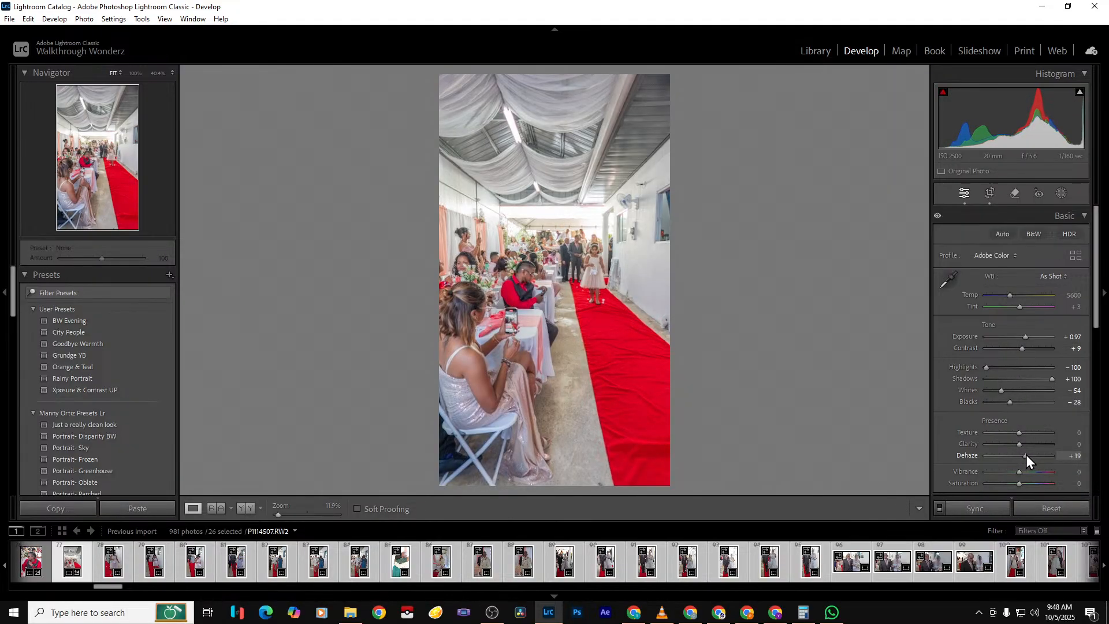
pyautogui.click(593, 275)
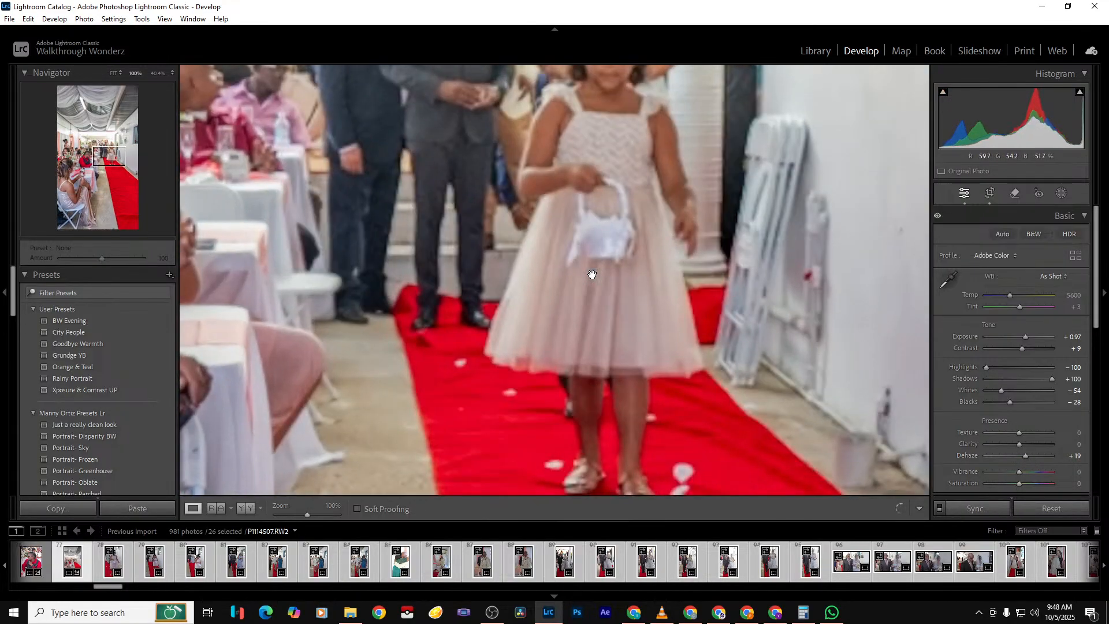
pyautogui.click(592, 274)
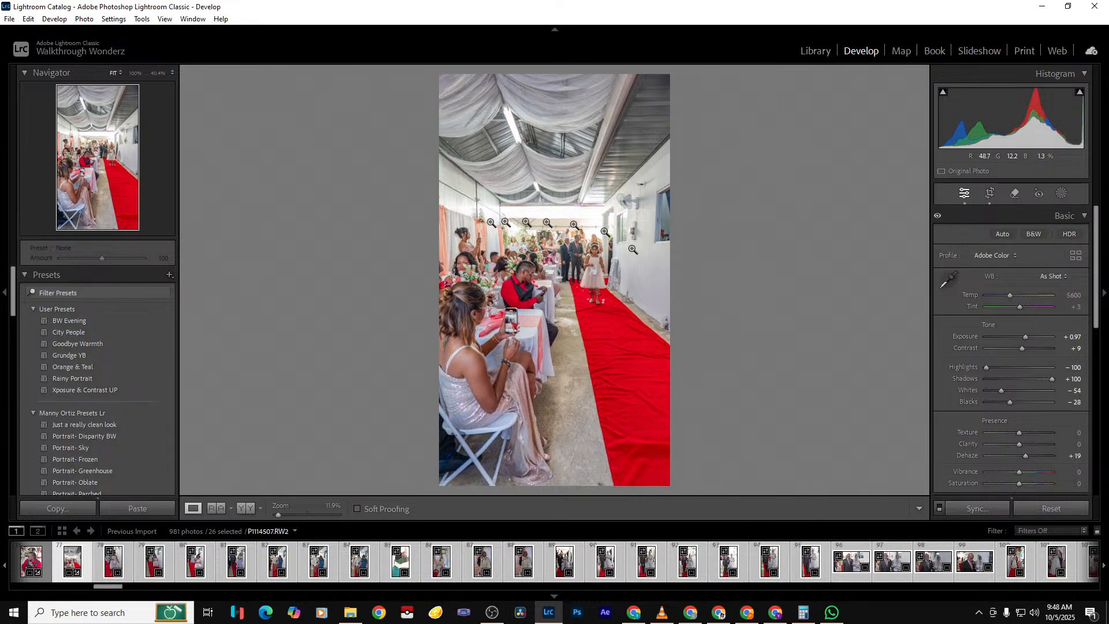
# Widen P1114507's crop to the photo's left edge so more of the seated guests are included
pyautogui.click(991, 189)
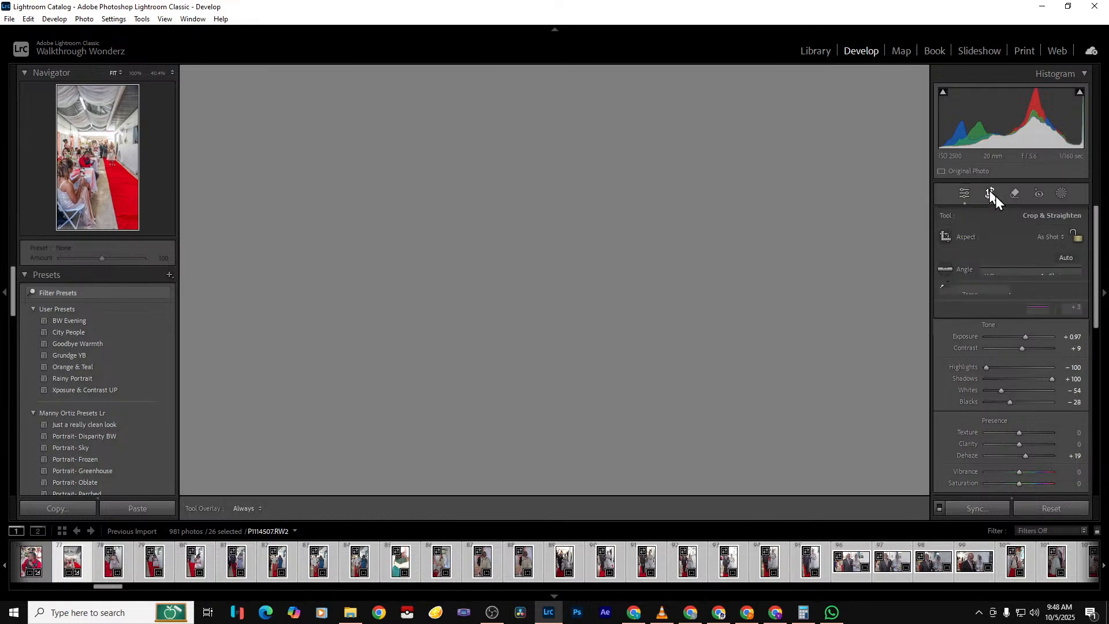
pyautogui.moveTo(442, 272); pyautogui.dragTo(389, 275)
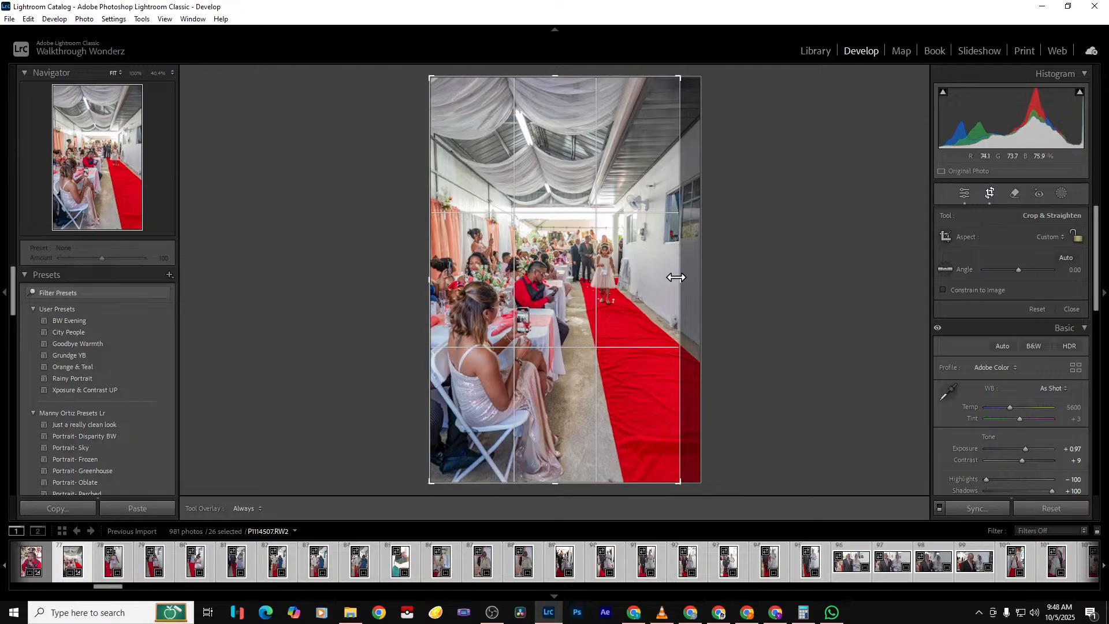
pyautogui.press('Return')
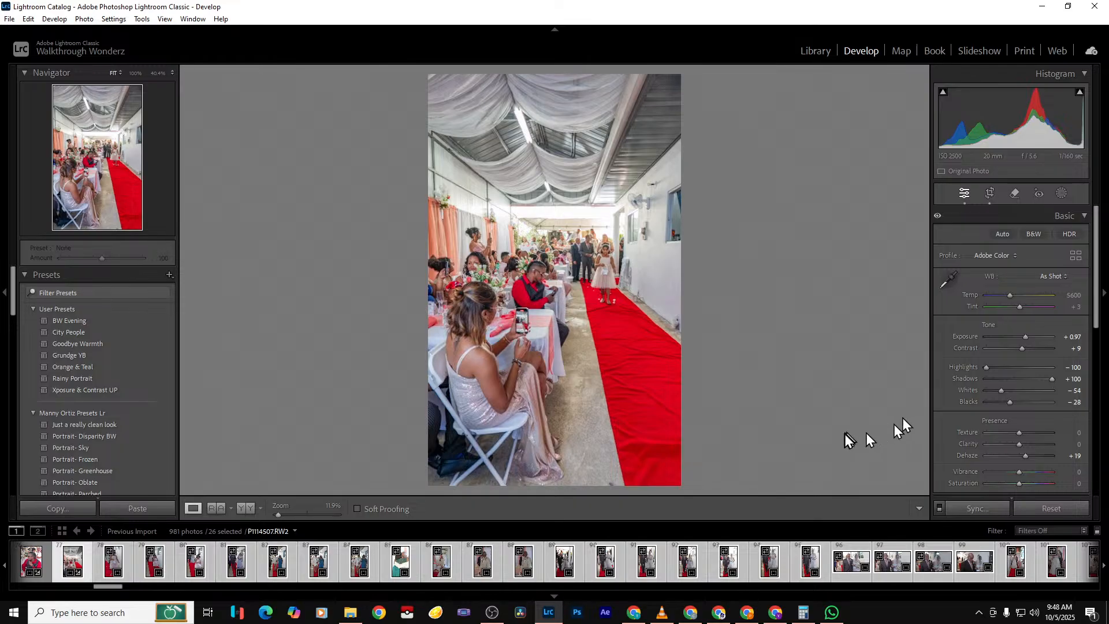
pyautogui.click(1015, 444)
# Set P1114508's Exposure to +1.14, Highlights -100, Shadows +42, Whites -39 and Blacks -21
pyautogui.press('Right')
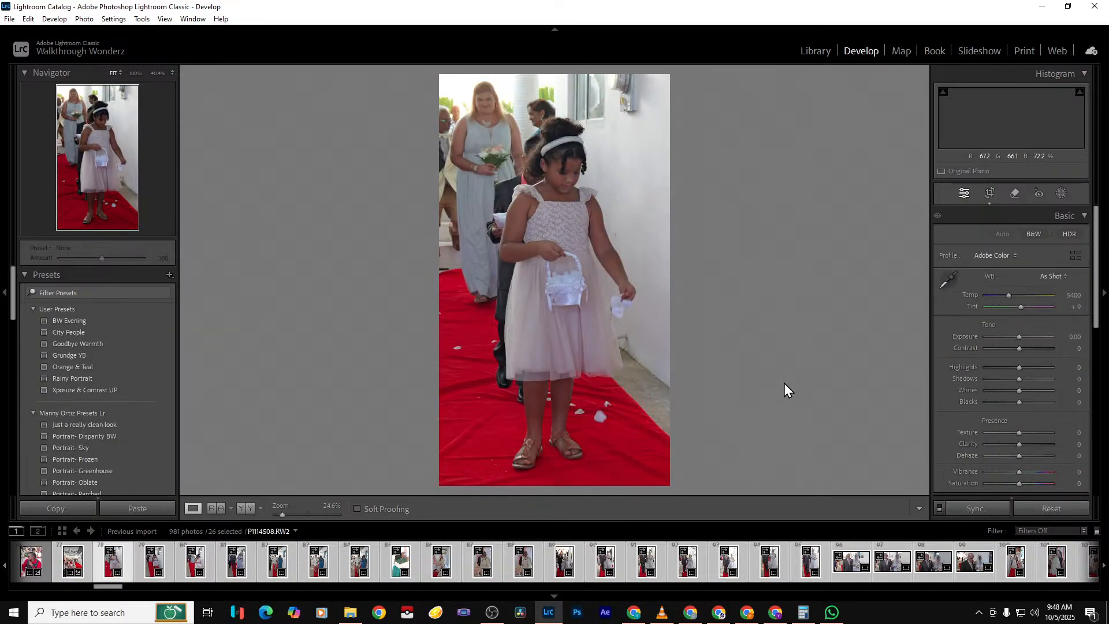
pyautogui.moveTo(1020, 337); pyautogui.dragTo(1028, 335)
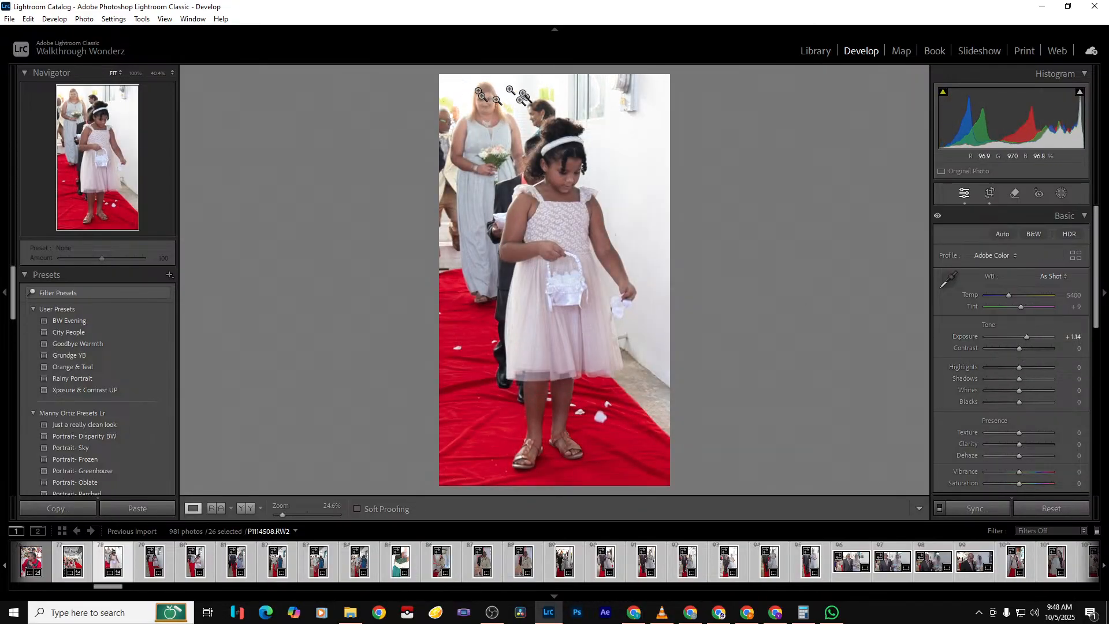
pyautogui.moveTo(1011, 367); pyautogui.dragTo(1006, 393)
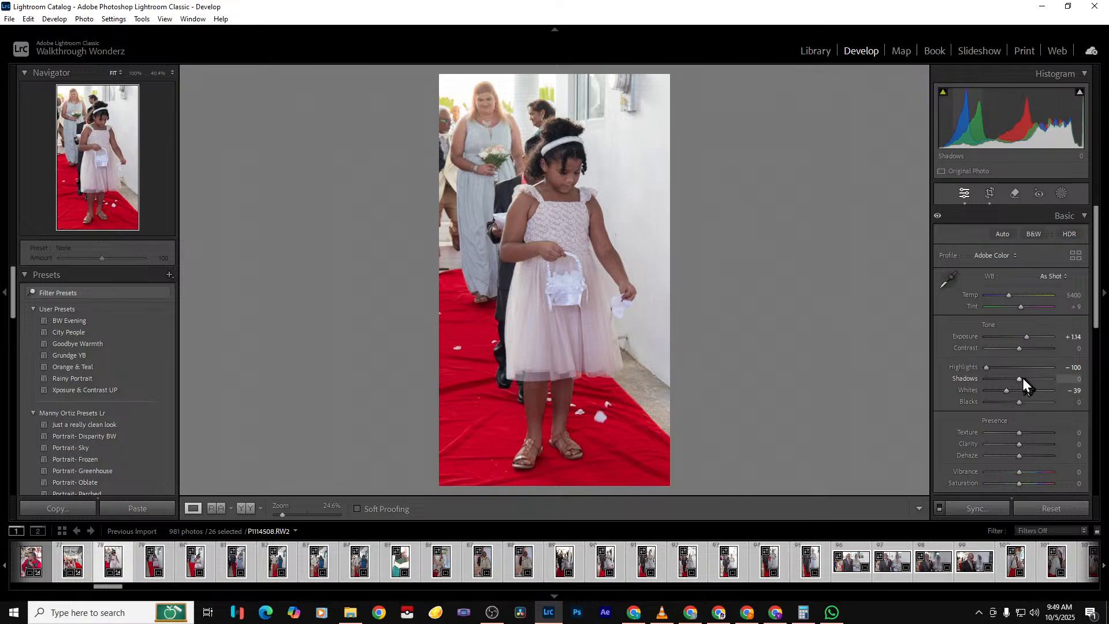
pyautogui.moveTo(1034, 378); pyautogui.dragTo(1009, 403)
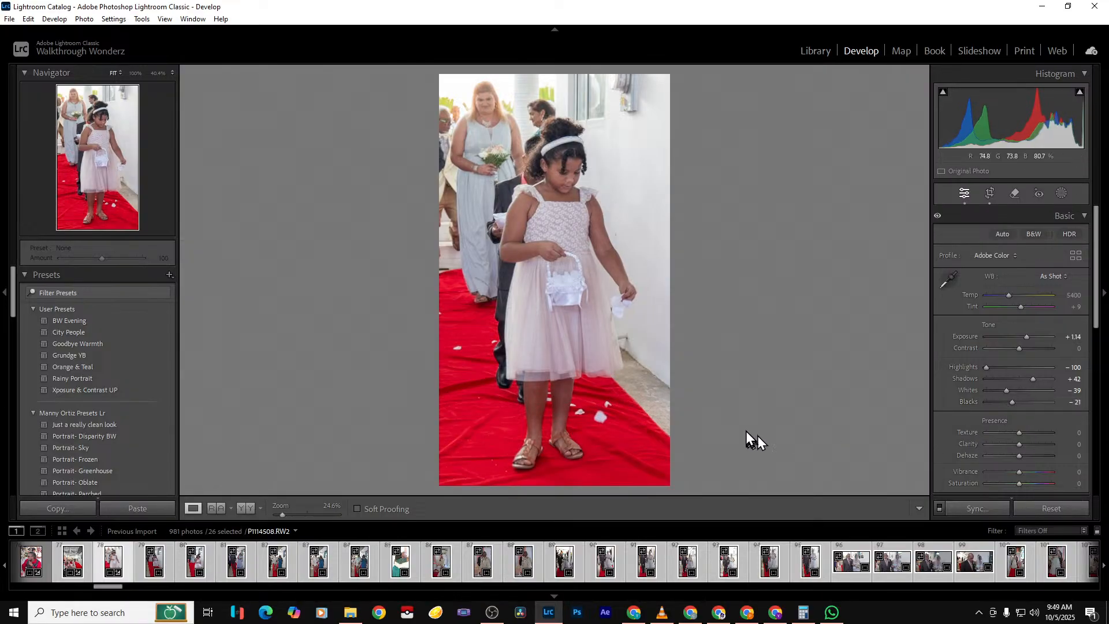
# Remove the two flower girl photos P1114509 and P1114510
pyautogui.press('Right')
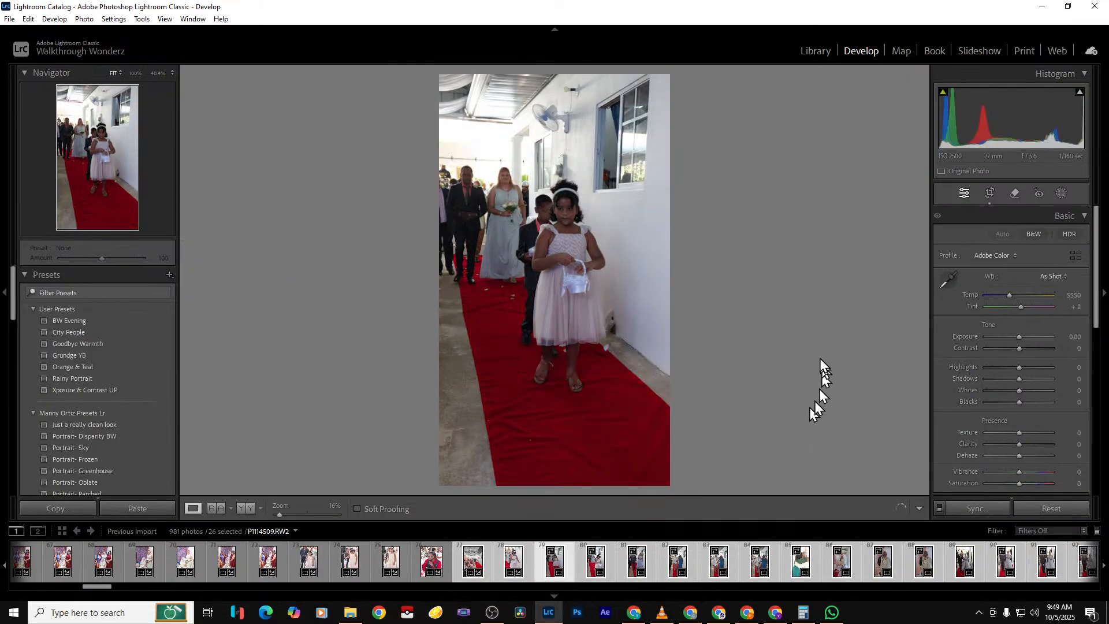
pyautogui.press('Delete')
pyautogui.press('Return')
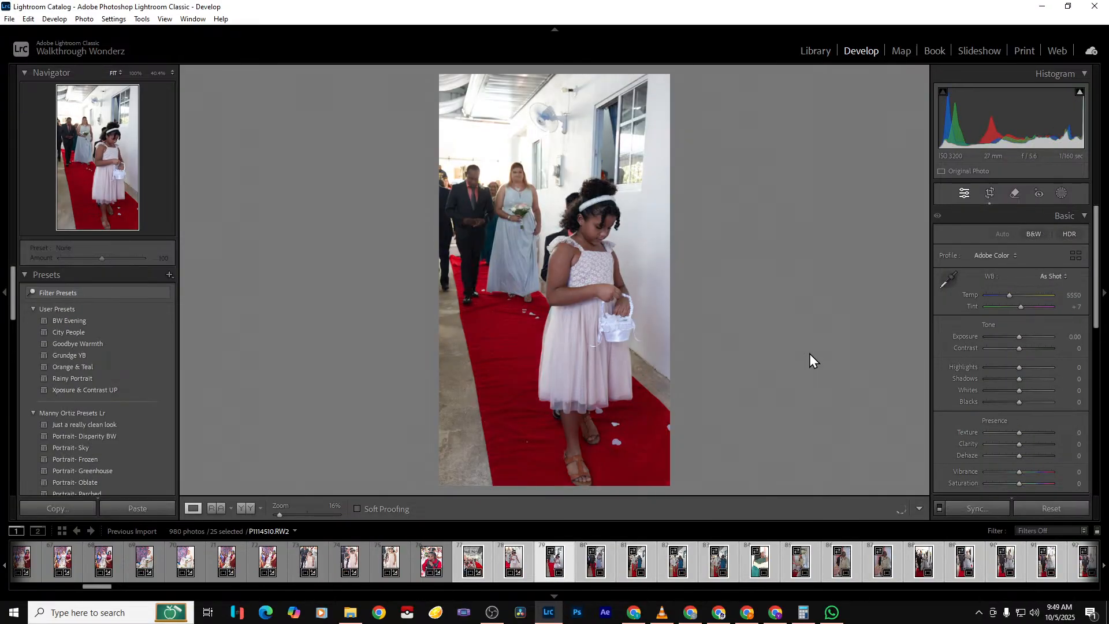
pyautogui.press('Delete')
pyautogui.press('Return')
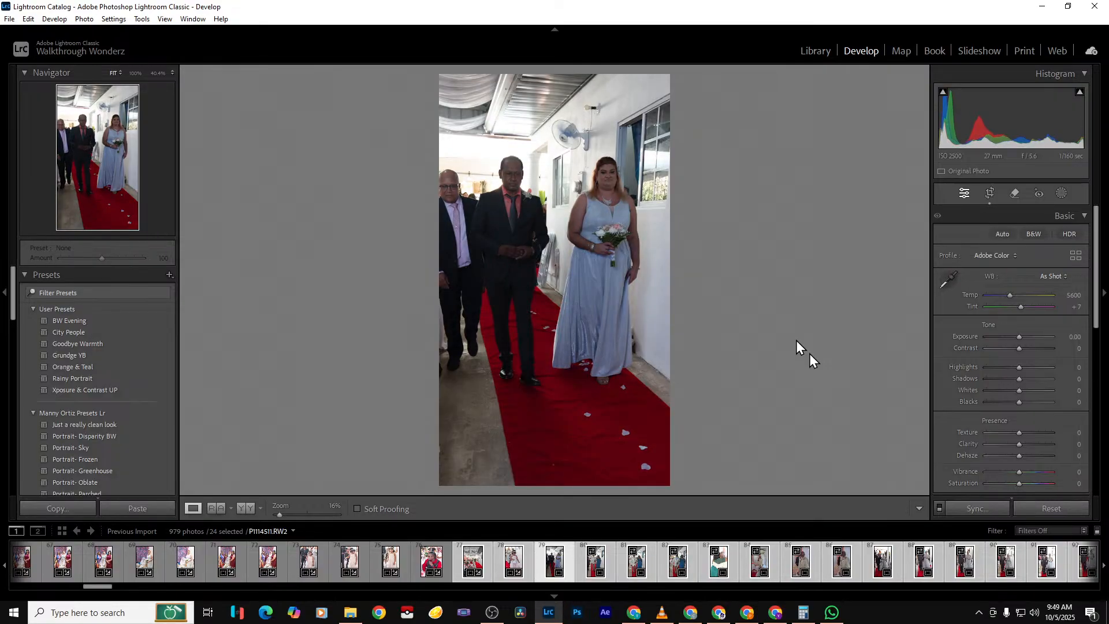
# Crop P1114511 tightly around the couple on the red carpet, and set its Shadows to +67 and Exposure to +0.79
pyautogui.press('Right')
pyautogui.click(990, 199)
pyautogui.moveTo(476, 311); pyautogui.dragTo(492, 310)
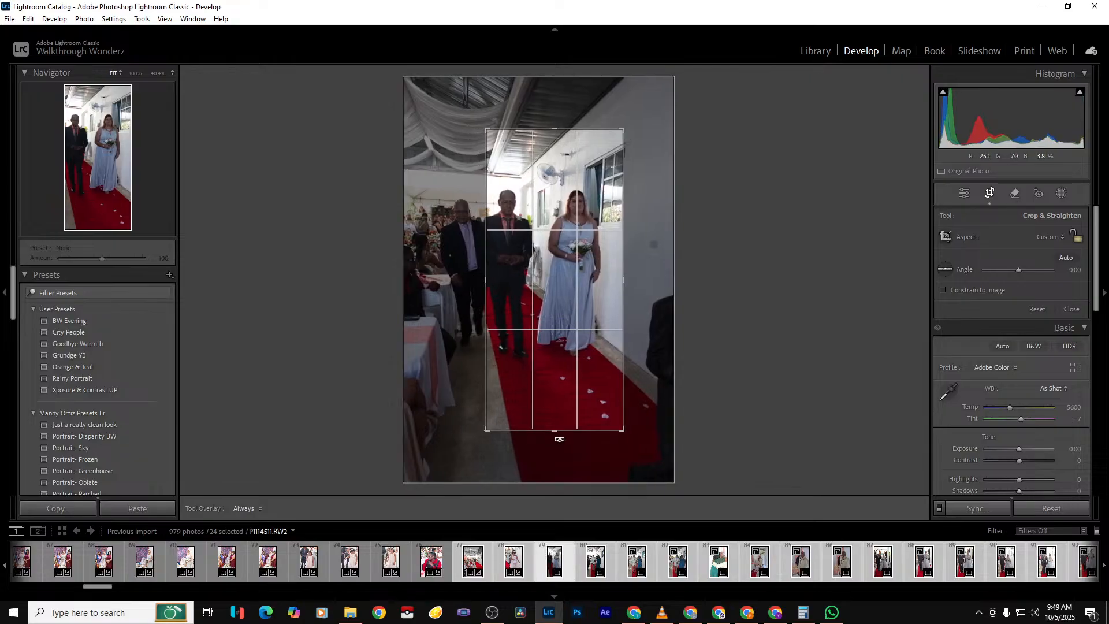
pyautogui.press('Return')
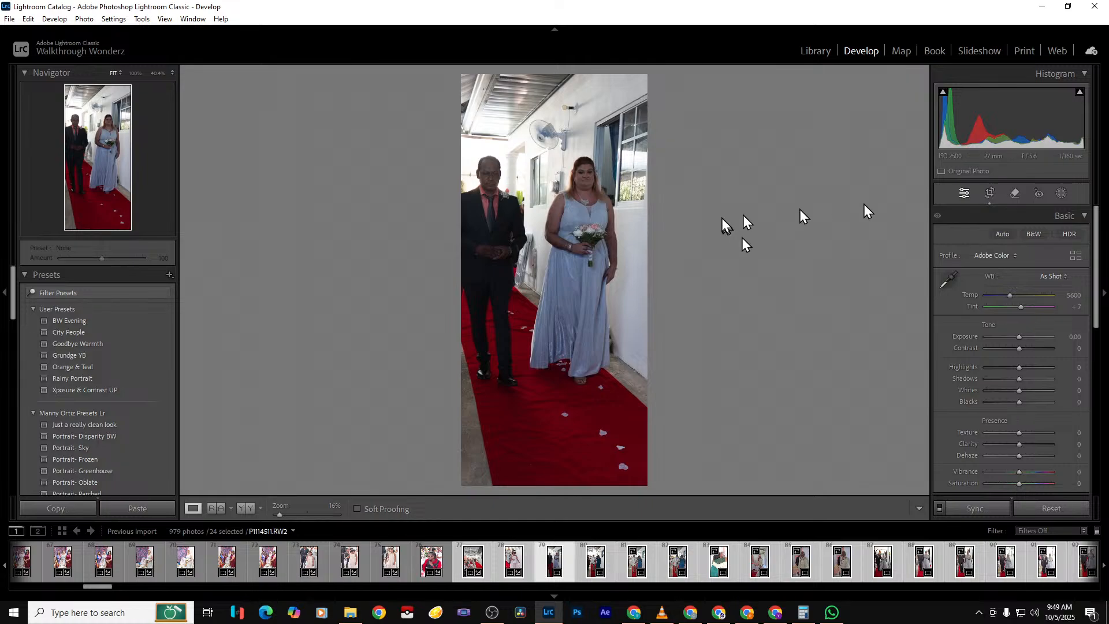
pyautogui.click(988, 195)
pyautogui.moveTo(628, 281); pyautogui.dragTo(606, 280)
pyautogui.press('Return')
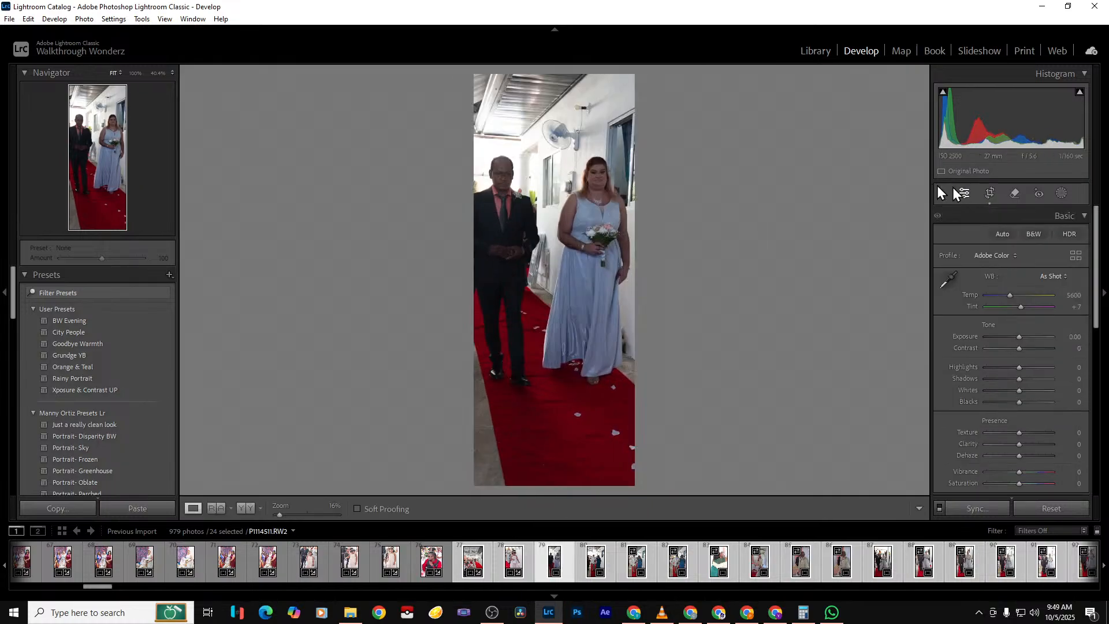
pyautogui.click(990, 195)
pyautogui.moveTo(559, 134); pyautogui.dragTo(559, 163)
pyautogui.press('Return')
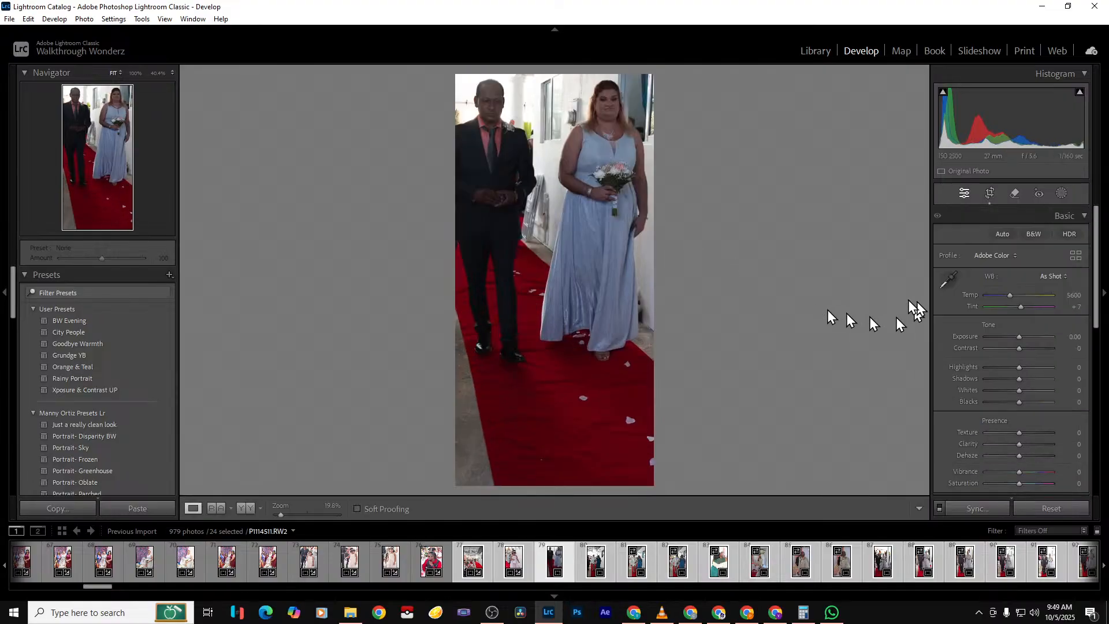
pyautogui.moveTo(1019, 379); pyautogui.dragTo(1042, 380)
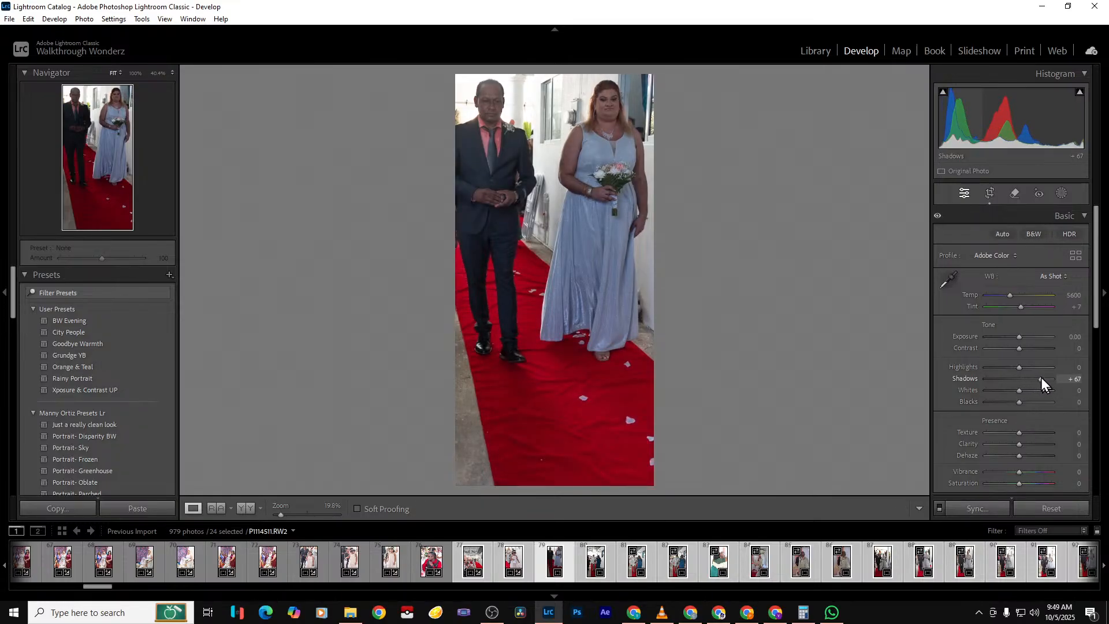
pyautogui.moveTo(1021, 341); pyautogui.dragTo(1026, 340)
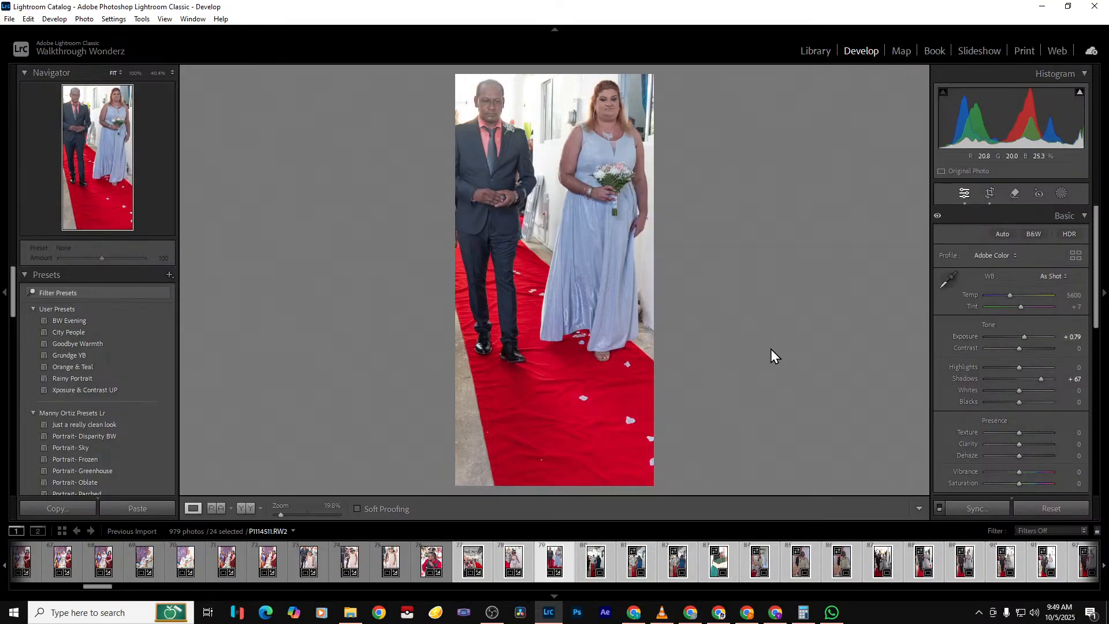
# Crop P1114512 around the couple, cutting off the boy beside them, the wall and the ceiling
pyautogui.press('Right')
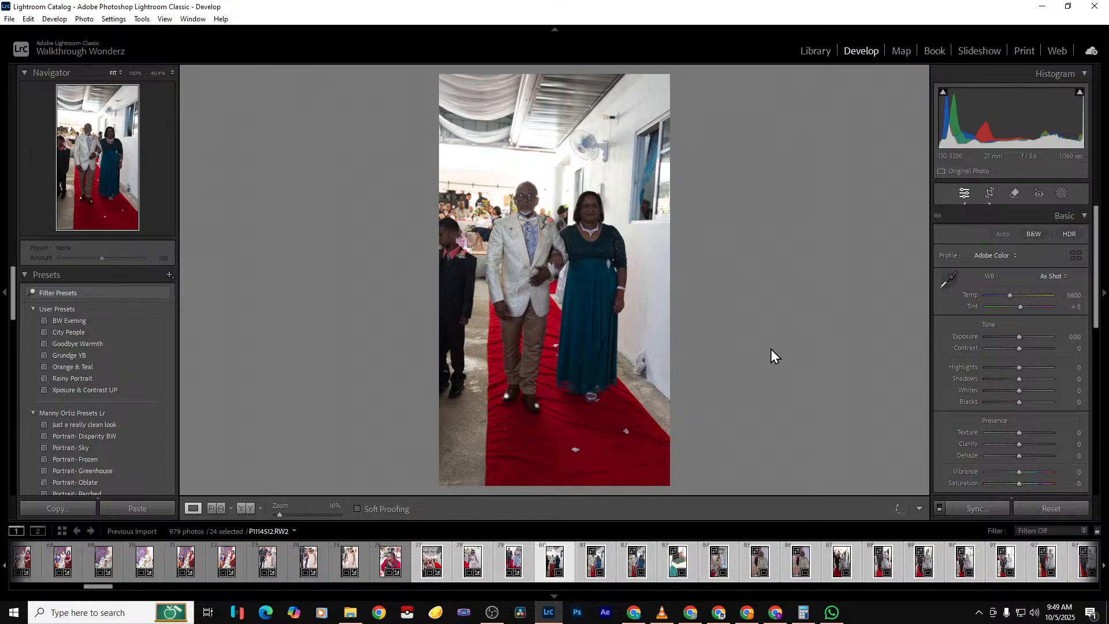
pyautogui.click(990, 193)
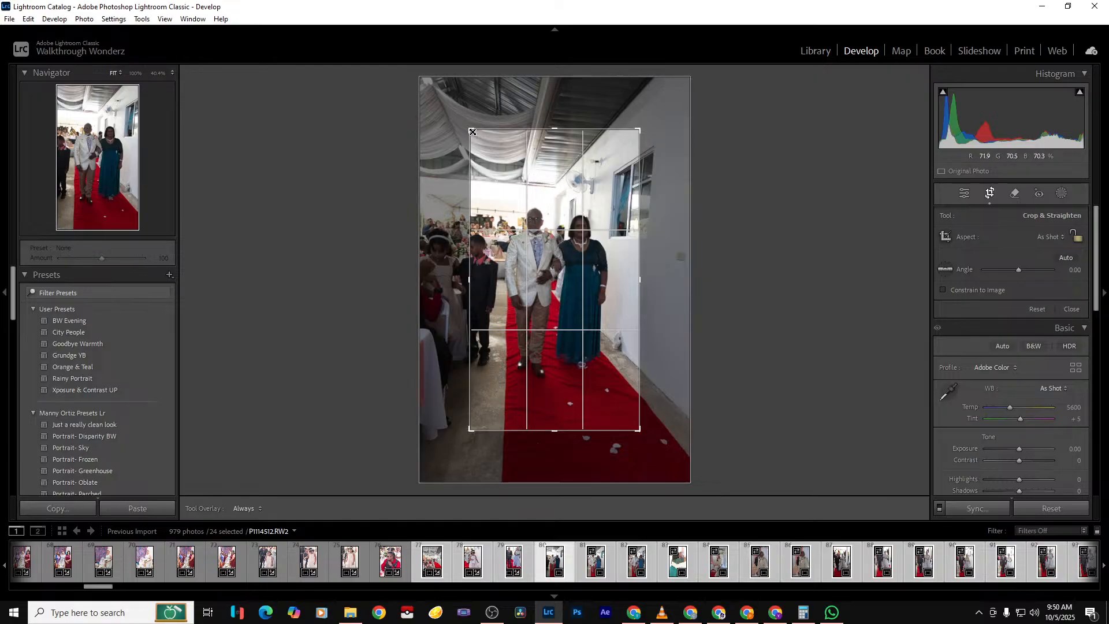
pyautogui.moveTo(474, 155); pyautogui.dragTo(489, 161)
pyautogui.moveTo(625, 248); pyautogui.dragTo(615, 249)
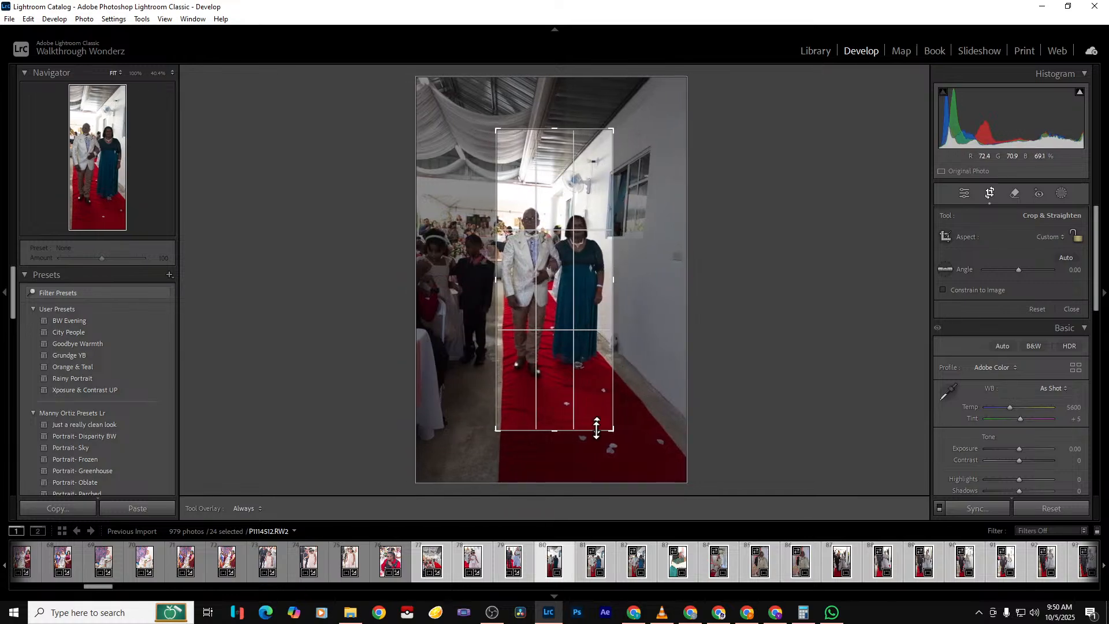
pyautogui.moveTo(556, 136); pyautogui.dragTo(556, 172)
pyautogui.press('r')
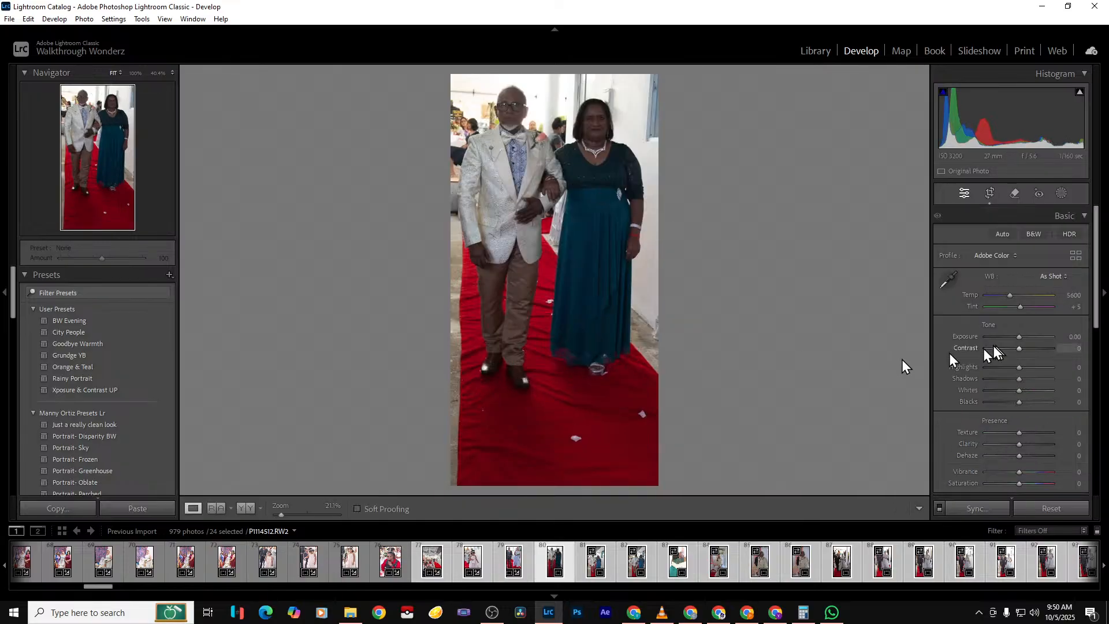
# Set P1114512's Exposure to +0.88, Highlights -100, Shadows +51, Whites -42, Blacks -26 and Dehaze +16
pyautogui.moveTo(1017, 337); pyautogui.dragTo(1024, 337)
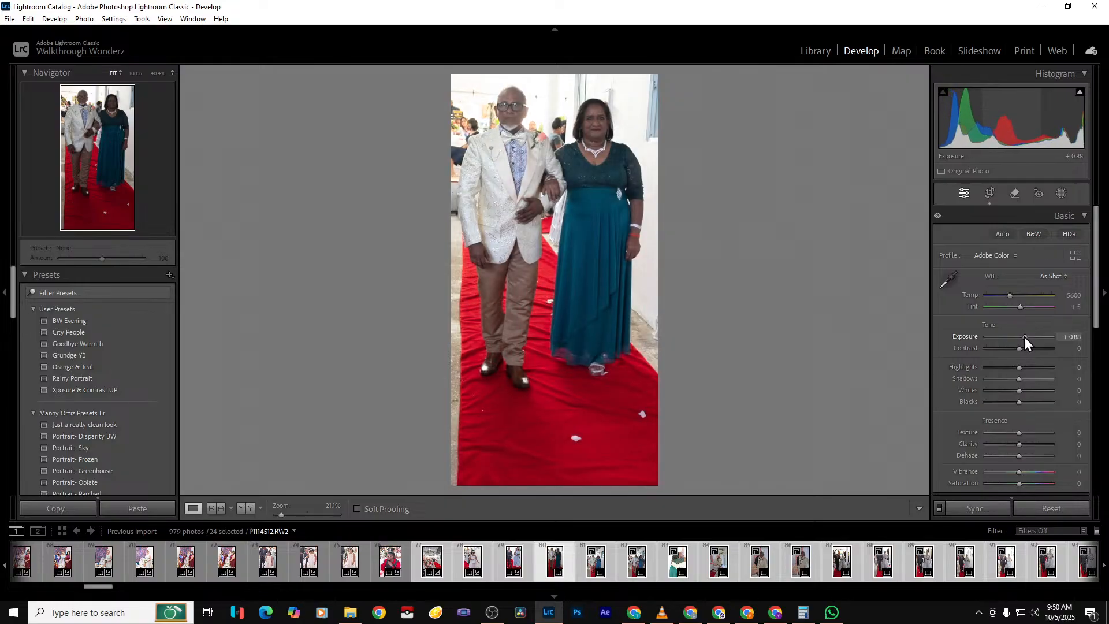
pyautogui.moveTo(1024, 380); pyautogui.dragTo(956, 363)
pyautogui.moveTo(1014, 390); pyautogui.dragTo(1005, 390)
pyautogui.click(1011, 401)
pyautogui.moveTo(1024, 459); pyautogui.dragTo(1026, 456)
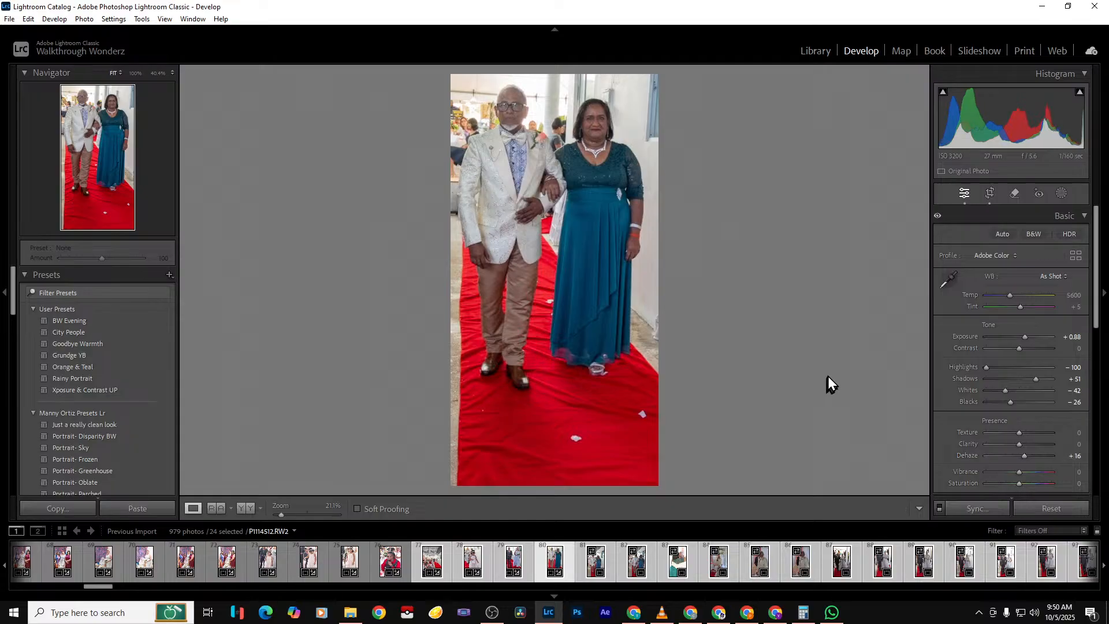
# Remove P1114513 and the photo directly following it
pyautogui.press('Right')
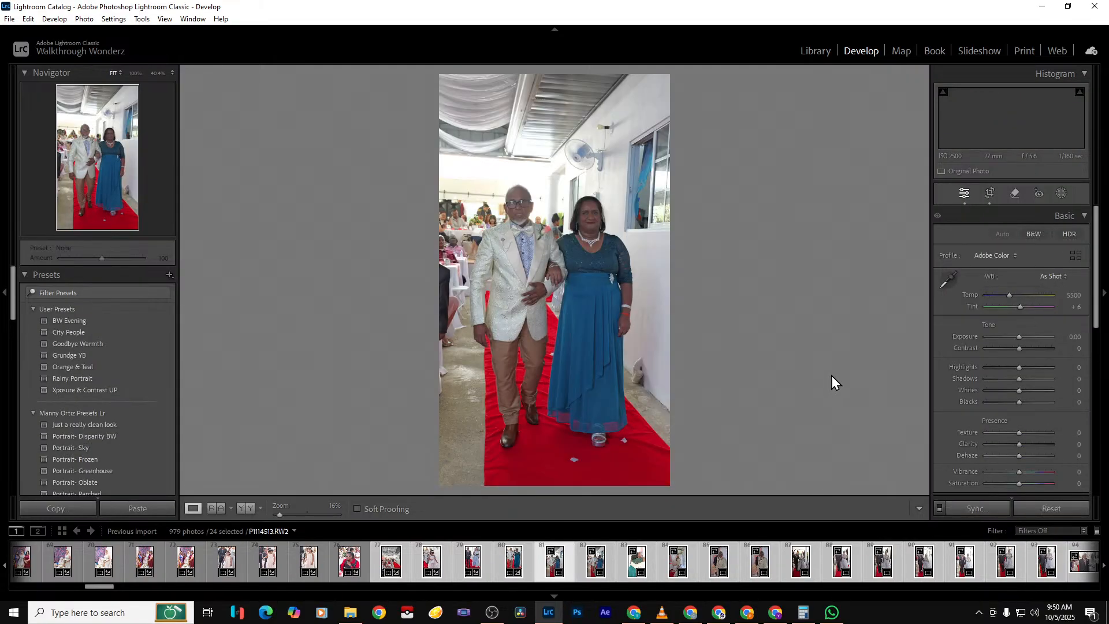
pyautogui.press('Delete')
pyautogui.press('Return')
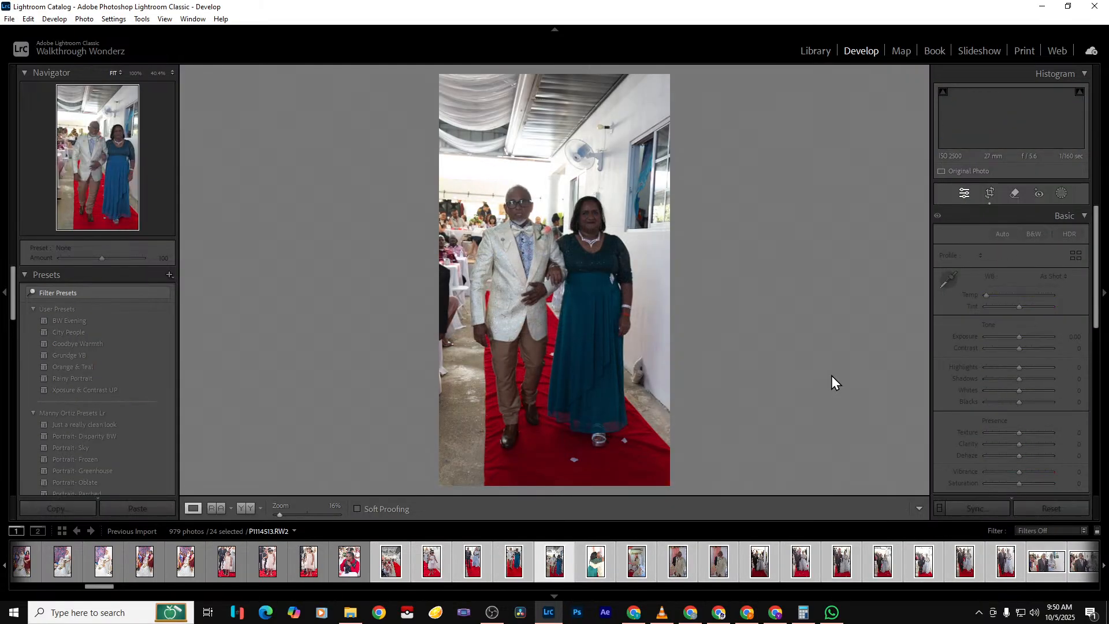
pyautogui.press('Delete')
pyautogui.press('Return')
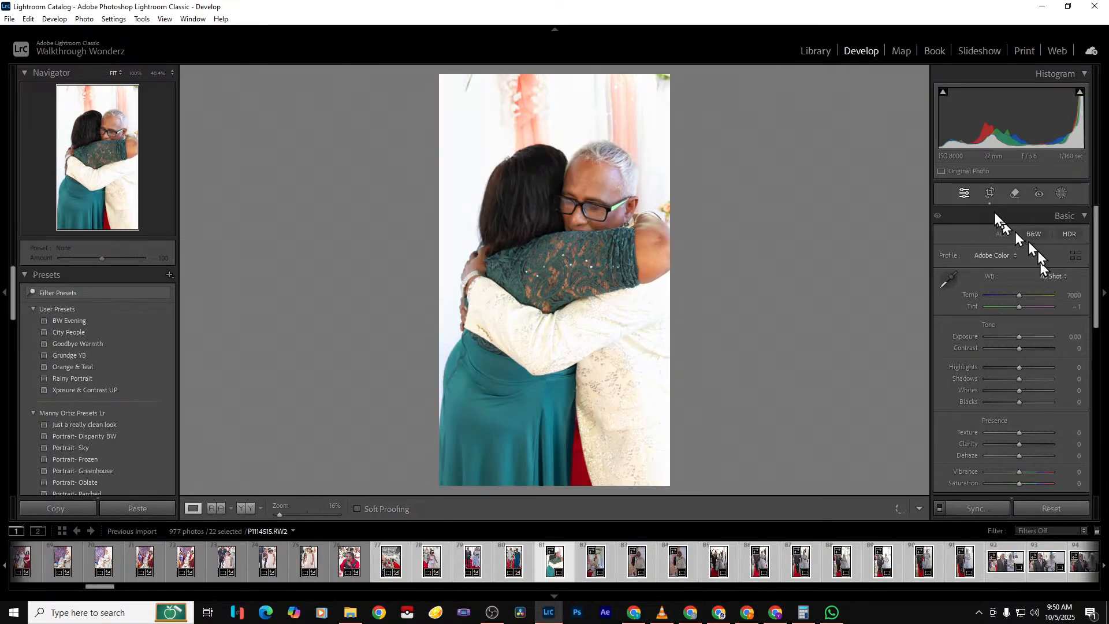
# Widen the right side of P1114515's crop to include the whole back of the man in the hugging couple
pyautogui.click(988, 193)
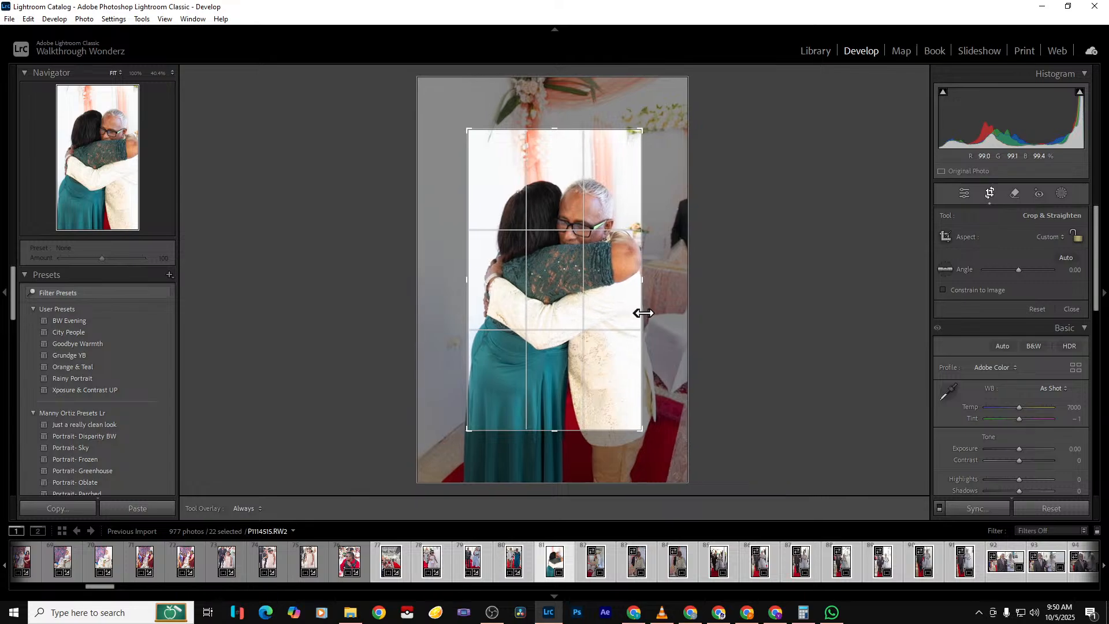
pyautogui.moveTo(652, 313); pyautogui.dragTo(653, 316)
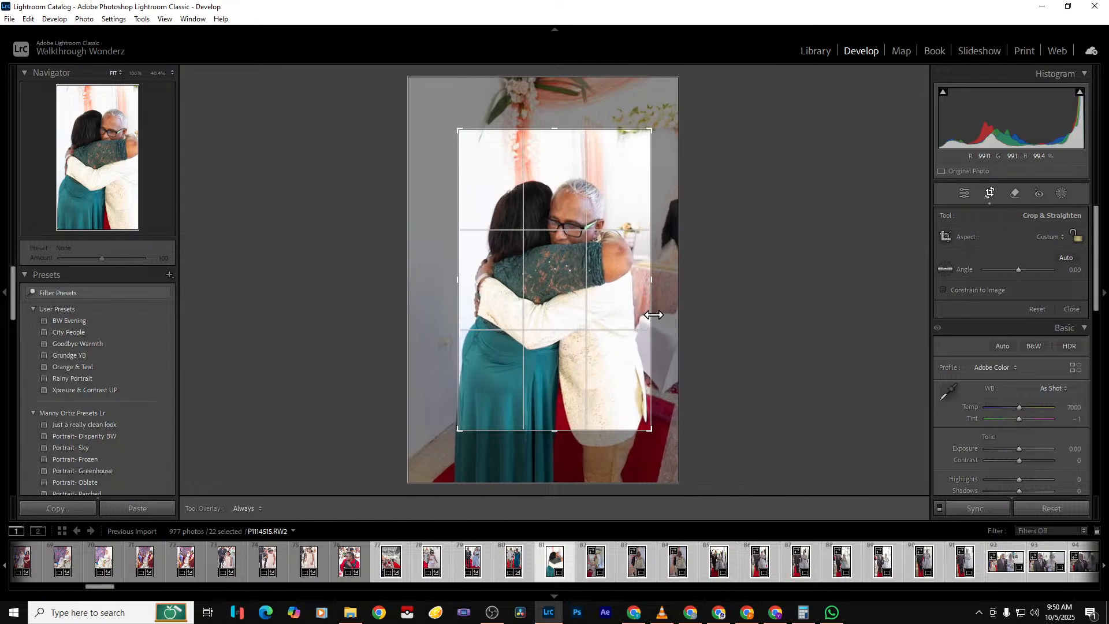
pyautogui.press('Return')
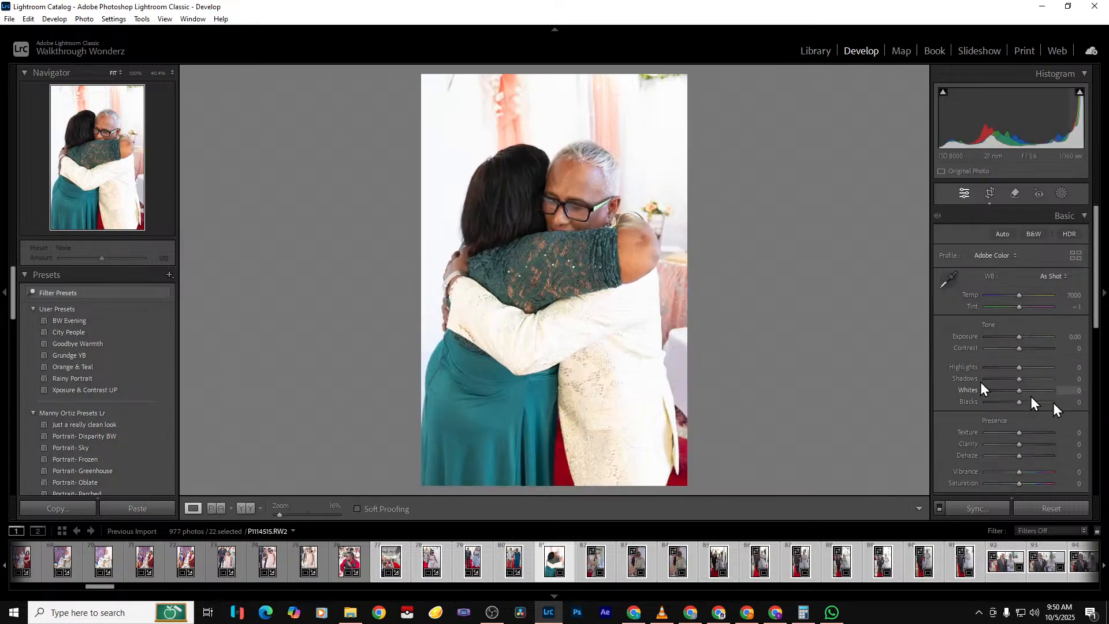
# Set P1114515's Highlights to -100, Shadows +51, Whites -37 and Temp 6123
pyautogui.moveTo(1016, 368); pyautogui.dragTo(935, 369)
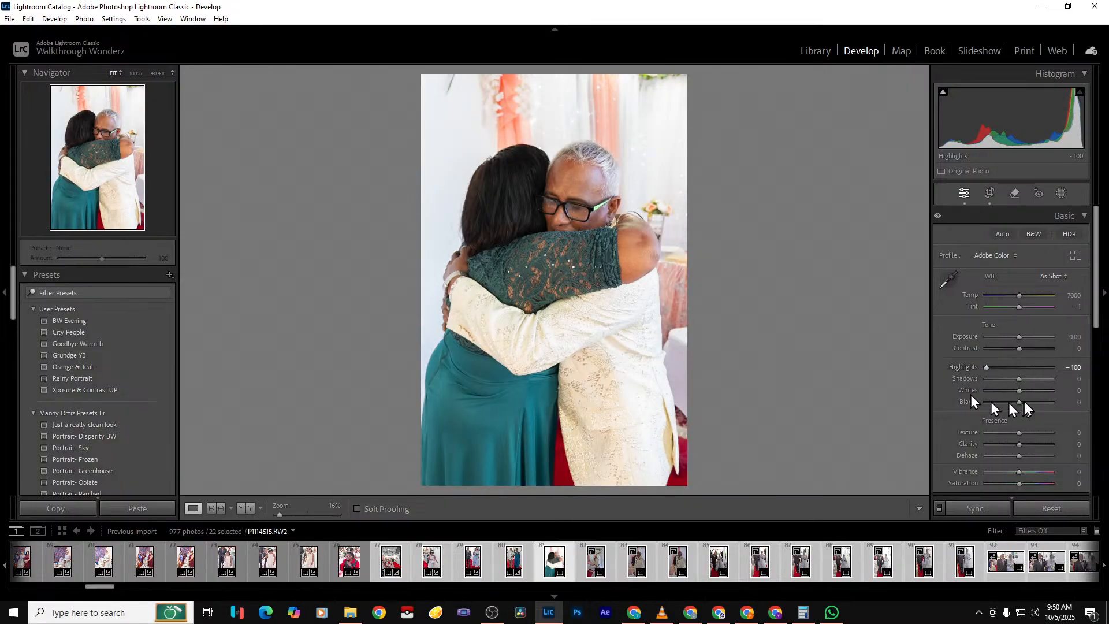
pyautogui.moveTo(1019, 379); pyautogui.dragTo(1036, 382)
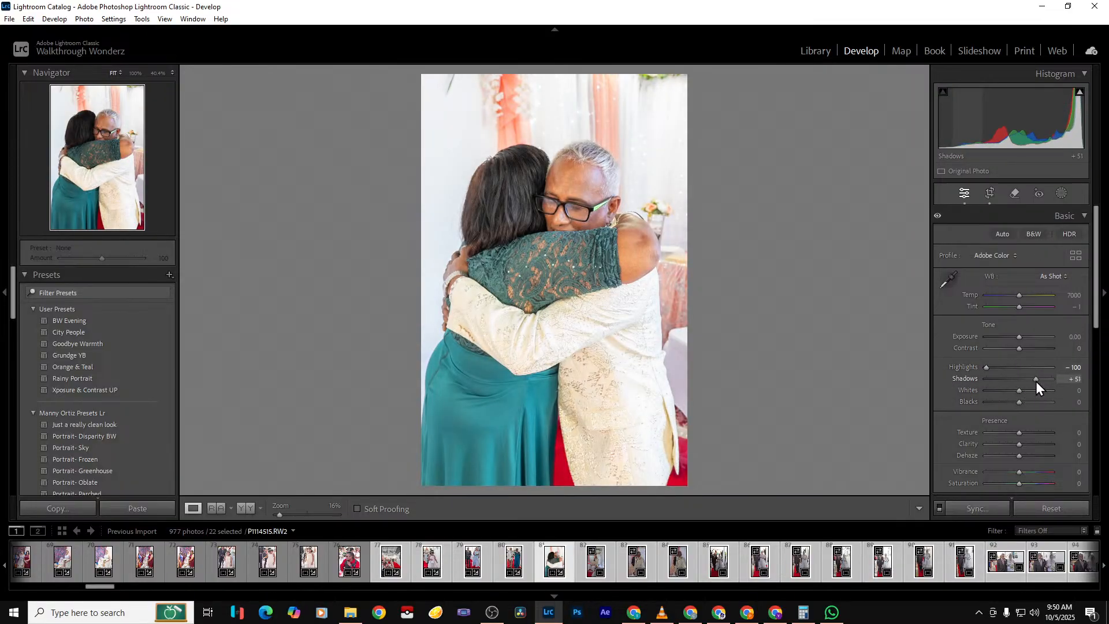
pyautogui.moveTo(1019, 389); pyautogui.dragTo(1005, 392)
pyautogui.moveTo(1017, 296); pyautogui.dragTo(1011, 296)
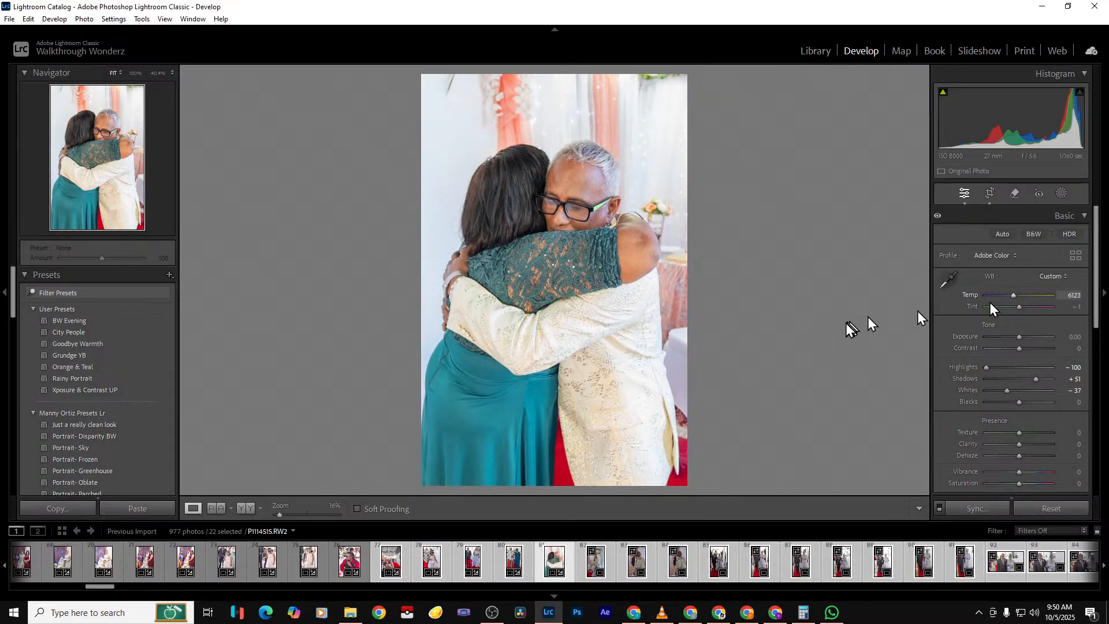
# Recrop P1114516, trimming the ceiling above the flower garland and the column side, and extending the frame to the photo's left edge
pyautogui.press('Right')
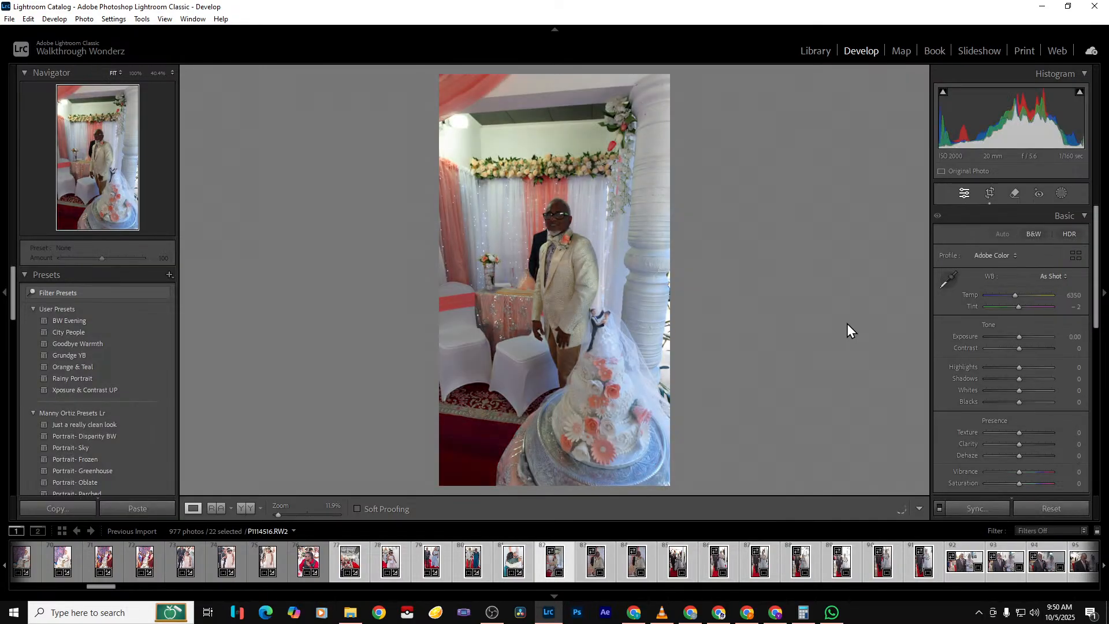
pyautogui.click(990, 195)
pyautogui.moveTo(567, 77); pyautogui.dragTo(566, 116)
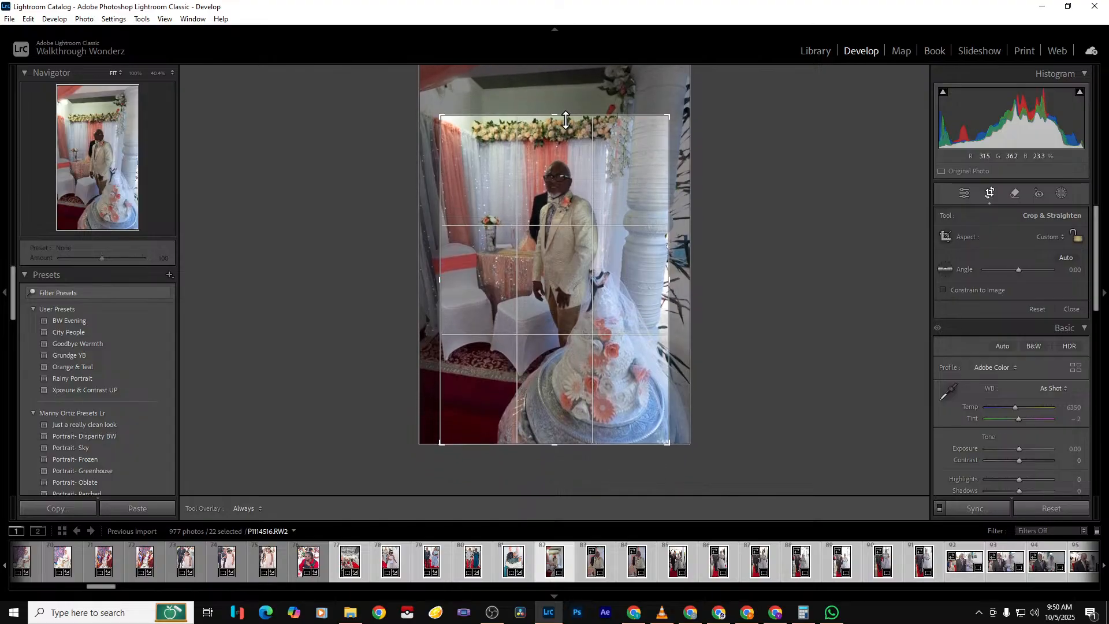
pyautogui.moveTo(440, 241); pyautogui.dragTo(421, 253)
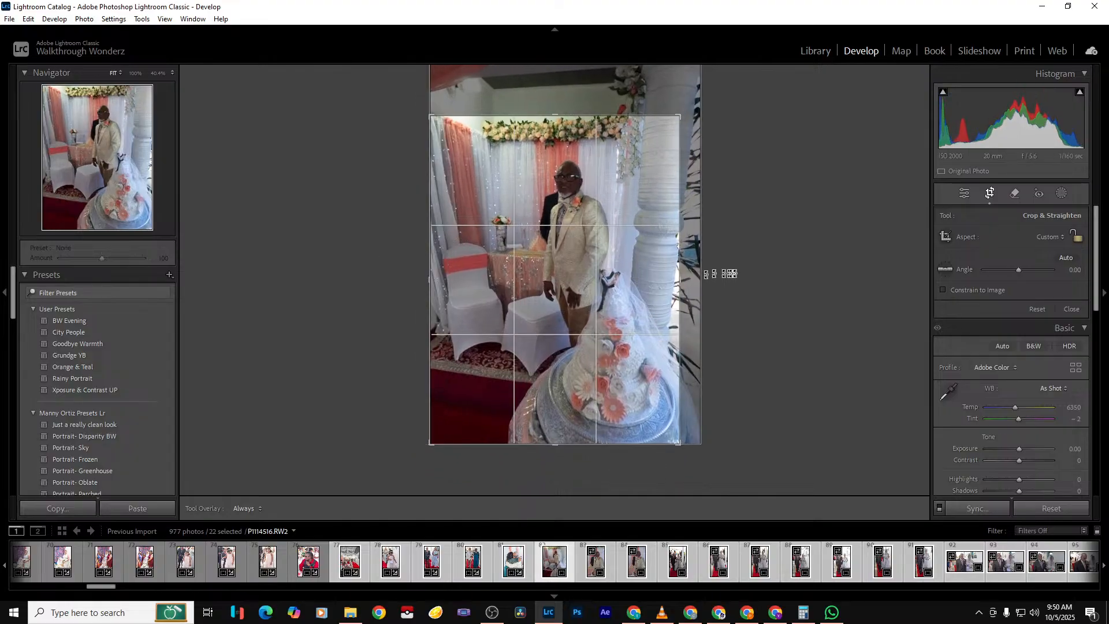
pyautogui.moveTo(681, 280); pyautogui.dragTo(668, 281)
pyautogui.press('Return')
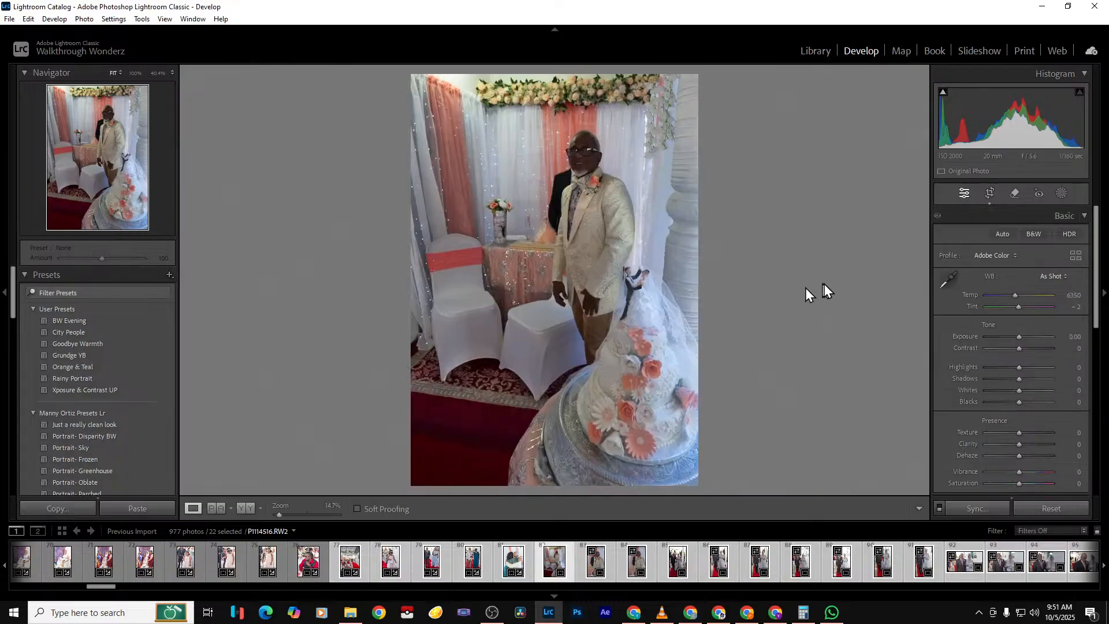
# Set P1114516's Exposure to +1.23, Highlights -100, Shadows +37 and Blacks -40, keeping Whites at 0
pyautogui.moveTo(1021, 379); pyautogui.dragTo(1034, 380)
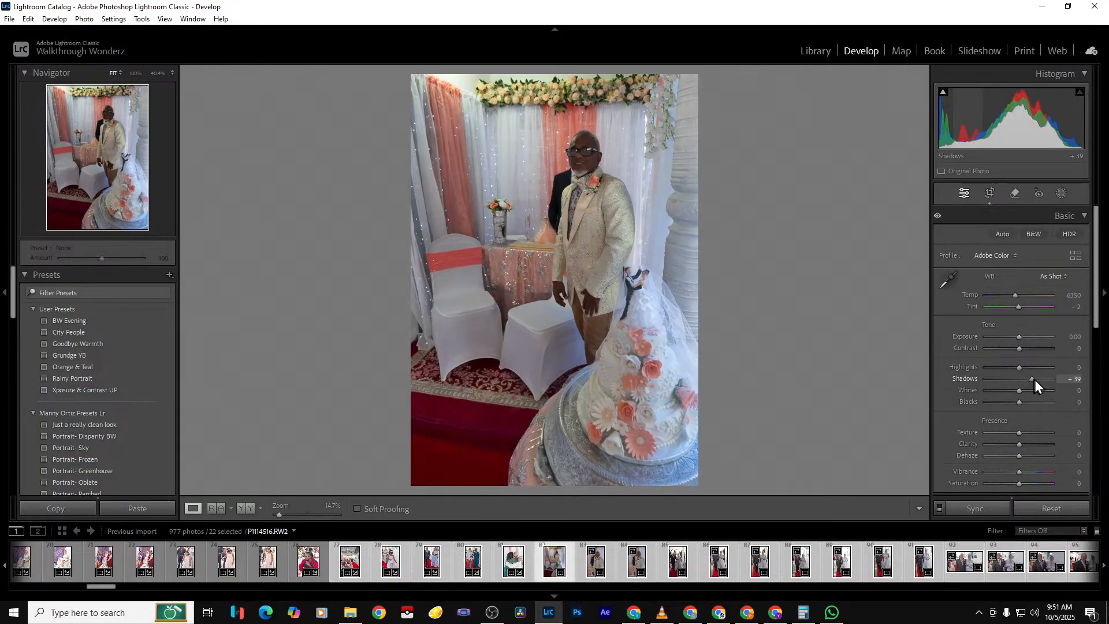
pyautogui.moveTo(1021, 338); pyautogui.dragTo(1029, 339)
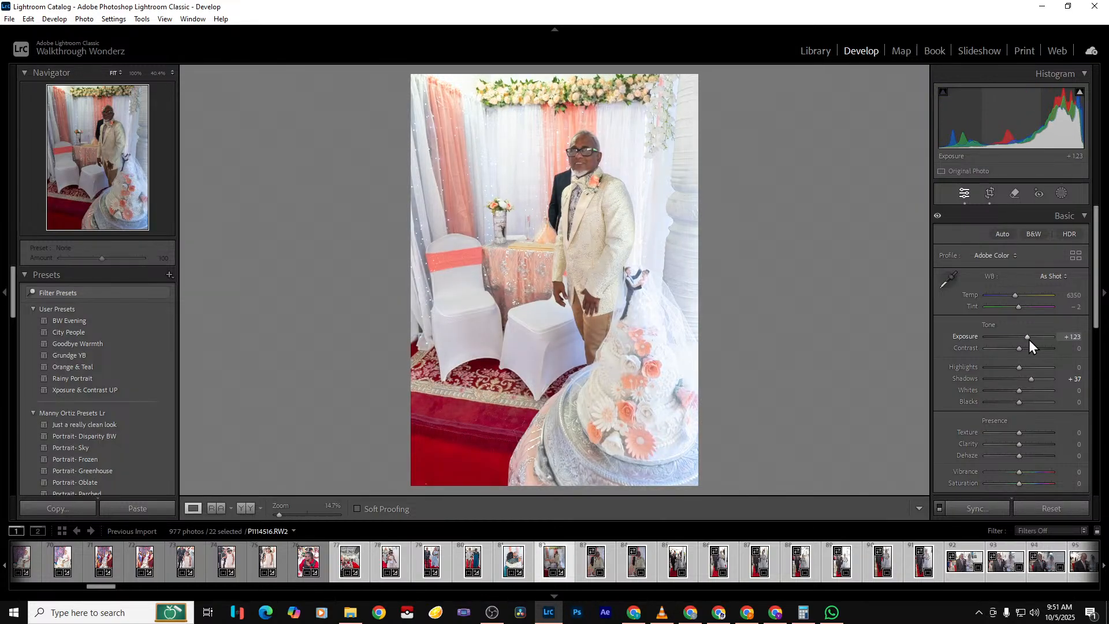
pyautogui.moveTo(1020, 369); pyautogui.dragTo(983, 369)
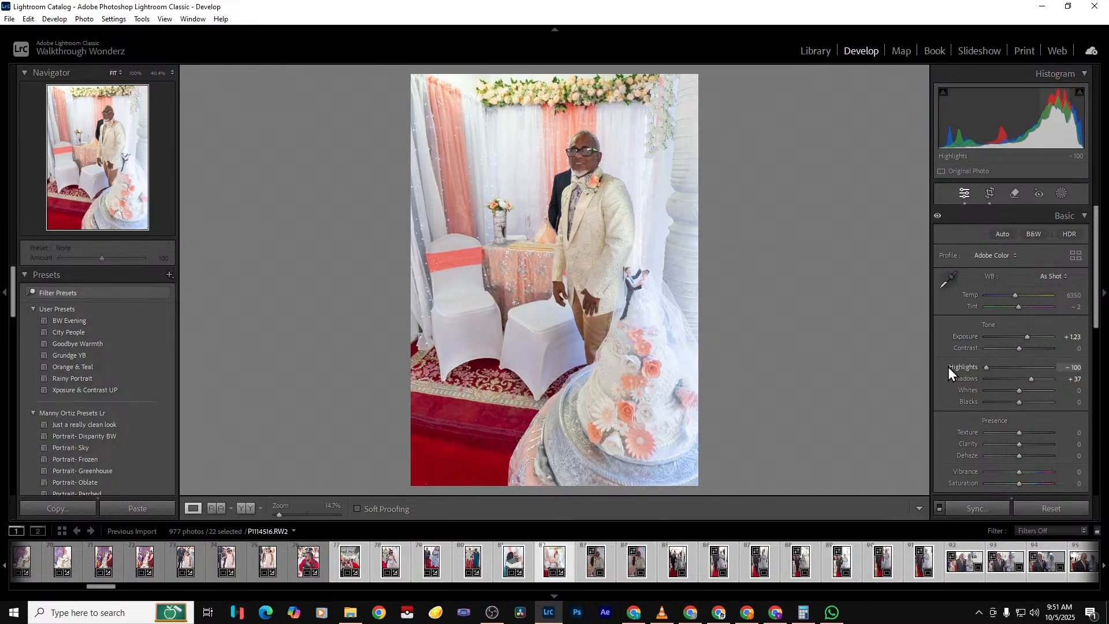
pyautogui.doubleClick(989, 370)
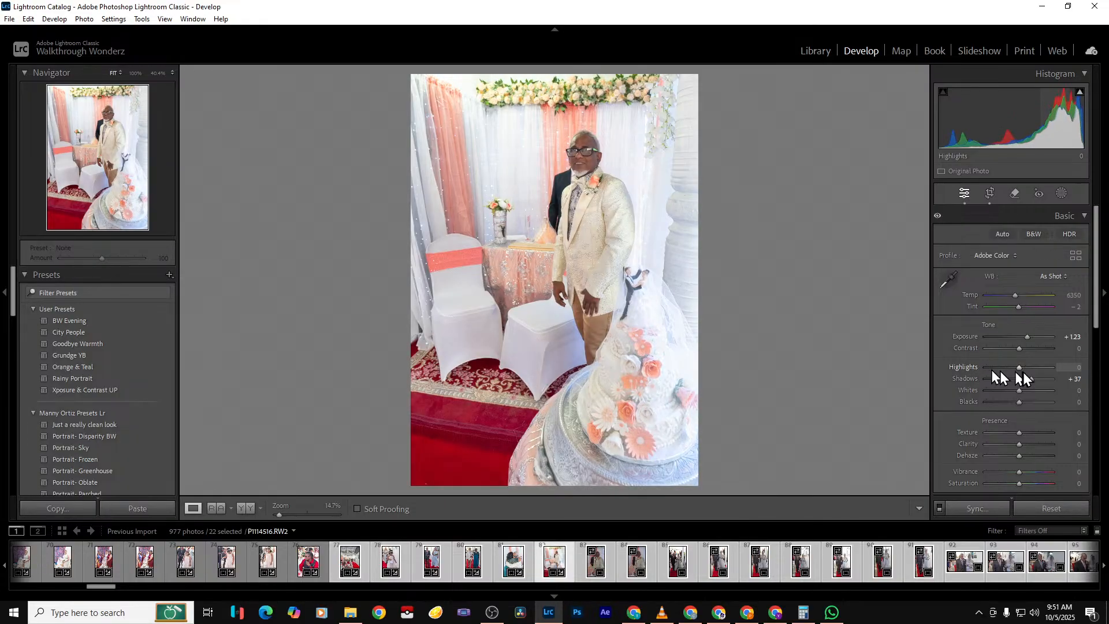
pyautogui.moveTo(1015, 369); pyautogui.dragTo(935, 368)
pyautogui.moveTo(1018, 391)
pyautogui.mouseDown()
pyautogui.moveTo(1001, 387)
pyautogui.moveTo(1014, 388)
pyautogui.moveTo(1006, 404)
pyautogui.mouseUp()
pyautogui.doubleClick(1013, 388)
# Remove the photo directly following P1114516, and cancel the removal of P1114518
pyautogui.press('Right')
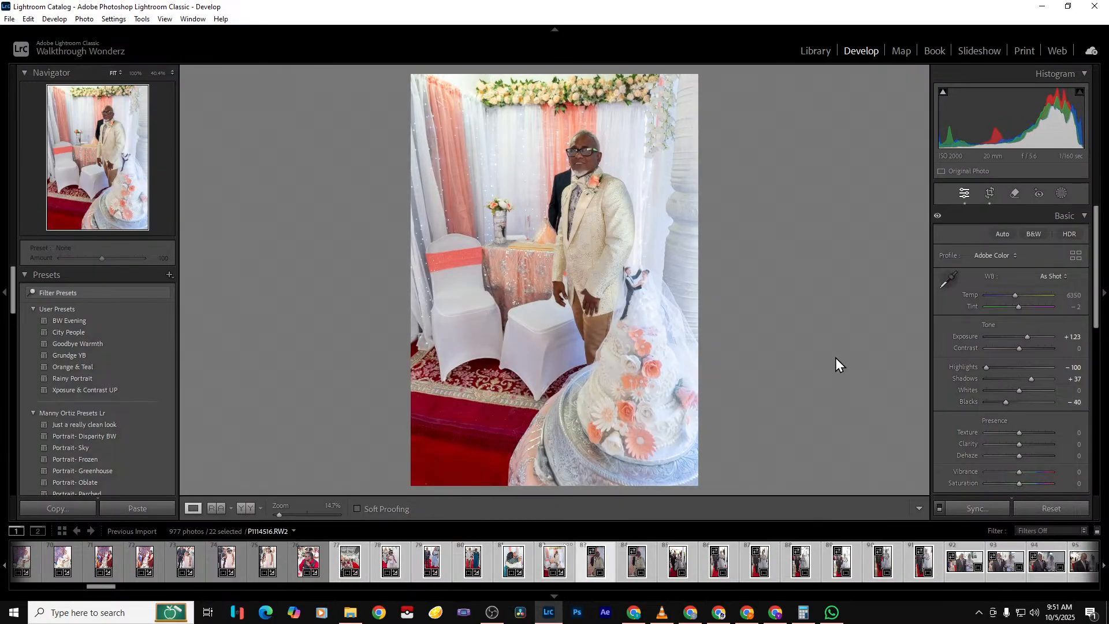
pyautogui.press('Right')
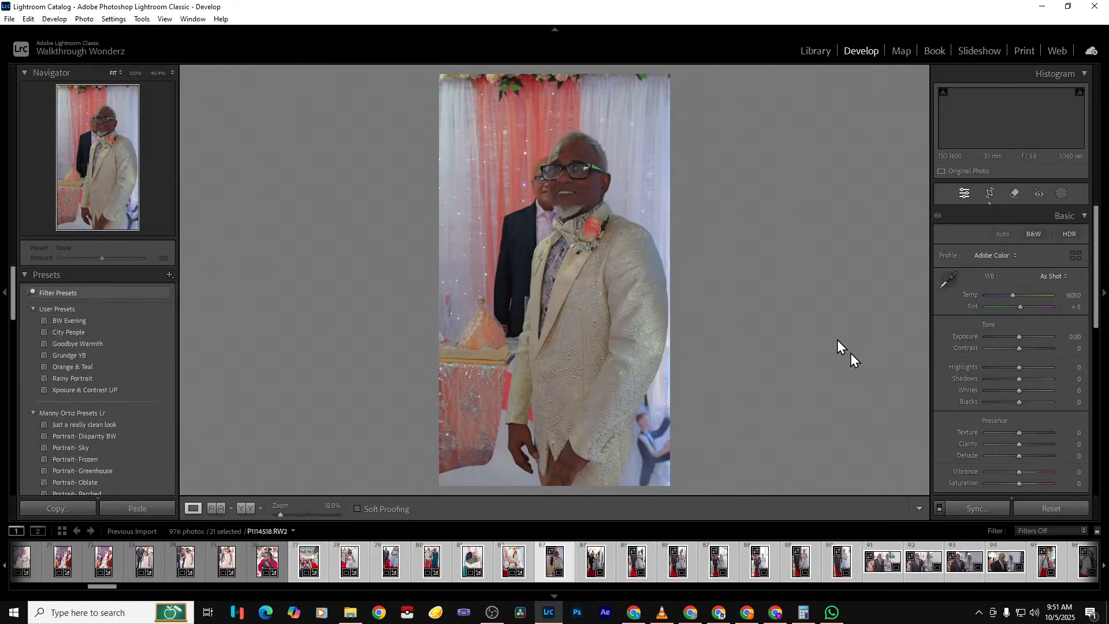
pyautogui.press('Delete')
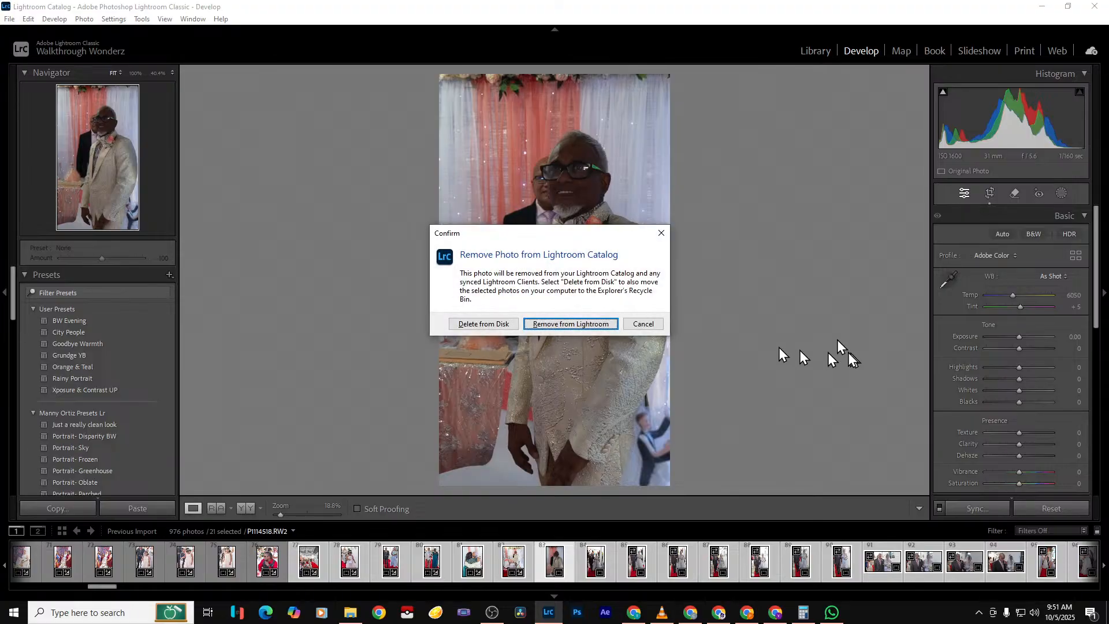
pyautogui.click(639, 326)
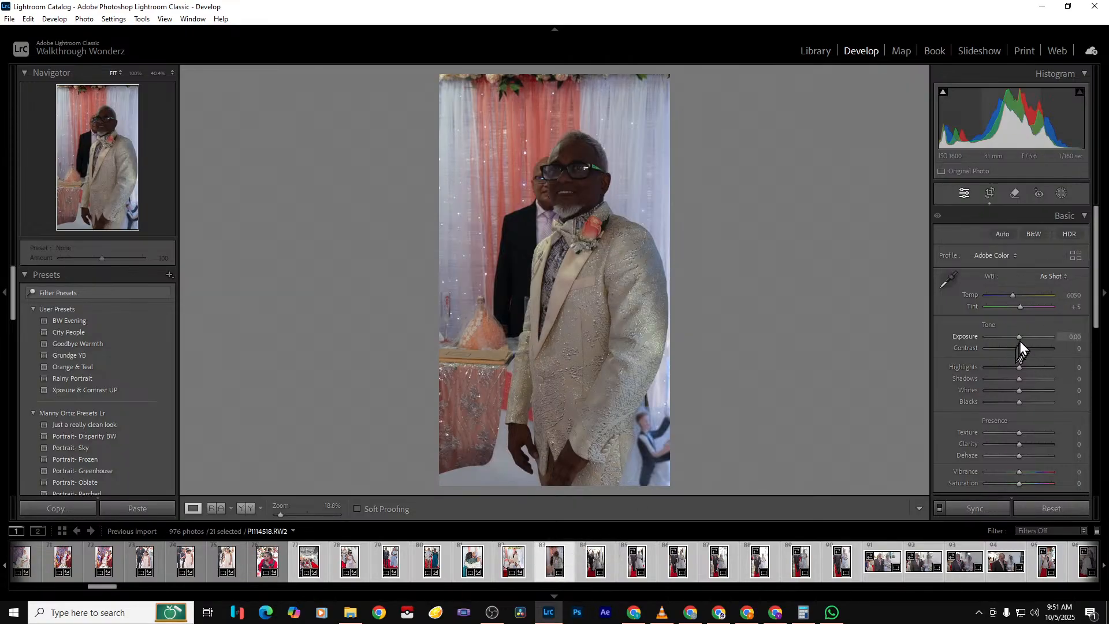
# In a before/after comparison, set P1114518's Exposure to +1.84, Highlights -100, Shadows +19, Whites -44, Blacks -12 and Dehaze +12
pyautogui.click(246, 508)
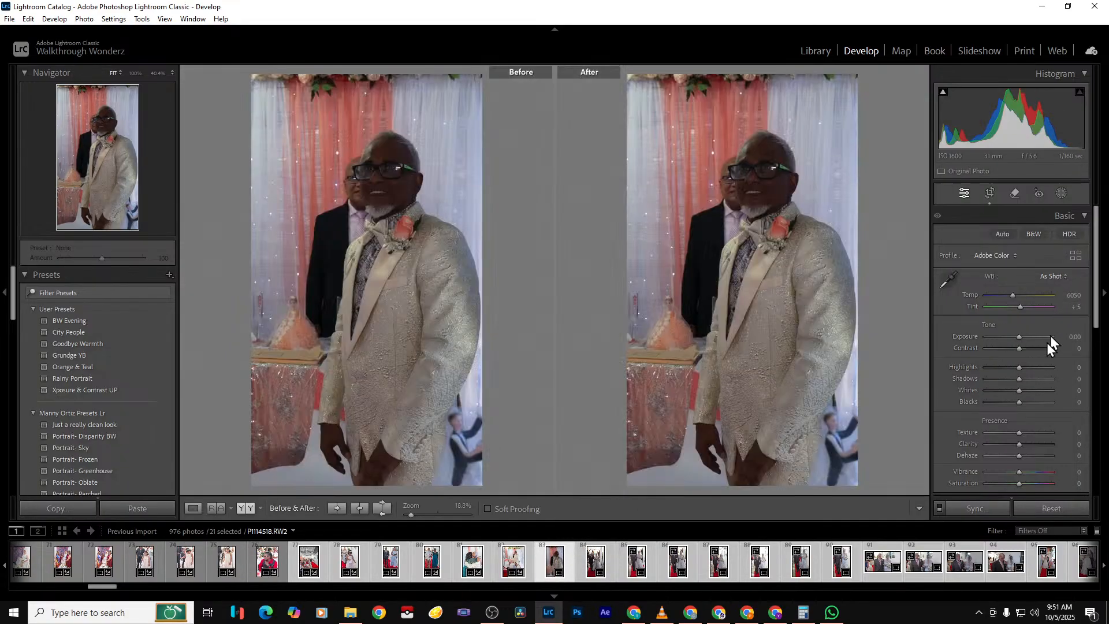
pyautogui.moveTo(1020, 338); pyautogui.dragTo(1014, 402)
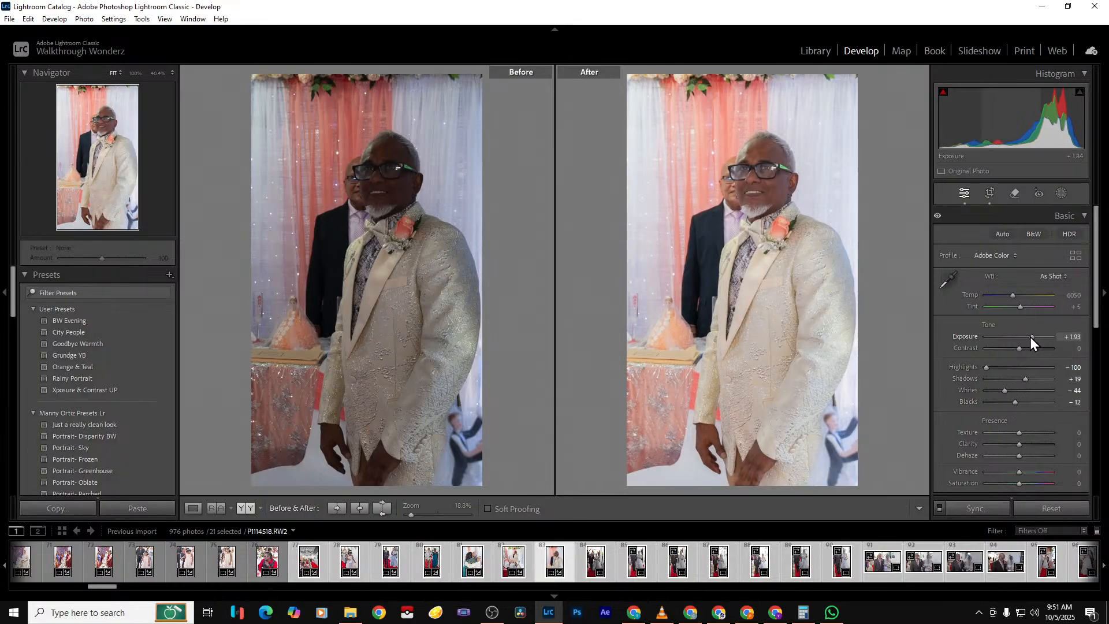
pyautogui.moveTo(1034, 338); pyautogui.dragTo(1031, 338)
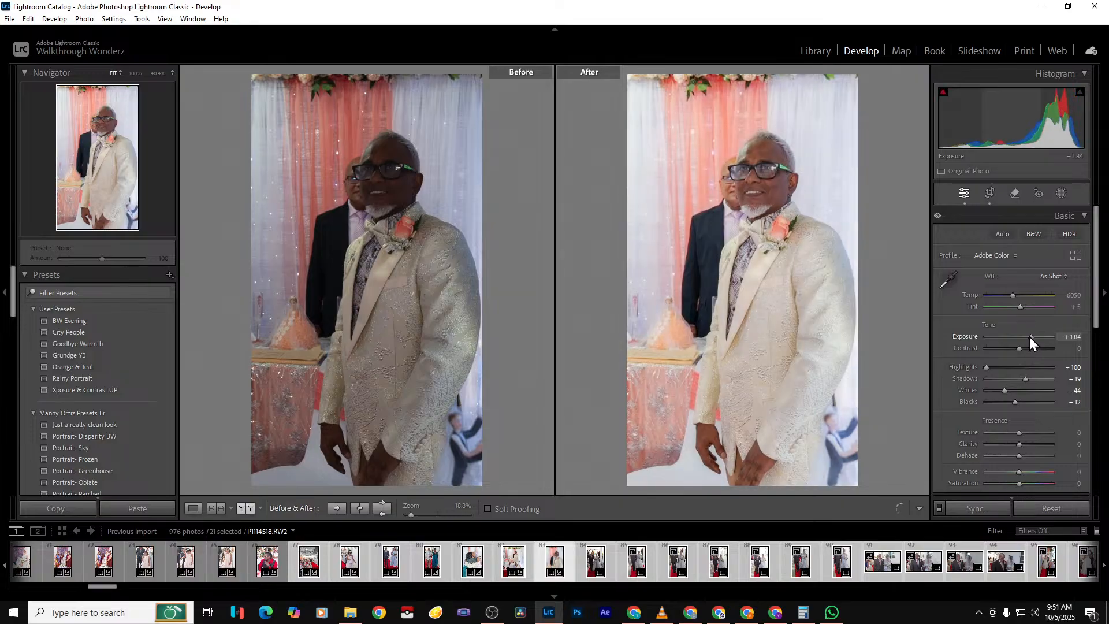
pyautogui.moveTo(1019, 456); pyautogui.dragTo(1024, 456)
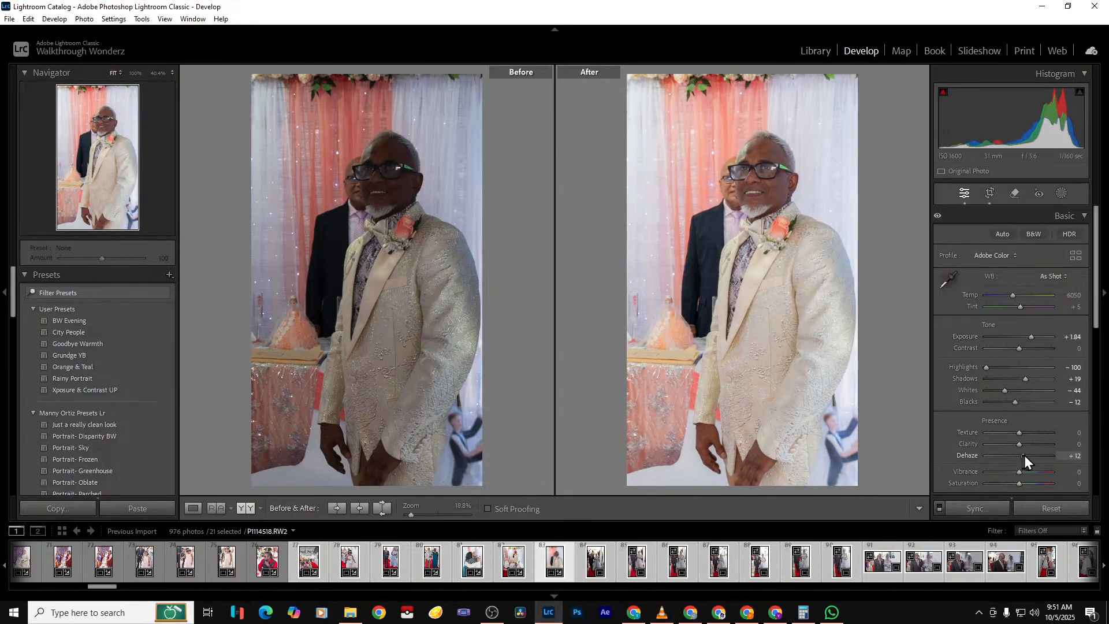
# Trim the right side of P1114519's crop to cut out the folded chairs beside the bride
pyautogui.press('Right')
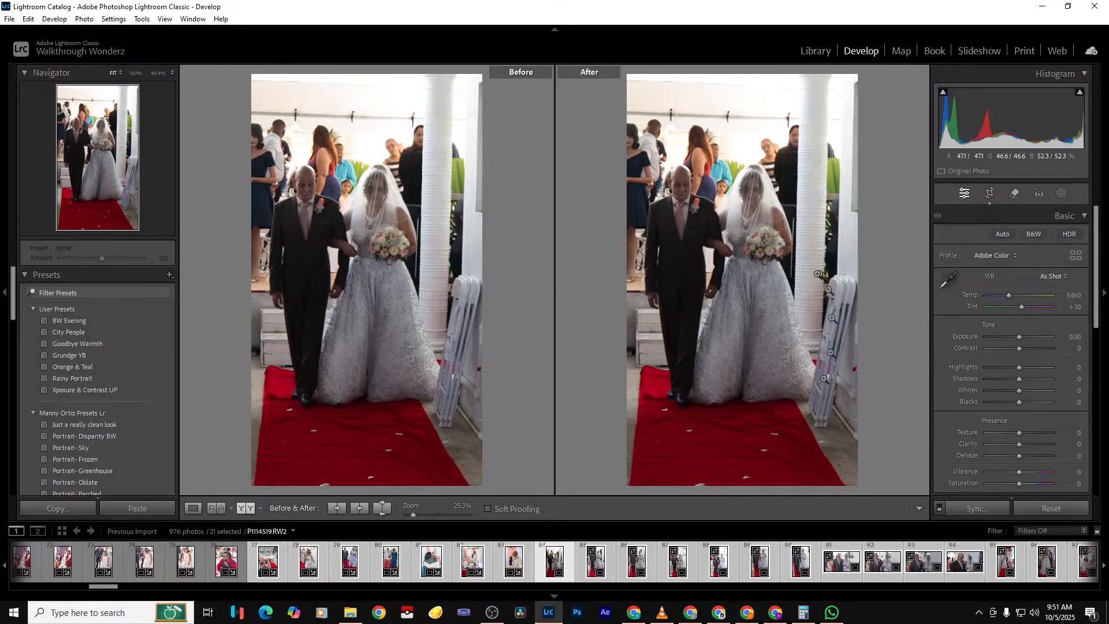
pyautogui.click(988, 196)
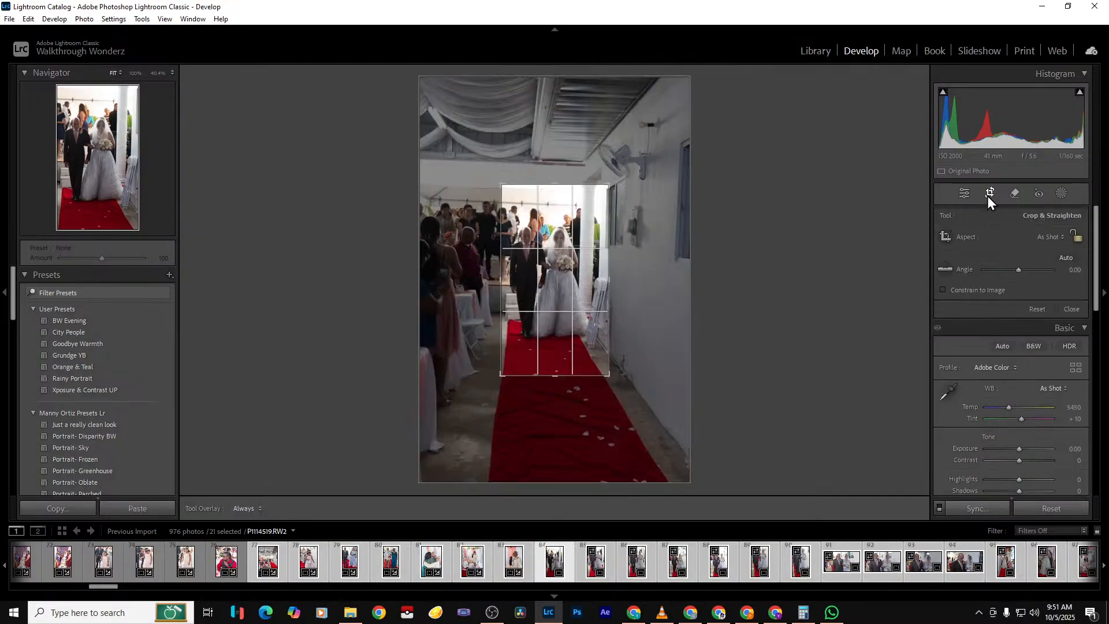
pyautogui.moveTo(606, 294); pyautogui.dragTo(601, 295)
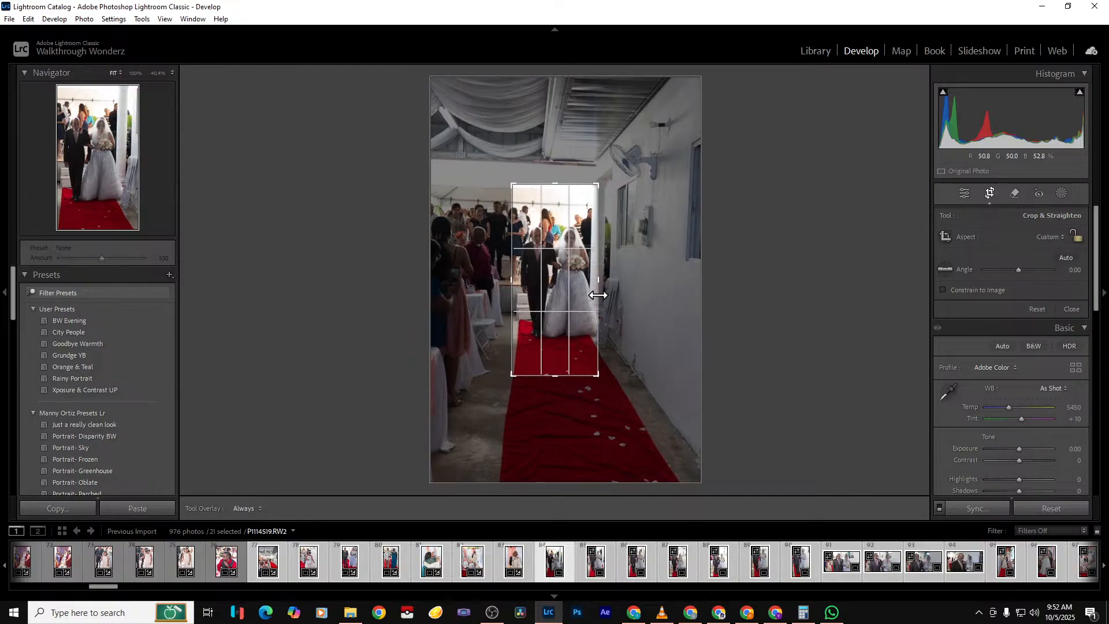
pyautogui.press('Return')
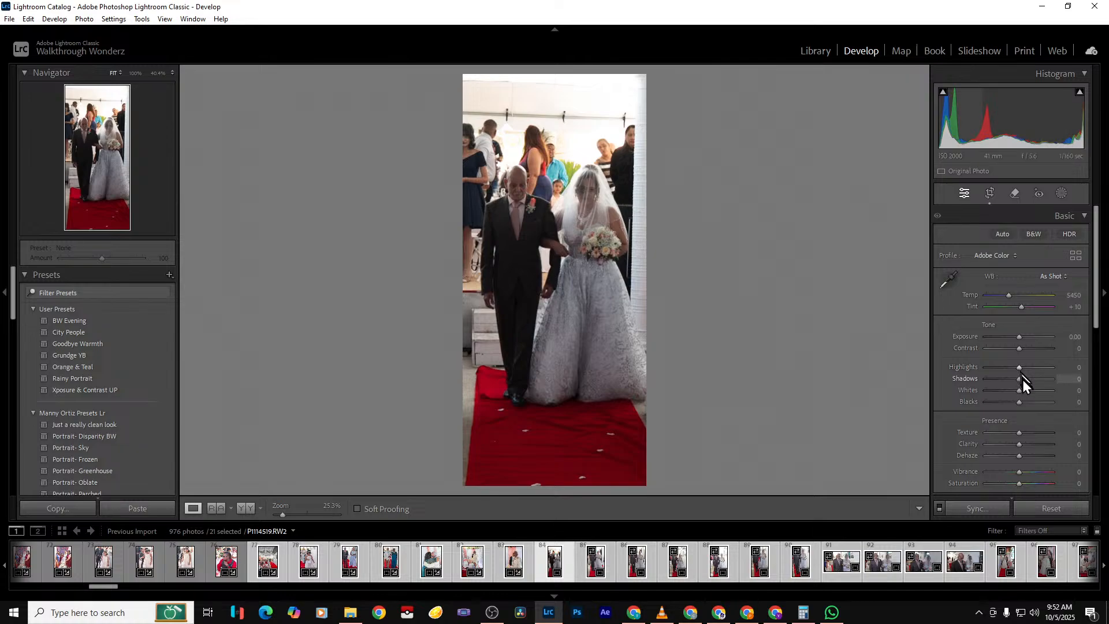
# Set P1114519's Exposure to +0.70, Highlights -100, Shadows +60, Whites -49, Blacks -21 and Dehaze +23
pyautogui.moveTo(1019, 338); pyautogui.dragTo(1023, 339)
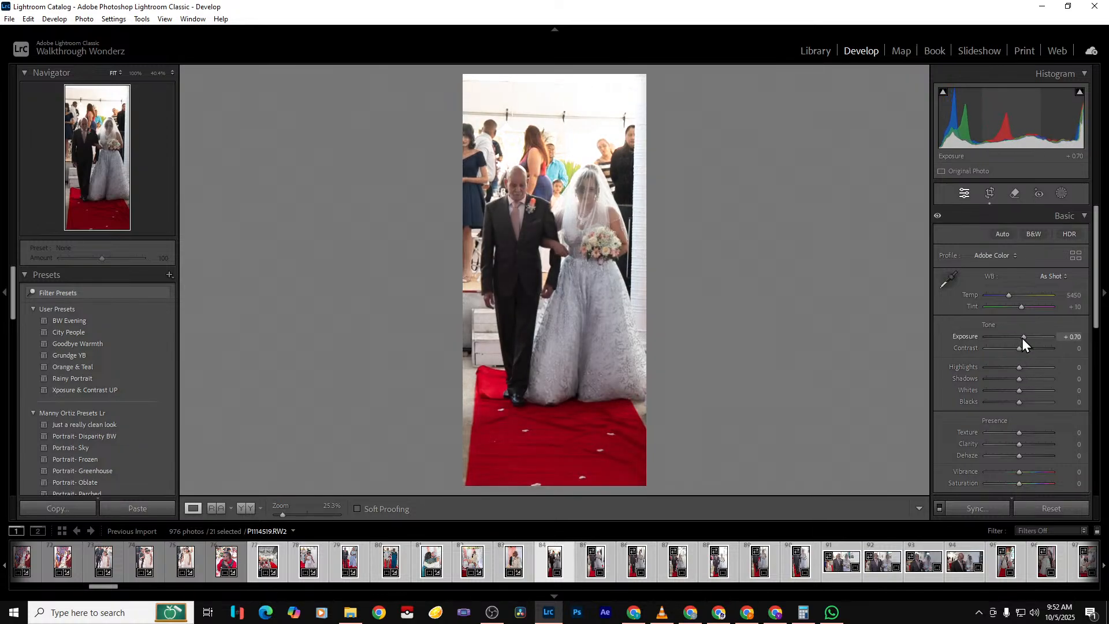
pyautogui.moveTo(1019, 379); pyautogui.dragTo(1012, 402)
pyautogui.moveTo(1017, 457); pyautogui.dragTo(1024, 456)
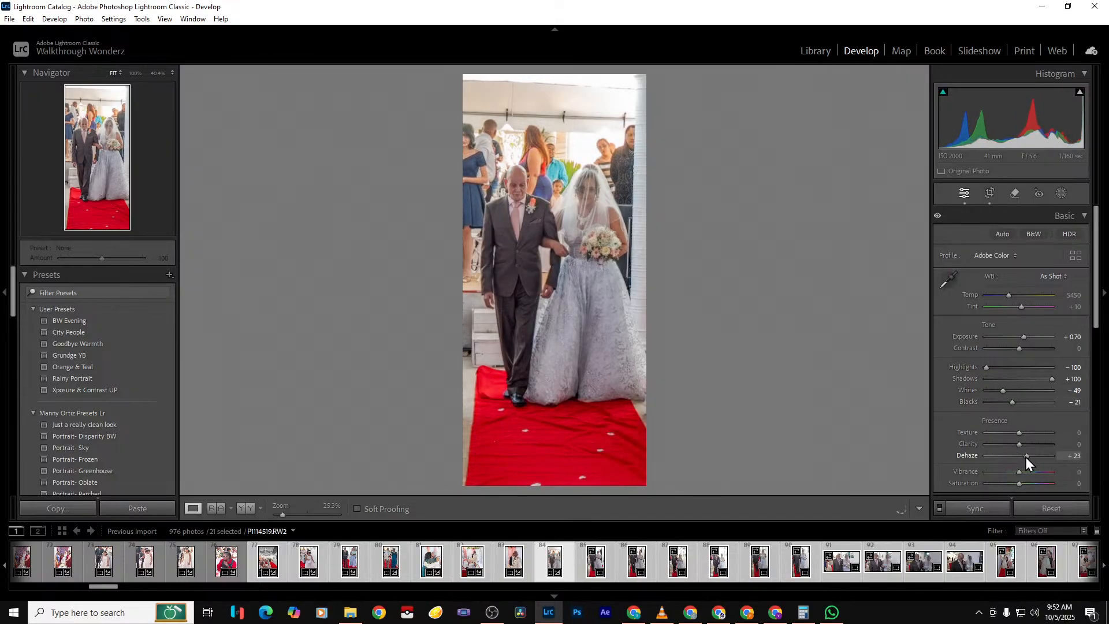
pyautogui.moveTo(1051, 379); pyautogui.dragTo(1038, 380)
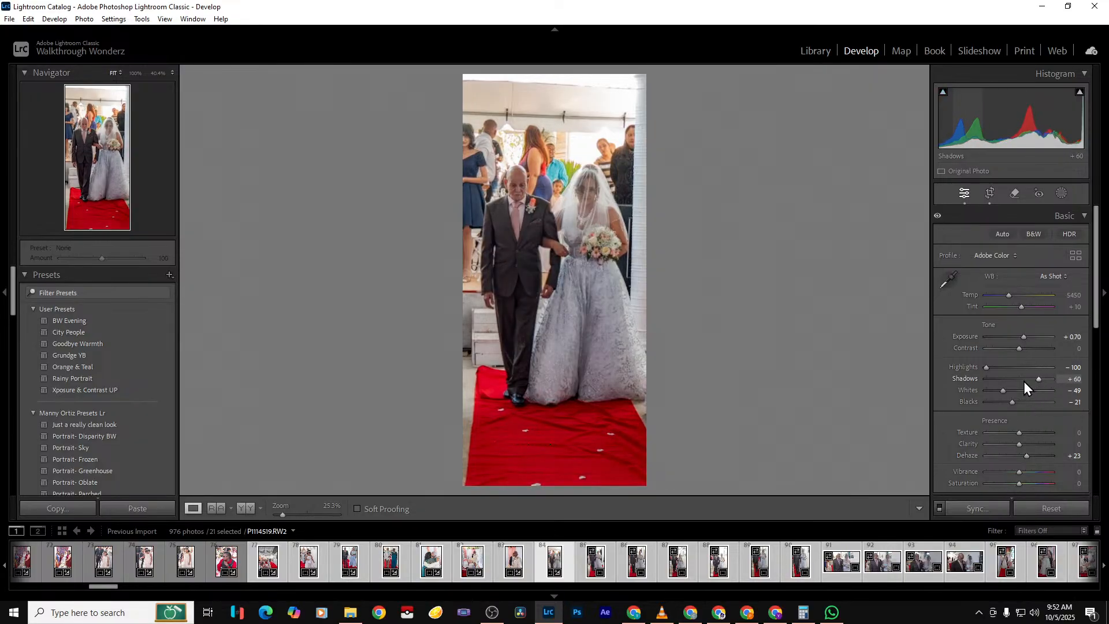
# Lower the upper edge of P1114519's crop to trim the bright area above the guests' heads
pyautogui.click(990, 193)
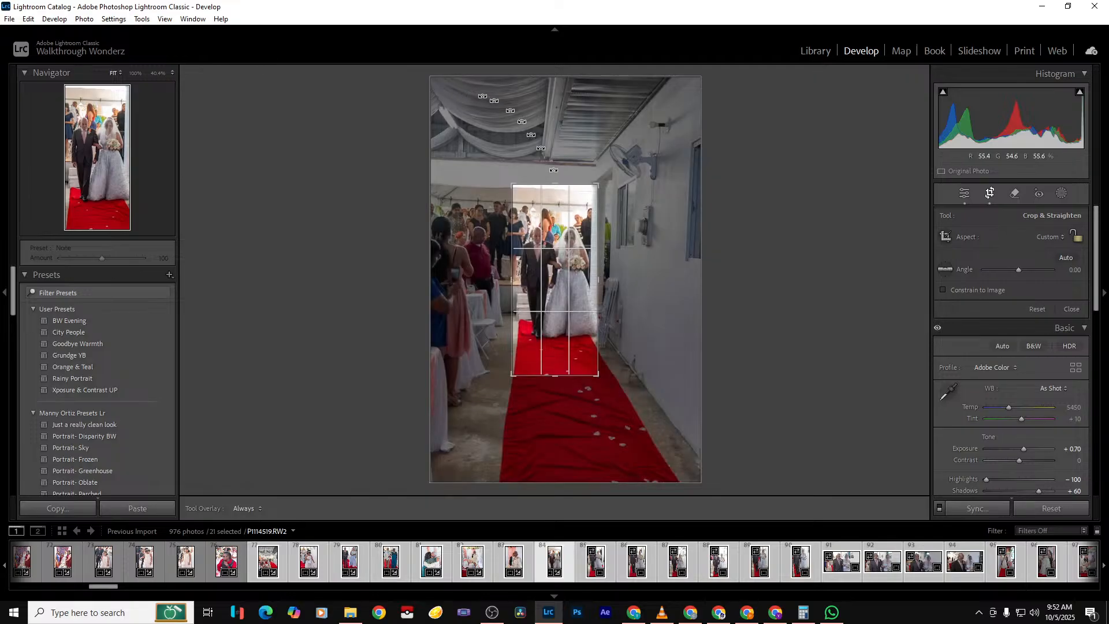
pyautogui.moveTo(565, 185); pyautogui.dragTo(560, 195)
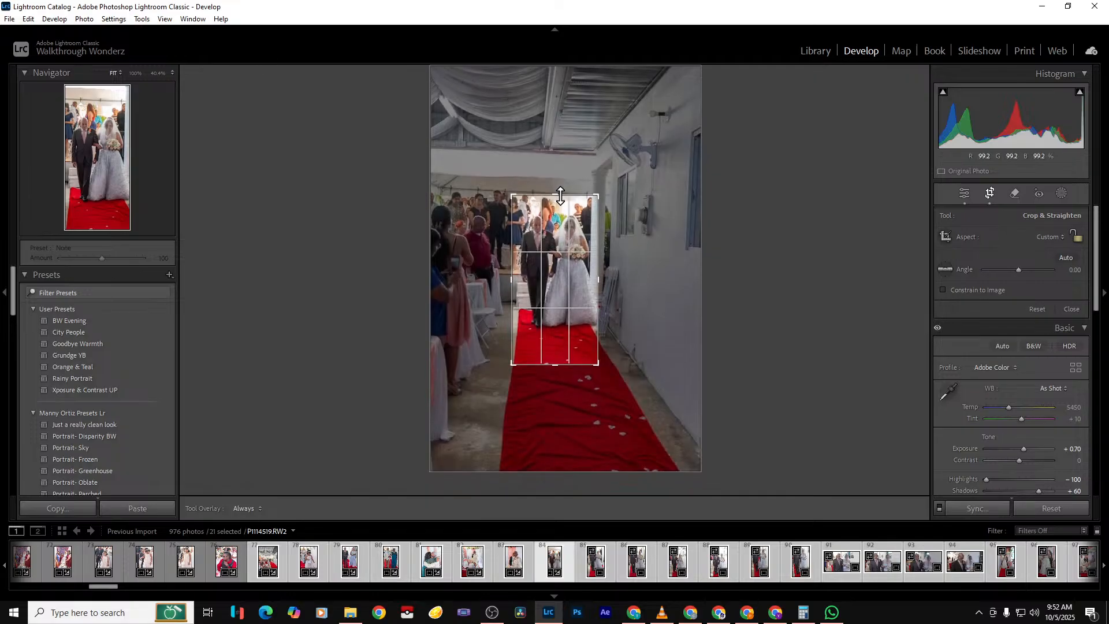
pyautogui.press('Return')
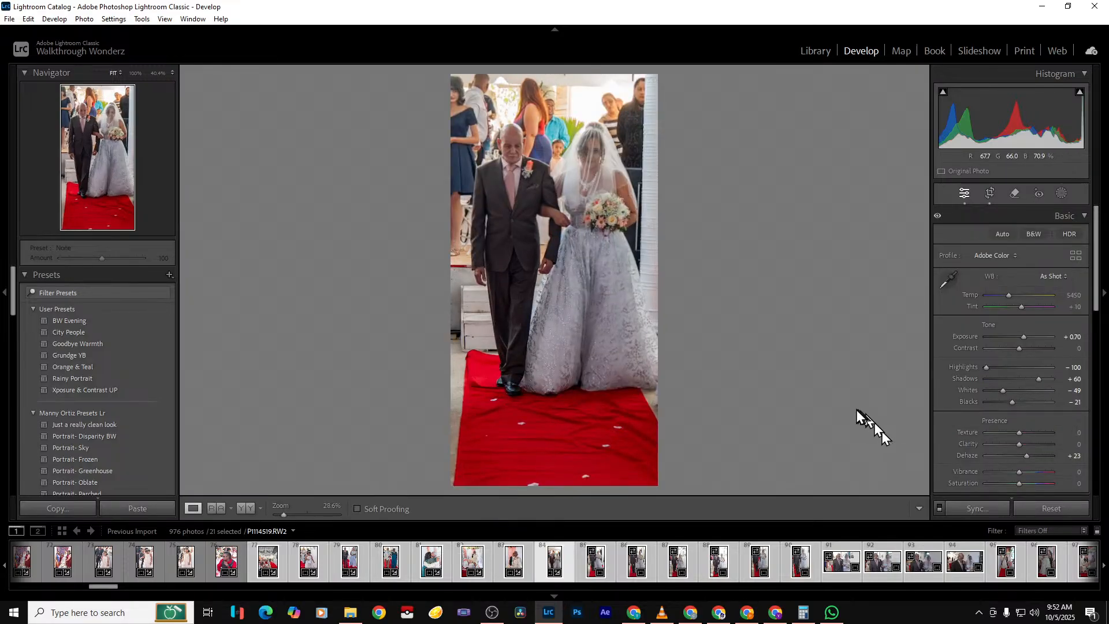
# Recrop P1114520, trimming the column side slightly and extending the frame to the photo's left edge to include the guests
pyautogui.press('Right')
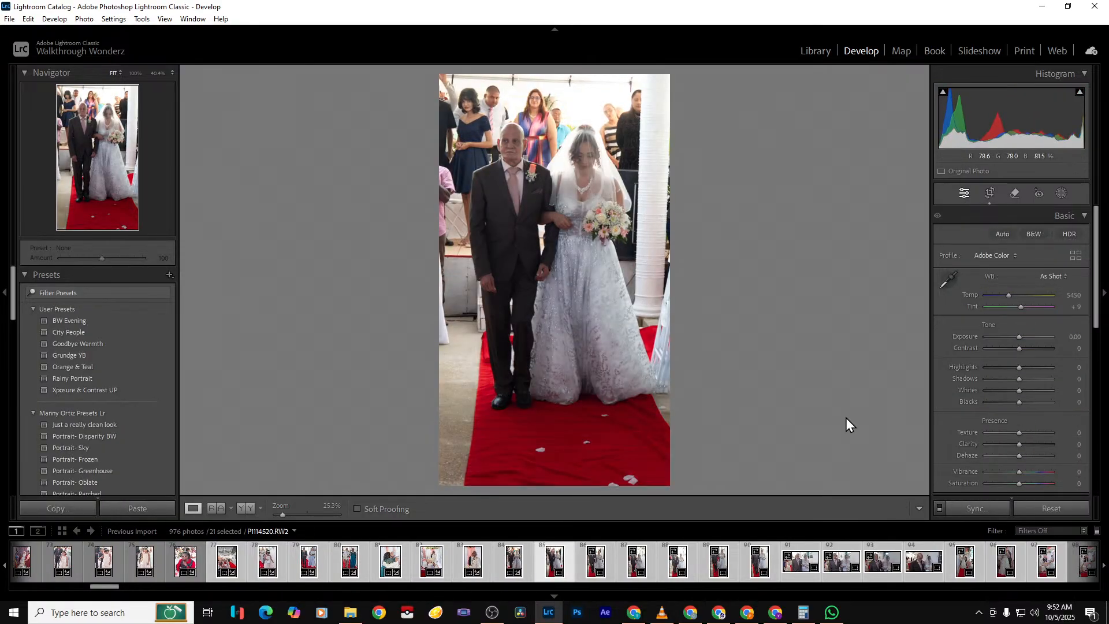
pyautogui.click(989, 193)
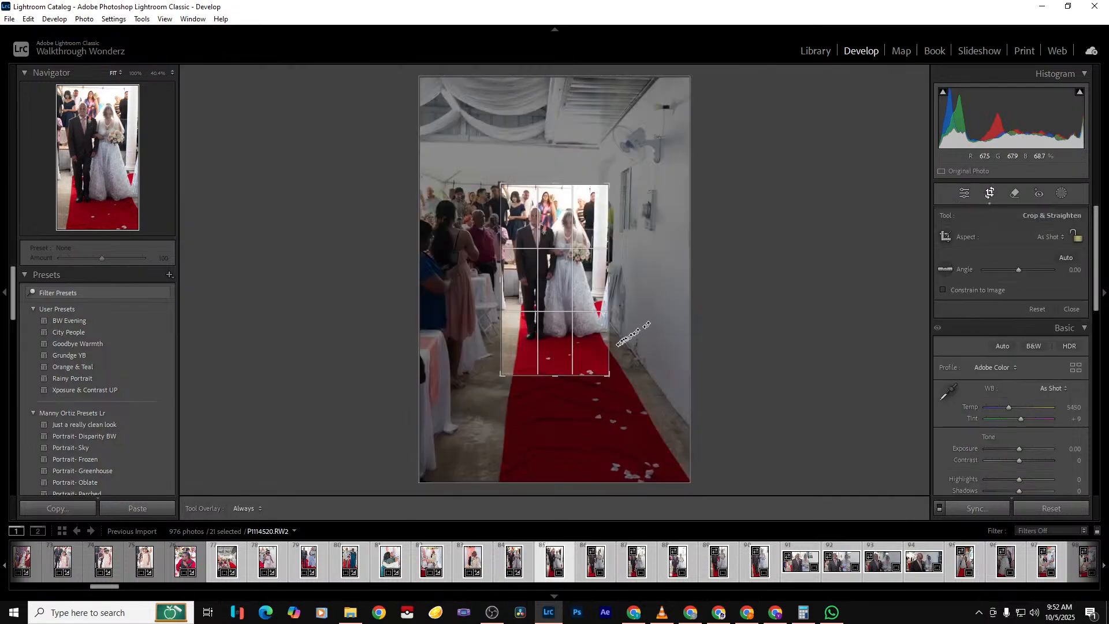
pyautogui.moveTo(607, 279); pyautogui.dragTo(601, 280)
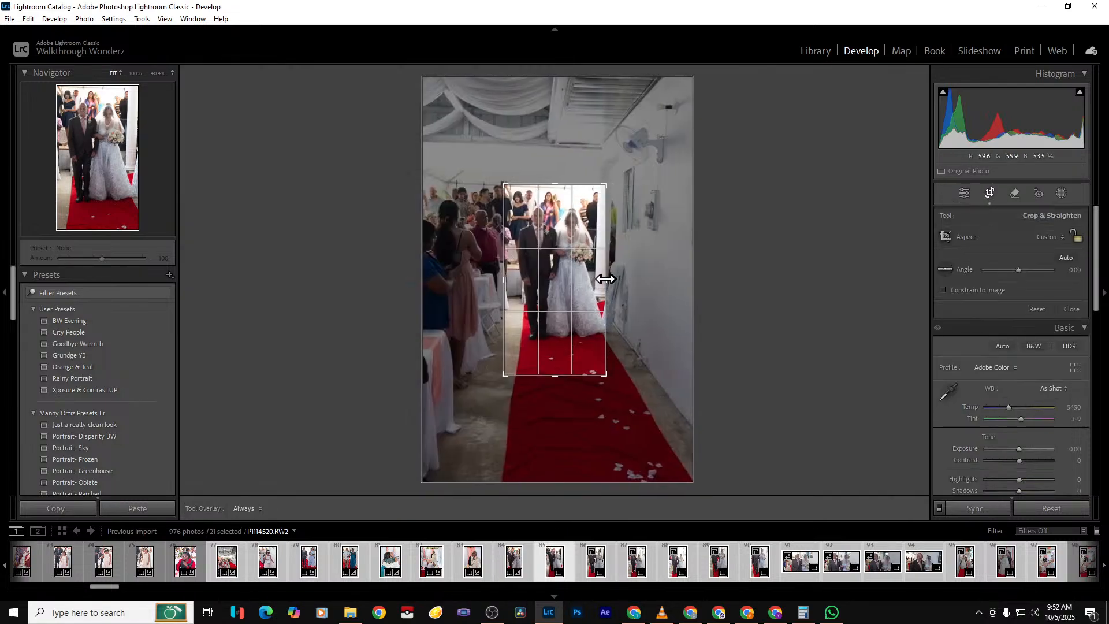
pyautogui.moveTo(506, 293); pyautogui.dragTo(460, 289)
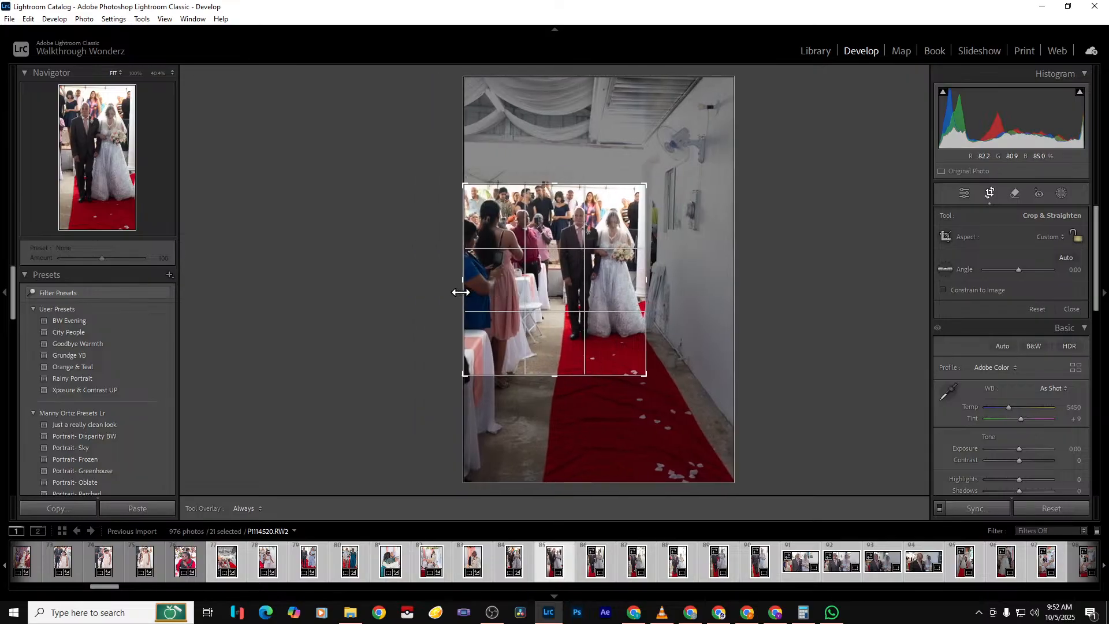
pyautogui.press('Return')
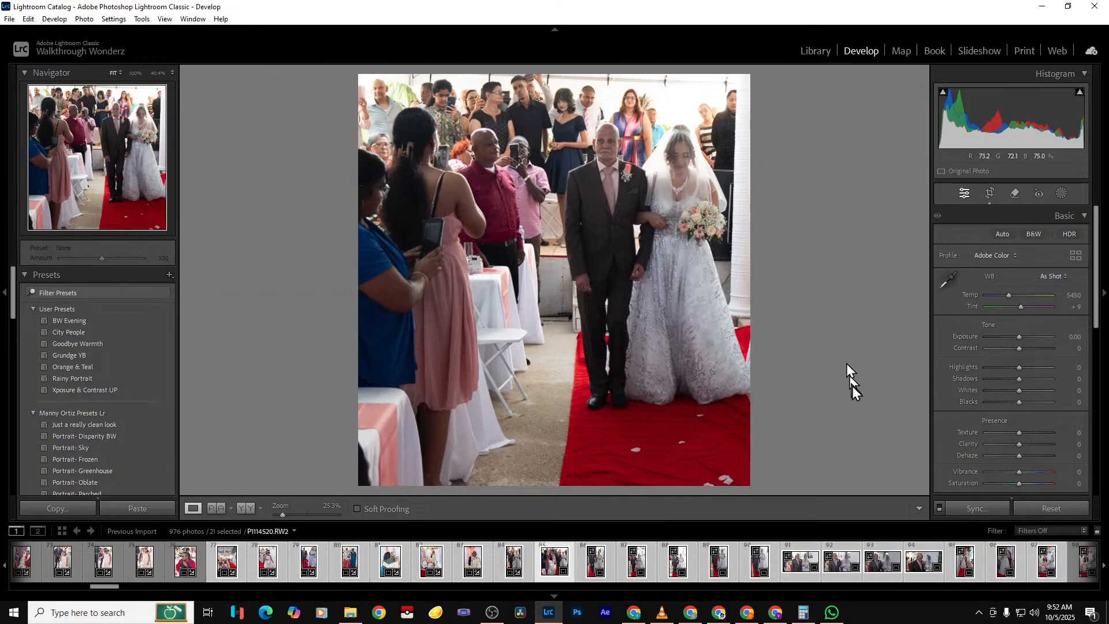
# Set P1114520's Exposure to +0.35, Highlights -77, Shadows +81, Whites -47 and Dehaze +23
pyautogui.press('Right')
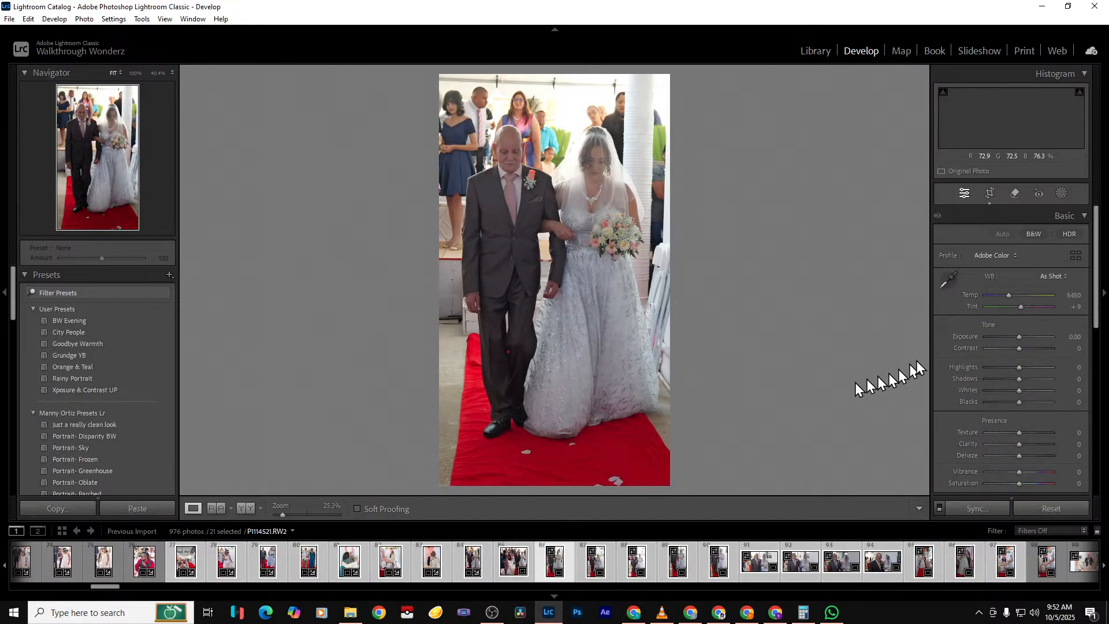
pyautogui.press('Left')
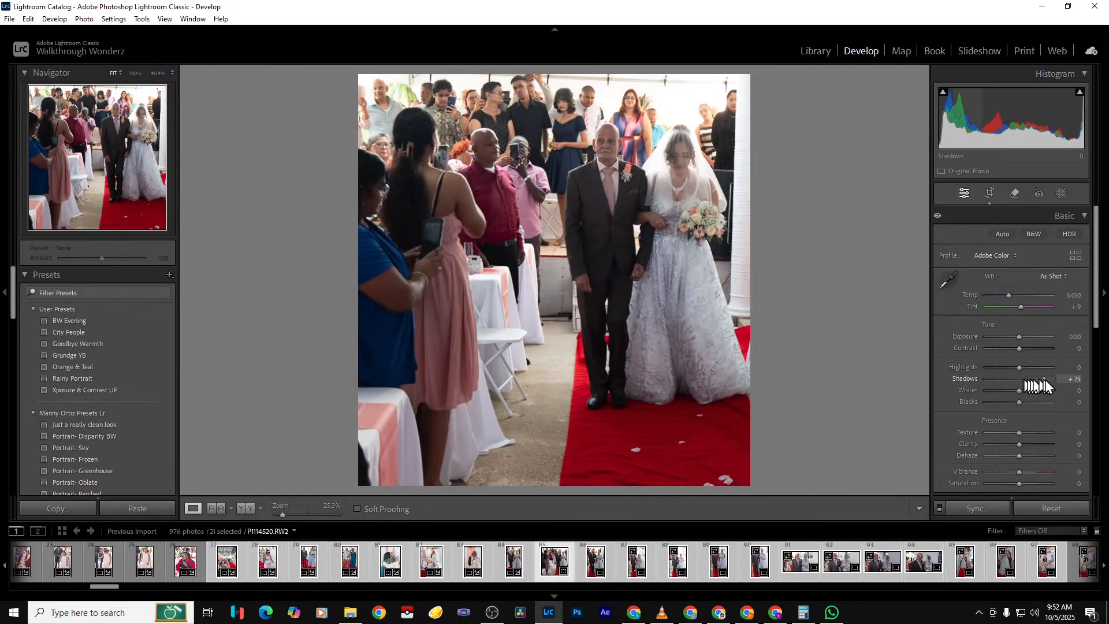
pyautogui.moveTo(1043, 379); pyautogui.dragTo(1046, 380)
pyautogui.moveTo(1019, 337); pyautogui.dragTo(993, 368)
pyautogui.click(1004, 390)
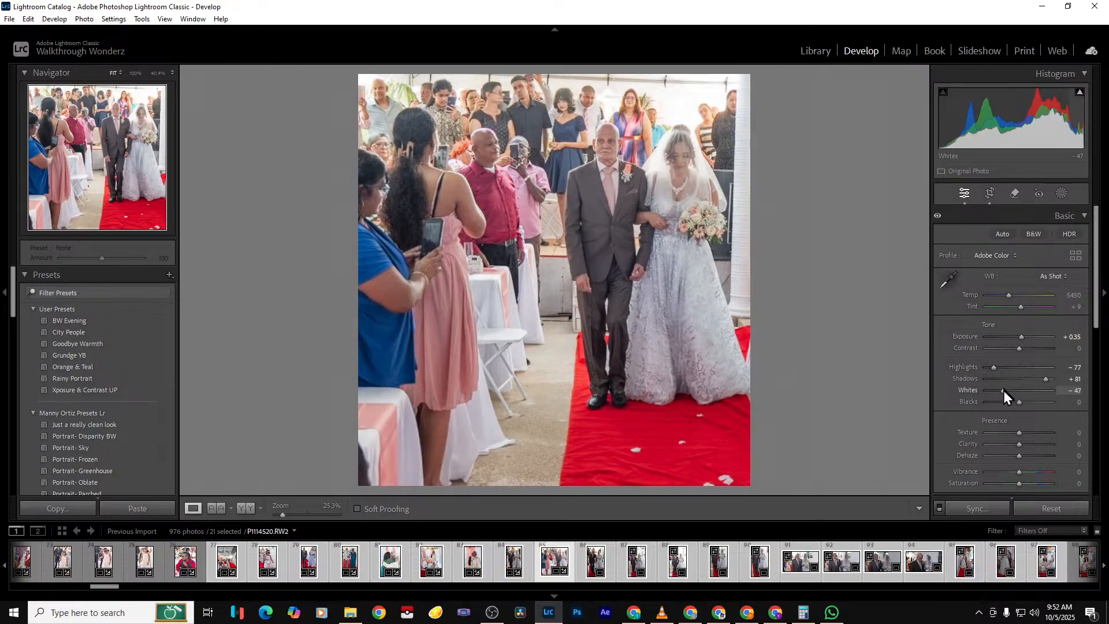
pyautogui.click(1027, 456)
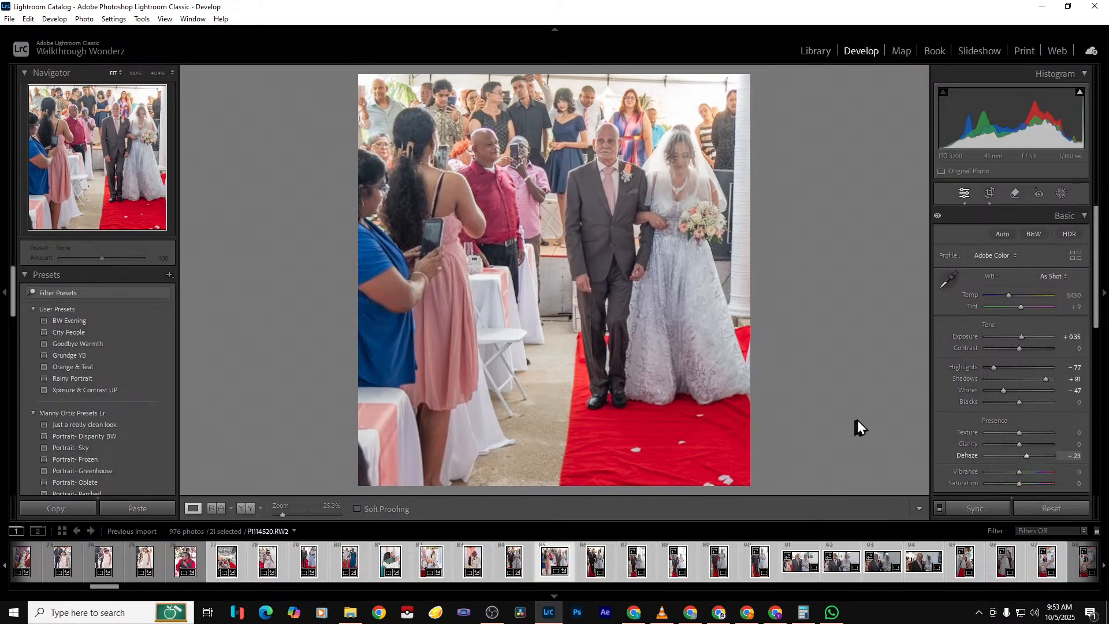
pyautogui.press('Right')
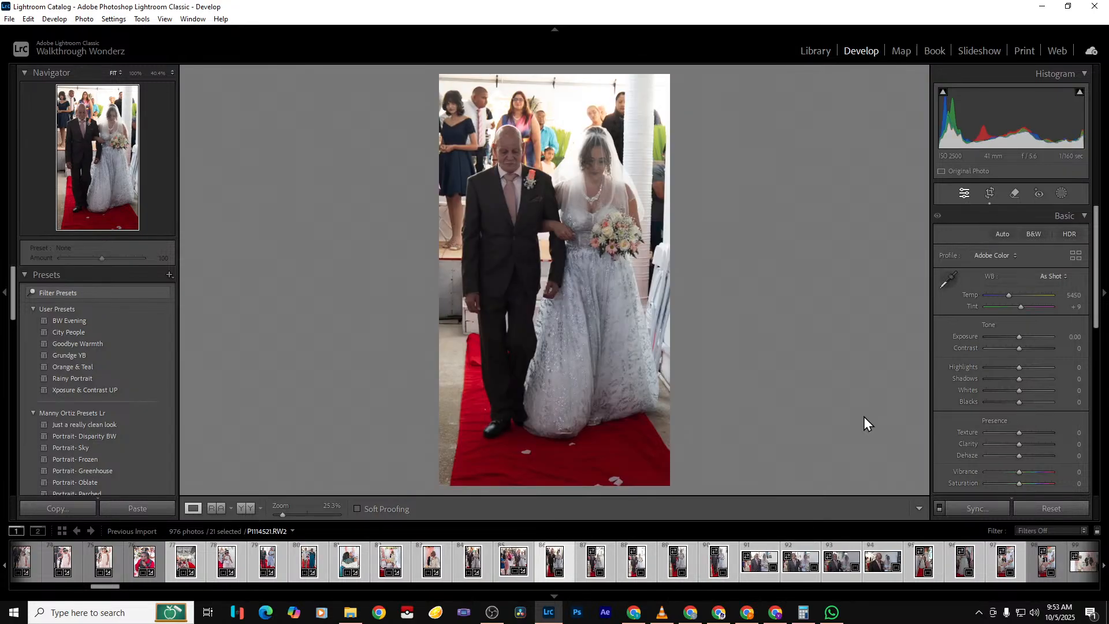
# Export the nine photos from P1114506 through P1114519, skipping the file that already exists
pyautogui.click(484, 577)
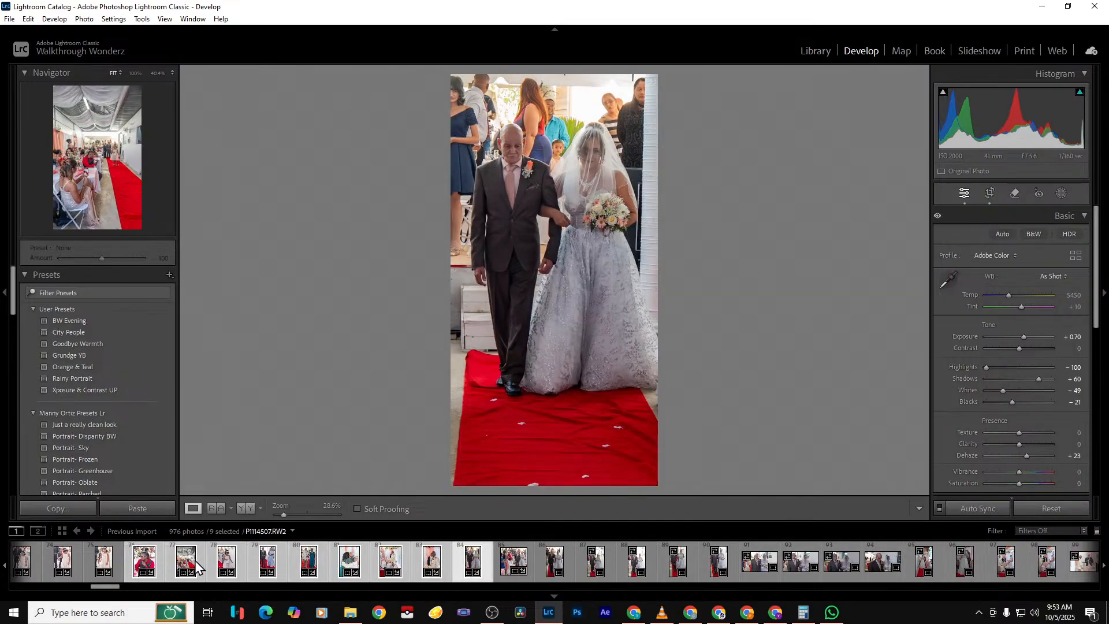
pyautogui.hotkey('ctrl', 'shift', 'e')
pyautogui.press('Return')
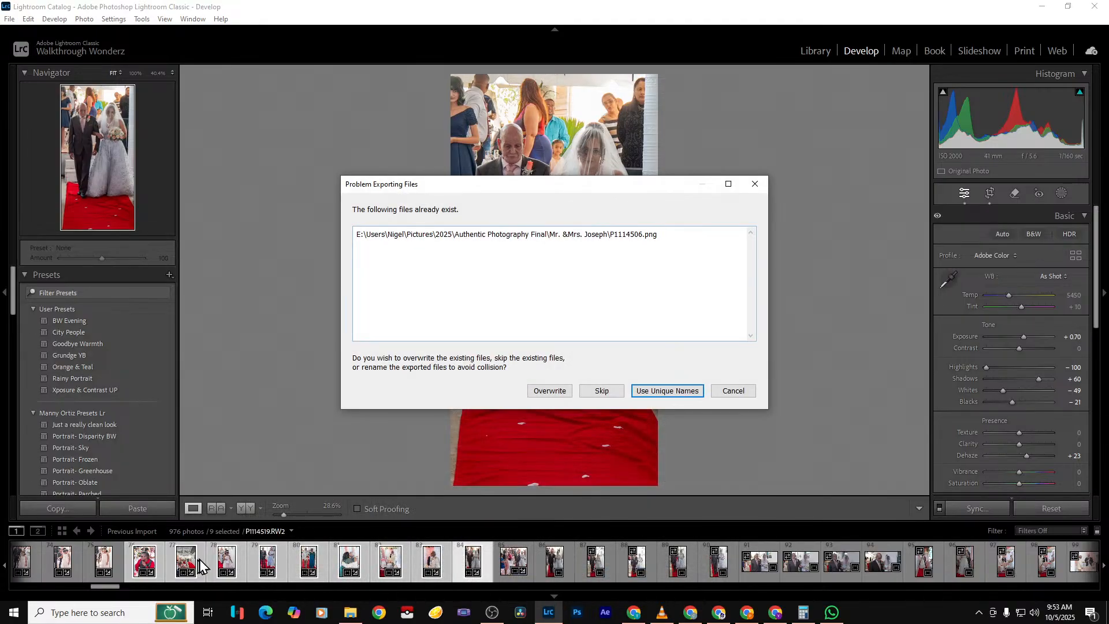
pyautogui.click(602, 390)
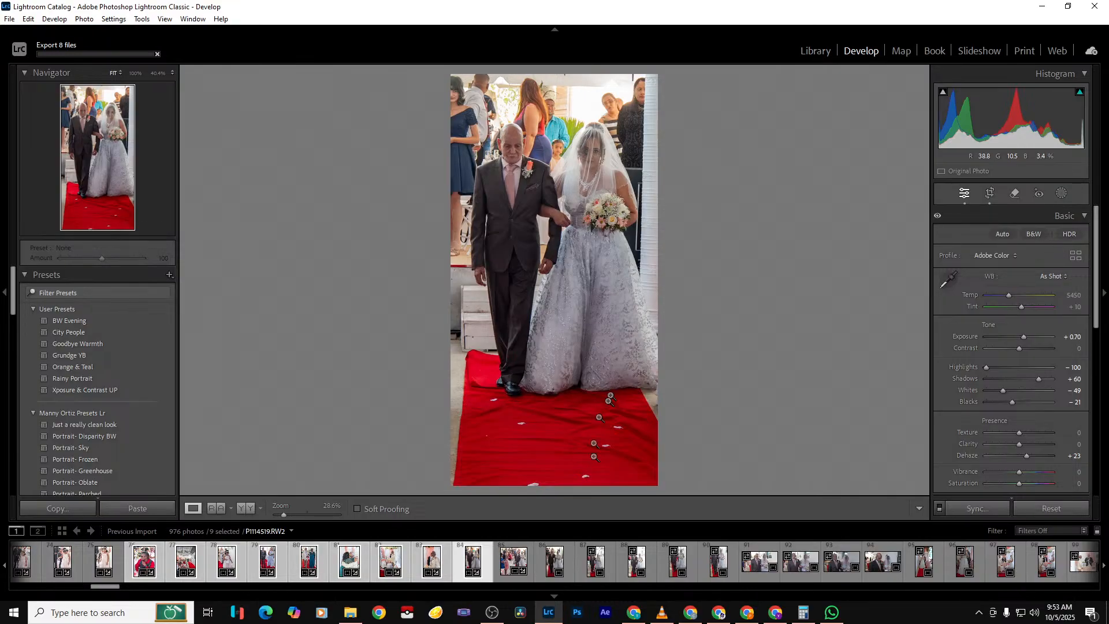
# Recrop P1114526, trimming the blank wall beside the bride and extending the opposite side to include more guests
pyautogui.click(692, 567)
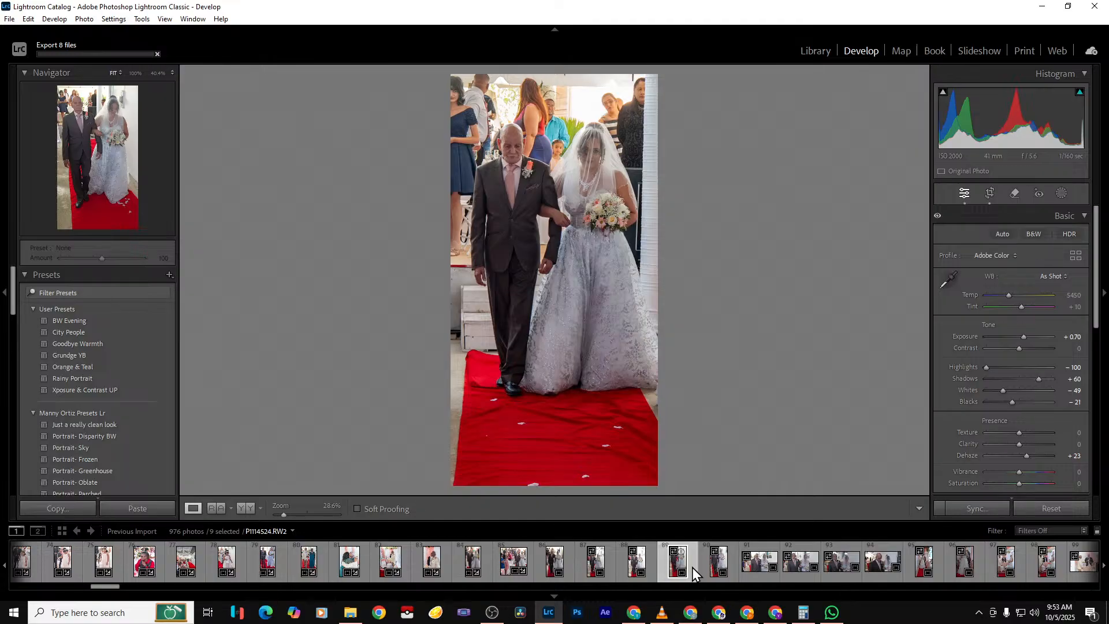
pyautogui.click(761, 579)
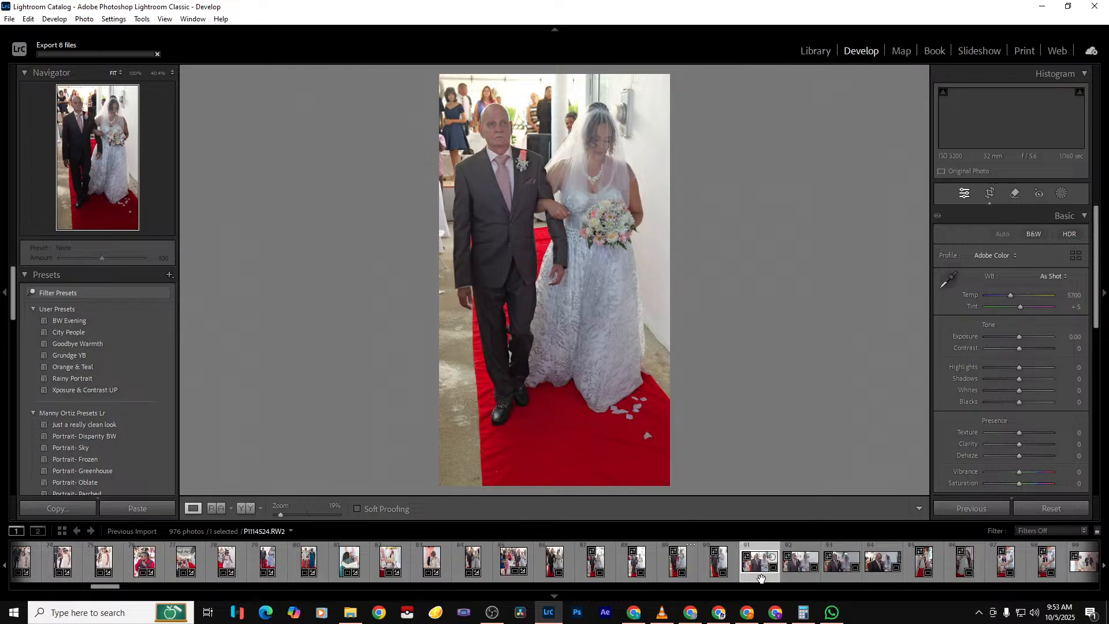
pyautogui.click(990, 194)
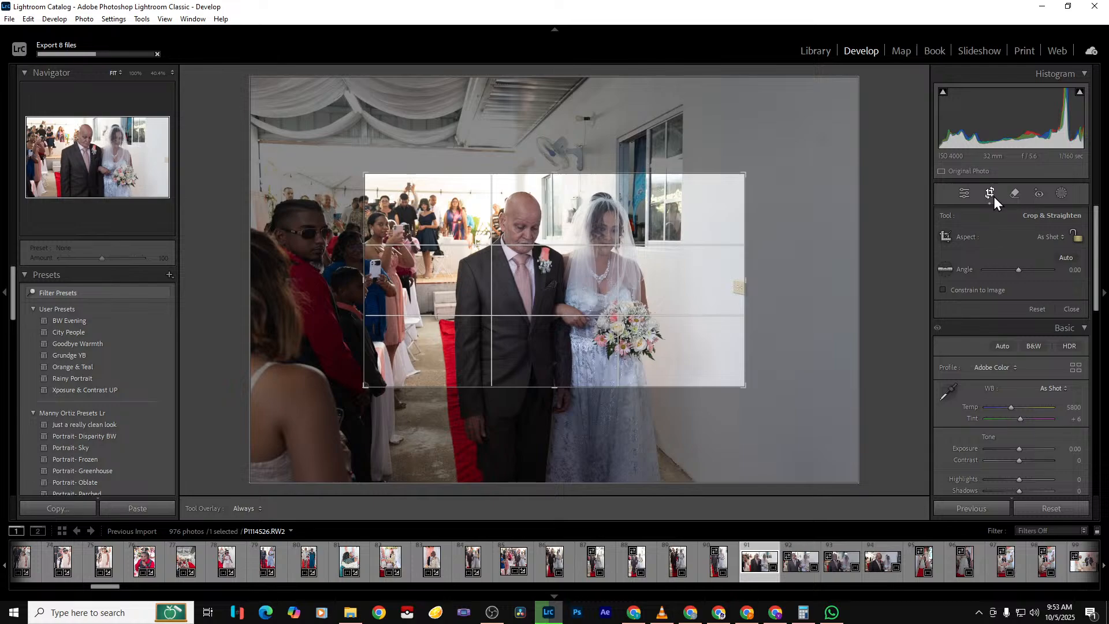
pyautogui.moveTo(745, 305); pyautogui.dragTo(710, 305)
pyautogui.moveTo(400, 283); pyautogui.dragTo(382, 283)
pyautogui.press('Return')
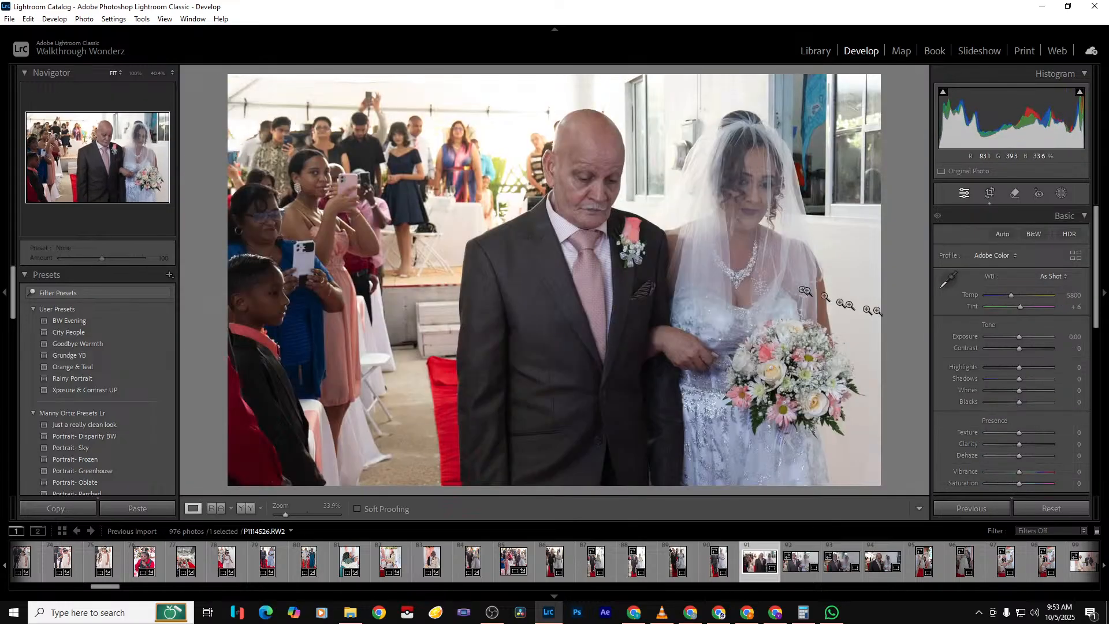
# Set P1114526's Exposure to +0.61, Highlights -98, Shadows +63, Whites -35 and Dehaze +21
pyautogui.moveTo(1024, 380)
pyautogui.mouseDown()
pyautogui.moveTo(1041, 380)
pyautogui.moveTo(985, 366)
pyautogui.moveTo(1006, 390)
pyautogui.mouseUp()
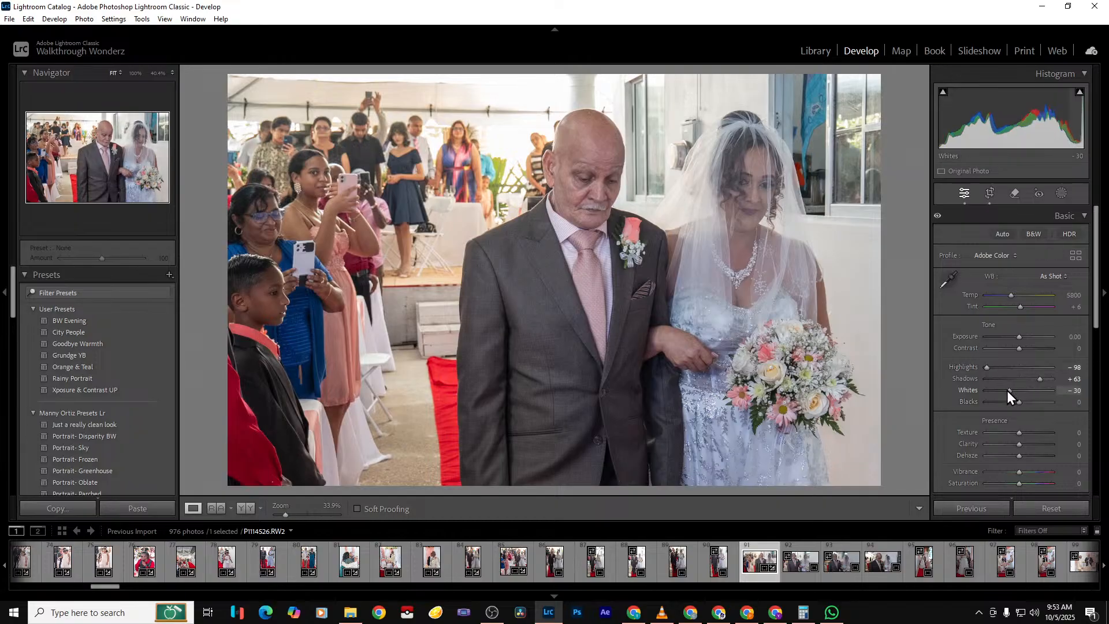
pyautogui.moveTo(1020, 337); pyautogui.dragTo(1025, 337)
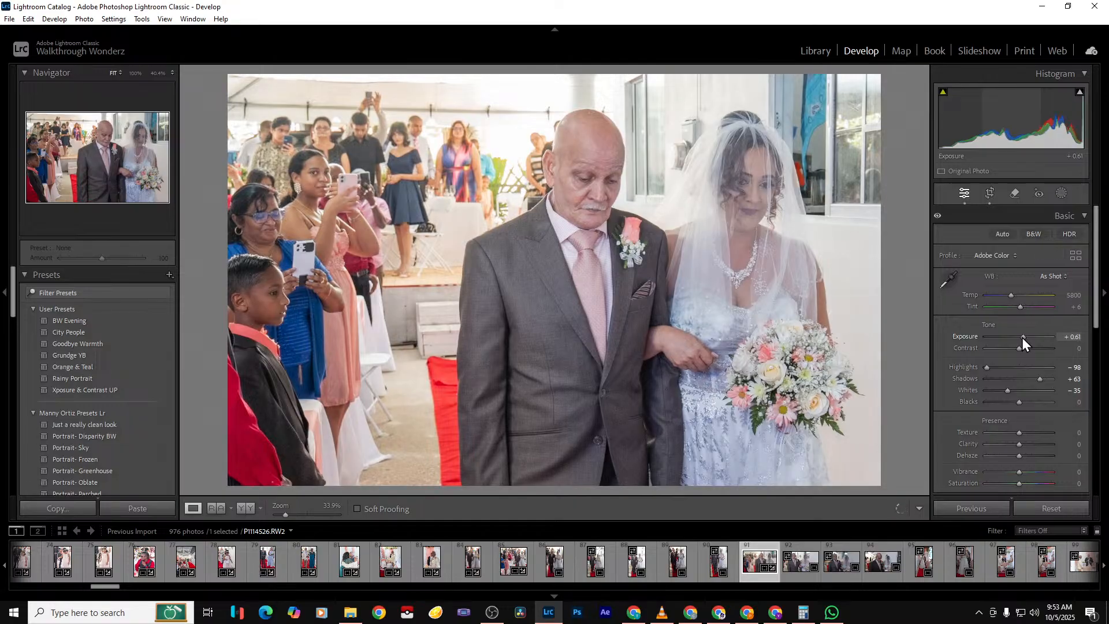
pyautogui.moveTo(1020, 458); pyautogui.dragTo(1027, 458)
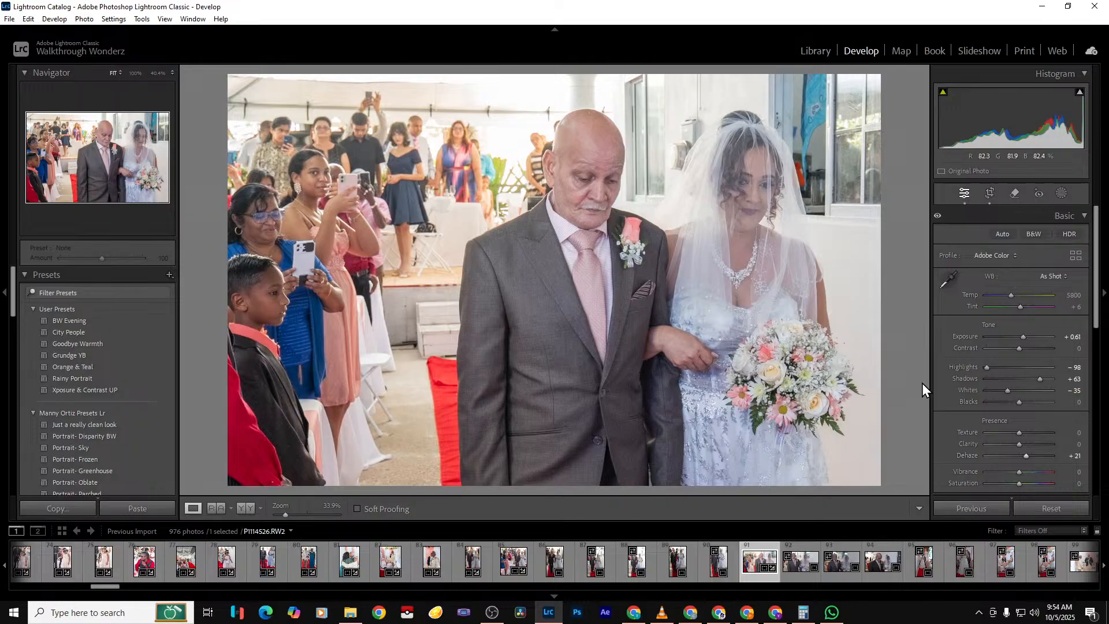
# Compare P1114526 with its unedited version and export the photo with the existing export settings
pyautogui.press('\\')
pyautogui.press('\\')
pyautogui.press('\\')
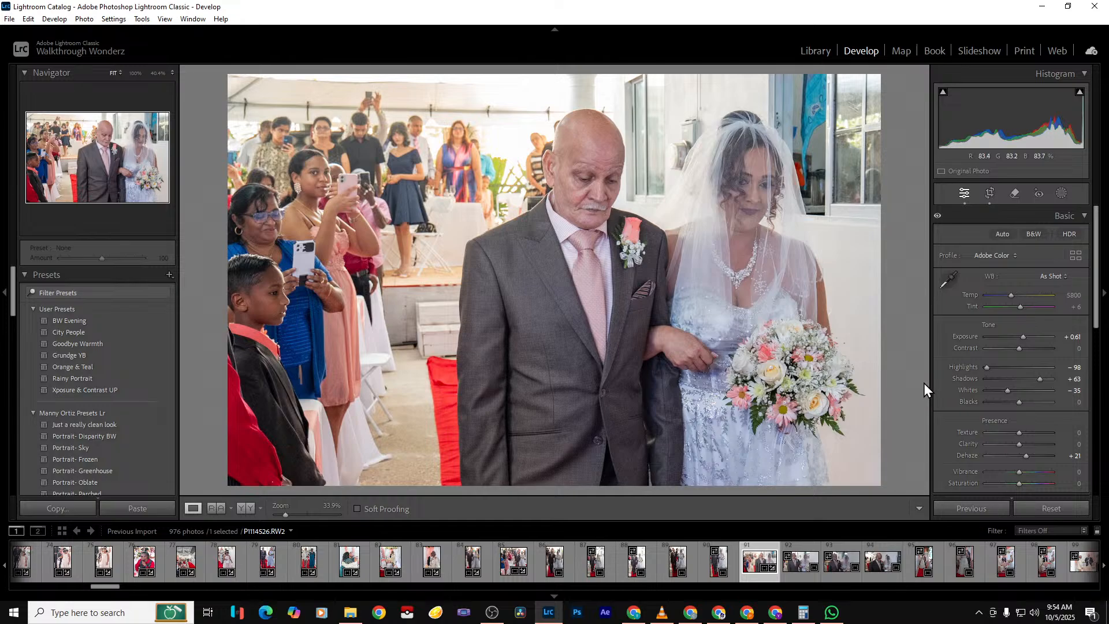
pyautogui.hotkey('ctrl', 'shift', 'e')
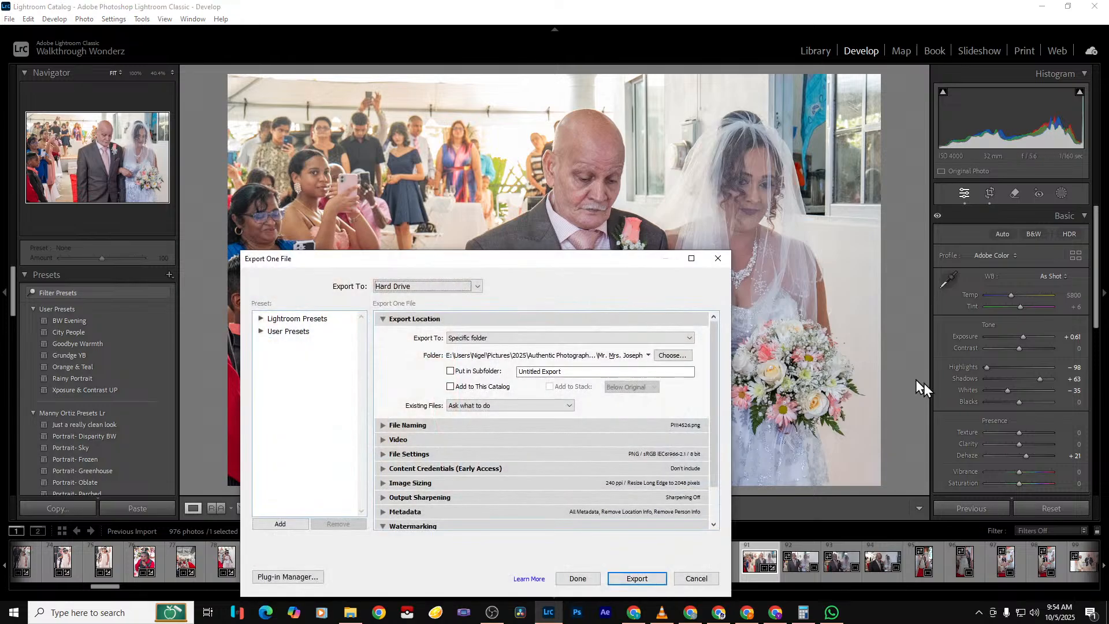
pyautogui.press('Return')
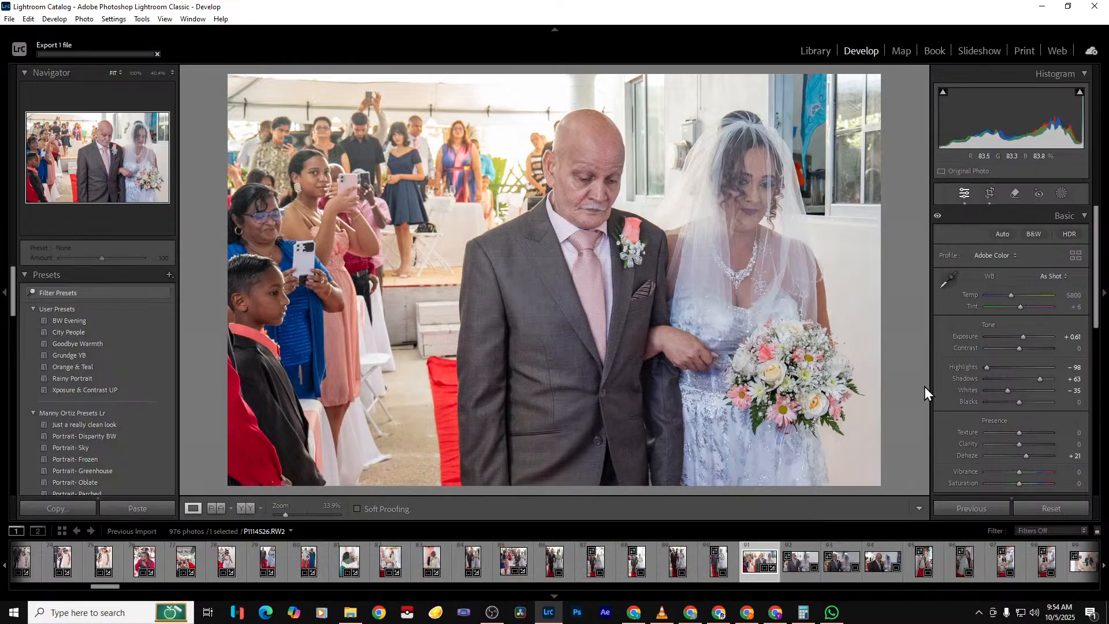
# Move on through the following photos to P1114532 and widen its crop on both sides around the ceremony table
pyautogui.press('Right')
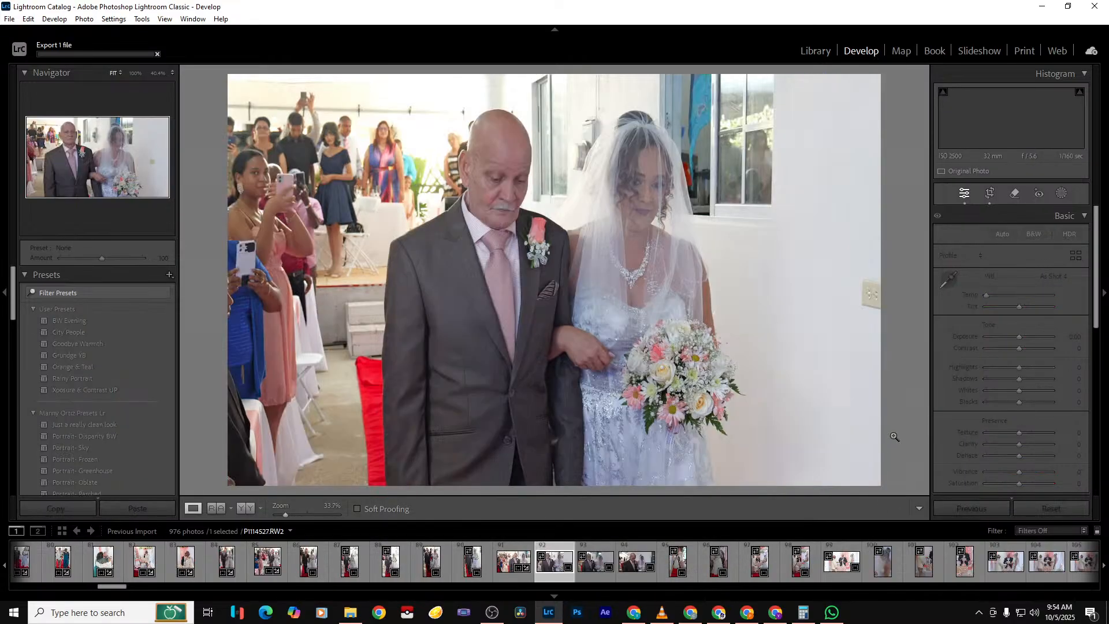
pyautogui.press('Right')
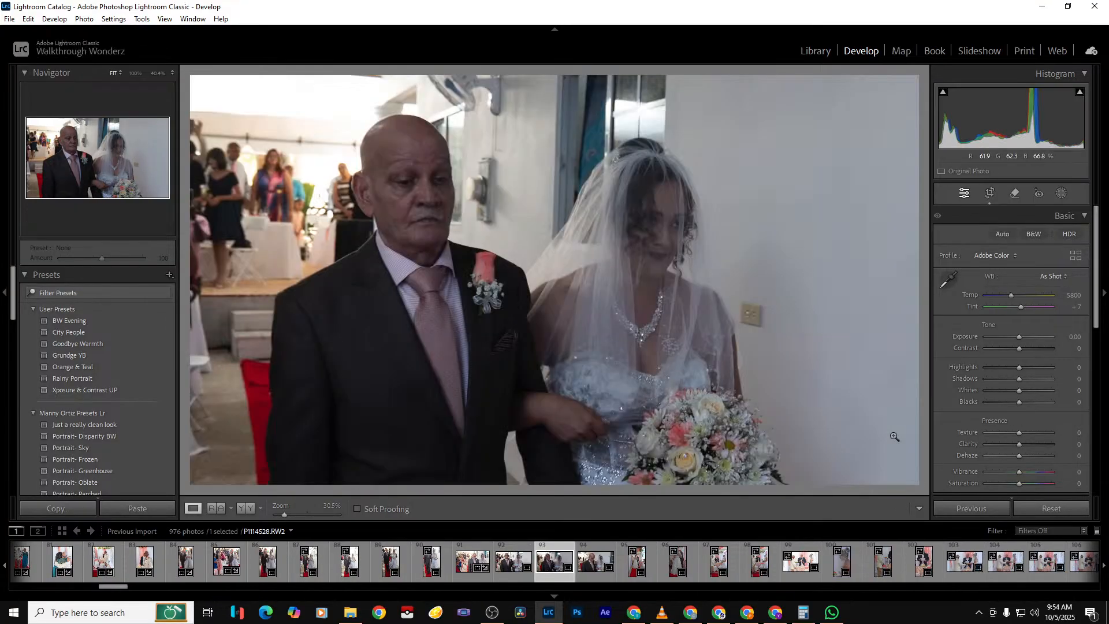
pyautogui.press('Right')
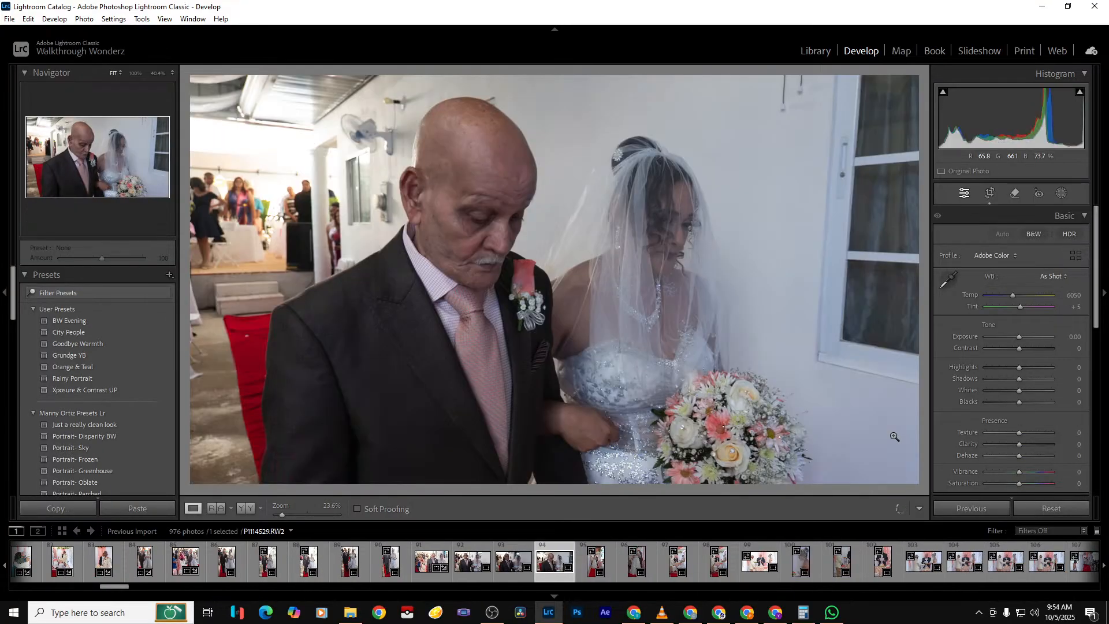
pyautogui.press('Right')
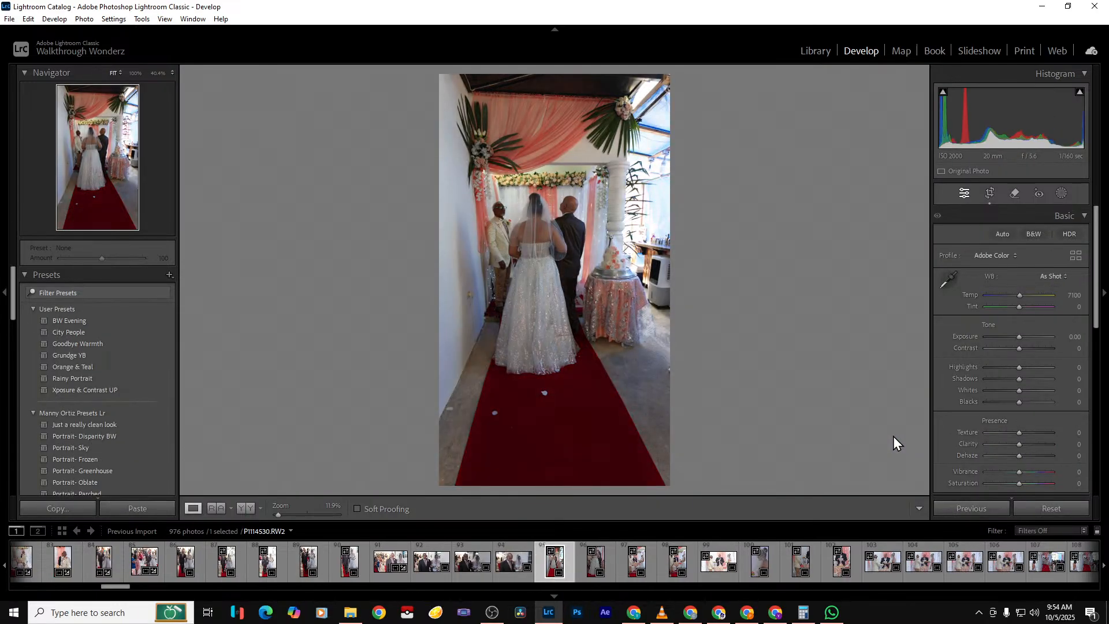
pyautogui.press('Right')
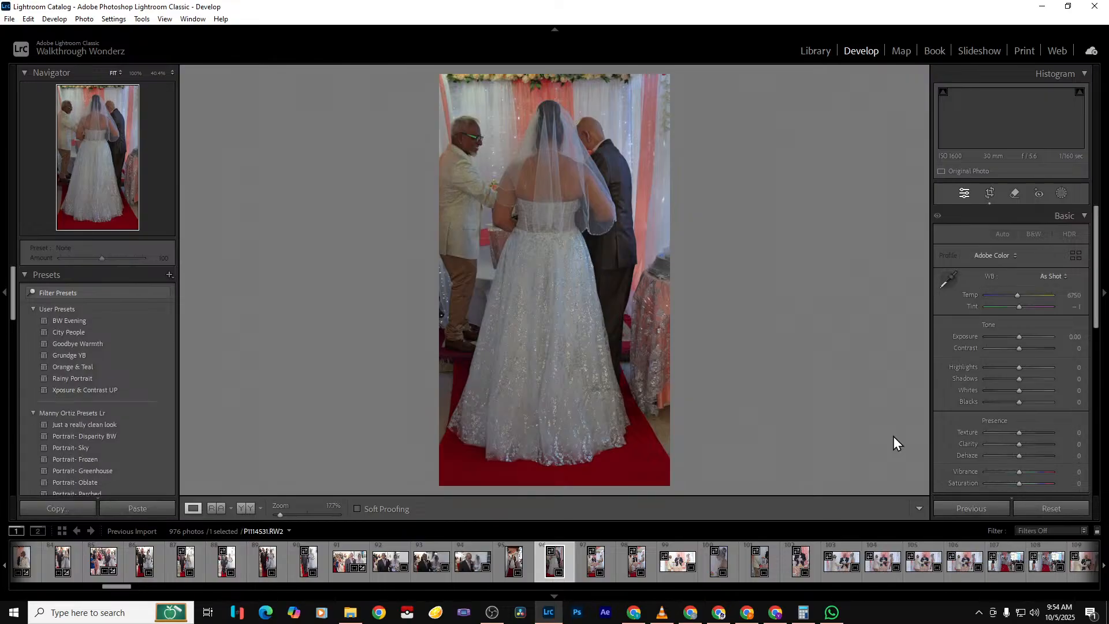
pyautogui.press('Right')
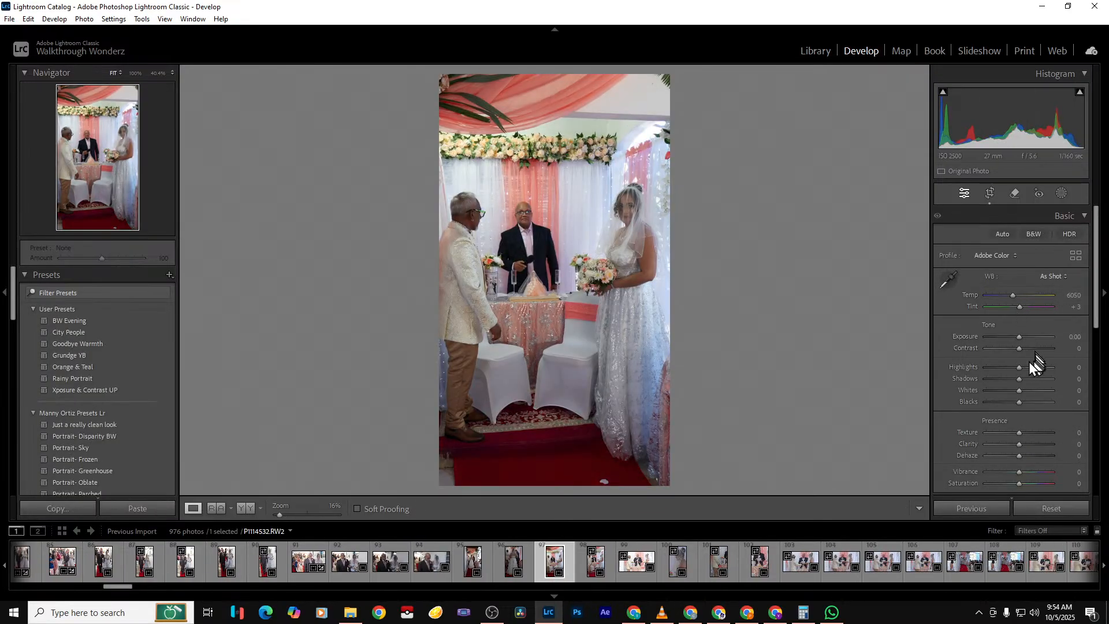
pyautogui.click(989, 194)
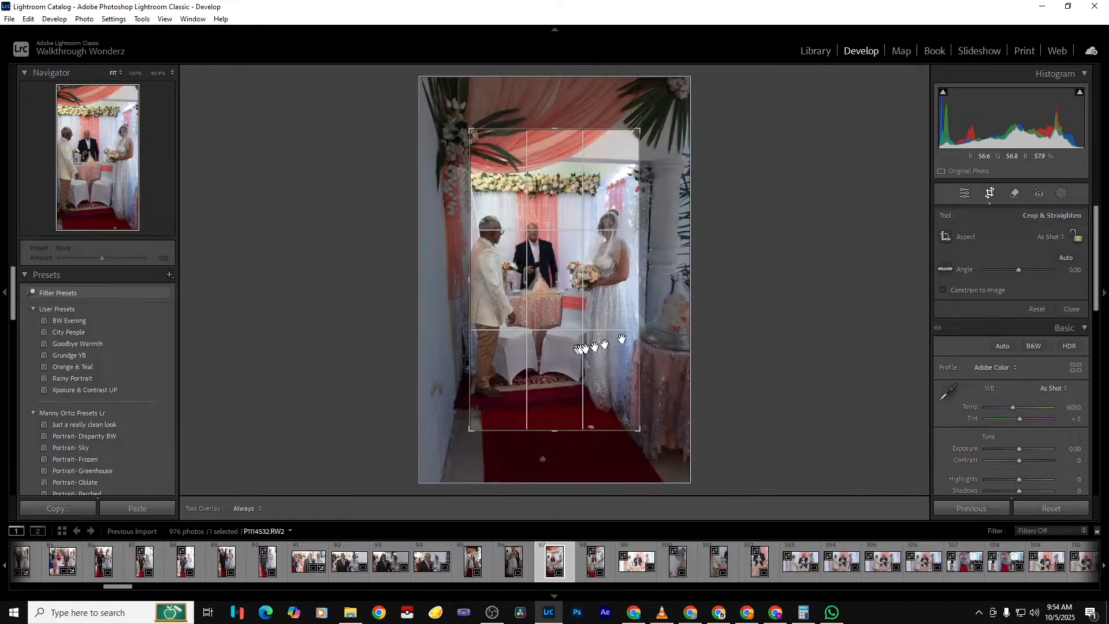
pyautogui.moveTo(477, 314); pyautogui.dragTo(456, 315)
pyautogui.moveTo(653, 323); pyautogui.dragTo(655, 323)
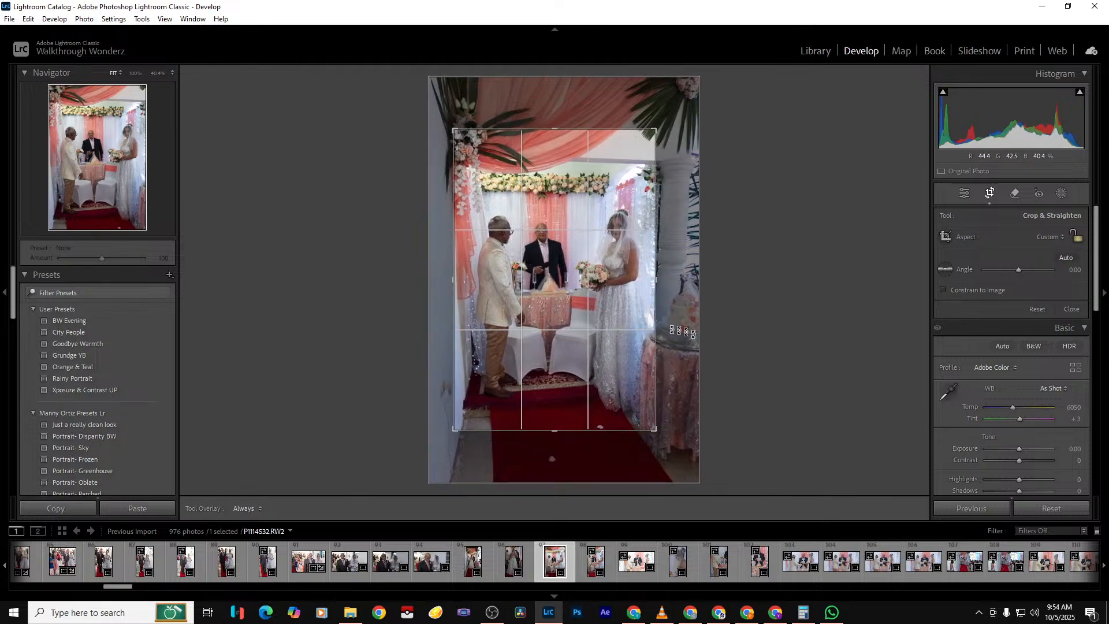
pyautogui.press('Return')
# Set P1114532's Exposure to +0.88, Highlights -100 and Shadows +74, and straighten its perspective with Auto Upright
pyautogui.moveTo(1019, 379); pyautogui.dragTo(1045, 380)
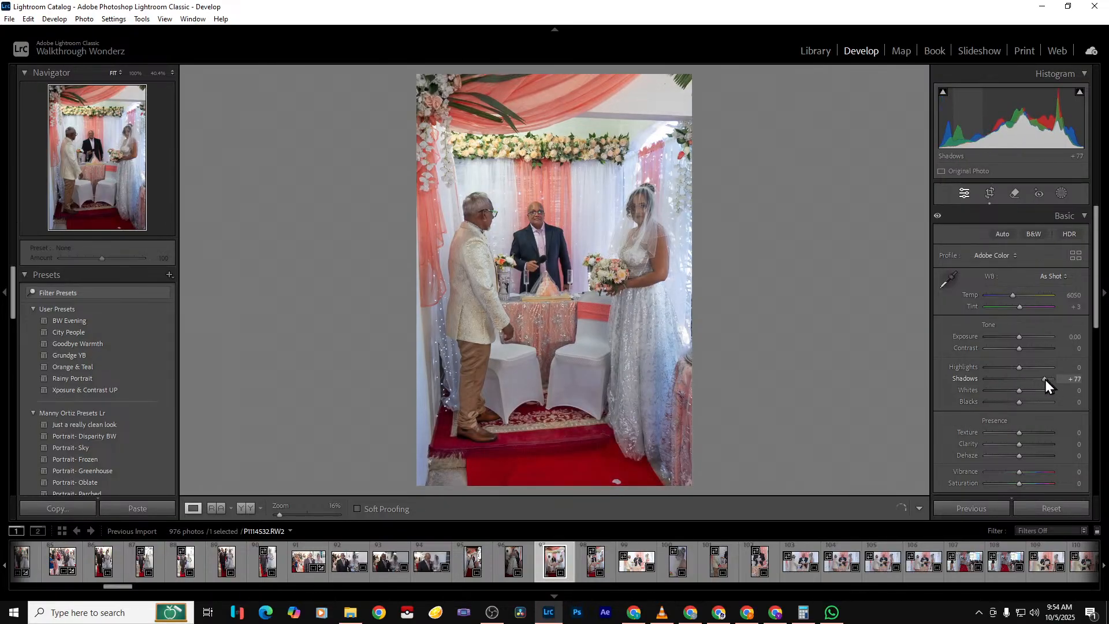
pyautogui.moveTo(1020, 337); pyautogui.dragTo(971, 367)
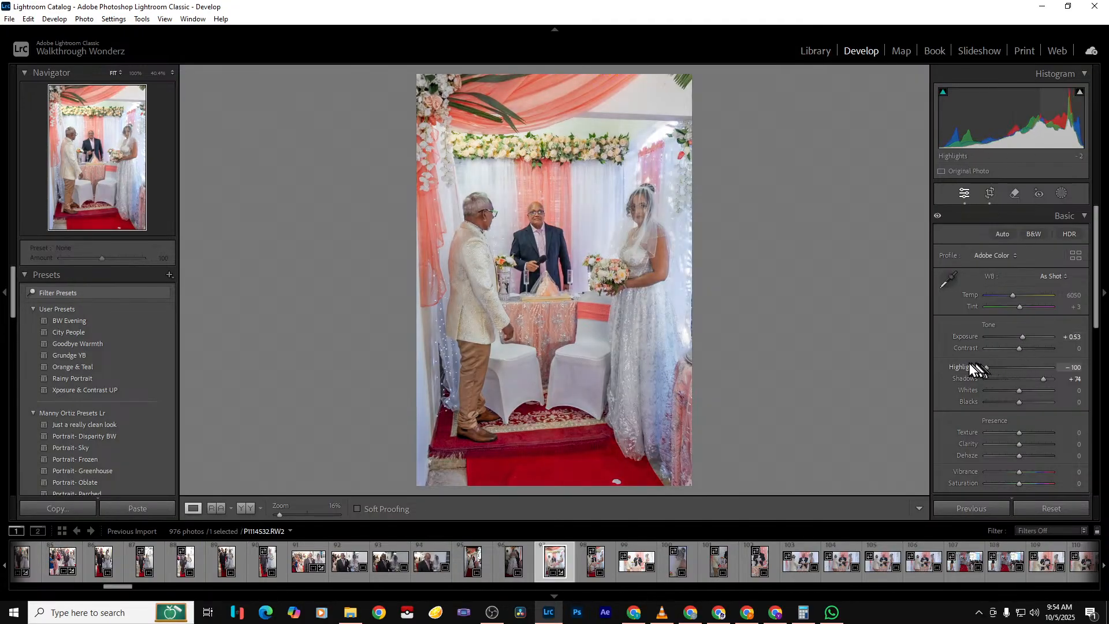
pyautogui.moveTo(1021, 338); pyautogui.dragTo(1024, 338)
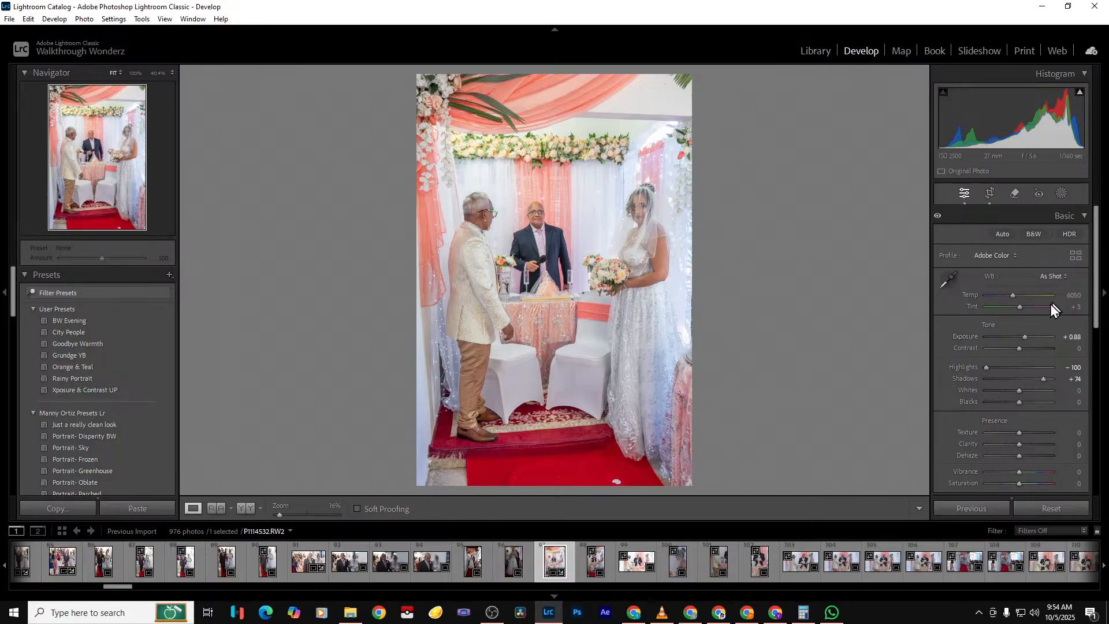
pyautogui.scroll(-3, 1048, 416)
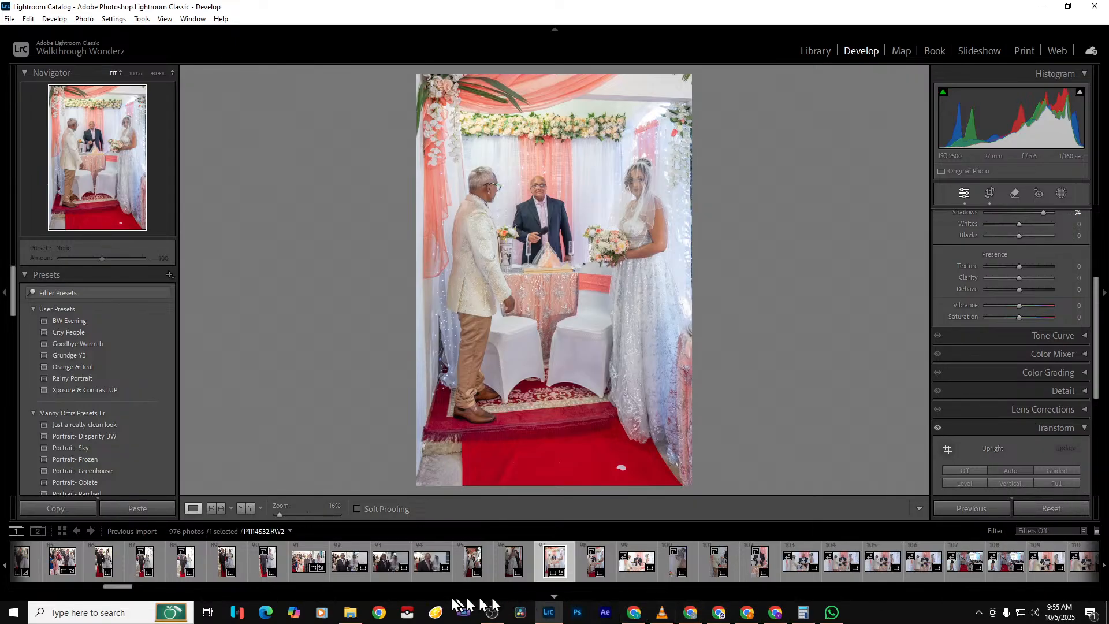
# Sync P1114532's settings to all the photos from it through P1114555
pyautogui.moveTo(119, 588); pyautogui.dragTo(133, 591)
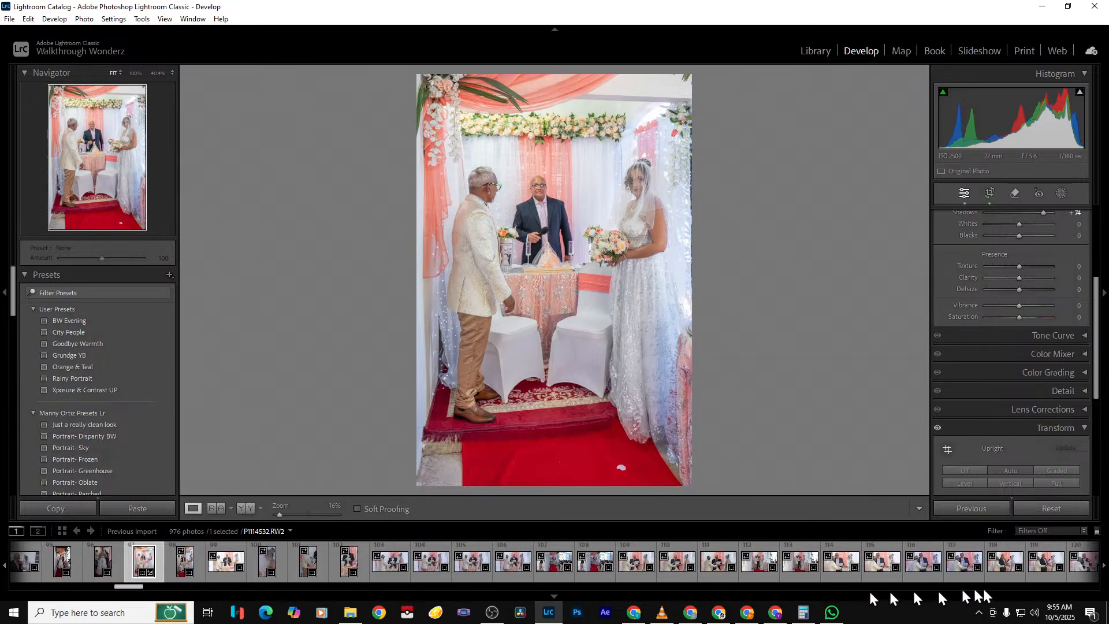
pyautogui.keyDown('shift'); pyautogui.click(1089, 577); pyautogui.keyUp('shift')
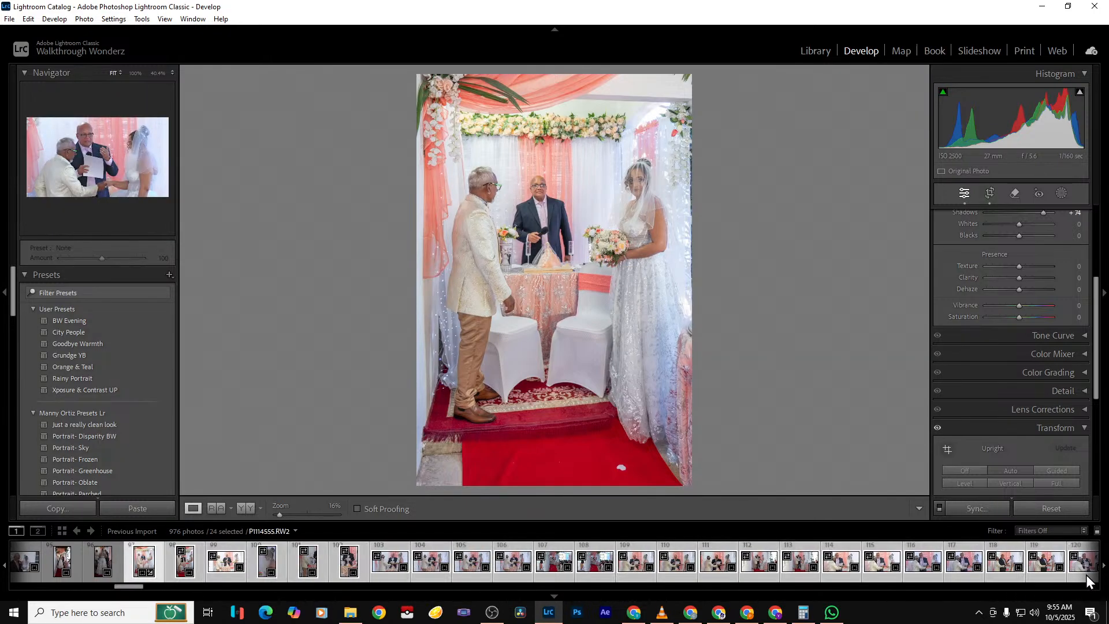
pyautogui.click(975, 508)
pyautogui.click(748, 451)
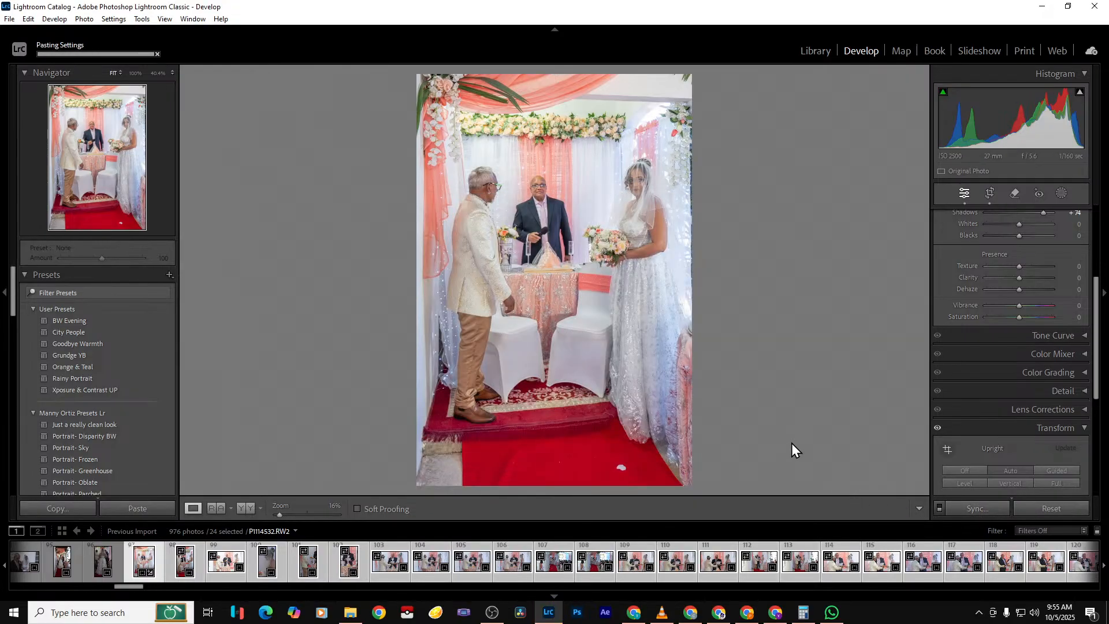
# Switch to WhatsApp to check the chats, and close both WhatsApp and Calculator
pyautogui.click(832, 613)
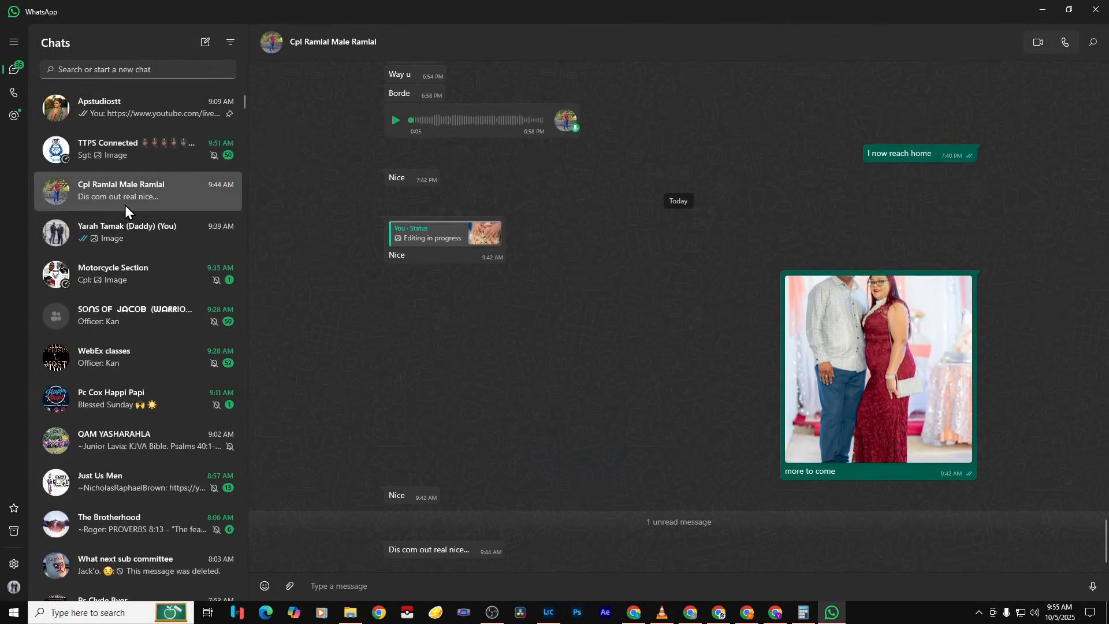
pyautogui.click(1096, 10)
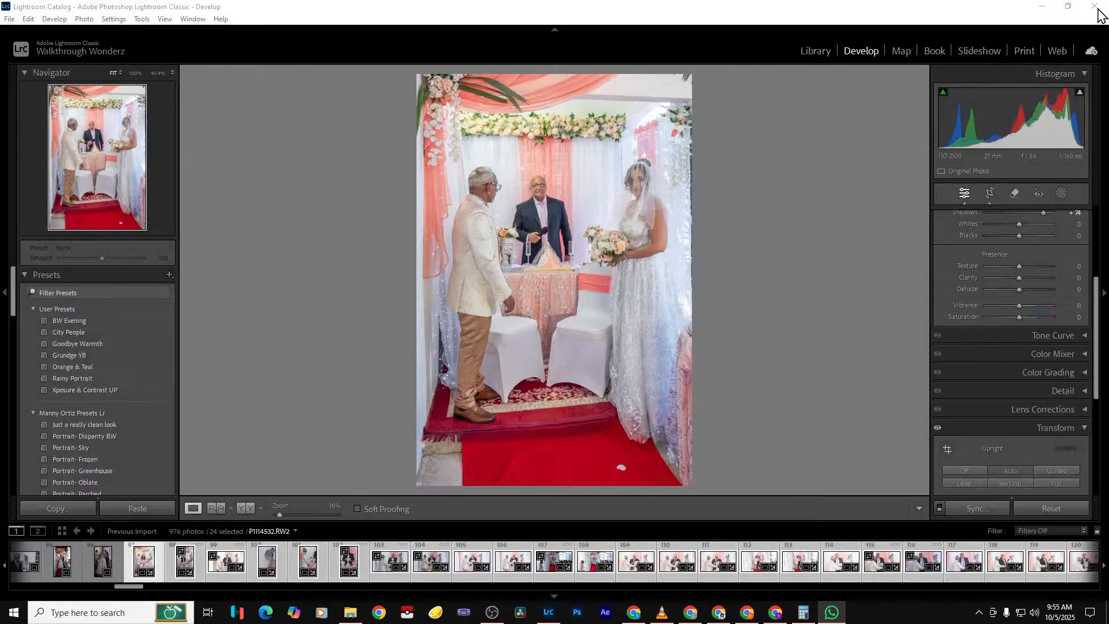
pyautogui.click(803, 612)
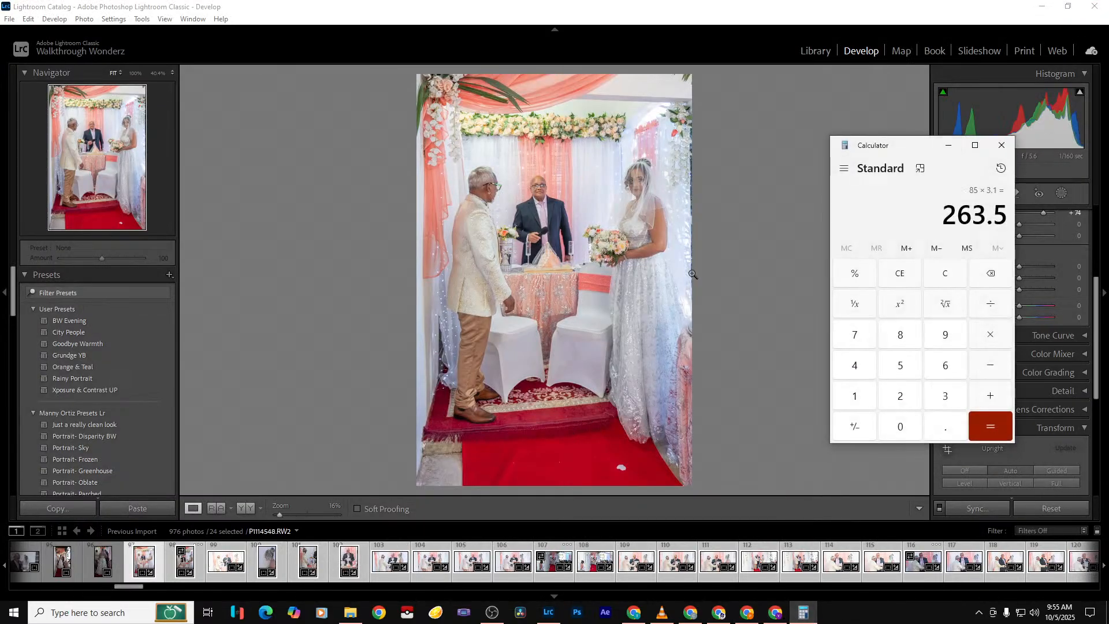
pyautogui.click(1001, 145)
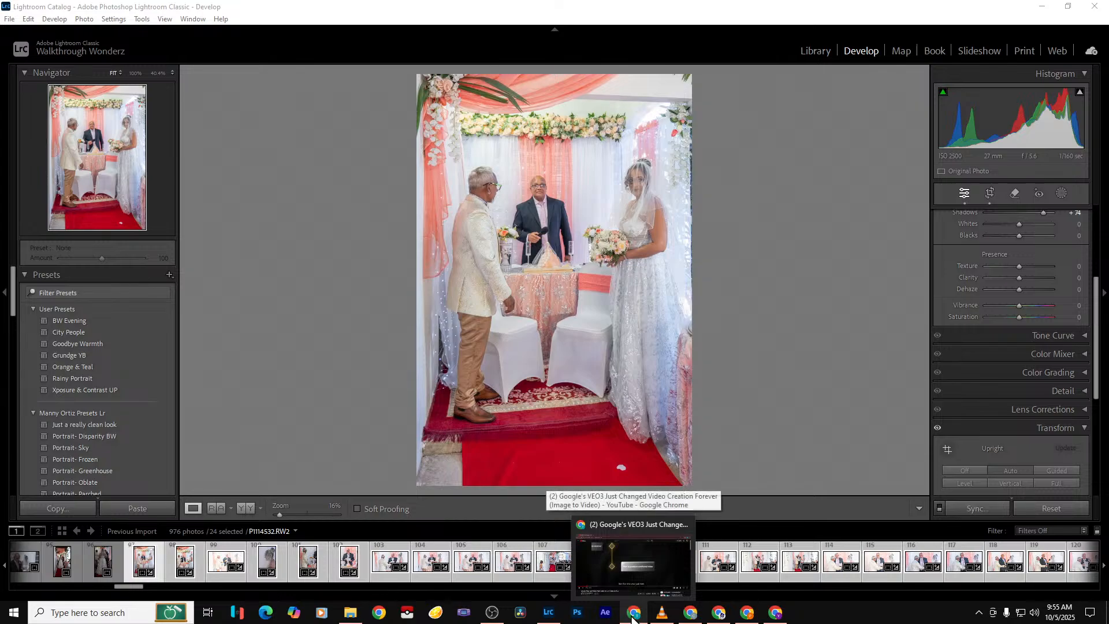
# Bring up the four browser windows showing the "Let's Edit A Wedding In Lightroom!" stream and advance each one's playback to the live point
pyautogui.click(682, 553)
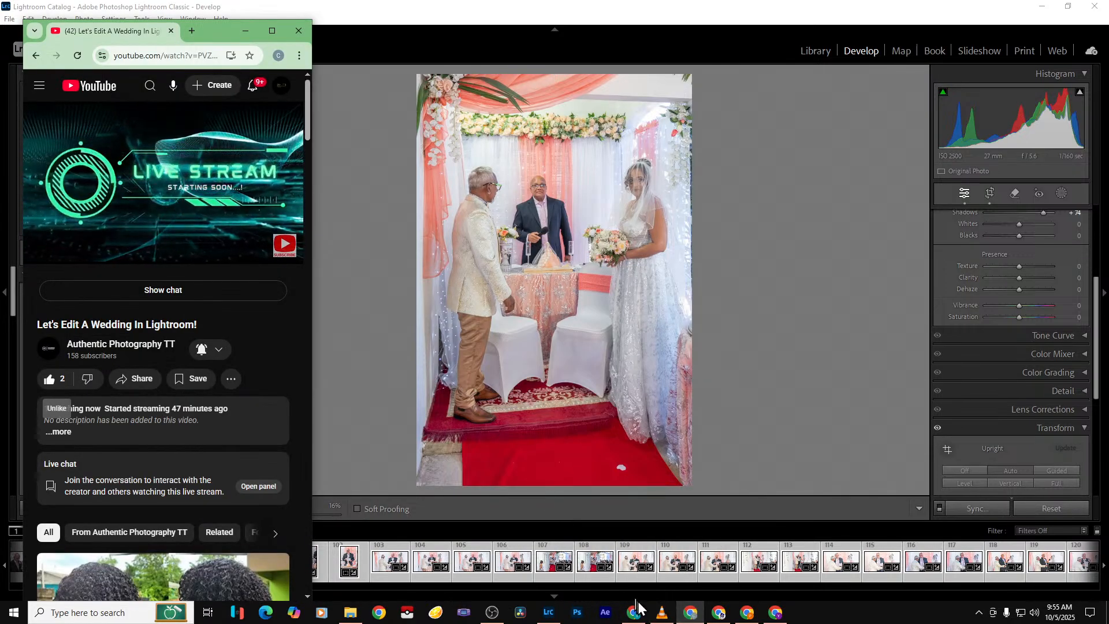
pyautogui.click(277, 242)
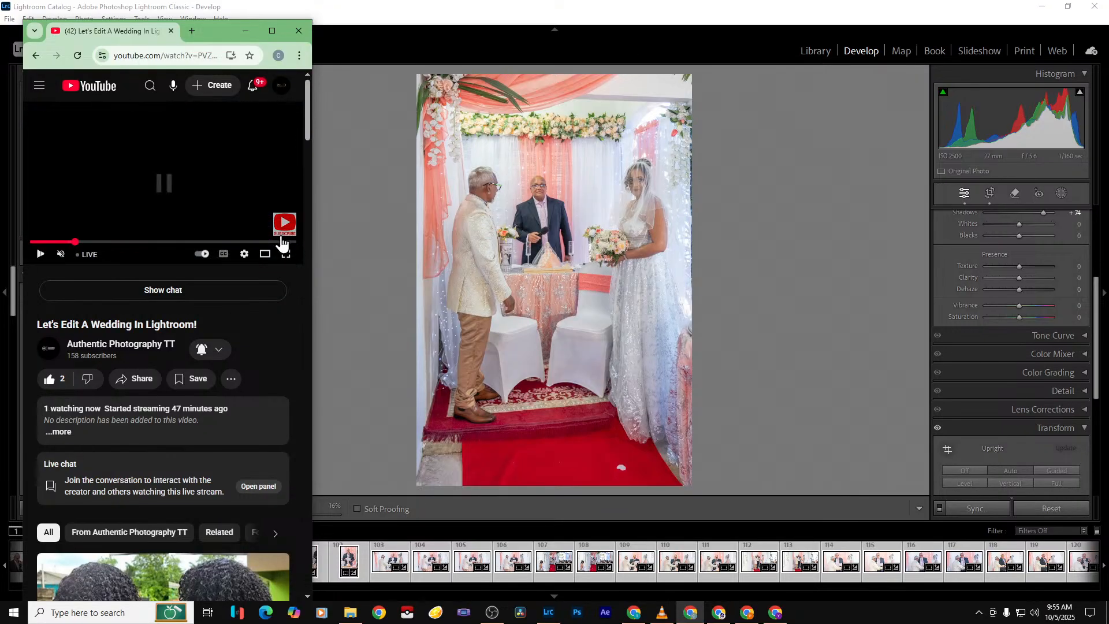
pyautogui.moveTo(282, 242); pyautogui.dragTo(309, 248)
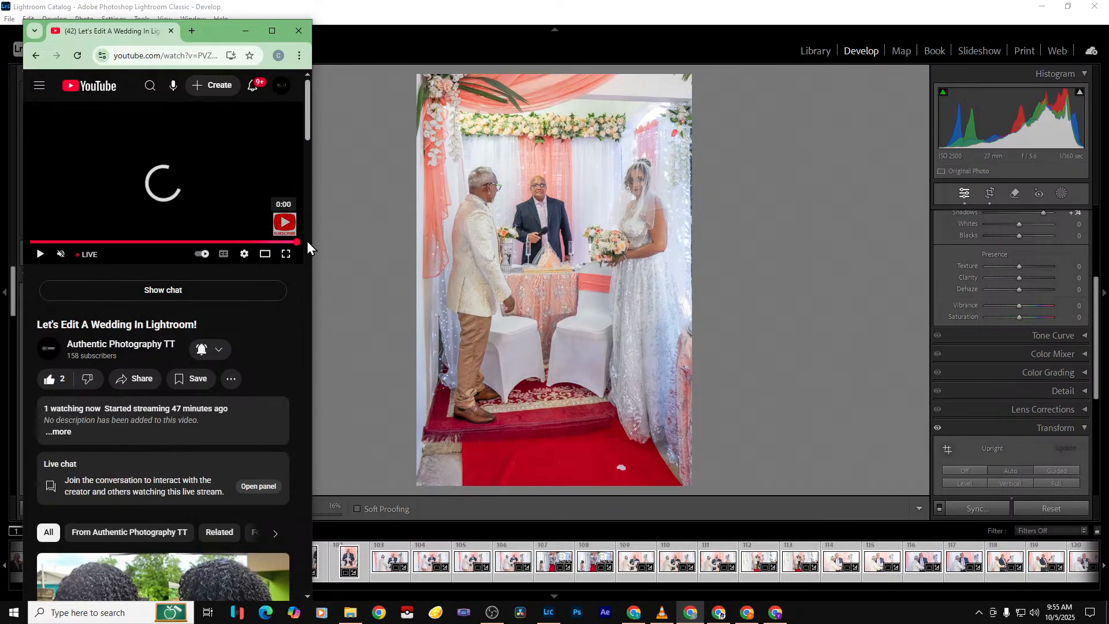
pyautogui.click(719, 613)
pyautogui.moveTo(124, 487); pyautogui.dragTo(317, 490)
pyautogui.click(747, 613)
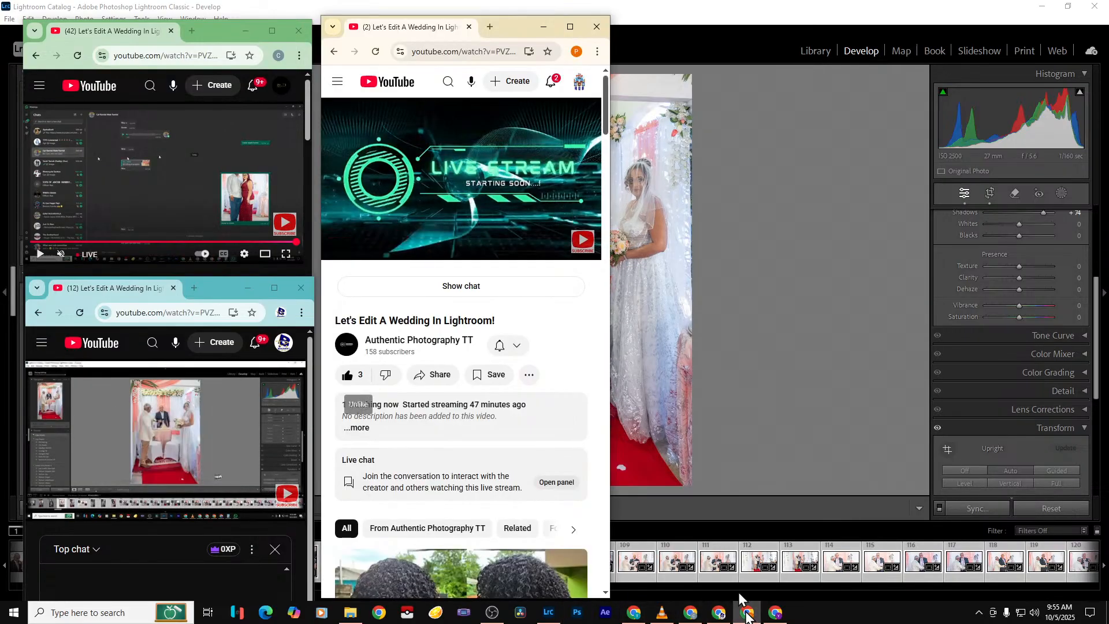
pyautogui.moveTo(412, 243); pyautogui.dragTo(592, 238)
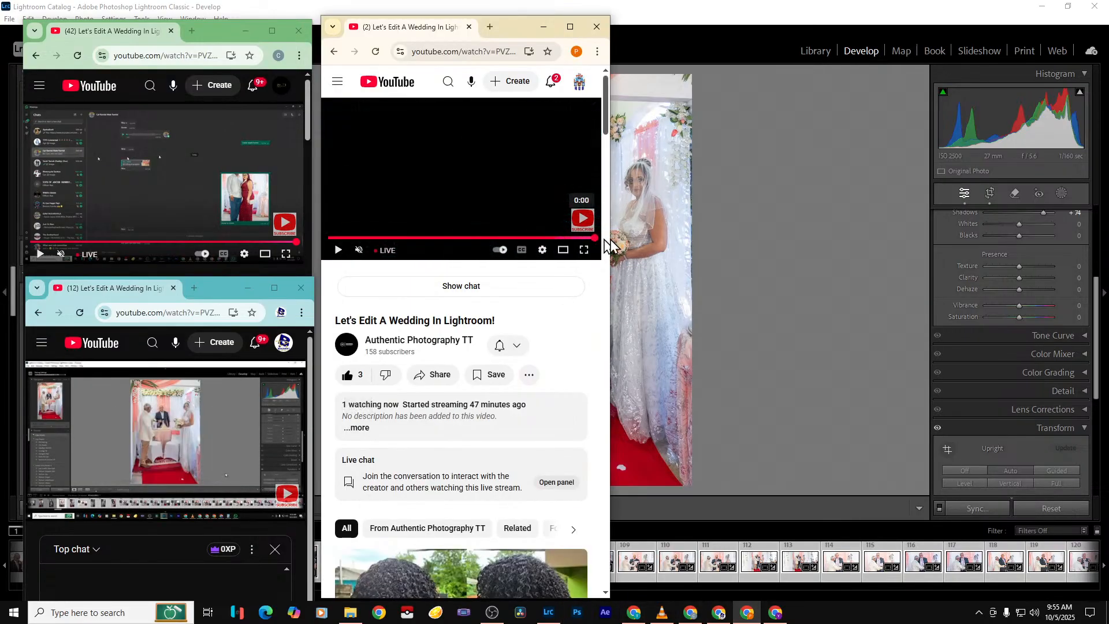
pyautogui.click(775, 612)
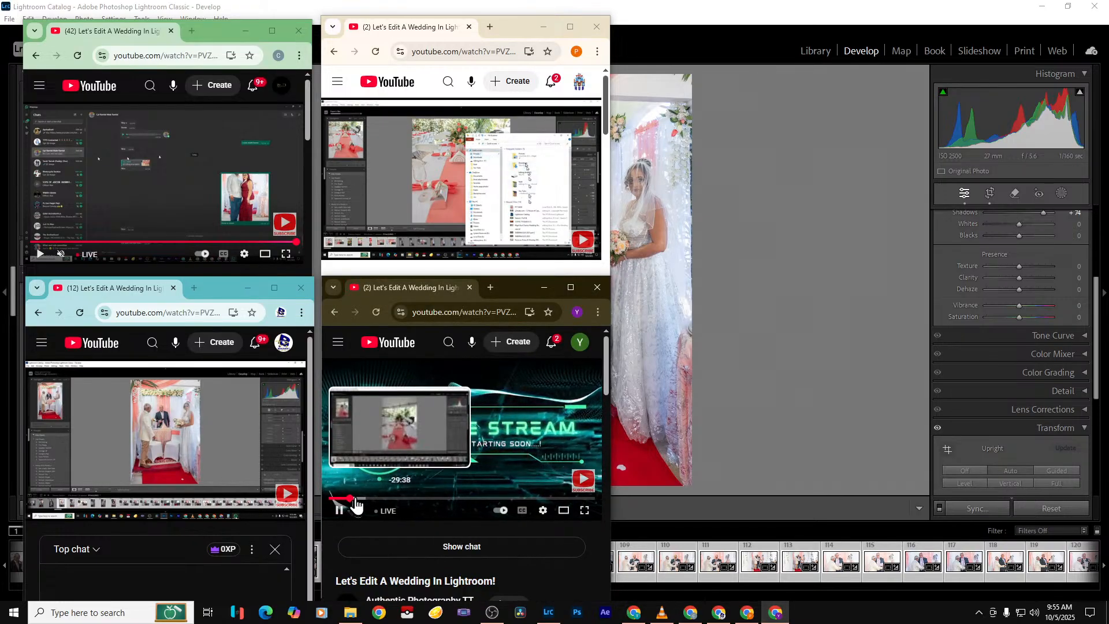
pyautogui.moveTo(347, 499); pyautogui.dragTo(632, 501)
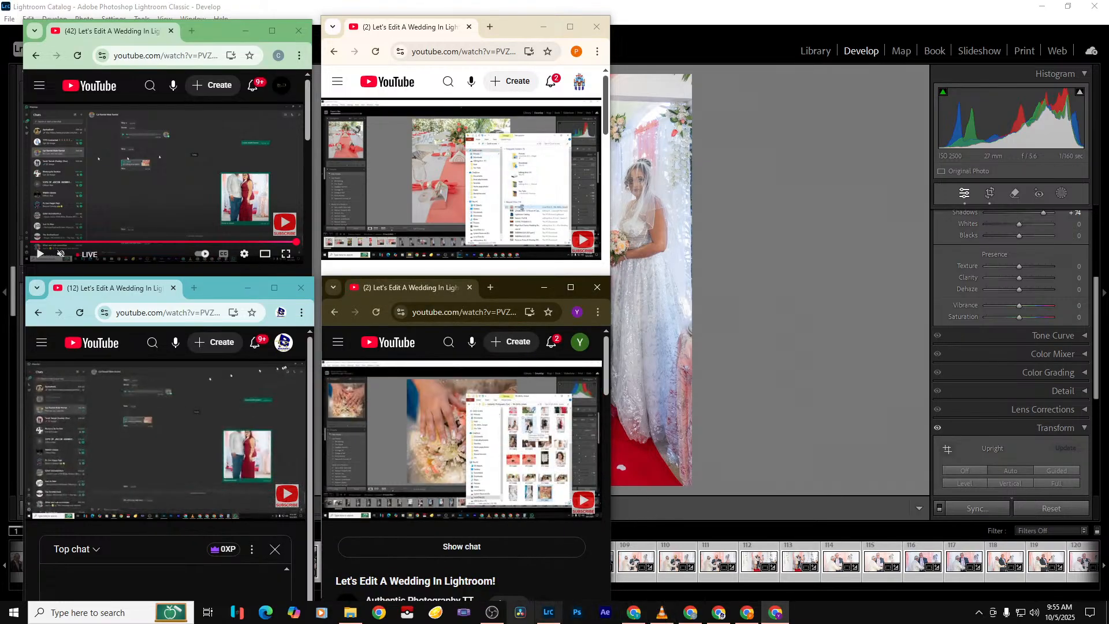
# Return to Lightroom, move on to P1114534 and set Exposure to 0.00, Highlights -72, Shadows +28, Whites -18 and Blacks -33
pyautogui.click(548, 614)
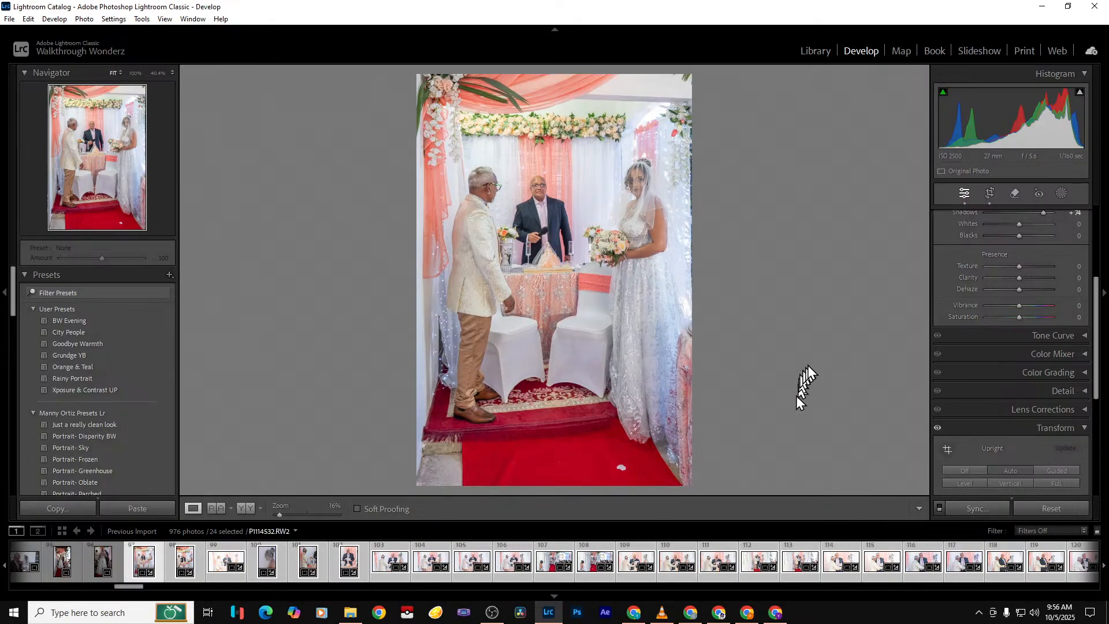
pyautogui.press('Right')
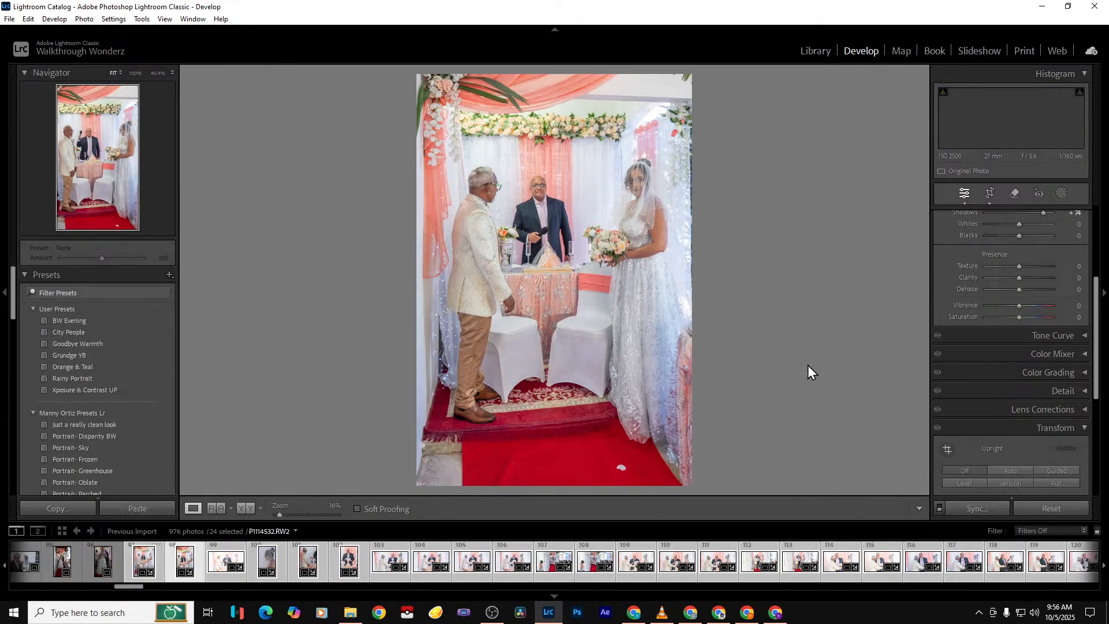
pyautogui.press('Right')
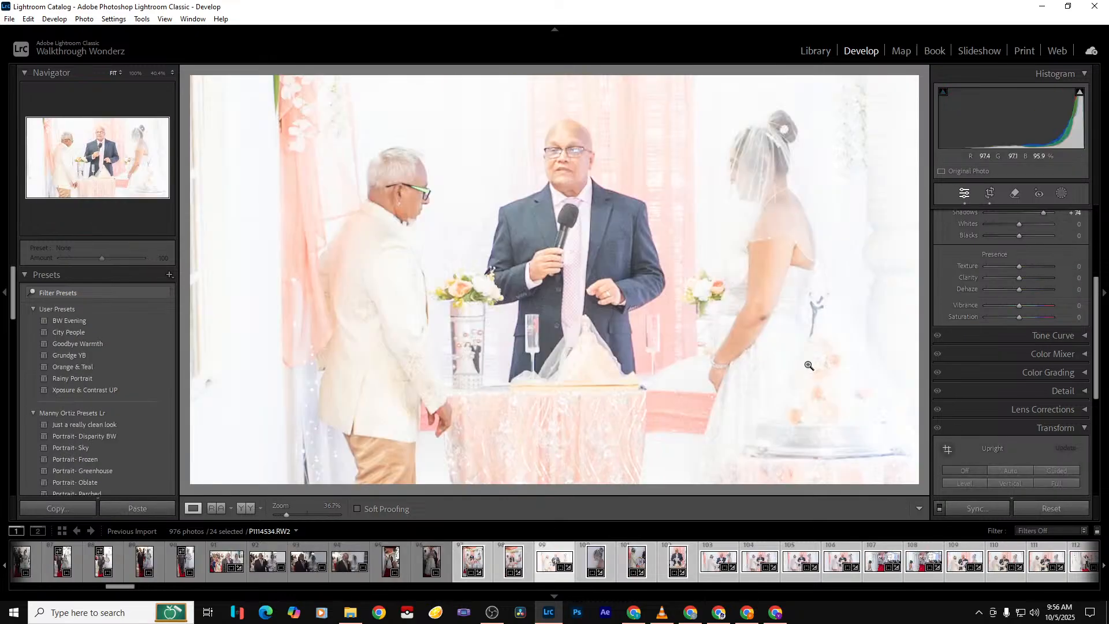
pyautogui.scroll(3, 1069, 330)
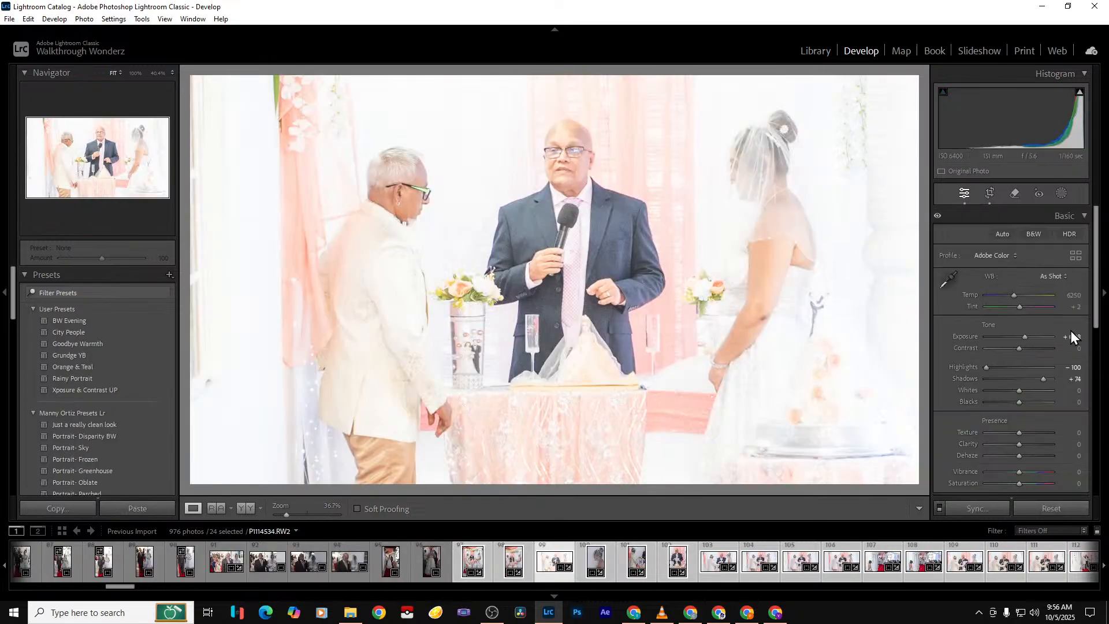
pyautogui.doubleClick(1024, 338)
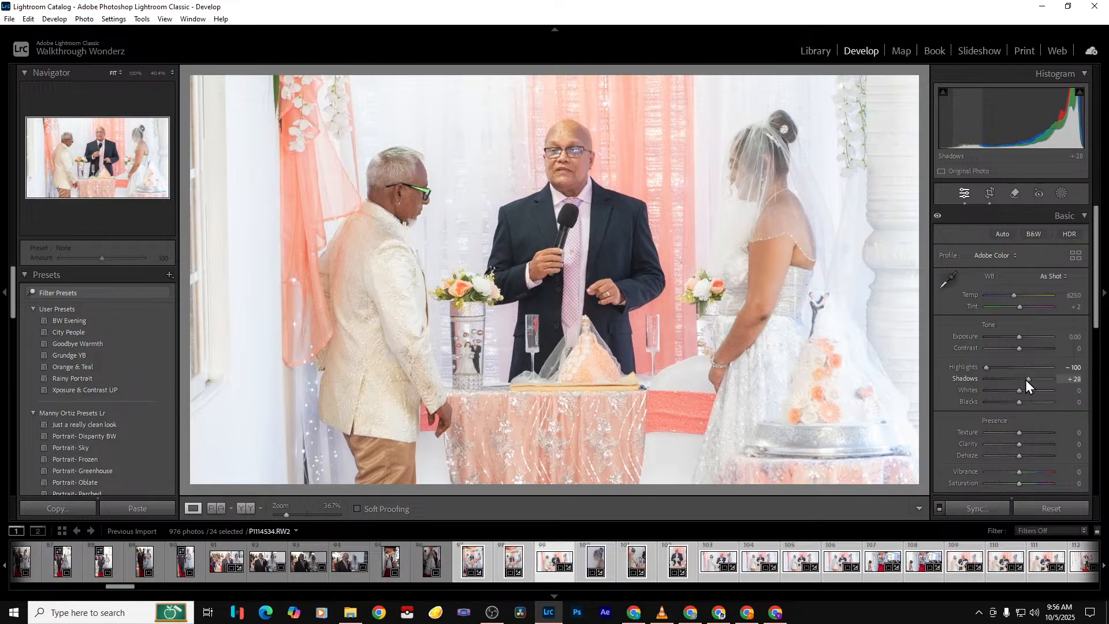
pyautogui.moveTo(1014, 399); pyautogui.dragTo(996, 369)
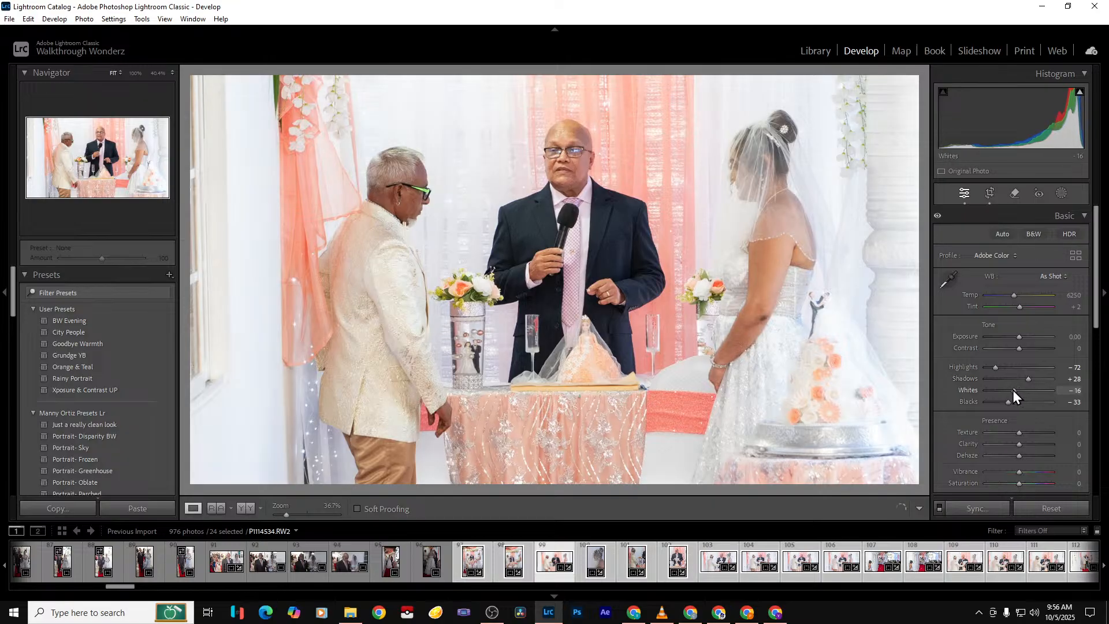
# Tighten P1114534's crop on both sides around the couple and the officiant
pyautogui.click(988, 195)
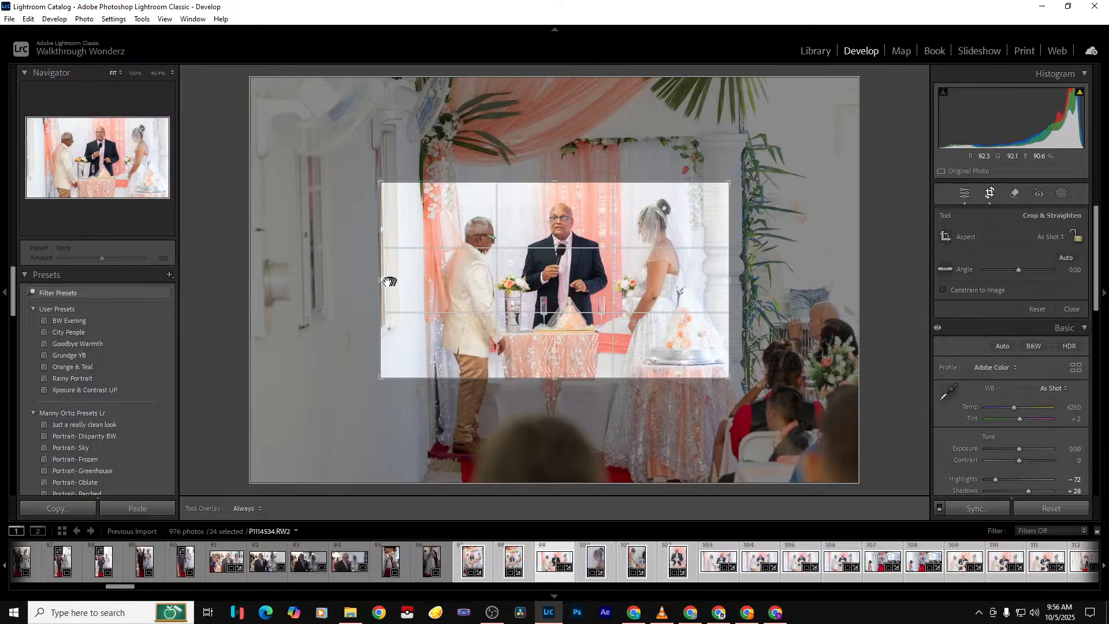
pyautogui.moveTo(383, 282); pyautogui.dragTo(401, 281)
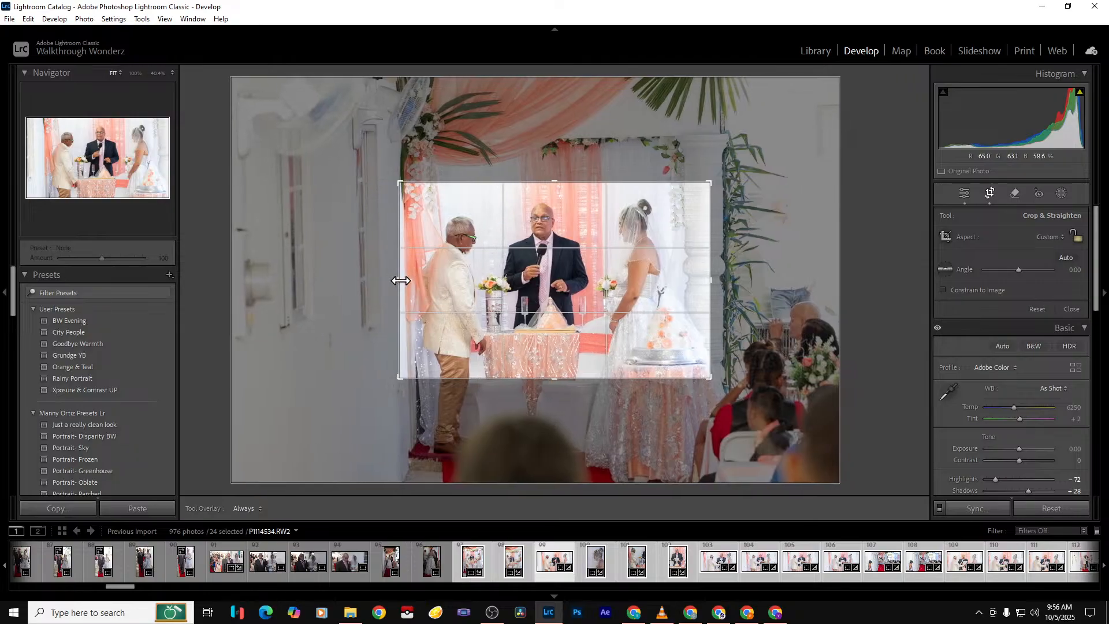
pyautogui.moveTo(709, 283)
pyautogui.mouseDown()
pyautogui.moveTo(700, 283)
pyautogui.moveTo(713, 282)
pyautogui.mouseUp()
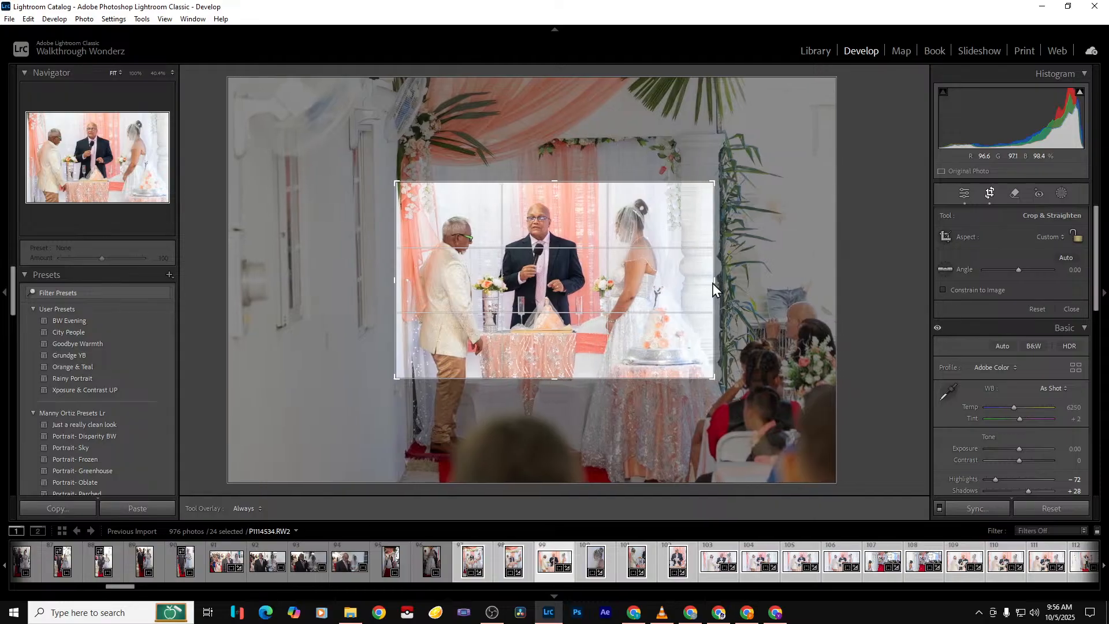
pyautogui.press('Return')
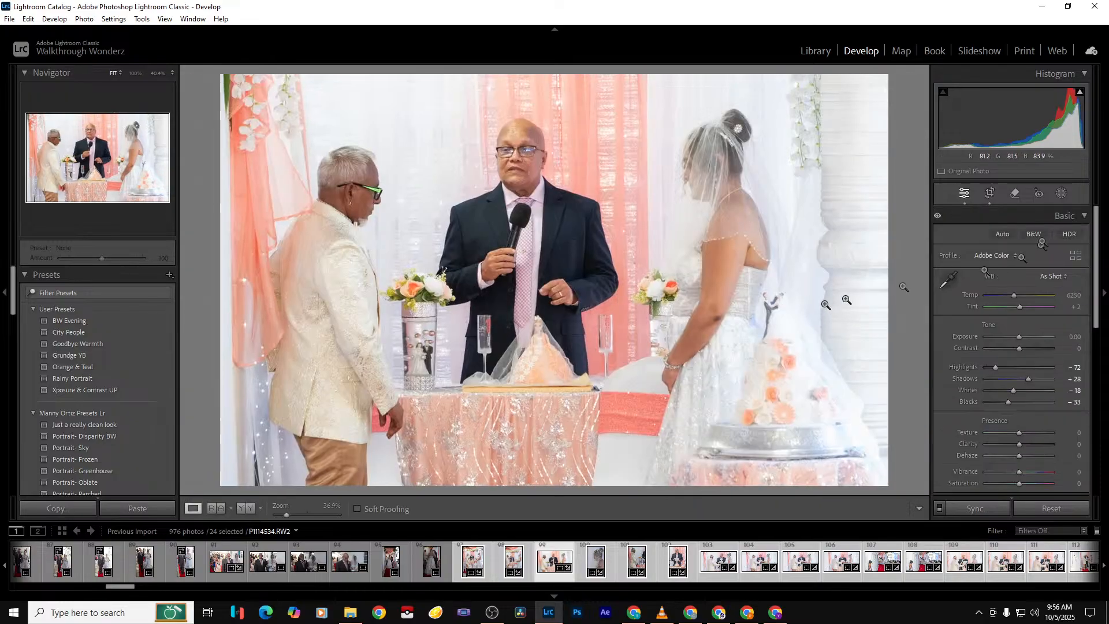
pyautogui.click(989, 193)
pyautogui.moveTo(712, 276); pyautogui.dragTo(694, 276)
pyautogui.press('Return')
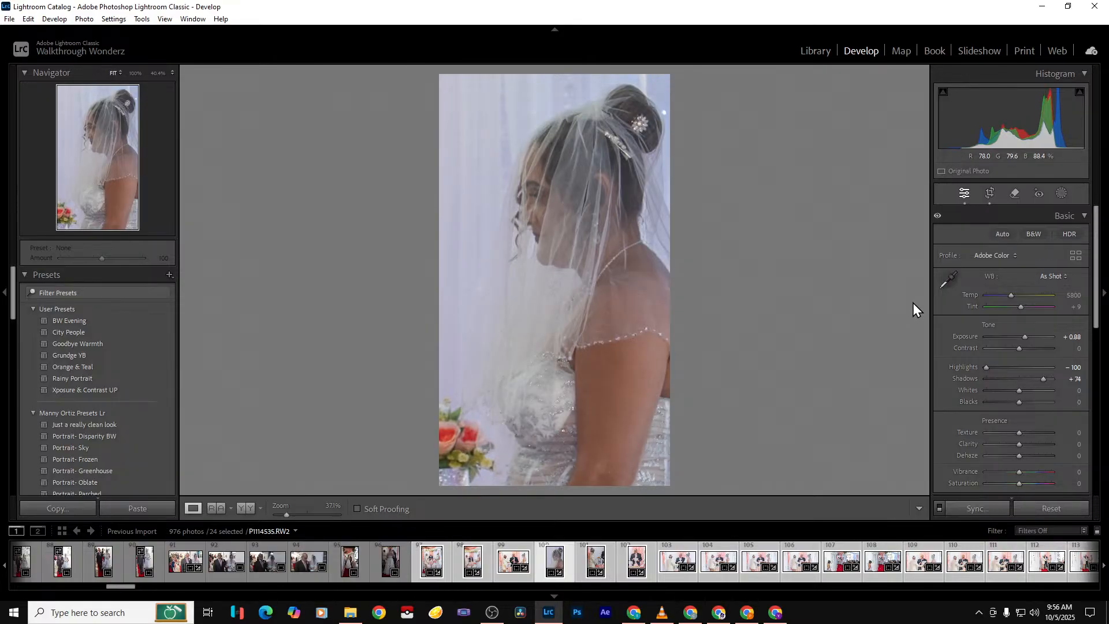
# Set P1114535's Exposure to +1.75 and widen its crop on the side behind the bride's back
pyautogui.moveTo(1025, 338); pyautogui.dragTo(1032, 338)
pyautogui.click(988, 194)
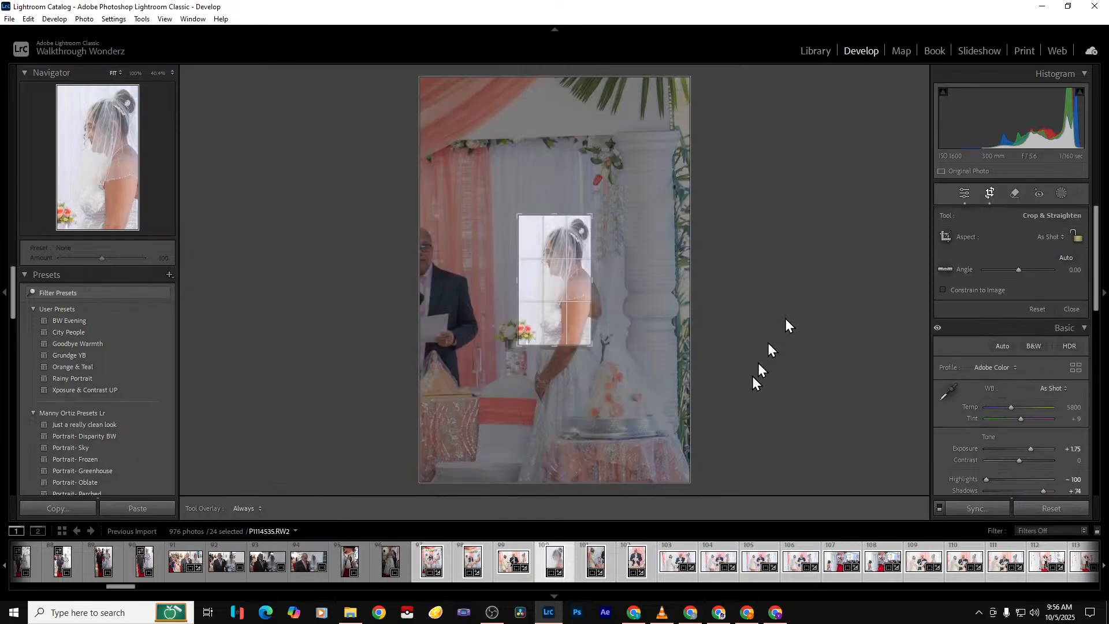
pyautogui.moveTo(590, 324); pyautogui.dragTo(601, 327)
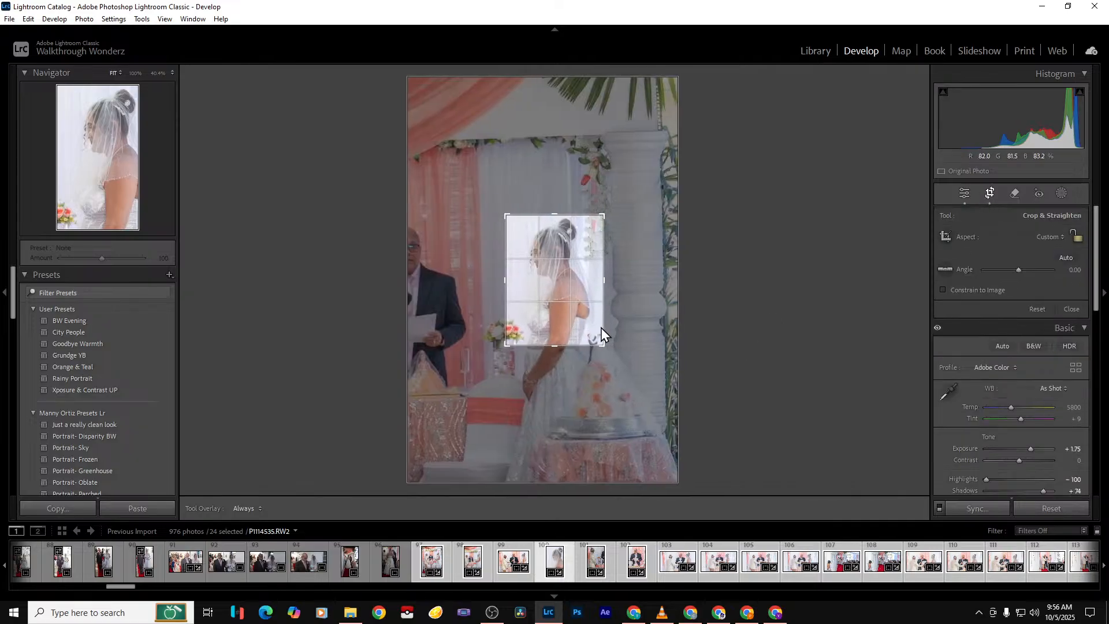
pyautogui.press('Return')
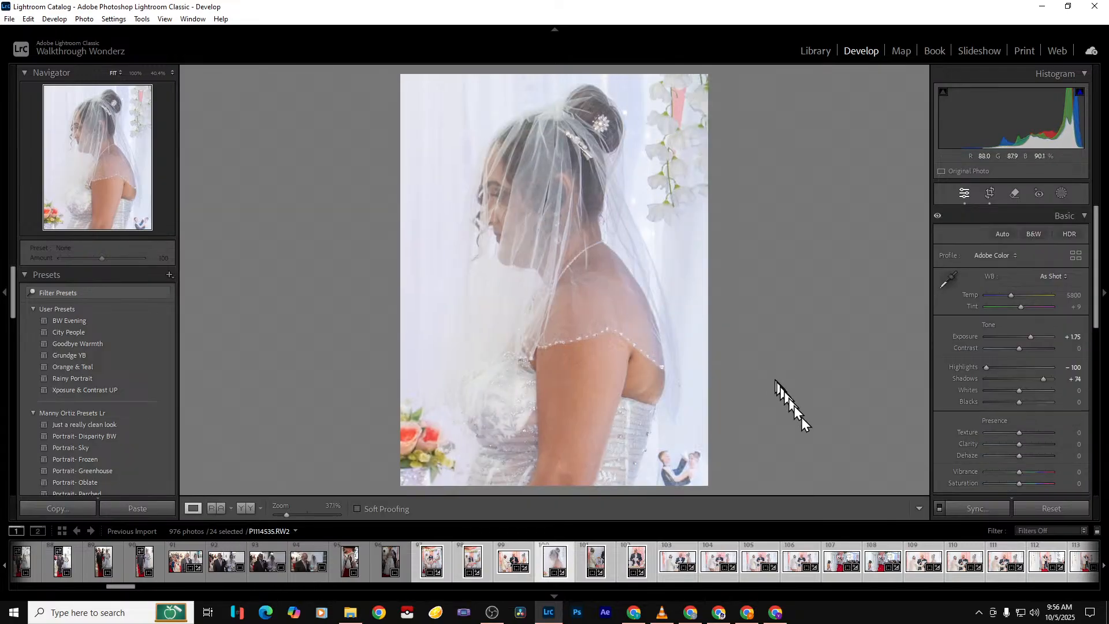
# Move on to P1114536 and rotate its crop to an angle of 3.12
pyautogui.press('Right')
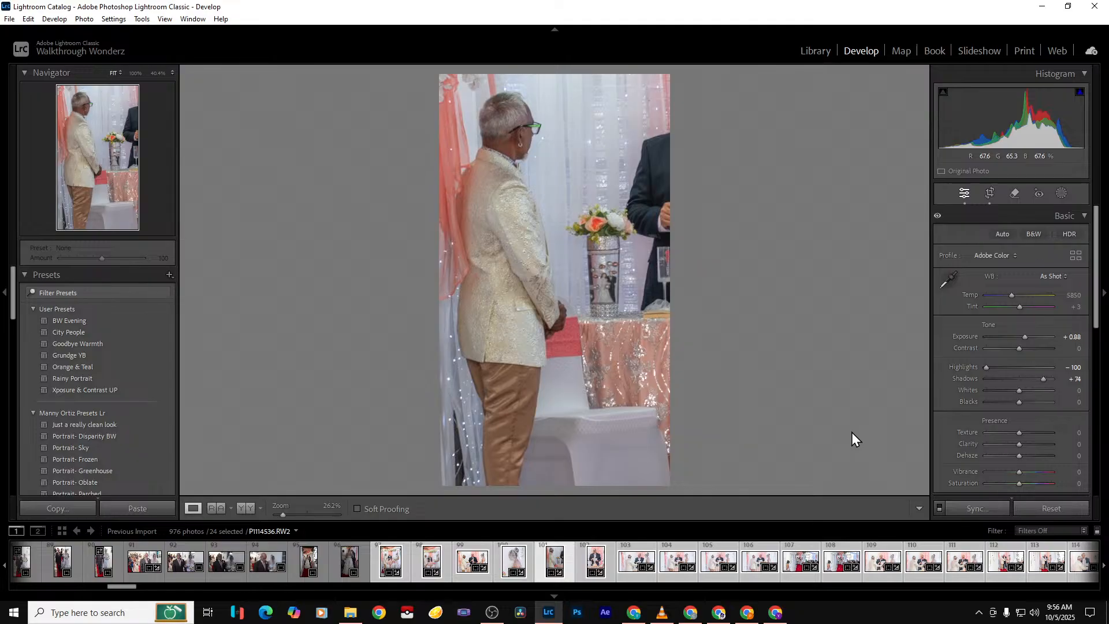
pyautogui.click(992, 195)
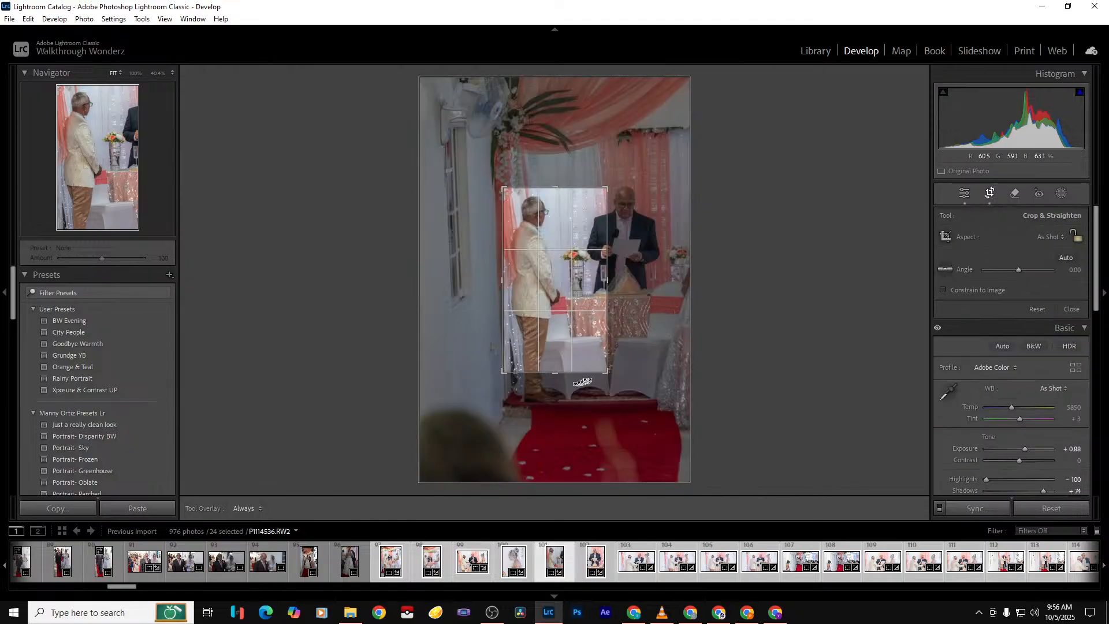
pyautogui.moveTo(617, 381); pyautogui.dragTo(613, 382)
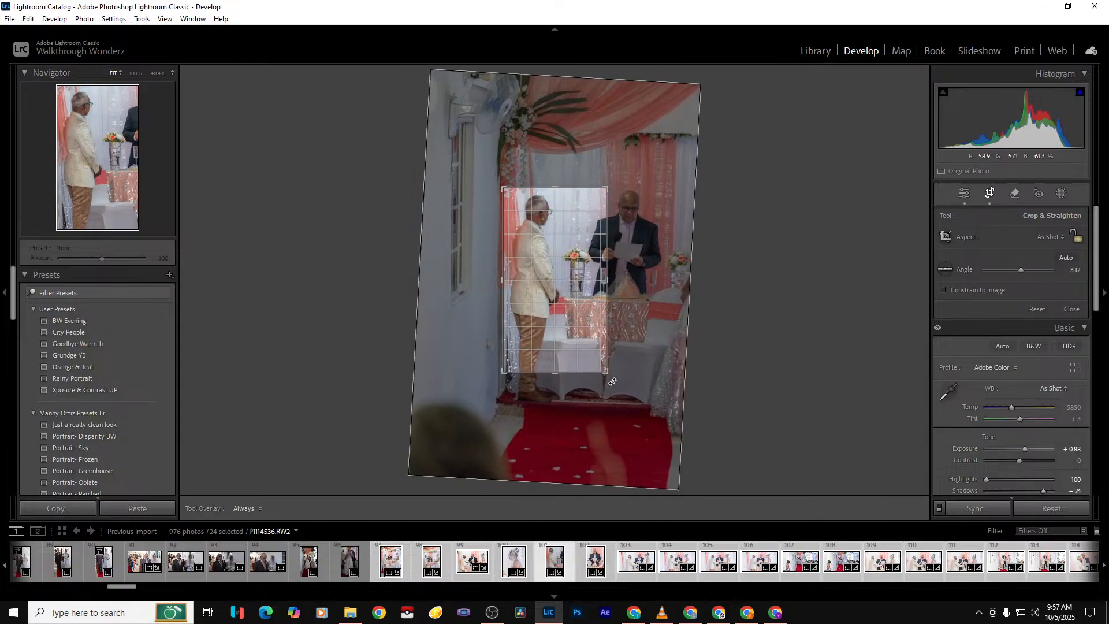
pyautogui.press('Return')
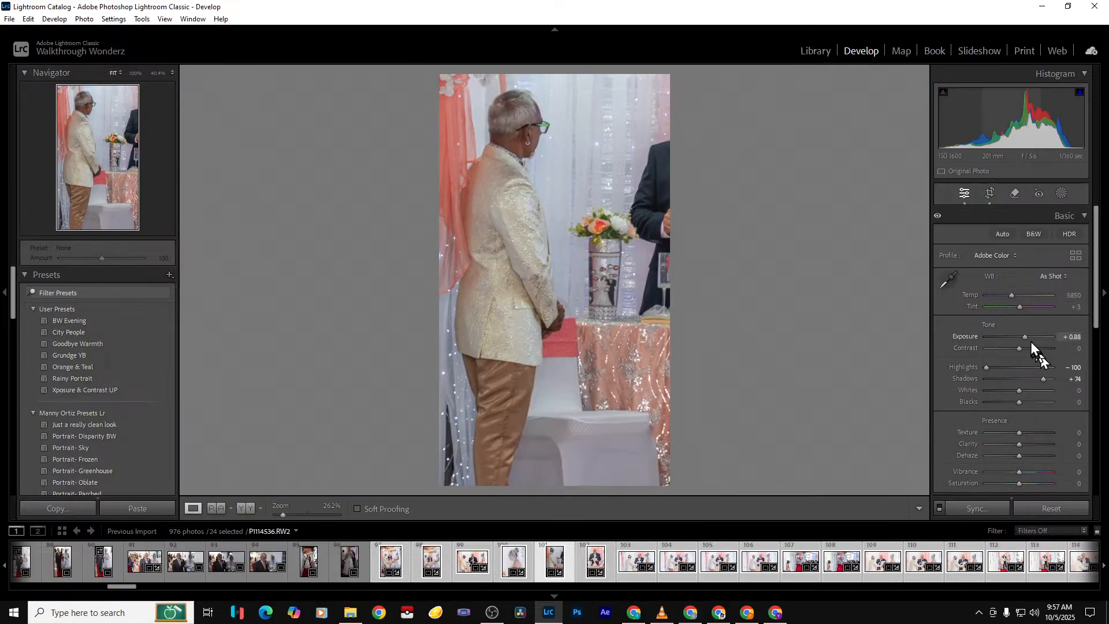
# Set P1114536's Exposure to +1.75 and trim its crop on the right to leave out the officiant
pyautogui.moveTo(1027, 337); pyautogui.dragTo(1032, 337)
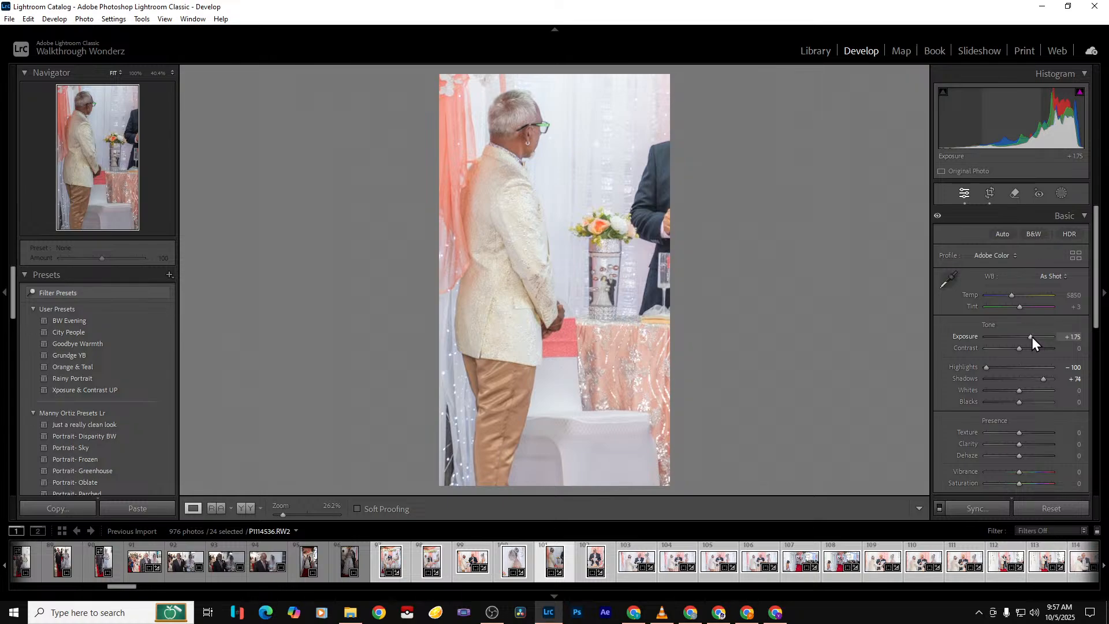
pyautogui.click(989, 194)
pyautogui.moveTo(605, 303); pyautogui.dragTo(596, 298)
pyautogui.press('Return')
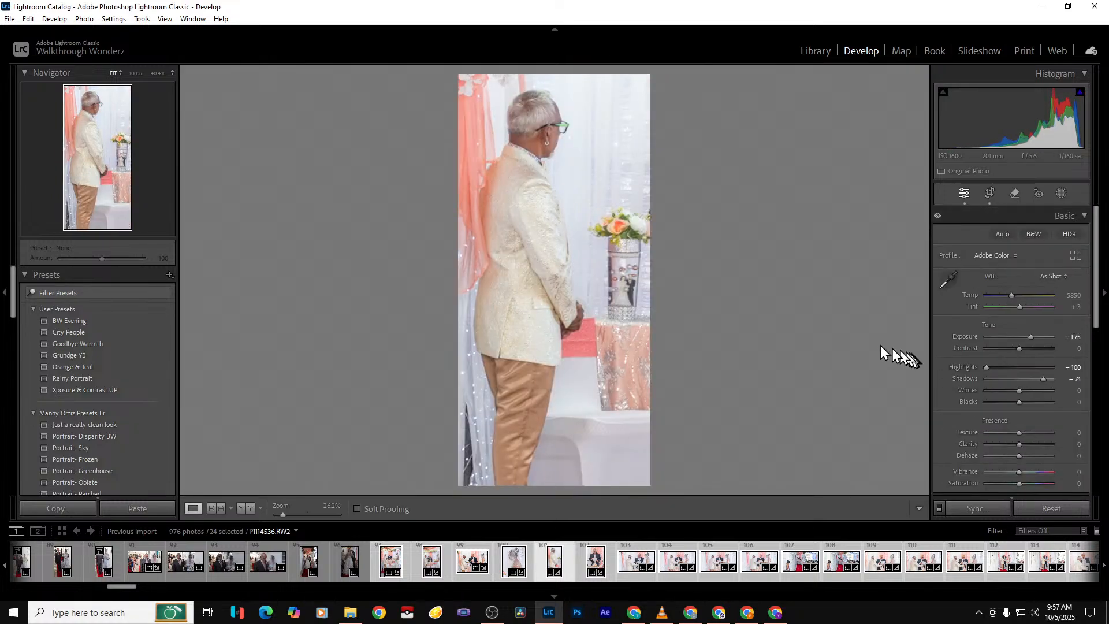
# Move on to P1114537, trim its crop on the bride's side and along the bottom, and lower Blacks to about -56
pyautogui.press('Right')
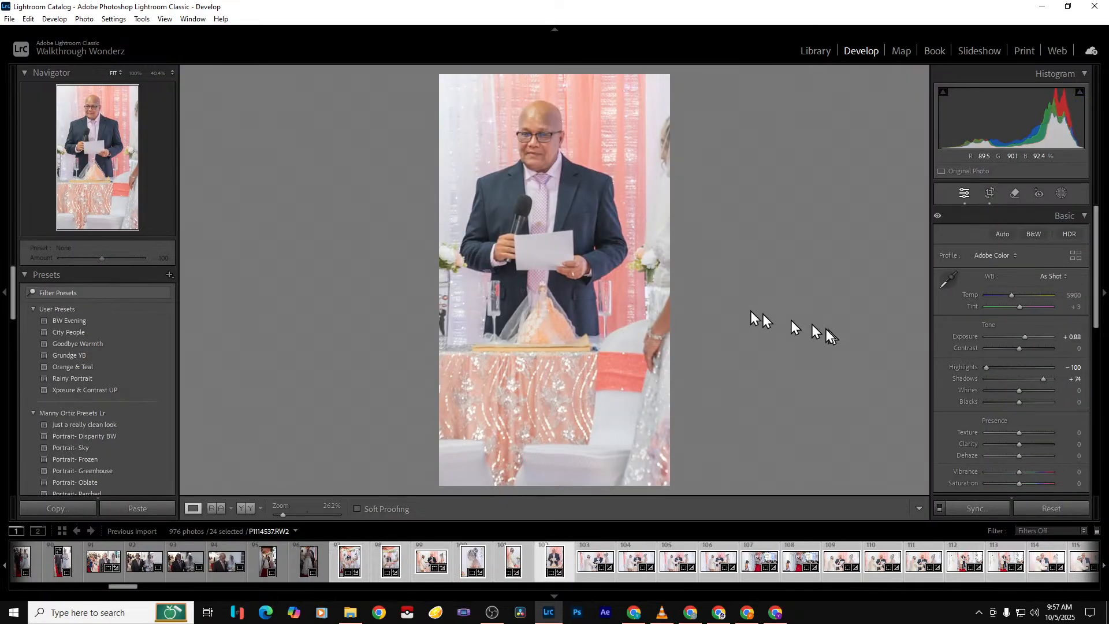
pyautogui.click(990, 194)
pyautogui.moveTo(606, 300); pyautogui.dragTo(599, 300)
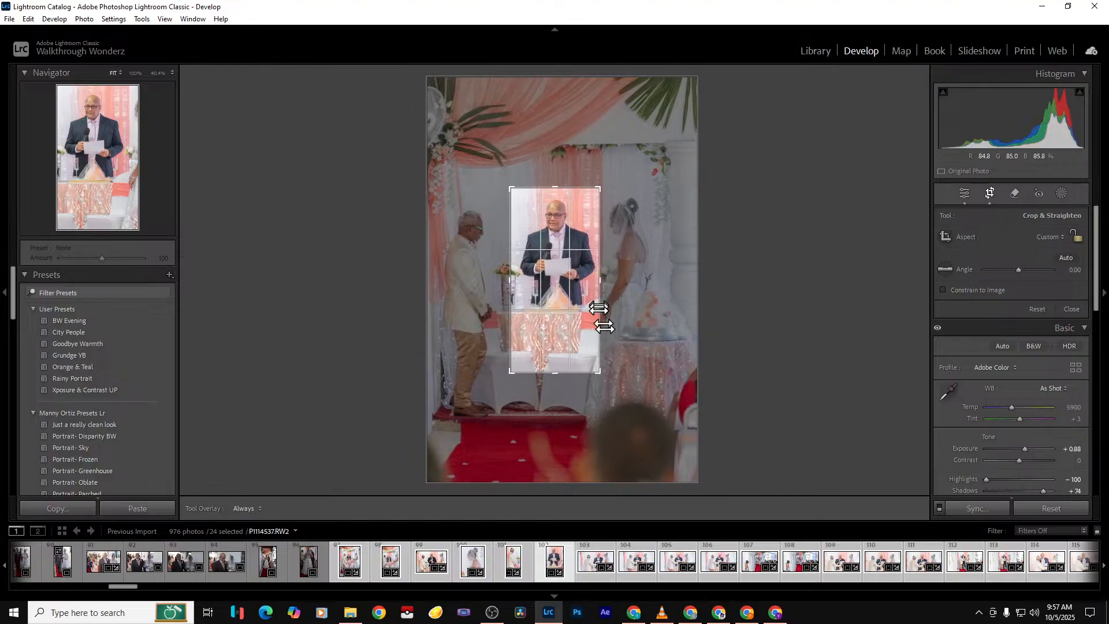
pyautogui.moveTo(570, 372); pyautogui.dragTo(567, 360)
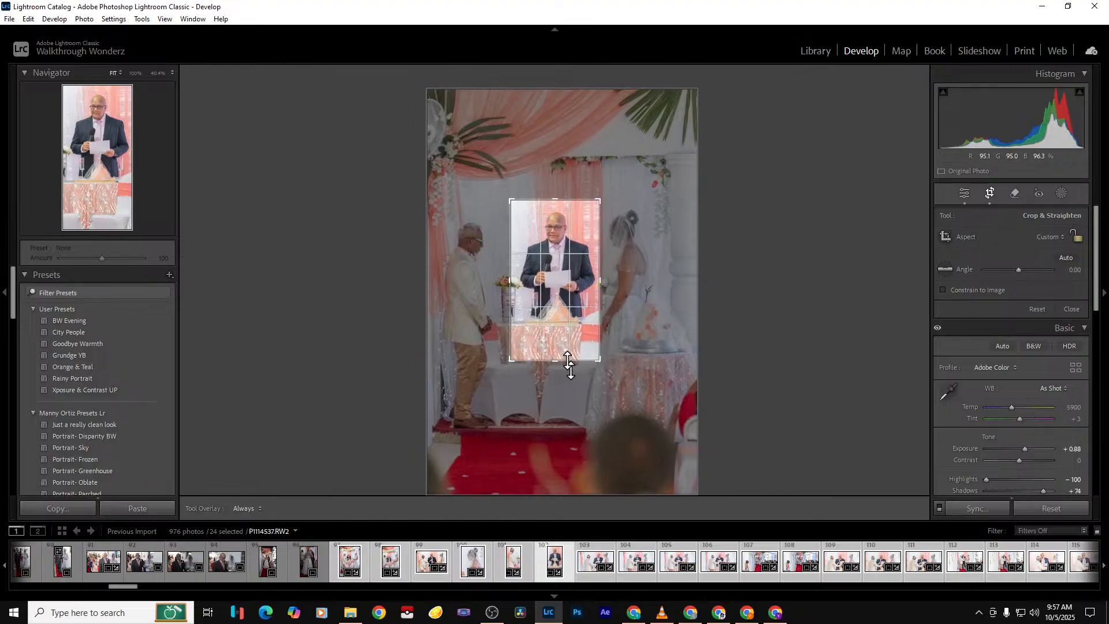
pyautogui.press('Return')
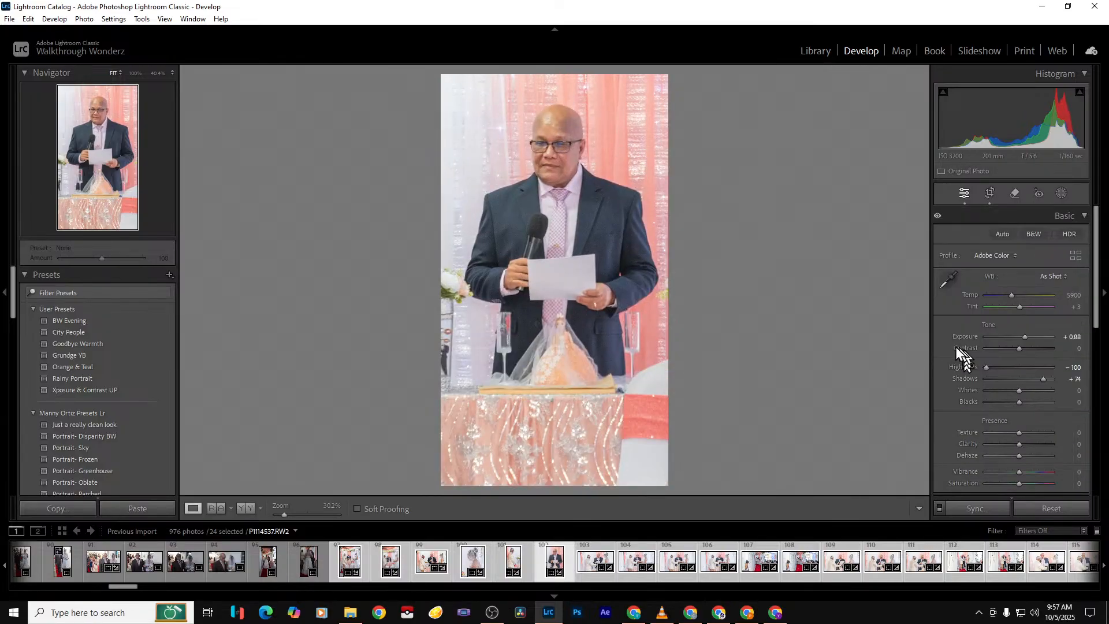
pyautogui.click(1001, 404)
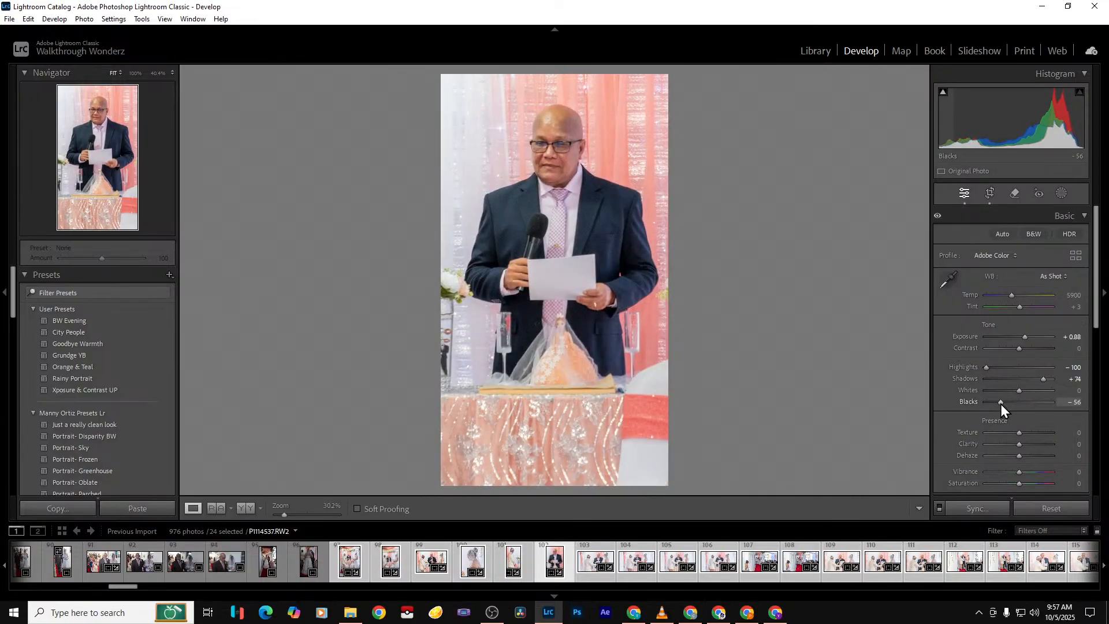
pyautogui.moveTo(976, 400); pyautogui.dragTo(998, 404)
# Move on to P1114538, apply the automatic Upright correction, and lower Blacks to -49
pyautogui.press('Right')
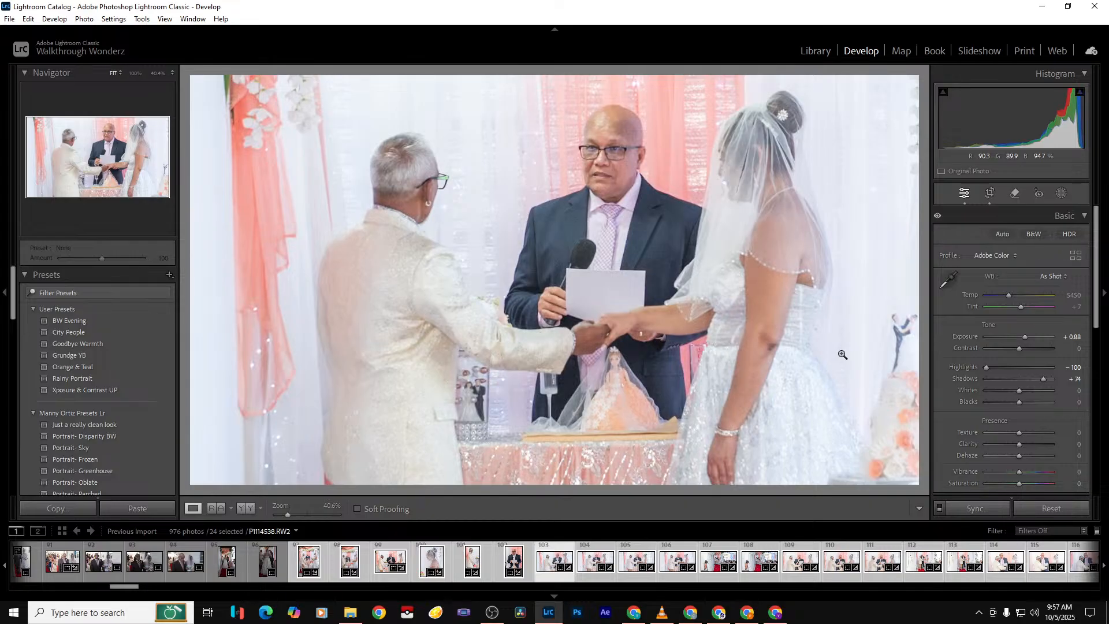
pyautogui.click(990, 192)
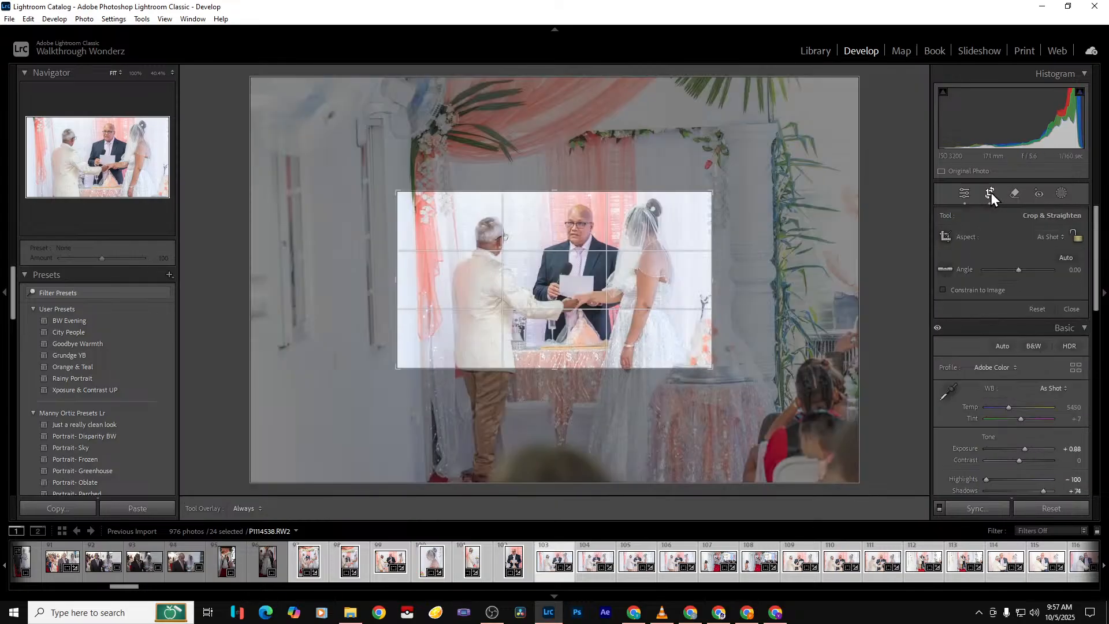
pyautogui.scroll(-10, 1046, 367)
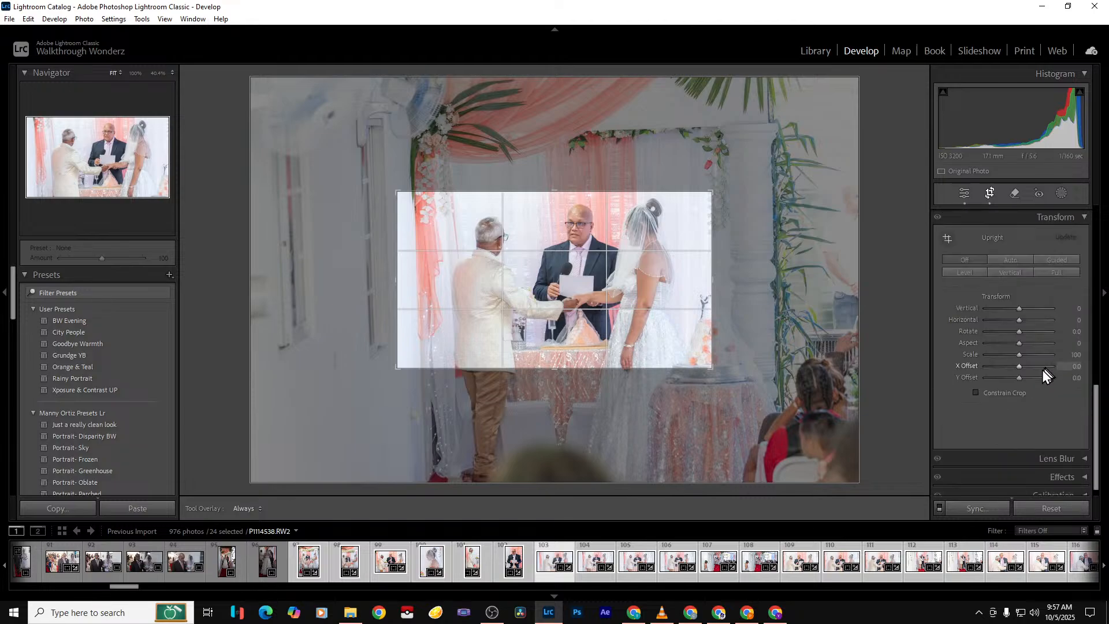
pyautogui.click(1013, 262)
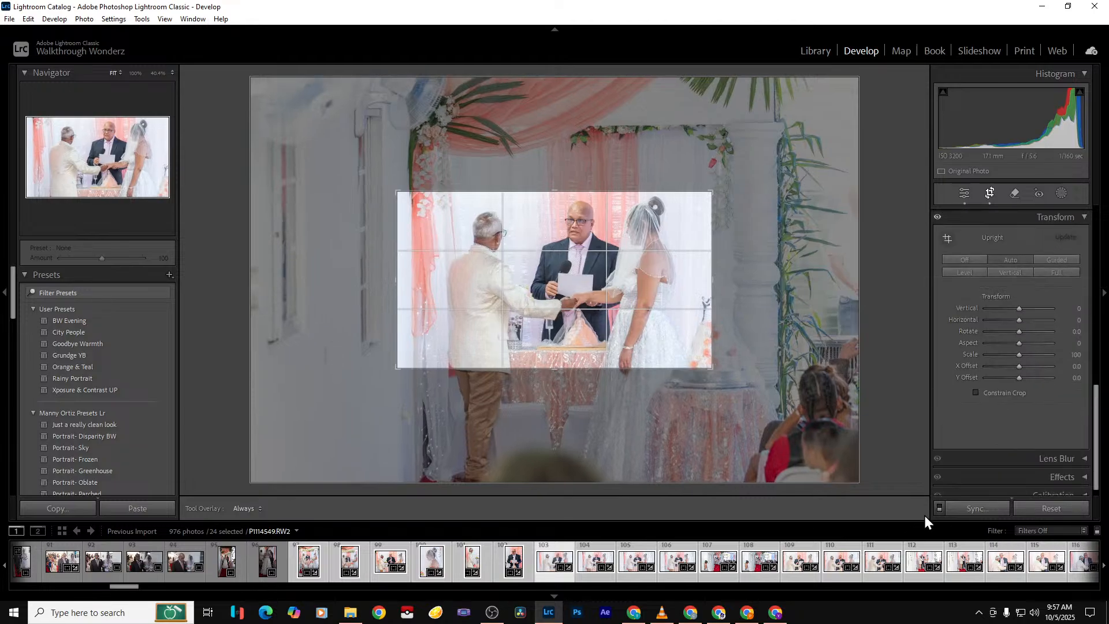
pyautogui.press('Return')
pyautogui.scroll(8, 1010, 306)
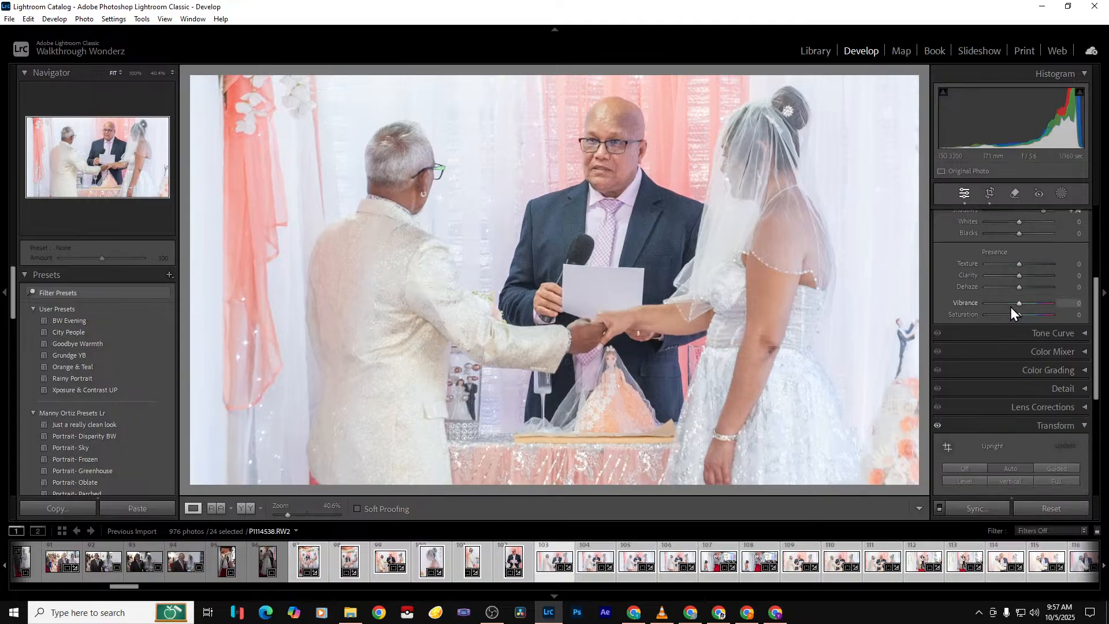
pyautogui.click(1001, 345)
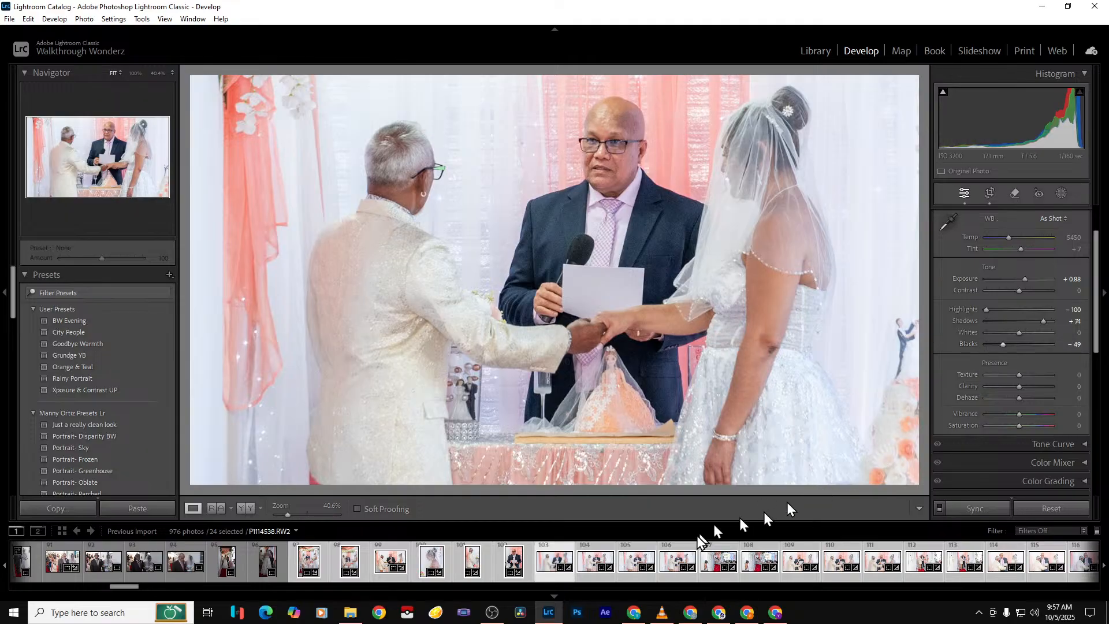
# Export the seven photos P1114532 through P1114538 to the hard drive as PNG with the existing export settings
pyautogui.click(550, 576)
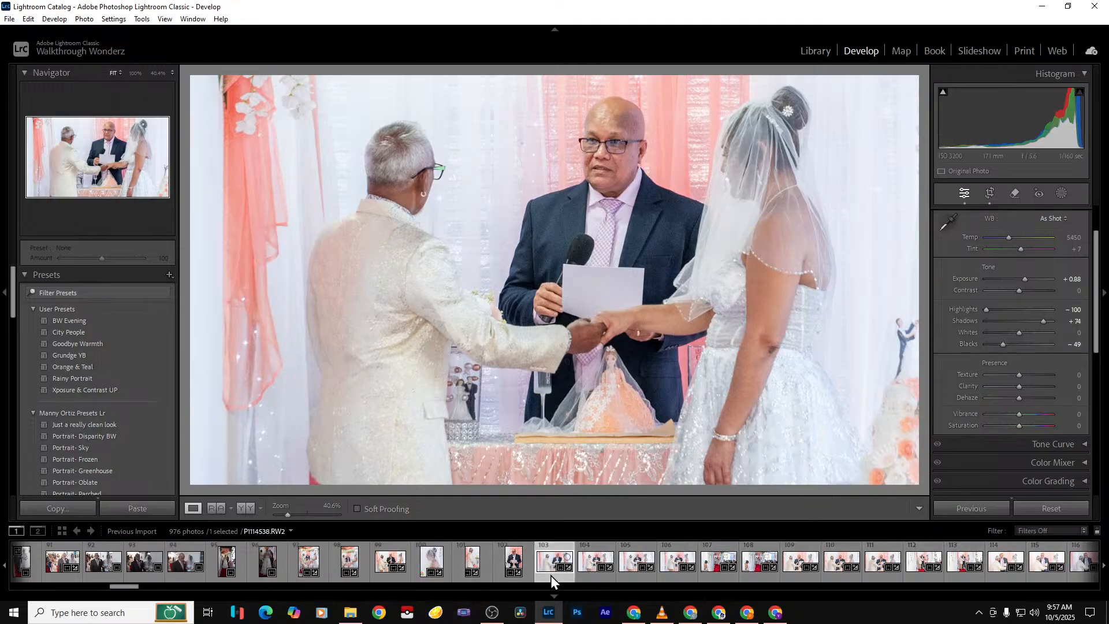
pyautogui.keyDown('shift'); pyautogui.click(299, 580); pyautogui.keyUp('shift')
pyautogui.hotkey('ctrl', 'shift', 'e')
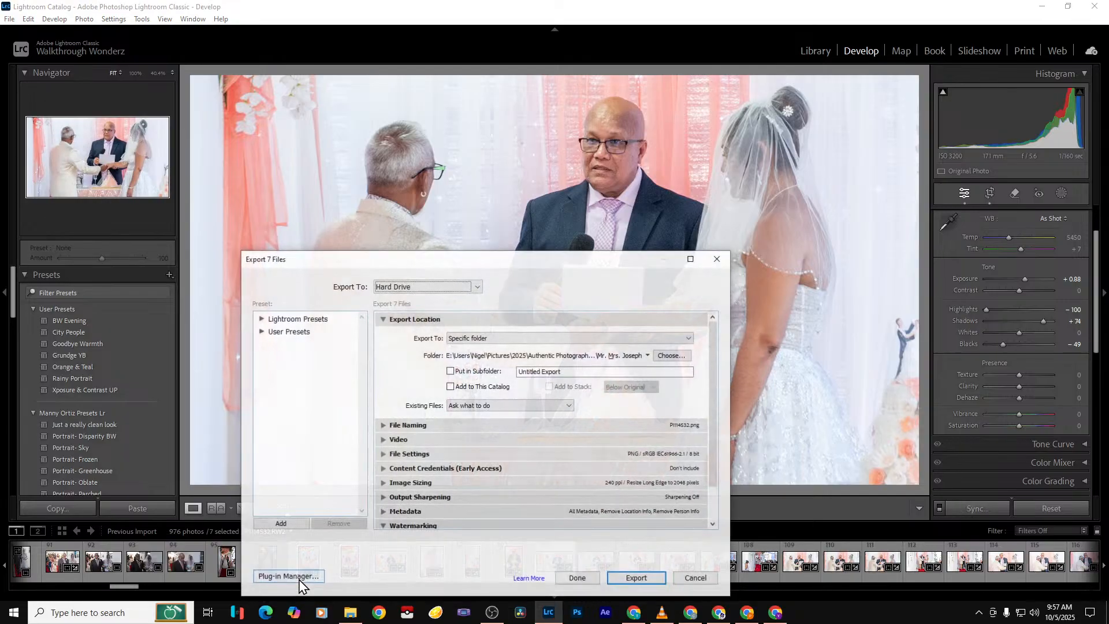
pyautogui.press('Return')
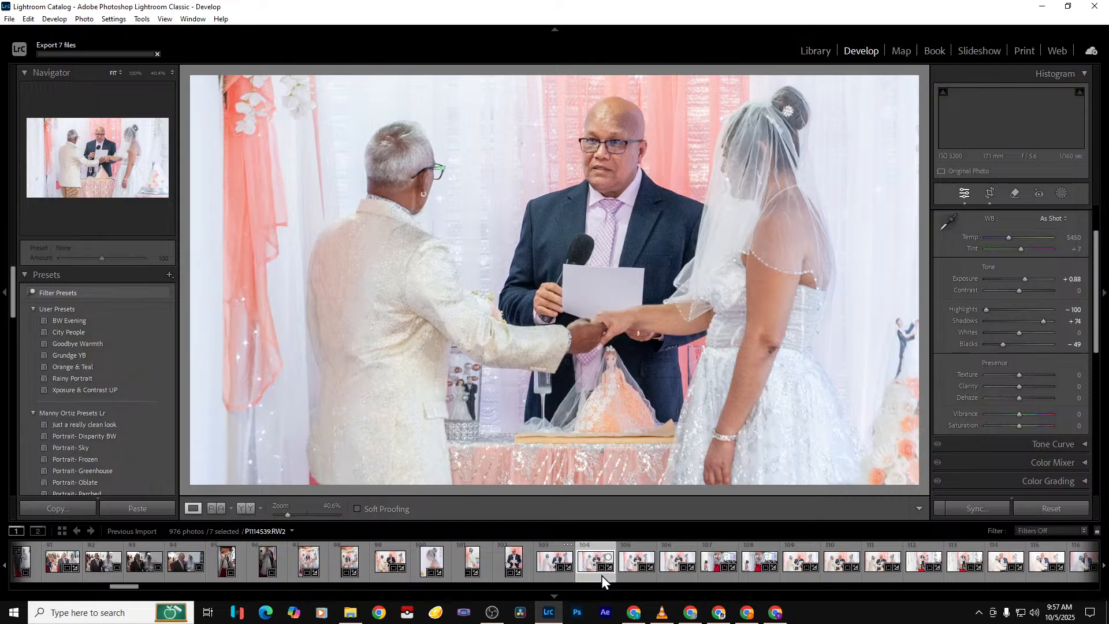
# Synchronize P1114538's develop settings to the photos through P1114568, leaving out crop, transform, remove and masking
pyautogui.hotkey('ctrl', 'd')
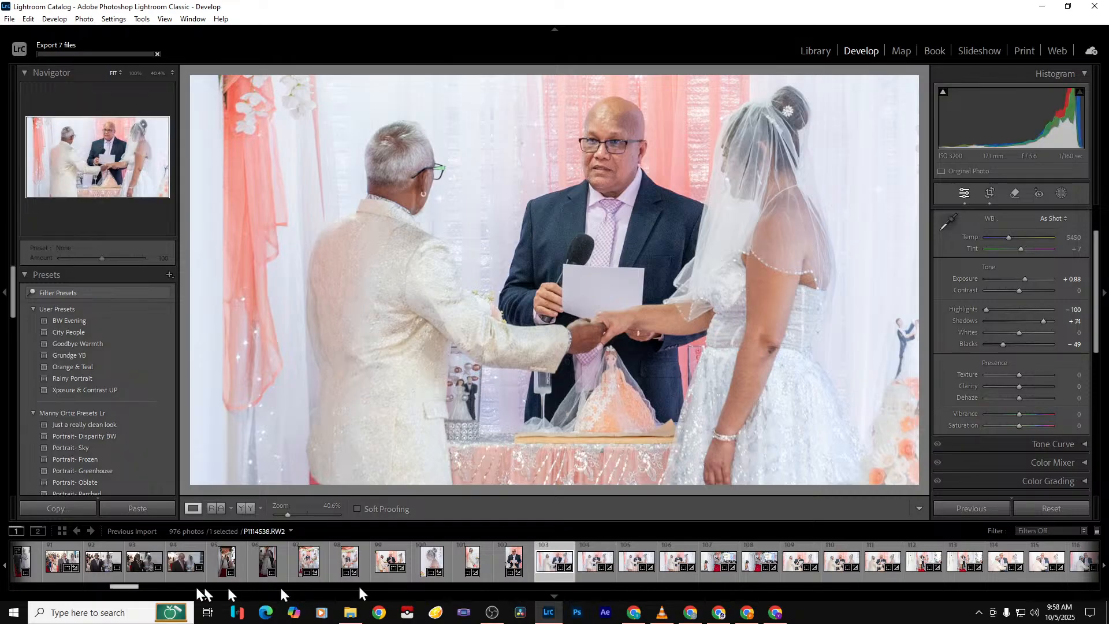
pyautogui.moveTo(115, 583); pyautogui.dragTo(137, 581)
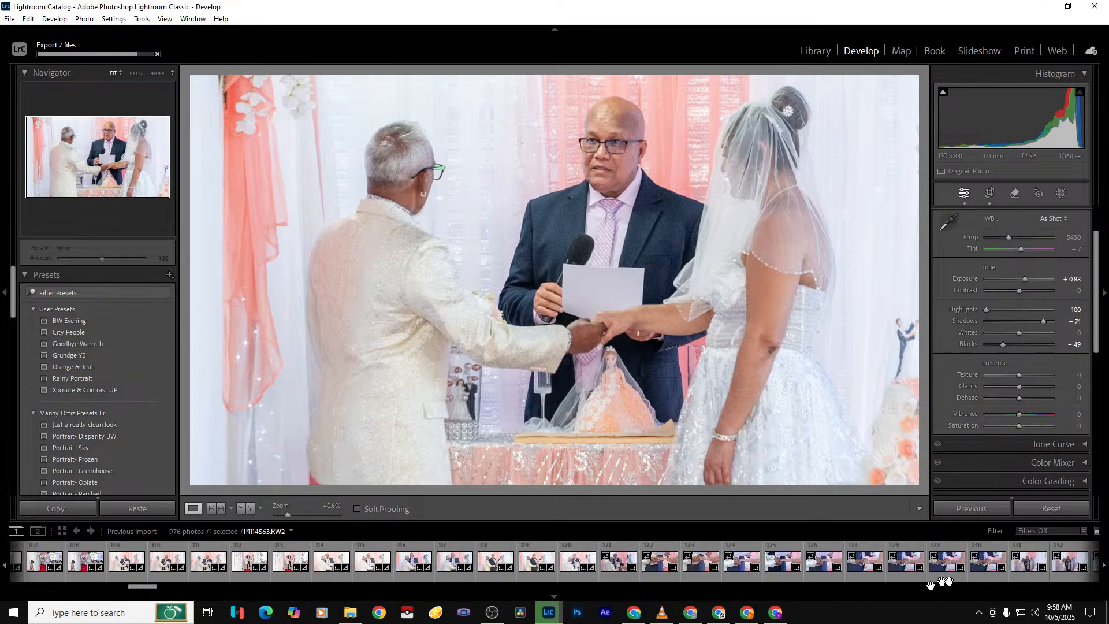
pyautogui.moveTo(135, 586); pyautogui.dragTo(146, 586)
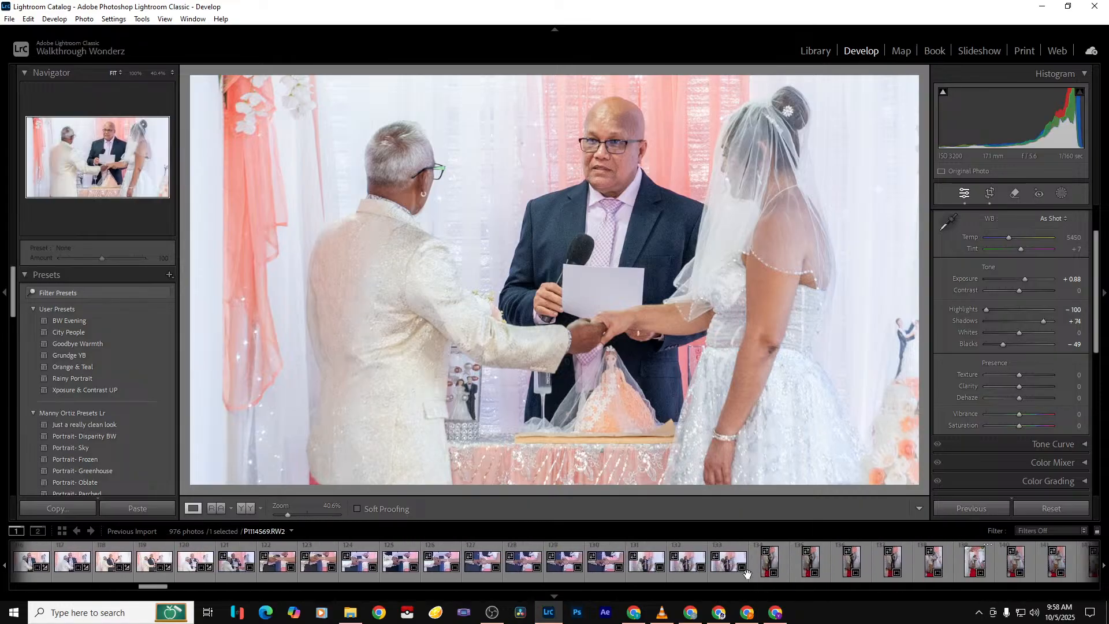
pyautogui.keyDown('shift'); pyautogui.click(731, 577); pyautogui.keyUp('shift')
pyautogui.click(970, 507)
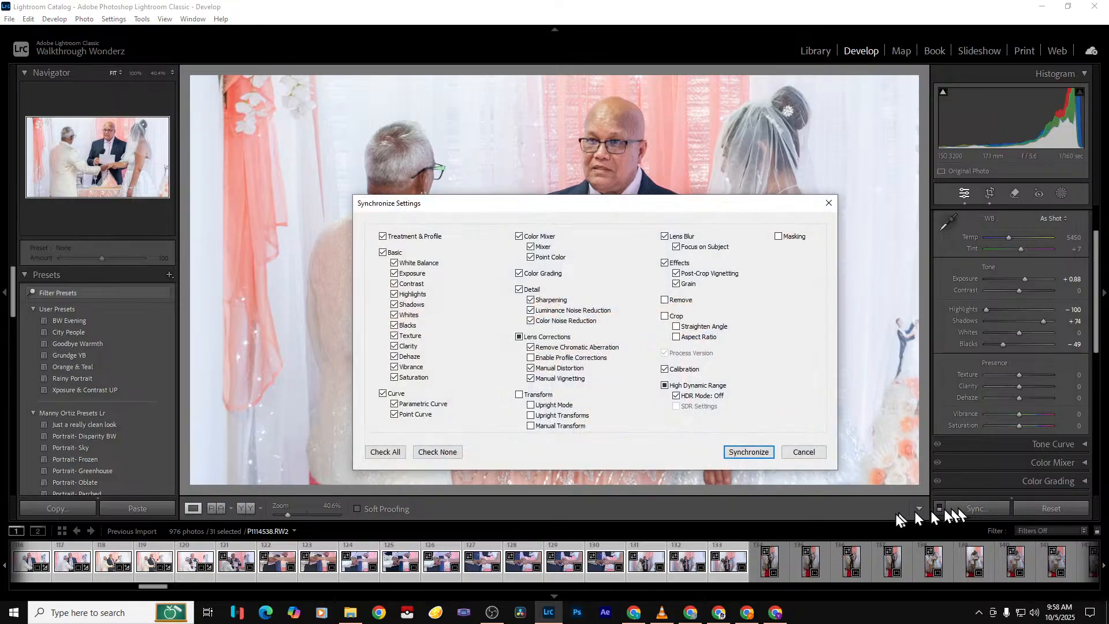
pyautogui.click(746, 452)
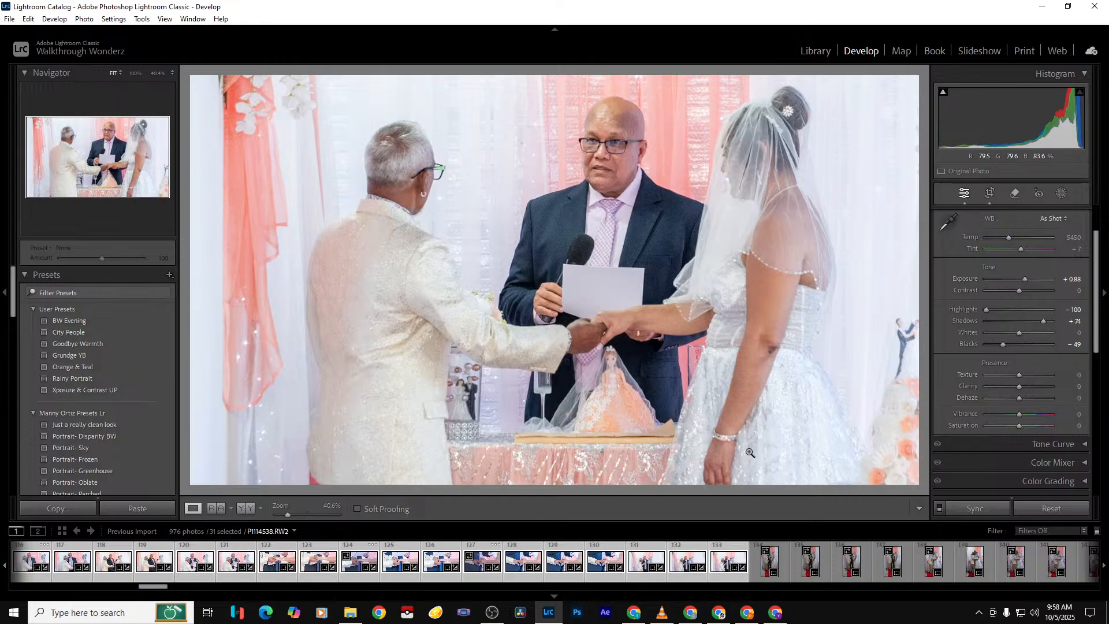
# Review the synced photos and remove the near-duplicates P1114540 and P1114541 from the catalog
pyautogui.press('Left')
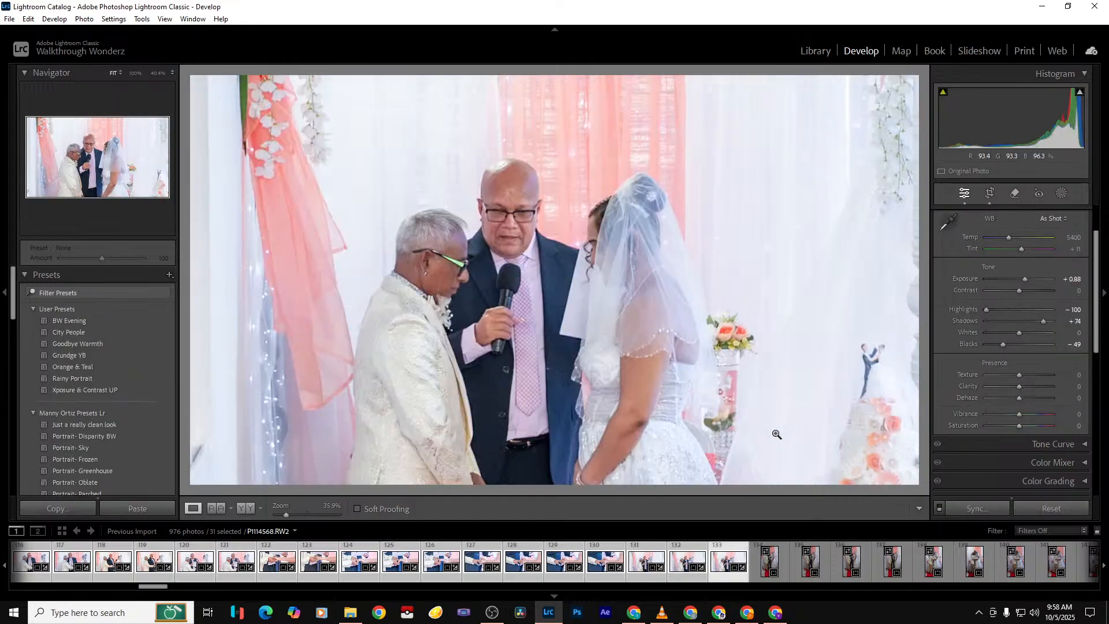
pyautogui.press('Left')
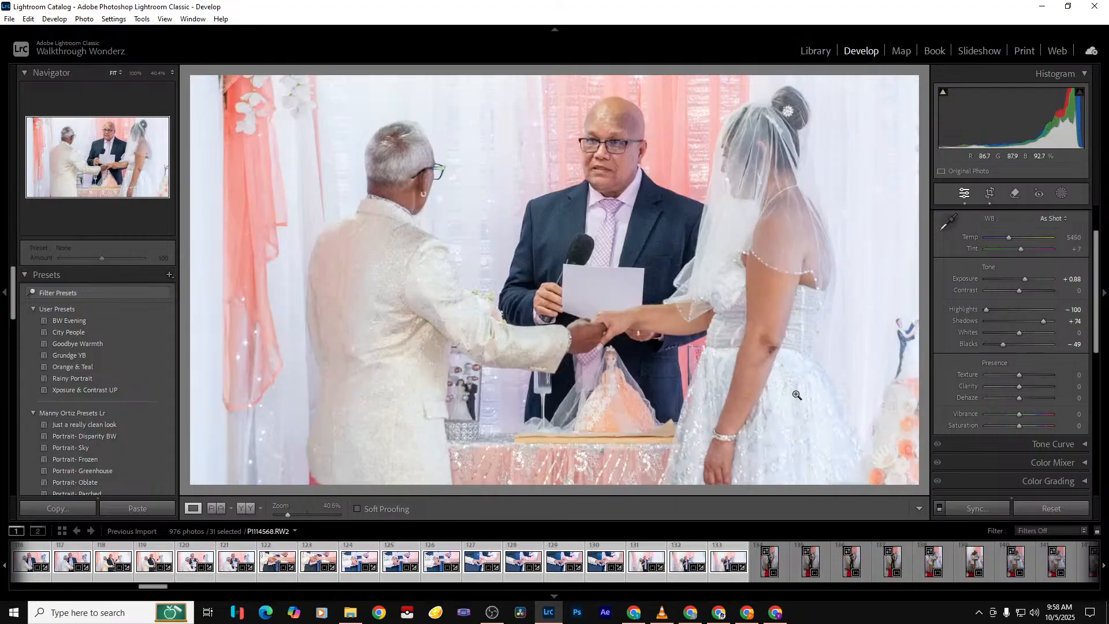
pyautogui.press('Left')
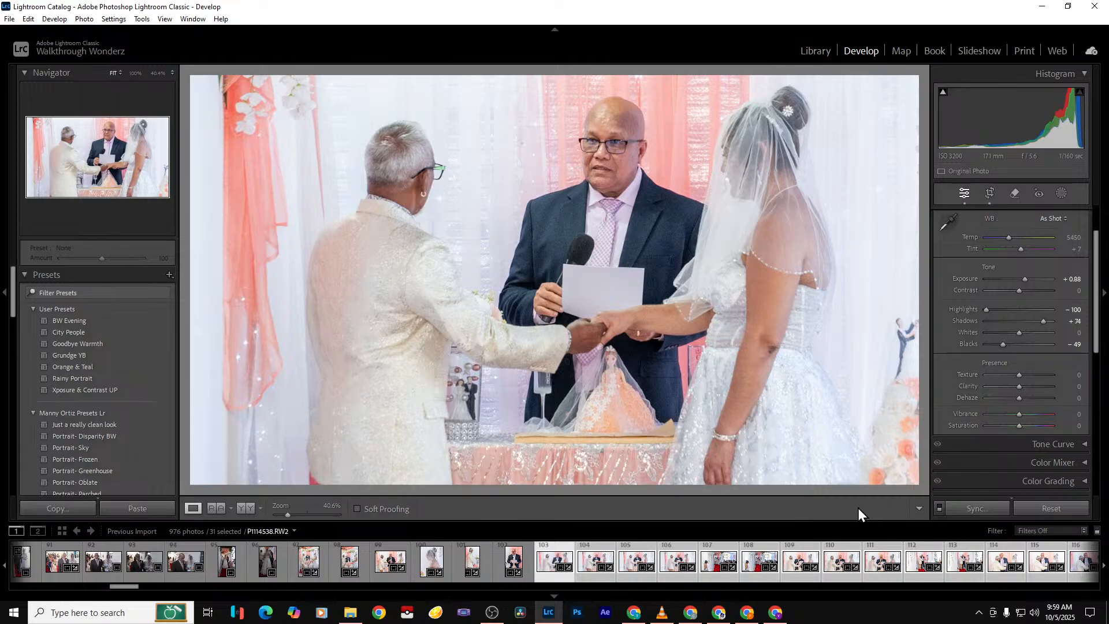
pyautogui.press('Right')
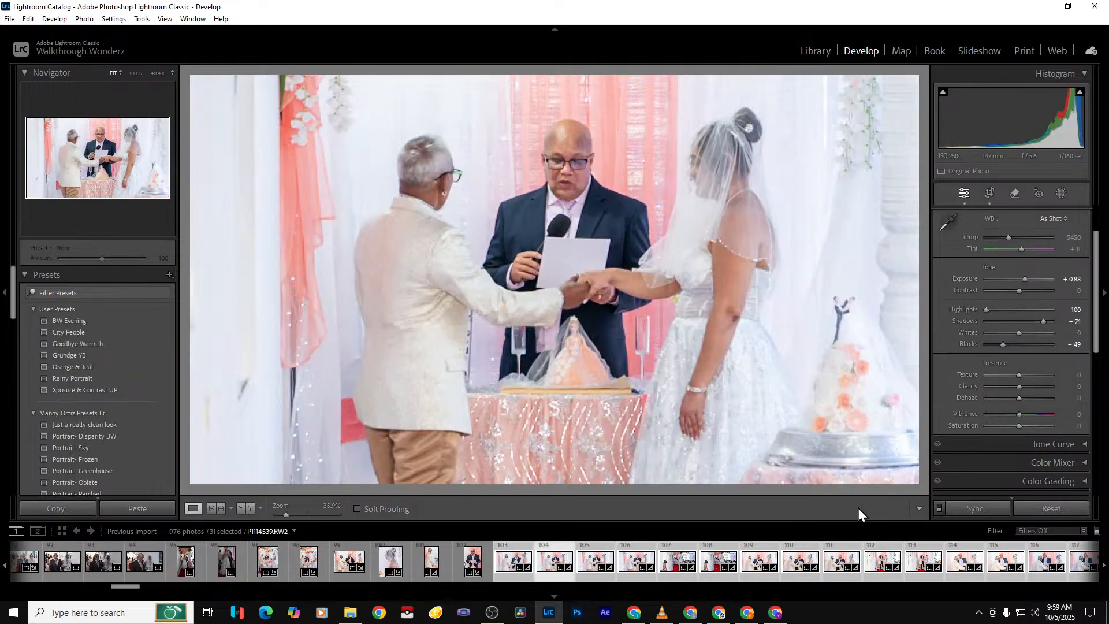
pyautogui.press('Right')
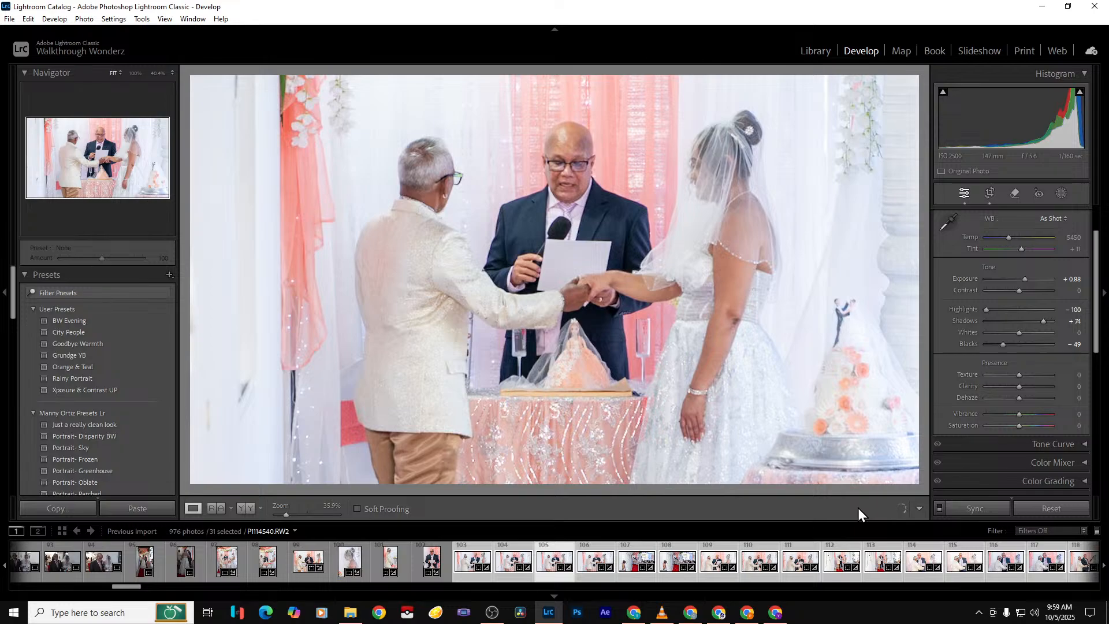
pyautogui.press('Right')
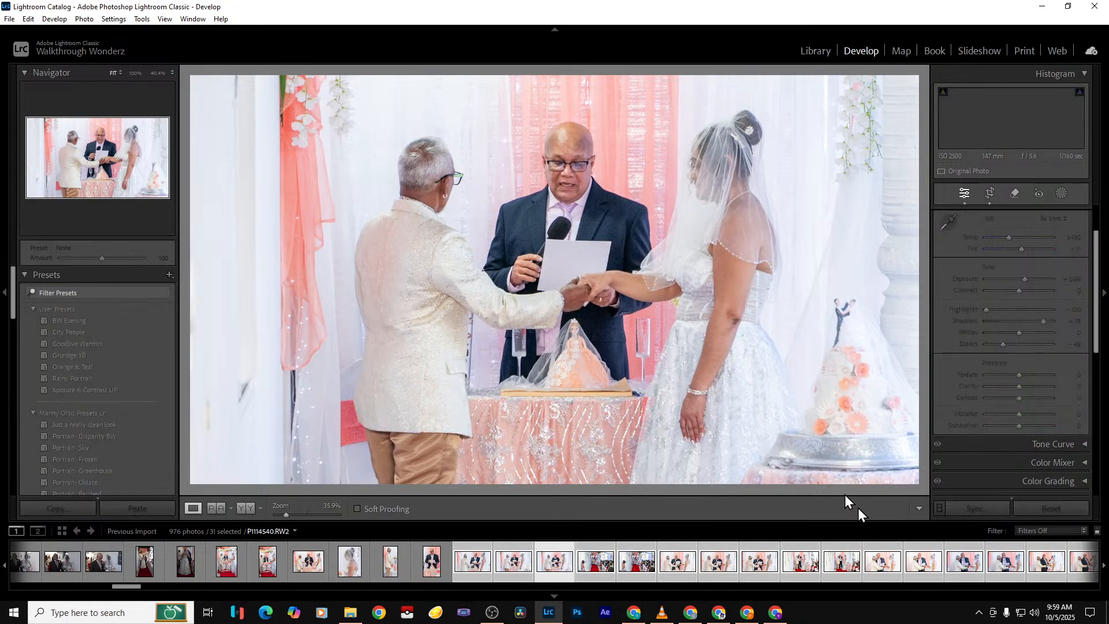
pyautogui.press('Delete')
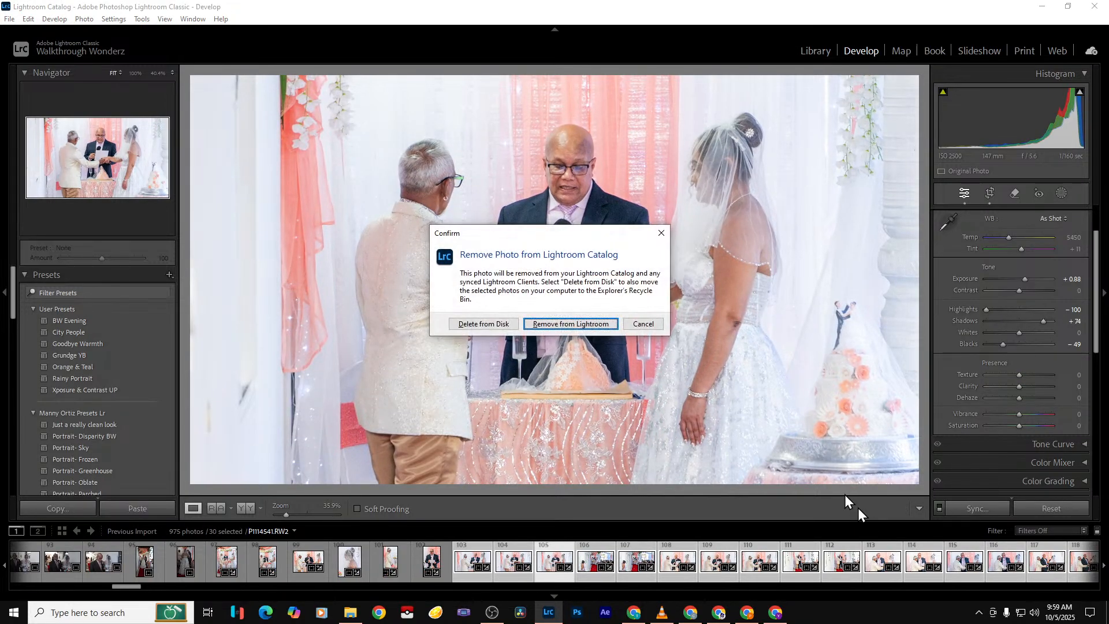
pyautogui.press('Return')
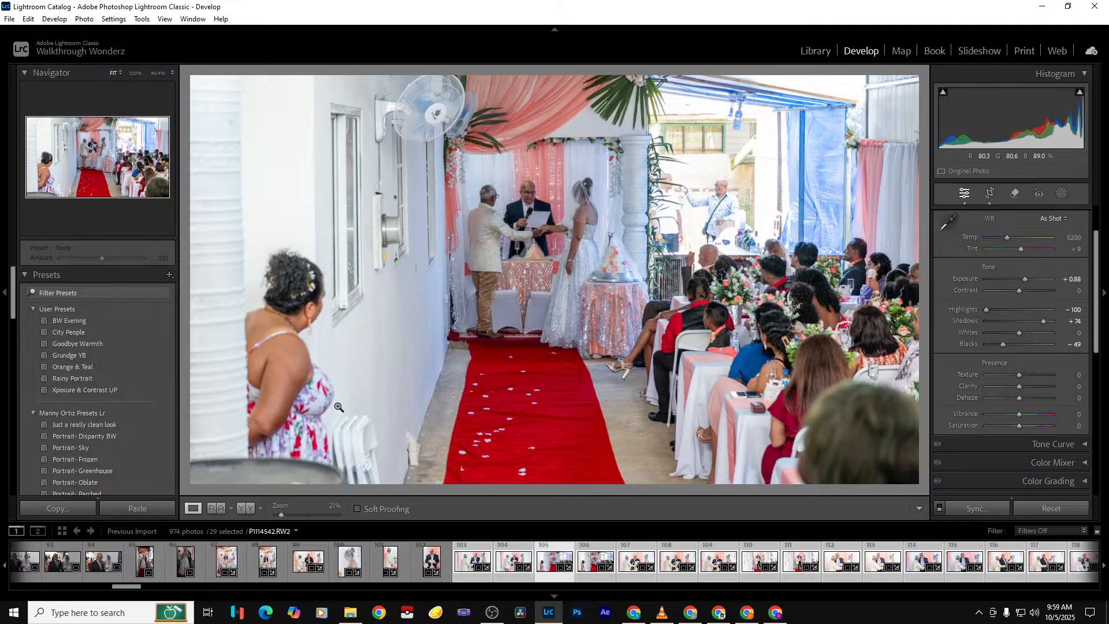
# Trim P1114542's crop on the left to leave out the woman by the wall, and remove P1114543 before moving on to P1114544
pyautogui.click(989, 194)
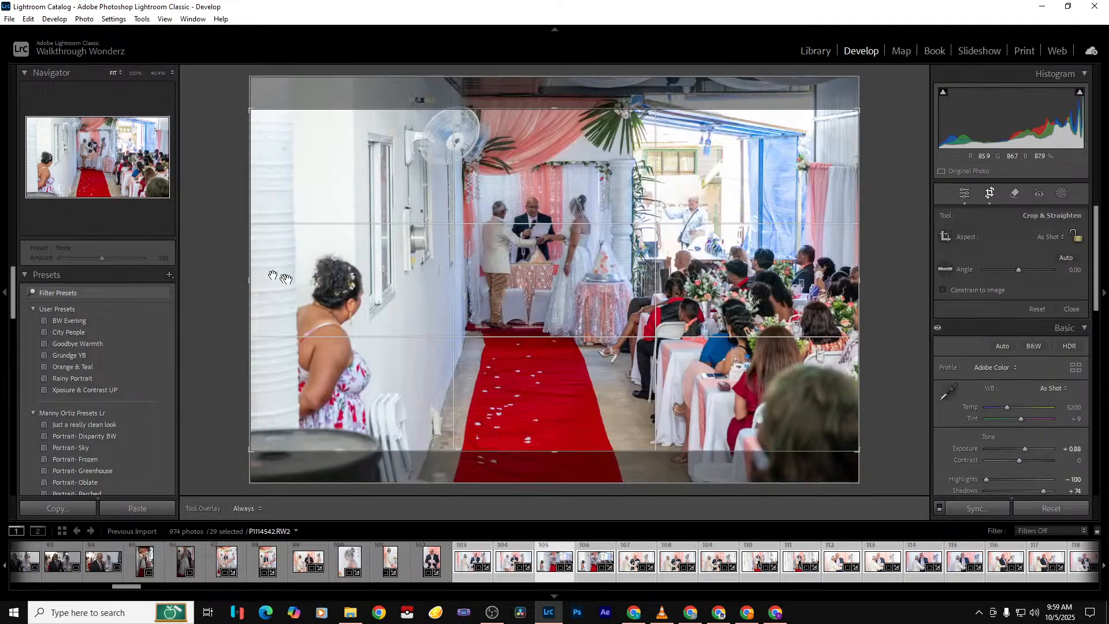
pyautogui.moveTo(258, 297); pyautogui.dragTo(317, 296)
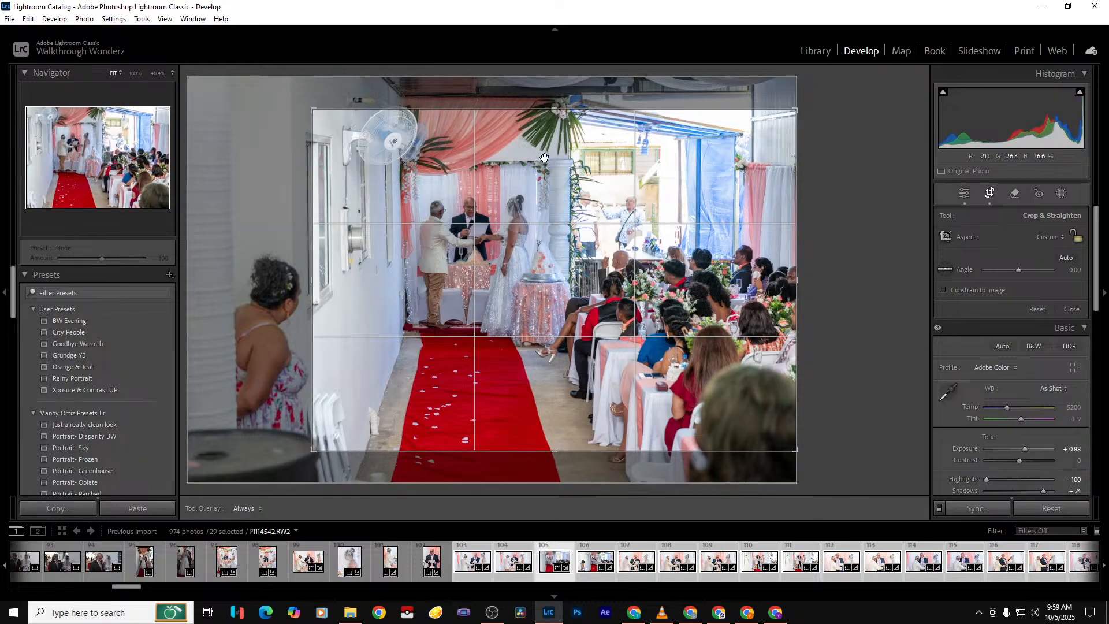
pyautogui.press('Return')
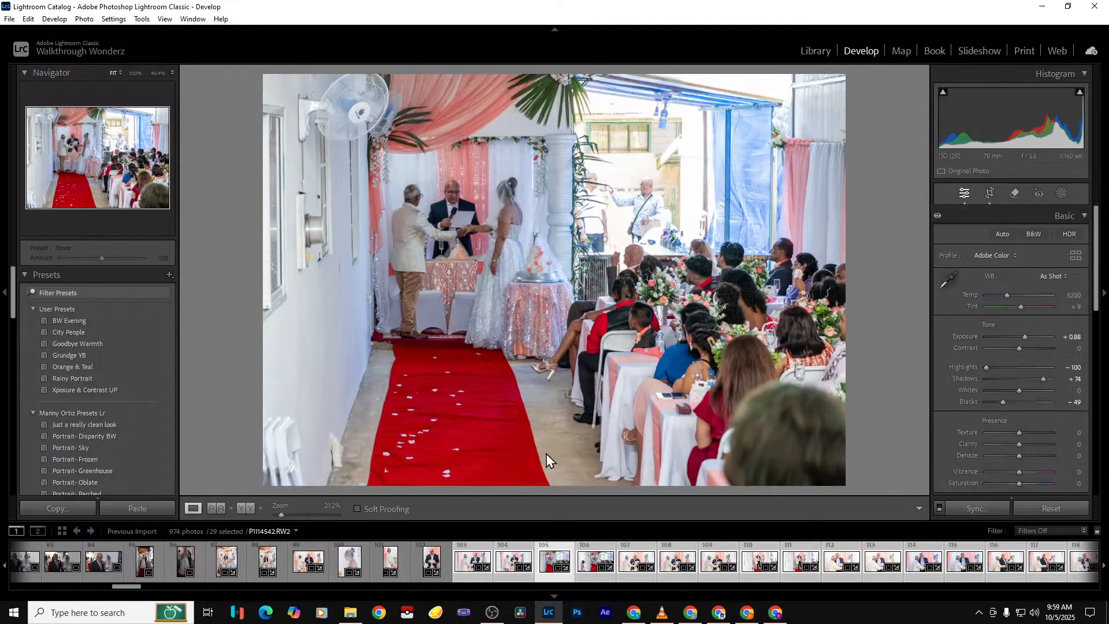
pyautogui.press('Right')
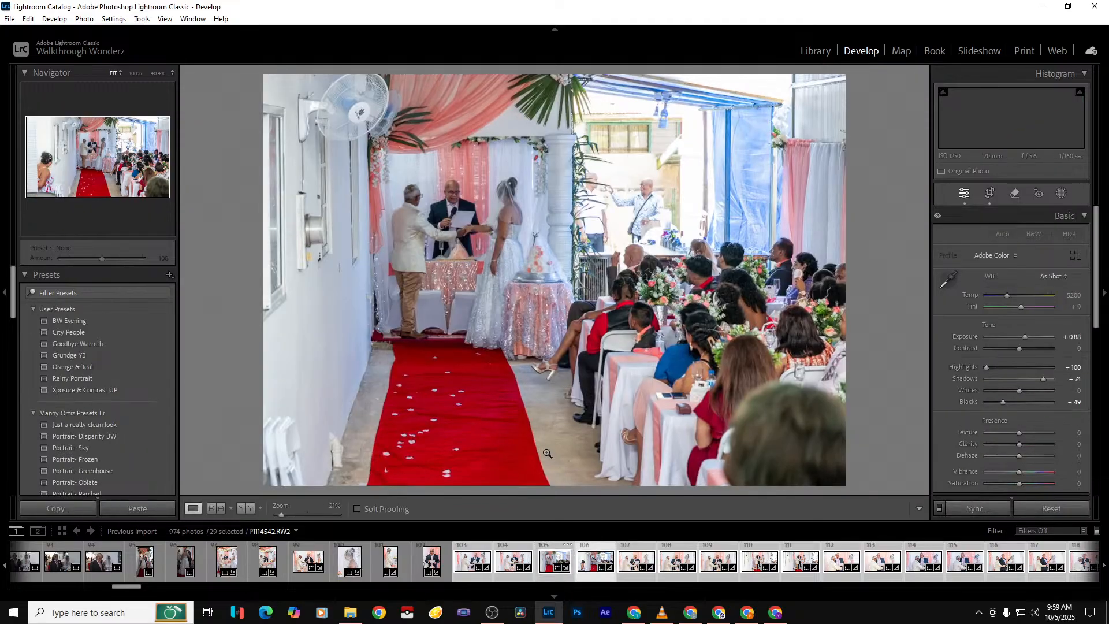
pyautogui.press('Right')
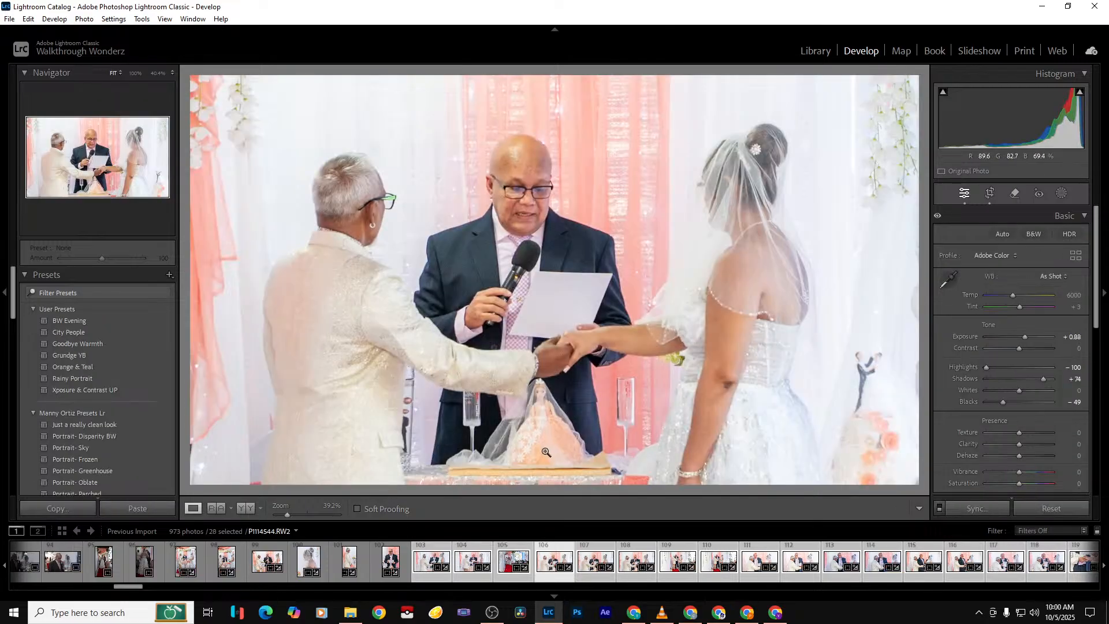
# Remove the two near-duplicate vow-reading photos that follow the current one from the catalog
pyautogui.press('Right')
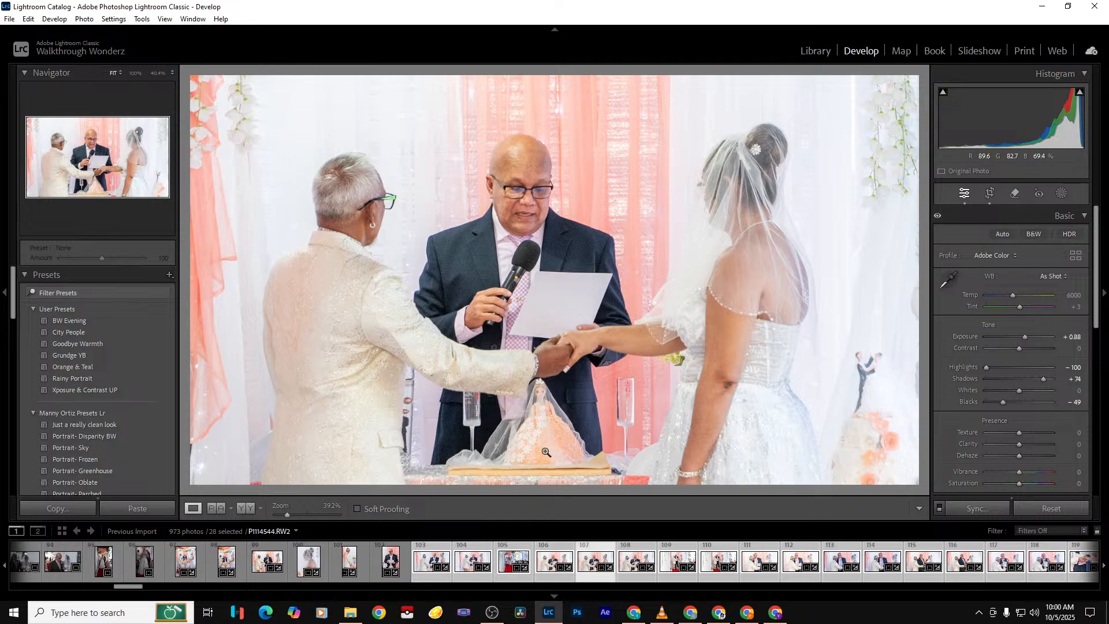
pyautogui.press('Delete')
pyautogui.press('Return')
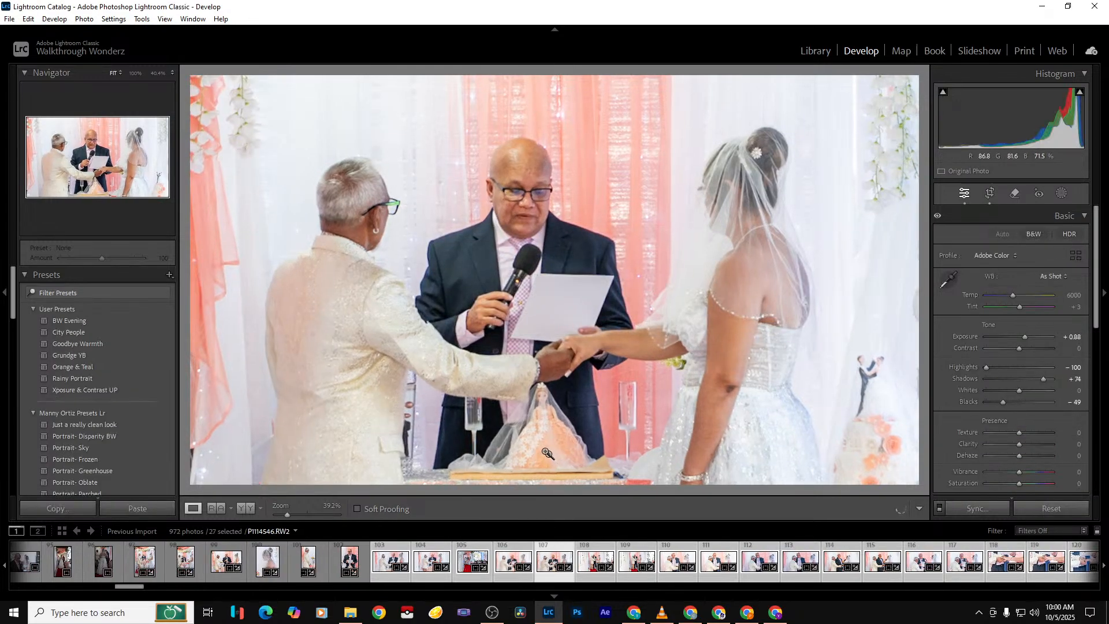
pyautogui.press('Delete')
pyautogui.press('Return')
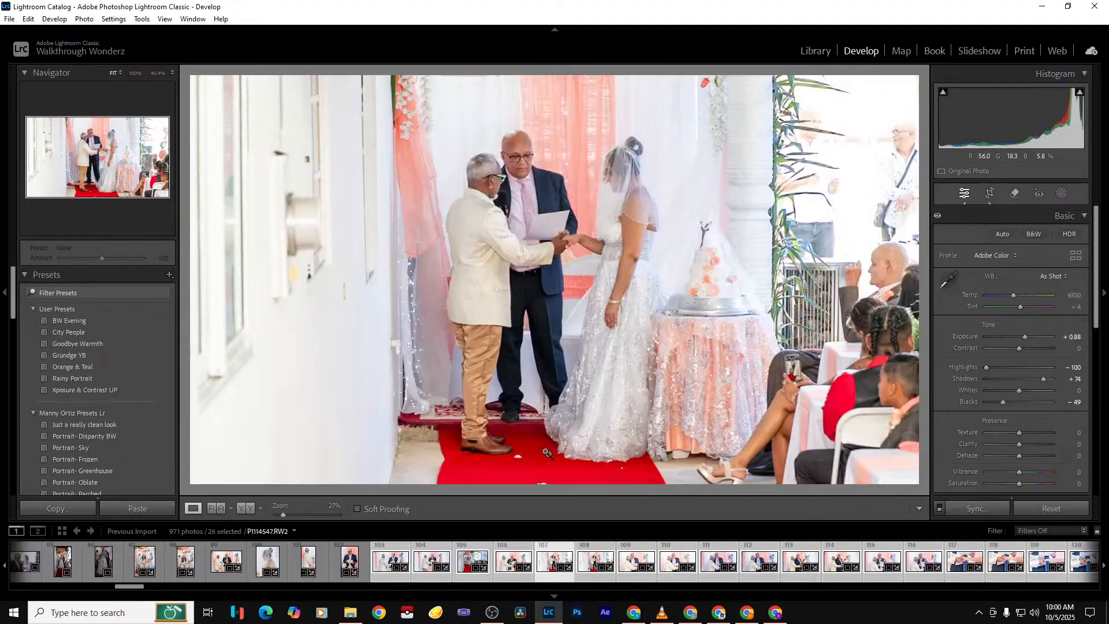
# Crop the white wall off the left side of the wide red-carpet photo and set its exposure to +0.53
pyautogui.click(989, 194)
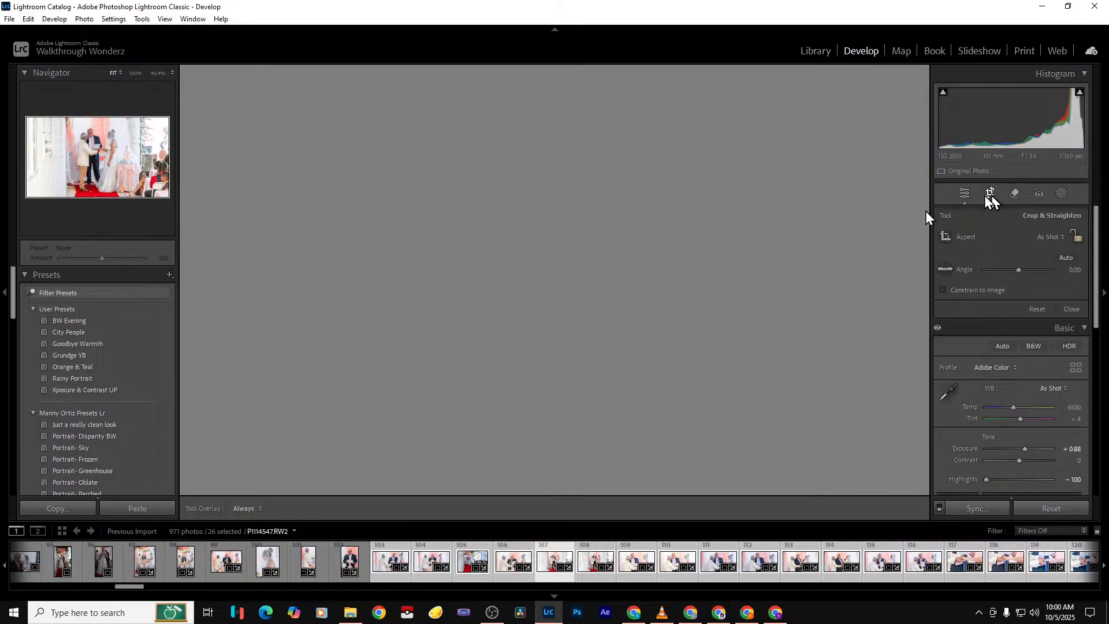
pyautogui.moveTo(322, 322); pyautogui.dragTo(389, 325)
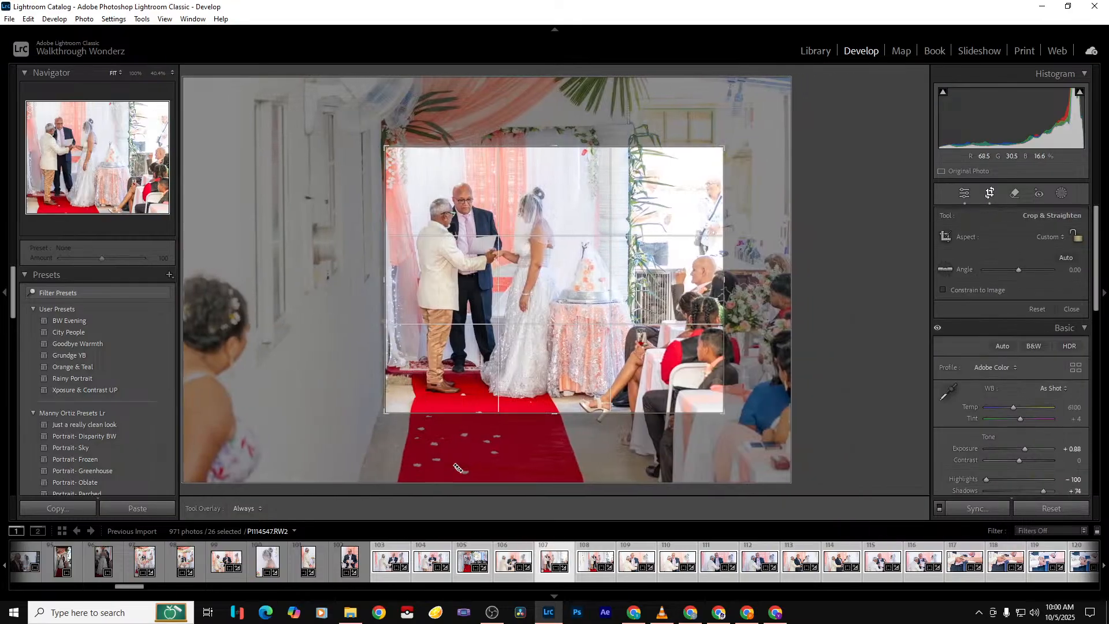
pyautogui.press('Return')
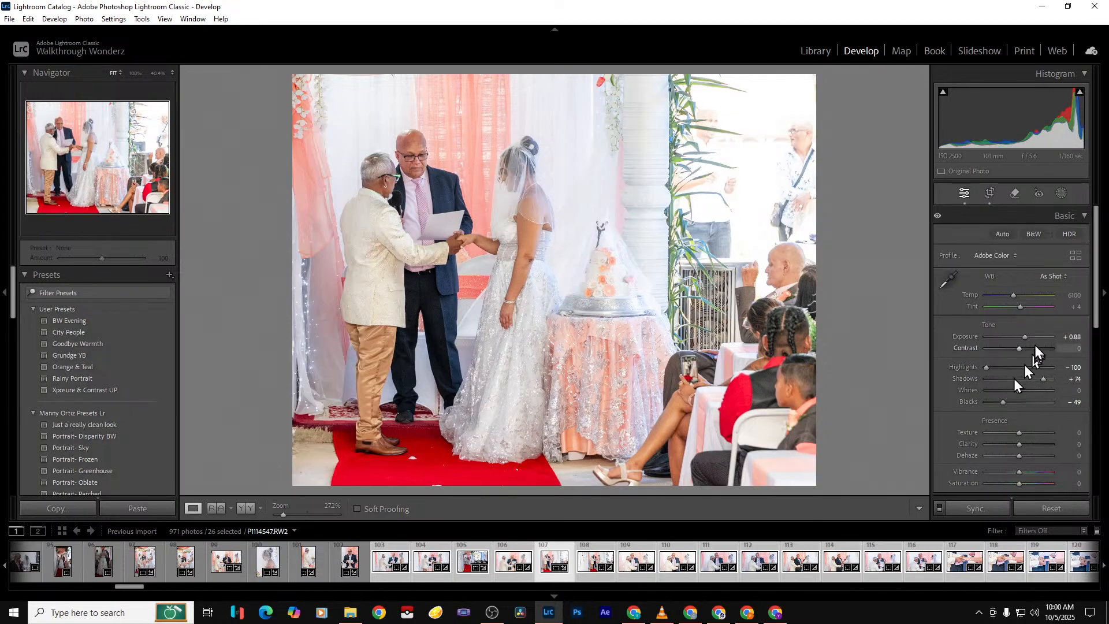
pyautogui.moveTo(1026, 338); pyautogui.dragTo(1021, 338)
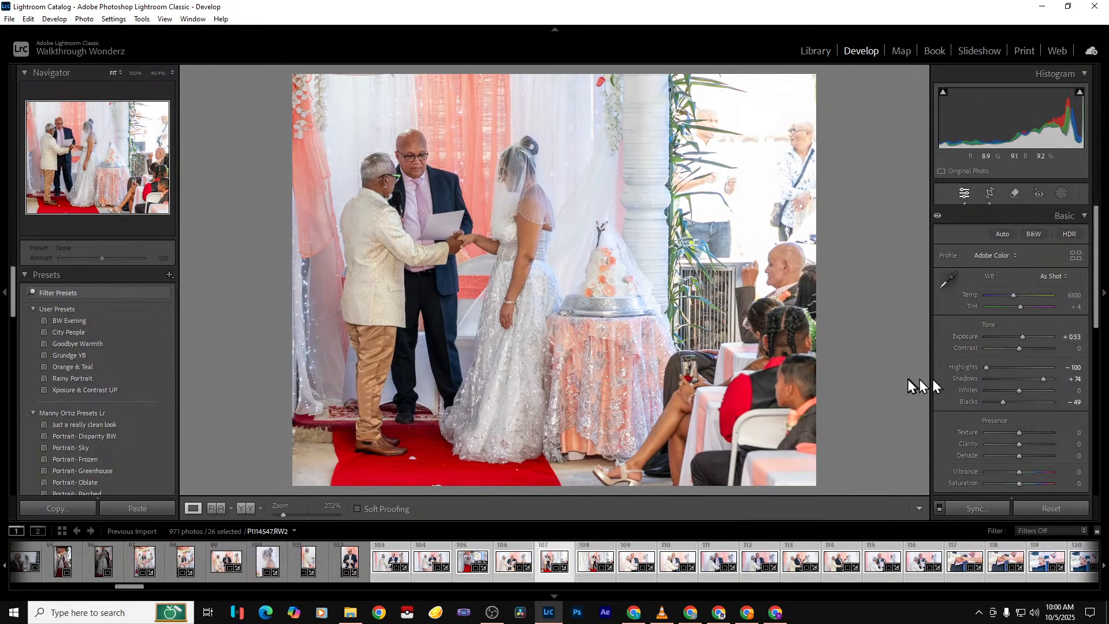
pyautogui.press('Right')
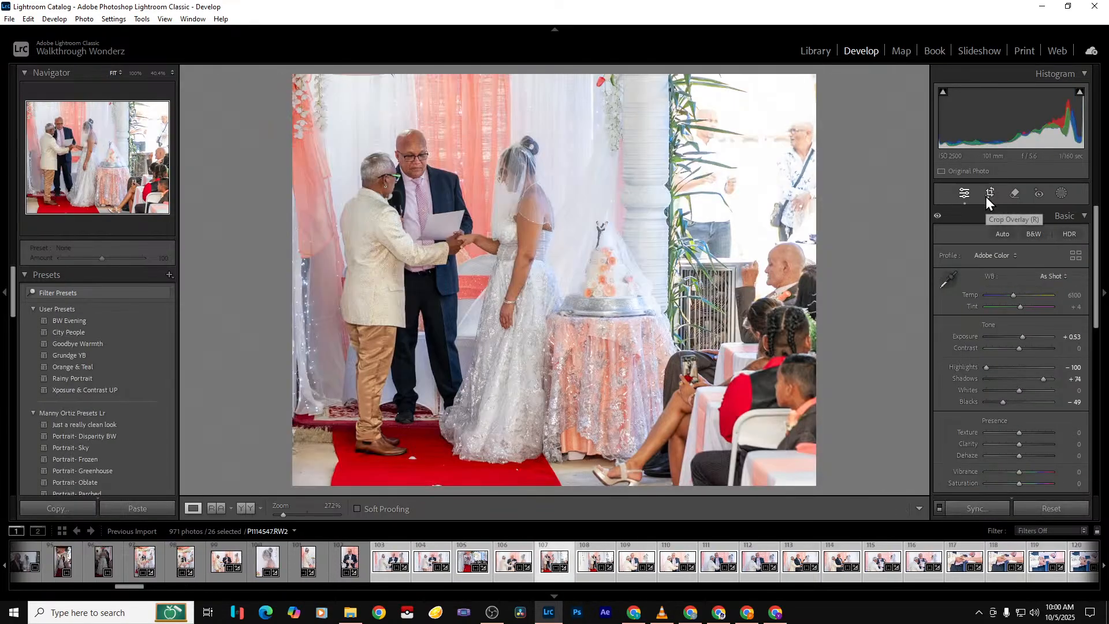
# Crop the seated guests and cake off the right side of the red-carpet photo, leaving a portrait frame around the couple and officiant
pyautogui.click(987, 194)
pyautogui.moveTo(726, 294); pyautogui.dragTo(650, 290)
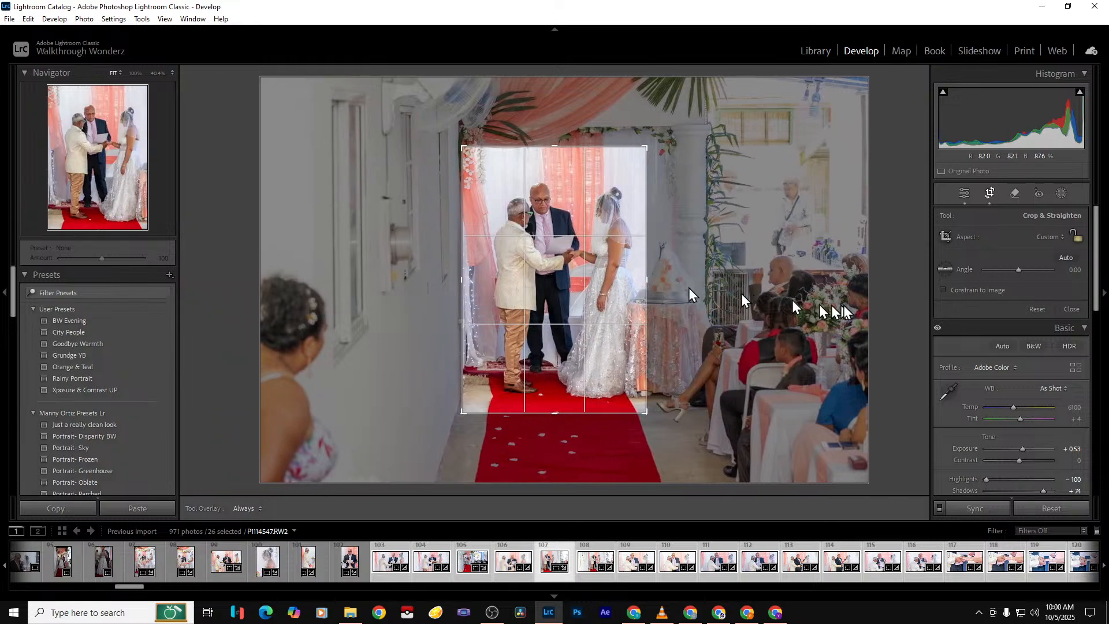
pyautogui.press('Return')
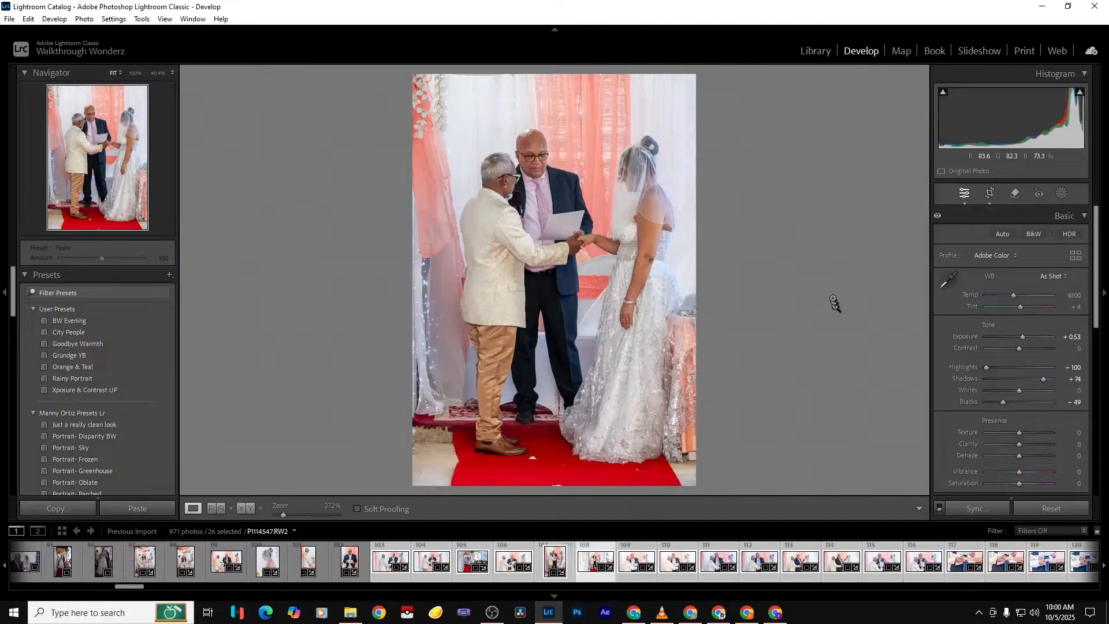
# Remove the photo after the cropped one from the catalog and set the exposure of the following hand-holding close-up to +0.44
pyautogui.press('Right')
pyautogui.press('Delete')
pyautogui.press('Escape')
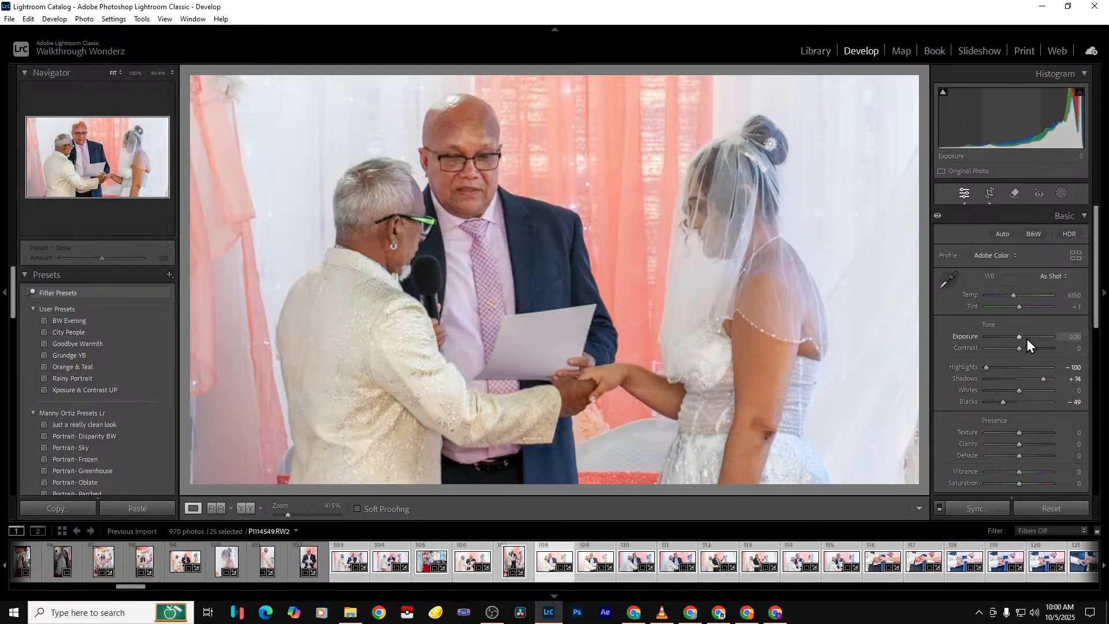
pyautogui.moveTo(1027, 338); pyautogui.dragTo(1023, 338)
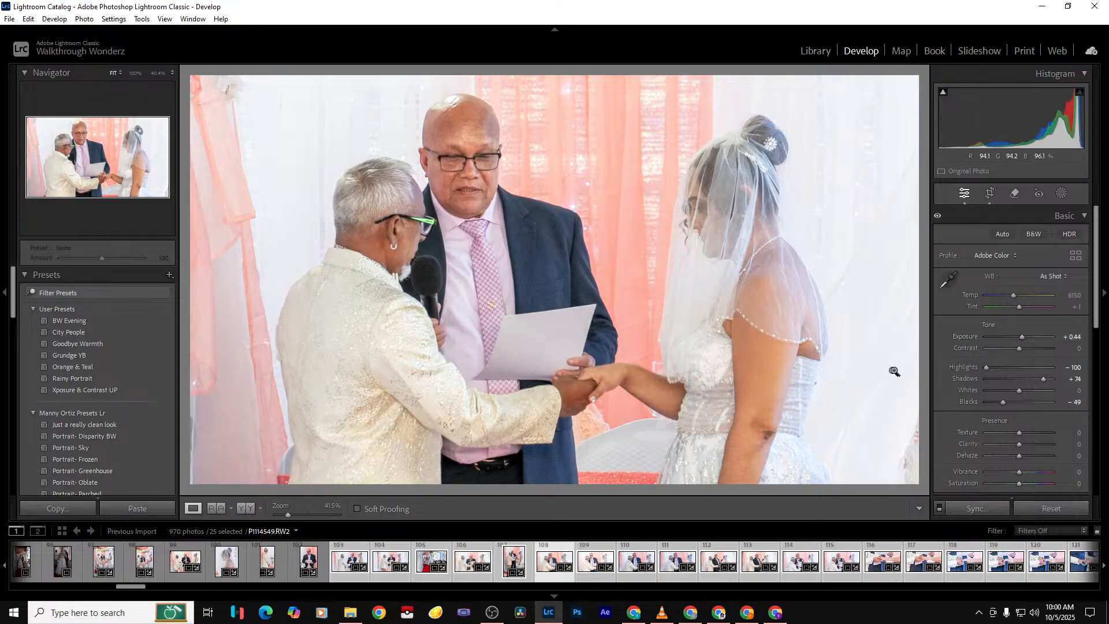
# Remove the three similar hand-holding photos after the adjusted close-up from the catalog
pyautogui.press('Right')
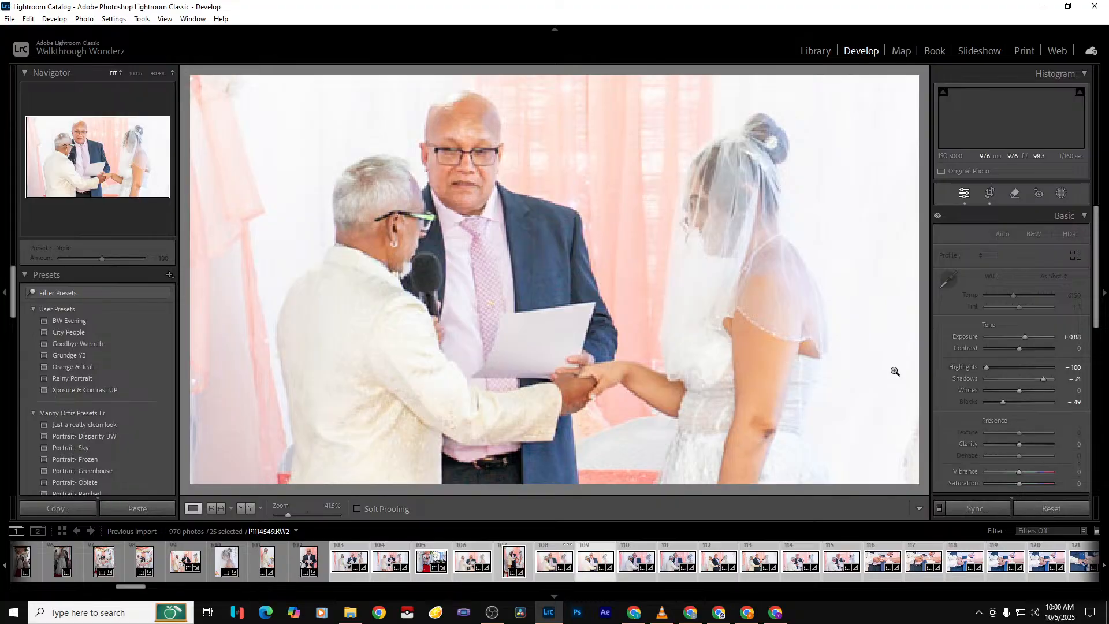
pyautogui.press('Delete')
pyautogui.press('Return')
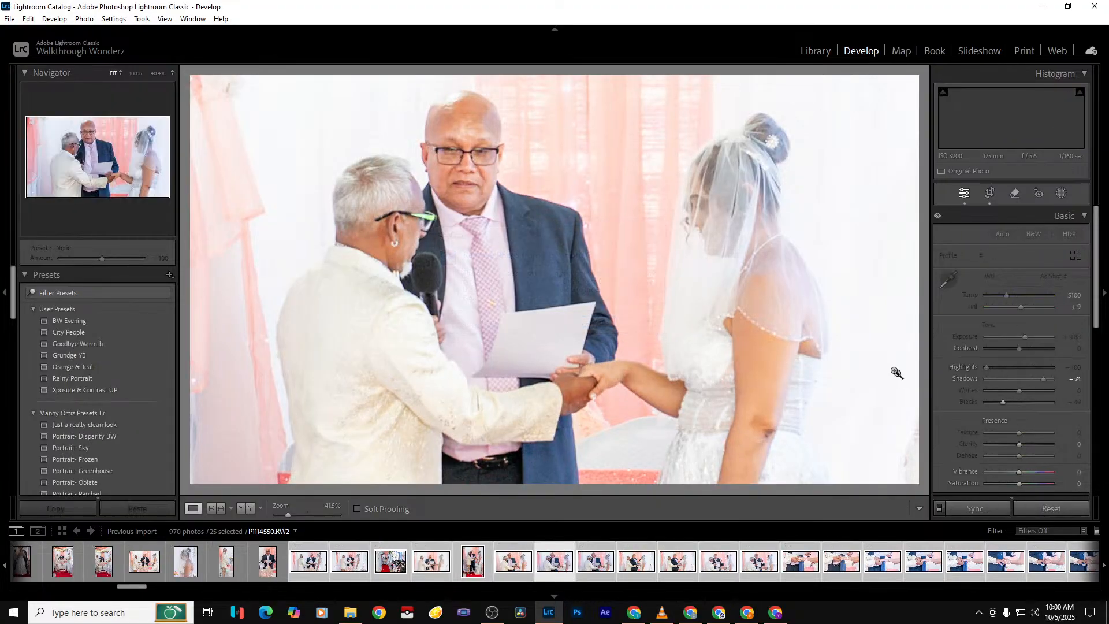
pyautogui.press('Delete')
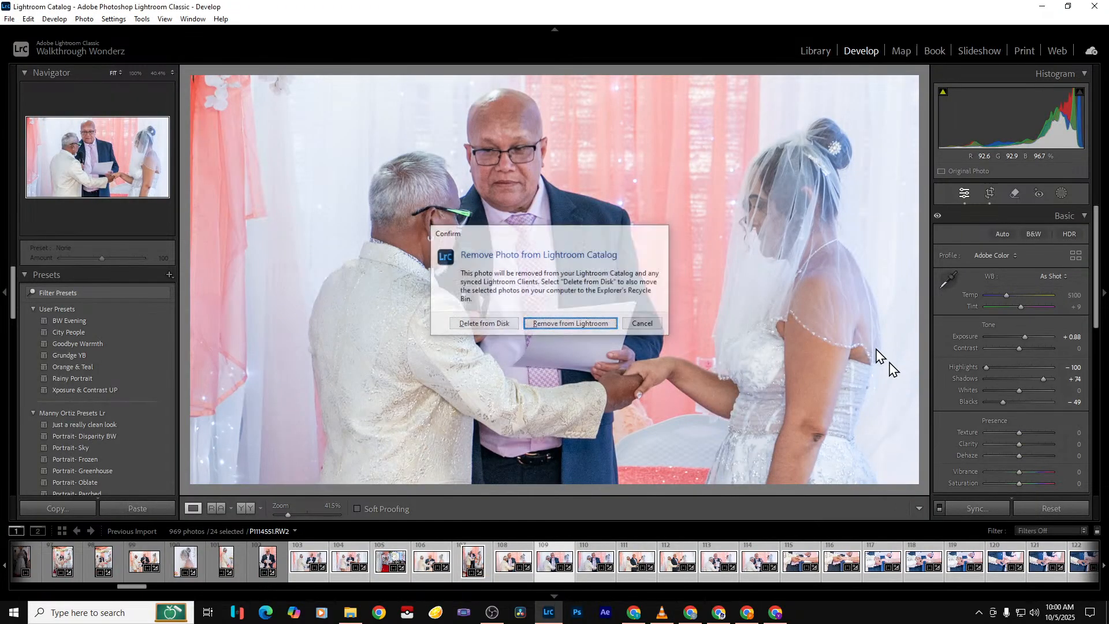
pyautogui.press('Return')
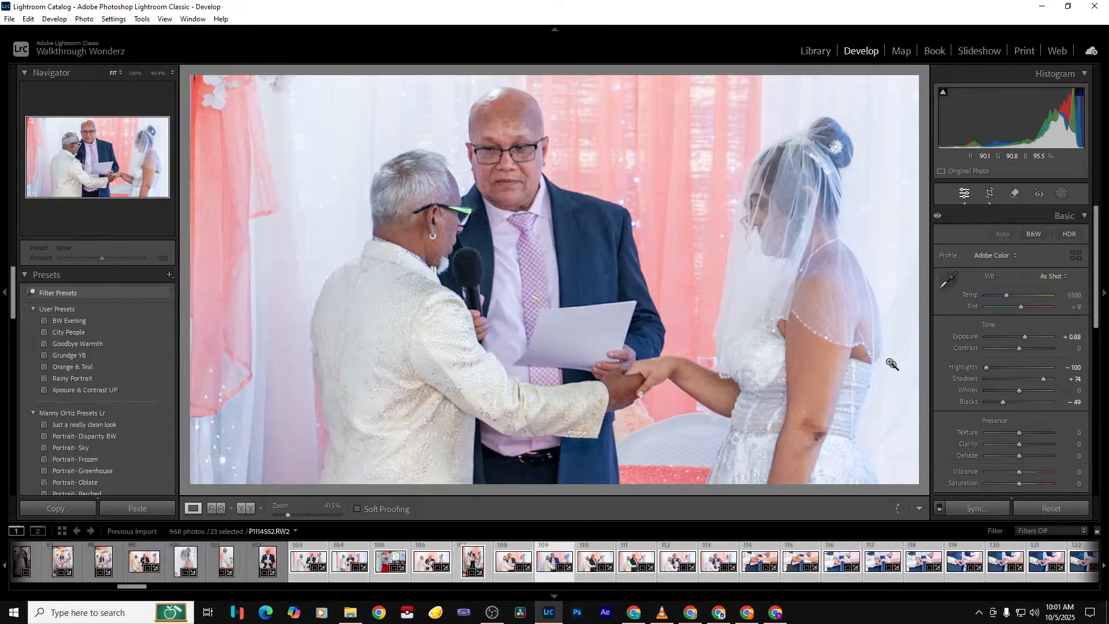
pyautogui.press('Delete')
pyautogui.press('Return')
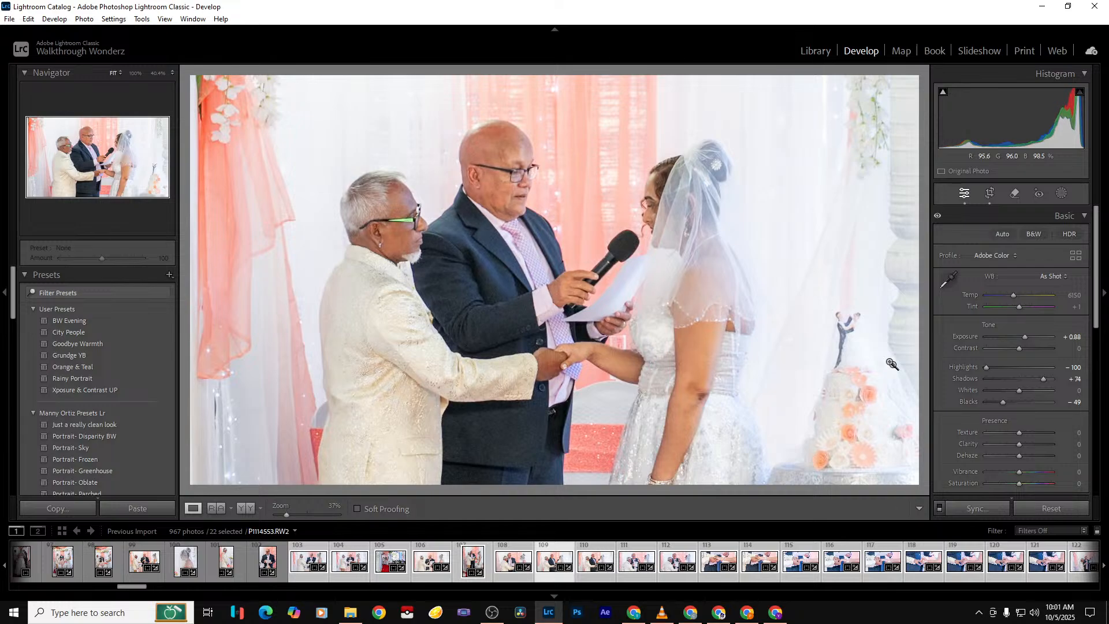
# Reset the exposure of the photo with the officiant holding the microphone toward the bride, and set it to +0.44
pyautogui.doubleClick(1027, 337)
pyautogui.moveTo(1018, 338); pyautogui.dragTo(1021, 338)
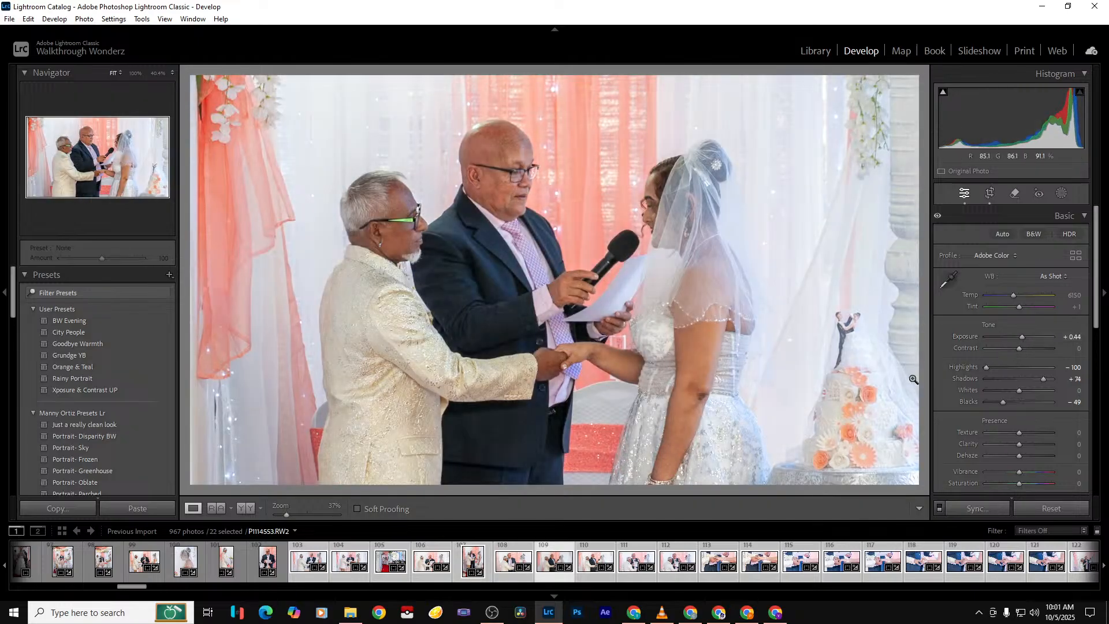
pyautogui.hotkey('ctrl', 'z')
pyautogui.hotkey('ctrl', 'z')
# Remove the two photos following the microphone shot from the catalog
pyautogui.press('Delete')
pyautogui.press('Return')
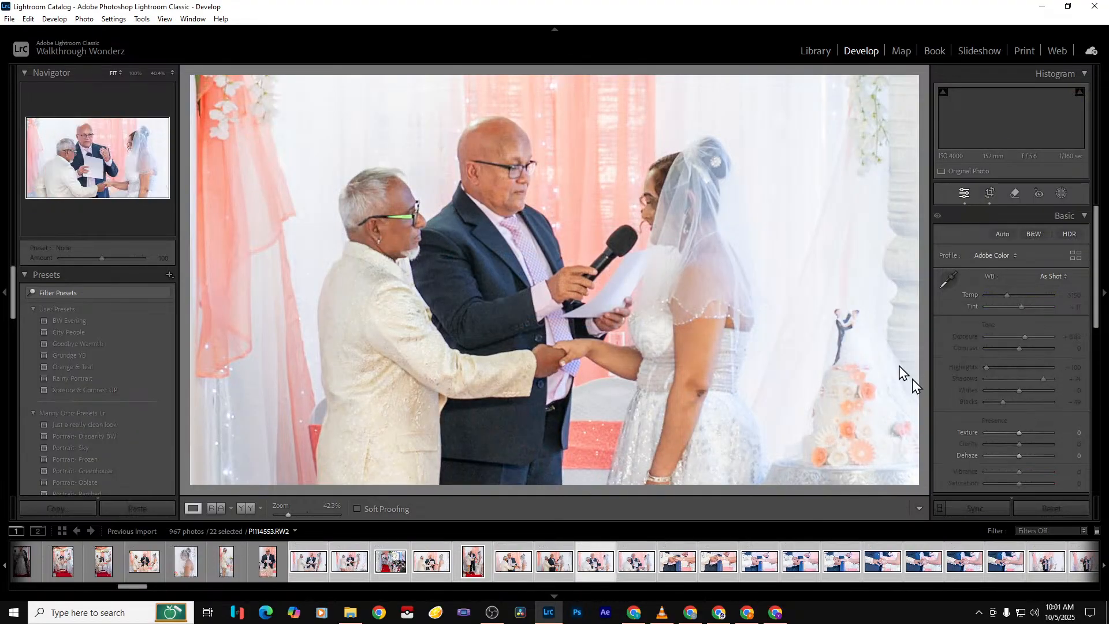
pyautogui.press('Delete')
pyautogui.press('Return')
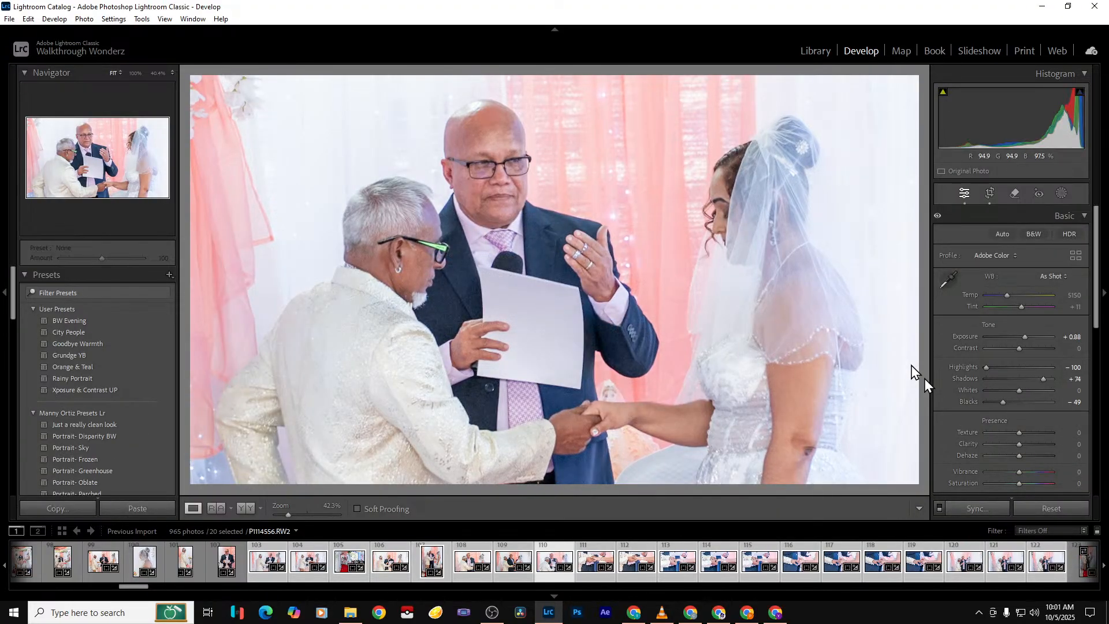
# Set the exposure to +0.26 and the contrast to +9 on the photo of the officiant raising his hand
pyautogui.click(1023, 336)
pyautogui.click(1023, 348)
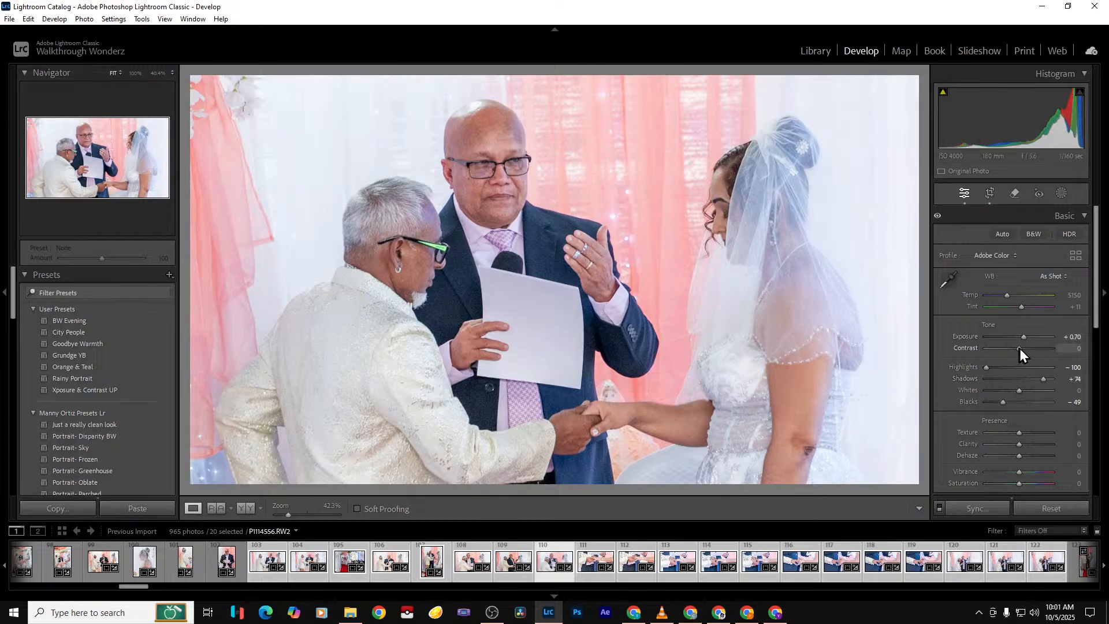
pyautogui.moveTo(1024, 348); pyautogui.dragTo(1021, 348)
pyautogui.click(1020, 338)
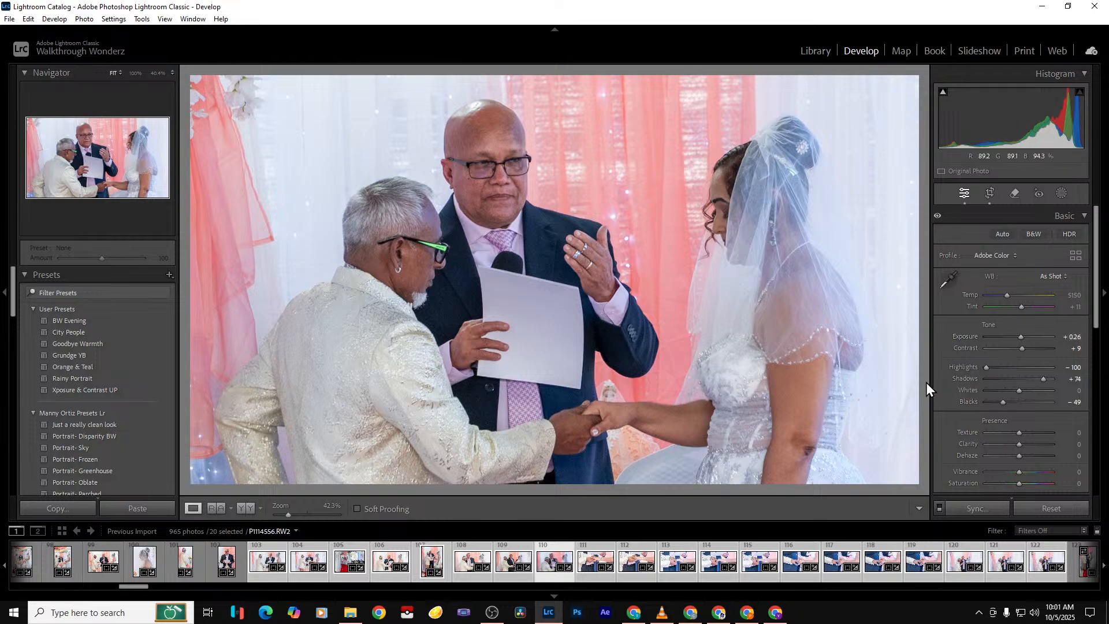
# Check the ring up close in the next photo, then set its sharpening masking to 100 and radius to 3.0
pyautogui.press('Right')
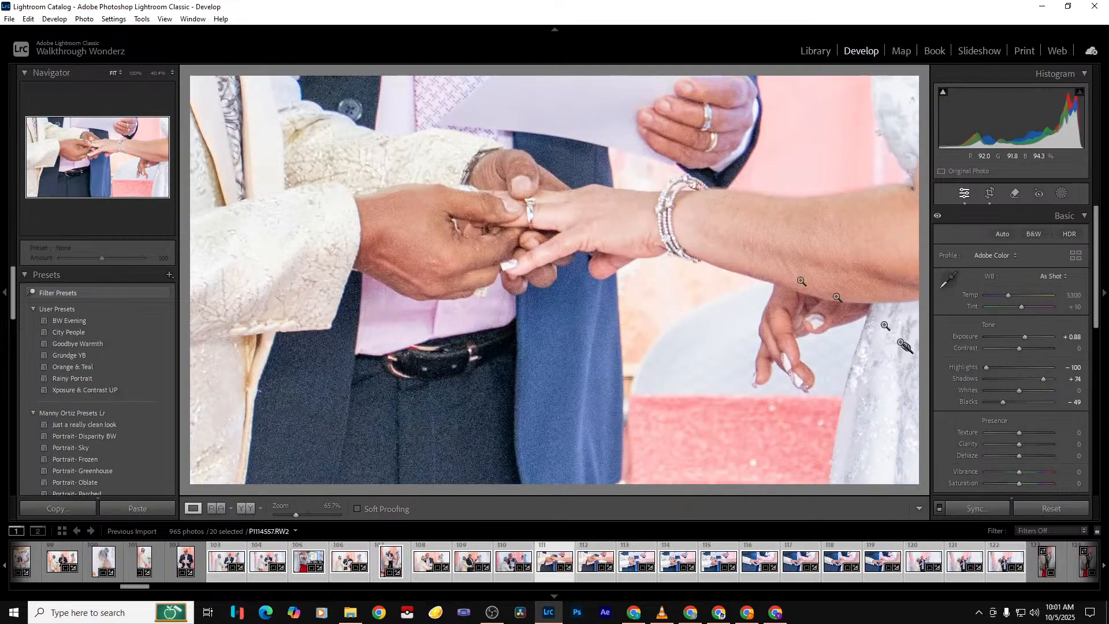
pyautogui.click(533, 207)
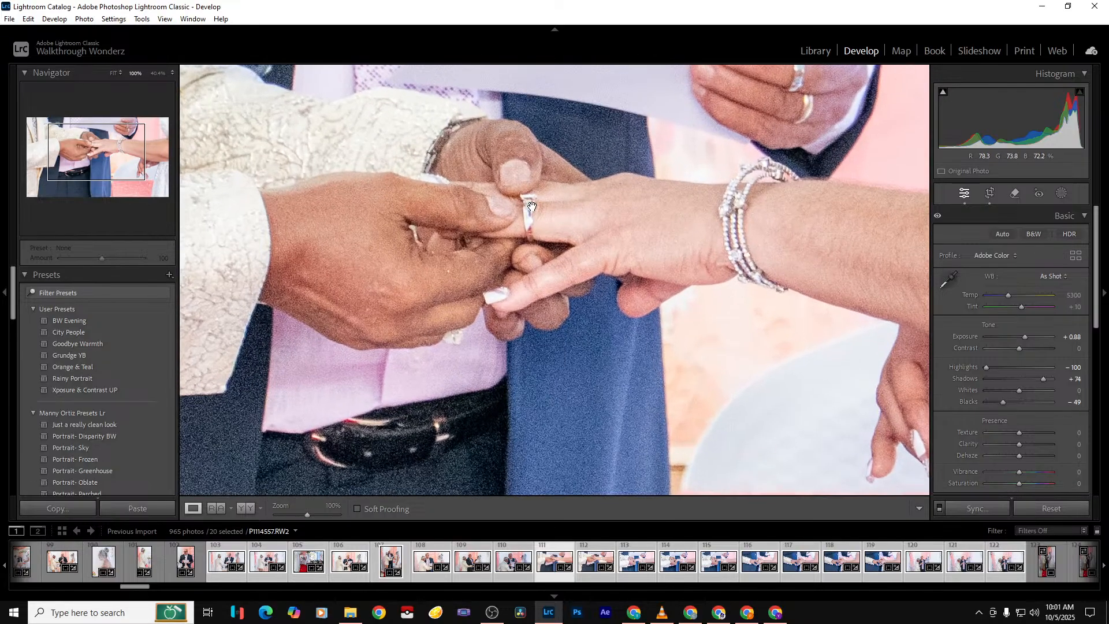
pyautogui.click(533, 208)
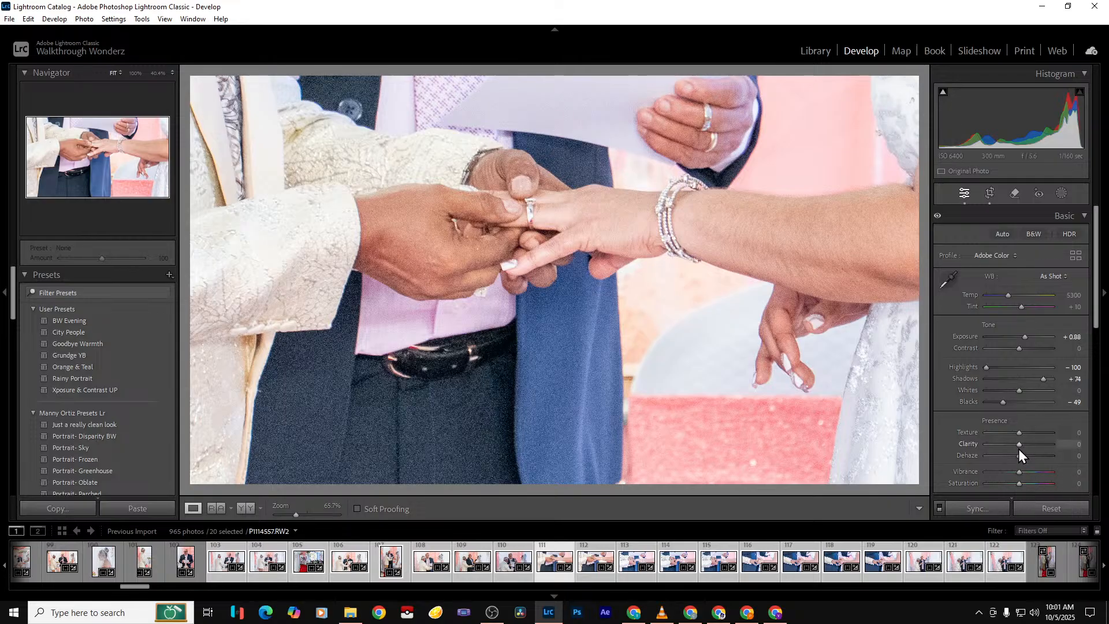
pyautogui.moveTo(1096, 327); pyautogui.dragTo(1102, 432)
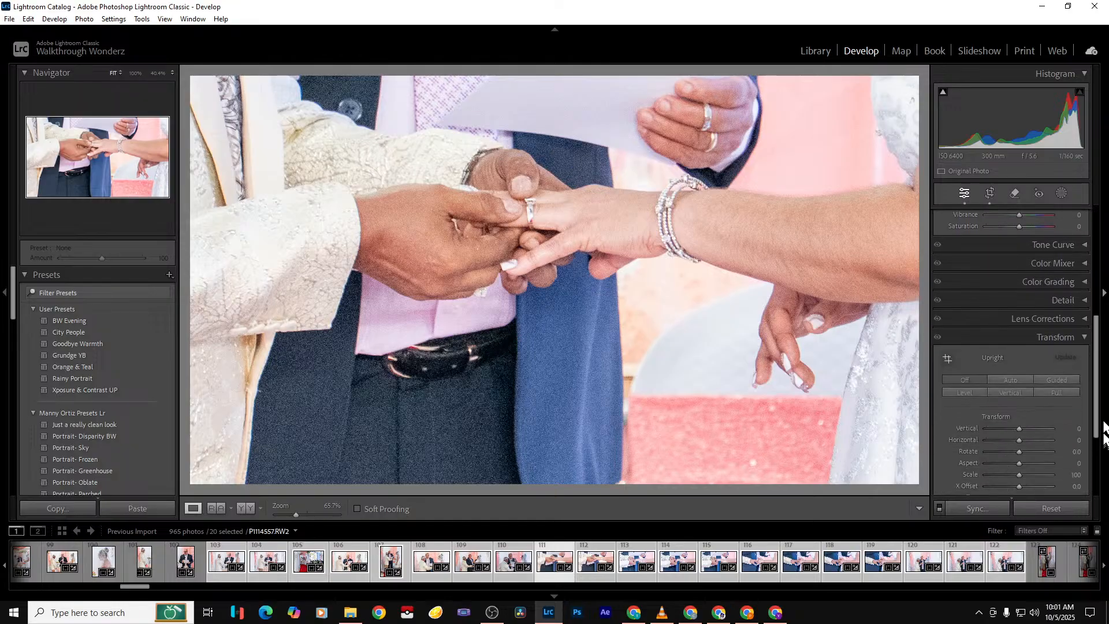
pyautogui.click(1084, 300)
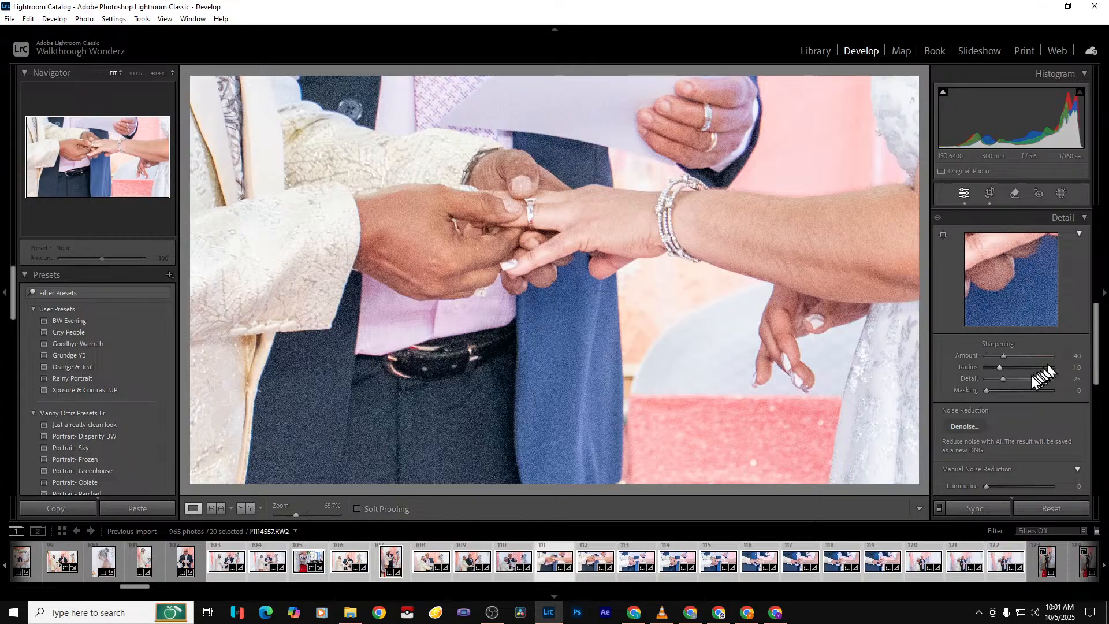
pyautogui.moveTo(989, 390); pyautogui.dragTo(1073, 393)
pyautogui.moveTo(1000, 368); pyautogui.dragTo(1025, 367)
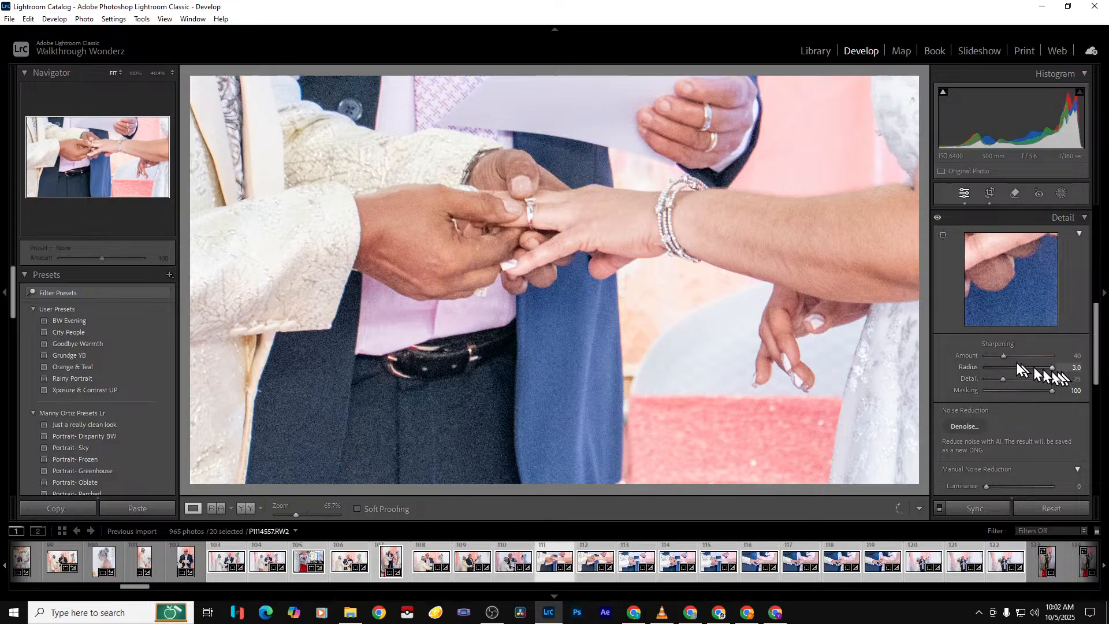
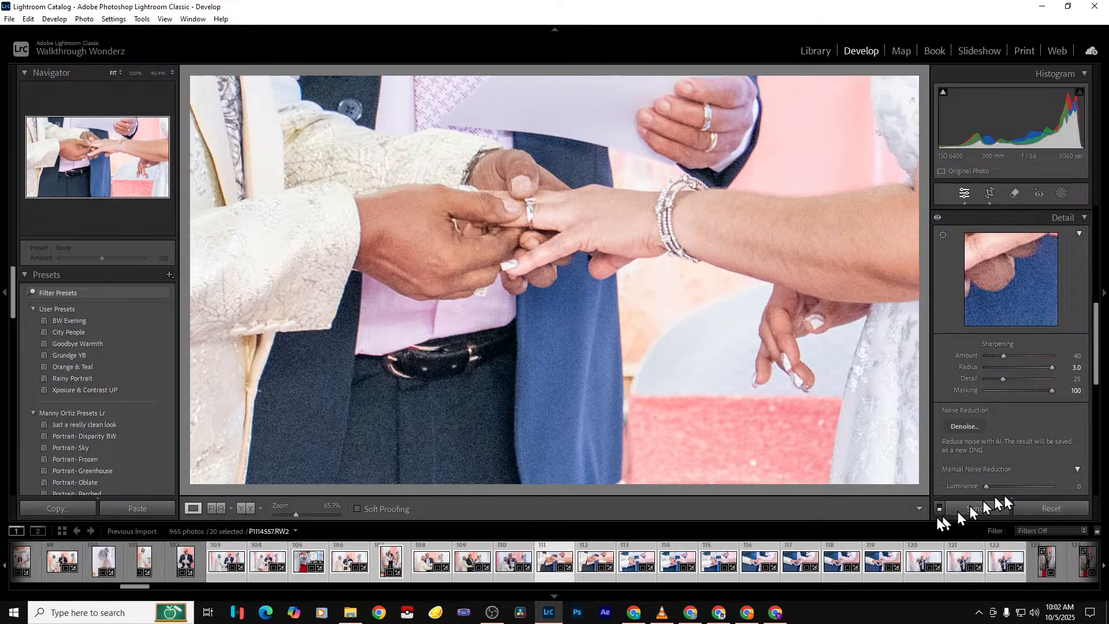
# Remove the five ring-exchange close-ups that follow the sharpened photo from the catalog
pyautogui.press('Right')
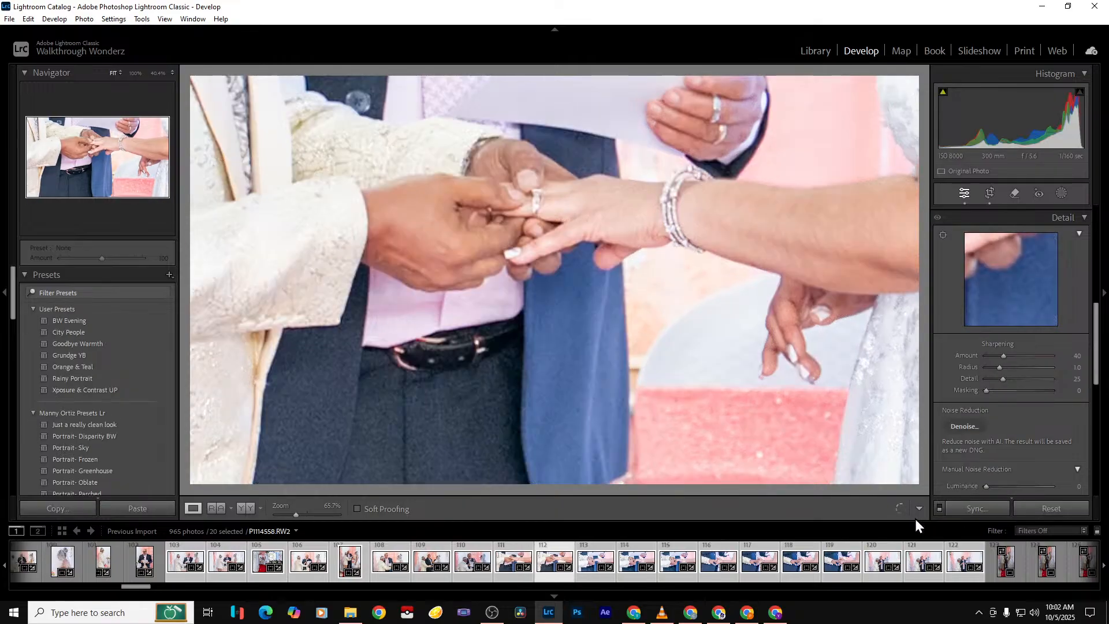
pyautogui.press('Delete')
pyautogui.press('Return')
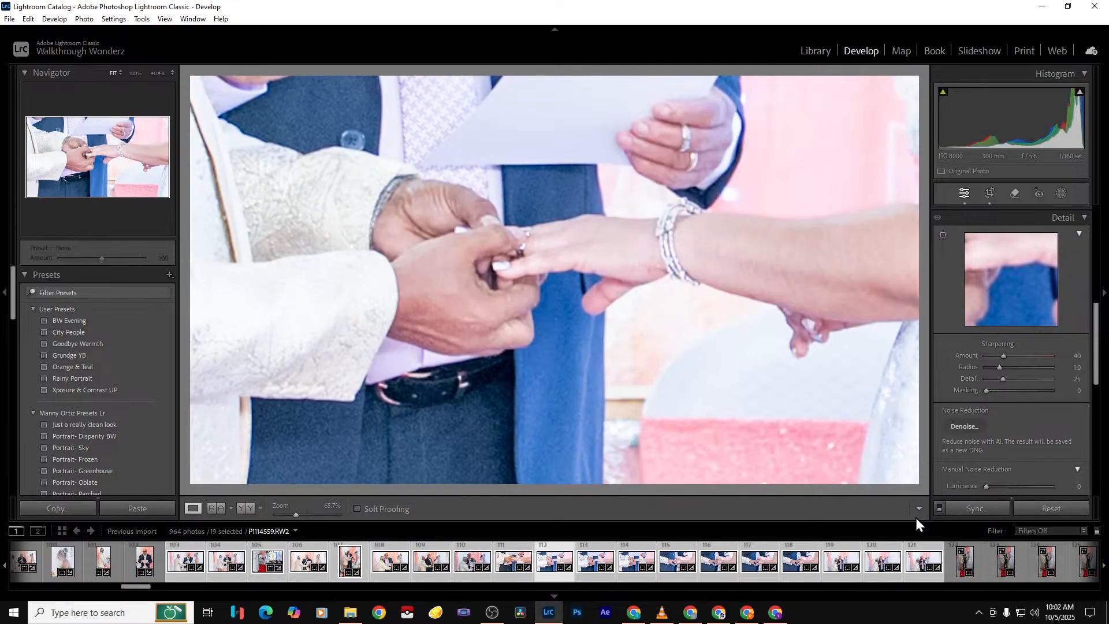
pyautogui.press('Delete')
pyautogui.press('Return')
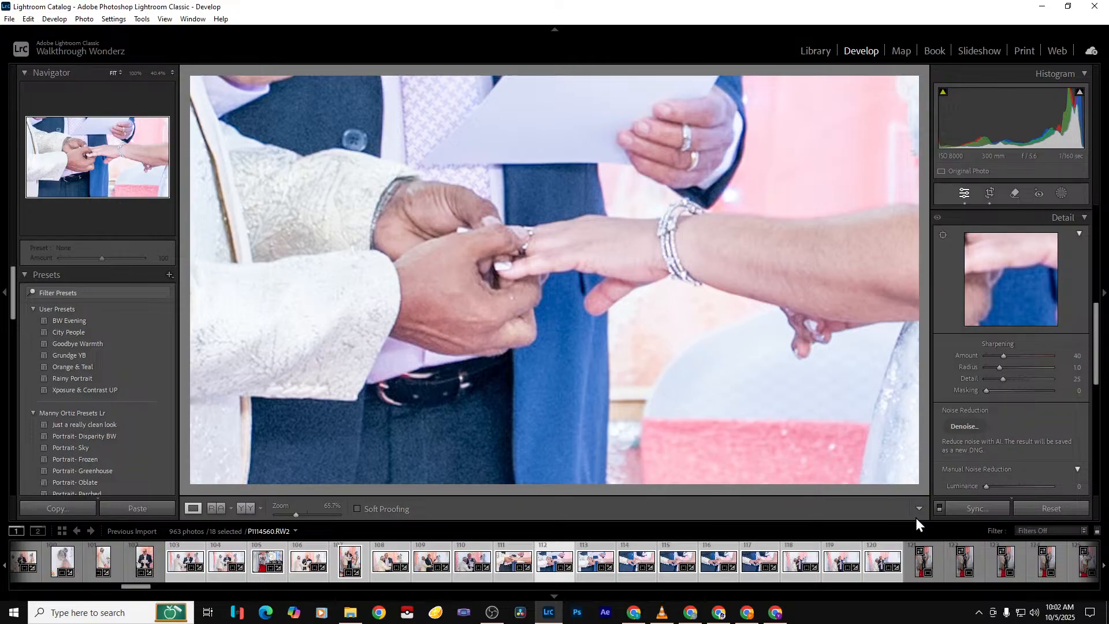
pyautogui.press('Delete')
pyautogui.press('Return')
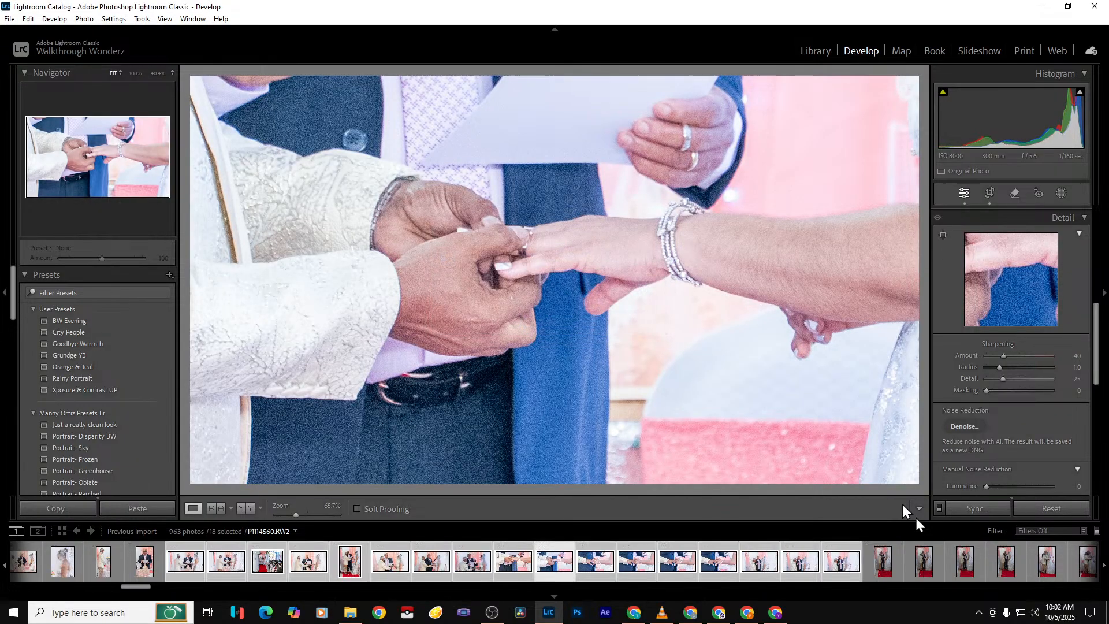
pyautogui.press('Delete')
pyautogui.press('Return')
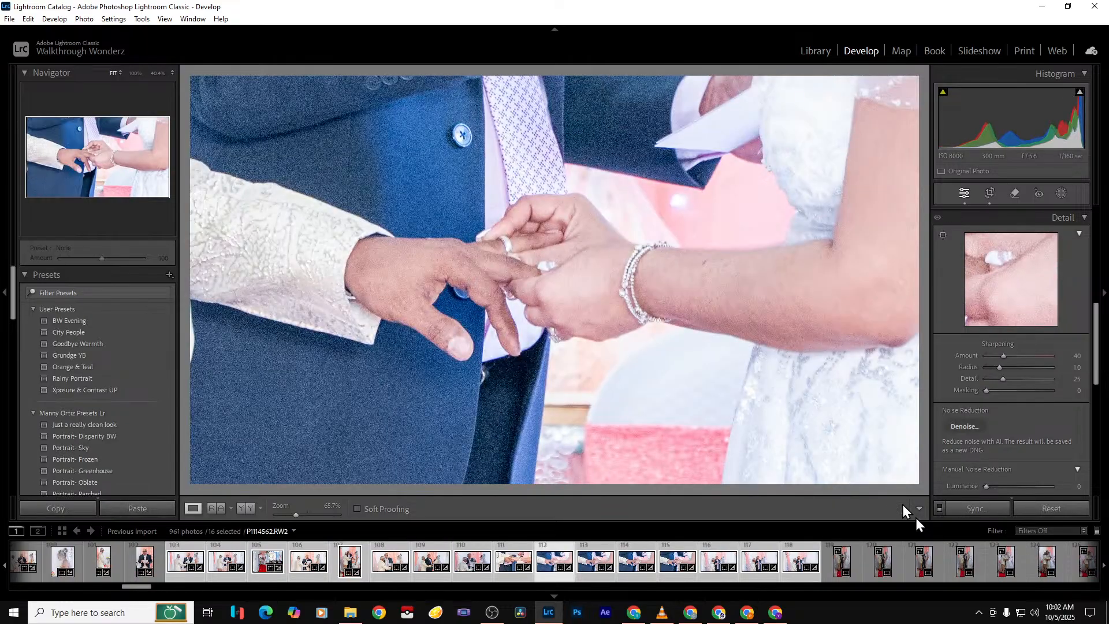
pyautogui.press('Delete')
pyautogui.press('Return')
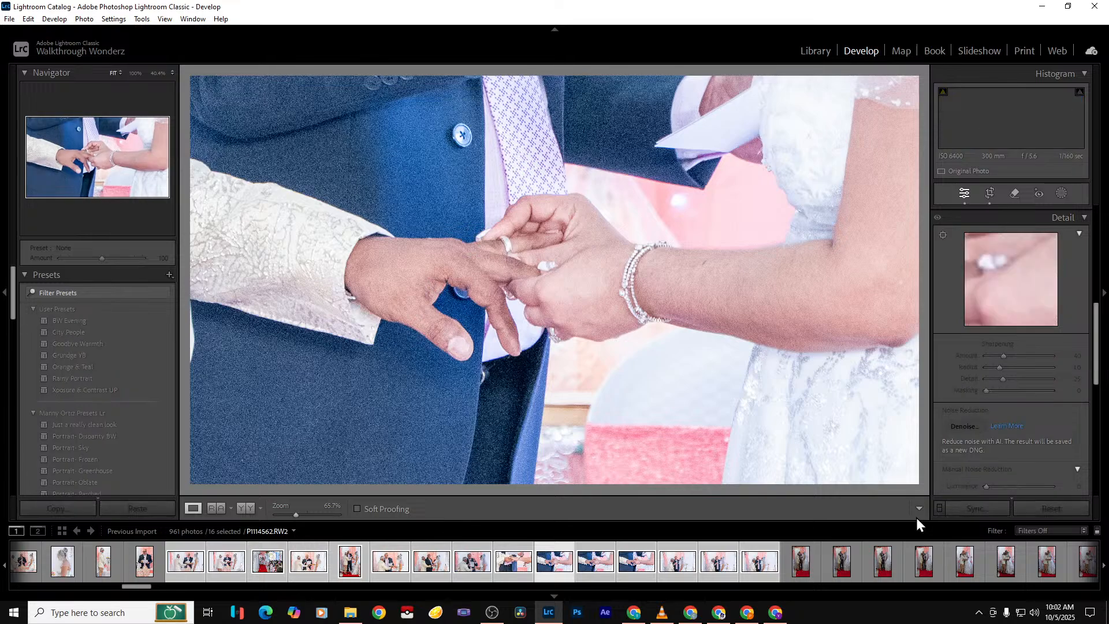
# Check the live stream's YouTube windows in Chrome, close two of them and switch back to Lightroom Classic
pyautogui.click(775, 613)
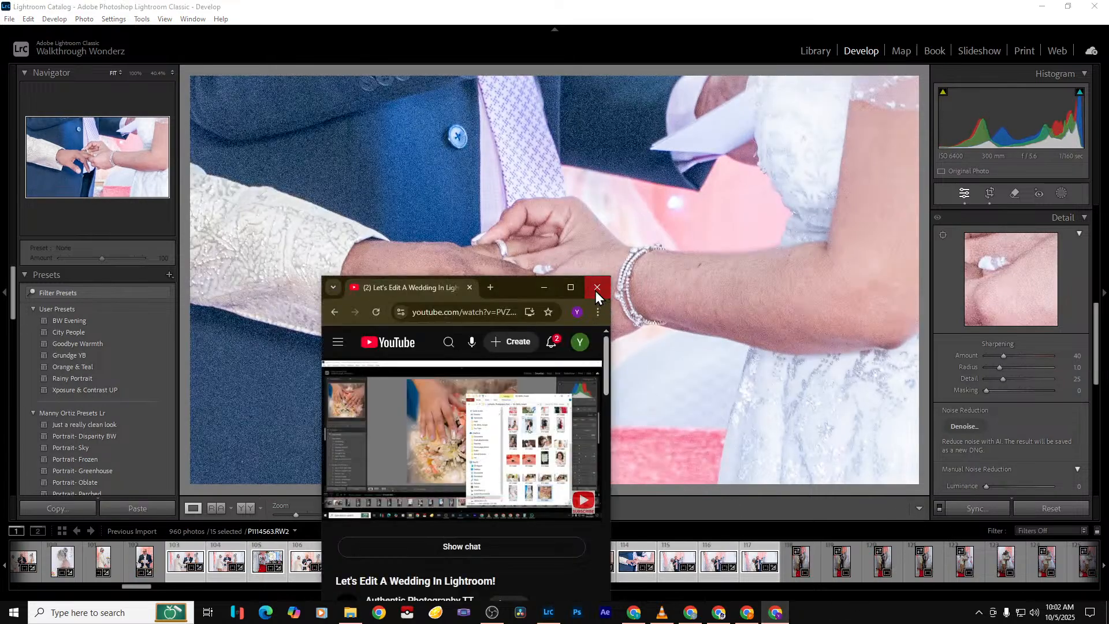
pyautogui.click(745, 613)
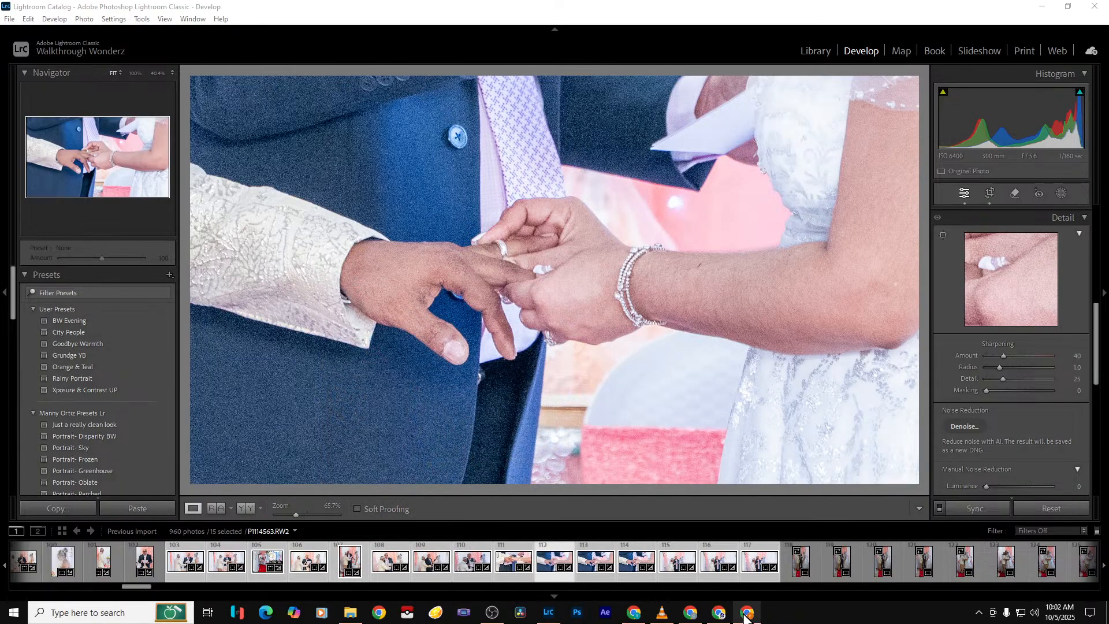
pyautogui.click(745, 614)
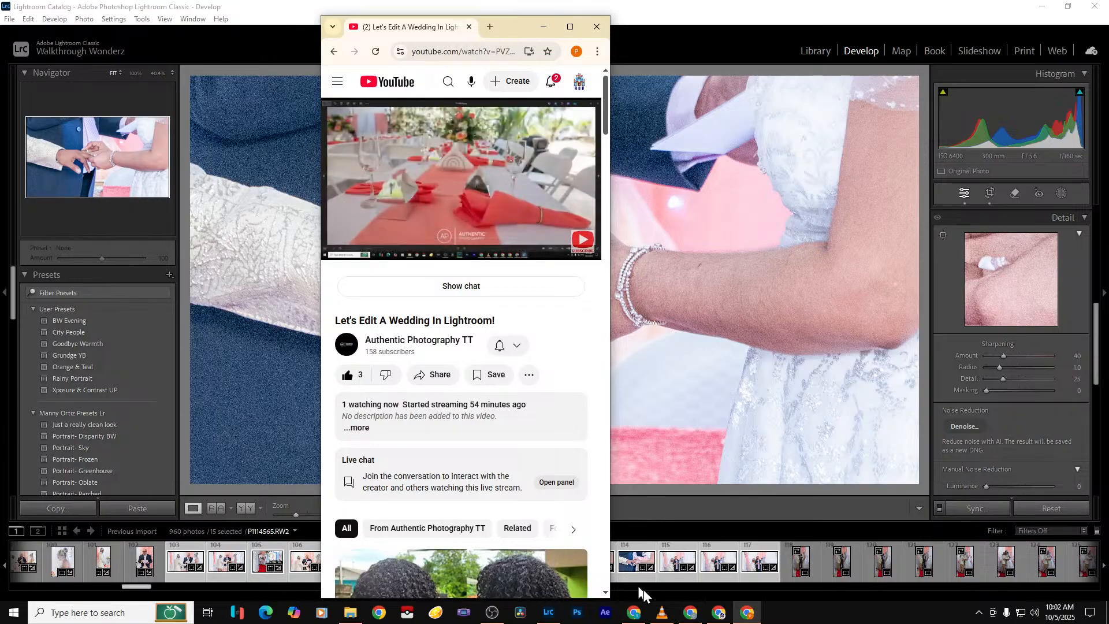
pyautogui.click(716, 613)
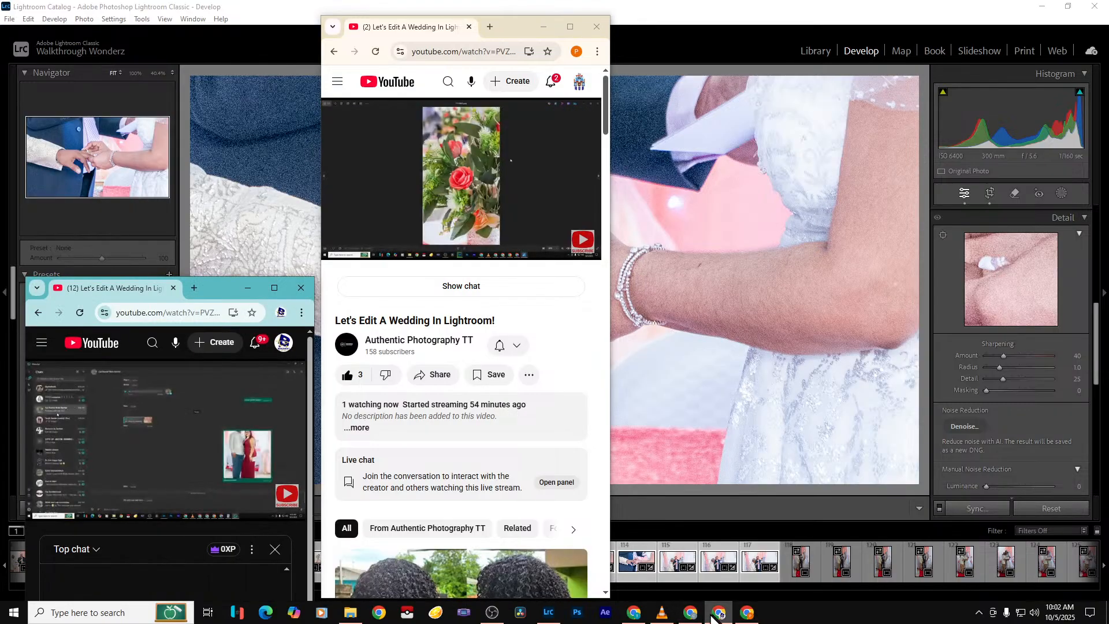
pyautogui.click(299, 292)
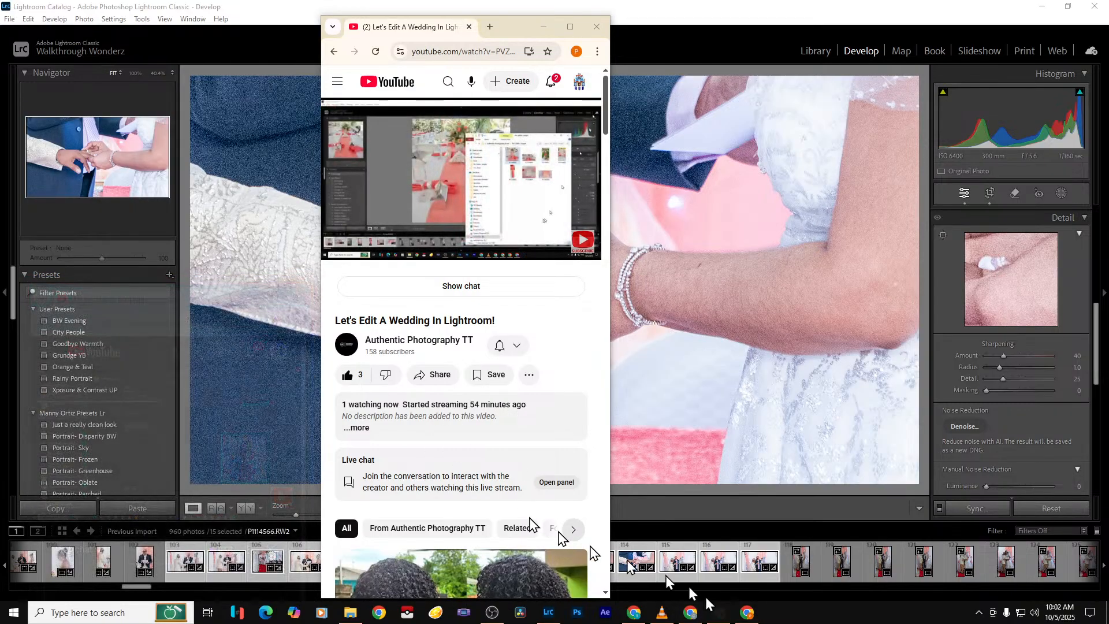
pyautogui.click(688, 613)
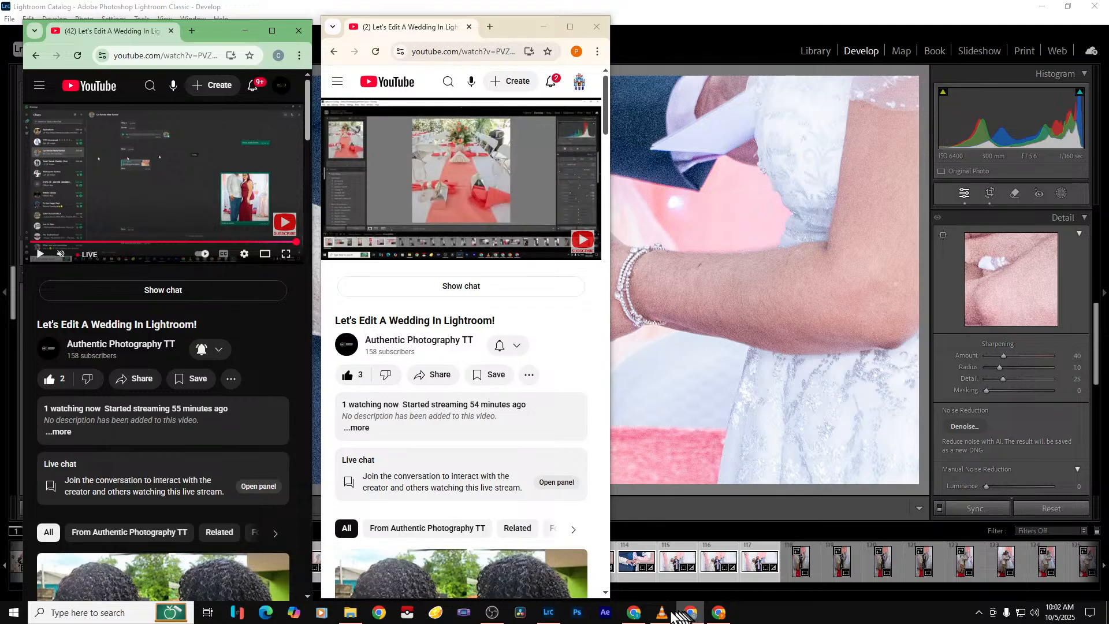
pyautogui.click(549, 613)
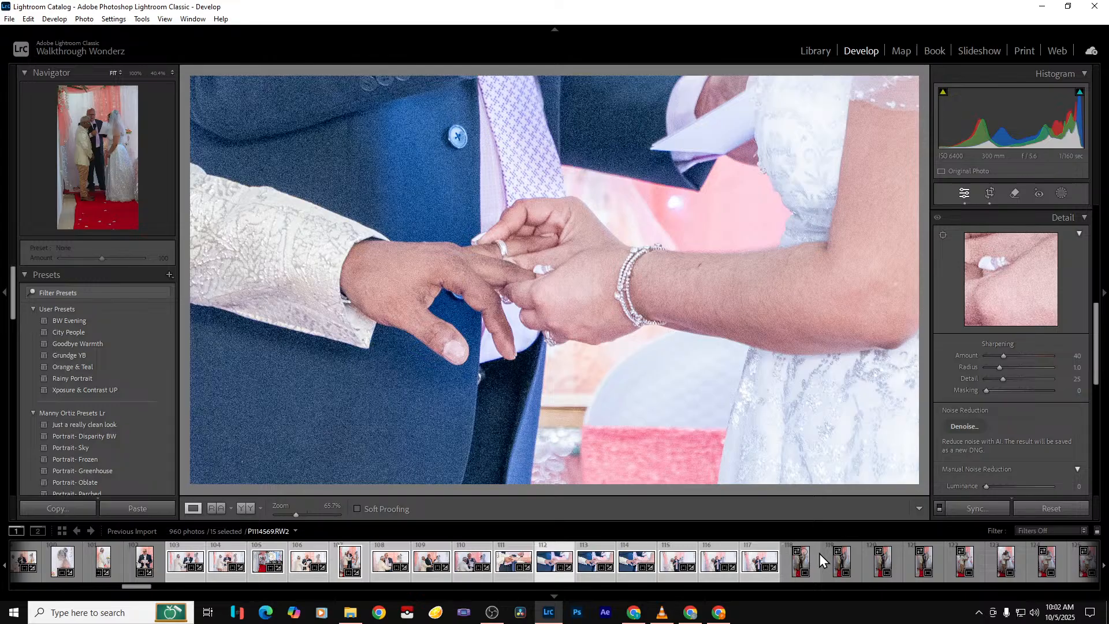
# Set the shadows to +7, the whites to -30 and the exposure to +0.70 on the ring-exchange close-up
pyautogui.moveTo(1000, 389); pyautogui.dragTo(1075, 370)
pyautogui.scroll(3, 1068, 415)
pyautogui.scroll(5, 1067, 414)
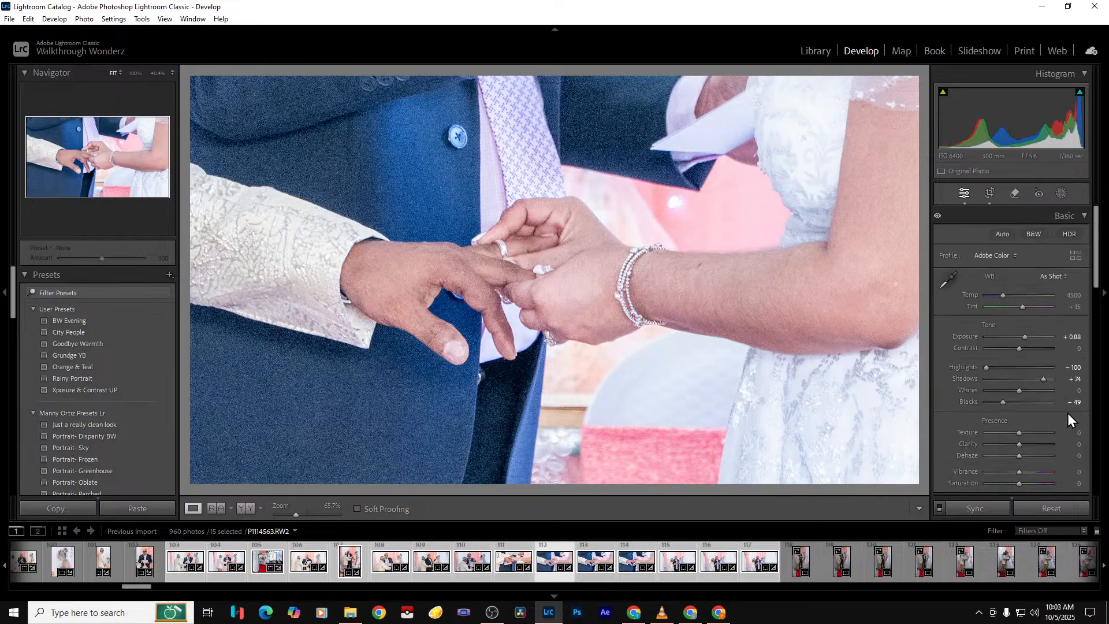
pyautogui.click(1028, 379)
pyautogui.click(1021, 380)
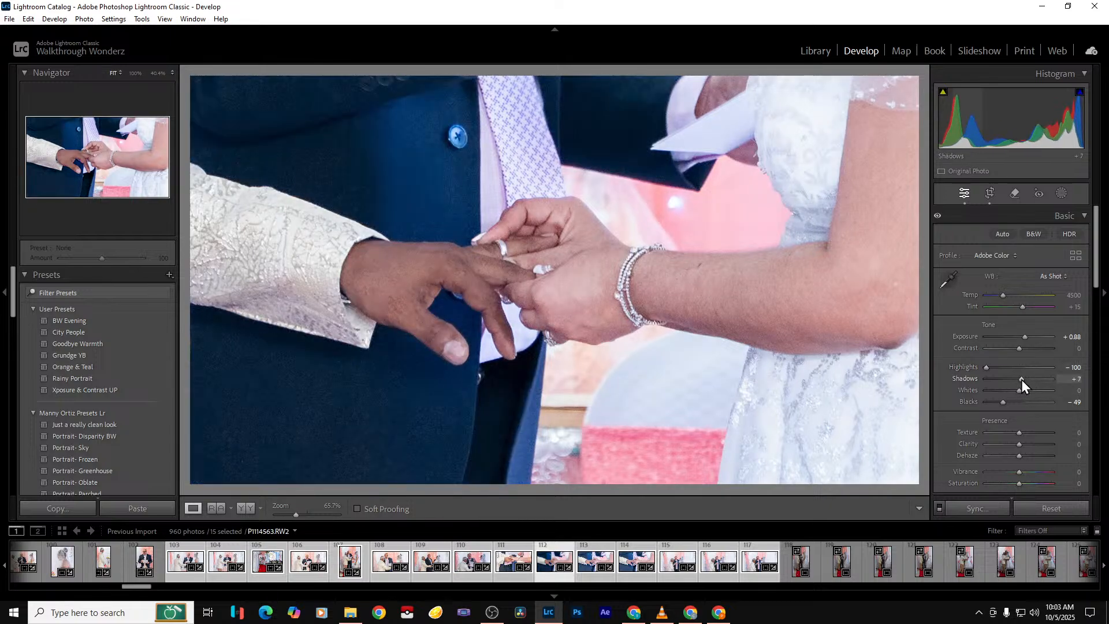
pyautogui.moveTo(1019, 390); pyautogui.dragTo(1009, 390)
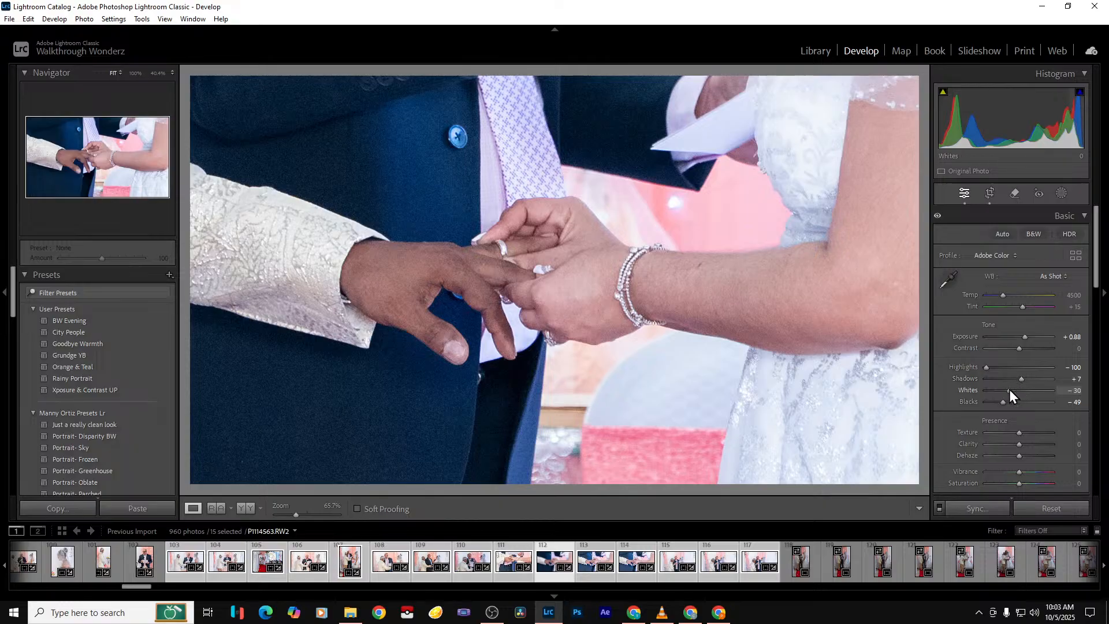
pyautogui.doubleClick(1025, 337)
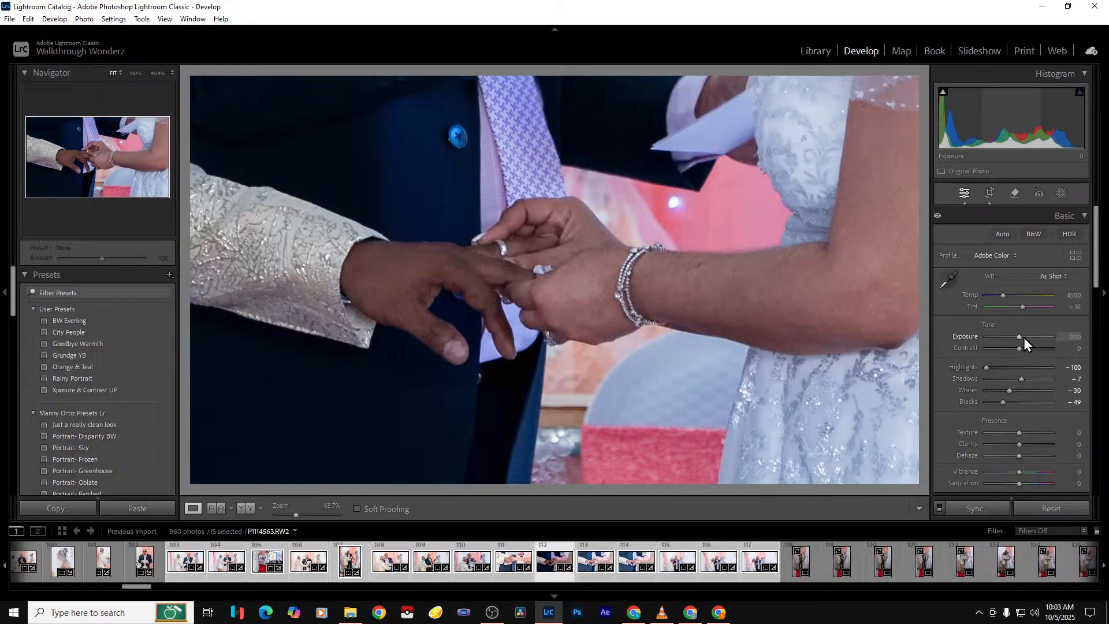
pyautogui.moveTo(1018, 337); pyautogui.dragTo(1022, 337)
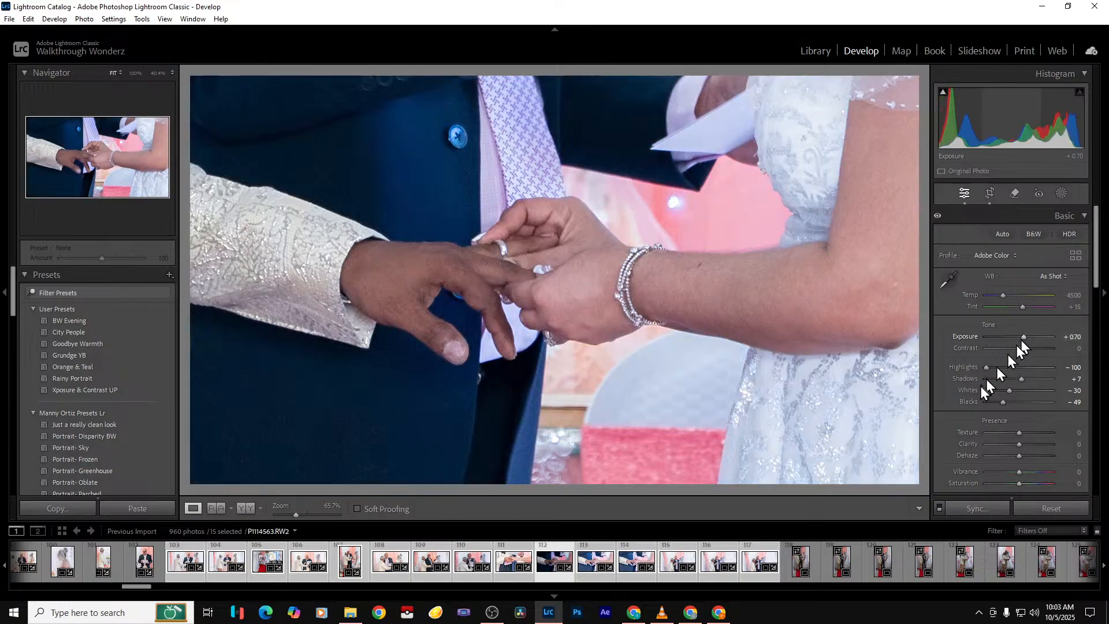
# Remove the two near-duplicate ring-exchange close-ups that follow the adjusted photo from the catalog
pyautogui.press('Right')
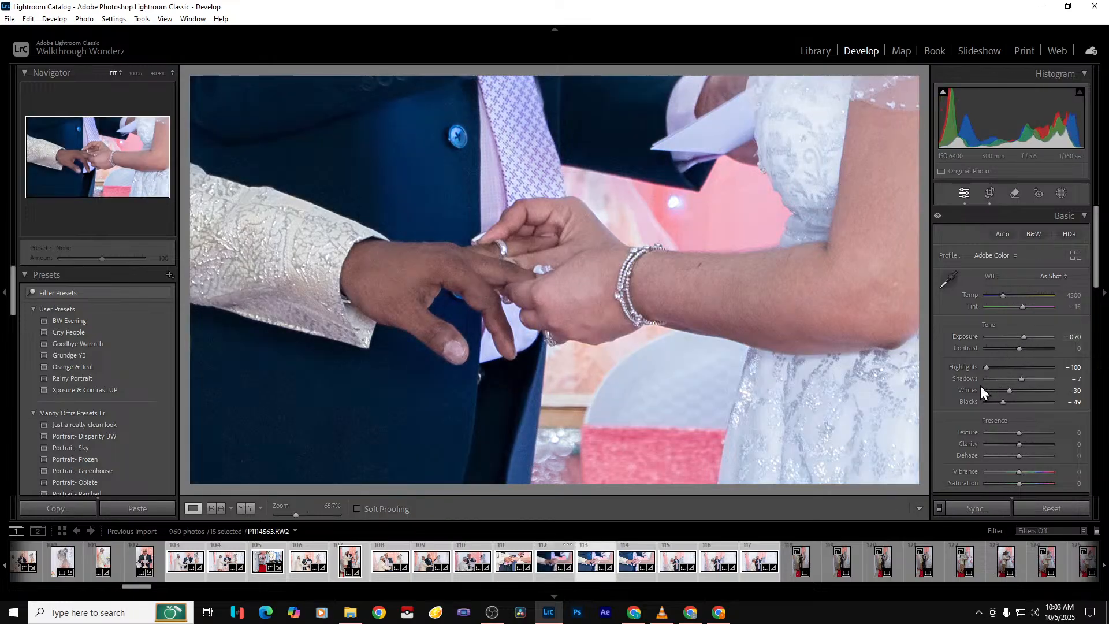
pyautogui.press('Delete')
pyautogui.press('Return')
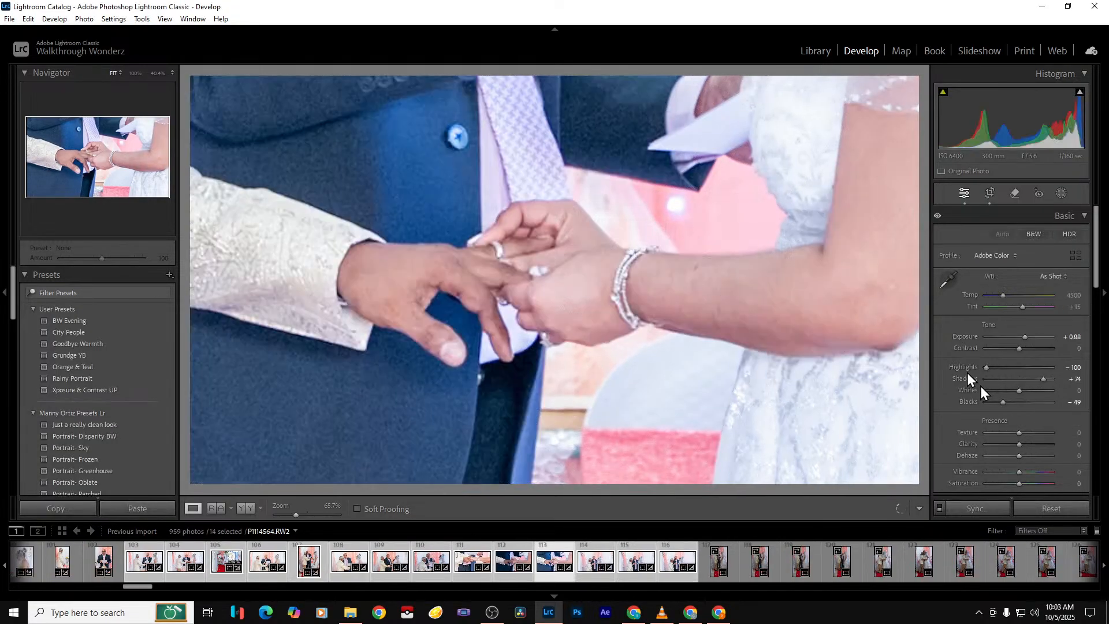
pyautogui.press('Delete')
pyautogui.press('Return')
pyautogui.press('Delete')
pyautogui.press('Return')
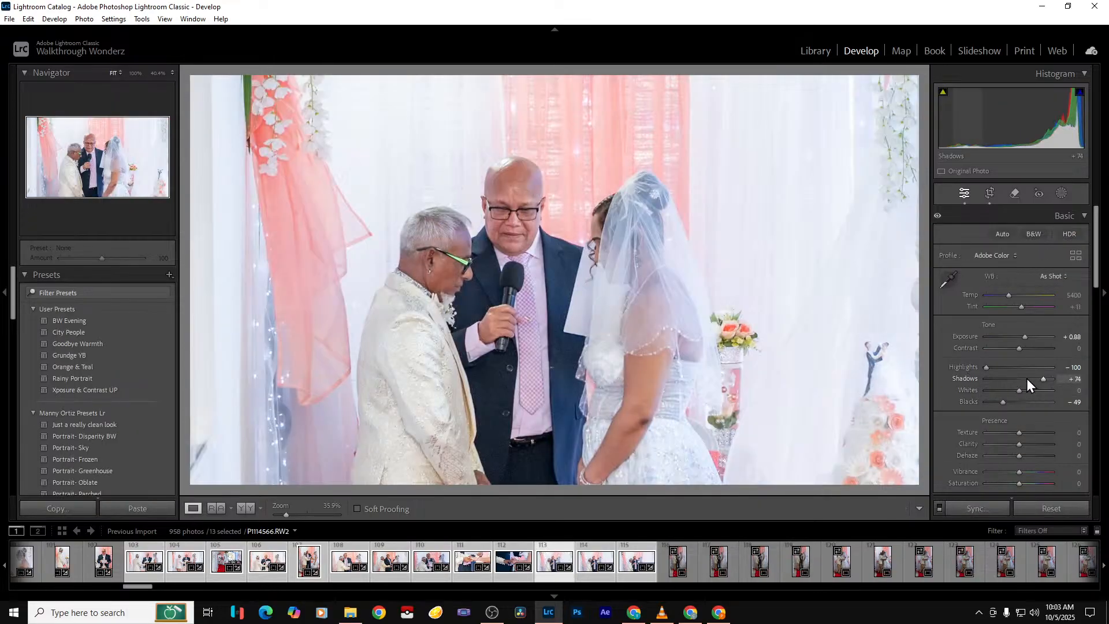
# Compare the three similar shots of the couple with the officiant and remove two of them, keeping P1114566
pyautogui.press('Right')
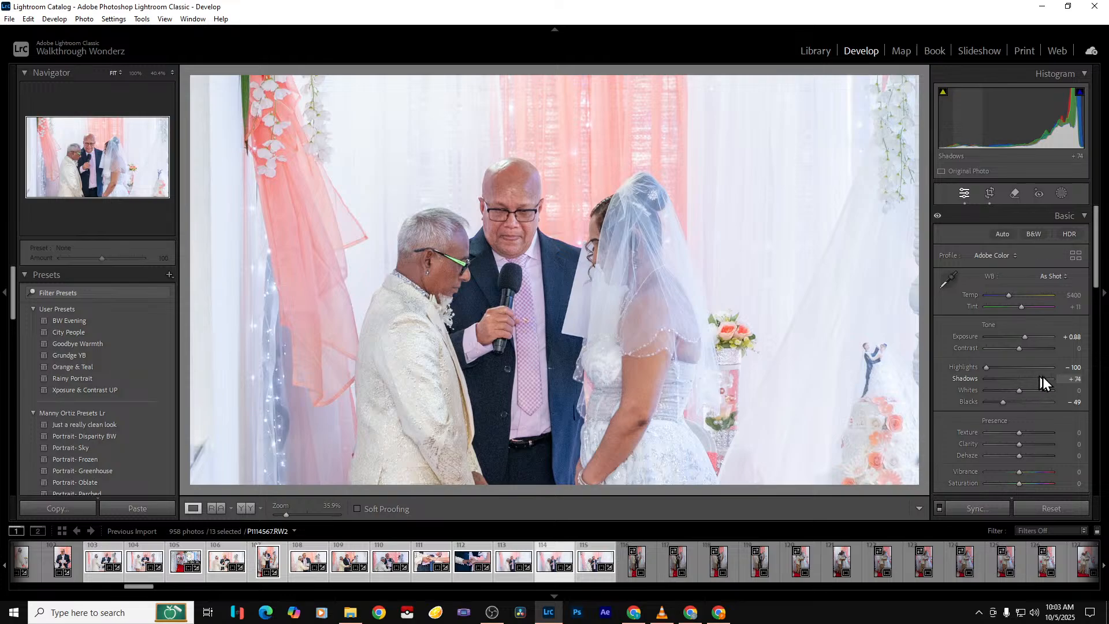
pyautogui.press('Right')
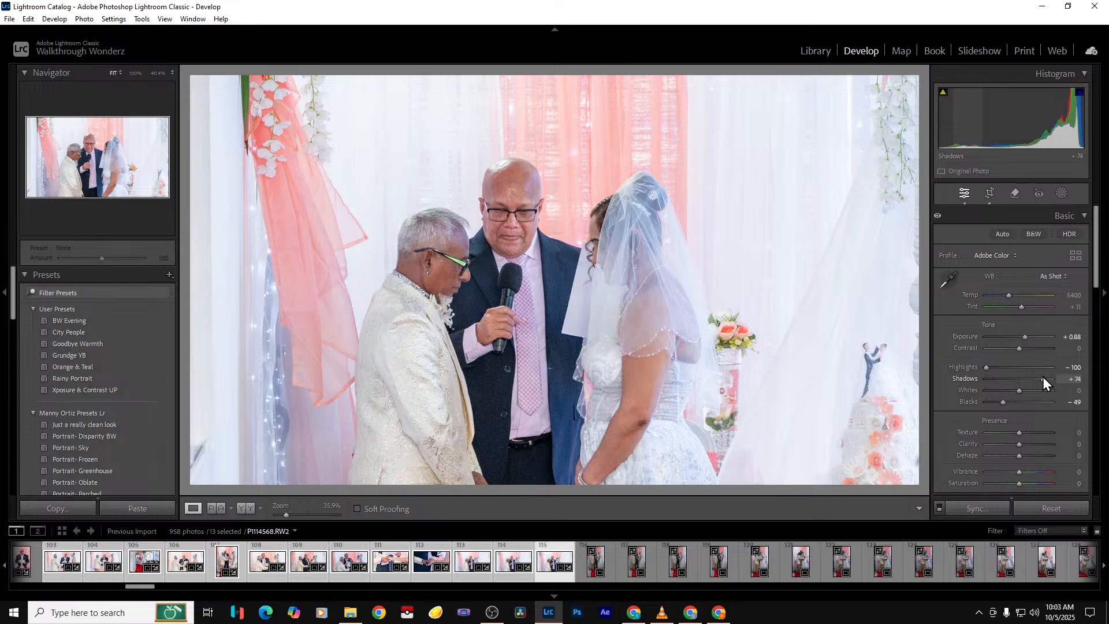
pyautogui.press('Left')
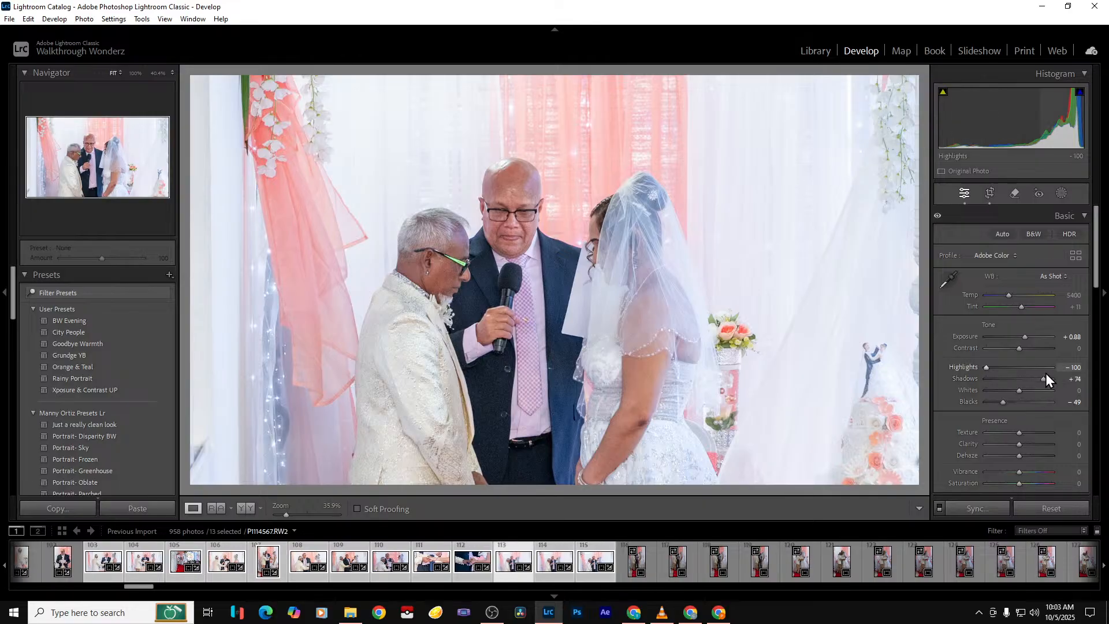
pyautogui.press('Left')
pyautogui.press('Delete')
pyautogui.press('Return')
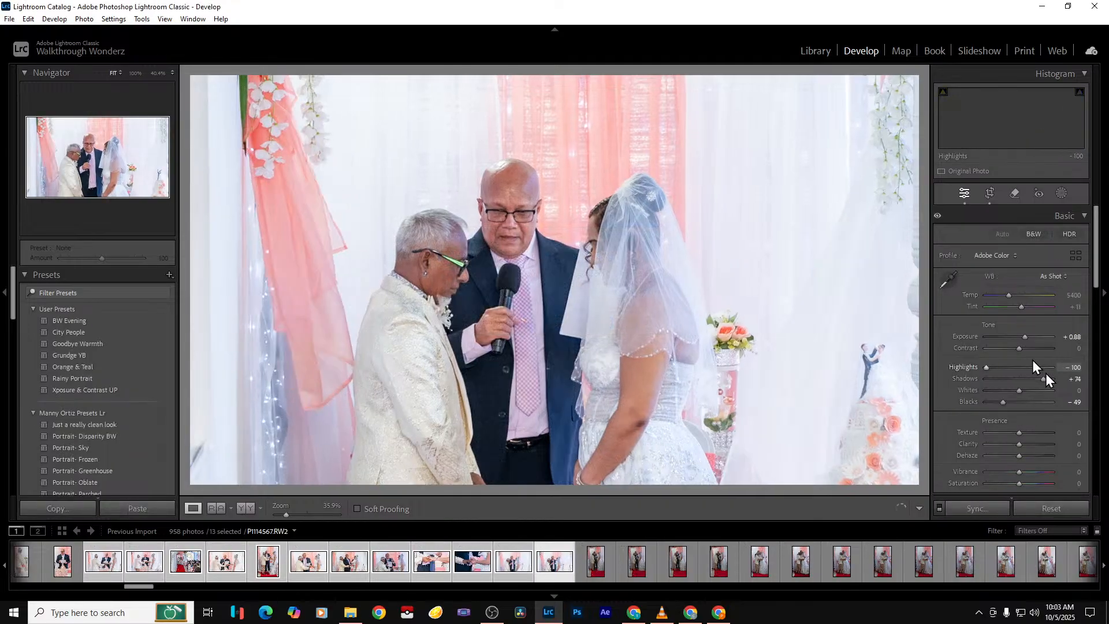
pyautogui.press('Delete')
pyautogui.press('Return')
pyautogui.press('Delete')
pyautogui.press('Return')
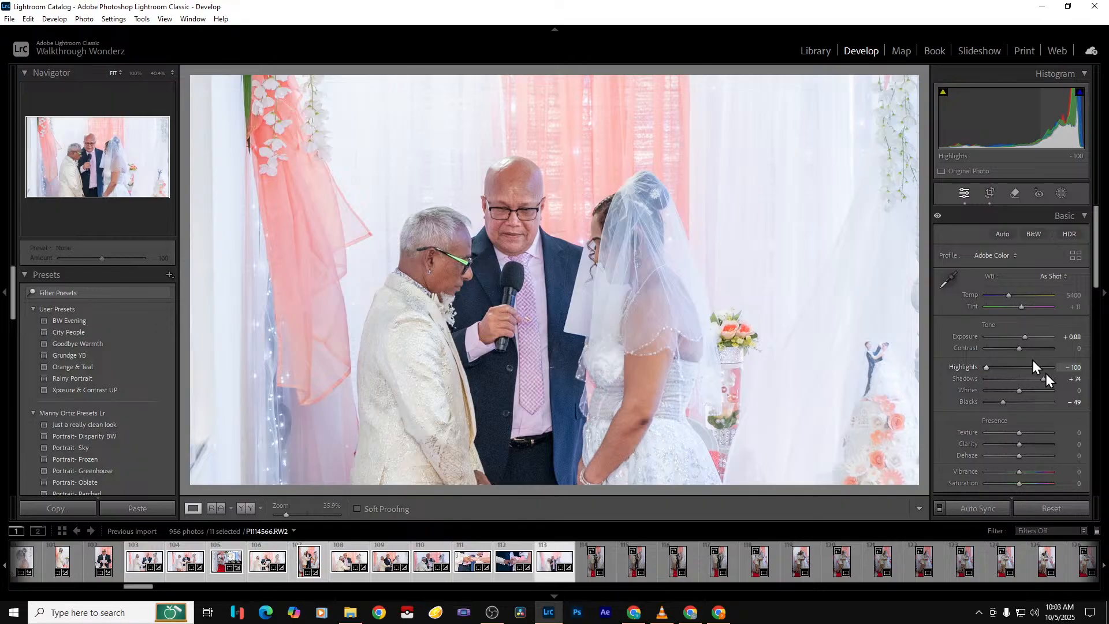
# Export the selected ceremony photos as PNG files to the preset folder, skipping the file that already exists
pyautogui.hotkey('ctrl', 'shift', 'e')
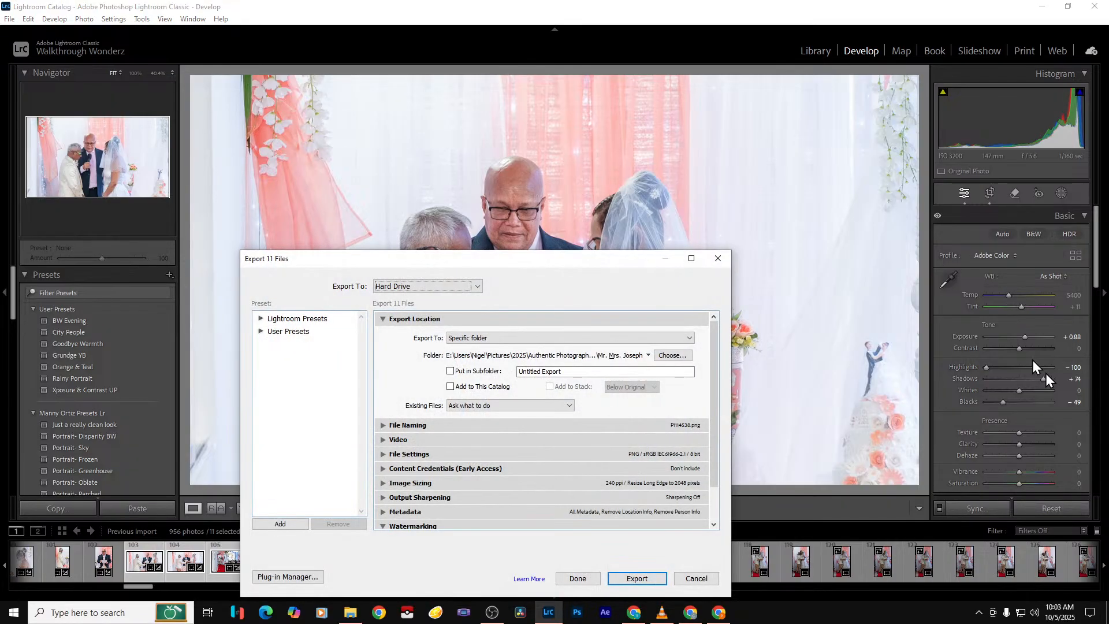
pyautogui.press('Return')
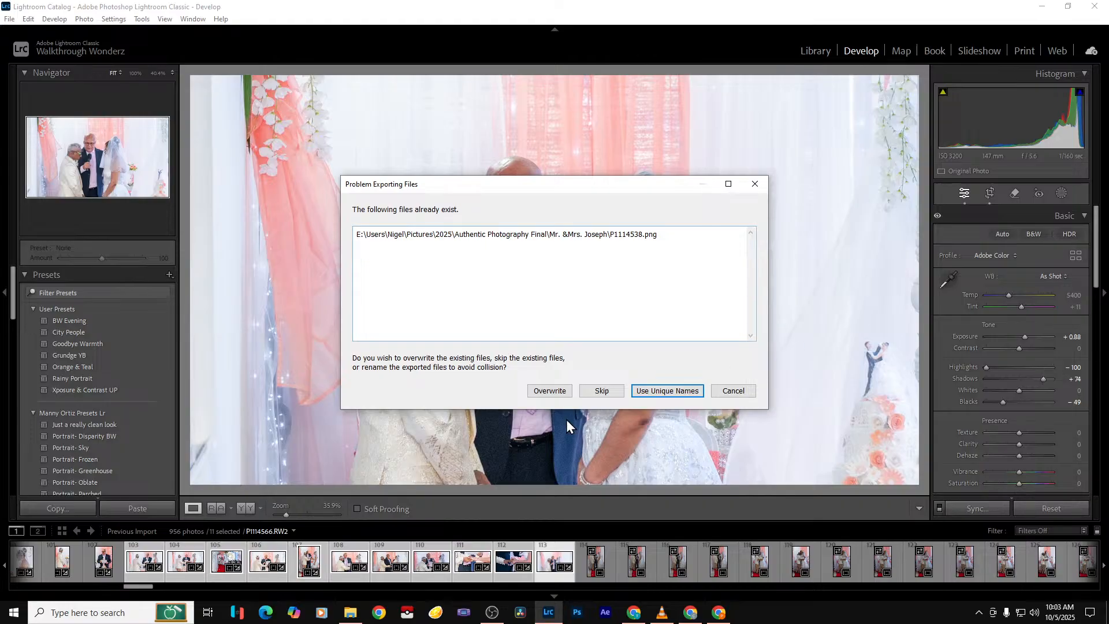
pyautogui.click(600, 395)
# Review the exported photos in the destination folder in File Explorer, then return to Lightroom Classic
pyautogui.click(351, 614)
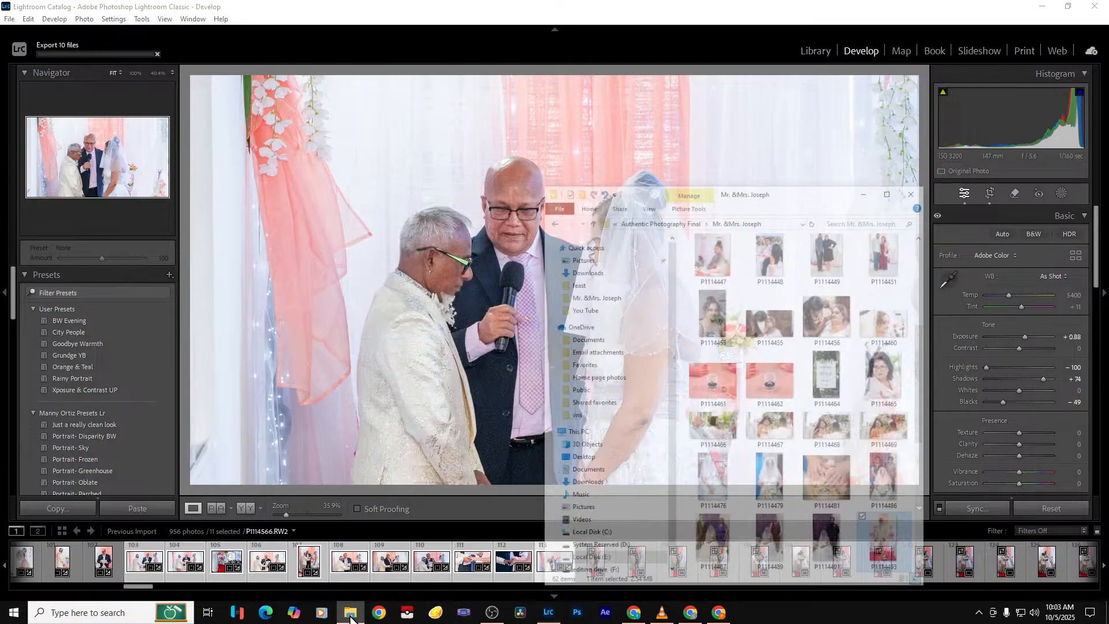
pyautogui.scroll(-10, 812, 416)
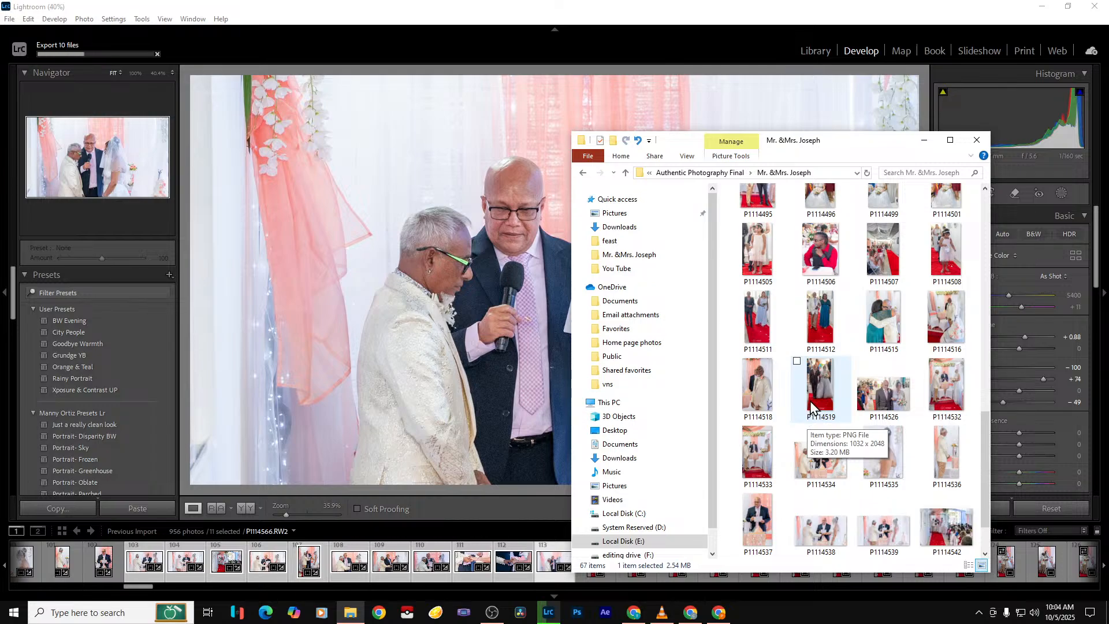
pyautogui.click(924, 142)
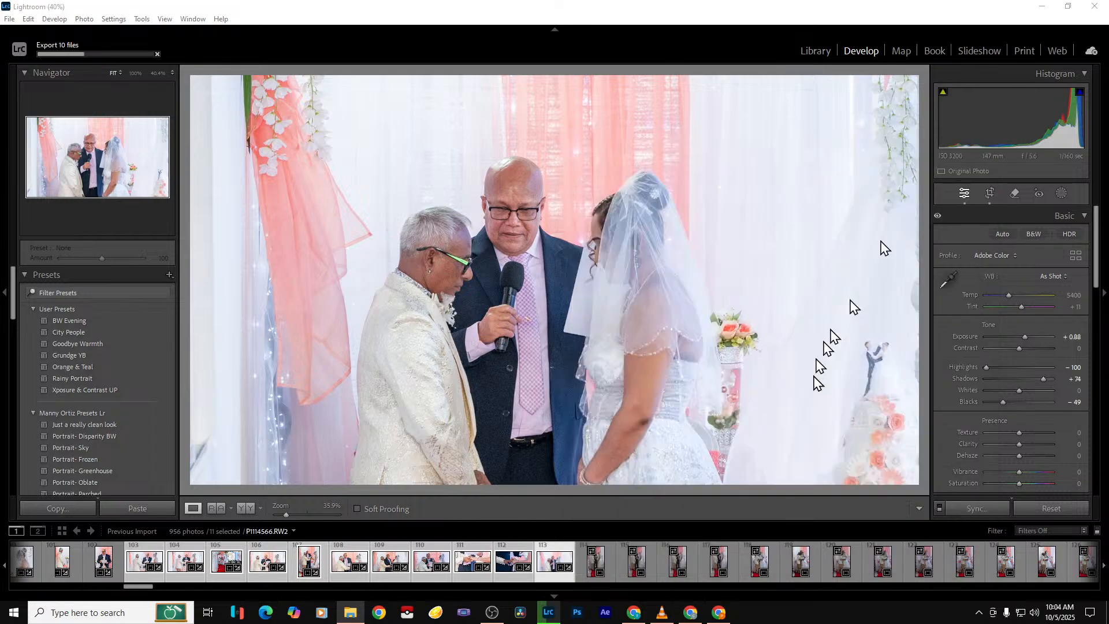
# Go through the unedited portrait-format shots to the couple's kiss, P1114577, and set its exposure to +1.32
pyautogui.click(581, 563)
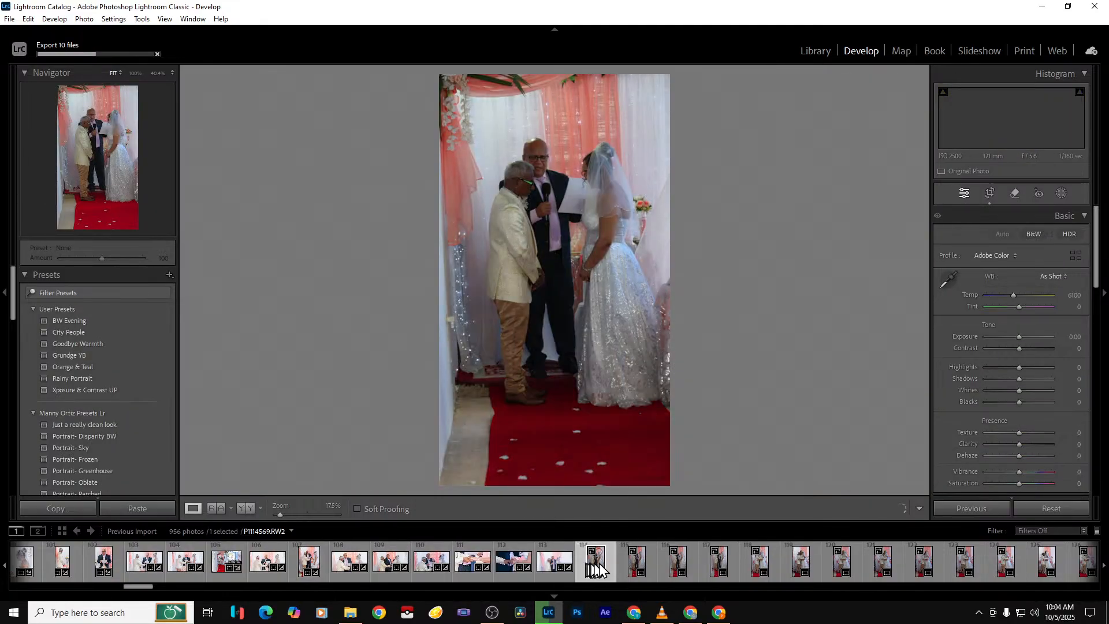
pyautogui.press('Right')
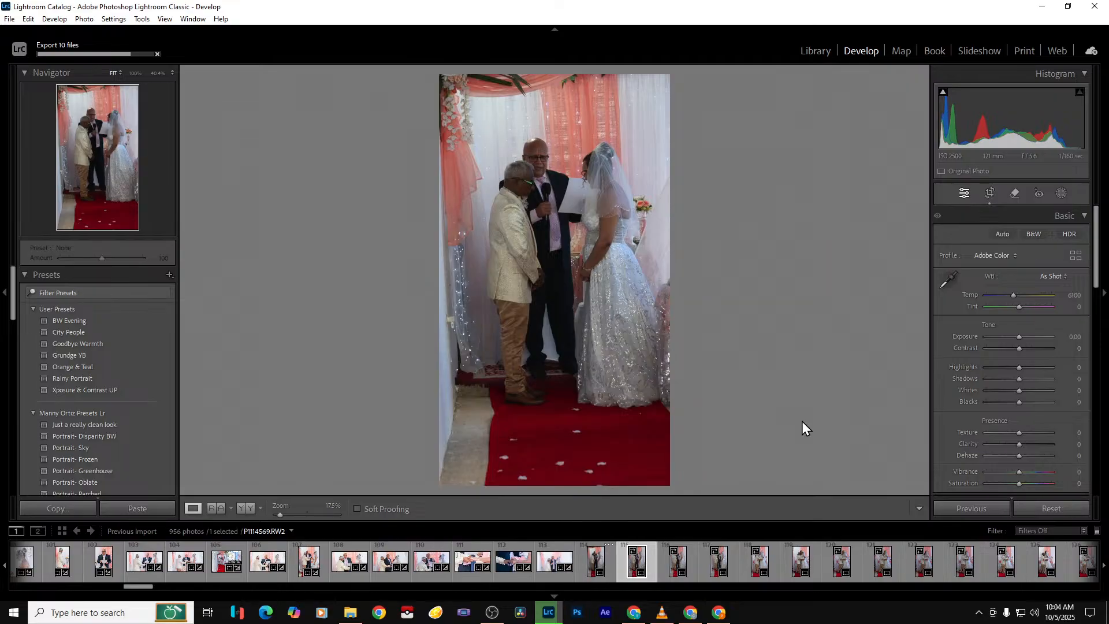
pyautogui.press('Right')
pyautogui.press('Right')
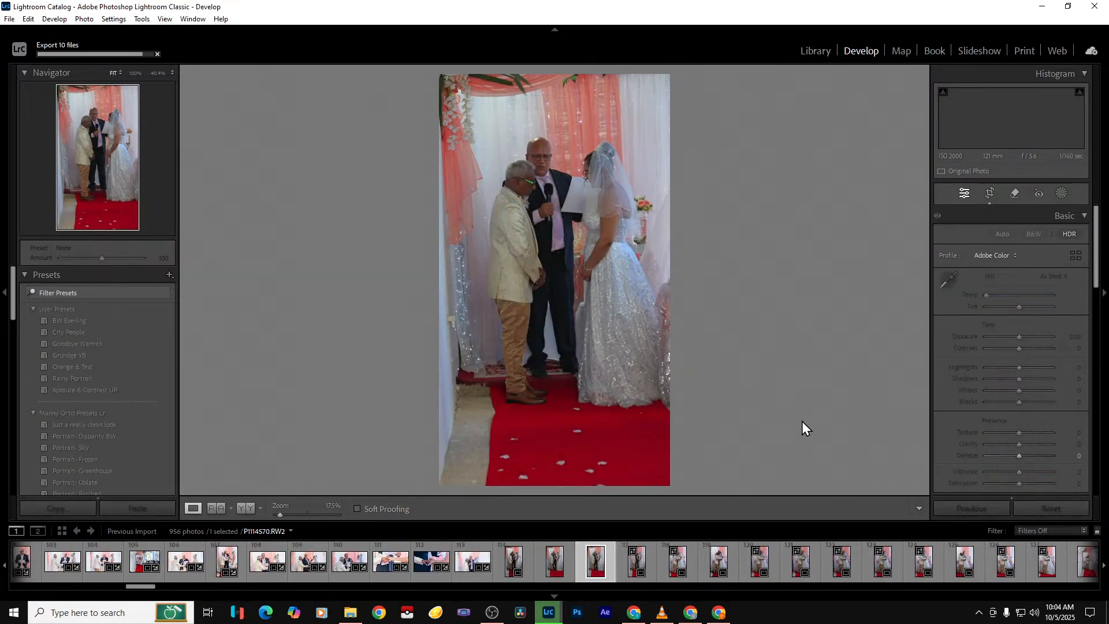
pyautogui.press('Right')
pyautogui.press('Right')
pyautogui.press('Right')
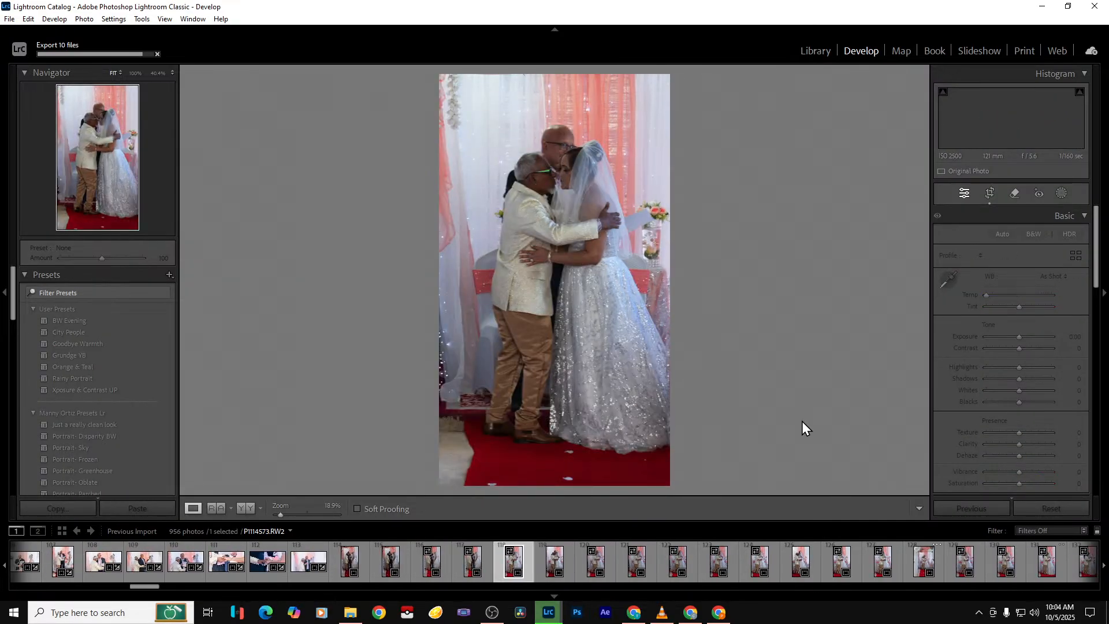
pyautogui.press('Right')
pyautogui.press('Right')
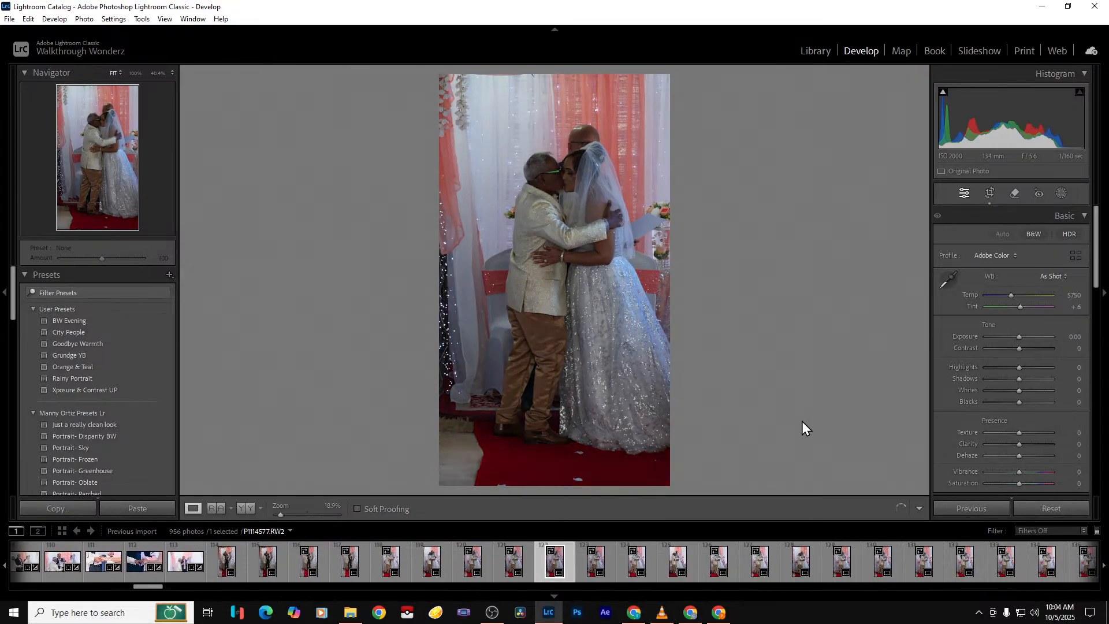
pyautogui.moveTo(1019, 337); pyautogui.dragTo(1027, 338)
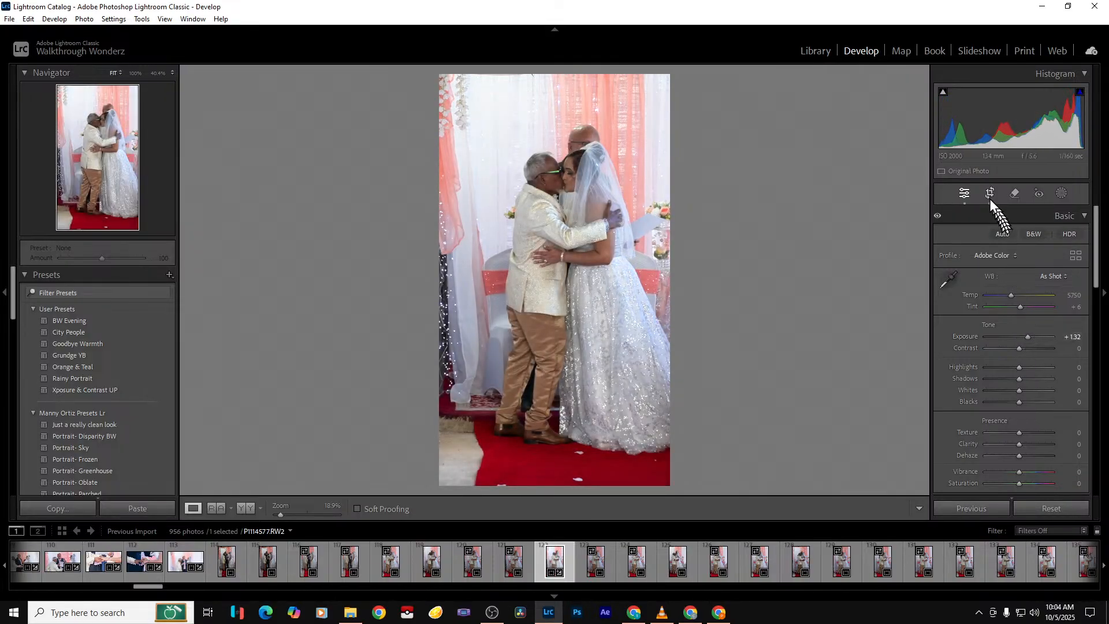
# Widen the crop slightly around the kissing couple and set the photo's shadows to +84
pyautogui.click(990, 194)
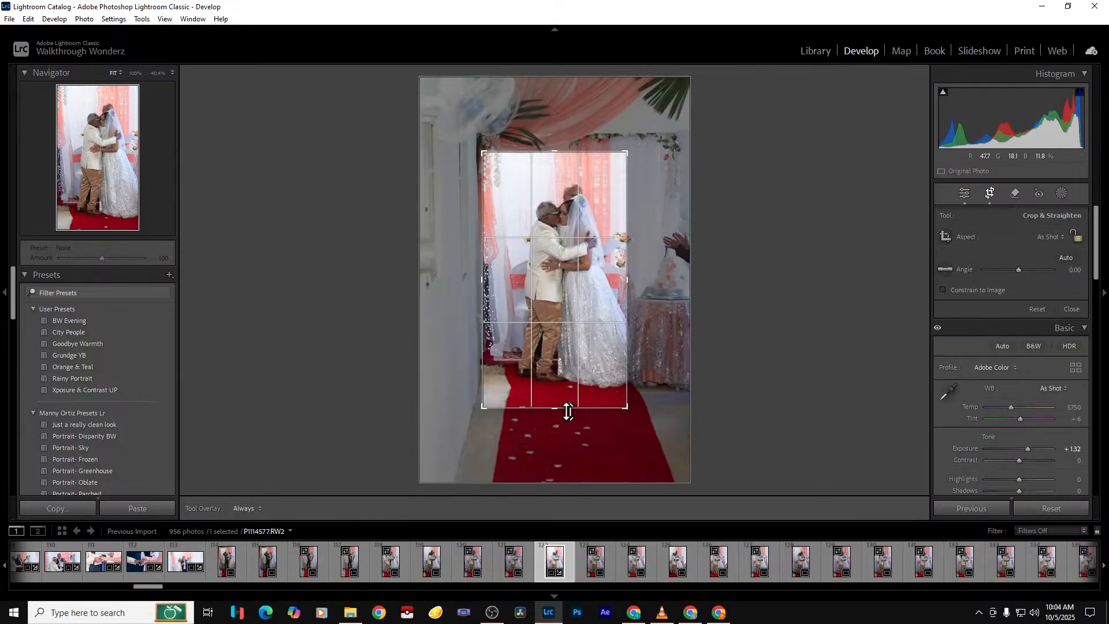
pyautogui.moveTo(627, 388); pyautogui.dragTo(634, 387)
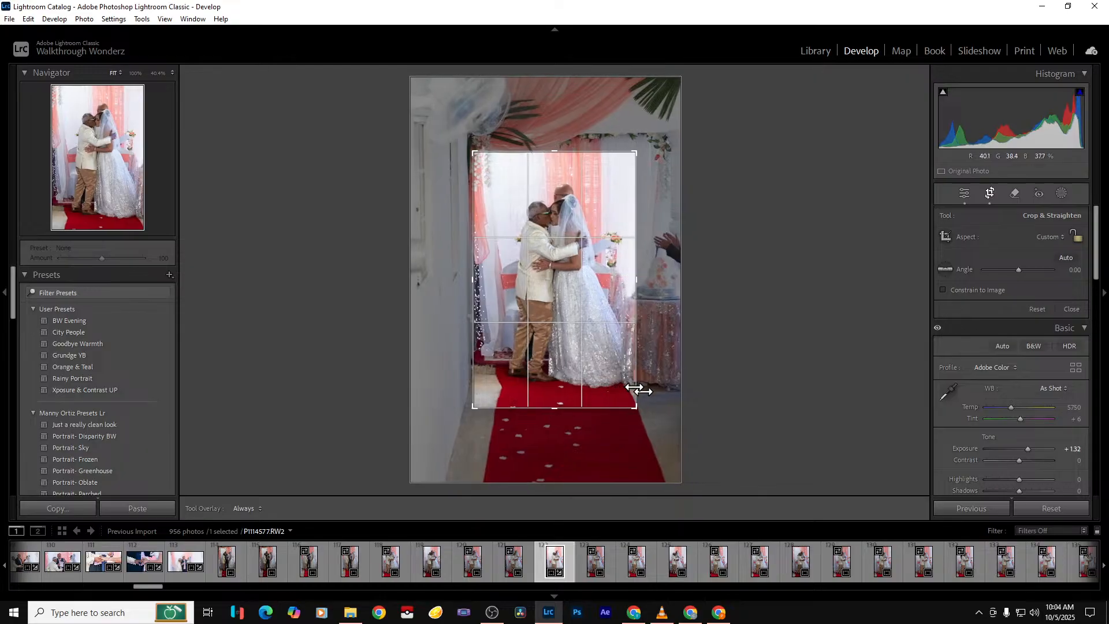
pyautogui.press('Return')
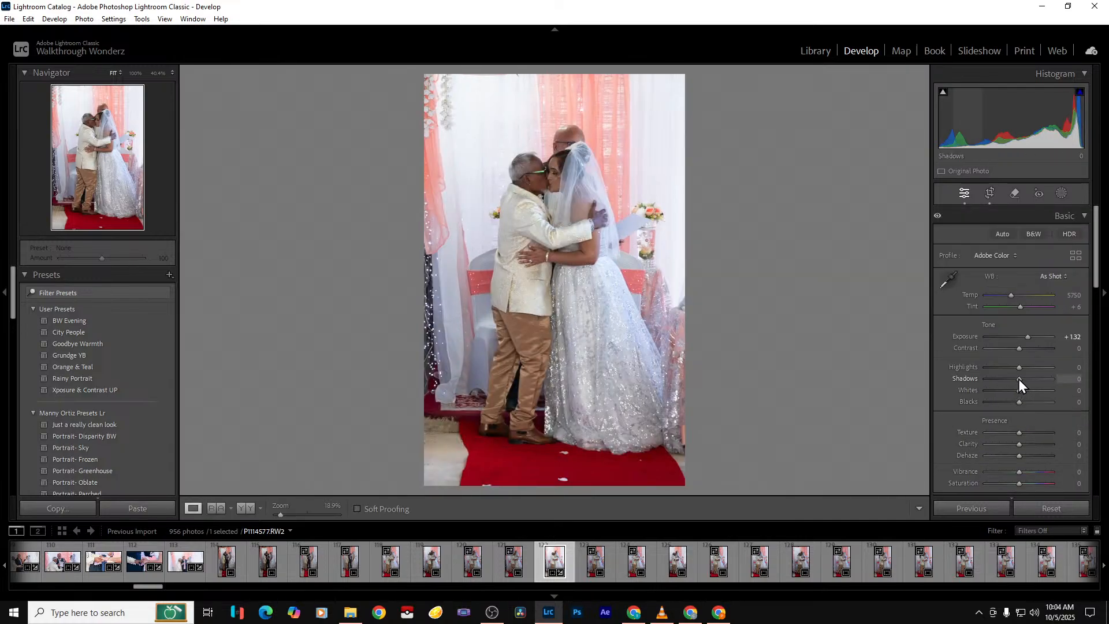
pyautogui.moveTo(1034, 379); pyautogui.dragTo(1046, 379)
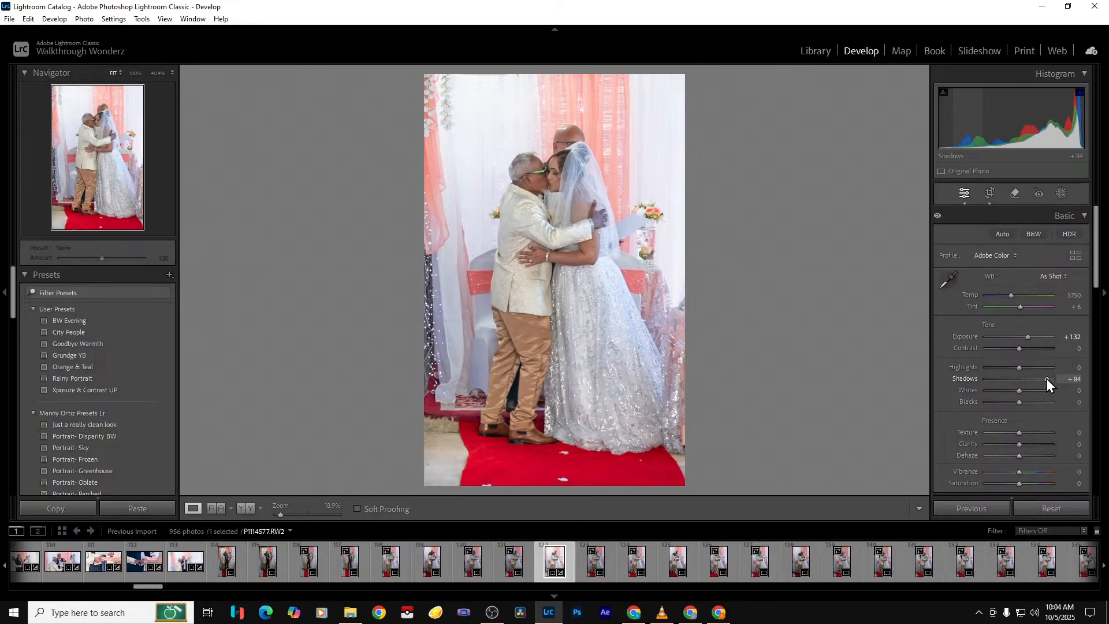
# Set the kiss photo's blacks to −21 and clarity to −11, checking against the original, and export it as a PNG to the preset folder
pyautogui.click(239, 509)
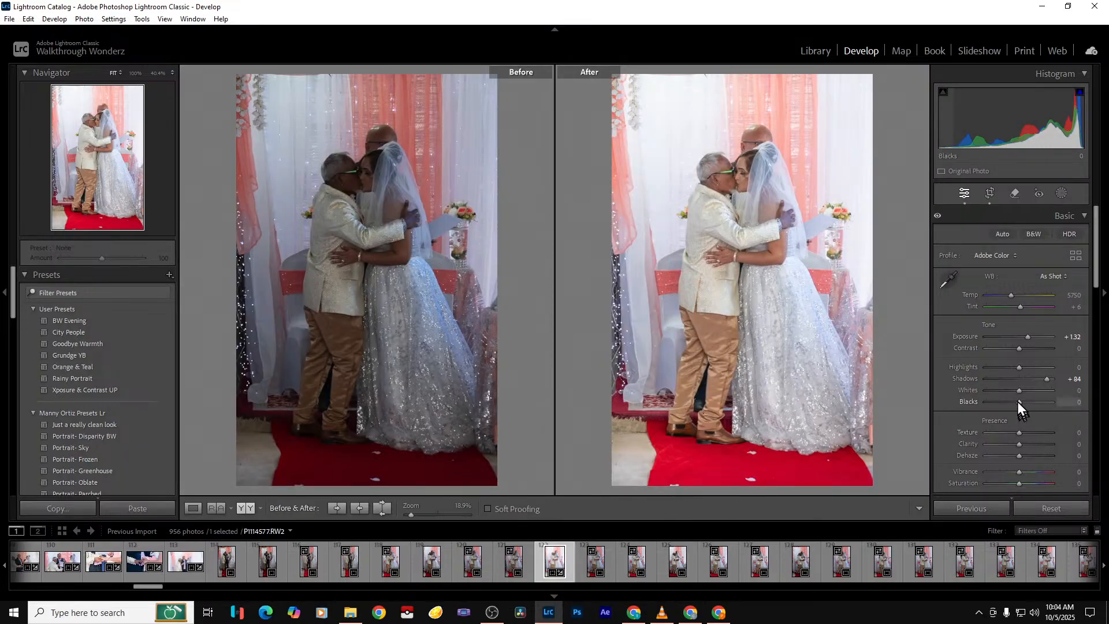
pyautogui.moveTo(1014, 401); pyautogui.dragTo(1011, 401)
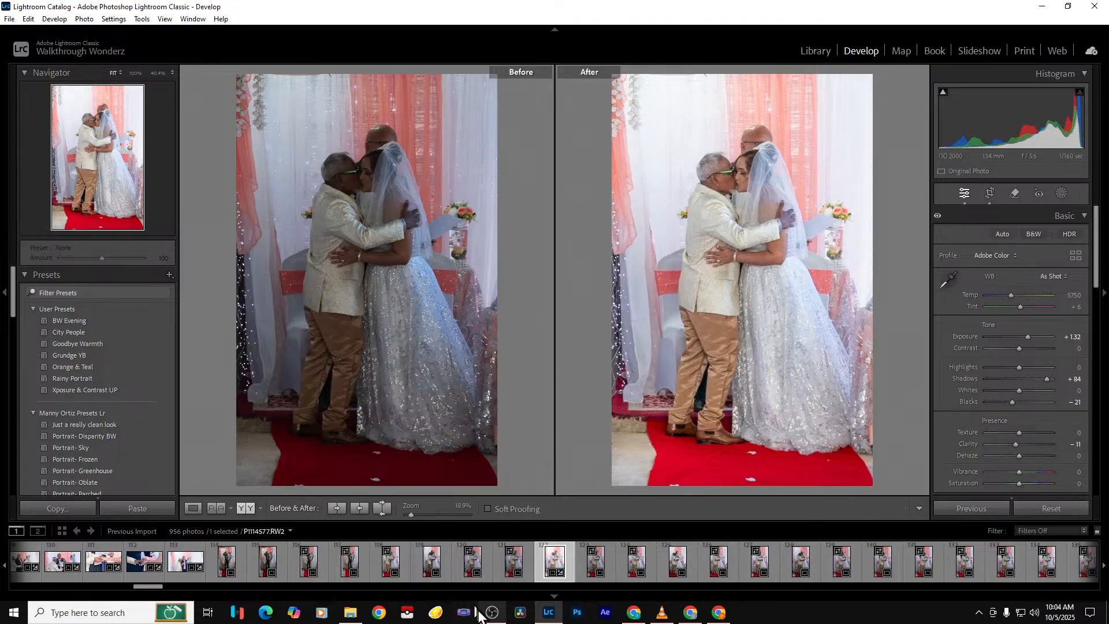
pyautogui.click(716, 184)
pyautogui.click(718, 182)
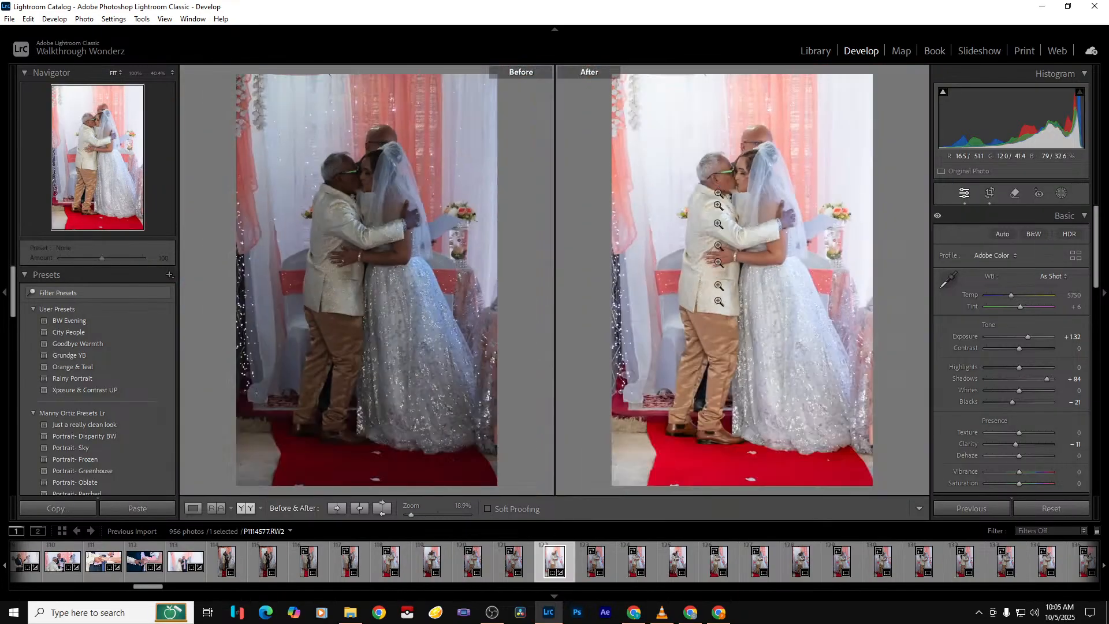
pyautogui.hotkey('ctrl', 'shift', 'e')
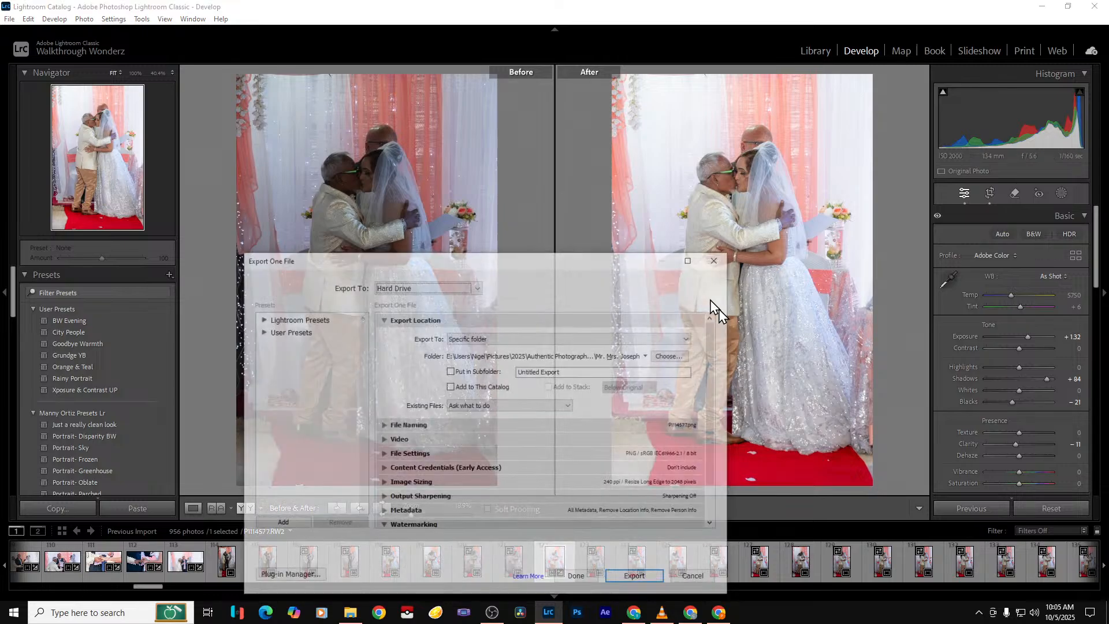
pyautogui.press('Return')
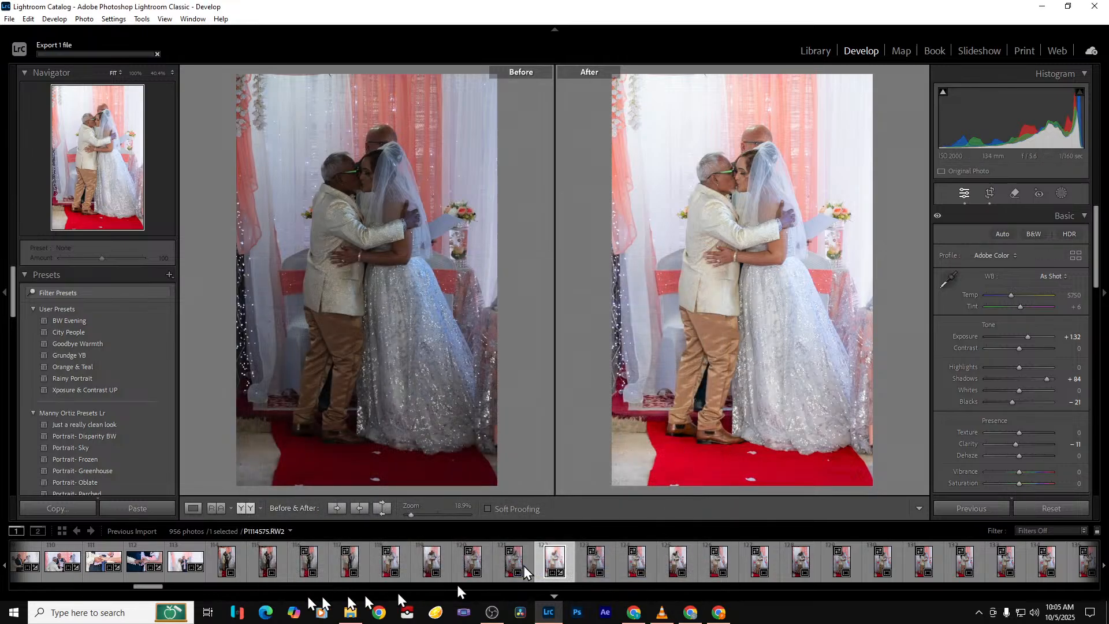
# Show the register-signing close-up P1114595 in single-photo view and export it as a PNG with the existing settings
pyautogui.moveTo(160, 588); pyautogui.dragTo(173, 590)
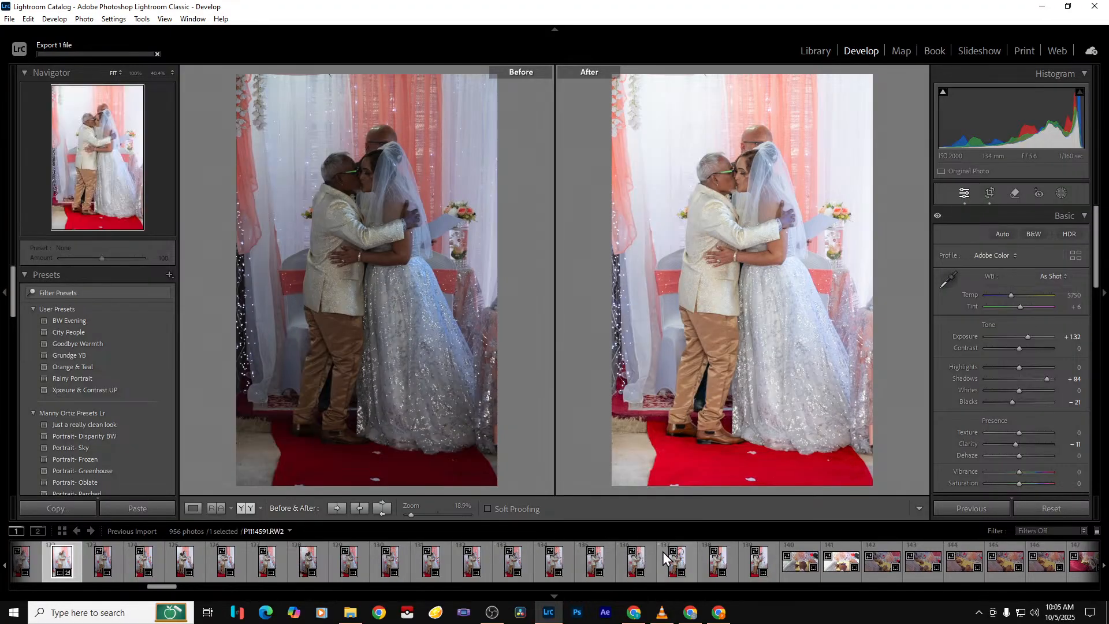
pyautogui.click(785, 567)
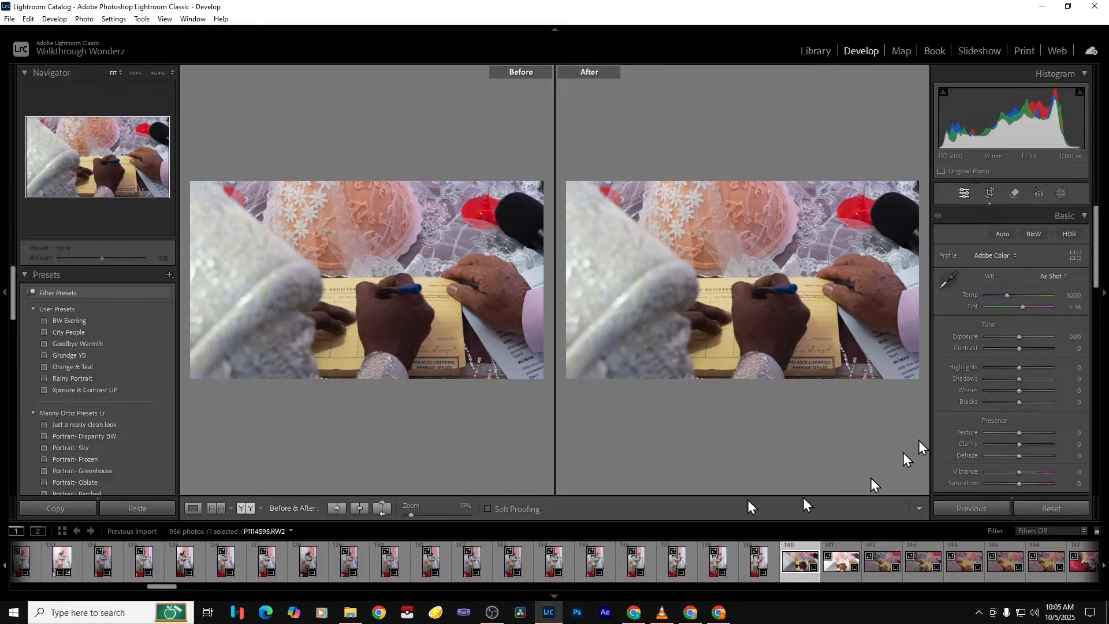
pyautogui.click(244, 507)
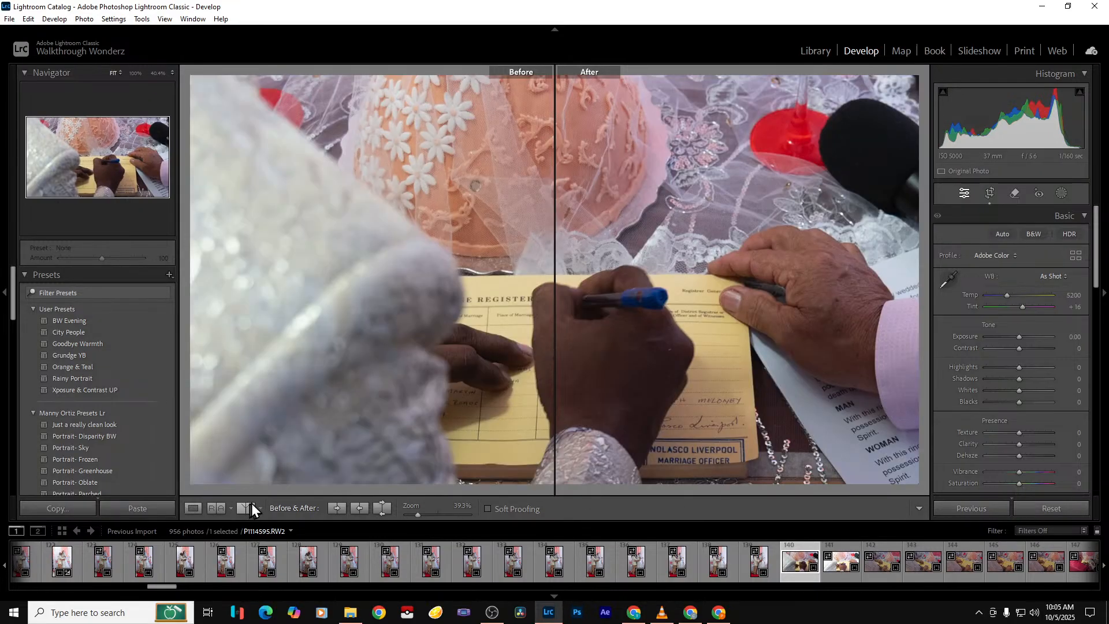
pyautogui.click(252, 506)
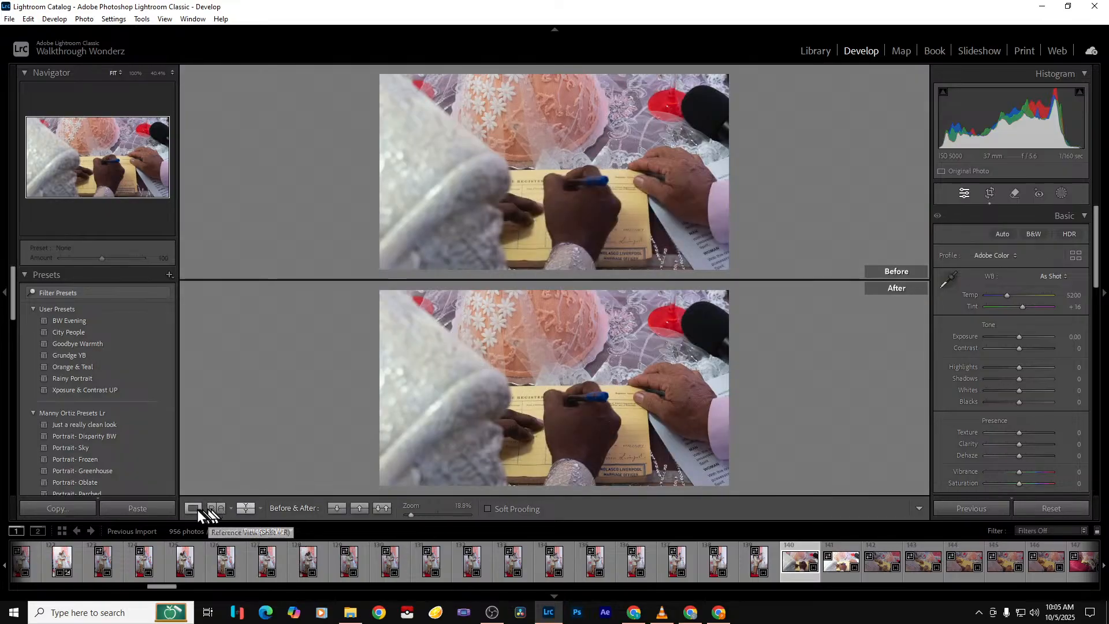
pyautogui.click(195, 509)
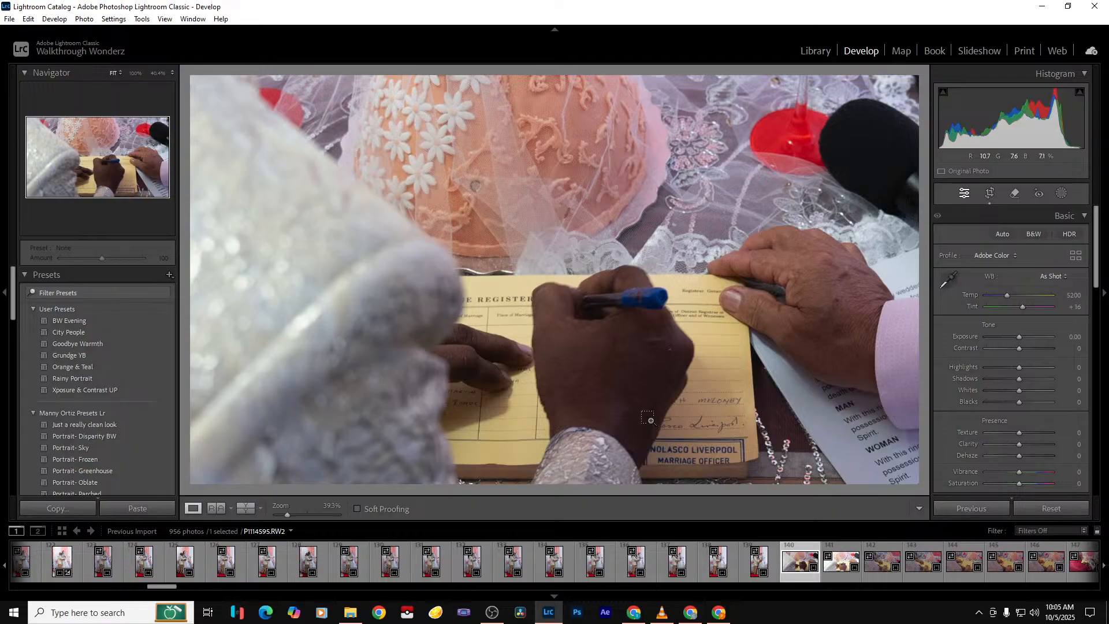
pyautogui.hotkey('ctrl', 'shift', 'e')
pyautogui.press('Return')
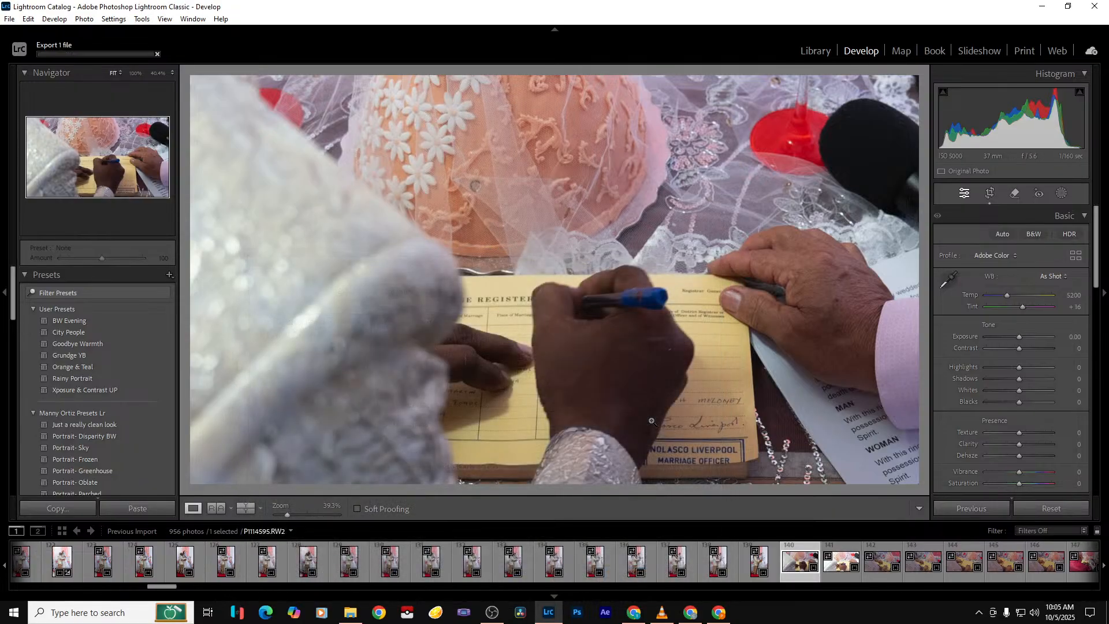
# Compare the neighbouring shots of the bride signing the register and set the exposure of P1114598 to +1.58
pyautogui.press('Right')
pyautogui.press('Right')
pyautogui.press('Right')
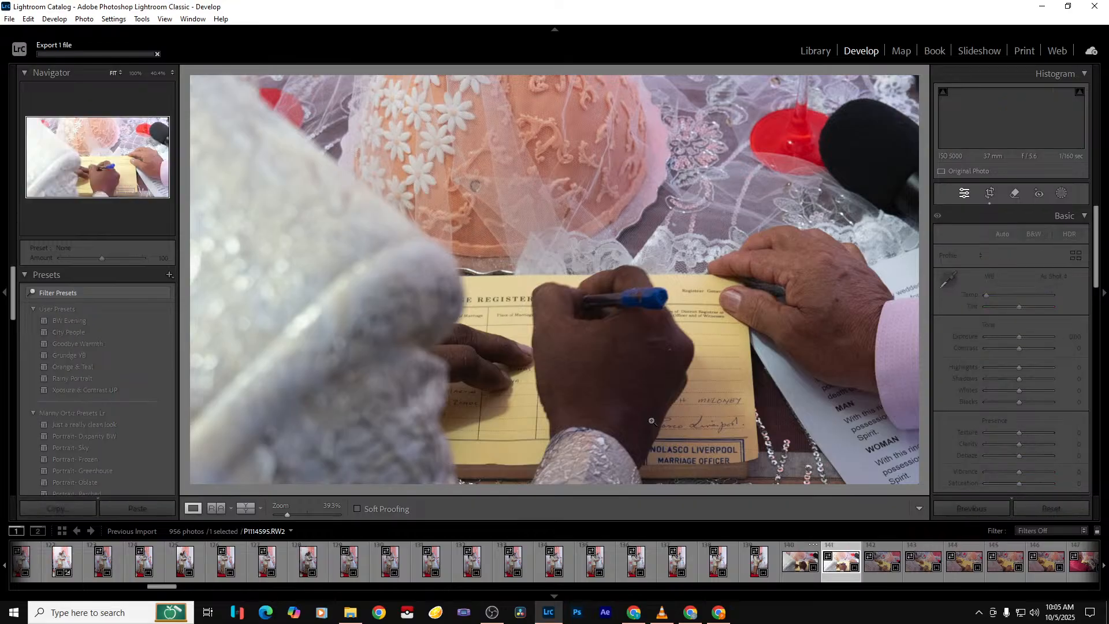
pyautogui.press('Right')
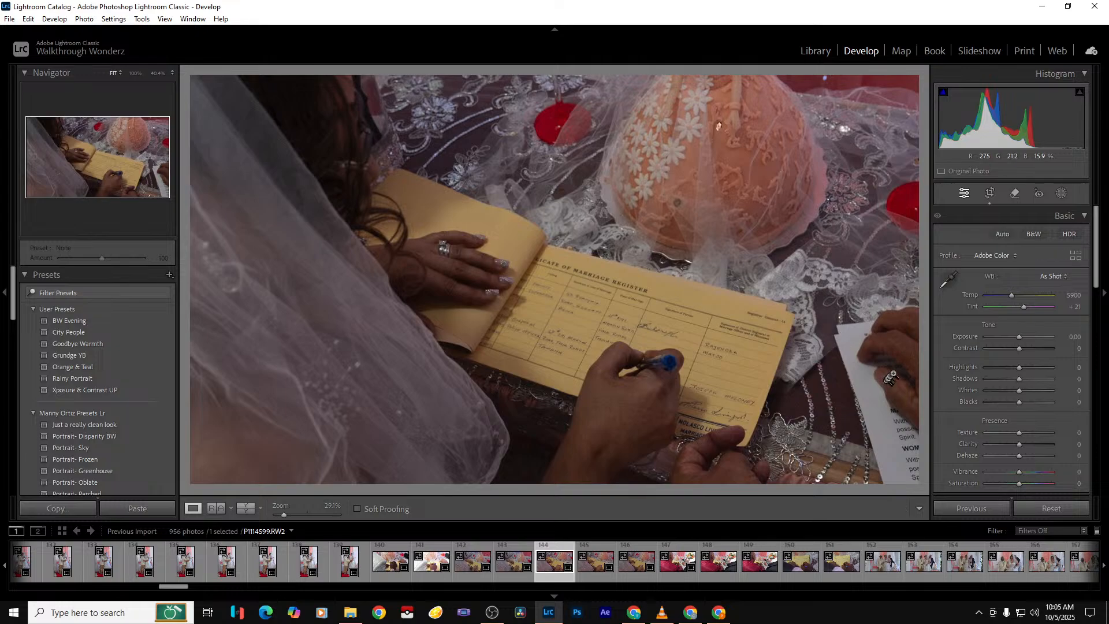
pyautogui.press('Left')
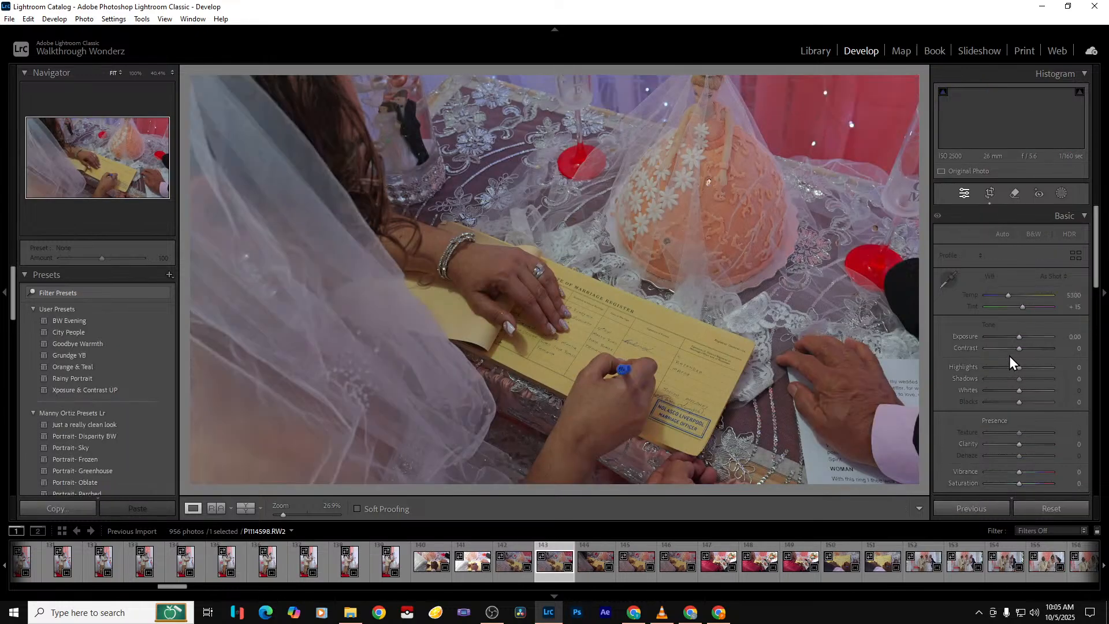
pyautogui.press('Right')
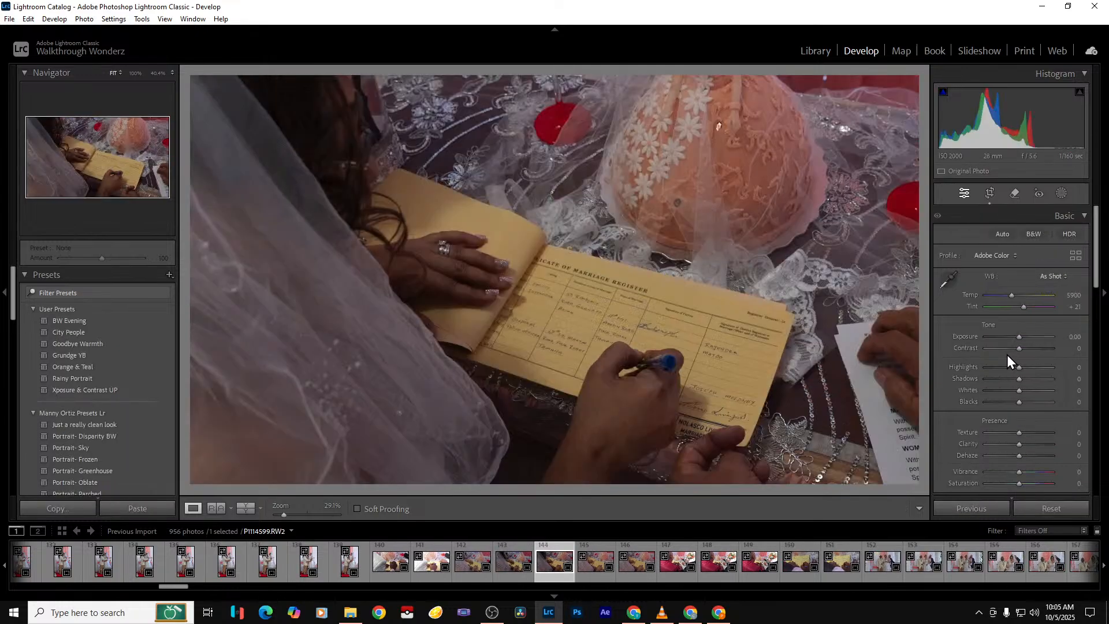
pyautogui.press('Left')
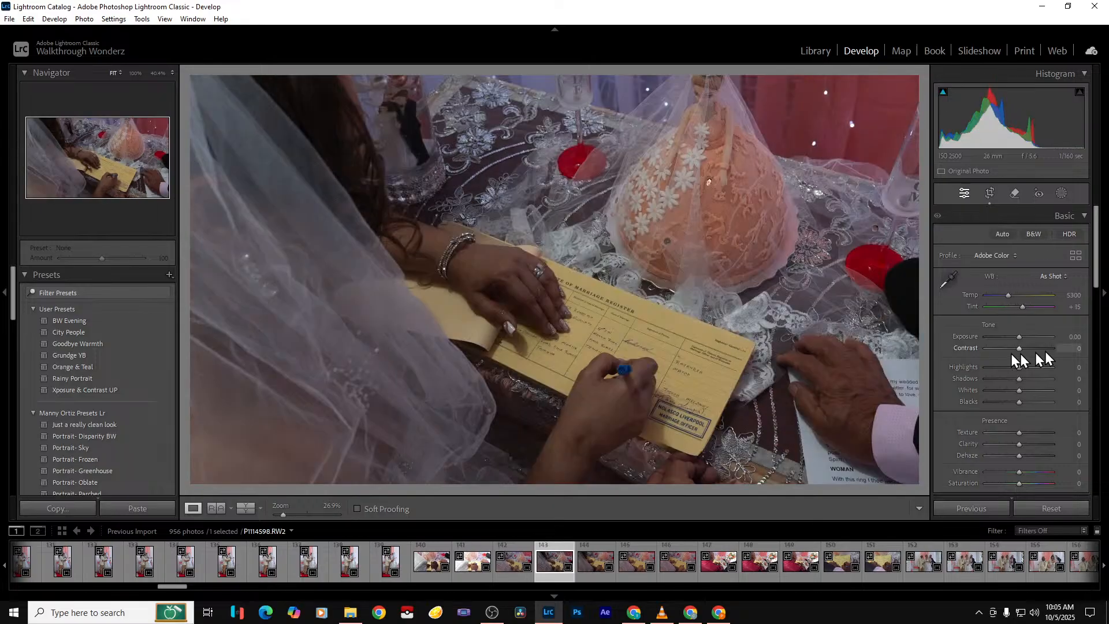
pyautogui.moveTo(1019, 337); pyautogui.dragTo(1030, 336)
# Widen the crop of the bride's signing photo to include more of her veil, the flowers above and the table below
pyautogui.click(990, 194)
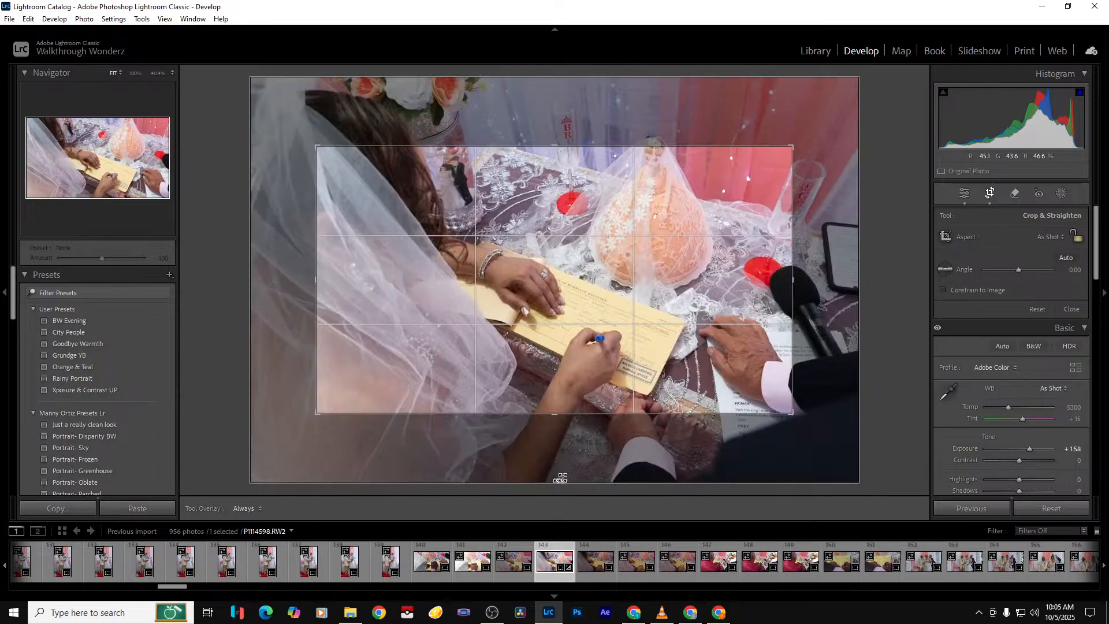
pyautogui.moveTo(317, 322); pyautogui.dragTo(243, 322)
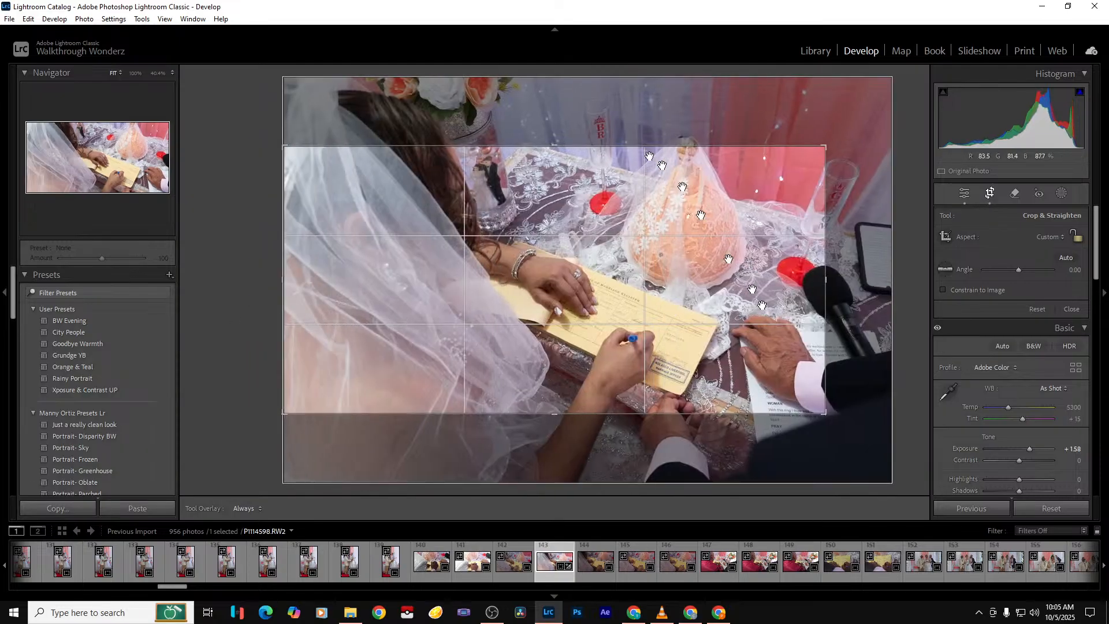
pyautogui.moveTo(598, 149); pyautogui.dragTo(595, 80)
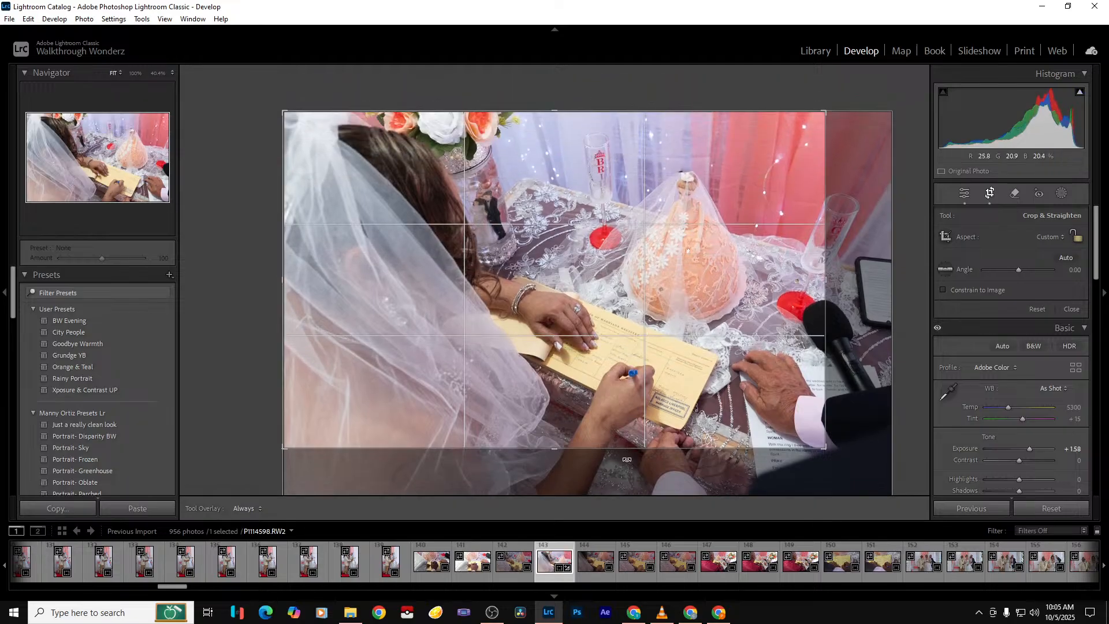
pyautogui.moveTo(627, 451); pyautogui.dragTo(627, 462)
pyautogui.press('Return')
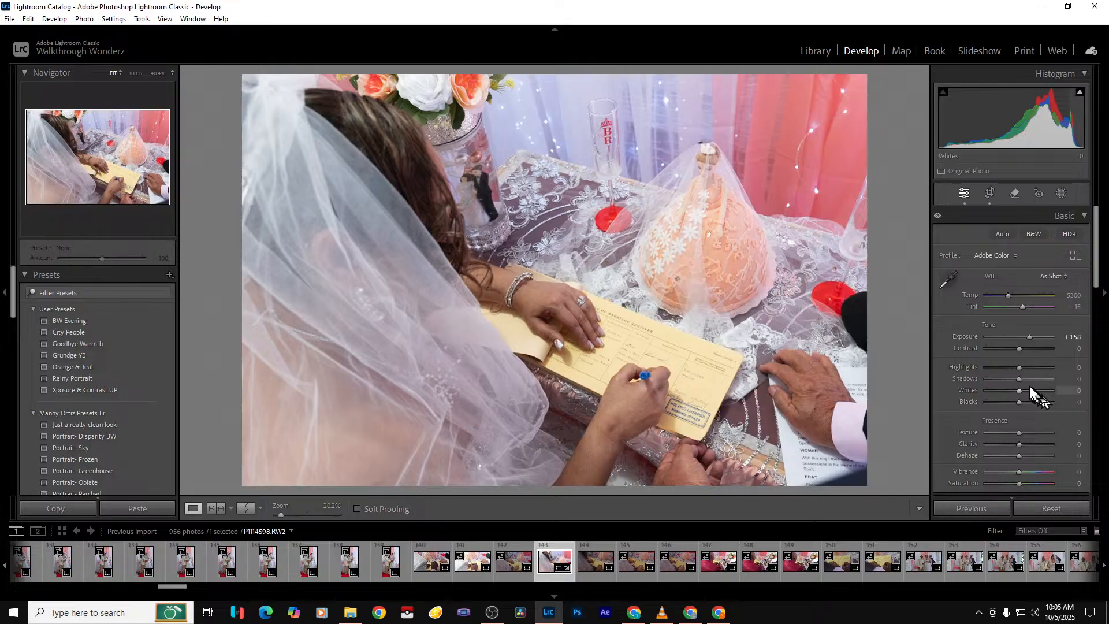
# Set the signing photo's shadows to +28, check it against the original, and export it as a PNG
pyautogui.moveTo(1021, 380); pyautogui.dragTo(1030, 380)
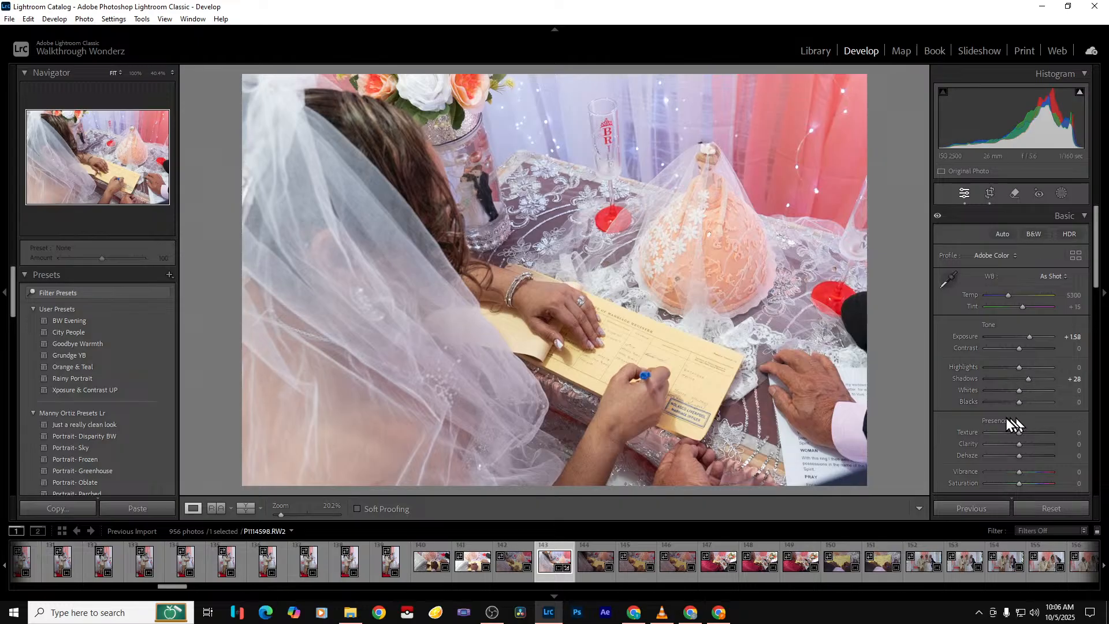
pyautogui.press('\\')
pyautogui.press('\\')
pyautogui.hotkey('ctrl', 'shift', 'e')
pyautogui.press('Return')
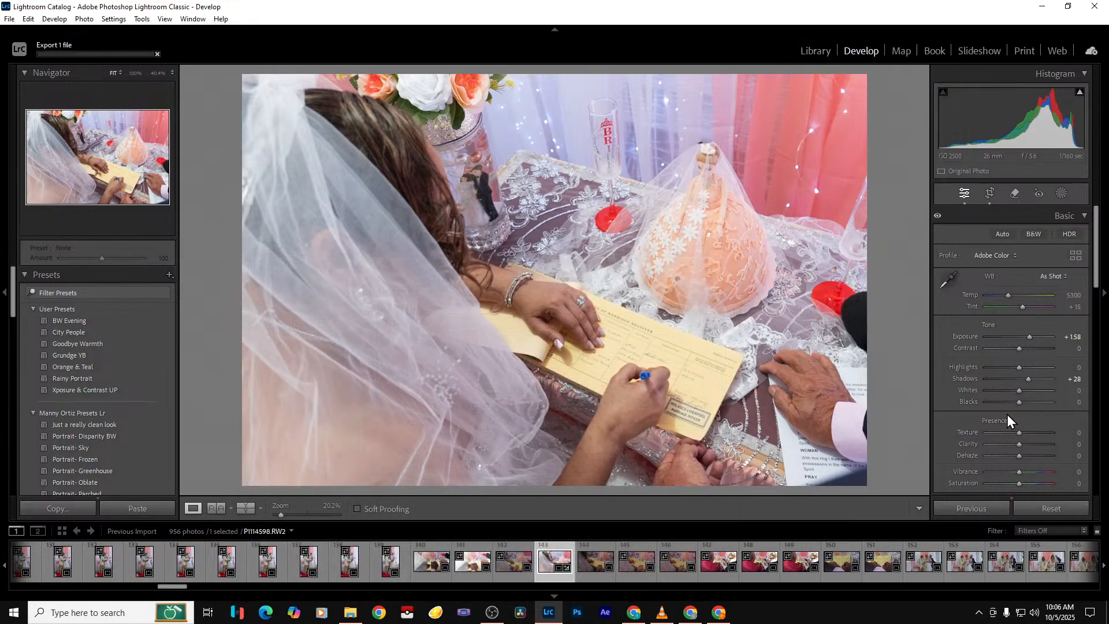
# Recrop P1114607 to a portrait format, trimming both sides and extending it down to the floor and up to the floral drapery
pyautogui.click(932, 575)
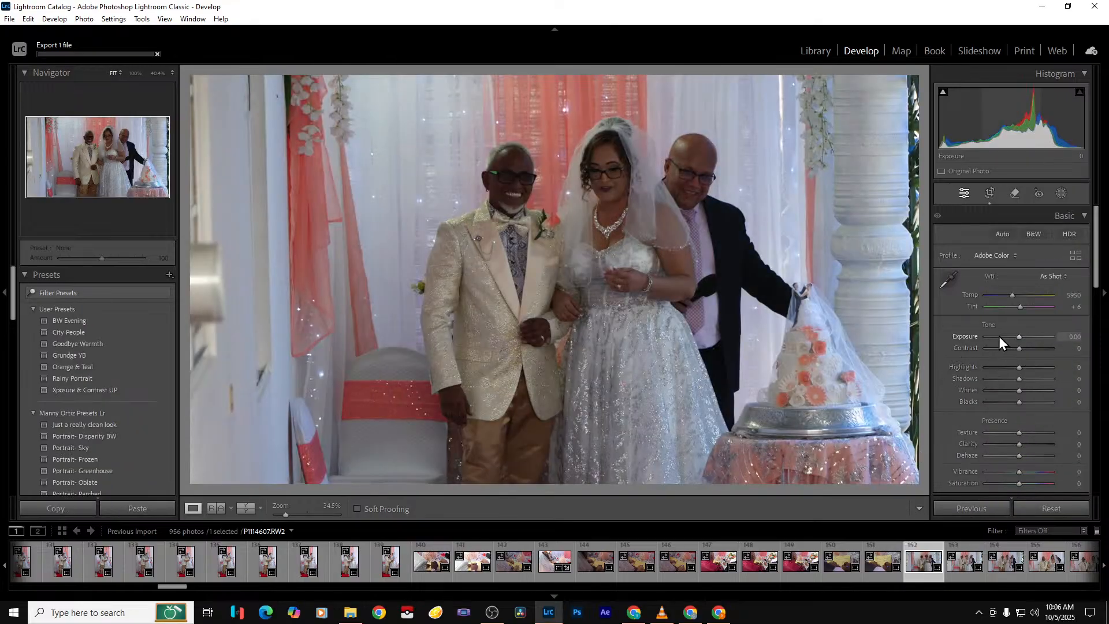
pyautogui.click(990, 193)
pyautogui.moveTo(371, 314); pyautogui.dragTo(396, 309)
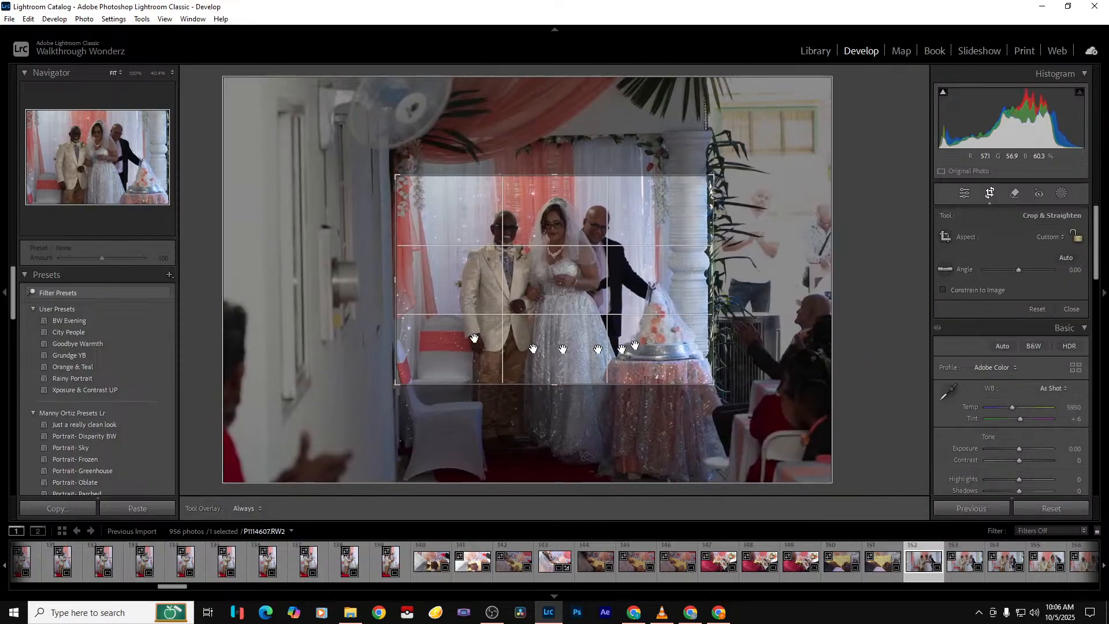
pyautogui.moveTo(721, 316); pyautogui.dragTo(681, 316)
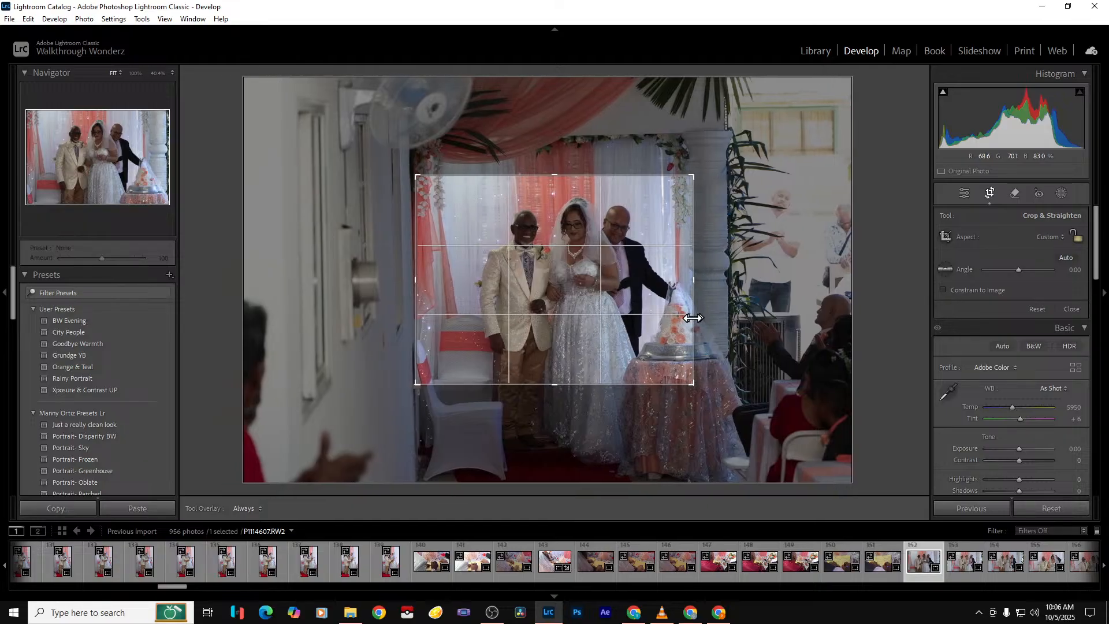
pyautogui.moveTo(587, 402); pyautogui.dragTo(579, 421)
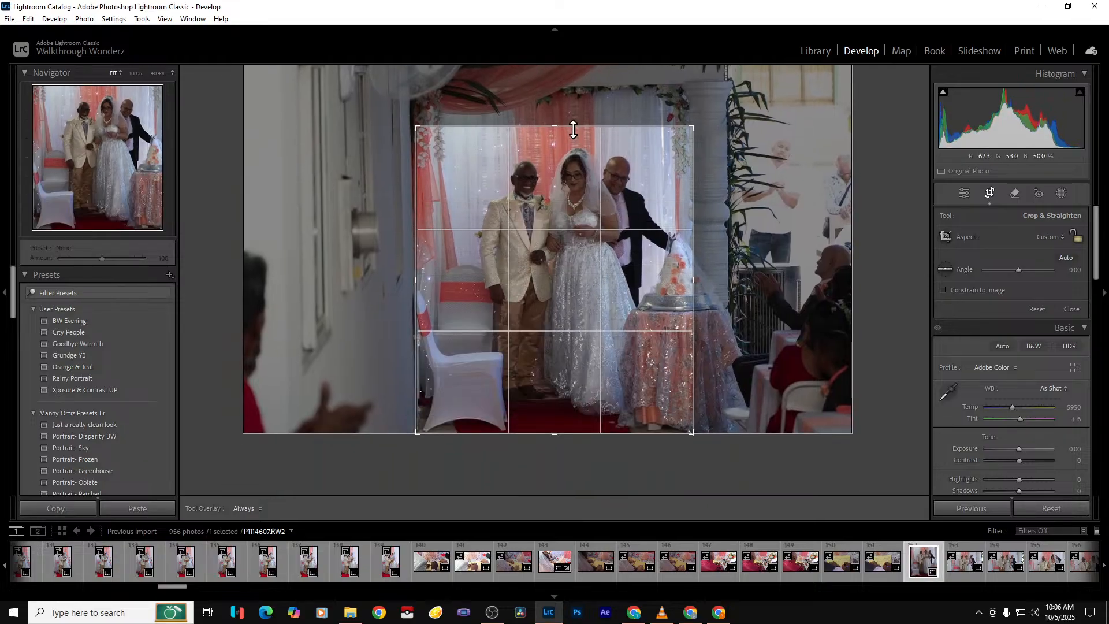
pyautogui.moveTo(574, 124); pyautogui.dragTo(572, 115)
pyautogui.press('Return')
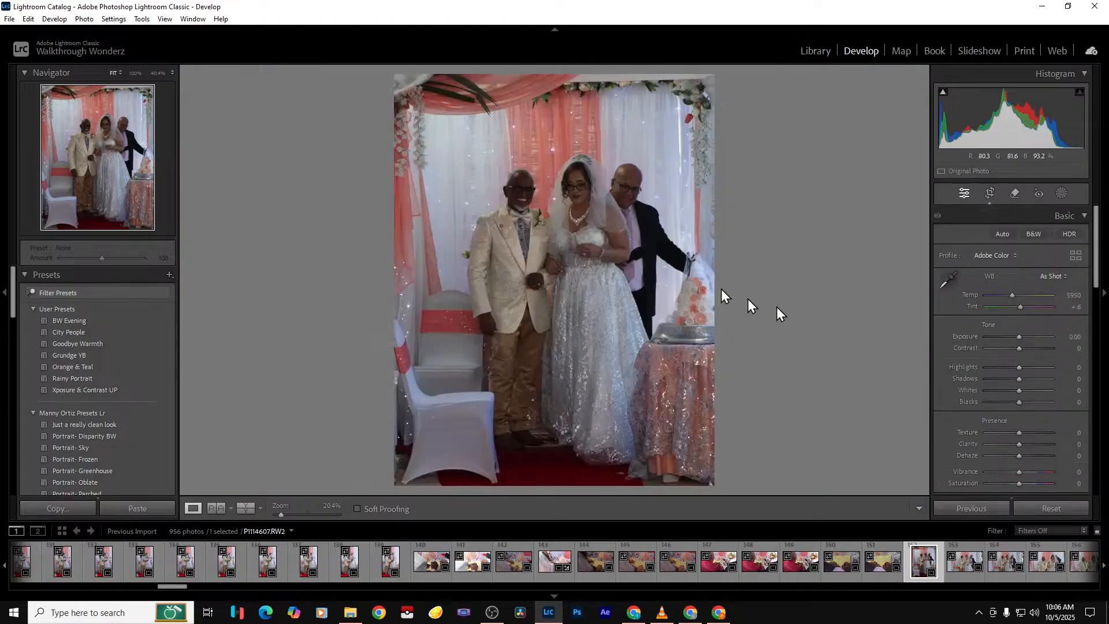
# Set P1114607's exposure to +2.11, highlights to −100 and whites to −51, and compare the result with the original
pyautogui.moveTo(1017, 337); pyautogui.dragTo(1032, 337)
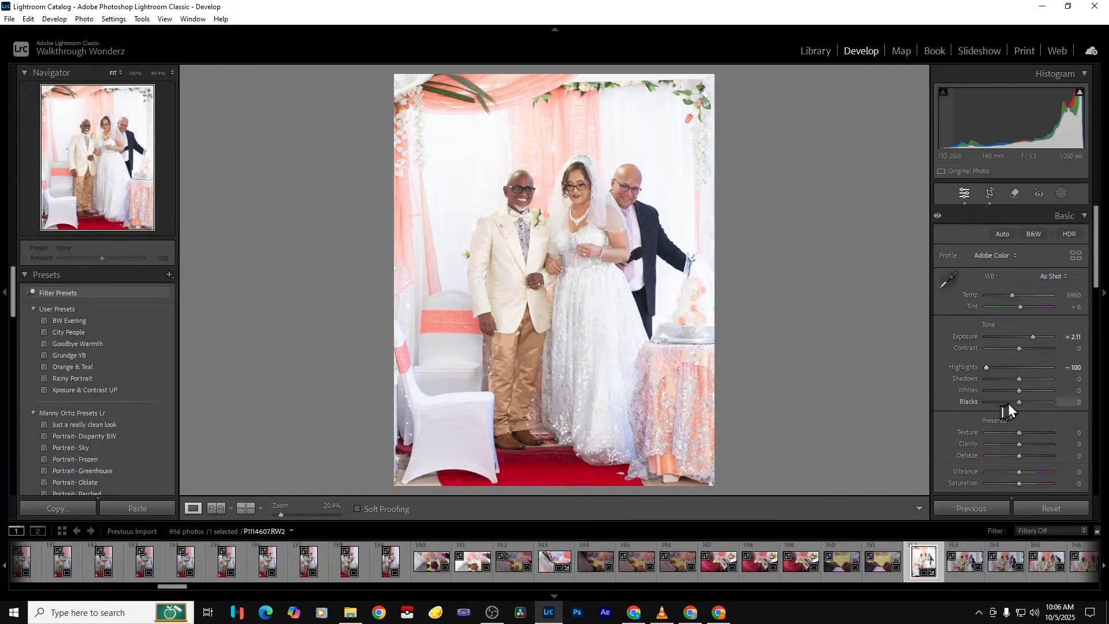
pyautogui.moveTo(1006, 392); pyautogui.dragTo(1003, 393)
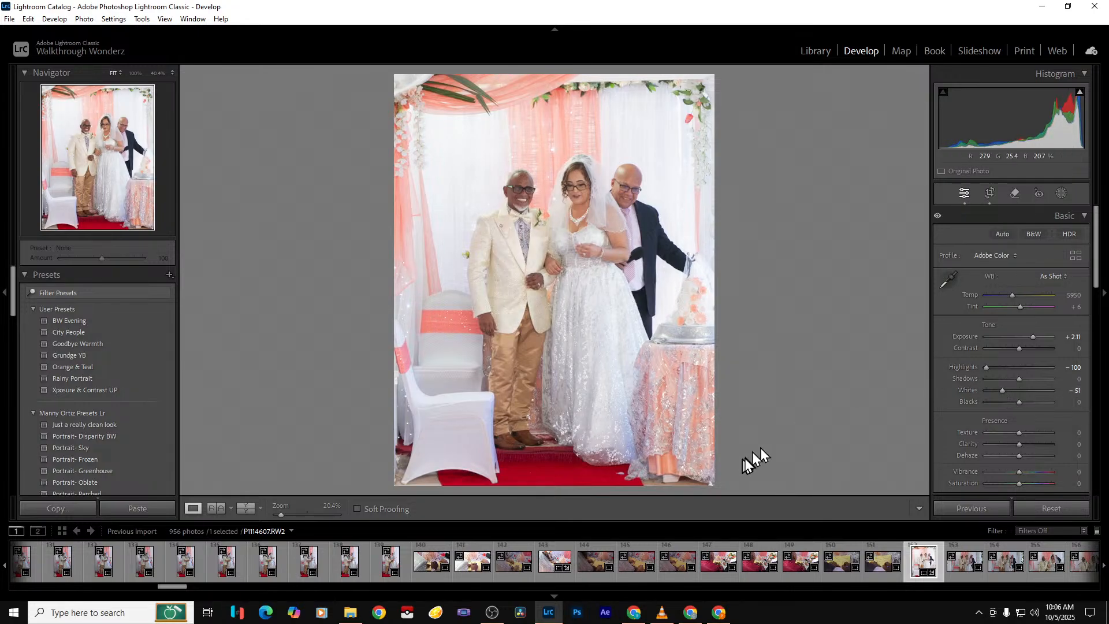
pyautogui.click(245, 513)
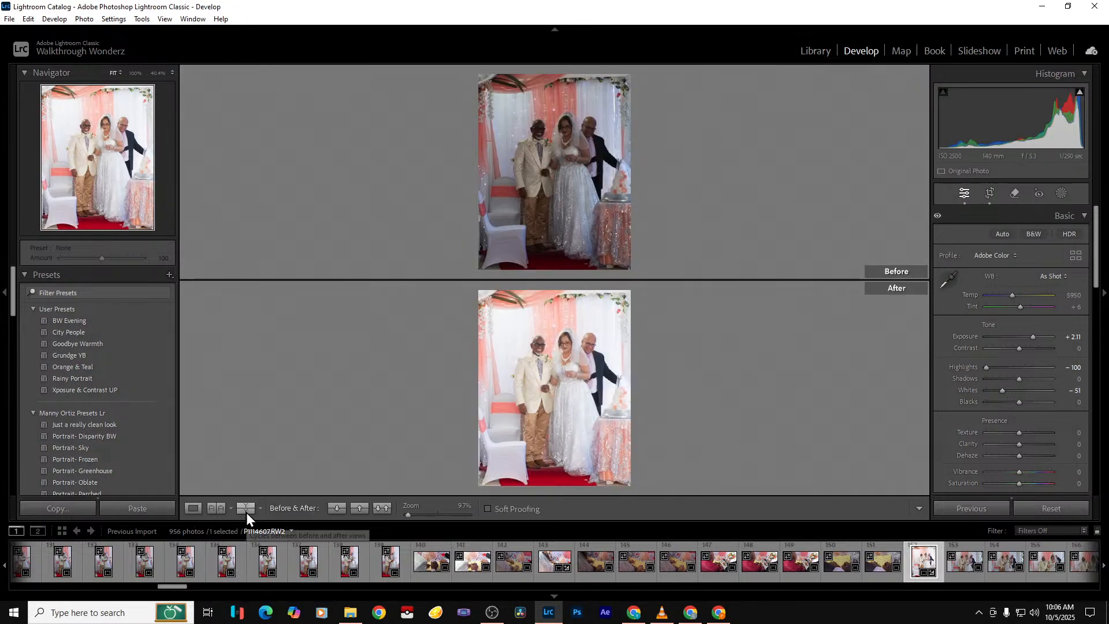
pyautogui.click(246, 511)
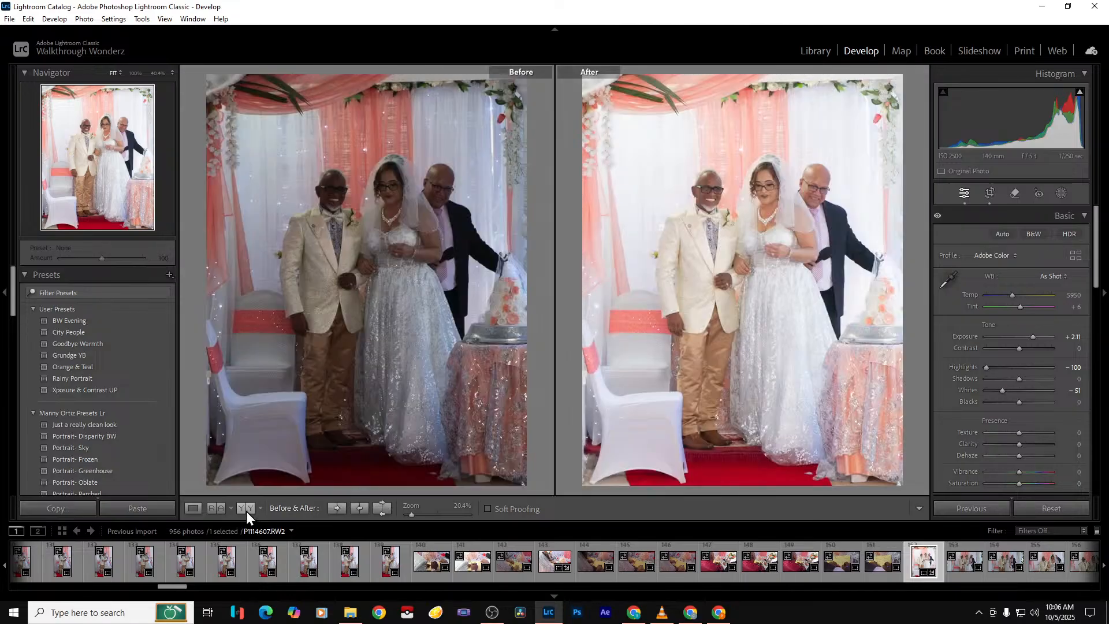
pyautogui.press('y')
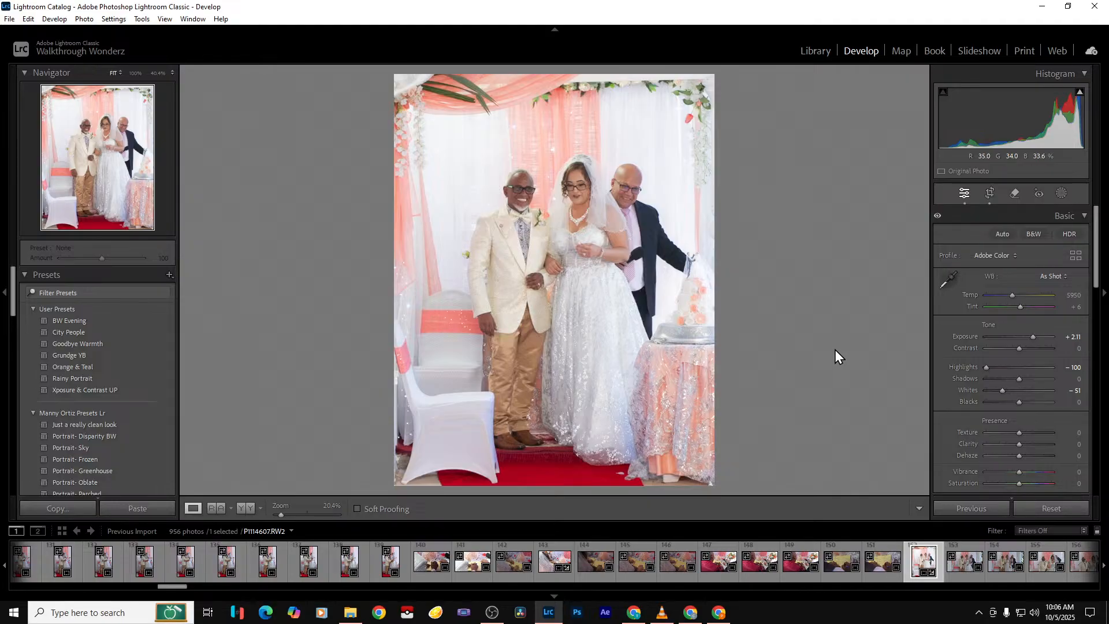
# Export P1114607 as a PNG to the preset folder and go on to the unedited shot P1114609
pyautogui.hotkey('ctrl', 'shift', 'e')
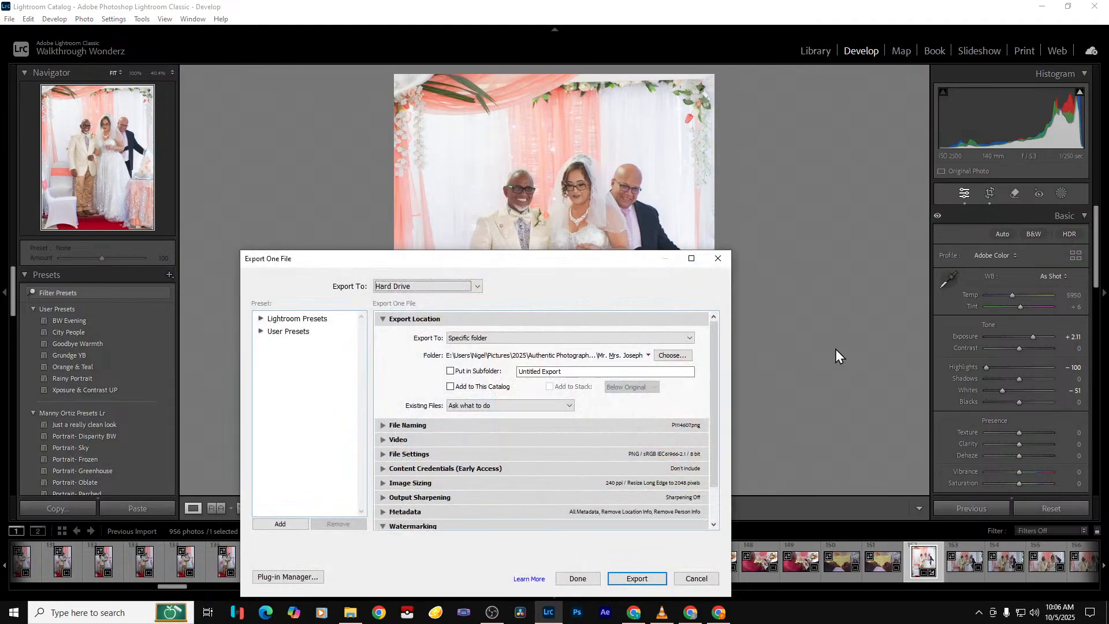
pyautogui.press('Return')
pyautogui.click(961, 573)
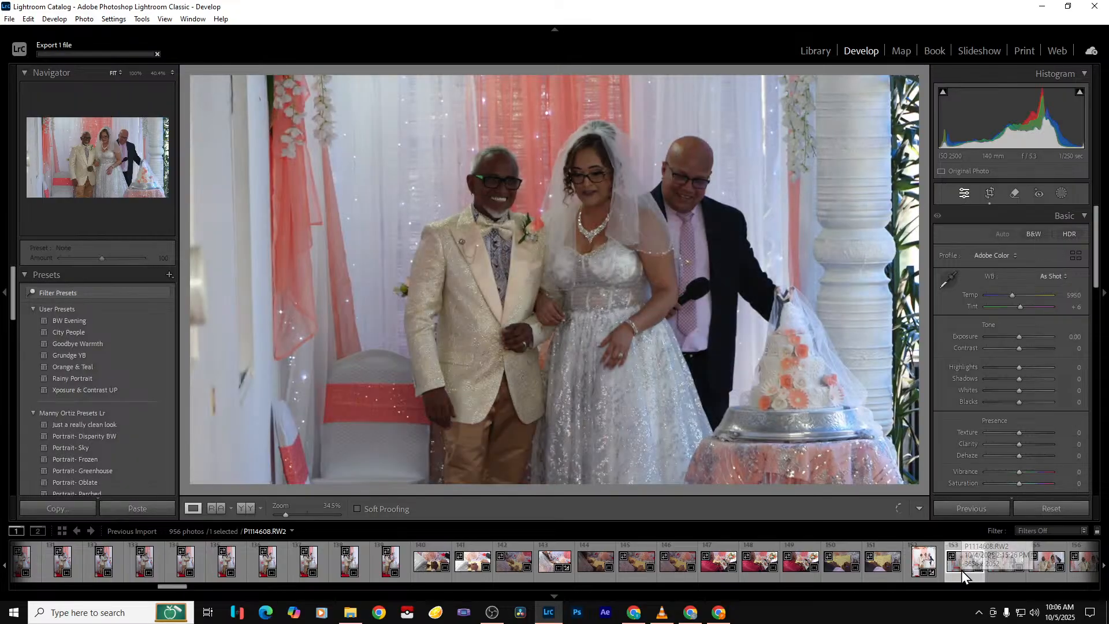
pyautogui.press('Right')
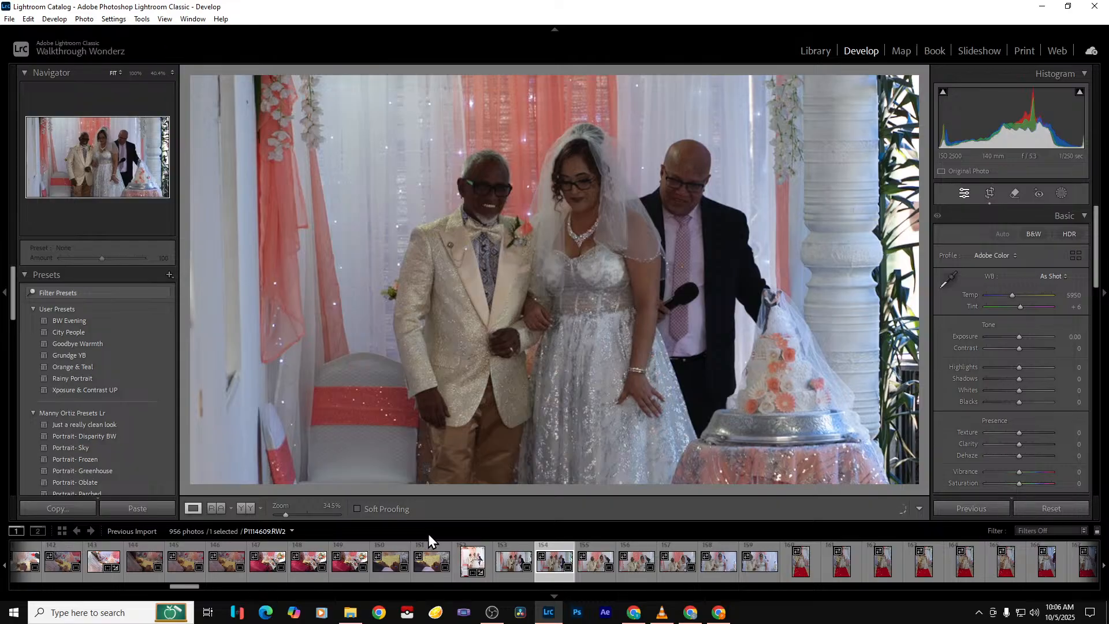
# Go to P1114610 and set its exposure to +1.23, highlights to −100, shadows to +26 and whites to −23
pyautogui.press('Right')
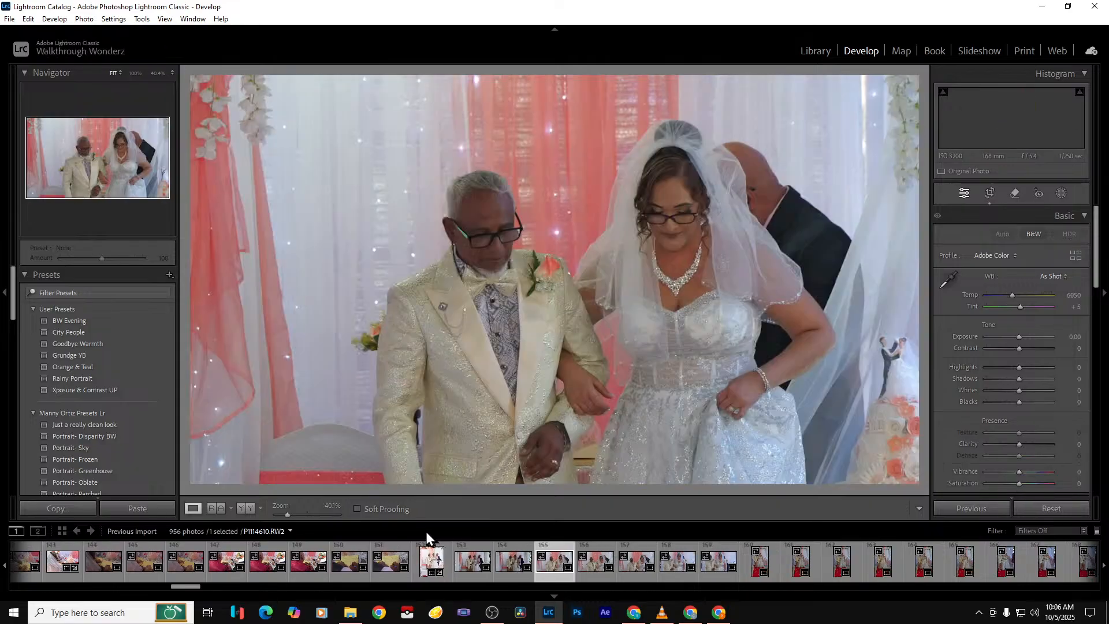
pyautogui.moveTo(1019, 338)
pyautogui.mouseDown()
pyautogui.moveTo(1013, 369)
pyautogui.moveTo(944, 367)
pyautogui.moveTo(1027, 338)
pyautogui.mouseUp()
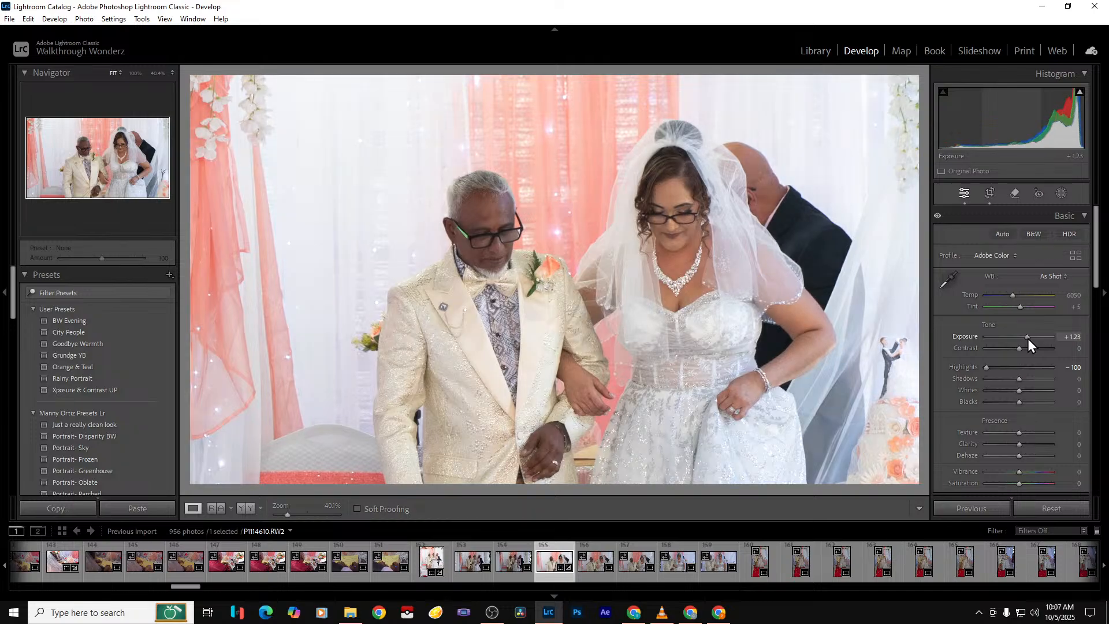
pyautogui.moveTo(1019, 379); pyautogui.dragTo(1010, 389)
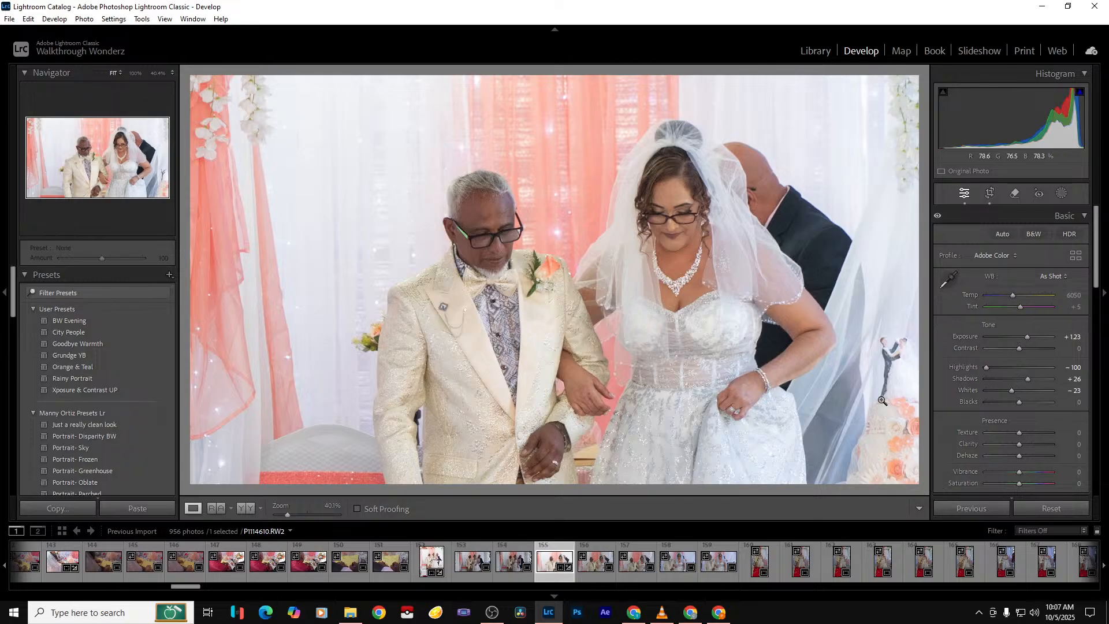
# Extend P1114610's crop downward to a near-square format that takes in the couple's legs and the cake table, and export the photo as a PNG
pyautogui.click(990, 193)
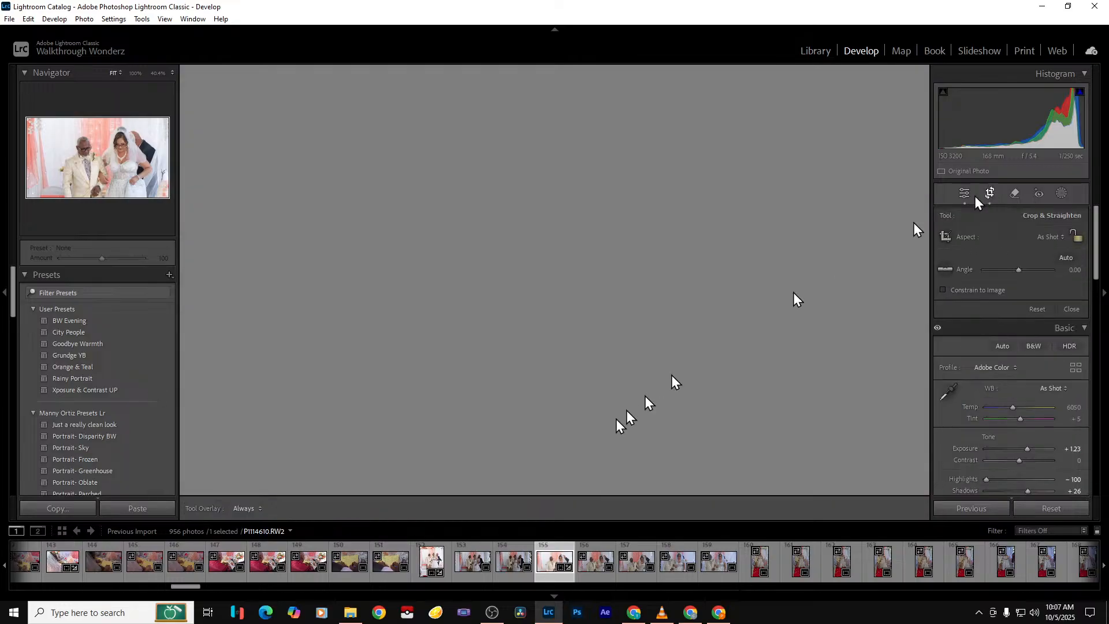
pyautogui.moveTo(568, 381); pyautogui.dragTo(570, 429)
pyautogui.press('Return')
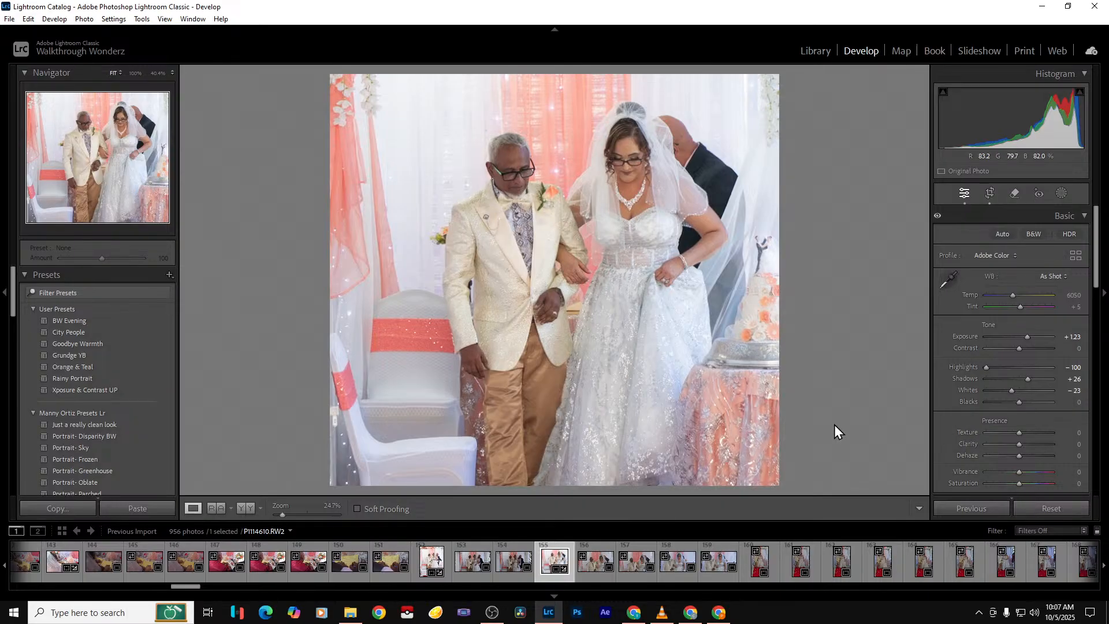
pyautogui.hotkey('ctrl', 'shift', 'e')
pyautogui.press('Return')
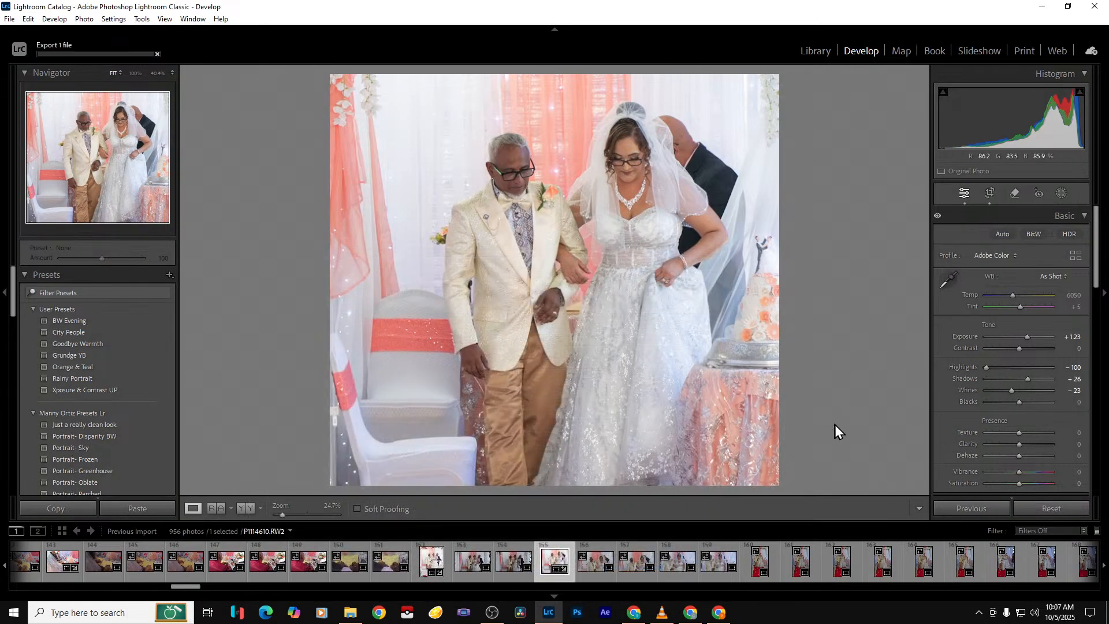
# Skip ahead to P1114614 and extend its crop downward to a near-square format showing the couple's legs and the cake table
pyautogui.click(587, 576)
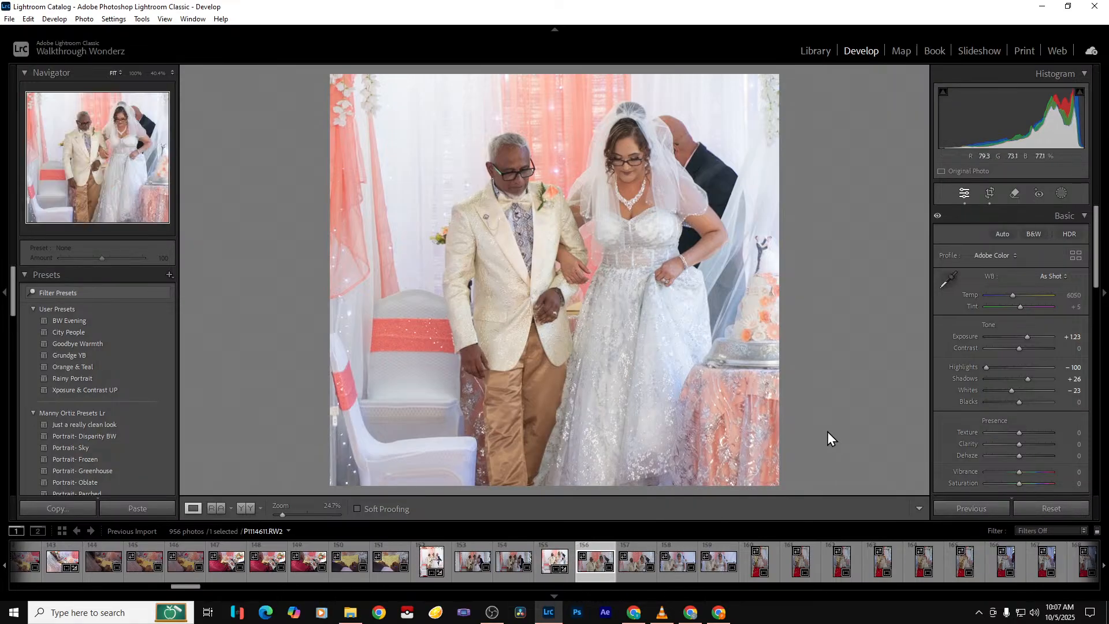
pyautogui.press('Right')
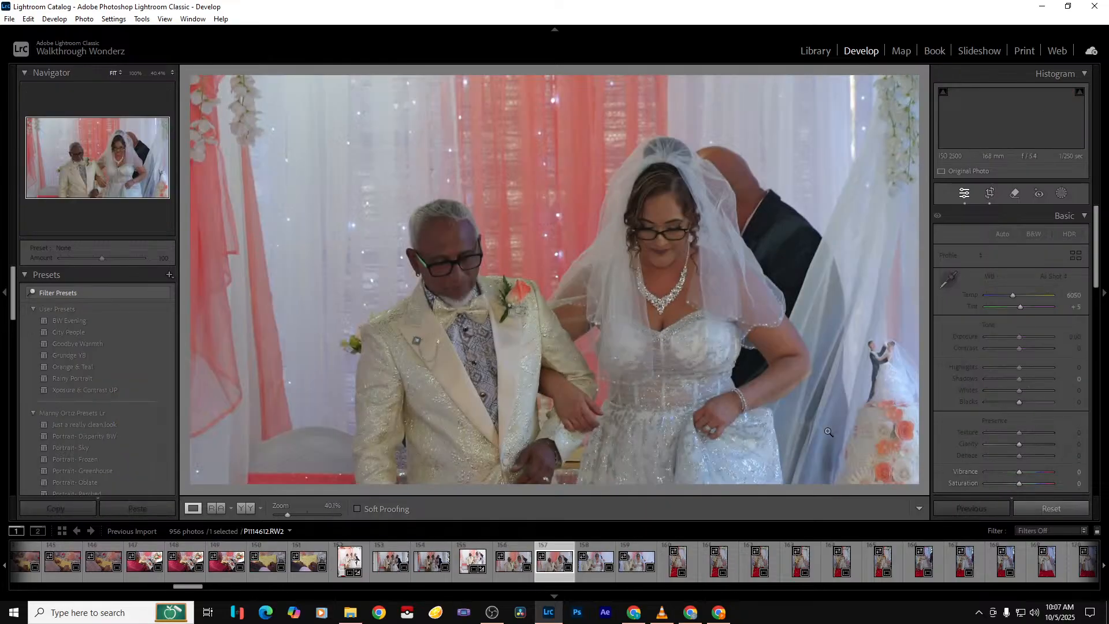
pyautogui.press('Right')
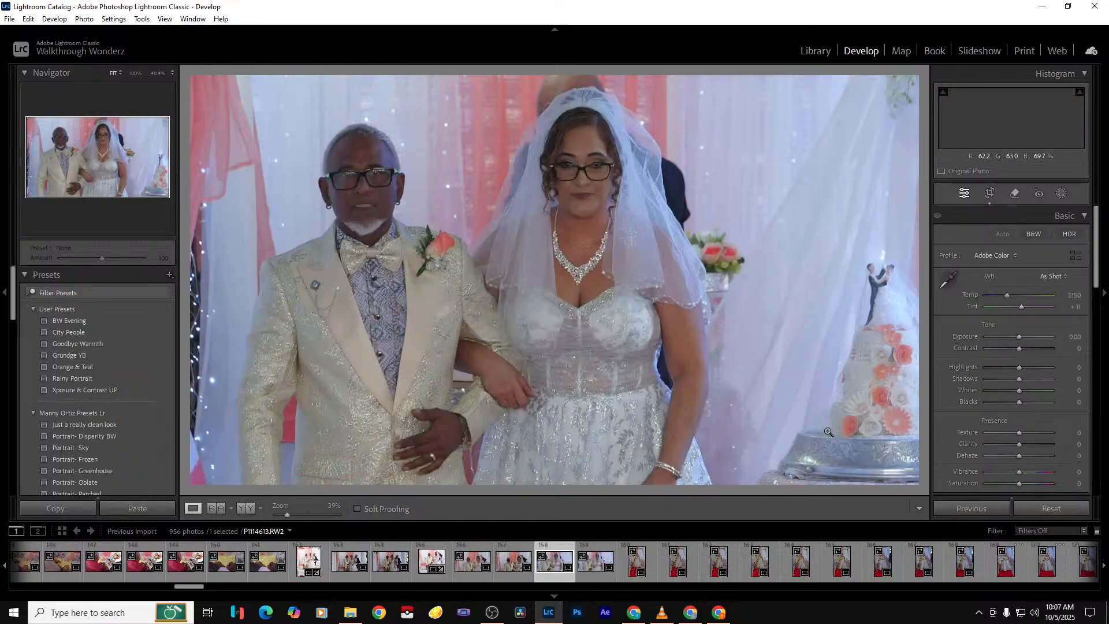
pyautogui.press('Right')
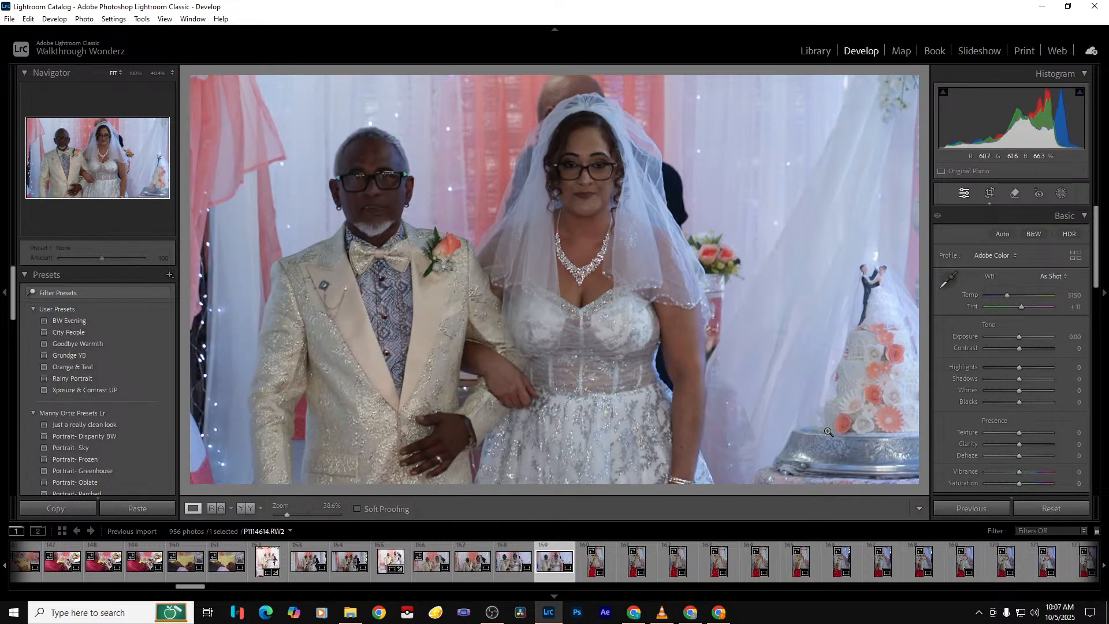
pyautogui.click(990, 195)
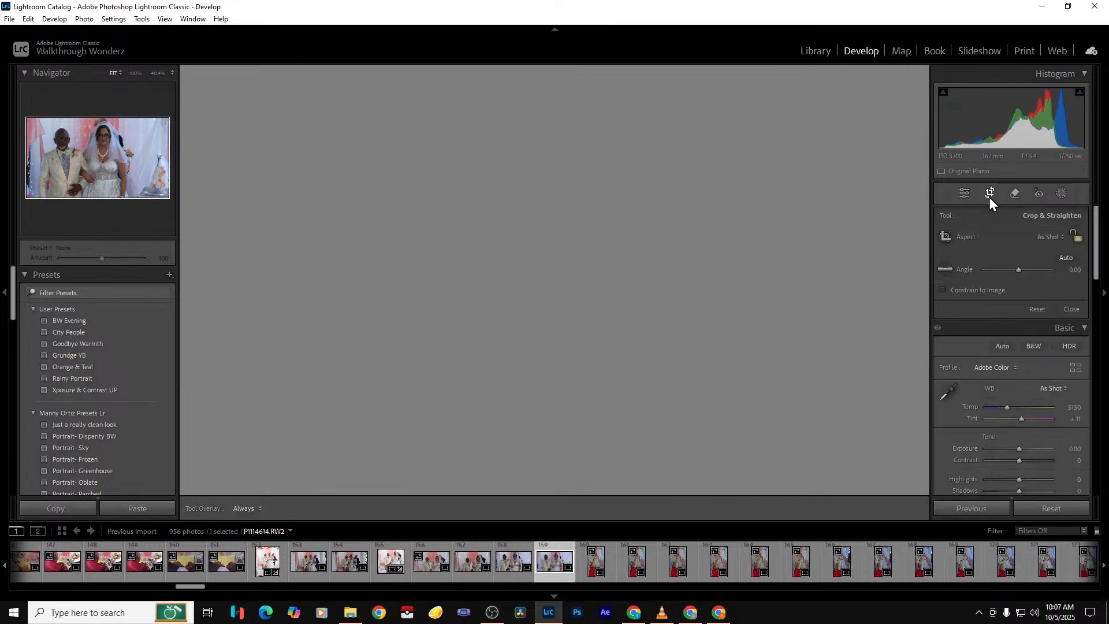
pyautogui.moveTo(706, 356); pyautogui.dragTo(717, 353)
pyautogui.moveTo(622, 376); pyautogui.dragTo(622, 462)
pyautogui.press('Return')
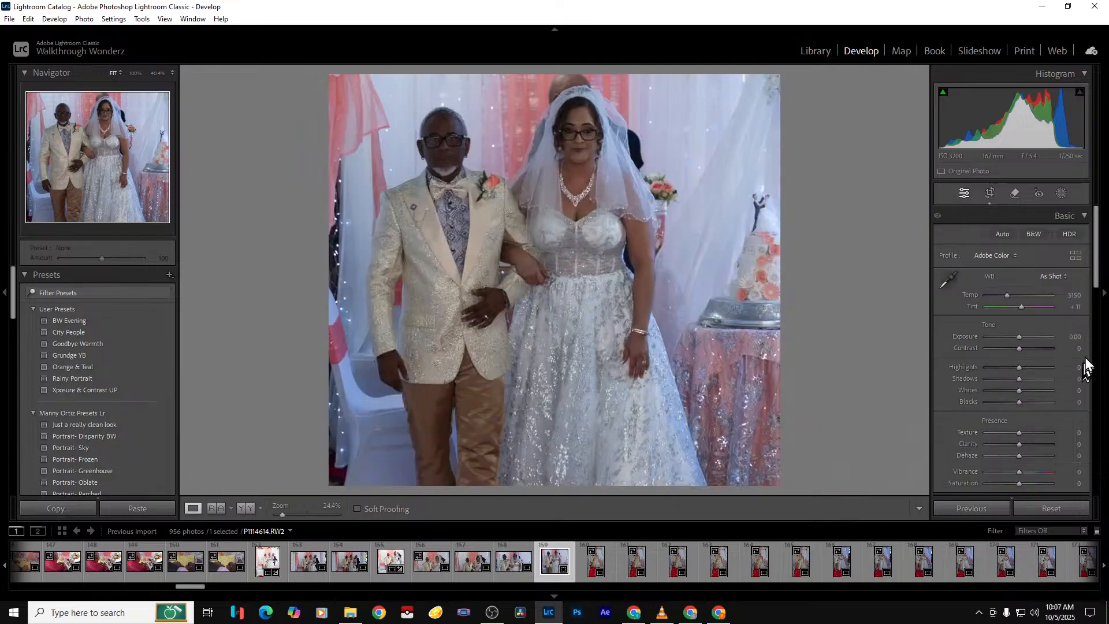
# Set P1114614's exposure to +1.23, shadows to +12 and blacks to −12, and export it as a PNG
pyautogui.moveTo(1019, 337); pyautogui.dragTo(1027, 338)
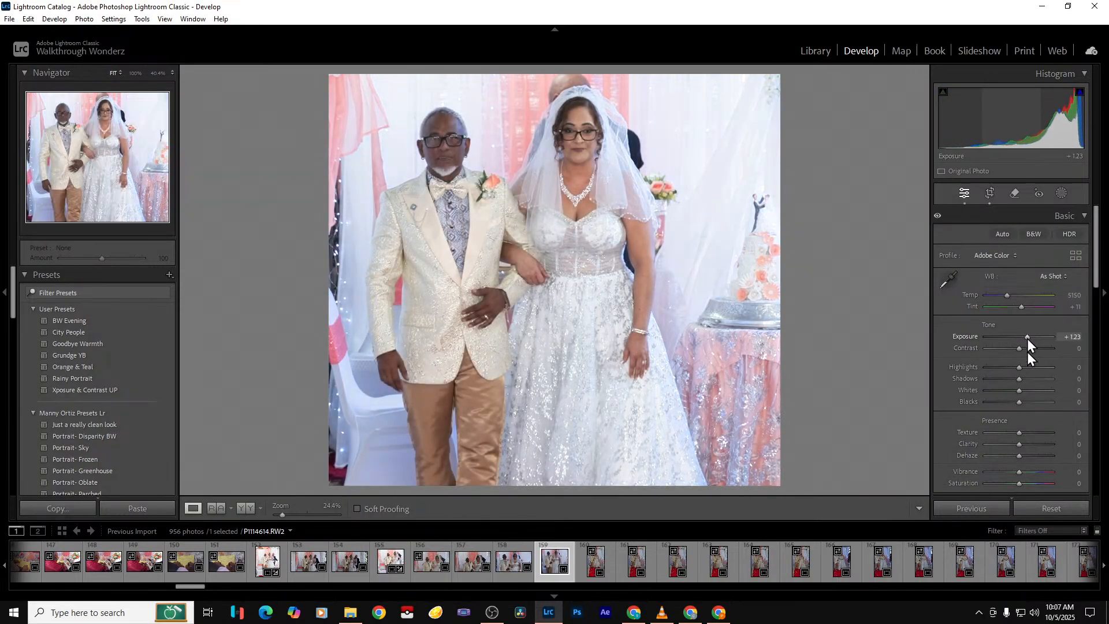
pyautogui.moveTo(1022, 381); pyautogui.dragTo(1024, 380)
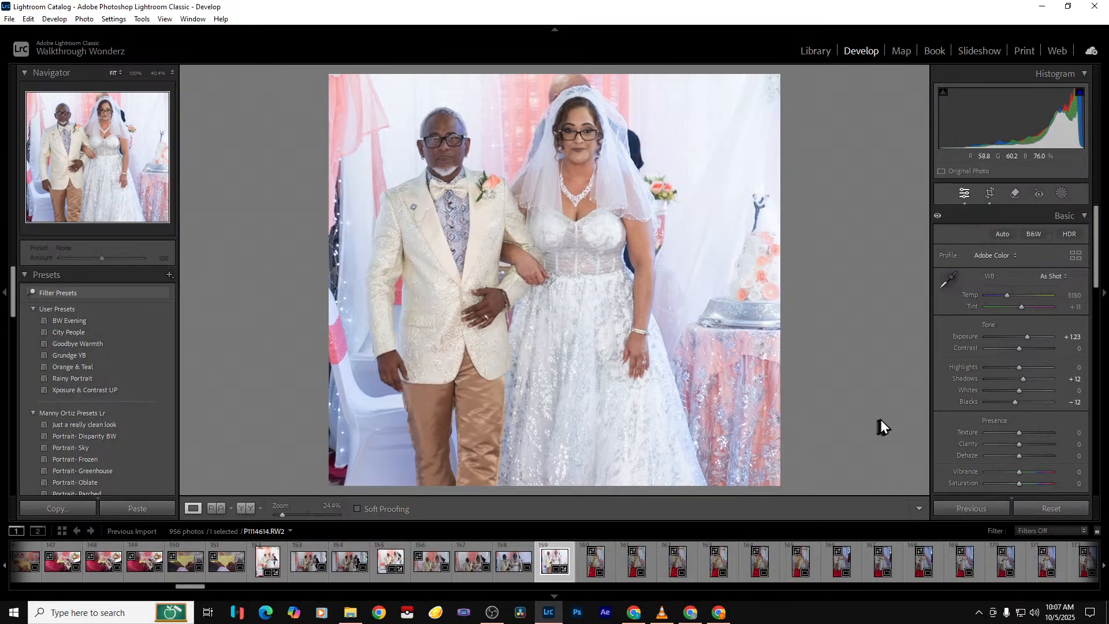
pyautogui.hotkey('ctrl', 'shift', 'e')
pyautogui.press('Return')
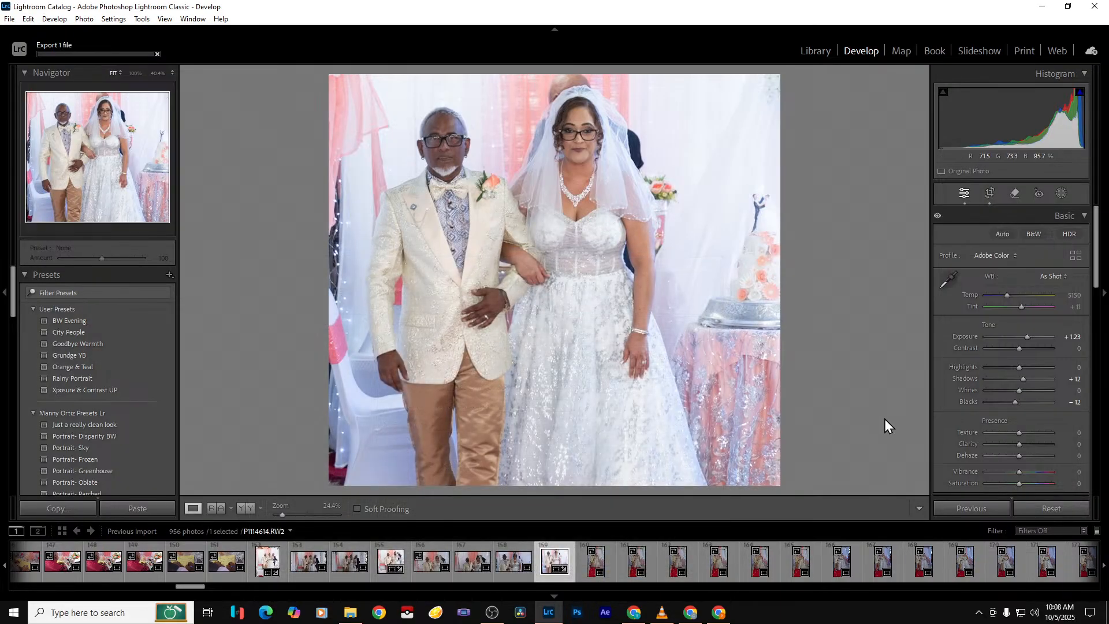
# On P1114615, set exposure to +1.75, highlights to −58, shadows to +40 and whites to −23, and export it with the previous settings
pyautogui.click(596, 559)
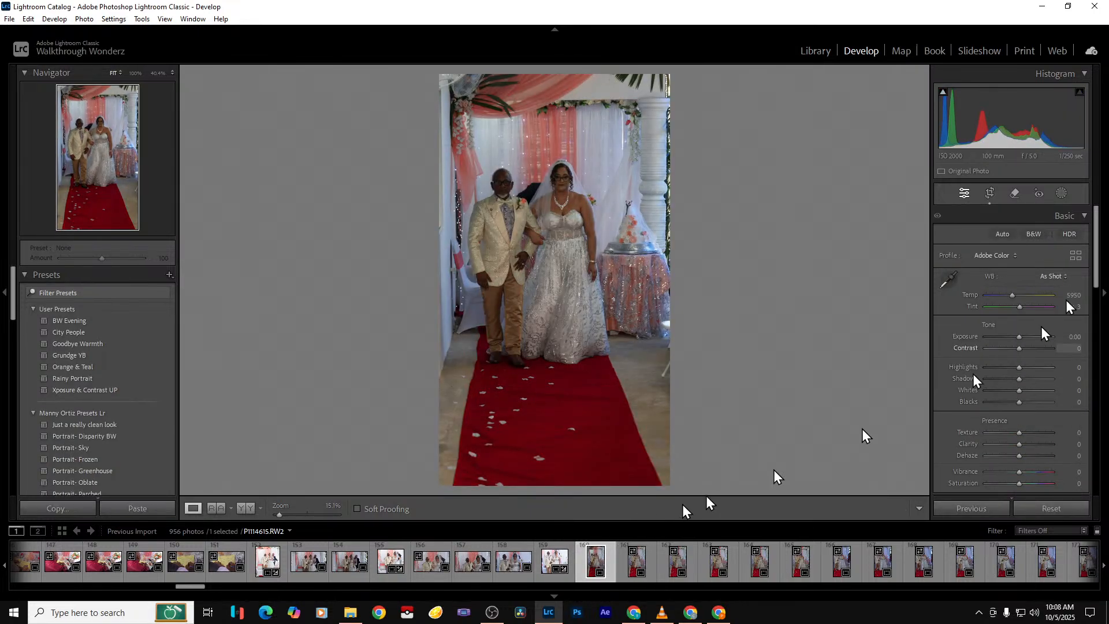
pyautogui.click(990, 193)
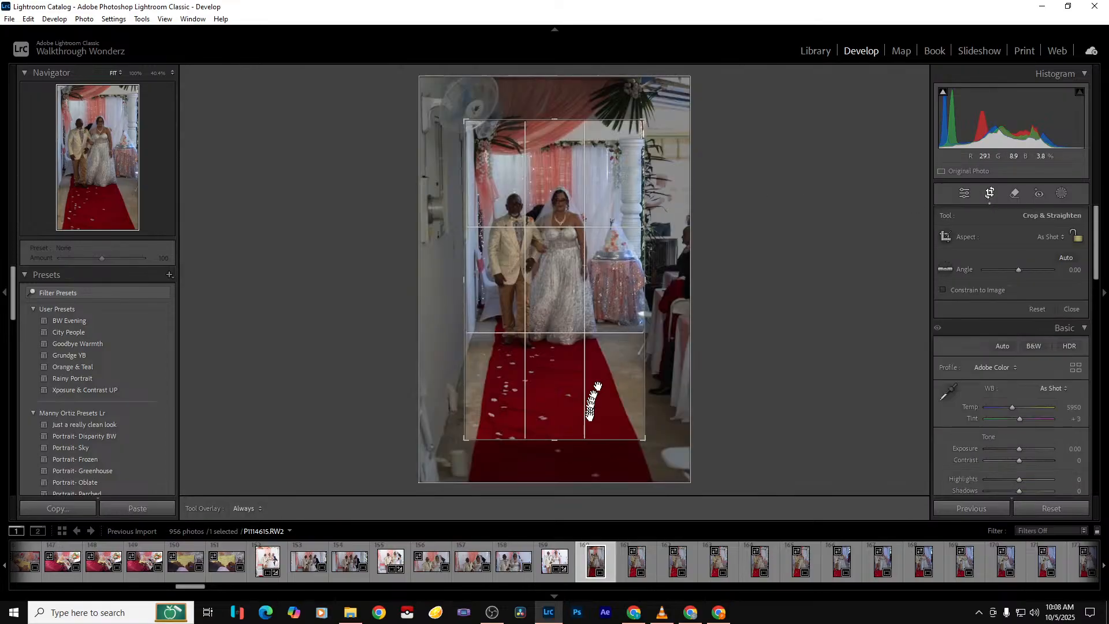
pyautogui.doubleClick(594, 421)
pyautogui.moveTo(1020, 337); pyautogui.dragTo(1034, 341)
pyautogui.moveTo(1020, 379)
pyautogui.mouseDown()
pyautogui.moveTo(1034, 382)
pyautogui.moveTo(975, 370)
pyautogui.moveTo(1011, 390)
pyautogui.mouseUp()
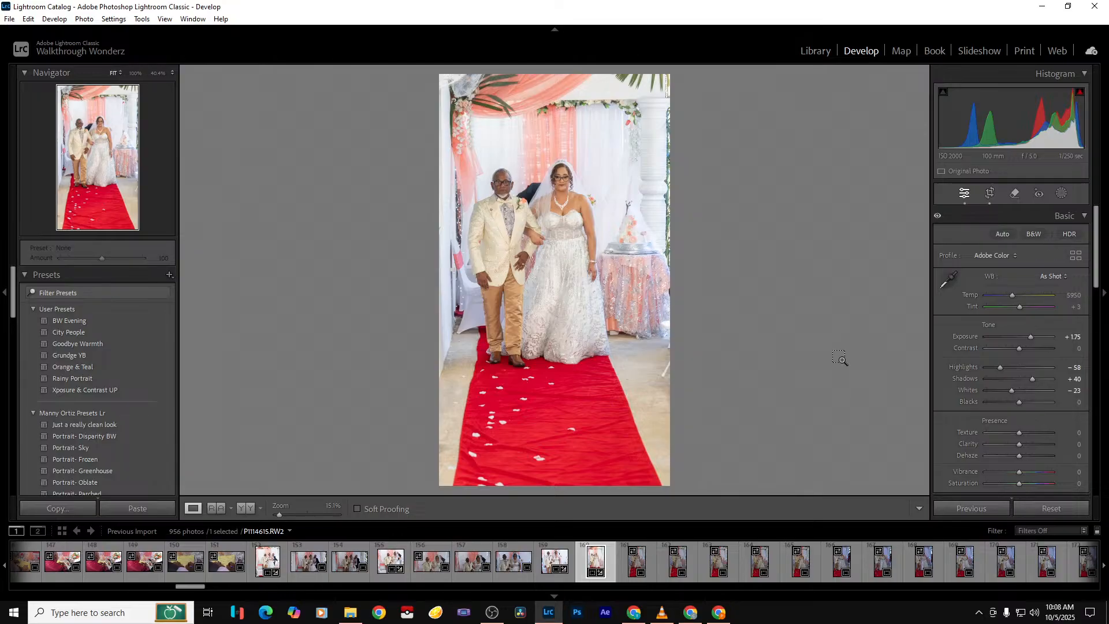
pyautogui.hotkey('ctrl', 'alt', 'shift', 'e')
# Look through the near-duplicate red-carpet shots after P1114615 and compare the close-ups P1114645 and P1114646, stopping on P1114645
pyautogui.press('Right')
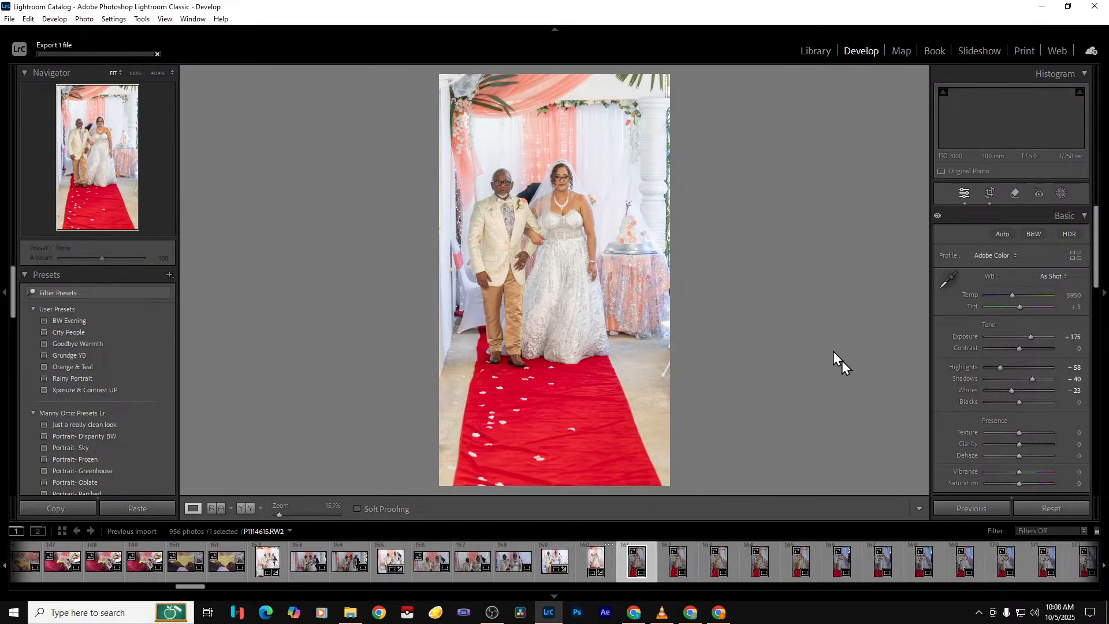
pyautogui.press('Right')
pyautogui.press('Right')
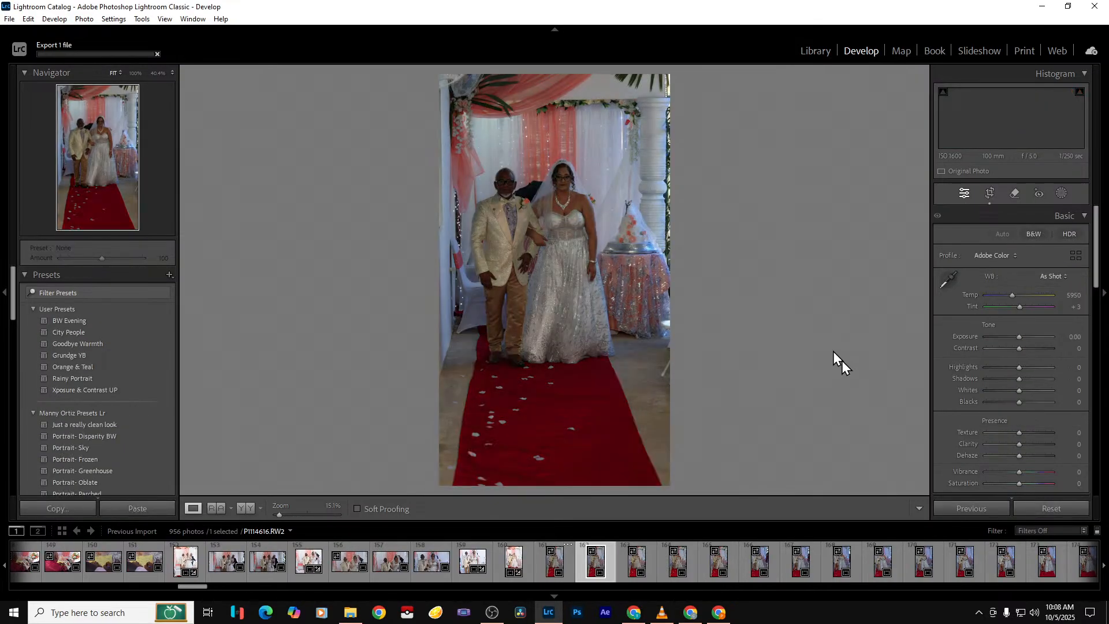
pyautogui.press('Right')
pyautogui.press('Right')
pyautogui.press('Right')
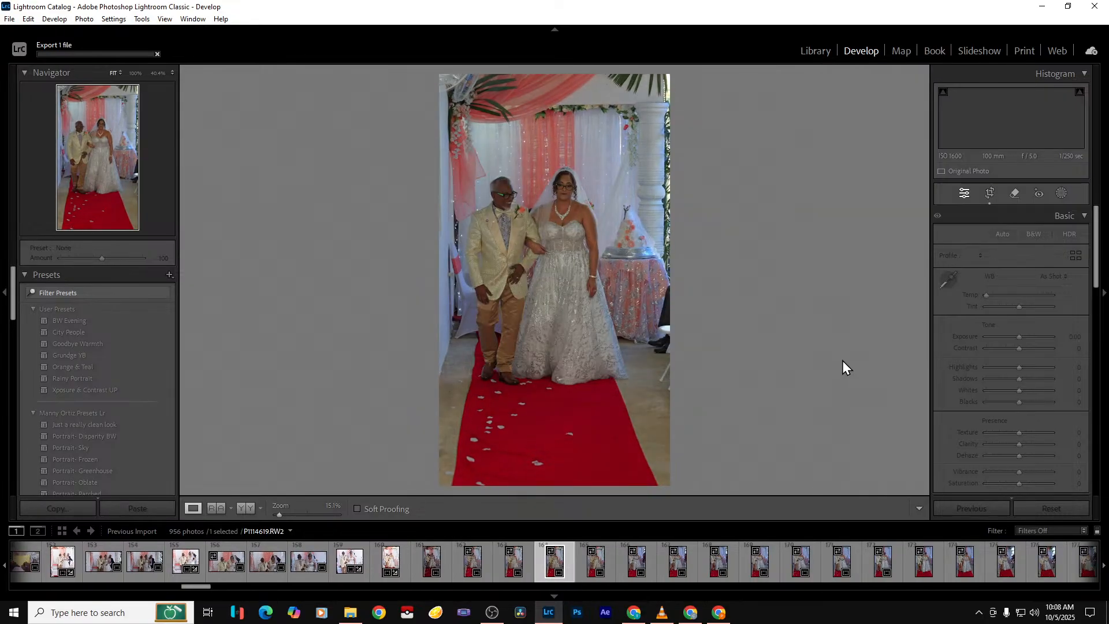
pyautogui.press('Right')
pyautogui.press('Right')
pyautogui.press('Right')
pyautogui.press('Right')
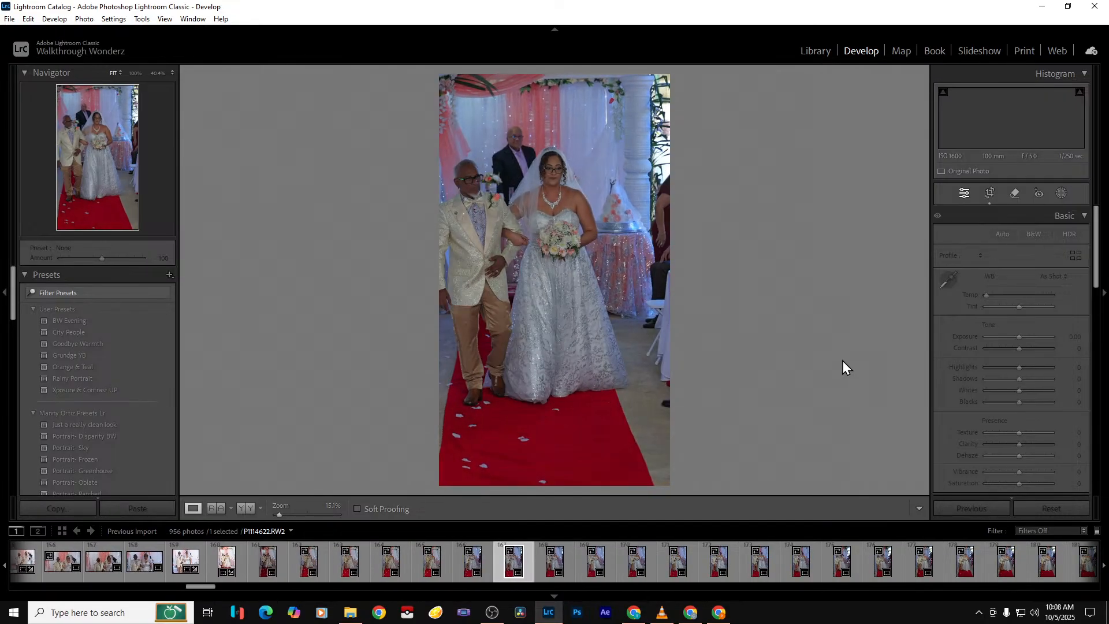
pyautogui.press('Right')
pyautogui.press('Right')
pyautogui.press('Right')
pyautogui.press('Right')
pyautogui.press('Right')
pyautogui.press('Right')
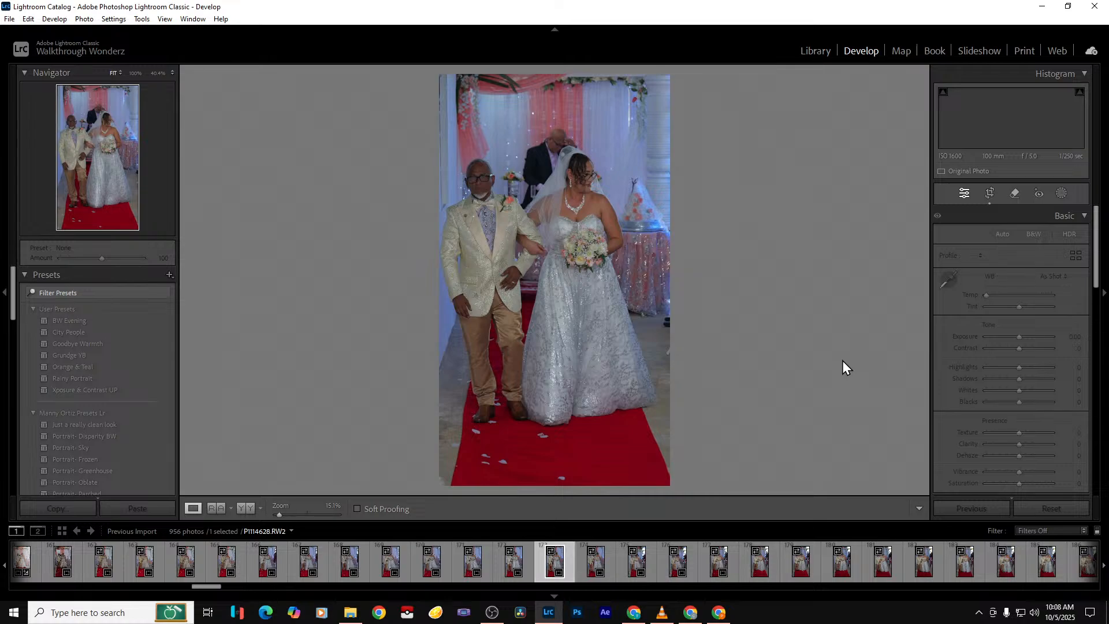
pyautogui.press('Right')
pyautogui.press('Right')
pyautogui.press('Right')
pyautogui.press('Right')
pyautogui.press('Right')
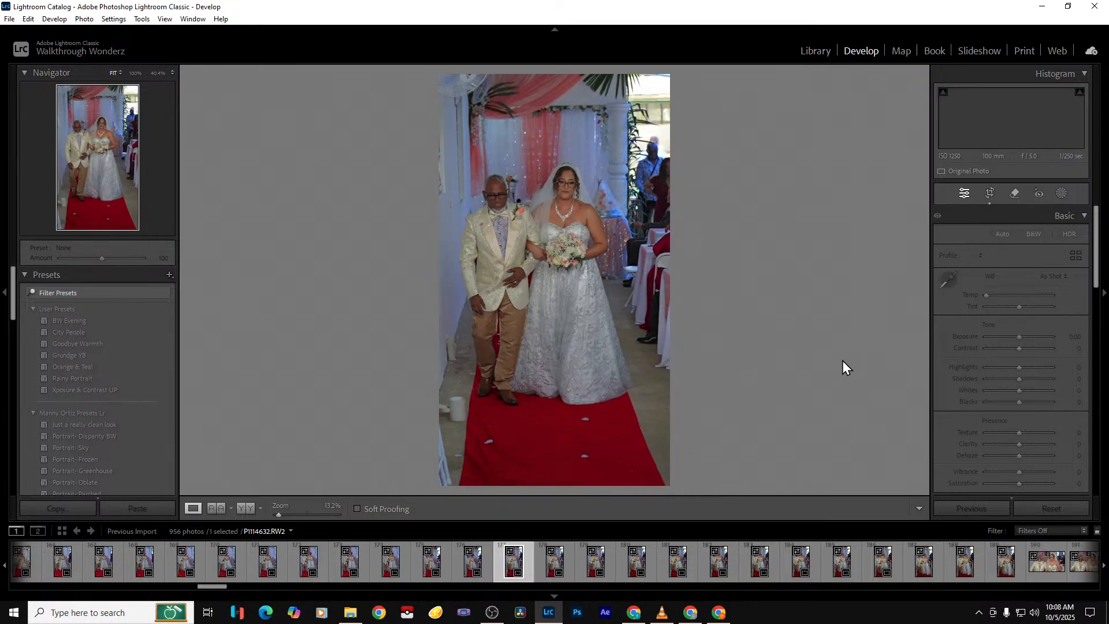
pyautogui.press('Right')
pyautogui.press('Right')
pyautogui.press('Right')
pyautogui.press('Right')
pyautogui.press('Right')
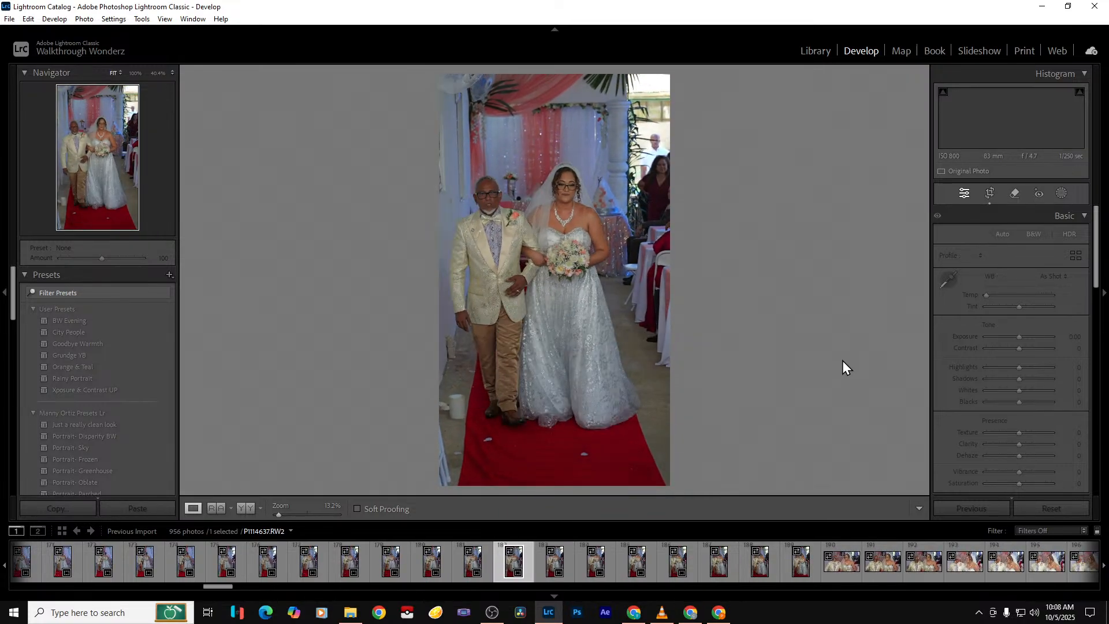
pyautogui.press('Right')
pyautogui.press('Right')
pyautogui.press('Right')
pyautogui.press('Right')
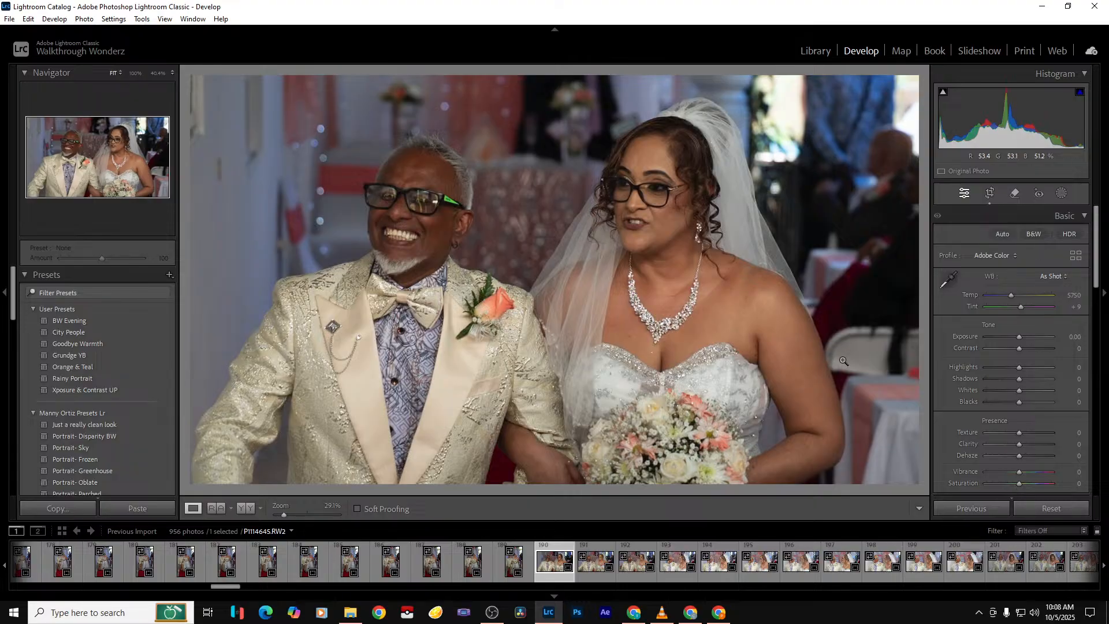
pyautogui.press('Right')
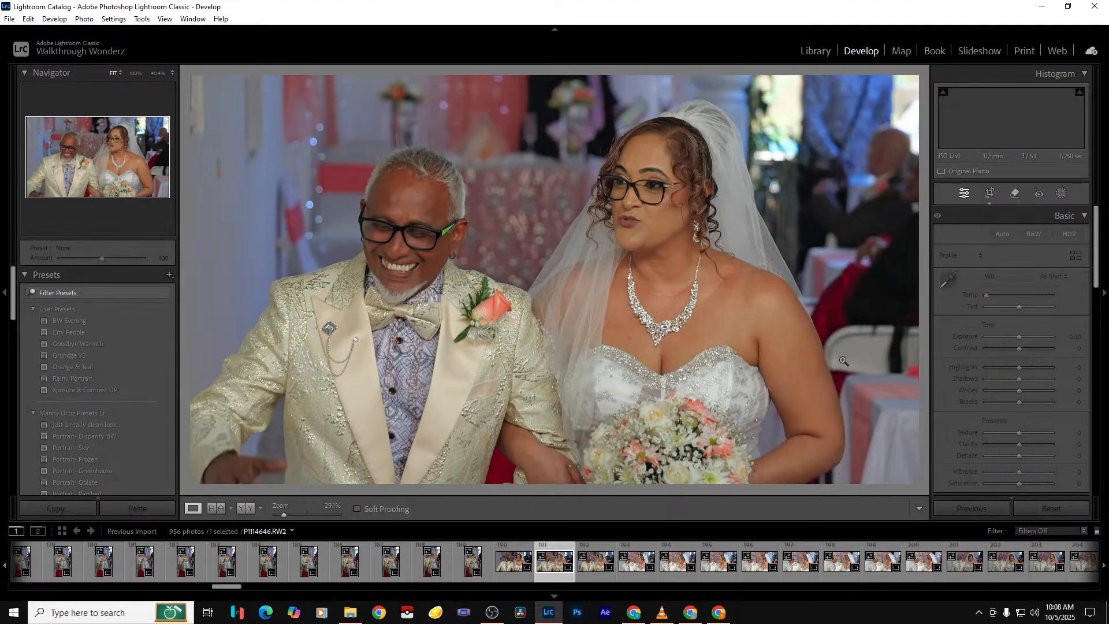
pyautogui.press('Left')
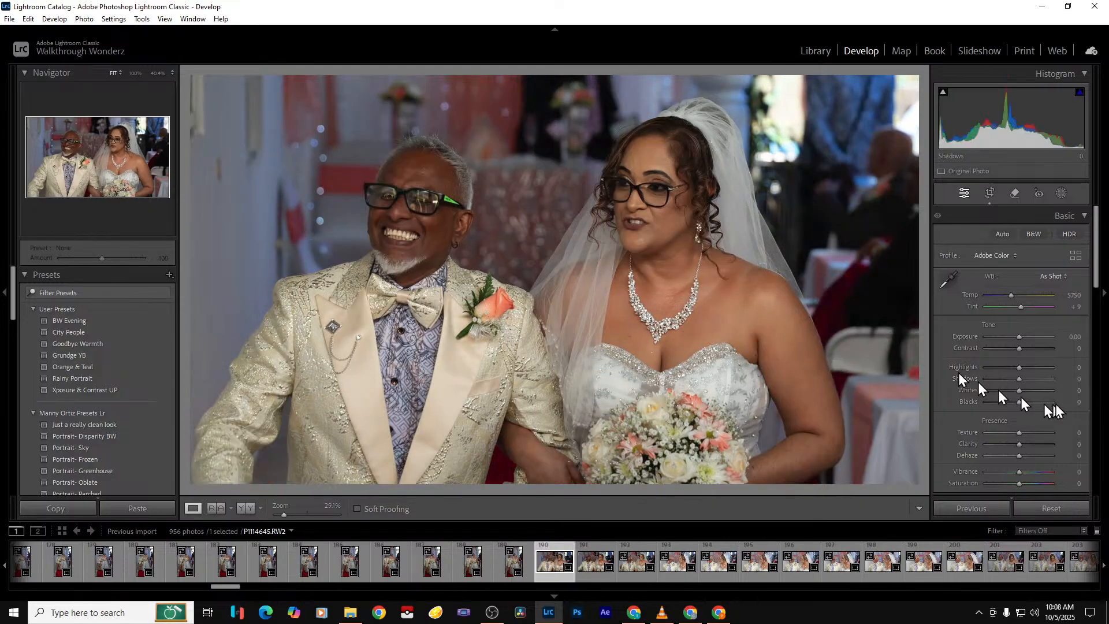
# Set P1114645's exposure to +0.79, shadows to +28, clarity to −12 and temperature to 4895, and compare it with the original
pyautogui.moveTo(1018, 336); pyautogui.dragTo(1023, 337)
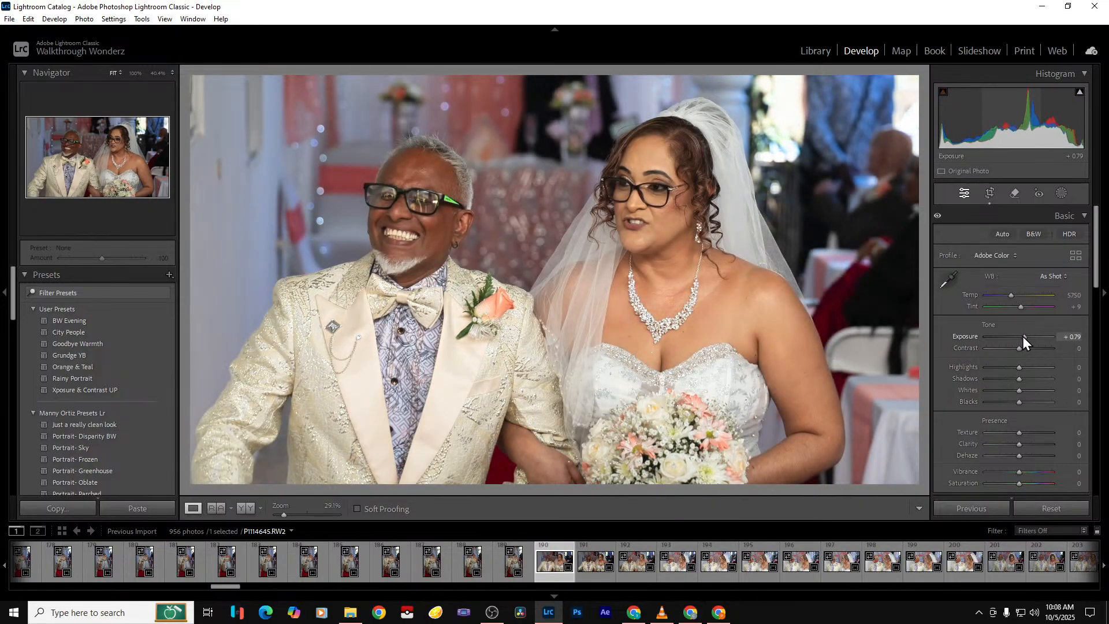
pyautogui.moveTo(1021, 379); pyautogui.dragTo(1029, 380)
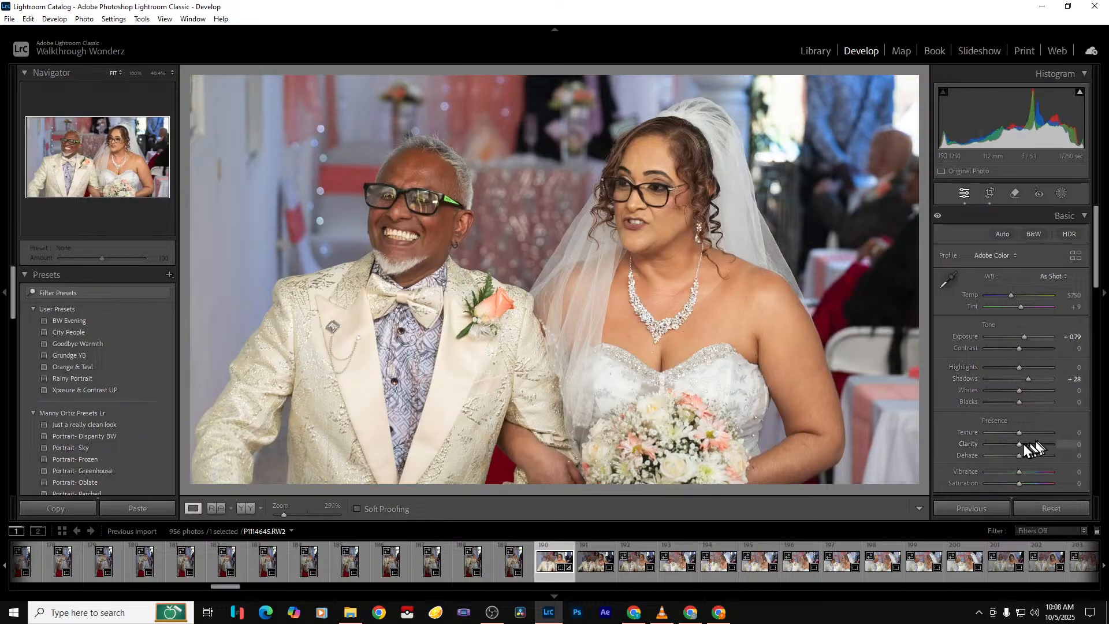
pyautogui.moveTo(1015, 445); pyautogui.dragTo(1013, 444)
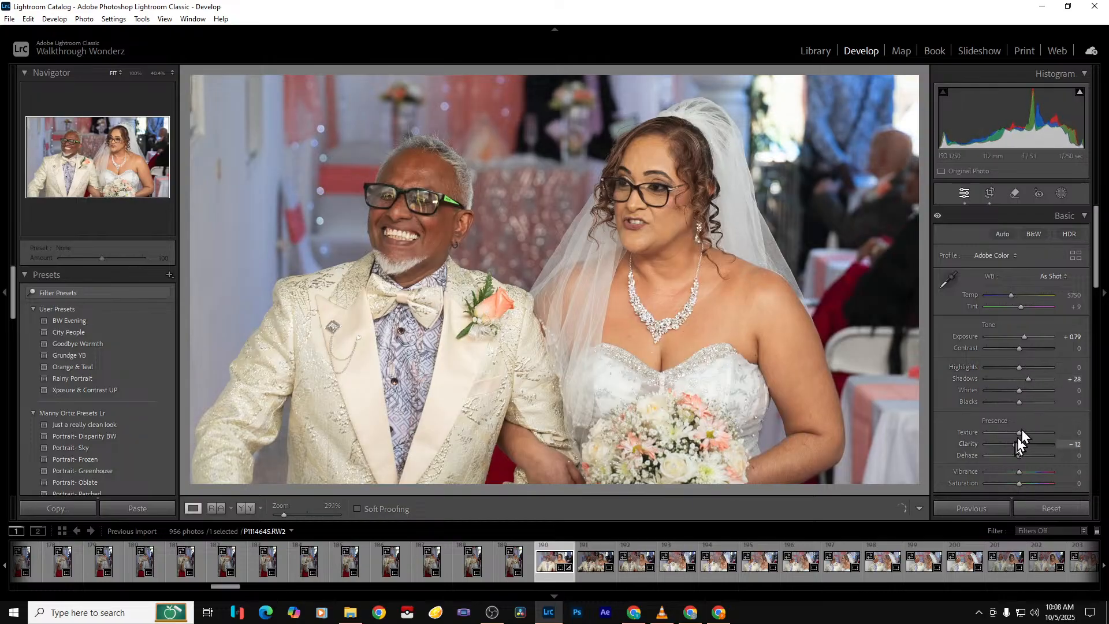
pyautogui.moveTo(1009, 295); pyautogui.dragTo(1003, 294)
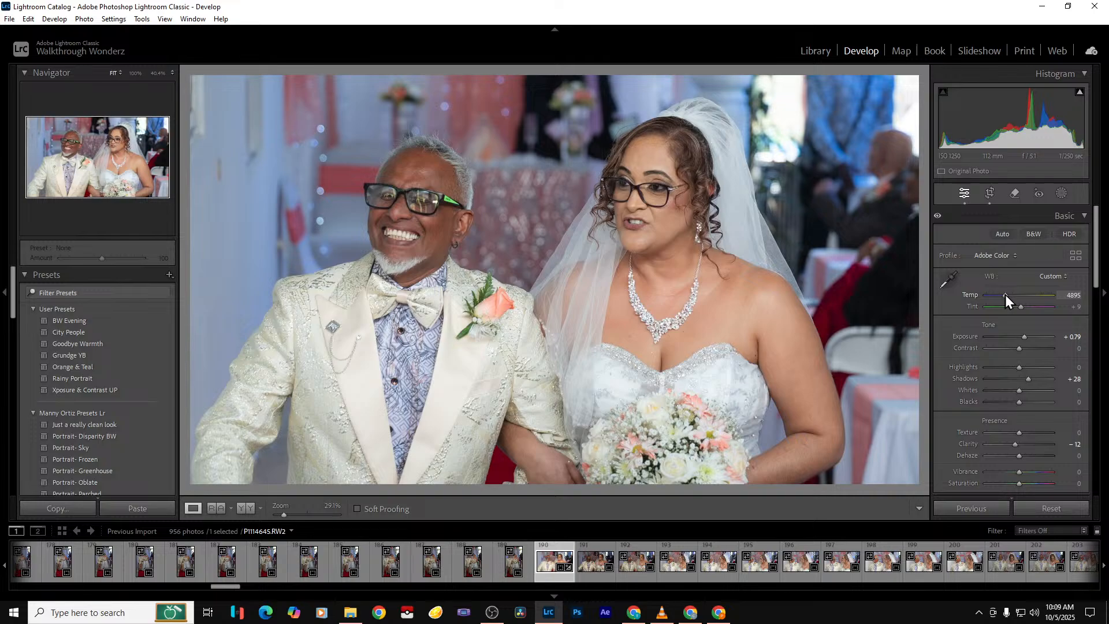
pyautogui.press('\\')
pyautogui.press('\\')
# Extend P1114645's crop down to the photo's lower edge so the groom's hands and the whole bouquet are included
pyautogui.click(988, 194)
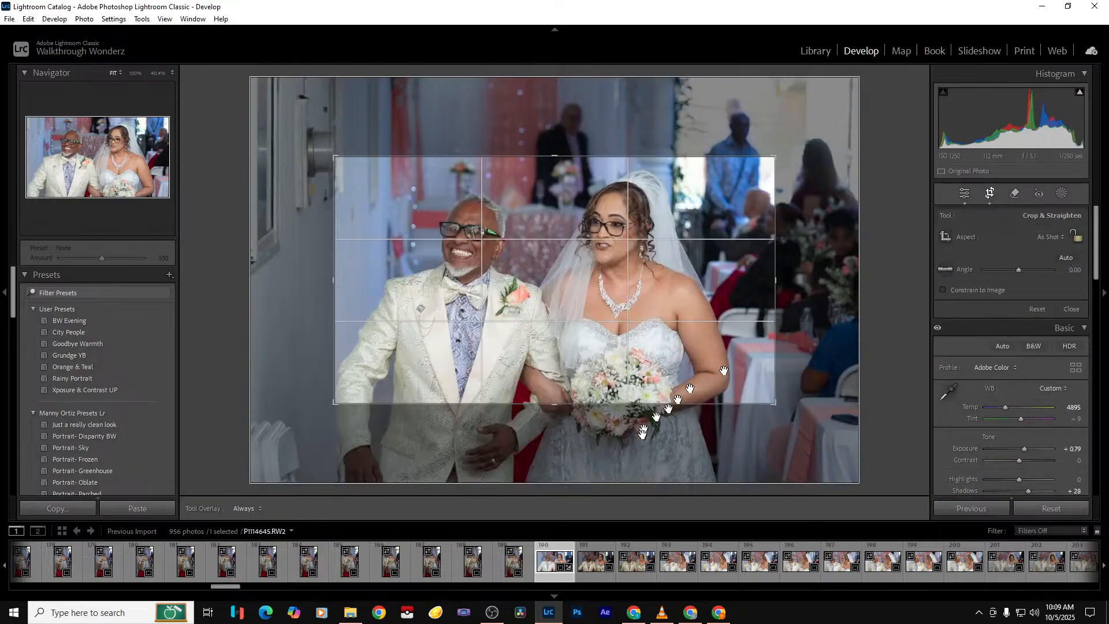
pyautogui.moveTo(335, 386)
pyautogui.mouseDown()
pyautogui.moveTo(322, 384)
pyautogui.moveTo(326, 374)
pyautogui.mouseUp()
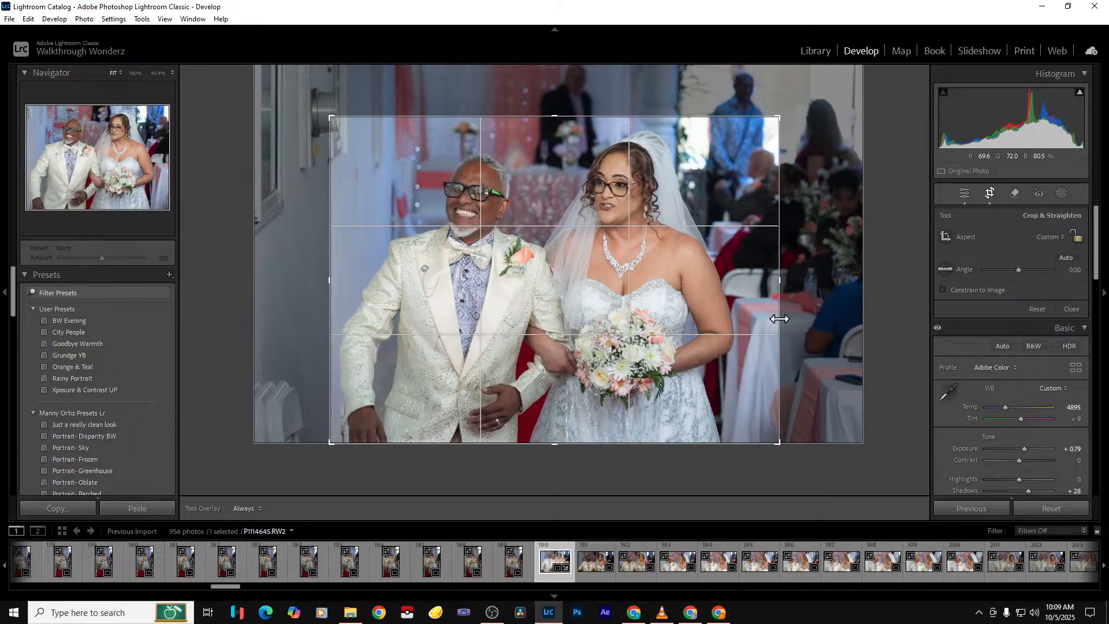
pyautogui.press('Return')
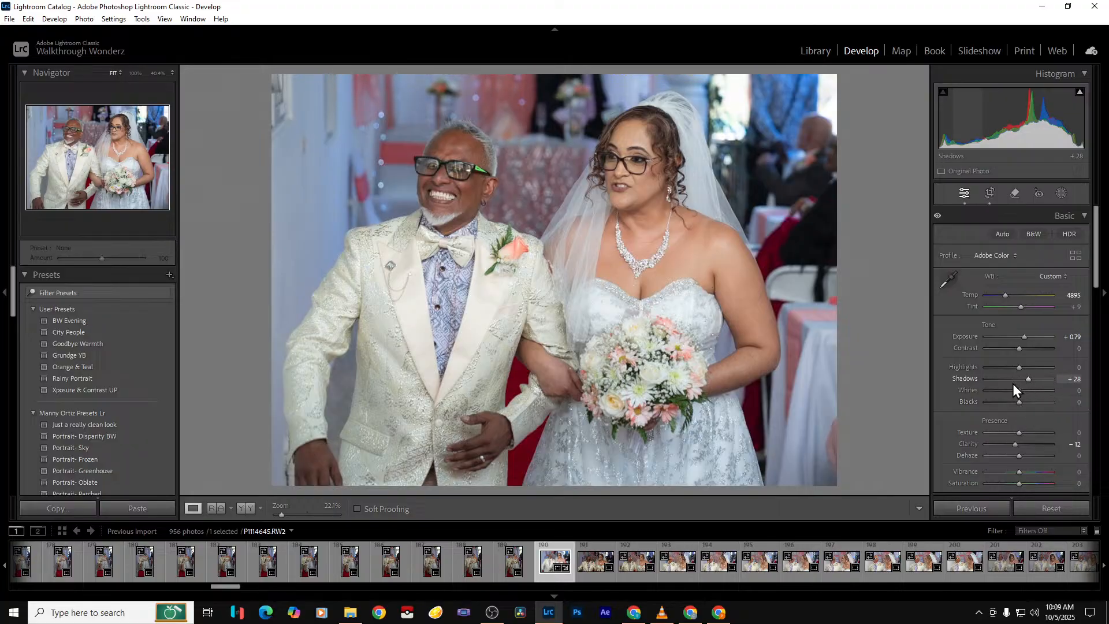
# Export P1114645 with the previous settings, then skip P1114646 and give P1114647 a five-star rating
pyautogui.hotkey('ctrl', 'shift', 'e')
pyautogui.press('Return')
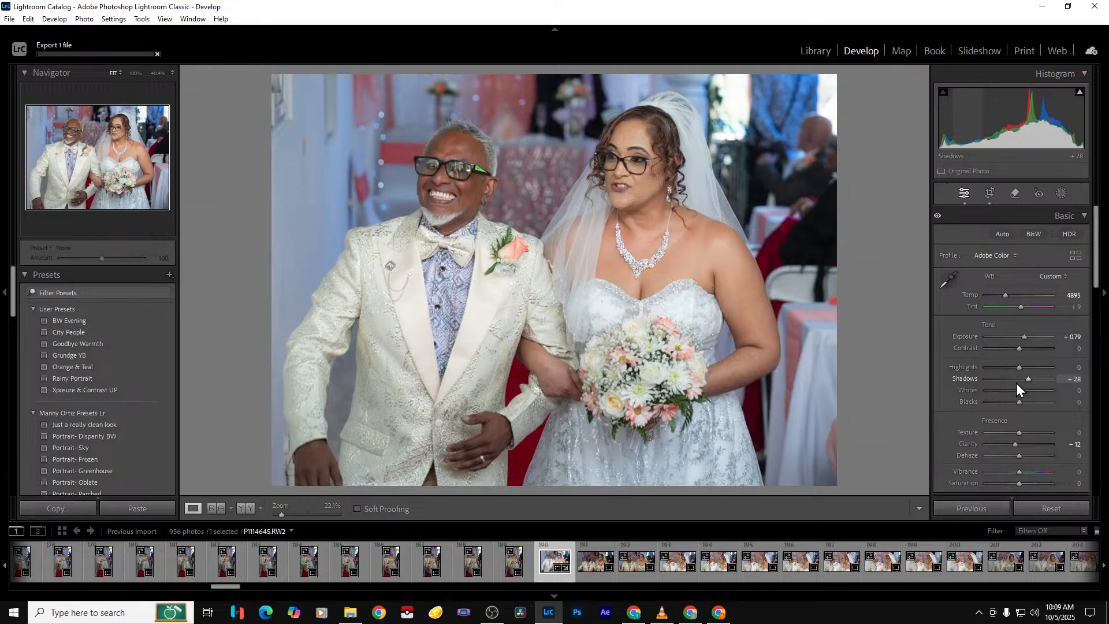
pyautogui.press('Right')
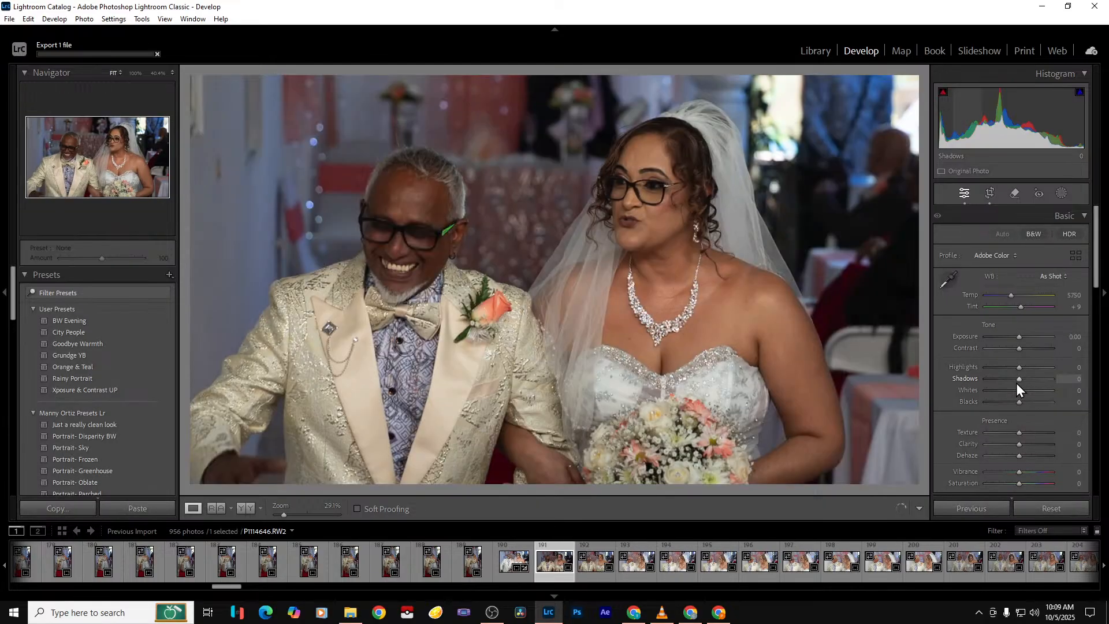
pyautogui.press('Right')
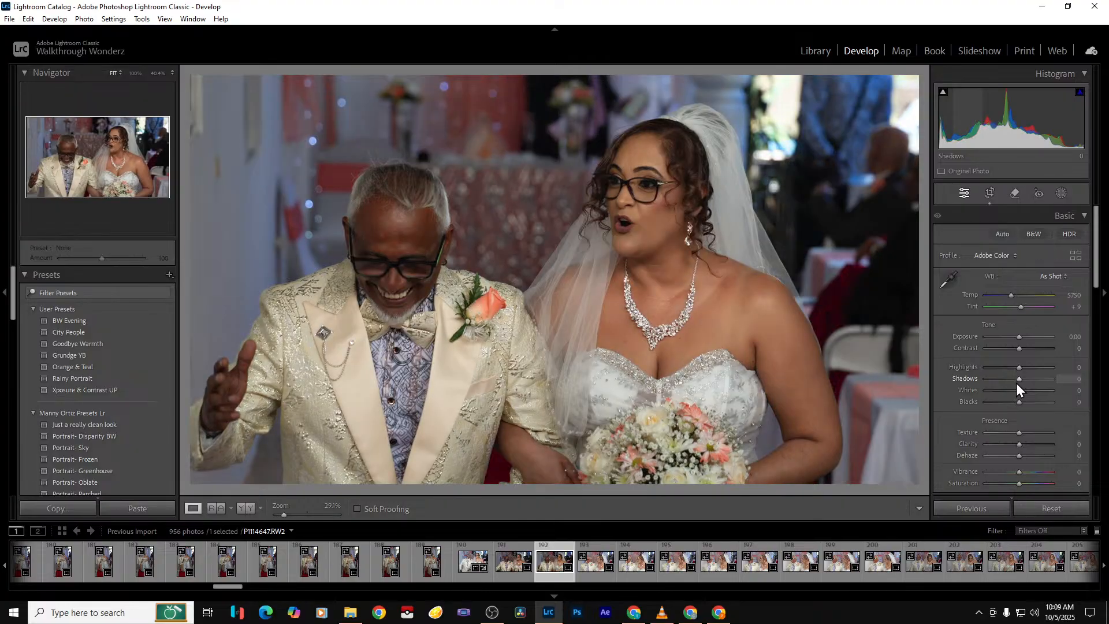
pyautogui.press('5')
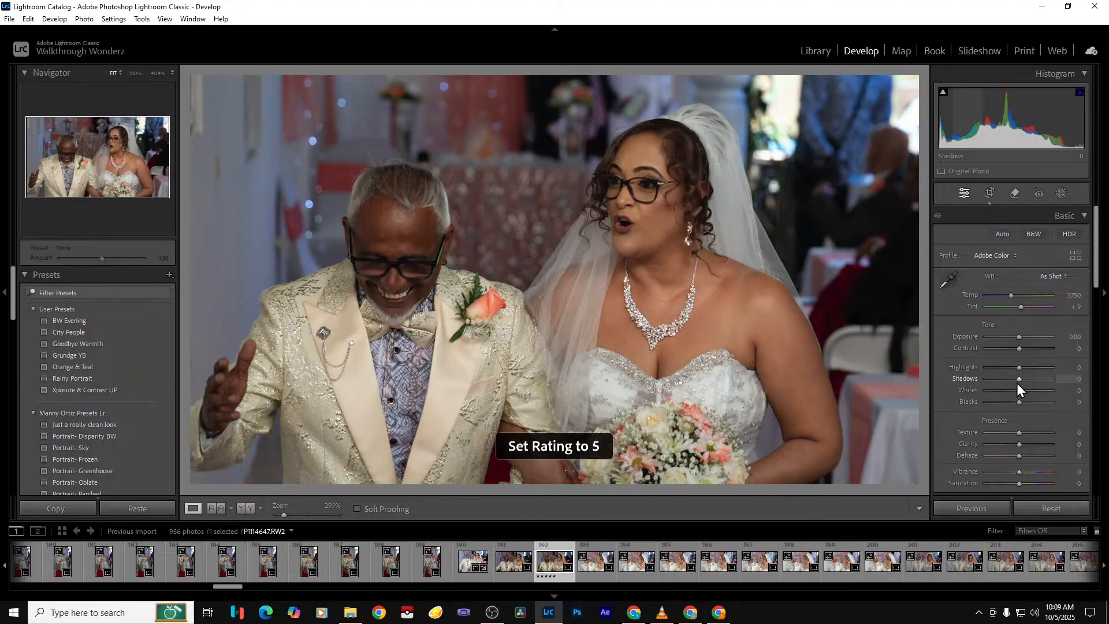
# Raise P1114647's exposure to +0.61 and extend its crop down to the photo's lower edge to include the whole bouquet
pyautogui.moveTo(1017, 337); pyautogui.dragTo(1021, 336)
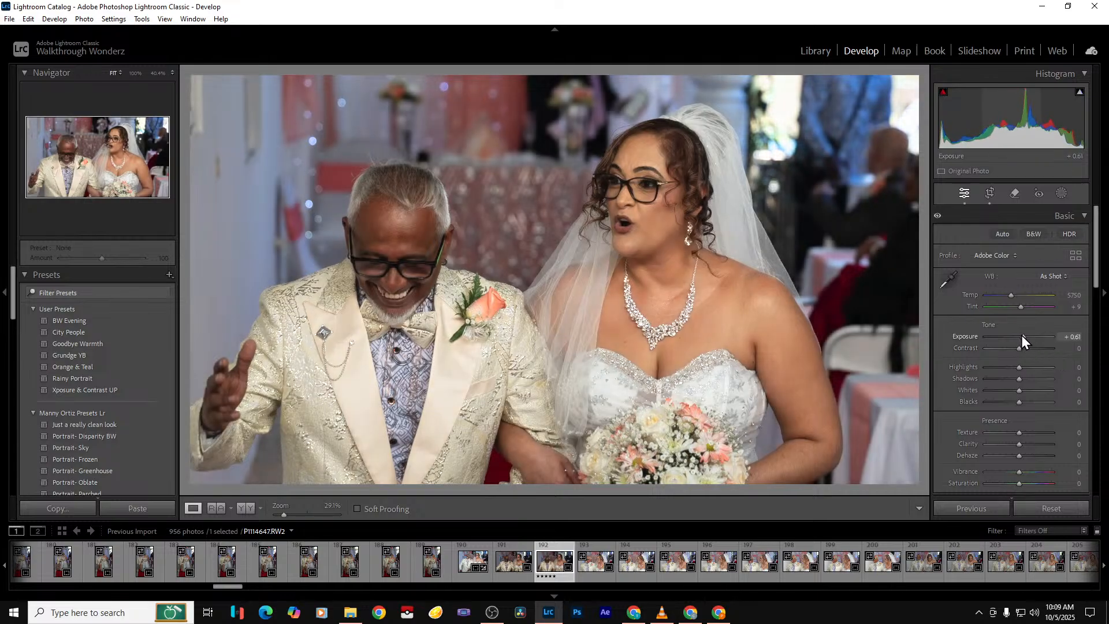
pyautogui.click(989, 194)
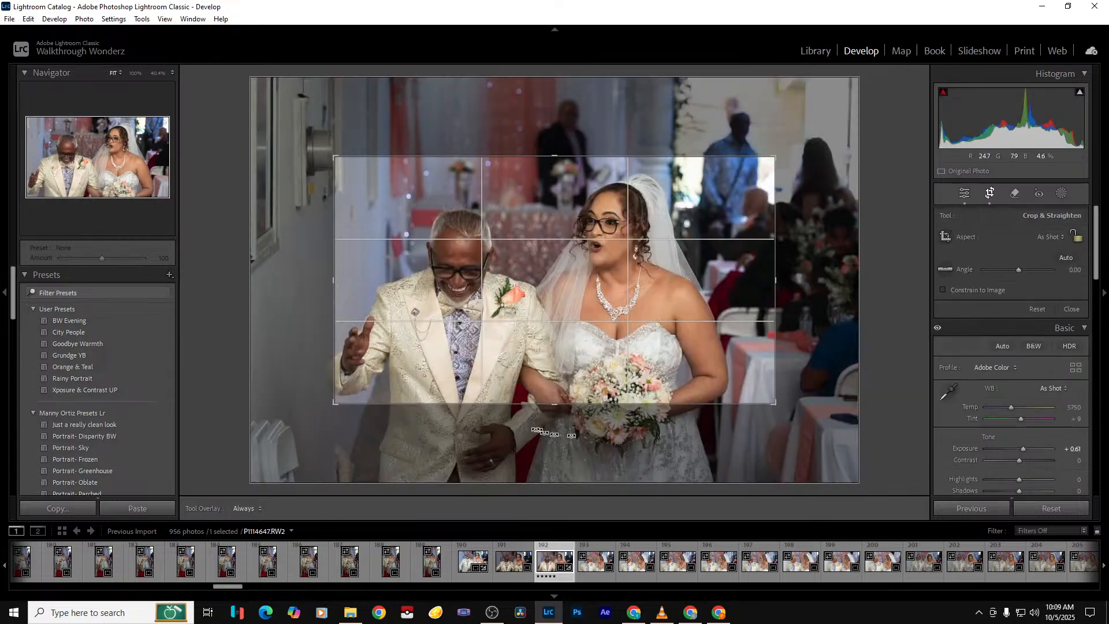
pyautogui.moveTo(560, 403); pyautogui.dragTo(560, 506)
pyautogui.press('Return')
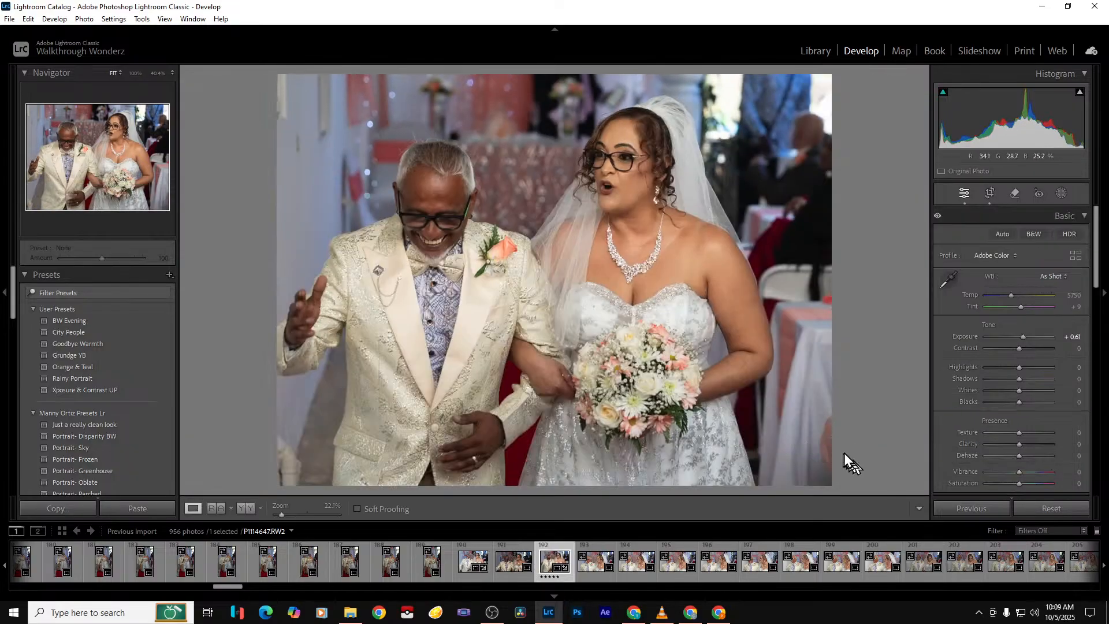
# Set P1114647's exposure to +1.05, highlights to −61, shadows to +54 and temperature to 5158, and export it with the previous settings
pyautogui.moveTo(1018, 381); pyautogui.dragTo(1038, 379)
pyautogui.moveTo(1007, 298); pyautogui.dragTo(1006, 296)
pyautogui.moveTo(1018, 368)
pyautogui.mouseDown()
pyautogui.moveTo(994, 365)
pyautogui.moveTo(1019, 368)
pyautogui.moveTo(1028, 338)
pyautogui.moveTo(1008, 367)
pyautogui.moveTo(964, 367)
pyautogui.moveTo(1002, 369)
pyautogui.mouseUp()
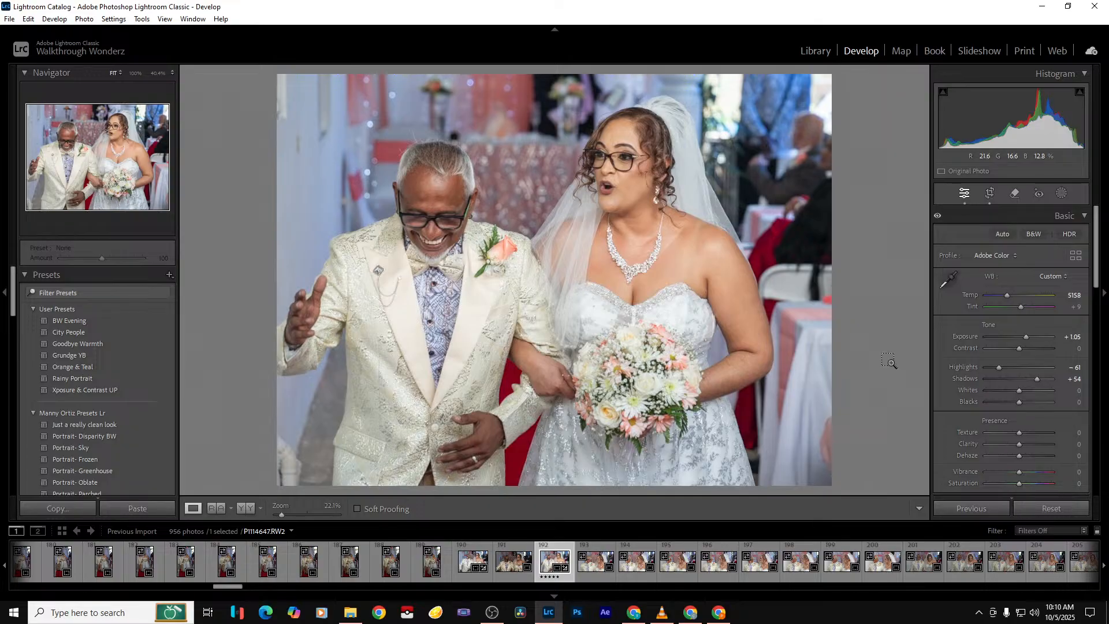
pyautogui.hotkey('ctrl', 'shift', 'e')
pyautogui.press('Return')
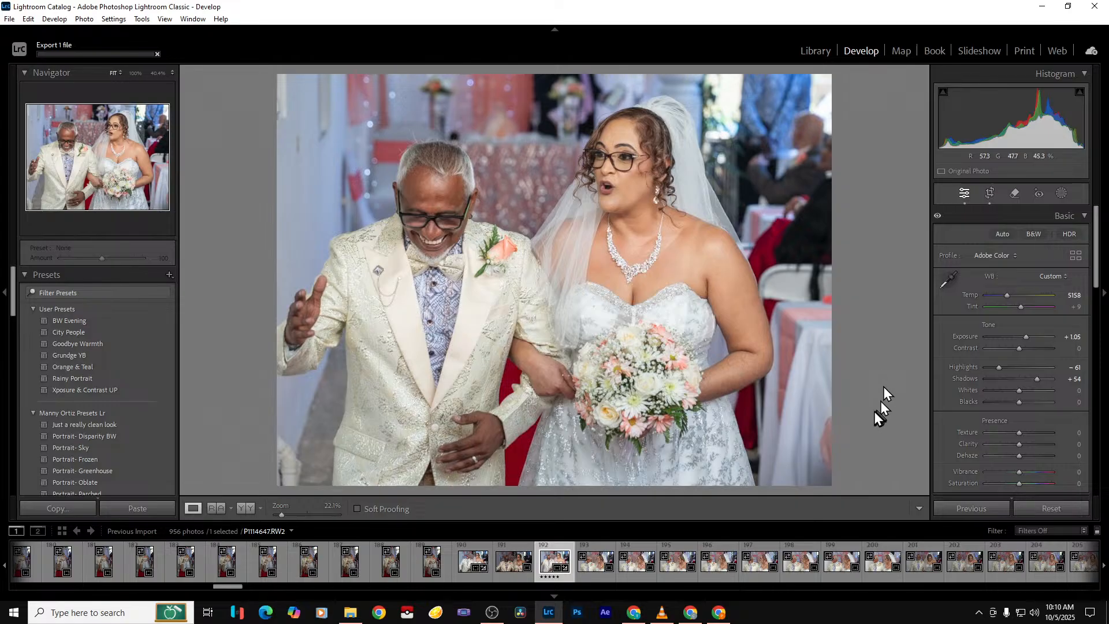
# On P1114648, set exposure to +0.53, shadows to +21, clarity to −9 and temperature to 4982
pyautogui.press('Right')
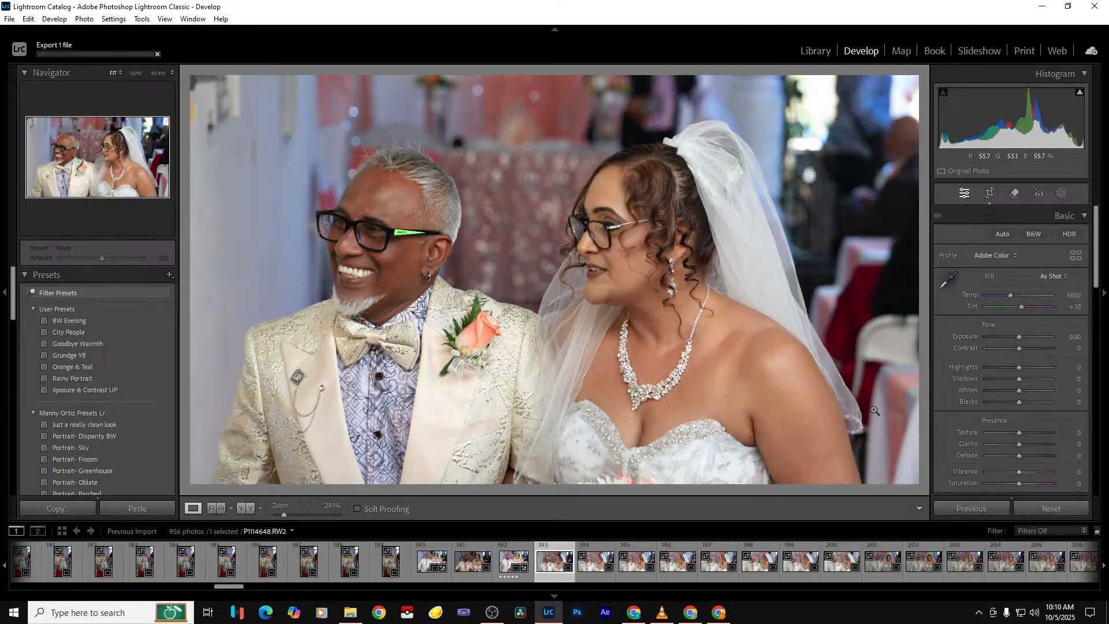
pyautogui.moveTo(1020, 337); pyautogui.dragTo(1021, 335)
pyautogui.moveTo(1020, 380); pyautogui.dragTo(1027, 380)
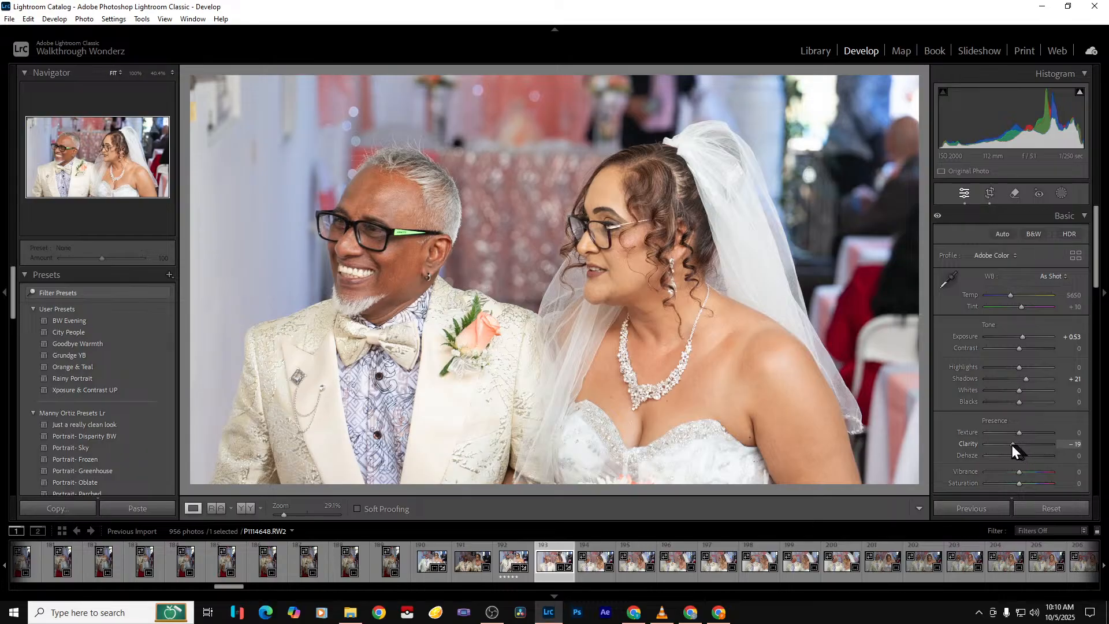
pyautogui.moveTo(1013, 445); pyautogui.dragTo(1015, 445)
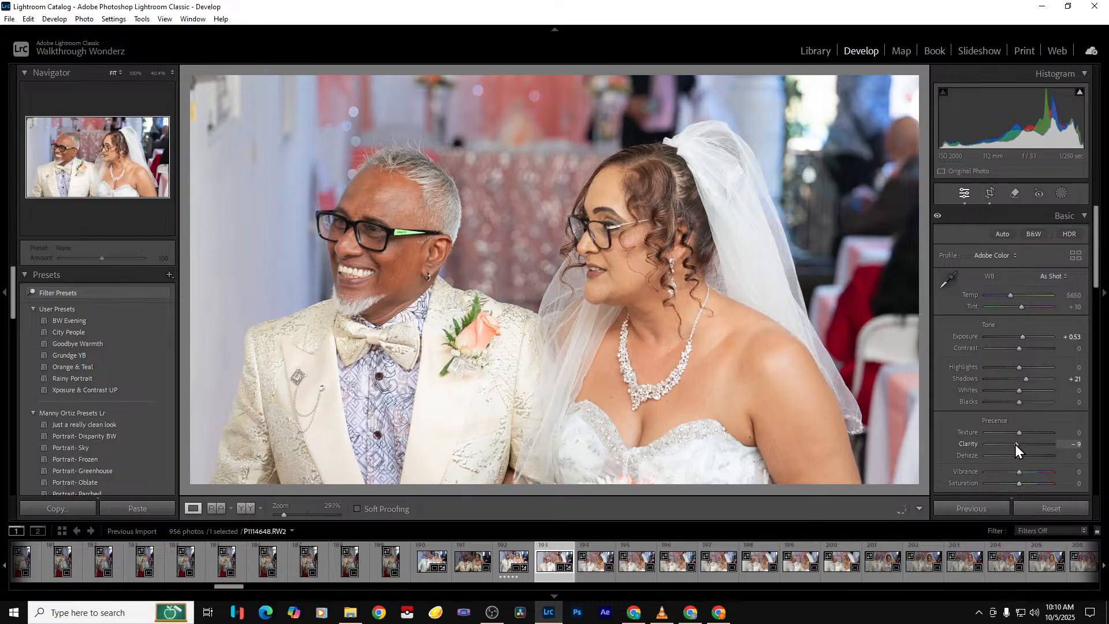
pyautogui.moveTo(1011, 295); pyautogui.dragTo(1006, 296)
# Extend P1114648's crop downward to take in the bride's bouquet, and export the photo with the previous settings
pyautogui.click(989, 194)
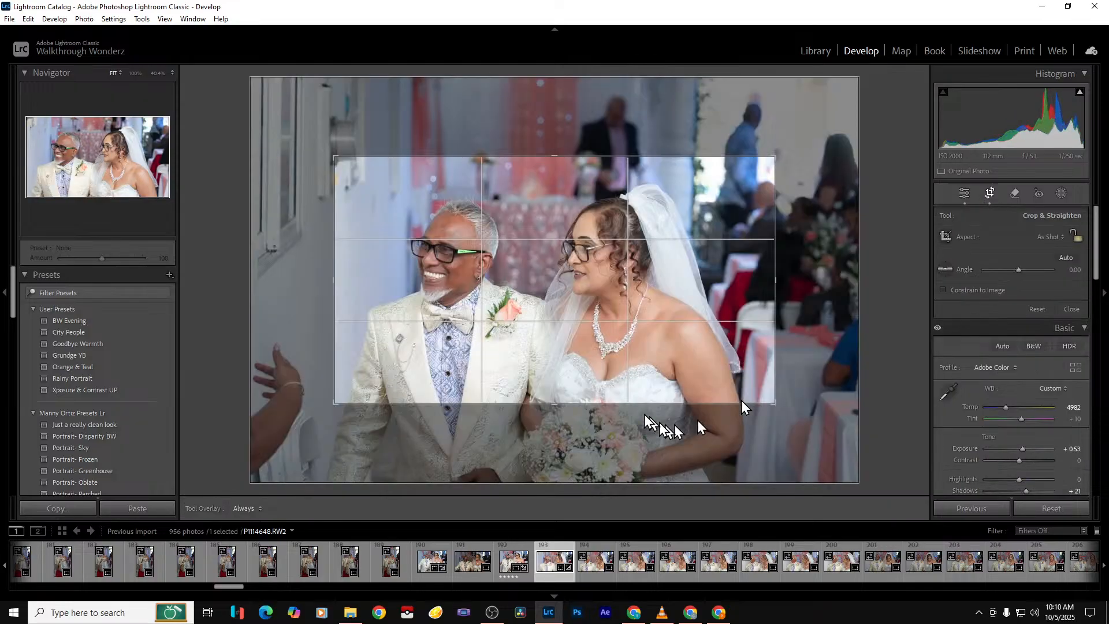
pyautogui.press('Return')
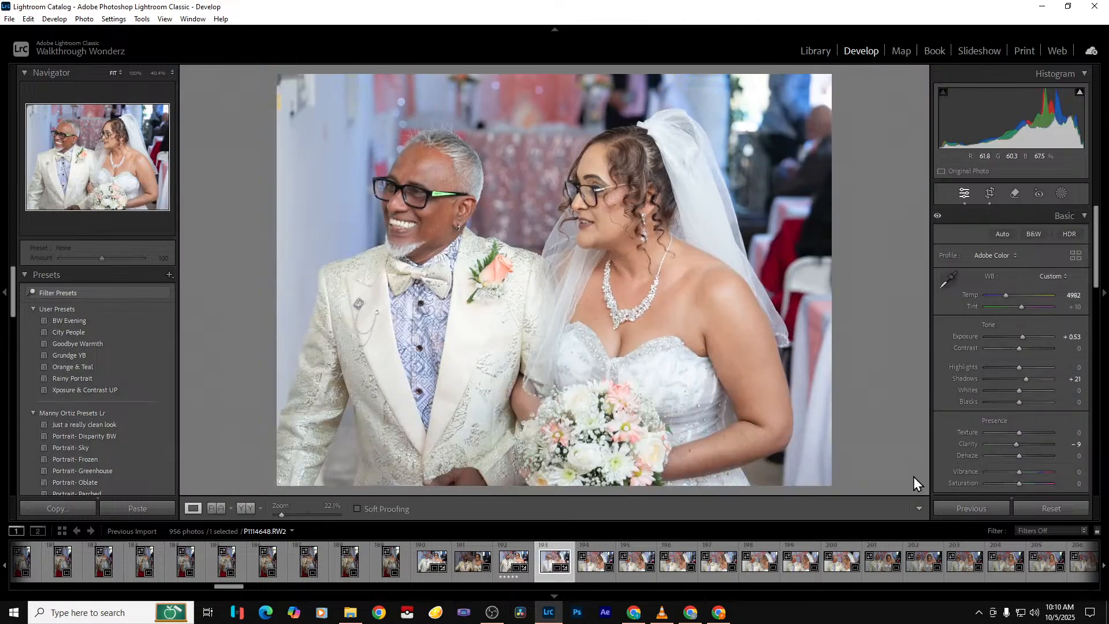
pyautogui.hotkey('ctrl', 'shift', 'e')
pyautogui.press('Return')
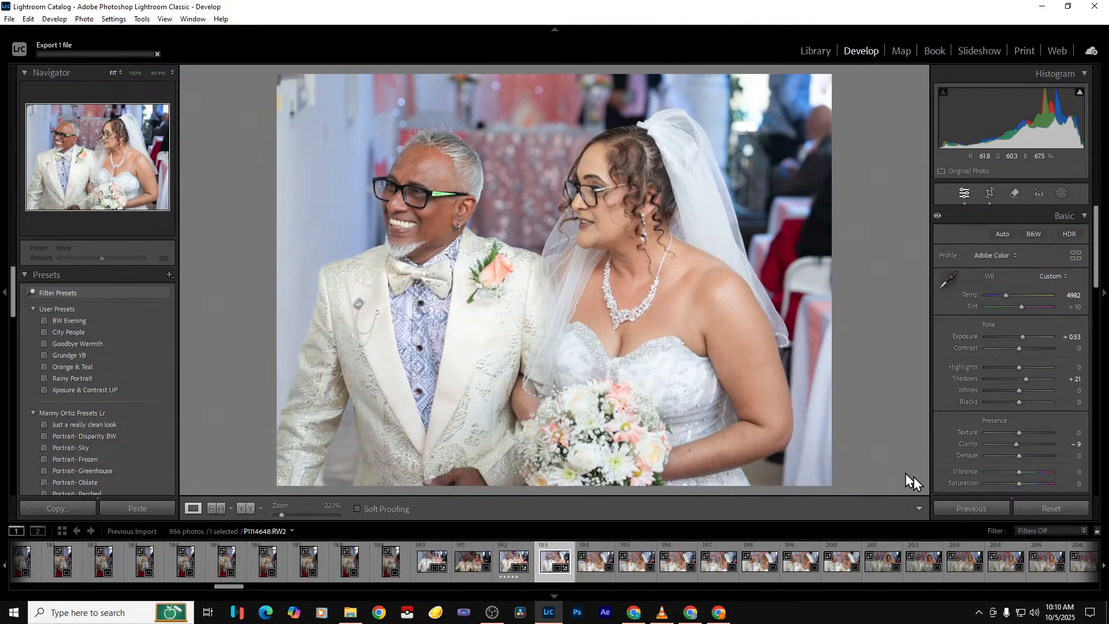
# Look through the near-duplicate shots of the couple after P1114648, comparing poses and expressions, and stop on P1114663
pyautogui.press('Right')
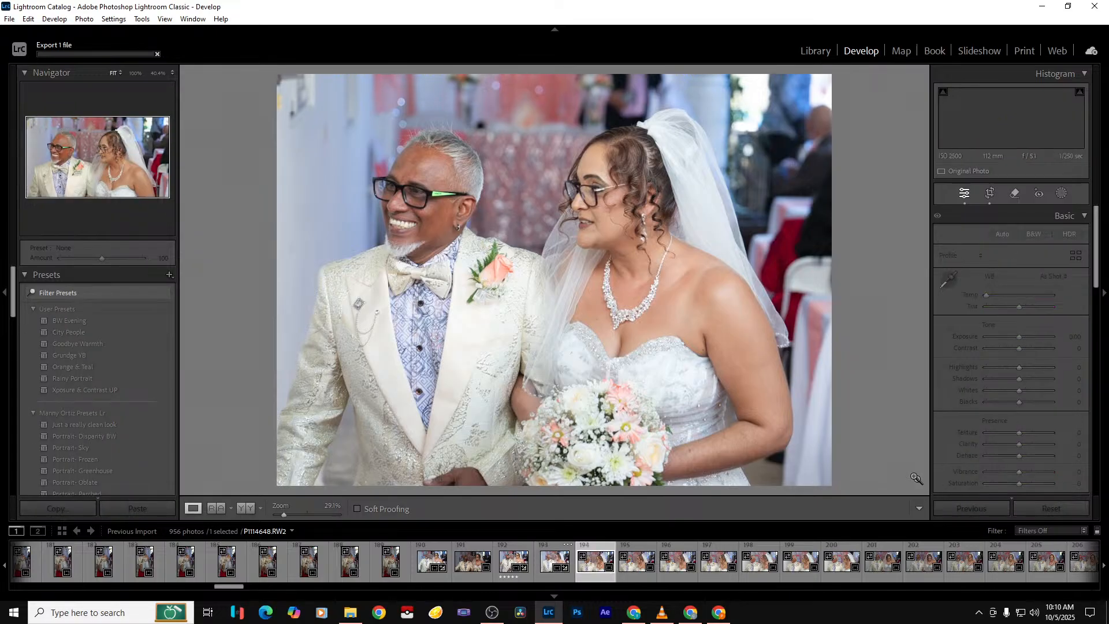
pyautogui.press('Right')
pyautogui.press('Right')
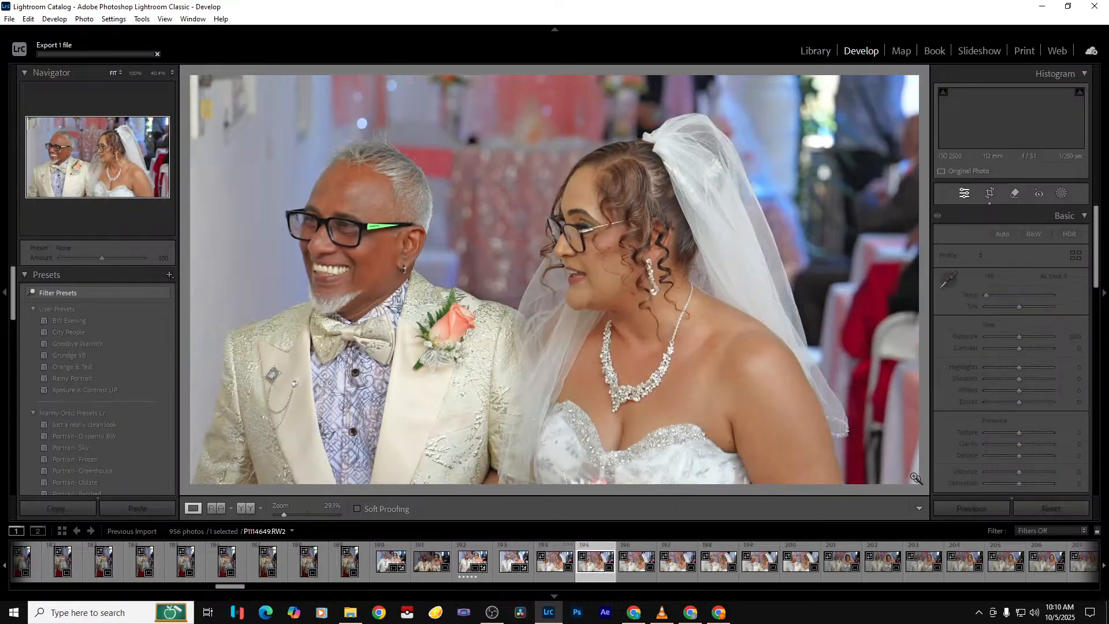
pyautogui.press('Right')
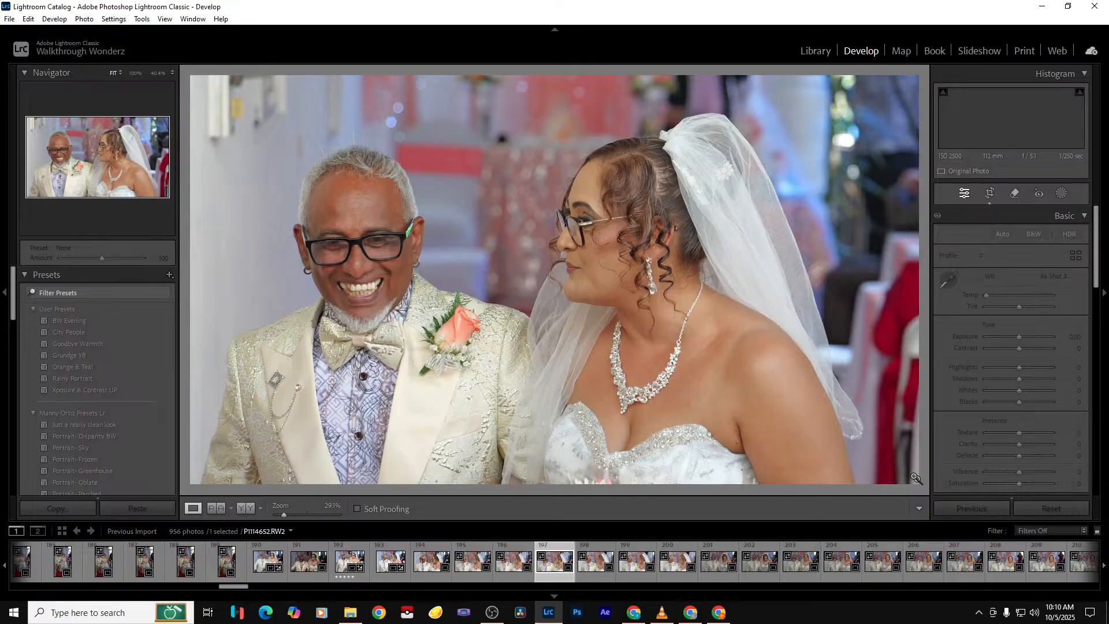
pyautogui.press('Right')
pyautogui.press('Right')
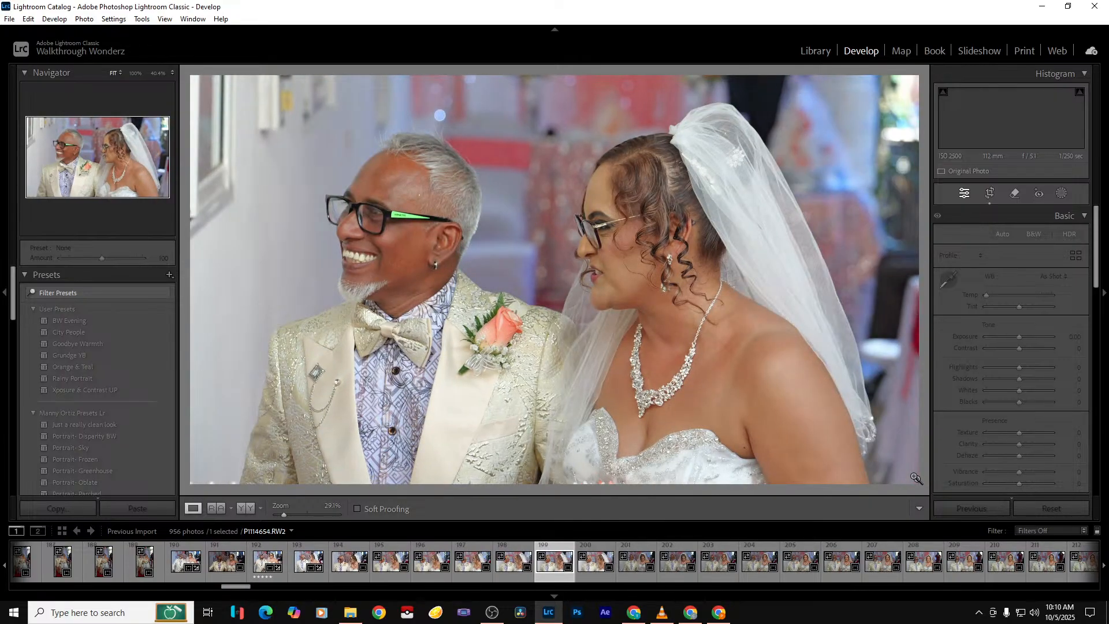
pyautogui.press('Right')
pyautogui.press('Right')
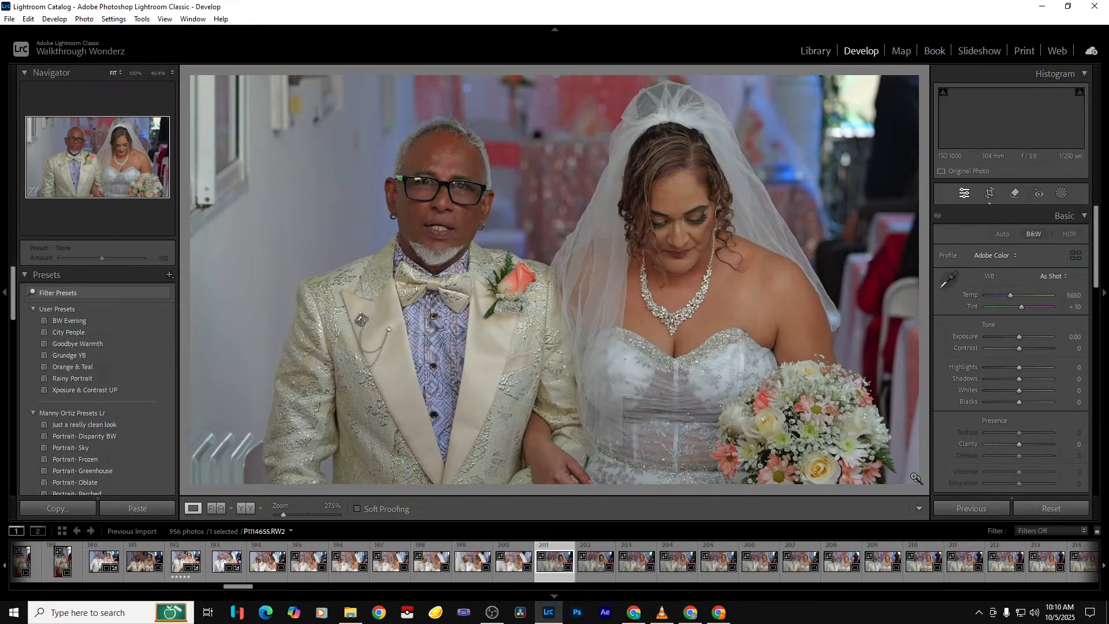
pyautogui.press('Right')
pyautogui.press('Right')
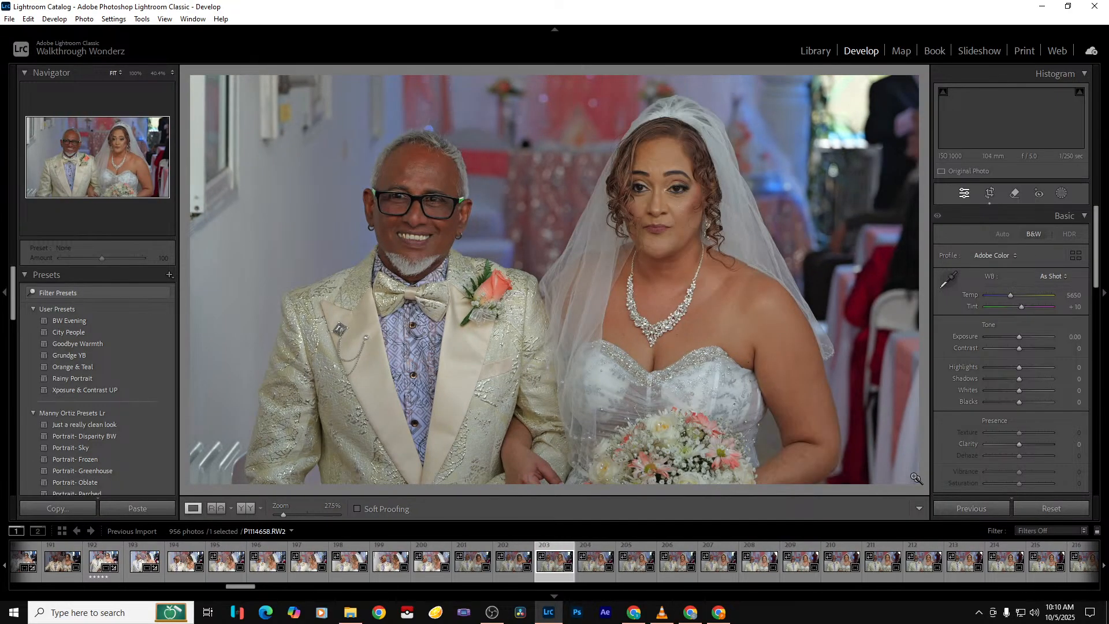
pyautogui.press('Right')
pyautogui.press('Right')
pyautogui.press('Right')
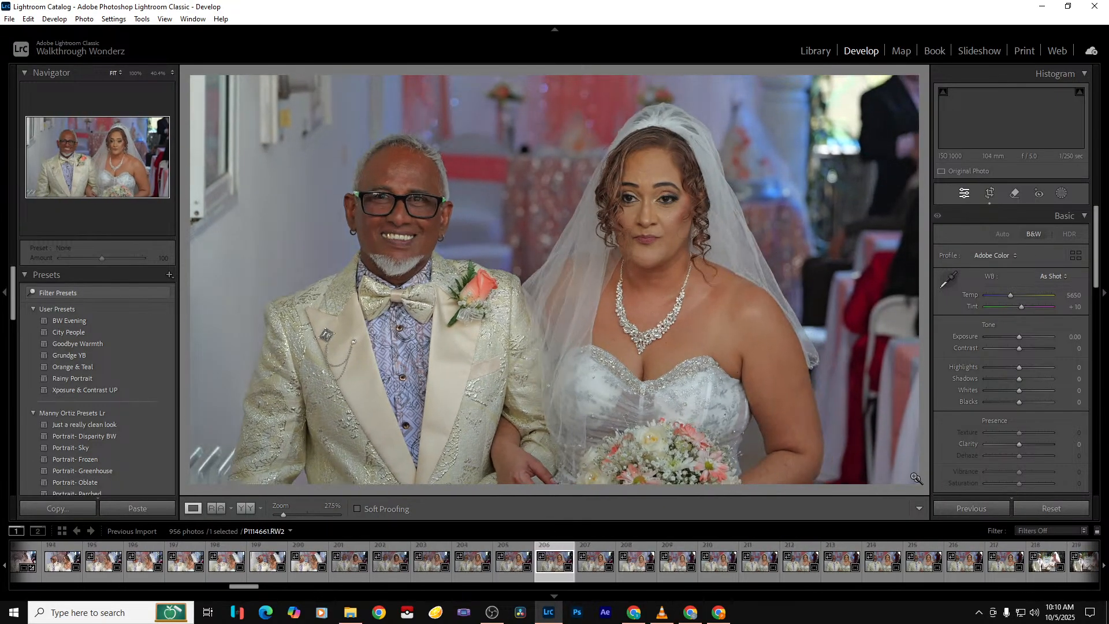
pyautogui.press('Right')
pyautogui.press('Right')
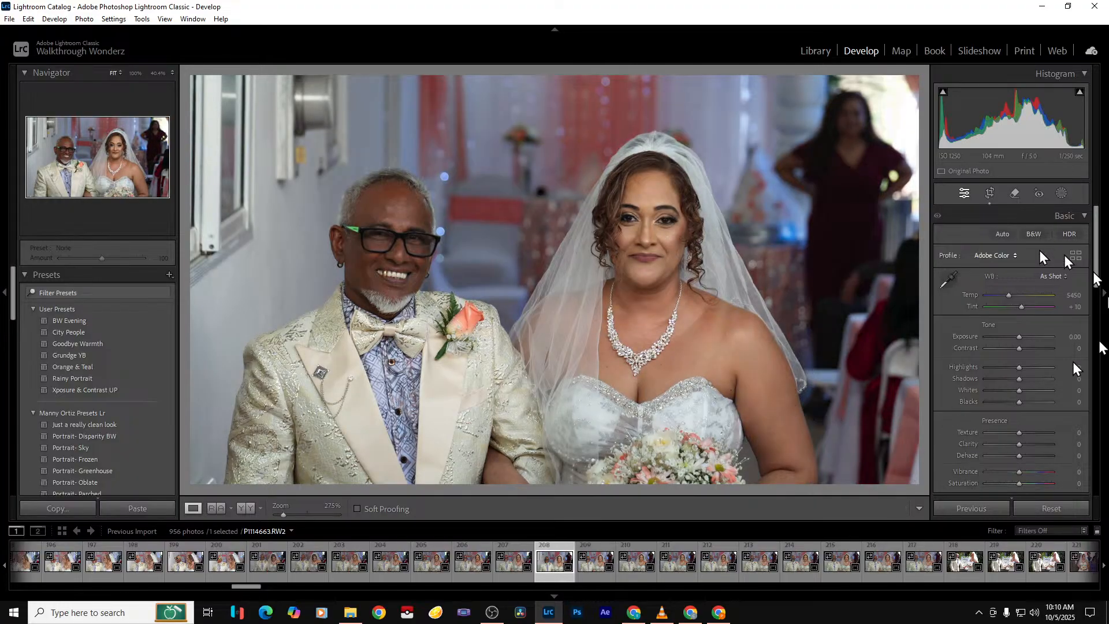
# Extend P1114663's crop down to the photo's lower edge and trim both sides closer to the couple
pyautogui.click(990, 194)
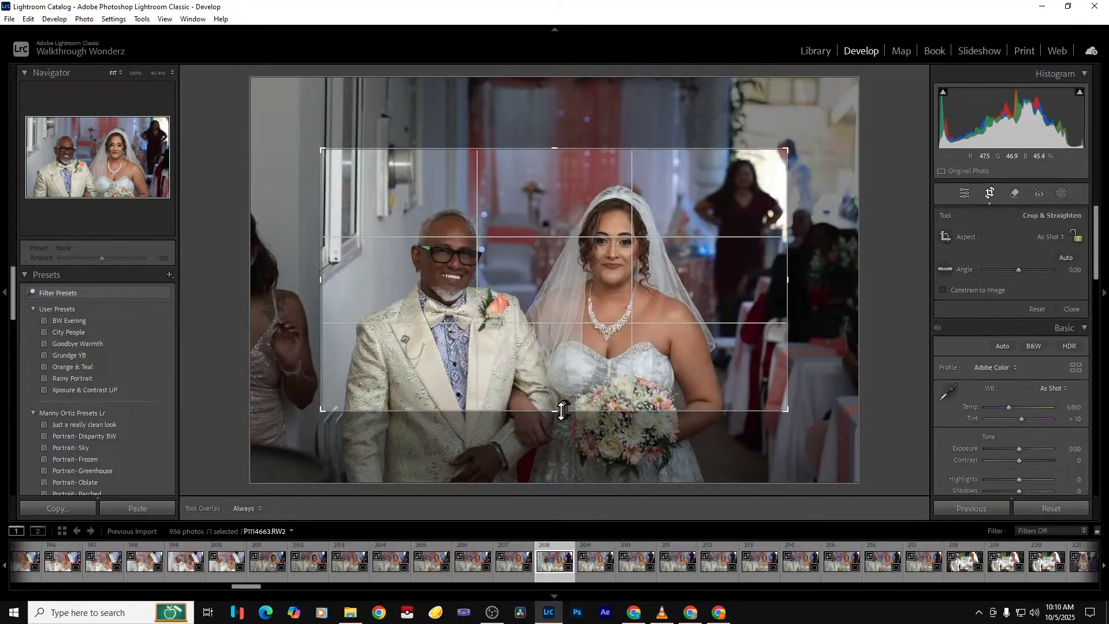
pyautogui.moveTo(562, 411); pyautogui.dragTo(564, 450)
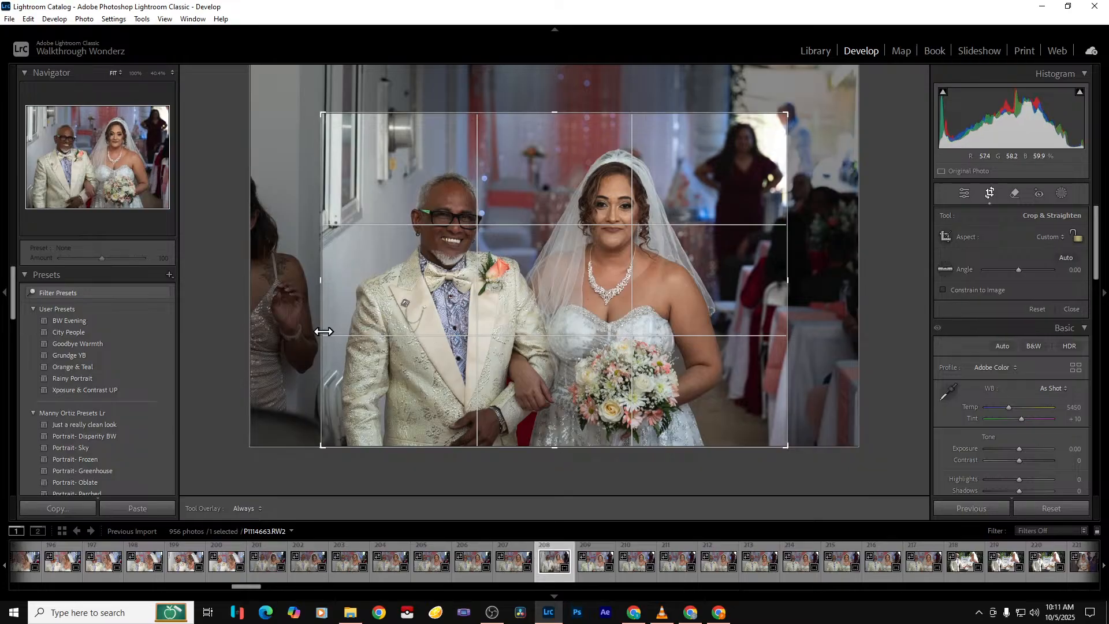
pyautogui.moveTo(323, 332); pyautogui.dragTo(332, 330)
pyautogui.moveTo(781, 291); pyautogui.dragTo(750, 297)
pyautogui.press('Return')
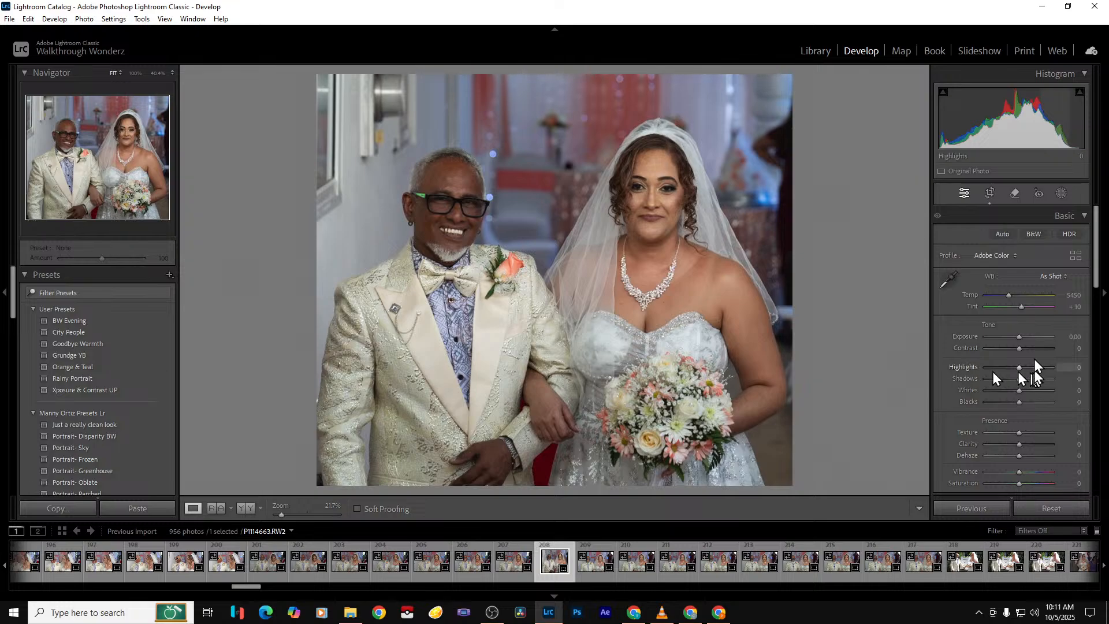
# Set P1114663's exposure to +0.53, highlights to −100, shadows to +75, whites to −23 and temperature to 4895, and compare it with the original
pyautogui.moveTo(1020, 338); pyautogui.dragTo(1026, 339)
pyautogui.moveTo(1019, 379); pyautogui.dragTo(1048, 380)
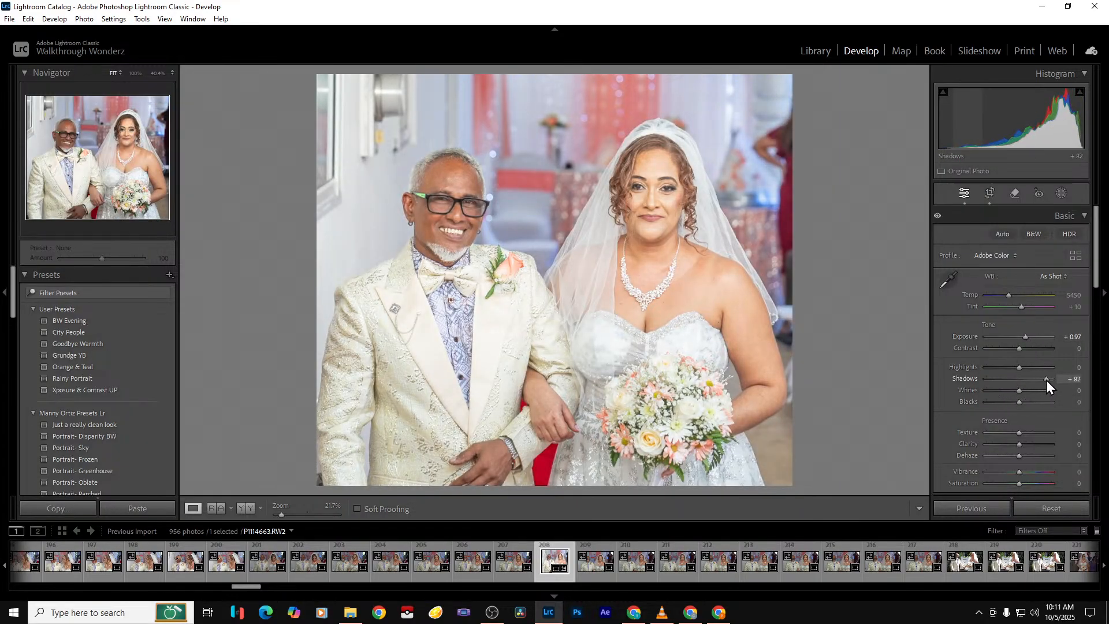
pyautogui.moveTo(1013, 369)
pyautogui.mouseDown()
pyautogui.moveTo(971, 368)
pyautogui.moveTo(1010, 391)
pyautogui.mouseUp()
pyautogui.moveTo(1010, 295); pyautogui.dragTo(1006, 296)
pyautogui.moveTo(1025, 338); pyautogui.dragTo(1022, 336)
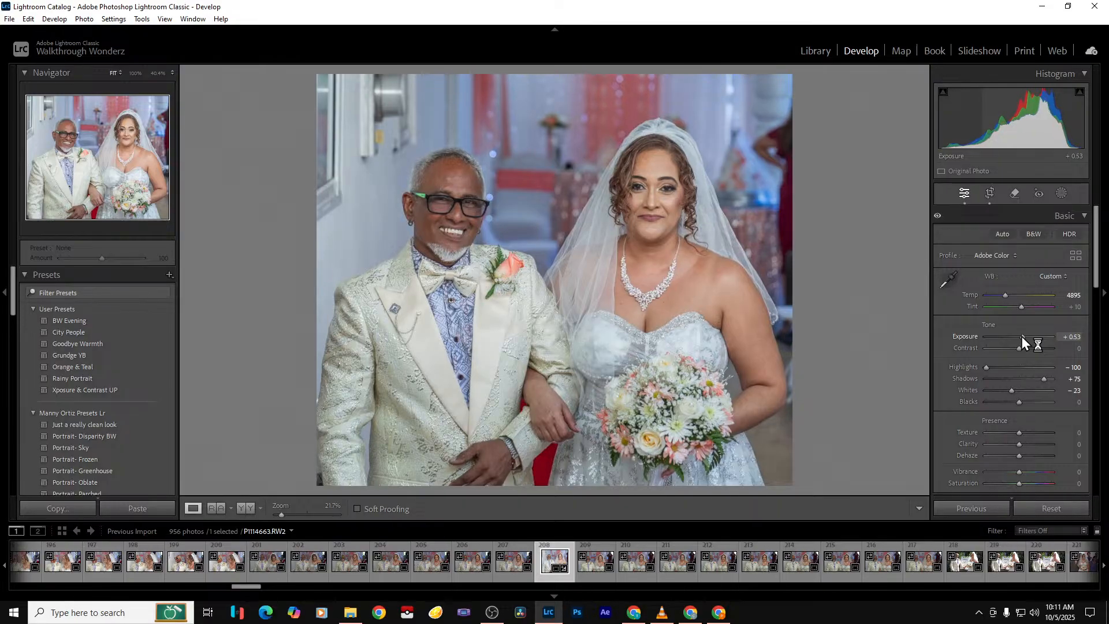
pyautogui.press('\\')
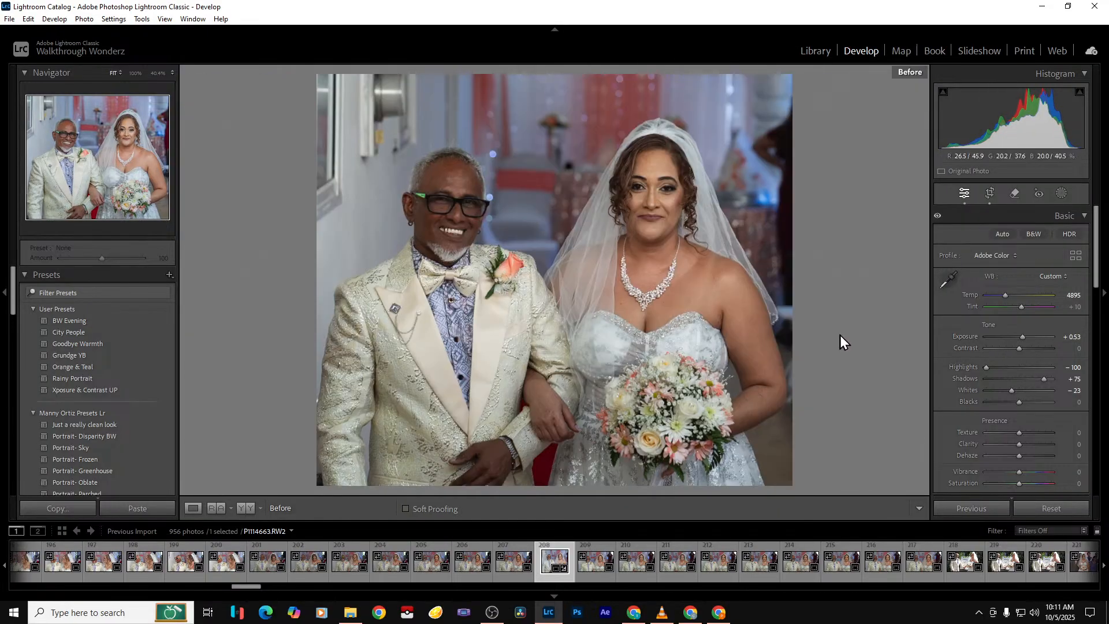
pyautogui.press('\\')
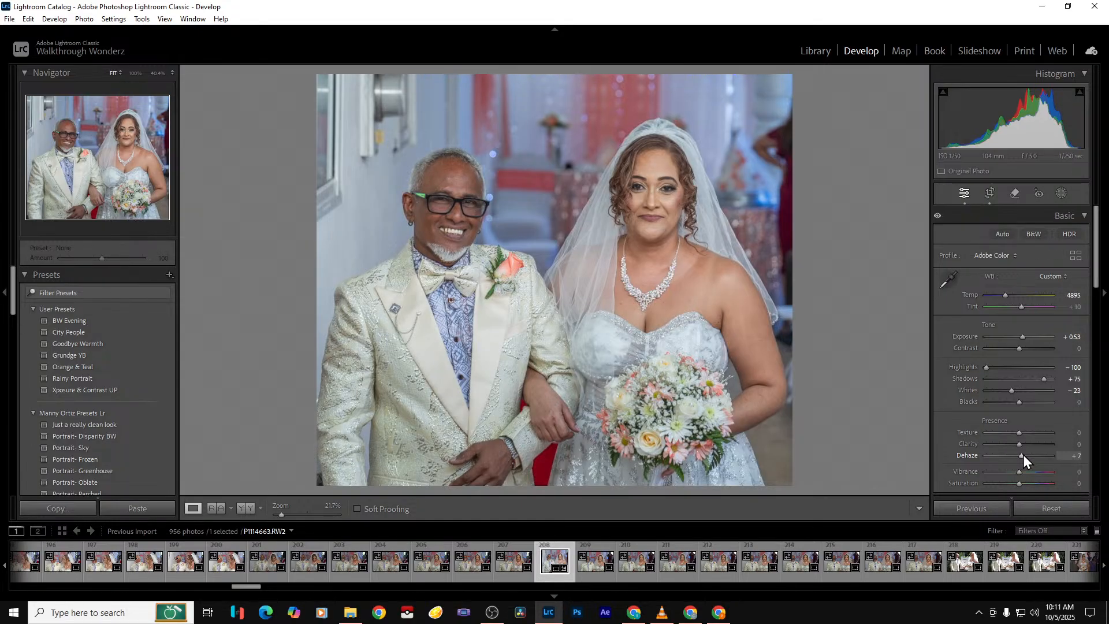
# Set P1114663's dehaze to +7, clarity to −11, vibrance to +16, tint to +14 and contrast to +12, and compare it with the original
pyautogui.moveTo(1018, 443); pyautogui.dragTo(1015, 444)
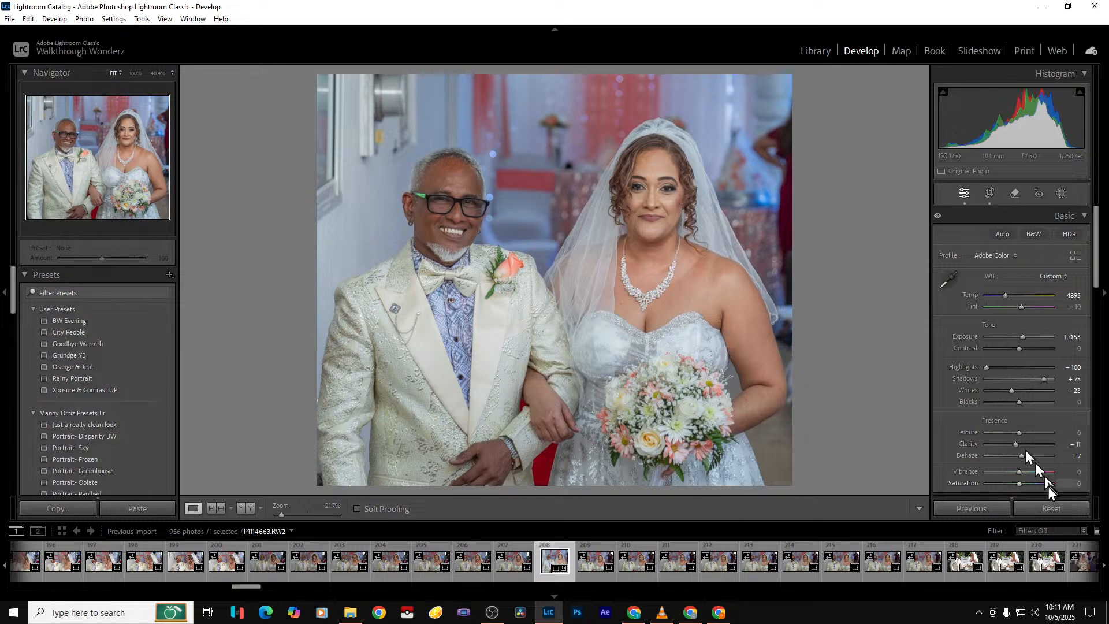
pyautogui.moveTo(1018, 471); pyautogui.dragTo(1024, 471)
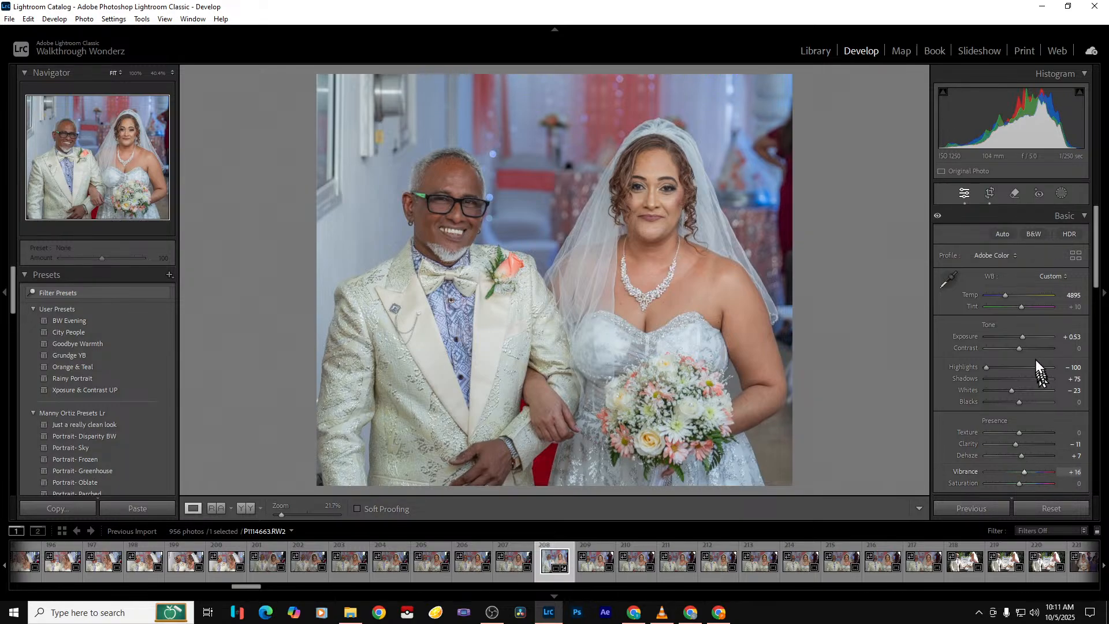
pyautogui.click(1076, 307)
pyautogui.press('Tab')
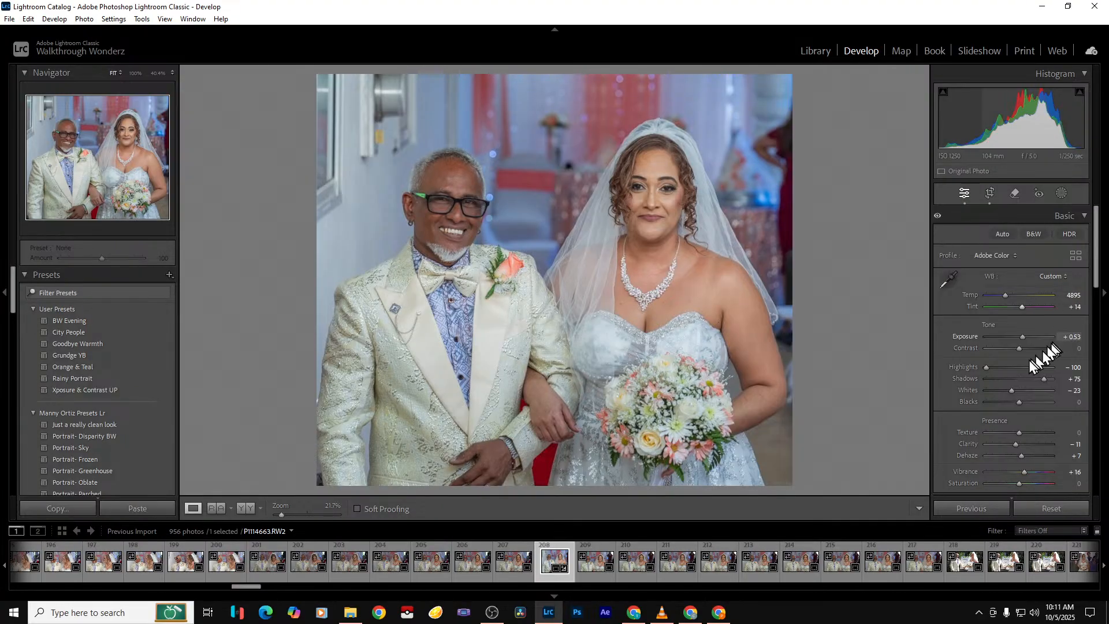
pyautogui.moveTo(1022, 350); pyautogui.dragTo(1024, 350)
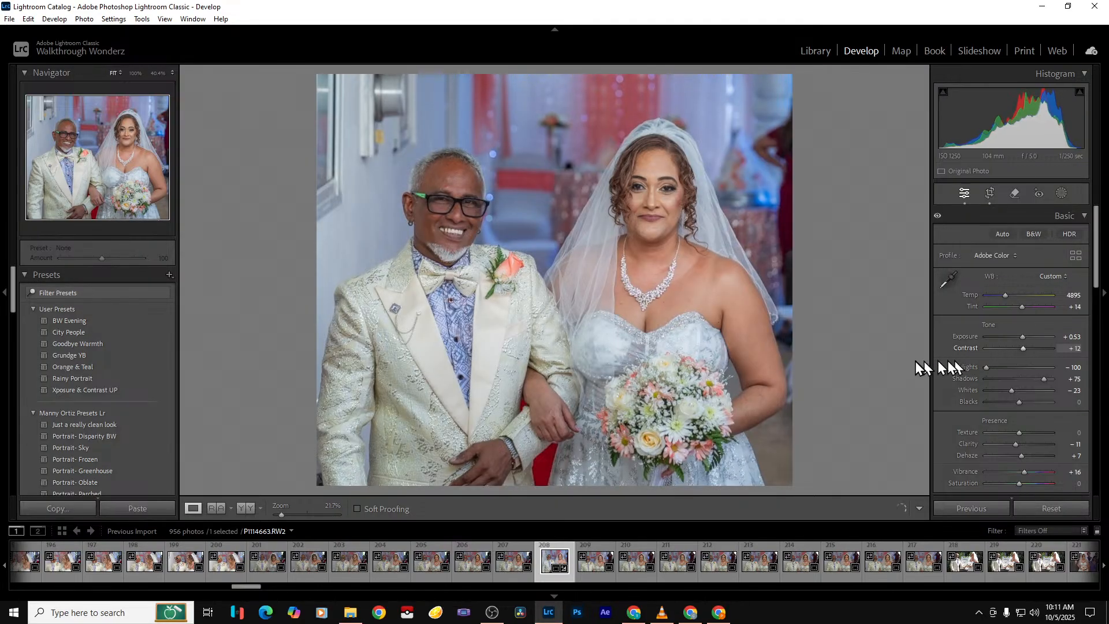
pyautogui.press('\\')
pyautogui.press('\\')
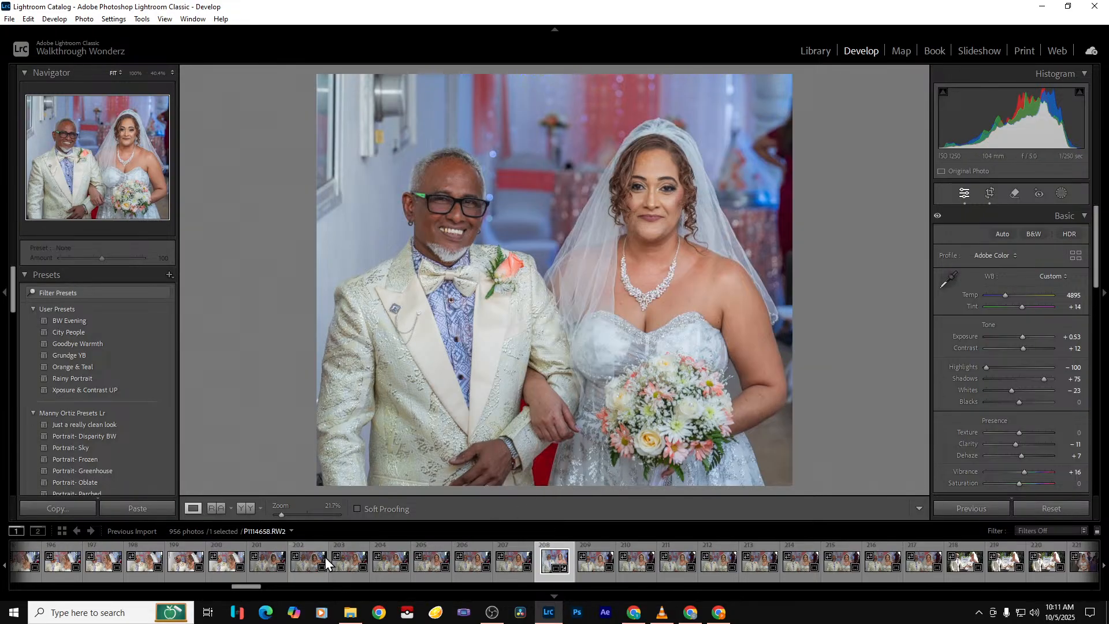
# Compare the edited P1114663 side by side and in full view with its original
pyautogui.click(248, 508)
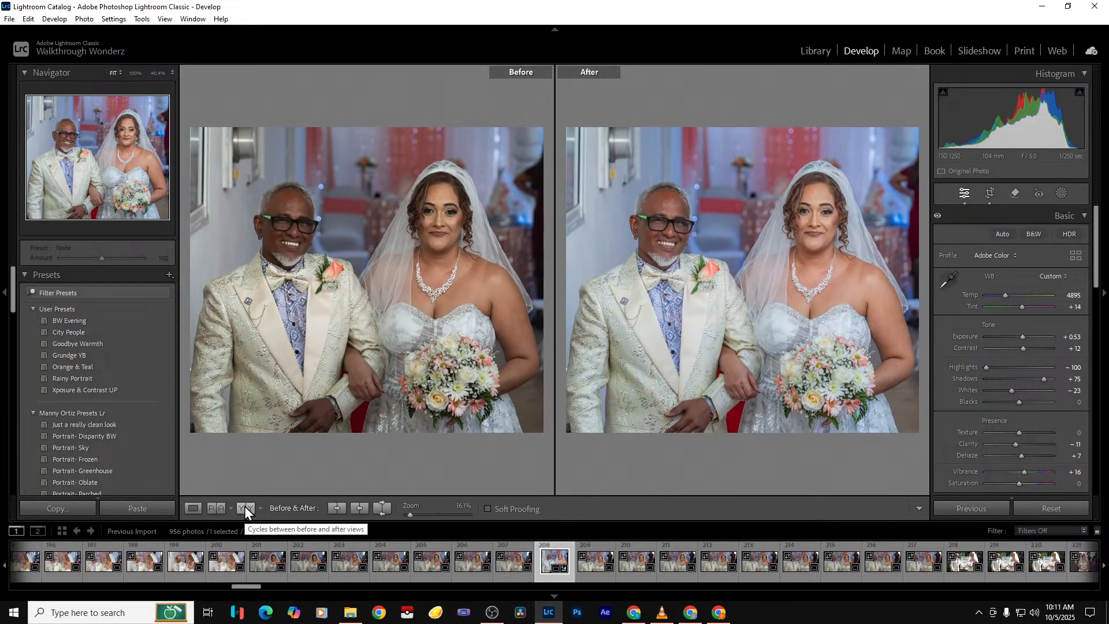
pyautogui.press('\\')
pyautogui.press('\\')
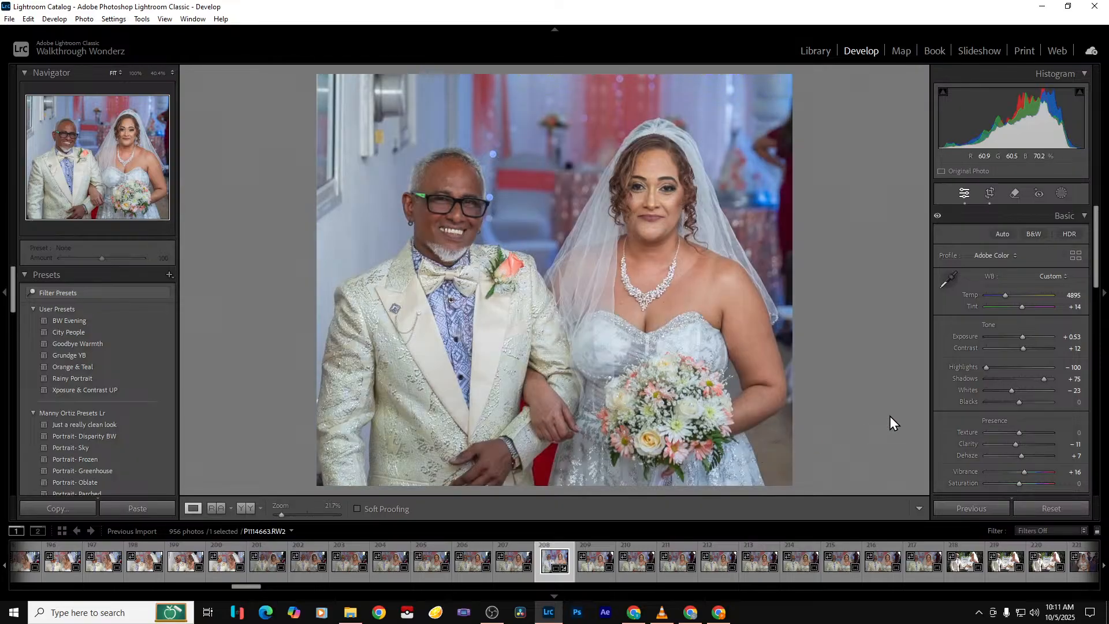
# Export P1114663 as a PNG file with the existing export settings and rate the photo five stars
pyautogui.hotkey('ctrl', 'shift', 'e')
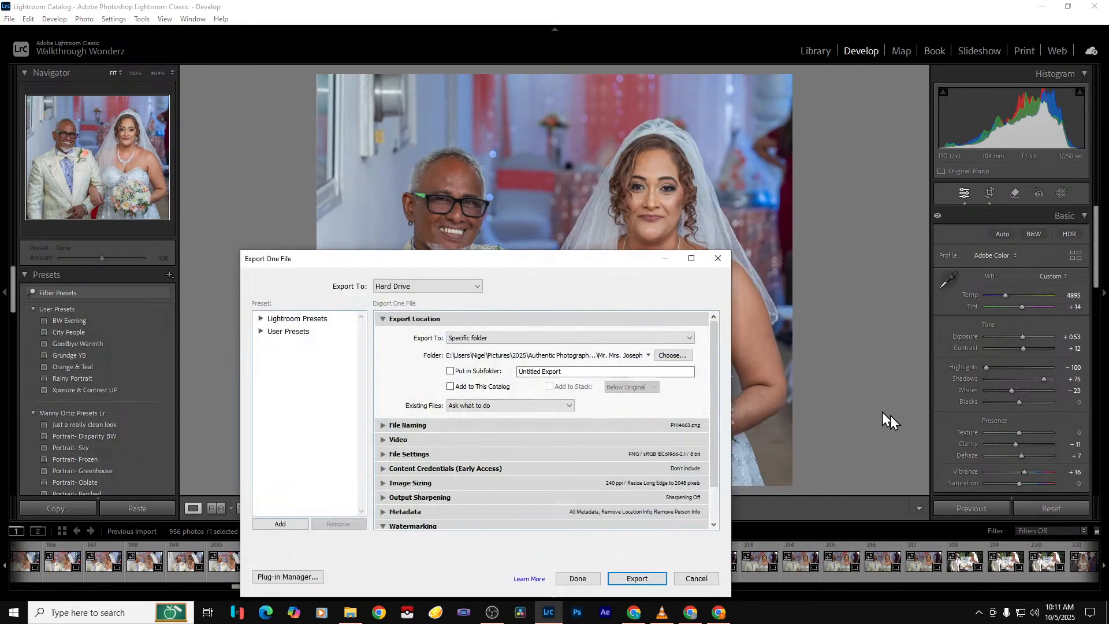
pyautogui.press('Return')
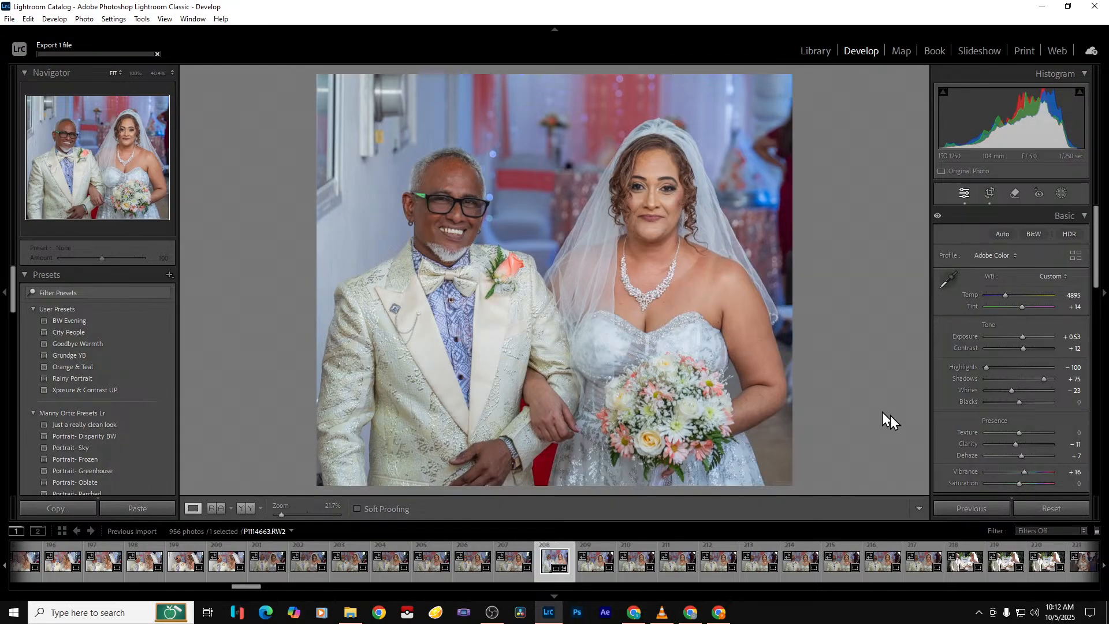
pyautogui.press('5')
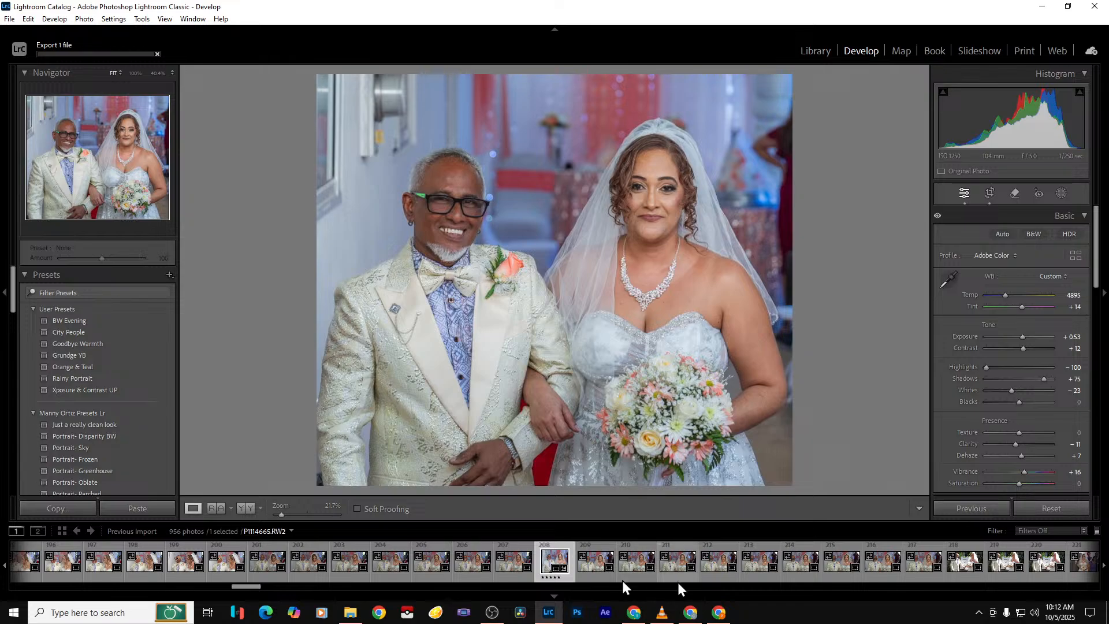
# Look through the near-duplicate indoor shots of the couple after P1114663, and stop on P1114673 beside the welcome sign
pyautogui.press('Right')
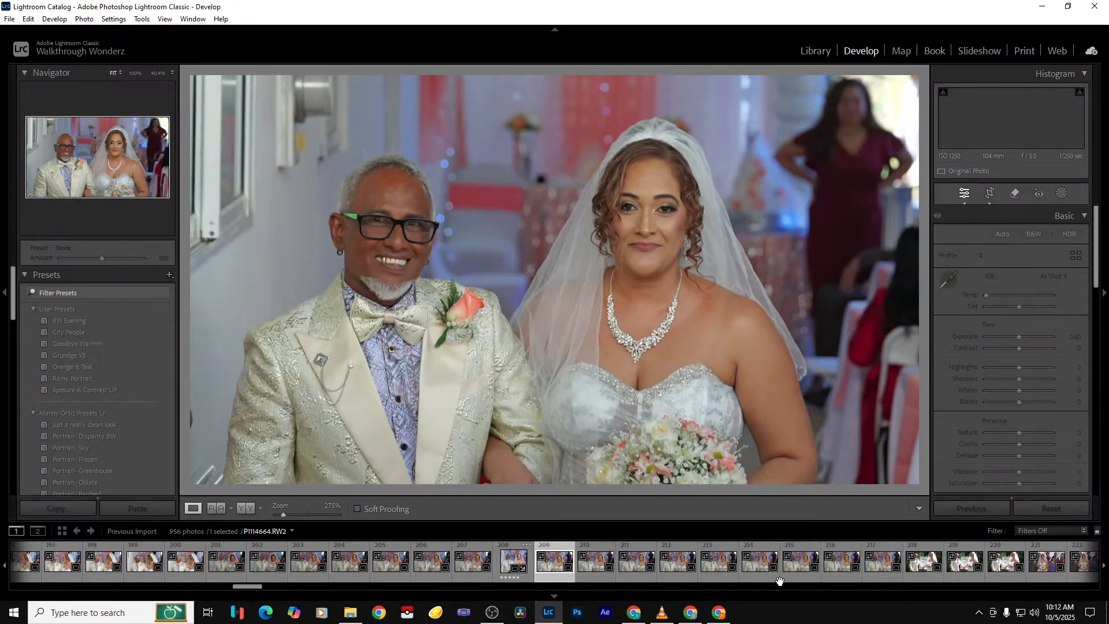
pyautogui.press('Right')
pyautogui.press('Right')
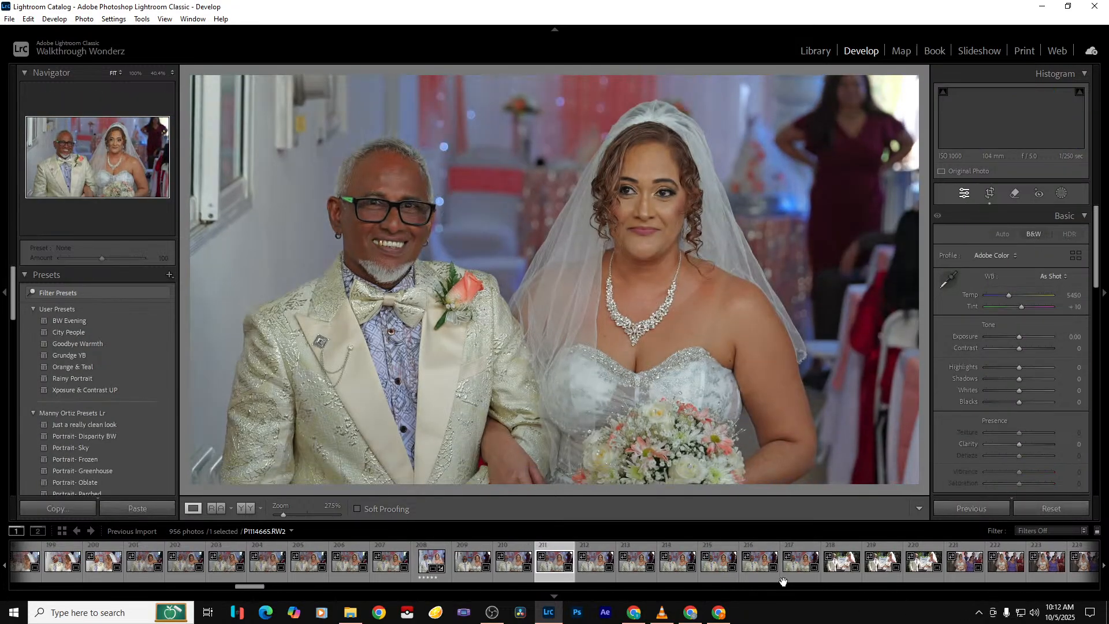
pyautogui.press('Right')
pyautogui.press('Right')
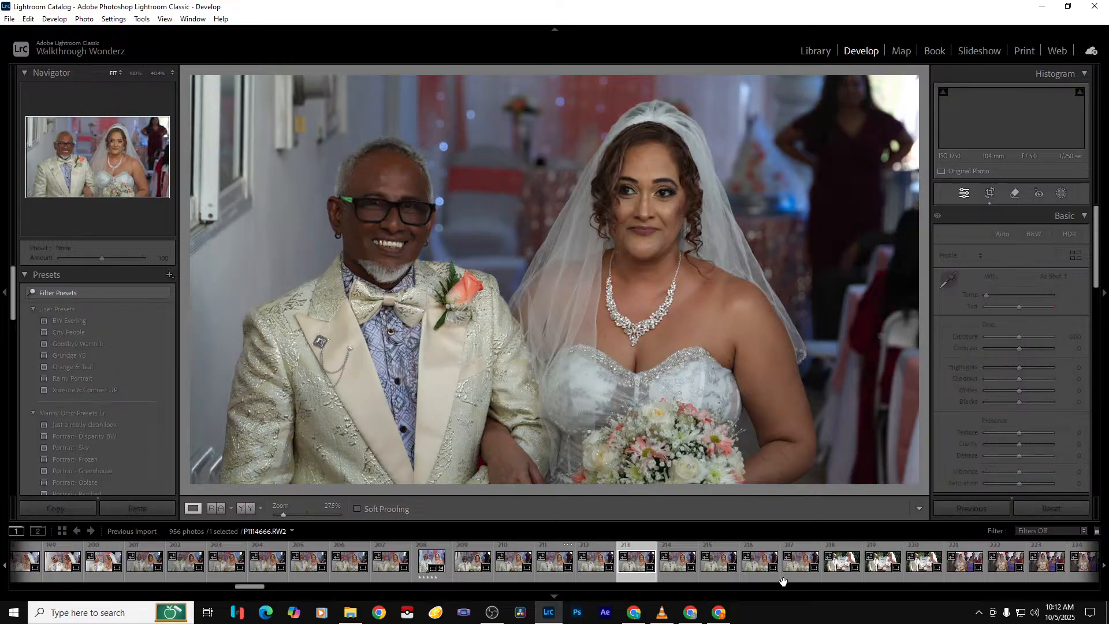
pyautogui.press('Right')
pyautogui.press('Right')
pyautogui.press('Right')
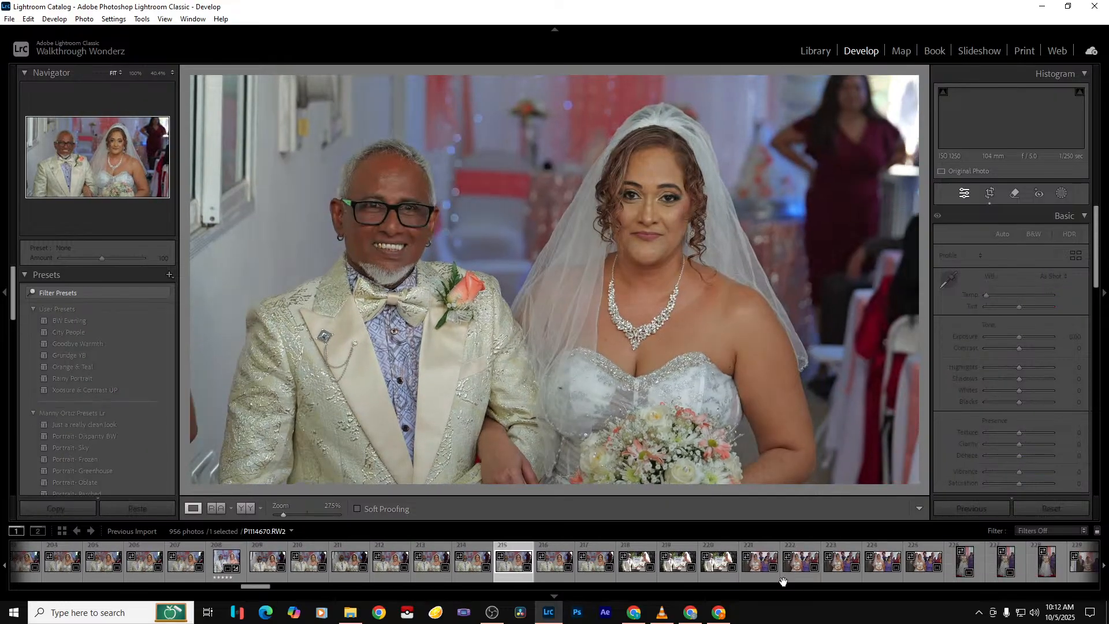
pyautogui.press('Right')
pyautogui.press('Right')
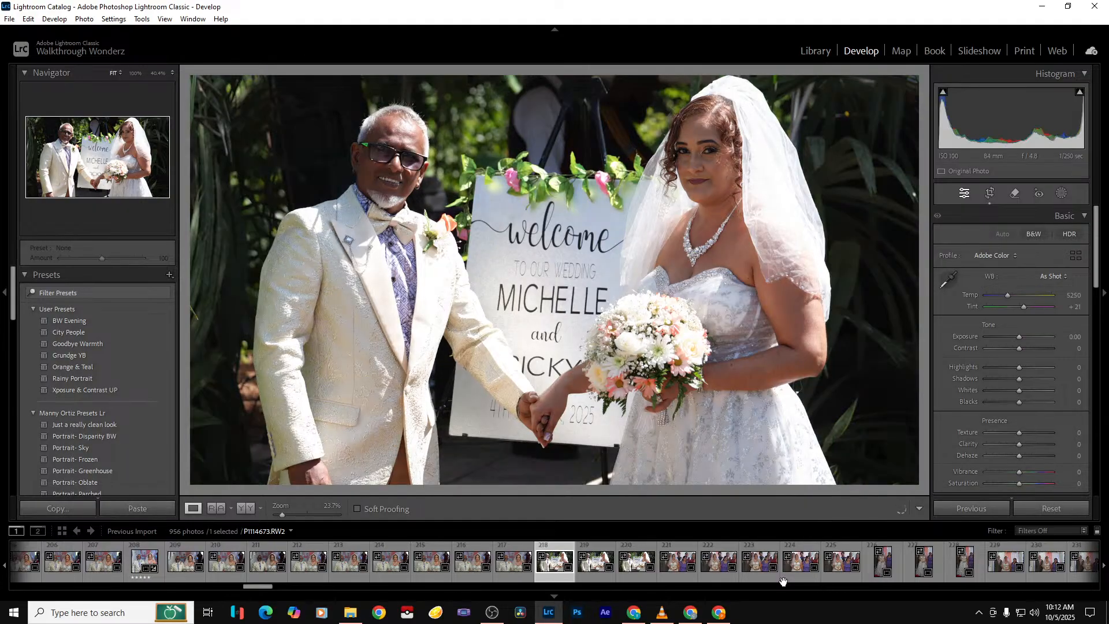
# Set P1114673's exposure to +0.53, highlights to −63, shadows to +100, whites to −30 and clarity to −18, and export it with the previous settings
pyautogui.moveTo(1020, 379); pyautogui.dragTo(1025, 338)
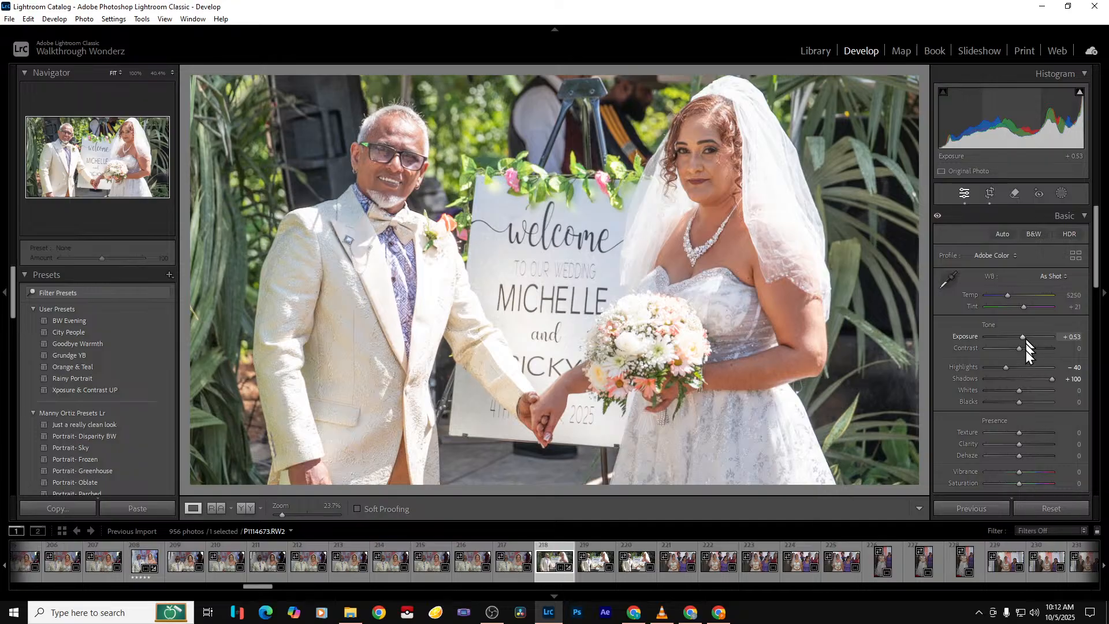
pyautogui.moveTo(1017, 389); pyautogui.dragTo(997, 367)
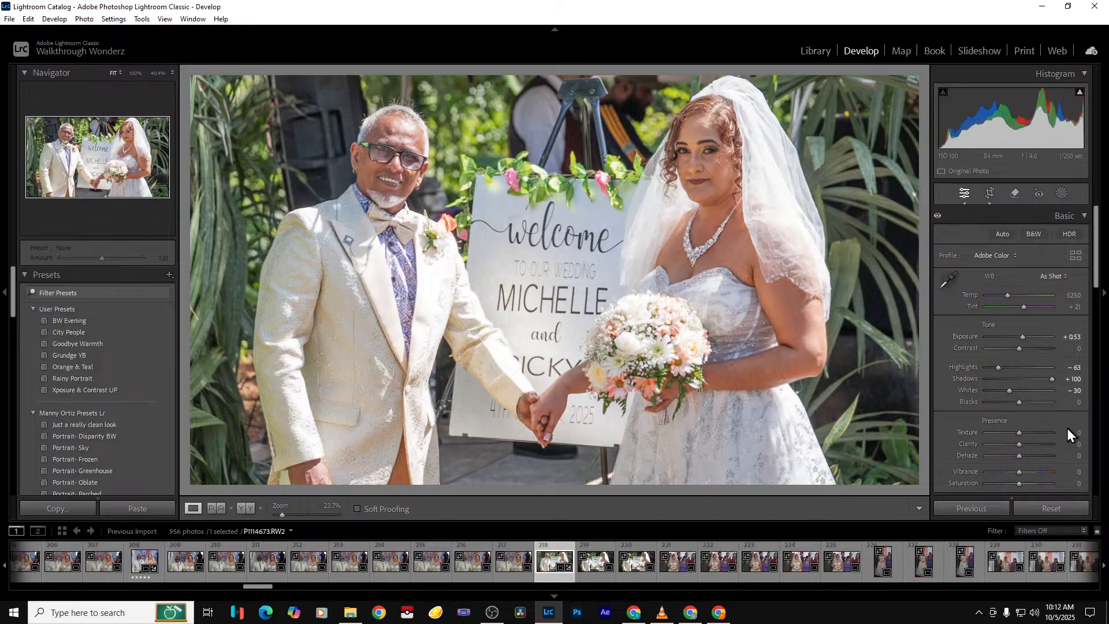
pyautogui.moveTo(1019, 445); pyautogui.dragTo(1013, 445)
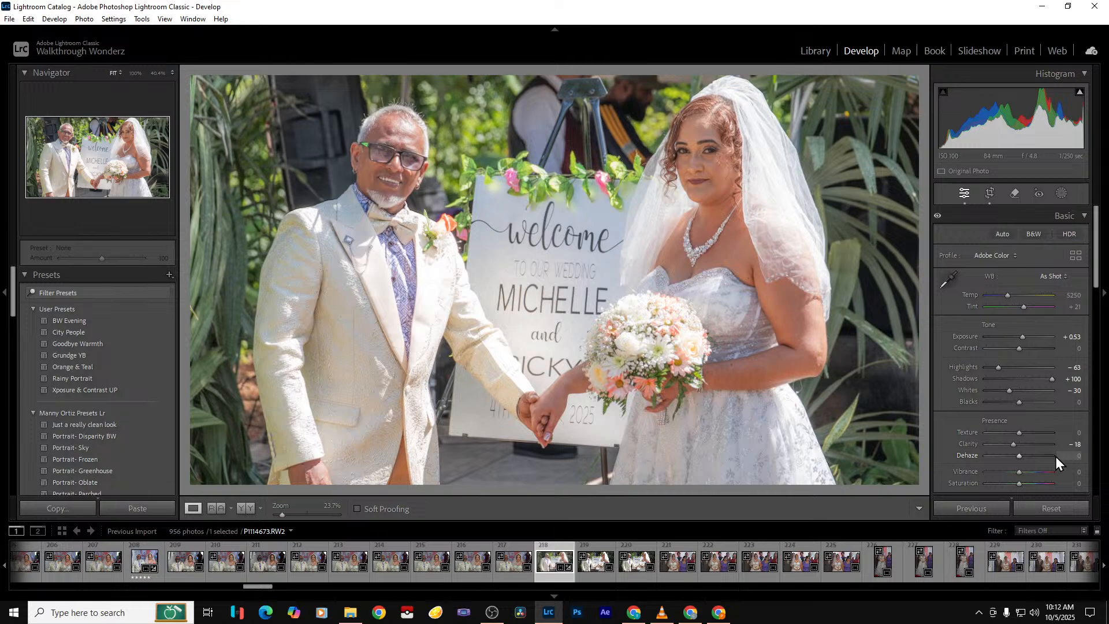
pyautogui.hotkey('ctrl', 'alt', 'shift', 'e')
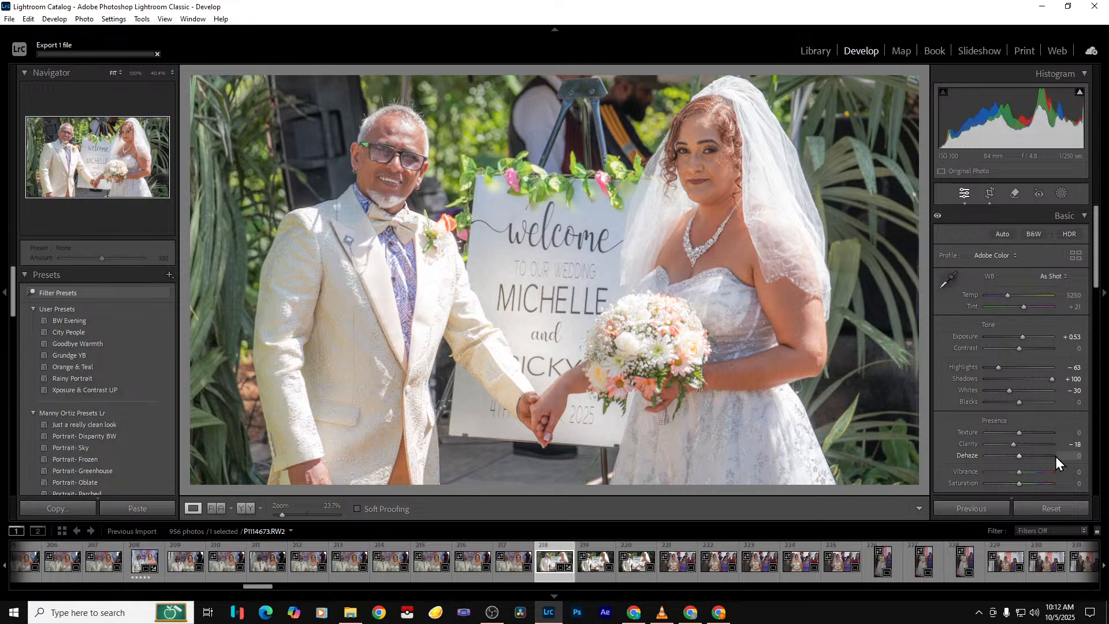
# Select the run of 38 photos starting with the family group shot P1114676, keeping P1114676 as the active photo
pyautogui.press('Right')
pyautogui.press('Right')
pyautogui.press('Right')
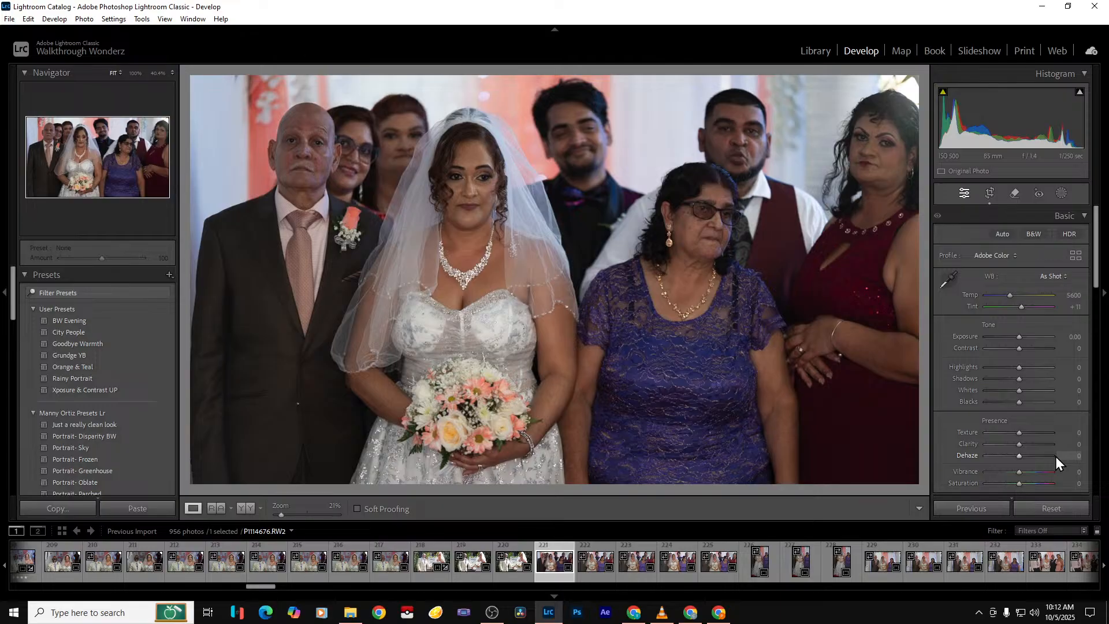
pyautogui.moveTo(263, 586); pyautogui.dragTo(300, 588)
pyautogui.keyDown('shift'); pyautogui.click(587, 574); pyautogui.keyUp('shift')
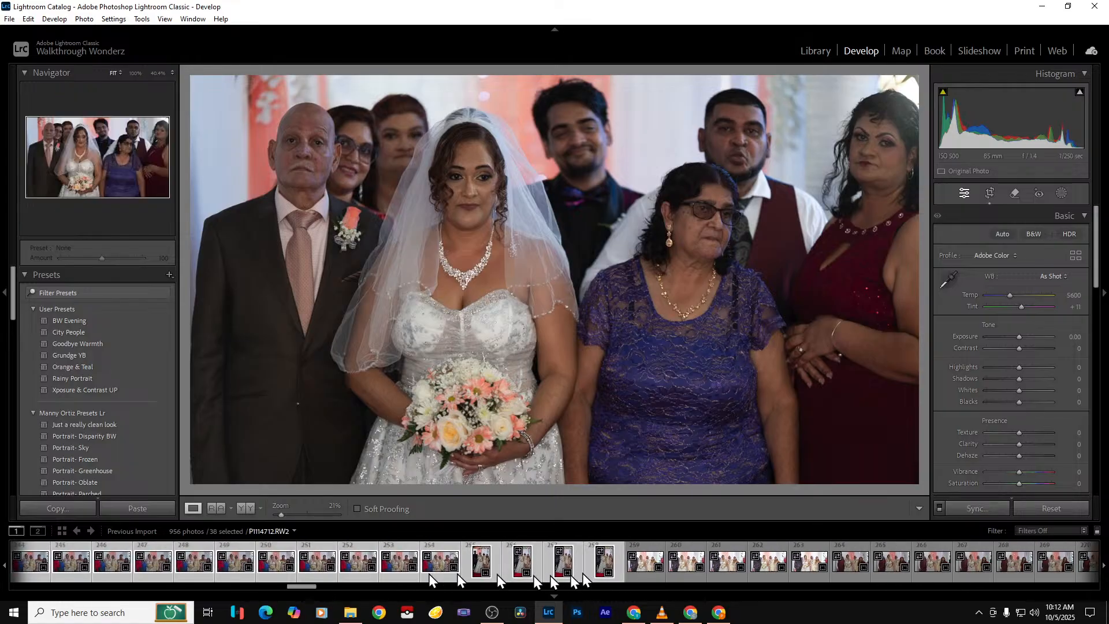
pyautogui.moveTo(301, 588); pyautogui.dragTo(272, 585)
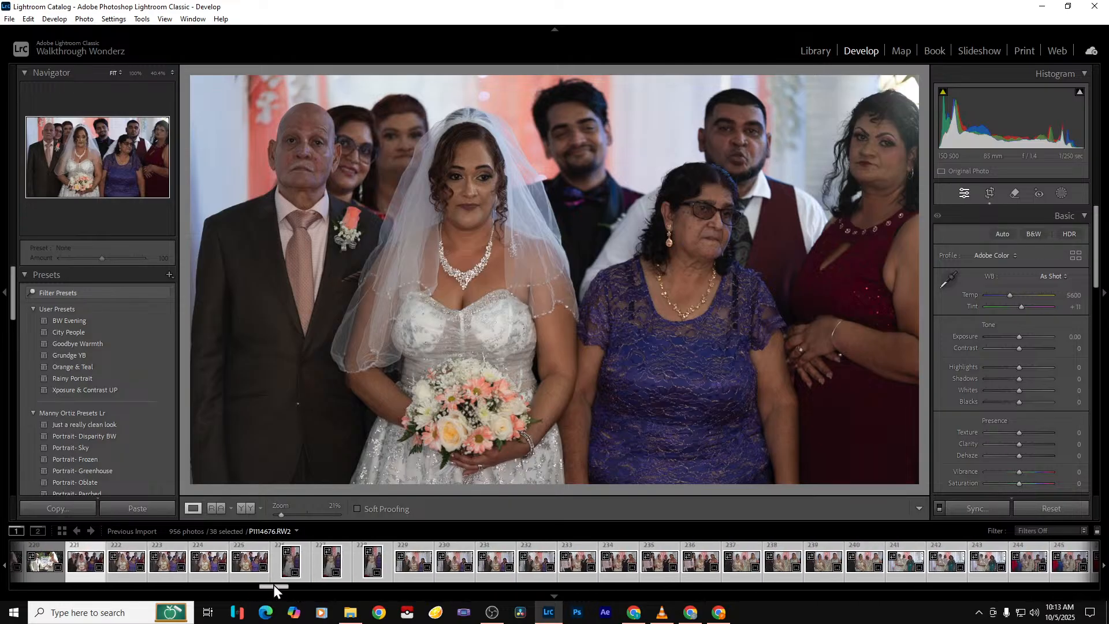
# Set P1114676's exposure to +1.14, highlights to −37, shadows to +51, blacks to −18, clarity to 0 and dehaze to +19
pyautogui.moveTo(1015, 339); pyautogui.dragTo(1026, 338)
pyautogui.moveTo(1020, 378); pyautogui.dragTo(1027, 336)
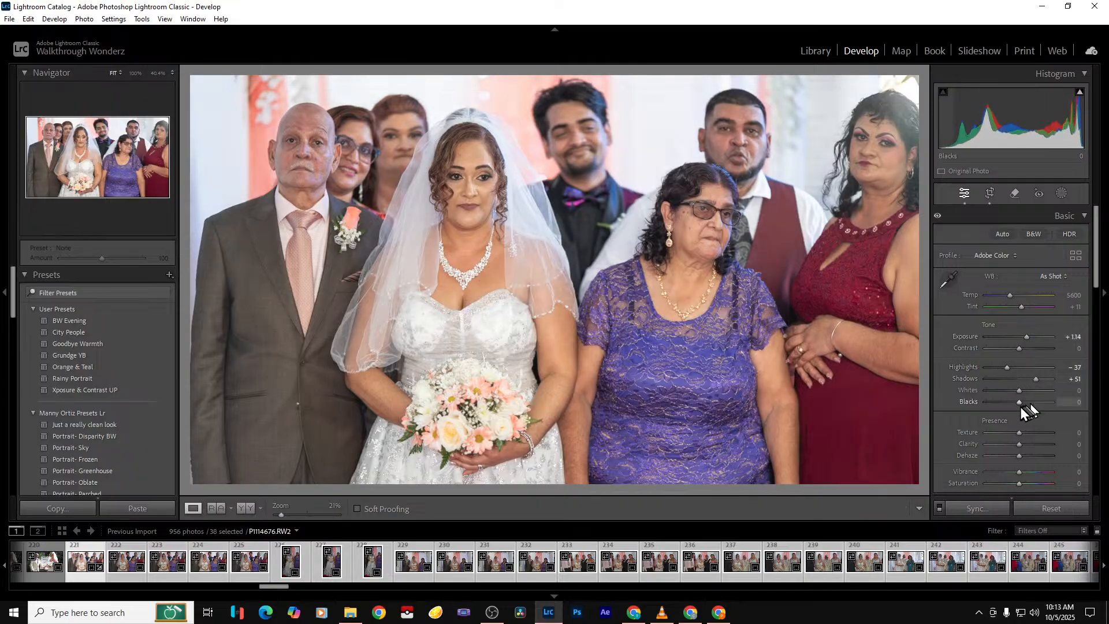
pyautogui.moveTo(1019, 403); pyautogui.dragTo(1013, 403)
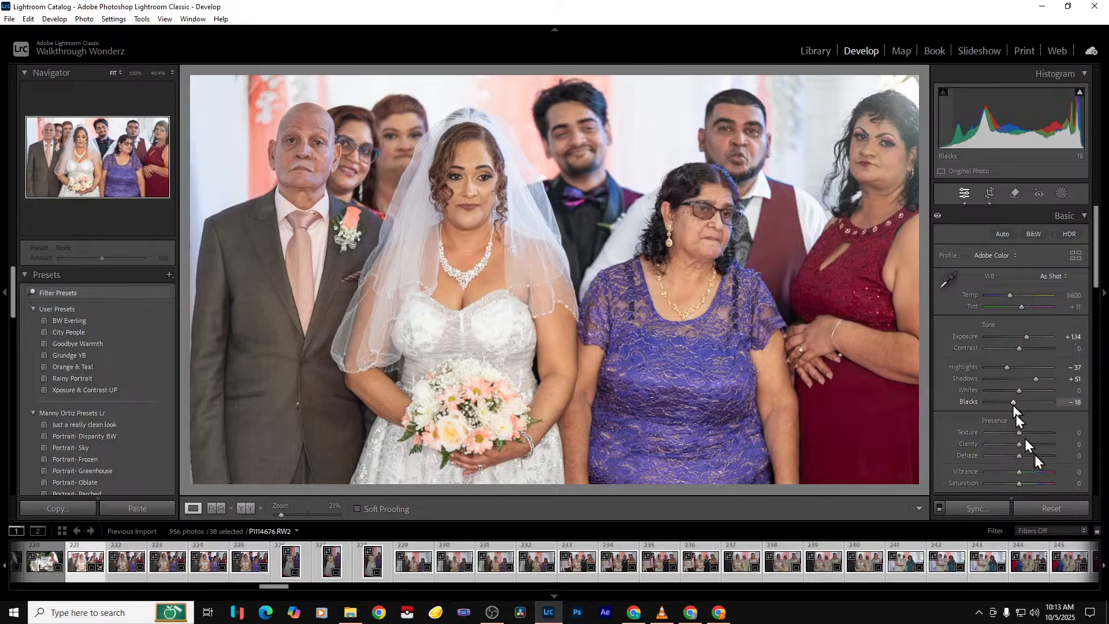
pyautogui.moveTo(1018, 446); pyautogui.dragTo(1016, 445)
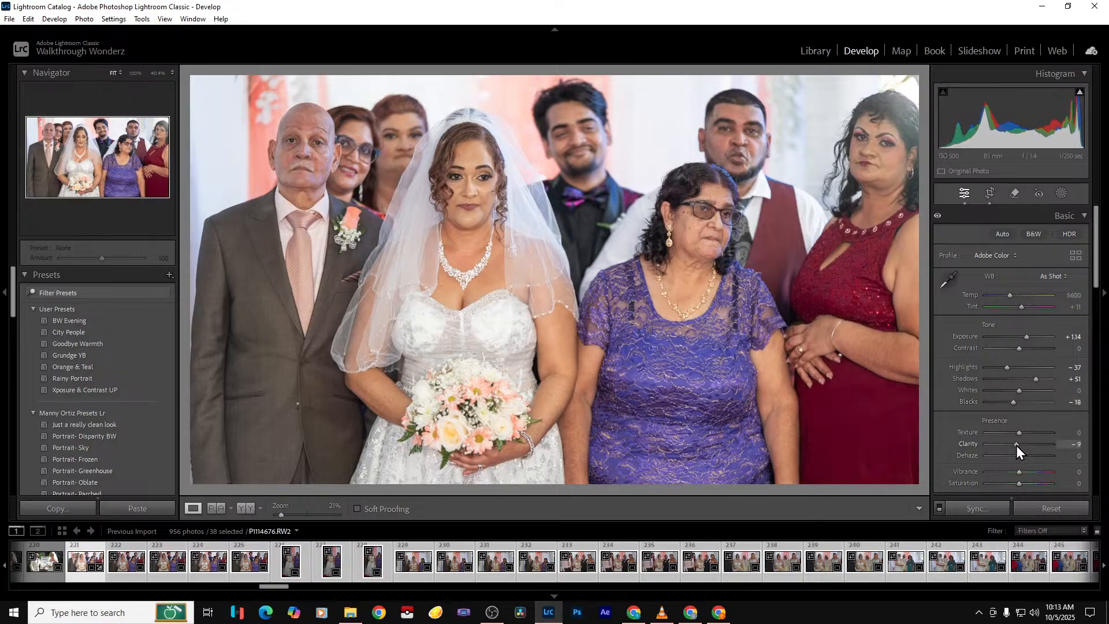
pyautogui.doubleClick(1018, 448)
pyautogui.moveTo(1019, 455); pyautogui.dragTo(1024, 455)
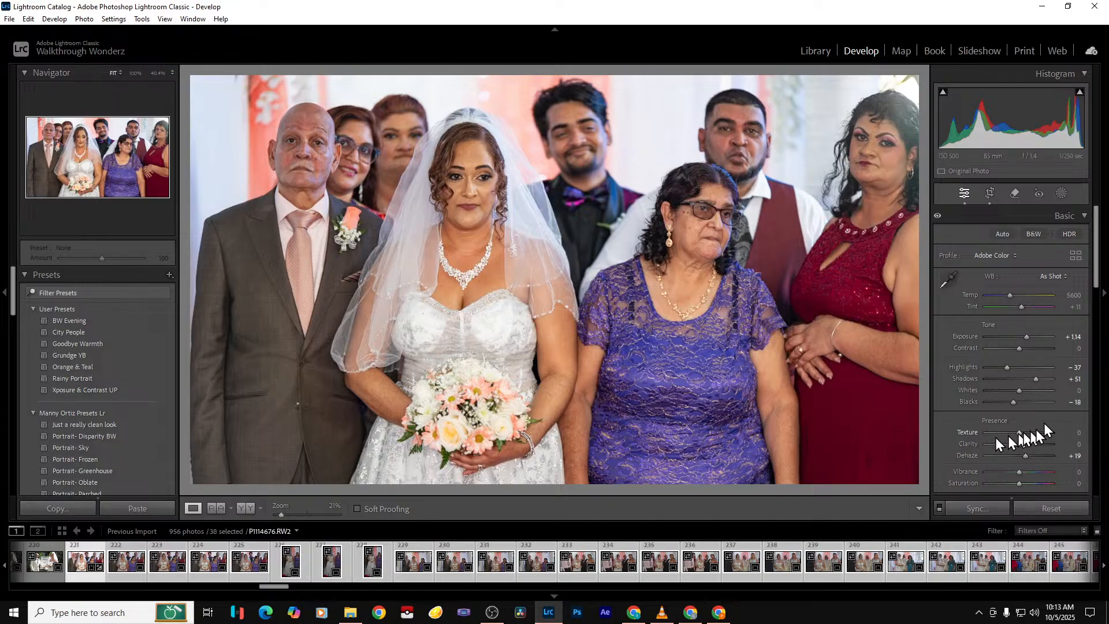
# Try a temperature of 5070 and the Auto white balance on P1114676, and return it to As Shot
pyautogui.moveTo(1009, 296); pyautogui.dragTo(1005, 296)
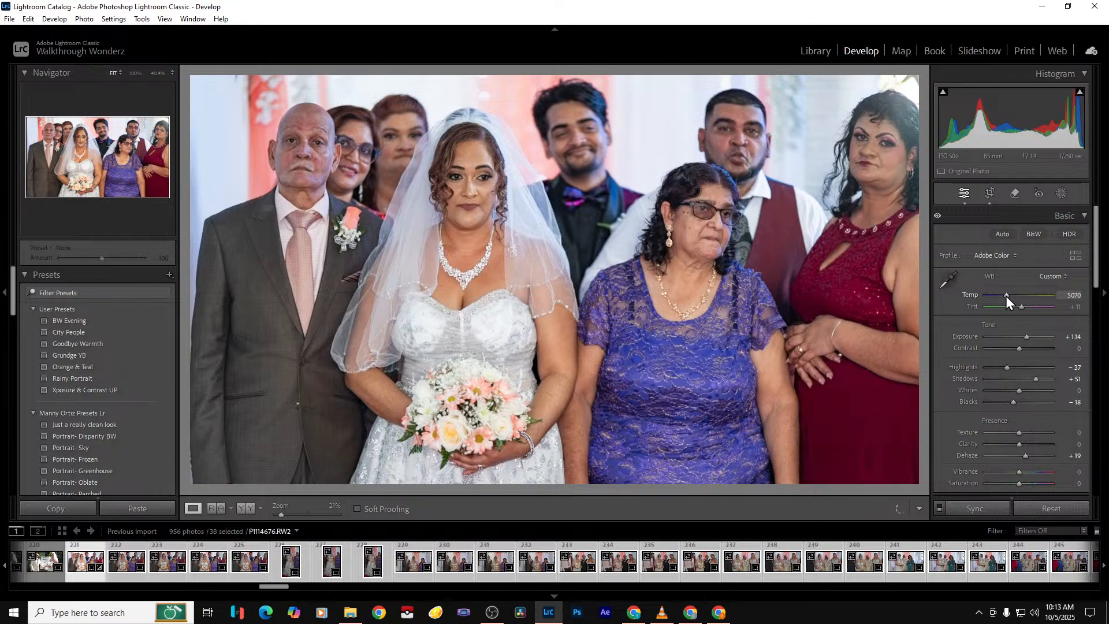
pyautogui.hotkey('ctrl', 'z')
pyautogui.click(1052, 279)
pyautogui.click(1034, 304)
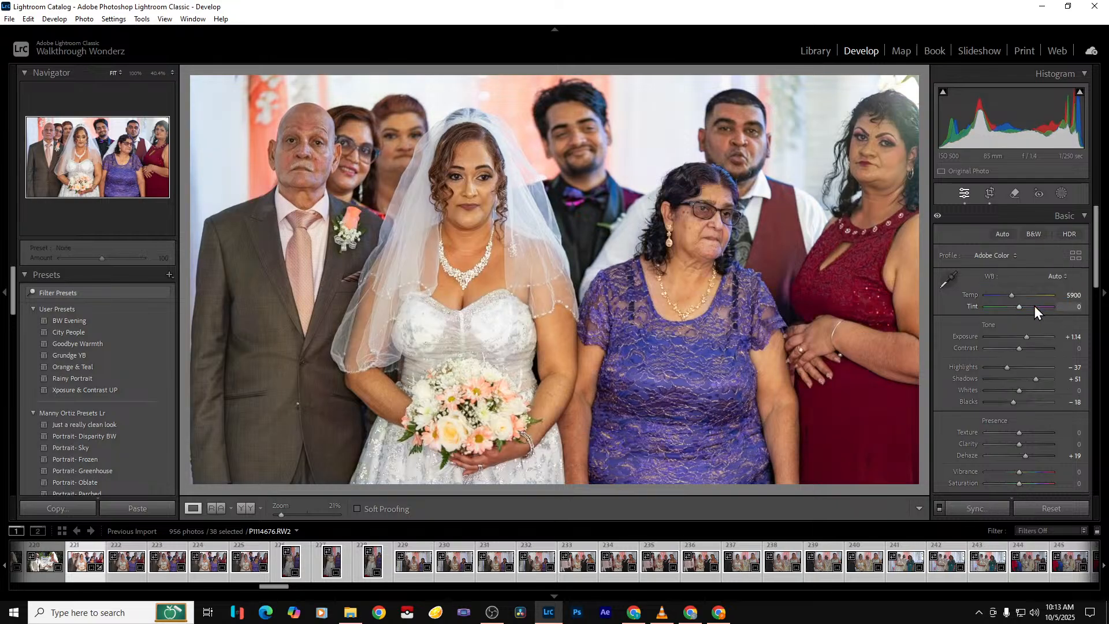
pyautogui.click(1051, 281)
pyautogui.click(1034, 289)
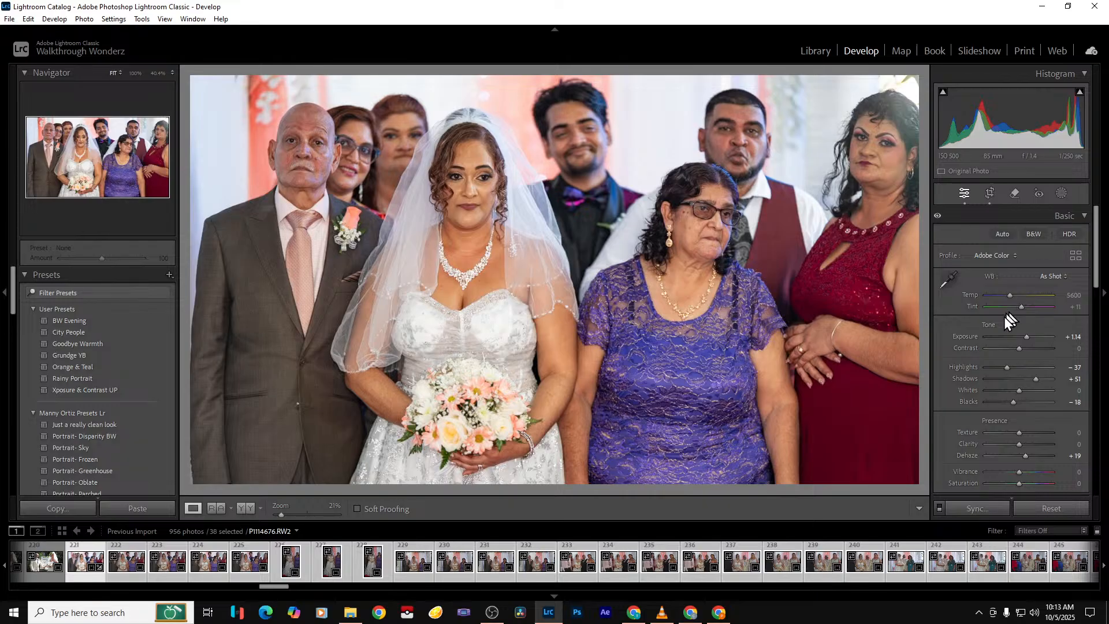
# Extend P1114676's crop to the photo's lower and upper edges so it takes in the full original frame
pyautogui.click(990, 194)
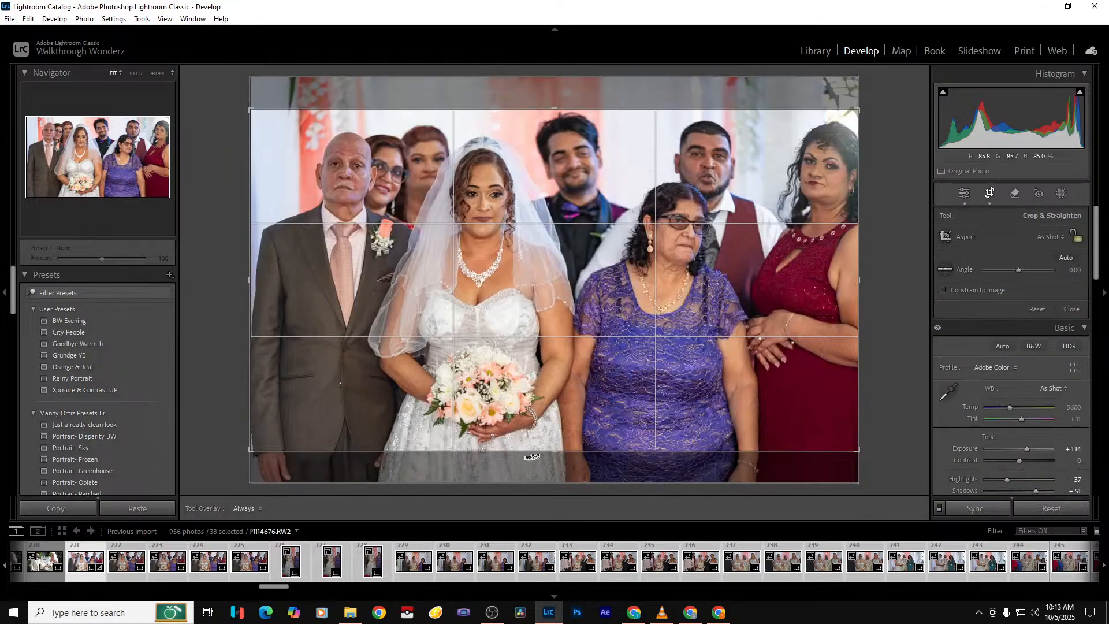
pyautogui.moveTo(532, 456); pyautogui.dragTo(537, 462)
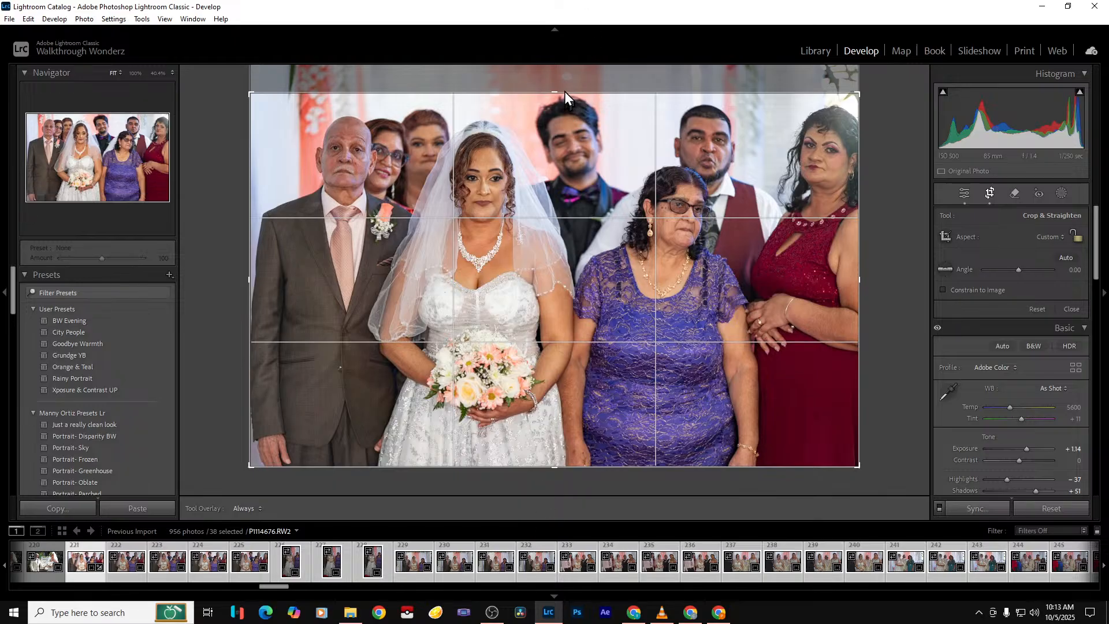
pyautogui.moveTo(554, 91); pyautogui.dragTo(553, 72)
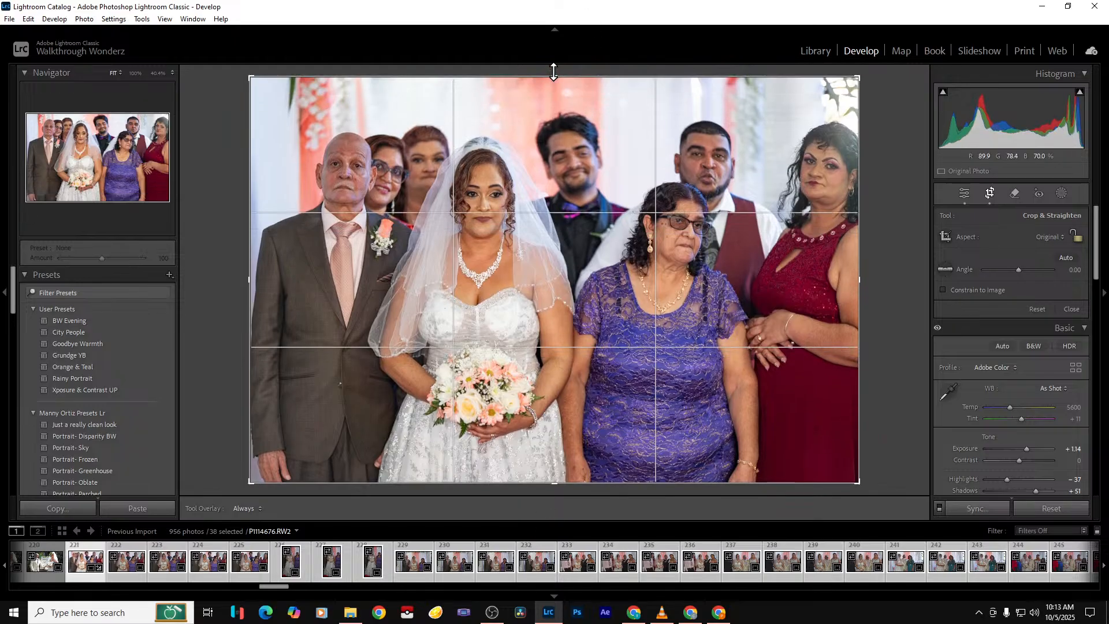
pyautogui.press('Return')
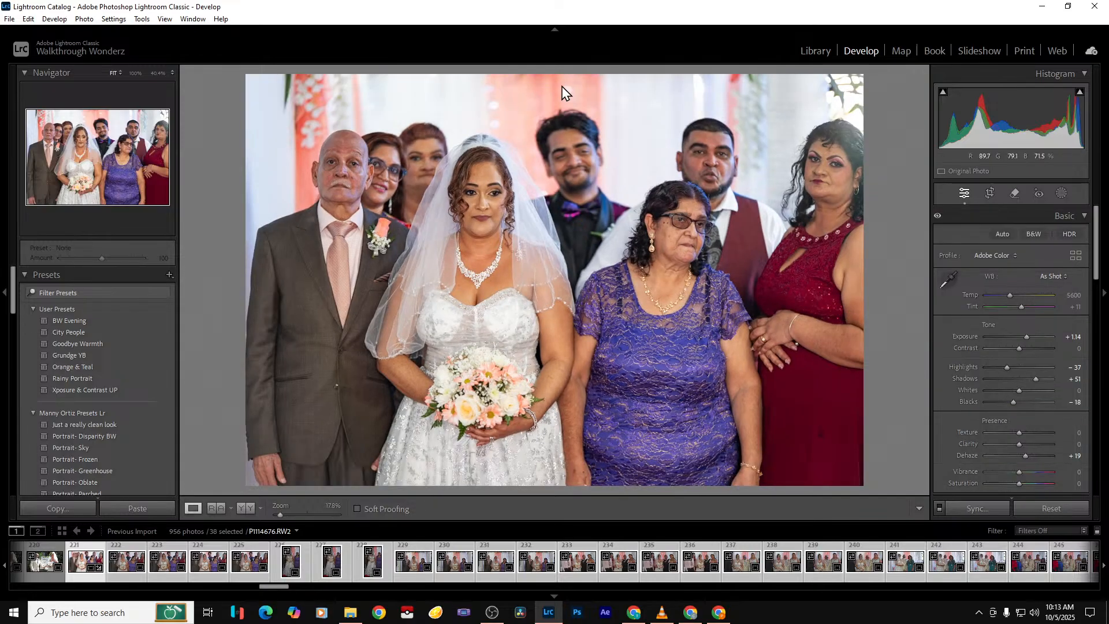
# Synchronize P1114676's develop settings, without the crop, to the other selected photos
pyautogui.press('Right')
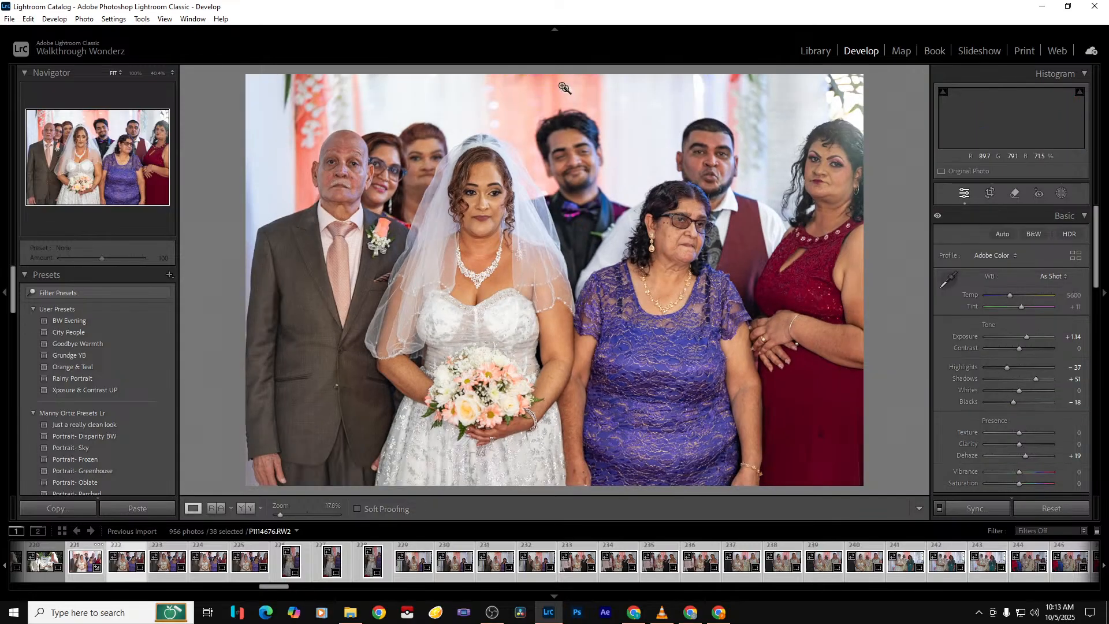
pyautogui.press('Left')
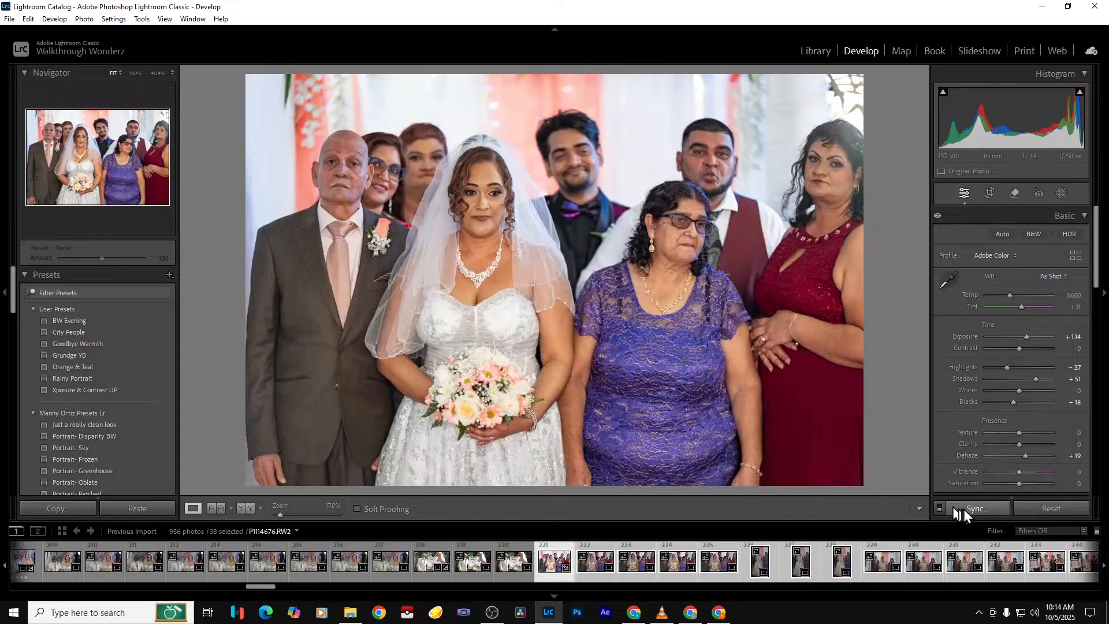
pyautogui.click(963, 509)
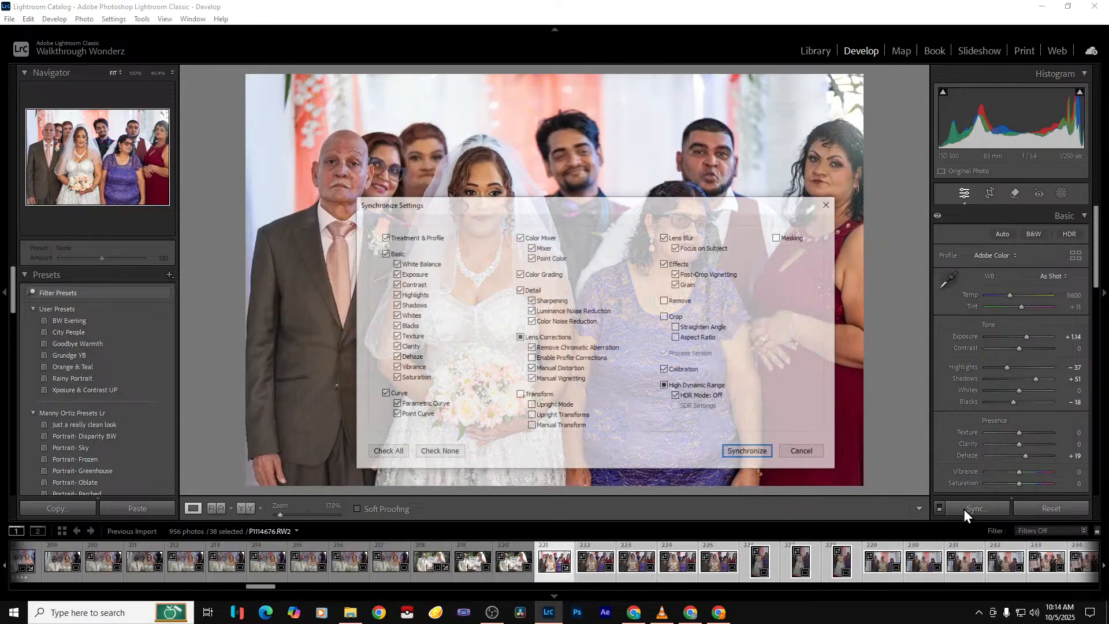
pyautogui.click(752, 453)
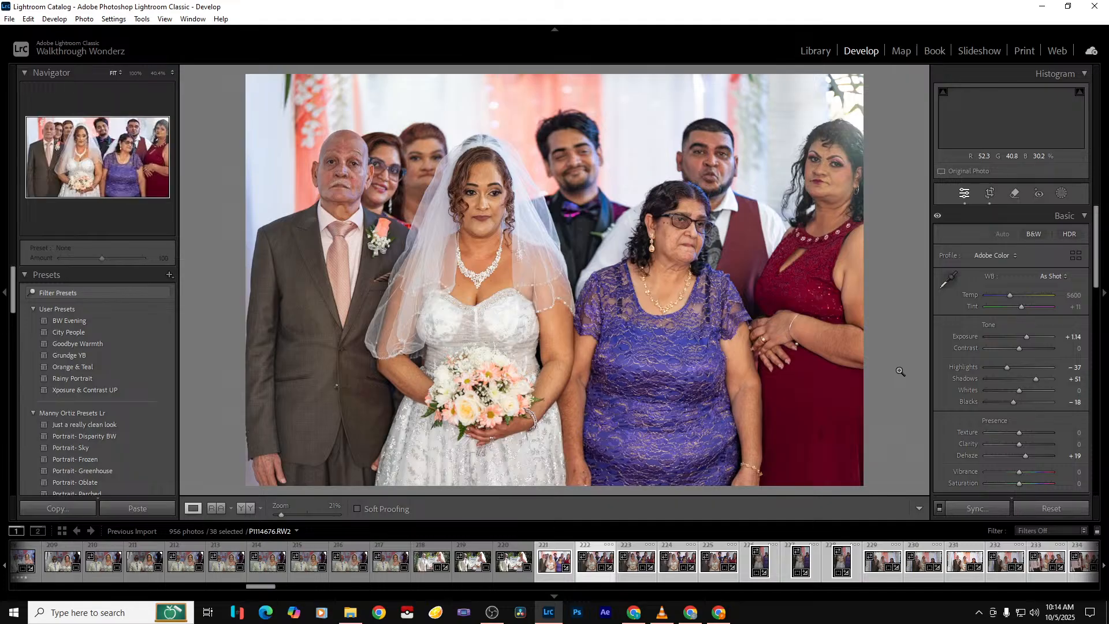
# Compare P1114676 with P1114677, and remove P1114677, P1114678 and the photo following P1114679 from the Lightroom catalog without deleting them from disk
pyautogui.press('Right')
pyautogui.click(901, 371)
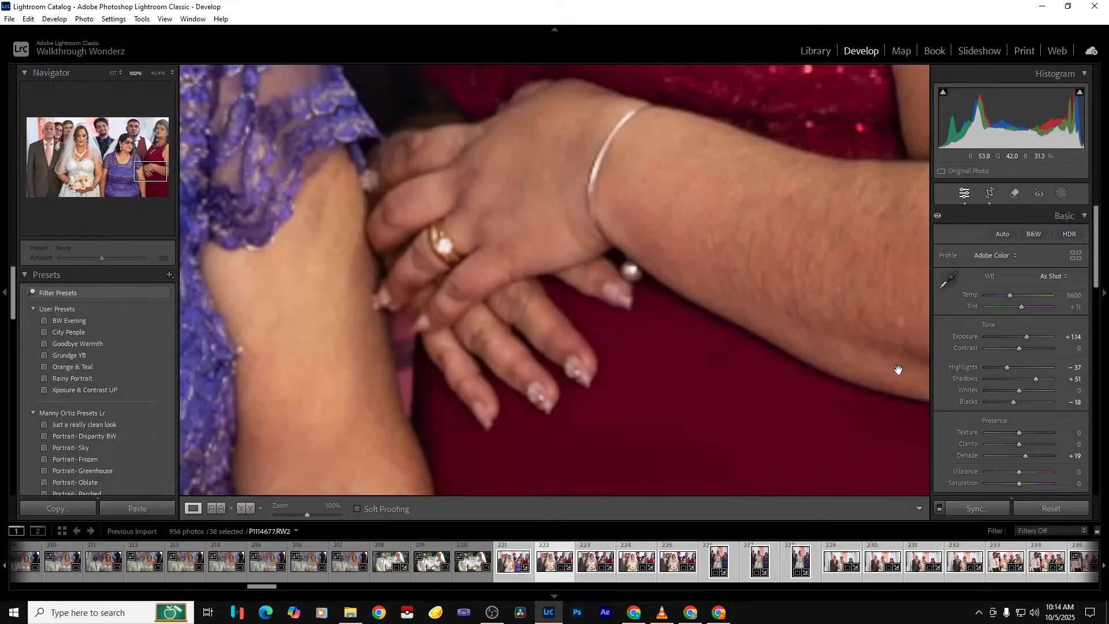
pyautogui.click(898, 371)
pyautogui.press('Left')
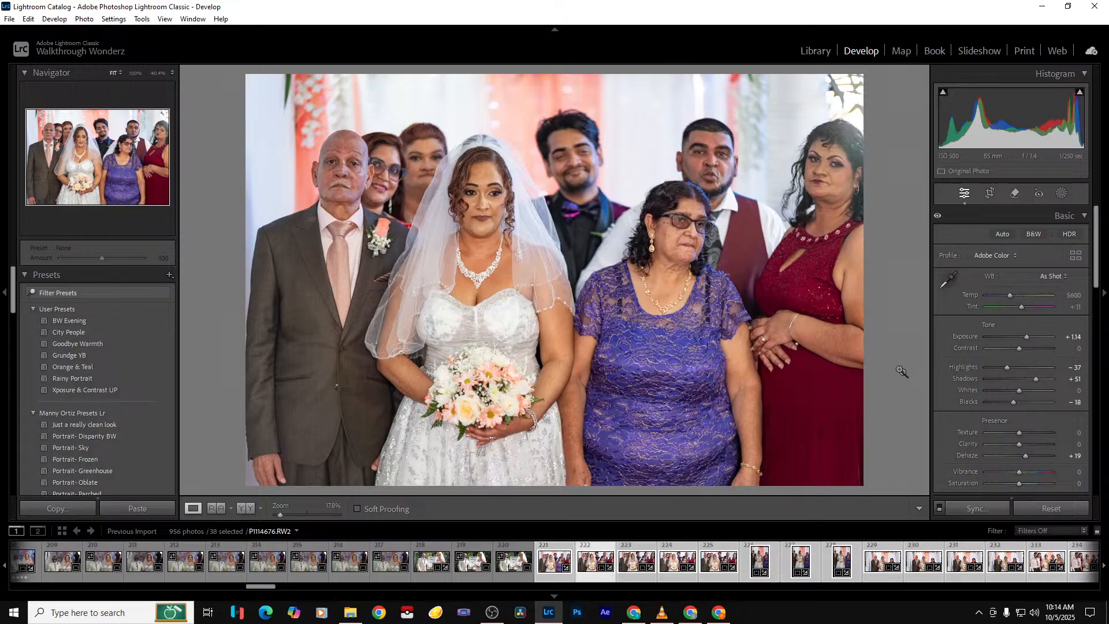
pyautogui.press('Delete')
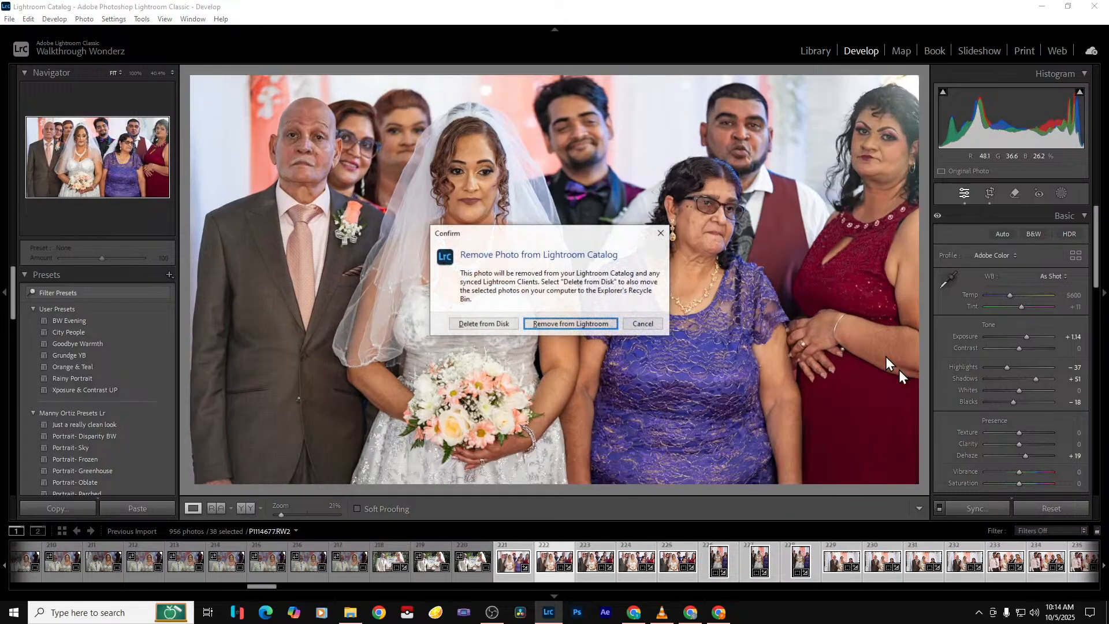
pyautogui.press('Return')
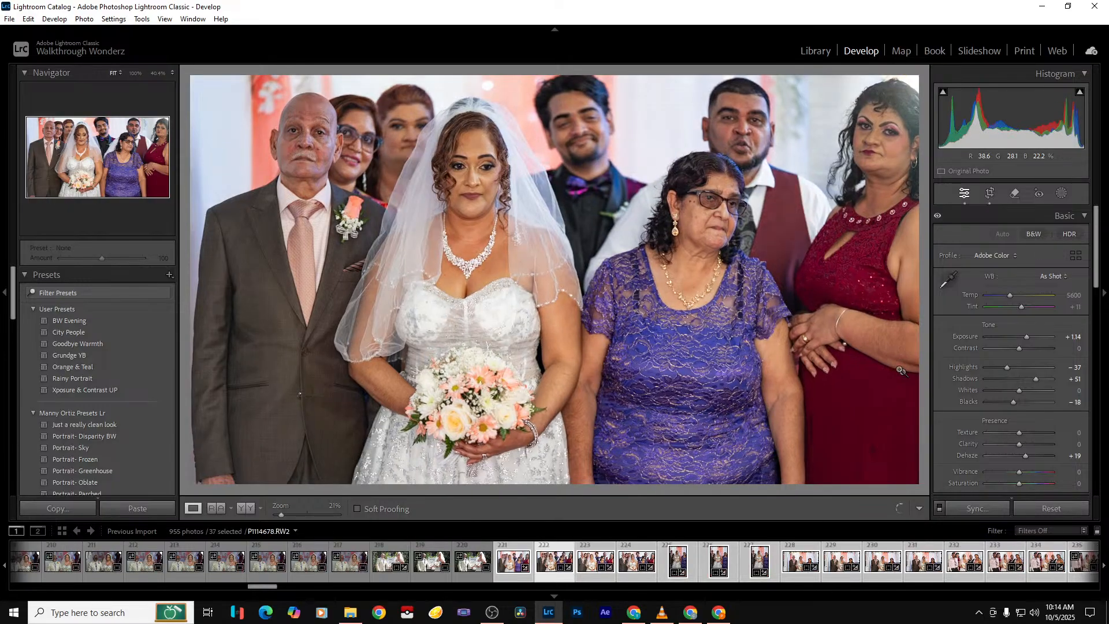
pyautogui.press('Delete')
pyautogui.press('Return')
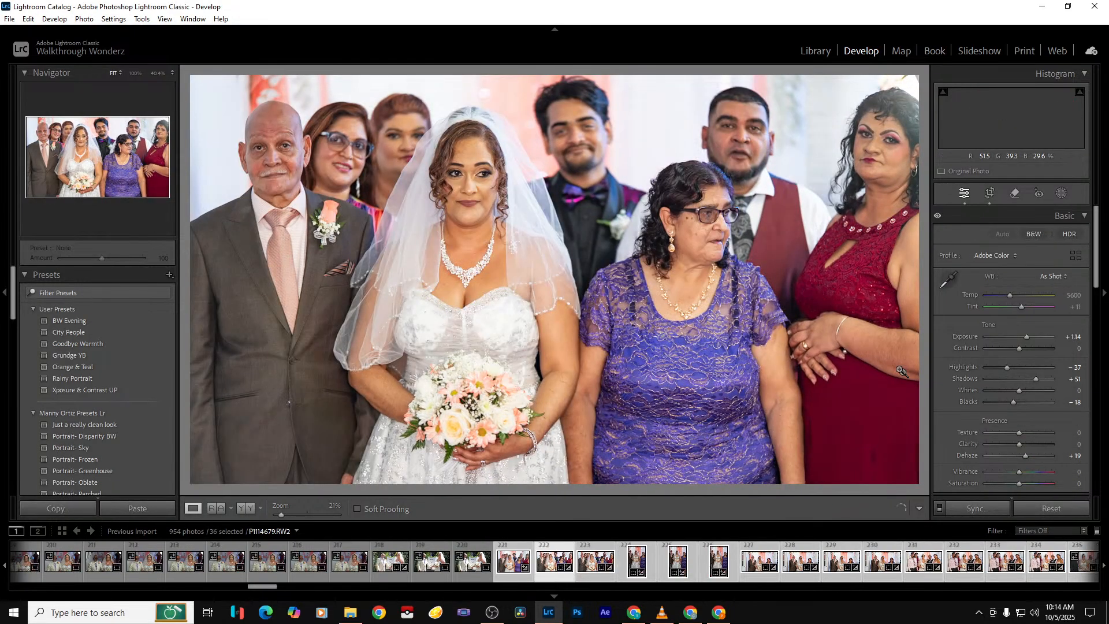
pyautogui.press('Right')
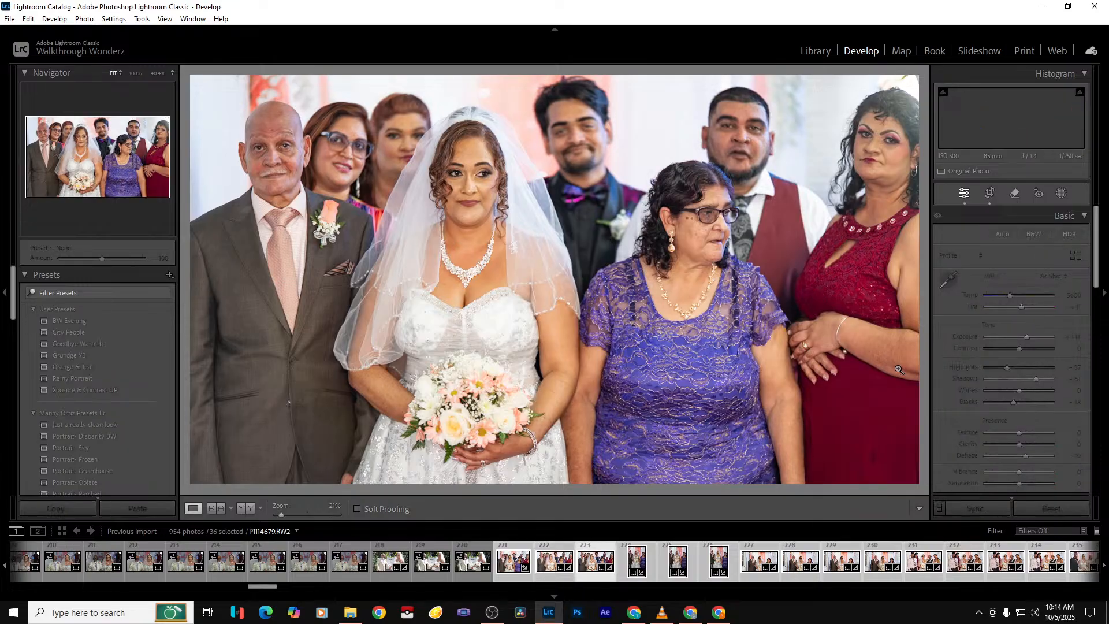
pyautogui.press('Delete')
pyautogui.press('Return')
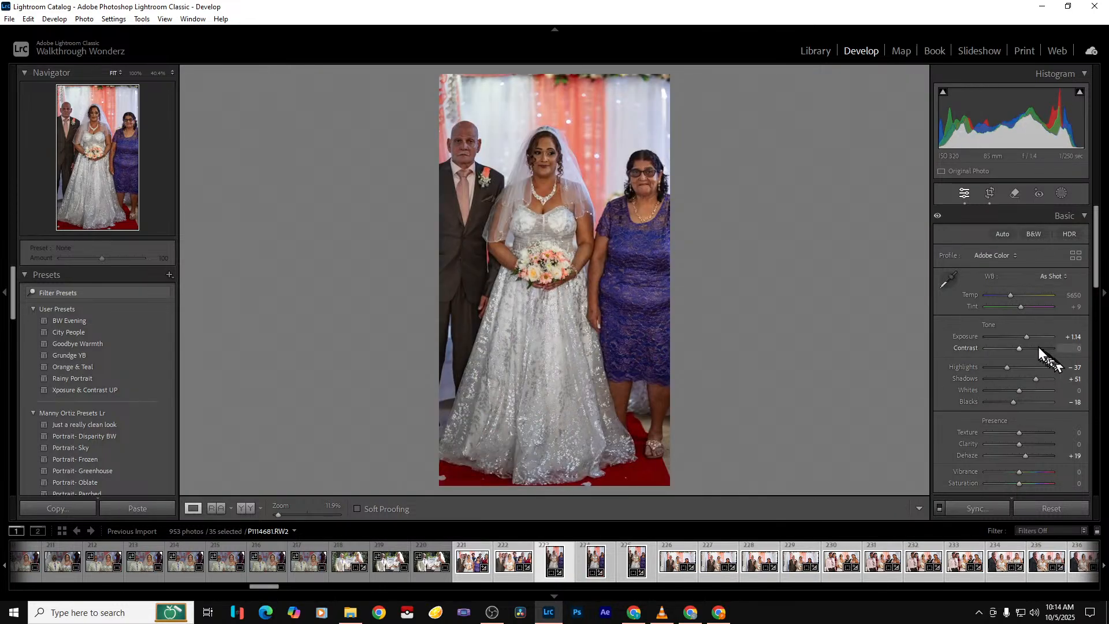
# Raise P1114681's exposure to +1.93 and widen its crop on both sides to the full width of the original frame
pyautogui.moveTo(1028, 339); pyautogui.dragTo(1031, 337)
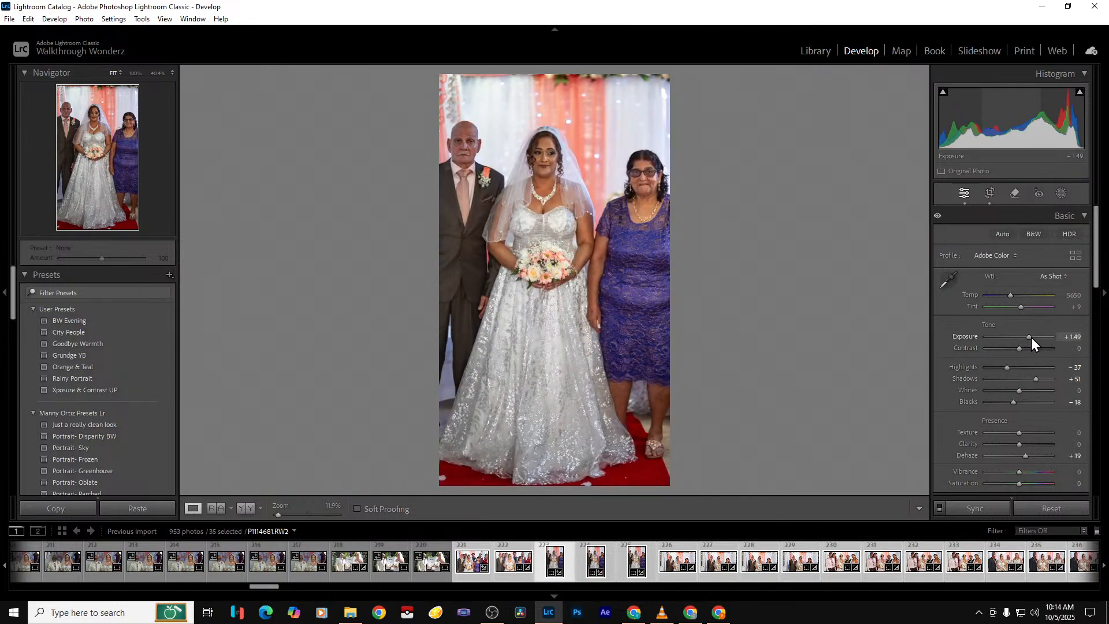
pyautogui.click(990, 193)
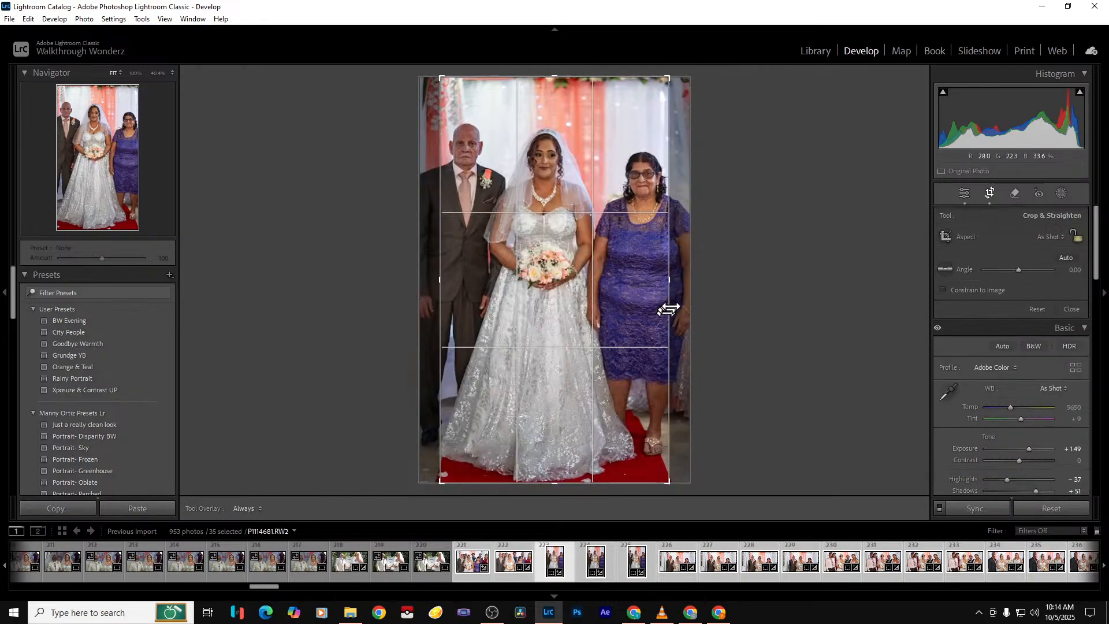
pyautogui.moveTo(669, 309); pyautogui.dragTo(700, 305)
pyautogui.moveTo(433, 329); pyautogui.dragTo(312, 344)
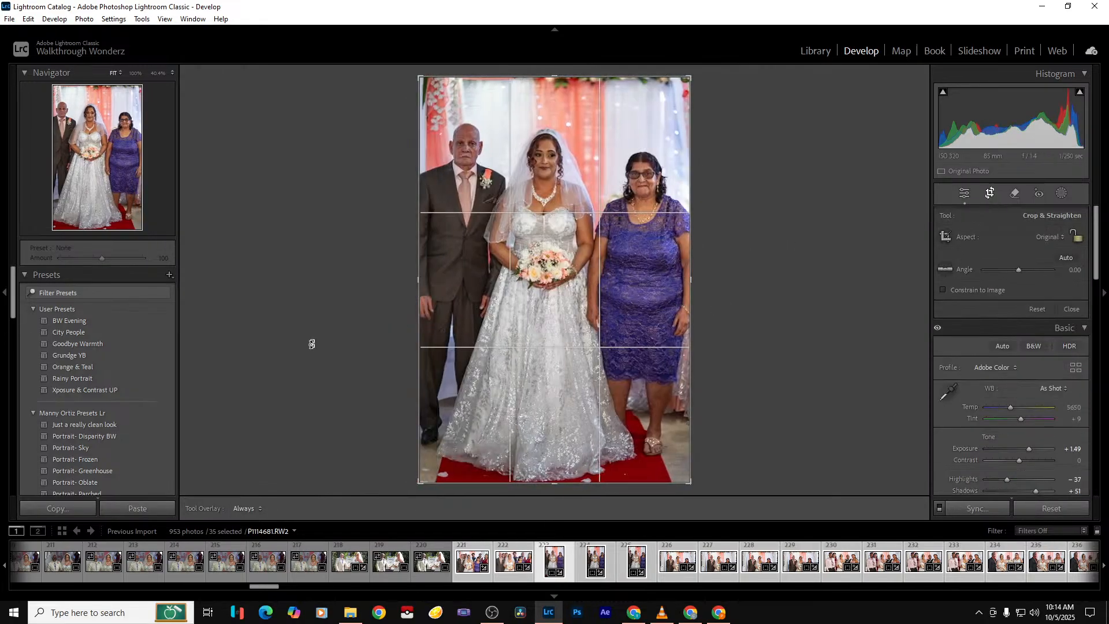
pyautogui.press('Return')
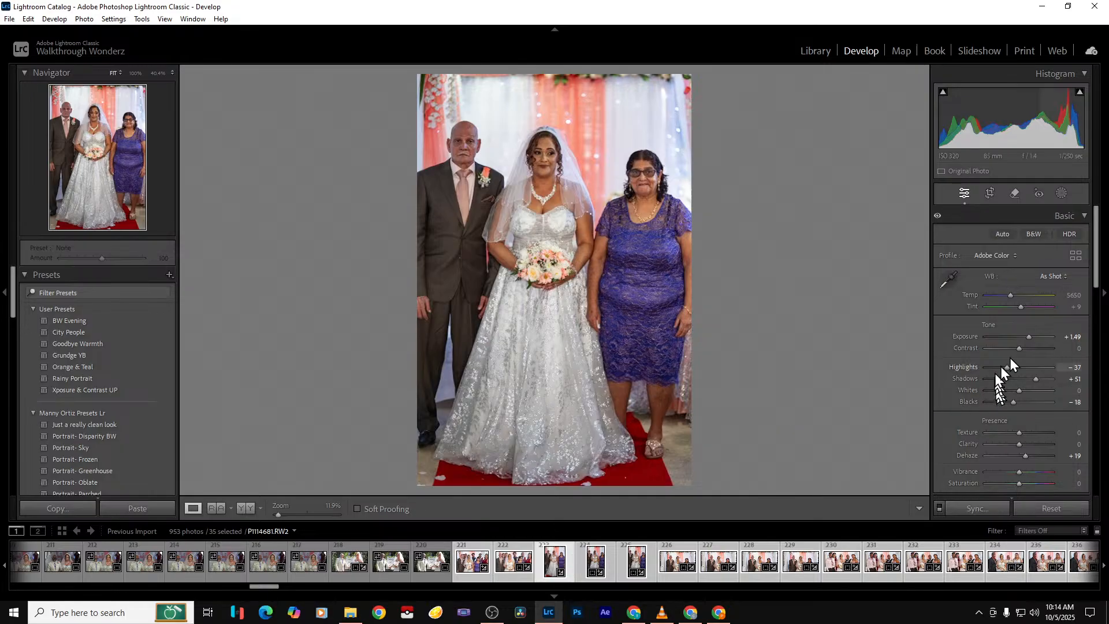
pyautogui.moveTo(1031, 336); pyautogui.dragTo(1034, 336)
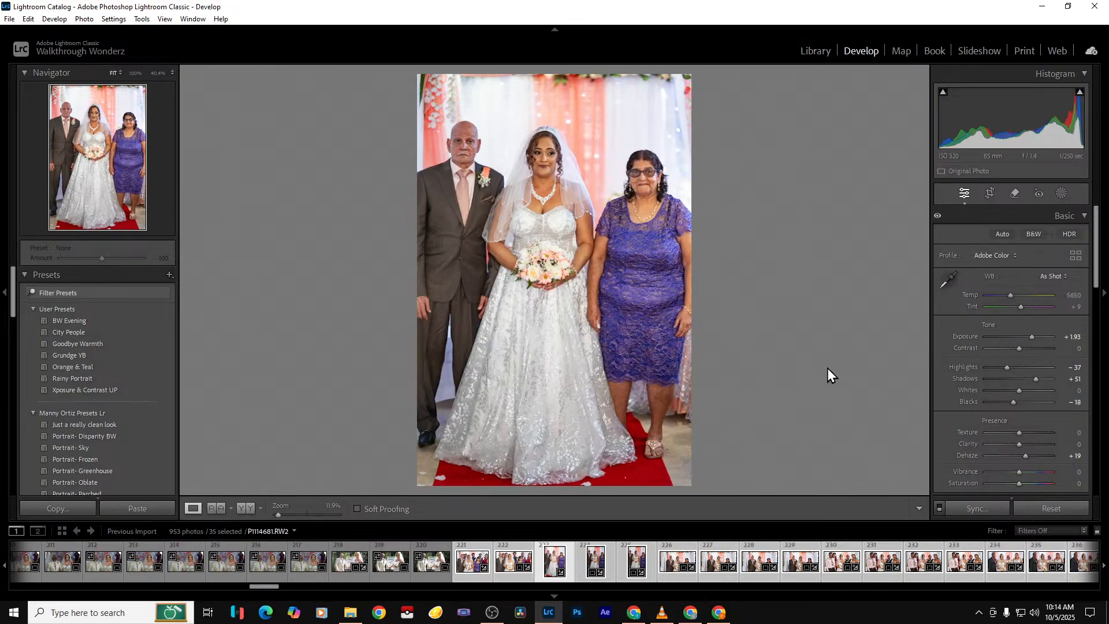
# Trim P1114681's crop from below so it ends just under the feet and most of the red carpet is cut away
pyautogui.click(990, 193)
pyautogui.moveTo(594, 485); pyautogui.dragTo(594, 469)
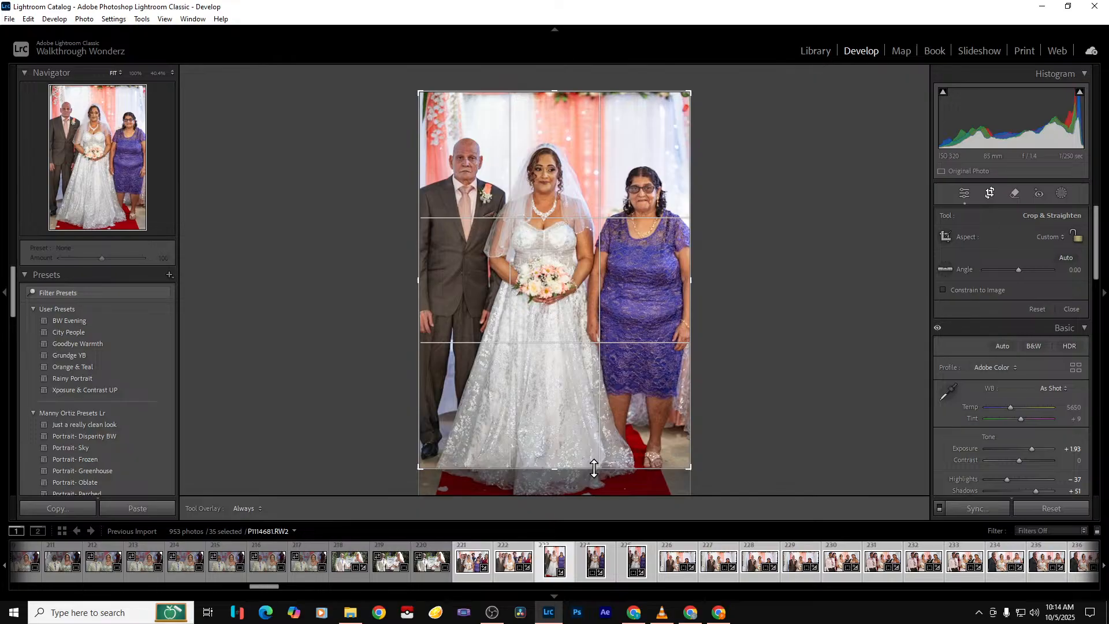
pyautogui.press('Return')
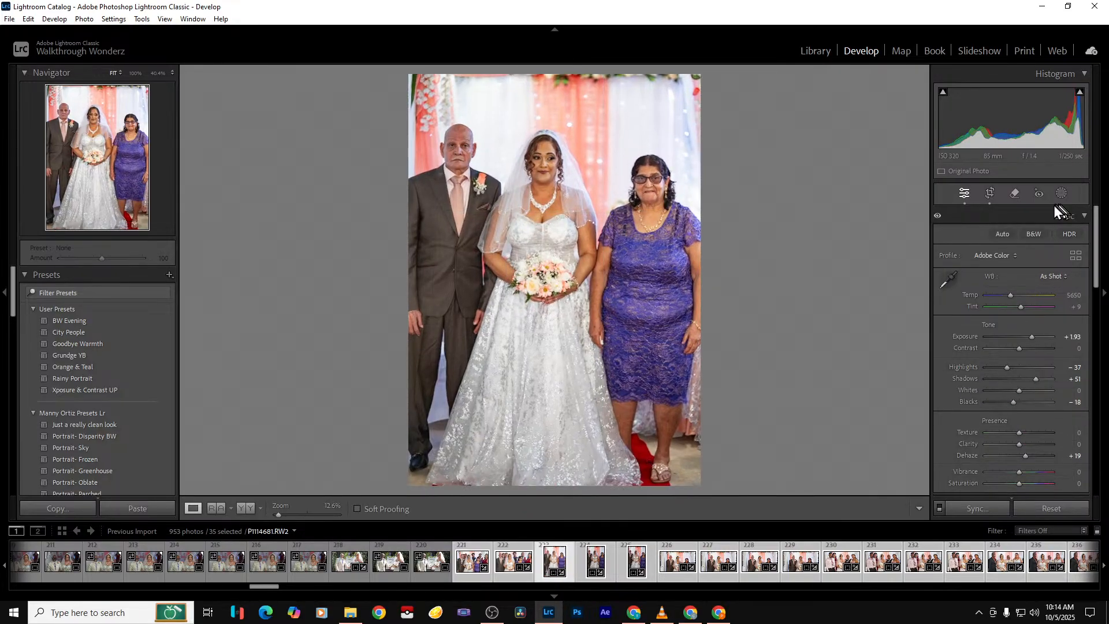
# Remove P1114682 and the two near-duplicates that follow it from the Lightroom catalog
pyautogui.press('Right')
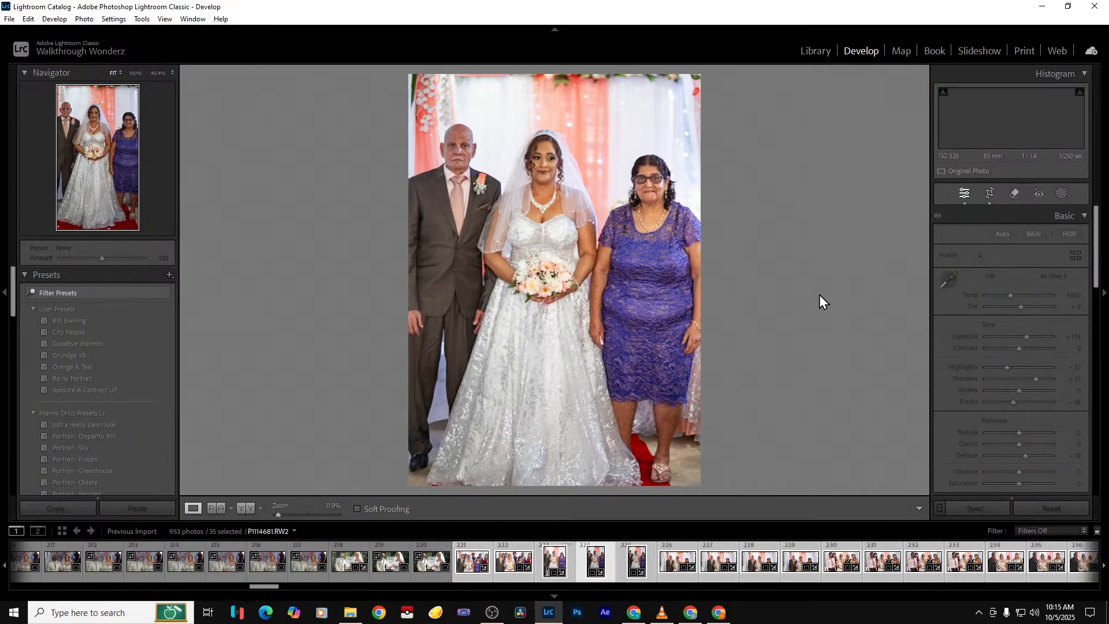
pyautogui.press('Delete')
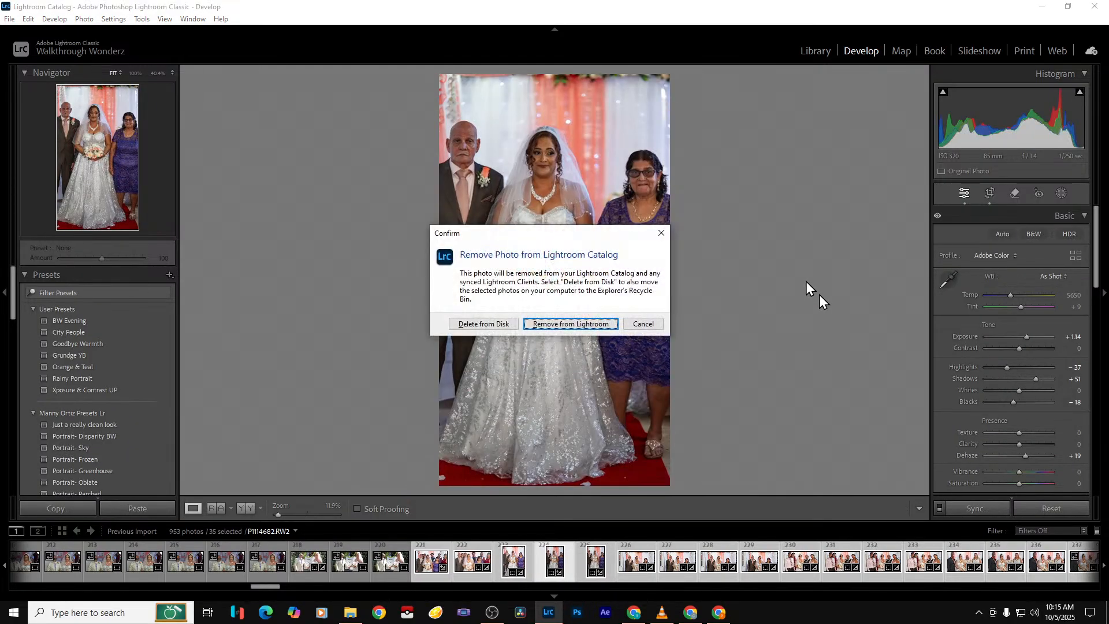
pyautogui.press('Return')
pyautogui.press('Delete')
pyautogui.press('Return')
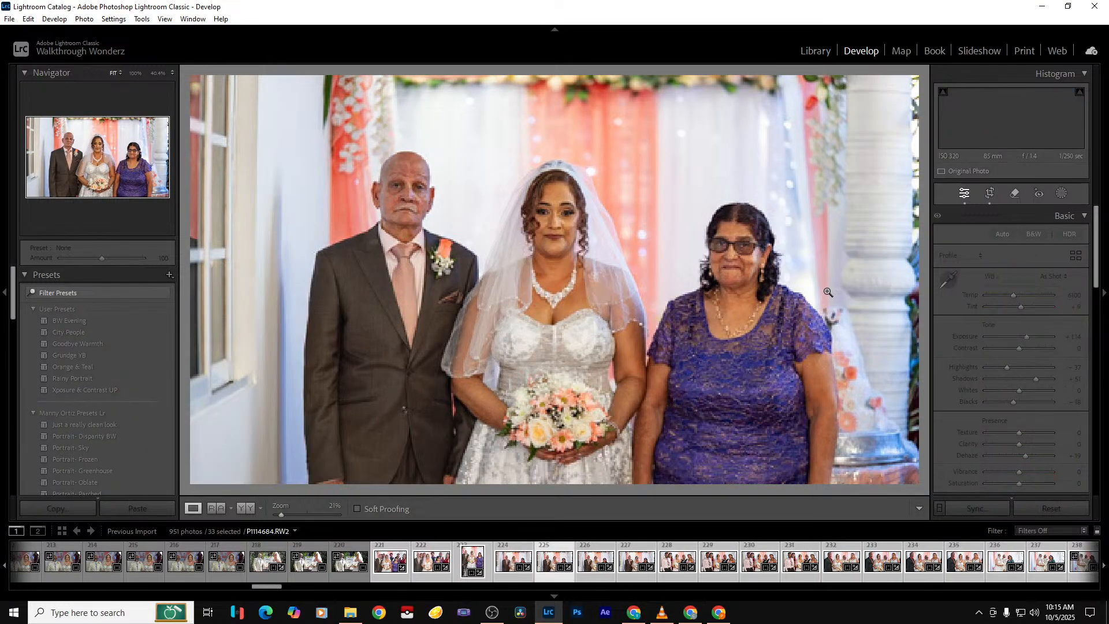
pyautogui.press('Left')
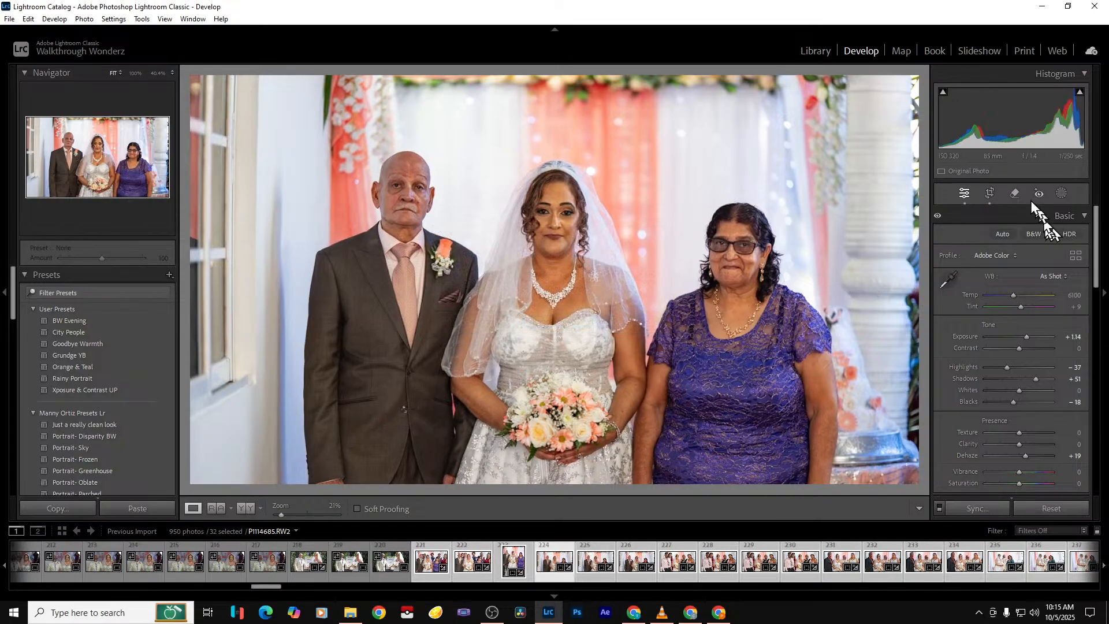
# Recrop P1114685, trimming the window side and the pillar side and extending it to the photo's lower and upper edges
pyautogui.click(990, 195)
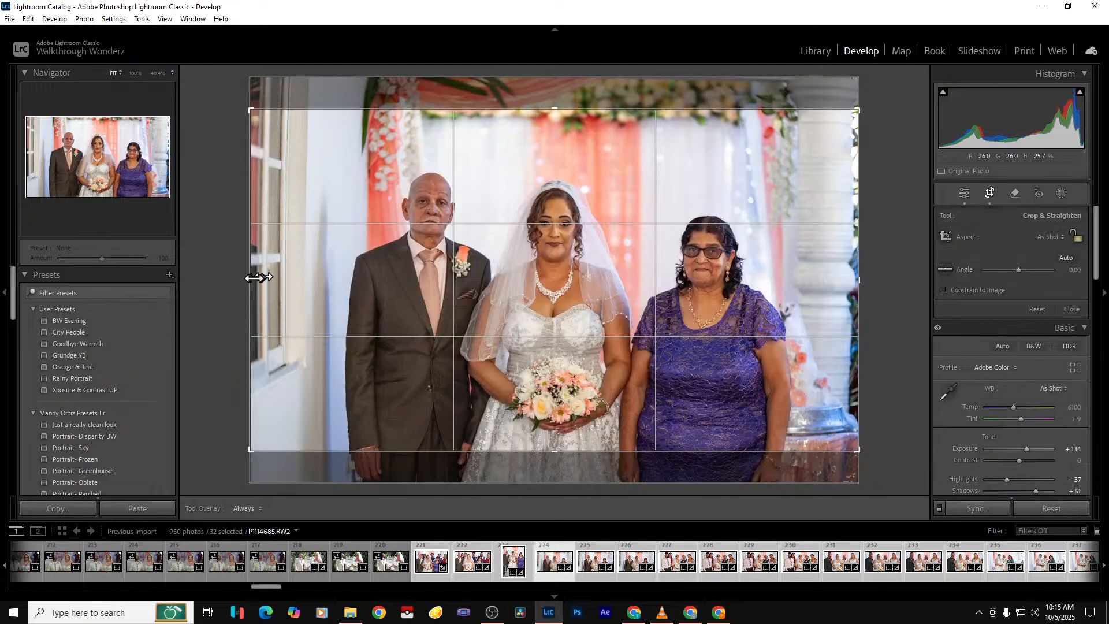
pyautogui.moveTo(257, 280); pyautogui.dragTo(283, 280)
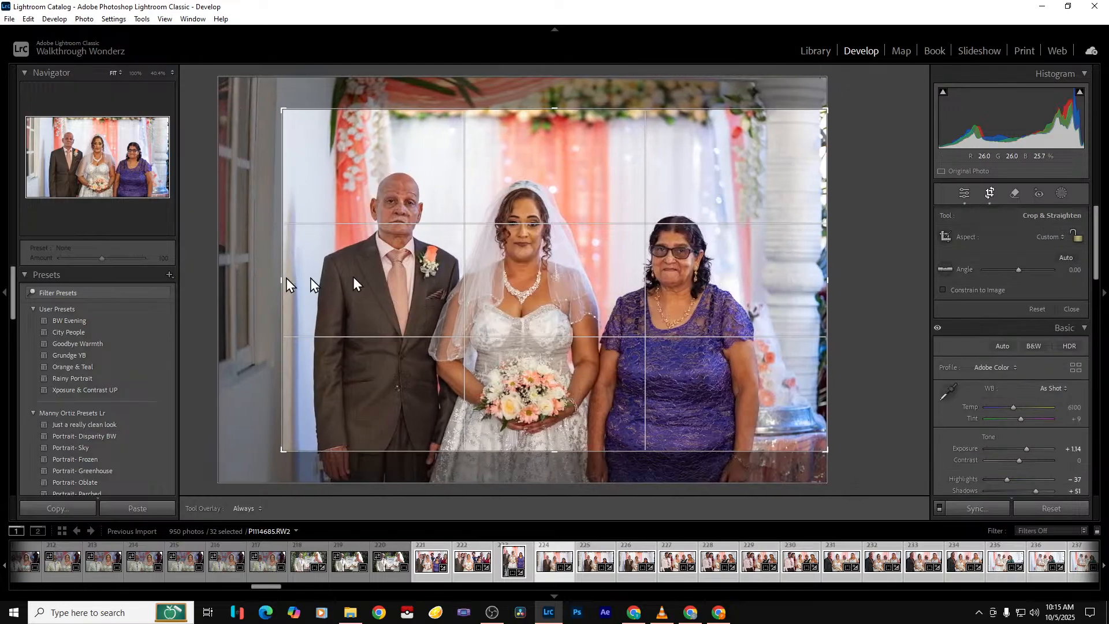
pyautogui.moveTo(826, 282); pyautogui.dragTo(821, 282)
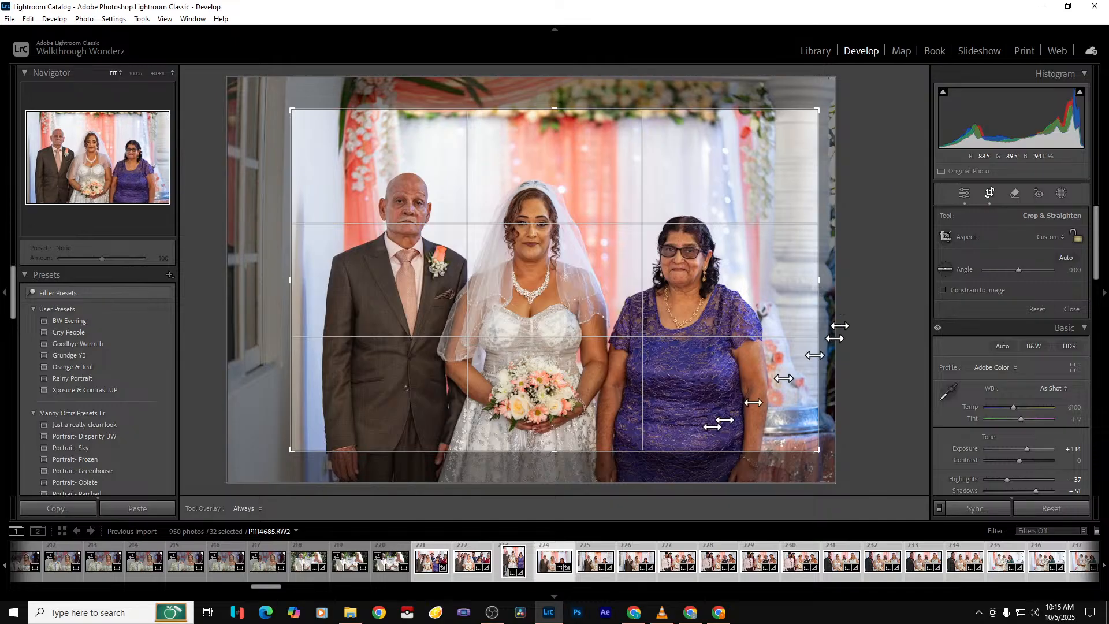
pyautogui.moveTo(576, 451); pyautogui.dragTo(572, 473)
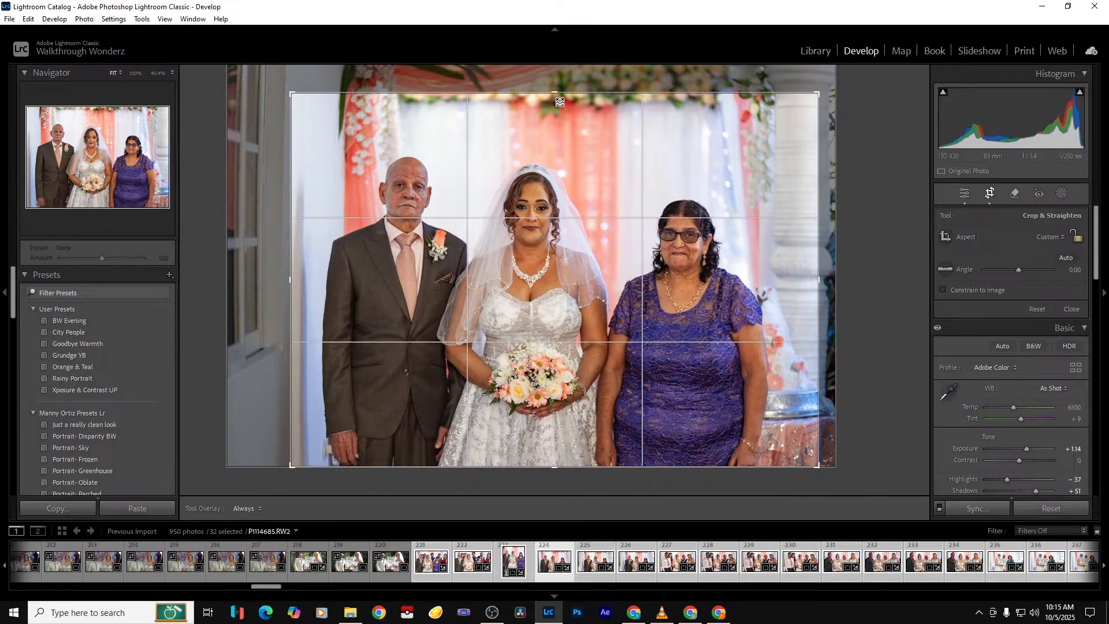
pyautogui.moveTo(562, 87); pyautogui.dragTo(560, 68)
pyautogui.press('Return')
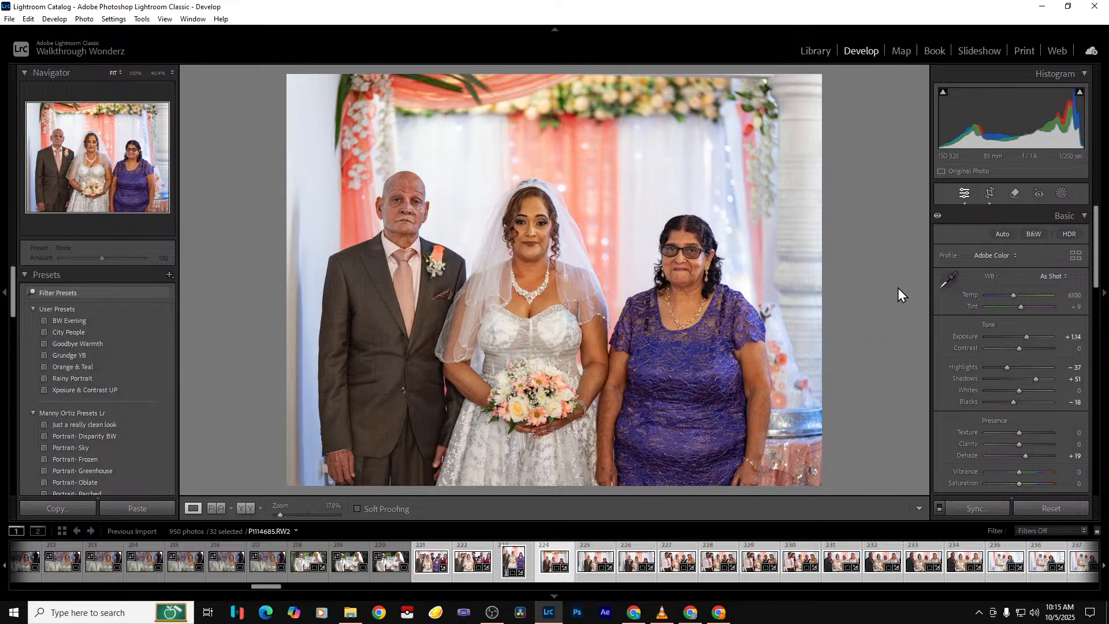
# Convert P1114686 to black and white and remove the near-duplicate that follows it from the Lightroom catalog
pyautogui.press('Right')
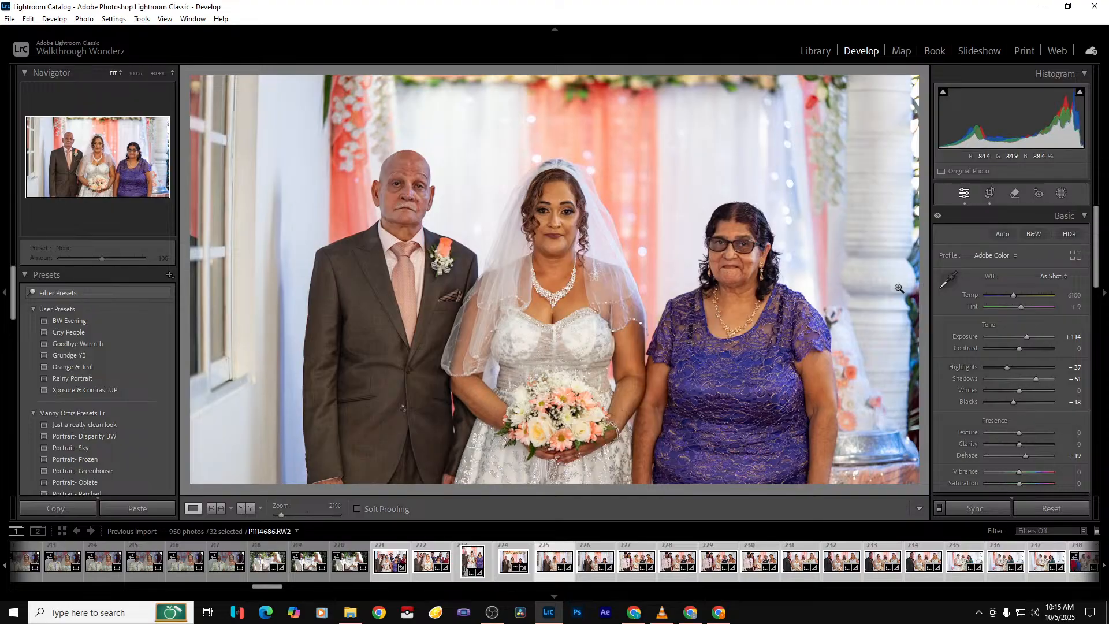
pyautogui.click(1033, 233)
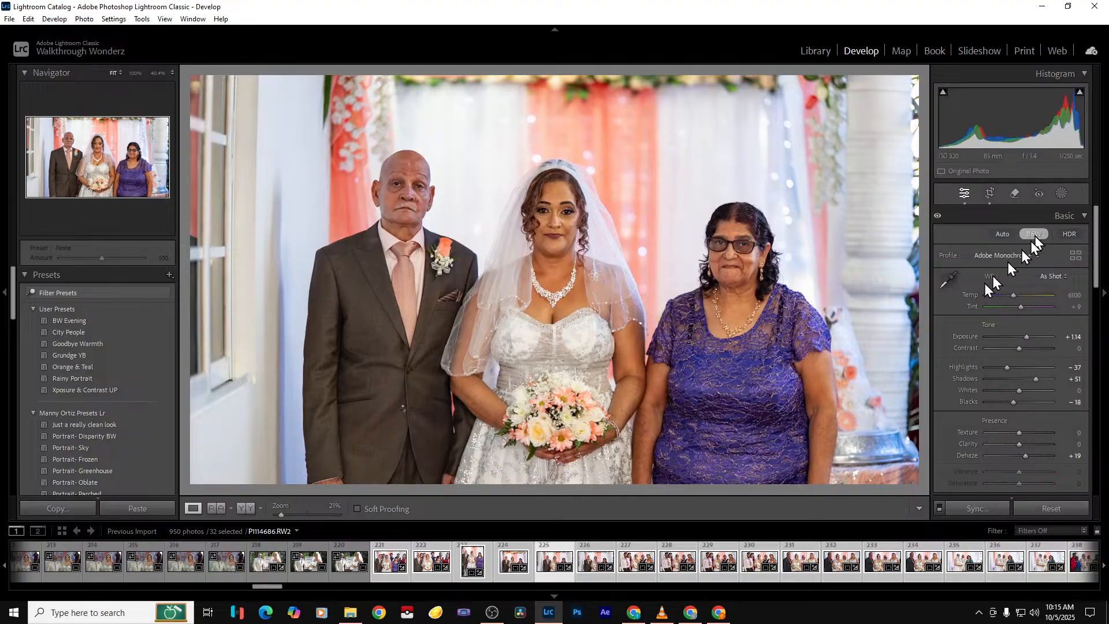
pyautogui.press('Right')
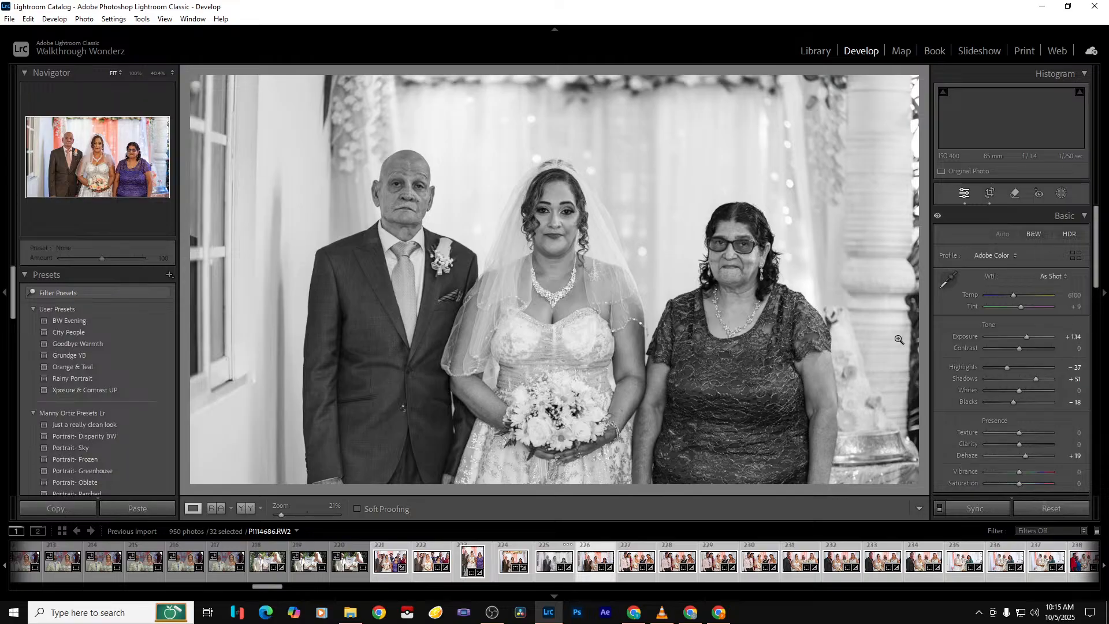
pyautogui.press('Delete')
pyautogui.press('Return')
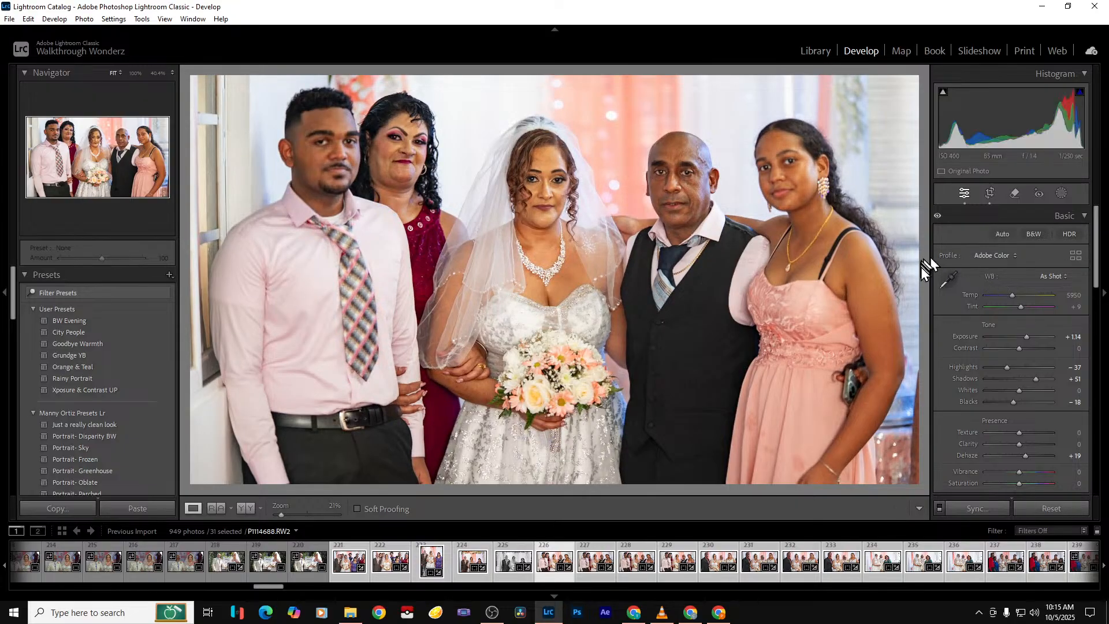
# Extend P1114688's crop downward to the lower edge of the original frame
pyautogui.click(990, 193)
pyautogui.moveTo(565, 447); pyautogui.dragTo(567, 508)
pyautogui.press('Return')
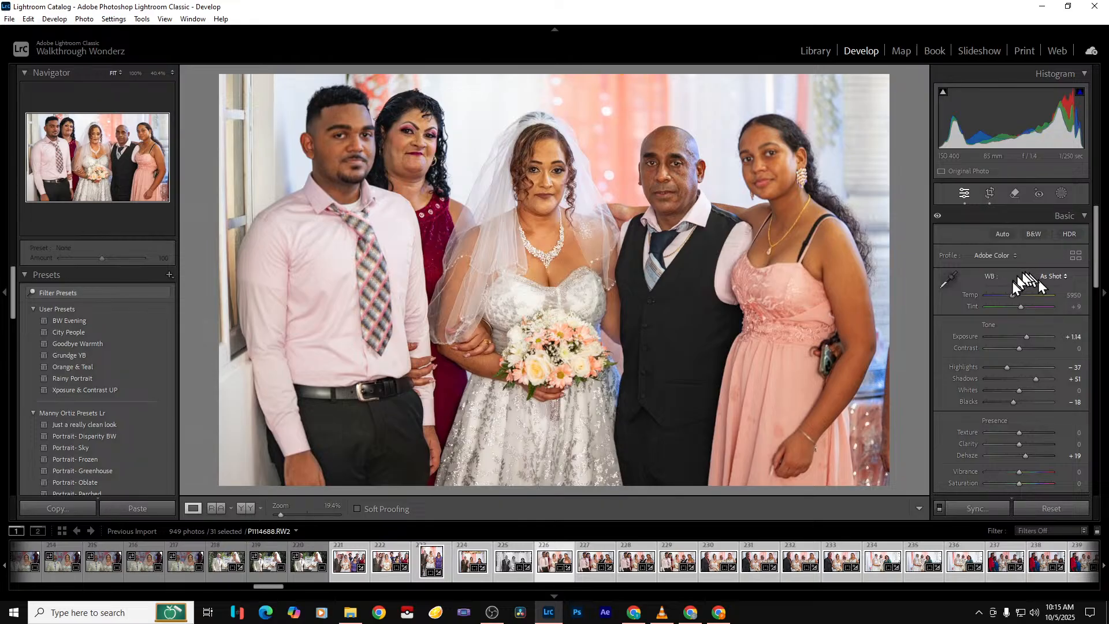
# Cool P1114688's white balance to a temperature of 4719 and compare the photo before and after the edits
pyautogui.moveTo(1011, 296); pyautogui.dragTo(1003, 297)
pyautogui.click(246, 509)
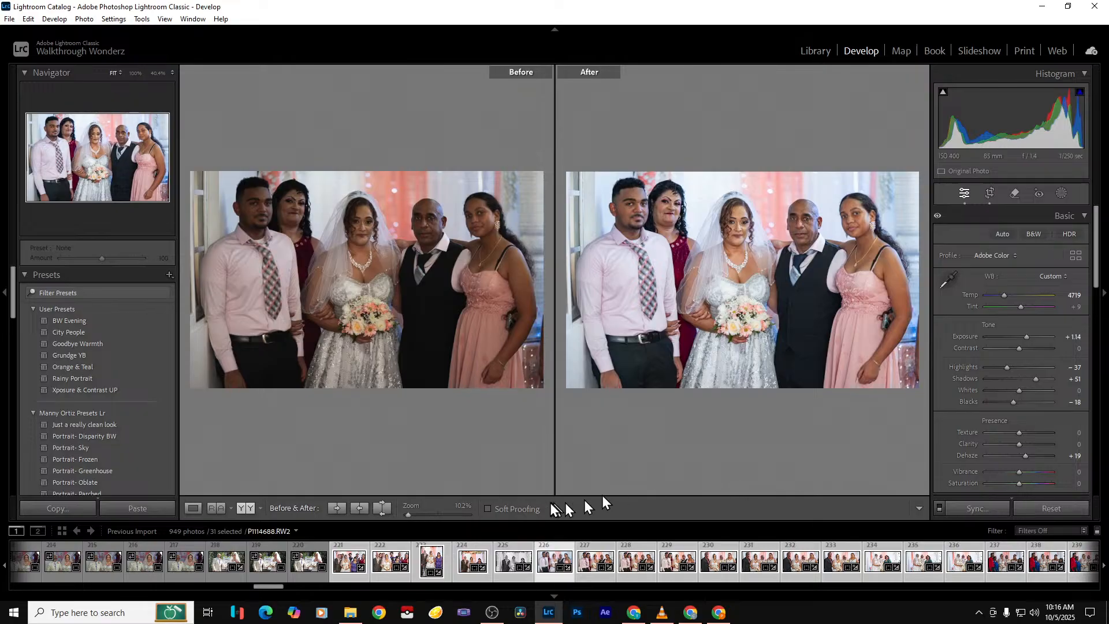
pyautogui.press('y')
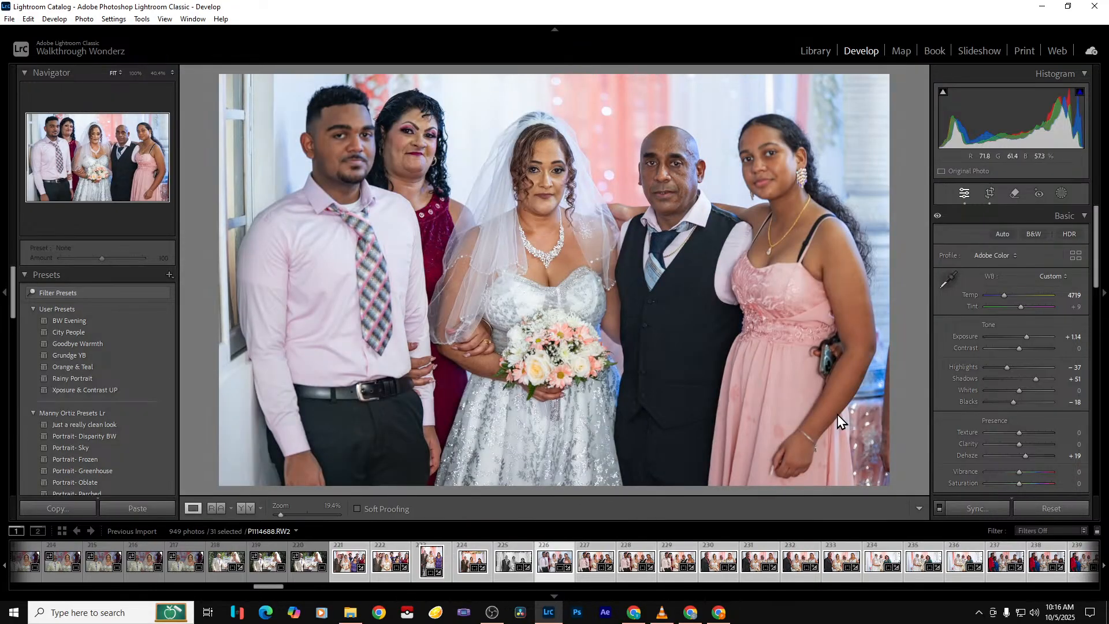
# Convert P1114689 to black and white and remove the next two near-duplicates, up to P1114691, from the Lightroom catalog
pyautogui.press('Right')
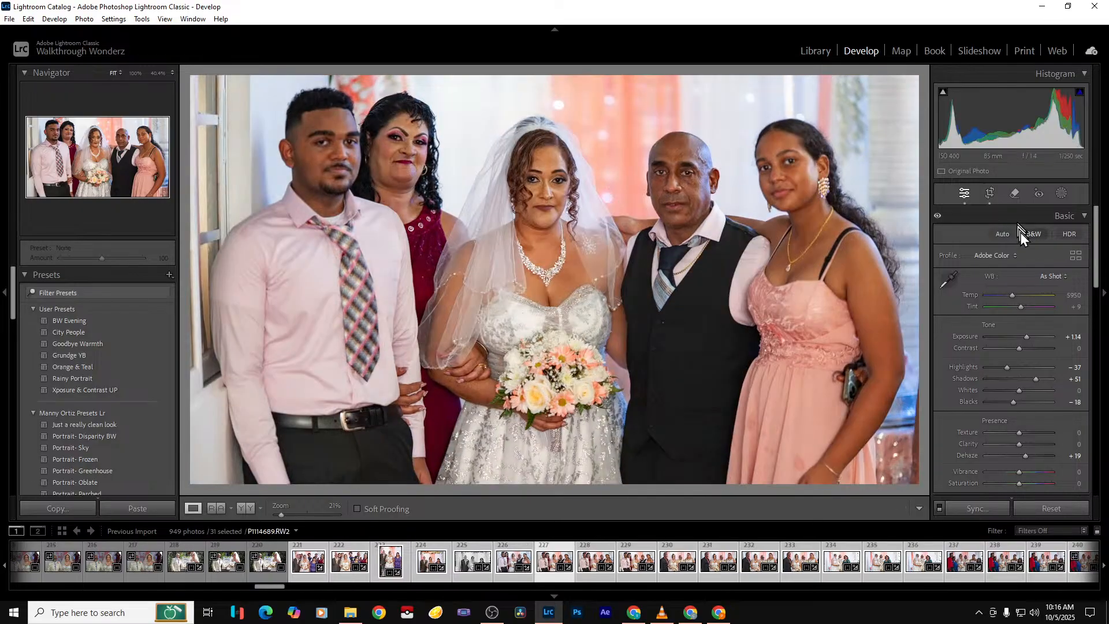
pyautogui.click(1031, 234)
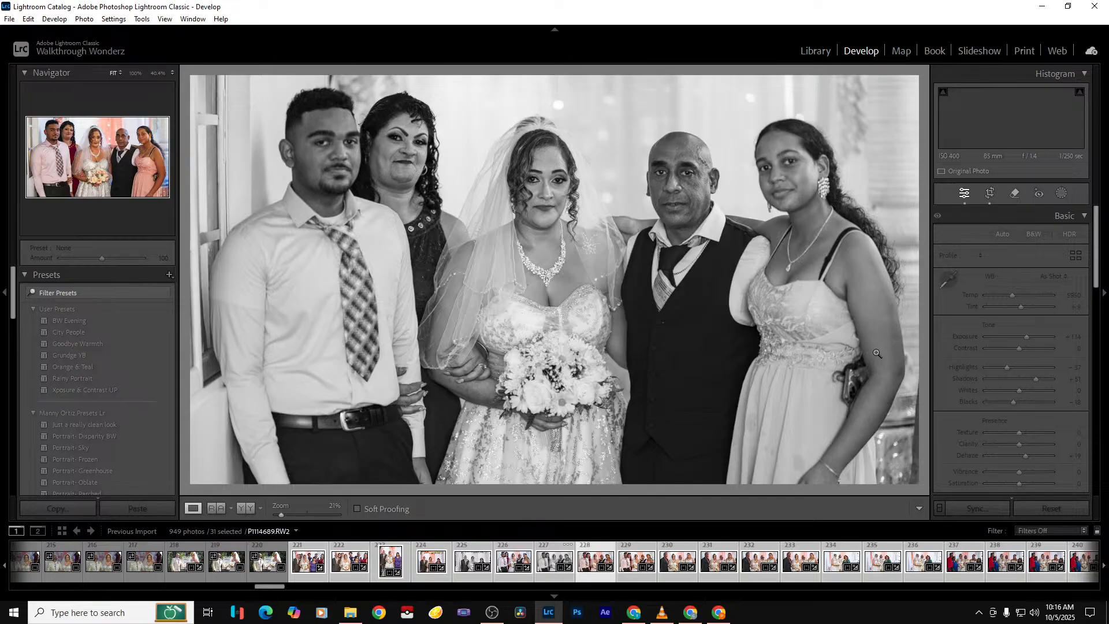
pyautogui.press('Right')
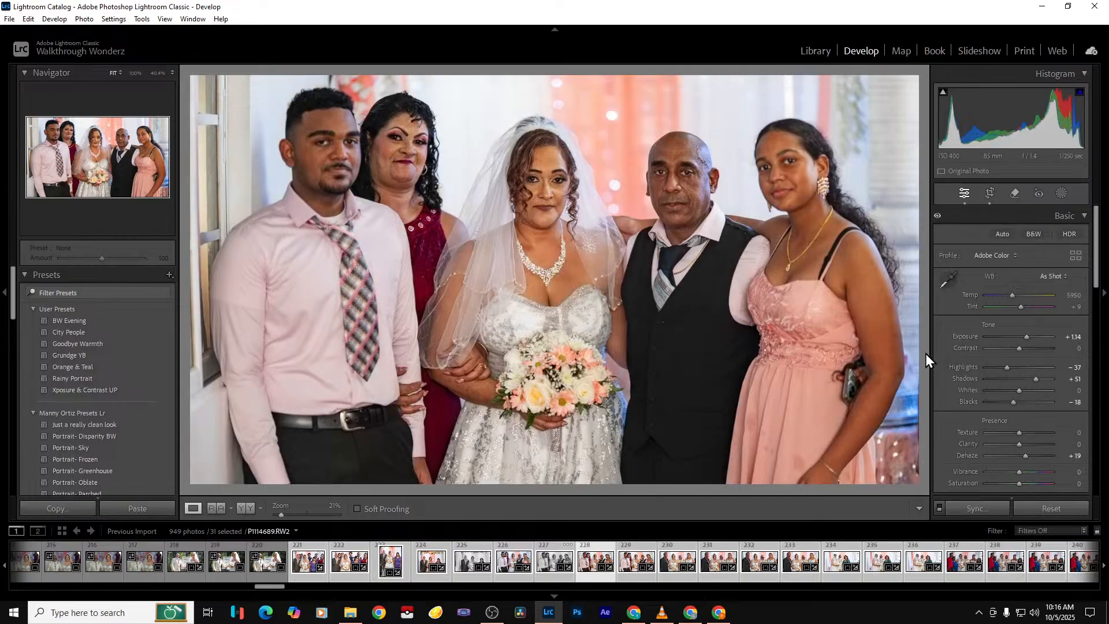
pyautogui.press('Delete')
pyautogui.press('Return')
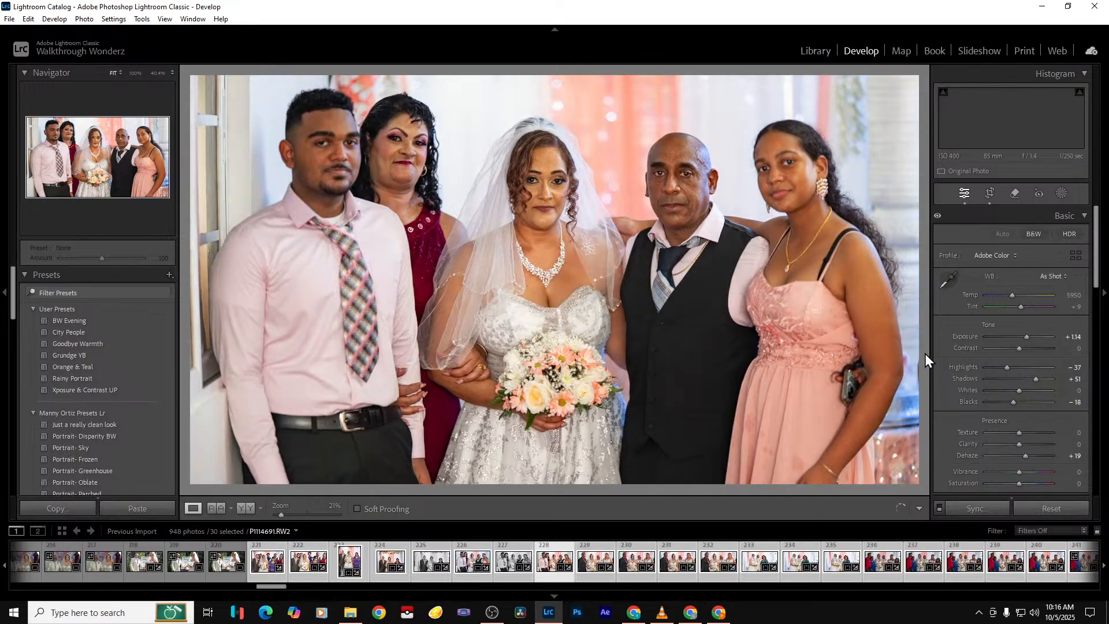
pyautogui.press('Delete')
pyautogui.press('Return')
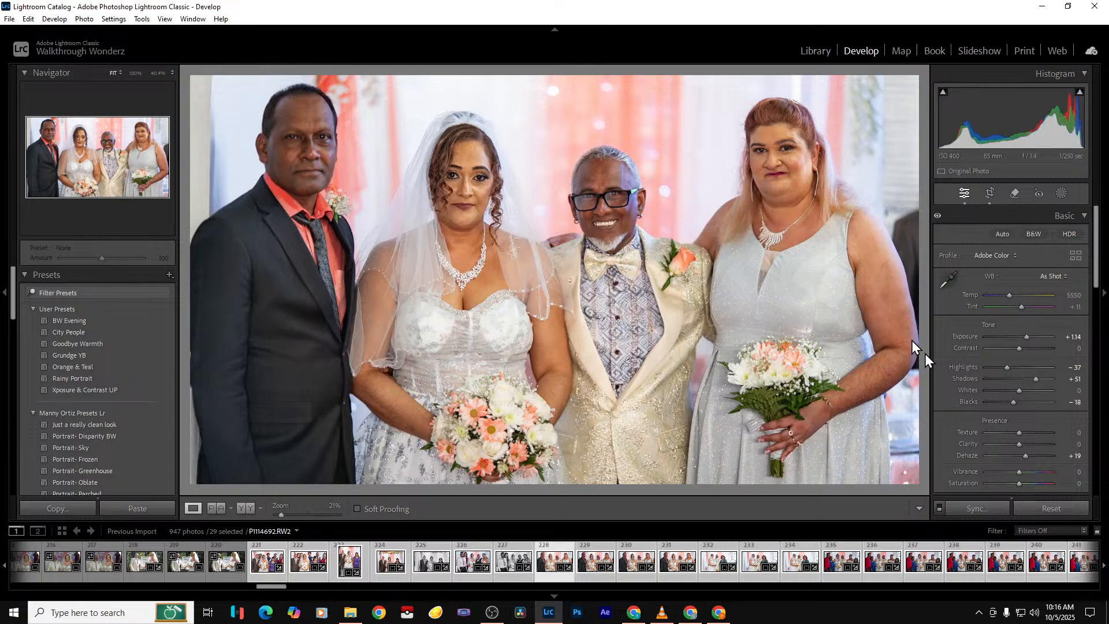
# Extend P1114692's crop to the lower and upper edges of the original frame
pyautogui.click(990, 192)
pyautogui.moveTo(554, 450); pyautogui.dragTo(553, 470)
pyautogui.moveTo(560, 95); pyautogui.dragTo(555, 67)
pyautogui.press('Return')
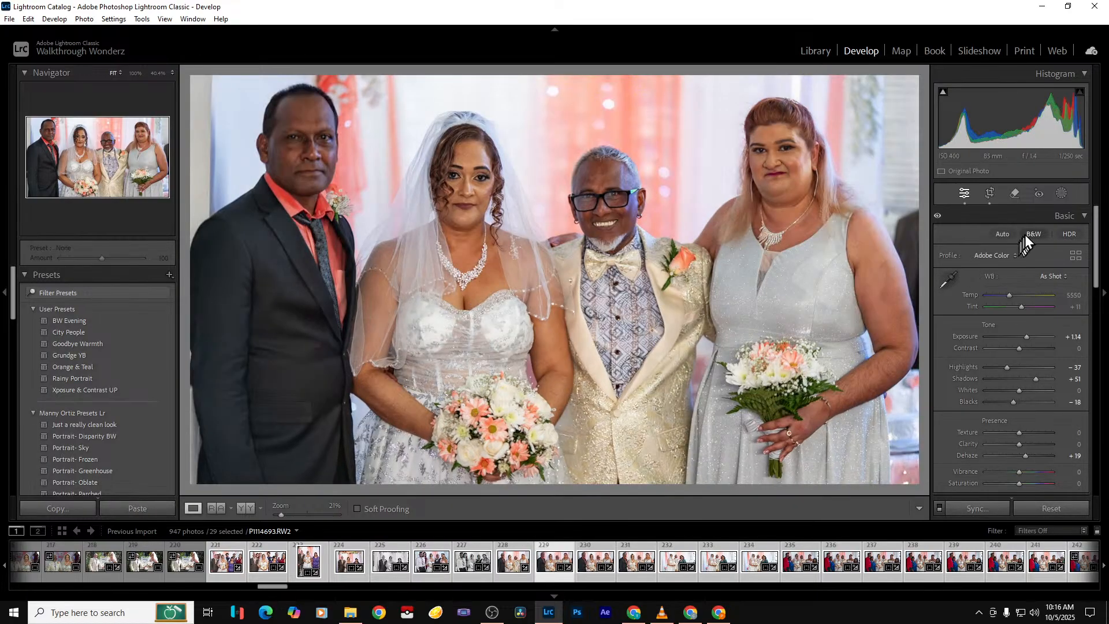
# Convert P1114693 to black and white and remove the next two near-duplicates, starting with P1114694, from the Lightroom catalog
pyautogui.click(1026, 234)
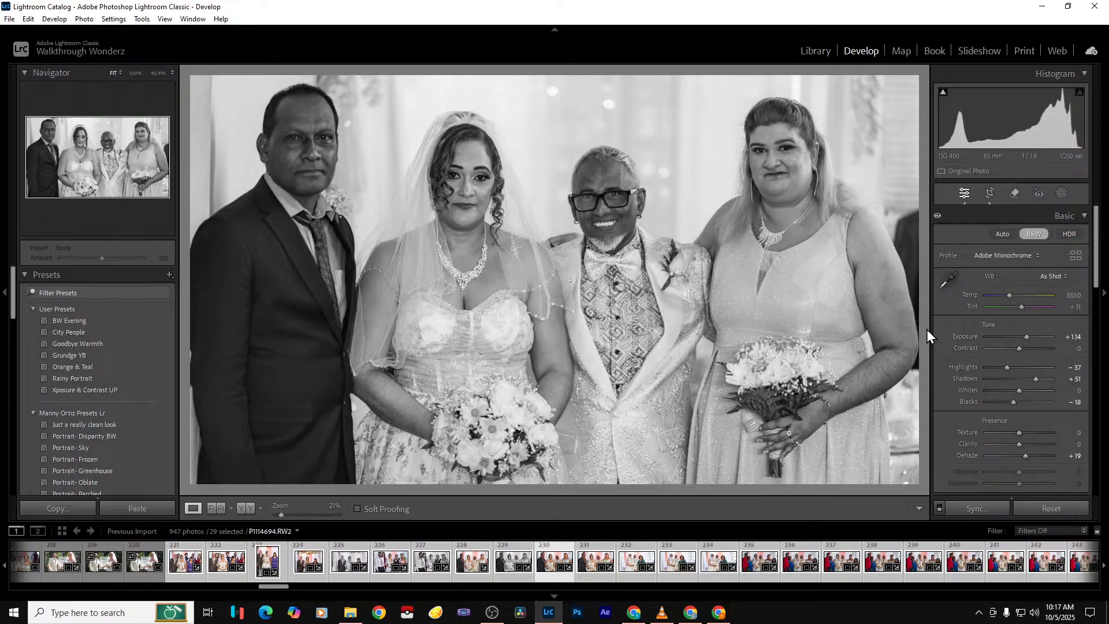
pyautogui.press('Right')
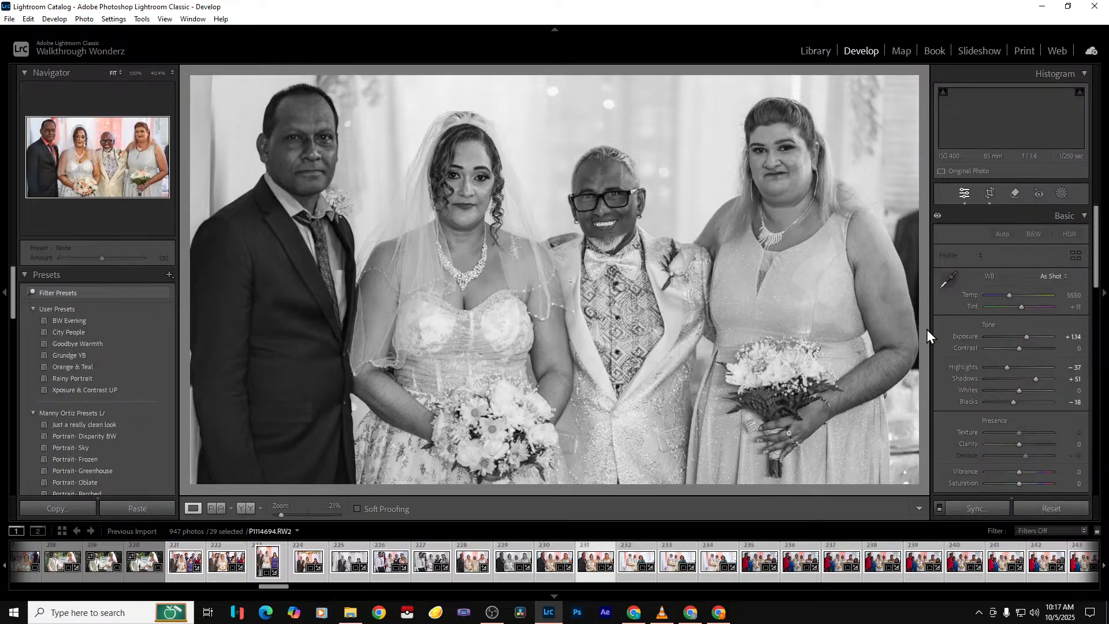
pyautogui.press('Left')
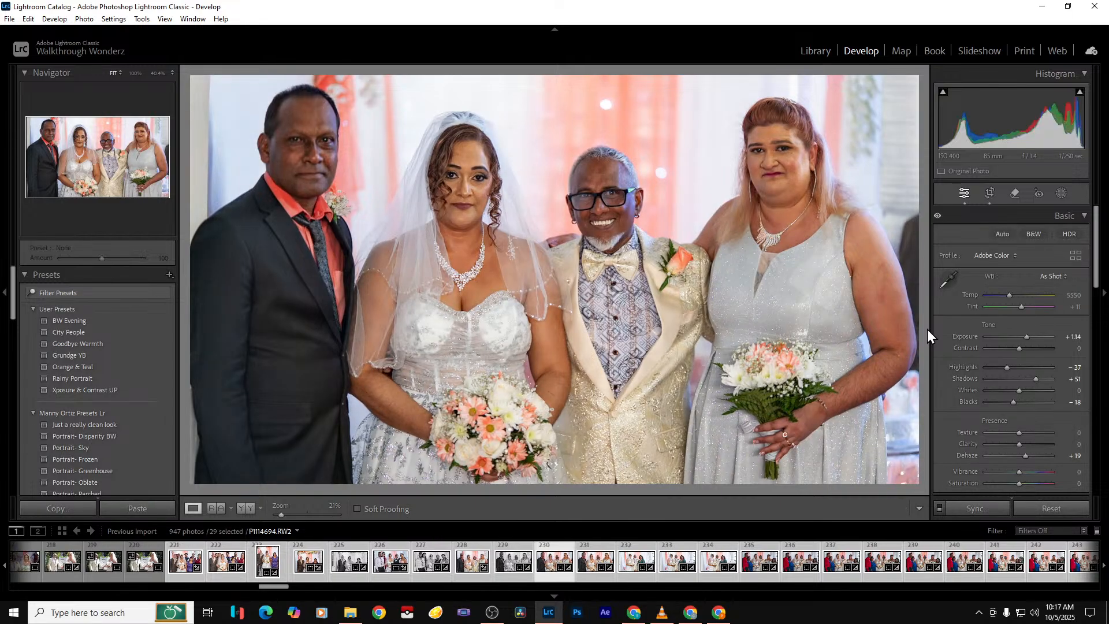
pyautogui.press('Delete')
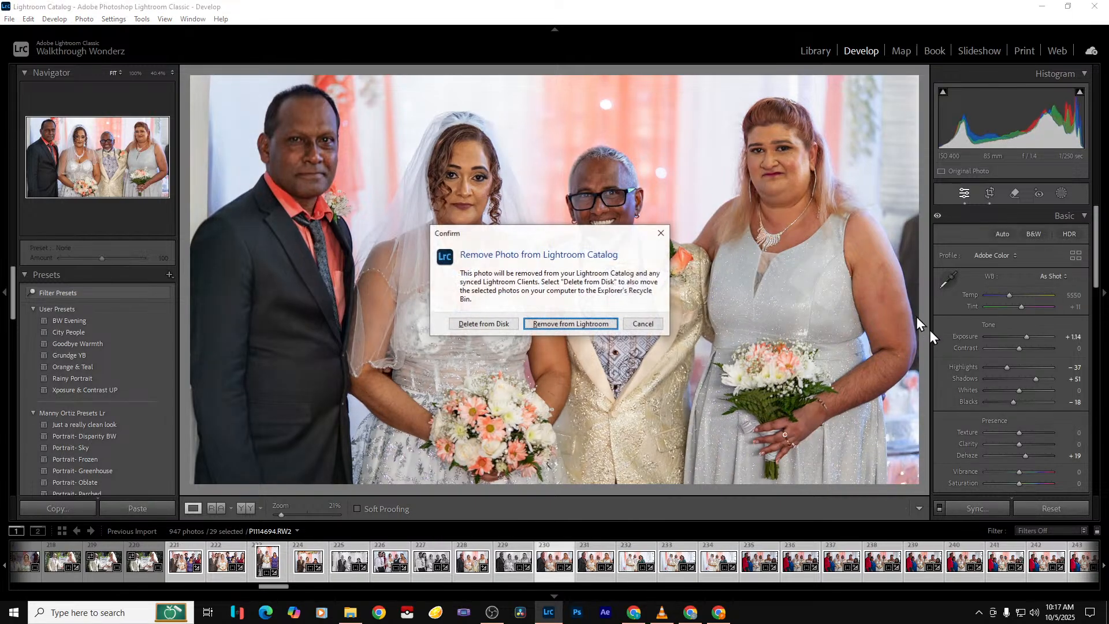
pyautogui.press('Return')
pyautogui.press('Delete')
pyautogui.press('Return')
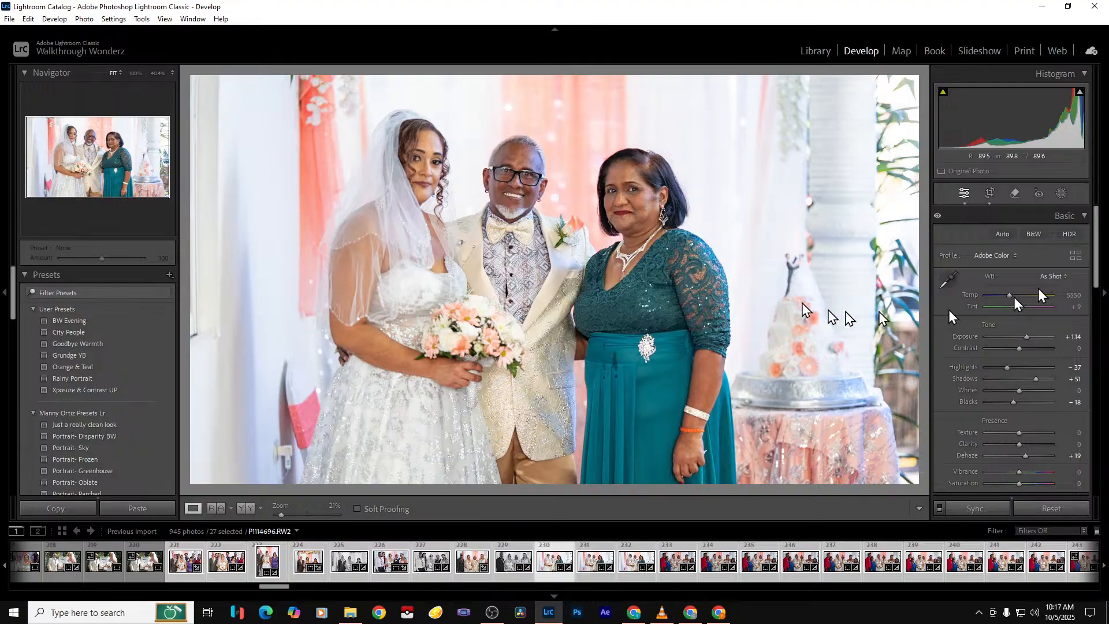
# Crop P1114696 to the three people at full frame height, cutting out the side wall and cake table, and compare before and after
pyautogui.click(990, 193)
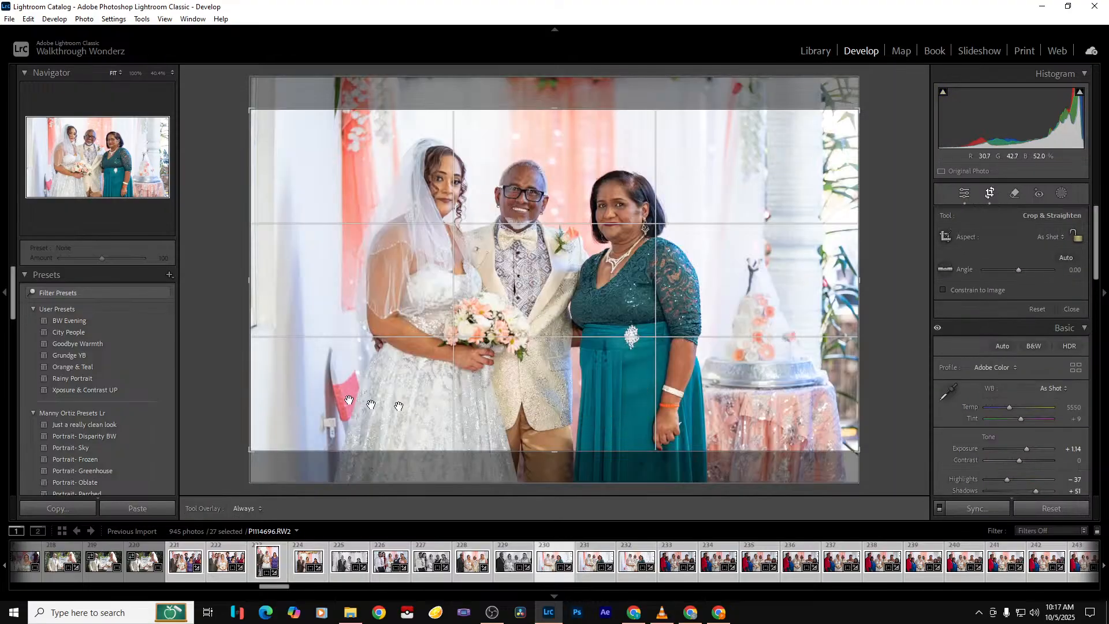
pyautogui.moveTo(258, 376); pyautogui.dragTo(297, 375)
pyautogui.moveTo(518, 445); pyautogui.dragTo(554, 470)
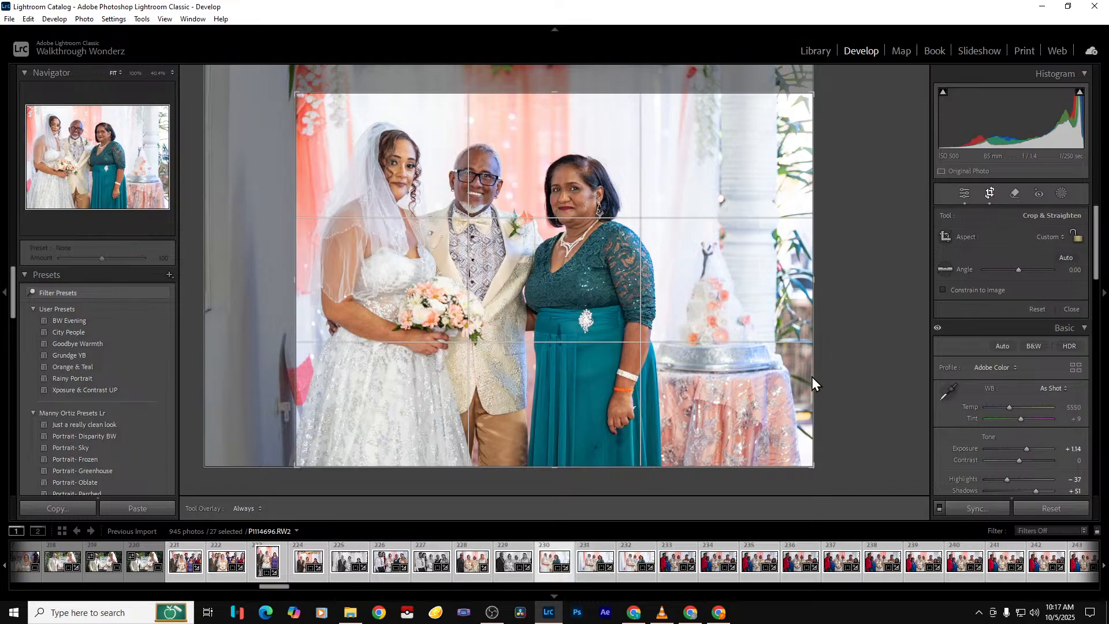
pyautogui.moveTo(812, 375); pyautogui.dragTo(741, 375)
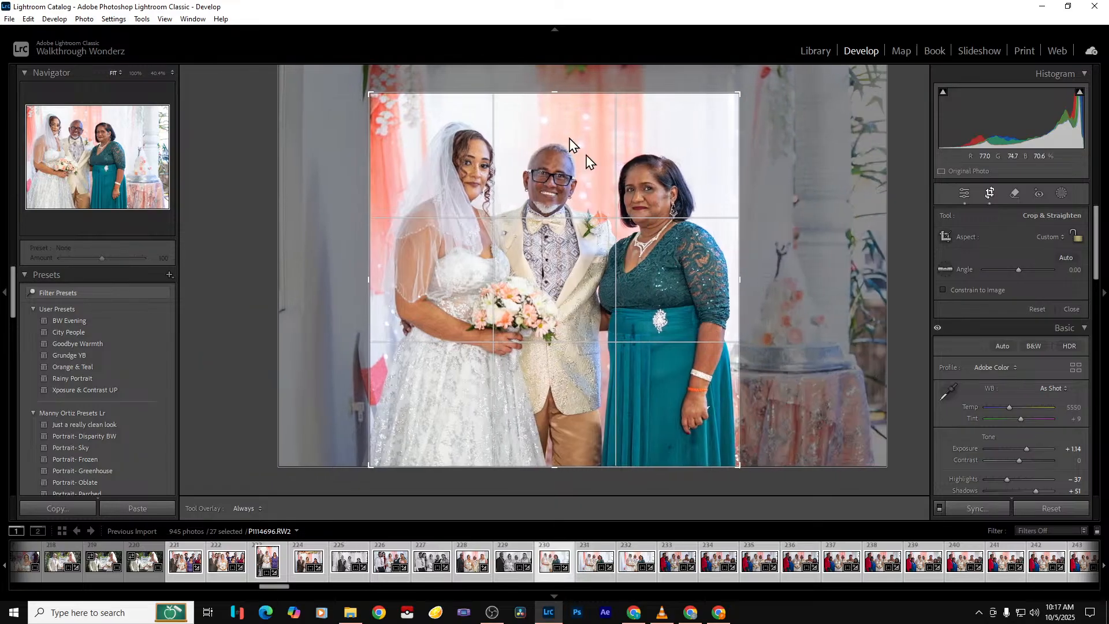
pyautogui.moveTo(553, 65); pyautogui.dragTo(554, 69)
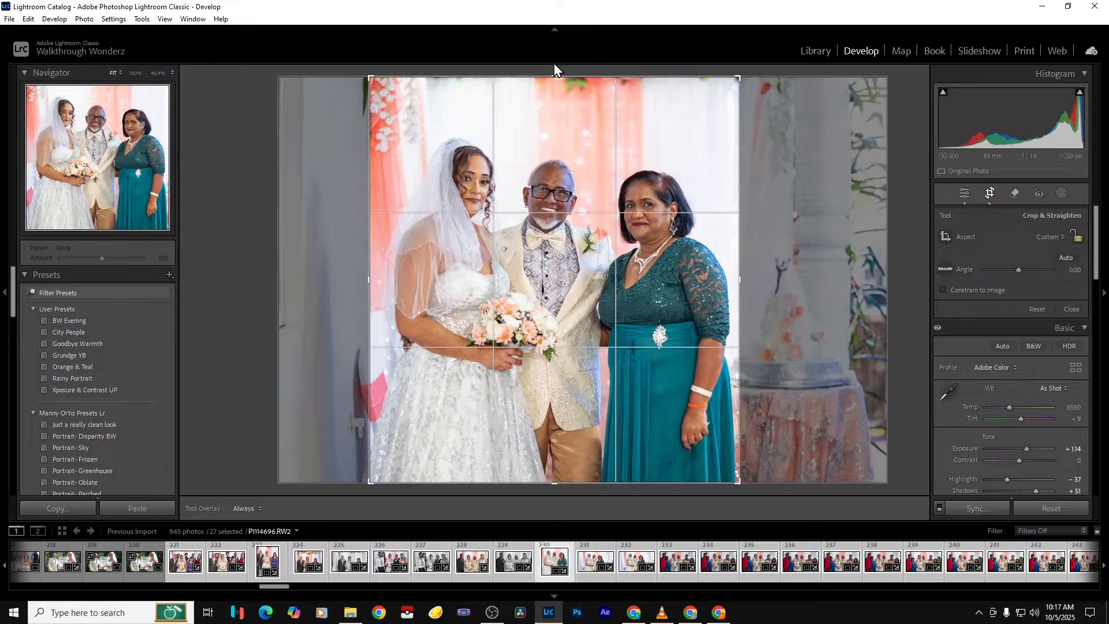
pyautogui.press('Return')
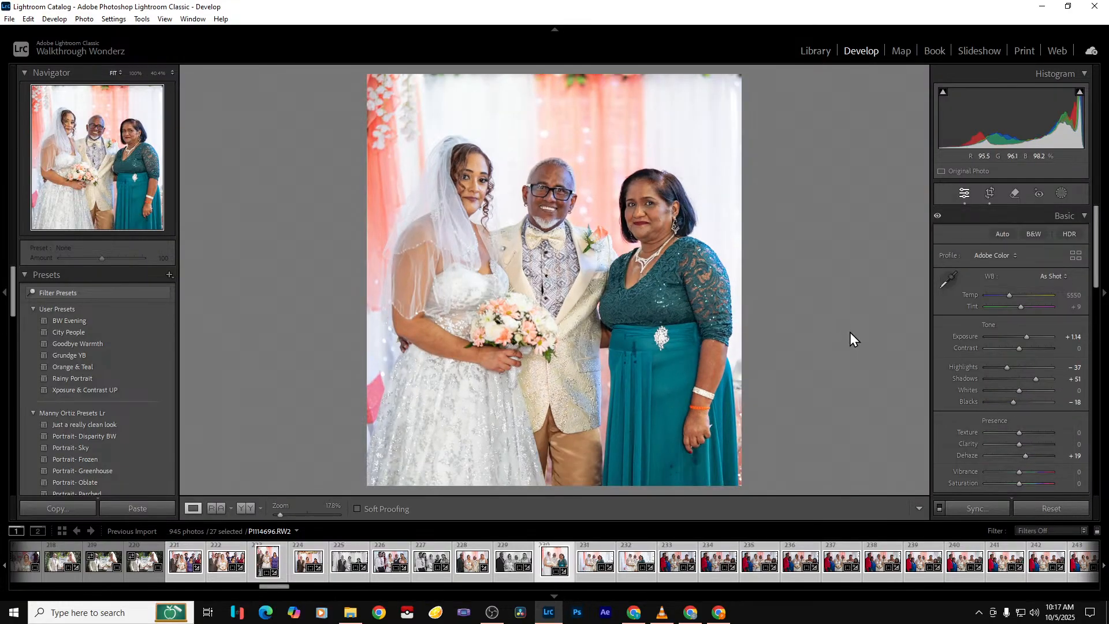
pyautogui.press('\\')
pyautogui.press('\\')
# Crop P1114697 closely around the three people, excluding the cake table and side wall and keeping the full original height
pyautogui.press('Right')
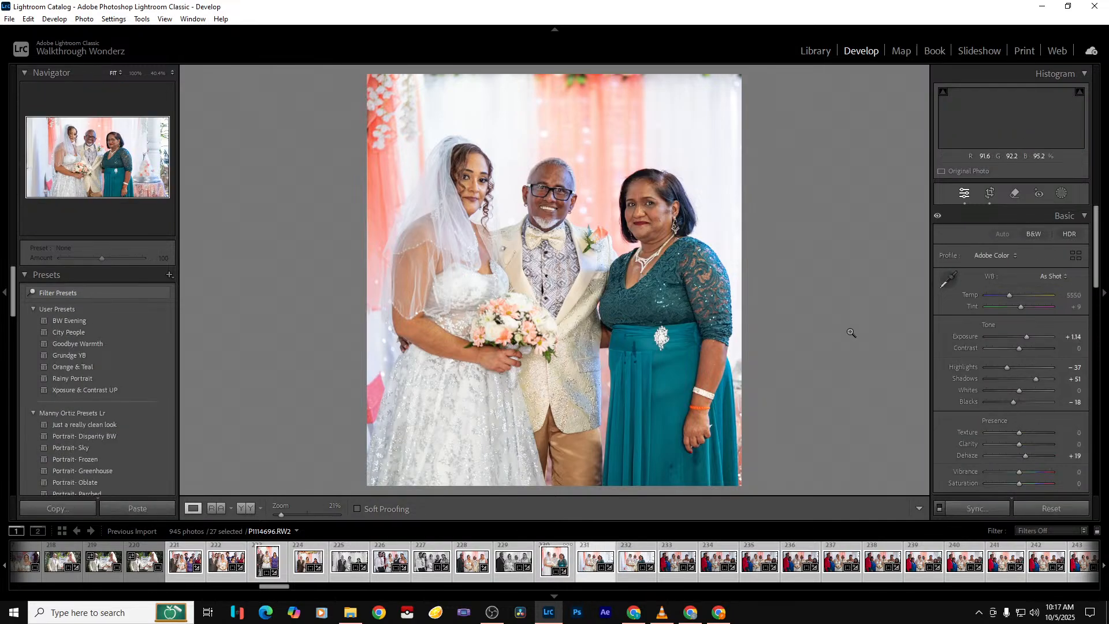
pyautogui.press('Right')
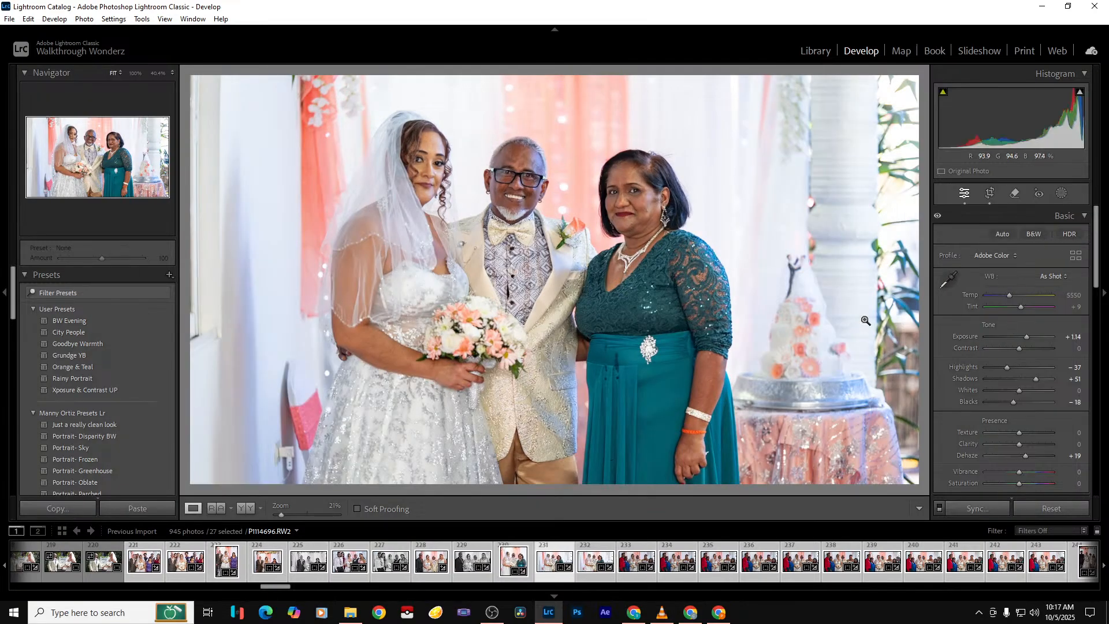
pyautogui.click(990, 193)
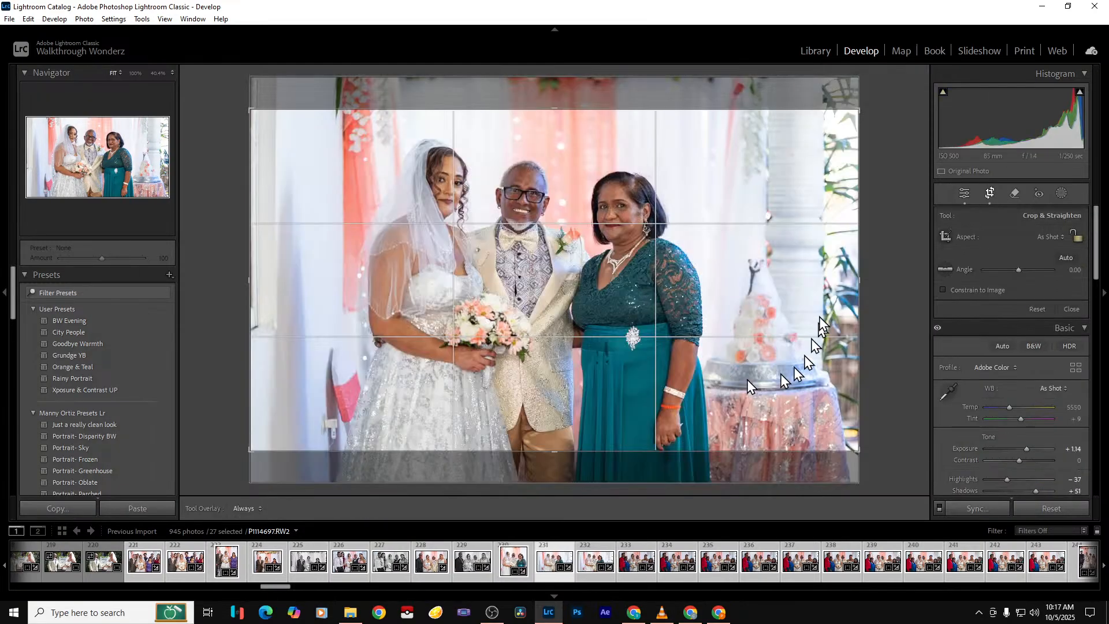
pyautogui.moveTo(859, 285); pyautogui.dragTo(783, 285)
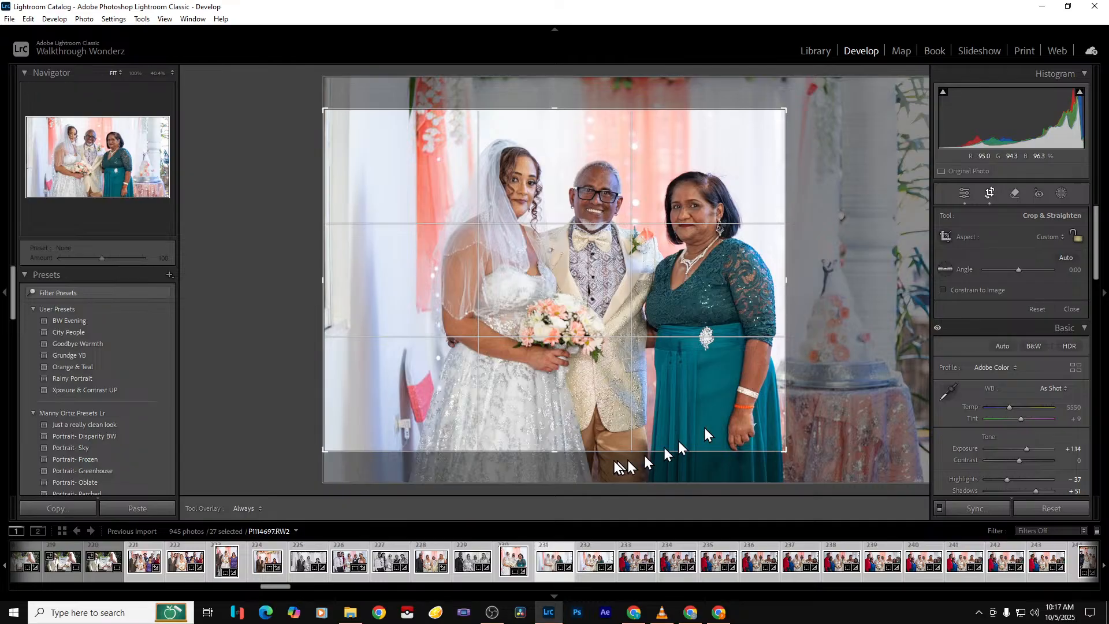
pyautogui.moveTo(555, 451); pyautogui.dragTo(556, 481)
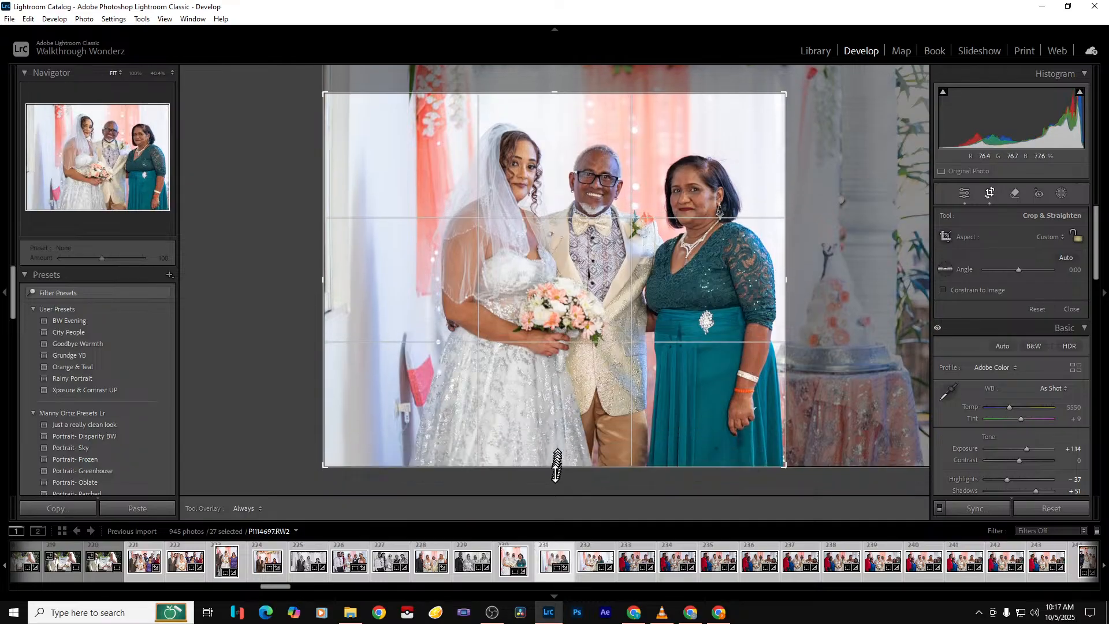
pyautogui.moveTo(317, 346); pyautogui.dragTo(368, 345)
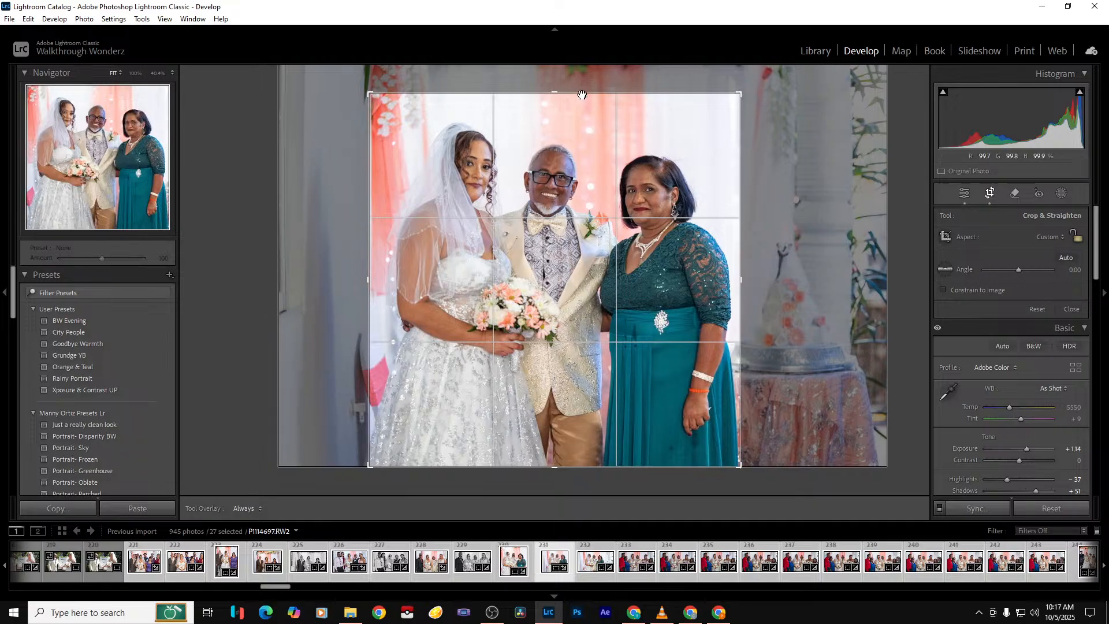
pyautogui.moveTo(577, 91); pyautogui.dragTo(578, 63)
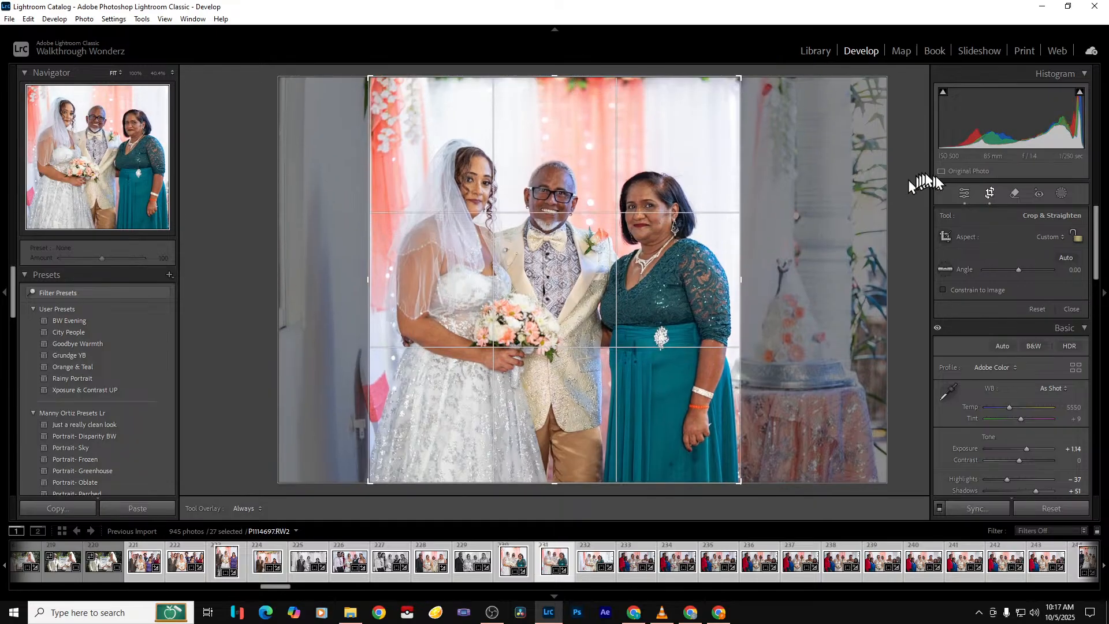
pyautogui.press('Return')
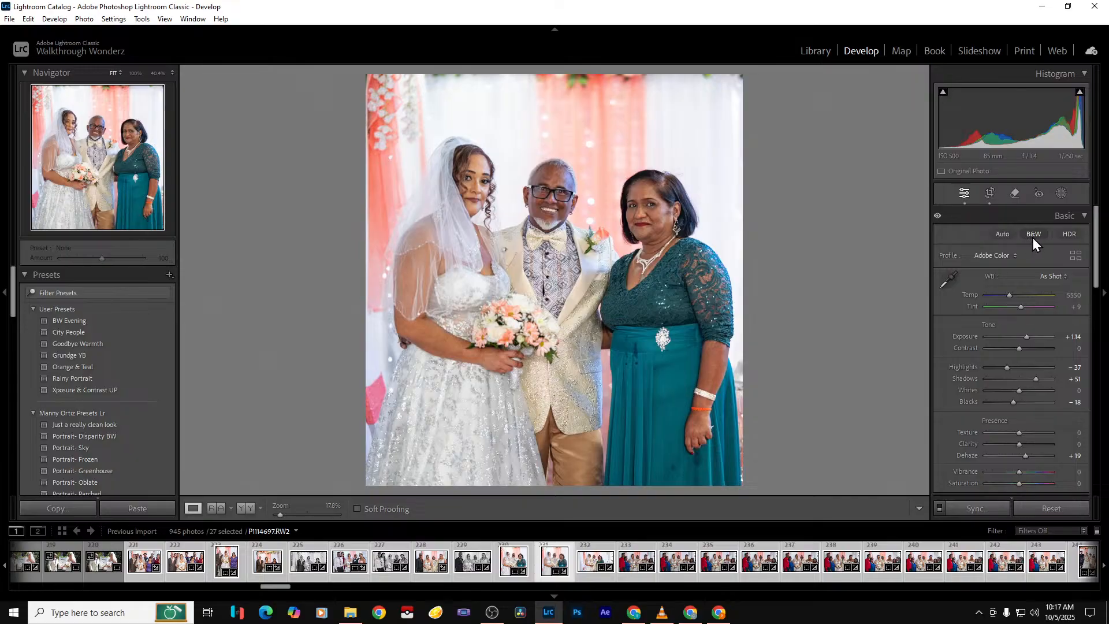
# Convert P1114697 to black and white and remove near-duplicate P1114698 from the Lightroom catalog
pyautogui.click(1032, 236)
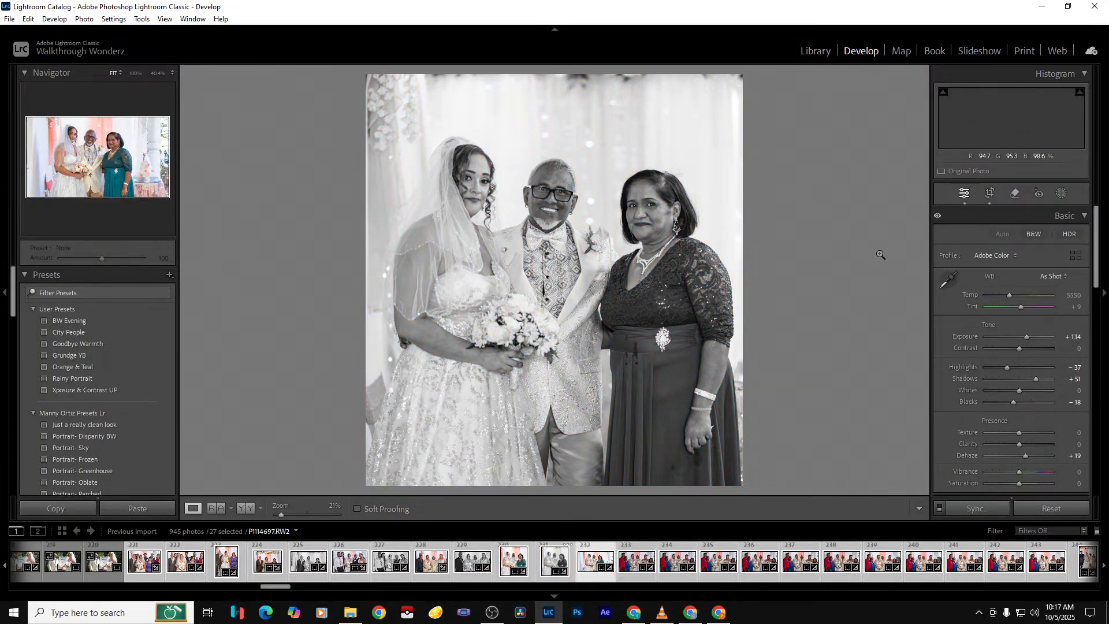
pyautogui.press('Right')
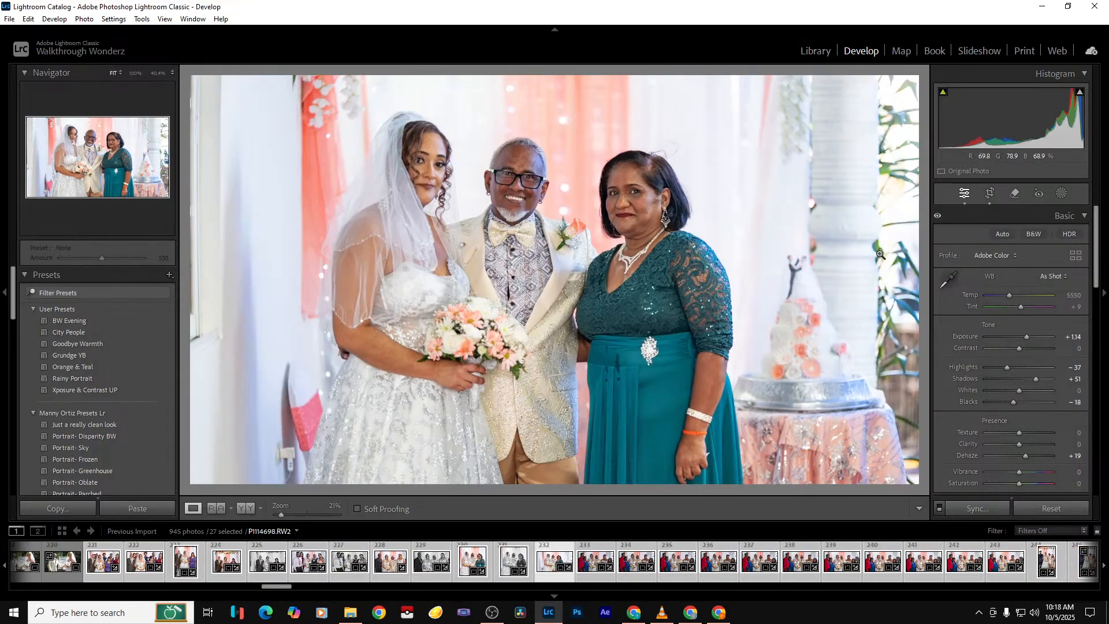
pyautogui.press('Delete')
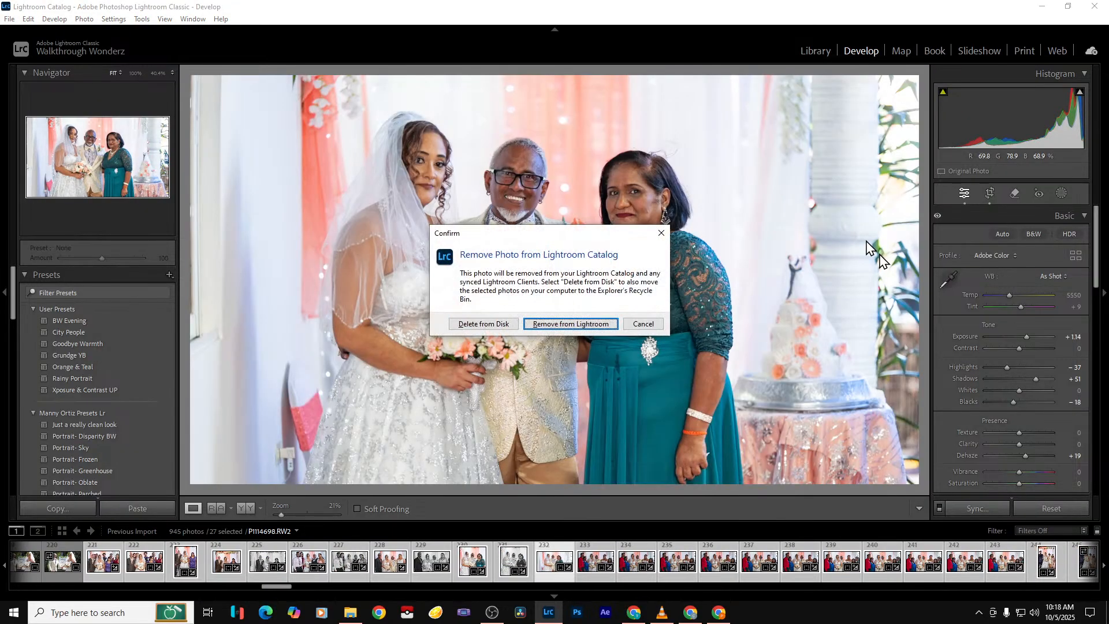
pyautogui.press('Return')
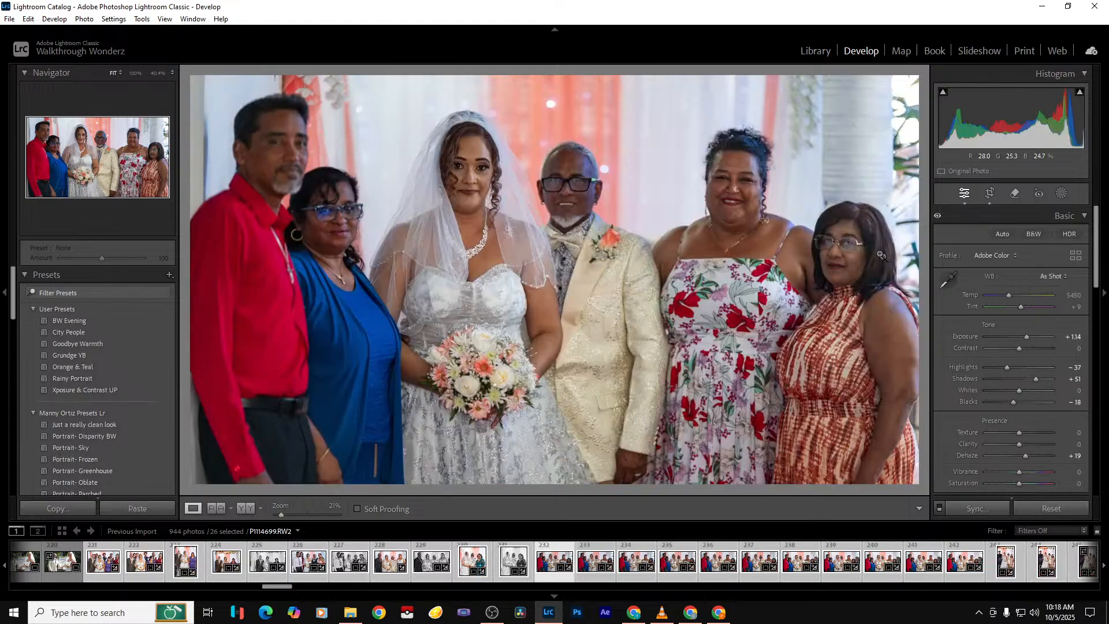
# Extend P1114699's crop to the full original frame and set its exposure to +1.84
pyautogui.press('Right')
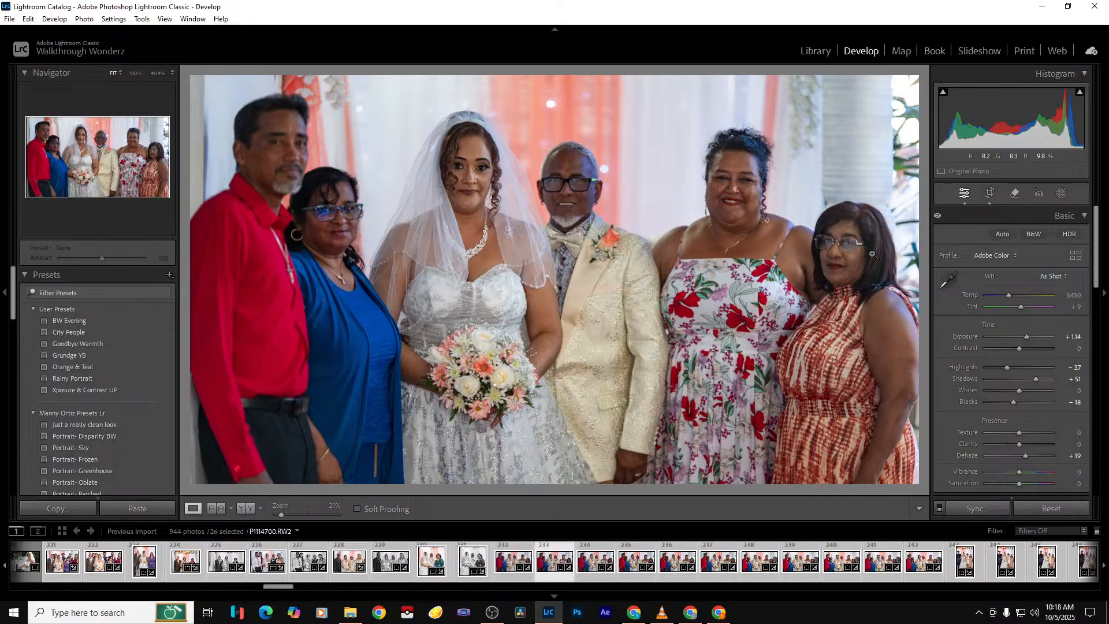
pyautogui.press('Left')
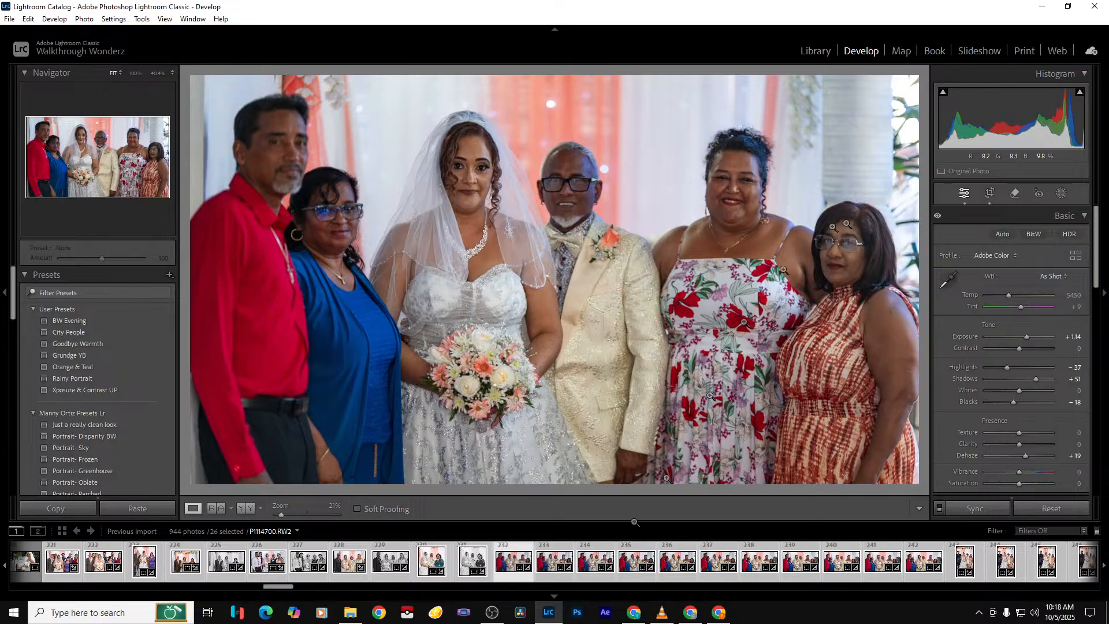
pyautogui.click(992, 197)
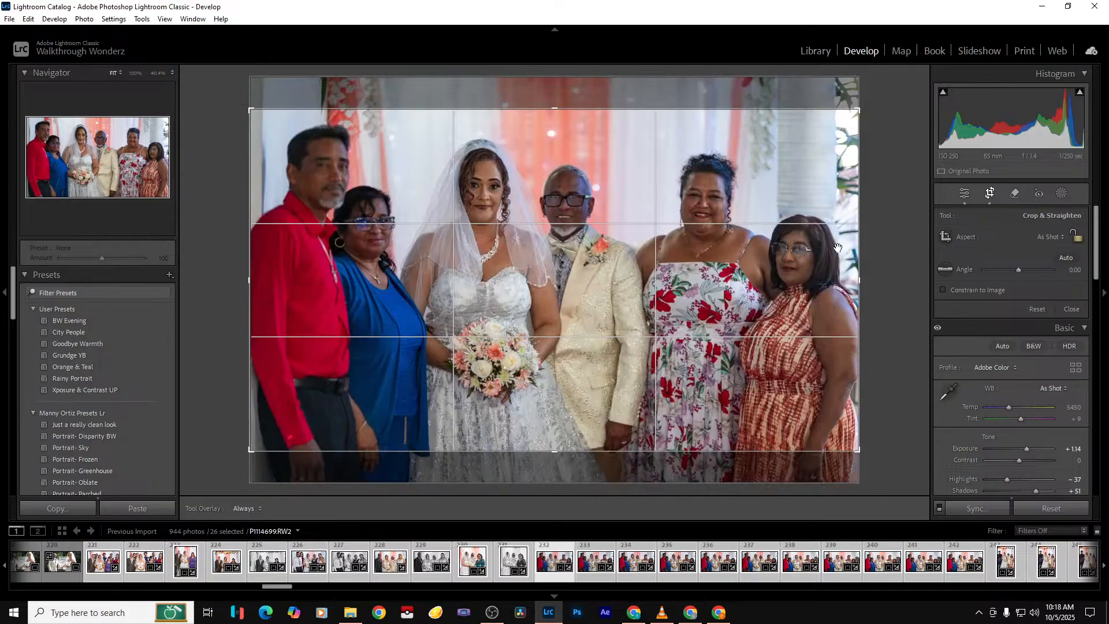
pyautogui.moveTo(547, 453); pyautogui.dragTo(547, 511)
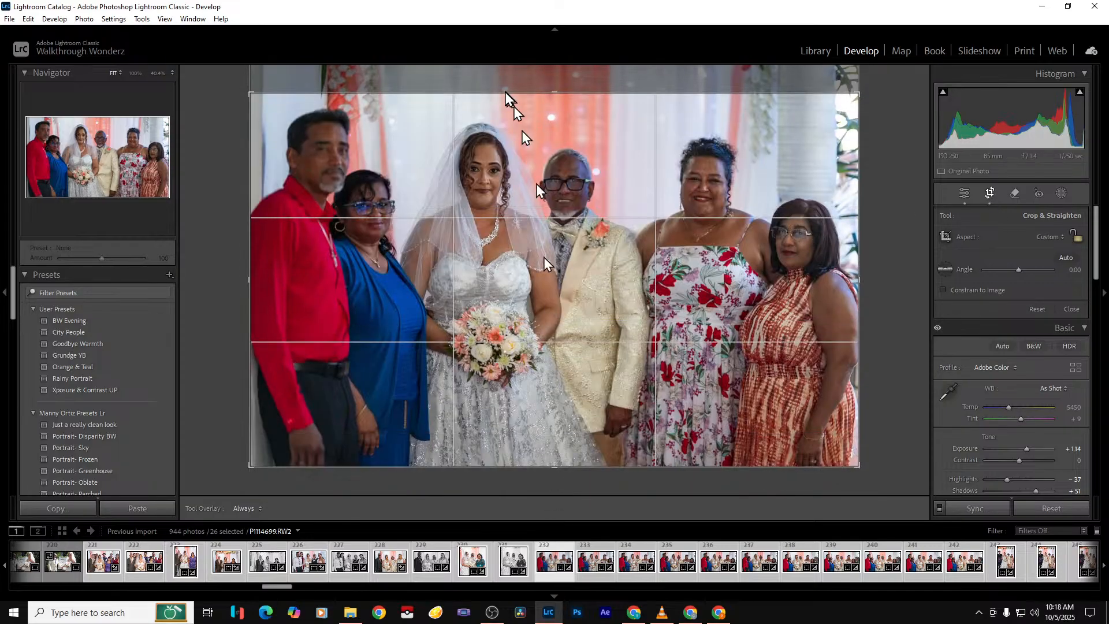
pyautogui.moveTo(549, 92); pyautogui.dragTo(553, 69)
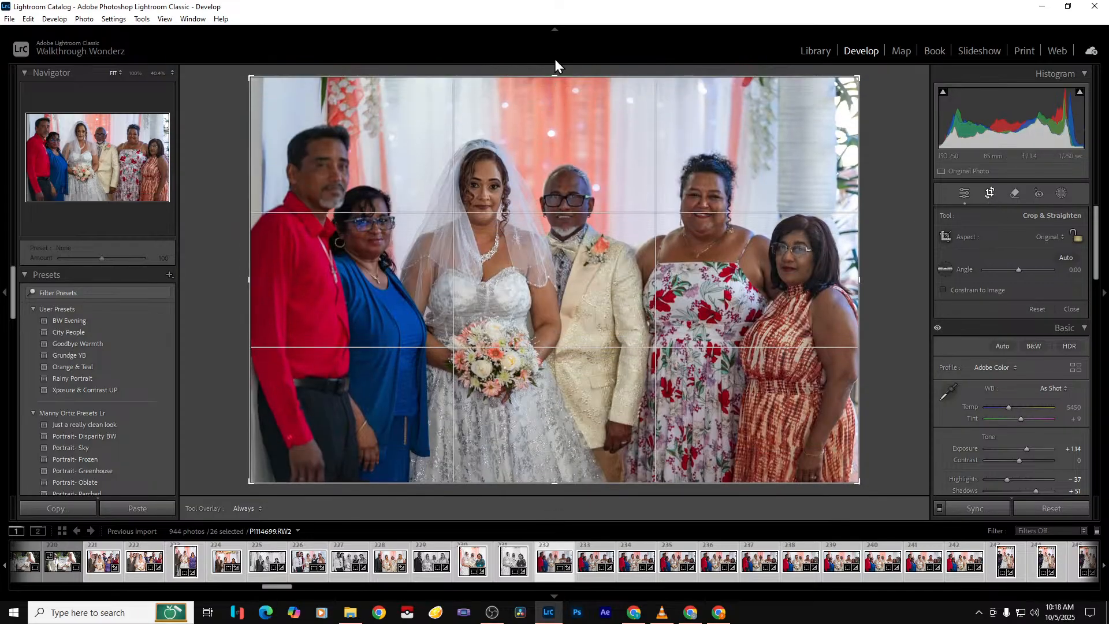
pyautogui.press('Return')
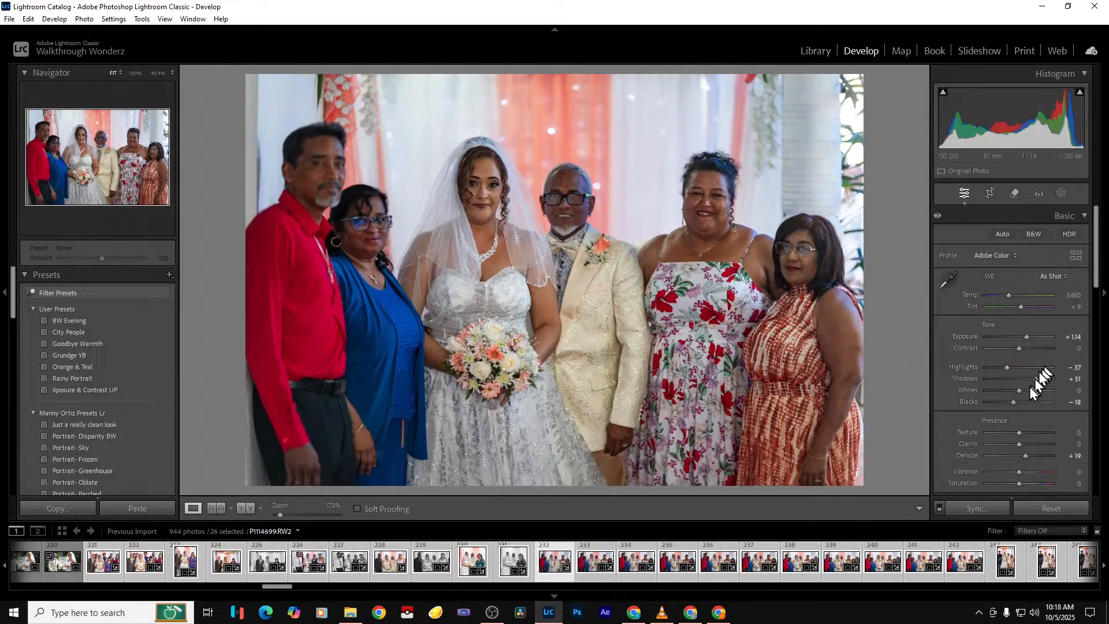
pyautogui.moveTo(1029, 338); pyautogui.dragTo(1035, 338)
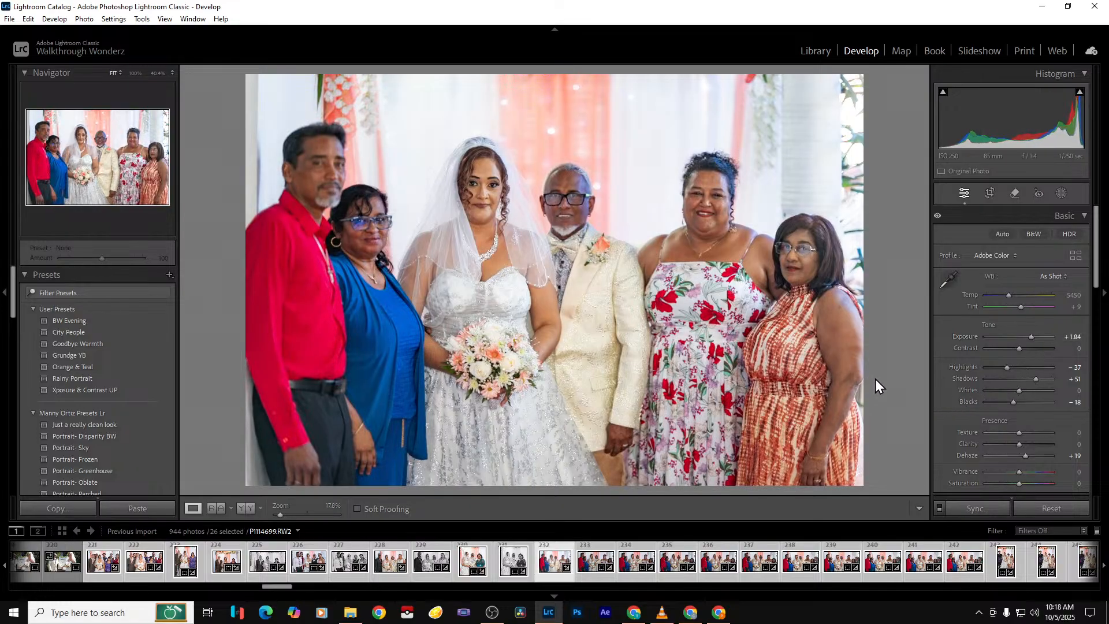
# Convert P1114700 to black and white and remove the near-duplicate that follows it from the Lightroom catalog
pyautogui.press('Right')
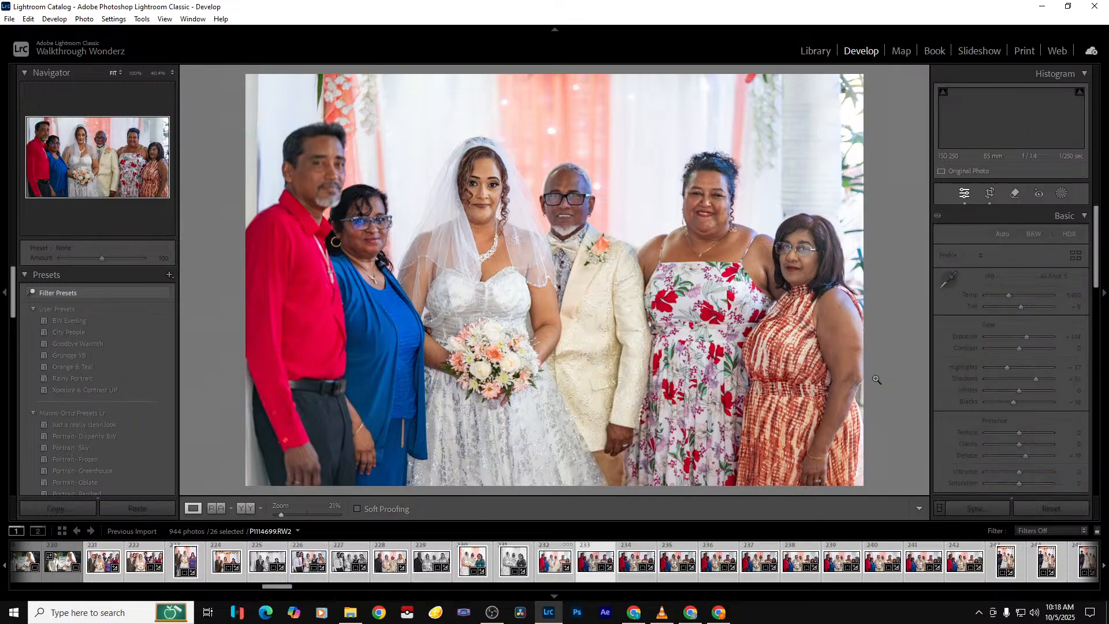
pyautogui.press('Right')
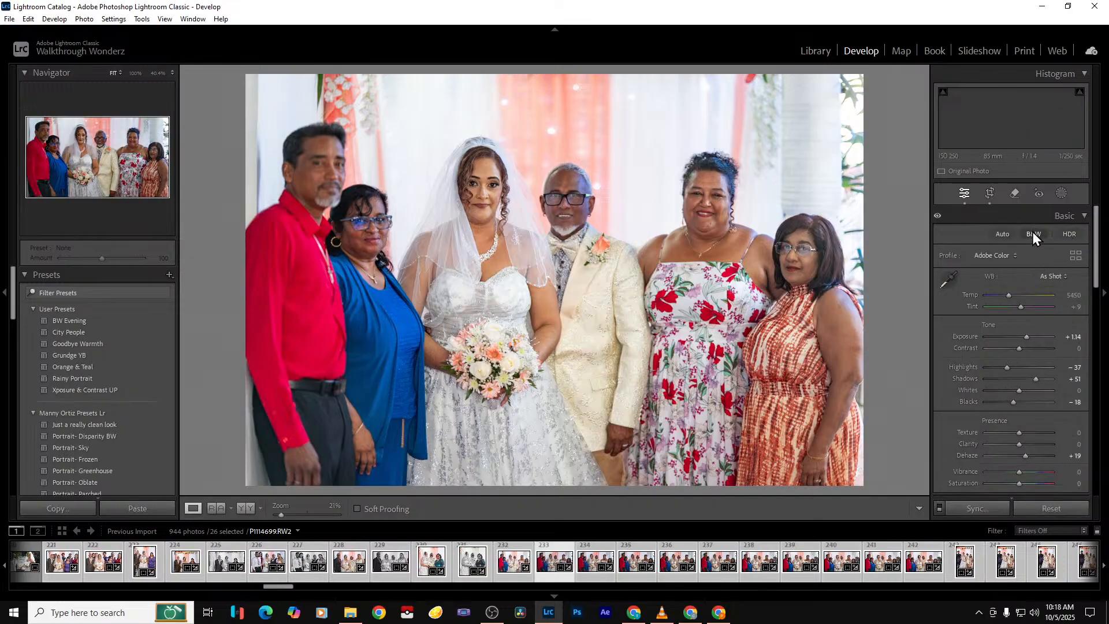
pyautogui.click(1032, 234)
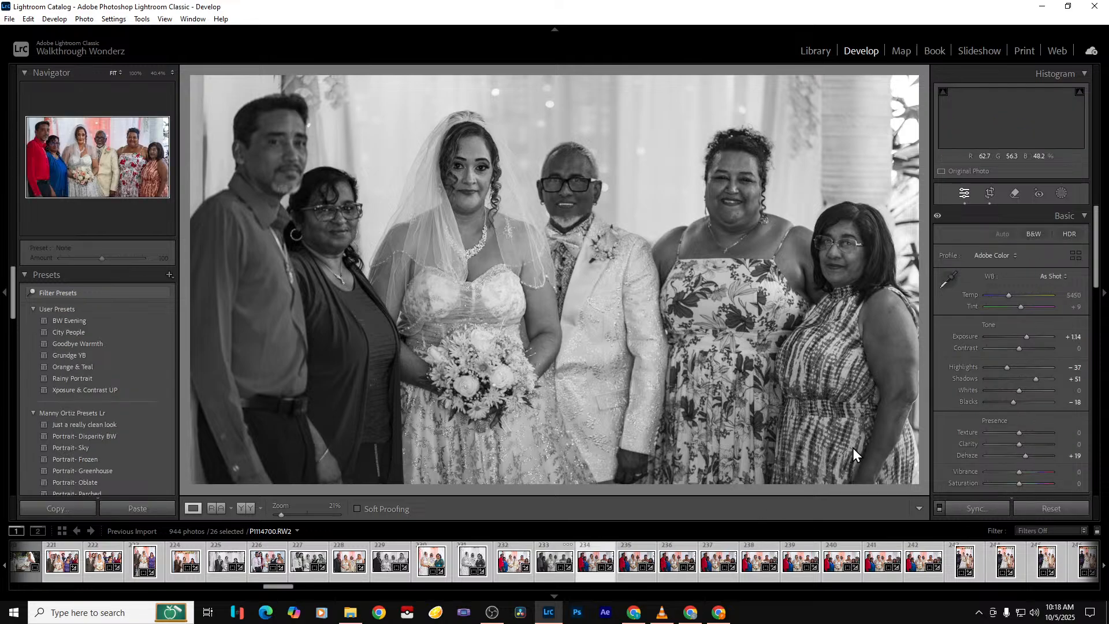
pyautogui.press('Delete')
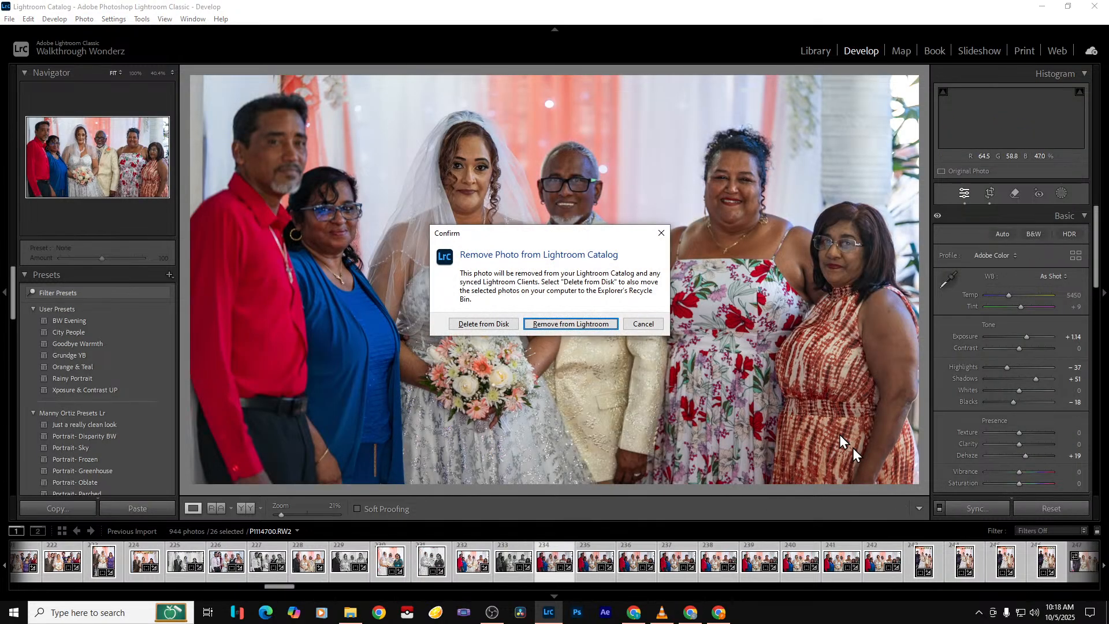
pyautogui.press('Return')
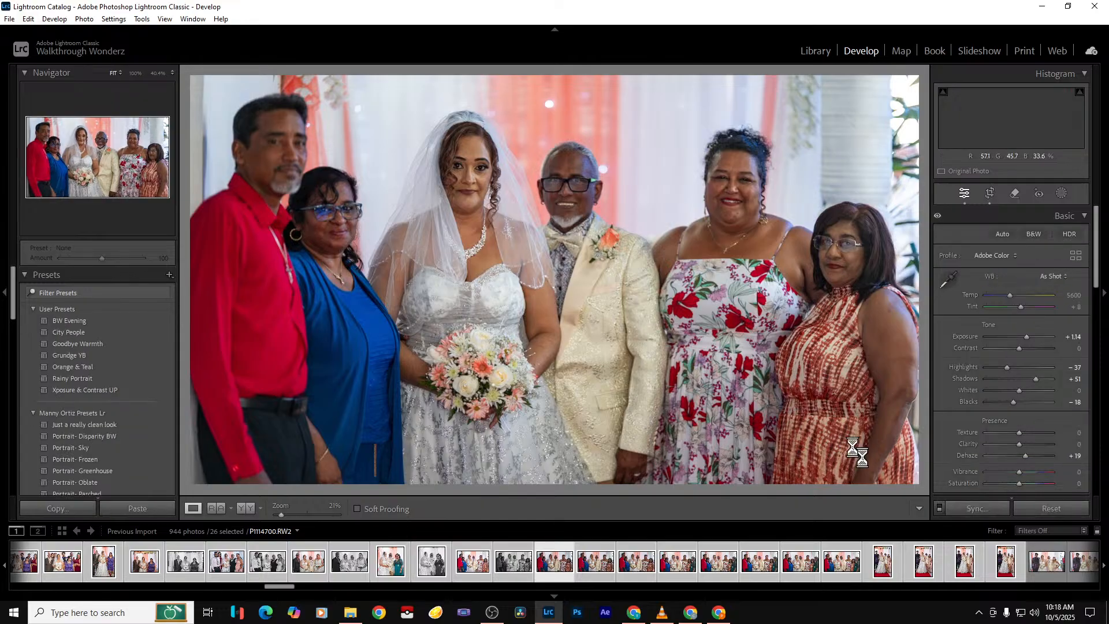
# Remove the near-duplicate color shots of the six-person group following P1114700 from the Lightroom catalog
pyautogui.press('Delete')
pyautogui.press('Return')
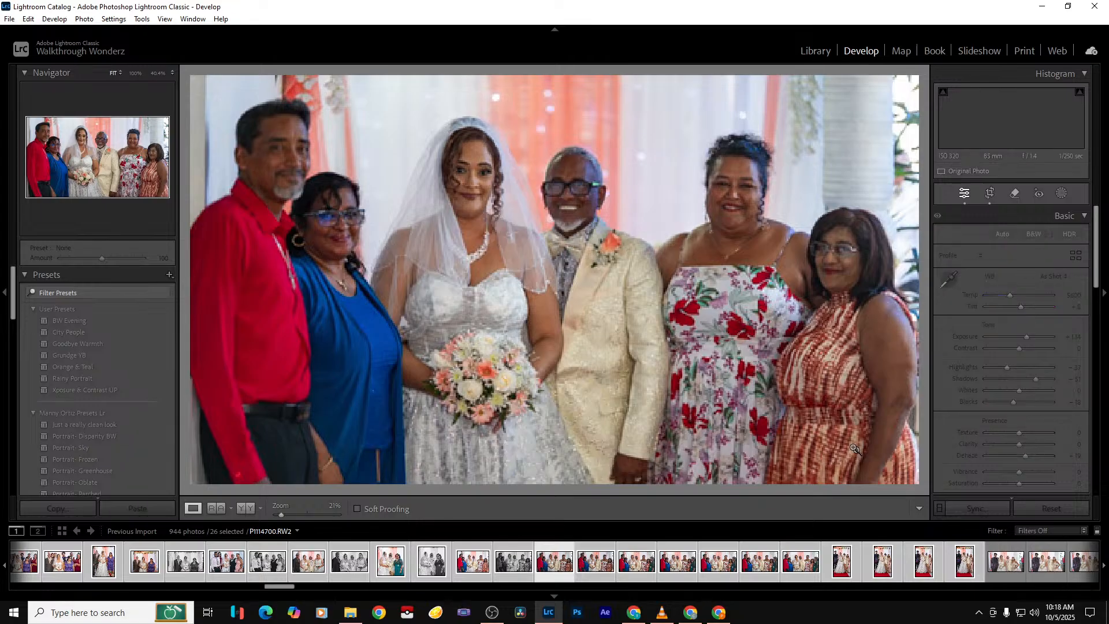
pyautogui.press('Delete')
pyautogui.press('Return')
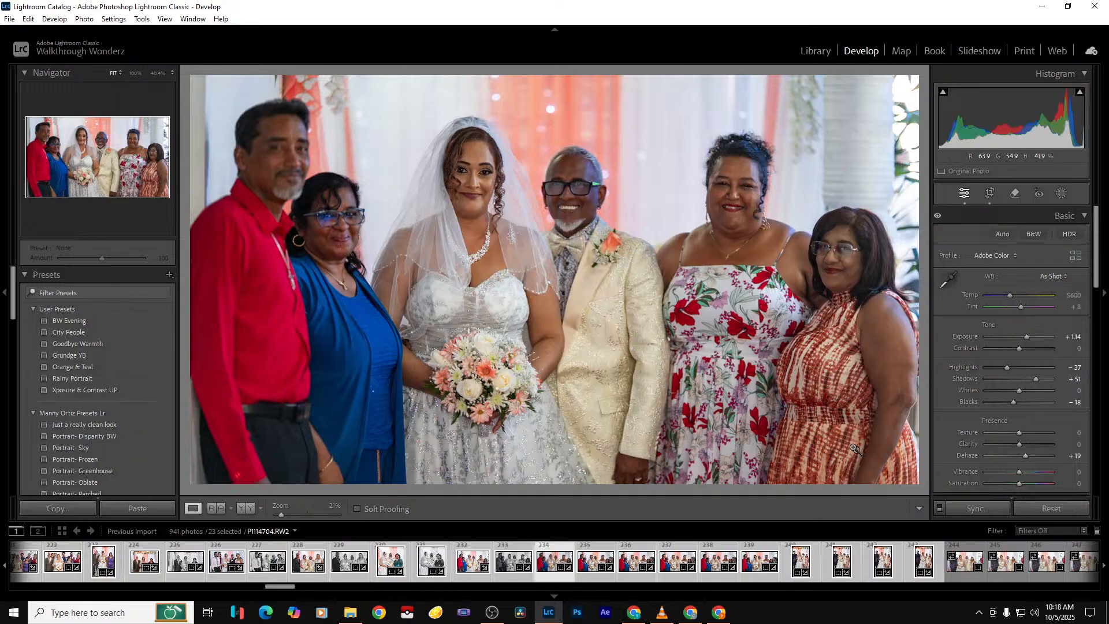
pyautogui.press('Delete')
pyautogui.press('Return')
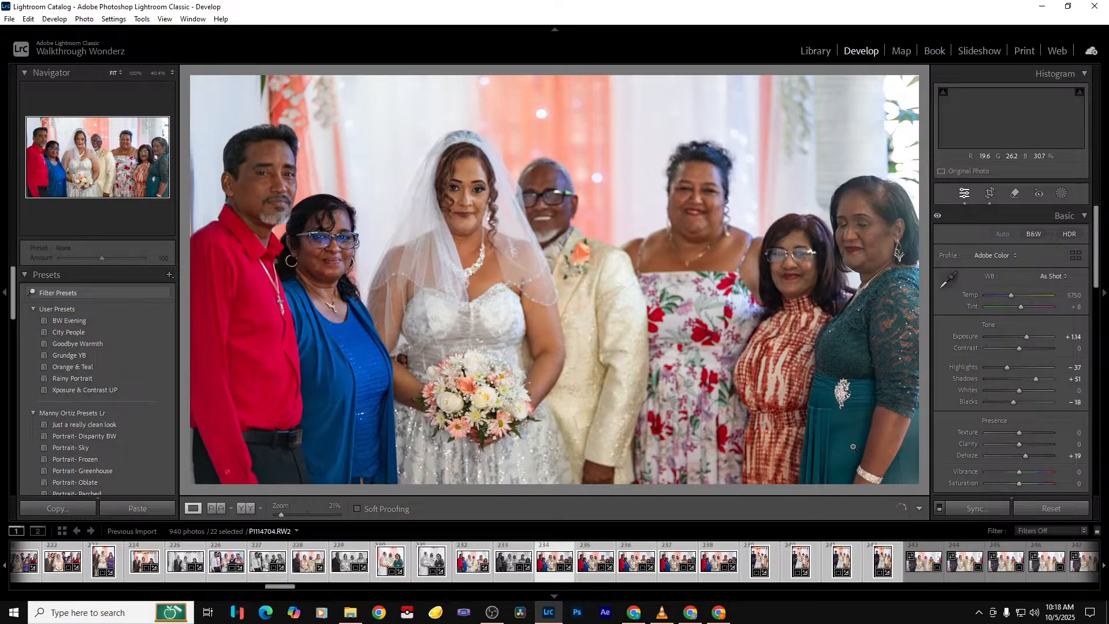
# Remove the near-duplicate shots of the seven-person group with the woman in teal, through P1114709, from the Lightroom catalog
pyautogui.press('Delete')
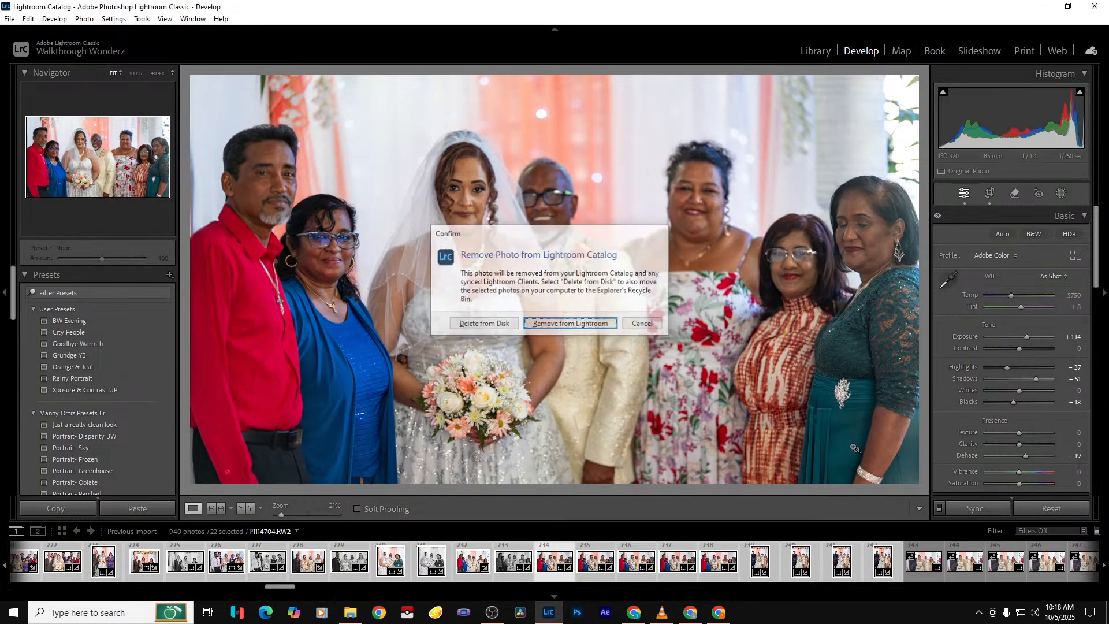
pyautogui.press('Return')
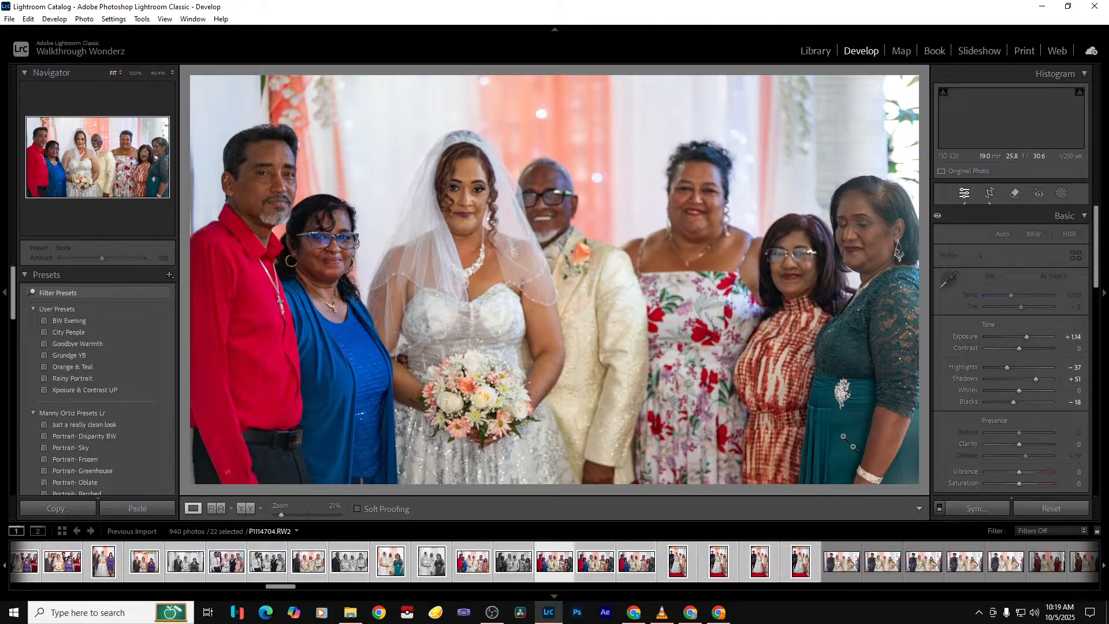
pyautogui.press('Delete')
pyautogui.press('Return')
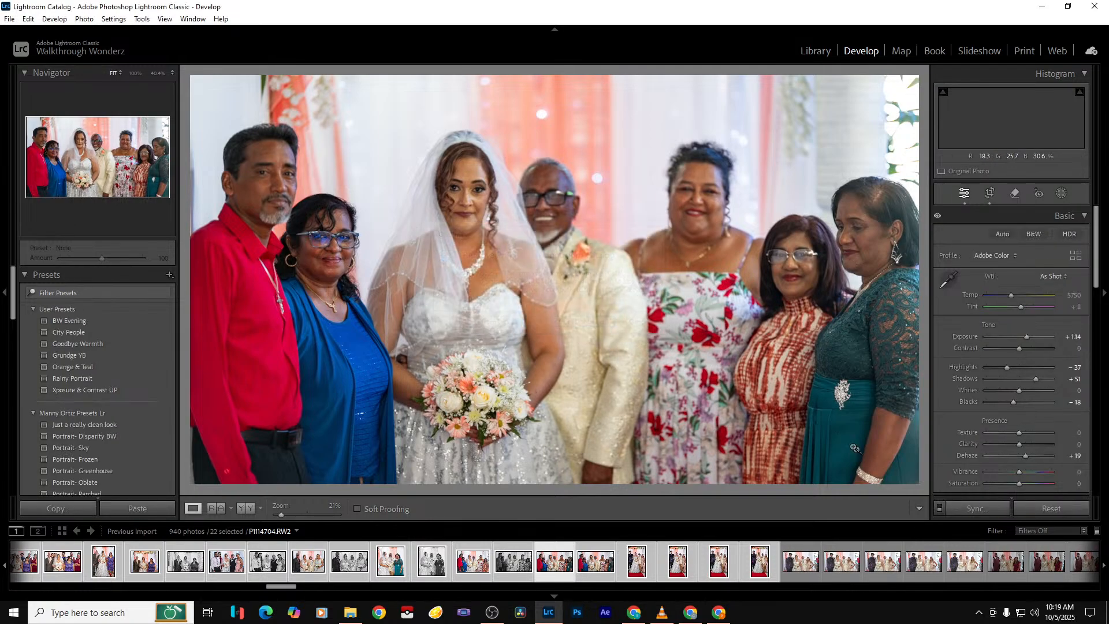
pyautogui.press('Delete')
pyautogui.press('Return')
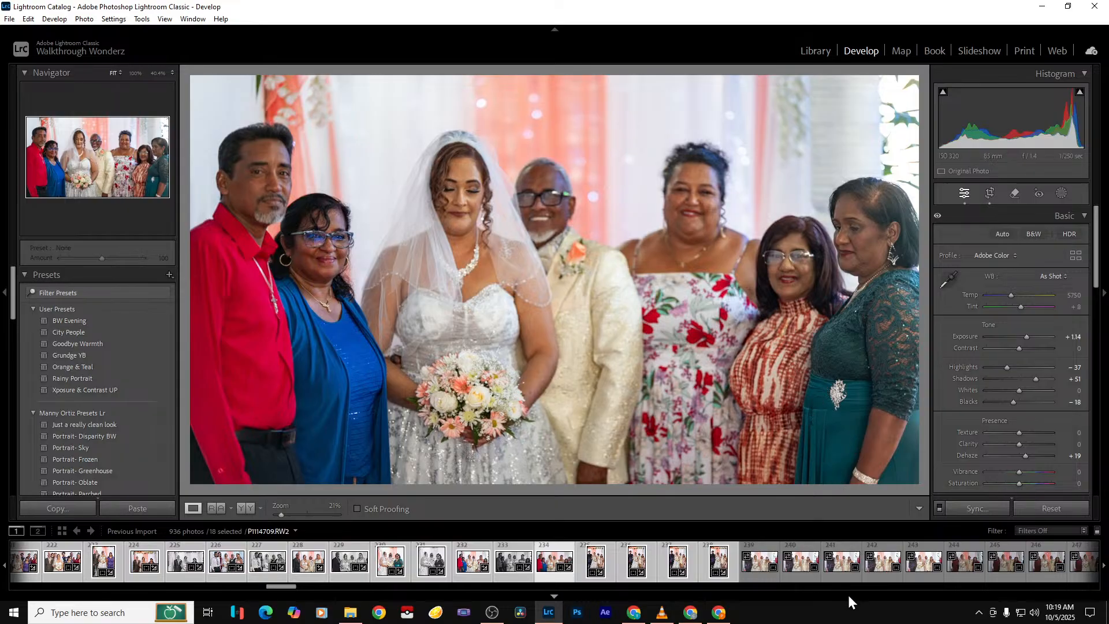
pyautogui.press('Delete')
pyautogui.press('Return')
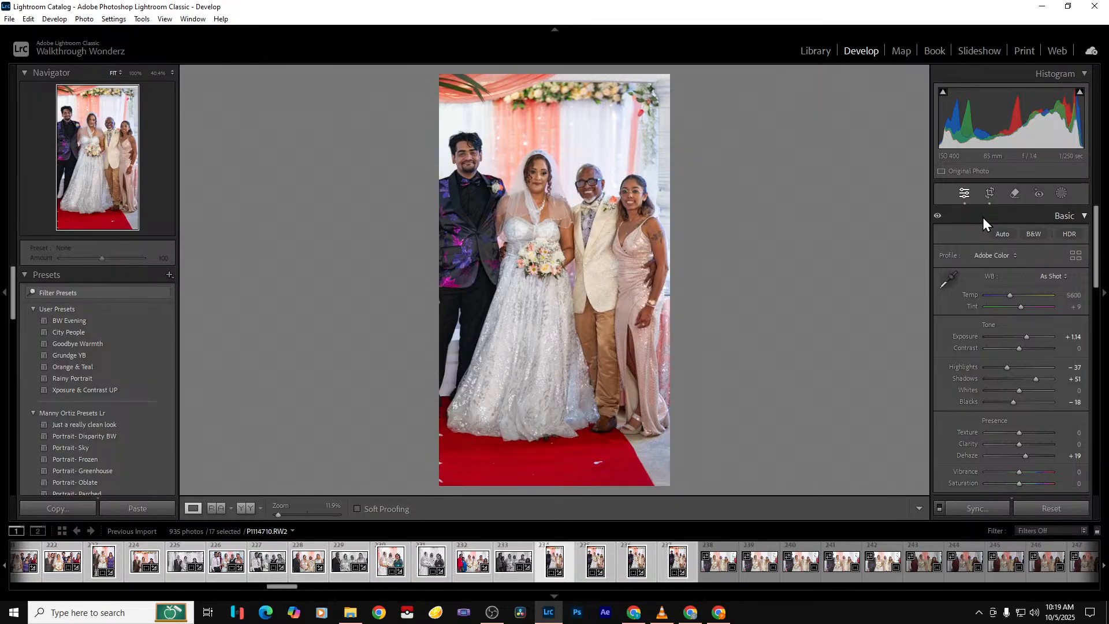
# Compare the full-length four-person shots and widen P1114710's crop to the frame's left edge, including the man's whole arm
pyautogui.press('Right')
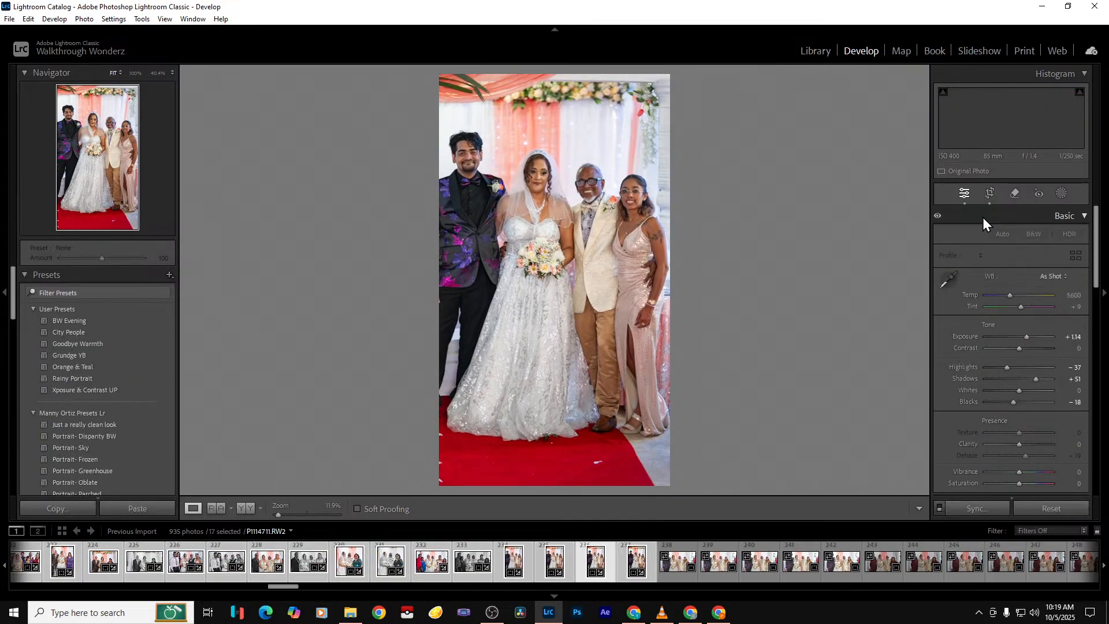
pyautogui.press('Right')
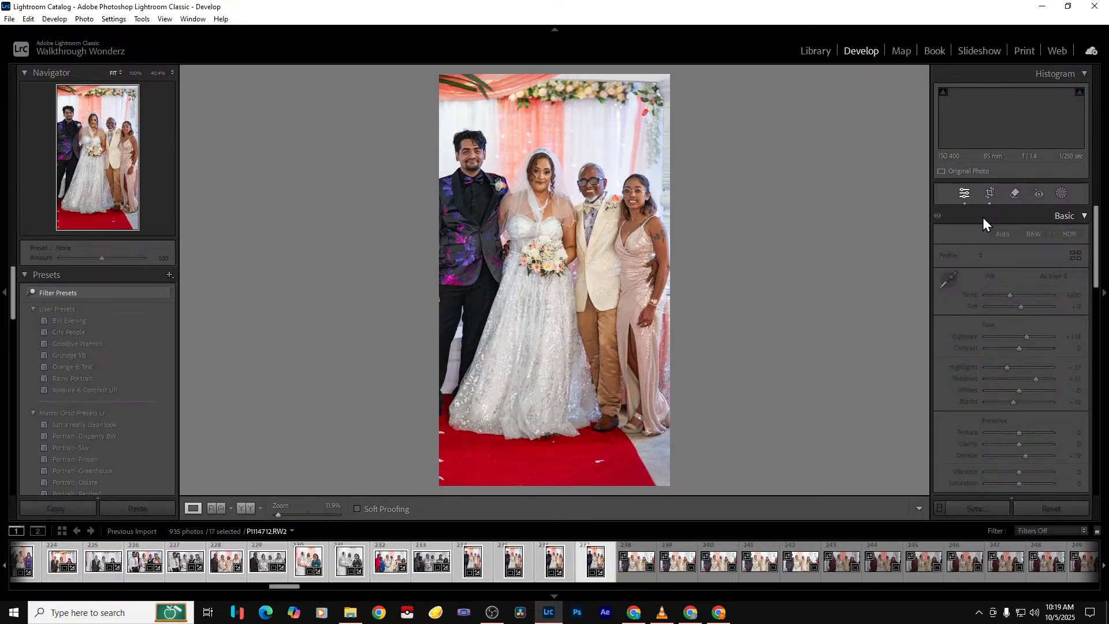
pyautogui.press('Right')
pyautogui.press('Left')
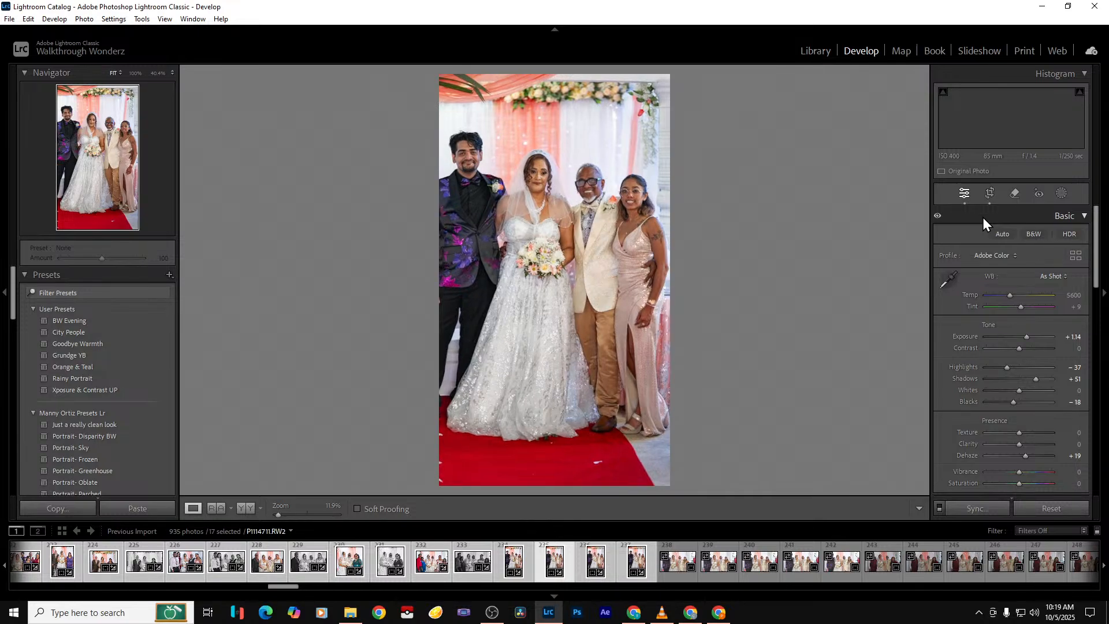
pyautogui.press('Left')
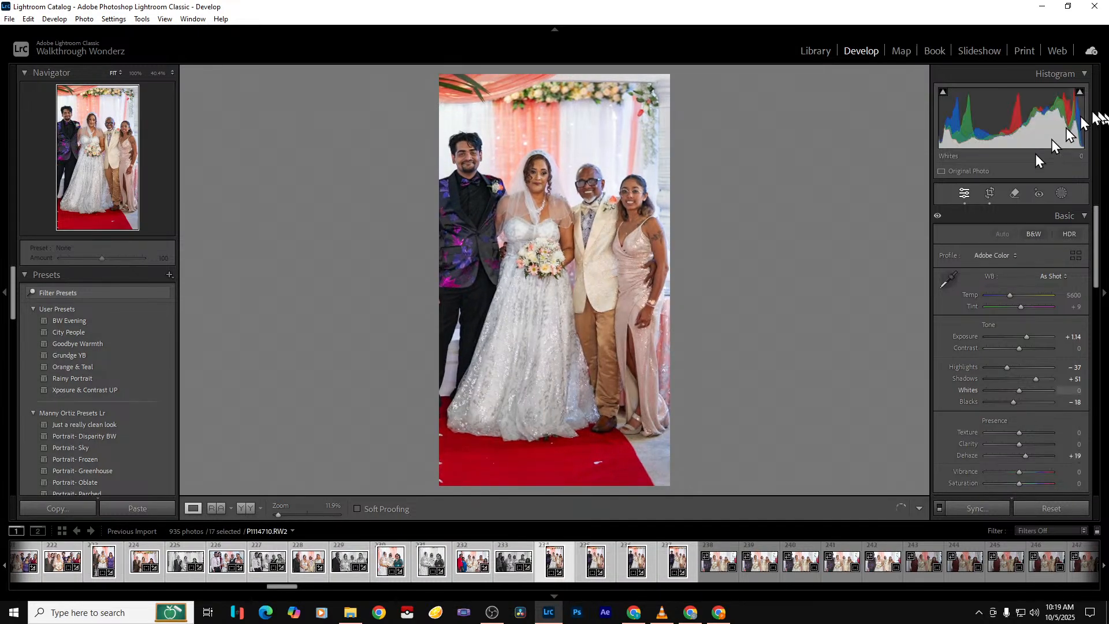
pyautogui.click(985, 196)
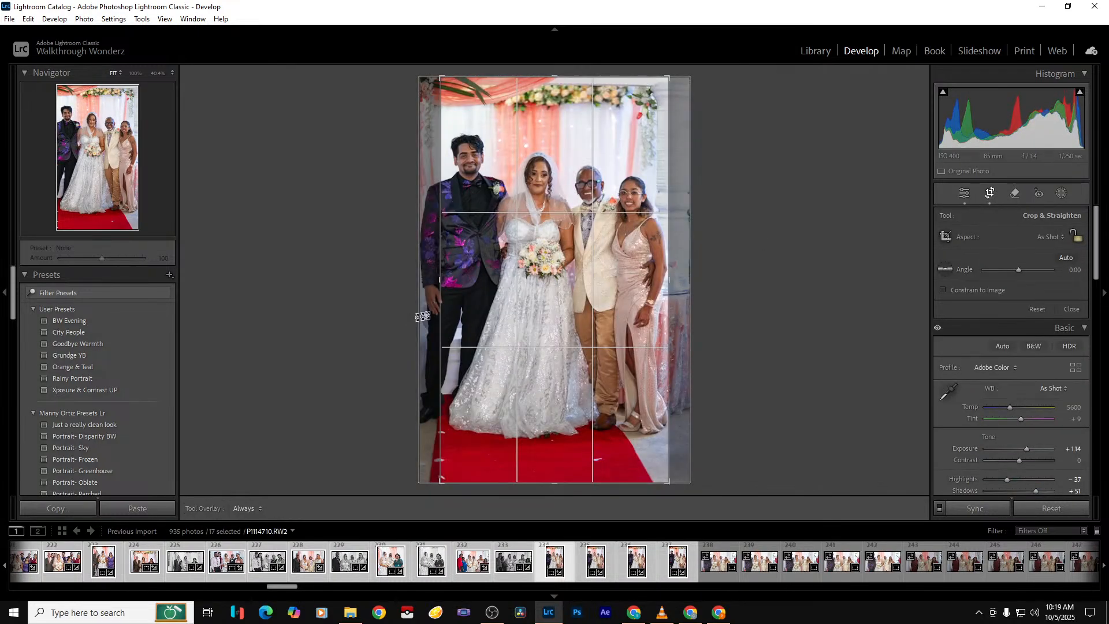
pyautogui.moveTo(443, 312); pyautogui.dragTo(396, 314)
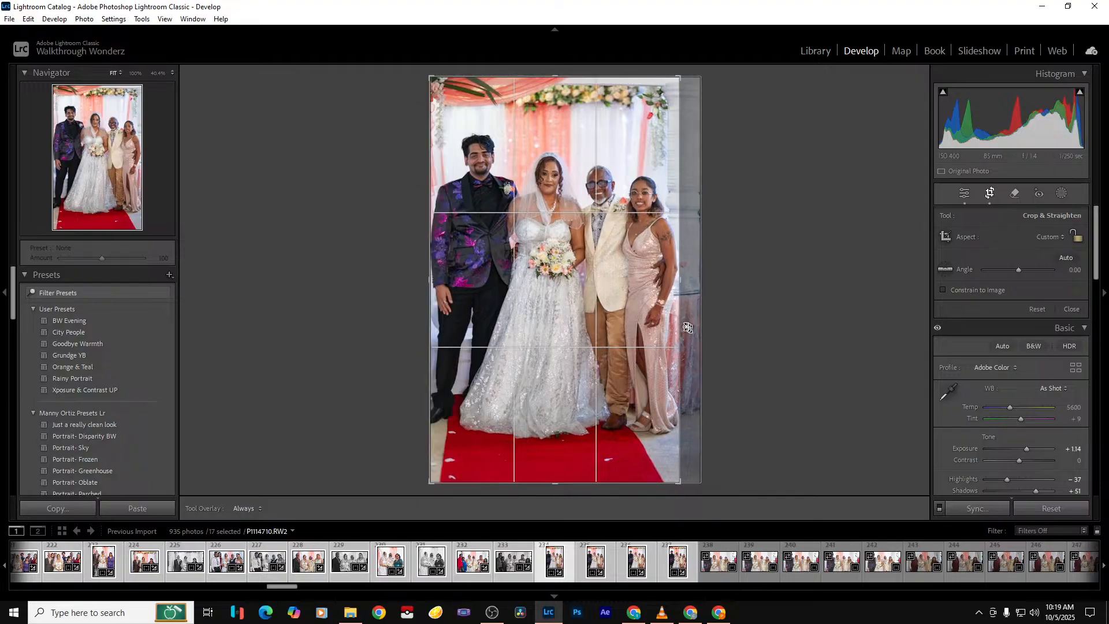
pyautogui.press('Return')
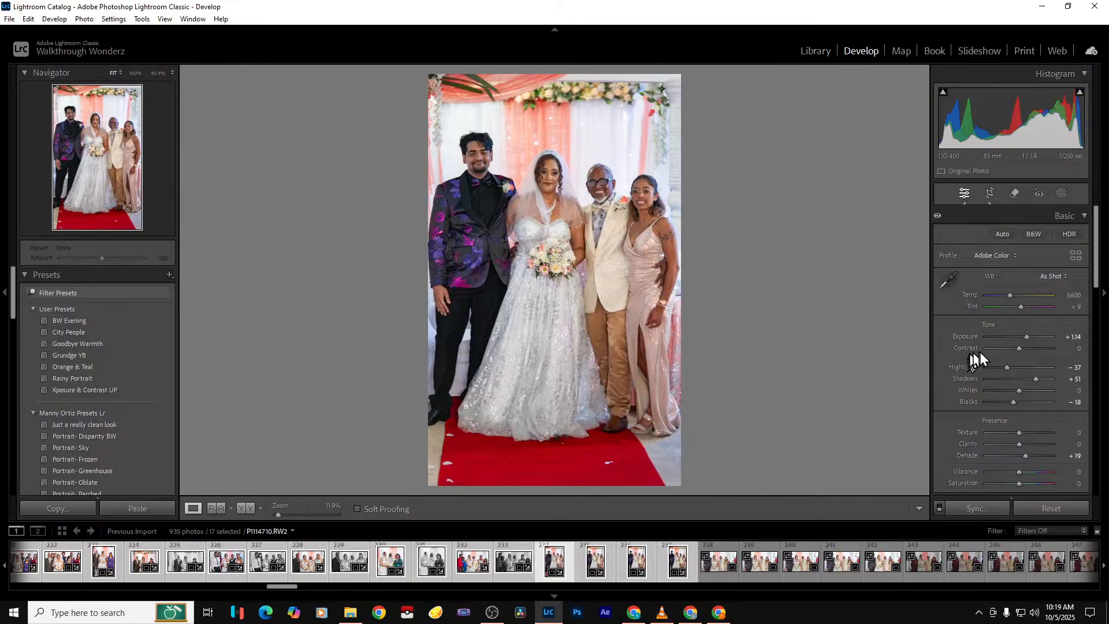
# Set P1114710's exposure to +1.58 and highlights to -63, and check the faces at 100% zoom
pyautogui.moveTo(1027, 339)
pyautogui.mouseDown()
pyautogui.moveTo(994, 369)
pyautogui.moveTo(1030, 338)
pyautogui.mouseUp()
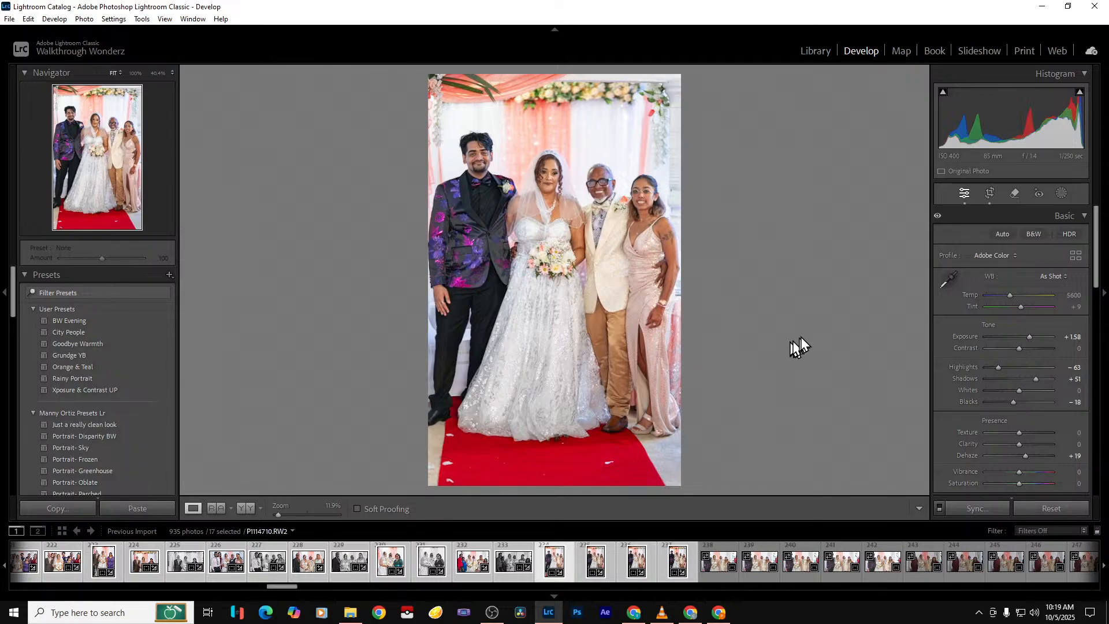
pyautogui.click(636, 234)
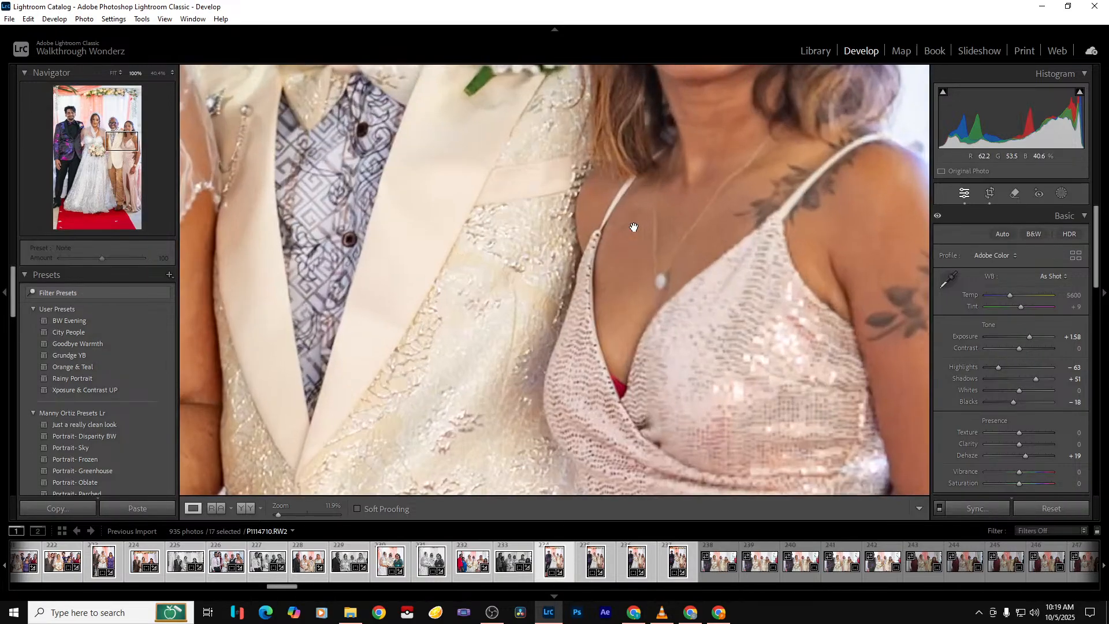
pyautogui.moveTo(648, 218); pyautogui.dragTo(685, 424)
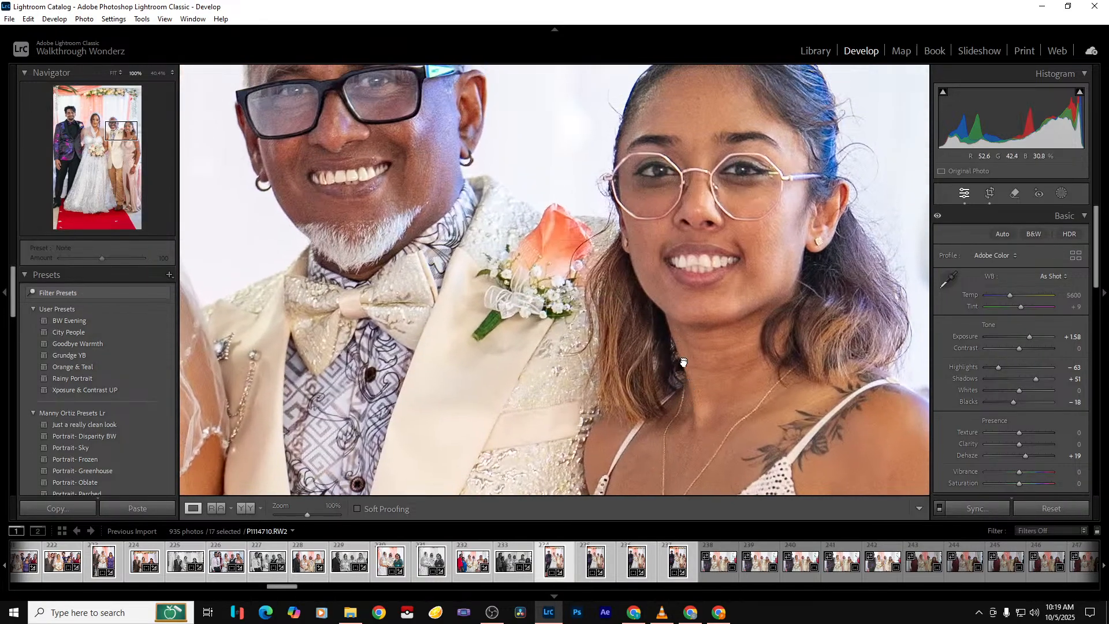
pyautogui.click(684, 362)
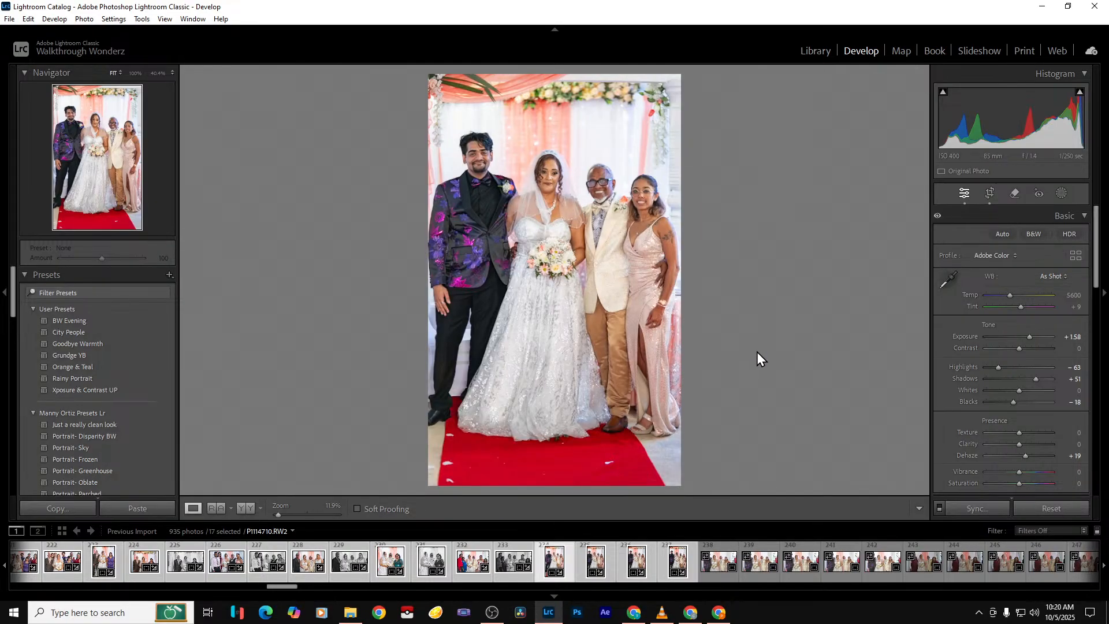
# Widen P1114711's crop to the frame's left edge and convert the photo to black and white
pyautogui.press('Right')
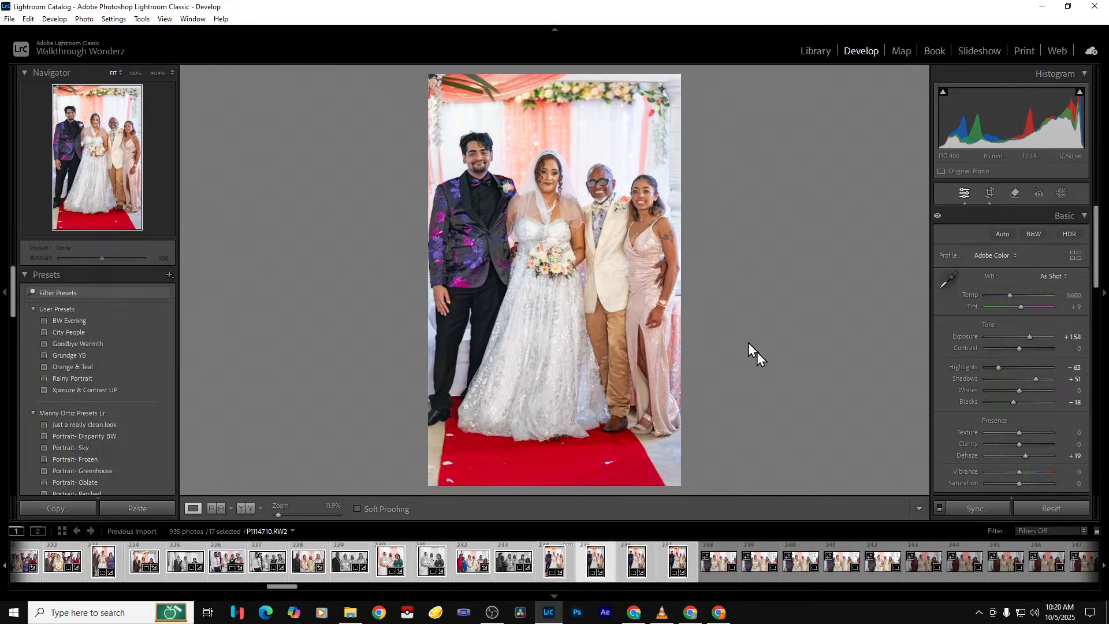
pyautogui.click(990, 193)
pyautogui.moveTo(440, 341); pyautogui.dragTo(378, 347)
pyautogui.press('Return')
pyautogui.click(1031, 237)
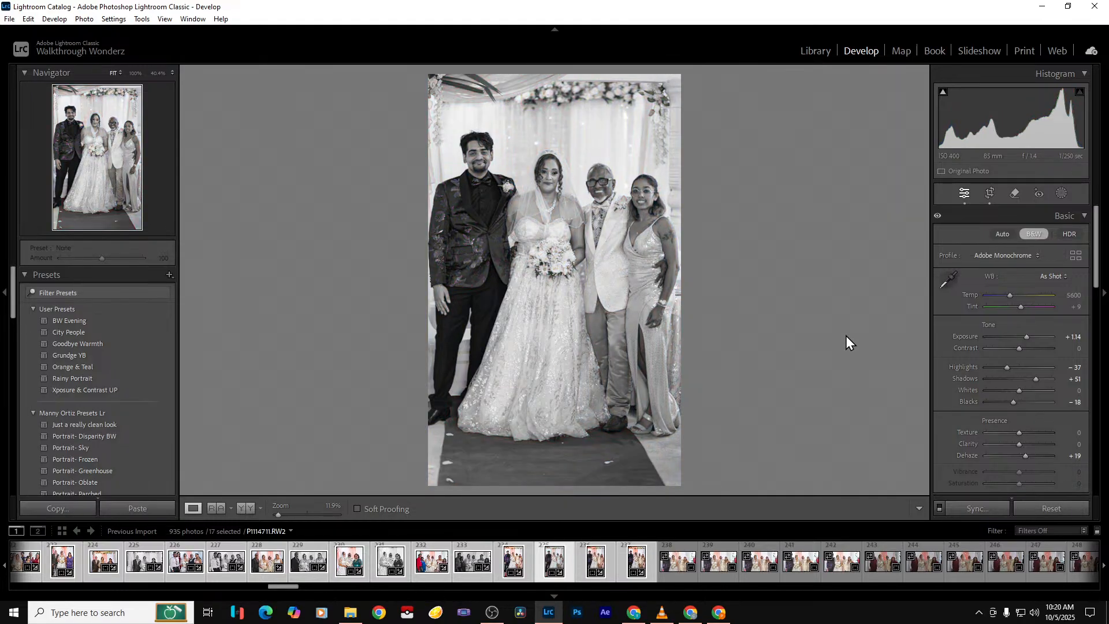
# Remove P1114712 and the near-duplicate four-person shot that follows it from the Lightroom catalog
pyautogui.press('Right')
pyautogui.press('Delete')
pyautogui.press('Return')
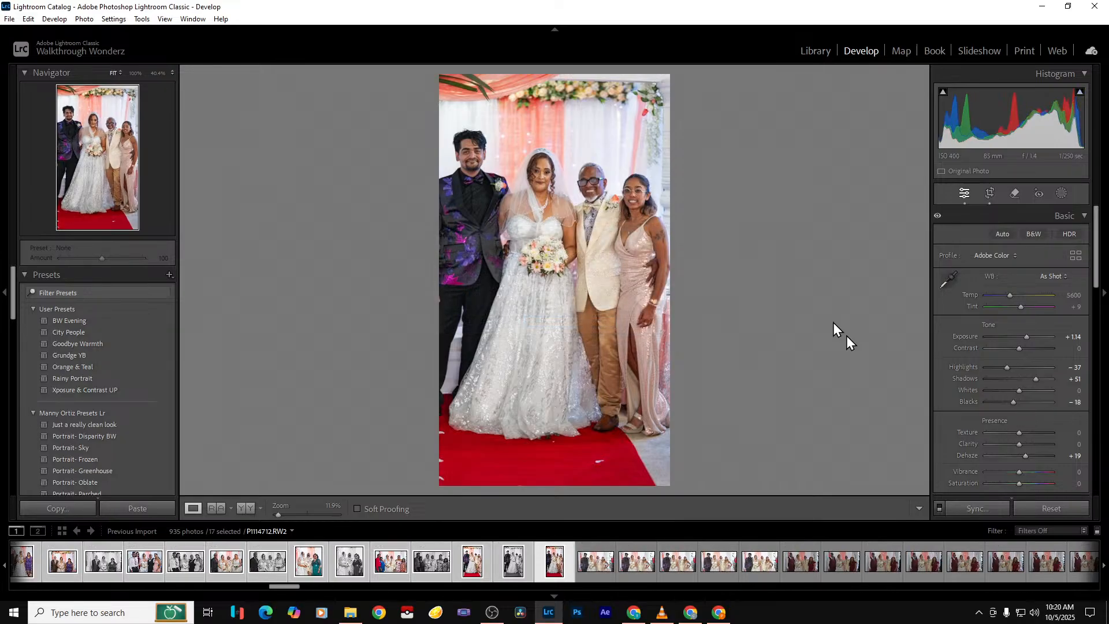
pyautogui.press('Delete')
pyautogui.press('Return')
pyautogui.press('Delete')
pyautogui.press('Return')
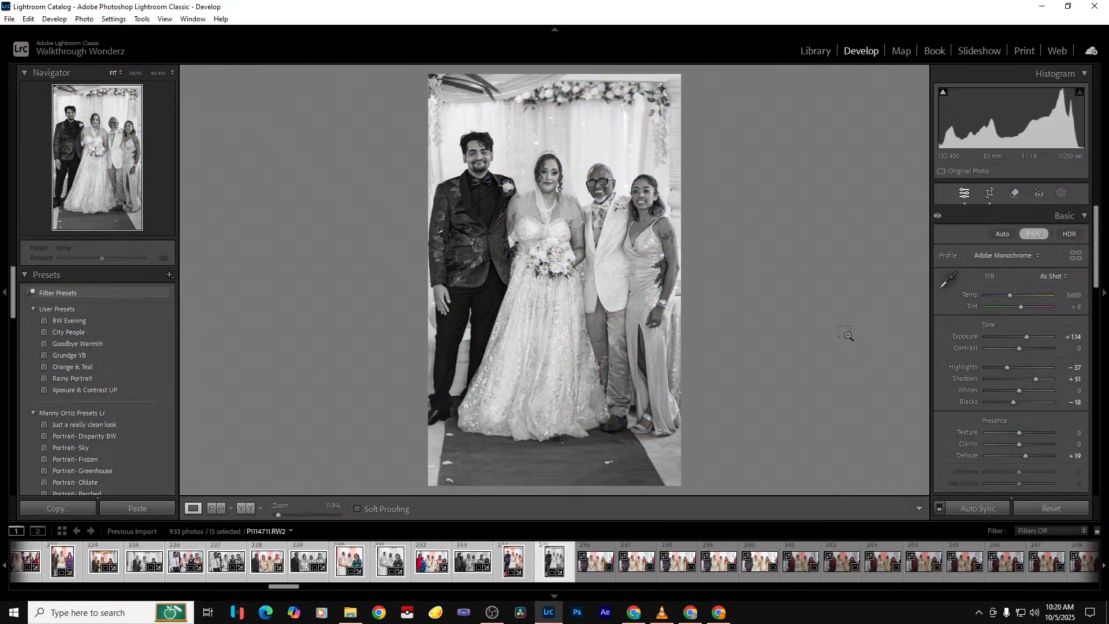
# Export the 15 selected photos as PNG files to the couple's folder, keeping the existing export settings
pyautogui.hotkey('ctrl', 'shift', 'e')
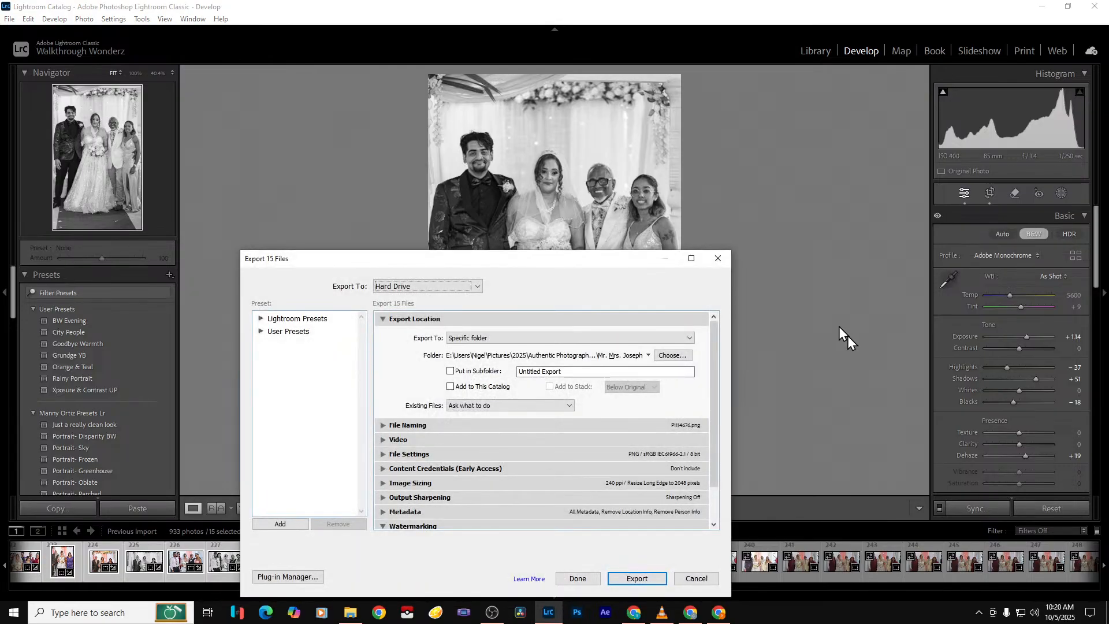
pyautogui.press('Return')
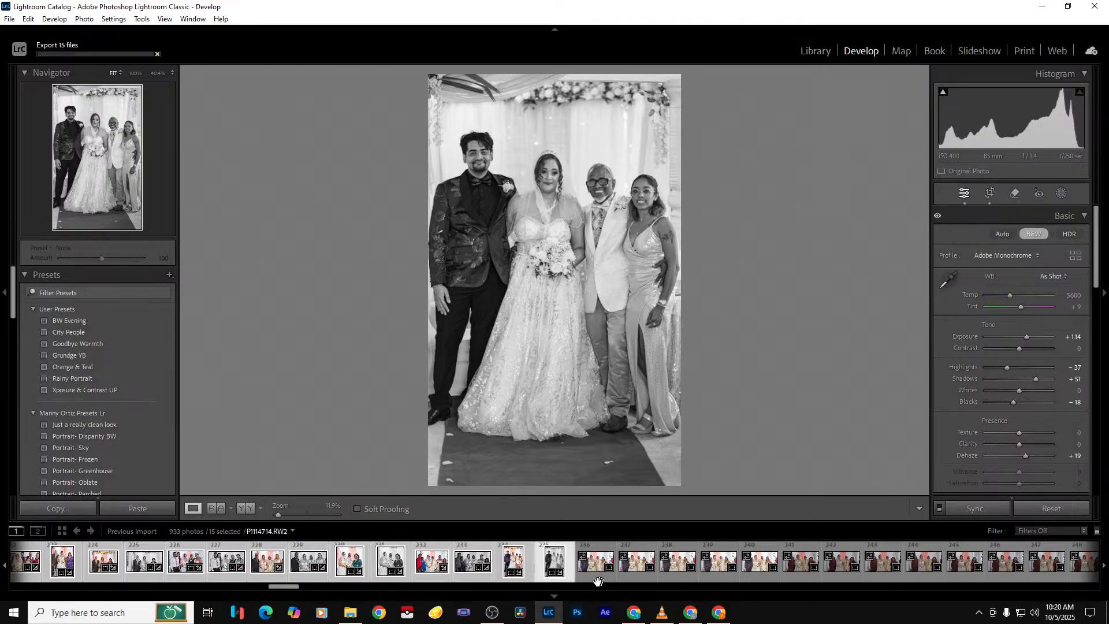
# Switch to File Explorer and inspect the exported P1114557.png in the couple's folder, closing the image and returning to Lightroom
pyautogui.click(350, 612)
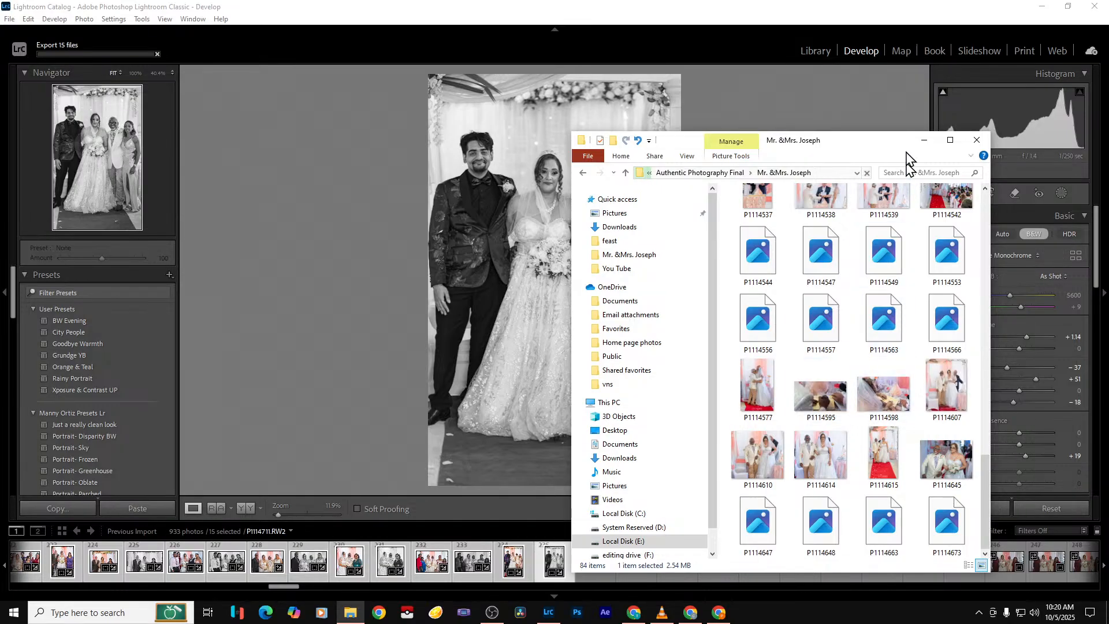
pyautogui.click(924, 141)
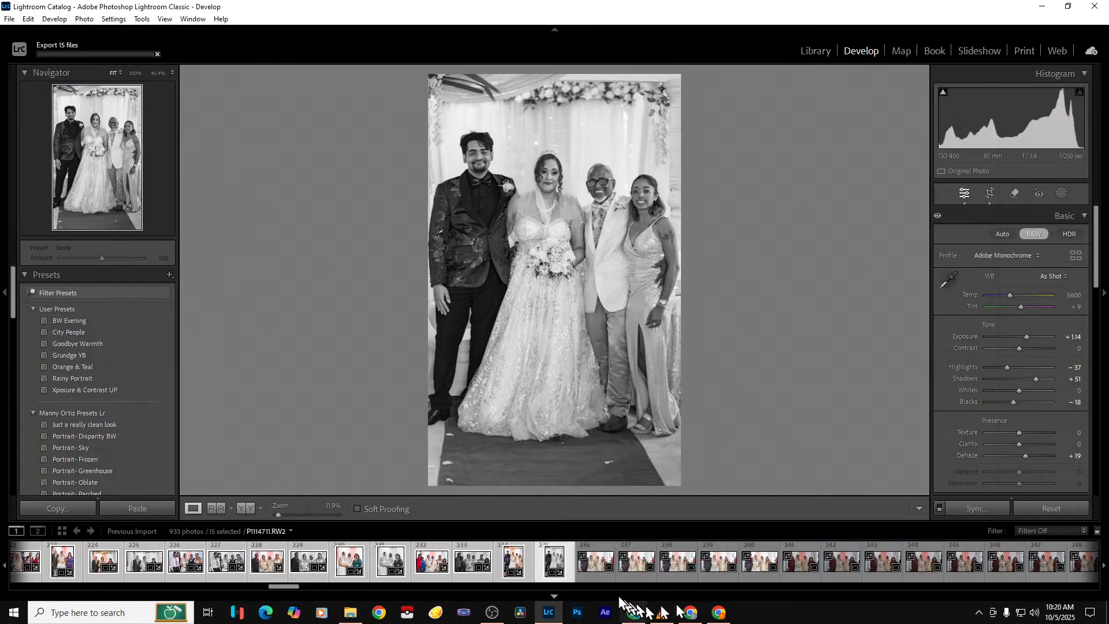
pyautogui.click(350, 613)
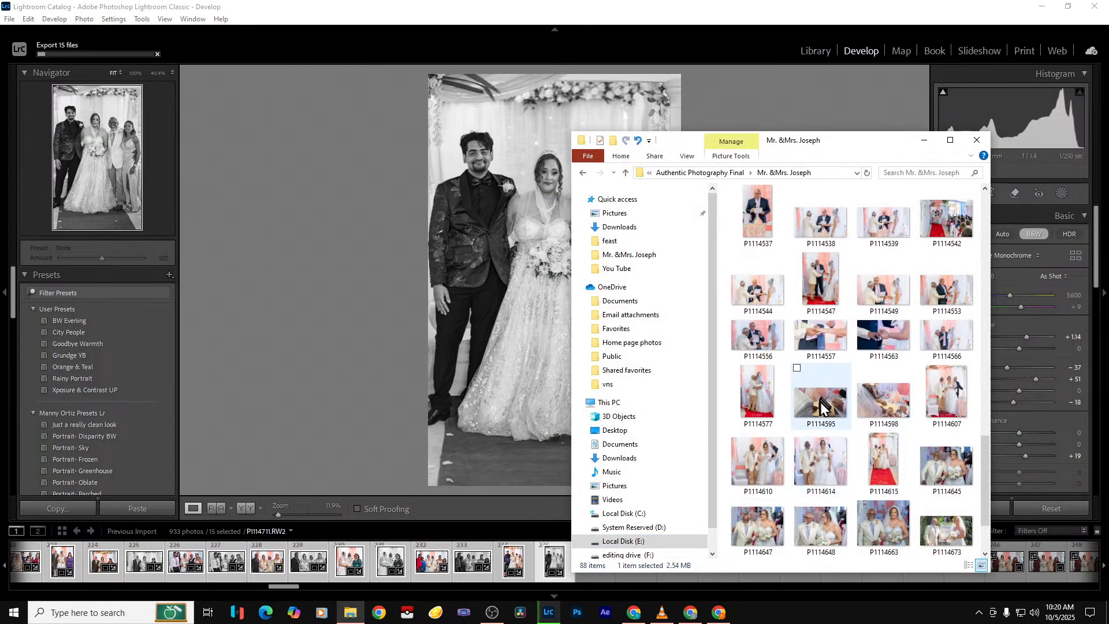
pyautogui.click(816, 339)
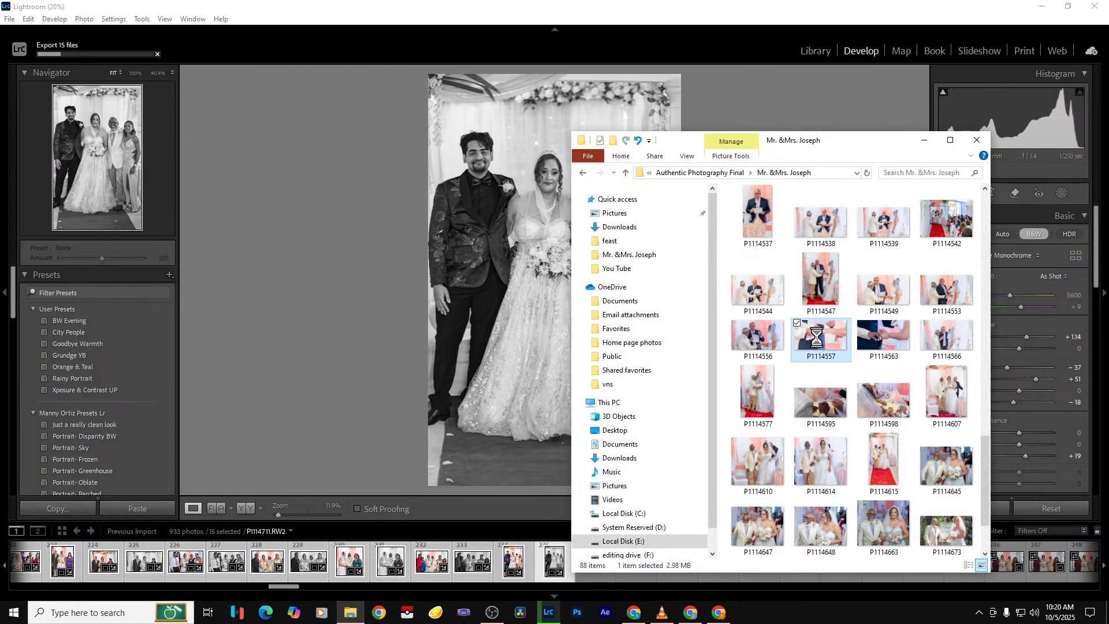
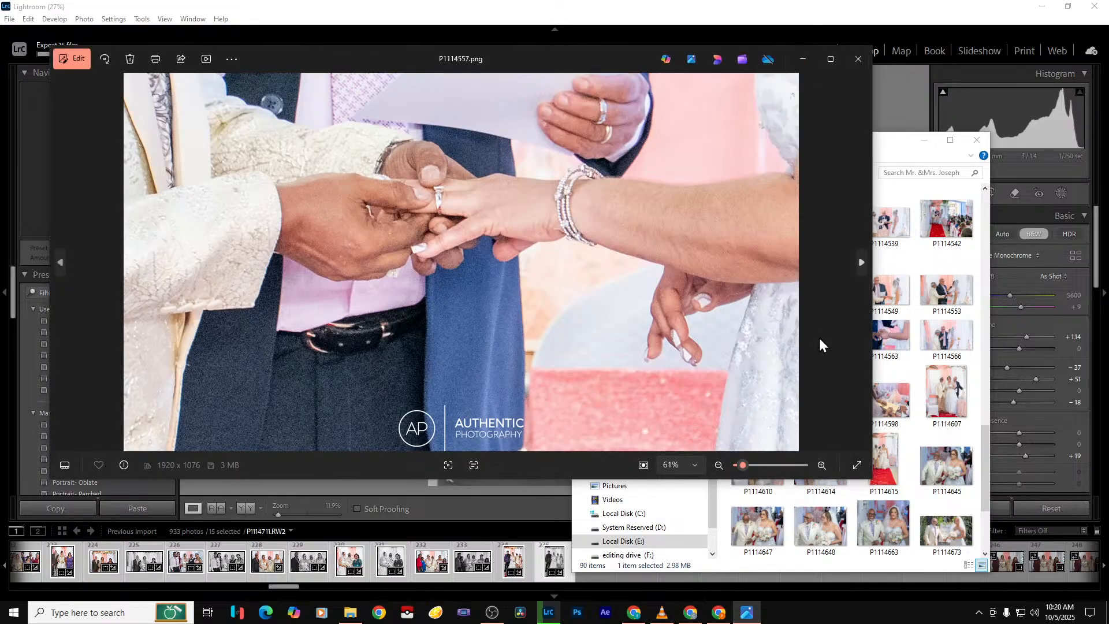
pyautogui.click(857, 60)
pyautogui.click(923, 143)
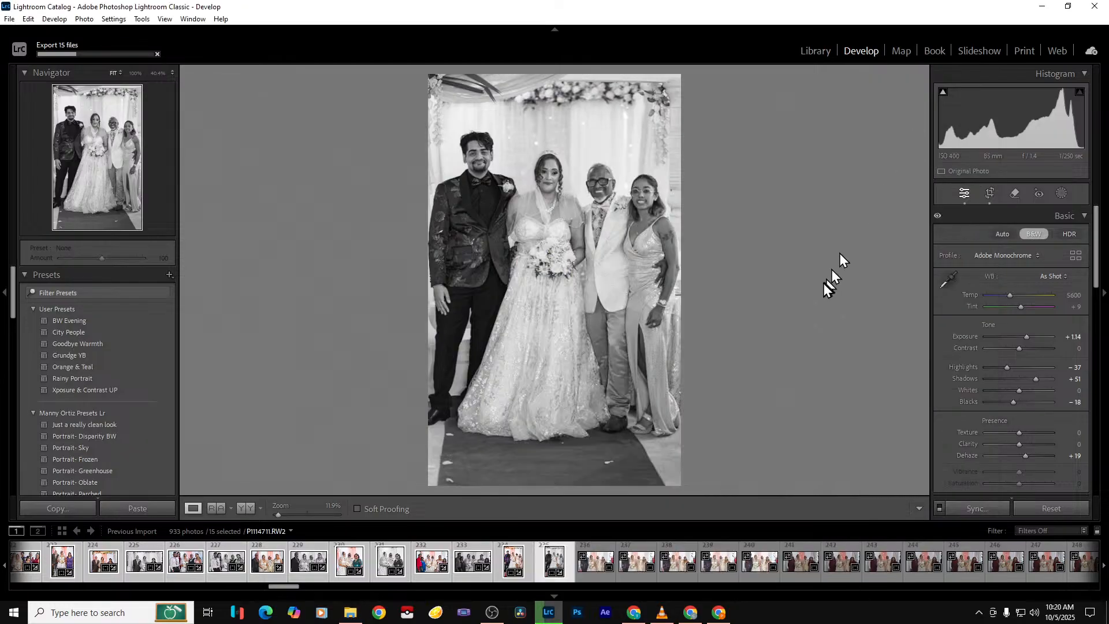
# Crop P1114714 closer to the four people on both sides and extend the crop to the frame's full height
pyautogui.click(595, 571)
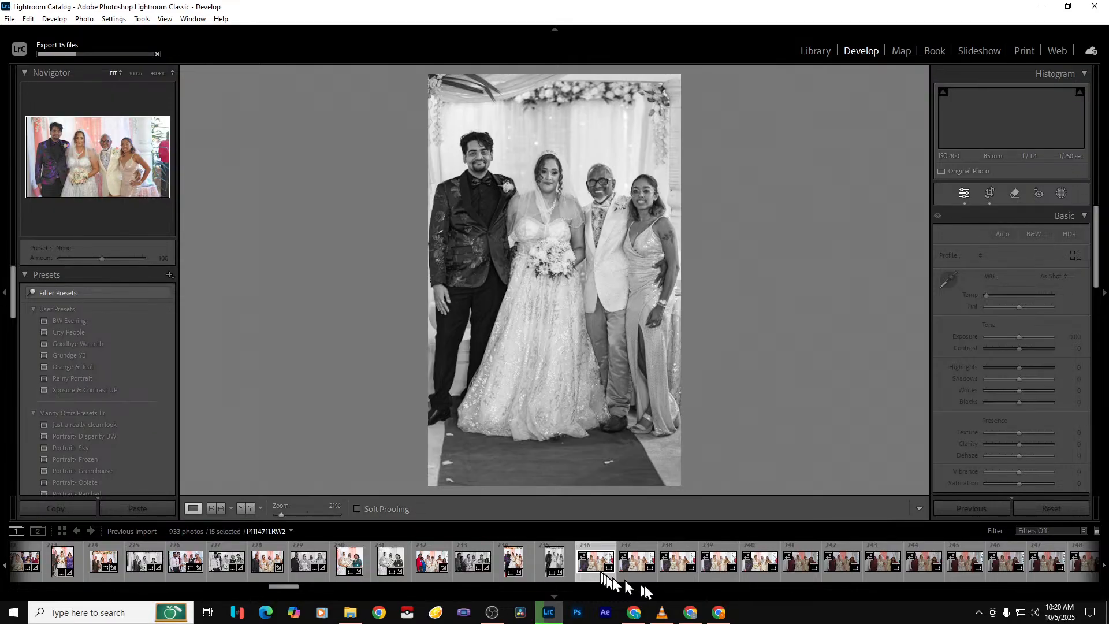
pyautogui.press('r')
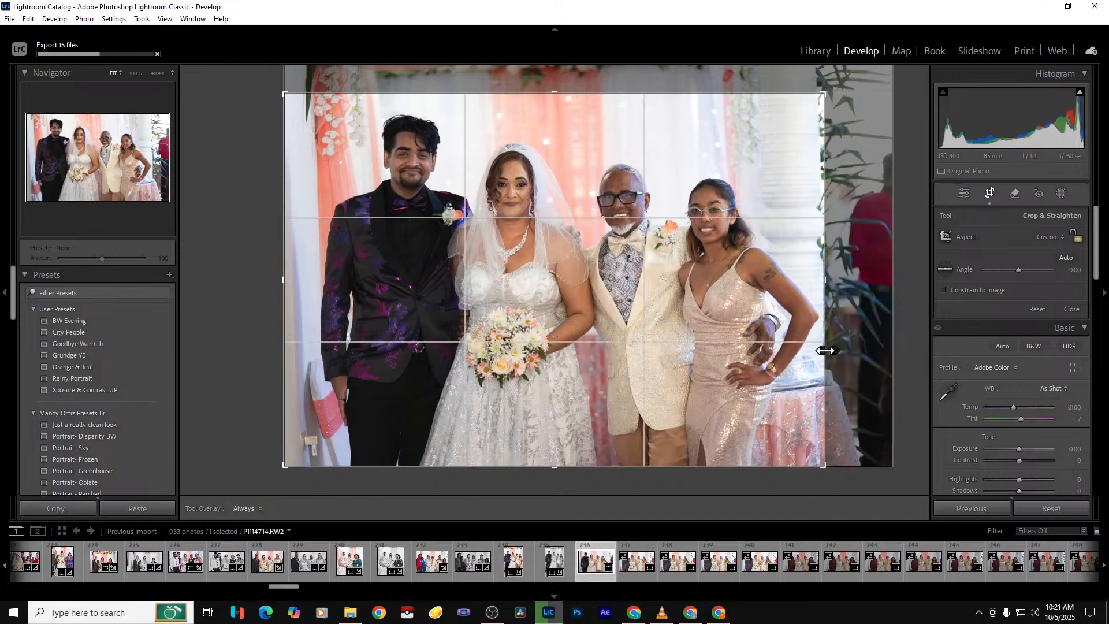
pyautogui.moveTo(827, 351); pyautogui.dragTo(824, 350)
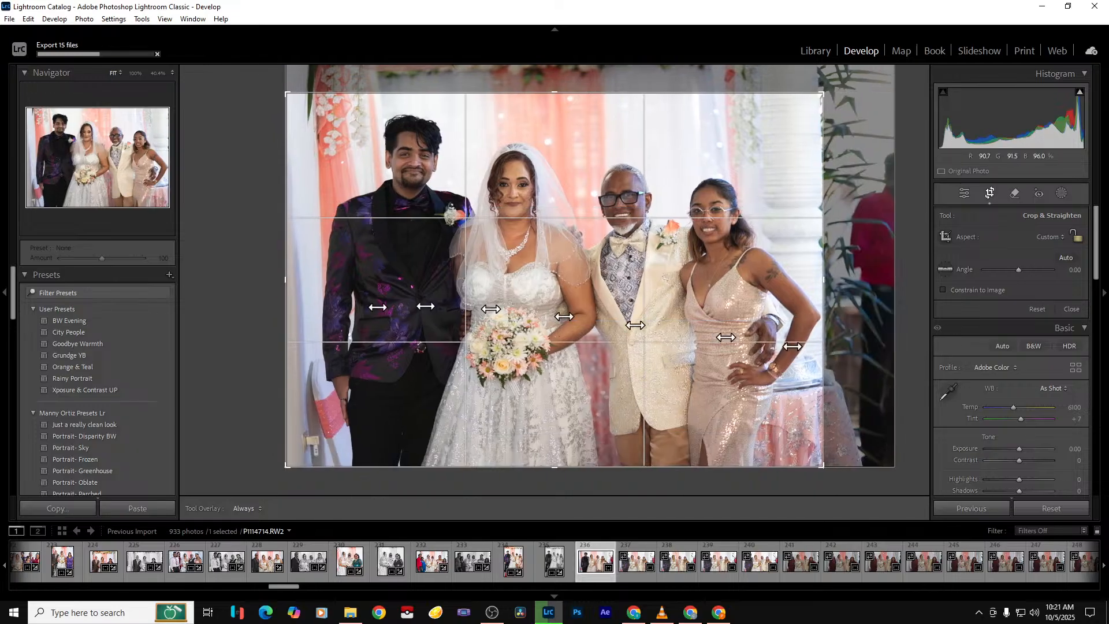
pyautogui.moveTo(300, 322); pyautogui.dragTo(315, 322)
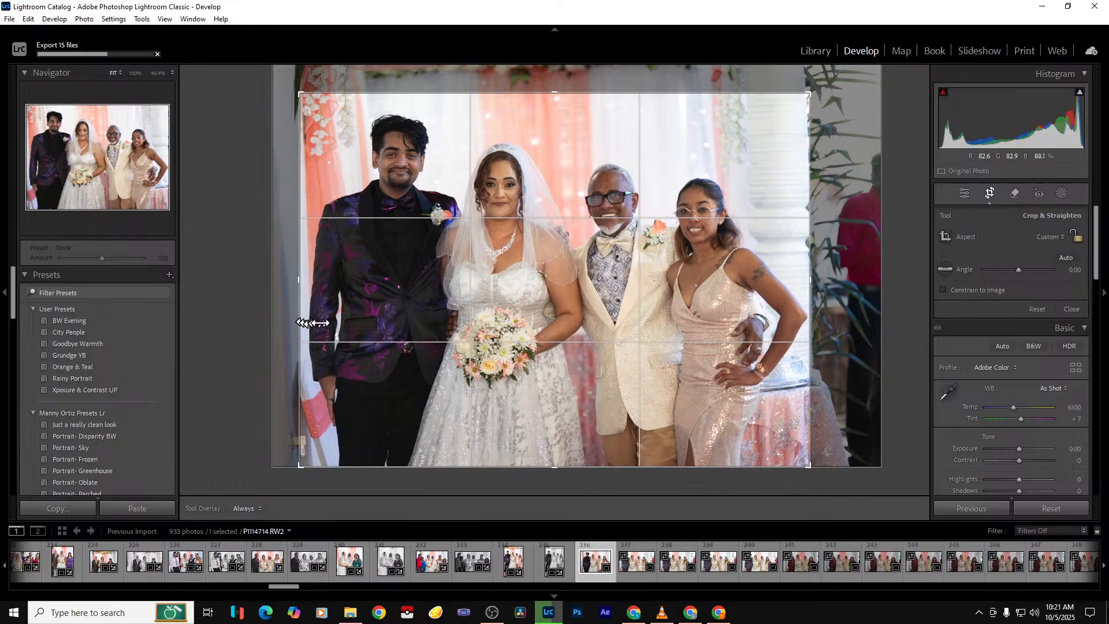
pyautogui.moveTo(565, 93); pyautogui.dragTo(567, 62)
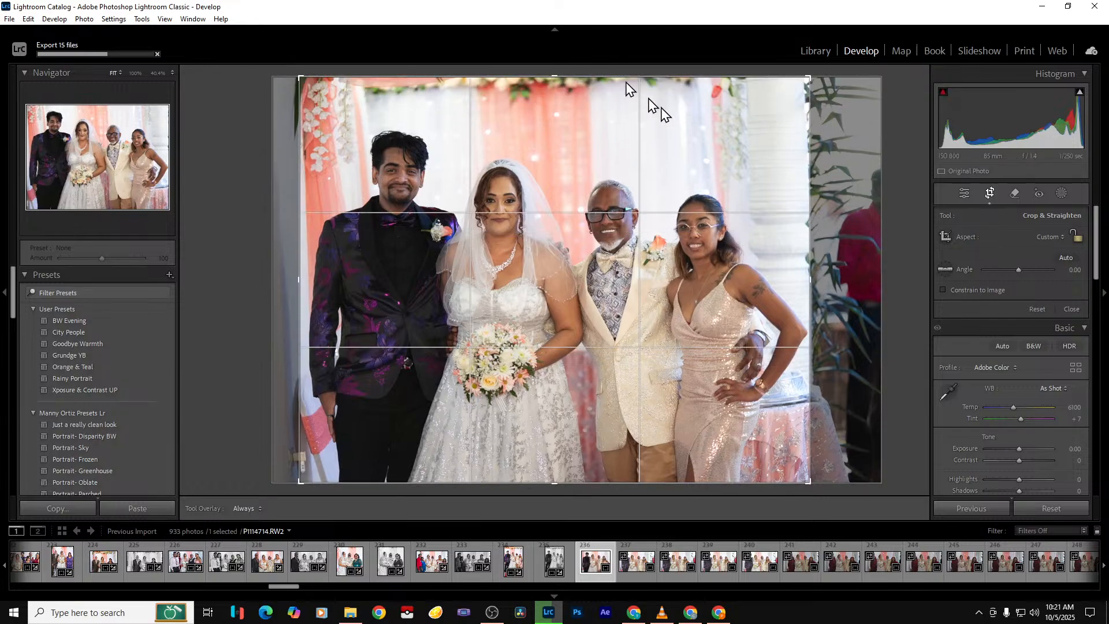
pyautogui.press('Return')
# Set P1114714's temperature to 5772, tint to +14, exposure to +0.44, highlights to −39 and shadows to +40, and export the photo with the existing settings
pyautogui.moveTo(1020, 338); pyautogui.dragTo(1022, 339)
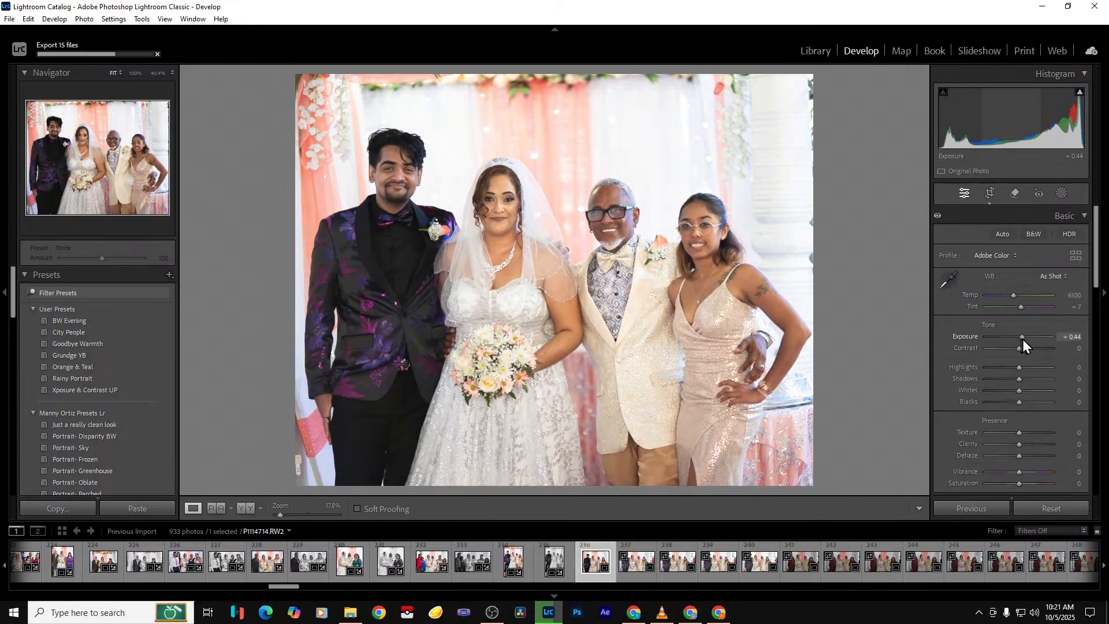
pyautogui.moveTo(1025, 381); pyautogui.dragTo(1006, 368)
pyautogui.moveTo(1009, 296); pyautogui.dragTo(1010, 296)
pyautogui.click(1078, 310)
pyautogui.press('Return')
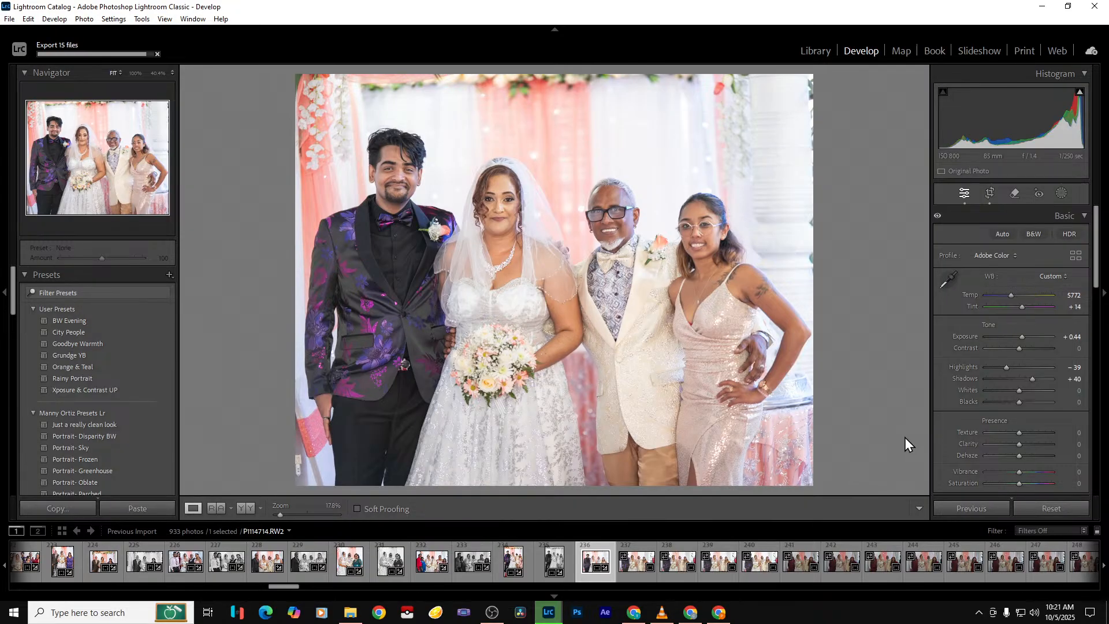
pyautogui.hotkey('ctrl', 'shift', 'e')
pyautogui.press('Return')
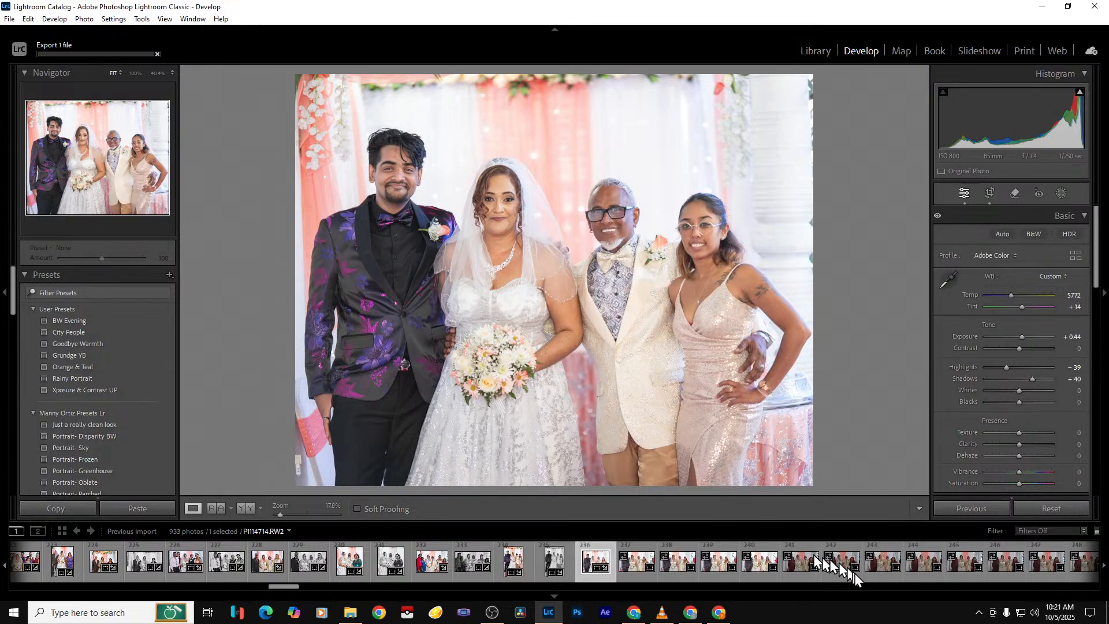
# Synchronize P1114714's develop settings to P1114719, leaving crop and masking out
pyautogui.keyDown('ctrl'); pyautogui.click(805, 577); pyautogui.keyUp('ctrl')
pyautogui.click(978, 509)
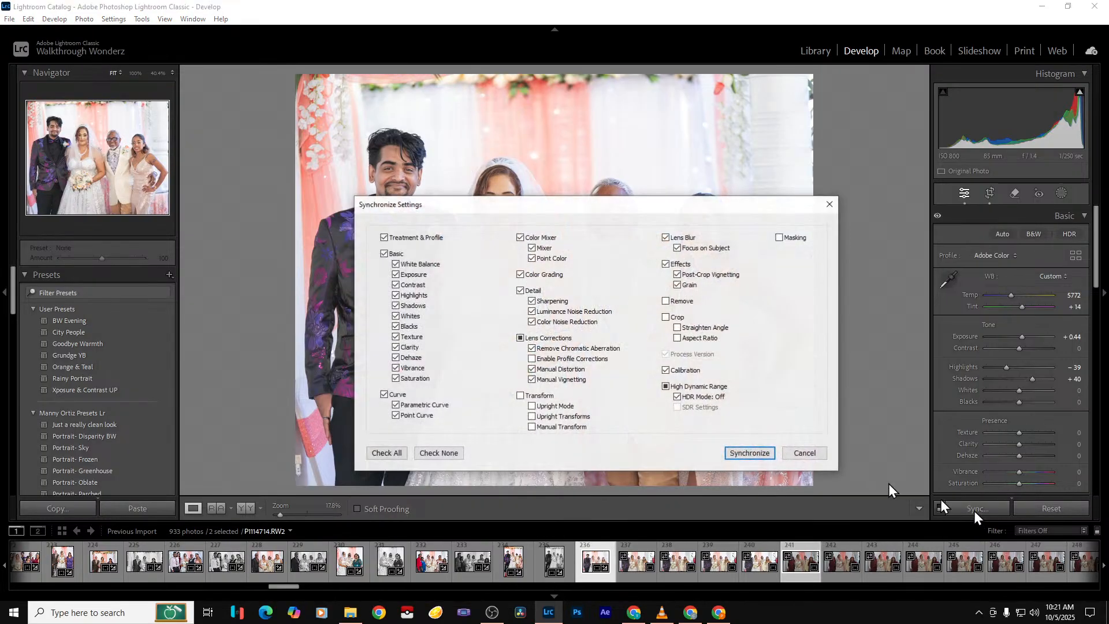
pyautogui.click(760, 454)
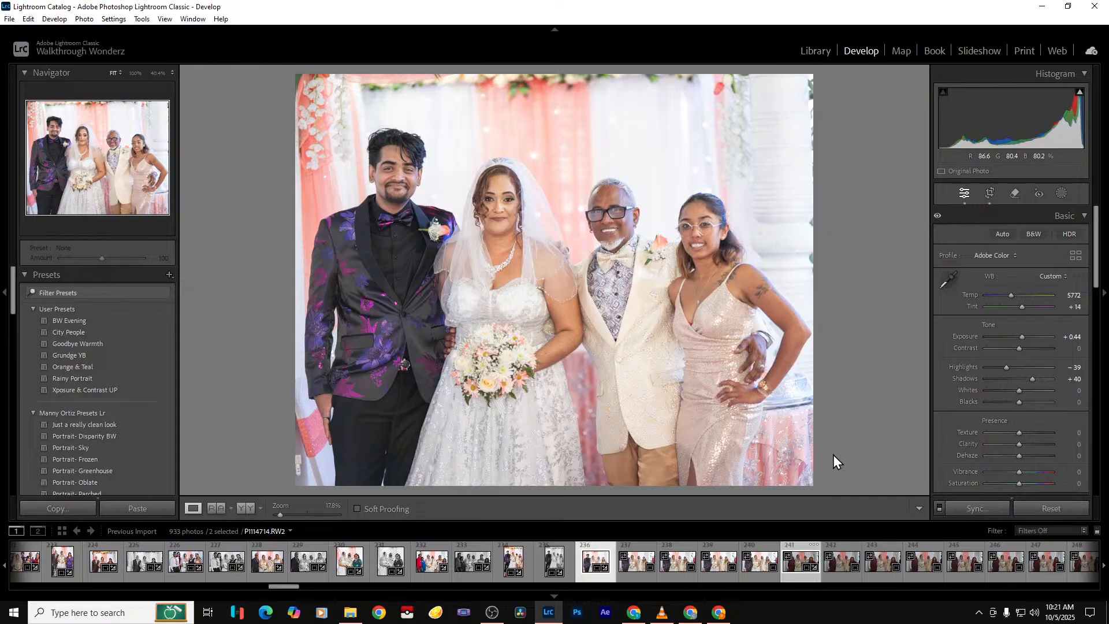
# Set P1114719's exposure to +1.40, vibrance to +14 and saturation to +7, and compare the edit with the original
pyautogui.click(795, 577)
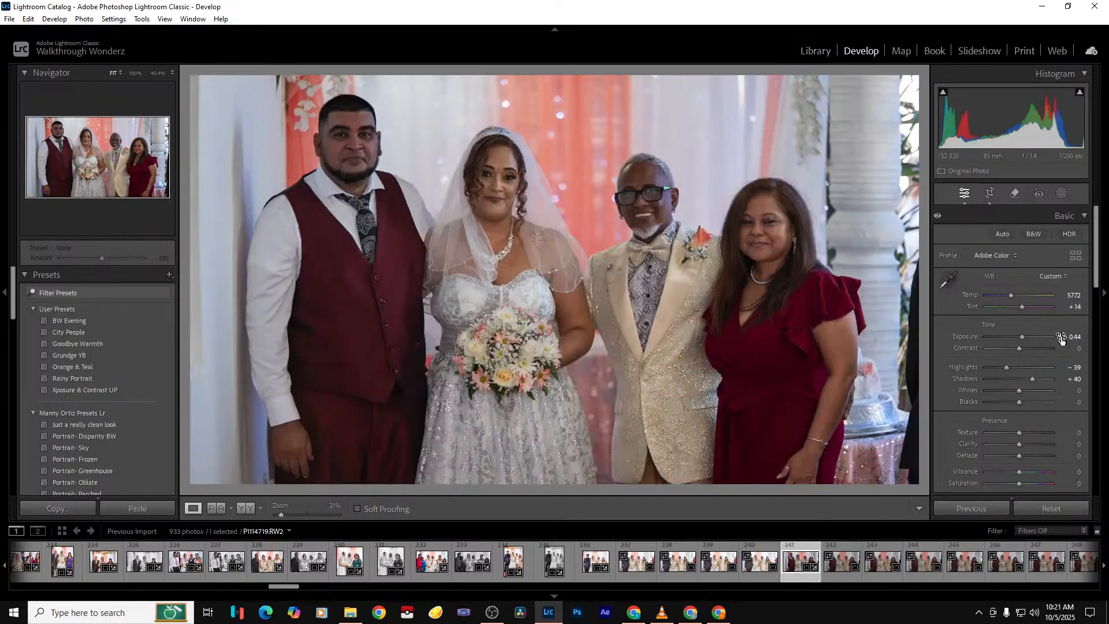
pyautogui.moveTo(1024, 338); pyautogui.dragTo(1030, 337)
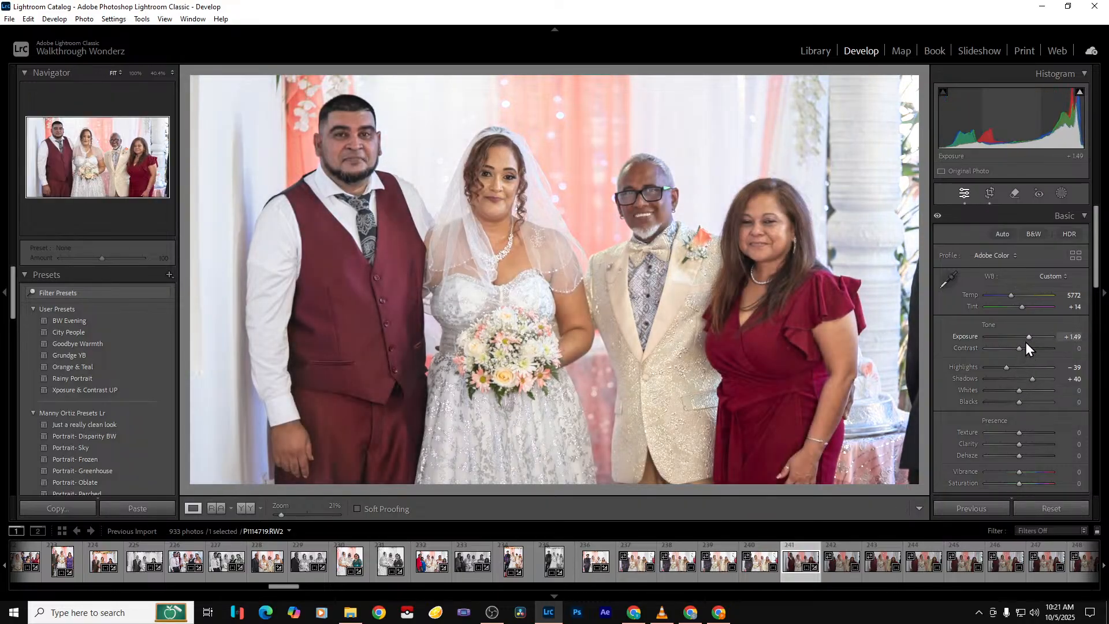
pyautogui.moveTo(1006, 366); pyautogui.dragTo(997, 365)
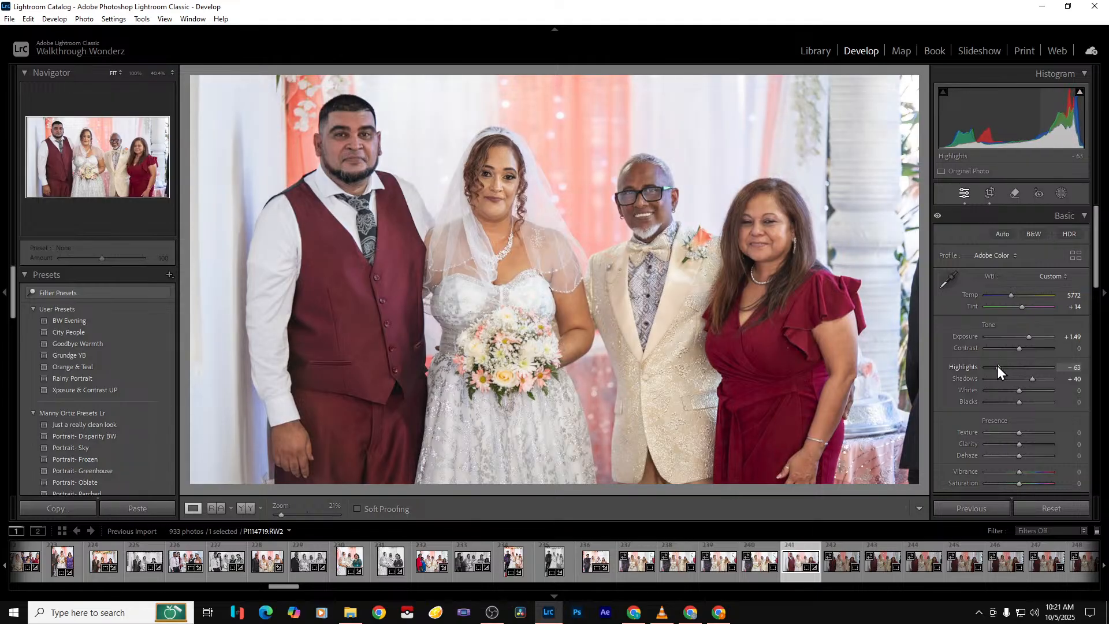
pyautogui.hotkey('ctrl', 'z')
pyautogui.moveTo(1028, 337); pyautogui.dragTo(1028, 337)
pyautogui.click(1077, 472)
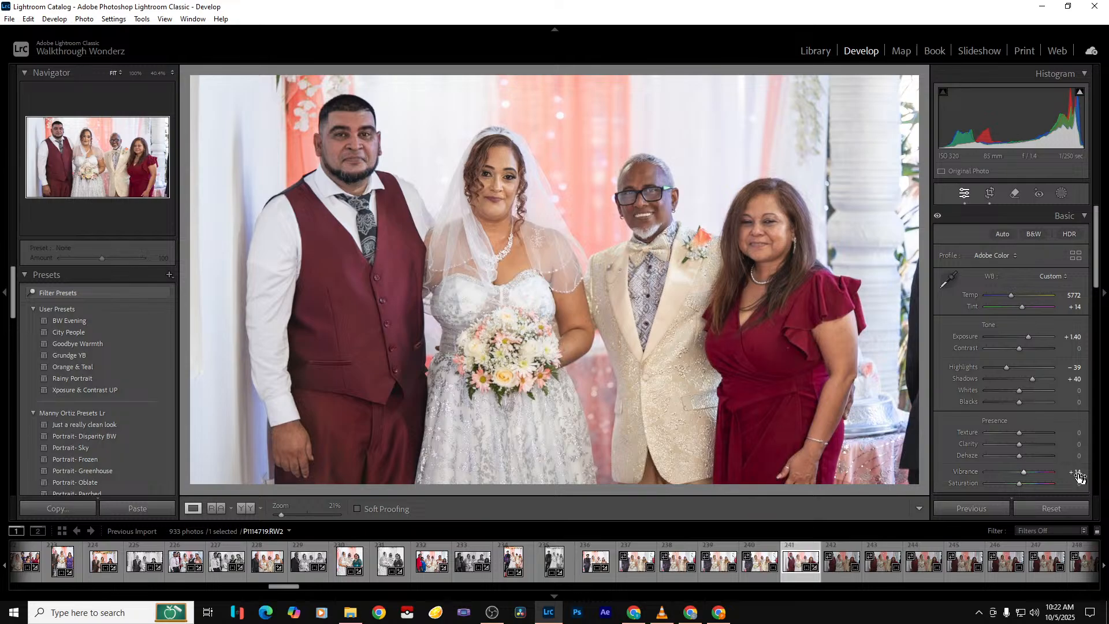
pyautogui.click(1079, 483)
pyautogui.write('7')
pyautogui.press('Return')
pyautogui.press('\\')
pyautogui.press('\\')
# Select the group shots from P1114719 through P1114776 and extend P1114719's crop to the frame's full height
pyautogui.moveTo(279, 587); pyautogui.dragTo(346, 595)
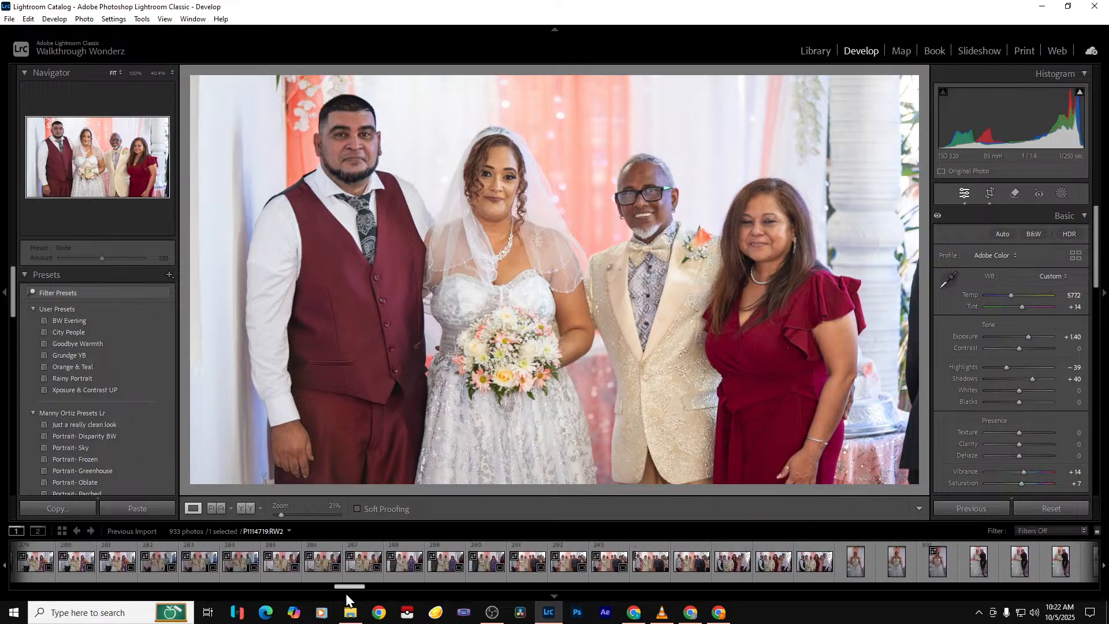
pyautogui.keyDown('shift'); pyautogui.click(820, 576); pyautogui.keyUp('shift')
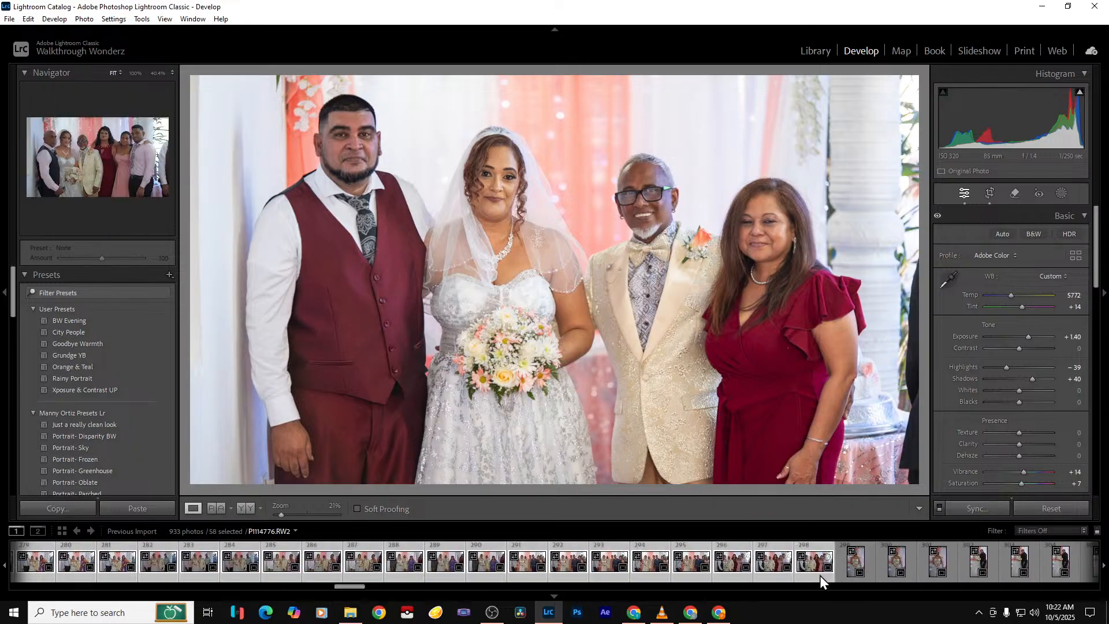
pyautogui.click(989, 195)
pyautogui.moveTo(550, 481); pyautogui.dragTo(551, 503)
pyautogui.moveTo(548, 91); pyautogui.dragTo(550, 69)
pyautogui.press('Return')
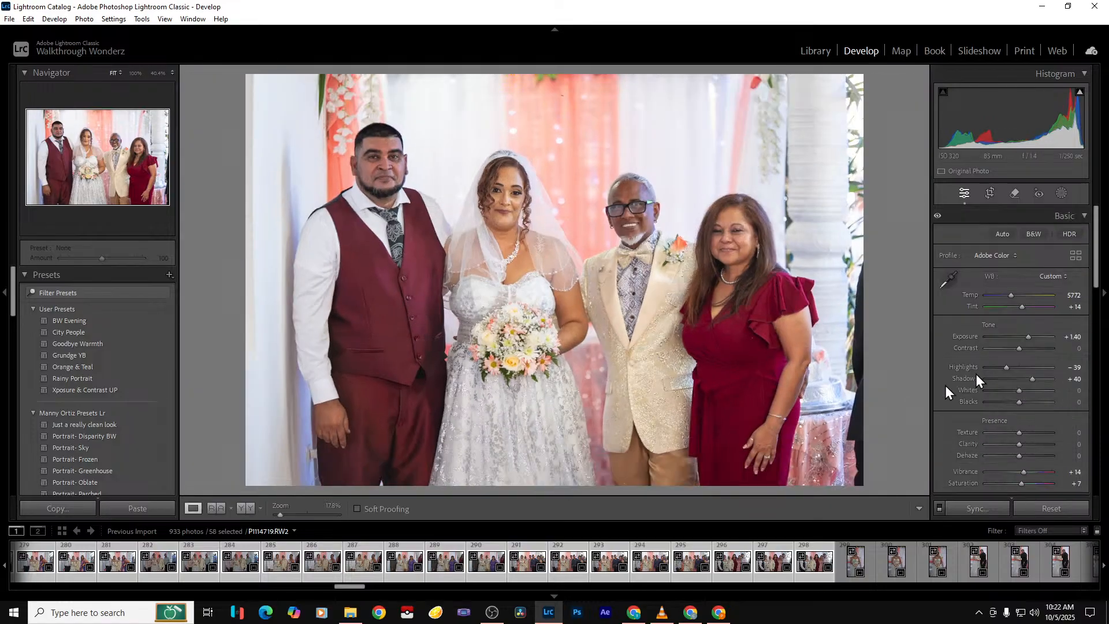
# Apply the Auto Upright correction to P1114719 and synchronize its develop settings across the selected group shots
pyautogui.moveTo(1096, 284); pyautogui.dragTo(1097, 452)
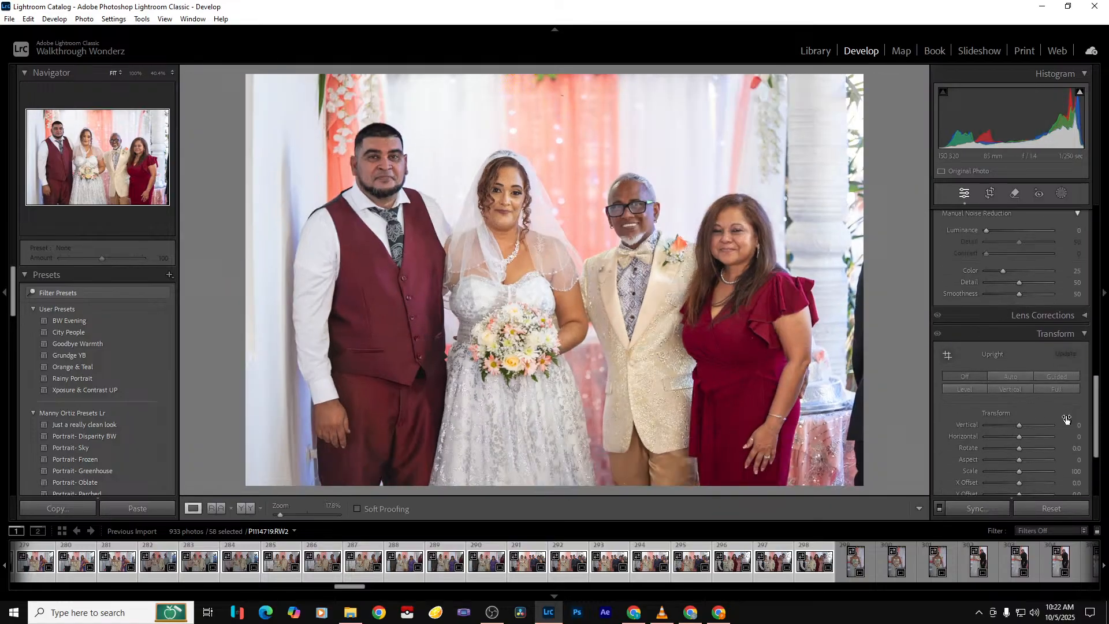
pyautogui.click(1010, 379)
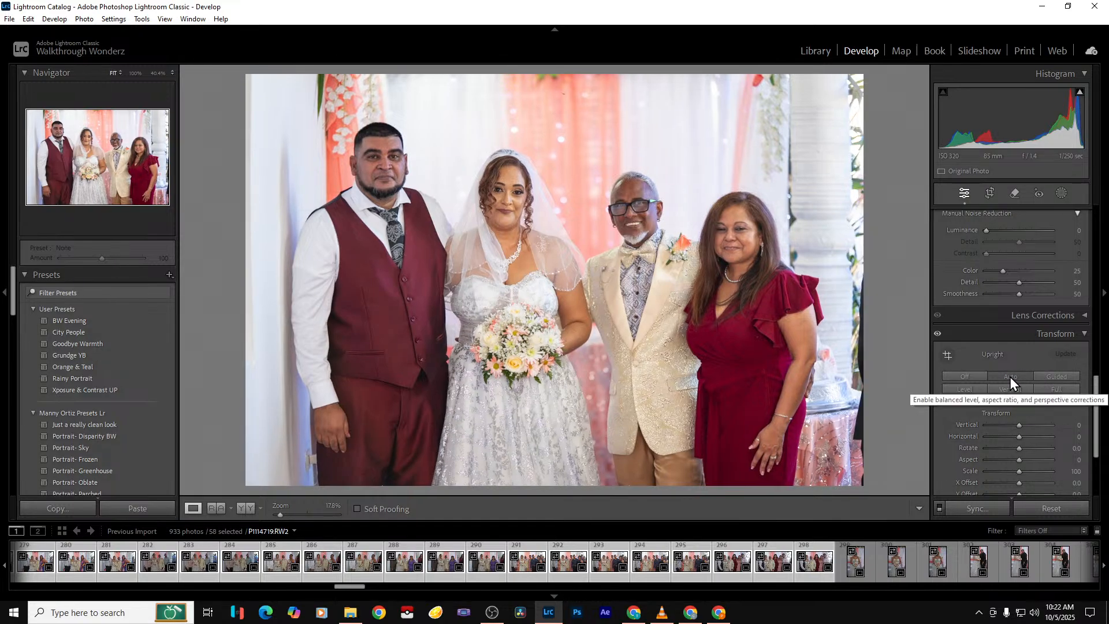
pyautogui.click(979, 511)
pyautogui.click(751, 454)
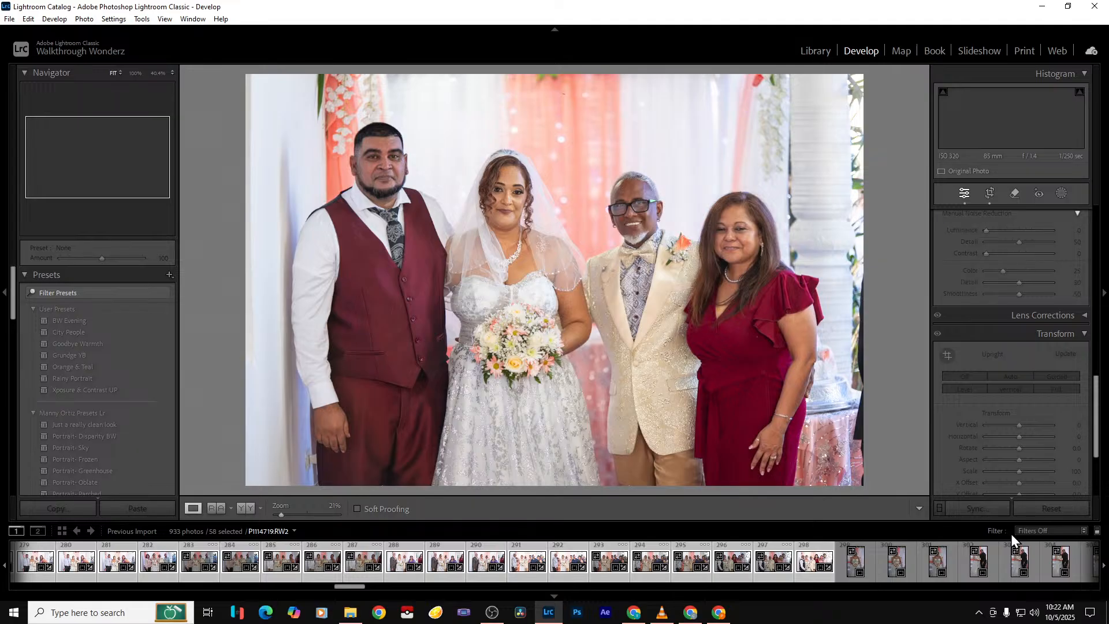
# Convert P1114720 to black and white
pyautogui.press('Right')
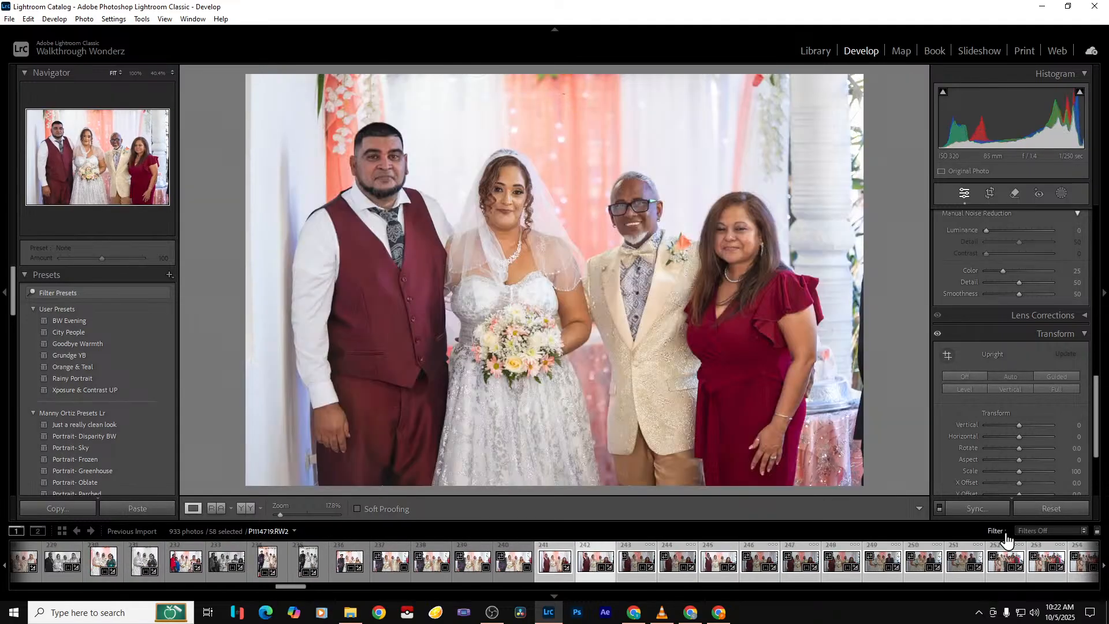
pyautogui.press('Right')
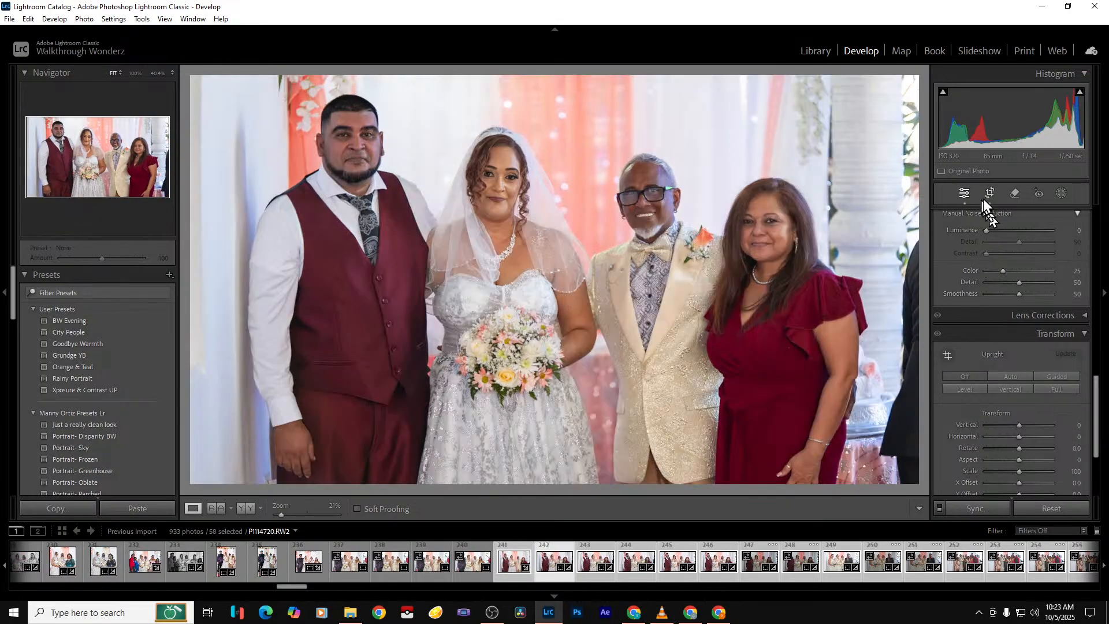
pyautogui.scroll(3, 1019, 317)
pyautogui.scroll(10, 1019, 317)
pyautogui.click(1023, 235)
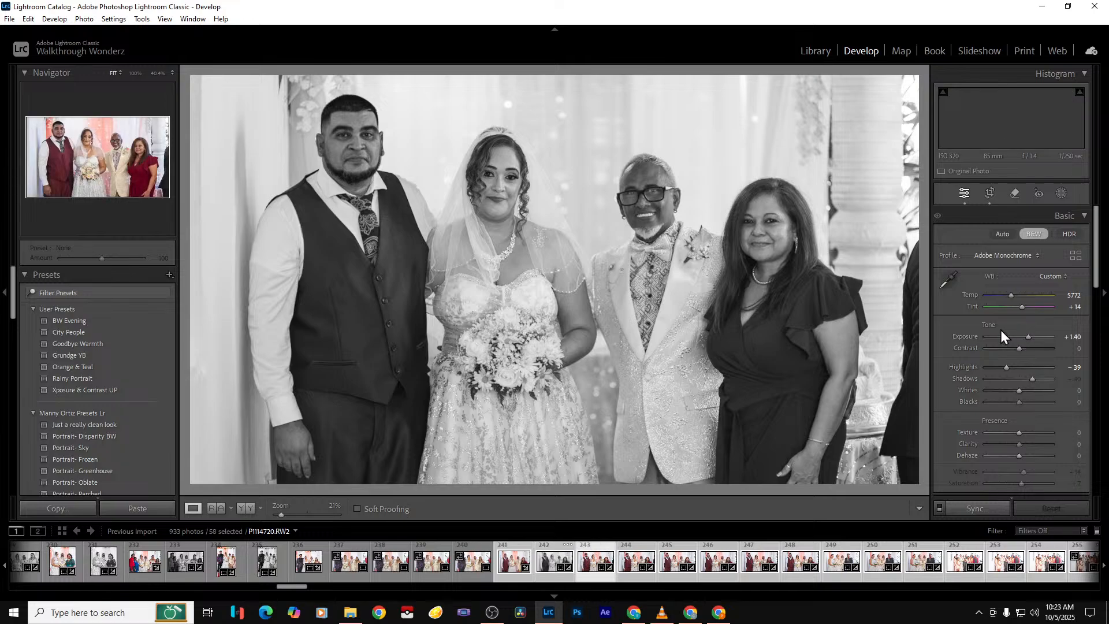
# Remove the near-duplicates P1114721 and P1114722 from the Lightroom catalog
pyautogui.press('Right')
pyautogui.press('Delete')
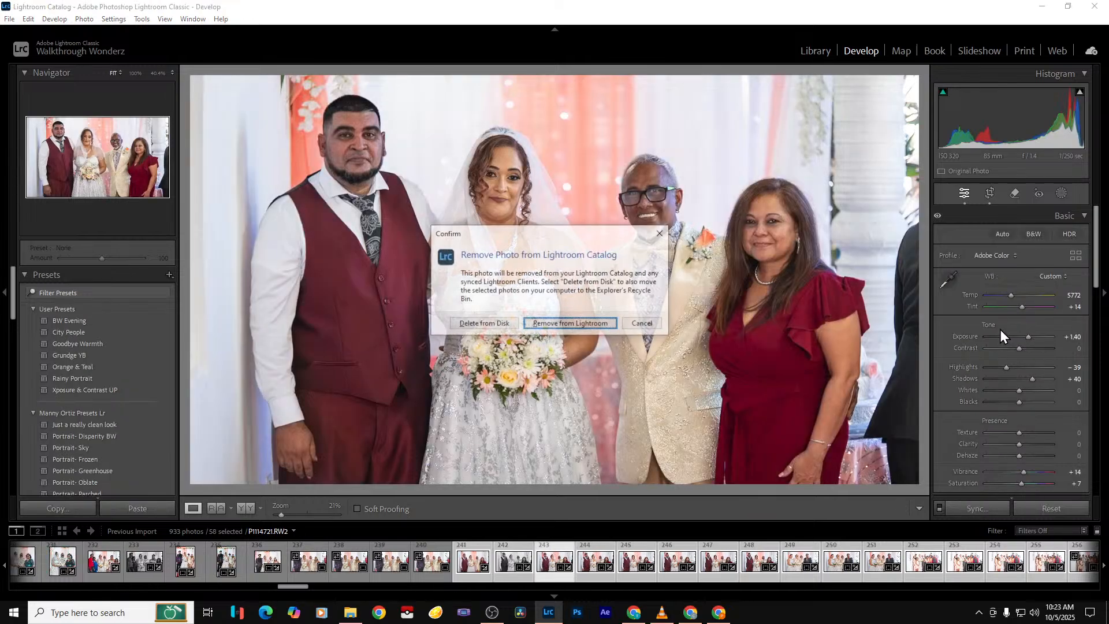
pyautogui.press('Return')
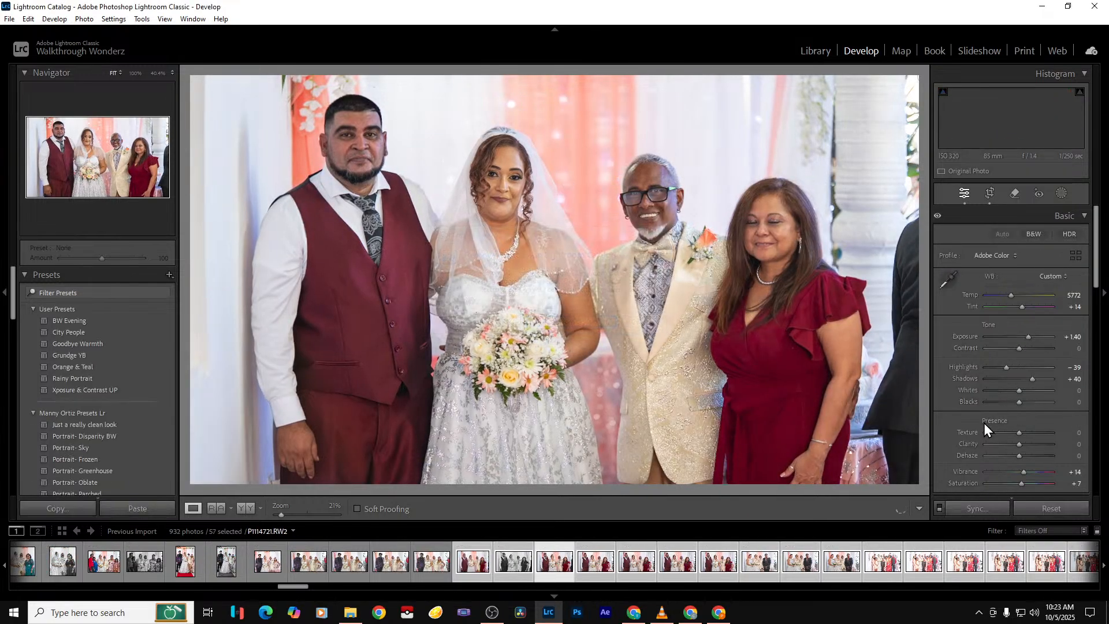
pyautogui.press('Delete')
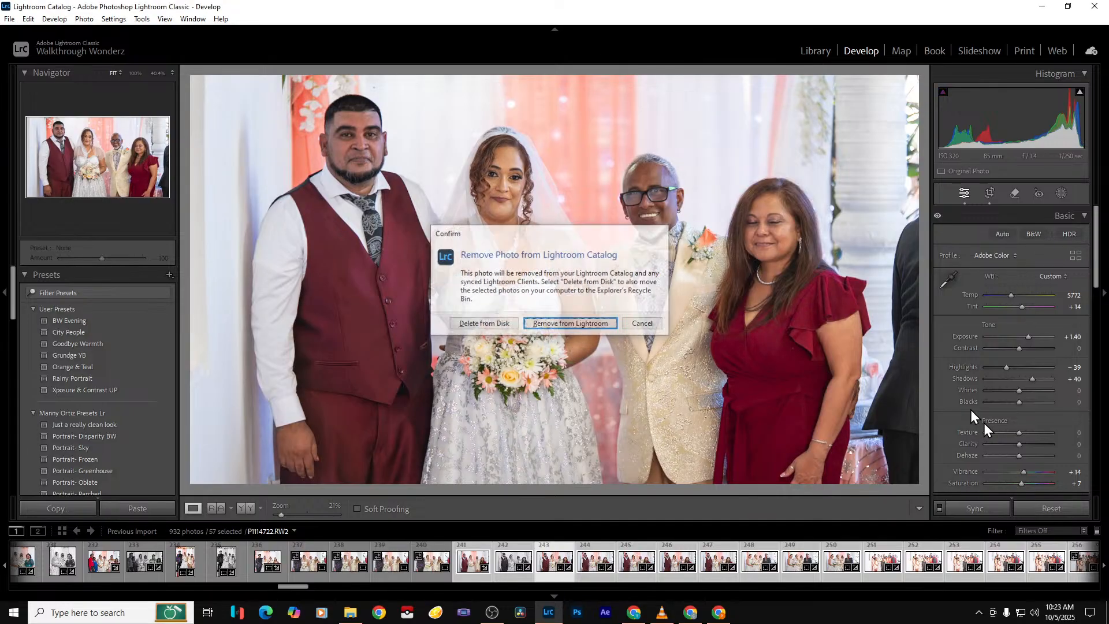
pyautogui.press('Return')
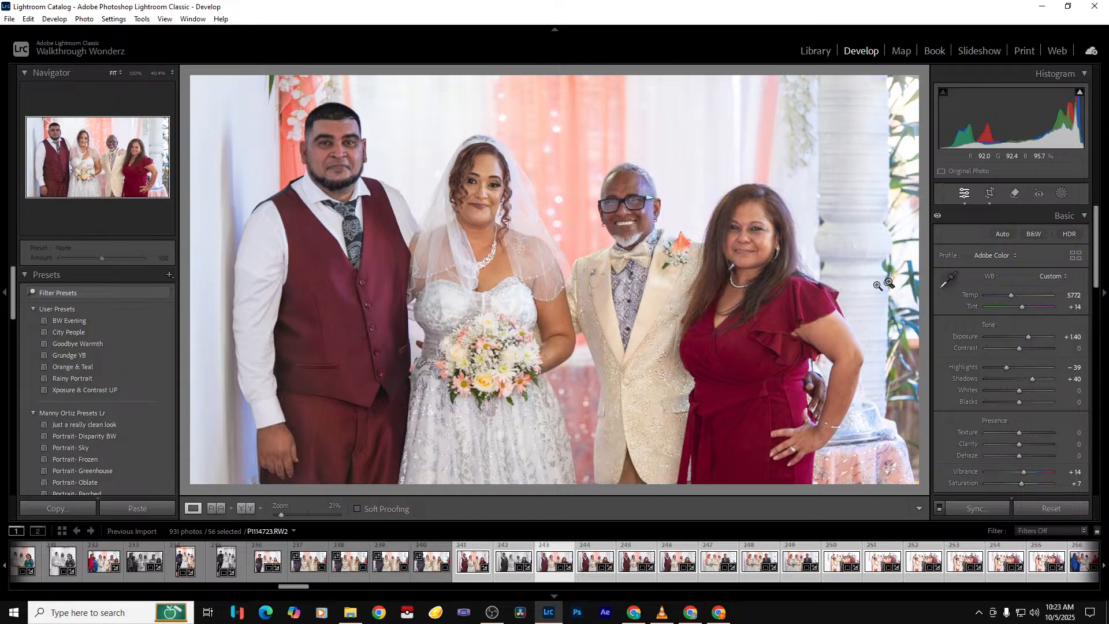
# Extend P1114723's crop down to the frame's bottom edge
pyautogui.click(987, 195)
pyautogui.moveTo(577, 451); pyautogui.dragTo(569, 549)
pyautogui.press('Return')
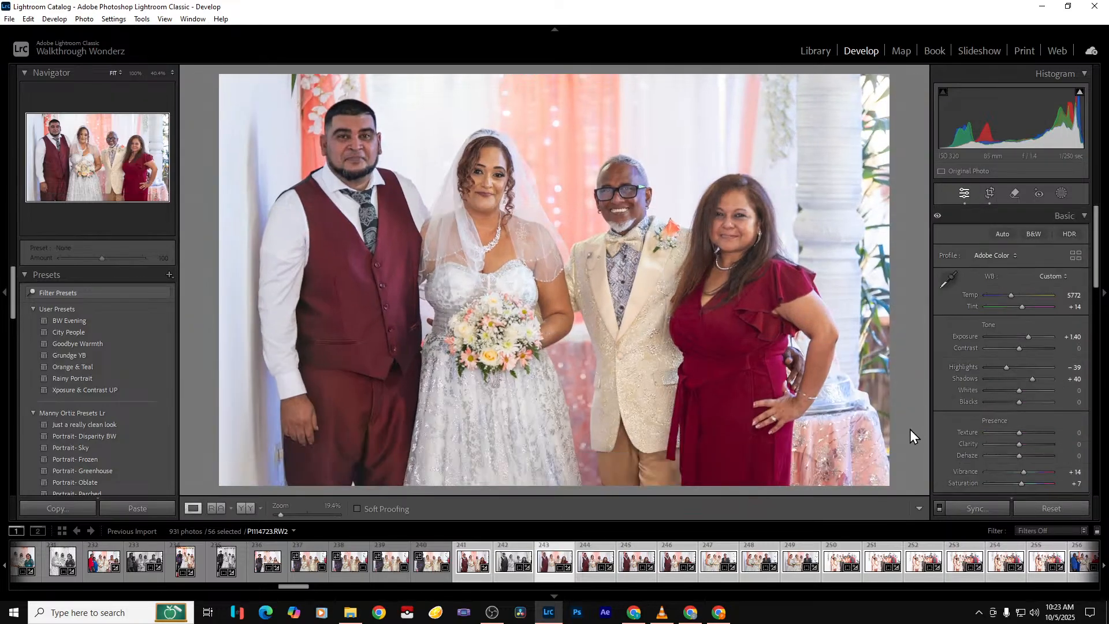
# Remove P1114724 and the two near-duplicate shots that follow it from the Lightroom catalog
pyautogui.press('Right')
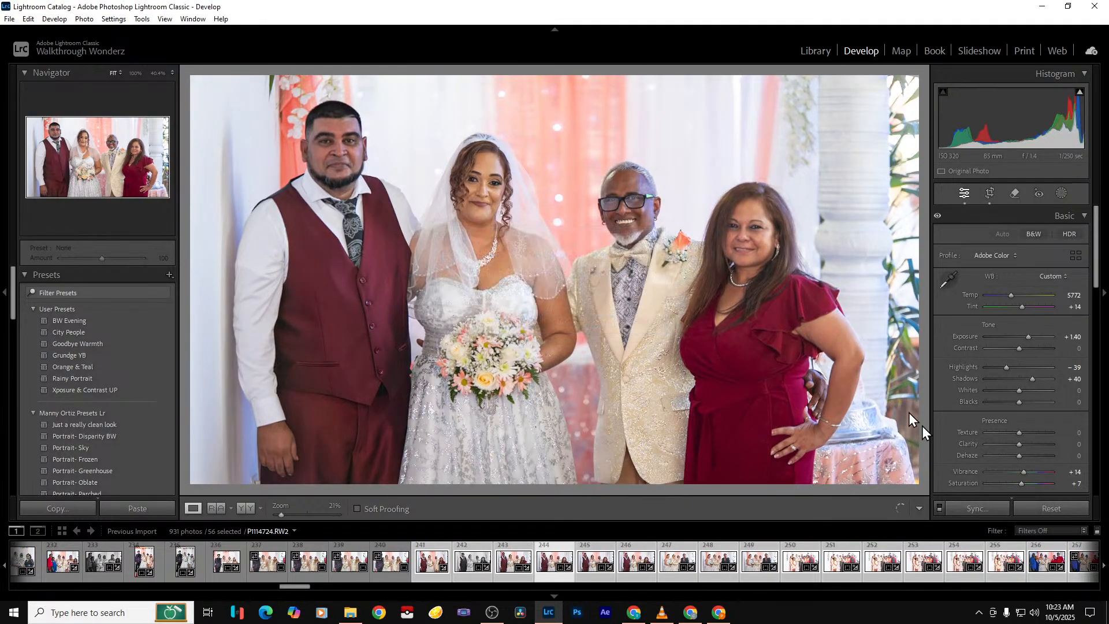
pyautogui.press('Delete')
pyautogui.press('Return')
pyautogui.press('Delete')
pyautogui.press('Return')
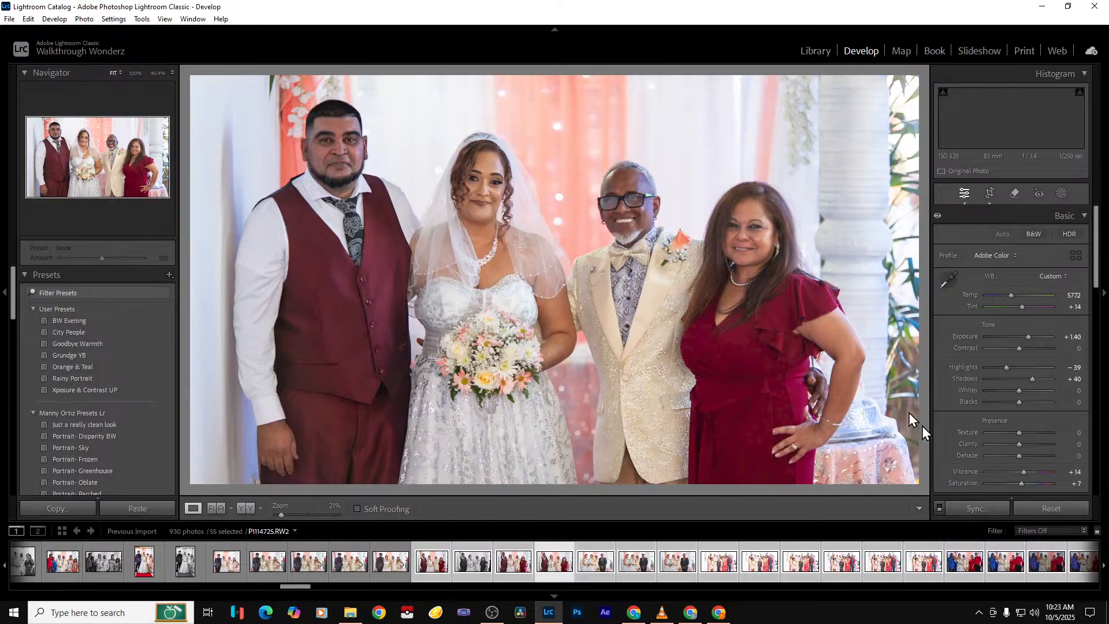
pyautogui.press('Delete')
pyautogui.press('Return')
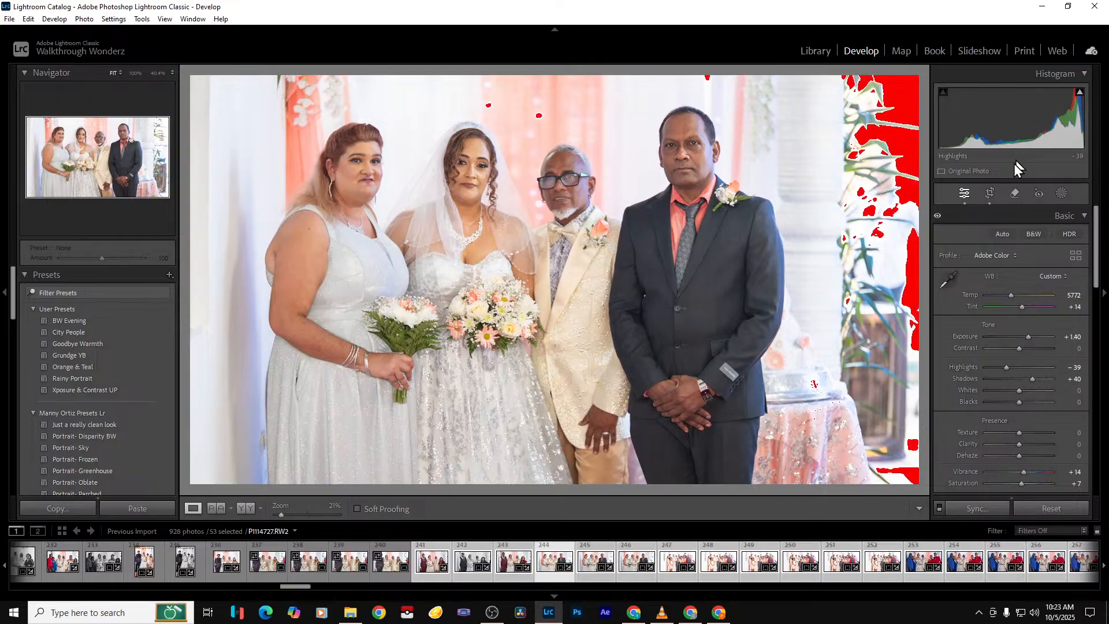
# Crop P1114727 in from both sides around the four people, extend it to the full frame height, and set its tint to +21
pyautogui.click(989, 195)
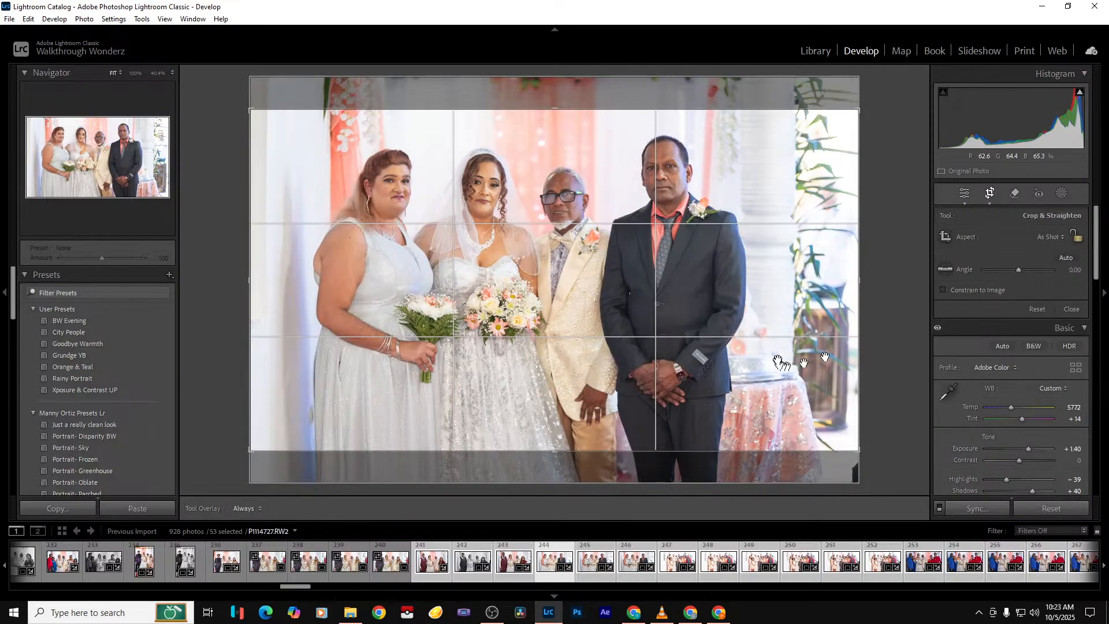
pyautogui.moveTo(855, 287); pyautogui.dragTo(806, 287)
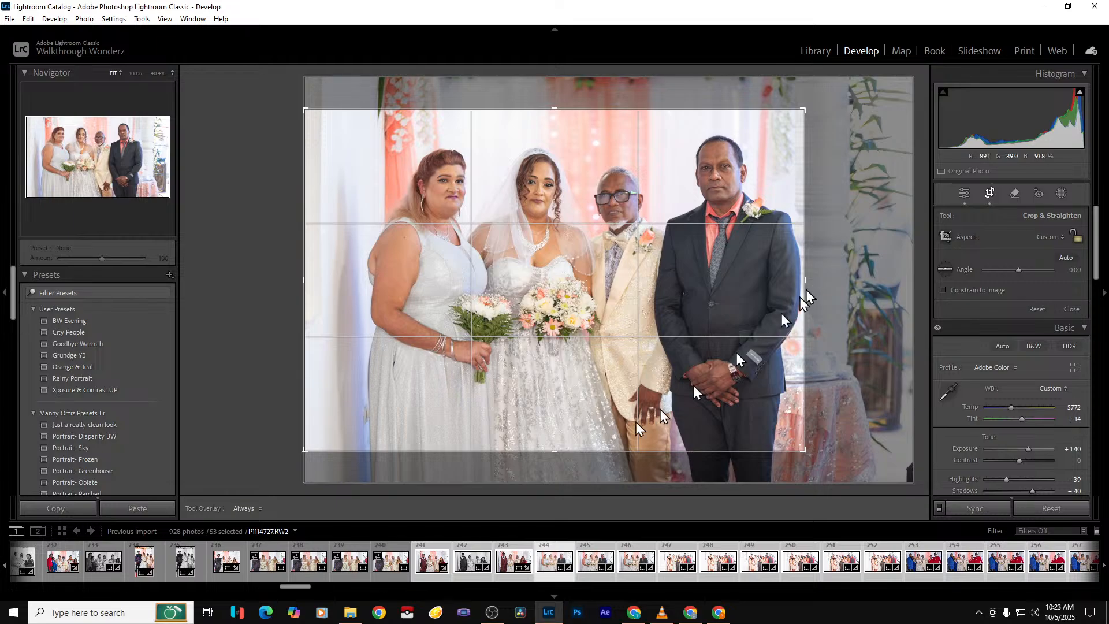
pyautogui.moveTo(556, 445); pyautogui.dragTo(555, 480)
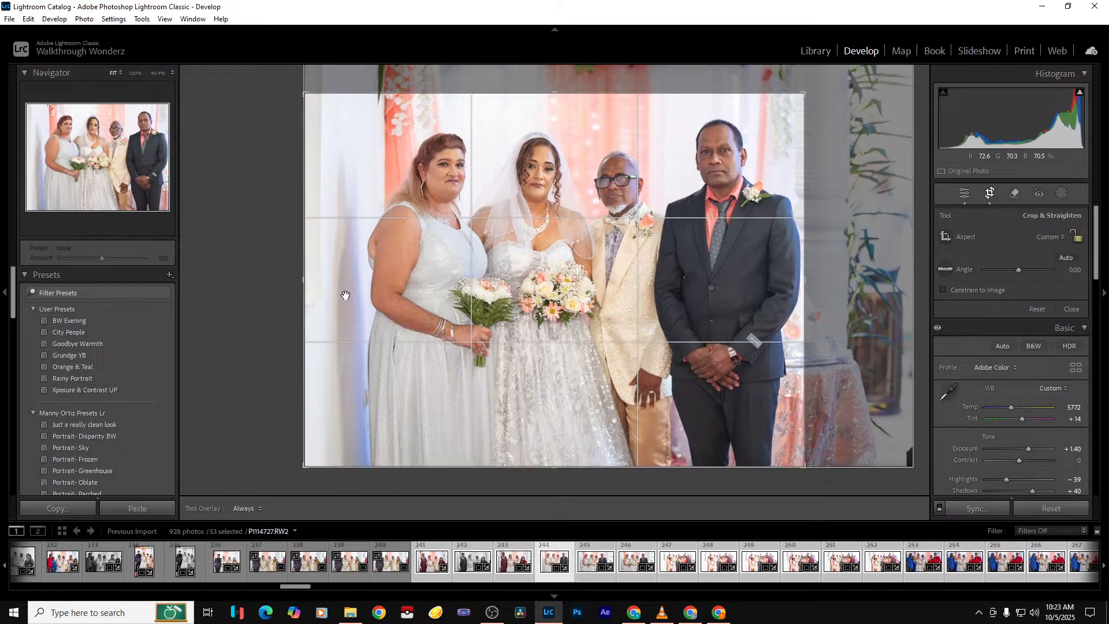
pyautogui.moveTo(300, 296); pyautogui.dragTo(327, 287)
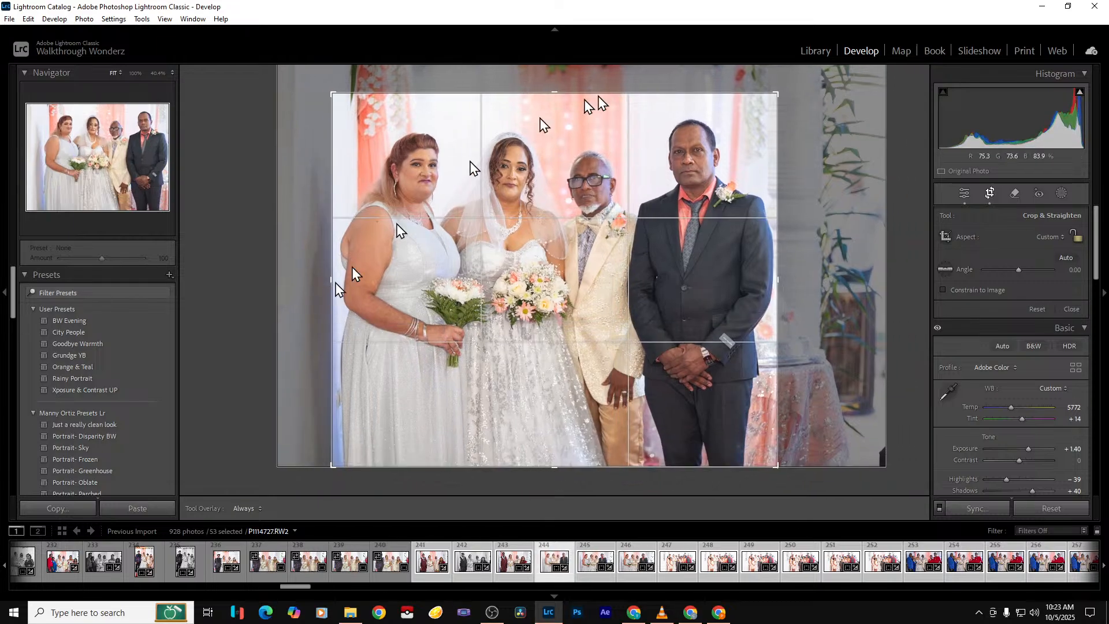
pyautogui.moveTo(577, 93); pyautogui.dragTo(579, 59)
pyautogui.press('Return')
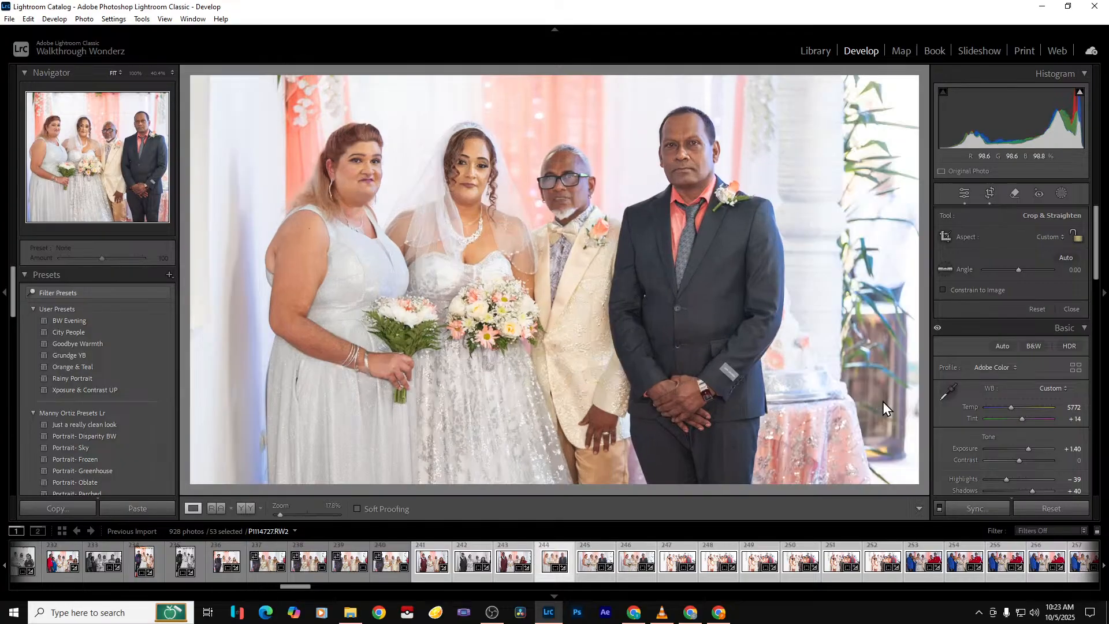
pyautogui.click(1075, 307)
pyautogui.press('Return')
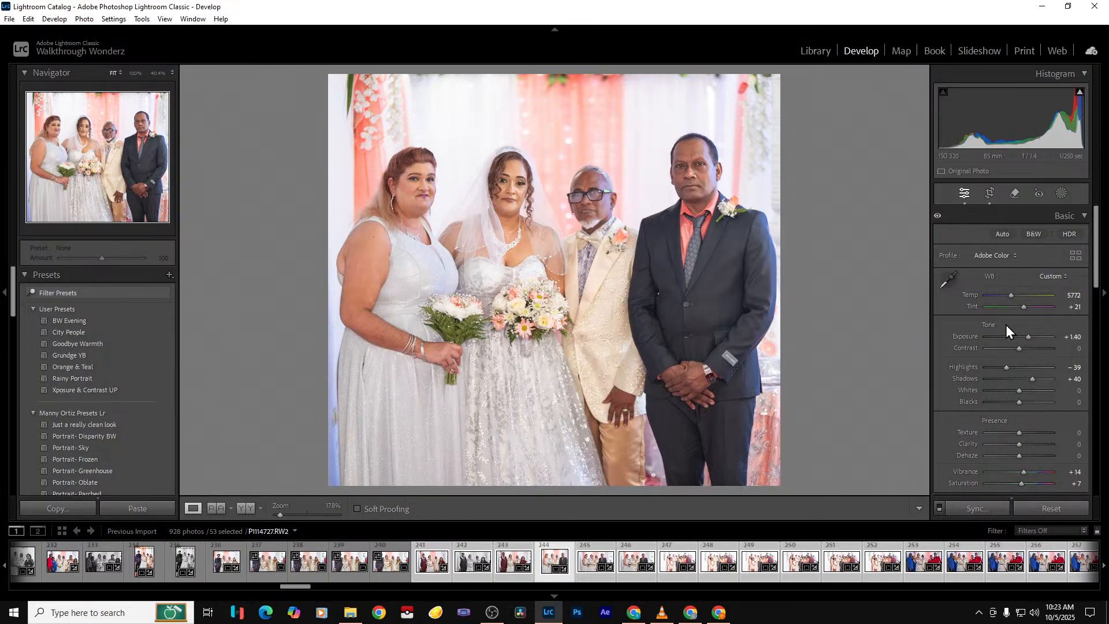
# Convert P1114728 to black and white, trim its crop beside the man in the dark suit, and extend it to the frame's bottom edge
pyautogui.press('Right')
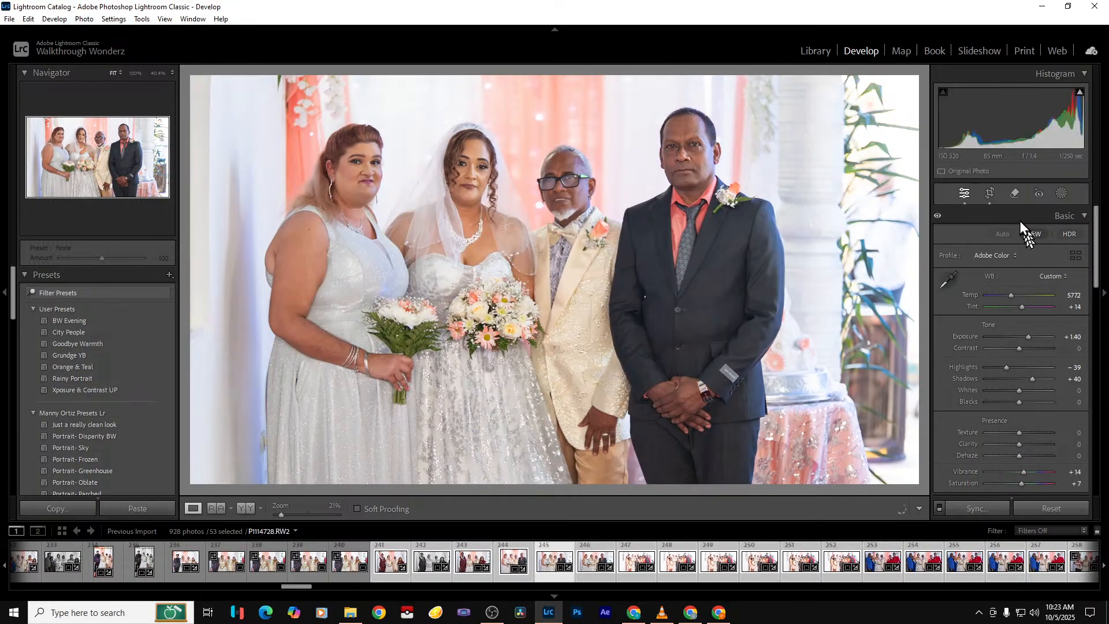
pyautogui.click(1034, 233)
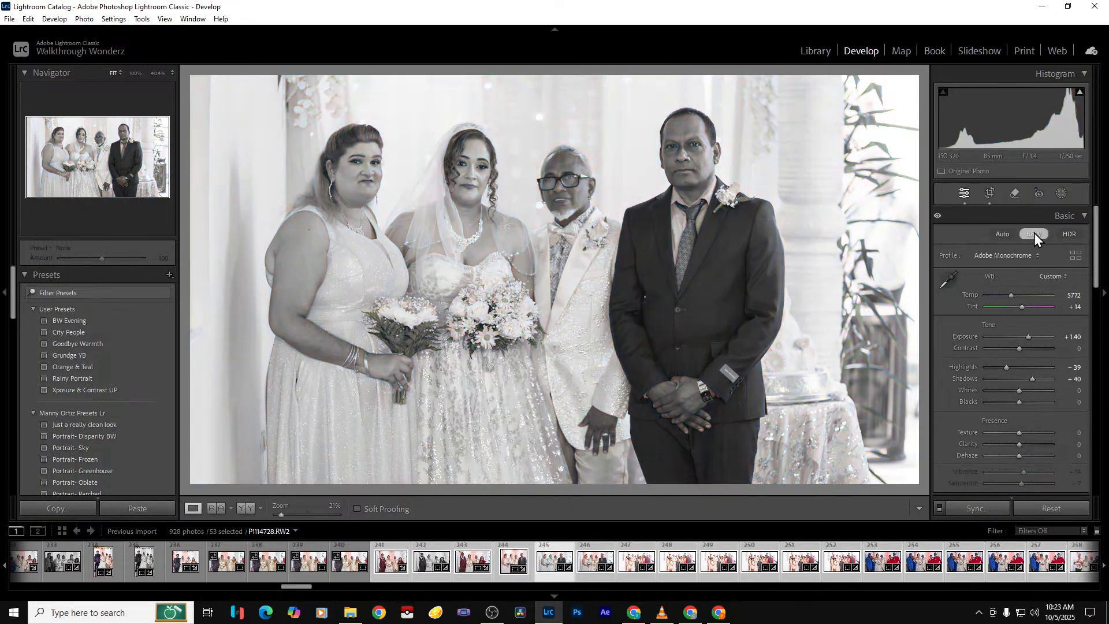
pyautogui.click(990, 194)
pyautogui.moveTo(863, 285); pyautogui.dragTo(809, 303)
pyautogui.moveTo(624, 456); pyautogui.dragTo(624, 512)
pyautogui.press('Return')
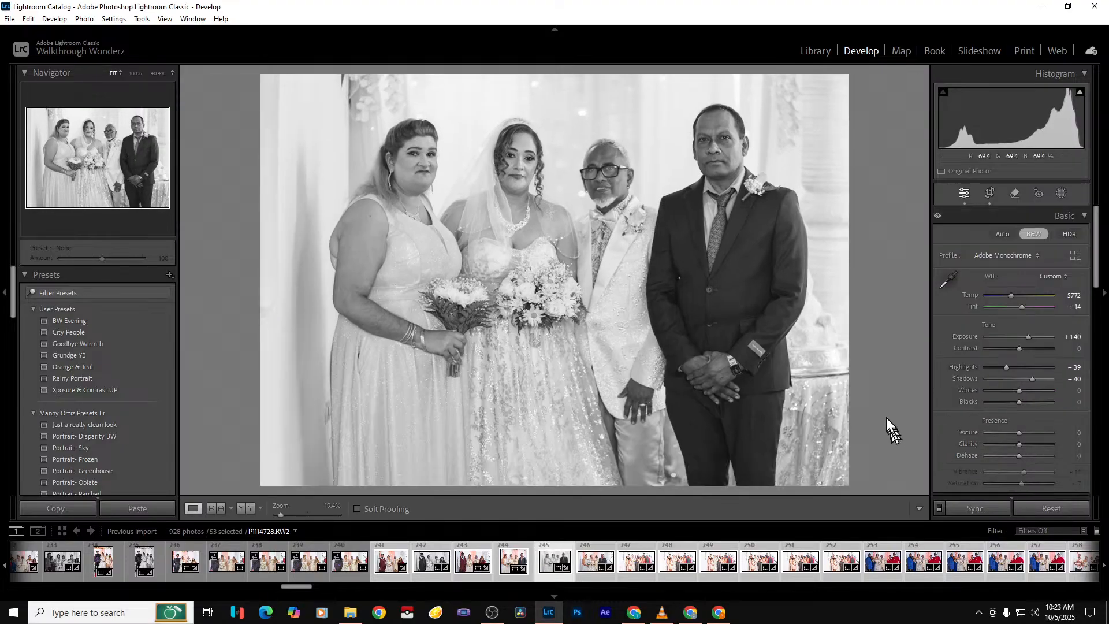
# Remove the near-duplicate P1114729 from the Lightroom catalog
pyautogui.press('Right')
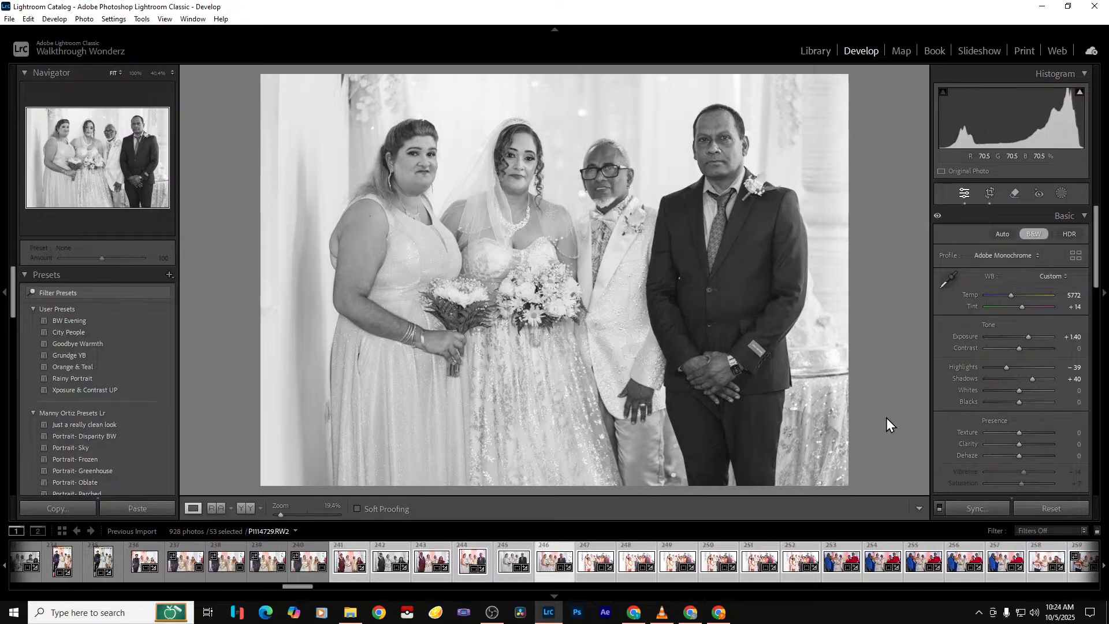
pyautogui.press('Delete')
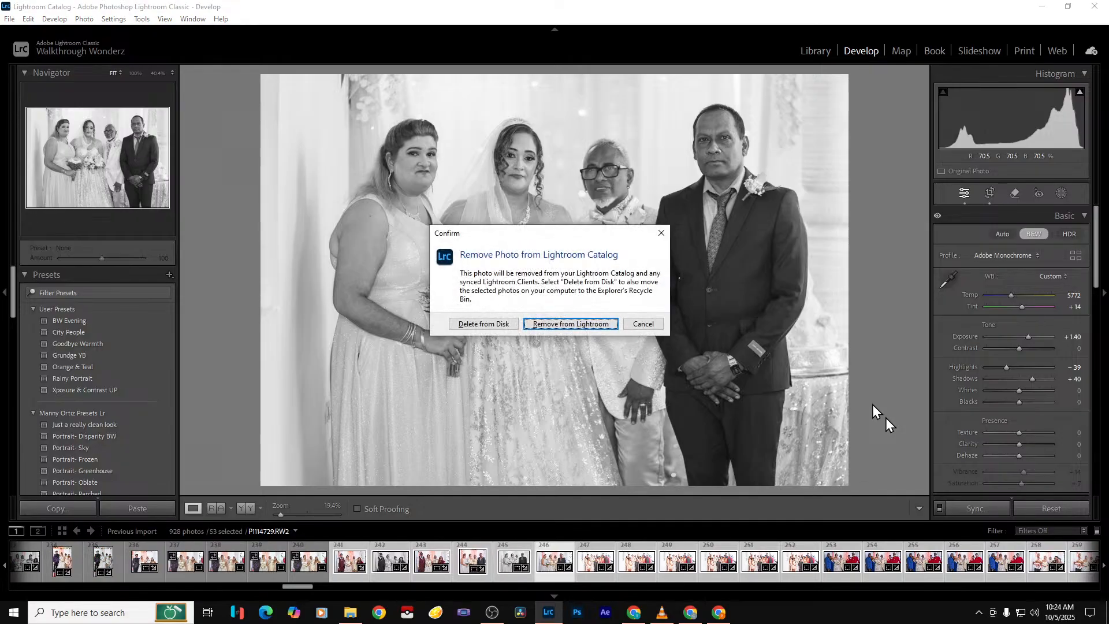
pyautogui.press('Return')
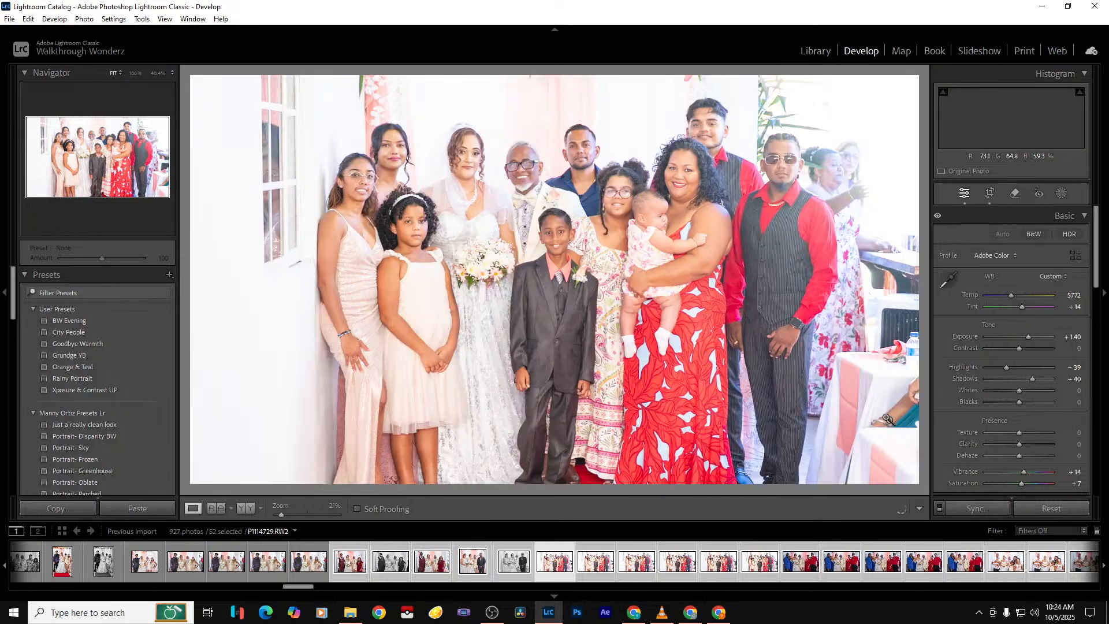
# Crop P1114730 in from both sides around the family group and extend the crop down to the frame's bottom edge
pyautogui.click(991, 194)
pyautogui.moveTo(862, 334); pyautogui.dragTo(832, 333)
pyautogui.moveTo(642, 451); pyautogui.dragTo(669, 470)
pyautogui.moveTo(280, 245); pyautogui.dragTo(326, 245)
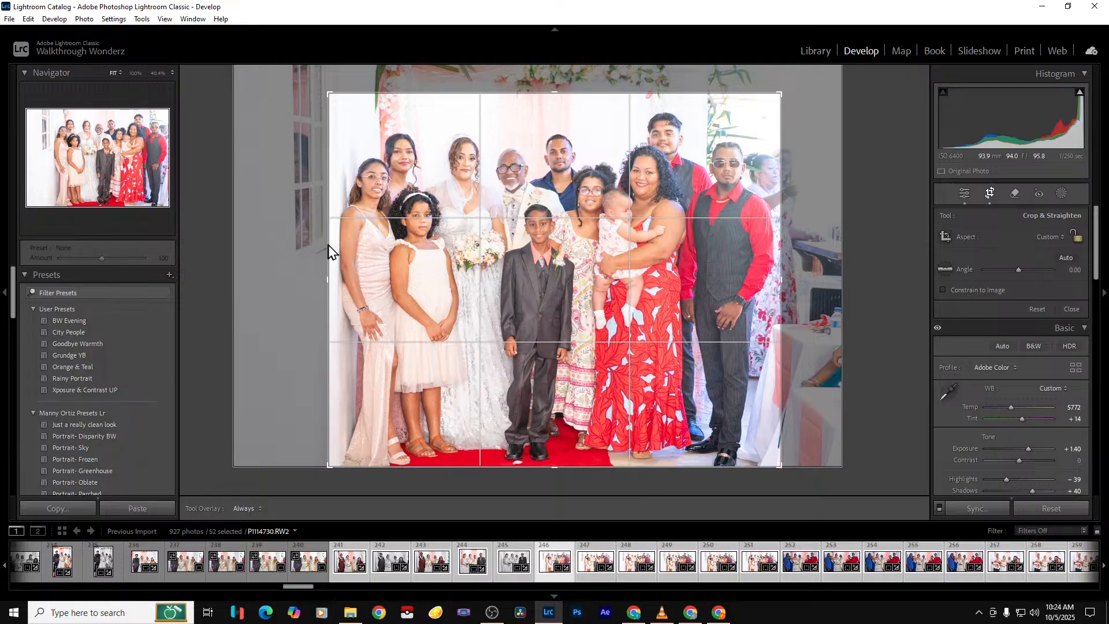
pyautogui.press('Return')
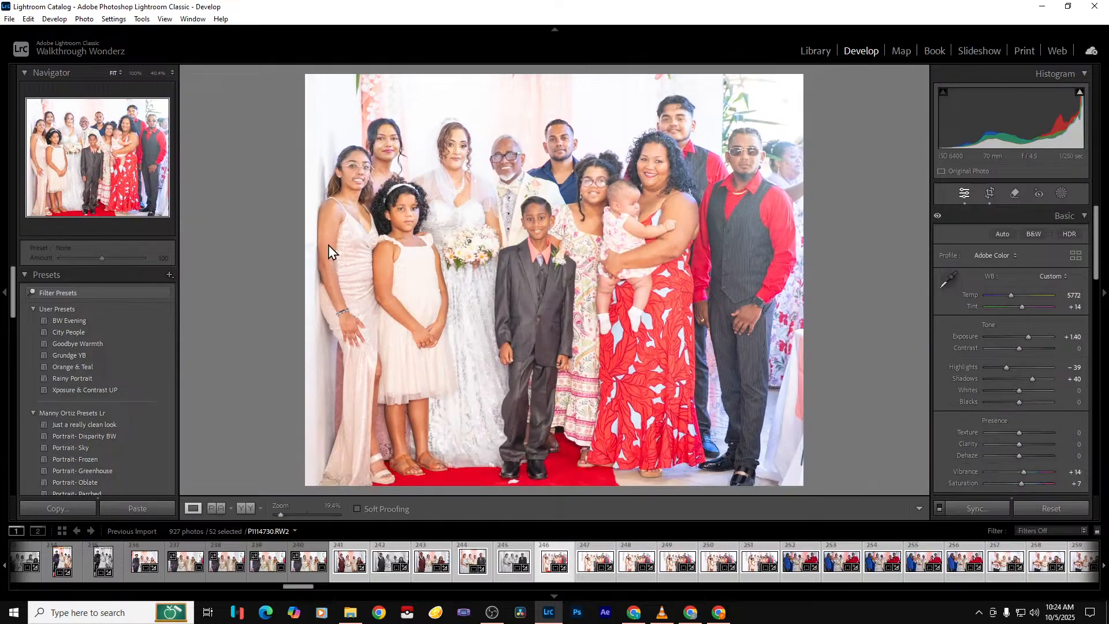
# Set P1114730's exposure to +0.79
pyautogui.doubleClick(1027, 339)
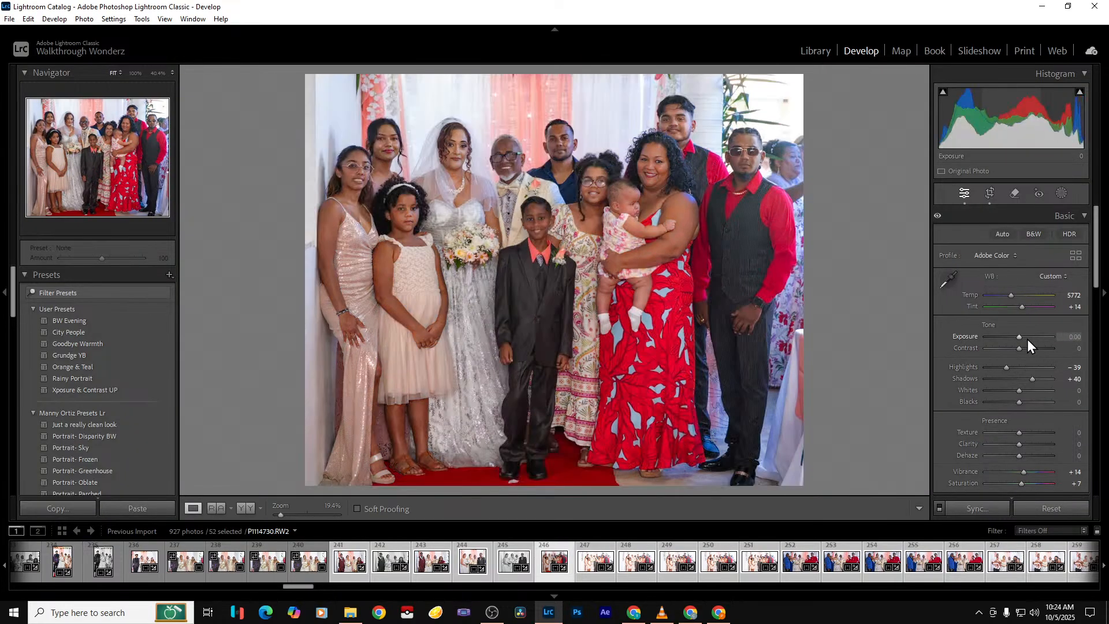
pyautogui.moveTo(1019, 338); pyautogui.dragTo(1023, 337)
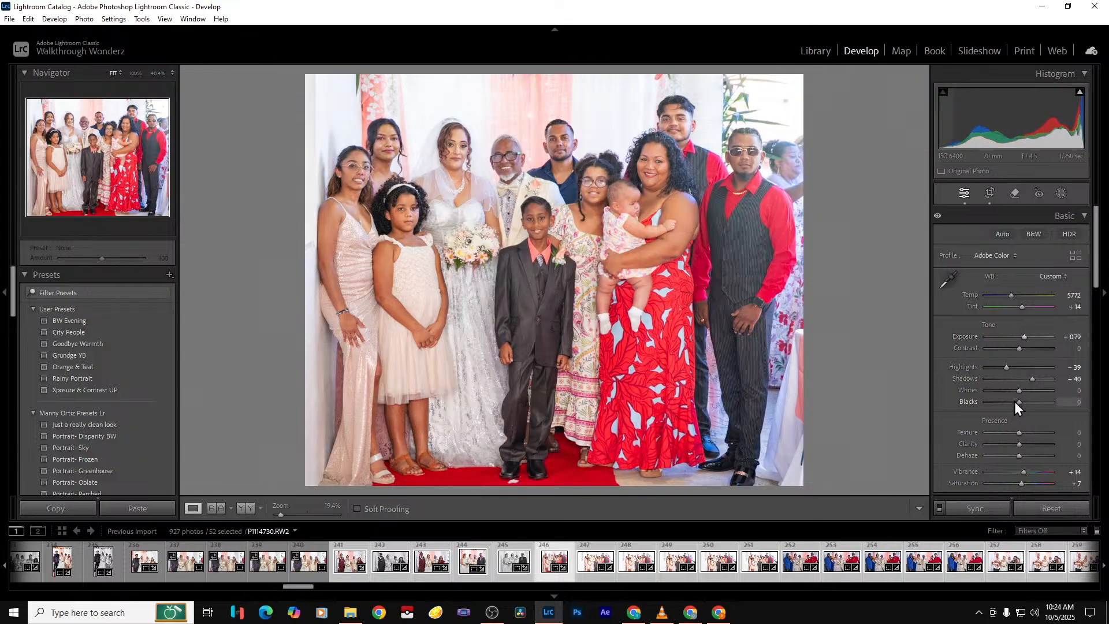
# Set Blacks to -46 on the ten-adult-and-children family photo P1114730.RW2 and extend its crop upward to include the floral backdrop
pyautogui.moveTo(1014, 403); pyautogui.dragTo(1004, 400)
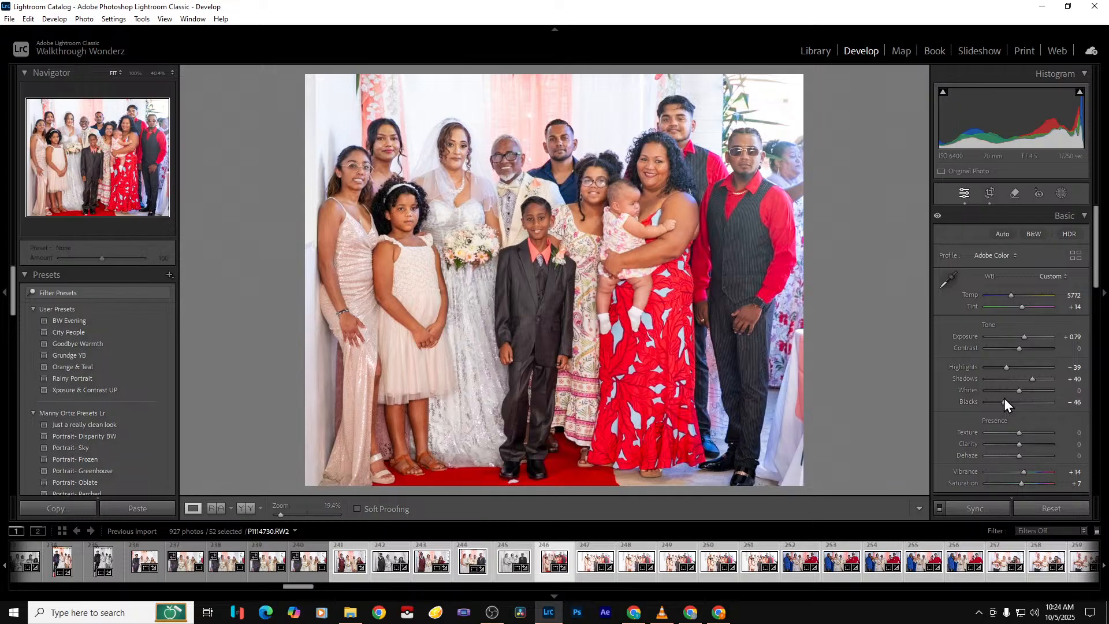
pyautogui.click(991, 198)
pyautogui.moveTo(545, 93); pyautogui.dragTo(546, 71)
pyautogui.press('Return')
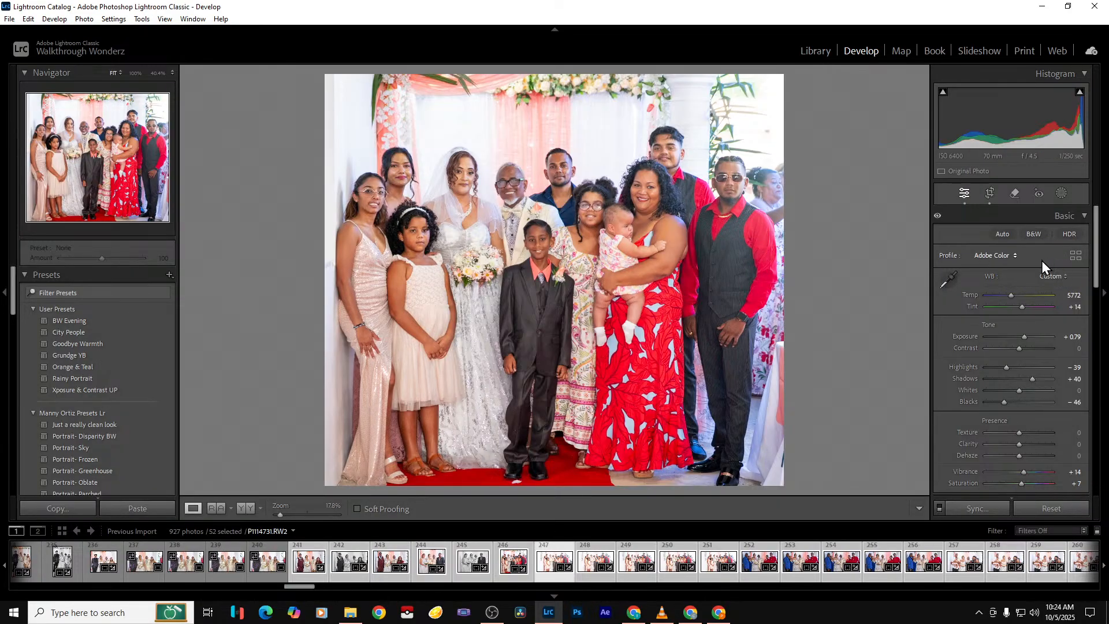
pyautogui.click(1028, 234)
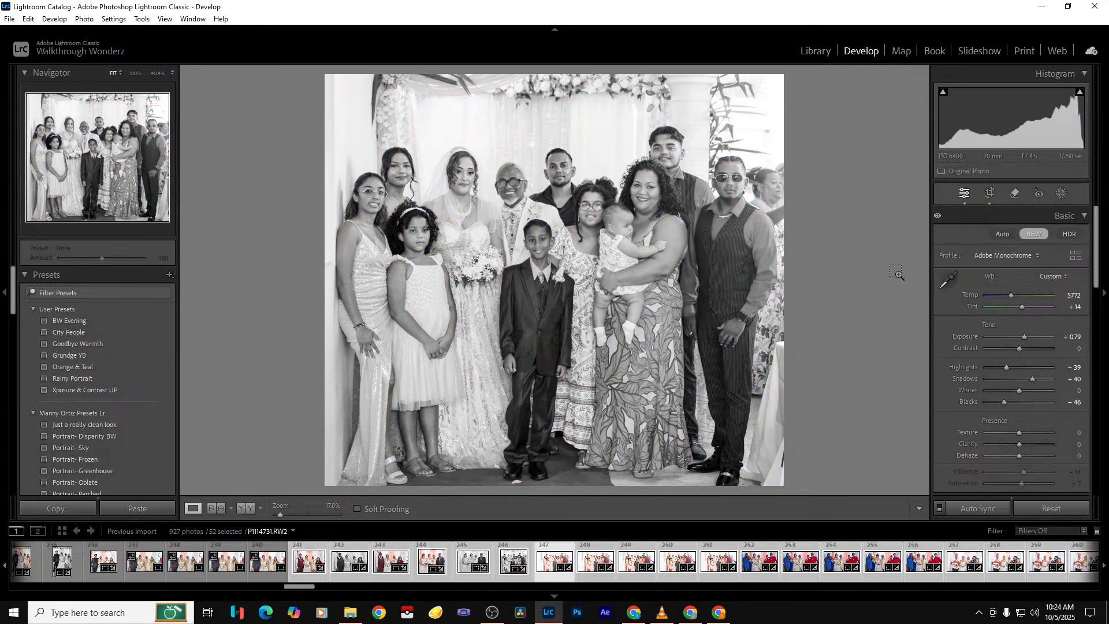
pyautogui.hotkey('ctrl', 'z')
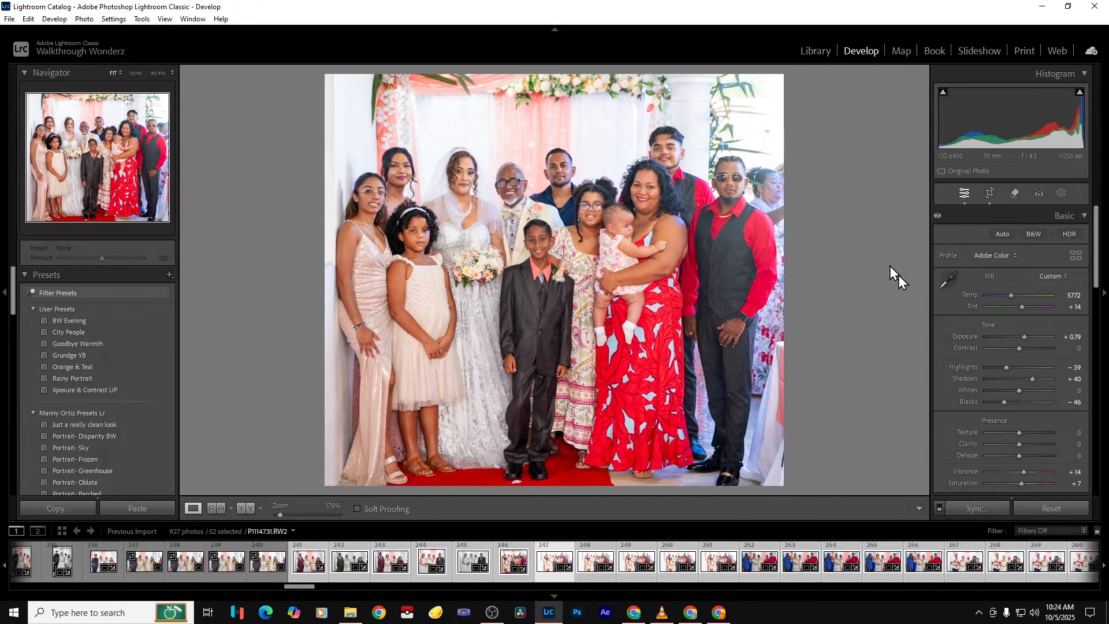
pyautogui.press('Left')
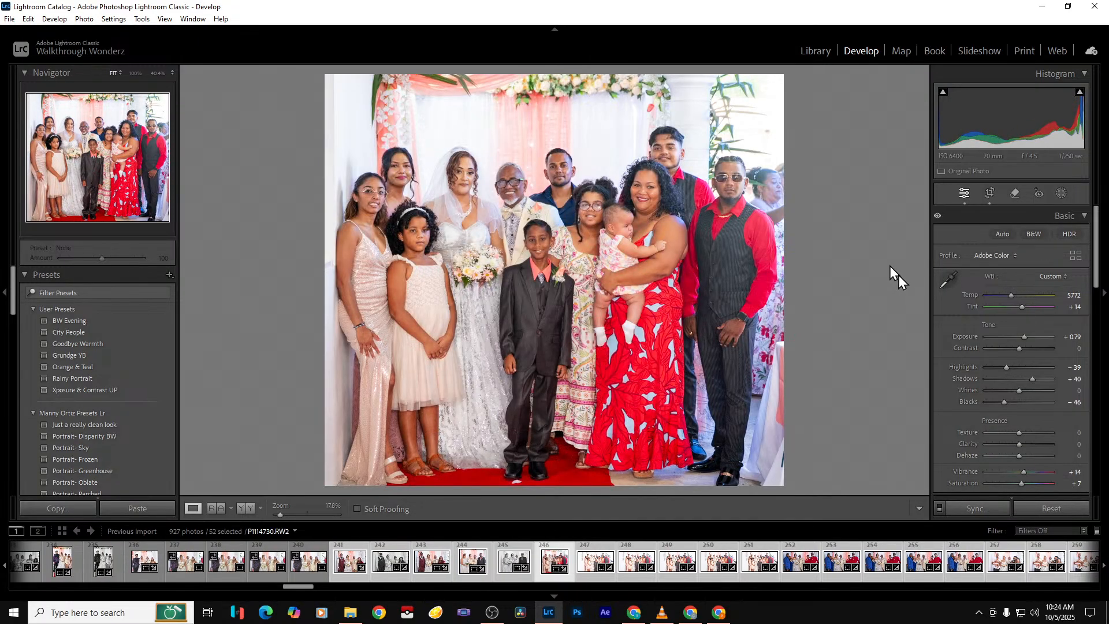
pyautogui.press('Right')
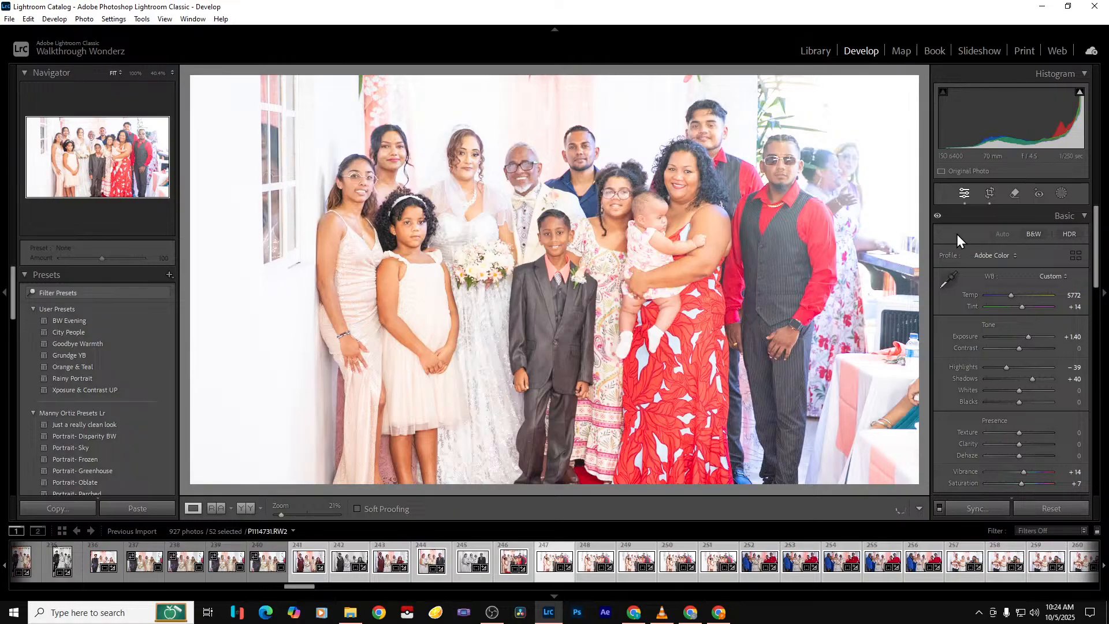
# Convert photo P1114731.RW2 to black and white and reset its Exposure to 0
pyautogui.click(1033, 235)
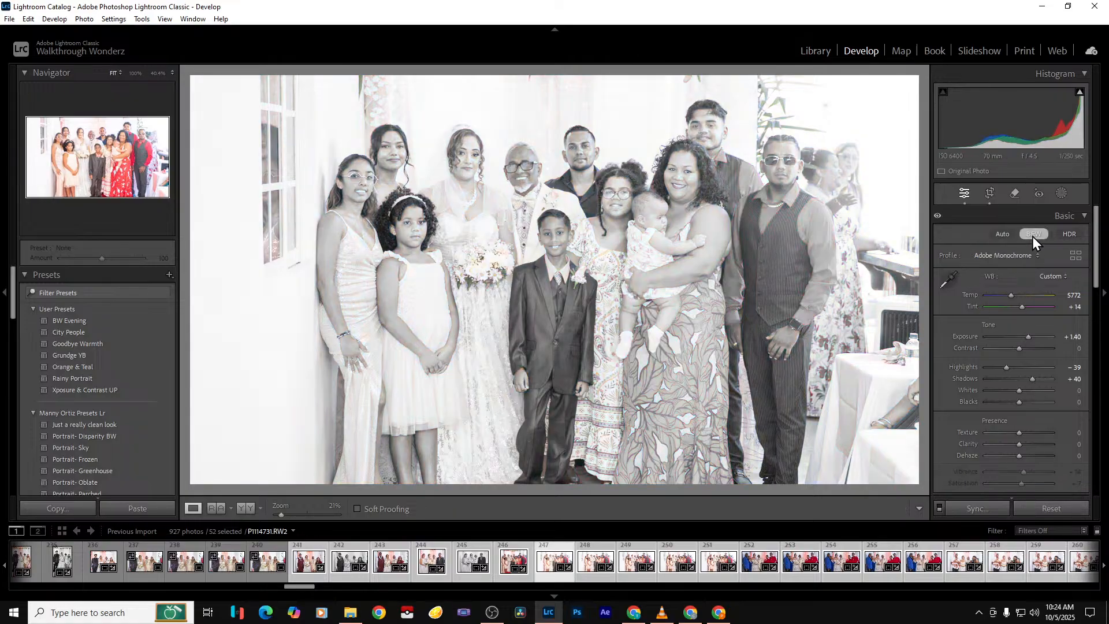
pyautogui.doubleClick(1027, 340)
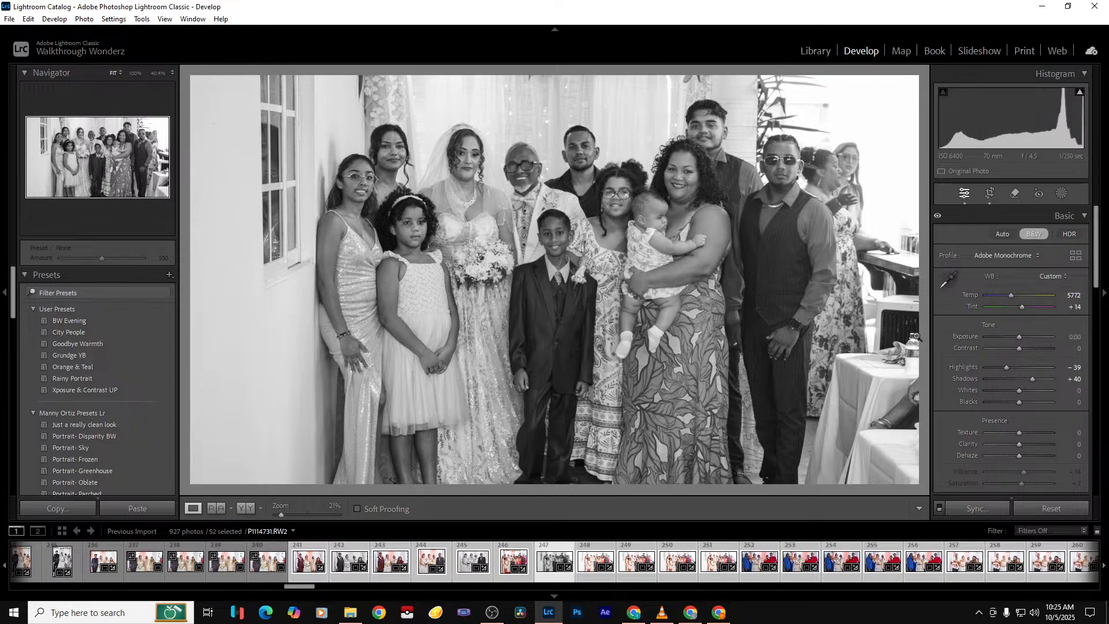
# Remove the four near-duplicate family shots following P1114731.RW2 from the Lightroom catalog without deleting them from disk
pyautogui.press('Right')
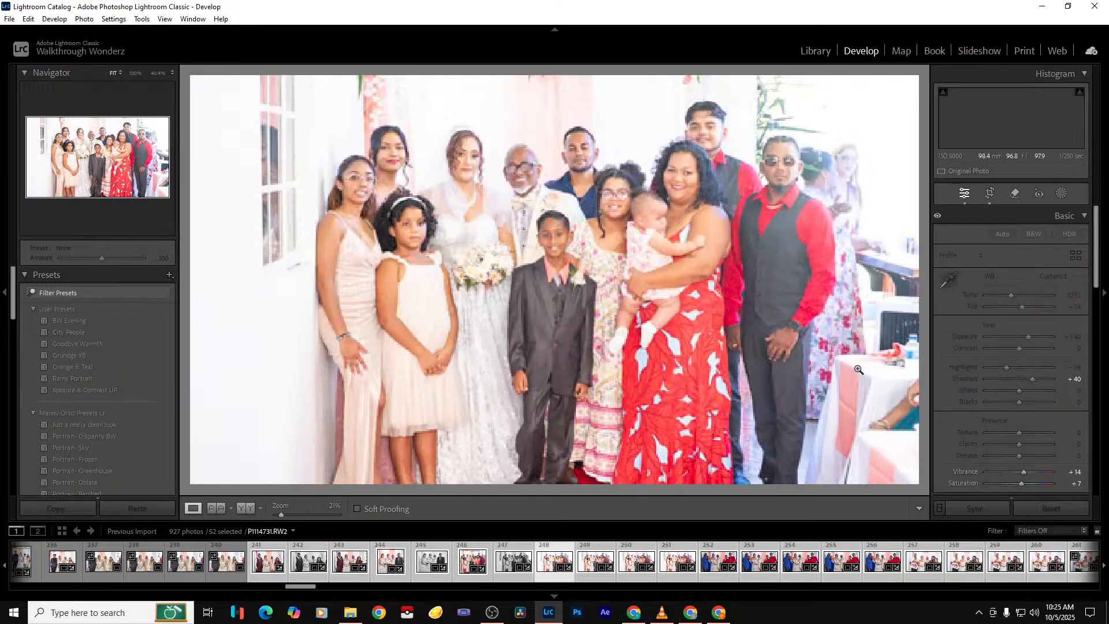
pyautogui.press('Delete')
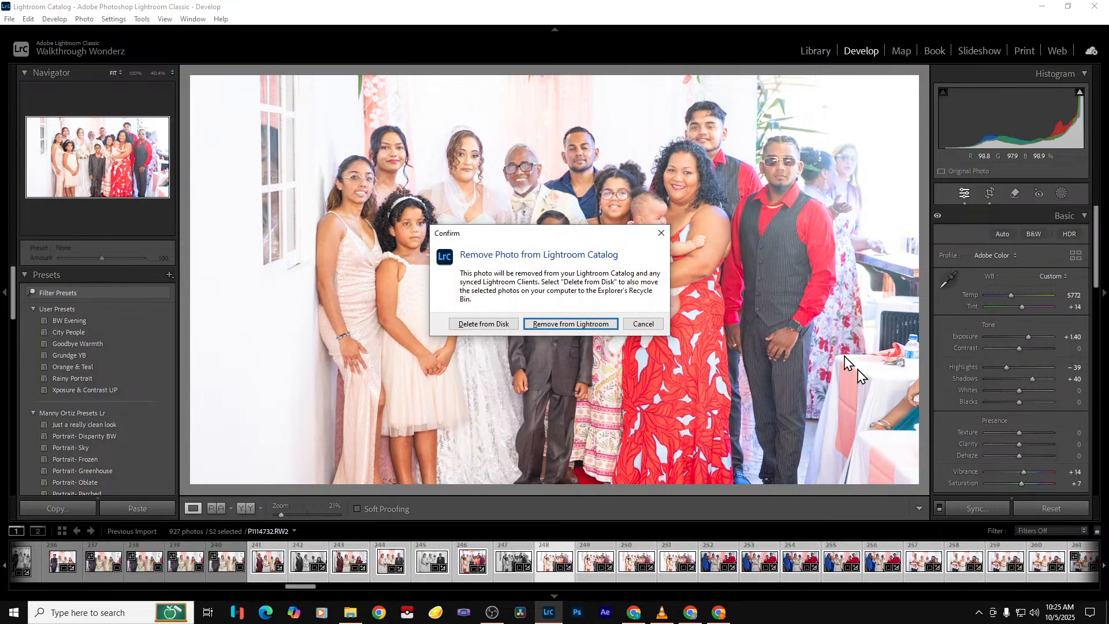
pyautogui.press('Return')
pyautogui.press('Delete')
pyautogui.press('Return')
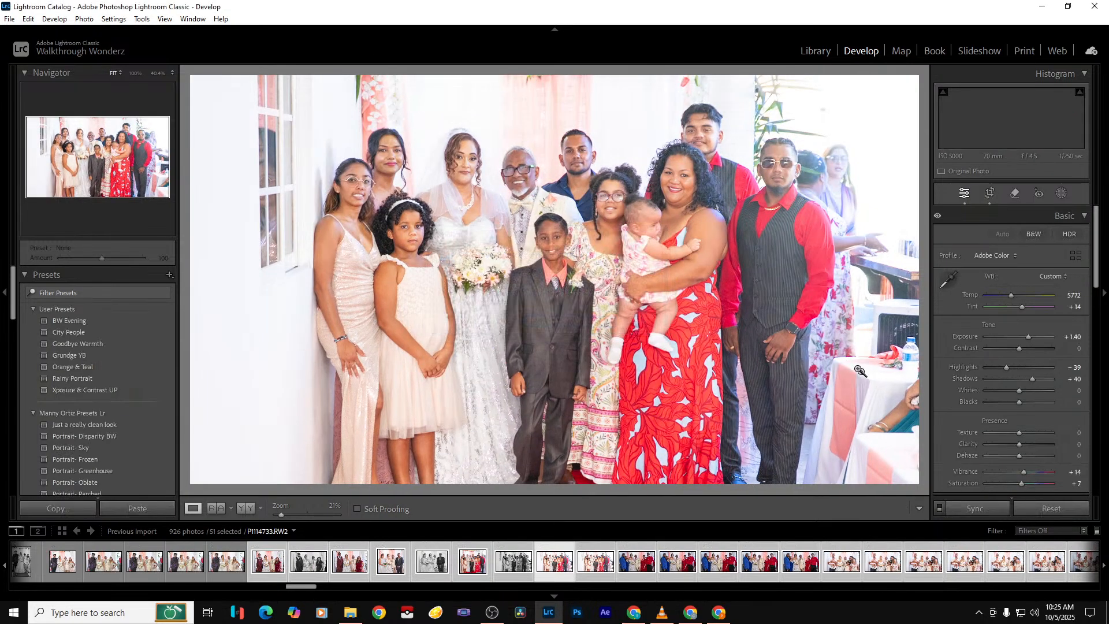
pyautogui.press('Delete')
pyautogui.press('Return')
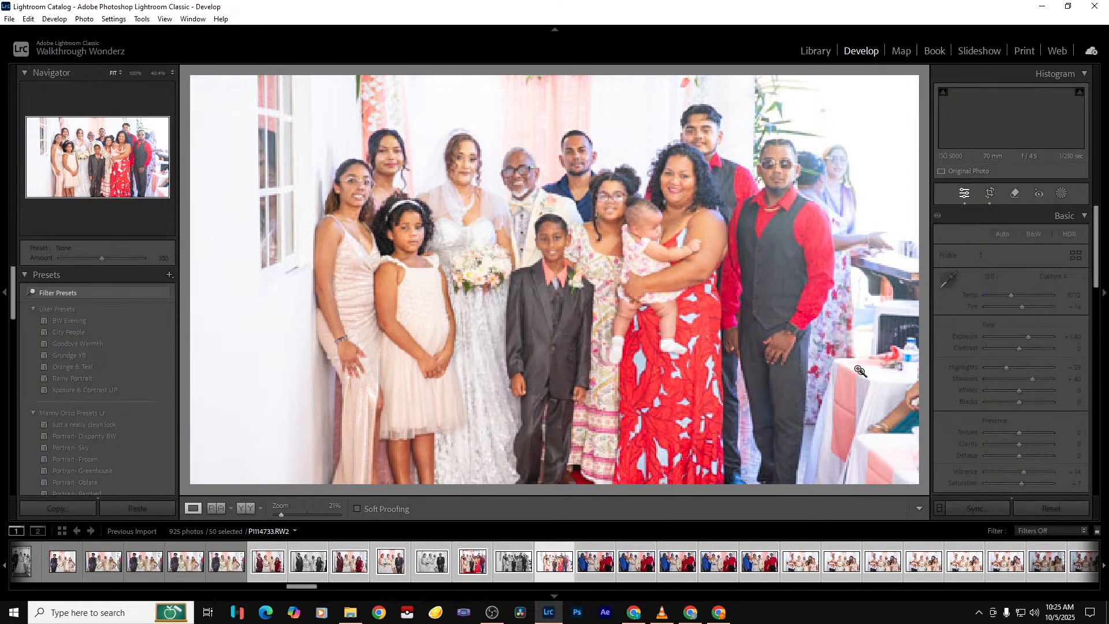
pyautogui.press('Delete')
pyautogui.press('Return')
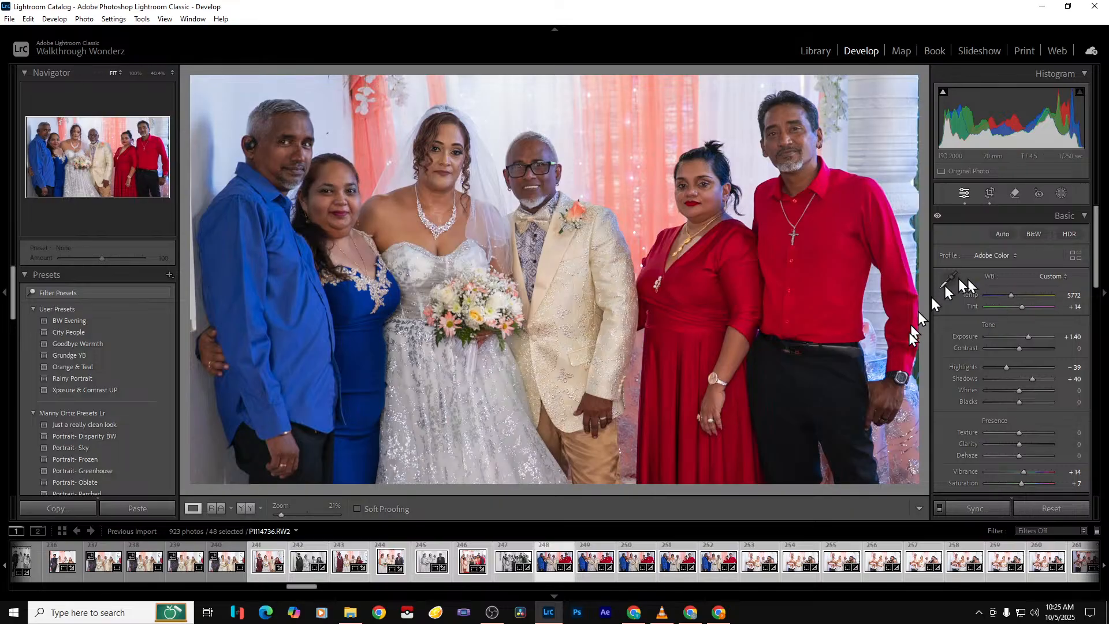
# Extend the crop of P1114736.RW2 at its upper and lower edges and raise Exposure to +1.84
pyautogui.click(991, 192)
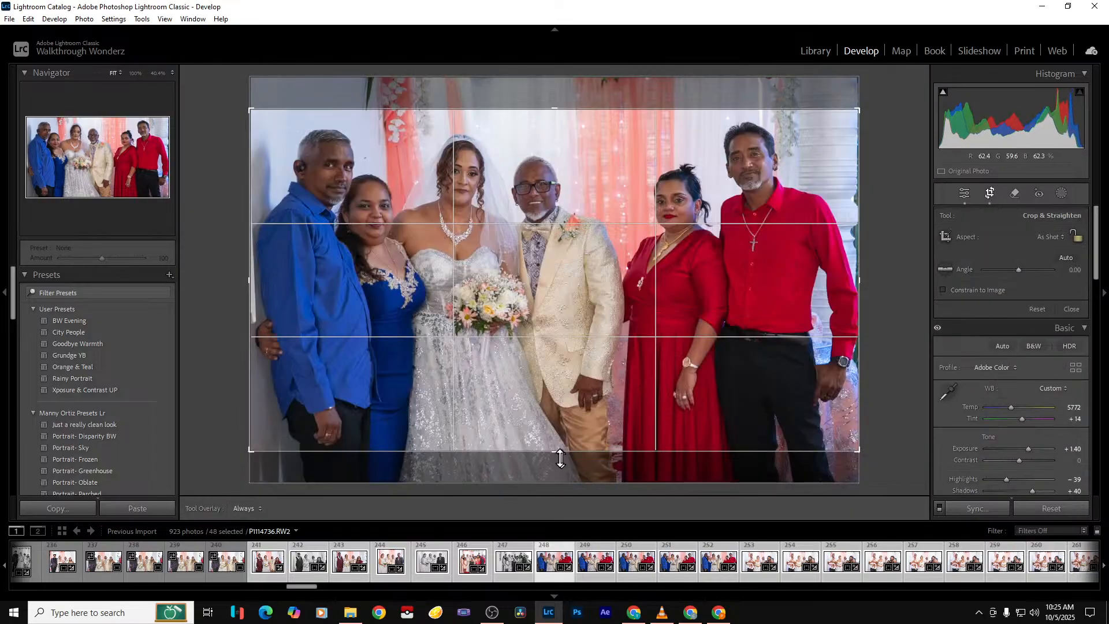
pyautogui.moveTo(560, 459); pyautogui.dragTo(552, 473)
pyautogui.moveTo(564, 89); pyautogui.dragTo(554, 68)
pyautogui.press('Return')
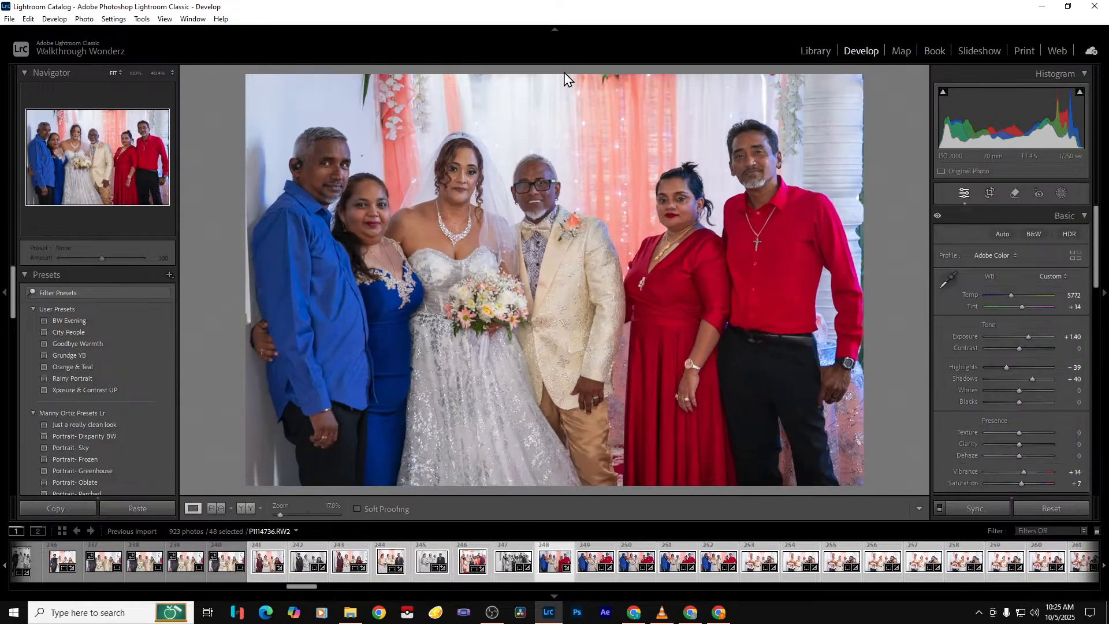
pyautogui.moveTo(1029, 337); pyautogui.dragTo(1033, 338)
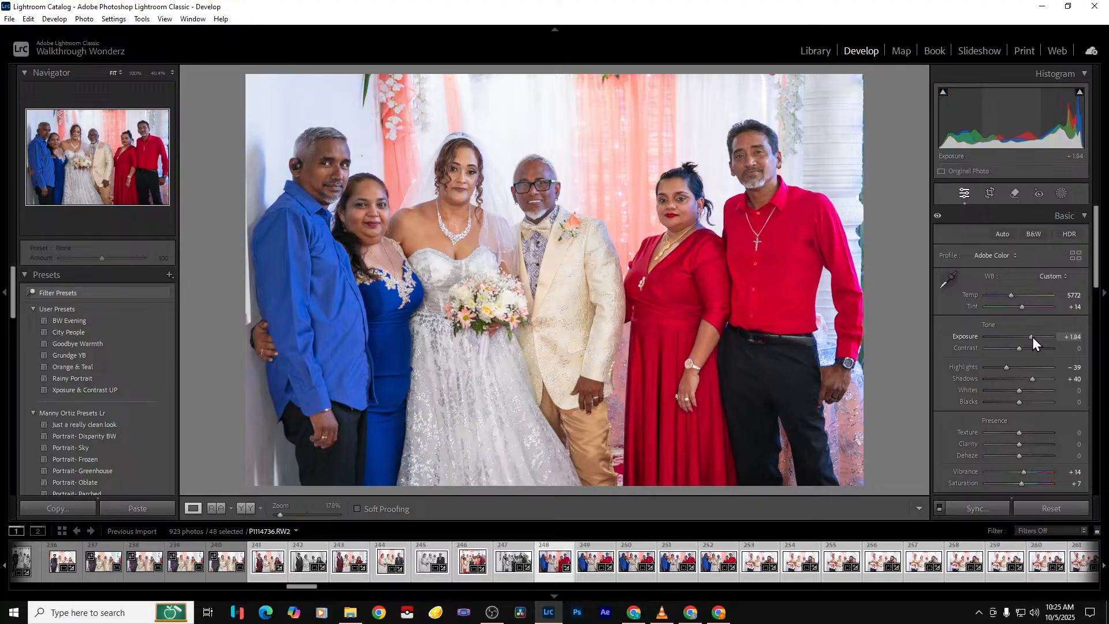
# Convert the next shot of the same group, P1114737.RW2, to black and white
pyautogui.press('Right')
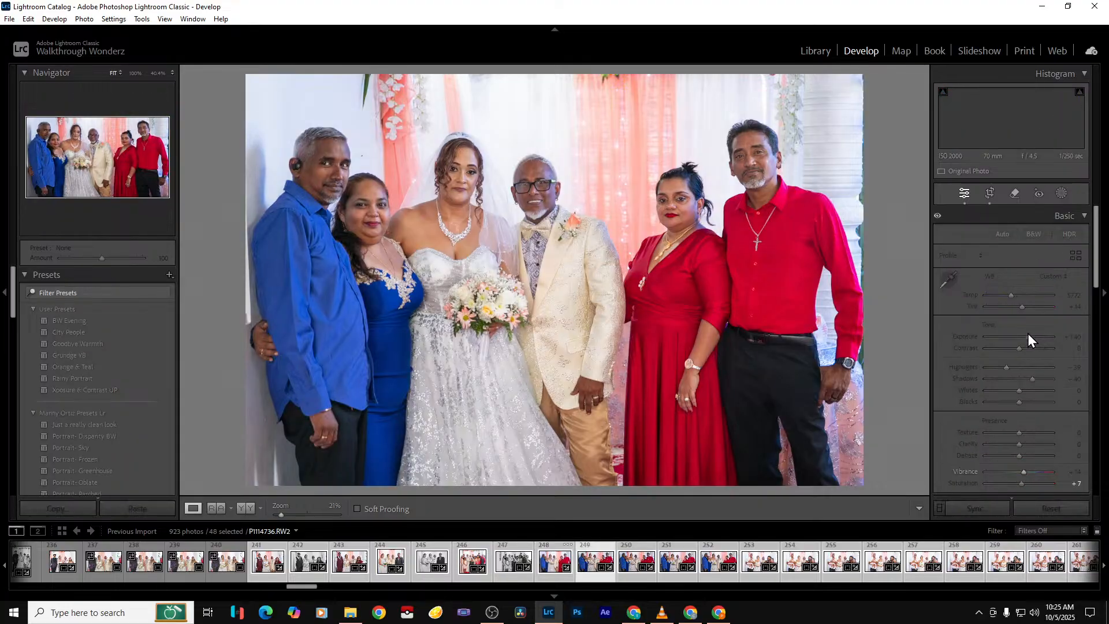
pyautogui.press('Right')
pyautogui.click(1033, 234)
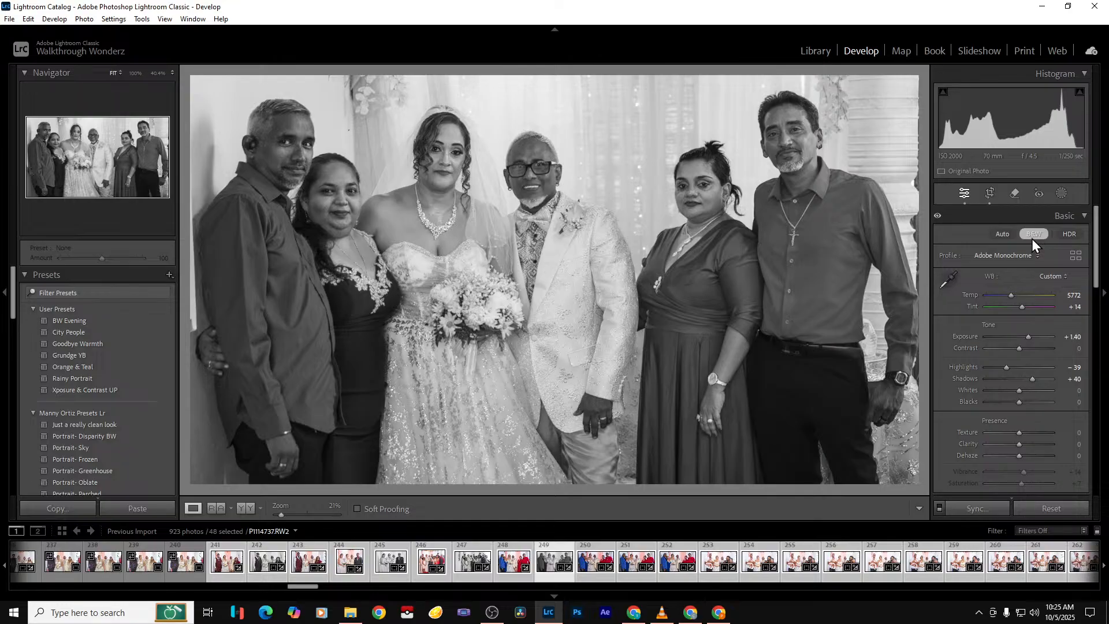
# Remove the three remaining near-duplicates of the blue-and-red-outfit group, starting with P1114738.RW2, from the Lightroom catalog
pyautogui.press('Right')
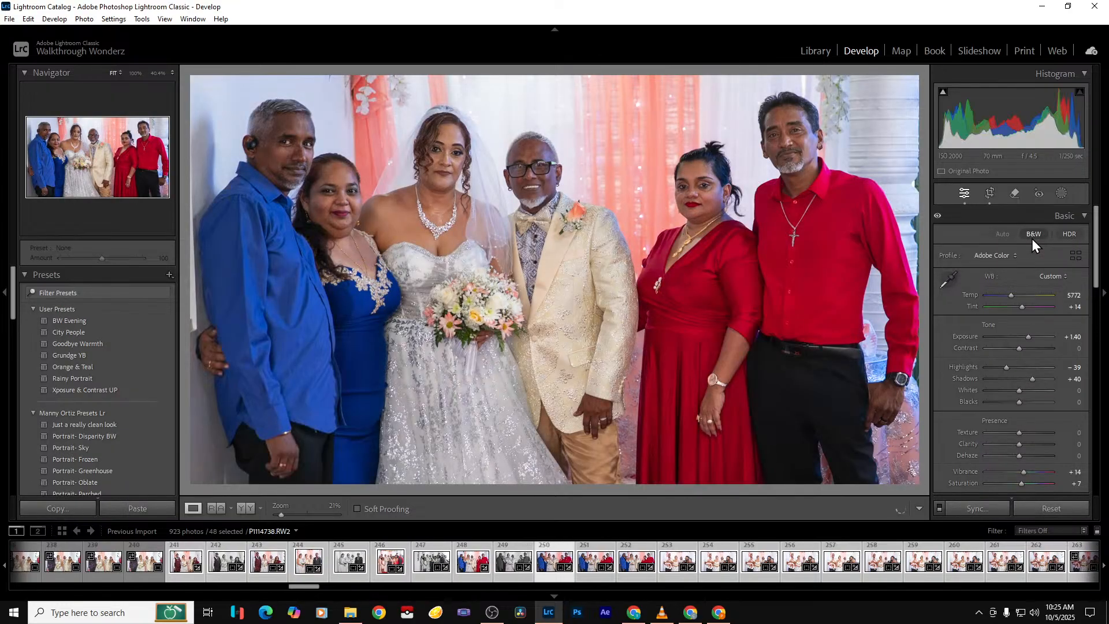
pyautogui.press('Delete')
pyautogui.press('Escape')
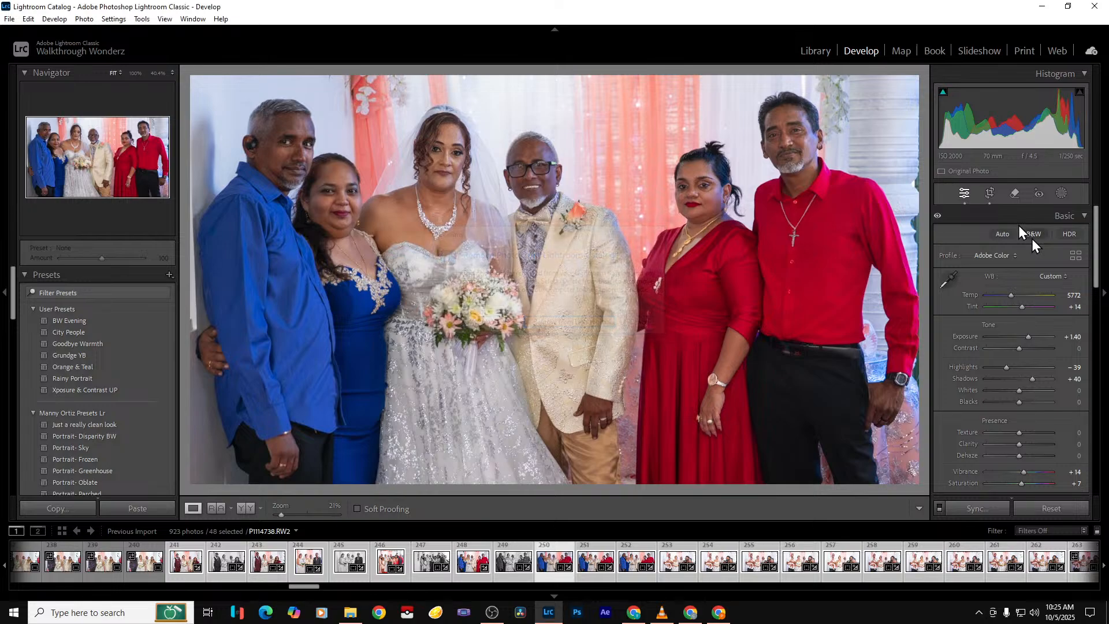
pyautogui.press('Delete')
pyautogui.press('Return')
pyautogui.press('Delete')
pyautogui.press('Return')
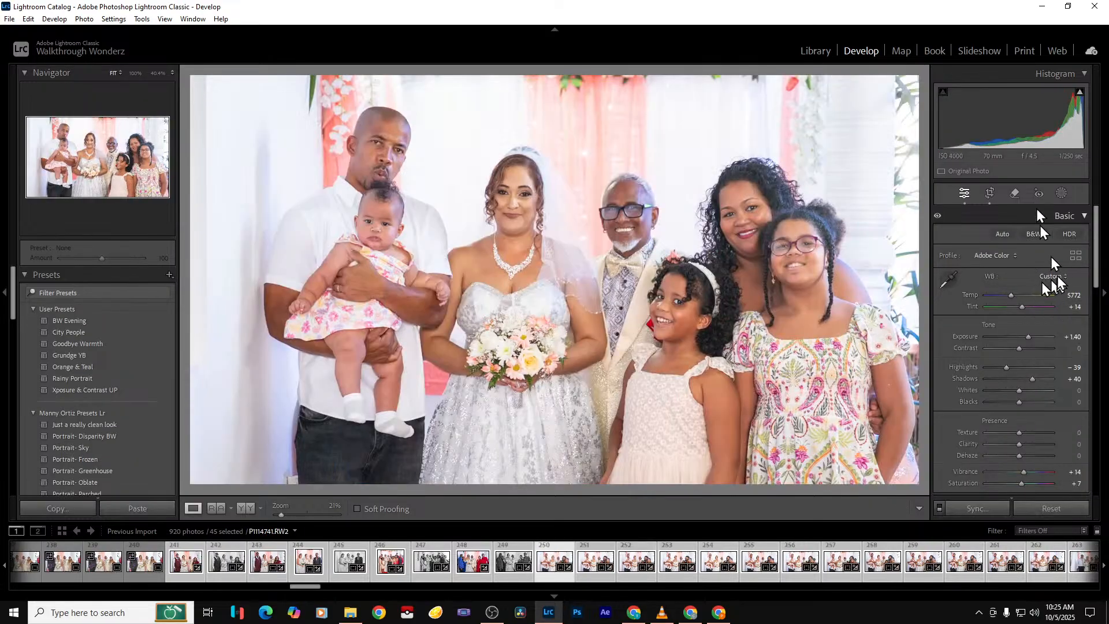
# Crop P1114741.RW2 tighter on the empty wall beside the man holding the baby and extend the crop downward
pyautogui.click(991, 193)
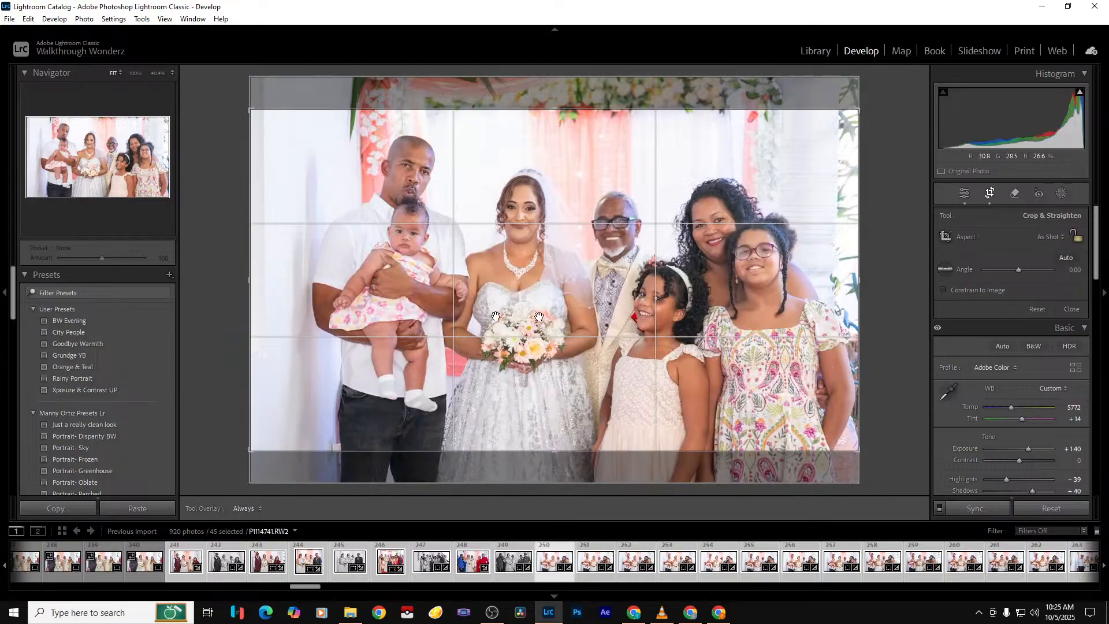
pyautogui.moveTo(243, 307); pyautogui.dragTo(277, 310)
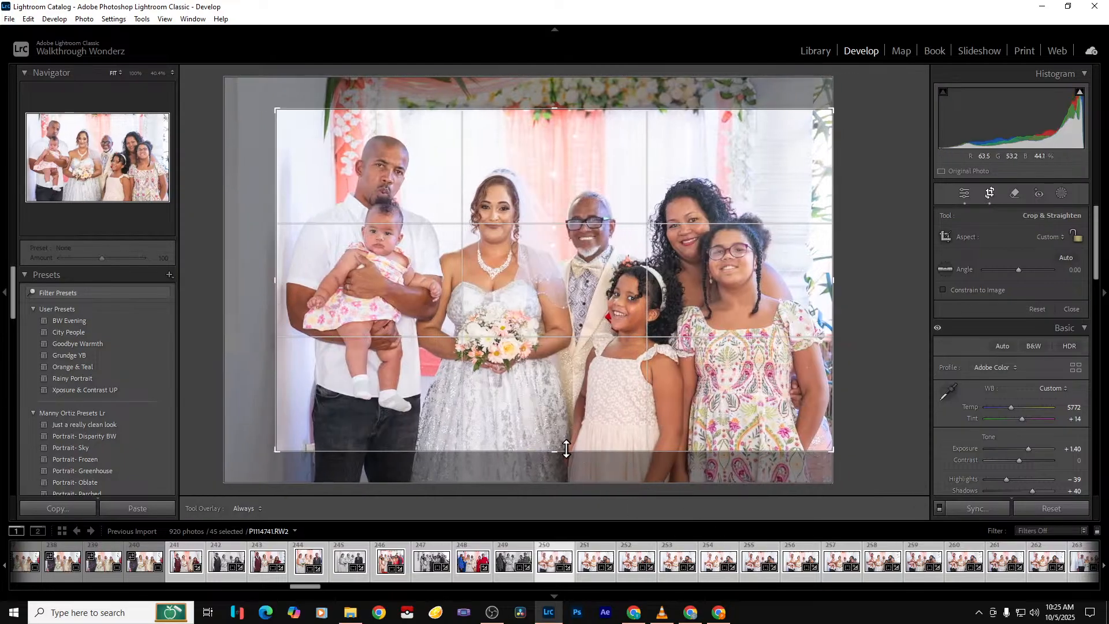
pyautogui.moveTo(564, 449); pyautogui.dragTo(570, 483)
pyautogui.press('Return')
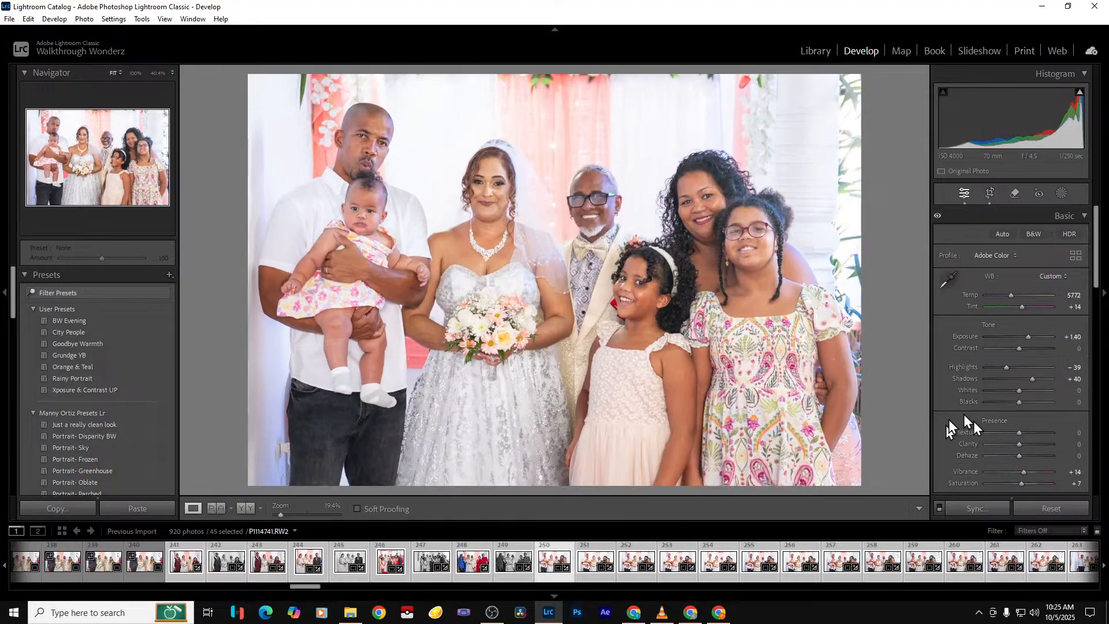
# Convert the following duplicate, P1114742.RW2, to black and white
pyautogui.press('Right')
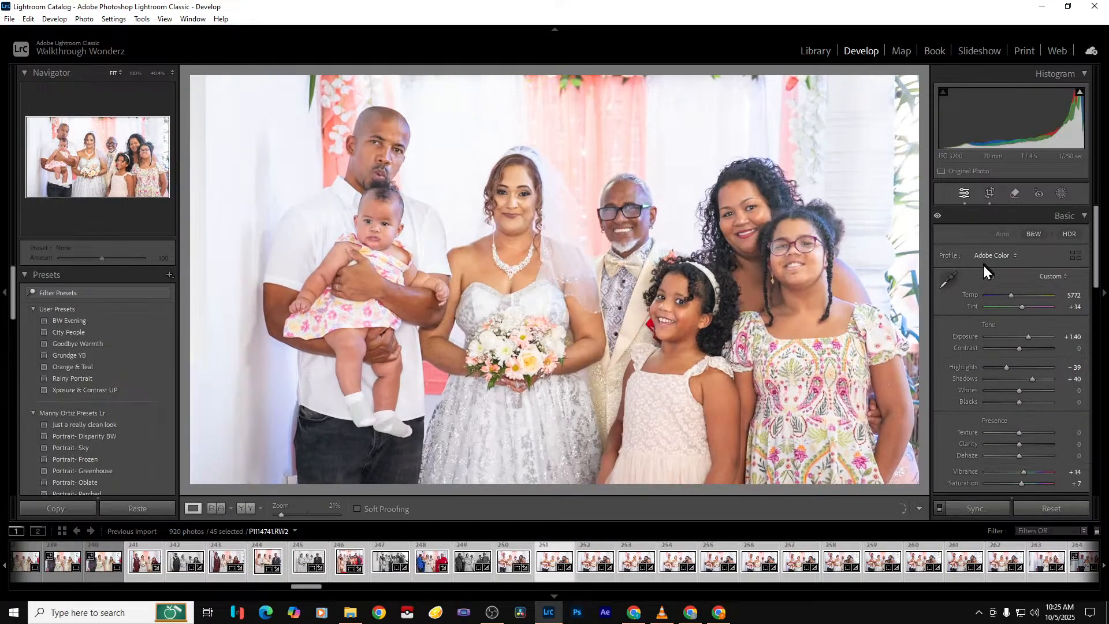
pyautogui.click(1033, 234)
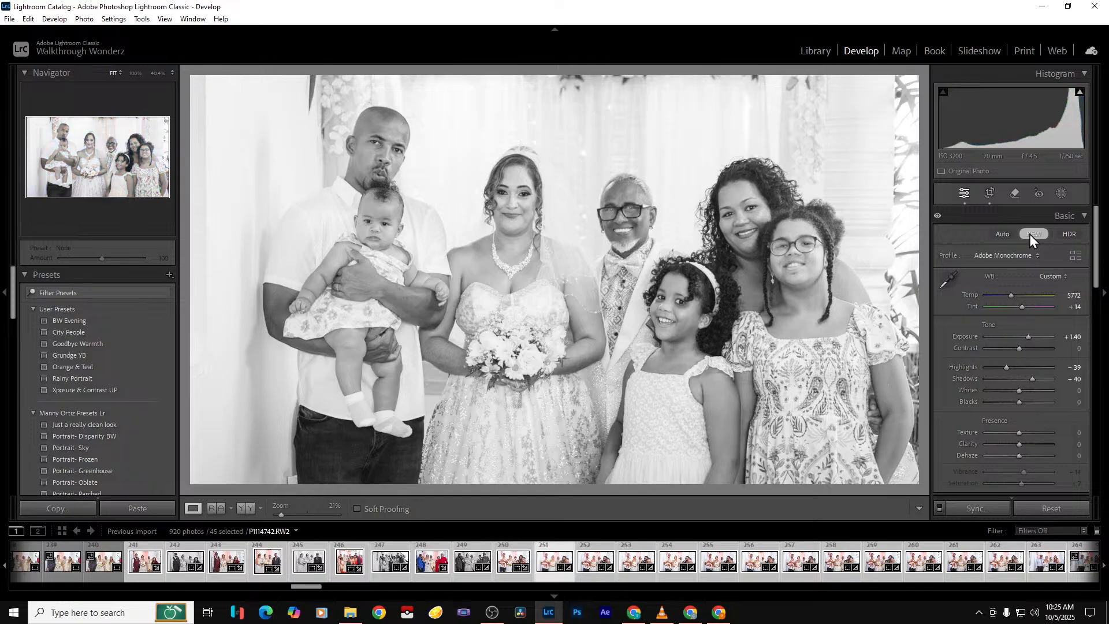
# Remove the seven near-duplicate shots of the couple with the baby and girls, P1114743.RW2 through P1114749.RW2, from the Lightroom catalog
pyautogui.press('Right')
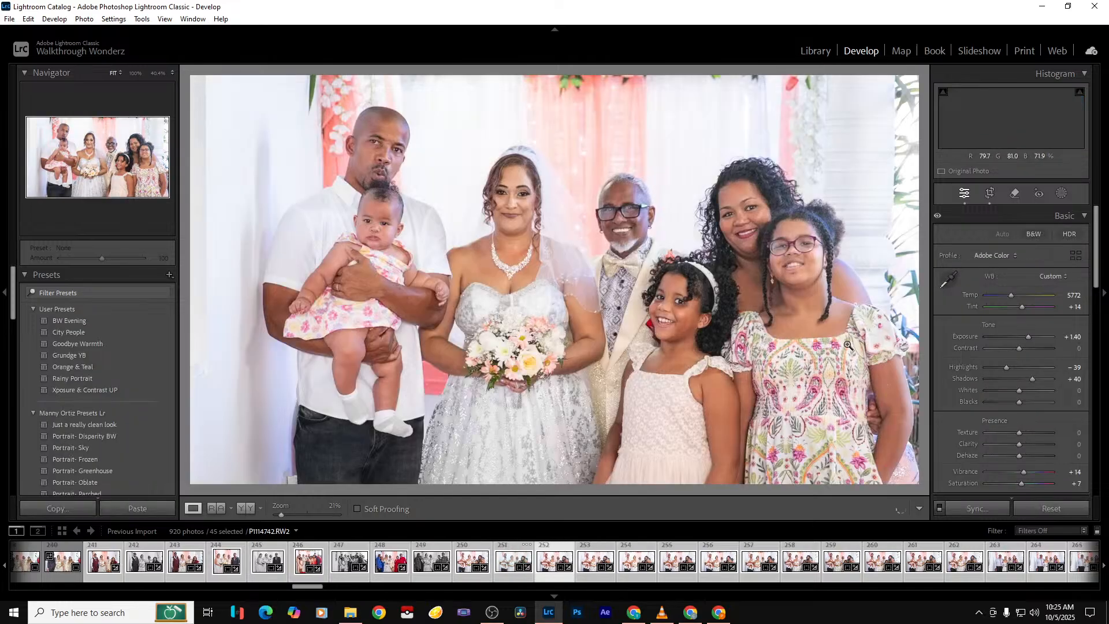
pyautogui.press('Delete')
pyautogui.press('Return')
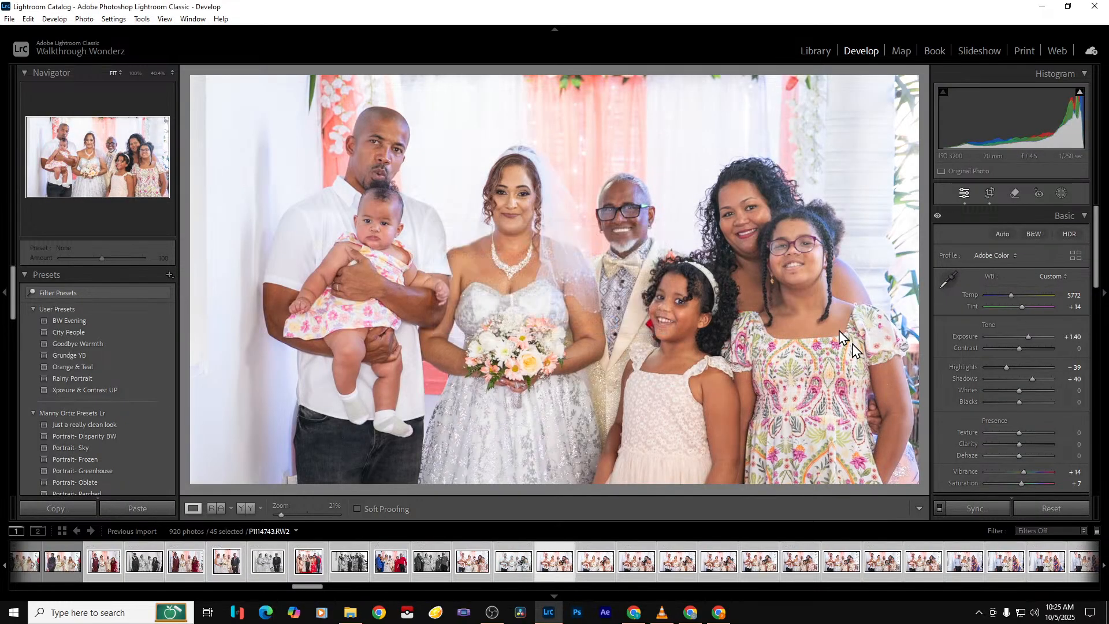
pyautogui.press('Delete')
pyautogui.press('Return')
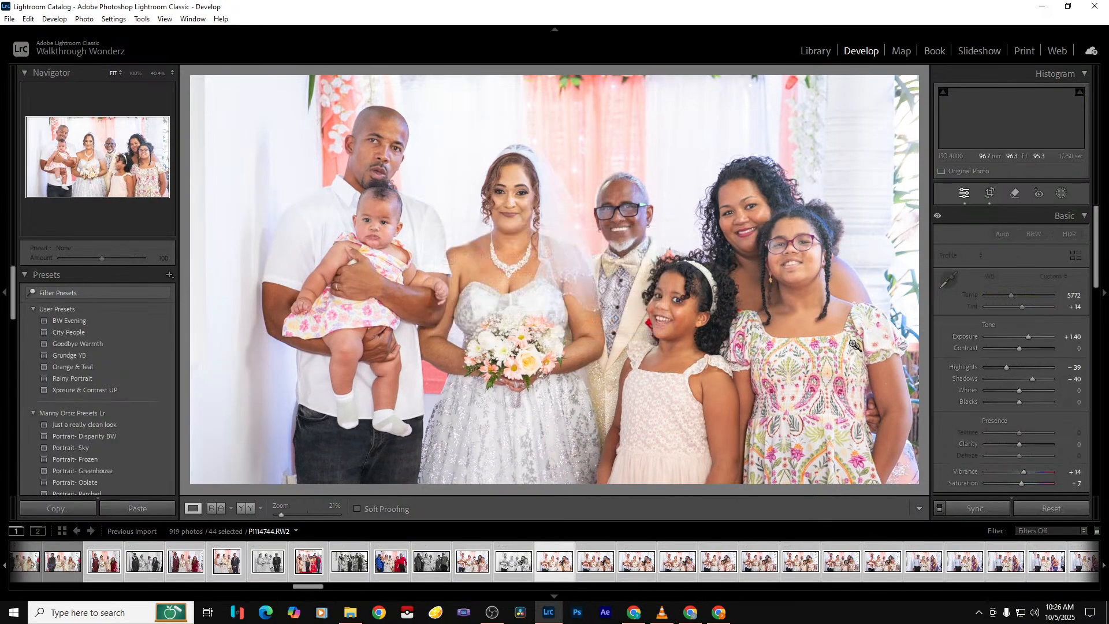
pyautogui.press('Delete')
pyautogui.press('Return')
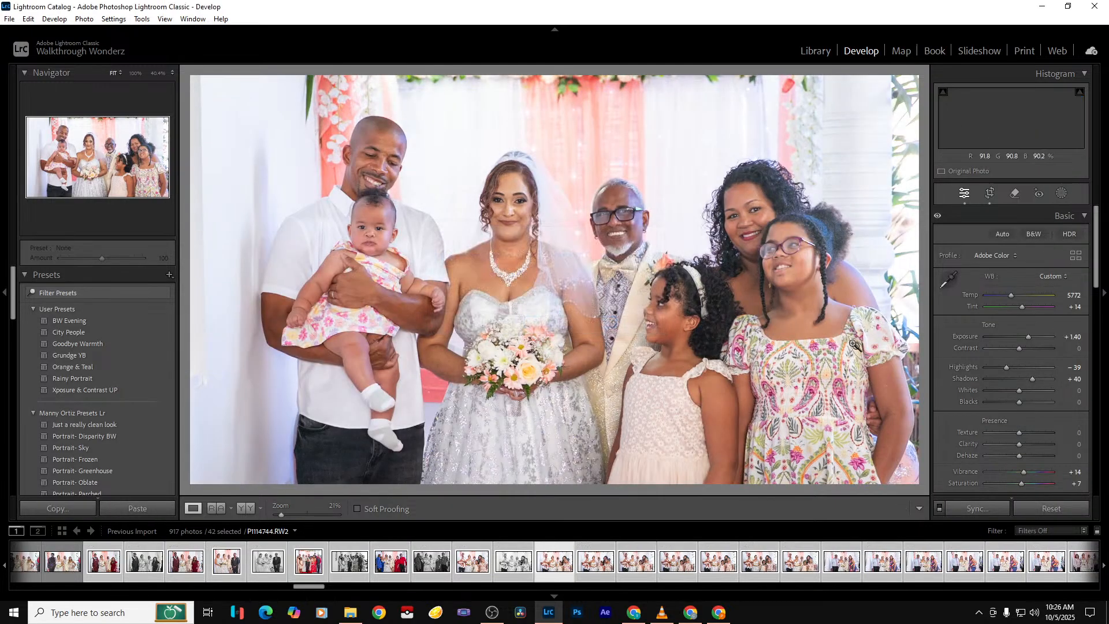
pyautogui.press('Delete')
pyautogui.press('Return')
pyautogui.press('Delete')
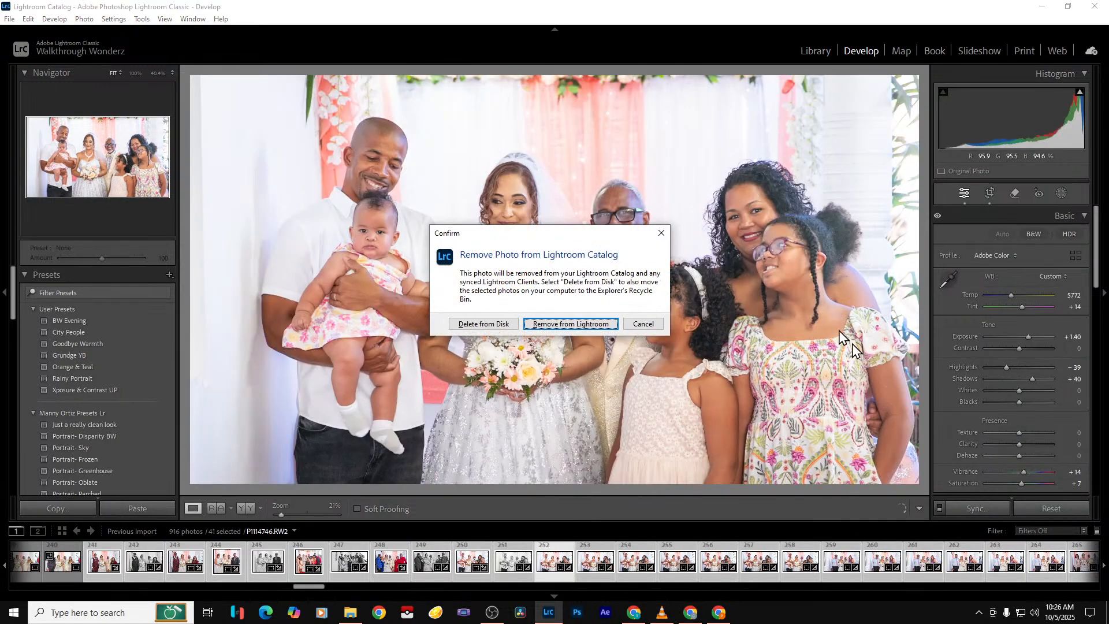
pyautogui.press('Return')
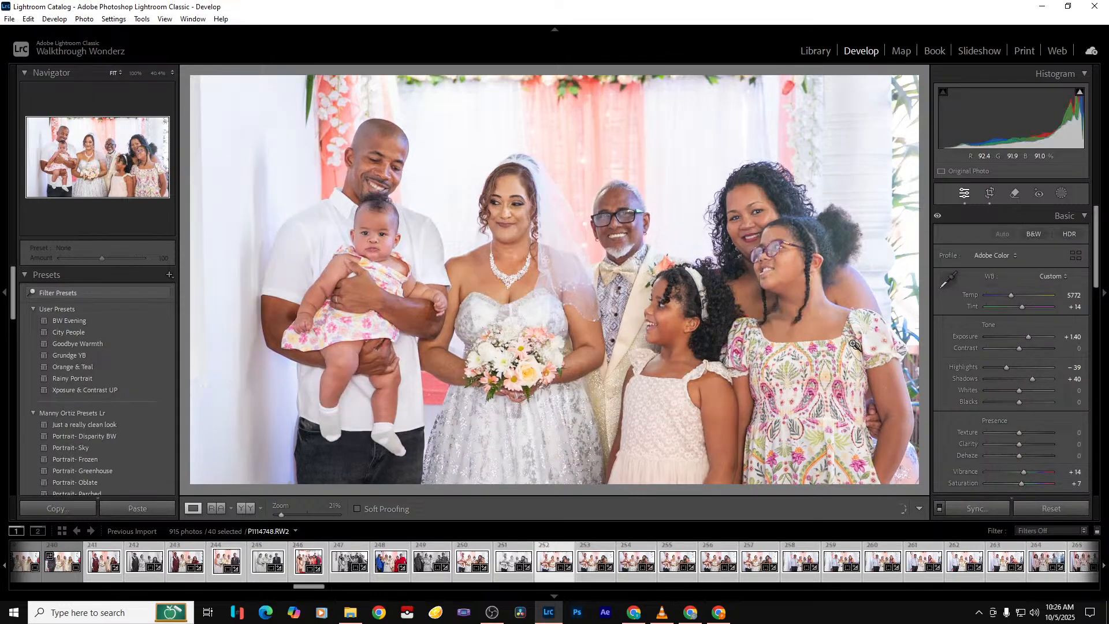
pyautogui.press('Delete')
pyautogui.press('Return')
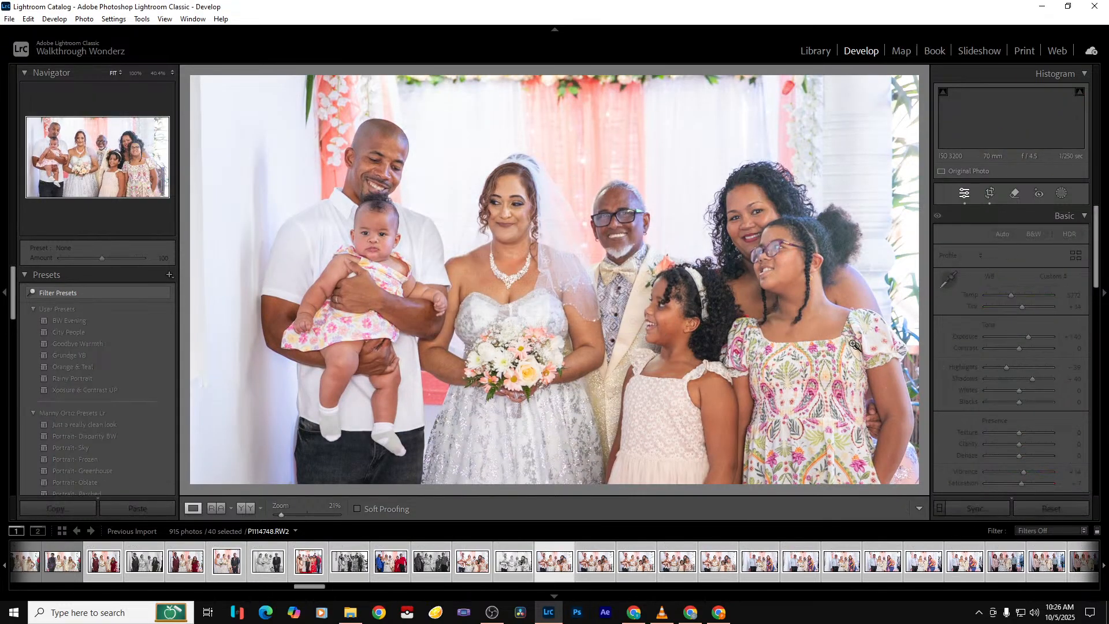
pyautogui.press('Delete')
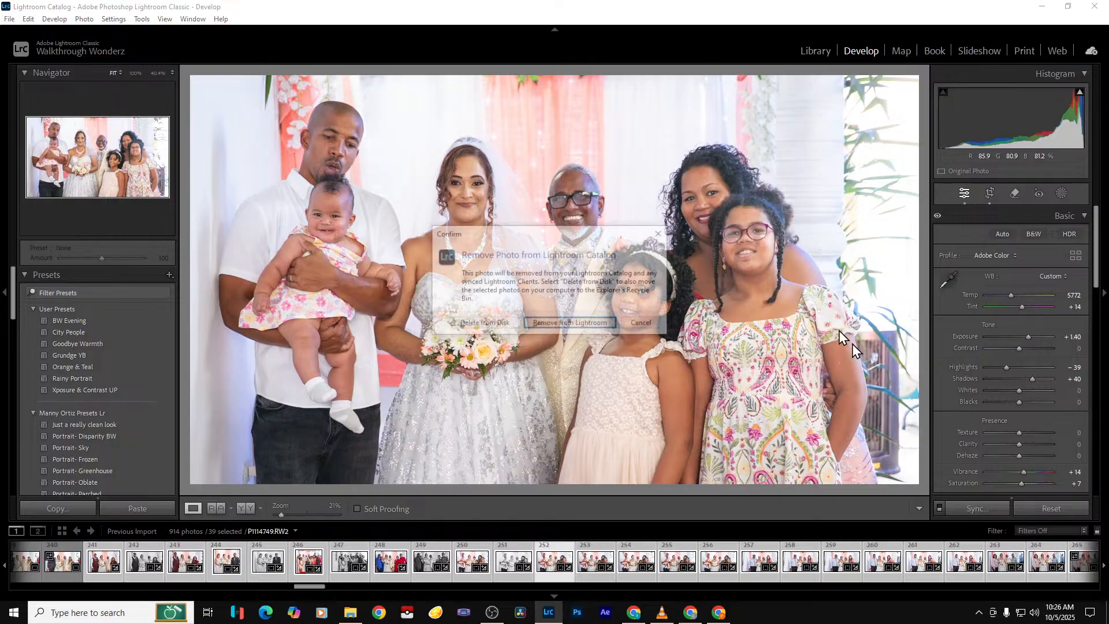
pyautogui.press('Return')
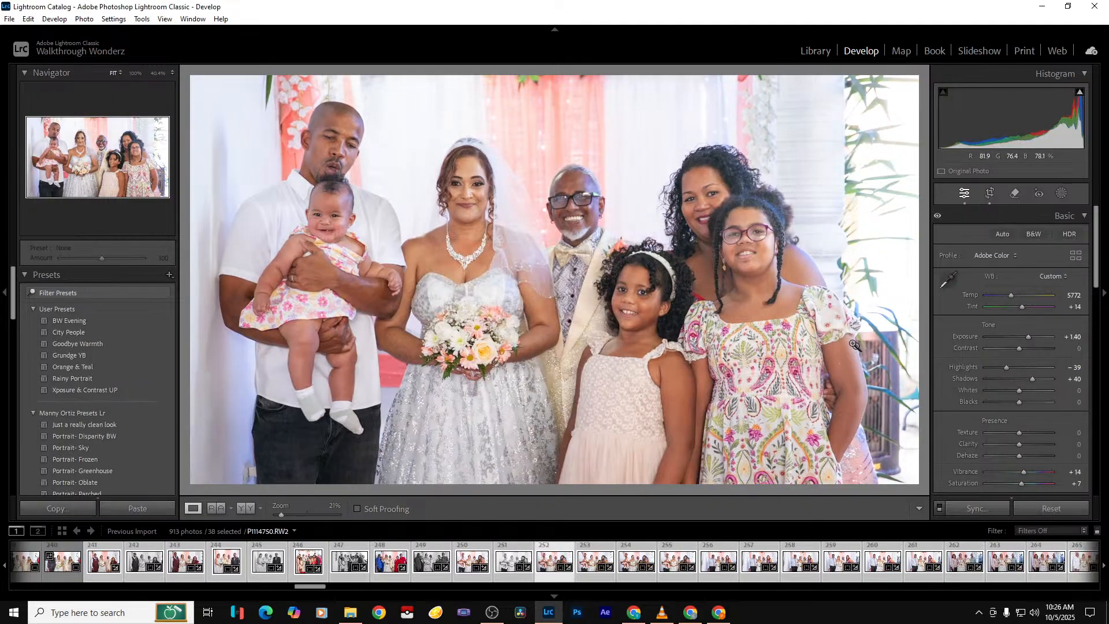
# Remove the four remaining near-duplicates of the family with the baby, P1114750.RW2 through P1114753.RW2, from the Lightroom catalog
pyautogui.press('Delete')
pyautogui.press('Return')
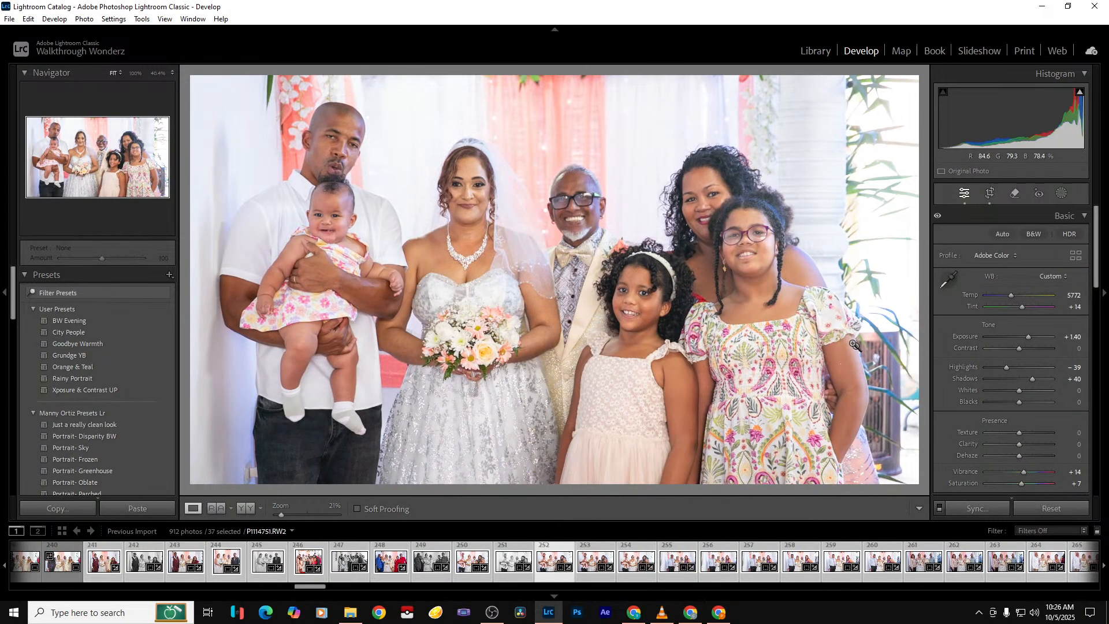
pyautogui.press('Delete')
pyautogui.press('Return')
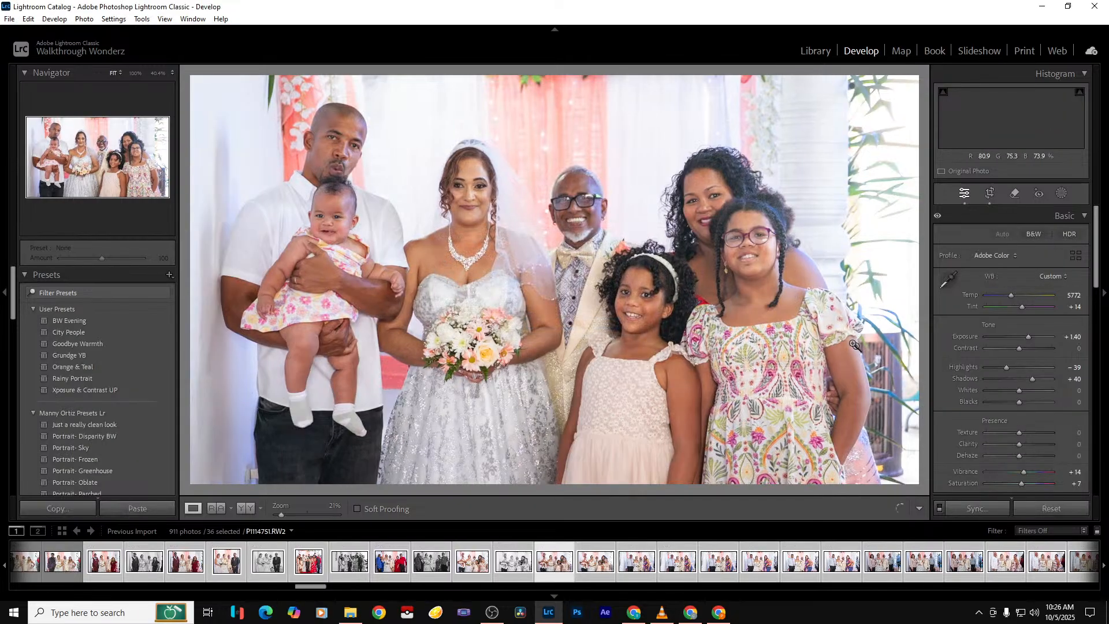
pyautogui.press('Delete')
pyautogui.press('Return')
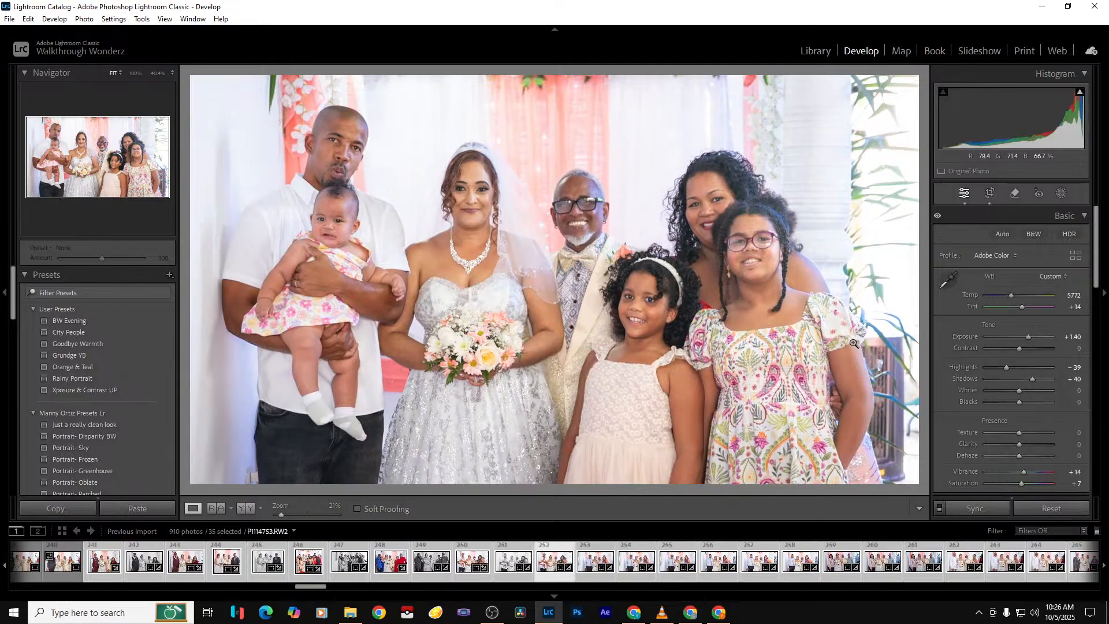
pyautogui.press('Delete')
pyautogui.press('Return')
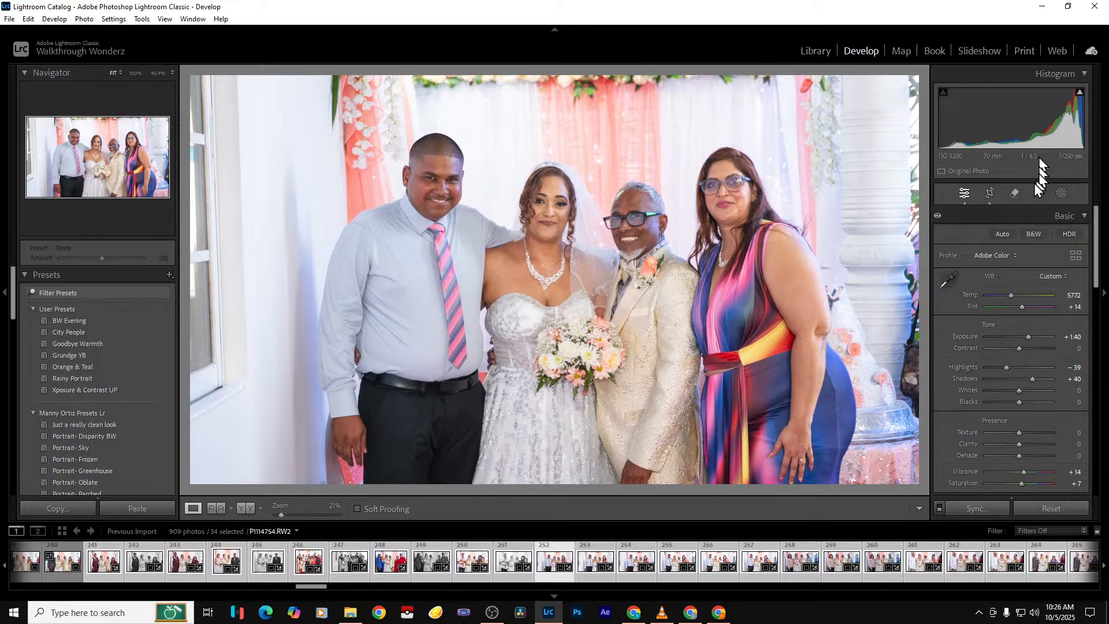
# Crop P1114754.RW2 to cut out the window and trim the column side, extending the crop to the photo's full height
pyautogui.click(990, 194)
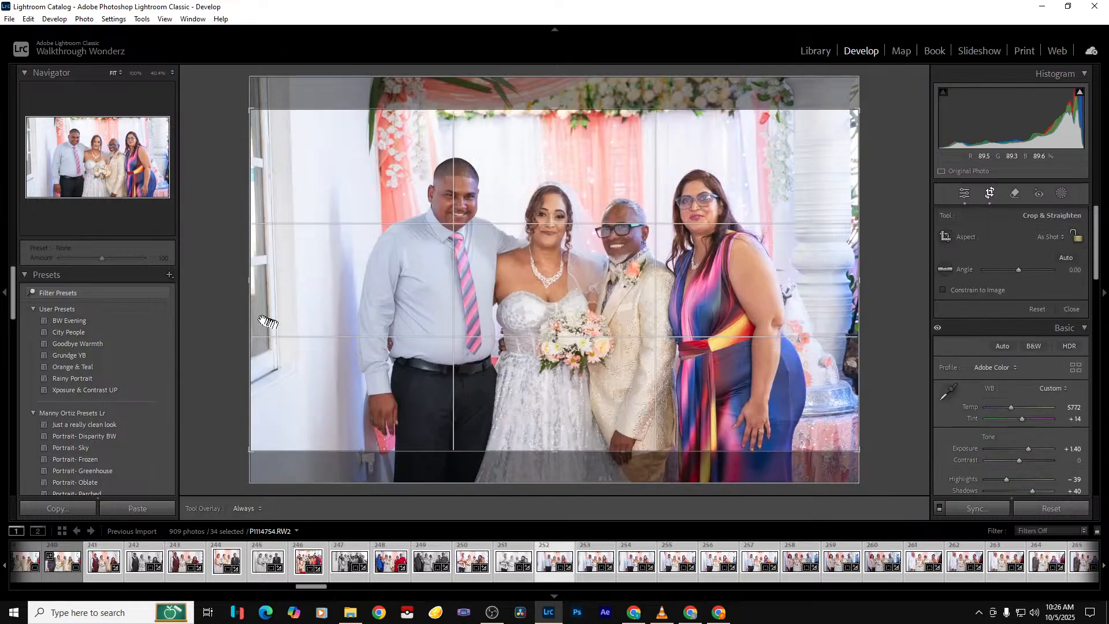
pyautogui.moveTo(254, 316); pyautogui.dragTo(305, 312)
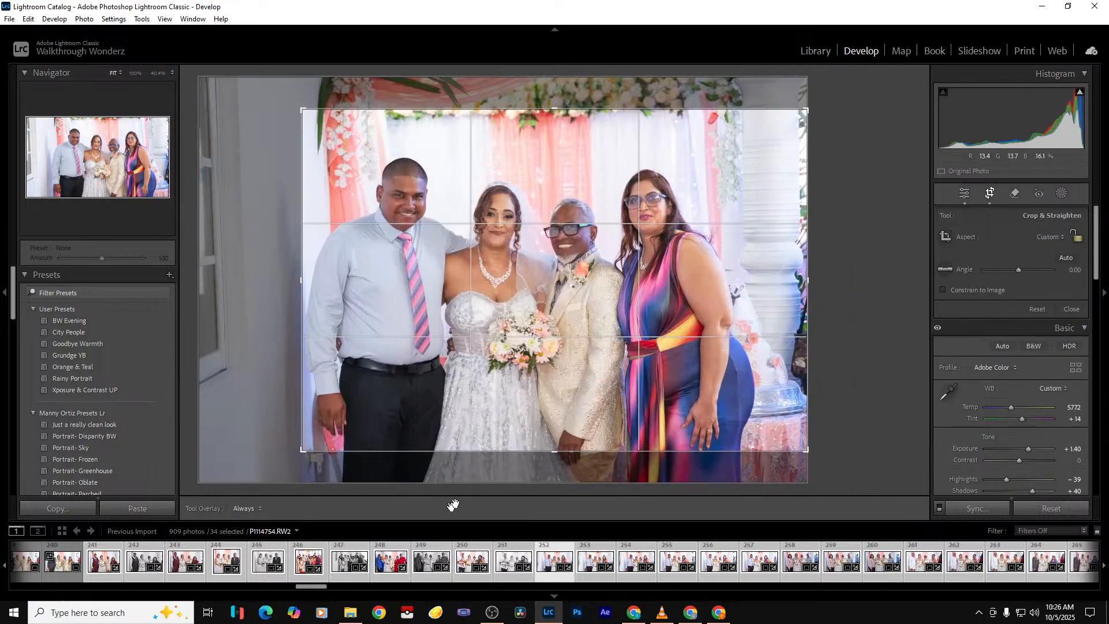
pyautogui.moveTo(544, 451); pyautogui.dragTo(544, 483)
pyautogui.moveTo(809, 374); pyautogui.dragTo(783, 374)
pyautogui.moveTo(523, 92); pyautogui.dragTo(520, 64)
pyautogui.press('Return')
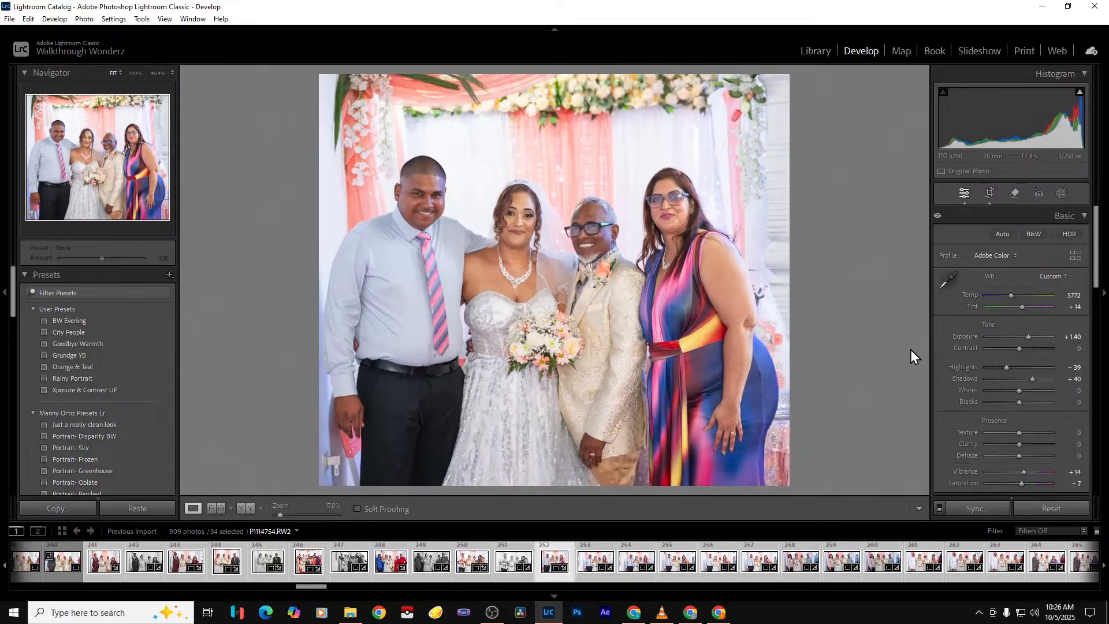
# Convert P1114755.RW2 to black and white and crop it tighter on both sides, cutting out the window and extending the crop downward
pyautogui.press('Right')
pyautogui.click(1030, 234)
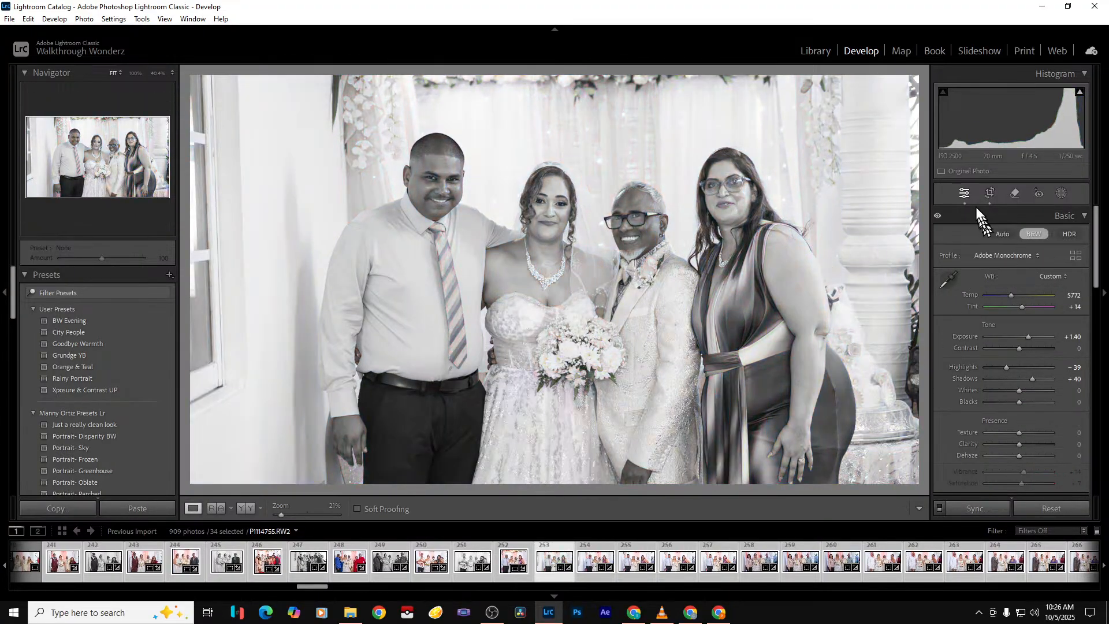
pyautogui.click(989, 193)
pyautogui.moveTo(871, 338); pyautogui.dragTo(844, 354)
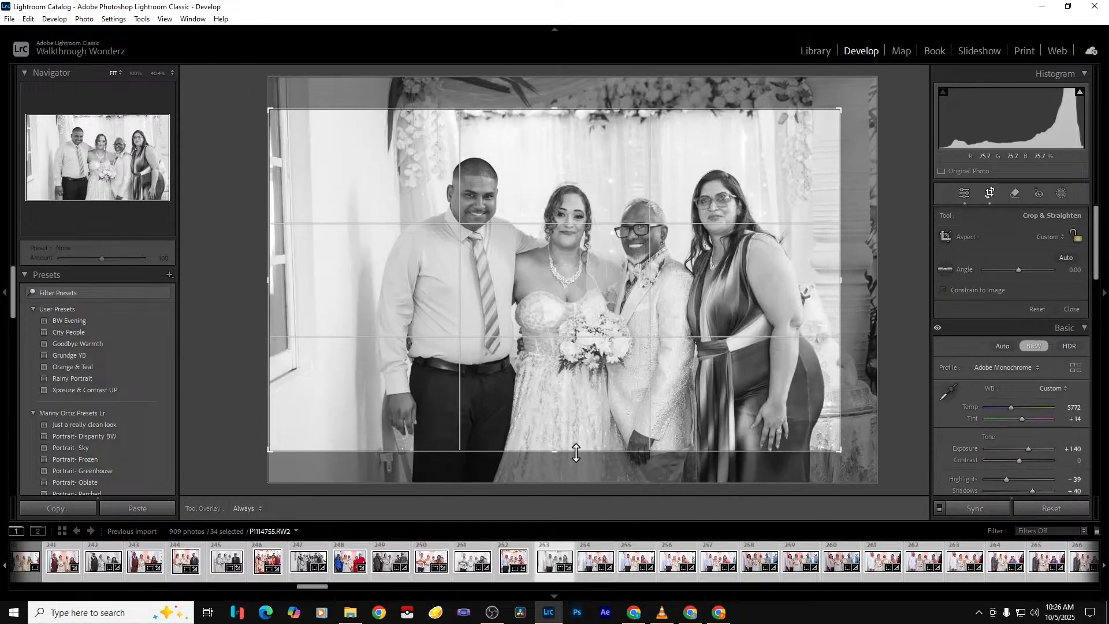
pyautogui.moveTo(574, 453); pyautogui.dragTo(560, 520)
pyautogui.moveTo(277, 371); pyautogui.dragTo(319, 364)
pyautogui.press('Return')
# Remove the duplicate P1114756.RW2 from the Lightroom catalog, keeping P1114757.RW2
pyautogui.press('Right')
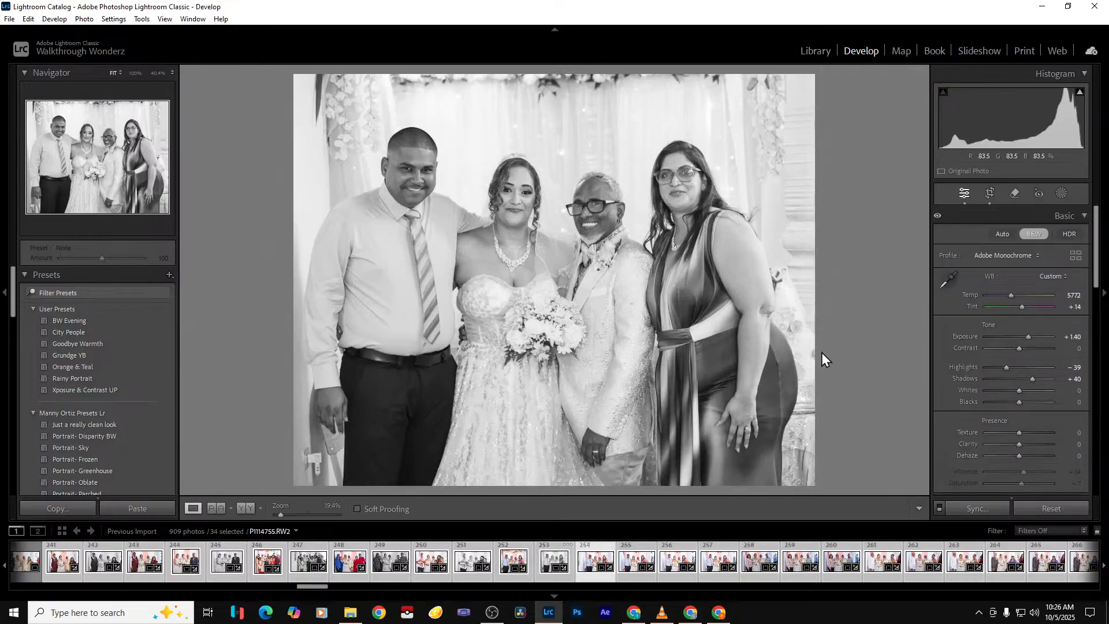
pyautogui.press('Right')
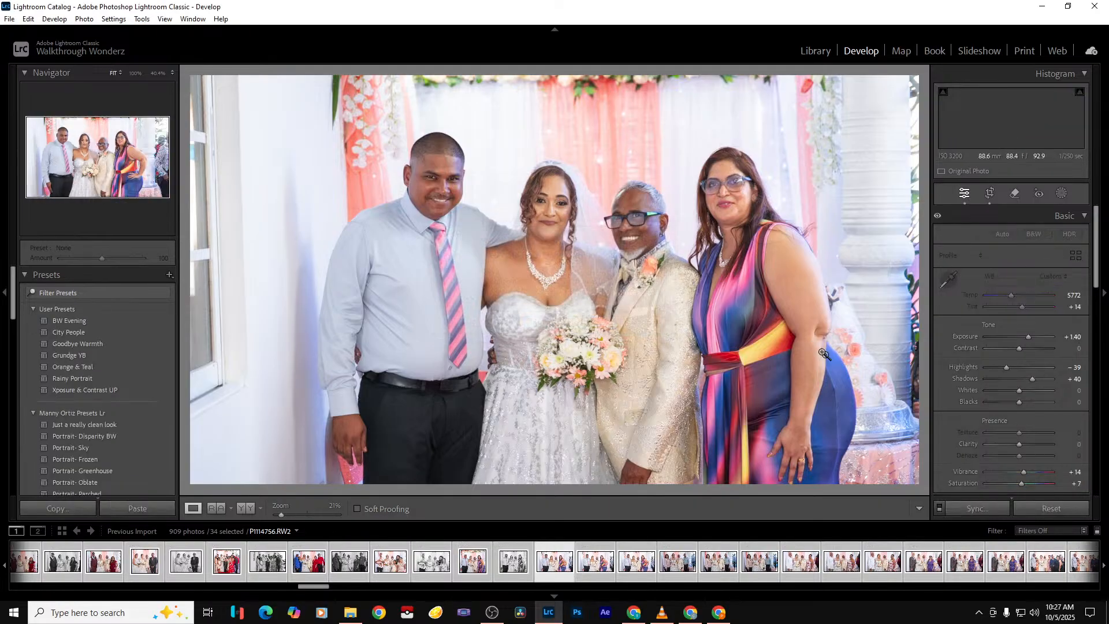
pyautogui.press('Delete')
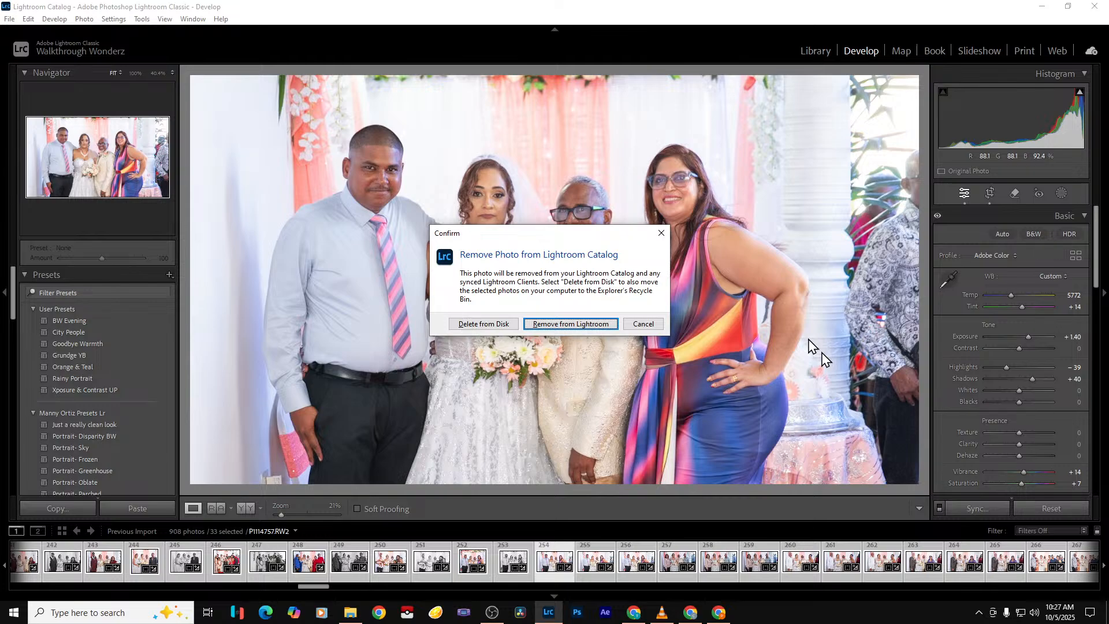
pyautogui.click(637, 325)
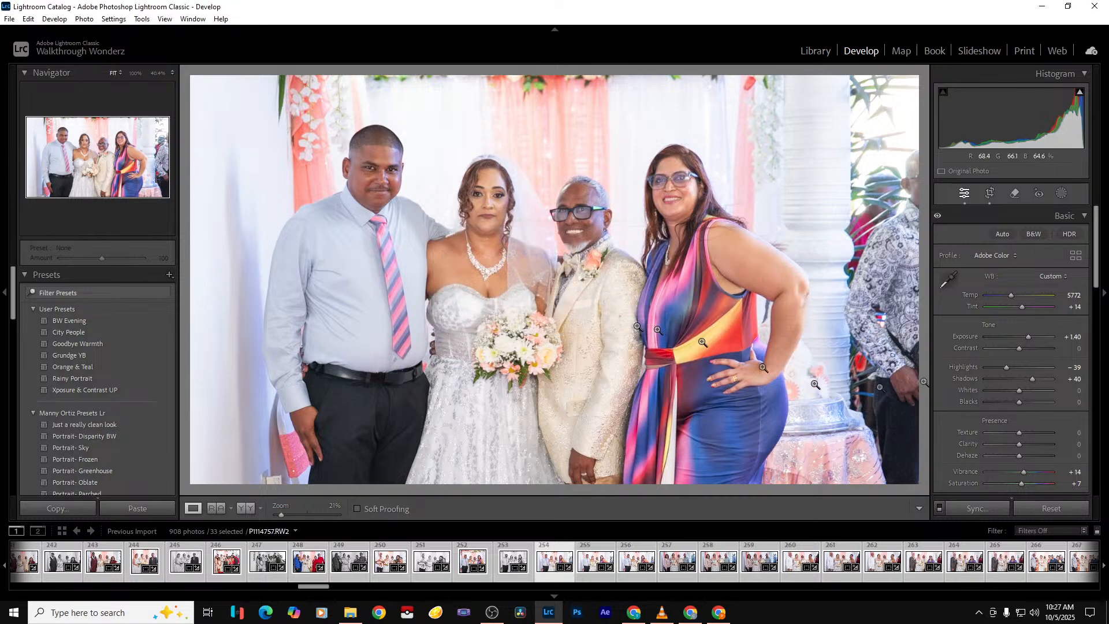
# Crop P1114757.RW2 to exclude the bystander in the patterned shirt and some empty wall, extending the crop downward
pyautogui.click(990, 194)
pyautogui.moveTo(868, 285); pyautogui.dragTo(822, 298)
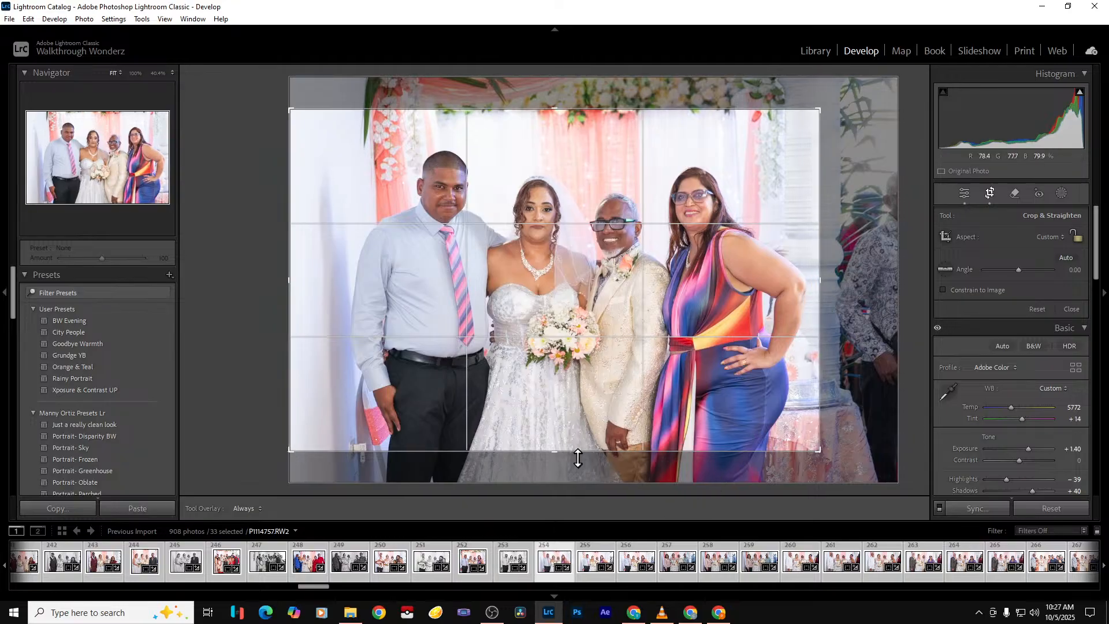
pyautogui.moveTo(575, 452); pyautogui.dragTo(572, 488)
pyautogui.moveTo(292, 375); pyautogui.dragTo(320, 365)
pyautogui.press('Return')
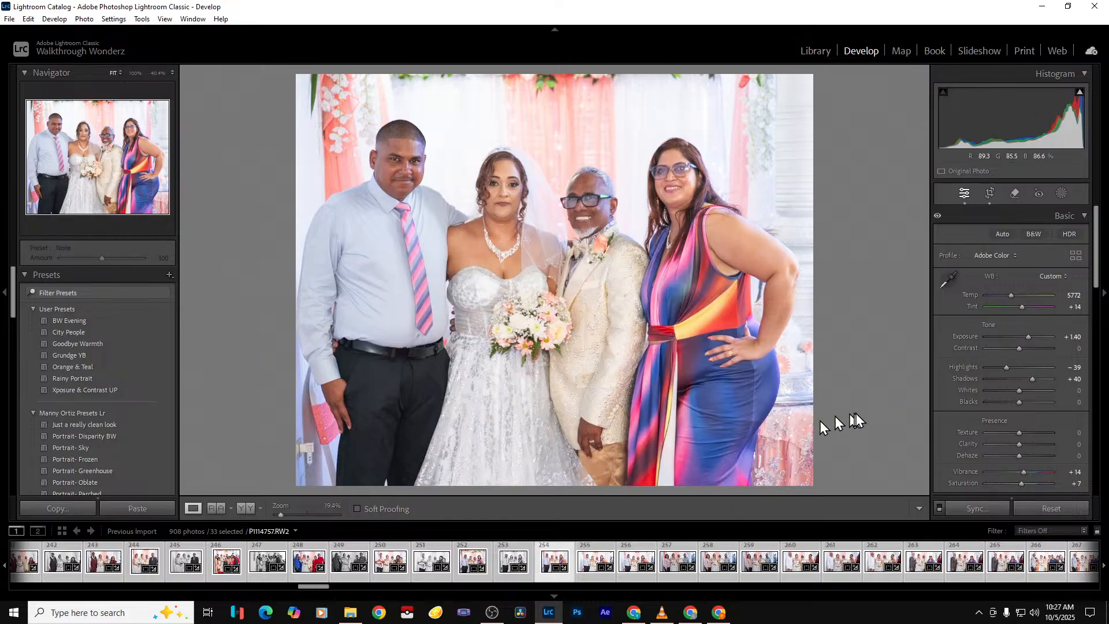
# Remove the two near-duplicates P1114758.RW2 and P1114759.RW2 from the Lightroom catalog
pyautogui.press('Right')
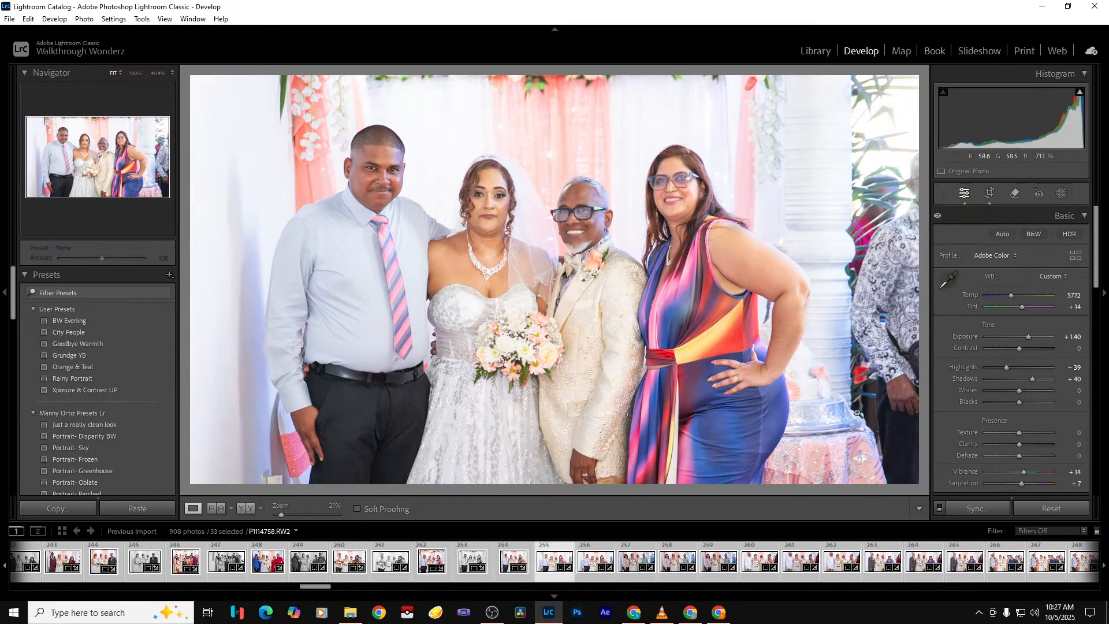
pyautogui.press('Delete')
pyautogui.press('Return')
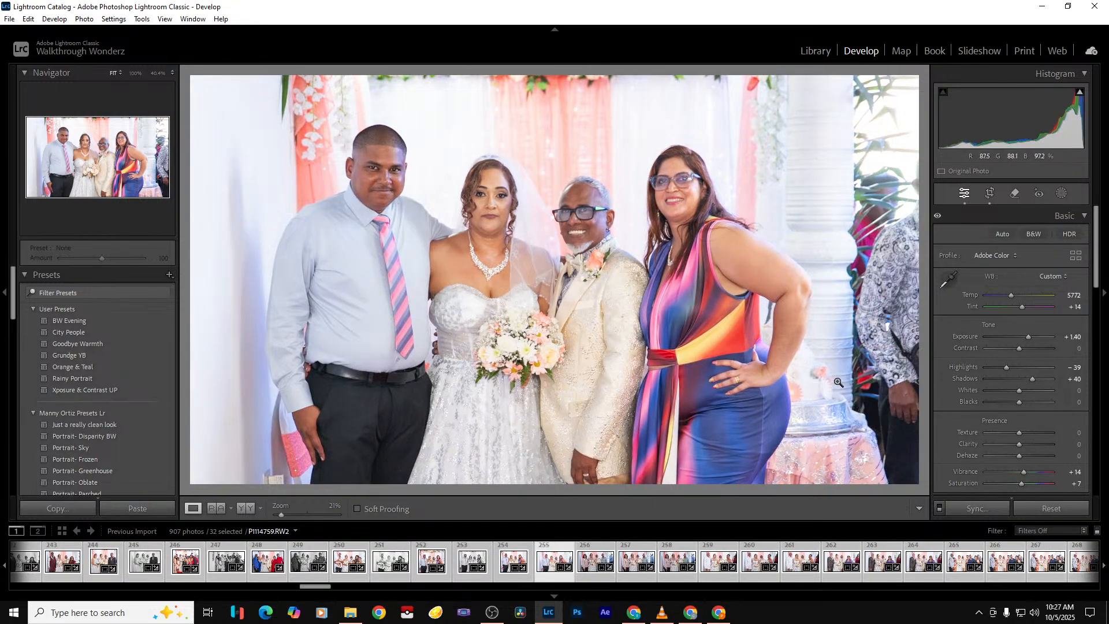
pyautogui.press('Delete')
pyautogui.press('Return')
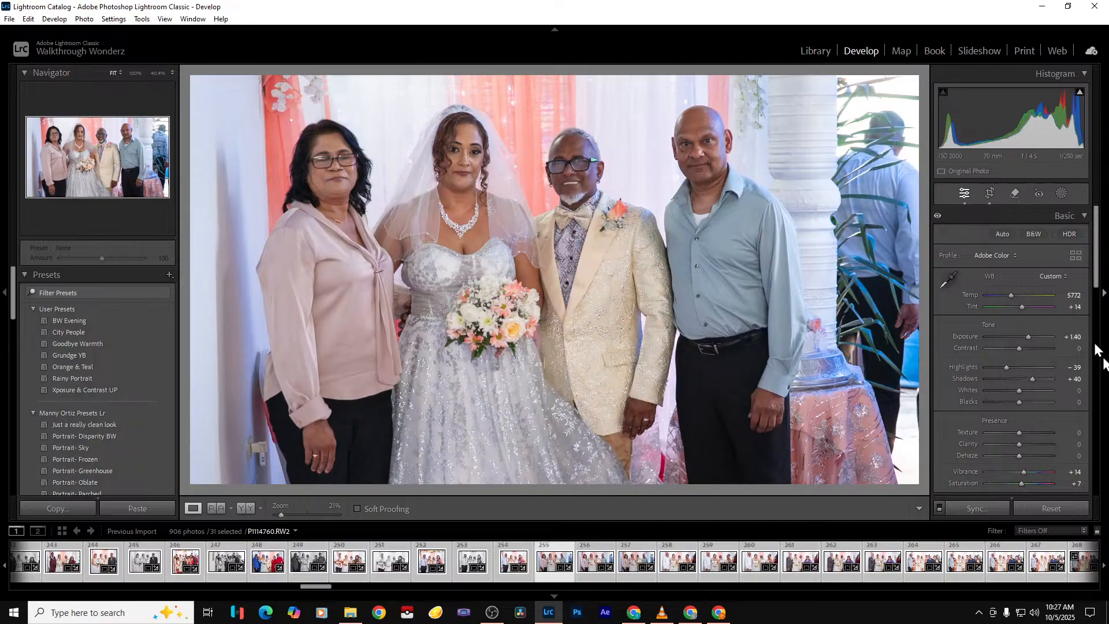
# Apply the Auto Upright perspective correction to P1114760.RW2
pyautogui.scroll(-10, 1086, 380)
pyautogui.click(1005, 421)
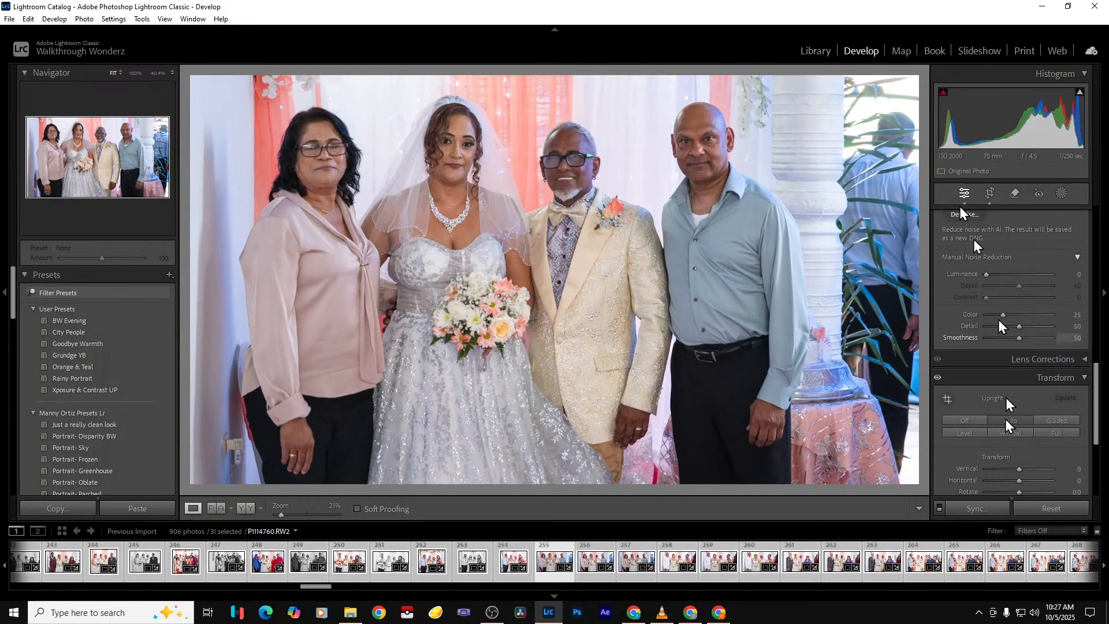
# Crop P1114760.RW2 to full height without the background man and excess side wall, and convert it to black and white
pyautogui.click(990, 193)
pyautogui.moveTo(846, 310); pyautogui.dragTo(807, 314)
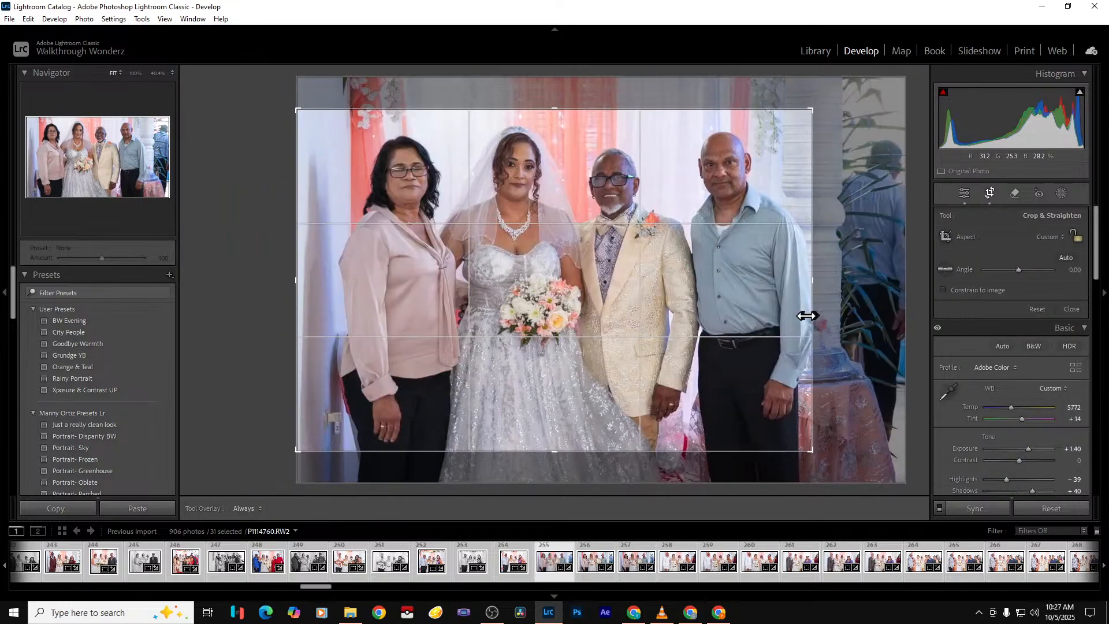
pyautogui.moveTo(545, 459); pyautogui.dragTo(546, 483)
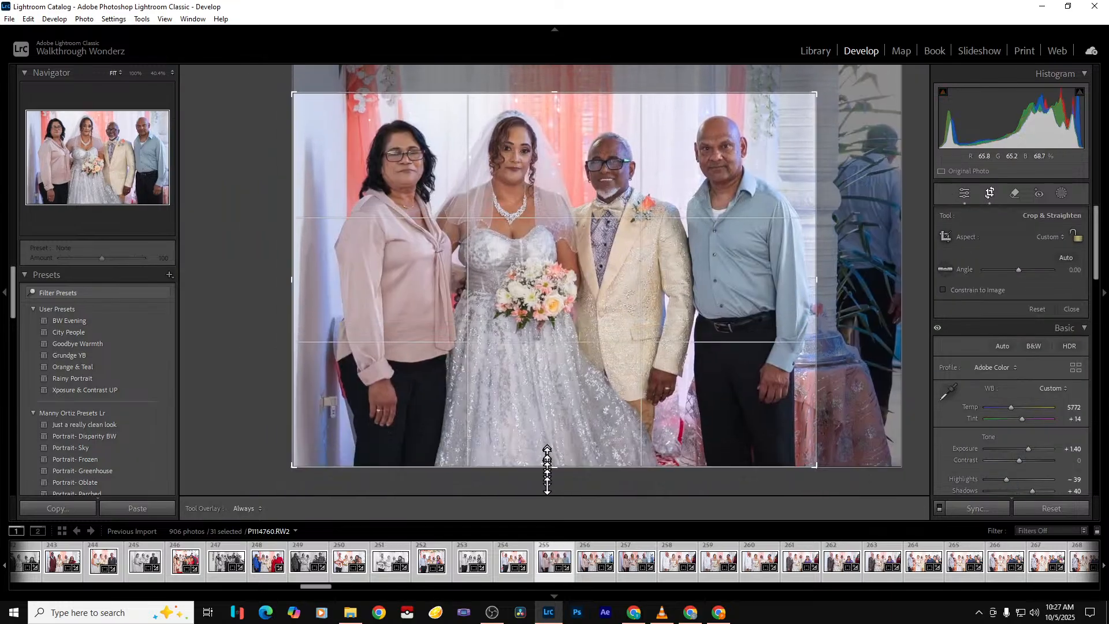
pyautogui.moveTo(297, 358); pyautogui.dragTo(319, 357)
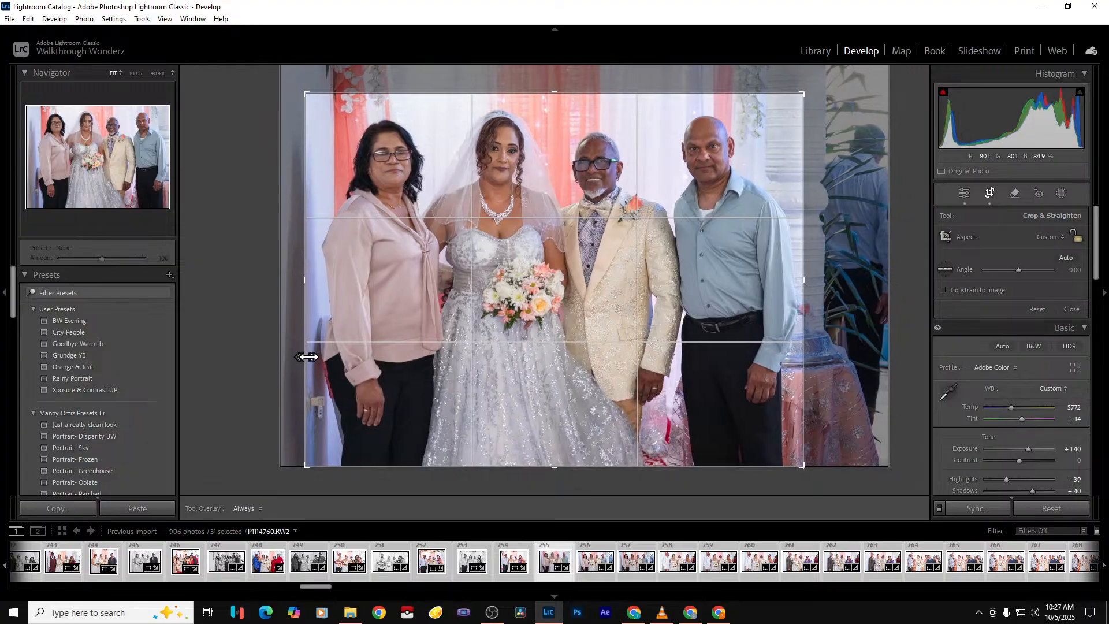
pyautogui.moveTo(571, 98); pyautogui.dragTo(570, 74)
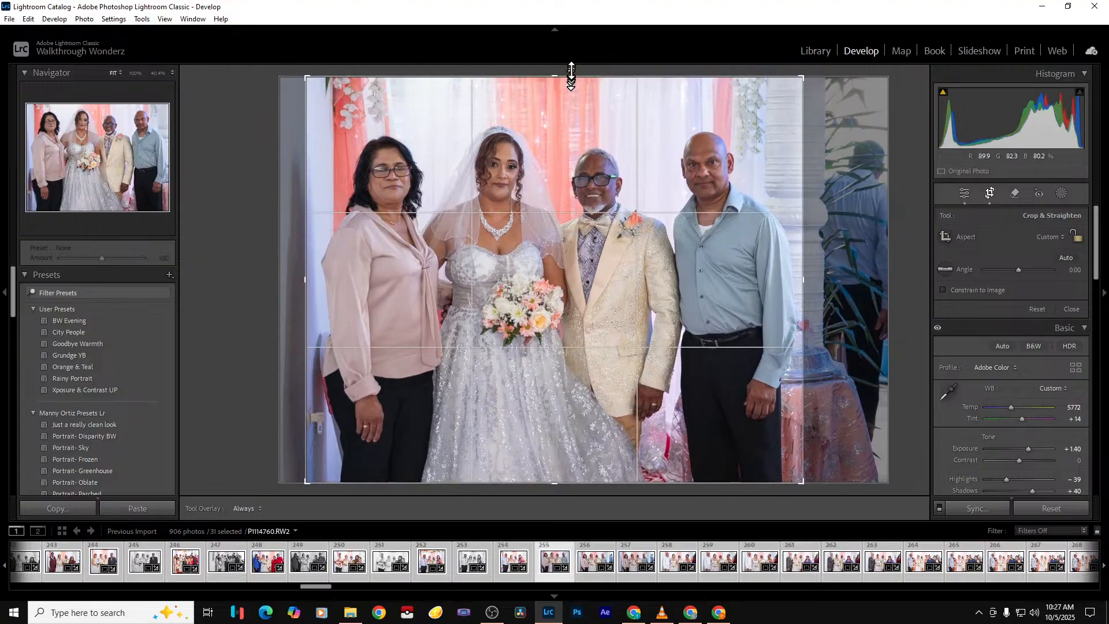
pyautogui.press('Return')
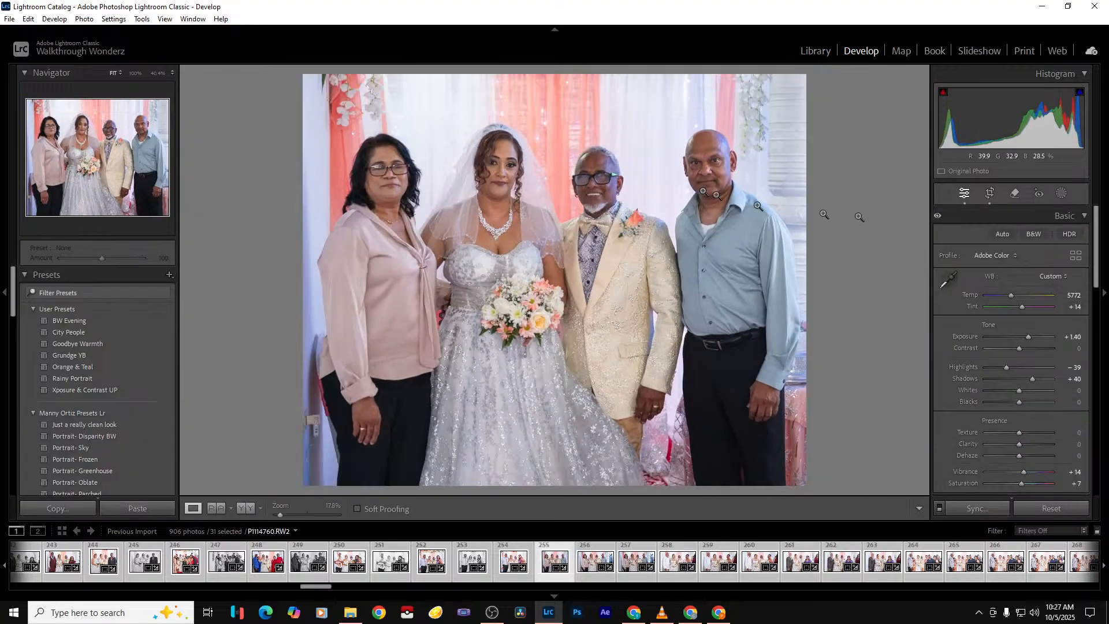
pyautogui.click(1030, 236)
# Crop P1114761.RW2 to full height without the background man and excess side wall, and apply the Auto Upright correction
pyautogui.press('Right')
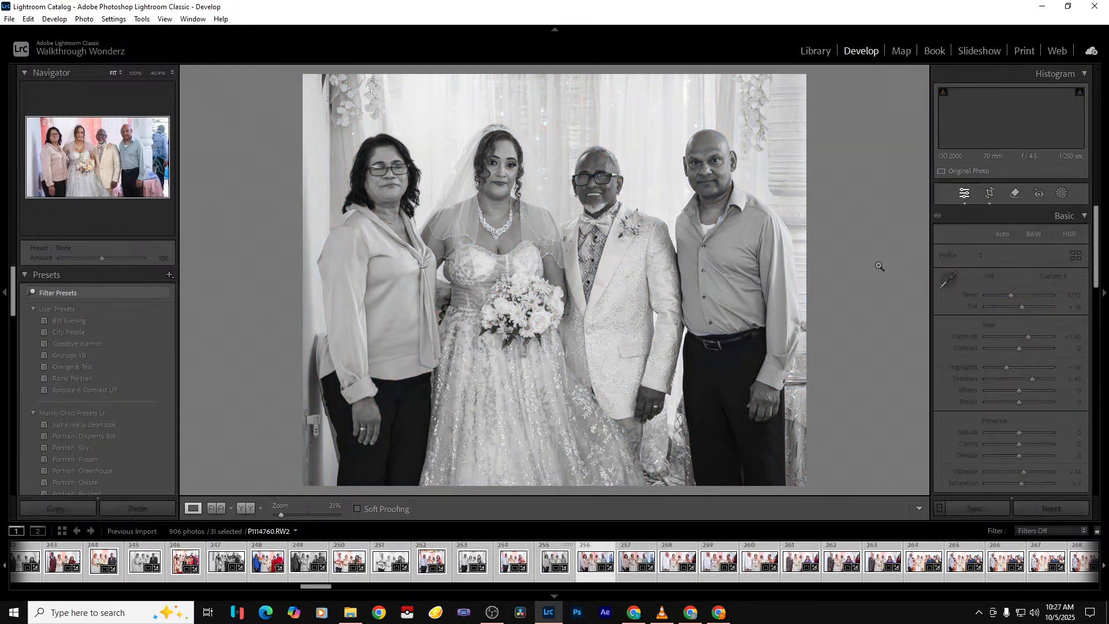
pyautogui.click(990, 193)
pyautogui.moveTo(863, 369); pyautogui.dragTo(812, 373)
pyautogui.moveTo(587, 453); pyautogui.dragTo(574, 483)
pyautogui.moveTo(287, 329); pyautogui.dragTo(307, 327)
pyautogui.moveTo(576, 97); pyautogui.dragTo(579, 66)
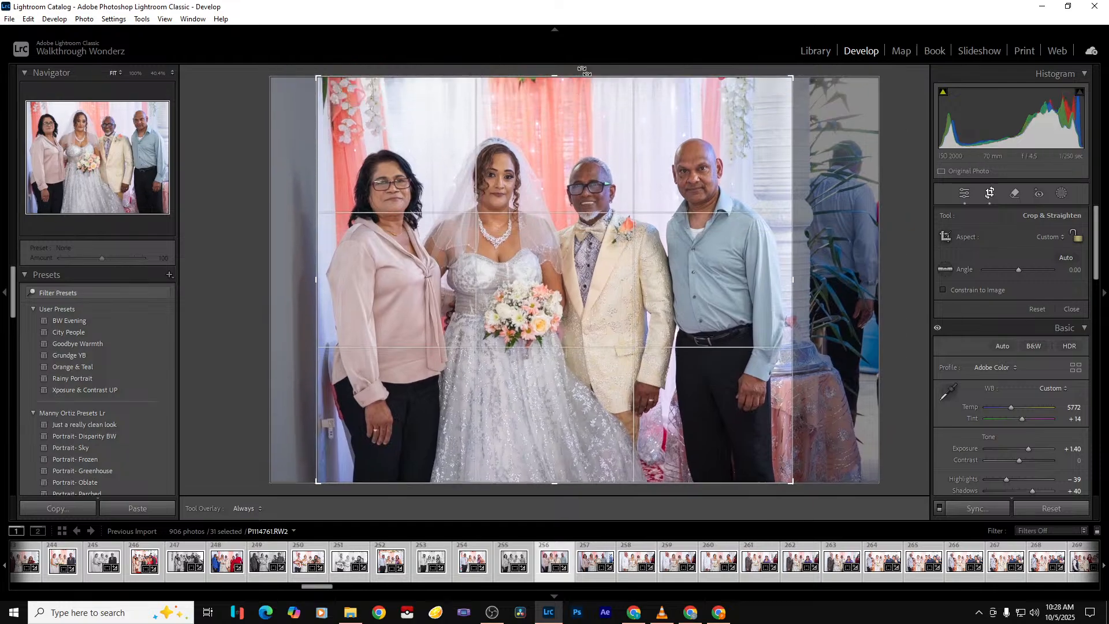
pyautogui.press('r')
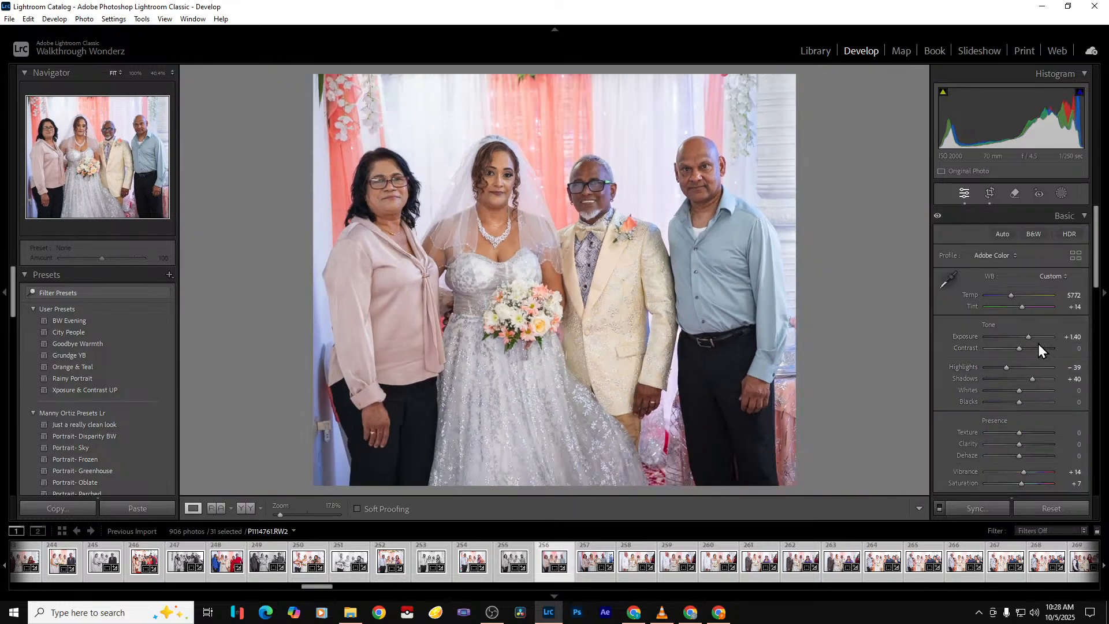
pyautogui.scroll(-10, 1038, 344)
pyautogui.click(1012, 351)
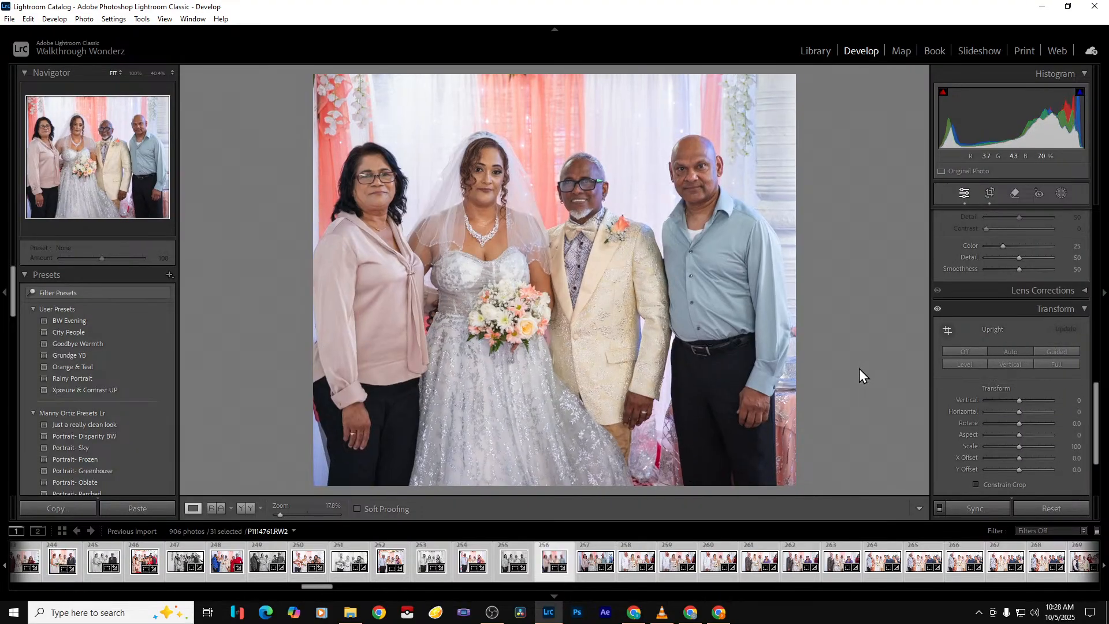
# Remove the near-duplicate P1114762.RW2 from the Lightroom catalog
pyautogui.press('Right')
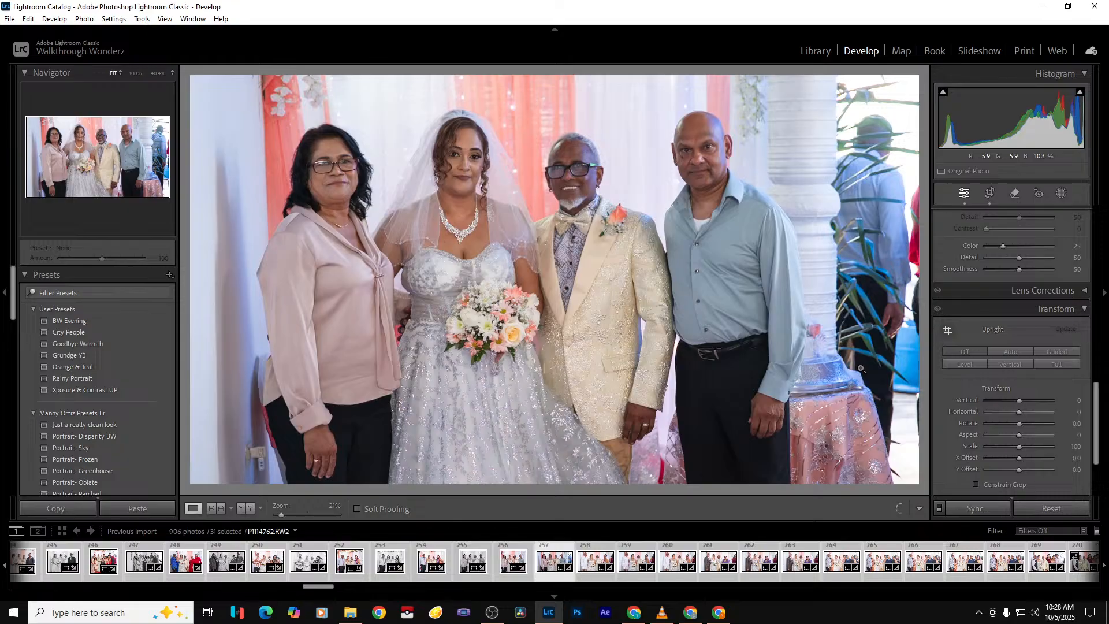
pyautogui.press('Delete')
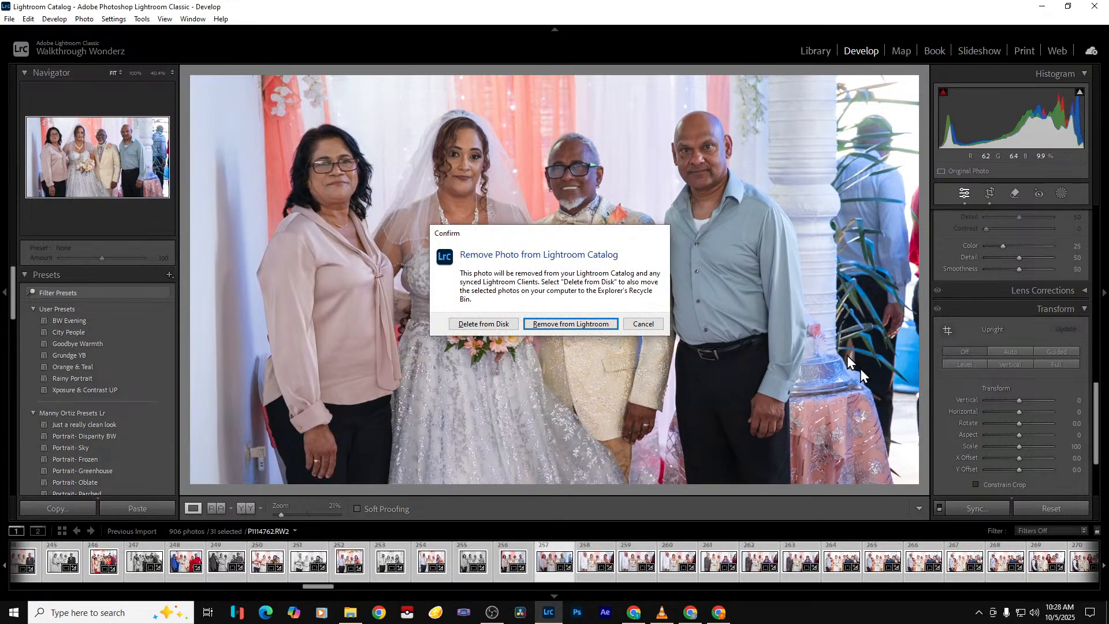
pyautogui.press('Return')
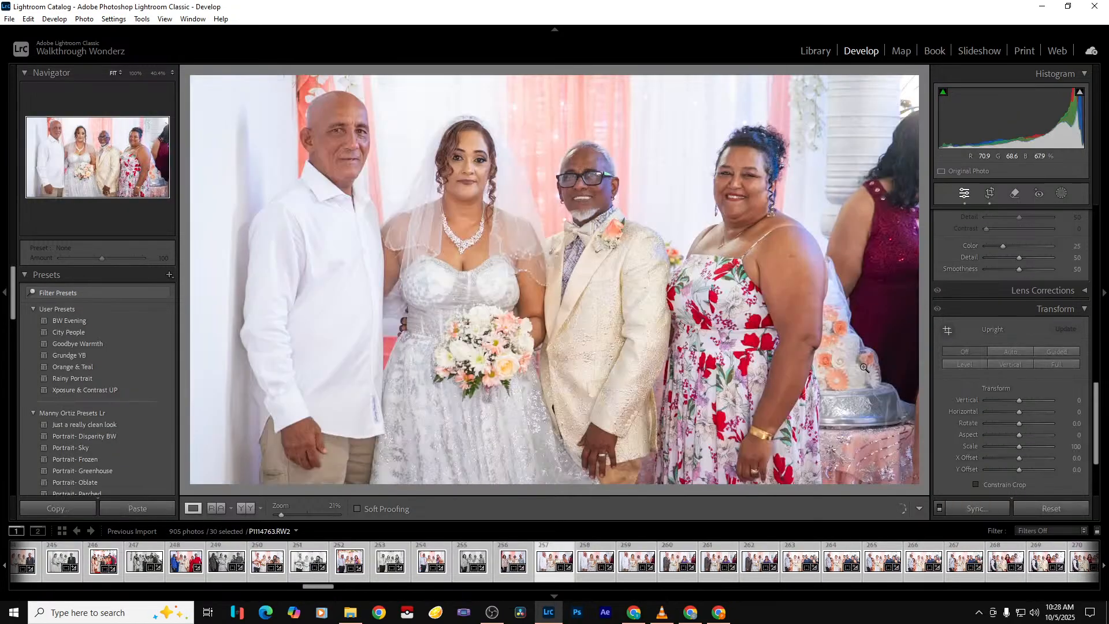
# Crop P1114763.RW2 to full height, excluding the woman in the burgundy dress and trimming the empty wall beside the man in white
pyautogui.click(990, 194)
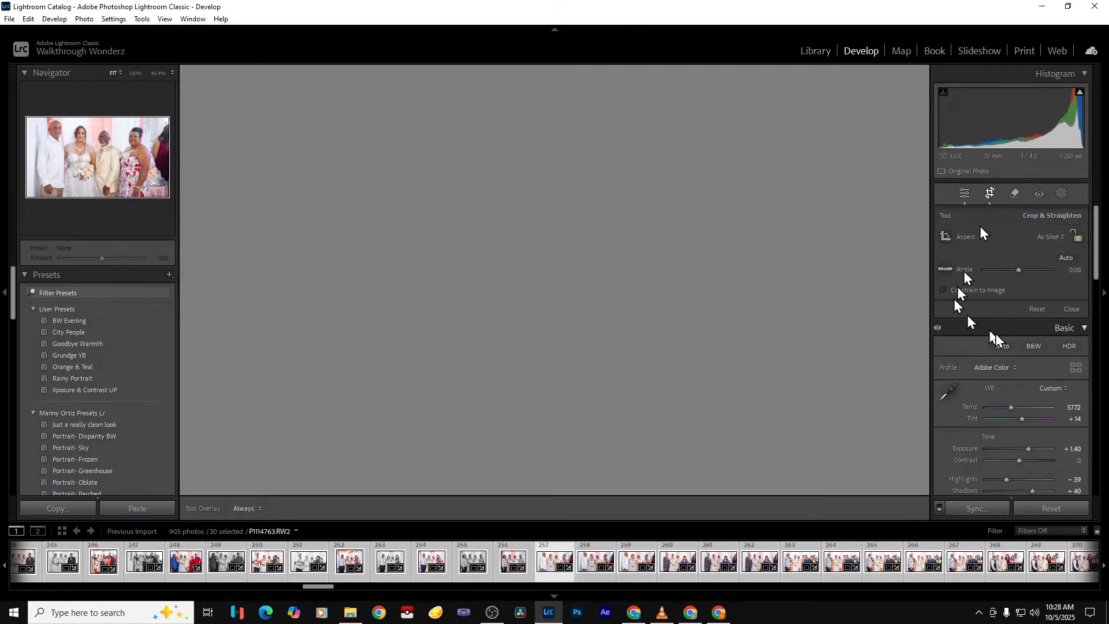
pyautogui.moveTo(858, 328); pyautogui.dragTo(820, 328)
pyautogui.moveTo(527, 451); pyautogui.dragTo(529, 499)
pyautogui.press('Return')
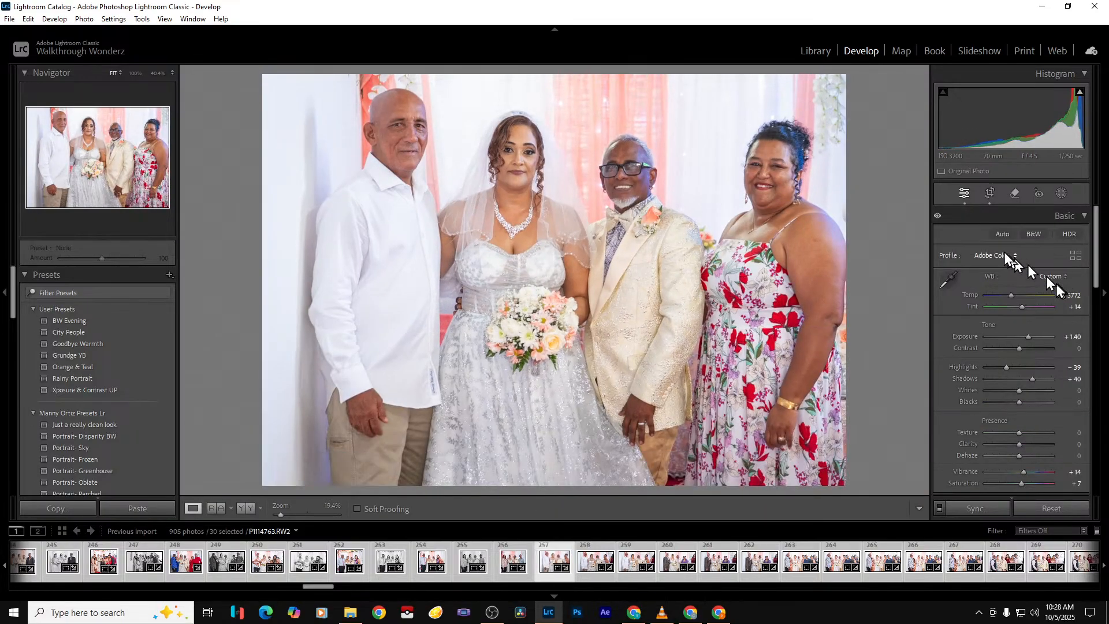
pyautogui.click(987, 193)
pyautogui.moveTo(613, 97); pyautogui.dragTo(581, 77)
pyautogui.moveTo(290, 285); pyautogui.dragTo(309, 283)
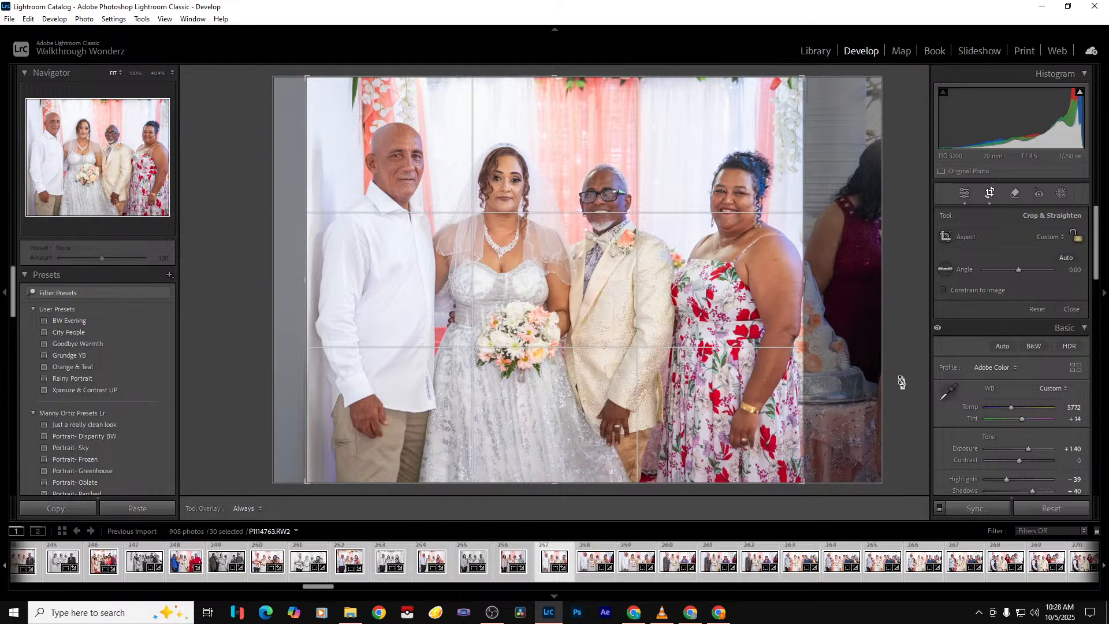
pyautogui.press('Return')
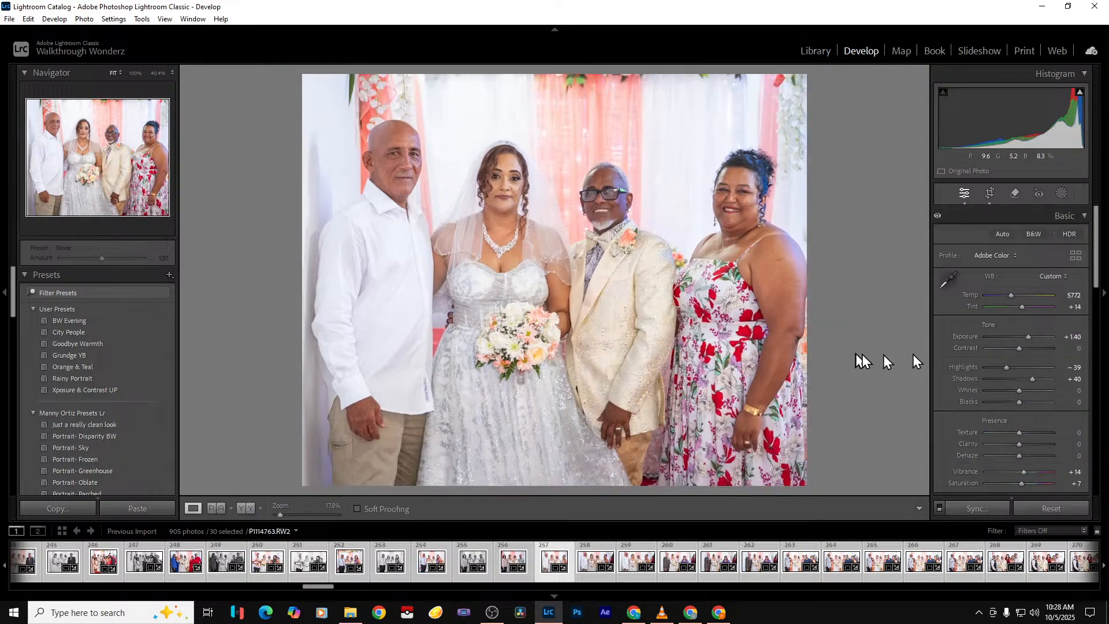
# Crop P1114764.RW2 to full height, excluding the woman in the burgundy dress and trimming the empty wall beside the man in white
pyautogui.press('Right')
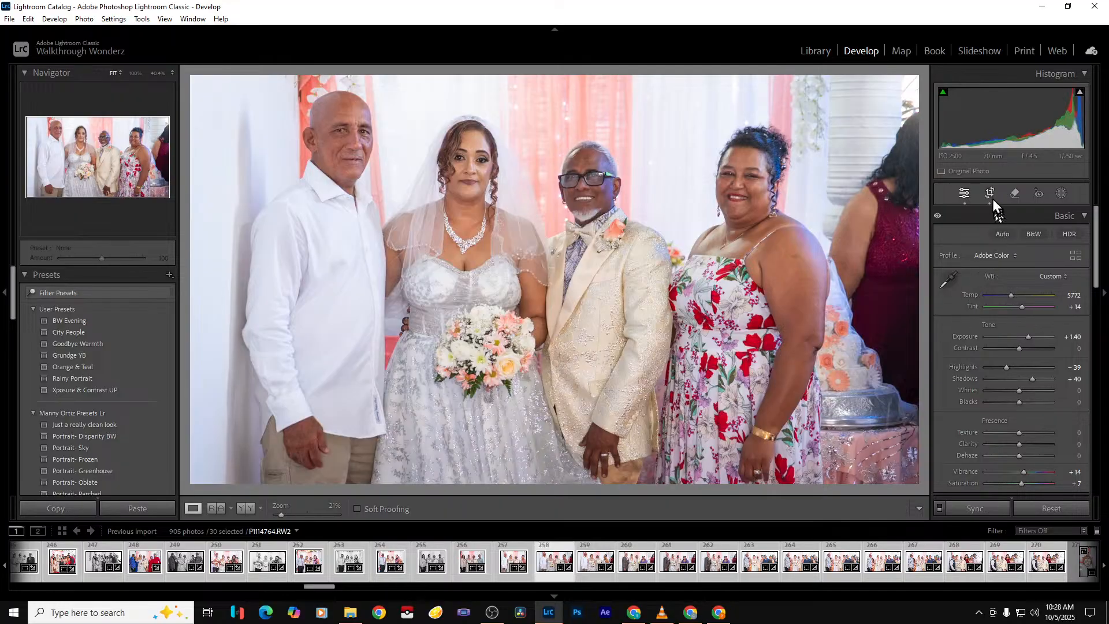
pyautogui.click(991, 195)
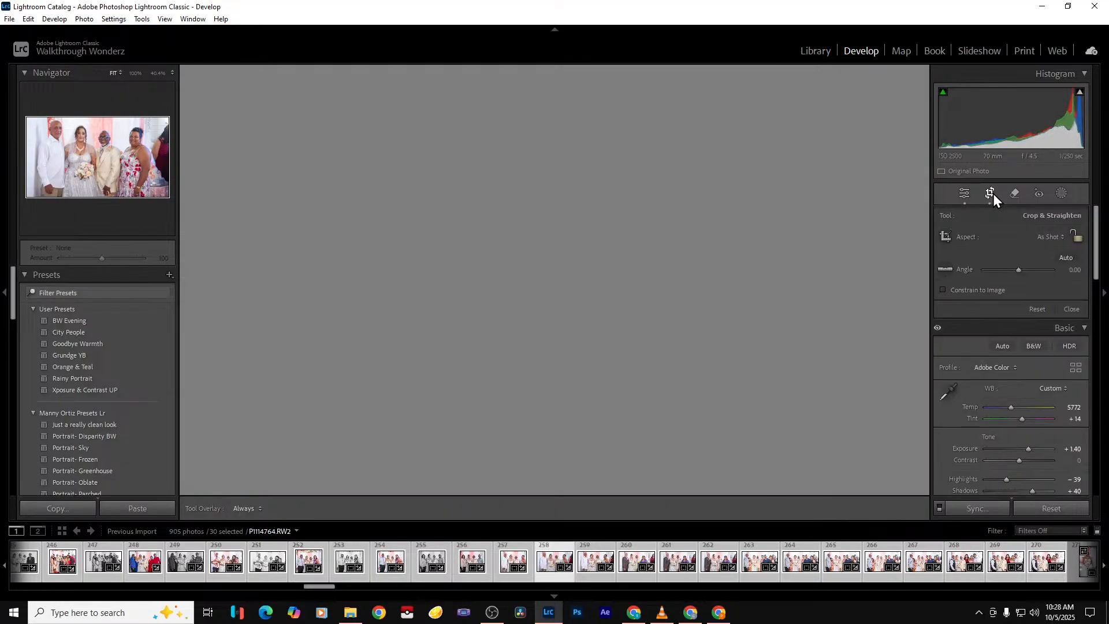
pyautogui.moveTo(860, 289); pyautogui.dragTo(823, 295)
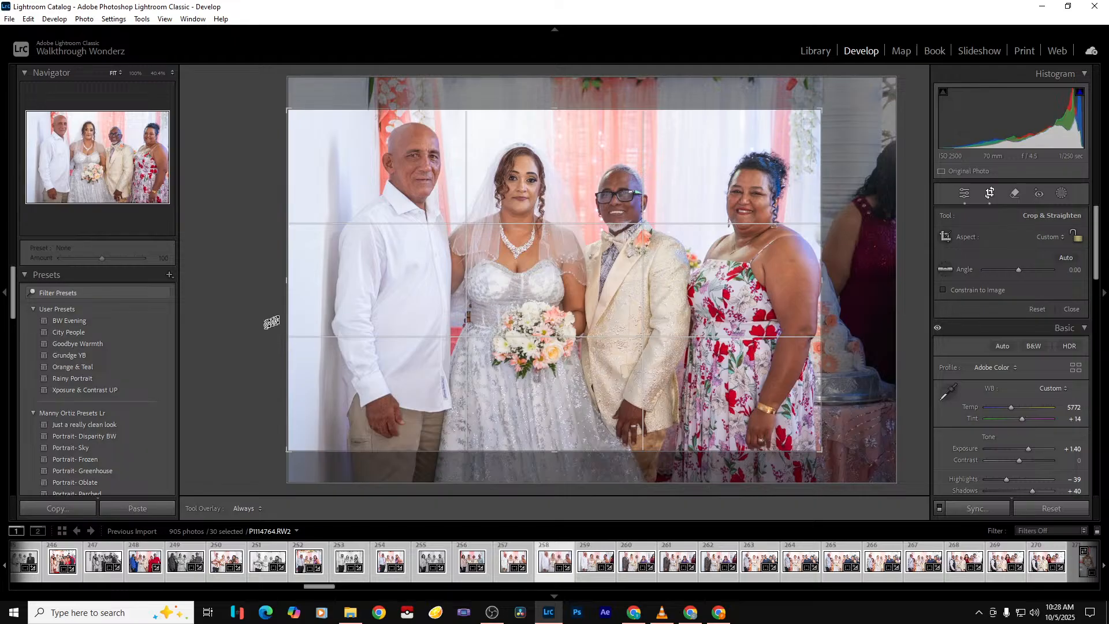
pyautogui.moveTo(289, 317); pyautogui.dragTo(306, 316)
pyautogui.moveTo(569, 451); pyautogui.dragTo(566, 496)
pyautogui.moveTo(513, 93); pyautogui.dragTo(513, 60)
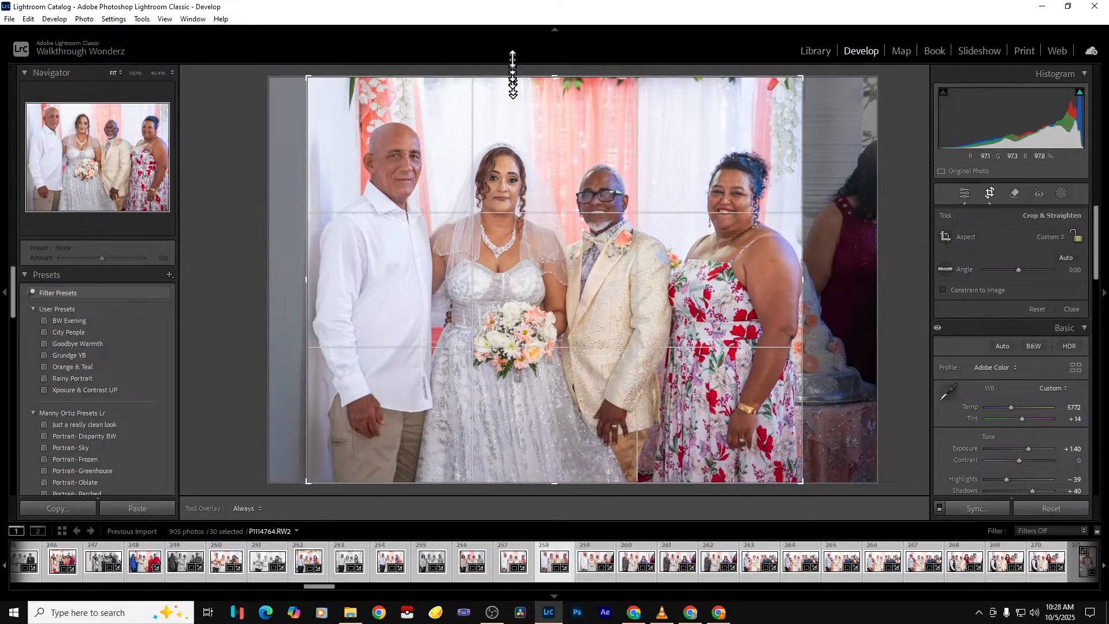
pyautogui.press('Return')
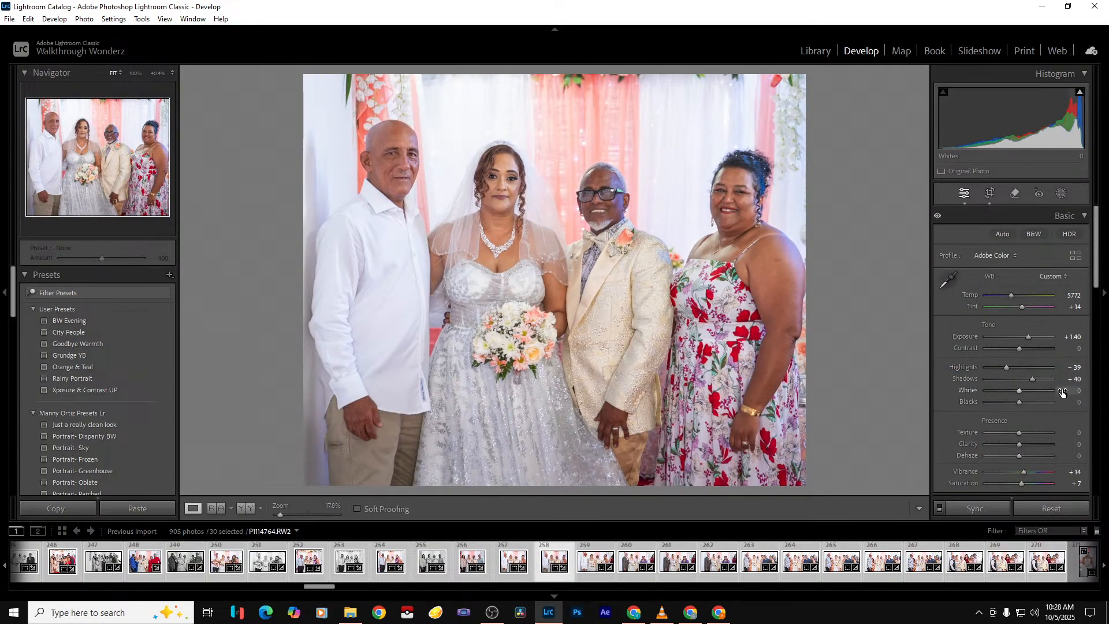
# Apply the Auto Upright correction to P1114764.RW2 and convert it to black and white
pyautogui.scroll(-10, 1062, 392)
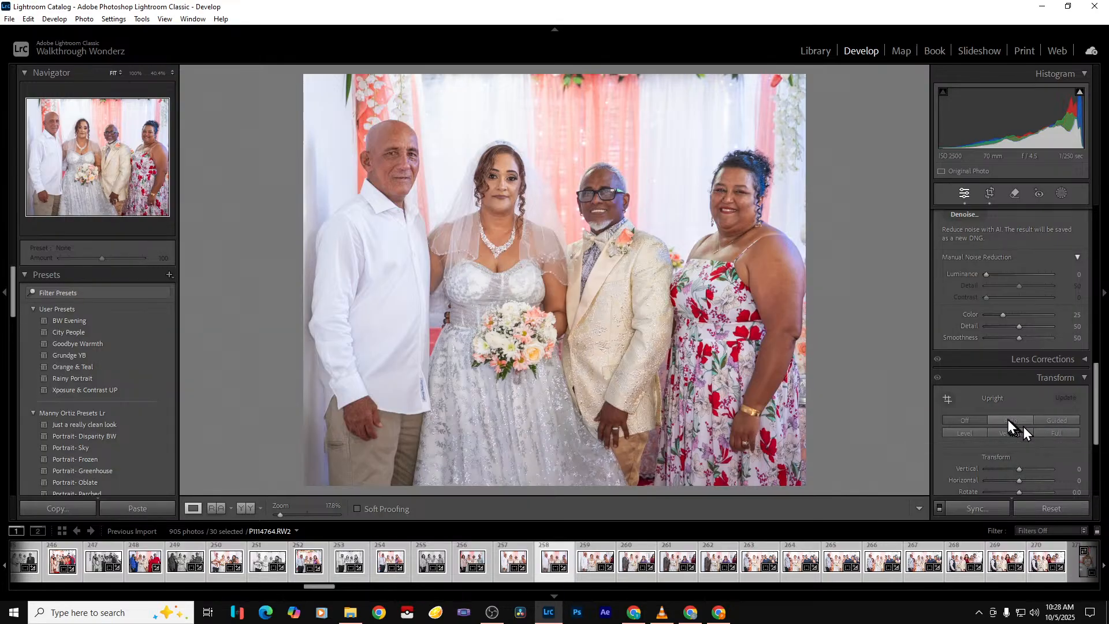
pyautogui.click(1007, 420)
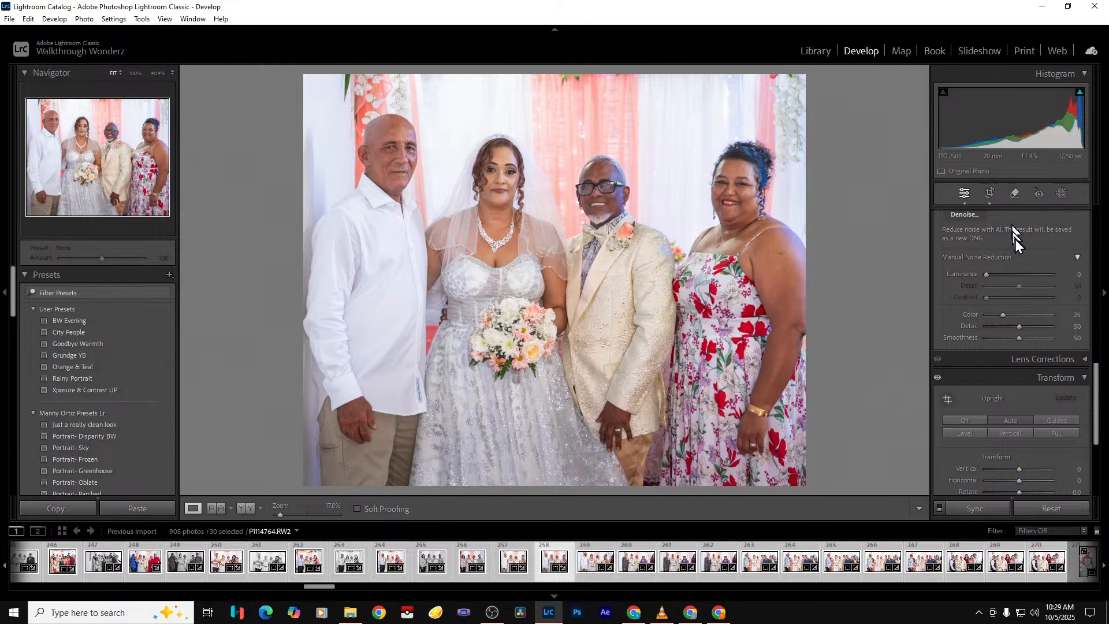
pyautogui.scroll(5, 1016, 240)
pyautogui.scroll(5, 1015, 240)
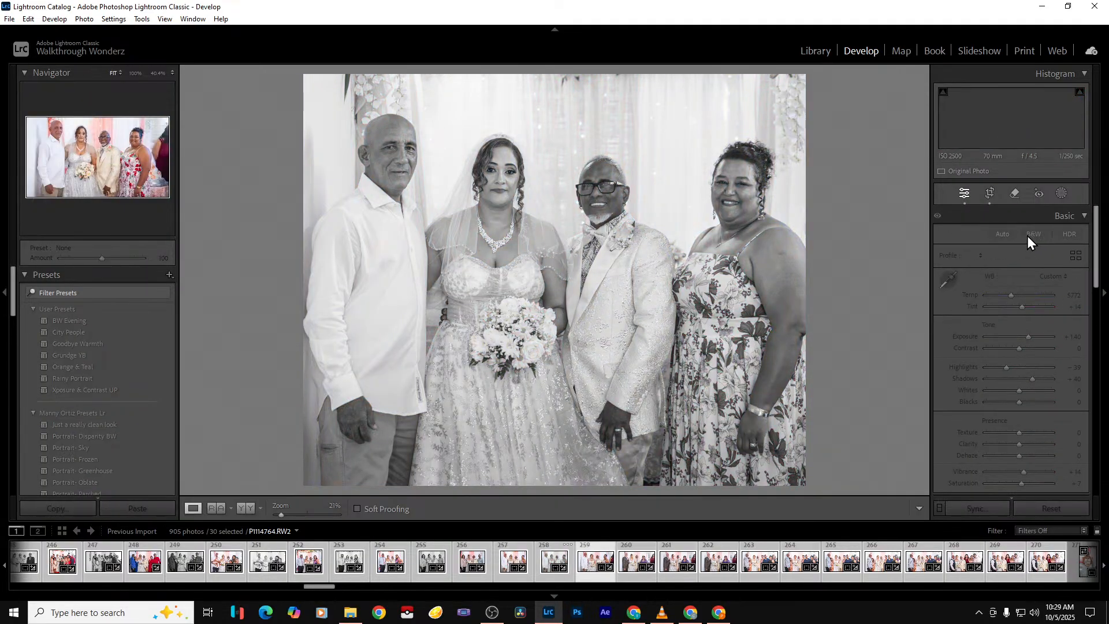
# Remove the near-duplicate frame following P1114764.RW2 from the Lightroom catalog
pyautogui.press('Delete')
pyautogui.press('Return')
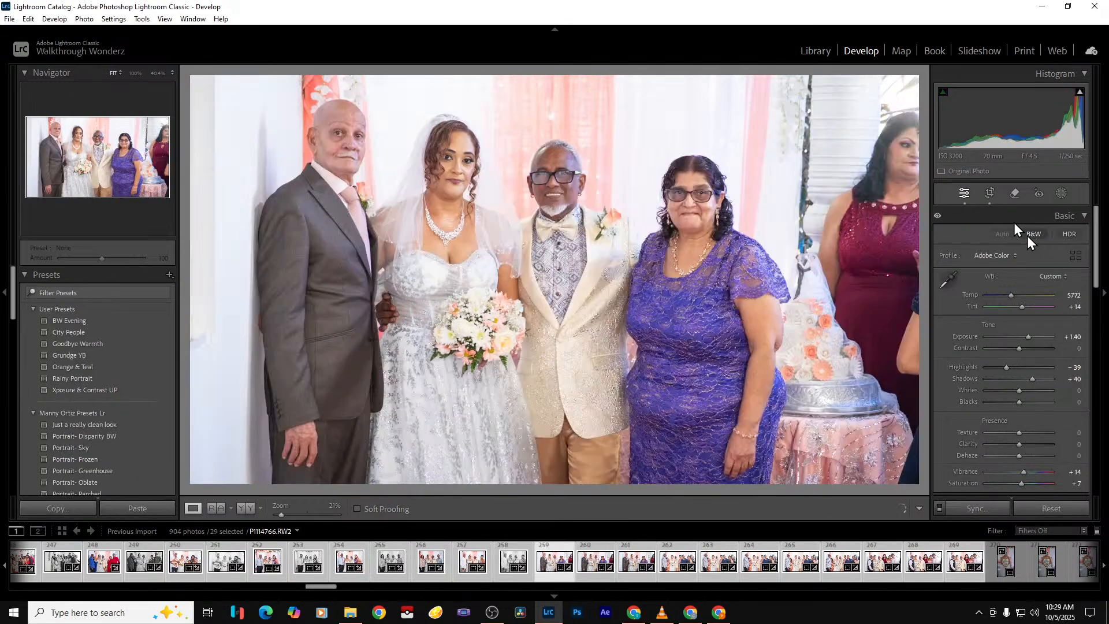
# Crop P1114766.RW2 to full height without the woman in burgundy, trimming the empty wall beside the man in the gray suit
pyautogui.click(990, 196)
pyautogui.moveTo(856, 306); pyautogui.dragTo(807, 308)
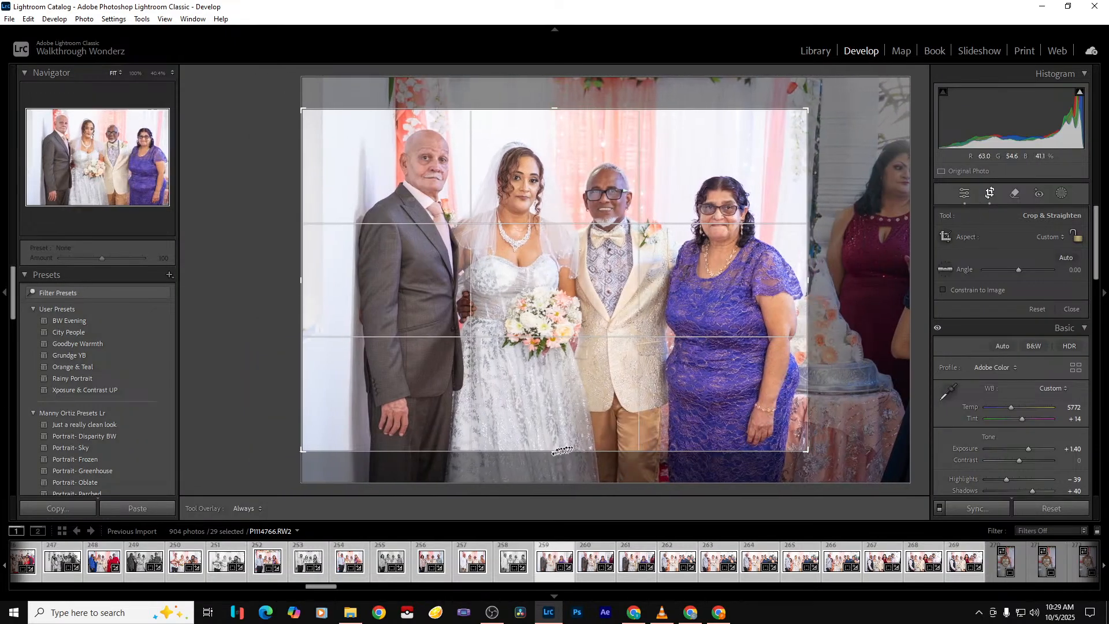
pyautogui.moveTo(555, 451); pyautogui.dragTo(554, 483)
pyautogui.moveTo(300, 363); pyautogui.dragTo(324, 364)
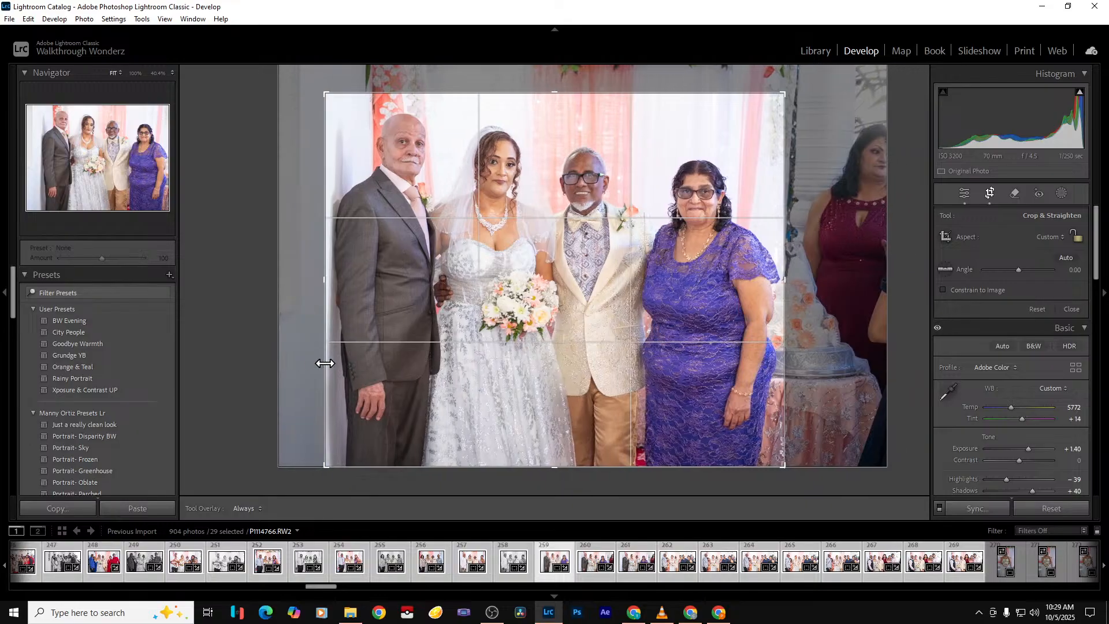
pyautogui.moveTo(539, 89); pyautogui.dragTo(541, 67)
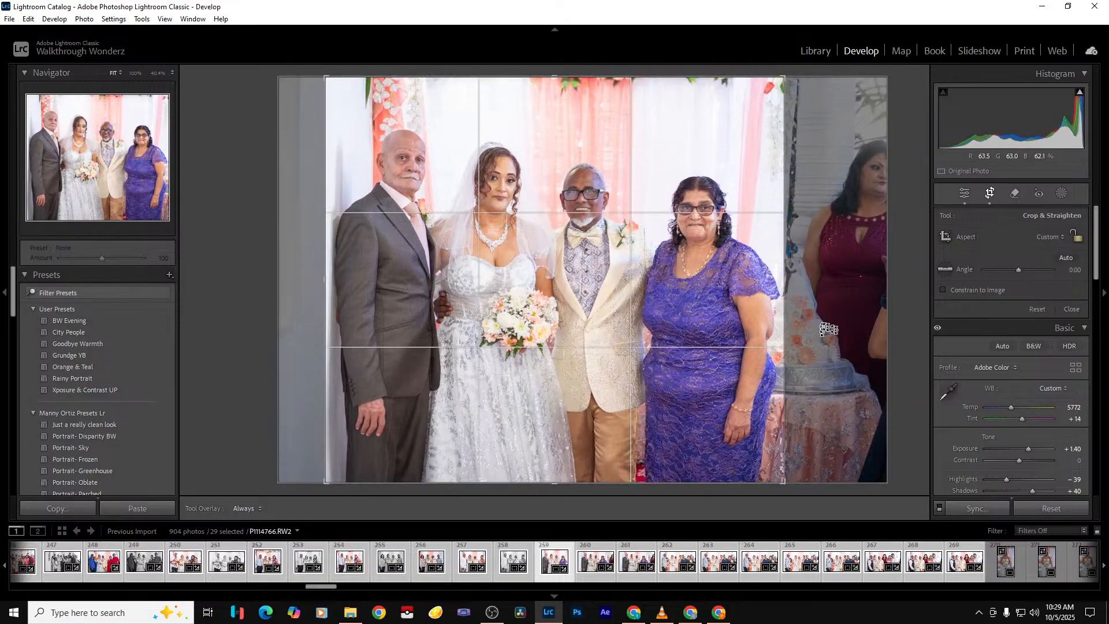
pyautogui.press('Return')
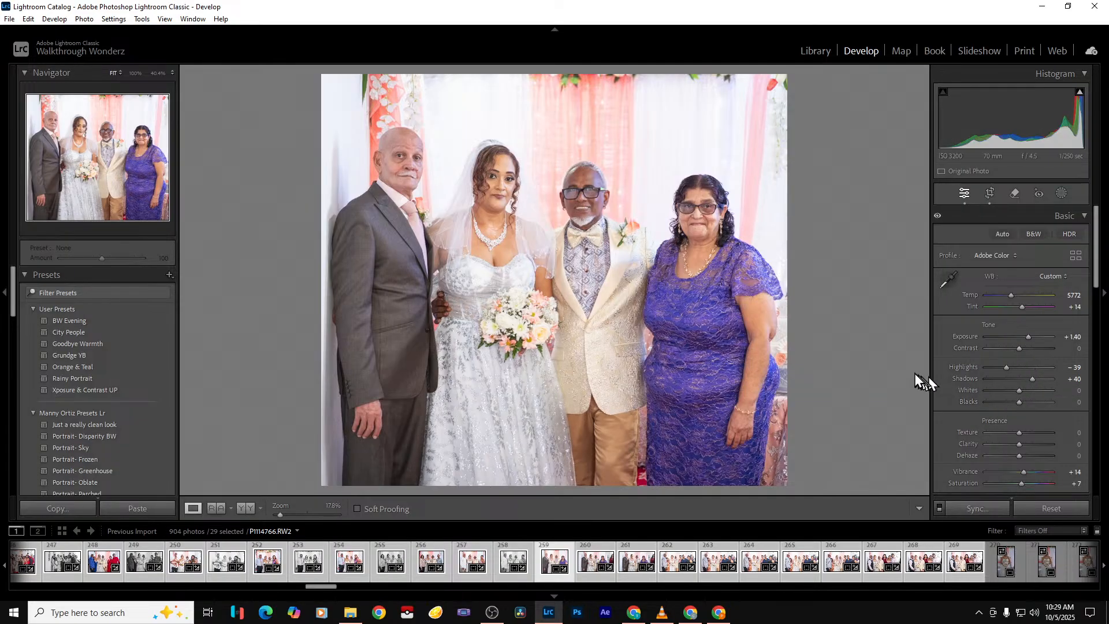
# Crop P1114767.RW2 to full height without the woman in burgundy and excess side wall, and convert it to black and white
pyautogui.press('Right')
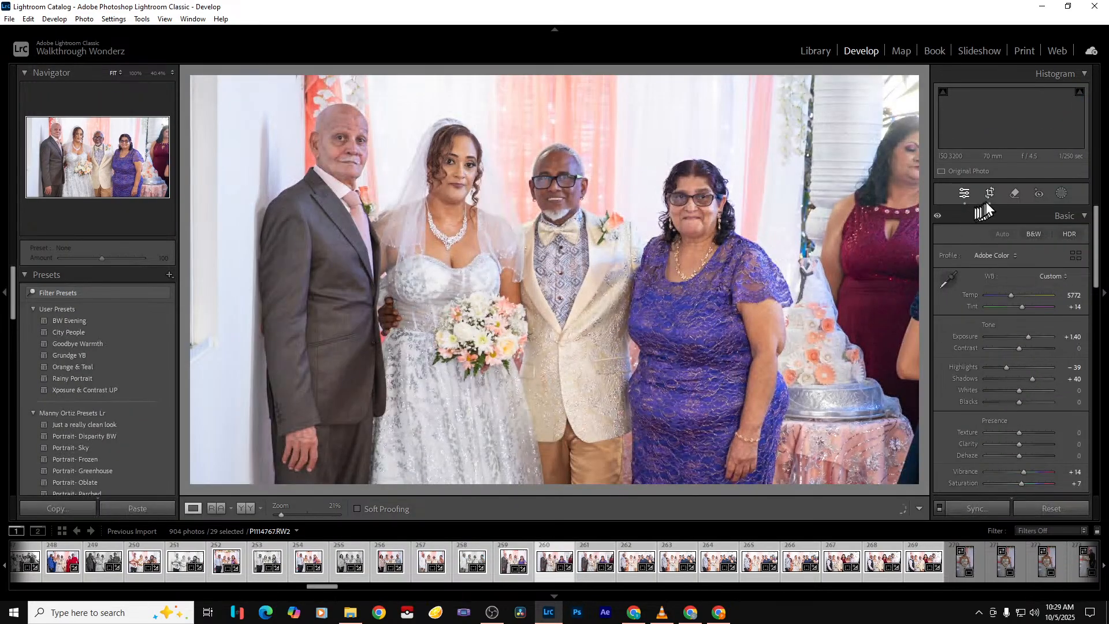
pyautogui.click(989, 194)
pyautogui.moveTo(856, 332); pyautogui.dragTo(811, 341)
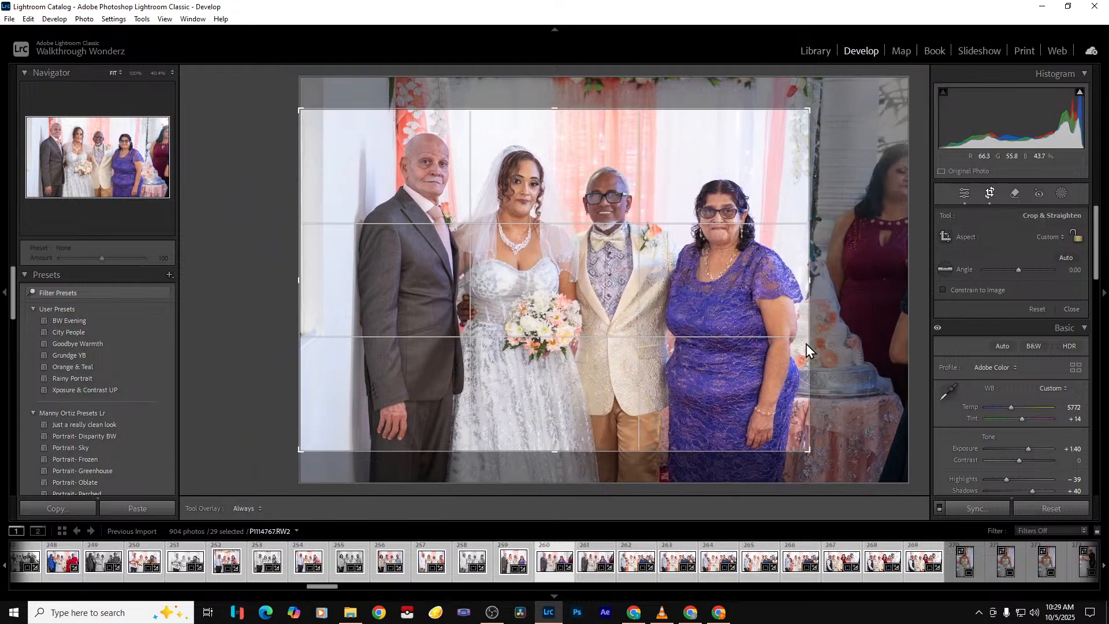
pyautogui.moveTo(528, 446); pyautogui.dragTo(513, 479)
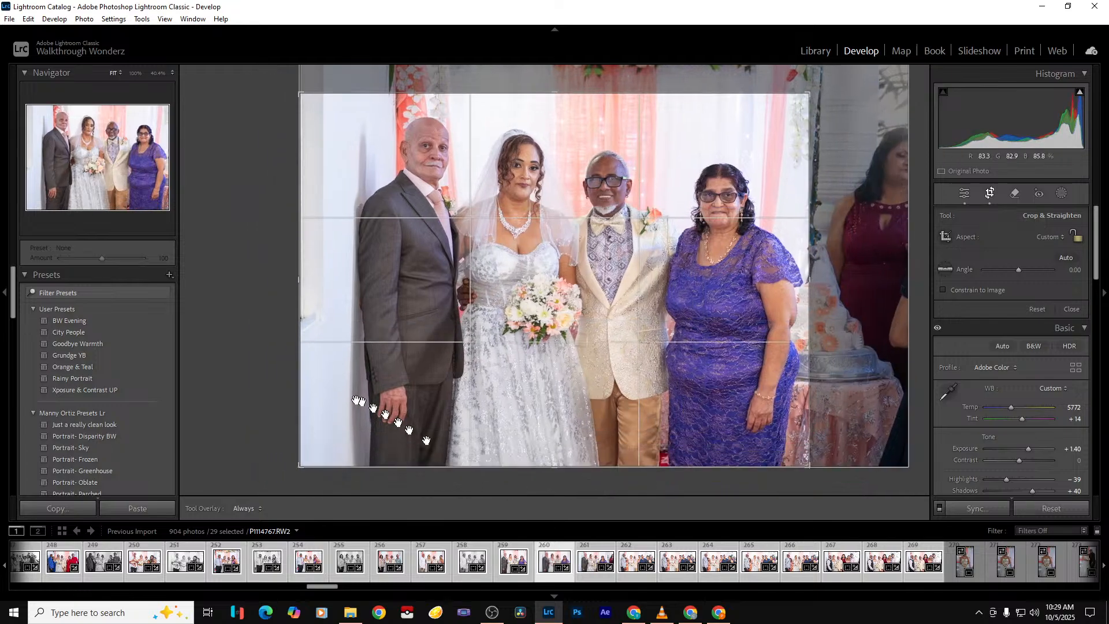
pyautogui.moveTo(300, 382); pyautogui.dragTo(323, 380)
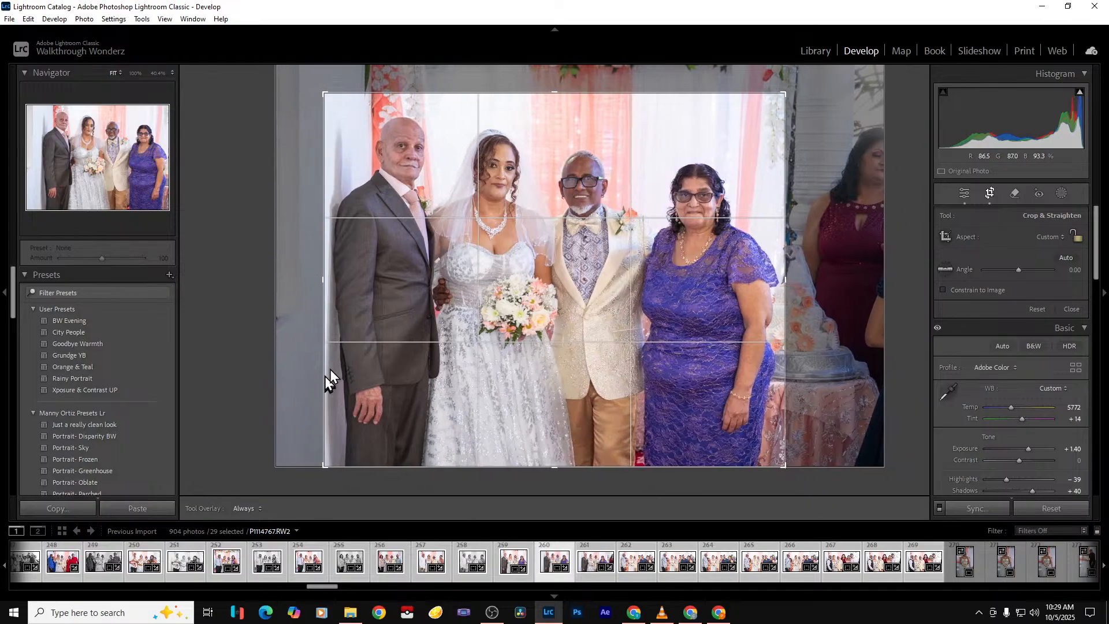
pyautogui.moveTo(538, 88); pyautogui.dragTo(540, 66)
pyautogui.press('Return')
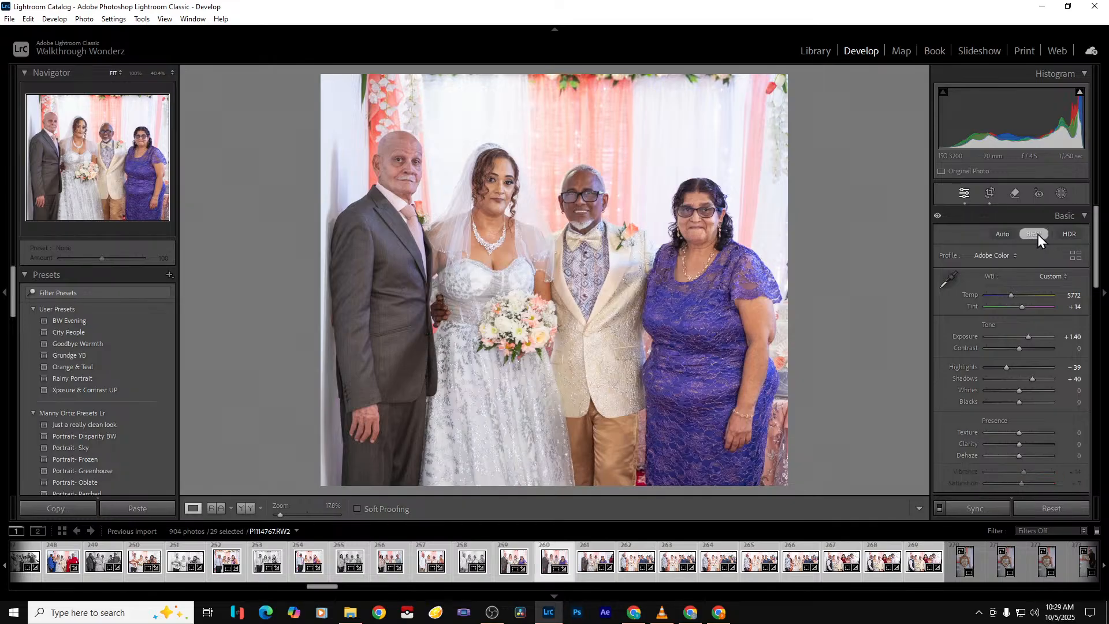
pyautogui.click(1034, 234)
# Remove the near-duplicate frame following P1114767.RW2 from the Lightroom catalog
pyautogui.press('Right')
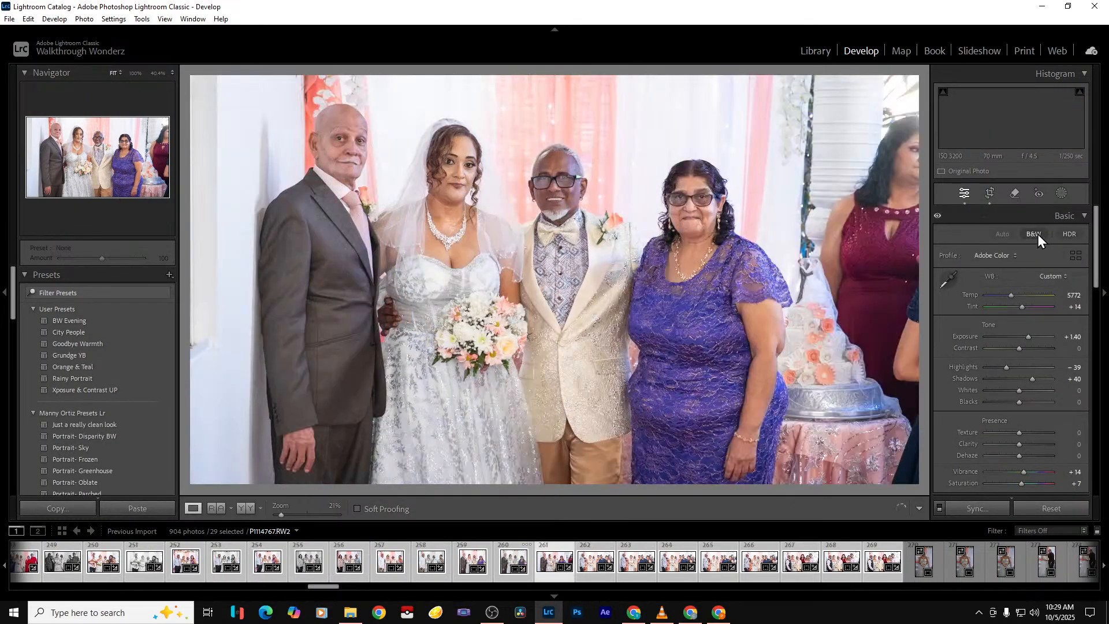
pyautogui.press('Delete')
pyautogui.press('Return')
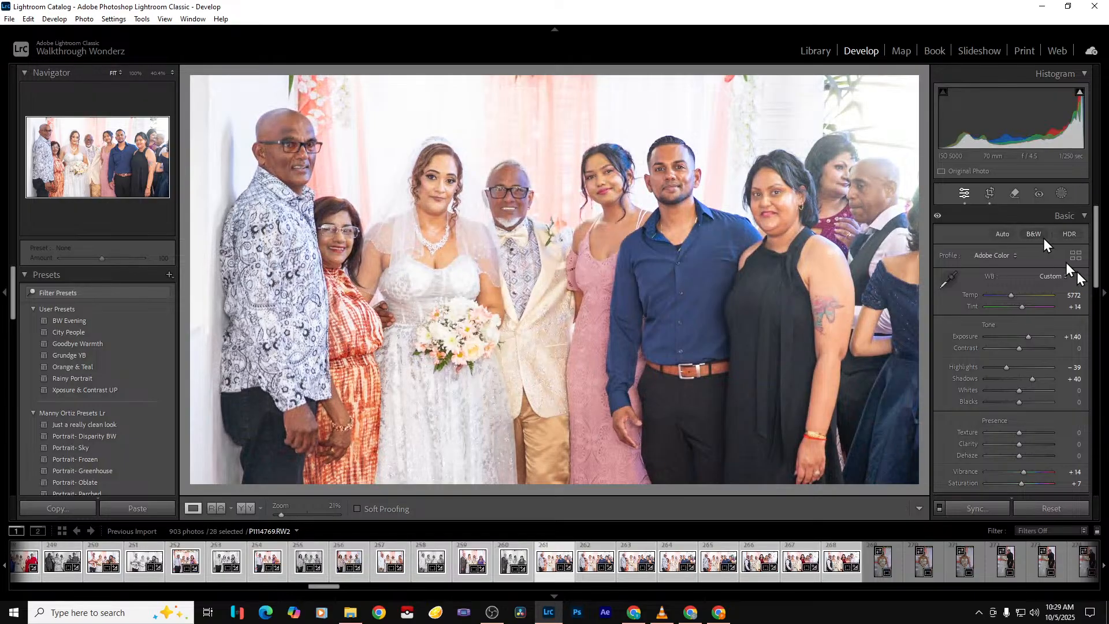
# Crop P1114769.RW2 to full height, trimming most of the background guests beside the woman in the black dress
pyautogui.click(989, 194)
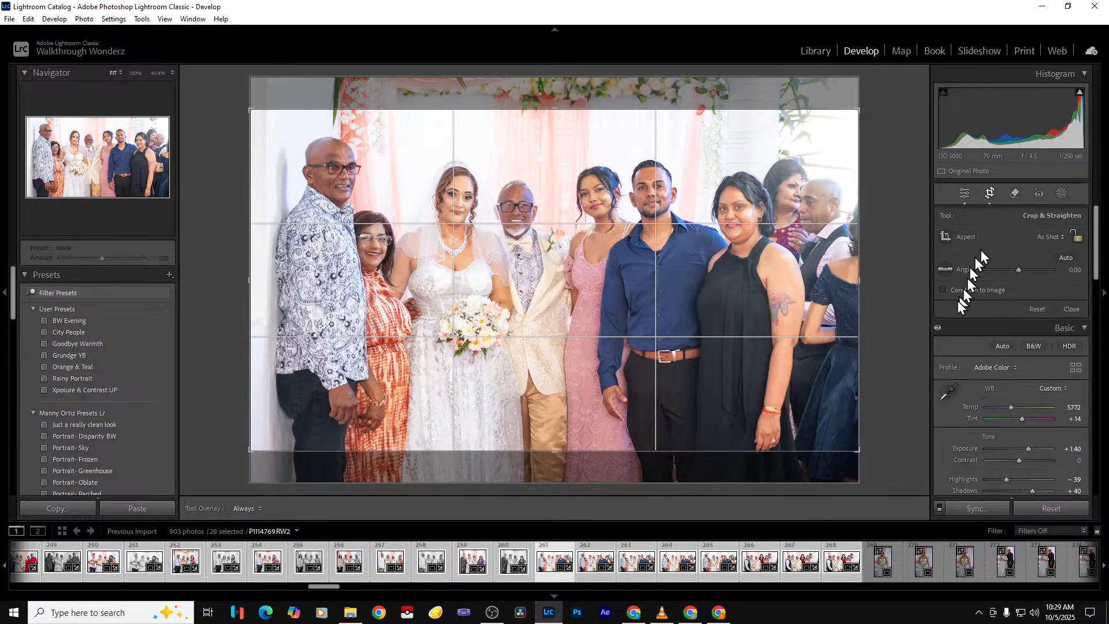
pyautogui.moveTo(859, 345); pyautogui.dragTo(839, 344)
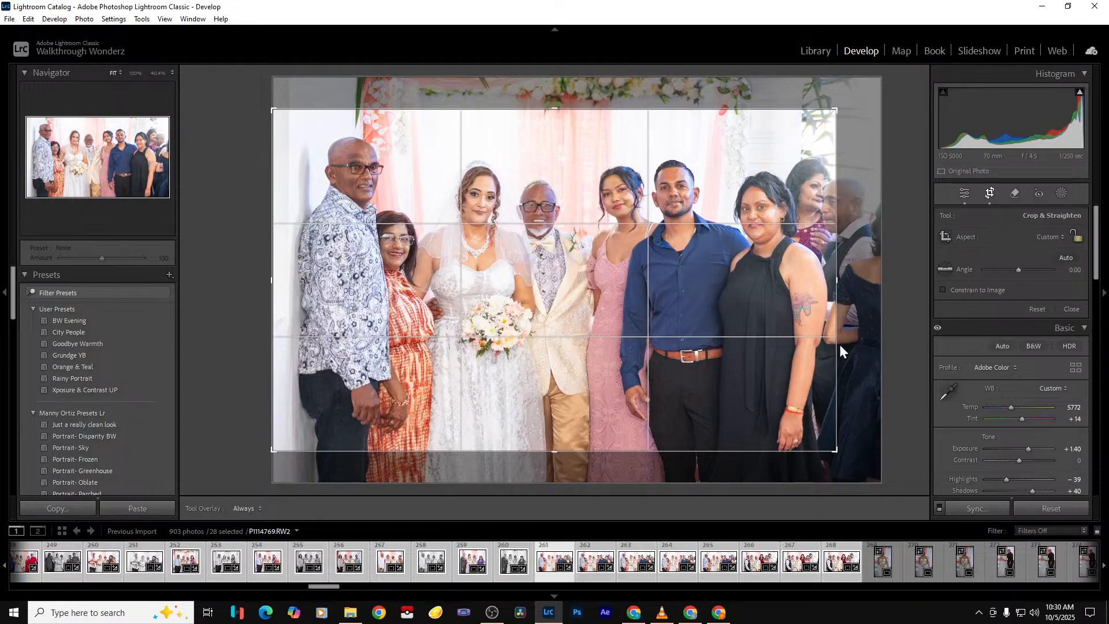
pyautogui.moveTo(568, 452); pyautogui.dragTo(565, 508)
pyautogui.moveTo(575, 109); pyautogui.dragTo(574, 60)
pyautogui.press('Return')
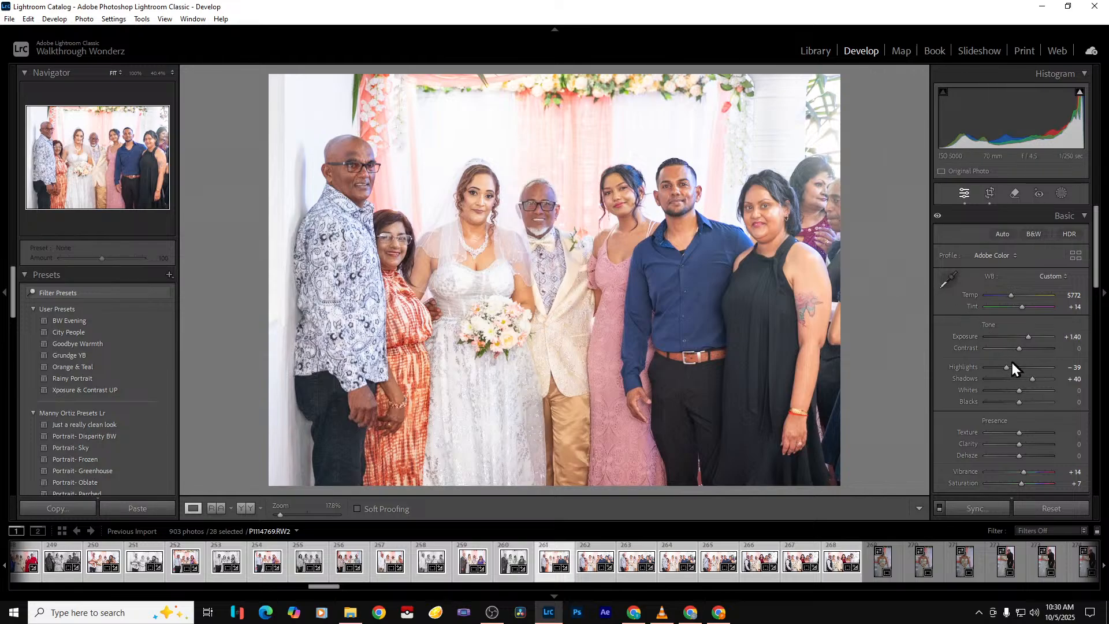
# Convert P1114770.RW2 to black and white
pyautogui.press('Right')
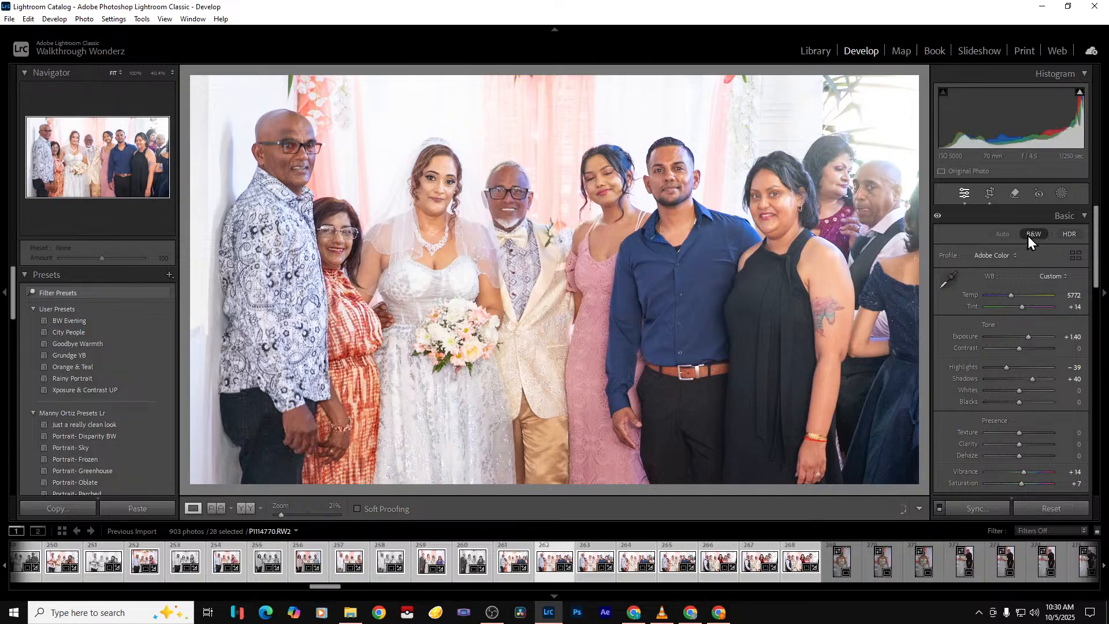
pyautogui.click(1028, 234)
# Remove the near-duplicates P1114771.RW2, P1114772.RW2 and P1114773.RW2 from the Lightroom catalog
pyautogui.press('Right')
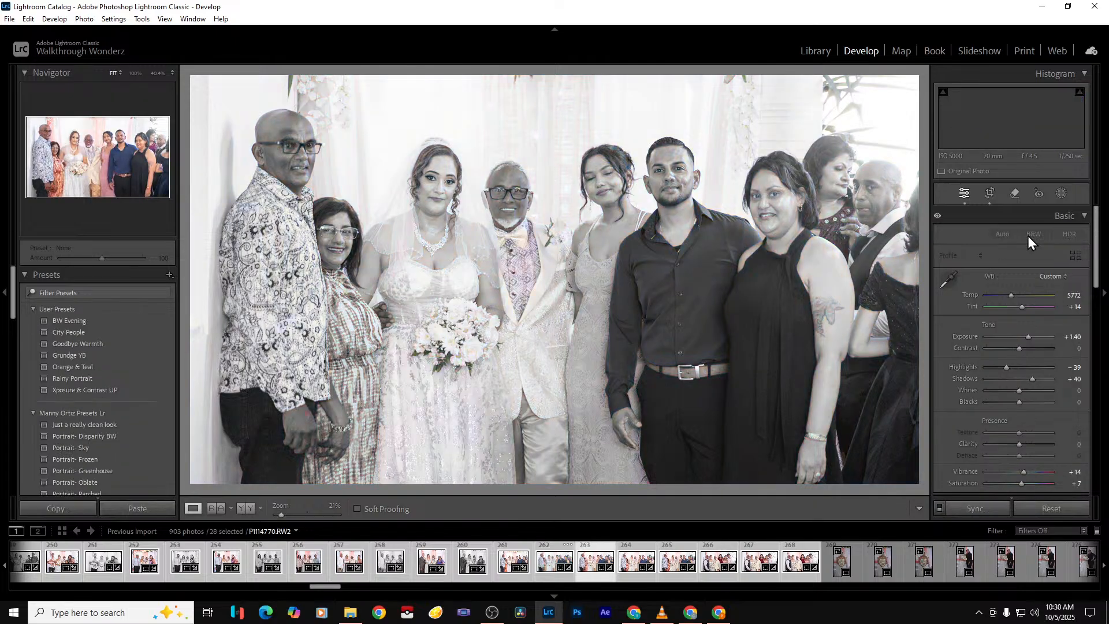
pyautogui.press('Delete')
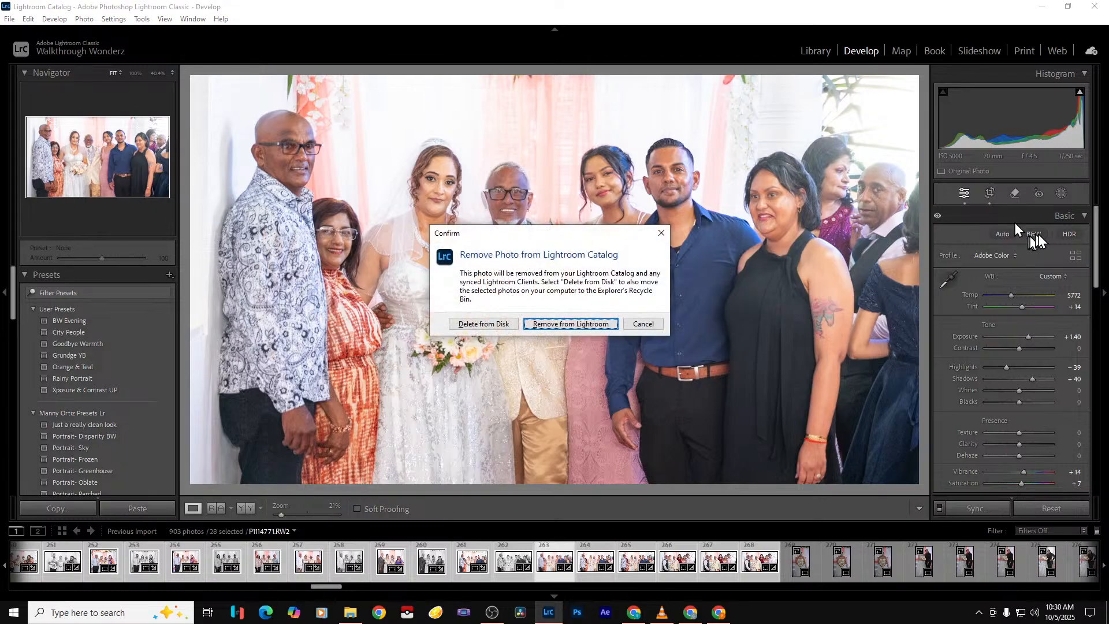
pyautogui.press('Return')
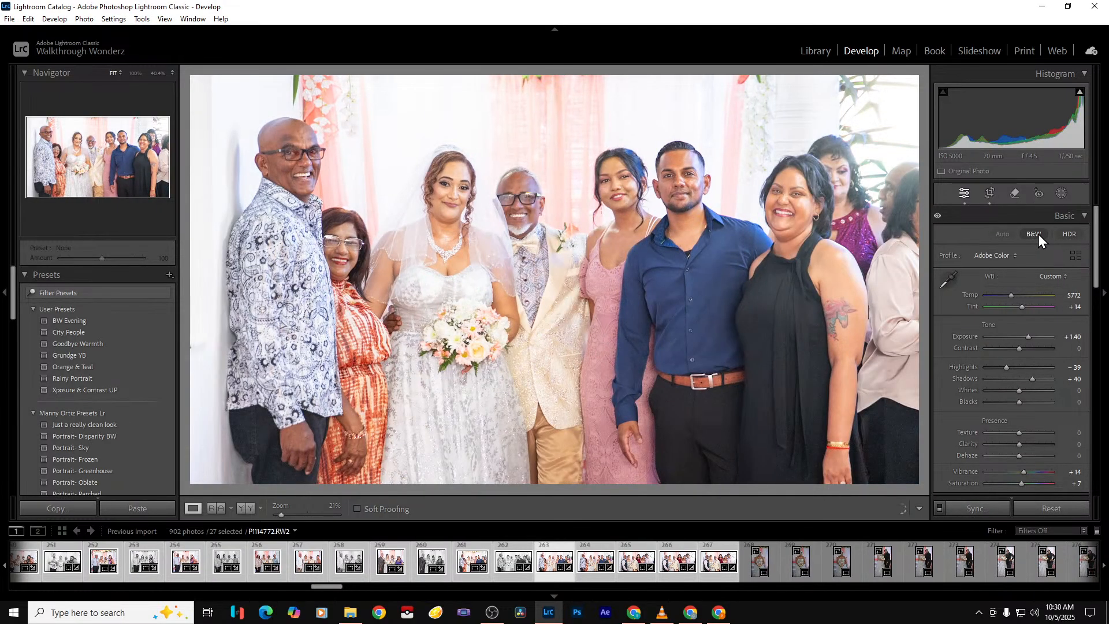
pyautogui.press('Delete')
pyautogui.press('Return')
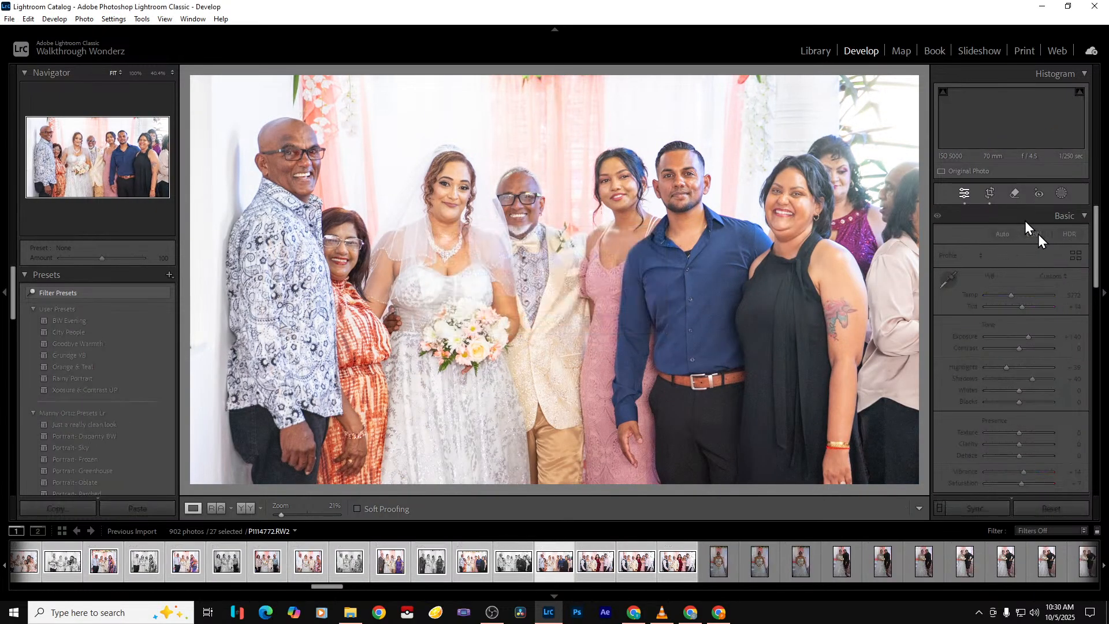
pyautogui.press('Delete')
pyautogui.press('Return')
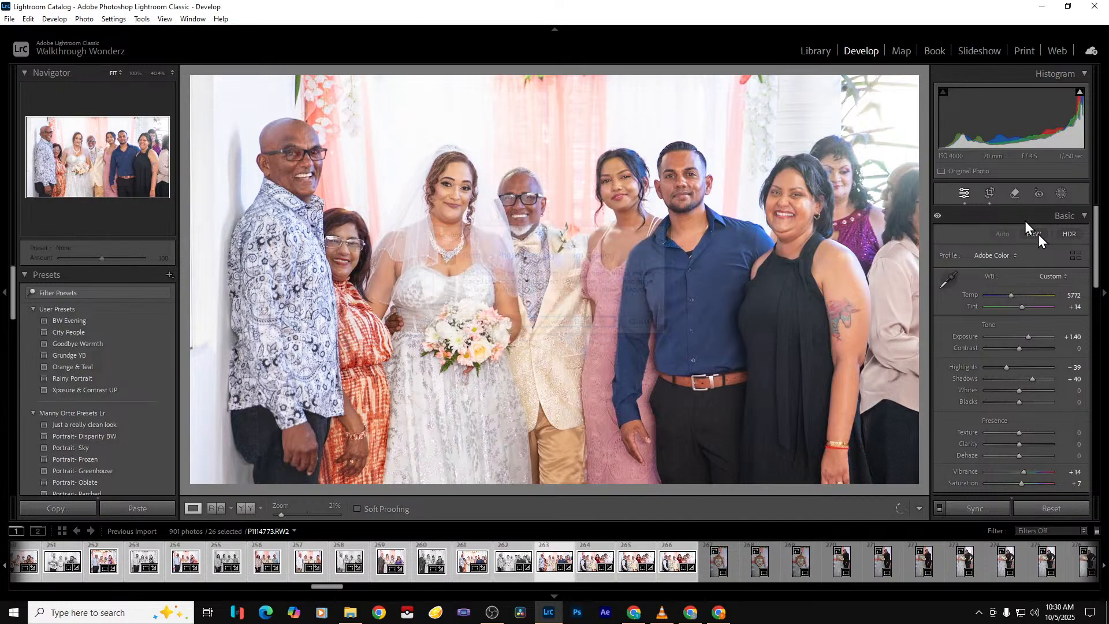
pyautogui.press('Return')
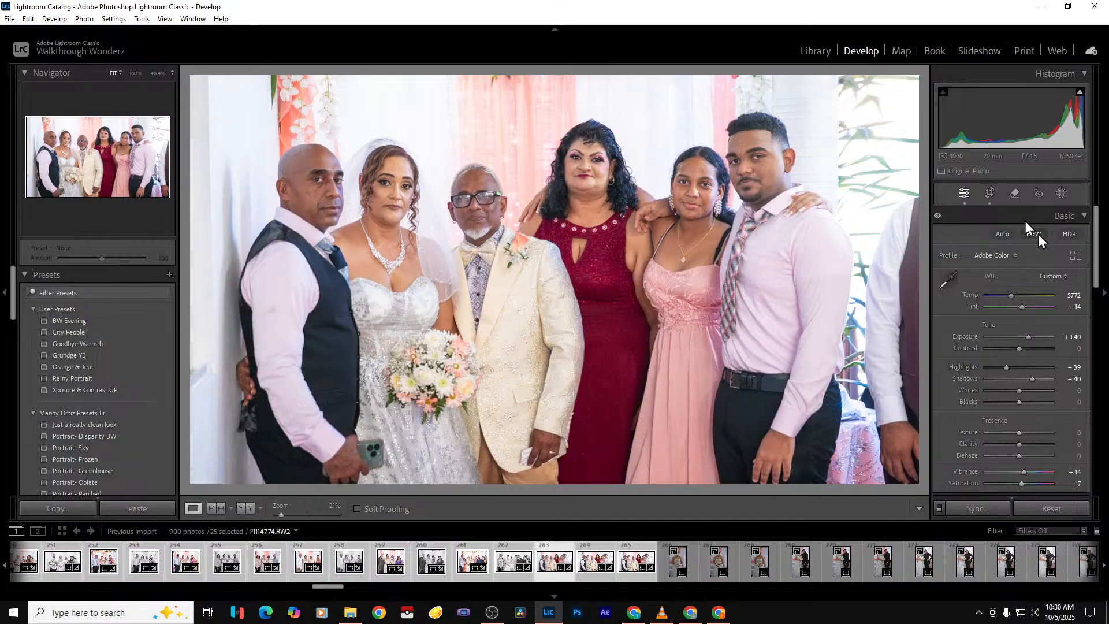
# Export the 25 selected photos to the specified hard-drive folder as PNG files
pyautogui.press('Right')
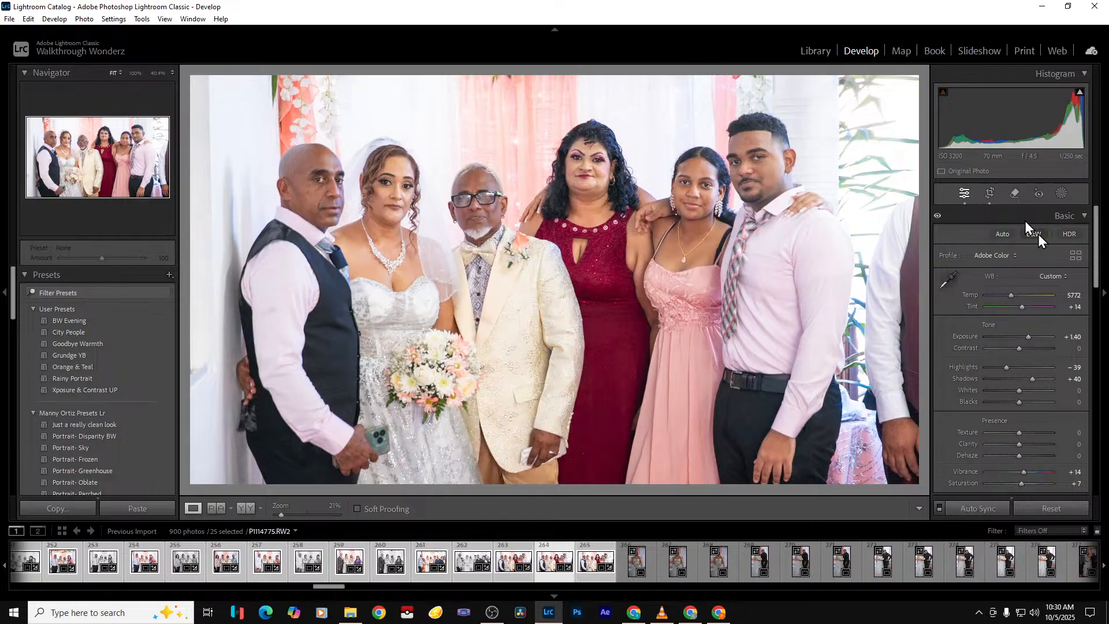
pyautogui.hotkey('ctrl', 'shift', 'e')
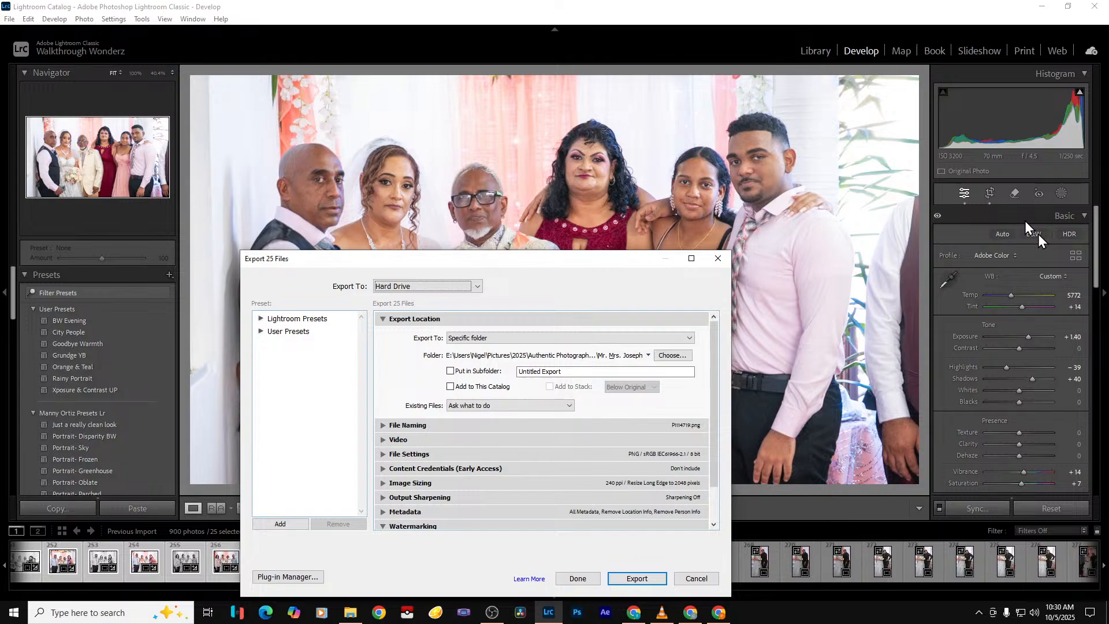
pyautogui.press('Return')
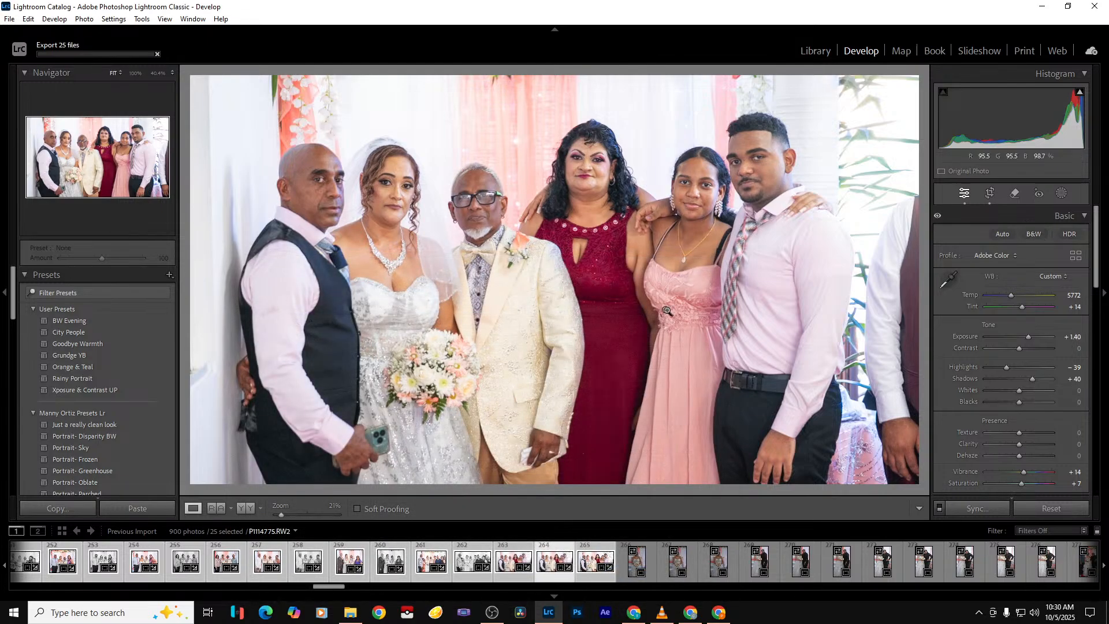
# Switch to File Explorer and look through the photos in the couple's export folder
pyautogui.click(351, 612)
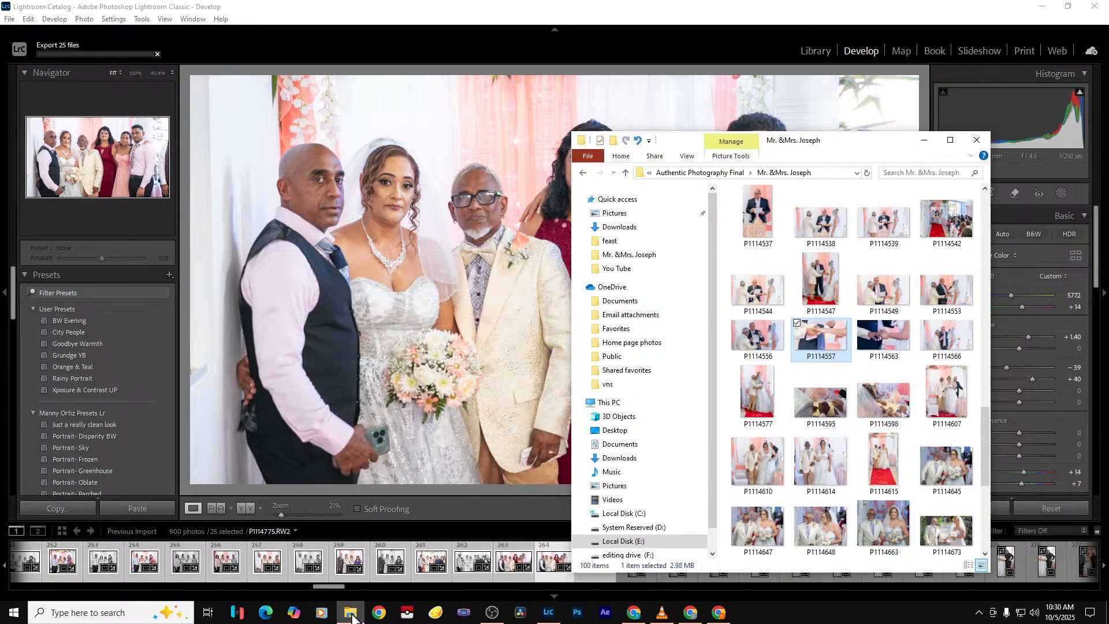
pyautogui.scroll(-4, 935, 396)
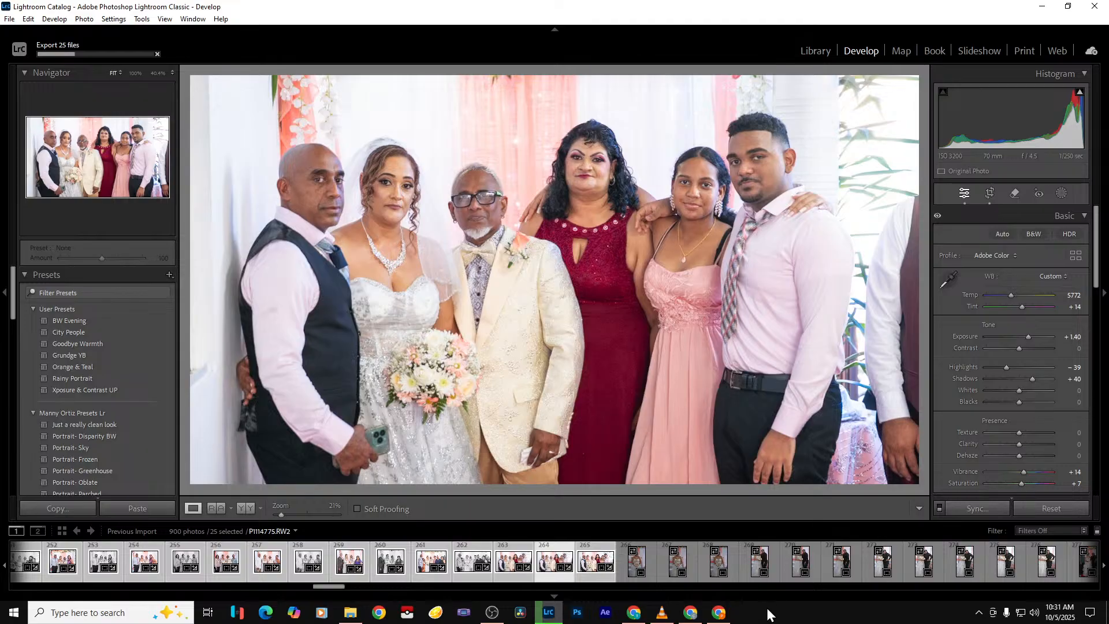
# Check the wedding-edit live stream in the open Chrome windows, resume its playback, and switch back to Lightroom Classic
pyautogui.click(634, 613)
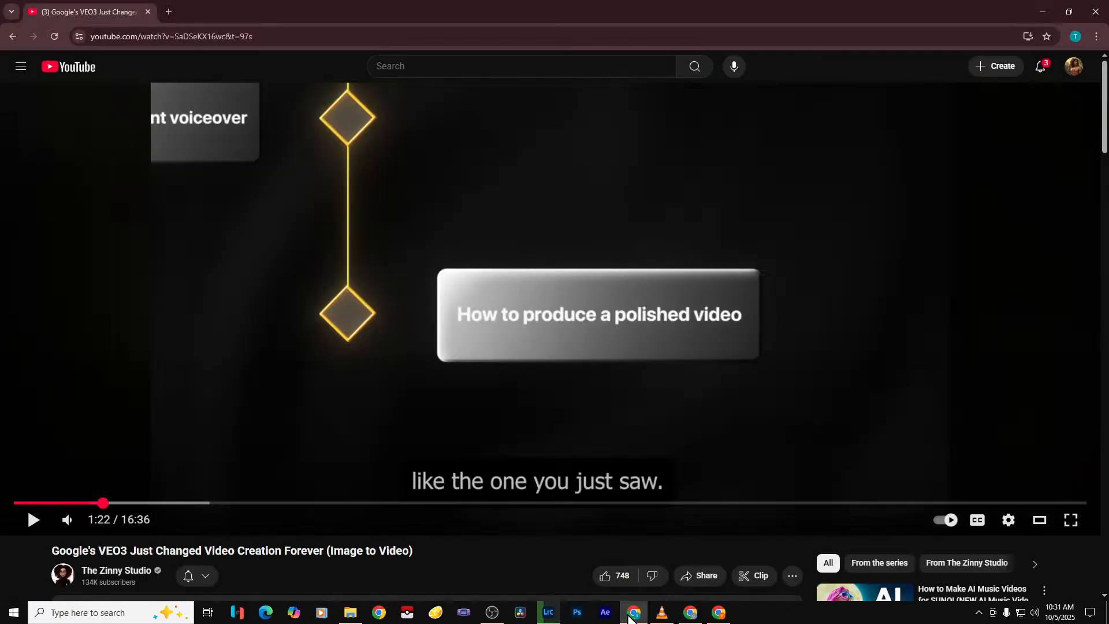
pyautogui.click(633, 614)
pyautogui.click(692, 614)
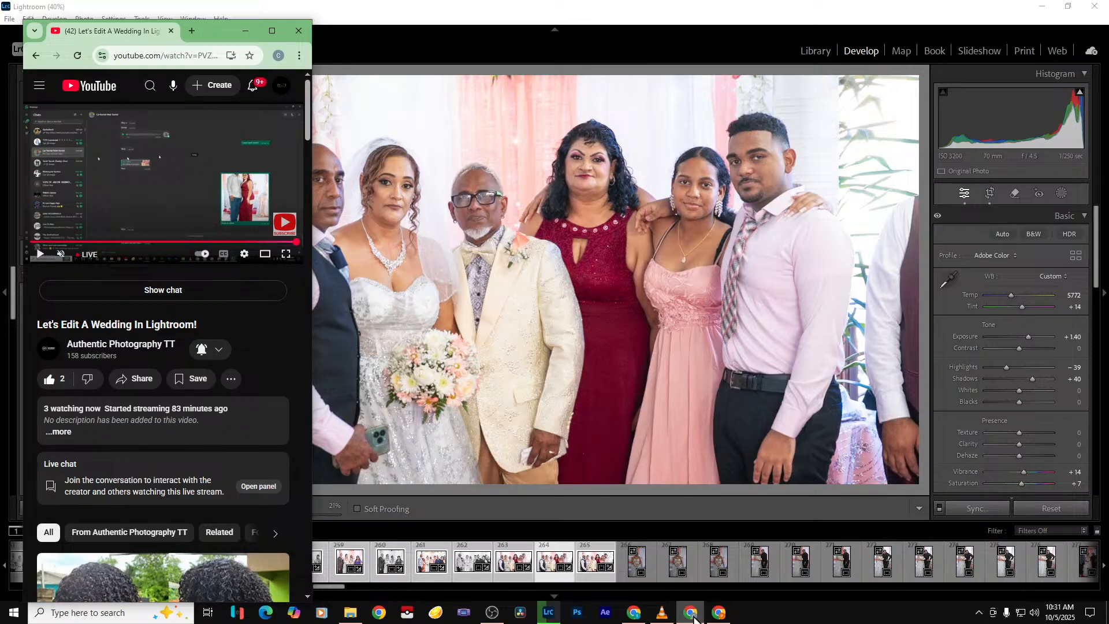
pyautogui.click(719, 613)
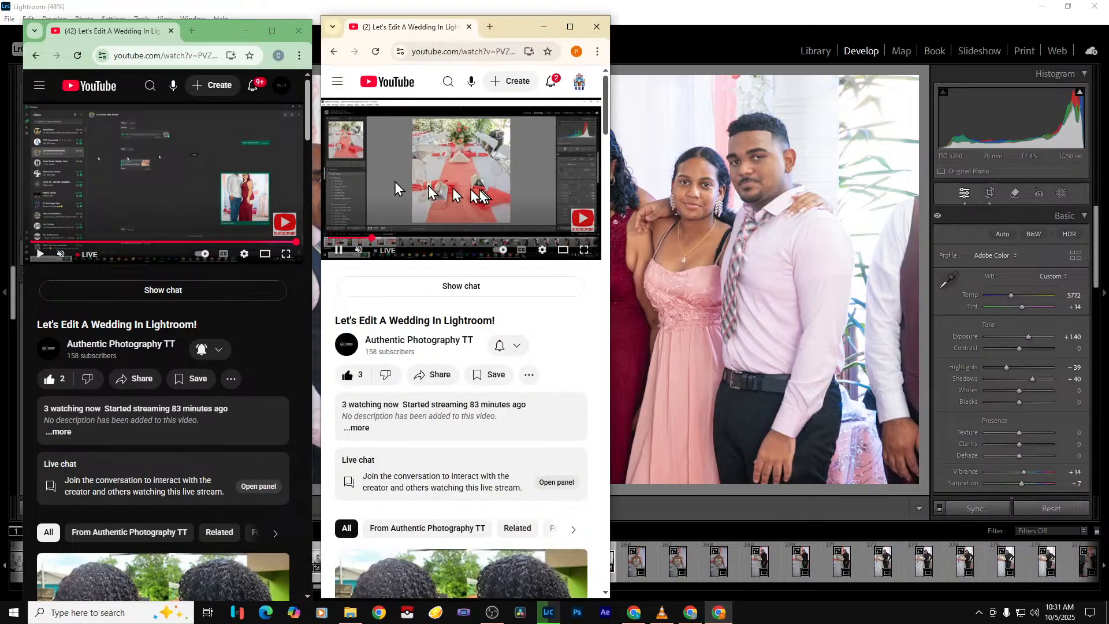
pyautogui.click(193, 181)
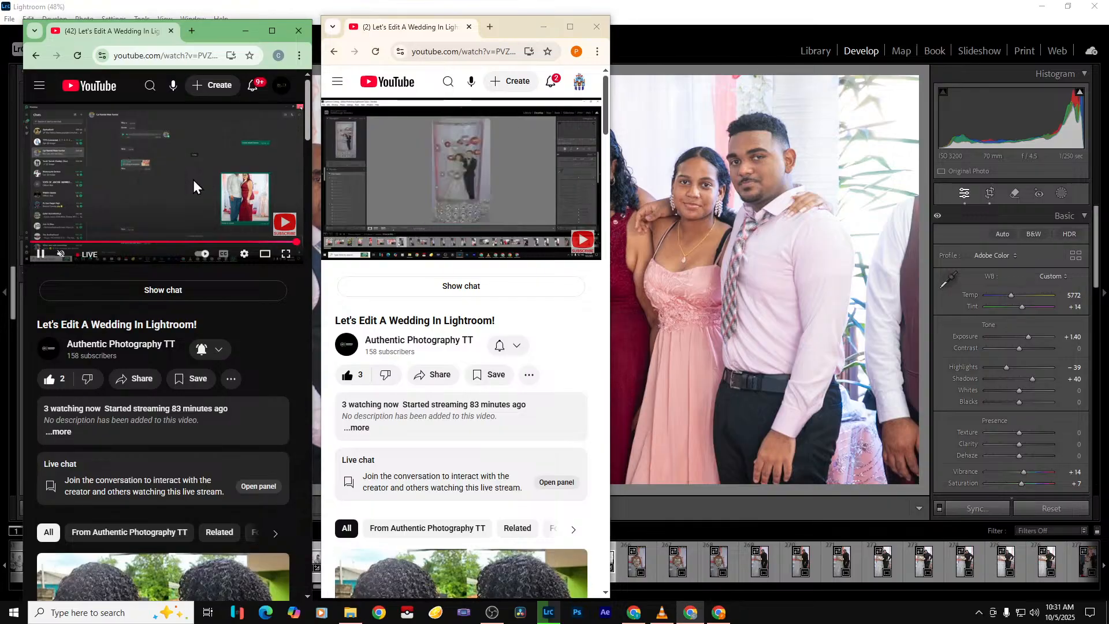
pyautogui.click(192, 179)
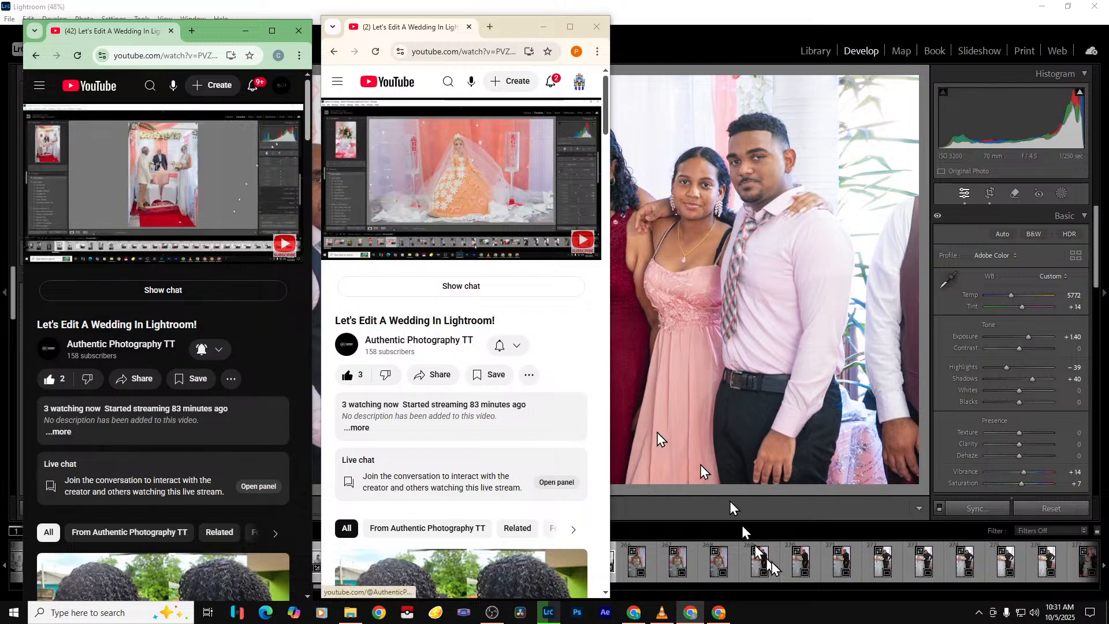
pyautogui.click(547, 613)
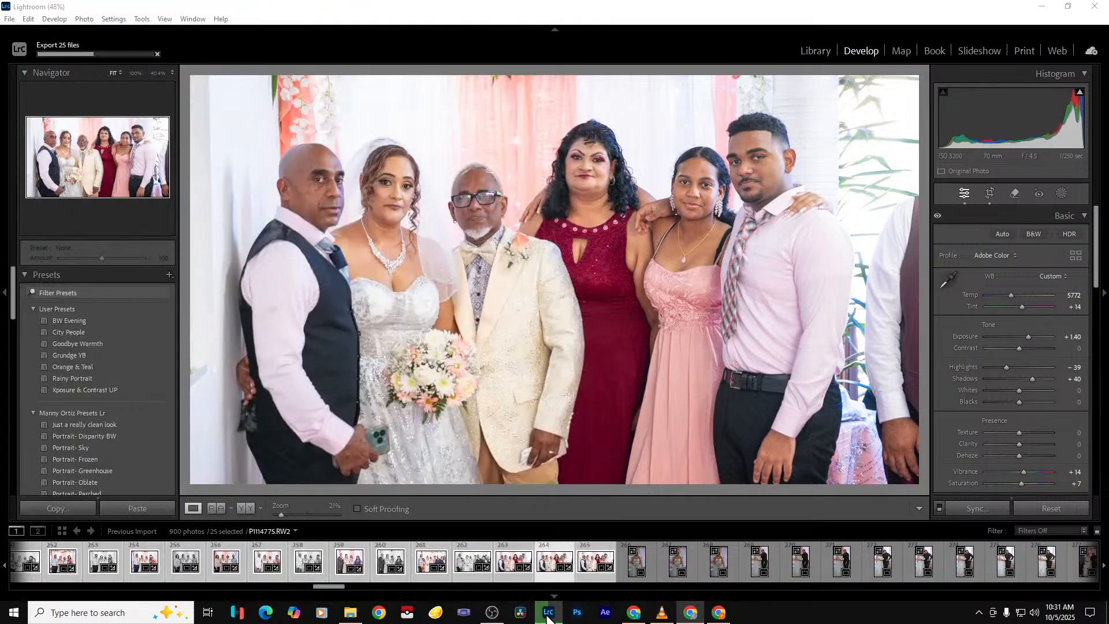
# On P1114777.RW2, set Exposure to +1.32 and Shadows to +33, and widen the crop to the full original frame
pyautogui.click(625, 563)
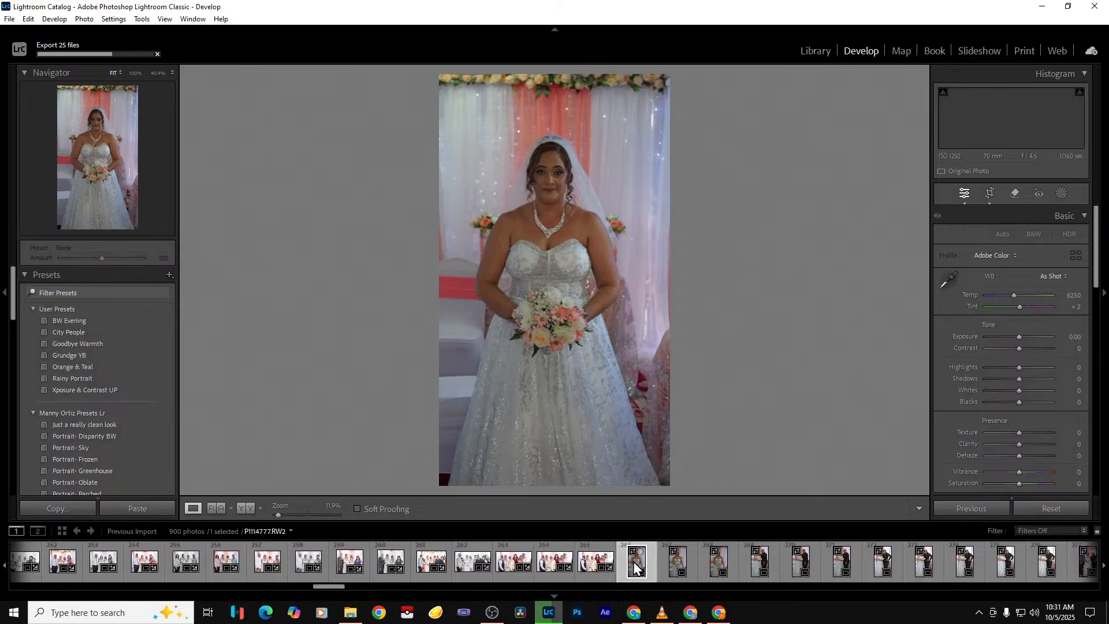
pyautogui.moveTo(1018, 338); pyautogui.dragTo(1028, 337)
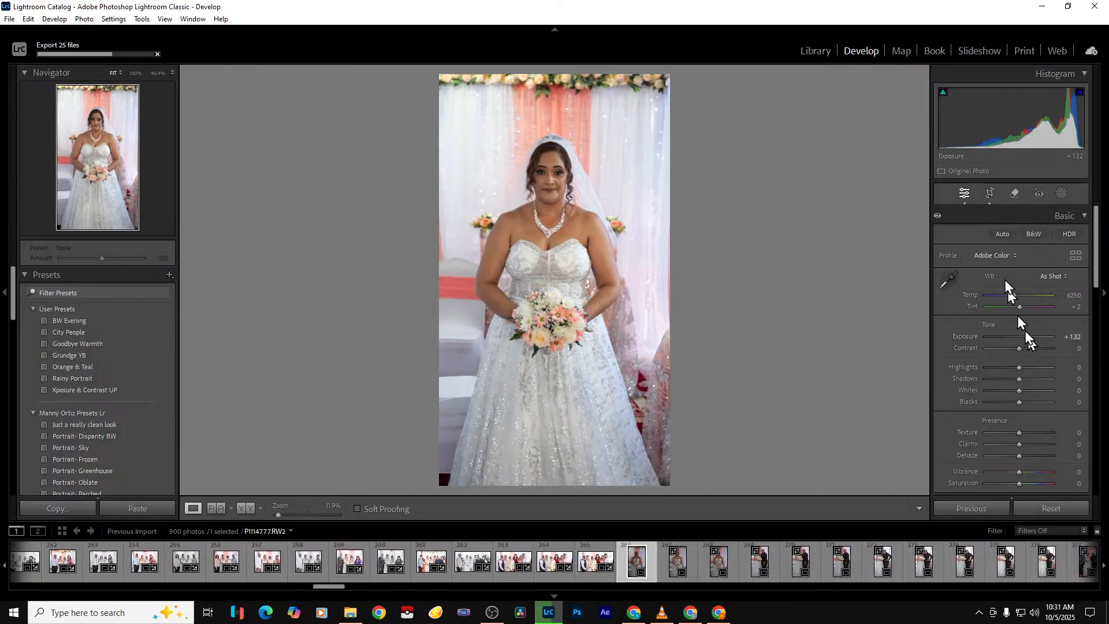
pyautogui.click(989, 193)
pyautogui.moveTo(440, 339); pyautogui.dragTo(421, 339)
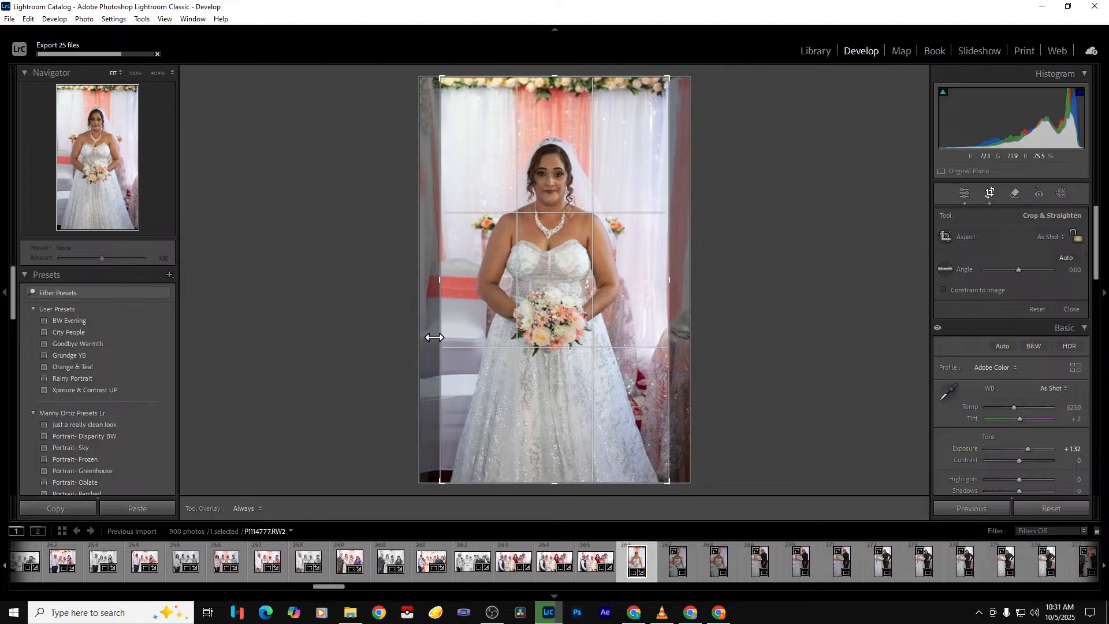
pyautogui.moveTo(676, 336); pyautogui.dragTo(730, 332)
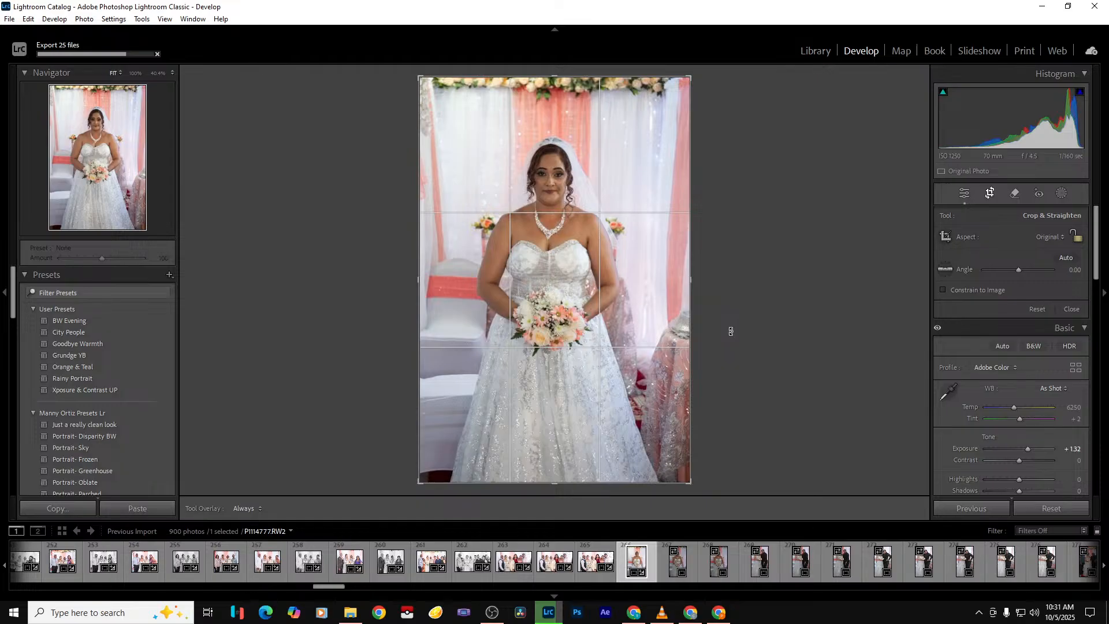
pyautogui.press('Return')
pyautogui.moveTo(1023, 379); pyautogui.dragTo(1032, 379)
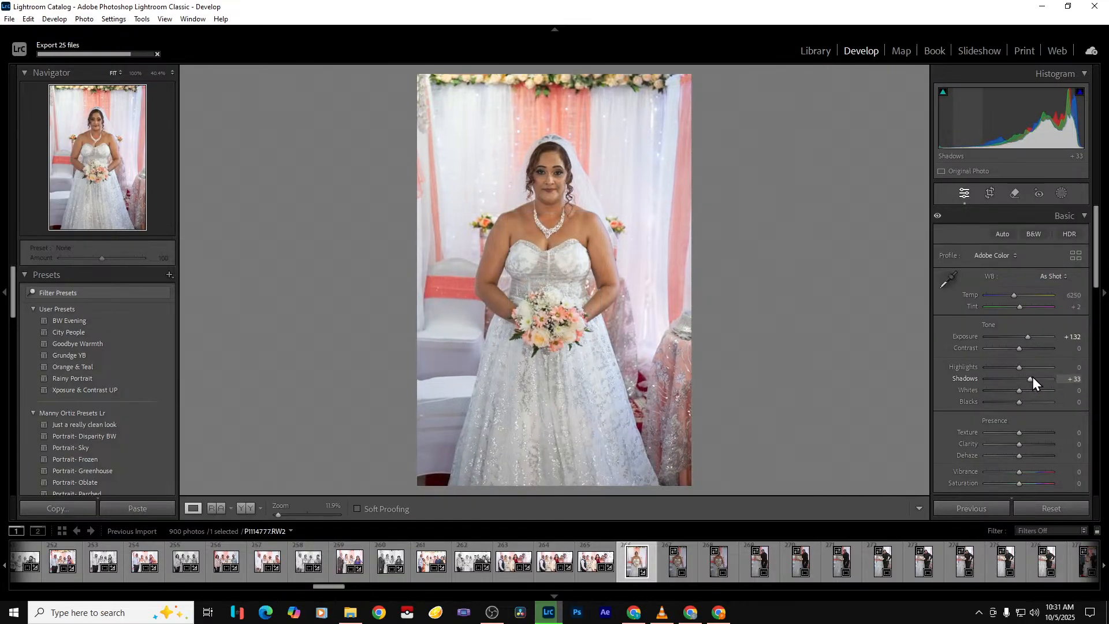
pyautogui.click(1053, 277)
pyautogui.click(1029, 304)
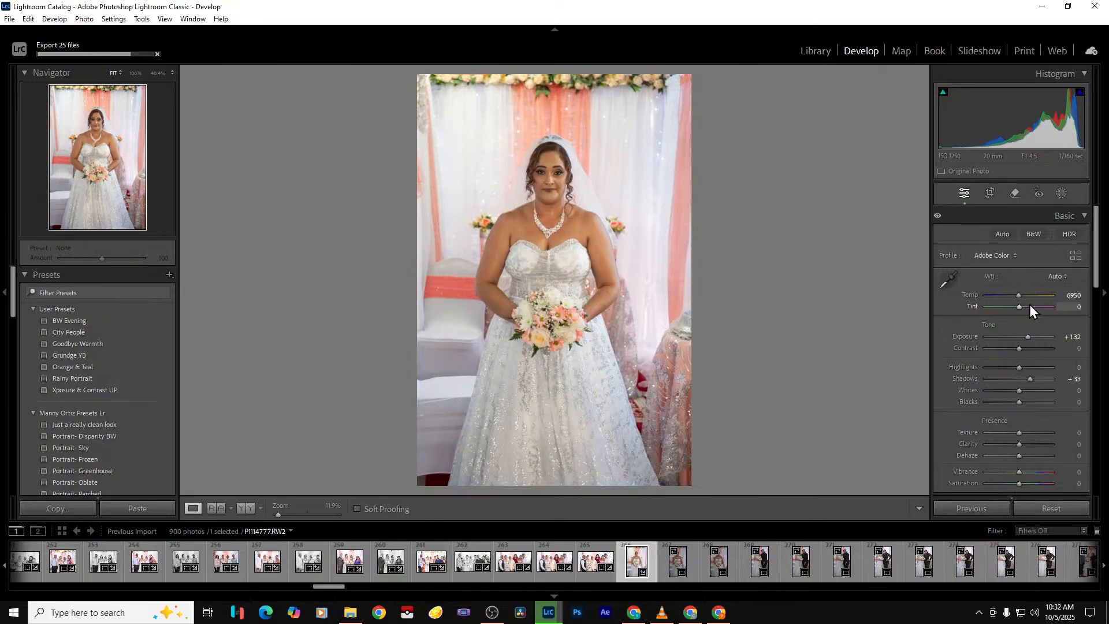
pyautogui.hotkey('ctrl', 'z')
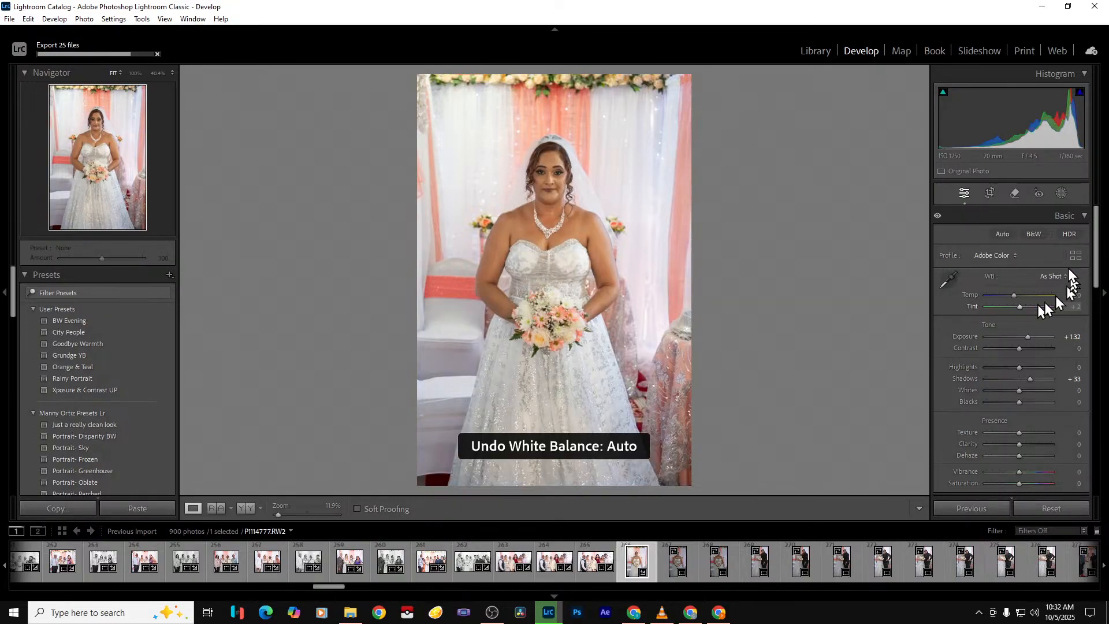
# Cool the bride portrait to a temperature of 5772, and set Exposure to +1.75 and Highlights to −28
pyautogui.moveTo(1014, 295); pyautogui.dragTo(1011, 294)
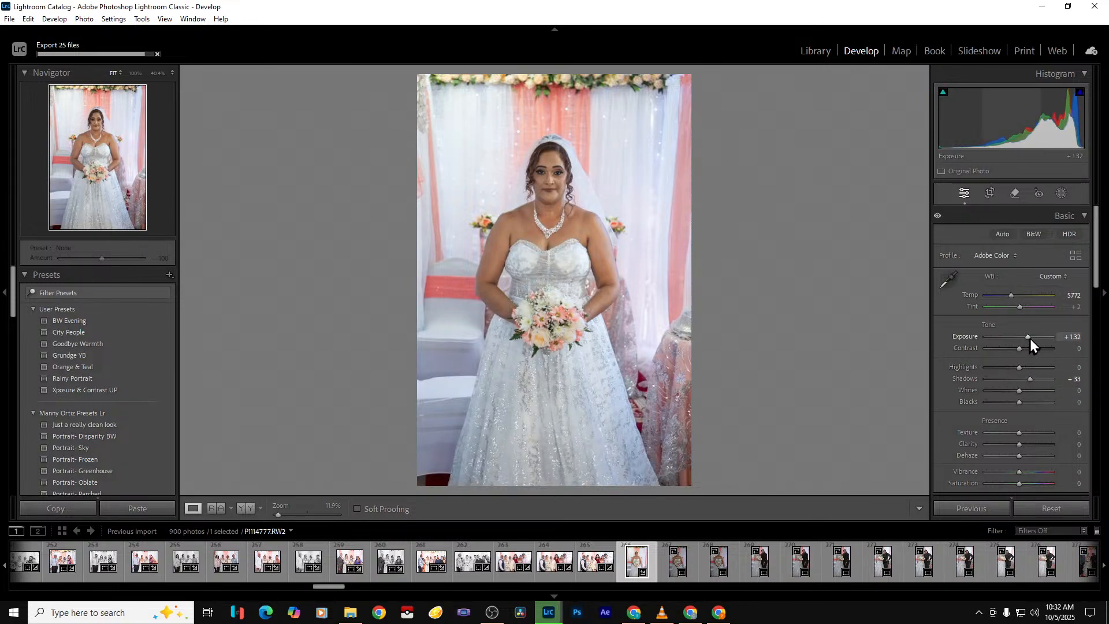
pyautogui.moveTo(1031, 338); pyautogui.dragTo(1031, 338)
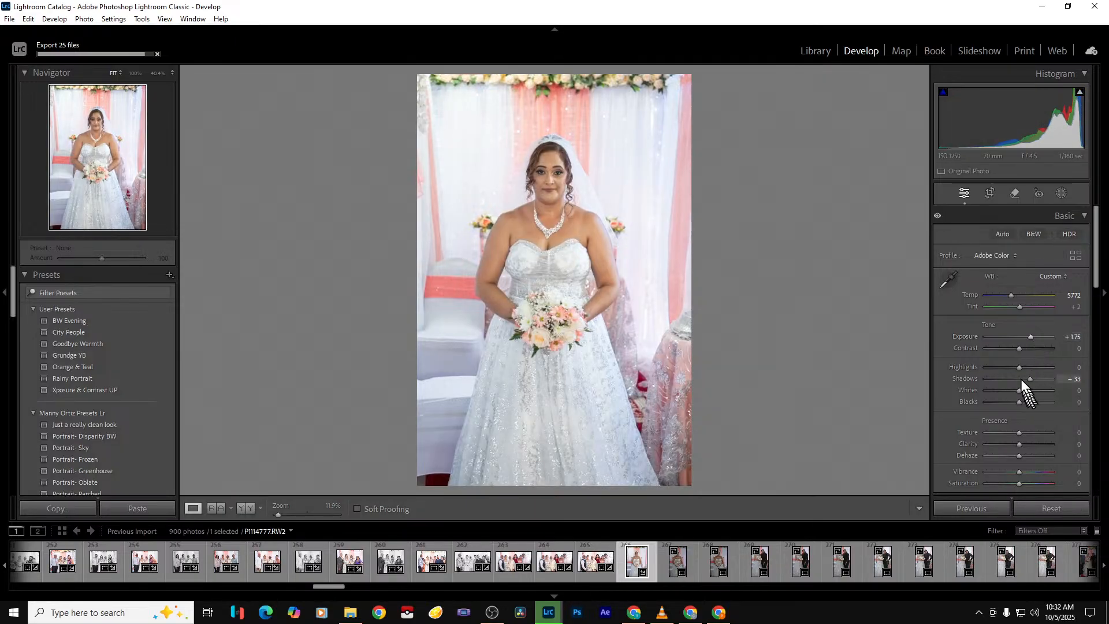
pyautogui.moveTo(1003, 367)
pyautogui.mouseDown()
pyautogui.moveTo(973, 371)
pyautogui.moveTo(1010, 366)
pyautogui.mouseUp()
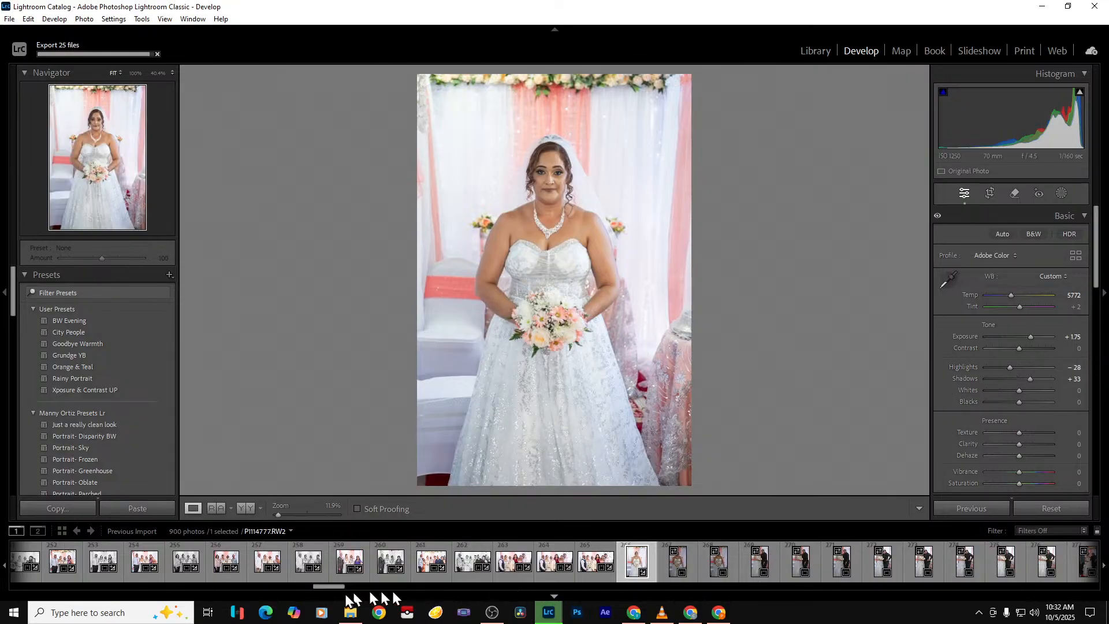
# Set the bride portrait's Vibrance to +14 and Saturation to +7
pyautogui.scroll(-10, 1076, 469)
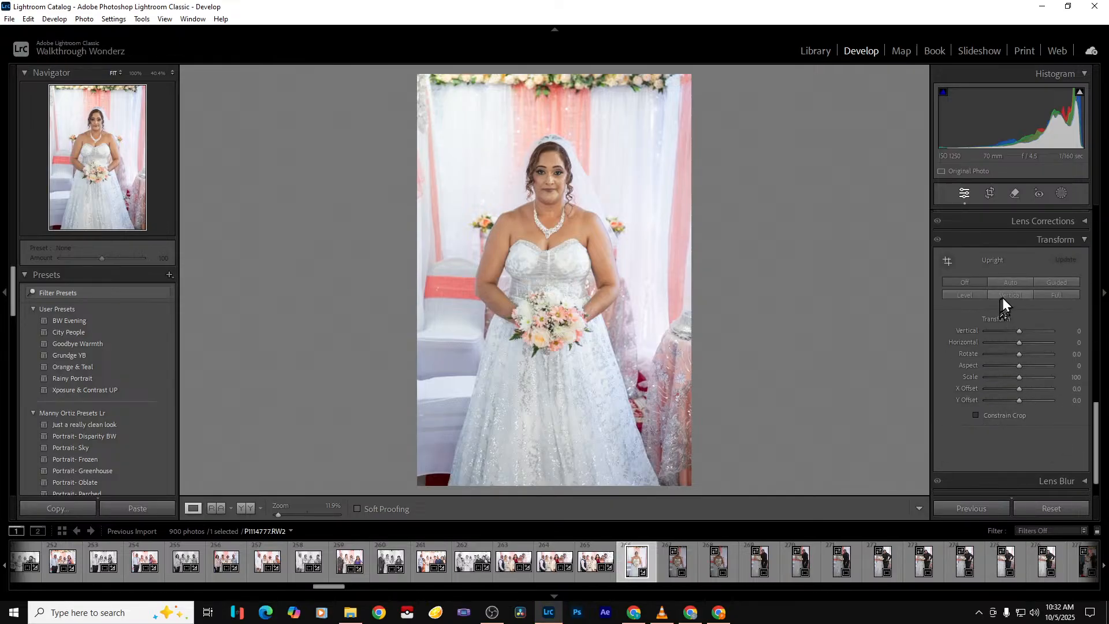
pyautogui.scroll(6, 1051, 456)
pyautogui.scroll(3, 1075, 462)
pyautogui.click(1077, 472)
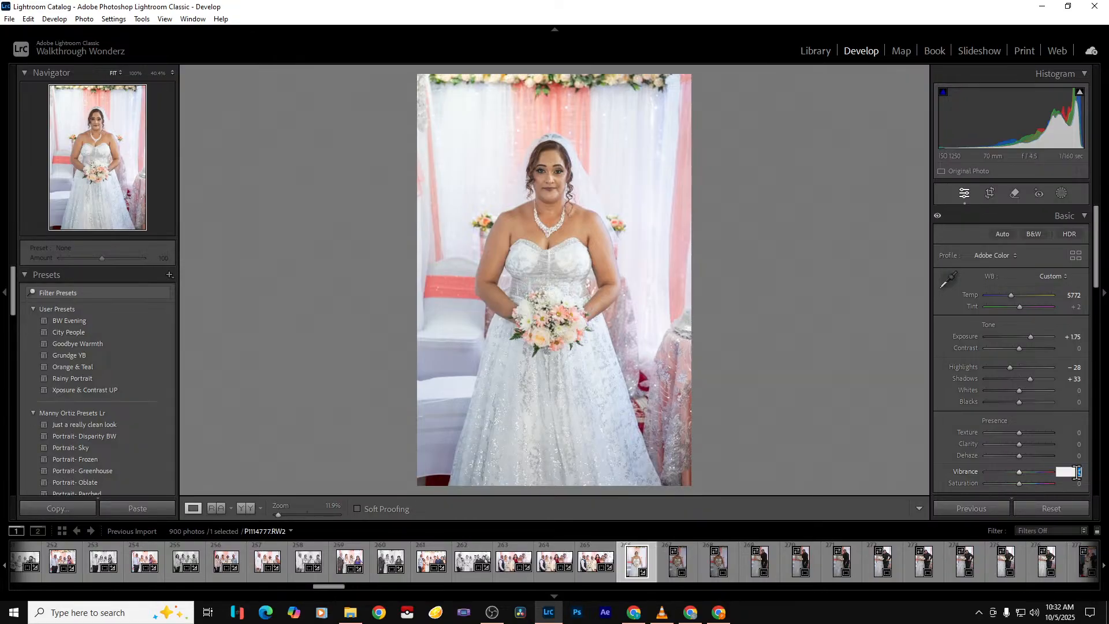
pyautogui.write('14')
pyautogui.press('Return')
pyautogui.click(1079, 483)
pyautogui.write('7')
pyautogui.press('Return')
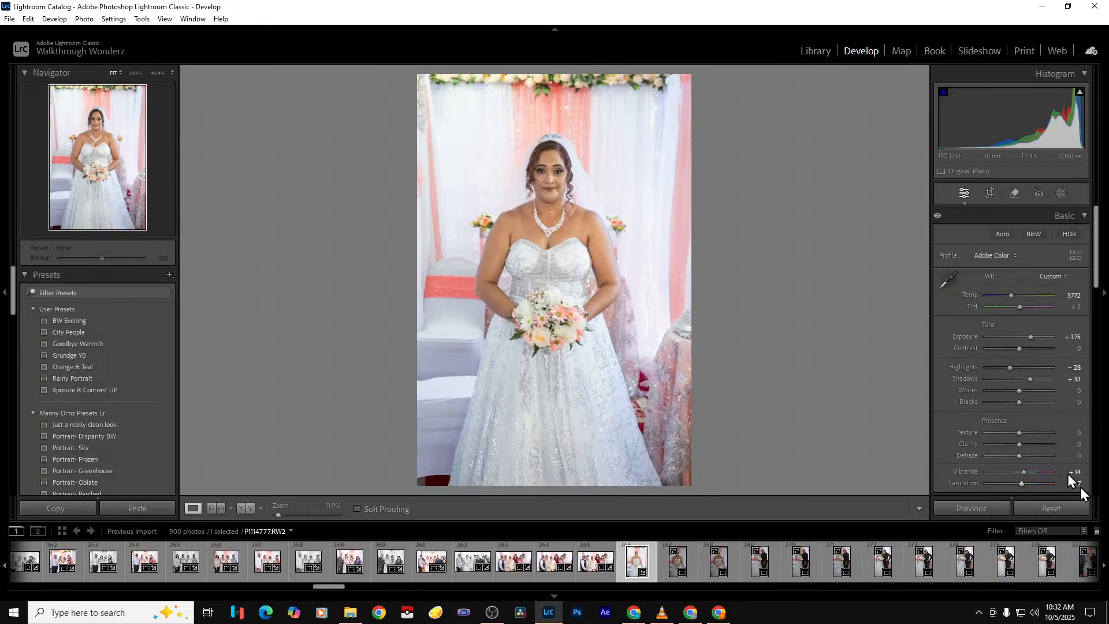
# Synchronize the develop settings of P1114777.RW2 to all photos through P1114844.RW2, leaving out crop, transform and masking
pyautogui.moveTo(328, 587); pyautogui.dragTo(416, 590)
pyautogui.keyDown('shift'); pyautogui.click(418, 577); pyautogui.keyUp('shift')
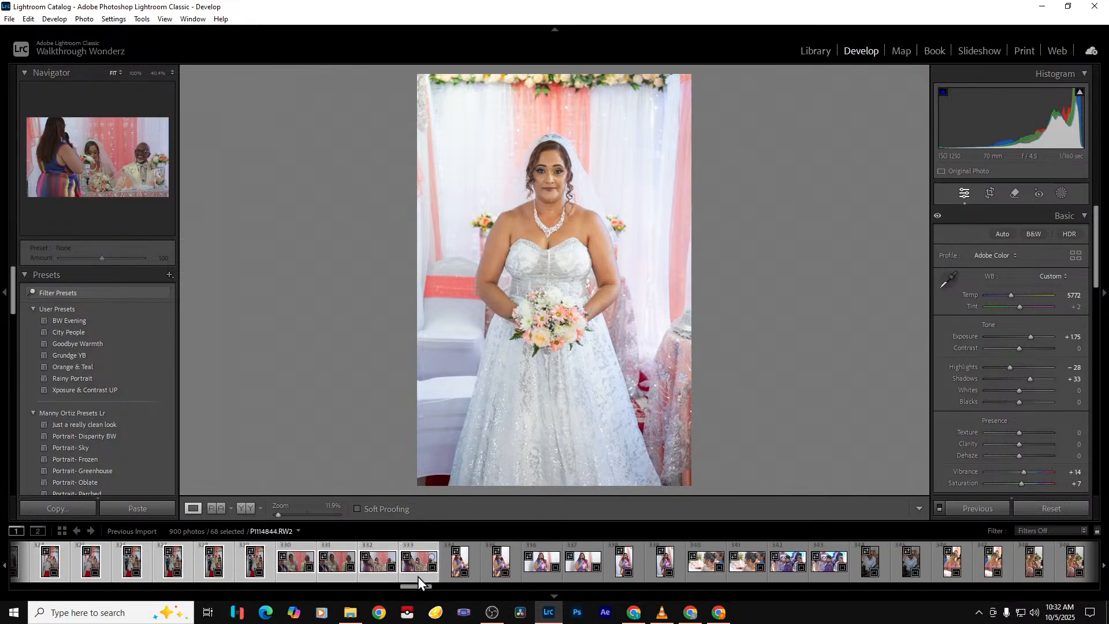
pyautogui.click(982, 511)
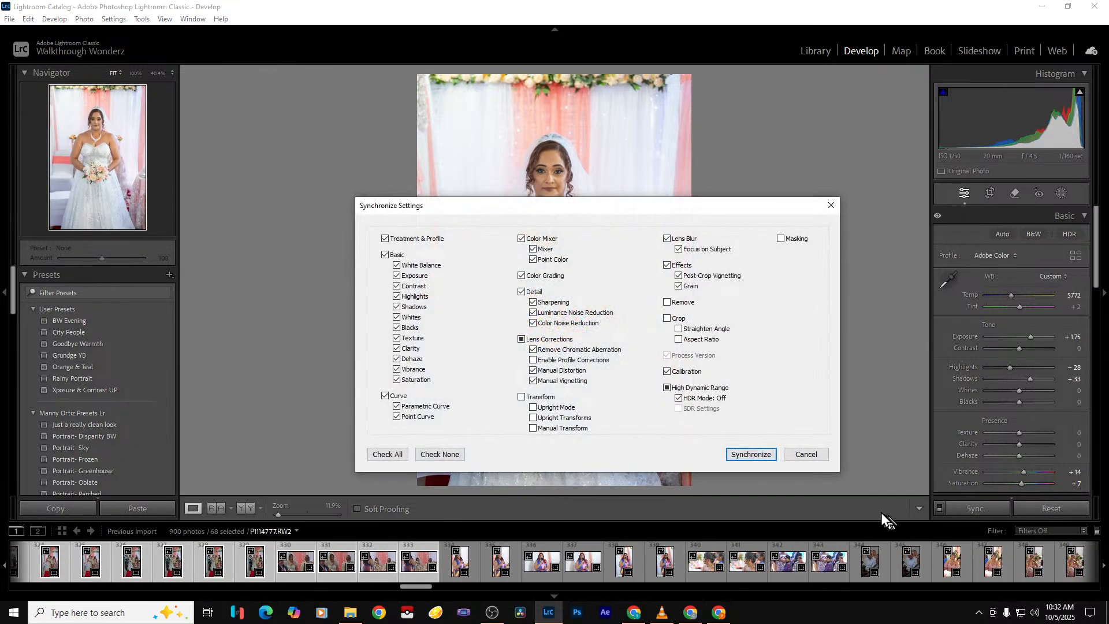
pyautogui.click(752, 454)
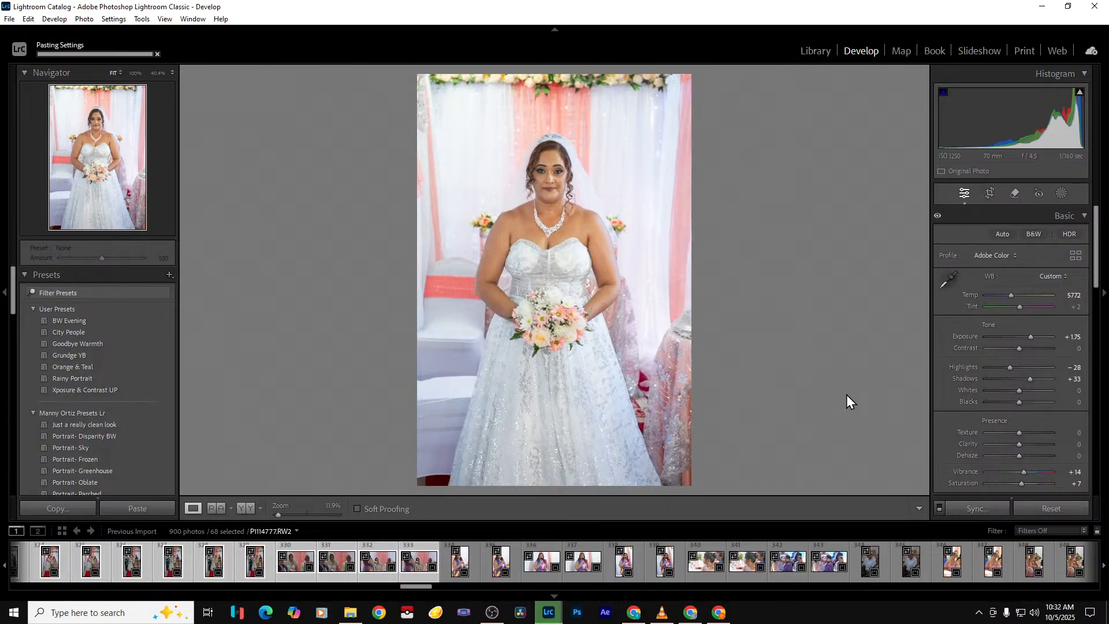
# Check the newest exported photos in the couple's folder in File Explorer, and return to Lightroom Classic
pyautogui.click(349, 614)
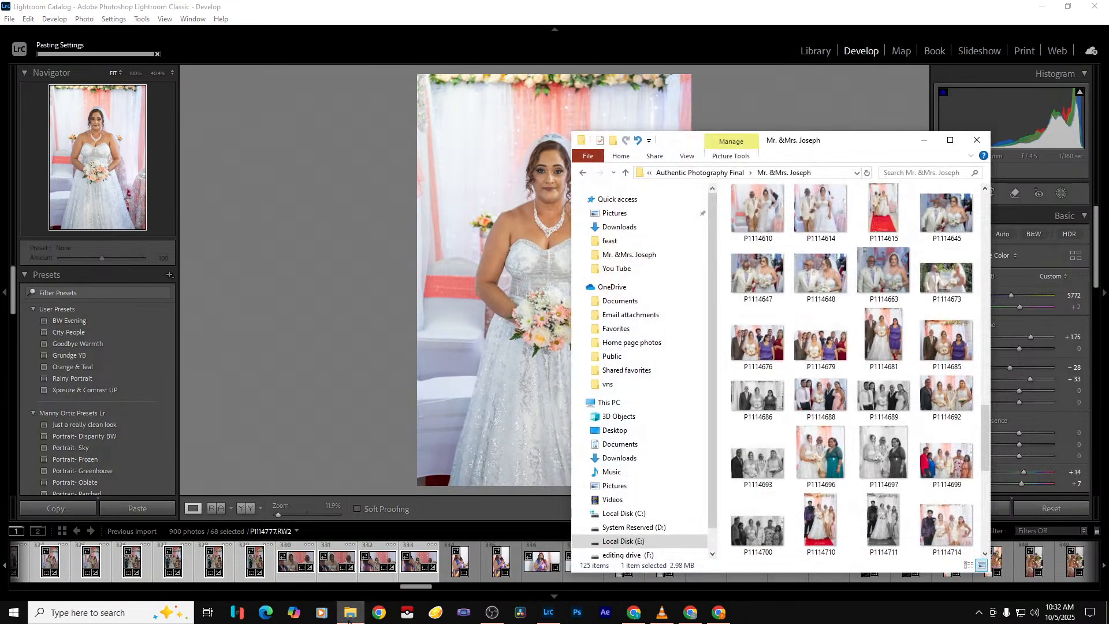
pyautogui.scroll(-8, 813, 449)
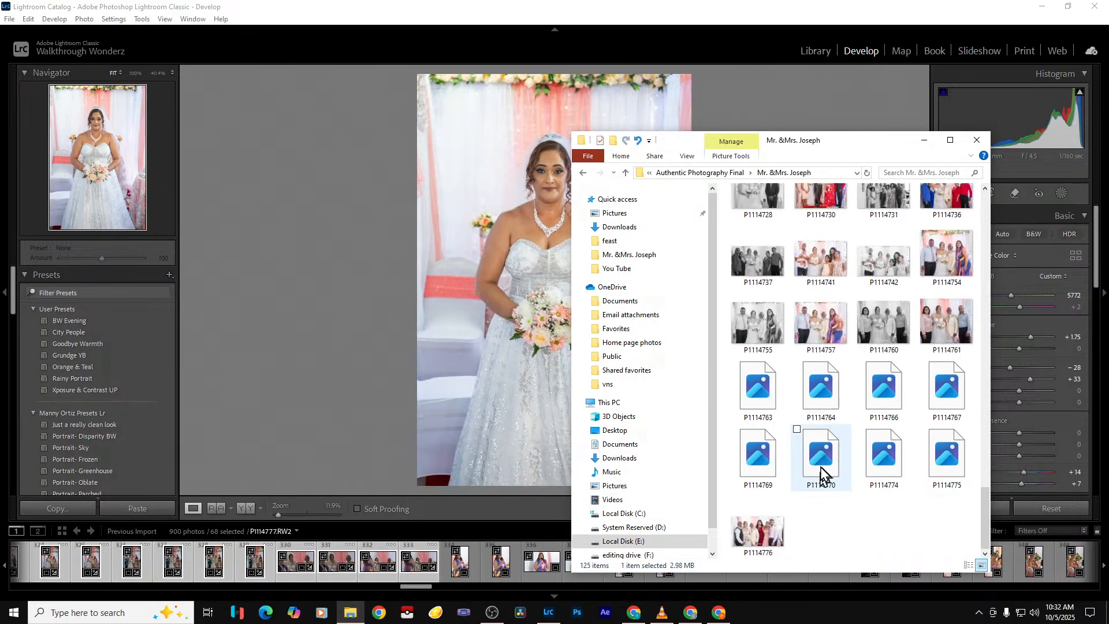
pyautogui.click(922, 142)
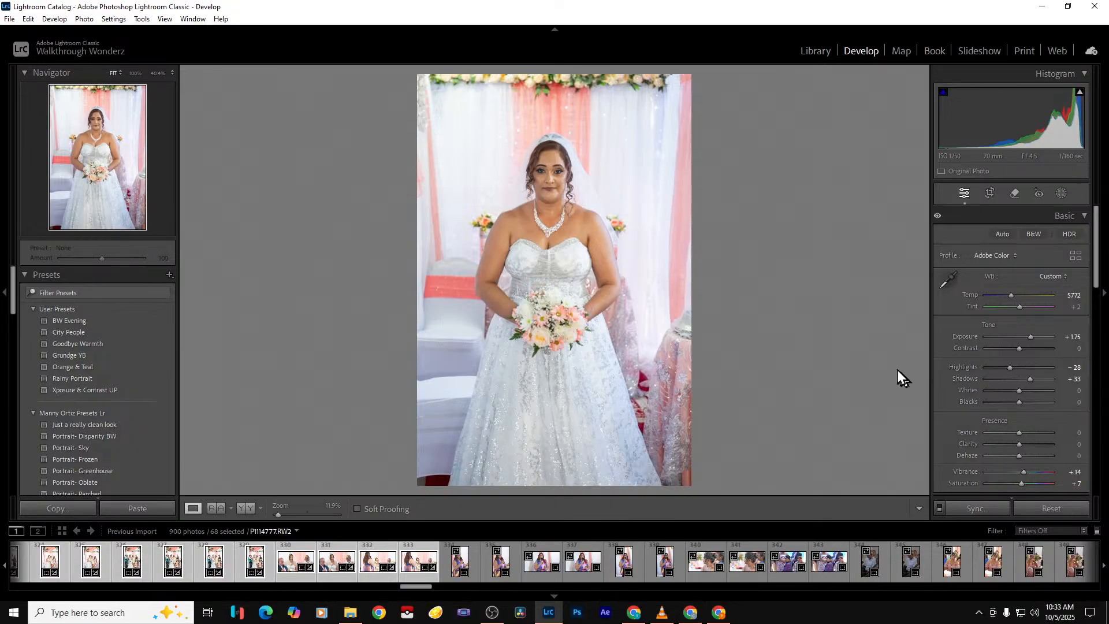
# Compare the three similar bride portraits and export only P1114777.RW2 with the existing export settings
pyautogui.press('Right')
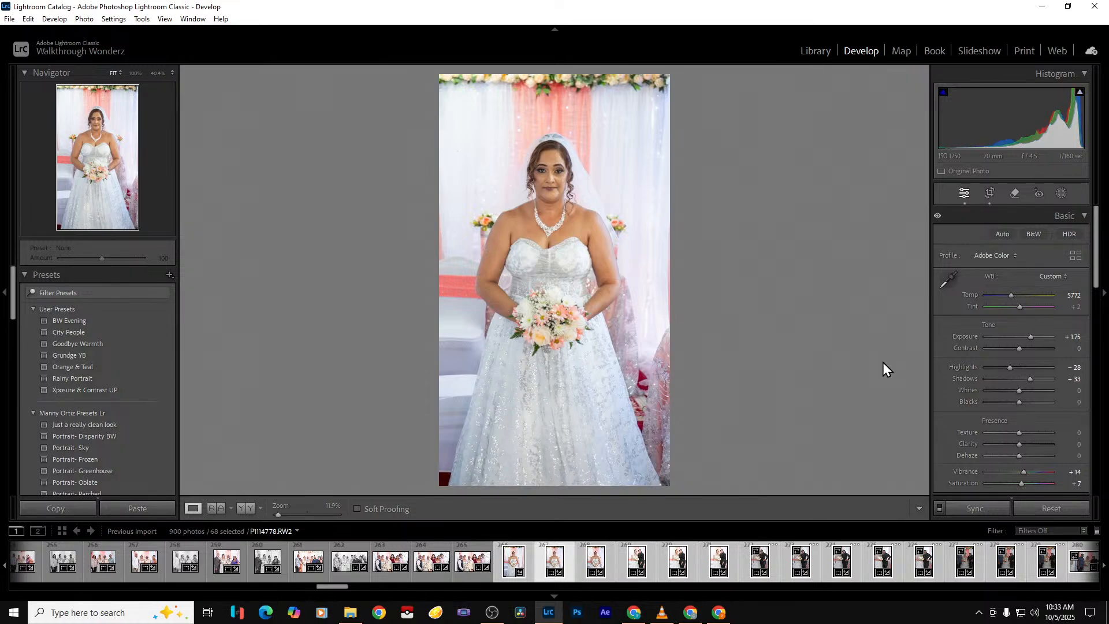
pyautogui.press('Right')
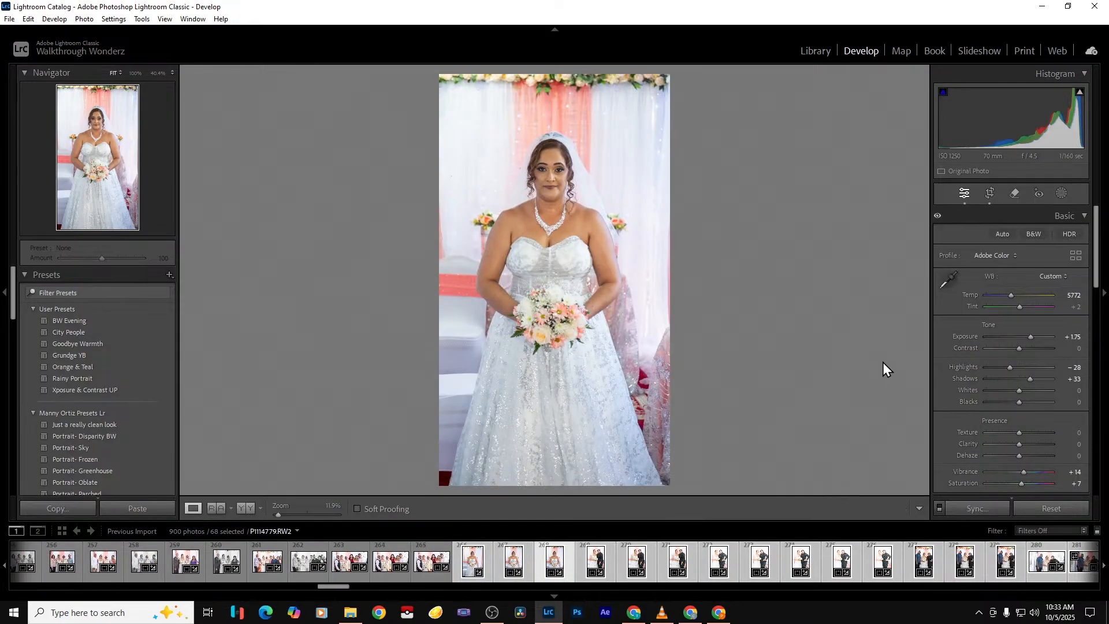
pyautogui.click(480, 558)
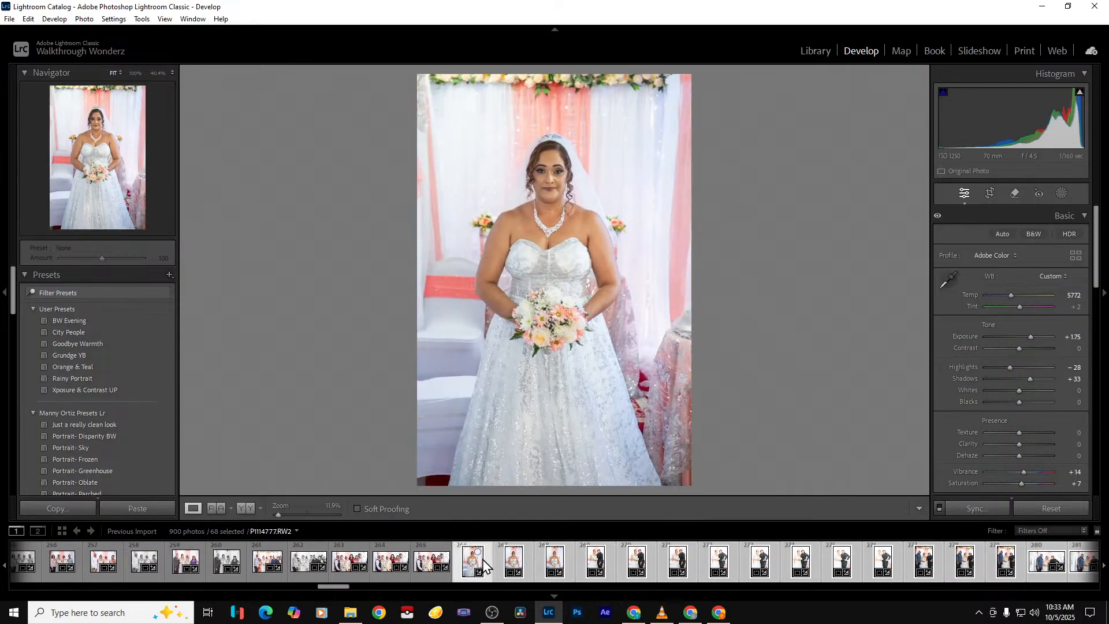
pyautogui.click(445, 574)
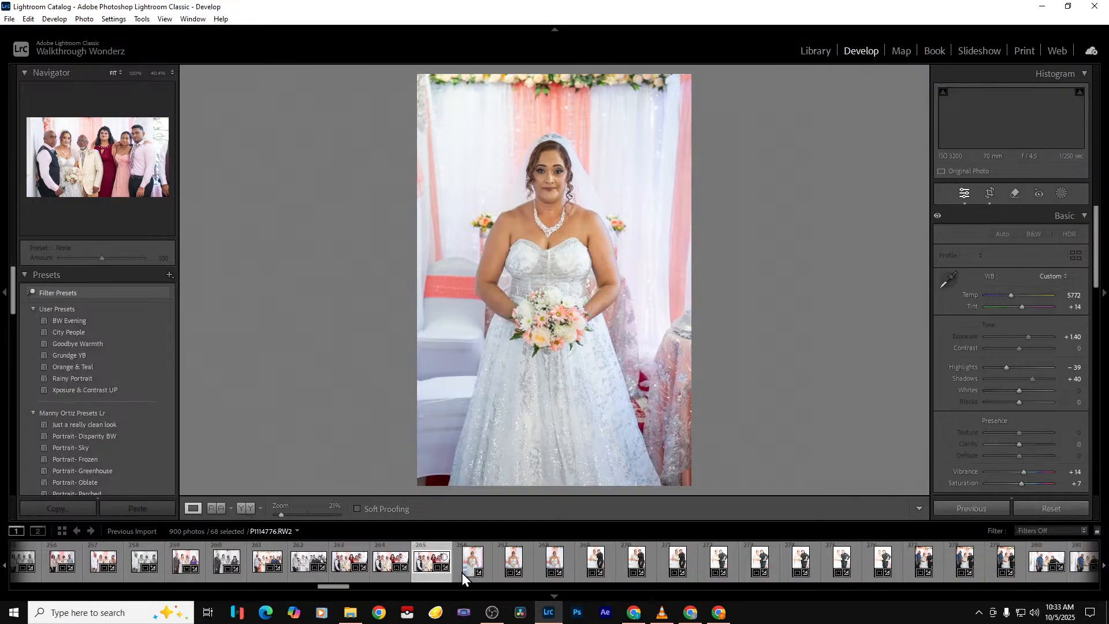
pyautogui.click(462, 573)
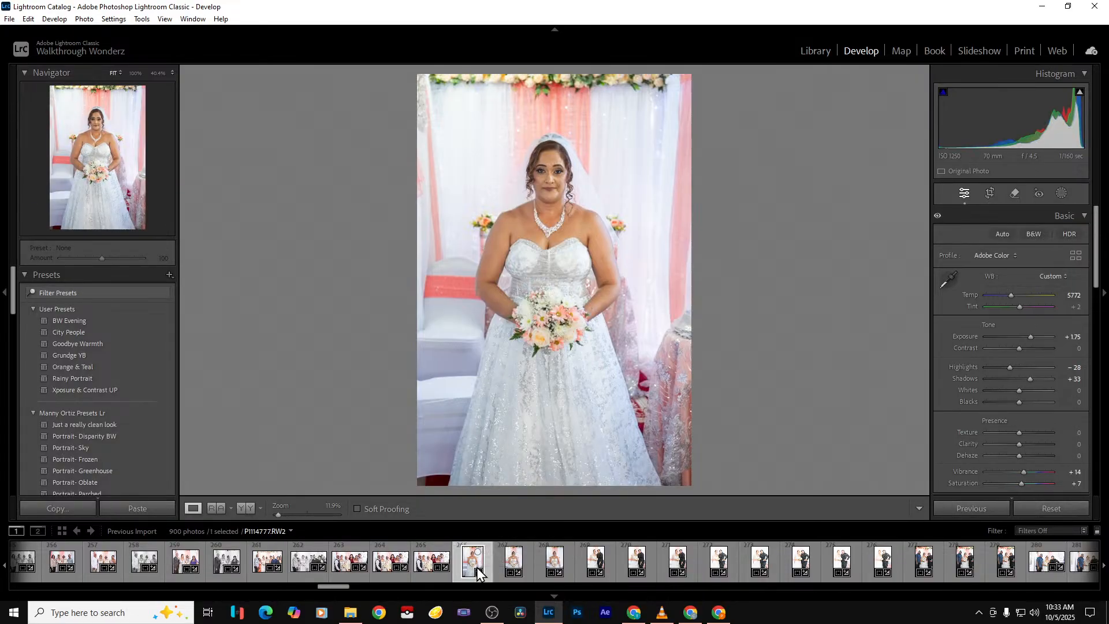
pyautogui.hotkey('ctrl', 'shift', 'e')
pyautogui.press('Return')
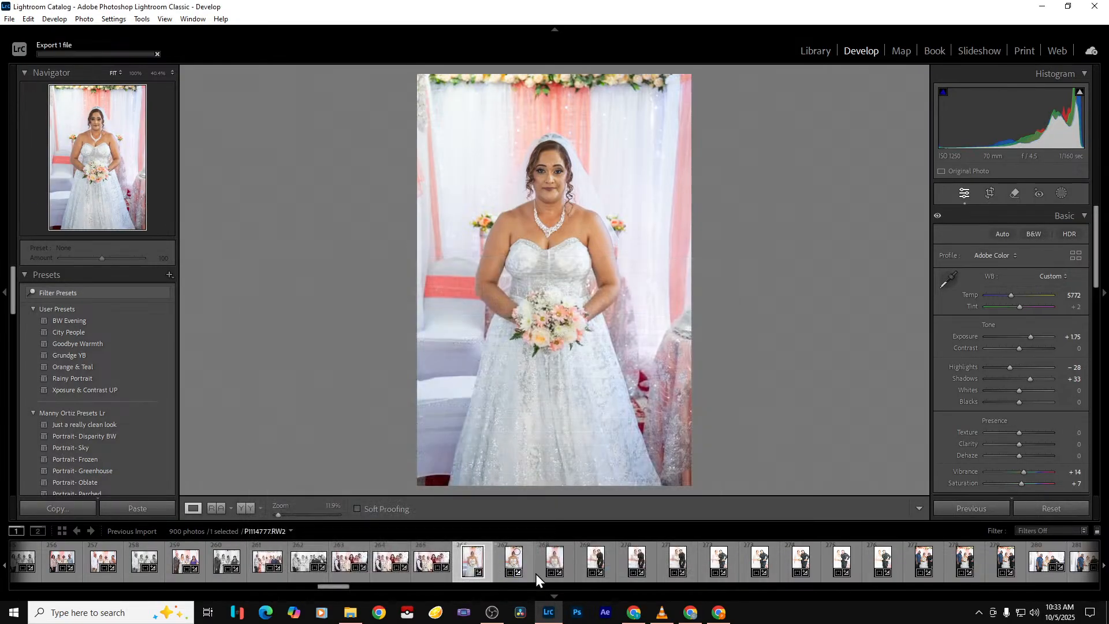
# Select the photos from P1114780.RW2 through P1114844.RW2 and lower Highlights to −79 on P1114780.RW2
pyautogui.click(583, 569)
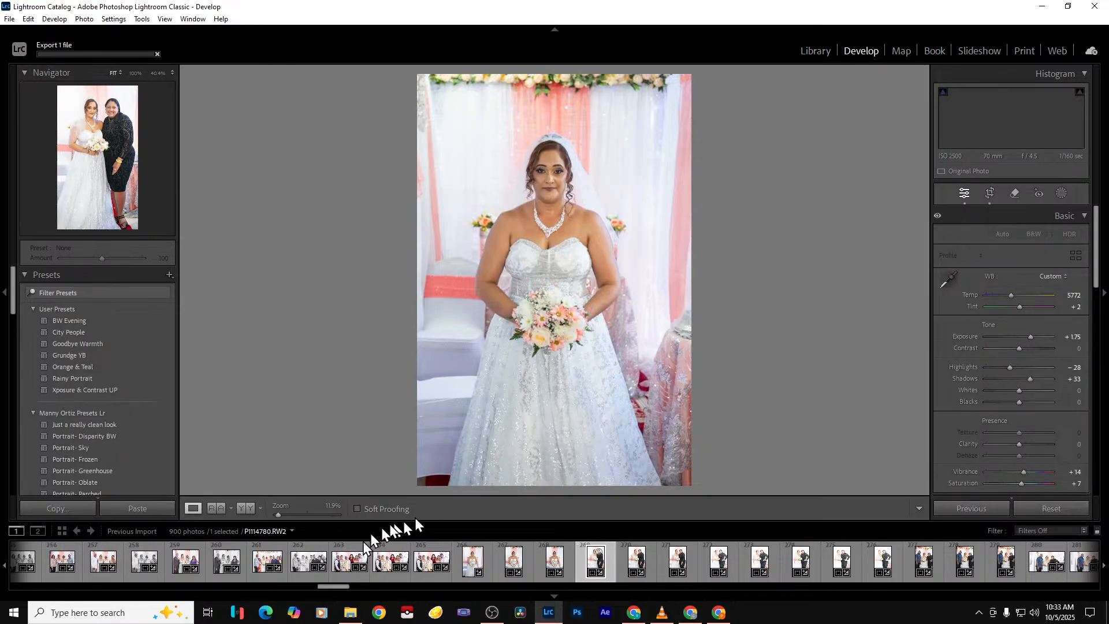
pyautogui.moveTo(344, 588); pyautogui.dragTo(418, 583)
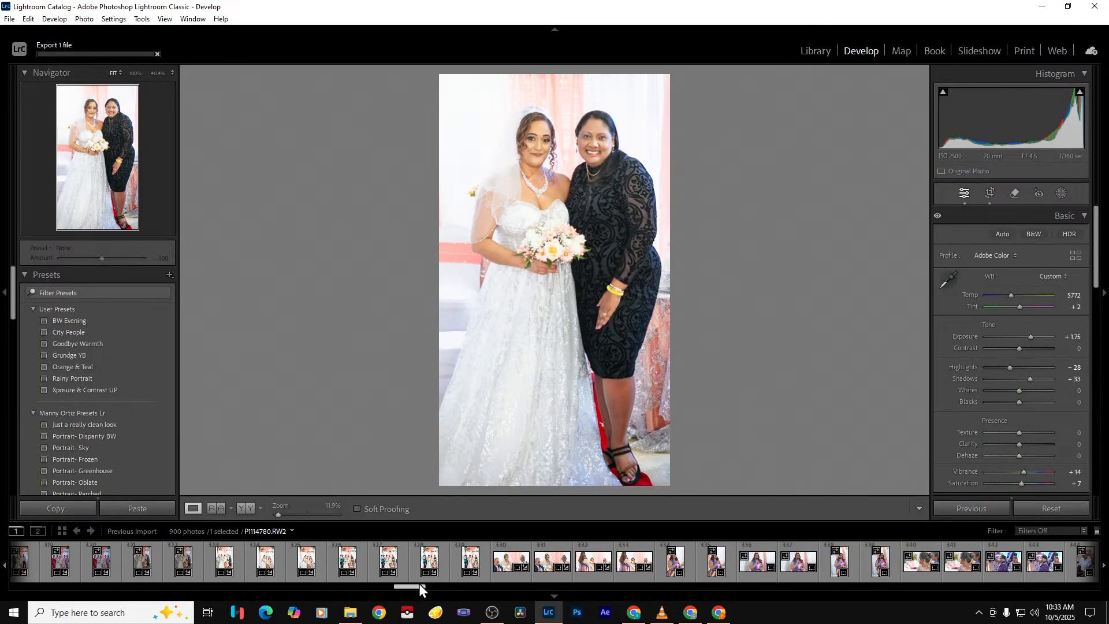
pyautogui.keyDown('shift'); pyautogui.click(633, 574); pyautogui.keyUp('shift')
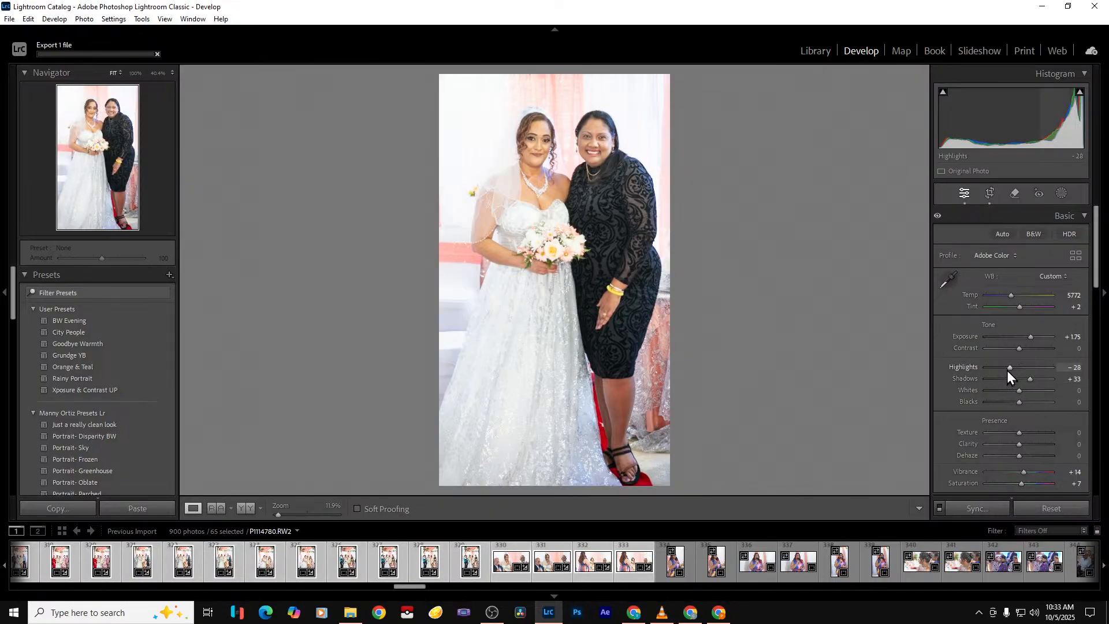
pyautogui.moveTo(1008, 370)
pyautogui.mouseDown()
pyautogui.moveTo(976, 367)
pyautogui.moveTo(990, 365)
pyautogui.mouseUp()
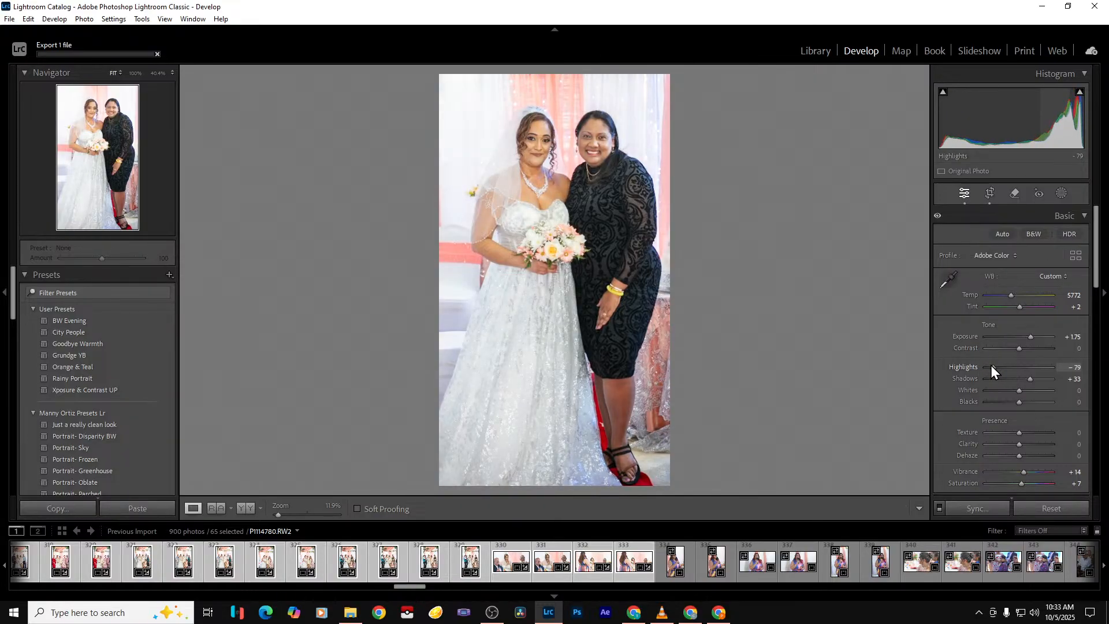
# Widen the crop of P1114780.RW2 on the bride's side out to the photo's left edge
pyautogui.click(989, 194)
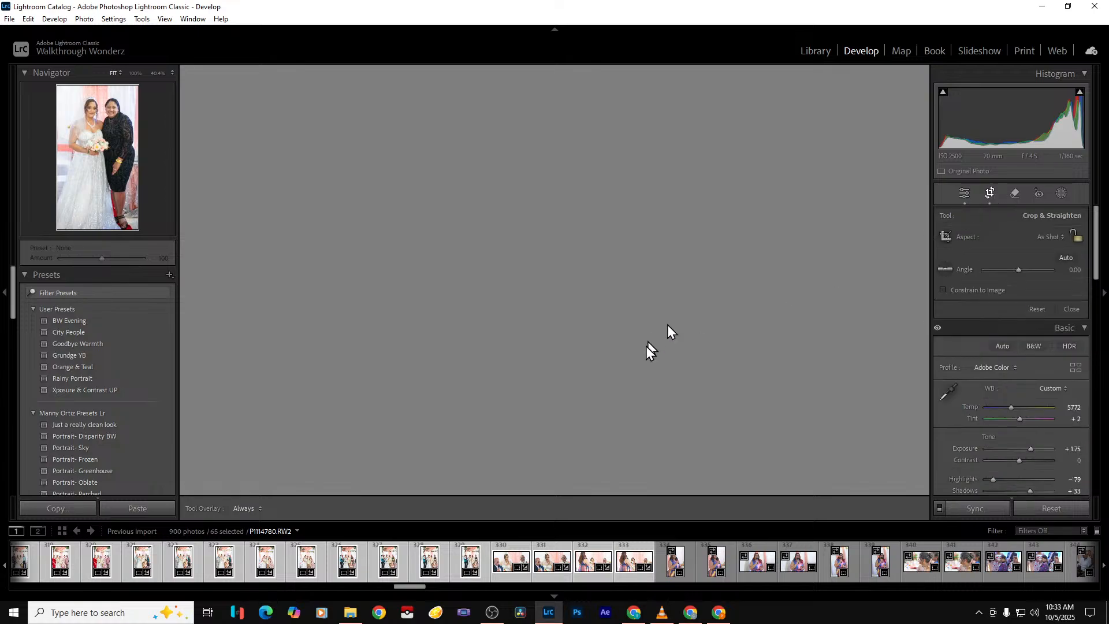
pyautogui.moveTo(446, 331); pyautogui.dragTo(354, 349)
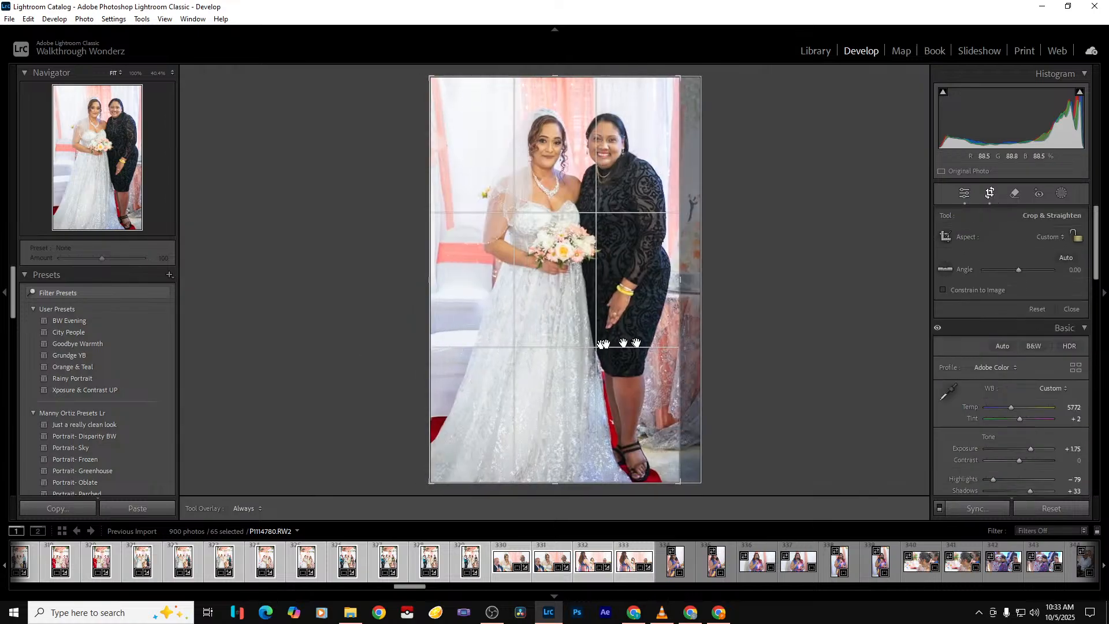
pyautogui.press('Return')
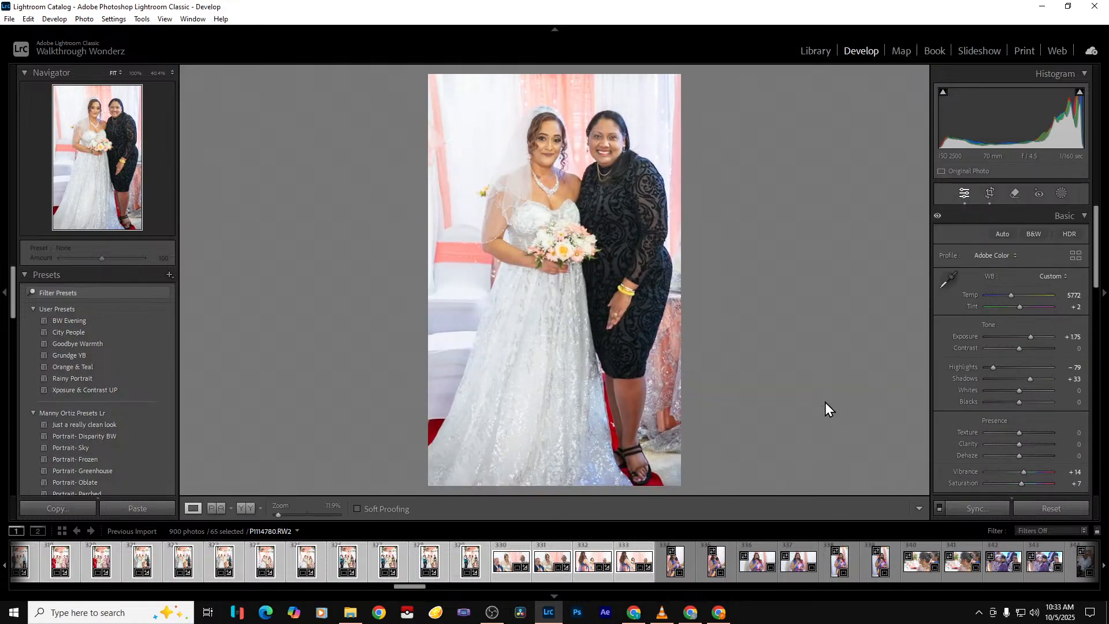
# Convert P1114781.RW2 to black and white and remove the photo that follows it
pyautogui.press('Right')
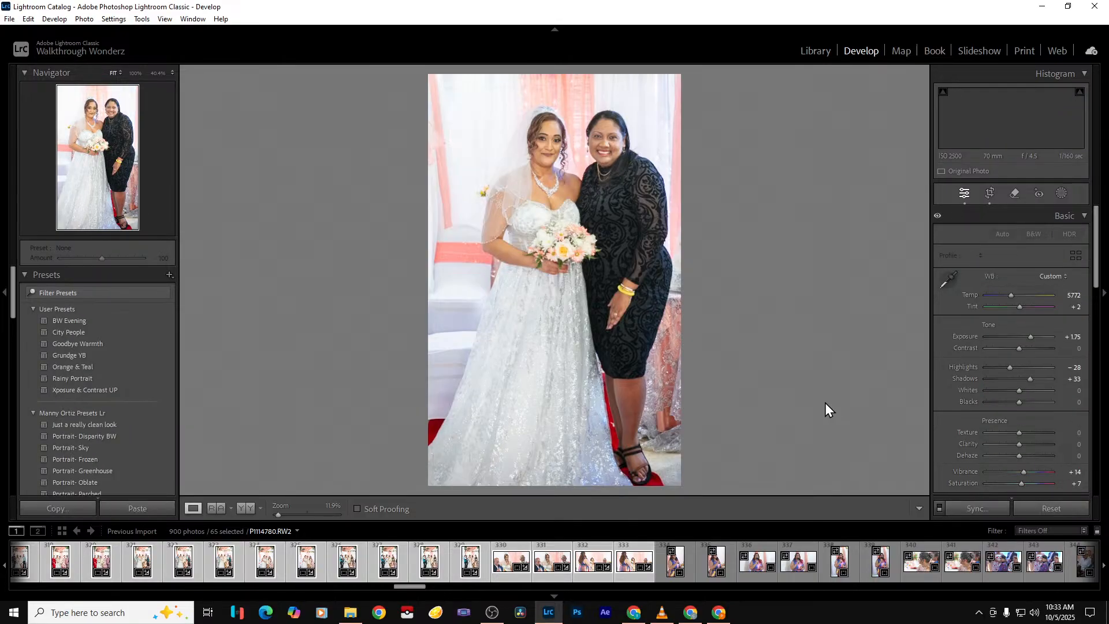
pyautogui.click(1029, 235)
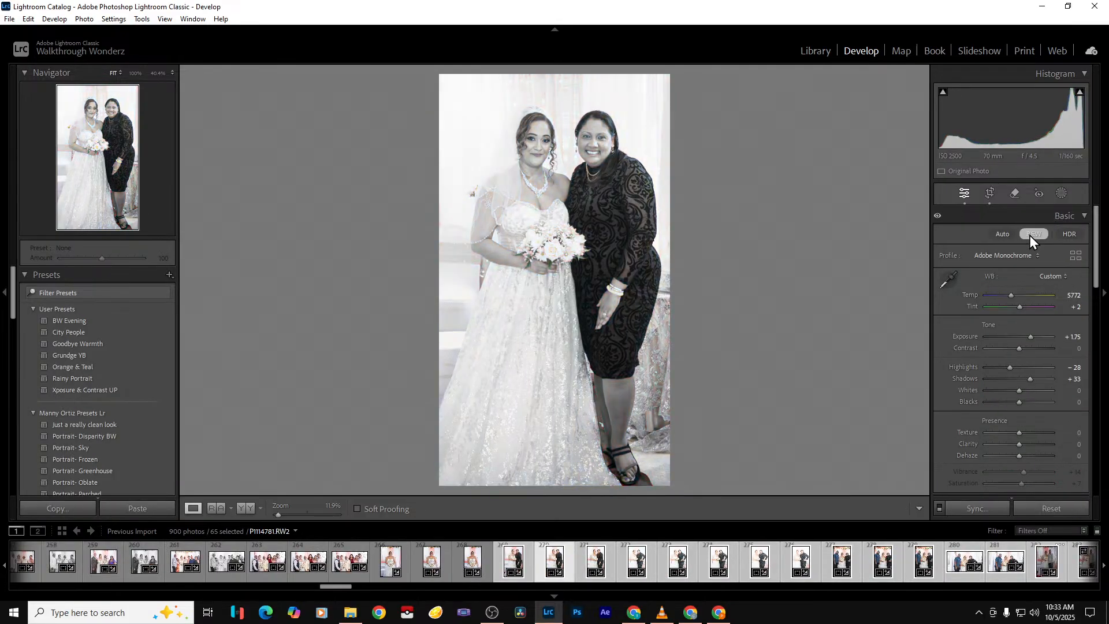
pyautogui.press('Right')
pyautogui.press('Delete')
pyautogui.press('Return')
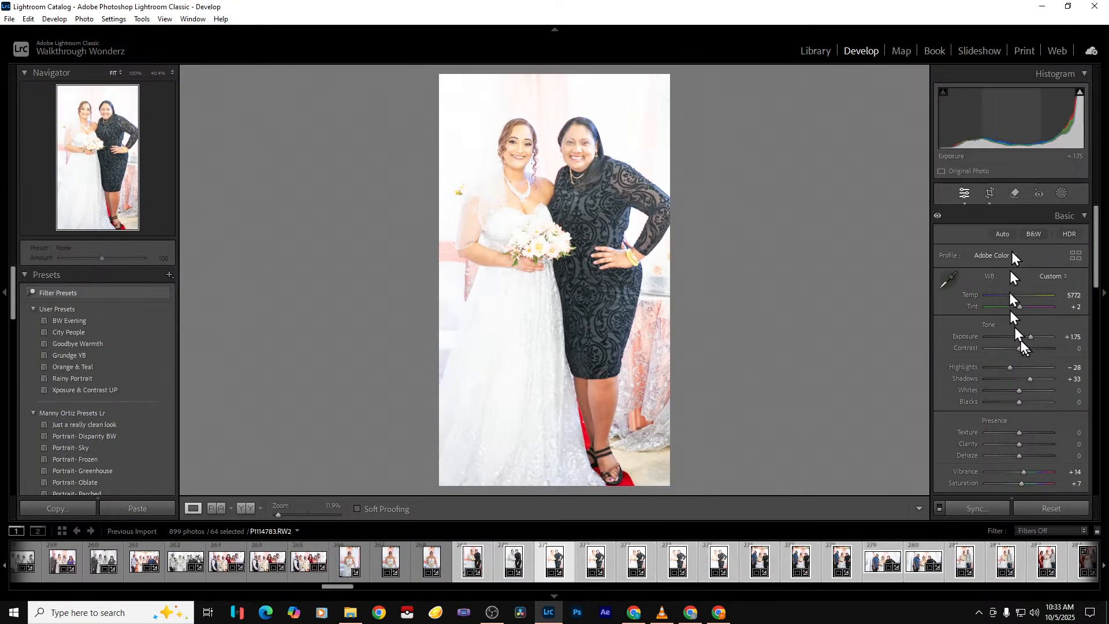
# Widen the crop of P1114783.RW2 to the photo's left edge and slightly on the right side
pyautogui.click(989, 197)
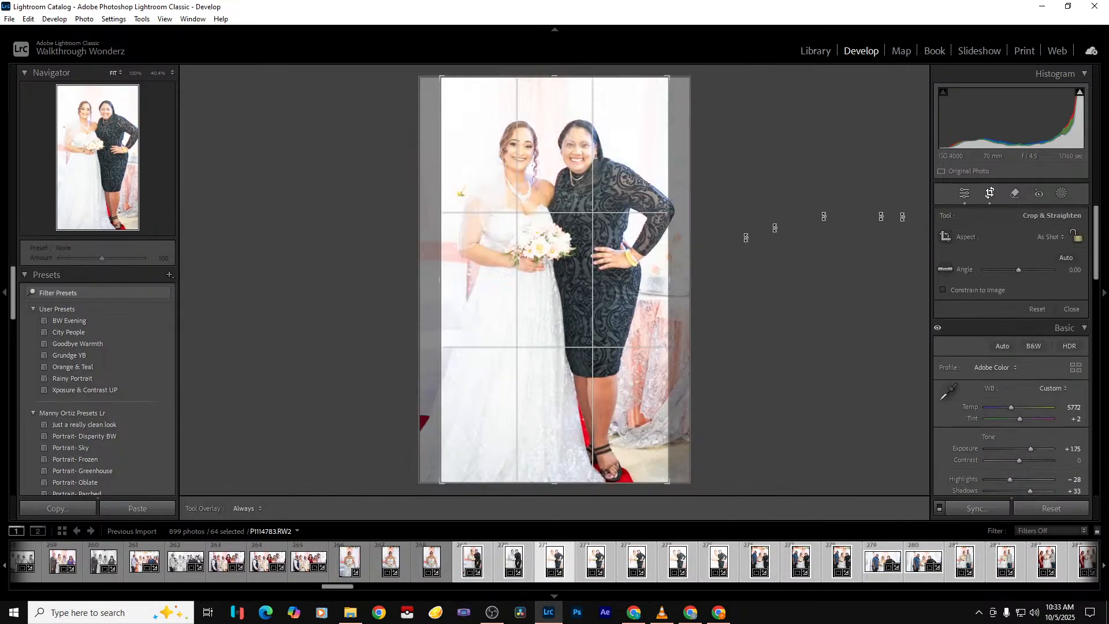
pyautogui.moveTo(436, 317); pyautogui.dragTo(426, 317)
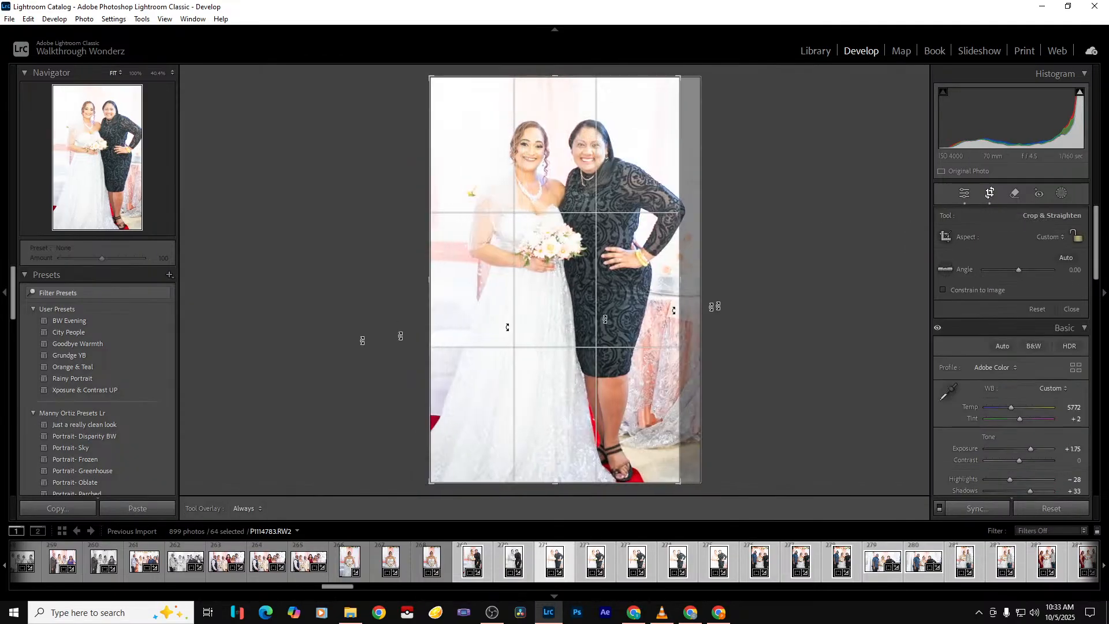
pyautogui.moveTo(677, 293); pyautogui.dragTo(685, 294)
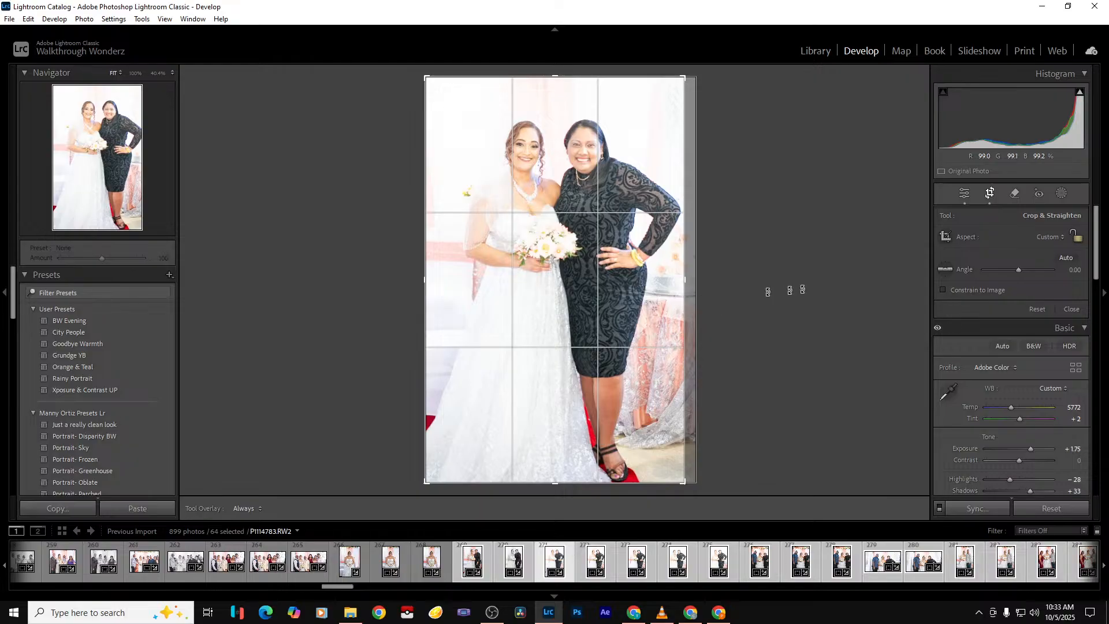
pyautogui.press('Return')
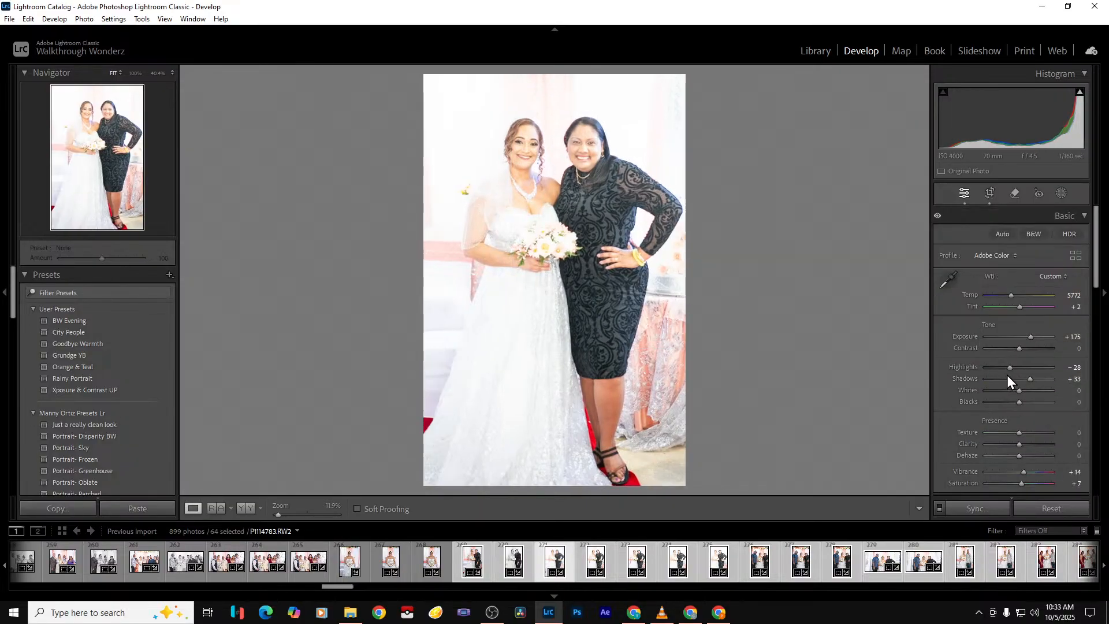
# Set Highlights to −65 and Exposure to +0.79 on P1114783.RW2, and check the bride's face up close
pyautogui.moveTo(1007, 372)
pyautogui.mouseDown()
pyautogui.moveTo(979, 370)
pyautogui.moveTo(996, 369)
pyautogui.mouseUp()
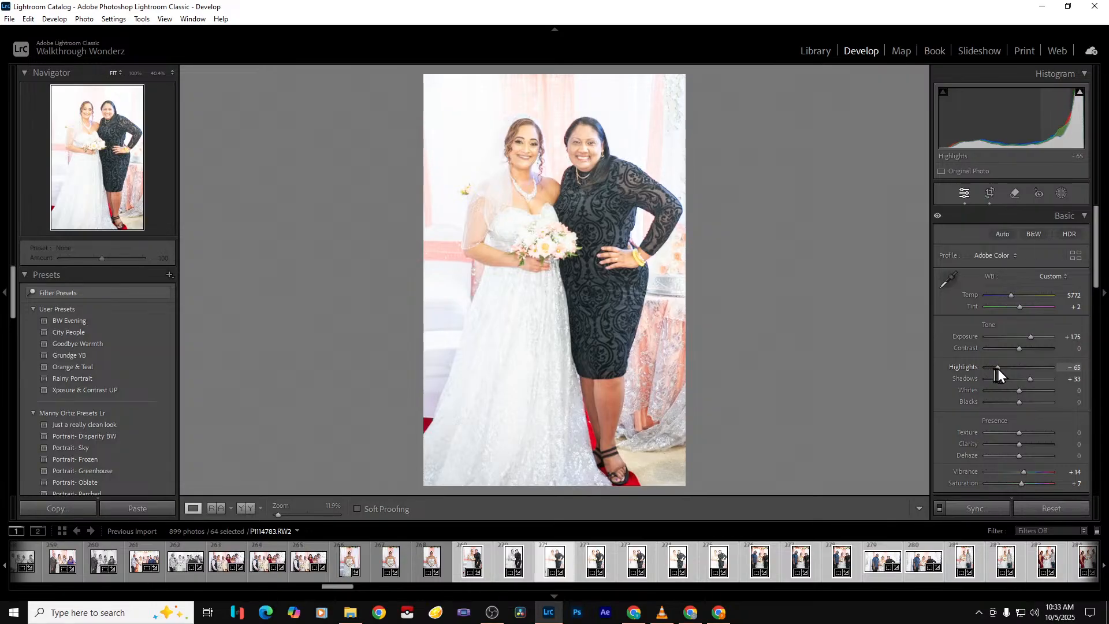
pyautogui.doubleClick(1025, 336)
pyautogui.click(1025, 336)
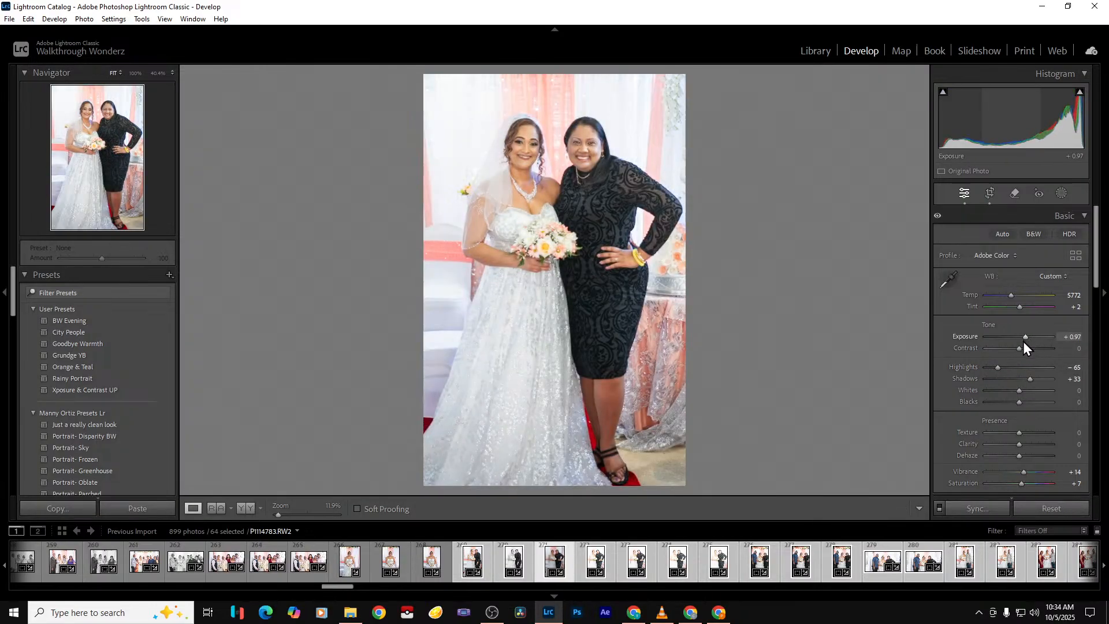
pyautogui.moveTo(1020, 337); pyautogui.dragTo(1024, 337)
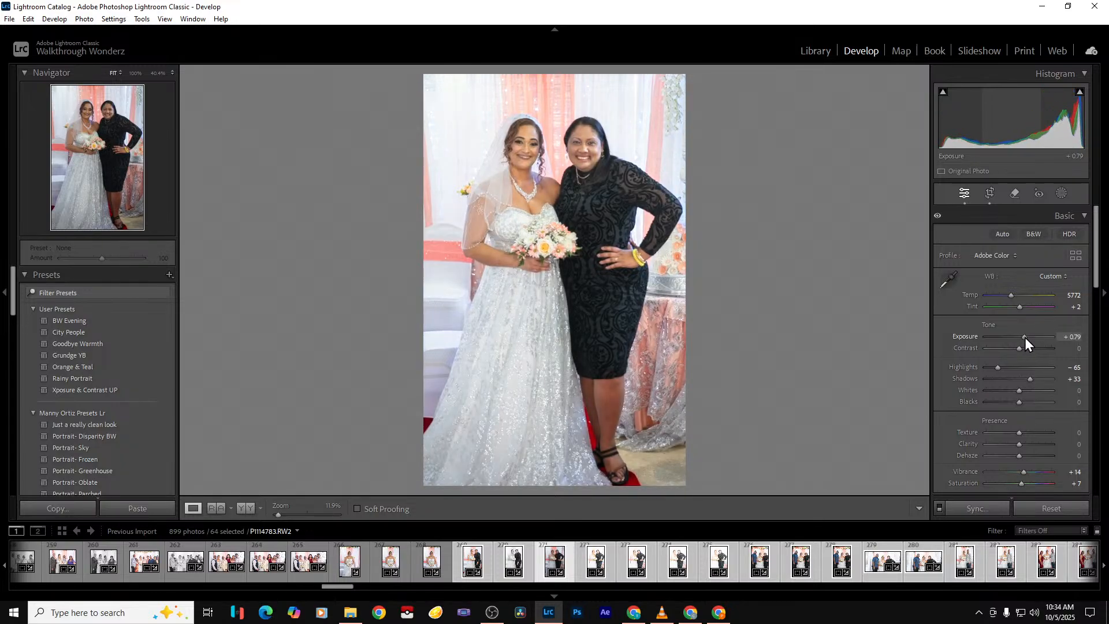
pyautogui.click(509, 160)
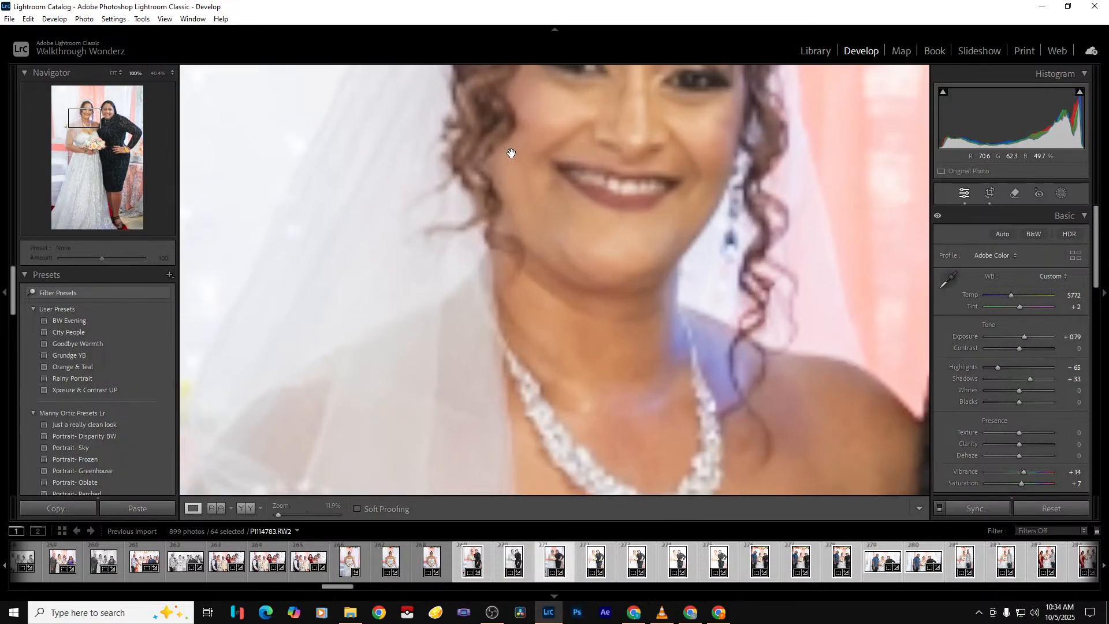
pyautogui.moveTo(718, 168); pyautogui.dragTo(678, 324)
pyautogui.click(620, 253)
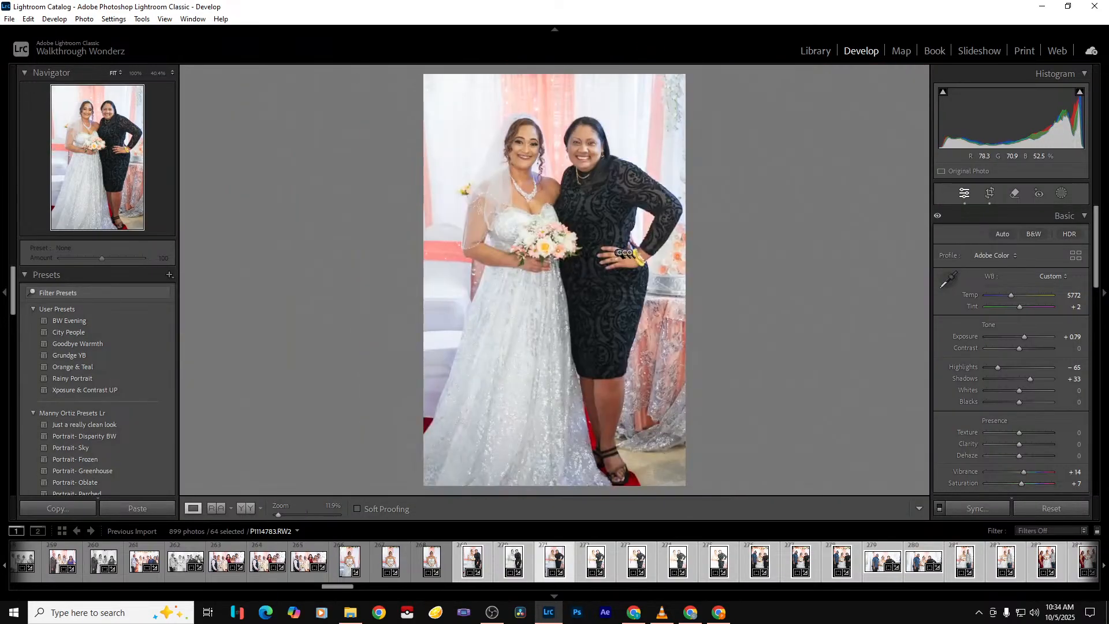
# Remove all the overexposed near-duplicate photos of the two women between P1114783.RW2 and P1114788.RW2
pyautogui.press('Right')
pyautogui.press('Right')
pyautogui.press('Delete')
pyautogui.press('Return')
pyautogui.press('Delete')
pyautogui.press('Return')
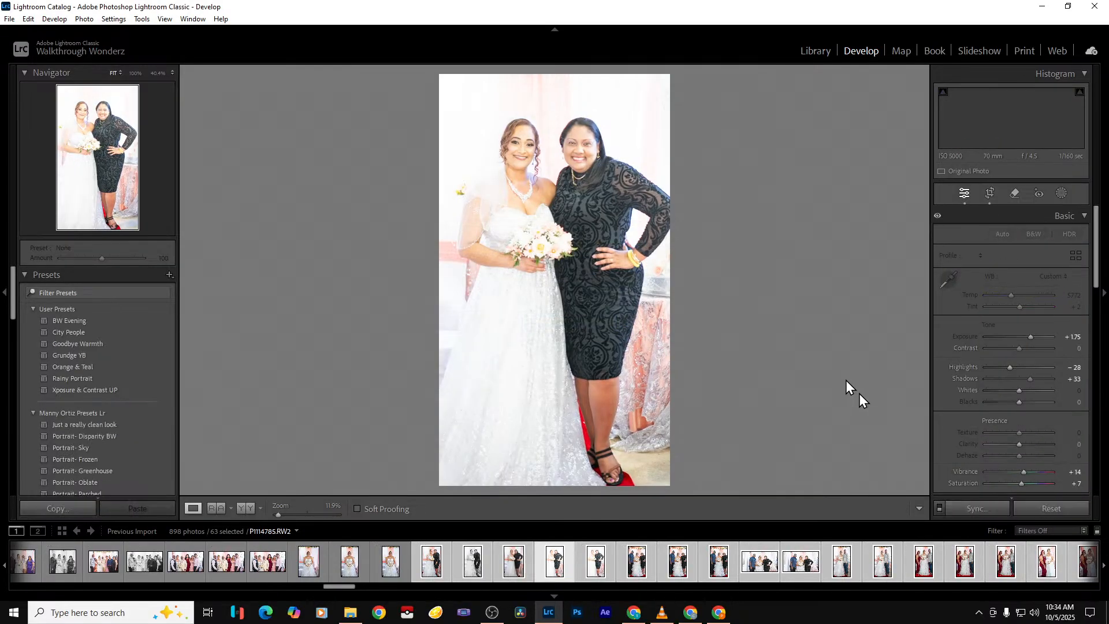
pyautogui.press('Delete')
pyautogui.press('Return')
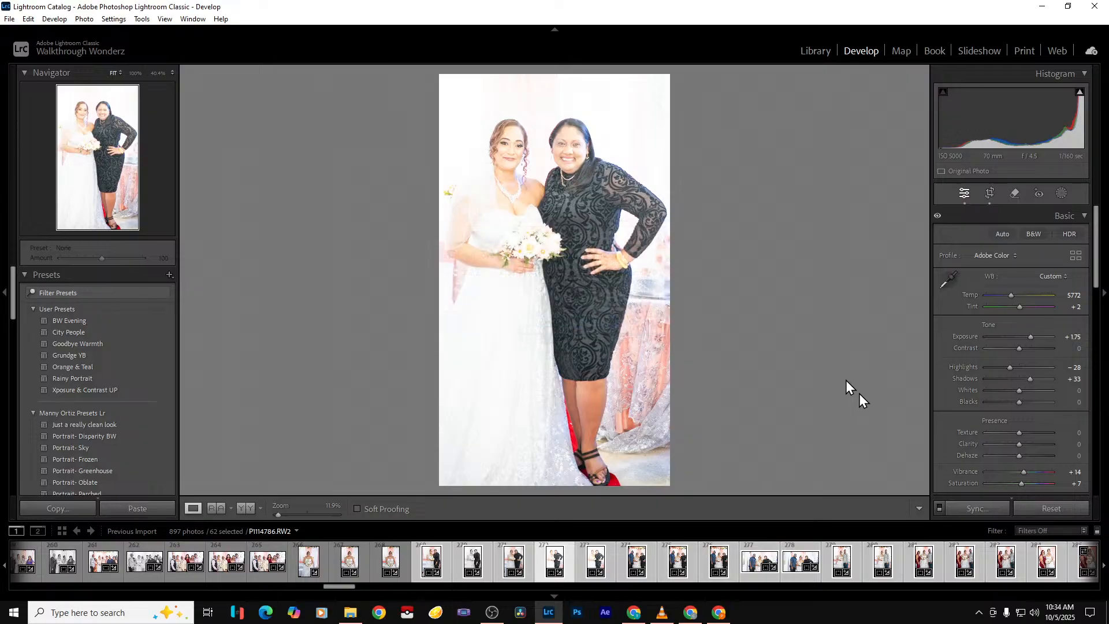
pyautogui.press('Delete')
pyautogui.press('Return')
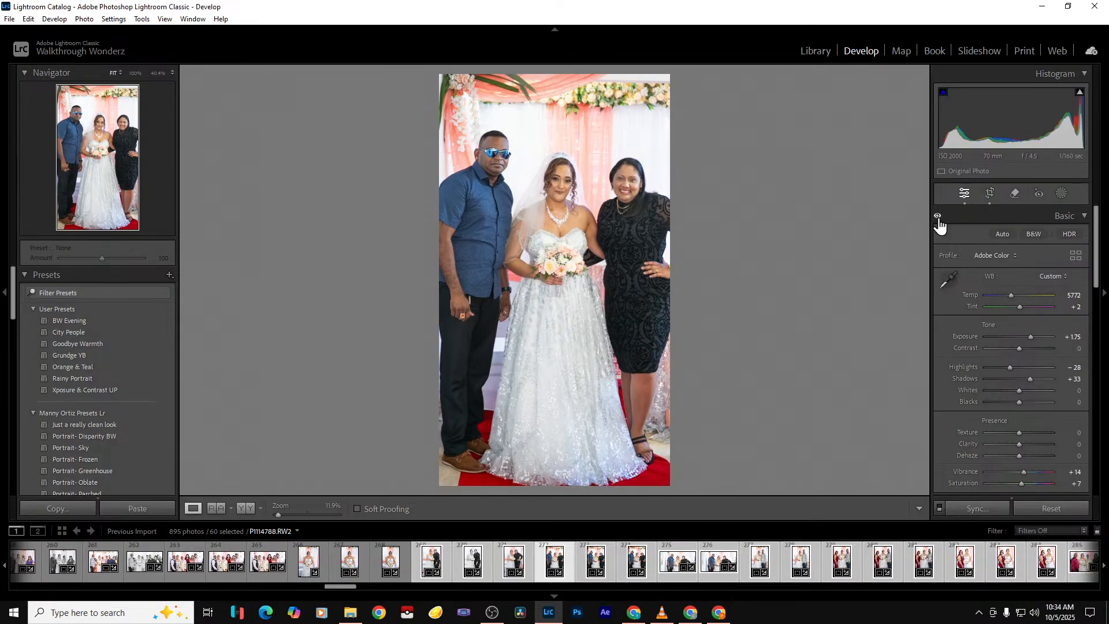
# Widen the crop of P1114788.RW2 on both sides to the full original frame so all three people fit
pyautogui.click(987, 192)
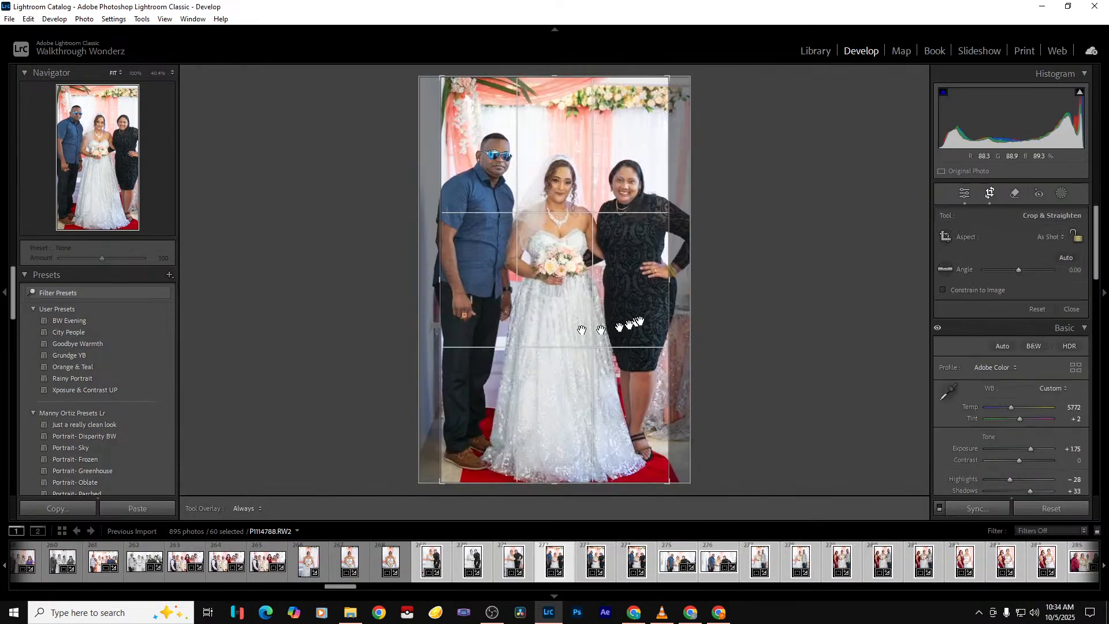
pyautogui.moveTo(669, 316); pyautogui.dragTo(690, 316)
pyautogui.moveTo(431, 317); pyautogui.dragTo(409, 320)
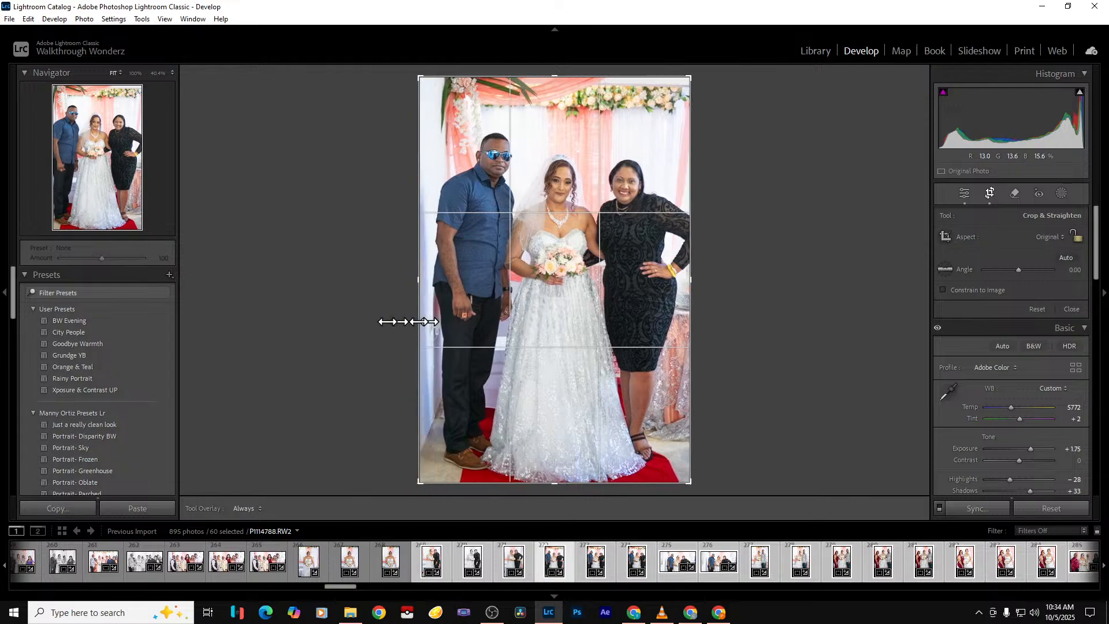
pyautogui.press('Return')
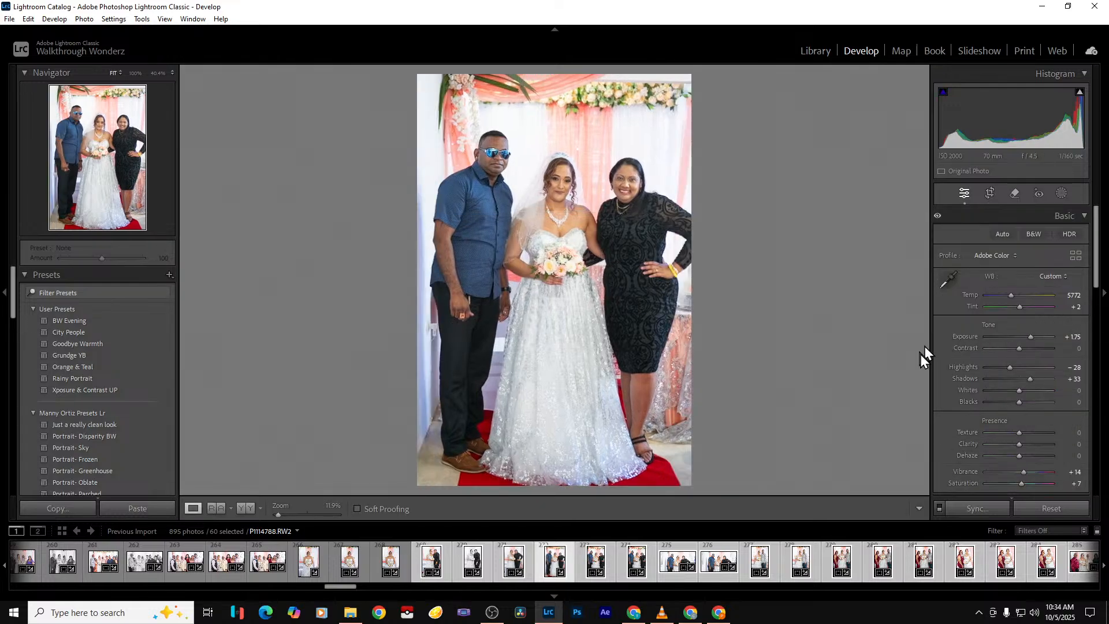
# Convert P1114789.RW2 to black and white and remove the similar portrait photo that follows it
pyautogui.press('Right')
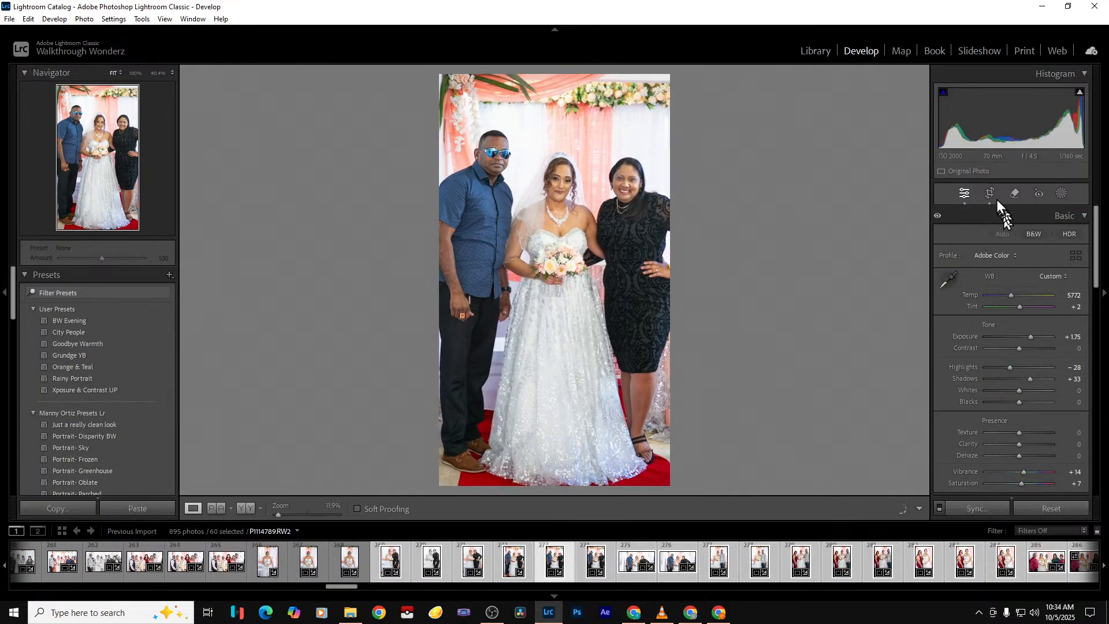
pyautogui.click(1035, 237)
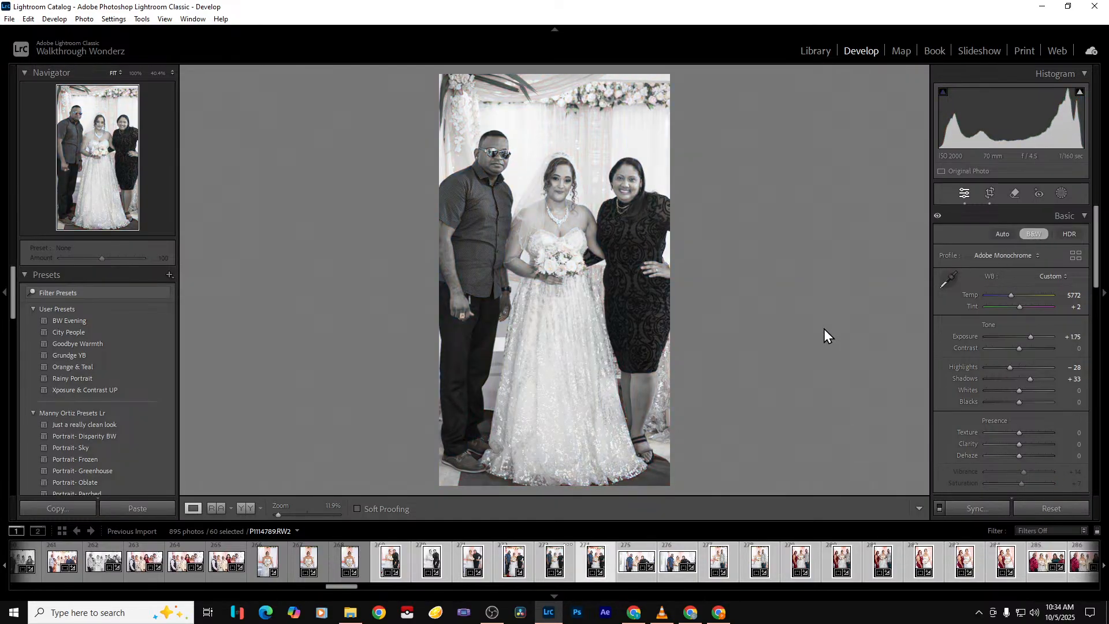
pyautogui.hotkey('ctrl', 'z')
pyautogui.press('Delete')
pyautogui.press('Return')
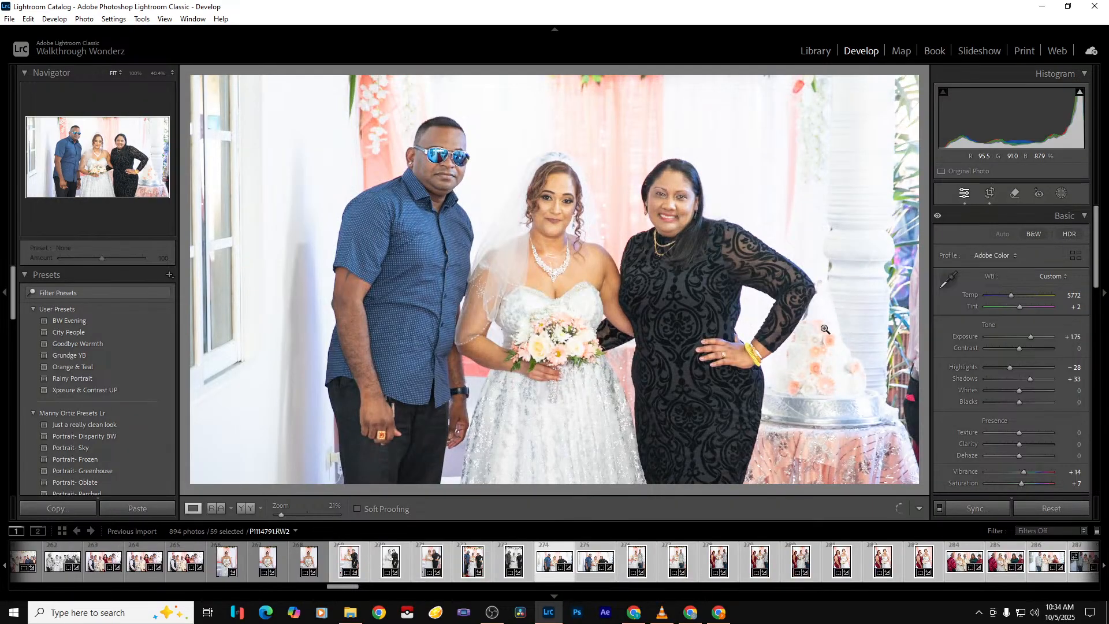
# Crop P1114791.RW2 in from both sides around the three people and extend it to the photo's full height
pyautogui.click(990, 194)
pyautogui.moveTo(859, 306); pyautogui.dragTo(833, 321)
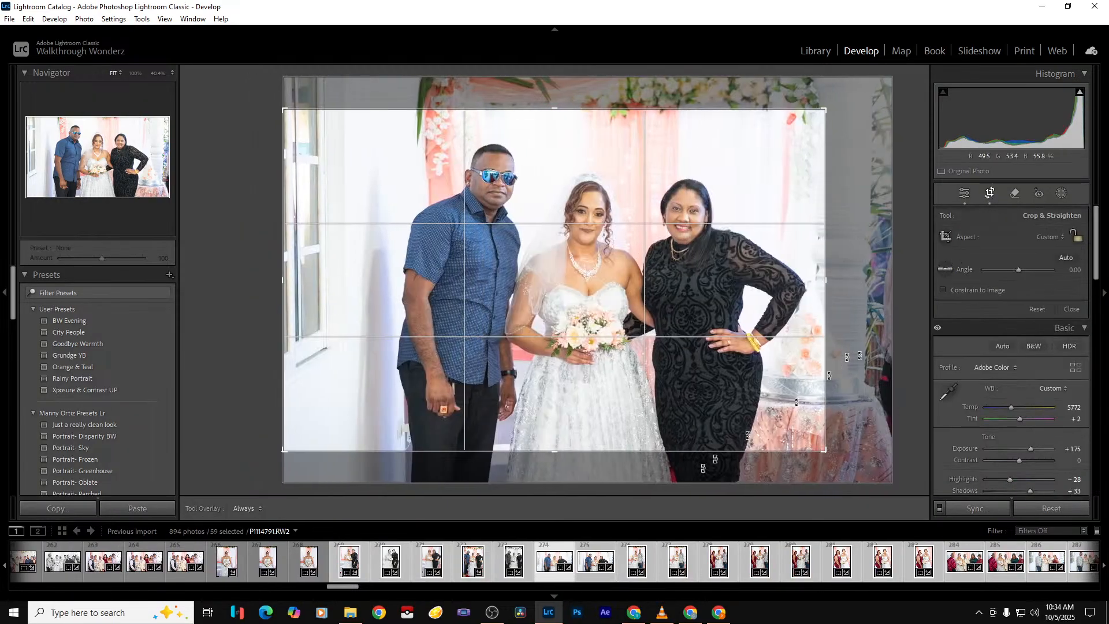
pyautogui.moveTo(598, 451); pyautogui.dragTo(588, 520)
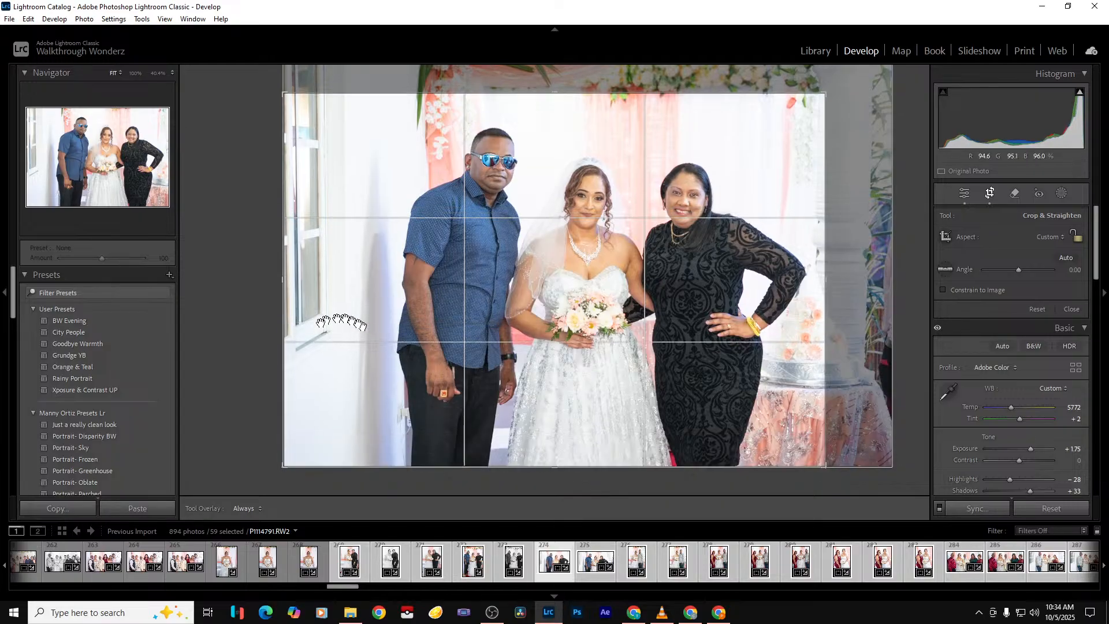
pyautogui.moveTo(284, 306); pyautogui.dragTo(333, 302)
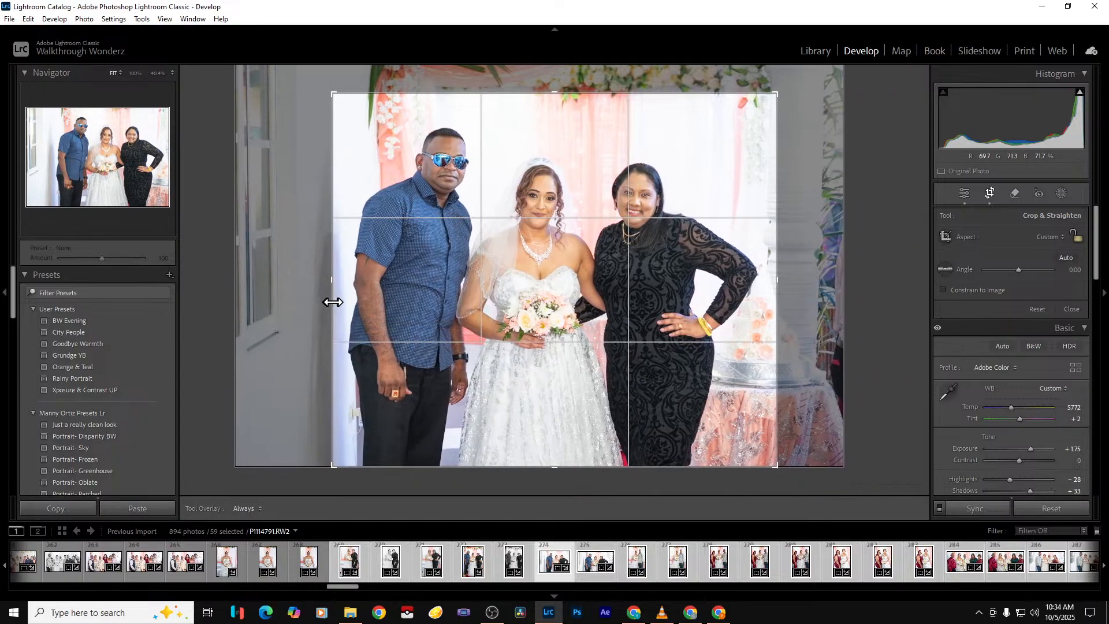
pyautogui.moveTo(584, 95); pyautogui.dragTo(584, 75)
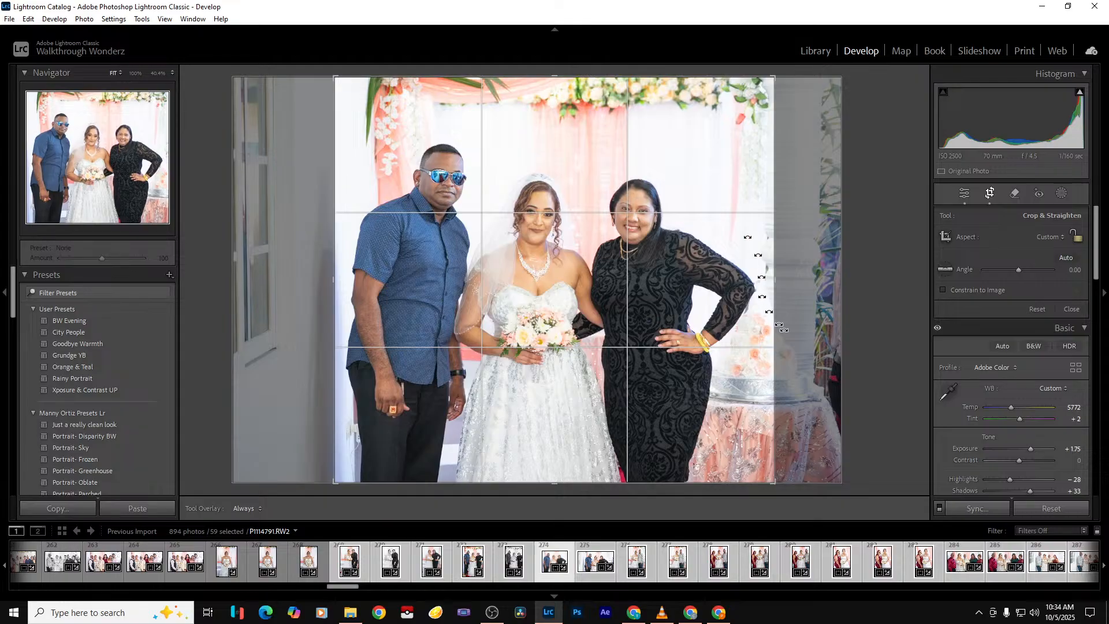
pyautogui.press('Return')
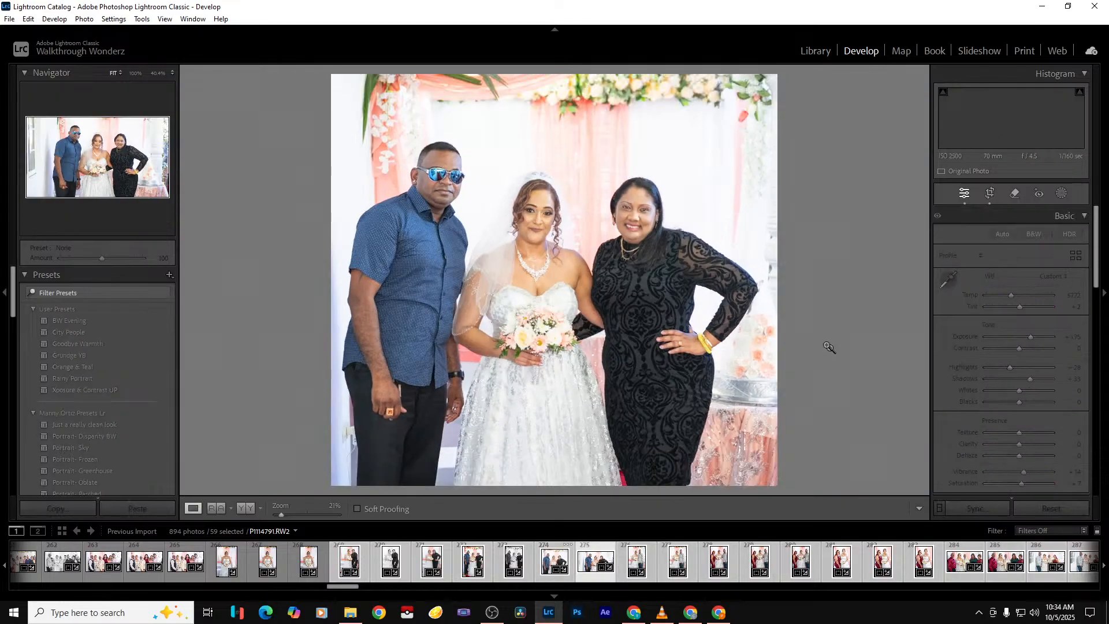
# Convert P1114792.RW2 to black and white, and widen the crop of P1114793.RW2 out to the photo's left edge
pyautogui.press('Right')
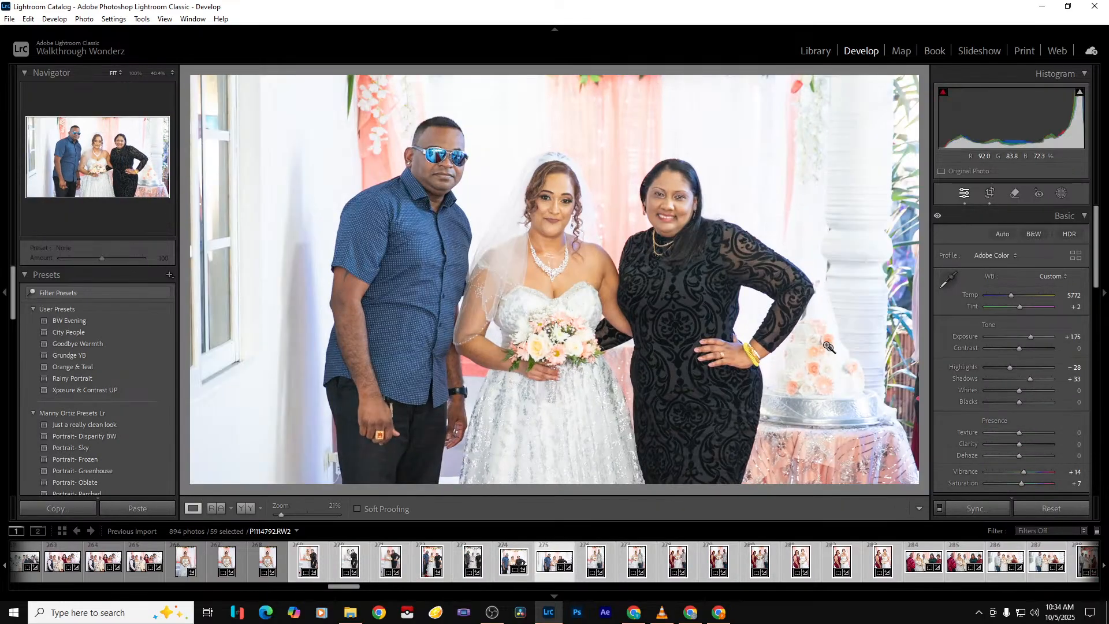
pyautogui.click(1037, 237)
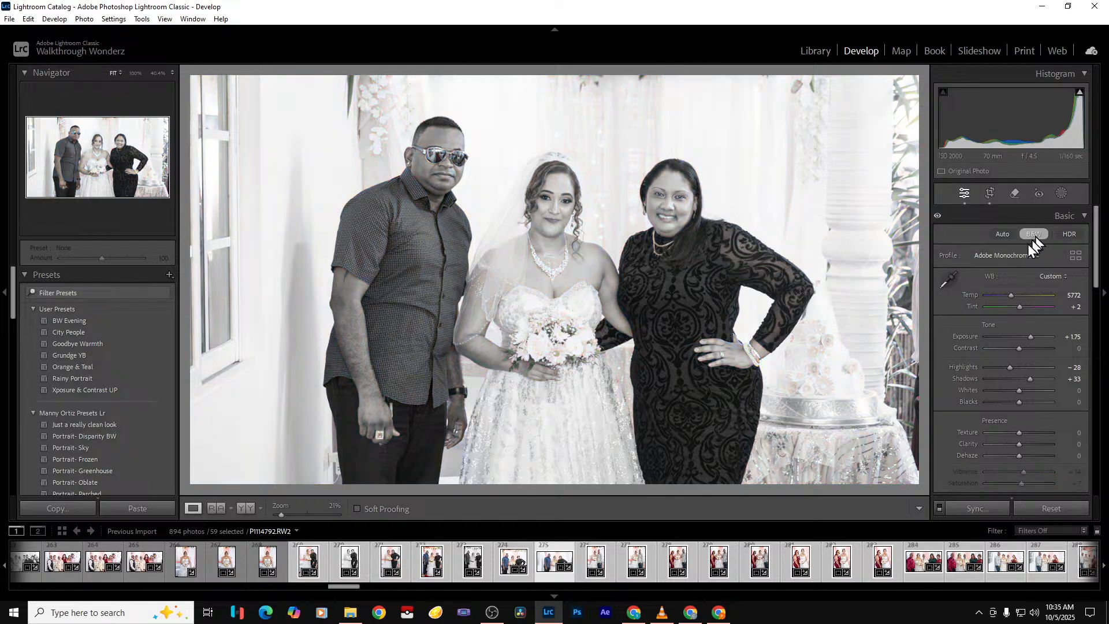
pyautogui.press('Right')
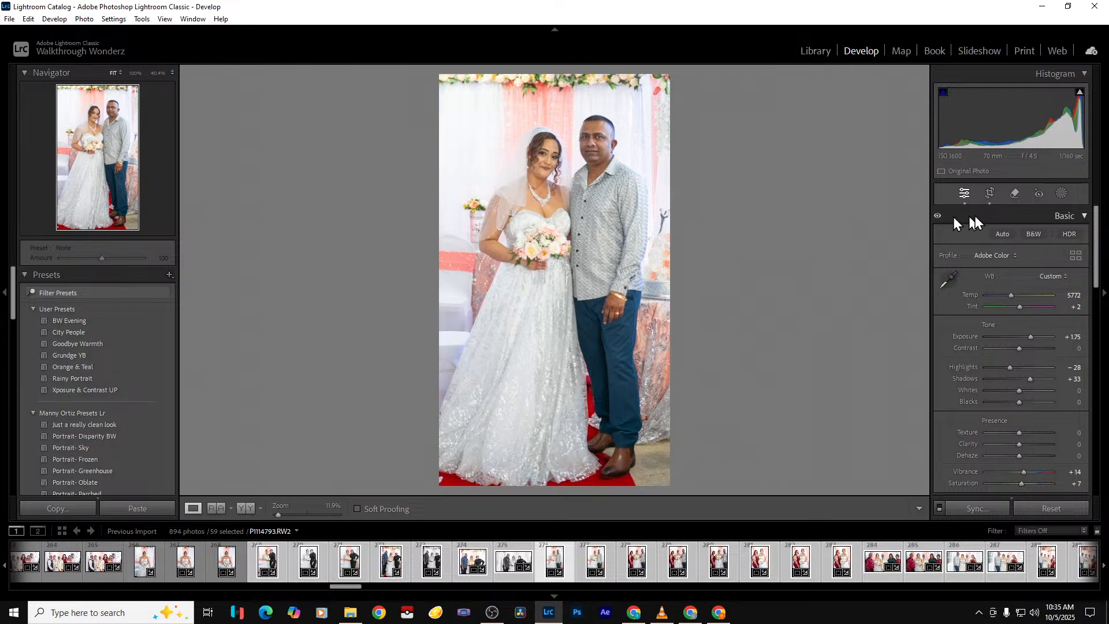
pyautogui.click(991, 199)
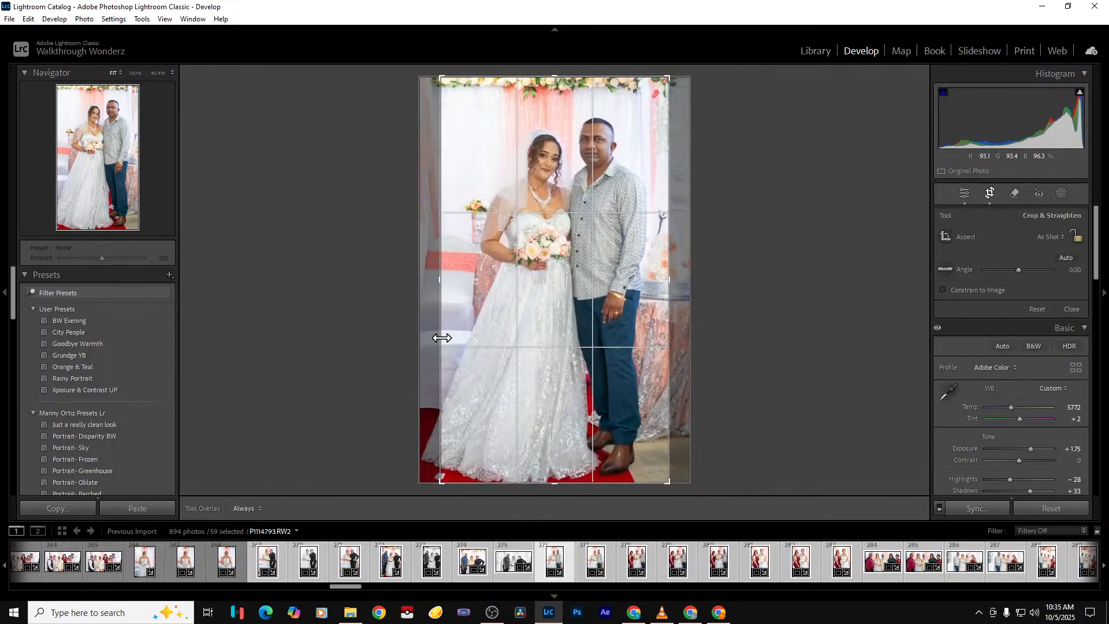
pyautogui.moveTo(436, 318); pyautogui.dragTo(399, 316)
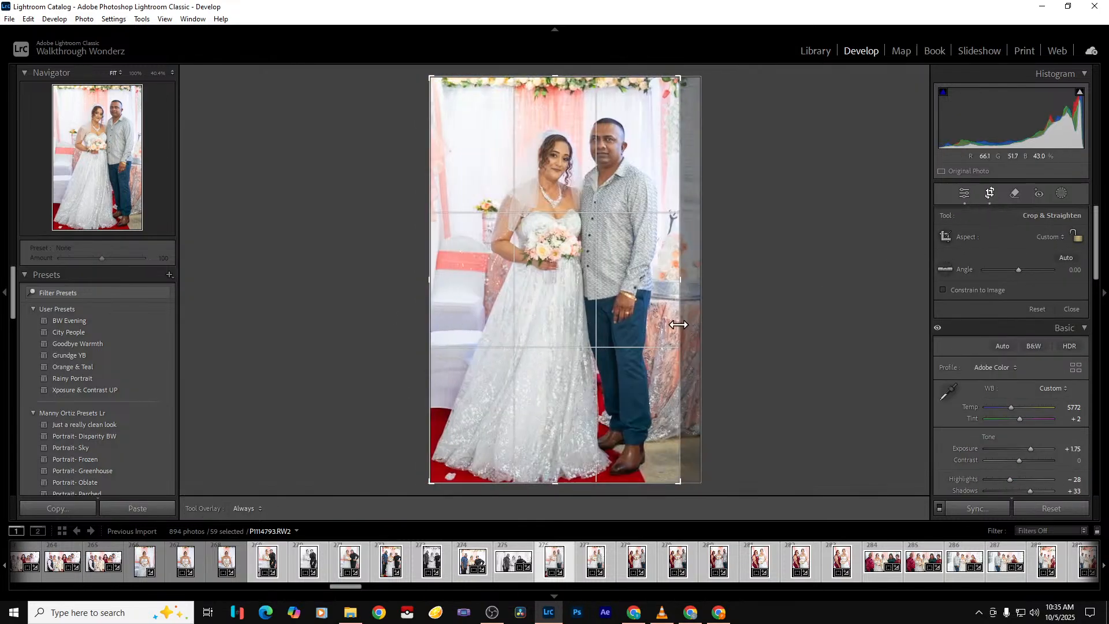
pyautogui.press('Return')
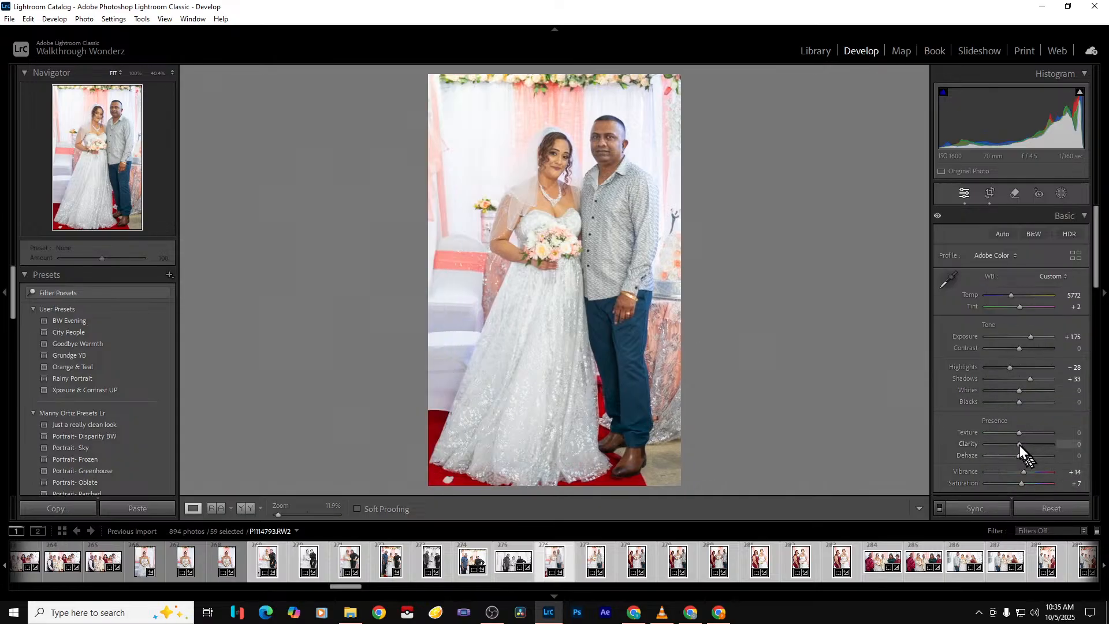
# Convert P1114794.RW2, the portrait of the bride with the man in the patterned shirt, to black and white
pyautogui.moveTo(1014, 444); pyautogui.dragTo(1014, 445)
pyautogui.press('Right')
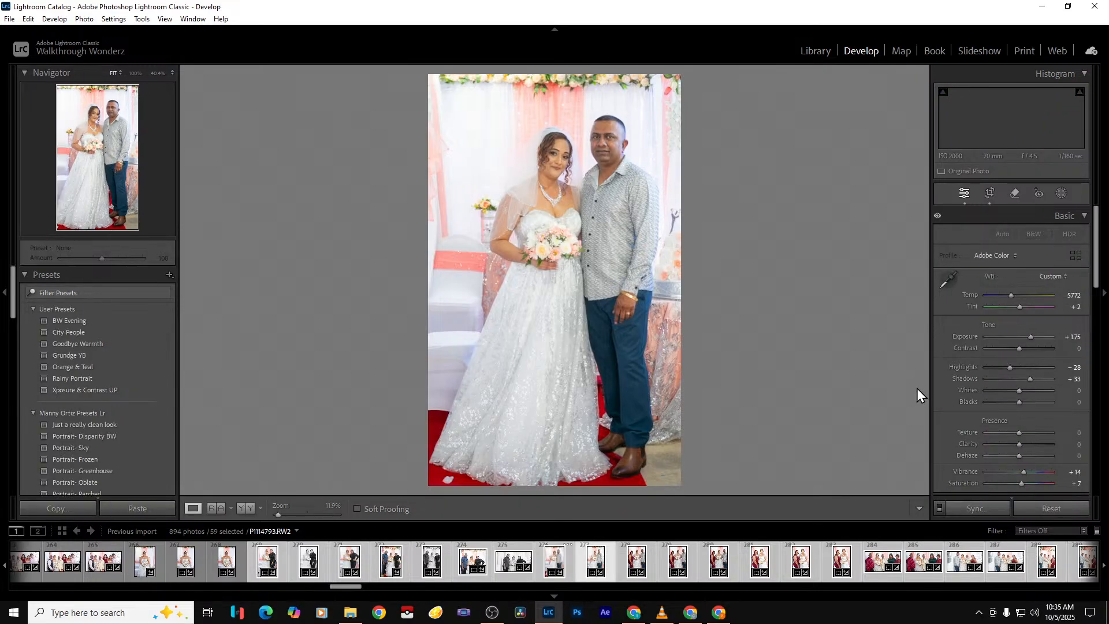
pyautogui.click(1033, 233)
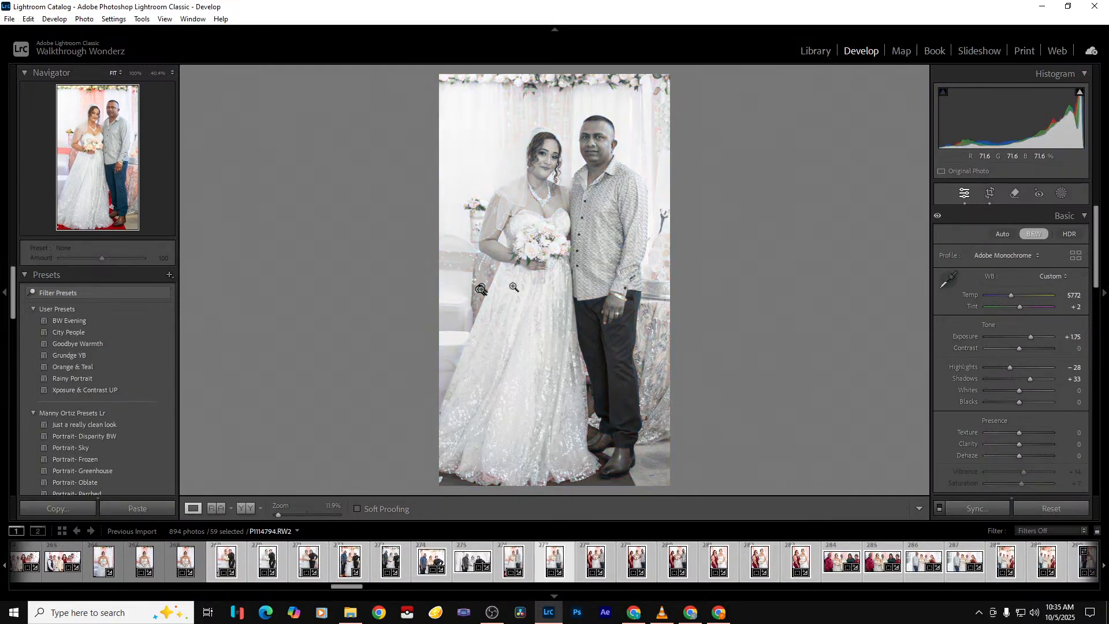
pyautogui.press('Right')
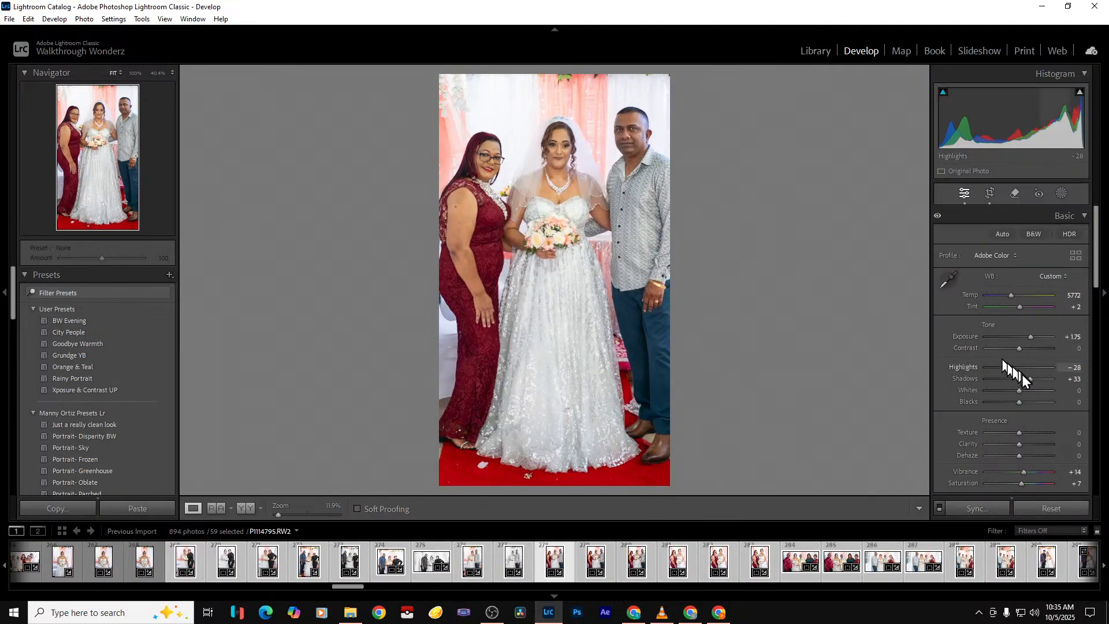
# Widen the crop of P1114795.RW2 on both sides to the full original frame around the three people
pyautogui.click(988, 193)
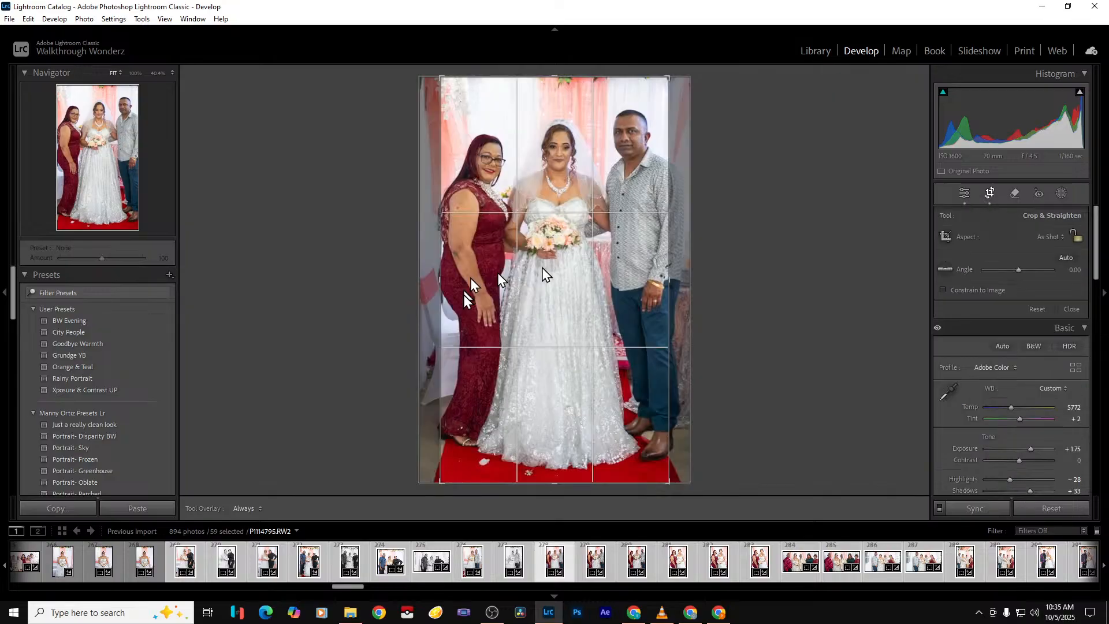
pyautogui.moveTo(440, 297); pyautogui.dragTo(366, 301)
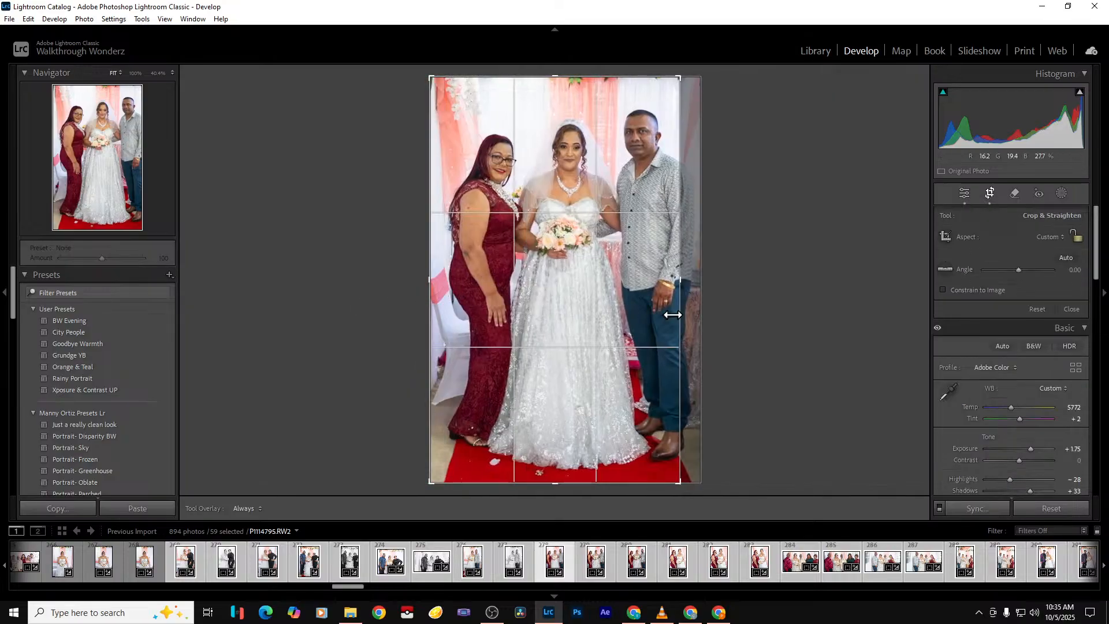
pyautogui.moveTo(673, 315); pyautogui.dragTo(730, 315)
pyautogui.press('Return')
pyautogui.press('Right')
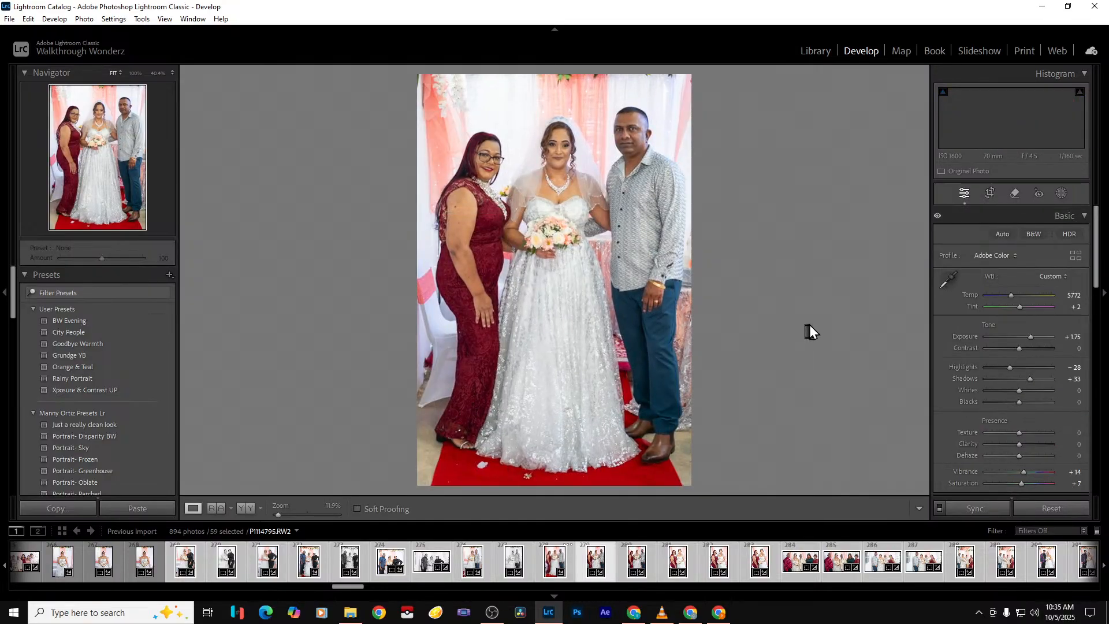
# Widen the crop of P1114796.RW2 on both sides to the full original frame
pyautogui.click(992, 193)
pyautogui.moveTo(445, 305); pyautogui.dragTo(426, 306)
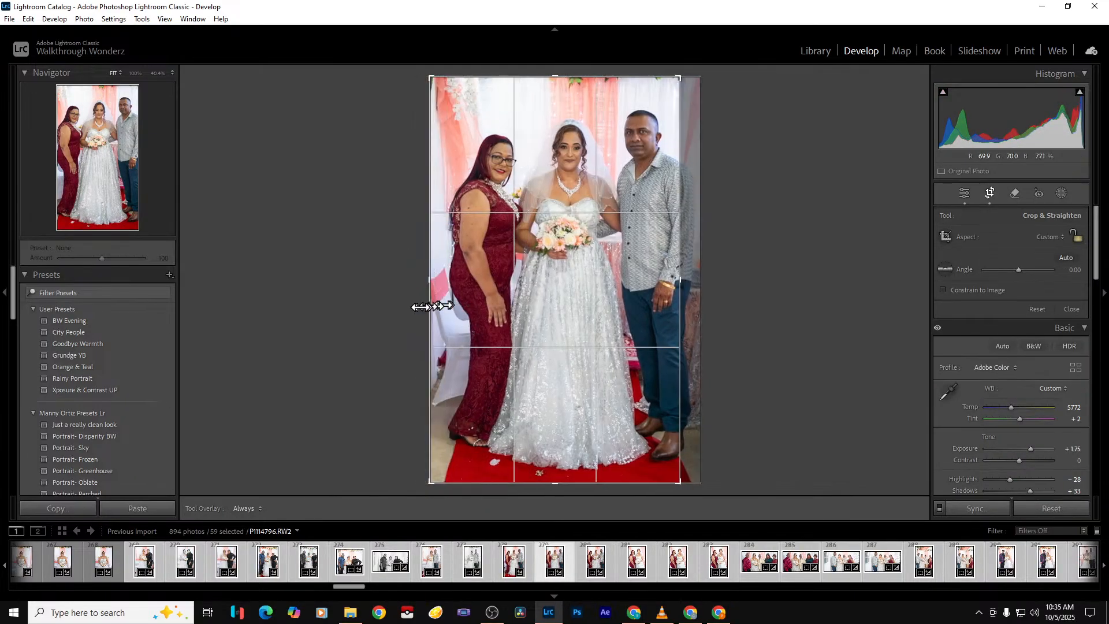
pyautogui.moveTo(674, 339); pyautogui.dragTo(771, 338)
pyautogui.click(991, 193)
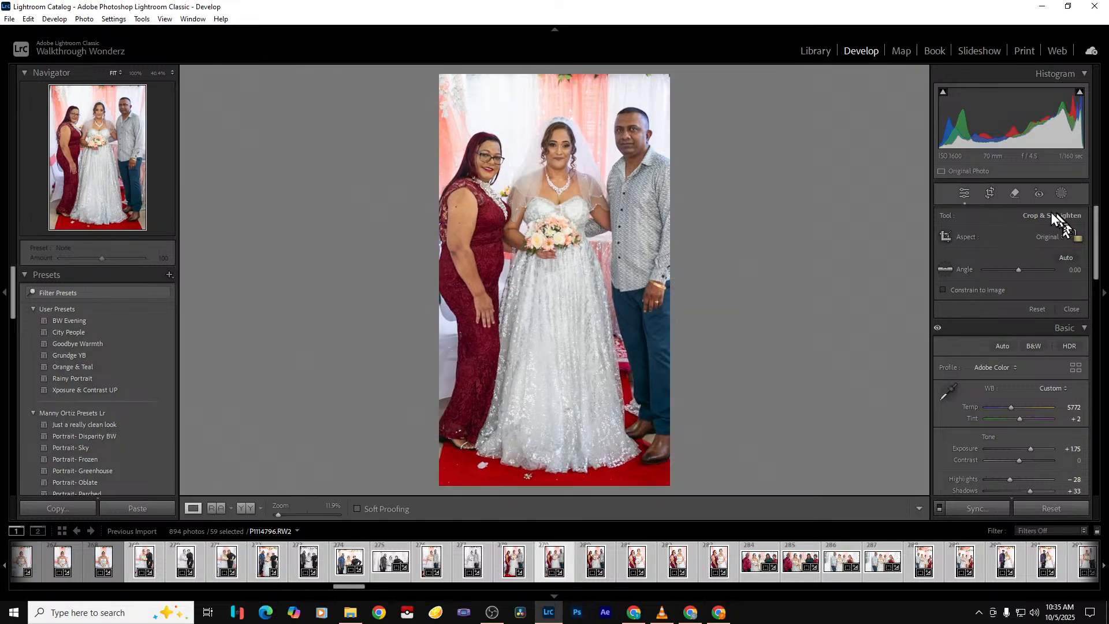
# Convert P1114796.RW2 to black and white and remove the similar shot P1114797.RW2
pyautogui.click(1031, 238)
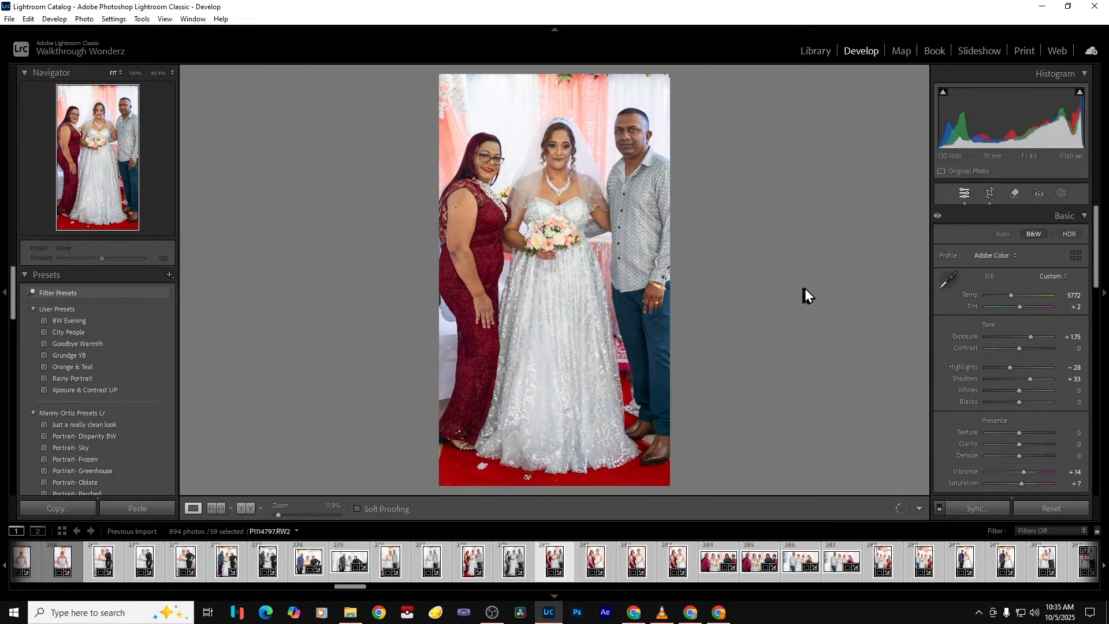
pyautogui.press('Delete')
pyautogui.press('Return')
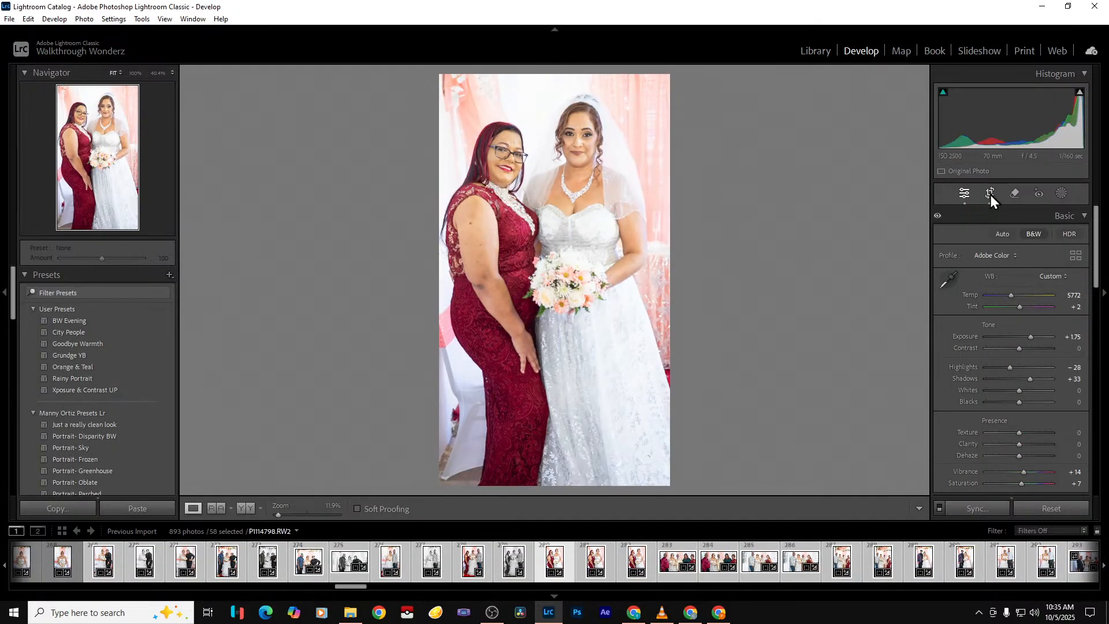
# Straighten P1114798.RW2 with the Auto Upright transform and set its exposure to +1.58
pyautogui.scroll(-10, 1040, 416)
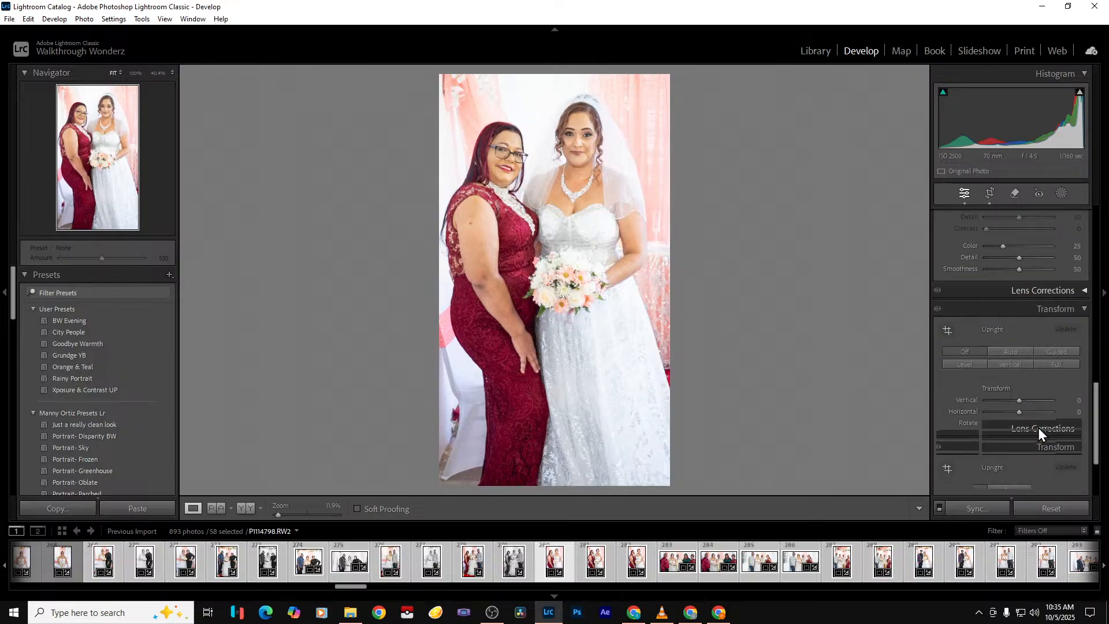
pyautogui.click(1009, 348)
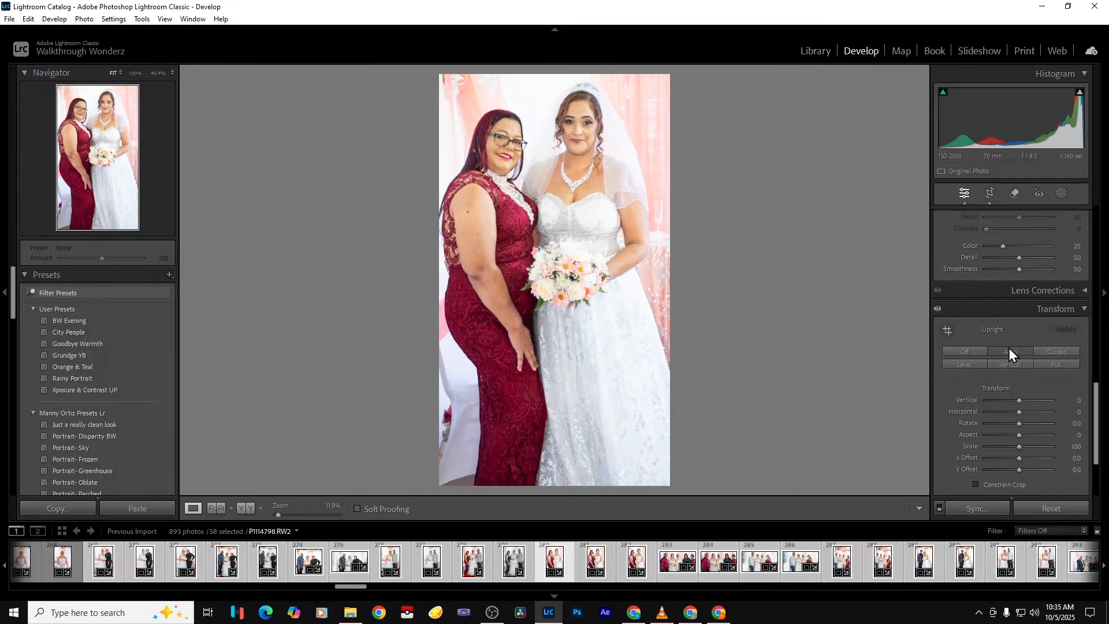
pyautogui.scroll(10, 1009, 348)
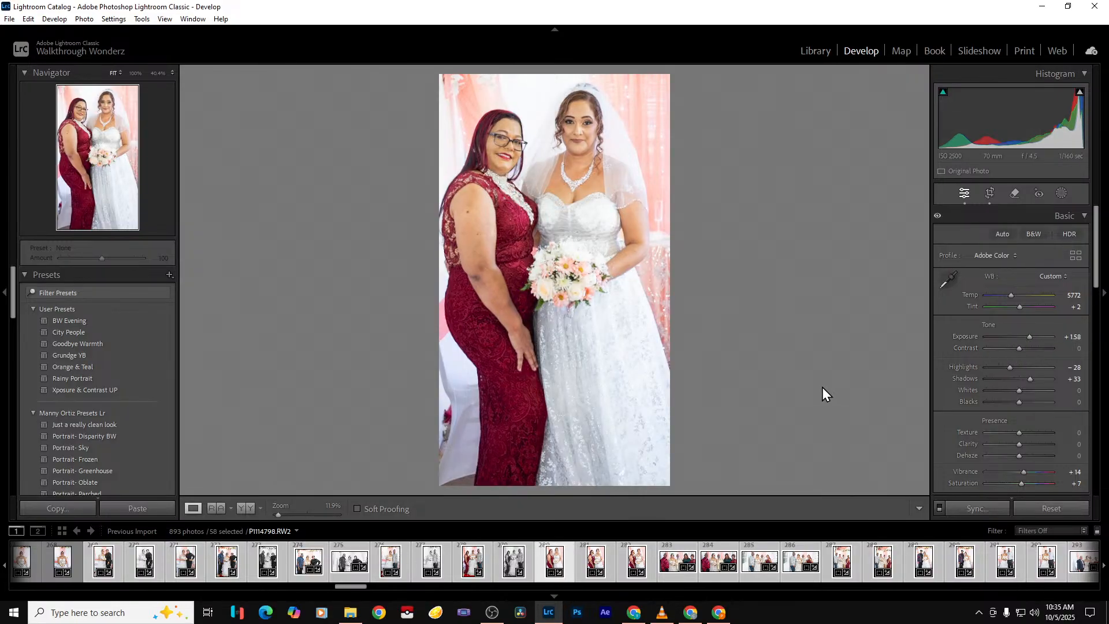
# Convert P1114798.RW2 to black and white and compare it with the neighbouring photos
pyautogui.press('Right')
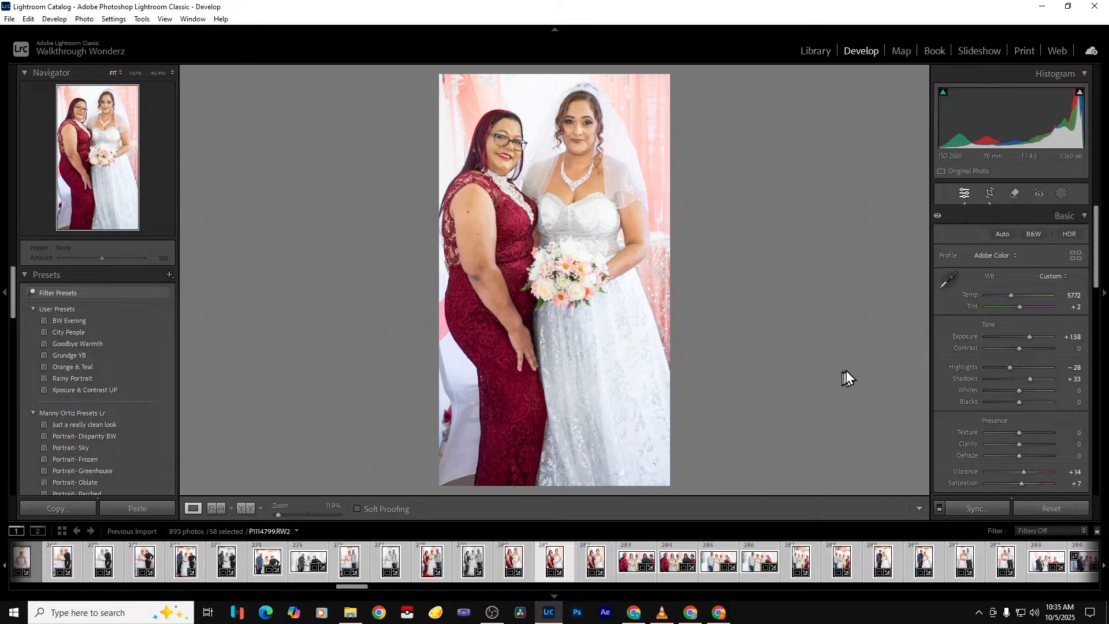
pyautogui.click(1034, 234)
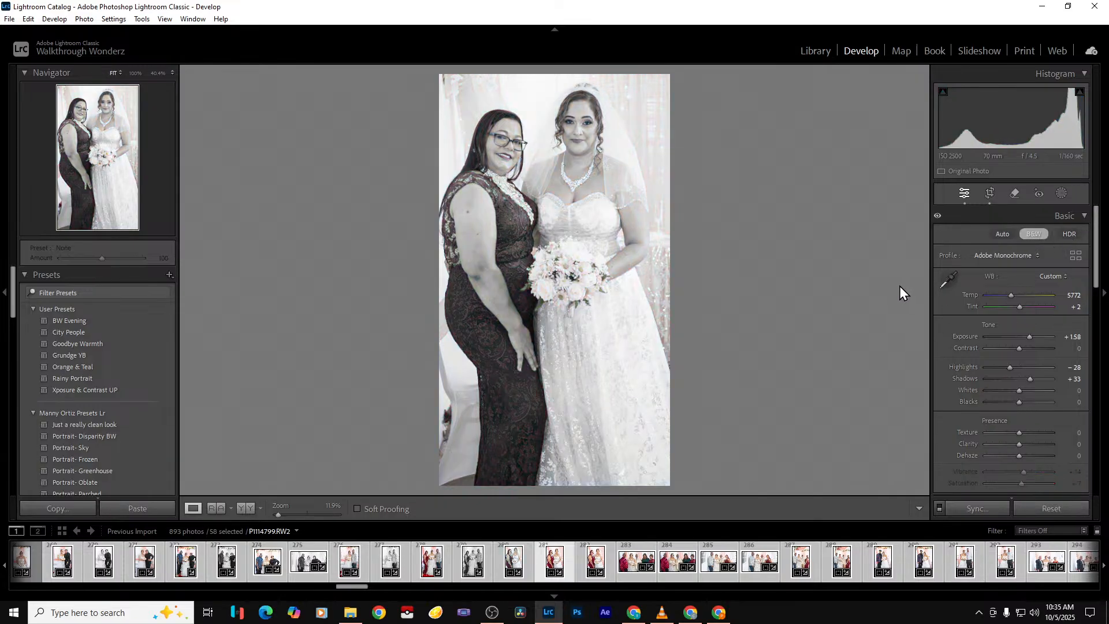
pyautogui.press('Left')
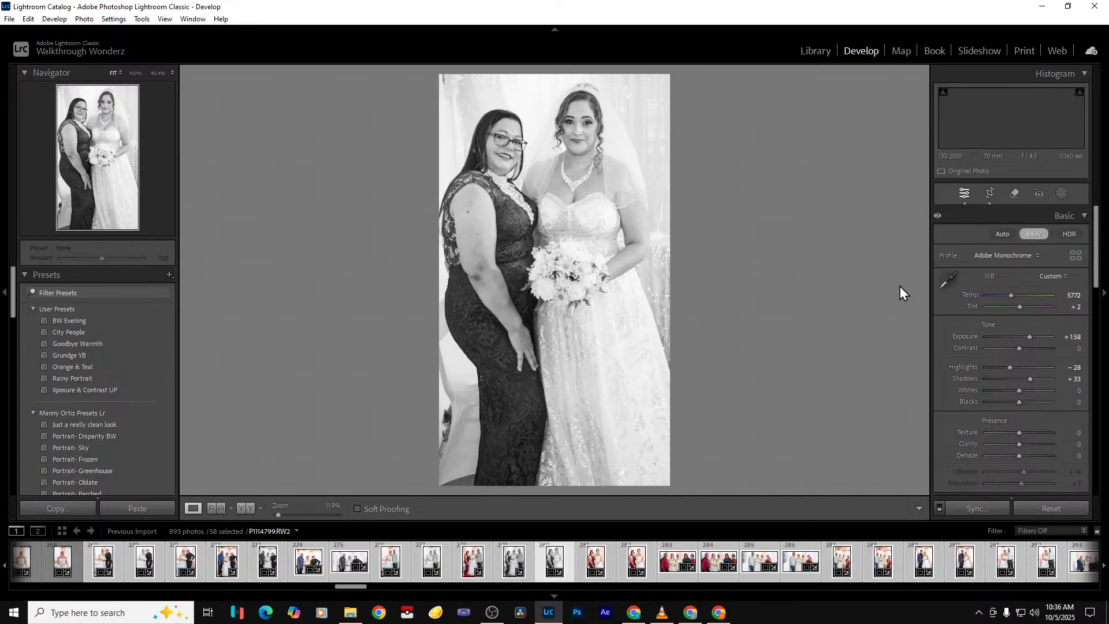
pyautogui.press('Left')
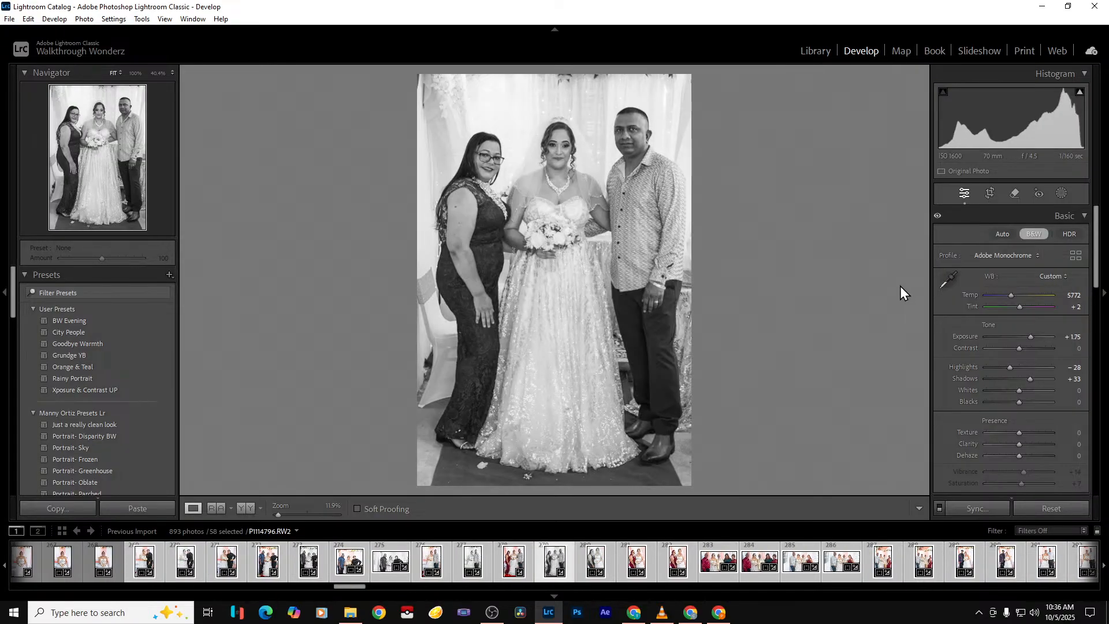
pyautogui.press('Right')
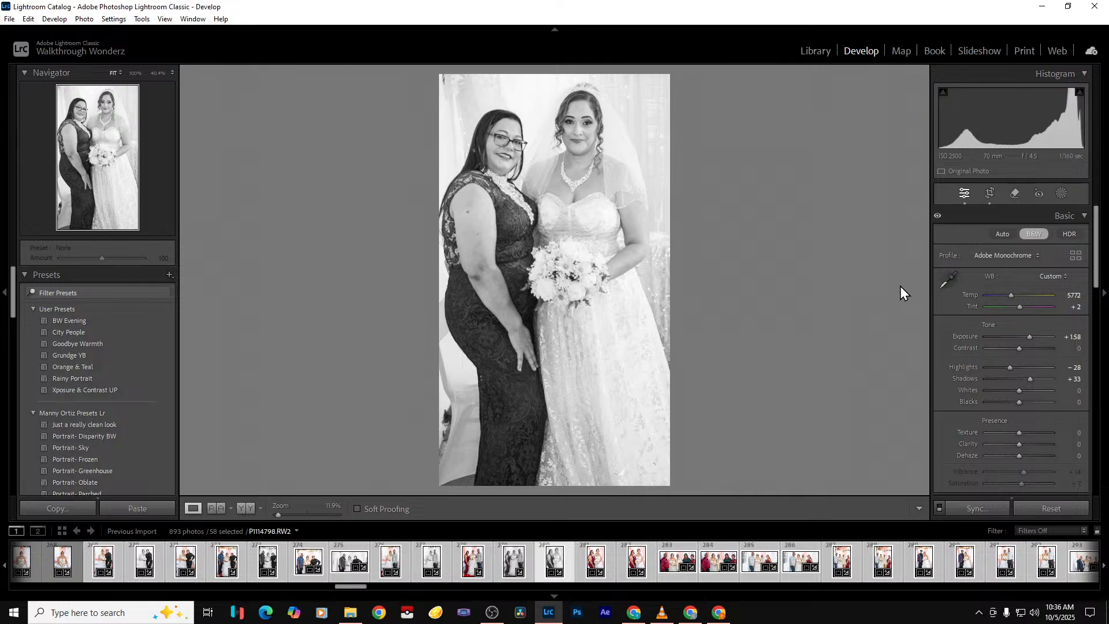
pyautogui.press('Right')
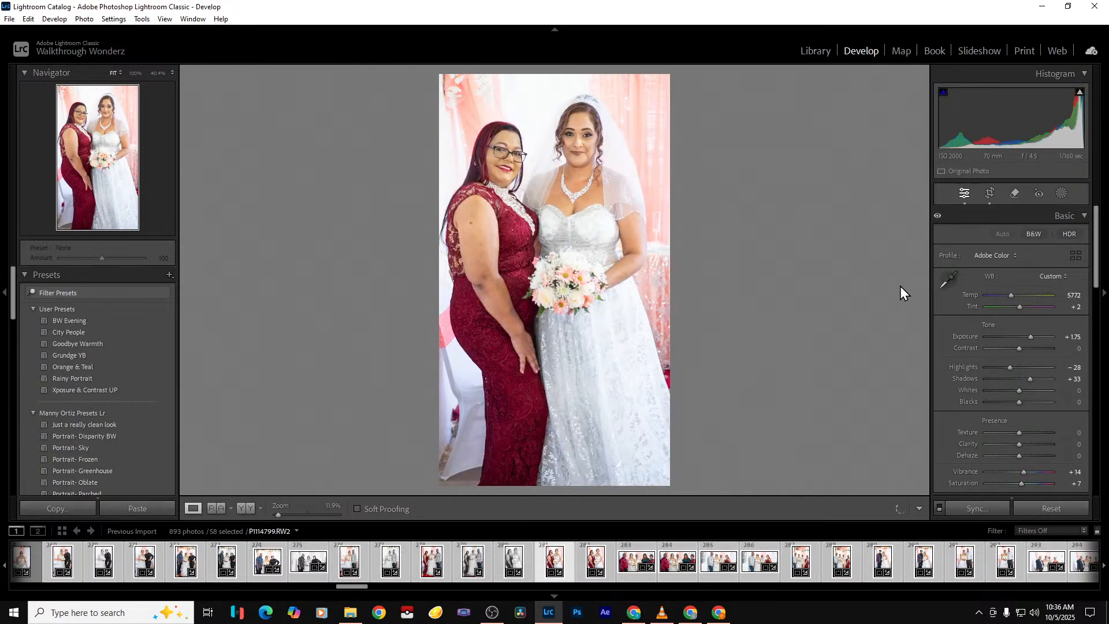
# Remove the duplicate shot of the two women that follows P1114799.RW2
pyautogui.press('Right')
pyautogui.press('Delete')
pyautogui.press('Return')
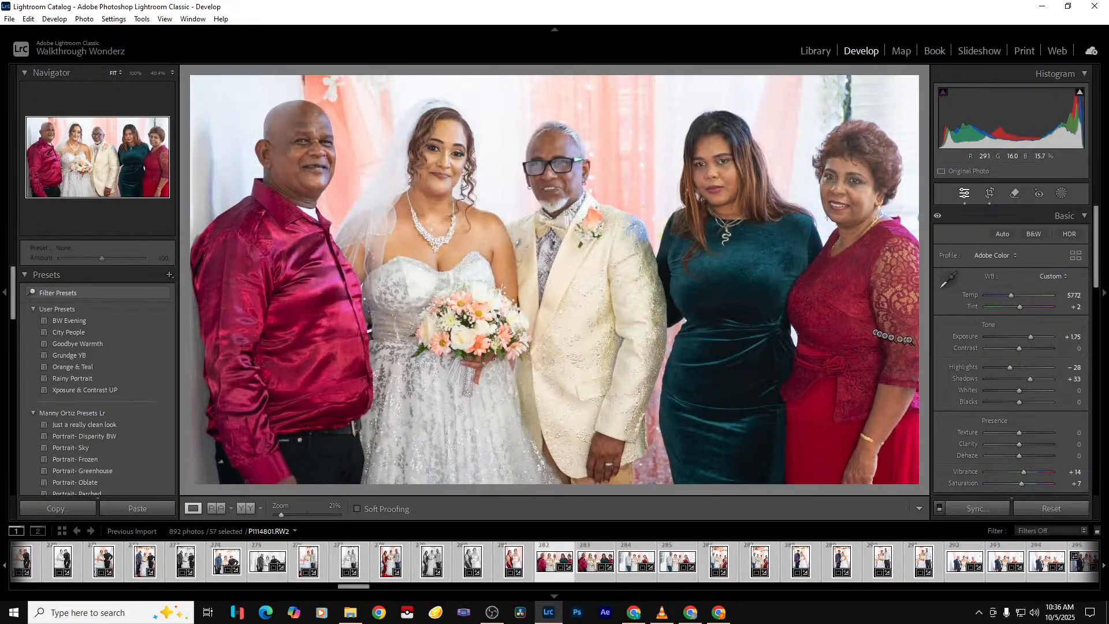
# Extend the crop of P1114801.RW2 at the top and bottom to the photo's full height
pyautogui.click(990, 197)
pyautogui.moveTo(525, 456); pyautogui.dragTo(514, 538)
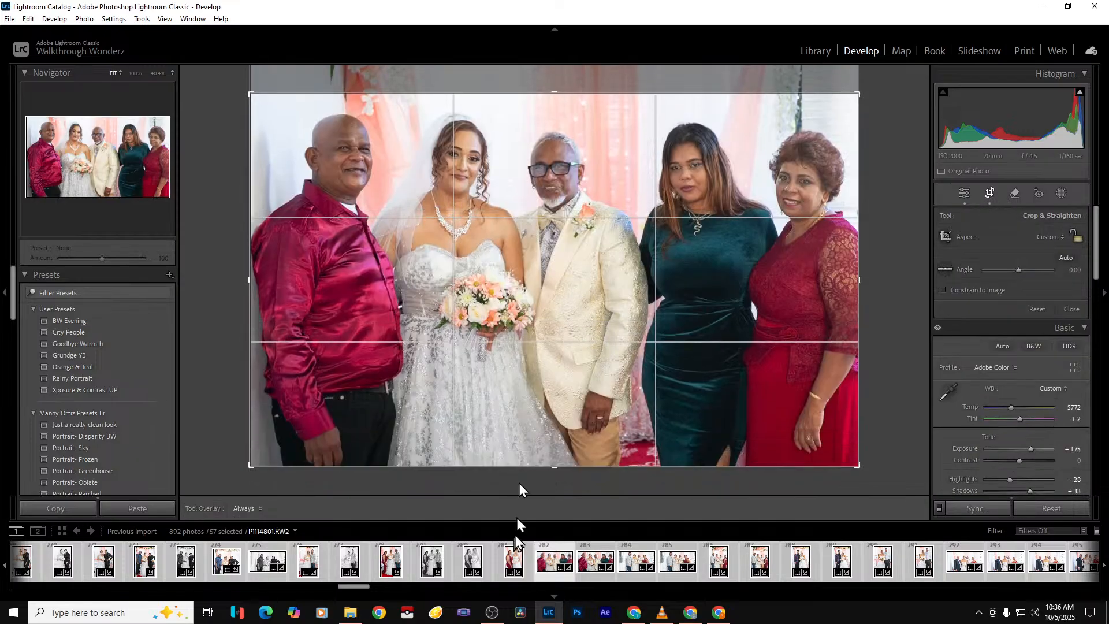
pyautogui.moveTo(599, 92); pyautogui.dragTo(582, 72)
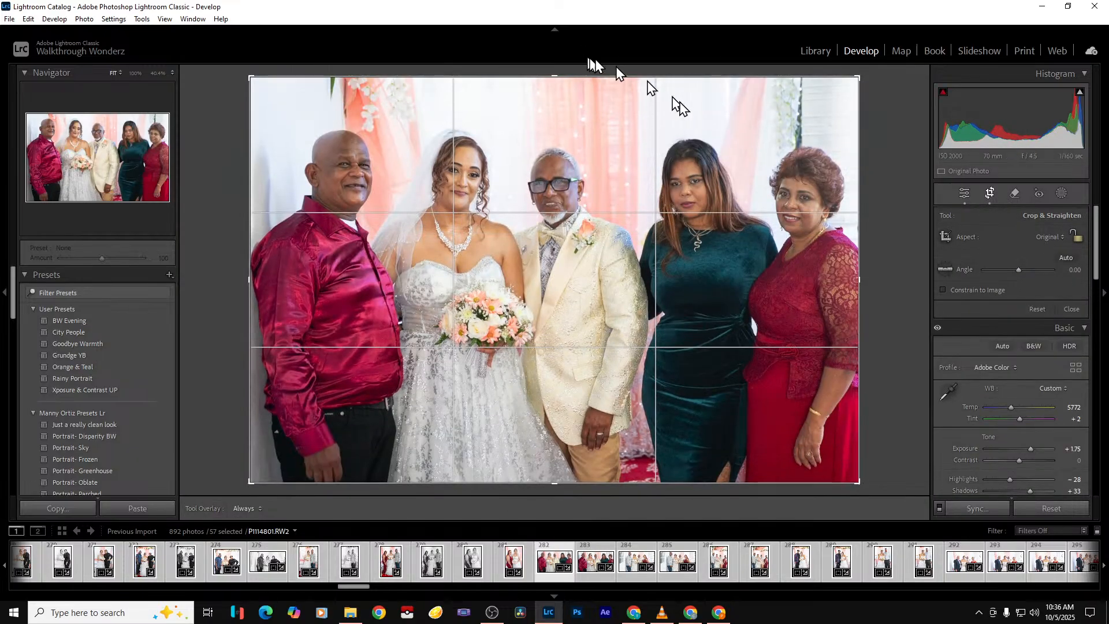
pyautogui.press('Return')
# Convert P1114802.RW2, the second group photo of five people, to black and white
pyautogui.press('Right')
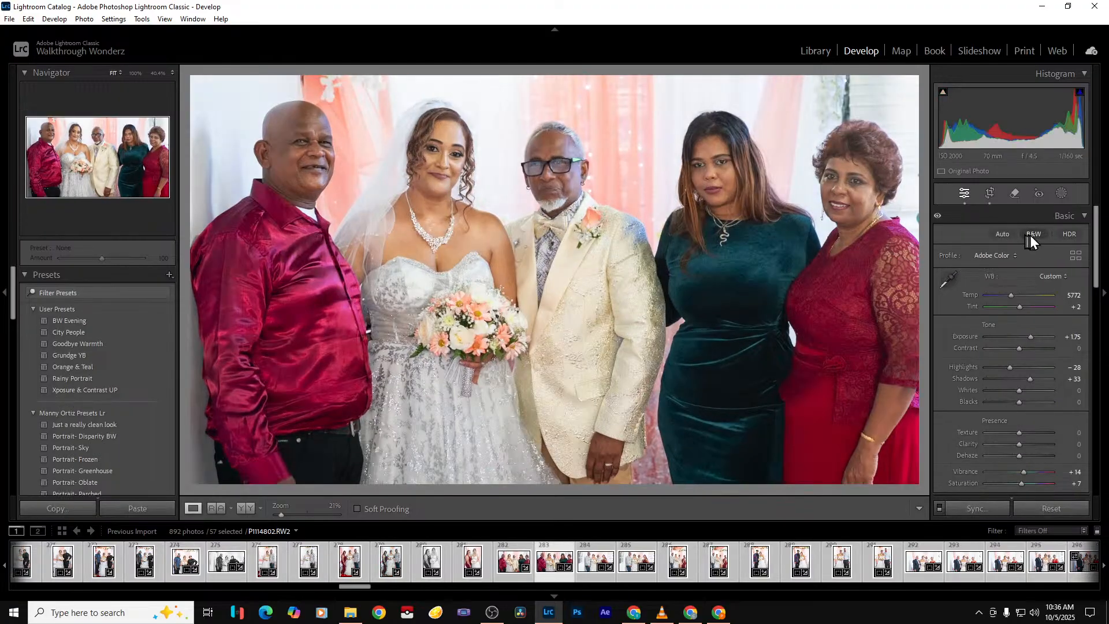
pyautogui.click(1032, 234)
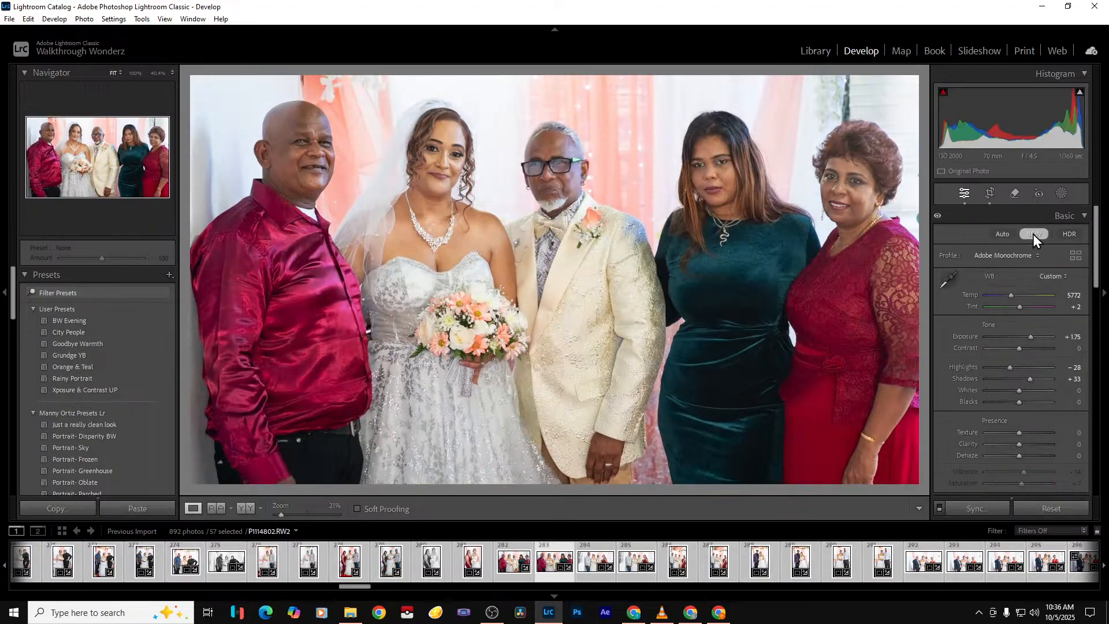
pyautogui.press('Right')
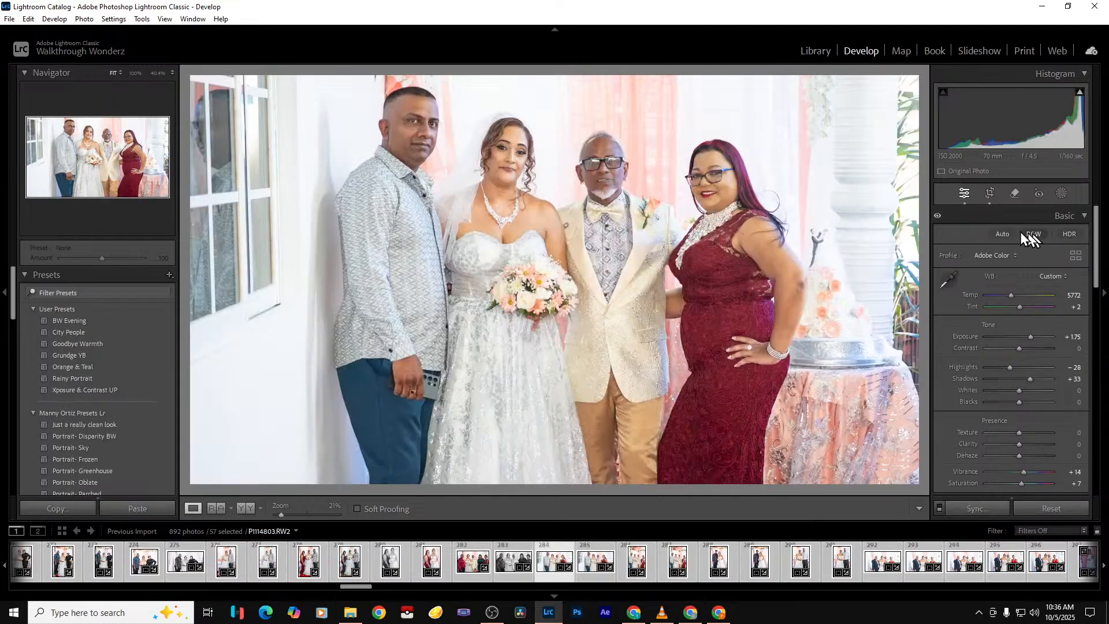
# Crop P1114803.RW2 in from both sides around the four people and extend it to the photo's full height
pyautogui.click(990, 193)
pyautogui.moveTo(859, 316)
pyautogui.mouseDown()
pyautogui.moveTo(830, 317)
pyautogui.moveTo(844, 321)
pyautogui.mouseUp()
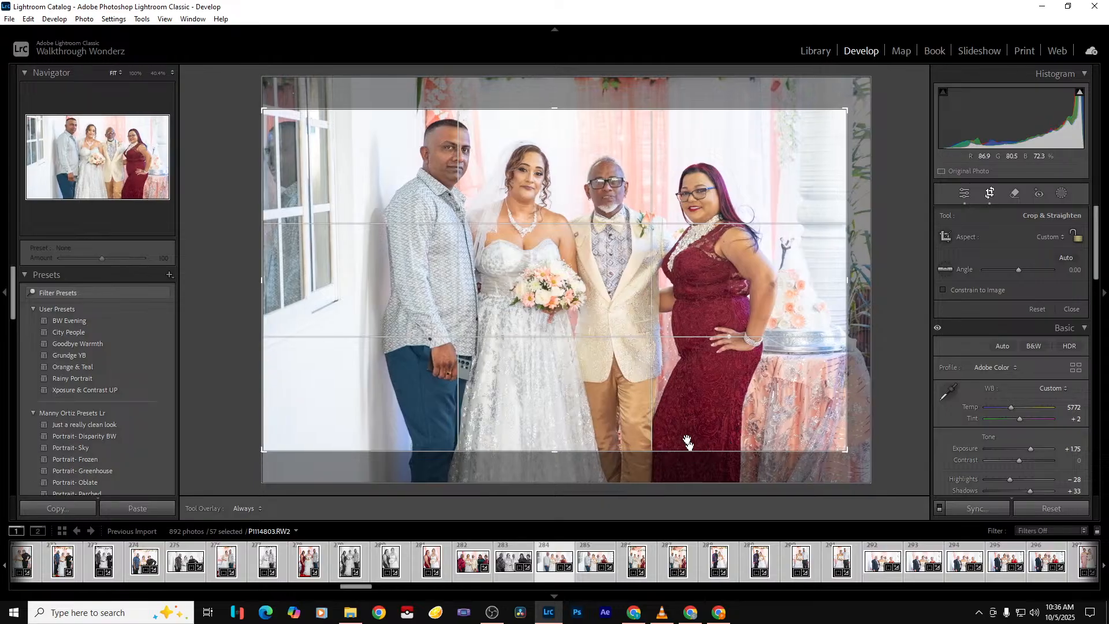
pyautogui.moveTo(651, 453); pyautogui.dragTo(644, 529)
pyautogui.moveTo(261, 285); pyautogui.dragTo(311, 280)
pyautogui.moveTo(543, 93); pyautogui.dragTo(554, 69)
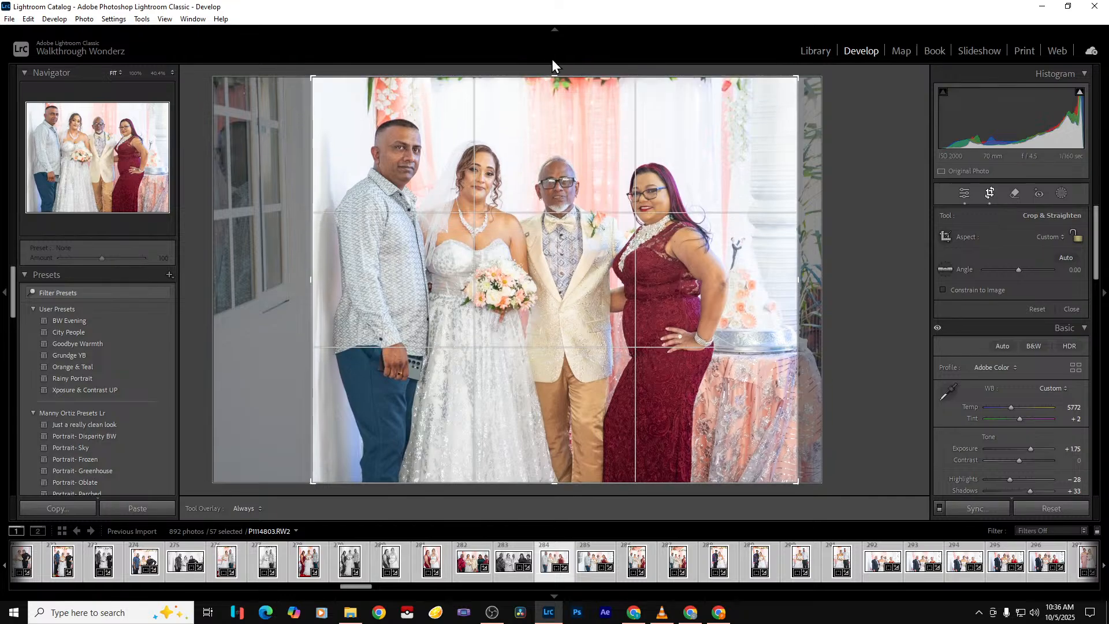
pyautogui.press('Return')
# Crop P1114804.RW2 in from both sides around the four people and extend it to the photo's bottom edge
pyautogui.press('Right')
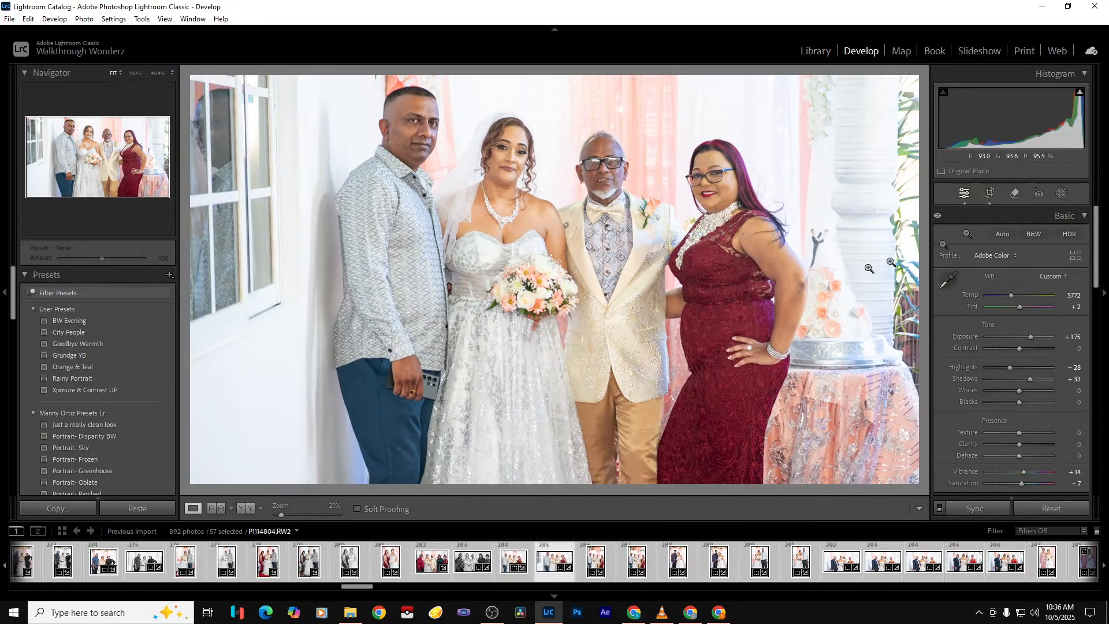
pyautogui.click(989, 193)
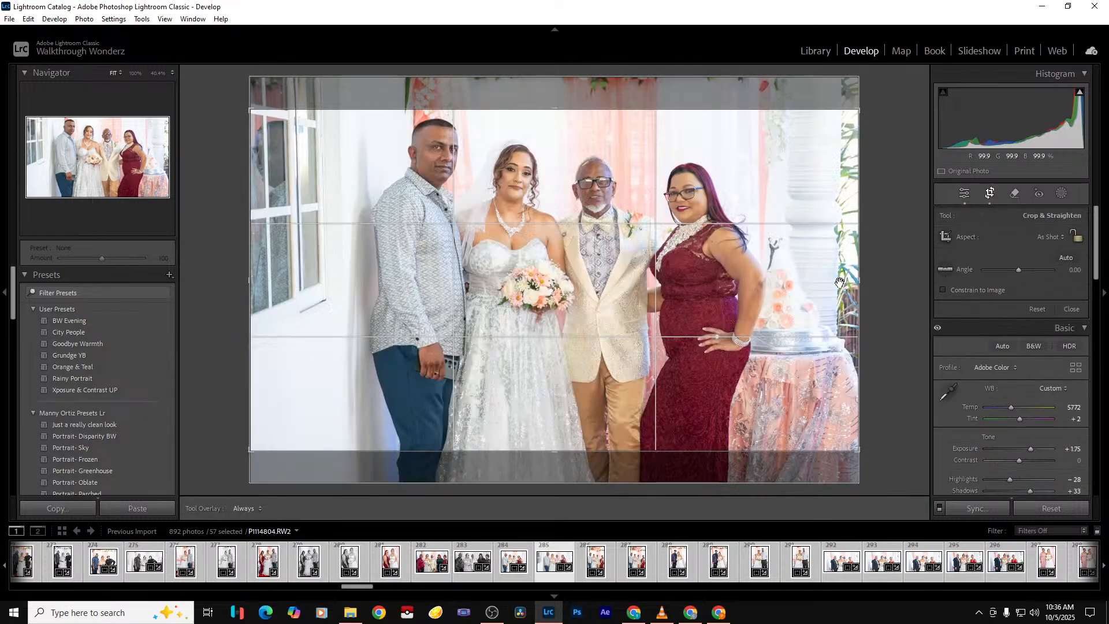
pyautogui.moveTo(858, 285); pyautogui.dragTo(842, 287)
pyautogui.moveTo(258, 282); pyautogui.dragTo(312, 283)
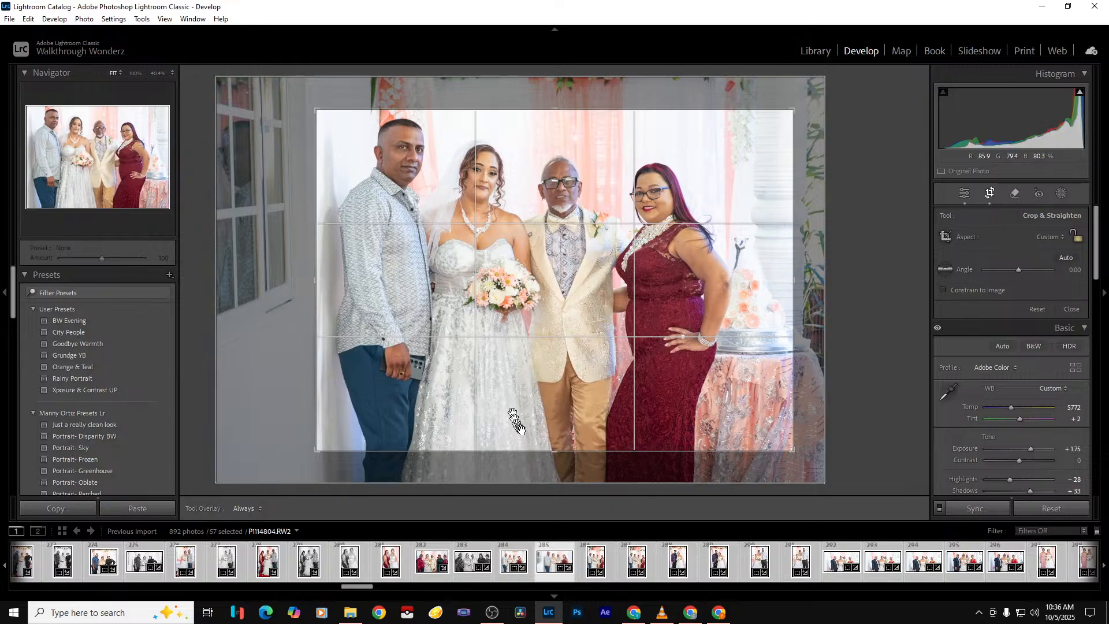
pyautogui.moveTo(553, 451); pyautogui.dragTo(558, 503)
pyautogui.press('Return')
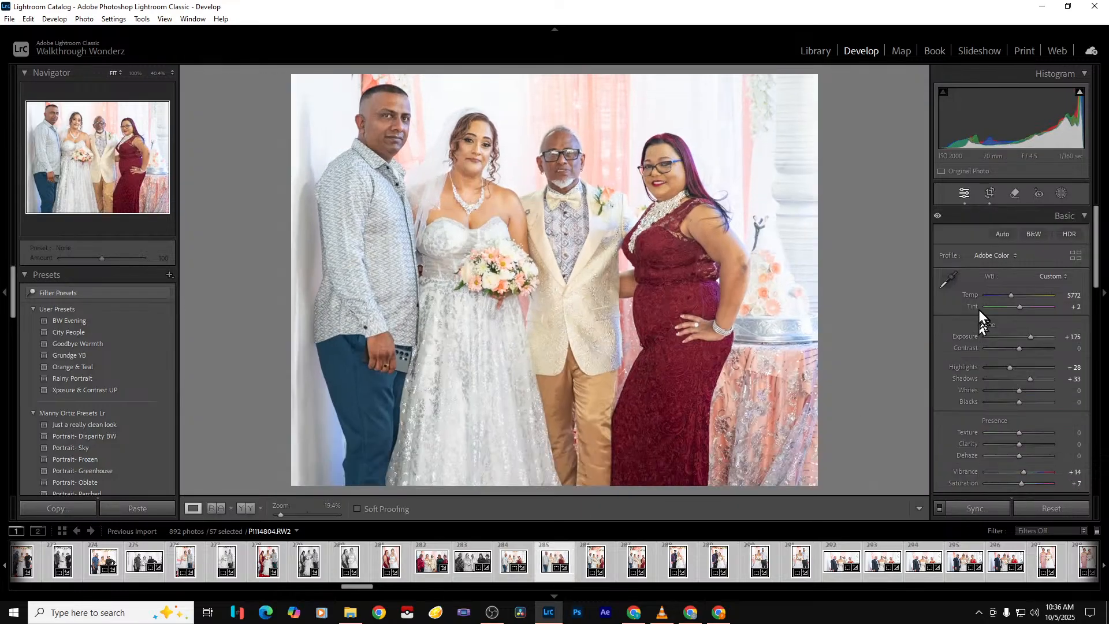
# Convert P1114804.RW2 and P1114806.RW2 to black and white, leaving P1114805.RW2 in color
pyautogui.click(1030, 233)
pyautogui.press('Right')
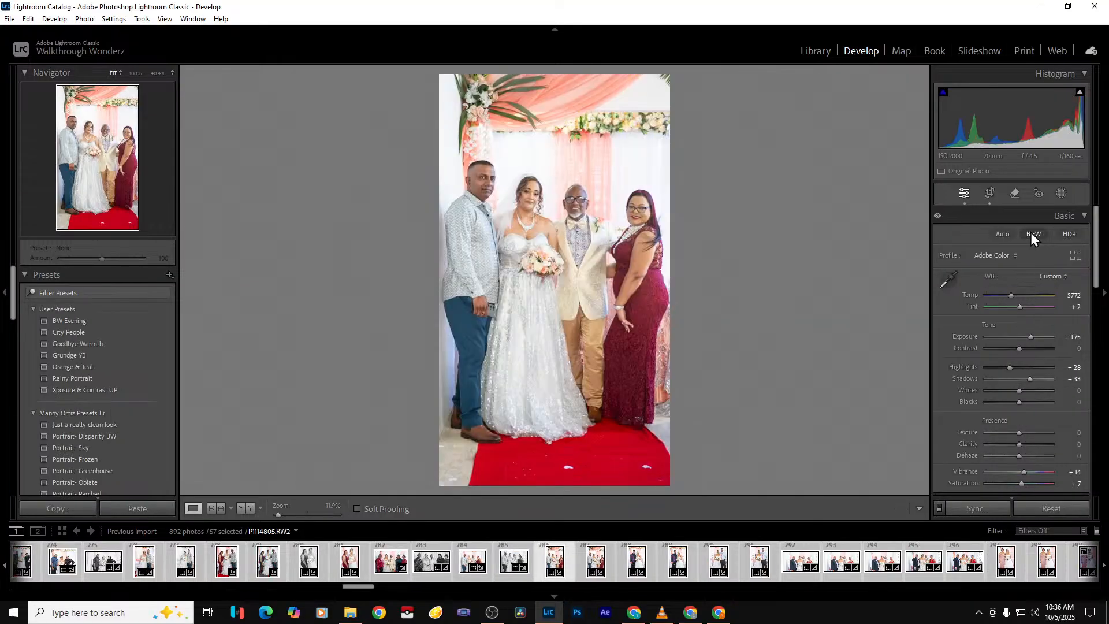
pyautogui.press('Right')
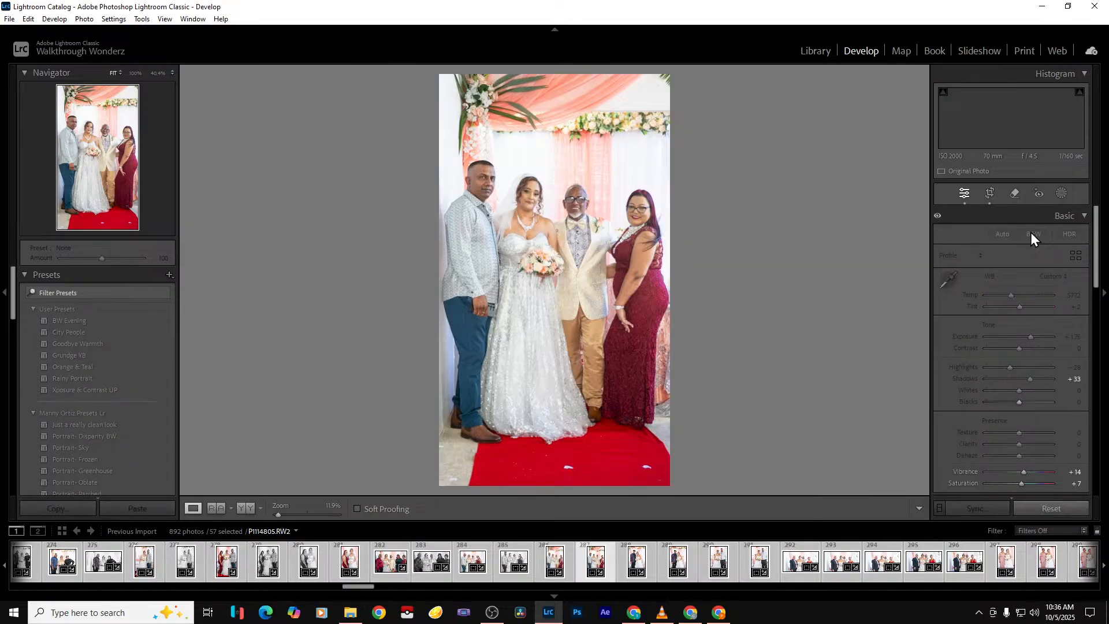
pyautogui.click(1031, 234)
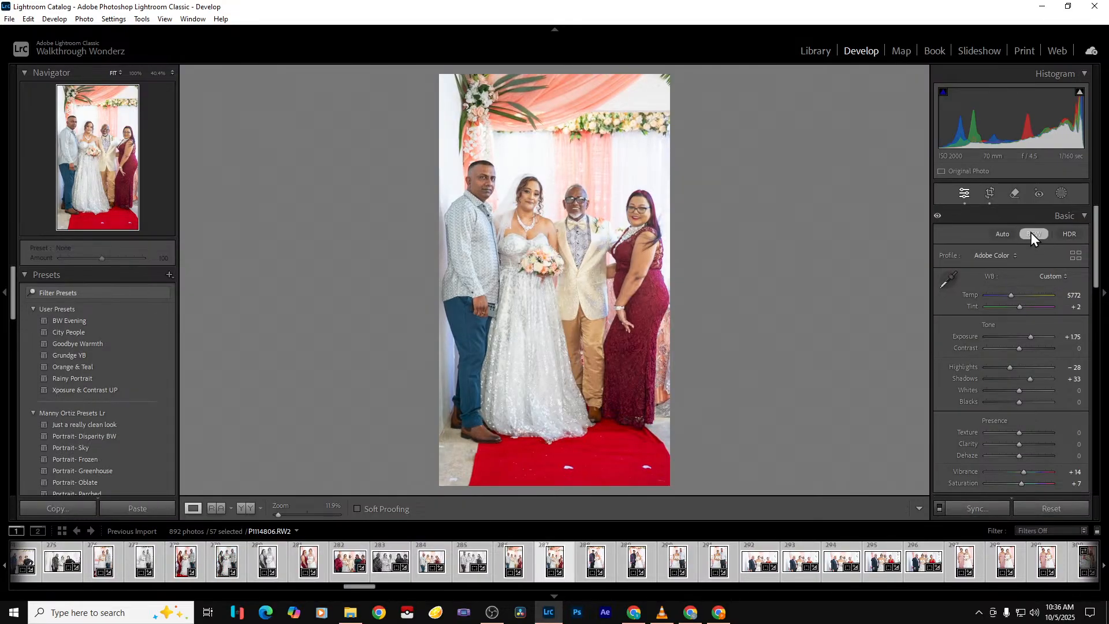
pyautogui.press('Right')
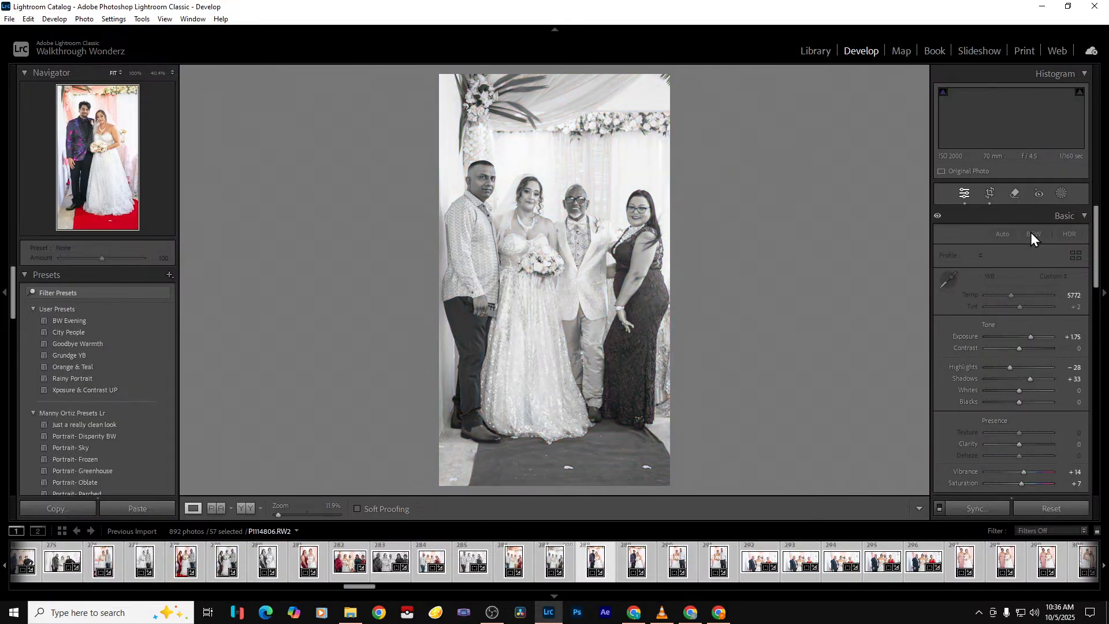
# Convert P1114808.RW2, the second portrait of the bride with the man in the patterned jacket, to black and white
pyautogui.press('Right')
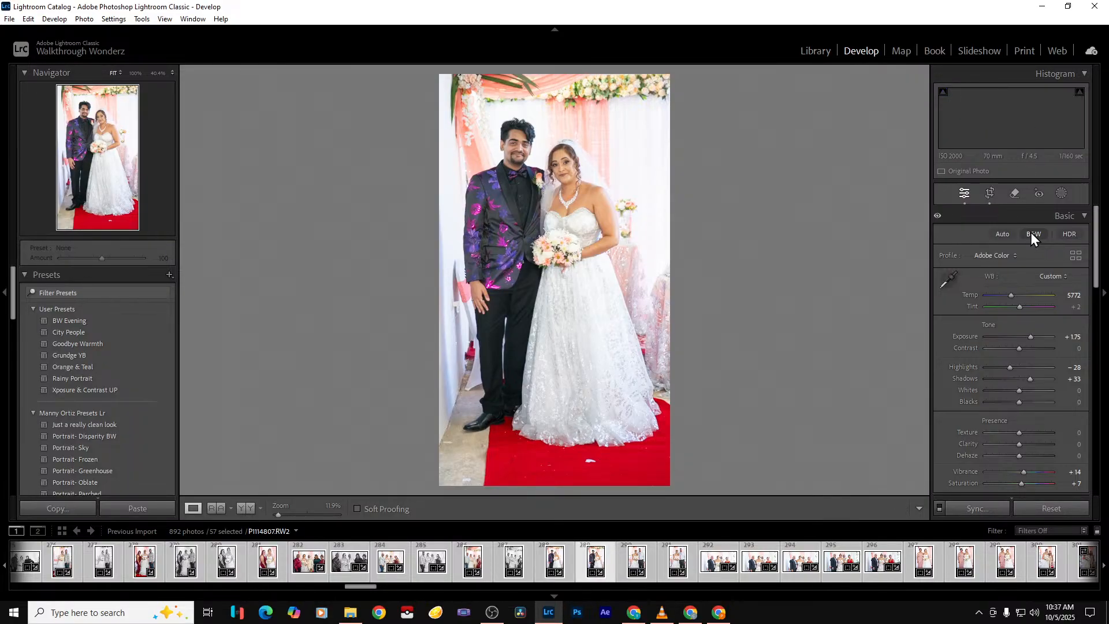
pyautogui.click(1032, 234)
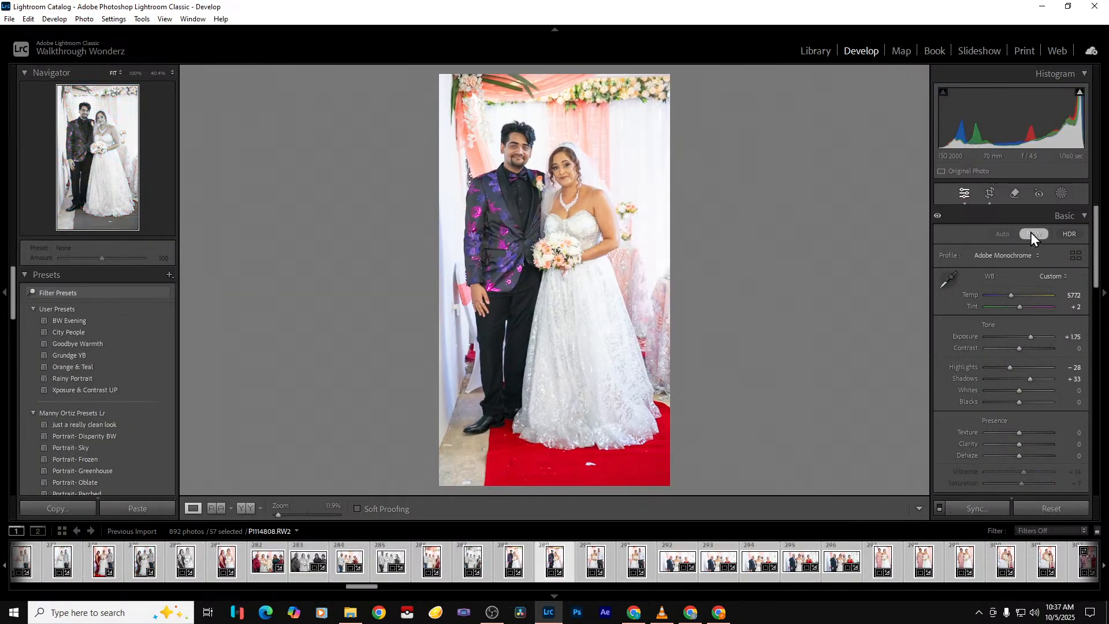
# Widen the crop of P1114809.RW2 on both sides to the photo's full original frame and go to the following shot
pyautogui.press('Right')
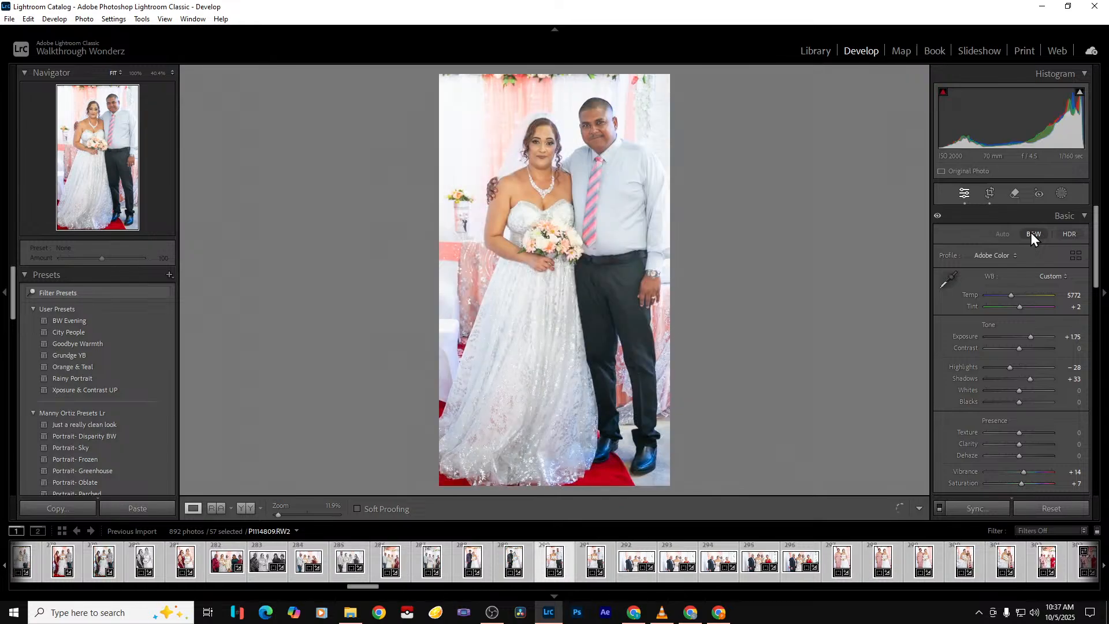
pyautogui.click(989, 194)
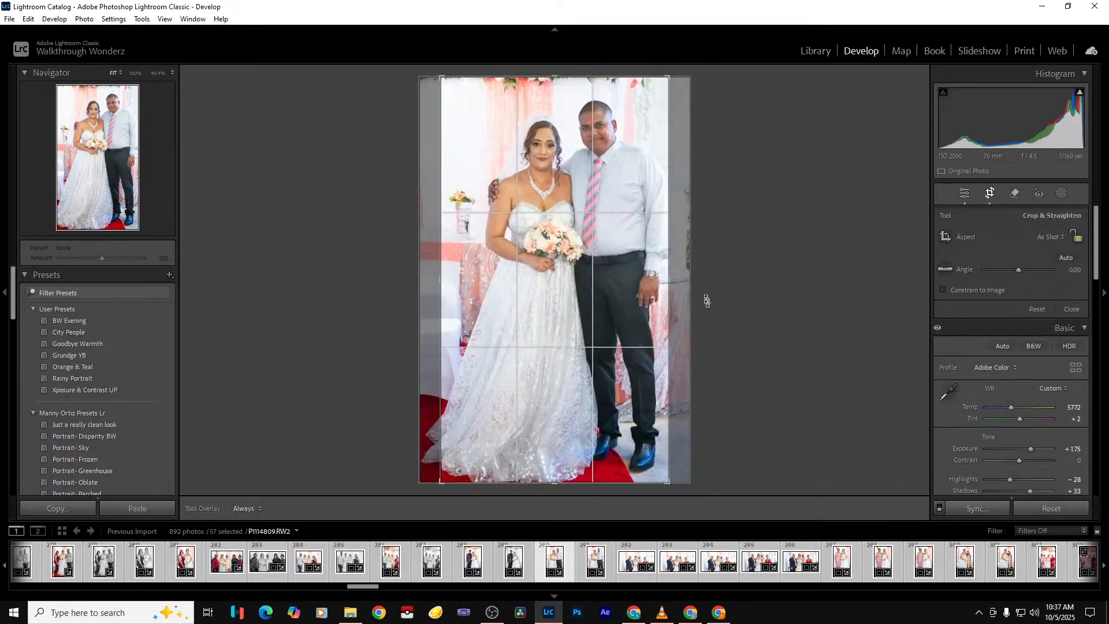
pyautogui.moveTo(663, 296); pyautogui.dragTo(688, 294)
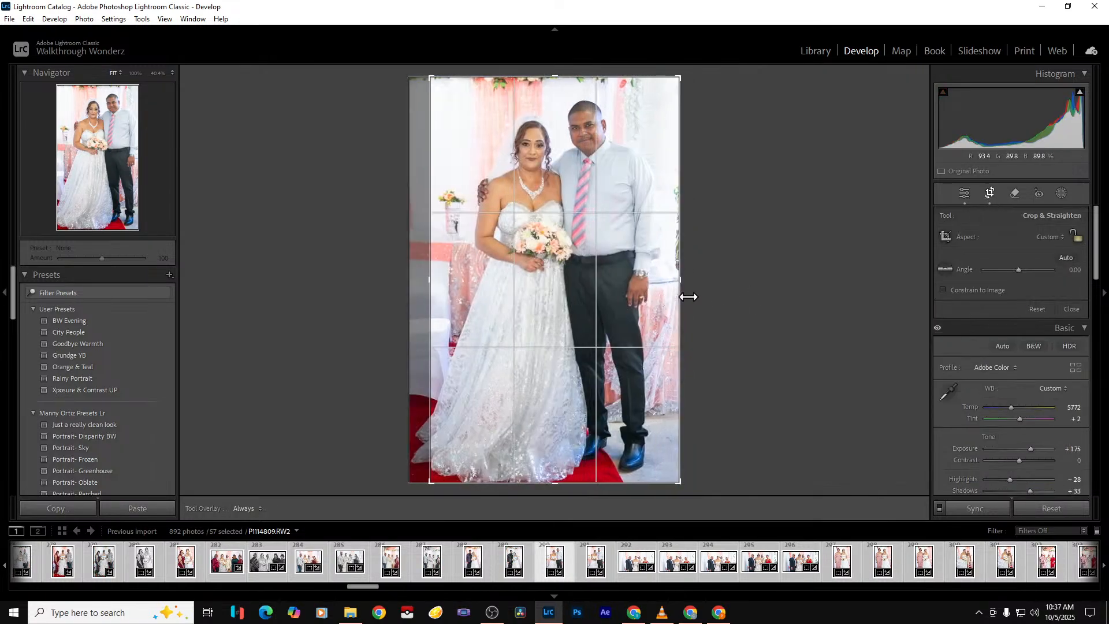
pyautogui.moveTo(424, 360); pyautogui.dragTo(410, 361)
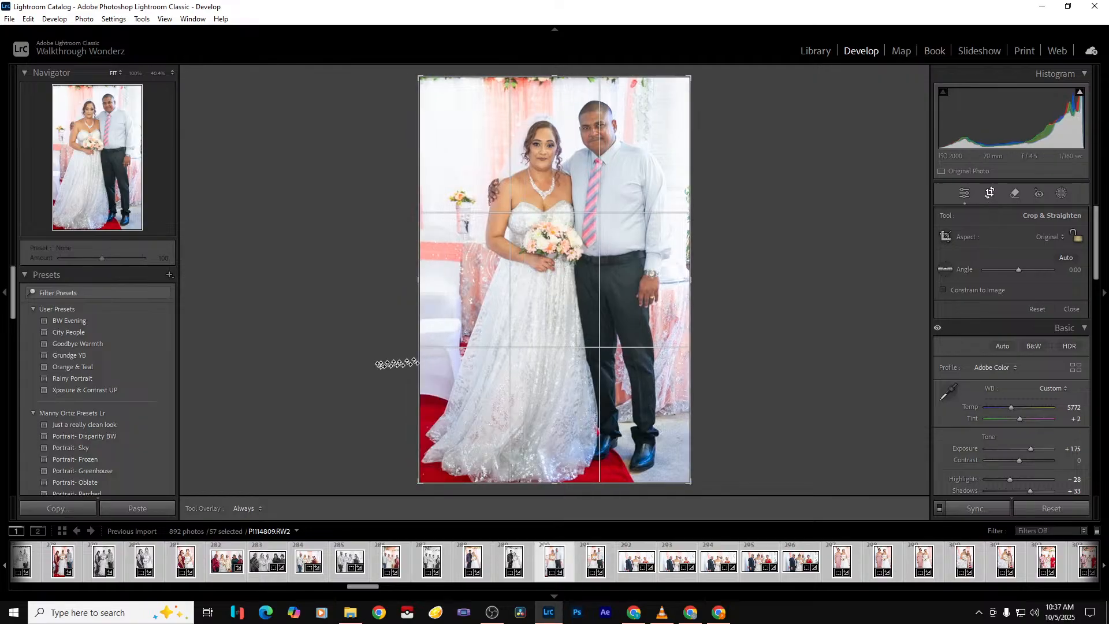
pyautogui.press('Return')
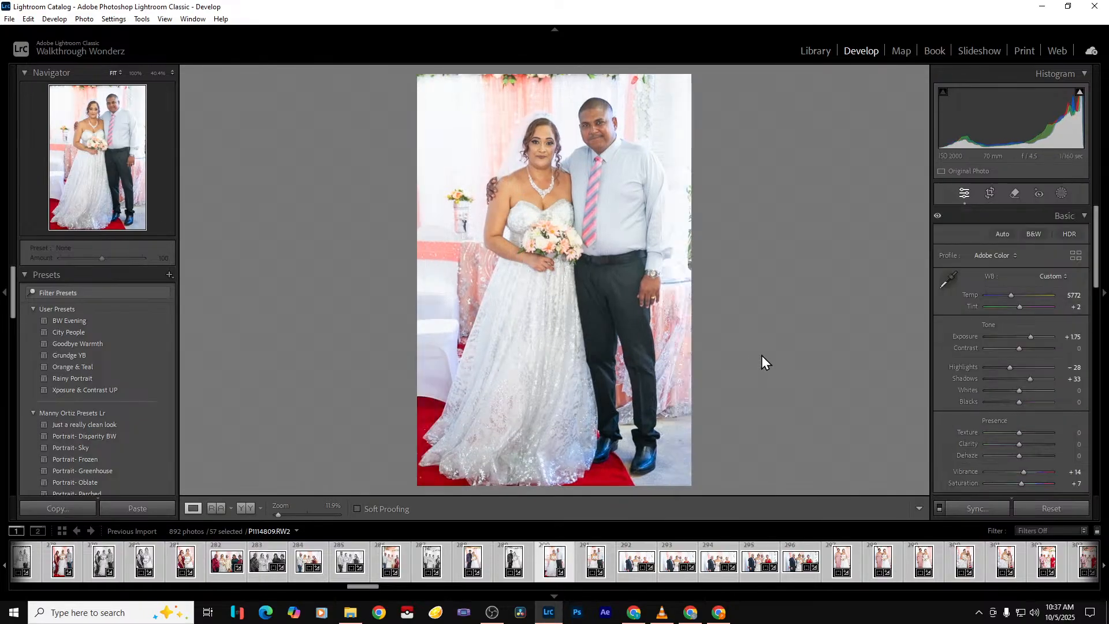
pyautogui.press('Right')
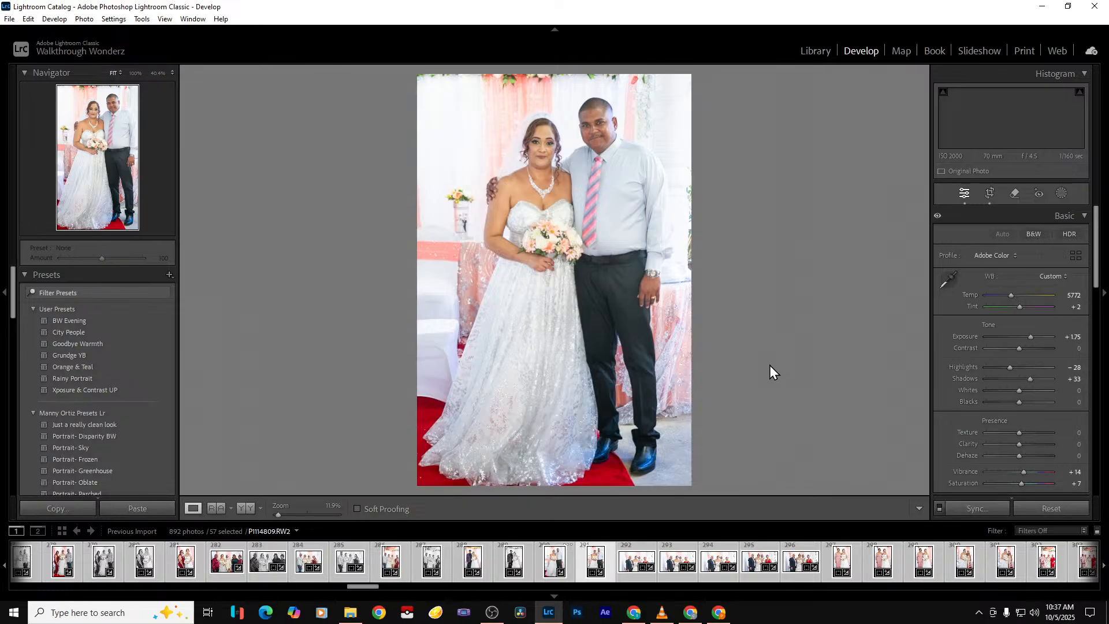
pyautogui.press('Delete')
pyautogui.press('Return')
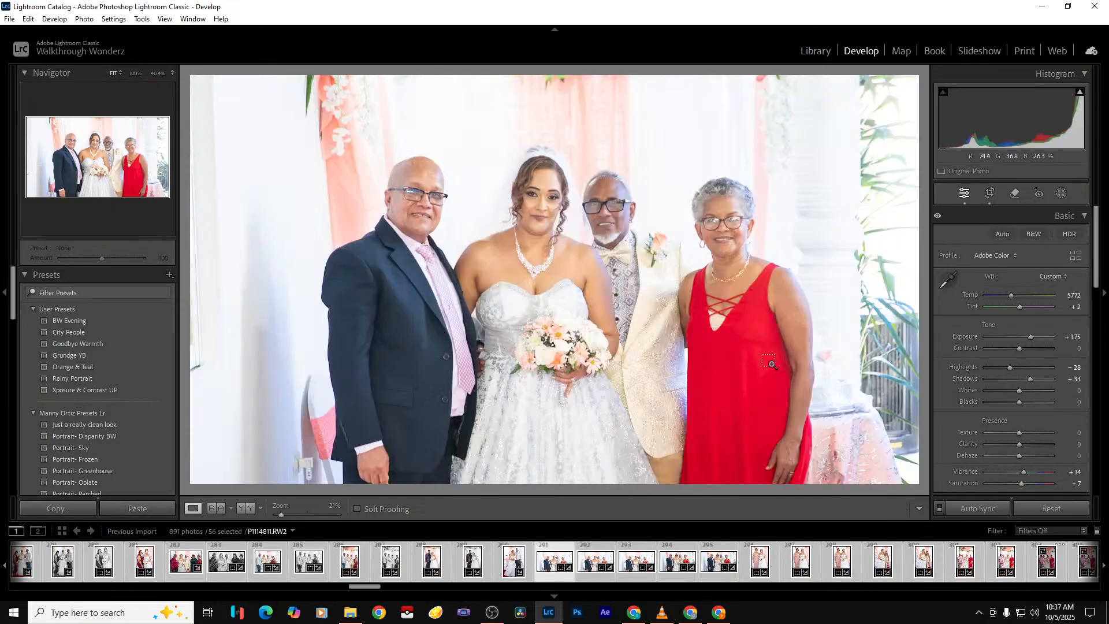
pyautogui.hotkey('ctrl', 'z')
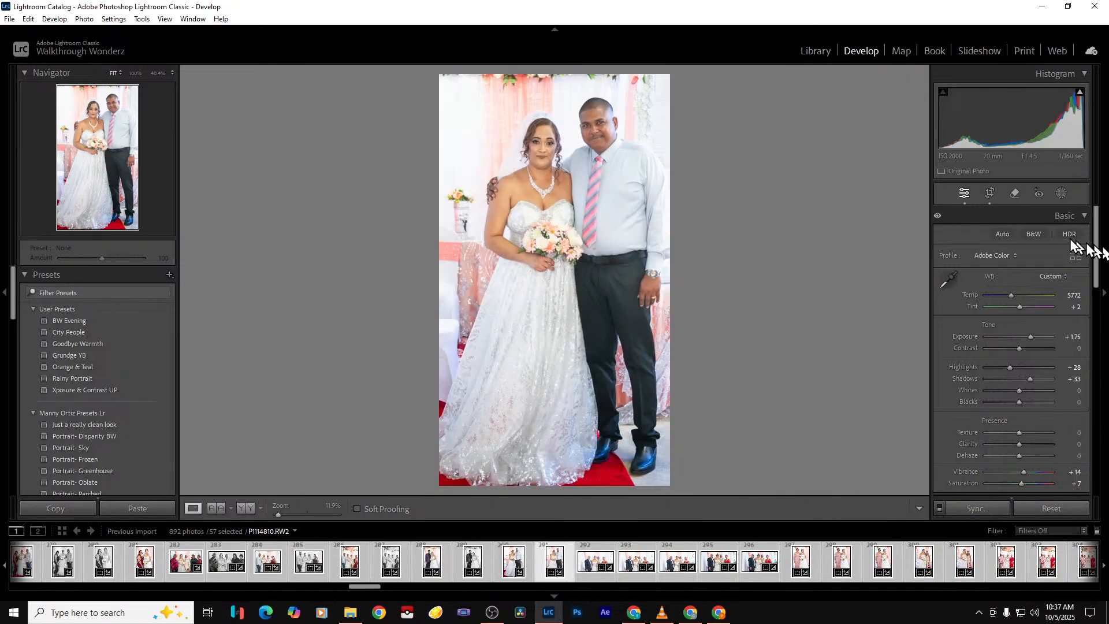
# Convert P1114810.RW2, the second portrait of the bride with the man in the striped tie, to black and white
pyautogui.click(1033, 234)
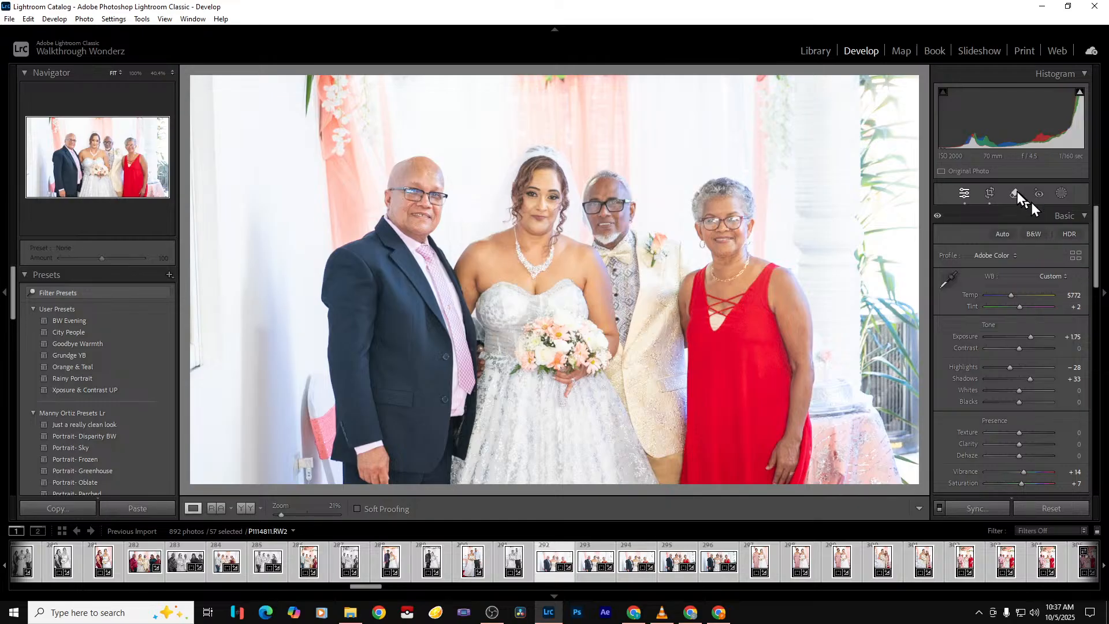
# Crop P1114811.RW2 in from both sides at the photo's full height and set Highlights to -61 and Whites to -32
pyautogui.click(990, 193)
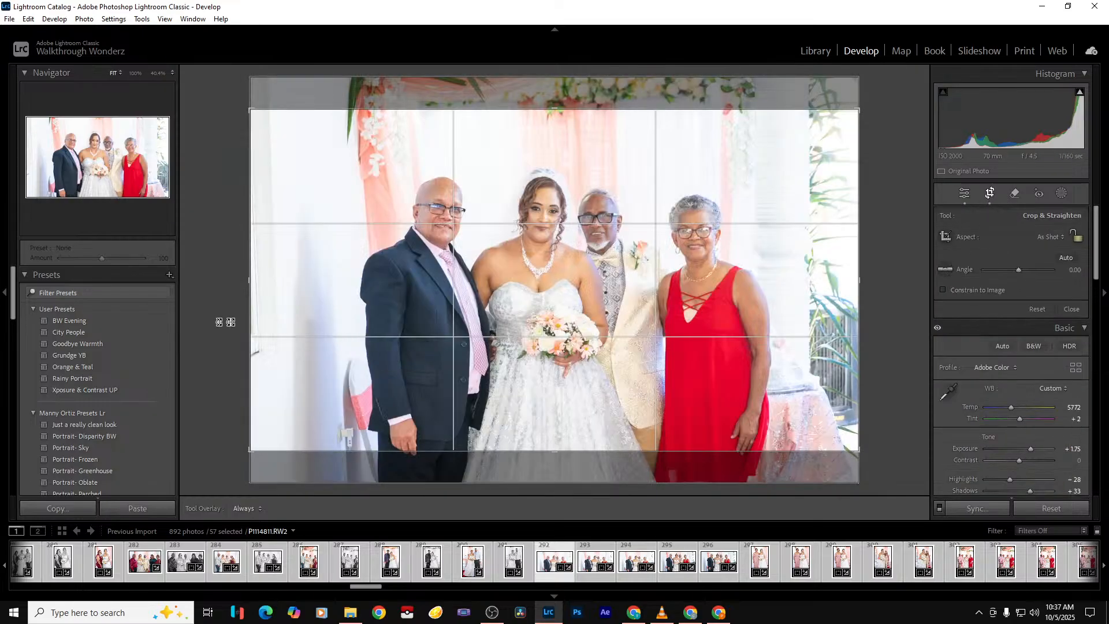
pyautogui.moveTo(250, 322); pyautogui.dragTo(292, 324)
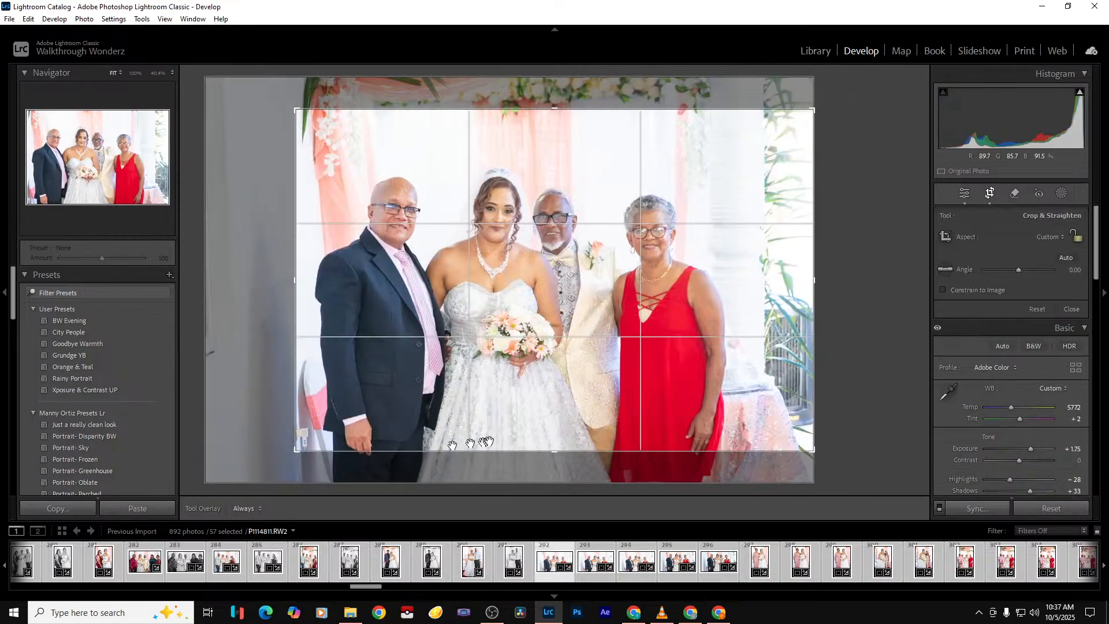
pyautogui.moveTo(491, 450); pyautogui.dragTo(513, 502)
pyautogui.moveTo(829, 366); pyautogui.dragTo(787, 364)
pyautogui.moveTo(545, 100); pyautogui.dragTo(547, 83)
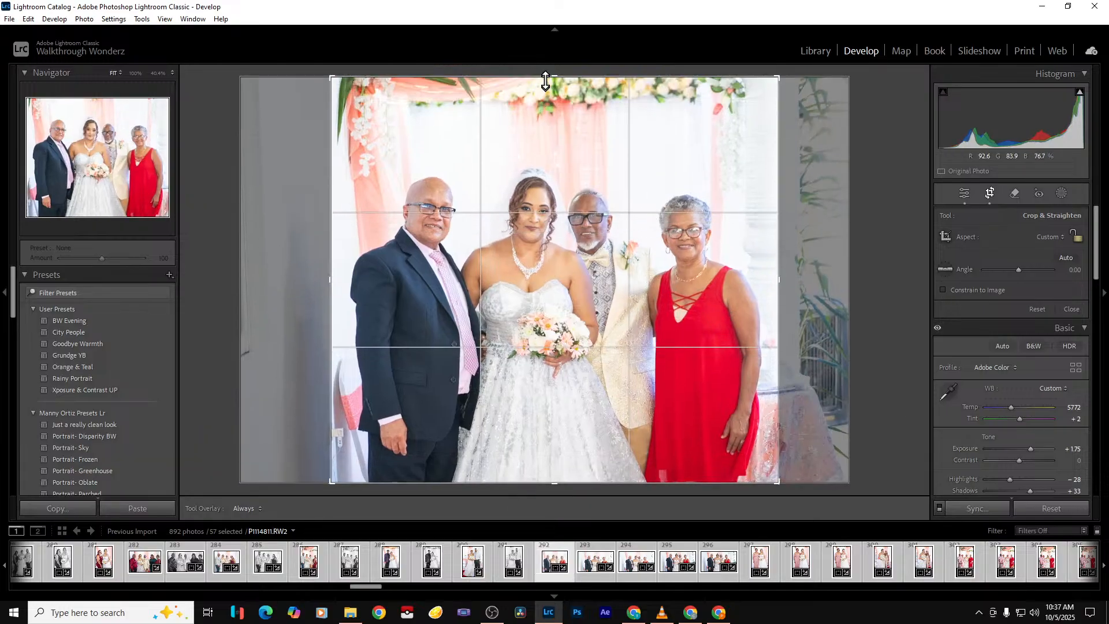
pyautogui.press('Return')
pyautogui.moveTo(1011, 367); pyautogui.dragTo(1007, 390)
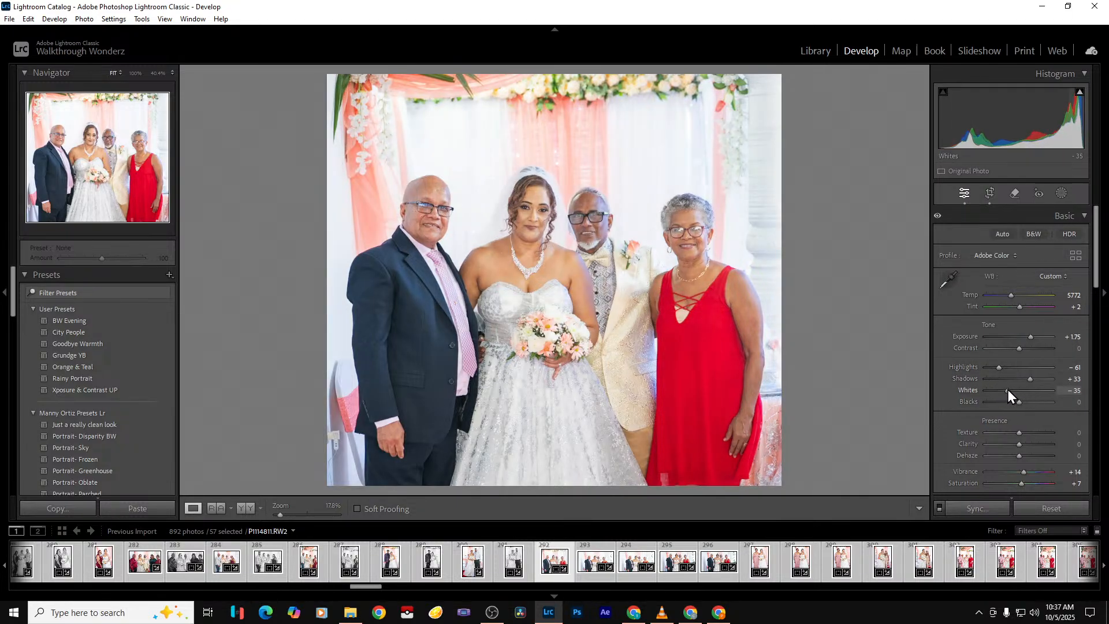
# Convert P1114812.RW2 to black and white and set its Exposure to +1.23
pyautogui.press('Right')
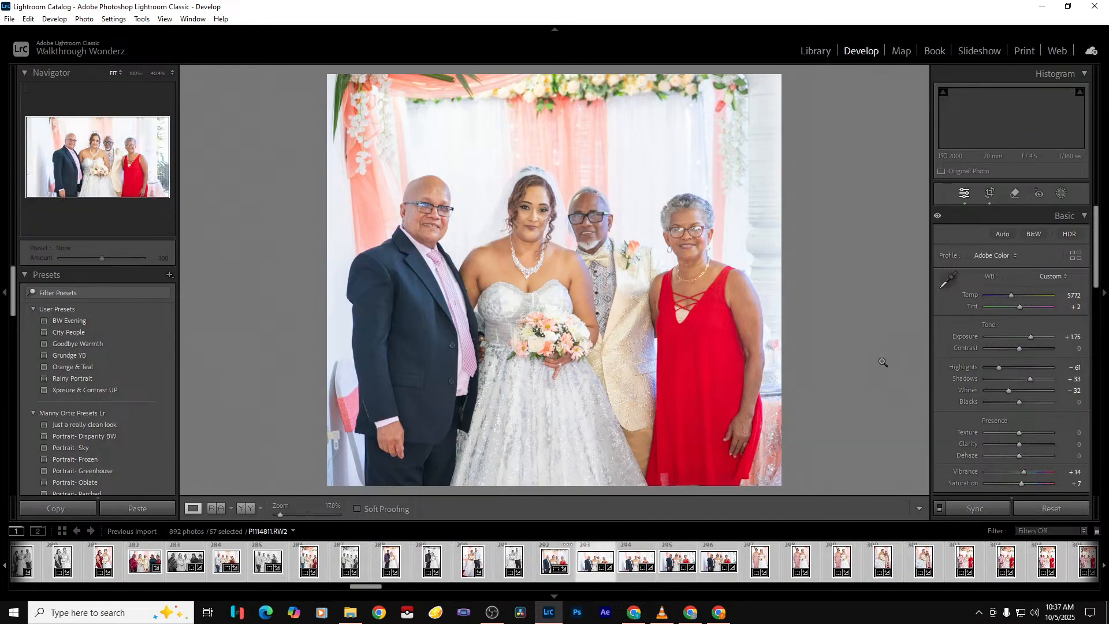
pyautogui.press('Right')
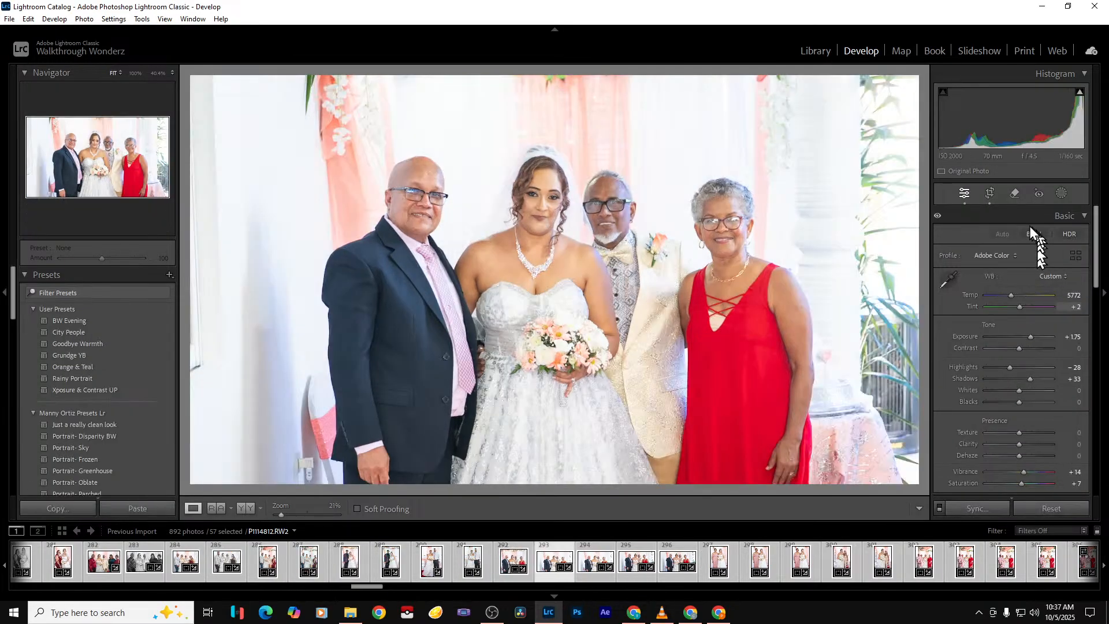
pyautogui.click(1026, 235)
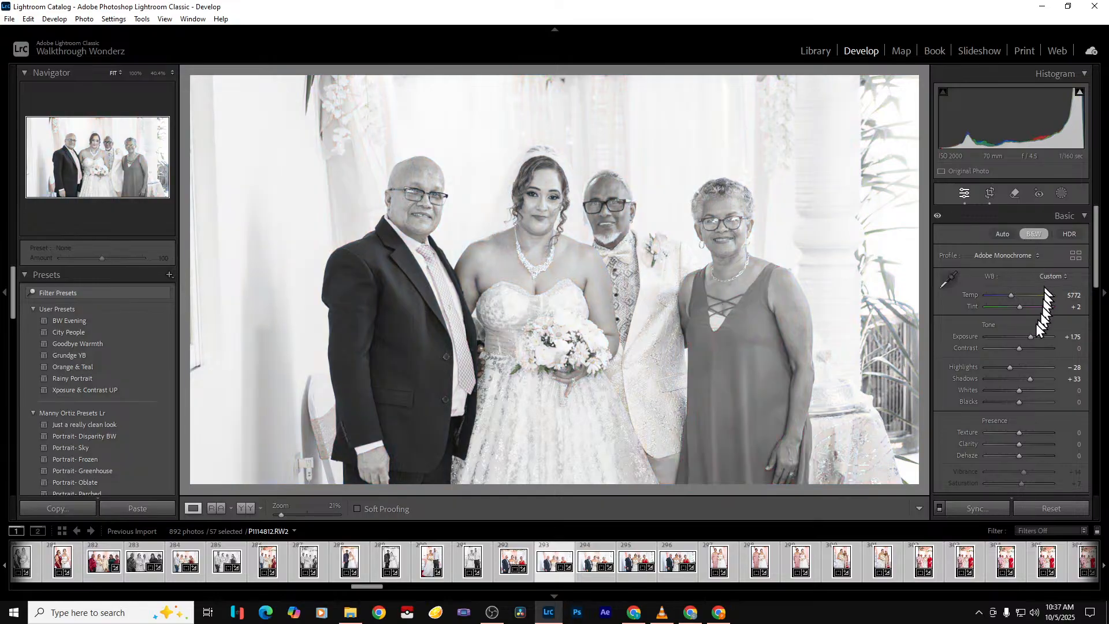
pyautogui.doubleClick(1030, 337)
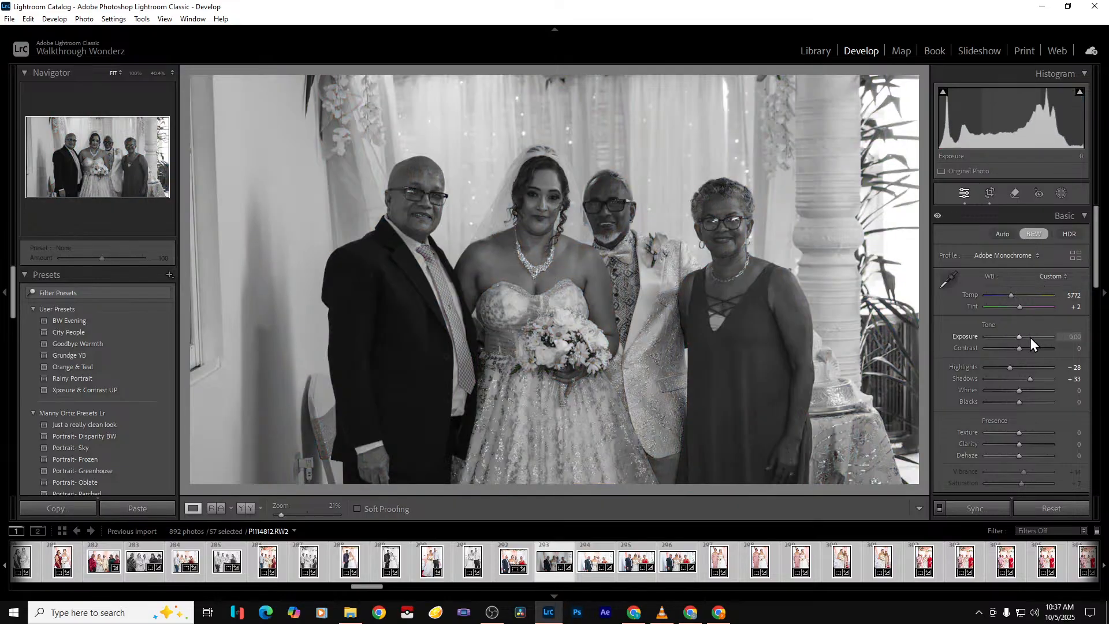
pyautogui.click(1031, 337)
pyautogui.moveTo(1028, 336); pyautogui.dragTo(1027, 336)
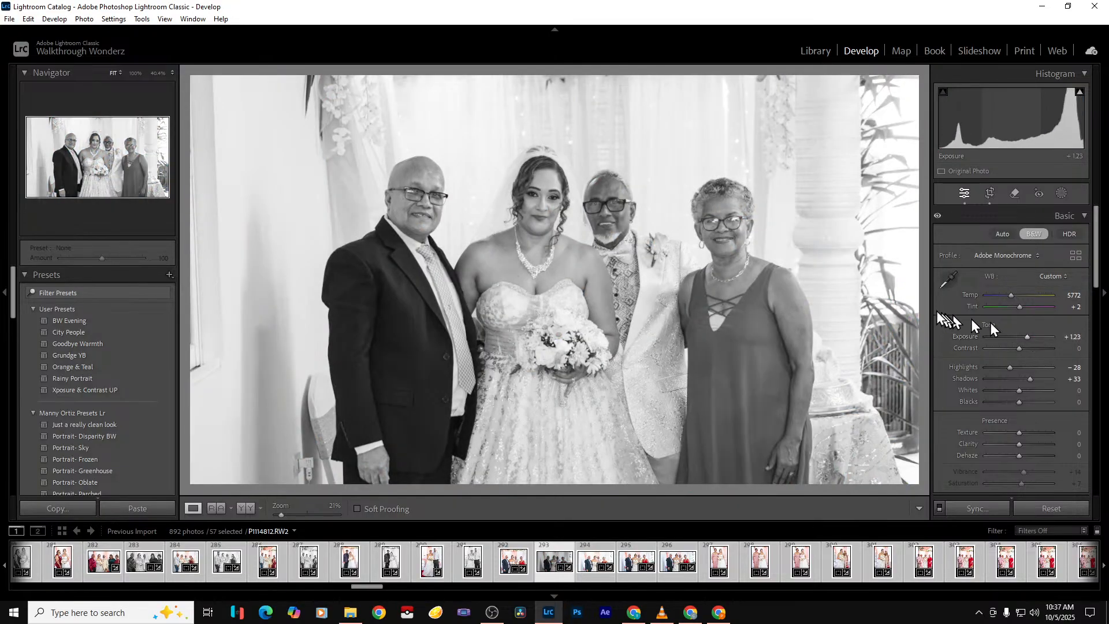
# Remove the next three duplicate shots of the four-person group, starting with P1114813.RW2, from Lightroom without deleting them from disk
pyautogui.press('Right')
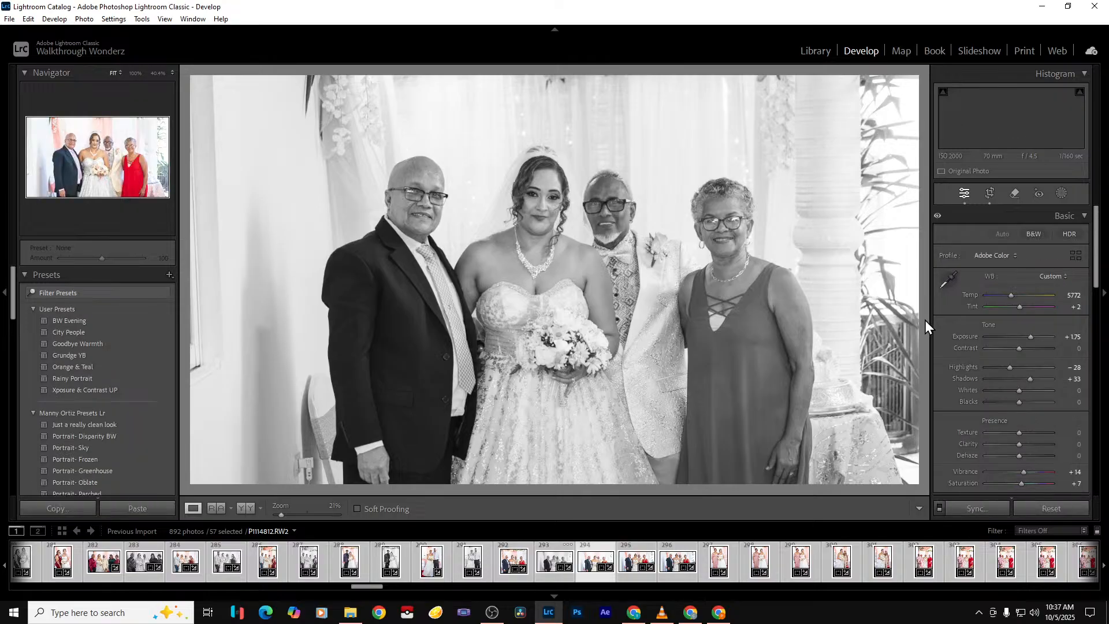
pyautogui.press('Delete')
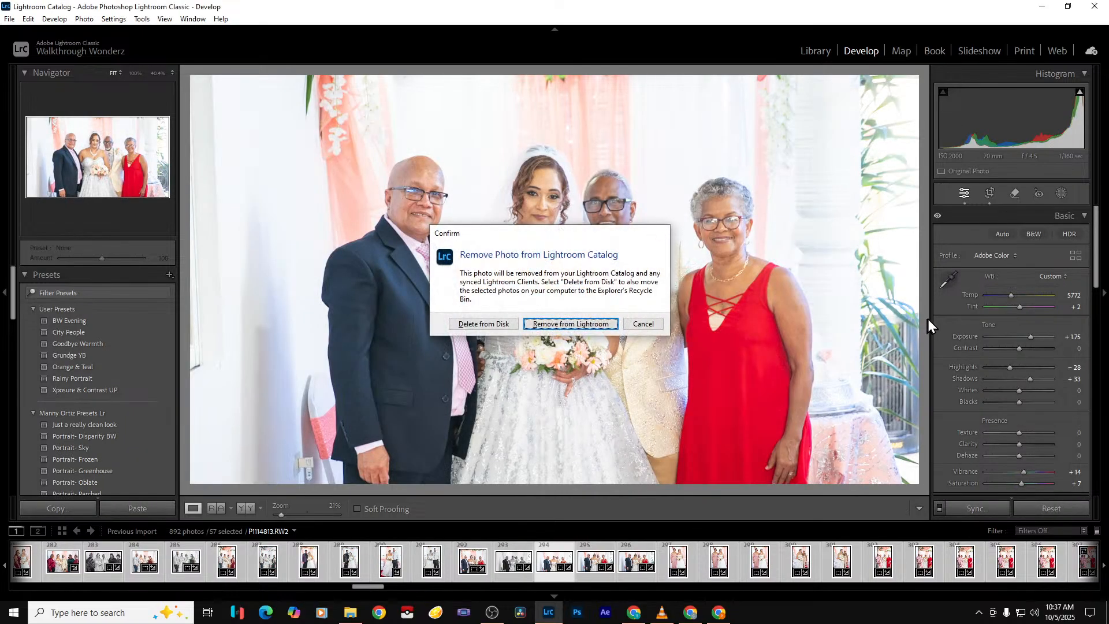
pyautogui.press('Return')
pyautogui.press('Delete')
pyautogui.press('Return')
pyautogui.press('Delete')
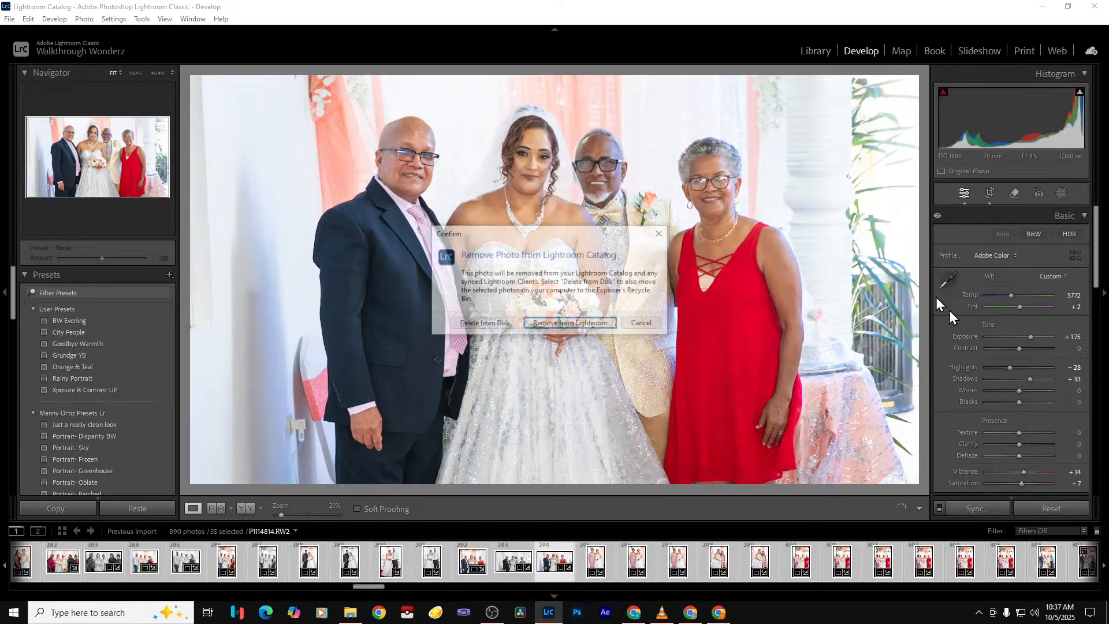
pyautogui.press('Return')
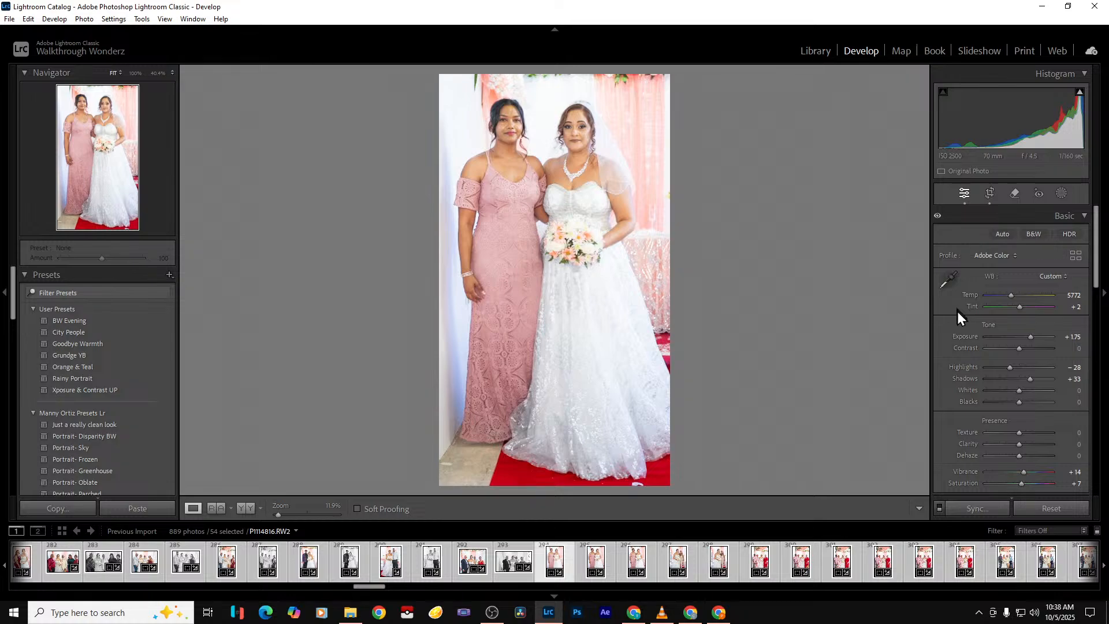
# Extend the crop of P1114816.RW2 to the photo's right edge, trim its bottom, and set Highlights to -63
pyautogui.click(989, 194)
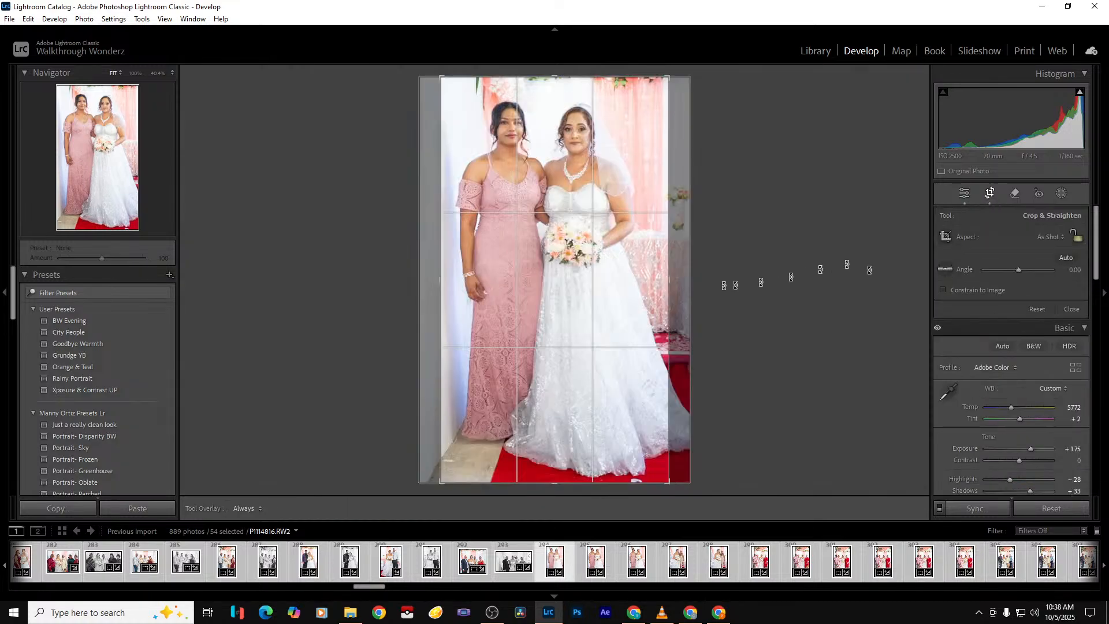
pyautogui.moveTo(671, 287); pyautogui.dragTo(714, 291)
pyautogui.press('Return')
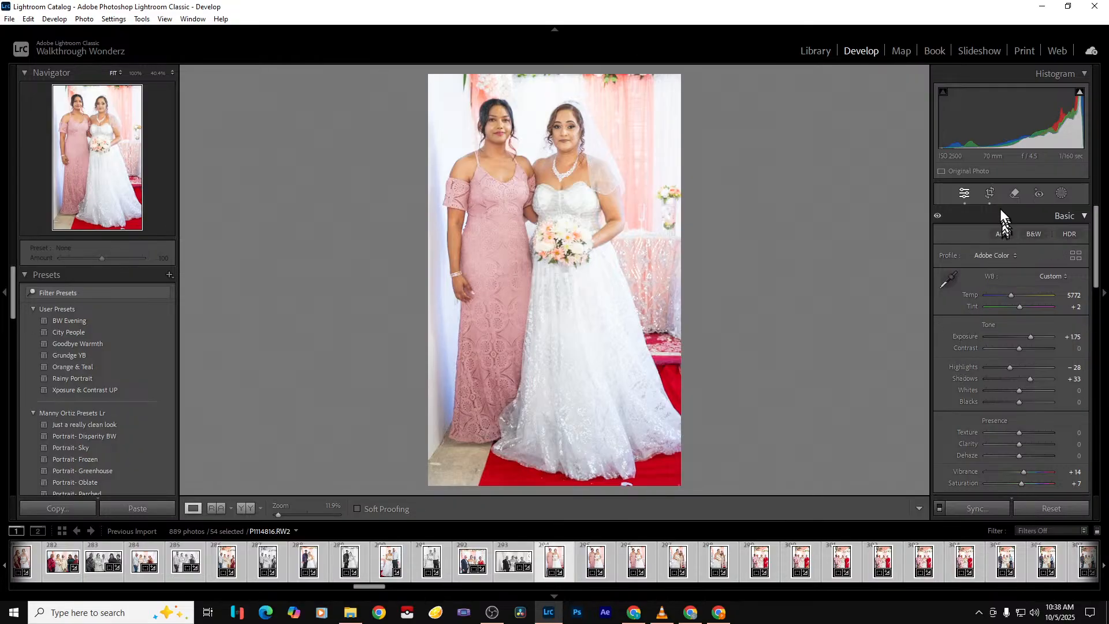
pyautogui.click(989, 194)
pyautogui.moveTo(577, 483); pyautogui.dragTo(583, 465)
pyautogui.press('Return')
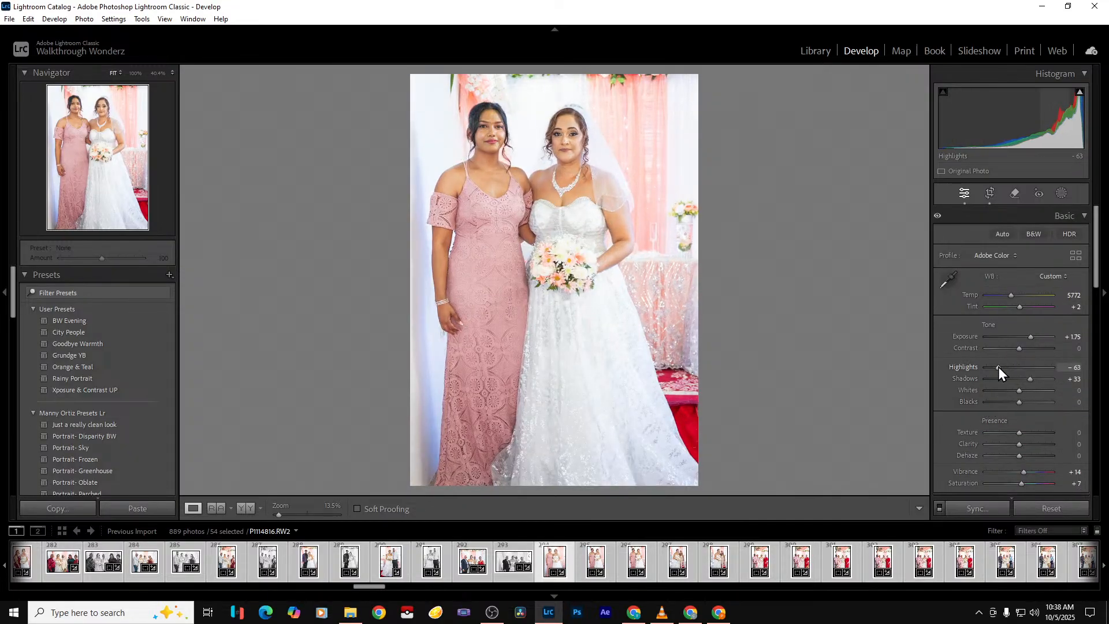
# Convert P1114817.RW2 to black and white and compare it with the previous shot
pyautogui.press('Right')
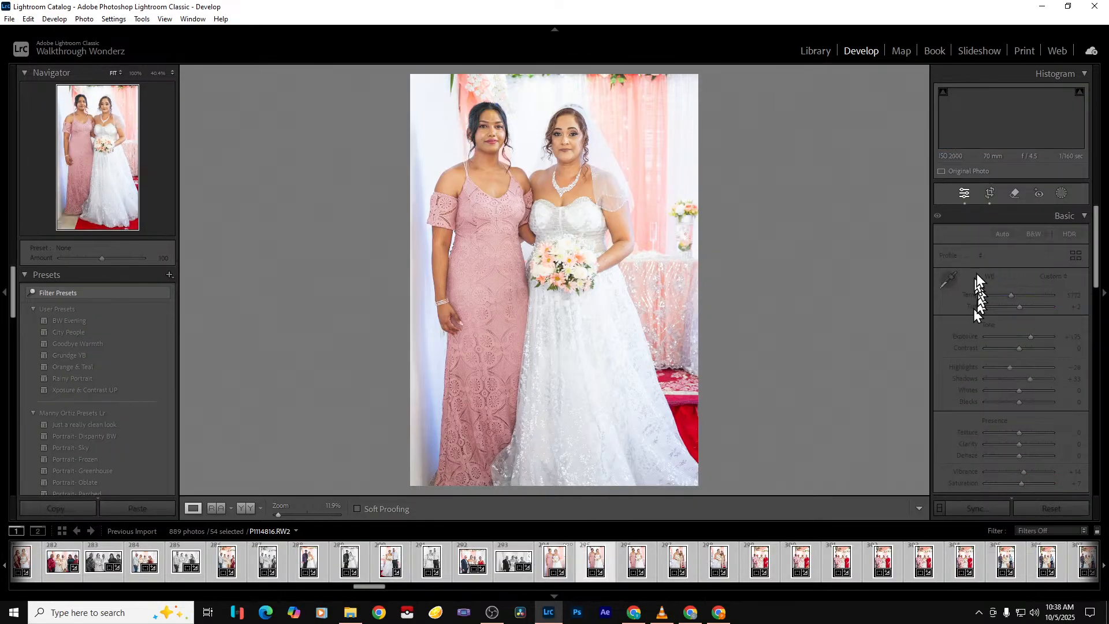
pyautogui.click(1032, 237)
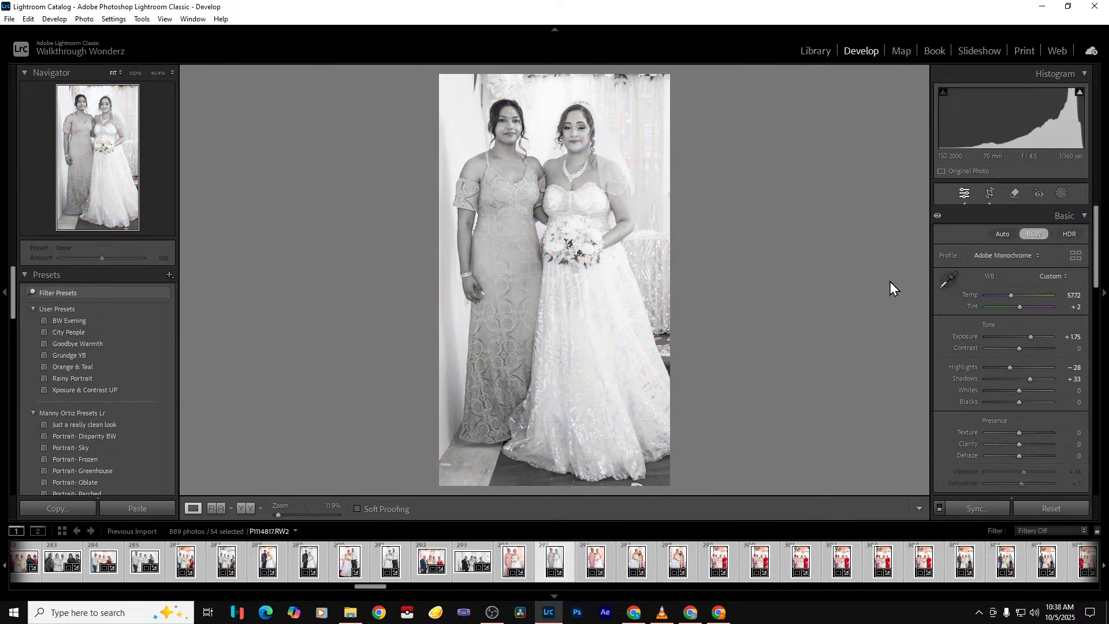
pyautogui.press('Left')
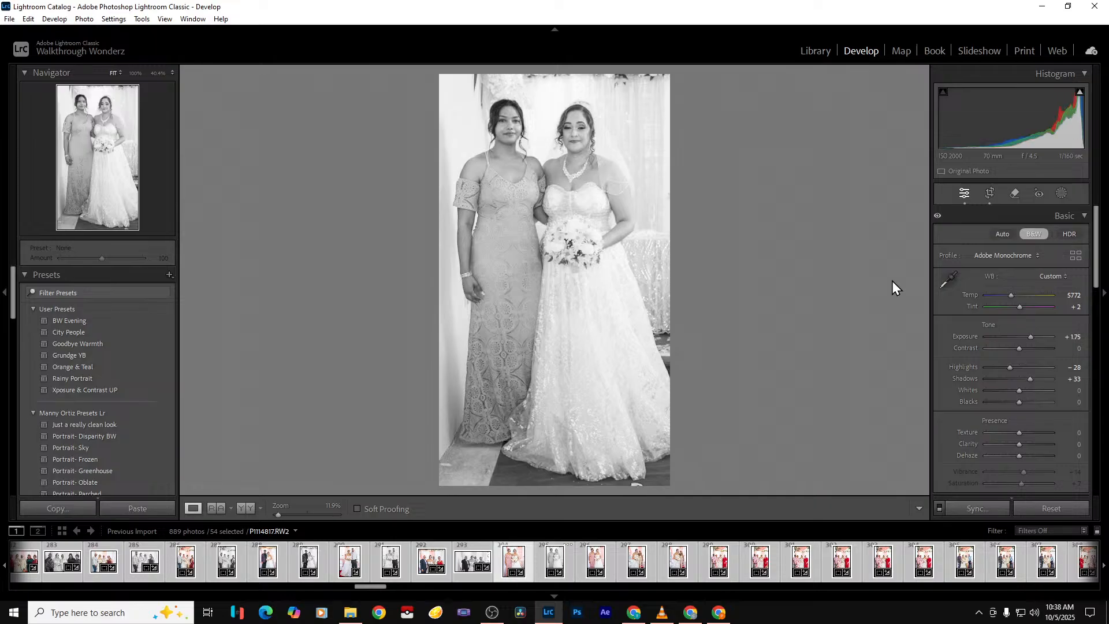
pyautogui.press('Right')
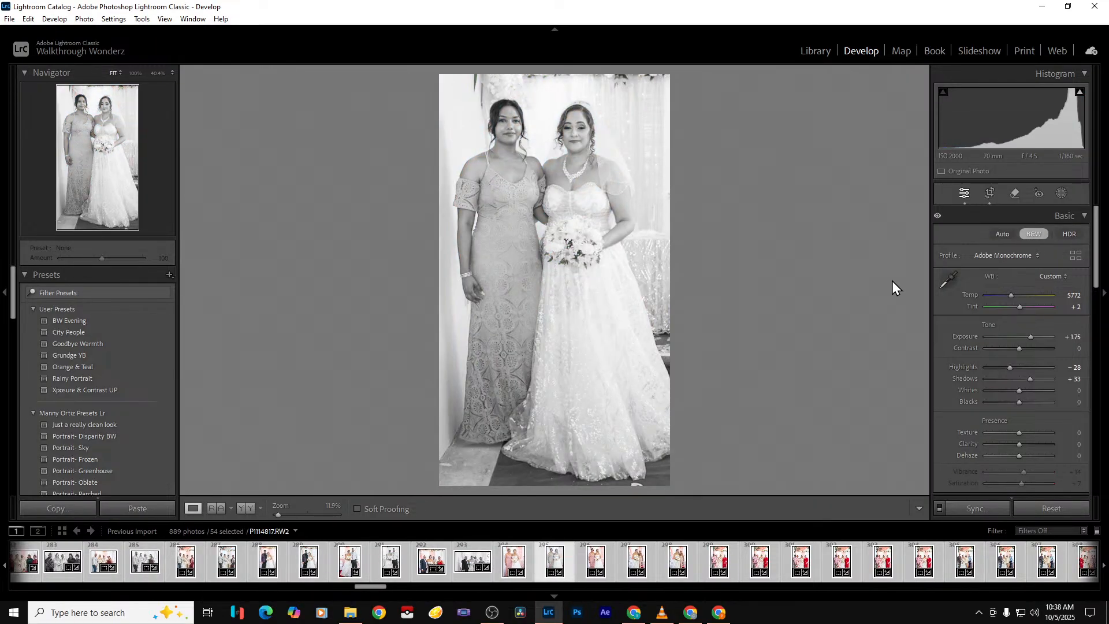
# Compare P1114817.RW2 with the following shot and remove P1114817.RW2 from Lightroom
pyautogui.press('Right')
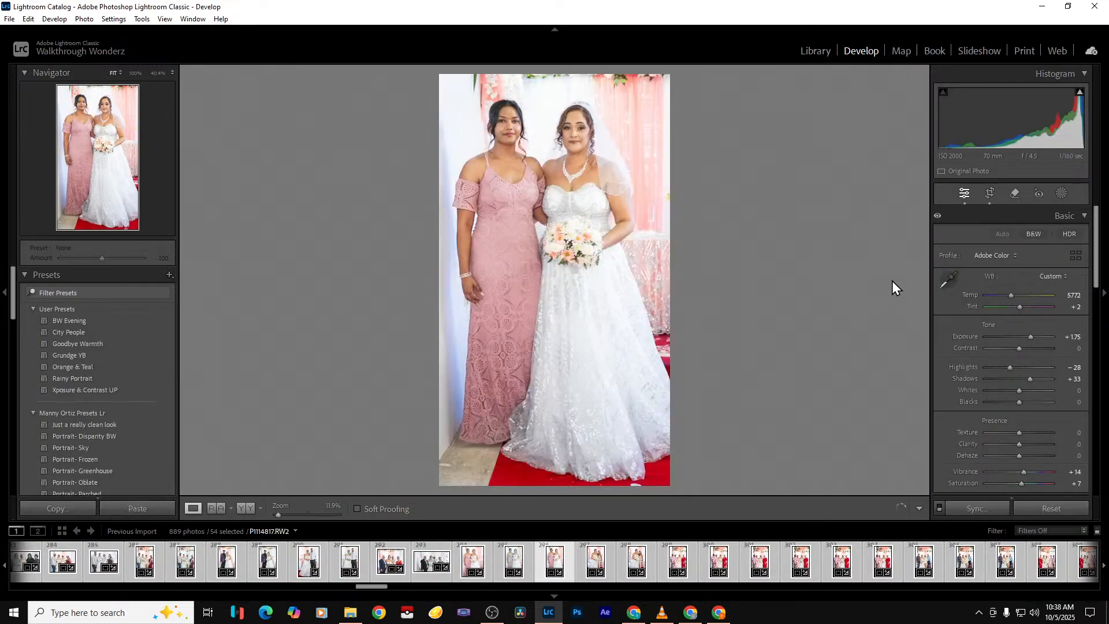
pyautogui.press('Left')
pyautogui.press('Delete')
pyautogui.press('Return')
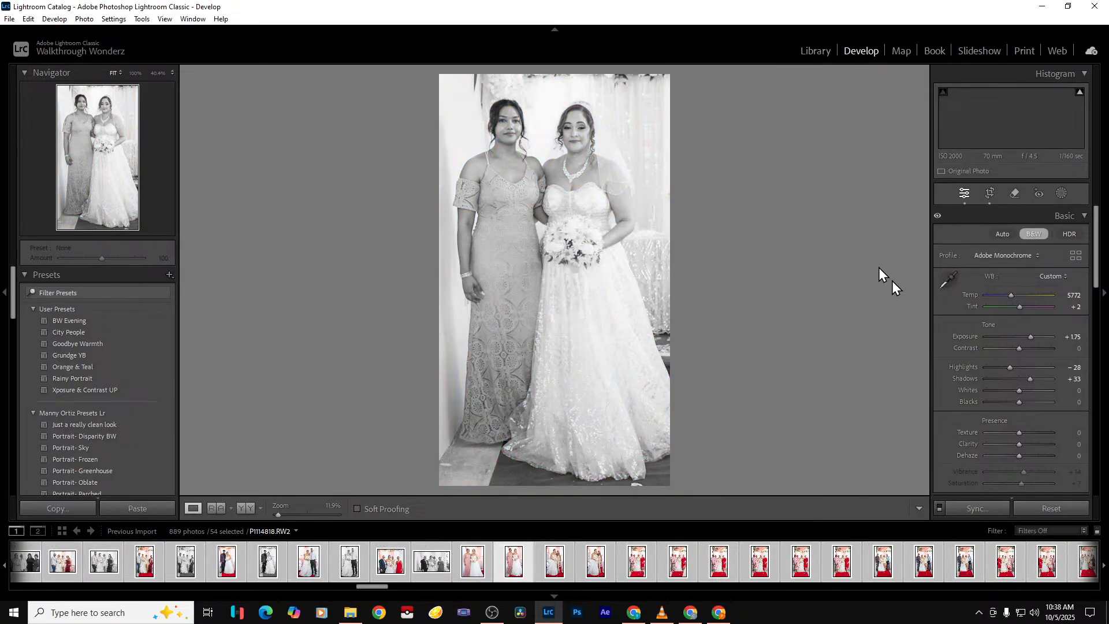
# Convert P1114818.RW2, the remaining duplicate of the bride with the woman in pink, to black and white
pyautogui.click(1032, 235)
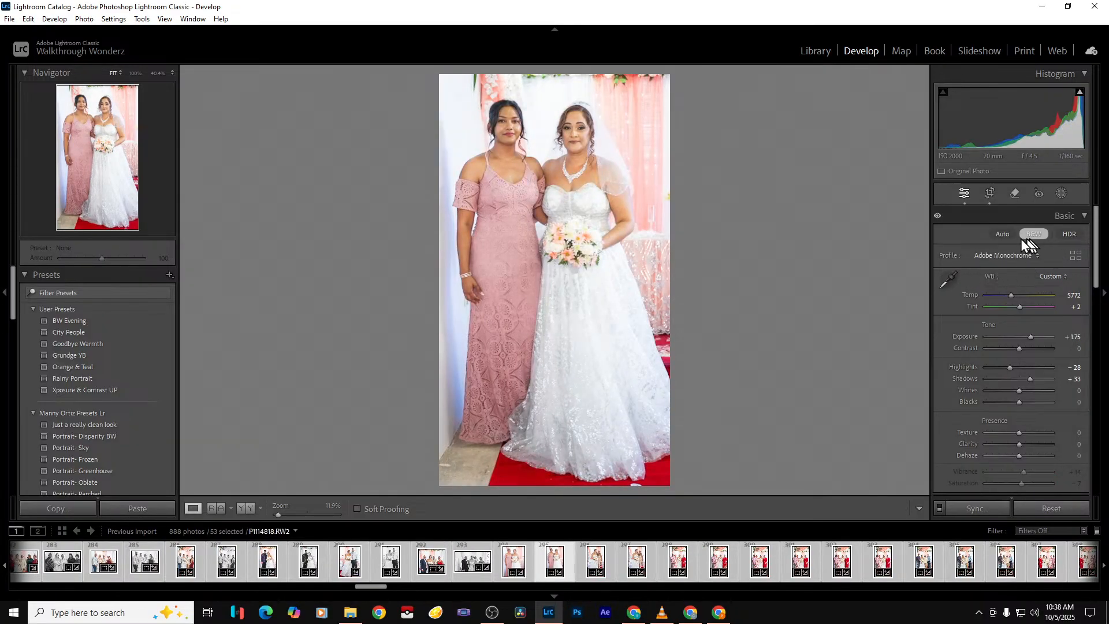
pyautogui.press('Right')
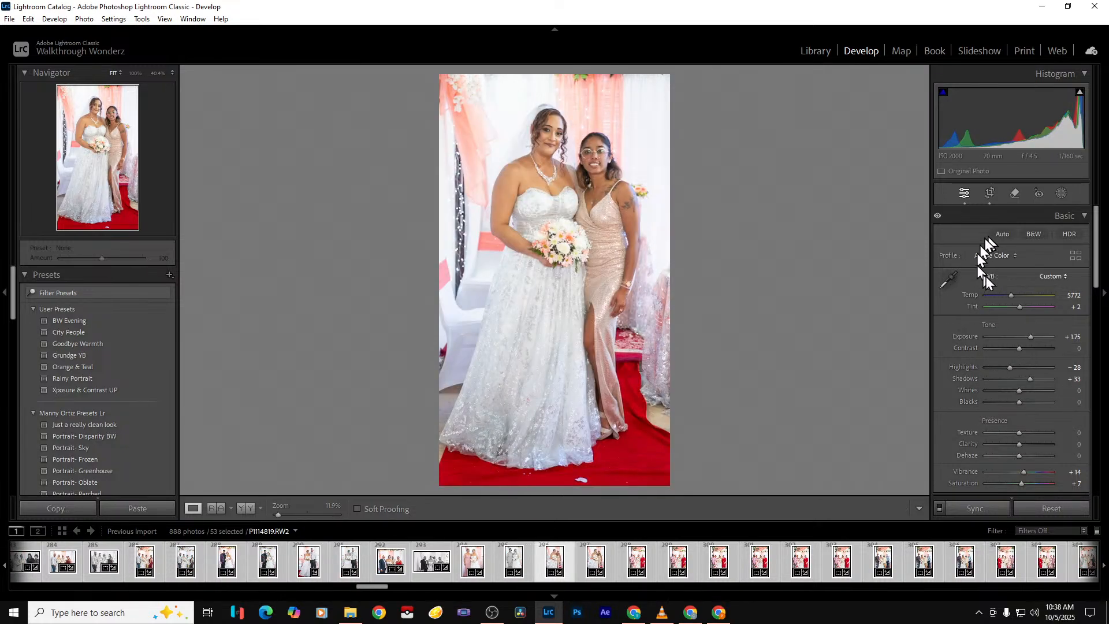
# Trim the lower part of the red carpet from the crop of P1114819.RW2
pyautogui.click(989, 193)
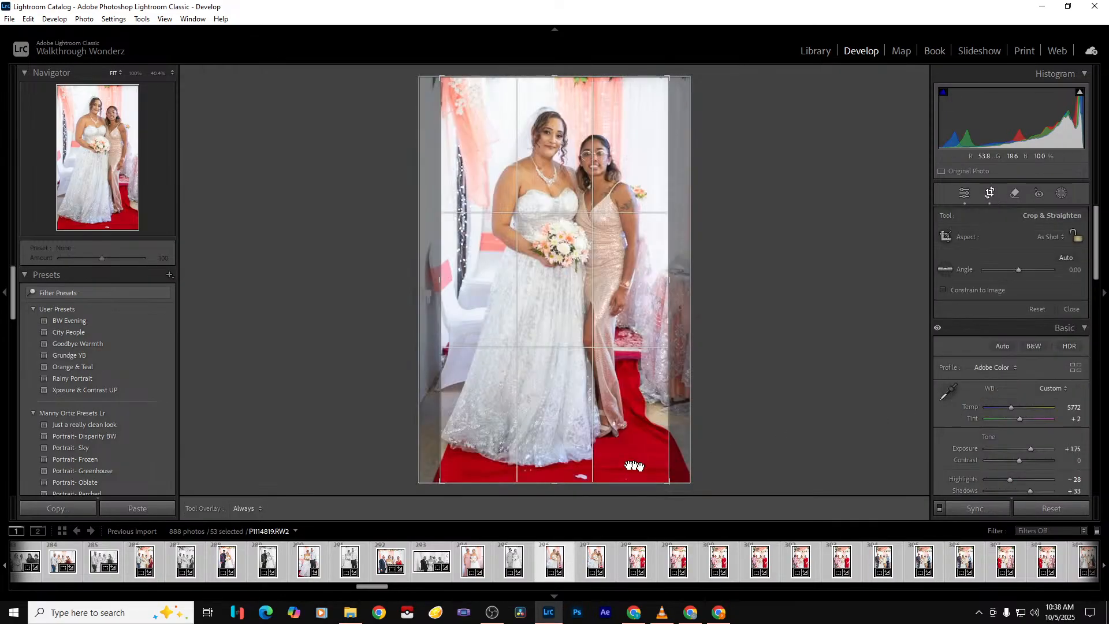
pyautogui.moveTo(535, 486); pyautogui.dragTo(532, 460)
pyautogui.press('Return')
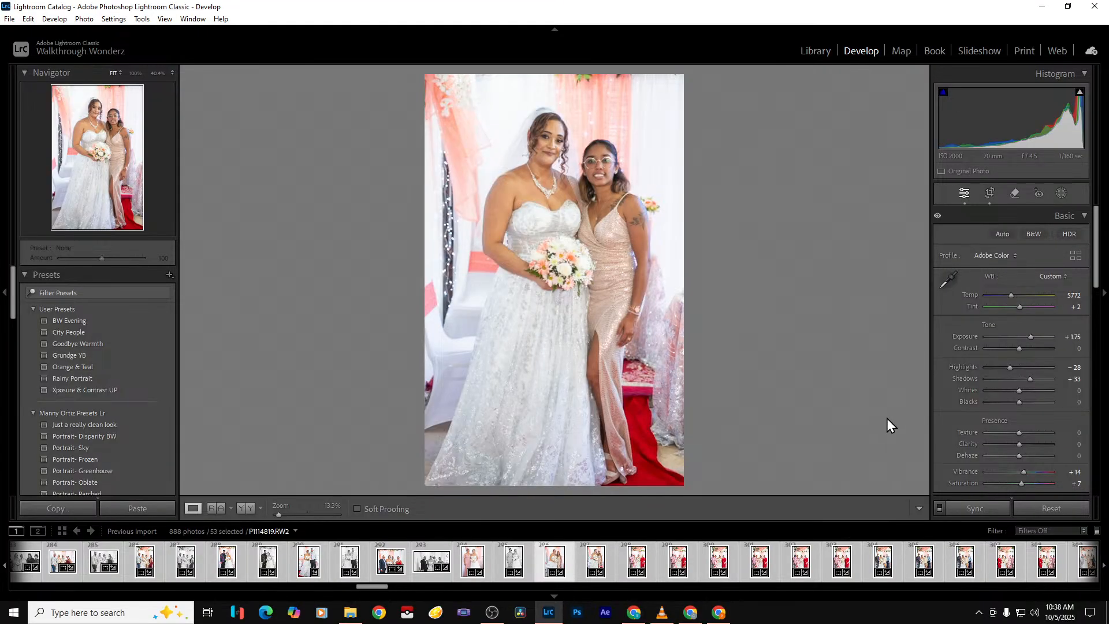
# Convert P1114820.RW2, the duplicate of the bride with the woman in the rose-gold dress, to black and white
pyautogui.press('Right')
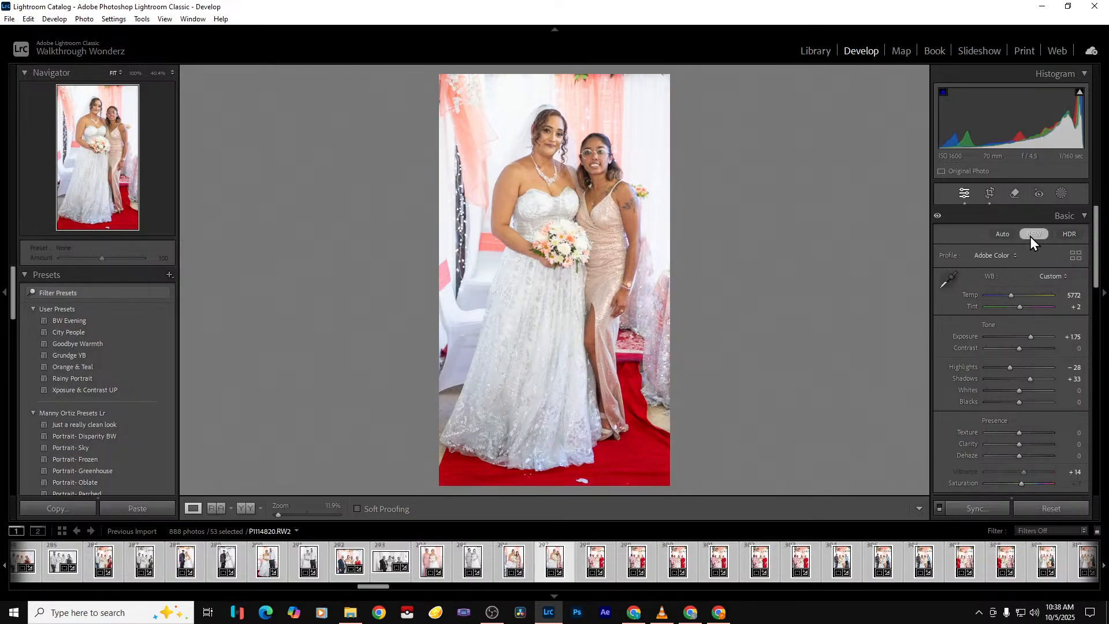
pyautogui.click(1030, 236)
pyautogui.press('Right')
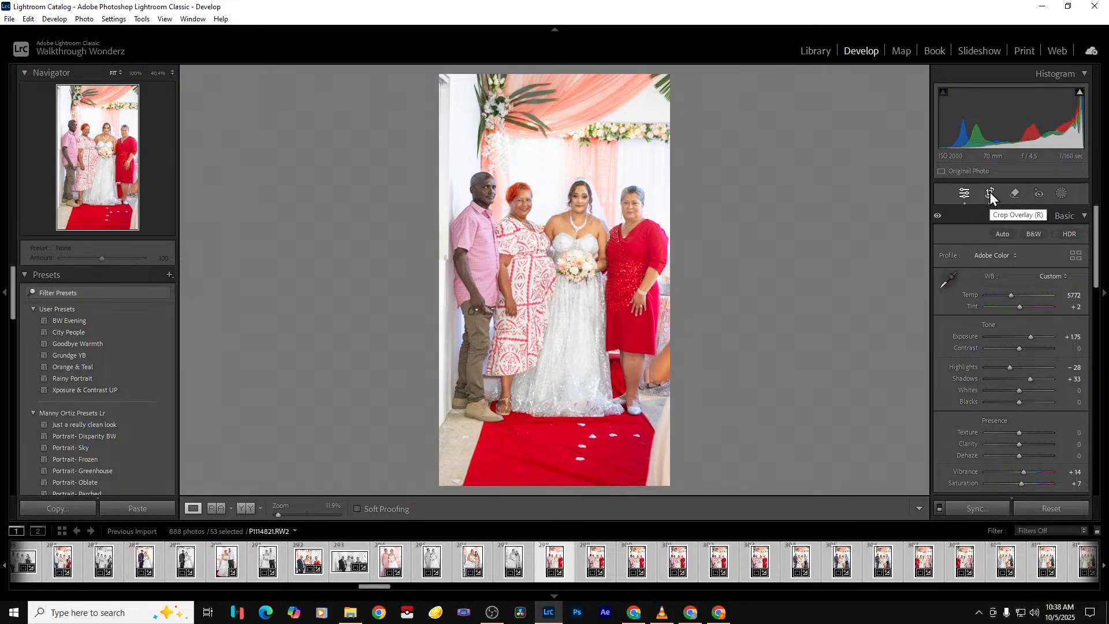
# Remove P1114821.RW2 and P1114822.RW2, the first two group shots with the woman in red, from Lightroom
pyautogui.press('Delete')
pyautogui.press('Return')
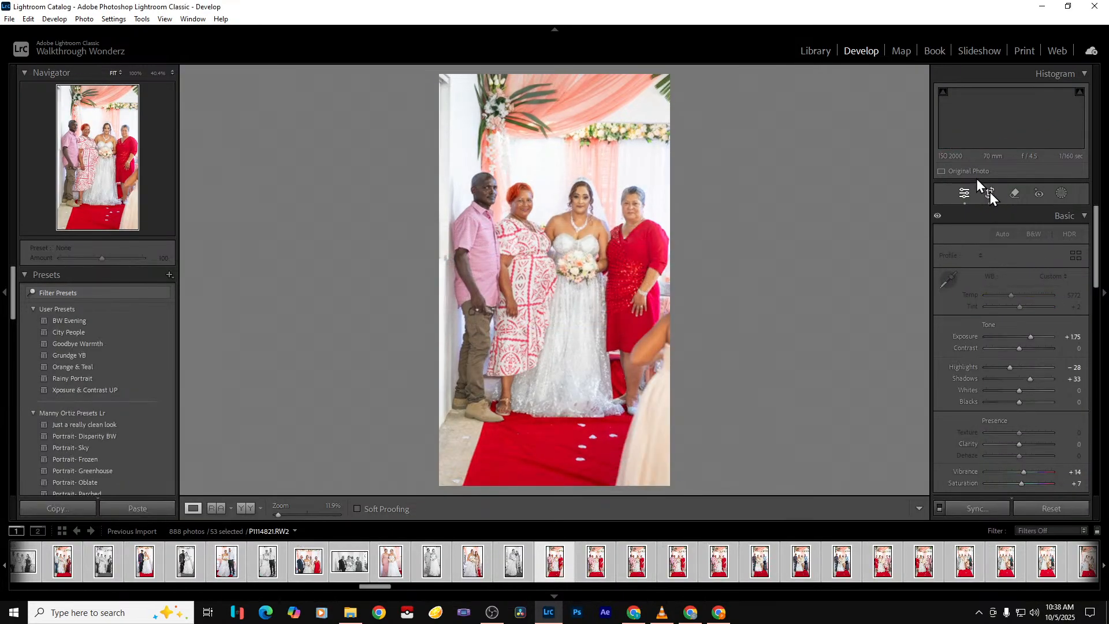
pyautogui.press('Delete')
pyautogui.press('Return')
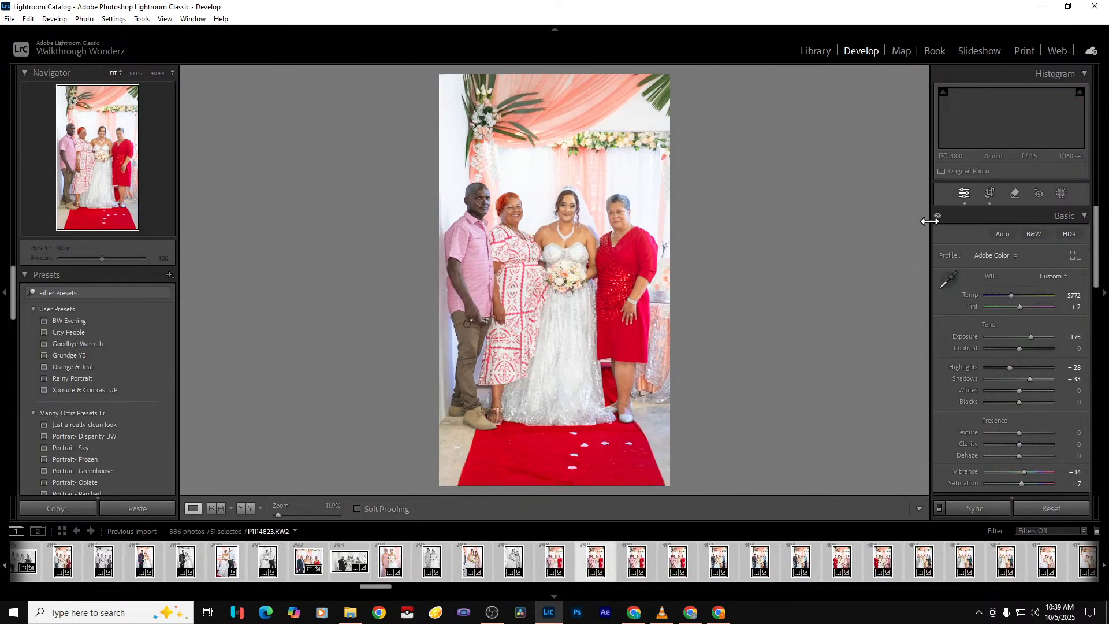
# Keep P1114823.RW2 in color and convert the matching shot P1114824.RW2 to black and white
pyautogui.press('Right')
pyautogui.click(1027, 234)
pyautogui.press('Right')
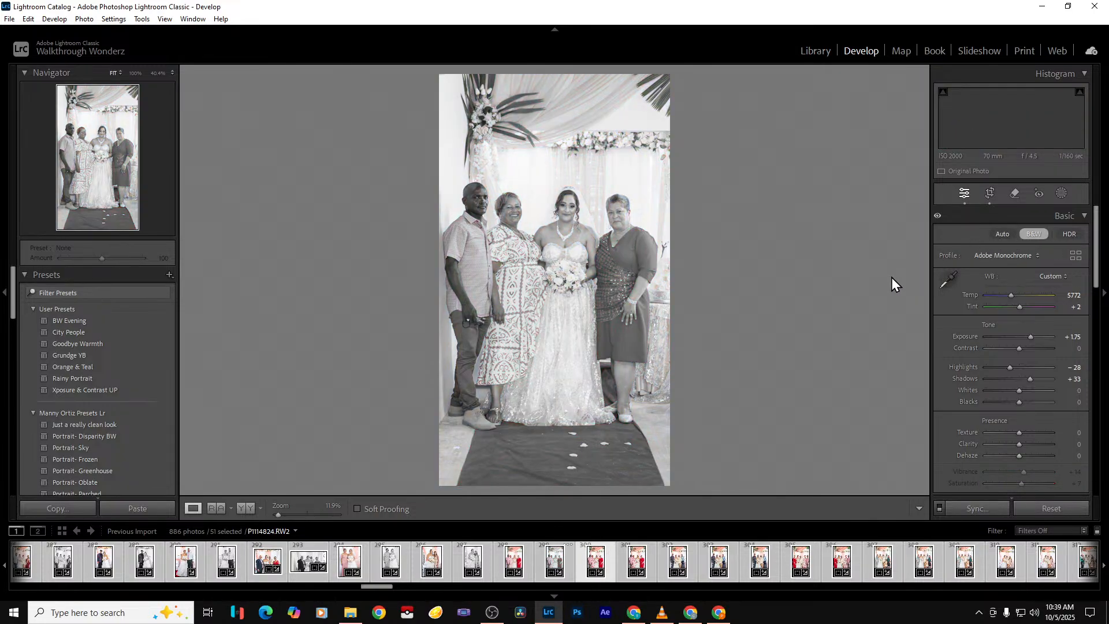
# Remove the surplus shots P1114825.RW2 and P1114826.RW2 from Lightroom
pyautogui.press('Delete')
pyautogui.press('Return')
pyautogui.press('Delete')
pyautogui.press('Return')
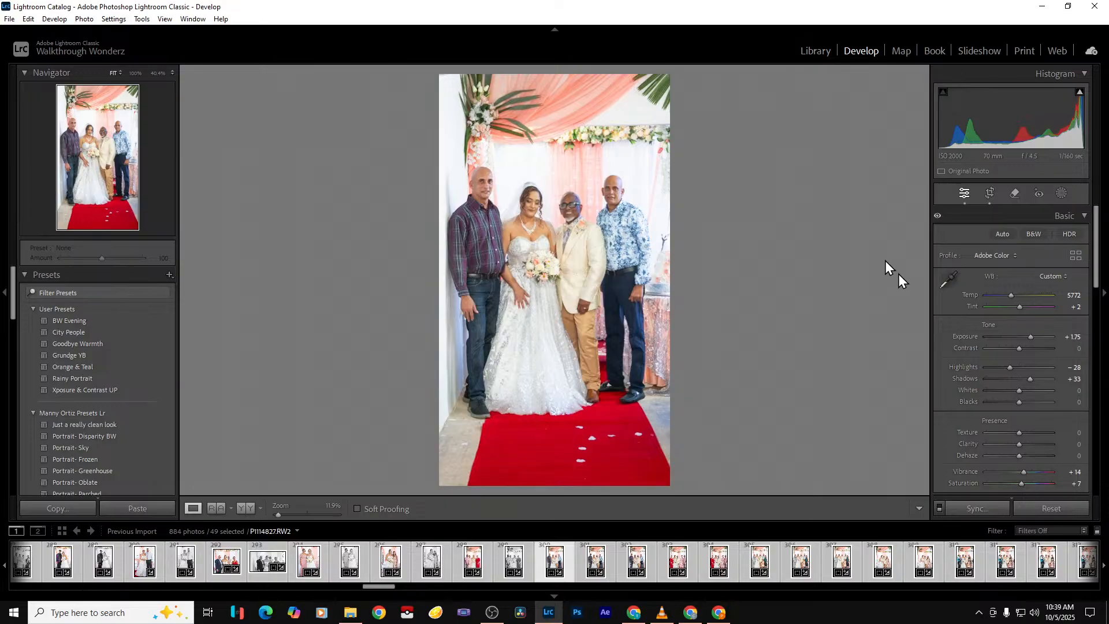
# Compare P1114827.RW2 with the following shot and remove P1114827.RW2 from Lightroom
pyautogui.press('Right')
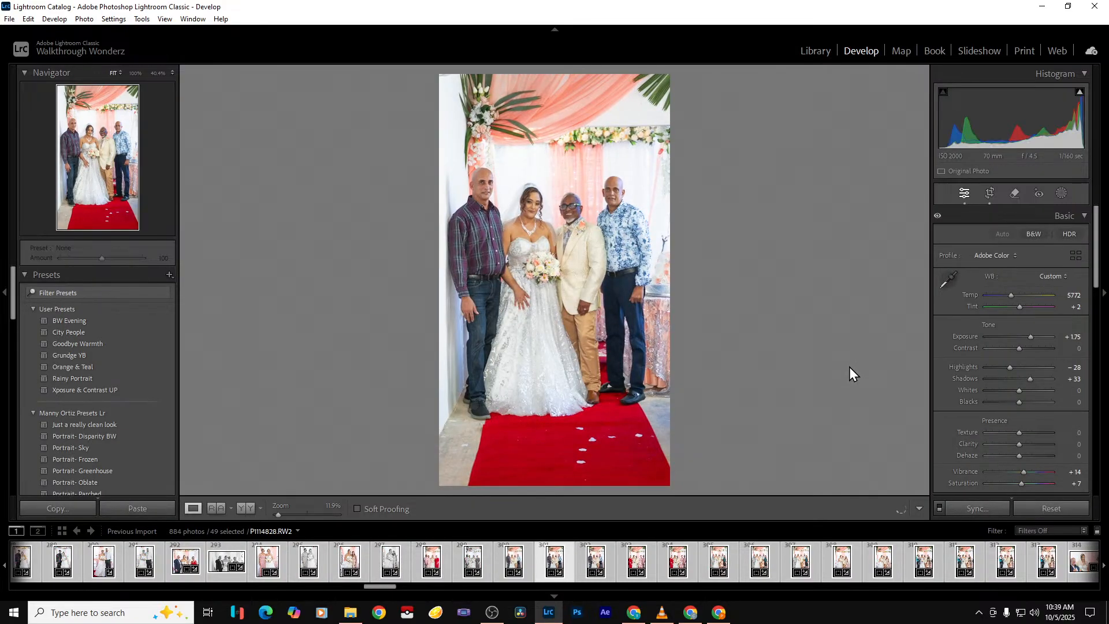
pyautogui.press('Left')
pyautogui.press('Delete')
pyautogui.press('Return')
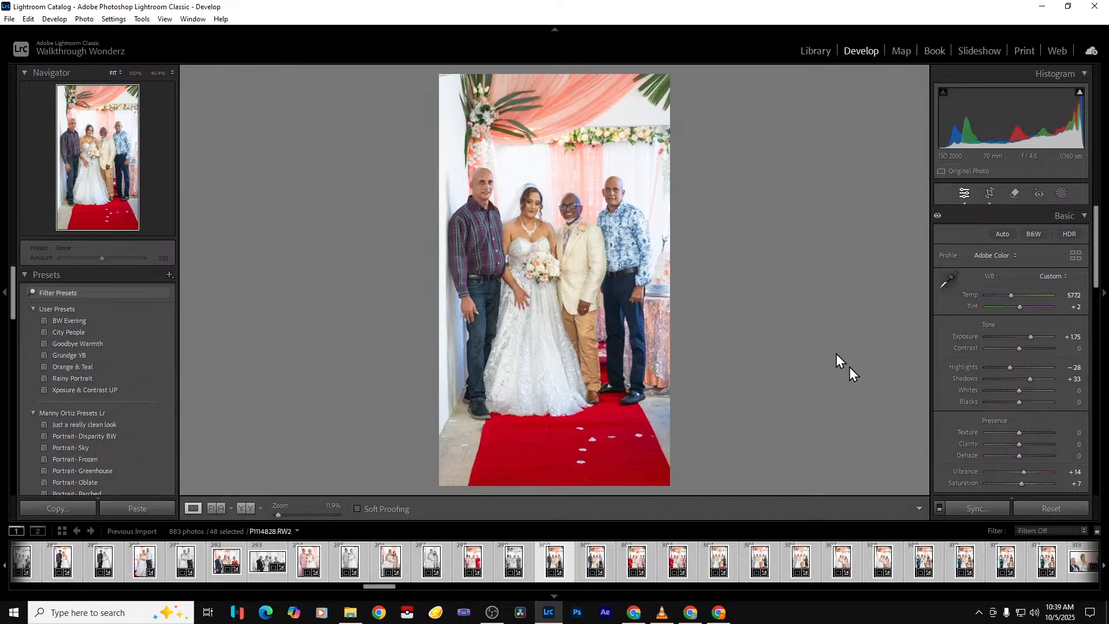
# Convert P1114829.RW2, the duplicate of the bride with three men, to black and white
pyautogui.press('Right')
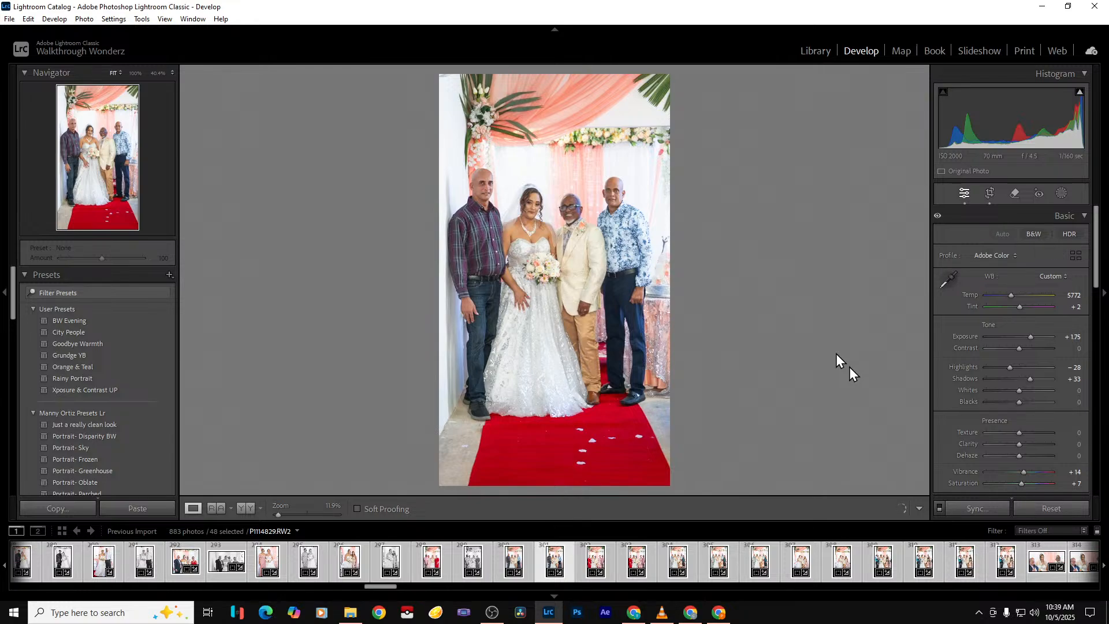
pyautogui.click(1031, 234)
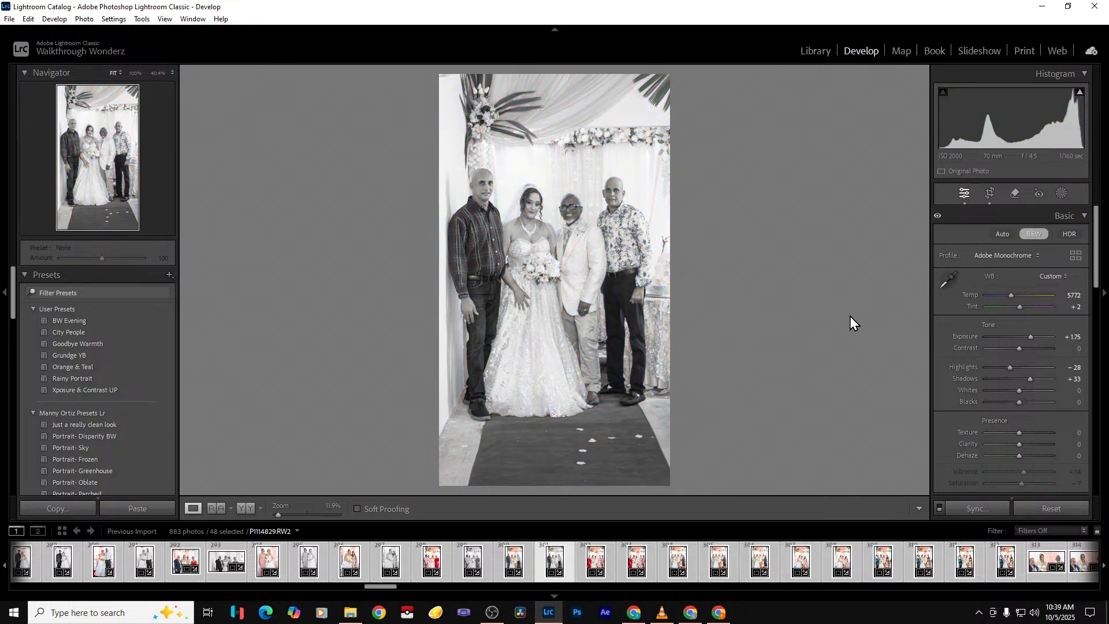
pyautogui.press('Right')
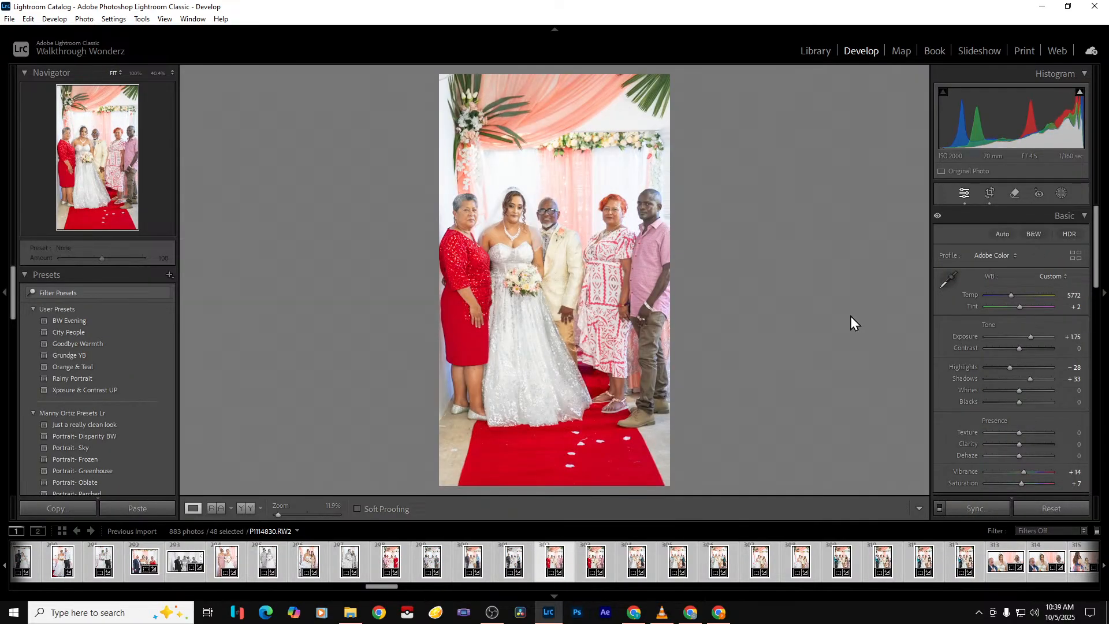
# Keep P1114830.RW2 in color and convert its duplicate P1114831.RW2 to black and white
pyautogui.press('Right')
pyautogui.click(1034, 234)
pyautogui.press('Right')
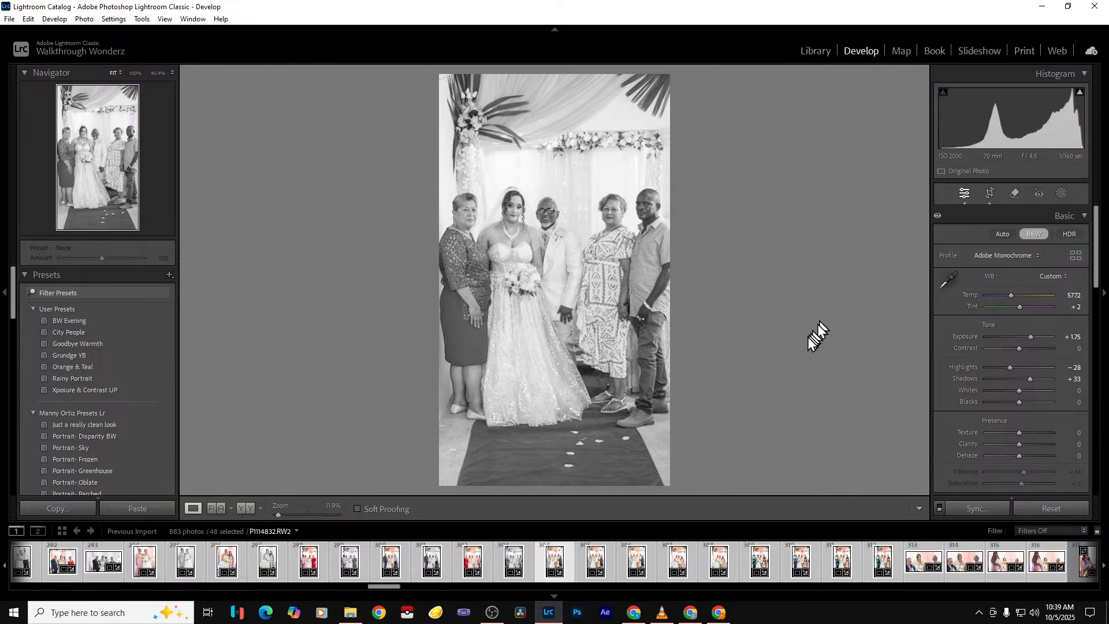
# Compare P1114832.RW2 with P1114833.RW2 and convert P1114833.RW2 to black and white
pyautogui.press('Right')
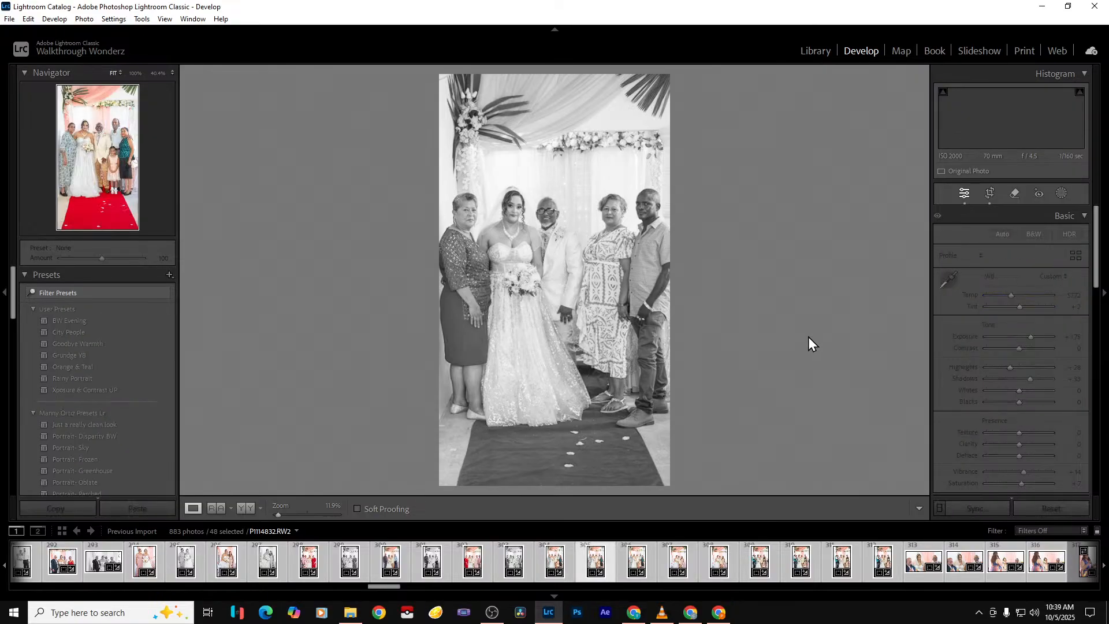
pyautogui.press('Left')
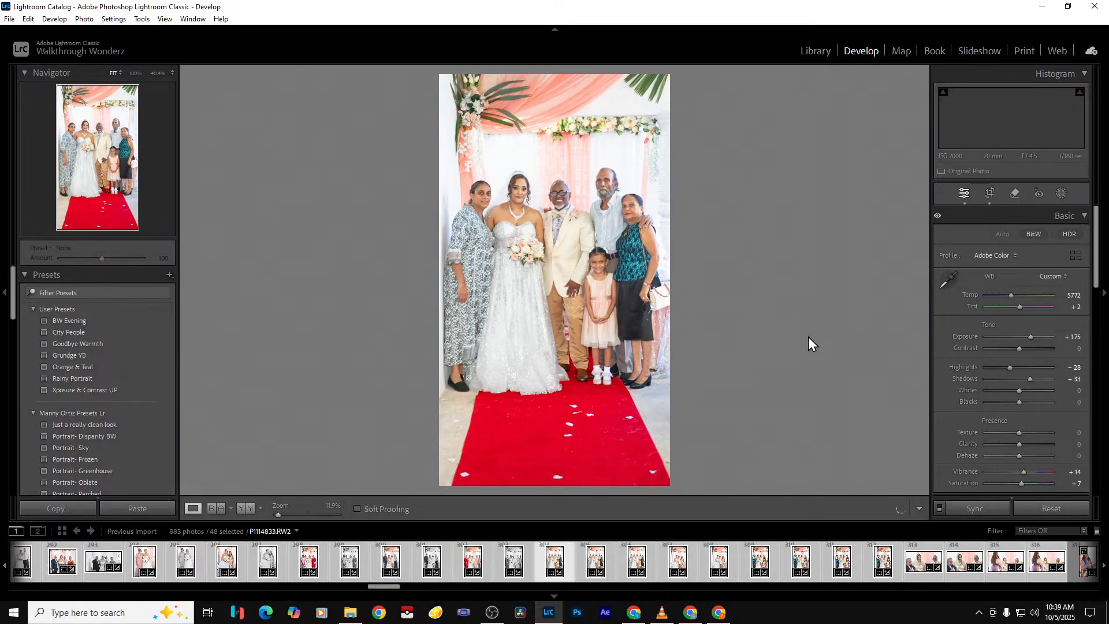
pyautogui.press('Right')
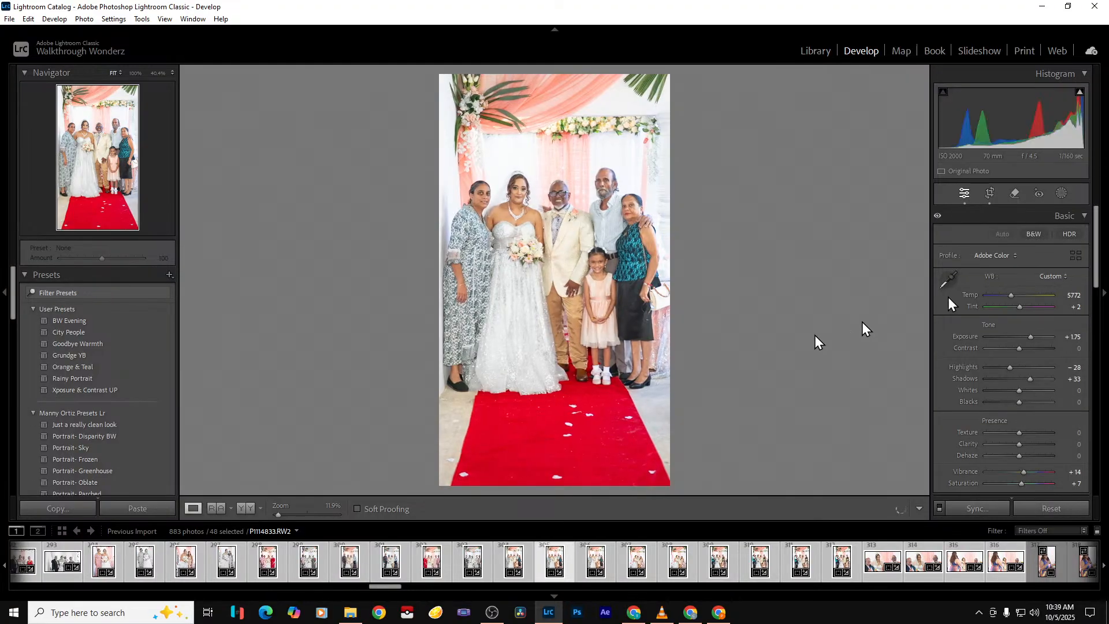
pyautogui.click(1033, 235)
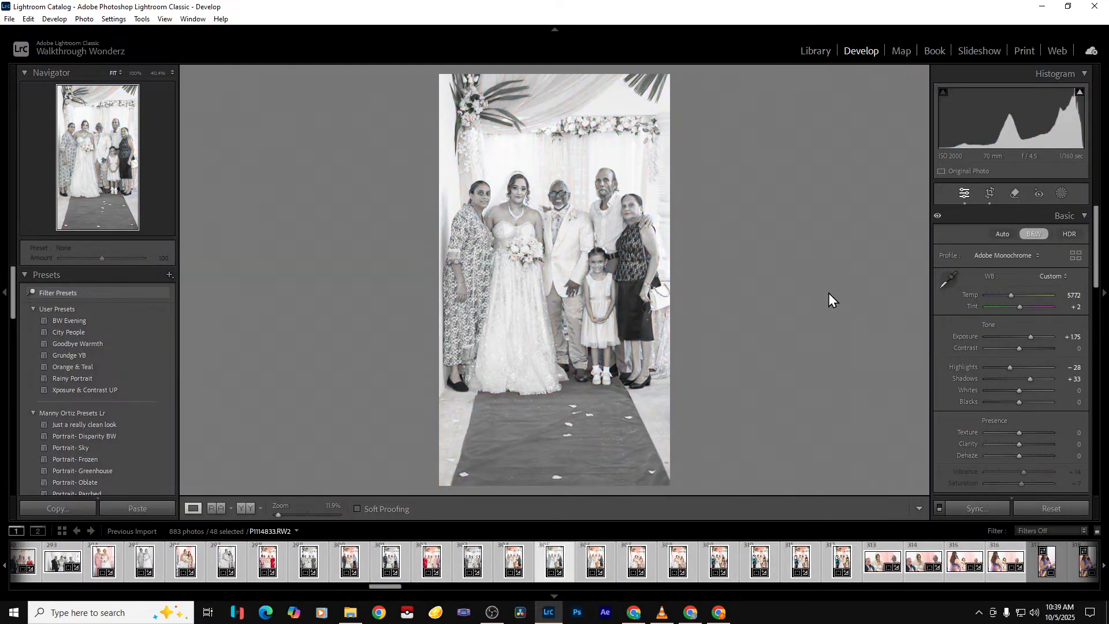
# Leave P1114834.RW2 and P1114835.RW2 in color and convert P1114836.RW2, the three-person shot, to black and white
pyautogui.press('Right')
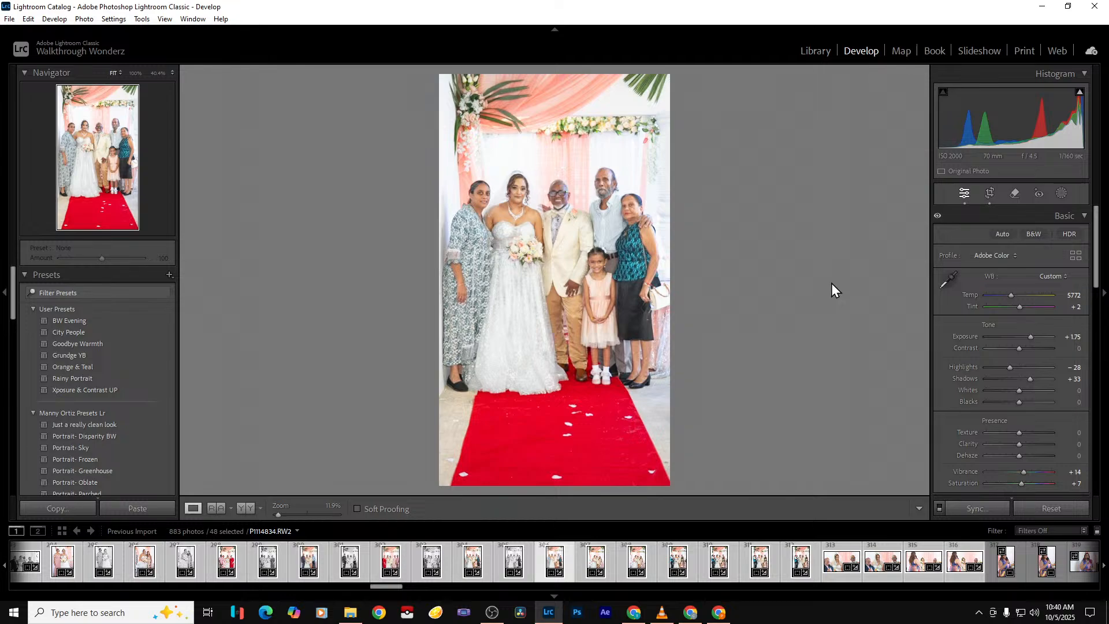
pyautogui.press('Right')
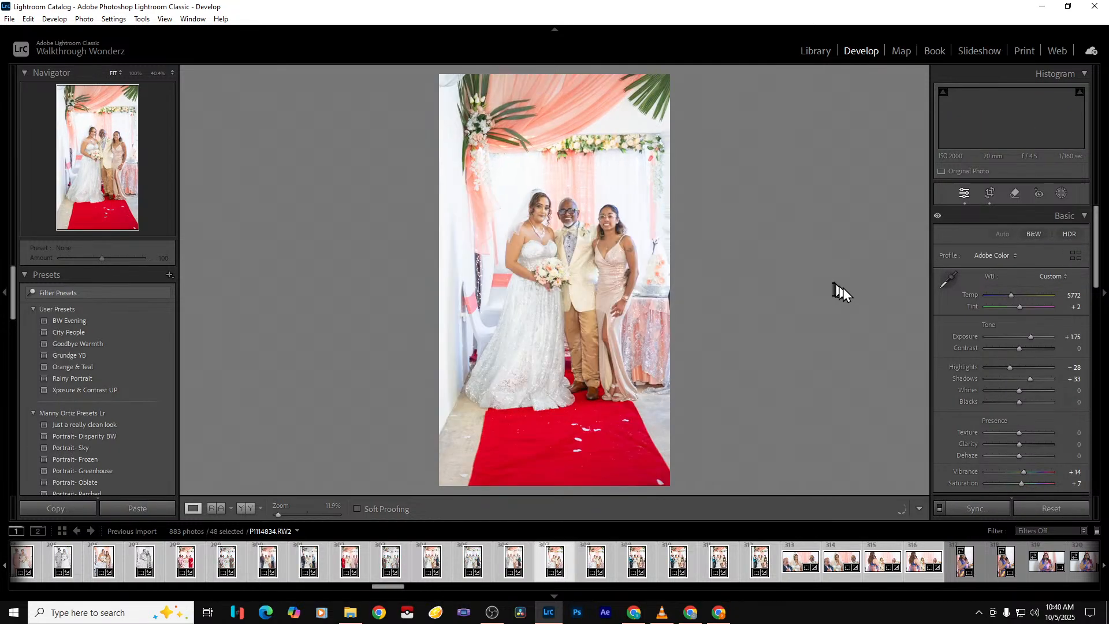
pyautogui.click(1033, 234)
pyautogui.click(1032, 237)
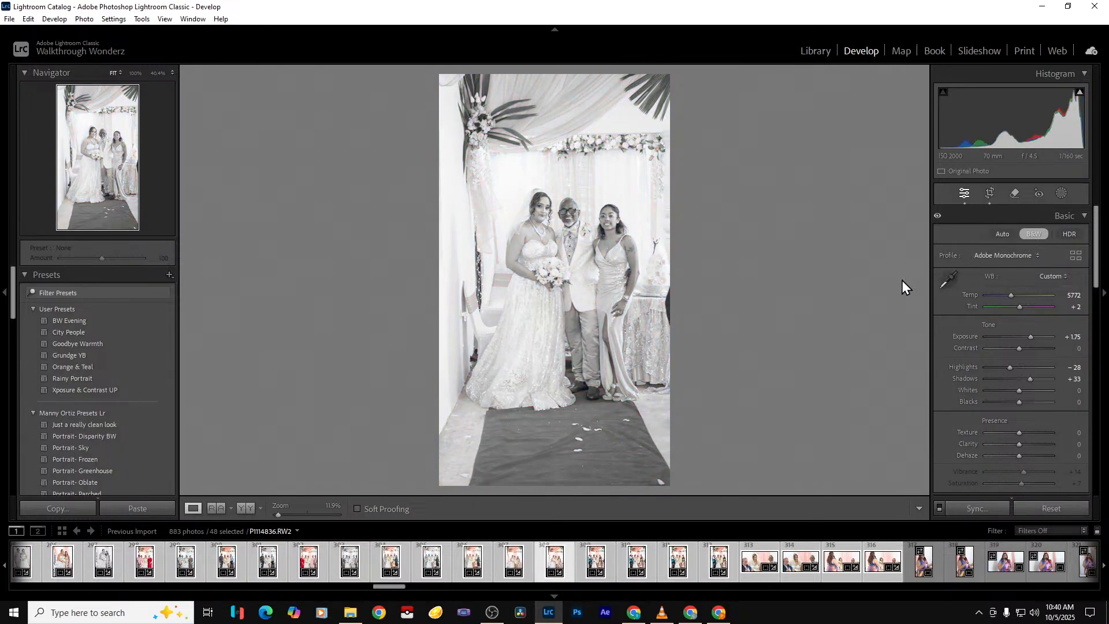
# Crop the right side of P1114837.RW2 closer to the woman in the striped dress
pyautogui.press('Right')
pyautogui.press('Right')
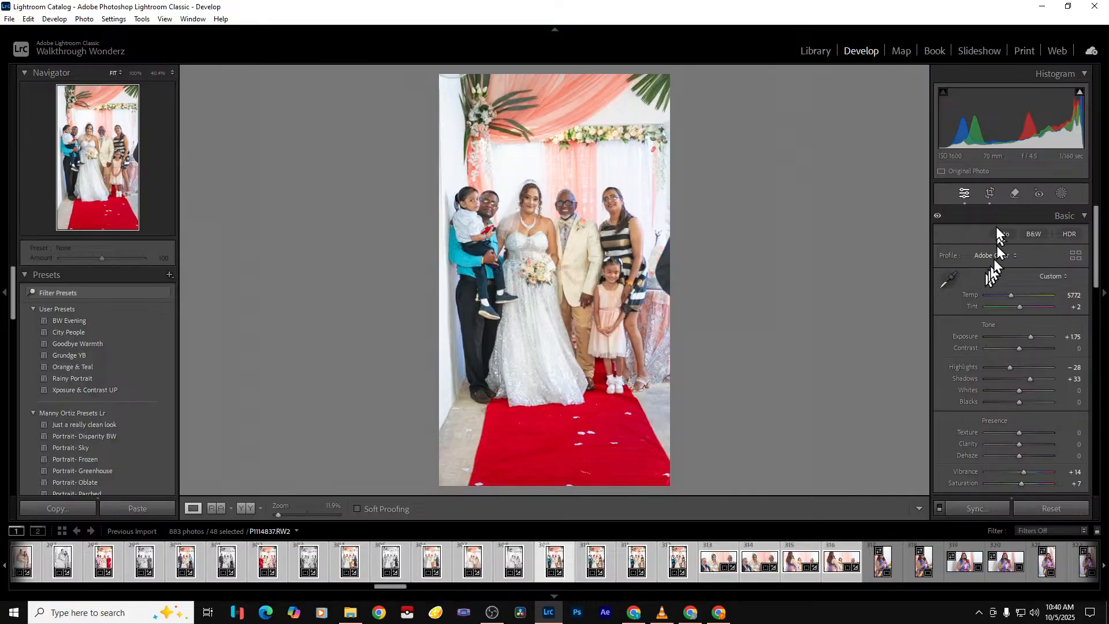
pyautogui.click(990, 194)
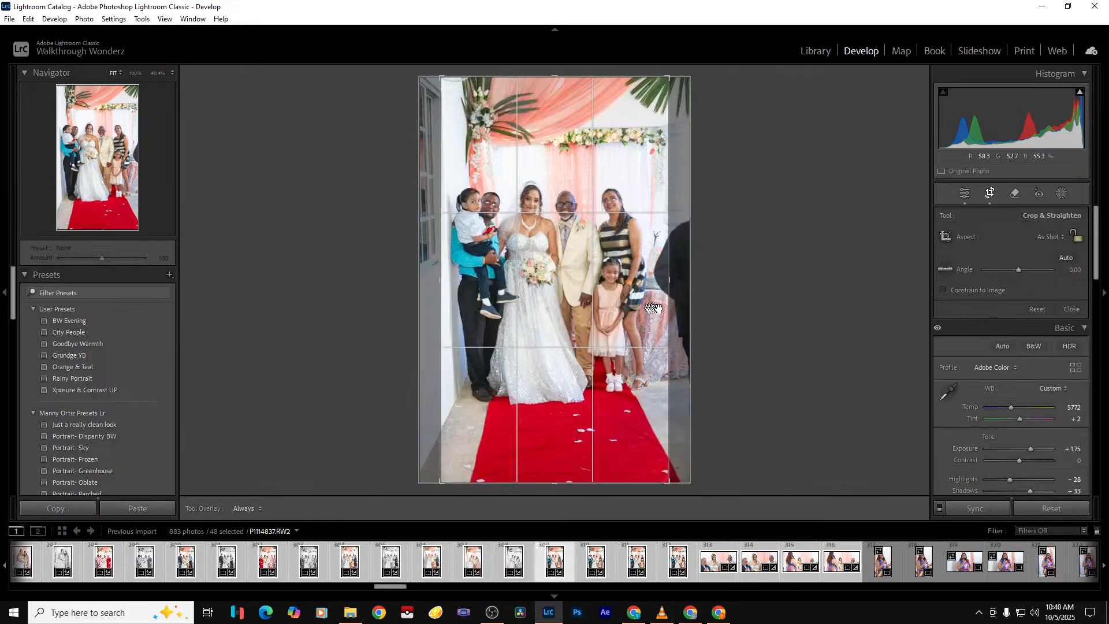
pyautogui.moveTo(668, 303); pyautogui.dragTo(655, 303)
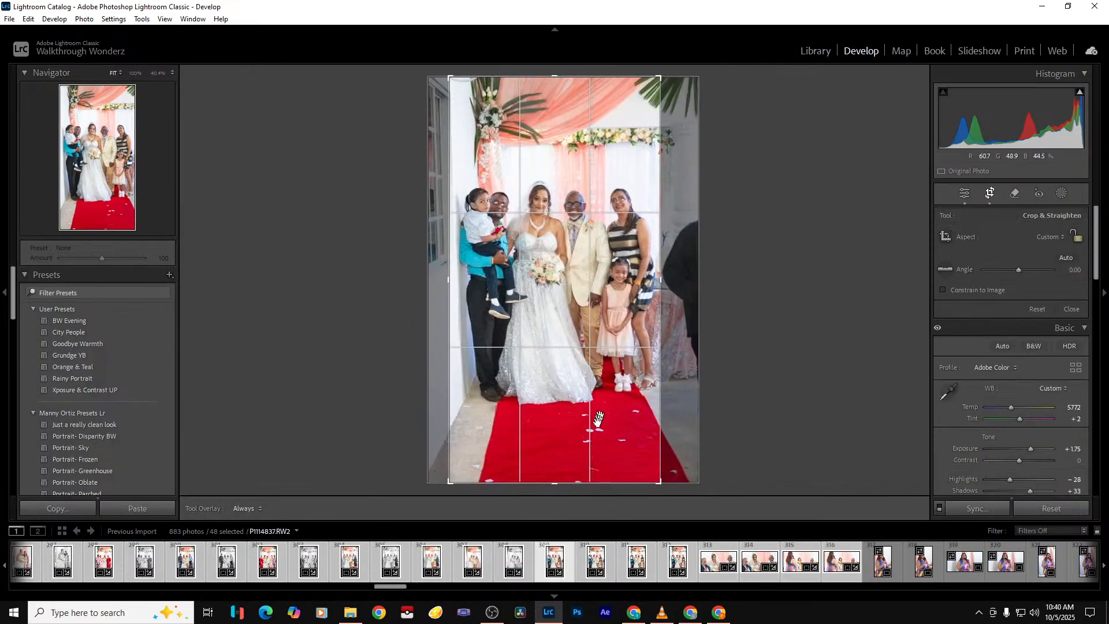
pyautogui.press('Return')
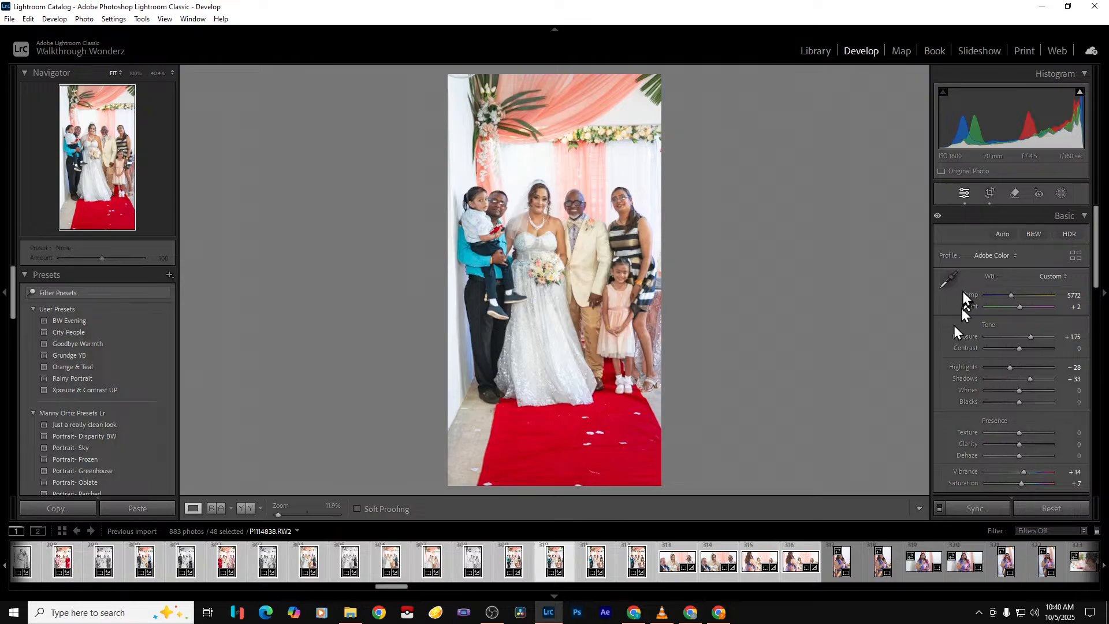
# Convert P1114838.RW2 to black and white and remove the two following duplicates, P1114839.RW2 and P1114840.RW2, from Lightroom
pyautogui.click(1027, 235)
pyautogui.press('Right')
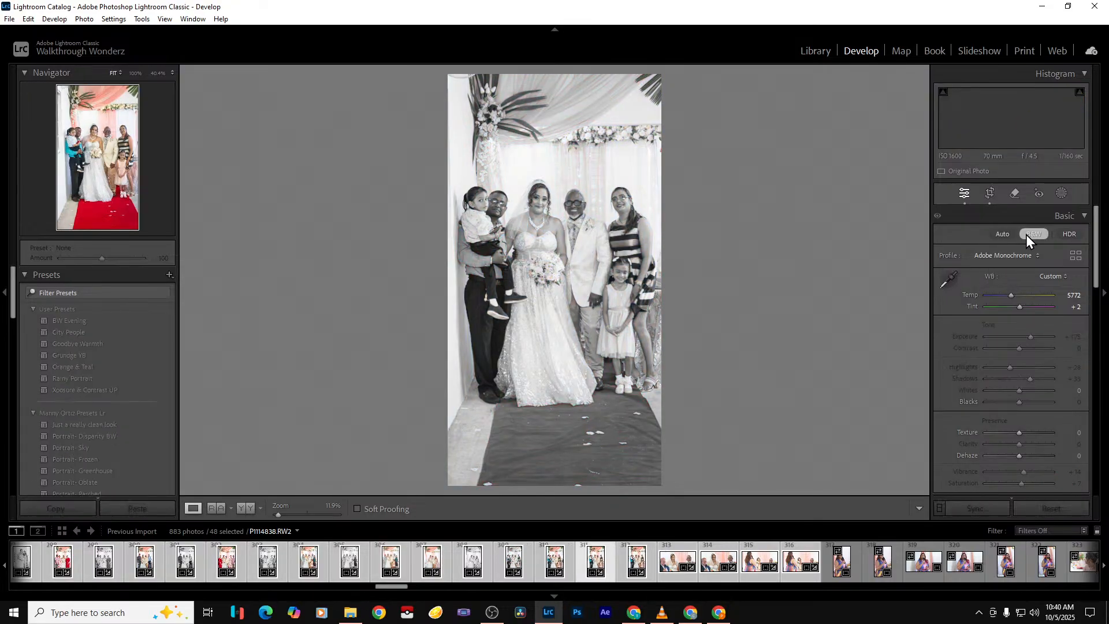
pyautogui.press('Delete')
pyautogui.press('Return')
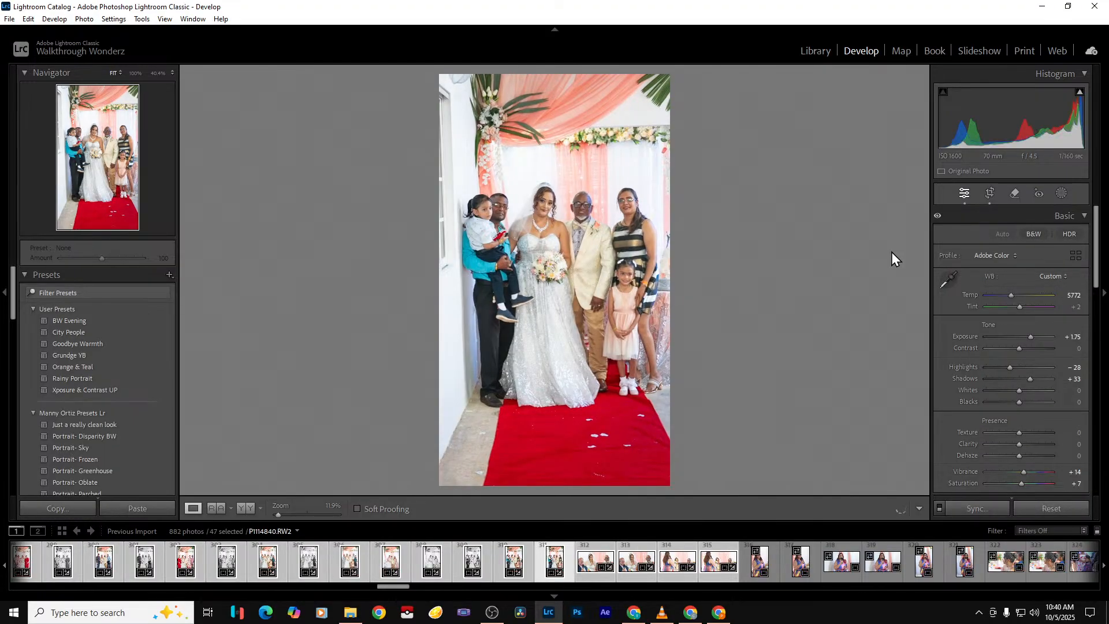
pyautogui.press('Delete')
pyautogui.press('Return')
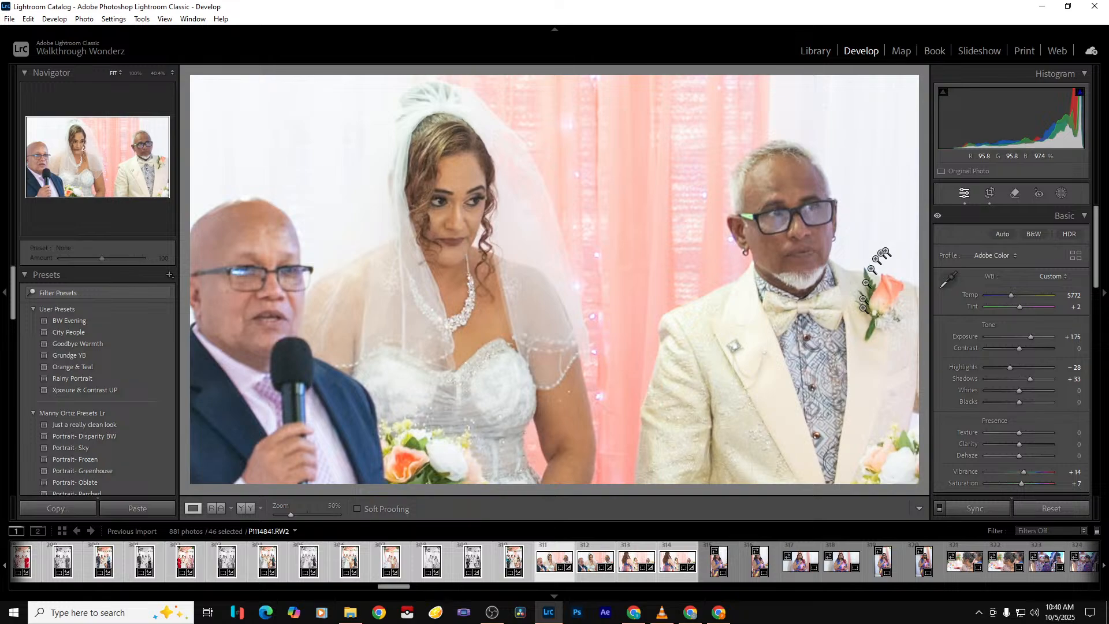
# Extend the crop of P1114841.RW2 down to the table edge and up above the bride's veil
pyautogui.click(989, 193)
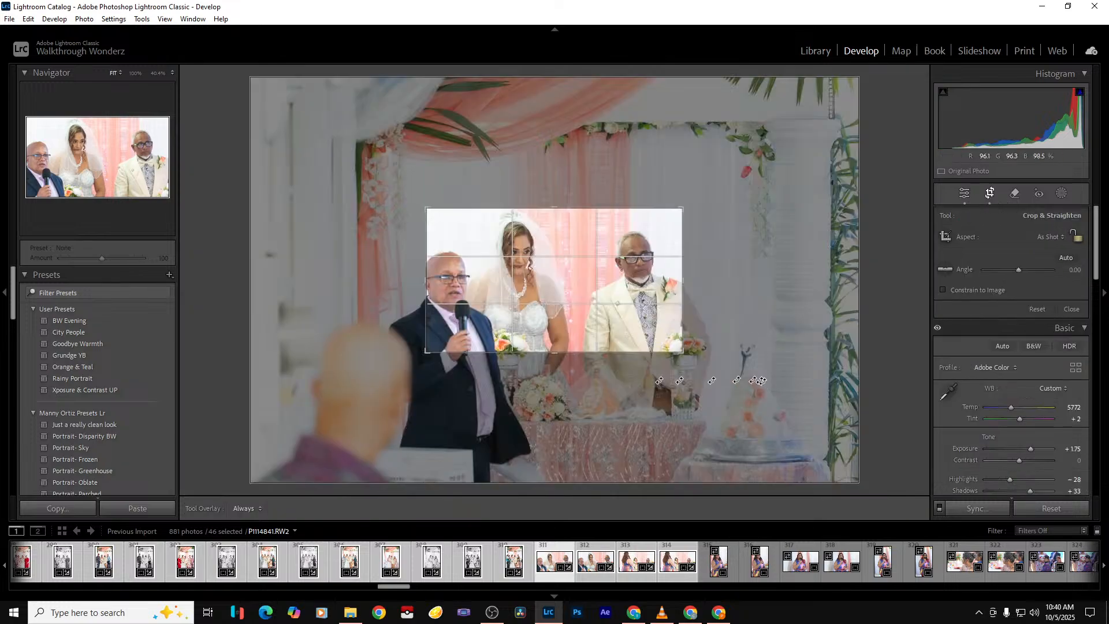
pyautogui.moveTo(552, 351); pyautogui.dragTo(550, 395)
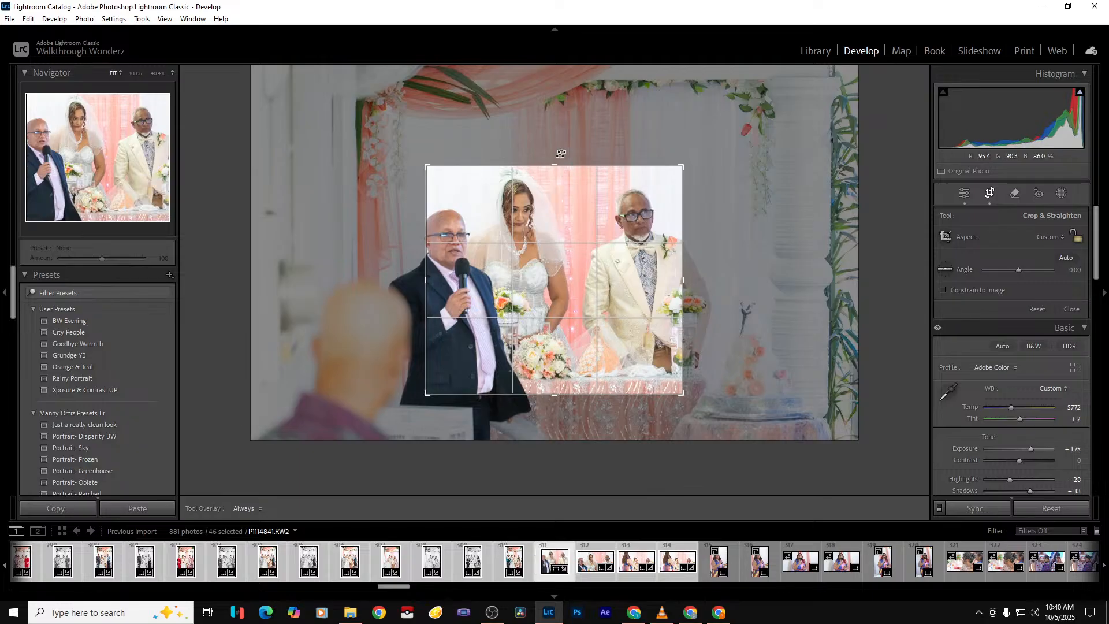
pyautogui.moveTo(557, 169); pyautogui.dragTo(559, 145)
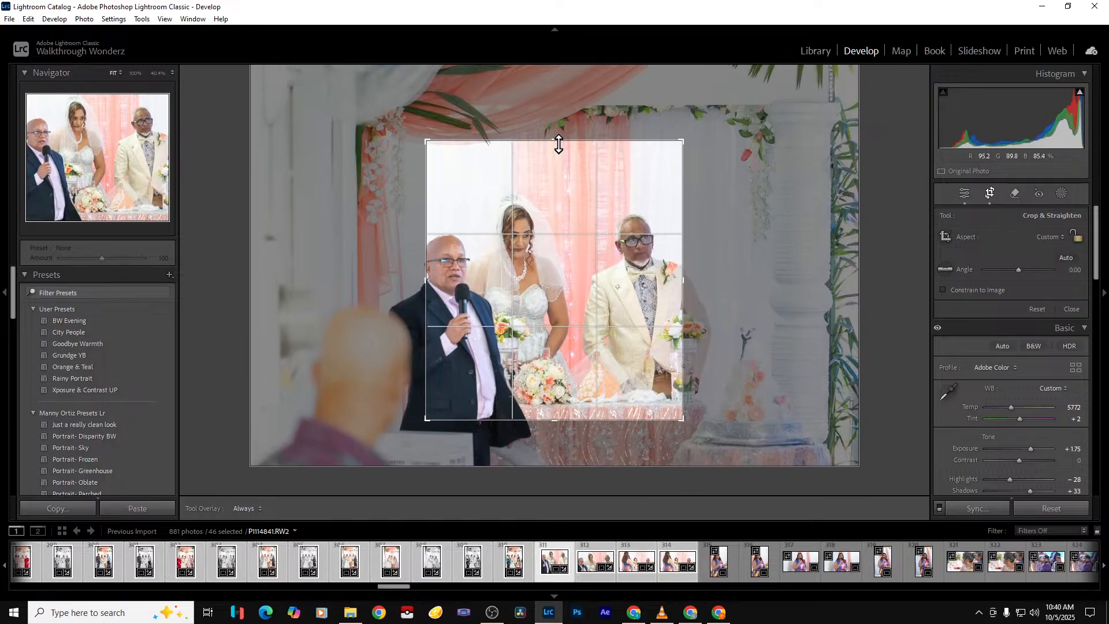
pyautogui.press('Return')
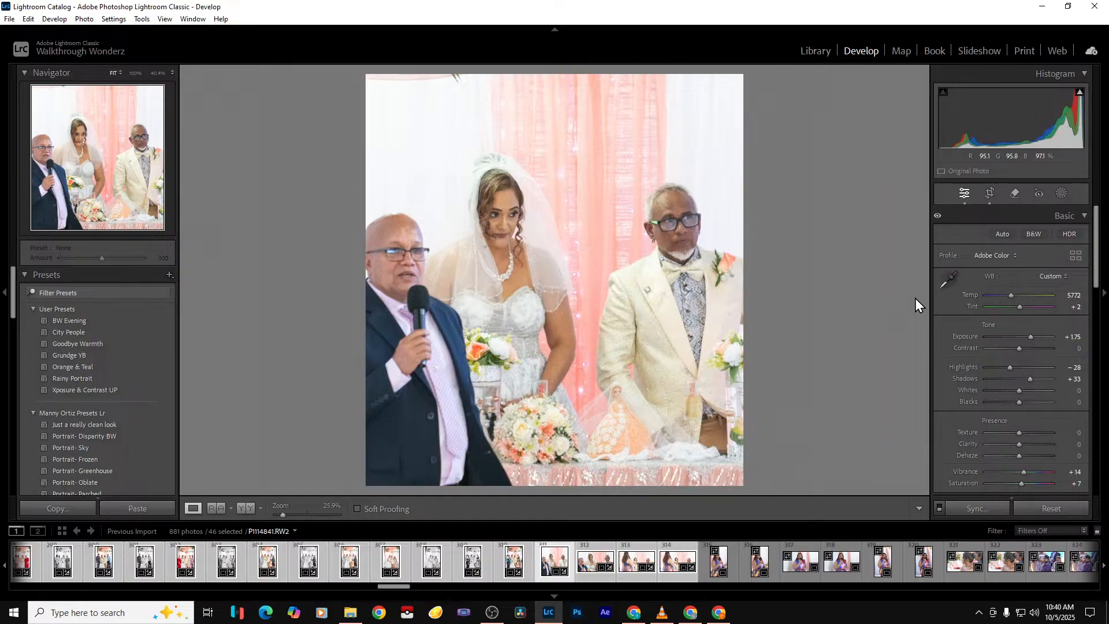
# Set Highlights of P1114841.RW2 to -89 and trim a thin strip off the top of its crop
pyautogui.click(989, 367)
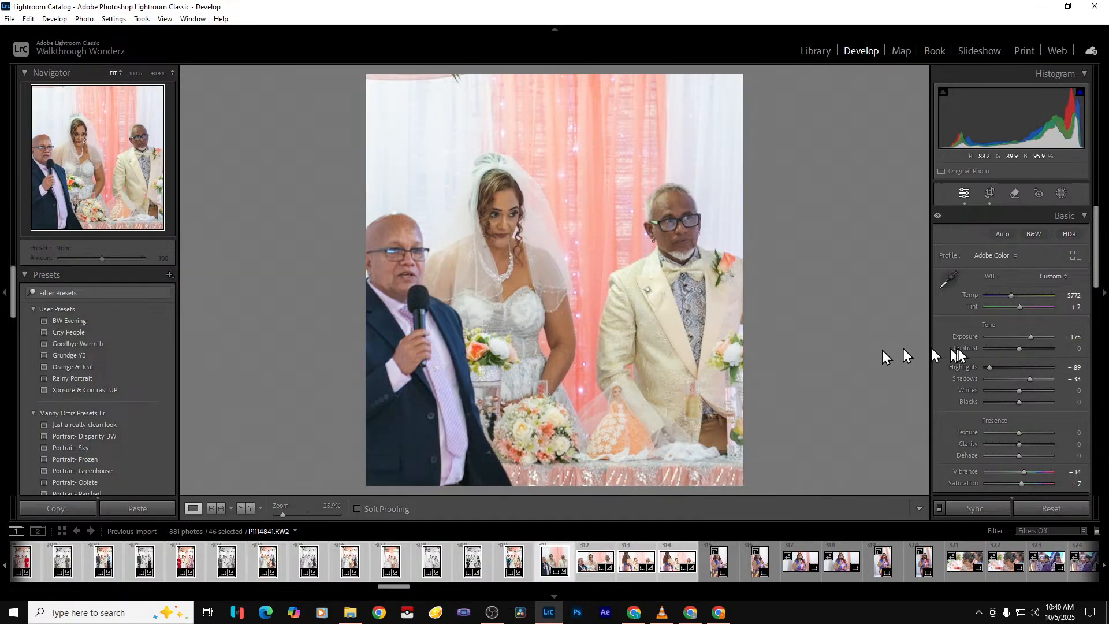
pyautogui.click(989, 194)
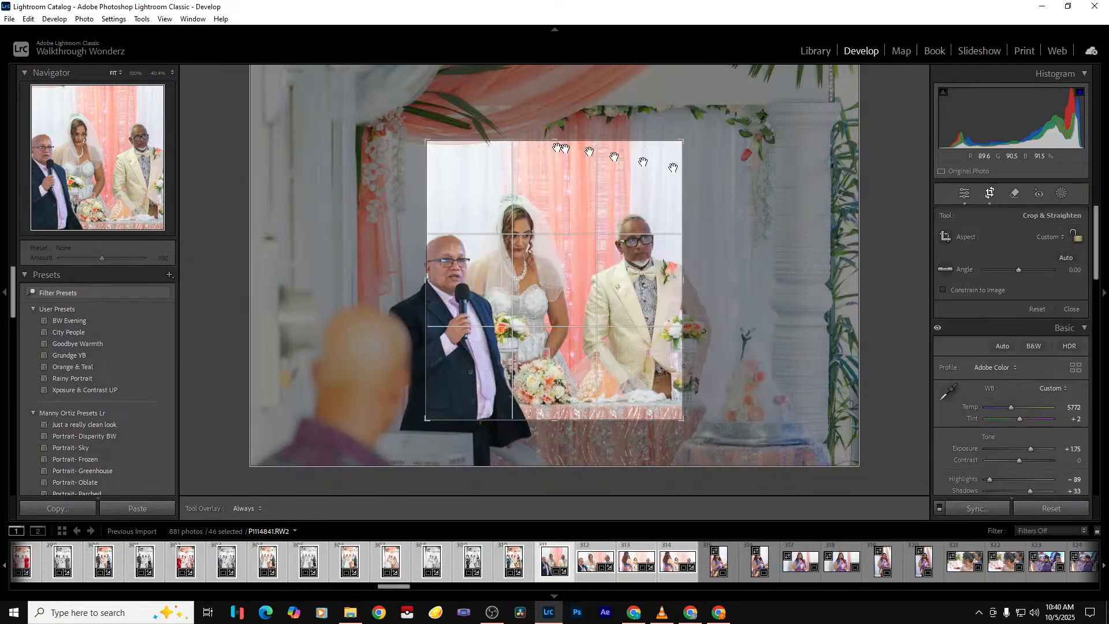
pyautogui.press('Return')
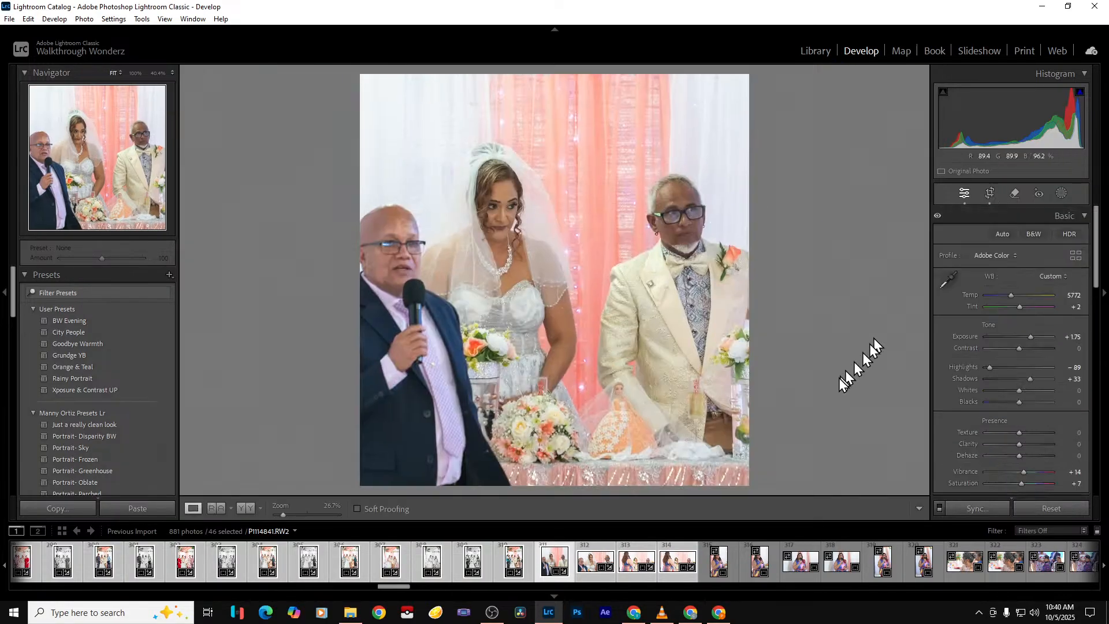
# Remove two duplicate shots from Lightroom: the photo right after P1114841.RW2, and P1114844.RW2
pyautogui.press('Right')
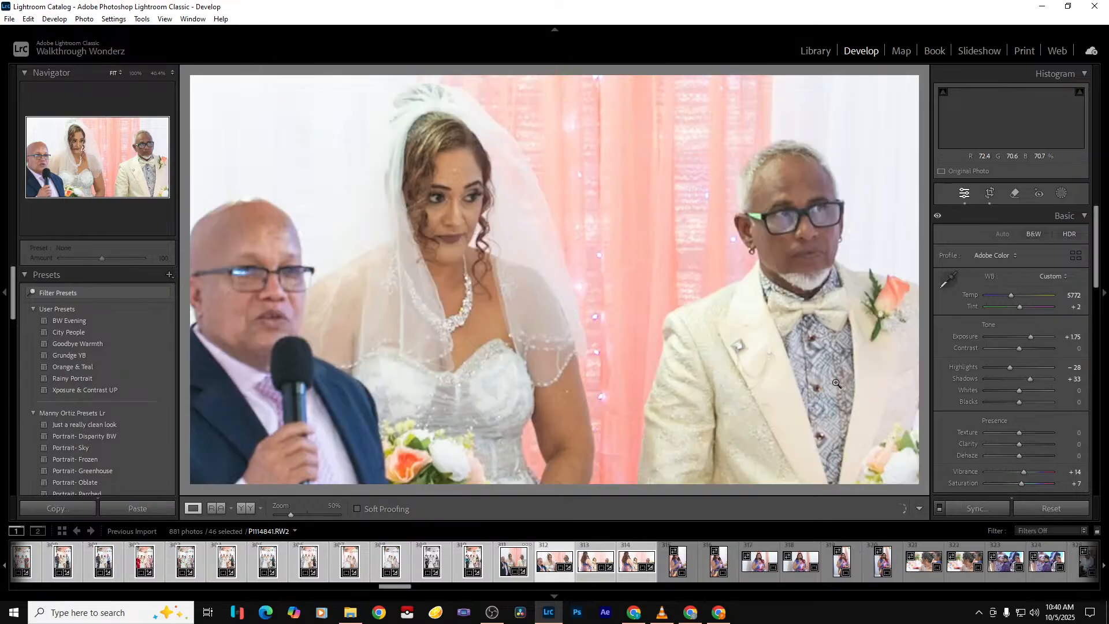
pyautogui.press('Delete')
pyautogui.press('Return')
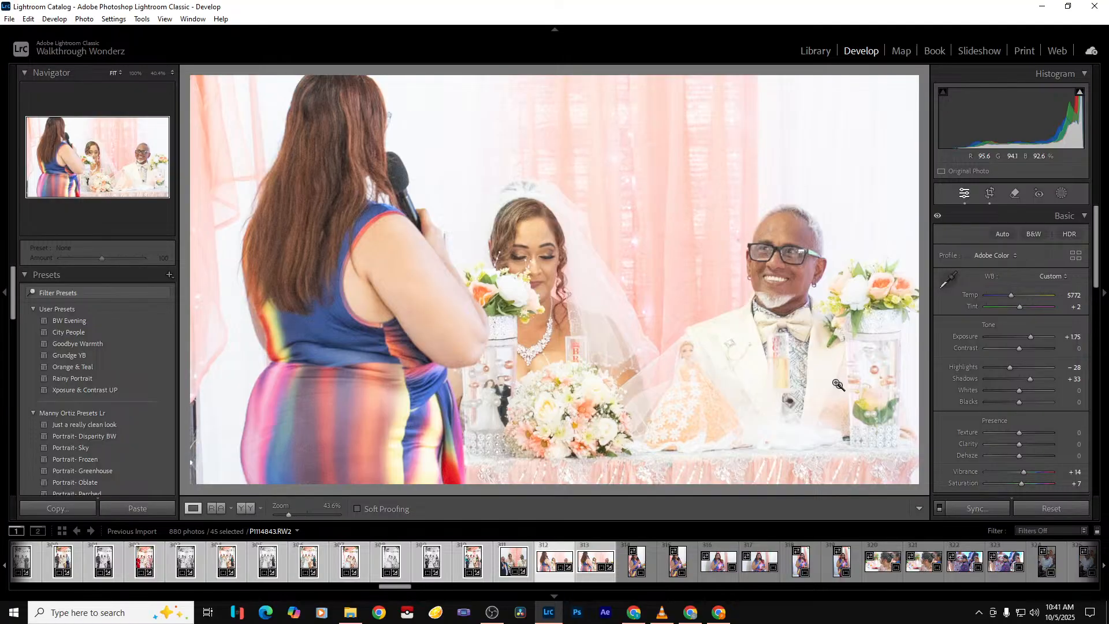
pyautogui.press('Right')
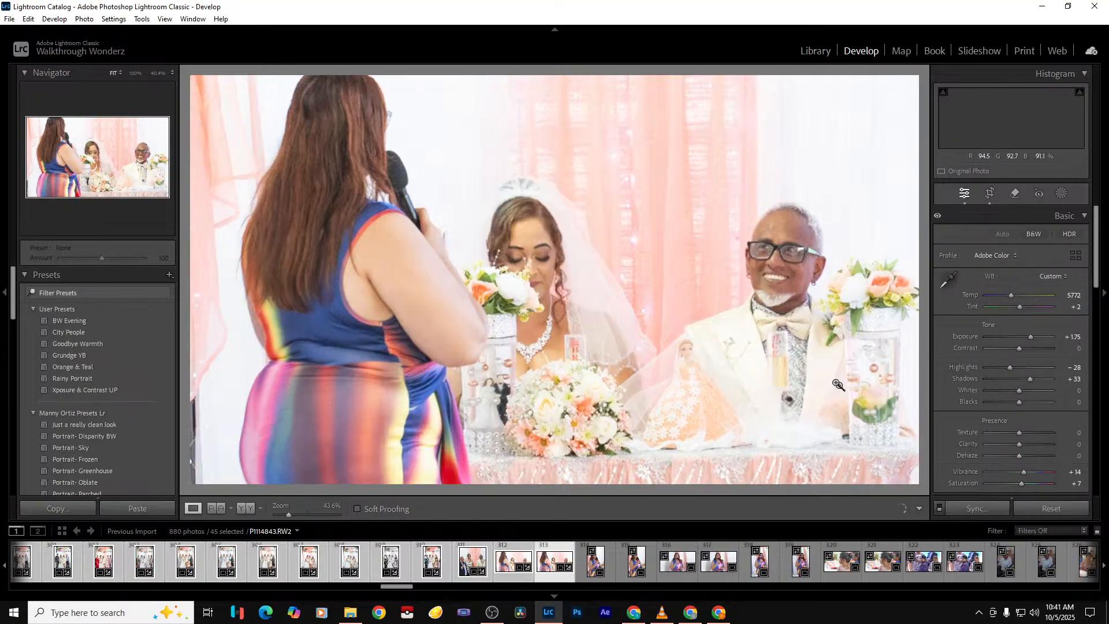
pyautogui.press('Delete')
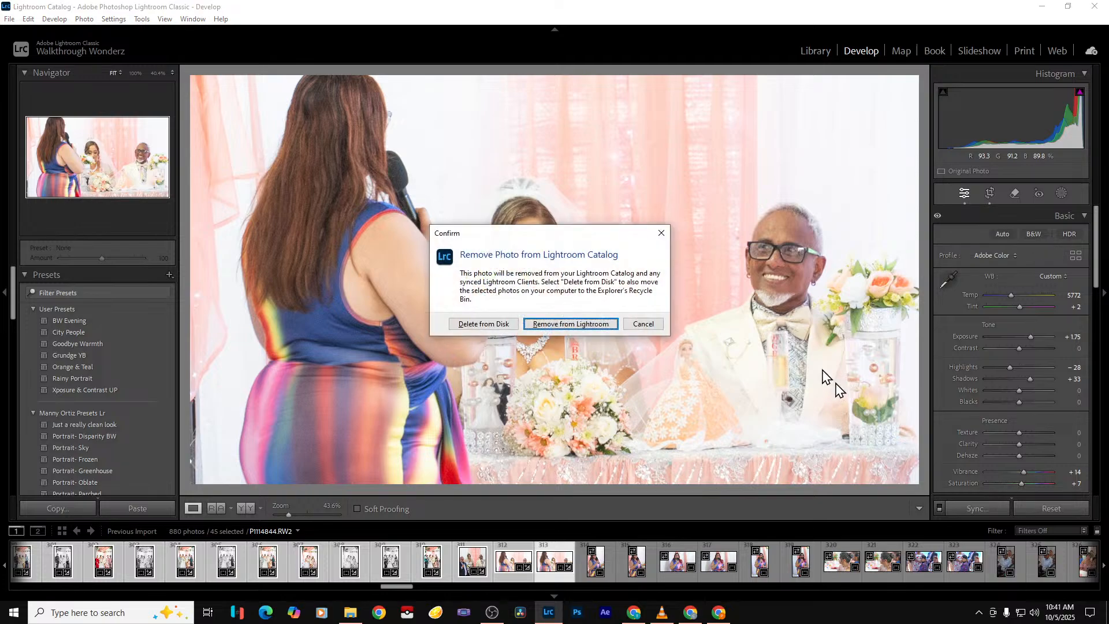
pyautogui.press('Return')
# Extend the crop of P1114843.RW2 upward above the standing woman's head, and set Highlights to -81 and Whites to -54
pyautogui.click(990, 193)
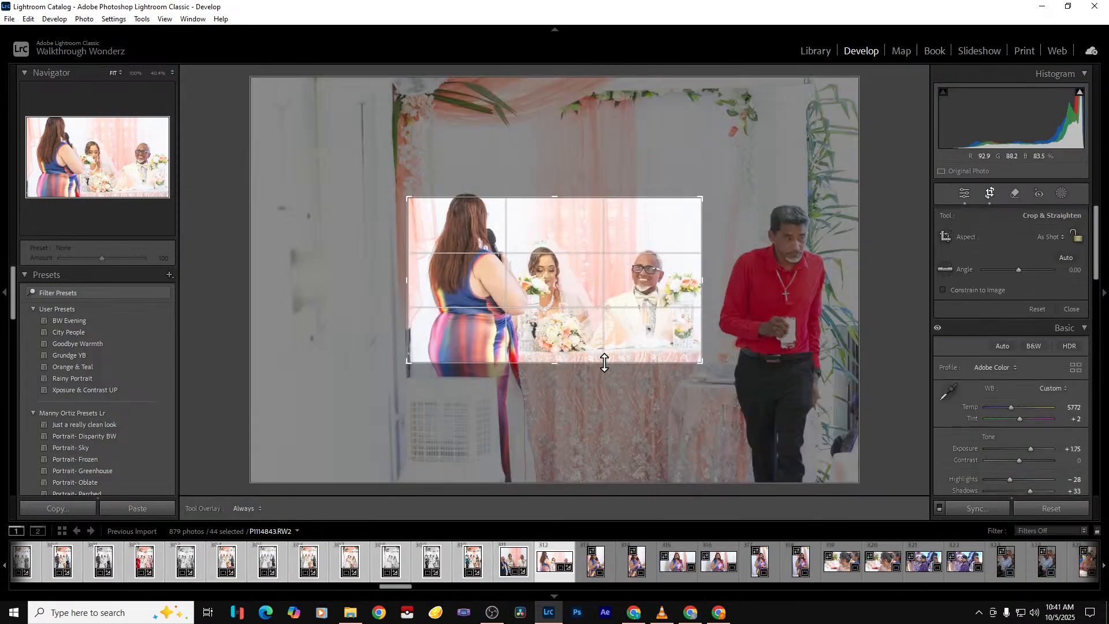
pyautogui.moveTo(549, 193); pyautogui.dragTo(550, 173)
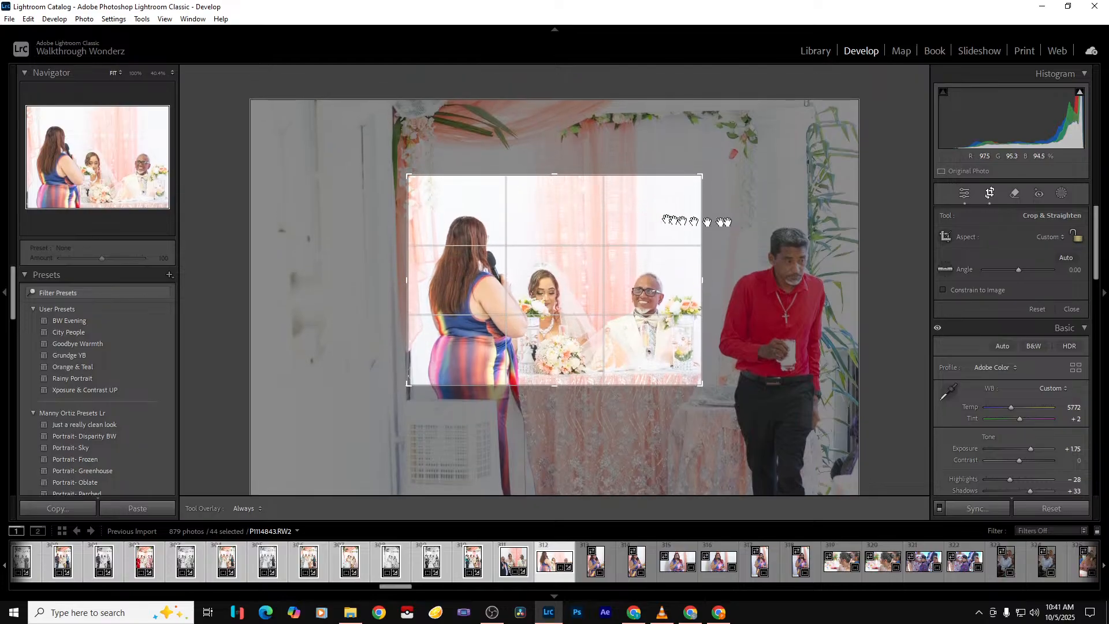
pyautogui.press('Return')
pyautogui.click(992, 369)
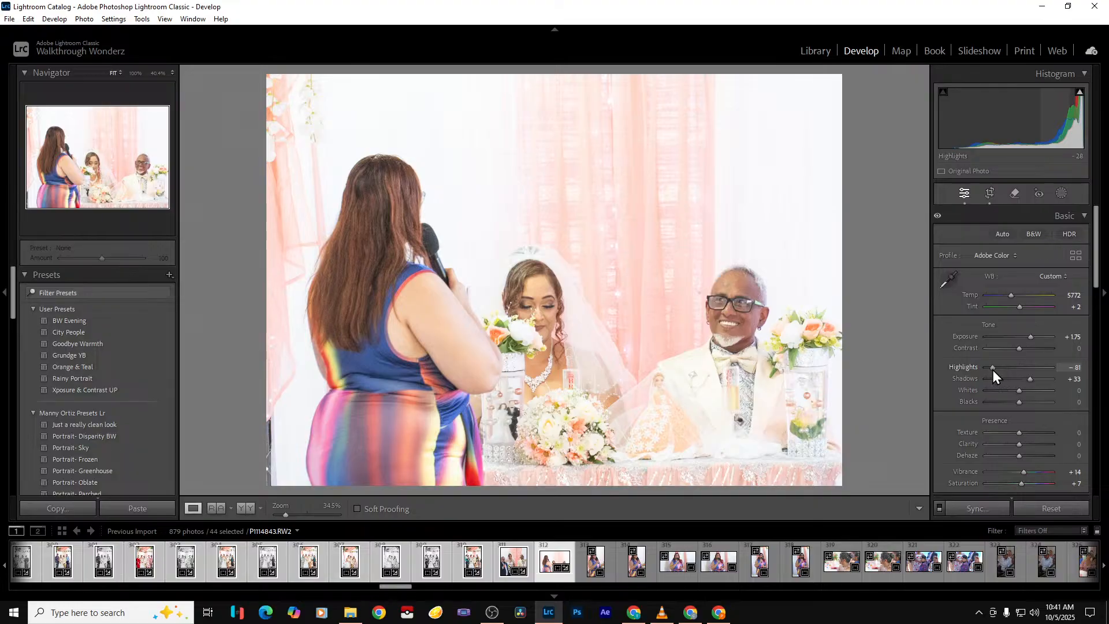
pyautogui.click(1001, 391)
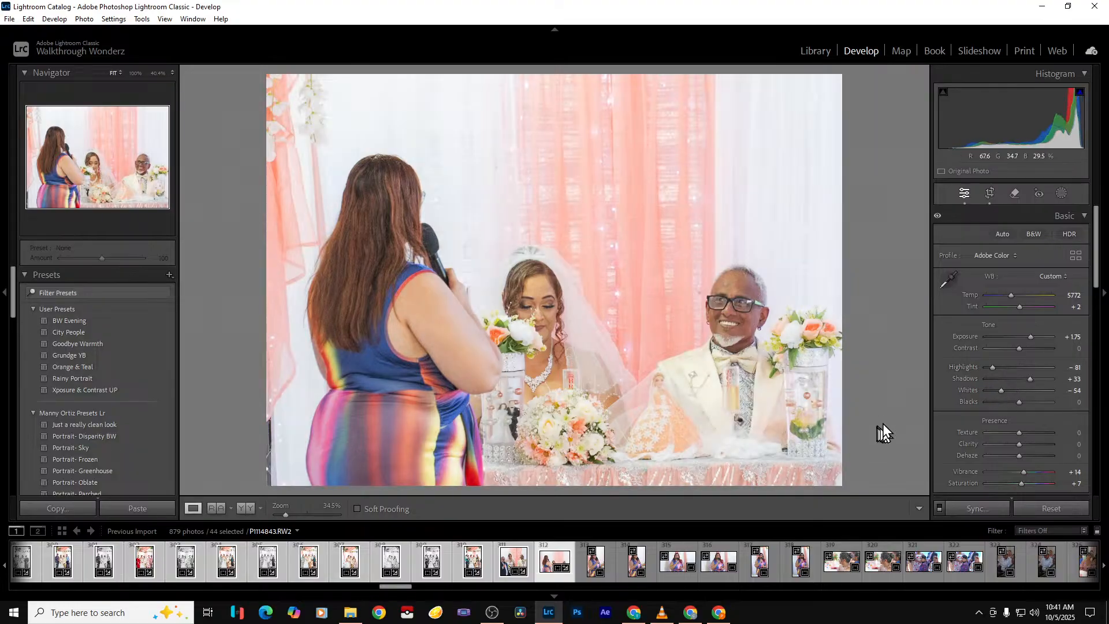
# Export the 44 selected photos to the specific folder on the hard drive
pyautogui.press('ctrl')
pyautogui.hotkey('ctrl', 'shift', 'e')
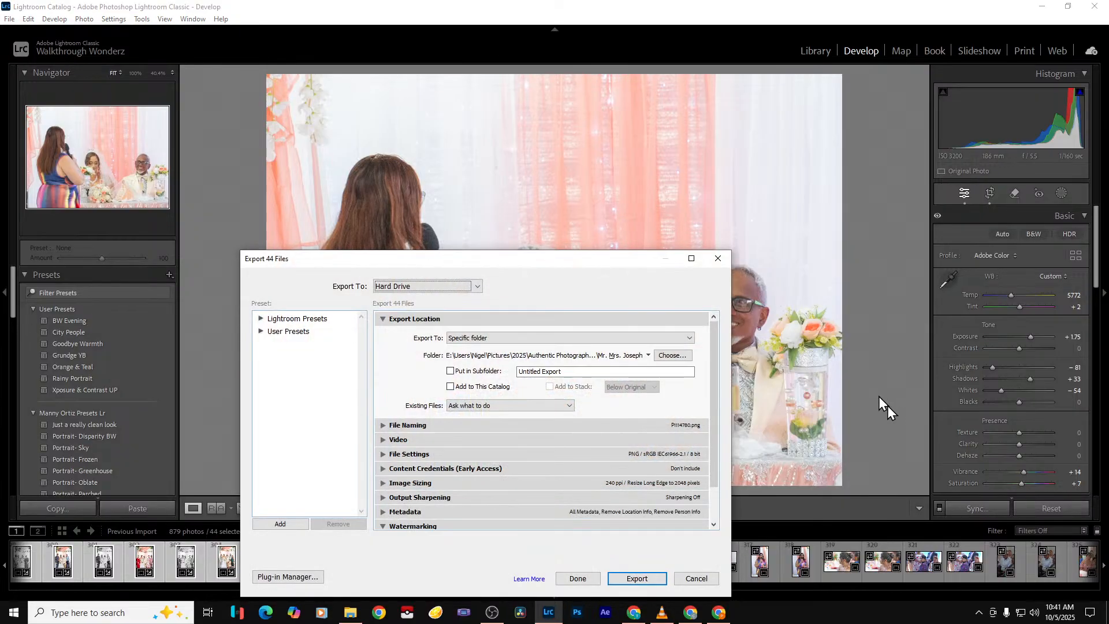
pyautogui.press('Escape')
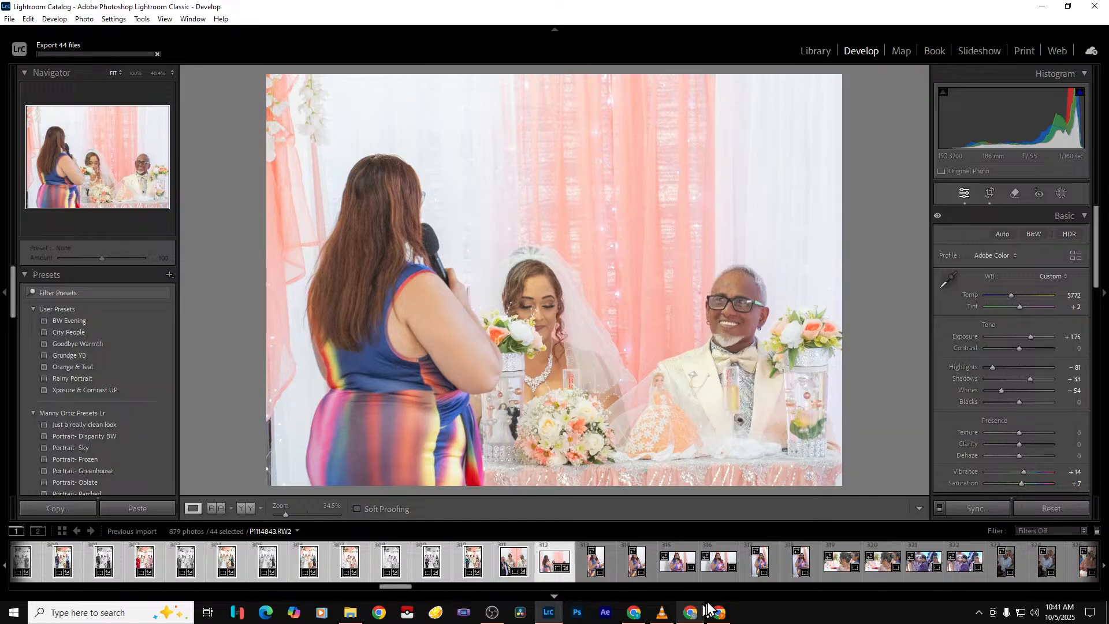
# Look over the next shots of the woman with the microphone and check the last exported photos in File Explorer
pyautogui.click(677, 577)
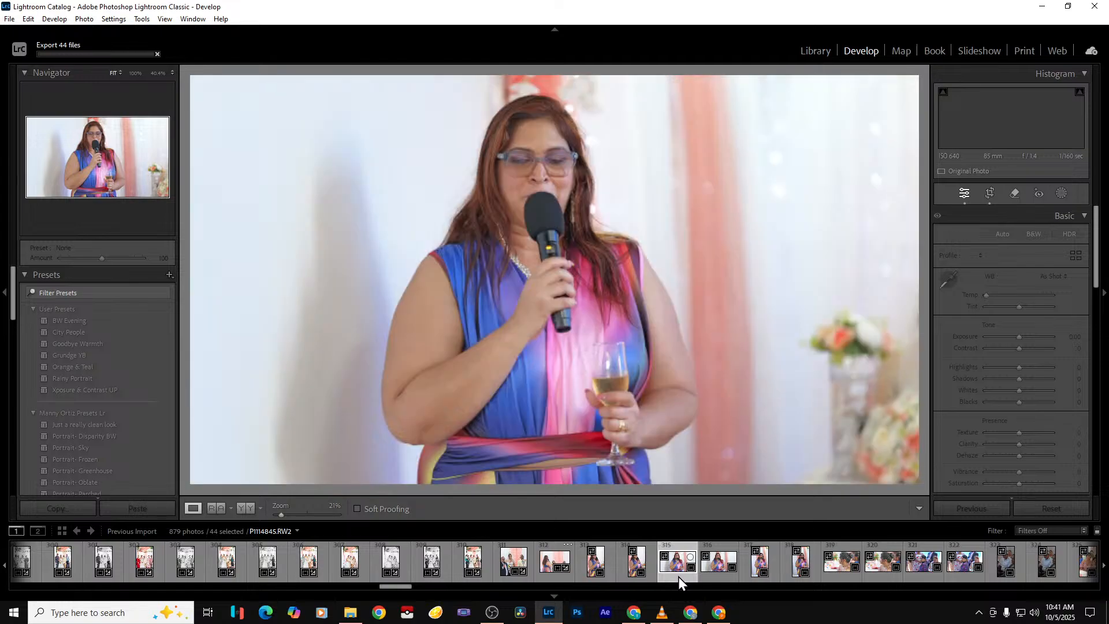
pyautogui.click(719, 577)
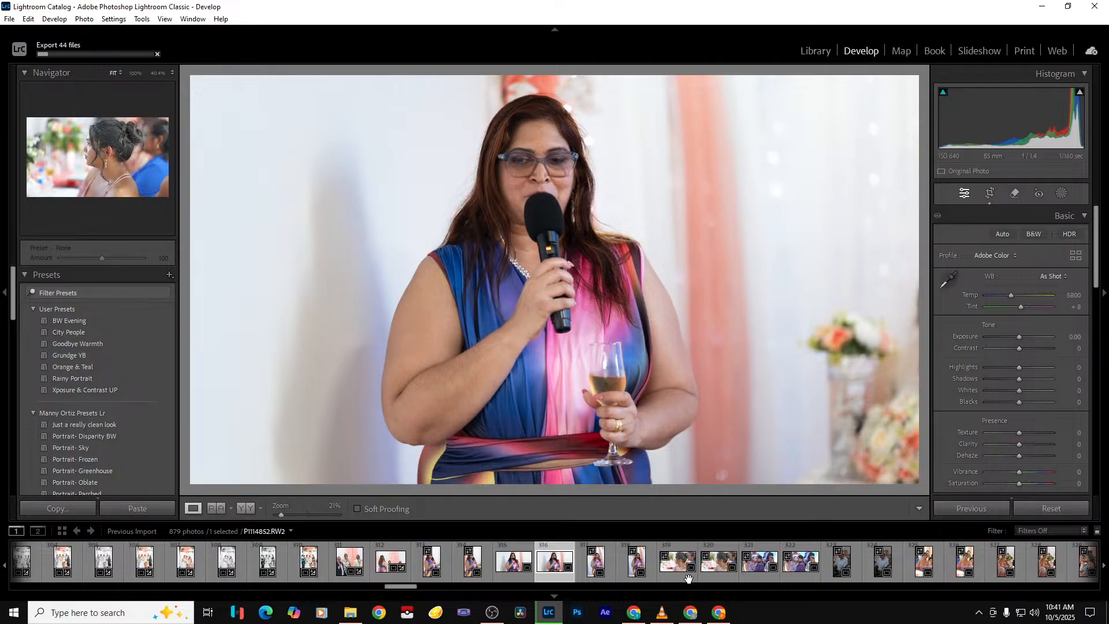
pyautogui.click(588, 578)
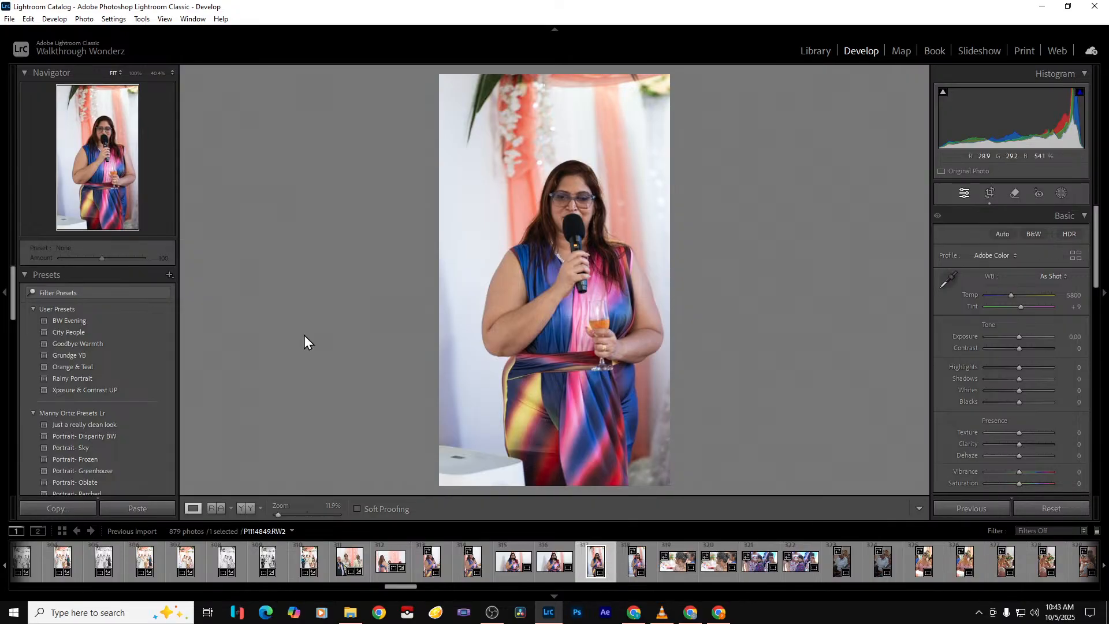
pyautogui.click(351, 614)
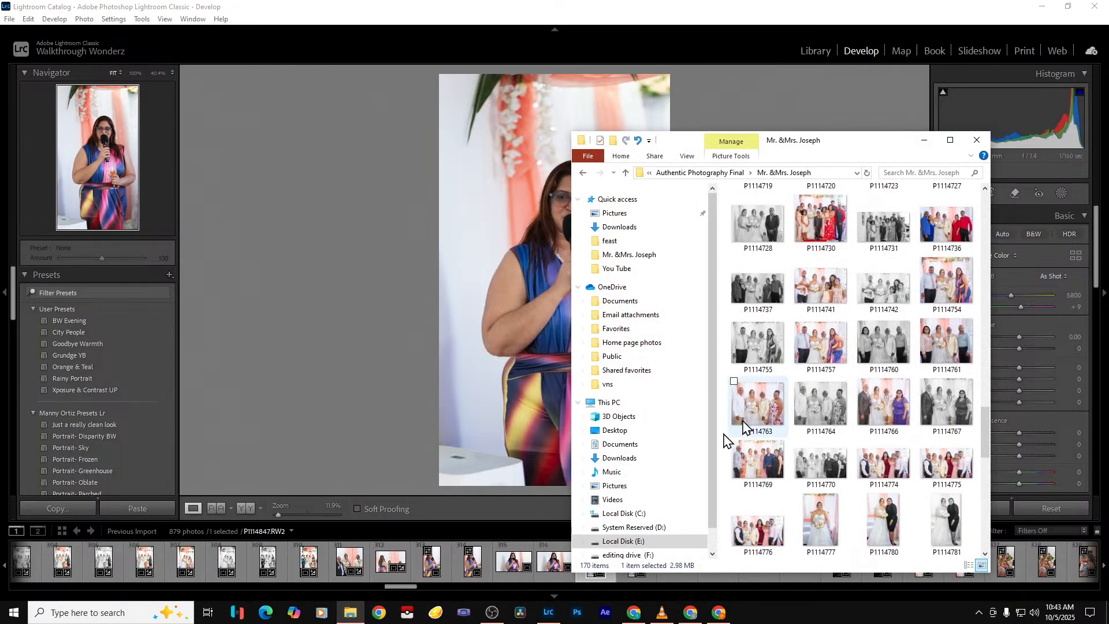
pyautogui.scroll(-10, 820, 456)
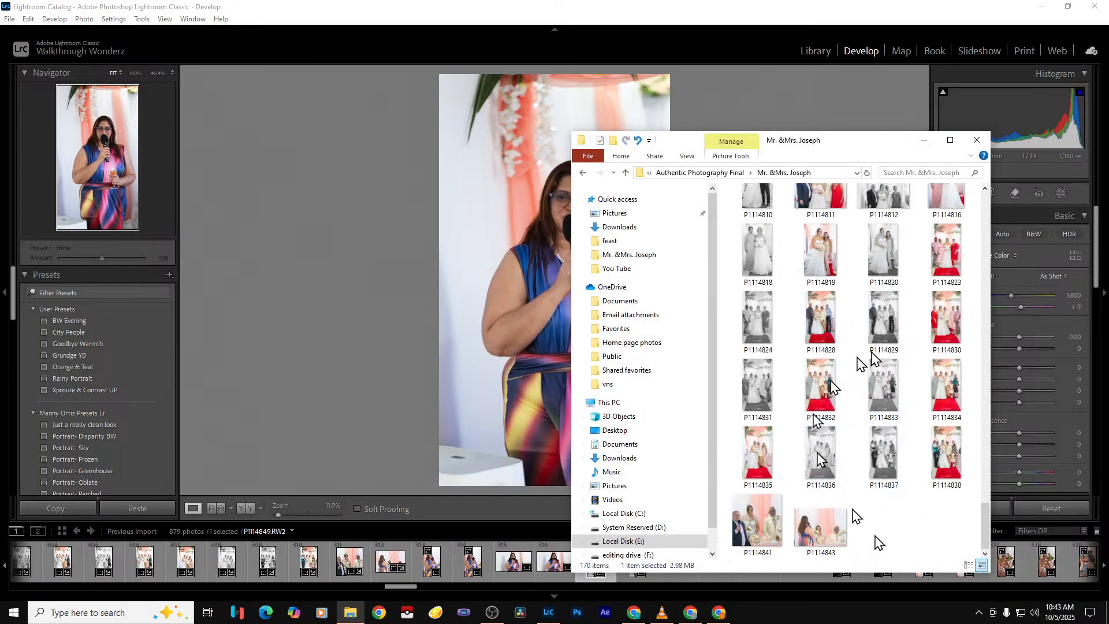
pyautogui.click(920, 145)
# Select P1114849.RW2 over the similar shot beside it and set Exposure to +0.44, Shadows to +46 and Highlights to -65
pyautogui.click(598, 578)
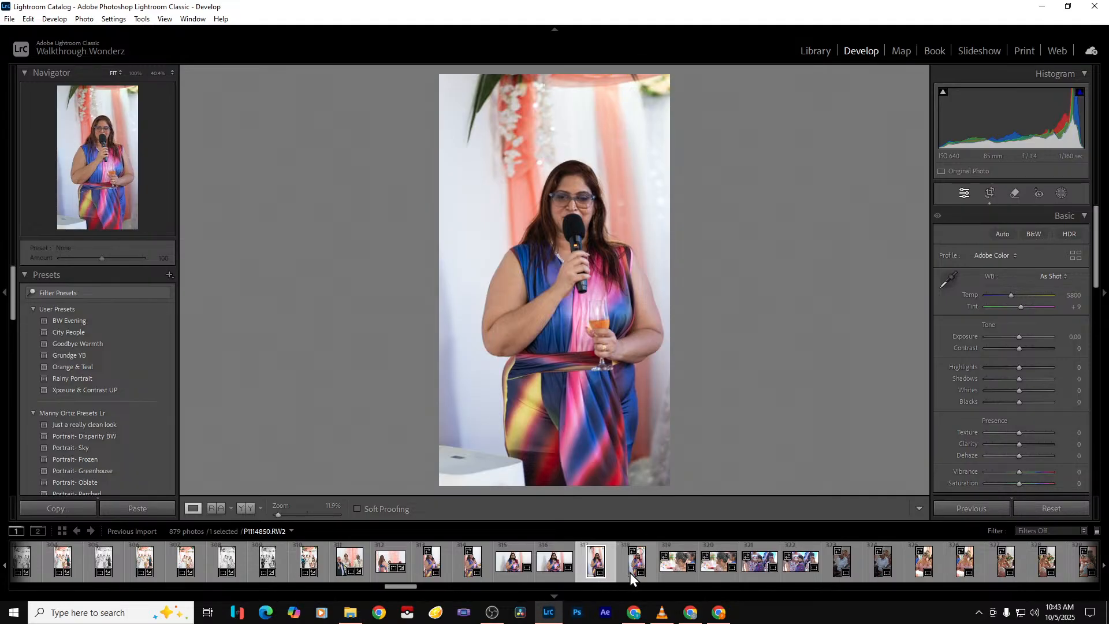
pyautogui.click(630, 571)
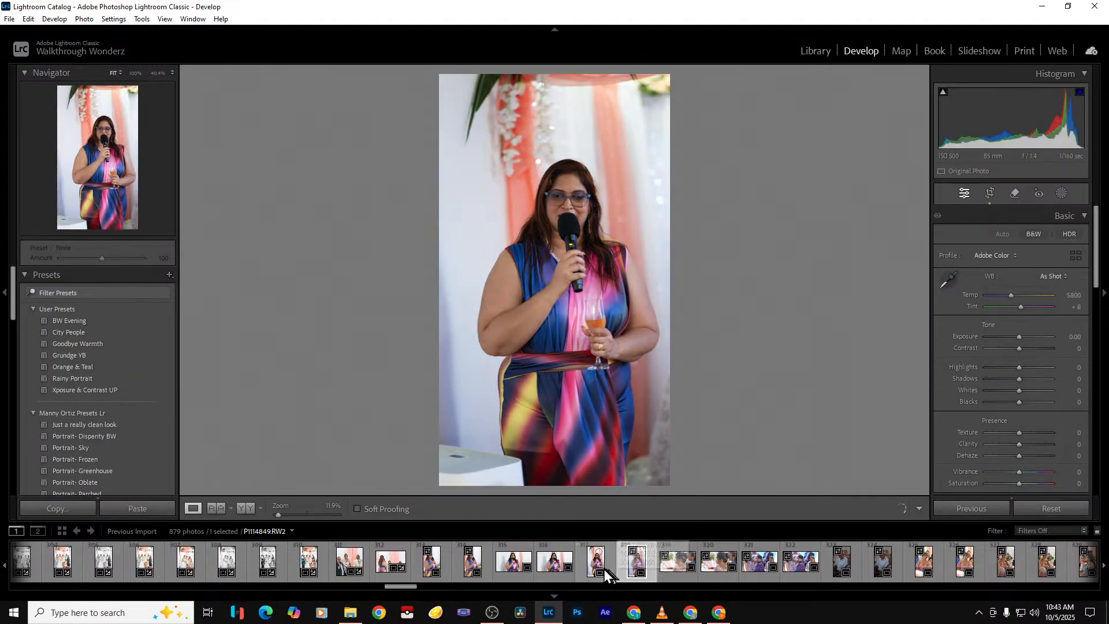
pyautogui.click(607, 563)
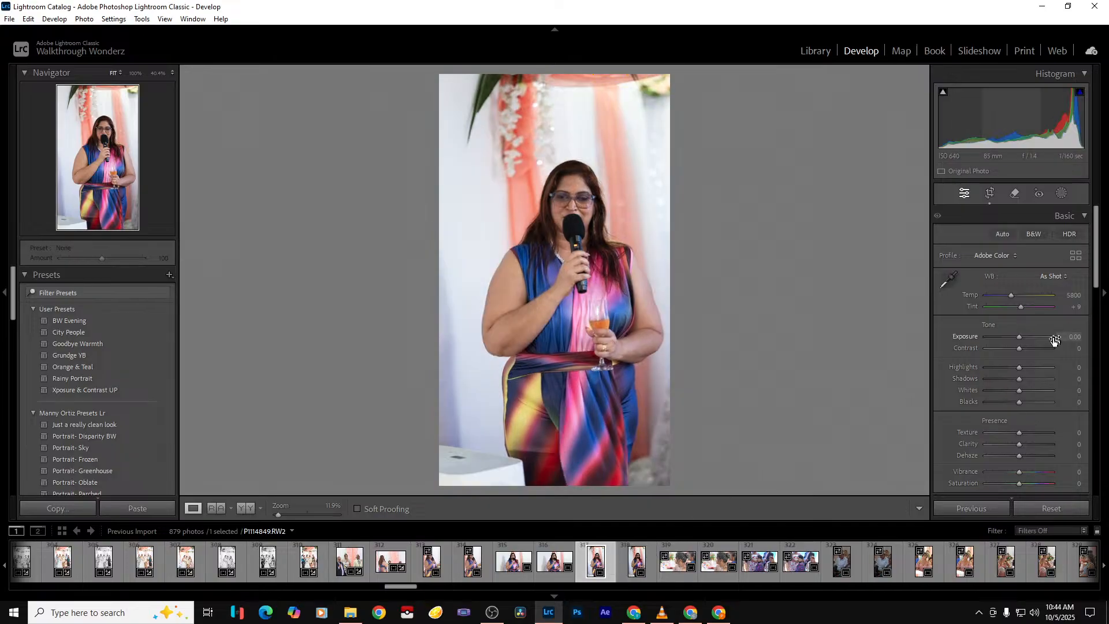
pyautogui.moveTo(1020, 339); pyautogui.dragTo(1024, 339)
pyautogui.moveTo(1018, 379); pyautogui.dragTo(1032, 379)
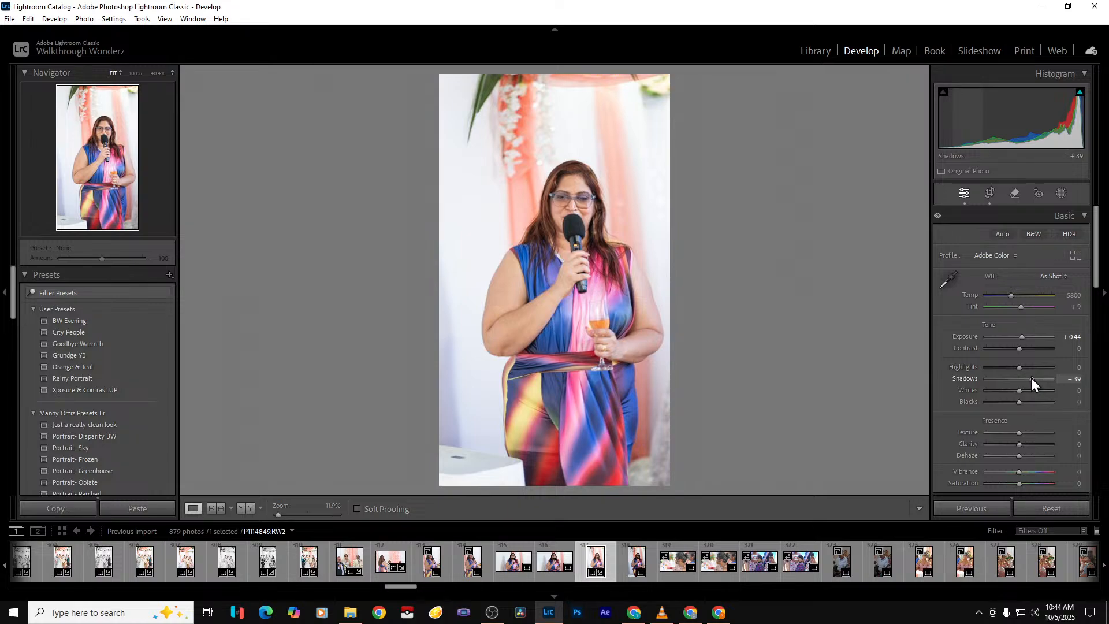
pyautogui.moveTo(1014, 368); pyautogui.dragTo(998, 370)
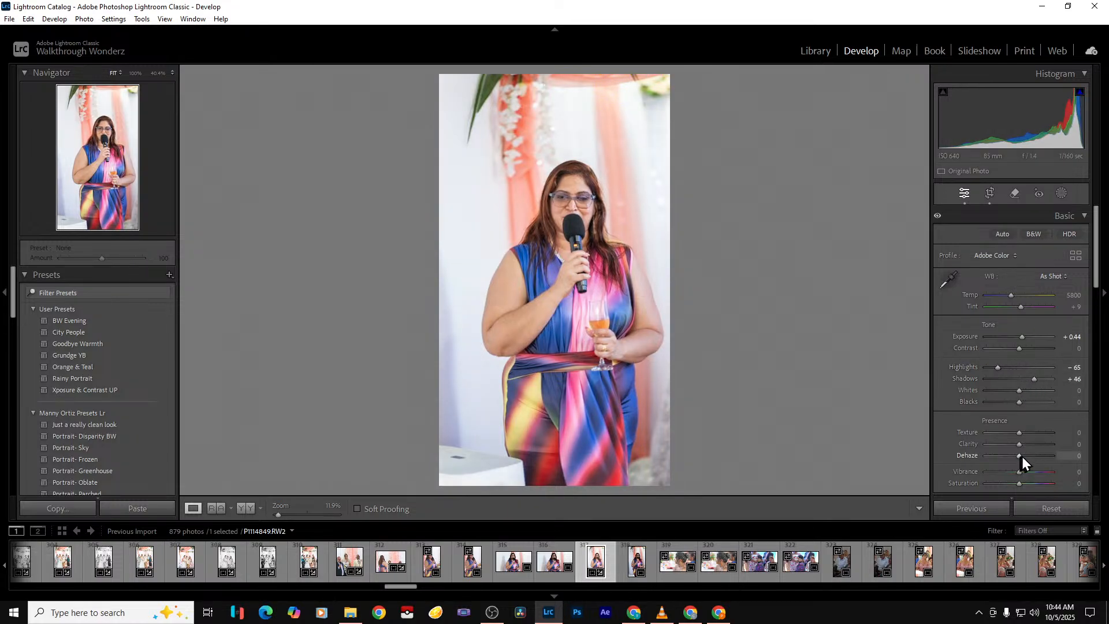
# Set Vibrance to +14 and Saturation to +7 for P1114849.RW2
pyautogui.click(1075, 471)
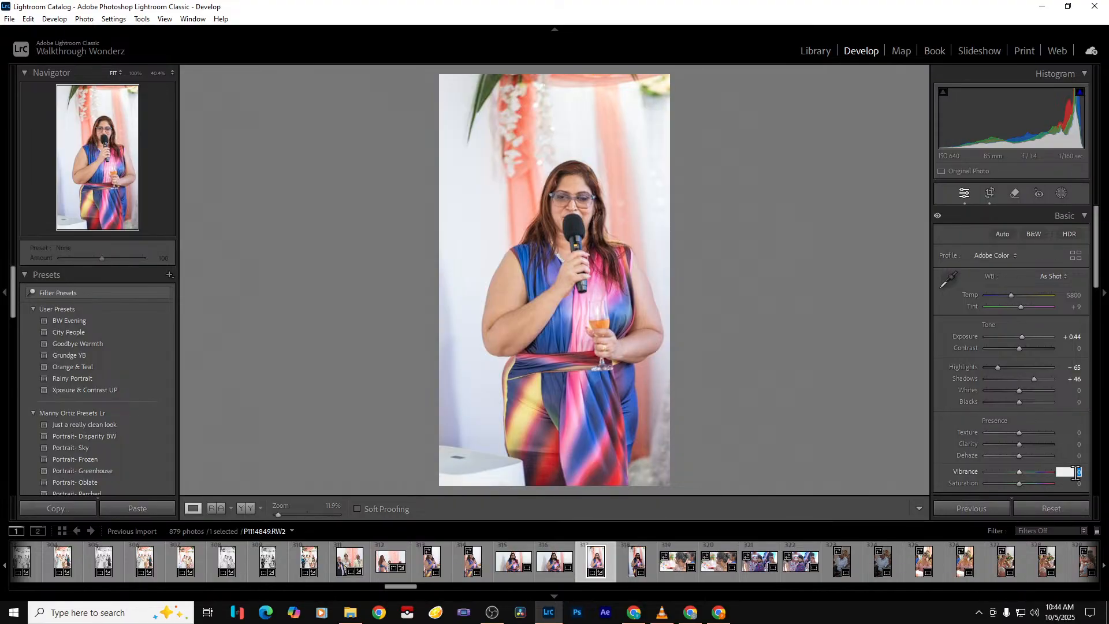
pyautogui.click(1078, 484)
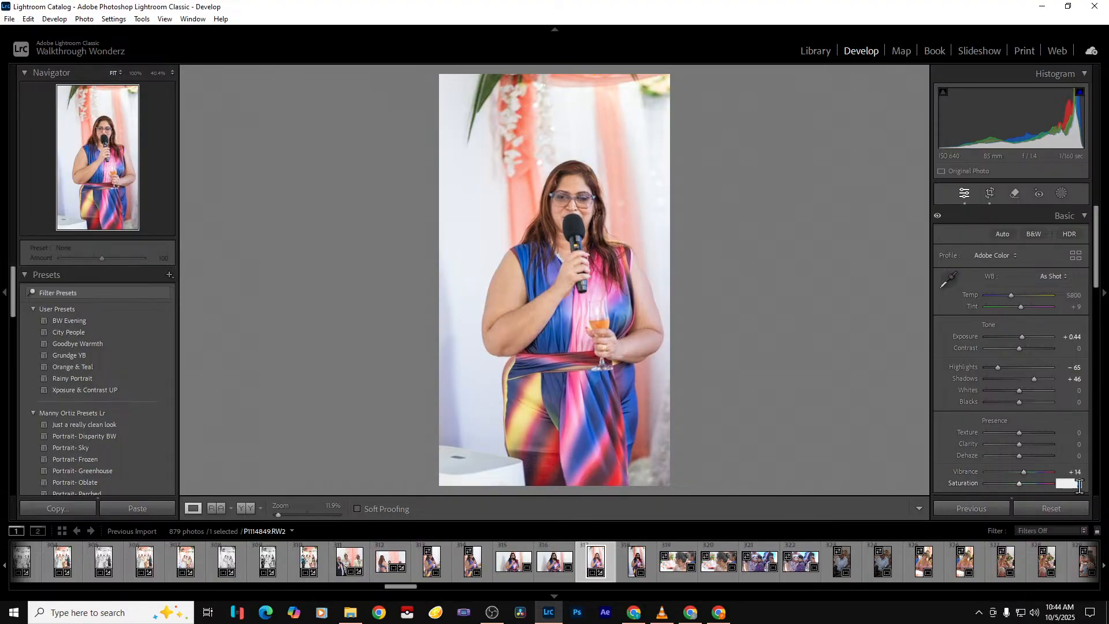
pyautogui.press('Return')
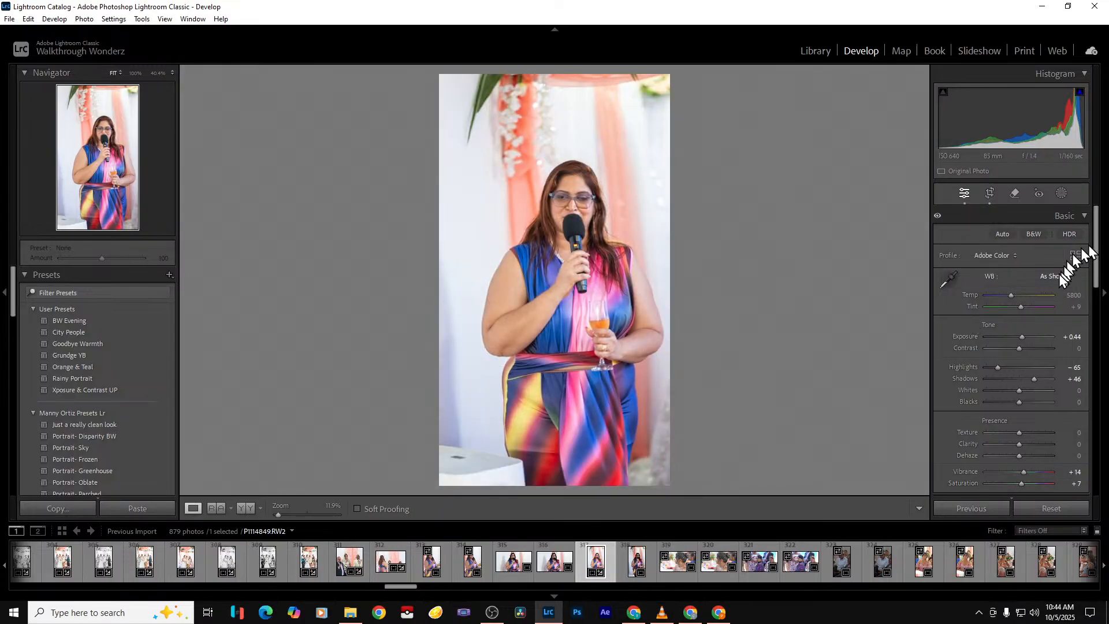
# Try the Auto white balance on P1114849.RW2 and return it to As Shot
pyautogui.click(1062, 274)
pyautogui.click(1033, 300)
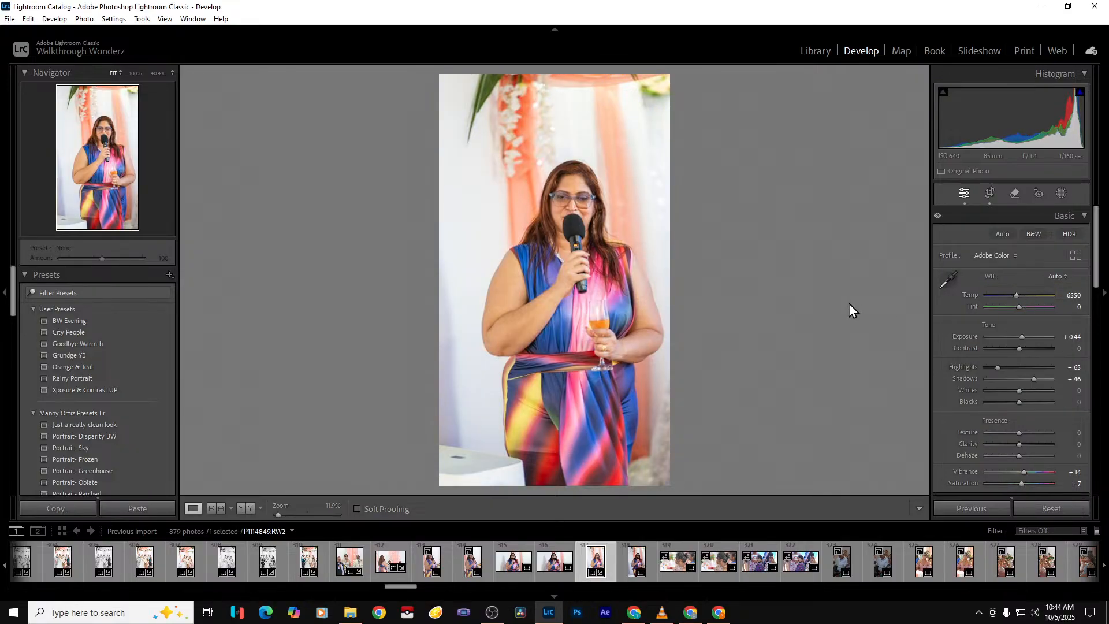
pyautogui.click(1057, 276)
pyautogui.click(1037, 291)
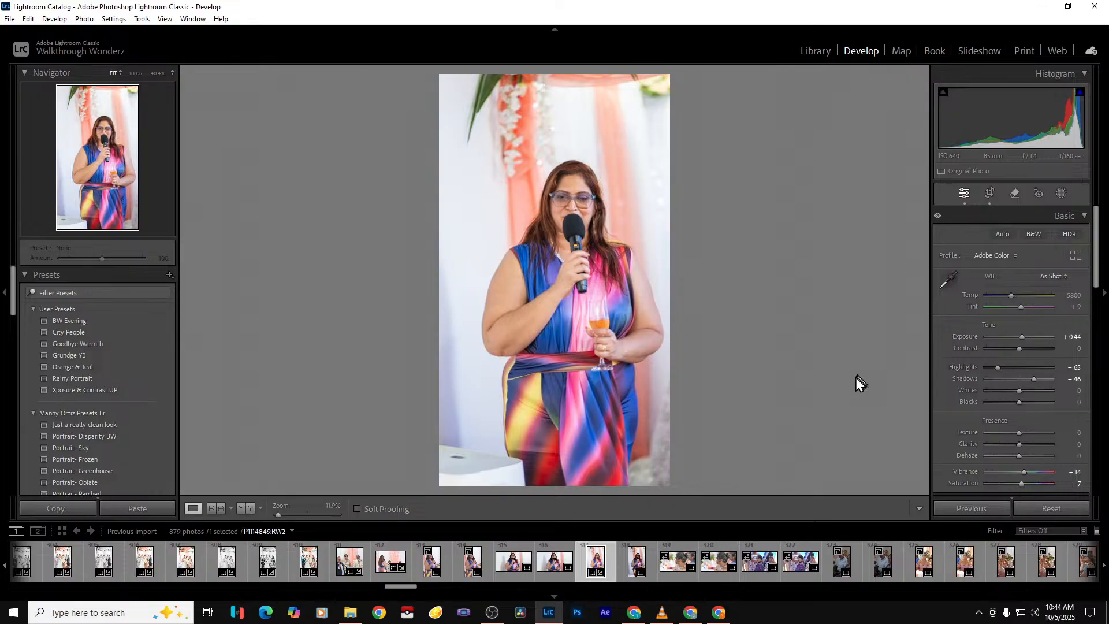
# Widen the crop of P1114849.RW2 to the photo's right edge and export that photo with the previous export settings
pyautogui.click(990, 194)
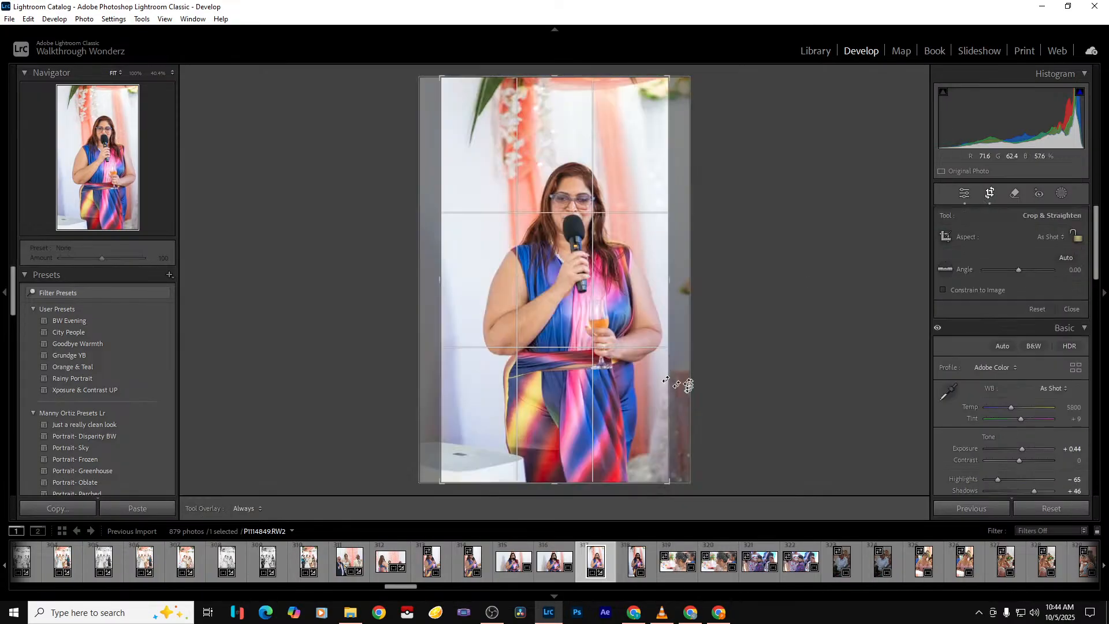
pyautogui.moveTo(672, 381); pyautogui.dragTo(722, 378)
pyautogui.press('Return')
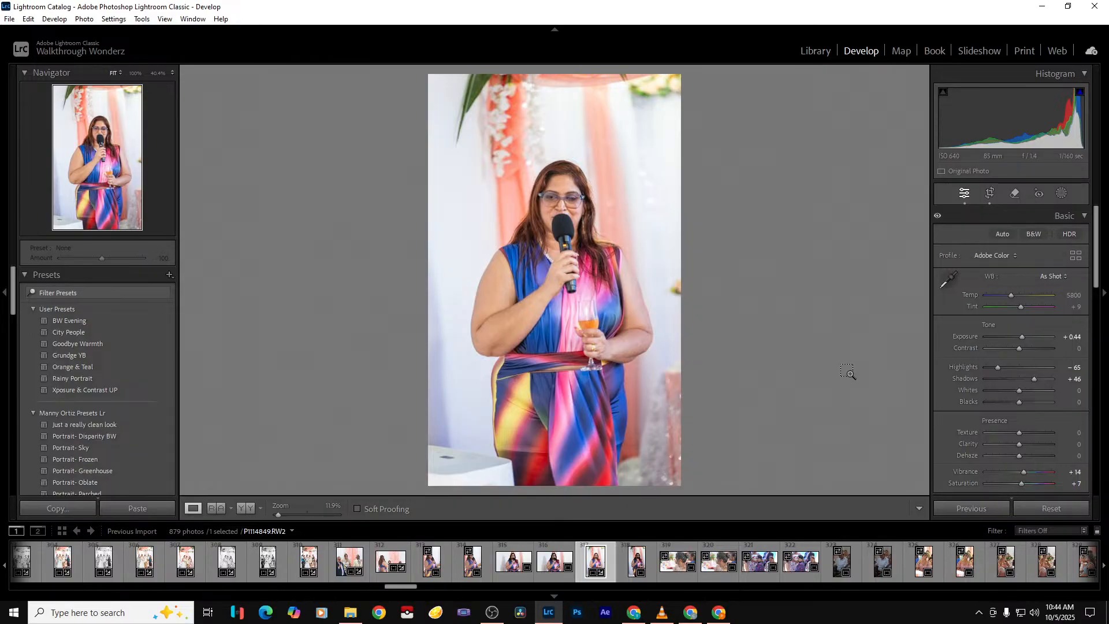
pyautogui.hotkey('ctrl', 'alt', 'shift', 'e')
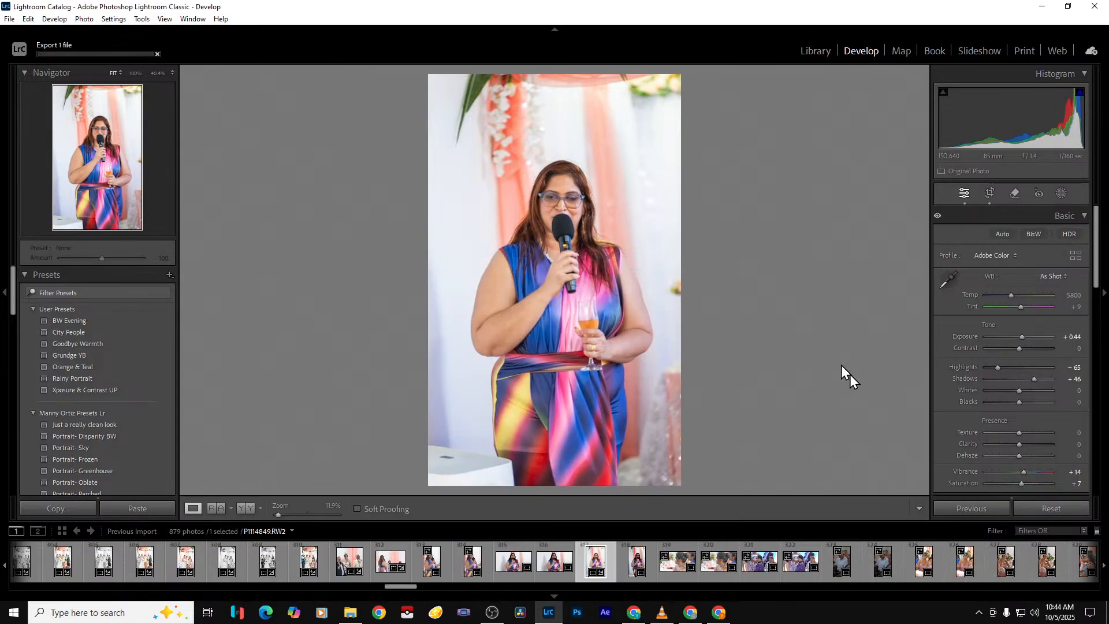
# Compare P1114851.RW2 with P1114852.RW2, and on P1114851.RW2 set Highlights to -77, Whites to -21 and Exposure to about +0.26
pyautogui.click(675, 566)
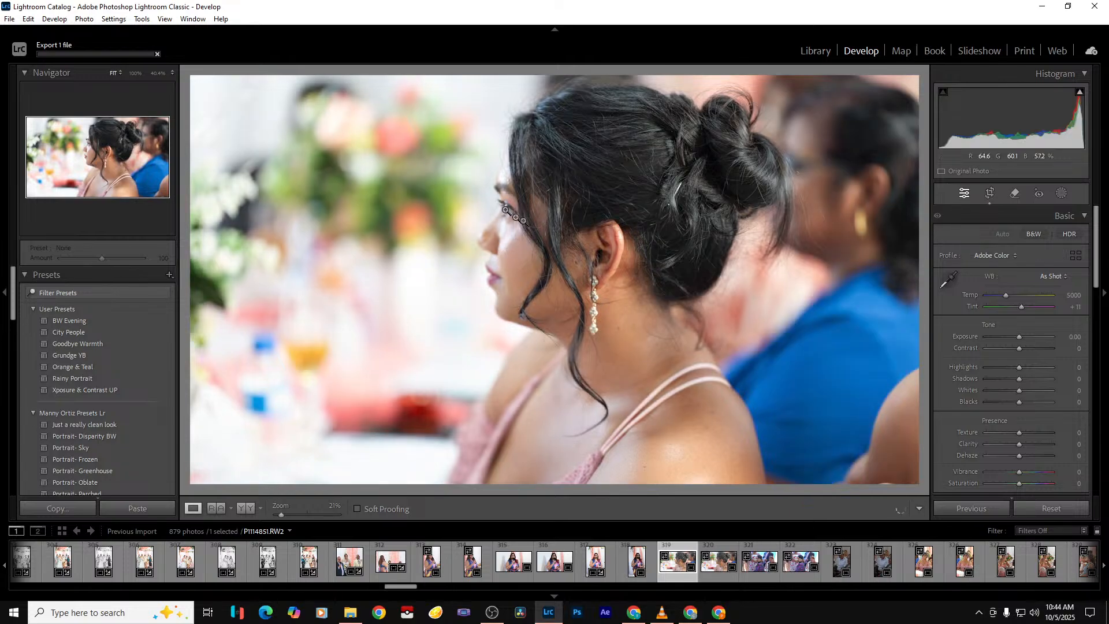
pyautogui.press('Right')
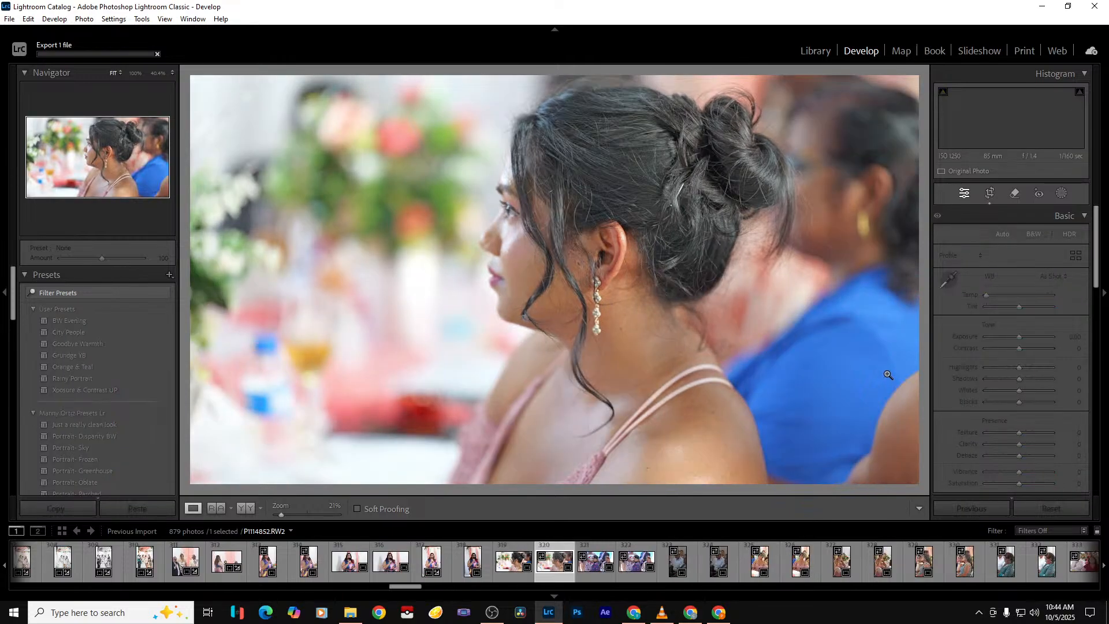
pyautogui.press('Left')
pyautogui.press('Right')
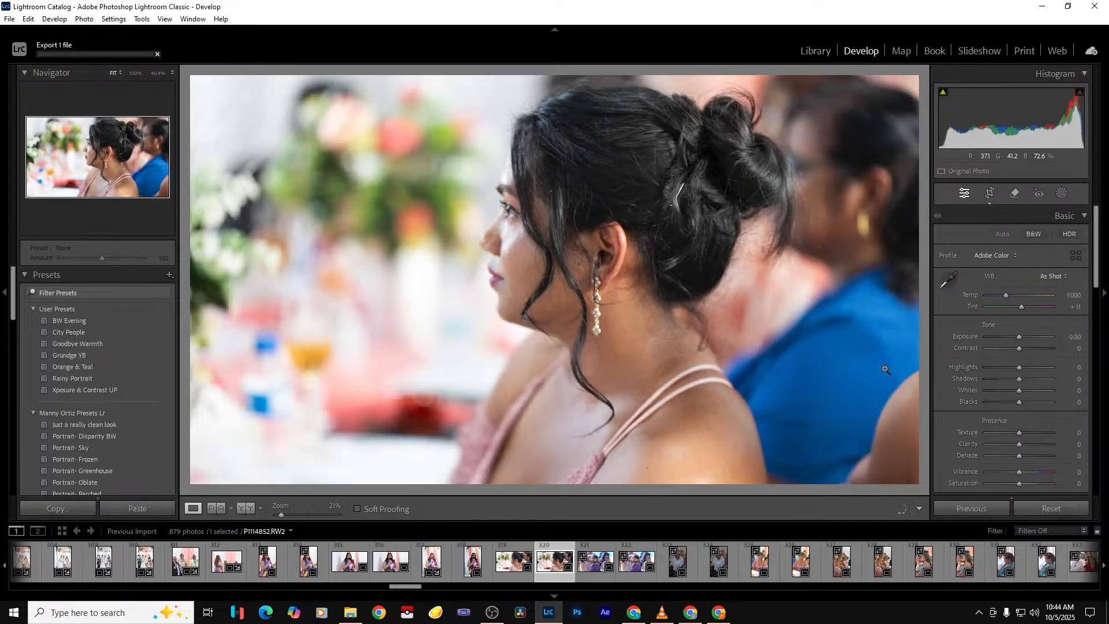
pyautogui.press('Left')
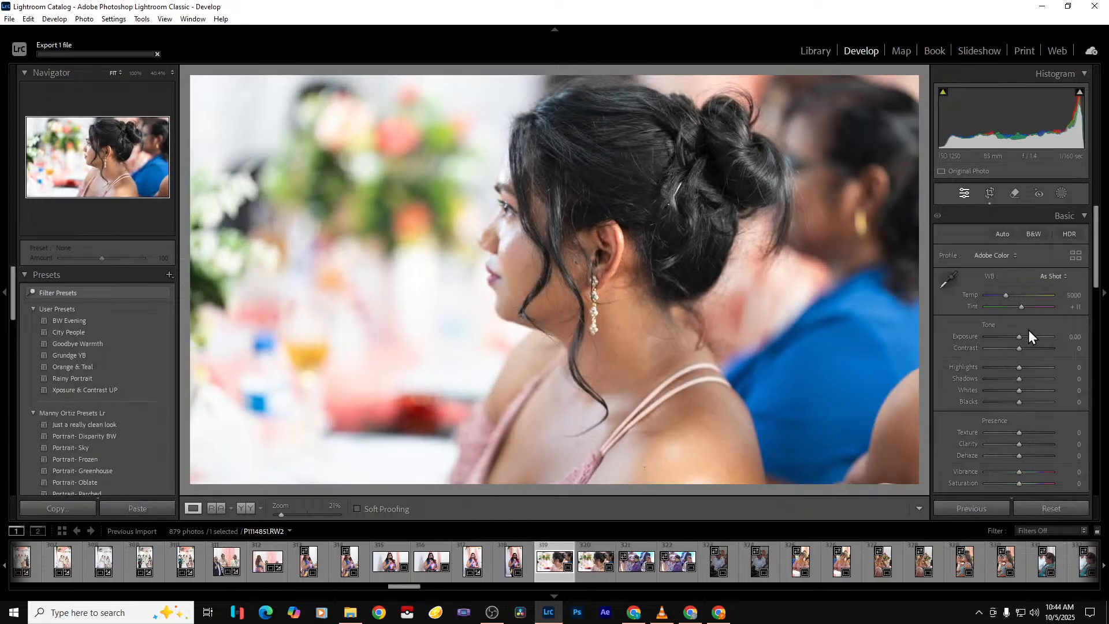
pyautogui.moveTo(1020, 339); pyautogui.dragTo(1021, 338)
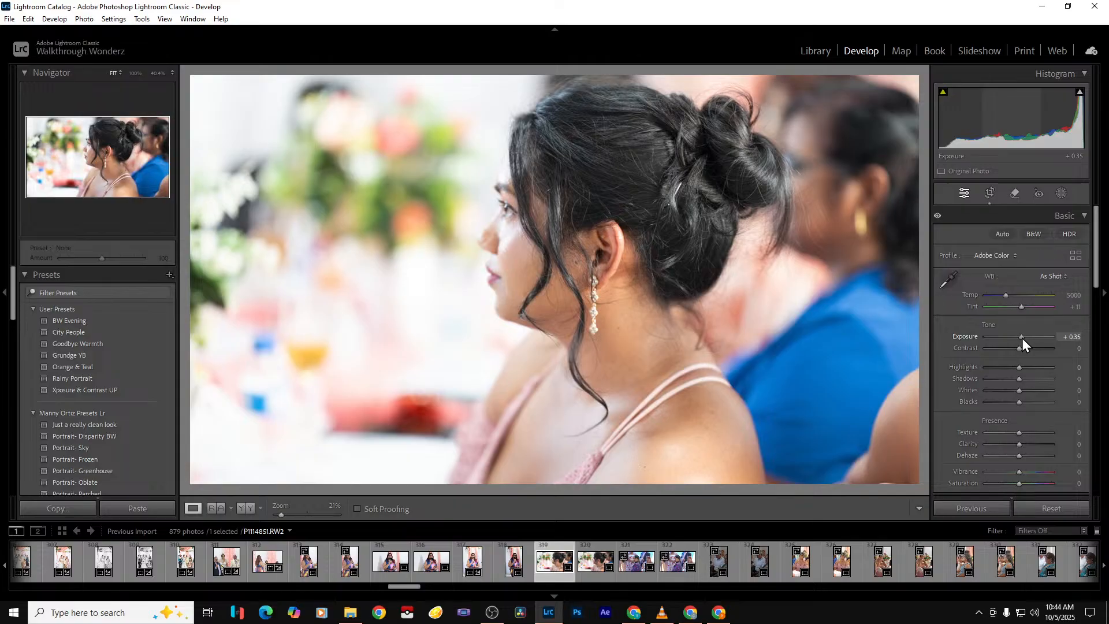
pyautogui.doubleClick(1021, 338)
pyautogui.moveTo(1019, 378)
pyautogui.mouseDown()
pyautogui.moveTo(1044, 380)
pyautogui.moveTo(968, 364)
pyautogui.moveTo(993, 367)
pyautogui.moveTo(1012, 390)
pyautogui.mouseUp()
pyautogui.doubleClick(1041, 380)
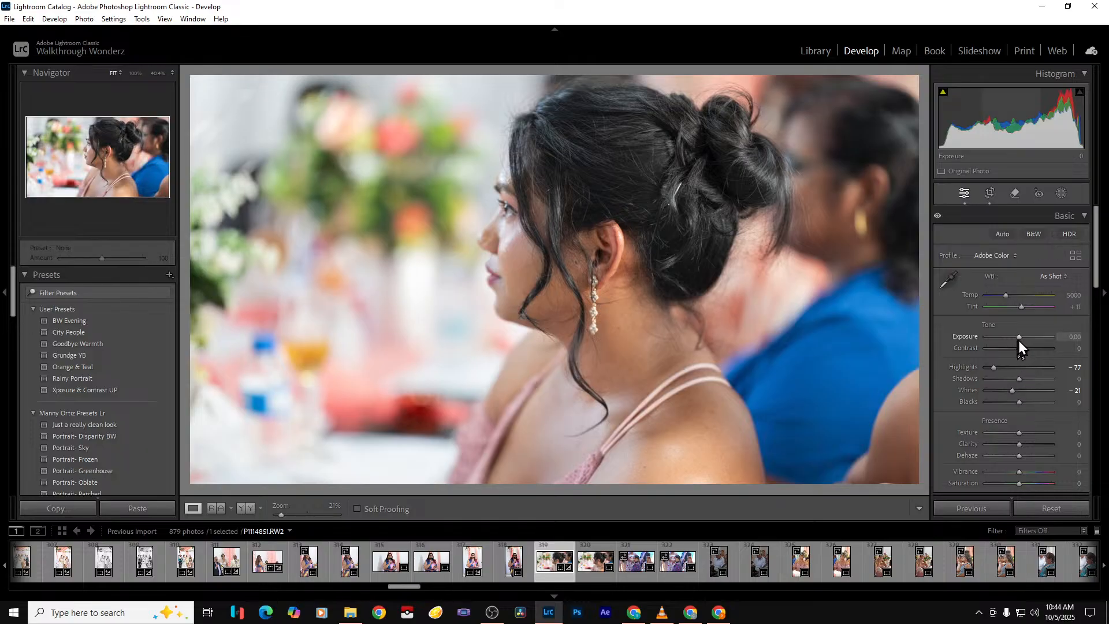
pyautogui.moveTo(1020, 338); pyautogui.dragTo(1021, 337)
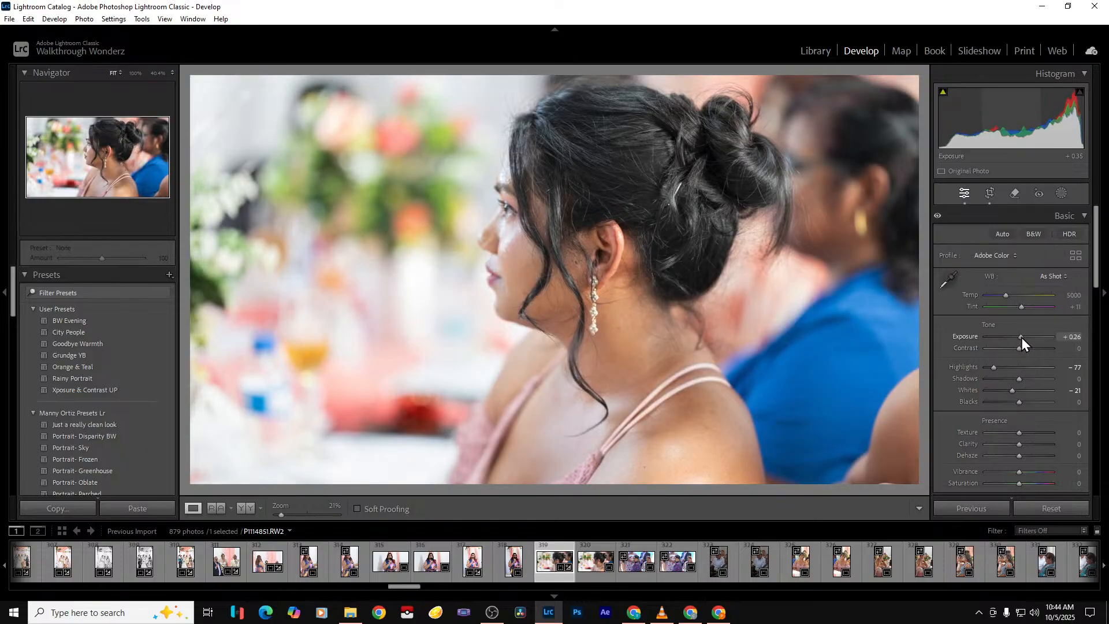
# On P1114851.RW2, set Blacks to -7, Dehaze to +11 and Texture to +16, and export the photo with the previous settings
pyautogui.moveTo(1016, 403); pyautogui.dragTo(1014, 403)
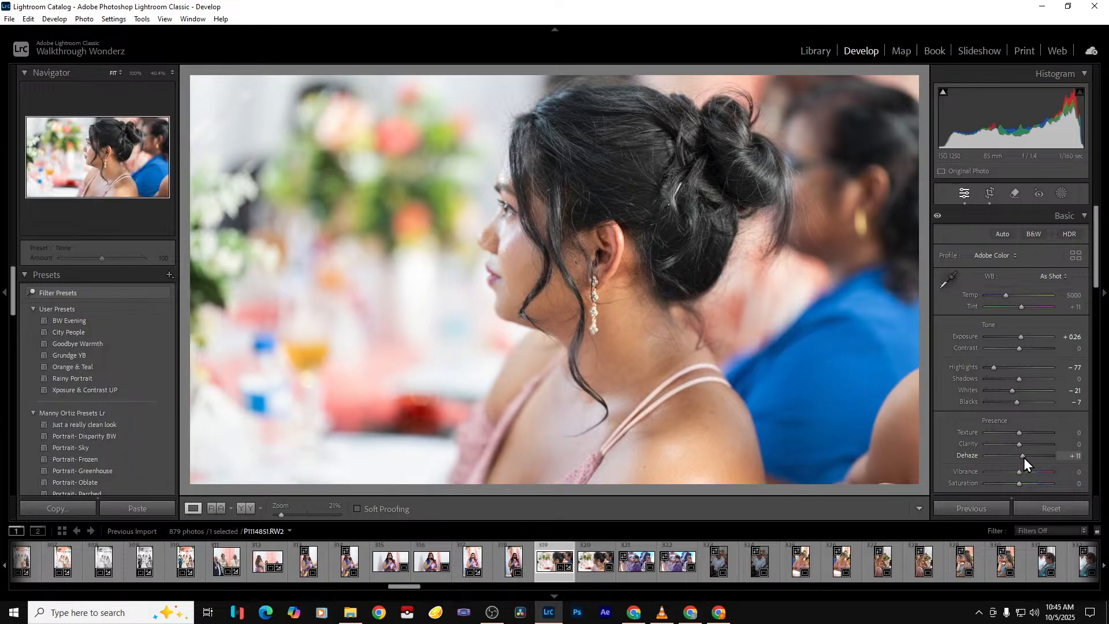
pyautogui.moveTo(1026, 434)
pyautogui.mouseDown()
pyautogui.moveTo(1098, 446)
pyautogui.moveTo(1024, 433)
pyautogui.mouseUp()
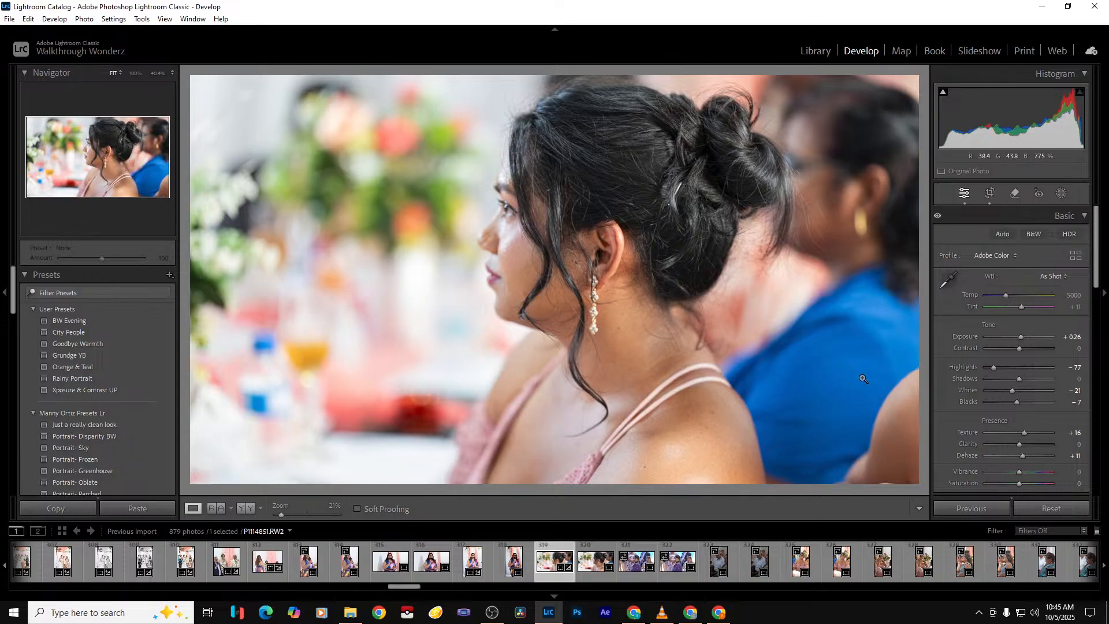
pyautogui.hotkey('ctrl', 'alt', 'shift', 'e')
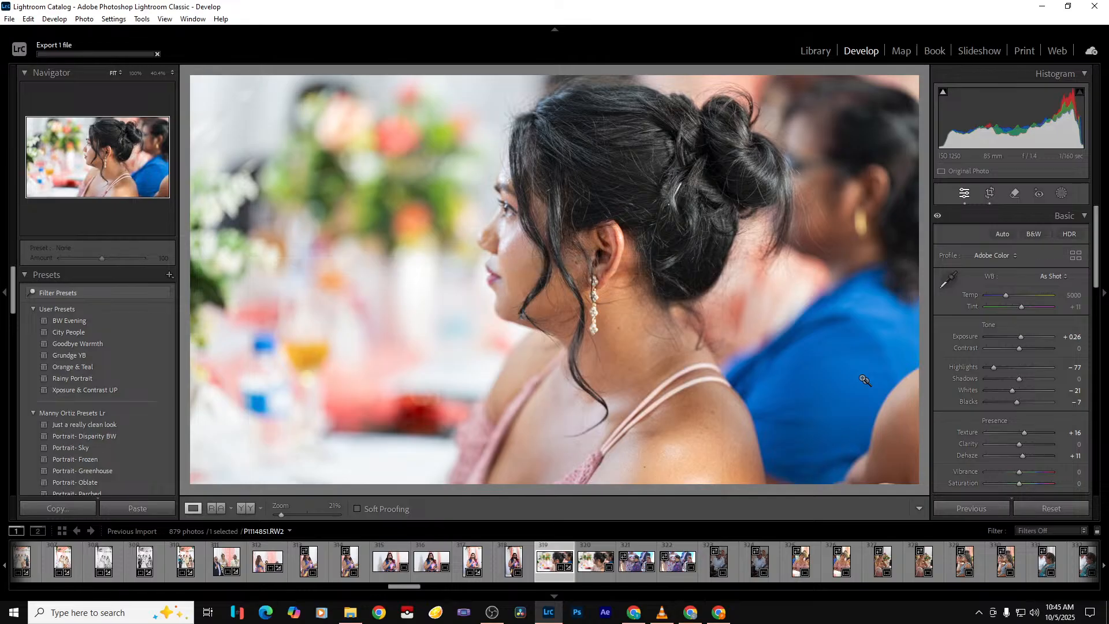
# Set Shadows to +75 on P1114854.RW2 and export that photo with the existing PNG export settings
pyautogui.click(640, 571)
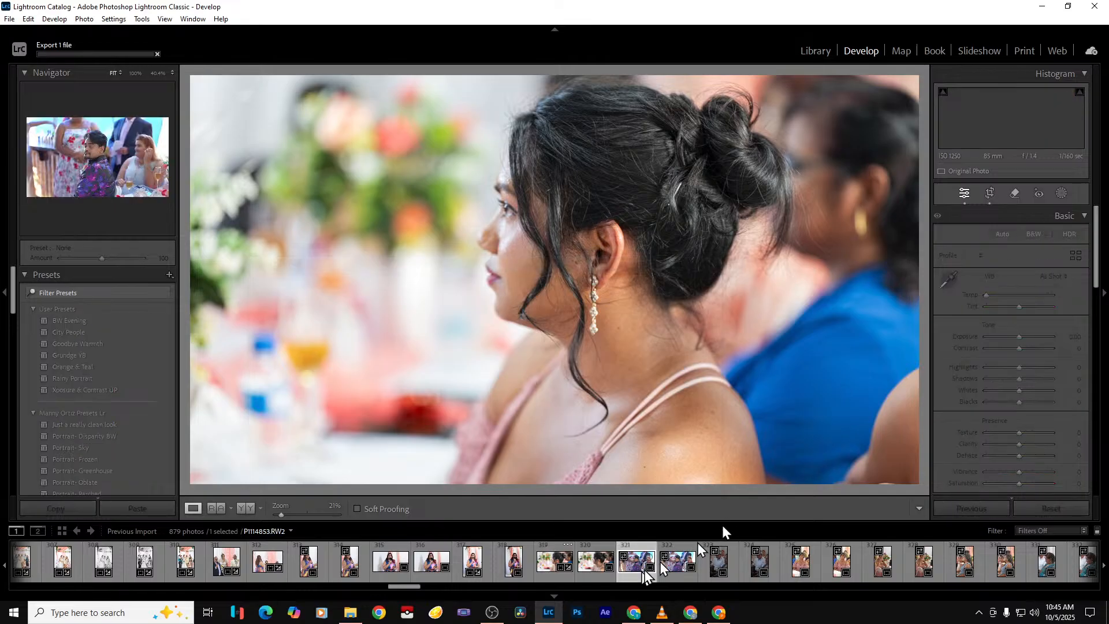
pyautogui.press('Right')
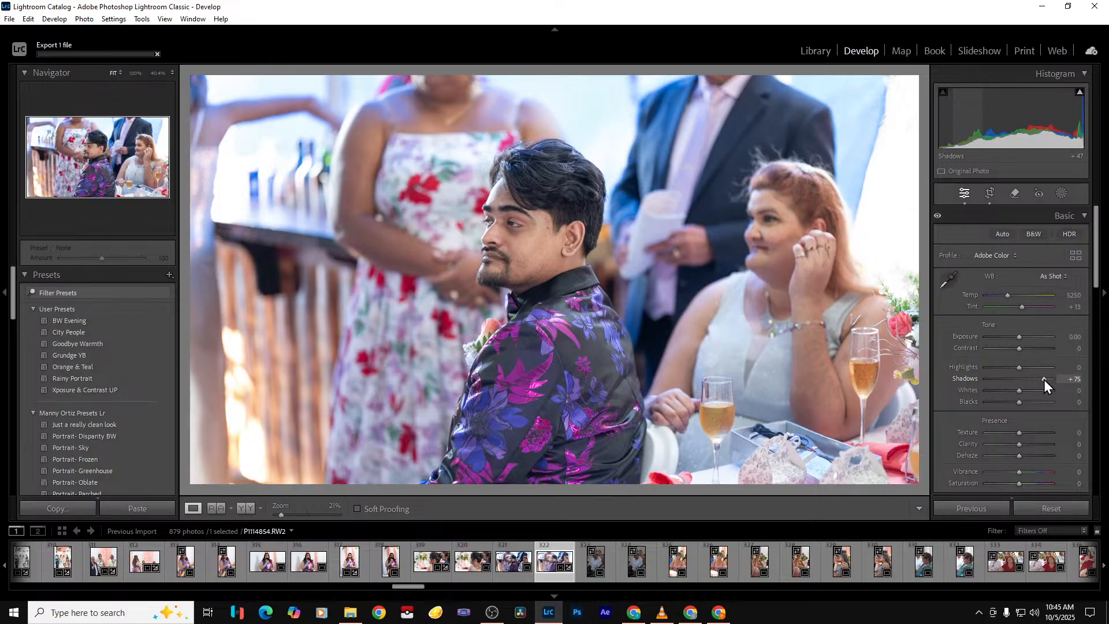
pyautogui.click(1044, 380)
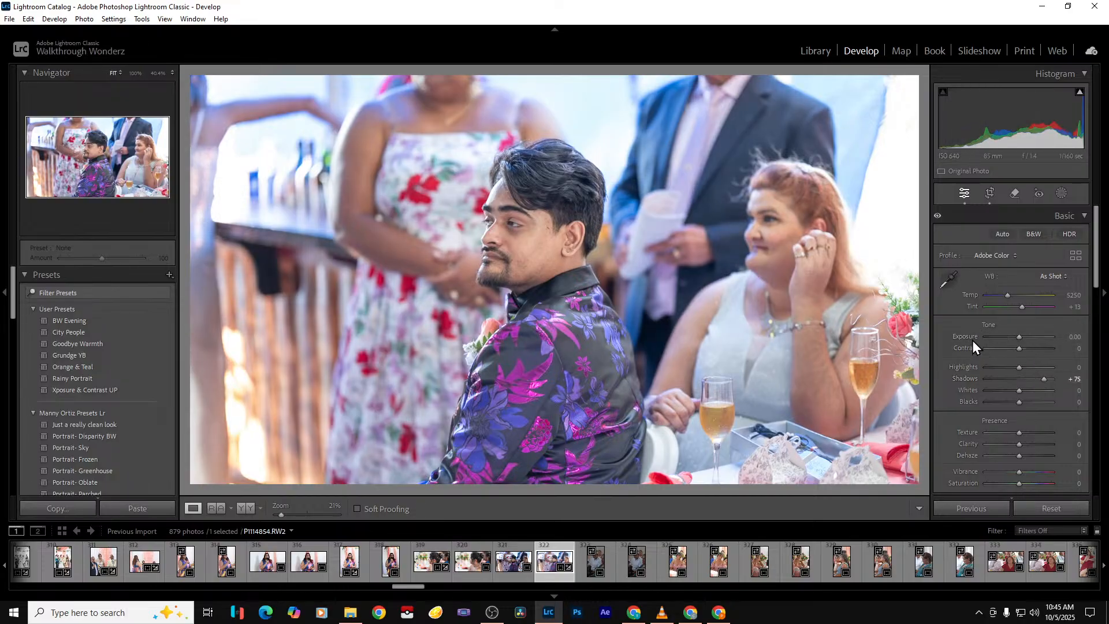
pyautogui.hotkey('ctrl', 'shift', 'e')
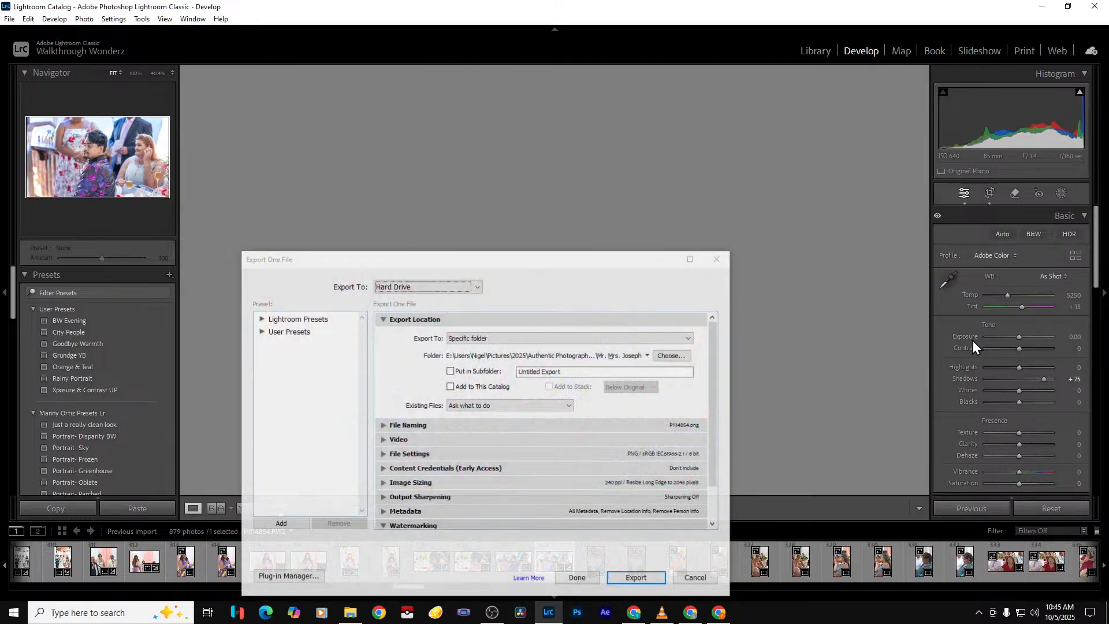
pyautogui.press('Return')
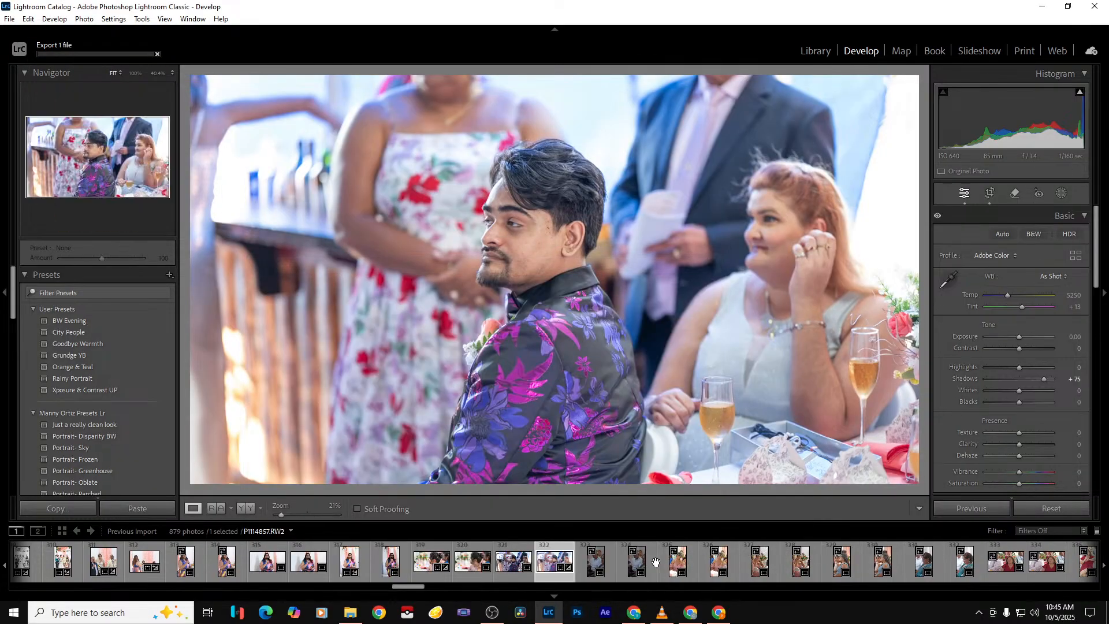
# Brighten P1114856.RW2 with Exposure at +2.28 and Shadows at +58
pyautogui.click(622, 576)
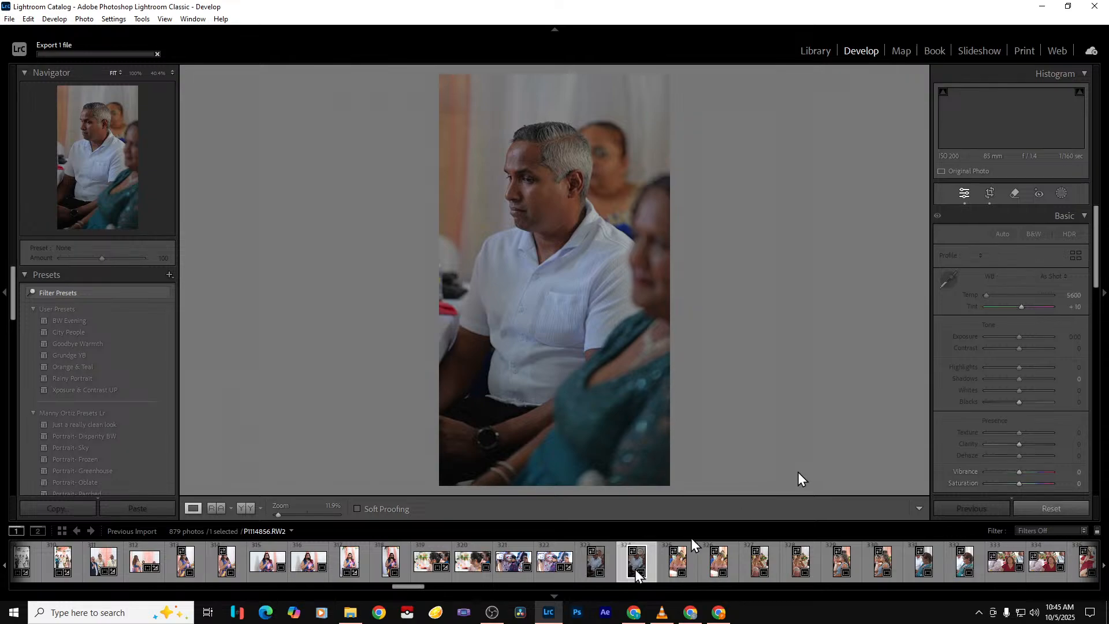
pyautogui.moveTo(1020, 338); pyautogui.dragTo(1035, 338)
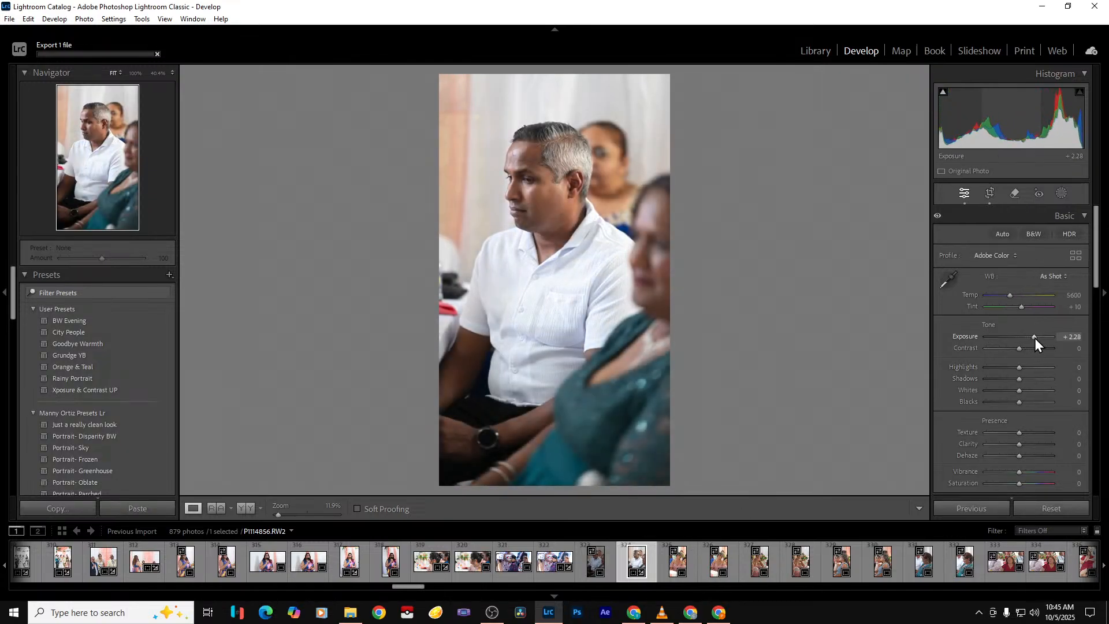
pyautogui.moveTo(1019, 380); pyautogui.dragTo(1038, 380)
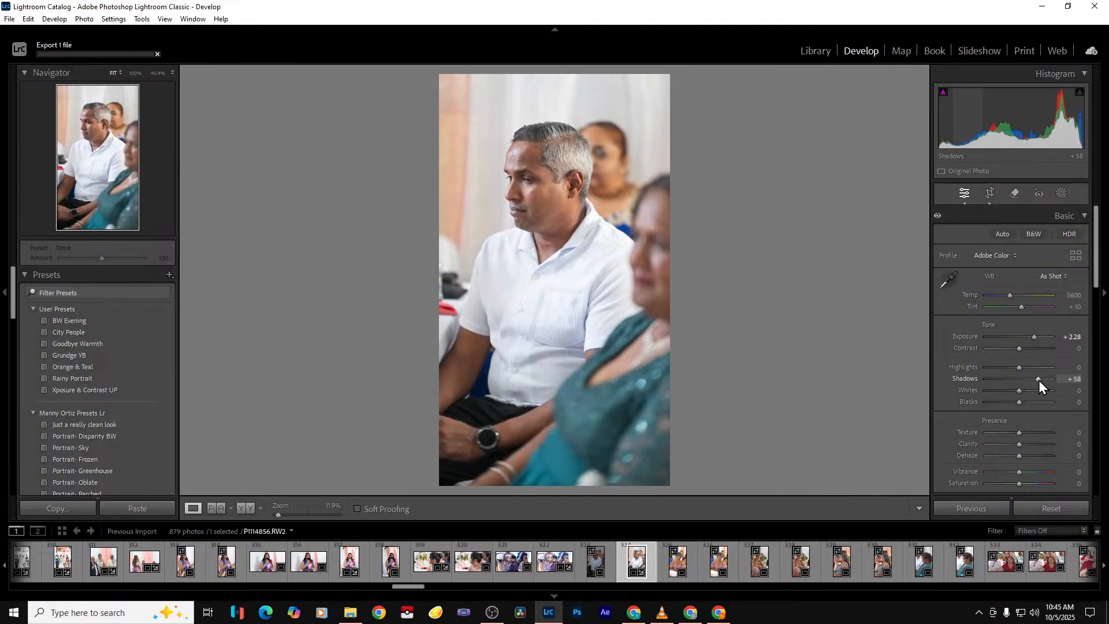
# Crop P1114857.RW2 in from the photo's bottom, top and left edges to a waist-up portrait, and set Shadows to +39
pyautogui.press('Right')
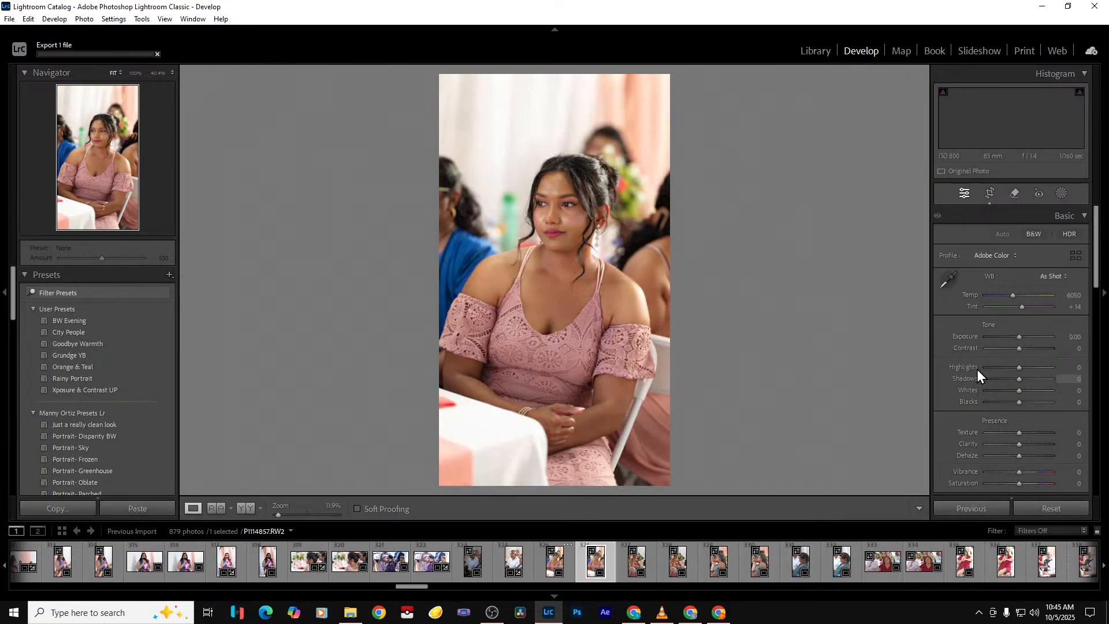
pyautogui.press('Right')
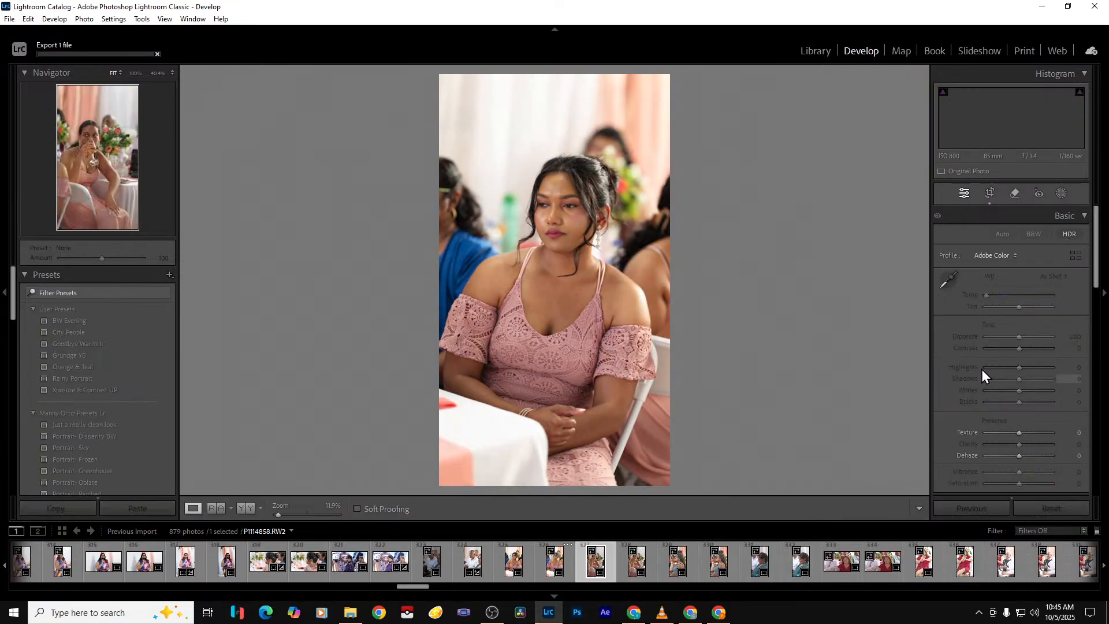
pyautogui.press('Right')
pyautogui.press('Left')
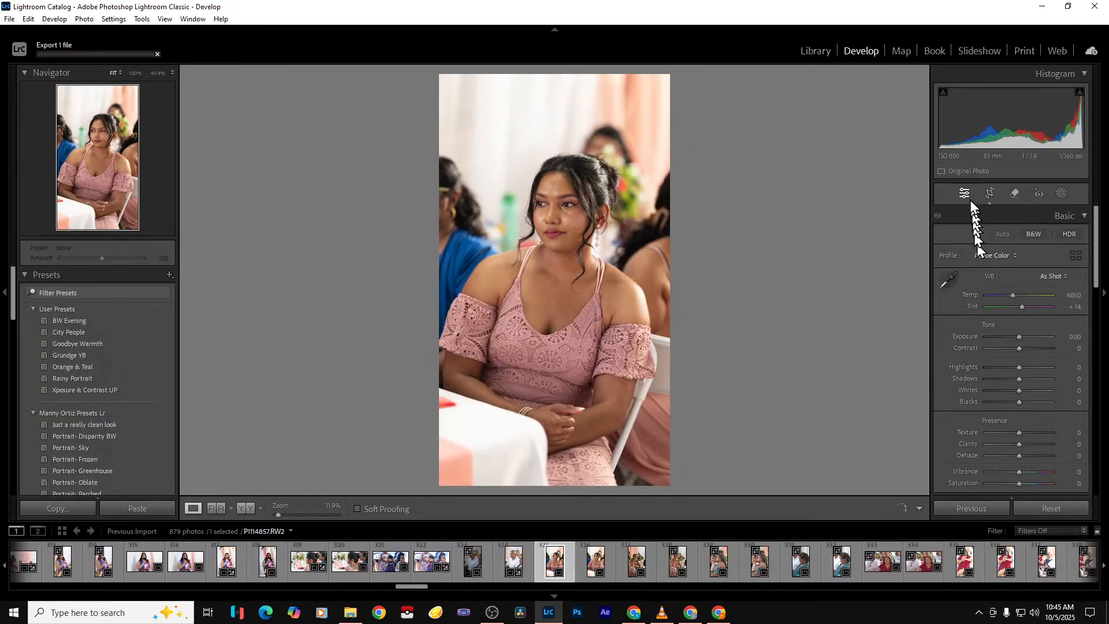
pyautogui.click(990, 193)
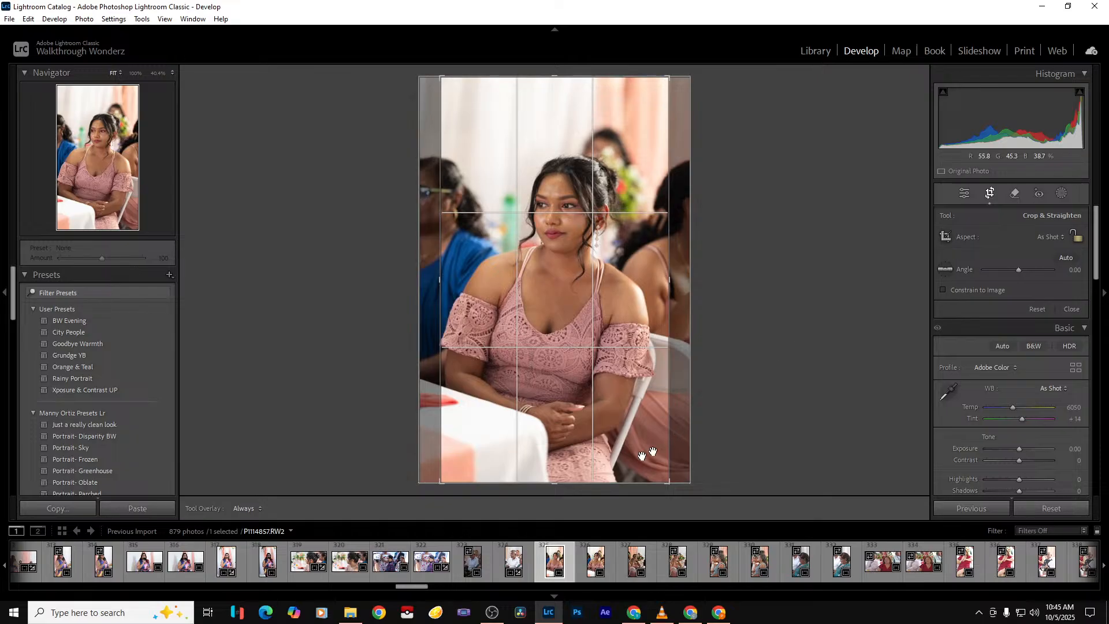
pyautogui.moveTo(570, 484); pyautogui.dragTo(578, 427)
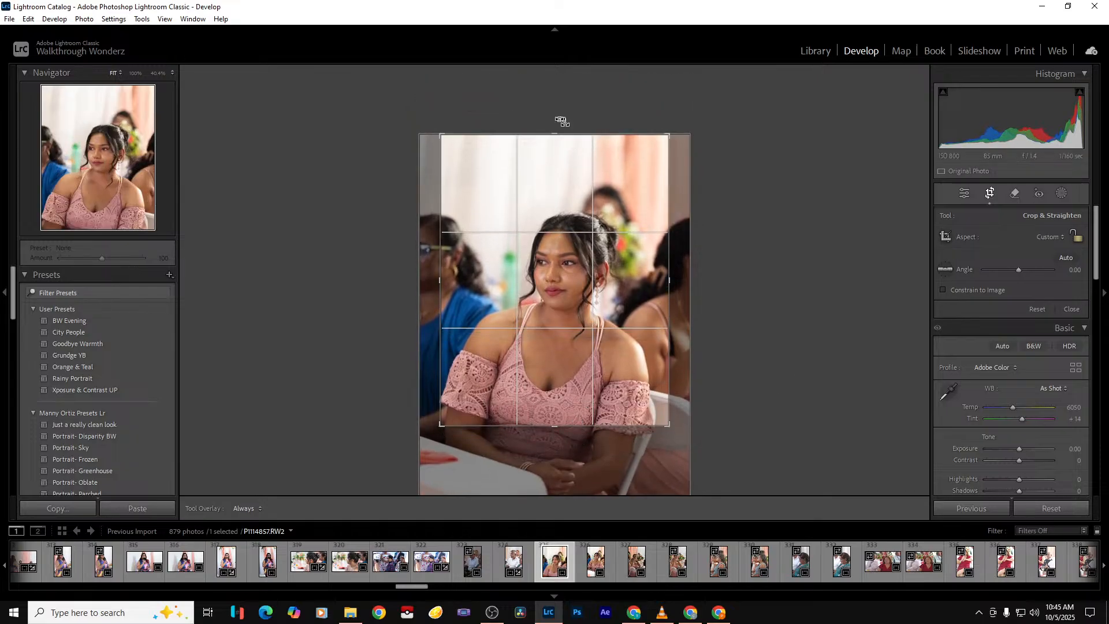
pyautogui.moveTo(555, 135); pyautogui.dragTo(559, 157)
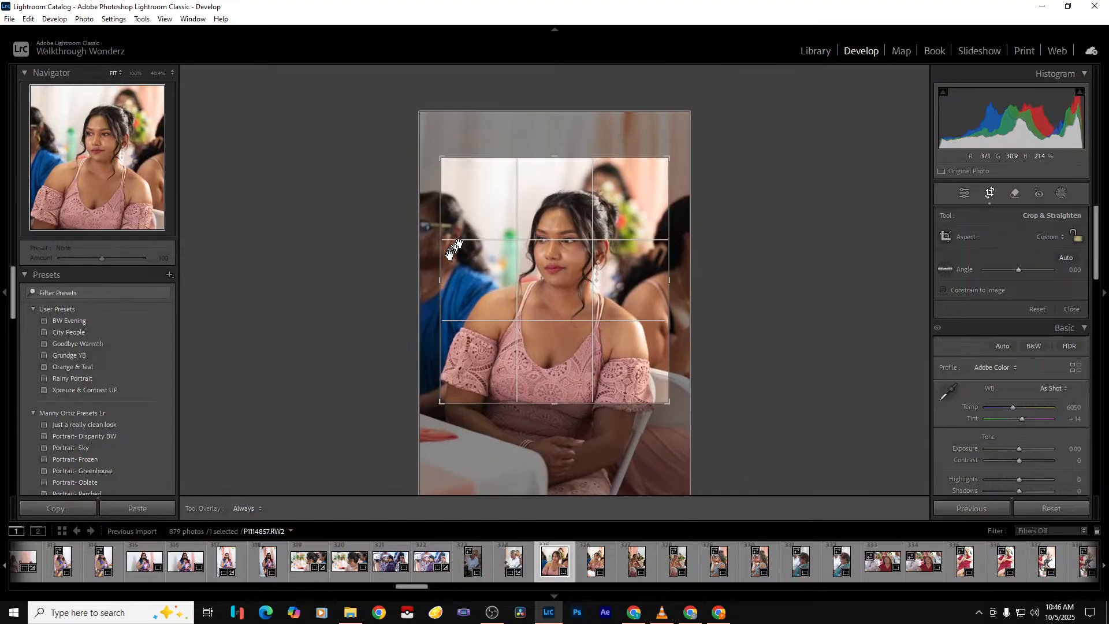
pyautogui.moveTo(441, 257); pyautogui.dragTo(459, 261)
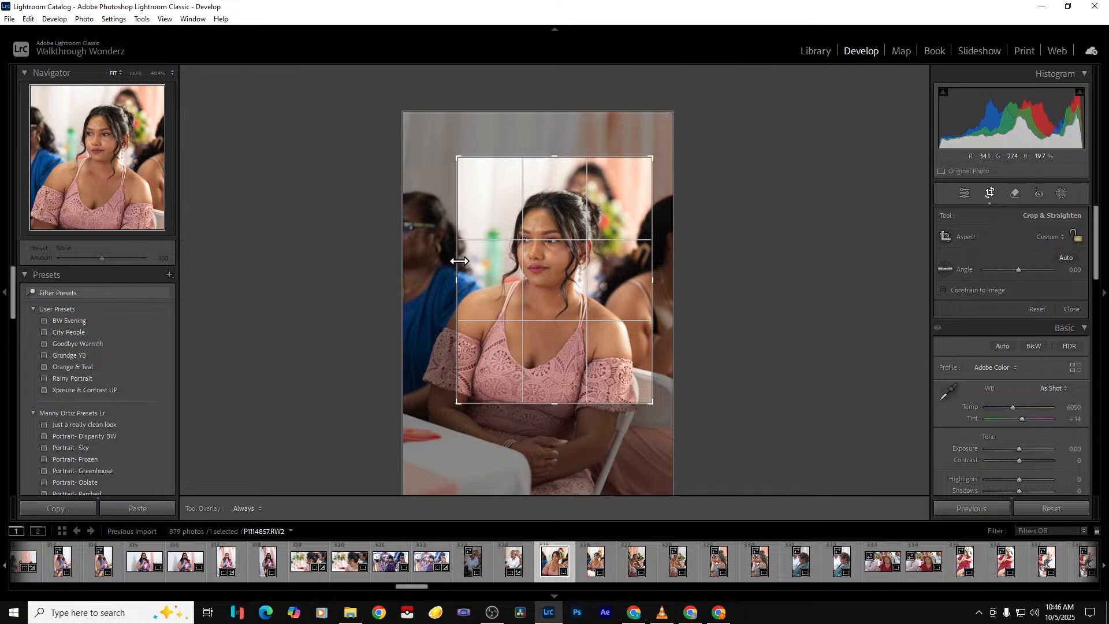
pyautogui.click(1071, 309)
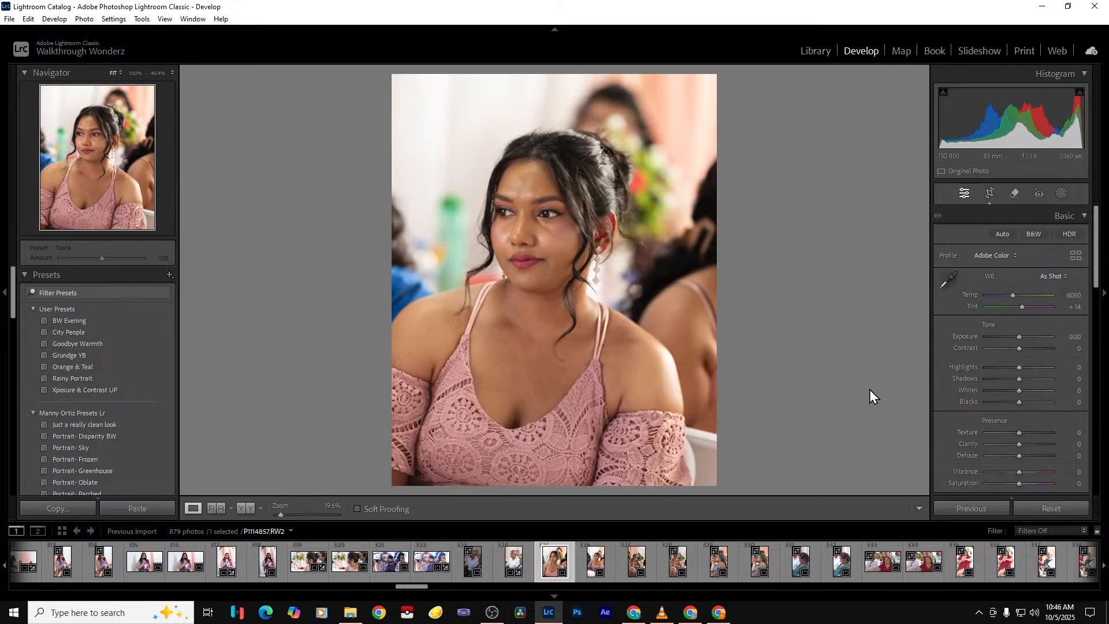
pyautogui.moveTo(1020, 379); pyautogui.dragTo(1033, 382)
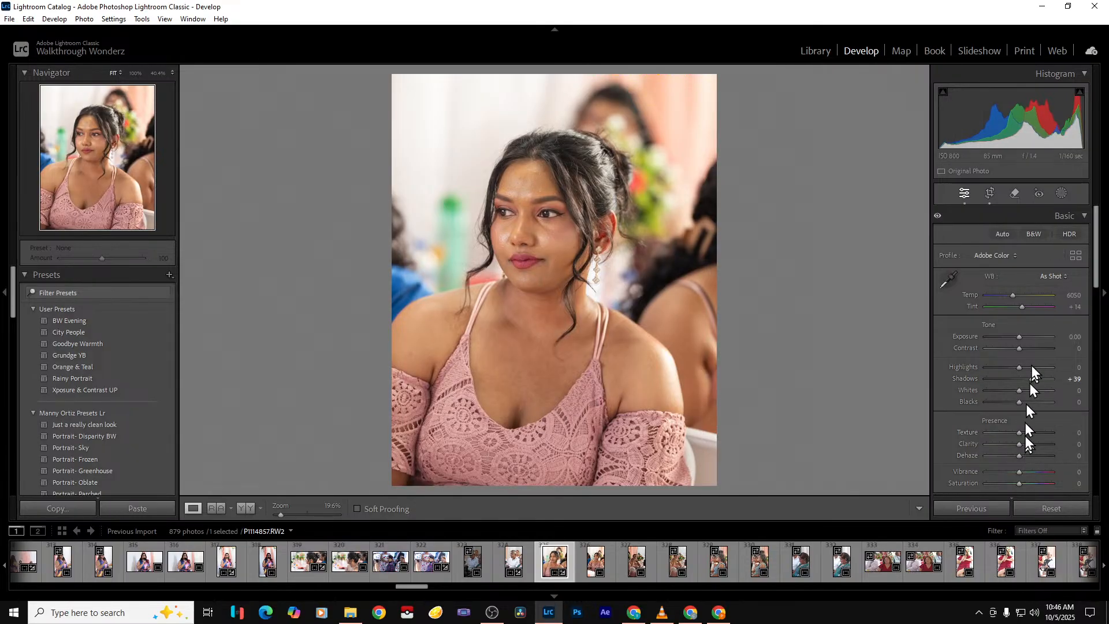
# Try the Auto white balance on P1114857.RW2 and return it to As Shot
pyautogui.click(1053, 276)
pyautogui.click(1029, 305)
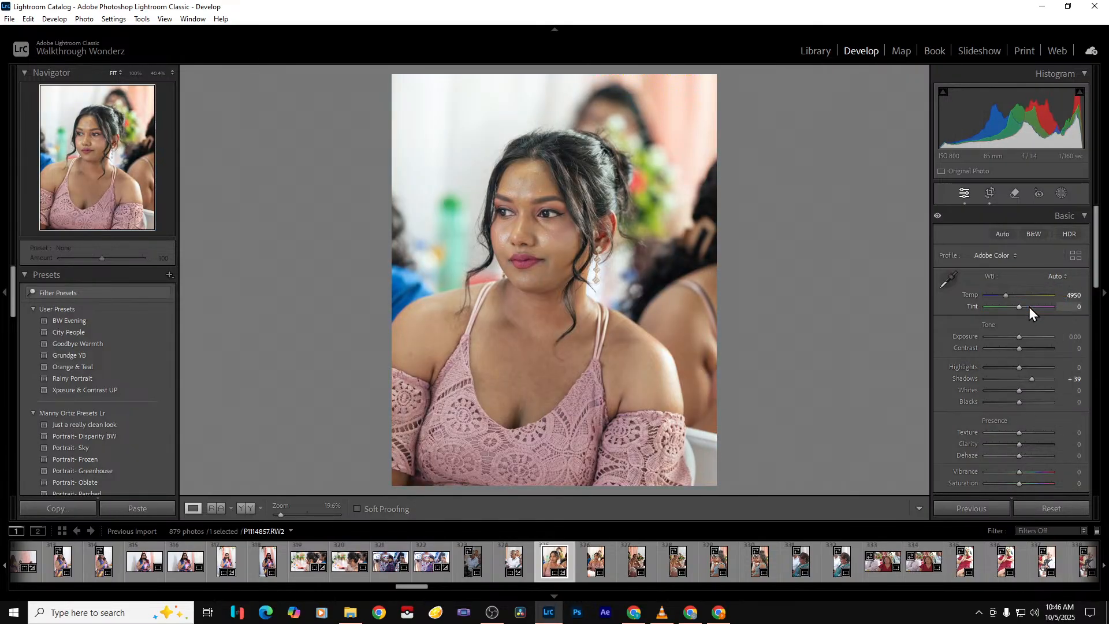
pyautogui.click(1056, 277)
pyautogui.click(1048, 289)
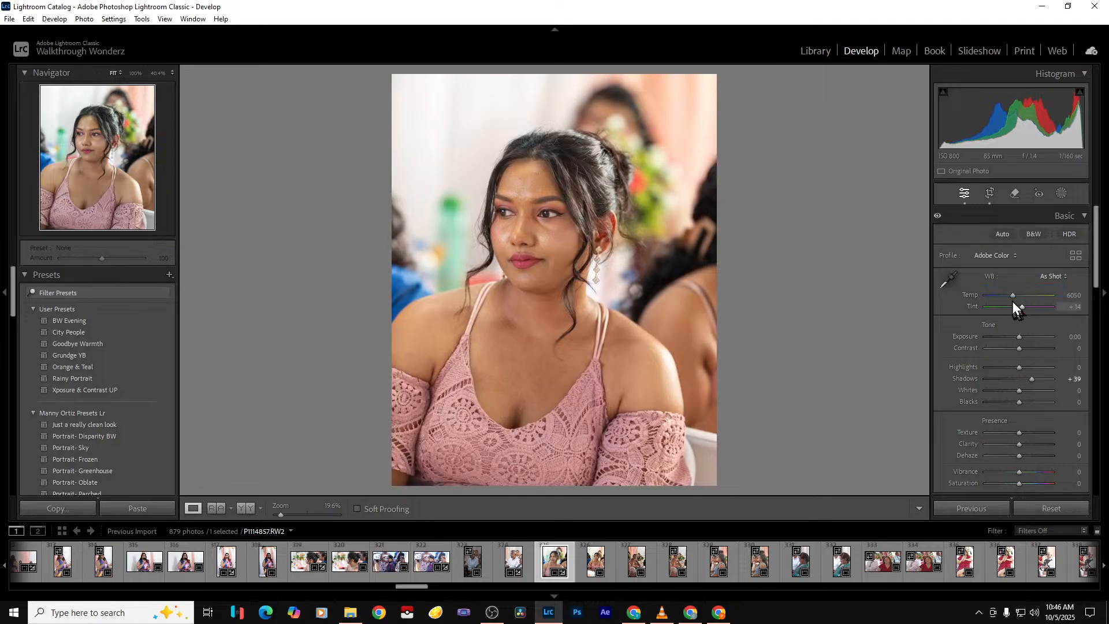
# On P1114857.RW2, set Temp to 5509, Clarity to -28, Vibrance to +14 and Saturation to +7, checking against the before version
pyautogui.moveTo(1012, 296); pyautogui.dragTo(1009, 295)
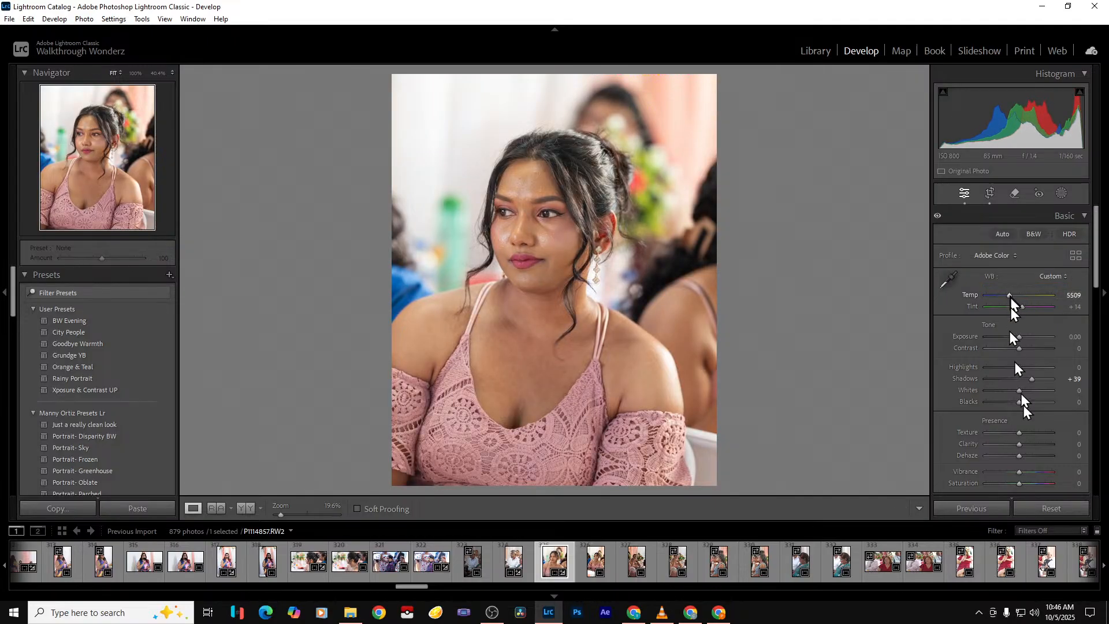
pyautogui.moveTo(1025, 449); pyautogui.dragTo(1012, 448)
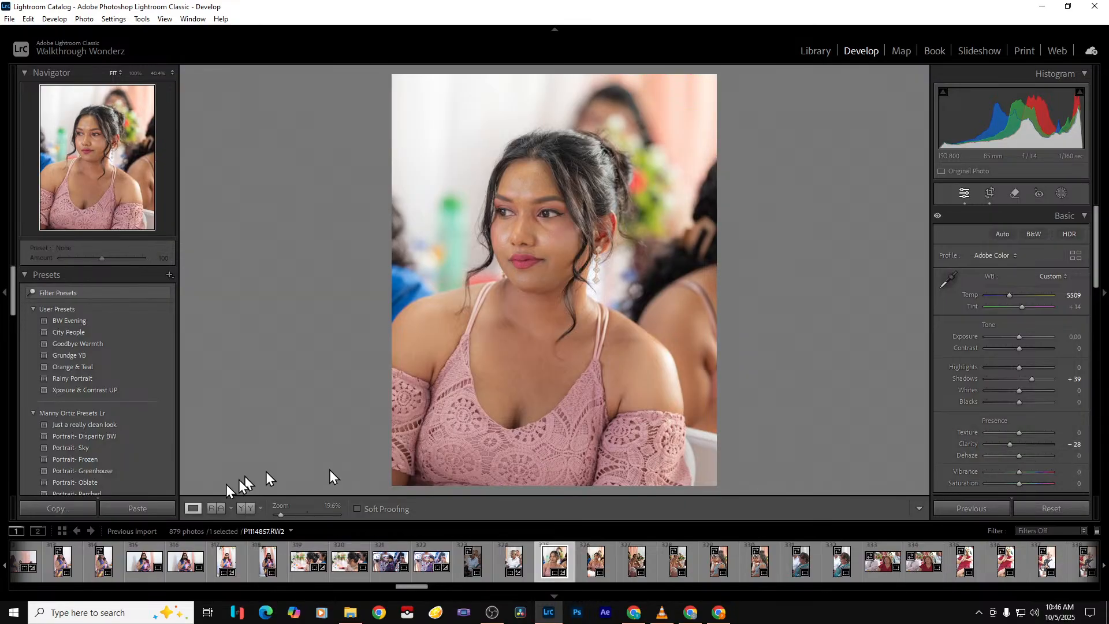
pyautogui.click(245, 508)
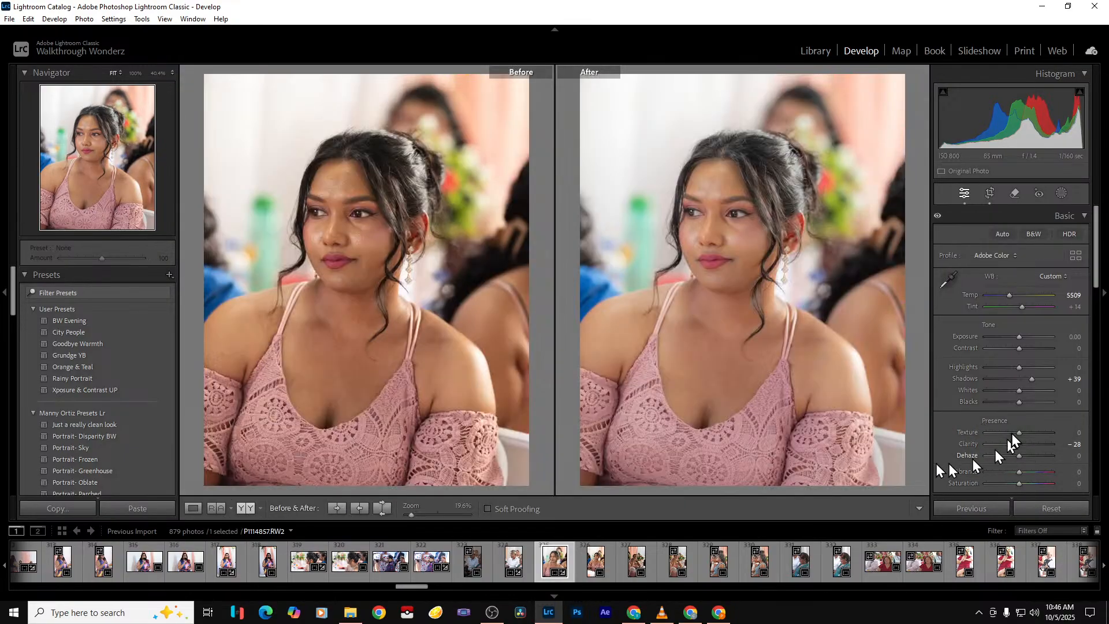
pyautogui.click(1077, 473)
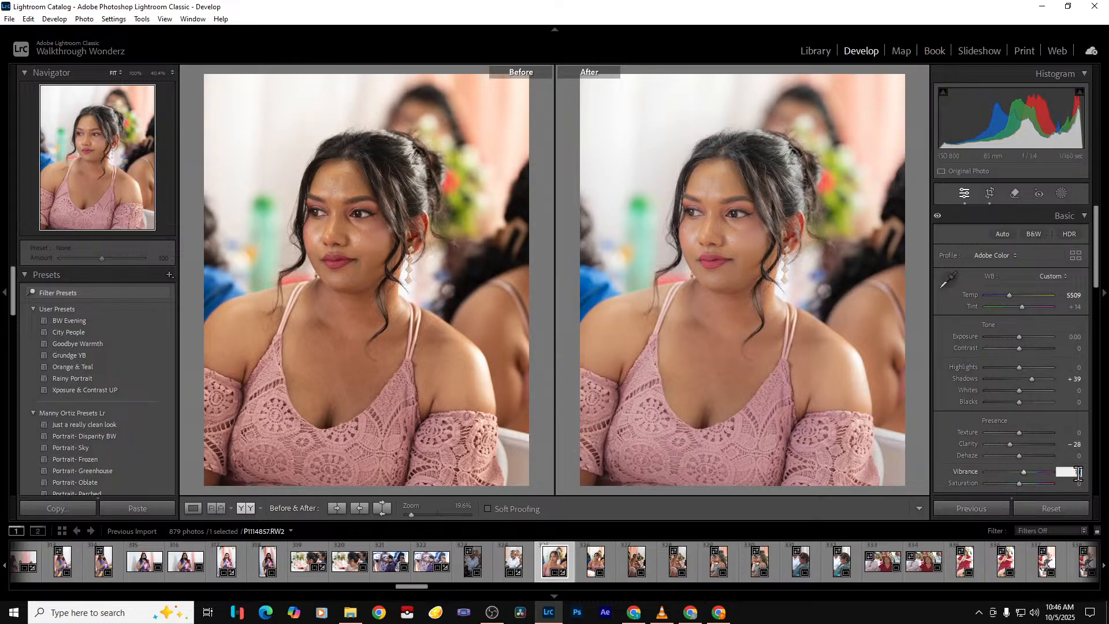
pyautogui.press('Return')
pyautogui.press('Return')
pyautogui.press('y')
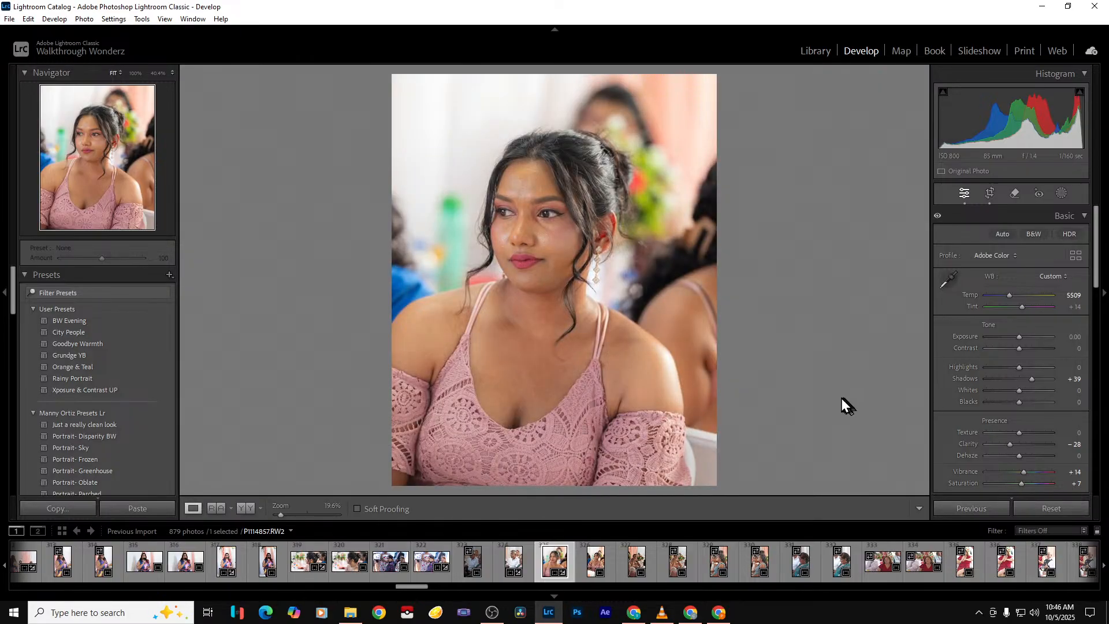
# Compare P1114857.RW2 before and after its edits, and export it with the existing PNG export settings
pyautogui.press('\\')
pyautogui.press('\\')
pyautogui.press('\\')
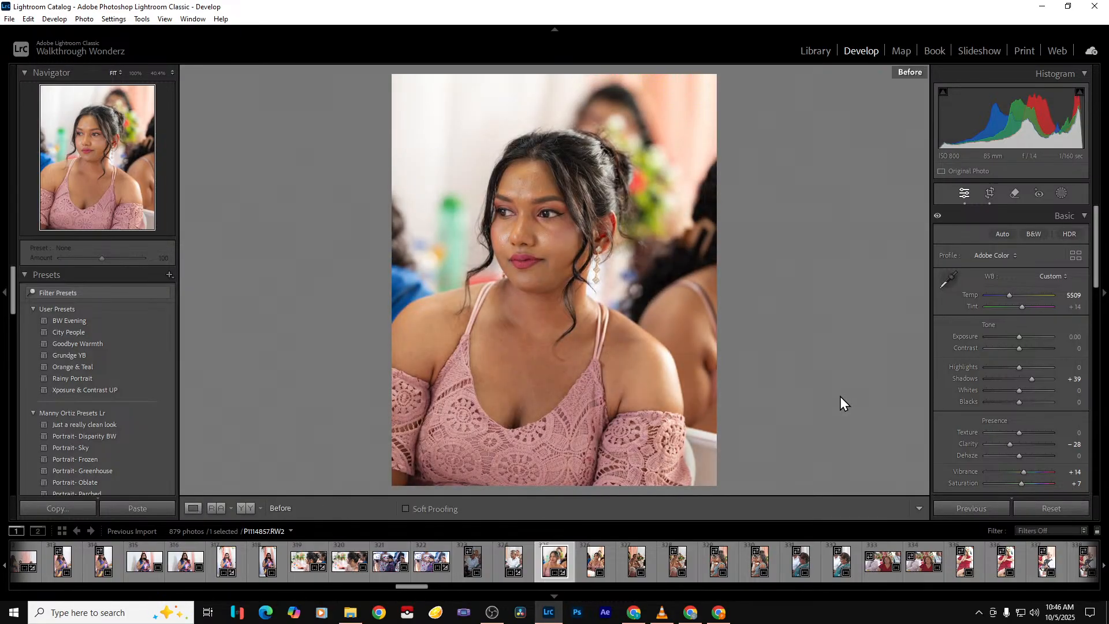
pyautogui.press('\\')
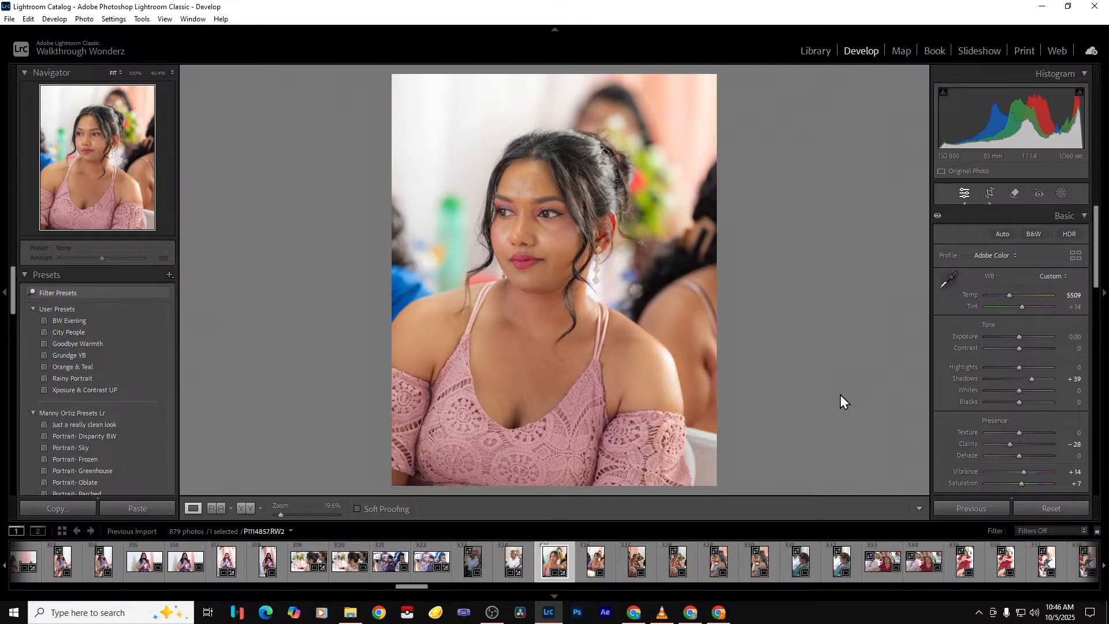
pyautogui.hotkey('ctrl', 'shift', 'e')
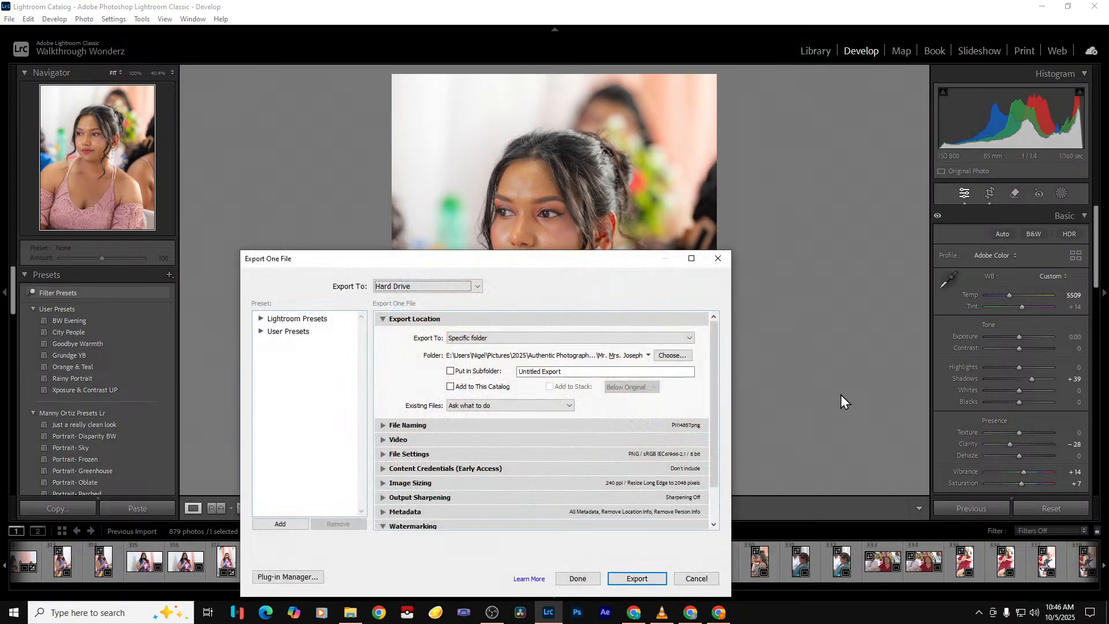
pyautogui.press('Return')
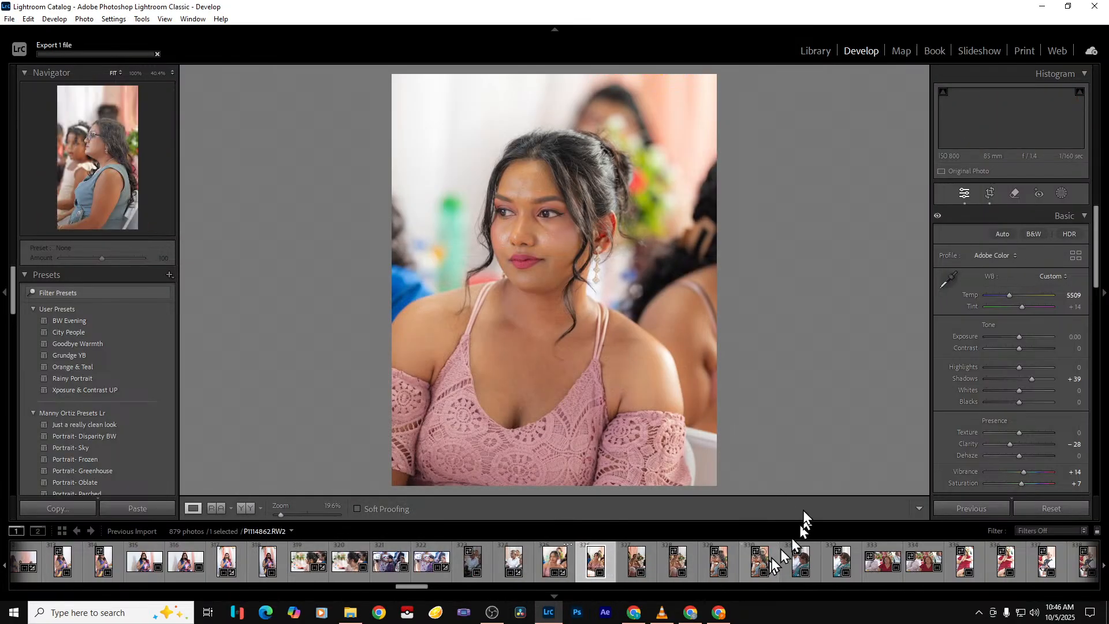
# Compare P1114859.RW2 with P1114860.RW2, and crop P1114860.RW2 in from the photo's left, right and top edges
pyautogui.press('Right')
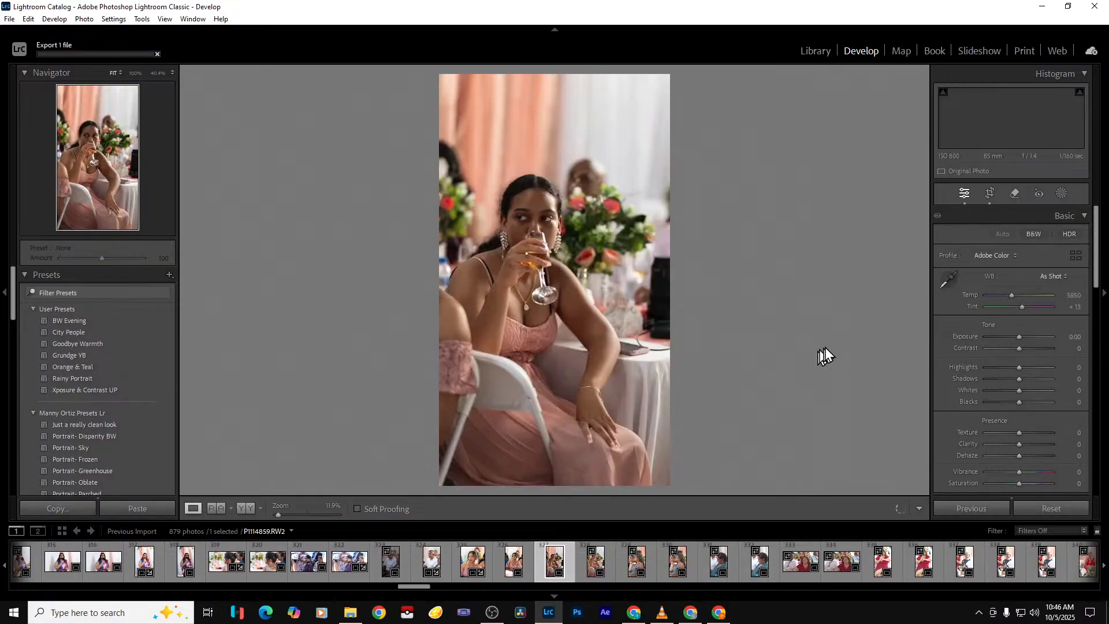
pyautogui.press('Right')
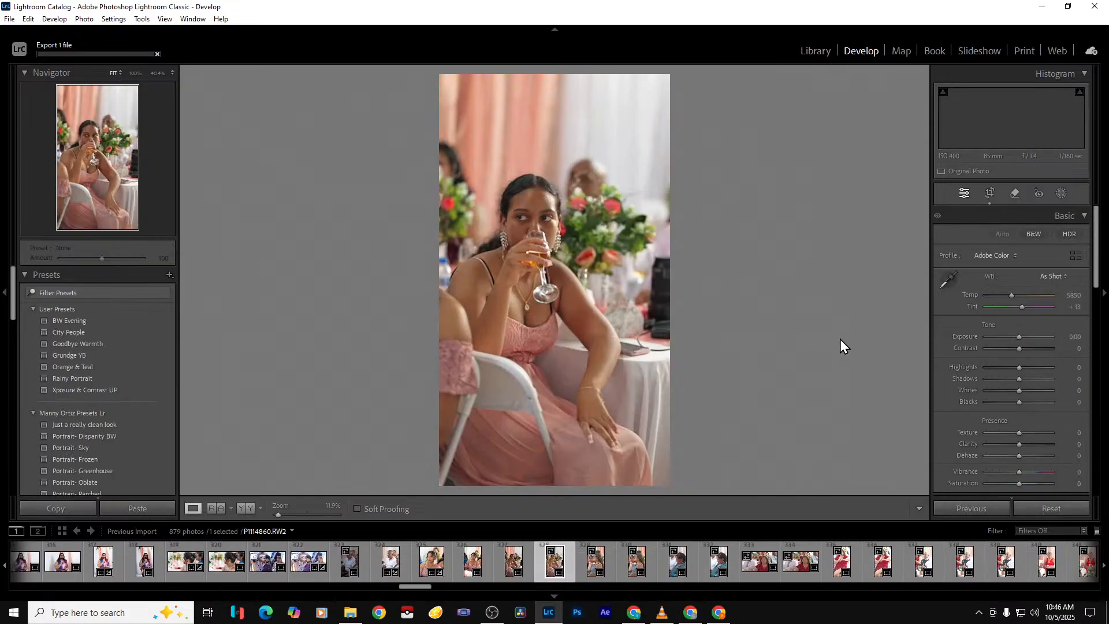
pyautogui.press('Right')
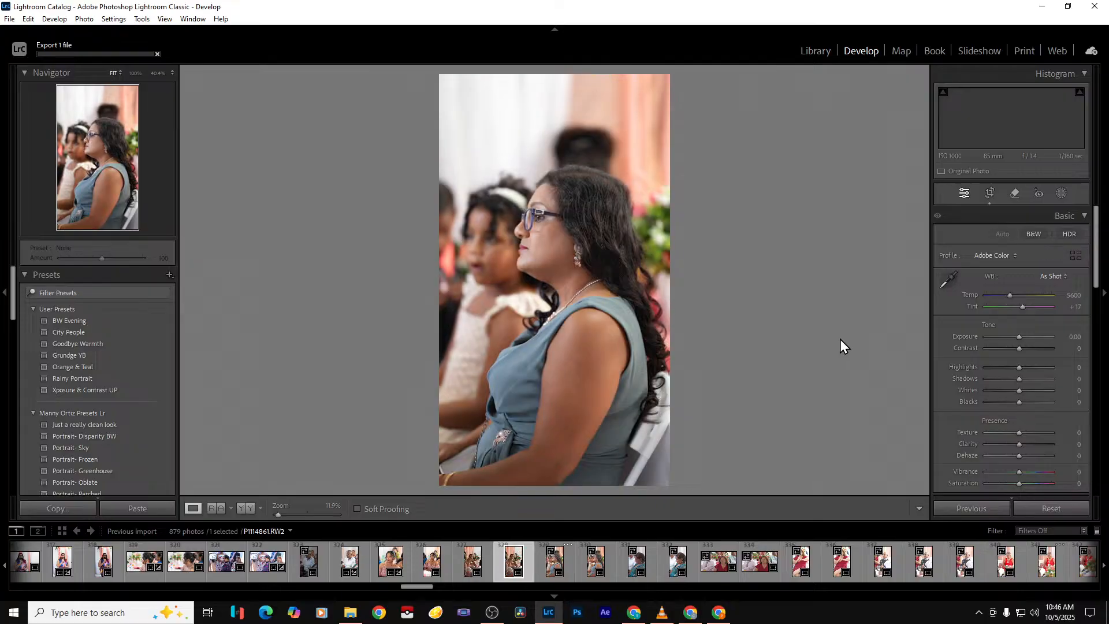
pyautogui.press('Left')
pyautogui.press('Left')
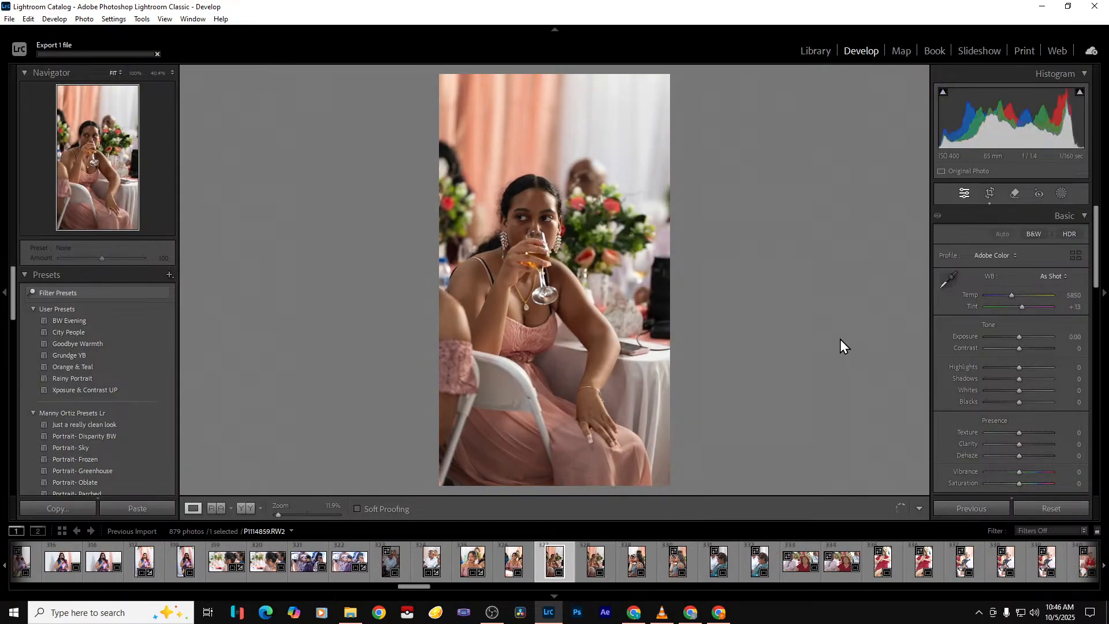
pyautogui.press('Right')
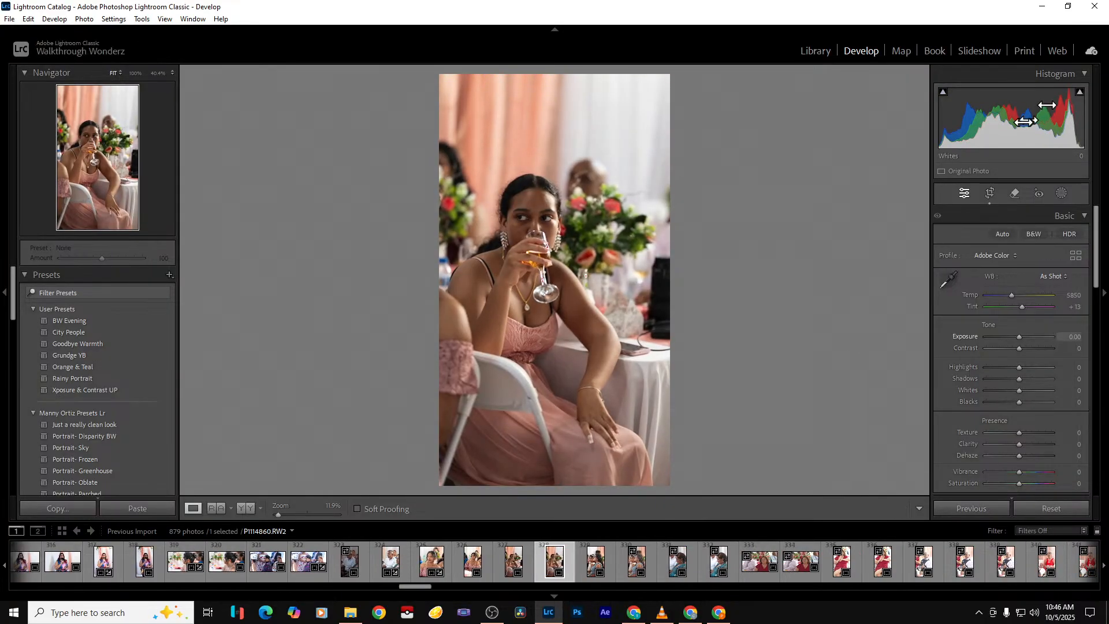
pyautogui.click(991, 194)
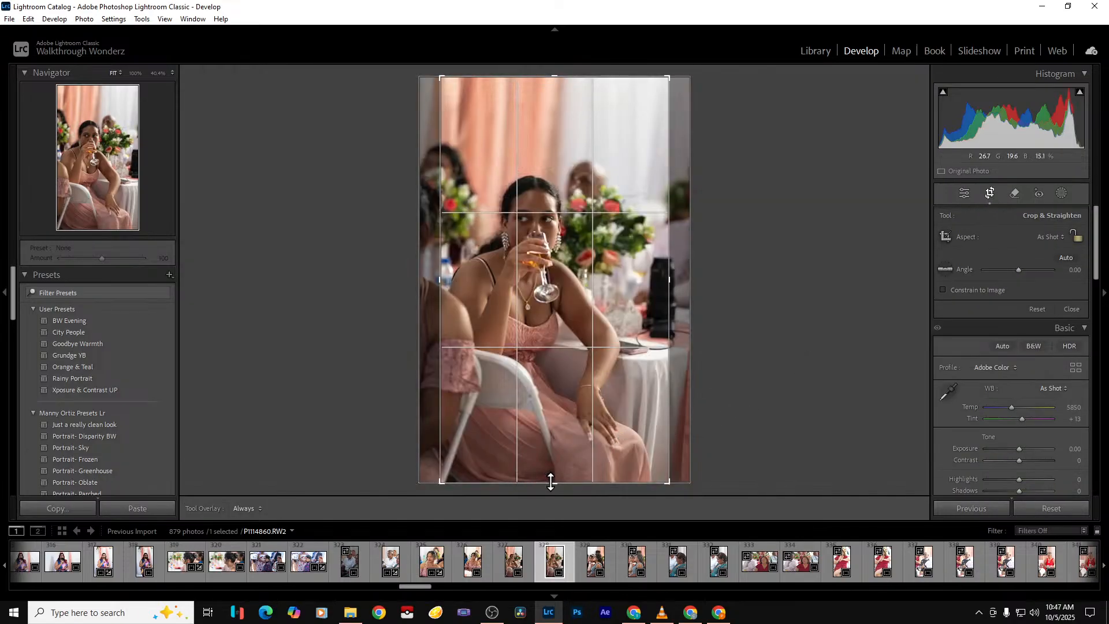
pyautogui.moveTo(443, 301); pyautogui.dragTo(450, 300)
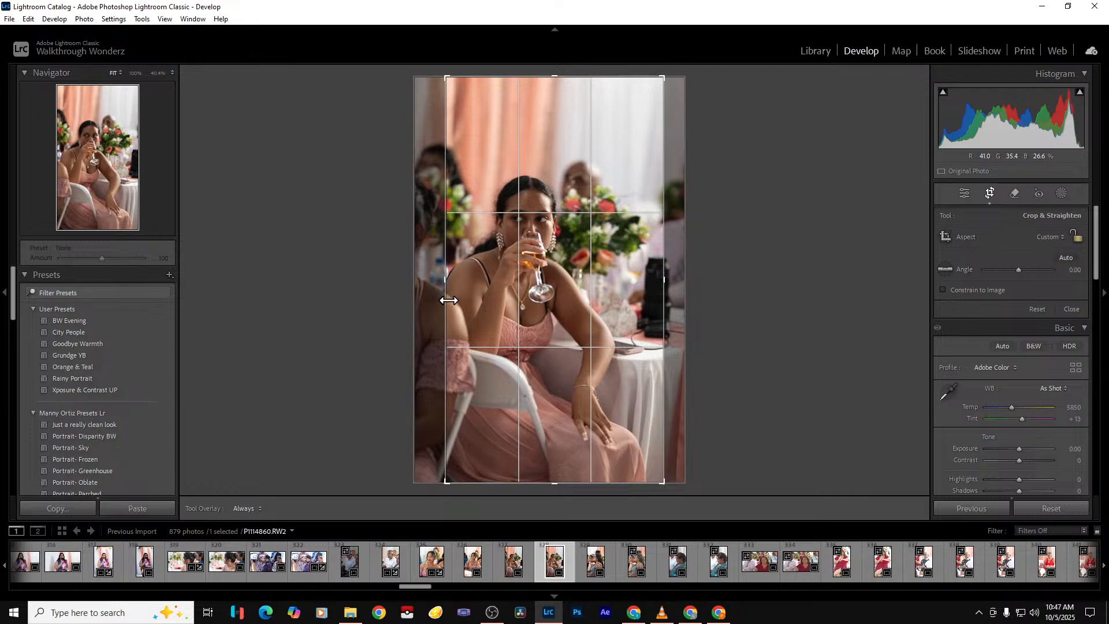
pyautogui.moveTo(662, 282)
pyautogui.mouseDown()
pyautogui.moveTo(647, 282)
pyautogui.moveTo(675, 284)
pyautogui.moveTo(649, 278)
pyautogui.mouseUp()
pyautogui.moveTo(547, 81); pyautogui.dragTo(551, 107)
pyautogui.press('Return')
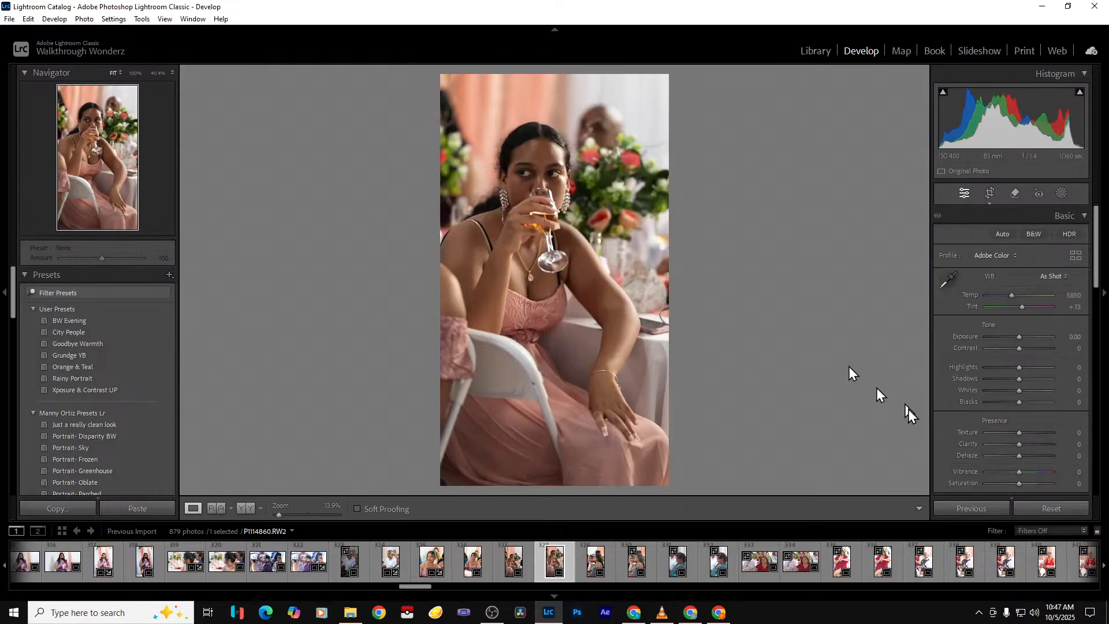
# Set the seated guest's portrait to Exposure +0.97, Highlights -100, Shadows +46, Whites -28, Vibrance +14 and Saturation +7
pyautogui.moveTo(1020, 379); pyautogui.dragTo(1038, 380)
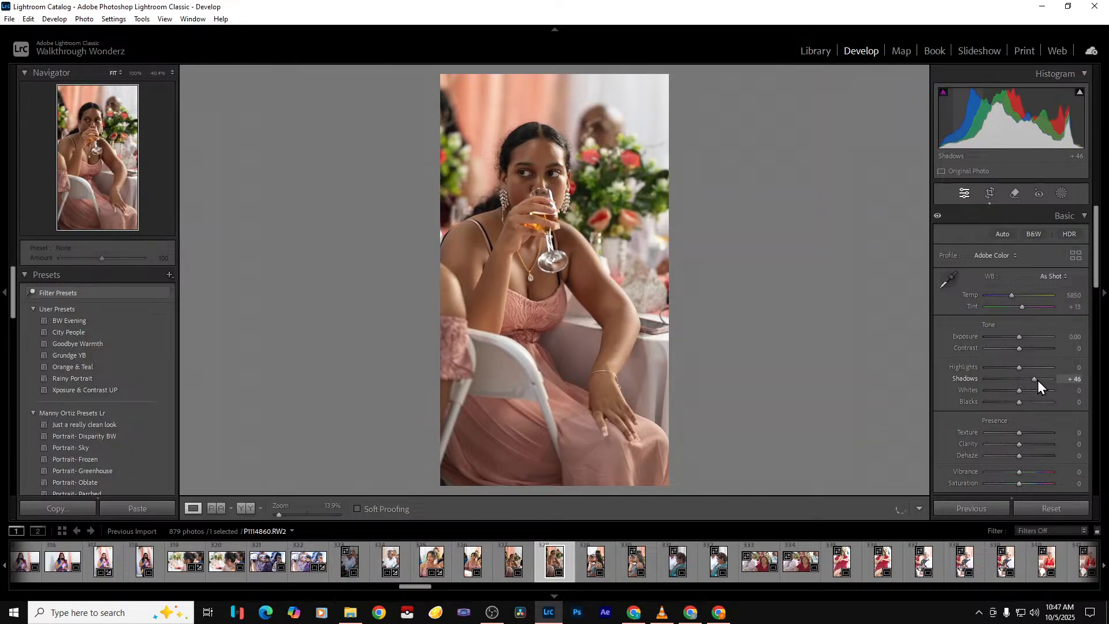
pyautogui.moveTo(1020, 337); pyautogui.dragTo(1008, 389)
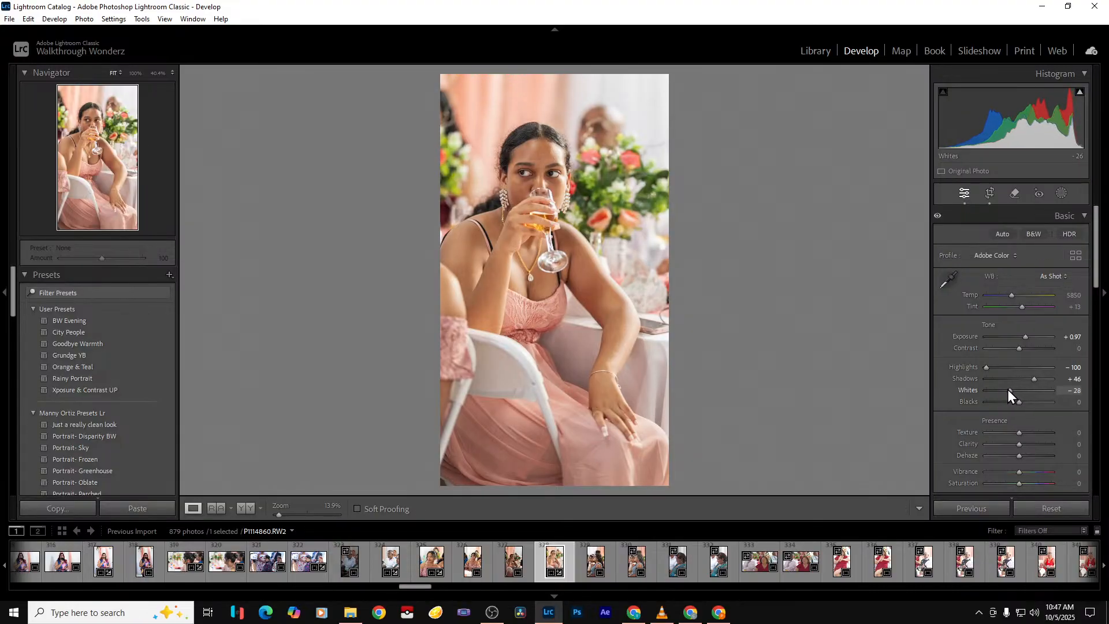
pyautogui.click(1078, 471)
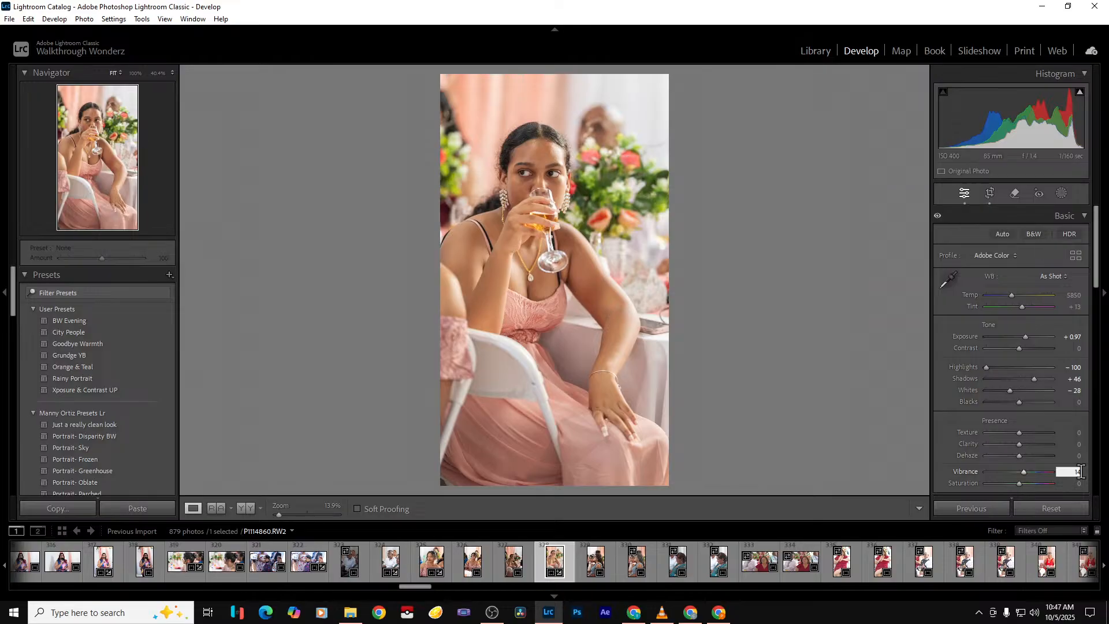
pyautogui.press('Tab')
pyautogui.write('7')
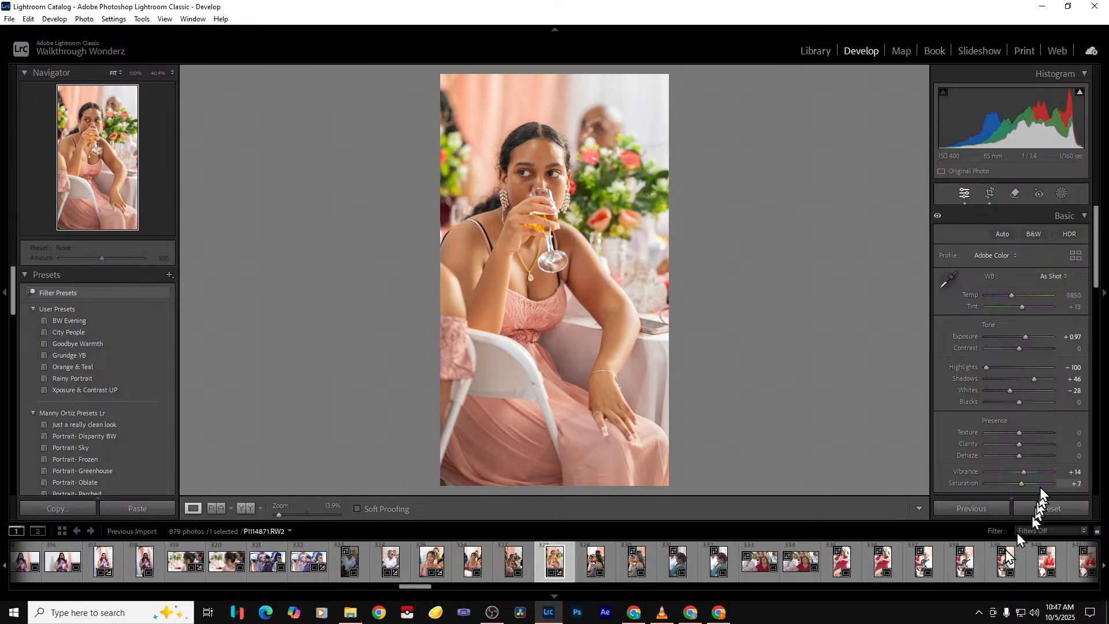
# Soften the portrait with Clarity -49 and export it with the export settings already in place
pyautogui.moveTo(1020, 446); pyautogui.dragTo(1003, 445)
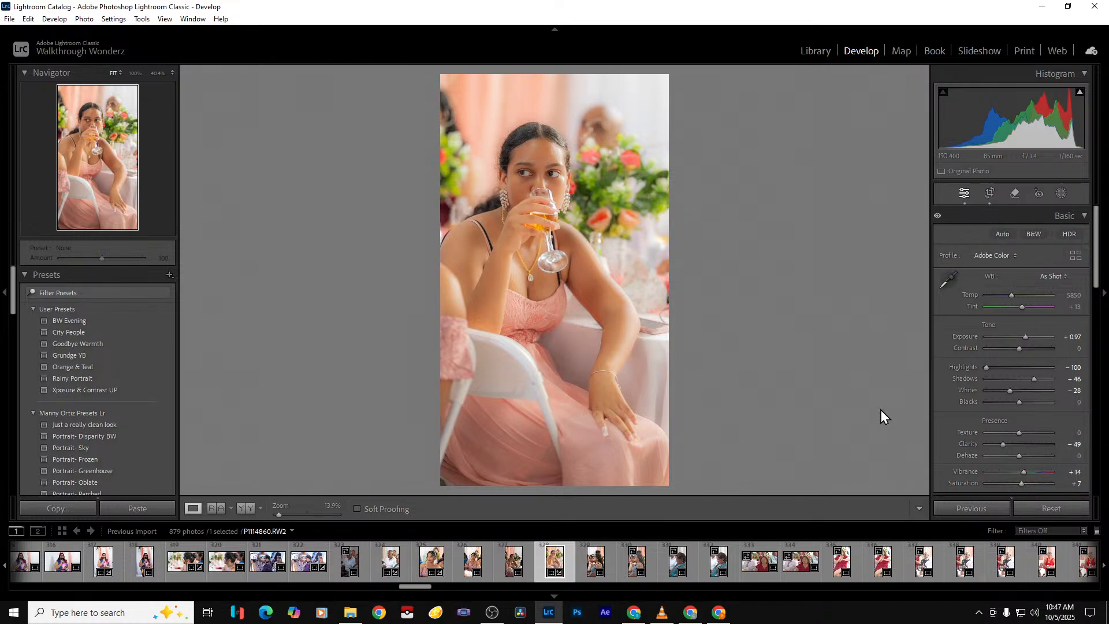
pyautogui.hotkey('ctrl', 'shift', 'e')
pyautogui.press('Return')
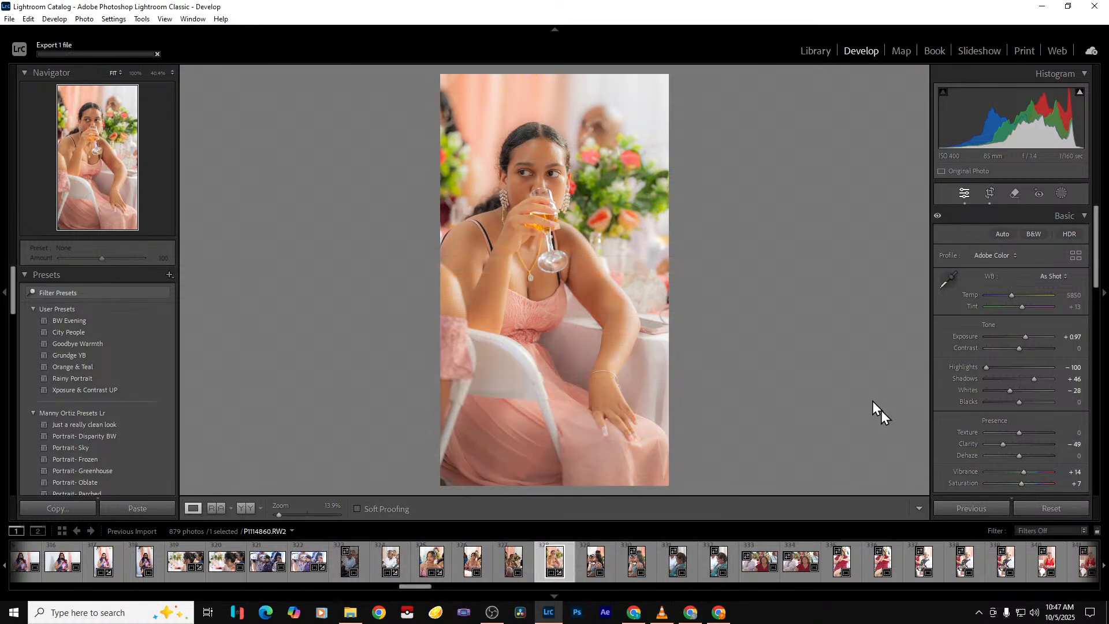
# On P1114861.RW2, the woman in the blue dress, set Exposure to +0.26, Contrast to +12, Highlights to -49 and Shadows to +16
pyautogui.press('Right')
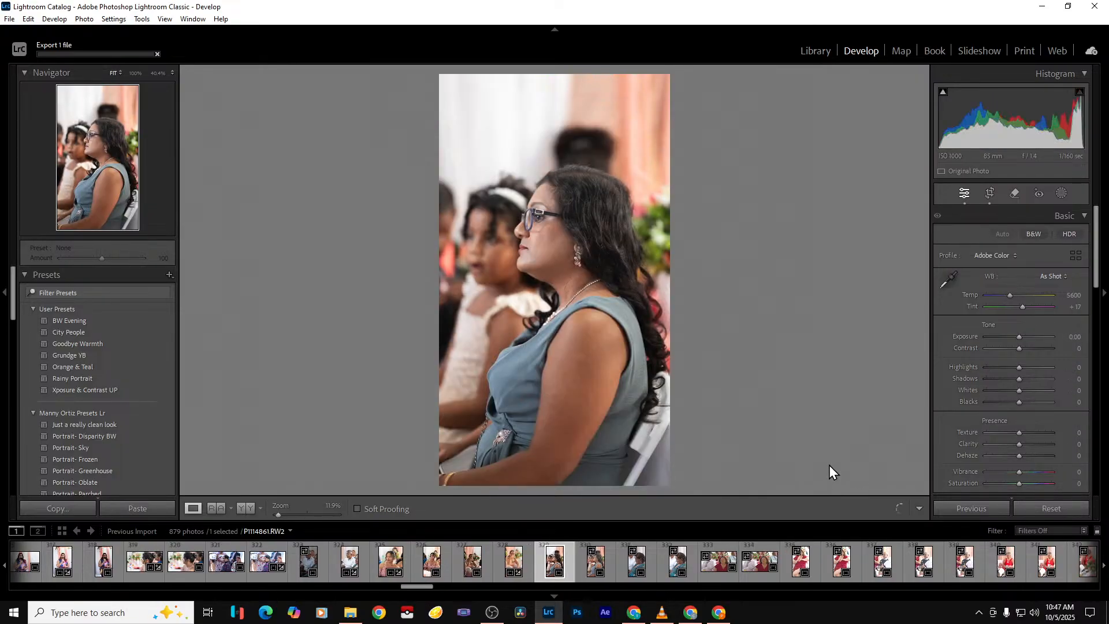
pyautogui.press('Right')
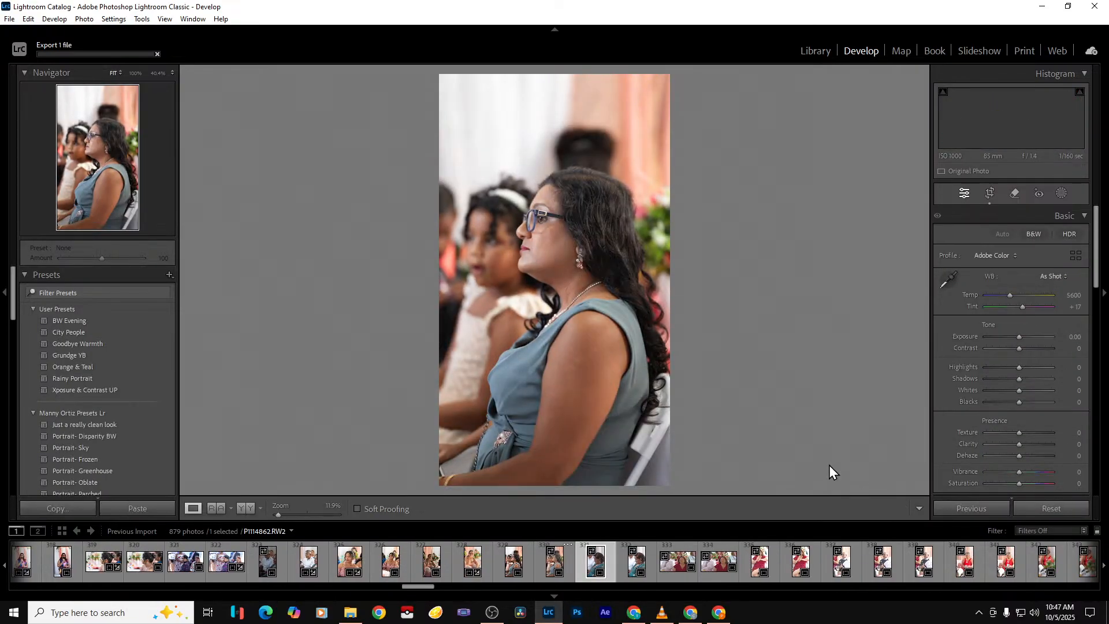
pyautogui.press('Left')
pyautogui.press('Left')
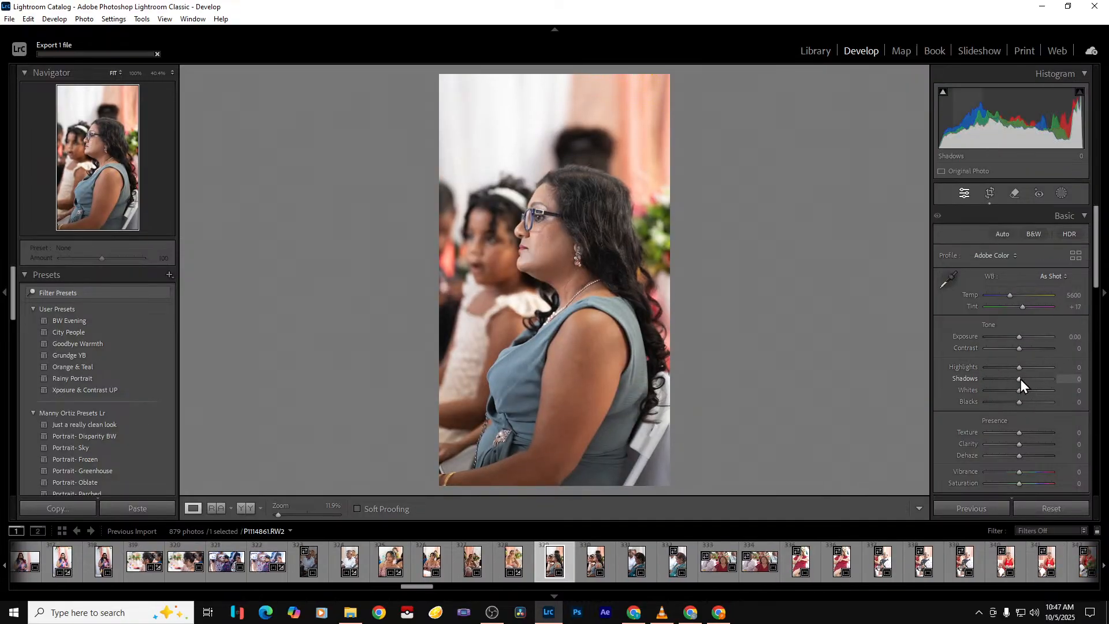
pyautogui.moveTo(1021, 379)
pyautogui.mouseDown()
pyautogui.moveTo(1020, 334)
pyautogui.moveTo(1003, 367)
pyautogui.mouseUp()
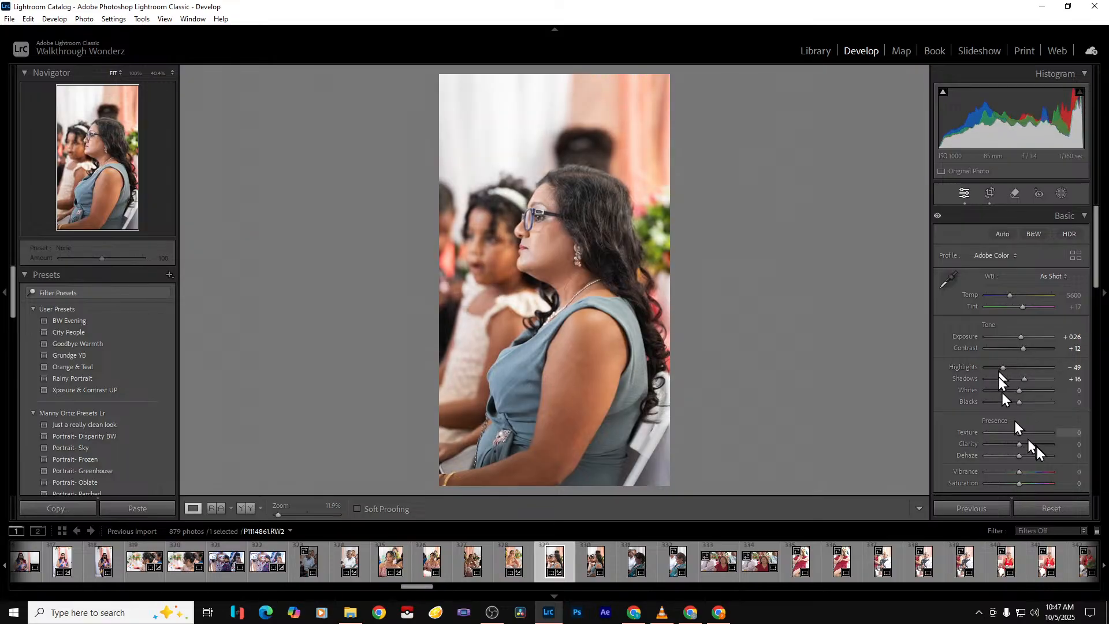
# Set Vibrance to 14 and Saturation to 7 on the blue-dress portrait and export it with the previous settings
pyautogui.click(1073, 473)
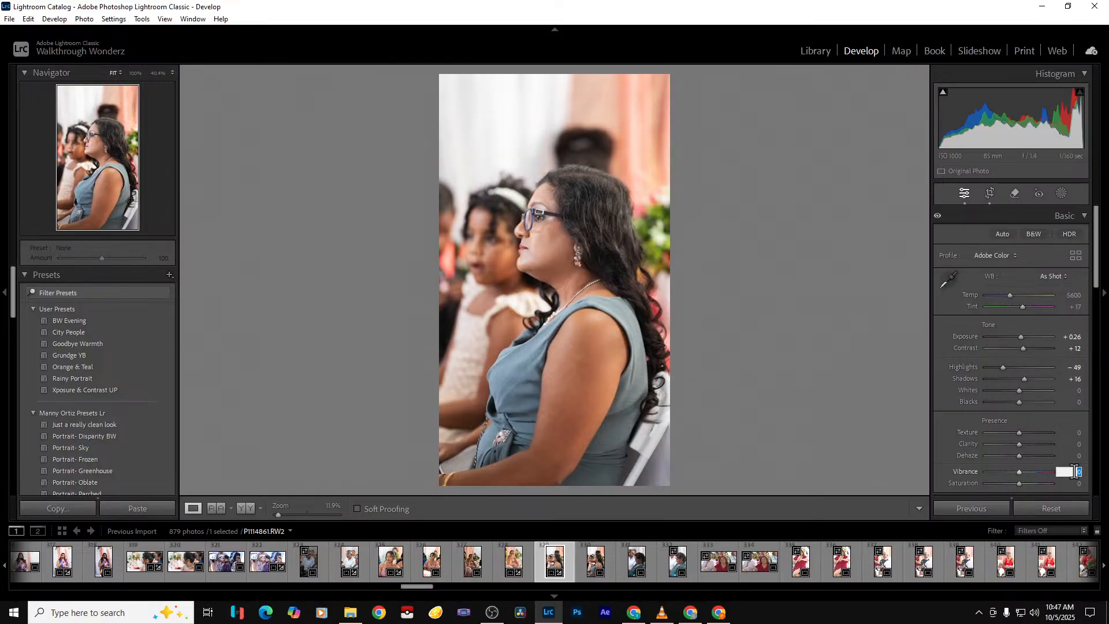
pyautogui.write('14')
pyautogui.press('Tab')
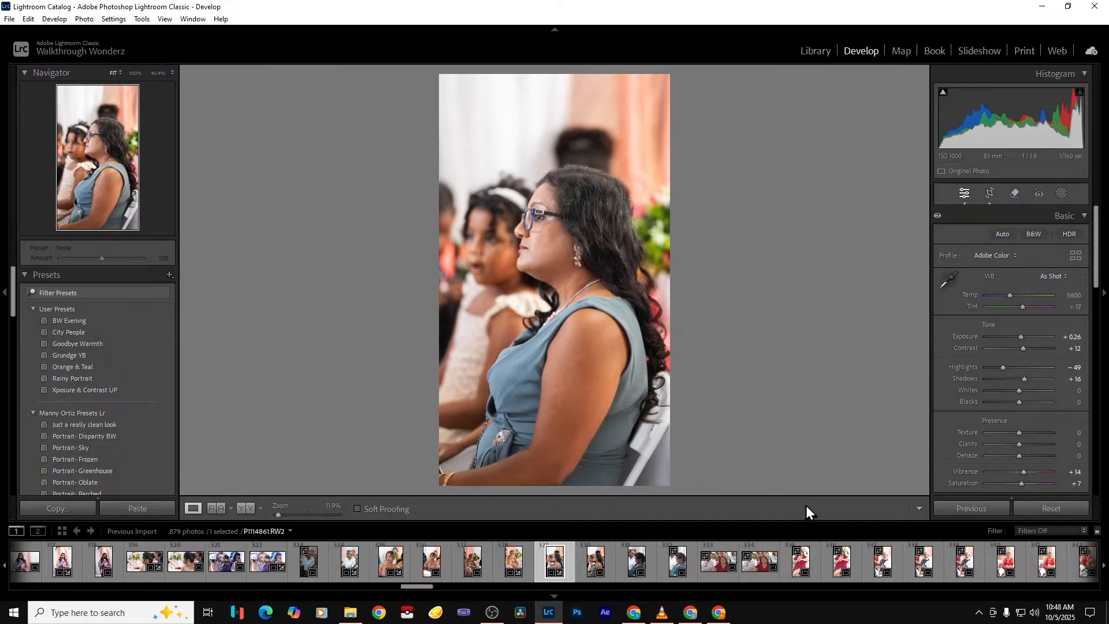
pyautogui.hotkey('ctrl', 'alt', 'shift', 'e')
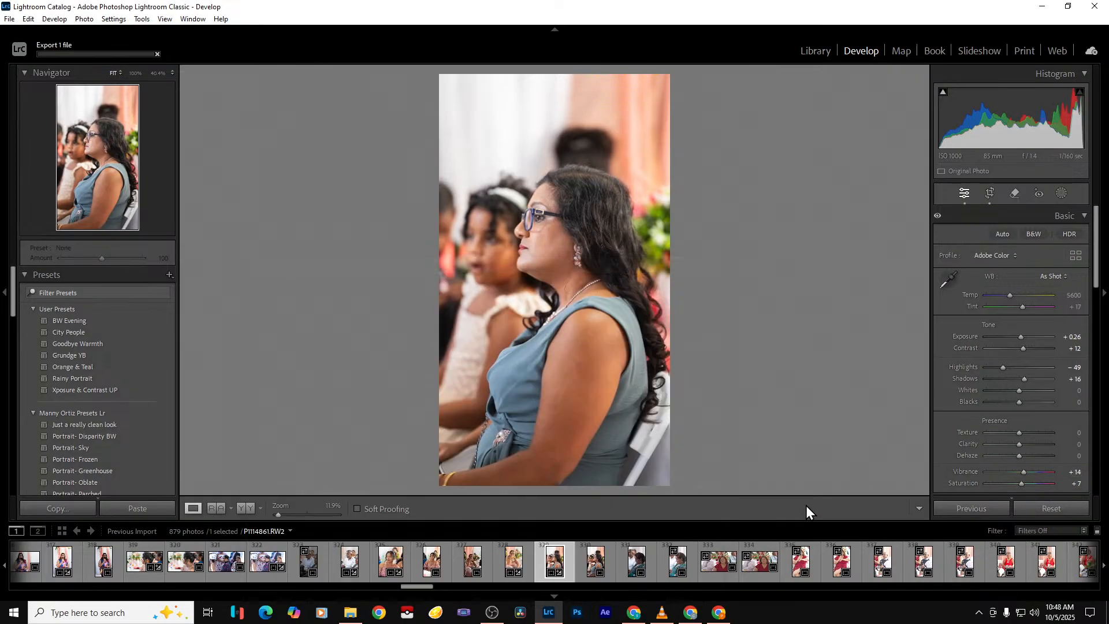
# On P1114863.RW2, set Exposure to +0.61, Shadows to +25 and Texture to +25, and export the photo
pyautogui.press('Right')
pyautogui.press('Right')
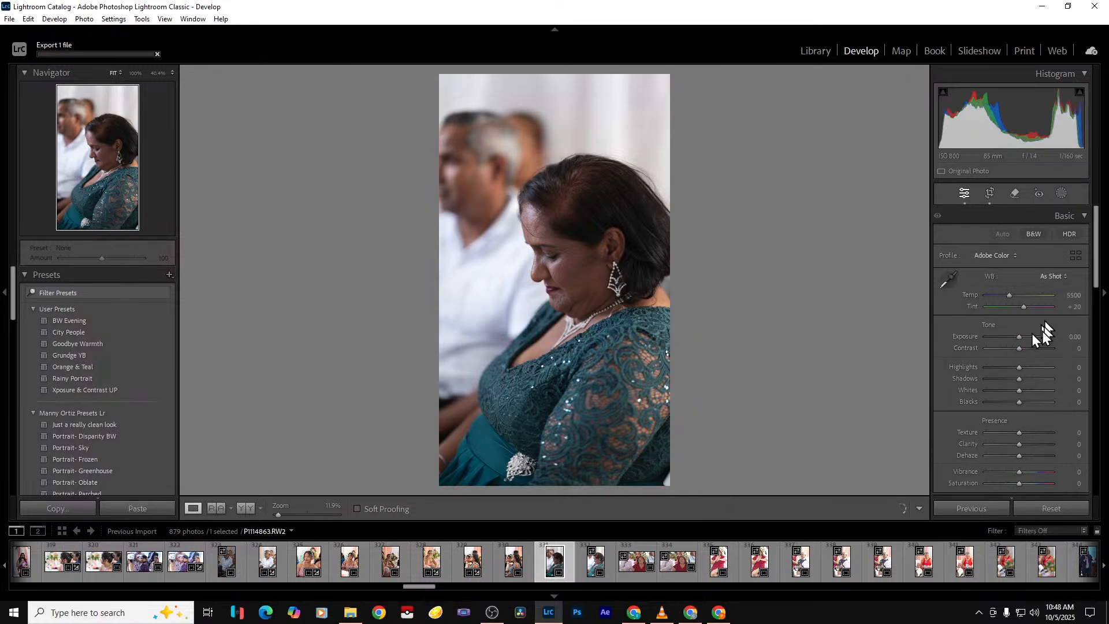
pyautogui.moveTo(1020, 339); pyautogui.dragTo(1024, 339)
pyautogui.moveTo(1020, 383); pyautogui.dragTo(1028, 383)
pyautogui.moveTo(1020, 432); pyautogui.dragTo(1030, 436)
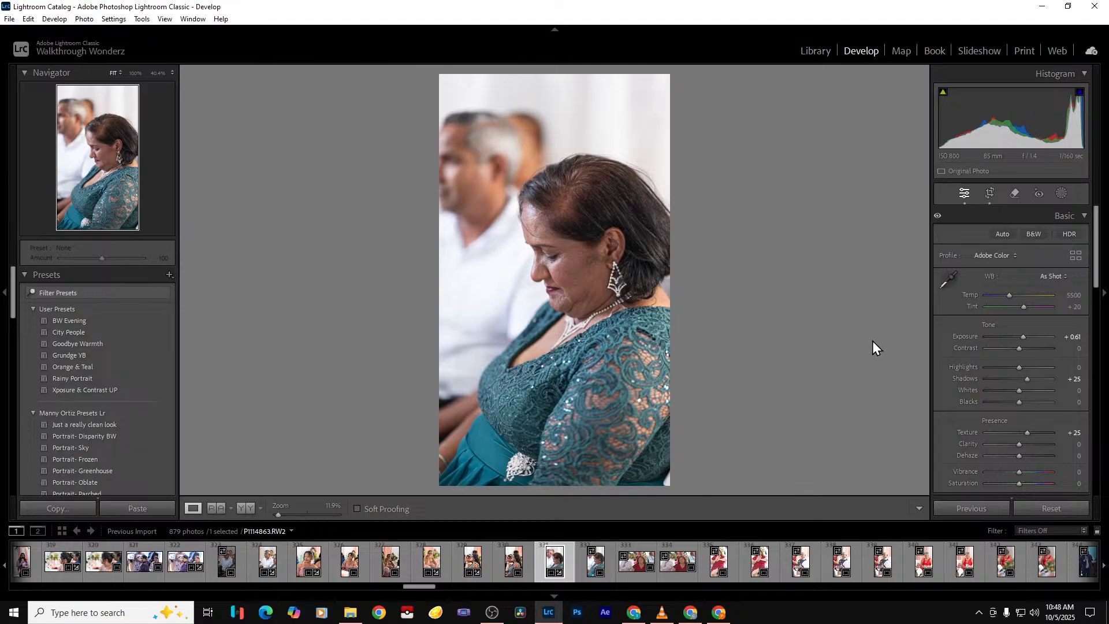
pyautogui.hotkey('ctrl', 'shift', 'e')
pyautogui.press('Return')
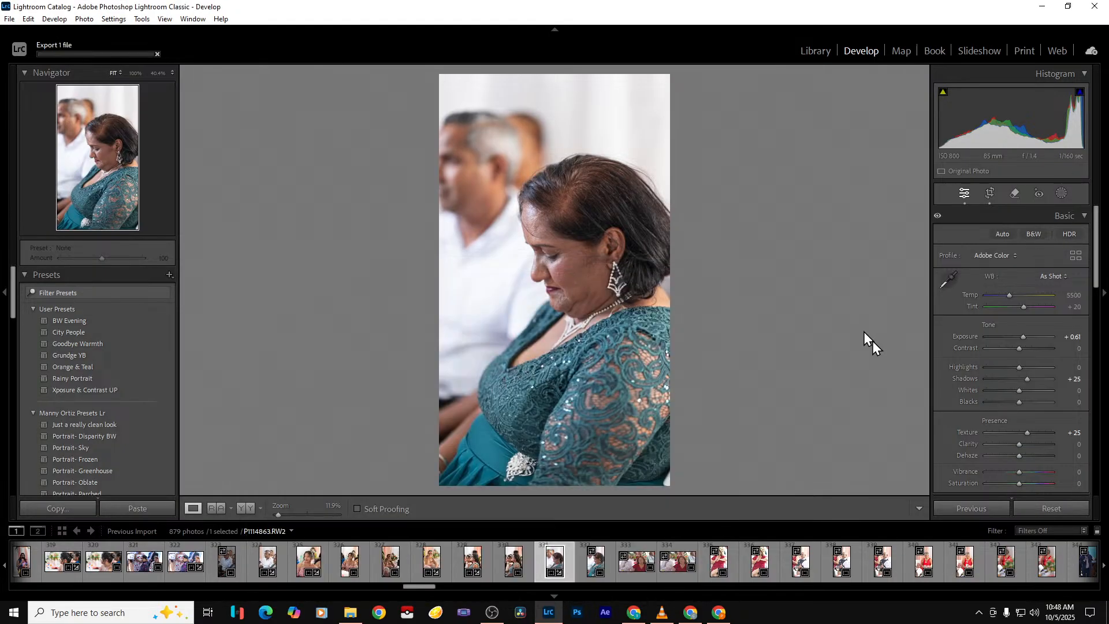
# On P1114866.RW2, set Exposure to +0.79, Shadows to +30, Clarity to -14 and Dehaze to +14, and export the photo
pyautogui.press('Right')
pyautogui.press('Right')
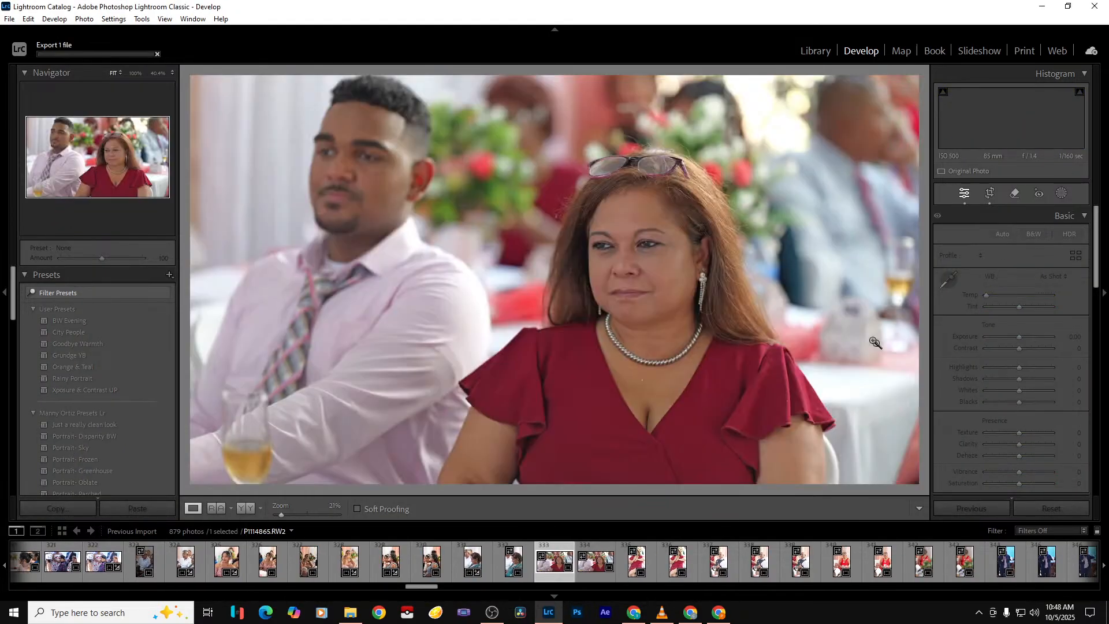
pyautogui.press('Right')
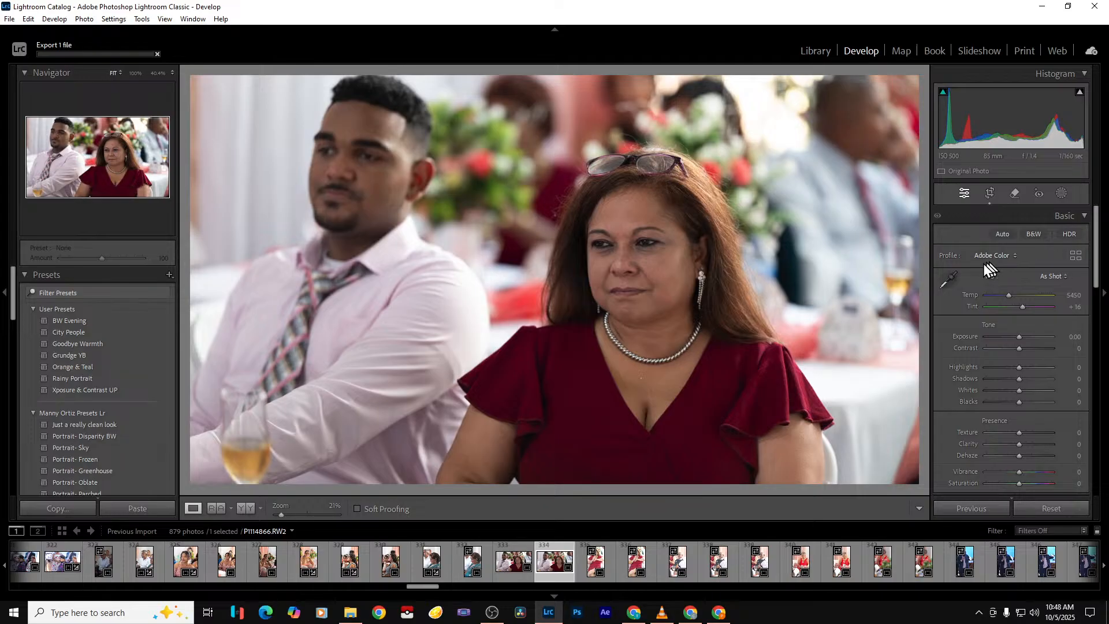
pyautogui.press('Right')
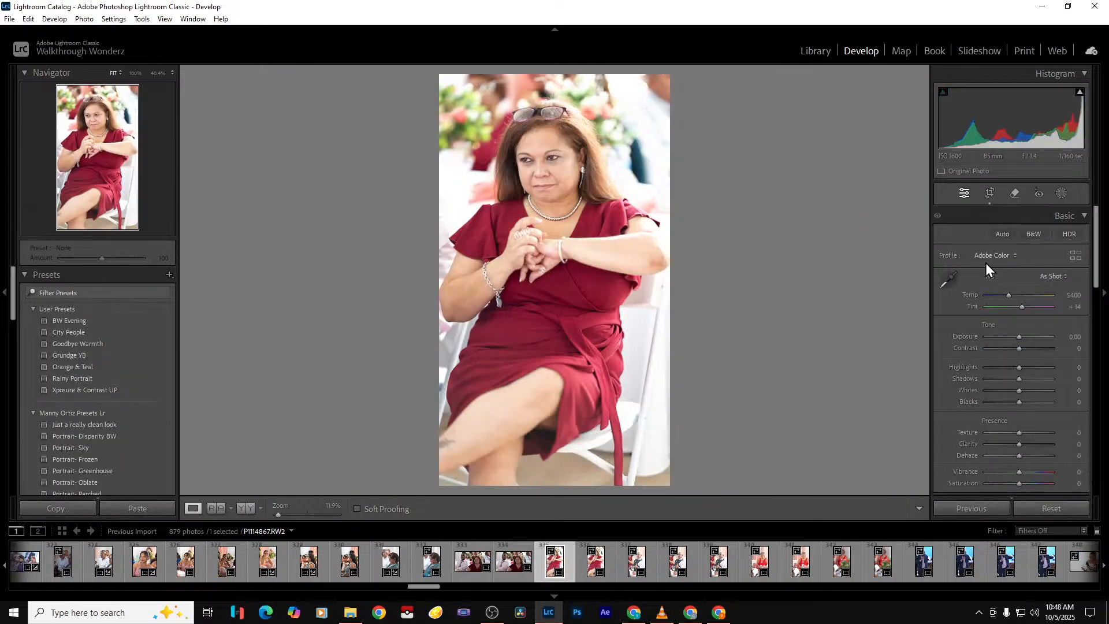
pyautogui.press('Left')
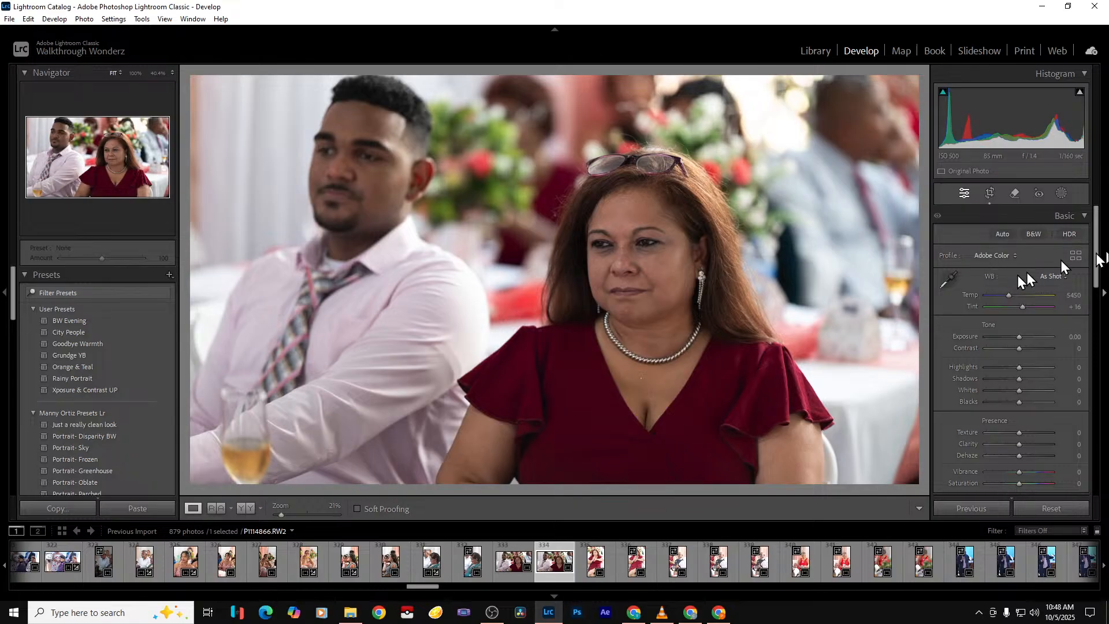
pyautogui.moveTo(1020, 337); pyautogui.dragTo(1025, 338)
pyautogui.moveTo(1021, 383); pyautogui.dragTo(1030, 380)
pyautogui.moveTo(1021, 445); pyautogui.dragTo(1013, 445)
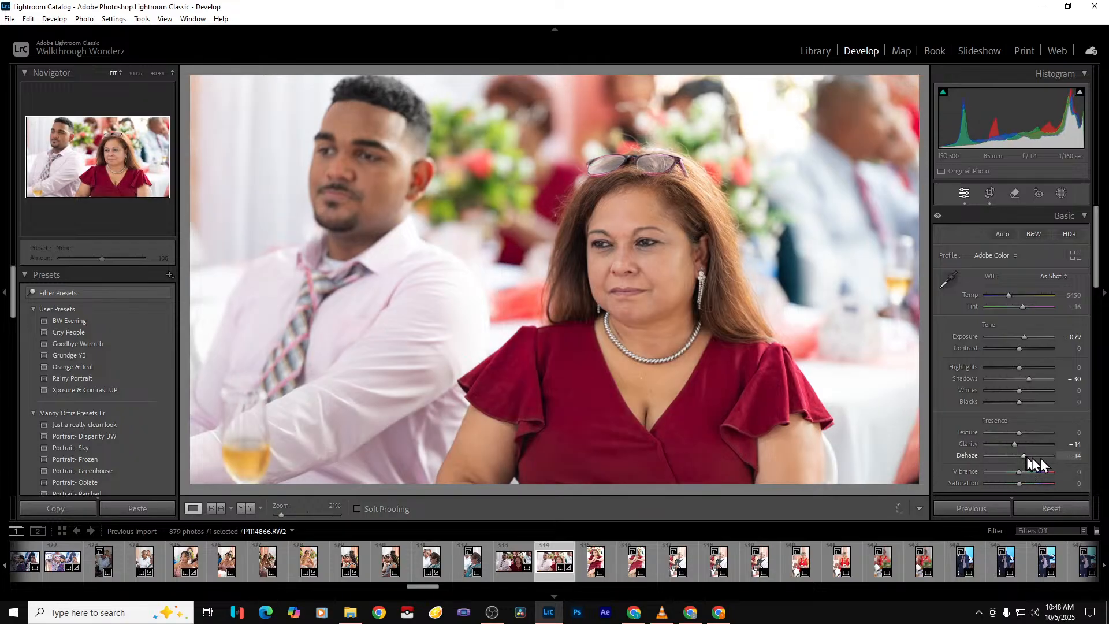
pyautogui.hotkey('ctrl', 'shift', 'e')
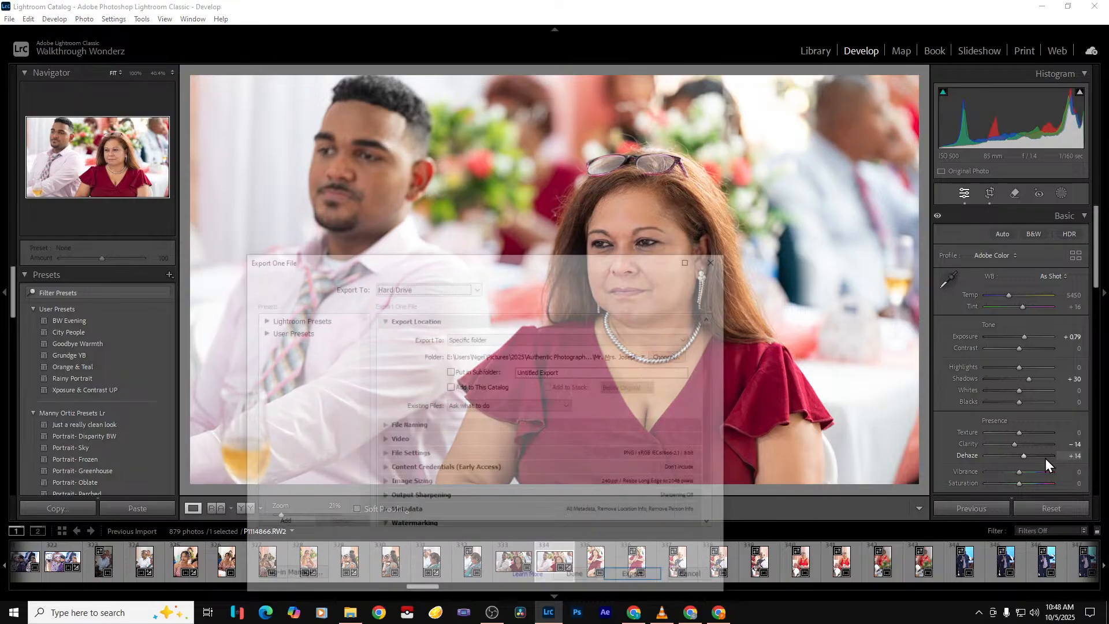
pyautogui.press('Return')
# Compare the two similar portraits of the seated woman in the dark red dress and remove P1114868.RW2
pyautogui.press('Right')
pyautogui.press('Right')
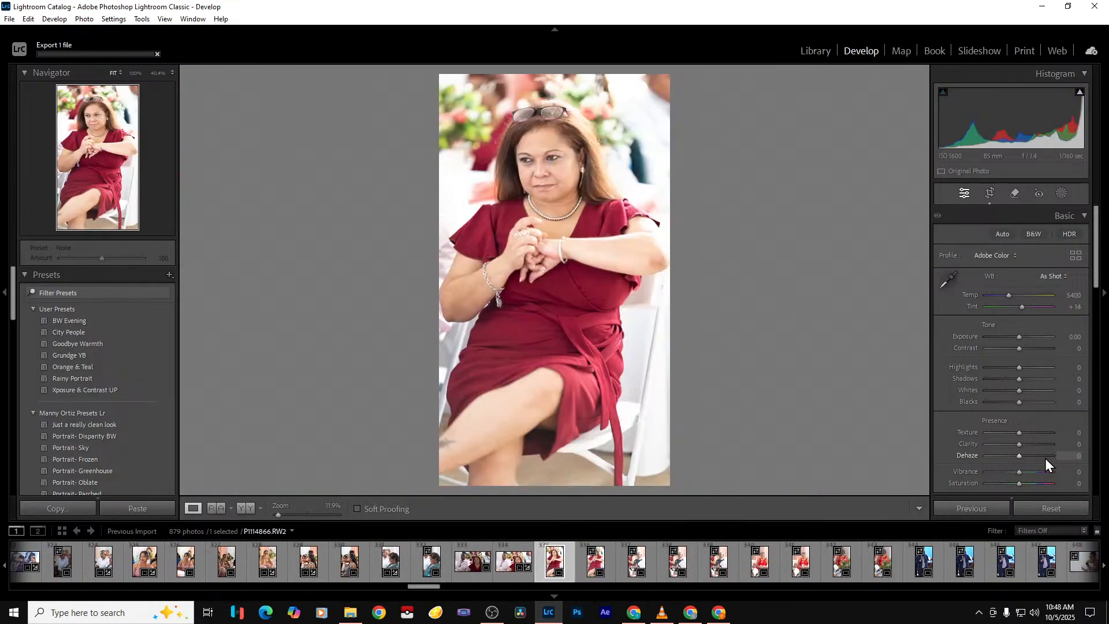
pyautogui.press('Right')
pyautogui.press('Left')
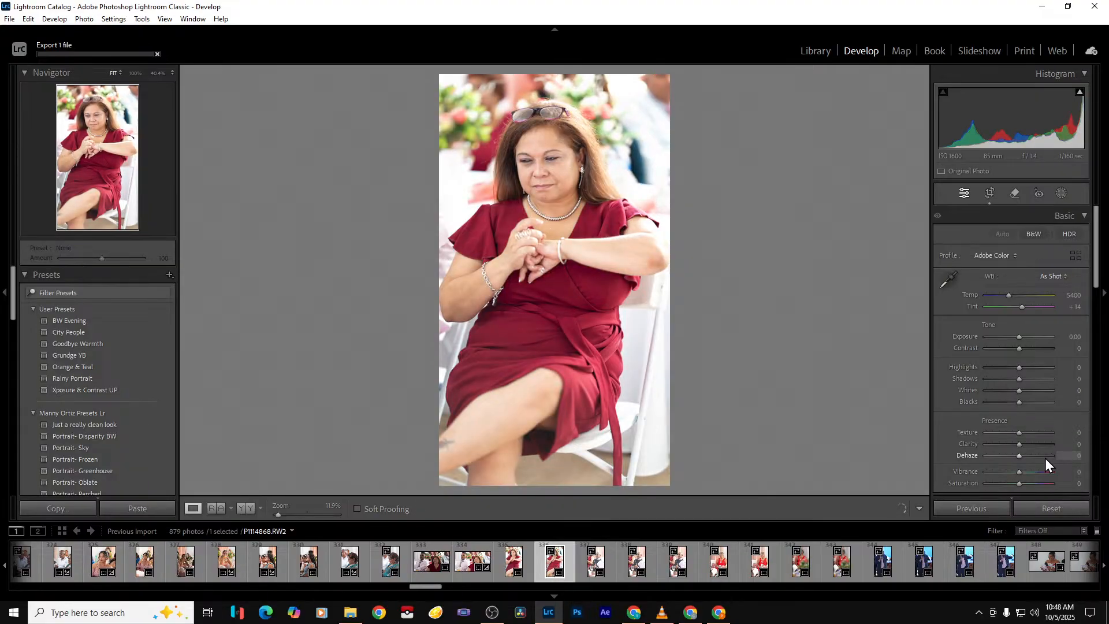
pyautogui.press('Delete')
pyautogui.press('Return')
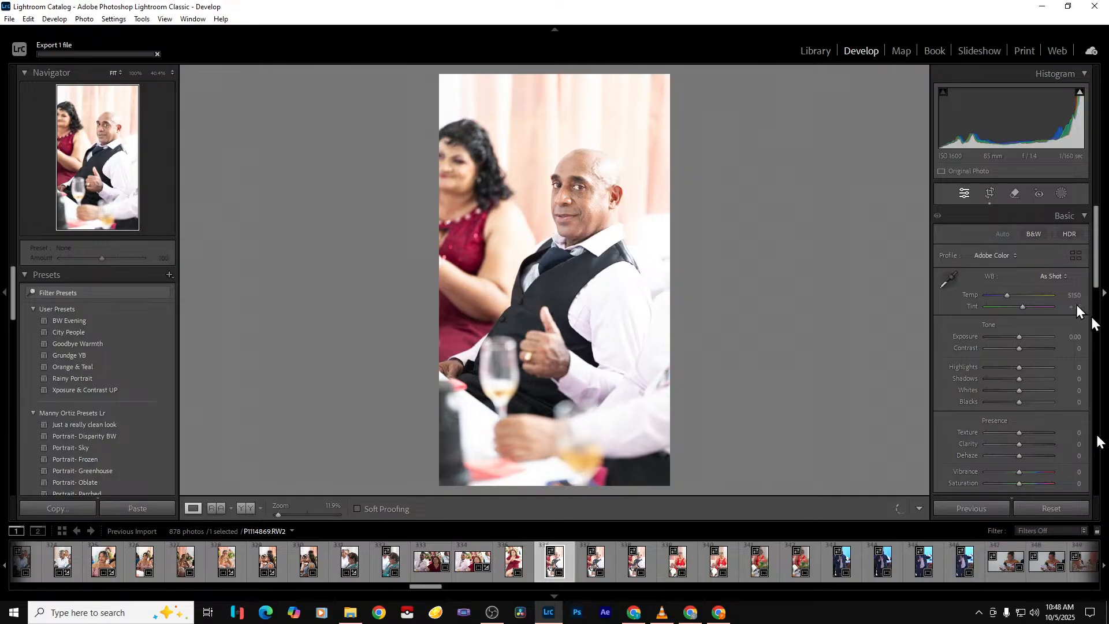
# Widen the crop of P1114869.RW2 on both sides to take in the full width of the original photo
pyautogui.click(989, 194)
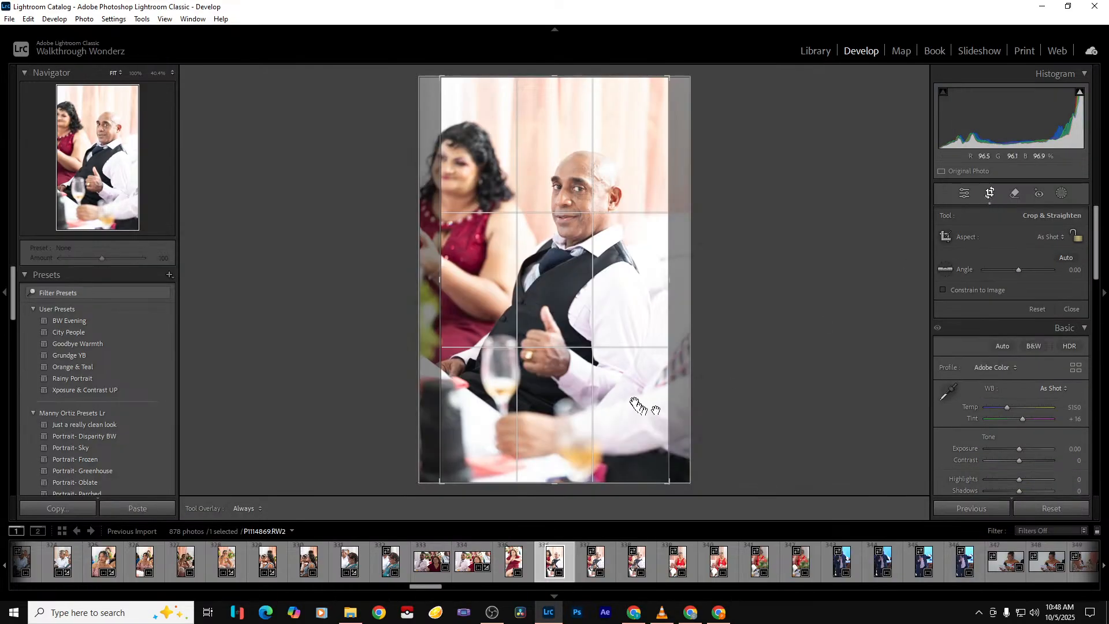
pyautogui.moveTo(687, 379); pyautogui.dragTo(663, 379)
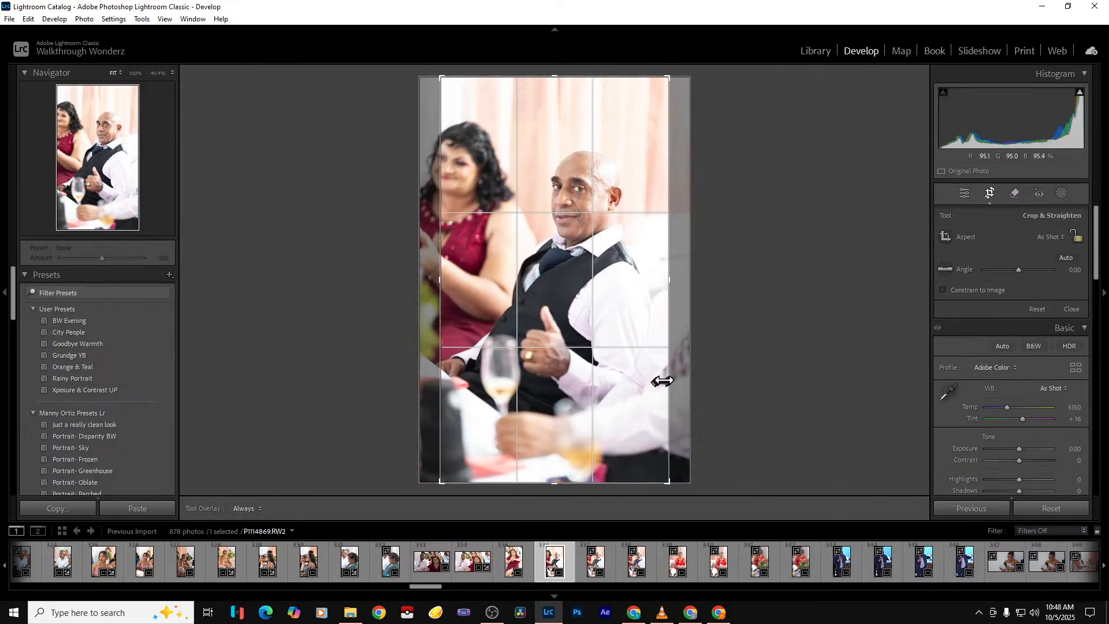
pyautogui.moveTo(734, 375); pyautogui.dragTo(742, 374)
pyautogui.moveTo(433, 386); pyautogui.dragTo(323, 400)
pyautogui.press('Return')
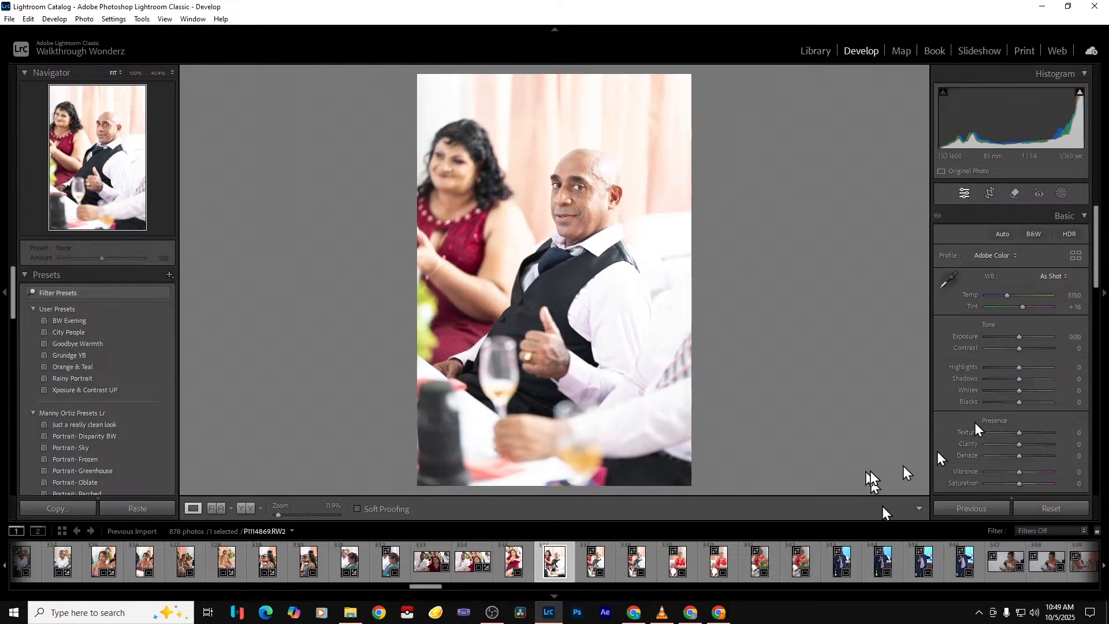
# Set Highlights to -100, Whites to -67 and Dehaze to +14 on the thumbs-up photo and export it
pyautogui.click(989, 367)
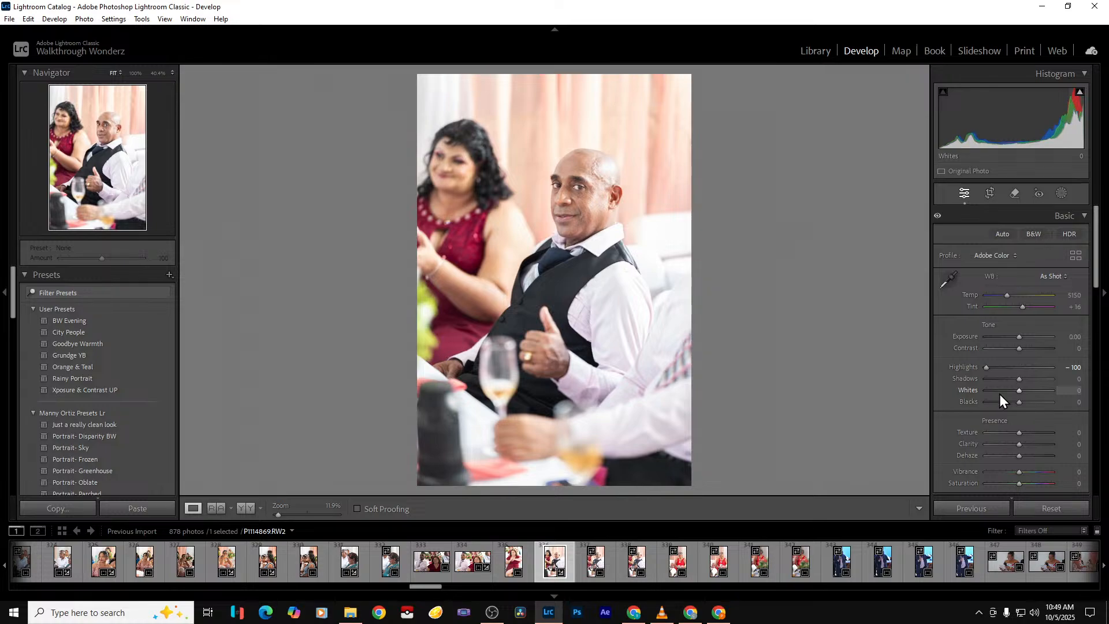
pyautogui.click(999, 392)
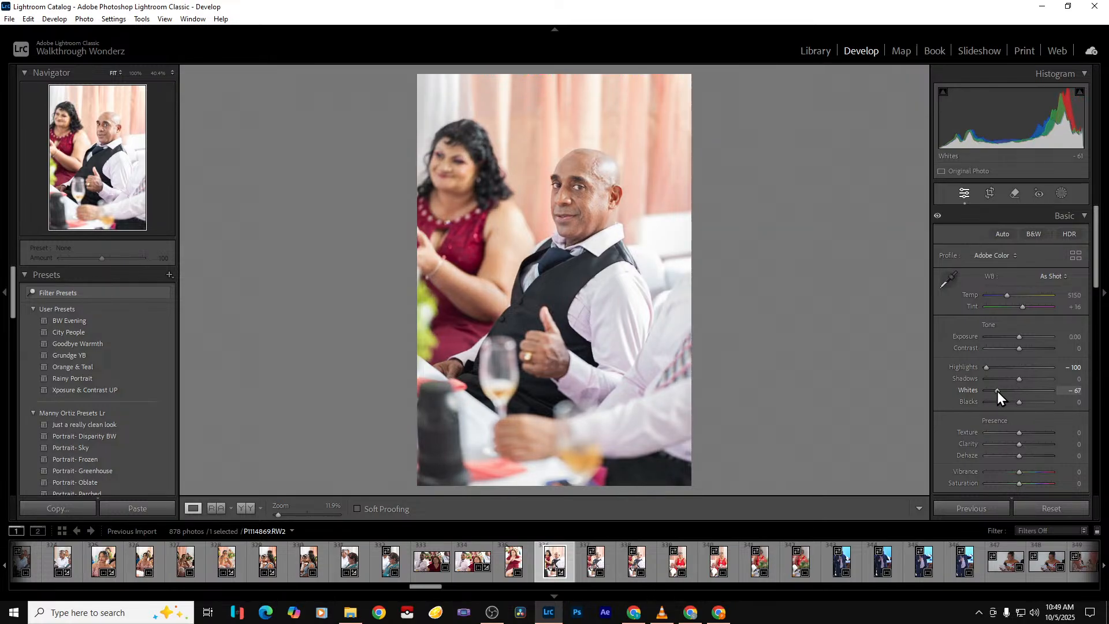
pyautogui.moveTo(1019, 456); pyautogui.dragTo(1024, 455)
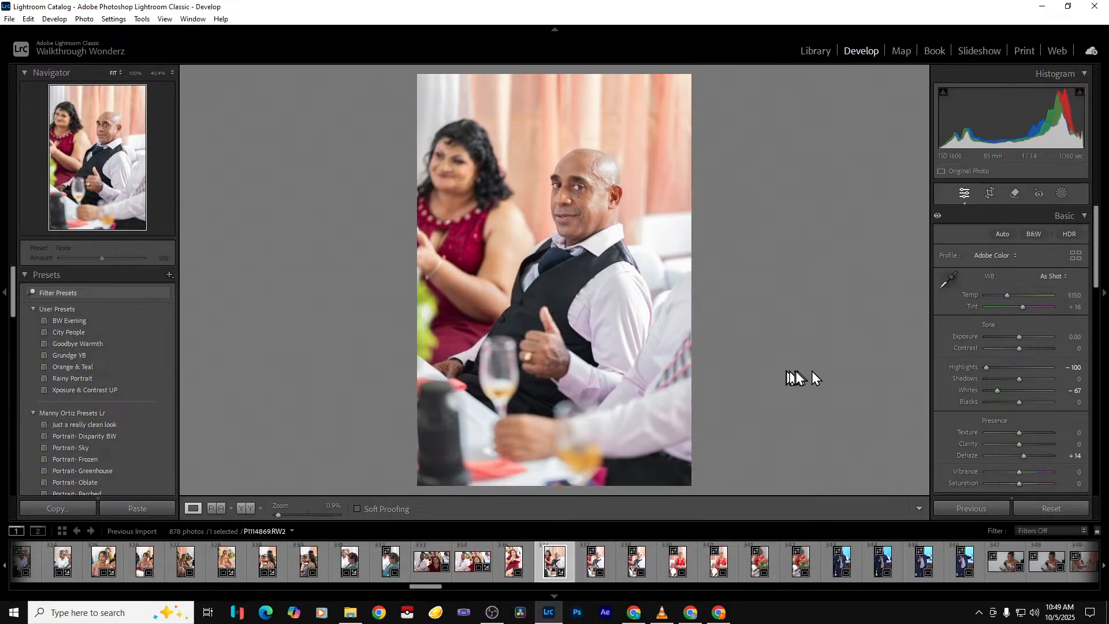
pyautogui.hotkey('ctrl', 'shift', 'e')
pyautogui.press('Return')
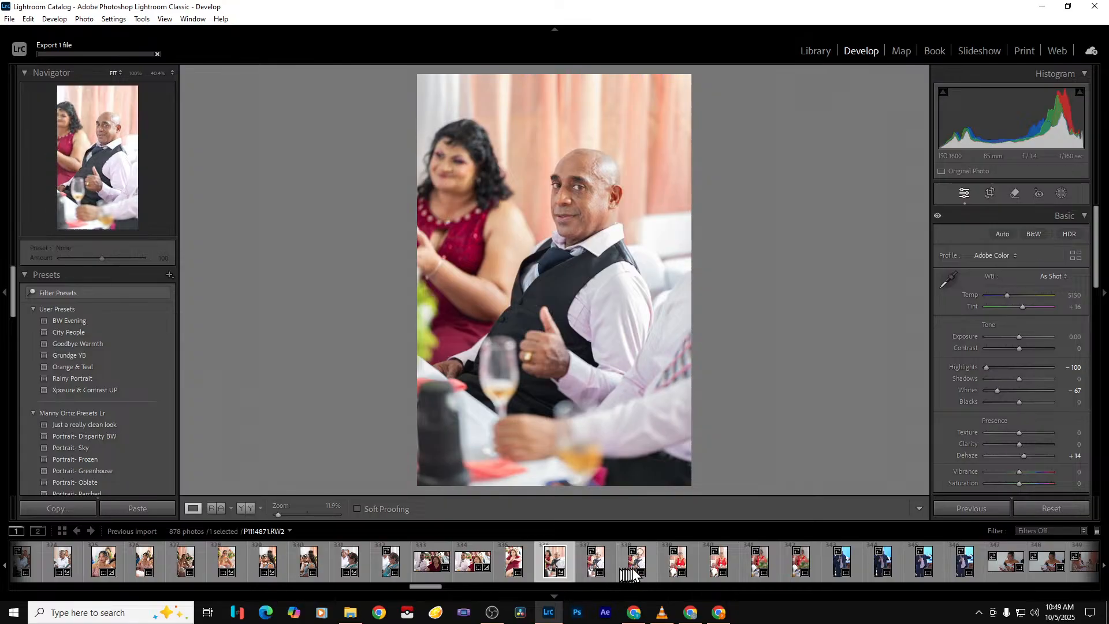
# Compare the similar portraits of the seated woman in the bright red dress and go back to P1114872.RW2
pyautogui.click(665, 566)
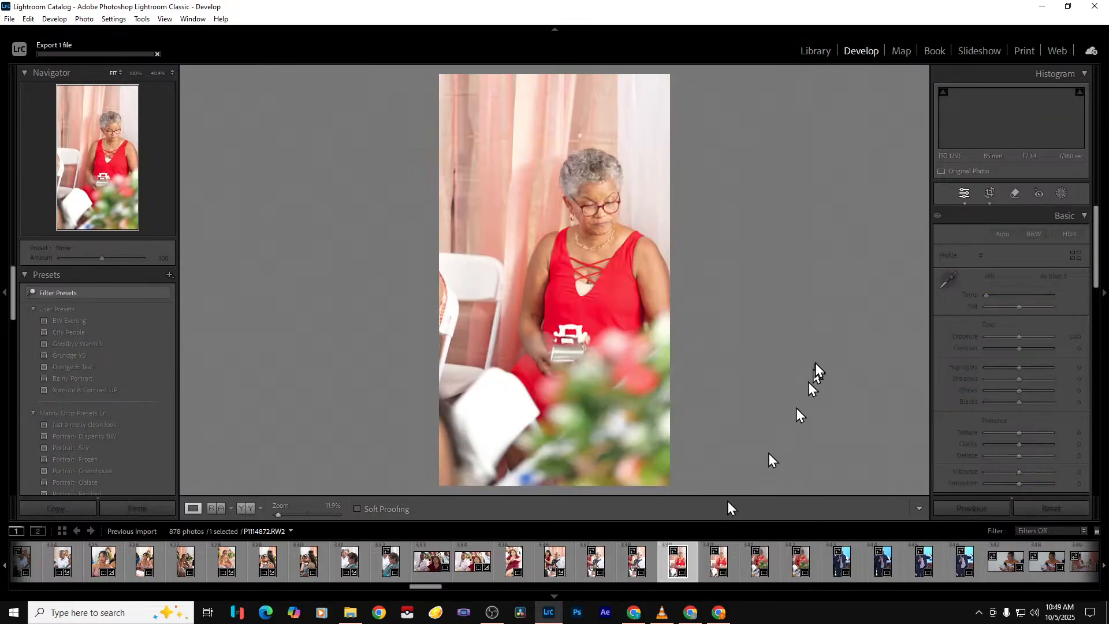
pyautogui.press('Right')
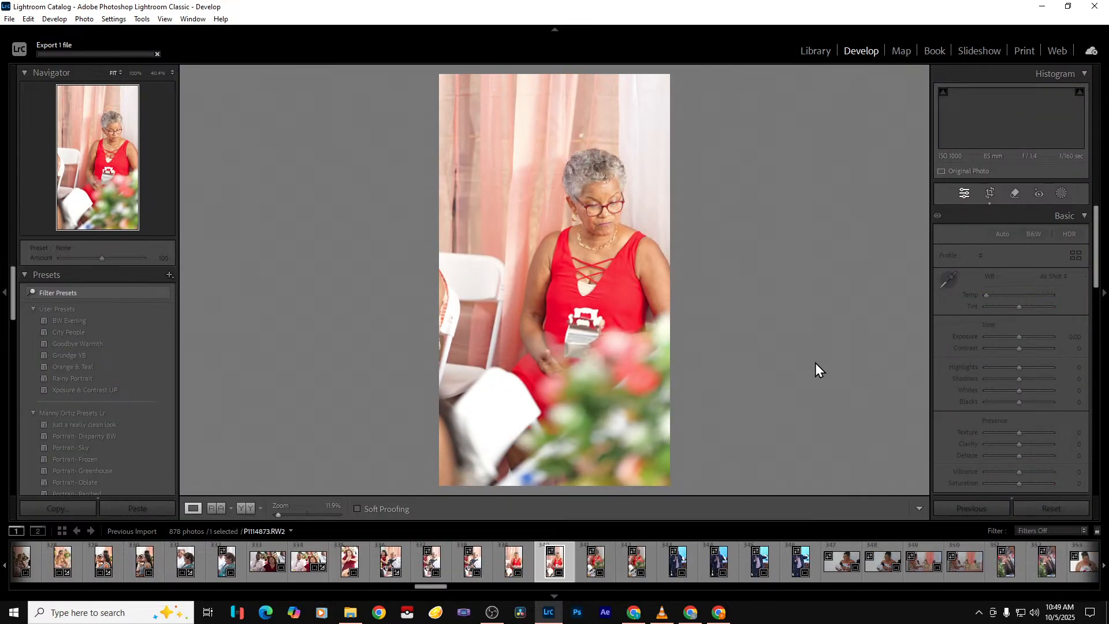
pyautogui.press('Right')
pyautogui.press('Right')
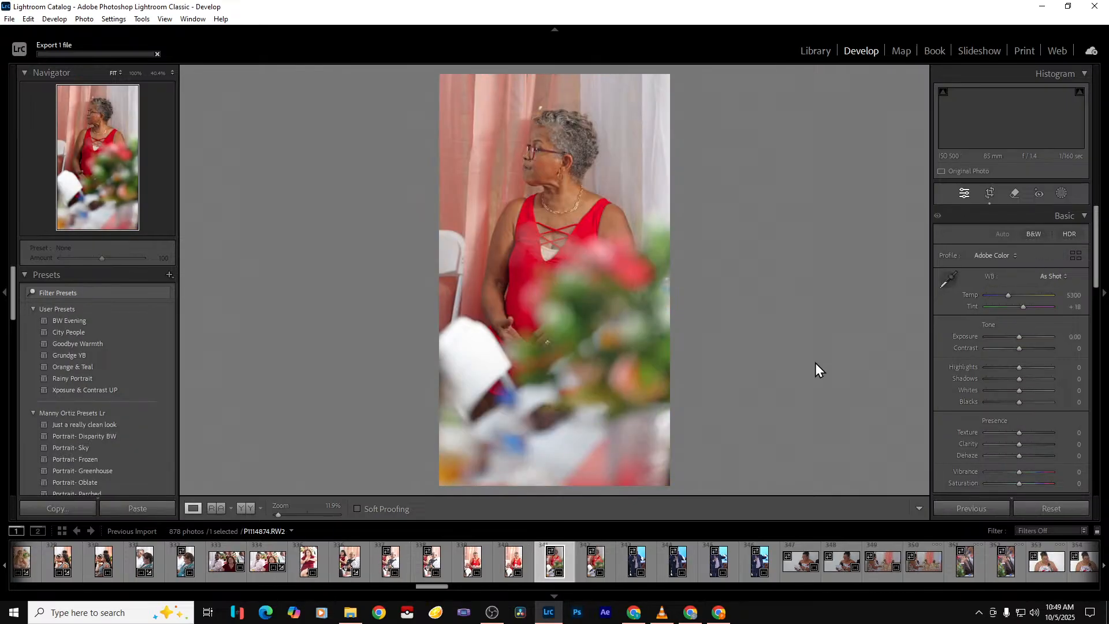
pyautogui.press('Left')
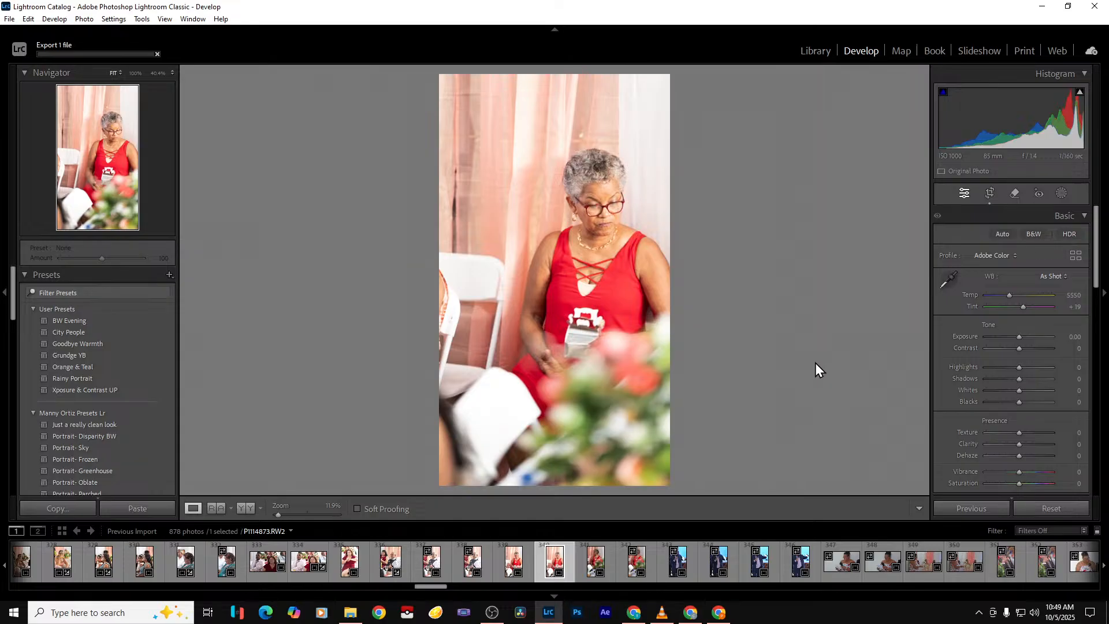
pyautogui.press('Left')
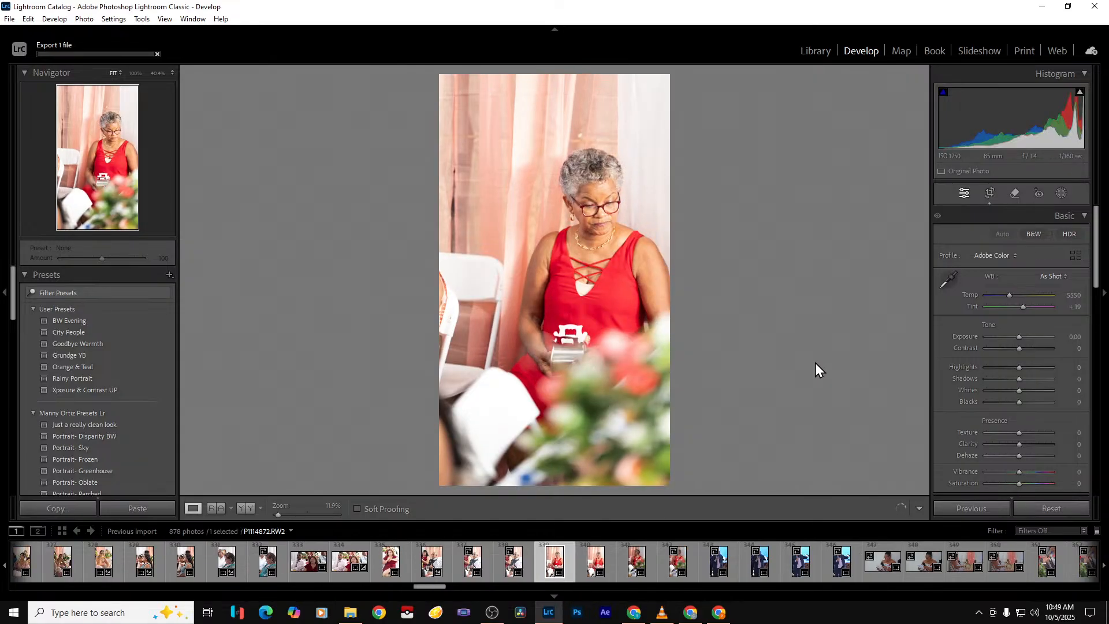
pyautogui.press('Left')
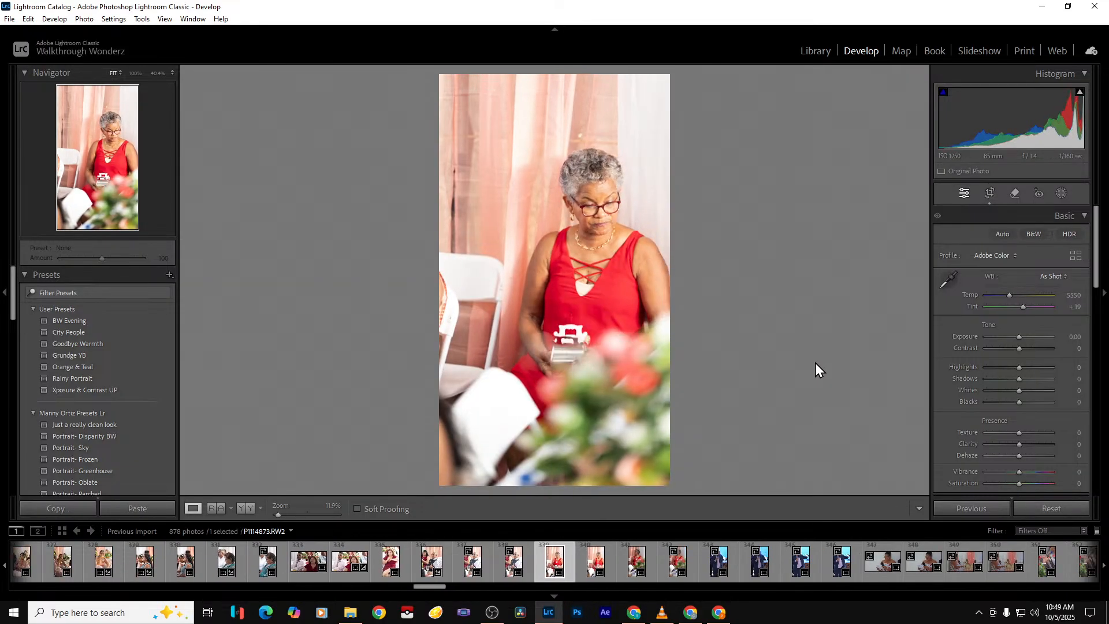
# Crop P1114872.RW2 tightly around the woman's head and upper body, leaving out the chairs and the blurred flowers
pyautogui.click(989, 194)
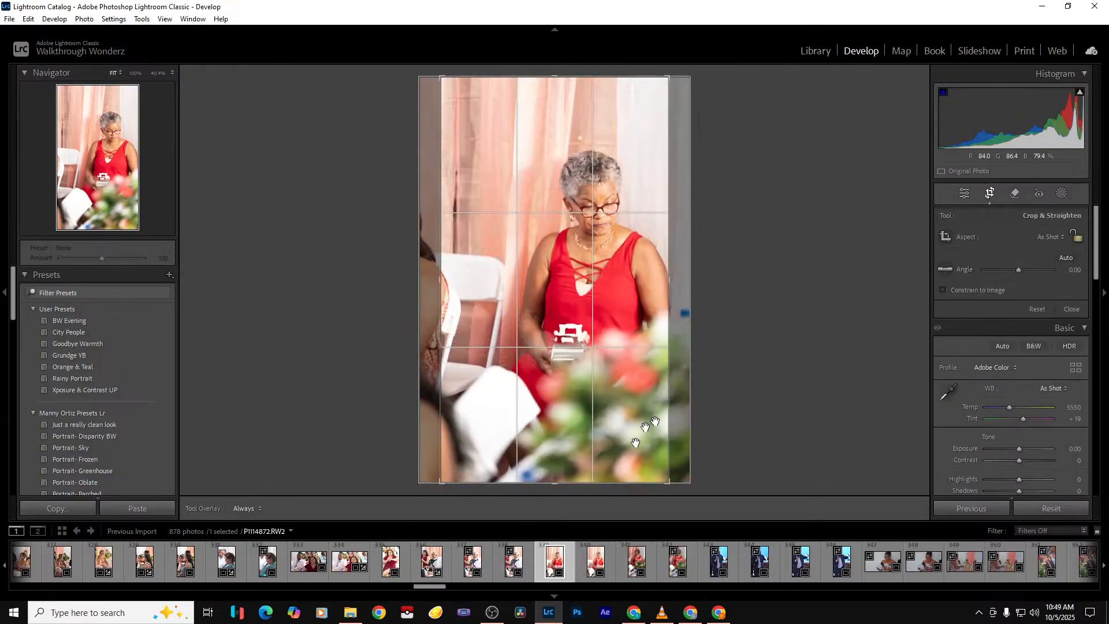
pyautogui.moveTo(441, 482); pyautogui.dragTo(475, 403)
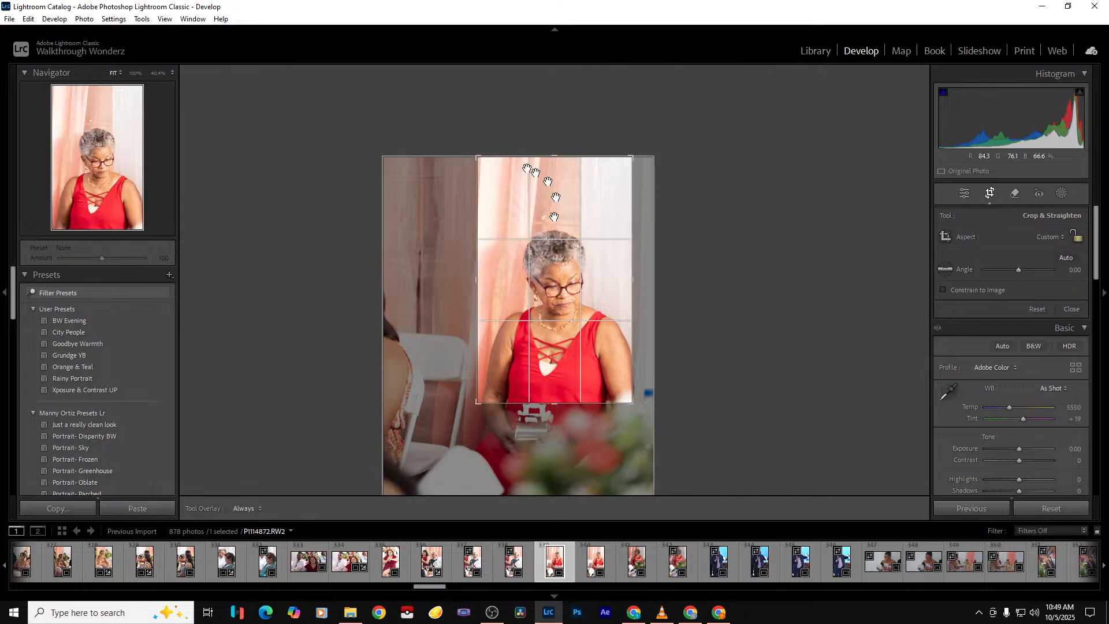
pyautogui.moveTo(476, 156); pyautogui.dragTo(491, 190)
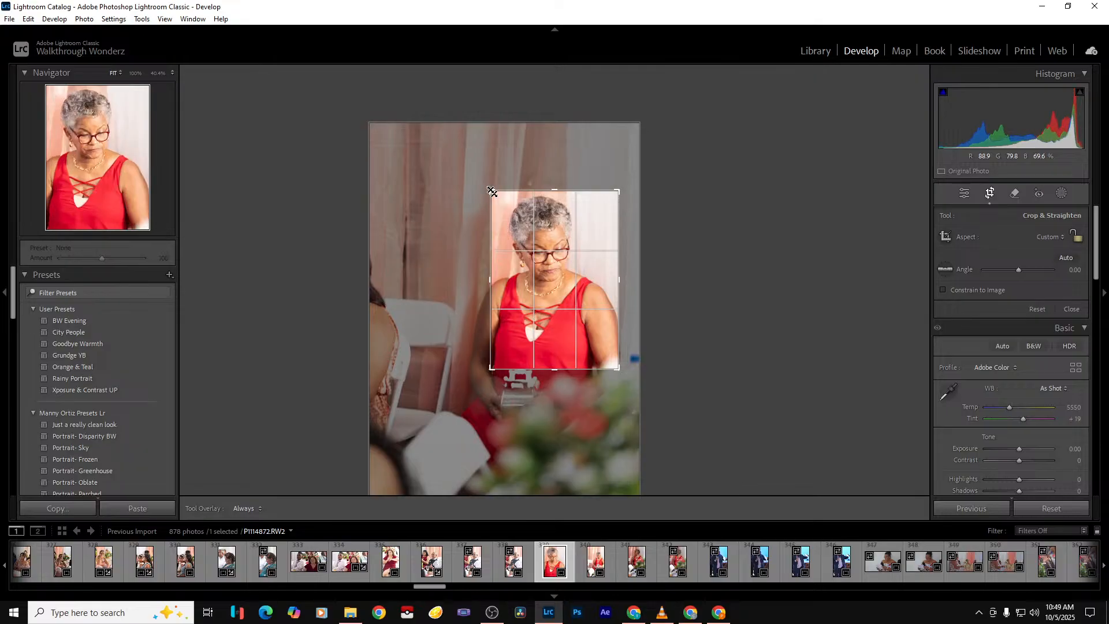
pyautogui.press('Return')
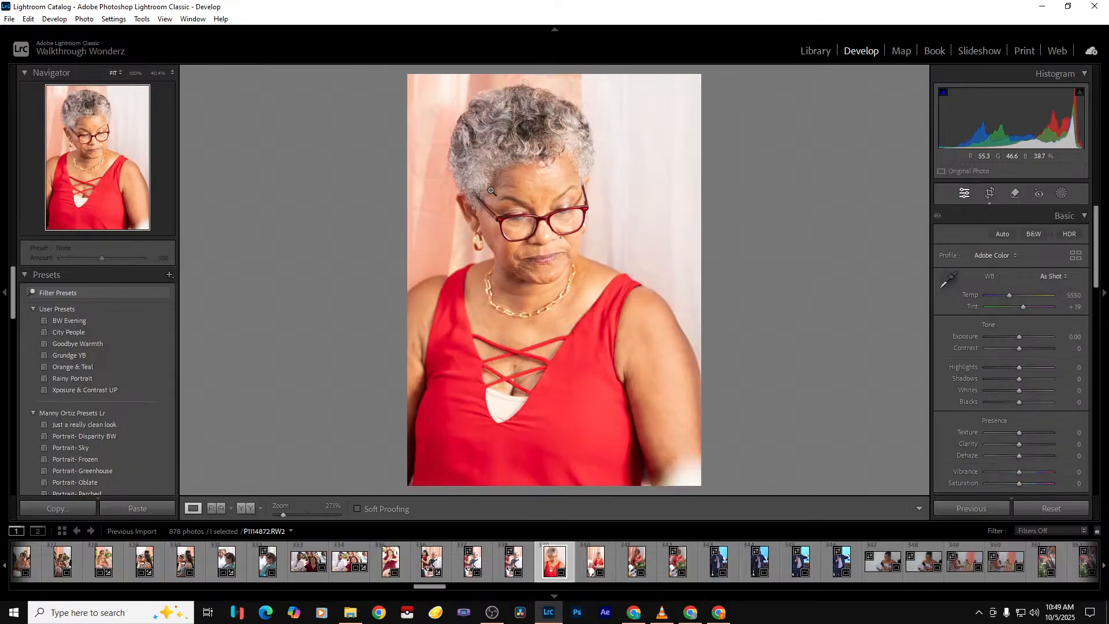
# Set Highlights to -77 and Whites to -25 on the cropped portrait and export it
pyautogui.click(994, 367)
pyautogui.moveTo(1008, 391); pyautogui.dragTo(1011, 394)
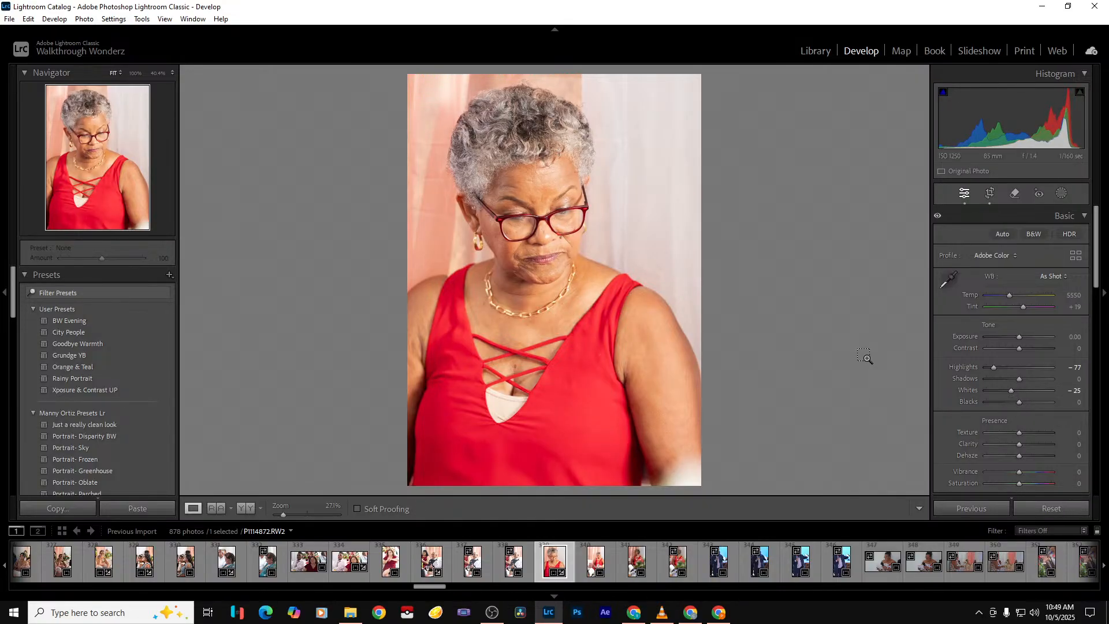
pyautogui.hotkey('ctrl', 'shift', 'e')
pyautogui.press('Return')
# Look through the remaining red-dress portraits and compare the shots of the man in the navy suit speaking into the microphone
pyautogui.press('Right')
pyautogui.press('Right')
pyautogui.press('Right')
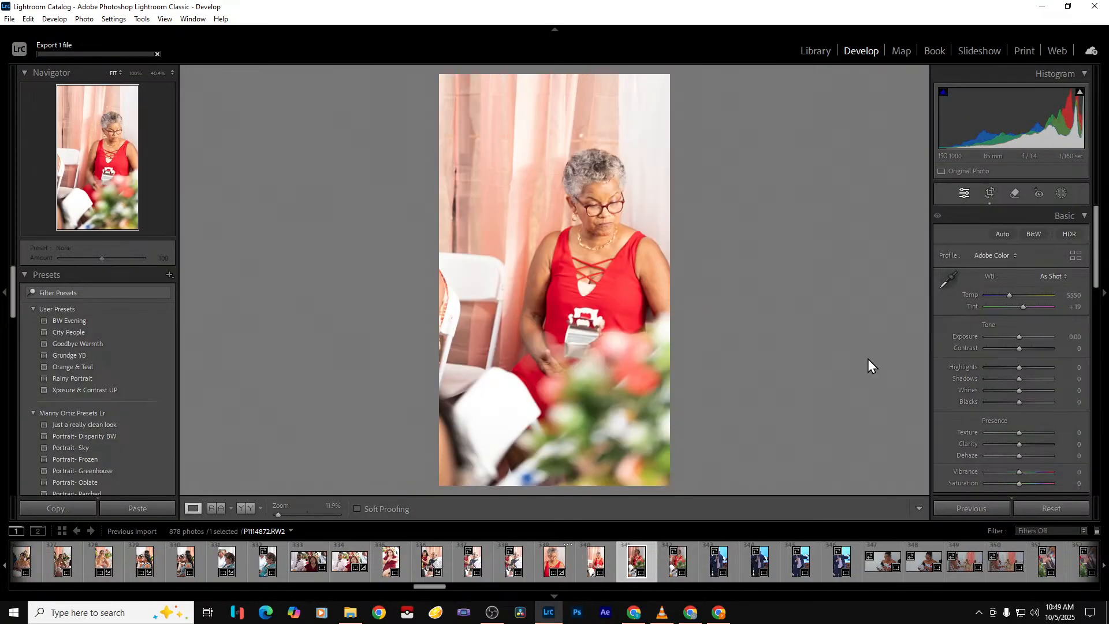
pyautogui.press('Right')
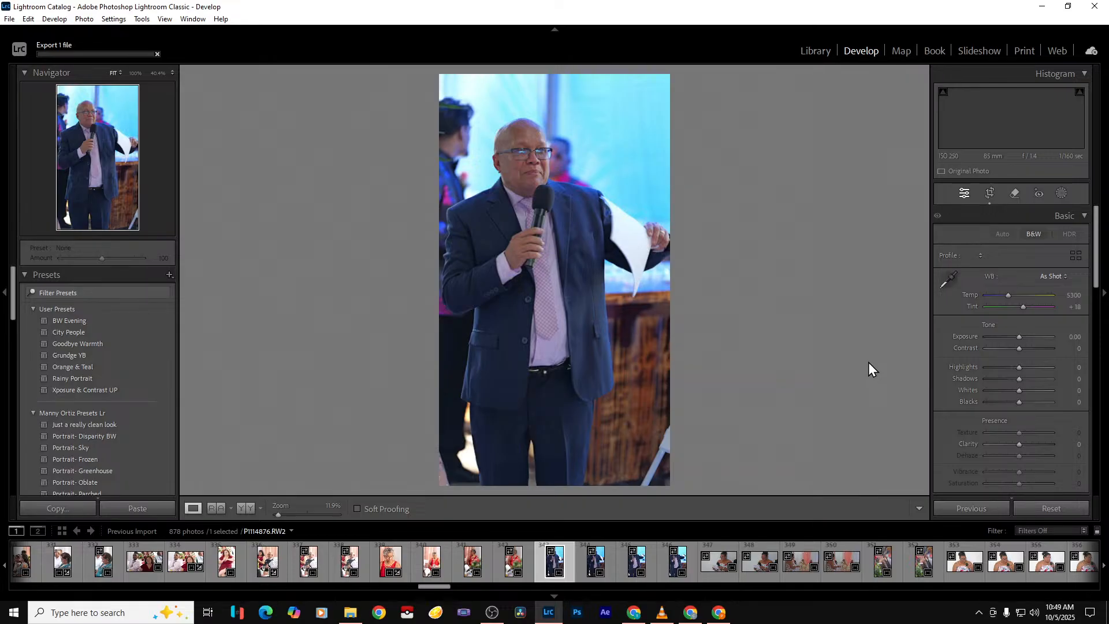
pyautogui.press('Right')
pyautogui.press('Right')
pyautogui.press('Right')
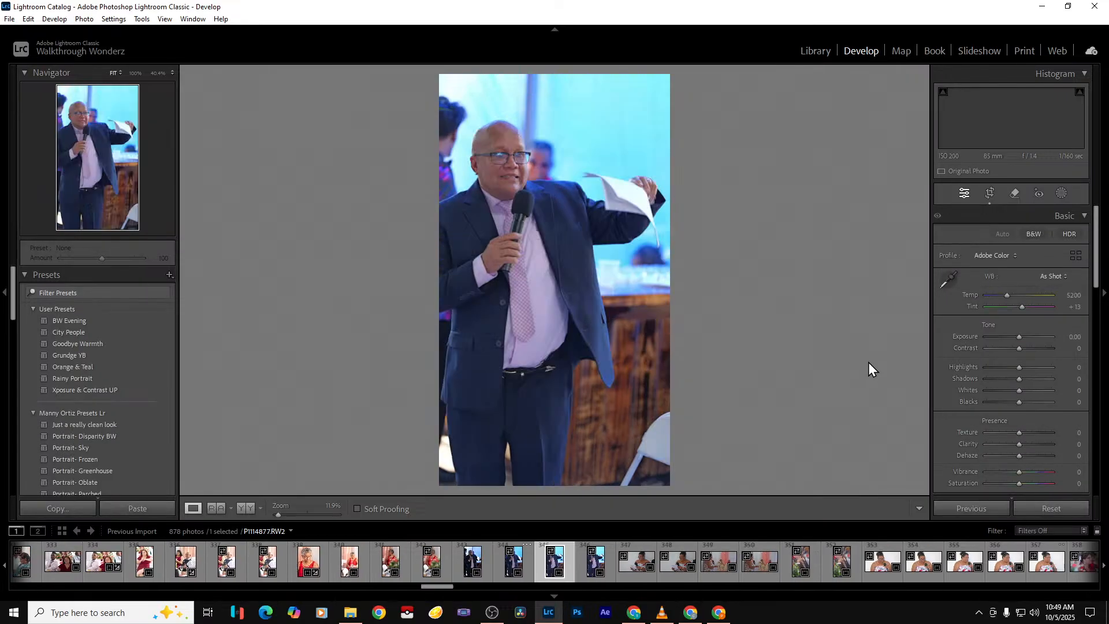
pyautogui.press('Right')
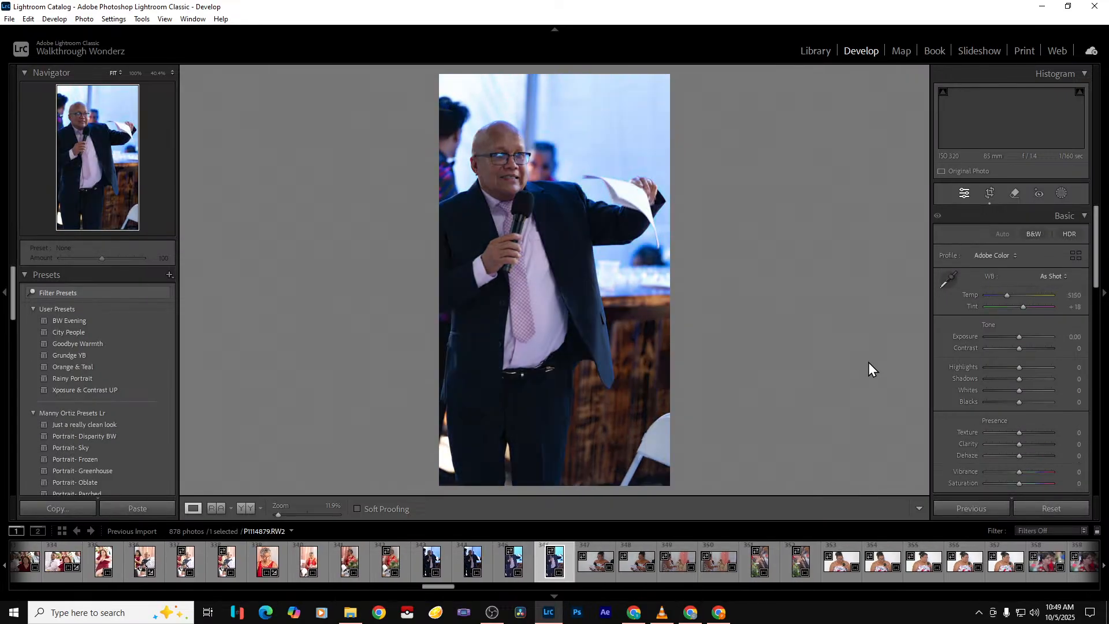
# On P1114878.RW2, set Exposure +0.97, Contrast +16, Highlights -60, Shadows +44, Whites -35, Blacks -32 and Dehaze +18
pyautogui.moveTo(1026, 380); pyautogui.dragTo(999, 370)
pyautogui.click(1008, 393)
pyautogui.click(1008, 403)
pyautogui.click(1025, 456)
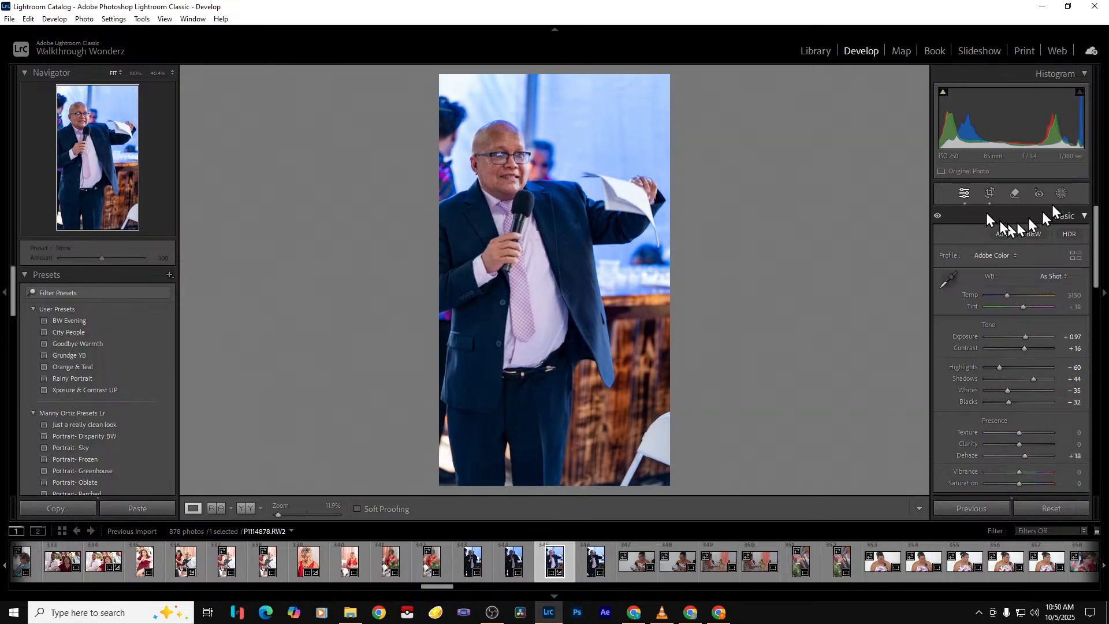
# Widen the crop of P1114878.RW2 to the original photo's left edge and export the photo
pyautogui.click(989, 194)
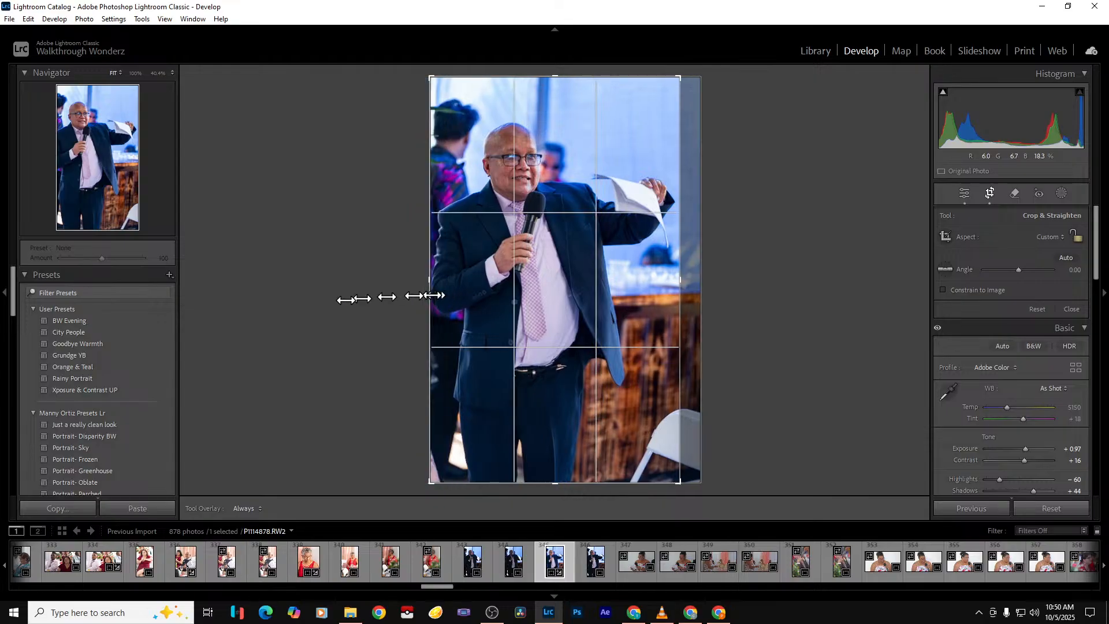
pyautogui.press('Return')
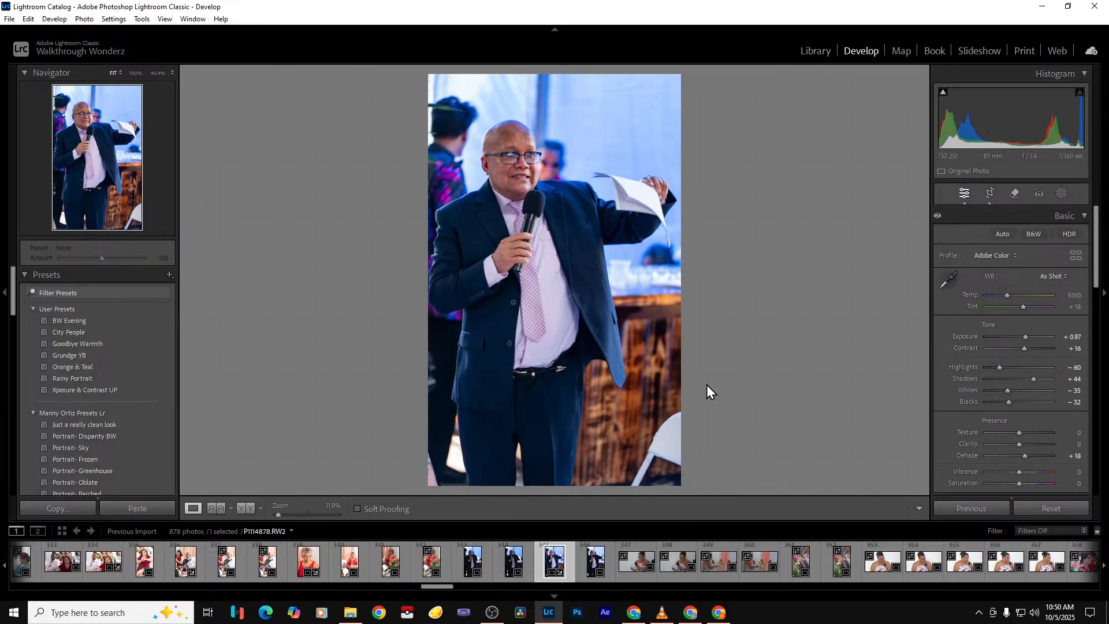
pyautogui.hotkey('ctrl', 'alt', 'shift', 'e')
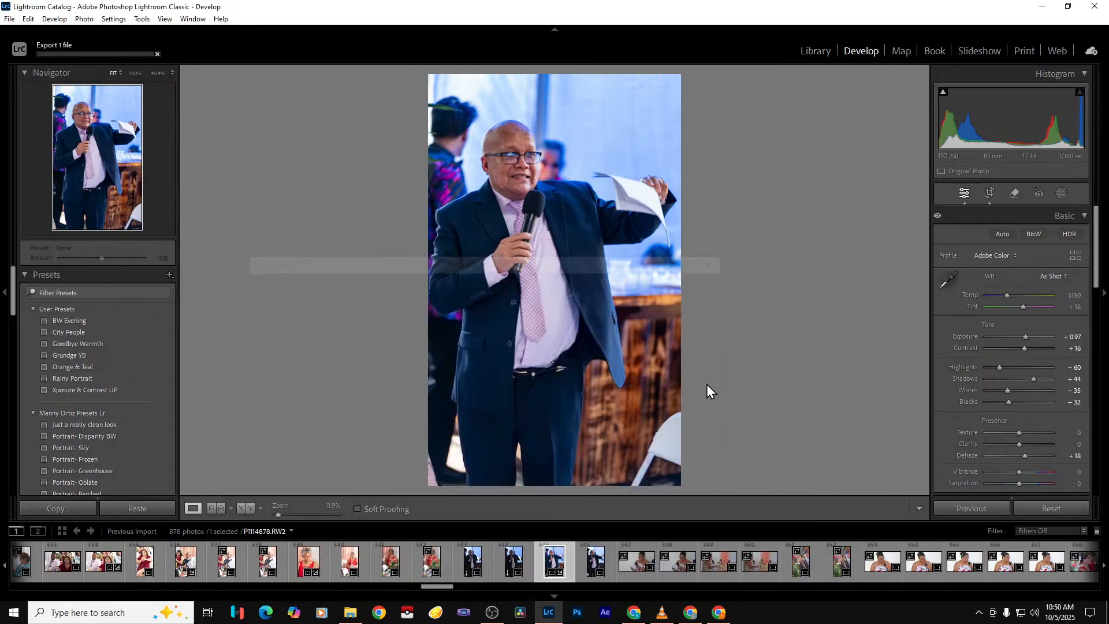
# Switch to the export folder in File Explorer, review the finished photos from P1114849 onward at full size, and return to Lightroom Classic
pyautogui.click(350, 612)
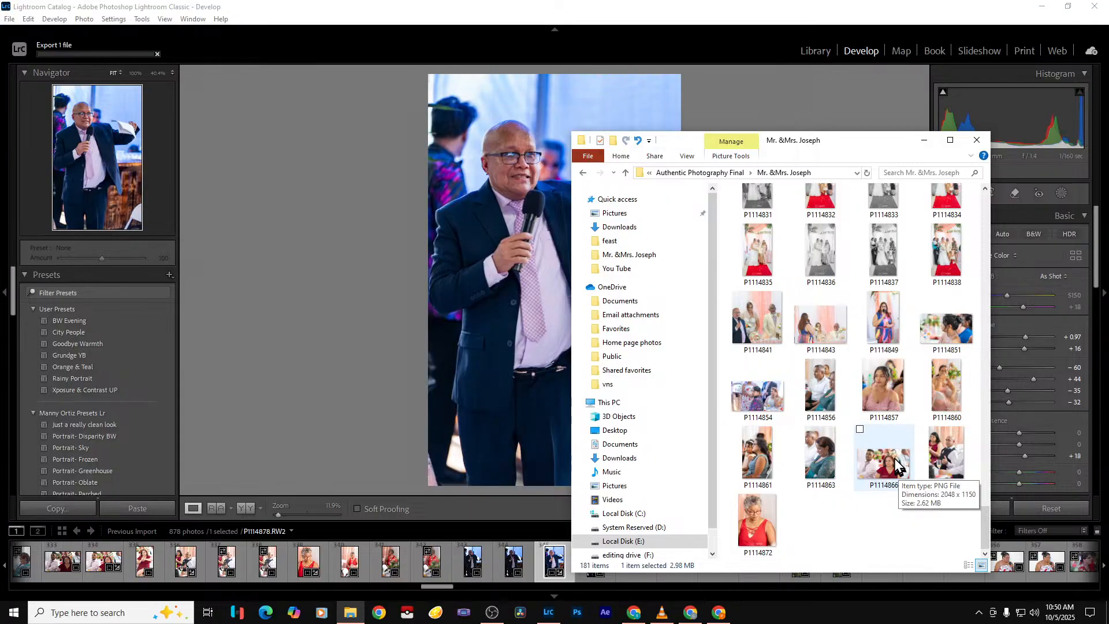
pyautogui.click(890, 329)
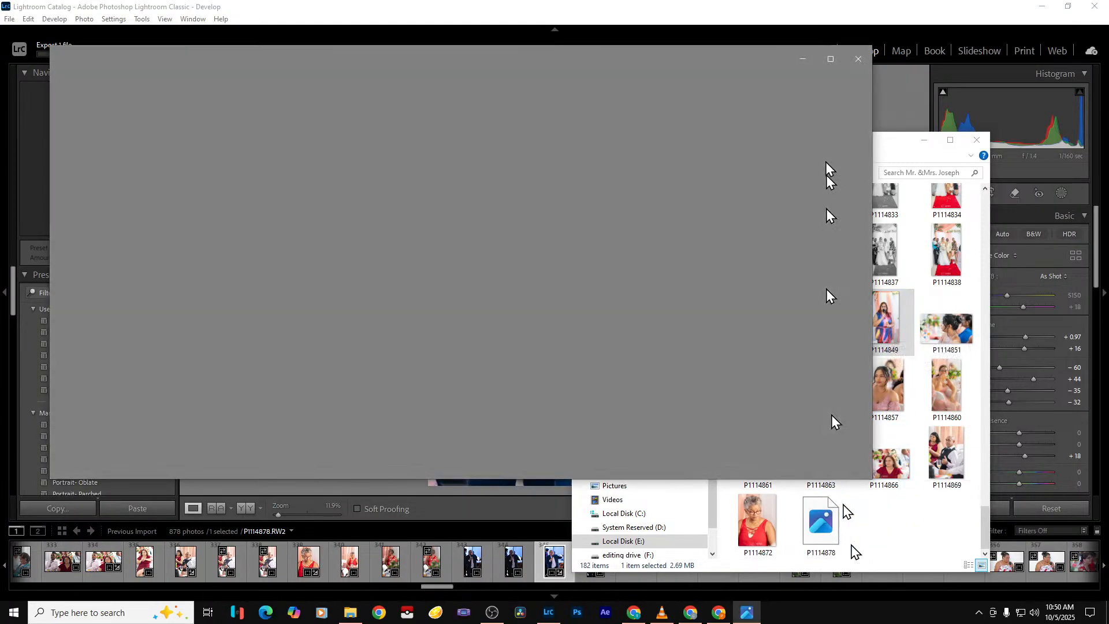
pyautogui.click(826, 65)
pyautogui.press('Right')
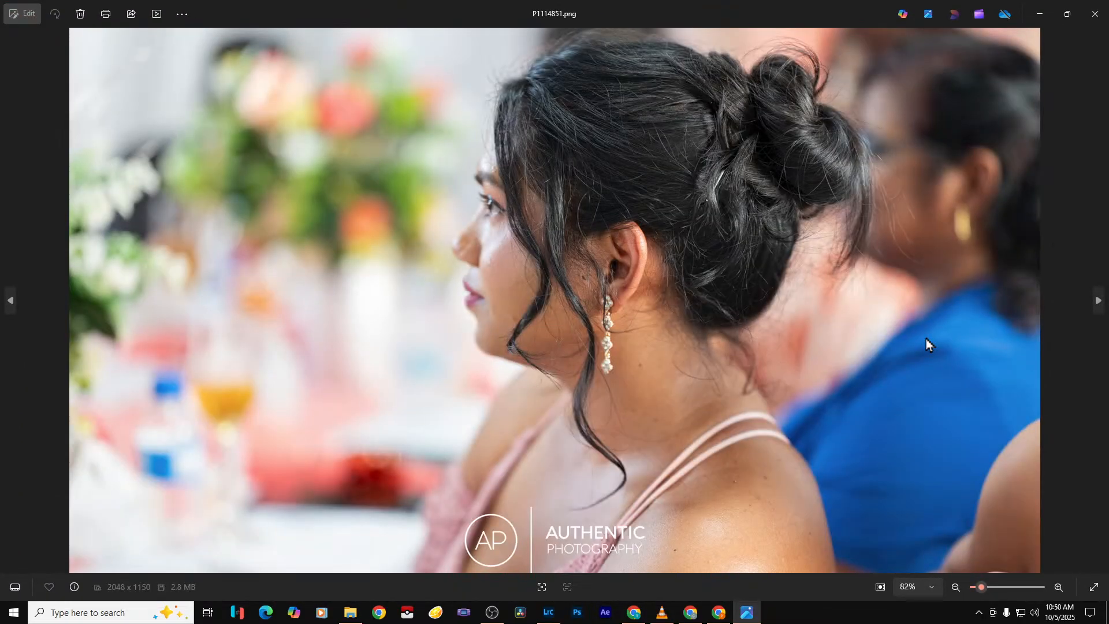
pyautogui.press('Right')
pyautogui.press('Right')
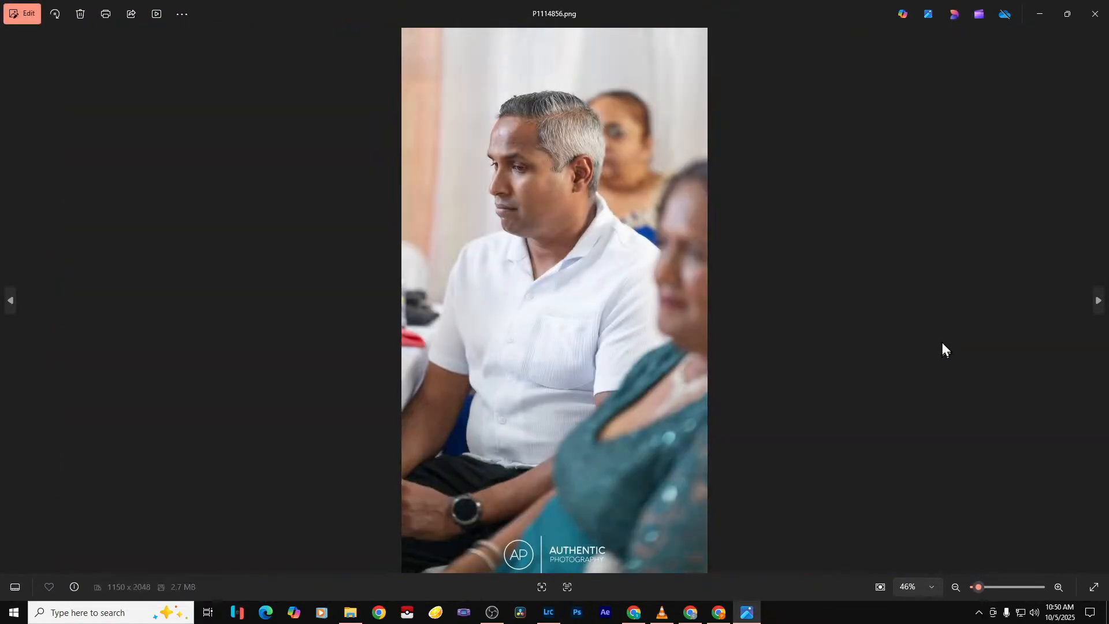
pyautogui.press('Right')
pyautogui.press('Right')
pyautogui.press('Right')
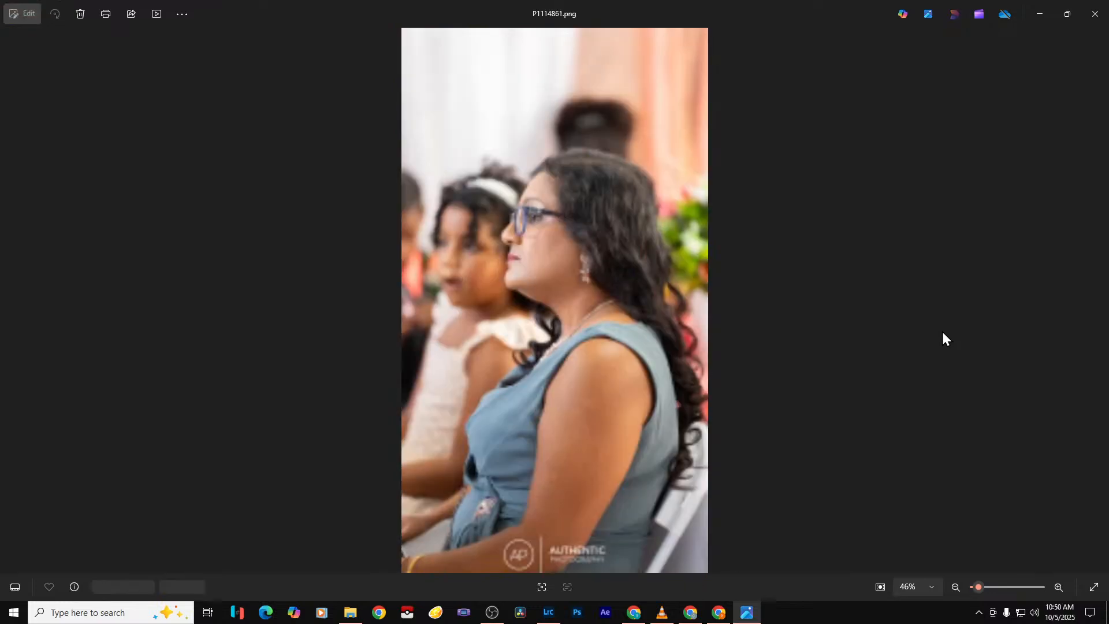
pyautogui.press('Right')
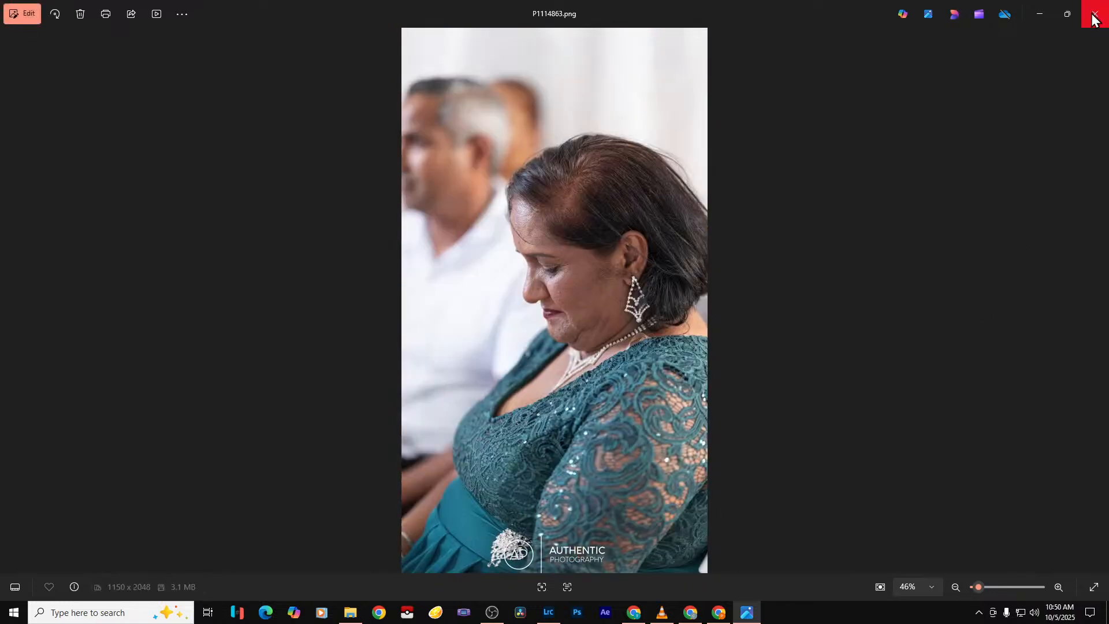
pyautogui.press('Right')
pyautogui.press('Right')
pyautogui.click(1093, 19)
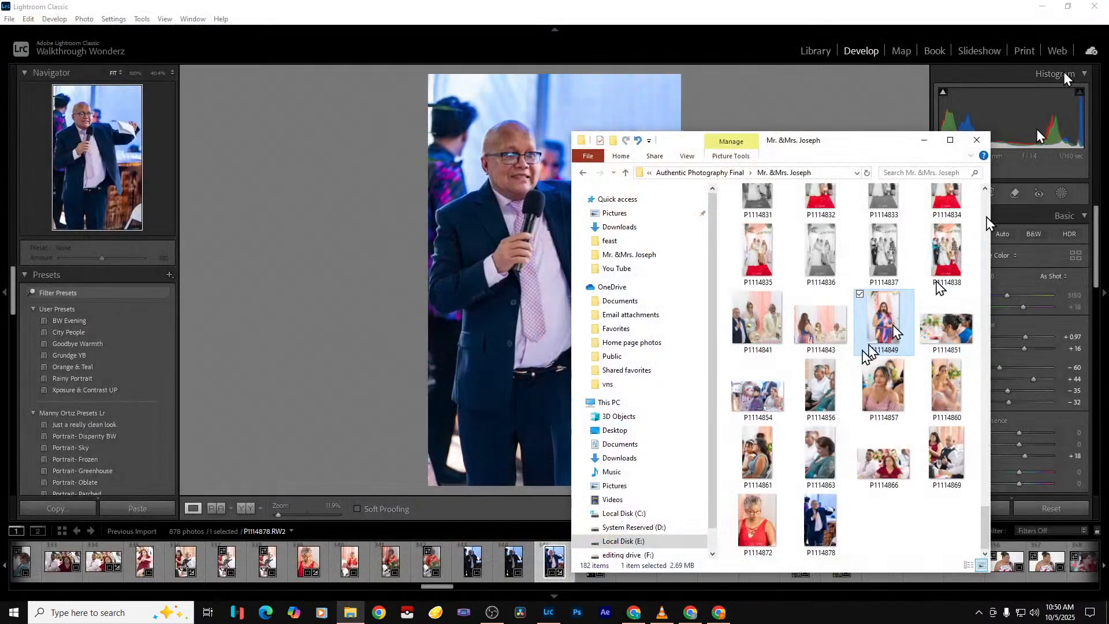
pyautogui.click(924, 140)
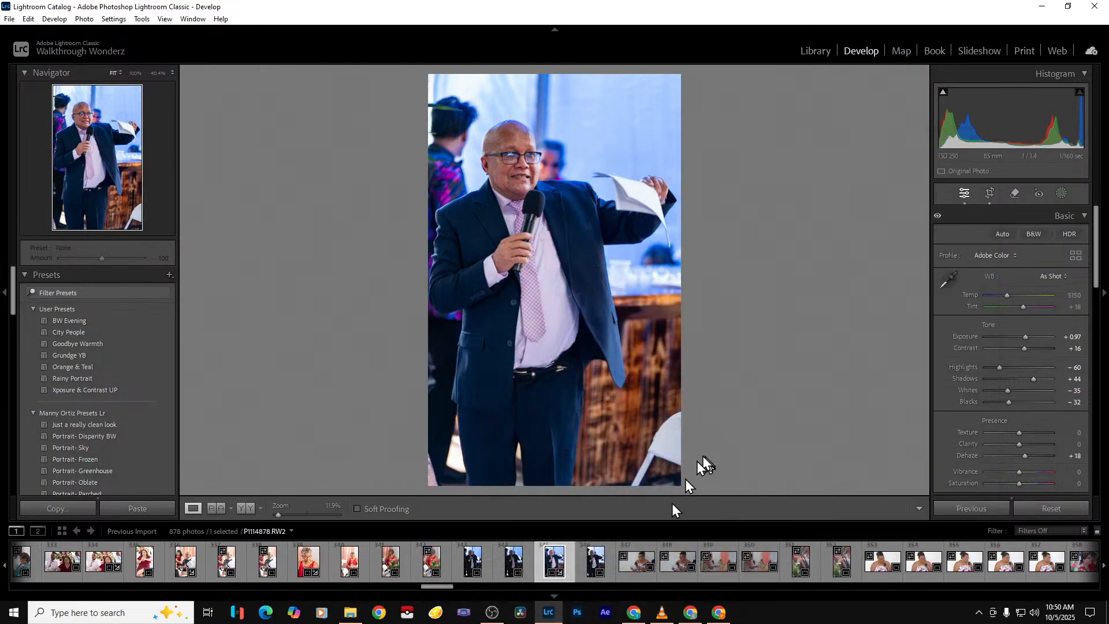
# On P1114882.RW2, set Exposure to +1.84, Highlights to -68, Shadows to +49, Whites to -40 and Clarity to -28, and export the photo
pyautogui.click(678, 574)
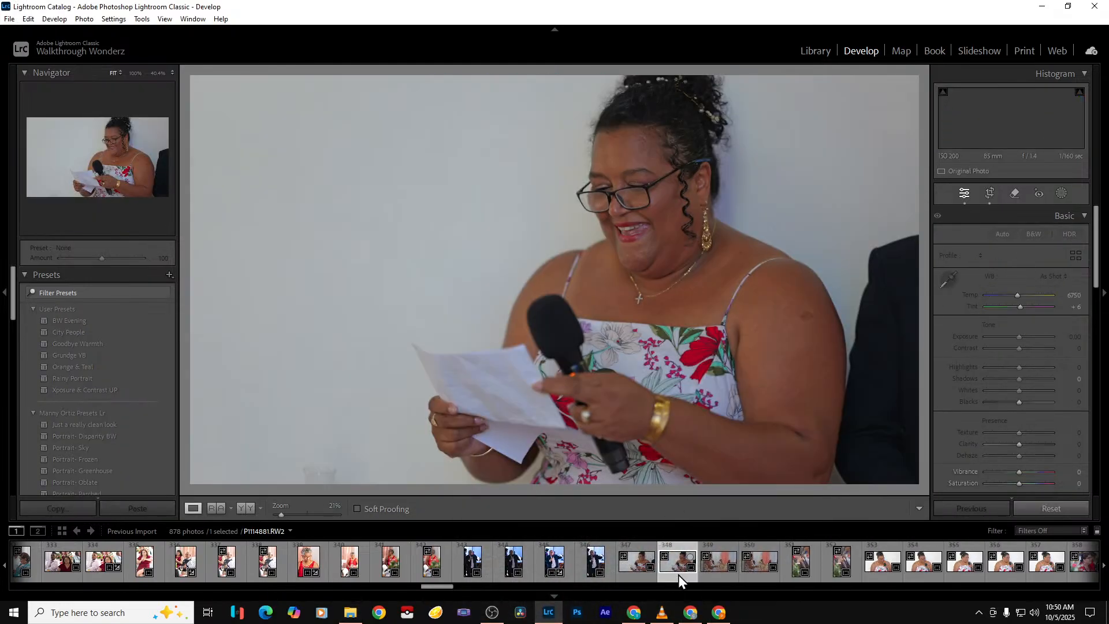
pyautogui.click(720, 570)
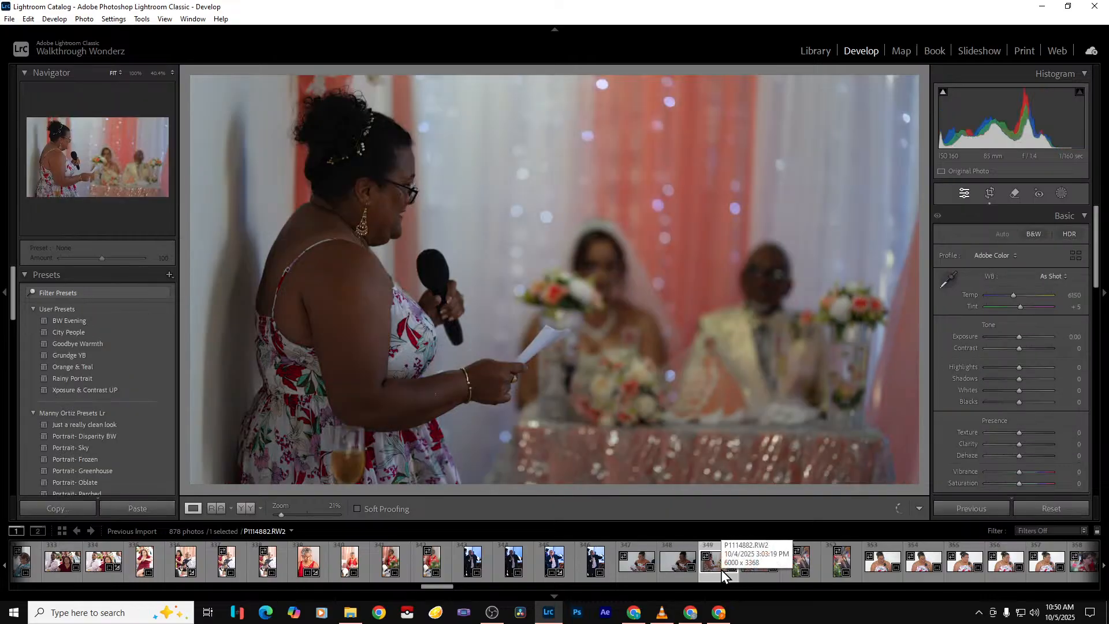
pyautogui.moveTo(1018, 338); pyautogui.dragTo(1030, 338)
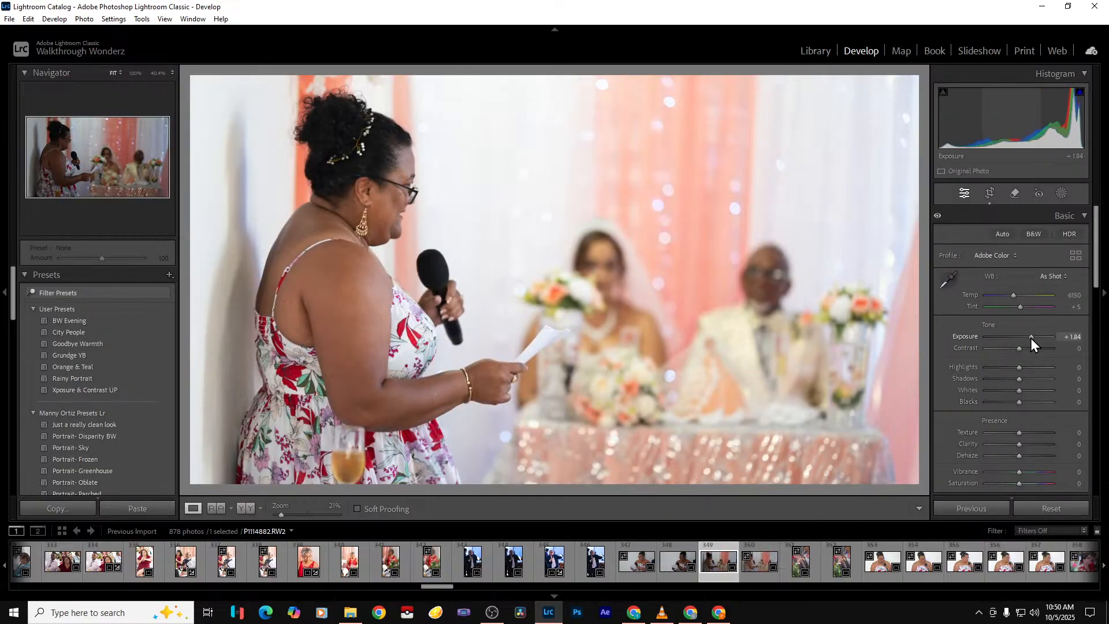
pyautogui.moveTo(1020, 379); pyautogui.dragTo(996, 368)
pyautogui.click(1006, 391)
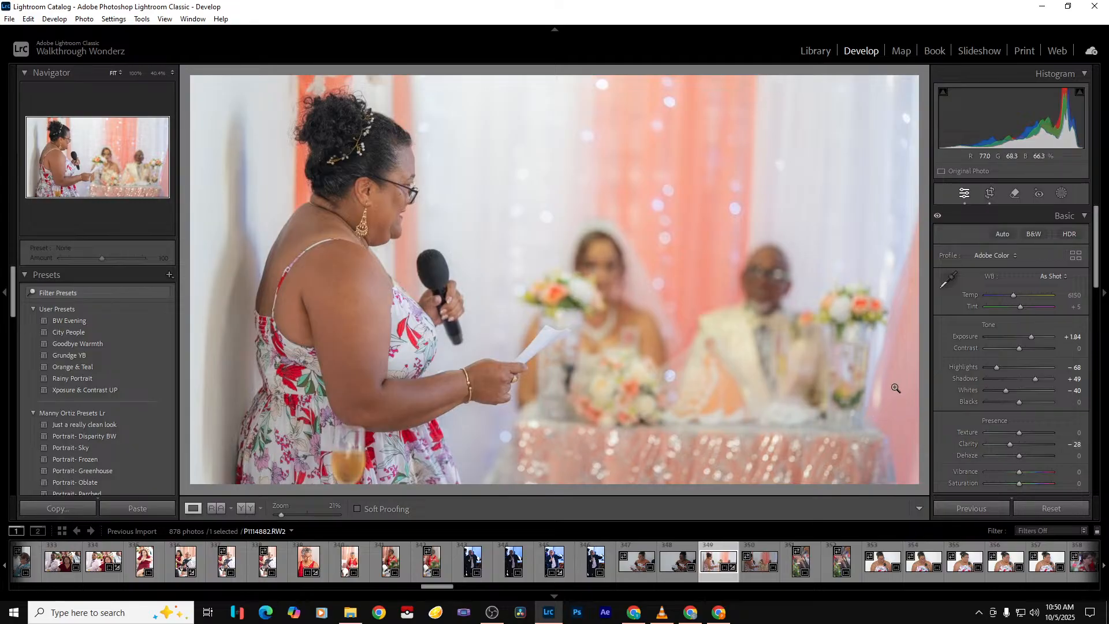
pyautogui.hotkey('ctrl', 'alt', 'shift', 'e')
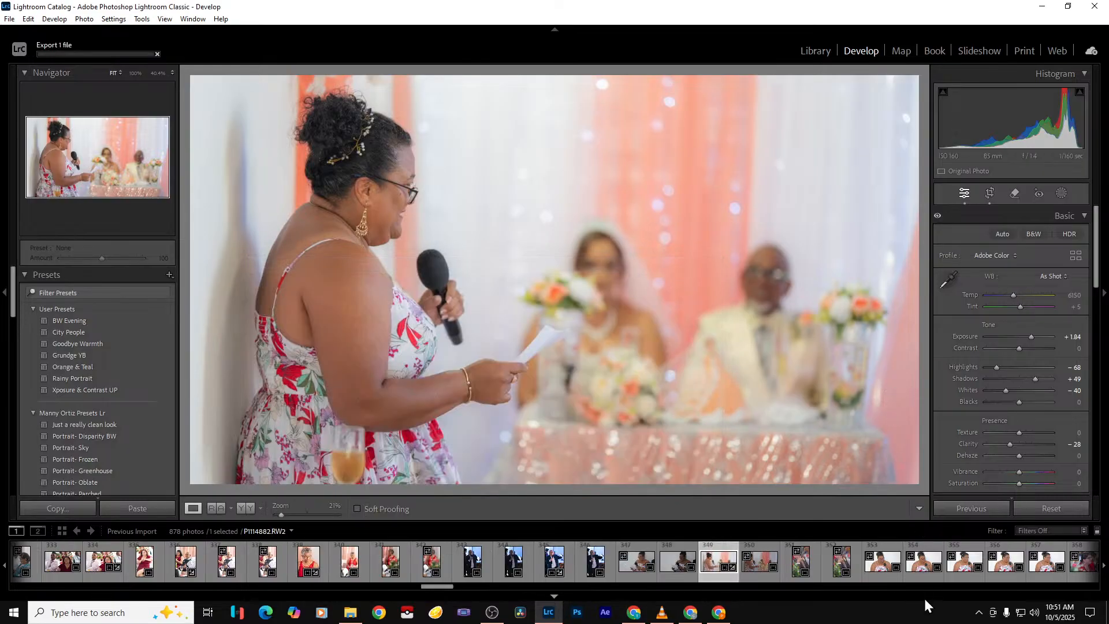
# Widen the crop of P1114884.RW2, the portrait of the older man with the boutonniere, to the original photo's right edge
pyautogui.click(798, 564)
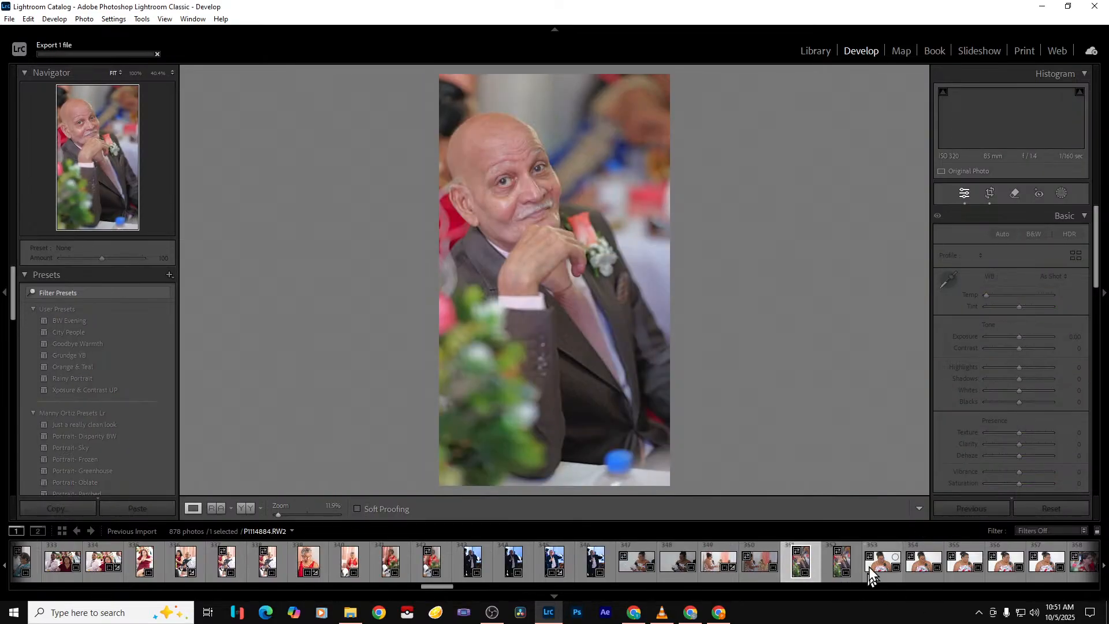
pyautogui.click(990, 193)
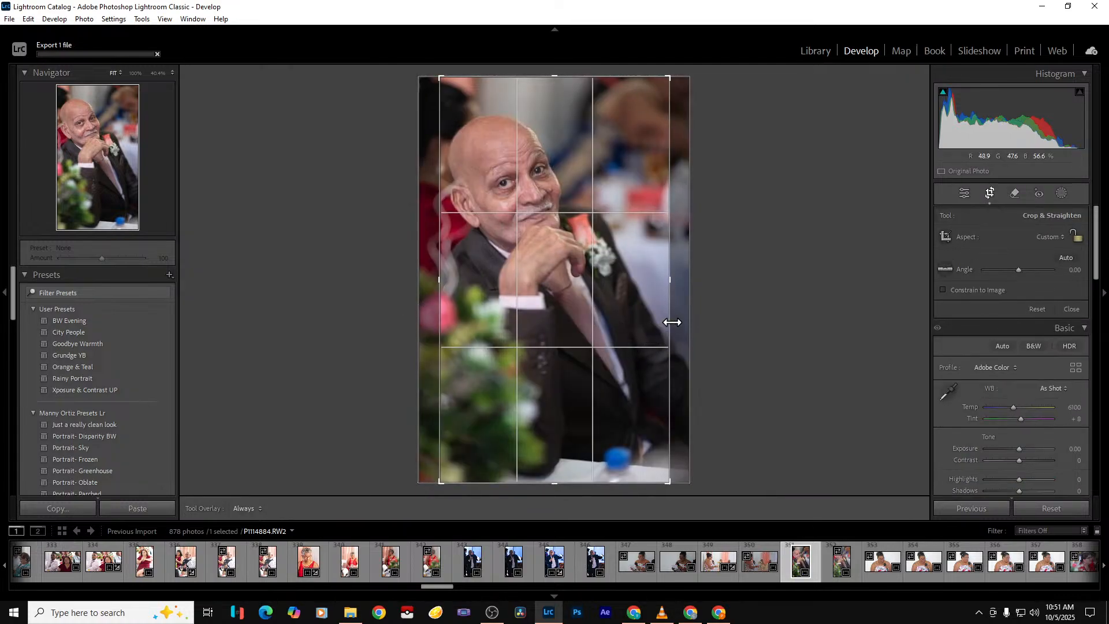
pyautogui.moveTo(668, 322); pyautogui.dragTo(759, 316)
pyautogui.press('Return')
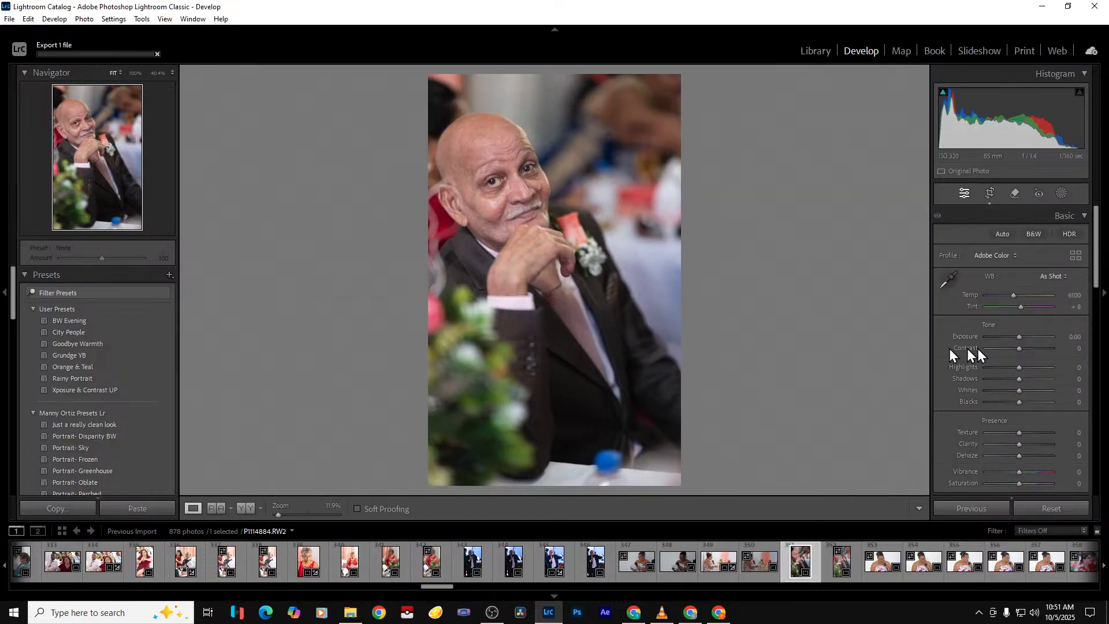
# On P1114884.RW2, set Exposure to +0.70, Highlights to -61, Shadows to +56, Texture to +14 and Dehaze to +21
pyautogui.moveTo(1020, 383); pyautogui.dragTo(1037, 380)
pyautogui.moveTo(1021, 338); pyautogui.dragTo(999, 366)
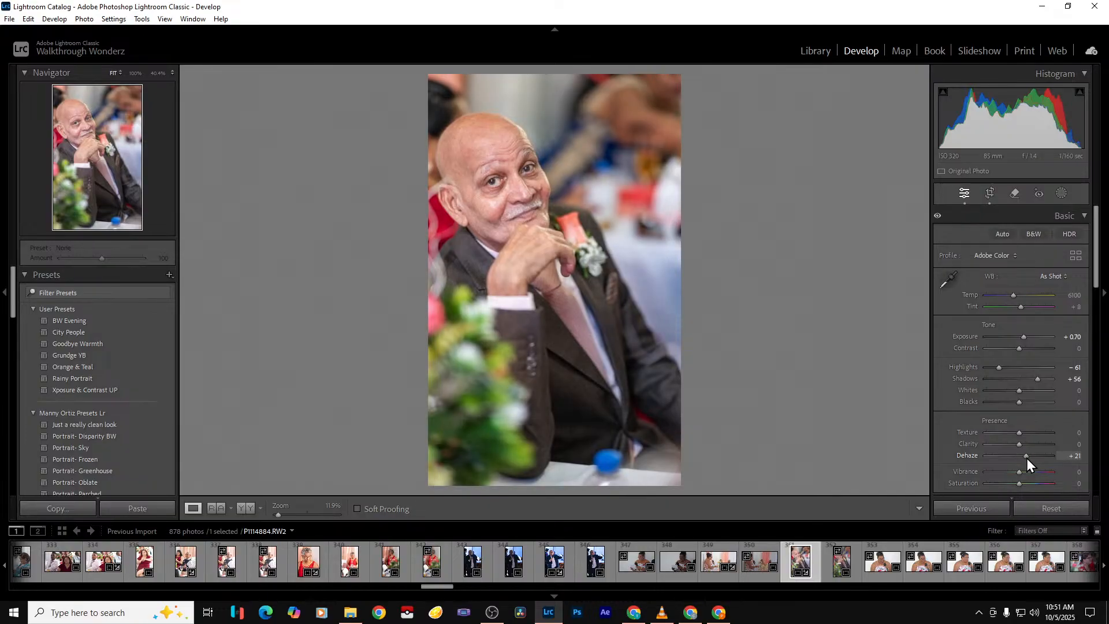
pyautogui.click(1023, 432)
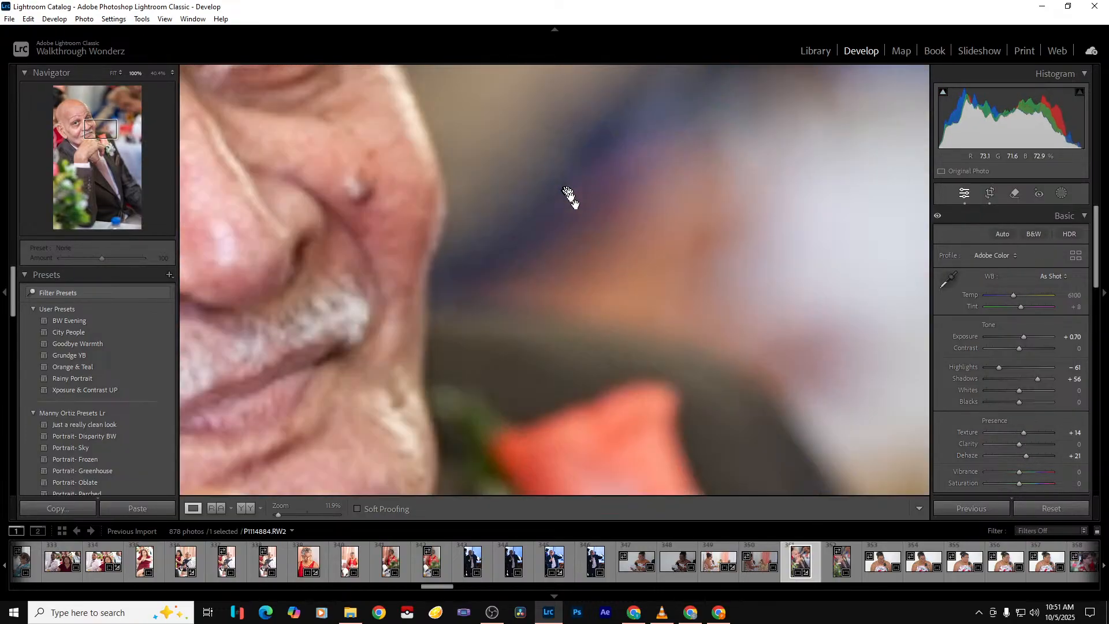
# Check the older man's eyes and skin at 100% zoom, return to the full view and export the photo
pyautogui.click(569, 198)
pyautogui.moveTo(434, 198); pyautogui.dragTo(700, 328)
pyautogui.moveTo(375, 305); pyautogui.dragTo(570, 324)
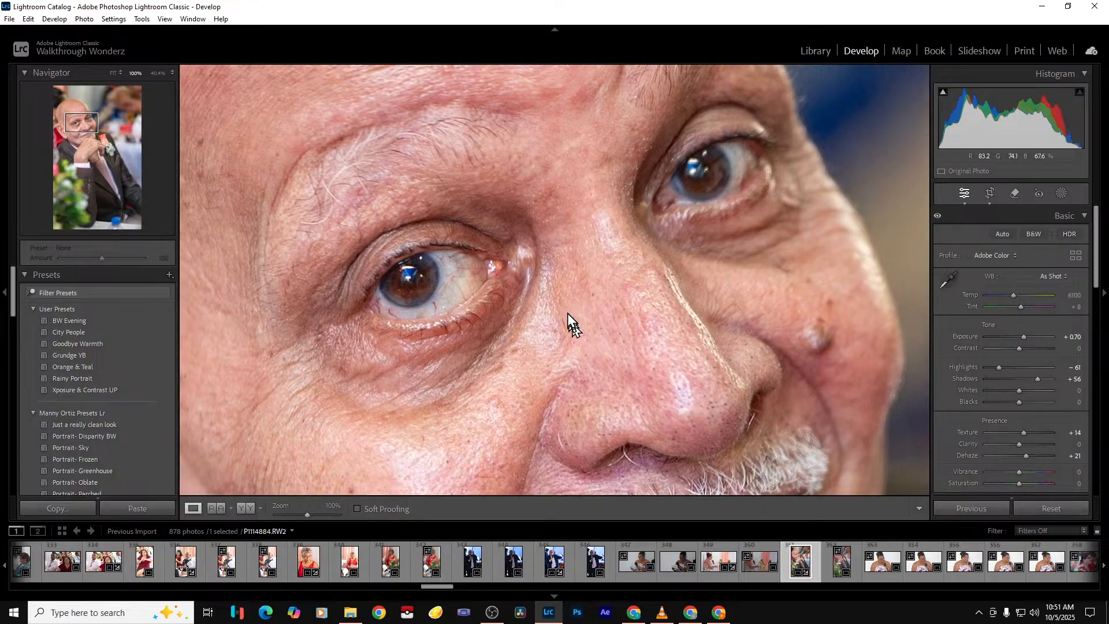
pyautogui.click(567, 313)
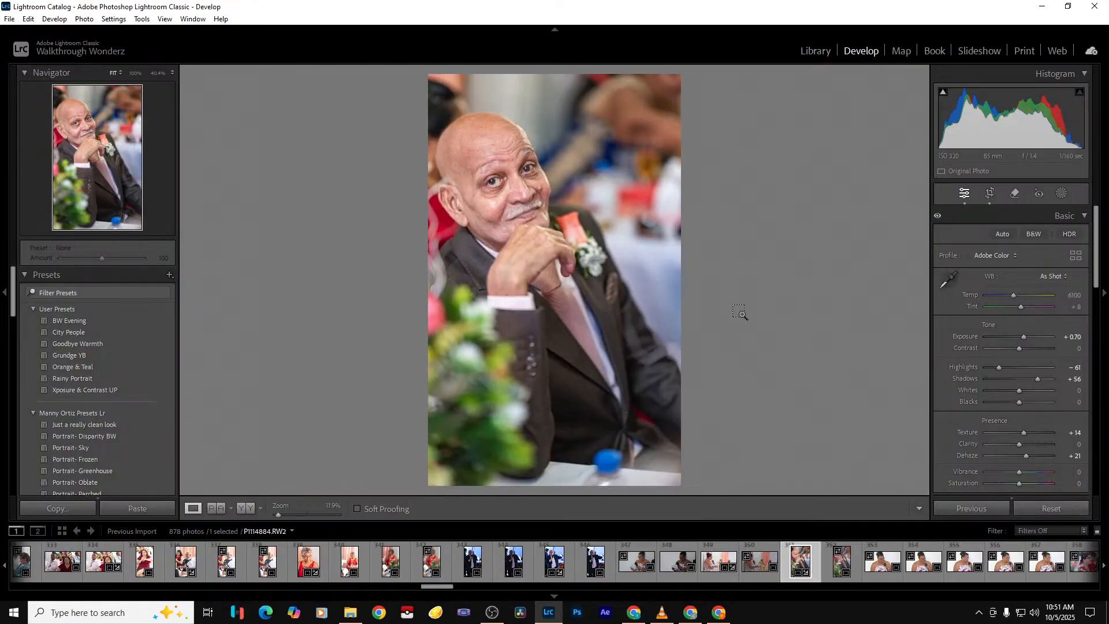
pyautogui.hotkey('ctrl', 'alt', 'shift', 'e')
# Skip ahead to P1114891.RW2, the woman in glasses and a red patterned dress, and extend its crop to the original photo's full height
pyautogui.press('Right')
pyautogui.press('Right')
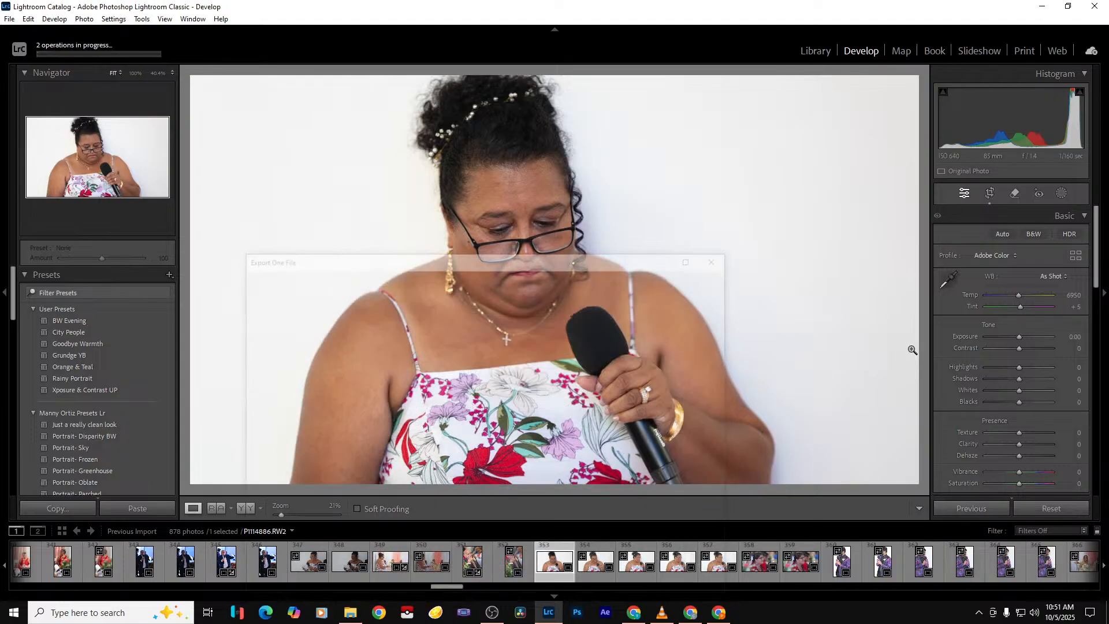
pyautogui.click(764, 569)
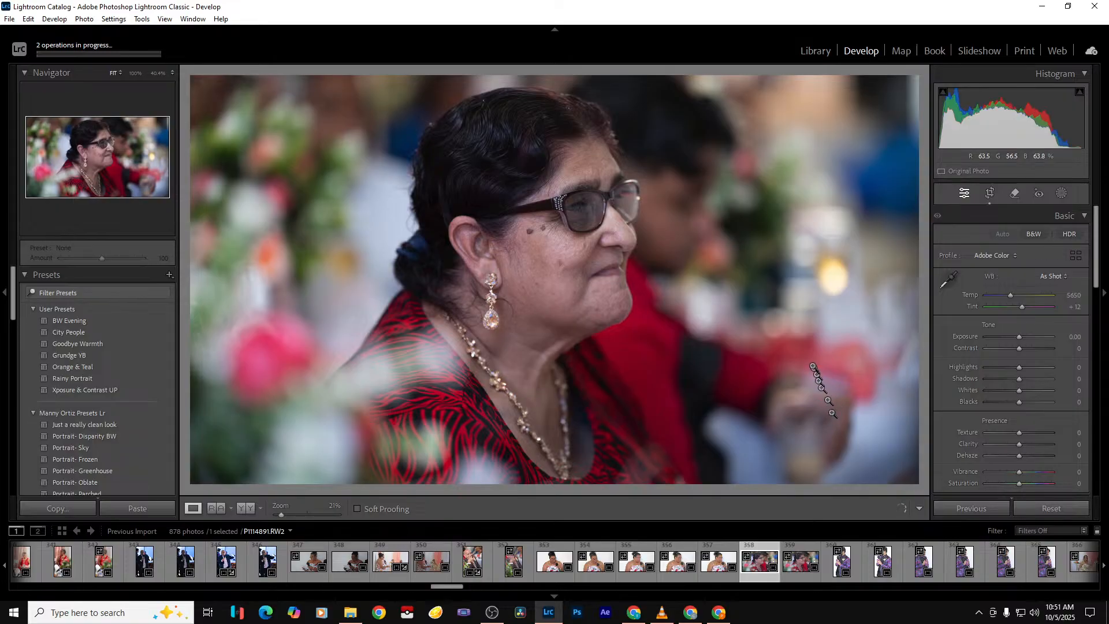
pyautogui.click(989, 195)
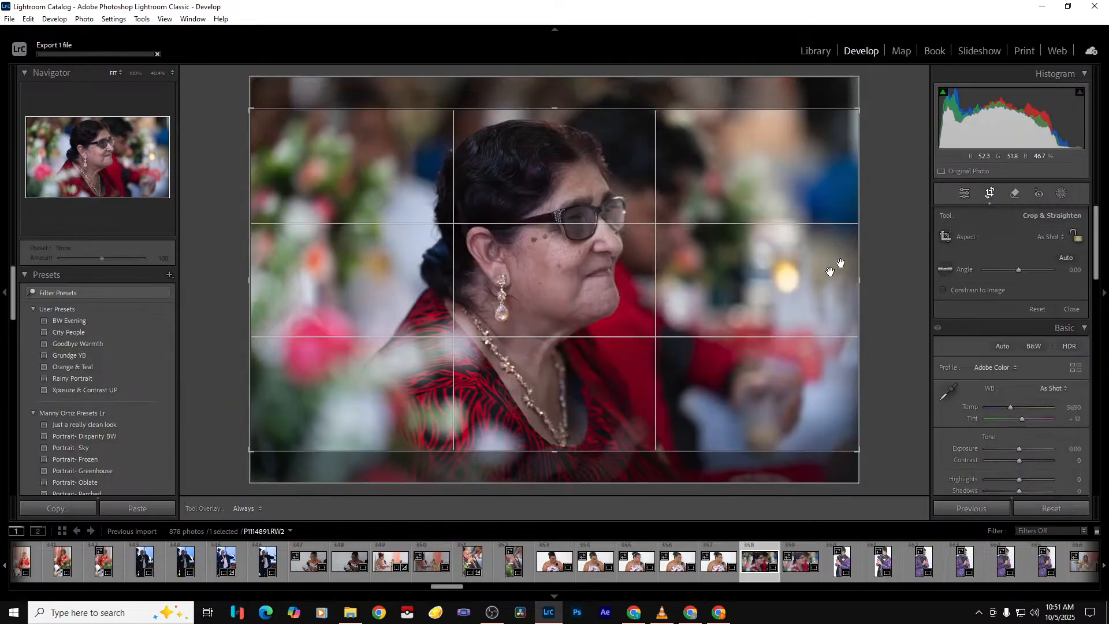
pyautogui.moveTo(545, 75); pyautogui.dragTo(546, 84)
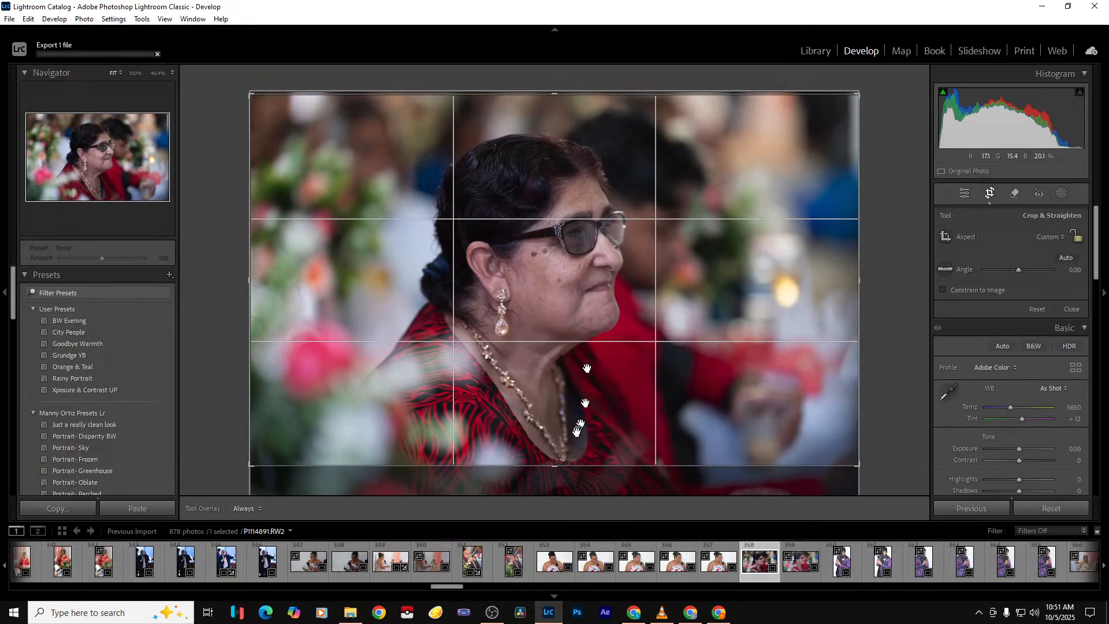
pyautogui.moveTo(562, 466); pyautogui.dragTo(571, 501)
pyautogui.press('Return')
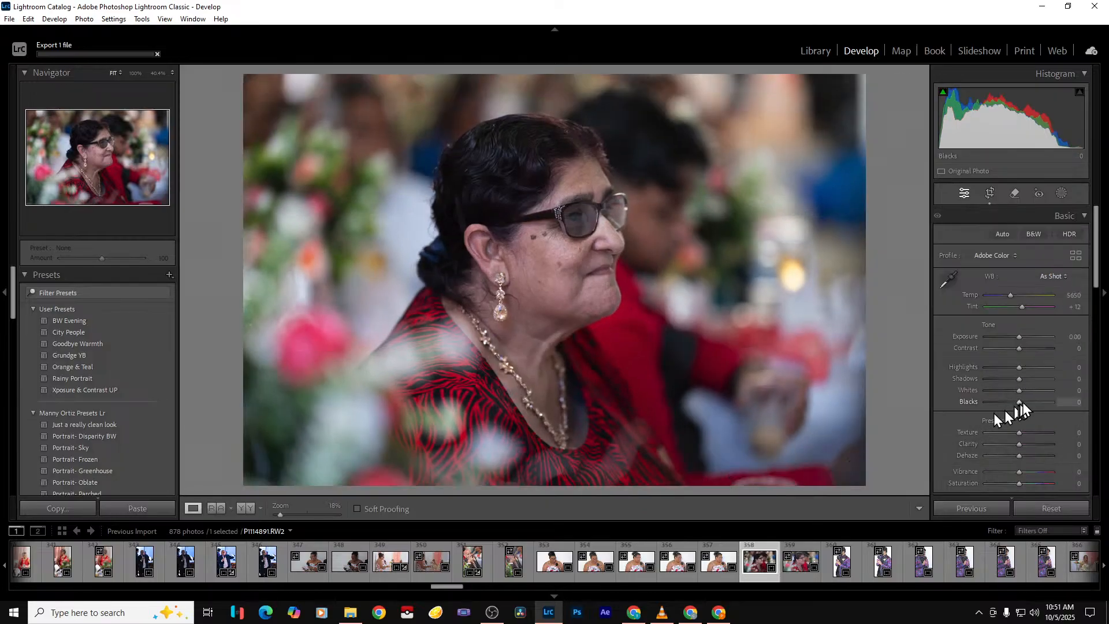
# On P1114891.RW2, set Exposure to +1.05, Highlights to -68, Shadows to +35, Blacks to -30, Texture to +26 and Dehaze to +14
pyautogui.moveTo(1020, 378); pyautogui.dragTo(1034, 379)
pyautogui.moveTo(1021, 339); pyautogui.dragTo(1028, 433)
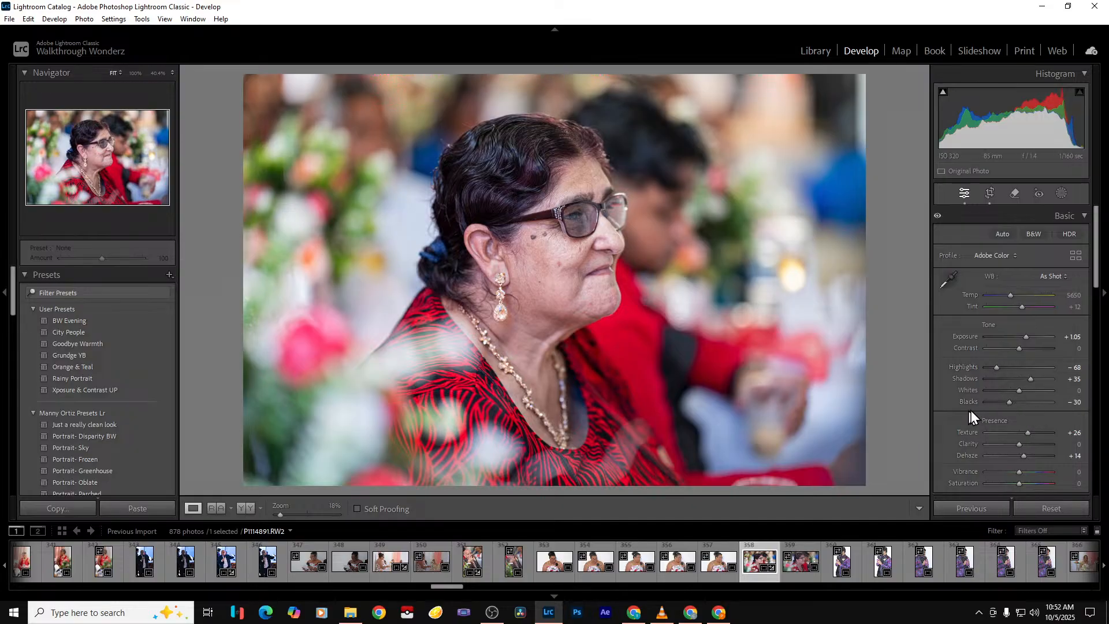
# Apply the Auto Upright perspective correction to P1114891.RW2 and export the photo
pyautogui.scroll(-5, 1035, 418)
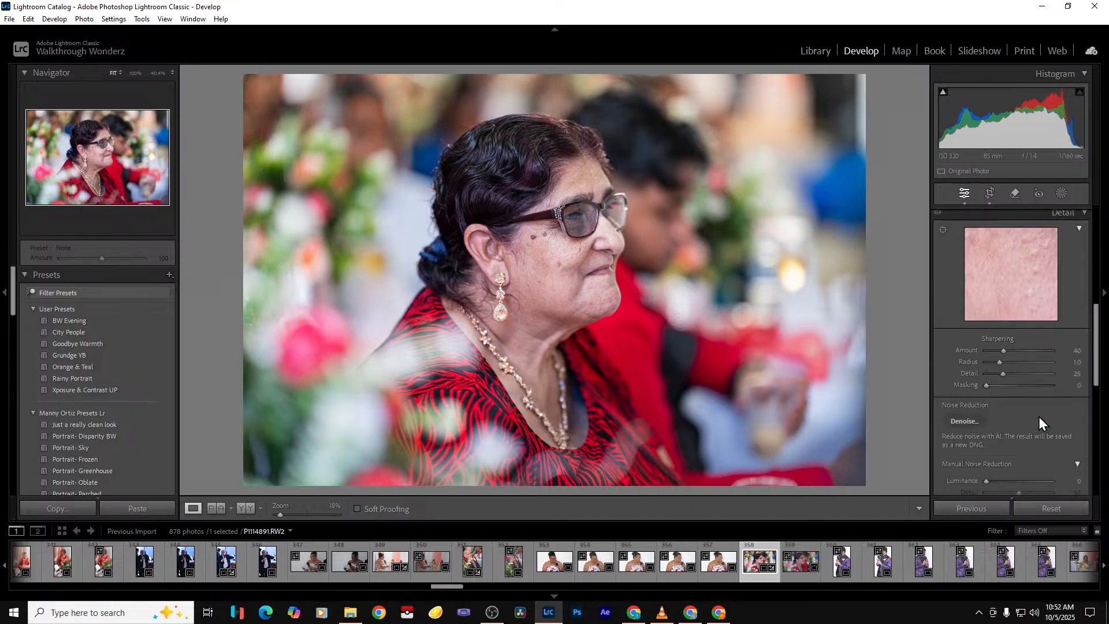
pyautogui.scroll(-6, 1020, 402)
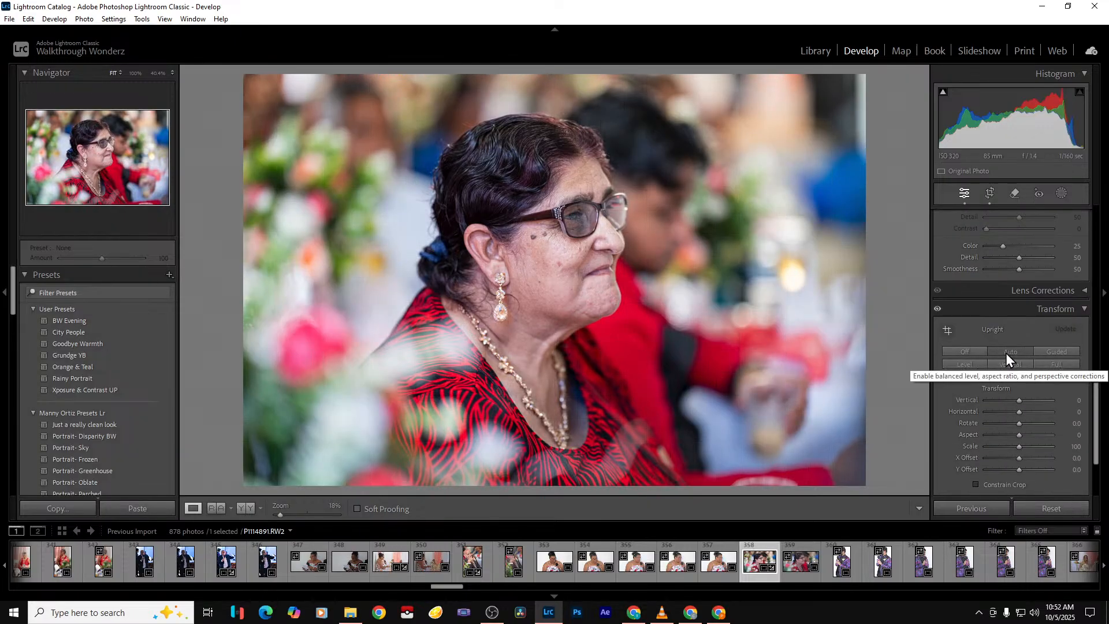
pyautogui.click(1006, 352)
pyautogui.hotkey('ctrl', 'shift', 'e')
pyautogui.press('Return')
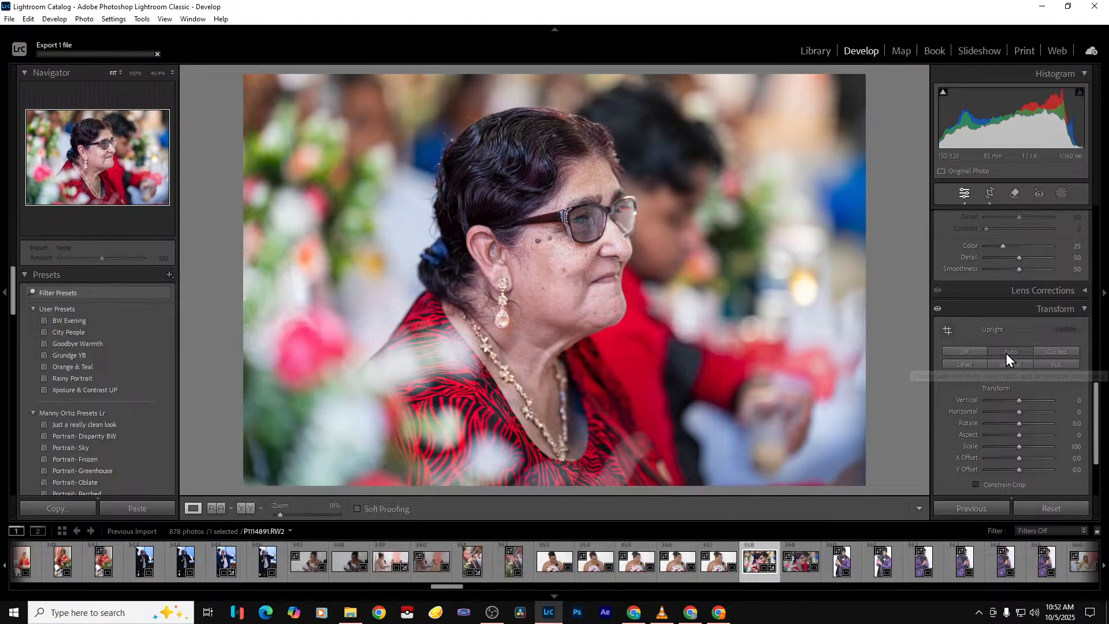
# Go to P1114893.RW2, the man in the floral jacket with a microphone, and trim its crop from below to just under the breast pocket area
pyautogui.press('Right')
pyautogui.press('Right')
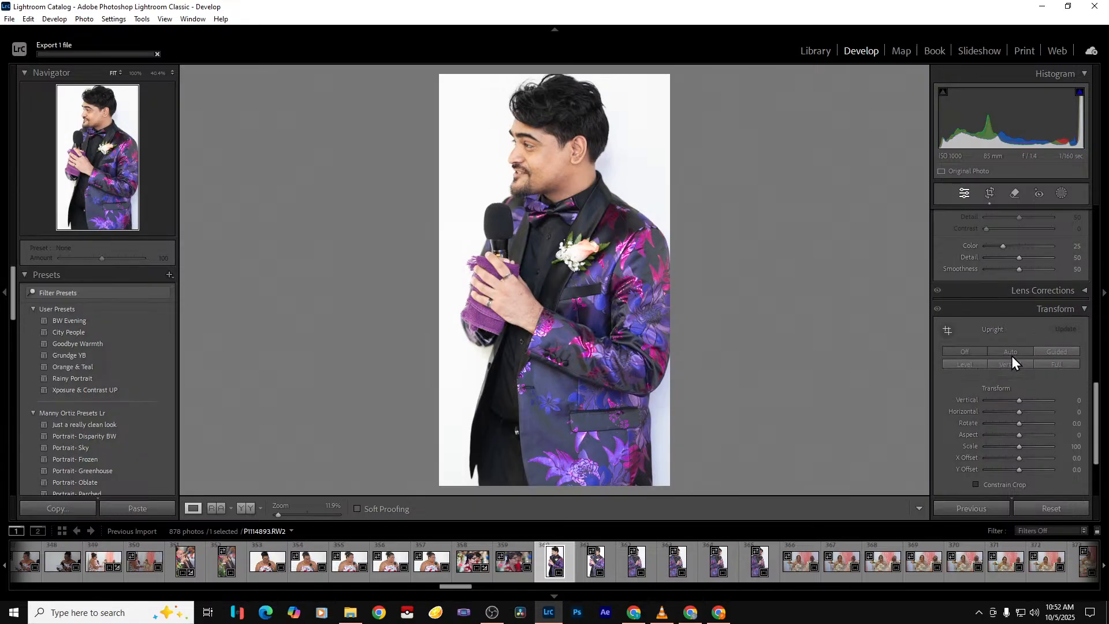
pyautogui.click(990, 194)
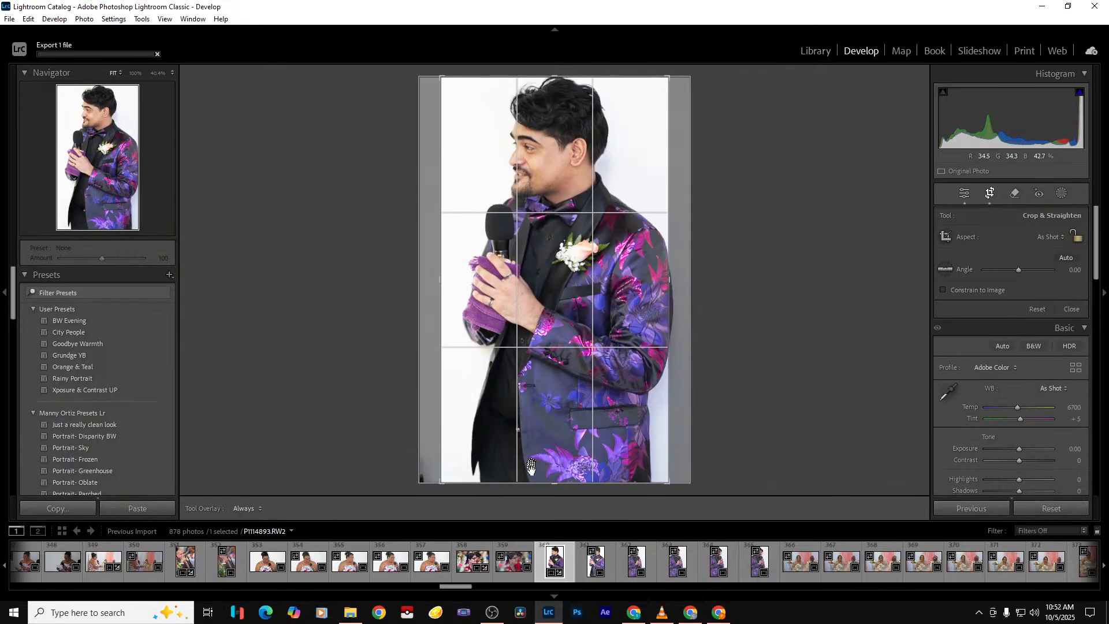
pyautogui.moveTo(537, 483); pyautogui.dragTo(552, 441)
pyautogui.press('Return')
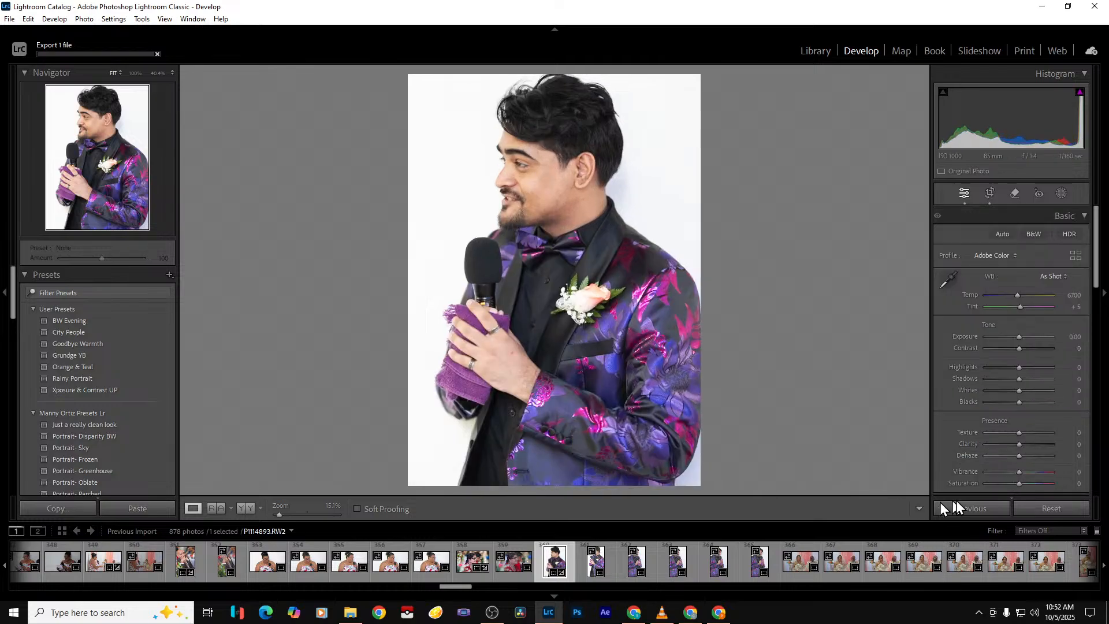
# On P1114893.RW2, set Highlights to -100 and Clarity to -30, and export the photo
pyautogui.moveTo(1020, 367); pyautogui.dragTo(976, 369)
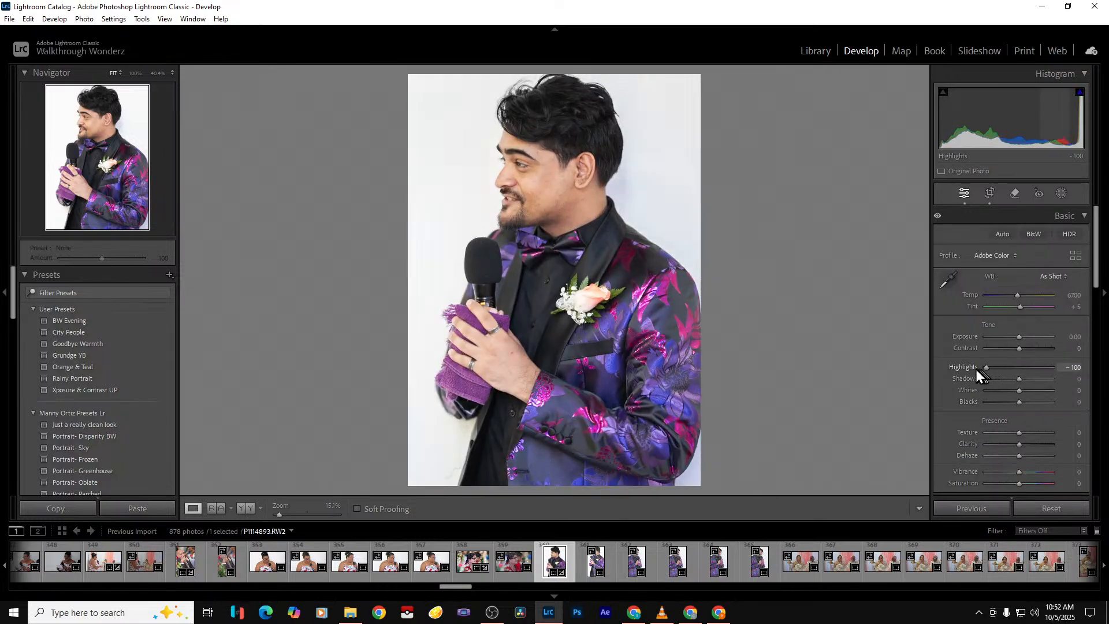
pyautogui.moveTo(1018, 443); pyautogui.dragTo(1008, 444)
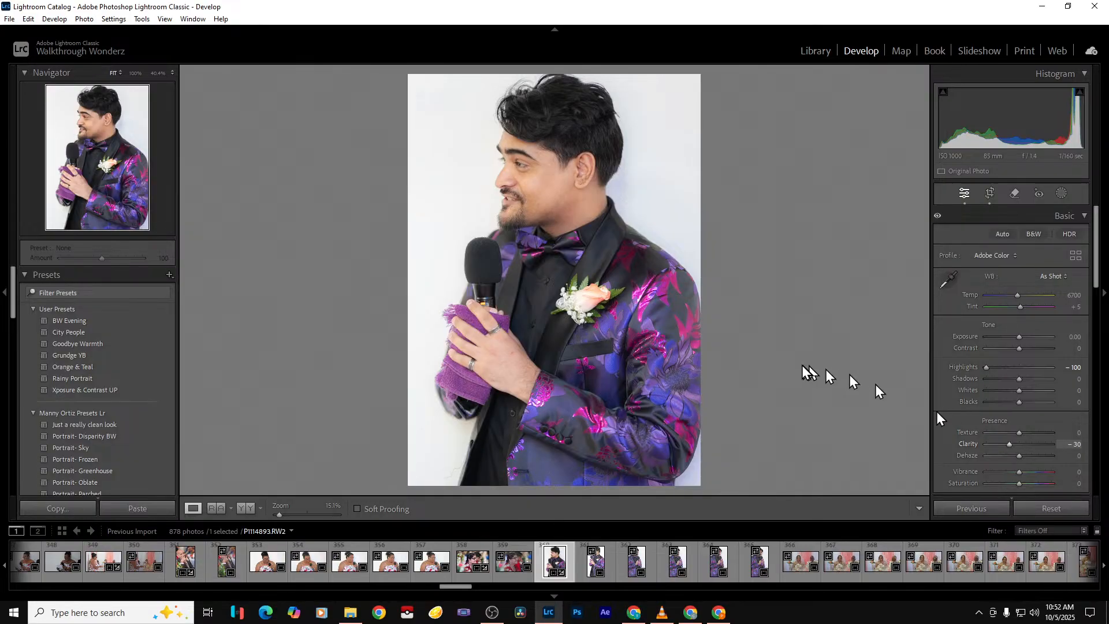
pyautogui.hotkey('ctrl', 'alt', 'shift', 'e')
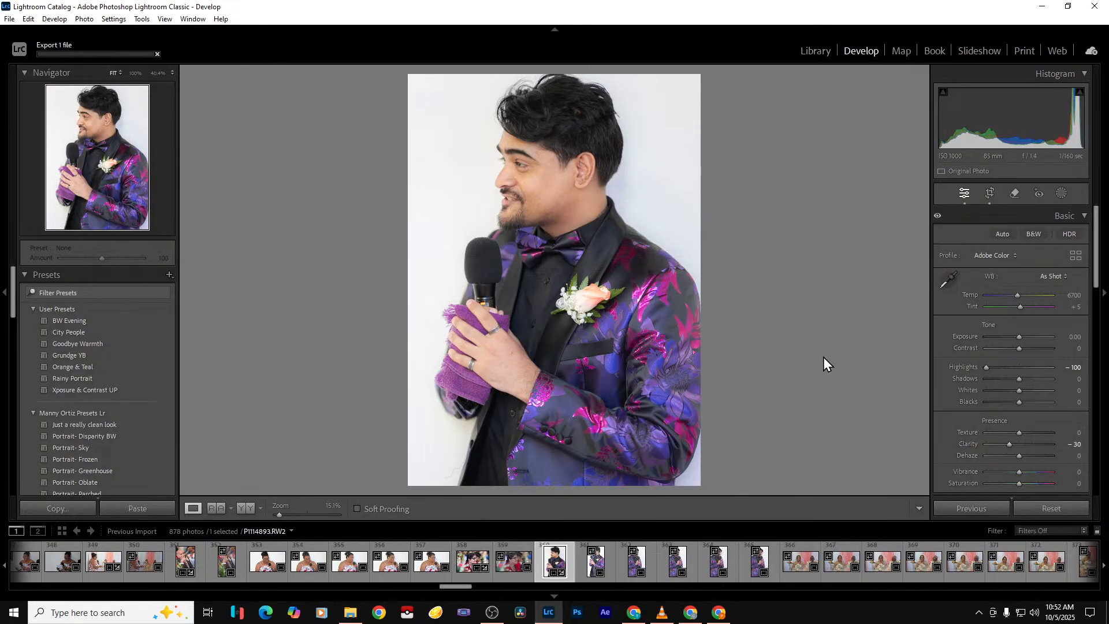
# Skip ahead to P1114899.RW2, the seated bride and older man, and crop away the curtain strip left of the flower arrangement
pyautogui.press('Right')
pyautogui.press('Right')
pyautogui.press('Right')
pyautogui.press('Right')
pyautogui.press('Right')
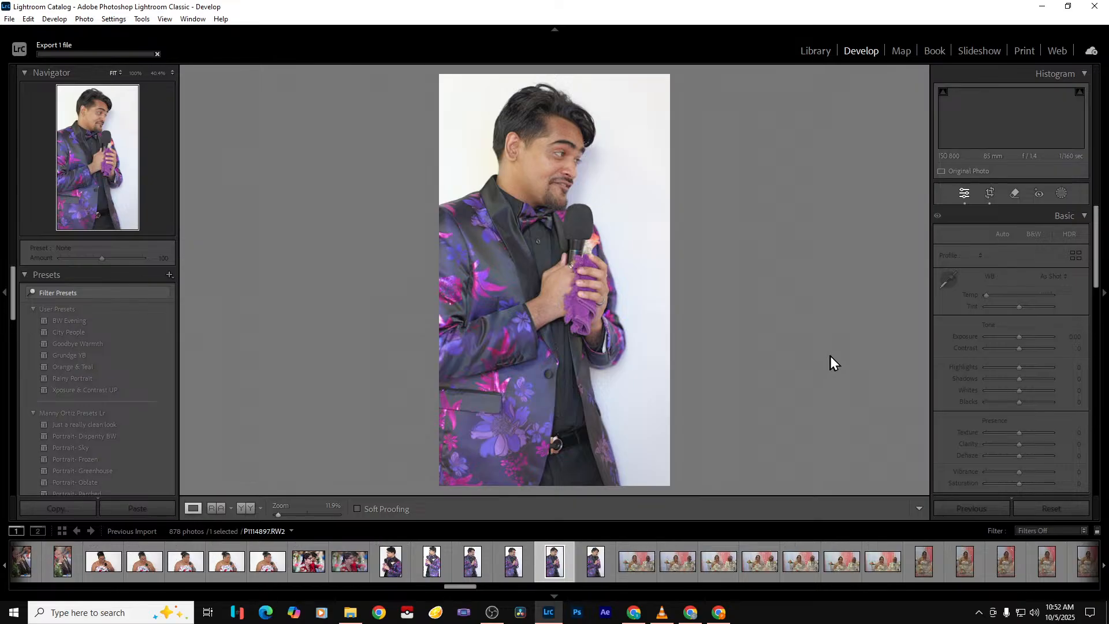
pyautogui.press('Right')
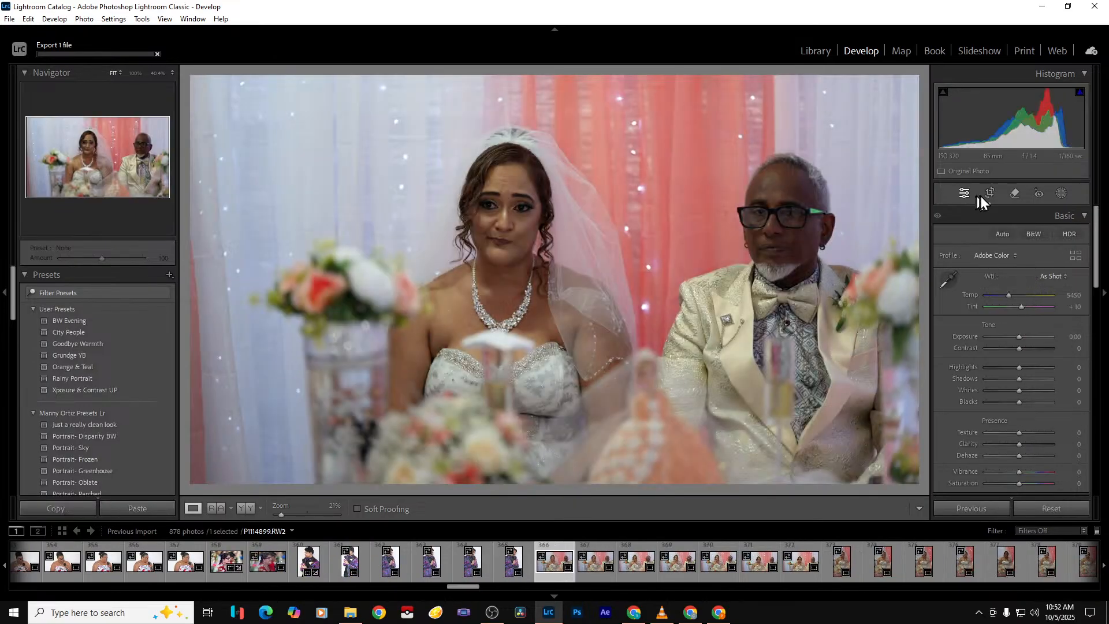
pyautogui.click(982, 196)
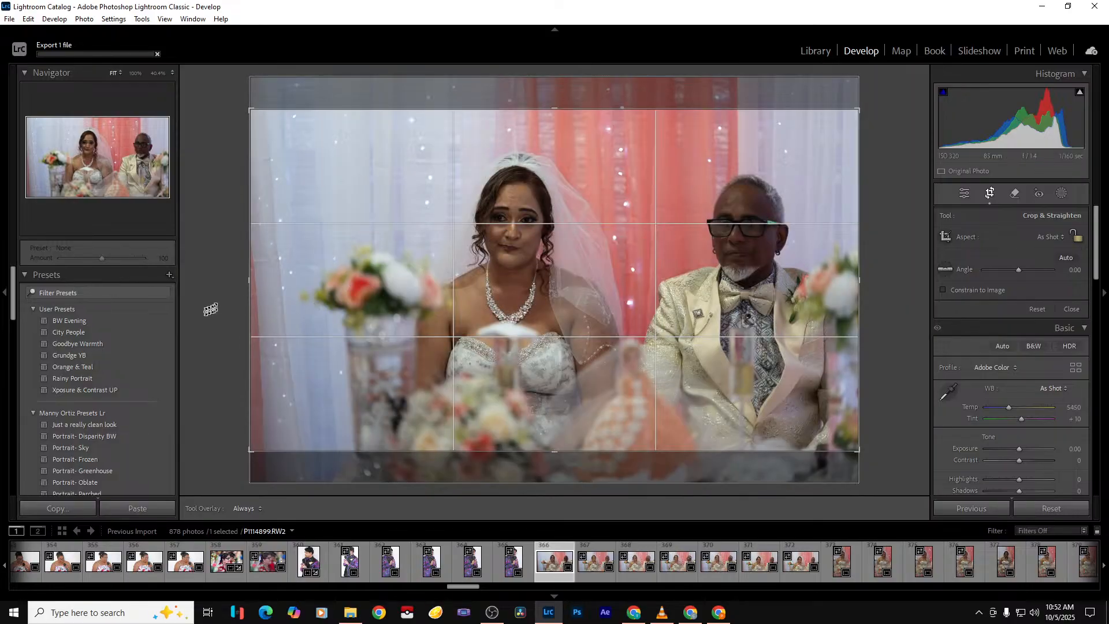
pyautogui.moveTo(245, 304); pyautogui.dragTo(289, 306)
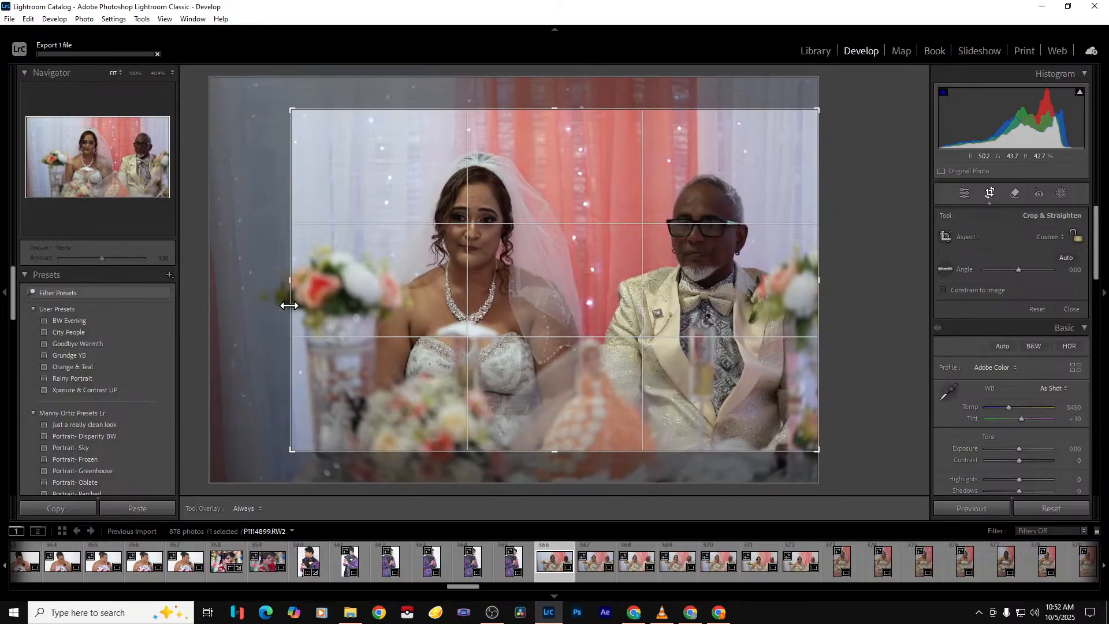
pyautogui.press('Return')
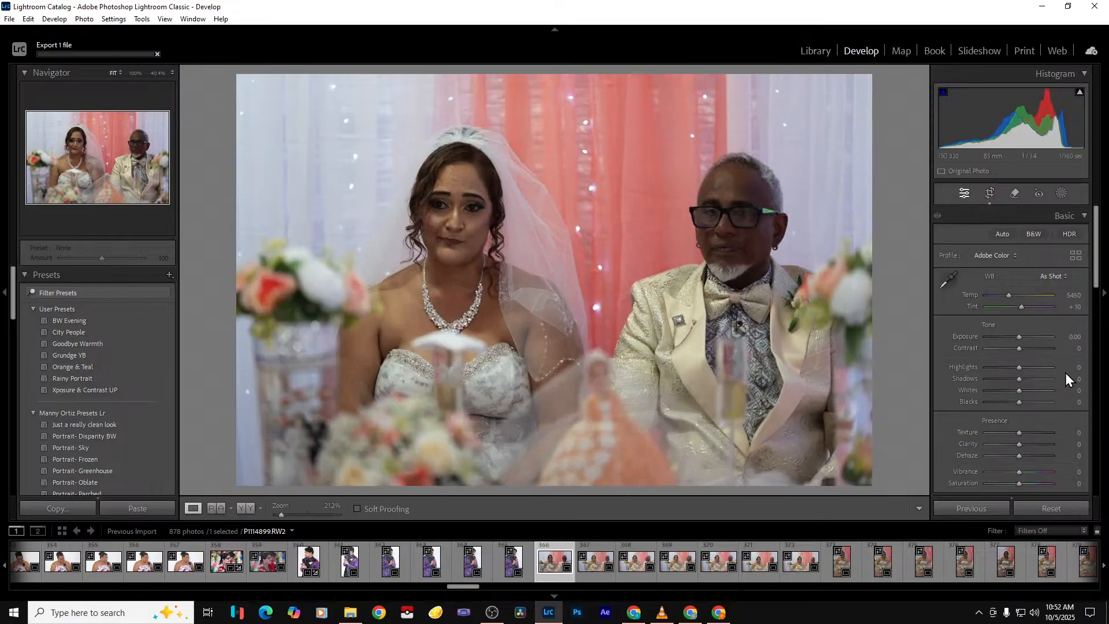
# On P1114899.RW2, set Exposure to +0.79 and export the photo
pyautogui.moveTo(1021, 336); pyautogui.dragTo(1026, 337)
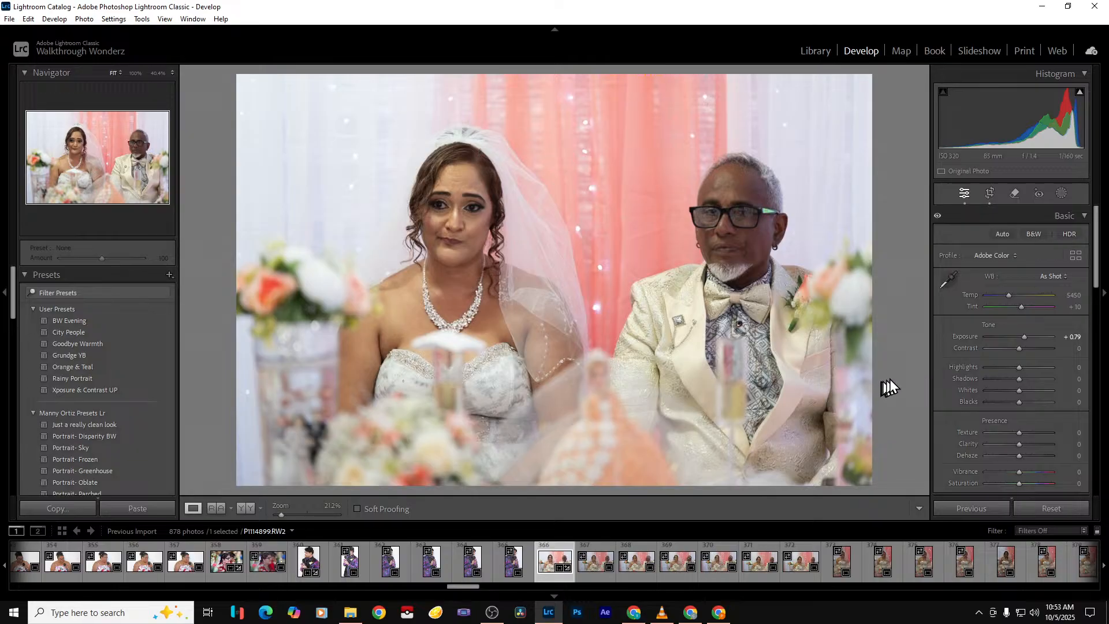
pyautogui.hotkey('ctrl', 'shift', 'e')
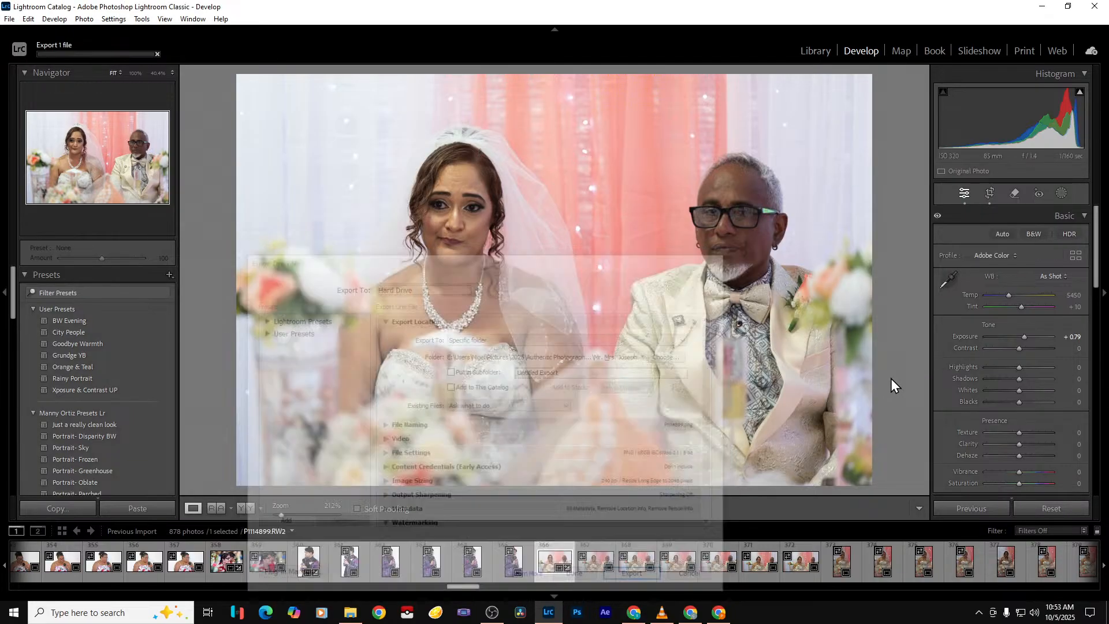
pyautogui.press('0')
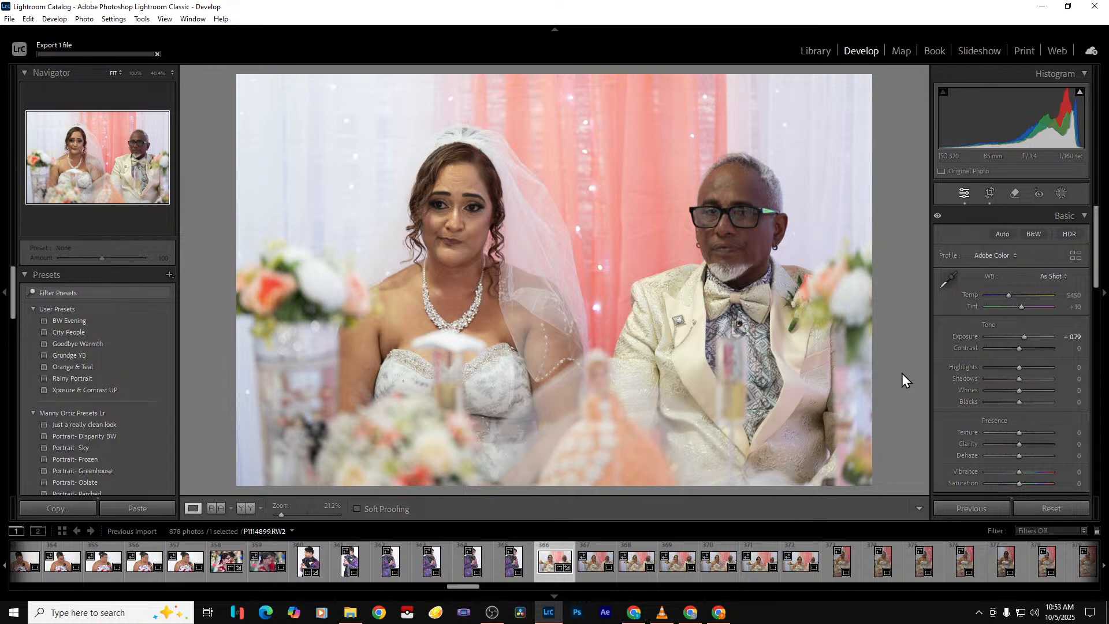
# Skip ahead to P1114903.RW2, where the bride and older man look sideways, and crop its left side in to the flower arrangement
pyautogui.press('Right')
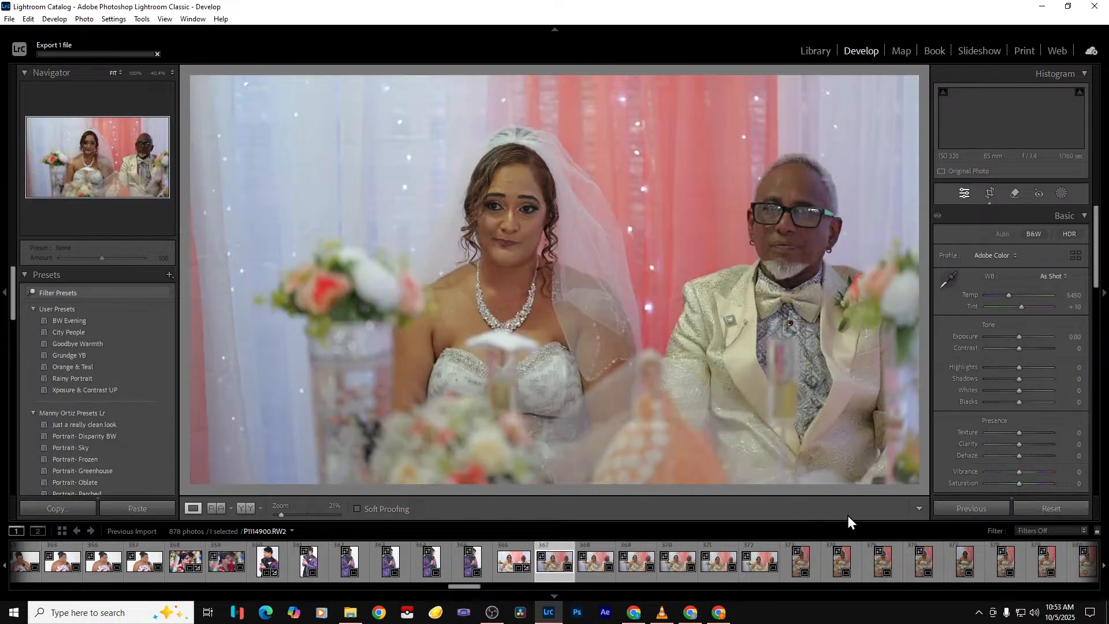
pyautogui.press('Right')
pyautogui.press('Right')
pyautogui.press('Right')
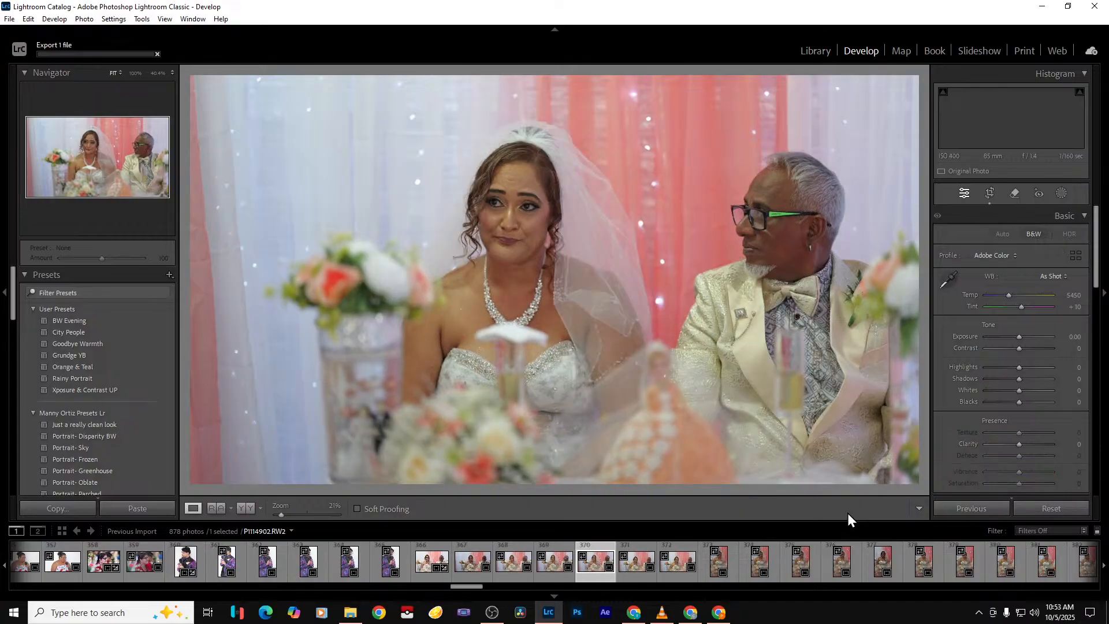
pyautogui.click(990, 197)
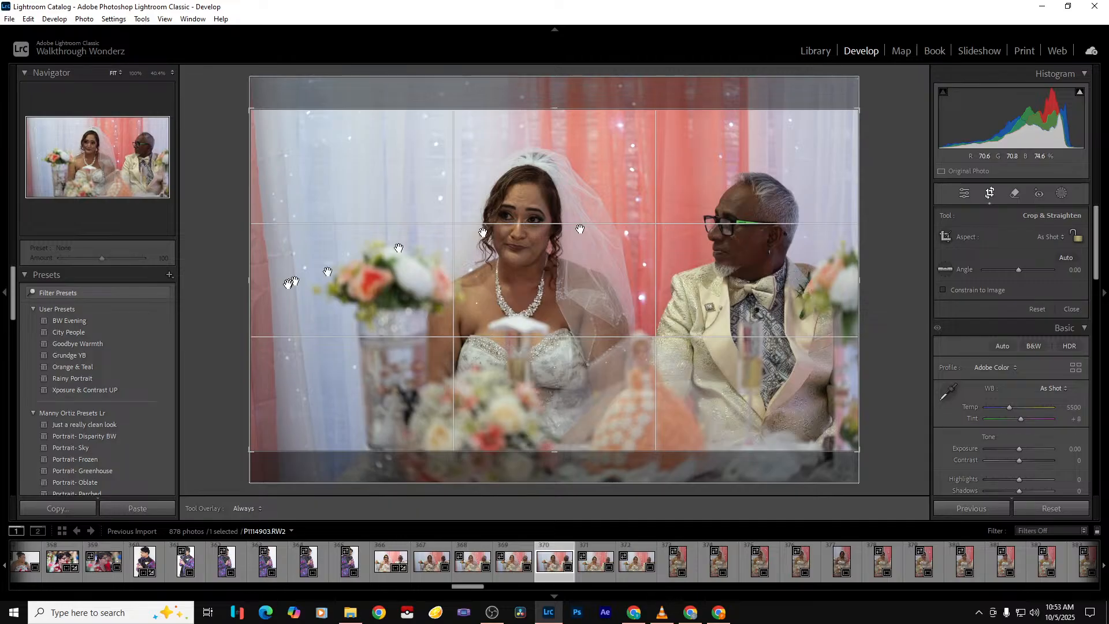
pyautogui.moveTo(246, 308); pyautogui.dragTo(300, 297)
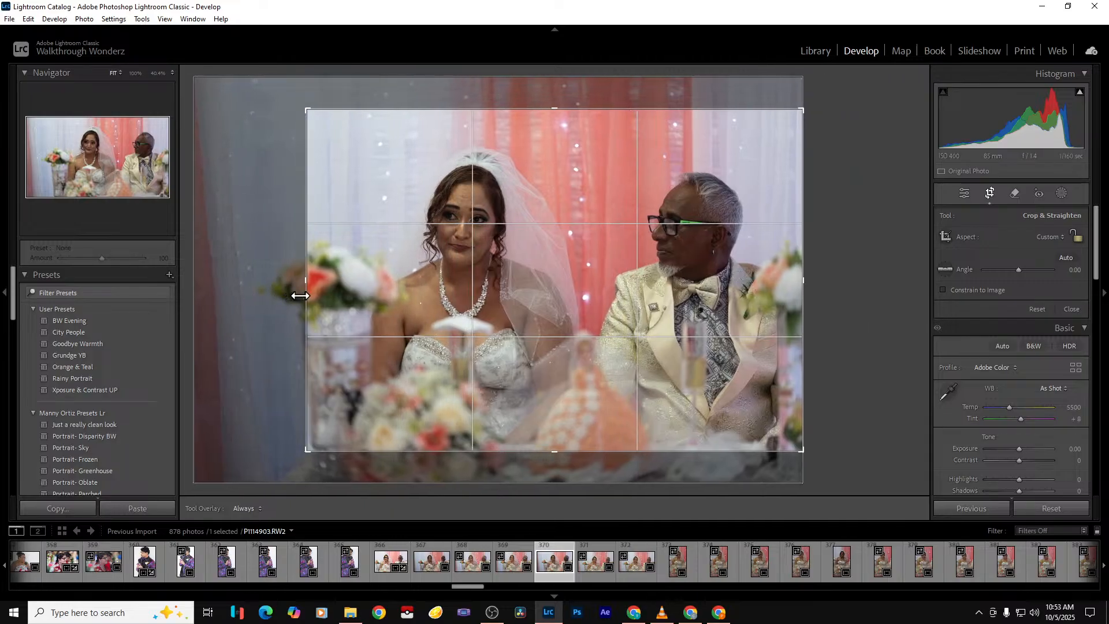
pyautogui.press('Return')
# On P1114903.RW2, set Exposure to +0.79, Highlights to -100, Shadows to +46, Whites to -21, Blacks to -23 and Clarity to -23
pyautogui.moveTo(1020, 335); pyautogui.dragTo(1025, 337)
pyautogui.moveTo(1020, 379)
pyautogui.mouseDown()
pyautogui.moveTo(1035, 381)
pyautogui.moveTo(981, 368)
pyautogui.moveTo(1013, 390)
pyautogui.mouseUp()
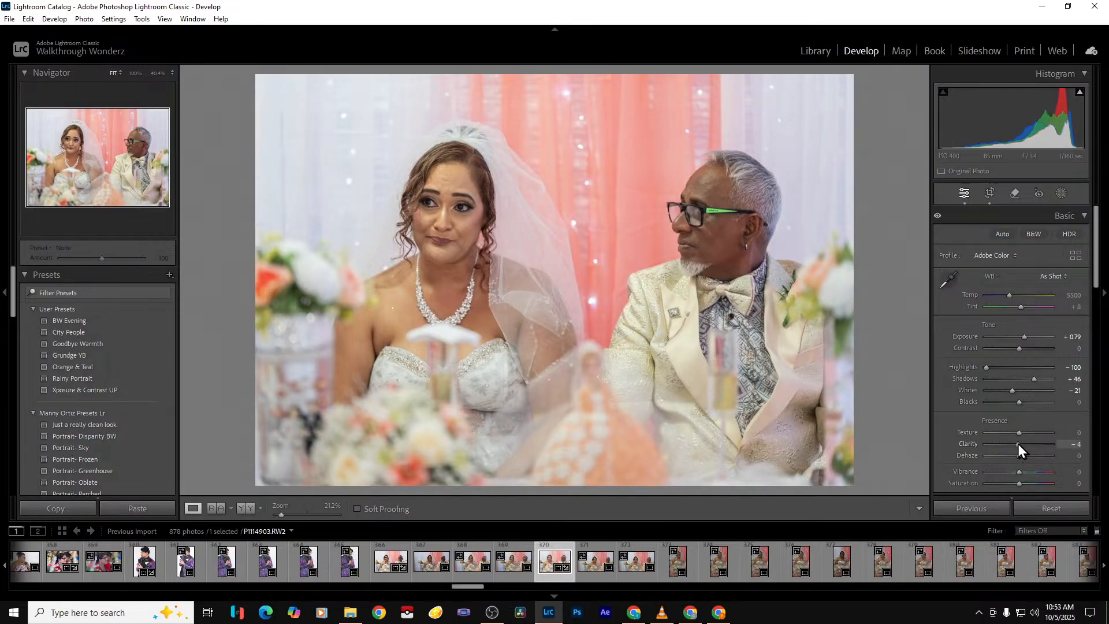
pyautogui.moveTo(1013, 443); pyautogui.dragTo(1011, 444)
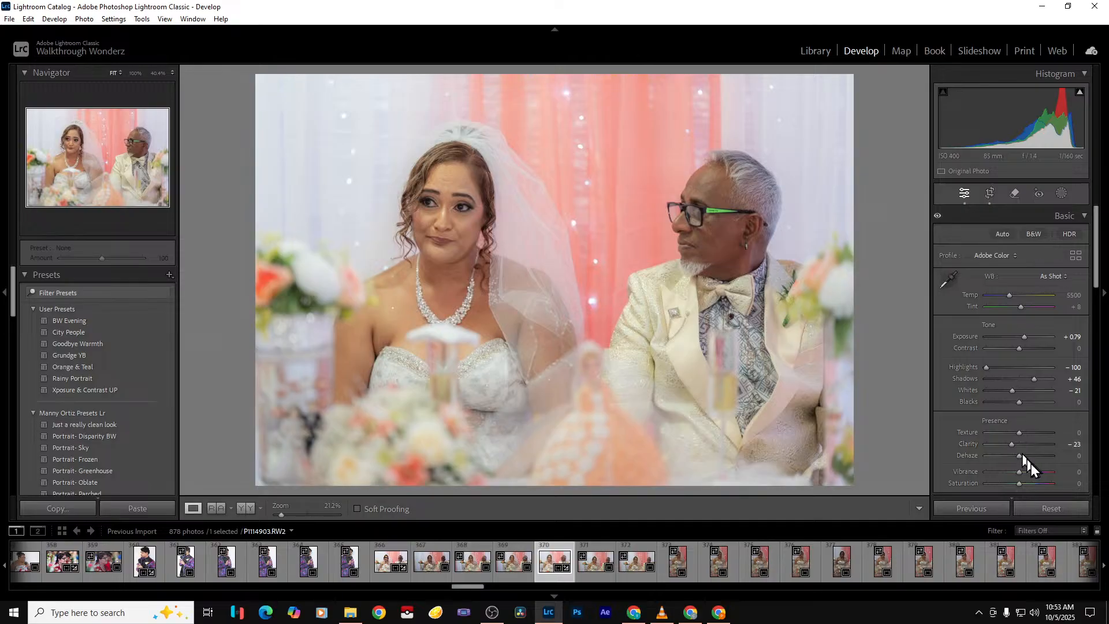
pyautogui.moveTo(1018, 402); pyautogui.dragTo(1008, 403)
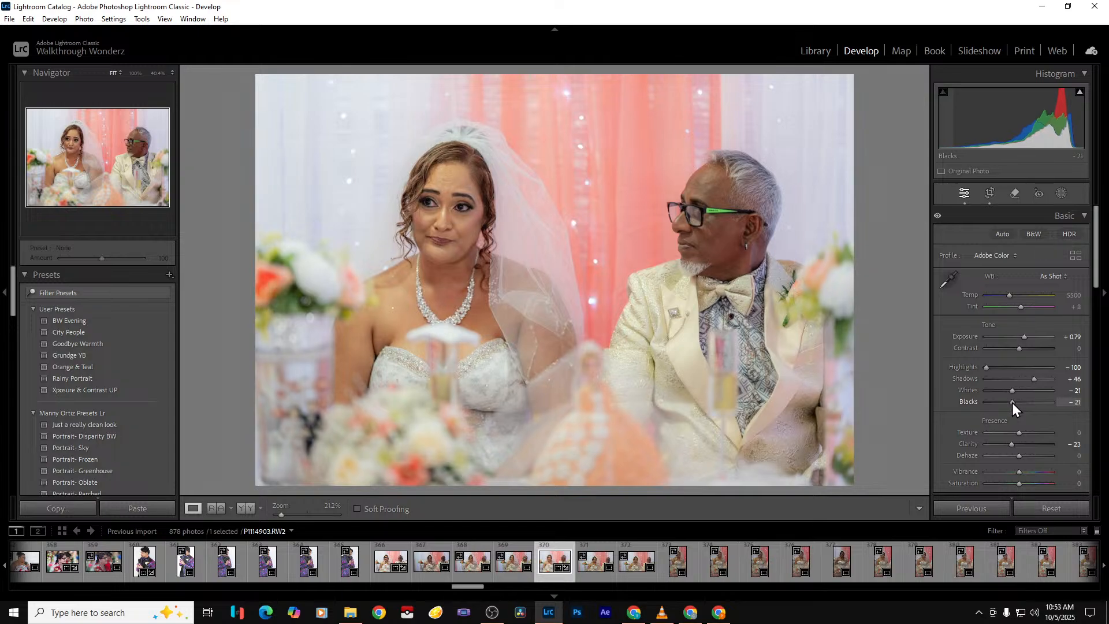
pyautogui.moveTo(1012, 403); pyautogui.dragTo(1011, 403)
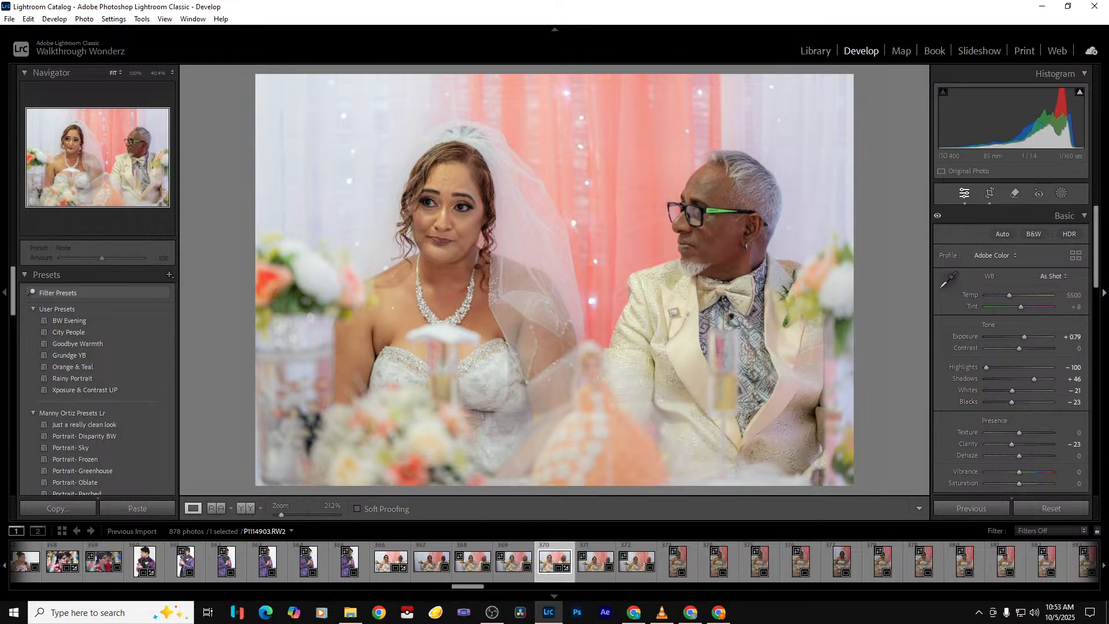
# Export P1114903.RW2 and move on to the next photo
pyautogui.hotkey('ctrl', 'shift', 'e')
pyautogui.press('Return')
pyautogui.press('Right')
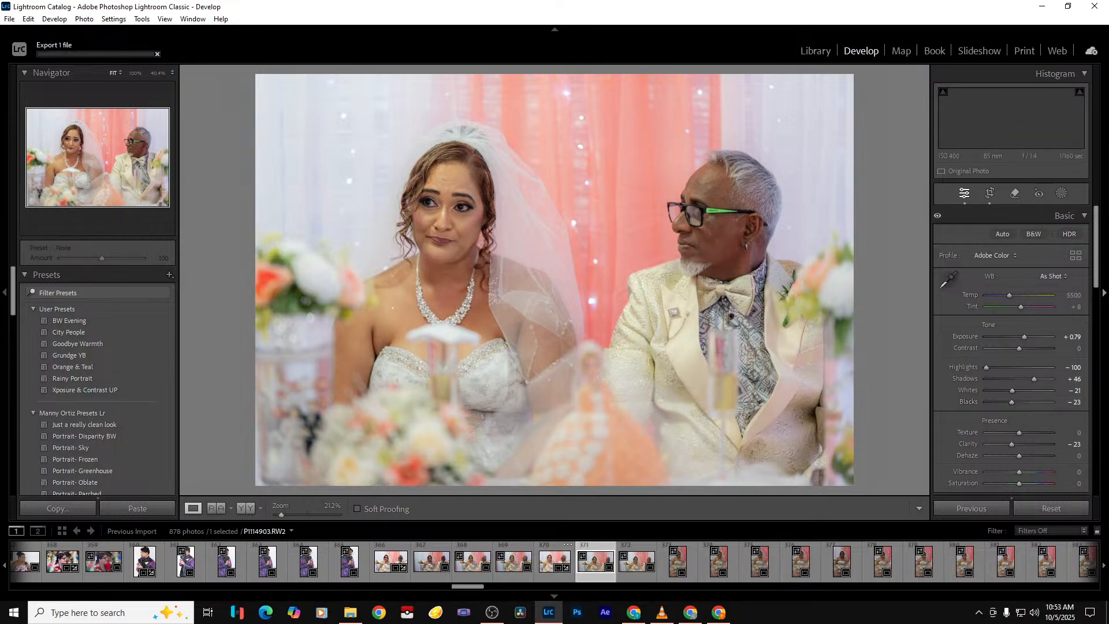
# Look through the following bridal-table shots and upright bride portraits up to P1114916.RW2 for ones worth editing
pyautogui.press('Right')
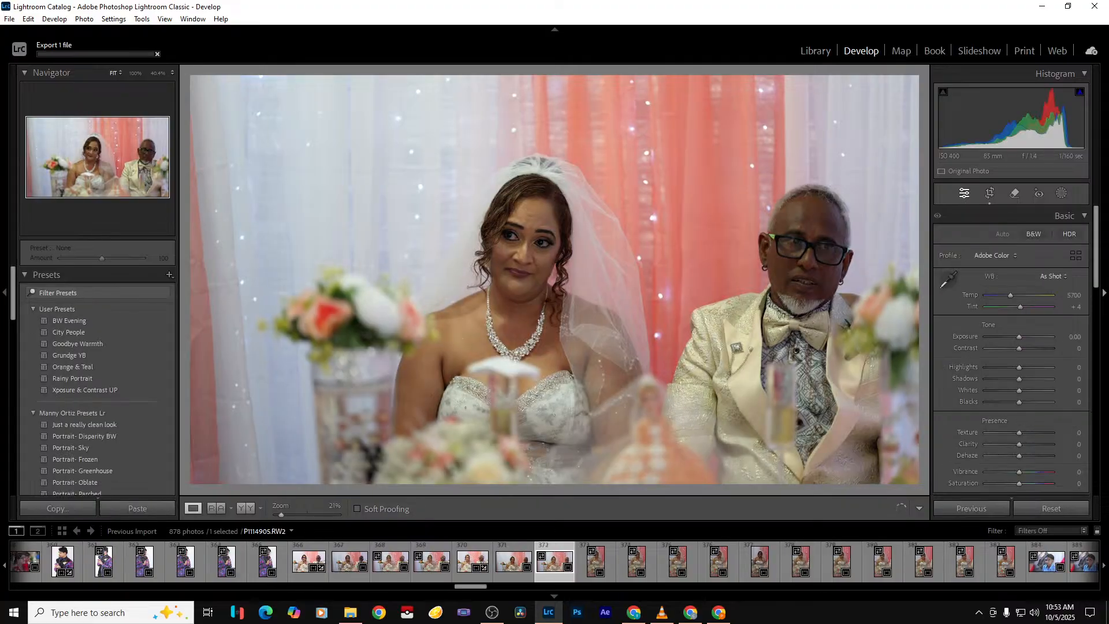
pyautogui.press('Right')
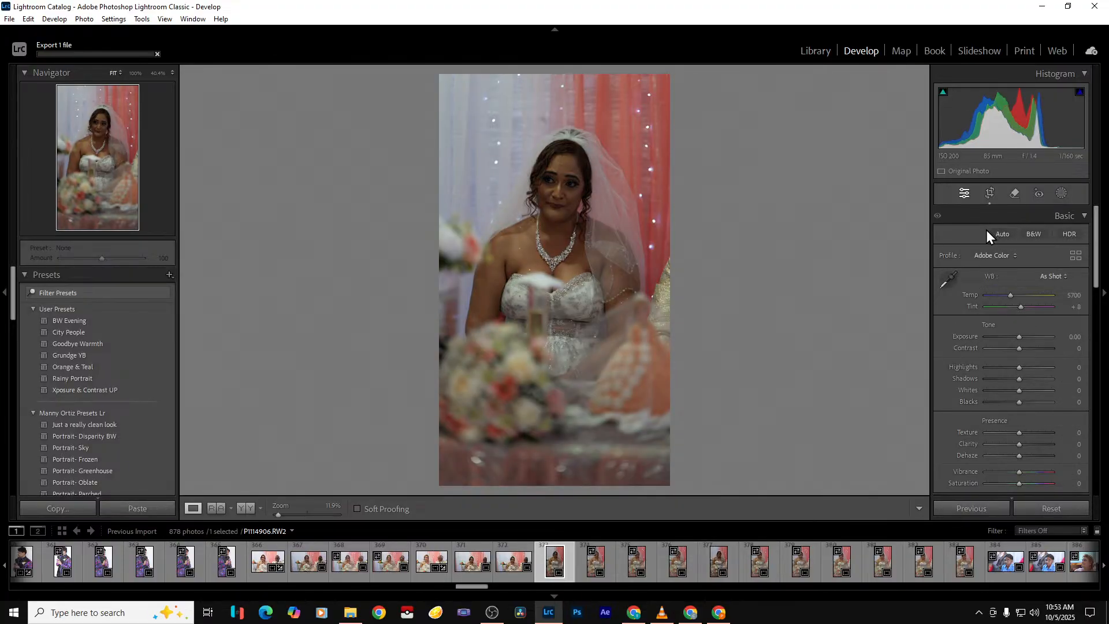
pyautogui.press('Right')
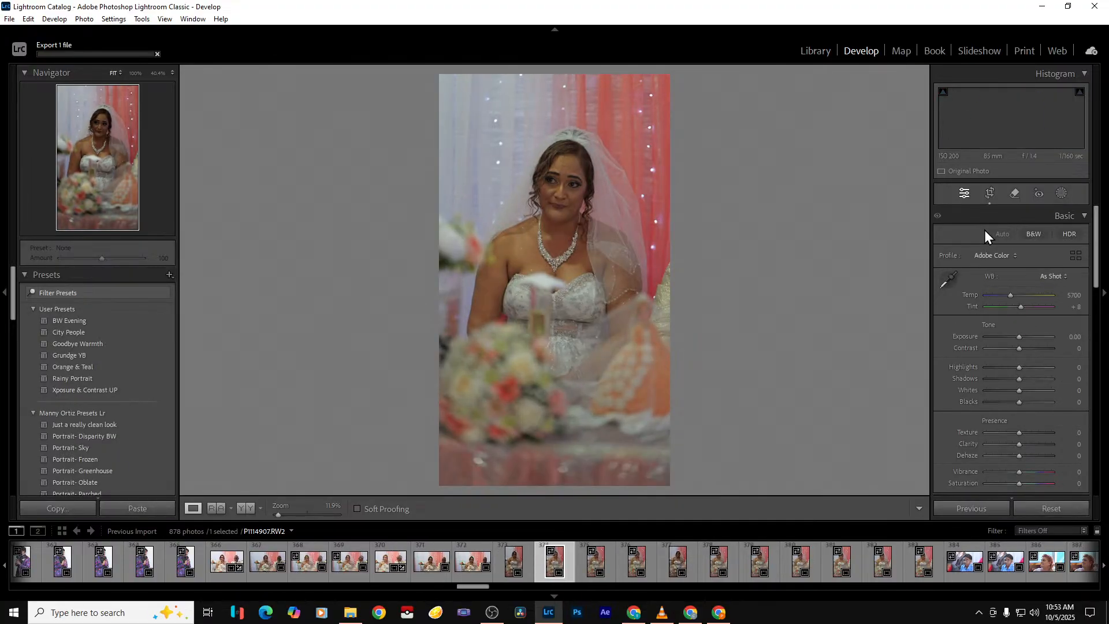
pyautogui.press('Right')
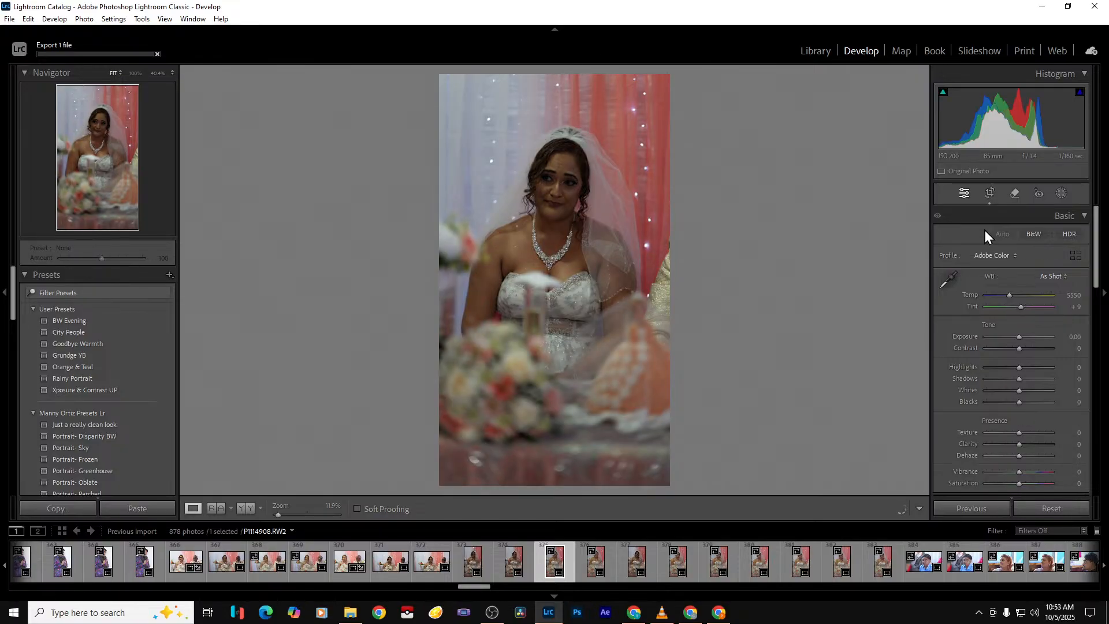
pyautogui.press('Right')
pyautogui.press('Right')
pyautogui.press('Right')
pyautogui.press('Right')
pyautogui.press('Right')
pyautogui.press('Right')
pyautogui.press('Right')
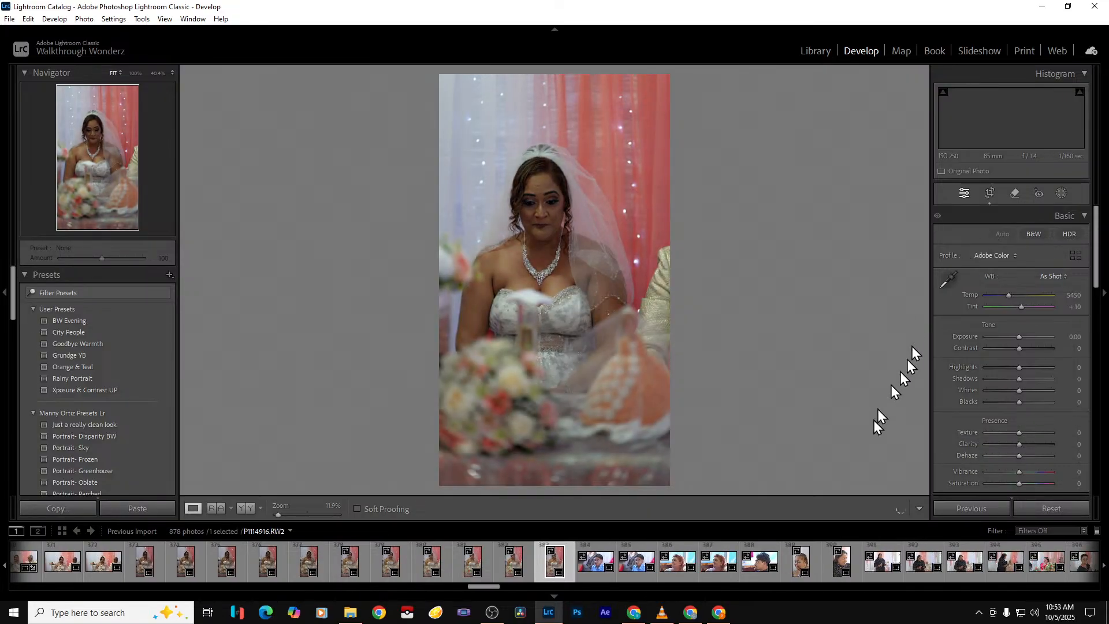
# Skip ahead to P1114918.RW2, the boy in the blue shirt, and extend its crop downward to include more of the shirt
pyautogui.click(635, 561)
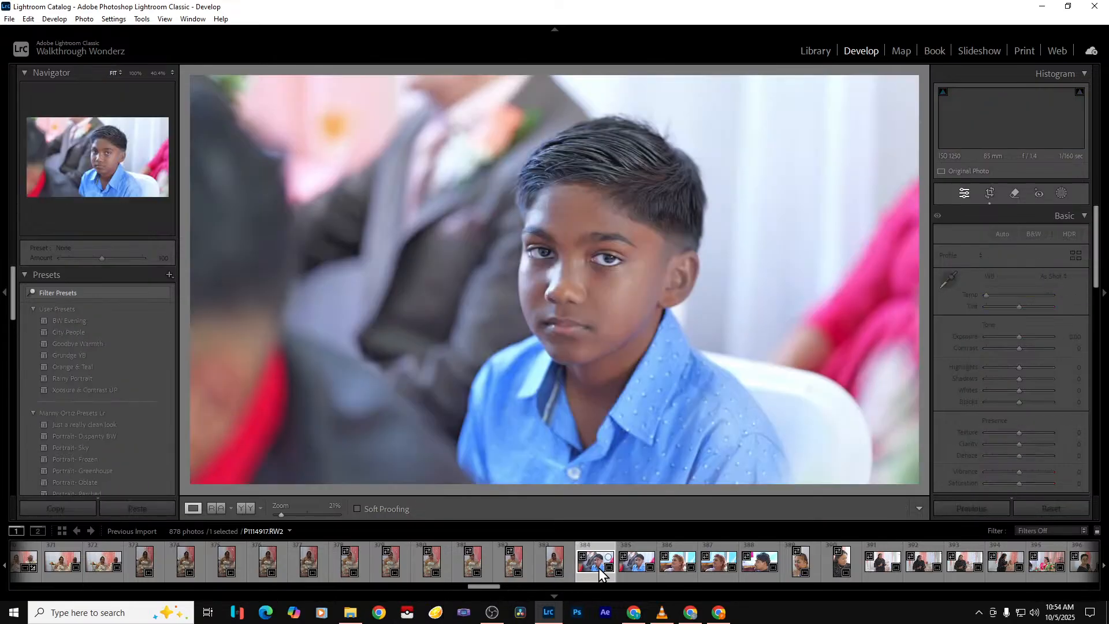
pyautogui.press('Right')
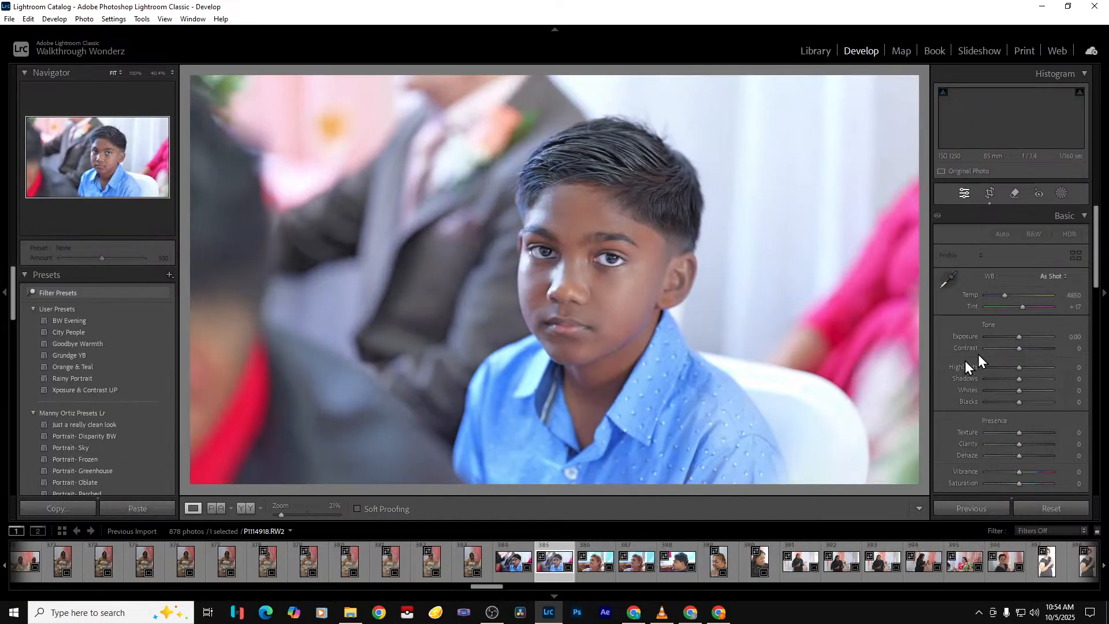
pyautogui.click(990, 195)
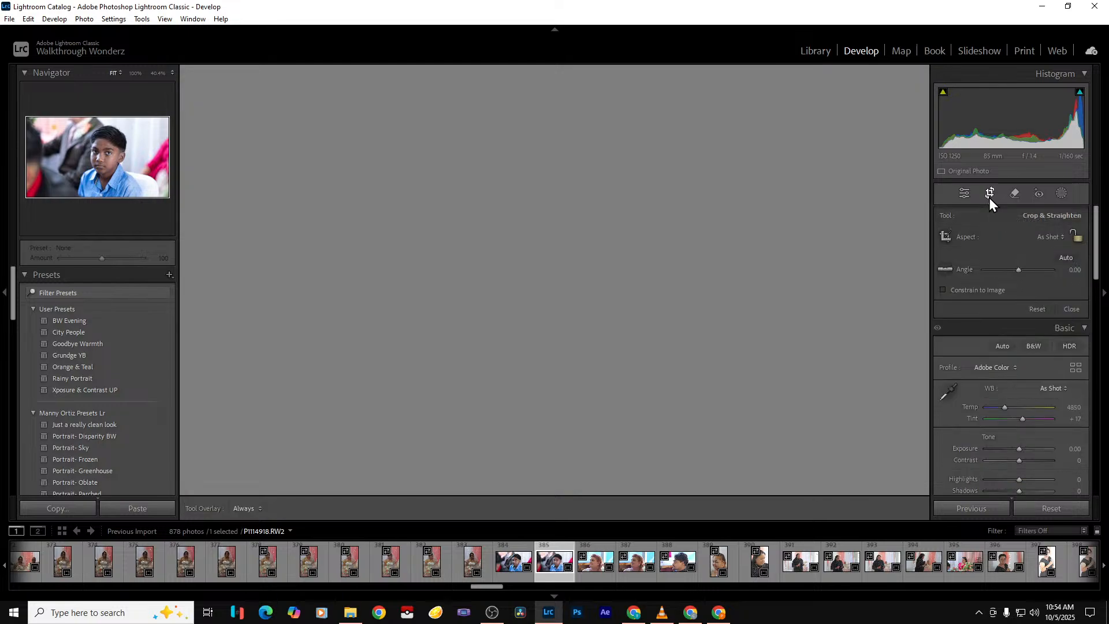
pyautogui.moveTo(687, 483); pyautogui.dragTo(695, 449)
pyautogui.moveTo(559, 454); pyautogui.dragTo(559, 502)
pyautogui.press('Return')
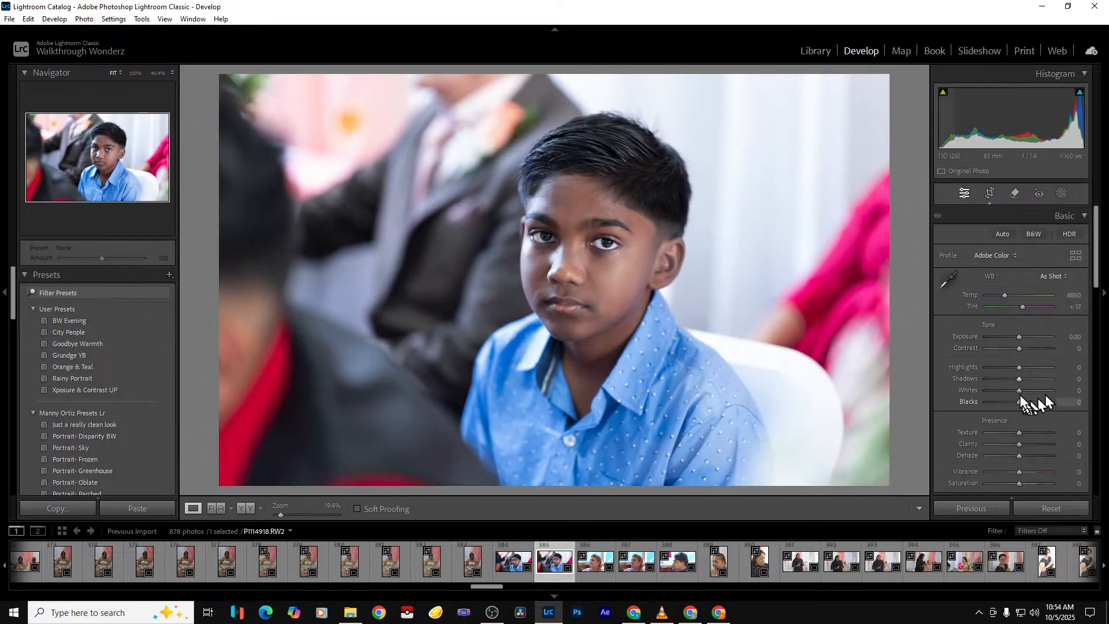
# On P1114918.RW2, set Highlights to -65 and Shadows to +63, export it and move on to the next photo
pyautogui.moveTo(1021, 379); pyautogui.dragTo(995, 368)
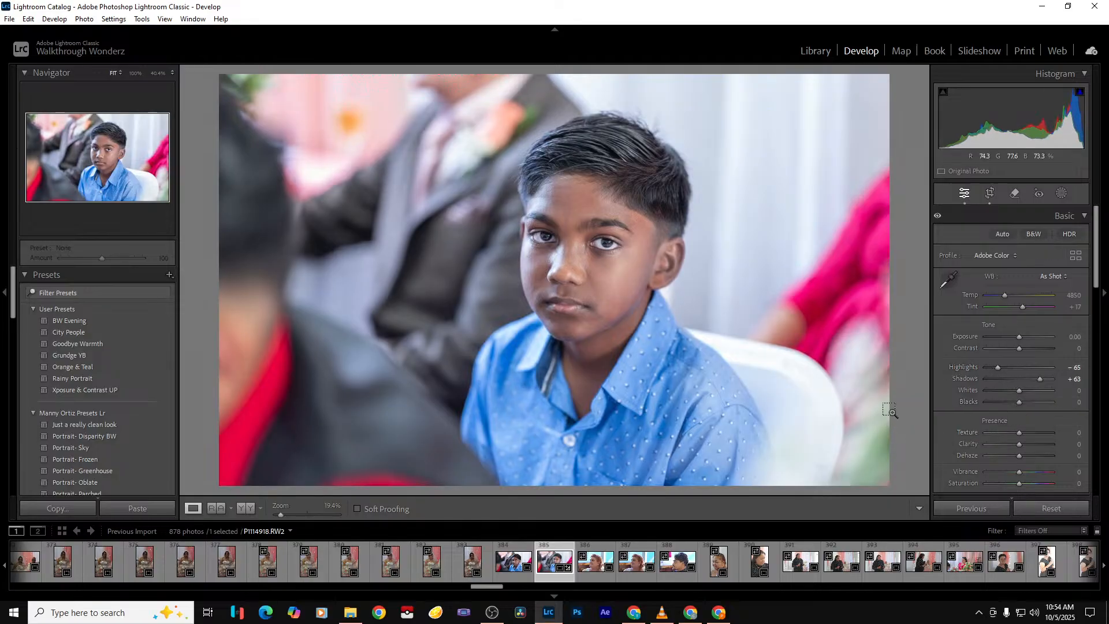
pyautogui.hotkey('ctrl', 'alt', 'shift', 'e')
pyautogui.press('Right')
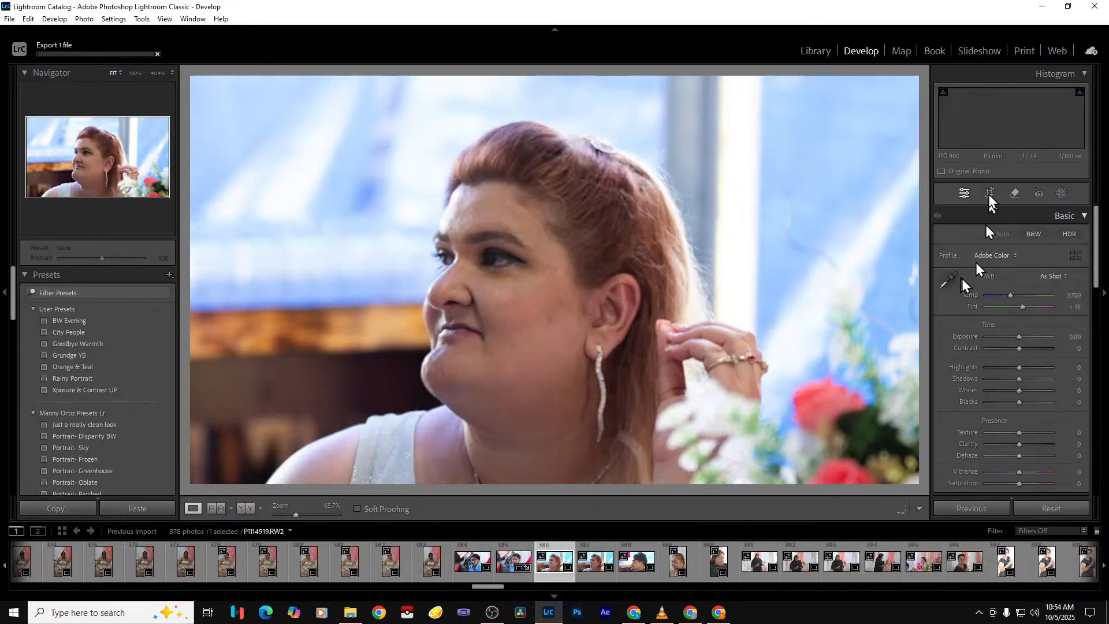
# On P1114919.RW2, set Exposure +0.61, Contrast +9, Highlights -67, Shadows +32, Whites -47, Blacks -26 and Clarity -16, keep the crop and export the photo
pyautogui.click(989, 193)
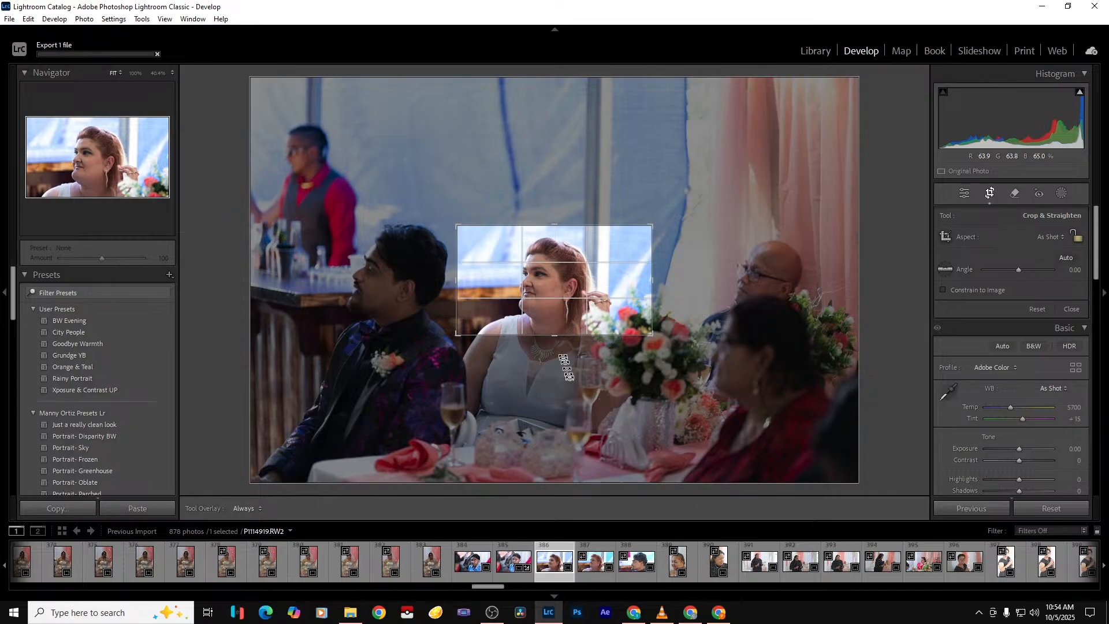
pyautogui.press('Return')
pyautogui.moveTo(1019, 337); pyautogui.dragTo(1022, 338)
pyautogui.moveTo(1019, 379); pyautogui.dragTo(1030, 379)
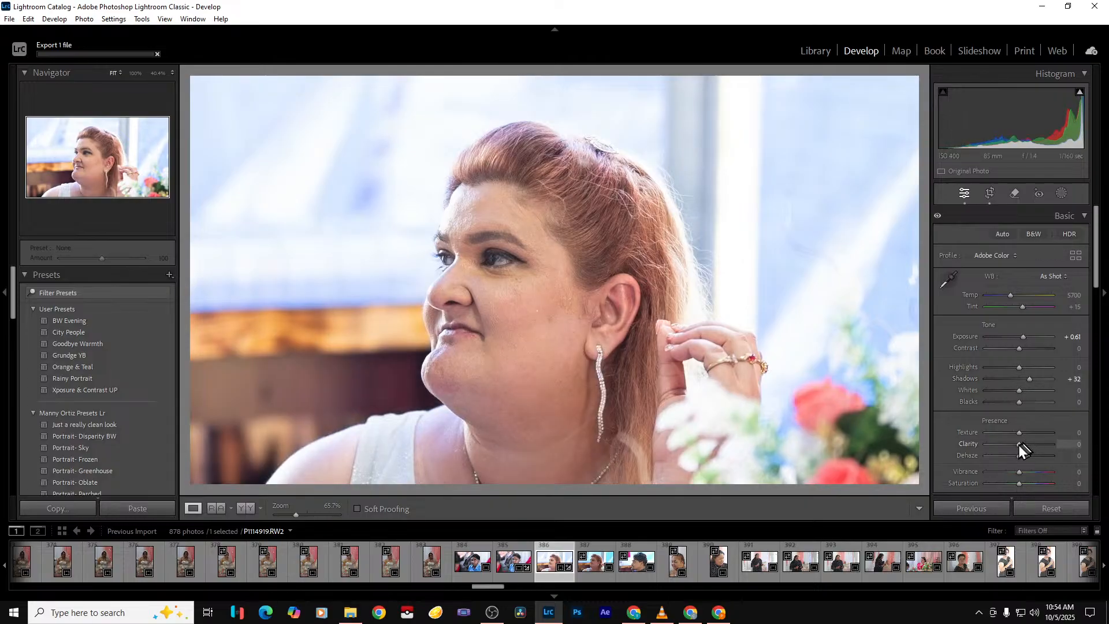
pyautogui.moveTo(1014, 445); pyautogui.dragTo(1013, 445)
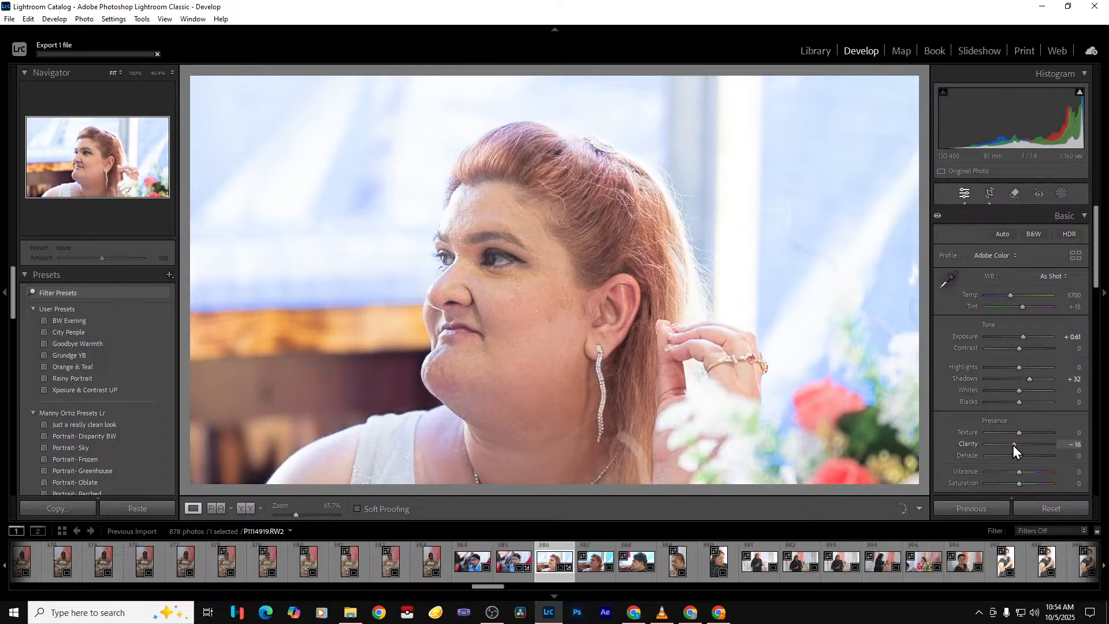
pyautogui.moveTo(1004, 370); pyautogui.dragTo(1010, 405)
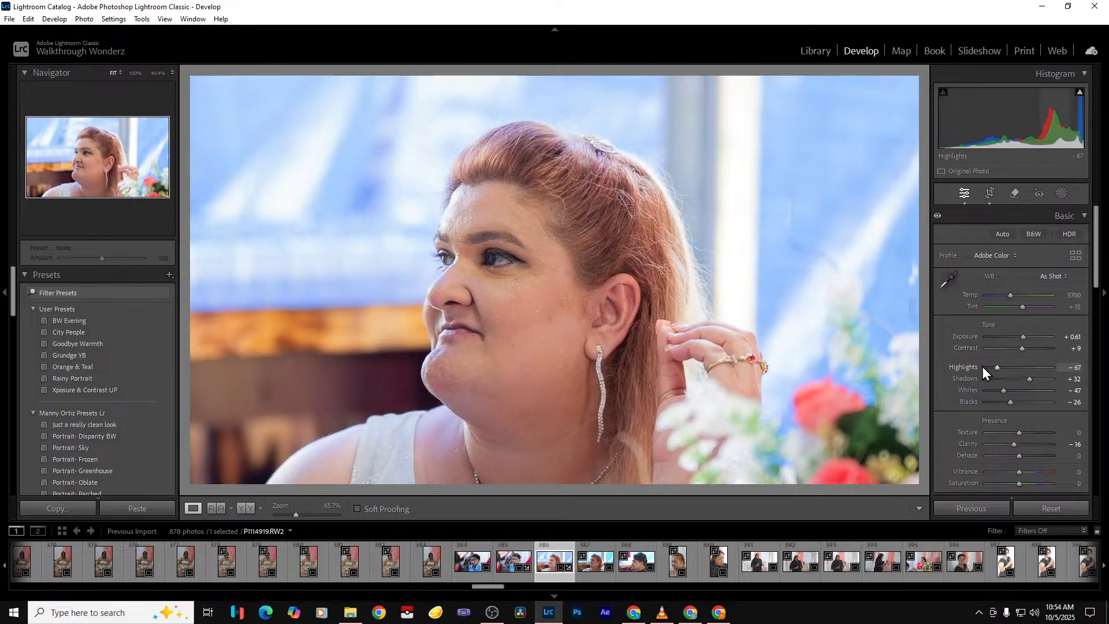
pyautogui.hotkey('ctrl', 'alt', 'shift', 'e')
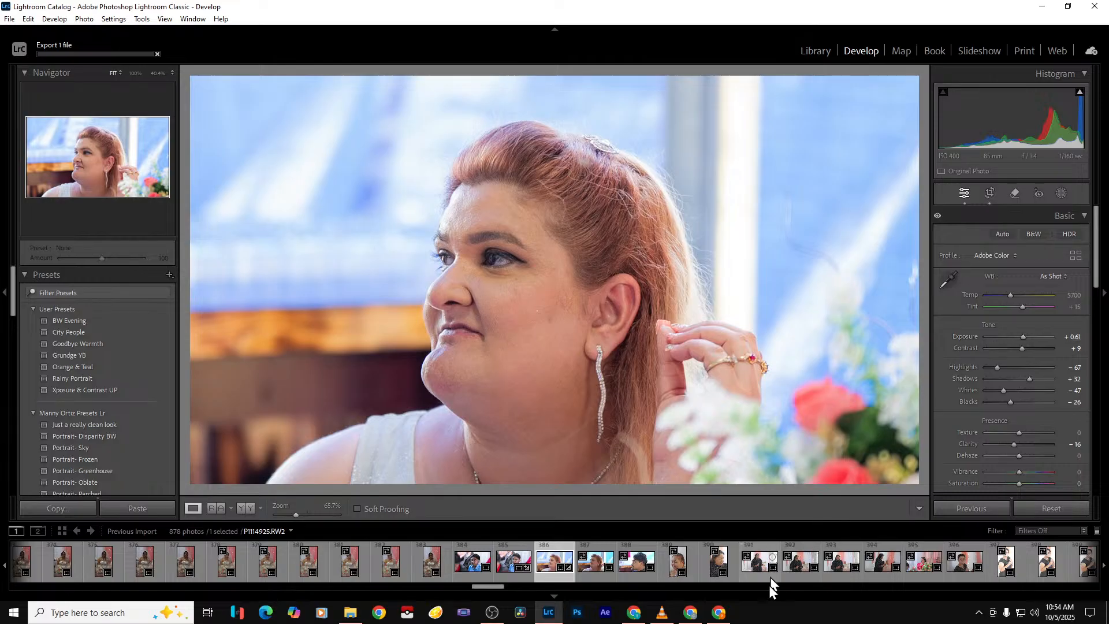
# Skip ahead to P1114921.RW2, the bearded man in profile, set Highlights to -58, Shadows to +30 and Clarity to -21, and export it
pyautogui.click(641, 572)
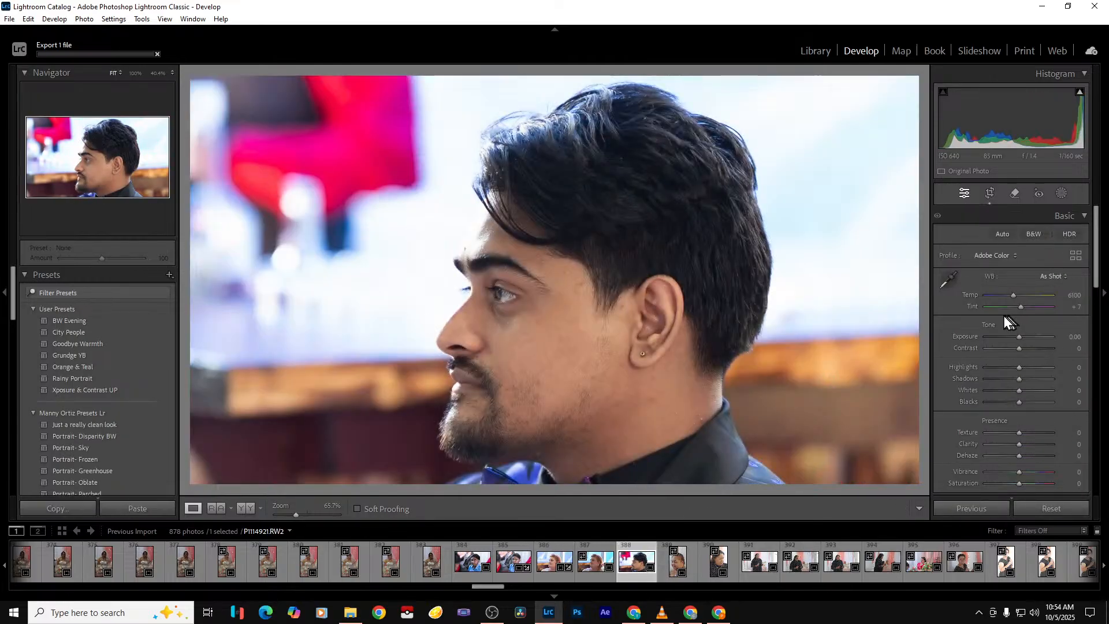
pyautogui.moveTo(1018, 380)
pyautogui.mouseDown()
pyautogui.moveTo(1030, 380)
pyautogui.moveTo(1000, 367)
pyautogui.mouseUp()
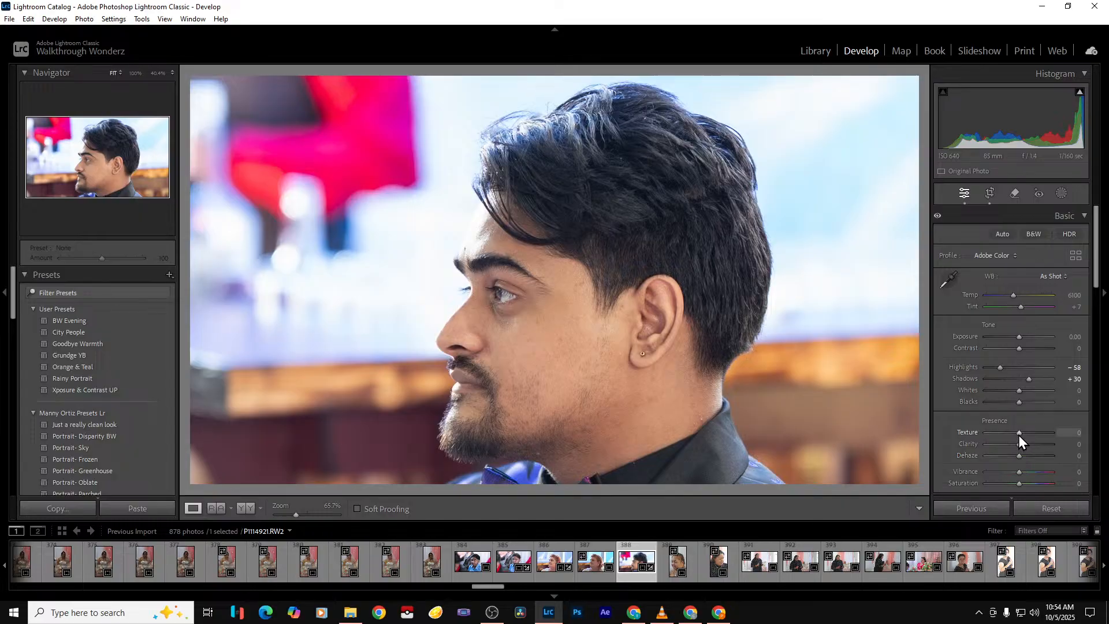
pyautogui.moveTo(1018, 447); pyautogui.dragTo(1011, 446)
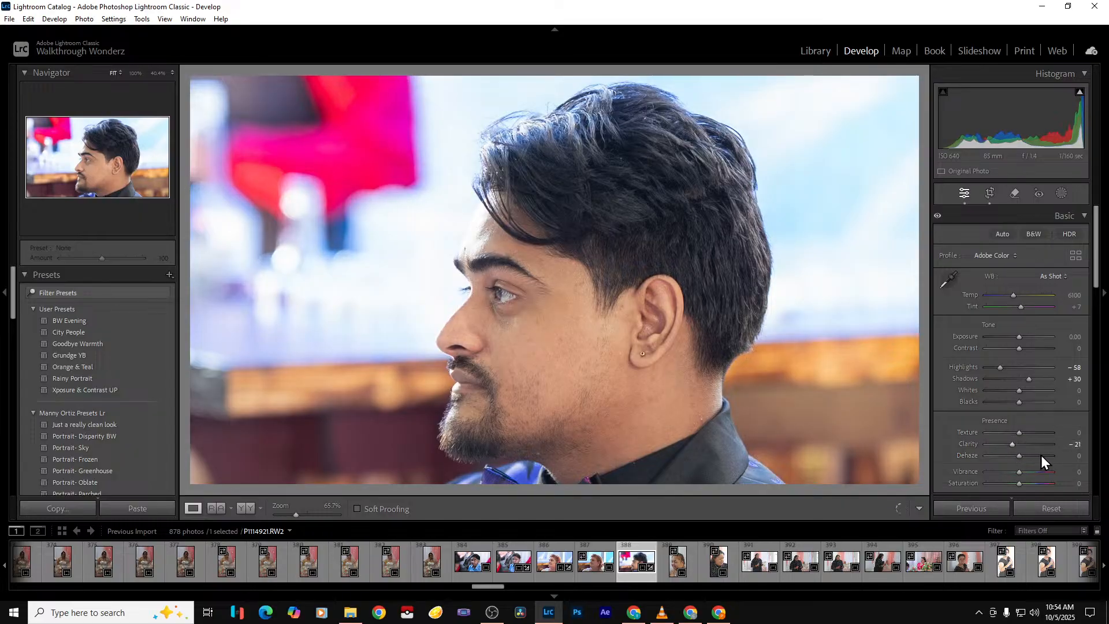
pyautogui.hotkey('ctrl', 'shift', 'e')
pyautogui.press('Return')
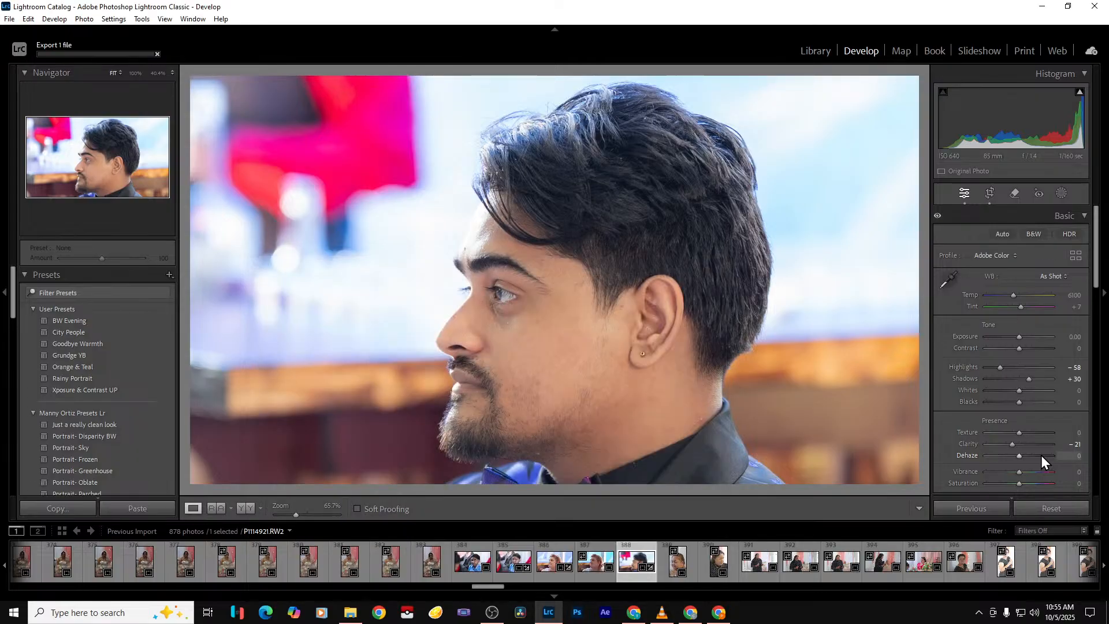
# Move to P1114922.RW2, the woman in blue and gold, set Exposure to +0.70 and open the photo for cropping
pyautogui.press('Right')
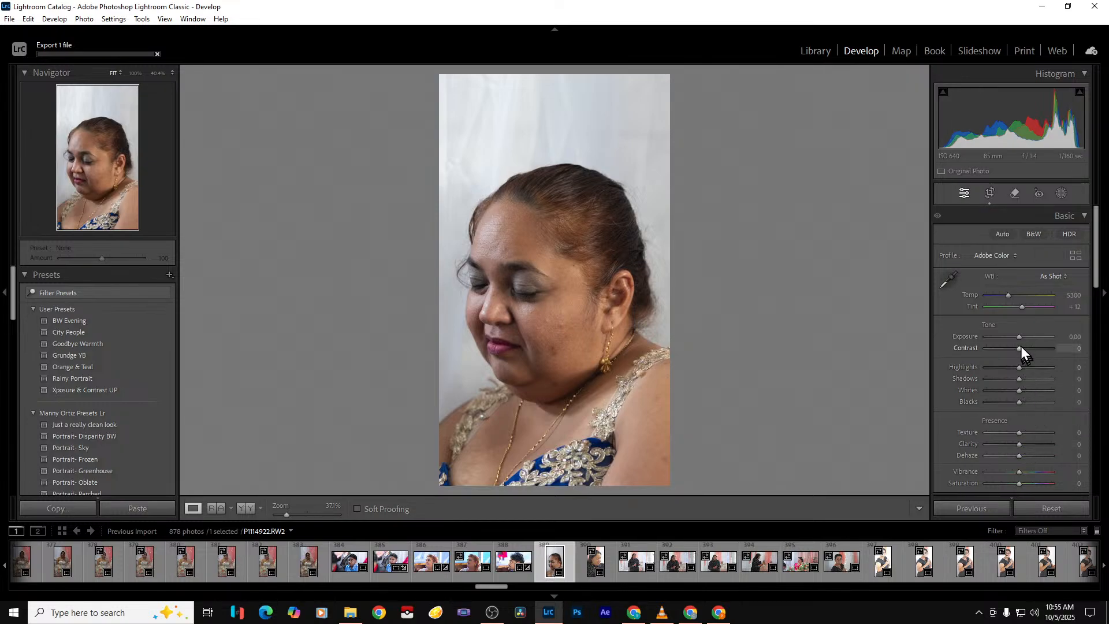
pyautogui.moveTo(1021, 339); pyautogui.dragTo(1025, 338)
pyautogui.click(990, 194)
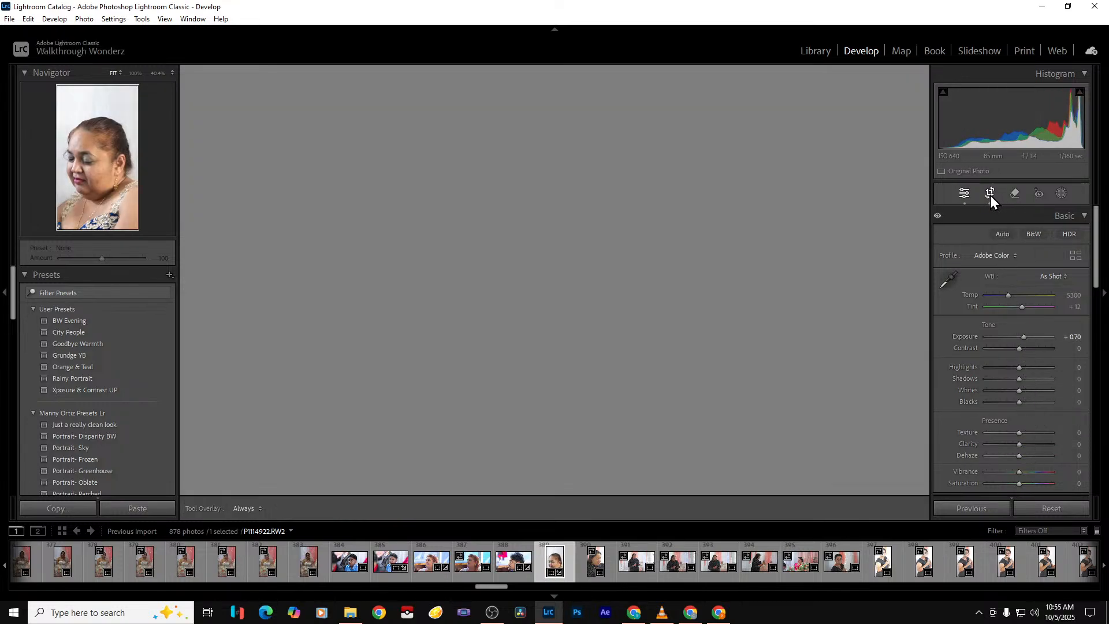
# On P1114923.RW2, the woman with the microphone, set Highlights to -61, Shadows to +40, Blacks to -28 and Clarity to -30, and export it
pyautogui.press('Right')
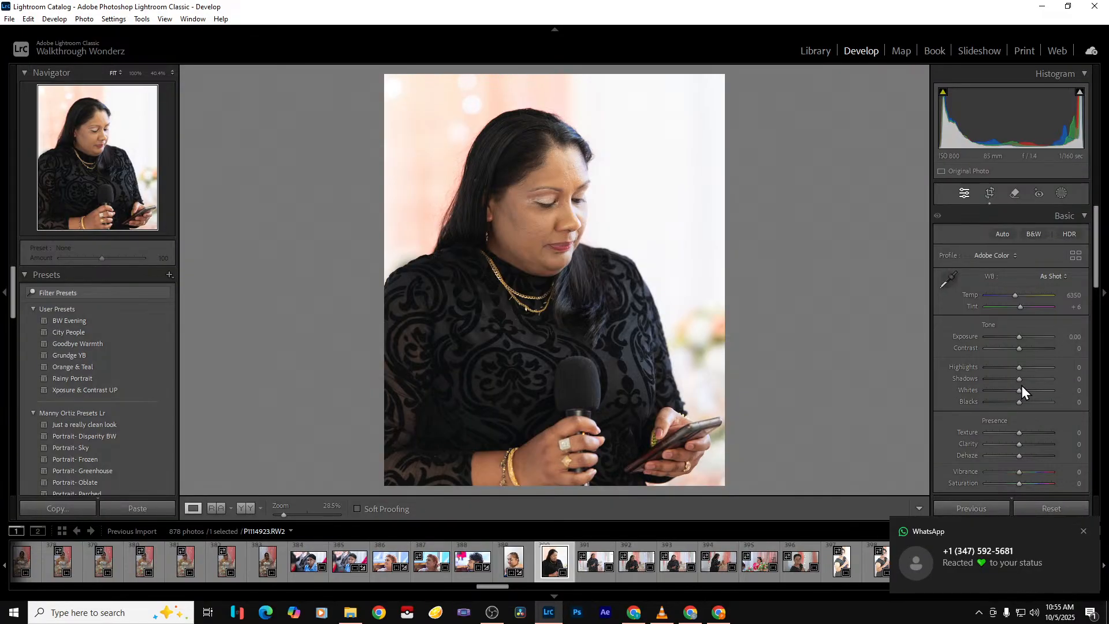
pyautogui.moveTo(1020, 381); pyautogui.dragTo(1010, 403)
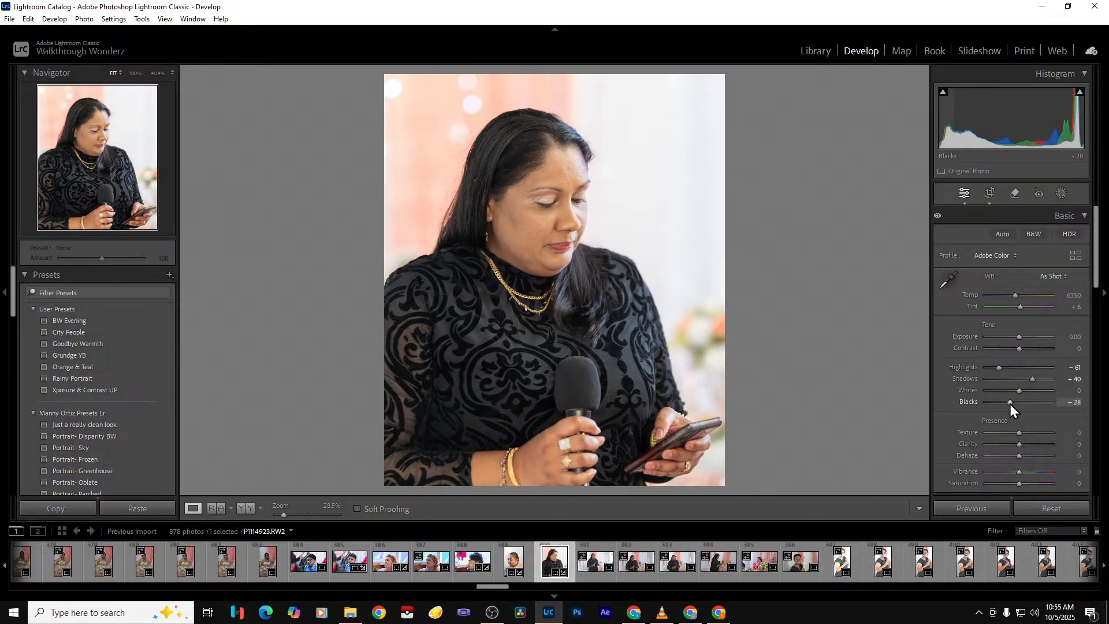
pyautogui.moveTo(1017, 444); pyautogui.dragTo(1009, 445)
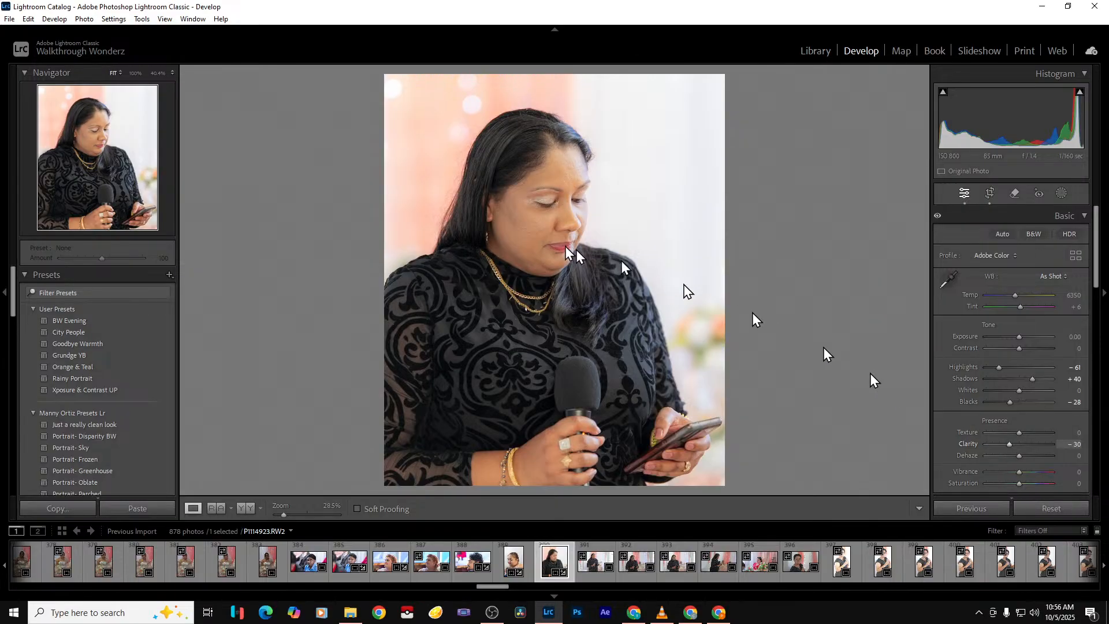
pyautogui.click(528, 222)
pyautogui.click(529, 222)
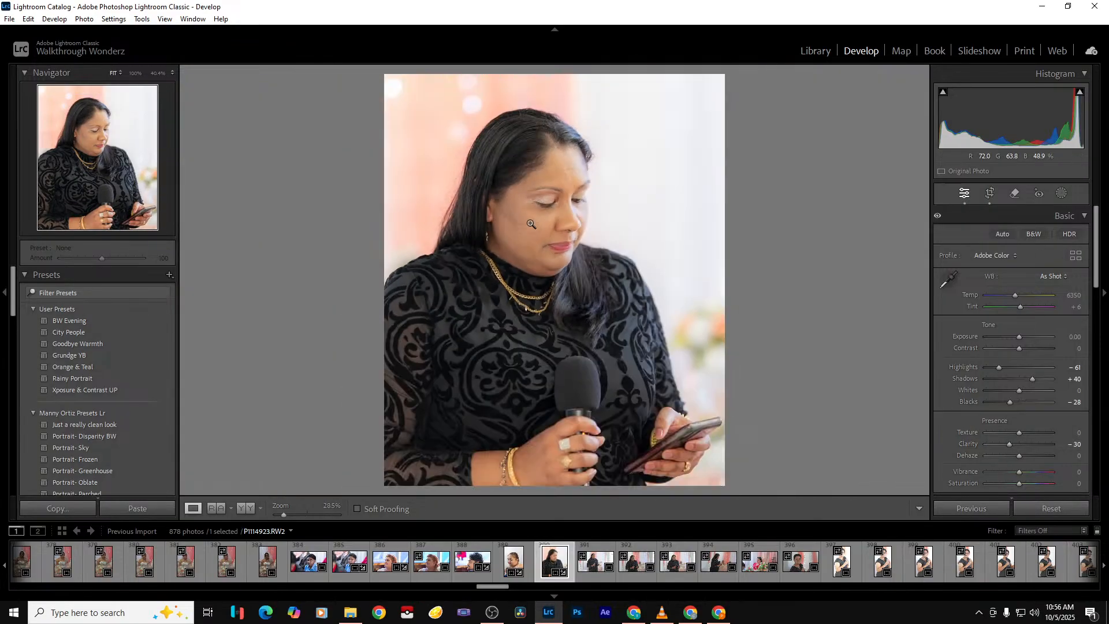
pyautogui.hotkey('ctrl', 'shift', 'e')
pyautogui.press('Return')
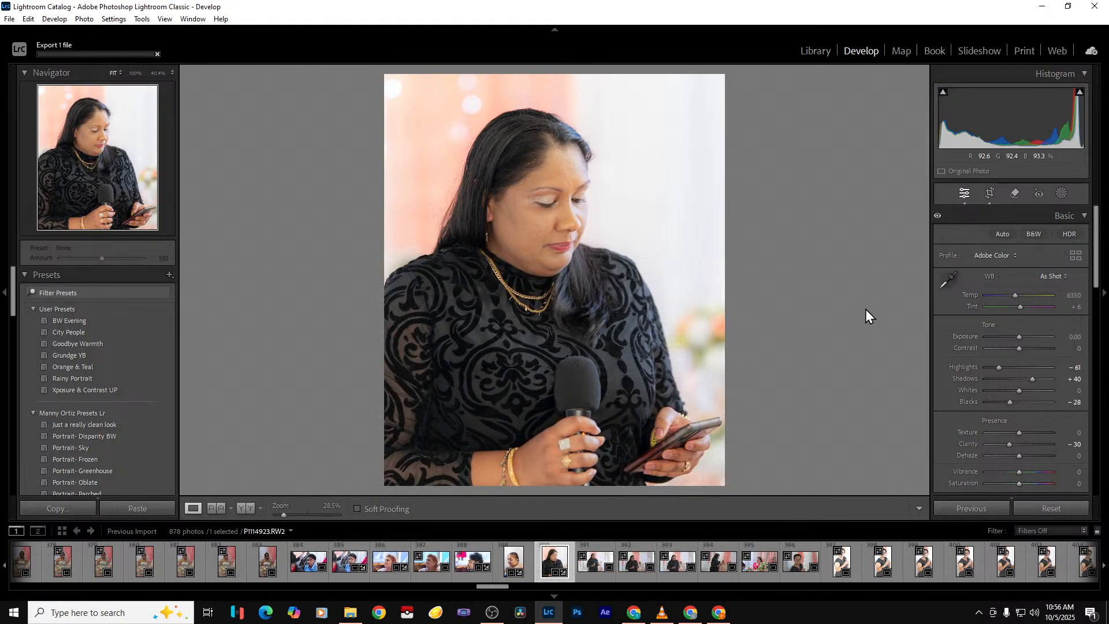
# Skip ahead to P1114928.RW2, the seated woman in red and man in blue, and crop away the boy on its left side
pyautogui.press('Right')
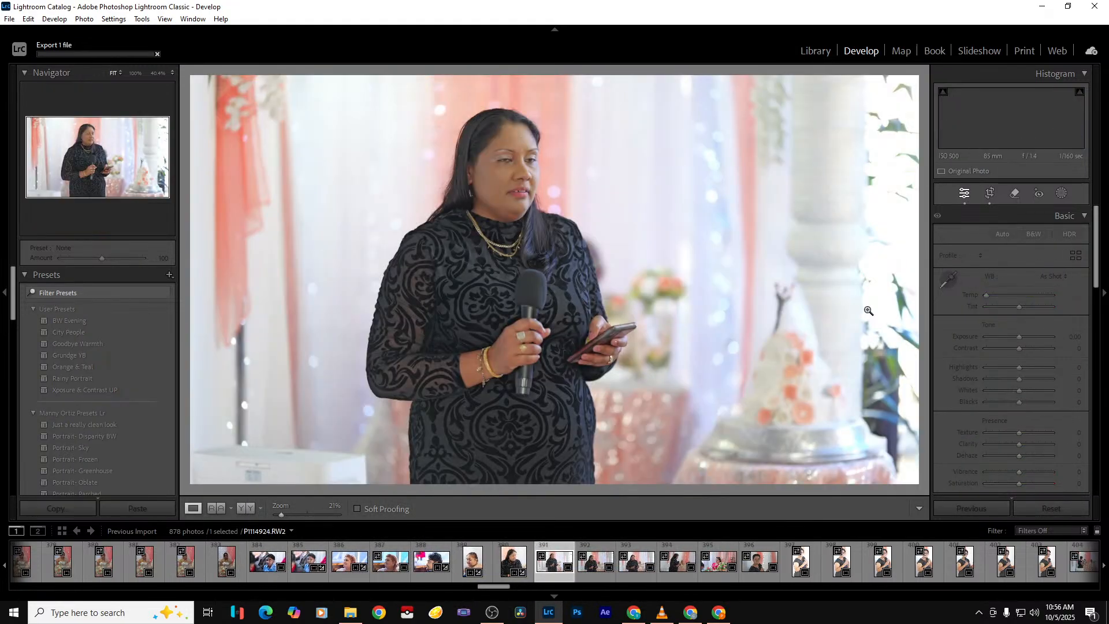
pyautogui.press('Right')
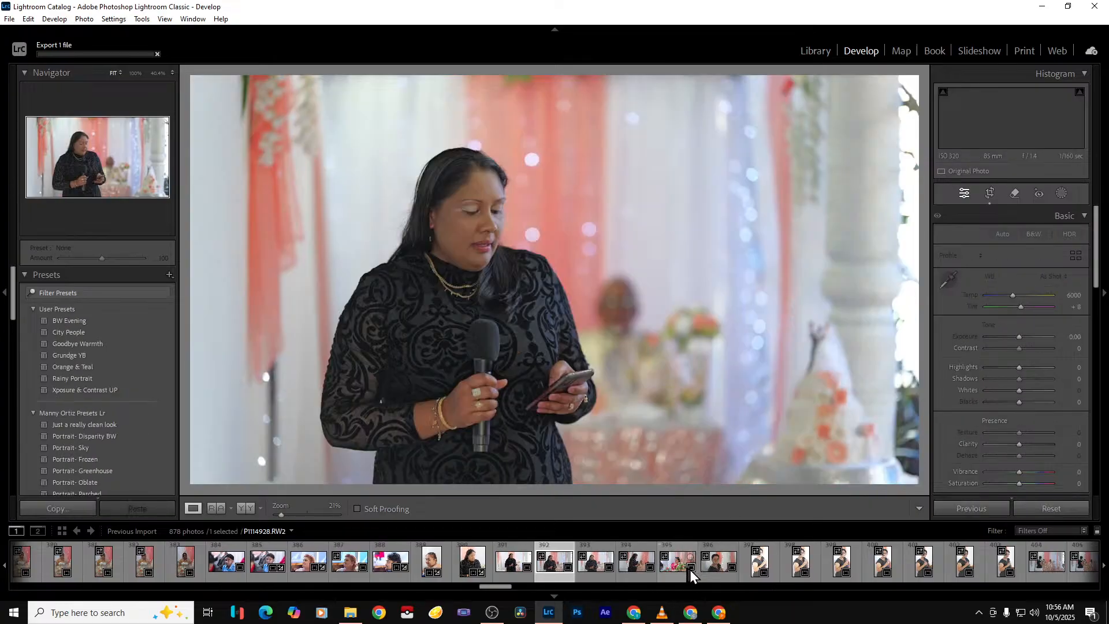
pyautogui.click(686, 580)
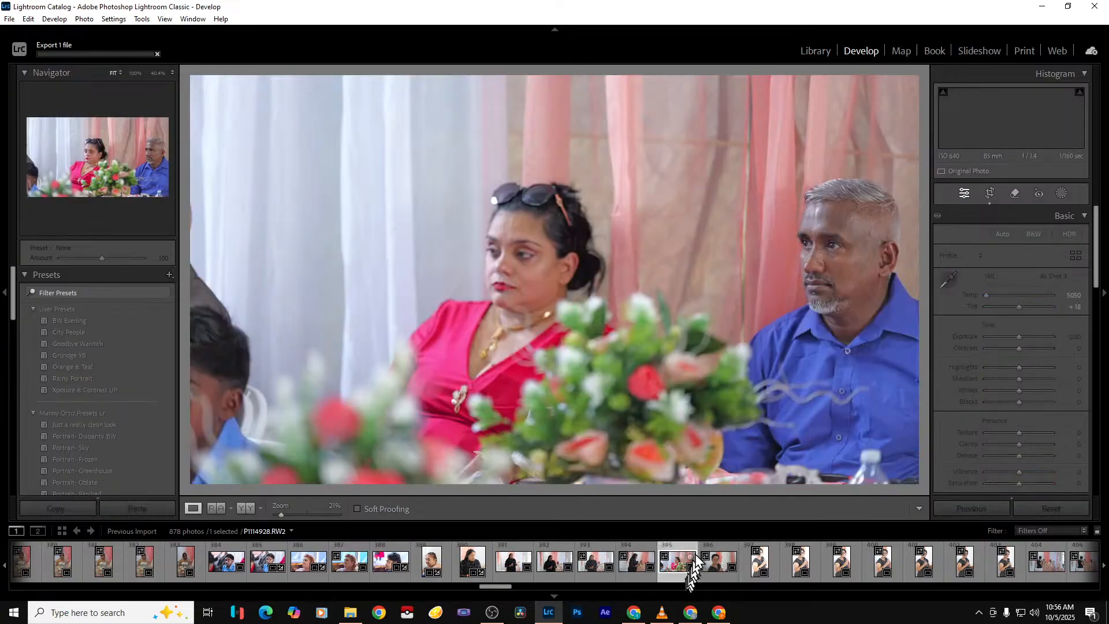
pyautogui.click(989, 193)
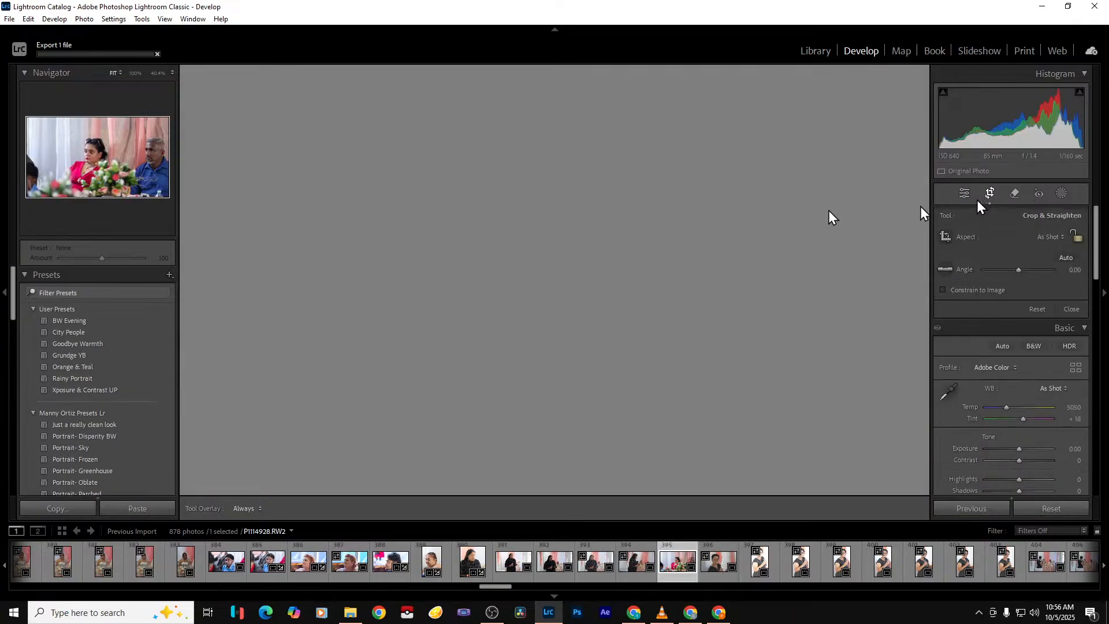
pyautogui.moveTo(255, 304); pyautogui.dragTo(339, 305)
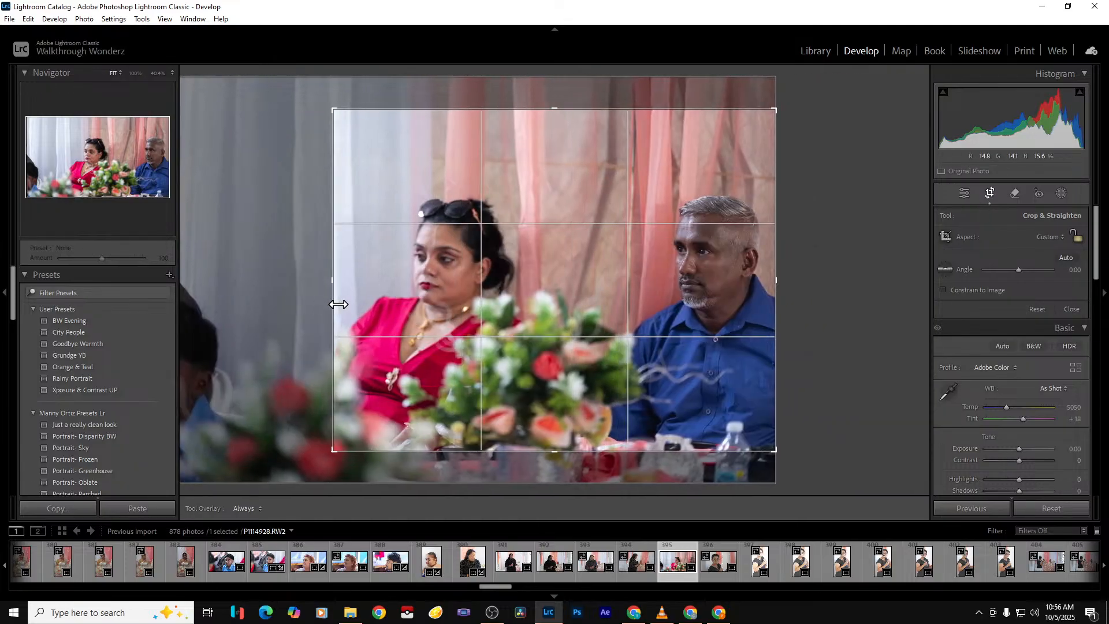
pyautogui.press('Return')
# On P1114928.RW2, set Exposure to +0.70, Highlights to -68, Shadows to +39 and Clarity to -16
pyautogui.moveTo(1022, 380); pyautogui.dragTo(1034, 381)
pyautogui.moveTo(1017, 332); pyautogui.dragTo(1024, 340)
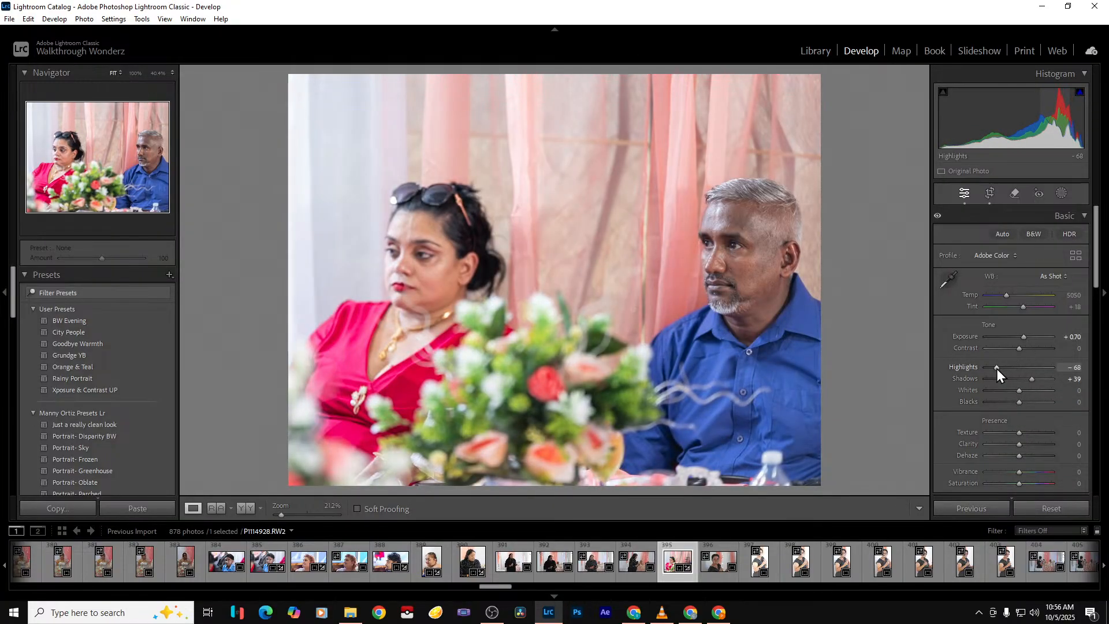
pyautogui.moveTo(1018, 444); pyautogui.dragTo(1006, 445)
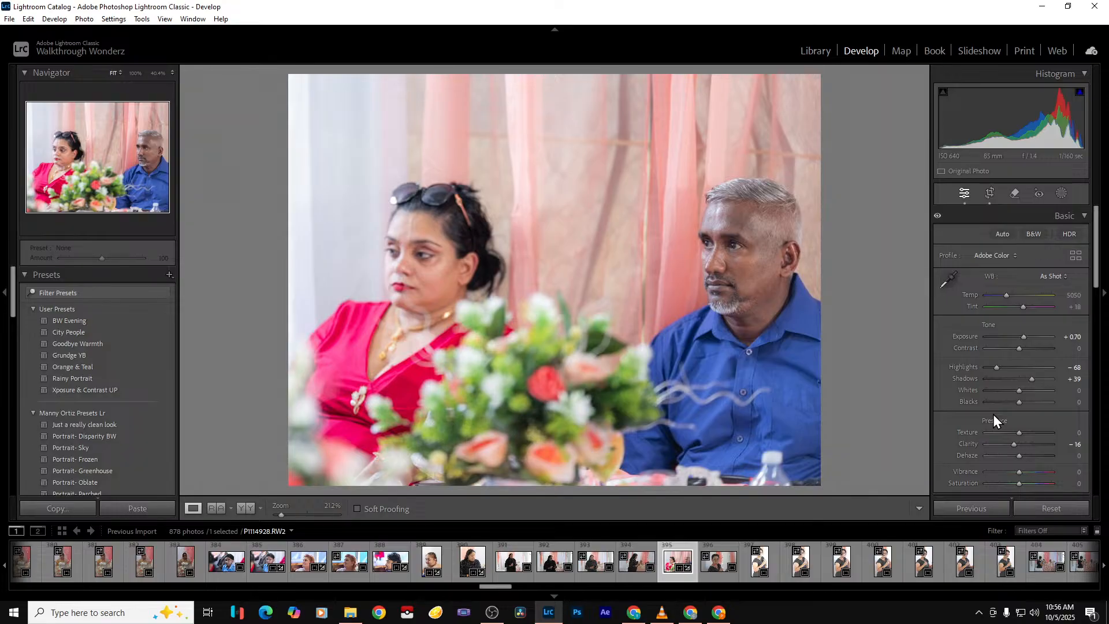
# Export P1114928.RW2 and extend the lower edge of the crop on P1114929.RW2, the woman in black with the microphone, to the frame's bottom
pyautogui.hotkey('ctrl', 'alt', 'shift', 'e')
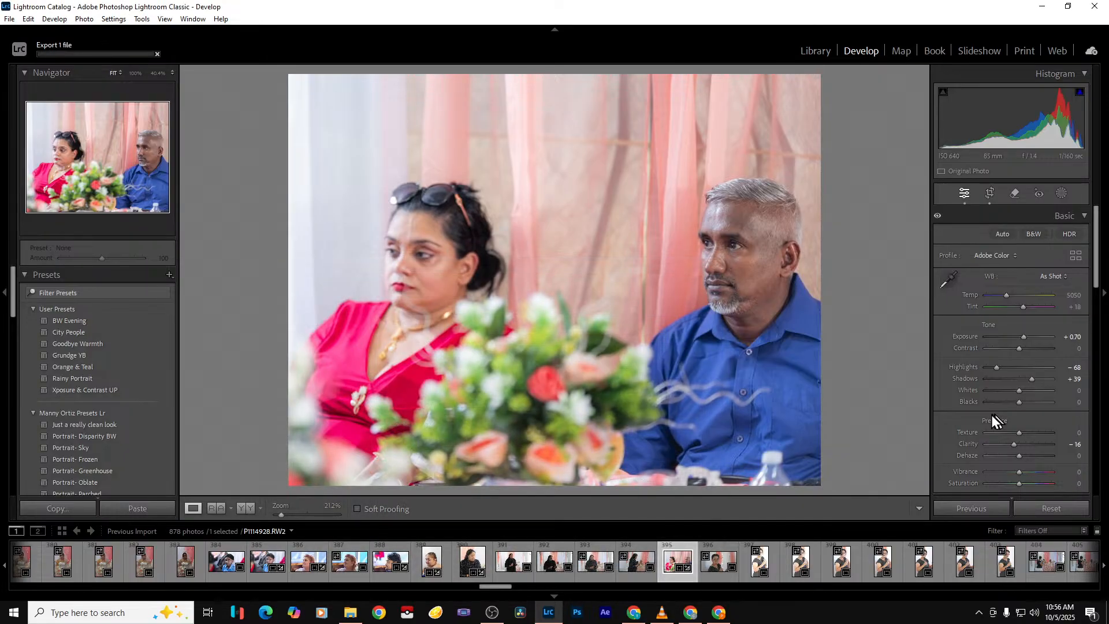
pyautogui.press('Right')
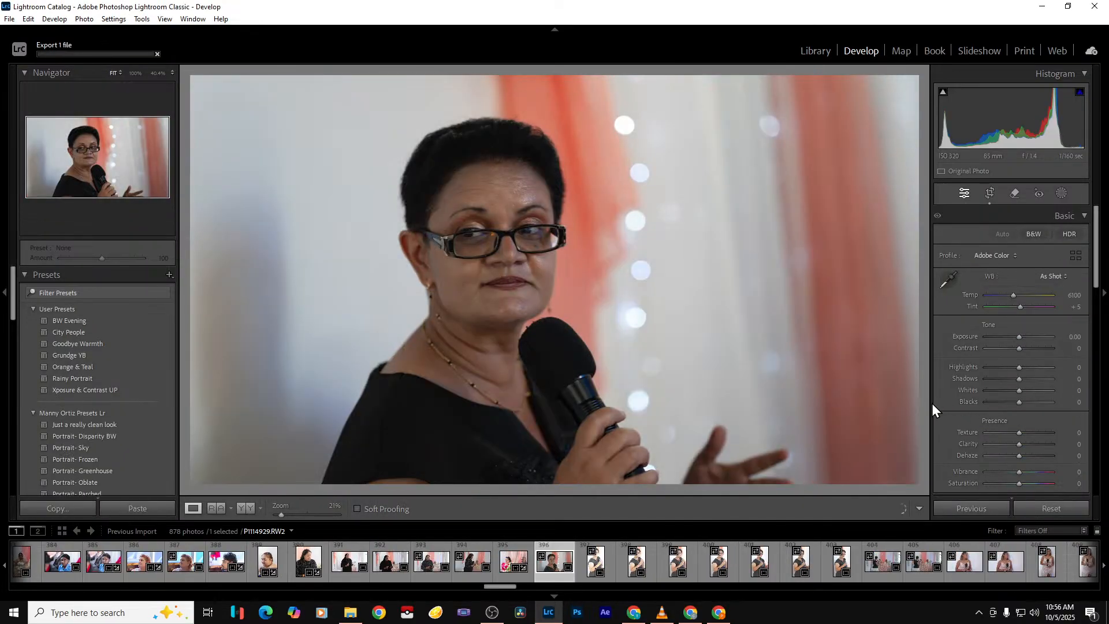
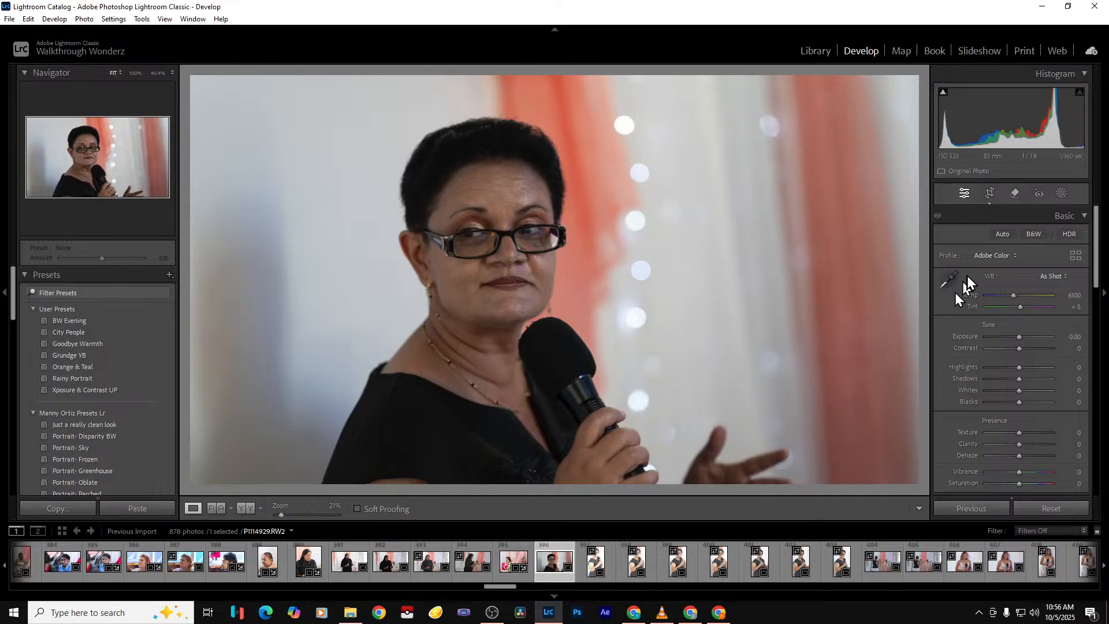
pyautogui.click(989, 199)
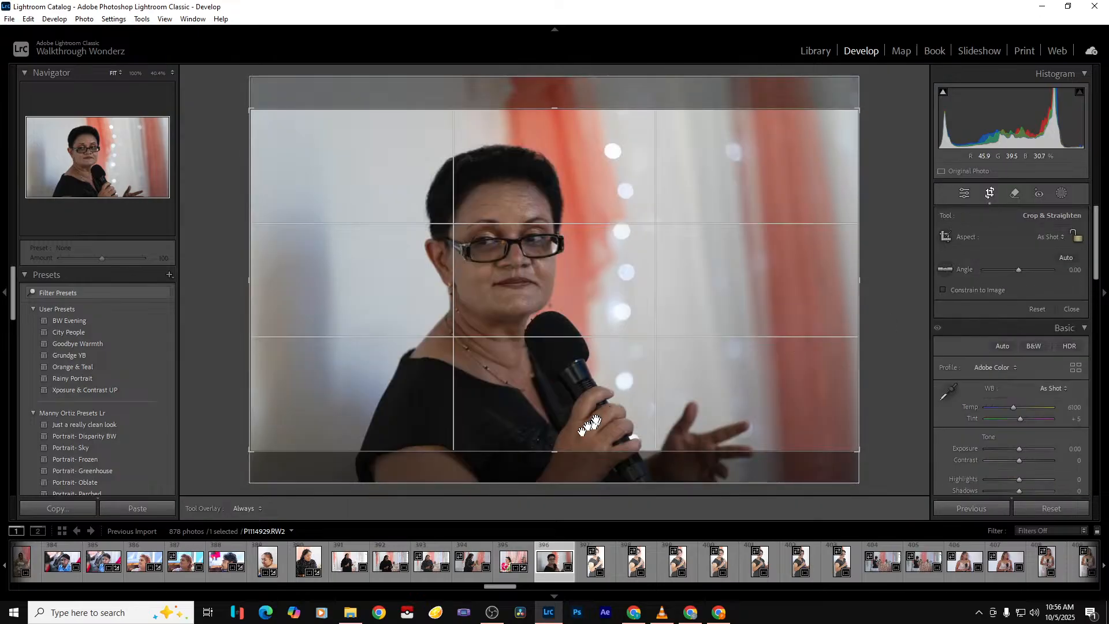
pyautogui.moveTo(566, 453); pyautogui.dragTo(569, 504)
pyautogui.press('Return')
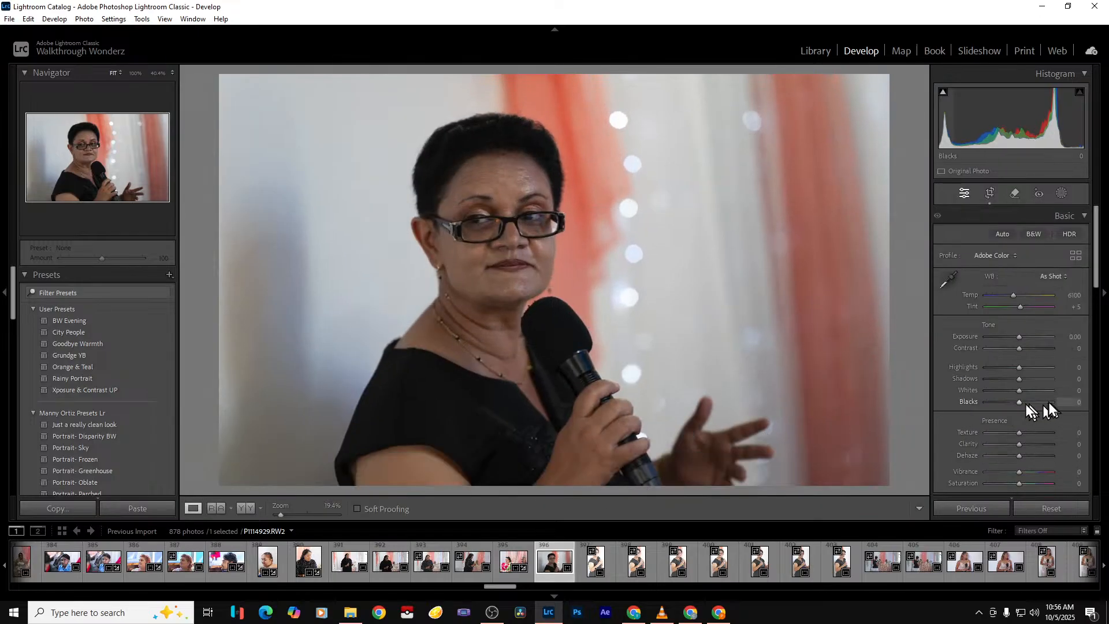
# On P1114929.RW2, set Exposure to +1.23, Highlights to -72 and Whites to -49, and export the photo
pyautogui.moveTo(1018, 334); pyautogui.dragTo(1027, 334)
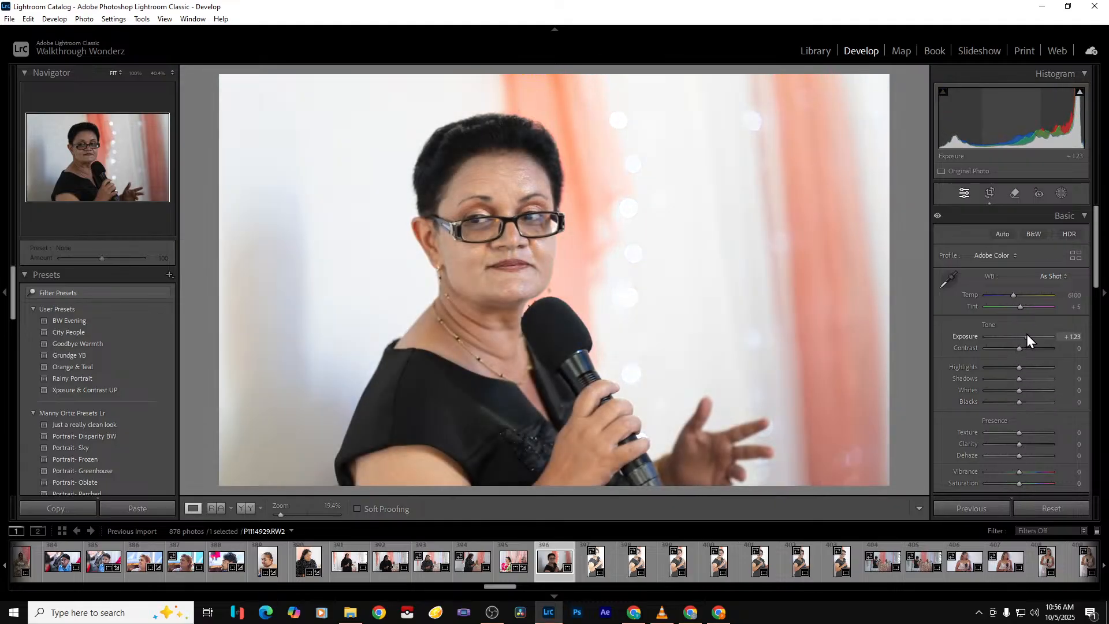
pyautogui.click(995, 368)
pyautogui.click(1002, 391)
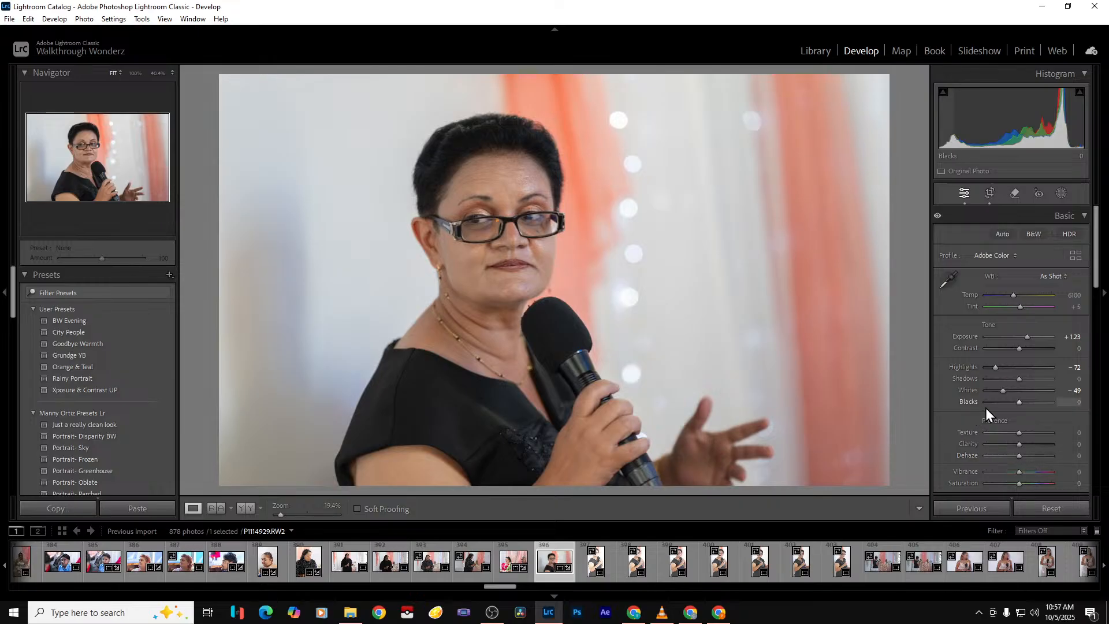
pyautogui.hotkey('ctrl', 'alt', 'shift', 'e')
# Examine the following speaker and bridal-table shots up to P1114942.RW2 for photos worth editing
pyautogui.press('Right')
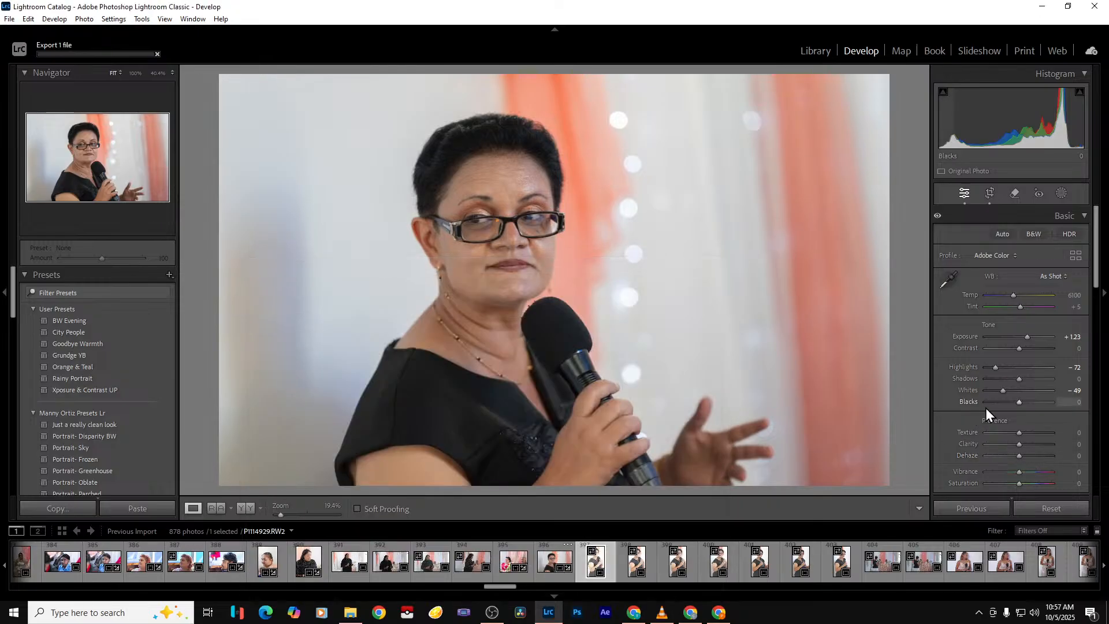
pyautogui.press('Right')
pyautogui.press('Right')
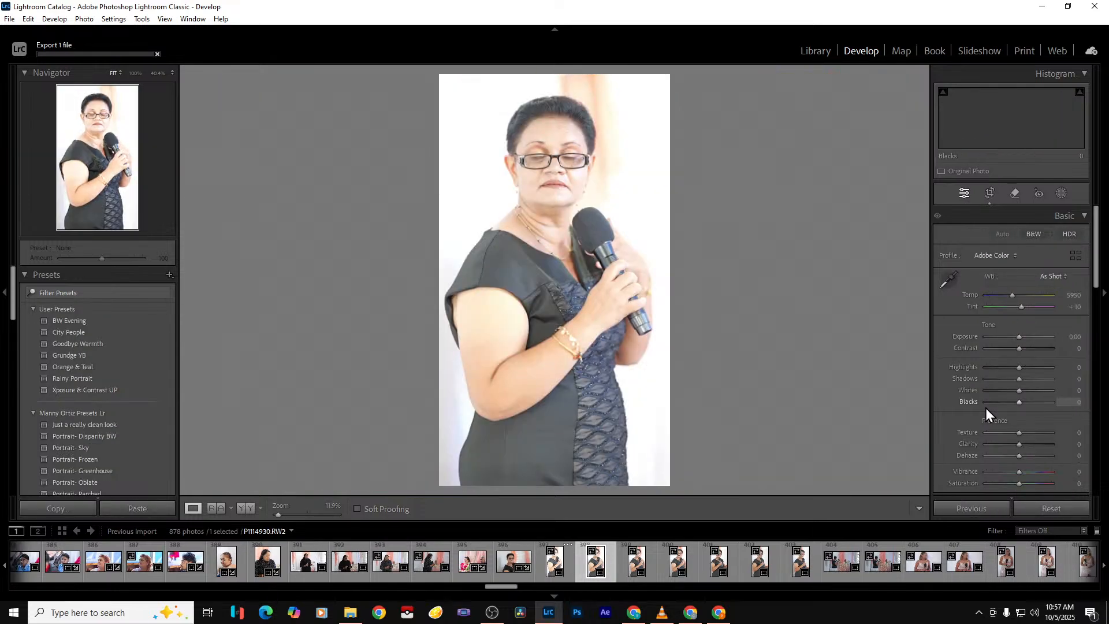
pyautogui.press('Right')
pyautogui.press('Right')
pyautogui.press('Right')
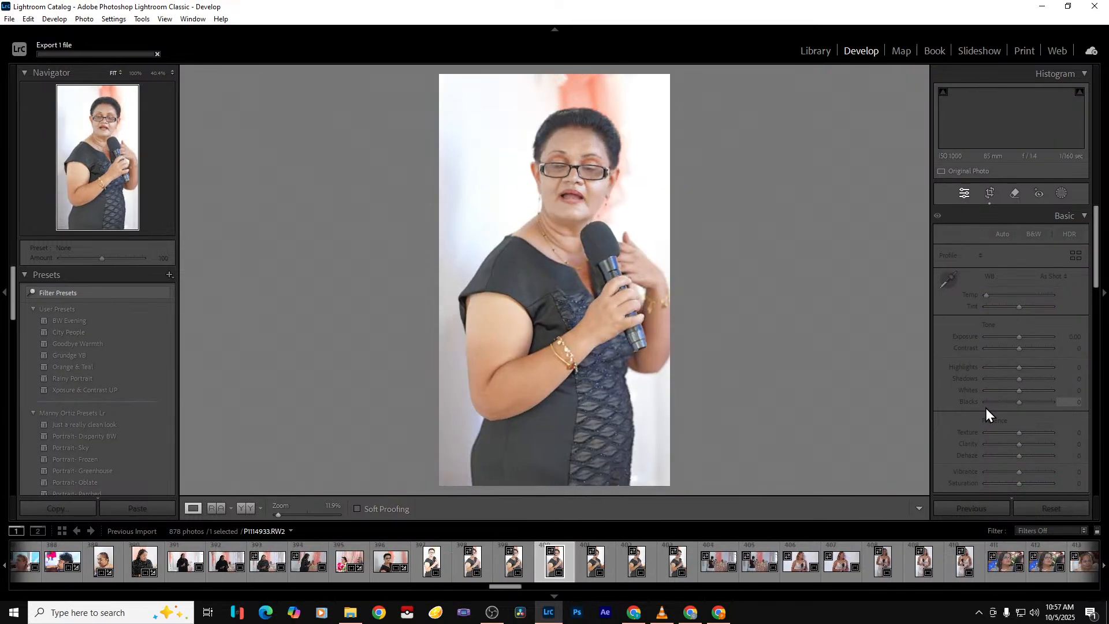
pyautogui.press('Right')
pyautogui.press('Right')
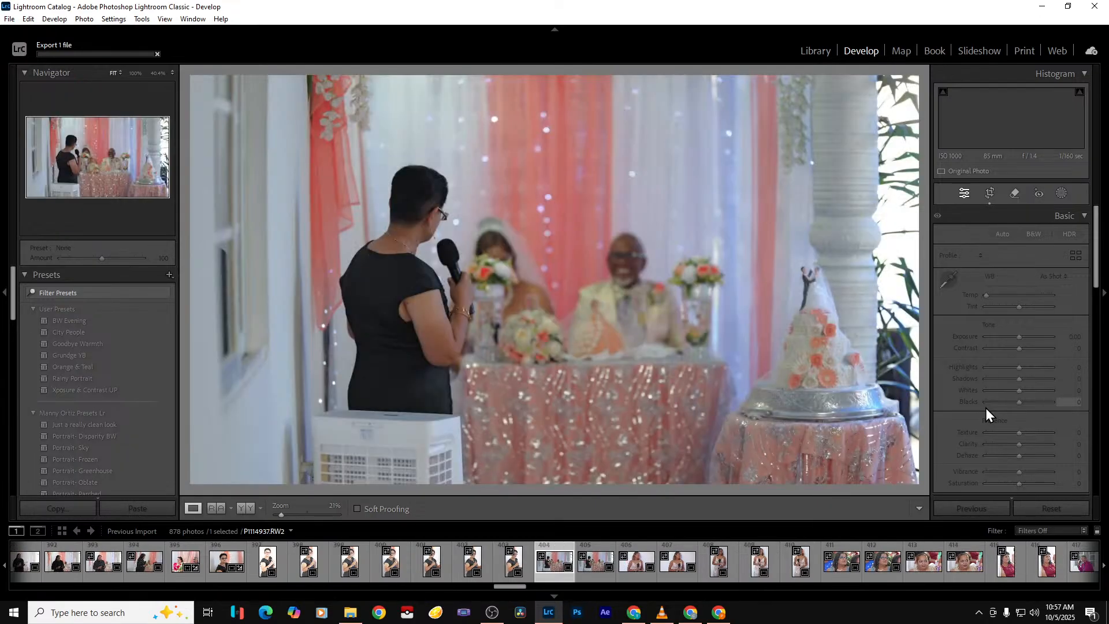
pyautogui.press('Right')
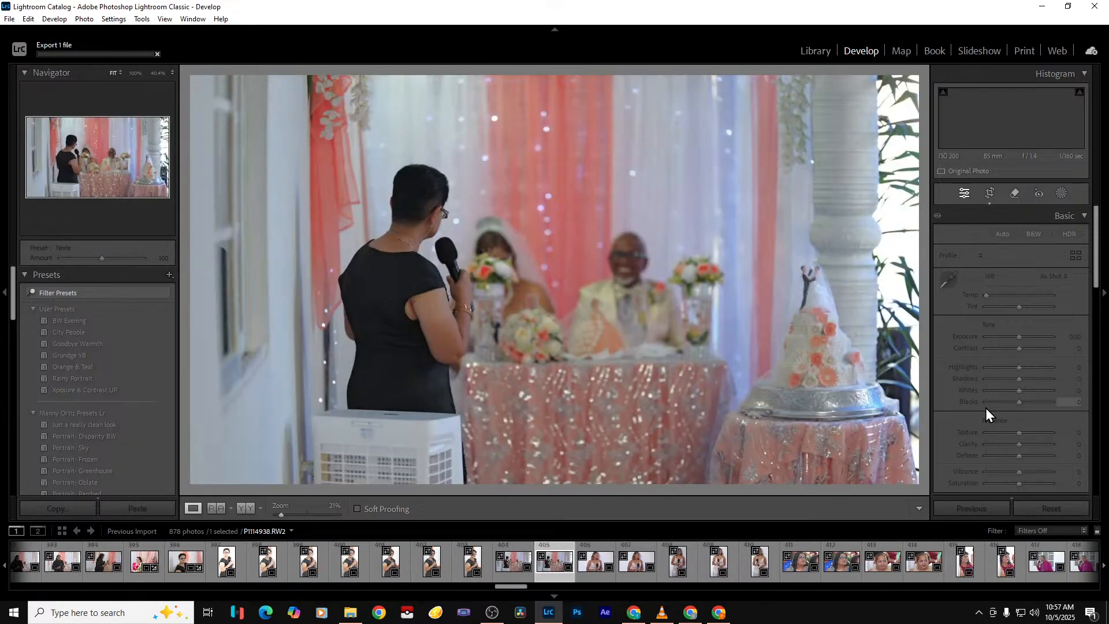
pyautogui.press('Right')
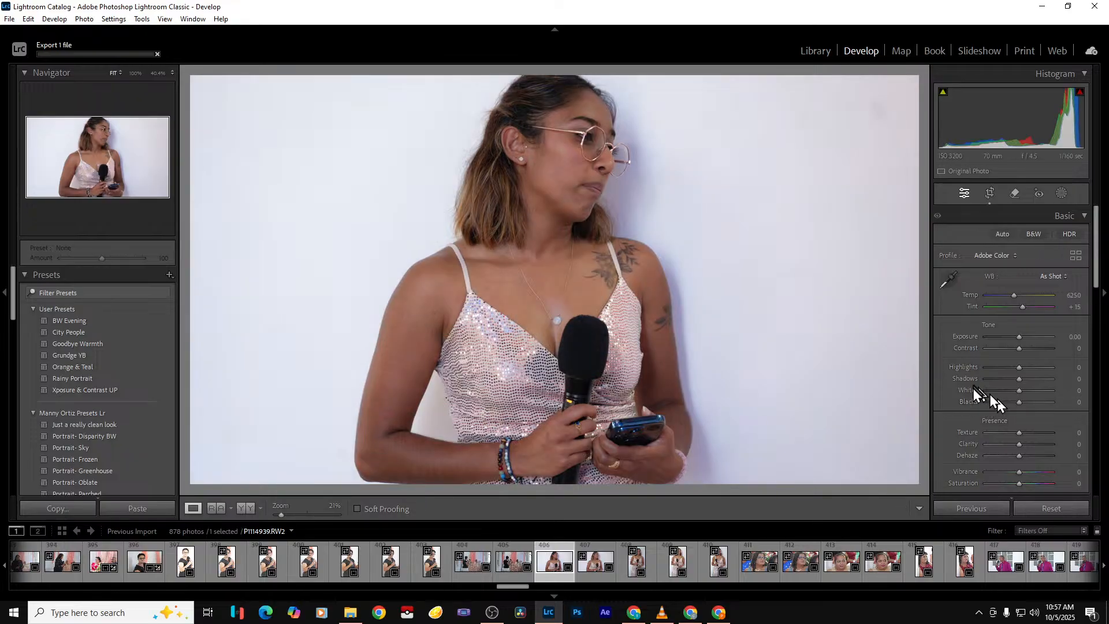
pyautogui.press('Right')
pyautogui.press('Right')
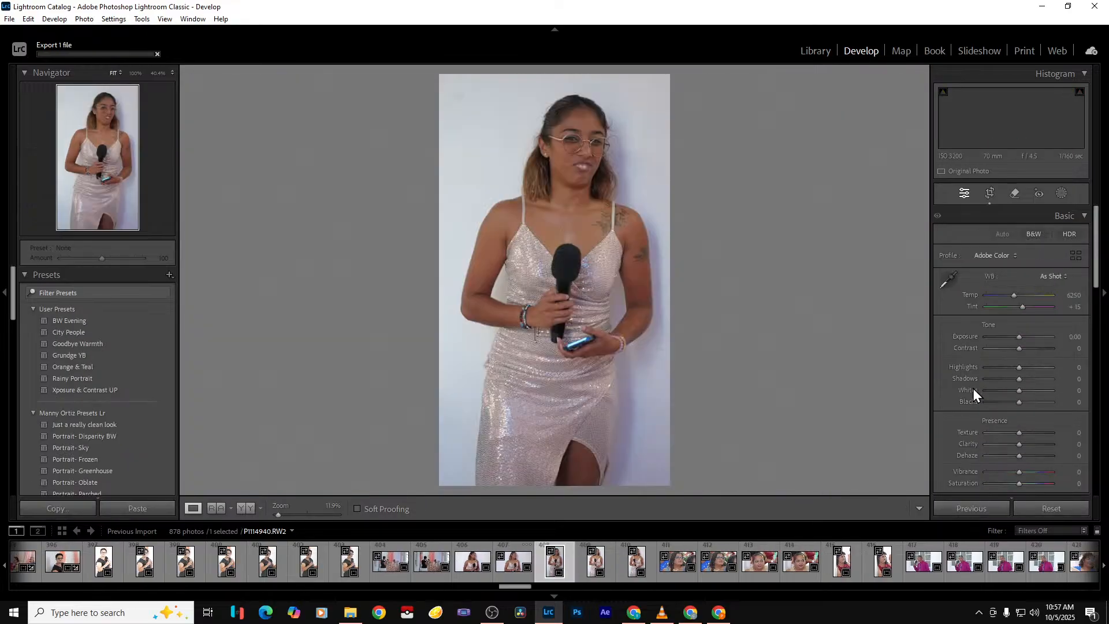
pyautogui.press('Right')
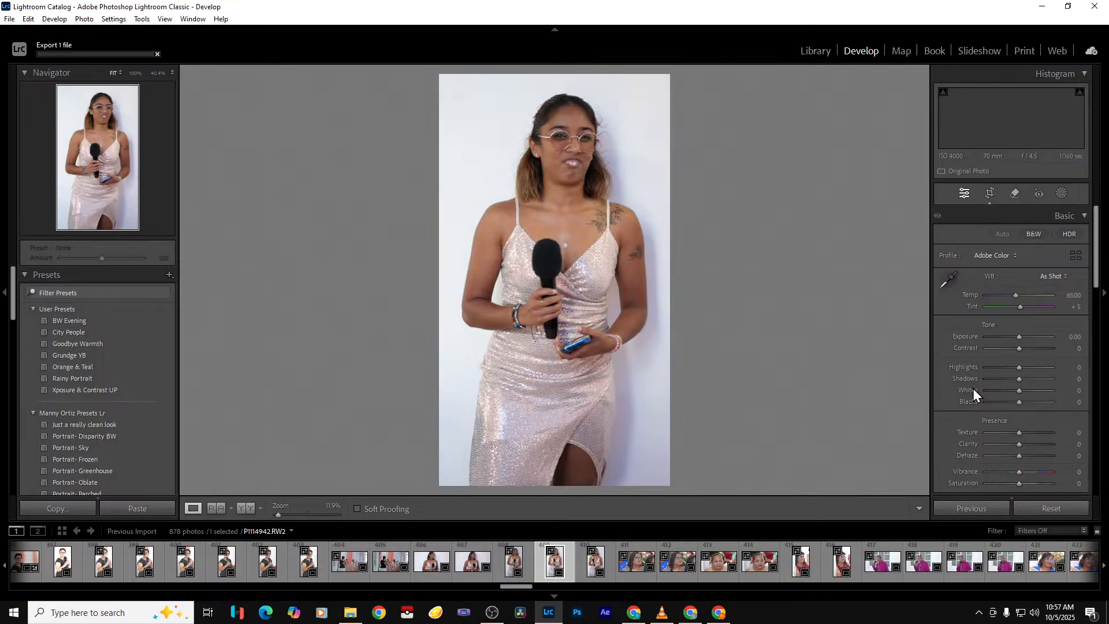
# Return to P1114939.RW2, the woman in the sequinned dress looking aside, and extend its crop up and down to the full photo height
pyautogui.click(396, 573)
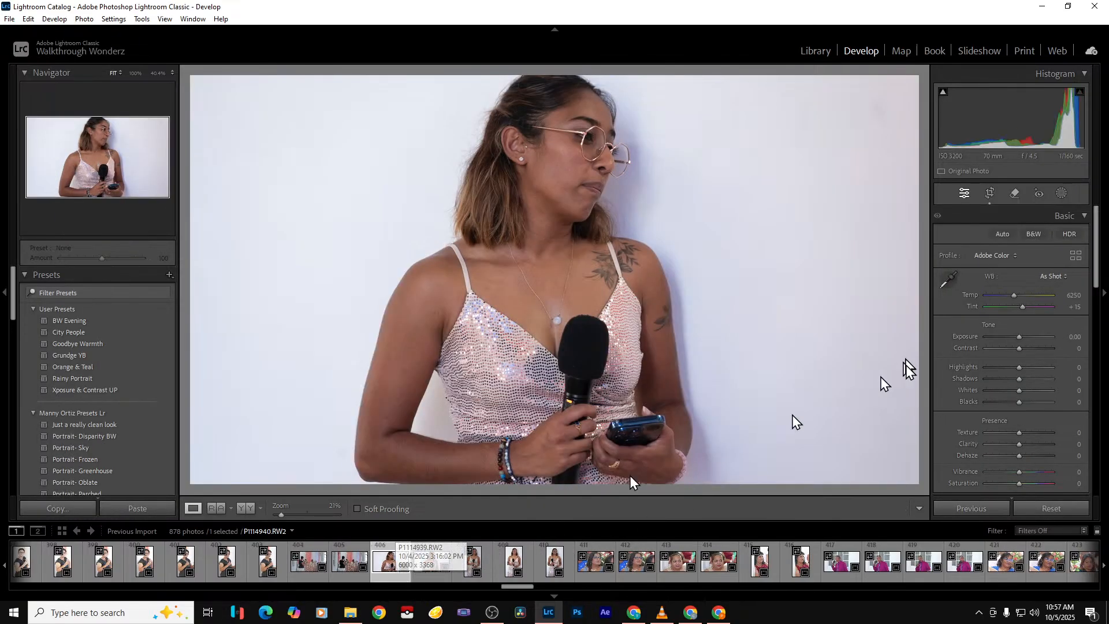
pyautogui.click(990, 192)
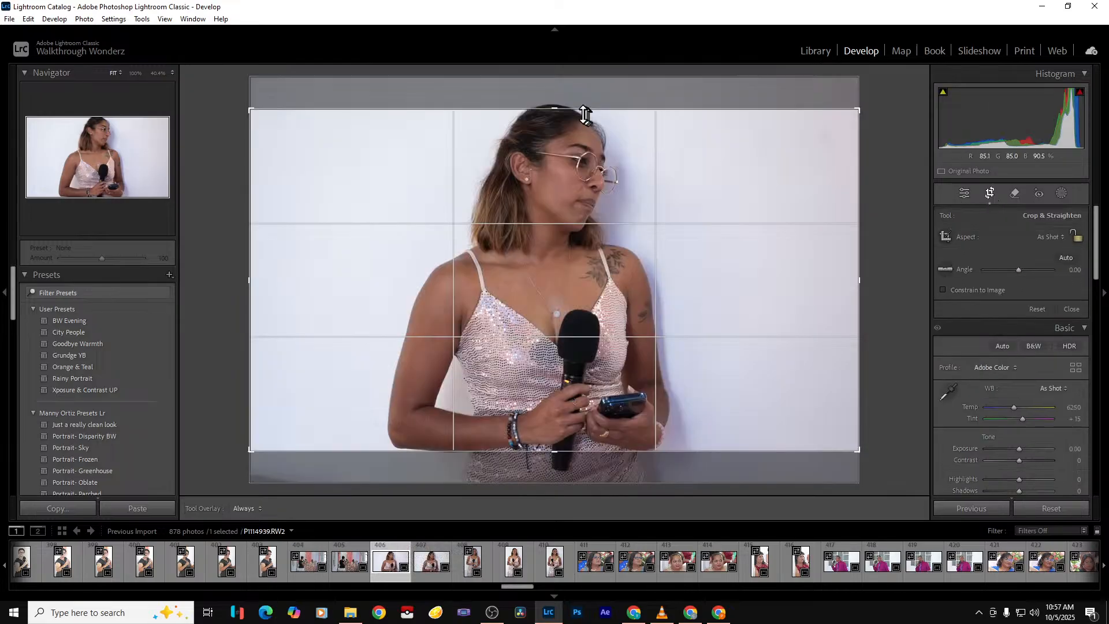
pyautogui.moveTo(571, 111); pyautogui.dragTo(573, 79)
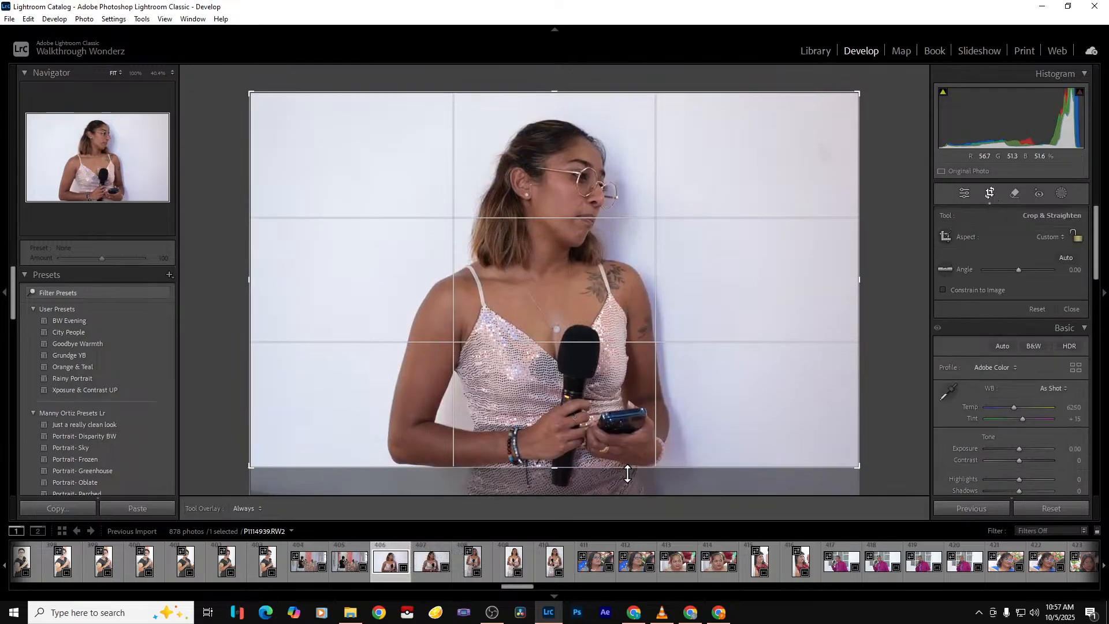
pyautogui.moveTo(626, 469); pyautogui.dragTo(634, 540)
pyautogui.press('Return')
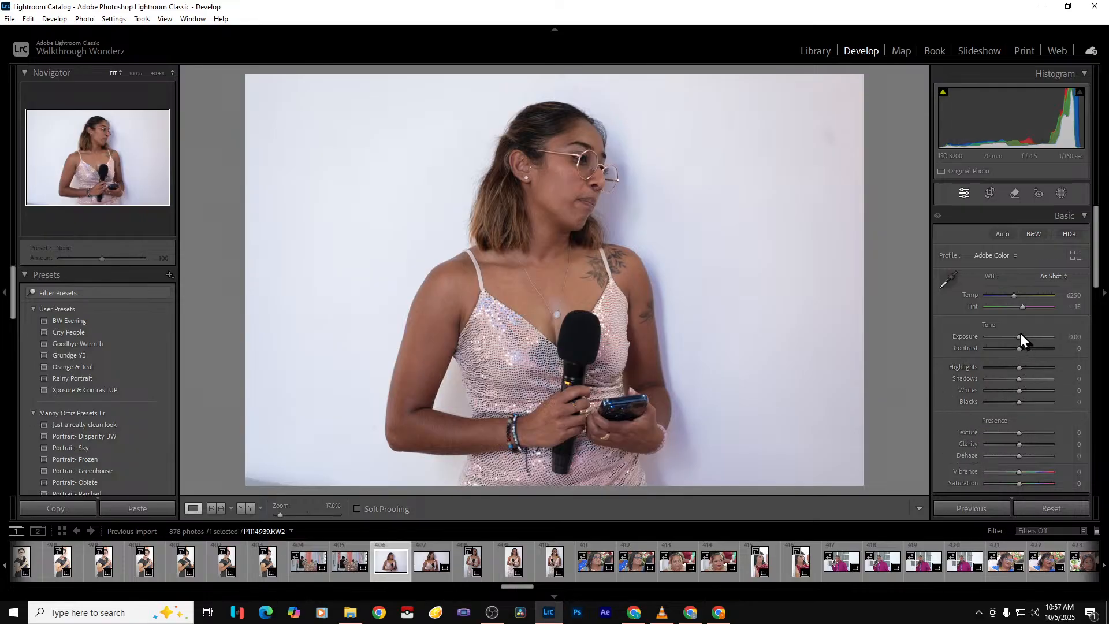
# On P1114939.RW2, set Exposure to +0.88, Highlights to -60, Shadows to +33, Whites to -33, Blacks to -28, Clarity to -25 and Dehaze to +9
pyautogui.moveTo(1027, 336); pyautogui.dragTo(1004, 390)
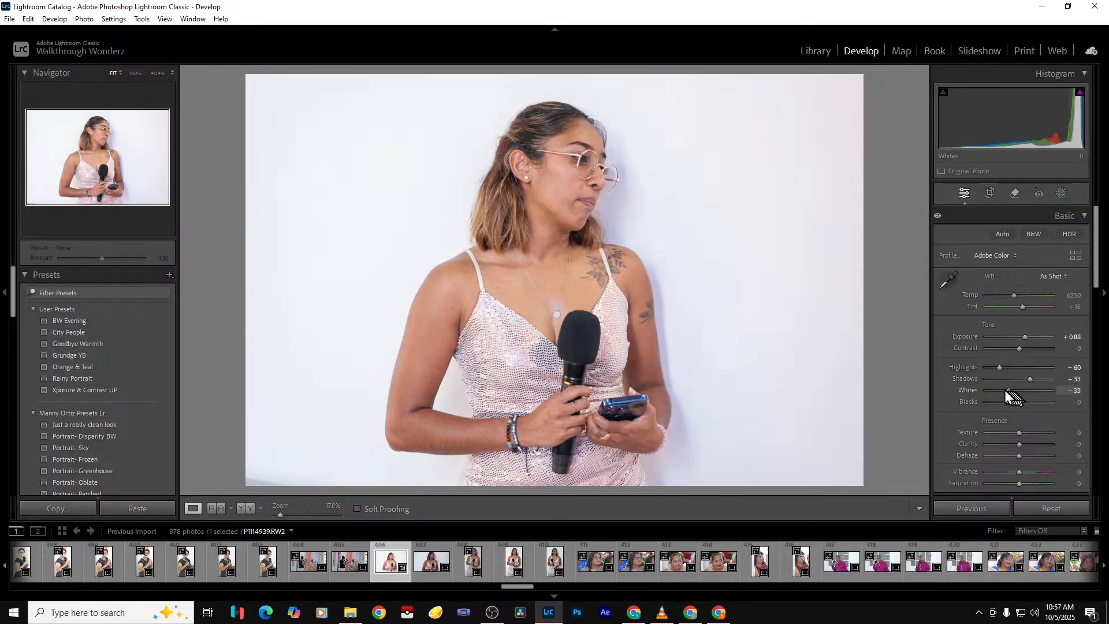
pyautogui.moveTo(1016, 445); pyautogui.dragTo(1009, 443)
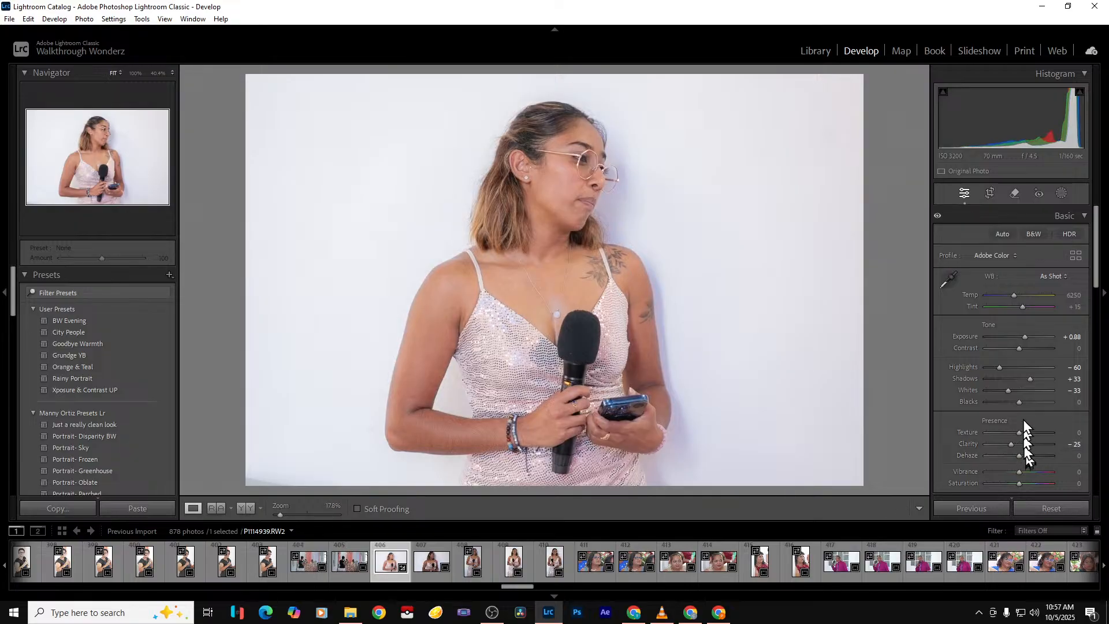
pyautogui.moveTo(1018, 404); pyautogui.dragTo(1007, 404)
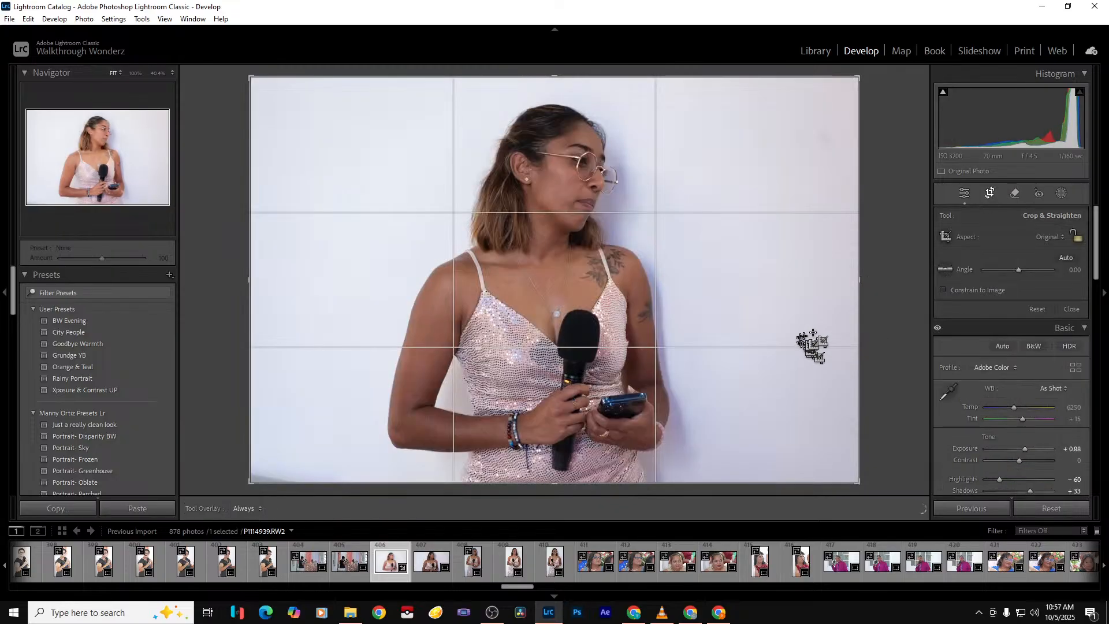
# Crop away the empty wall on both sides of the woman in P1114939.RW2 to make a portrait frame, and export it
pyautogui.moveTo(859, 287); pyautogui.dragTo(770, 294)
pyautogui.moveTo(339, 280); pyautogui.dragTo(400, 282)
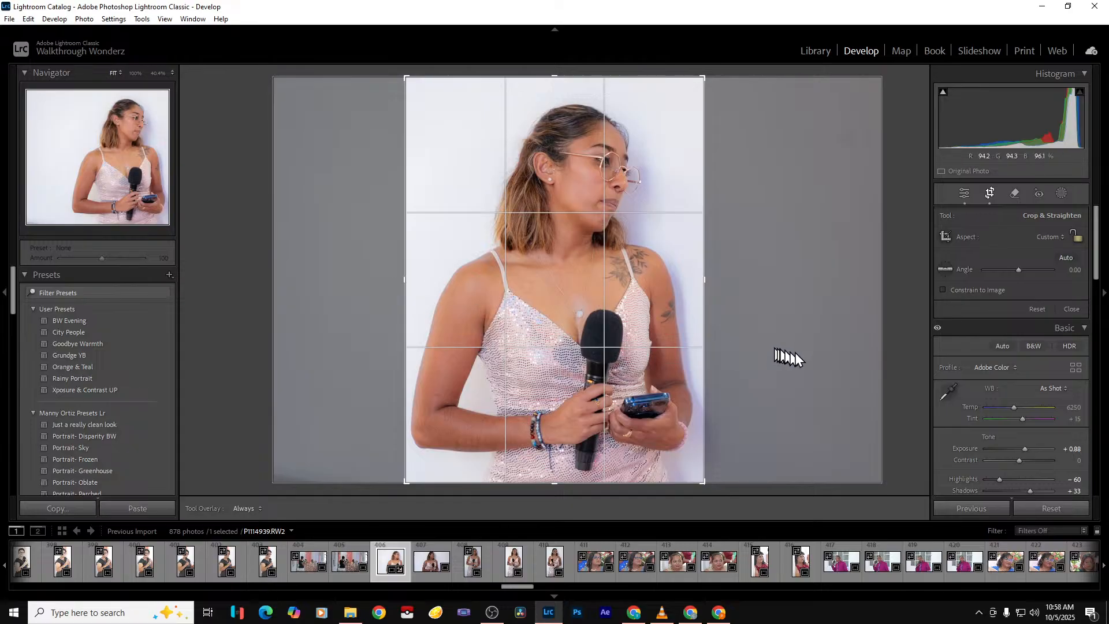
pyautogui.press('Return')
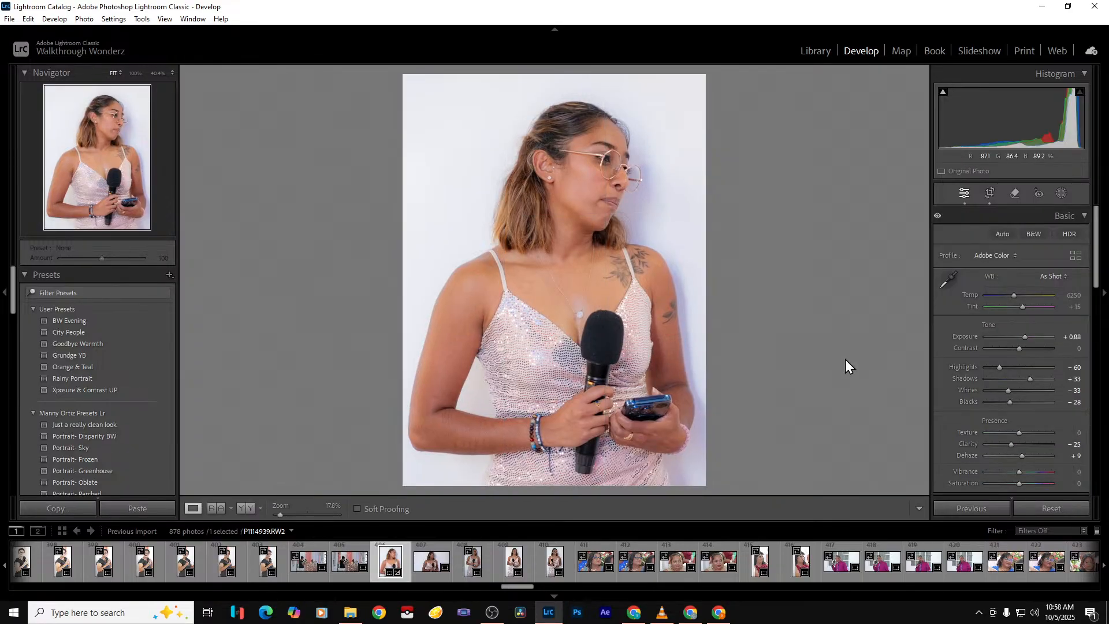
pyautogui.hotkey('ctrl', 'shift', 'e')
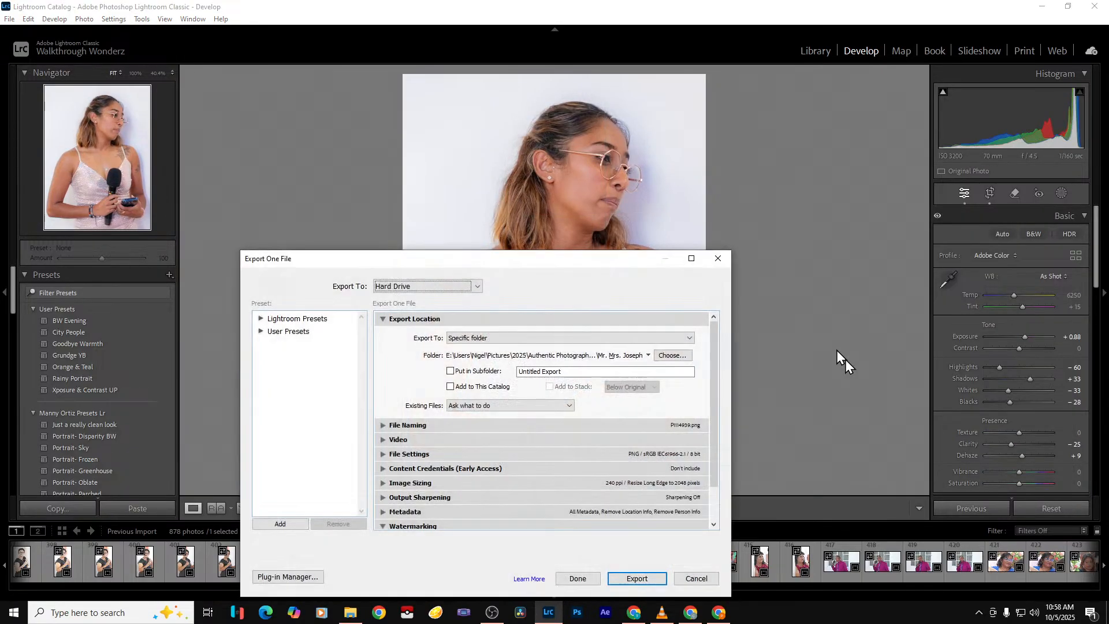
pyautogui.press('Return')
# Skip ahead to P1114944.RW2, the woman in blue-framed glasses, and widen the crop on all sides to include the guests around her
pyautogui.press('Right')
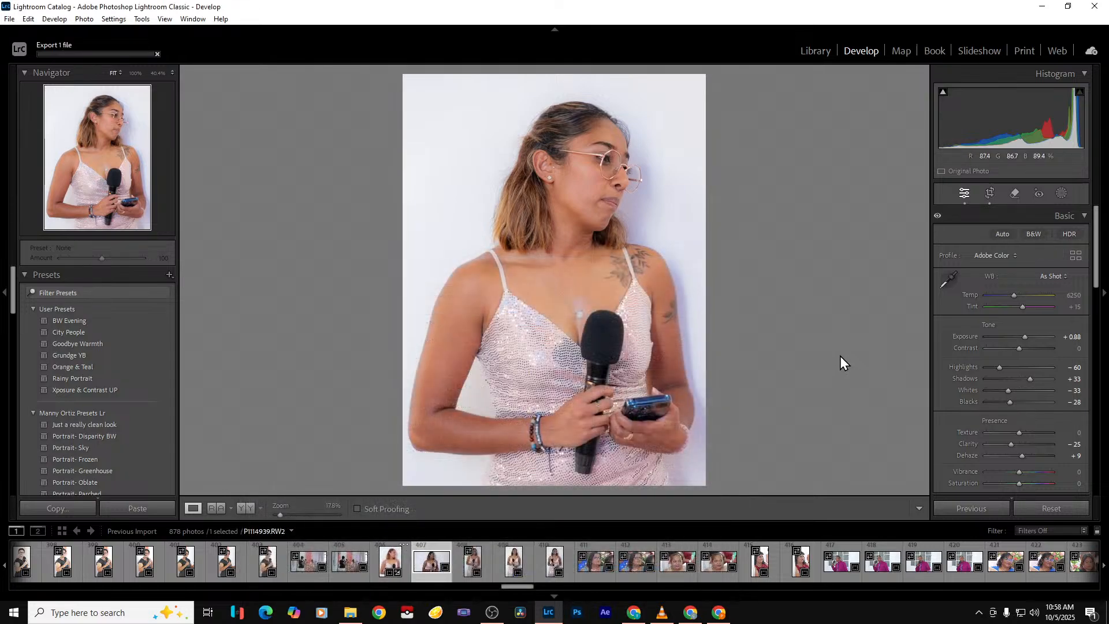
pyautogui.click(594, 573)
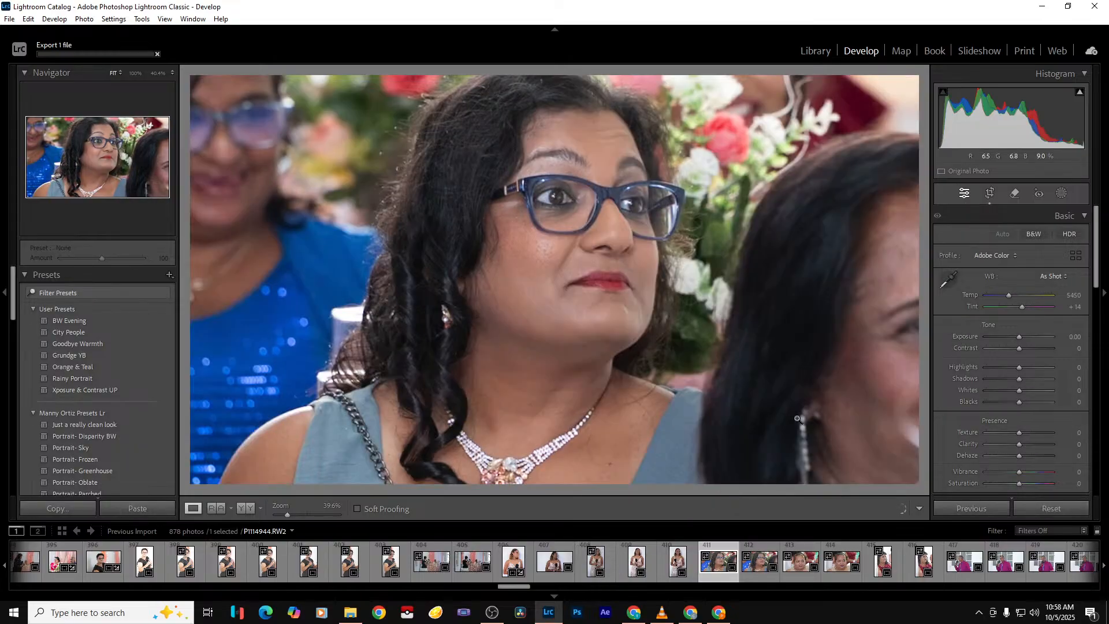
pyautogui.click(989, 195)
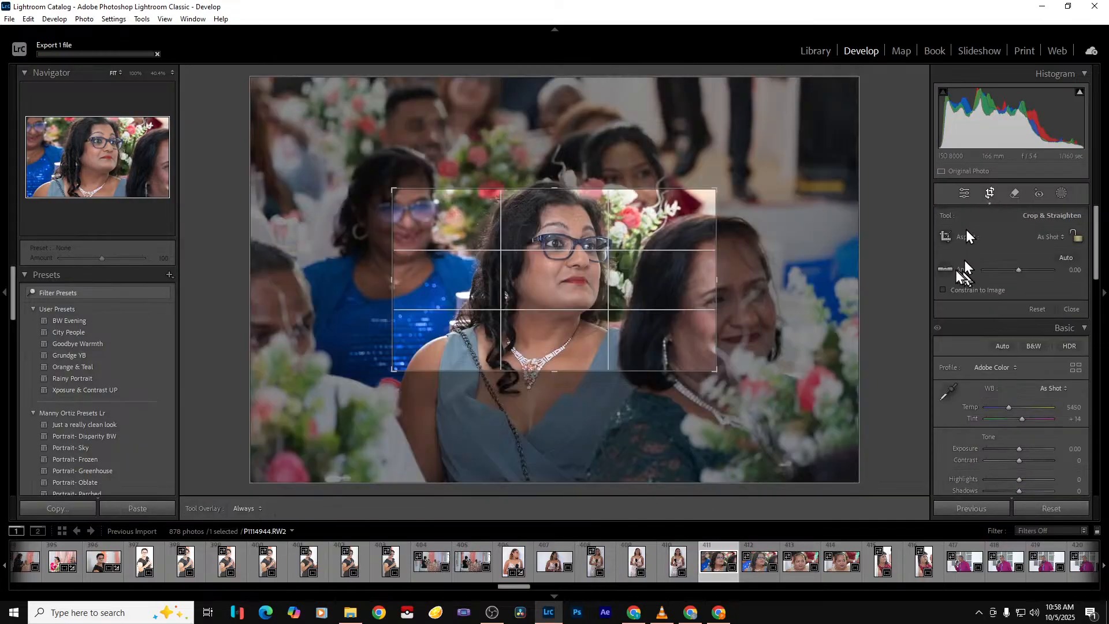
pyautogui.moveTo(563, 188); pyautogui.dragTo(575, 159)
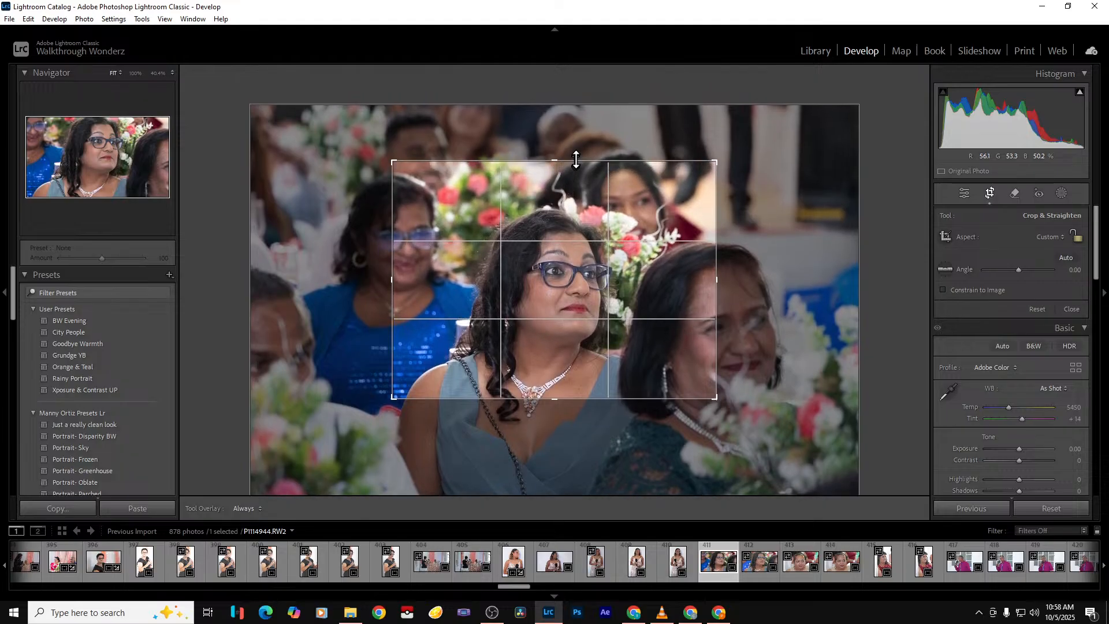
pyautogui.moveTo(716, 322); pyautogui.dragTo(745, 321)
pyautogui.moveTo(543, 399); pyautogui.dragTo(532, 434)
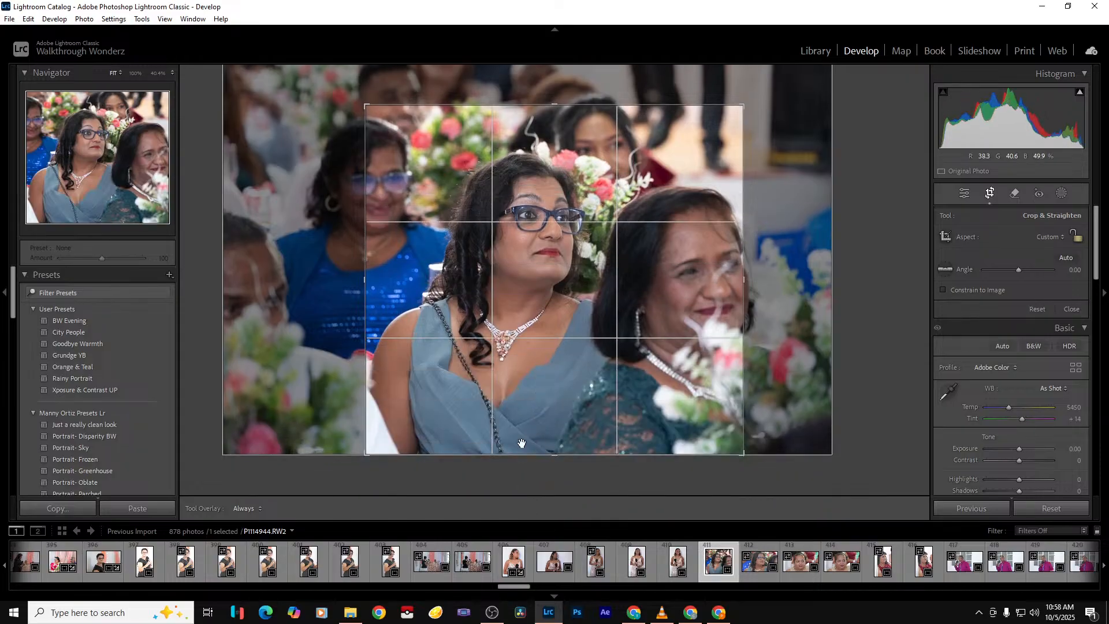
pyautogui.moveTo(367, 341); pyautogui.dragTo(310, 341)
pyautogui.press('Return')
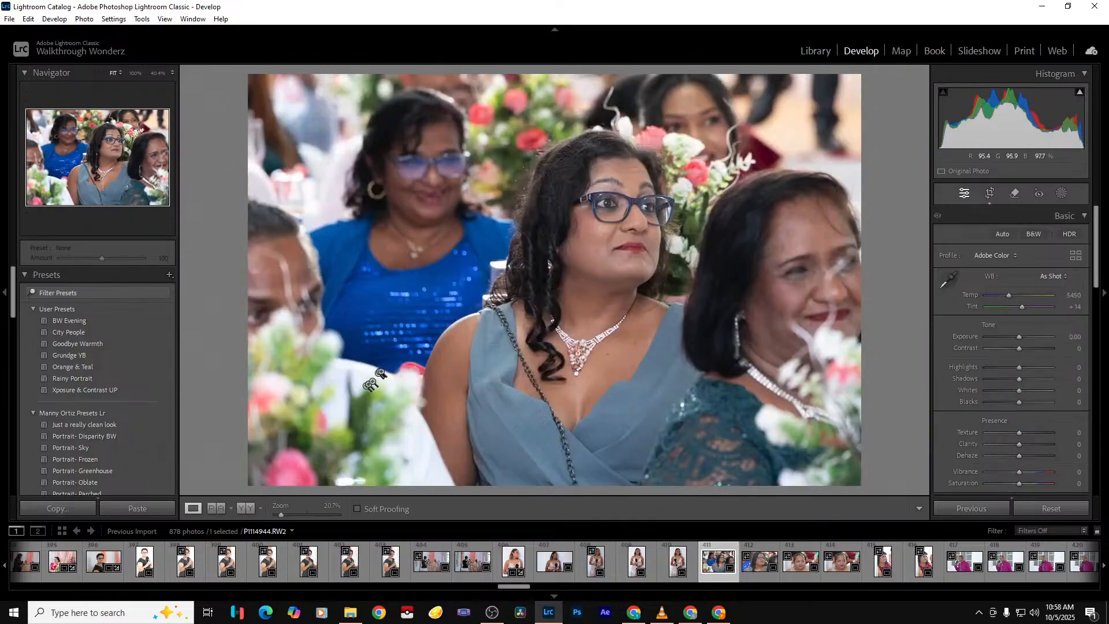
# On P1114944.RW2, set Shadows to +30 and Exposure to +0.44, and export the photo
pyautogui.moveTo(1018, 376); pyautogui.dragTo(1029, 381)
pyautogui.moveTo(1020, 337); pyautogui.dragTo(1023, 338)
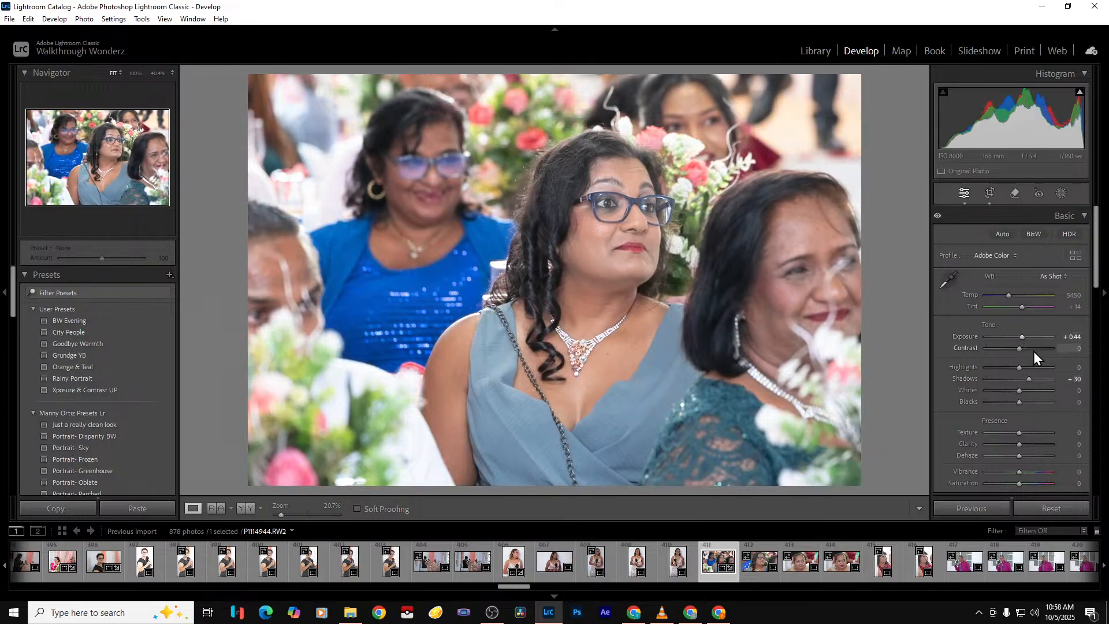
pyautogui.hotkey('ctrl', 'alt', 'shift', 'e')
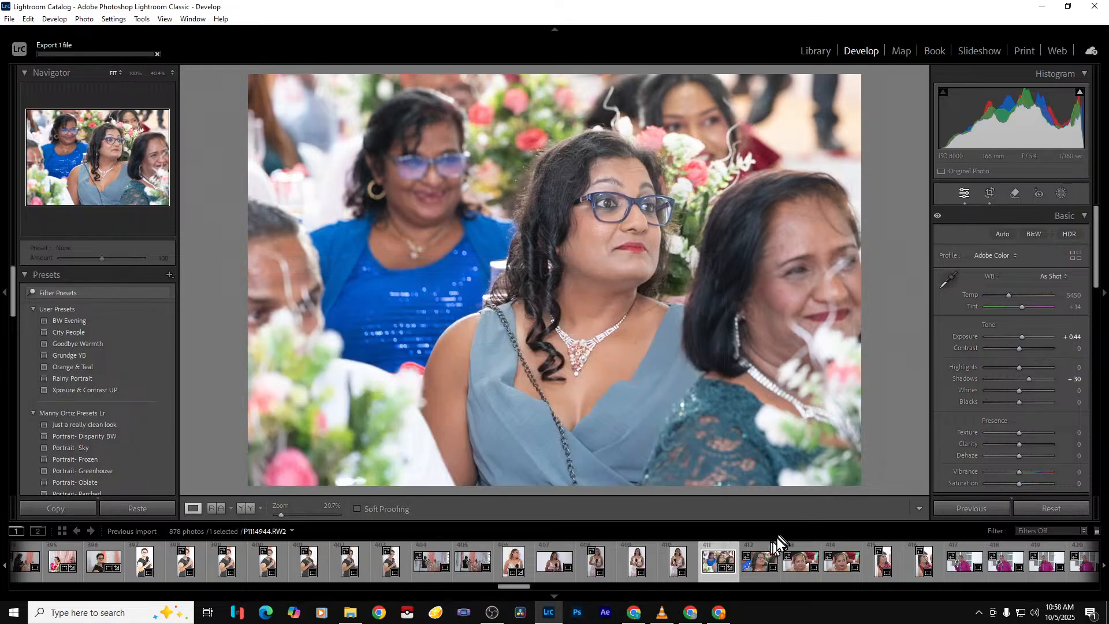
# Skip ahead to P1114946.RW2, the woman in the gold-lace dress, check its crop against the full frame, keep it and export the photo
pyautogui.click(764, 566)
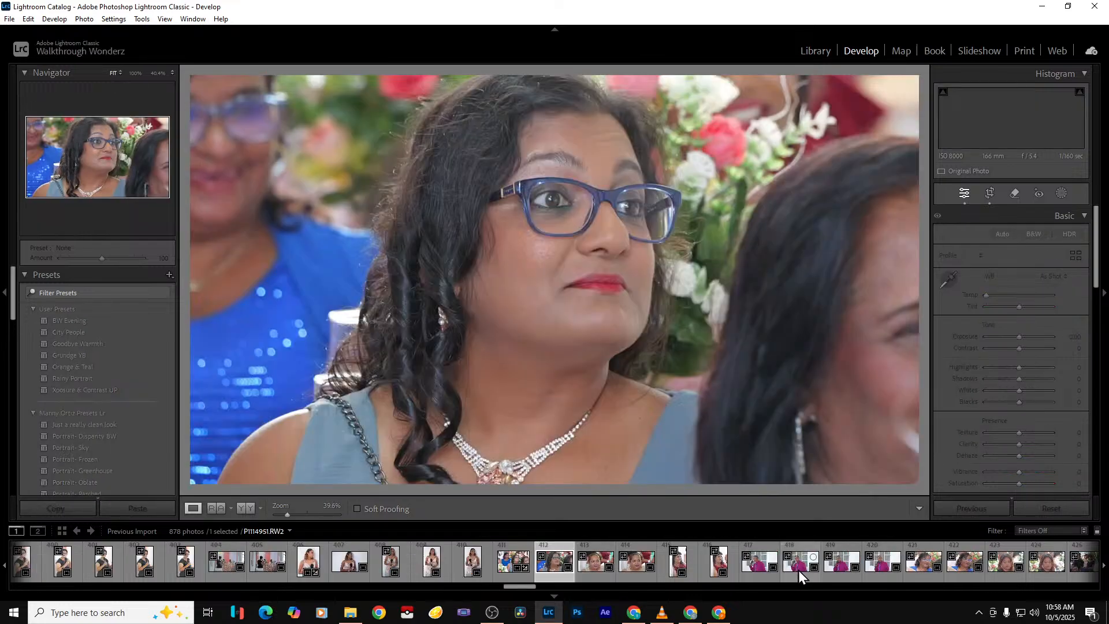
pyautogui.press('Right')
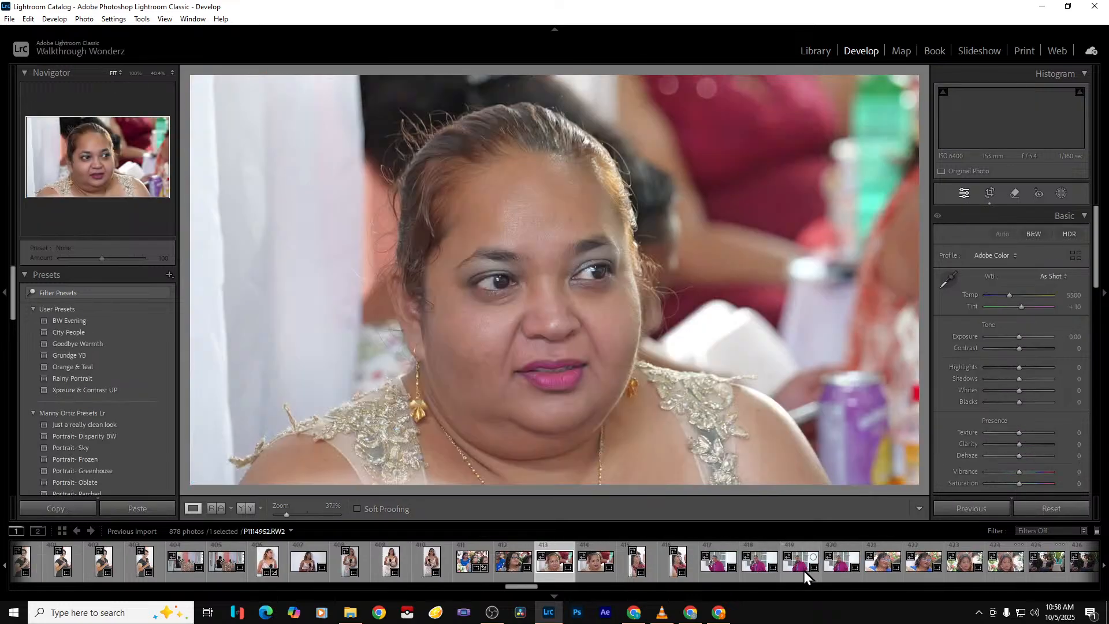
pyautogui.click(990, 193)
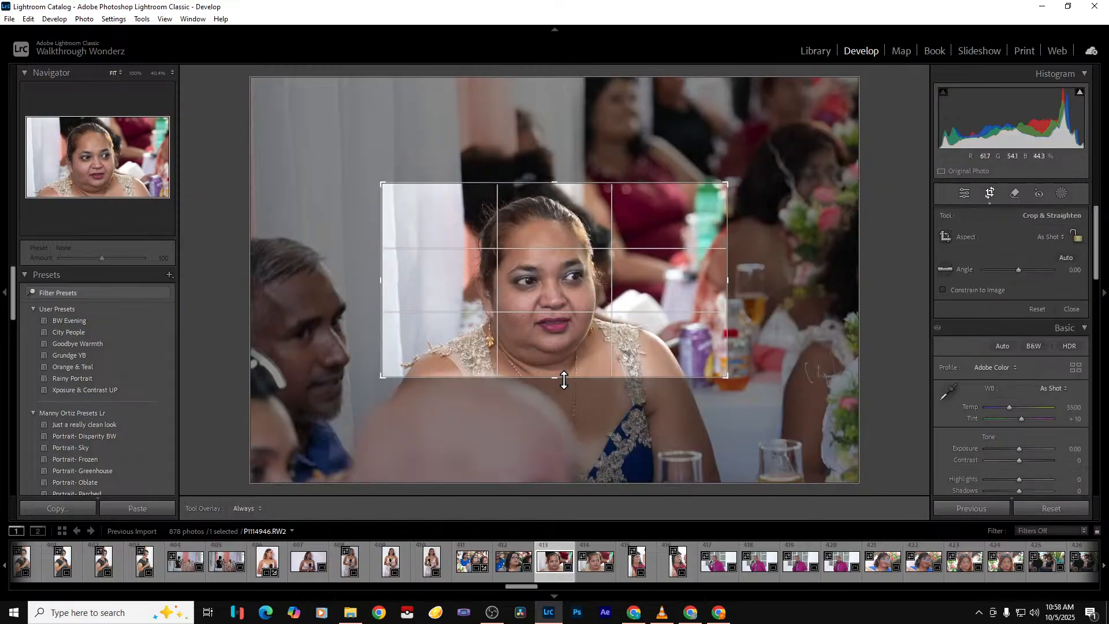
pyautogui.press('Return')
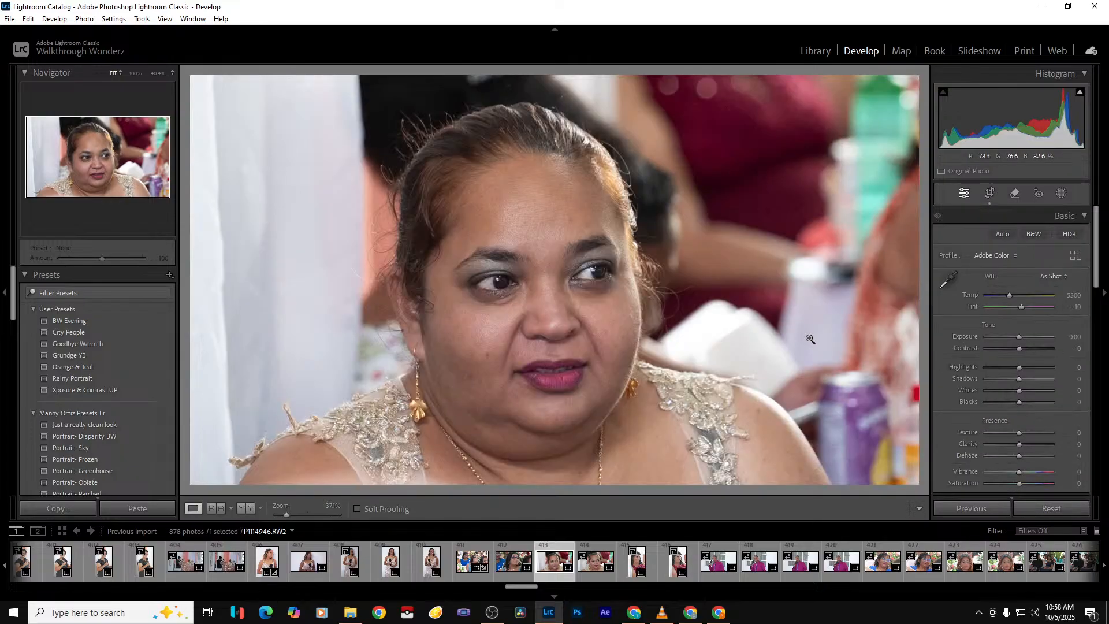
pyautogui.hotkey('ctrl', 'alt', 'shift', 'e')
# On P1114948.RW2, the woman in the red dress, set Highlights to -100, Shadows to +51, Whites to -33 and Blacks to -40, and export it
pyautogui.press('Right')
pyautogui.press('Right')
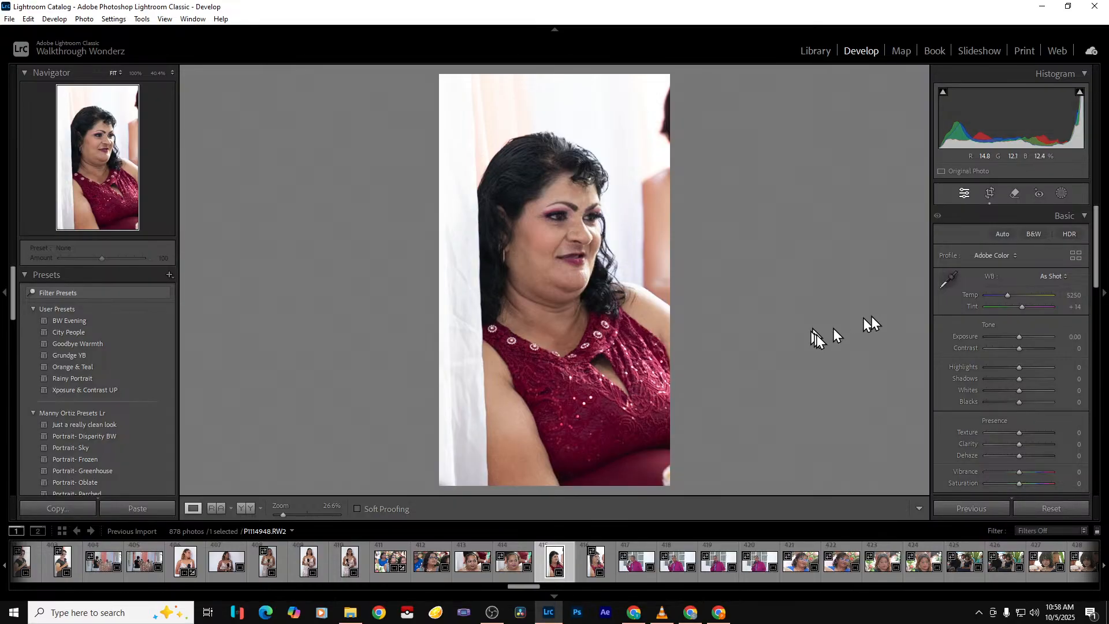
pyautogui.moveTo(1018, 338); pyautogui.dragTo(1024, 339)
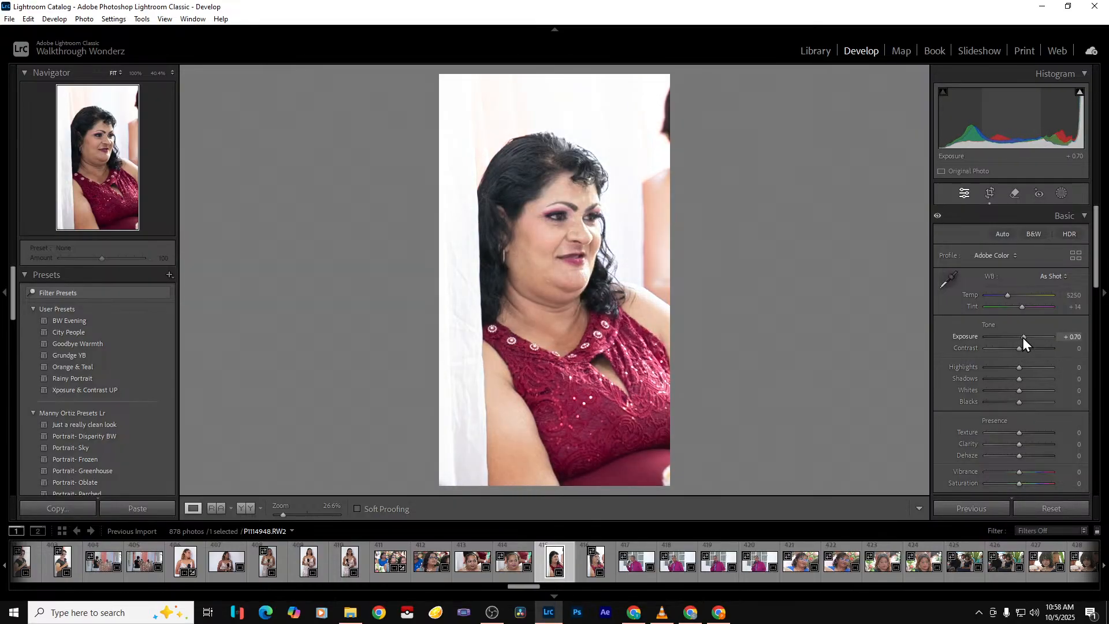
pyautogui.doubleClick(1023, 338)
pyautogui.moveTo(1022, 382); pyautogui.dragTo(969, 369)
pyautogui.moveTo(1019, 402); pyautogui.dragTo(1006, 404)
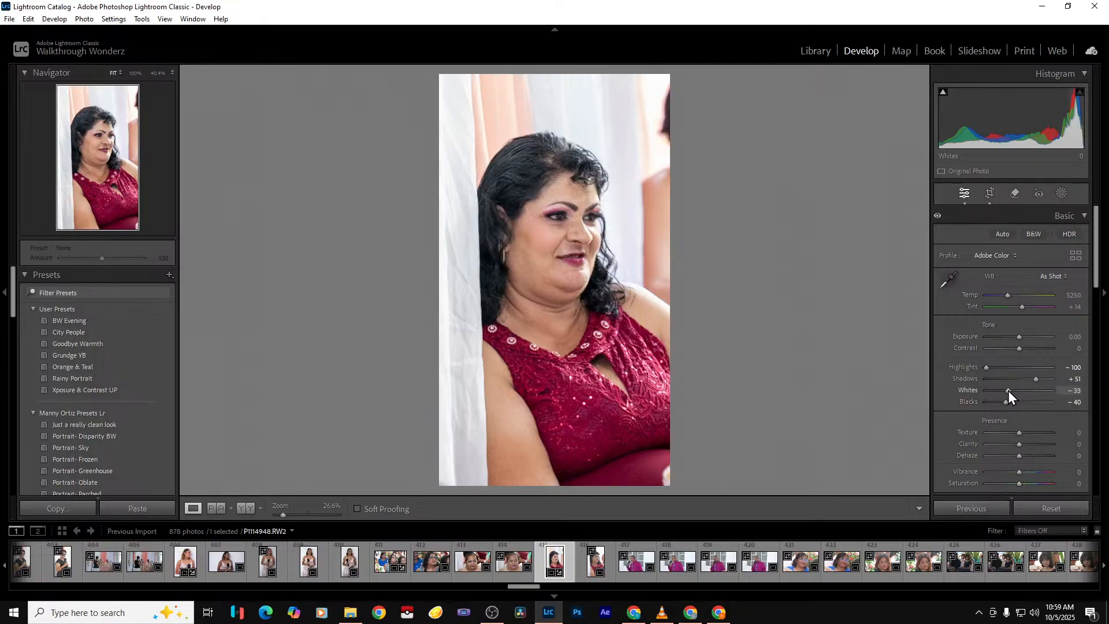
pyautogui.hotkey('ctrl', 'alt', 'shift', 'e')
# Skip ahead to P1114953.RW2, crop it to a portrait frame around the man with the microphone, including his lower hand, and export it
pyautogui.press('Right')
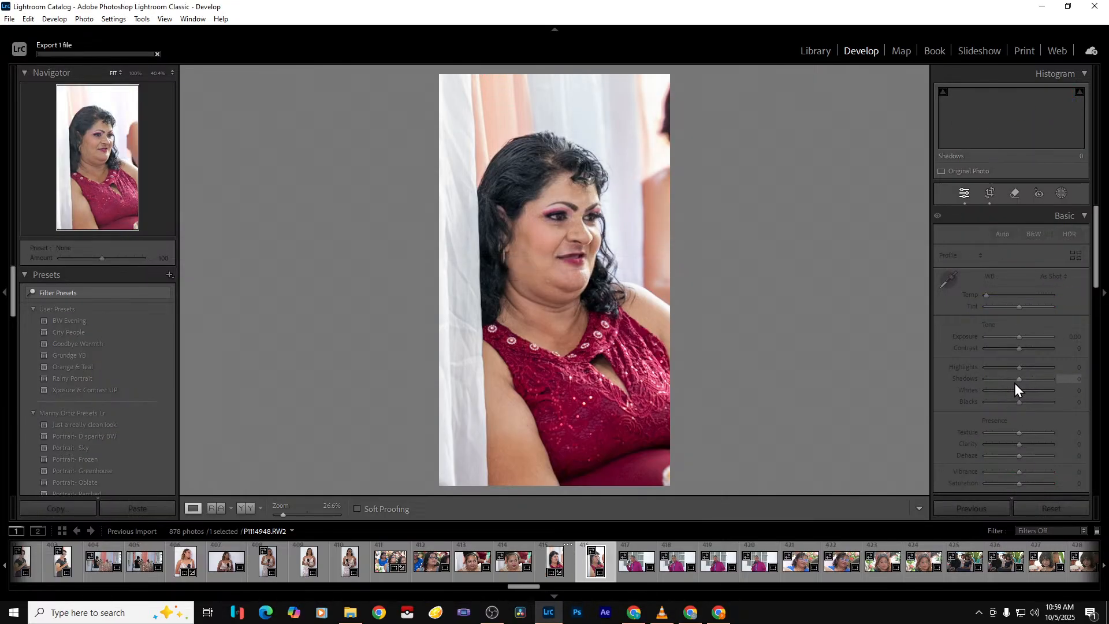
pyautogui.press('Right')
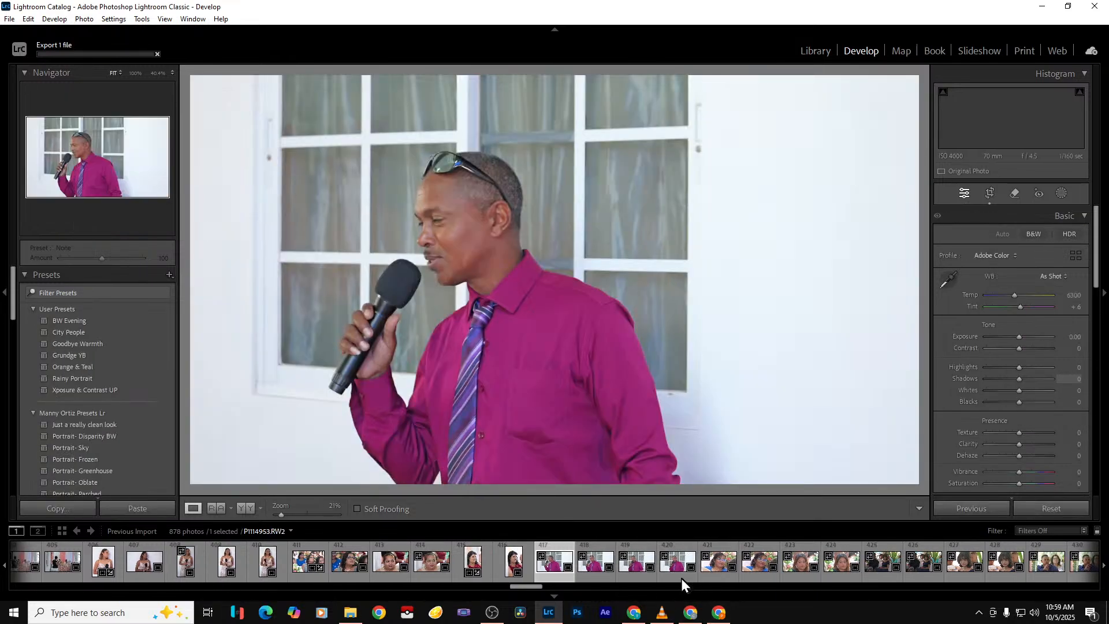
pyautogui.click(681, 577)
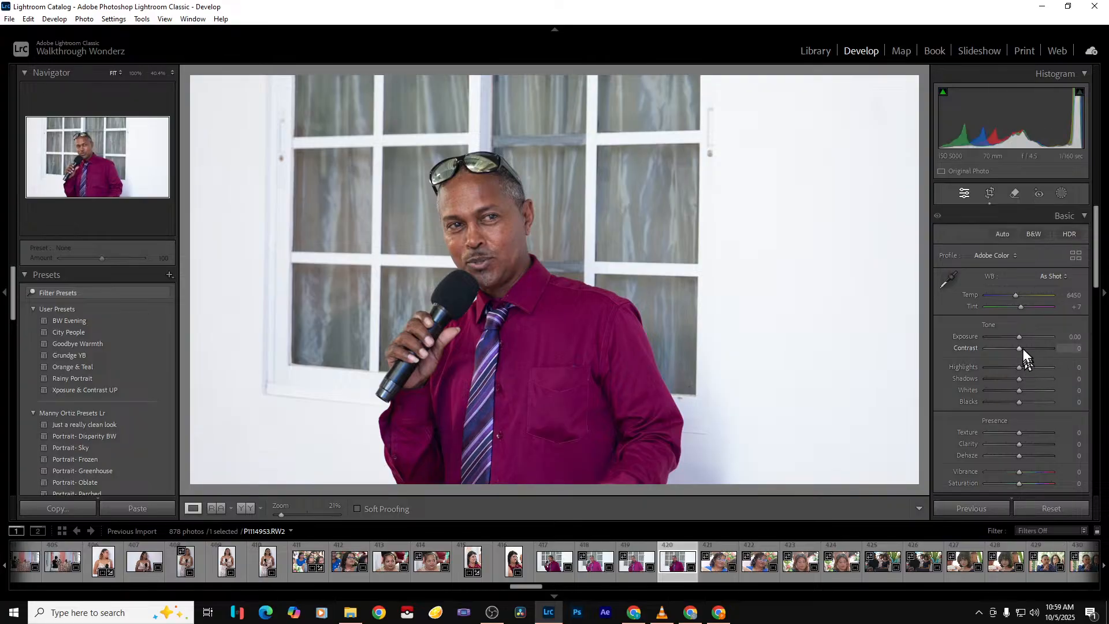
pyautogui.click(990, 194)
pyautogui.moveTo(535, 450); pyautogui.dragTo(535, 470)
pyautogui.moveTo(859, 362); pyautogui.dragTo(766, 370)
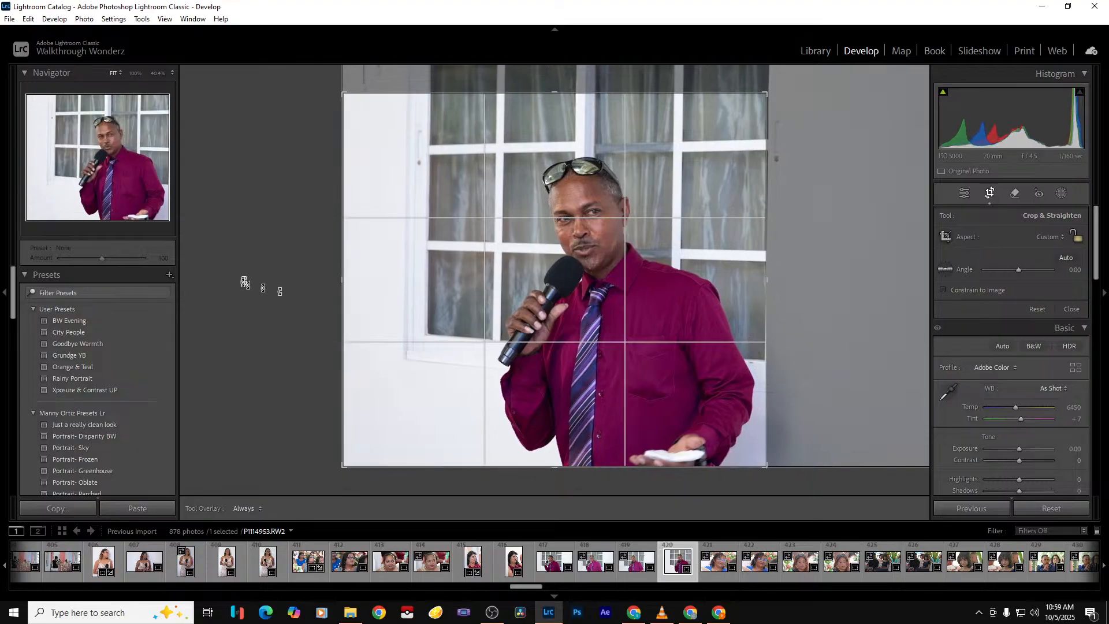
pyautogui.moveTo(325, 295); pyautogui.dragTo(410, 293)
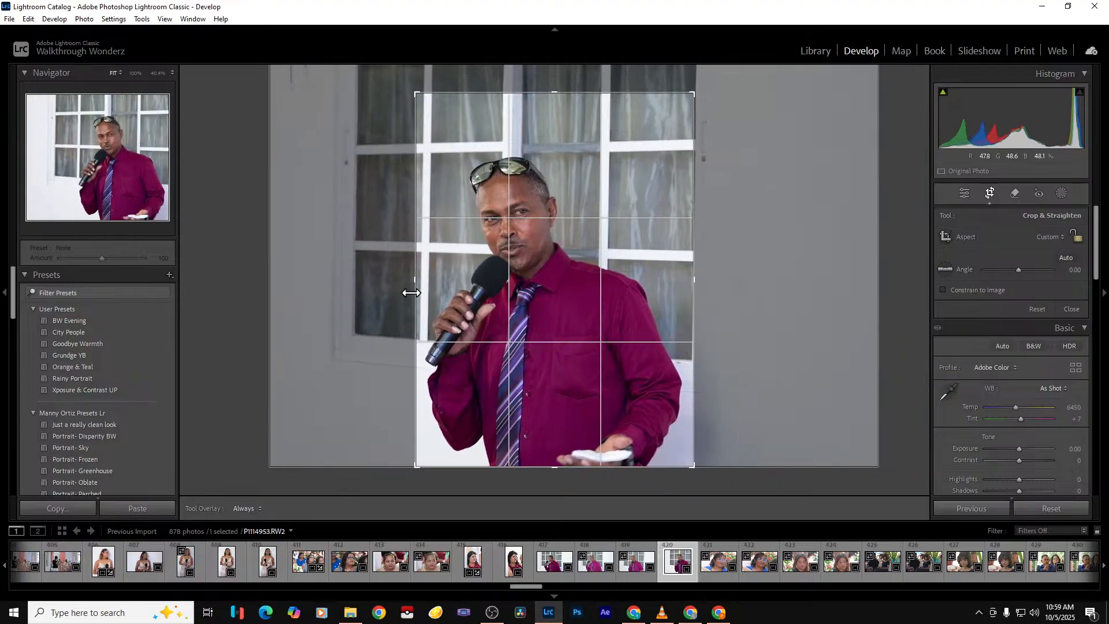
pyautogui.press('Return')
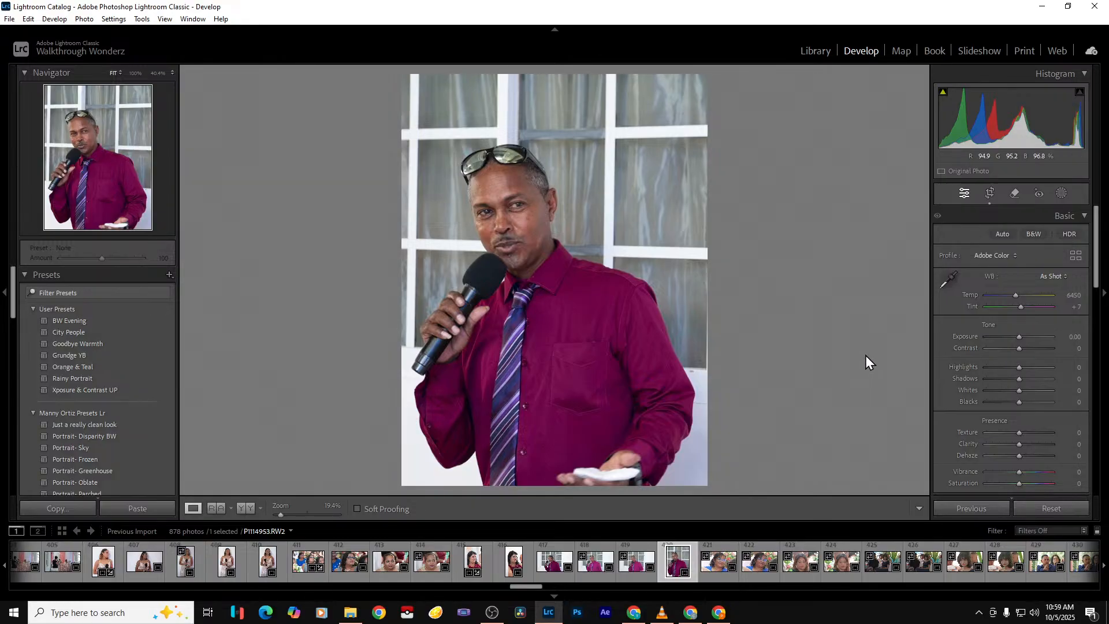
pyautogui.hotkey('ctrl', 'alt', 'shift', 'e')
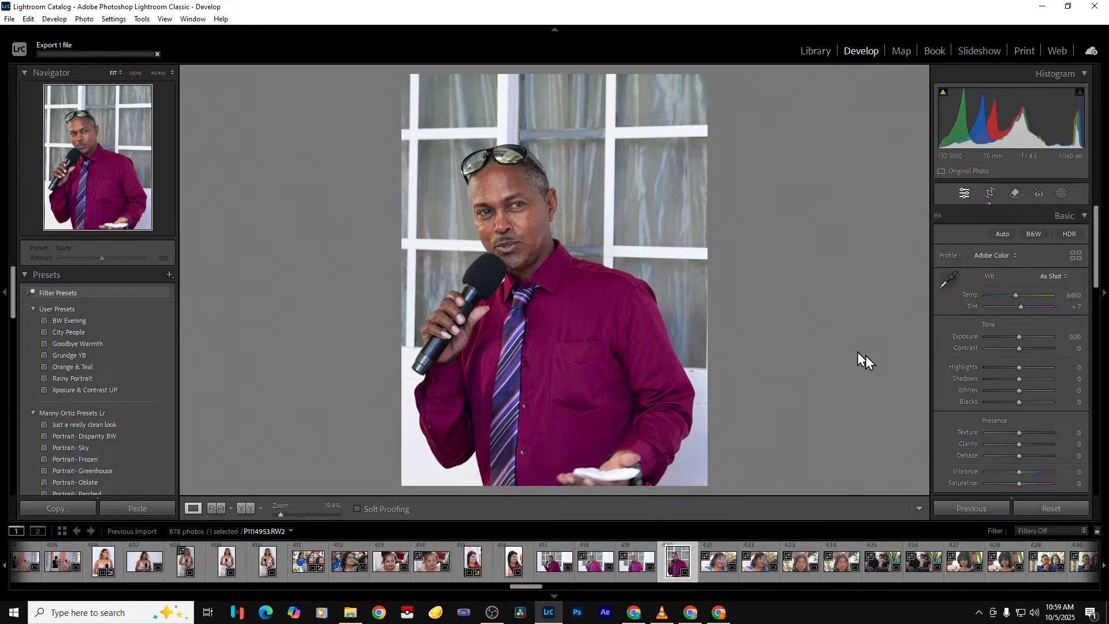
# Switch to File Explorer to check the newest exported photos in the couple's folder, and return to Lightroom Classic
pyautogui.press('Right')
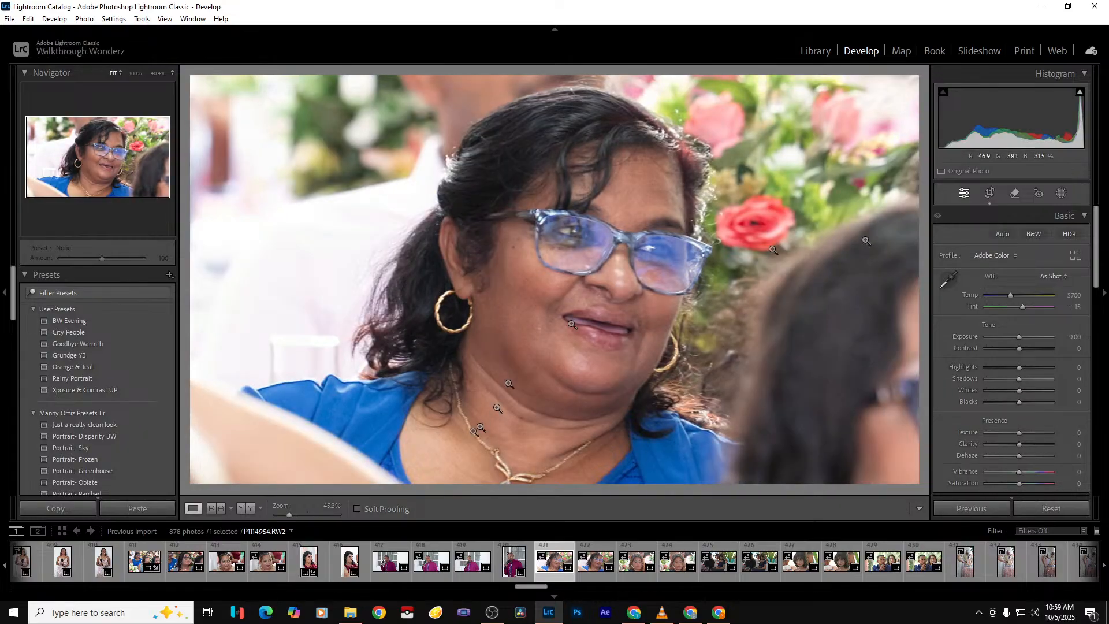
pyautogui.click(350, 612)
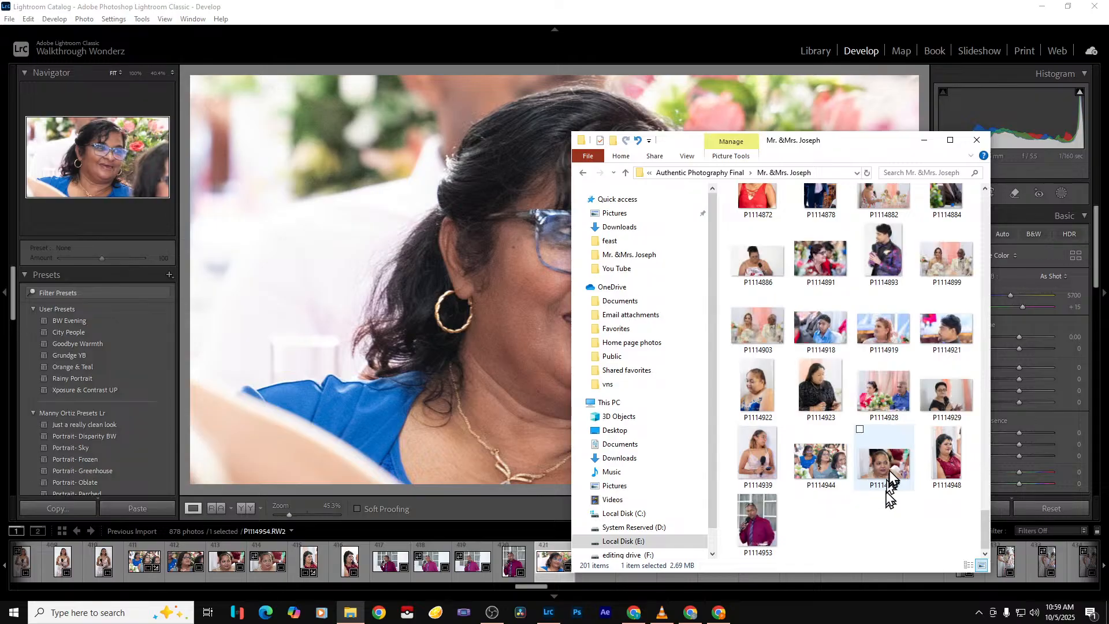
pyautogui.click(923, 140)
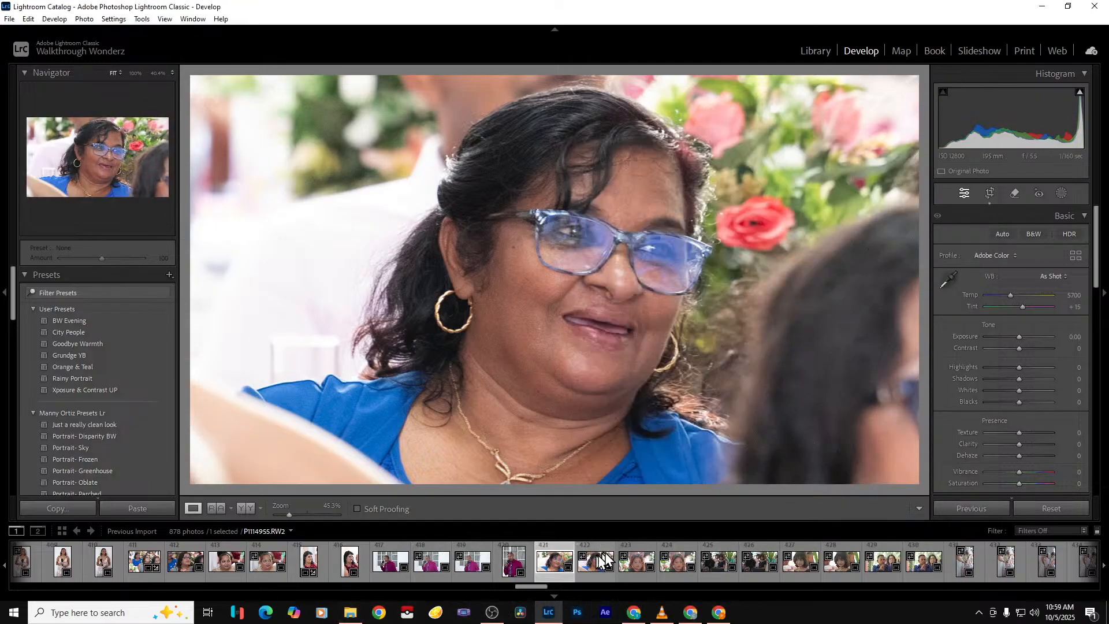
# On P1114955.RW2, the woman in blue with glasses, set Shadows to +47 and Exposure to +0.61
pyautogui.press('Right')
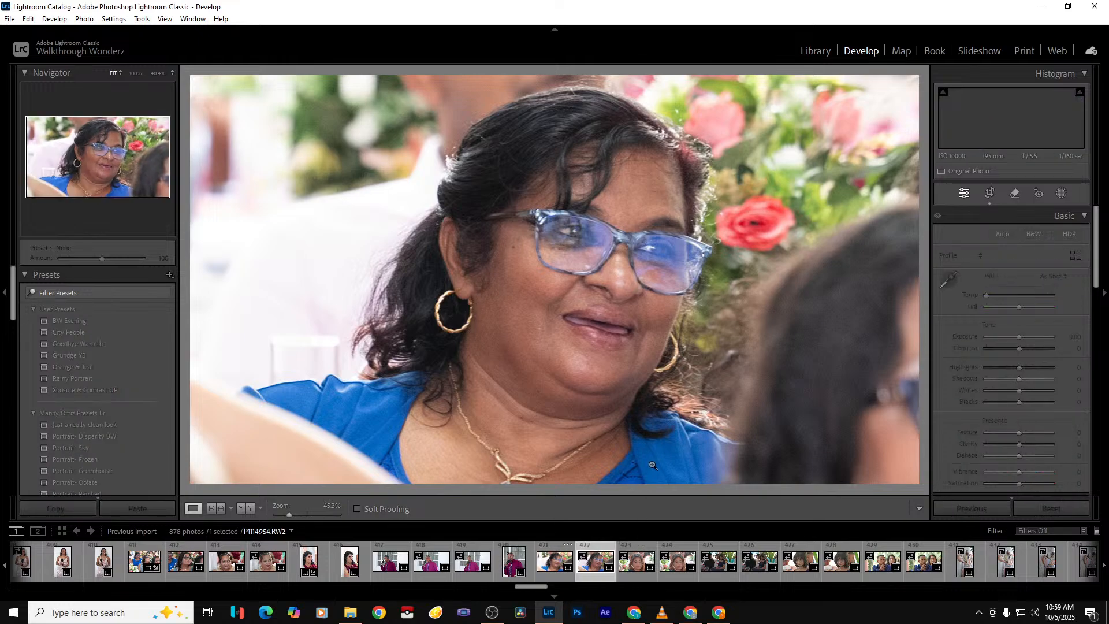
pyautogui.press('Right')
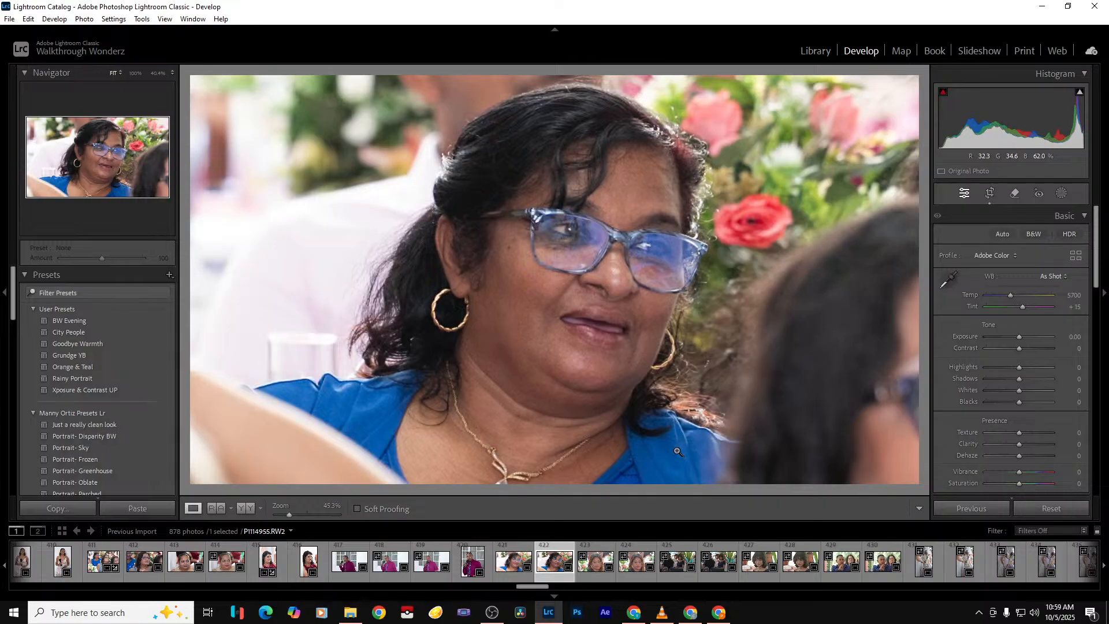
pyautogui.moveTo(1021, 379); pyautogui.dragTo(1033, 379)
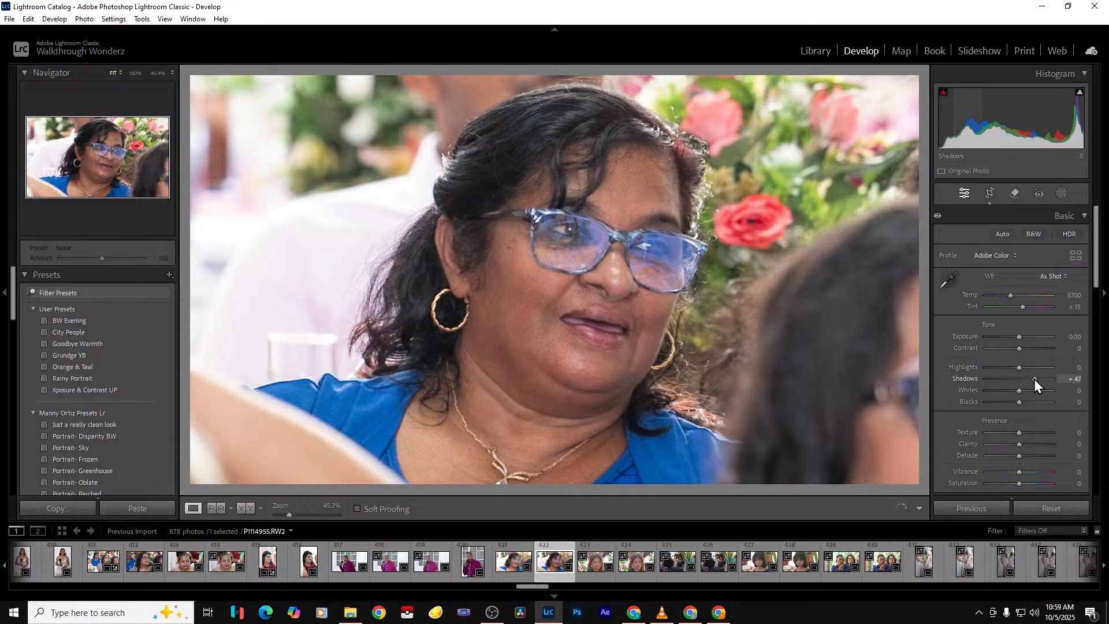
pyautogui.moveTo(1020, 337); pyautogui.dragTo(1024, 339)
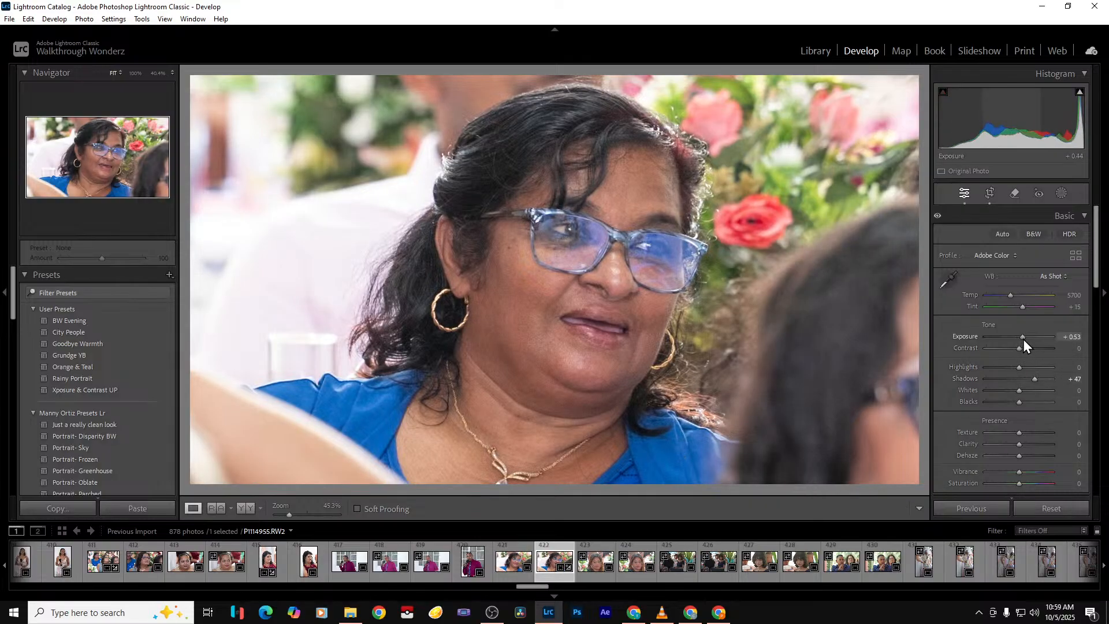
# Widen the crop of P1114955.RW2 on all sides to include the guests seated around the woman in blue
pyautogui.click(992, 199)
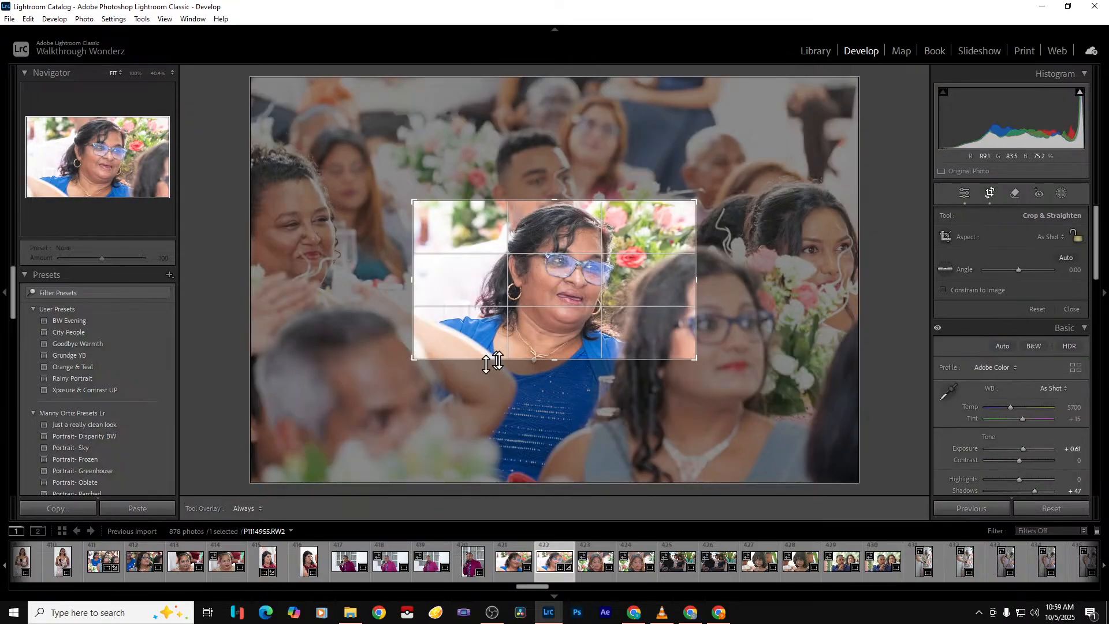
pyautogui.moveTo(542, 359); pyautogui.dragTo(542, 481)
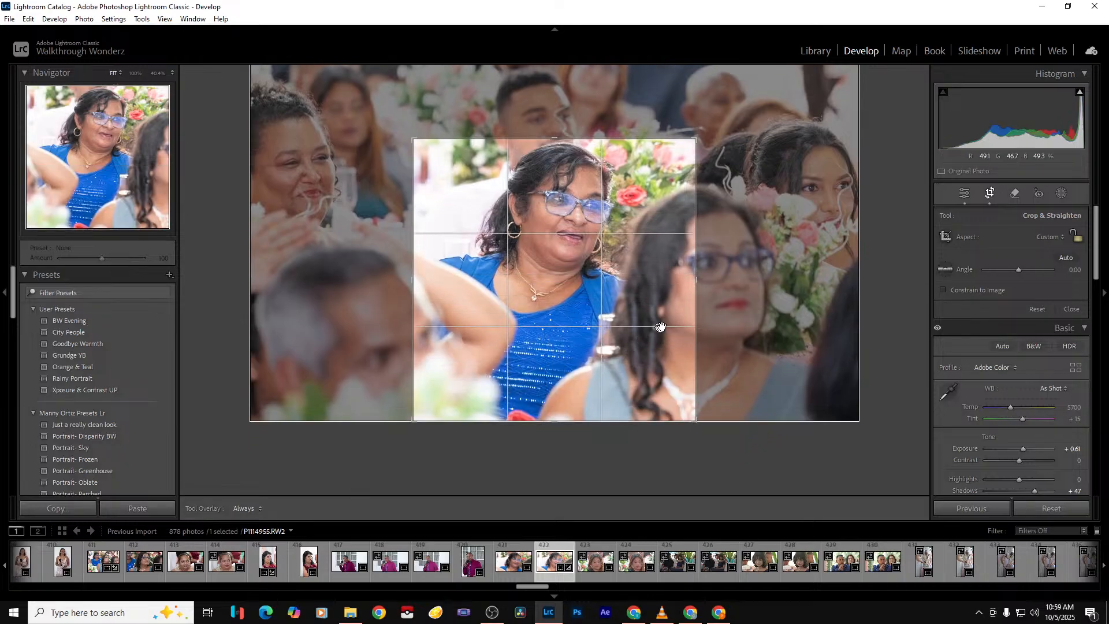
pyautogui.moveTo(692, 315); pyautogui.dragTo(735, 303)
pyautogui.moveTo(484, 125); pyautogui.dragTo(530, 88)
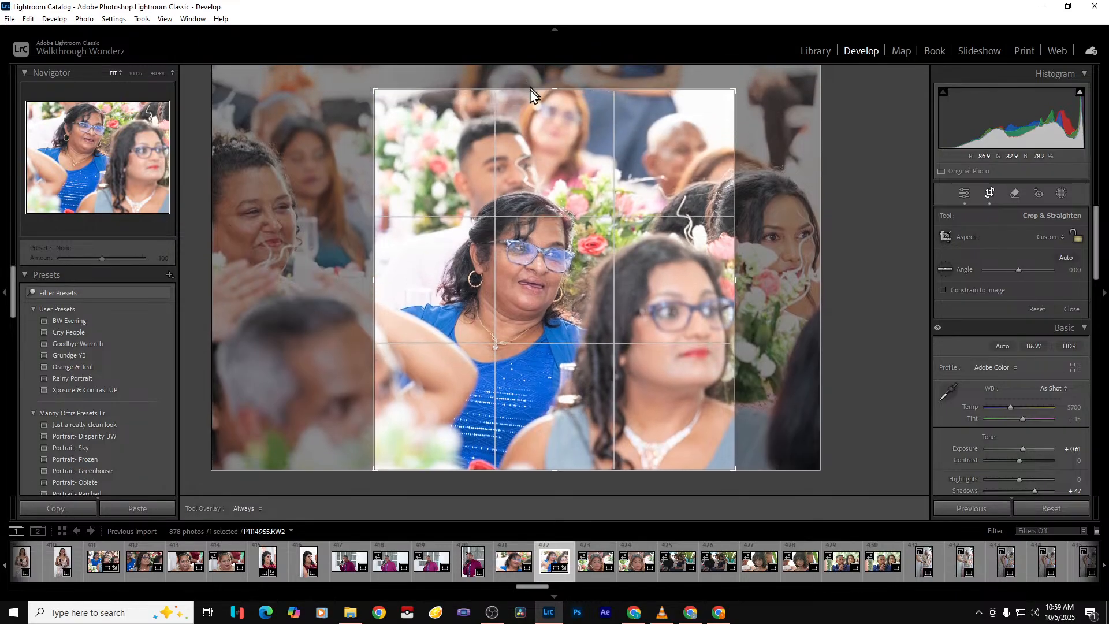
pyautogui.moveTo(373, 290); pyautogui.dragTo(266, 292)
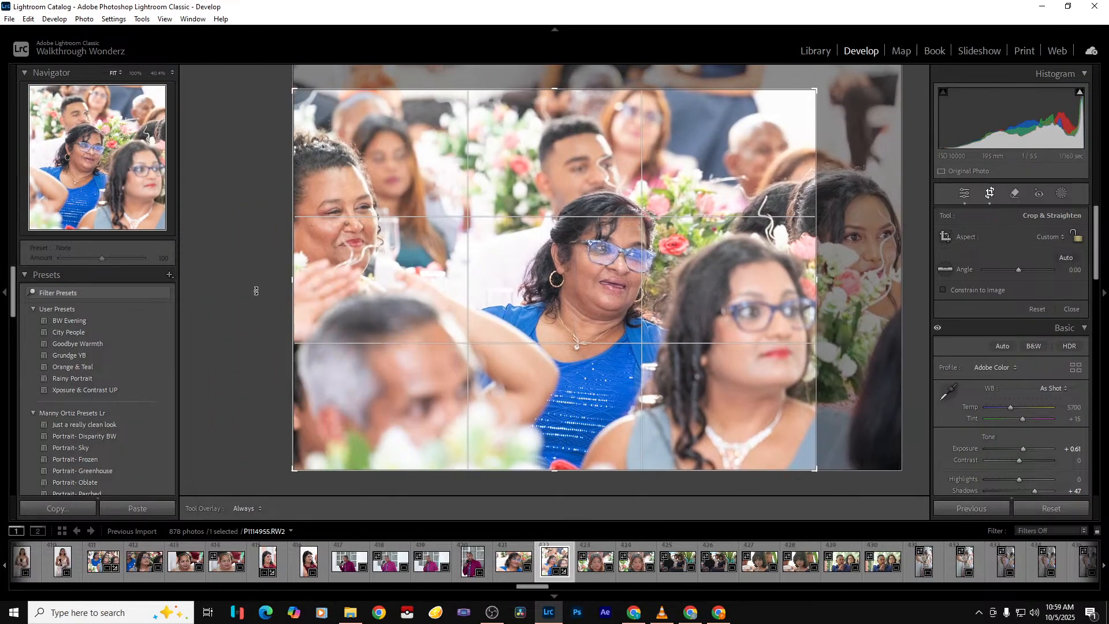
pyautogui.press('Return')
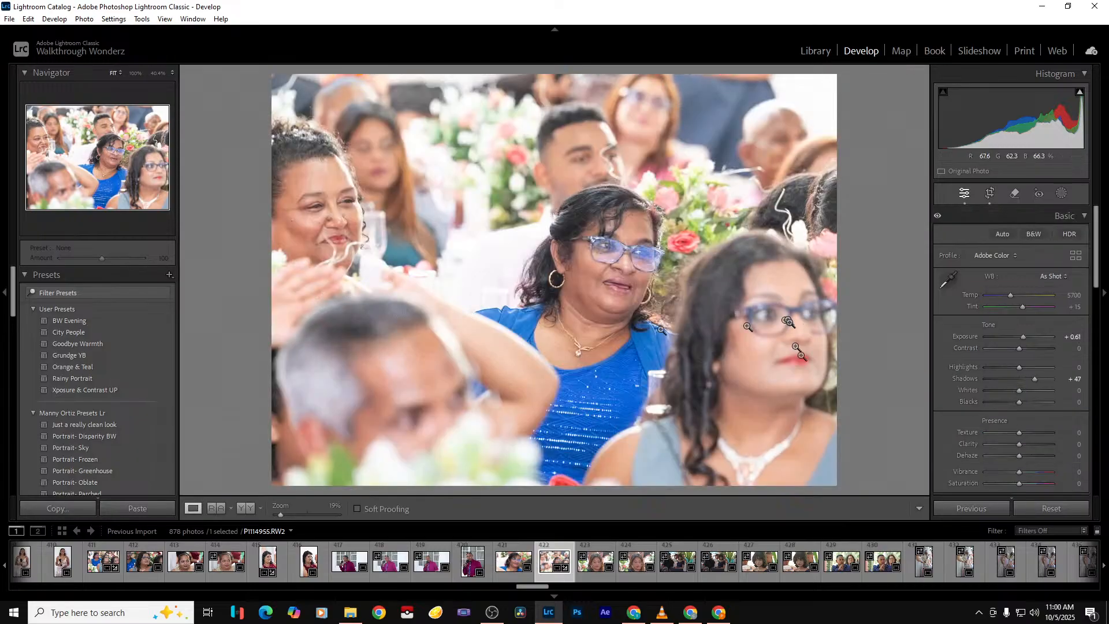
# Set P1114955.RW2 to Highlights -100, Whites -46, Contrast +16, Clarity -18 and Dehaze +14
pyautogui.moveTo(1019, 367); pyautogui.dragTo(980, 368)
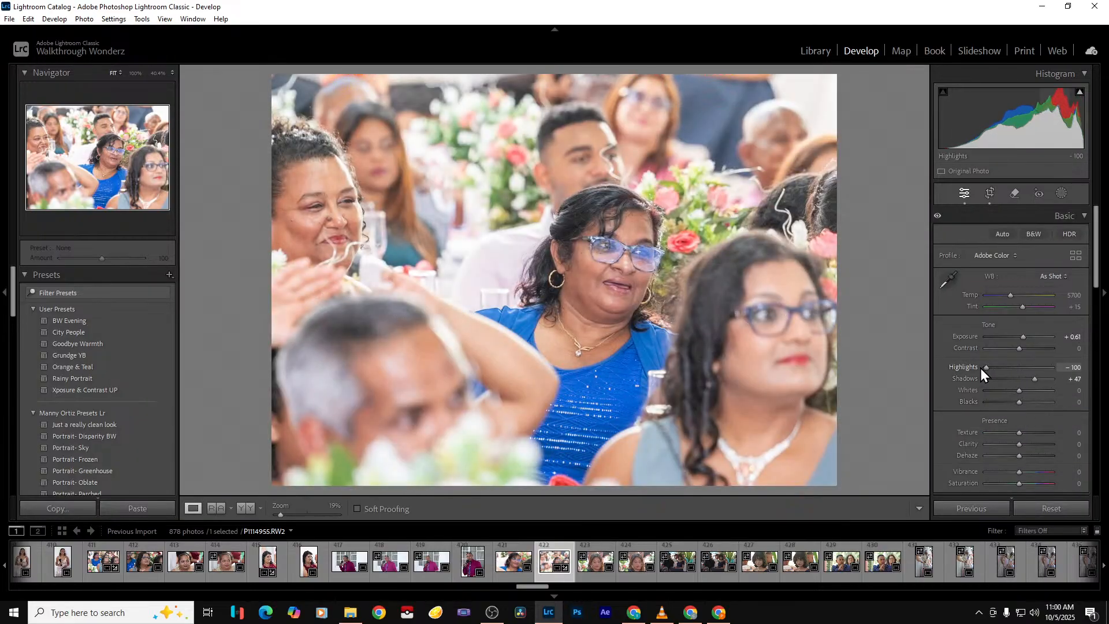
pyautogui.click(1004, 391)
pyautogui.moveTo(1020, 351); pyautogui.dragTo(1025, 351)
pyautogui.moveTo(1019, 445); pyautogui.dragTo(1015, 446)
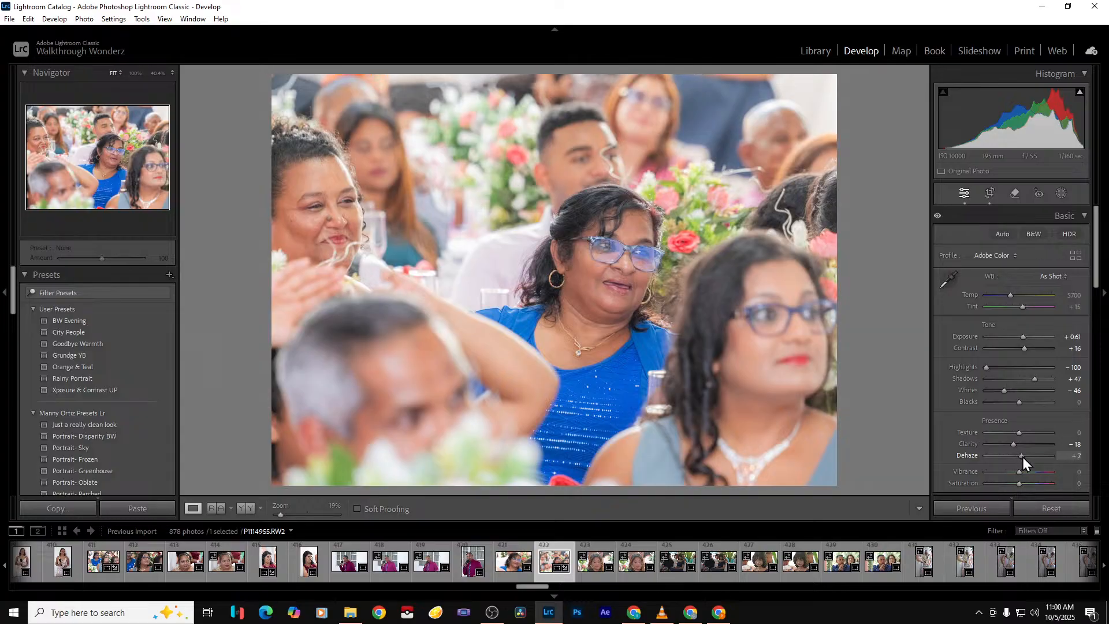
pyautogui.moveTo(1024, 457); pyautogui.dragTo(1025, 457)
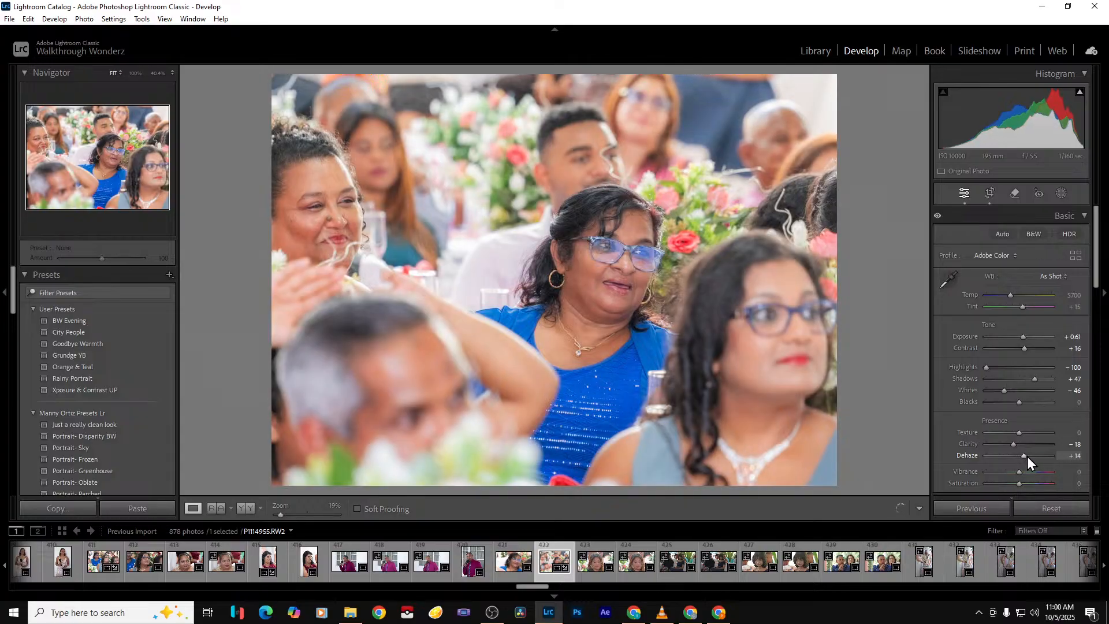
# Reset P1114955.RW2 to compare it with the original, undo the reset, and export the edited photo
pyautogui.hotkey('ctrl', 'shift', 'r')
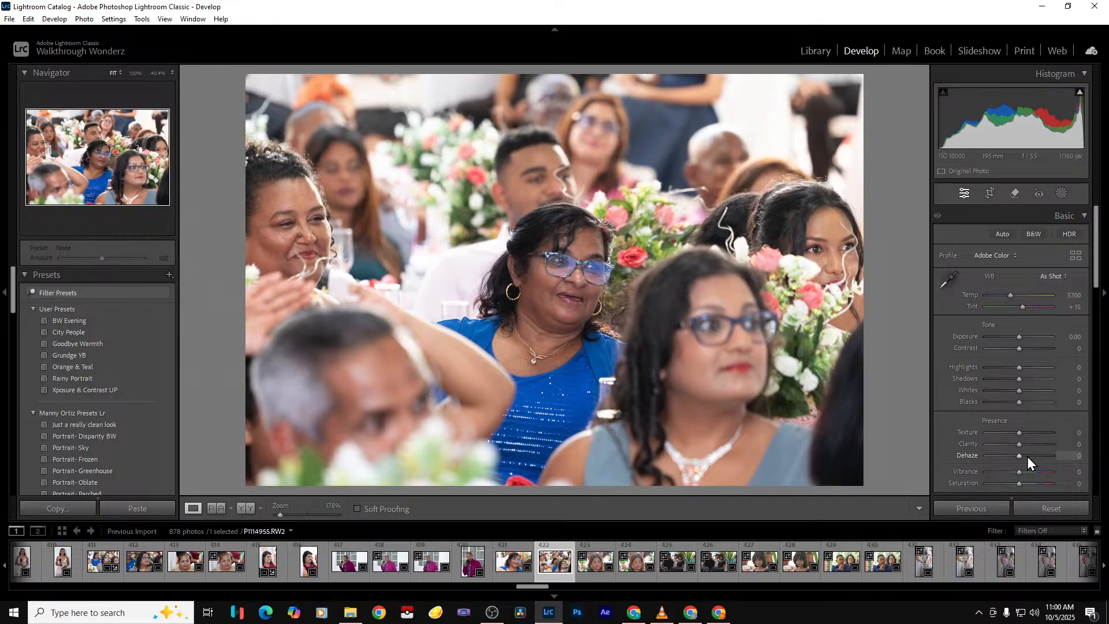
pyautogui.hotkey('ctrl', 'z')
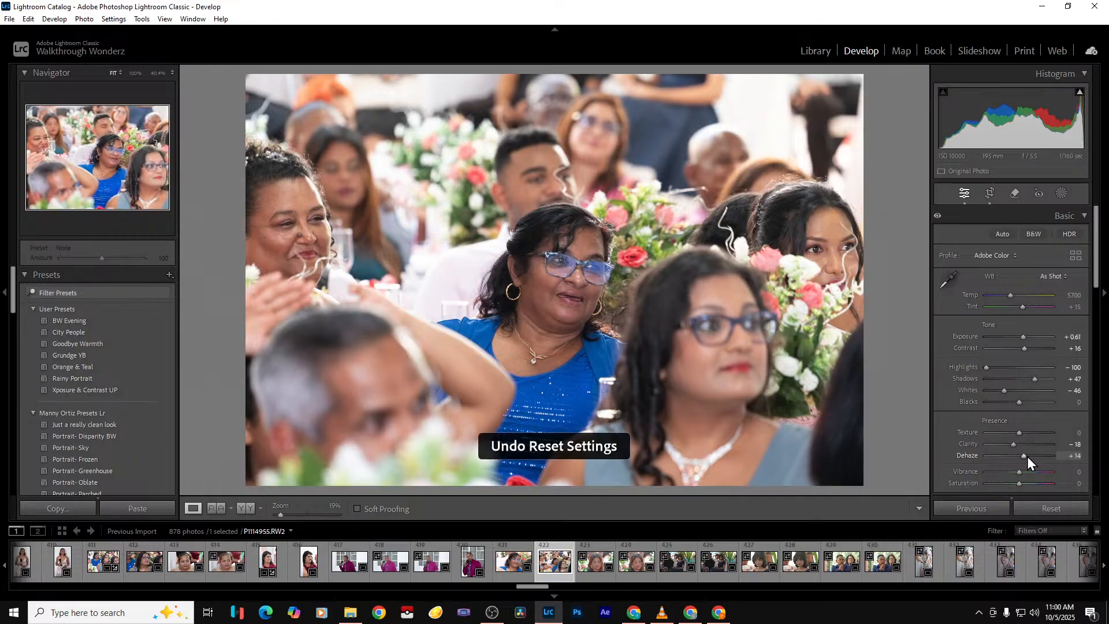
pyautogui.hotkey('ctrl', 'alt', 'shift', 'e')
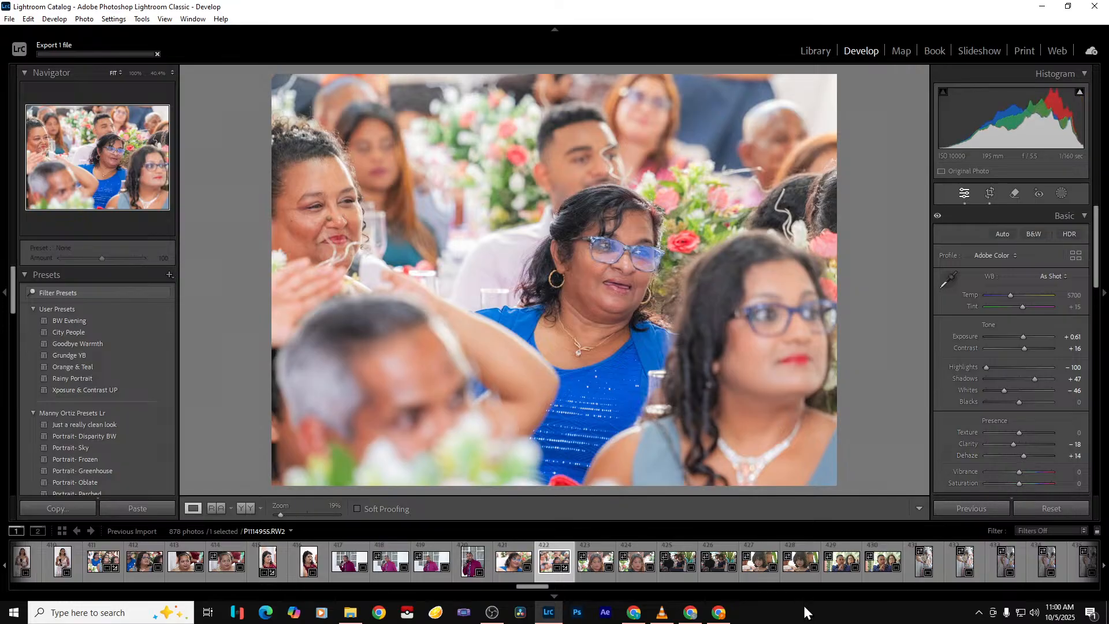
# Open P1114956.RW2, the woman in dark green, and extend the crop downward to include her upper body and the table glasses
pyautogui.press('Right')
pyautogui.press('Right')
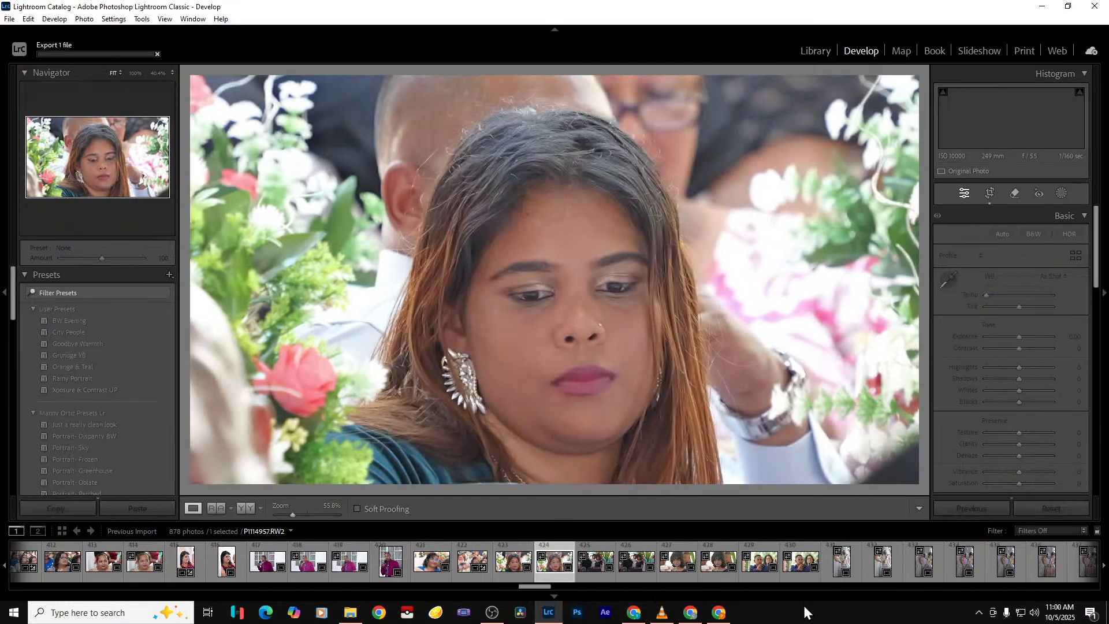
pyautogui.press('Left')
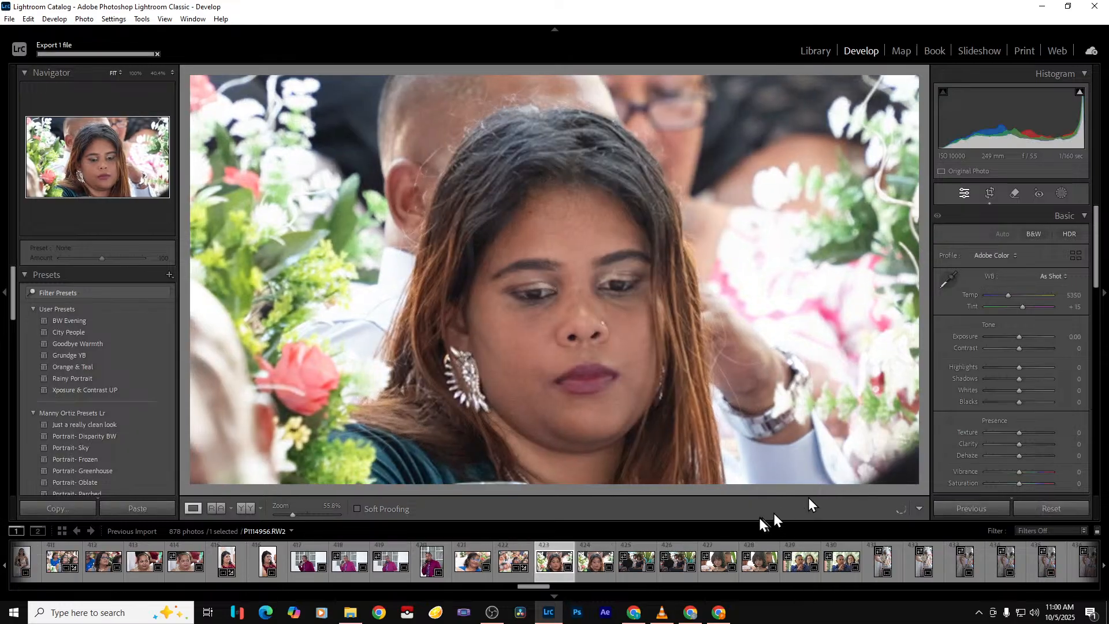
pyautogui.click(989, 193)
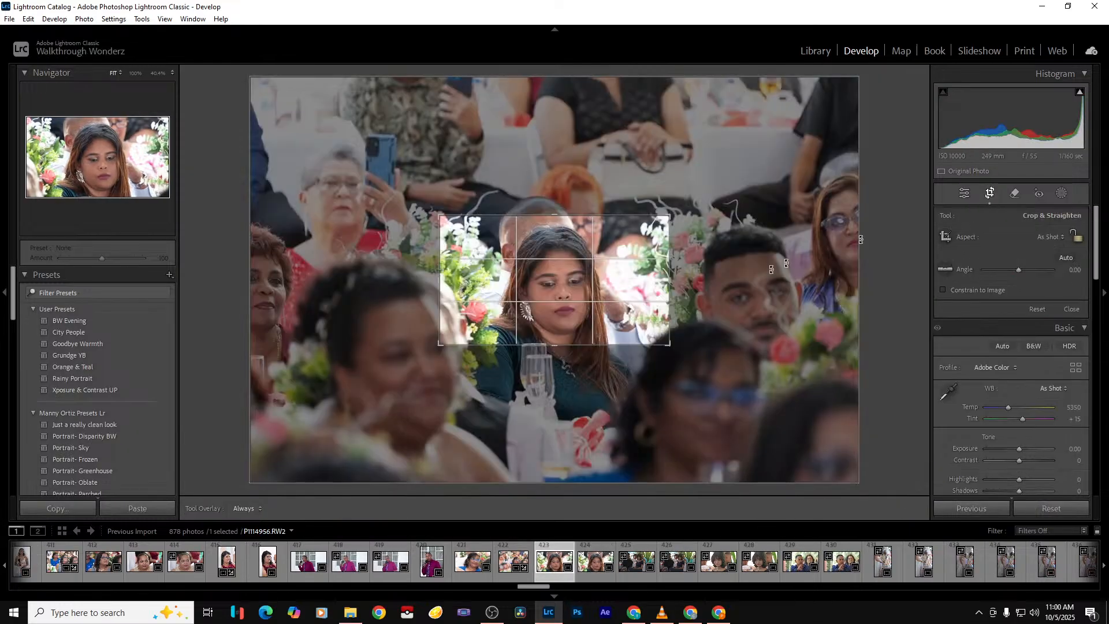
pyautogui.moveTo(556, 345); pyautogui.dragTo(558, 420)
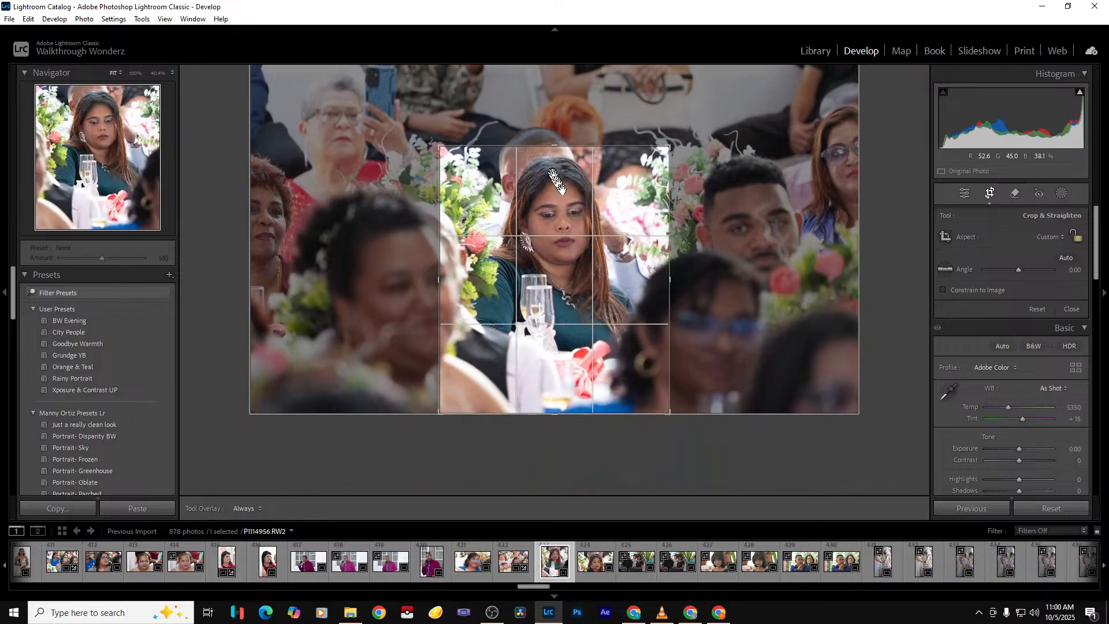
pyautogui.press('Return')
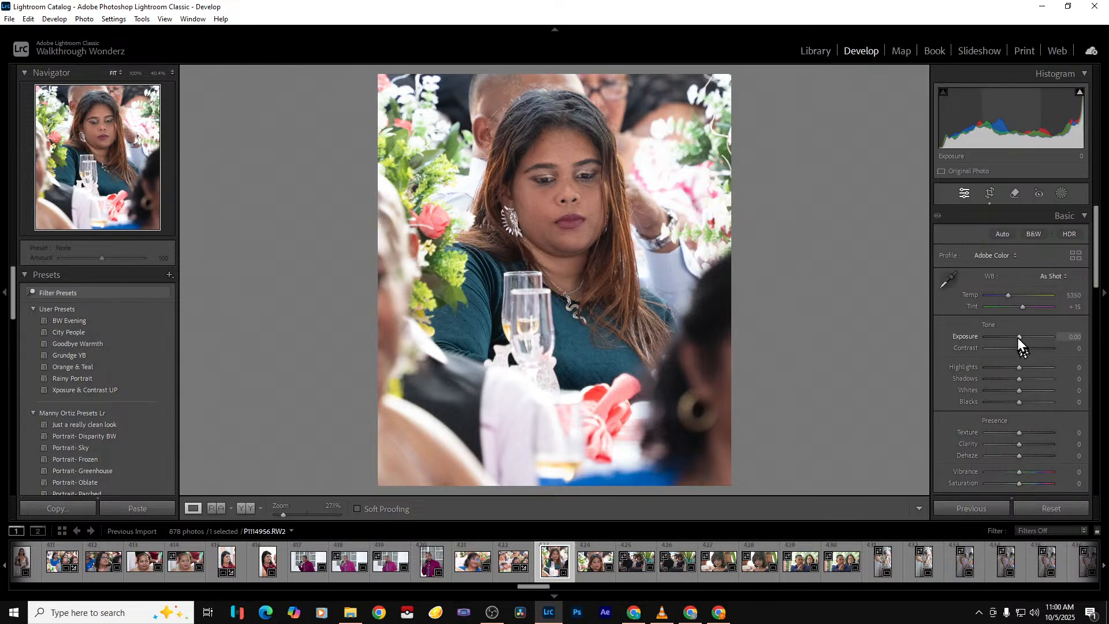
# Set P1114956.RW2 to Exposure +0.53, Shadows +49, Highlights -100, Whites -42, Blacks -37 and Clarity -21, and export it
pyautogui.moveTo(1018, 338); pyautogui.dragTo(1021, 338)
pyautogui.moveTo(1020, 379); pyautogui.dragTo(965, 369)
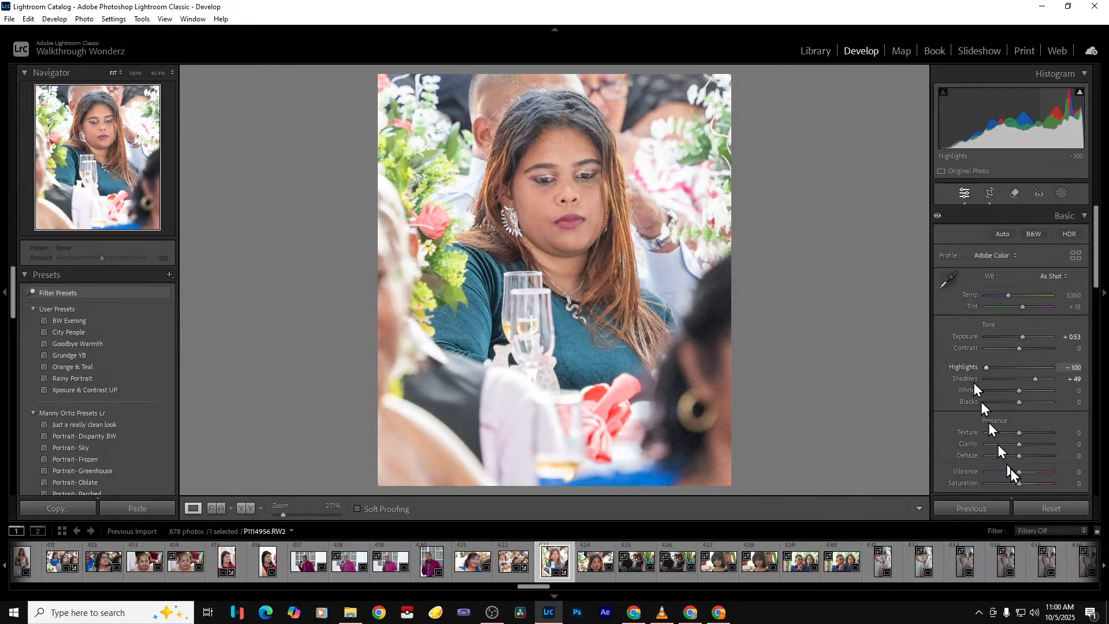
pyautogui.click(1005, 392)
pyautogui.click(1007, 403)
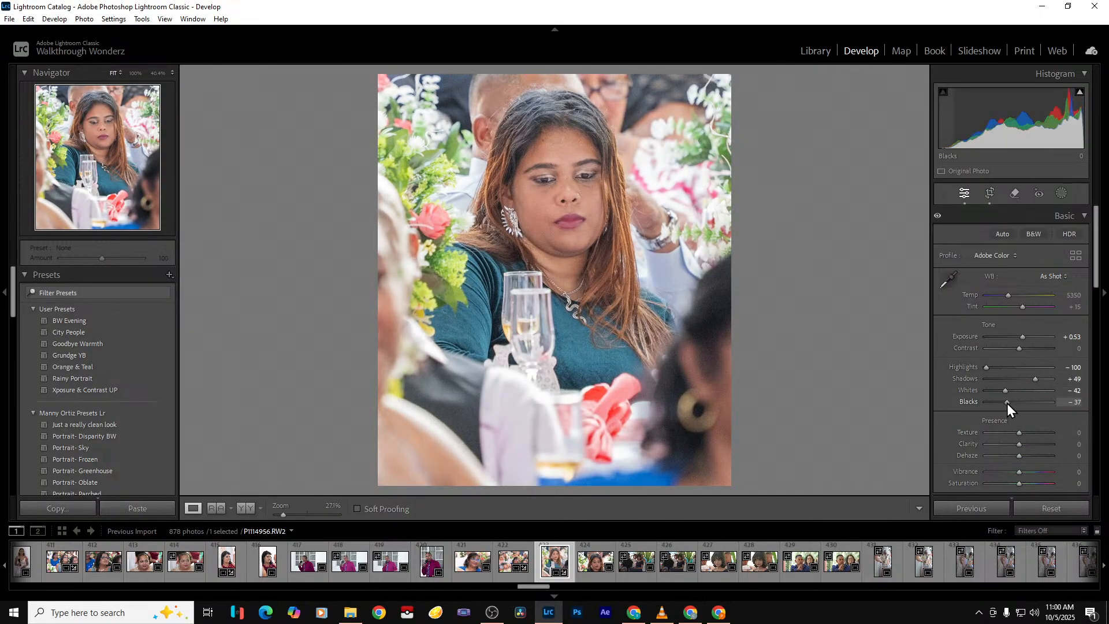
pyautogui.moveTo(1016, 445); pyautogui.dragTo(1014, 444)
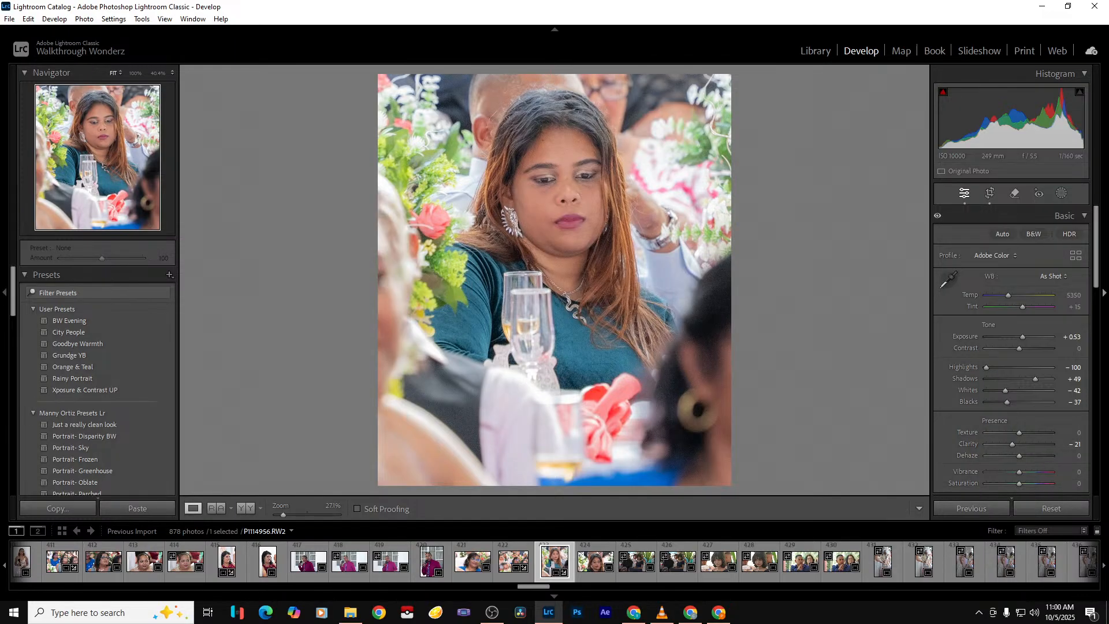
pyautogui.hotkey('ctrl', 'alt', 'shift', 'e')
# Crop P1114958.RW2 to a vertical frame around the seated couple, extending it downward and narrowing both sides
pyautogui.press('Right')
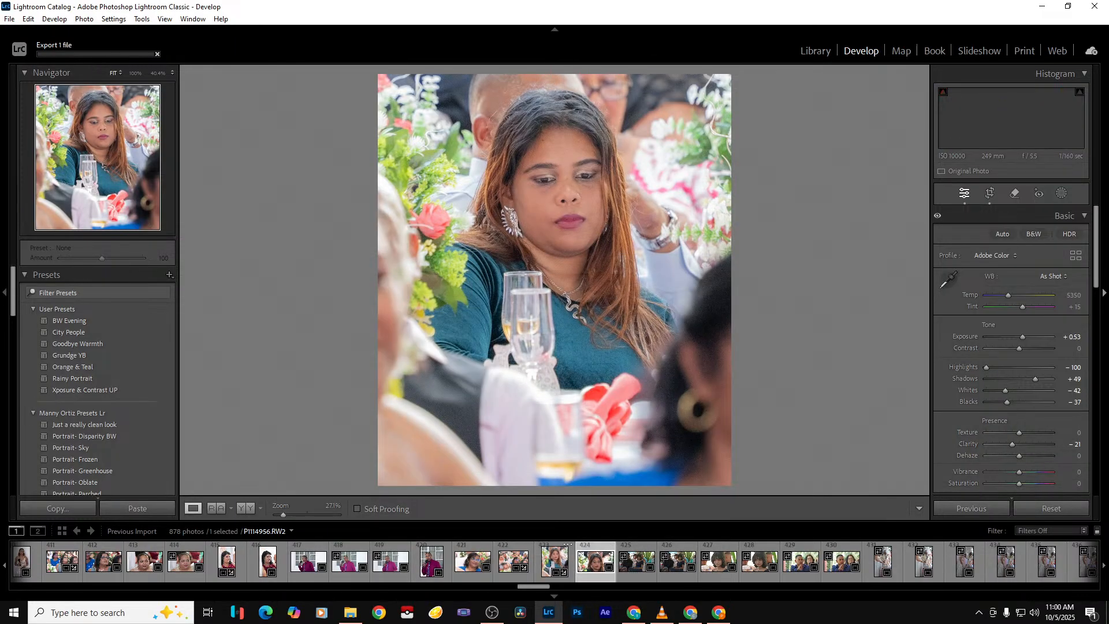
pyautogui.press('Right')
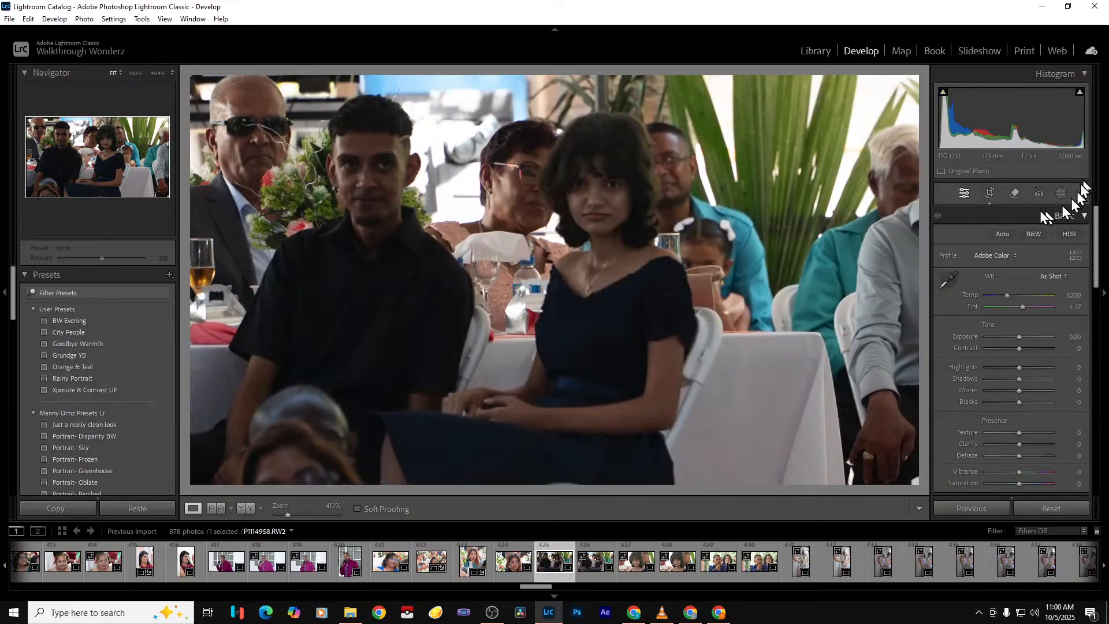
pyautogui.click(988, 194)
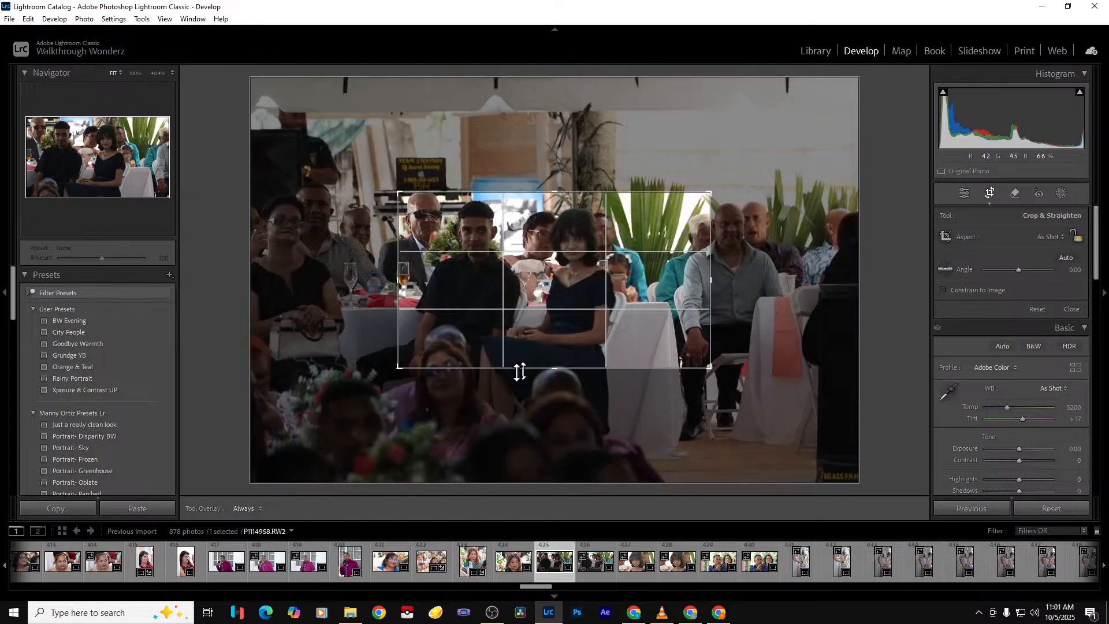
pyautogui.moveTo(565, 368); pyautogui.dragTo(566, 434)
pyautogui.moveTo(397, 290); pyautogui.dragTo(420, 289)
pyautogui.moveTo(687, 298); pyautogui.dragTo(650, 303)
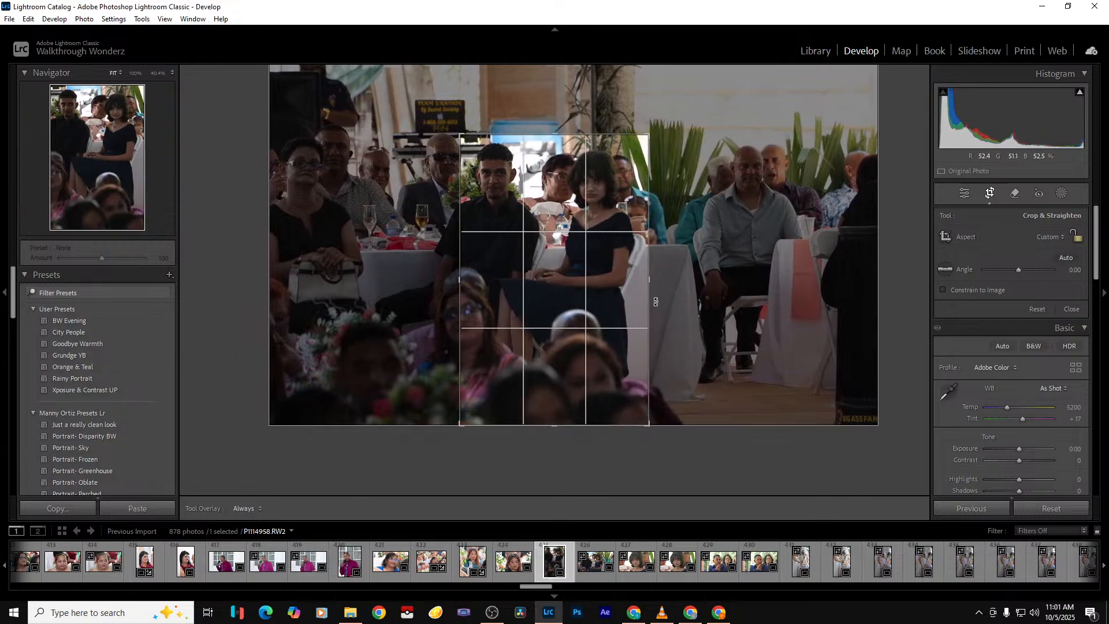
pyautogui.press('Return')
# Set P1114958.RW2 to Exposure +1.58, Shadows +21, Highlights -100, Whites -40, Blacks -19 and Clarity -14
pyautogui.moveTo(1019, 337); pyautogui.dragTo(1030, 338)
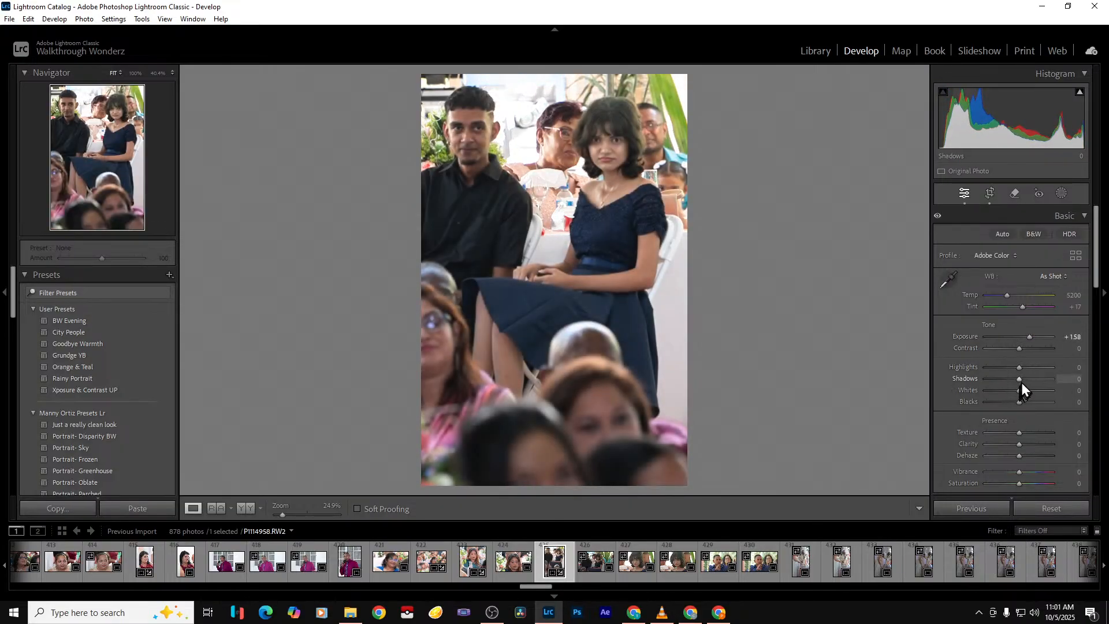
pyautogui.moveTo(1025, 383); pyautogui.dragTo(1028, 383)
pyautogui.moveTo(1016, 370); pyautogui.dragTo(1013, 402)
pyautogui.moveTo(1018, 445); pyautogui.dragTo(1013, 445)
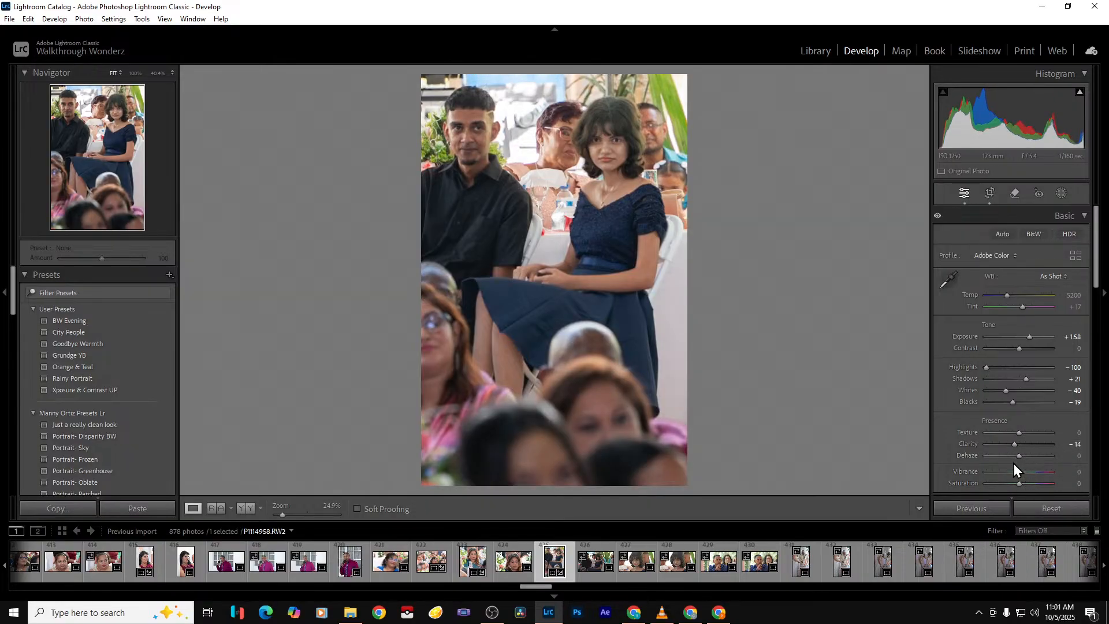
# Reset P1114958.RW2 to compare it with the original, undo the reset, and export the edited photo
pyautogui.hotkey('ctrl', 'shift', 'r')
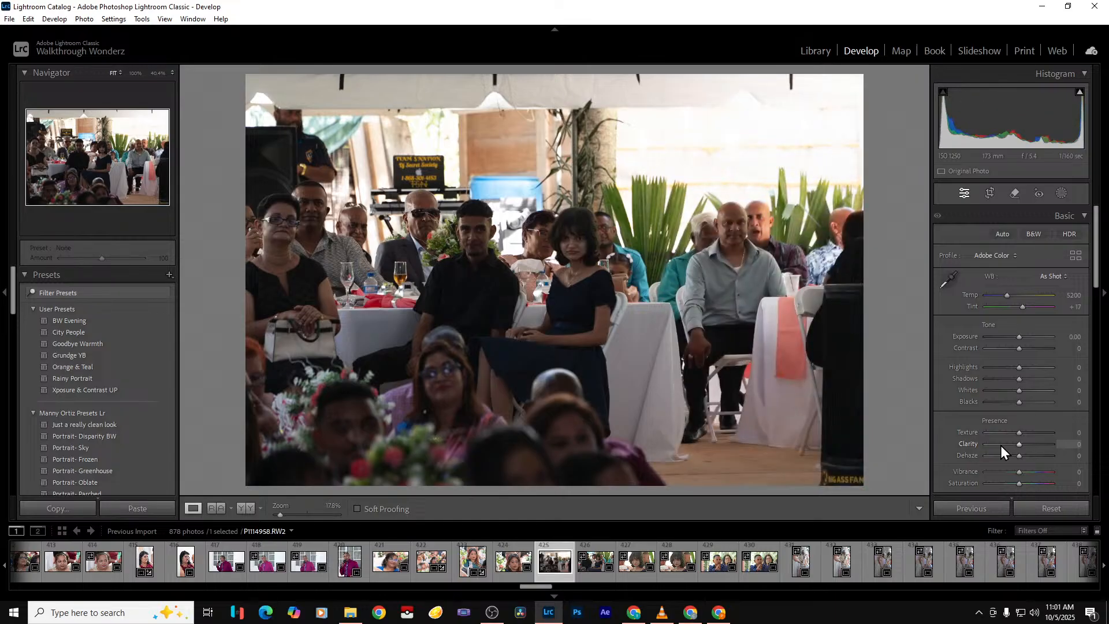
pyautogui.hotkey('ctrl', 'z')
pyautogui.hotkey('ctrl', 'shift', 'e')
pyautogui.press('Return')
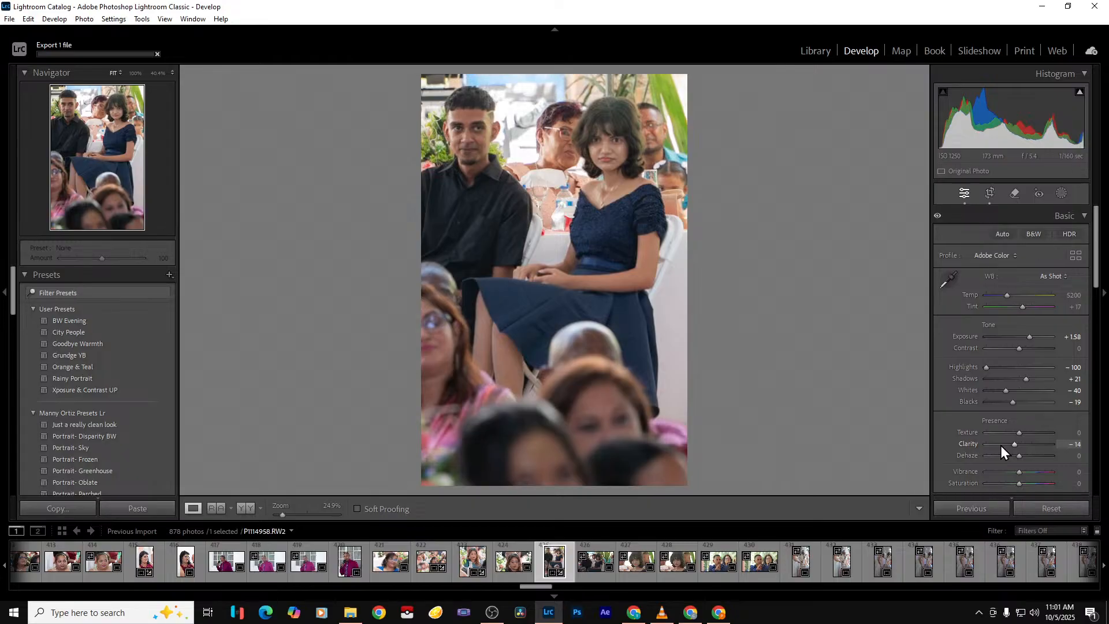
# Open P1114960.RW2, the young woman in navy, and extend the crop down to her lap and slightly above her head
pyautogui.press('Right')
pyautogui.press('Right')
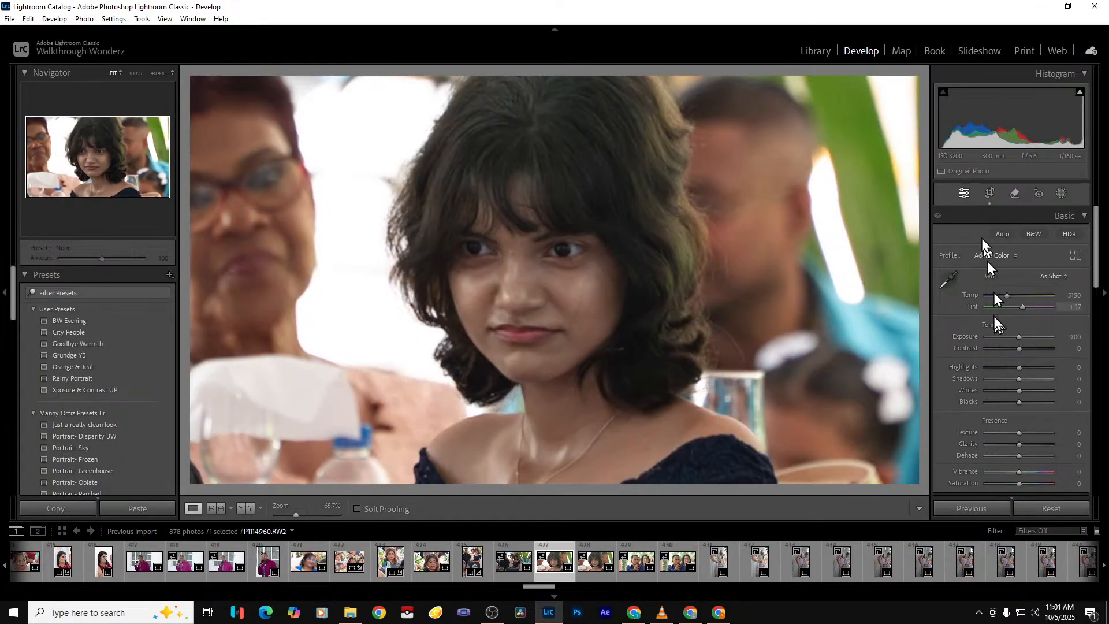
pyautogui.click(991, 192)
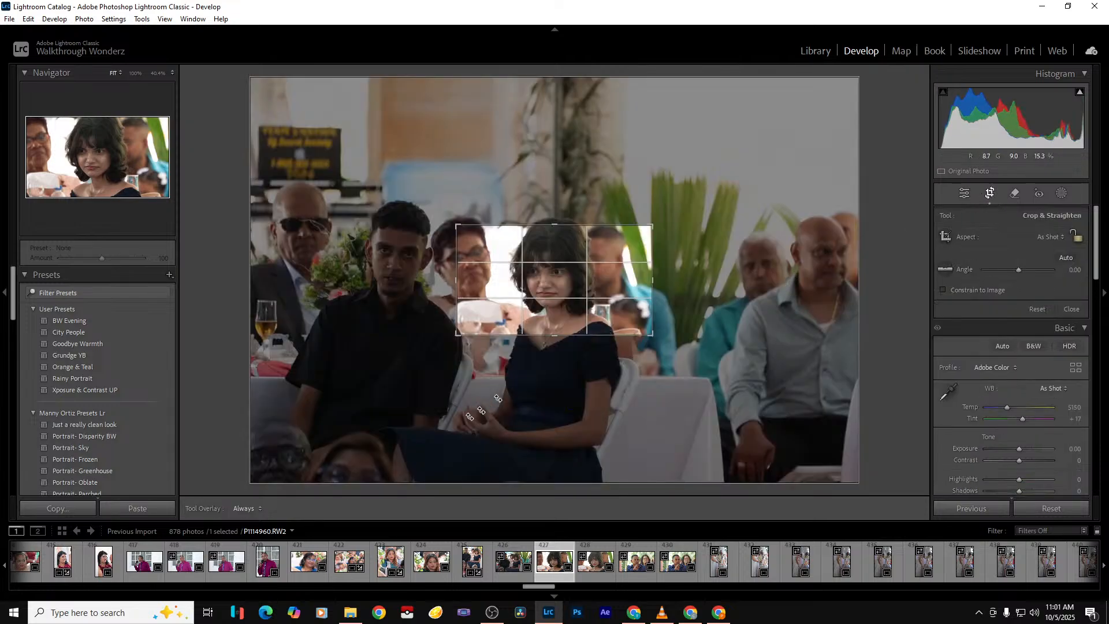
pyautogui.moveTo(552, 336); pyautogui.dragTo(551, 410)
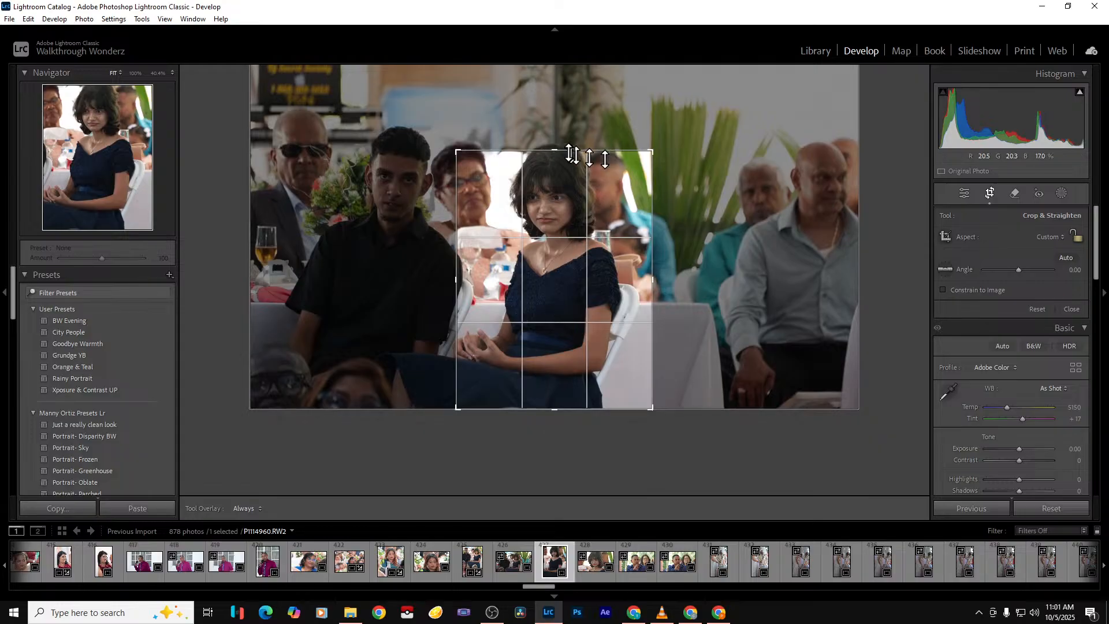
pyautogui.moveTo(572, 153); pyautogui.dragTo(567, 136)
pyautogui.press('Return')
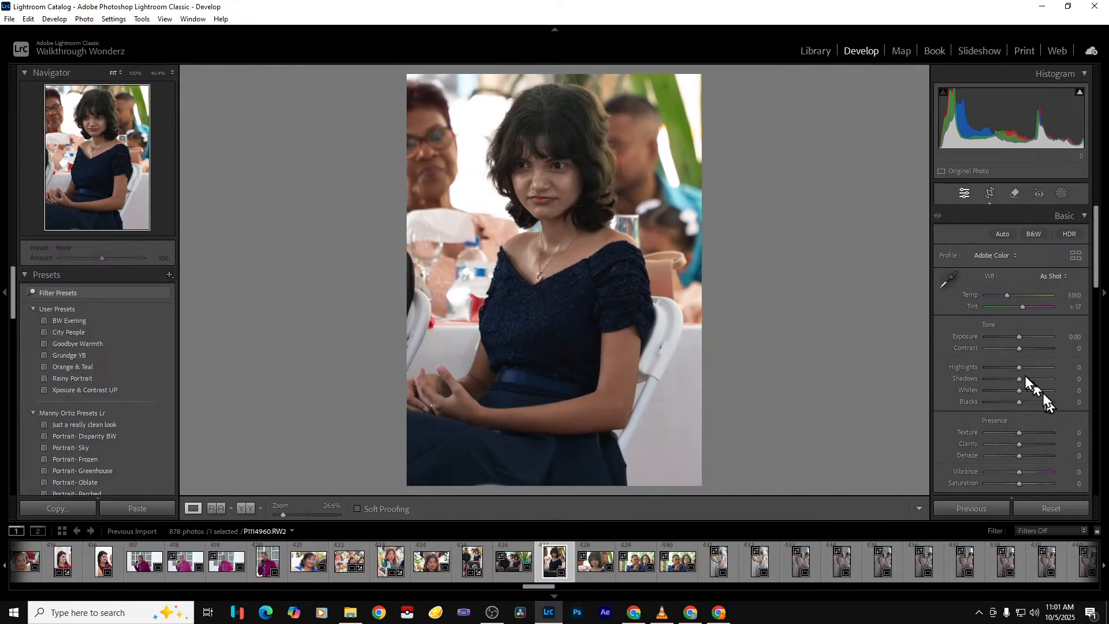
# Set P1114960.RW2 to Shadows +23, Highlights -74, Whites -33 and Exposure +0.88, and export it
pyautogui.moveTo(1020, 378)
pyautogui.mouseDown()
pyautogui.moveTo(995, 368)
pyautogui.moveTo(1008, 390)
pyautogui.mouseUp()
pyautogui.moveTo(1019, 337); pyautogui.dragTo(1025, 336)
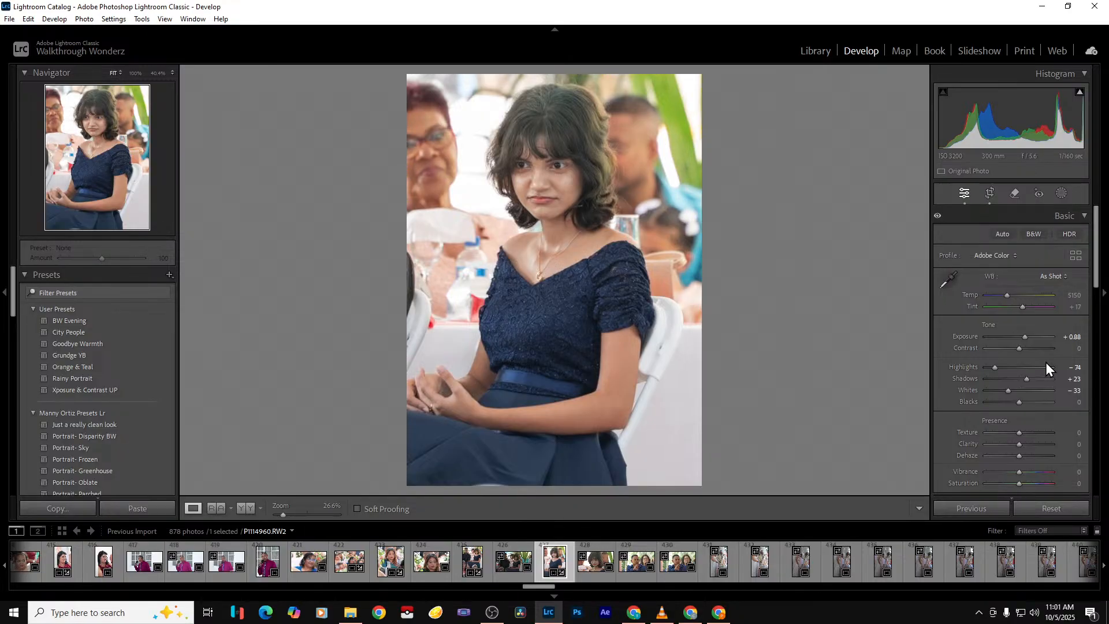
pyautogui.hotkey('ctrl', 'shift', 'e')
pyautogui.press('Return')
# Open P1114962.RW2, the man in the blue shirt, and narrow the crop to cut out the pink curtain beside the pole
pyautogui.press('Right')
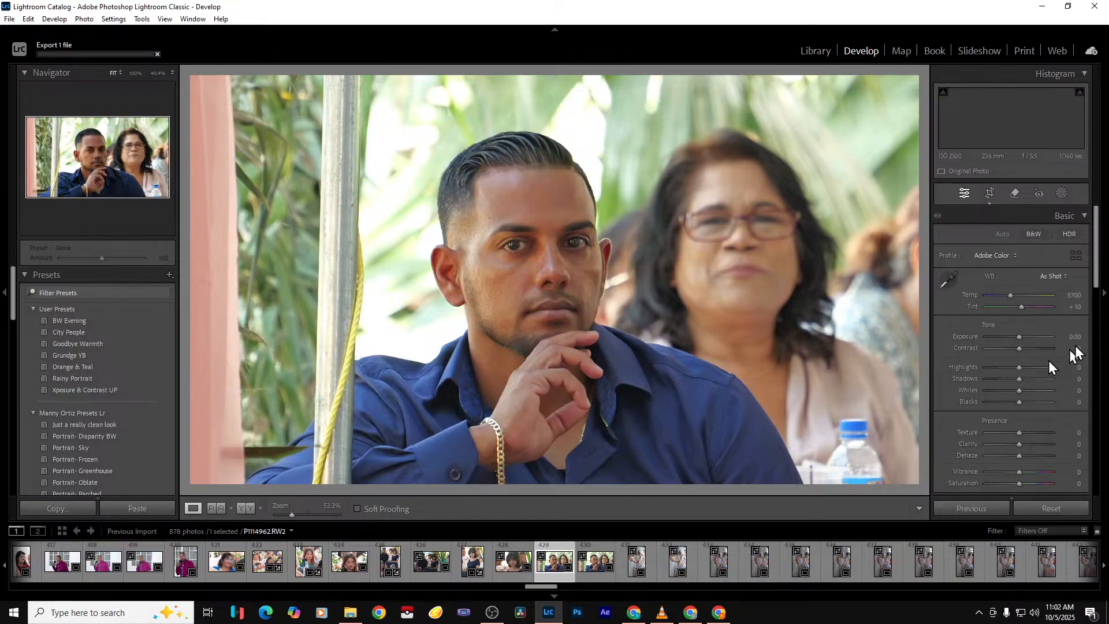
pyautogui.click(990, 194)
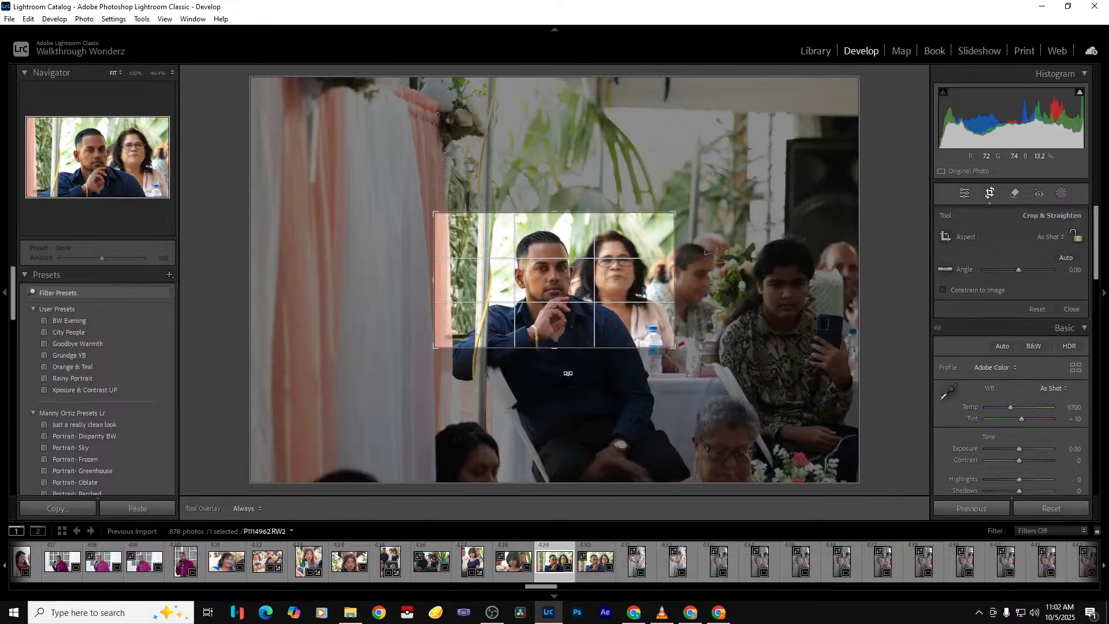
pyautogui.press('Return')
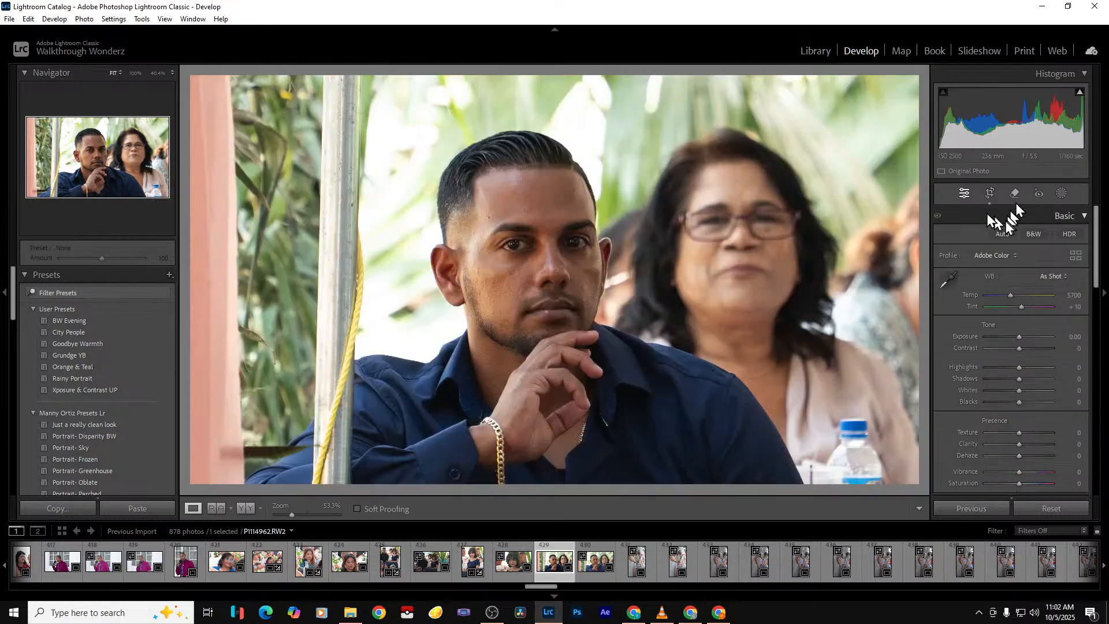
pyautogui.click(990, 194)
pyautogui.moveTo(449, 308); pyautogui.dragTo(461, 306)
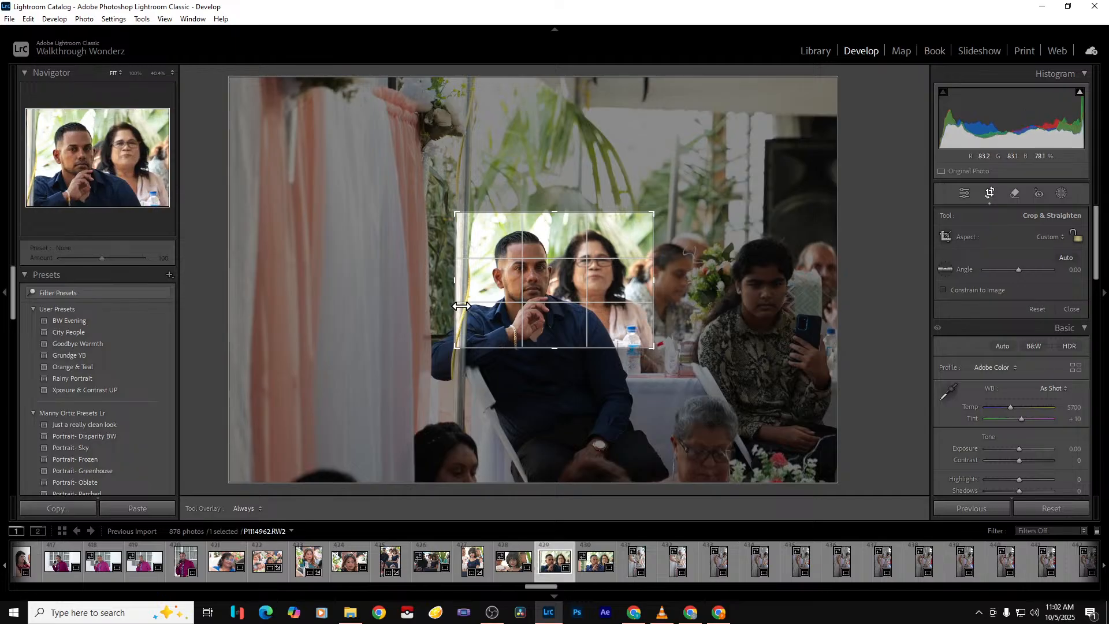
pyautogui.press('Return')
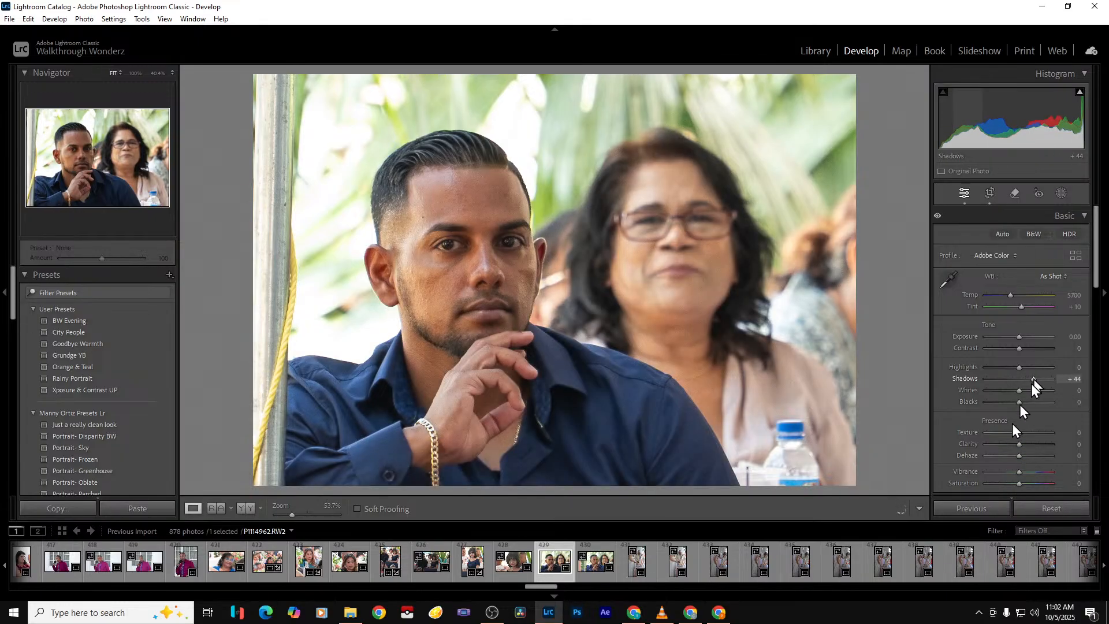
# Set P1114962.RW2 to Shadows +44 and Clarity -28, and export it
pyautogui.click(1016, 445)
pyautogui.moveTo(1016, 444); pyautogui.dragTo(1010, 445)
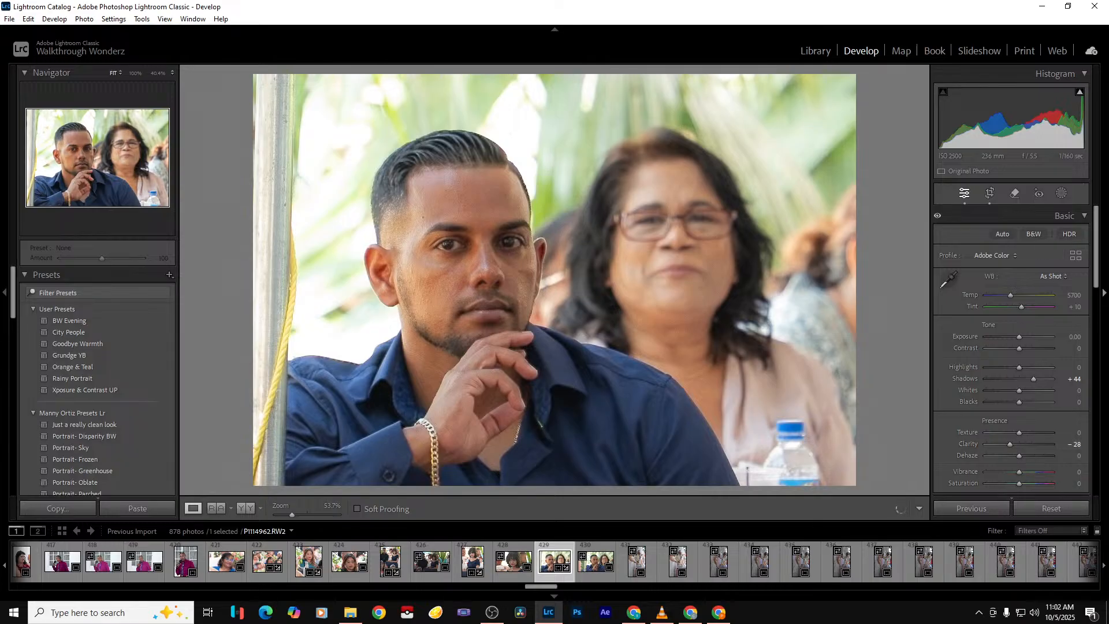
pyautogui.hotkey('ctrl', 'alt', 'shift', 'e')
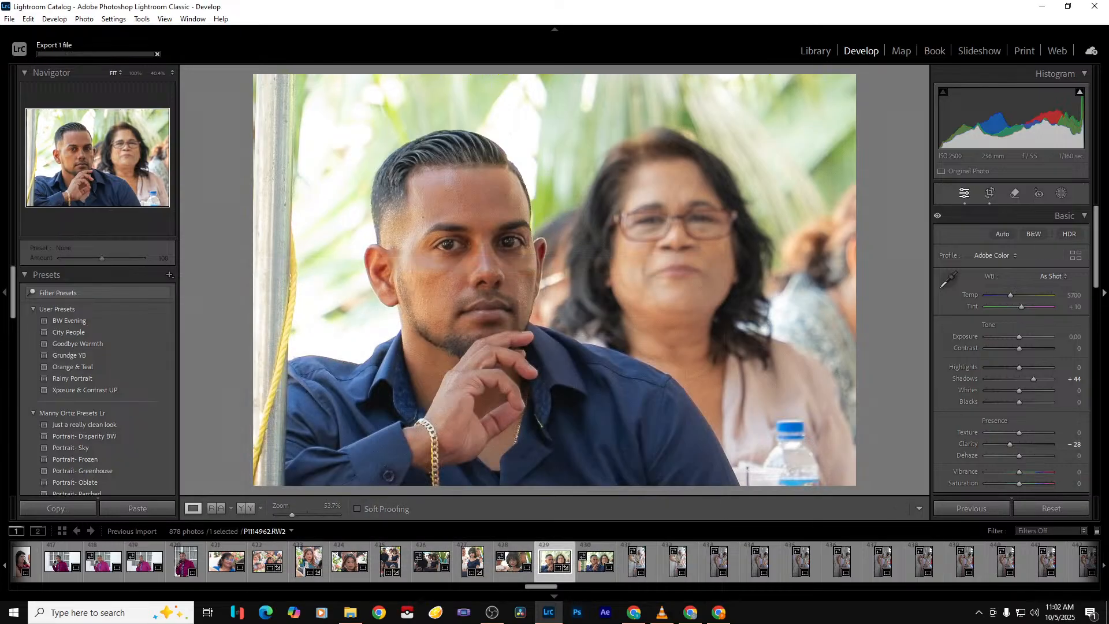
# Open P1114964.RW2, the cake-cutting photo, and widen the crop on both sides to the full original frame
pyautogui.press('Right')
pyautogui.press('Right')
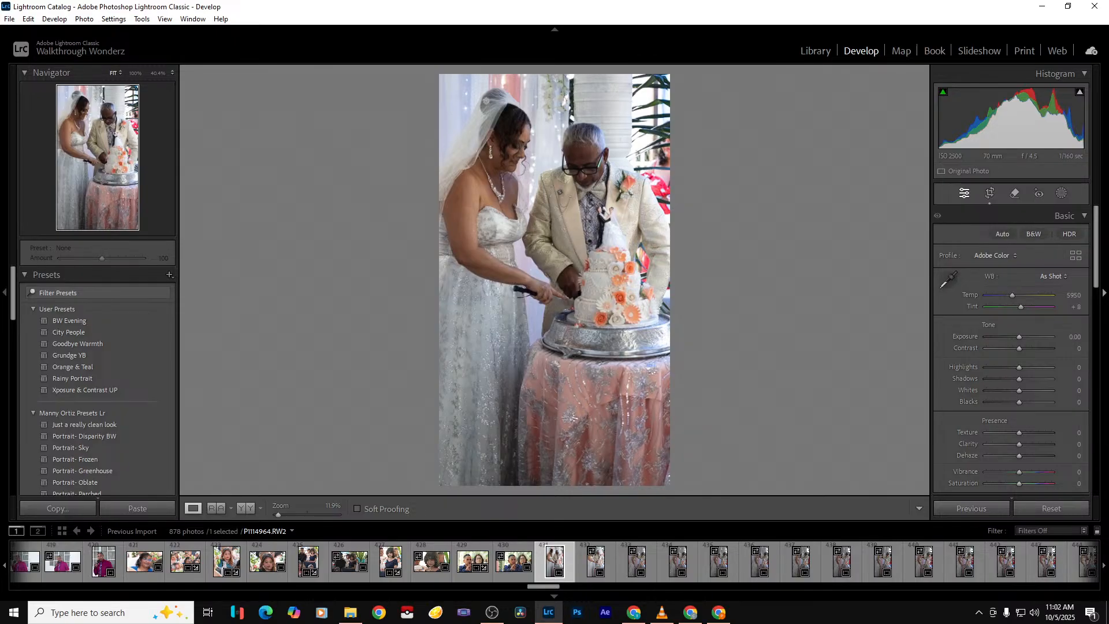
pyautogui.click(987, 194)
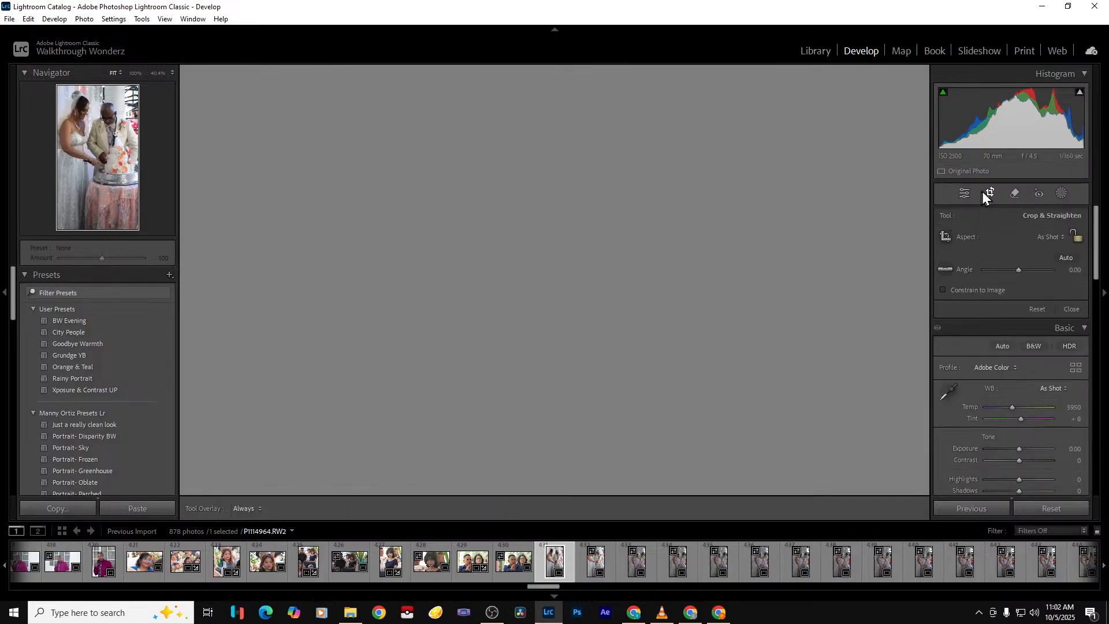
pyautogui.moveTo(663, 323); pyautogui.dragTo(710, 314)
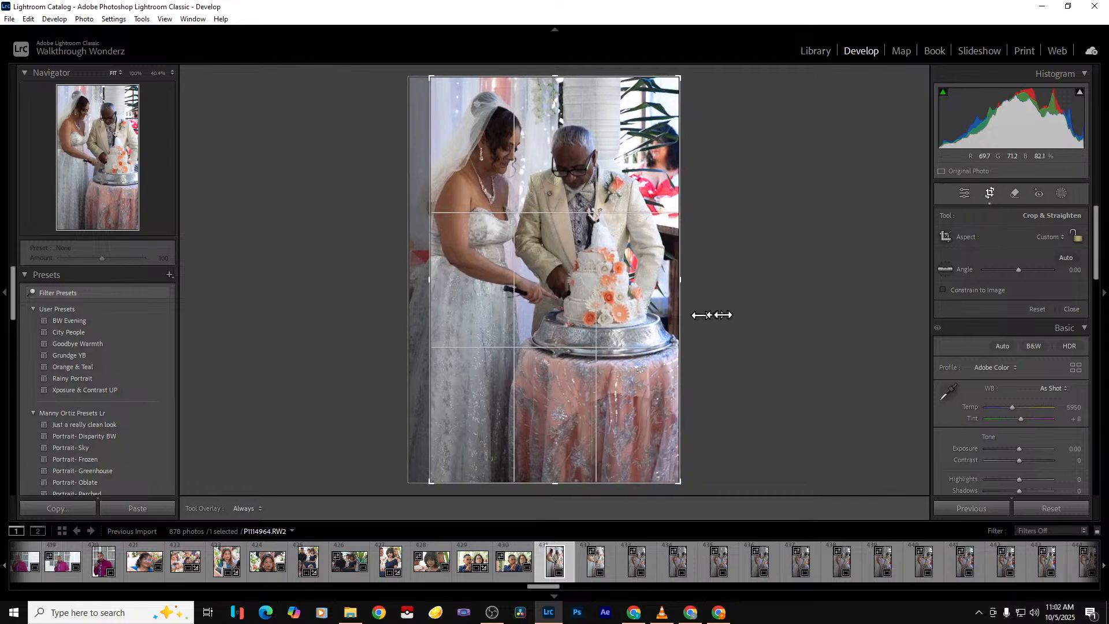
pyautogui.moveTo(426, 329); pyautogui.dragTo(353, 344)
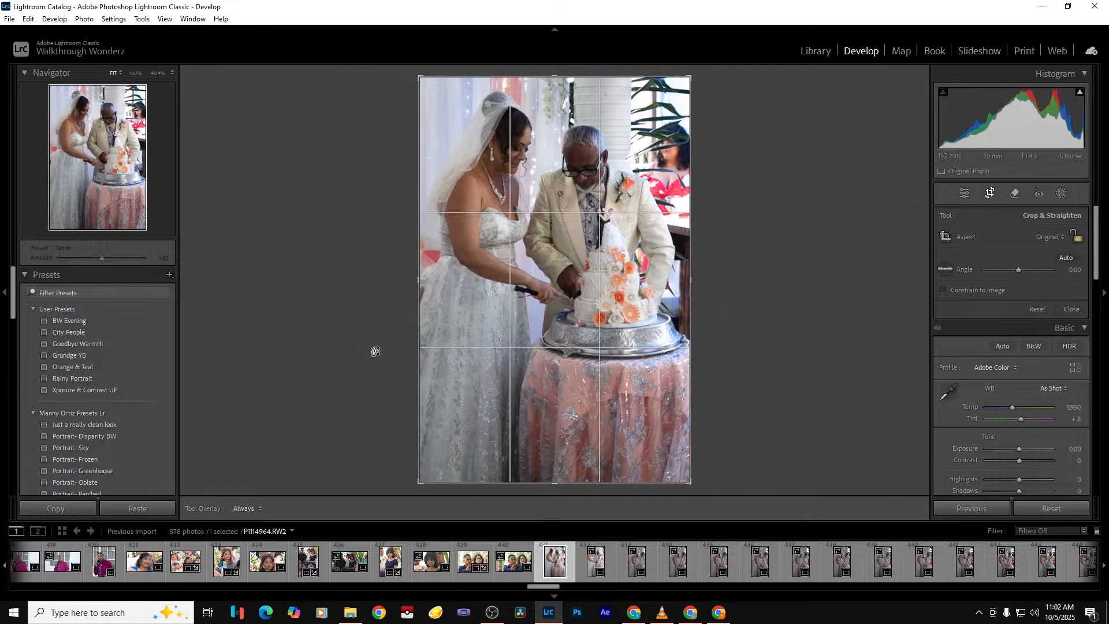
pyautogui.click(1066, 328)
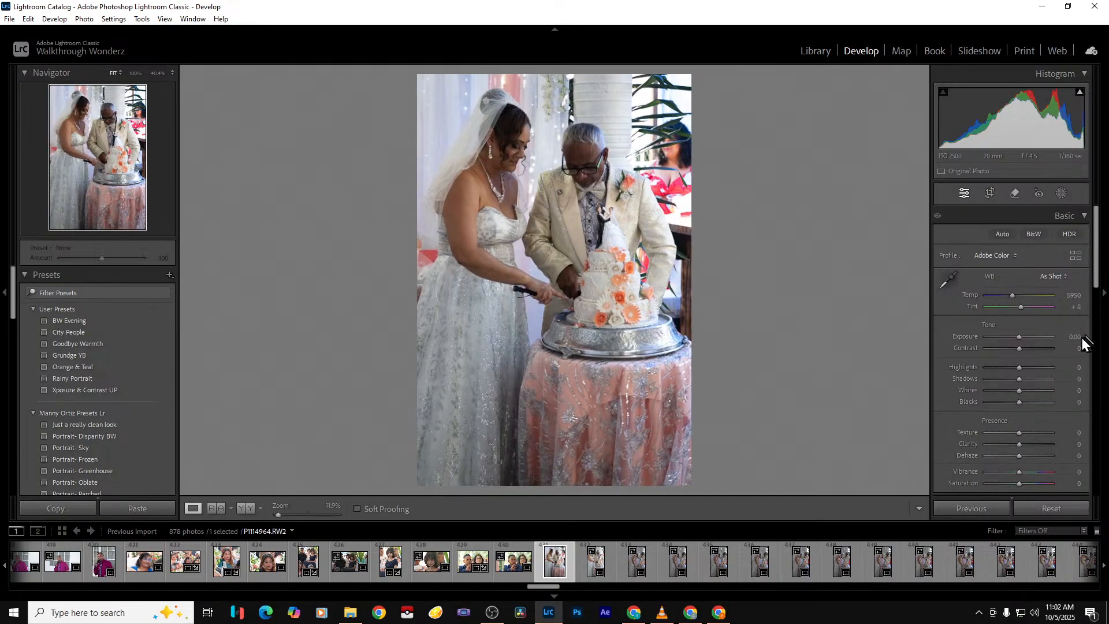
# Set P1114964.RW2 to Exposure +1.14, Highlights -68, Shadows +42 and Whites -26, and export it
pyautogui.moveTo(1011, 340); pyautogui.dragTo(1024, 338)
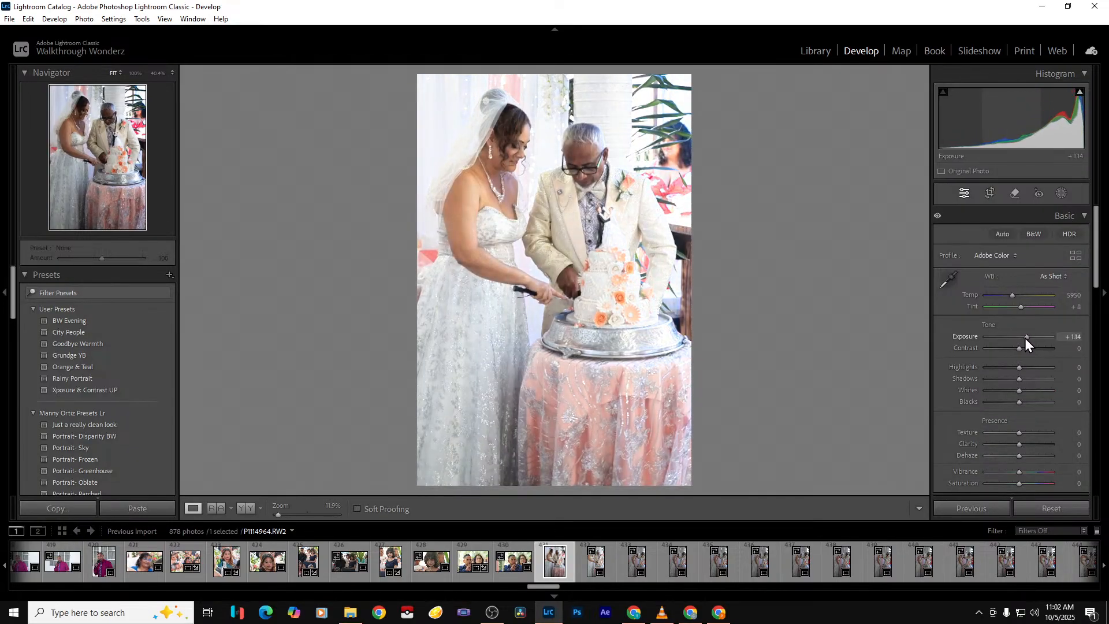
pyautogui.moveTo(1024, 380); pyautogui.dragTo(996, 369)
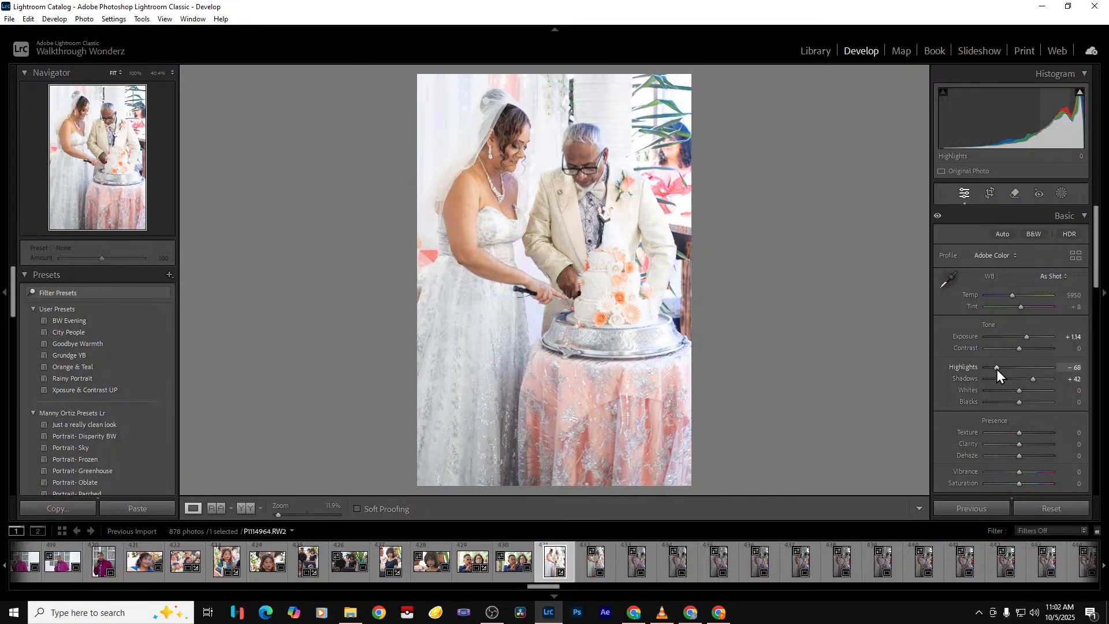
pyautogui.click(1009, 391)
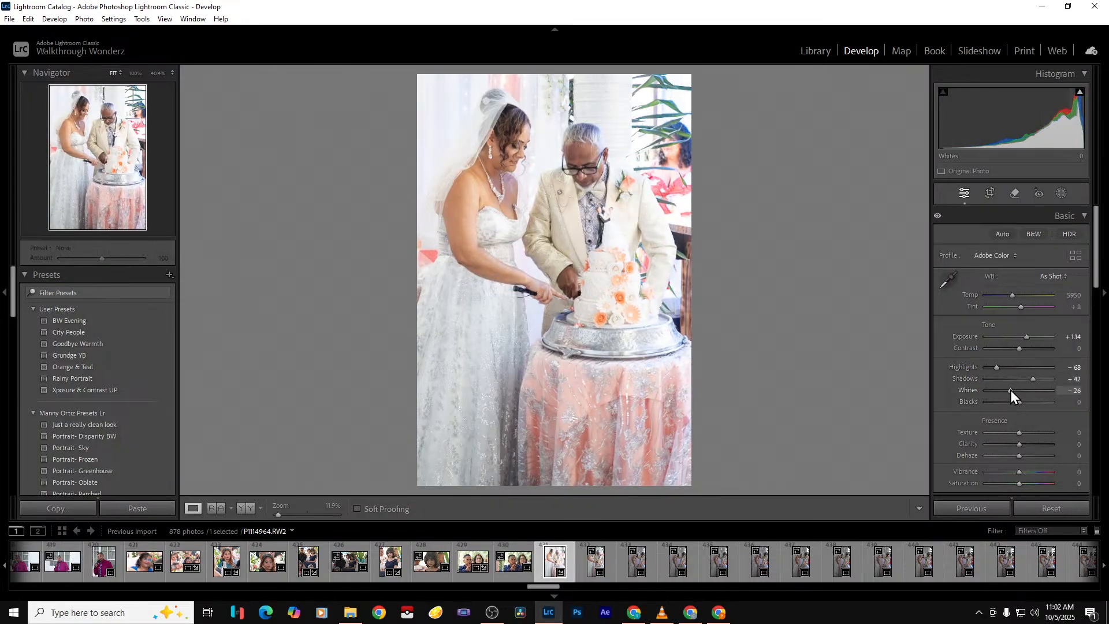
pyautogui.hotkey('ctrl', 'shift', 'e')
pyautogui.press('Return')
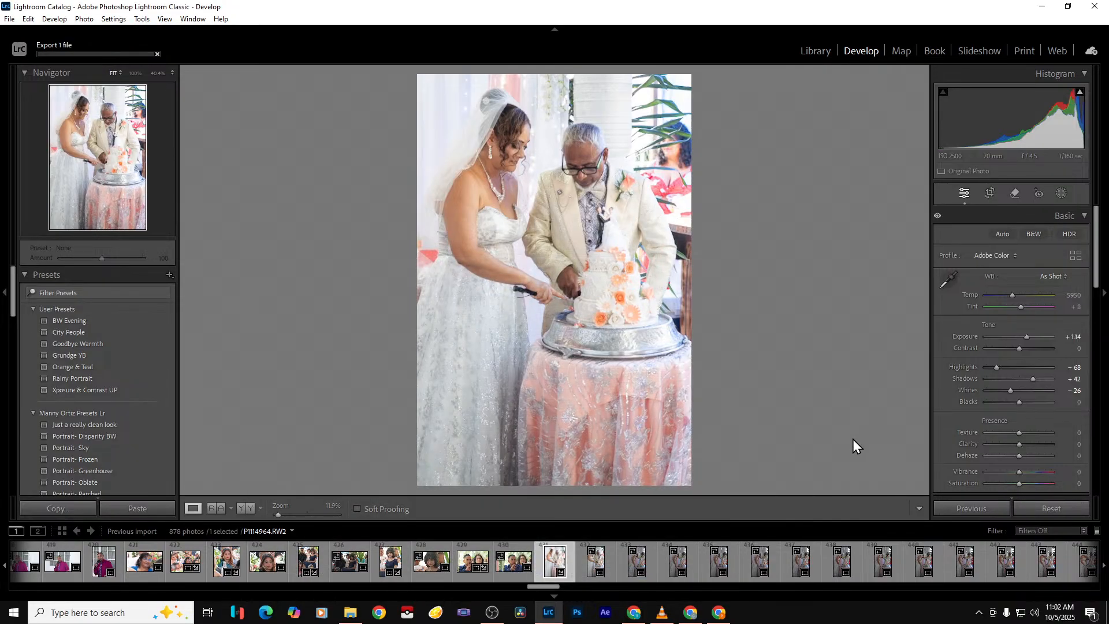
# Open P1114966.RW2, the cake-feeding photo, set Exposure +1.58, Highlights -37, Shadows +21 and Clarity -18, and export it
pyautogui.press('Right')
pyautogui.press('Right')
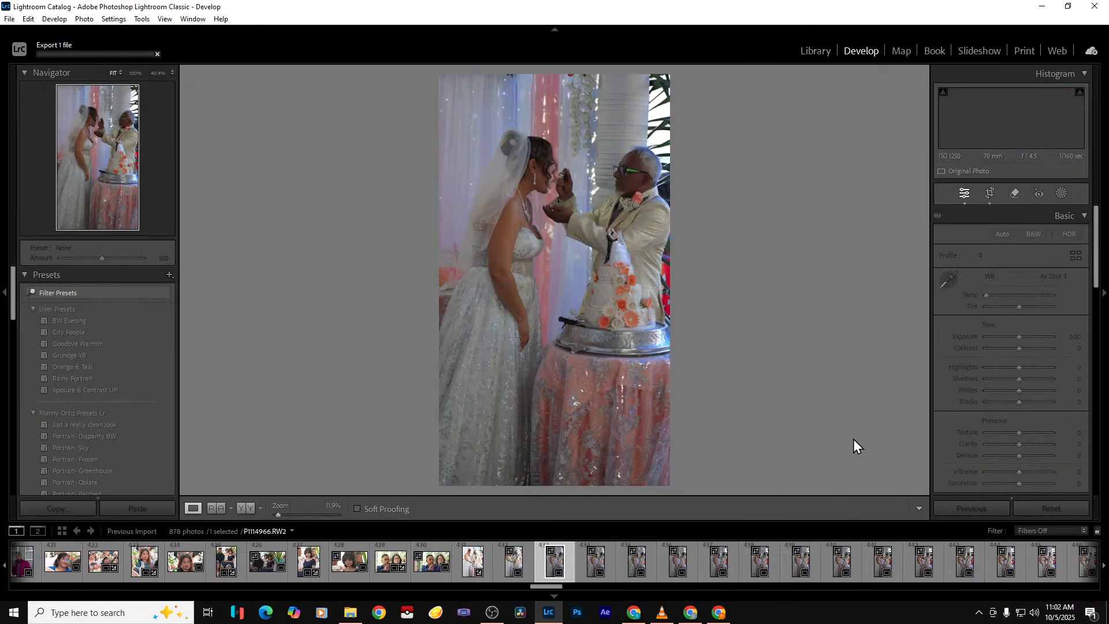
pyautogui.press('Right')
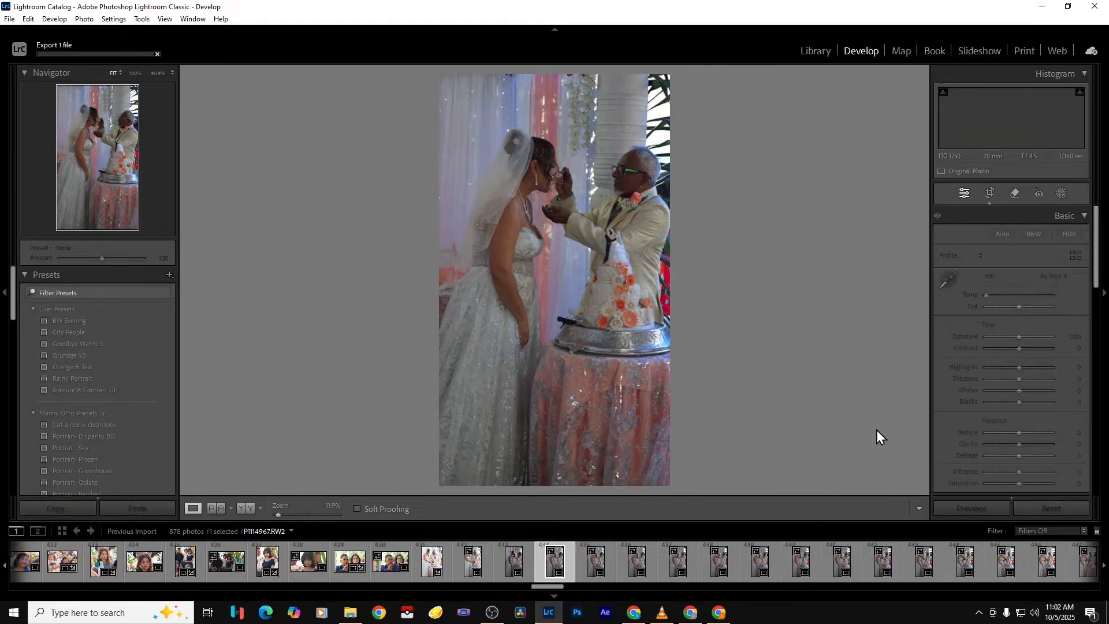
pyautogui.press('Left')
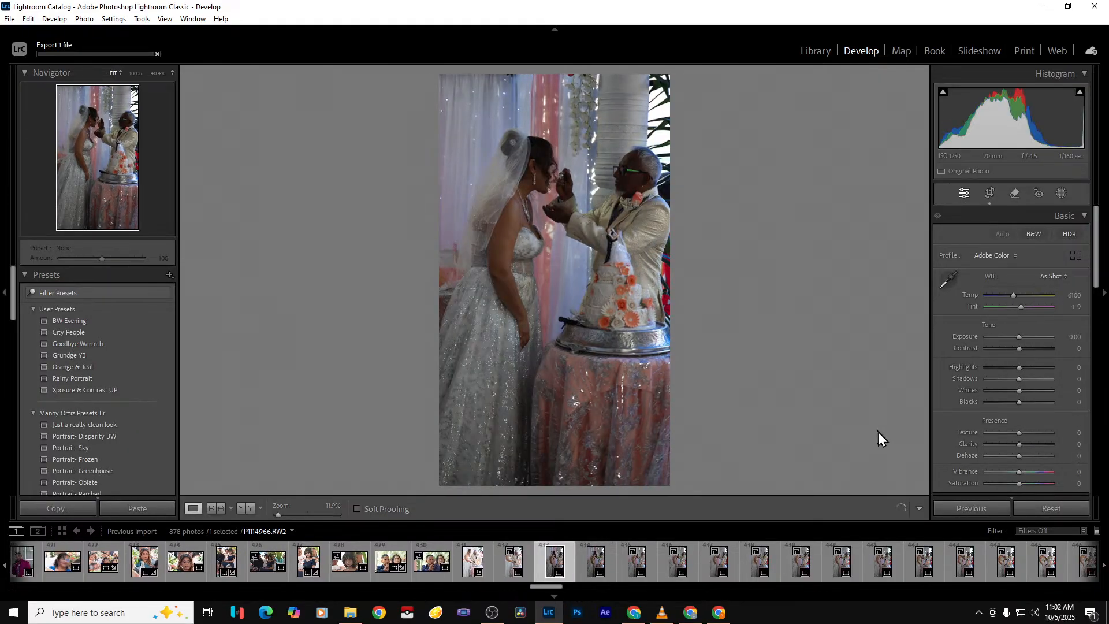
pyautogui.moveTo(1020, 337); pyautogui.dragTo(1031, 338)
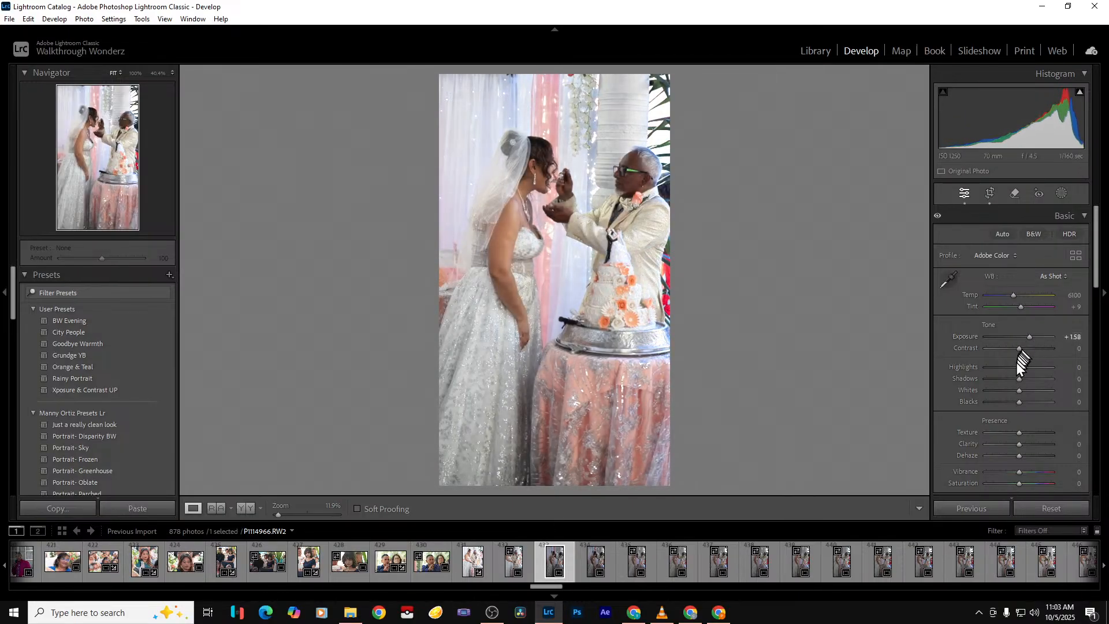
pyautogui.moveTo(1019, 379); pyautogui.dragTo(1006, 368)
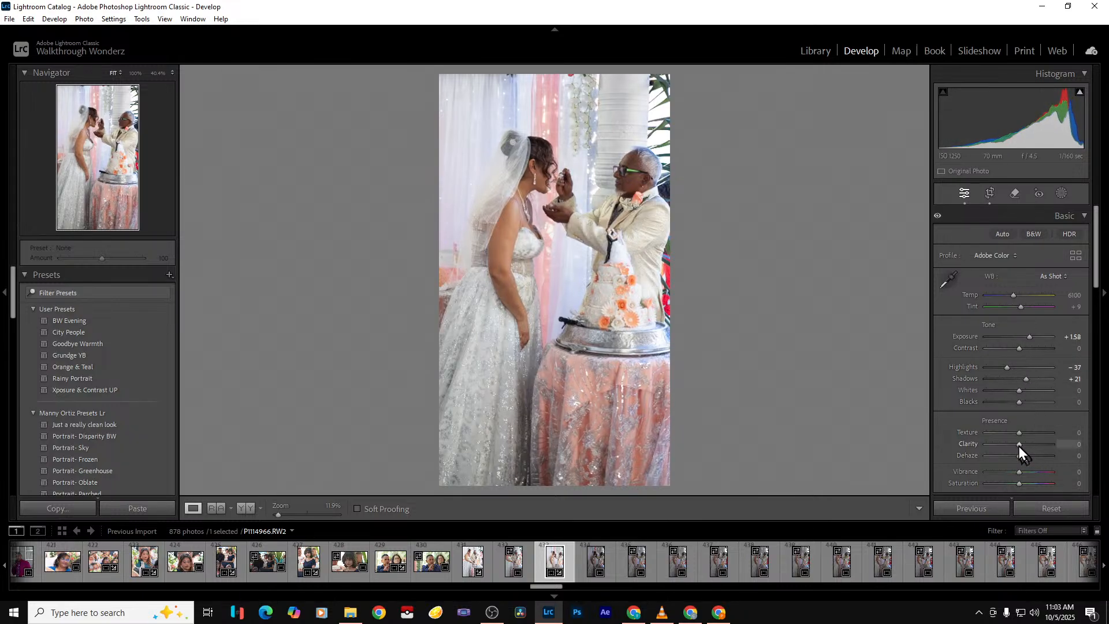
pyautogui.moveTo(1015, 446); pyautogui.dragTo(1014, 445)
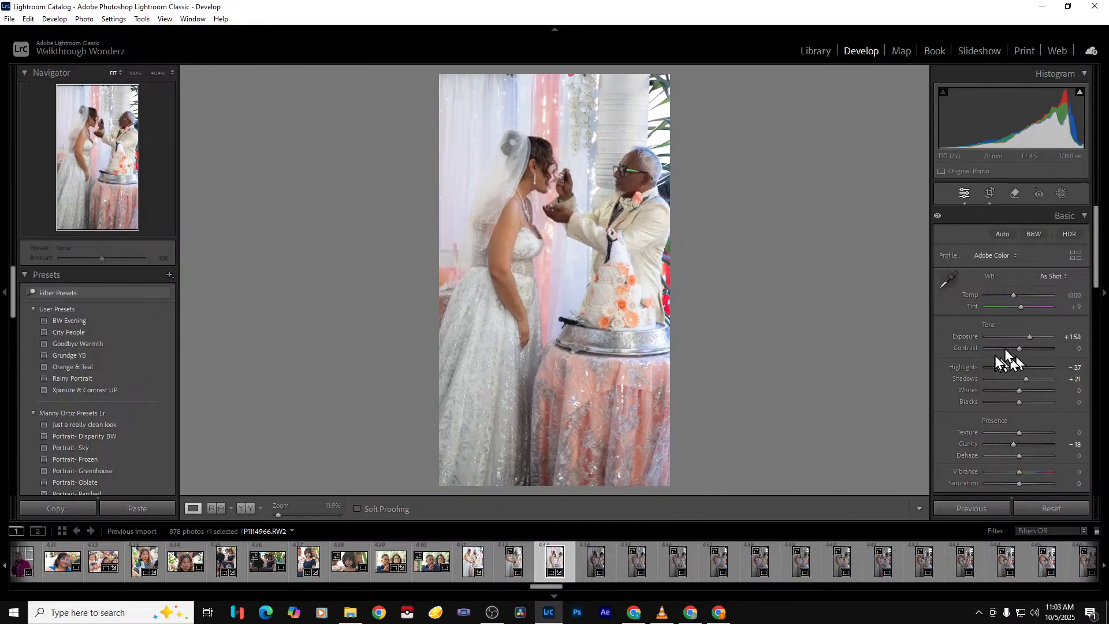
pyautogui.hotkey('ctrl', 'alt', 'shift', 'e')
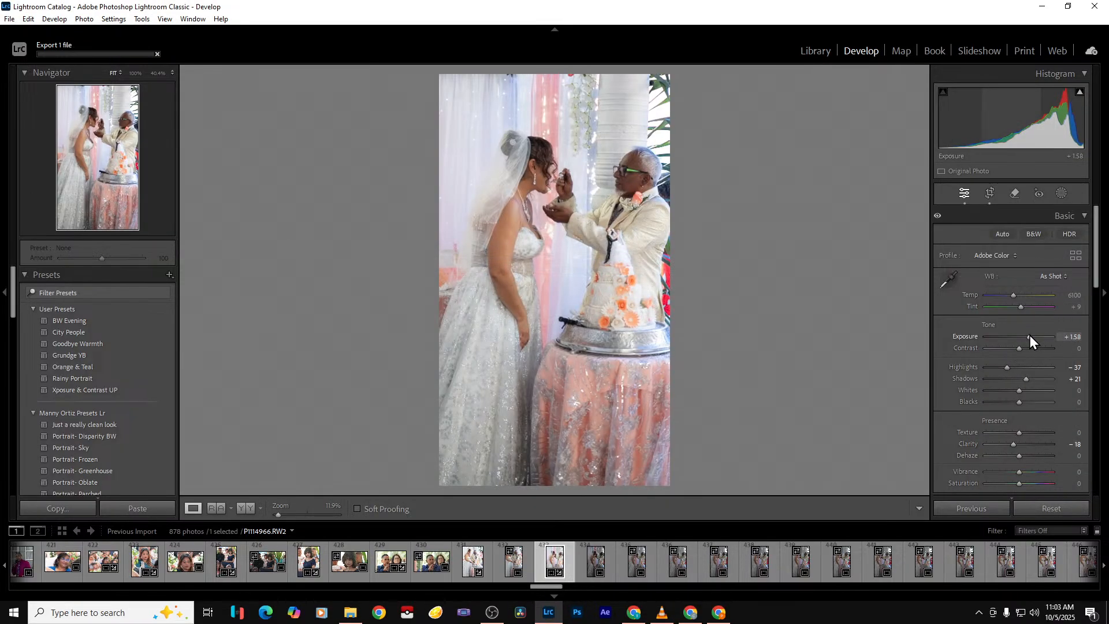
# Go through the remaining cake-feeding shots and open P1114984.RW2, the couple kissing beside the cake
pyautogui.press('Right')
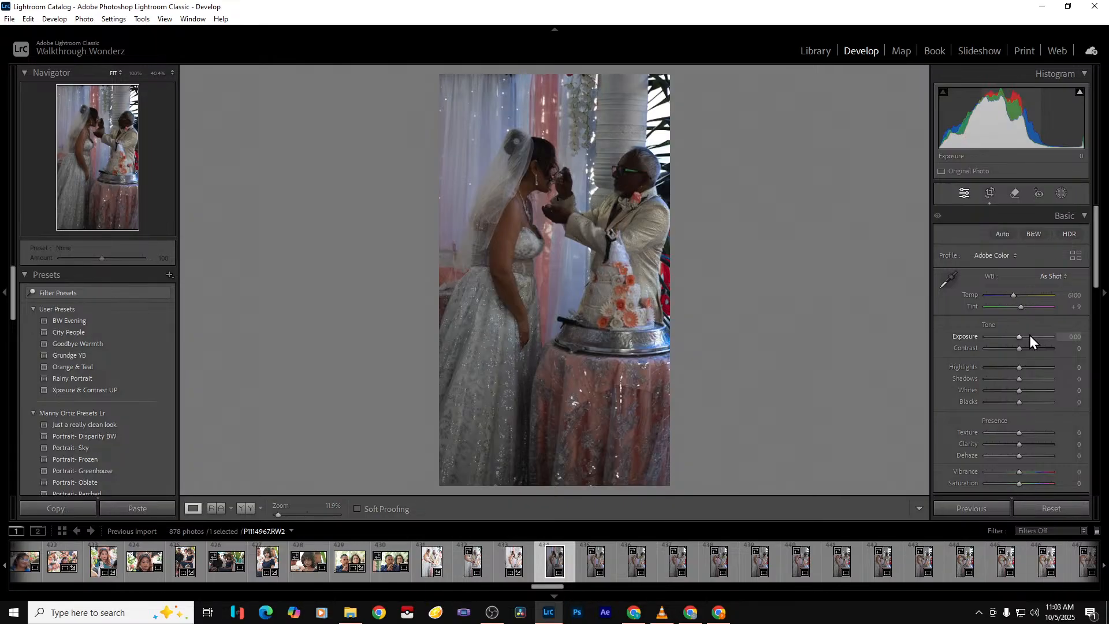
pyautogui.press('Right')
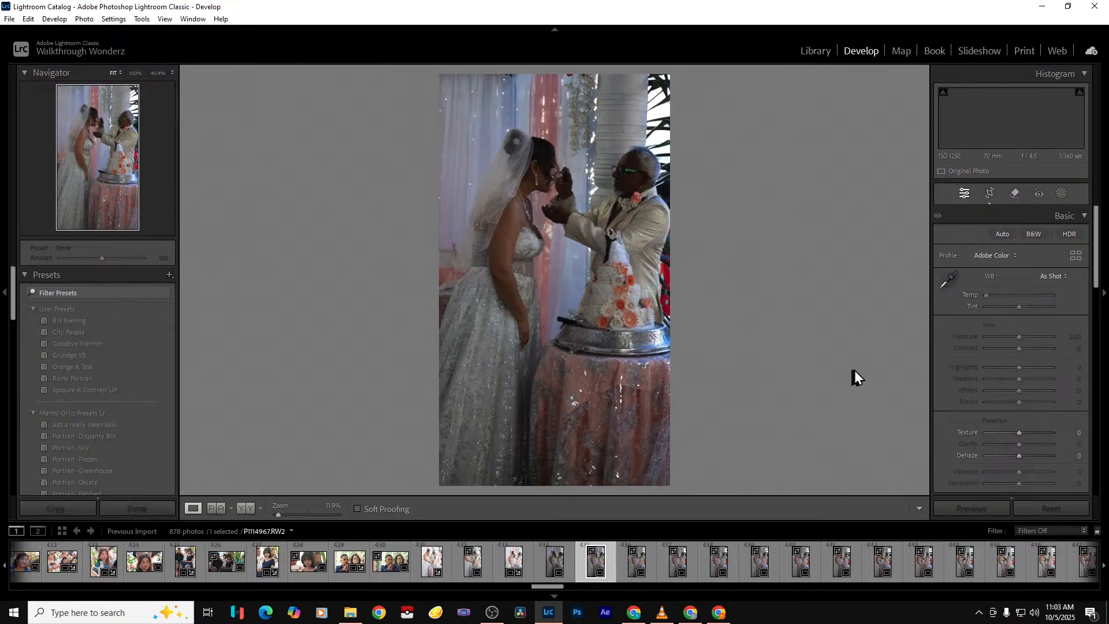
pyautogui.press('Right')
pyautogui.press('Right')
pyautogui.press('Right')
pyautogui.press('Right')
pyautogui.press('Right')
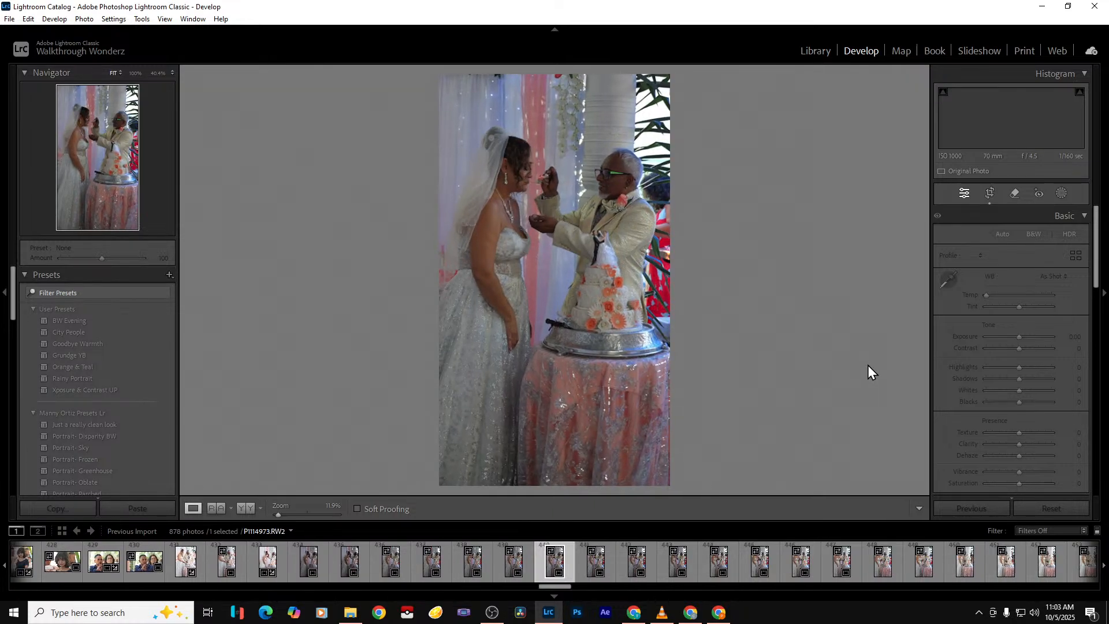
pyautogui.press('Right')
pyautogui.press('Right')
pyautogui.press('Right')
pyautogui.press('Right')
pyautogui.press('Right')
pyautogui.press('Right')
pyautogui.press('Right')
pyautogui.press('Right')
pyautogui.press('Right')
pyautogui.press('Right')
pyautogui.press('Right')
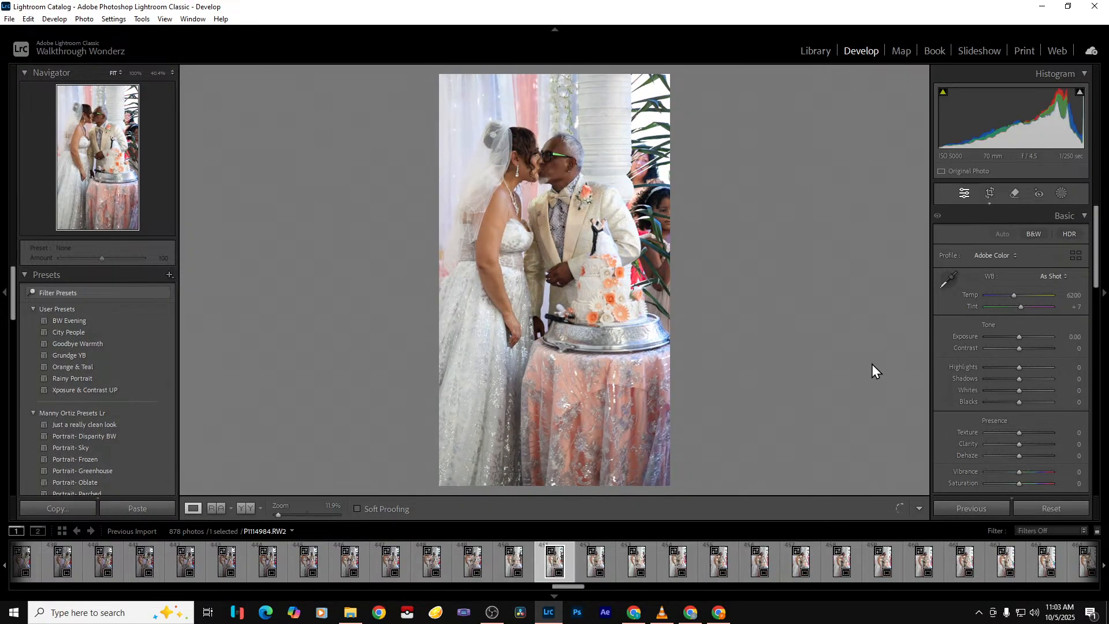
pyautogui.press('Left')
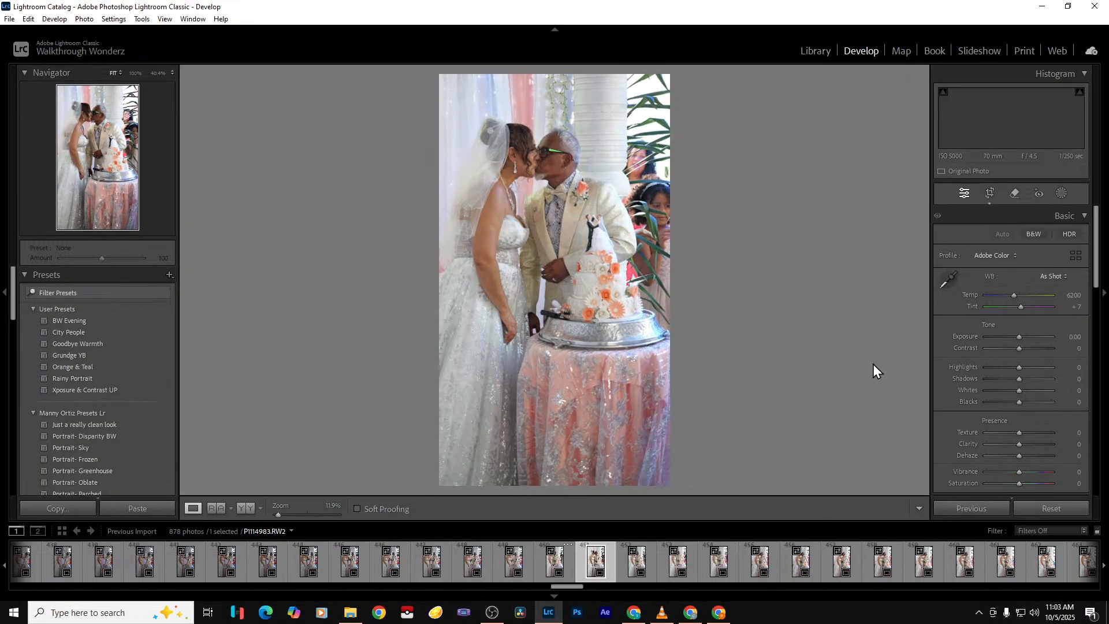
pyautogui.press('Right')
# Crop P1114984.RW2 to cut out the girl and plants beside the pole, extend it to the opposite edge, and trim the lower tablecloth
pyautogui.click(987, 195)
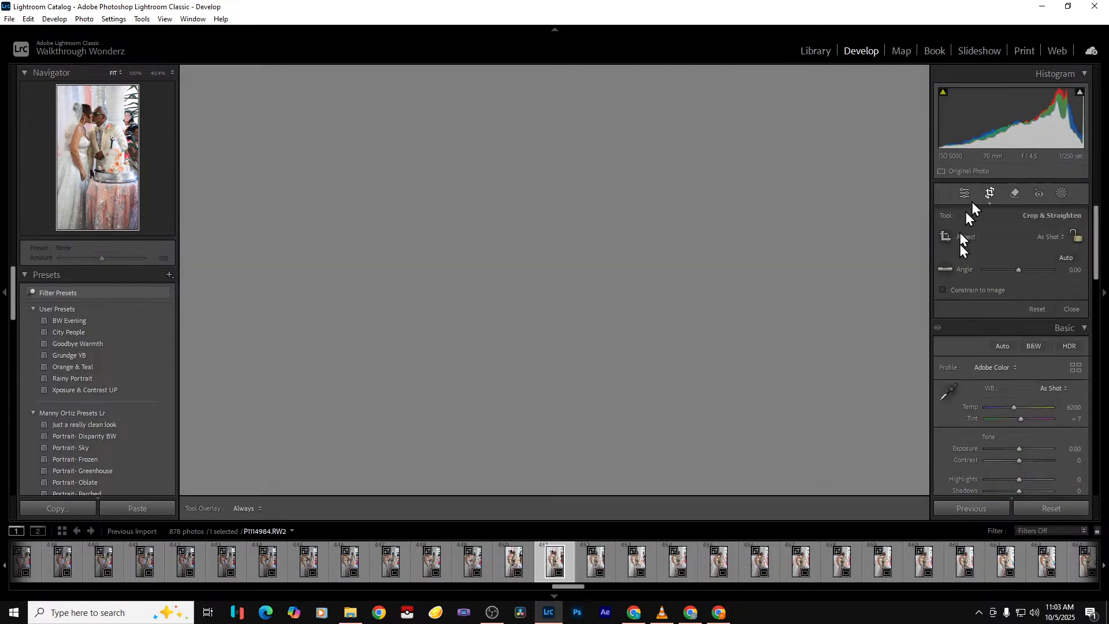
pyautogui.moveTo(687, 260); pyautogui.dragTo(645, 261)
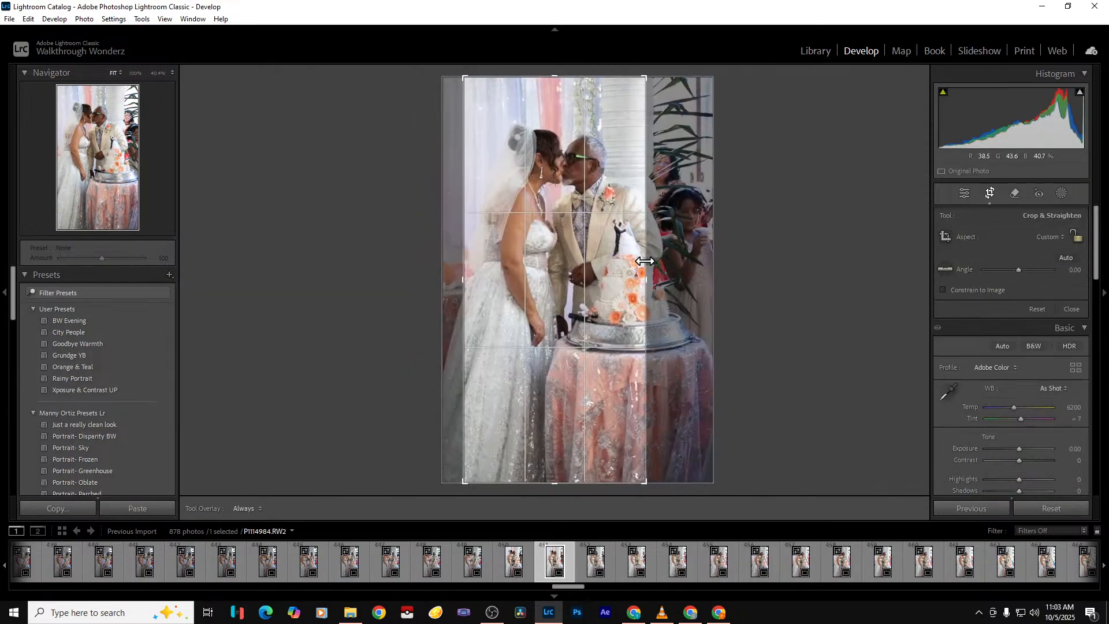
pyautogui.moveTo(467, 312); pyautogui.dragTo(443, 317)
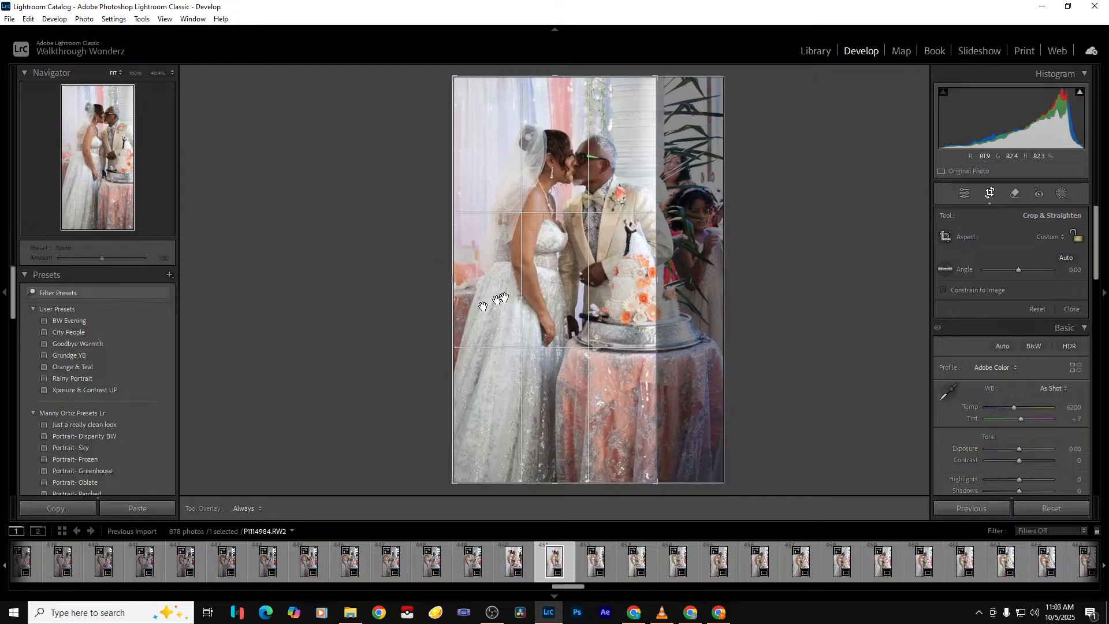
pyautogui.press('Return')
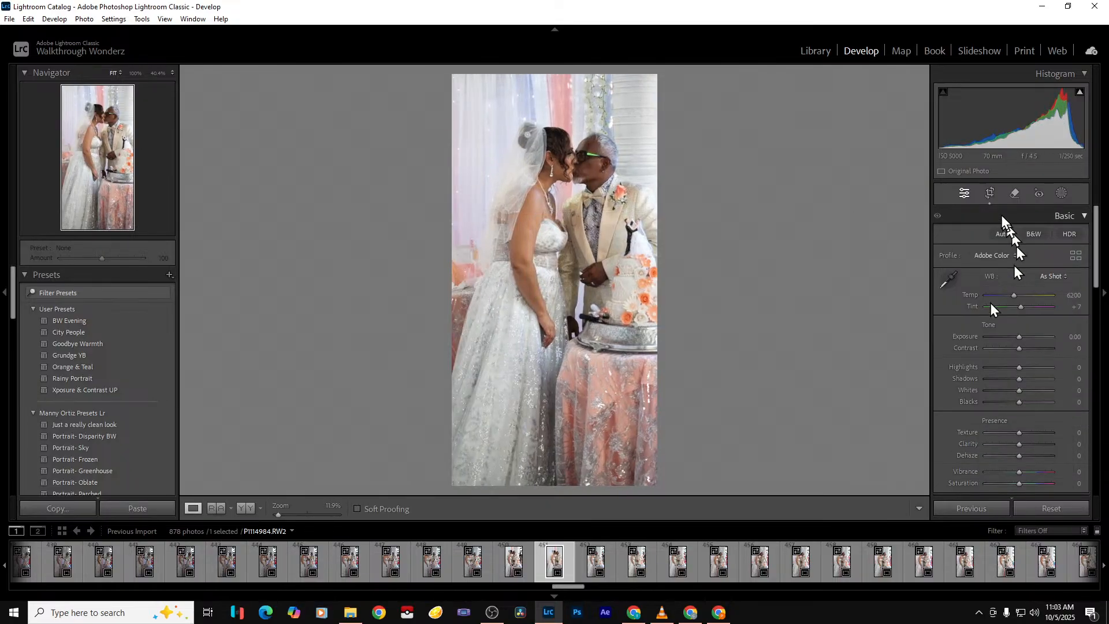
pyautogui.click(989, 194)
pyautogui.moveTo(589, 483); pyautogui.dragTo(589, 444)
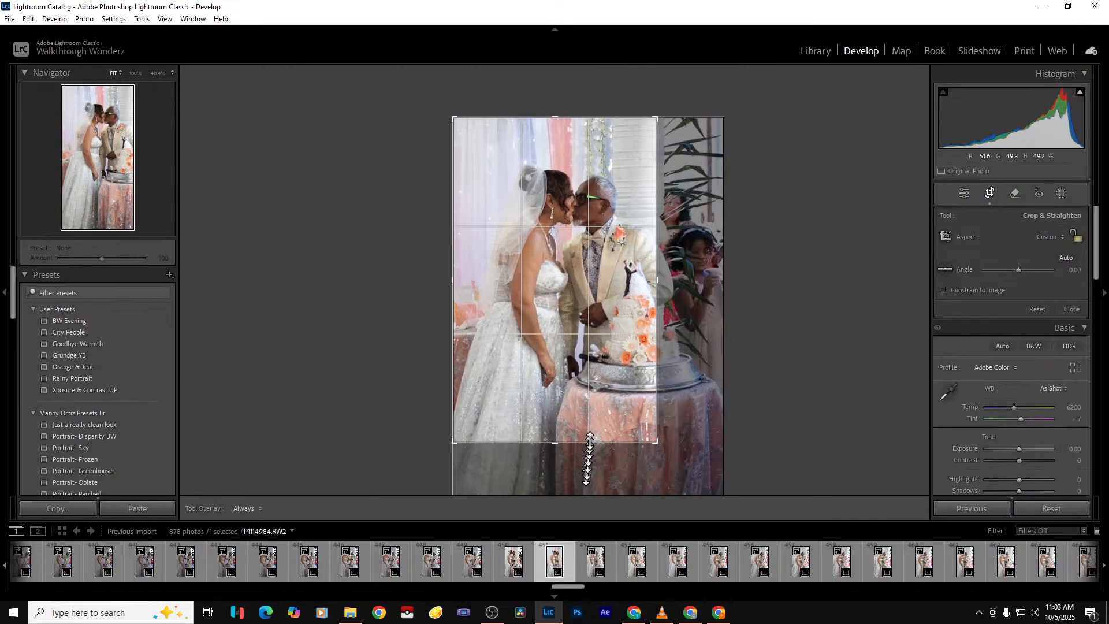
pyautogui.press('Return')
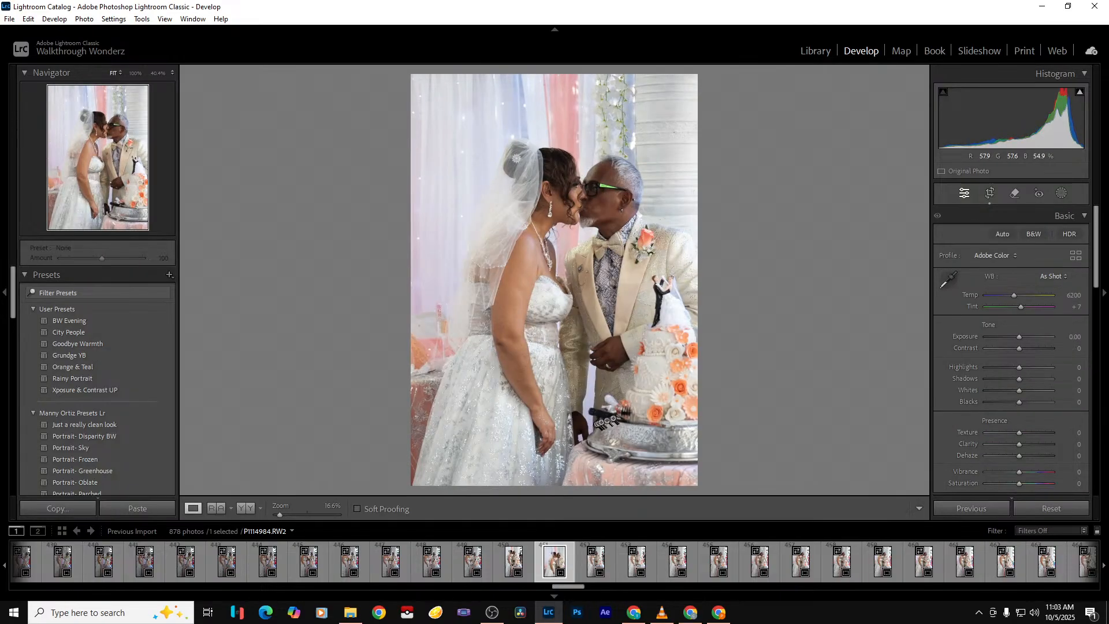
# Set P1114984.RW2 to Exposure +0.79, Highlights -100, Shadows +33, Whites -30, Blacks -7 and Clarity -11, and export it
pyautogui.moveTo(1019, 340); pyautogui.dragTo(1025, 339)
pyautogui.moveTo(1018, 382); pyautogui.dragTo(1017, 406)
pyautogui.moveTo(1020, 444); pyautogui.dragTo(1014, 445)
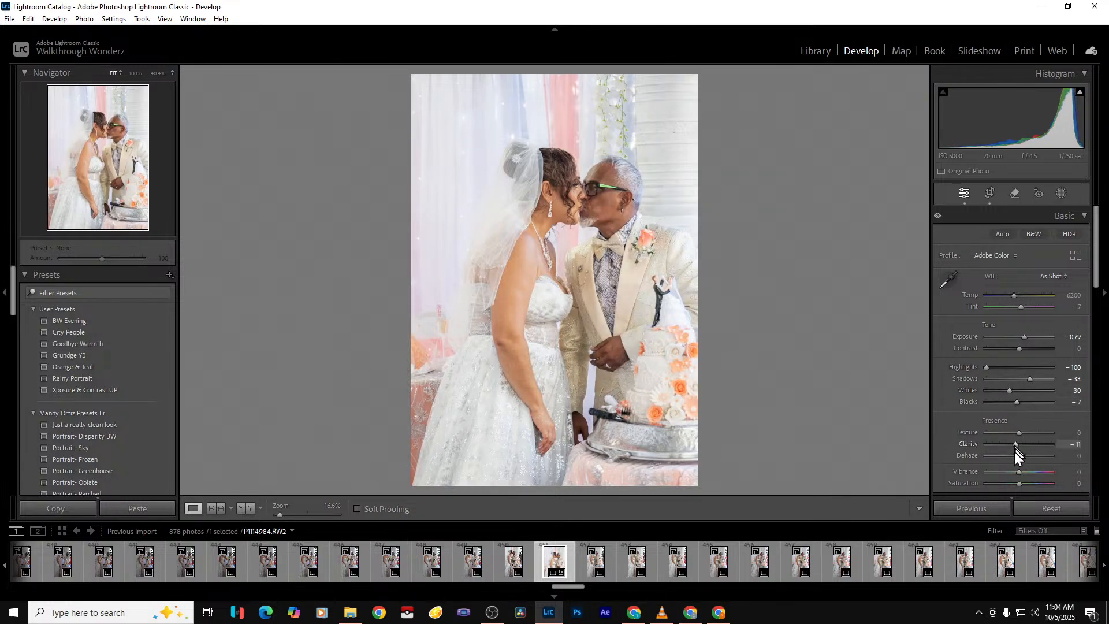
pyautogui.hotkey('ctrl', 'shift', 'e')
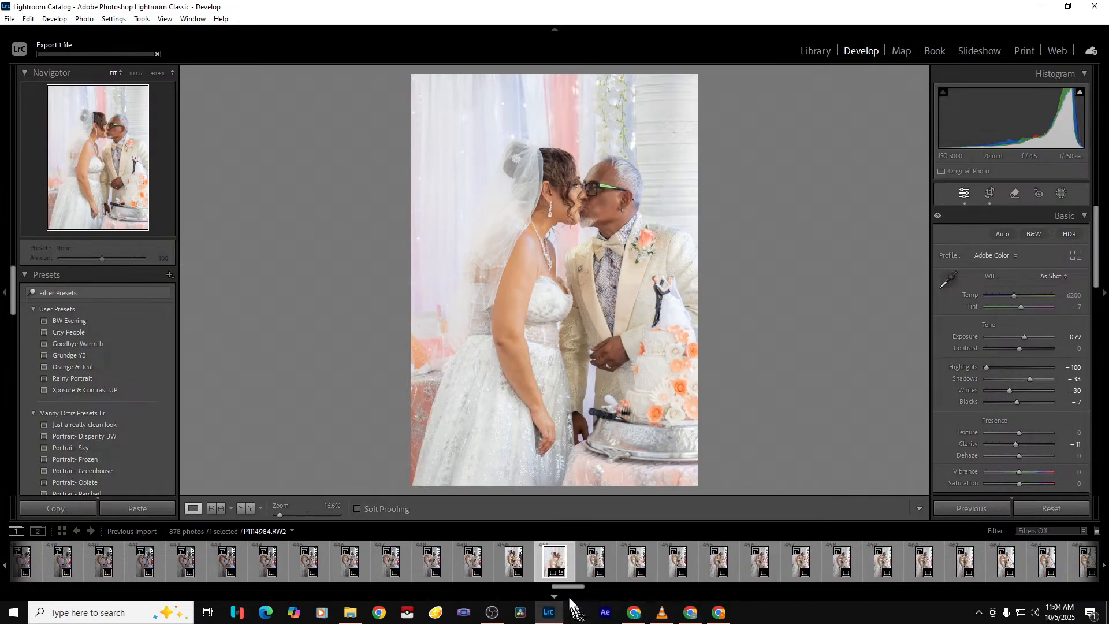
# Open P1115011.RW2, the couple embracing, and set Exposure +2.02, Highlights -58, Shadows +46, Whites -33, Vibrance +21, Saturation +4 and Tint +28
pyautogui.moveTo(567, 587); pyautogui.dragTo(591, 585)
pyautogui.click(835, 575)
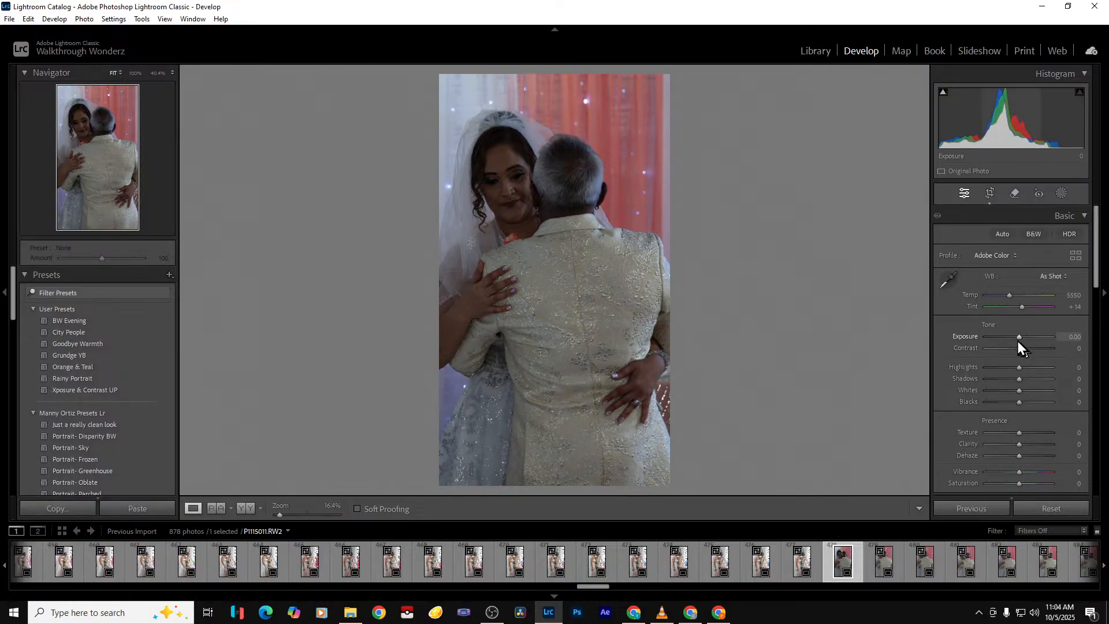
pyautogui.moveTo(1018, 340); pyautogui.dragTo(1007, 391)
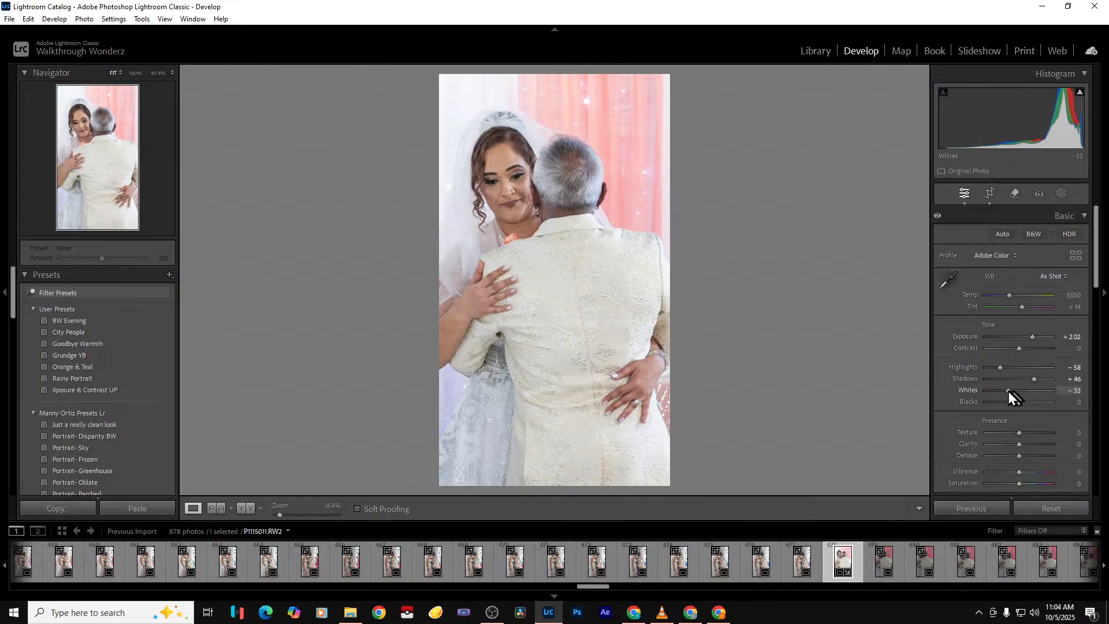
pyautogui.click(1078, 472)
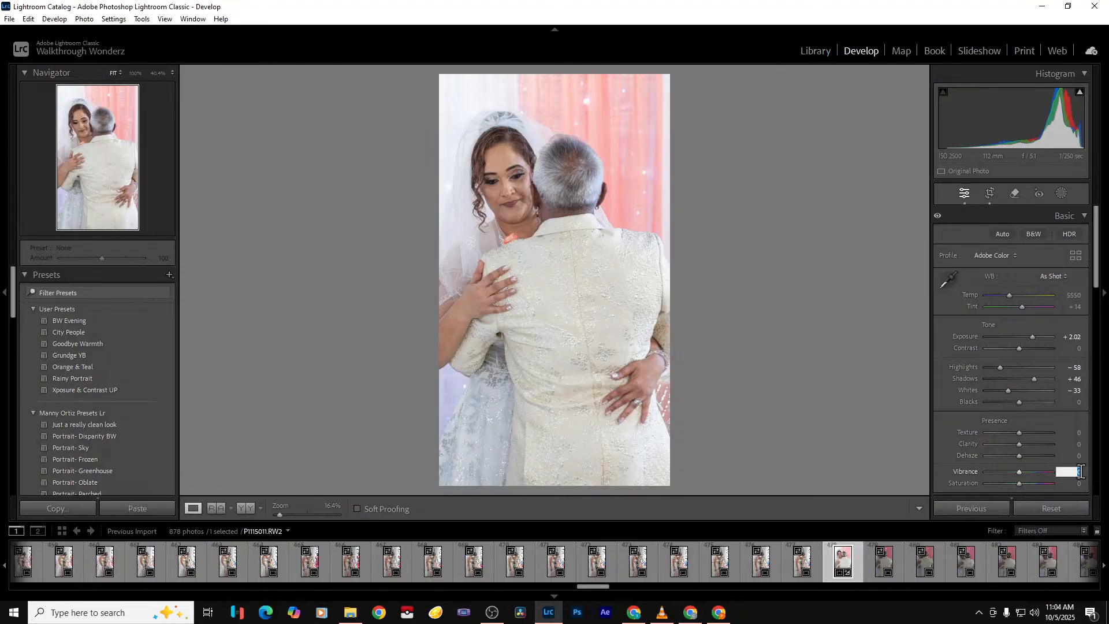
pyautogui.write('21')
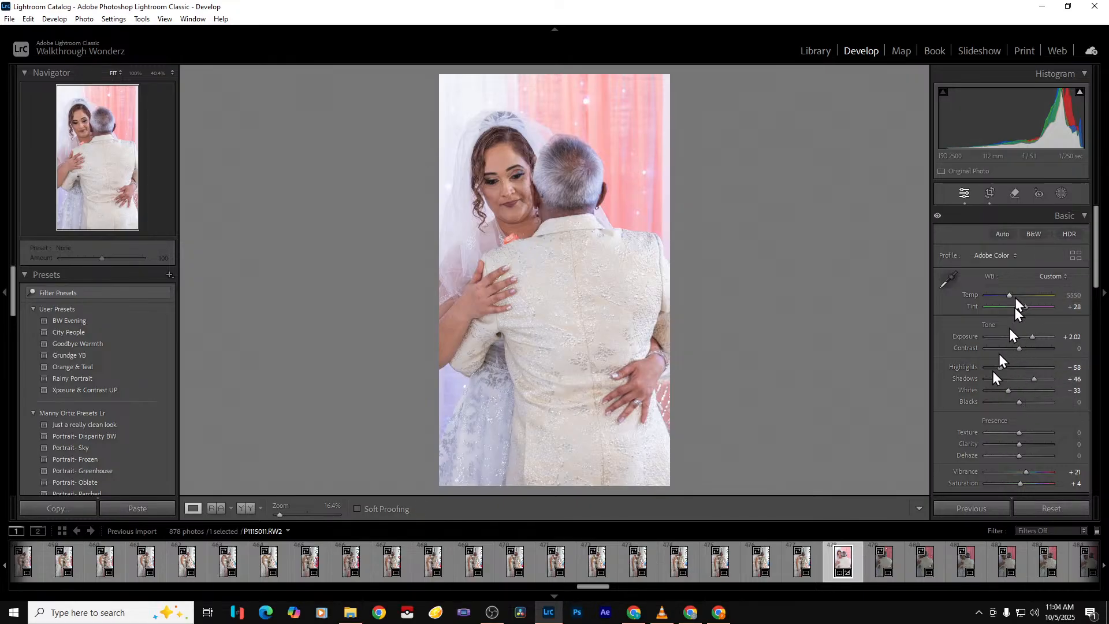
# Widen the crop of P1115011.RW2 on both sides to the full width of the original frame
pyautogui.click(989, 193)
pyautogui.moveTo(467, 285); pyautogui.dragTo(435, 285)
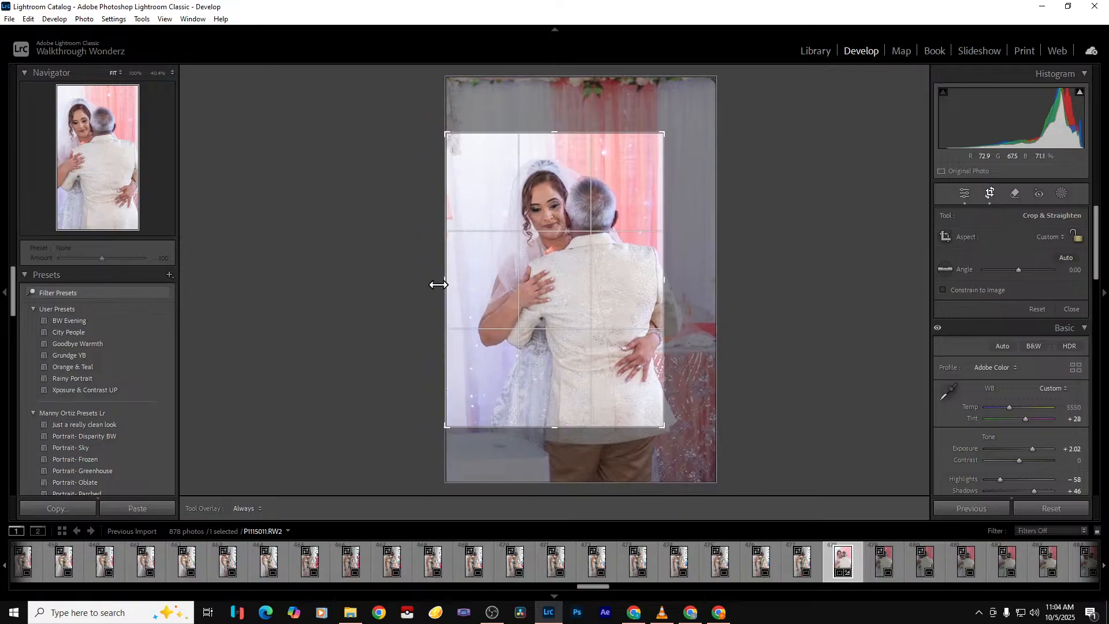
pyautogui.moveTo(664, 285); pyautogui.dragTo(736, 289)
pyautogui.press('Return')
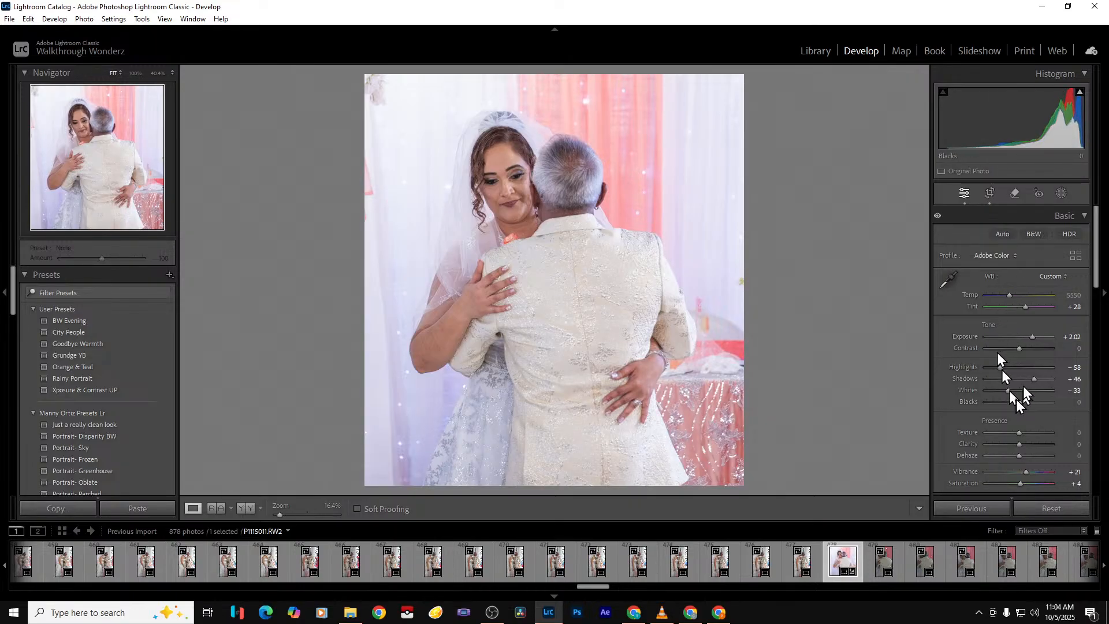
# Synchronize the develop settings of P1115011.RW2, without the crop, to all the following photos through P1115048.RW2
pyautogui.moveTo(597, 587); pyautogui.dragTo(644, 588)
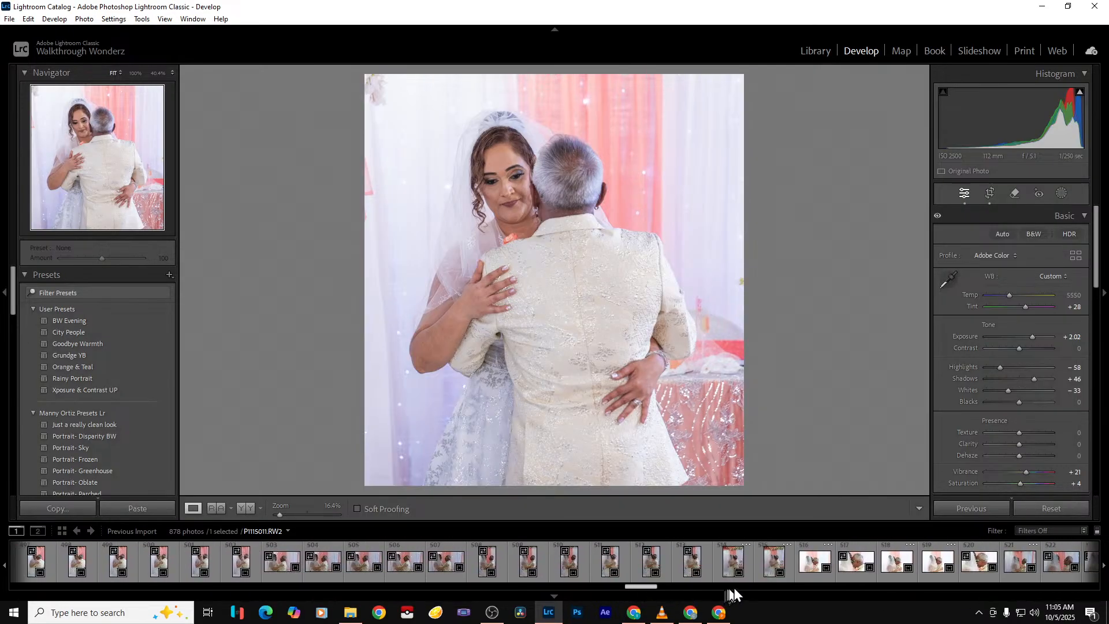
pyautogui.keyDown('shift'); pyautogui.click(775, 577); pyautogui.keyUp('shift')
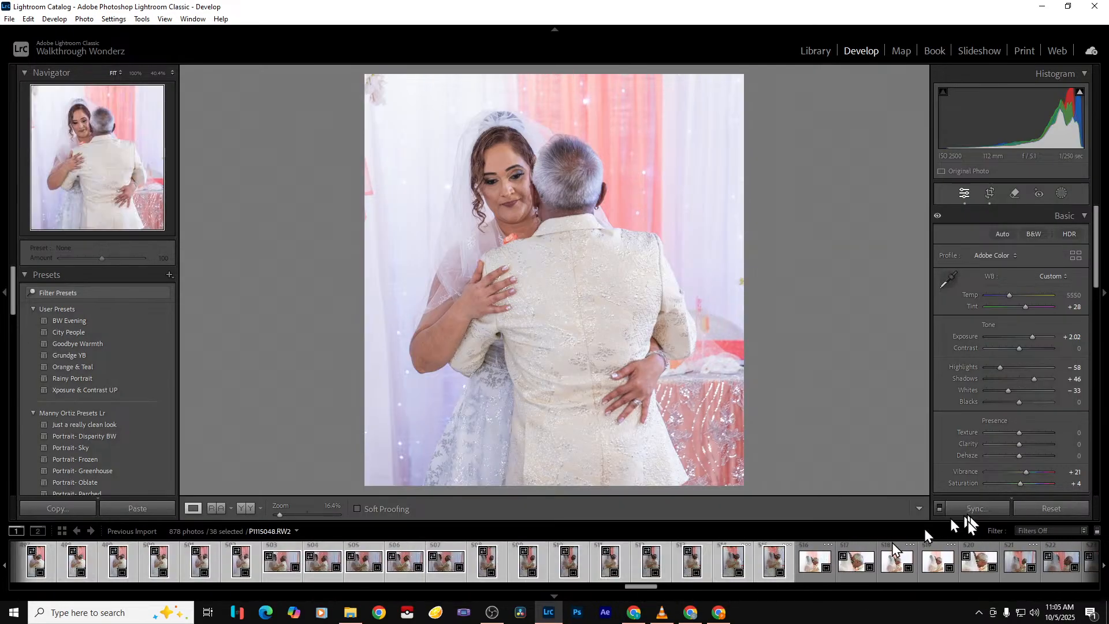
pyautogui.click(980, 511)
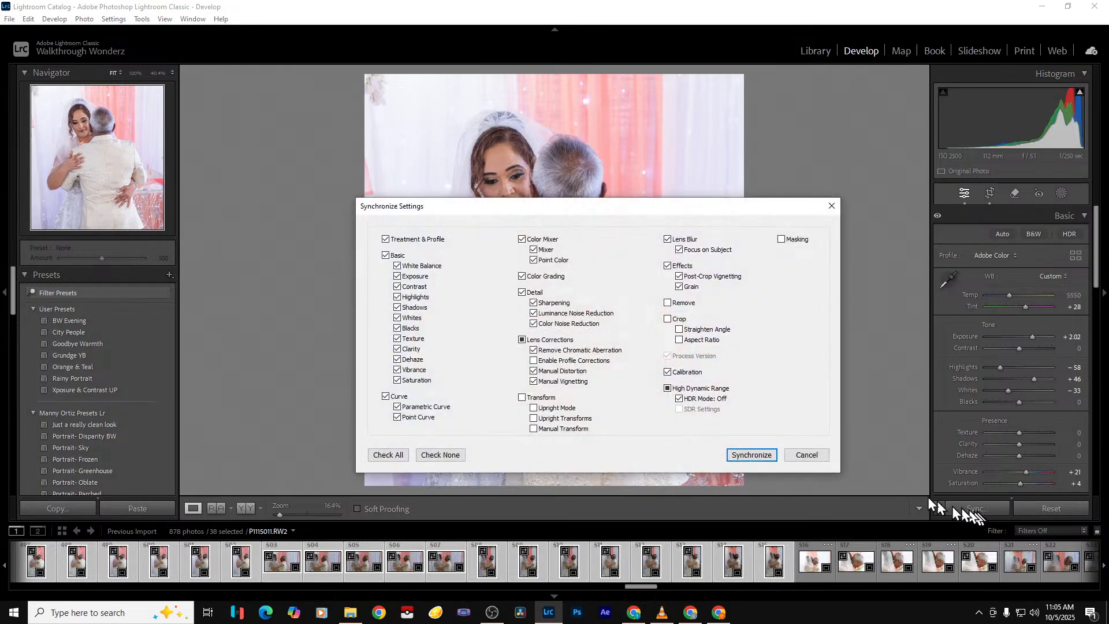
pyautogui.click(751, 455)
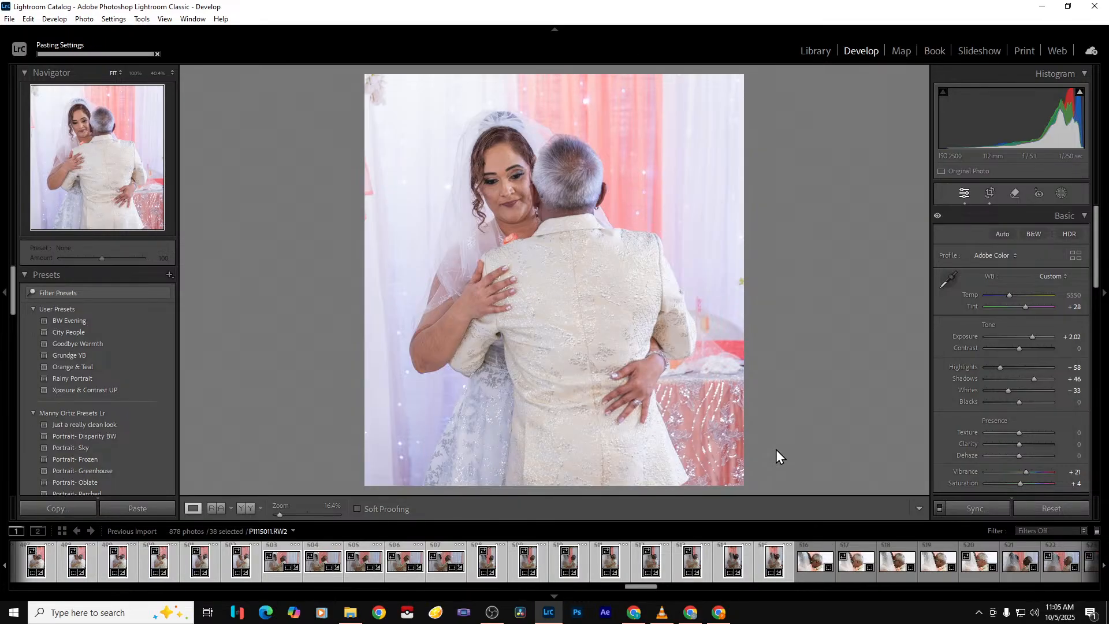
pyautogui.click(351, 613)
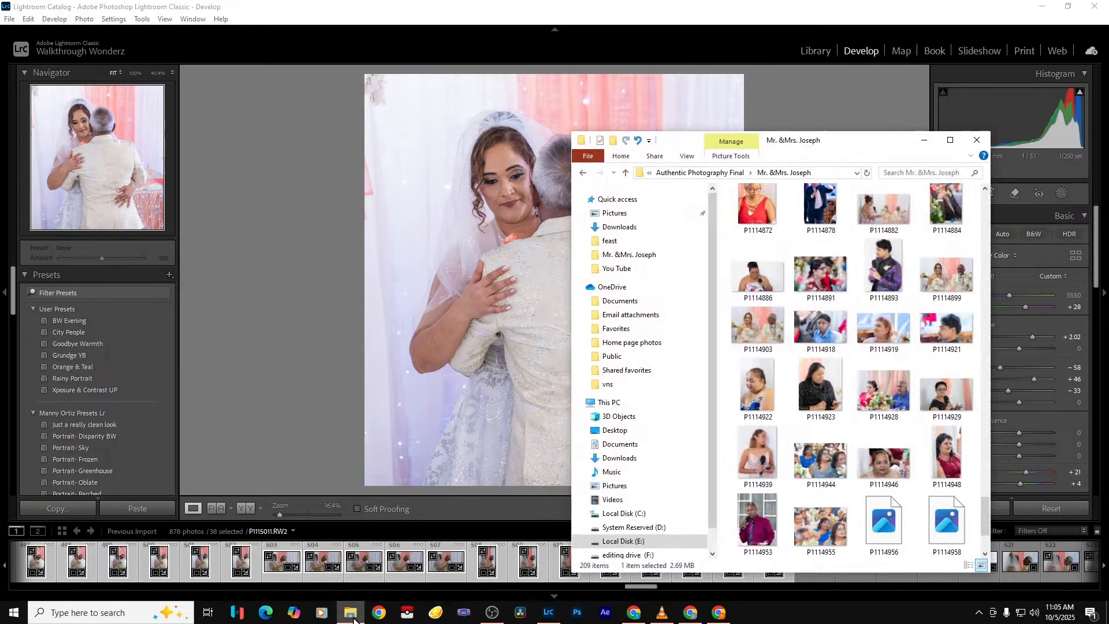
pyautogui.click(351, 613)
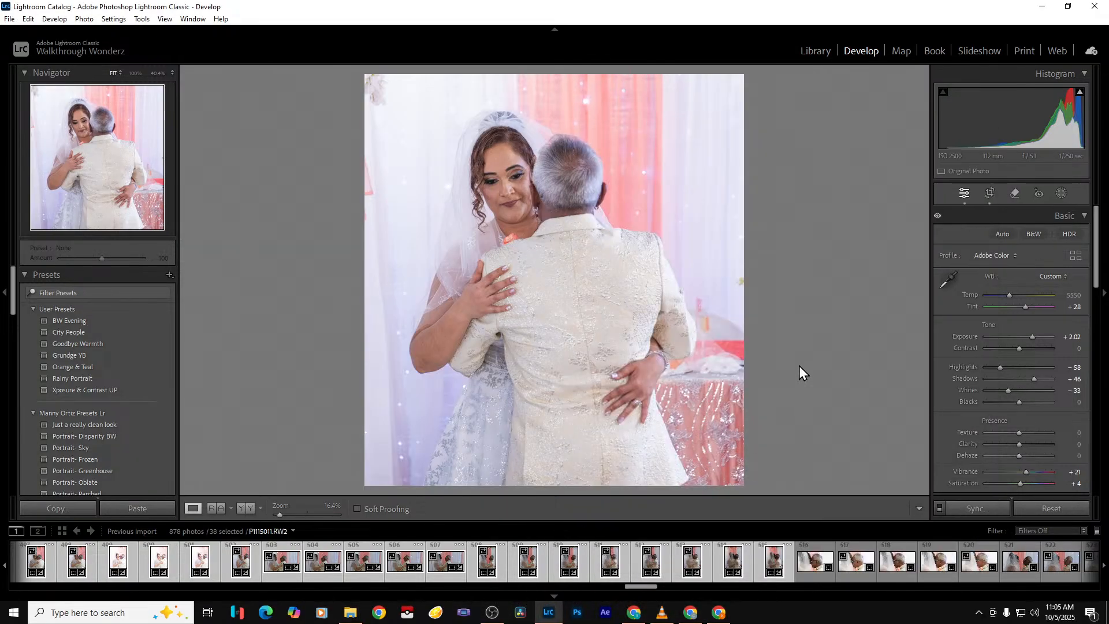
# Open P1115012.RW2, the next photo of the embracing couple, and convert it to black and white
pyautogui.press('Right')
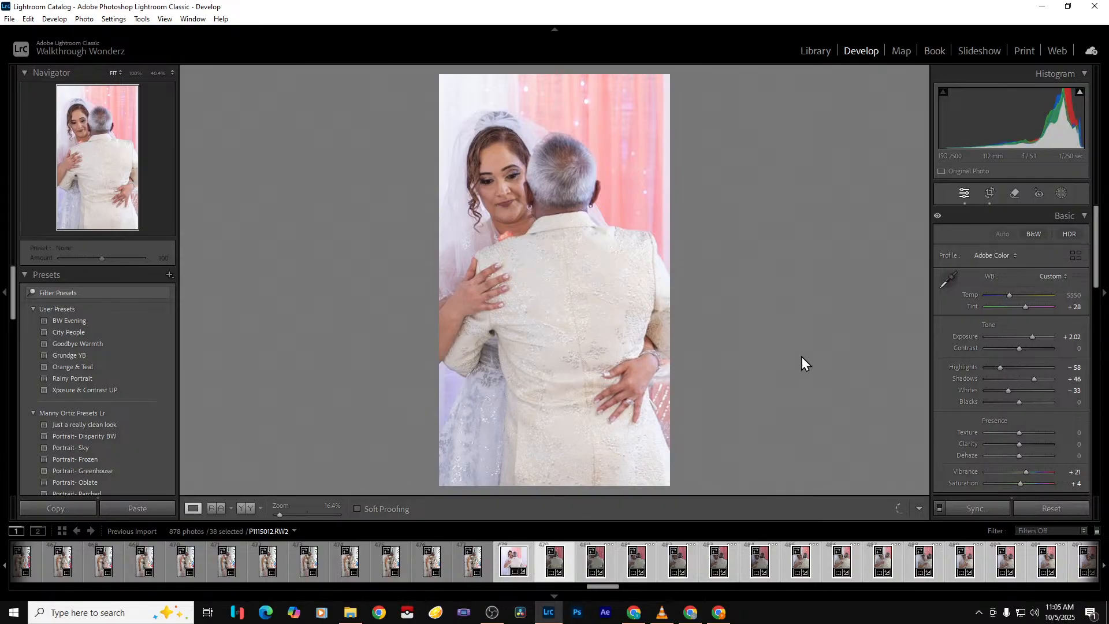
pyautogui.click(1035, 235)
# Remove the near-duplicate embrace photos P1115013.RW2 through P1115021.RW2 from the catalog one by one
pyautogui.press('Right')
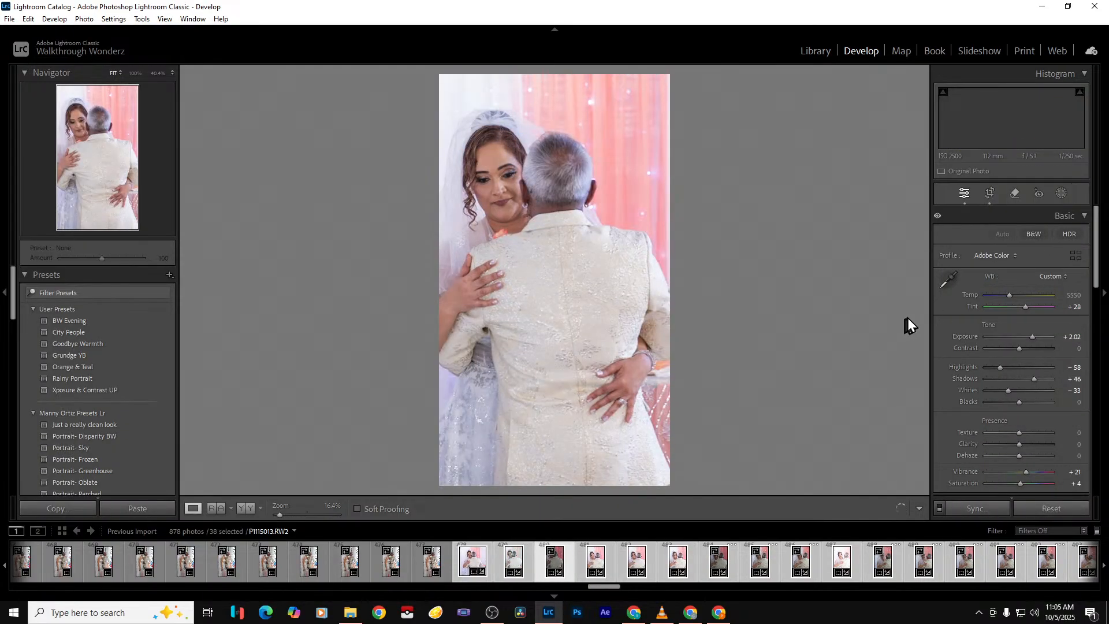
pyautogui.press('Delete')
pyautogui.press('Escape')
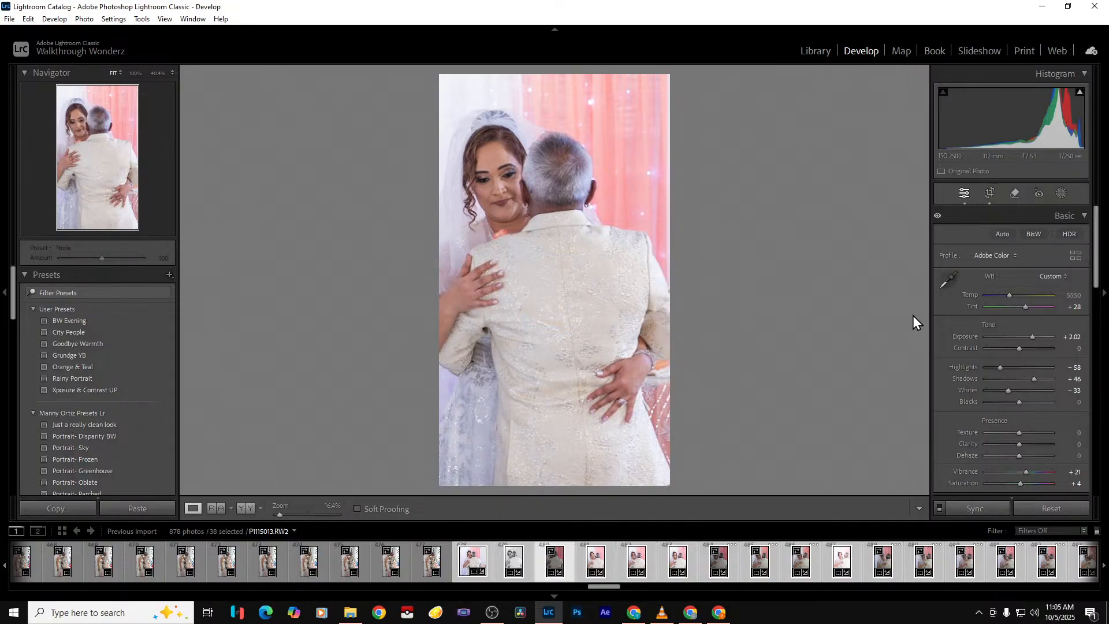
pyautogui.press('Delete')
pyautogui.press('Return')
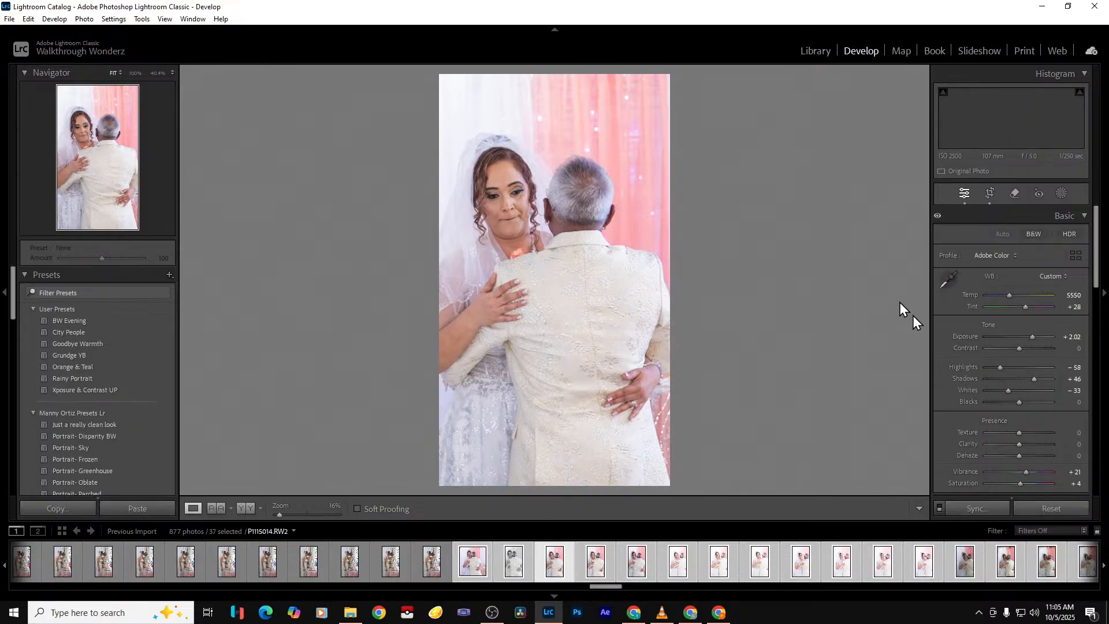
pyautogui.press('Delete')
pyautogui.press('Return')
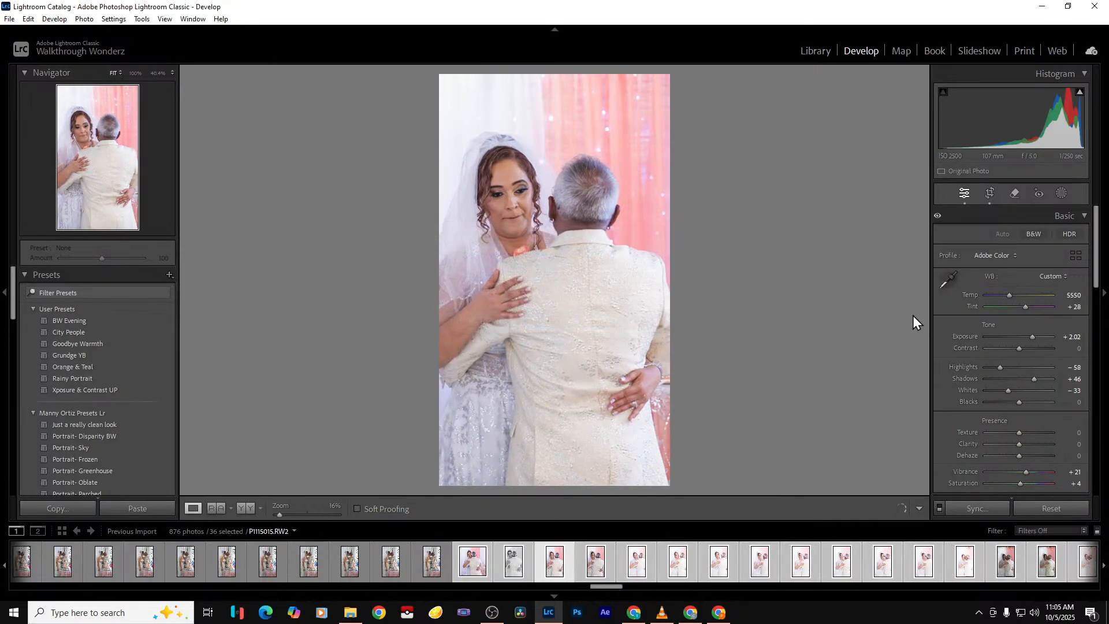
pyautogui.press('Delete')
pyautogui.press('Return')
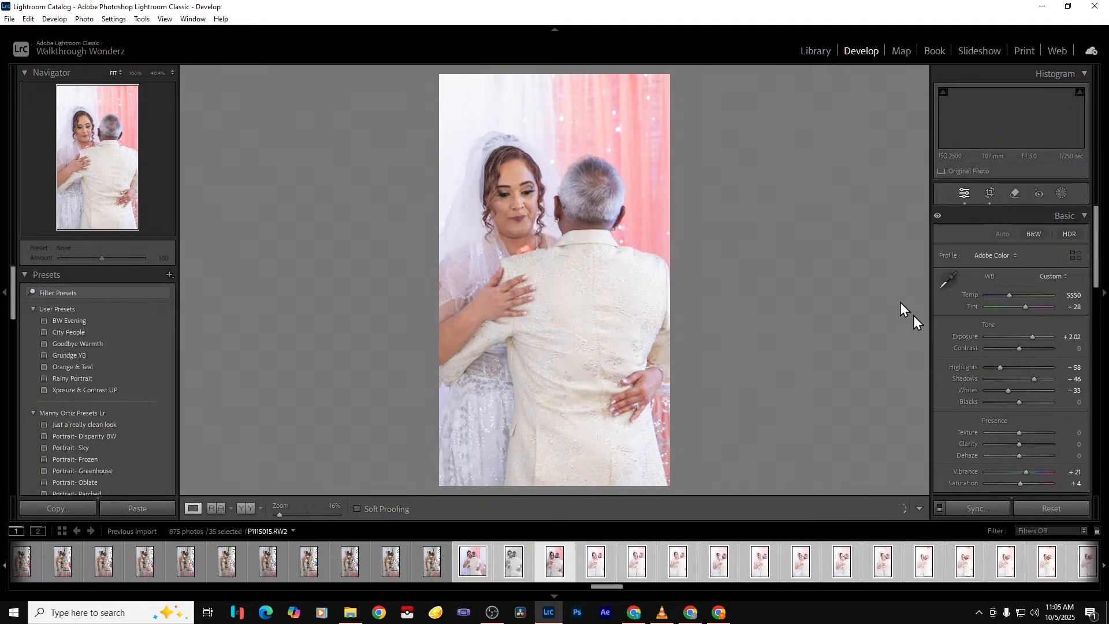
pyautogui.press('Delete')
pyautogui.press('Return')
pyautogui.press('Delete')
pyautogui.press('Return')
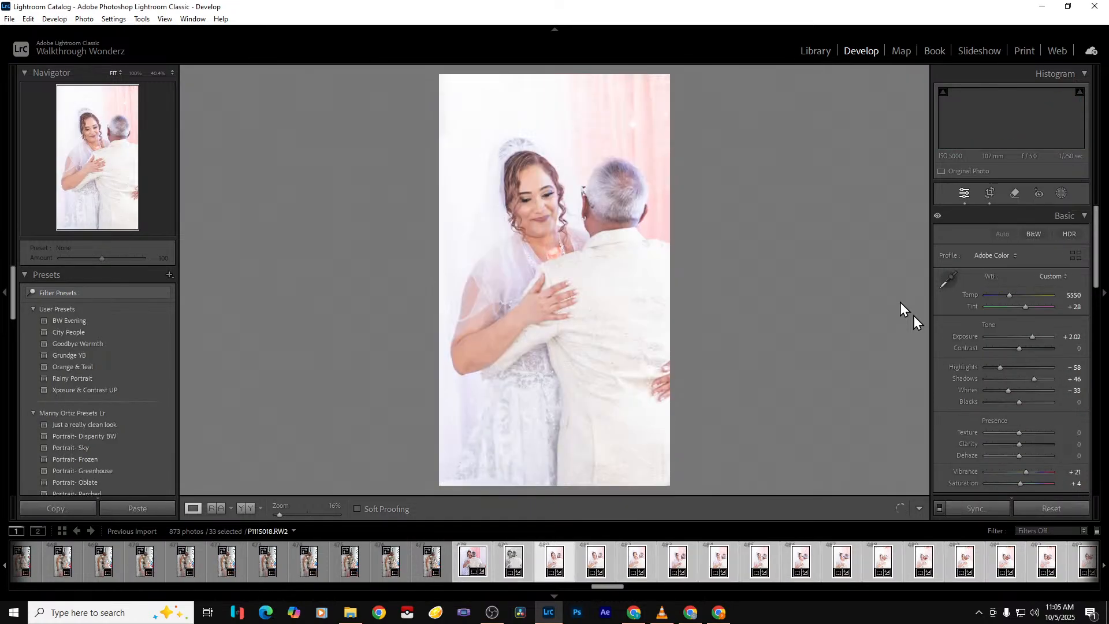
pyautogui.press('Delete')
pyautogui.press('Return')
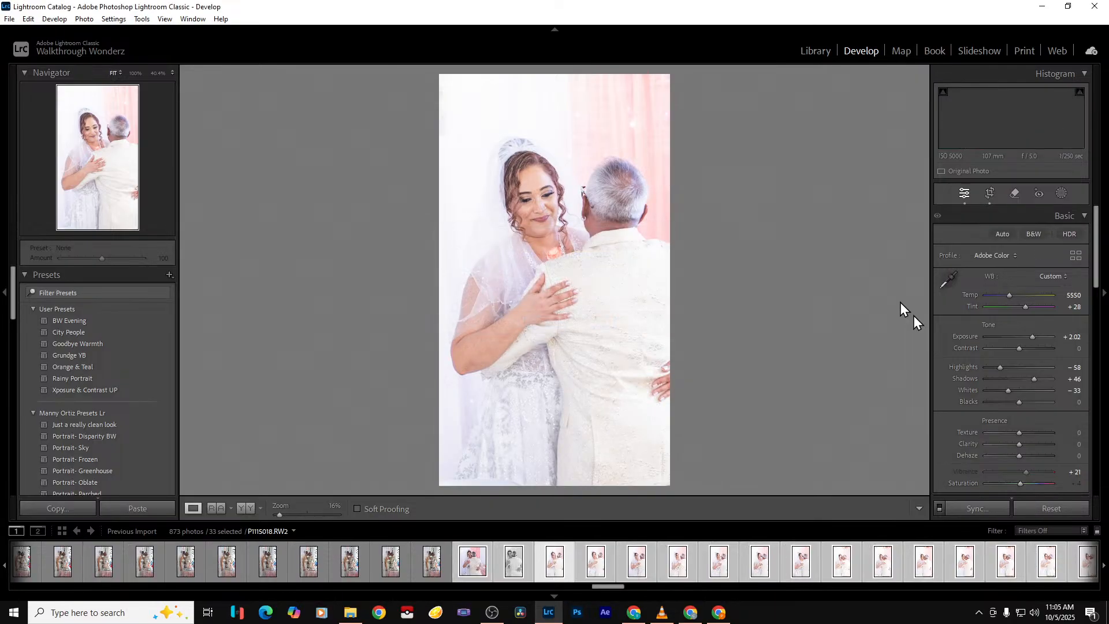
pyautogui.press('Delete')
pyautogui.press('Return')
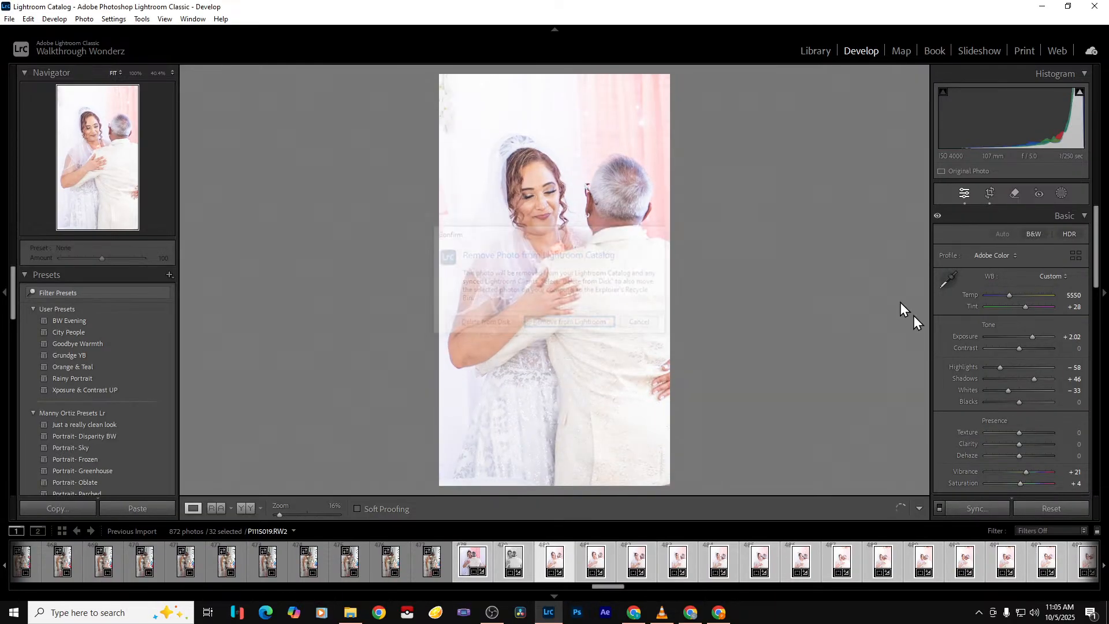
pyautogui.press('Delete')
pyautogui.press('Return')
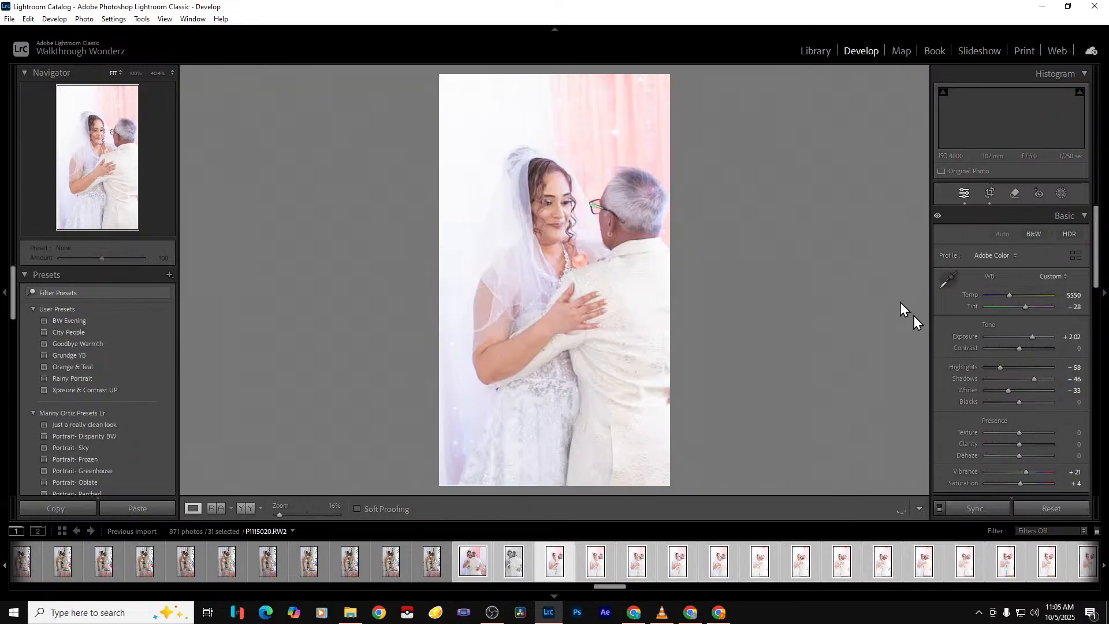
pyautogui.press('Delete')
pyautogui.press('Return')
pyautogui.press('Delete')
pyautogui.press('Return')
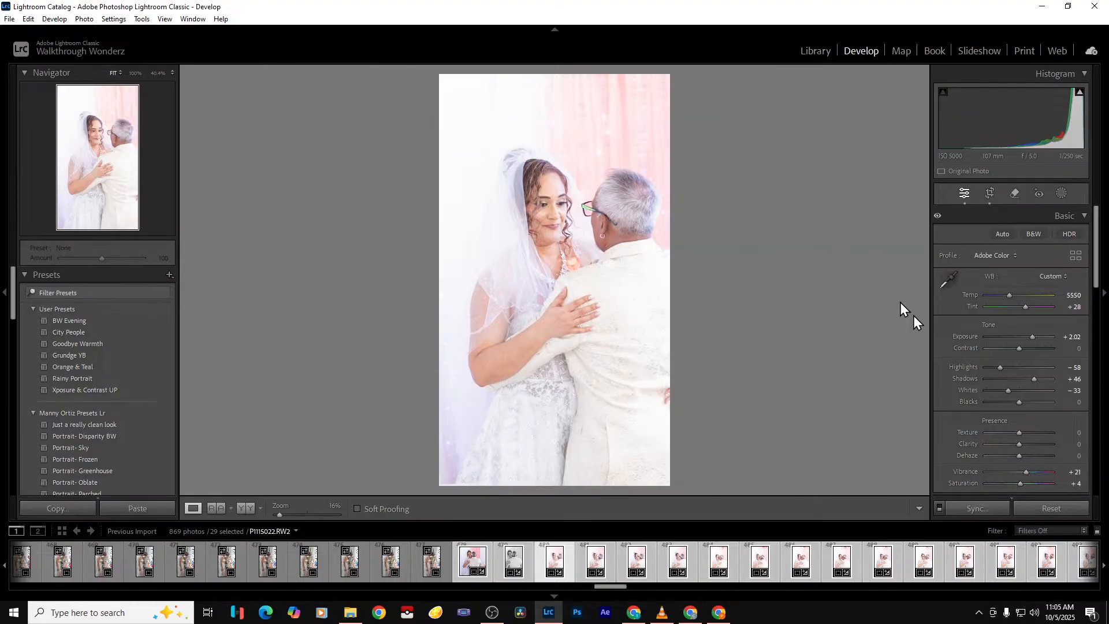
# Set P1115022.RW2's Exposure to +0.97 and widen its crop to the right edge of the original frame
pyautogui.doubleClick(1034, 338)
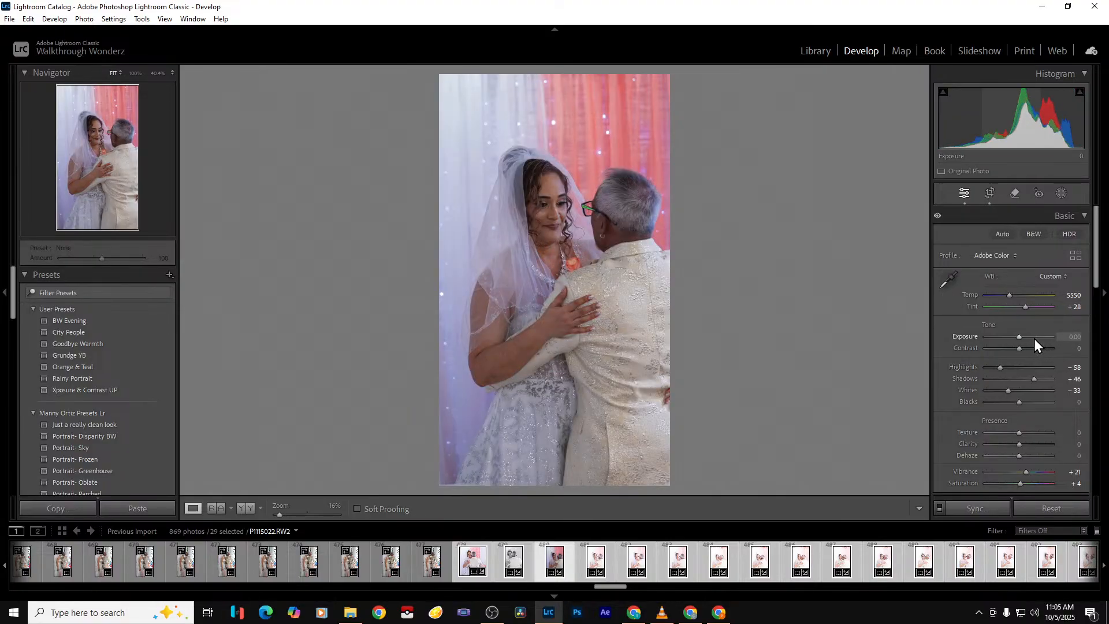
pyautogui.moveTo(1023, 338); pyautogui.dragTo(1026, 338)
pyautogui.click(990, 194)
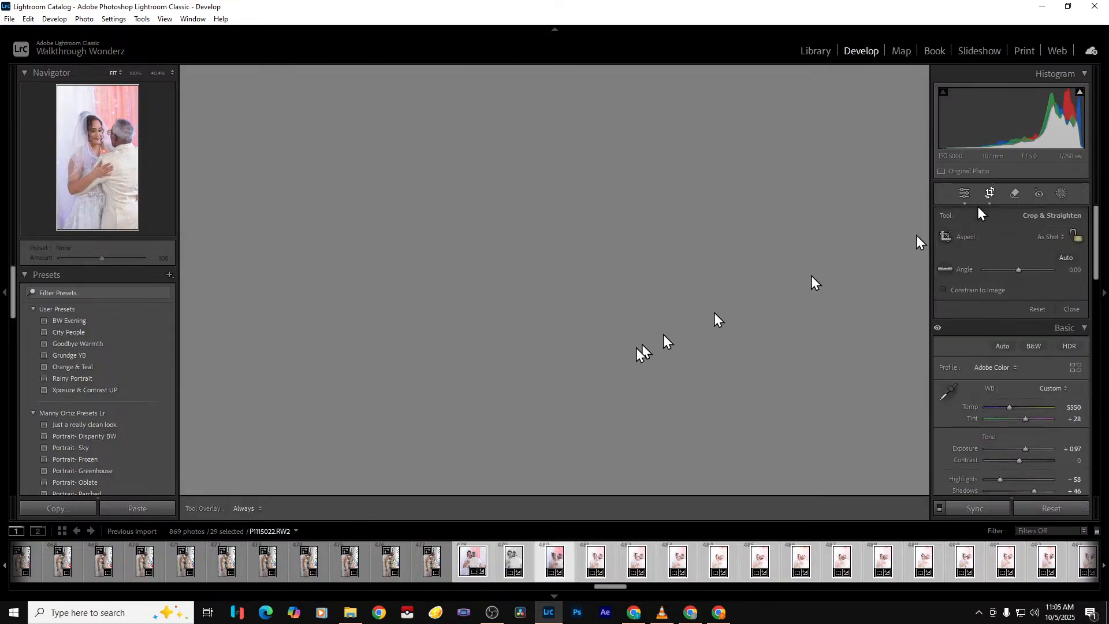
pyautogui.moveTo(642, 339); pyautogui.dragTo(682, 338)
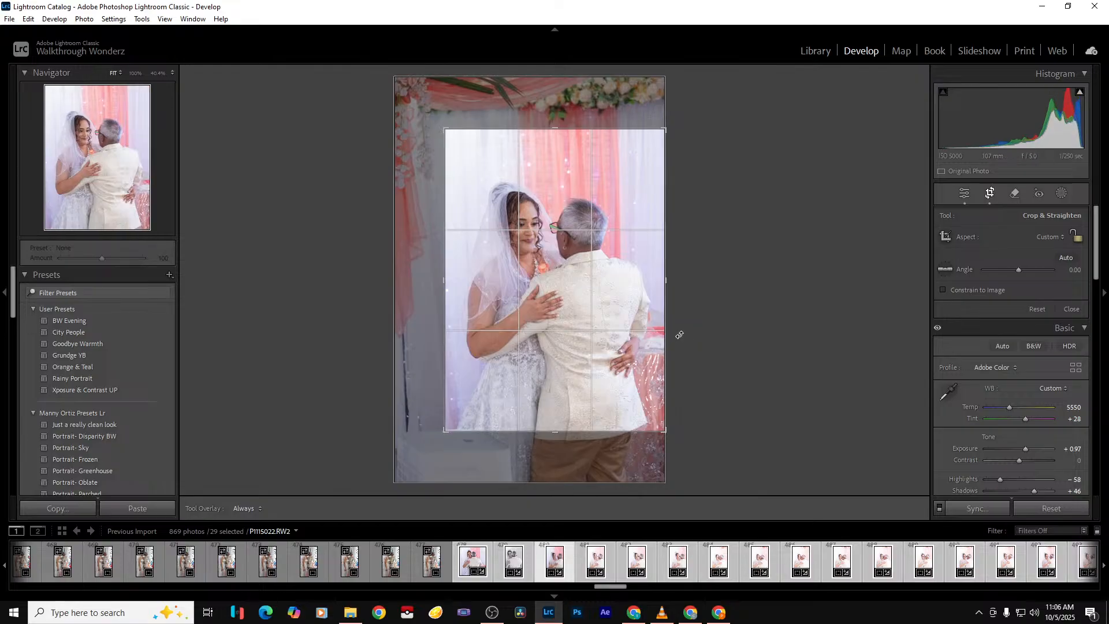
pyautogui.press('Return')
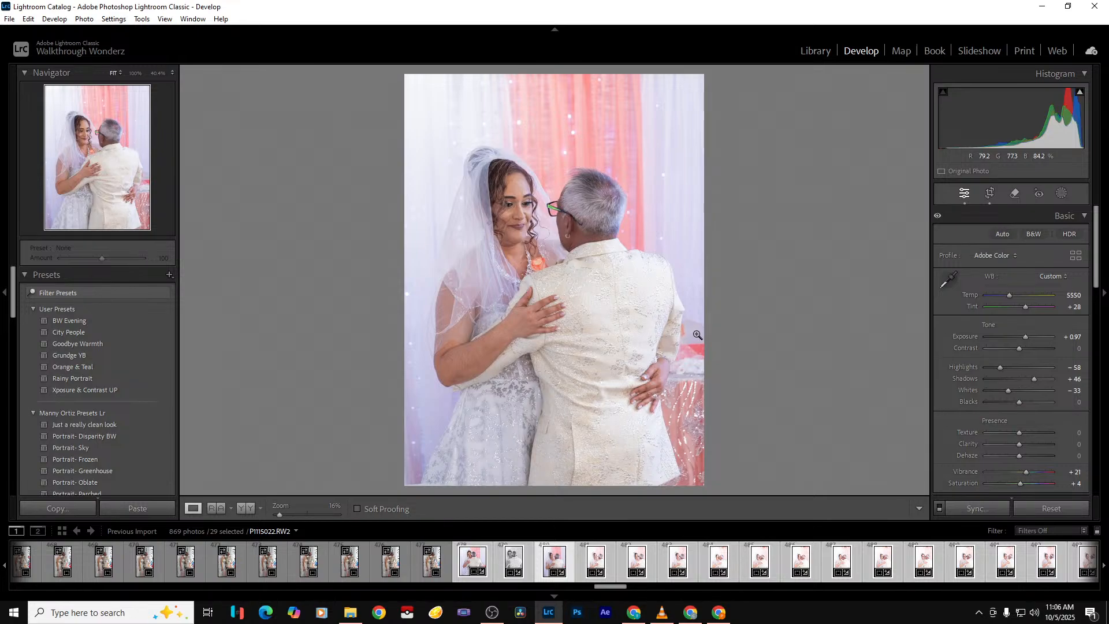
# Convert P1115023.RW2 to black and white and widen its crop to the right edge of the original frame
pyautogui.press('Right')
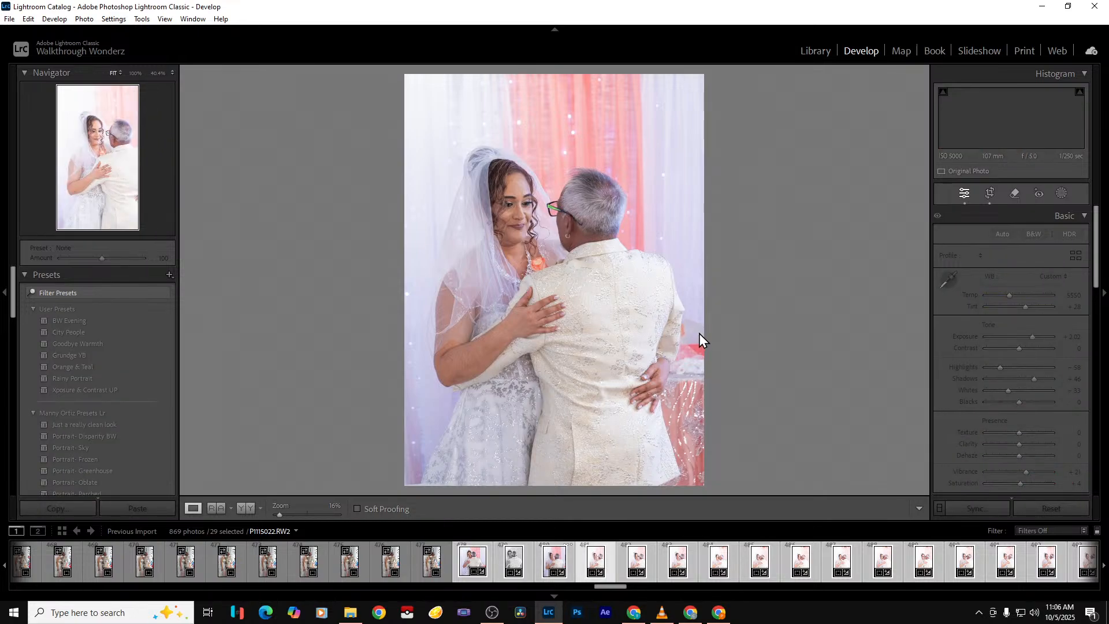
pyautogui.click(1038, 237)
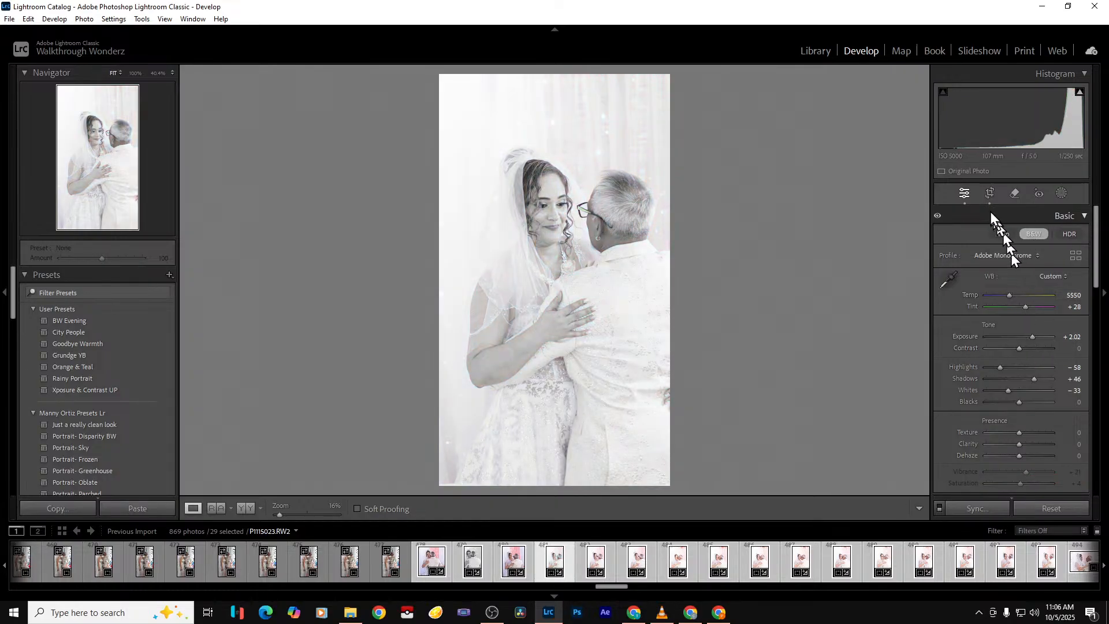
pyautogui.click(990, 193)
pyautogui.moveTo(645, 310); pyautogui.dragTo(751, 313)
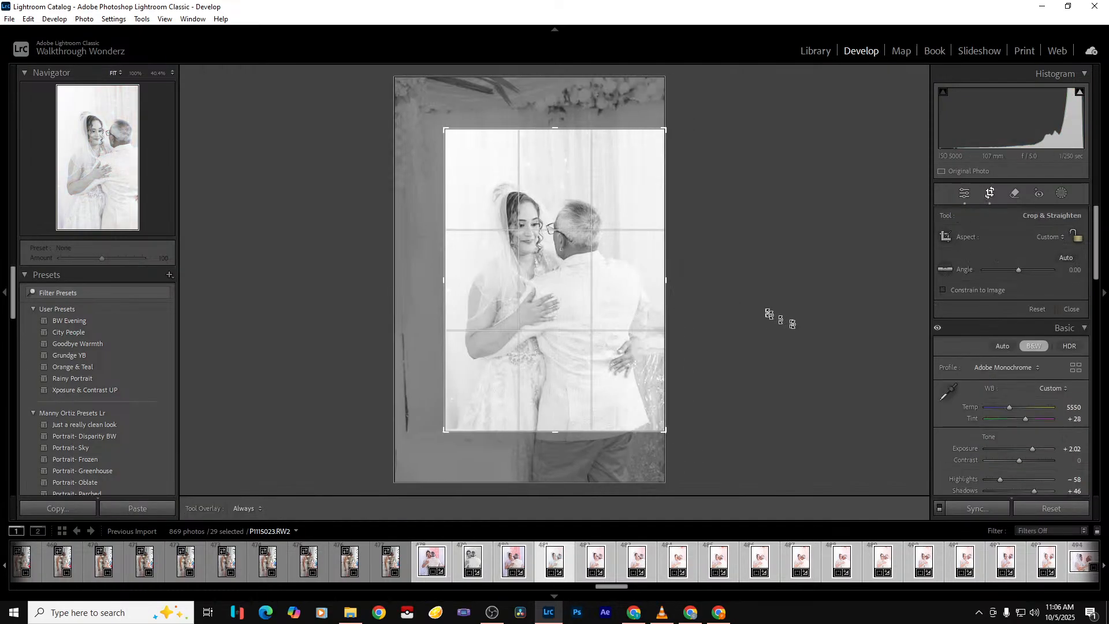
pyautogui.press('Return')
# Remove the following three embrace photos, P1115024.RW2 through P1115026.RW2, from the catalog
pyautogui.press('Right')
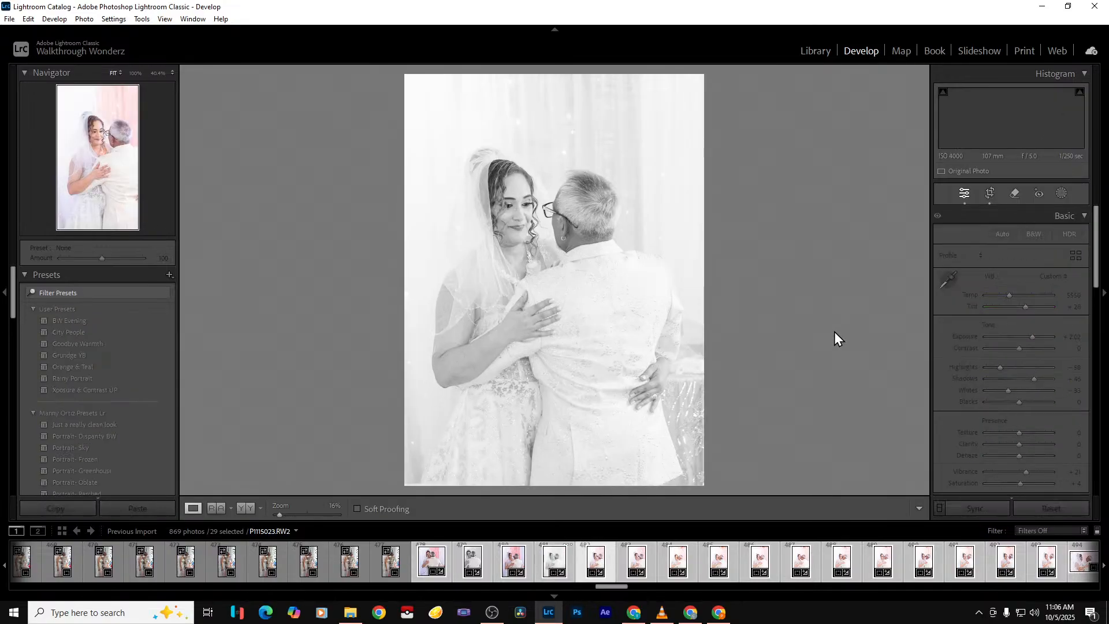
pyautogui.press('Delete')
pyautogui.press('Return')
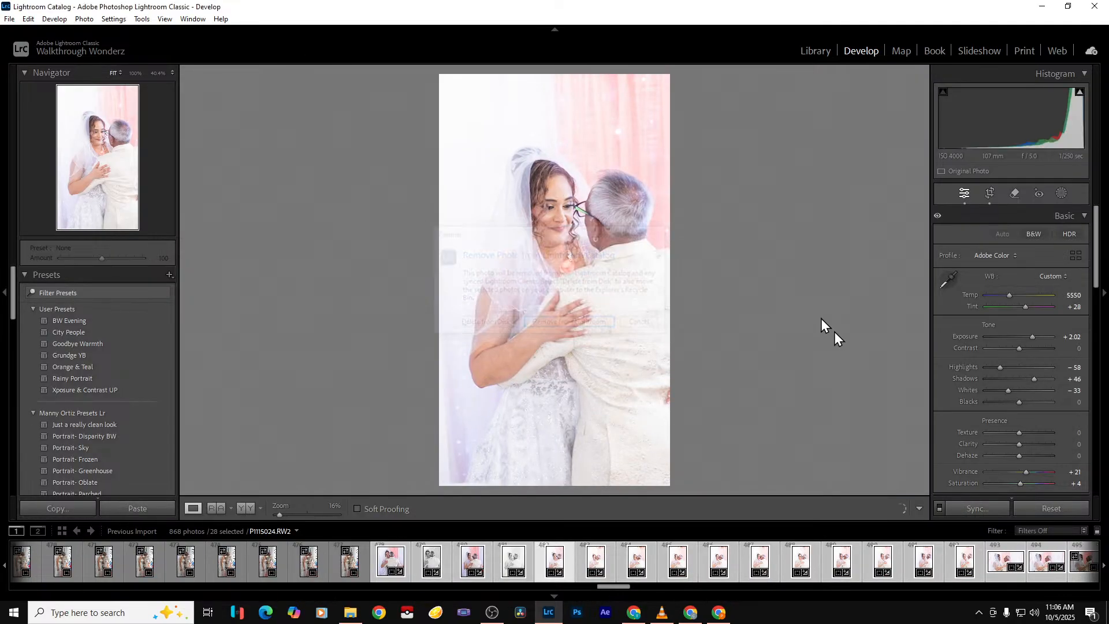
pyautogui.press('Delete')
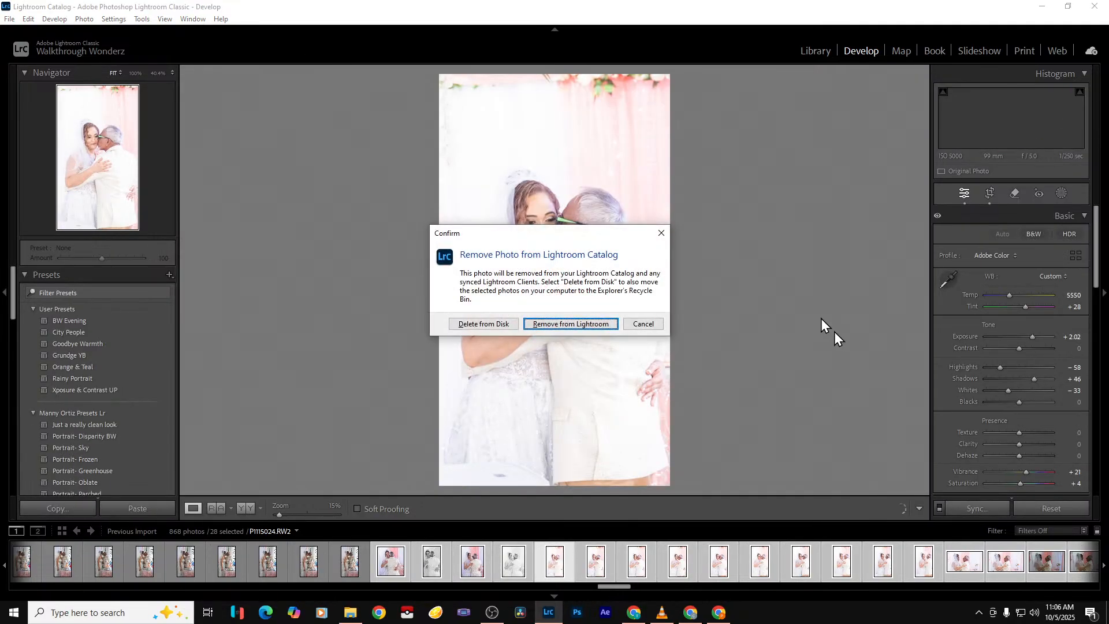
pyautogui.press('Return')
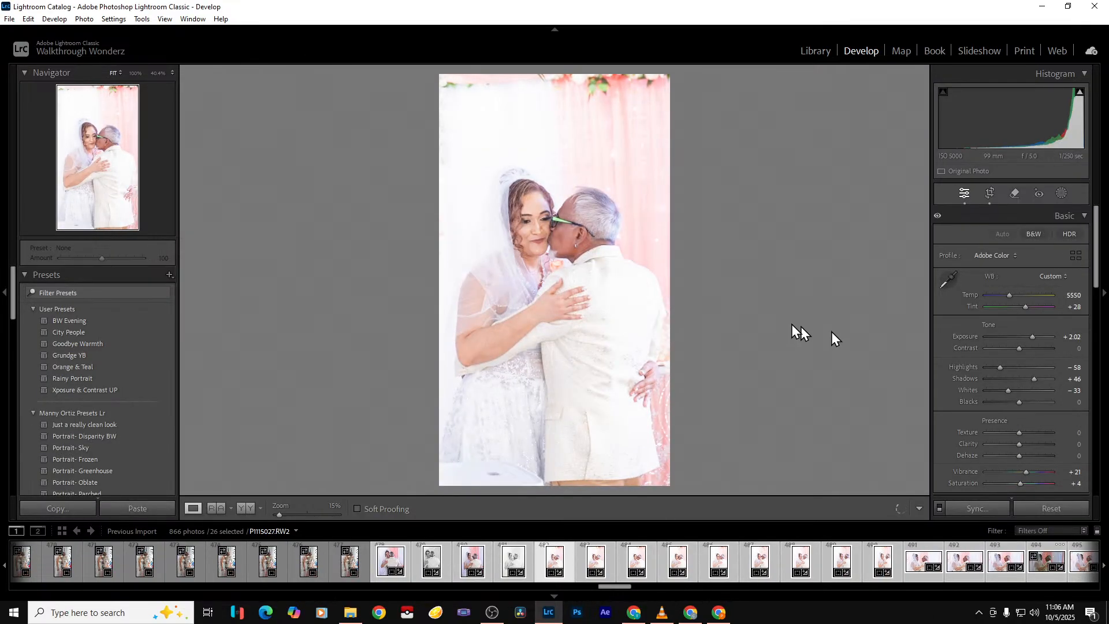
# Try a black-and-white treatment and Auto tone on P1115027.RW2, and restore its previous color settings
pyautogui.click(1034, 237)
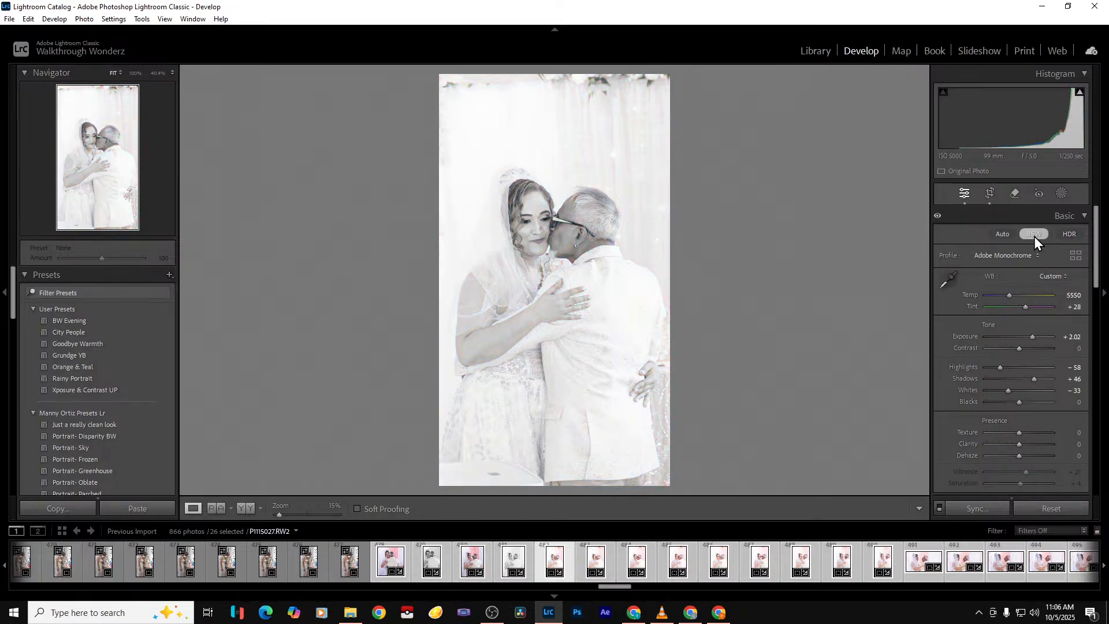
pyautogui.click(1004, 235)
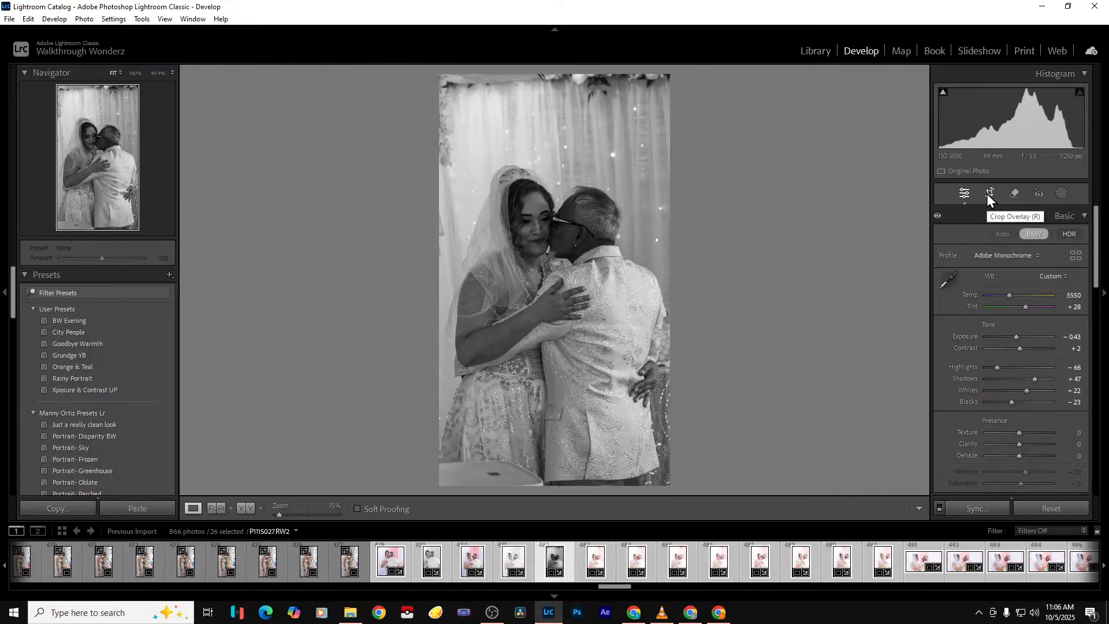
pyautogui.click(1031, 235)
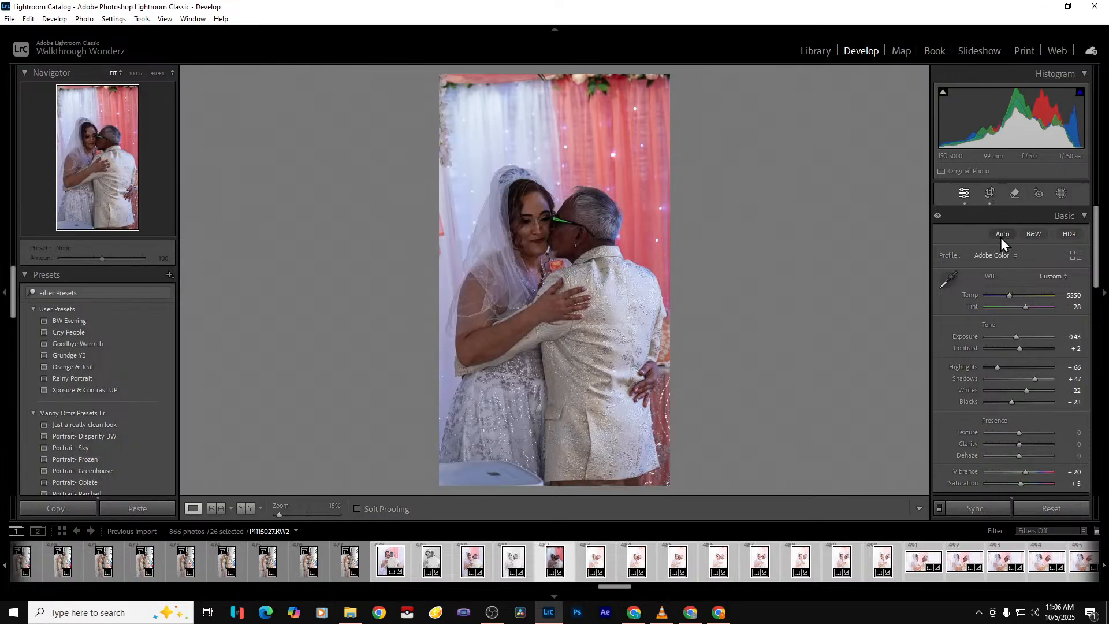
pyautogui.click(1002, 235)
pyautogui.hotkey('ctrl', 'z')
pyautogui.hotkey('ctrl', 'z')
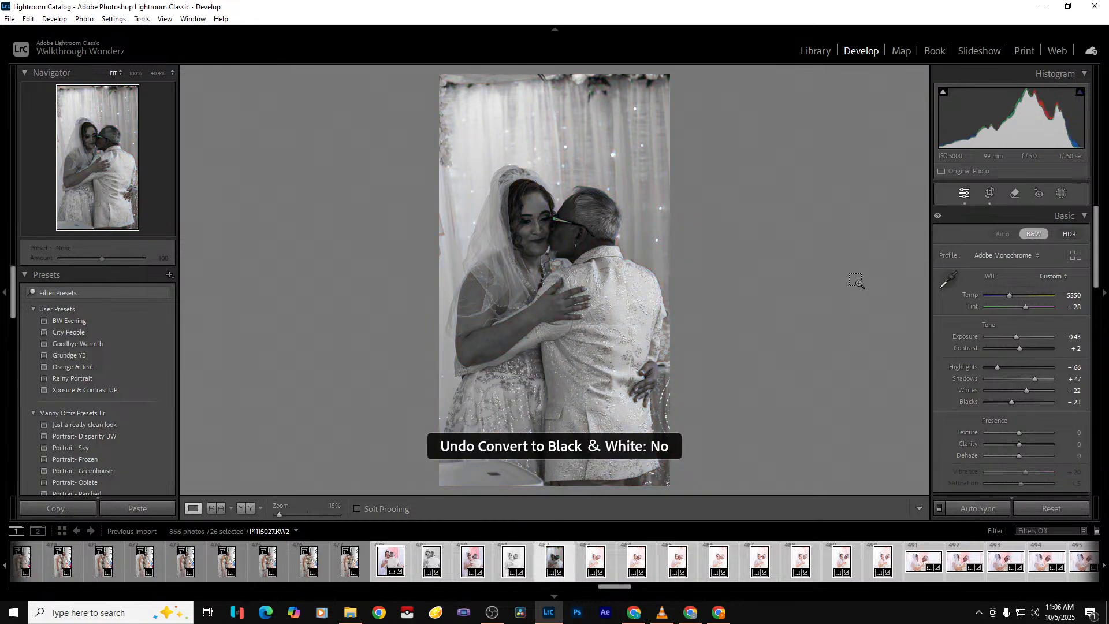
pyautogui.hotkey('ctrl', 'z')
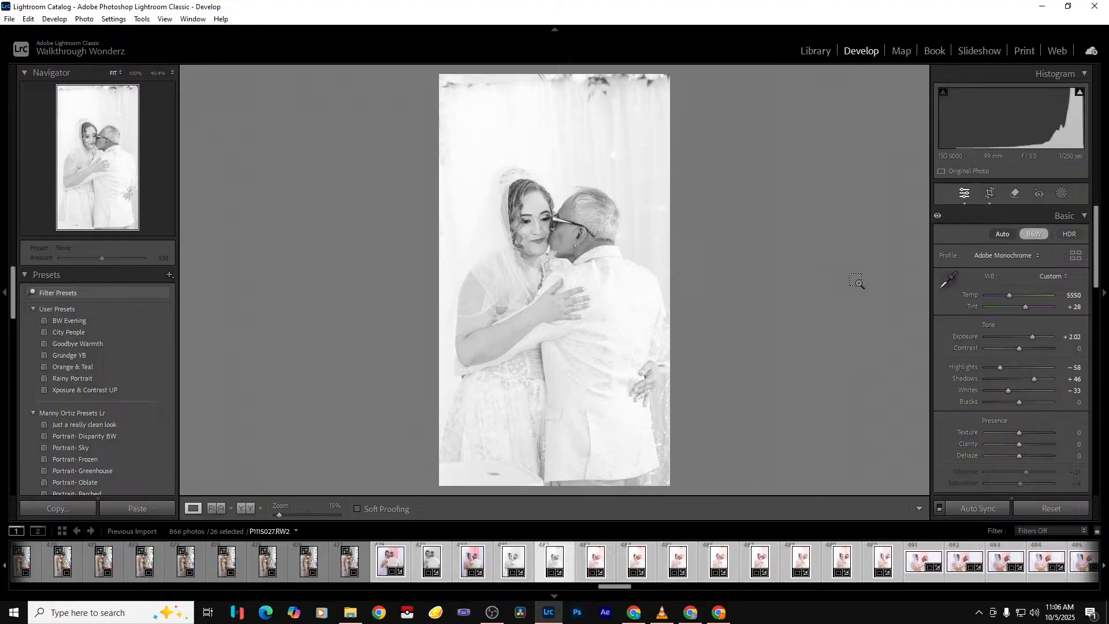
pyautogui.click(1027, 234)
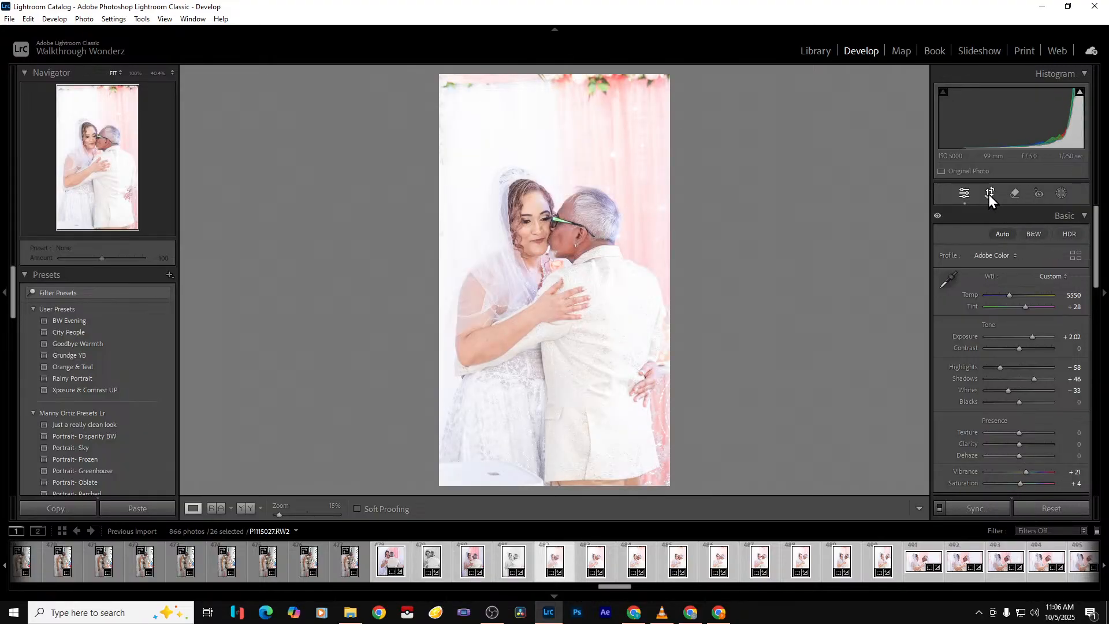
# Lower P1115027.RW2's Highlights to -100 and its Exposure to +0.61
pyautogui.click(989, 193)
pyautogui.scroll(-10, 1037, 375)
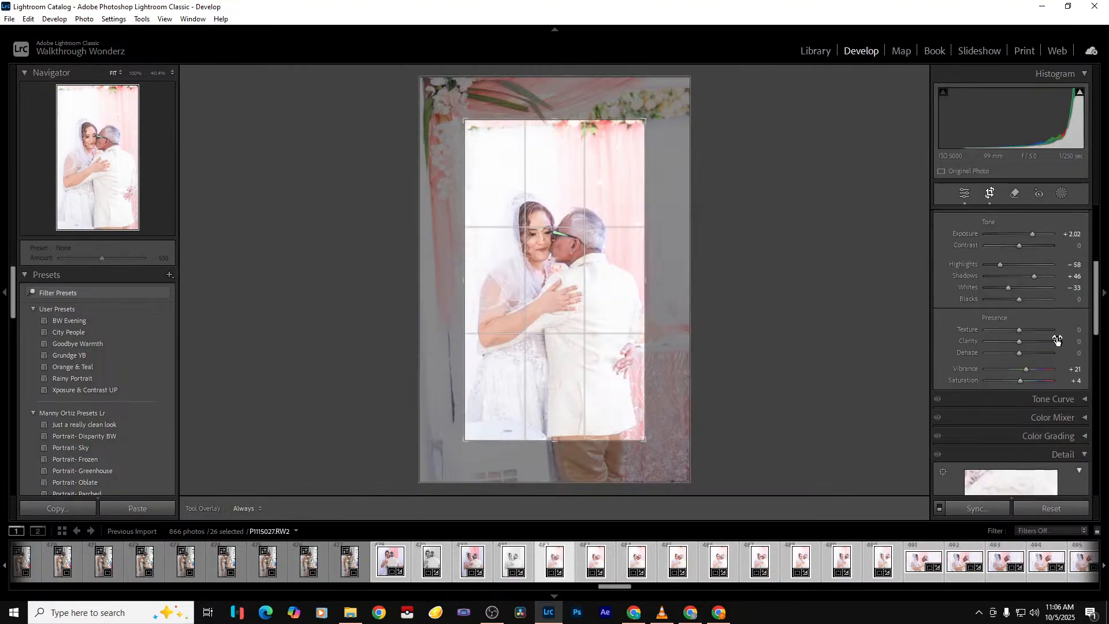
pyautogui.scroll(7, 1025, 339)
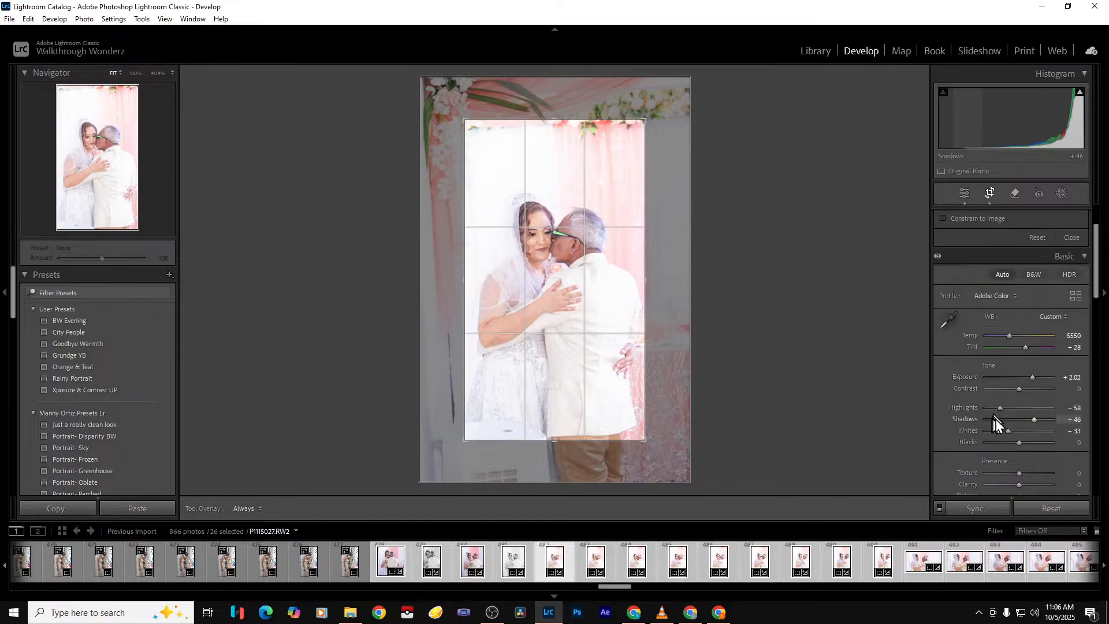
pyautogui.moveTo(998, 408); pyautogui.dragTo(985, 408)
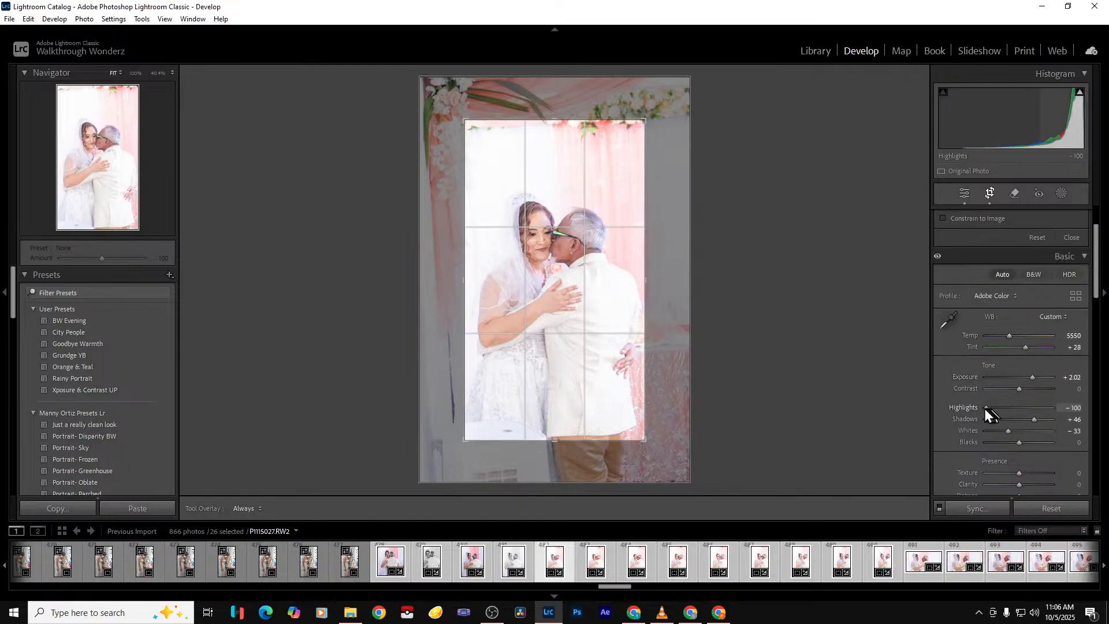
pyautogui.moveTo(1030, 378); pyautogui.dragTo(1021, 377)
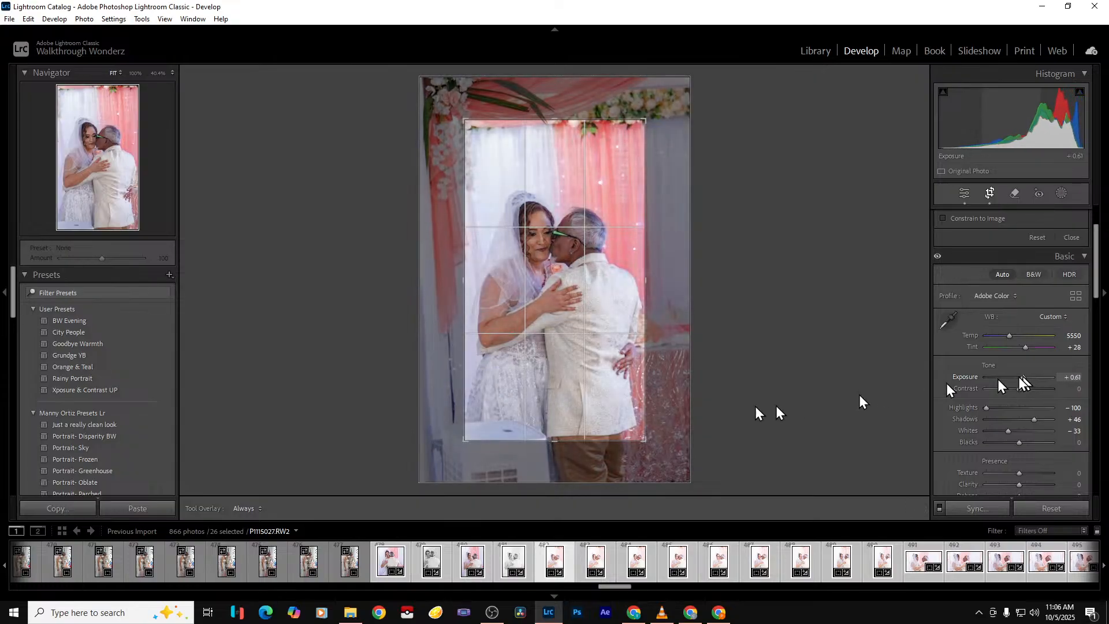
# Recrop P1115027.RW2 by widening it to the frame's right edge, raising the bottom edge slightly and extending the top upward
pyautogui.moveTo(646, 289); pyautogui.dragTo(718, 293)
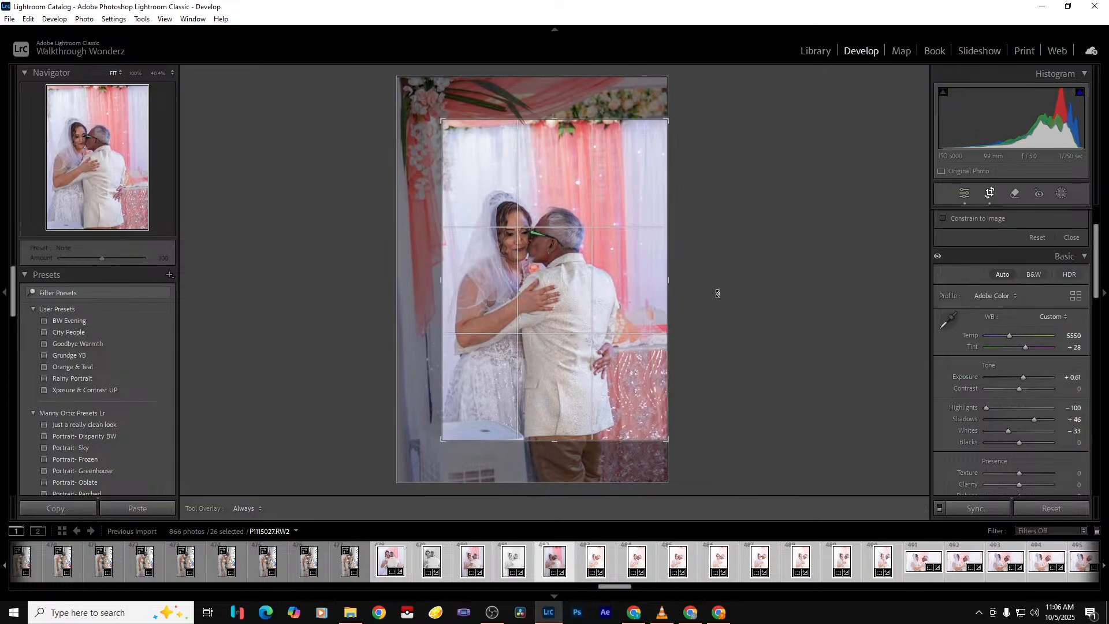
pyautogui.moveTo(592, 441)
pyautogui.mouseDown()
pyautogui.moveTo(574, 441)
pyautogui.moveTo(579, 426)
pyautogui.mouseUp()
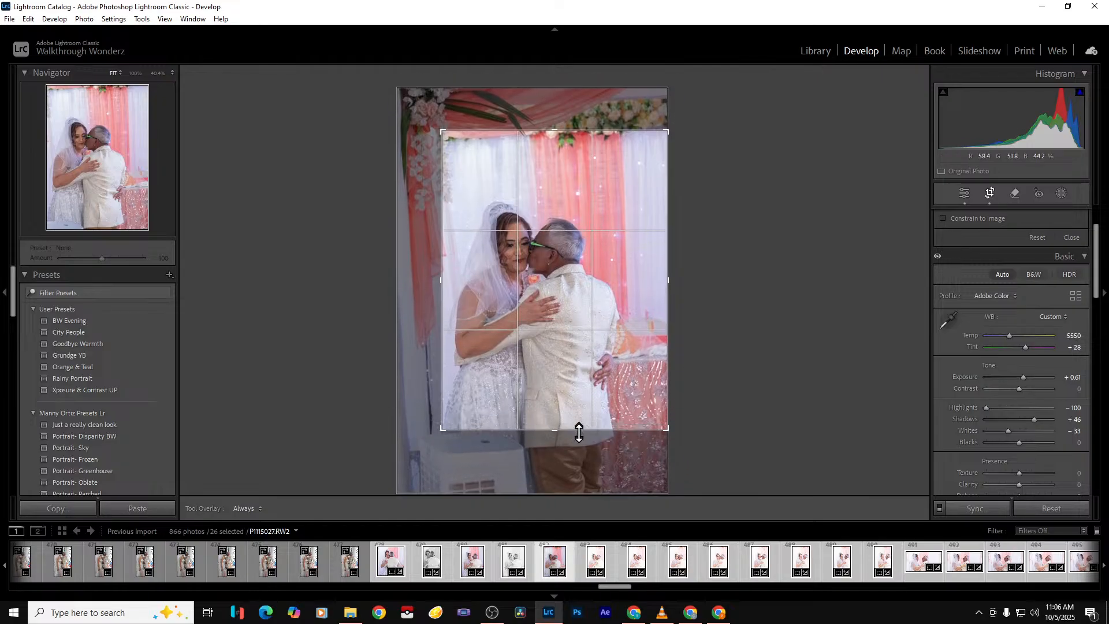
pyautogui.moveTo(560, 132); pyautogui.dragTo(560, 120)
pyautogui.press('Return')
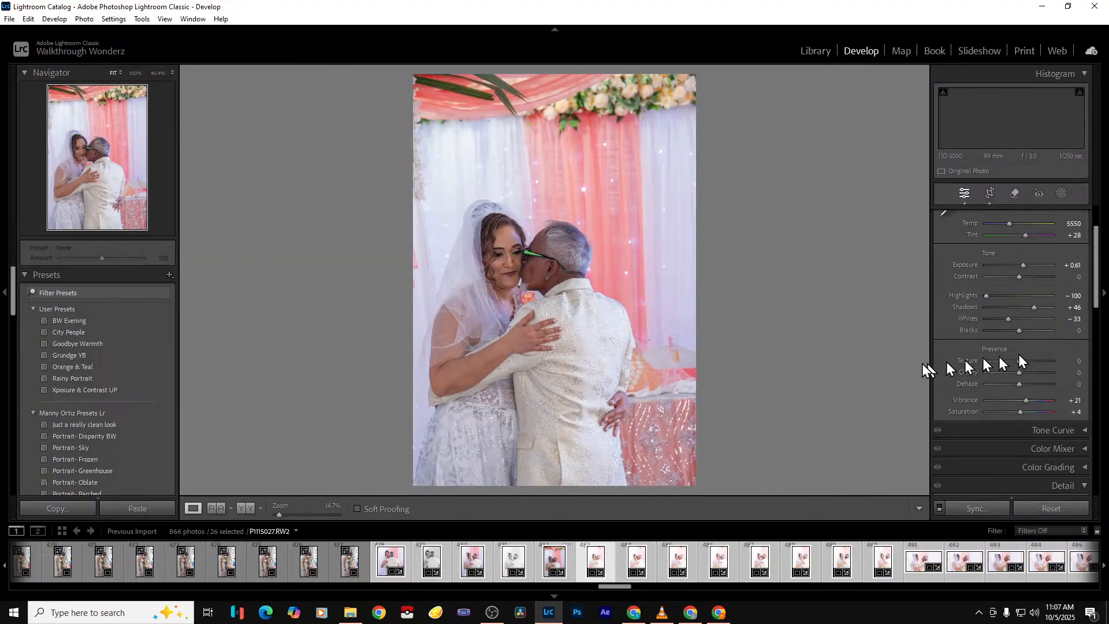
# Remove the following eight upright embrace photos, P1115028.RW2 through P1115035.RW2, from the catalog
pyautogui.press('Delete')
pyautogui.press('Return')
pyautogui.press('Delete')
pyautogui.press('Return')
pyautogui.press('Delete')
pyautogui.press('Return')
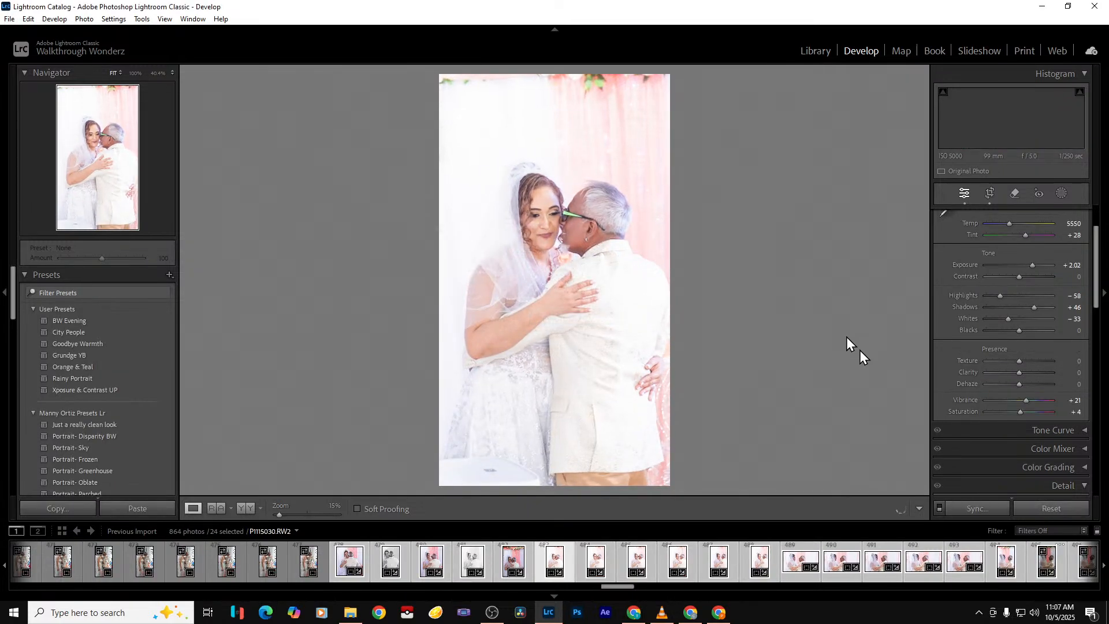
pyautogui.press('Delete')
pyautogui.press('Return')
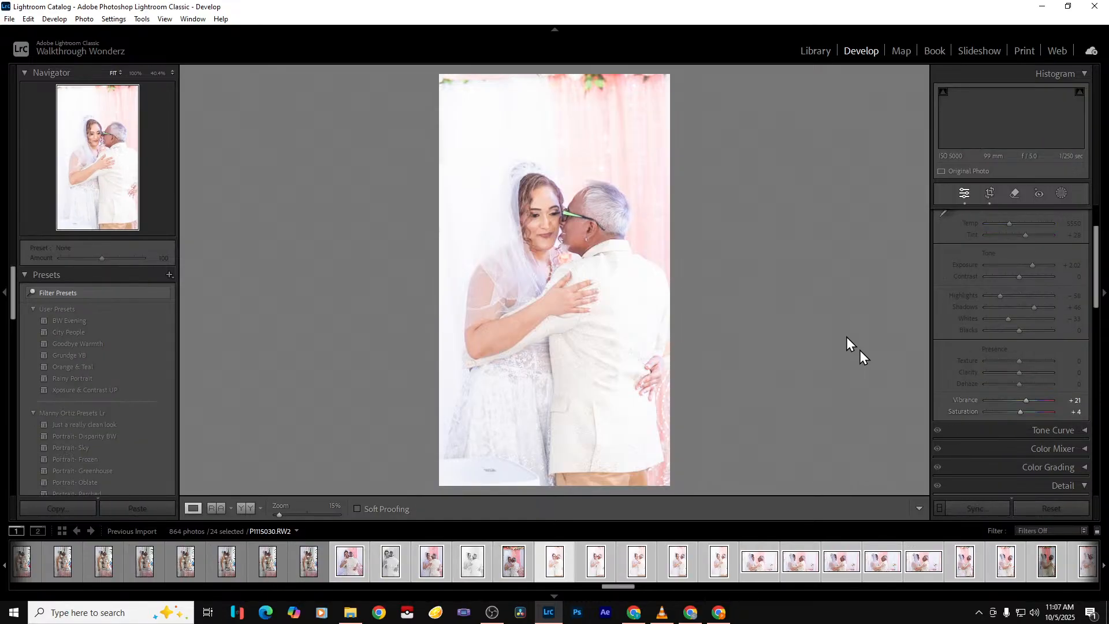
pyautogui.press('Delete')
pyautogui.press('Return')
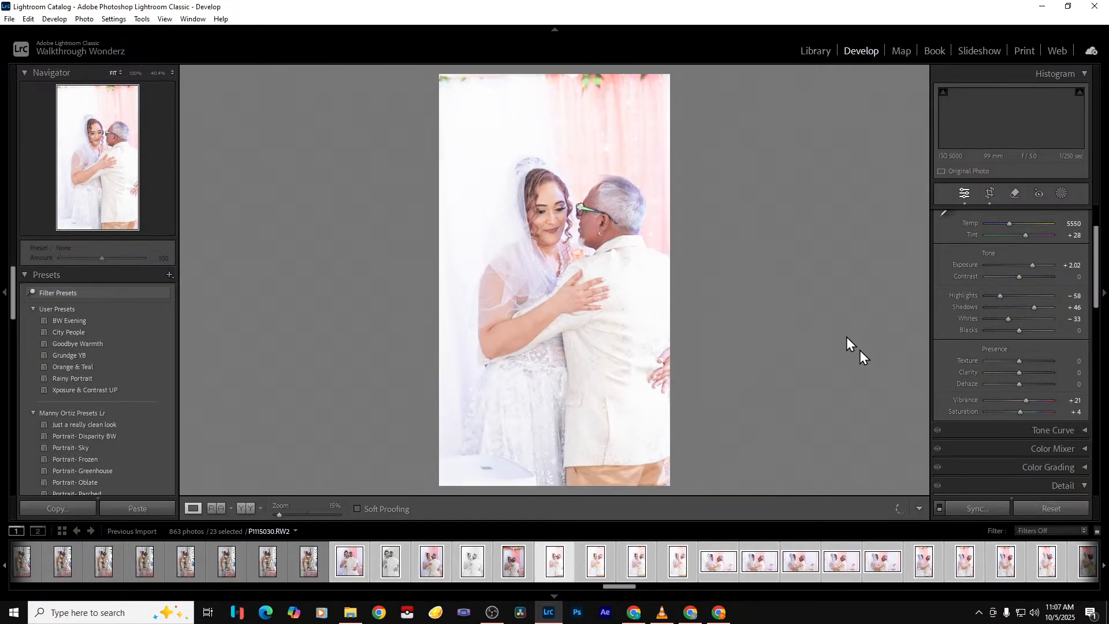
pyautogui.press('Delete')
pyautogui.press('Return')
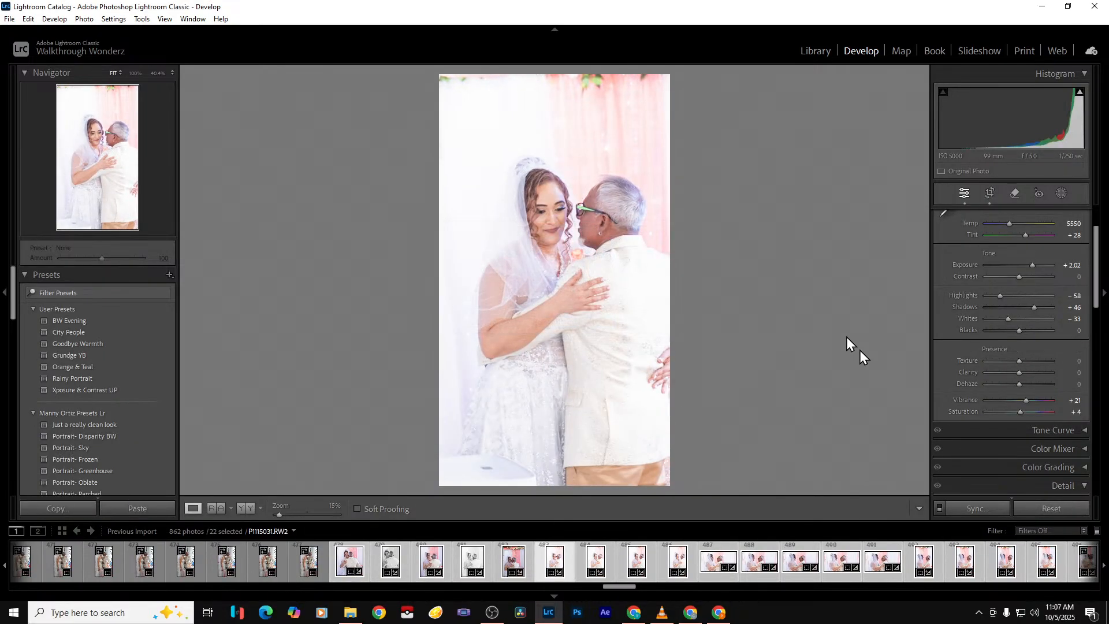
pyautogui.press('Delete')
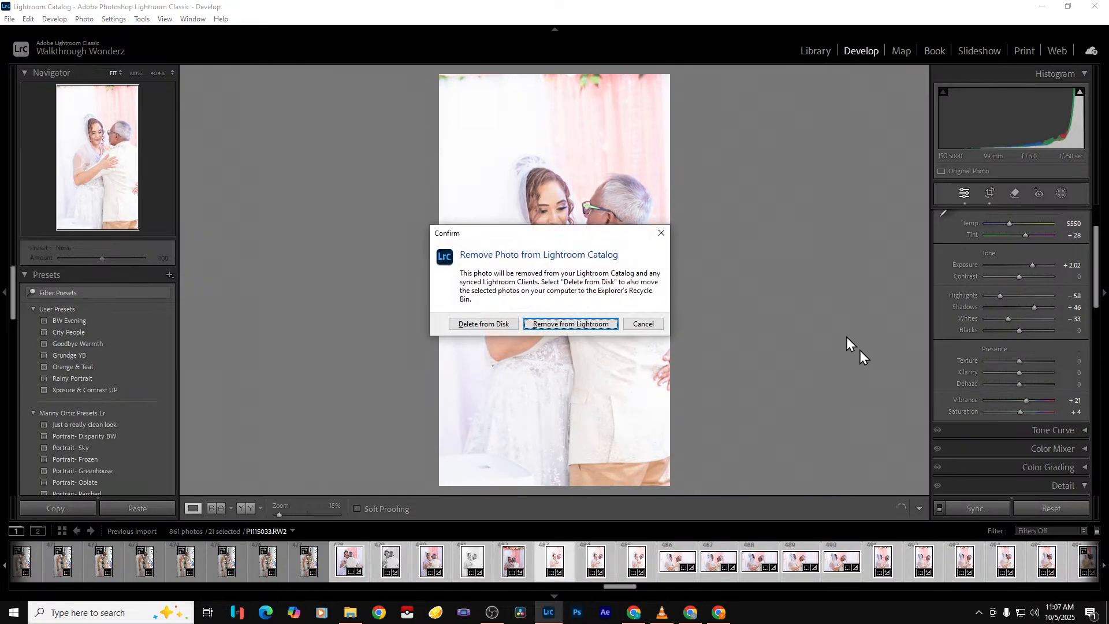
pyautogui.press('Return')
pyautogui.press('Delete')
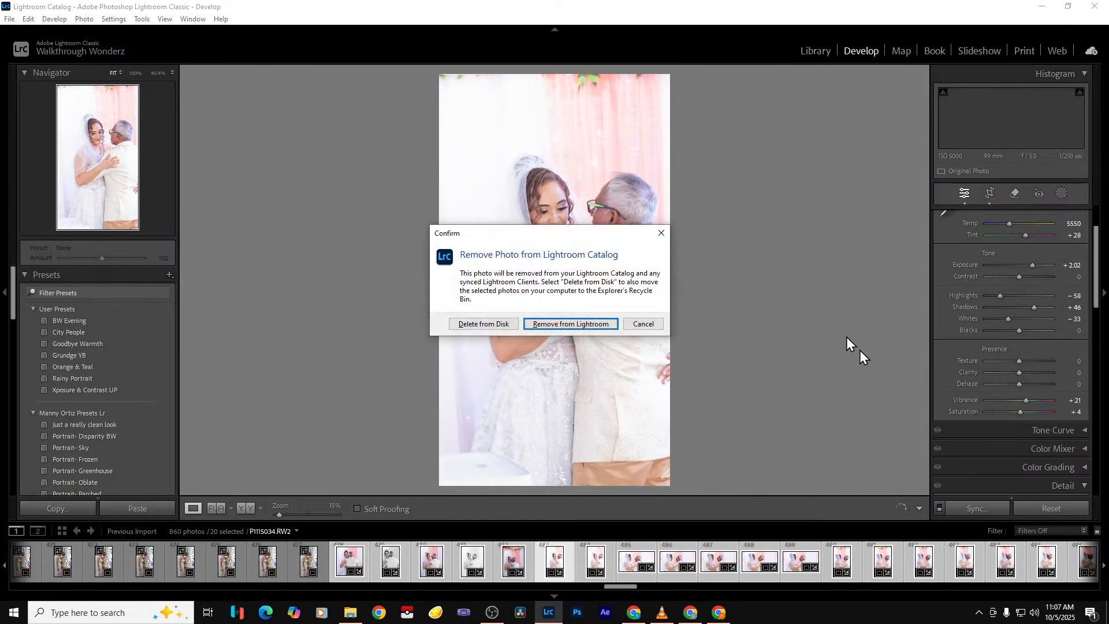
pyautogui.press('Return')
pyautogui.press('Delete')
pyautogui.press('Return')
pyautogui.press('Delete')
pyautogui.press('Return')
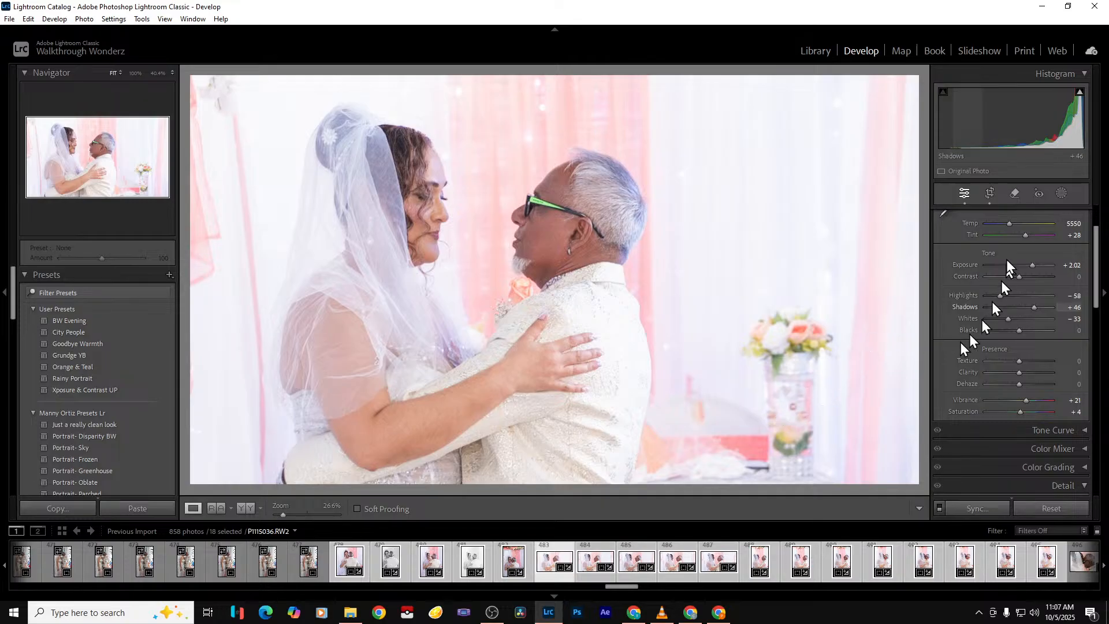
# Extend P1115036.RW2's crop to the frame's bottom edge, enlarge it at the right and top, and set Exposure to +1.49
pyautogui.click(990, 193)
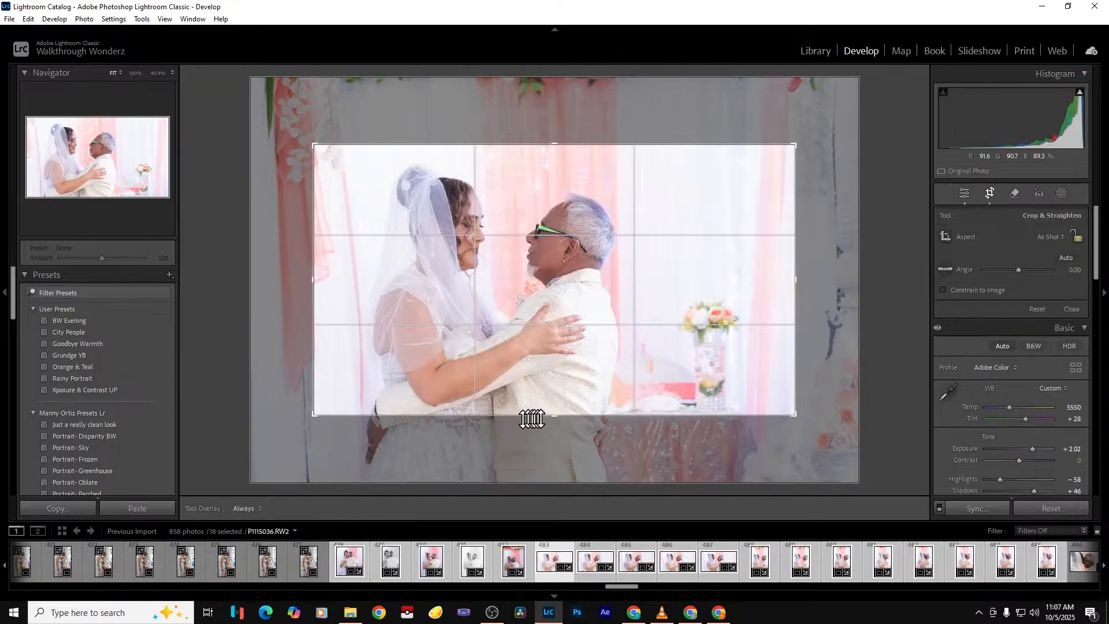
pyautogui.moveTo(547, 417); pyautogui.dragTo(545, 453)
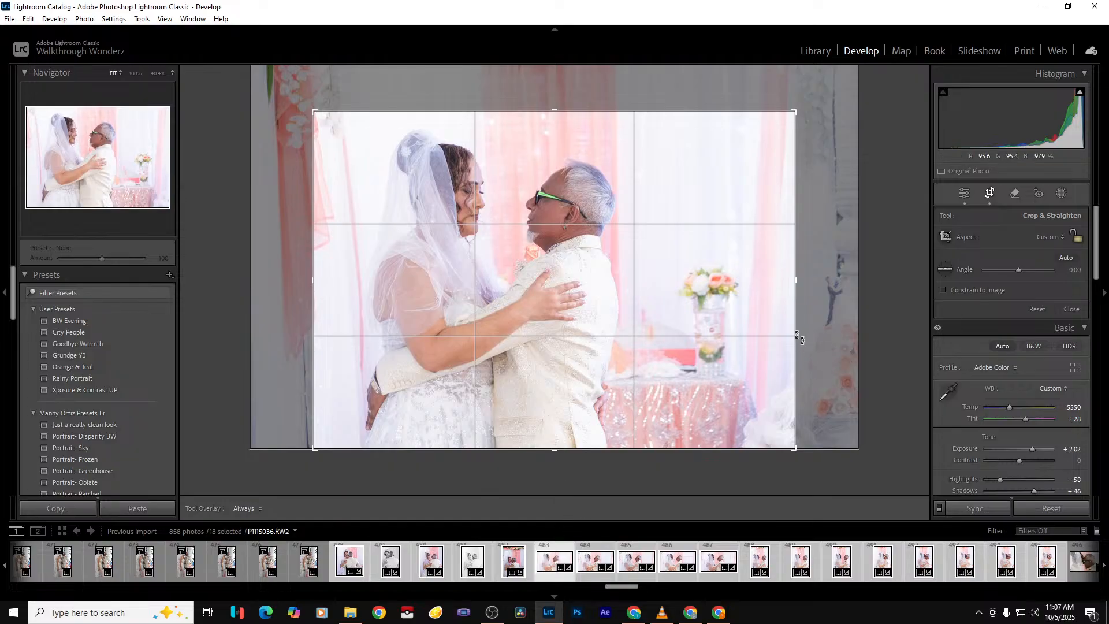
pyautogui.moveTo(795, 335); pyautogui.dragTo(809, 341)
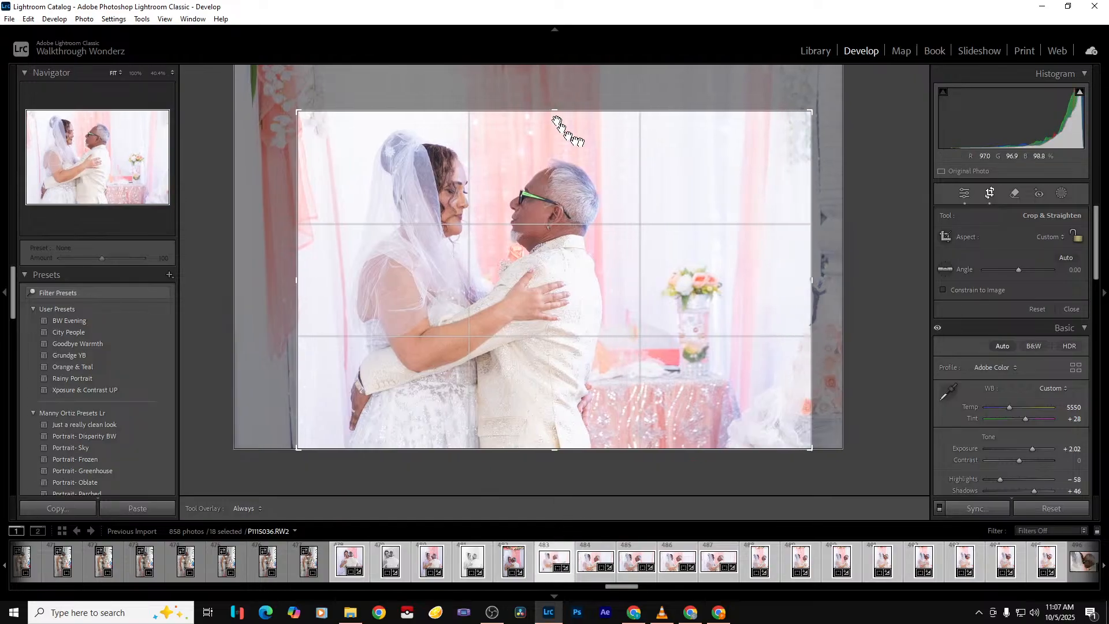
pyautogui.moveTo(569, 116); pyautogui.dragTo(555, 100)
pyautogui.press('Return')
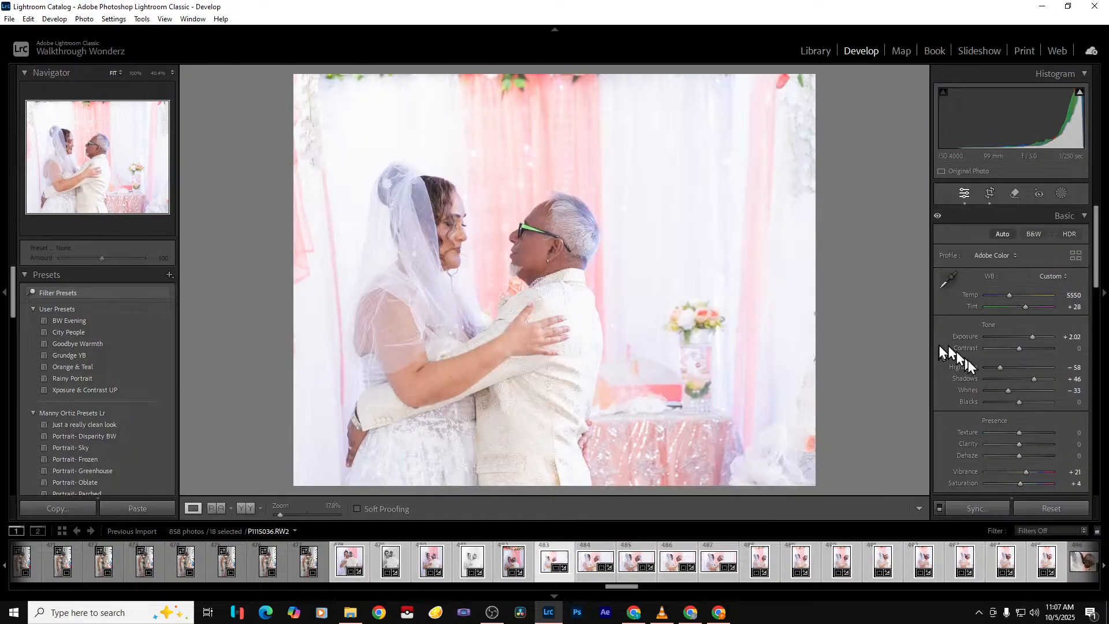
pyautogui.moveTo(1031, 337); pyautogui.dragTo(1029, 337)
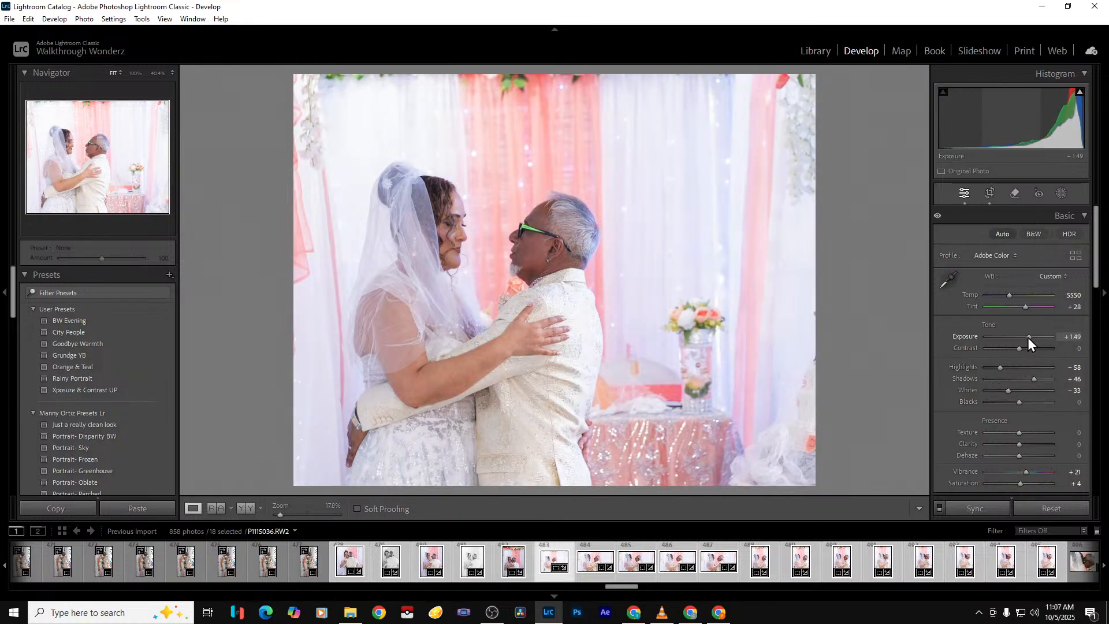
# Convert P1115037.RW2 to black and white and remove the following three photos, P1115038.RW2 through P1115040.RW2, from the catalog
pyautogui.press('Right')
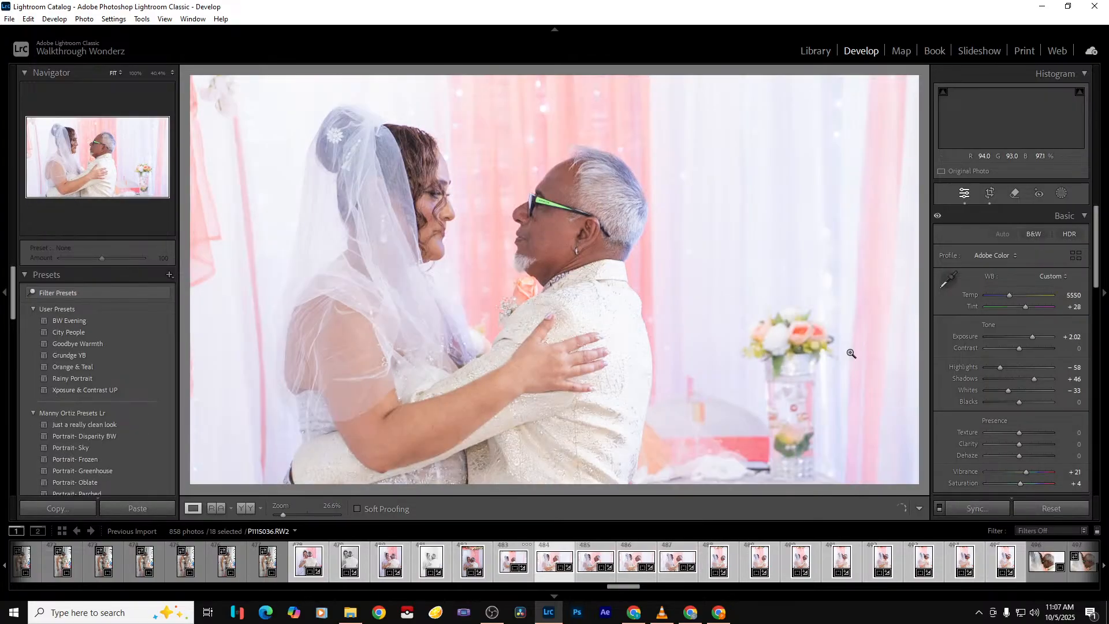
pyautogui.click(1034, 234)
pyautogui.press('Right')
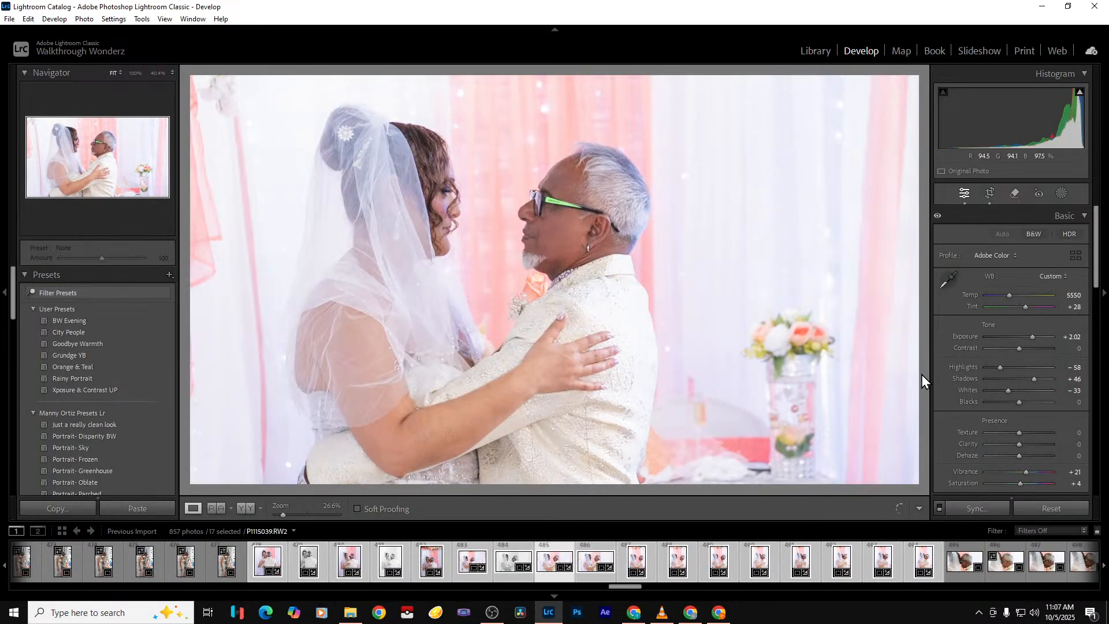
pyautogui.press('Delete')
pyautogui.press('Return')
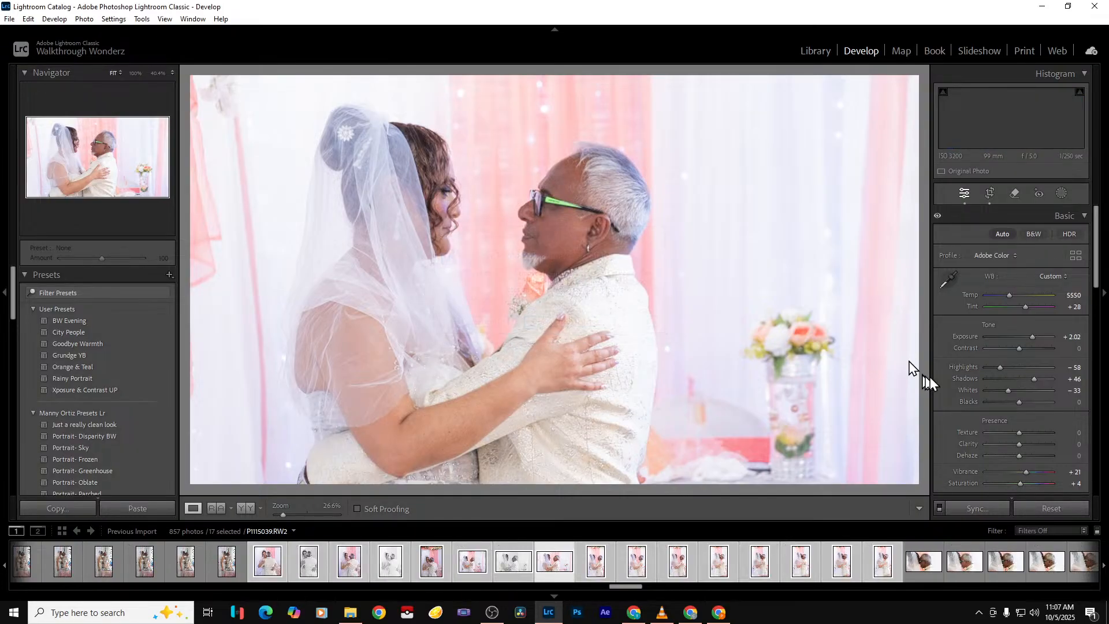
pyautogui.press('Delete')
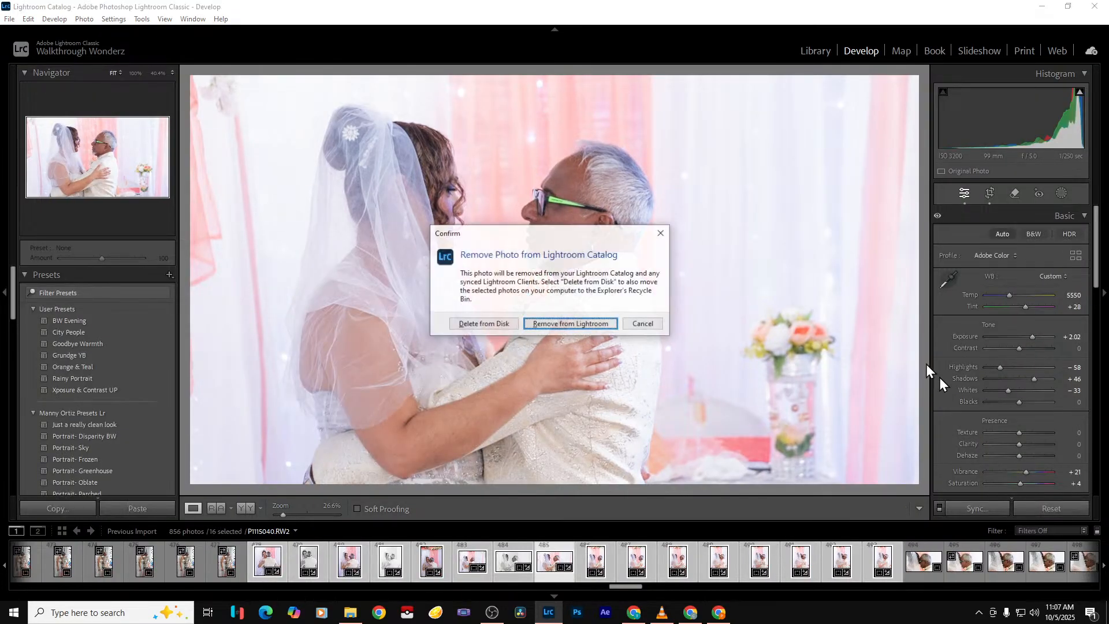
pyautogui.press('Return')
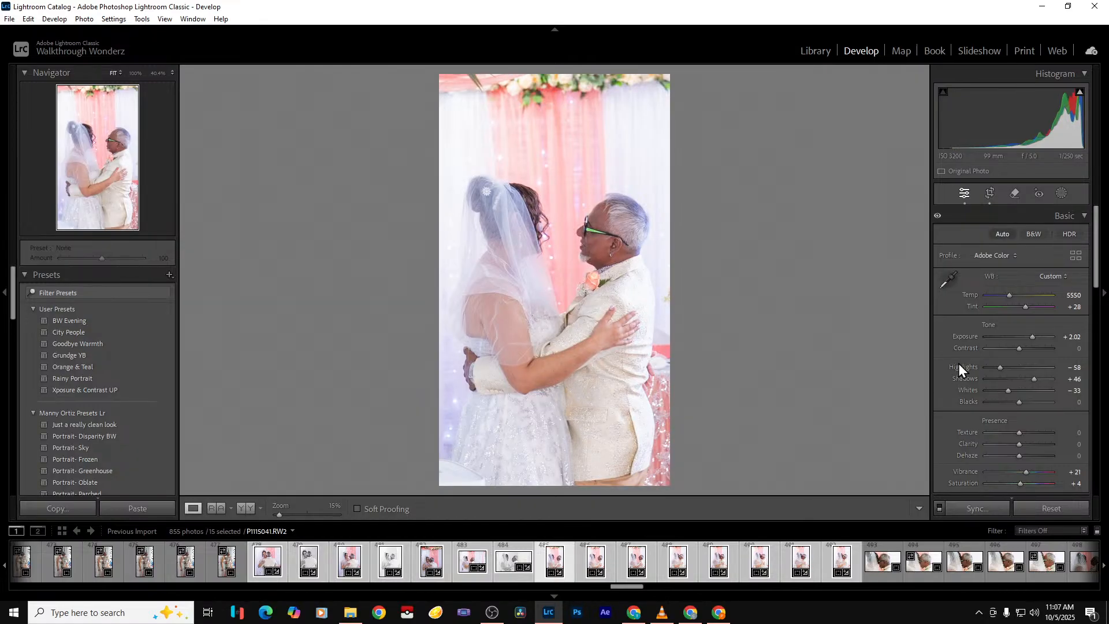
# Keep P1115041.RW2 as is, convert P1115042.RW2 to black and white and remove P1115043.RW2 from the catalog
pyautogui.press('Right')
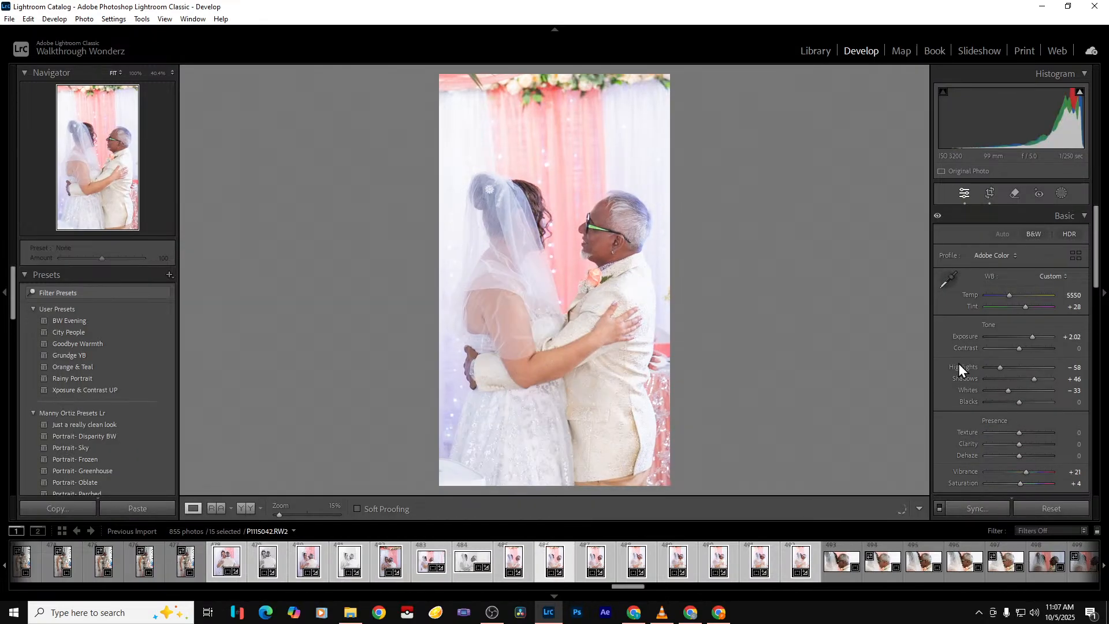
pyautogui.click(1032, 235)
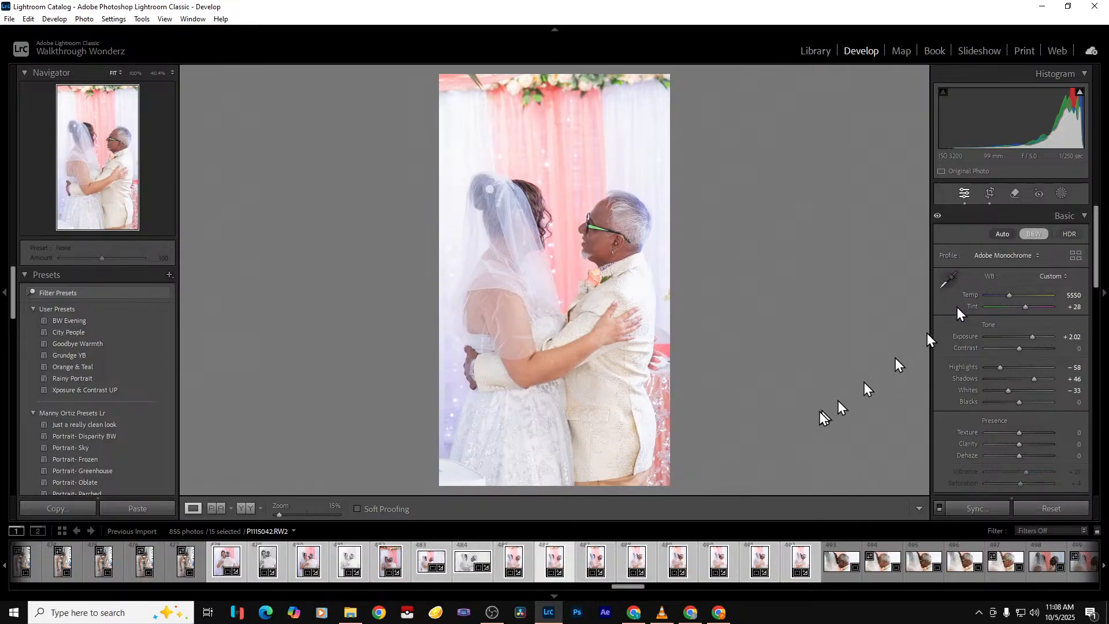
pyautogui.press('Right')
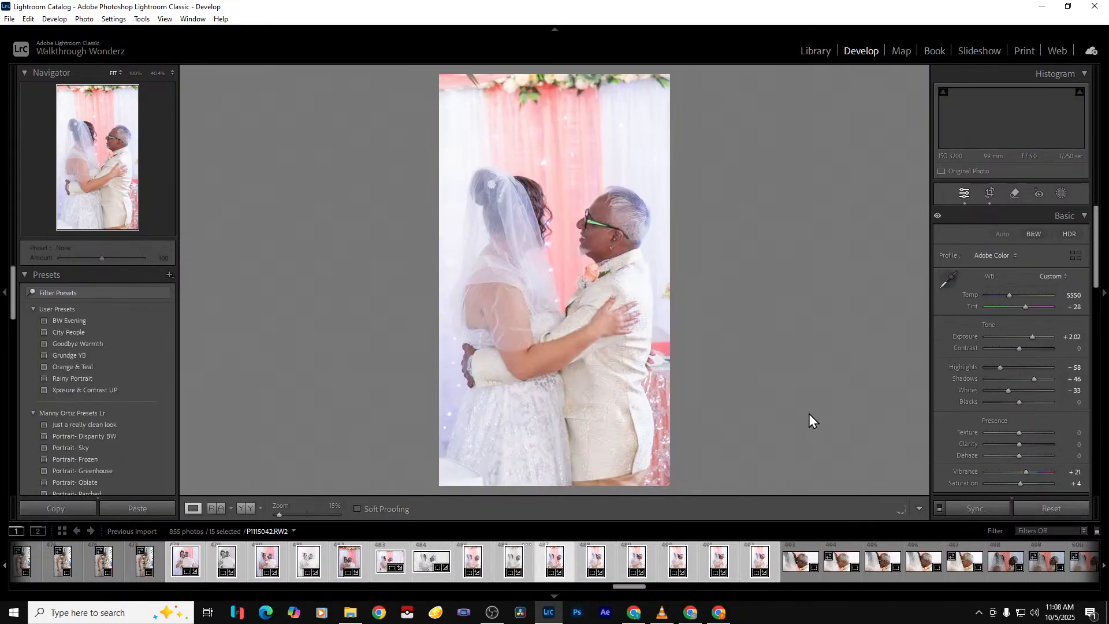
pyautogui.press('Delete')
pyautogui.press('Return')
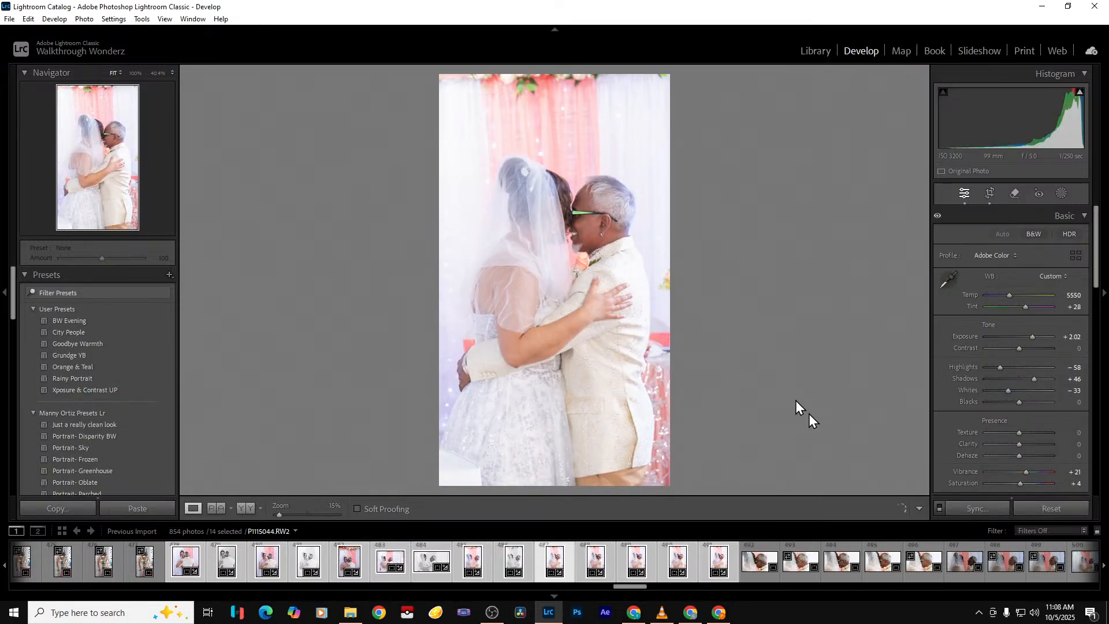
# Leave P1115044.RW2 in the catalog and convert P1115045.RW2 to black and white
pyautogui.press('Delete')
pyautogui.press('Return')
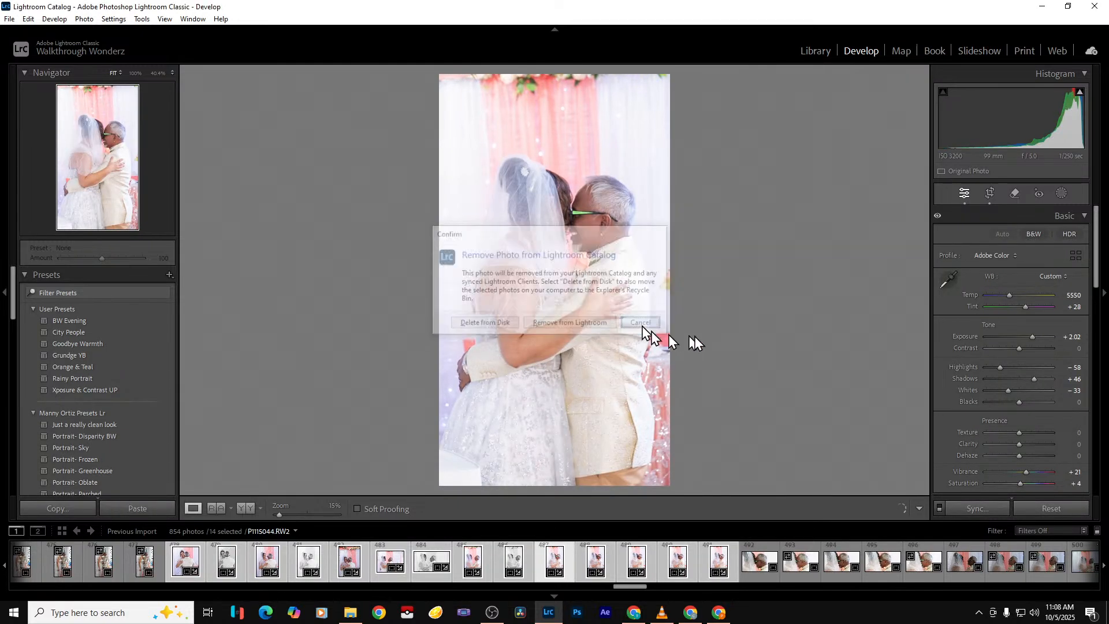
pyautogui.click(1034, 233)
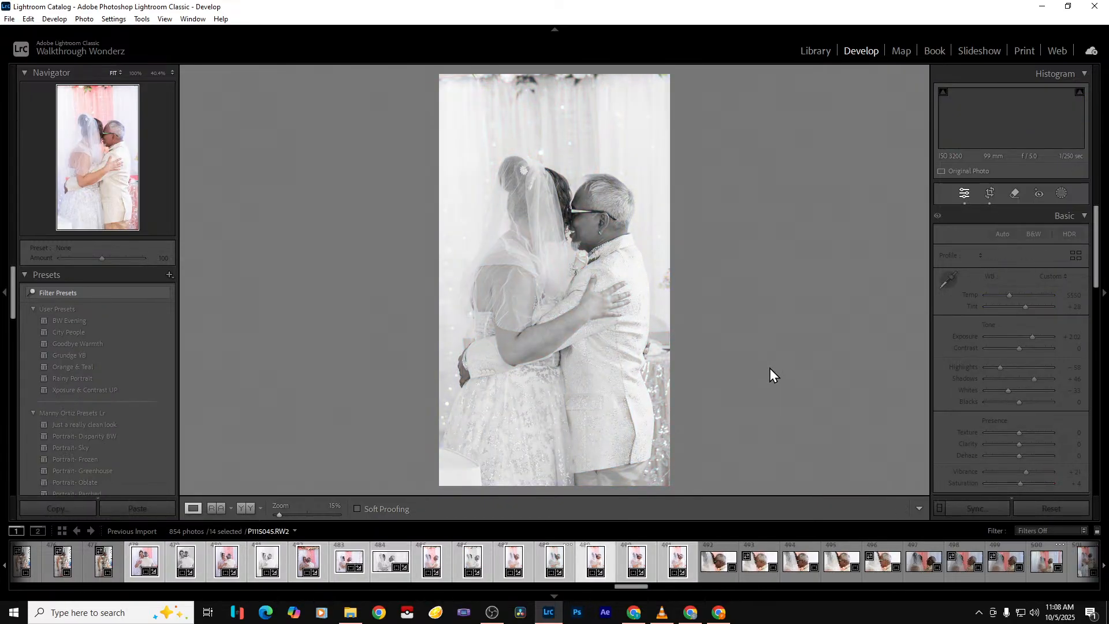
# Remove the last three selected embrace photos, following P1115045.RW2, from the catalog
pyautogui.press('Right')
pyautogui.press('Delete')
pyautogui.press('Return')
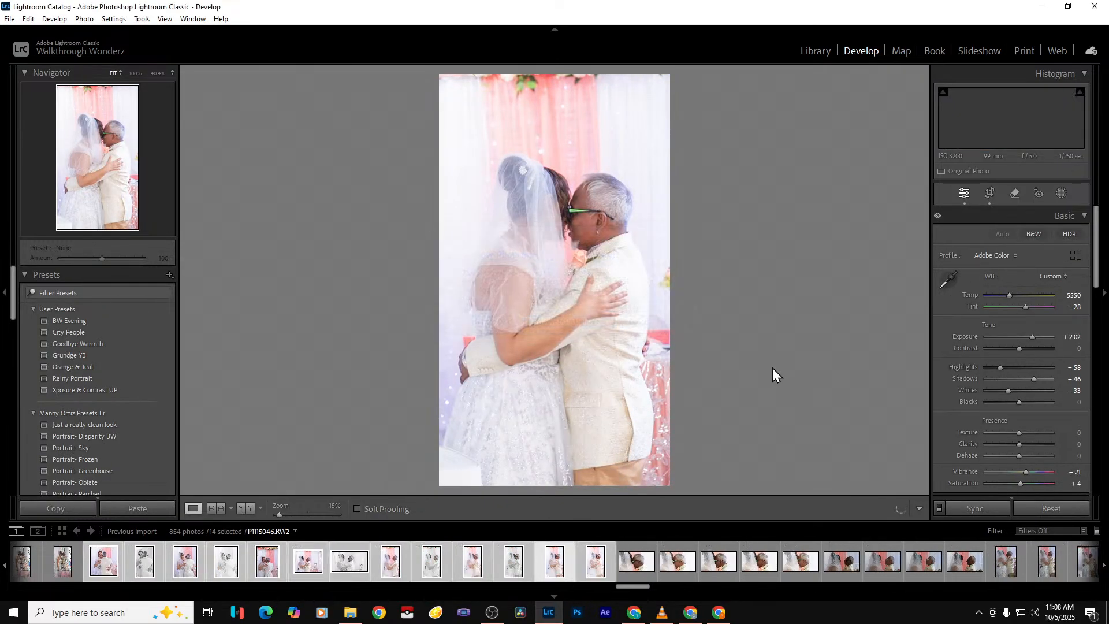
pyautogui.press('Delete')
pyautogui.press('Return')
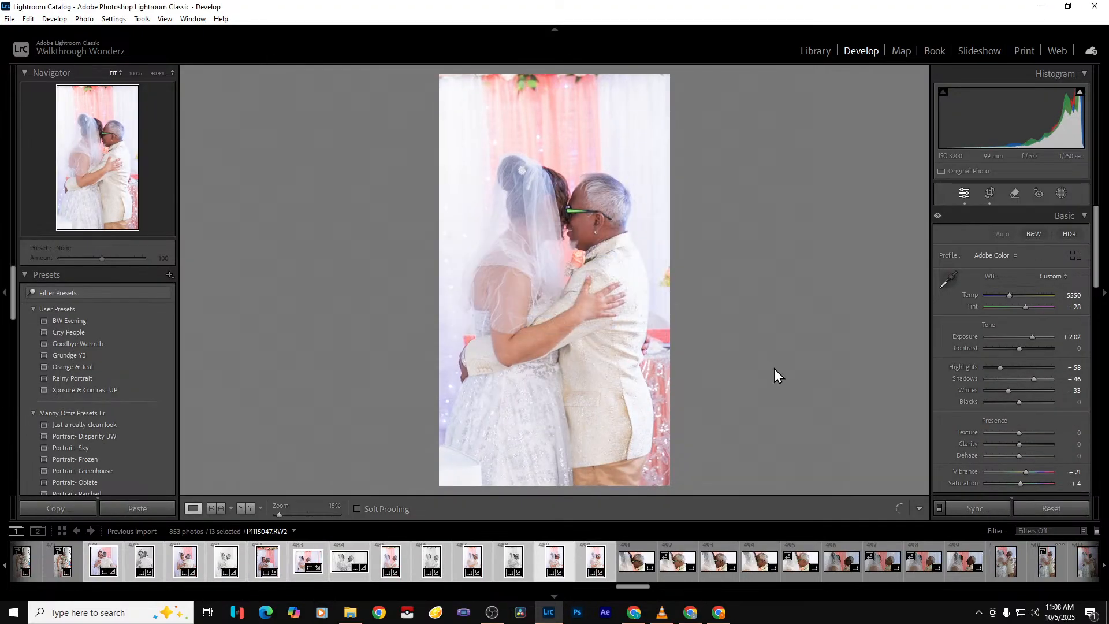
pyautogui.press('Delete')
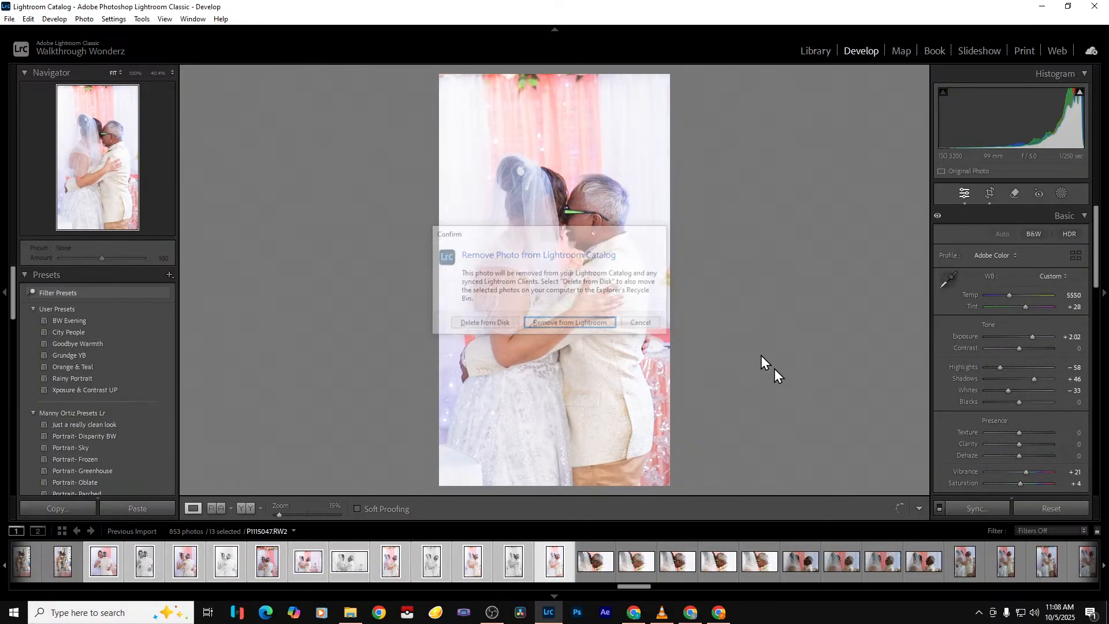
pyautogui.press('Return')
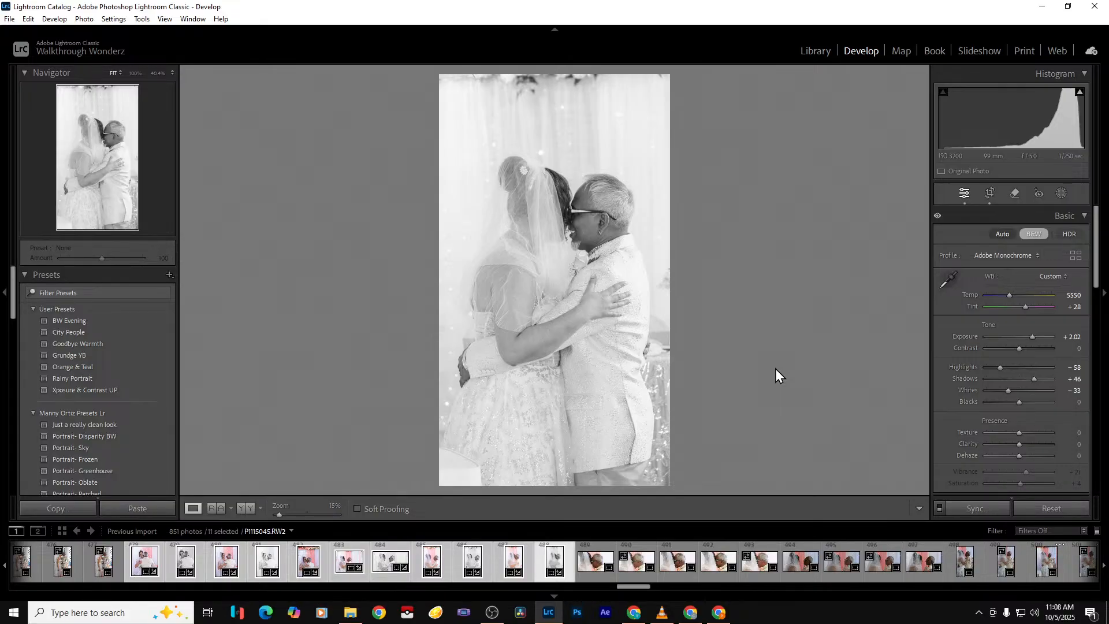
# Export the 11 selected embrace photos with the current export settings
pyautogui.hotkey('ctrl', 'shift', 'e')
pyautogui.press('Return')
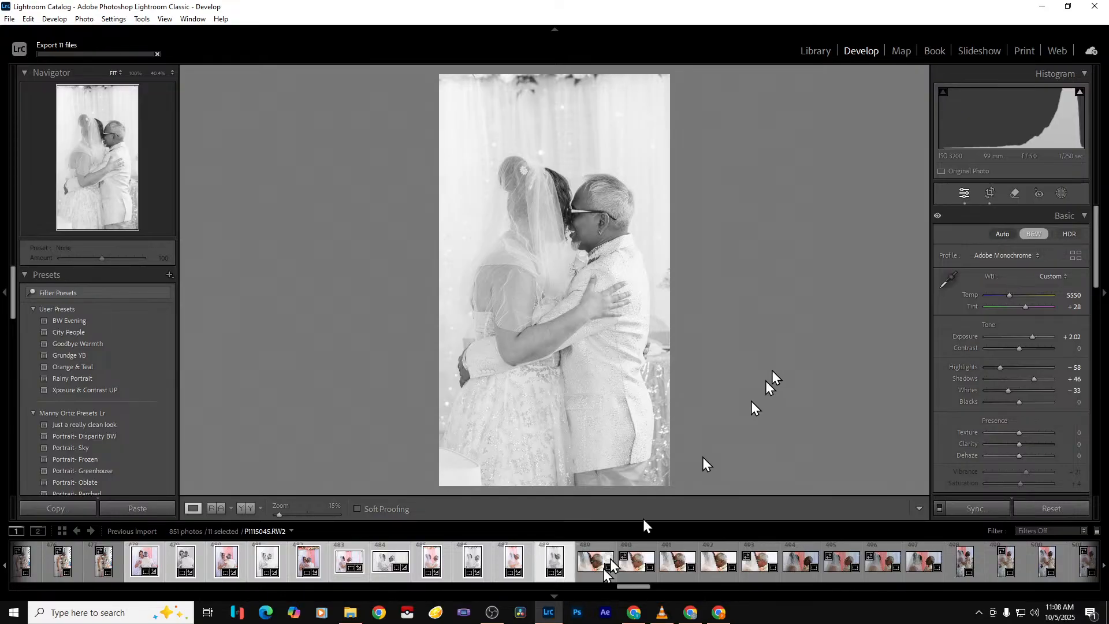
# Open the kiss close-up P1115151.RW2 and expand its crop to the full frame height, the left edge and slightly more of the right side
pyautogui.click(568, 576)
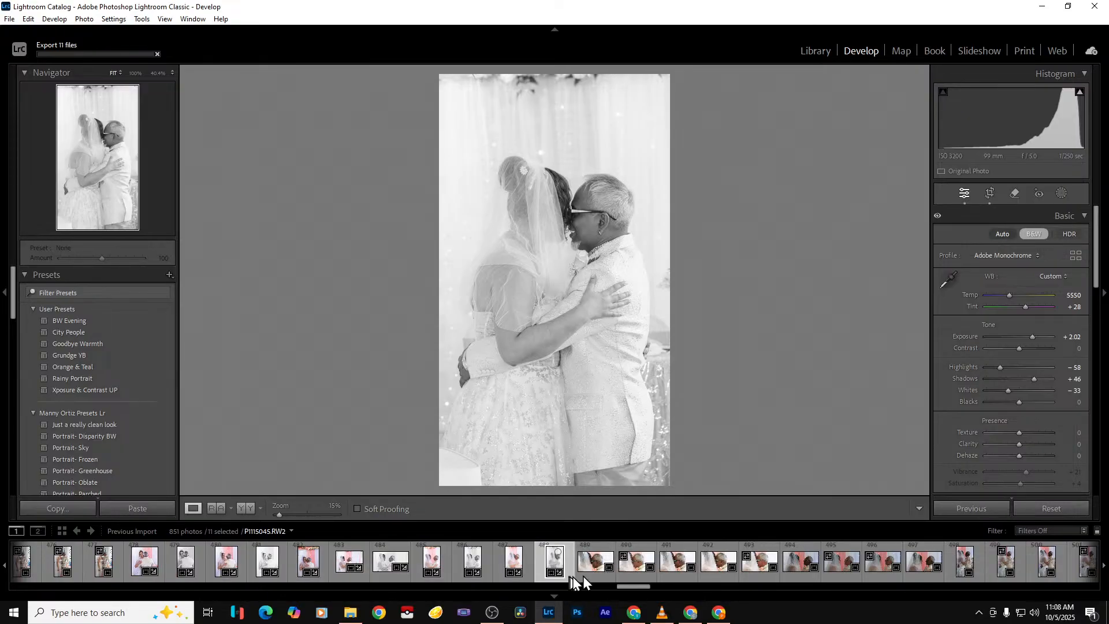
pyautogui.moveTo(633, 585); pyautogui.dragTo(685, 591)
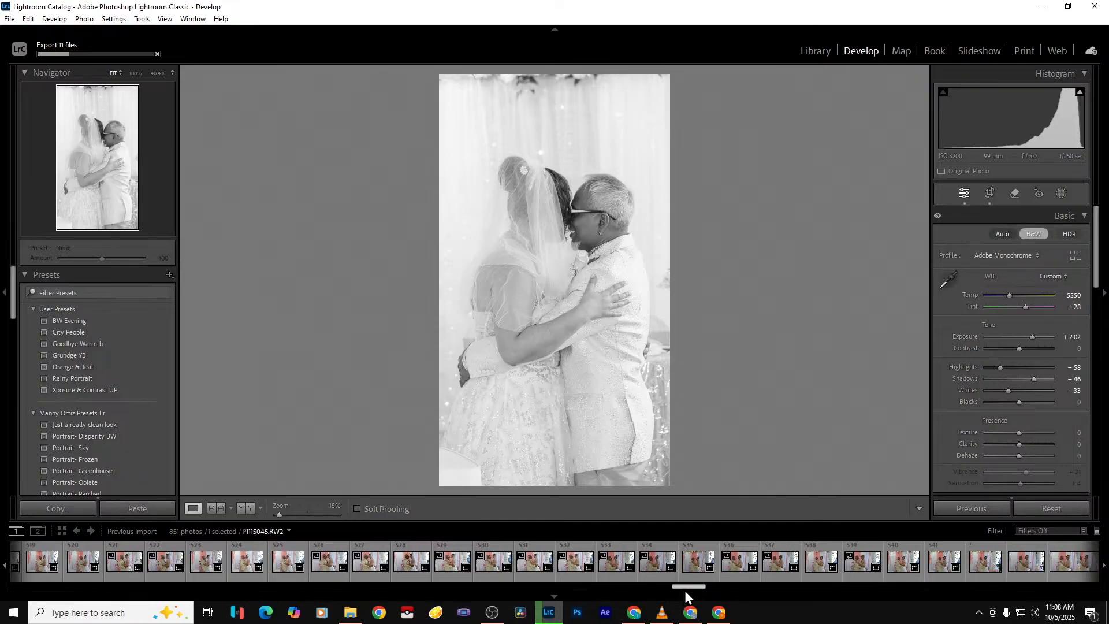
pyautogui.moveTo(685, 590); pyautogui.dragTo(743, 592)
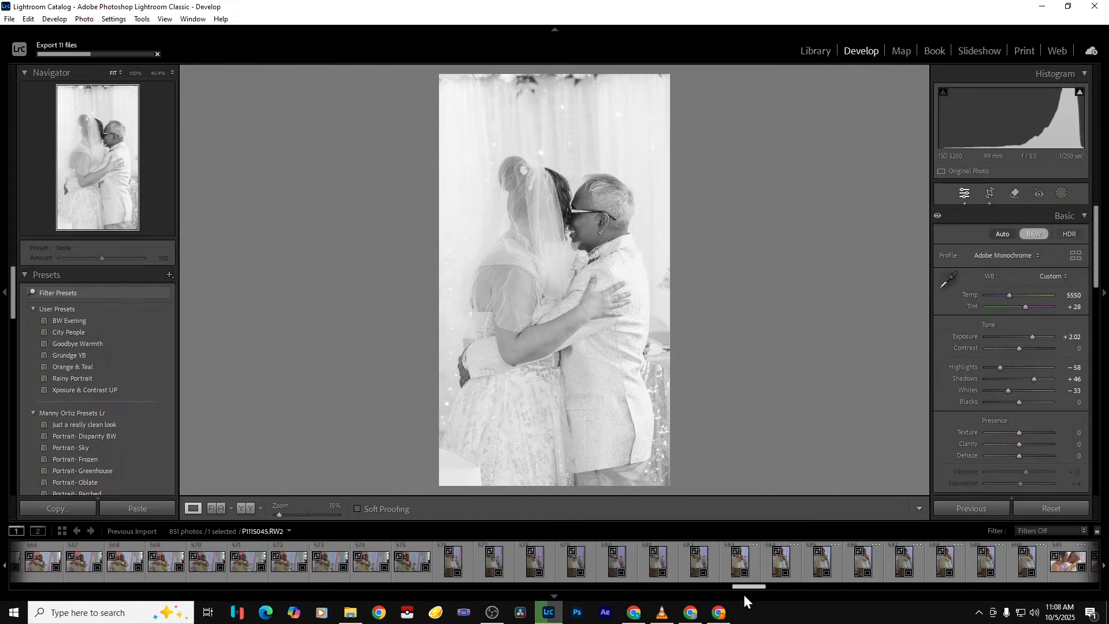
pyautogui.click(1059, 576)
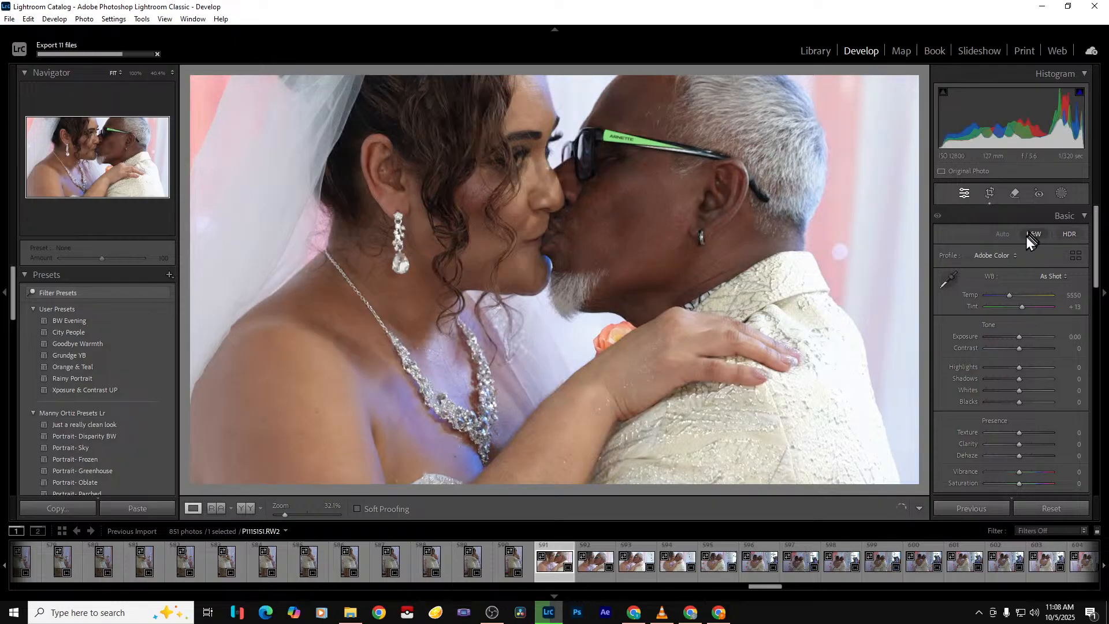
pyautogui.click(990, 193)
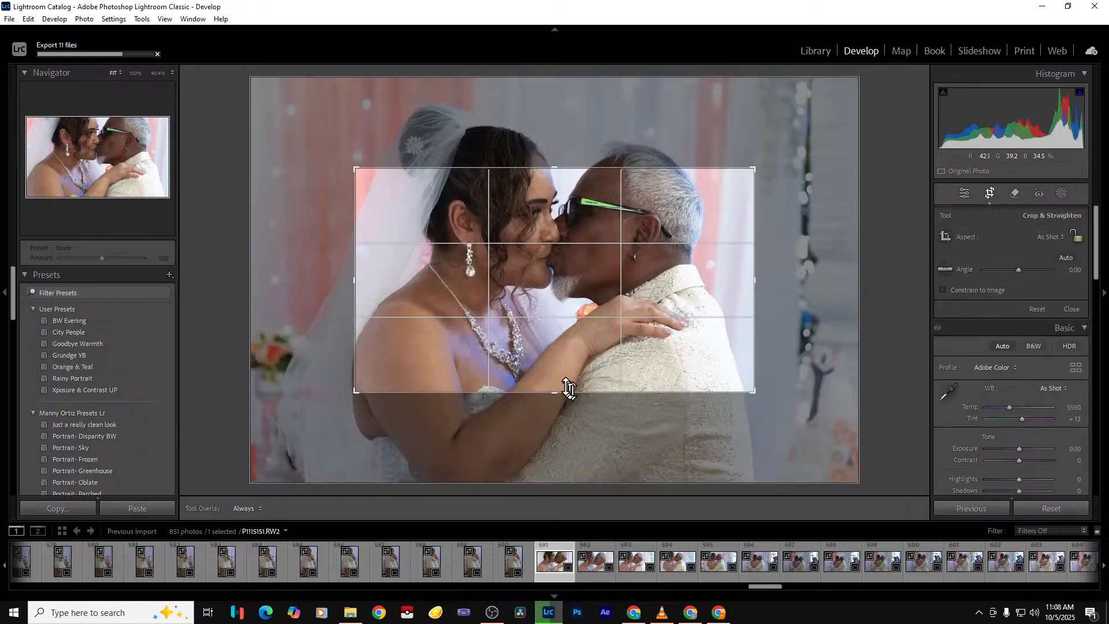
pyautogui.moveTo(560, 402); pyautogui.dragTo(559, 442)
pyautogui.moveTo(543, 120); pyautogui.dragTo(555, 72)
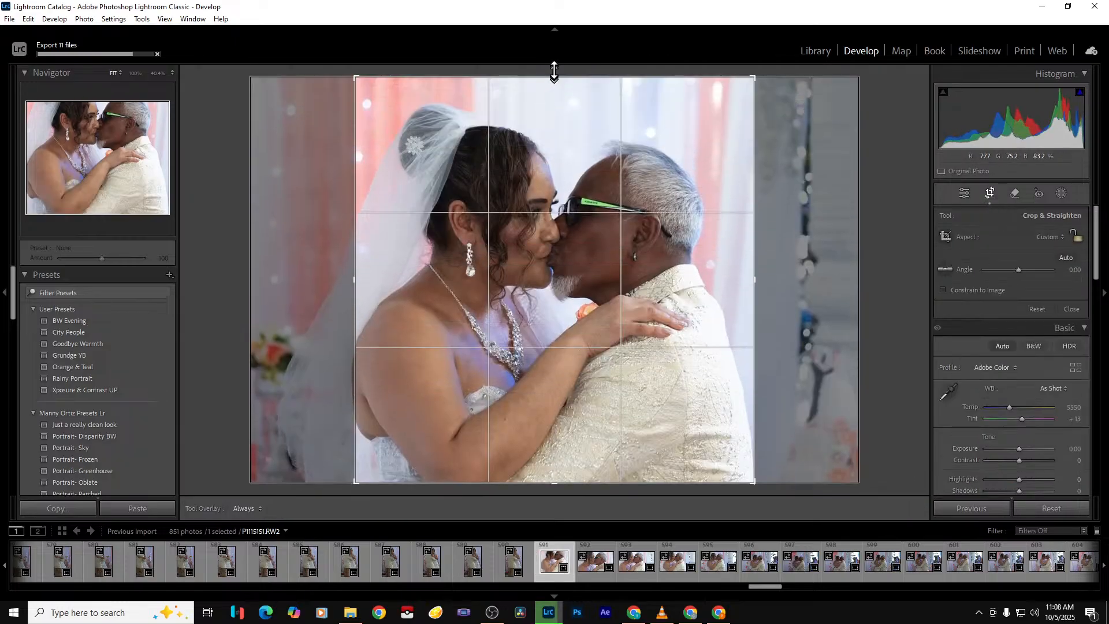
pyautogui.moveTo(751, 265); pyautogui.dragTo(785, 265)
pyautogui.moveTo(325, 287); pyautogui.dragTo(159, 330)
pyautogui.press('Return')
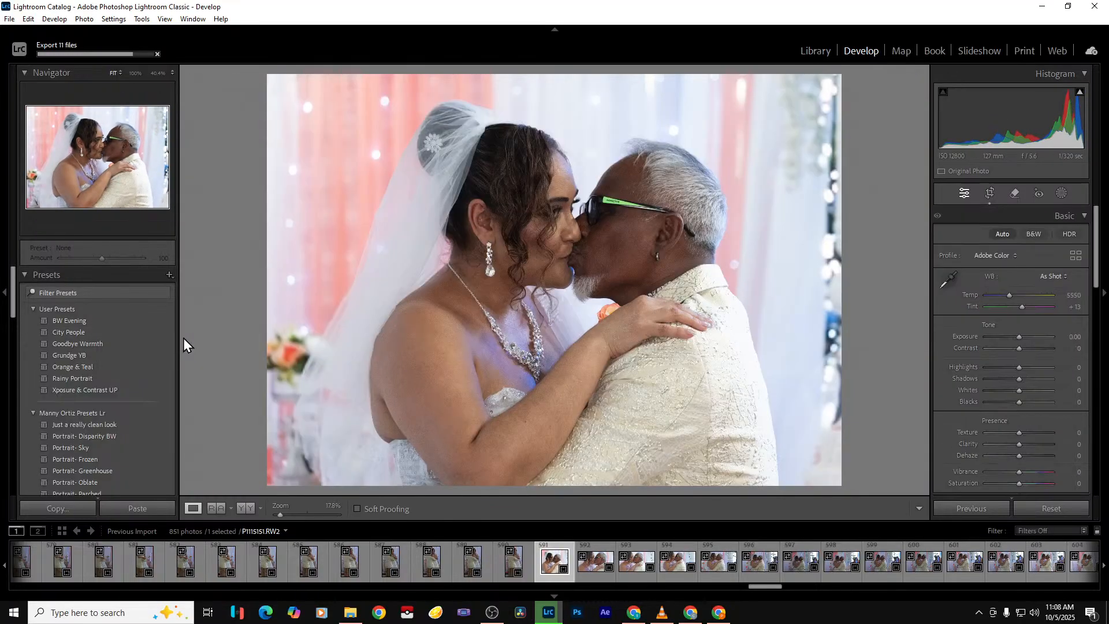
# Set Exposure +0.61, Highlights −68, Shadows +51, Whites −32, Blacks −12 and Clarity −44 on P1115151.RW2, and export it with the current export settings
pyautogui.moveTo(1017, 446); pyautogui.dragTo(1009, 446)
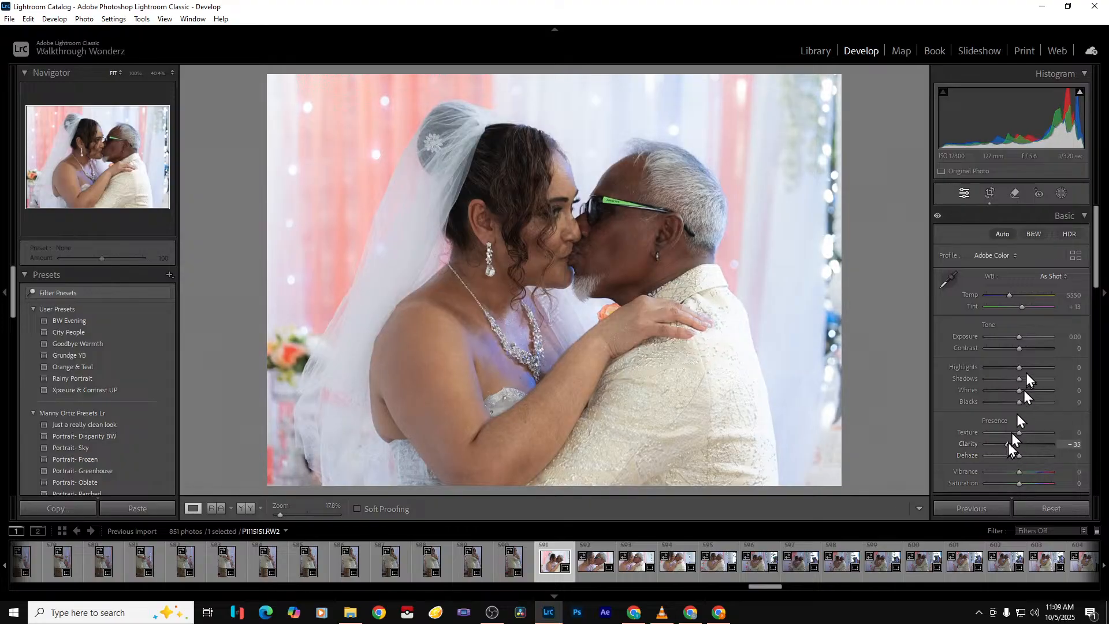
pyautogui.moveTo(1019, 337); pyautogui.dragTo(1016, 402)
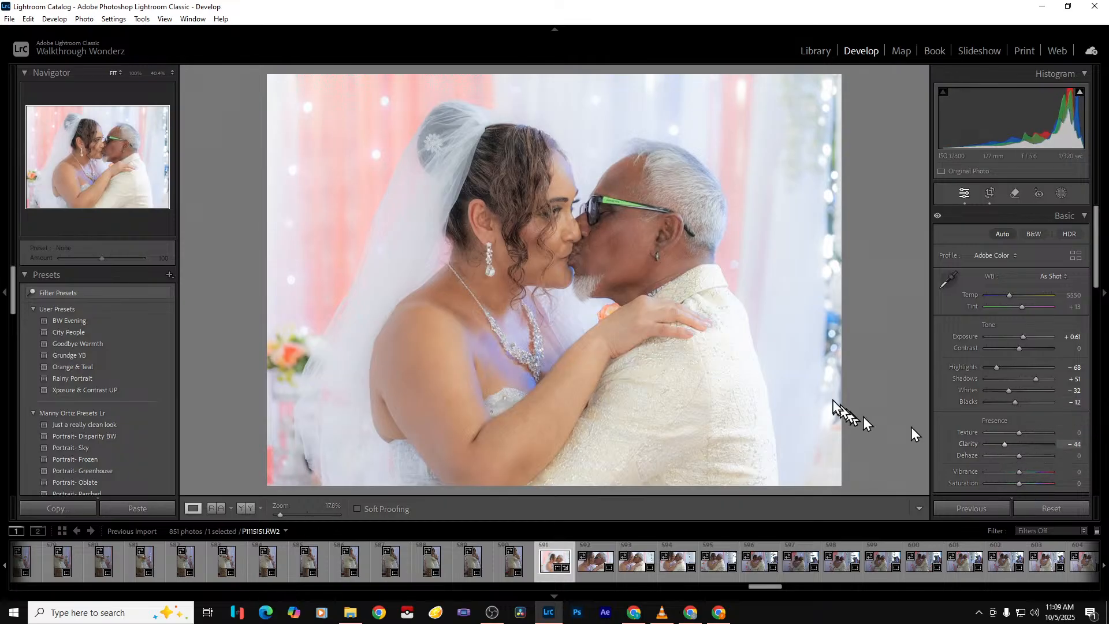
pyautogui.hotkey('ctrl', 'alt', 'shift', 'e')
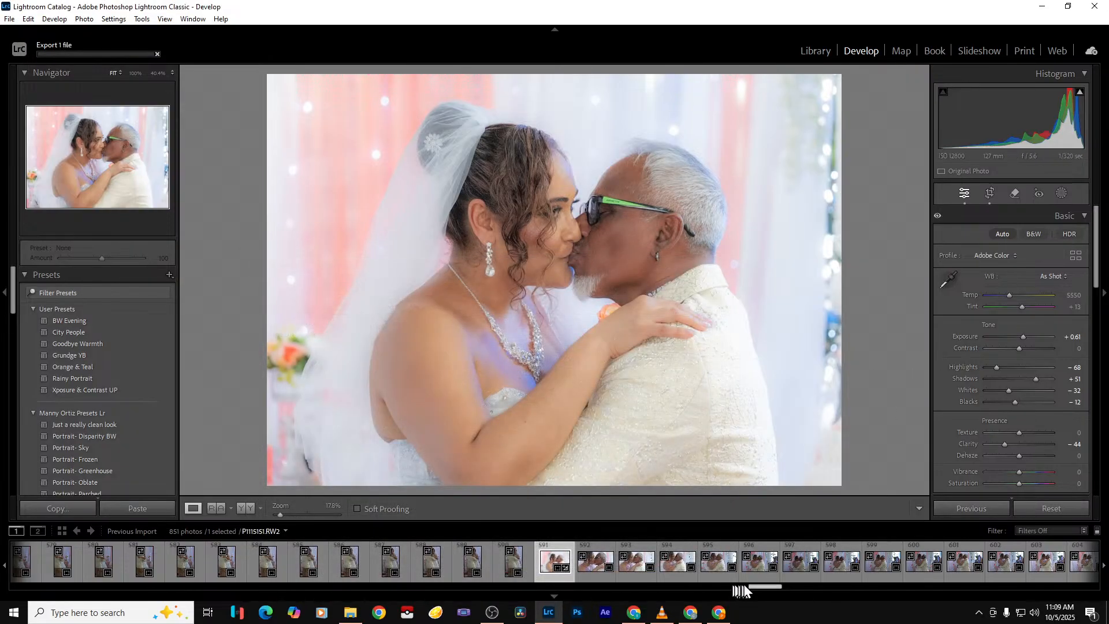
# Synchronize the settings of P1115151.RW2 to the five kiss photos that follow it
pyautogui.keyDown('shift'); pyautogui.click(764, 579); pyautogui.keyUp('shift')
pyautogui.click(972, 509)
pyautogui.click(757, 454)
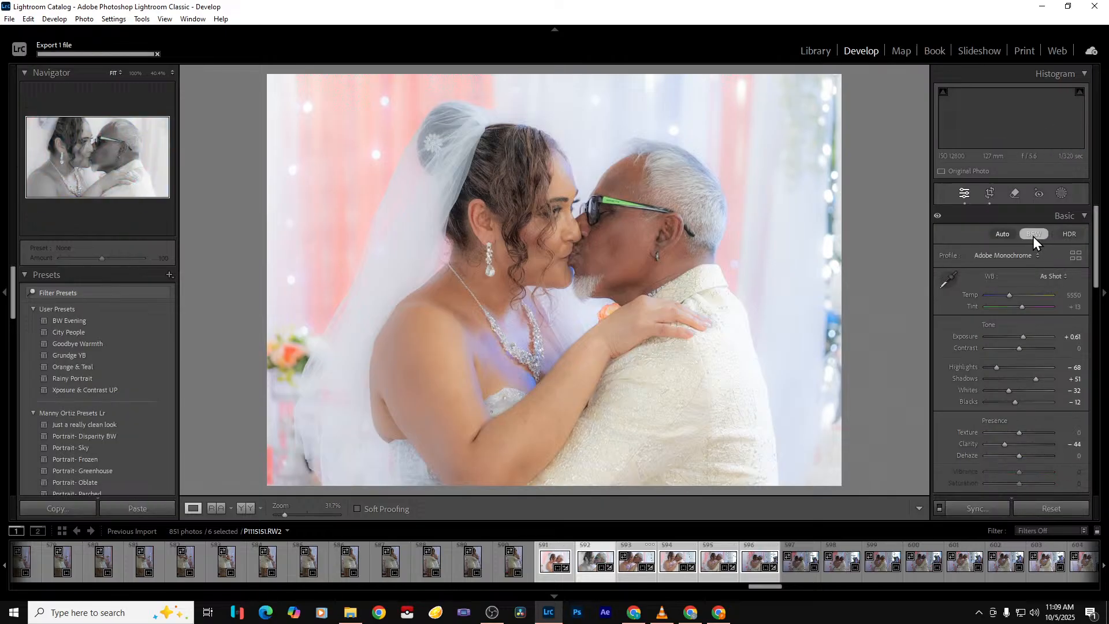
# Convert P1115152.RW2 to black and white and expand its crop to the full frame
pyautogui.press('Right')
pyautogui.press('Right')
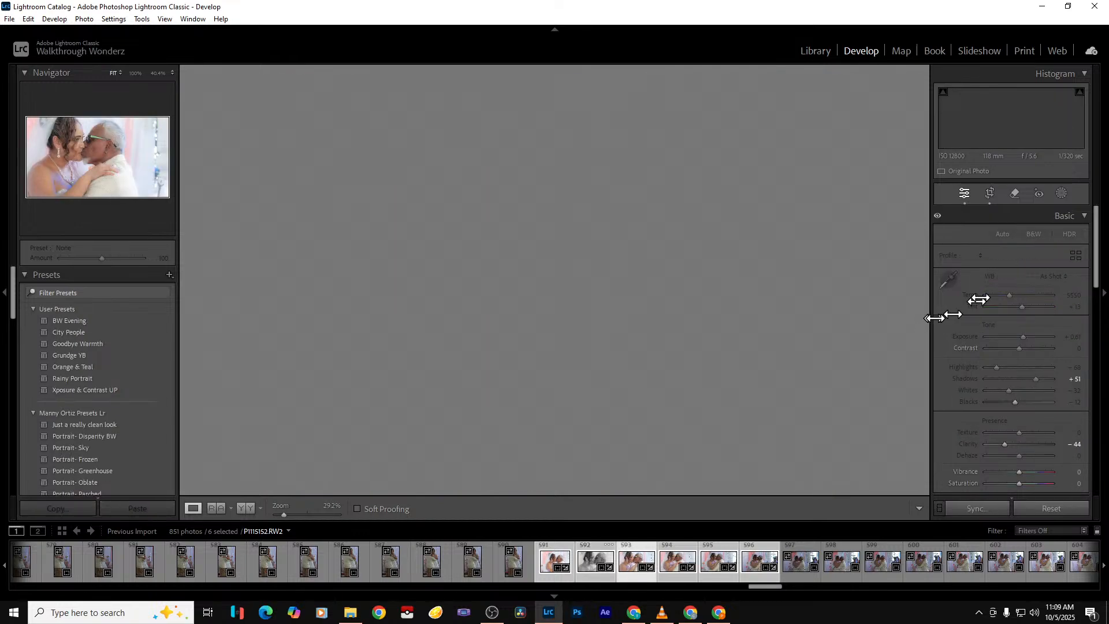
pyautogui.press('Right')
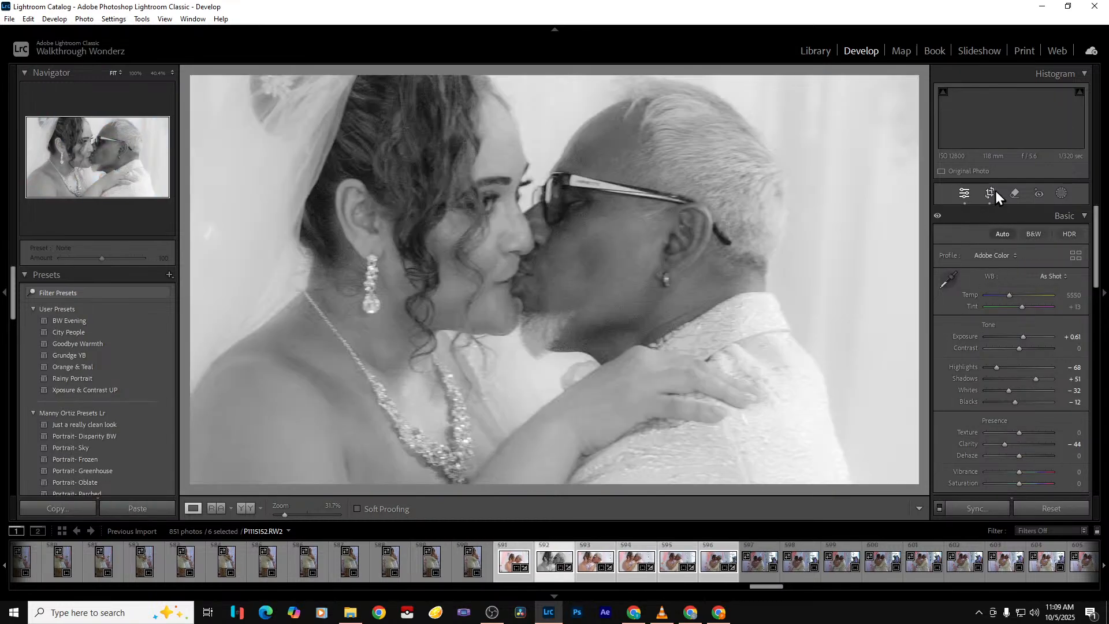
pyautogui.click(990, 193)
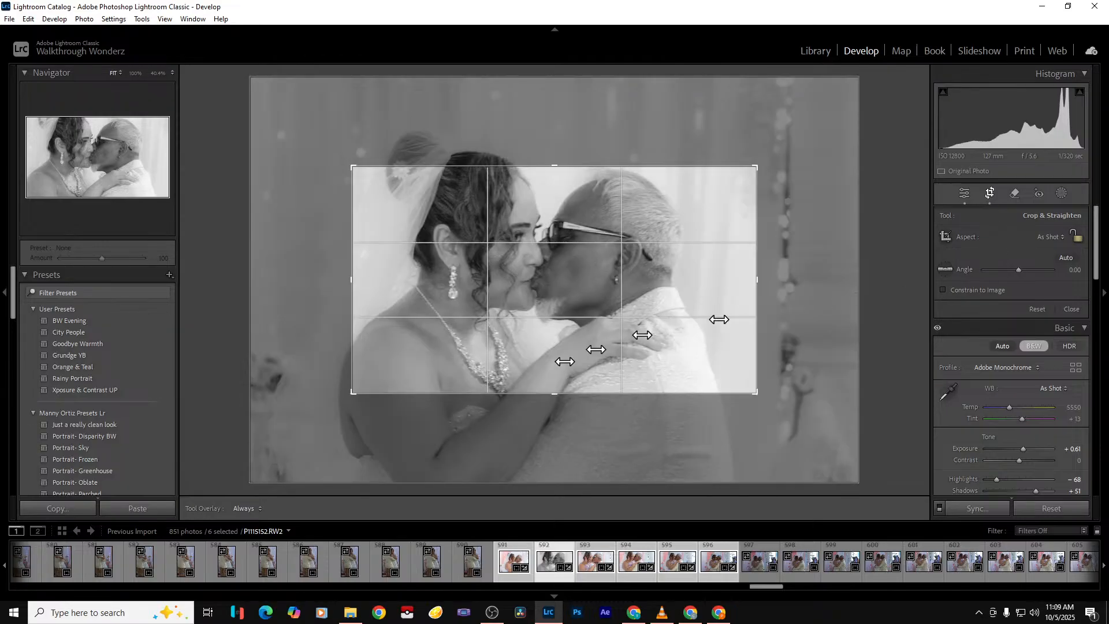
pyautogui.moveTo(555, 394); pyautogui.dragTo(554, 459)
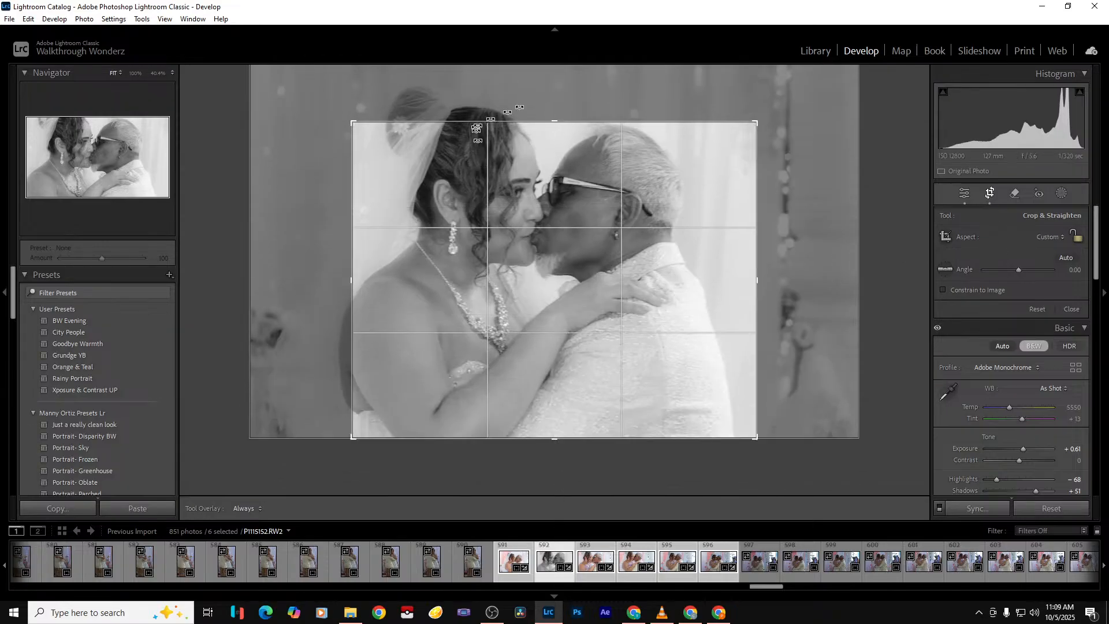
pyautogui.moveTo(543, 125); pyautogui.dragTo(543, 49)
pyautogui.moveTo(354, 262); pyautogui.dragTo(213, 300)
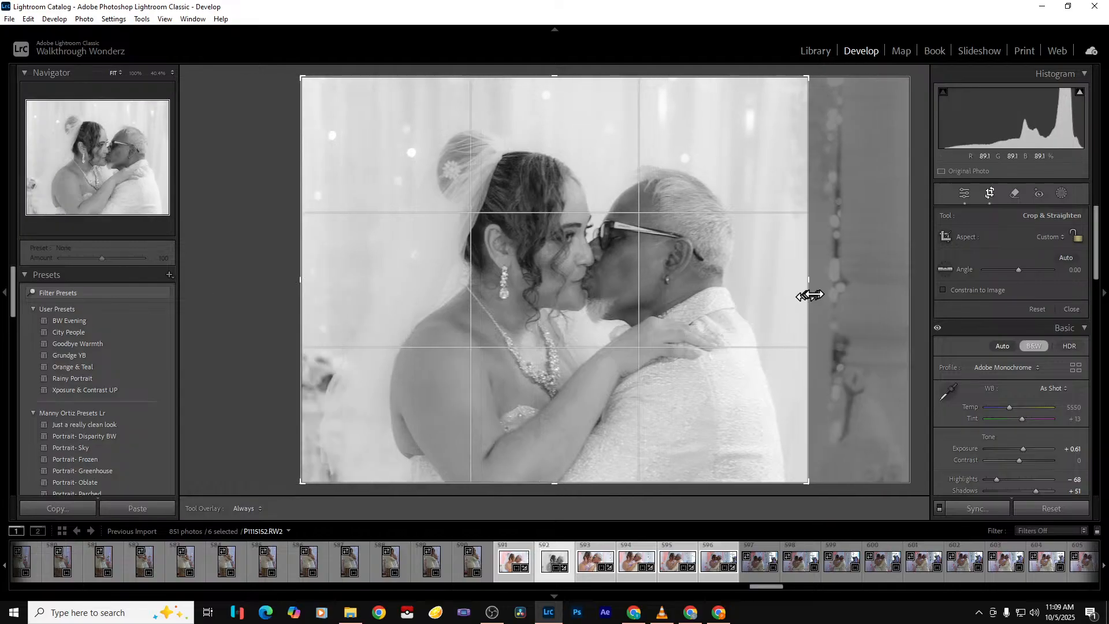
pyautogui.moveTo(807, 292); pyautogui.dragTo(919, 286)
pyautogui.press('Return')
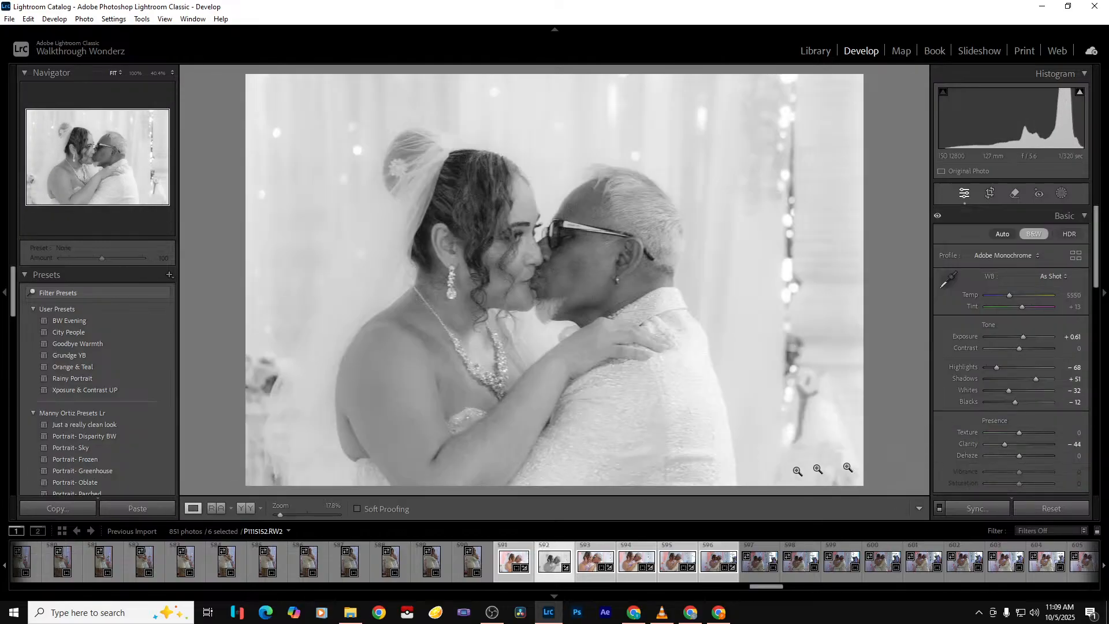
# Remove the kiss photos P1115153.RW2, P1115154.RW2 and P1115155.RW2 from the catalog
pyautogui.press('Right')
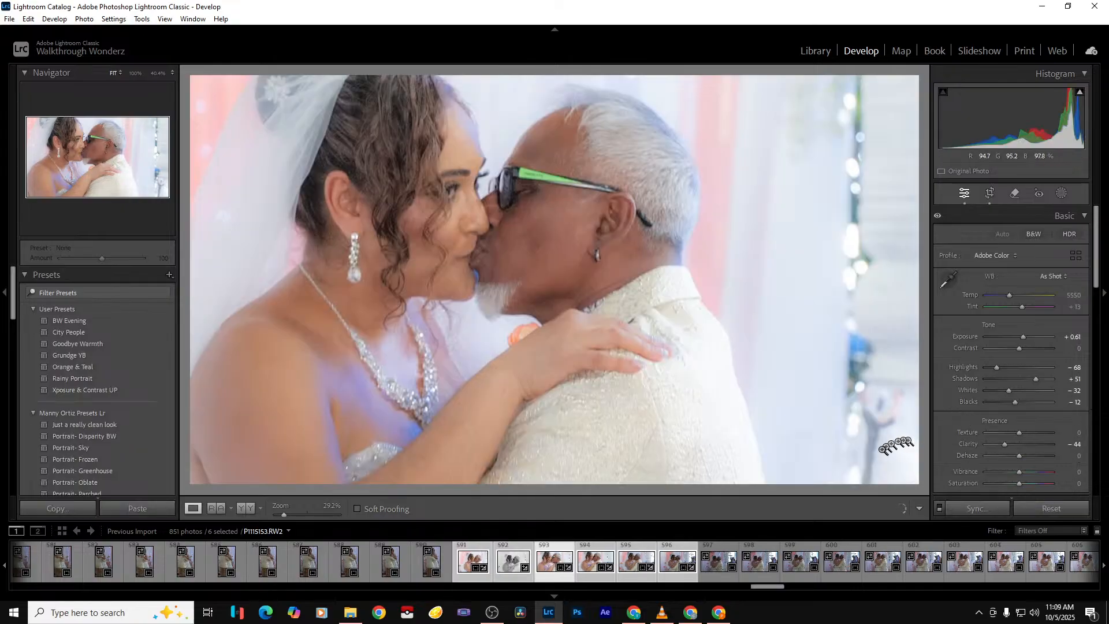
pyautogui.press('Delete')
pyautogui.press('Return')
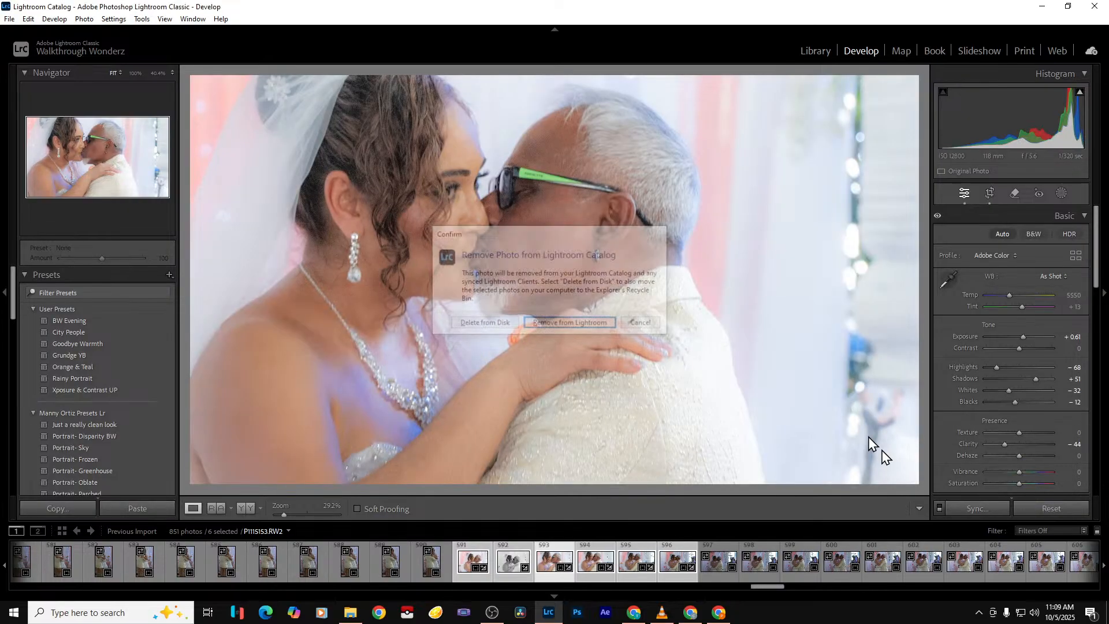
pyautogui.press('Delete')
pyautogui.press('Return')
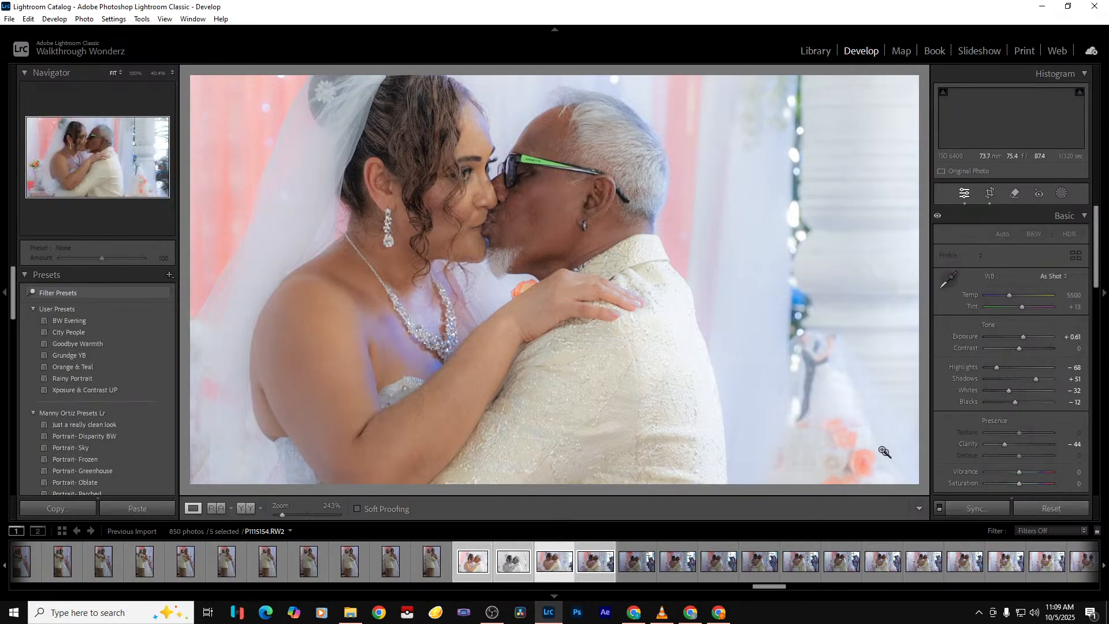
pyautogui.press('Delete')
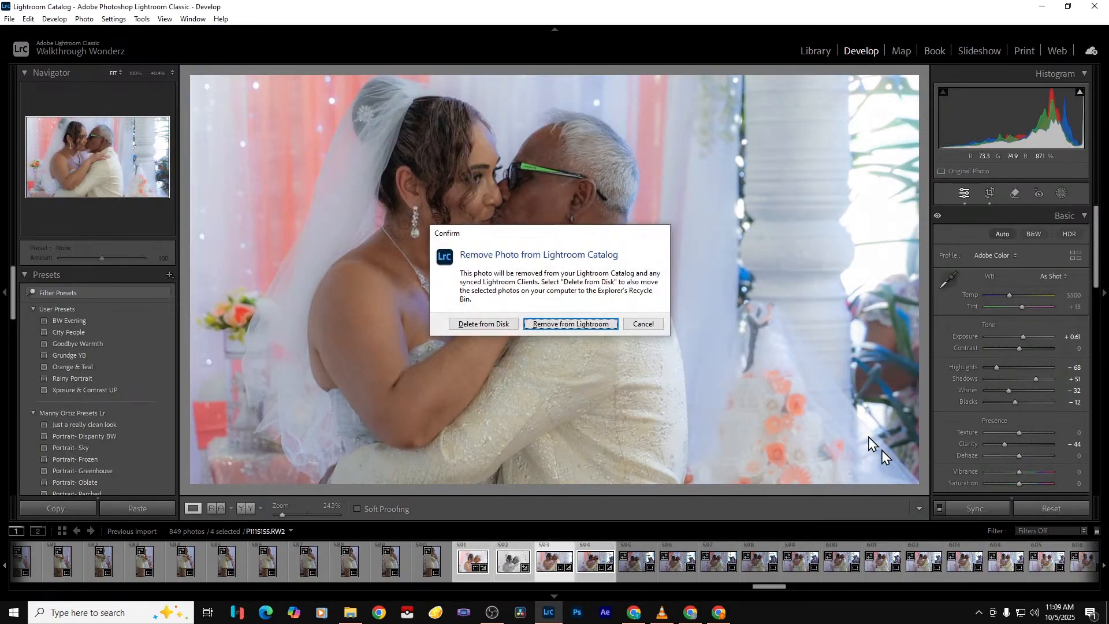
# Remove the two unwanted colour shots of the kissing couple from the Lightroom catalog without deleting them from disk
pyautogui.press('Return')
pyautogui.press('Delete')
pyautogui.press('Return')
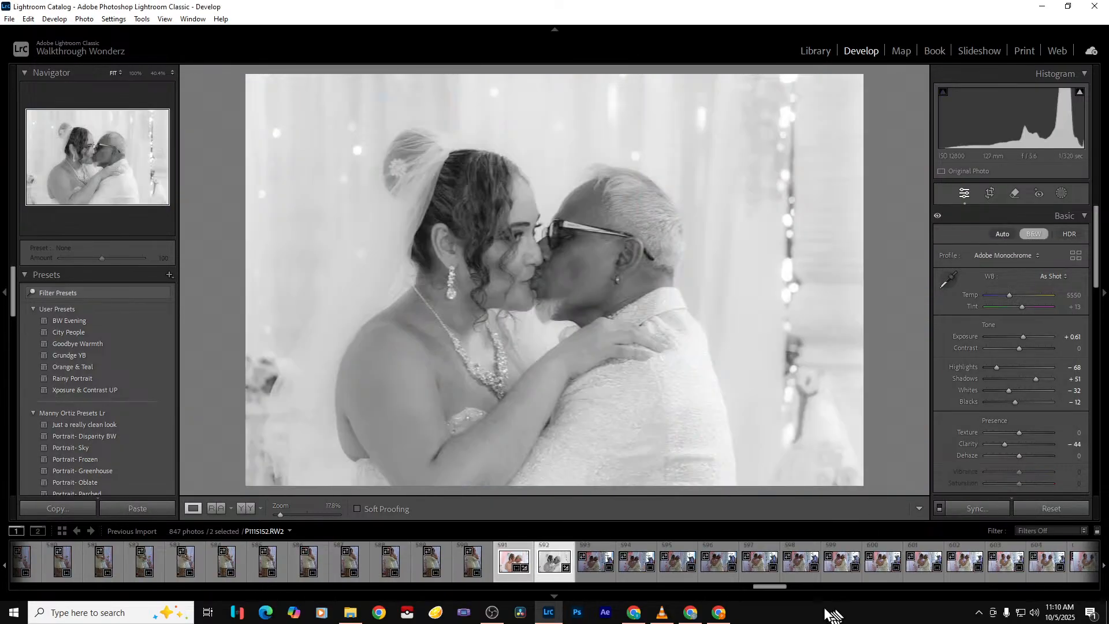
# Crop photo P1115171 of the embracing couple from both sides, cutting out the guests behind the cake
pyautogui.moveTo(762, 587); pyautogui.dragTo(782, 586)
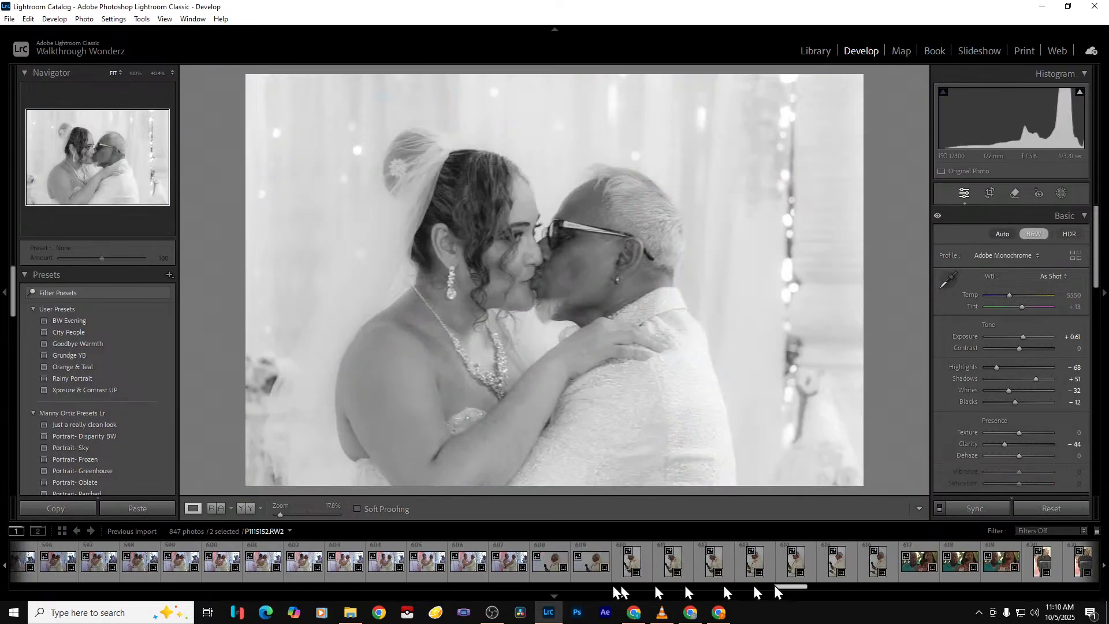
pyautogui.click(540, 575)
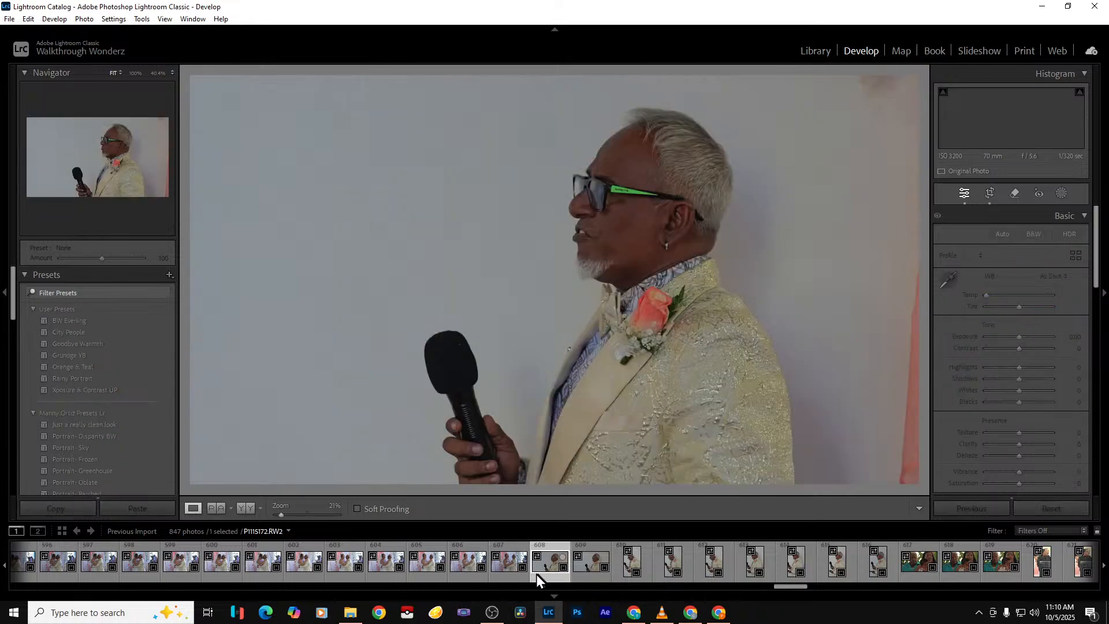
pyautogui.click(521, 574)
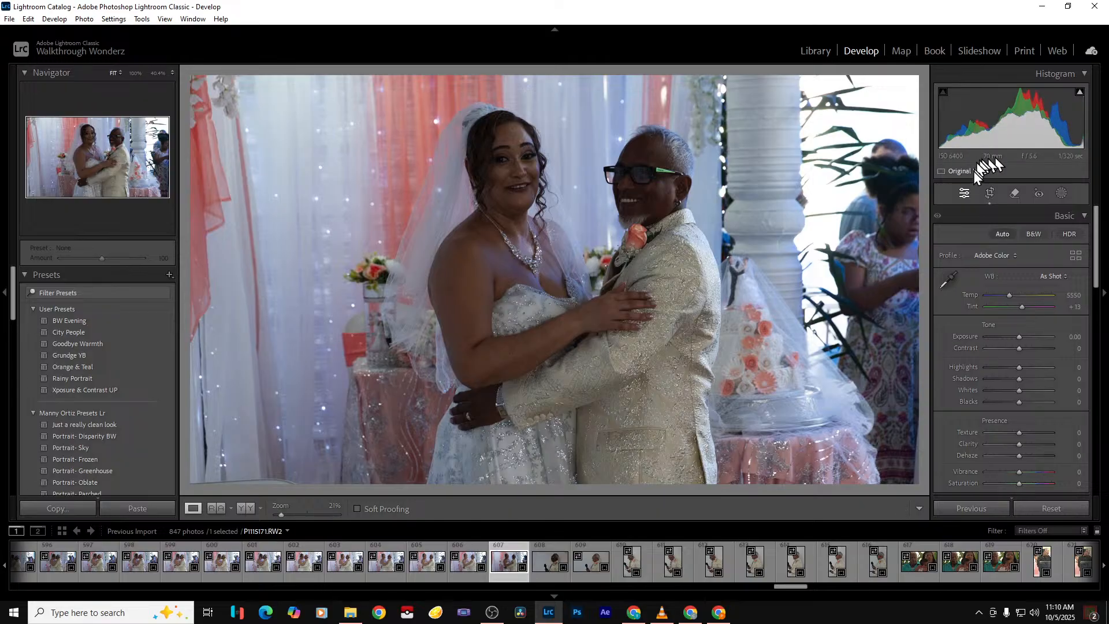
pyautogui.click(990, 193)
pyautogui.moveTo(856, 350); pyautogui.dragTo(786, 354)
pyautogui.moveTo(635, 455); pyautogui.dragTo(616, 523)
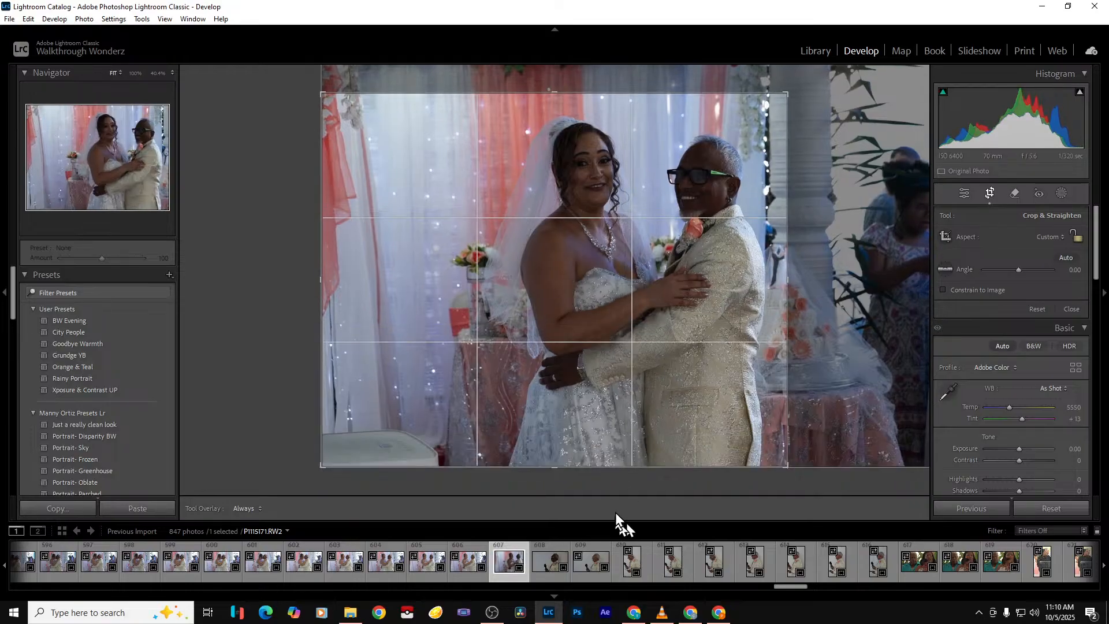
pyautogui.moveTo(329, 372); pyautogui.dragTo(389, 367)
pyautogui.doubleClick(521, 145)
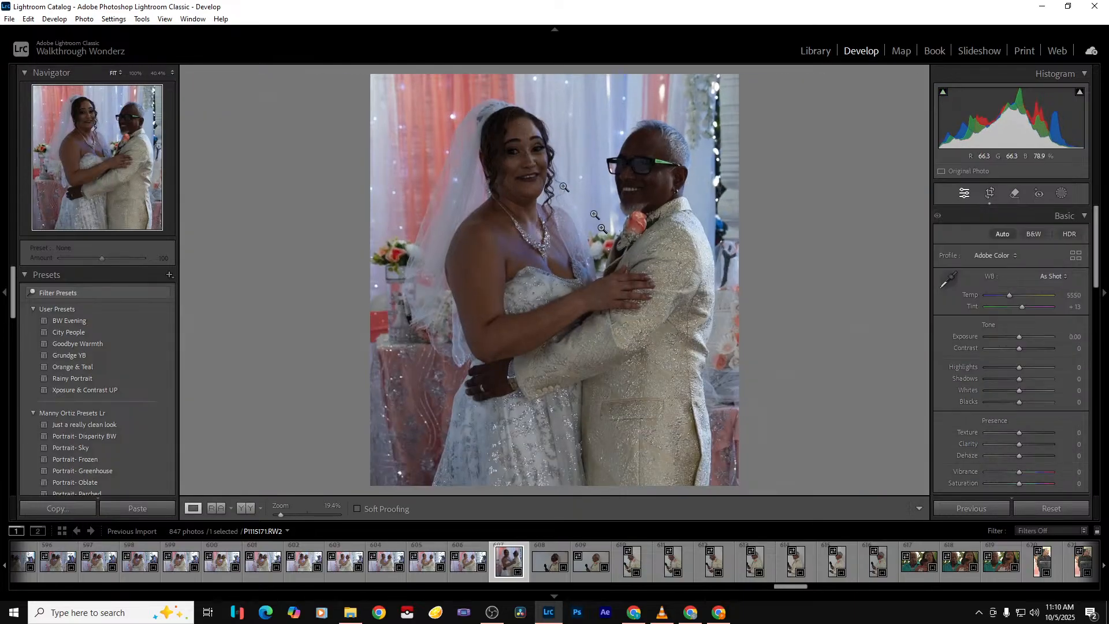
# Set the couple photo's Exposure to +2.28, Highlights to -100, Whites to -61 and Blacks to -16
pyautogui.moveTo(1019, 335); pyautogui.dragTo(1034, 335)
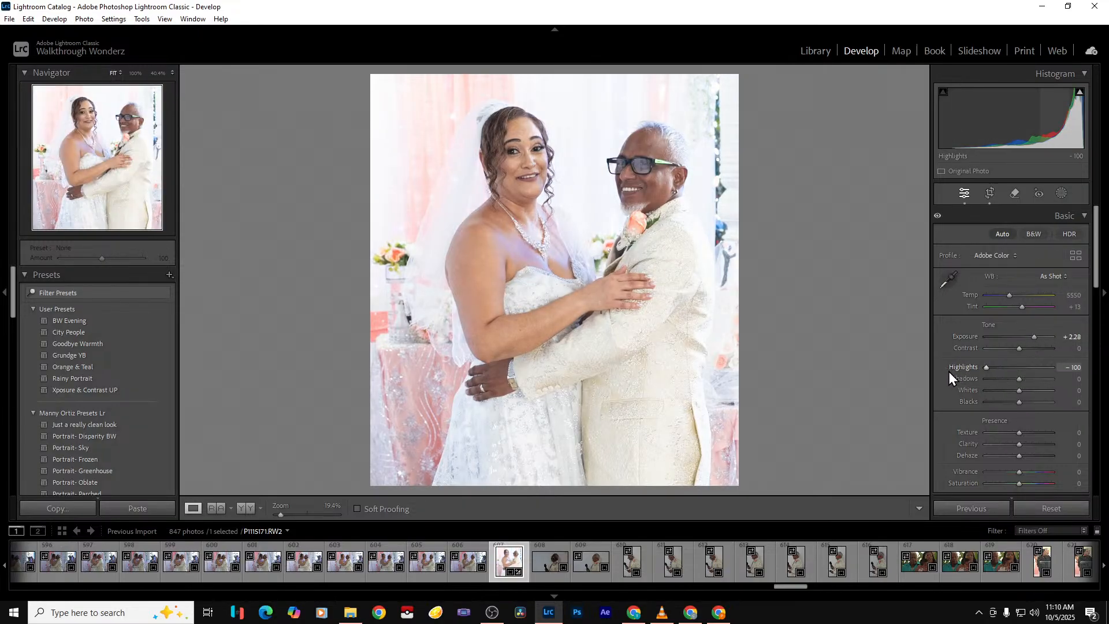
pyautogui.moveTo(994, 390); pyautogui.dragTo(1000, 391)
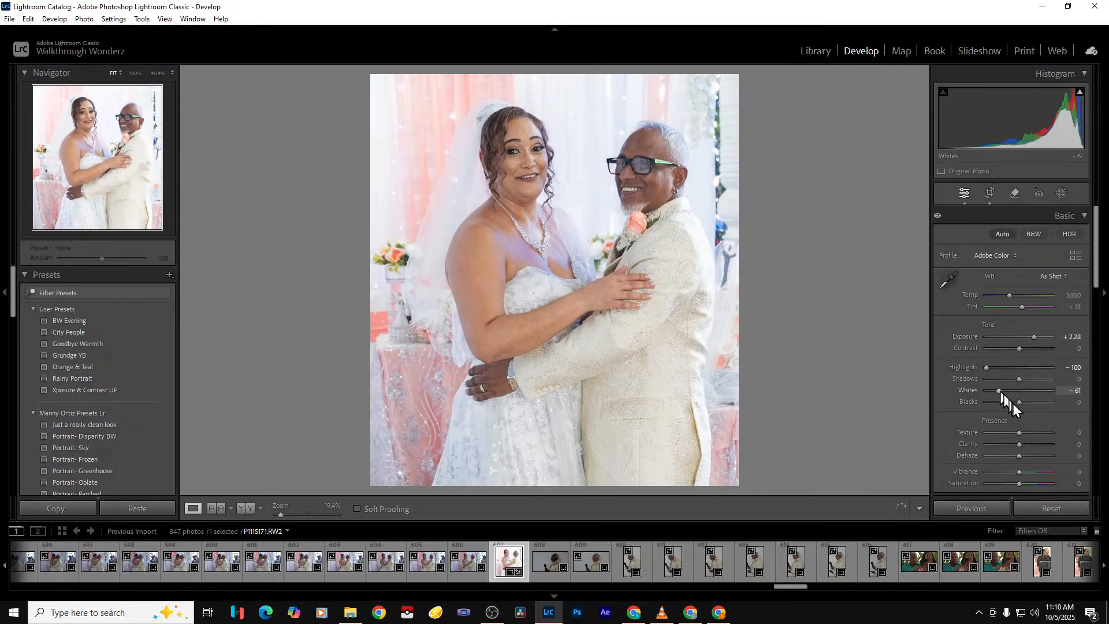
pyautogui.click(1013, 404)
# Set the couple photo's Clarity to -28, Vibrance to +28 and Saturation to +14, leaving Dehaze at 0
pyautogui.moveTo(1021, 456); pyautogui.dragTo(1027, 456)
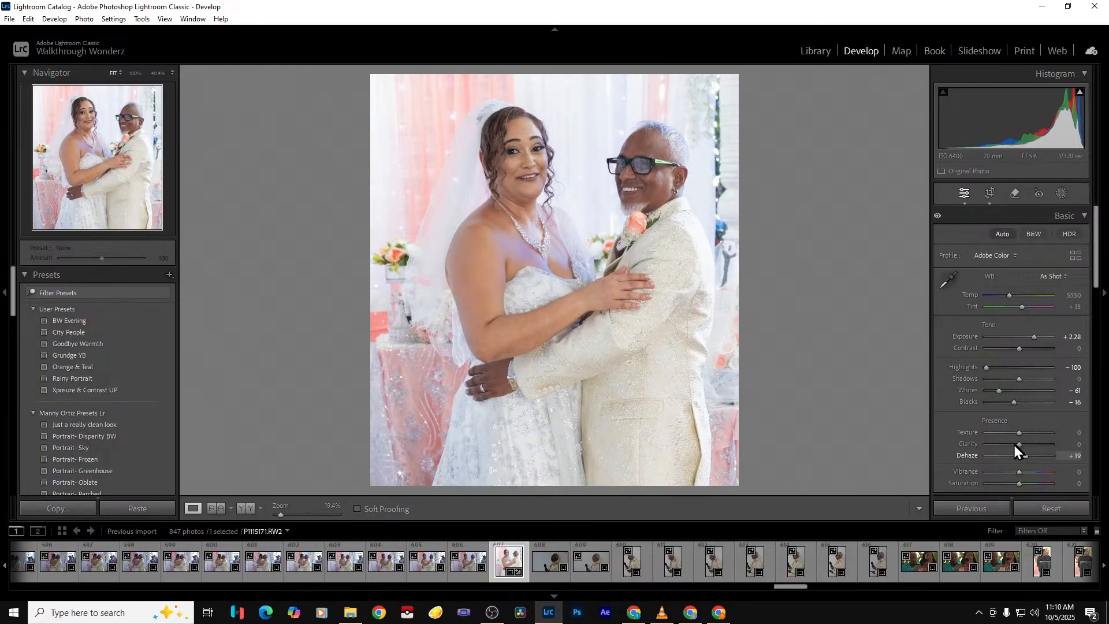
pyautogui.moveTo(1011, 445); pyautogui.dragTo(1010, 445)
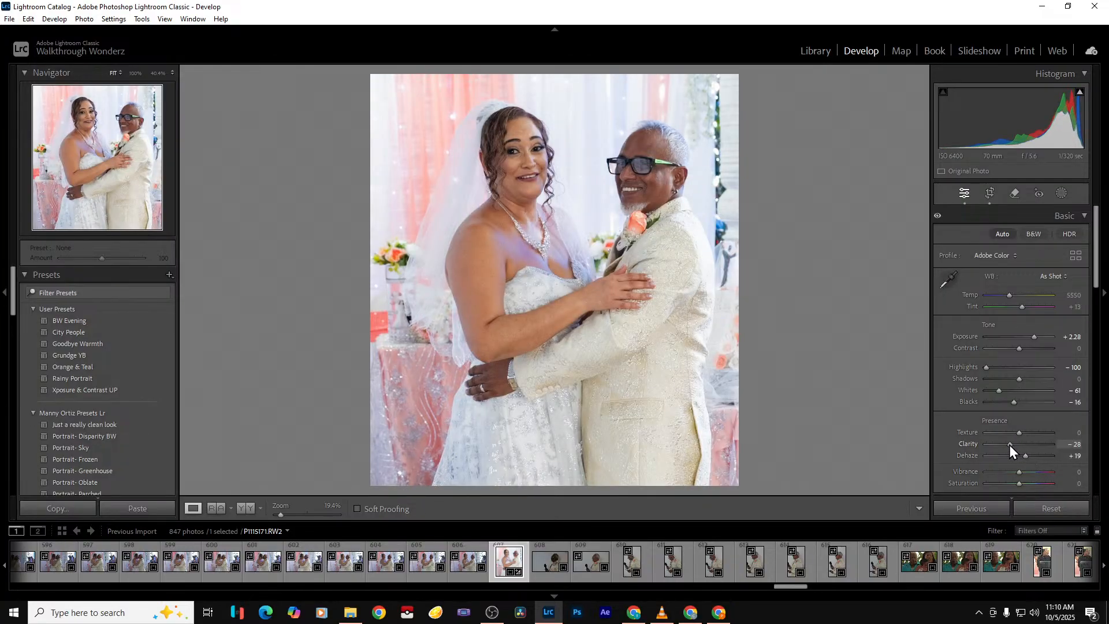
pyautogui.doubleClick(1025, 457)
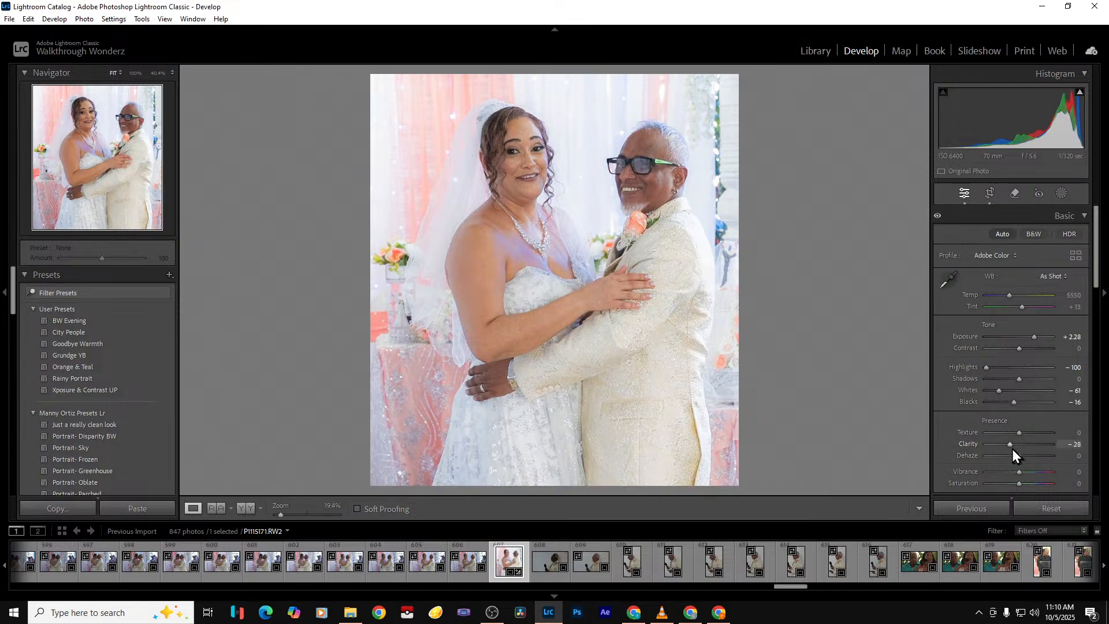
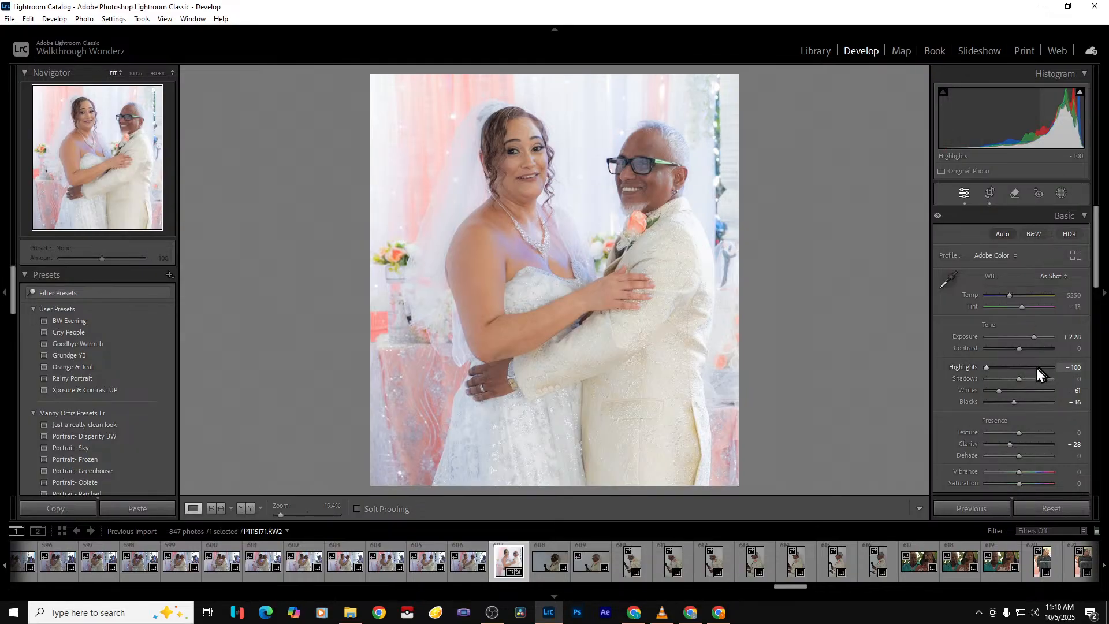
pyautogui.click(1077, 473)
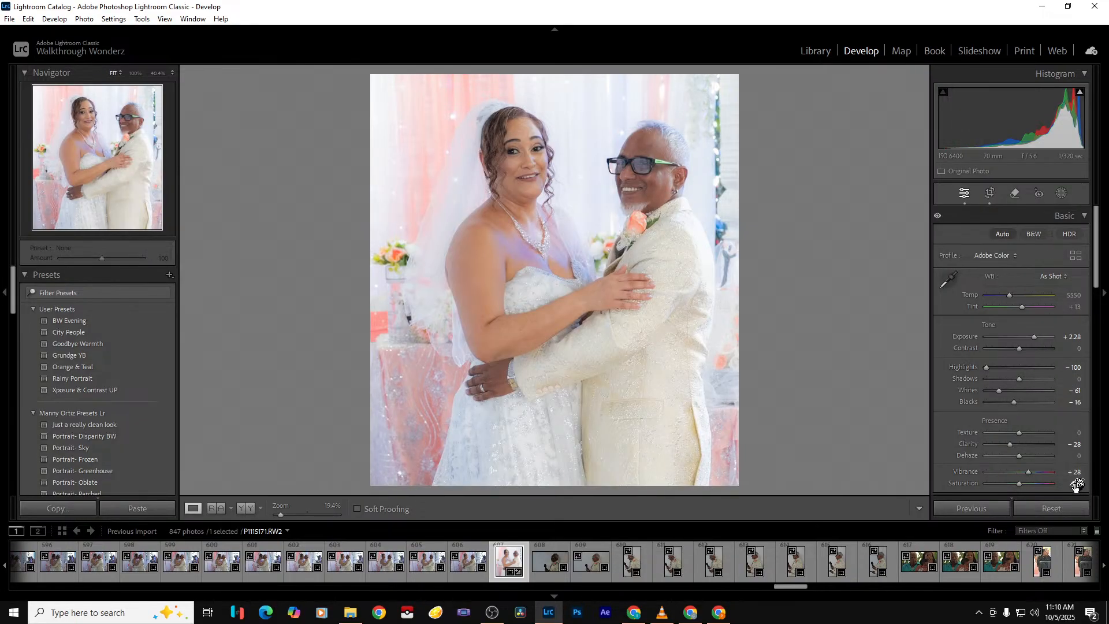
pyautogui.press('Return')
# Compare the couple photo with its unedited version and export it as a PNG using the current export settings
pyautogui.press('\\')
pyautogui.press('\\')
pyautogui.hotkey('ctrl', 'shift', 'e')
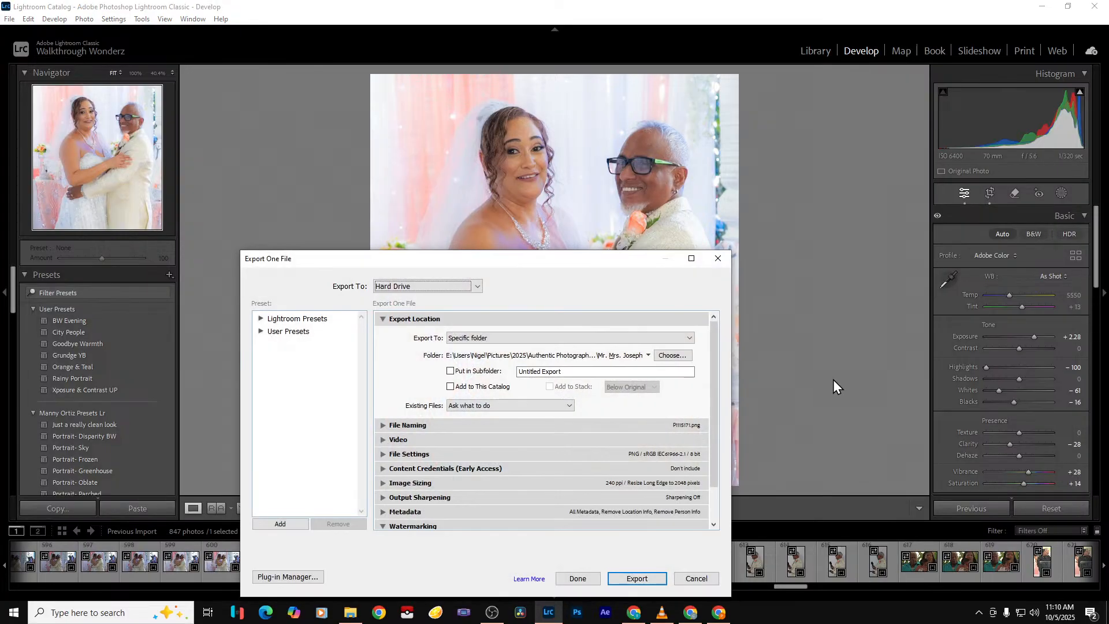
pyautogui.press('Return')
# Look through the photos of the man holding a microphone to compare the shots
pyautogui.click(552, 577)
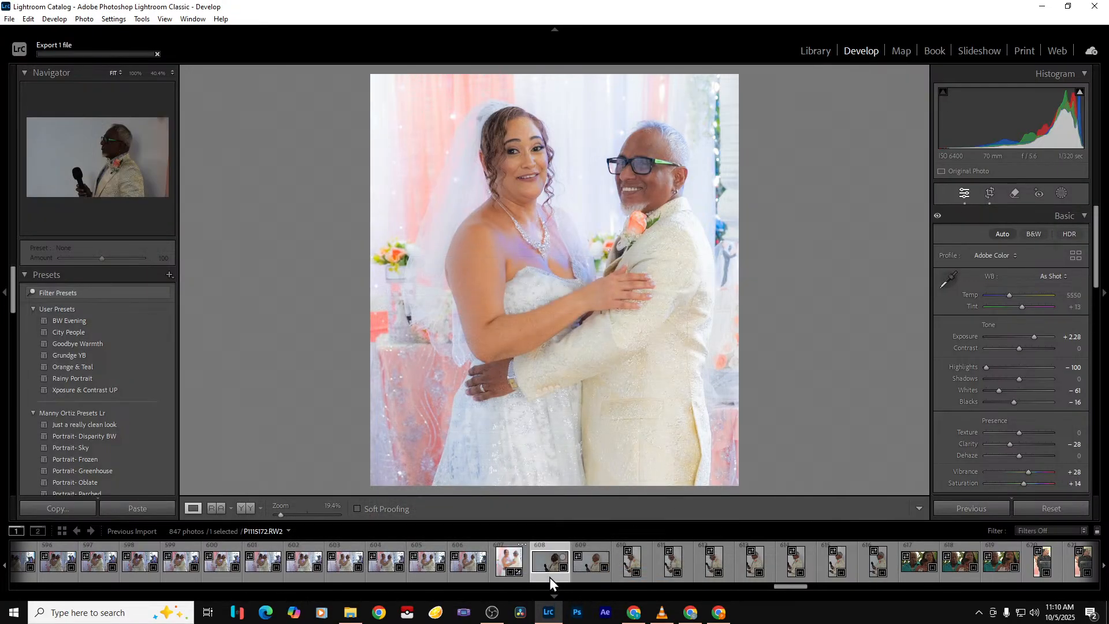
pyautogui.press('Right')
pyautogui.press('Right')
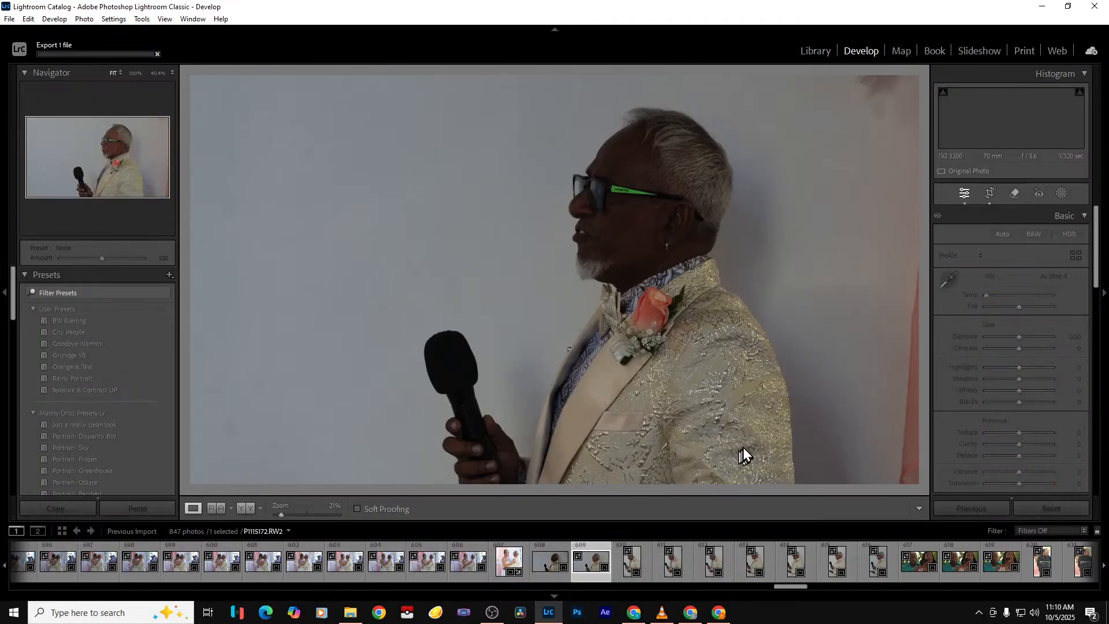
pyautogui.press('Right')
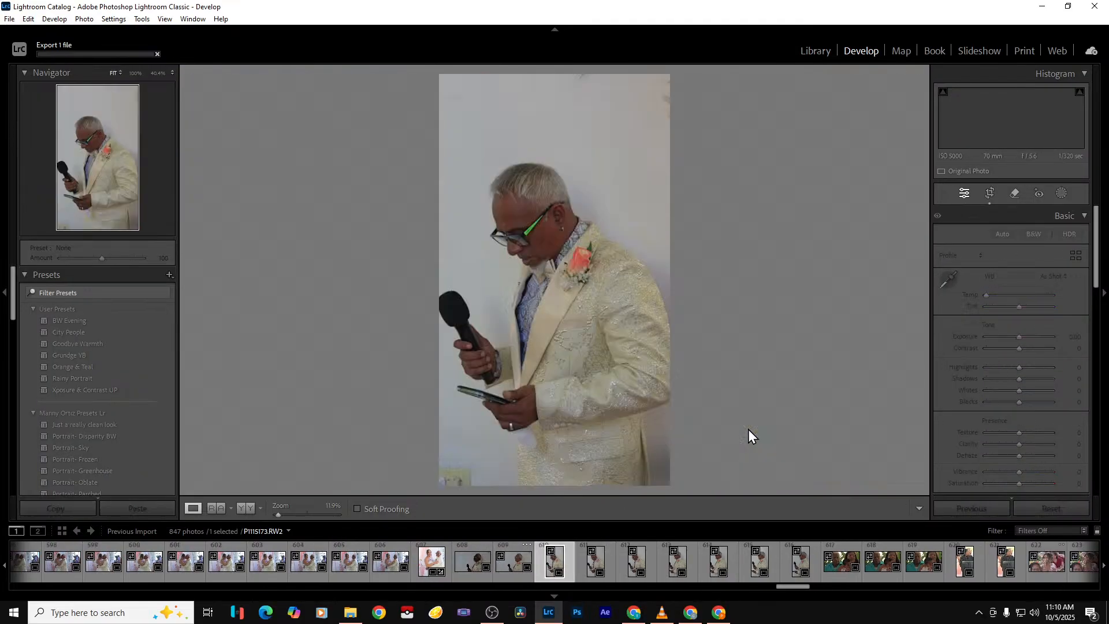
pyautogui.press('Right')
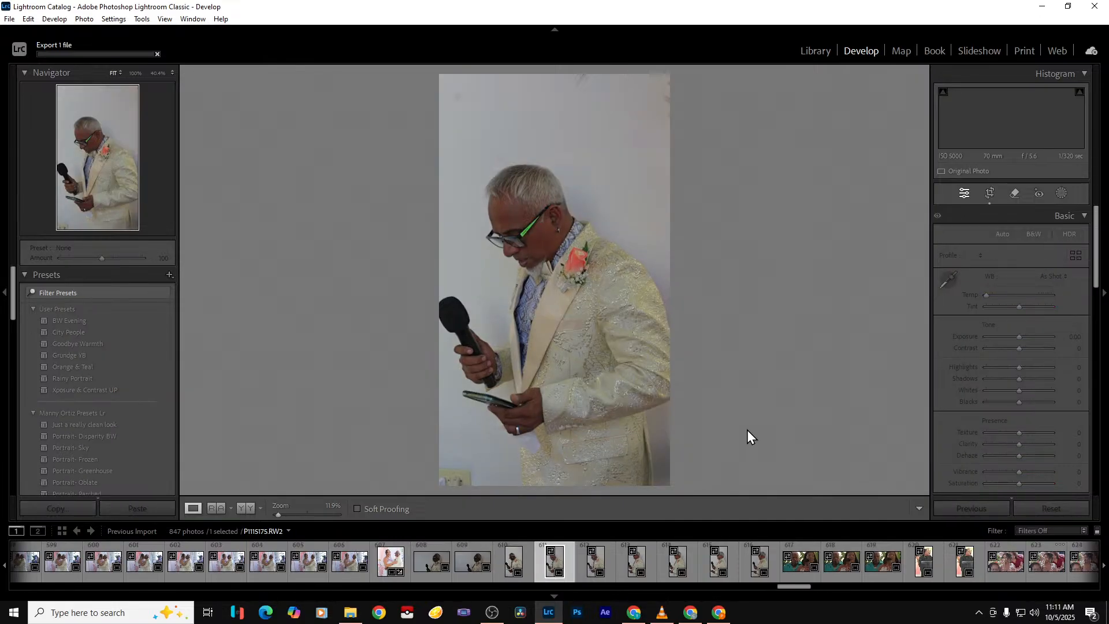
pyautogui.moveTo(716, 564); pyautogui.dragTo(719, 561)
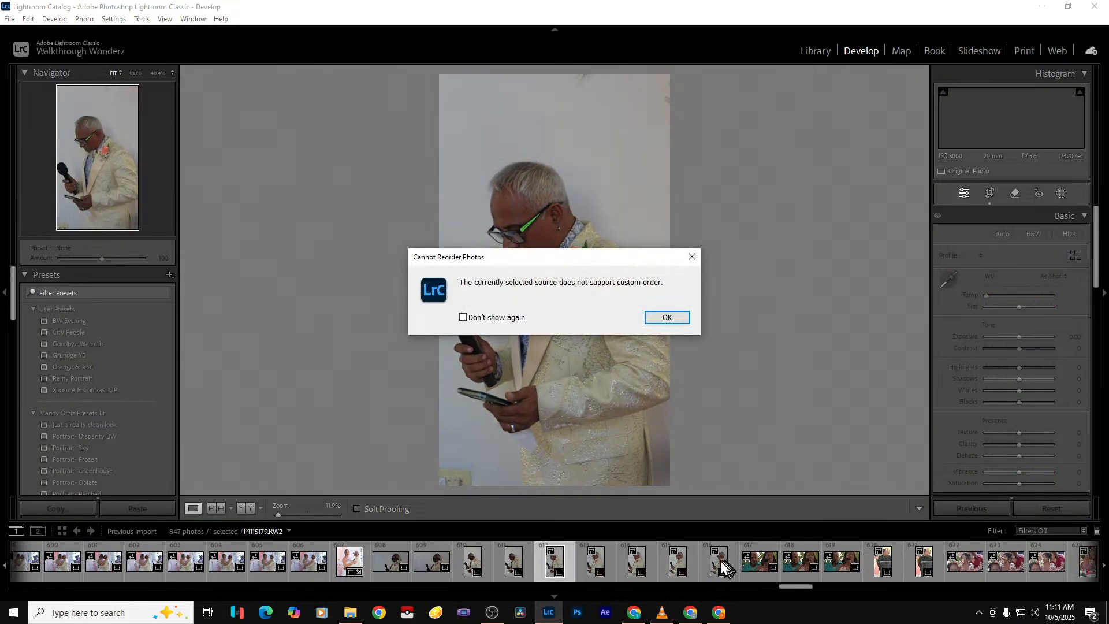
pyautogui.click(688, 263)
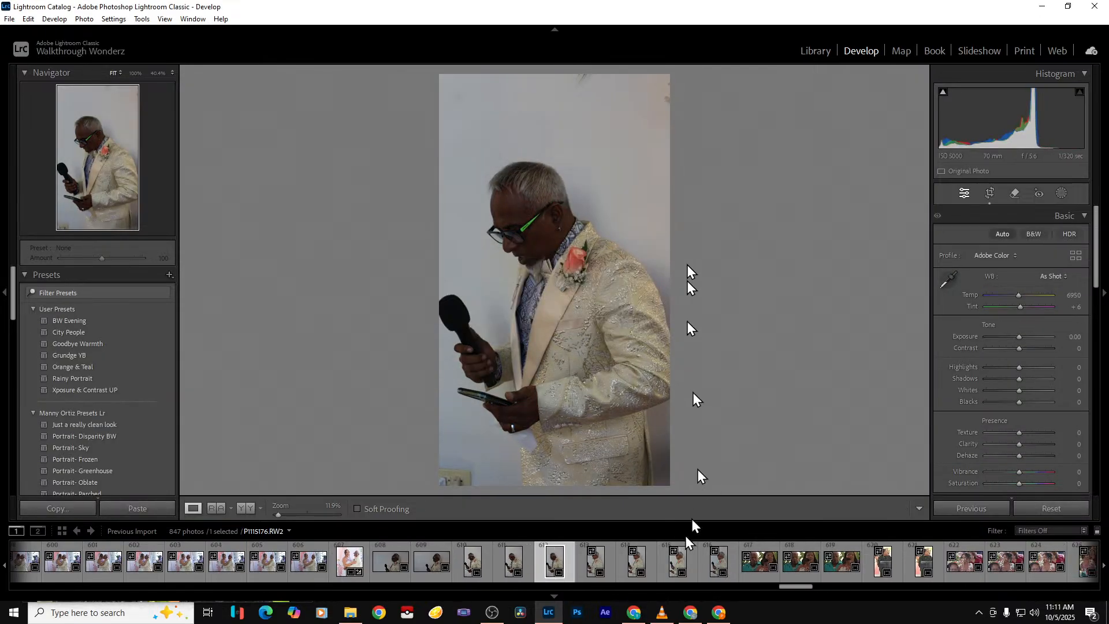
pyautogui.click(664, 569)
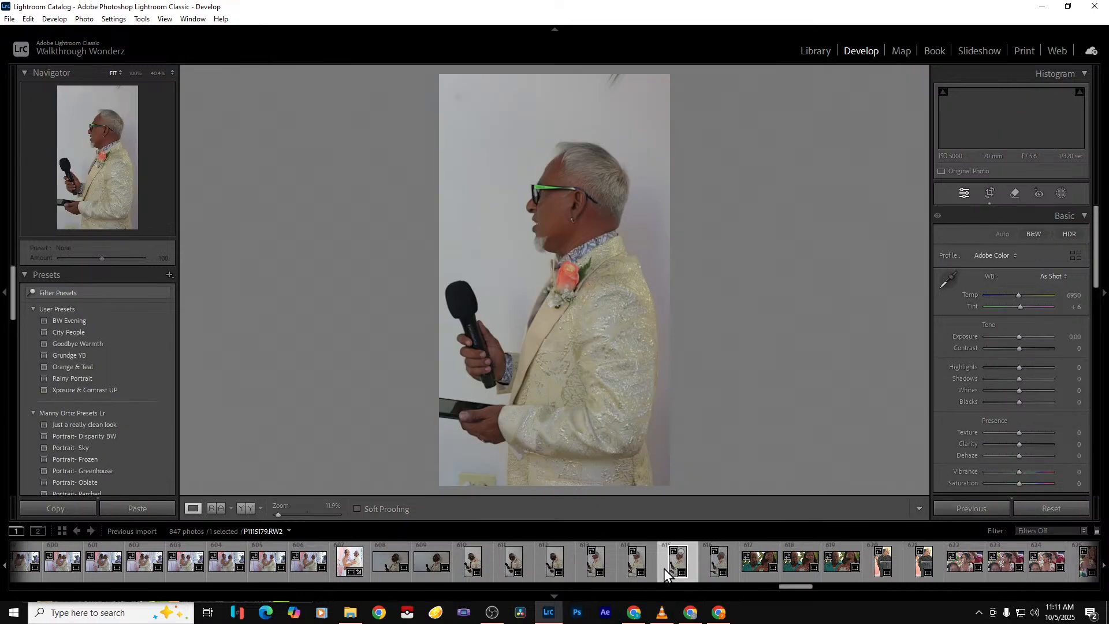
pyautogui.click(711, 564)
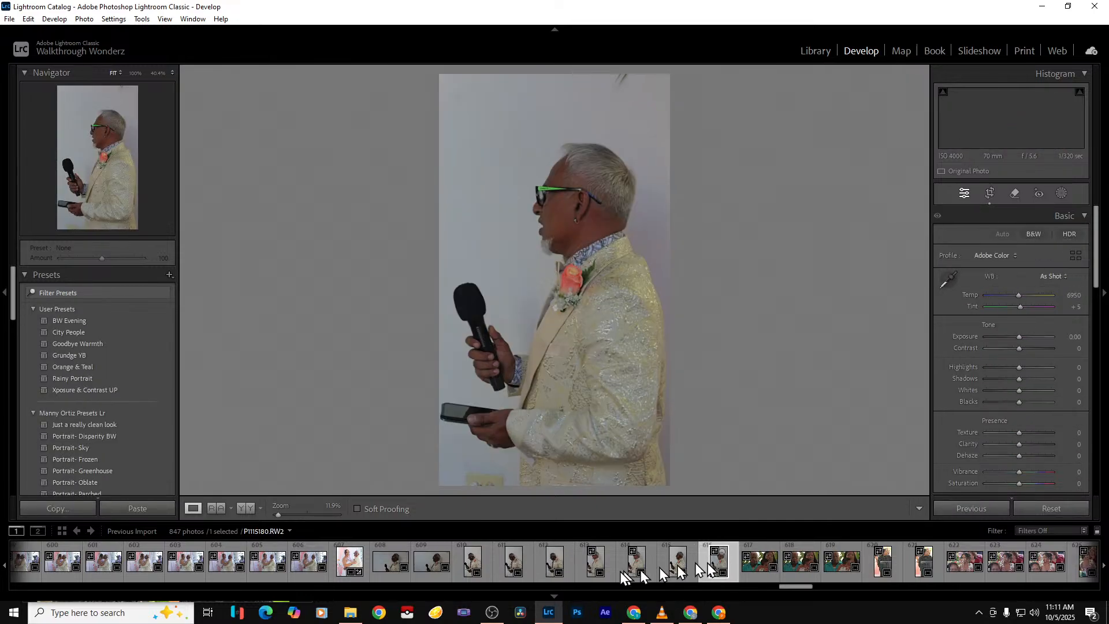
# Give photo P1115176 Exposure +2.63, Highlights -100, Whites -35, Blacks -21 and Clarity -33, and export it with the previous settings
pyautogui.click(546, 564)
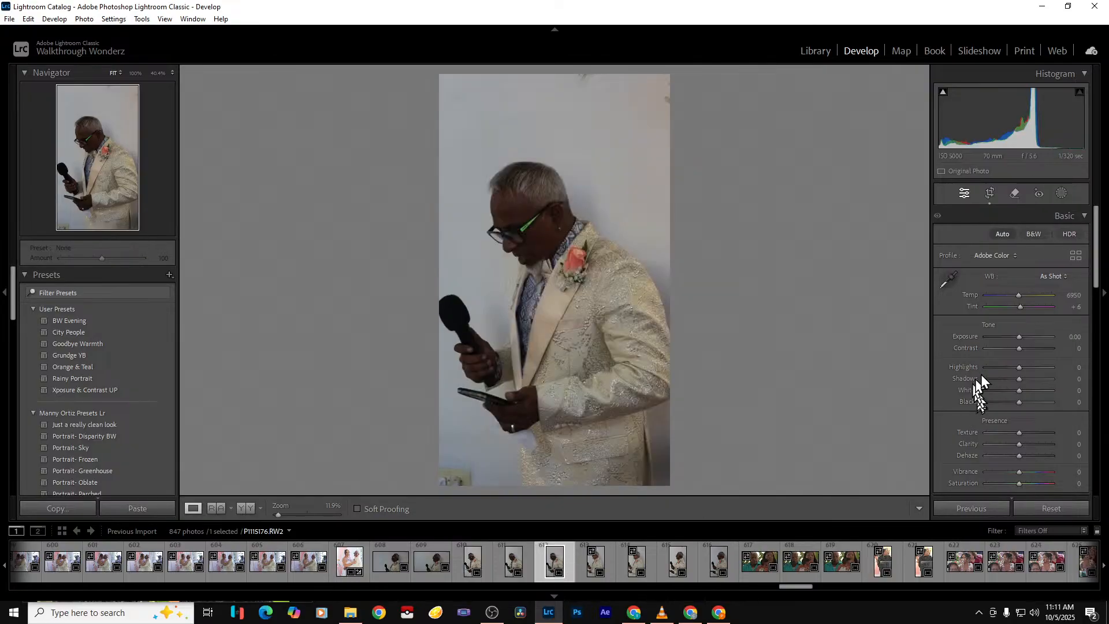
pyautogui.moveTo(1018, 338); pyautogui.dragTo(982, 375)
pyautogui.moveTo(1012, 390); pyautogui.dragTo(999, 392)
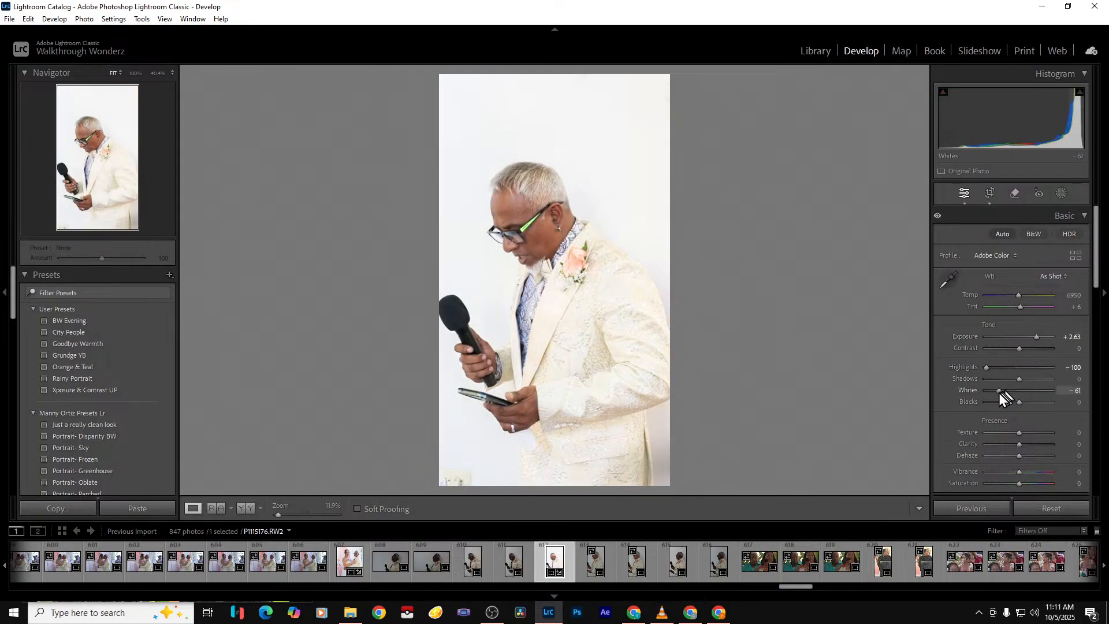
pyautogui.click(1012, 406)
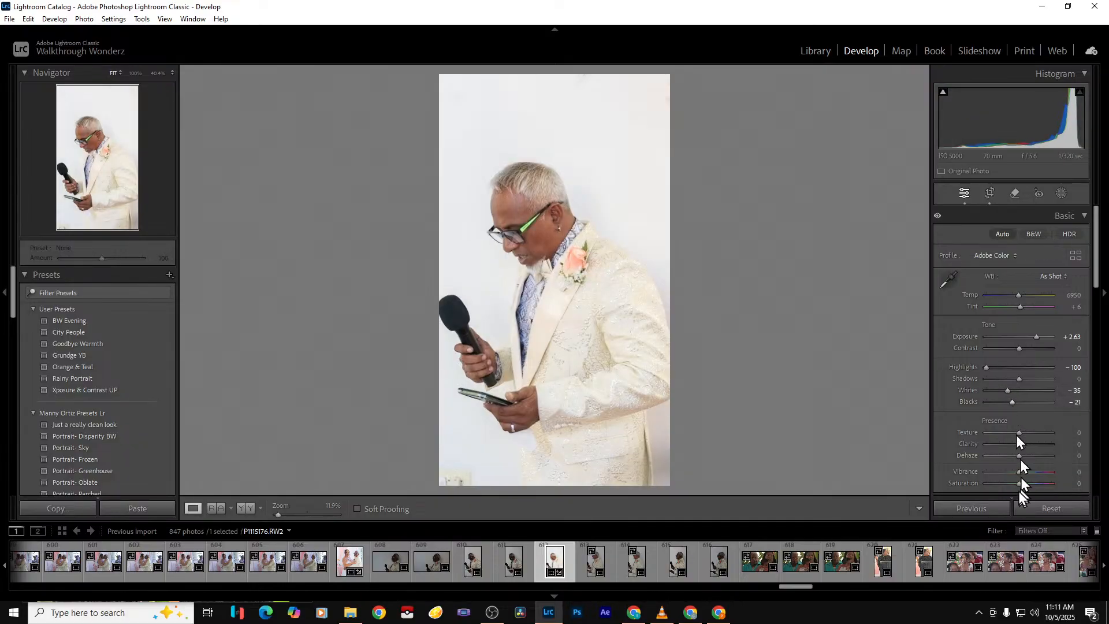
pyautogui.click(1014, 445)
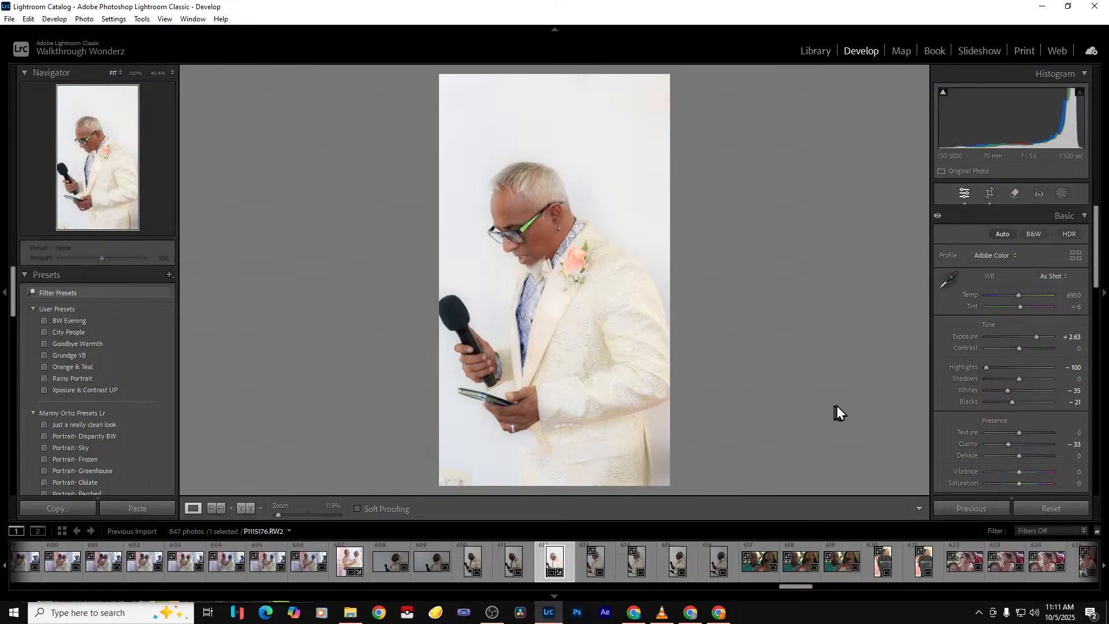
pyautogui.hotkey('ctrl', 'alt', 'shift', 'e')
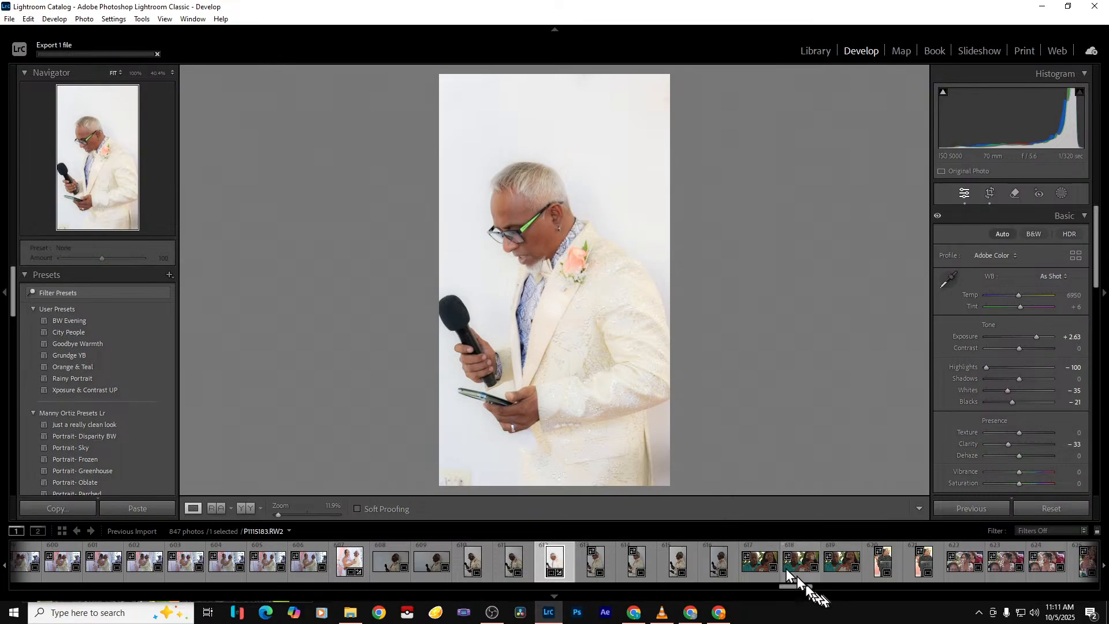
# Set photo P1115181 of the seated family to Exposure +1.32 and extend its crop above and below the group
pyautogui.click(758, 574)
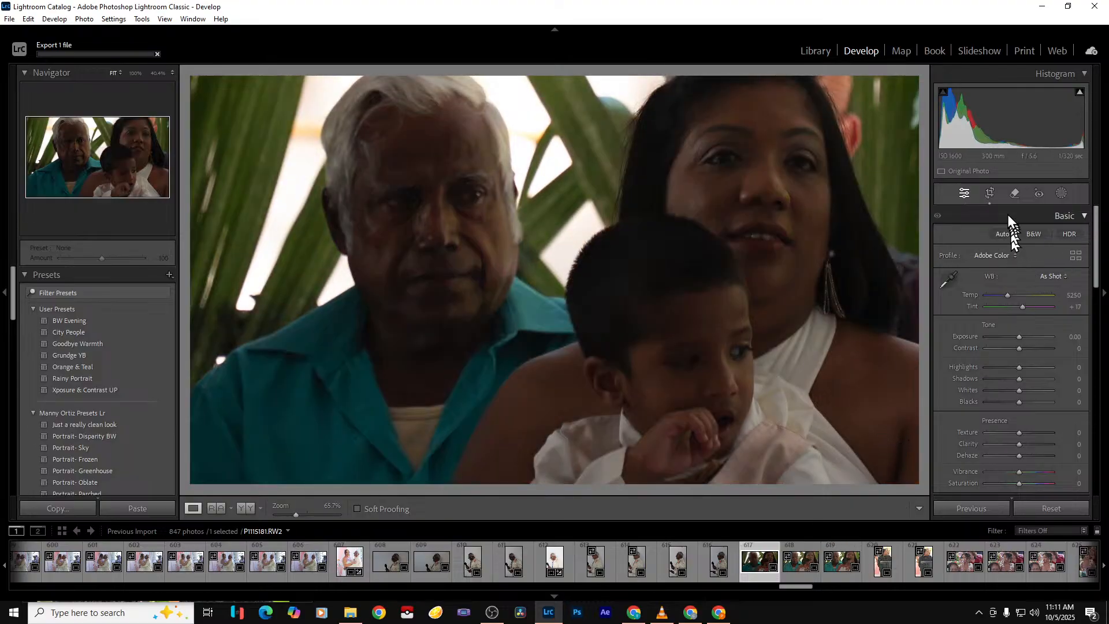
pyautogui.moveTo(1017, 337); pyautogui.dragTo(1025, 336)
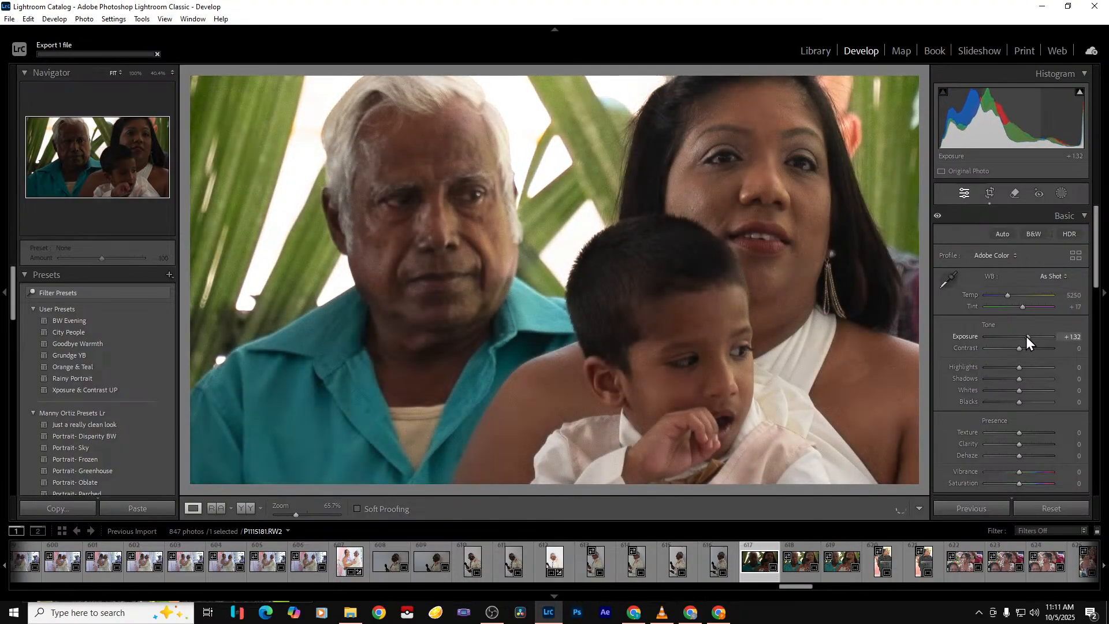
pyautogui.click(987, 196)
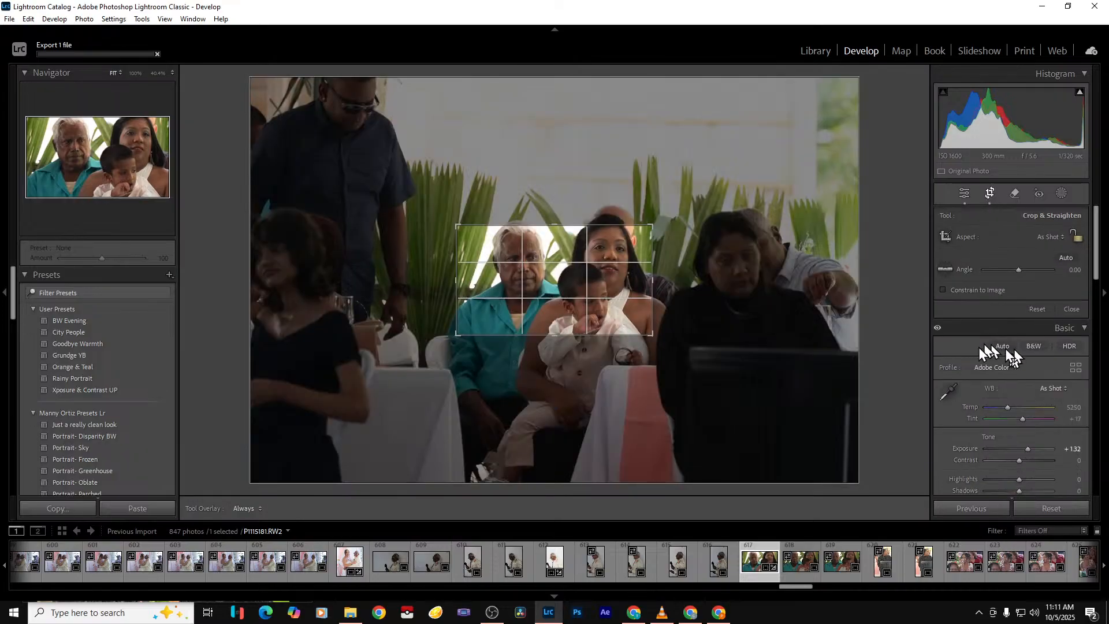
pyautogui.moveTo(564, 335); pyautogui.dragTo(565, 354)
pyautogui.moveTo(559, 207); pyautogui.dragTo(559, 196)
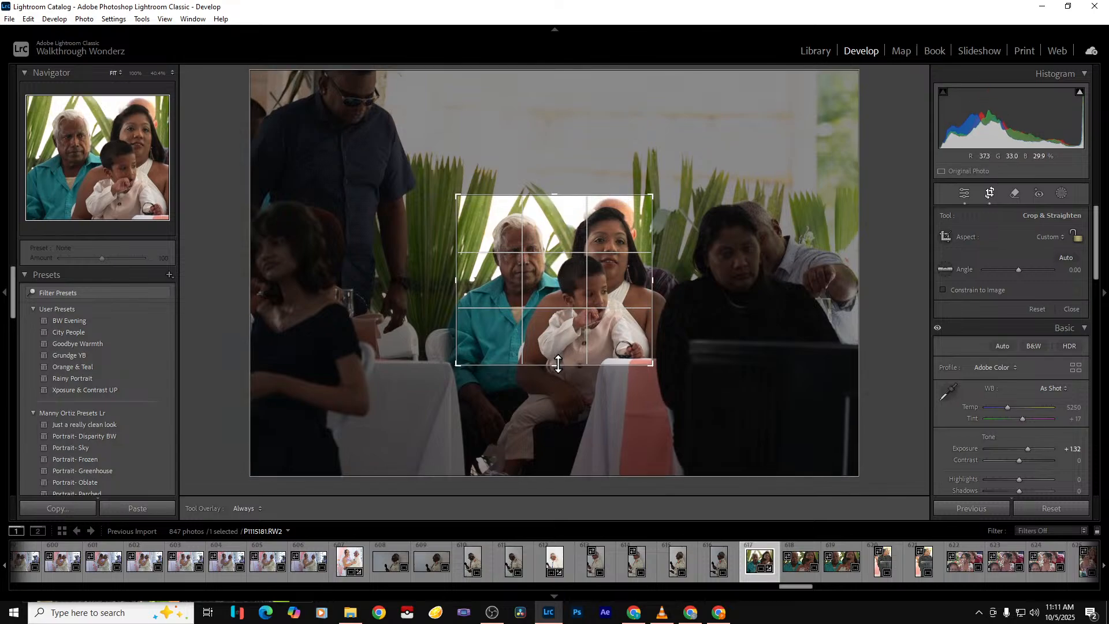
pyautogui.press('Return')
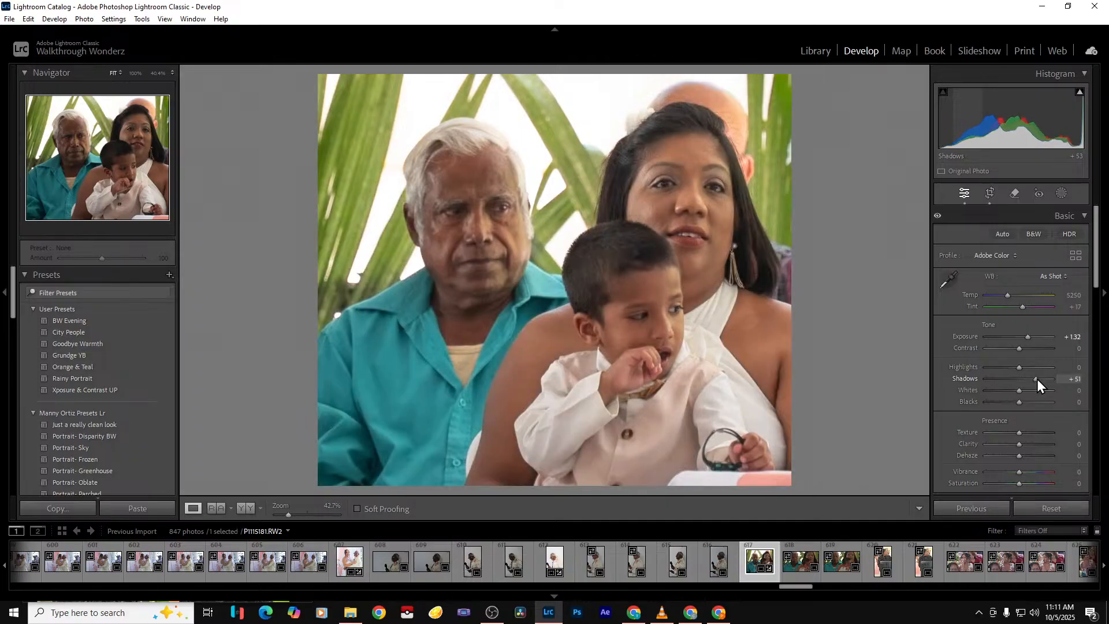
# Set the family photo's Shadows to +51 and Clarity to -46, and export it with the current export settings
pyautogui.moveTo(1010, 443); pyautogui.dragTo(1003, 443)
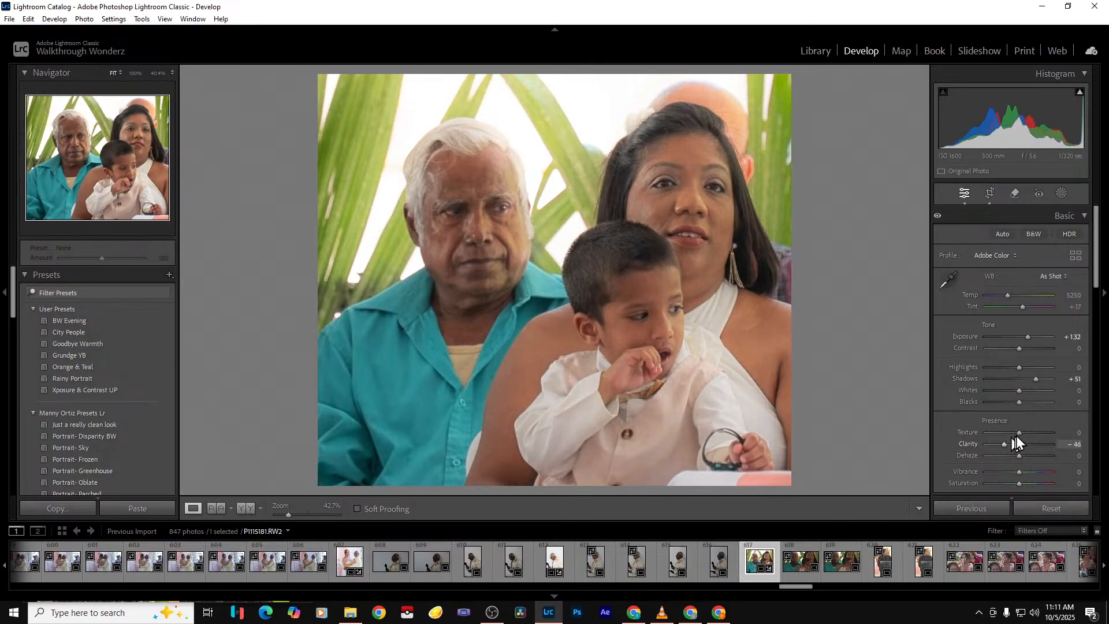
pyautogui.hotkey('ctrl', 'shift', 'e')
pyautogui.press('Return')
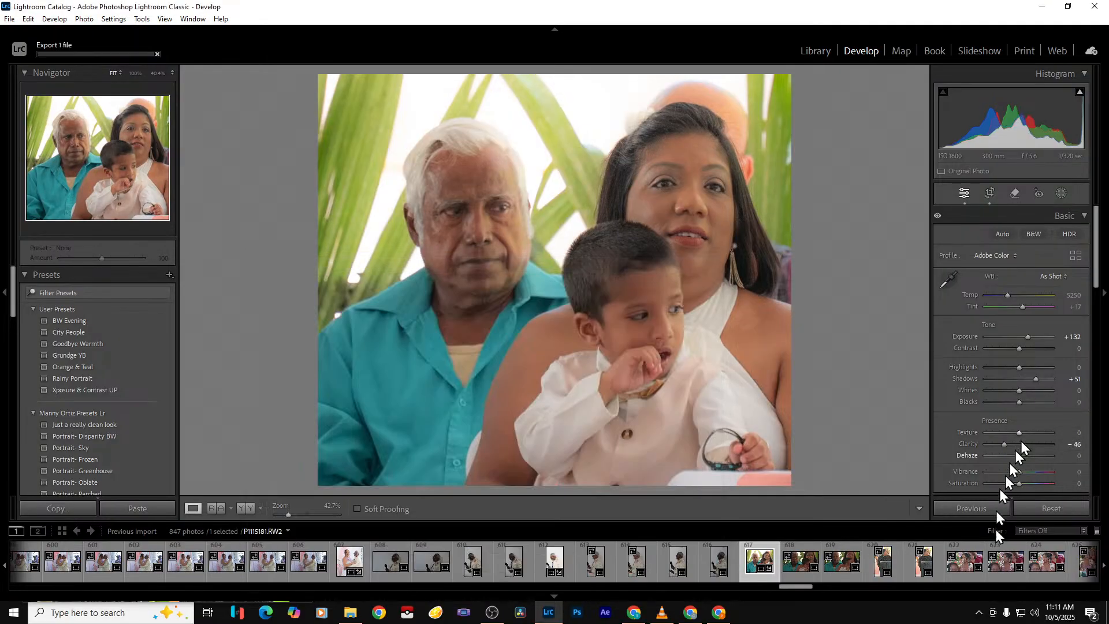
# Crop photo P1115185 to the upper body of the woman in the black top and set its Clarity to -19
pyautogui.click(915, 563)
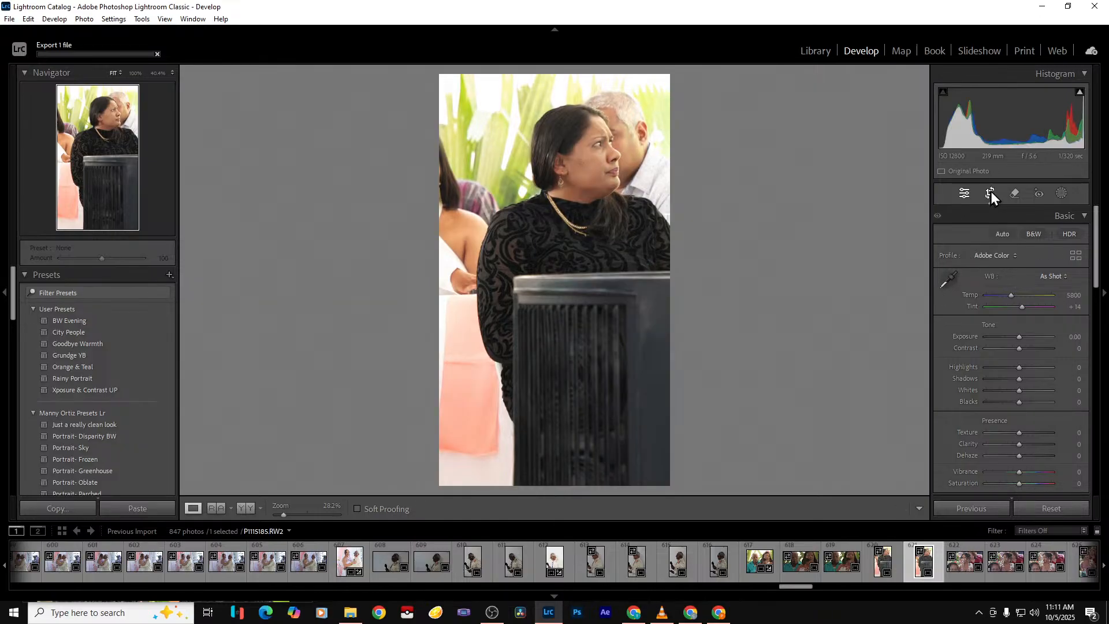
pyautogui.click(990, 192)
pyautogui.moveTo(564, 370); pyautogui.dragTo(569, 301)
pyautogui.press('Return')
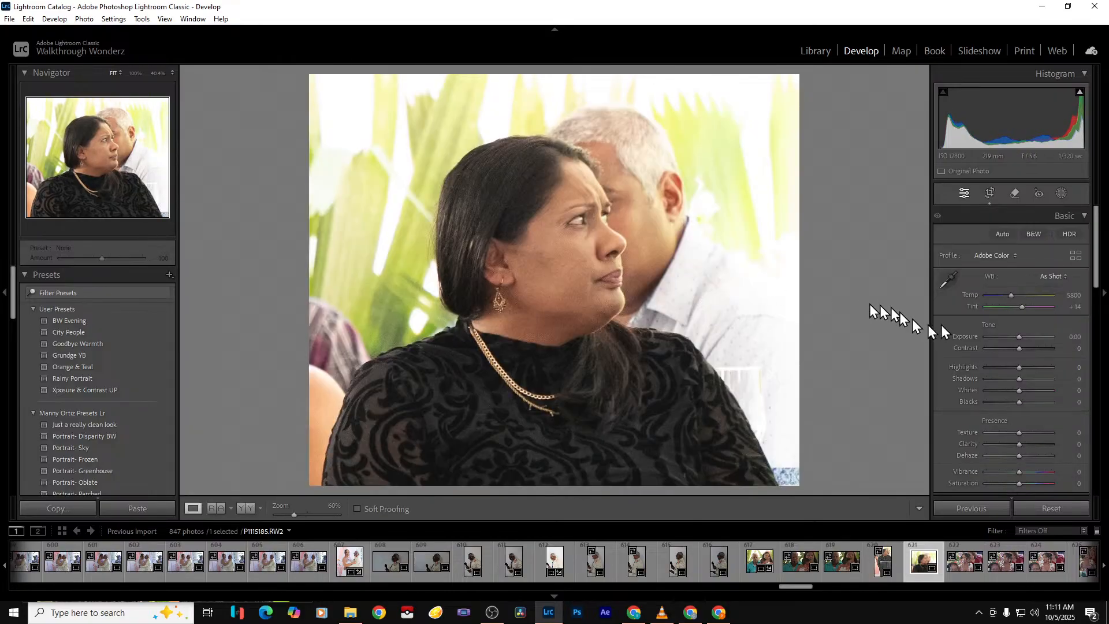
pyautogui.moveTo(1020, 443); pyautogui.dragTo(1011, 443)
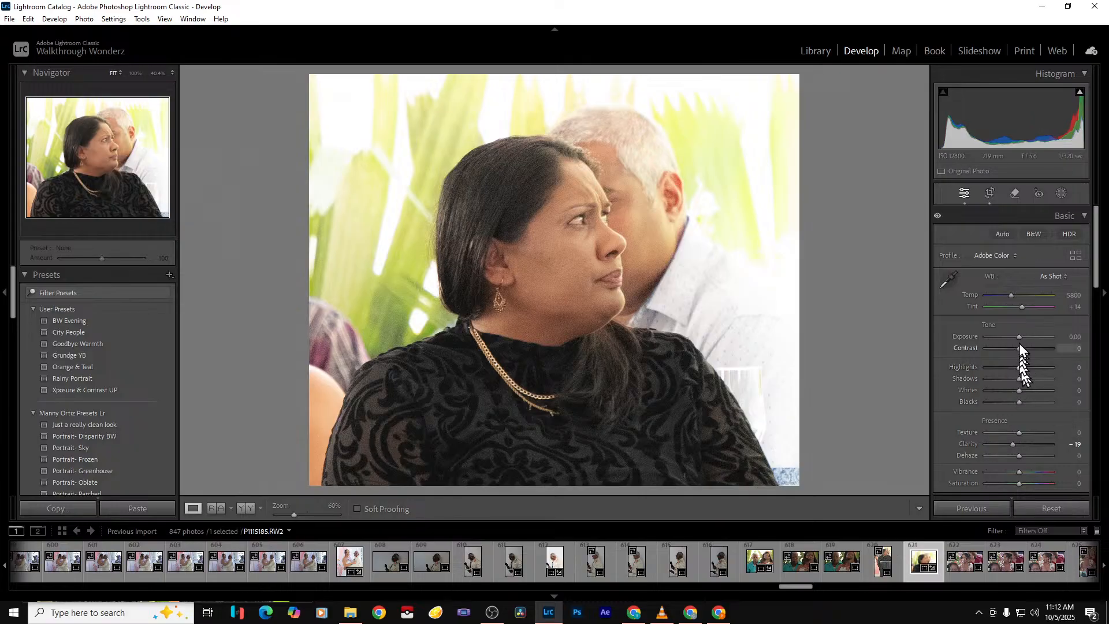
# Apply Auto white balance to the woman's photo, adjust it to Temp 4895 and Tint +28, and set Highlights to -100
pyautogui.click(1046, 277)
pyautogui.click(1028, 304)
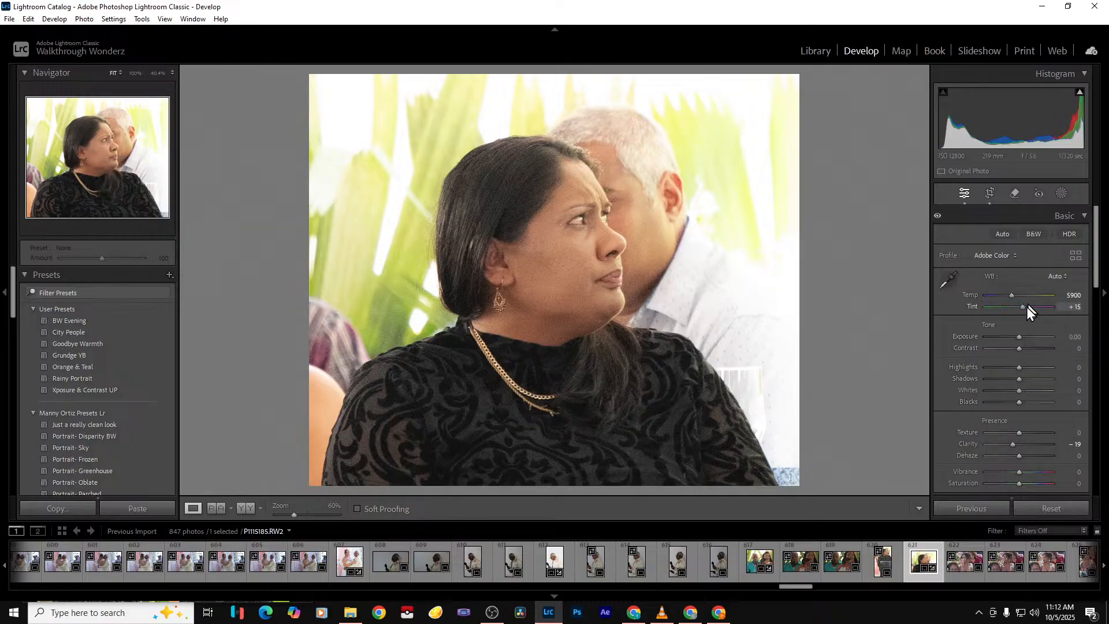
pyautogui.moveTo(1003, 368); pyautogui.dragTo(968, 368)
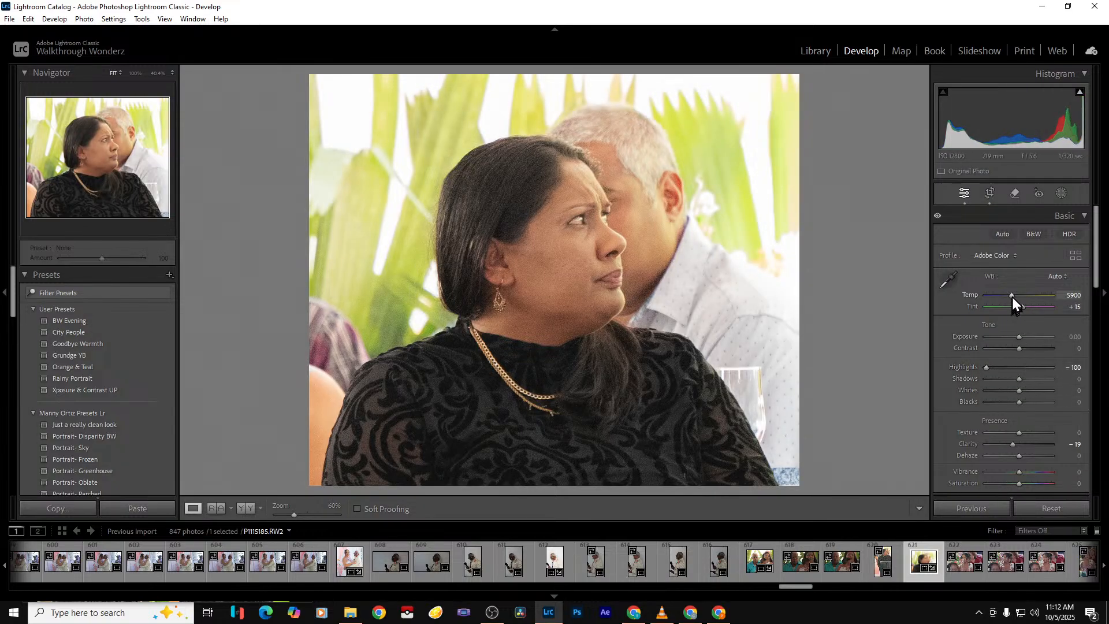
pyautogui.click(1078, 307)
pyautogui.write('28')
pyautogui.press('Return')
pyautogui.moveTo(1010, 297); pyautogui.dragTo(1004, 297)
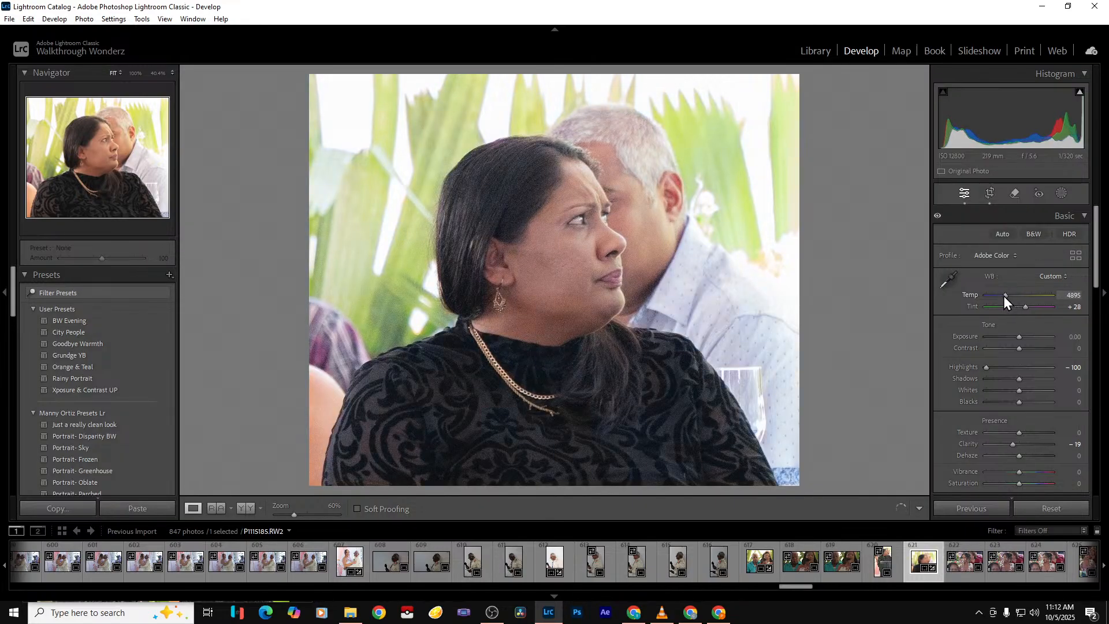
# Set the photo's Vibrance to +45 and Saturation to +21
pyautogui.click(1080, 476)
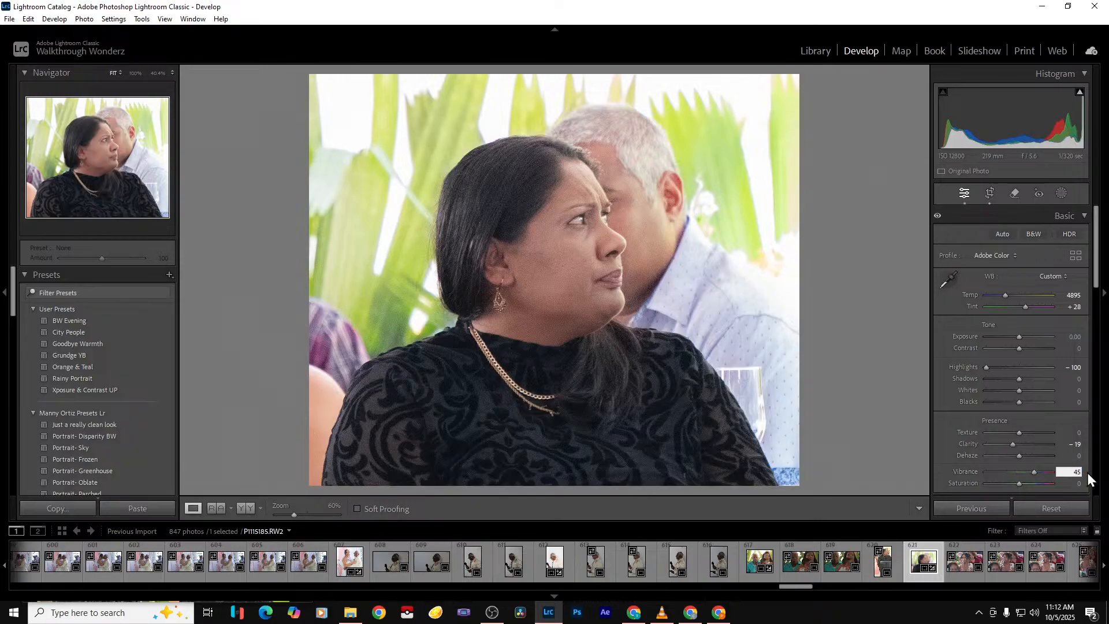
pyautogui.click(1080, 483)
pyautogui.write('45')
pyautogui.press('Return')
pyautogui.write('21')
pyautogui.press('Return')
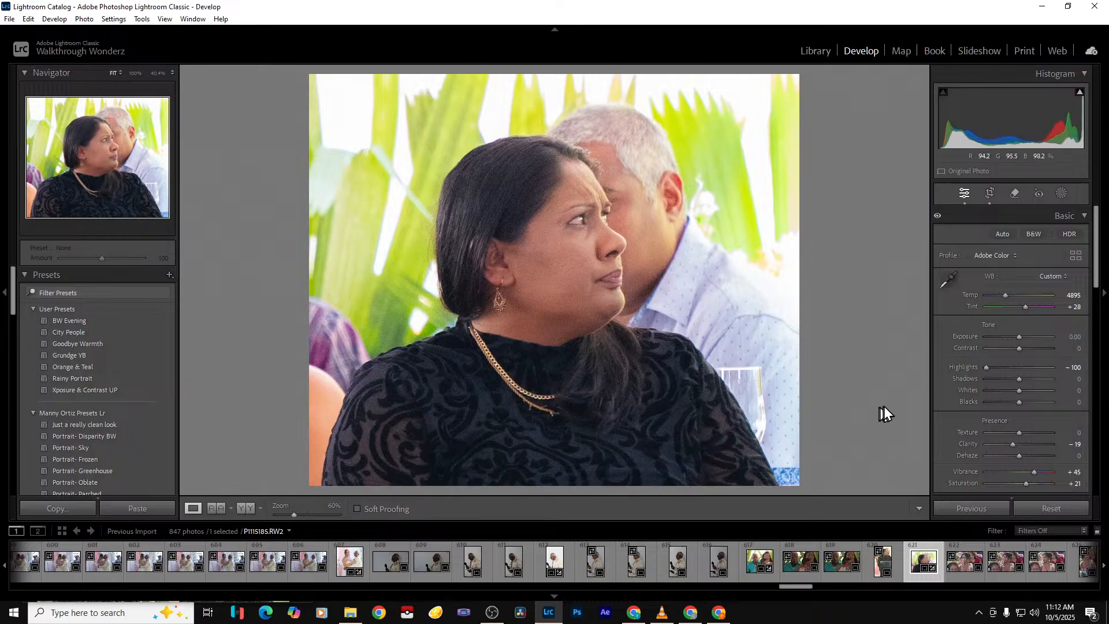
# Undo a reset of the photo's settings and export the photo with the current export settings
pyautogui.hotkey('ctrl', 'shift', 'r')
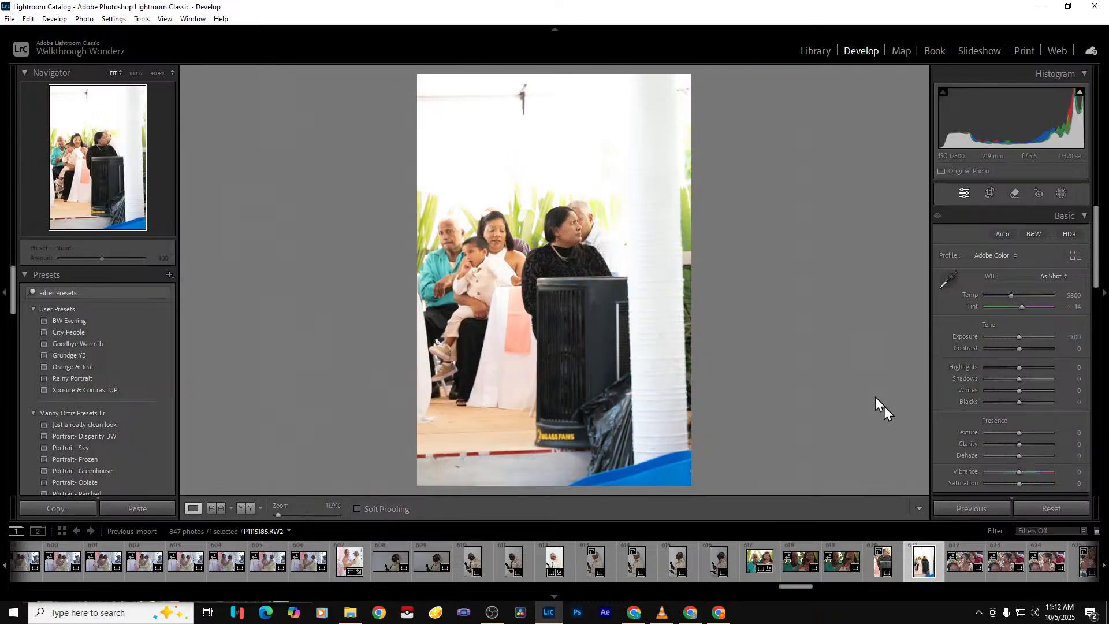
pyautogui.hotkey('ctrl', 'z')
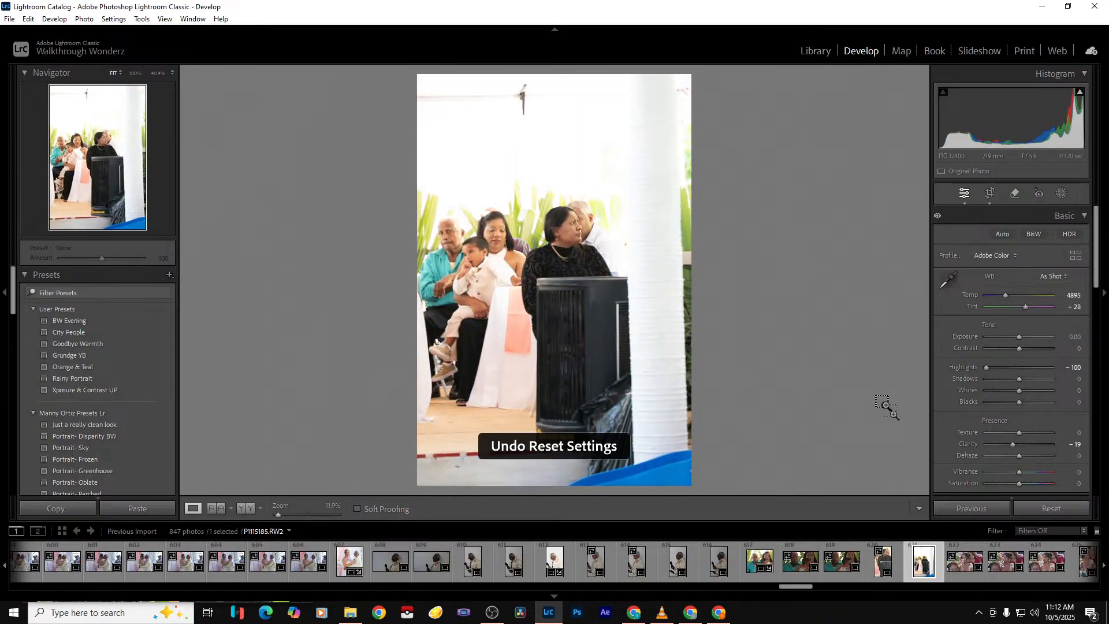
pyautogui.hotkey('ctrl', 'shift', 'e')
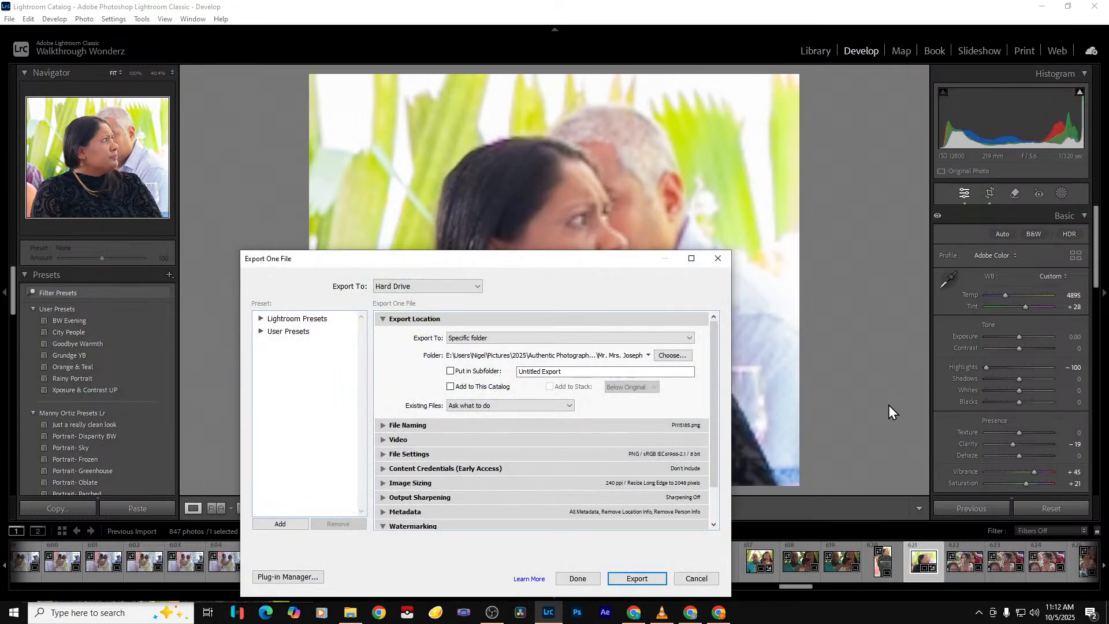
pyautogui.press('Return')
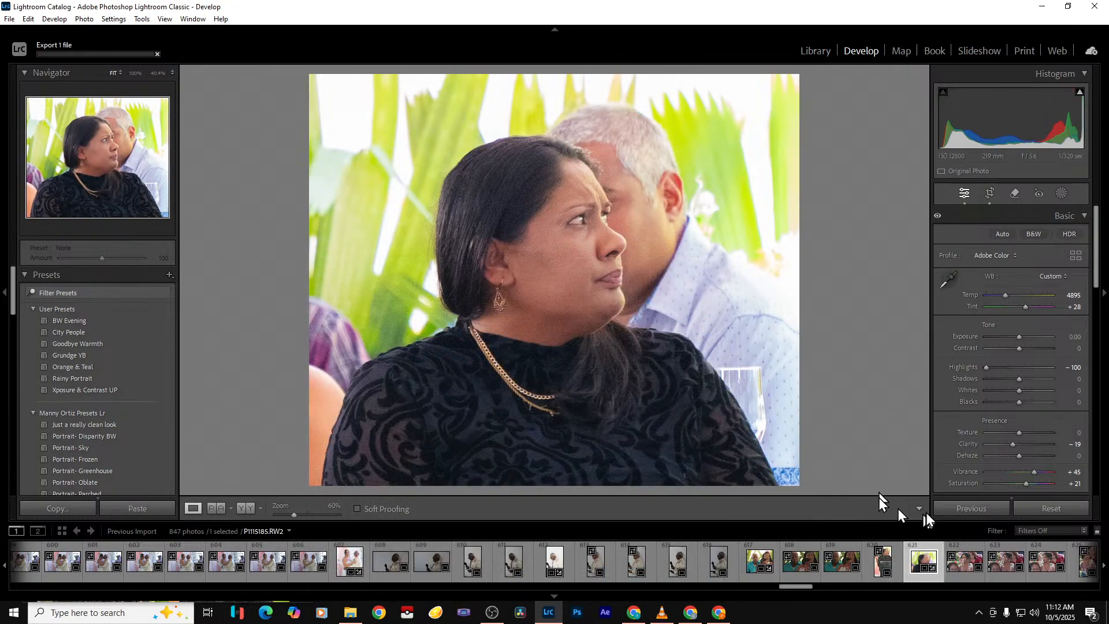
# Choose photo P1115188 of the woman holding a glass and phone and set Clarity to -40 and Exposure to +0.97
pyautogui.moveTo(795, 592); pyautogui.dragTo(816, 590)
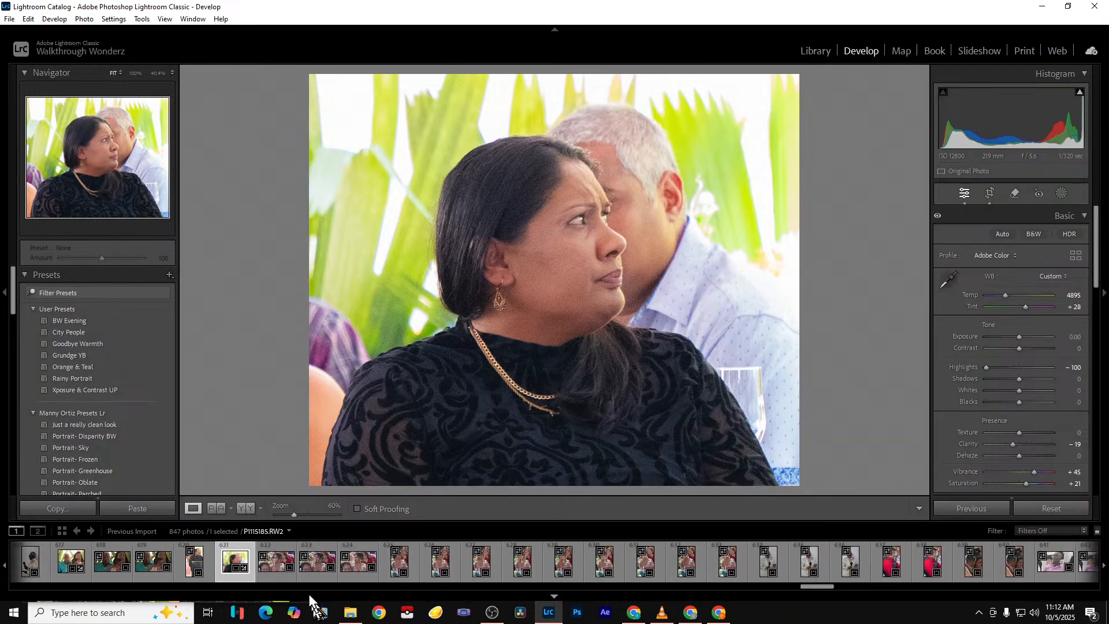
pyautogui.click(310, 576)
pyautogui.press('Left')
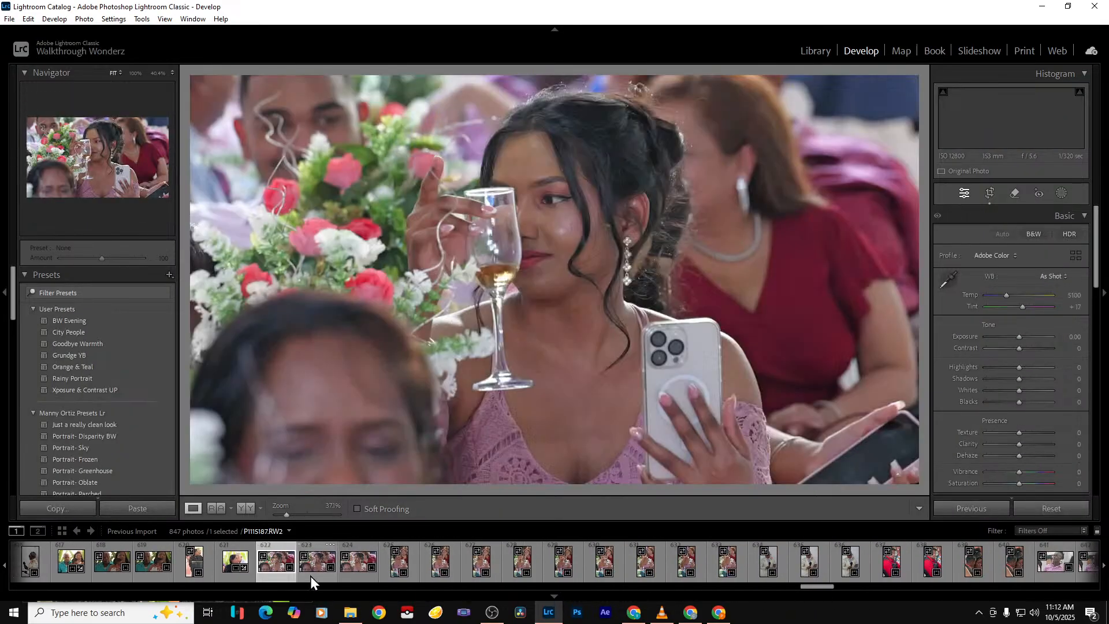
pyautogui.press('Right')
pyautogui.press('Right')
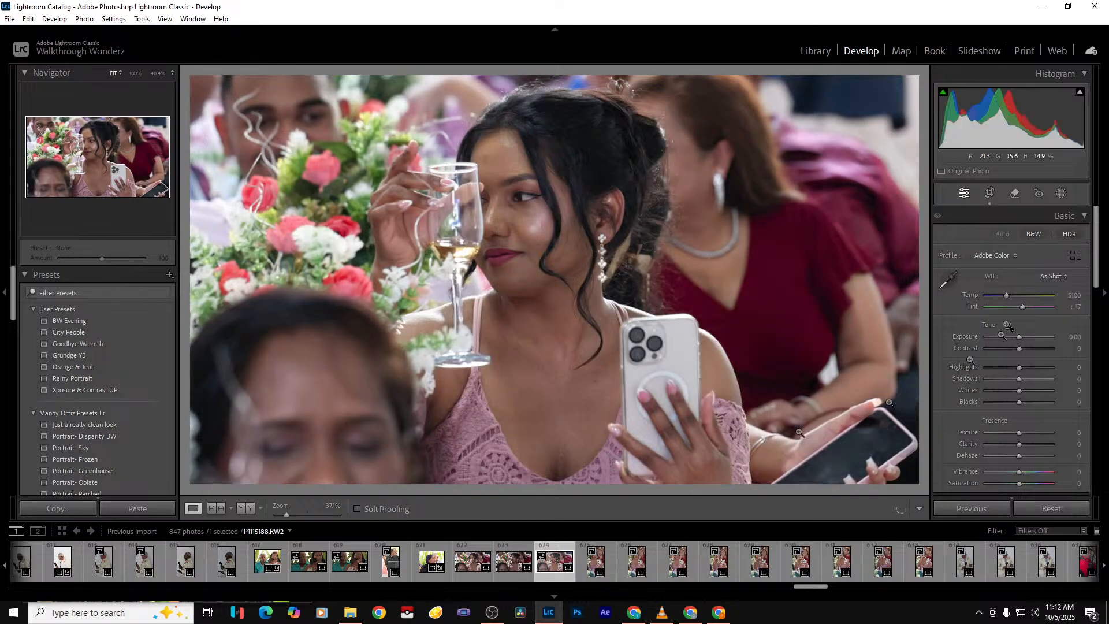
pyautogui.moveTo(1020, 445); pyautogui.dragTo(1007, 446)
pyautogui.moveTo(1021, 342); pyautogui.dragTo(1026, 339)
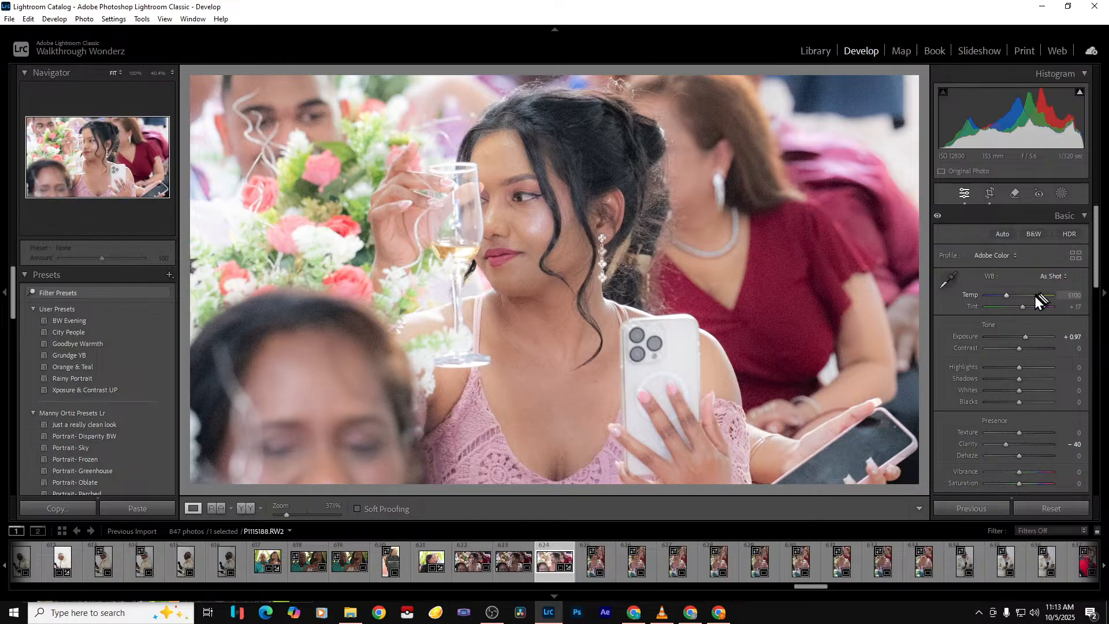
# Set photo P1115188 to Tint +32, Highlights -100, Whites -30 and Blacks -19
pyautogui.click(1078, 307)
pyautogui.write('32')
pyautogui.press('Return')
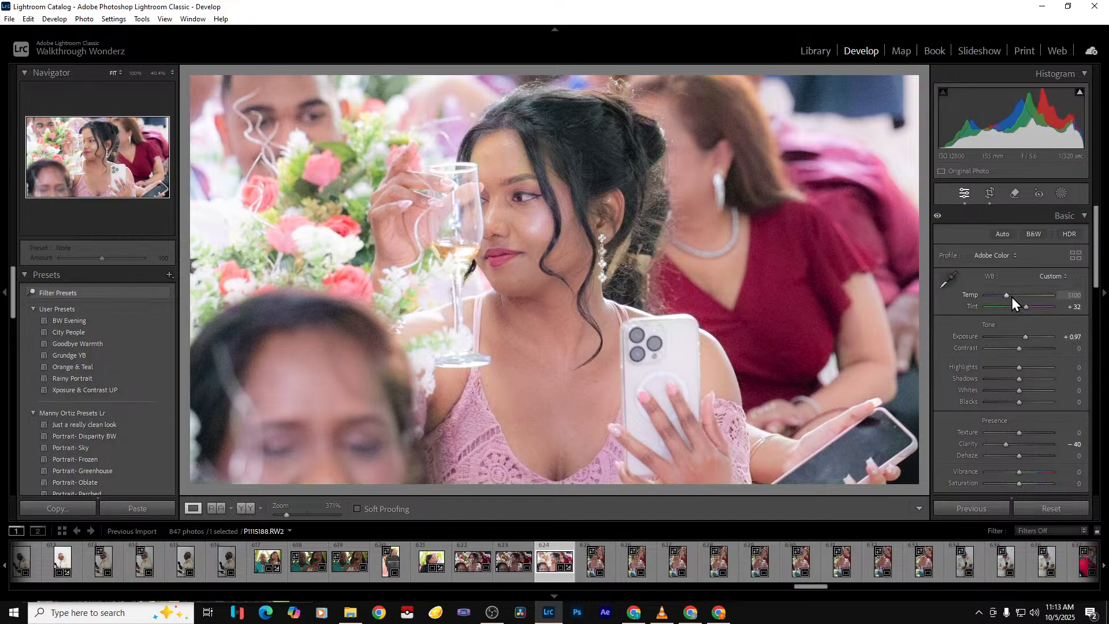
pyautogui.moveTo(995, 369); pyautogui.dragTo(1010, 390)
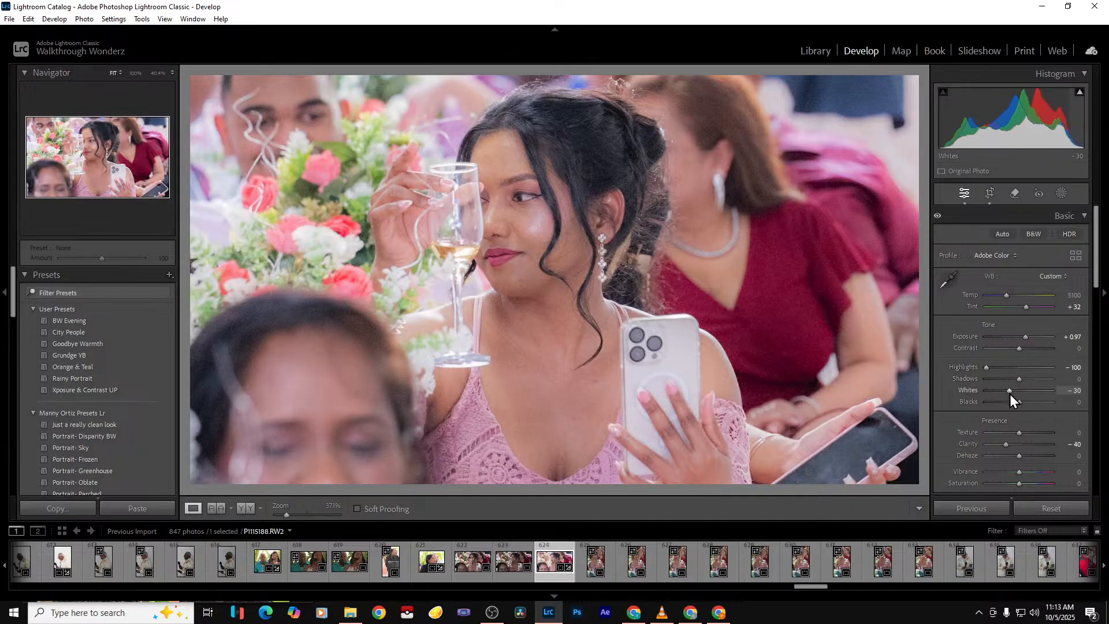
pyautogui.click(1010, 403)
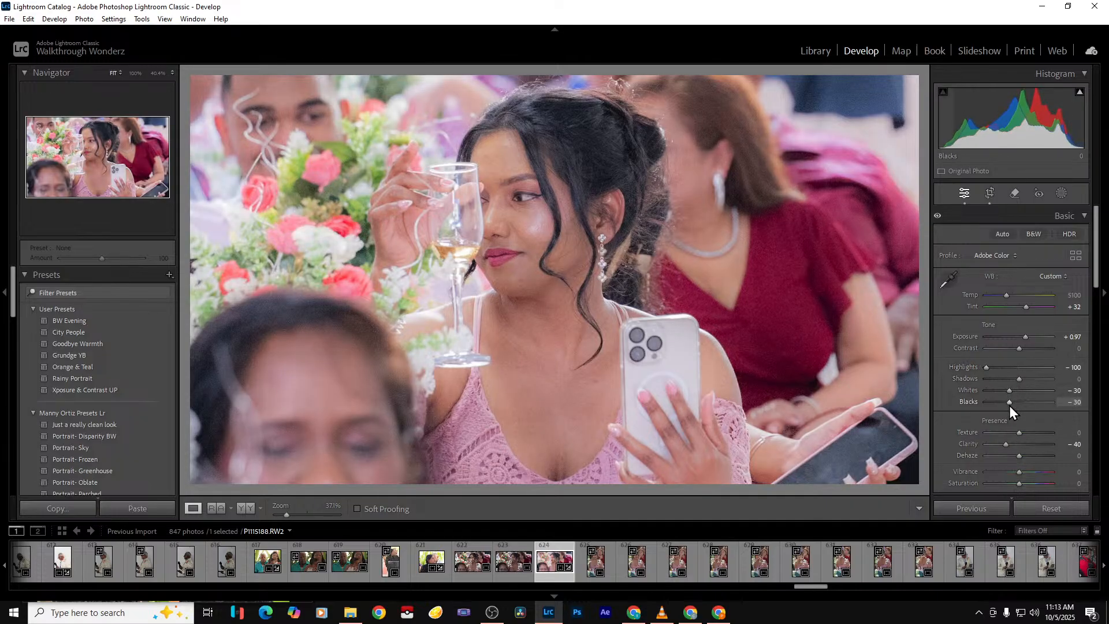
pyautogui.click(1014, 404)
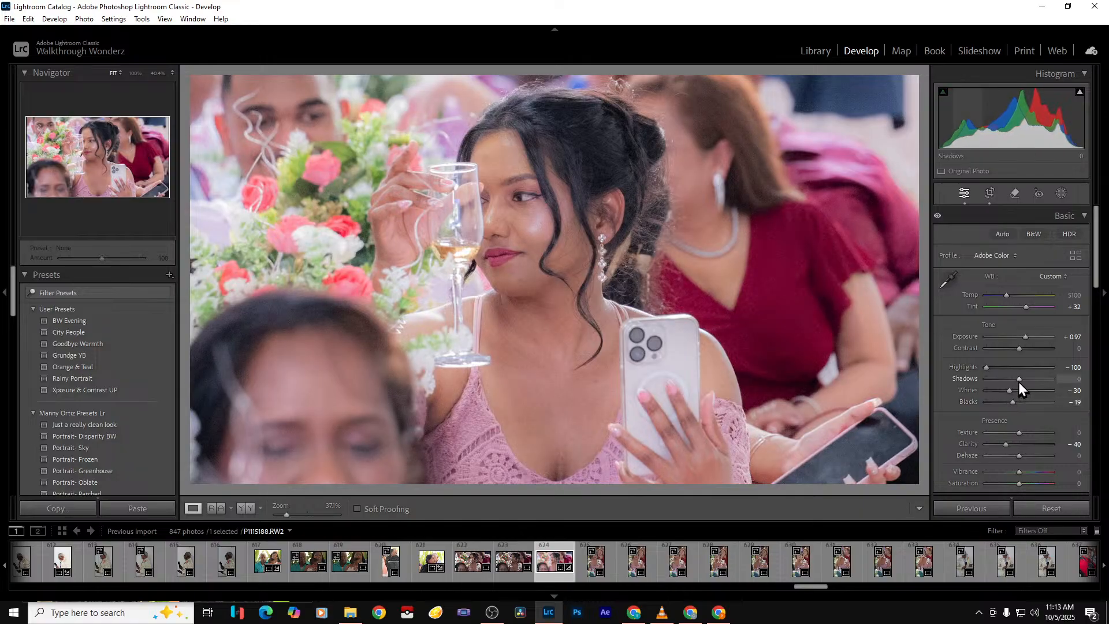
# Compare photo P1115188 with its unedited version and export it with the previous settings
pyautogui.press('\\')
pyautogui.press('\\')
pyautogui.hotkey('ctrl', 'alt', 'shift', 'e')
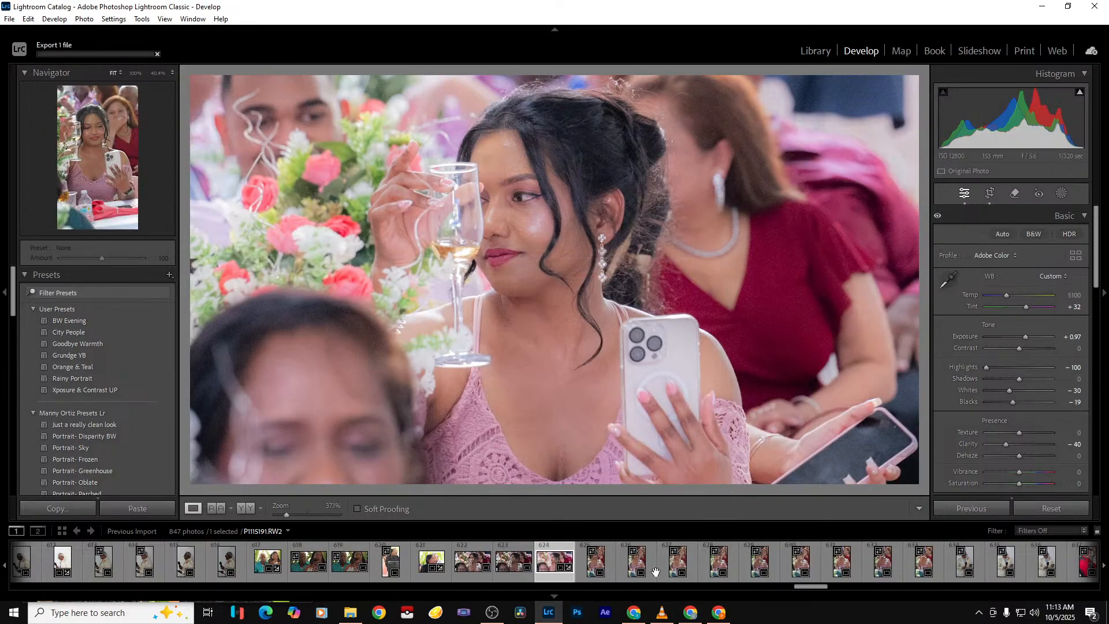
# Choose portrait photo P1115191 among the shots of the woman with the phone and set Exposure to +1.23 and Clarity to -42
pyautogui.click(613, 572)
pyautogui.press('Right')
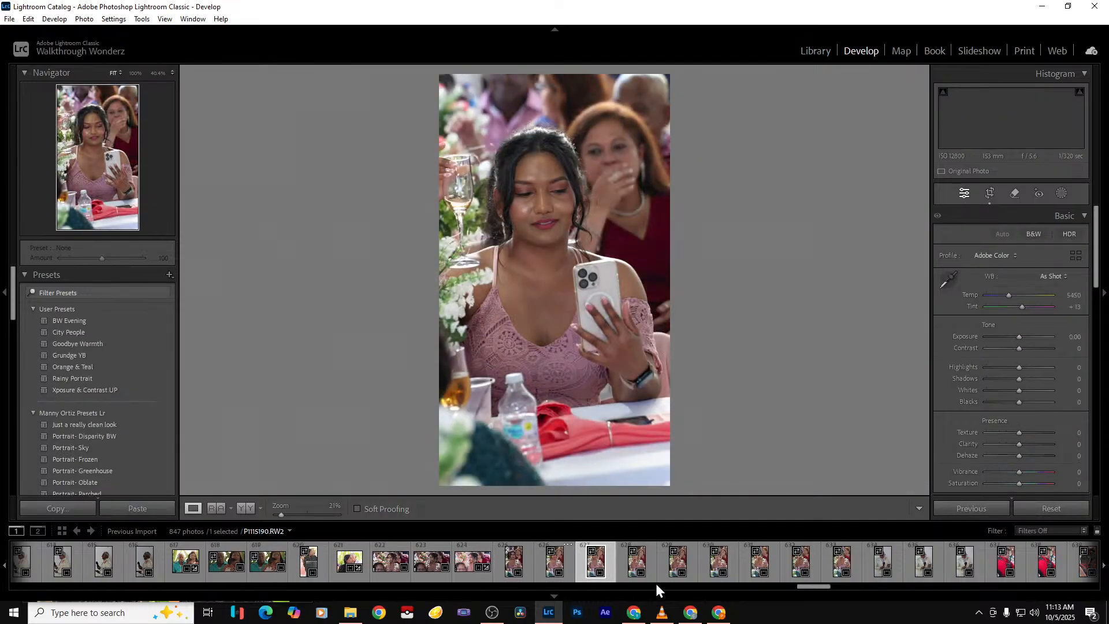
pyautogui.press('Right')
pyautogui.press('Right')
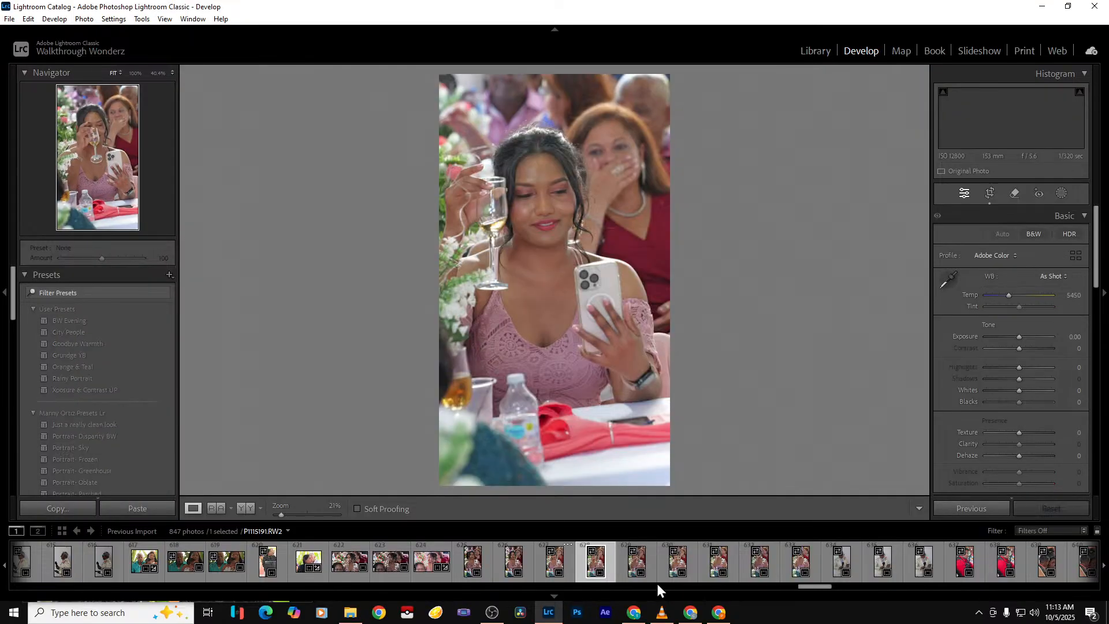
pyautogui.press('Left')
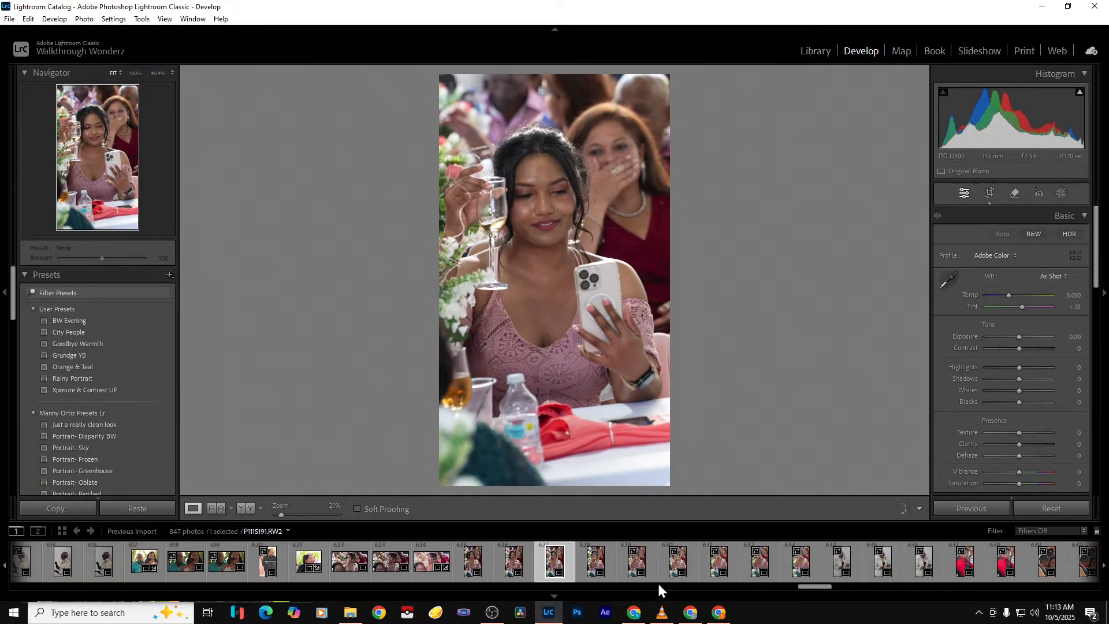
pyautogui.moveTo(1021, 335); pyautogui.dragTo(1029, 338)
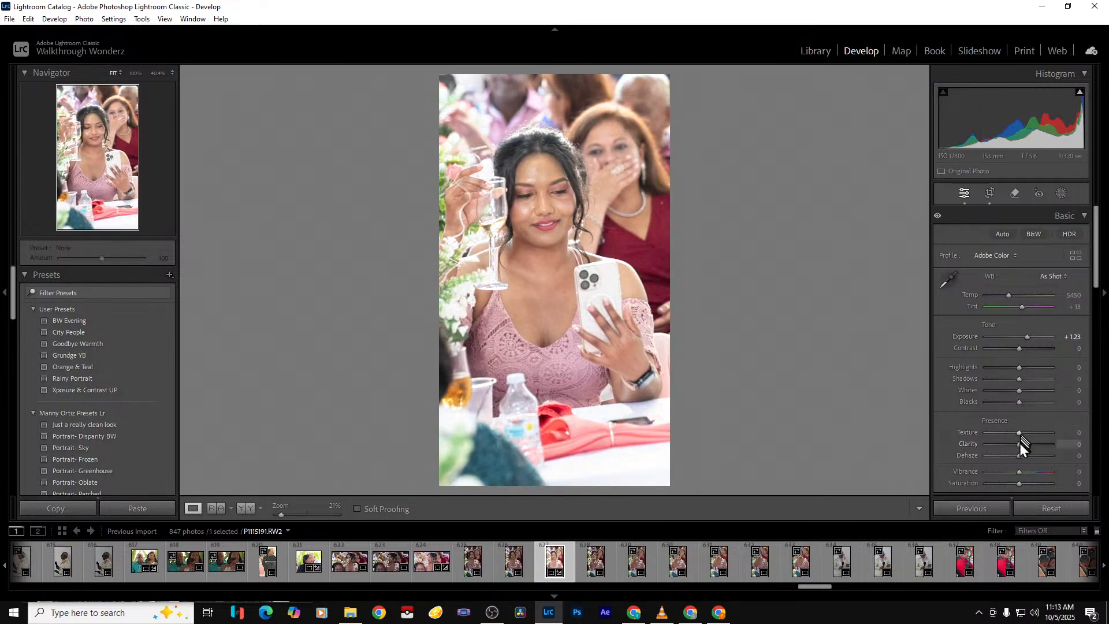
pyautogui.moveTo(1018, 446); pyautogui.dragTo(1004, 446)
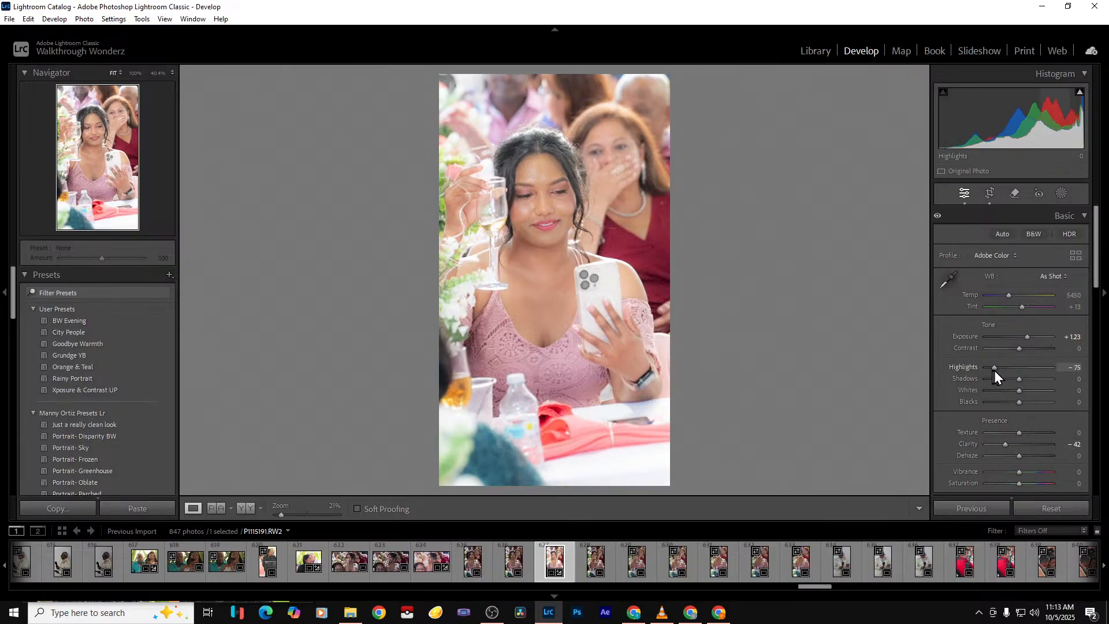
# Set photo P1115191 to Highlights -75, Whites -42 and Blacks -23
pyautogui.click(1004, 391)
pyautogui.click(1007, 401)
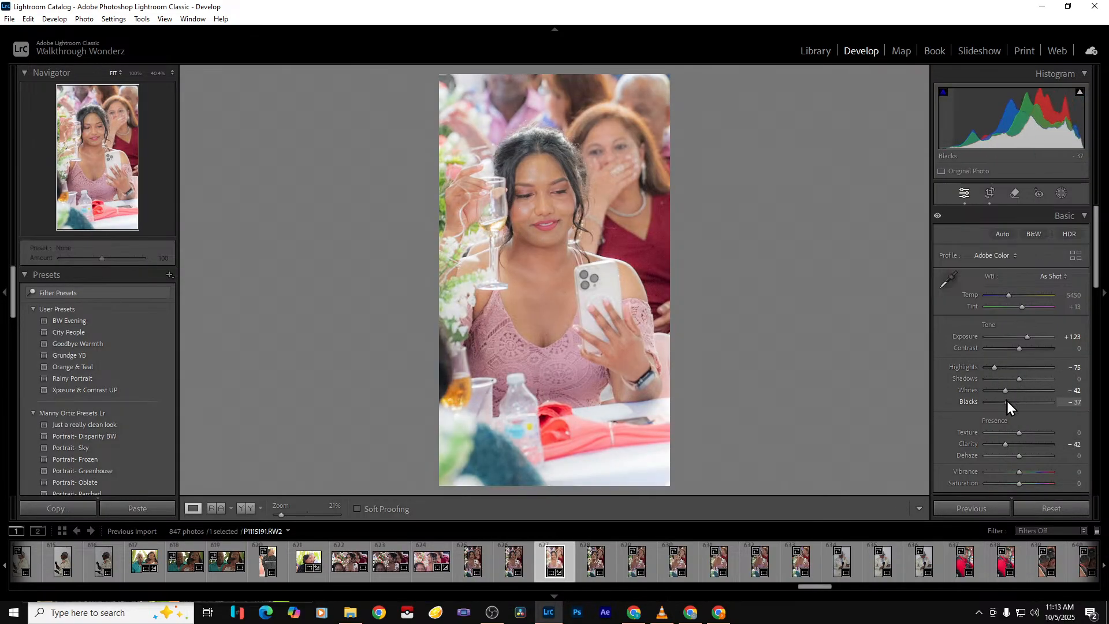
pyautogui.moveTo(1006, 400); pyautogui.dragTo(1010, 402)
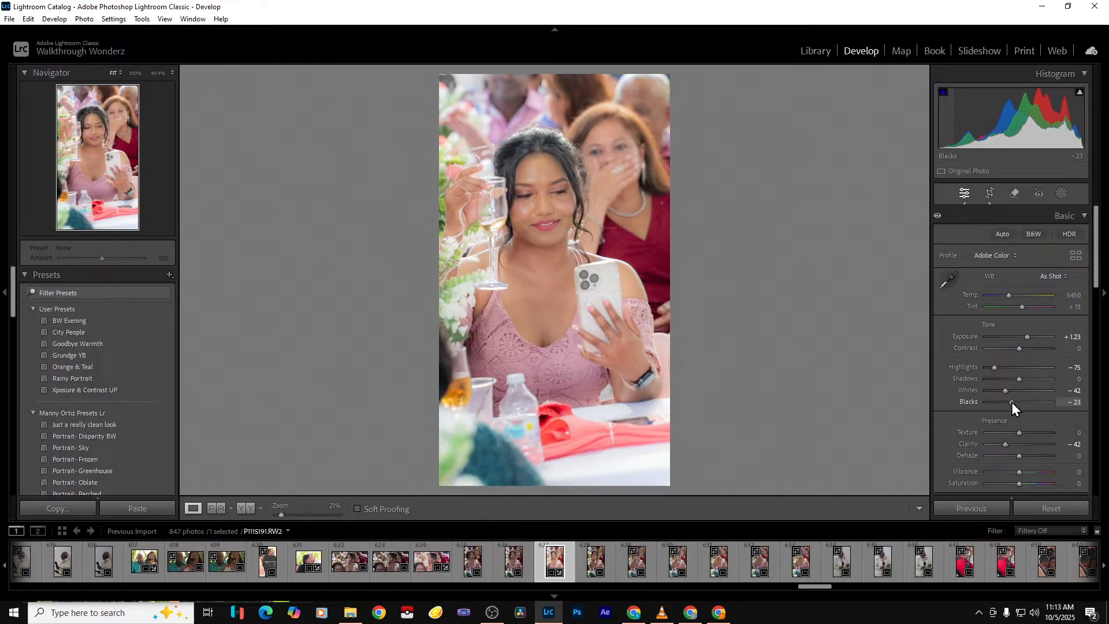
# Set the Vibrance of photo P1115191 to +32 and its Saturation to +7
pyautogui.click(1078, 472)
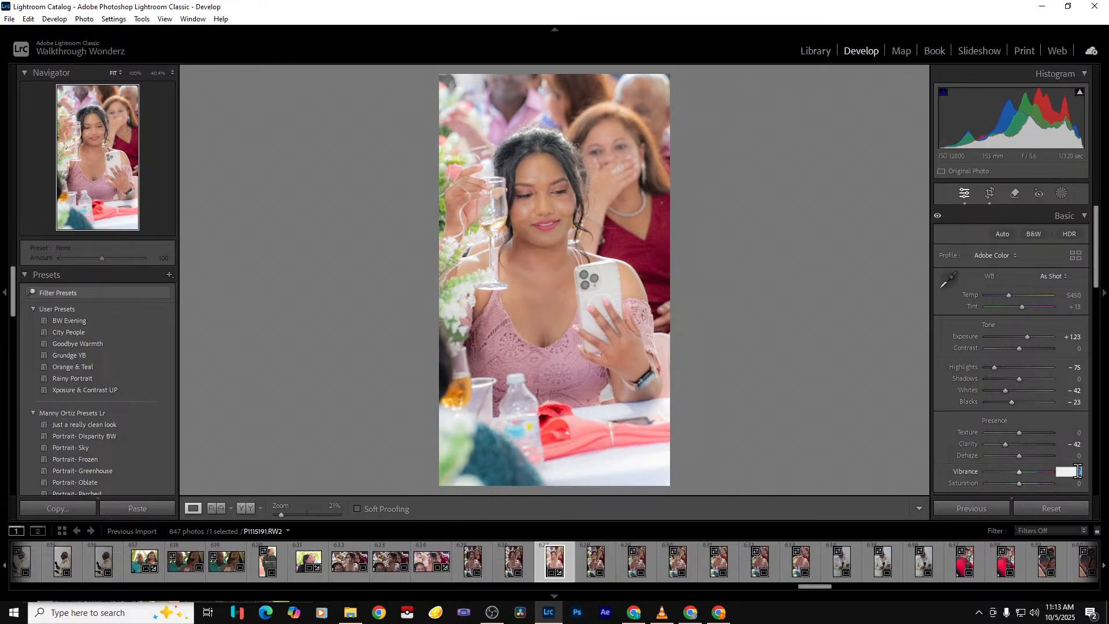
pyautogui.write('45')
pyautogui.press('Return')
pyautogui.click(1078, 473)
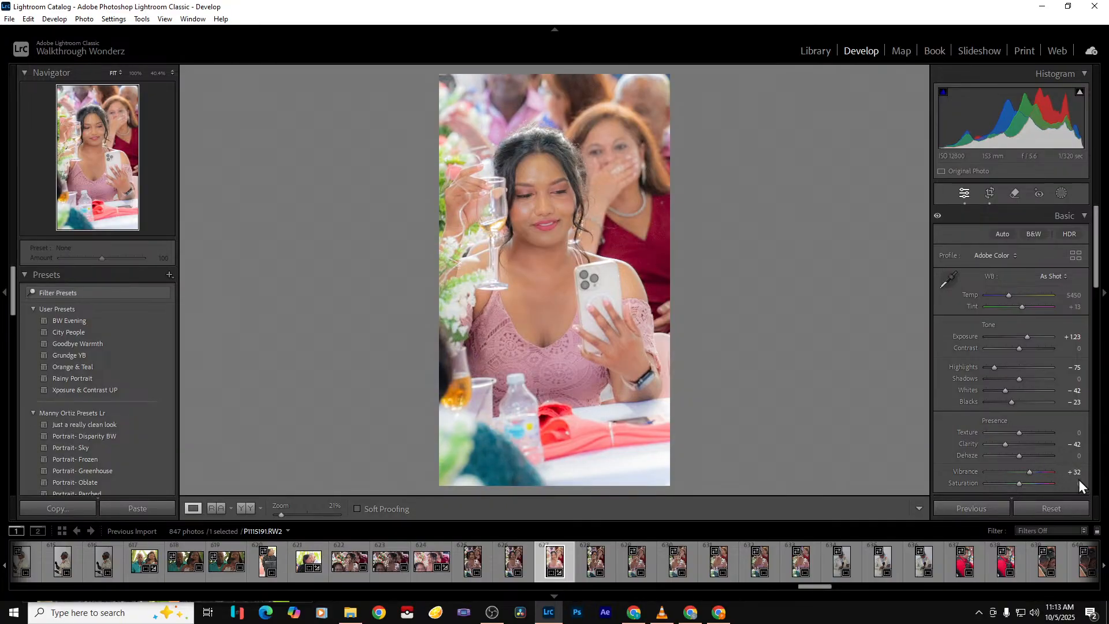
pyautogui.click(1078, 483)
pyautogui.write('14')
pyautogui.press('Return')
pyautogui.click(1082, 485)
pyautogui.click(1082, 484)
pyautogui.write('7')
pyautogui.press('Return')
# Try a cooler Temp of 4807, undo it, set the Tint to +21 and check the woman's skin close up
pyautogui.moveTo(1009, 297); pyautogui.dragTo(1005, 296)
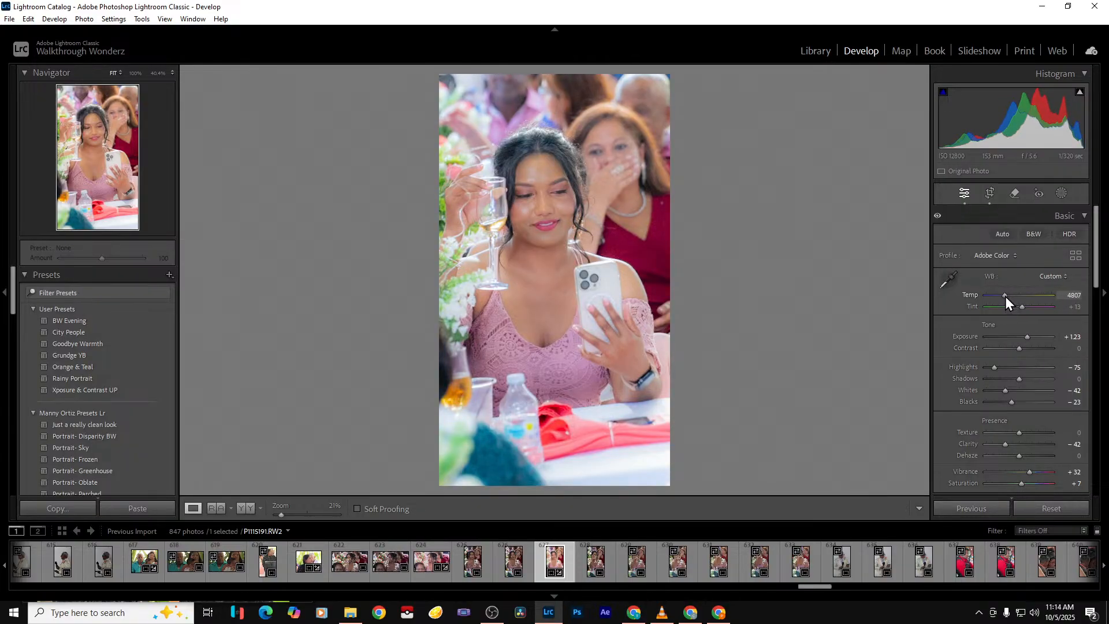
pyautogui.hotkey('ctrl', 'z')
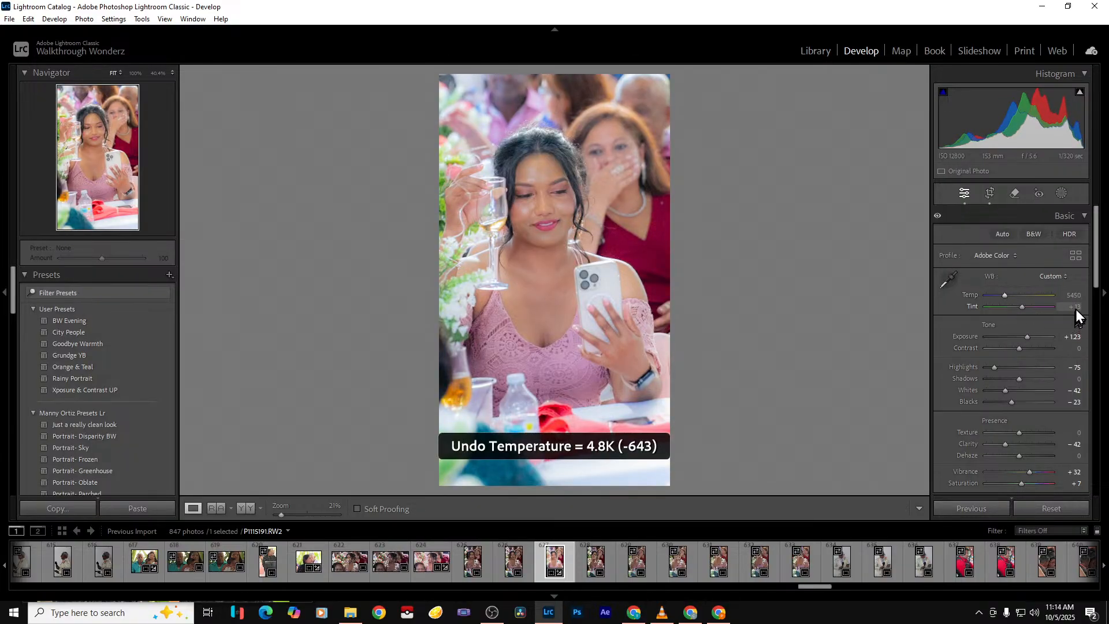
pyautogui.click(1076, 308)
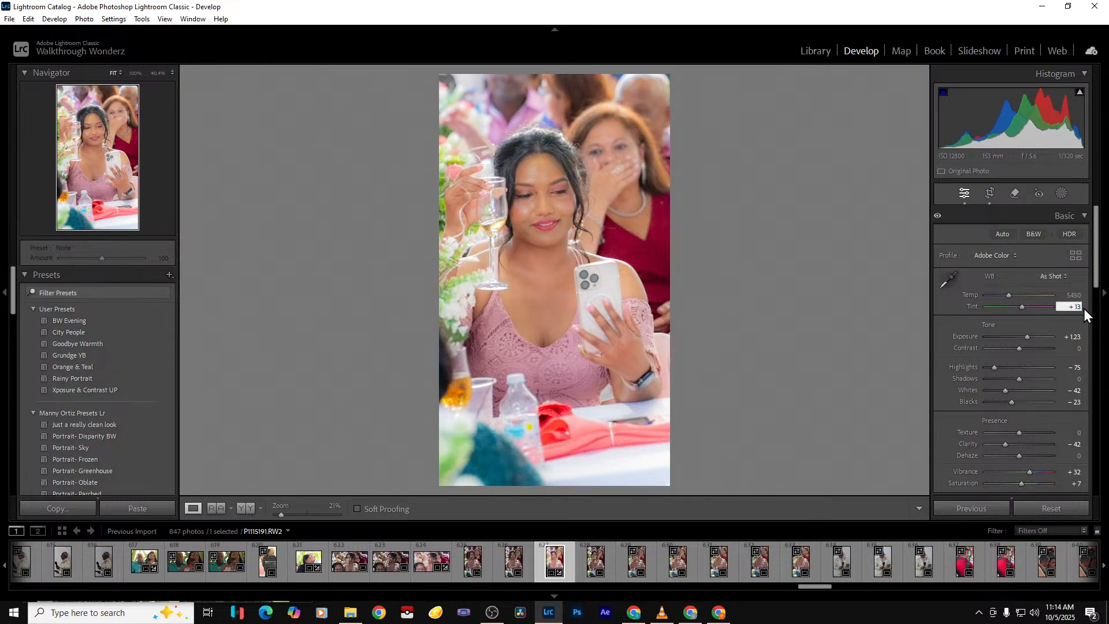
pyautogui.click(1085, 311)
pyautogui.click(1076, 308)
pyautogui.write('21')
pyautogui.press('Return')
pyautogui.click(562, 240)
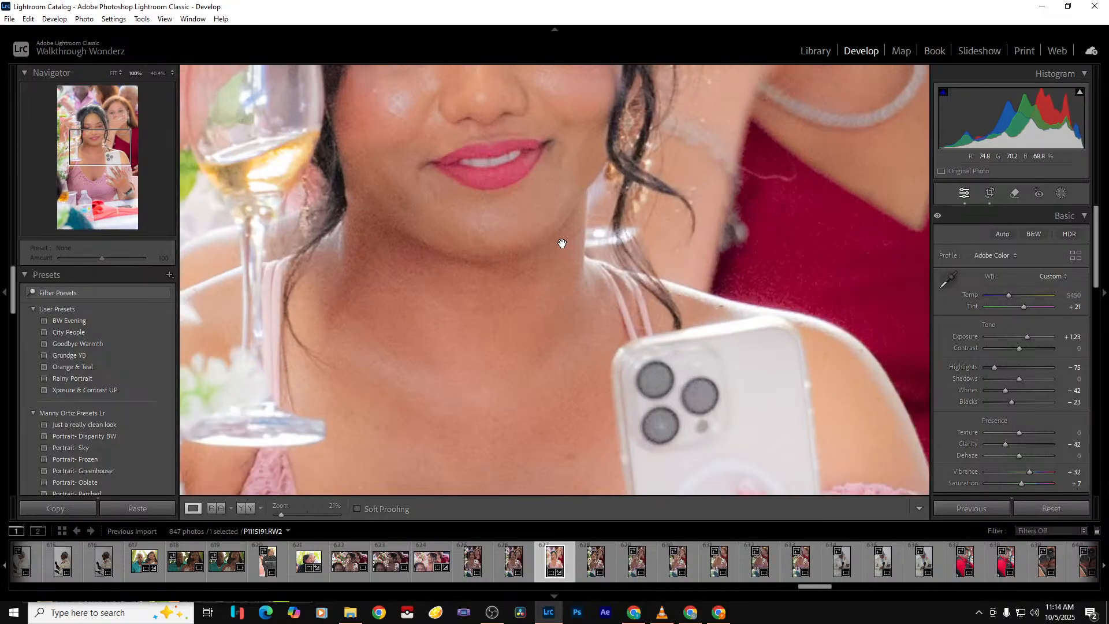
pyautogui.click(545, 228)
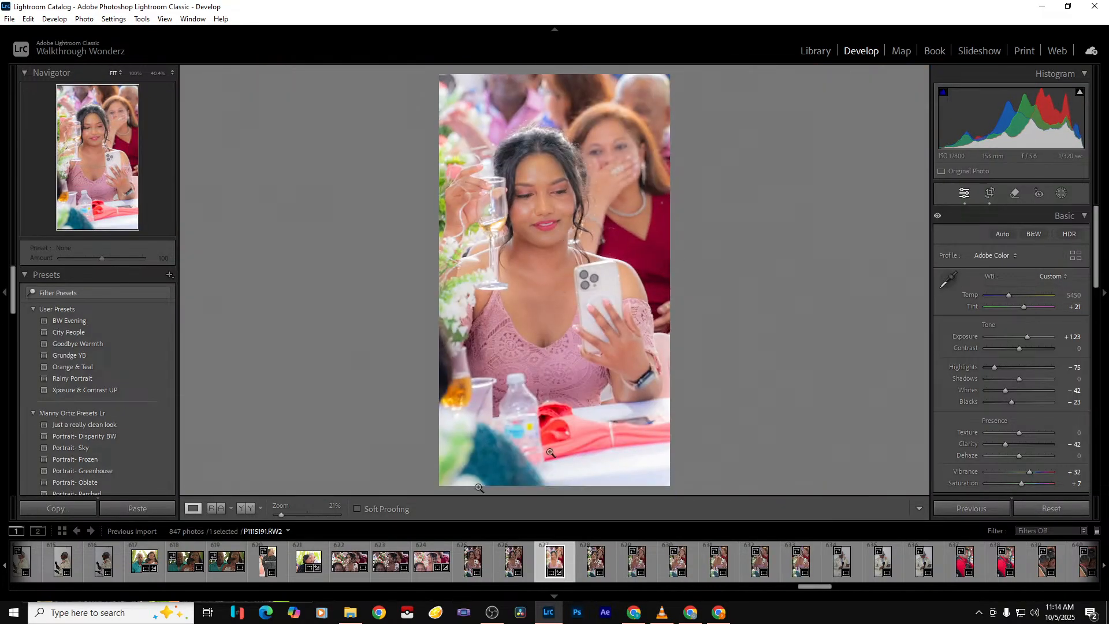
# Compare photo P1115191 with its unedited version in the before/after views, return to the single view and export the photo
pyautogui.click(243, 514)
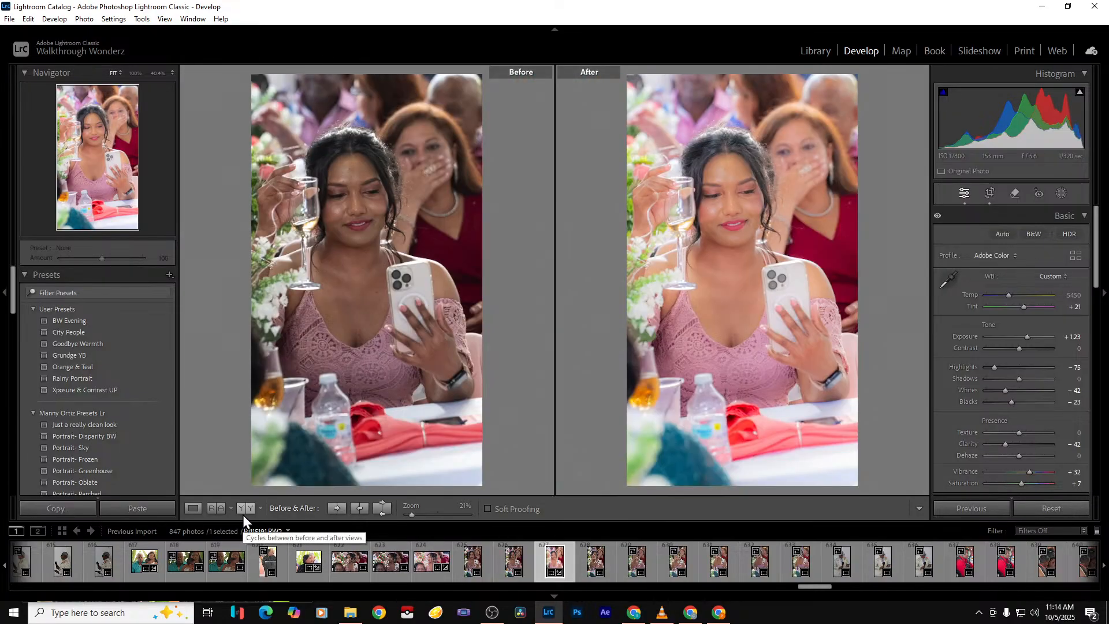
pyautogui.click(243, 513)
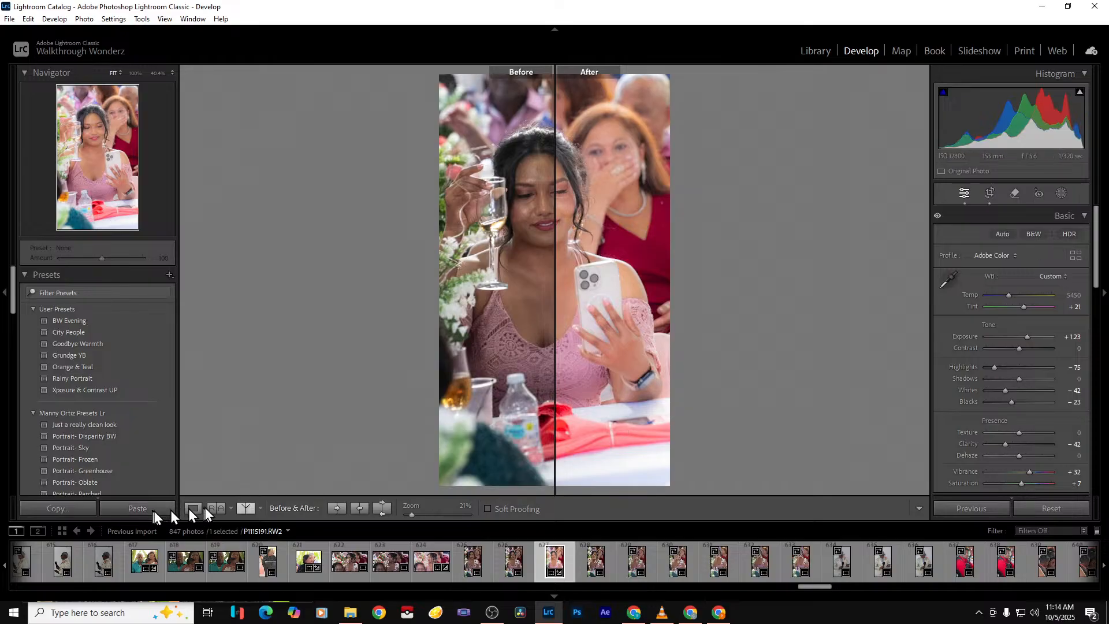
pyautogui.click(250, 508)
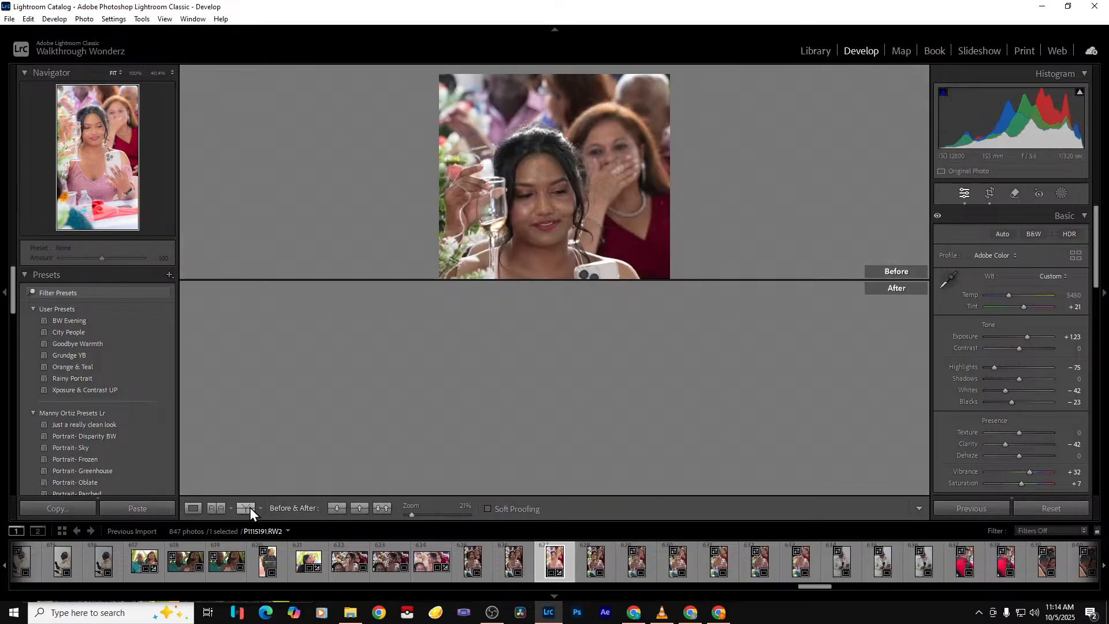
pyautogui.click(249, 507)
pyautogui.click(194, 508)
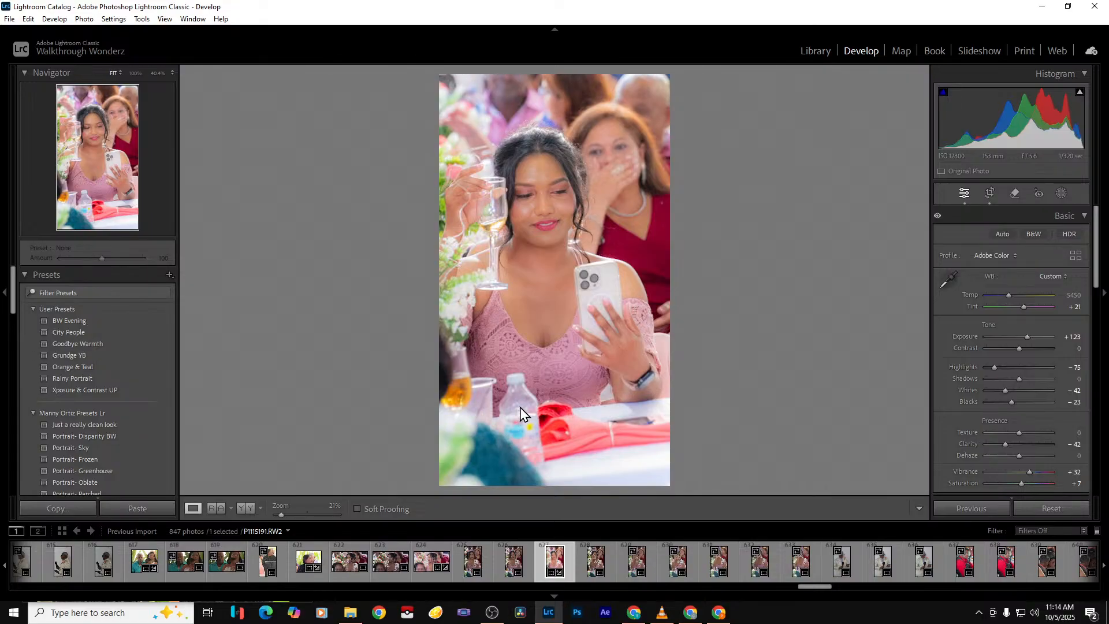
pyautogui.hotkey('ctrl', 'shift', 'e')
pyautogui.press('Return')
# Choose photo P1115201 of the man in the red shirt and widen its crop to the full photo width with more space above his head
pyautogui.click(833, 570)
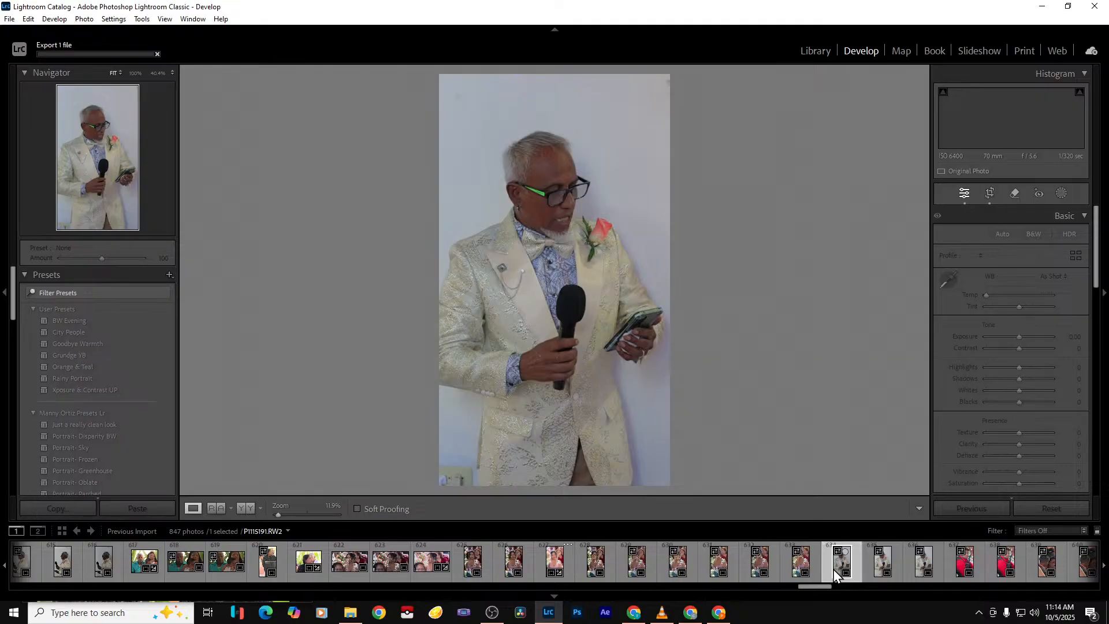
pyautogui.click(954, 570)
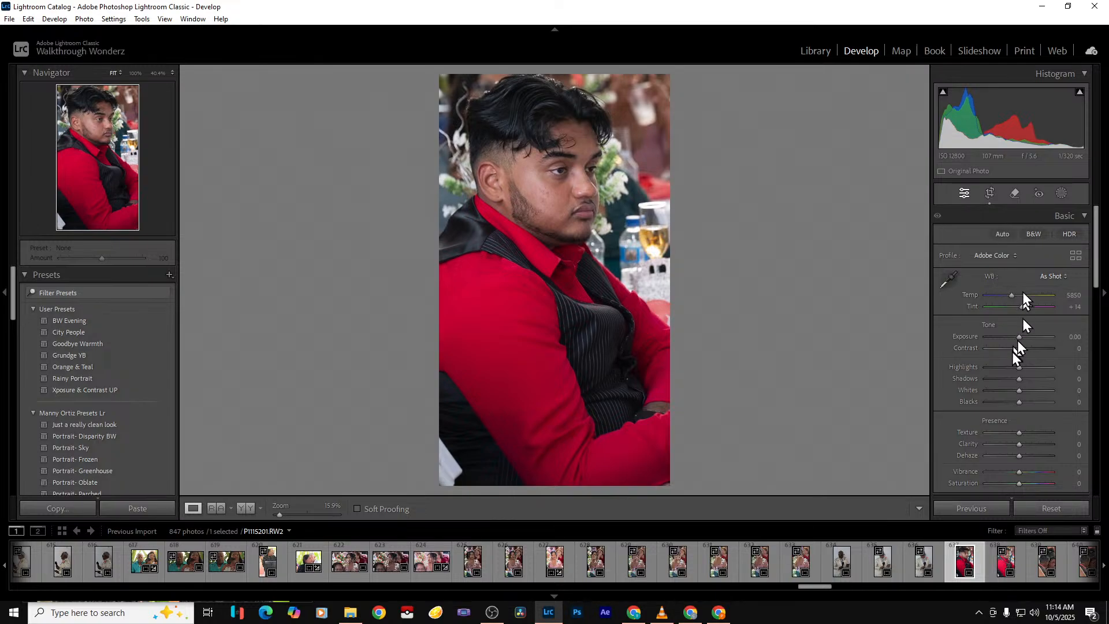
pyautogui.click(990, 195)
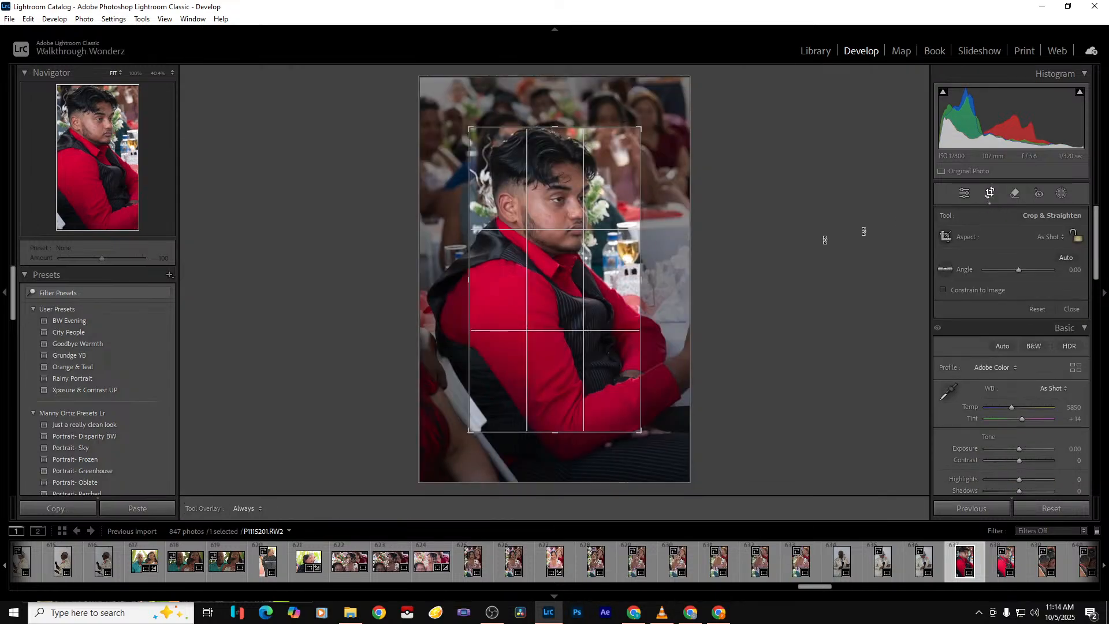
pyautogui.moveTo(640, 328); pyautogui.dragTo(716, 306)
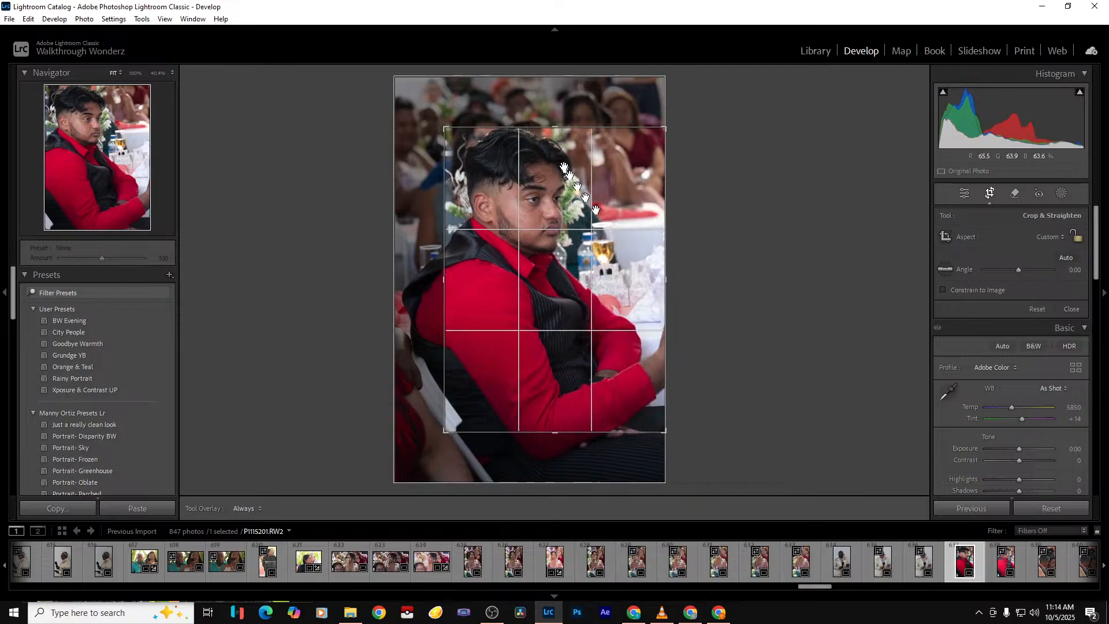
pyautogui.moveTo(551, 128); pyautogui.dragTo(552, 84)
pyautogui.moveTo(444, 248); pyautogui.dragTo(322, 264)
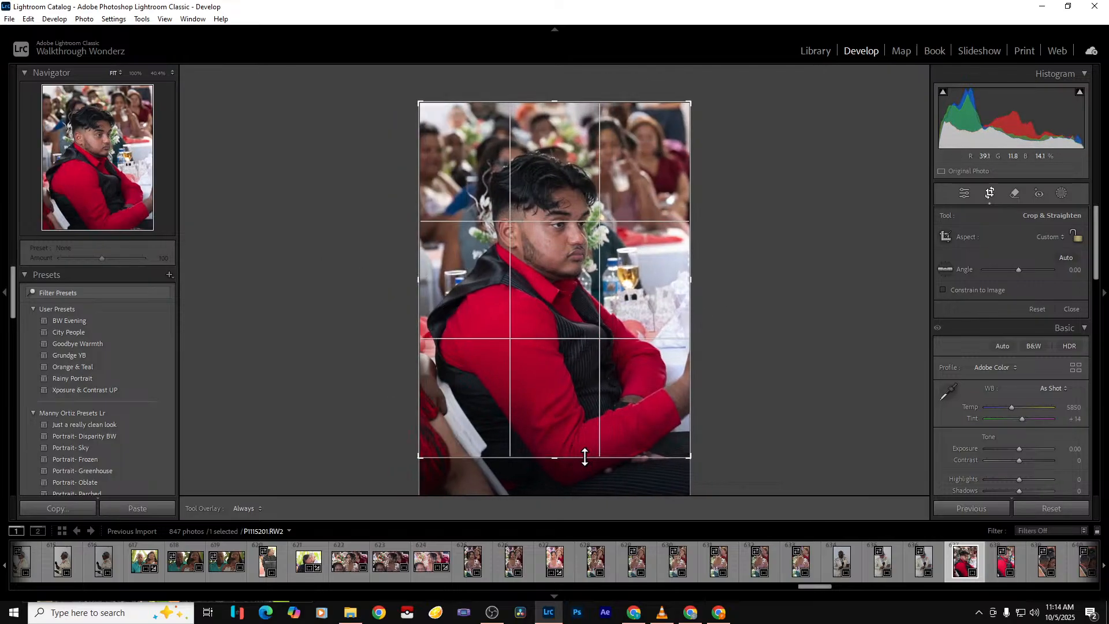
pyautogui.press('Return')
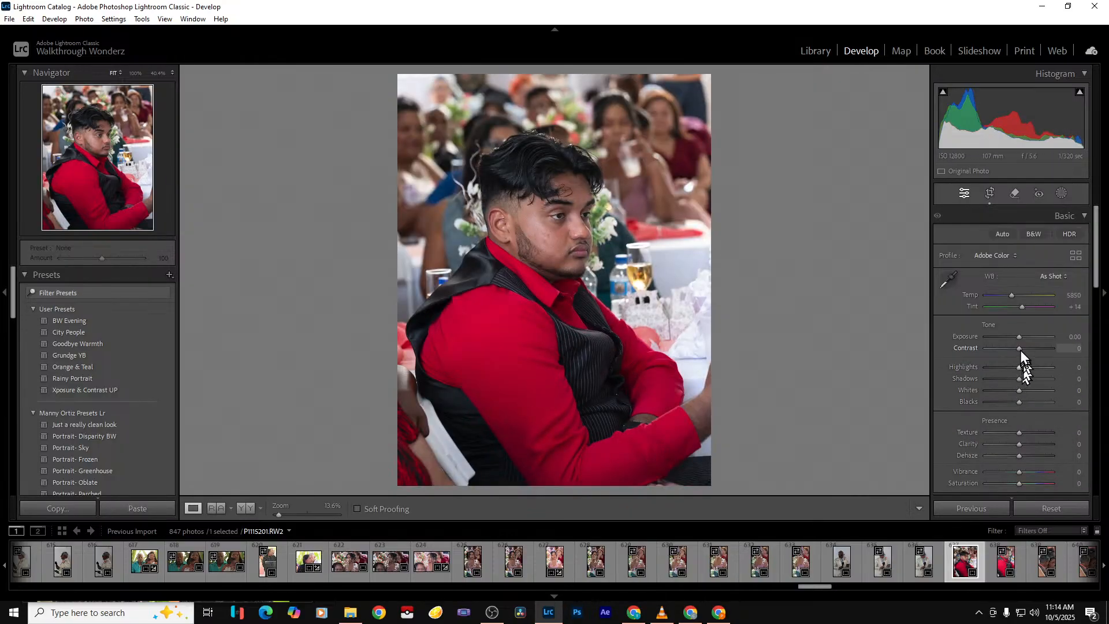
# Set photo P1115201 to Exposure +0.97, Highlights -68, Shadows +42, Whites -37 and Blacks -25, and export it
pyautogui.moveTo(1020, 339); pyautogui.dragTo(1027, 338)
pyautogui.moveTo(1020, 379); pyautogui.dragTo(1011, 404)
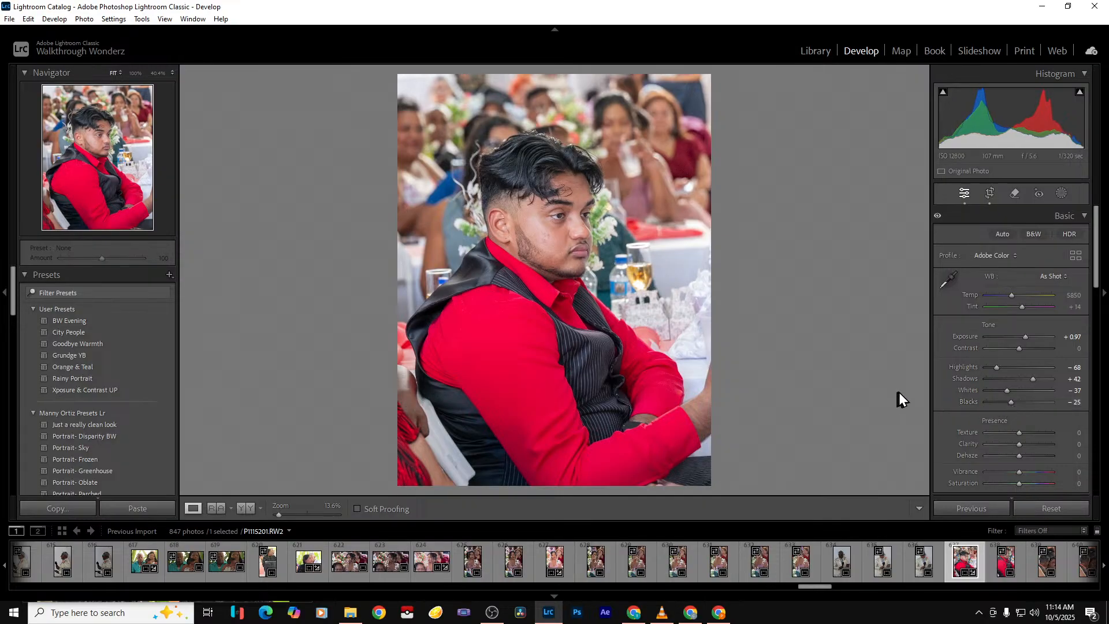
pyautogui.hotkey('ctrl', 'alt', 'shift', 'e')
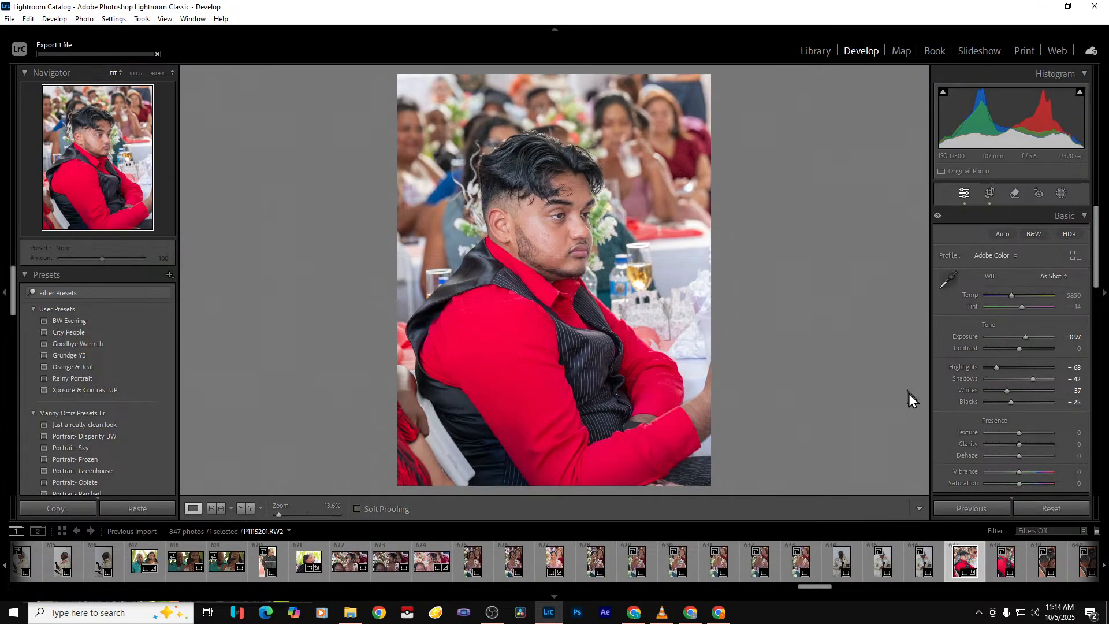
# Select photo P1115204 of the boy and girl and check the latest exported files in the wedding's File Explorer folder
pyautogui.press('Right')
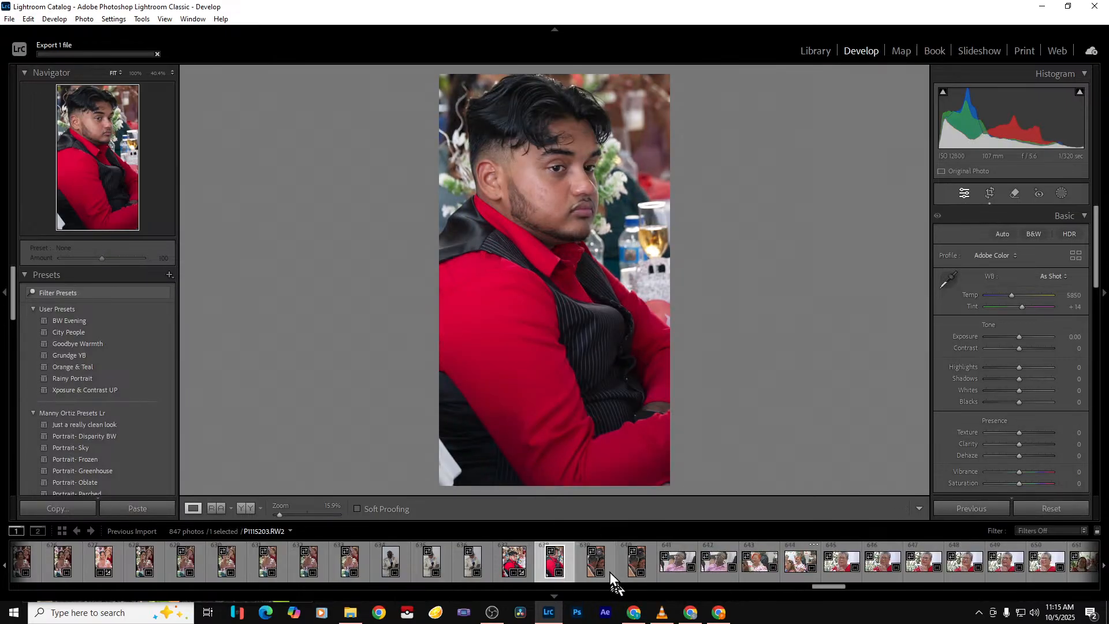
pyautogui.click(627, 567)
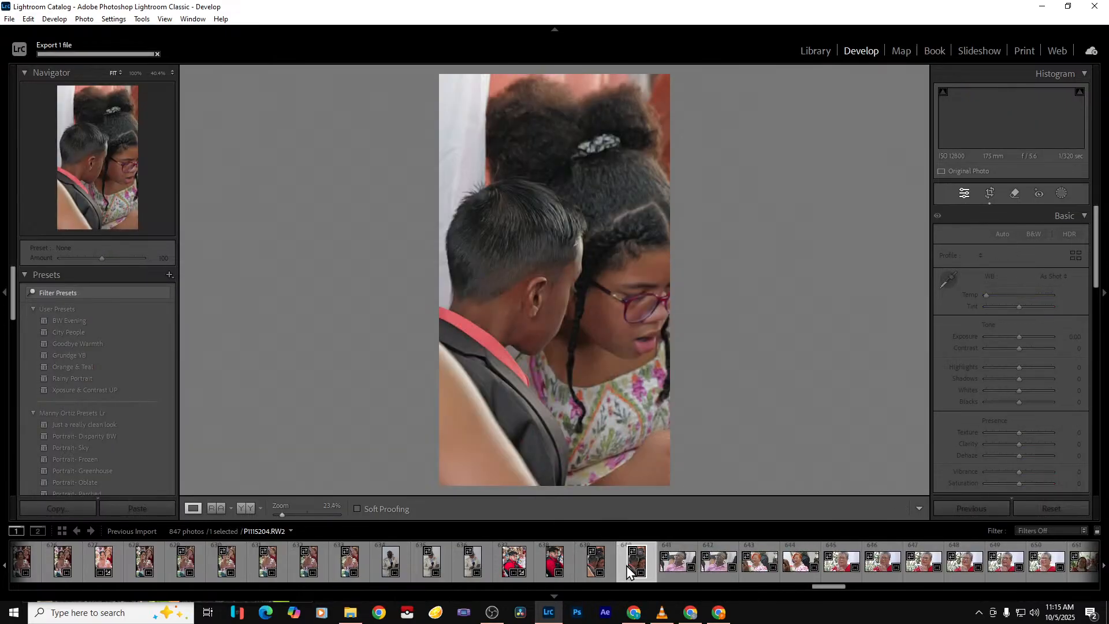
pyautogui.click(347, 612)
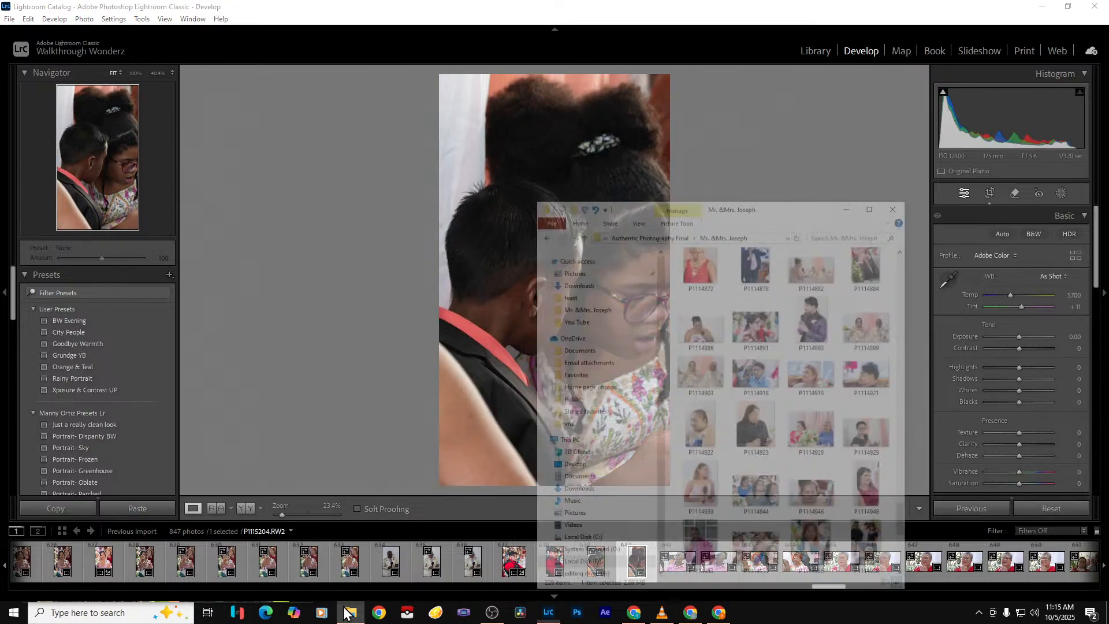
pyautogui.scroll(-10, 753, 497)
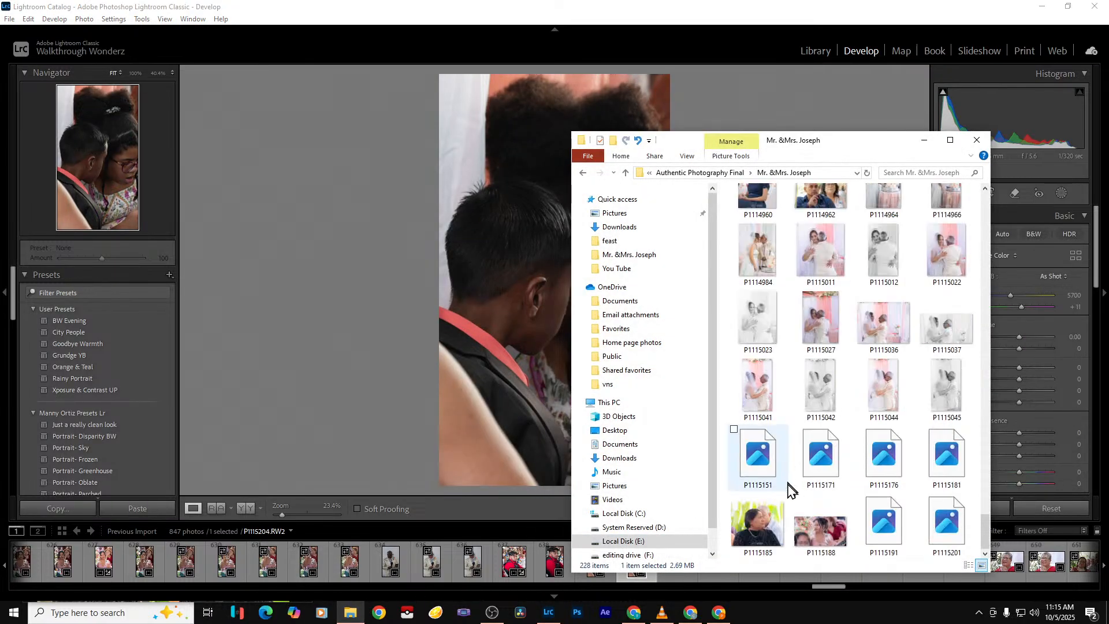
pyautogui.click(924, 141)
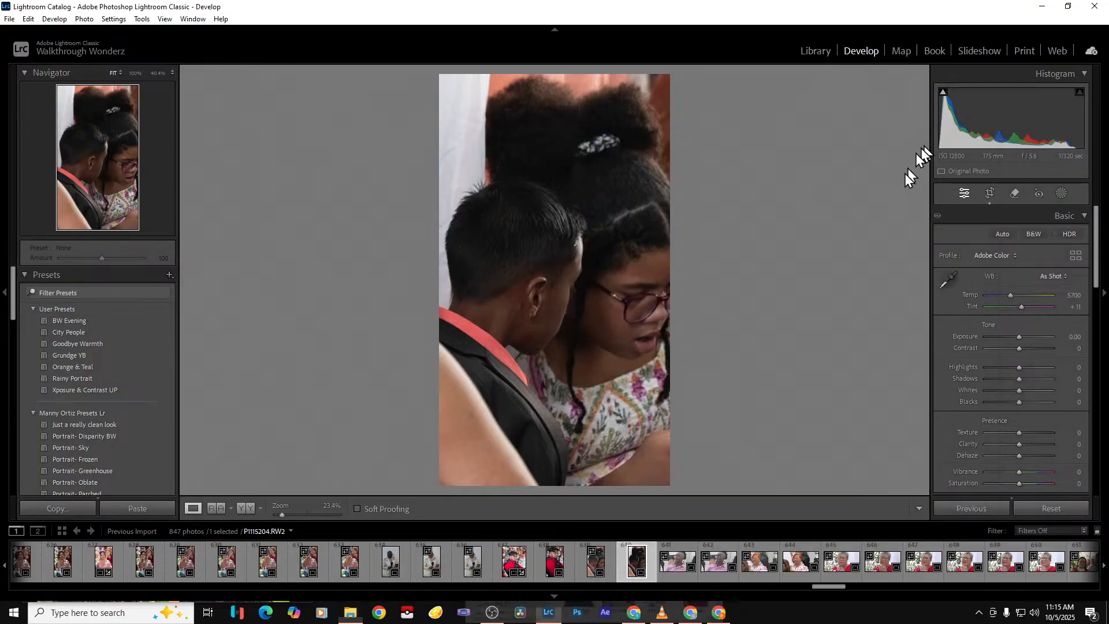
# Widen the crop of photo P1115204 to take in the girl's phone and the woman in red behind her
pyautogui.click(989, 193)
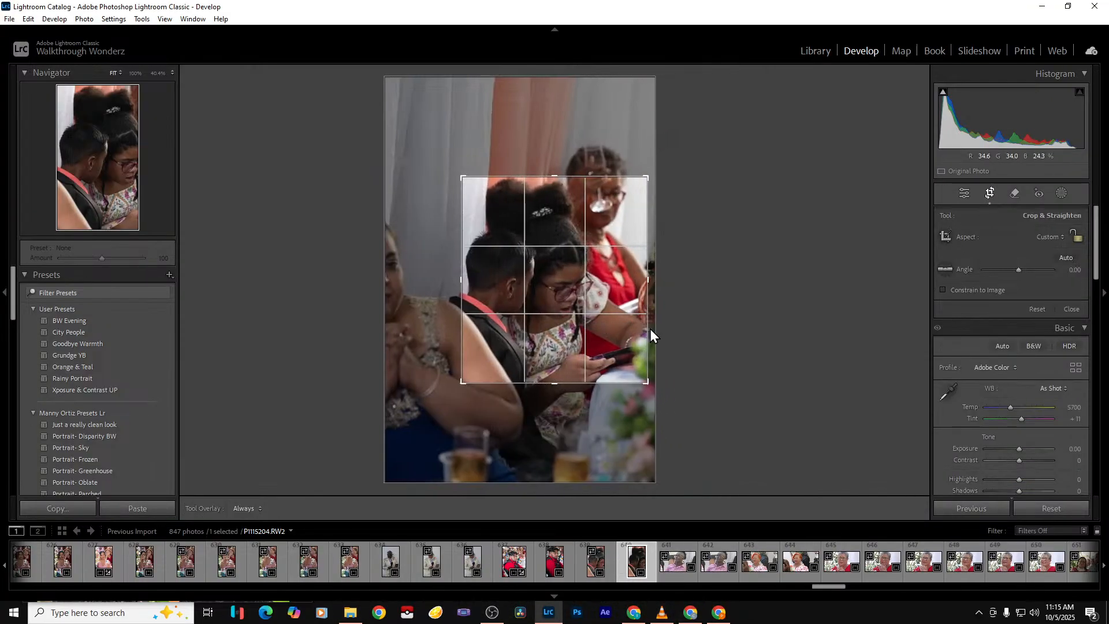
pyautogui.press('Return')
# Set photo P1115204 to Exposure +0.88, Highlights -74, Shadows +39, Whites -35 and Clarity -53, and export it
pyautogui.moveTo(1019, 379); pyautogui.dragTo(1031, 378)
pyautogui.moveTo(1020, 337); pyautogui.dragTo(1025, 336)
pyautogui.moveTo(1016, 444); pyautogui.dragTo(1003, 446)
pyautogui.moveTo(1003, 369)
pyautogui.mouseDown()
pyautogui.moveTo(993, 369)
pyautogui.moveTo(1008, 392)
pyautogui.mouseUp()
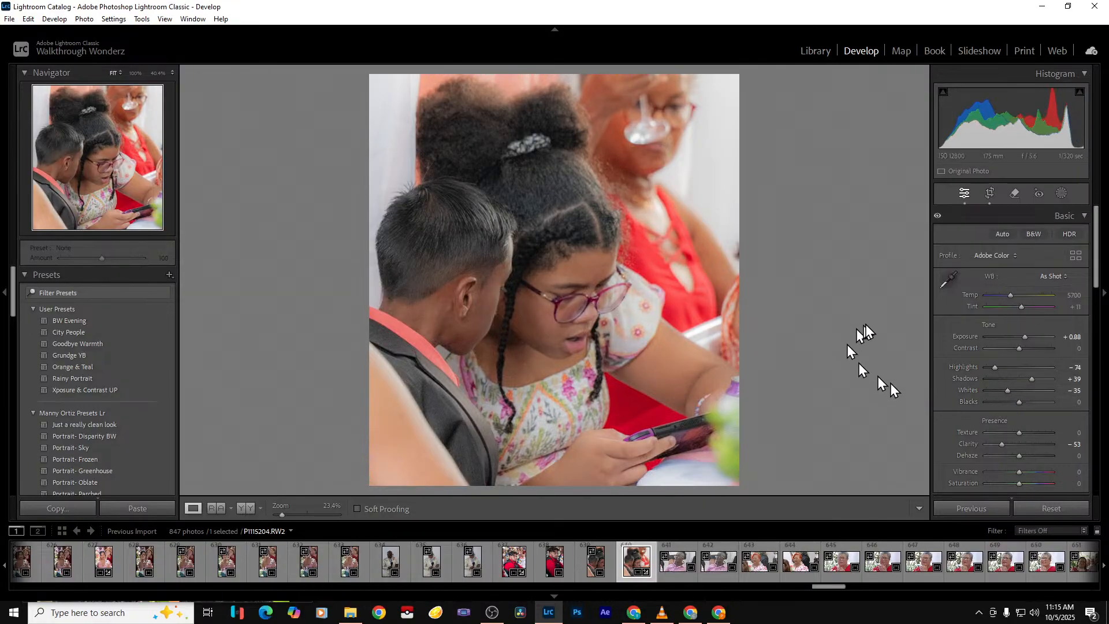
pyautogui.hotkey('ctrl', 'alt', 'shift', 'e')
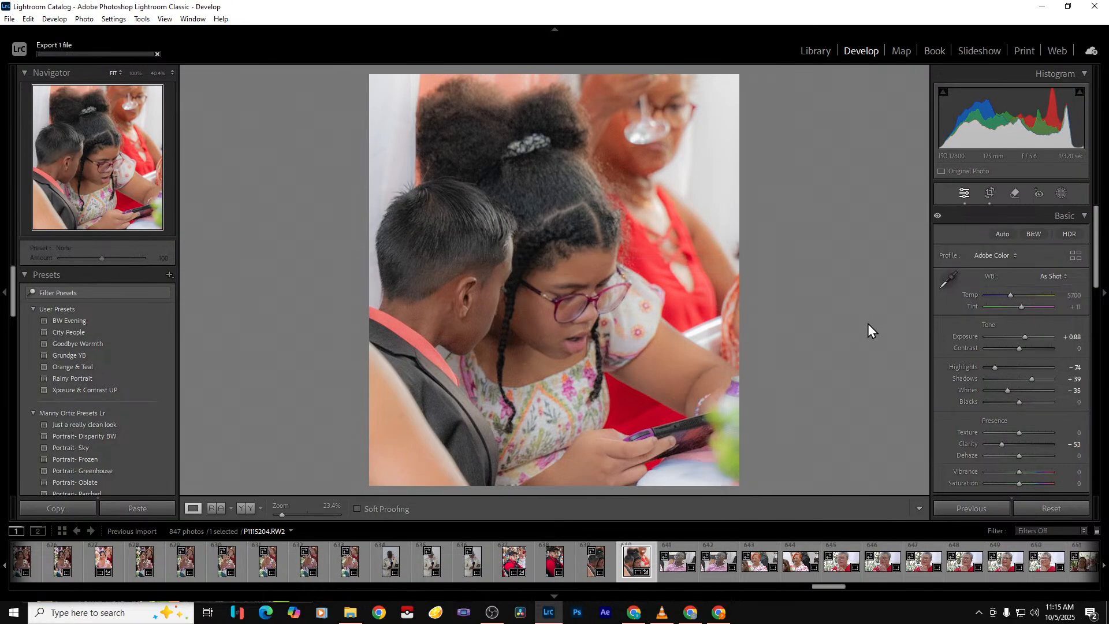
# Choose photo P1115206 of the man in the pink shirt and narrow its crop on both sides around him
pyautogui.press('Right')
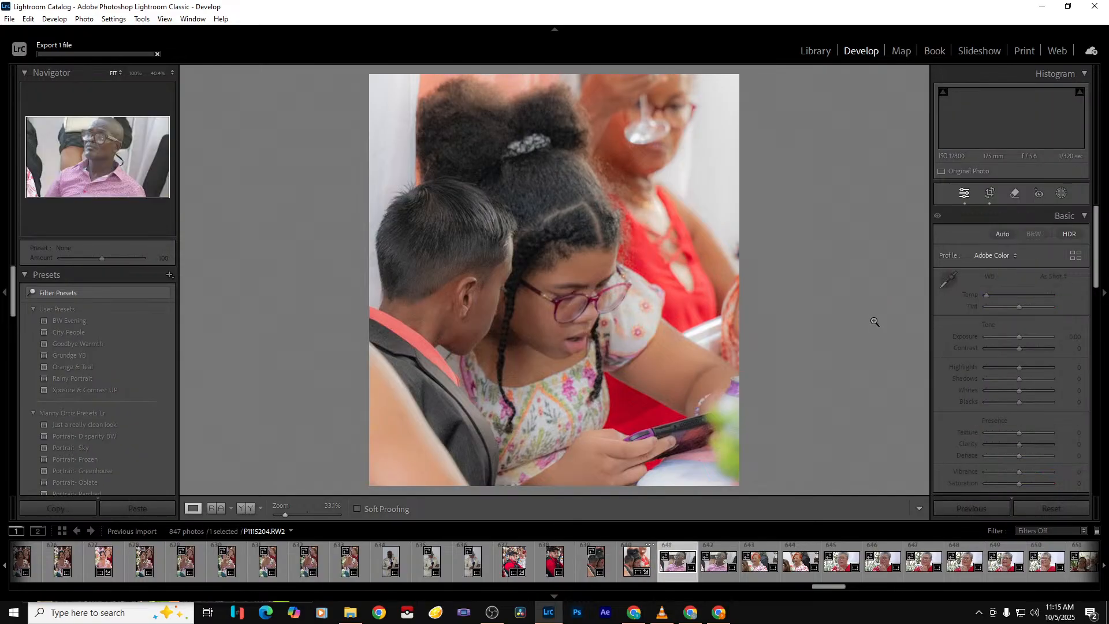
pyautogui.press('Right')
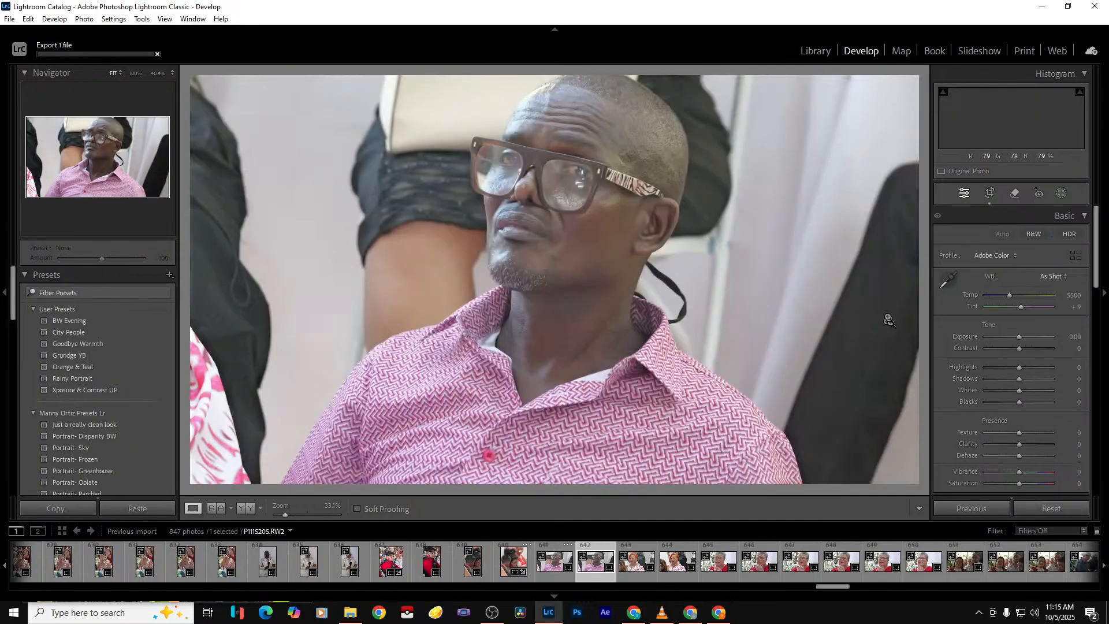
pyautogui.click(989, 194)
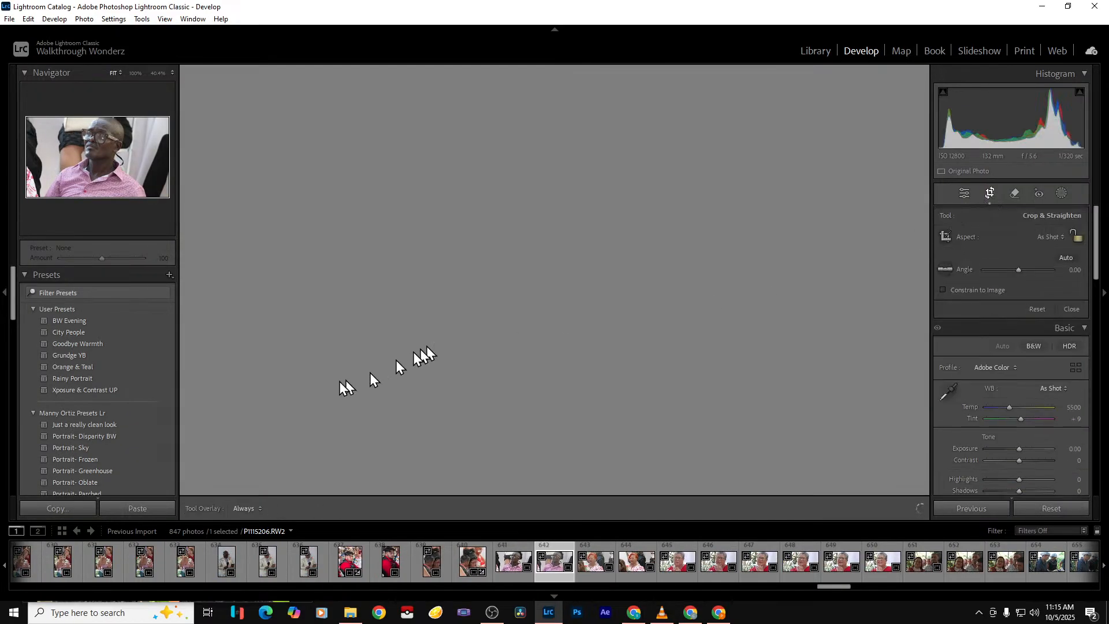
pyautogui.moveTo(372, 310); pyautogui.dragTo(379, 306)
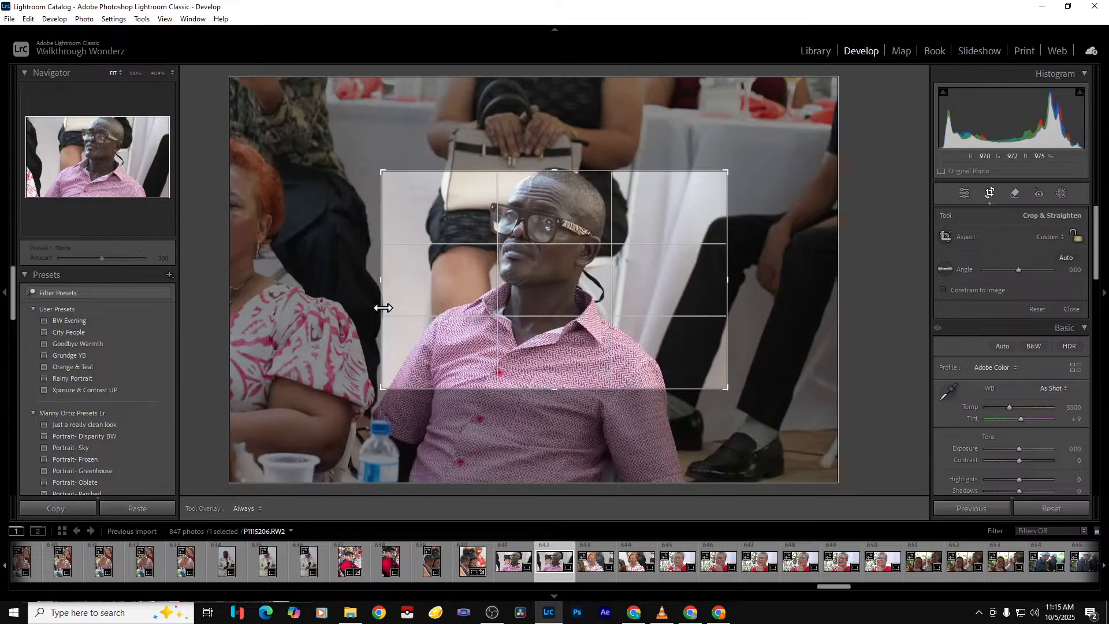
pyautogui.moveTo(725, 304); pyautogui.dragTo(704, 300)
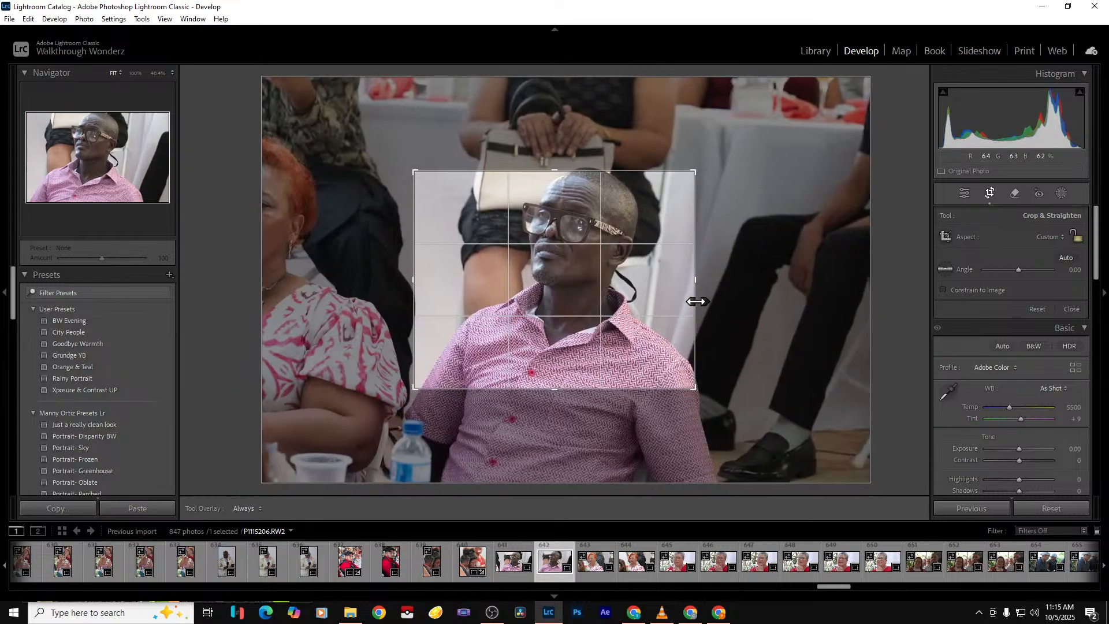
pyautogui.press('Return')
# Set photo P1115206 to Contrast +18, Highlights -70, Whites -46, Blacks -18 and Dehaze +18, and export it
pyautogui.moveTo(1003, 375); pyautogui.dragTo(996, 369)
pyautogui.click(1004, 391)
pyautogui.click(1013, 403)
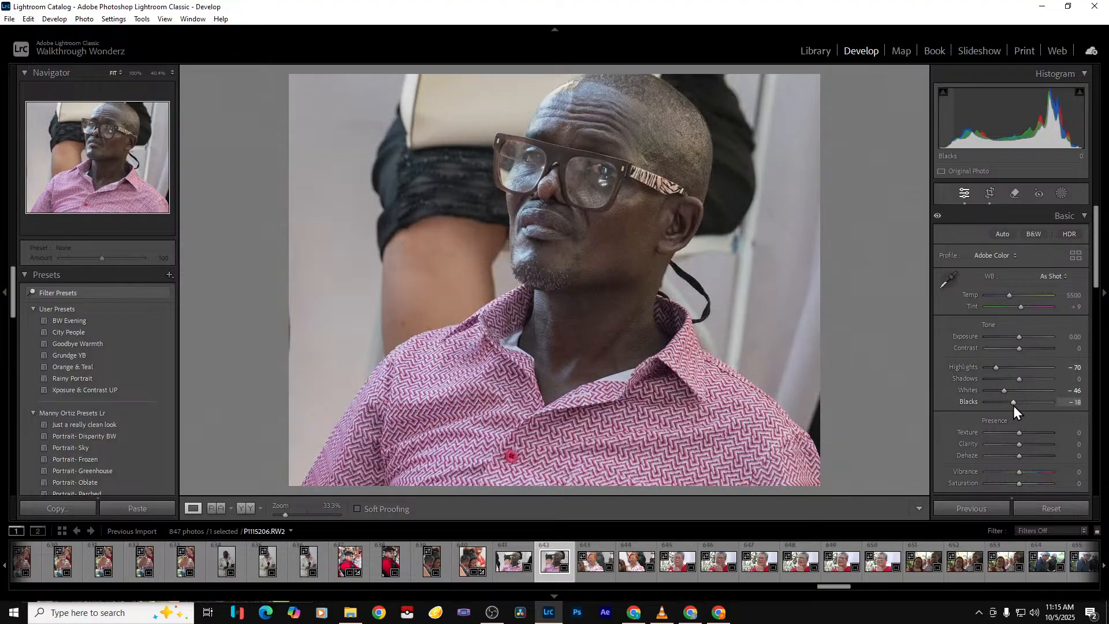
pyautogui.moveTo(1021, 459); pyautogui.dragTo(1026, 459)
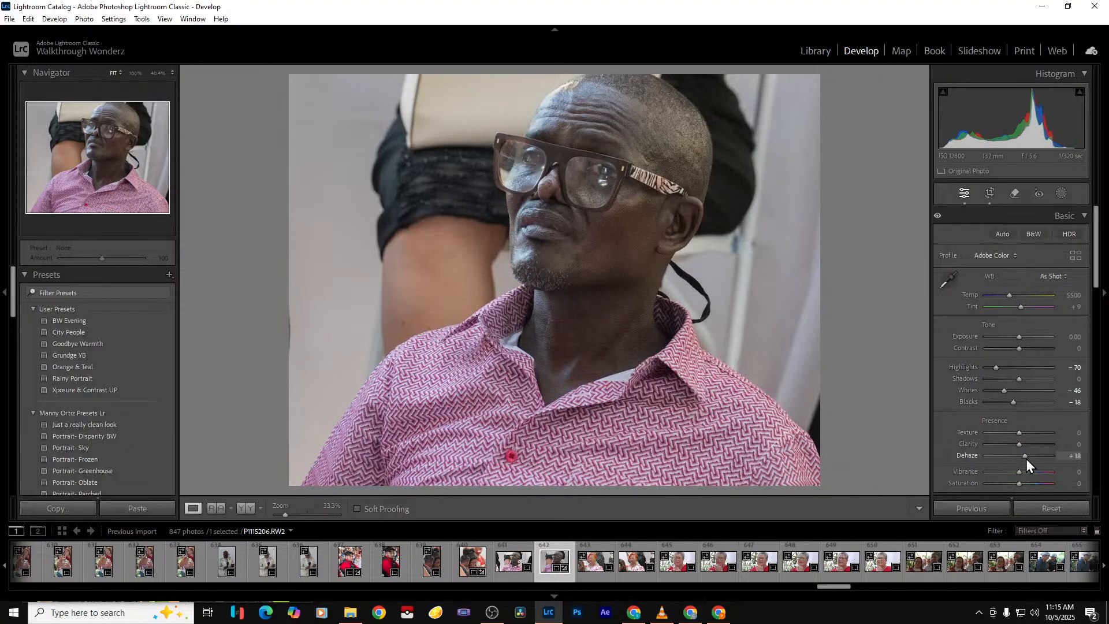
pyautogui.moveTo(1019, 348); pyautogui.dragTo(1024, 351)
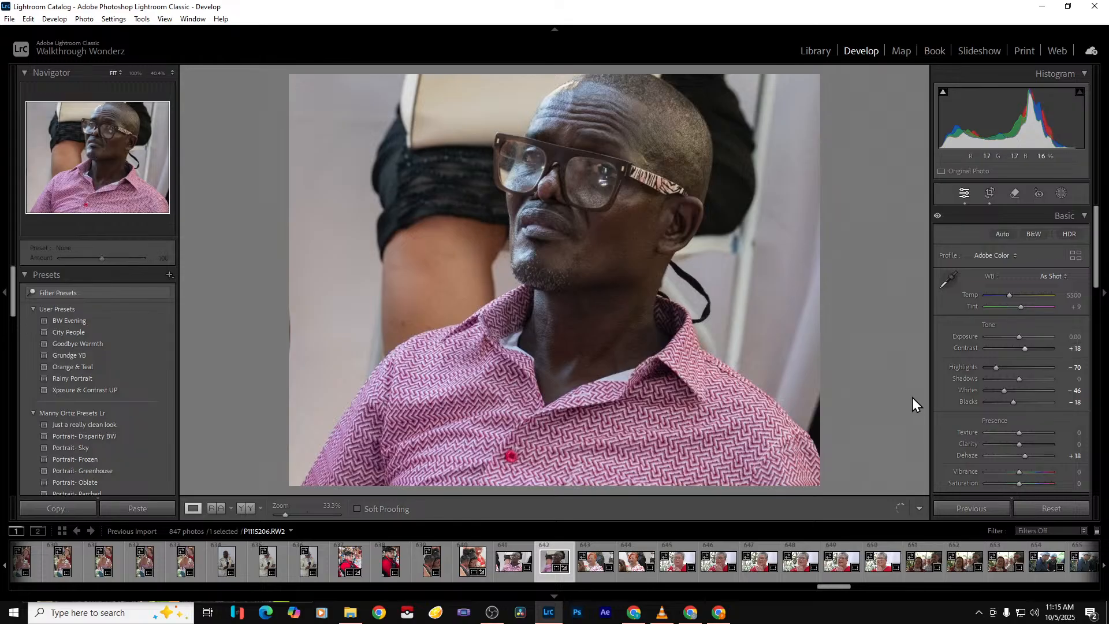
pyautogui.hotkey('ctrl', 'shift', 'e')
pyautogui.press('Return')
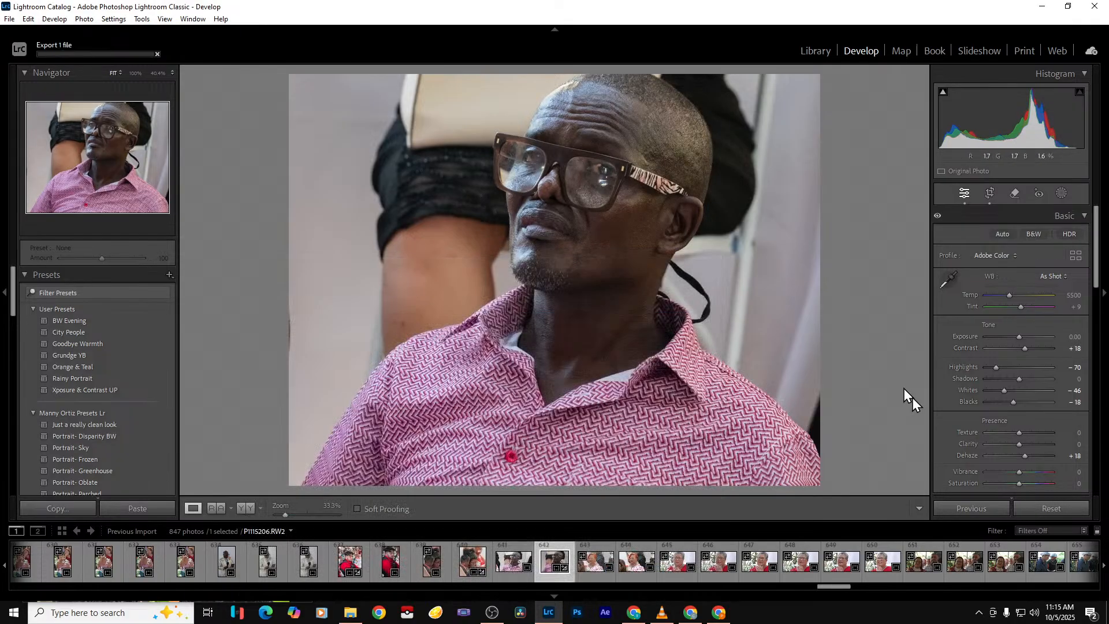
# Choose photo P1115208 of the red-haired woman and recrop it to an upright frame around her, extended down to her arm
pyautogui.press('Right')
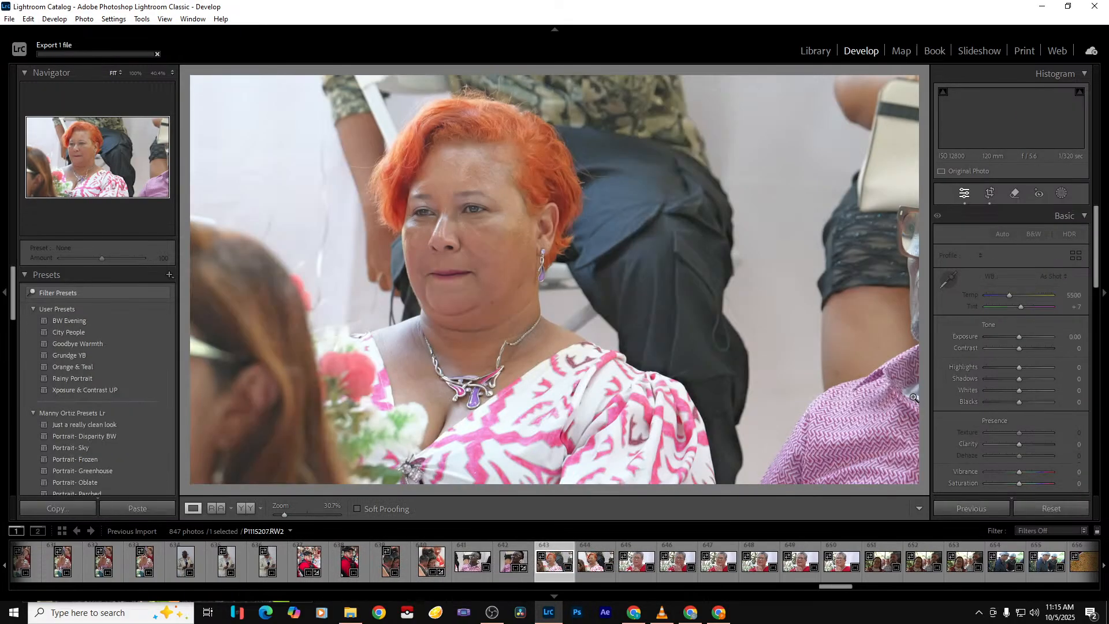
pyautogui.press('Right')
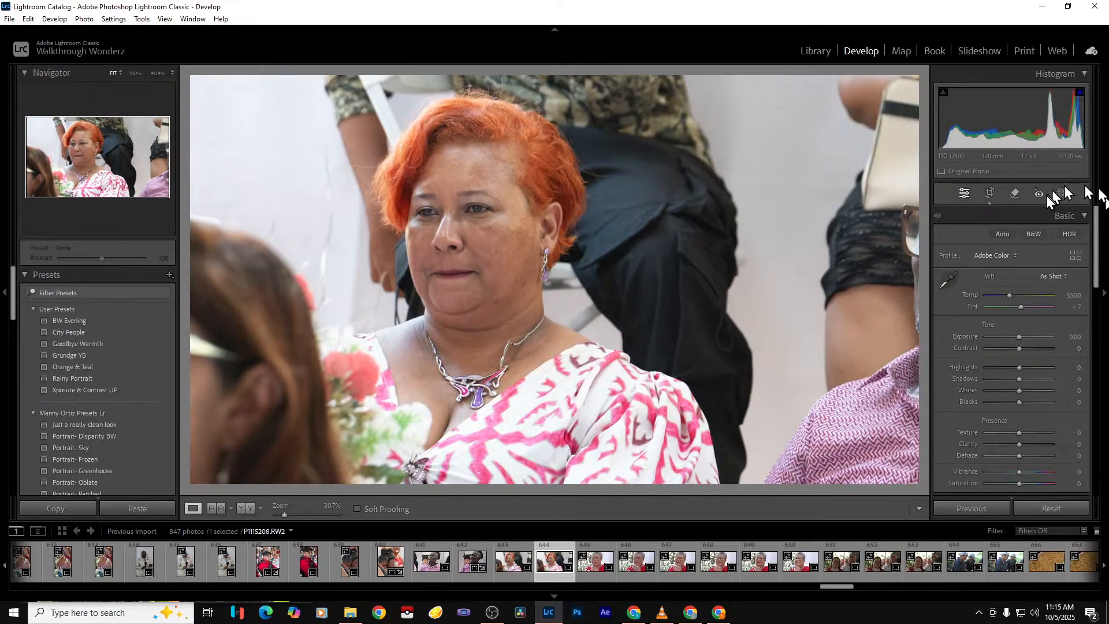
pyautogui.click(991, 195)
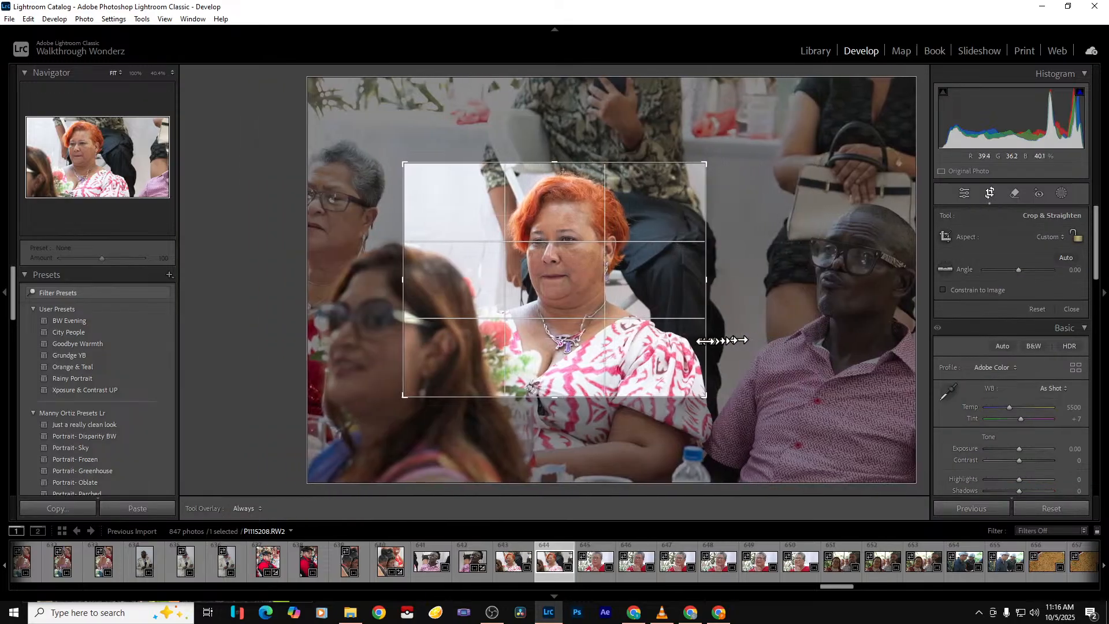
pyautogui.moveTo(705, 341); pyautogui.dragTo(699, 342)
pyautogui.moveTo(564, 396); pyautogui.dragTo(565, 427)
pyautogui.moveTo(411, 319); pyautogui.dragTo(495, 316)
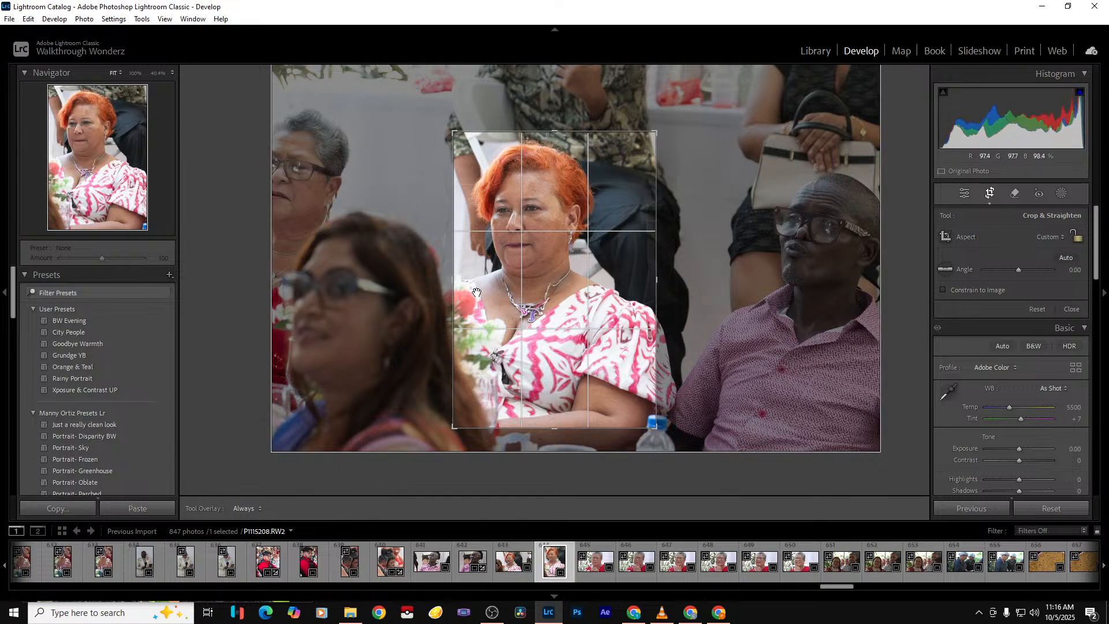
pyautogui.press('Return')
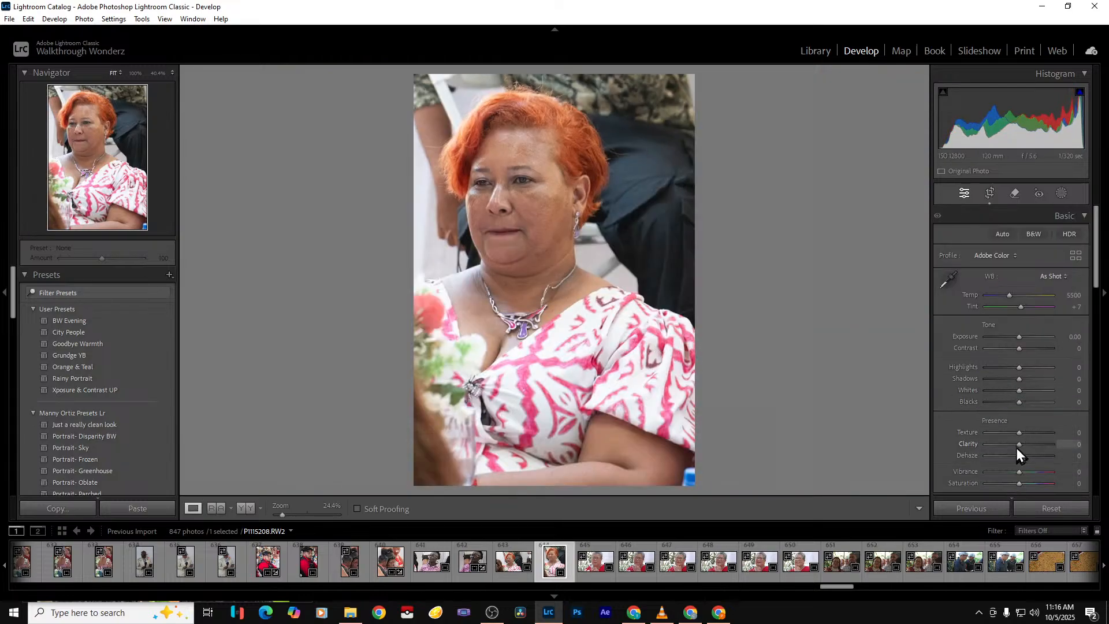
# Set photo P1115208 to Exposure +0.35, Highlights -65, Whites -42, Blacks -30 and Clarity -49, and export it
pyautogui.moveTo(1009, 445); pyautogui.dragTo(1000, 445)
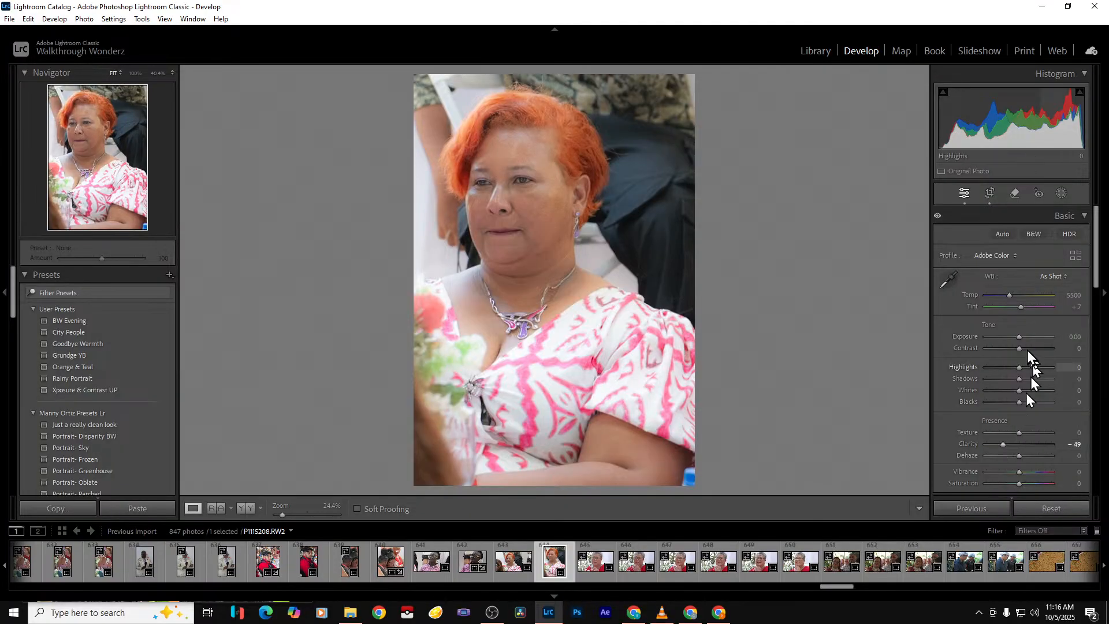
pyautogui.moveTo(1020, 338); pyautogui.dragTo(1010, 403)
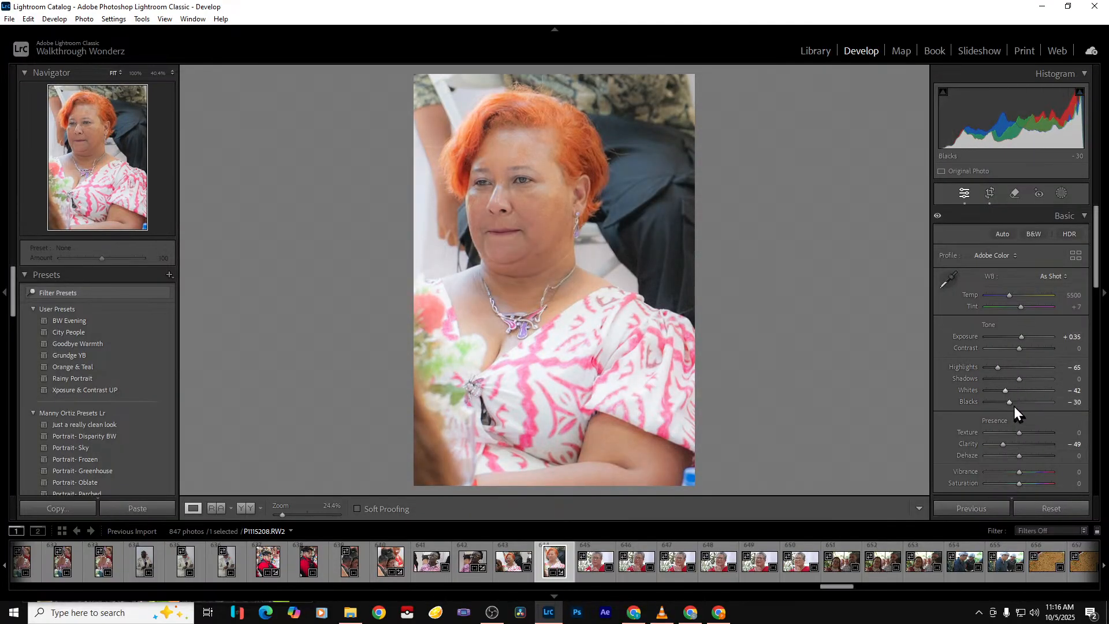
pyautogui.hotkey('ctrl', 'shift', 'e')
pyautogui.press('Return')
# Choose photo P1115212 of the grey-haired woman in red and recrop it to an upright frame from above her head down past her bracelet
pyautogui.press('Right')
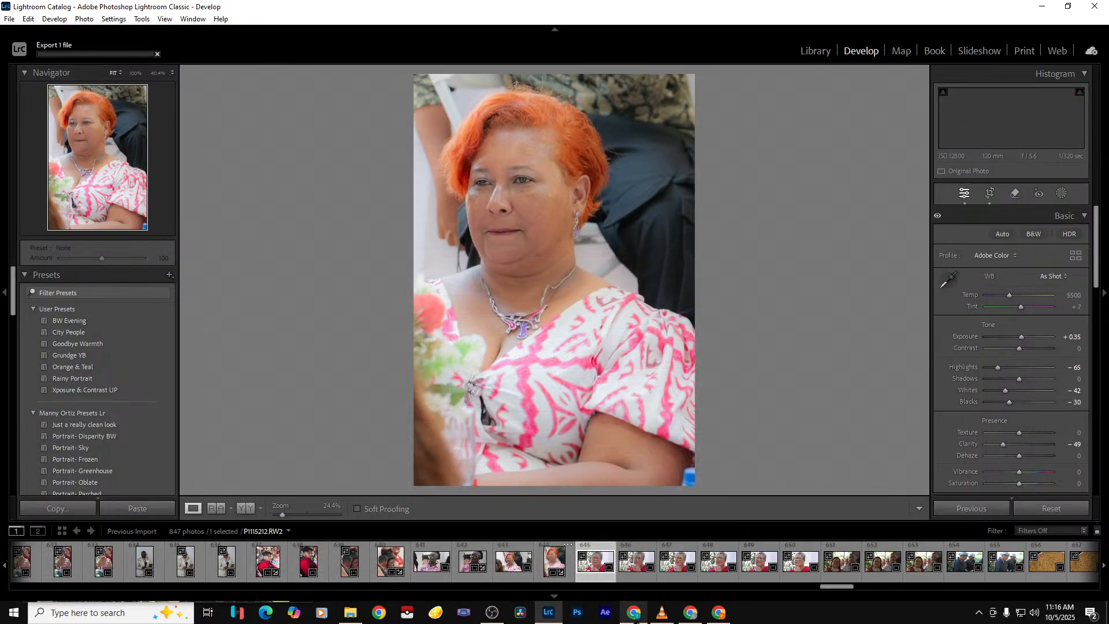
pyautogui.press('Right')
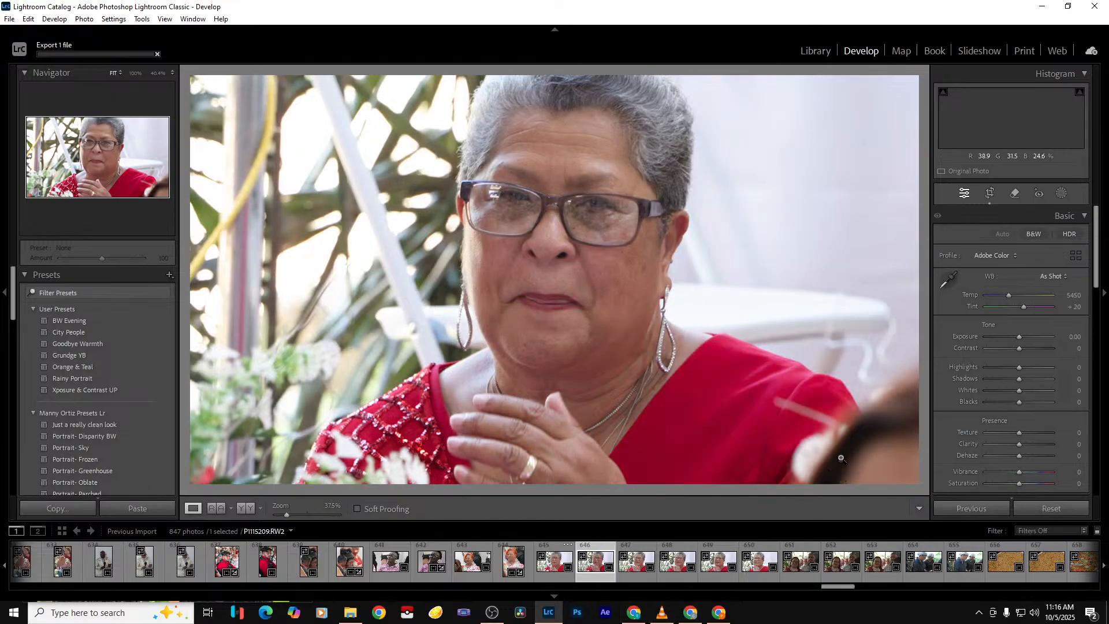
pyautogui.press('Right')
pyautogui.press('Right')
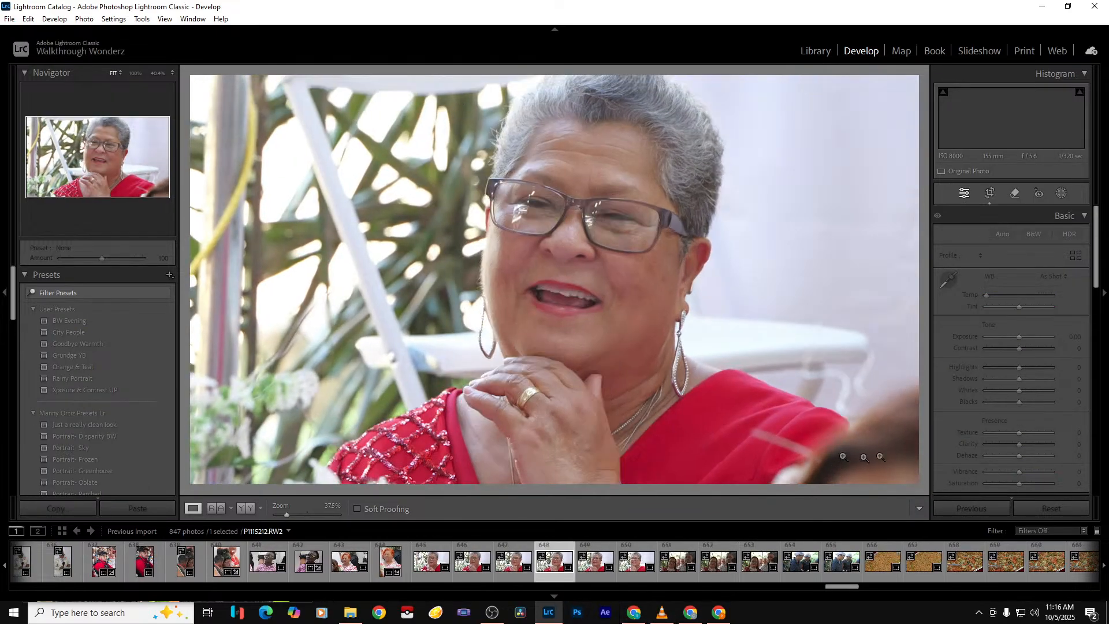
pyautogui.click(988, 196)
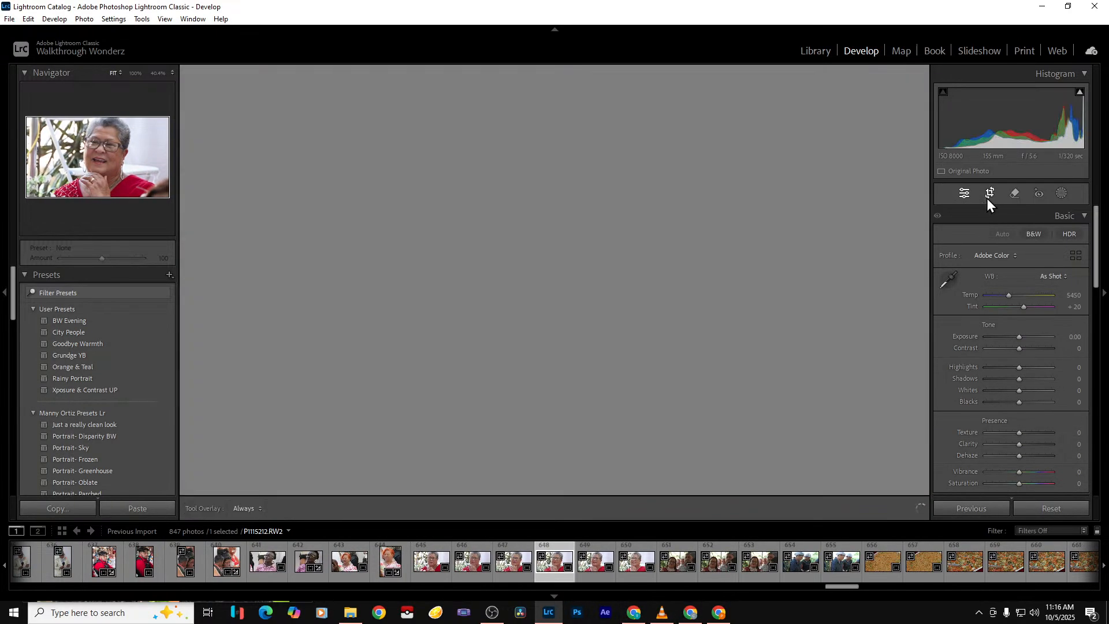
pyautogui.moveTo(727, 284); pyautogui.dragTo(694, 285)
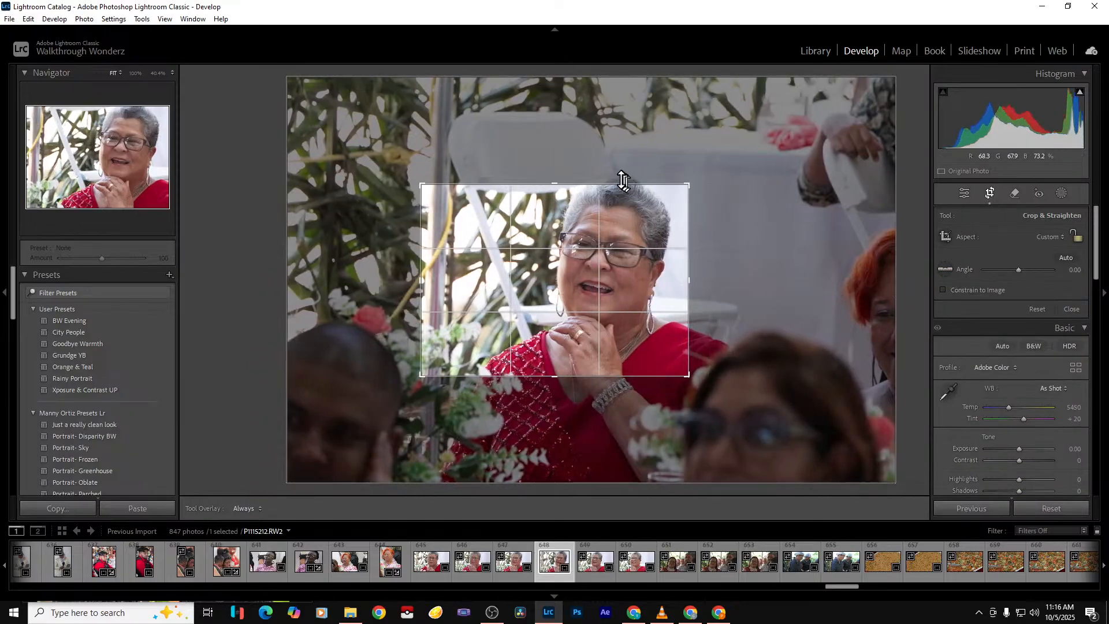
pyautogui.moveTo(624, 181); pyautogui.dragTo(622, 153)
pyautogui.moveTo(555, 391); pyautogui.dragTo(549, 445)
pyautogui.press('Return')
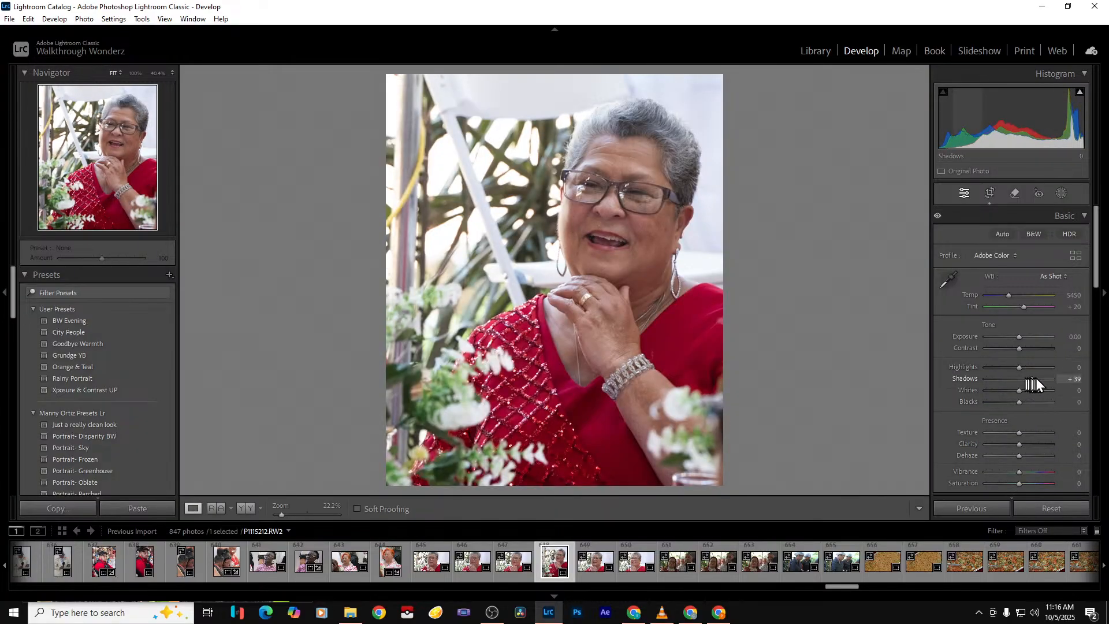
# Set photo P1115212 to Highlights -70, Shadows +39, Whites -46, Blacks -25 and Clarity -61, and export it
pyautogui.moveTo(1020, 444); pyautogui.dragTo(1011, 446)
pyautogui.moveTo(1013, 371); pyautogui.dragTo(996, 370)
pyautogui.click(1005, 391)
pyautogui.click(1011, 401)
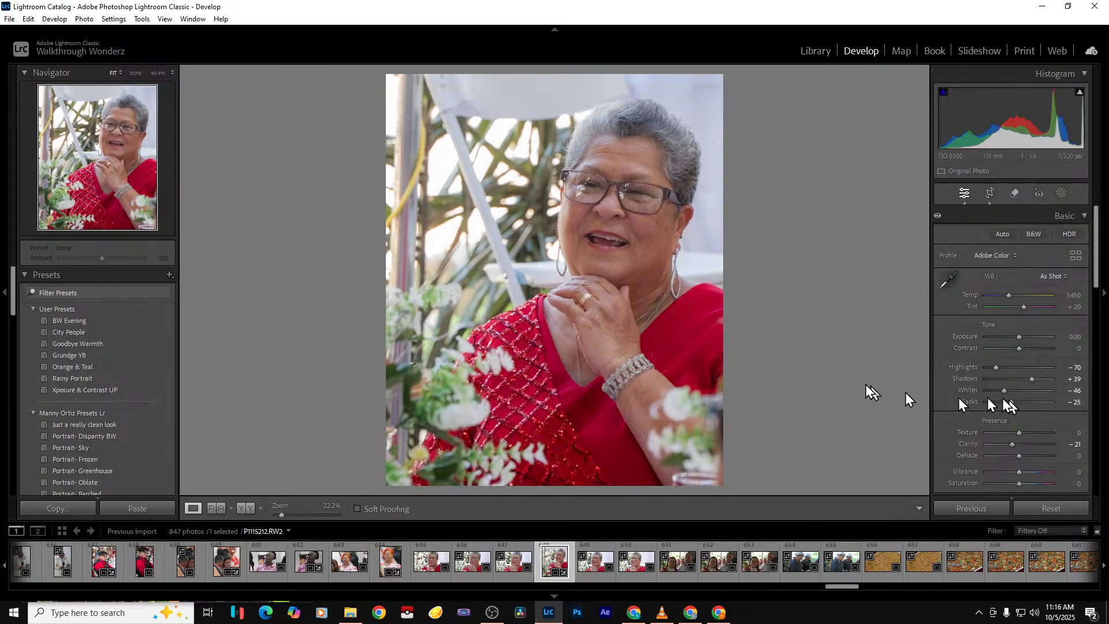
pyautogui.moveTo(1014, 446); pyautogui.dragTo(999, 445)
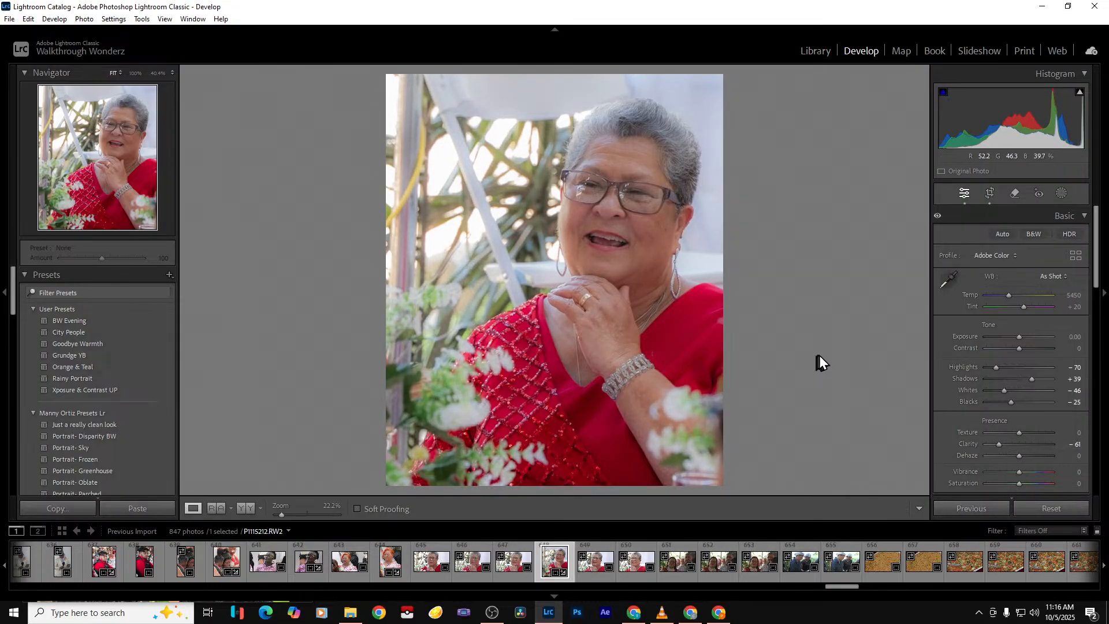
pyautogui.hotkey('ctrl', 'alt', 'shift', 'e')
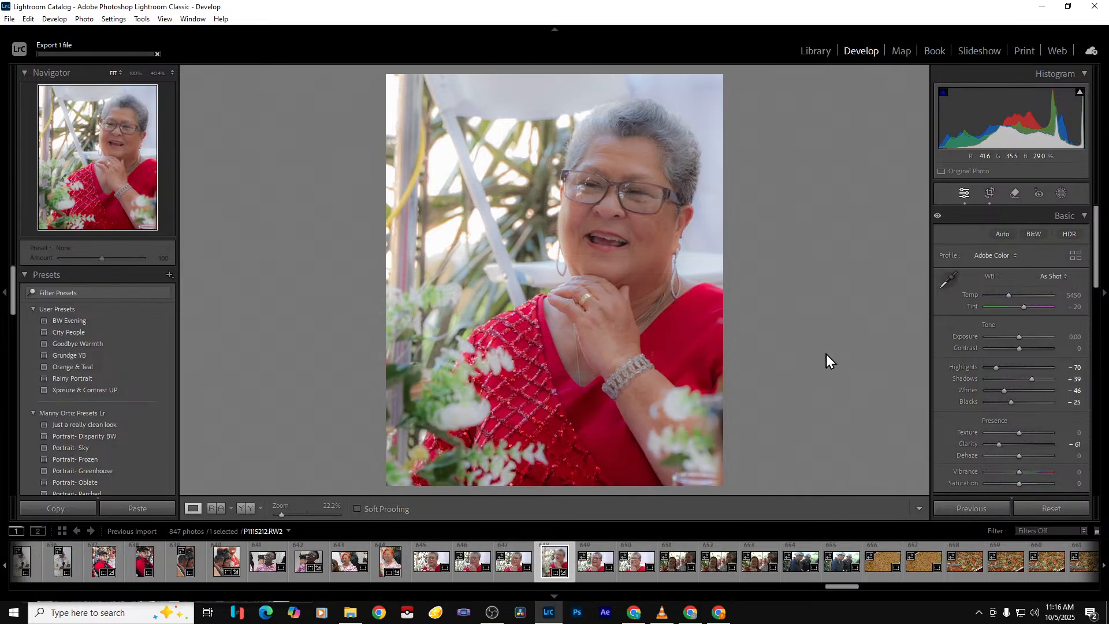
# Compare the shots of the woman with the jeweled necklace beside the man in the patterned shirt, and choose photo P1115215
pyautogui.click(676, 561)
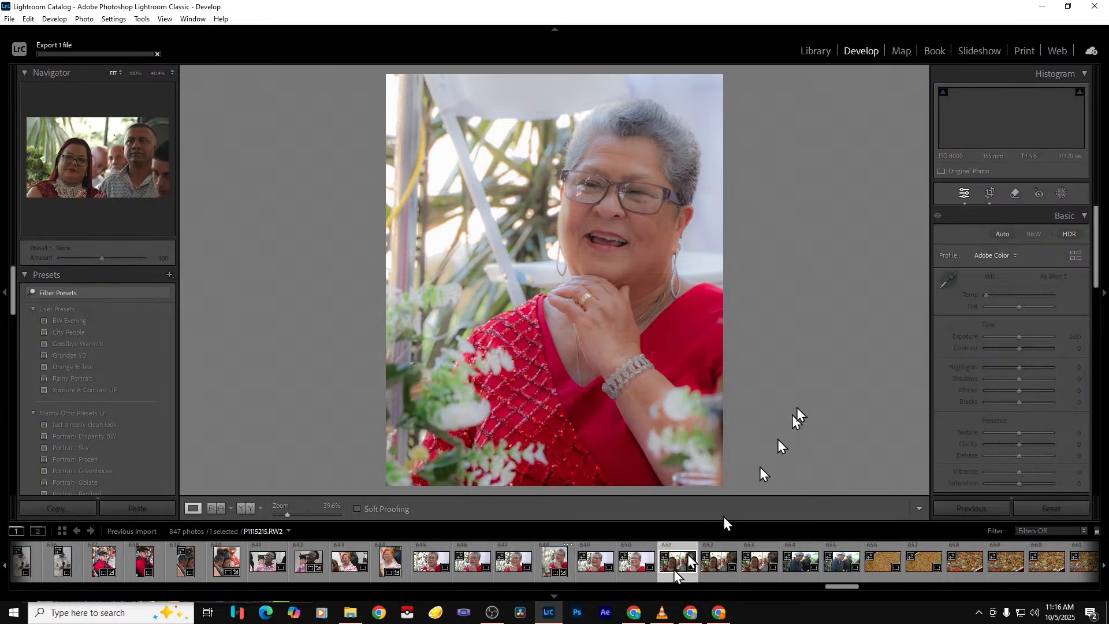
pyautogui.press('Right')
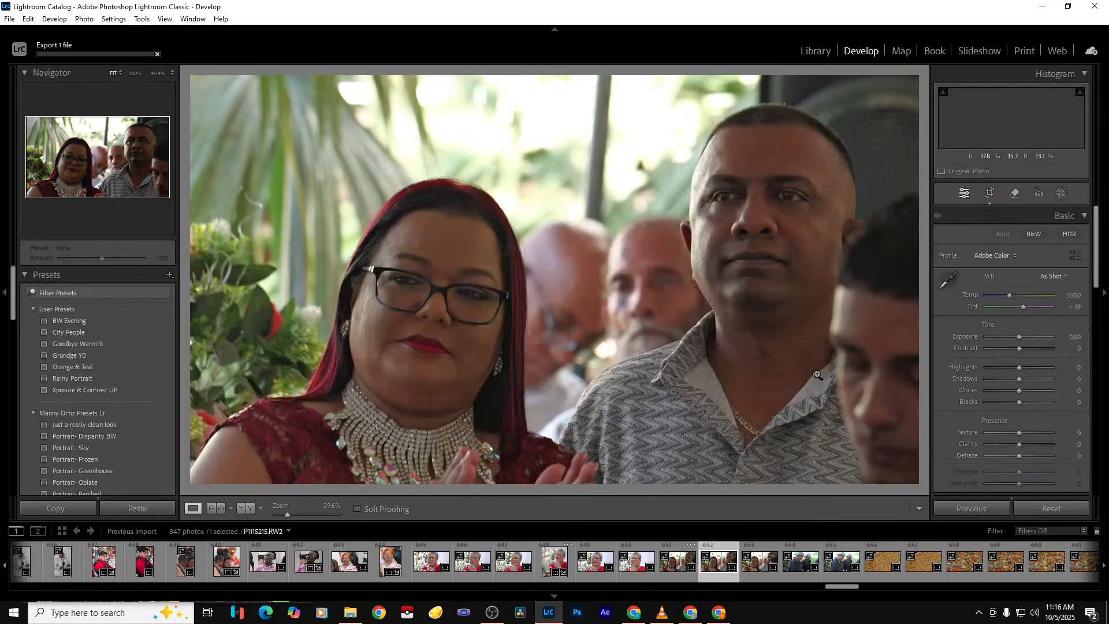
pyautogui.press('Right')
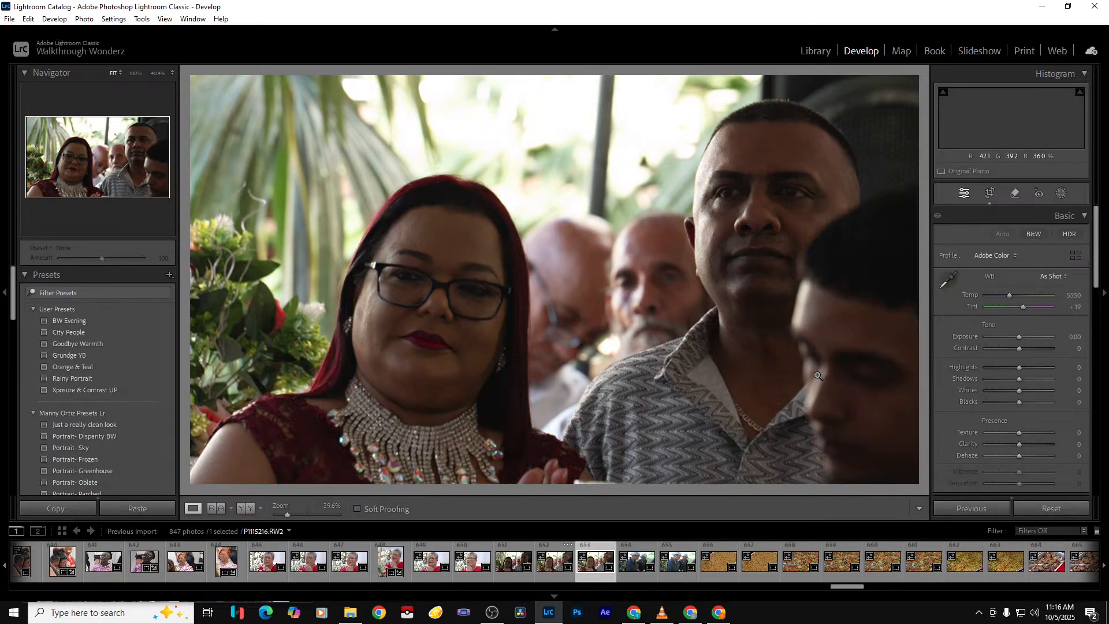
pyautogui.press('Right')
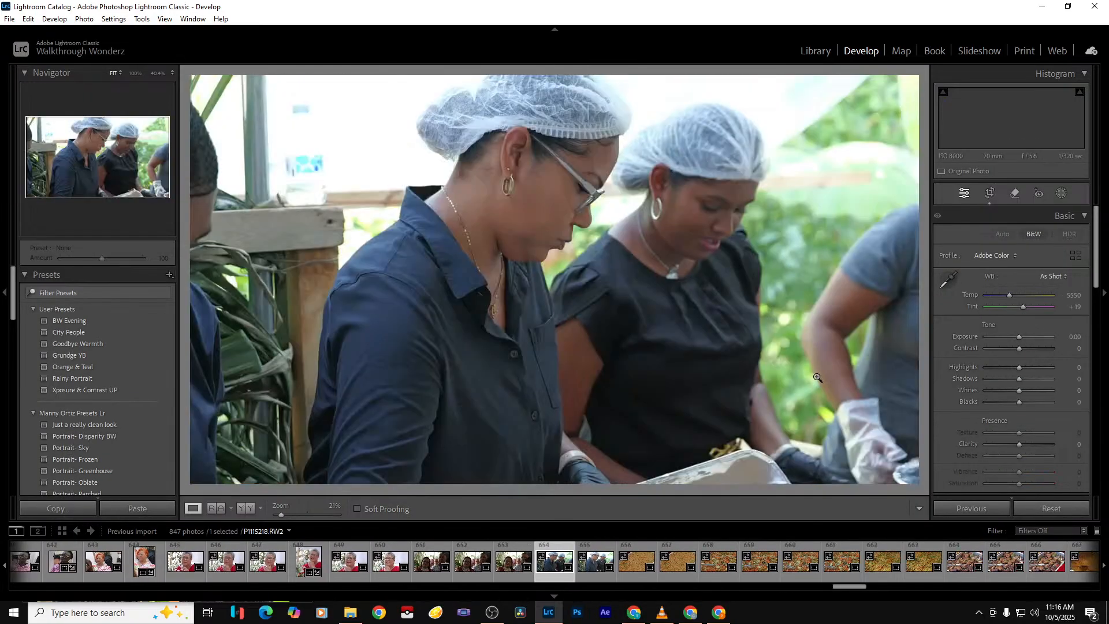
pyautogui.press('Left')
pyautogui.press('Left')
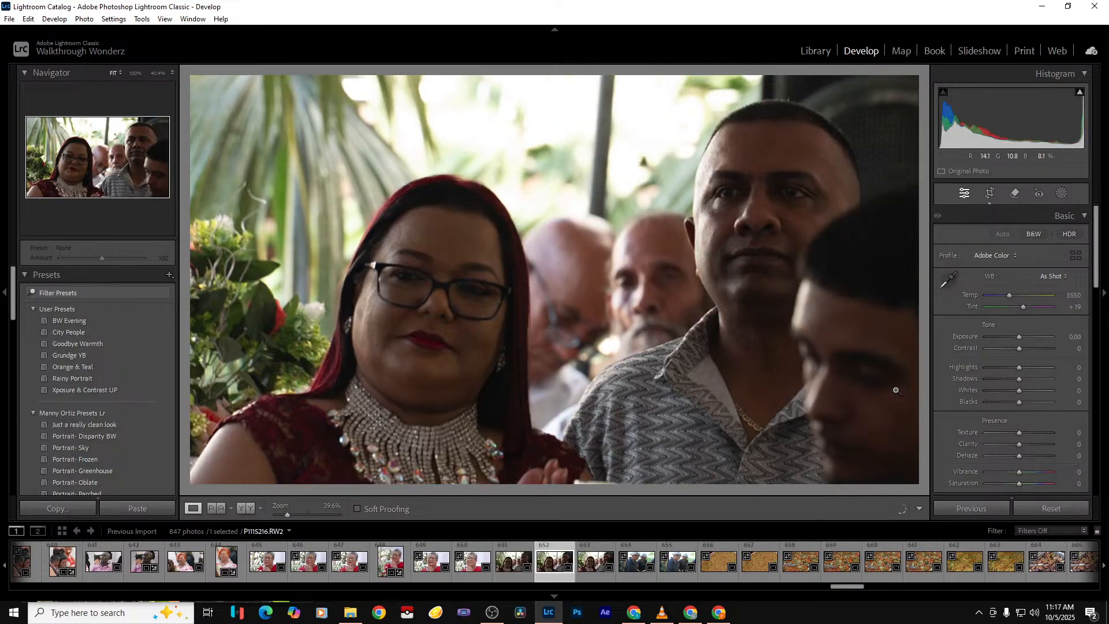
pyautogui.press('Left')
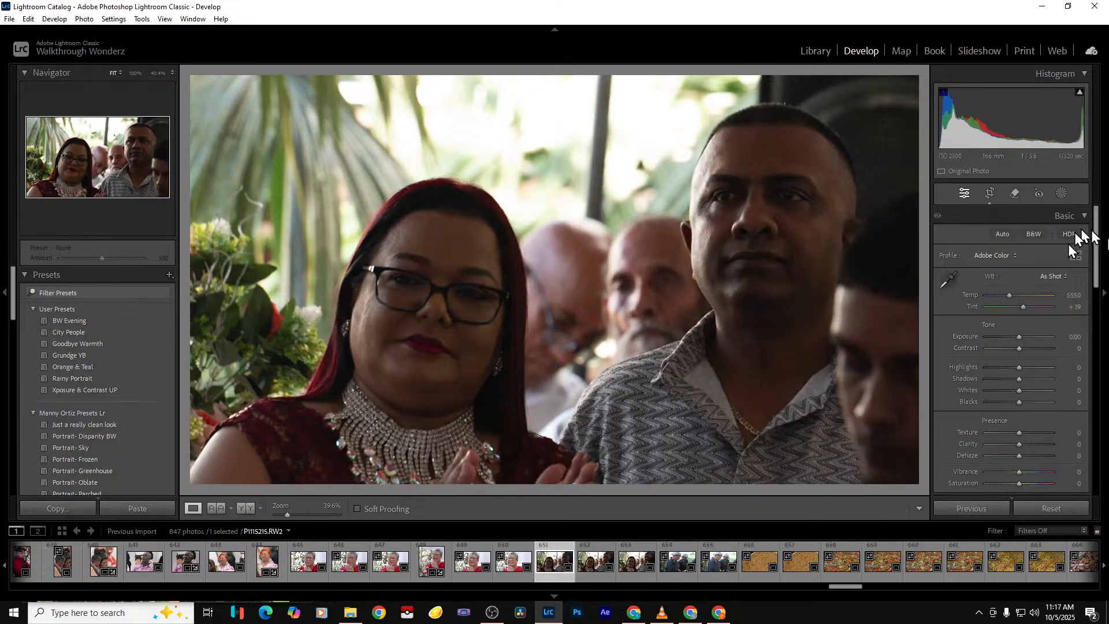
# Set photo P1115215 to Exposure +1.75, Highlights -100, Whites -26 and Clarity -18, and export it
pyautogui.moveTo(1020, 337); pyautogui.dragTo(1010, 393)
pyautogui.moveTo(1019, 444); pyautogui.dragTo(1013, 450)
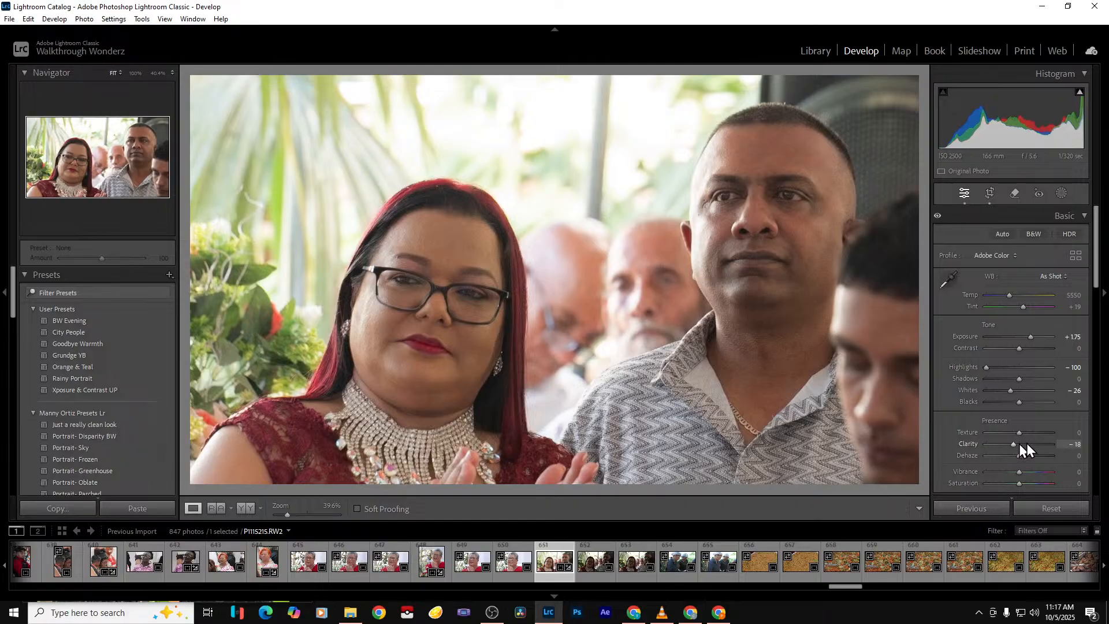
pyautogui.hotkey('ctrl', 'alt', 'shift', 'e')
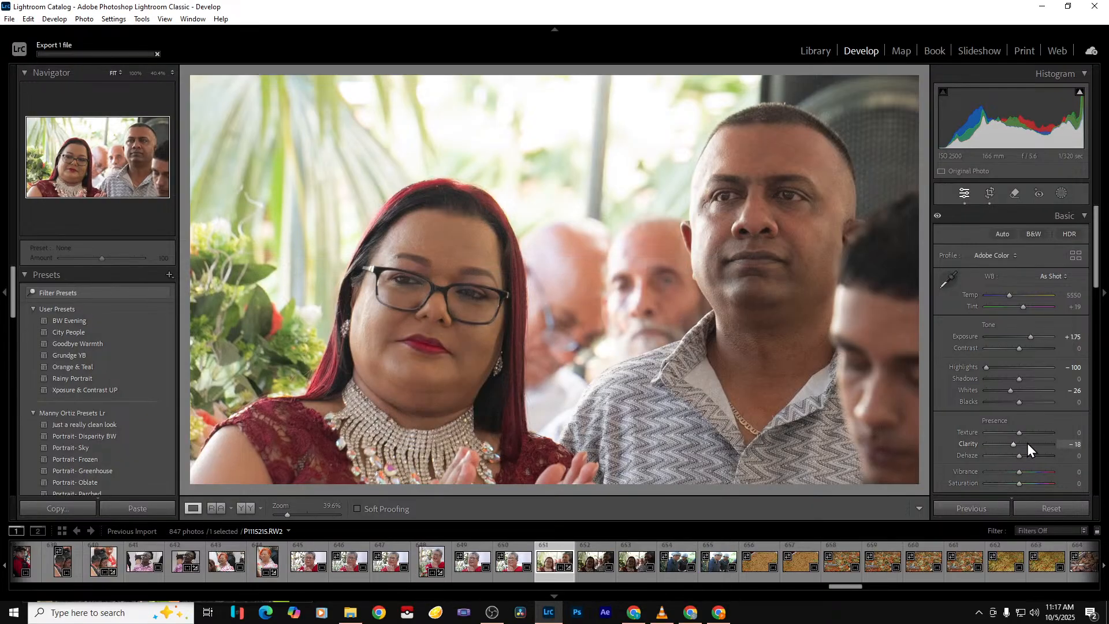
# Choose photo P1115218 of the two women in hairnets and crop both sides in around them, extending the frame down over the foil tray
pyautogui.press('Right')
pyautogui.press('Right')
pyautogui.press('Right')
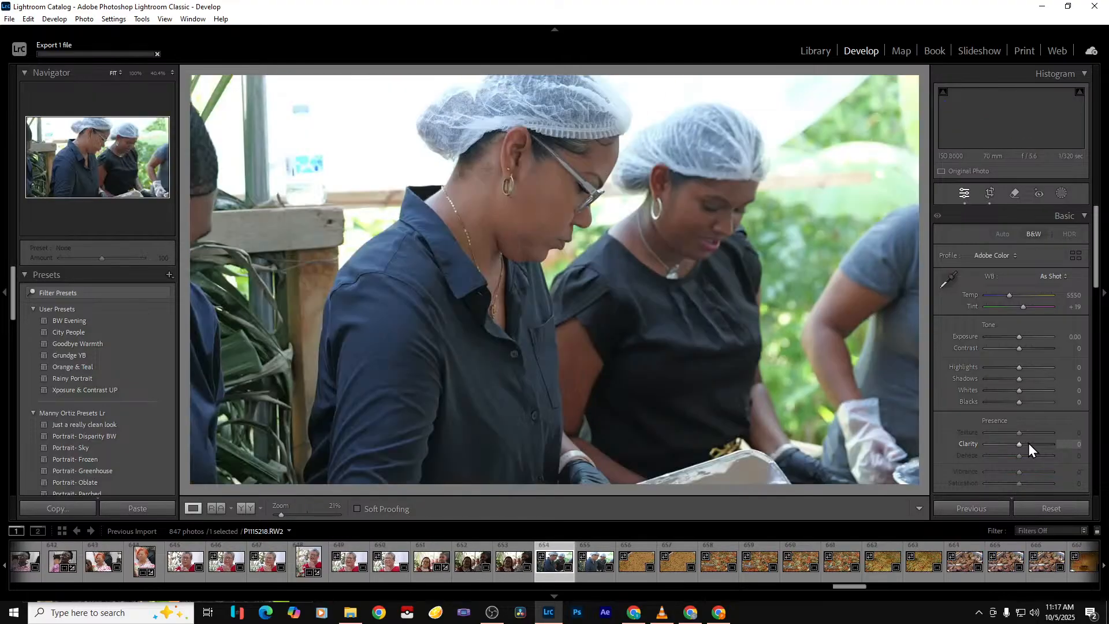
pyautogui.click(991, 195)
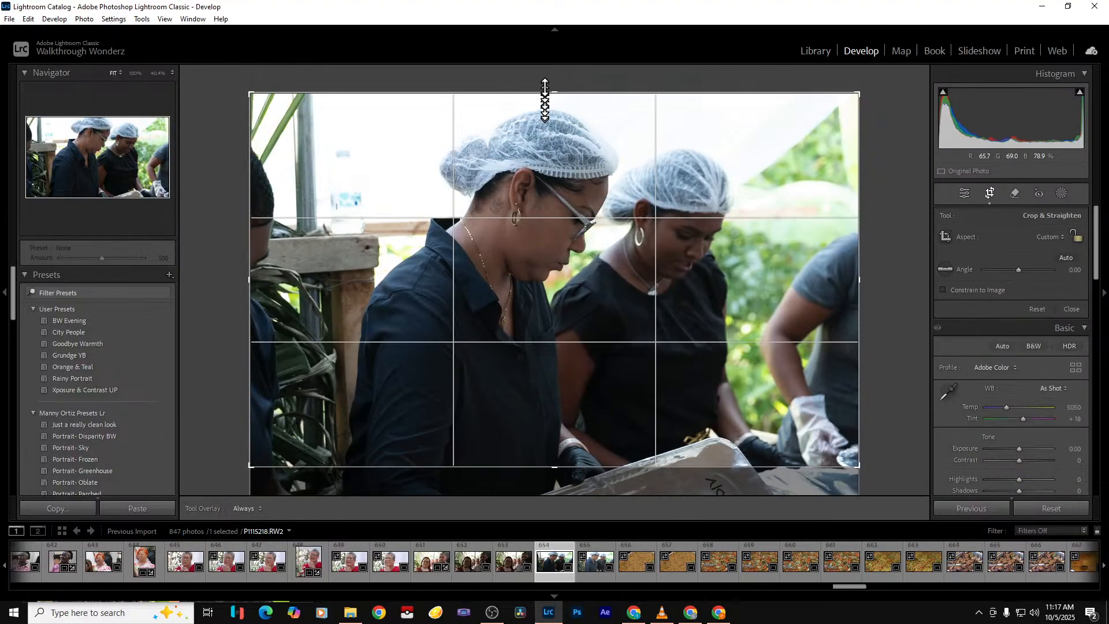
pyautogui.moveTo(251, 374); pyautogui.dragTo(299, 376)
pyautogui.moveTo(538, 467); pyautogui.dragTo(569, 511)
pyautogui.press('Return')
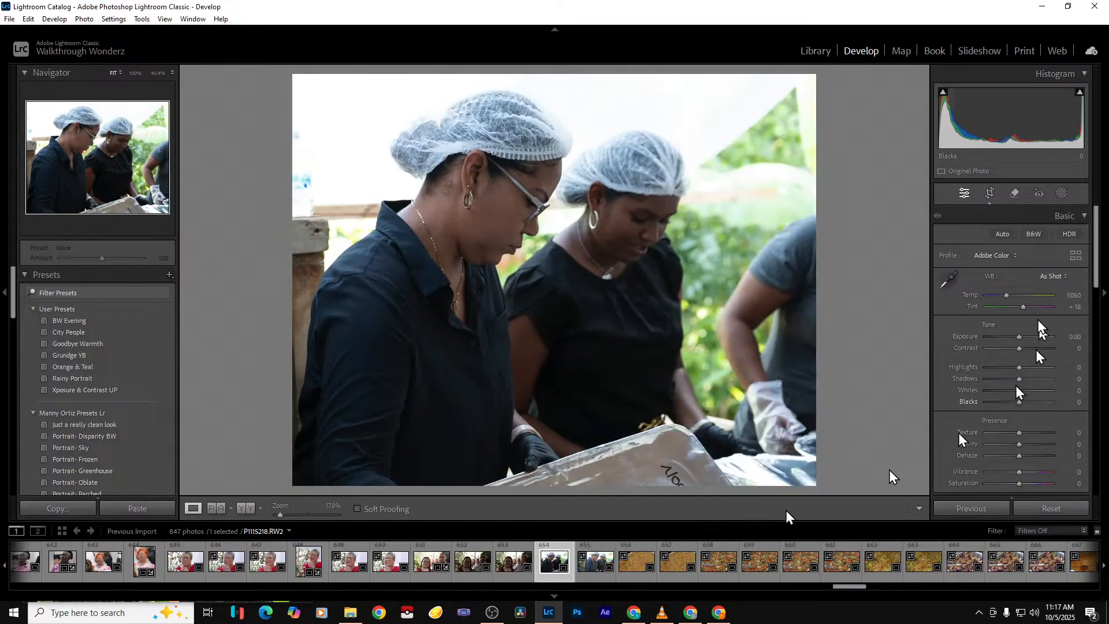
pyautogui.click(990, 195)
pyautogui.moveTo(820, 348); pyautogui.dragTo(767, 349)
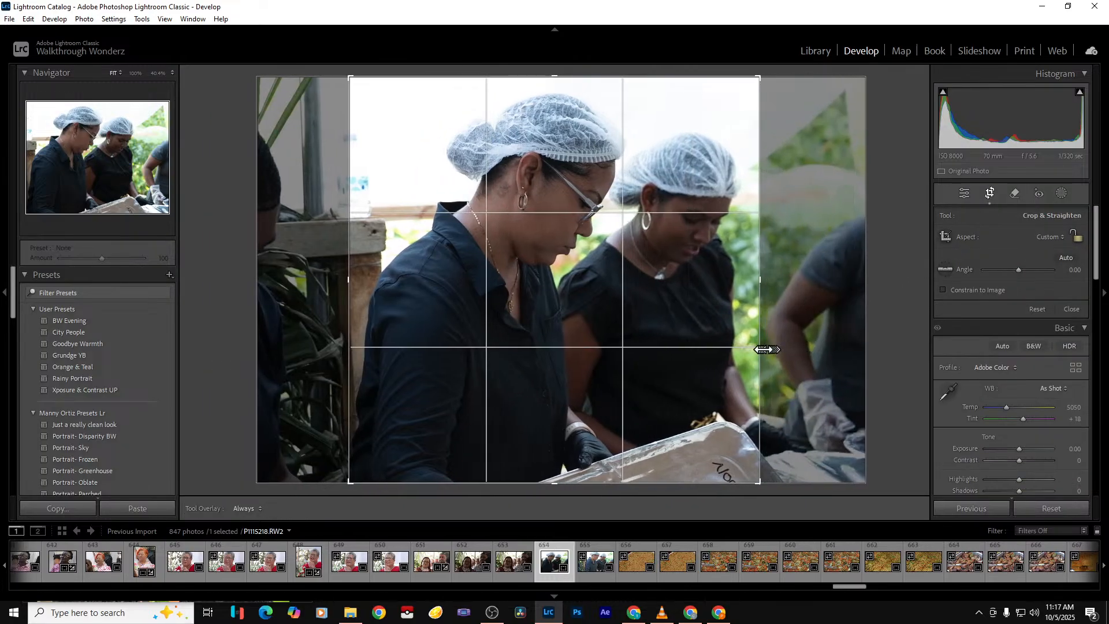
pyautogui.press('Return')
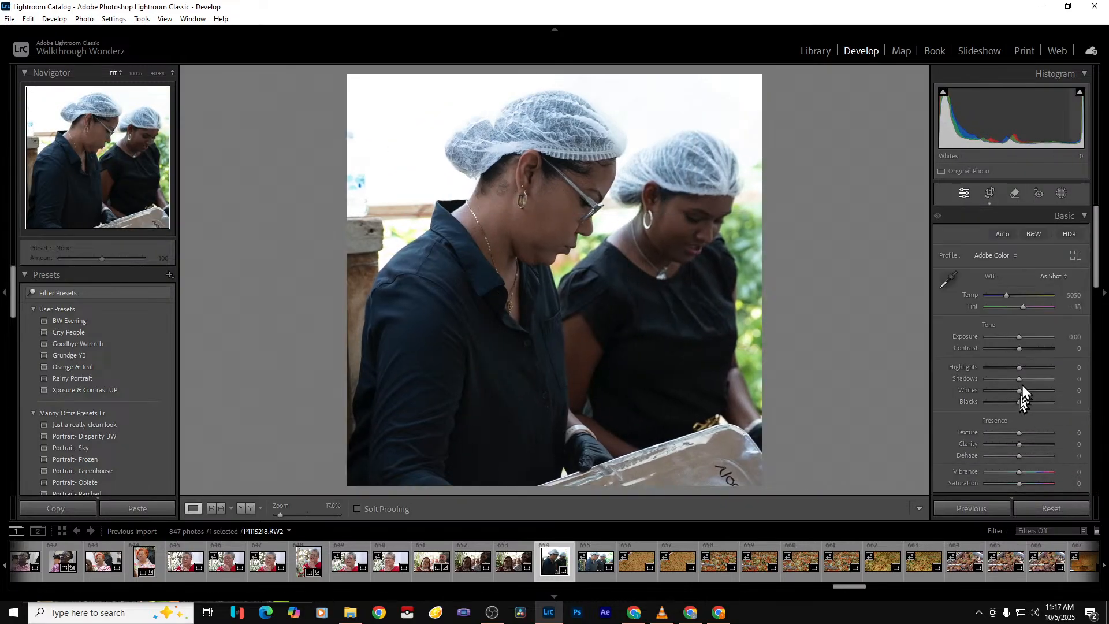
# Set photo P1115218 to Exposure +0.79, Contrast +16, Highlights -67, Shadows +77, Whites -23, Blacks -53 and Clarity -46
pyautogui.moveTo(1020, 379); pyautogui.dragTo(1043, 380)
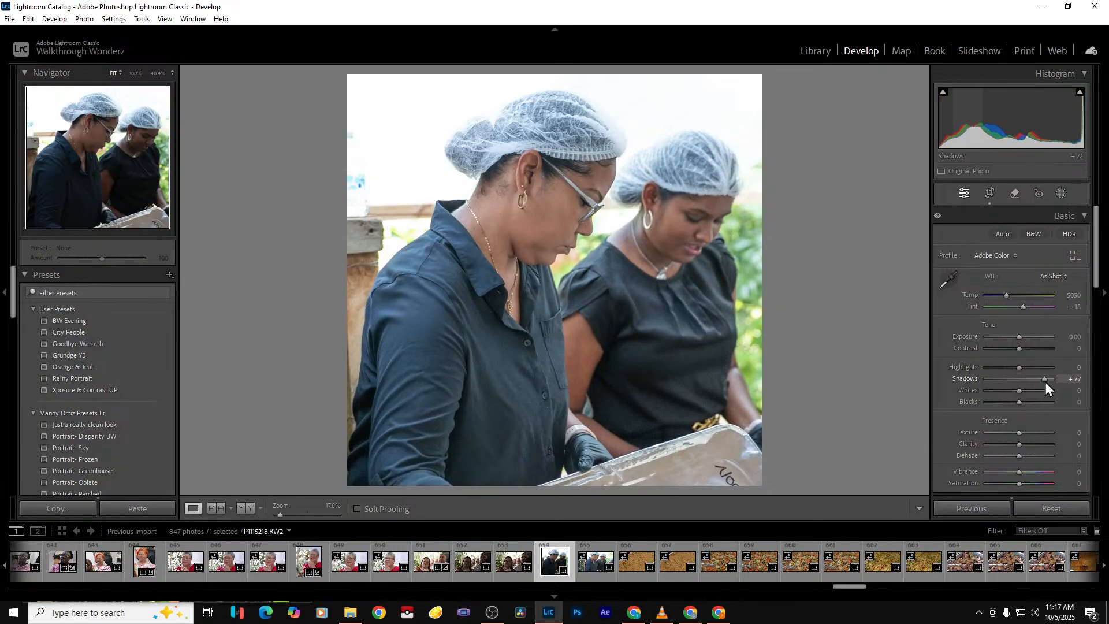
pyautogui.moveTo(1019, 338); pyautogui.dragTo(1002, 402)
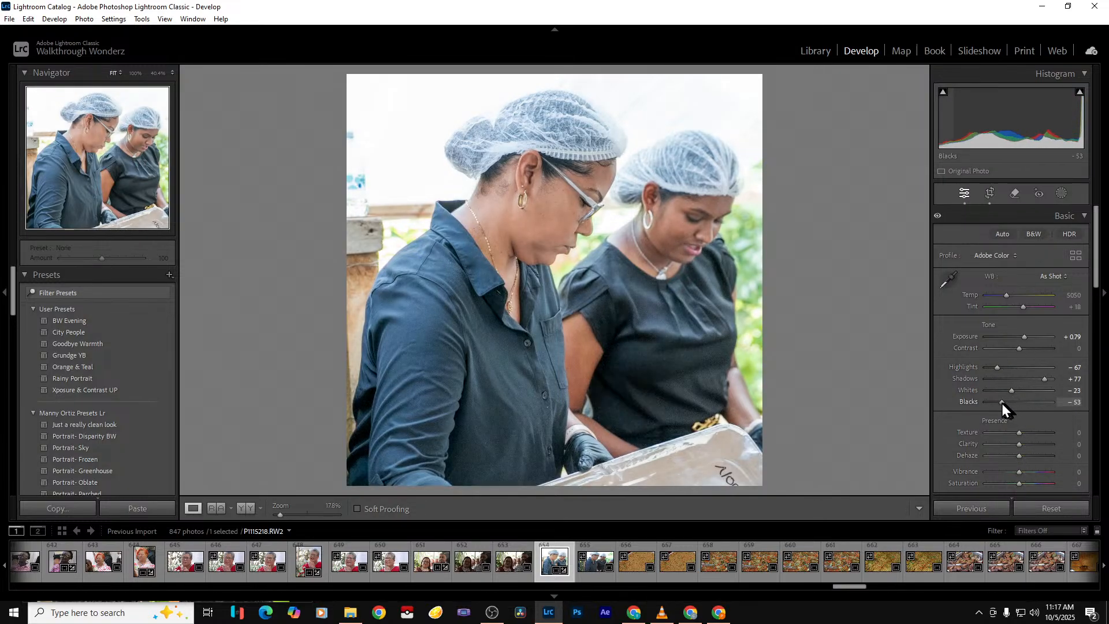
pyautogui.moveTo(1020, 444); pyautogui.dragTo(1013, 445)
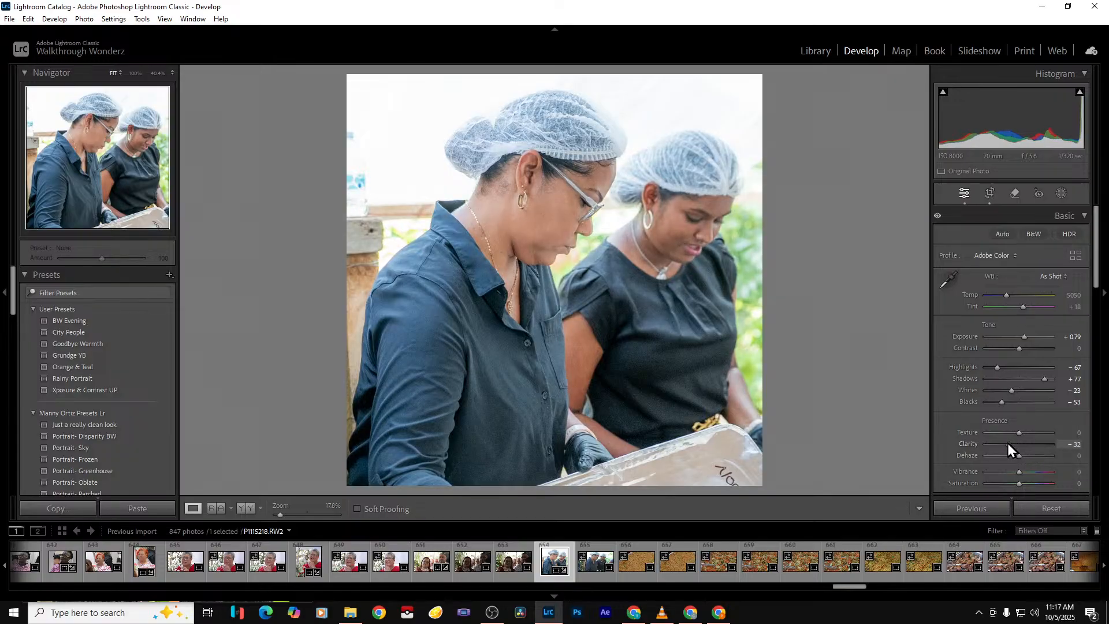
pyautogui.moveTo(1003, 443); pyautogui.dragTo(1002, 443)
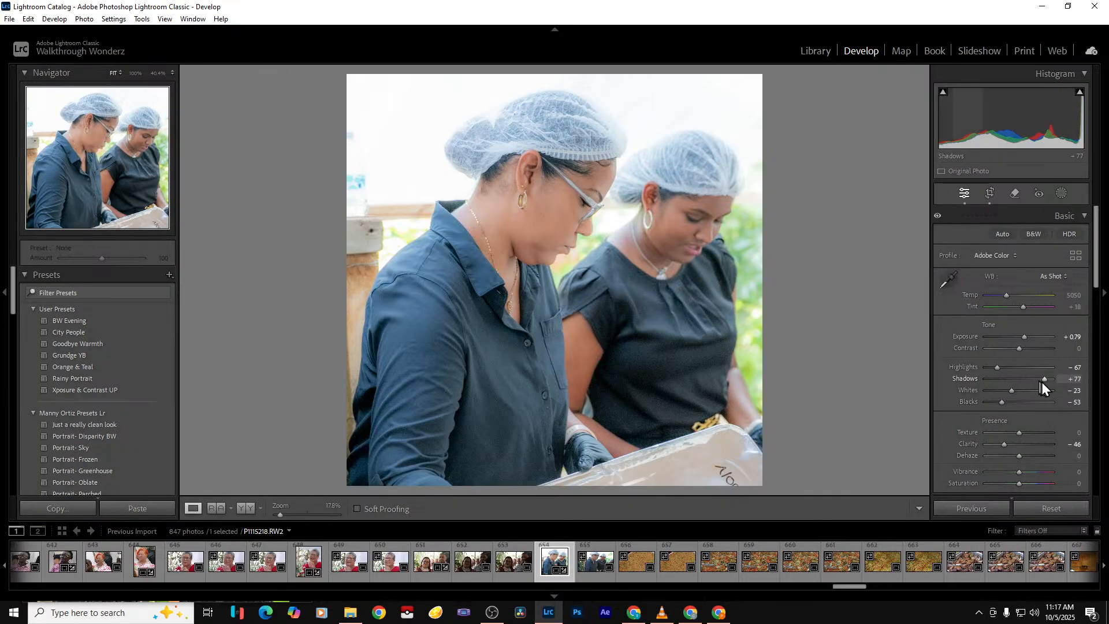
pyautogui.moveTo(1020, 350); pyautogui.dragTo(1027, 351)
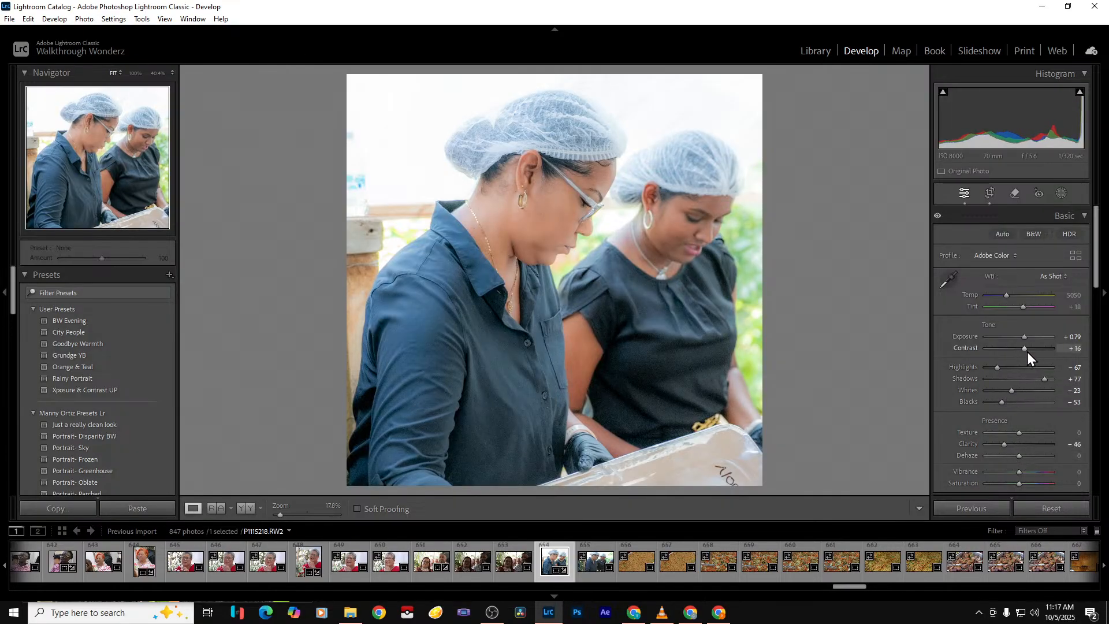
# Compare photo P1115218 with its unedited version and export it
pyautogui.press('\\')
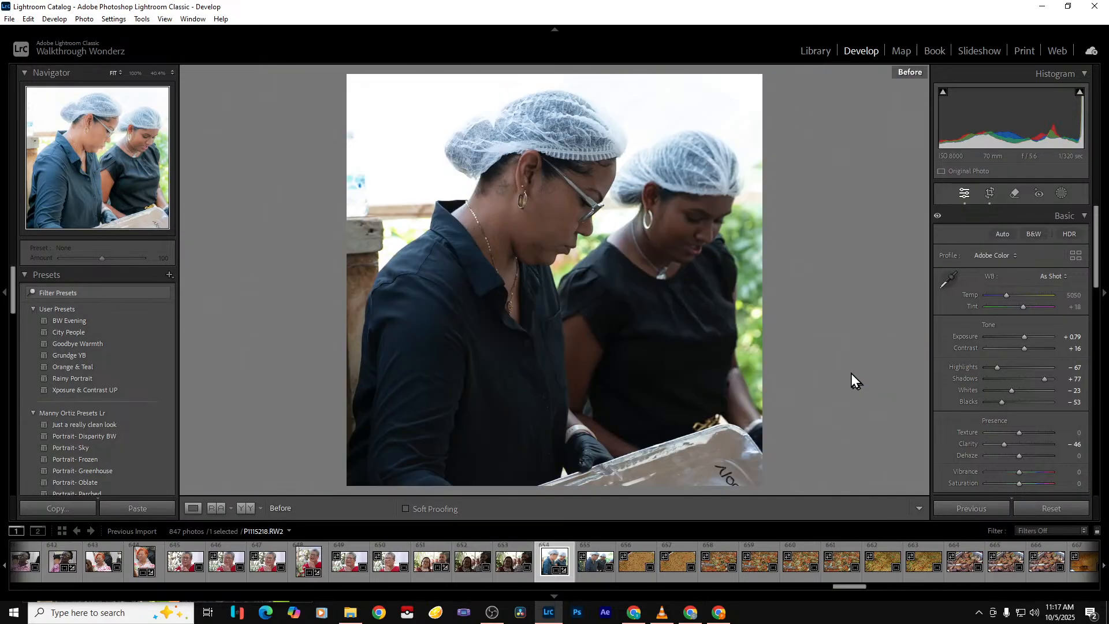
pyautogui.press('\\')
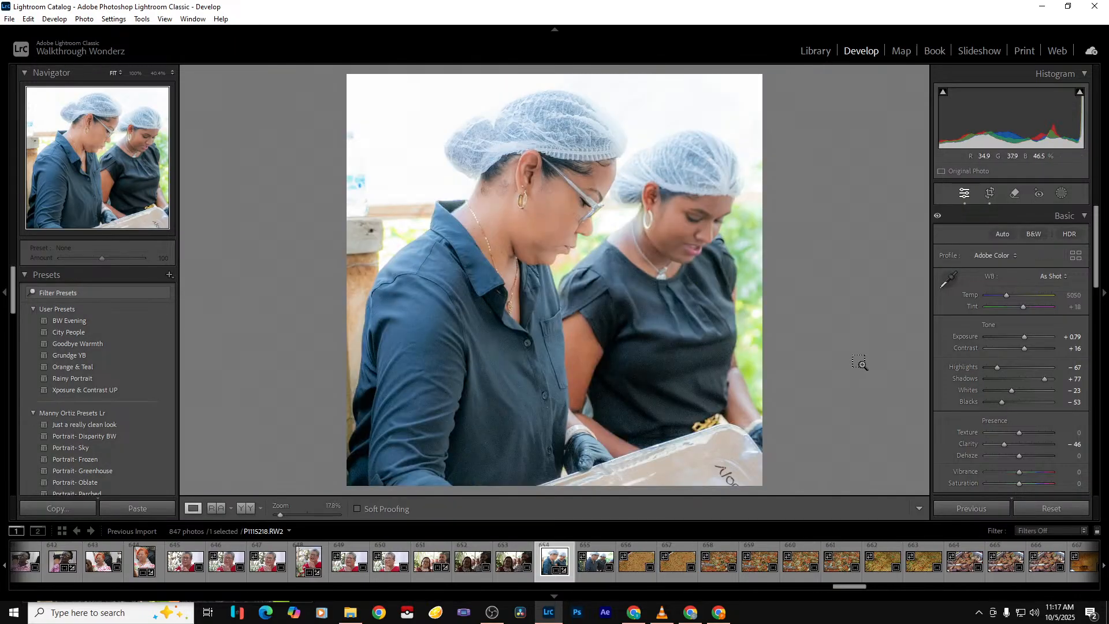
pyautogui.hotkey('ctrl', 'alt', 'shift', 'e')
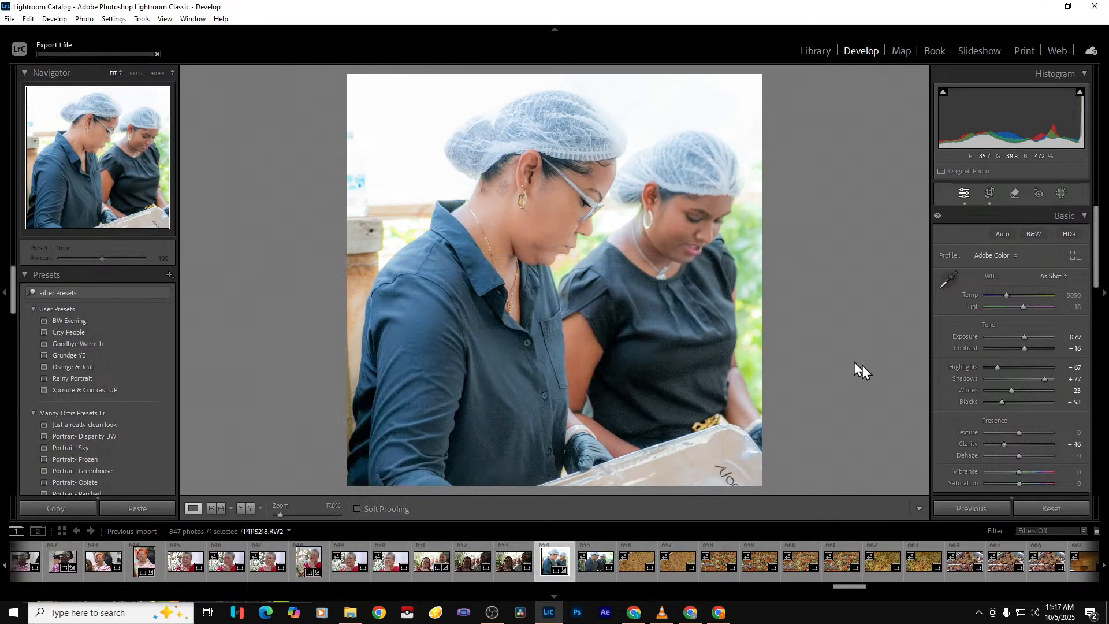
# Choose photo P1115220 of the rice tray and crop both sides in to a narrow vertical frame spanning the photo's full height
pyautogui.press('Right')
pyautogui.press('Right')
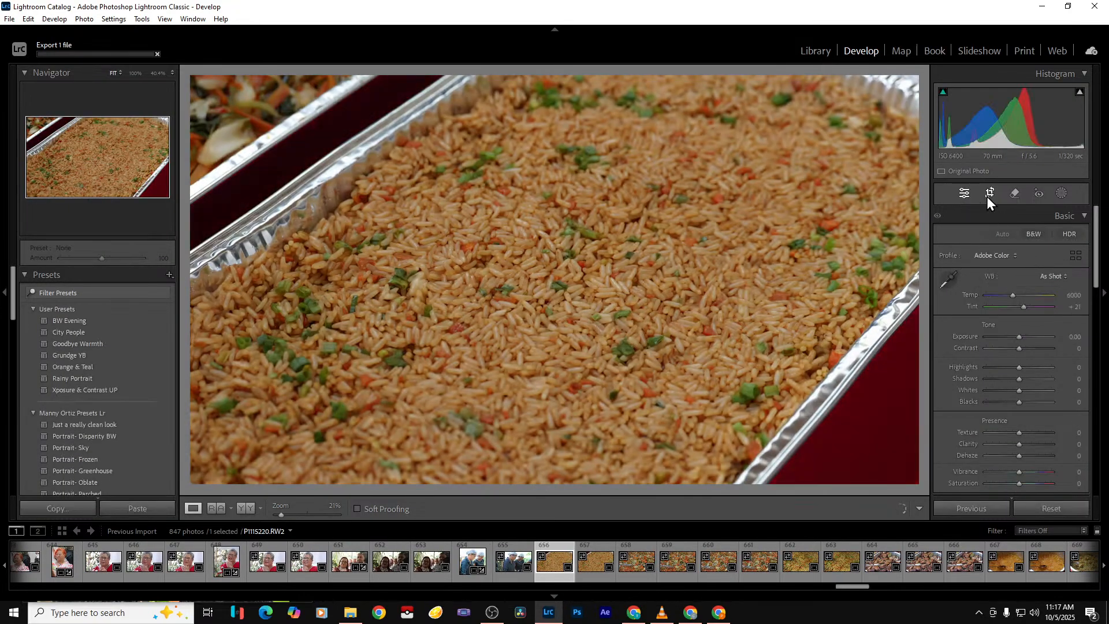
pyautogui.click(989, 194)
pyautogui.moveTo(847, 355); pyautogui.dragTo(786, 337)
pyautogui.moveTo(319, 199); pyautogui.dragTo(433, 224)
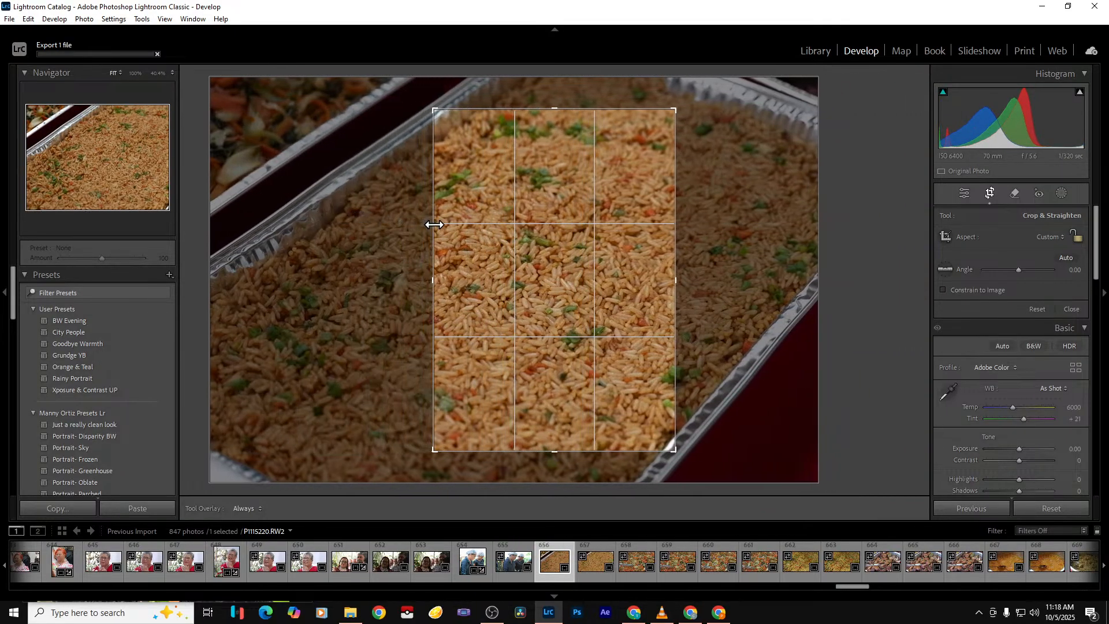
pyautogui.moveTo(527, 110); pyautogui.dragTo(547, 80)
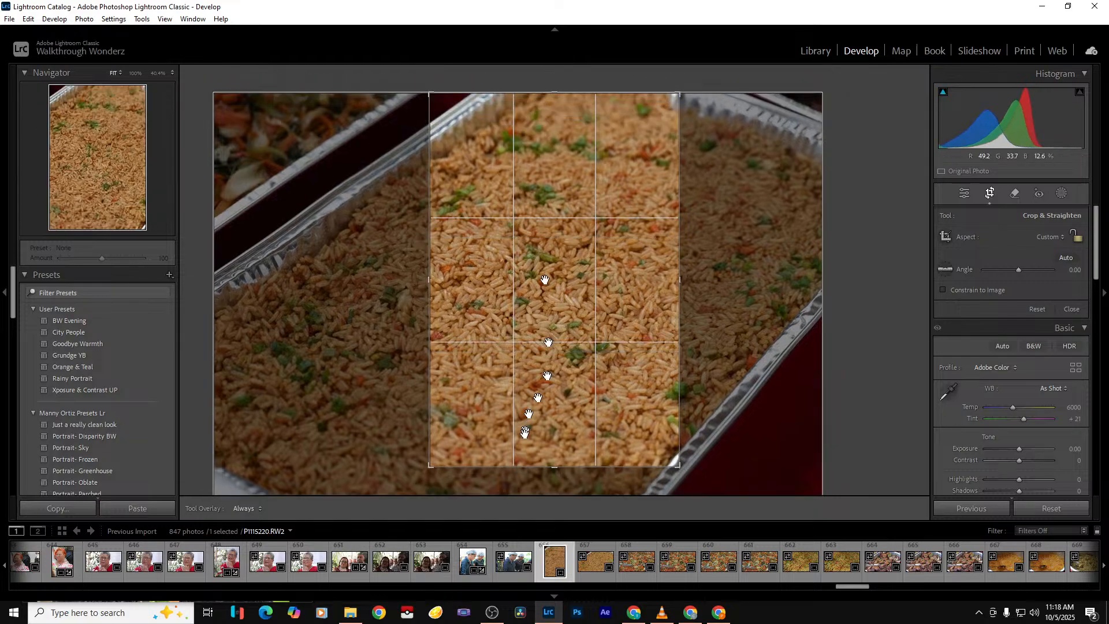
pyautogui.moveTo(523, 467); pyautogui.dragTo(530, 530)
pyautogui.press('Return')
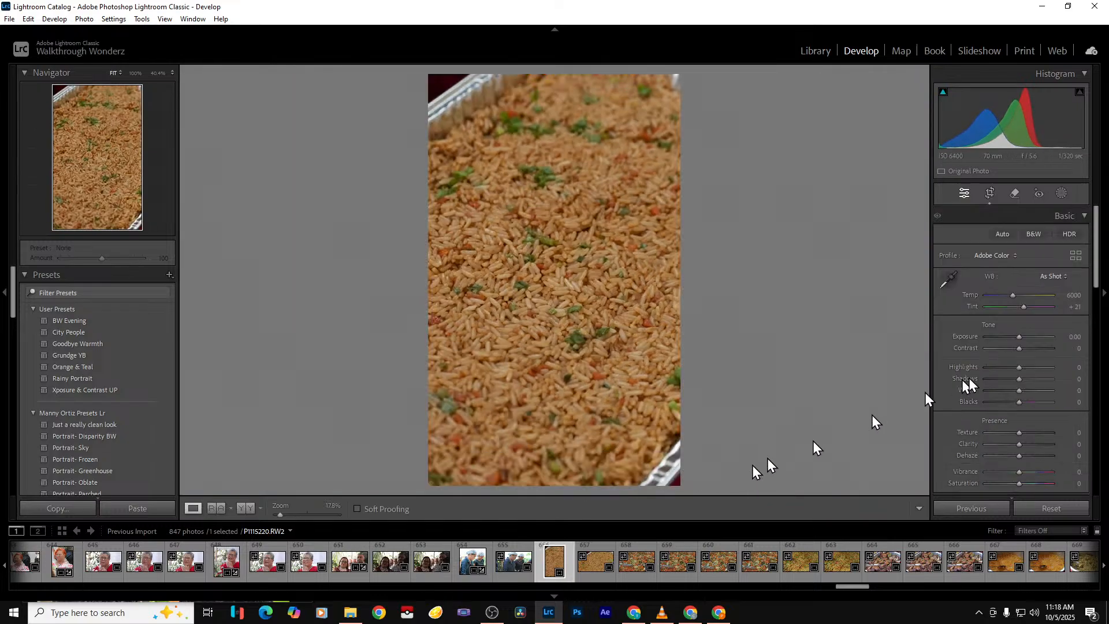
# Set photo P1115220 to Texture +100 and Exposure +0.70, and sync these settings to the following food photos through filmstrip number 686
pyautogui.moveTo(1019, 432); pyautogui.dragTo(1050, 433)
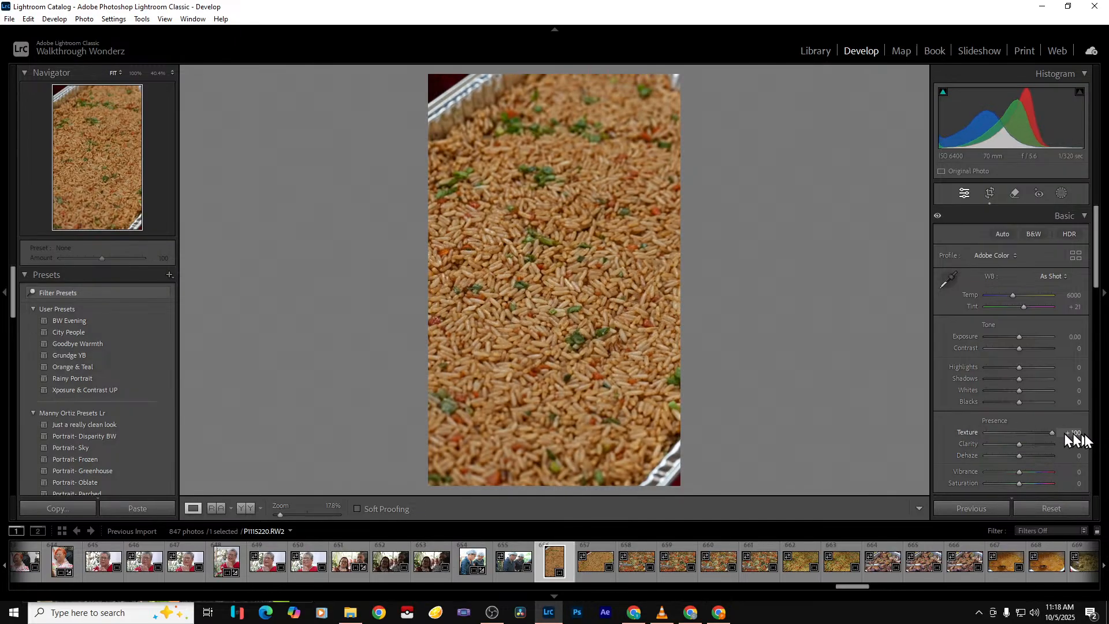
pyautogui.moveTo(1019, 338); pyautogui.dragTo(1023, 338)
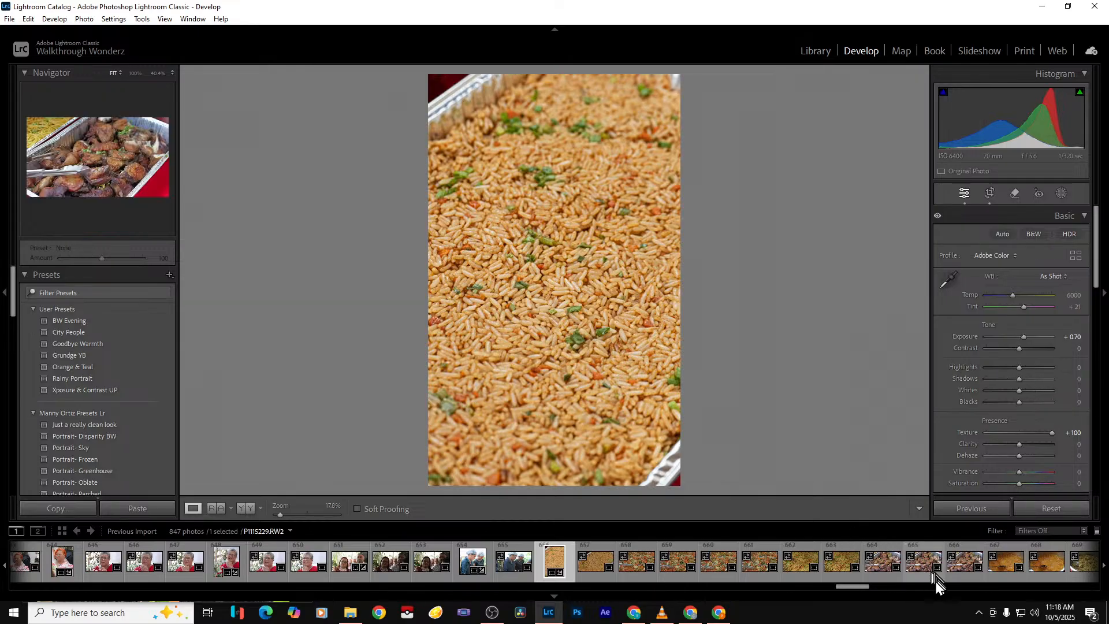
pyautogui.moveTo(848, 587); pyautogui.dragTo(876, 587)
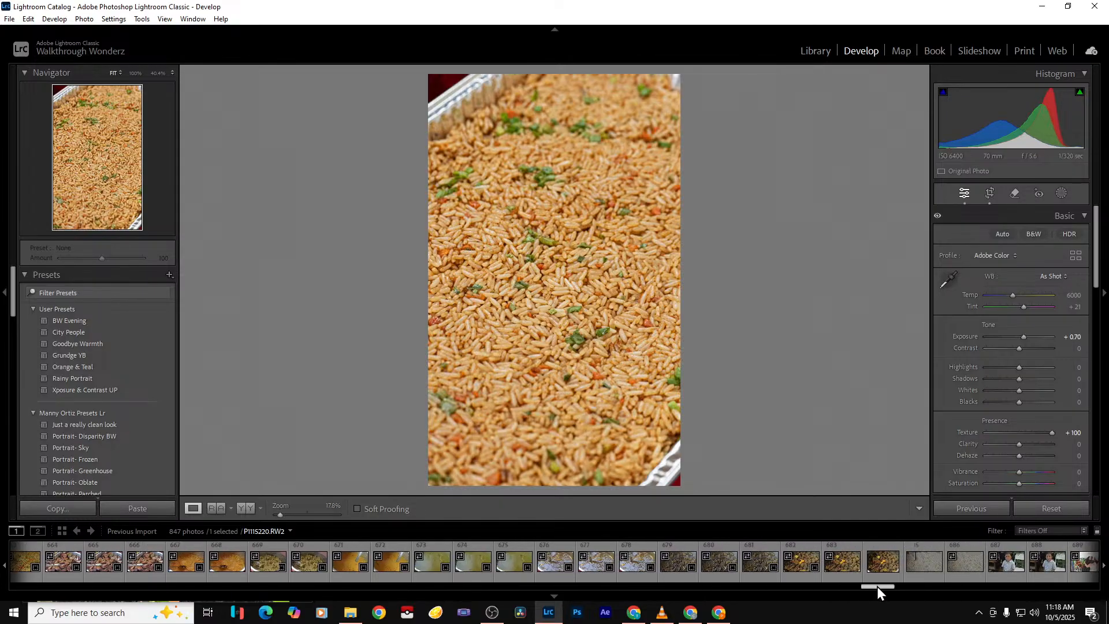
pyautogui.keyDown('shift'); pyautogui.click(976, 576); pyautogui.keyUp('shift')
pyautogui.click(975, 508)
pyautogui.click(752, 457)
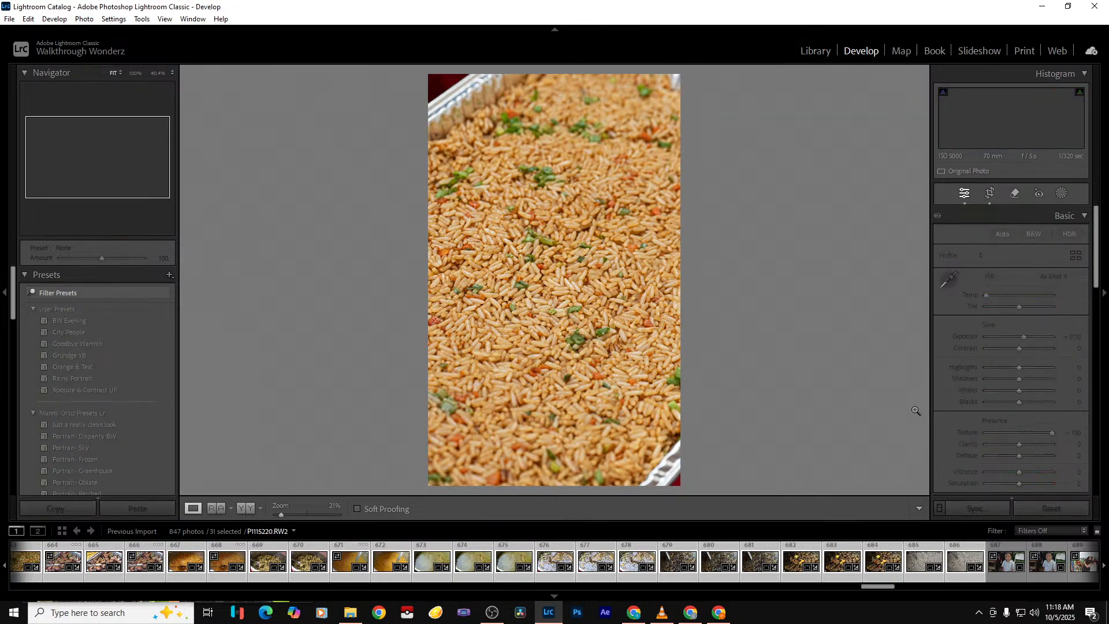
# Set vegetable photo P1115222 to Vibrance +45, Saturation +32, Tint +8 and Temp 5947, and compare it with its unedited version
pyautogui.press('Right')
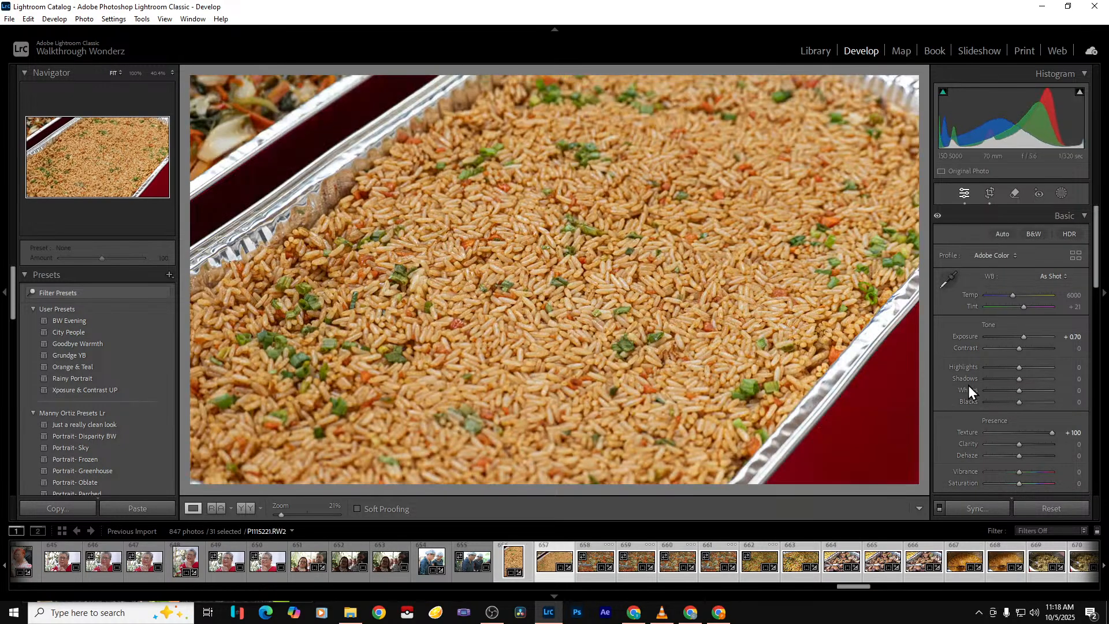
pyautogui.press('Right')
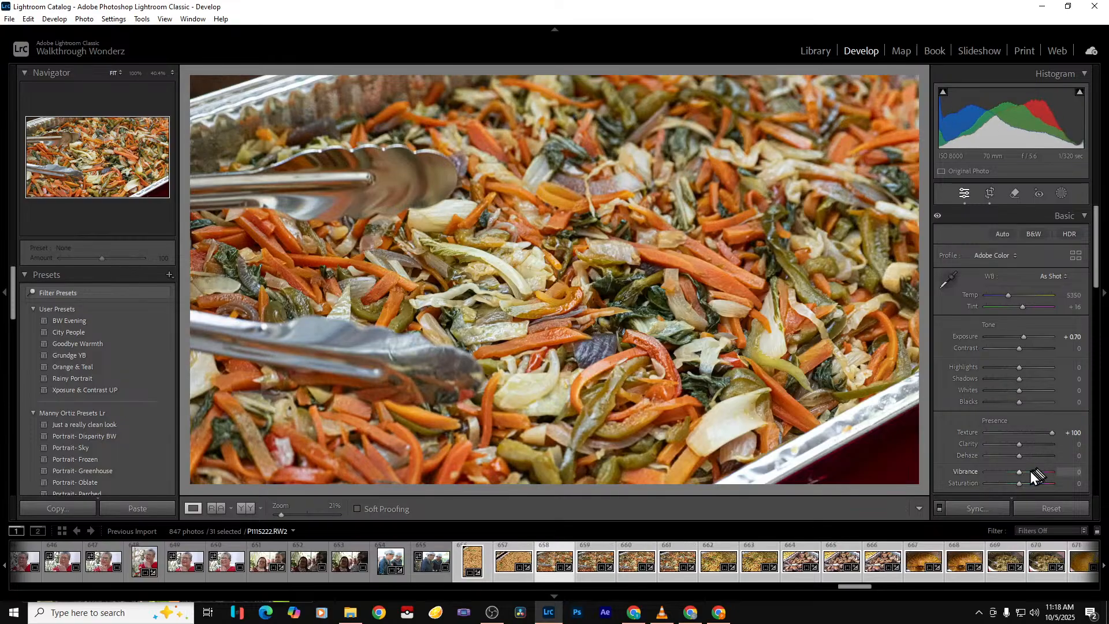
pyautogui.click(1078, 472)
pyautogui.write('45')
pyautogui.press('Return')
pyautogui.click(1078, 483)
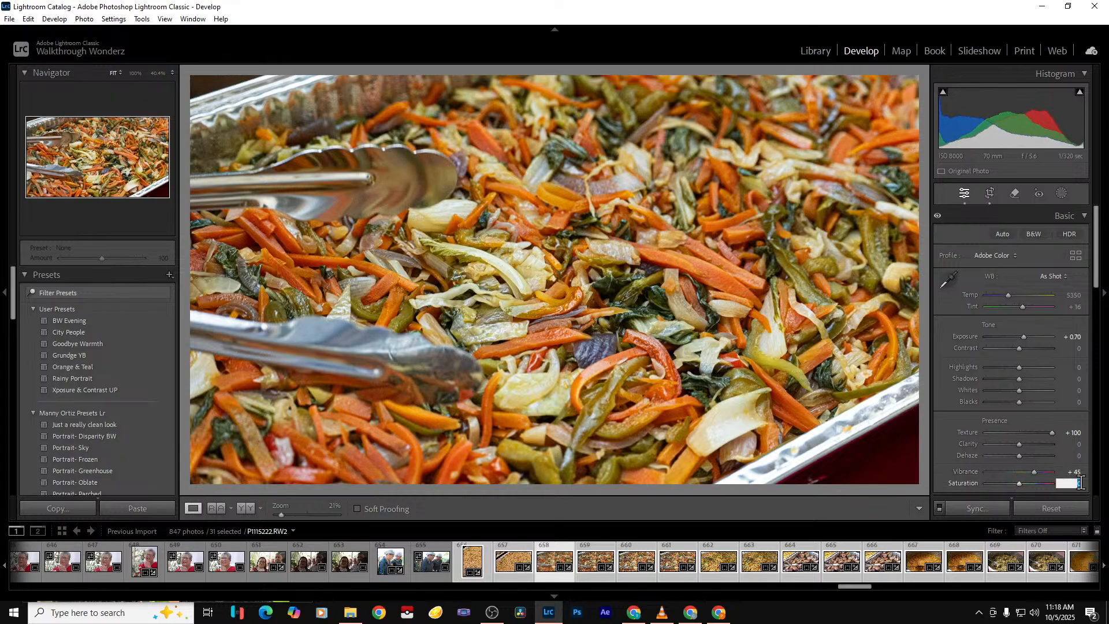
pyautogui.write('32')
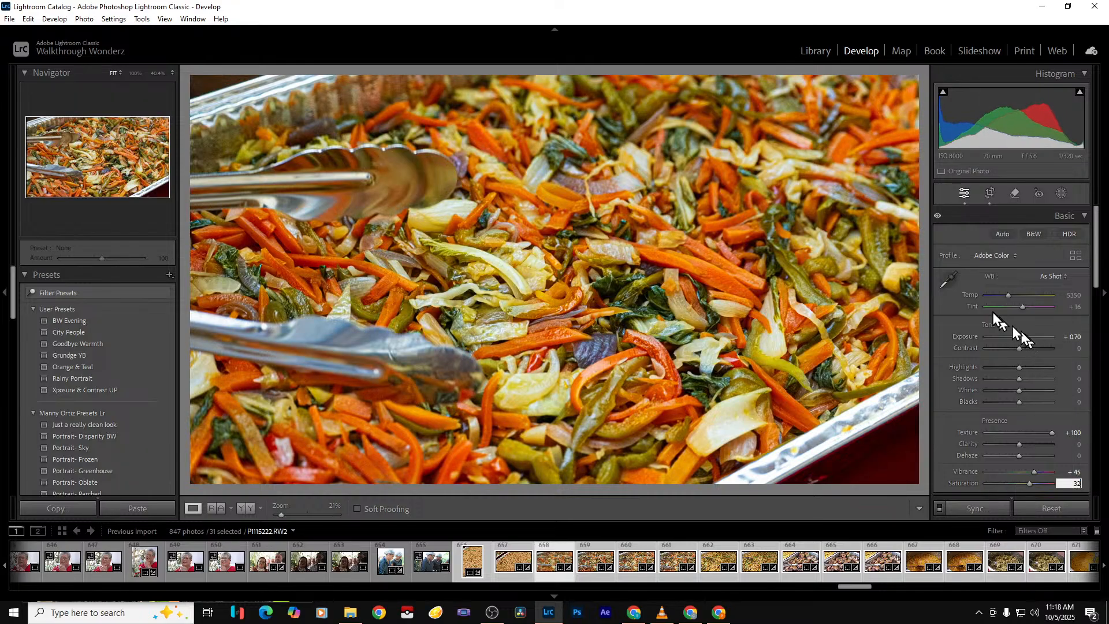
pyautogui.doubleClick(1020, 307)
pyautogui.moveTo(1018, 306); pyautogui.dragTo(1013, 297)
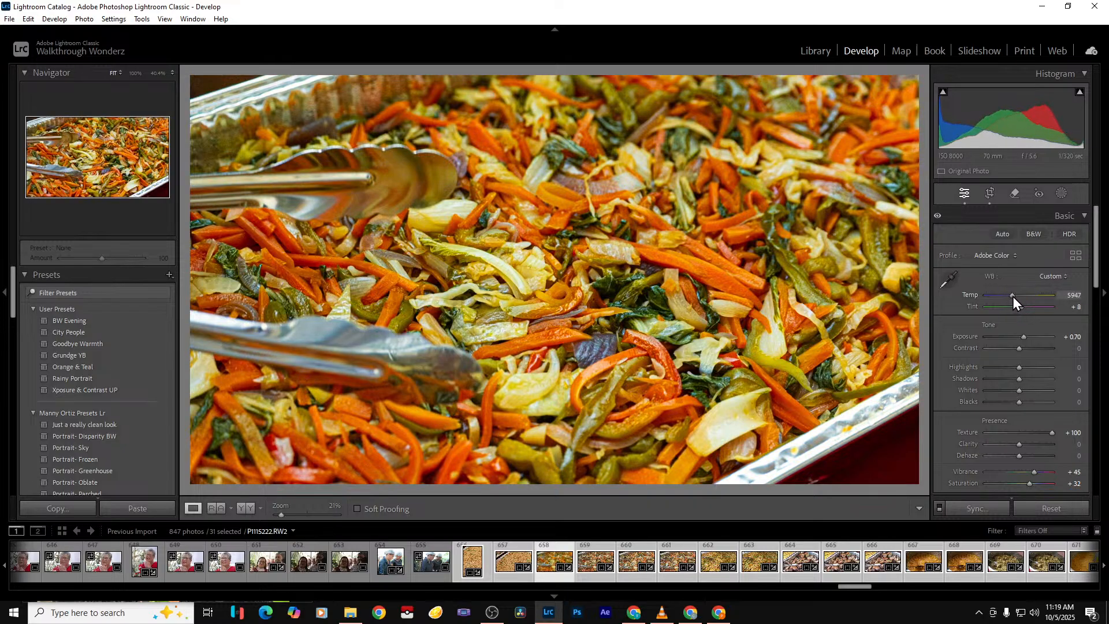
pyautogui.press('\\')
pyautogui.press('\\')
# Remove the near-duplicate vegetable photos P1115223, P1115224 and P1115225 from the Lightroom catalog
pyautogui.press('Right')
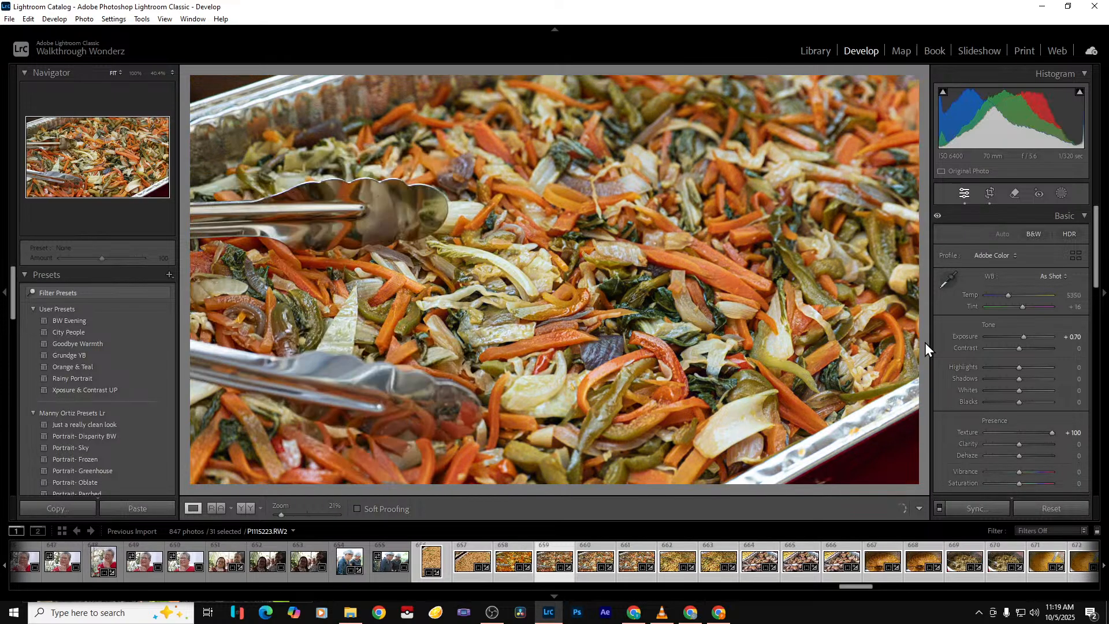
pyautogui.press('Delete')
pyautogui.press('Return')
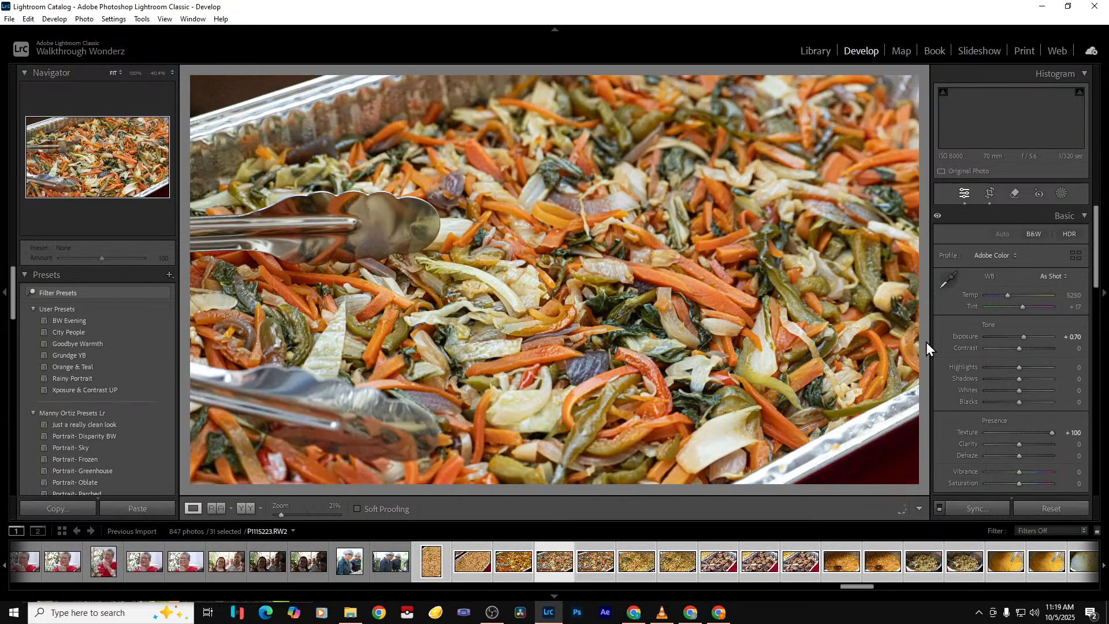
pyautogui.press('Delete')
pyautogui.press('Return')
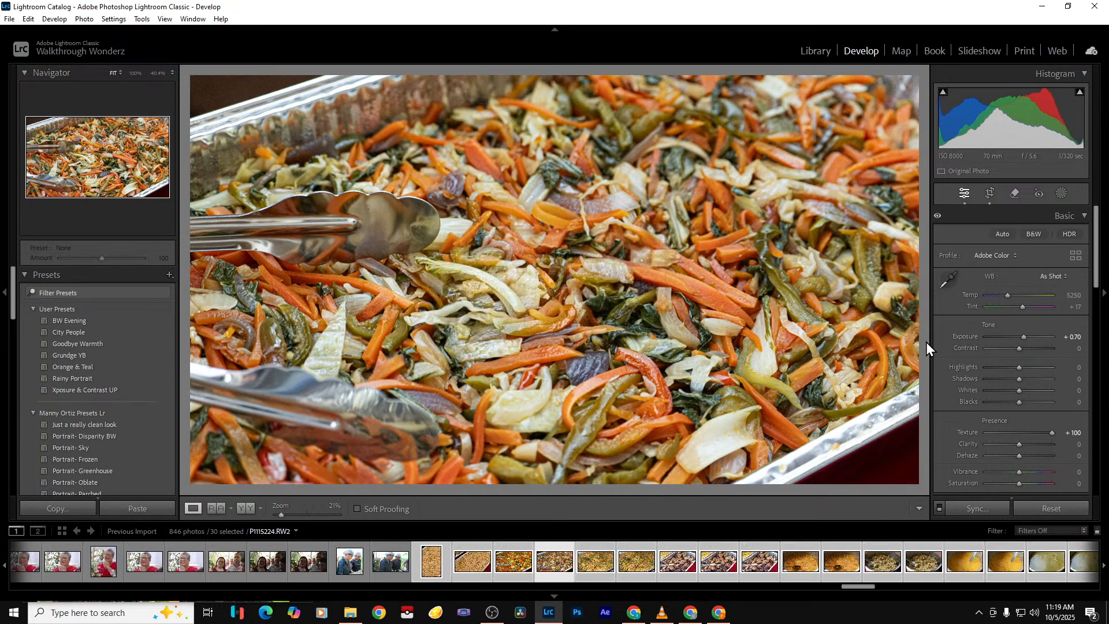
pyautogui.press('Delete')
pyautogui.press('Return')
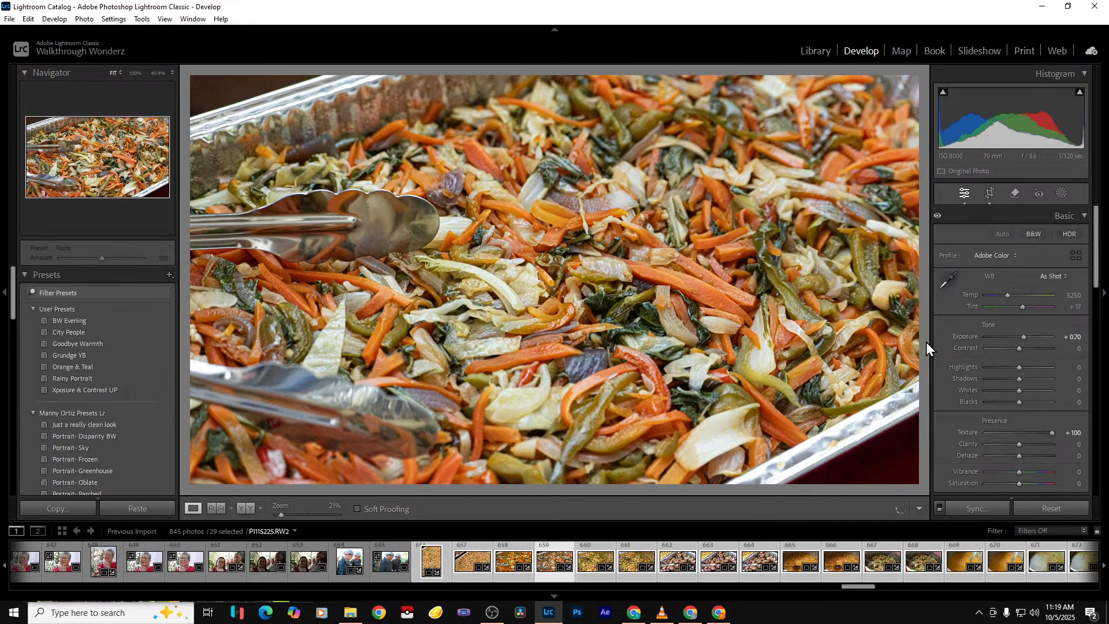
pyautogui.press('Delete')
pyautogui.press('Return')
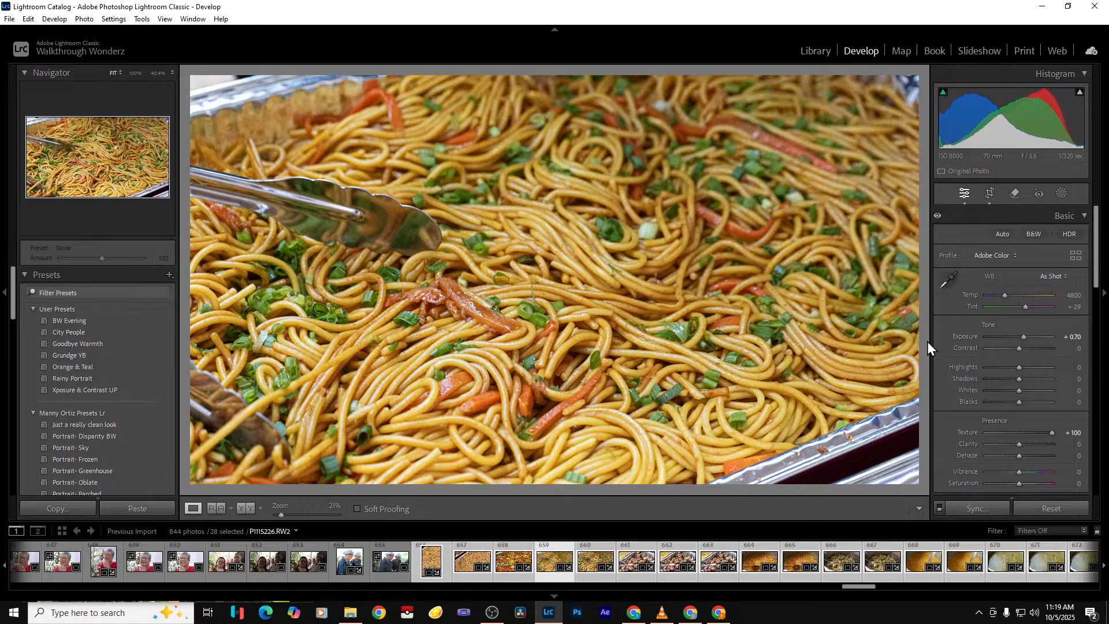
# Set noodle photo P1115226 to Temp 5333 and Saturation +30
pyautogui.click(1007, 296)
pyautogui.moveTo(1007, 296); pyautogui.dragTo(1010, 296)
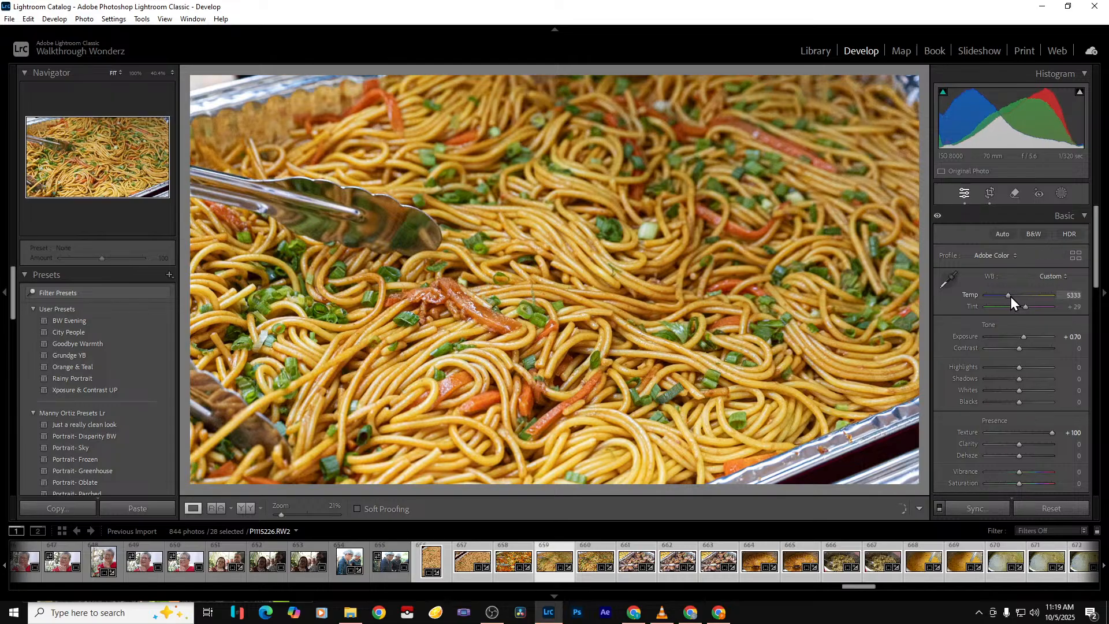
pyautogui.click(1080, 484)
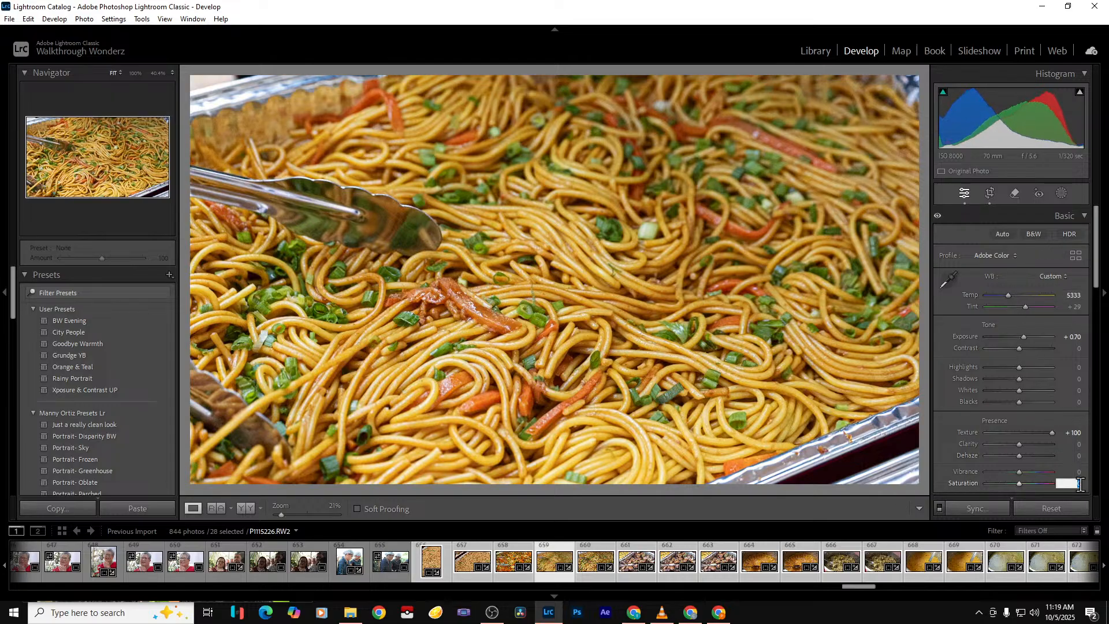
pyautogui.write('30')
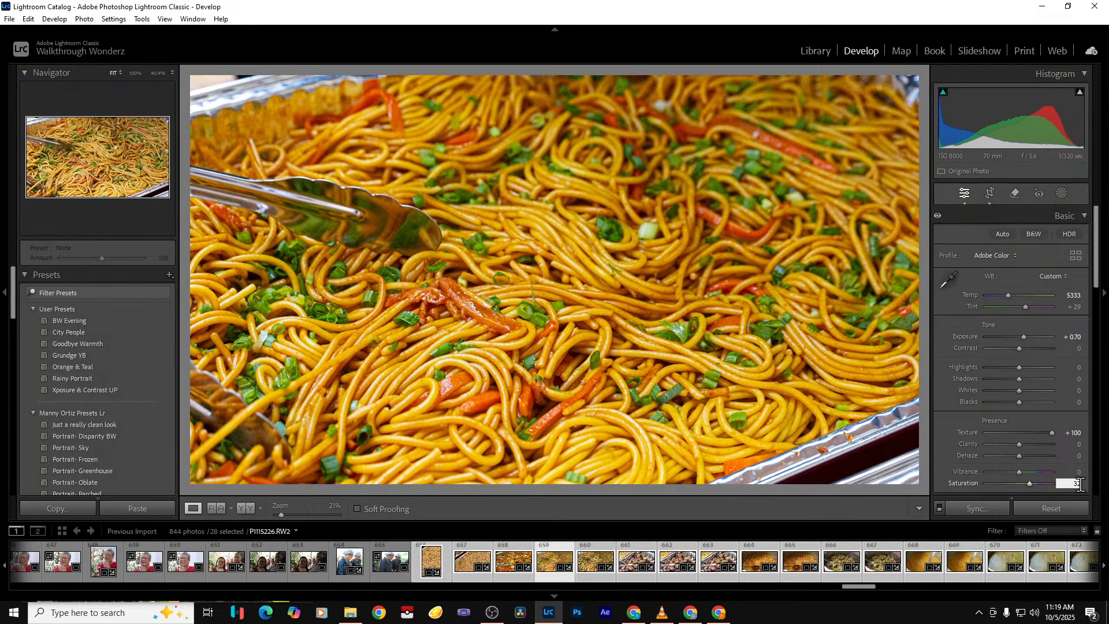
# Remove the near-duplicate noodle photo that follows P1115226 from the catalog
pyautogui.press('Right')
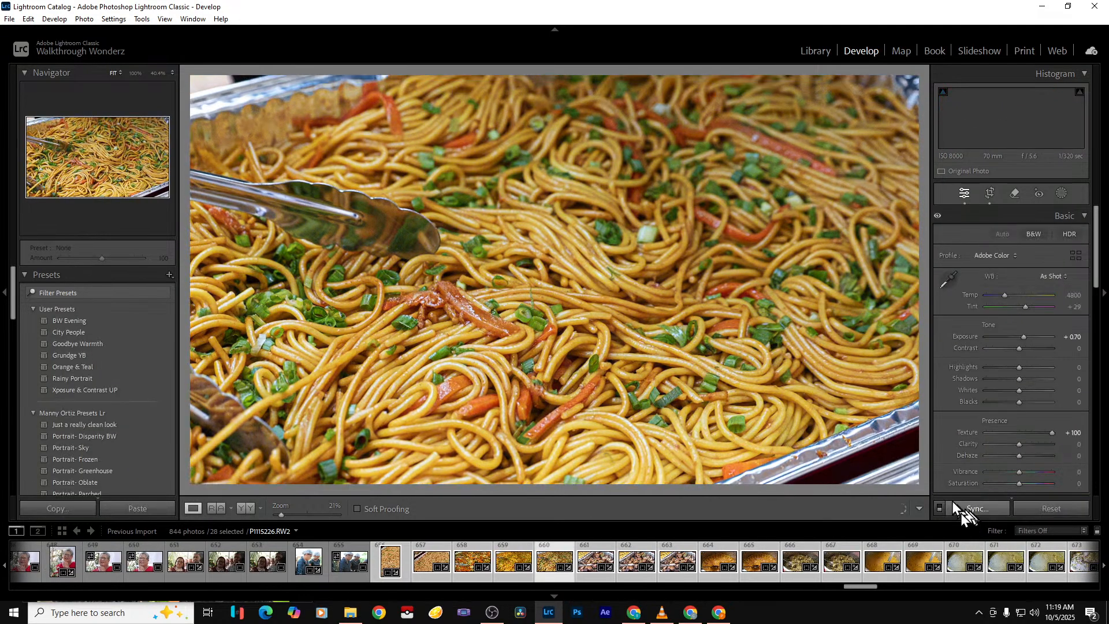
pyautogui.press('Delete')
pyautogui.press('Return')
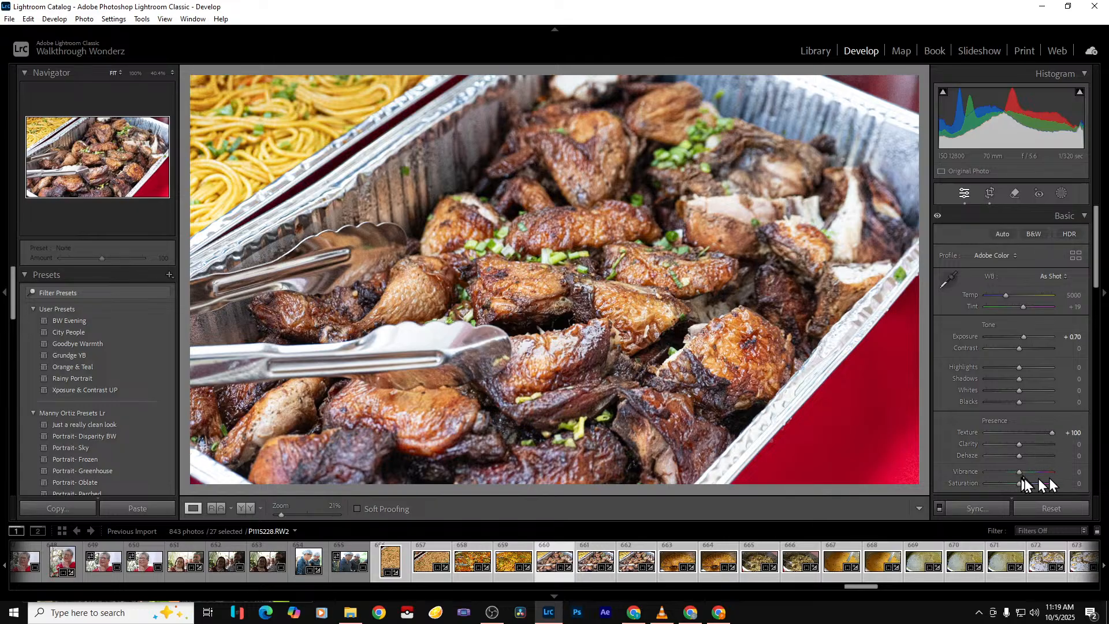
# Set chicken photo P1115228 to Vibrance +45 and Saturation +32
pyautogui.click(1076, 475)
pyautogui.write('45')
pyautogui.press('Return')
pyautogui.click(1078, 484)
pyautogui.write('32')
pyautogui.press('Return')
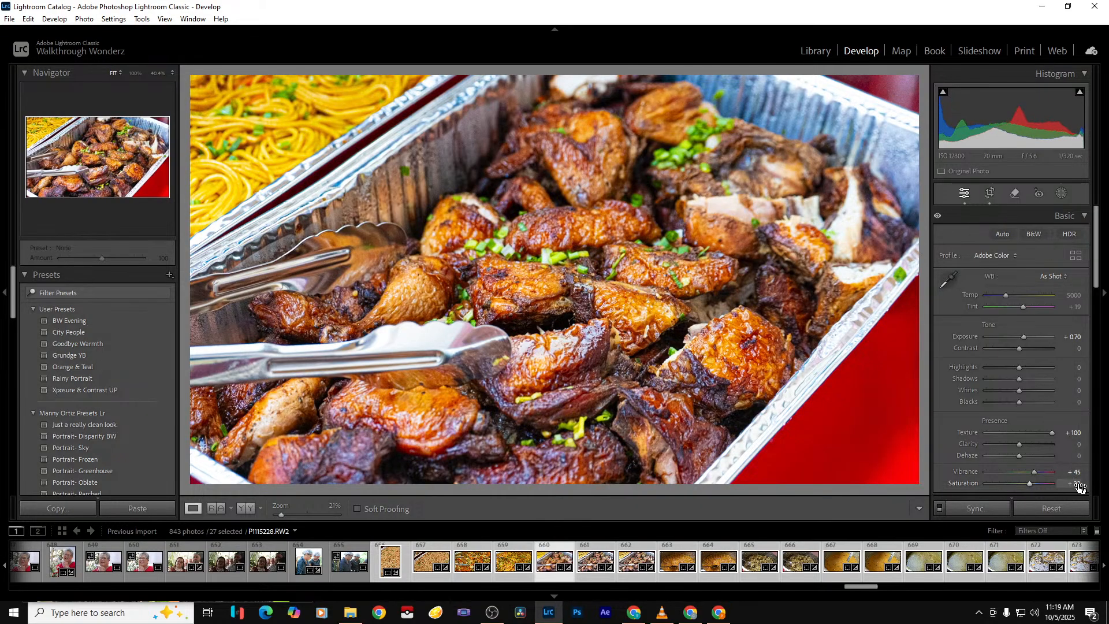
# Remove the near-duplicate chicken photos P1115229 and P1115230 from the catalog
pyautogui.press('Right')
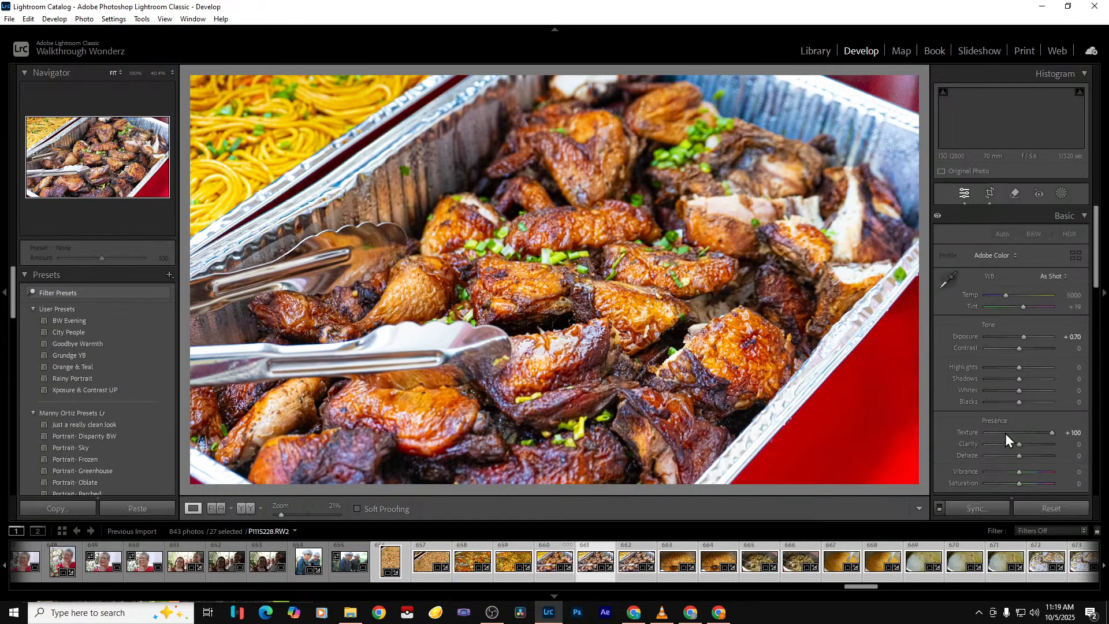
pyautogui.press('Delete')
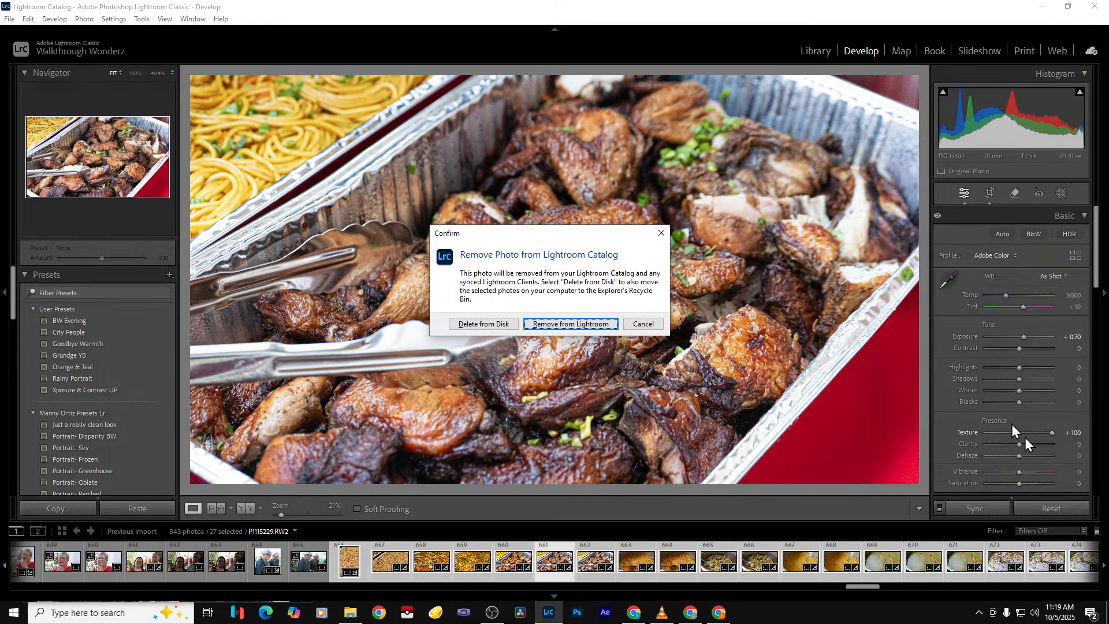
pyautogui.press('Return')
pyautogui.press('Delete')
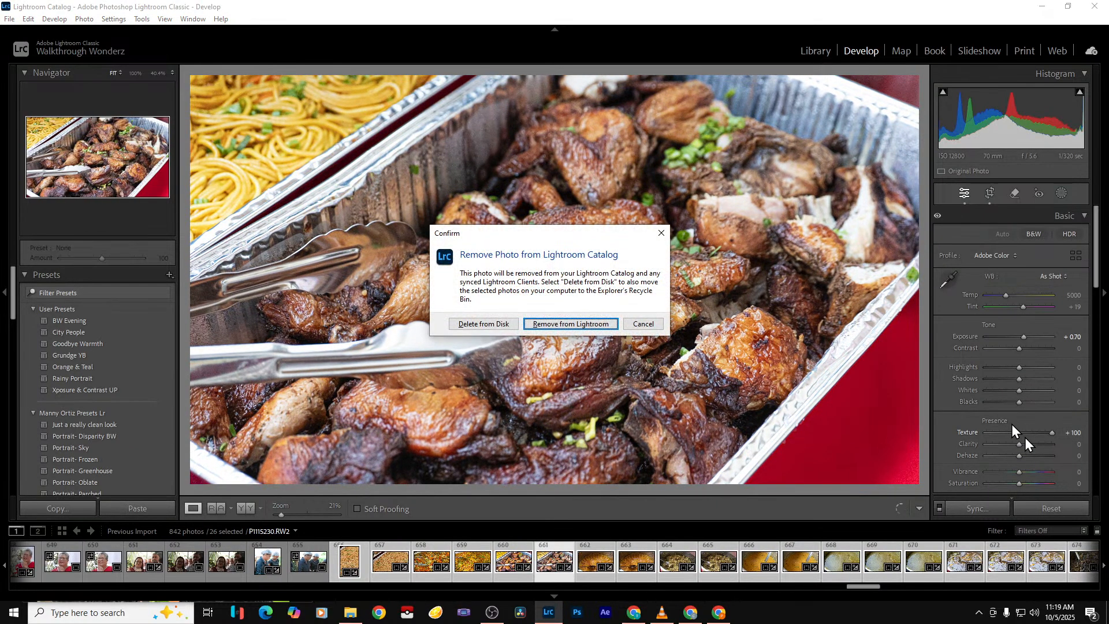
pyautogui.press('Return')
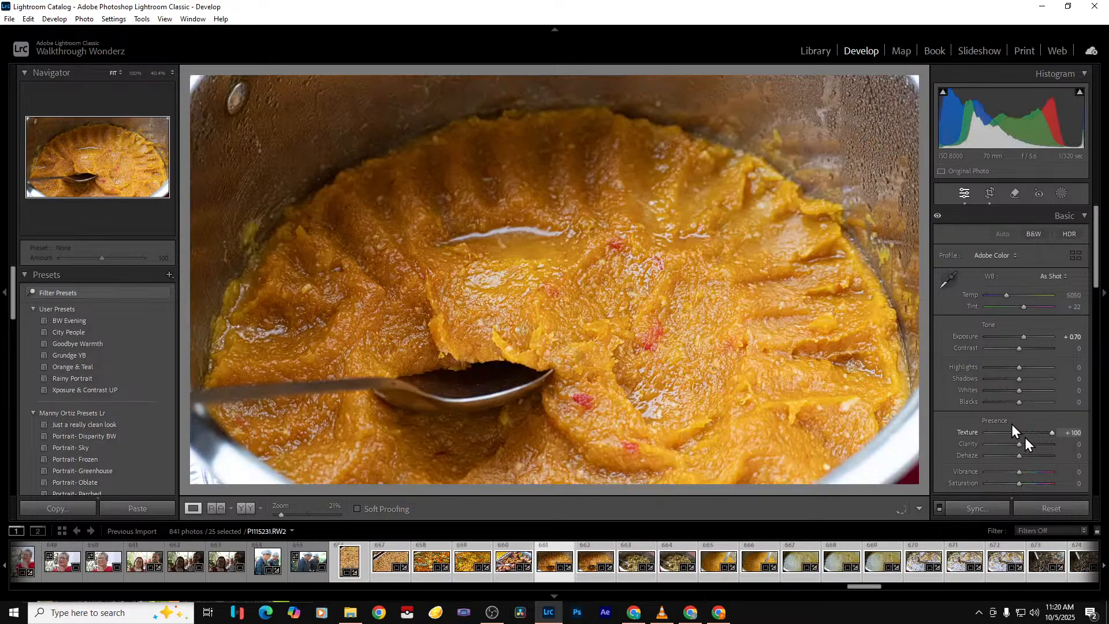
# Set pumpkin mash photo P1115231 to Saturation +15 and Vibrance +45, fine-tuning Exposure, and remove the near-duplicate that follows it
pyautogui.click(1079, 483)
pyautogui.write('15')
pyautogui.press('Return')
pyautogui.click(1080, 473)
pyautogui.write('45')
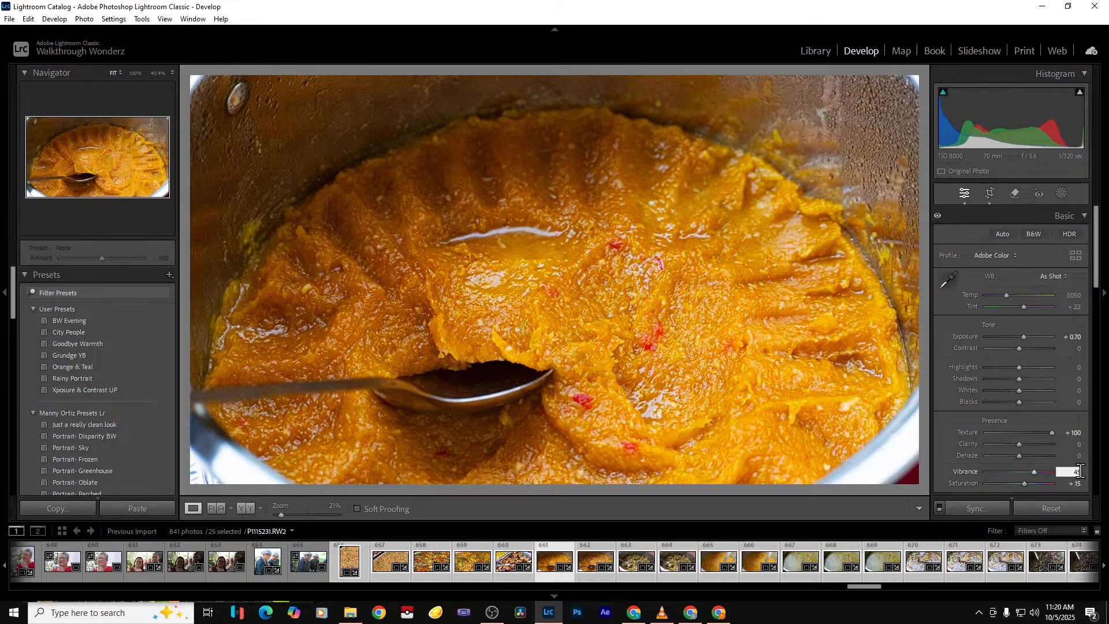
pyautogui.press('Return')
pyautogui.moveTo(1027, 337); pyautogui.dragTo(1025, 337)
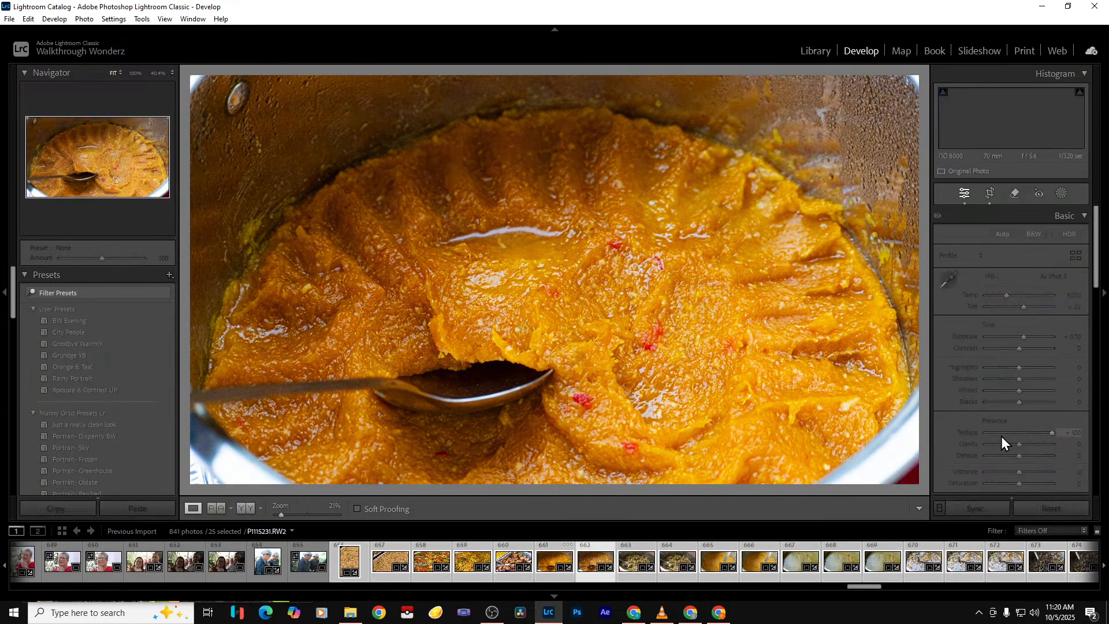
pyautogui.press('Delete')
pyautogui.press('Return')
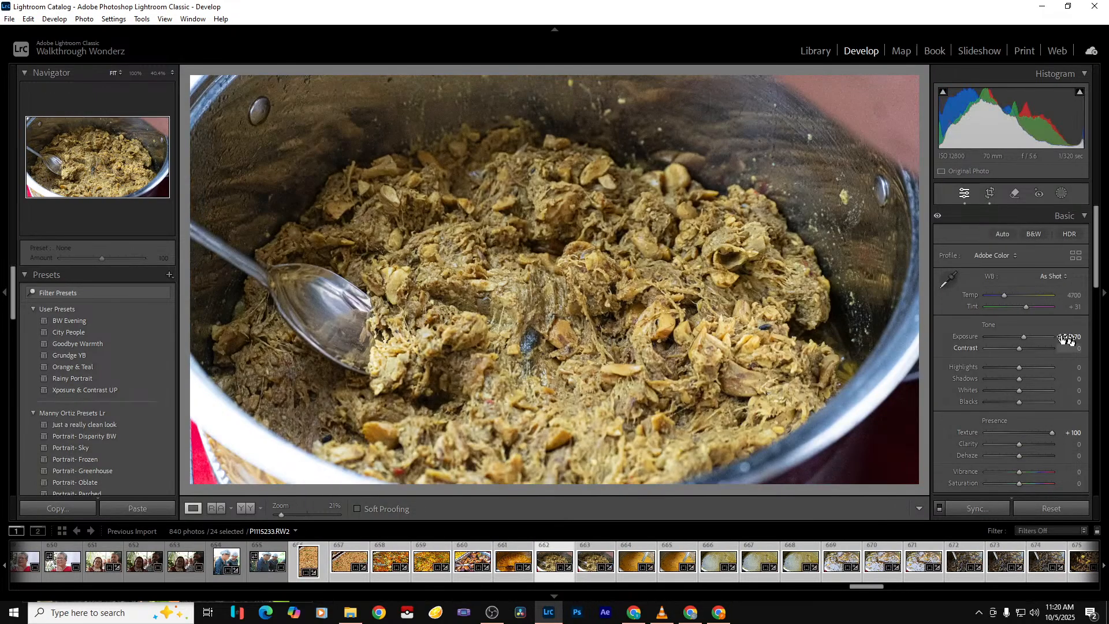
# Set photo P1115233 of the pot with the spoon to Saturation +50, and remove its near-duplicate P1115234 from the catalog
pyautogui.click(1078, 483)
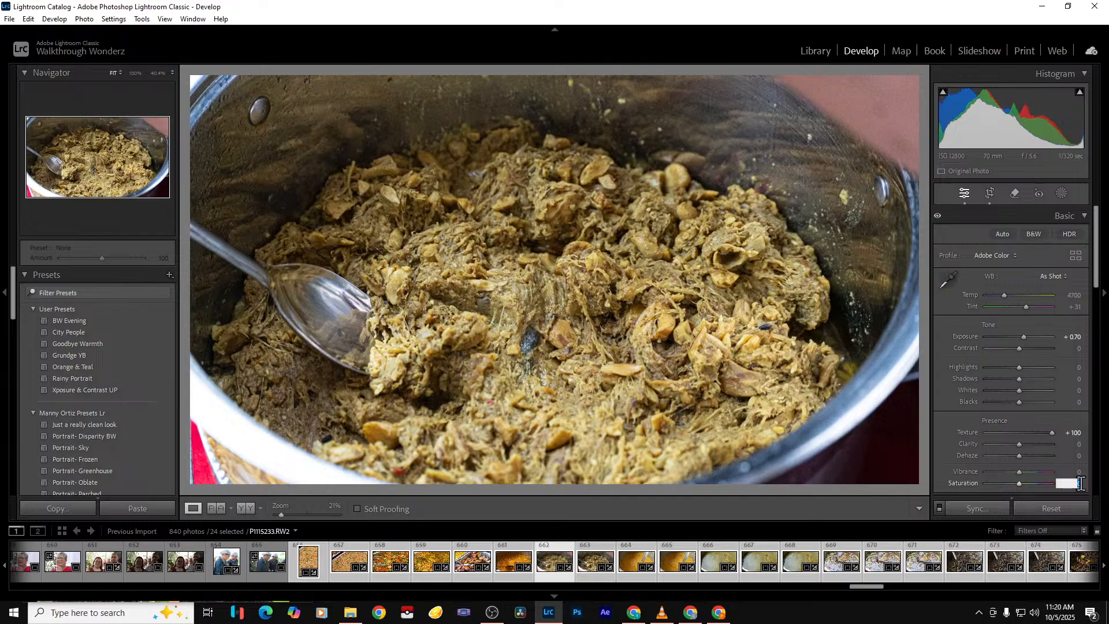
pyautogui.write('50')
pyautogui.press('Return')
pyautogui.press('Right')
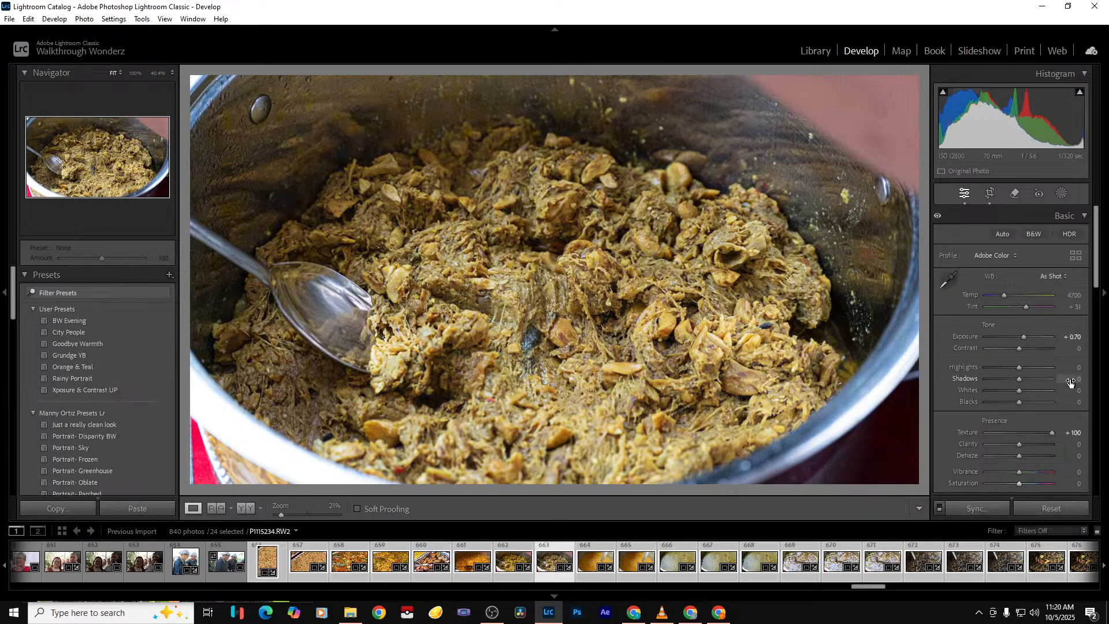
pyautogui.press('Delete')
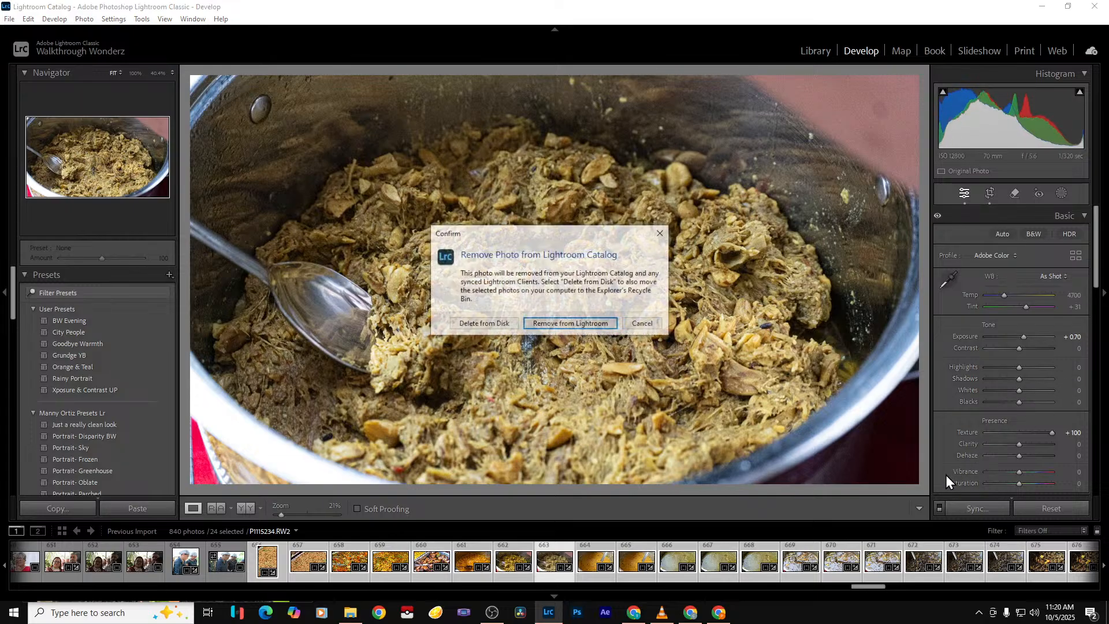
pyautogui.press('Return')
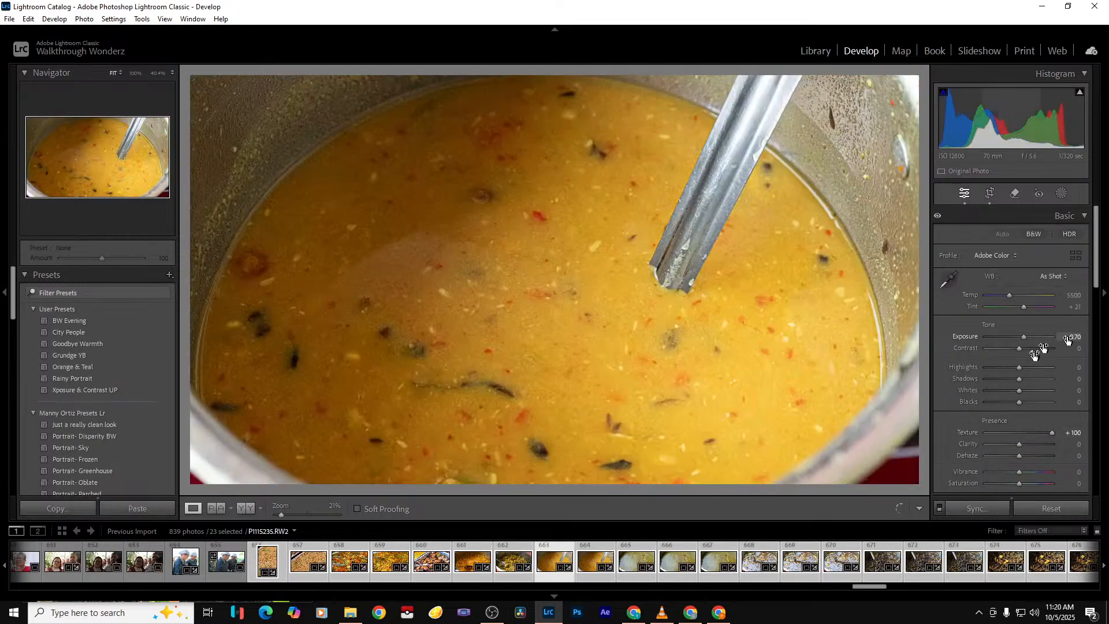
# Set yellow soup photo P1115235 to Saturation +45, and remove the near-duplicate that follows it from the catalog
pyautogui.click(1080, 487)
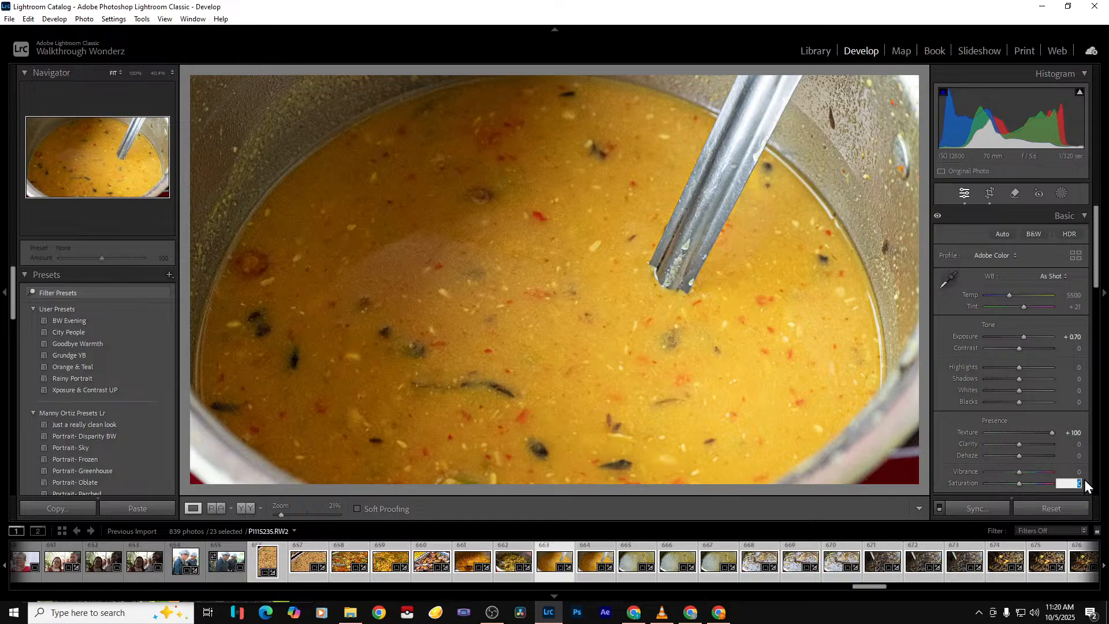
pyautogui.write('45')
pyautogui.press('Return')
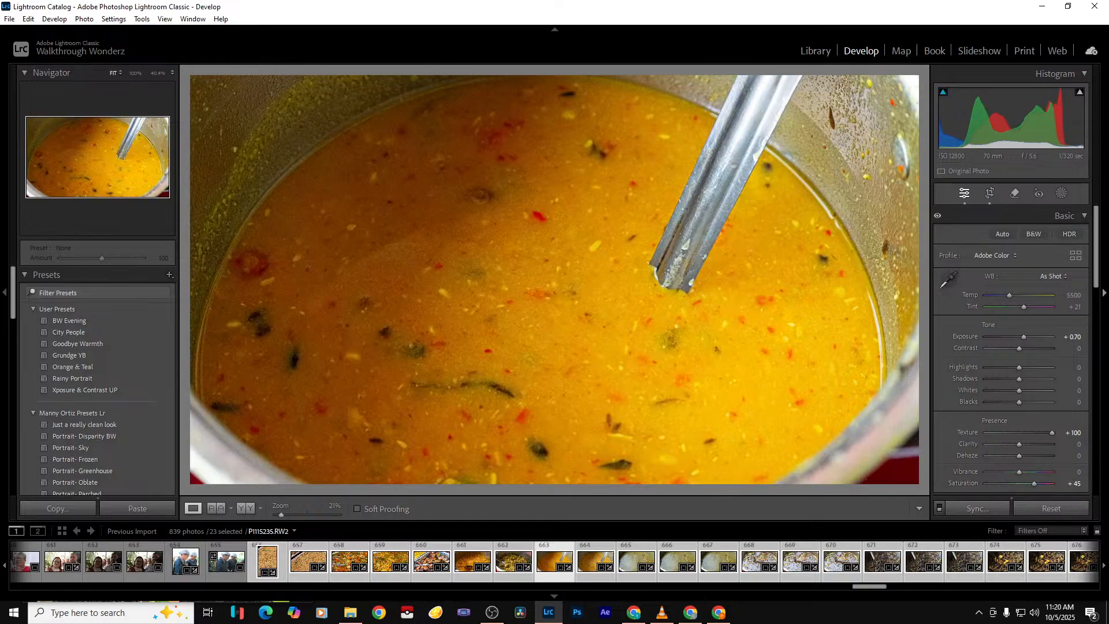
pyautogui.press('Right')
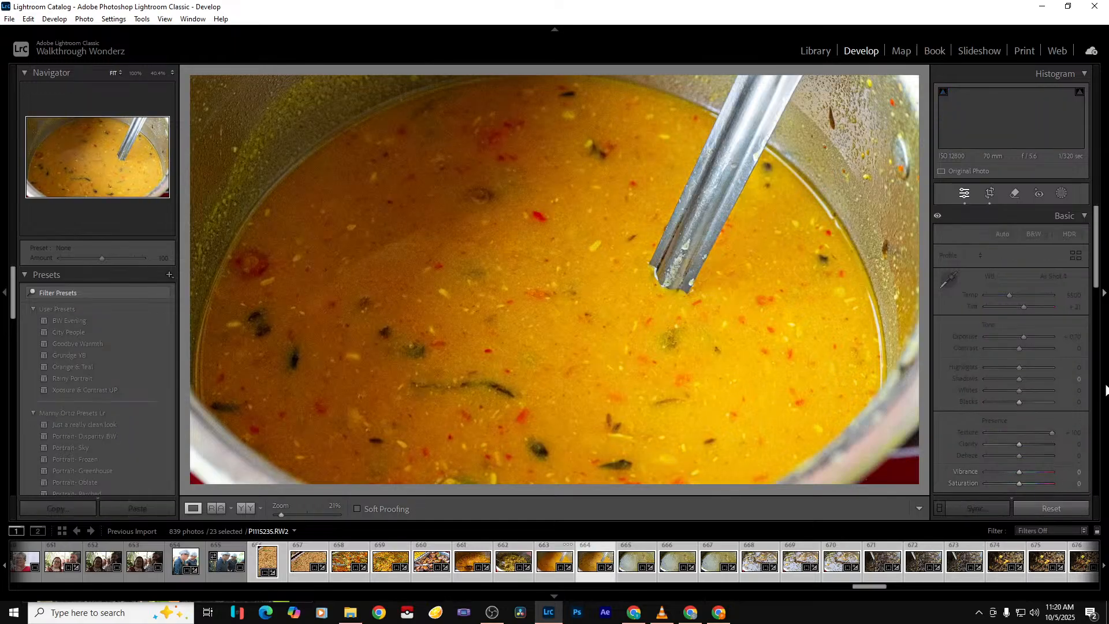
pyautogui.press('Delete')
pyautogui.press('Return')
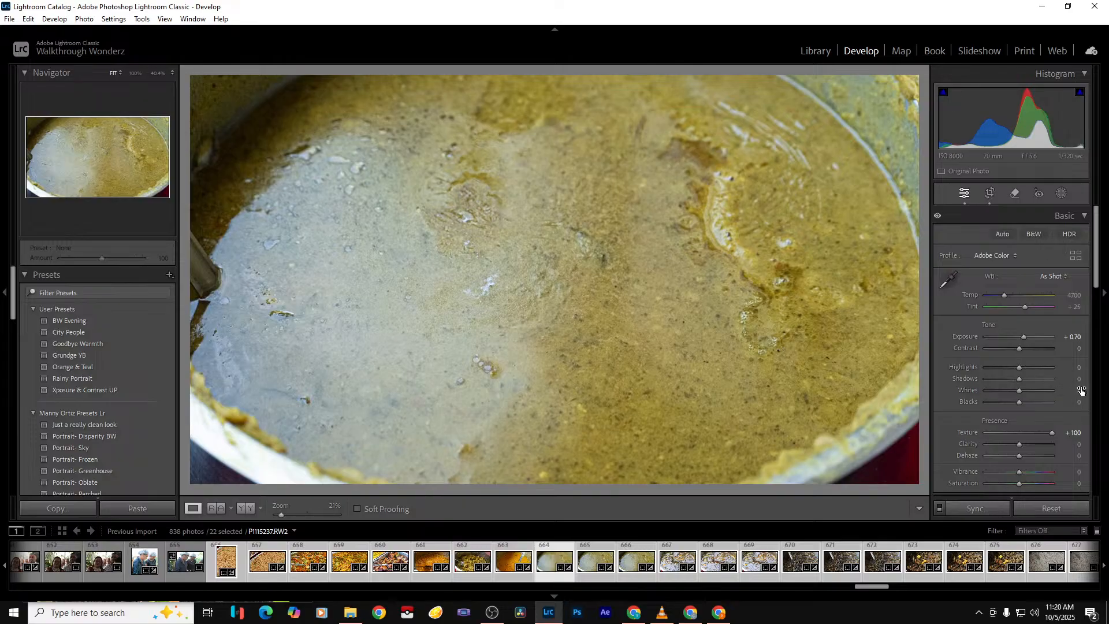
# Set photo P1115237 of the thick greenish-brown dish to Saturation +45, and remove its near-duplicates P1115238 and P1115239 from the catalog
pyautogui.click(1079, 484)
pyautogui.write('470')
pyautogui.press('Return')
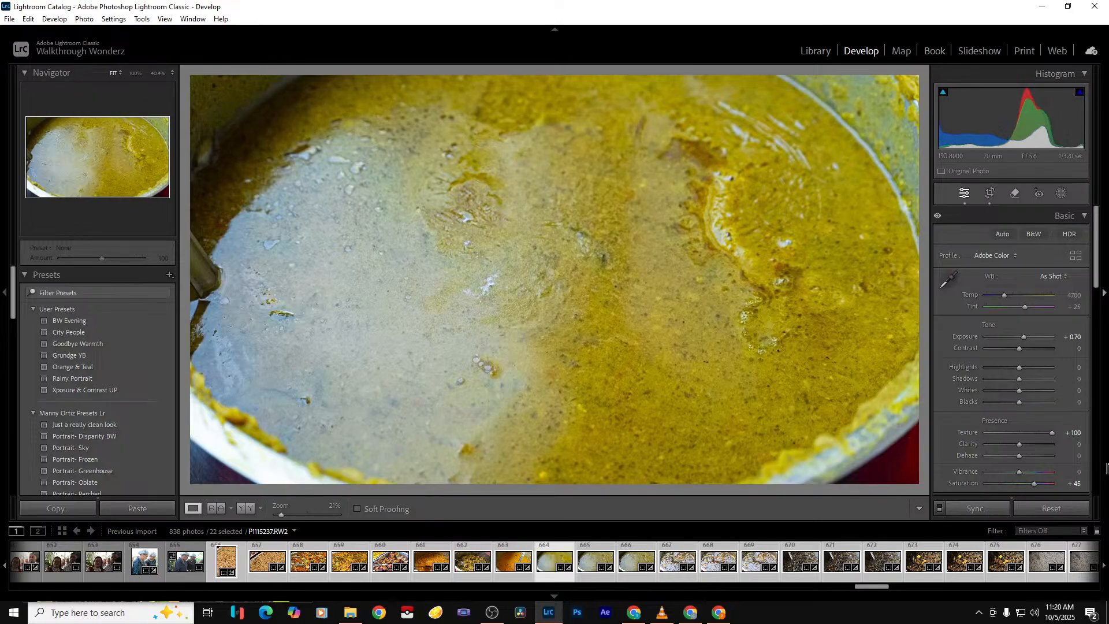
pyautogui.press('Right')
pyautogui.press('Right')
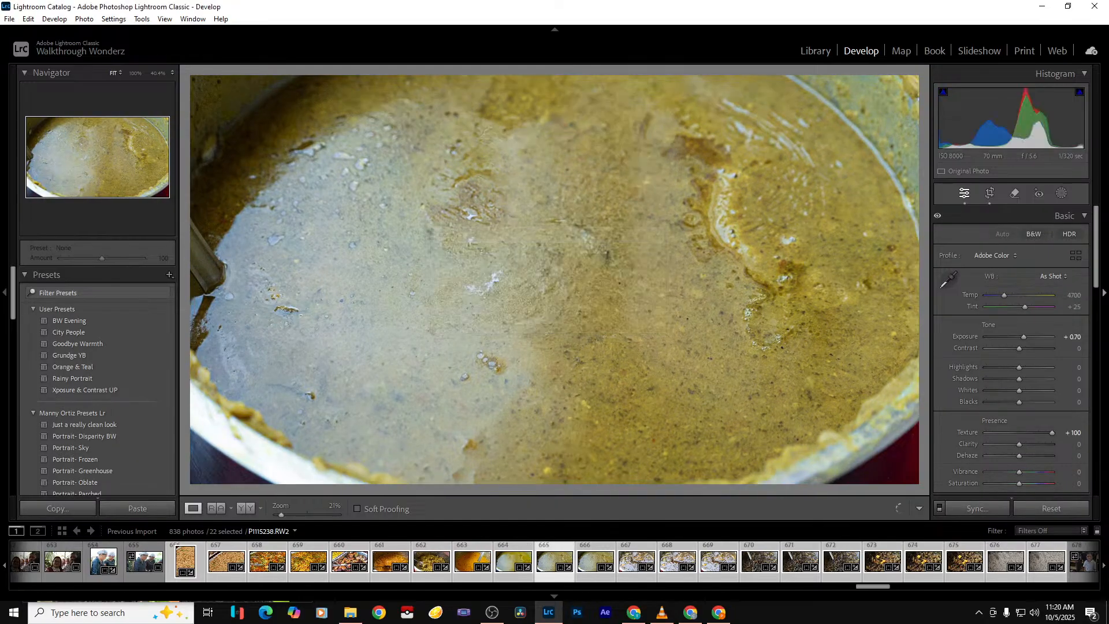
pyautogui.press('Delete')
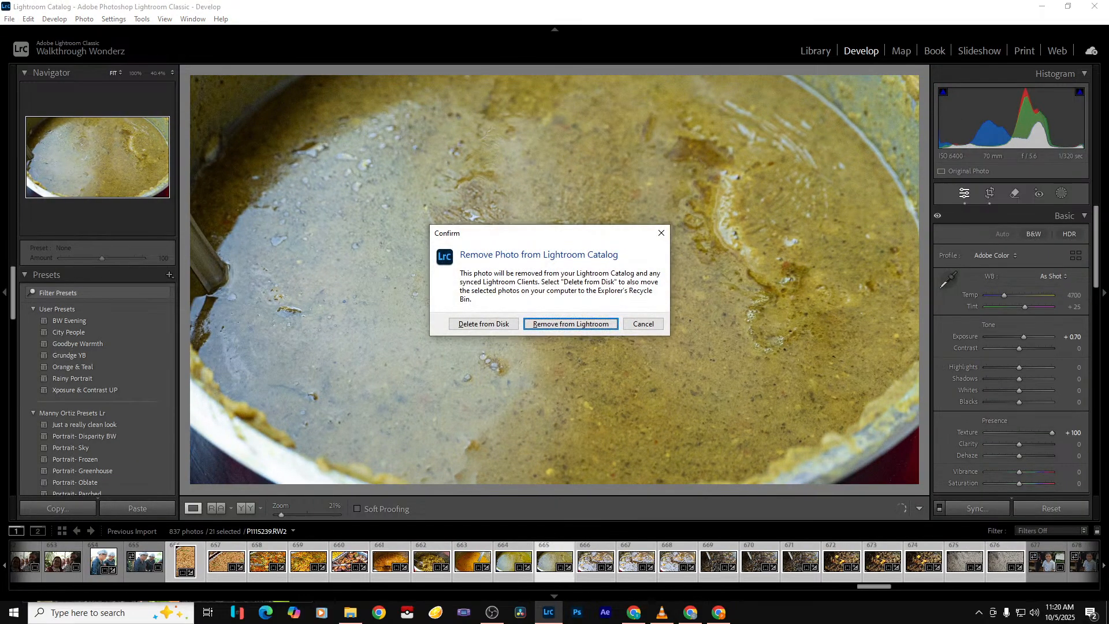
pyautogui.press('Return')
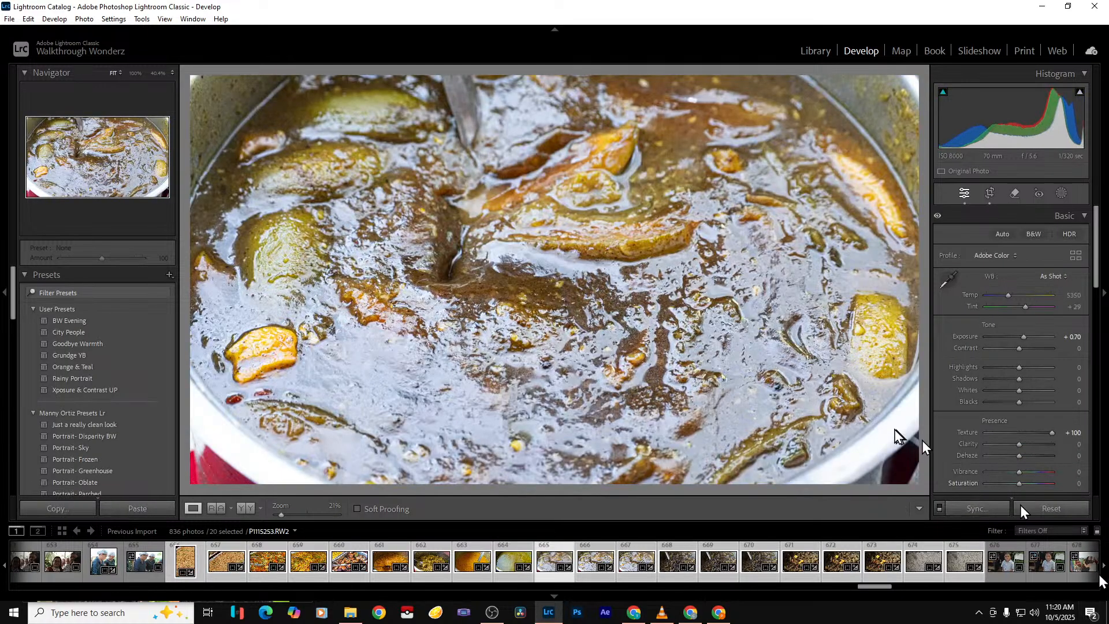
# Set stew photo P1115240 to Dehaze +53 and Saturation +45, and warm its white balance to Temp 6298
pyautogui.click(1036, 455)
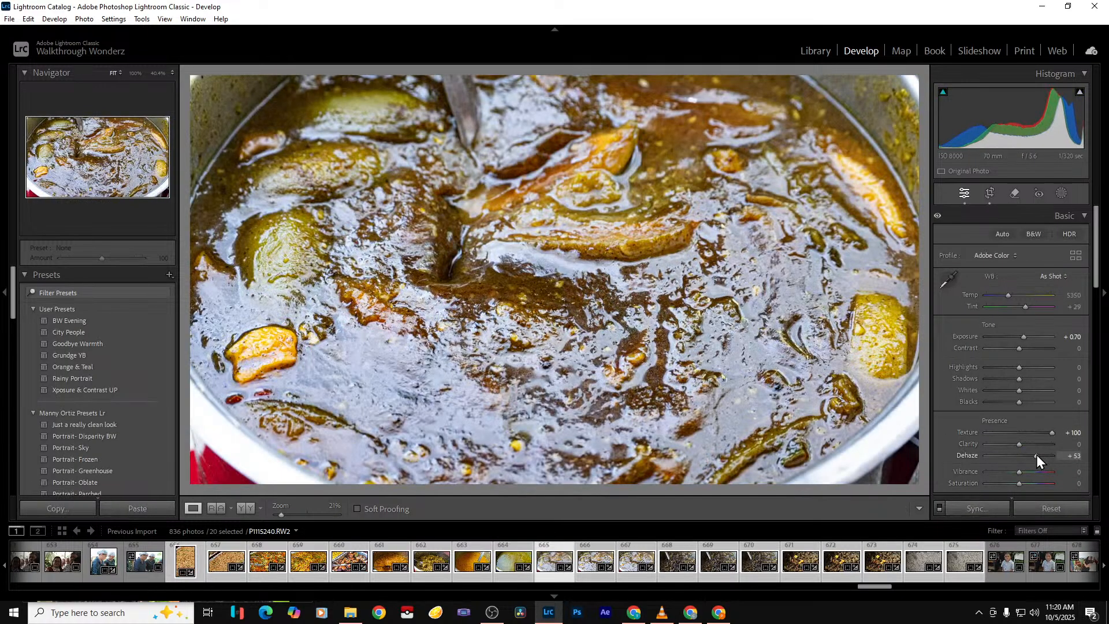
pyautogui.click(1078, 483)
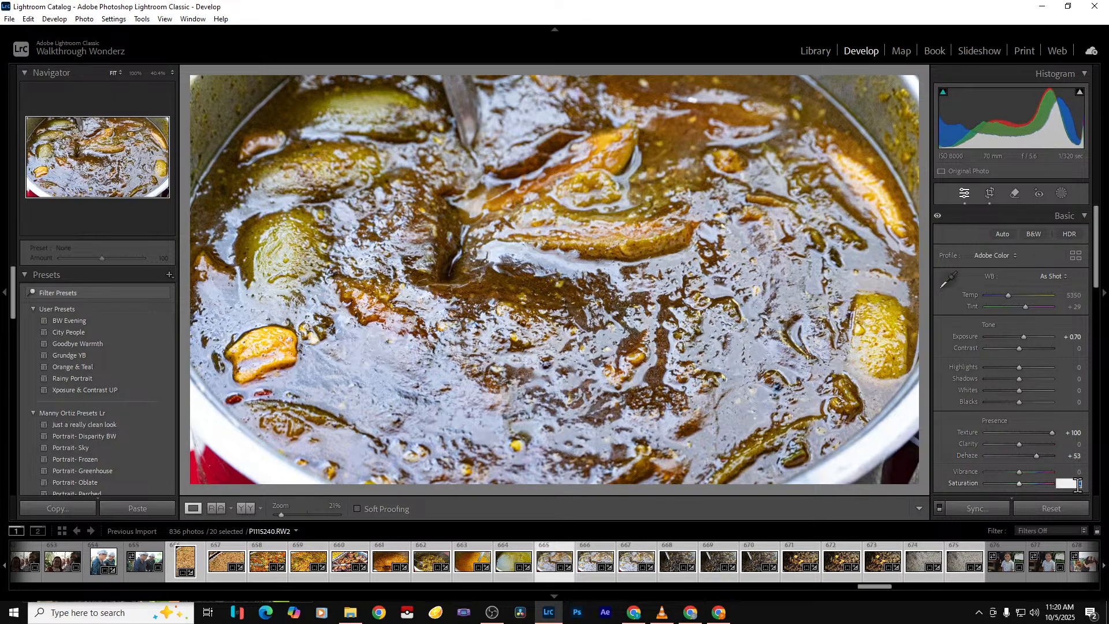
pyautogui.write('200')
pyautogui.press('Return')
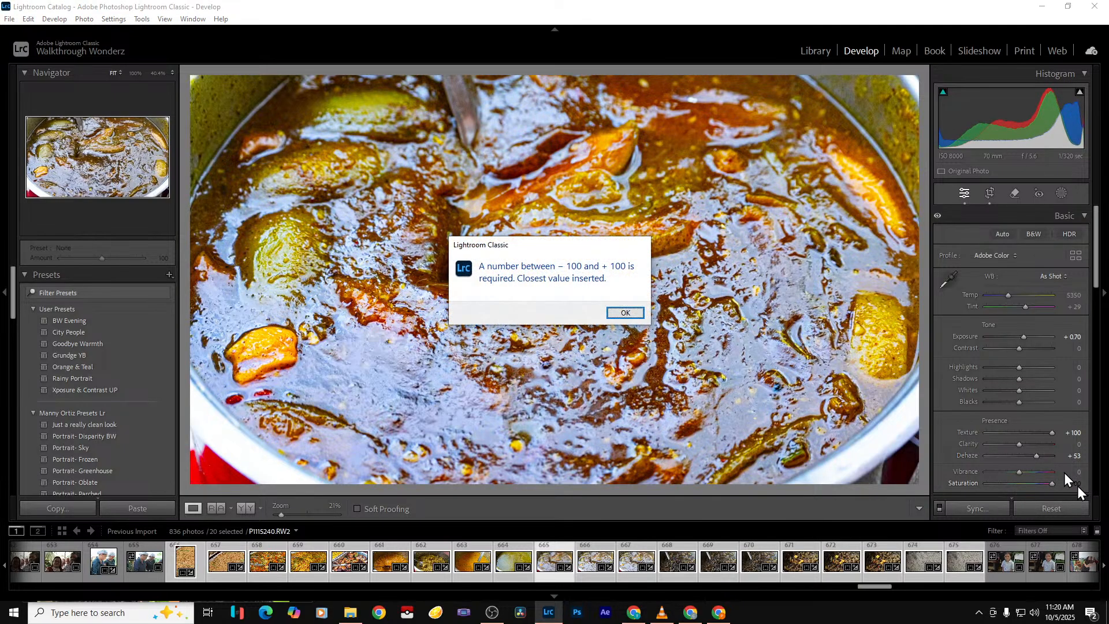
pyautogui.click(627, 314)
pyautogui.click(1076, 484)
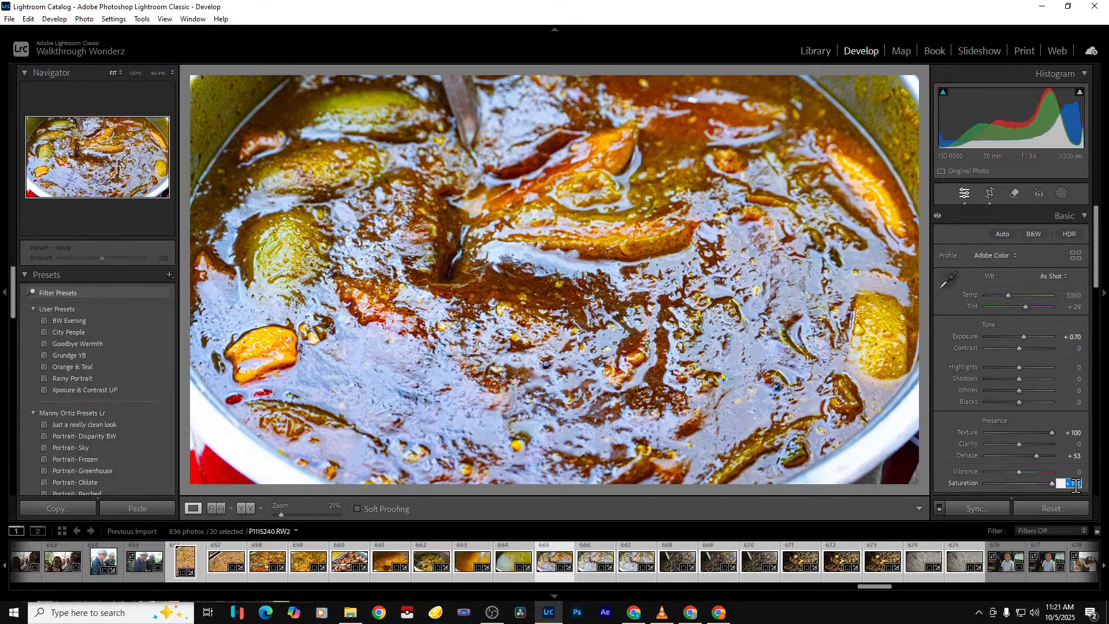
pyautogui.press('Return')
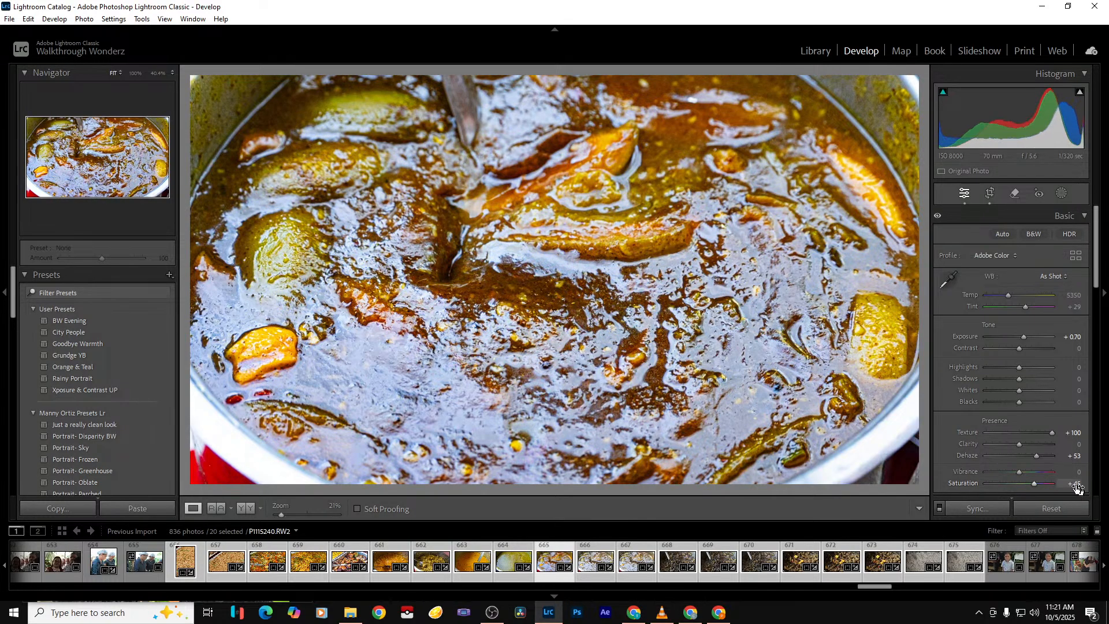
pyautogui.moveTo(1007, 293); pyautogui.dragTo(1013, 296)
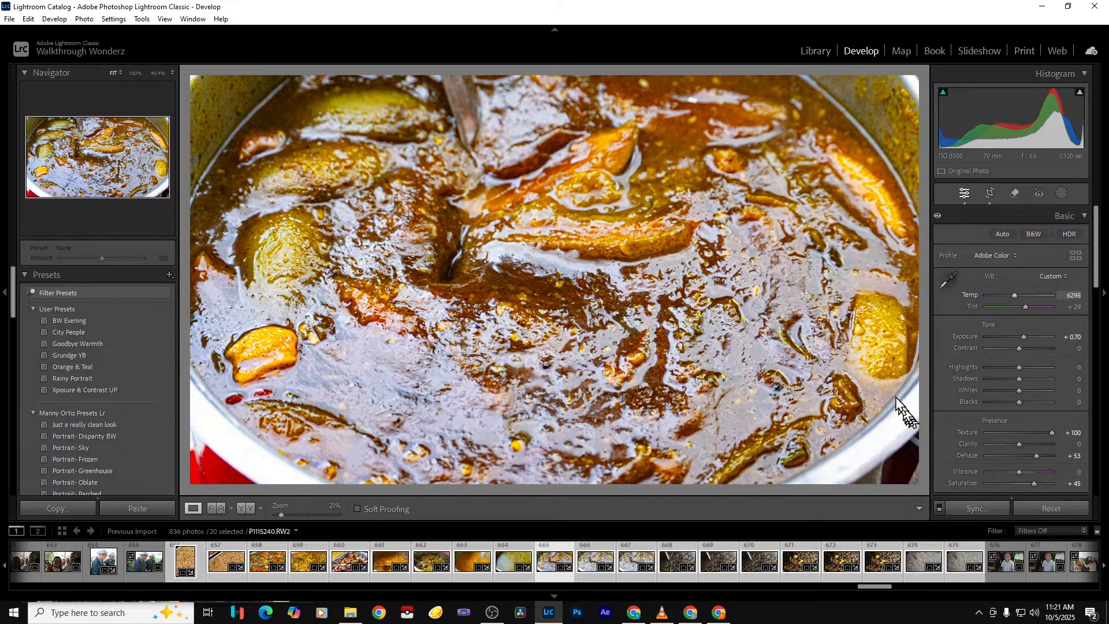
# Remove the near-duplicate stew photos P1115241 and P1115242 from the catalog
pyautogui.press('Right')
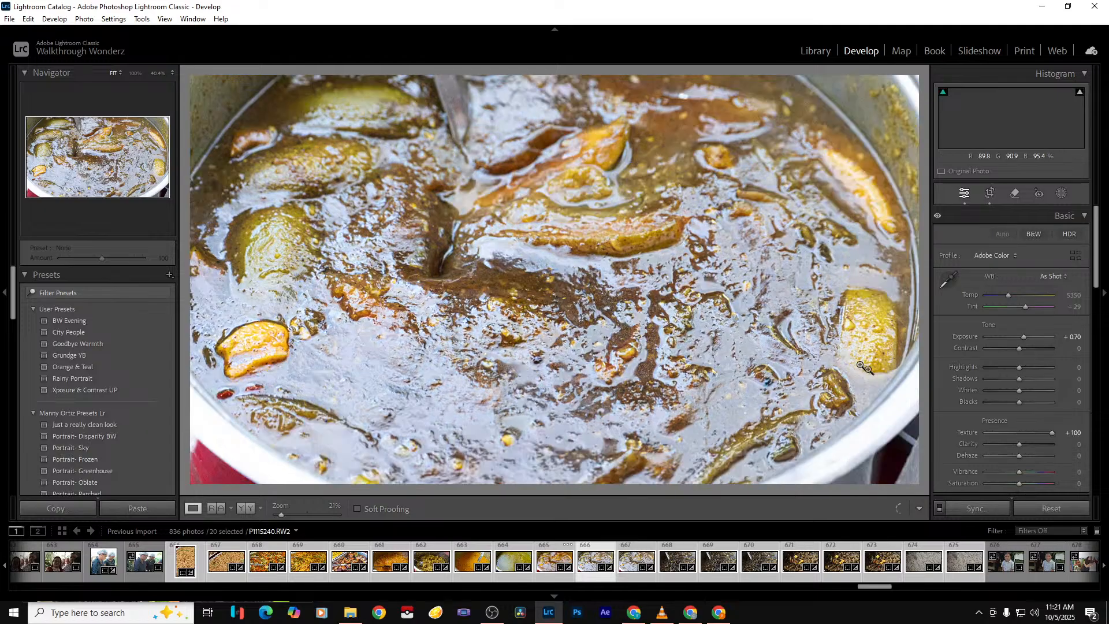
pyautogui.press('Delete')
pyautogui.press('Return')
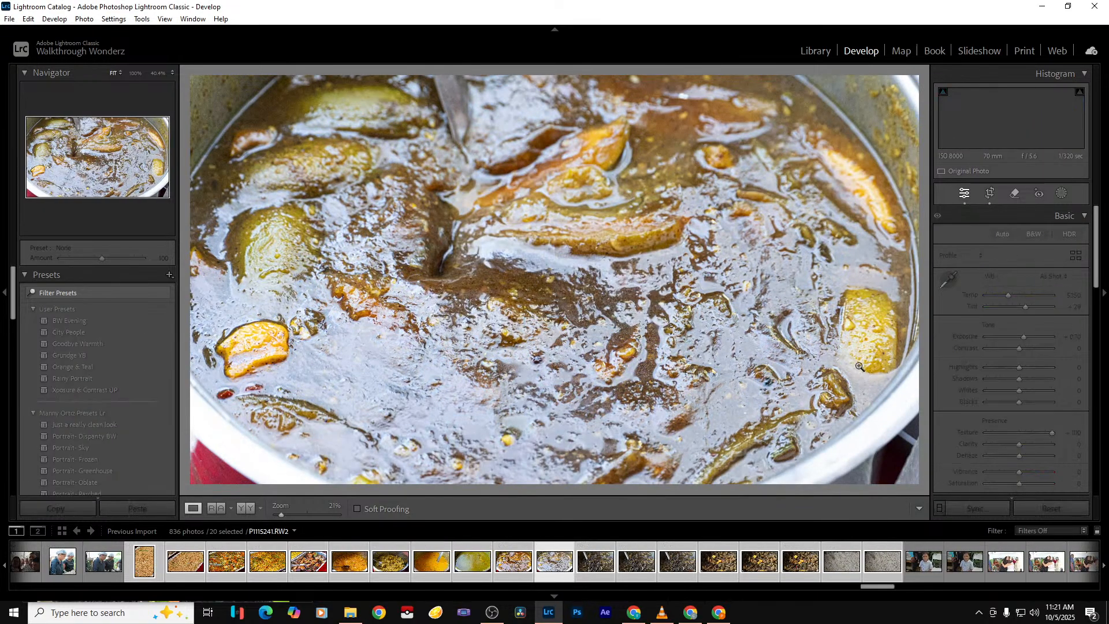
pyautogui.press('Delete')
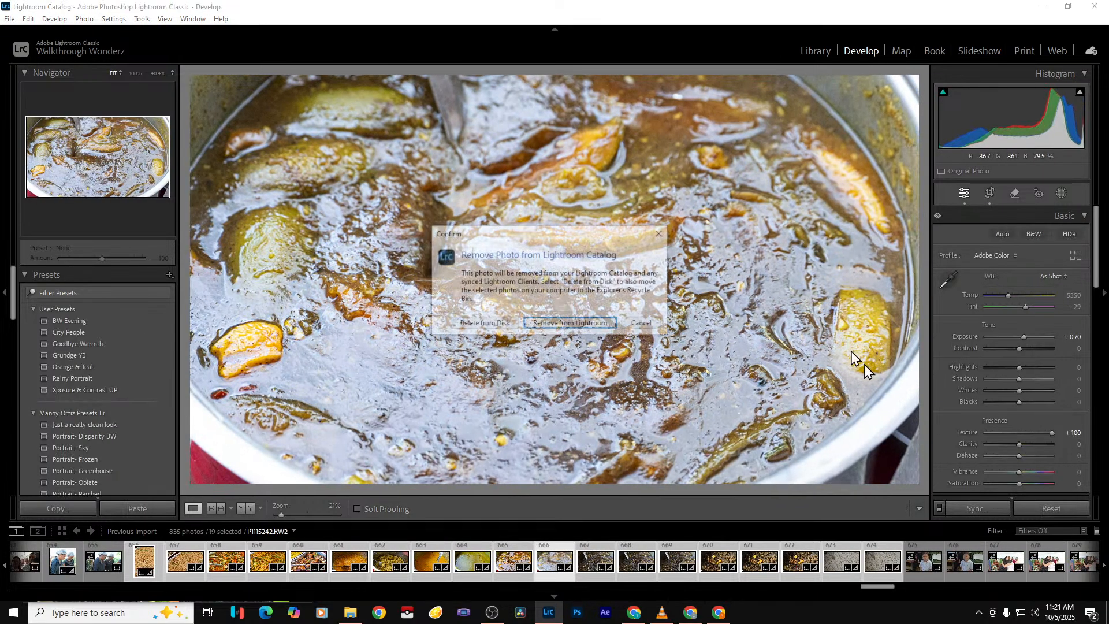
pyautogui.press('Return')
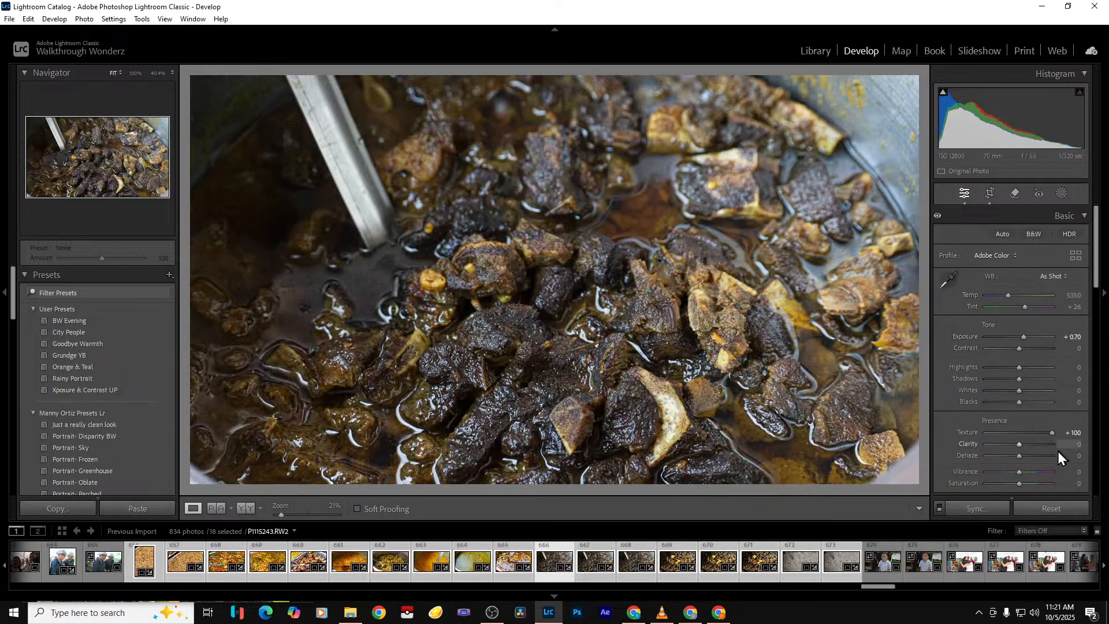
# Set dark meat stew photo P1115243 to Dehaze +72, Saturation +45, Exposure +1.05 and Contrast +11
pyautogui.moveTo(1033, 456); pyautogui.dragTo(1042, 457)
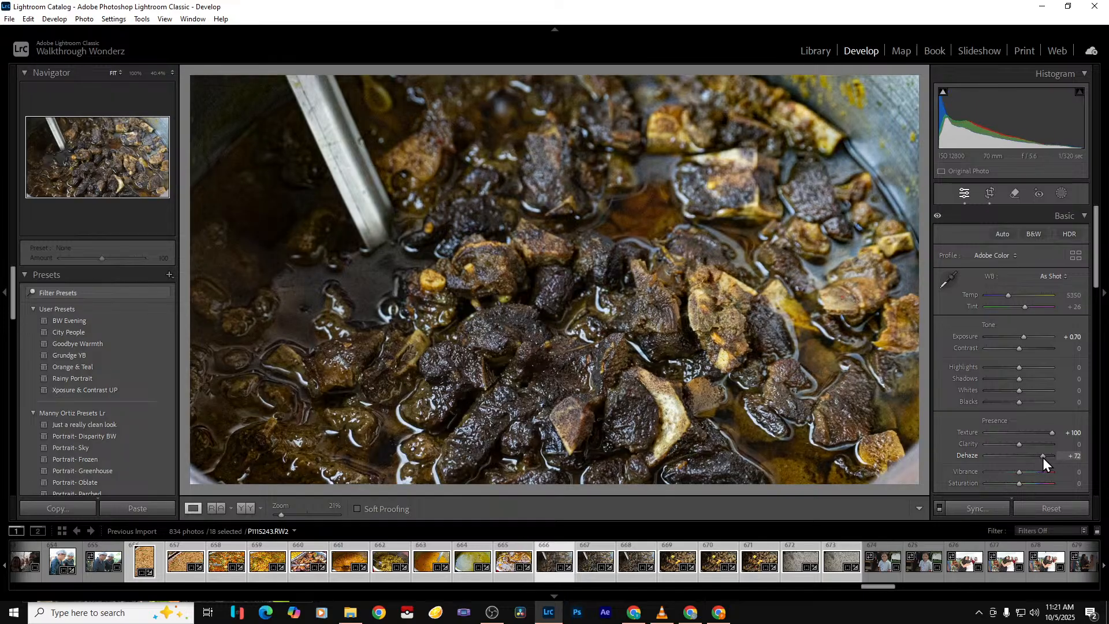
pyautogui.click(1078, 484)
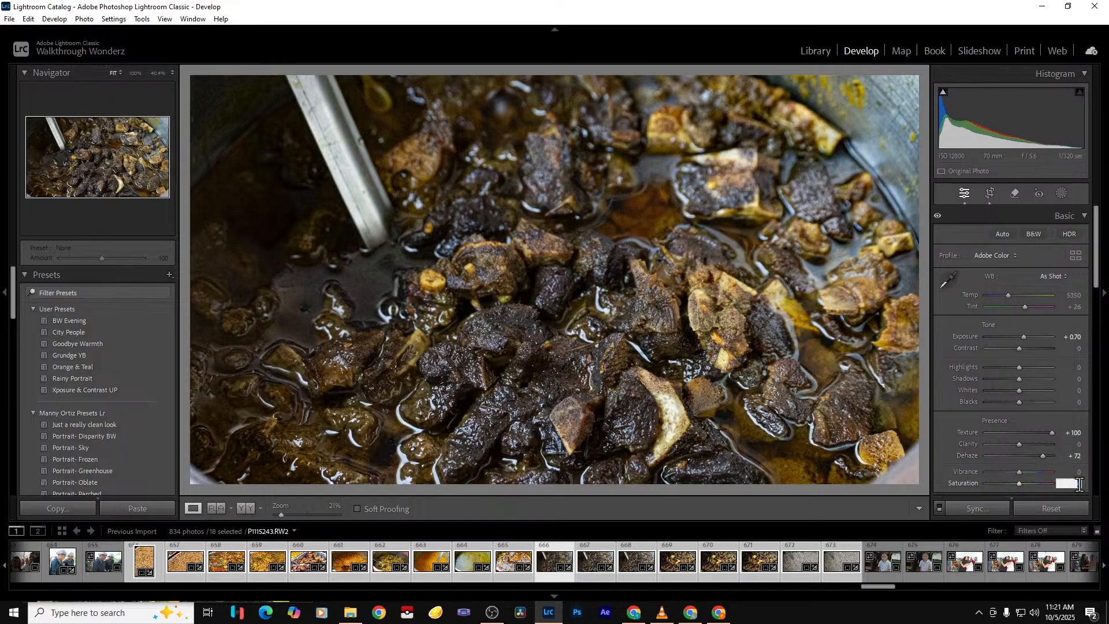
pyautogui.write('45')
pyautogui.press('Return')
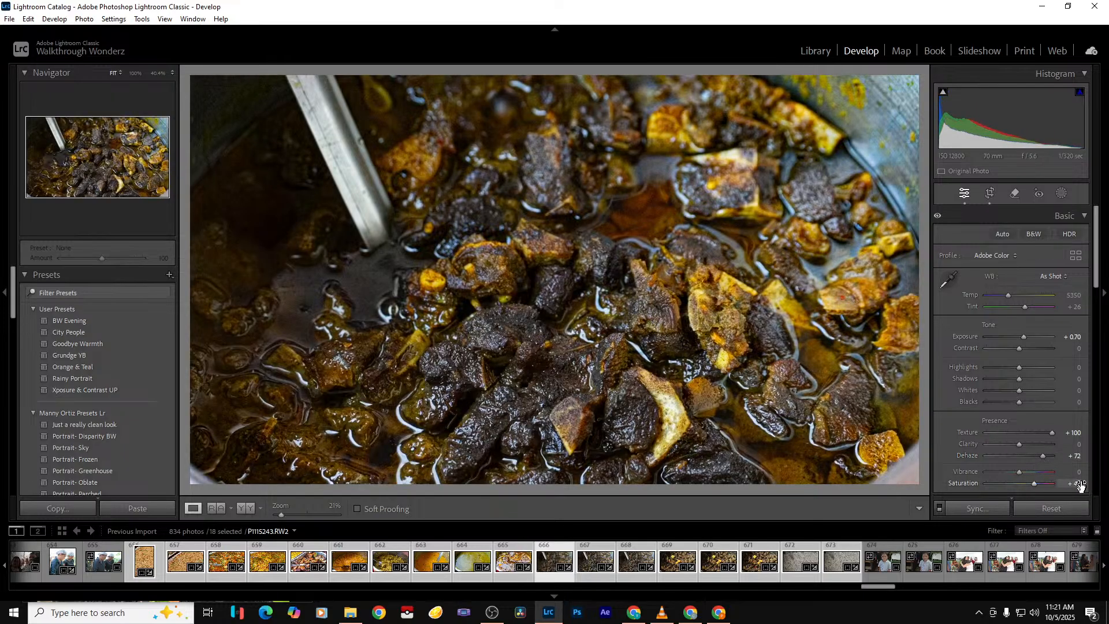
pyautogui.moveTo(1021, 339); pyautogui.dragTo(1023, 349)
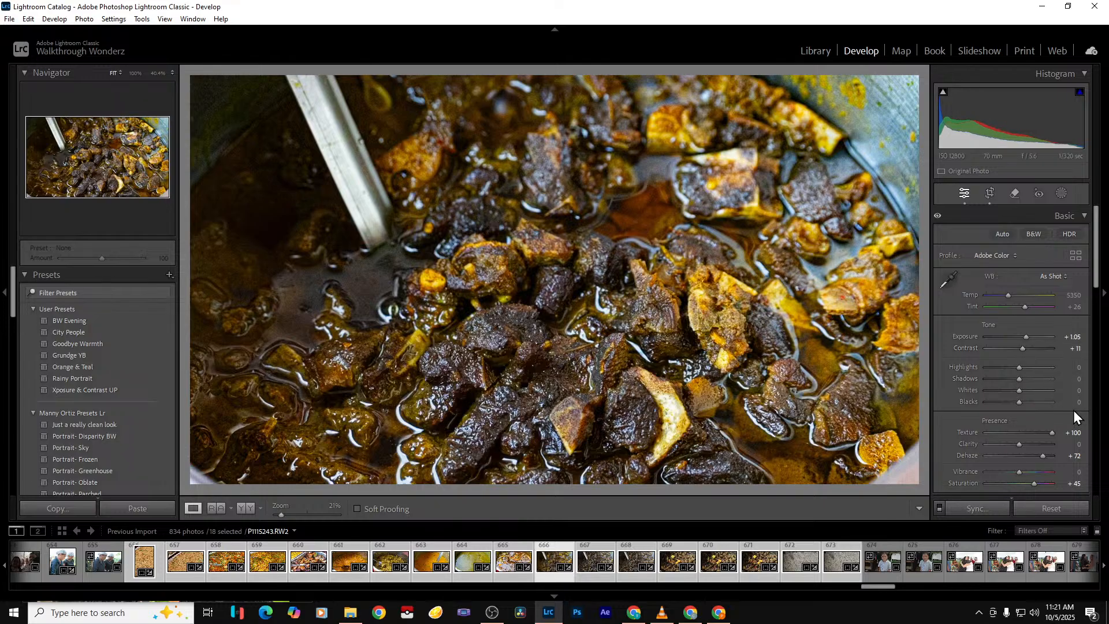
# Remove the two near-duplicate meat stew photos following P1115243, including P1115245, from the catalog
pyautogui.press('Right')
pyautogui.press('Delete')
pyautogui.press('Return')
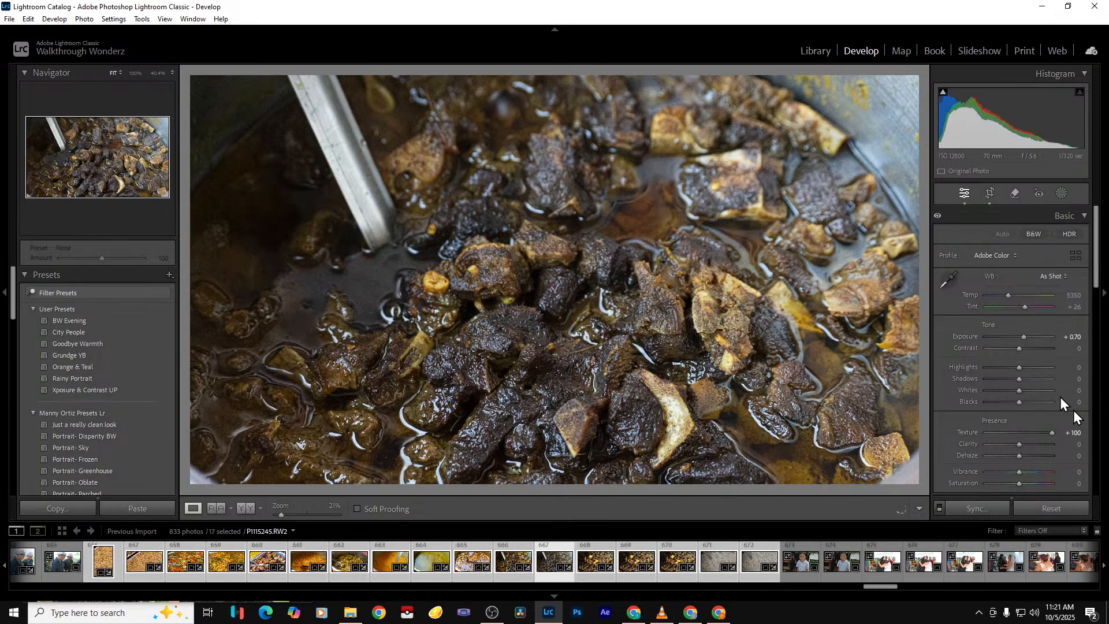
pyautogui.press('Delete')
pyautogui.press('Return')
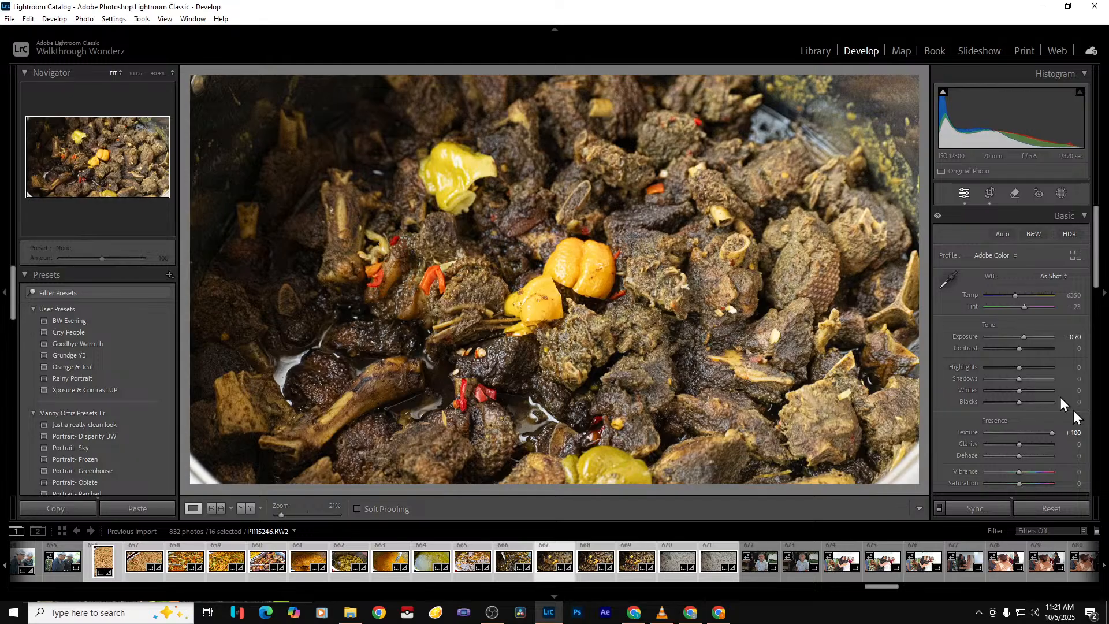
# Set photo P1115246 of the meat with whole peppers to Saturation +45 and Dehaze +35
pyautogui.click(1078, 483)
pyautogui.write('45')
pyautogui.press('Return')
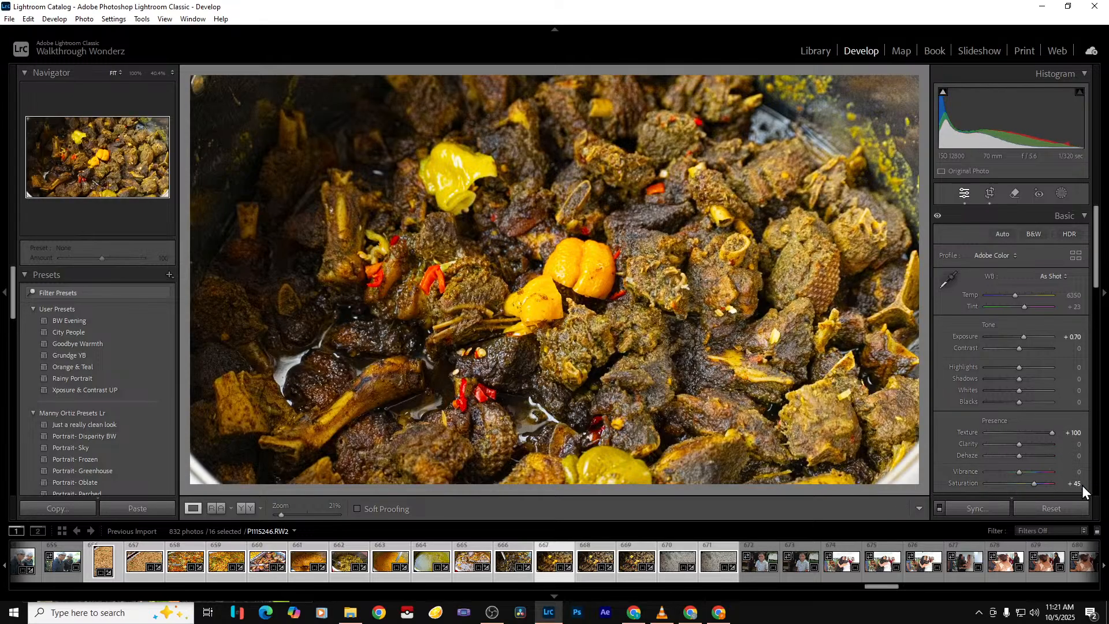
pyautogui.moveTo(1020, 456); pyautogui.dragTo(1030, 455)
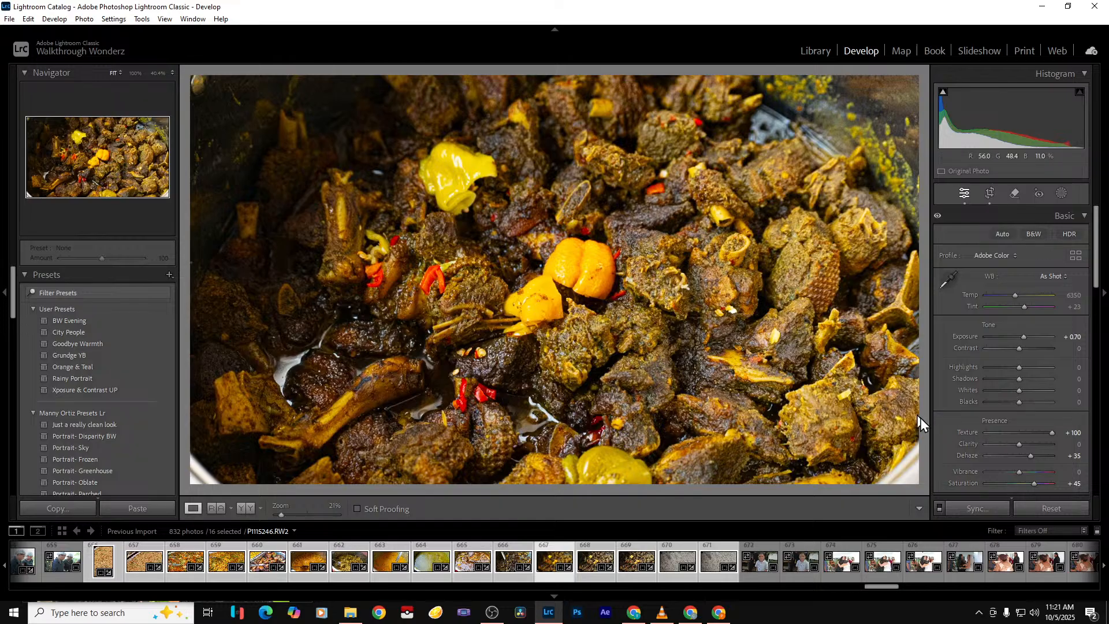
# Remove the near-duplicate meat and pepper photos P1115247 and P1115248 from the catalog
pyautogui.press('Right')
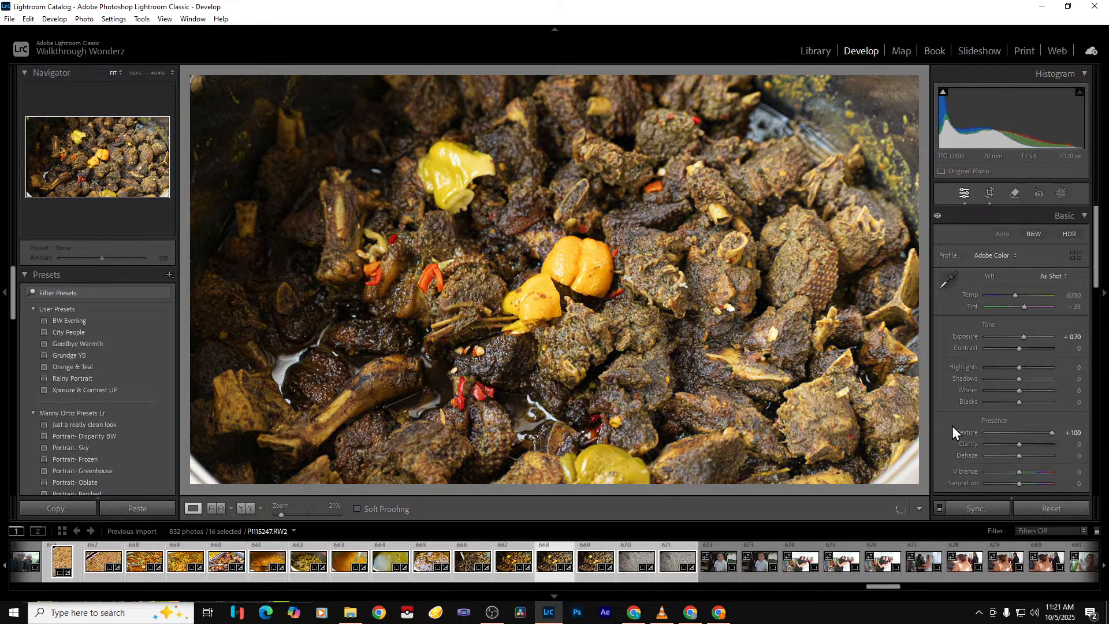
pyautogui.press('Delete')
pyautogui.press('Return')
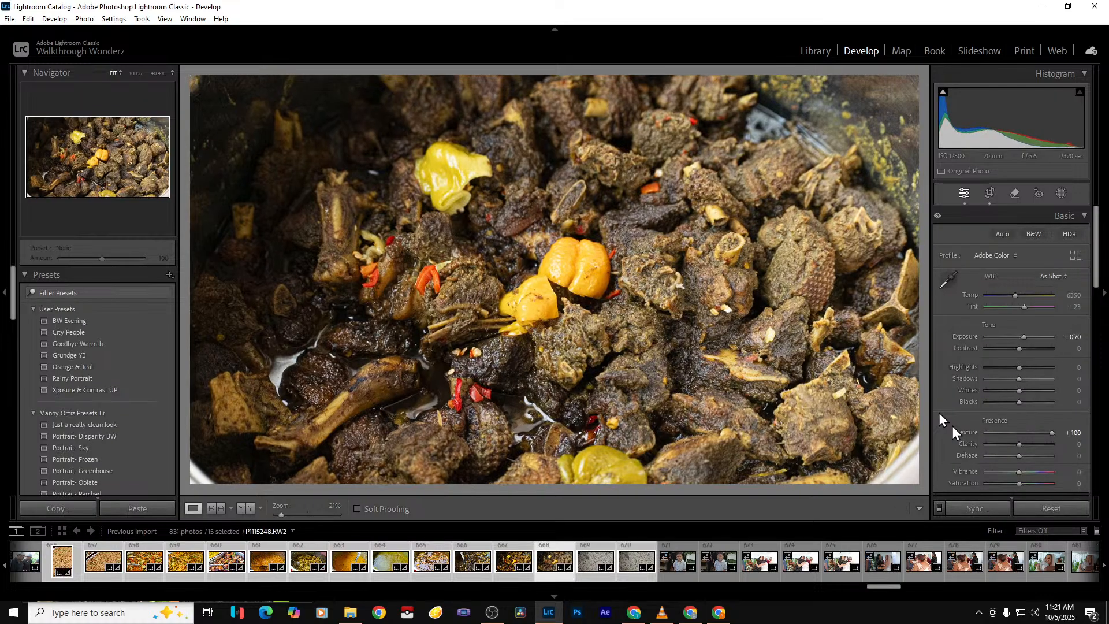
pyautogui.press('Delete')
pyautogui.press('Return')
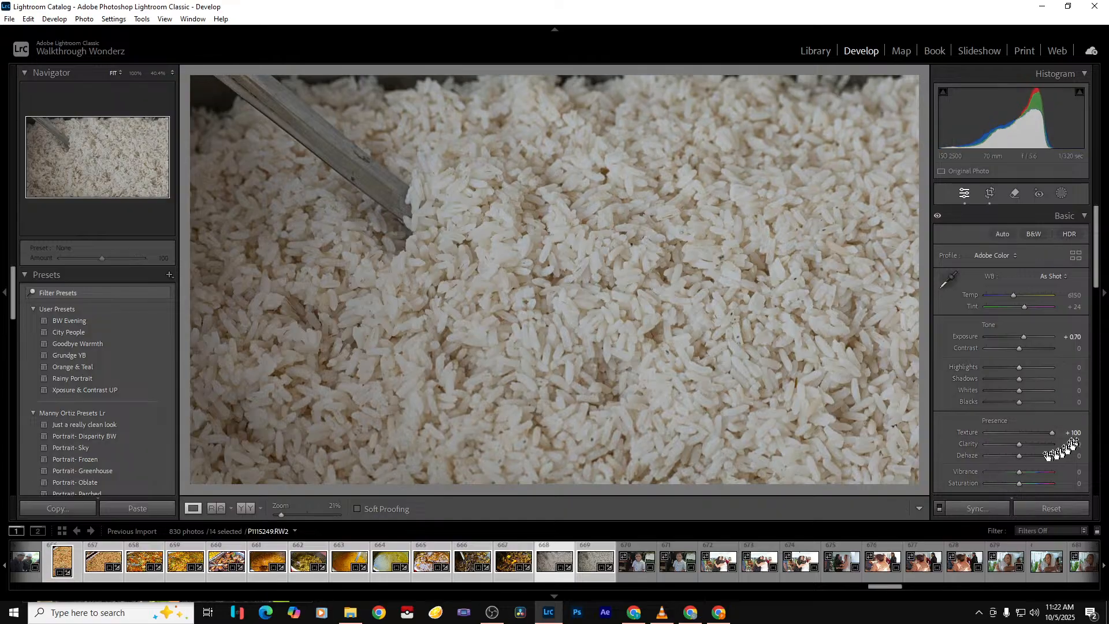
# Set white rice photo P1115249 to Exposure +1.93 and Temp 5772, and remove the near-duplicate that follows it from the catalog
pyautogui.moveTo(1024, 336); pyautogui.dragTo(1031, 338)
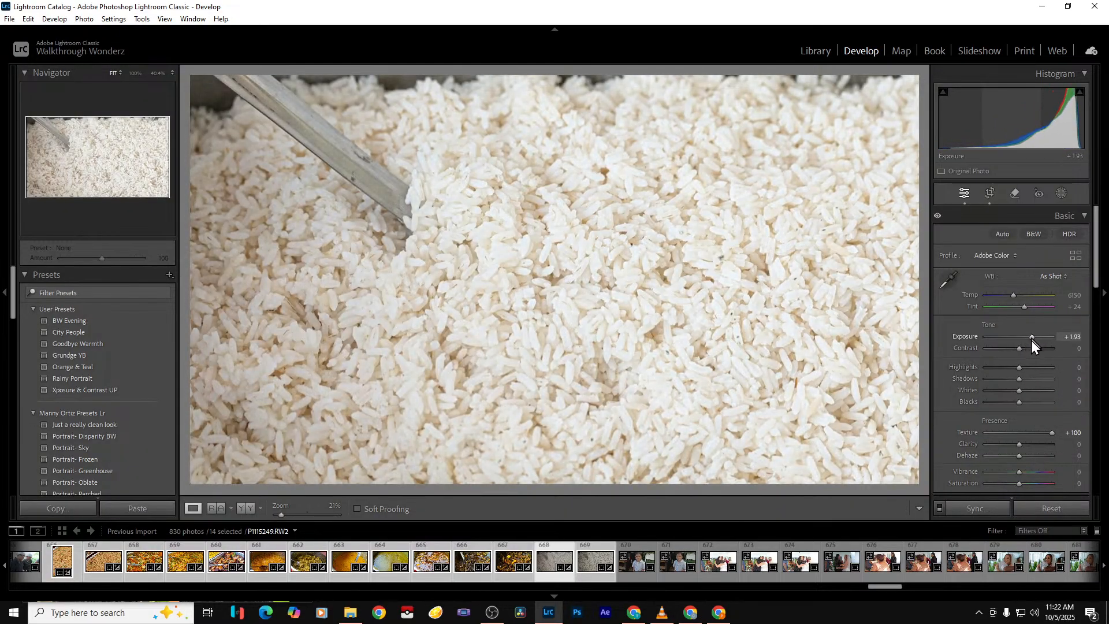
pyautogui.click(1010, 296)
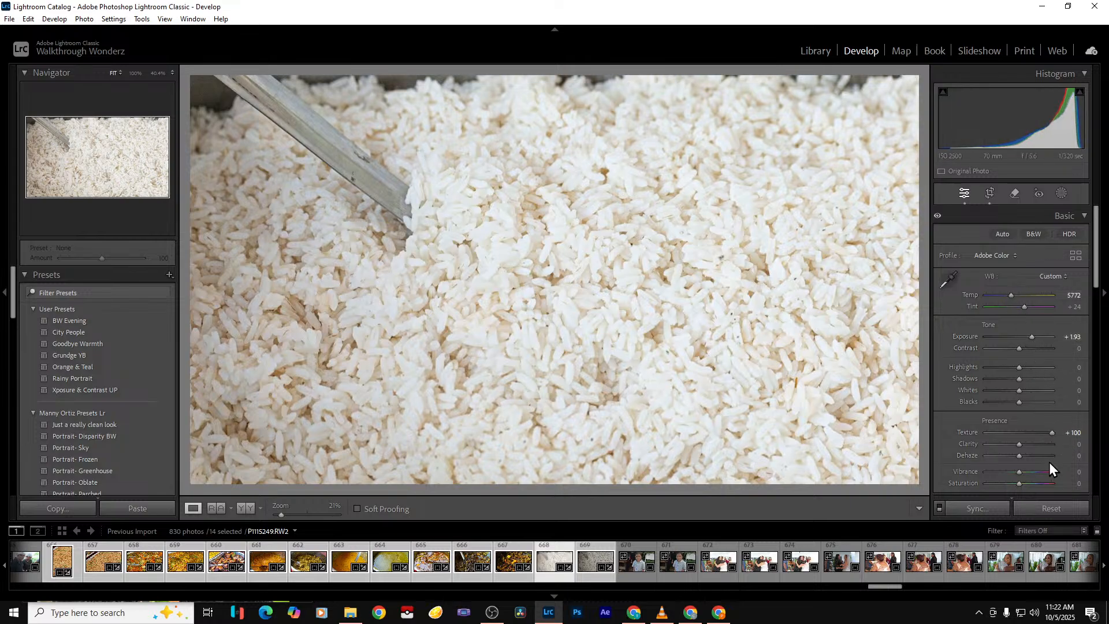
pyautogui.press('Right')
pyautogui.press('Delete')
pyautogui.press('Return')
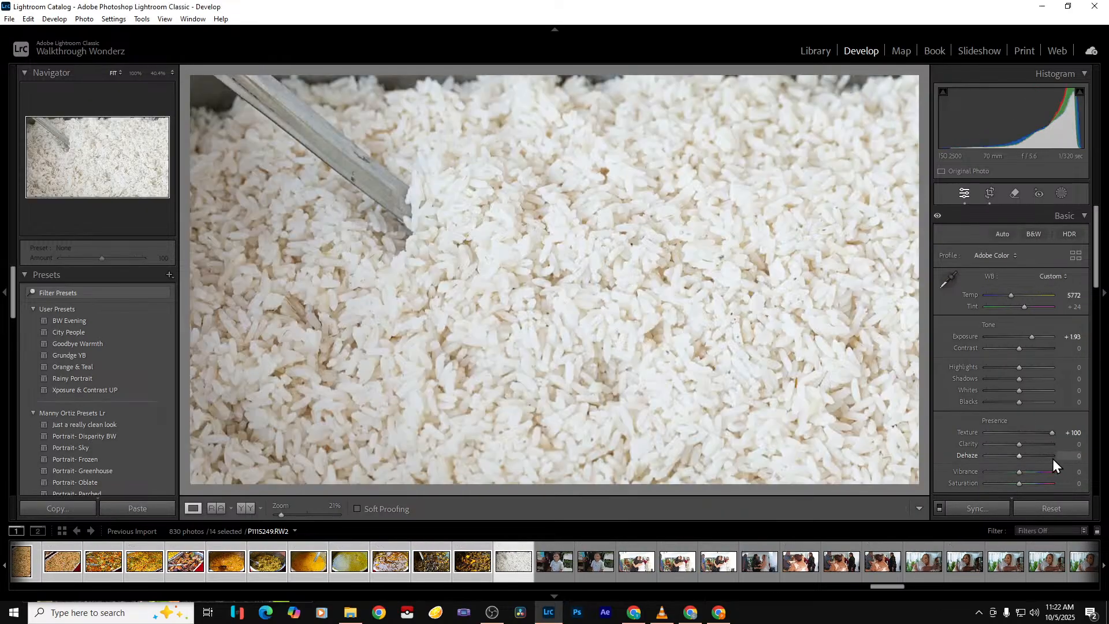
# Export the 13 selected food photos to the hard drive with the existing export settings, and return to the vertical rice photo P1115221
pyautogui.hotkey('ctrl', 'shift', 'e')
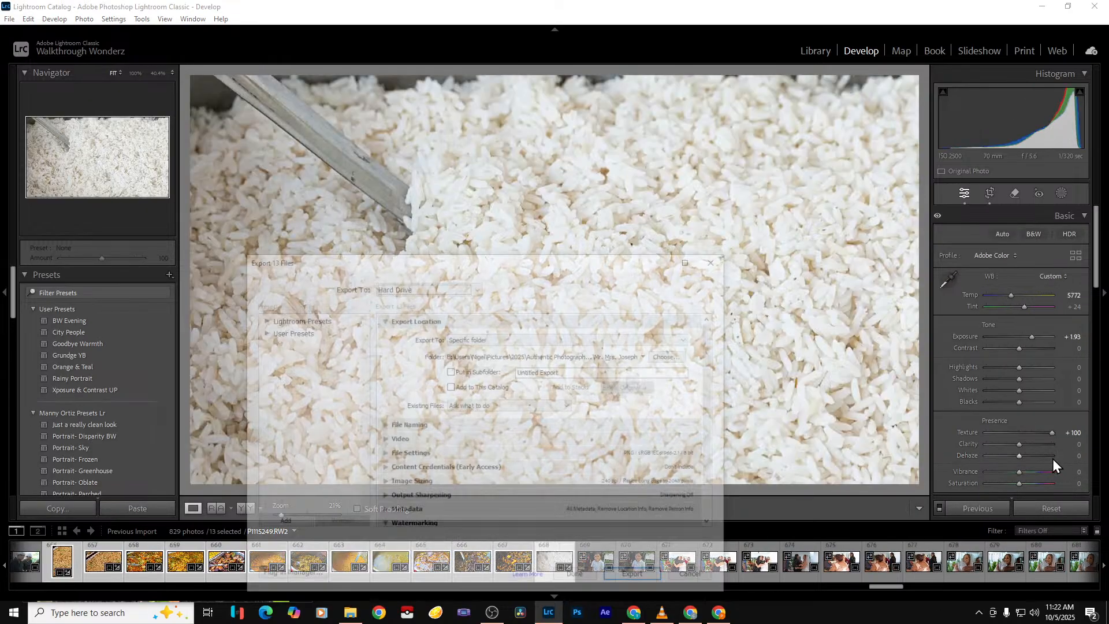
pyautogui.press('Return')
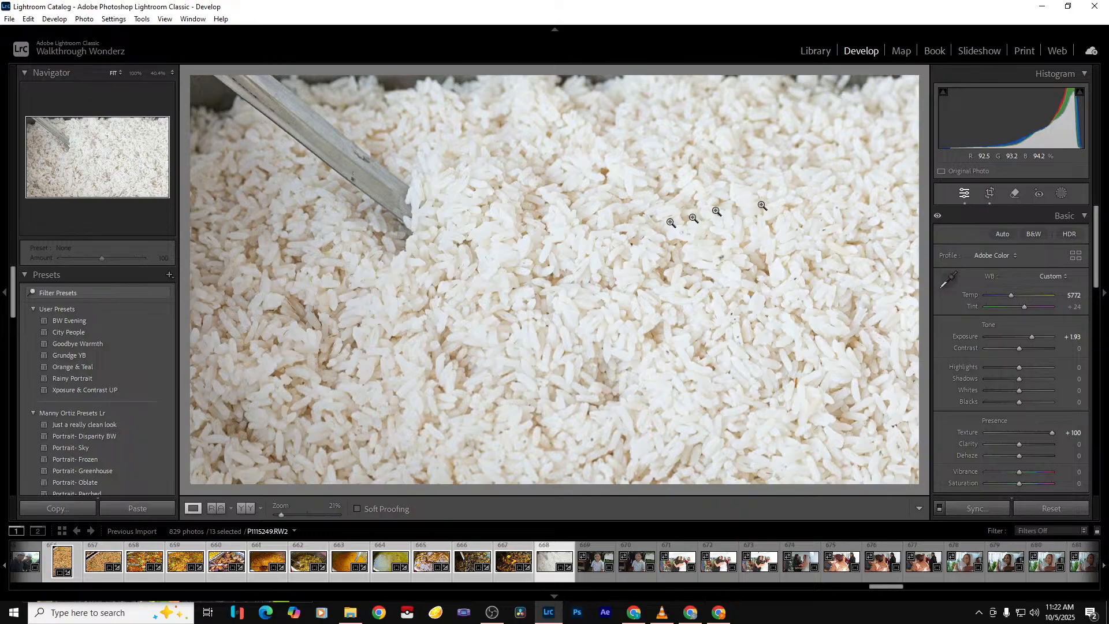
pyautogui.click(62, 560)
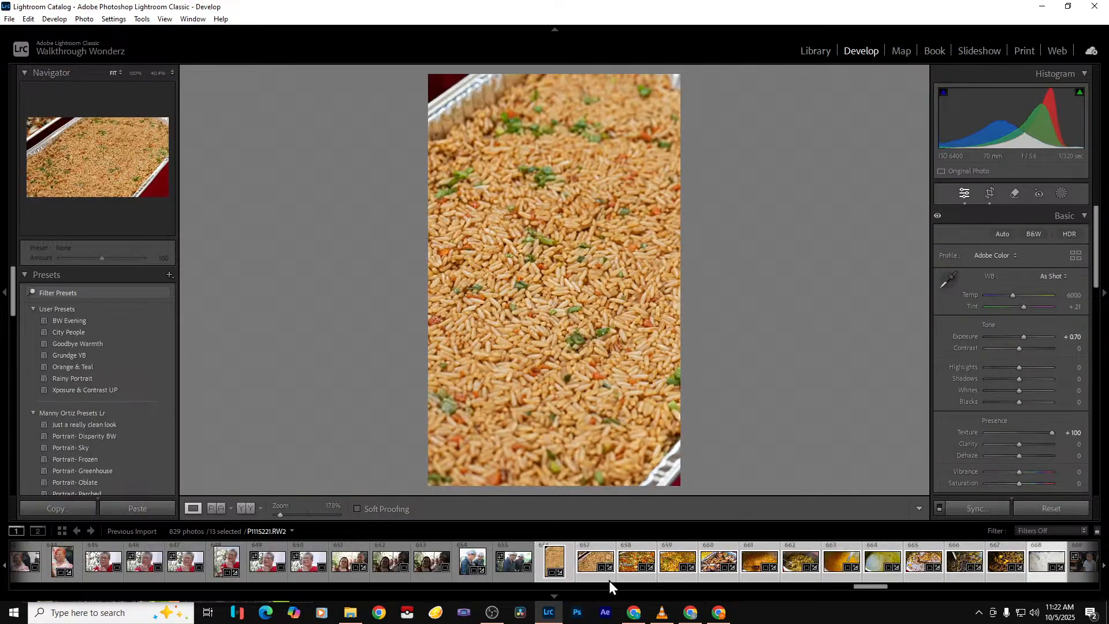
# Open child portrait P1115251 and crop it to a vertical frame around the child, down to the toy in the hands
pyautogui.press('Left')
pyautogui.click(593, 573)
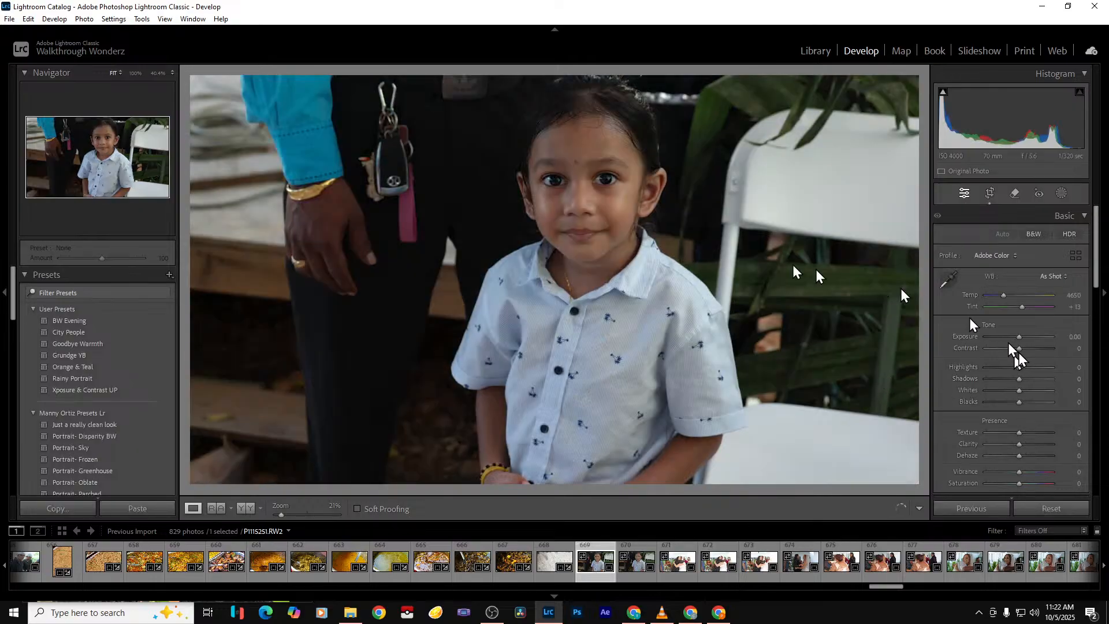
pyautogui.click(989, 193)
pyautogui.moveTo(638, 450); pyautogui.dragTo(549, 501)
pyautogui.moveTo(866, 301); pyautogui.dragTo(796, 310)
pyautogui.moveTo(320, 281); pyautogui.dragTo(411, 278)
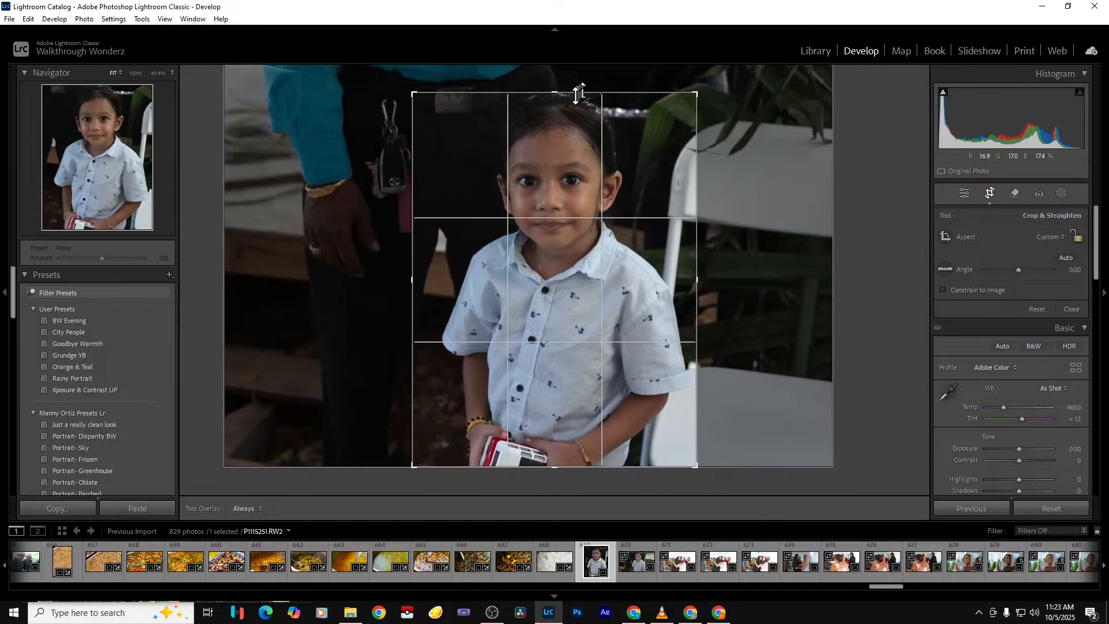
pyautogui.moveTo(579, 93); pyautogui.dragTo(584, 71)
pyautogui.press('Return')
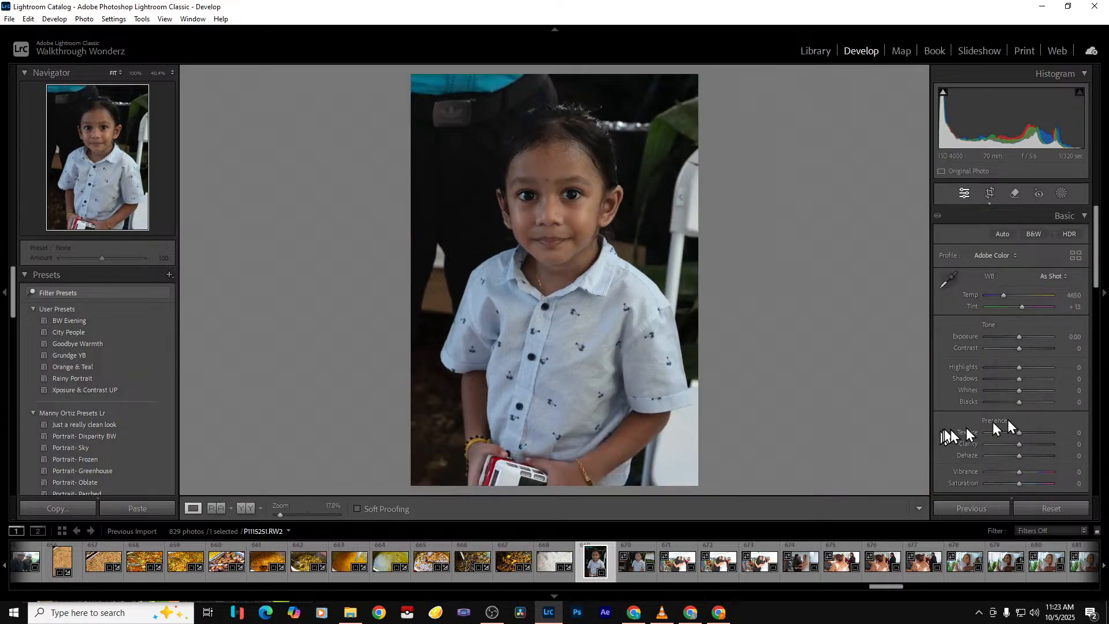
# Set portrait P1115251 to Exposure +1.23, Clarity -28, Highlights -42, Shadows +40, Whites -11 and Blacks -18
pyautogui.moveTo(1018, 337); pyautogui.dragTo(1027, 340)
pyautogui.moveTo(1019, 444); pyautogui.dragTo(1014, 445)
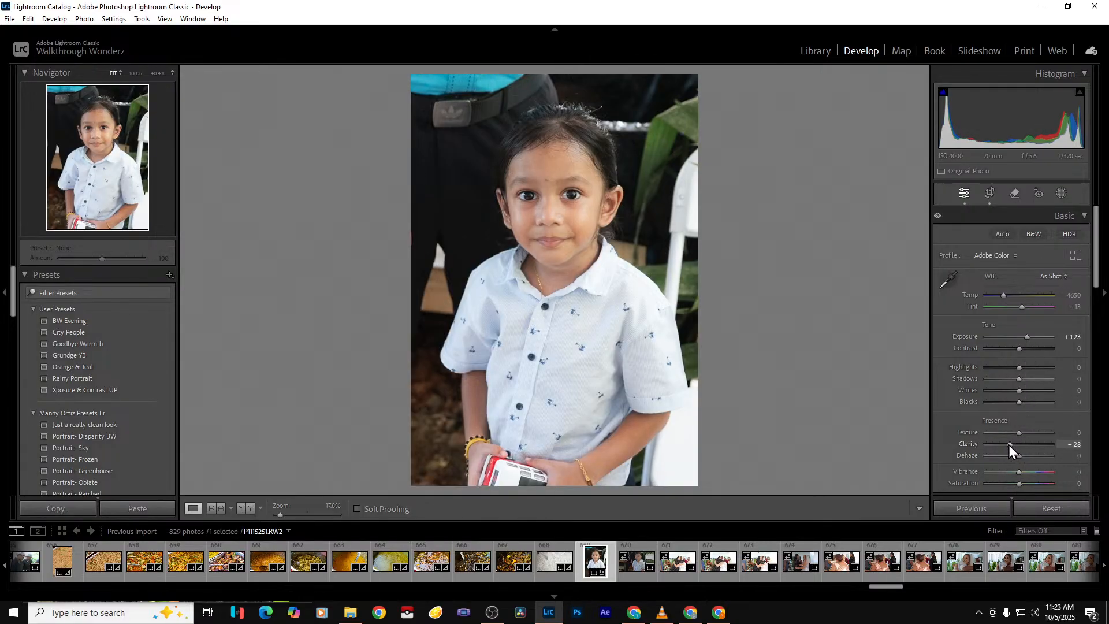
pyautogui.moveTo(1002, 368); pyautogui.dragTo(1010, 401)
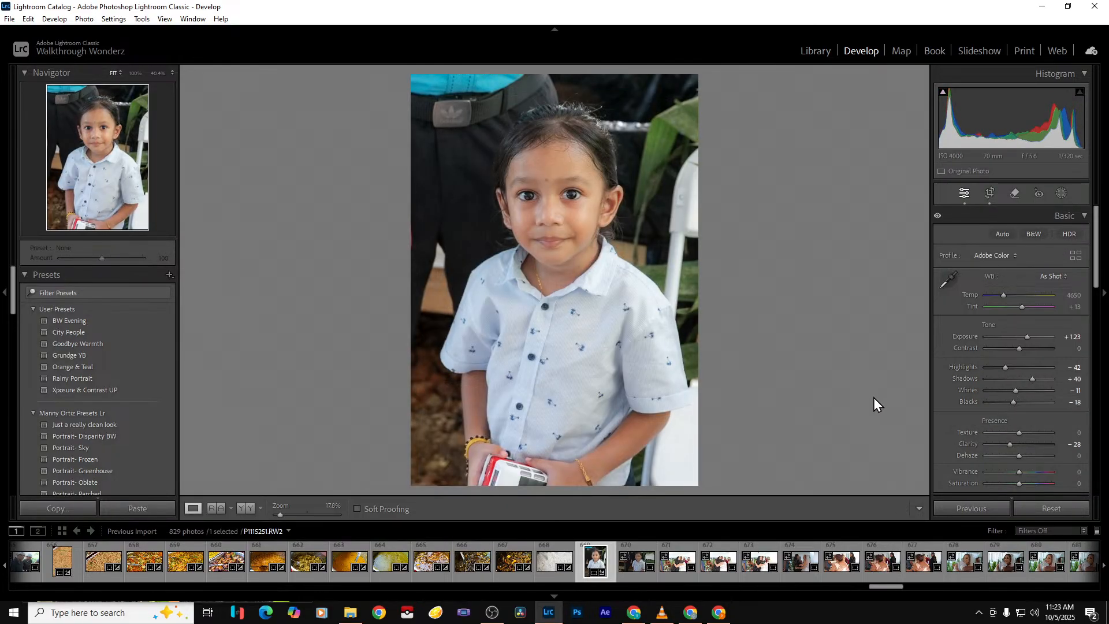
# Export child portrait P1115251 with the previous export settings and move on to the bride's hug photo P1115253
pyautogui.hotkey('ctrl', 'alt', 'shift', 'e')
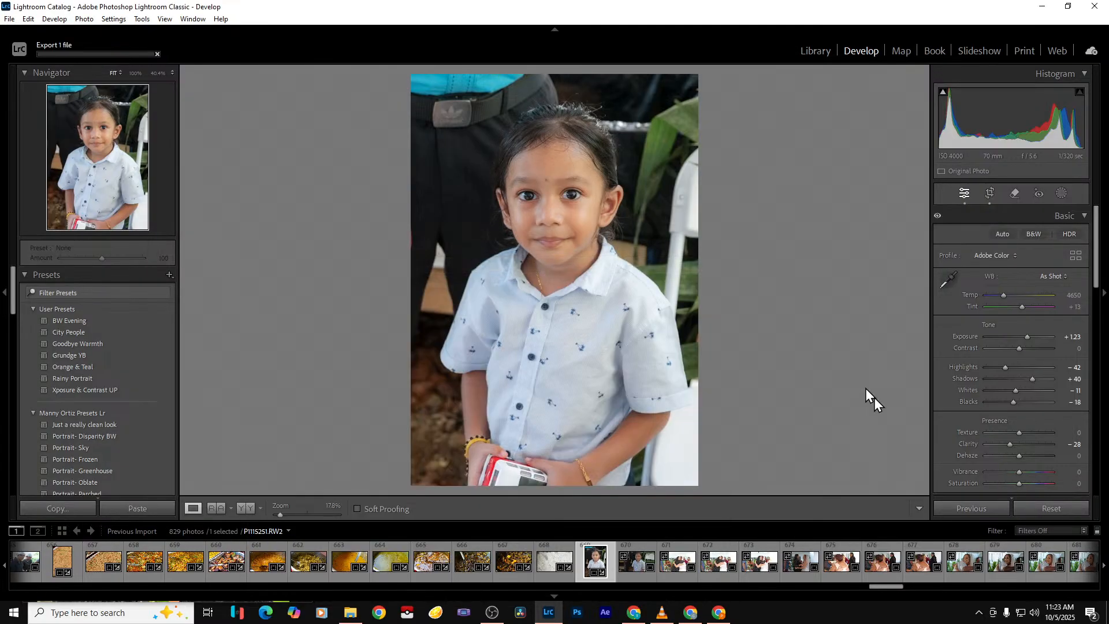
pyautogui.press('Right')
pyautogui.press('Right')
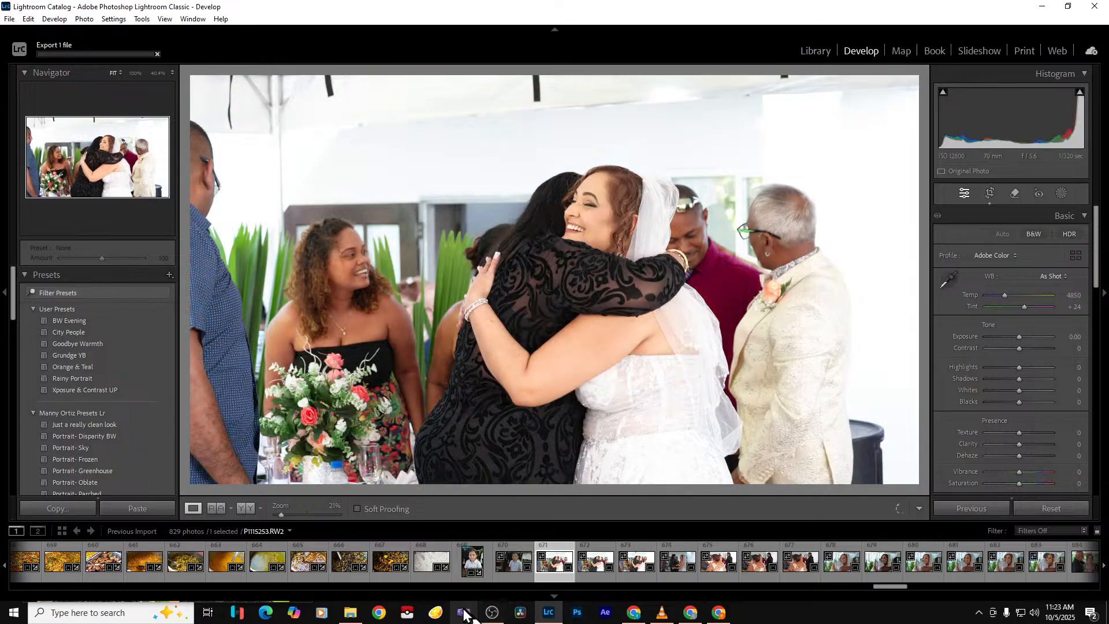
# Check the newest exported photos in the wedding output folder in File Explorer, then return to Lightroom Classic
pyautogui.click(347, 613)
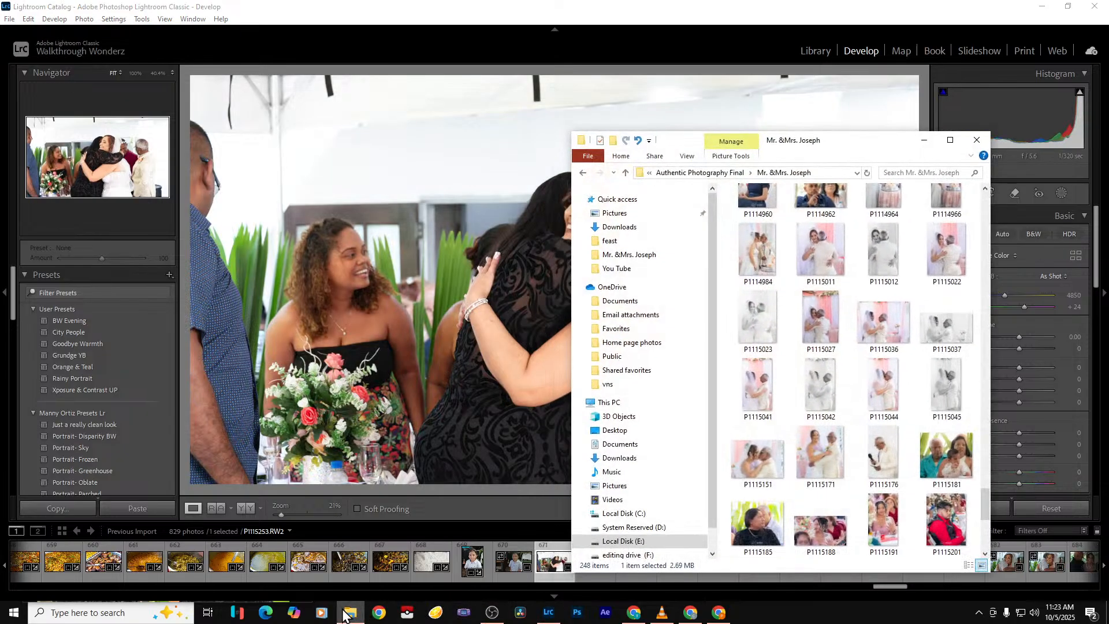
pyautogui.scroll(-4, 926, 457)
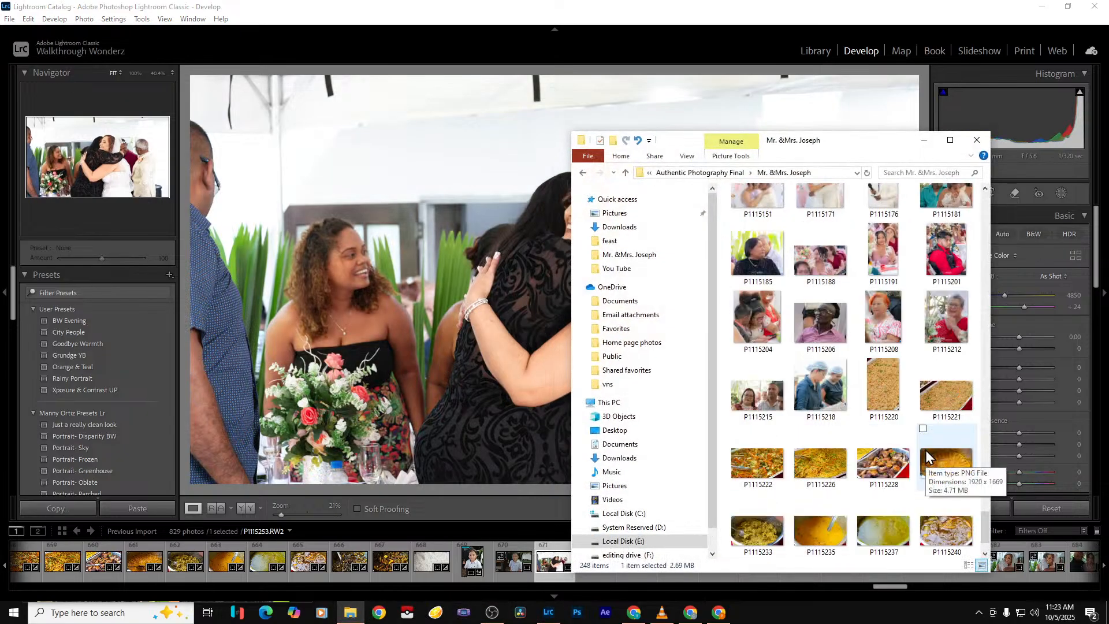
pyautogui.scroll(-1, 925, 450)
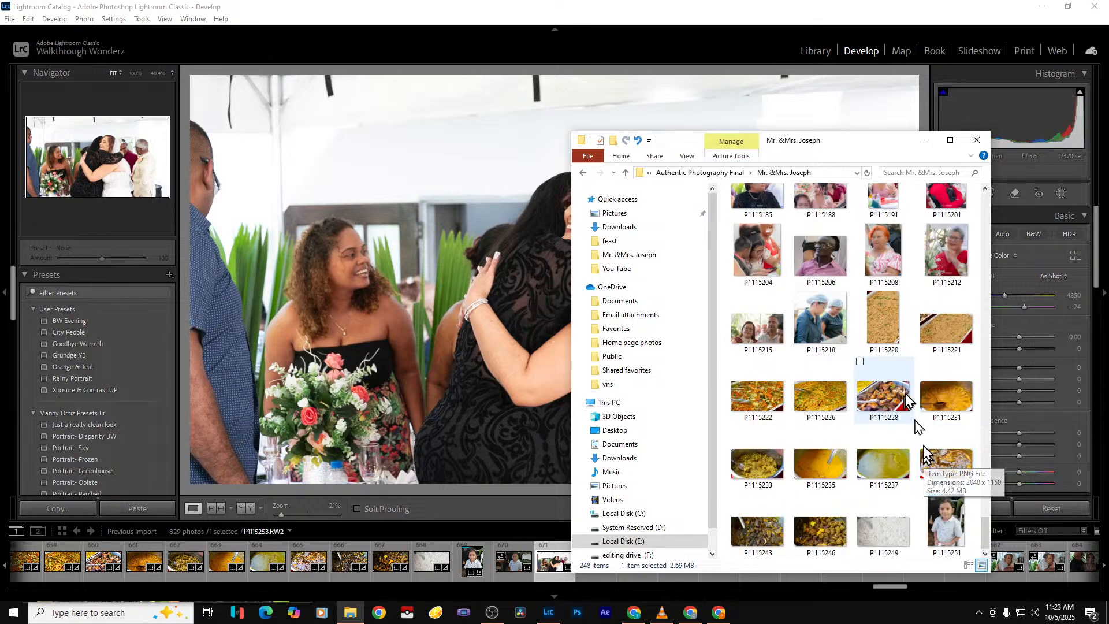
pyautogui.click(924, 141)
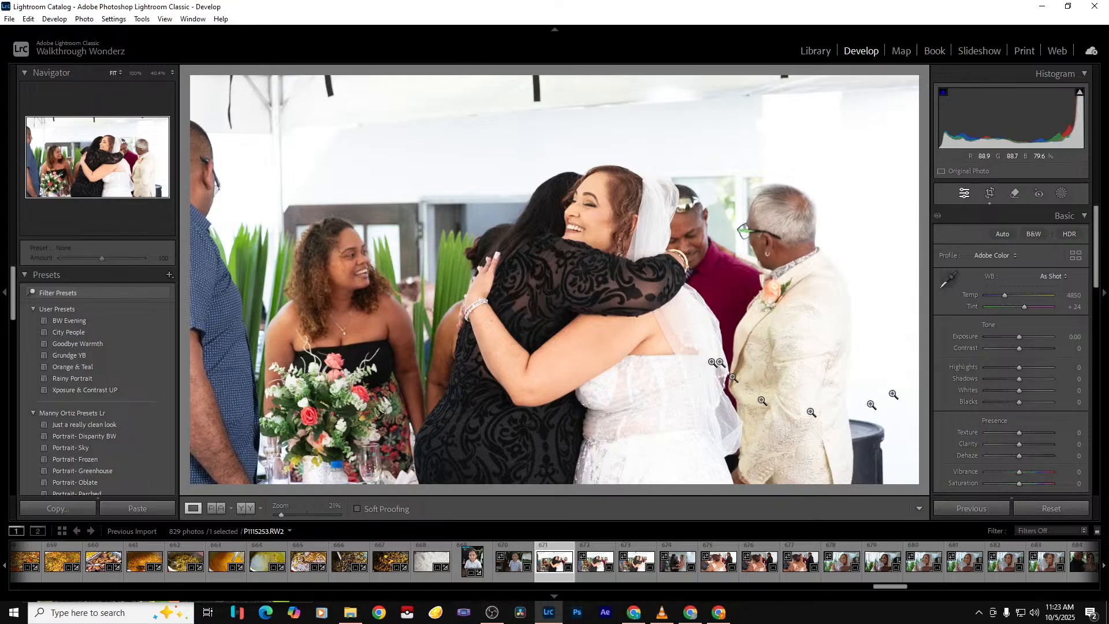
# Set hug photo P1115253 to Highlights -70 and crop out the man in the blue shirt, the barrel and the tent roof
pyautogui.click(996, 368)
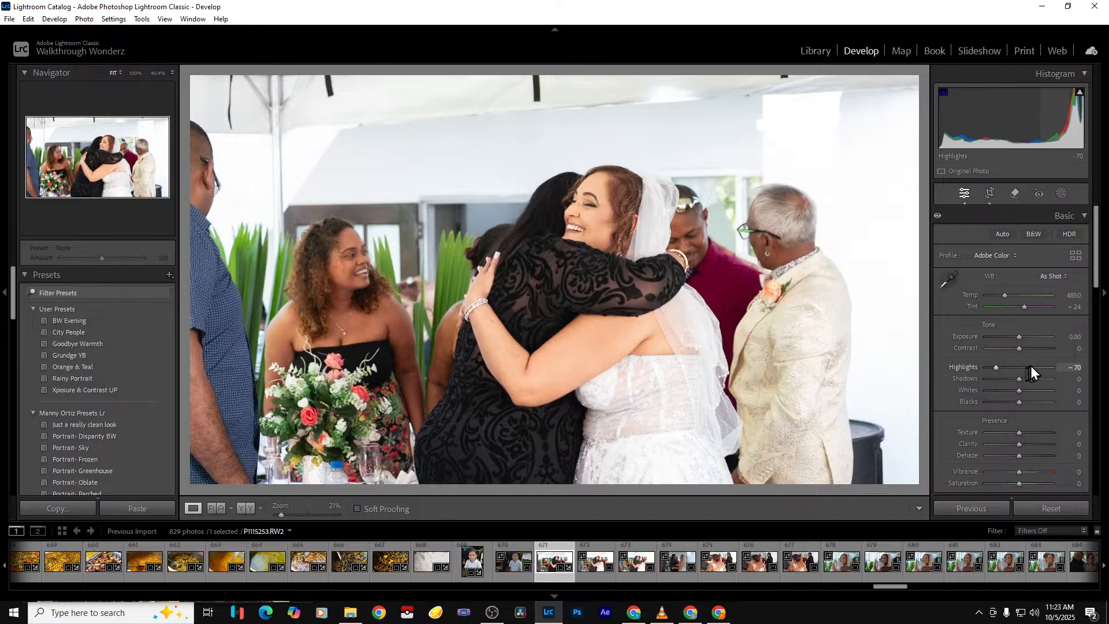
pyautogui.click(993, 196)
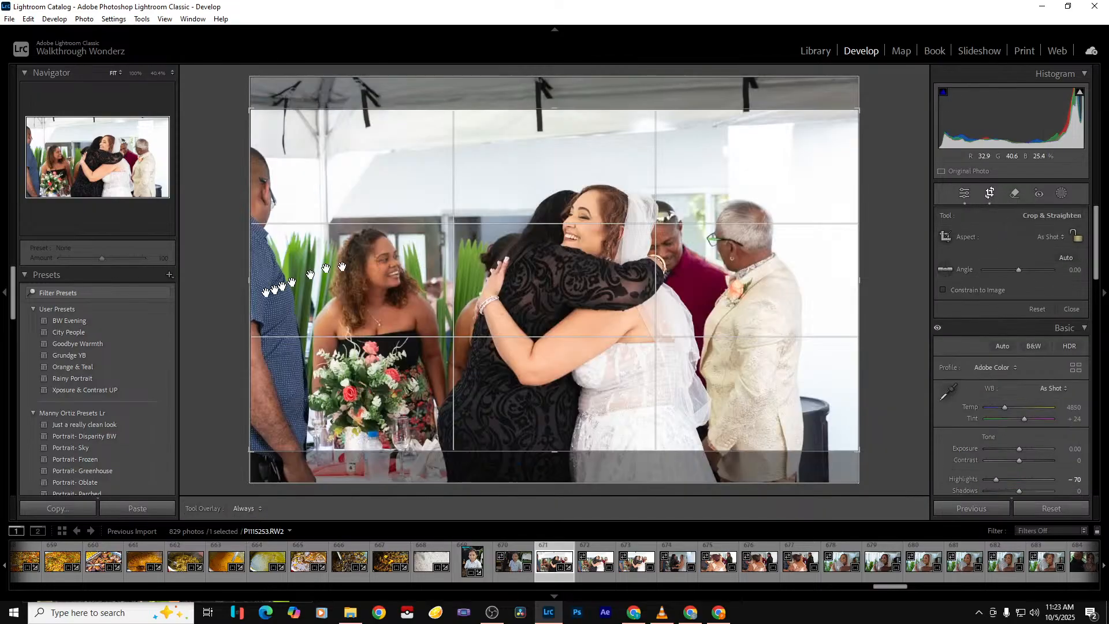
pyautogui.moveTo(250, 302); pyautogui.dragTo(283, 300)
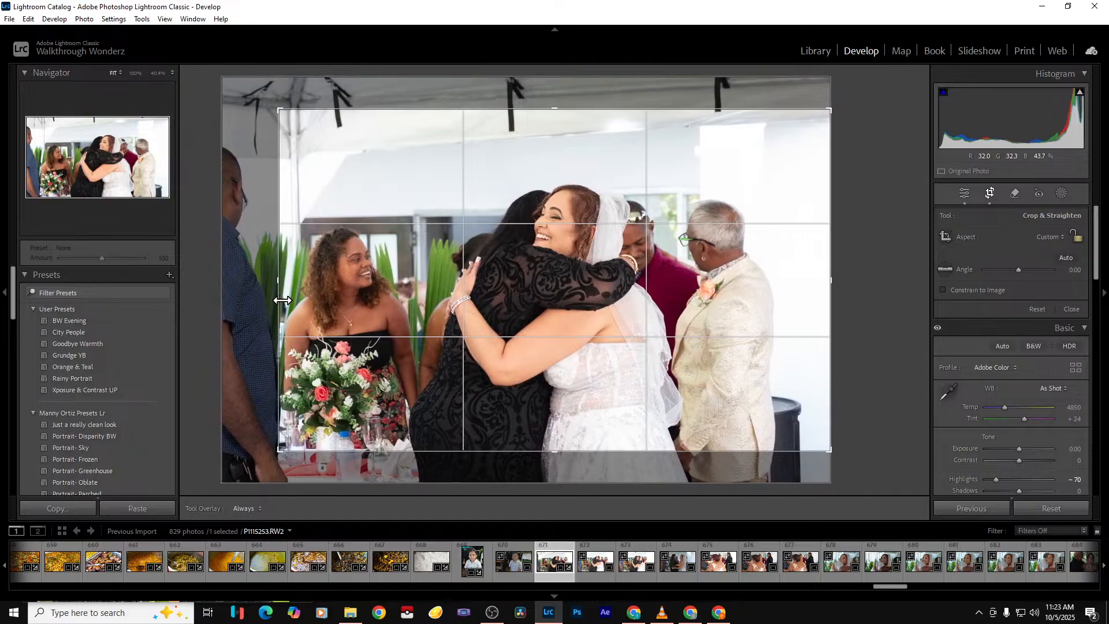
pyautogui.moveTo(830, 322); pyautogui.dragTo(781, 319)
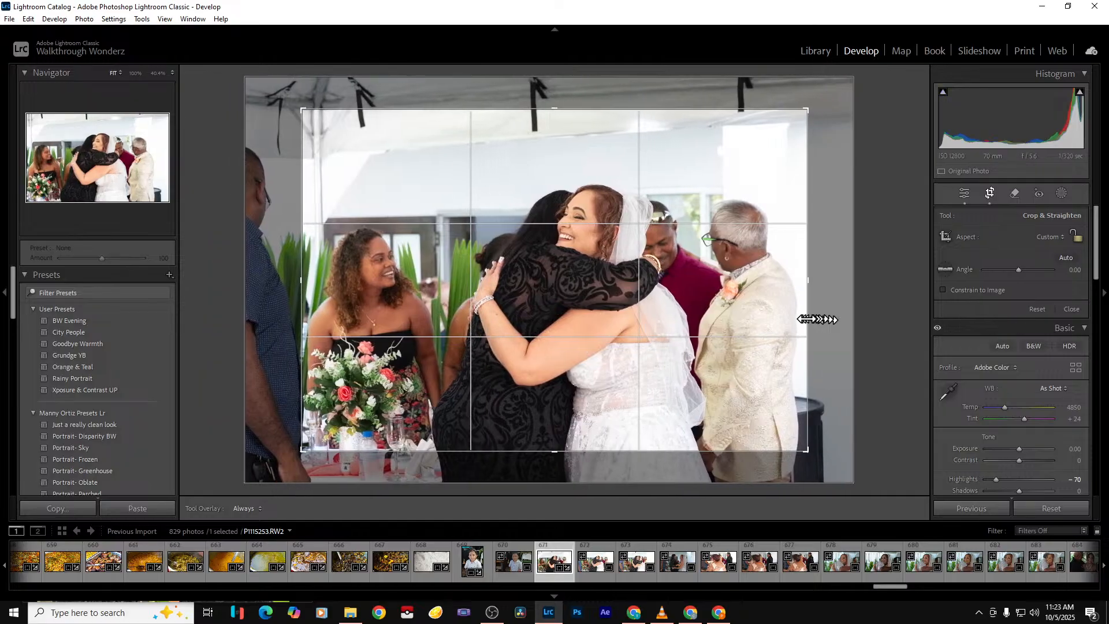
pyautogui.moveTo(604, 451); pyautogui.dragTo(592, 485)
pyautogui.moveTo(301, 369); pyautogui.dragTo(313, 369)
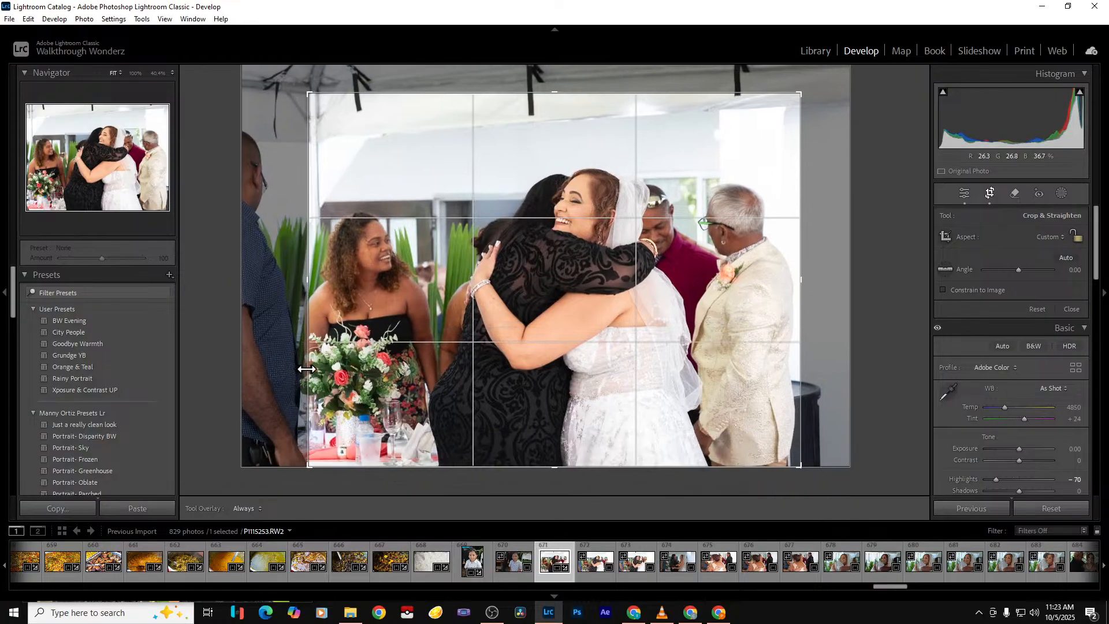
pyautogui.press('Return')
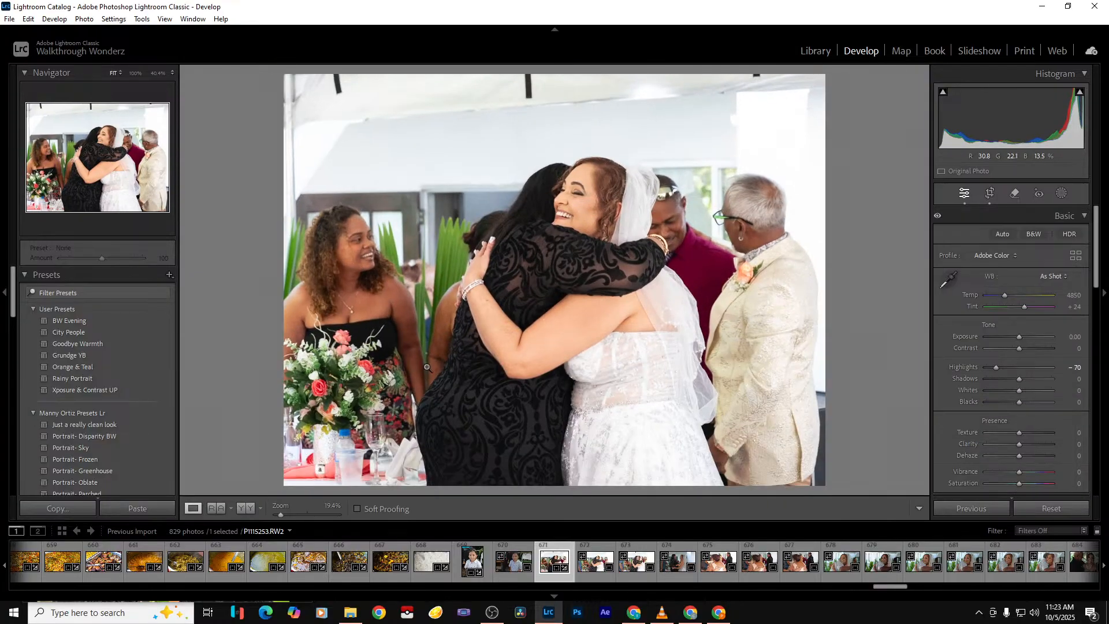
pyautogui.click(990, 194)
pyautogui.moveTo(605, 92); pyautogui.dragTo(575, 128)
pyautogui.press('Return')
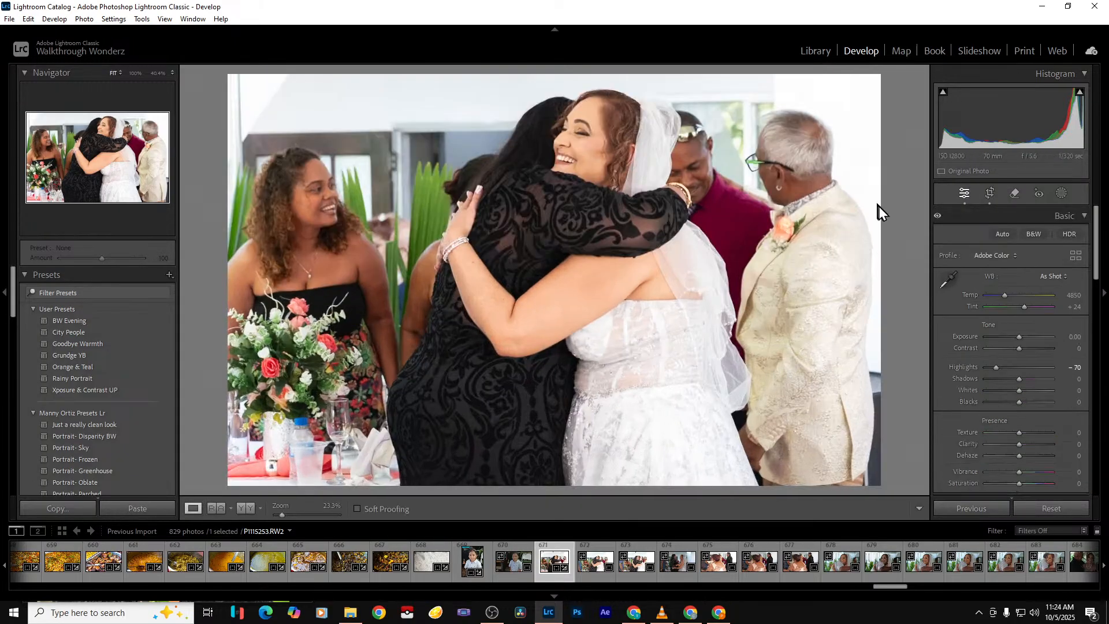
# Set Clarity to -14 on hug photo P1115253 and export it with the existing export settings
pyautogui.moveTo(1016, 444); pyautogui.dragTo(1013, 443)
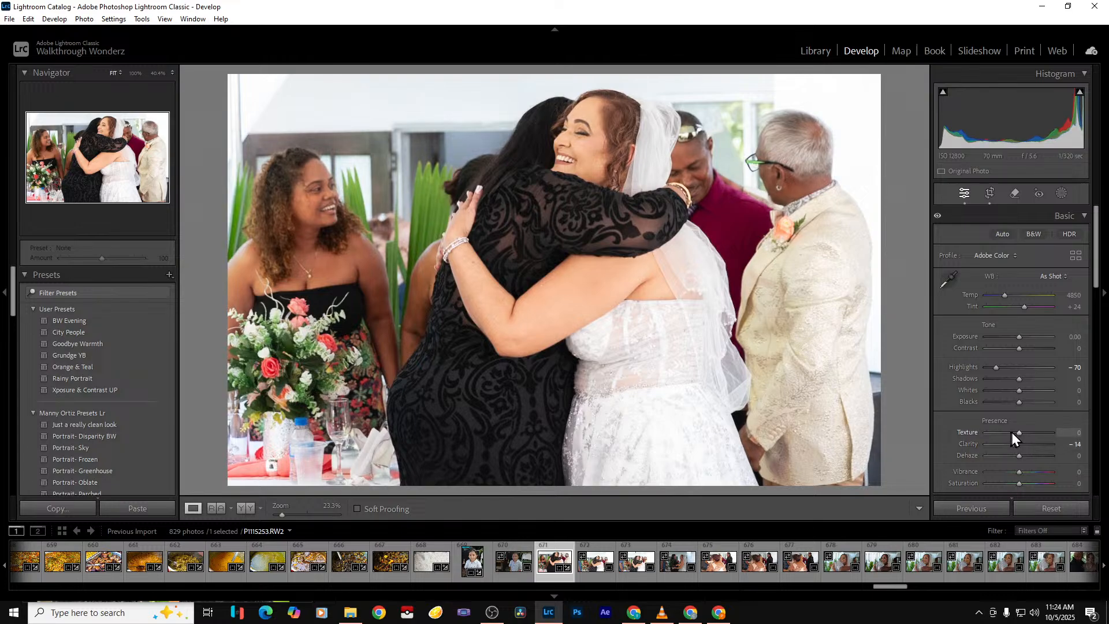
pyautogui.hotkey('ctrl', 'shift', 'e')
pyautogui.press('Return')
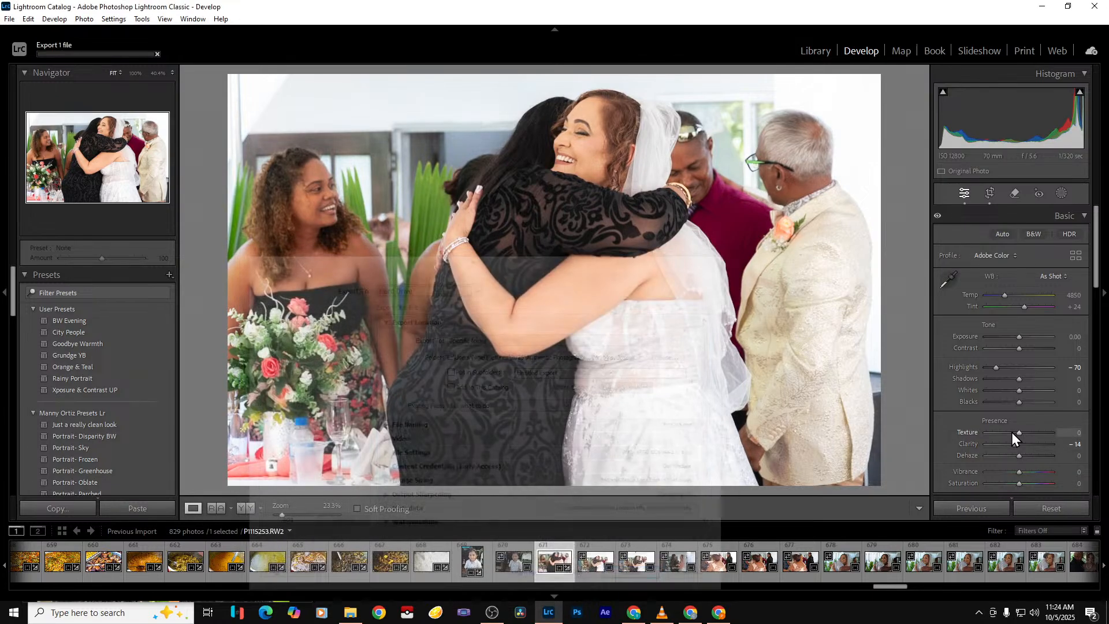
# Crop the next hug photo, P1115254, to a tight vertical frame around the two embracing women, trimming the empty space above
pyautogui.press('Right')
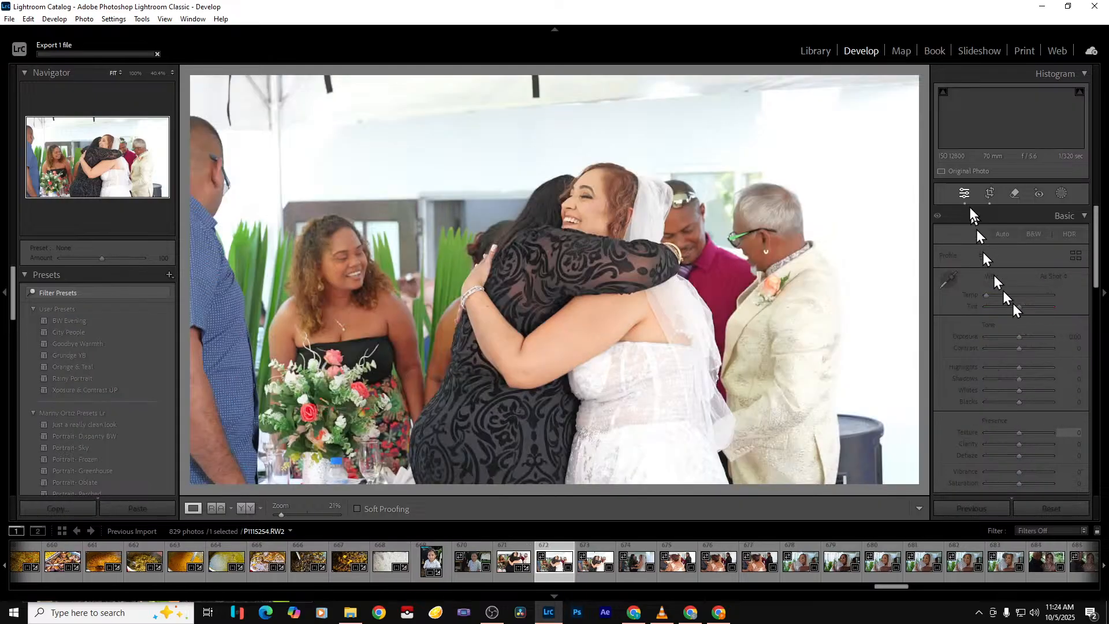
pyautogui.click(990, 194)
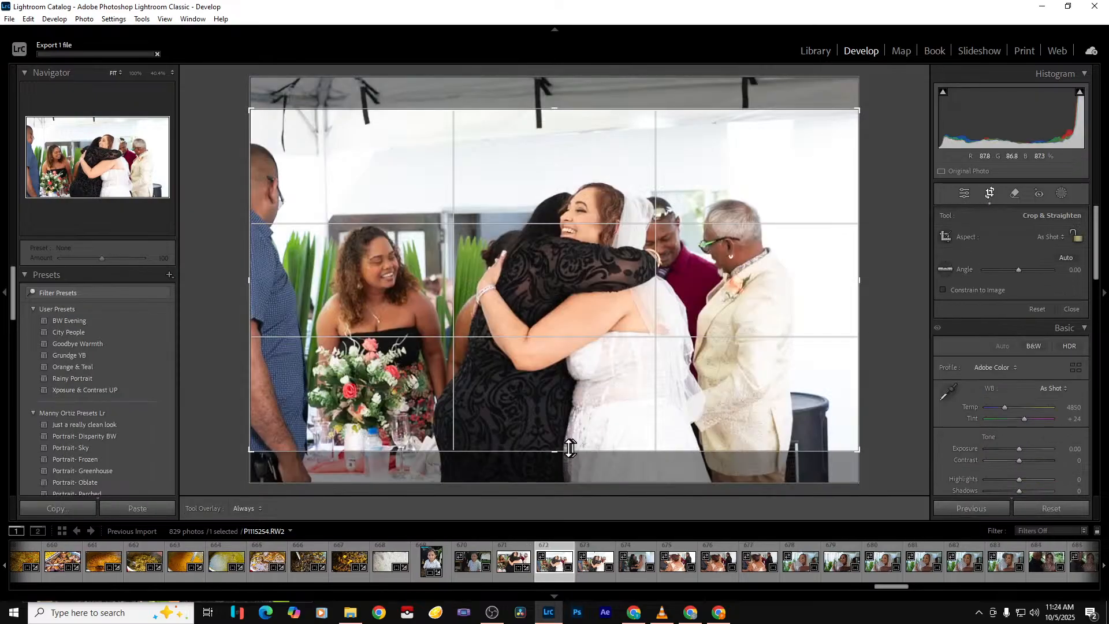
pyautogui.moveTo(251, 363); pyautogui.dragTo(341, 368)
pyautogui.moveTo(774, 340); pyautogui.dragTo(681, 346)
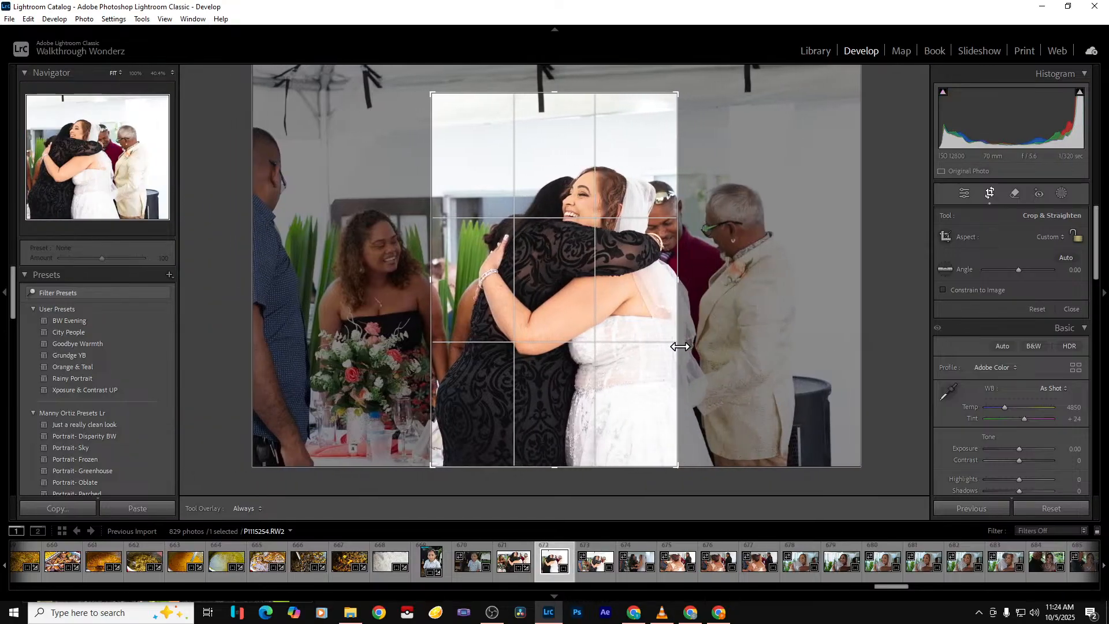
pyautogui.press('Return')
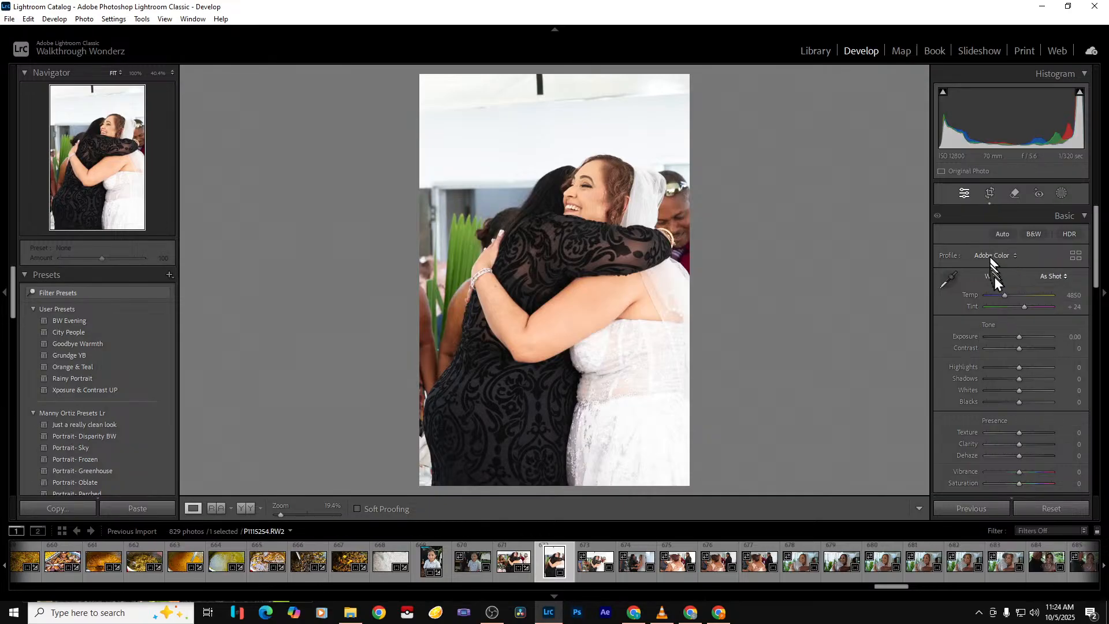
pyautogui.click(989, 194)
pyautogui.moveTo(568, 100); pyautogui.dragTo(569, 134)
pyautogui.press('Return')
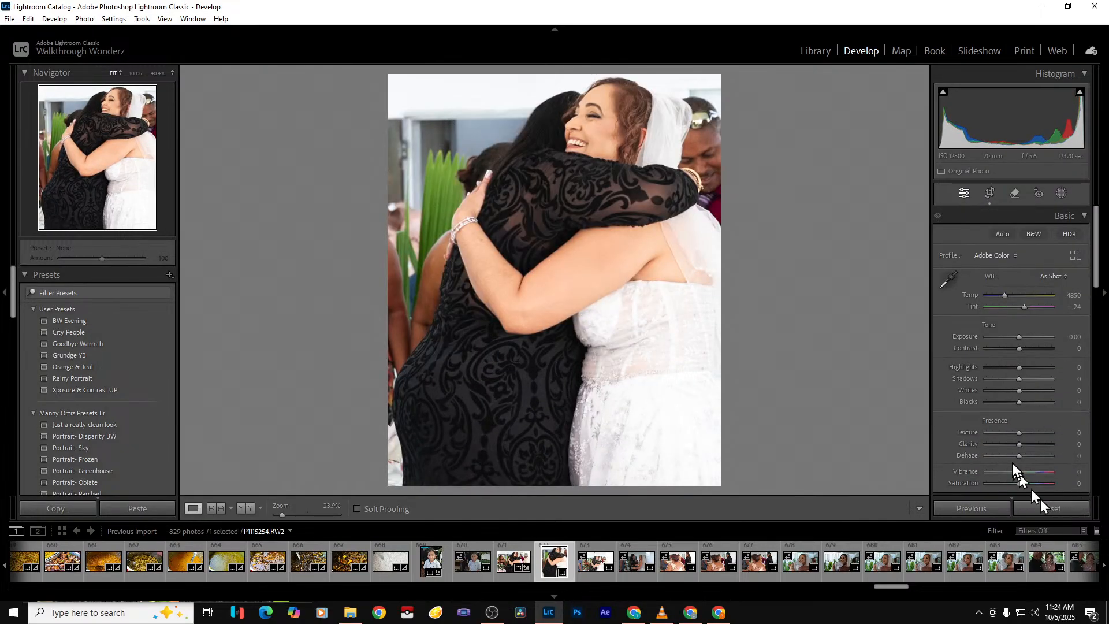
# Set hug photo P1115254 to Clarity -30, Highlights -81 and Whites -39, and export it with the existing settings
pyautogui.moveTo(1019, 447); pyautogui.dragTo(1011, 446)
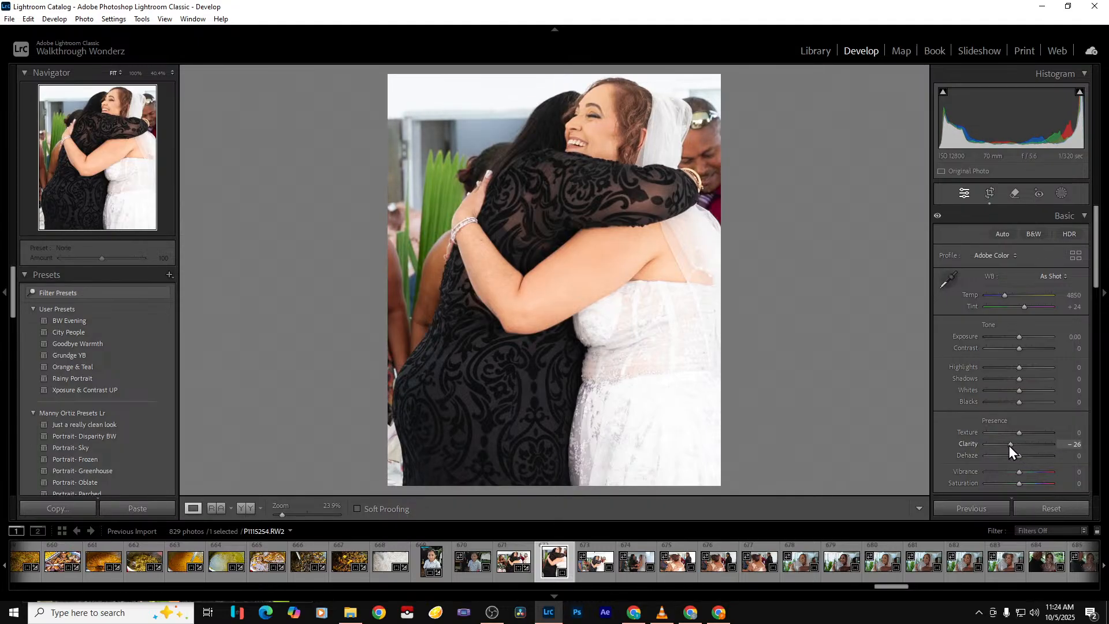
pyautogui.moveTo(1004, 369); pyautogui.dragTo(992, 369)
pyautogui.click(1006, 389)
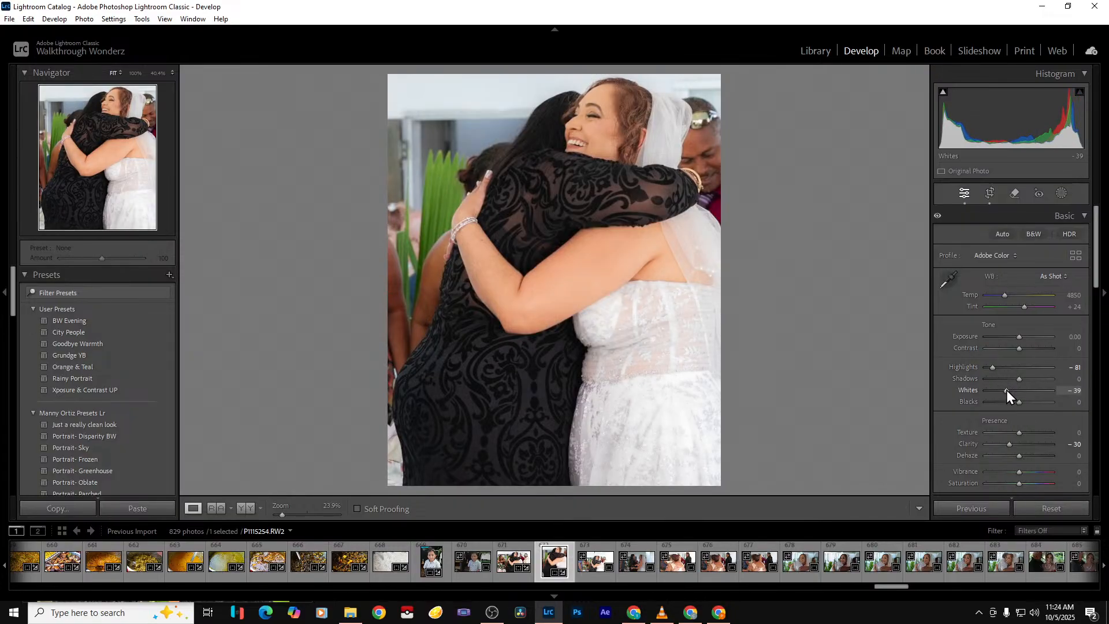
pyautogui.hotkey('ctrl', 'shift', 'e')
pyautogui.press('Return')
# Open photo P1115256 of the bride facing the woman in black and set Exposure +1.58, Shadows +32 and Highlights -63
pyautogui.press('Right')
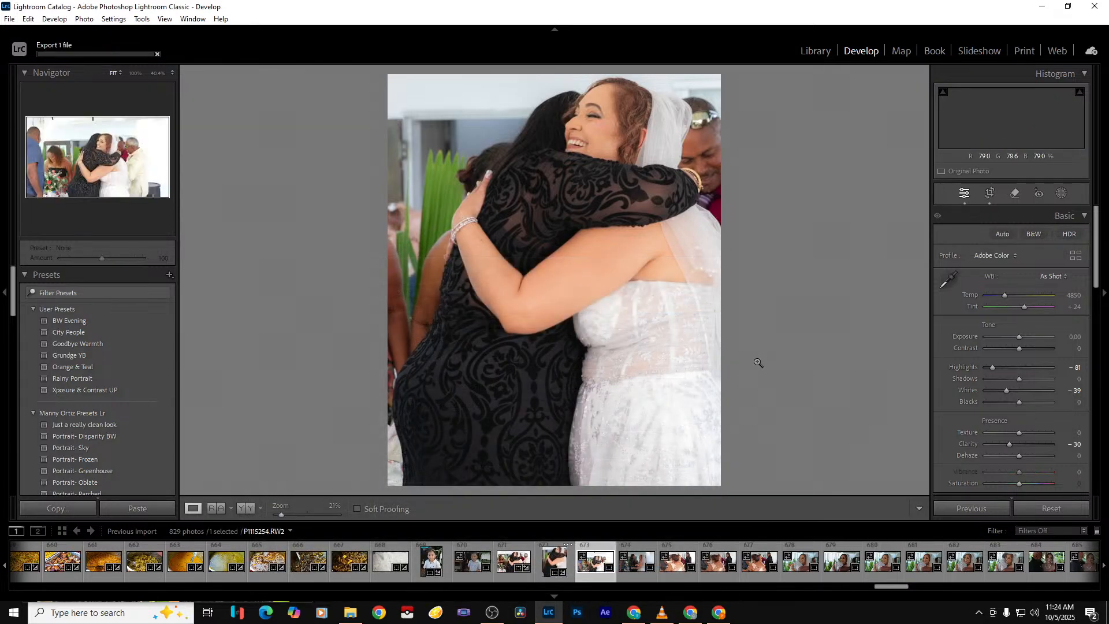
pyautogui.press('Right')
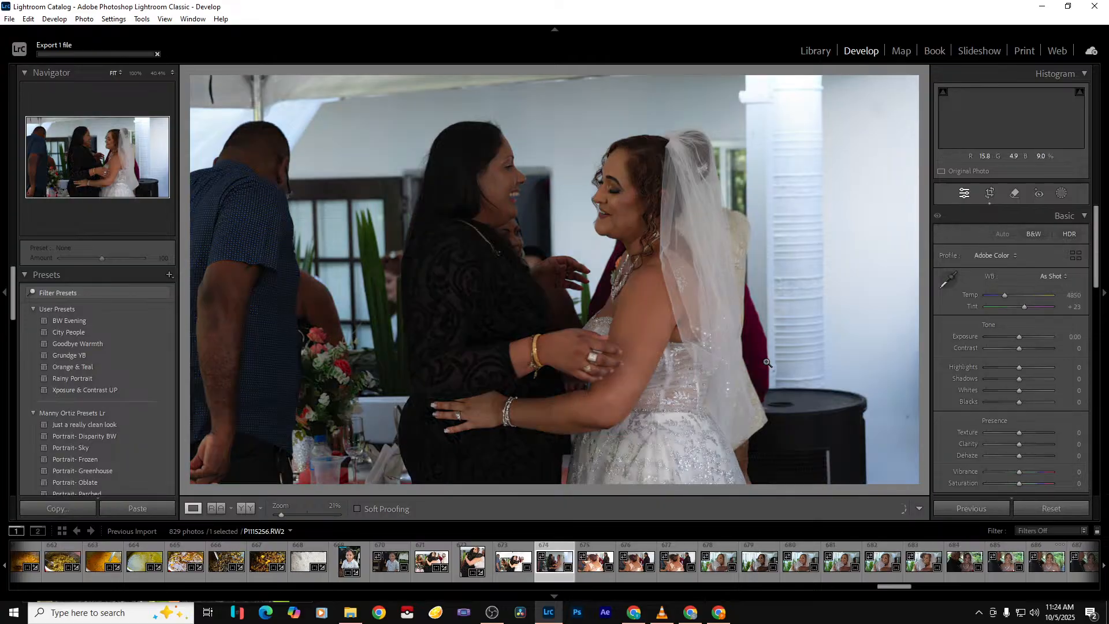
pyautogui.moveTo(1021, 339); pyautogui.dragTo(1031, 338)
pyautogui.moveTo(1020, 379); pyautogui.dragTo(998, 367)
# Crop photo P1115256 around the bride and the woman in black, cutting out the man in blue and extending to the lower edge
pyautogui.click(990, 193)
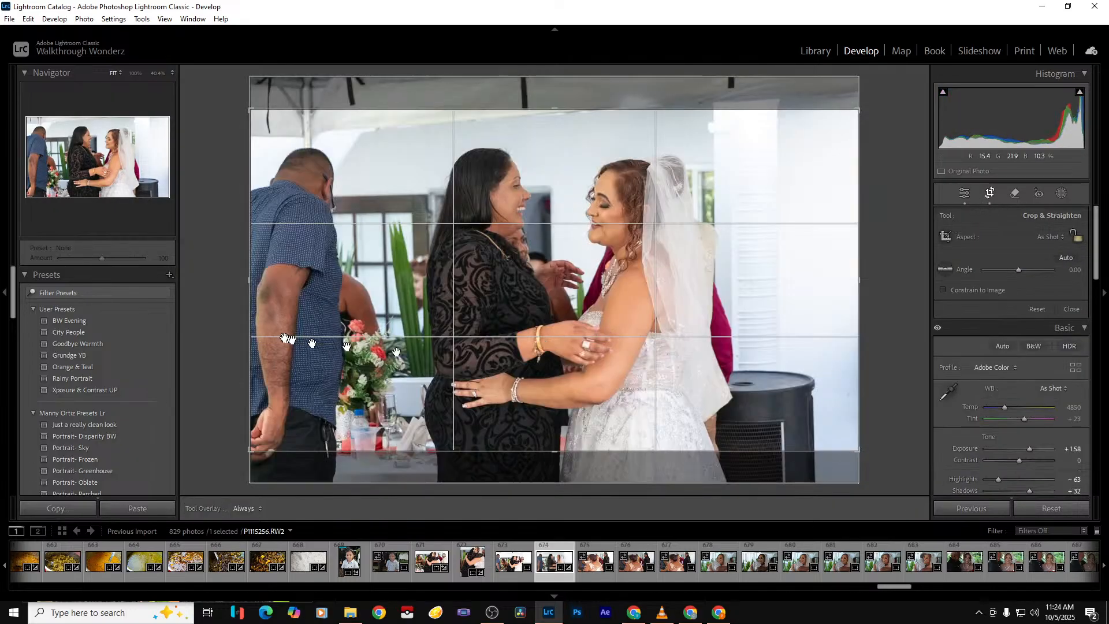
pyautogui.moveTo(247, 322); pyautogui.dragTo(334, 323)
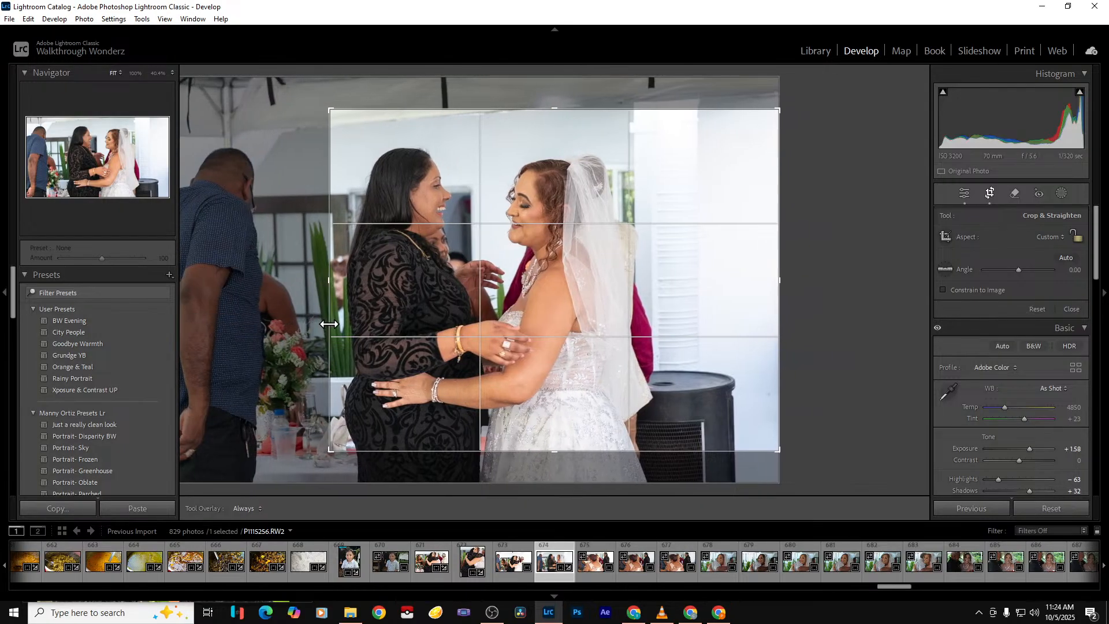
pyautogui.moveTo(487, 451); pyautogui.dragTo(518, 511)
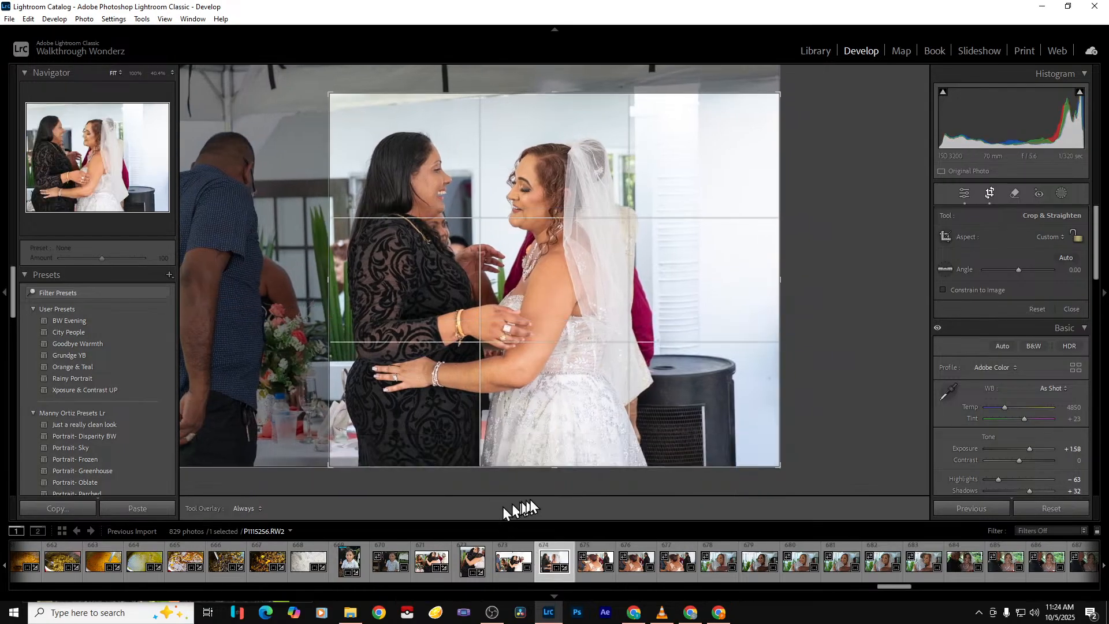
pyautogui.moveTo(777, 396); pyautogui.dragTo(716, 396)
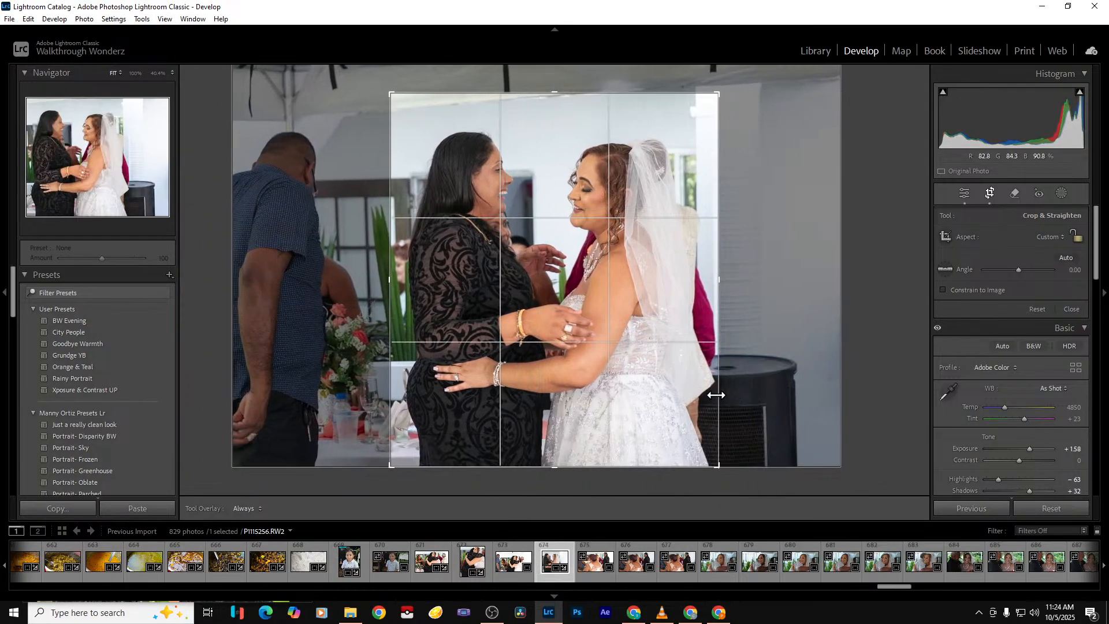
pyautogui.press('Return')
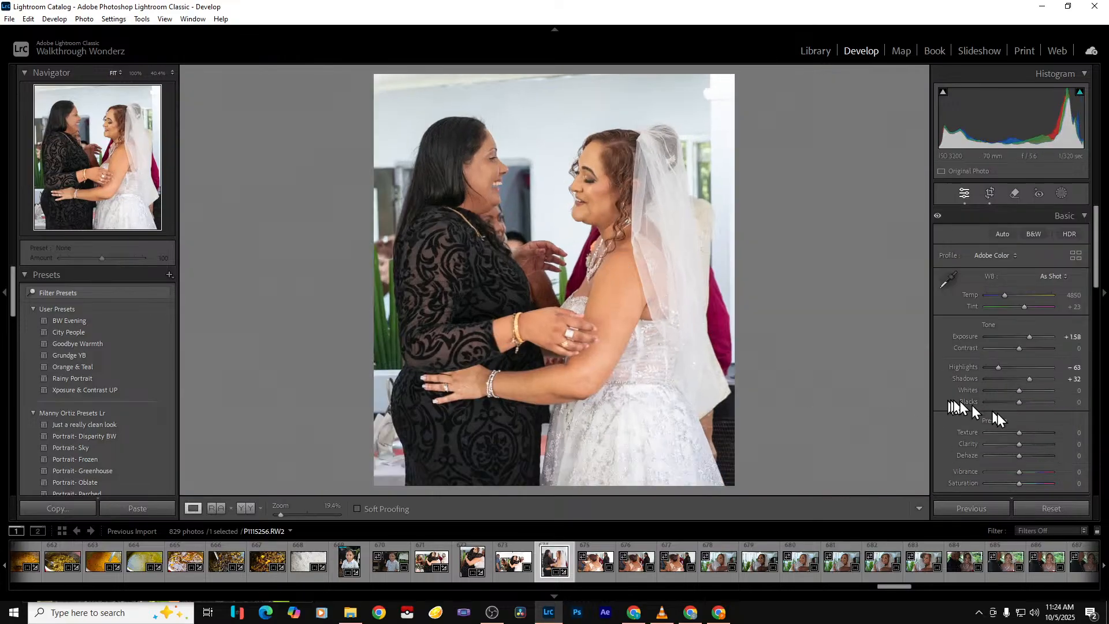
# Adjust the white balance of photo P1115256 to Tint +32 and Temp 4544
pyautogui.click(1077, 307)
pyautogui.press('Return')
pyautogui.moveTo(1006, 297); pyautogui.dragTo(1003, 296)
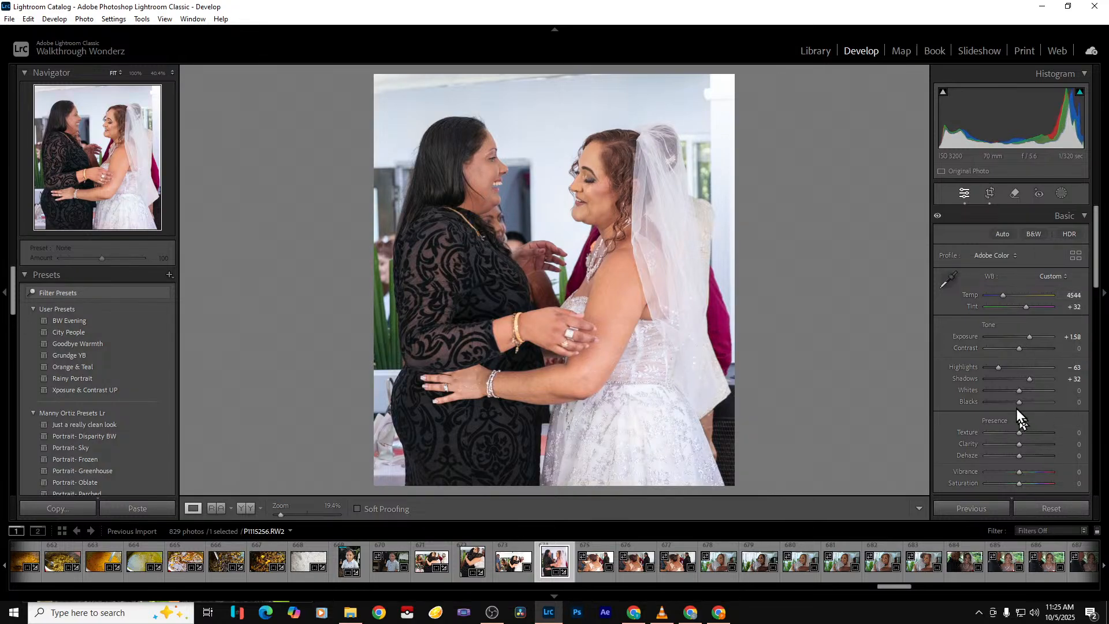
# Set photo P1115256 to Clarity -19 and export it with the existing settings
pyautogui.moveTo(1019, 444); pyautogui.dragTo(1013, 445)
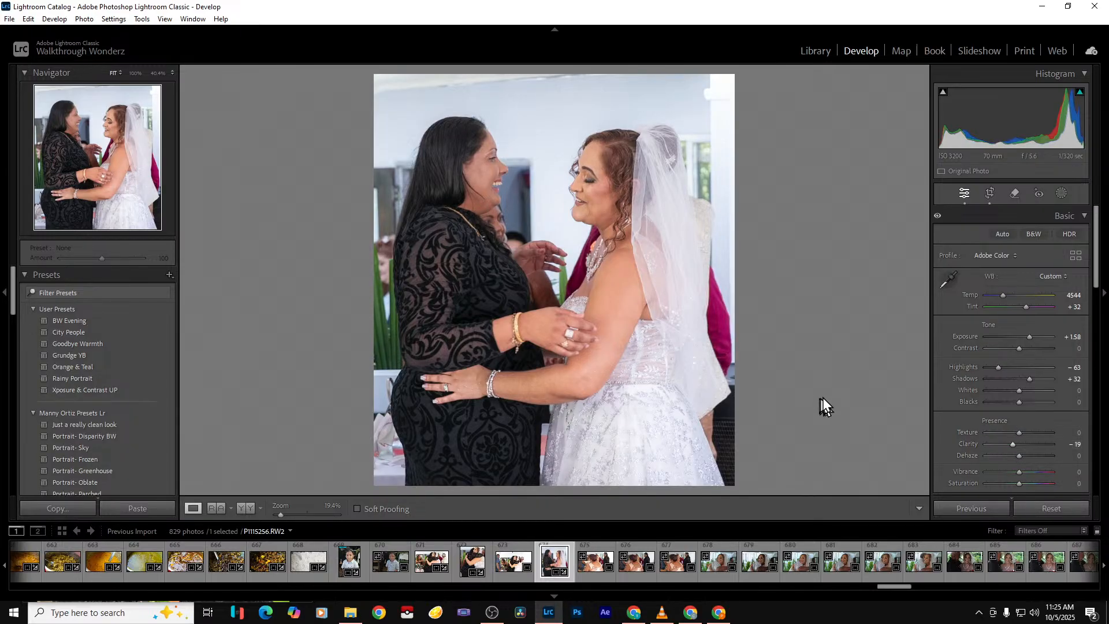
pyautogui.press('F11')
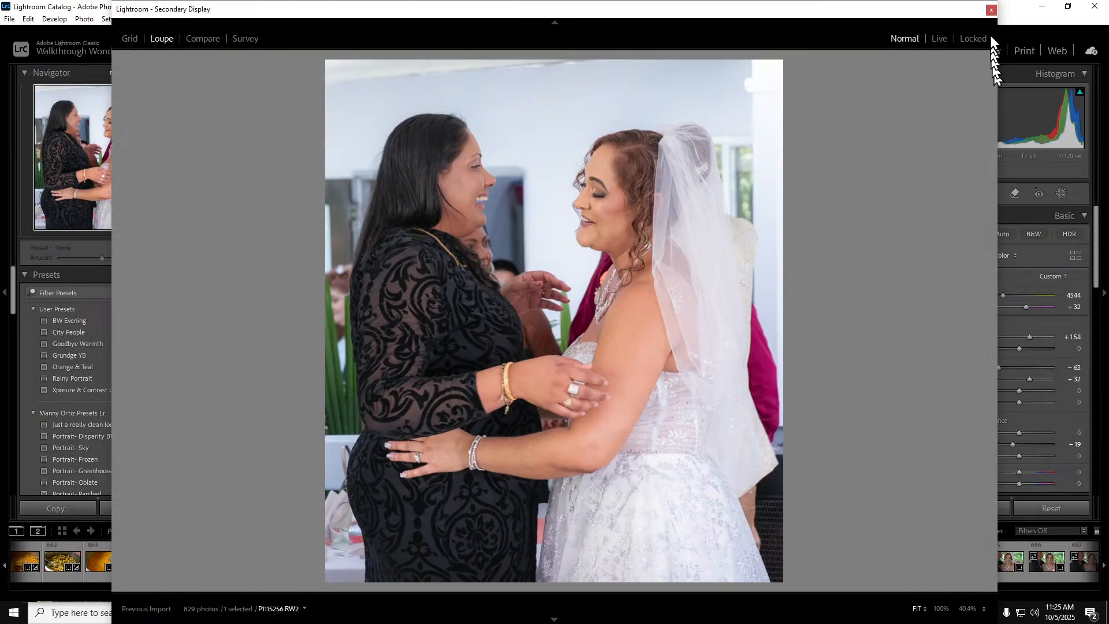
pyautogui.click(990, 10)
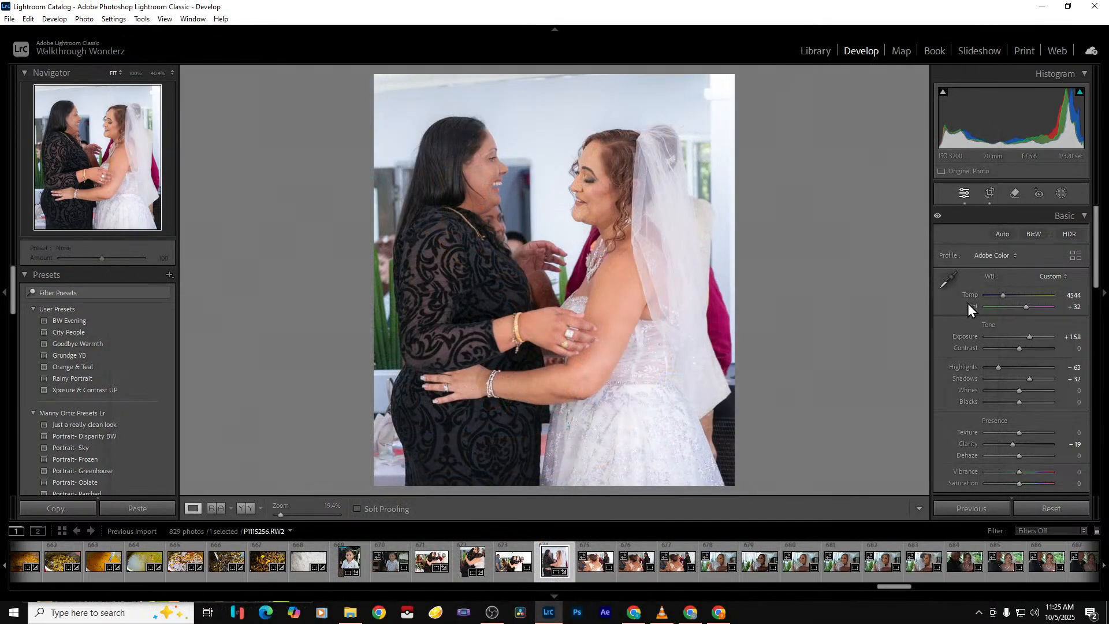
pyautogui.hotkey('ctrl', 'shift', 'e')
pyautogui.press('Return')
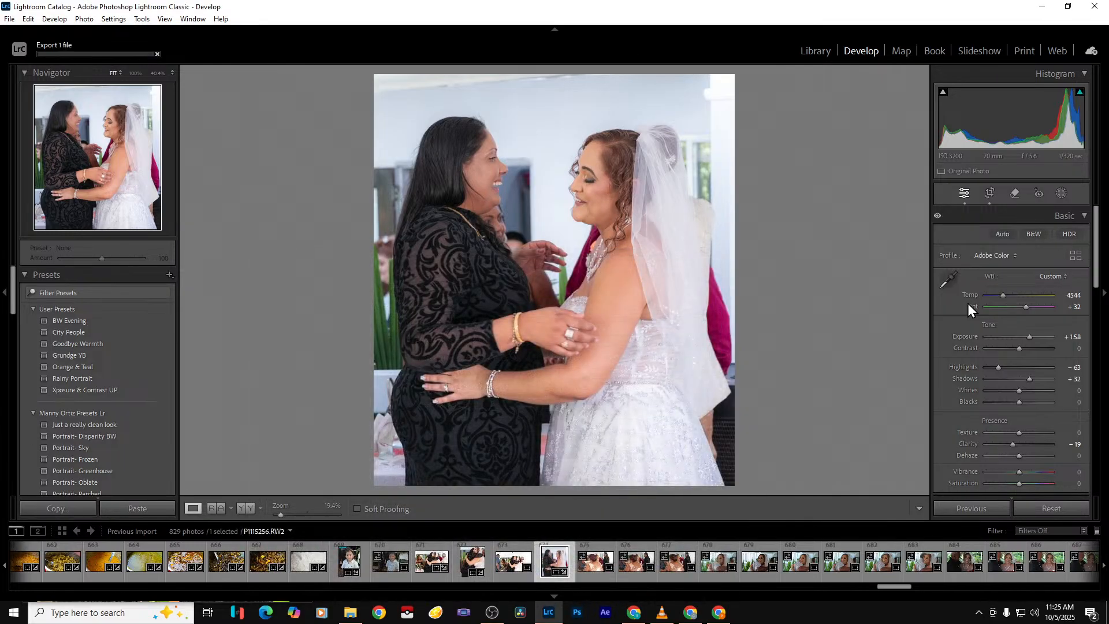
# Skip ahead to hug photo P1115260, set Shadows +53, Exposure +0.79 and Clarity -37, and export it with the previous settings
pyautogui.press('Right')
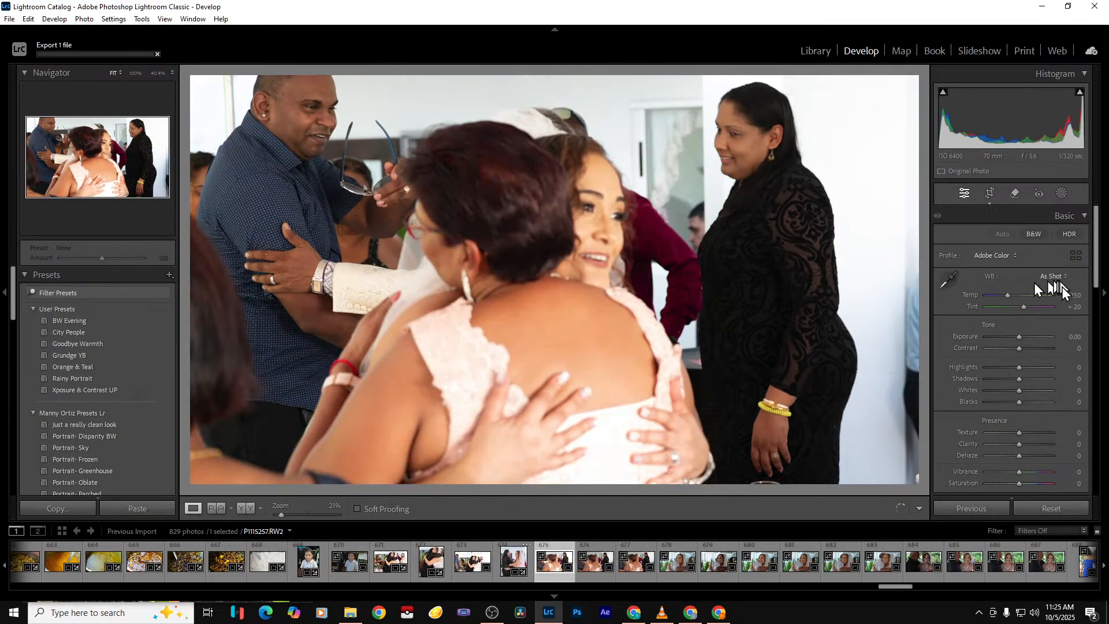
pyautogui.press('Right')
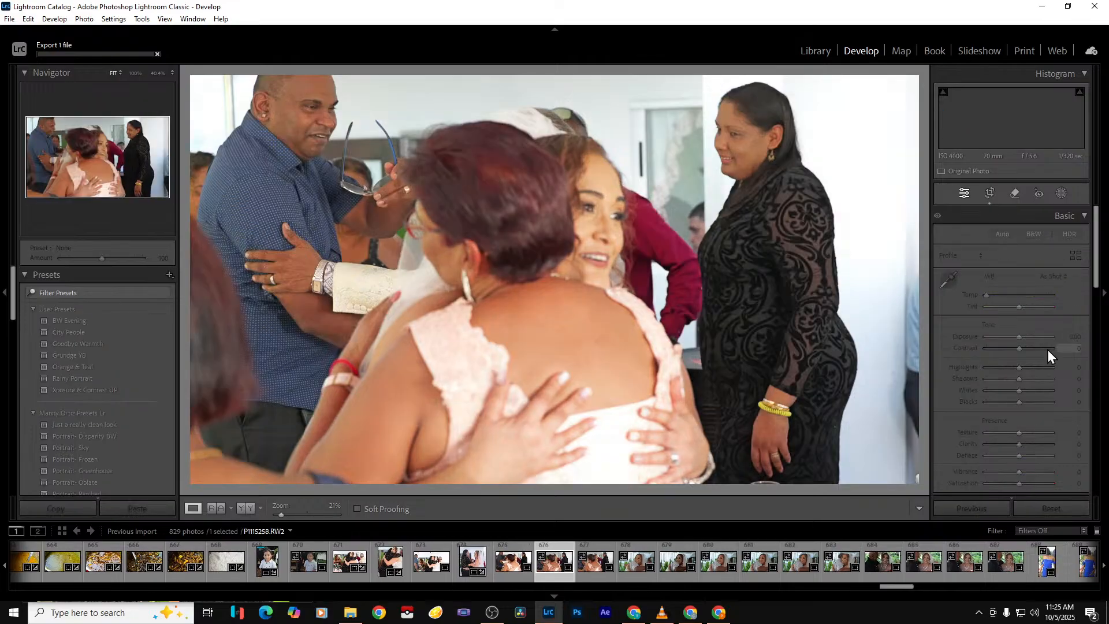
pyautogui.press('Right')
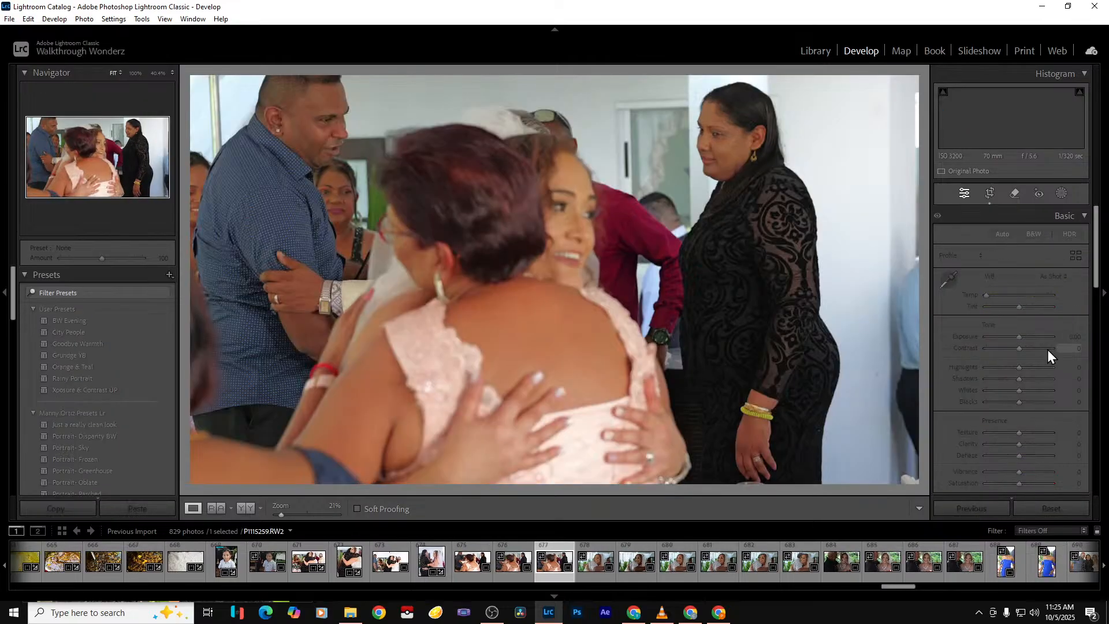
pyautogui.press('Right')
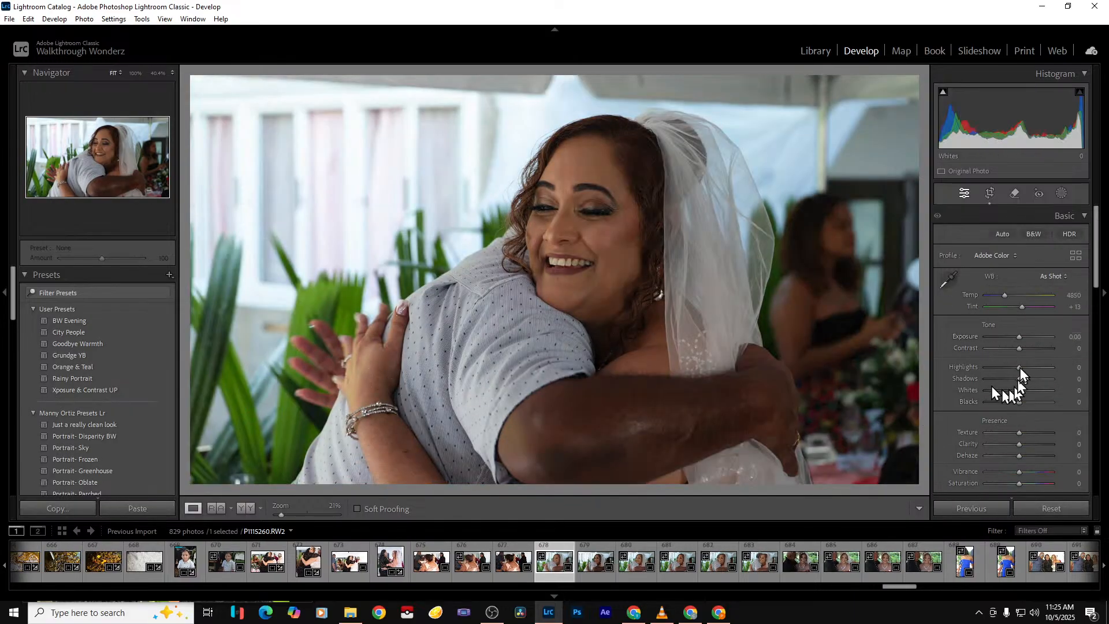
pyautogui.moveTo(1020, 379); pyautogui.dragTo(1038, 379)
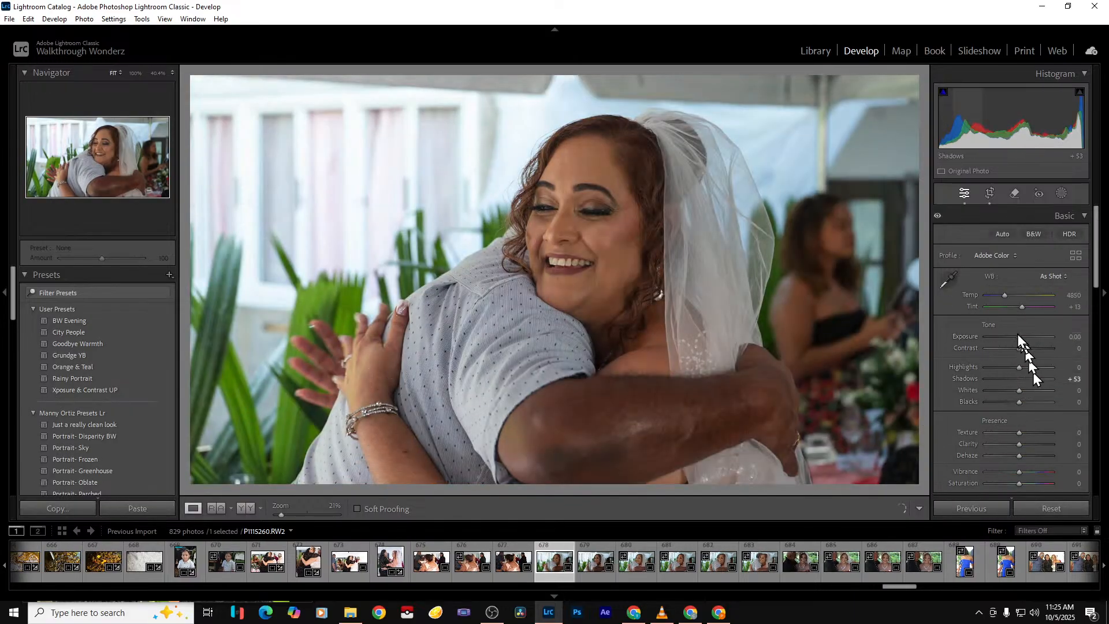
pyautogui.moveTo(1019, 336); pyautogui.dragTo(1024, 338)
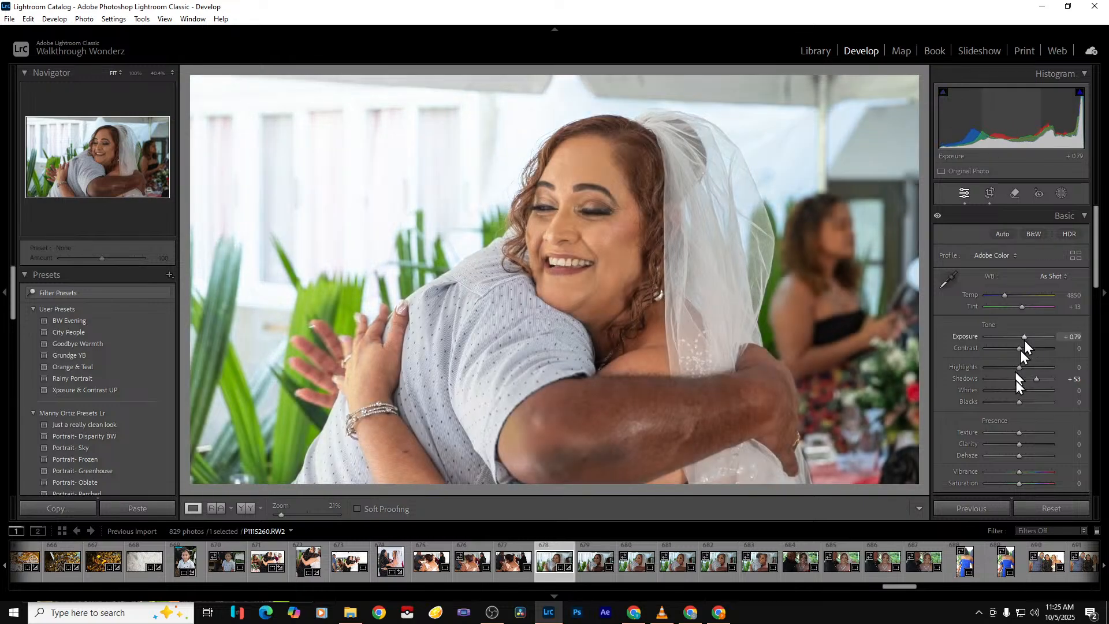
pyautogui.moveTo(1020, 444); pyautogui.dragTo(1012, 445)
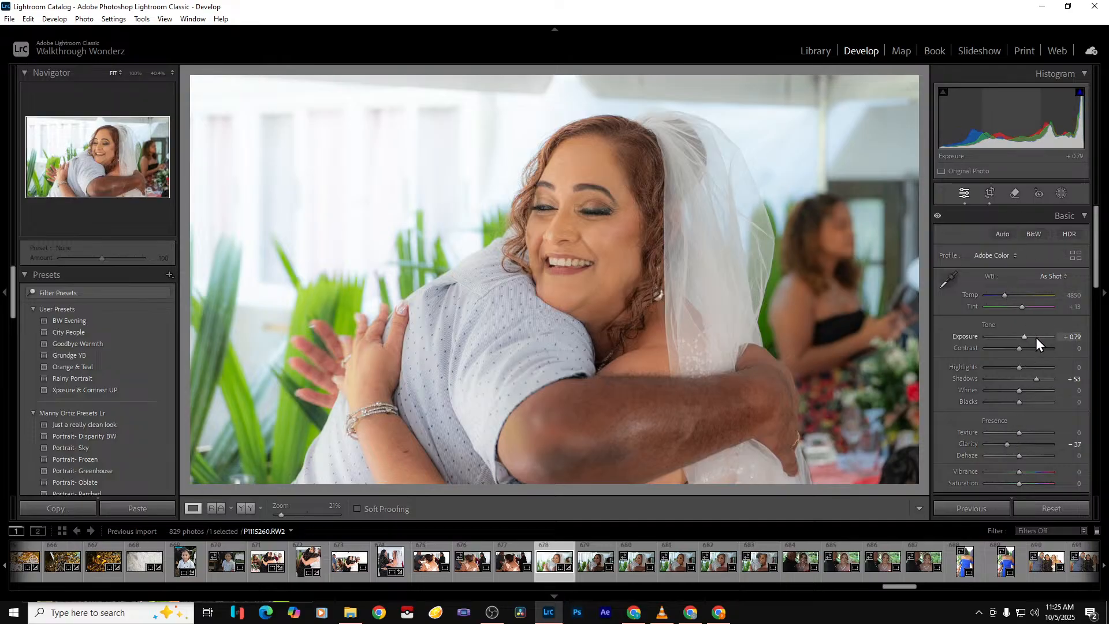
pyautogui.hotkey('ctrl', 'alt', 'shift', 'e')
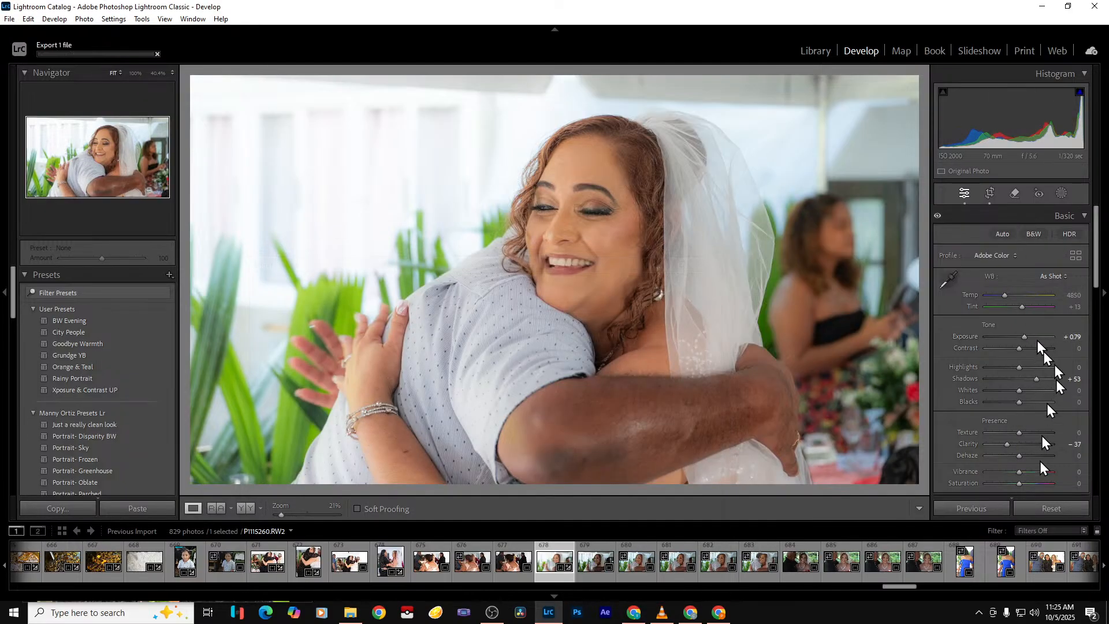
# Open hug photo P1115264, set Exposure +1.32 and Clarity -51, and export it with the previous settings
pyautogui.click(720, 574)
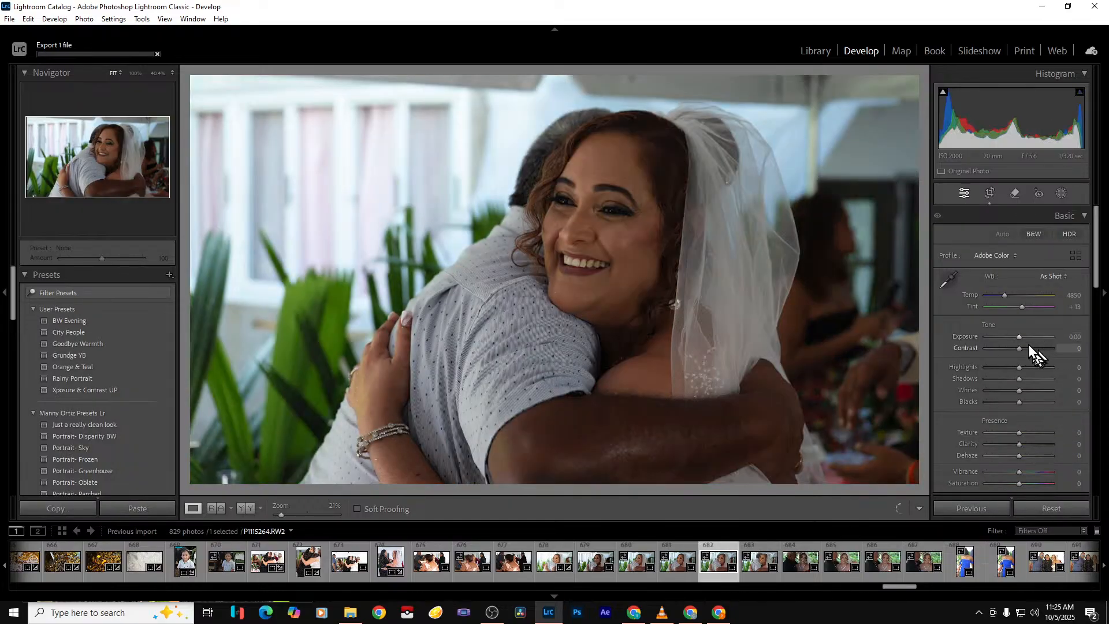
pyautogui.moveTo(1021, 338); pyautogui.dragTo(1029, 338)
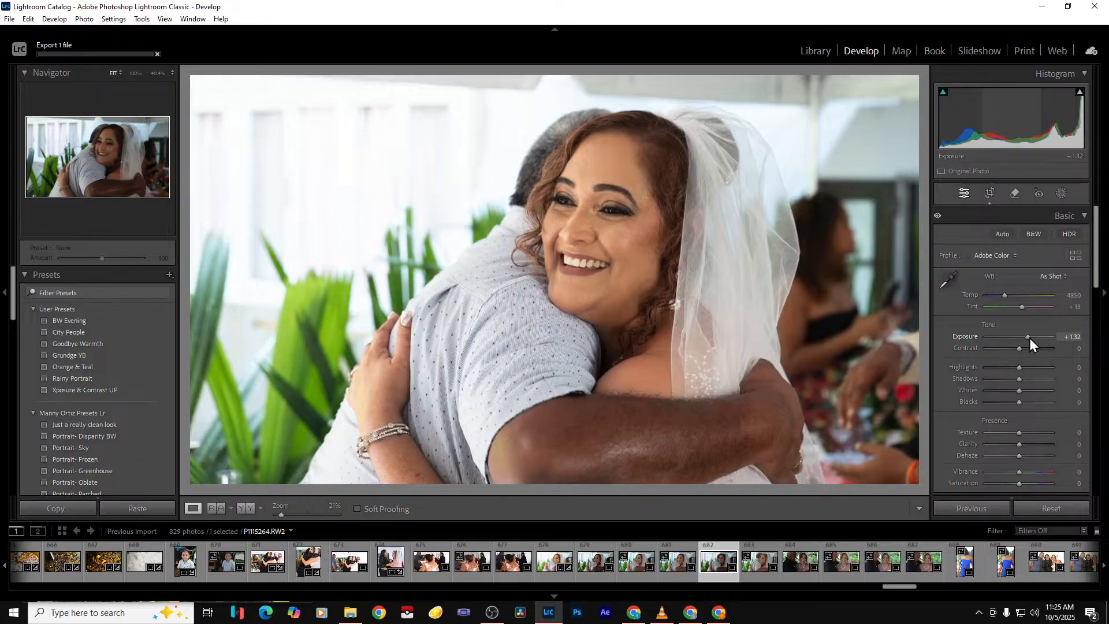
pyautogui.moveTo(1017, 443); pyautogui.dragTo(1000, 445)
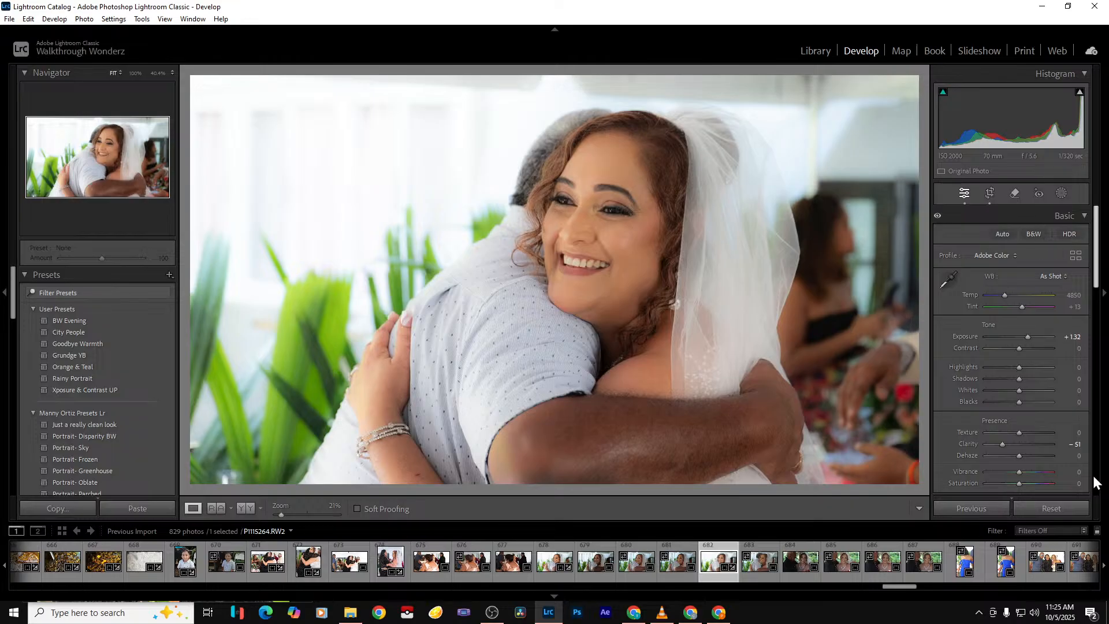
pyautogui.hotkey('ctrl', 'alt', 'shift', 'e')
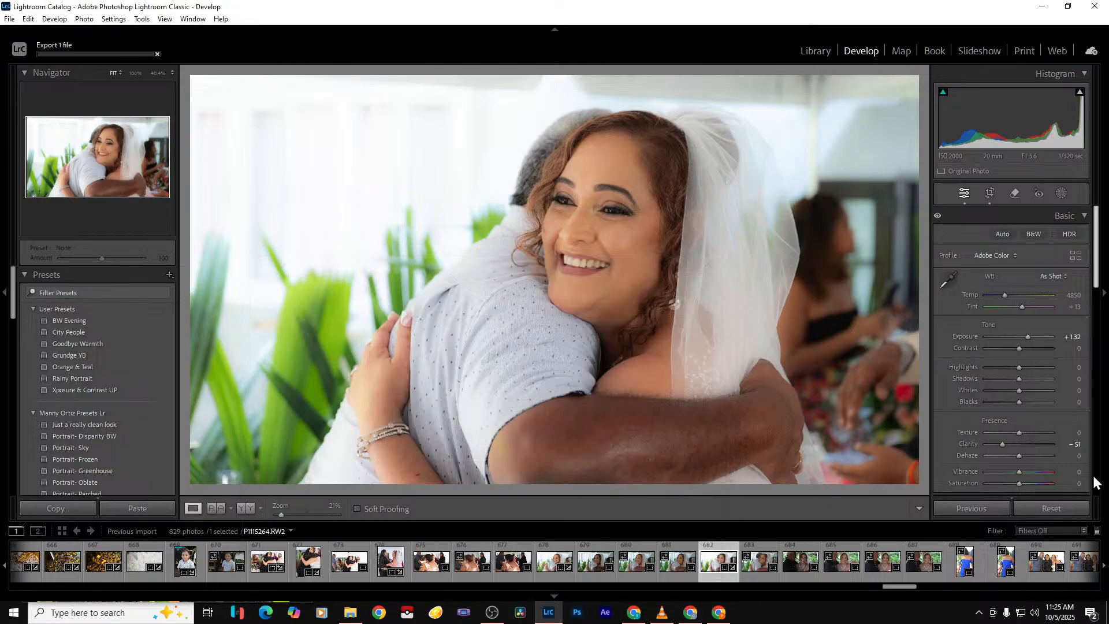
# Open photo P1115266 of the bride with the man in black and extend its crop down to the image's lower edge
pyautogui.click(792, 576)
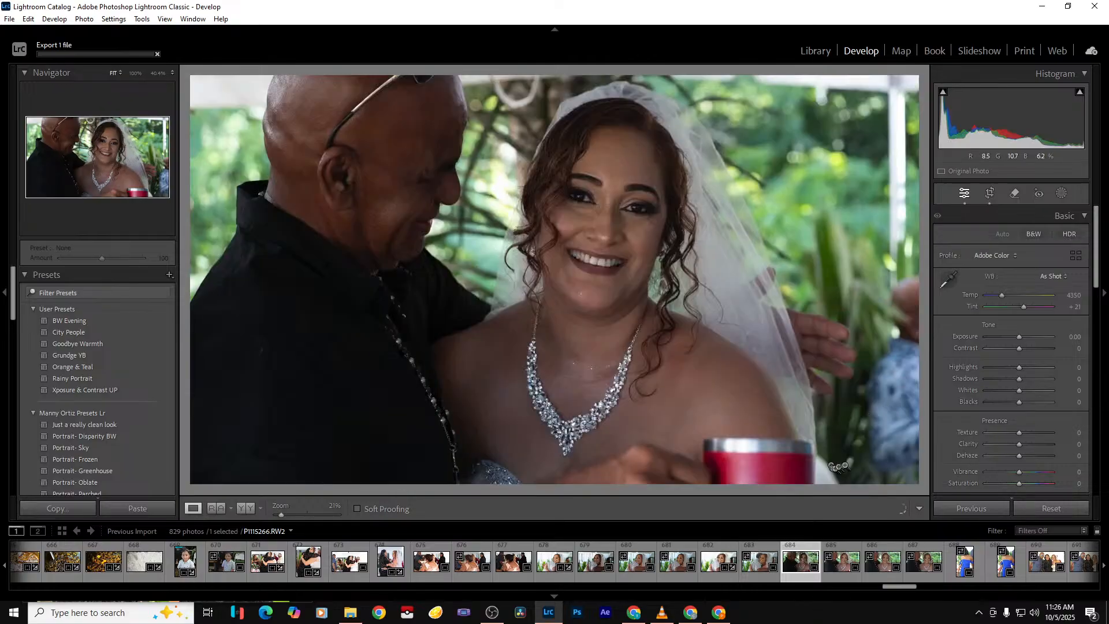
pyautogui.click(990, 194)
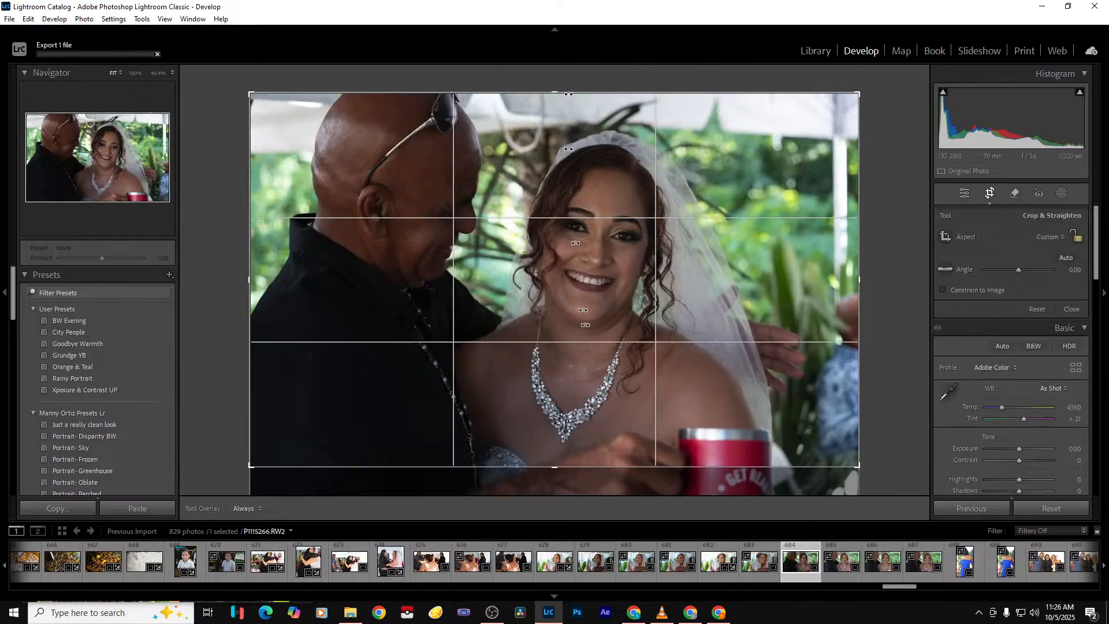
pyautogui.moveTo(580, 466); pyautogui.dragTo(584, 512)
pyautogui.press('Return')
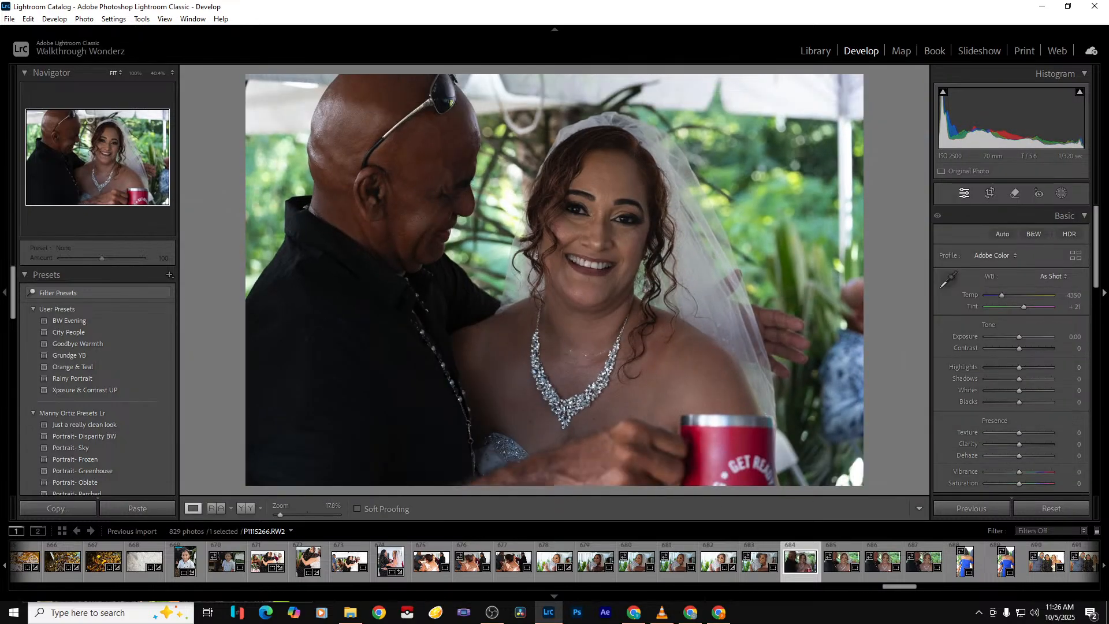
# Set photo P1115266 to Exposure +1.32, Shadows +30 and Clarity -26, and export it with the existing settings
pyautogui.moveTo(1021, 377); pyautogui.dragTo(1028, 338)
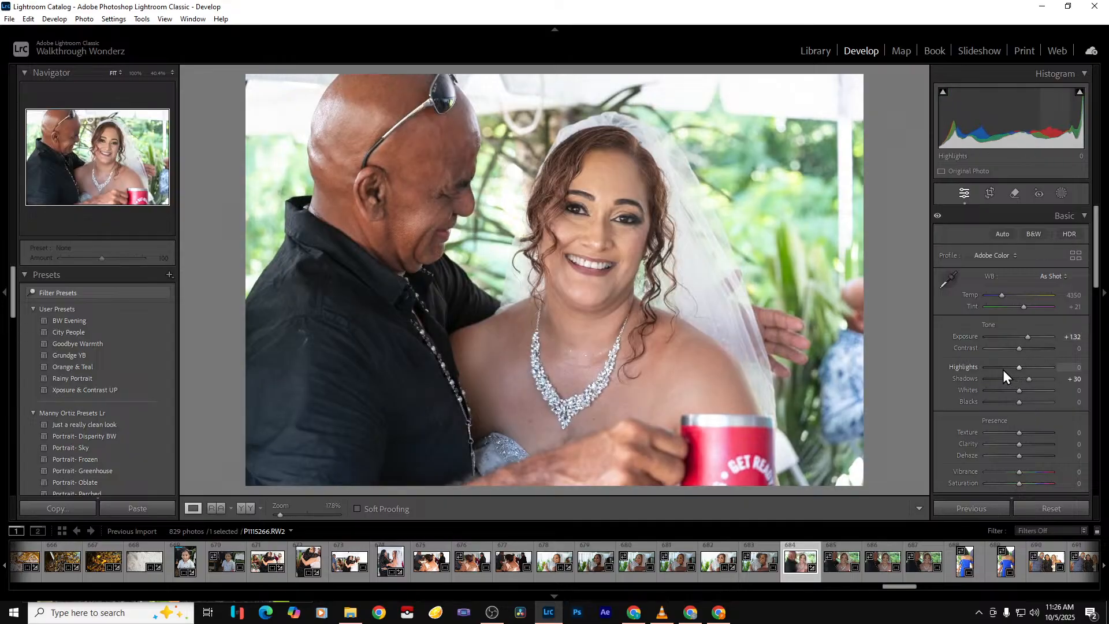
pyautogui.moveTo(1016, 445); pyautogui.dragTo(1008, 444)
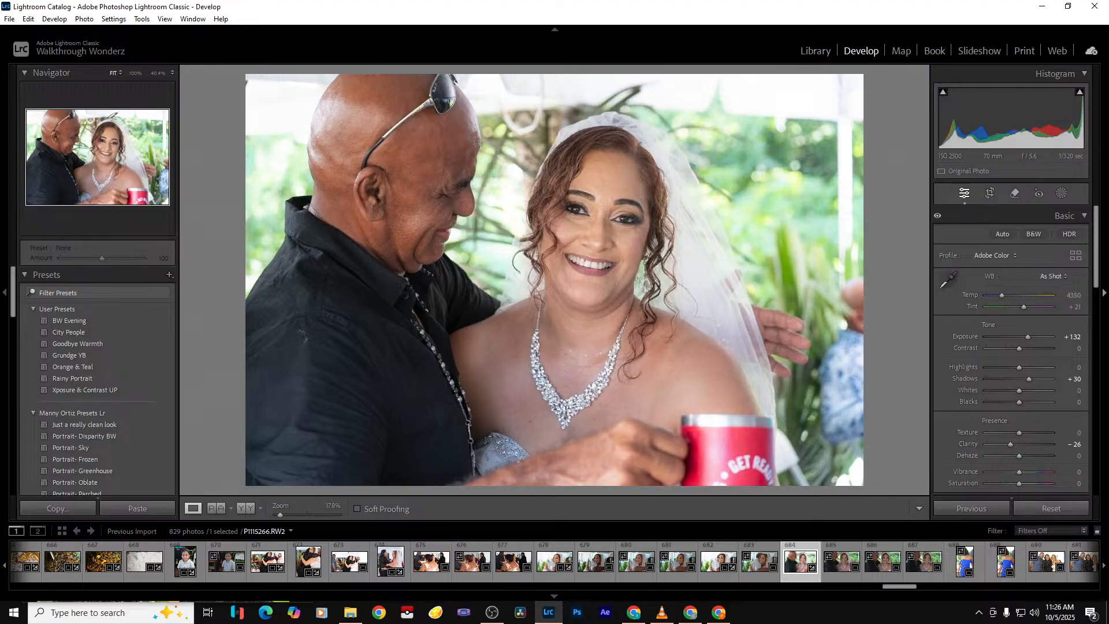
pyautogui.hotkey('ctrl', 'shift', 'e')
pyautogui.press('Return')
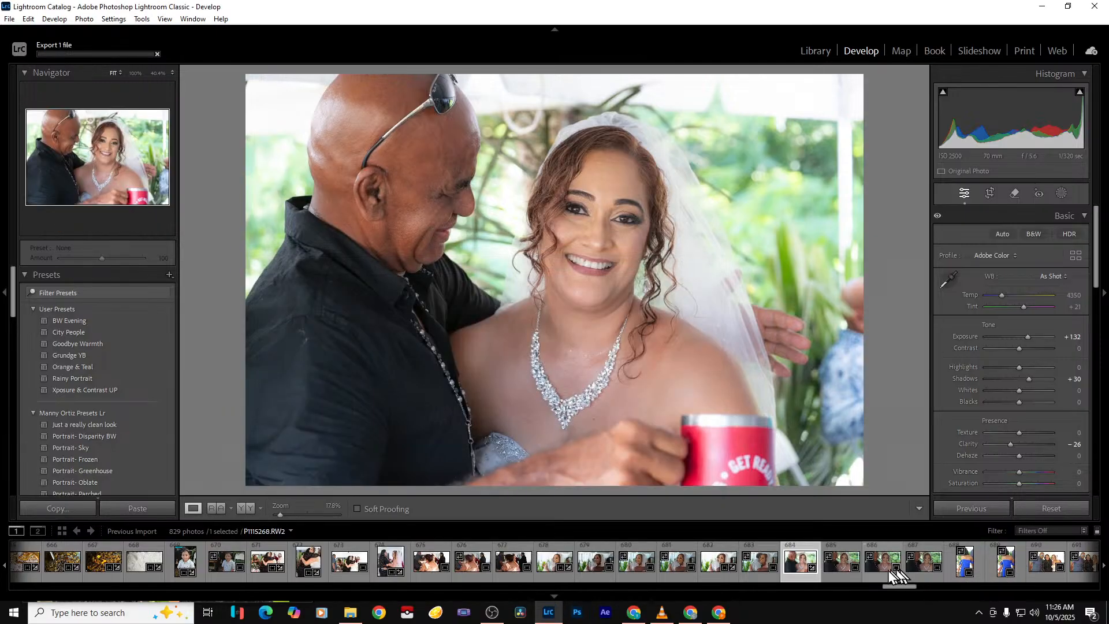
# Convert photo P1115267 of the bride and the man in black to black and white with Clarity -77, and export it
pyautogui.click(853, 574)
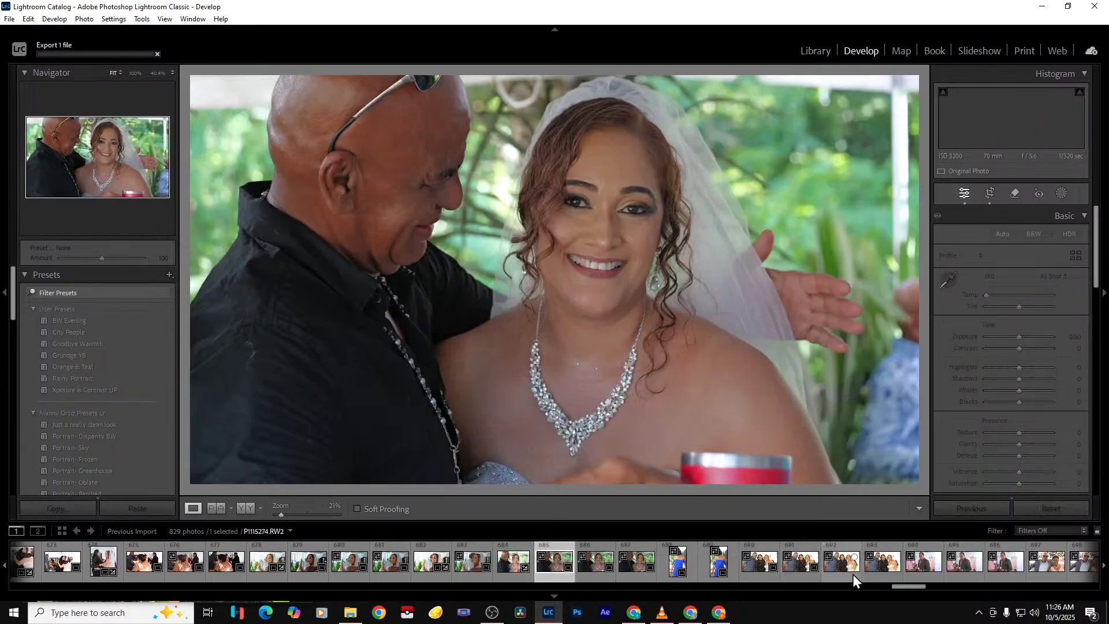
pyautogui.click(1028, 234)
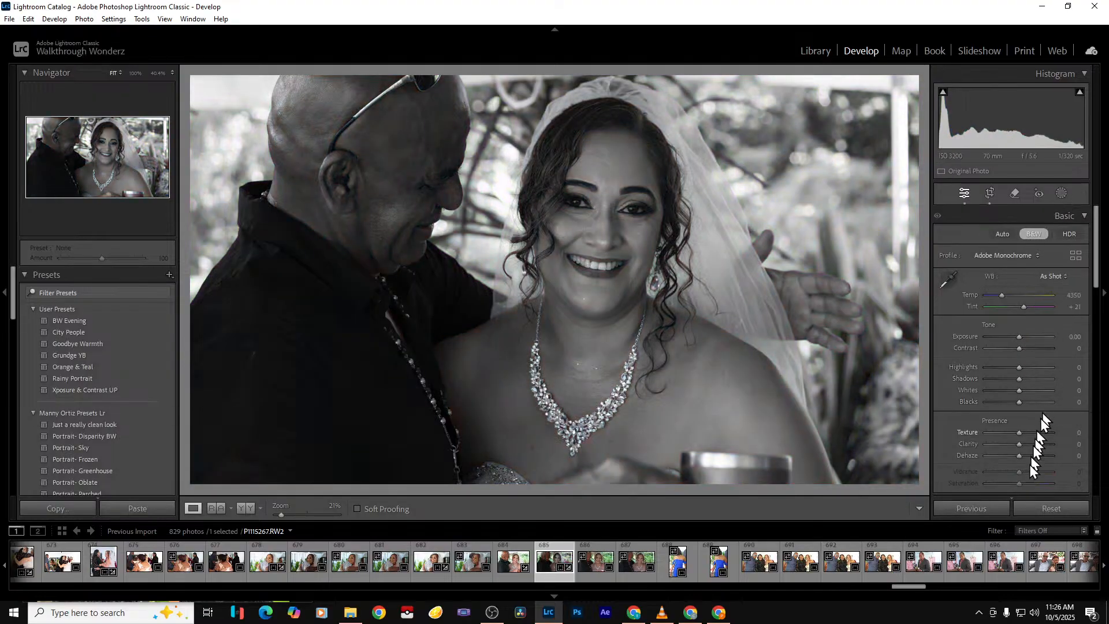
pyautogui.moveTo(1006, 448); pyautogui.dragTo(994, 446)
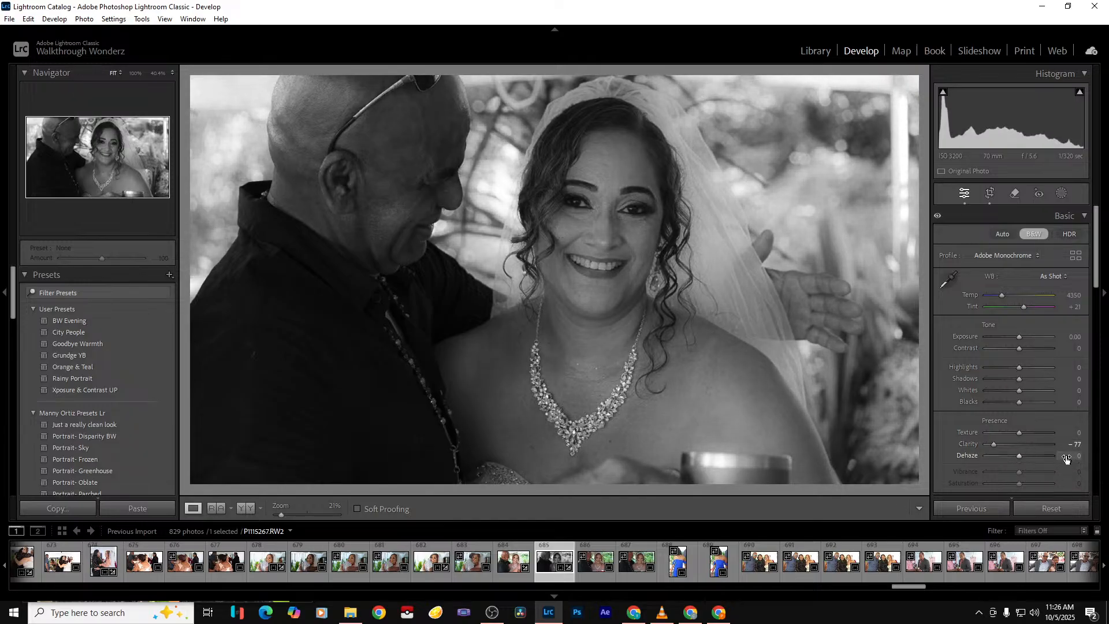
pyautogui.hotkey('ctrl', 'shift', 'e')
pyautogui.press('Return')
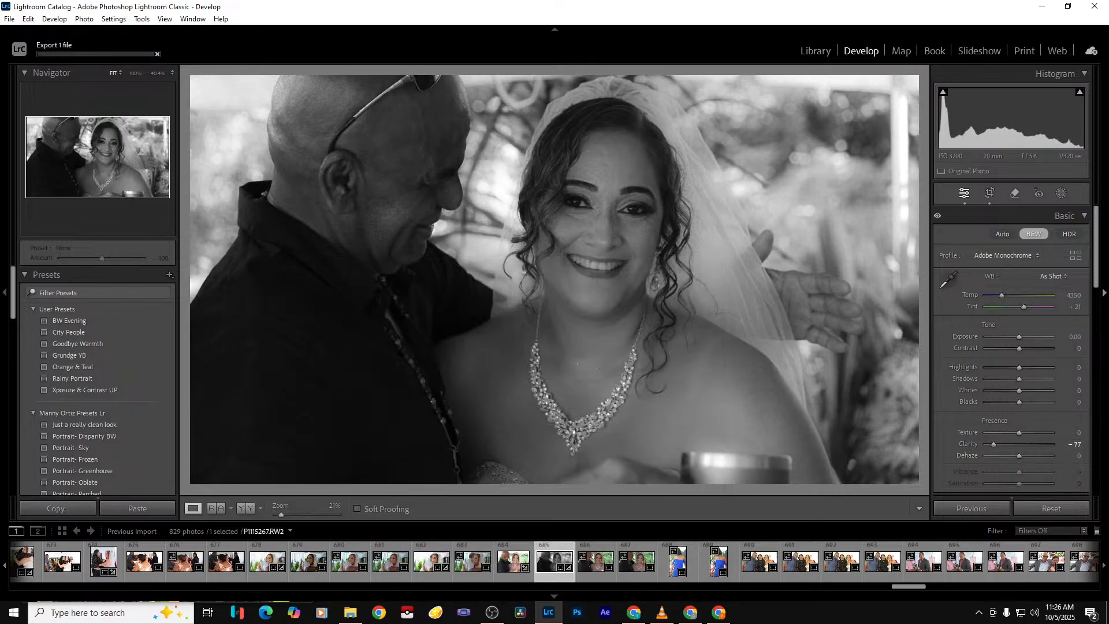
# Open blue-dress photo P1115270, set Highlights -100, Shadows +58 and Whites -47, and export it with the previous settings
pyautogui.press('Right')
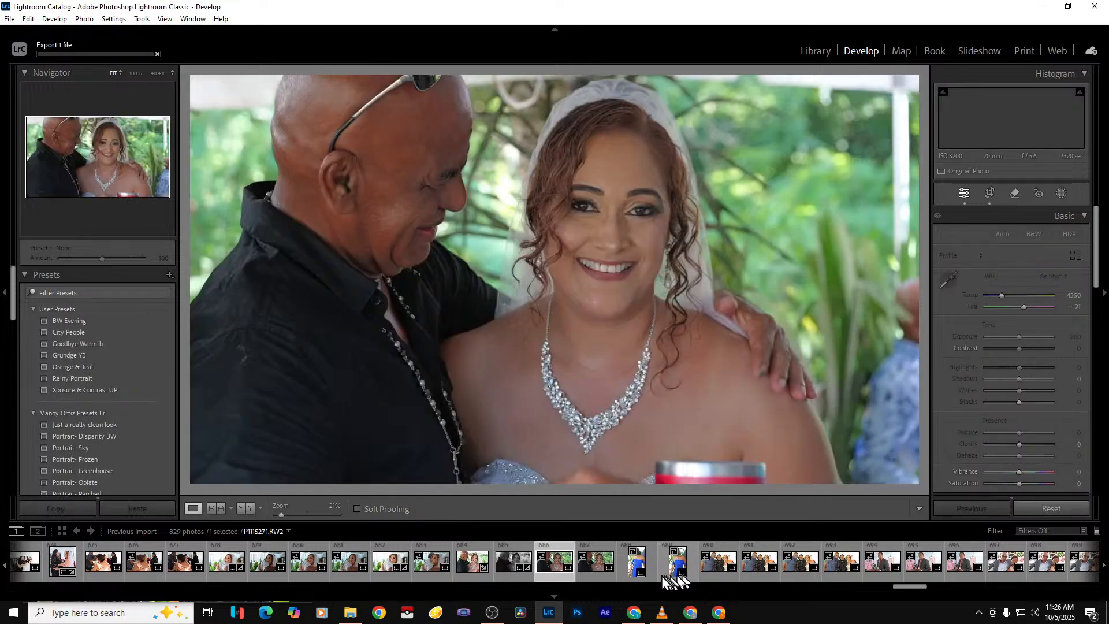
pyautogui.click(650, 574)
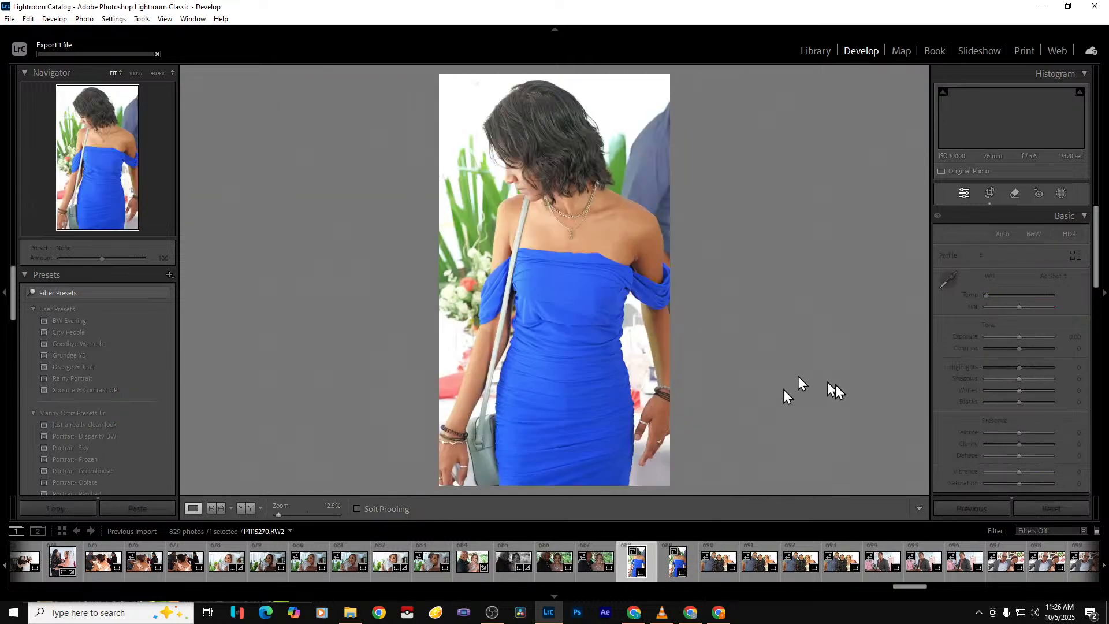
pyautogui.moveTo(1006, 365); pyautogui.dragTo(1003, 394)
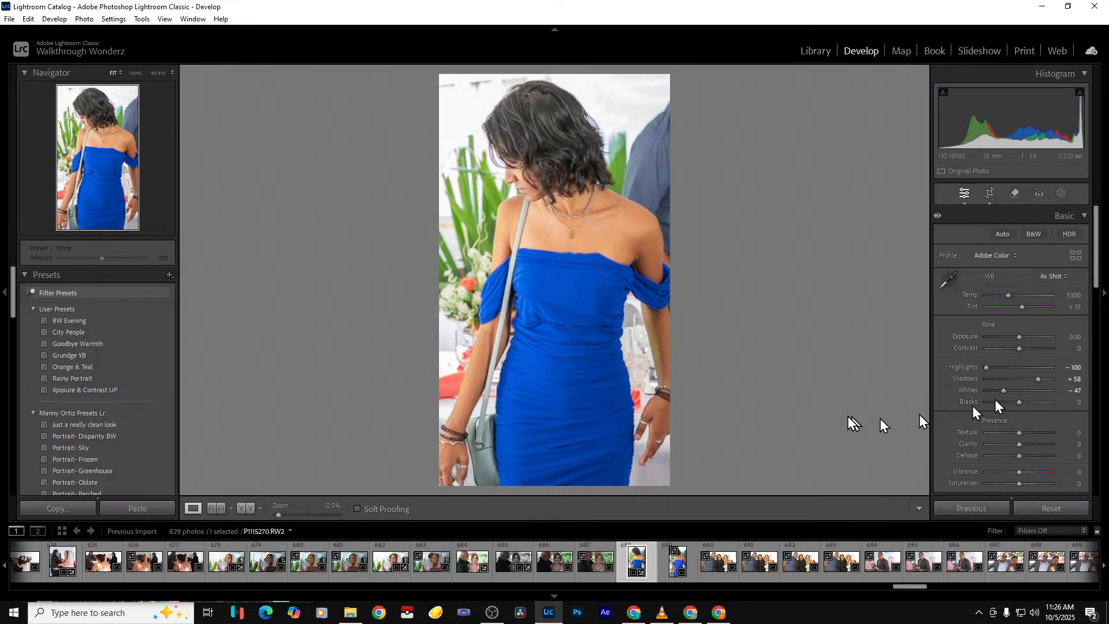
pyautogui.hotkey('ctrl', 'alt', 'shift', 'e')
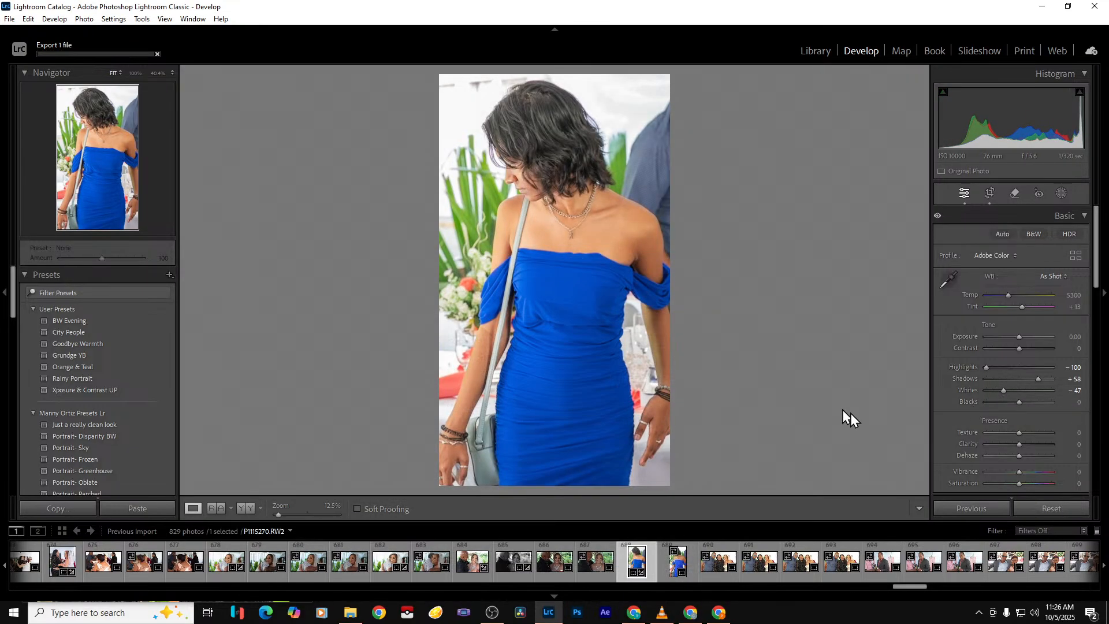
# Crop group photo P1115272 with a lower bottom edge and a tighter edge beside the bride, and set its white balance to Auto
pyautogui.press('Right')
pyautogui.press('Right')
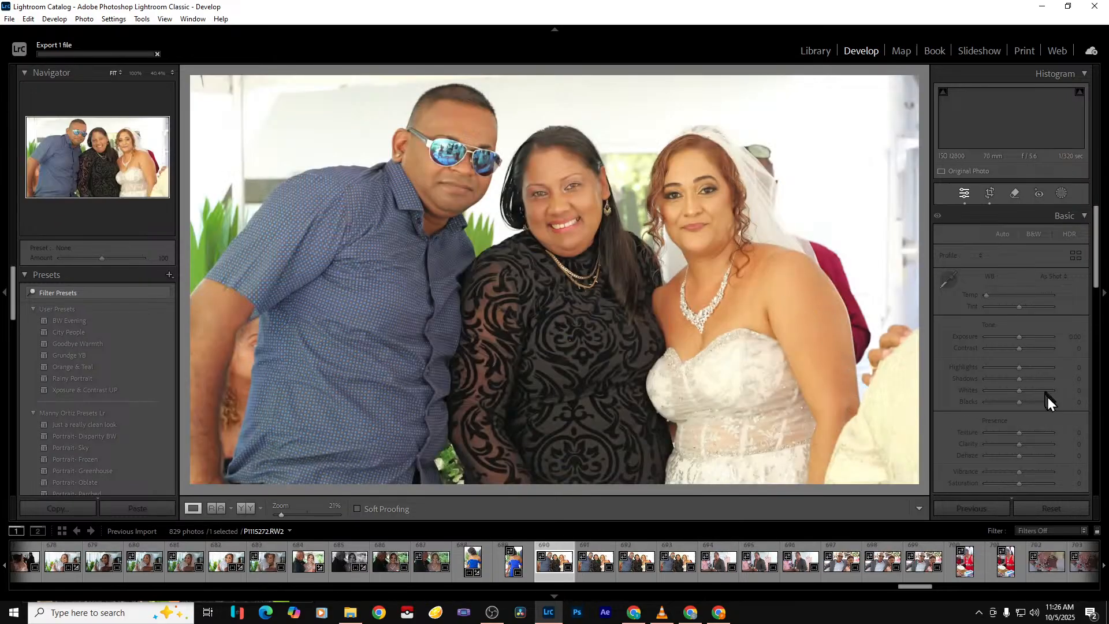
pyautogui.click(990, 193)
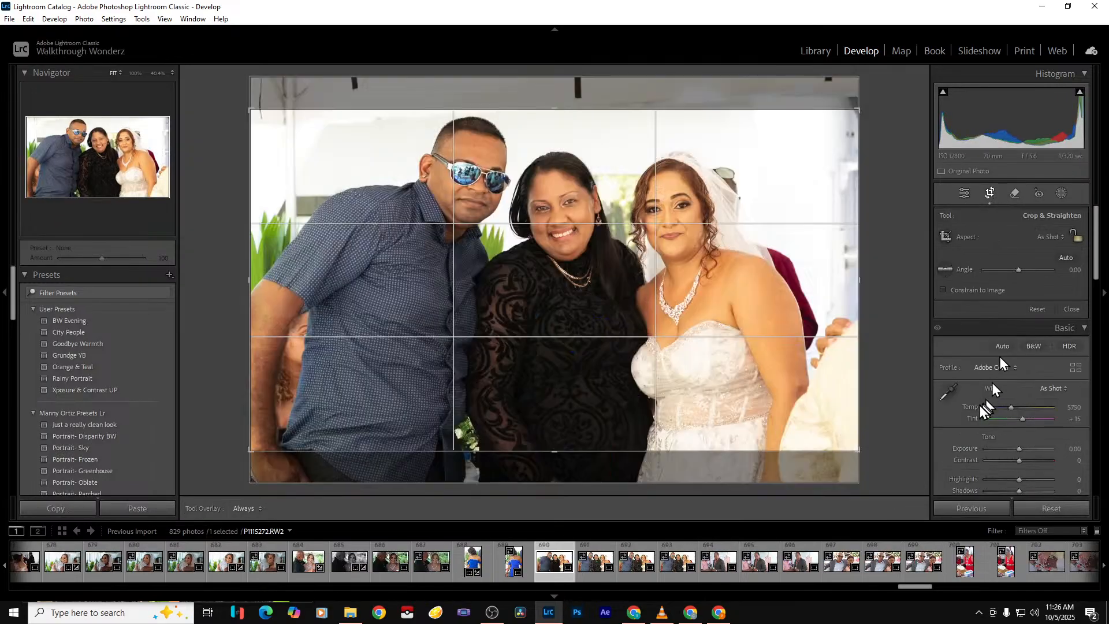
pyautogui.moveTo(617, 451); pyautogui.dragTo(615, 454)
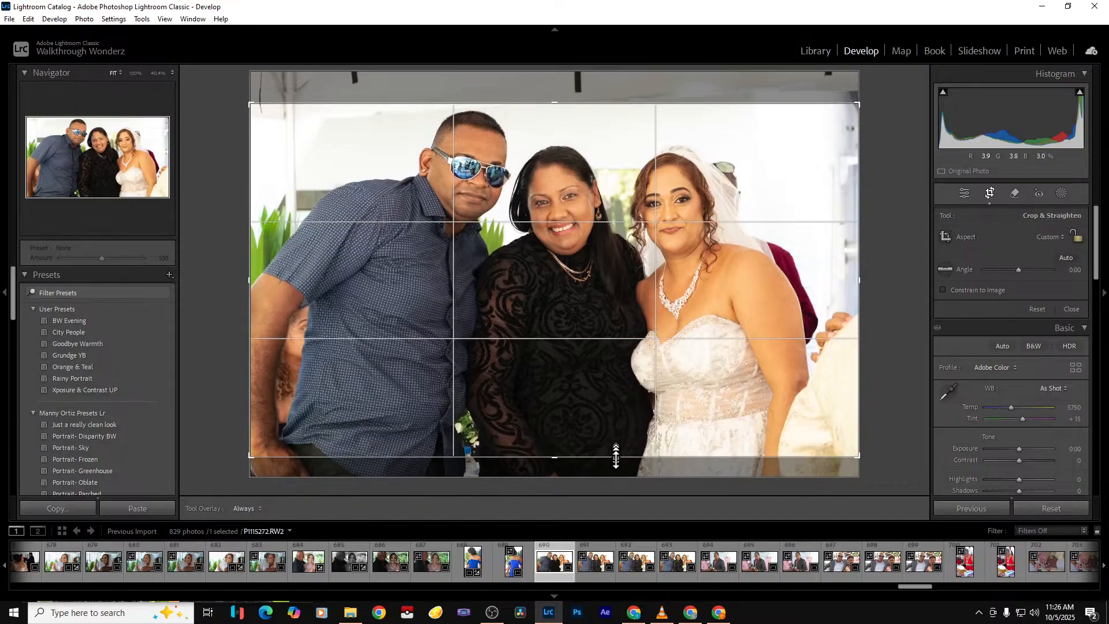
pyautogui.moveTo(858, 347); pyautogui.dragTo(835, 352)
pyautogui.press('Return')
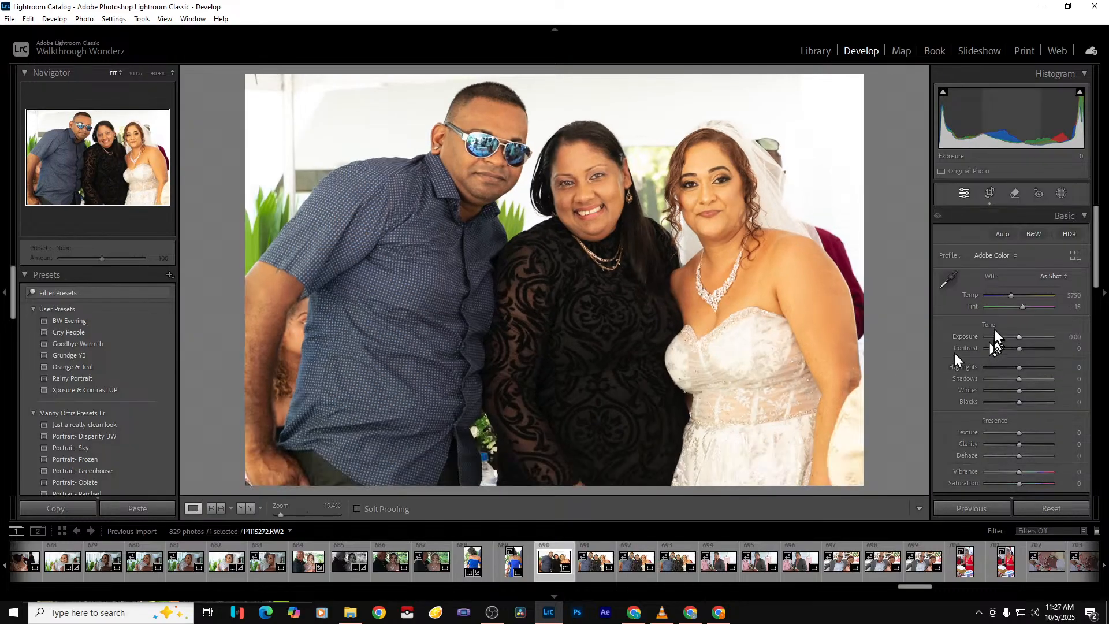
pyautogui.click(1050, 277)
pyautogui.click(1027, 304)
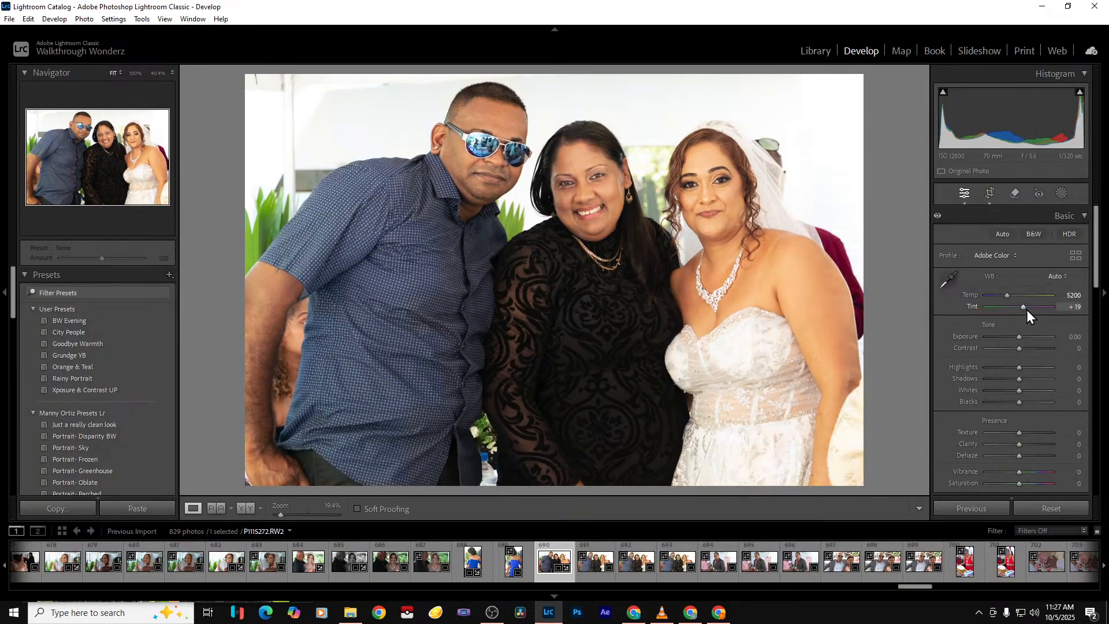
# Set group photo P1115272 to Temp 4807, Tint +32, Highlights -100, Shadows +33 and Clarity -28
pyautogui.click(1075, 307)
pyautogui.write('32')
pyautogui.press('Return')
pyautogui.moveTo(1007, 297); pyautogui.dragTo(1004, 296)
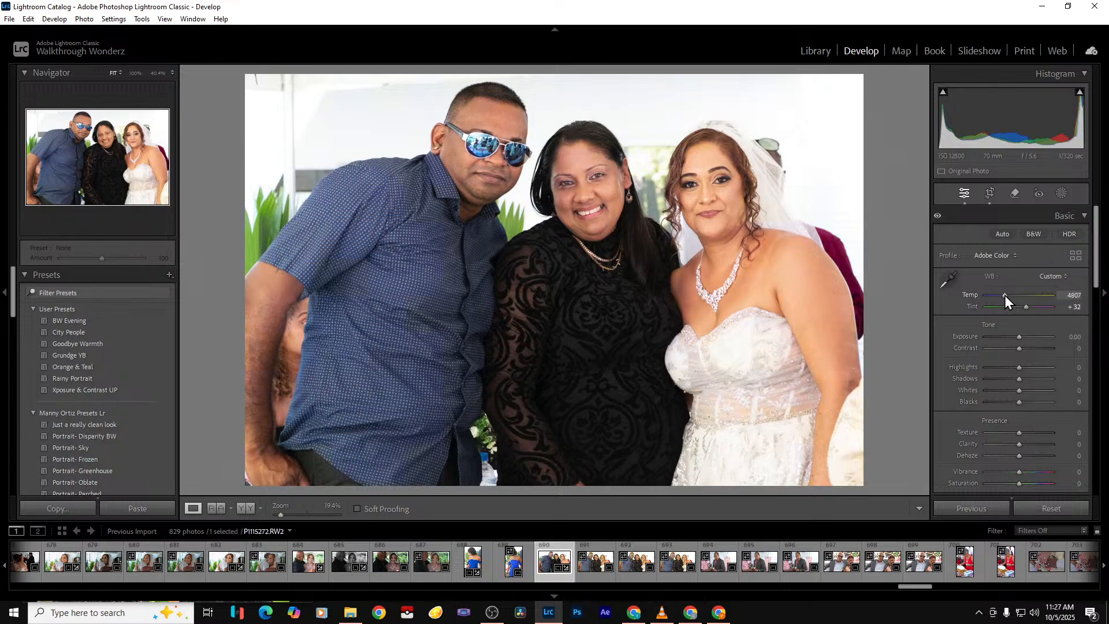
pyautogui.moveTo(1013, 376); pyautogui.dragTo(1032, 379)
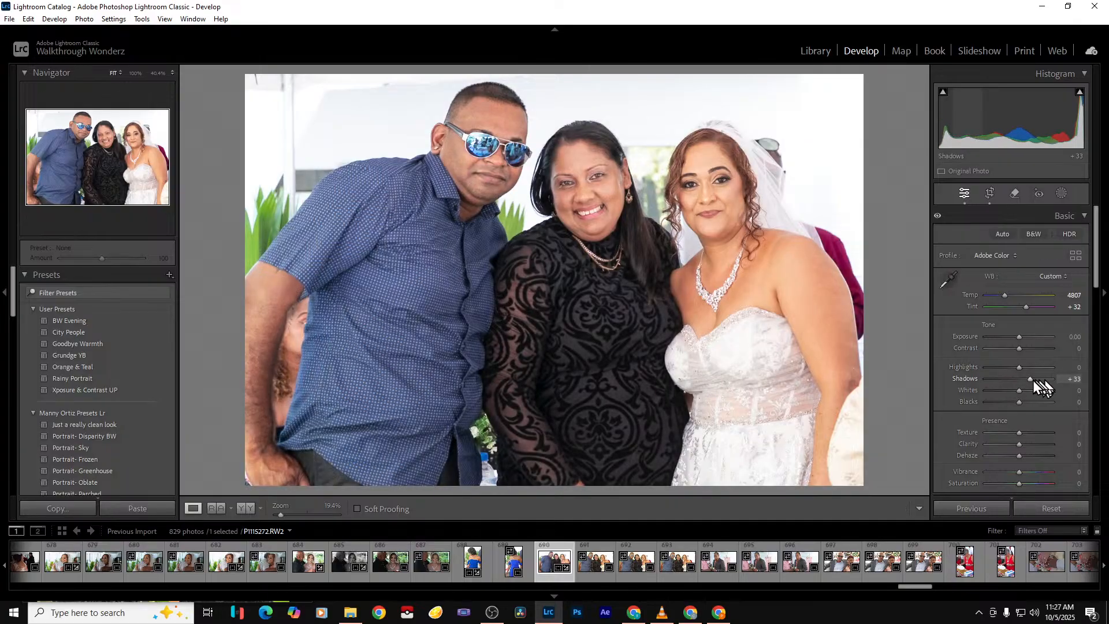
pyautogui.moveTo(1020, 446); pyautogui.dragTo(1010, 445)
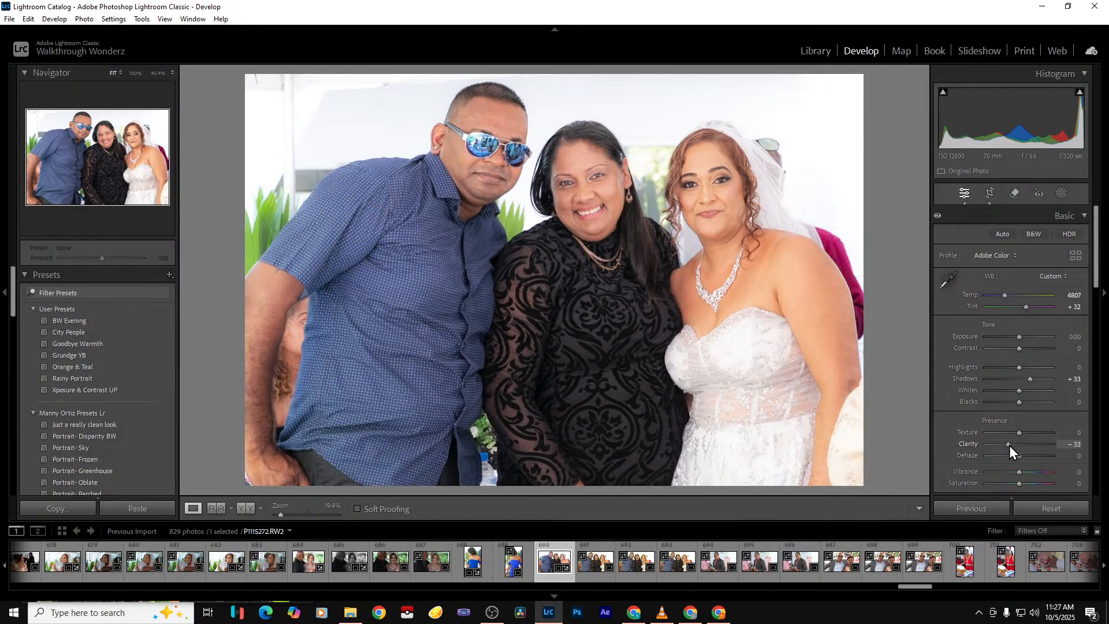
pyautogui.moveTo(1007, 370); pyautogui.dragTo(987, 369)
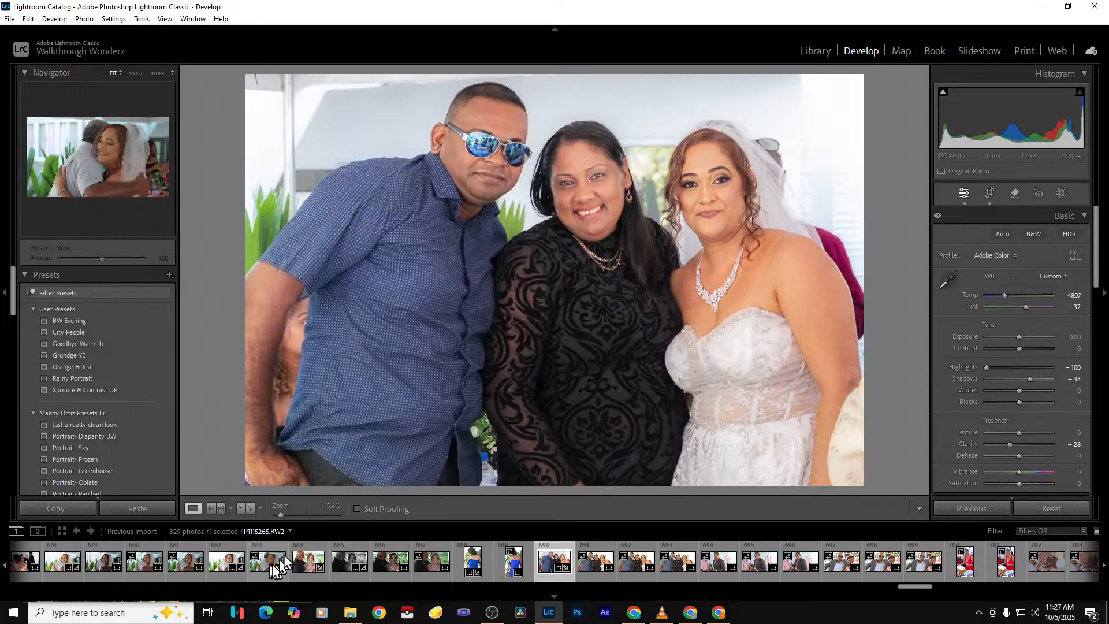
# Compare photo P1115272 before and after the edits, return to the single view, and export it with the existing settings
pyautogui.click(241, 511)
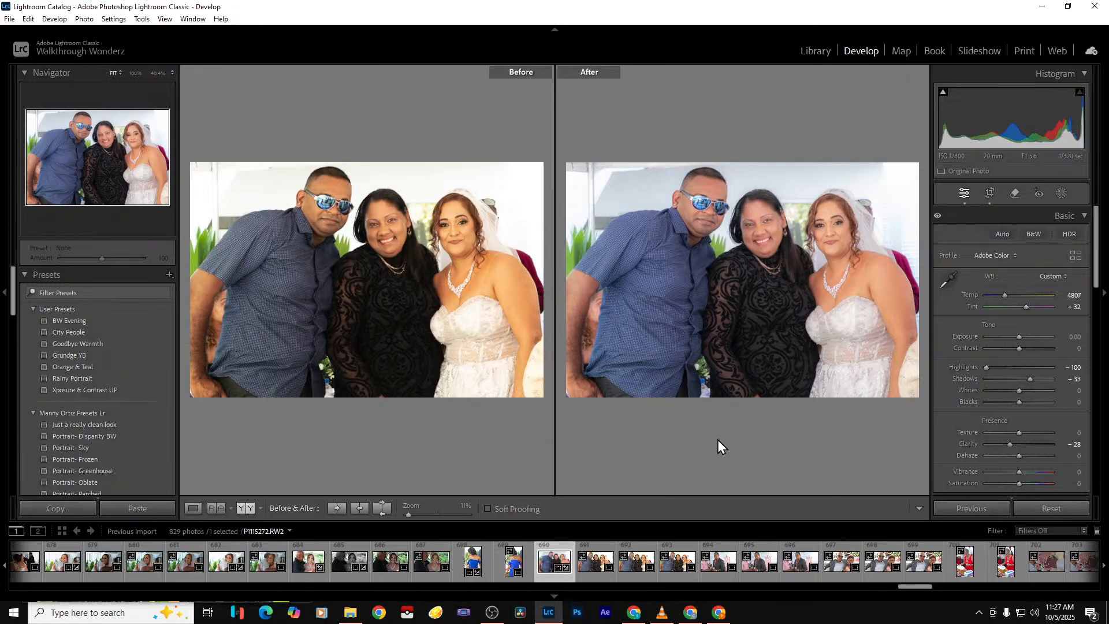
pyautogui.press('\\')
pyautogui.press('\\')
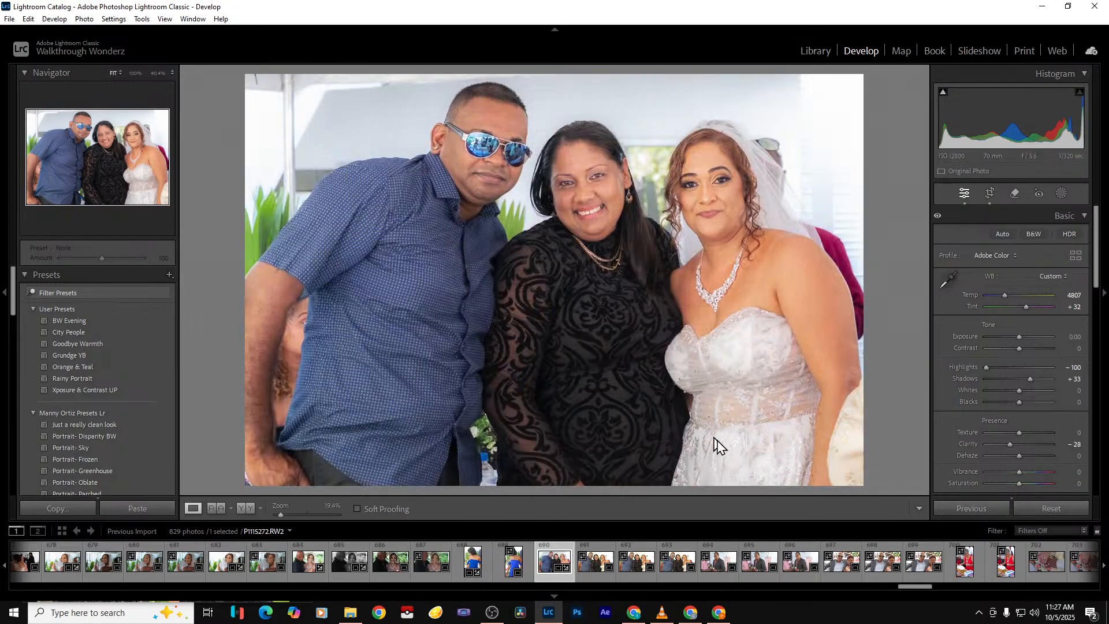
pyautogui.hotkey('ctrl', 'shift', 'e')
pyautogui.press('Return')
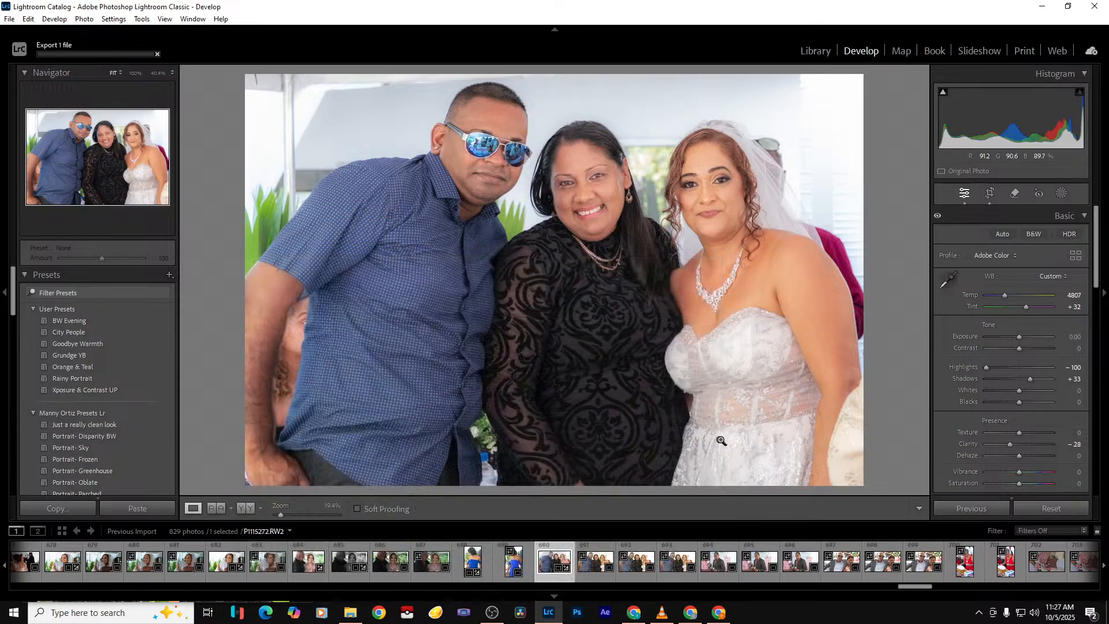
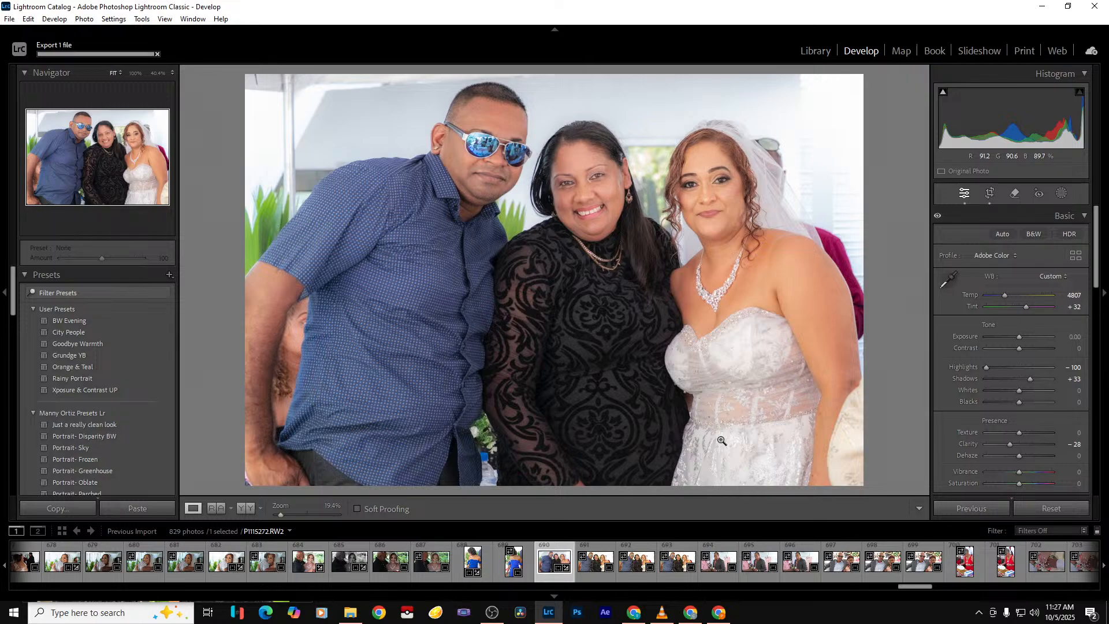
# Convert group photo P1115273 to black and white with Clarity -37, and export it with the previous settings
pyautogui.press('Right')
pyautogui.click(643, 573)
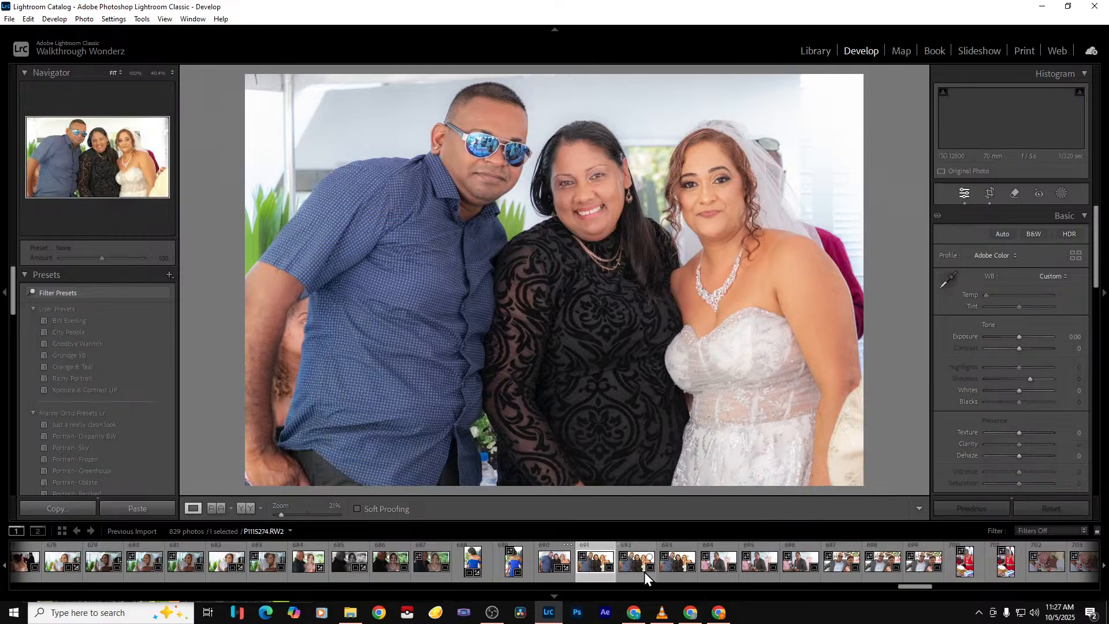
pyautogui.click(1032, 235)
pyautogui.scroll(-2, 1051, 370)
pyautogui.scroll(-2, 1055, 388)
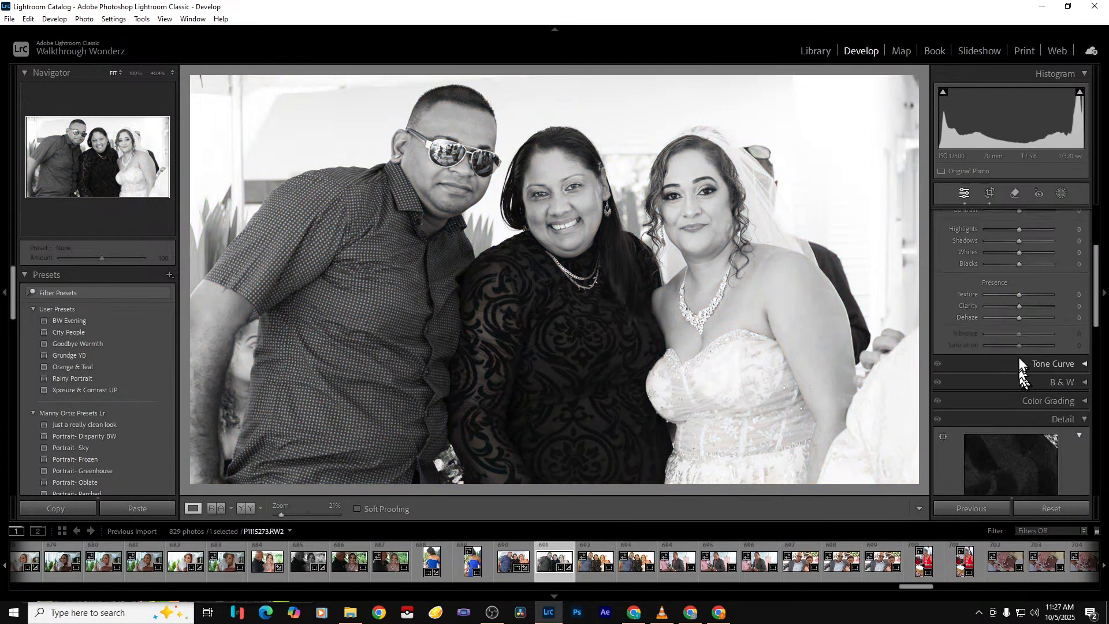
pyautogui.moveTo(1017, 307); pyautogui.dragTo(1006, 307)
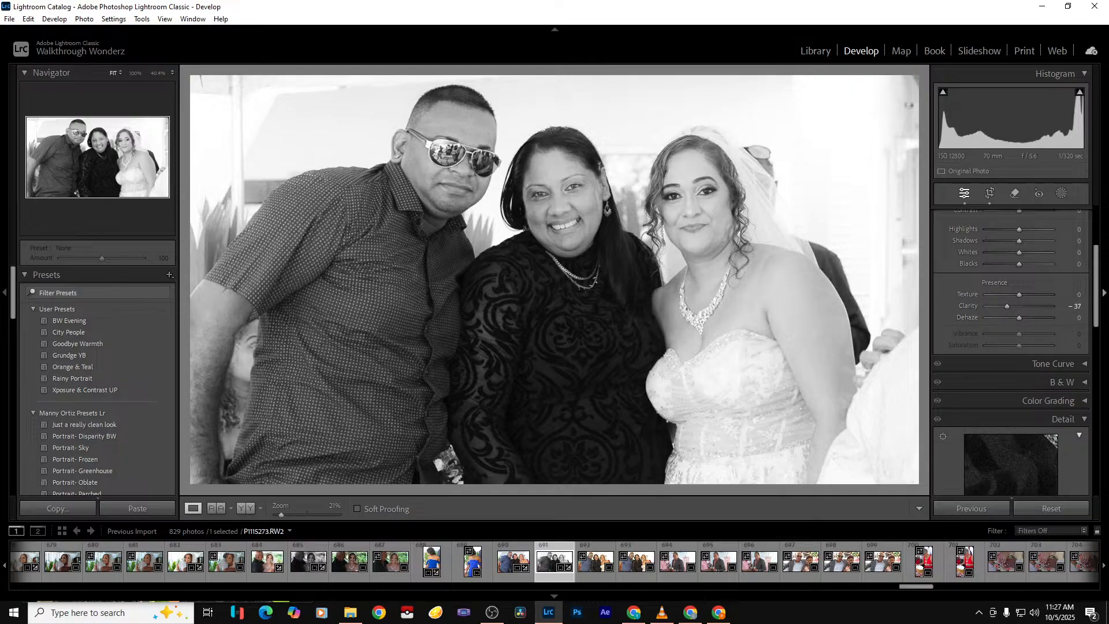
pyautogui.hotkey('ctrl', 'alt', 'shift', 'e')
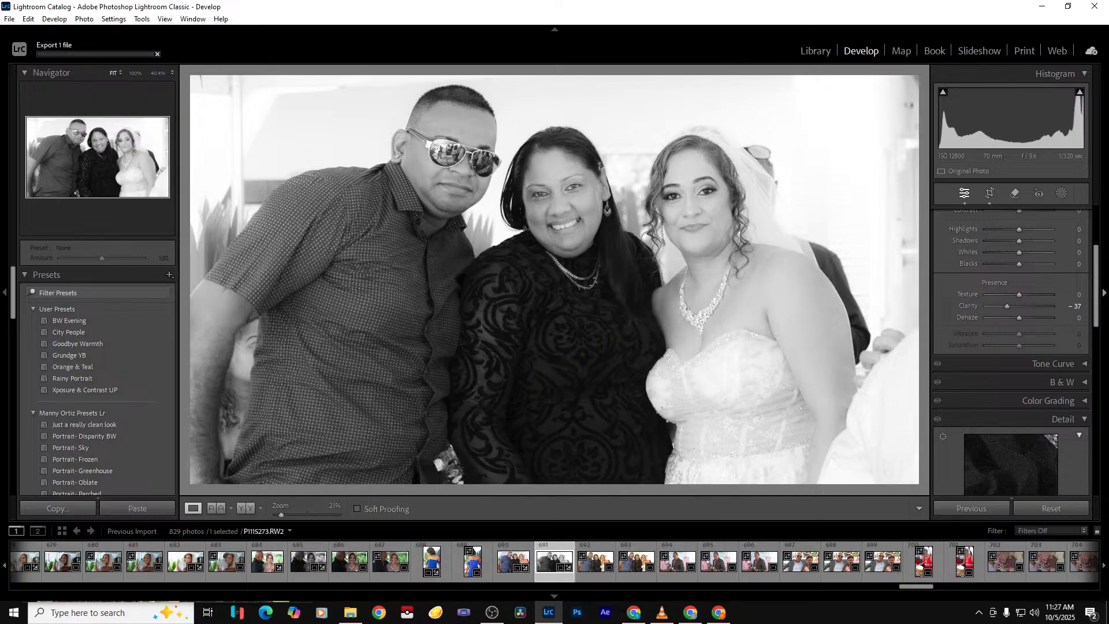
# Open photo P1115276 of the two men and crop it tighter beside the man in the suit, with a lower bottom edge
pyautogui.press('Right')
pyautogui.press('Right')
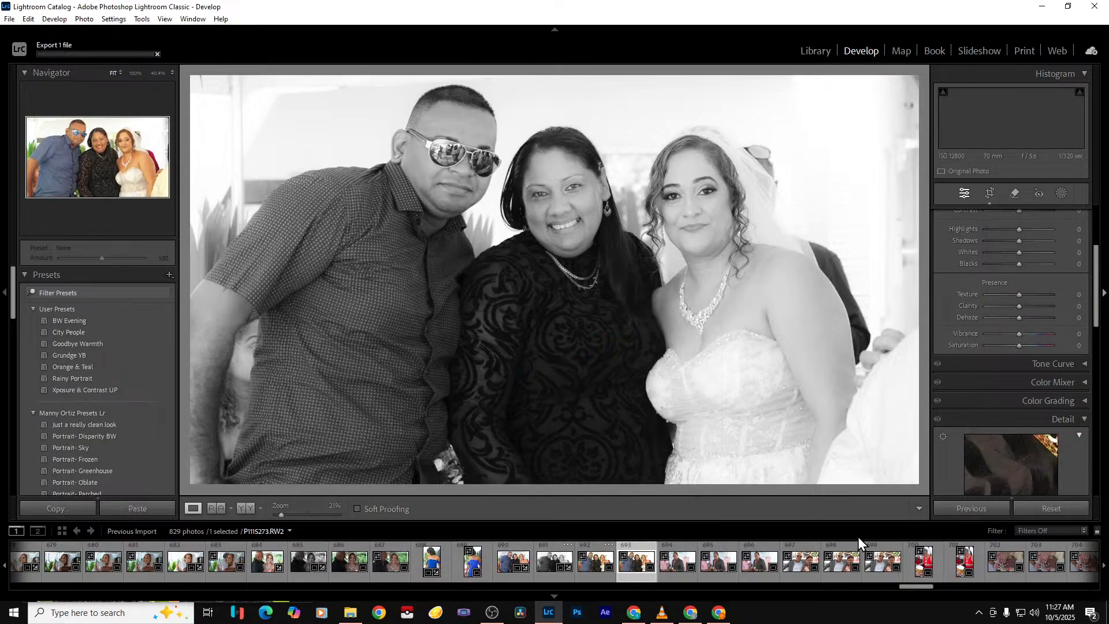
pyautogui.press('Right')
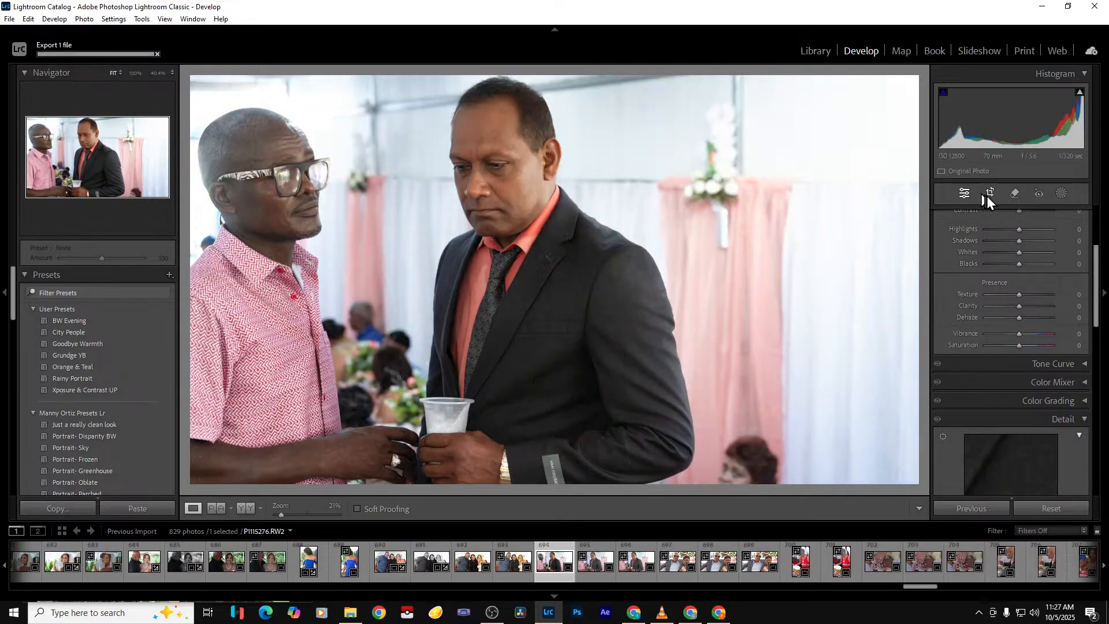
pyautogui.click(988, 194)
pyautogui.moveTo(859, 401); pyautogui.dragTo(769, 397)
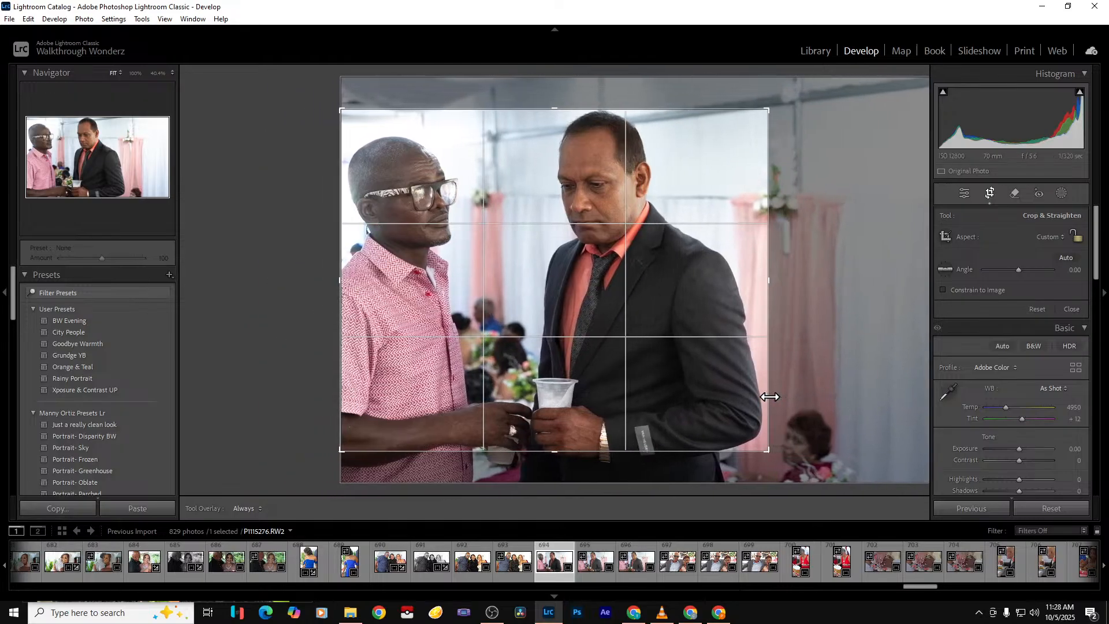
pyautogui.moveTo(595, 452); pyautogui.dragTo(597, 521)
pyautogui.press('Return')
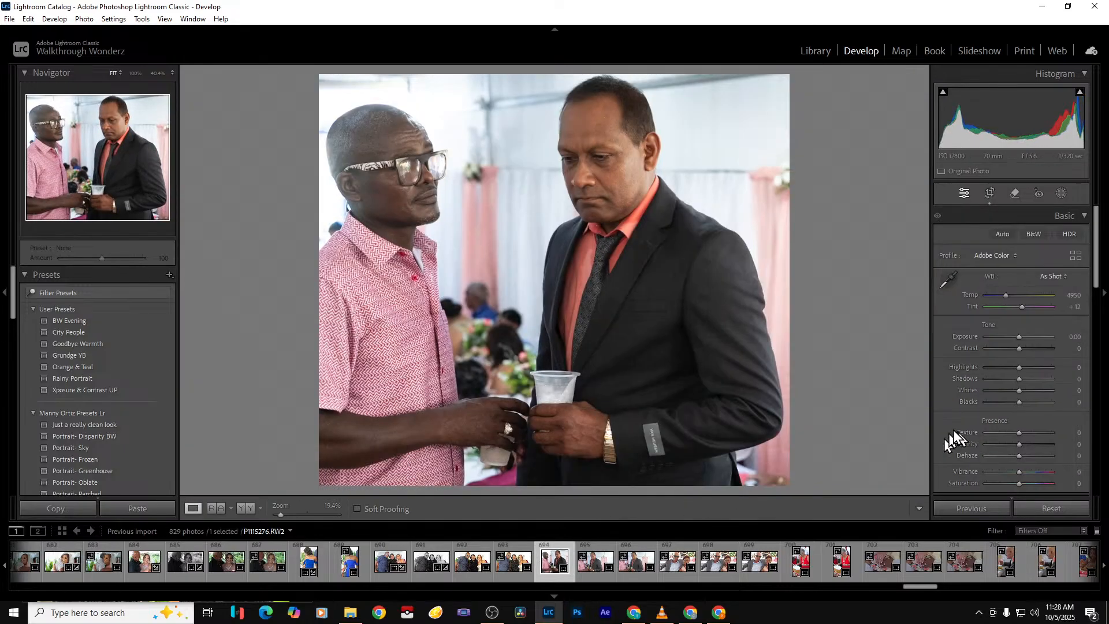
# Set photo P1115276 to Highlights -91, Shadows +33 and Clarity -5, and export it with the existing settings
pyautogui.moveTo(1022, 378); pyautogui.dragTo(988, 369)
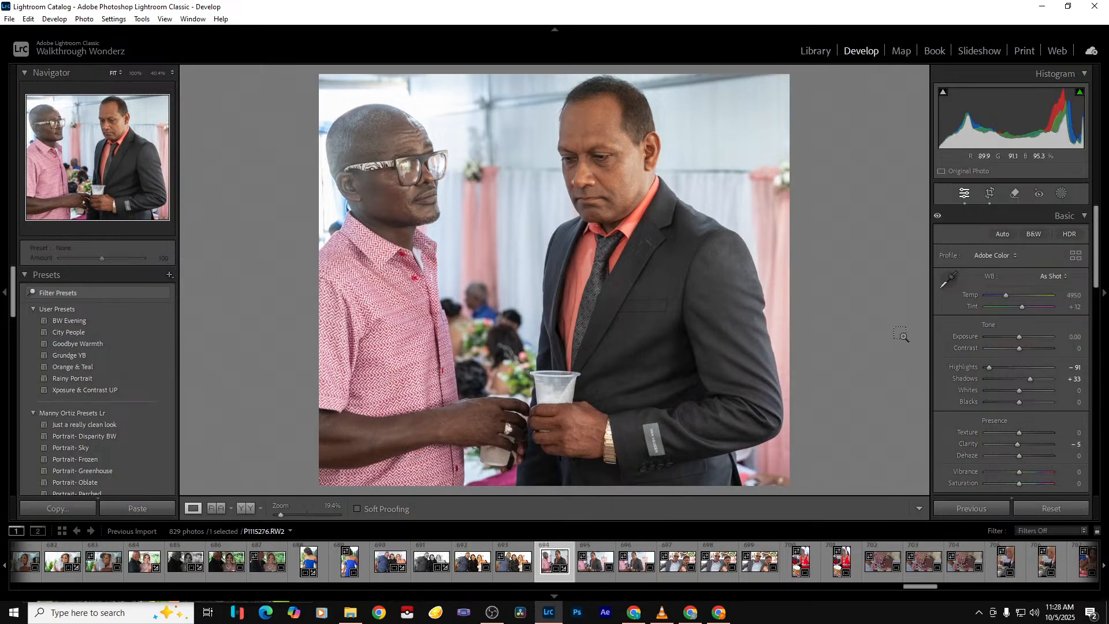
pyautogui.hotkey('ctrl', 'shift', 'e')
pyautogui.press('Return')
# Open photo P1115280 of the seated couple and extend the crop's bottom edge downward
pyautogui.press('Right')
pyautogui.press('Right')
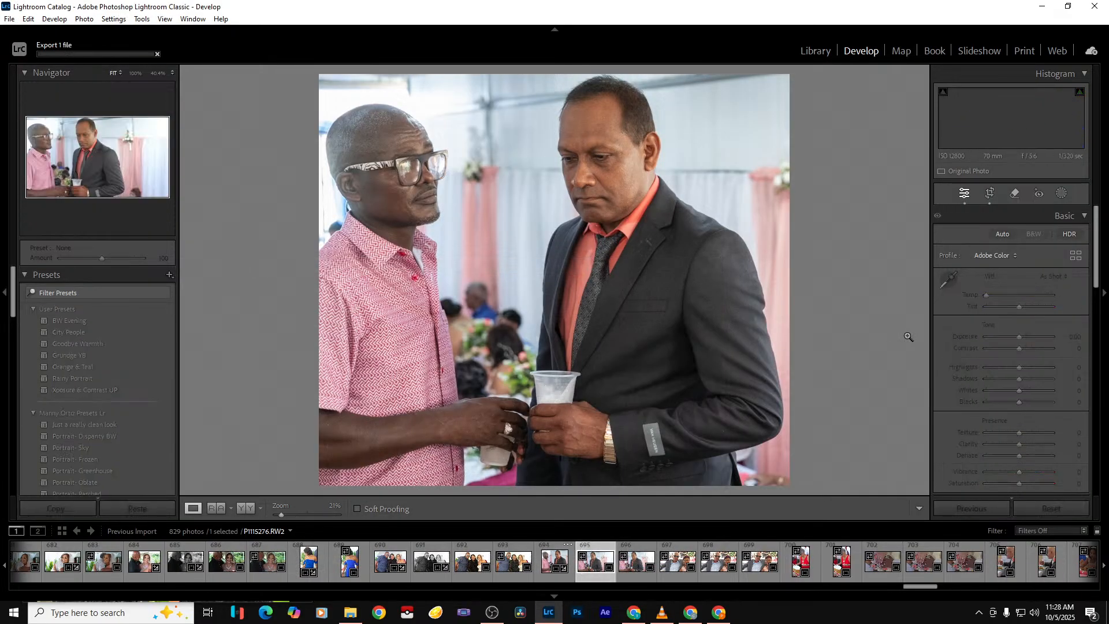
pyautogui.press('Right')
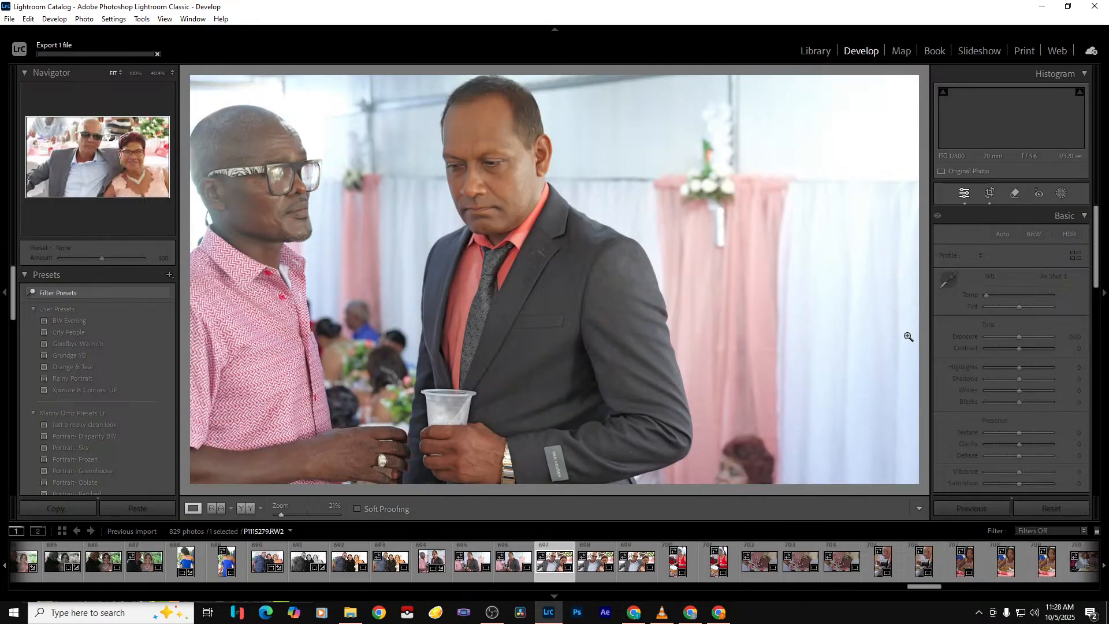
pyautogui.press('Right')
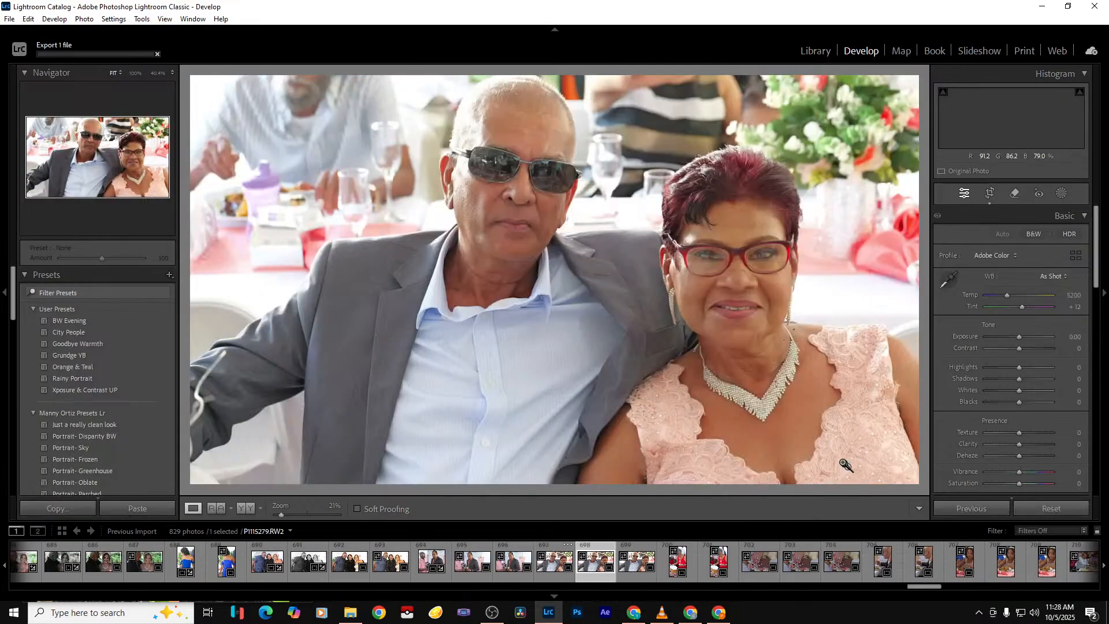
pyautogui.click(989, 193)
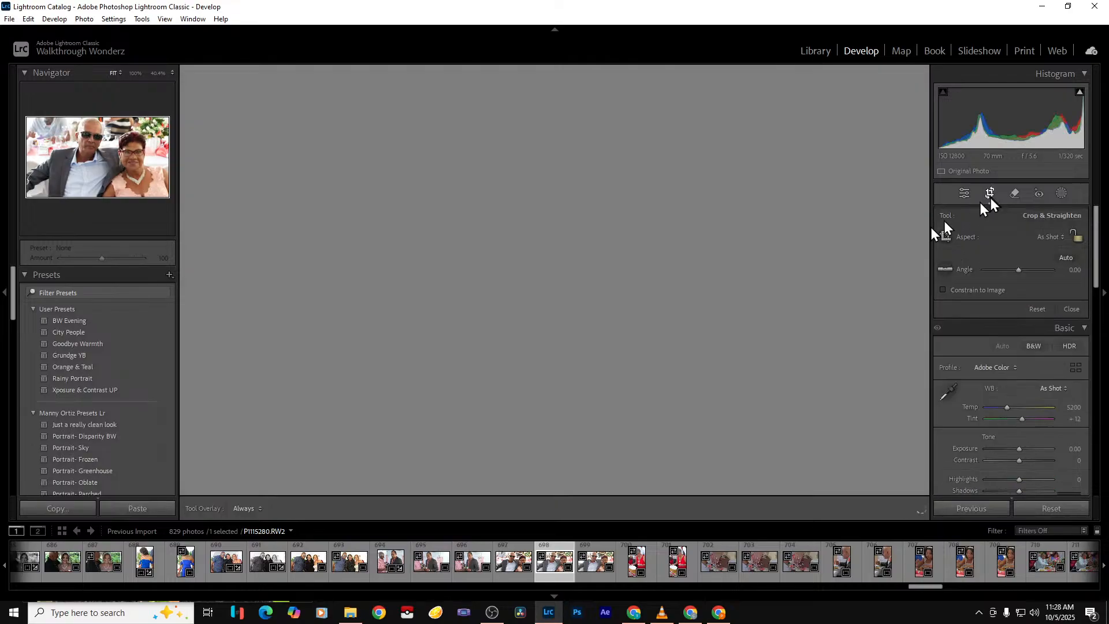
pyautogui.moveTo(560, 451); pyautogui.dragTo(560, 525)
pyautogui.press('Return')
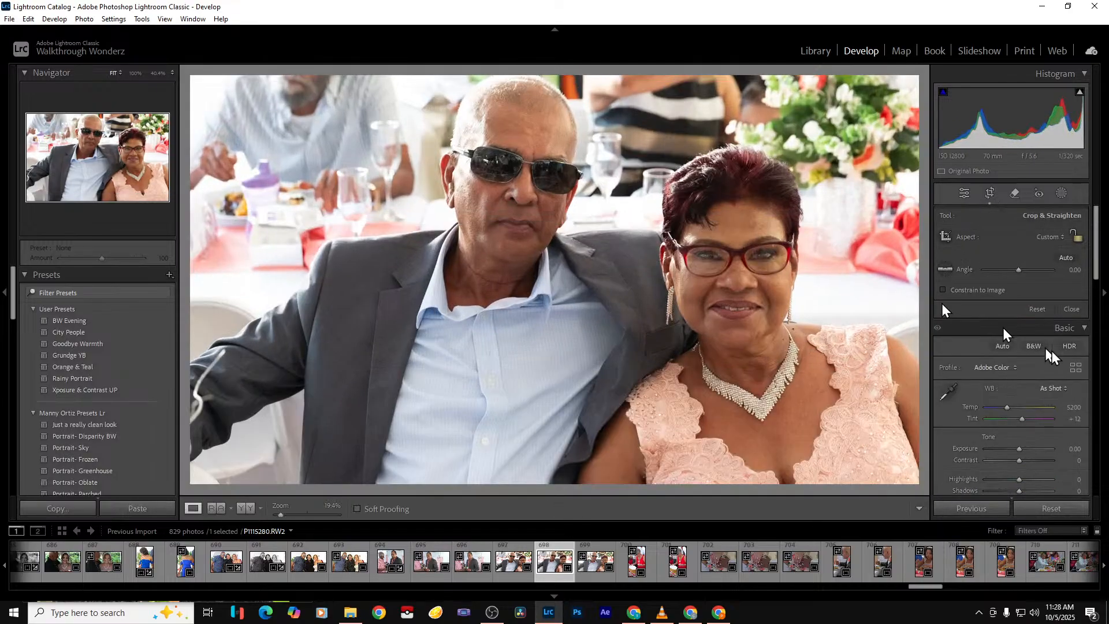
# Set photo P1115280 to Shadows +53 and Clarity -39, and export it with the previous settings
pyautogui.moveTo(1019, 380); pyautogui.dragTo(1036, 380)
pyautogui.moveTo(1019, 443); pyautogui.dragTo(1007, 443)
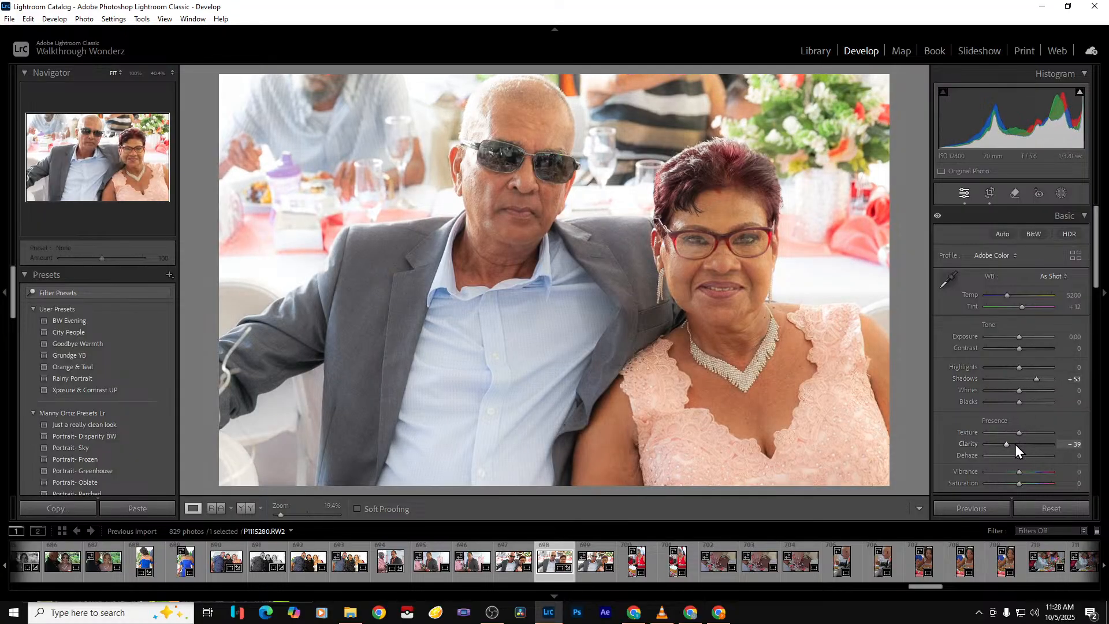
pyautogui.hotkey('ctrl', 'alt', 'shift', 'e')
# Open red-dress photo P1115283, set Shadows +70 and Clarity -37, and export it with the previous settings
pyautogui.click(664, 562)
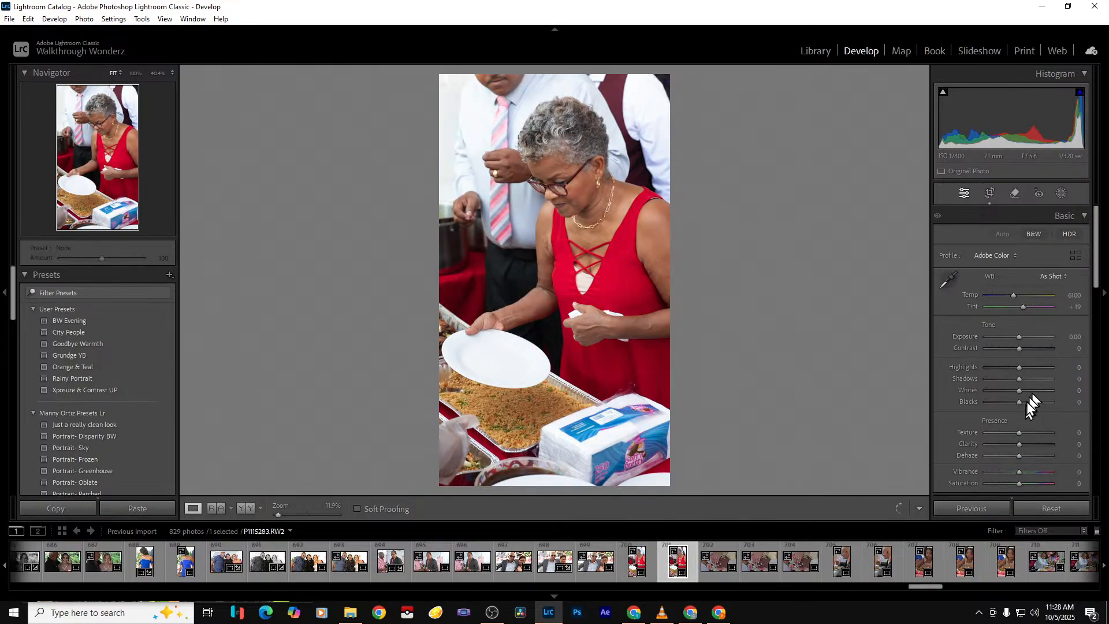
pyautogui.moveTo(1026, 381); pyautogui.dragTo(1042, 379)
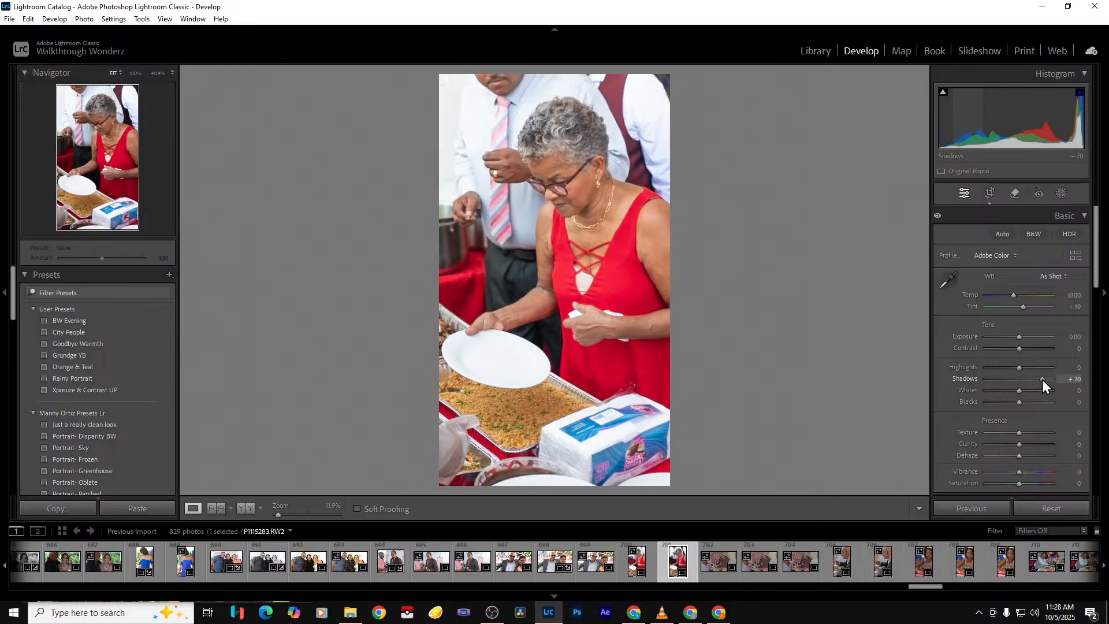
pyautogui.moveTo(1019, 444); pyautogui.dragTo(1005, 445)
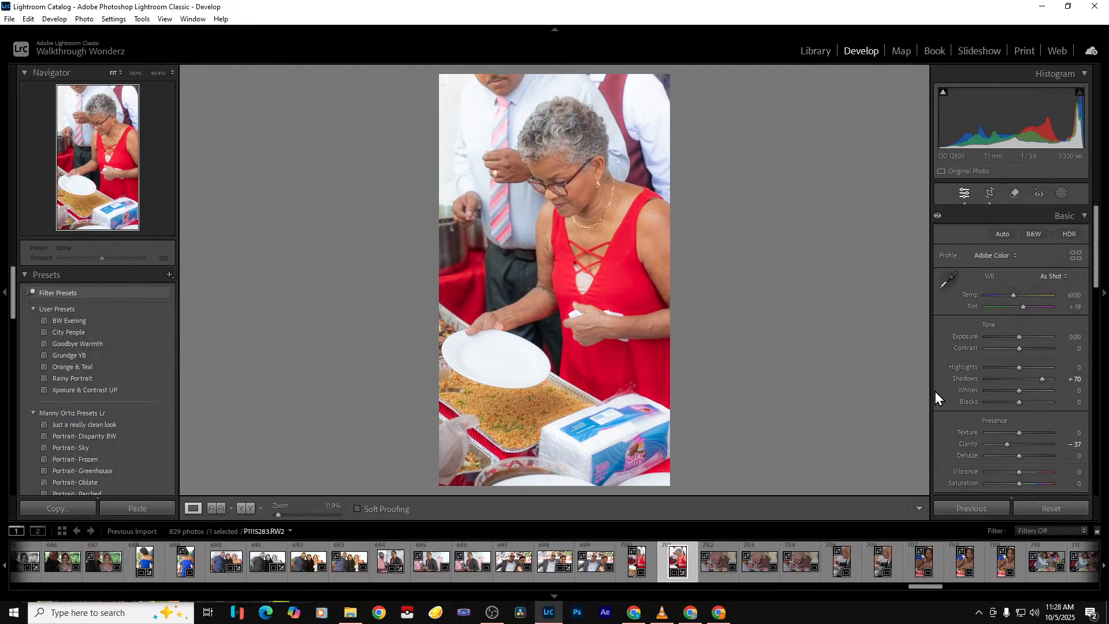
pyautogui.hotkey('ctrl', 'alt', 'shift', 'e')
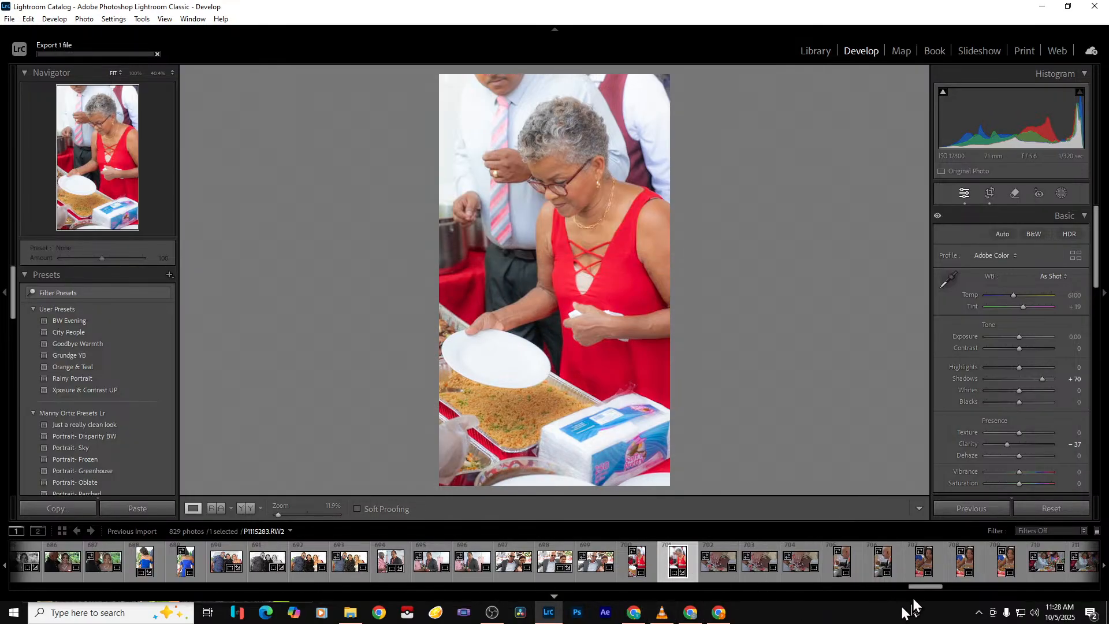
# Select the photos from P1115283 through P1115298 and synchronize P1115283's develop settings to them, with ring photo P1115284 open
pyautogui.moveTo(921, 589); pyautogui.dragTo(939, 587)
pyautogui.keyDown('shift'); pyautogui.click(792, 579); pyautogui.keyUp('shift')
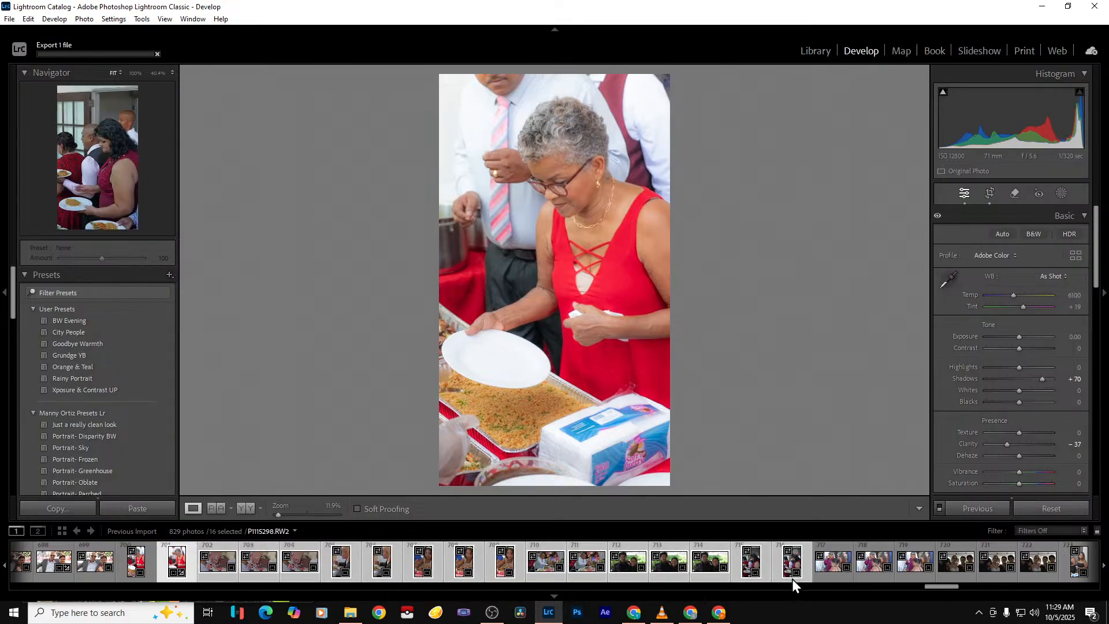
pyautogui.click(982, 509)
pyautogui.click(771, 452)
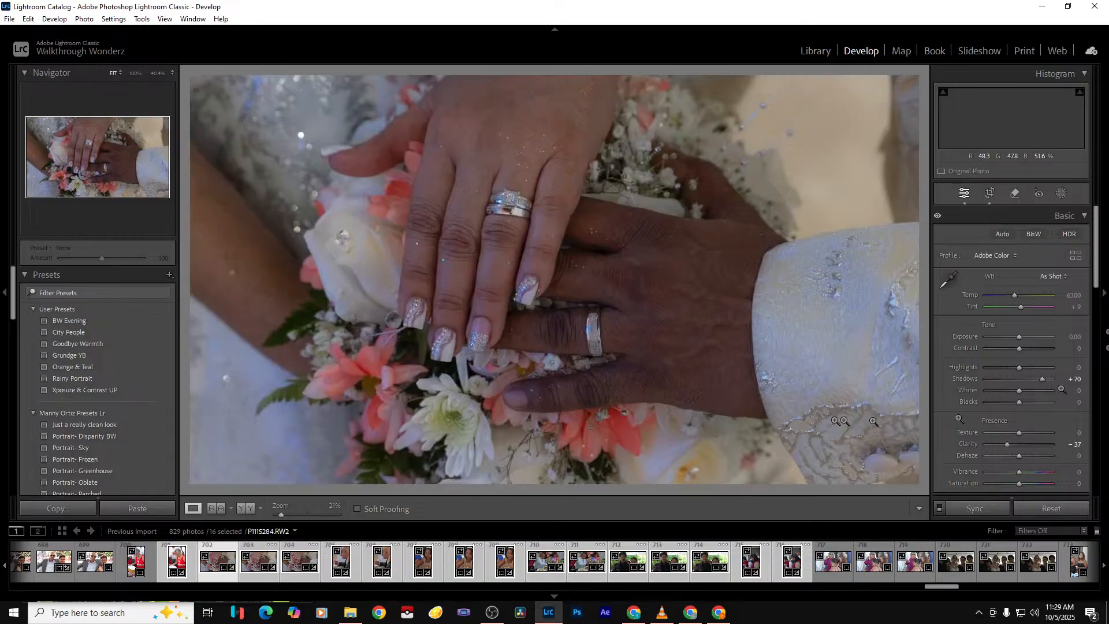
pyautogui.click(990, 195)
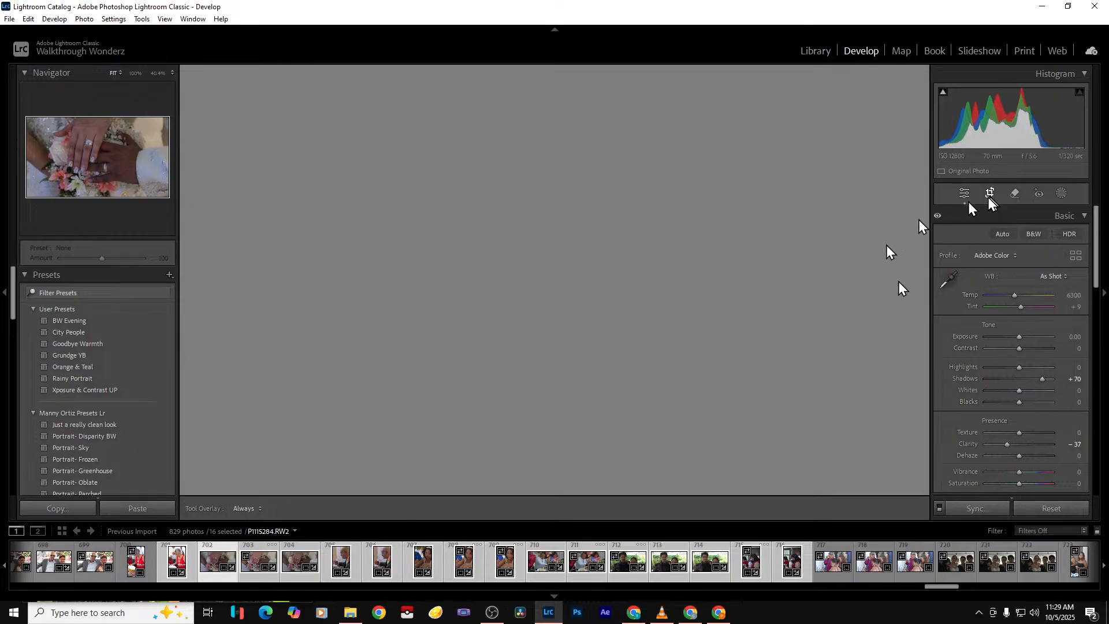
pyautogui.moveTo(554, 452); pyautogui.dragTo(565, 508)
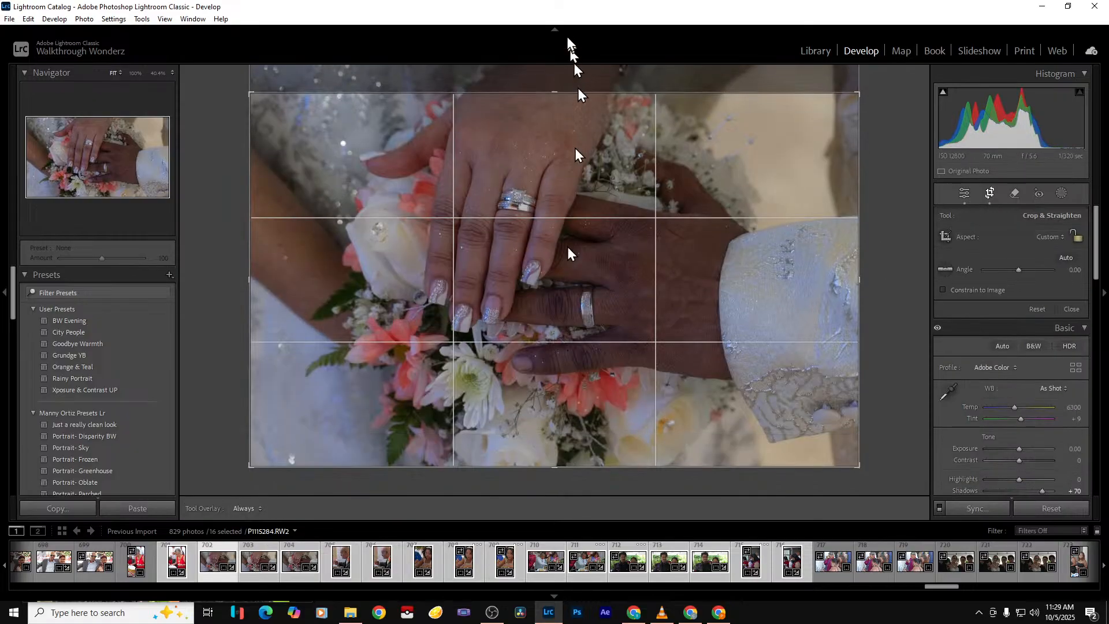
pyautogui.hotkey('ctrl', 'z')
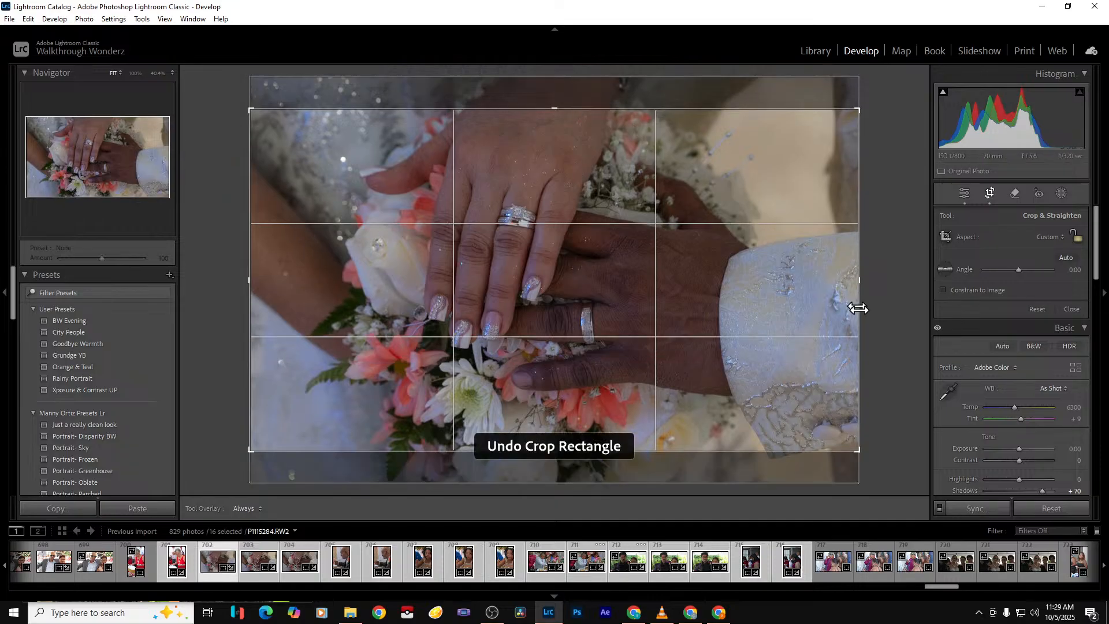
pyautogui.click(1072, 309)
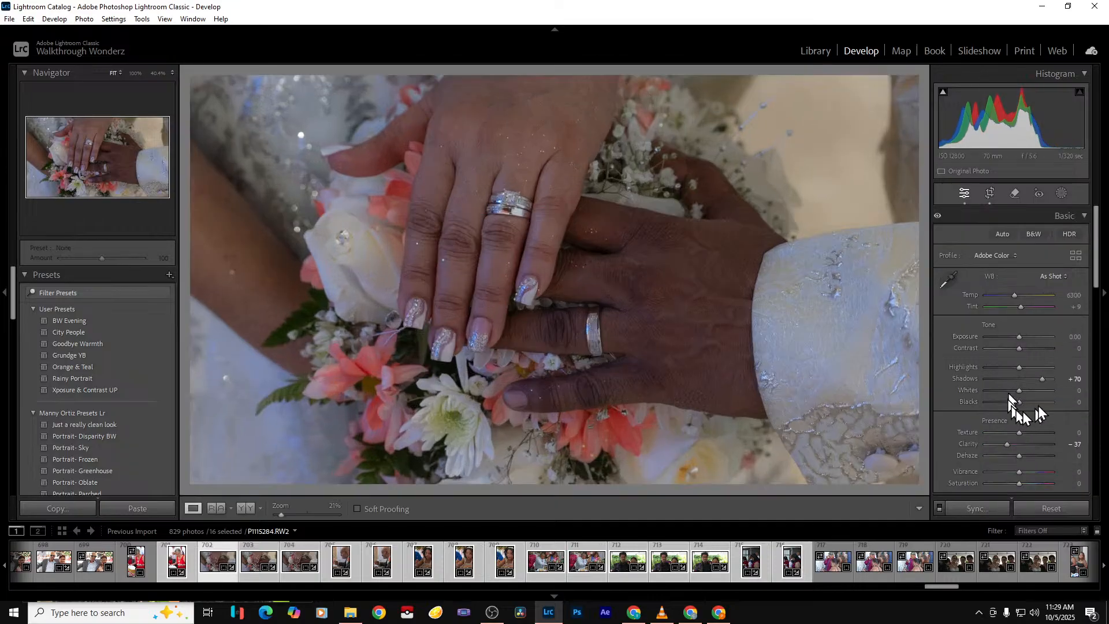
# Set the Exposure of ring photo P1115284 to +1.58 and its Clarity to -39
pyautogui.moveTo(1021, 337); pyautogui.dragTo(1030, 339)
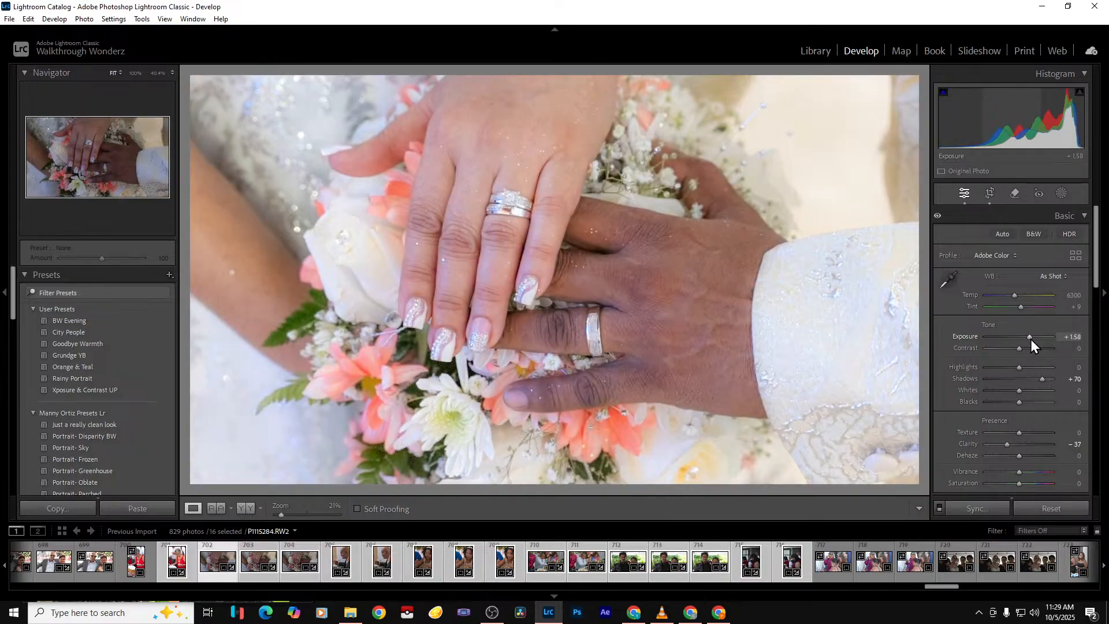
pyautogui.moveTo(1006, 446)
pyautogui.mouseDown()
pyautogui.moveTo(989, 444)
pyautogui.moveTo(1006, 444)
pyautogui.mouseUp()
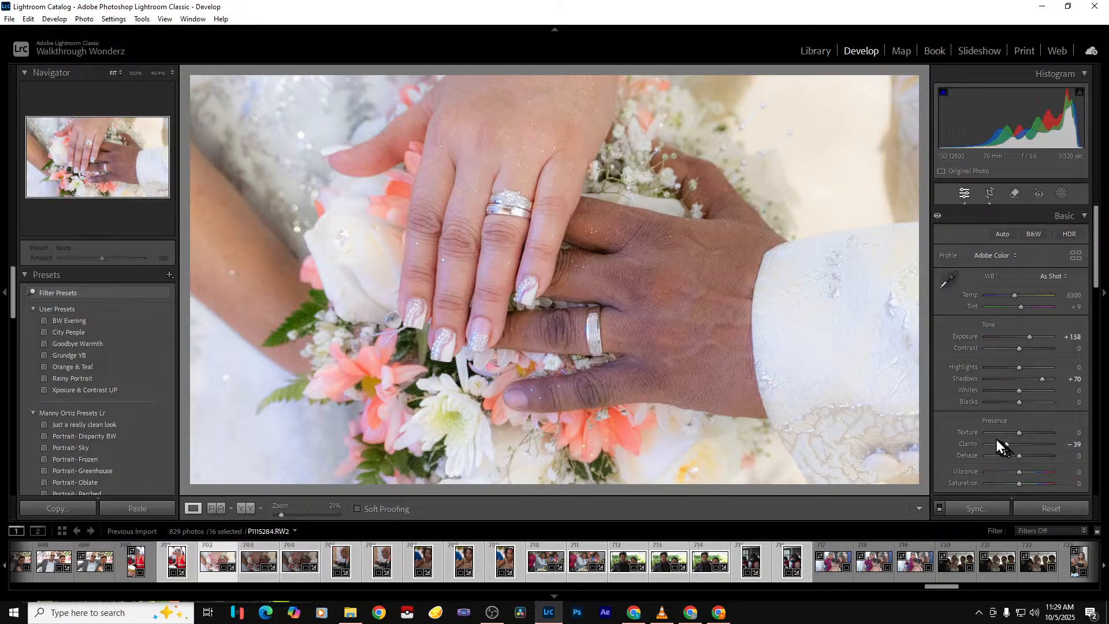
# Set the Tint of ring photo P1115284 to +30
pyautogui.click(1077, 308)
pyautogui.write('30')
pyautogui.press('Return')
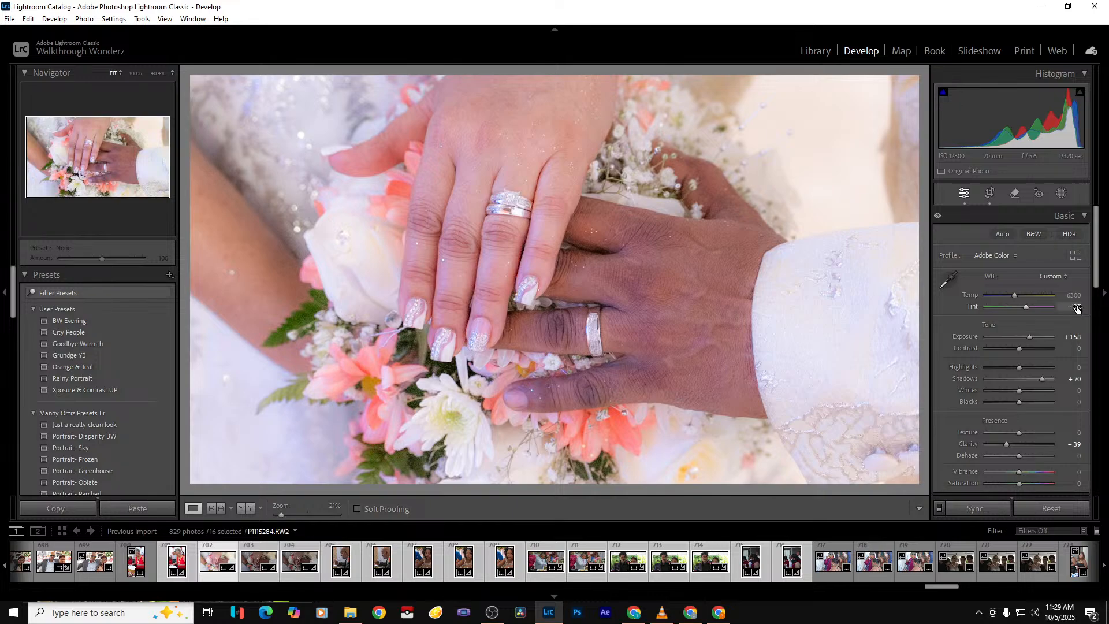
# Convert ring photo P1115285 to black and white with Exposure +2.11, Tint +45, Highlights -88, Whites -35 and Blacks -30
pyautogui.press('Right')
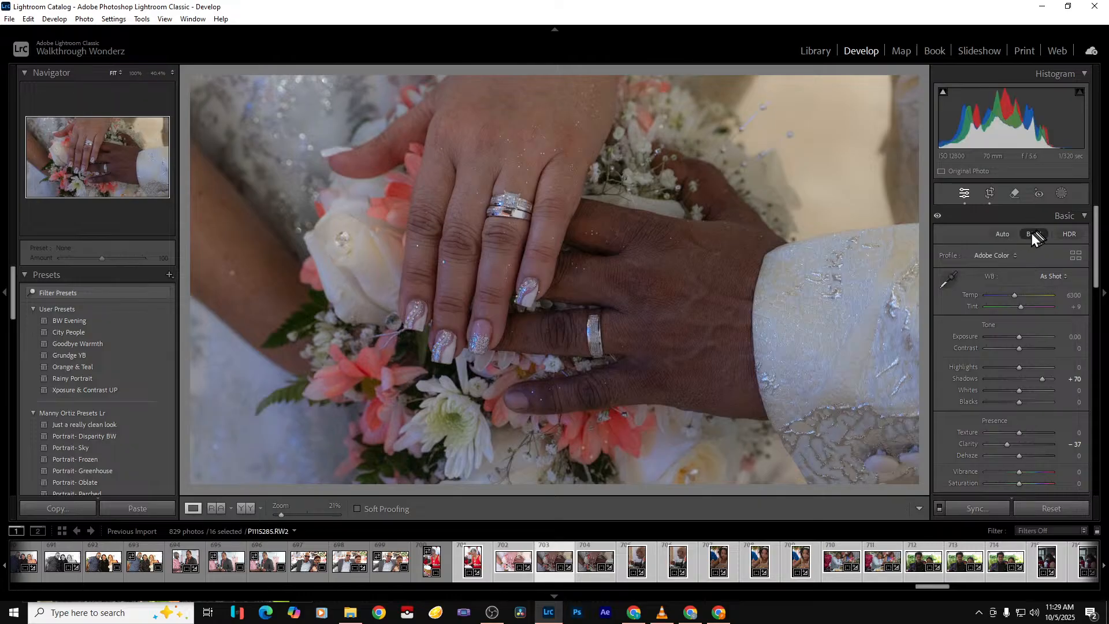
pyautogui.click(1033, 235)
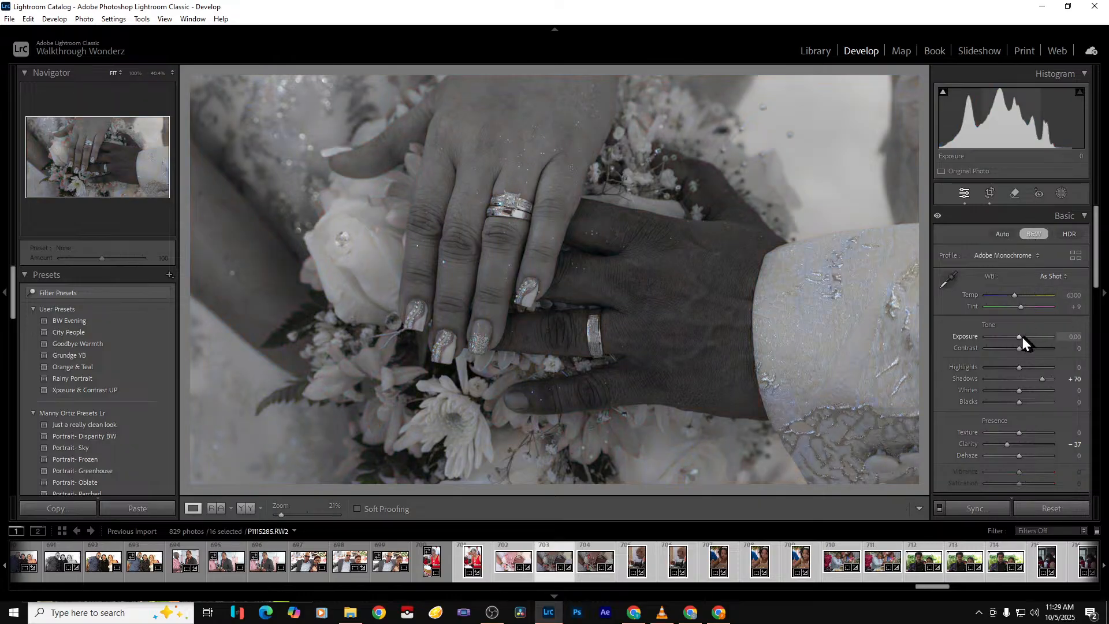
pyautogui.moveTo(1021, 337); pyautogui.dragTo(1034, 337)
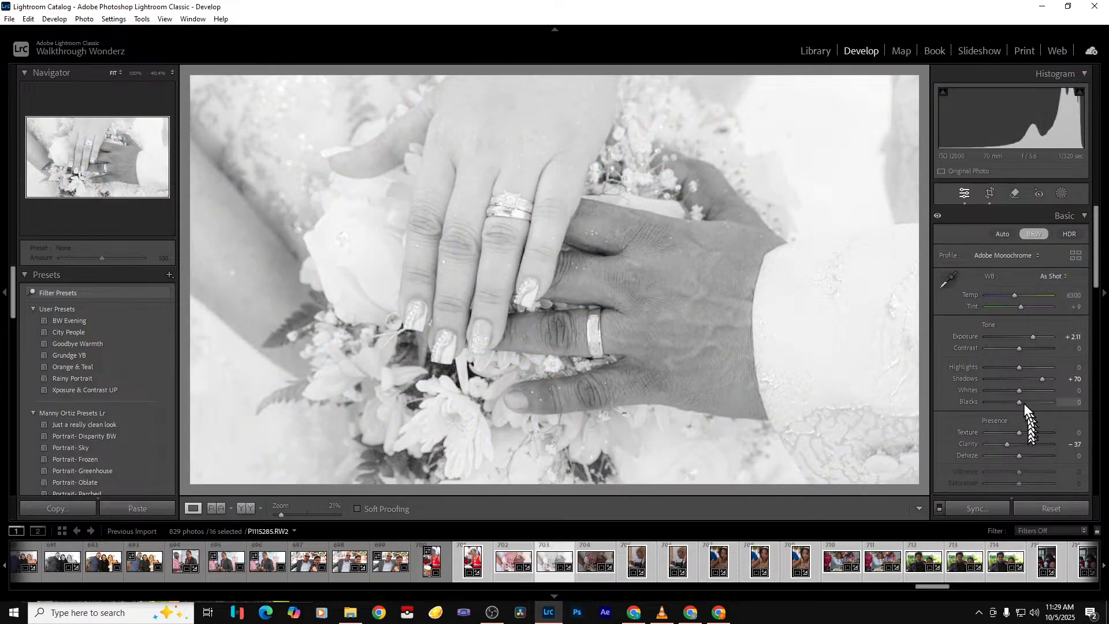
pyautogui.click(1075, 307)
pyautogui.press('Return')
pyautogui.moveTo(1020, 367); pyautogui.dragTo(990, 369)
pyautogui.click(1008, 390)
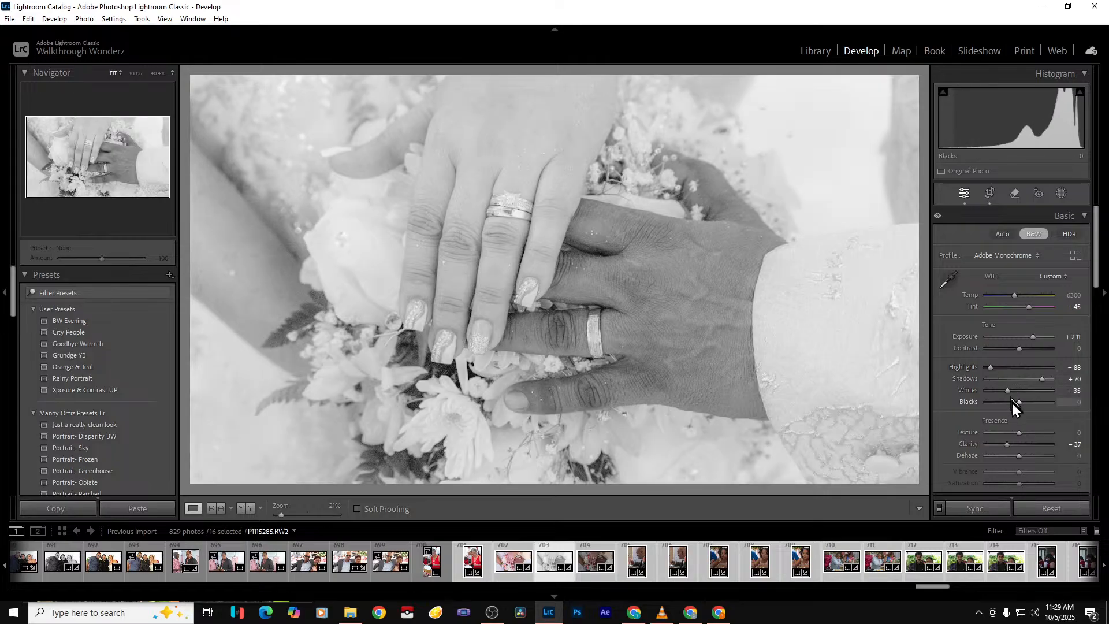
pyautogui.click(1010, 404)
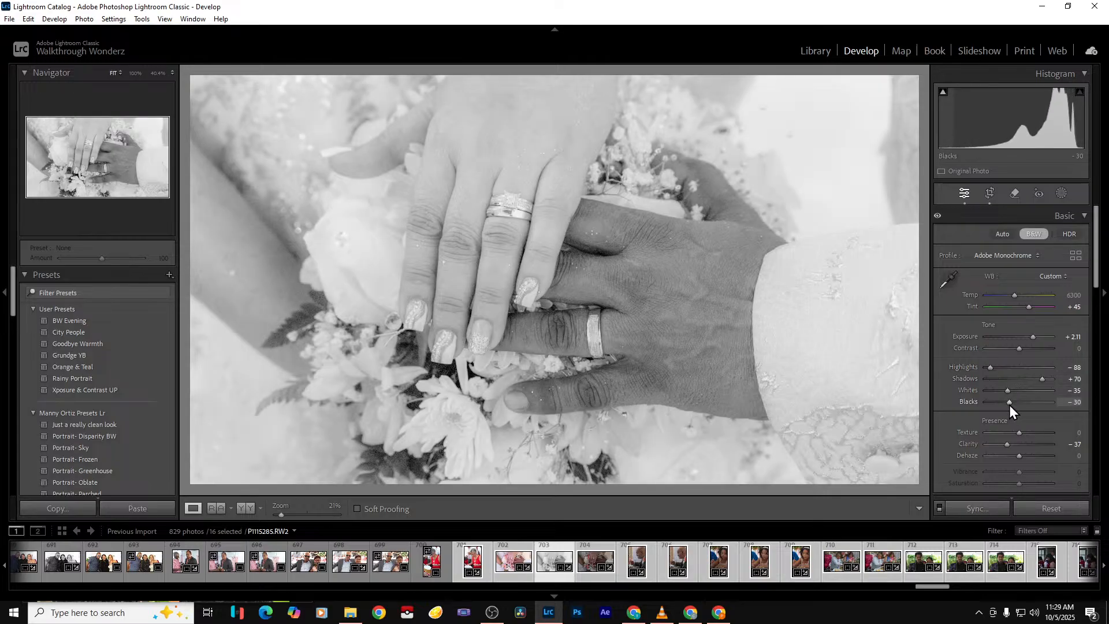
# Try removing ring photo P1115286 from the catalog, and undo that removal
pyautogui.press('Right')
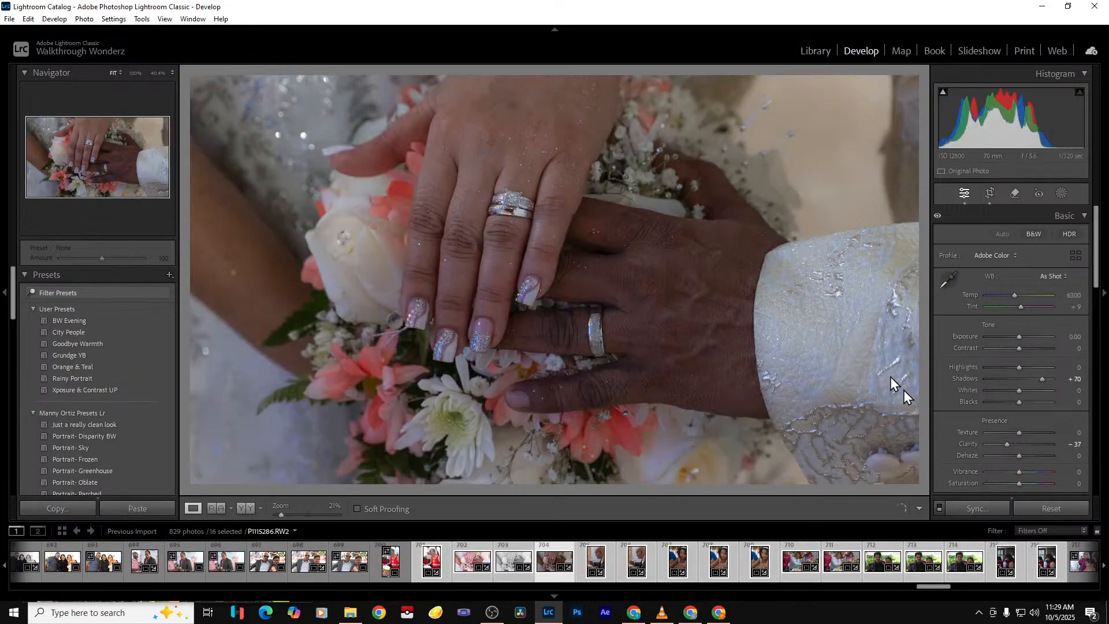
pyautogui.press('Right')
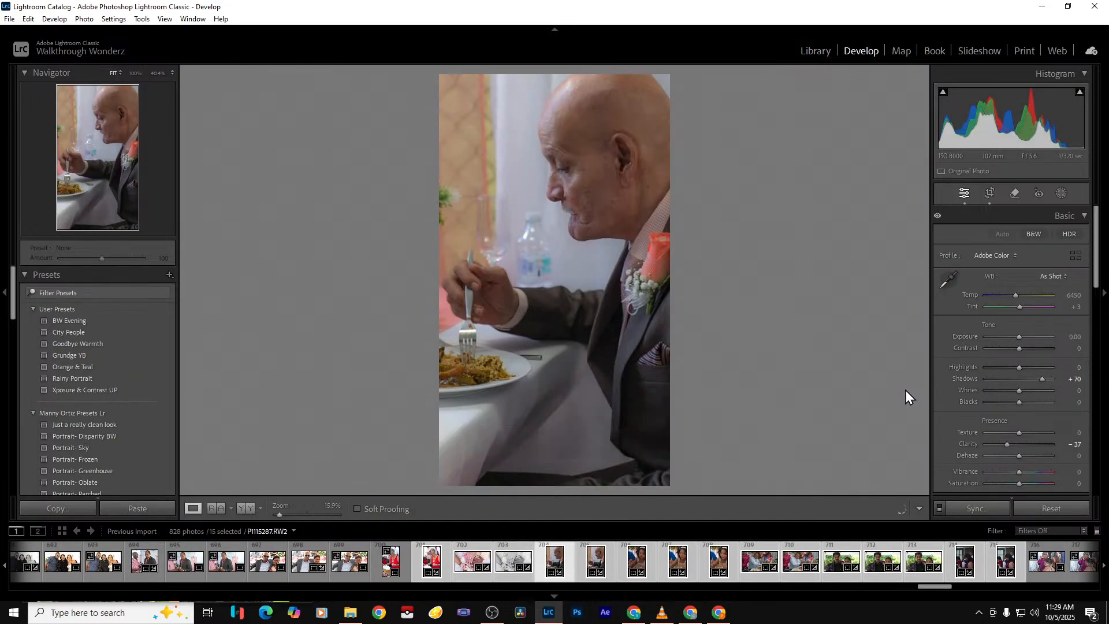
pyautogui.hotkey('ctrl', 'z')
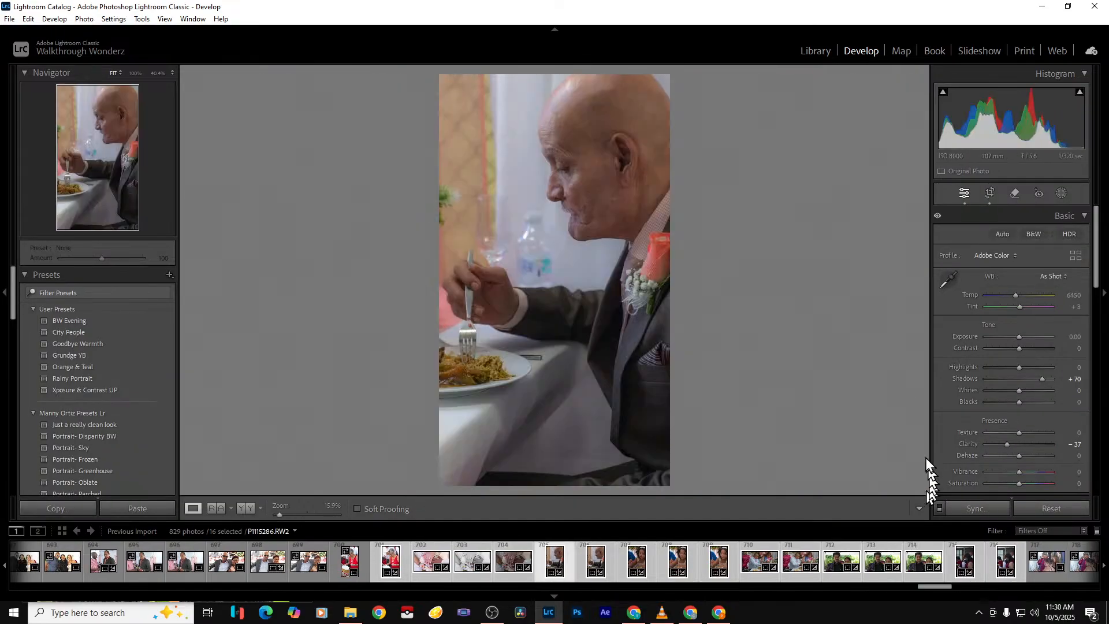
# Raise the Exposure of P1115287, the man eating, slightly and convert the similar photo P1115288 to black and white
pyautogui.moveTo(1020, 338); pyautogui.dragTo(1024, 338)
pyautogui.press('Right')
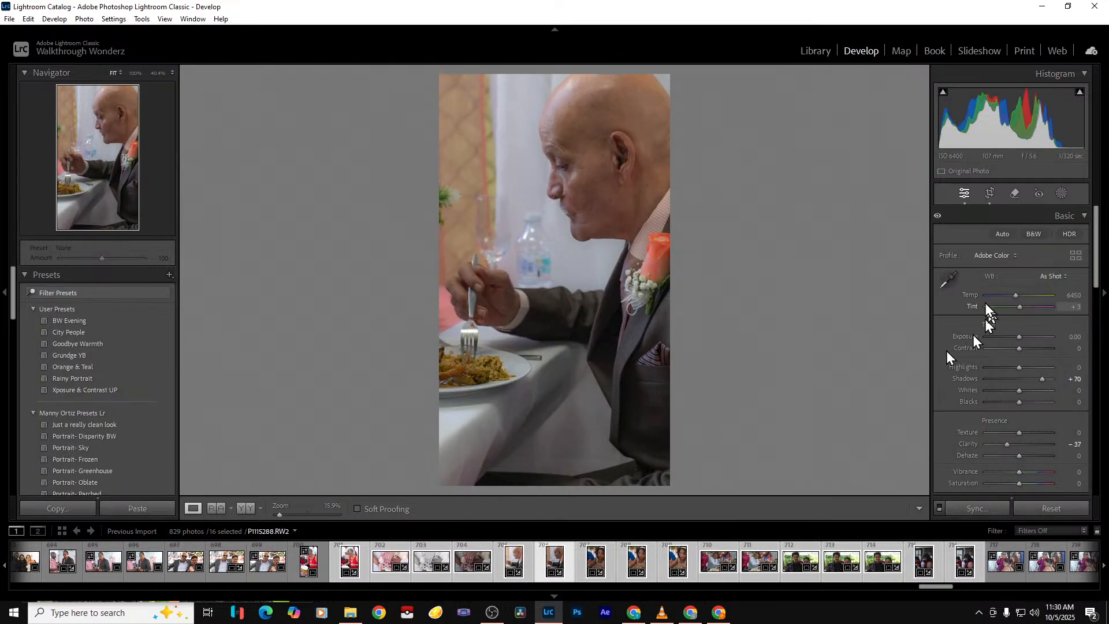
pyautogui.click(1029, 237)
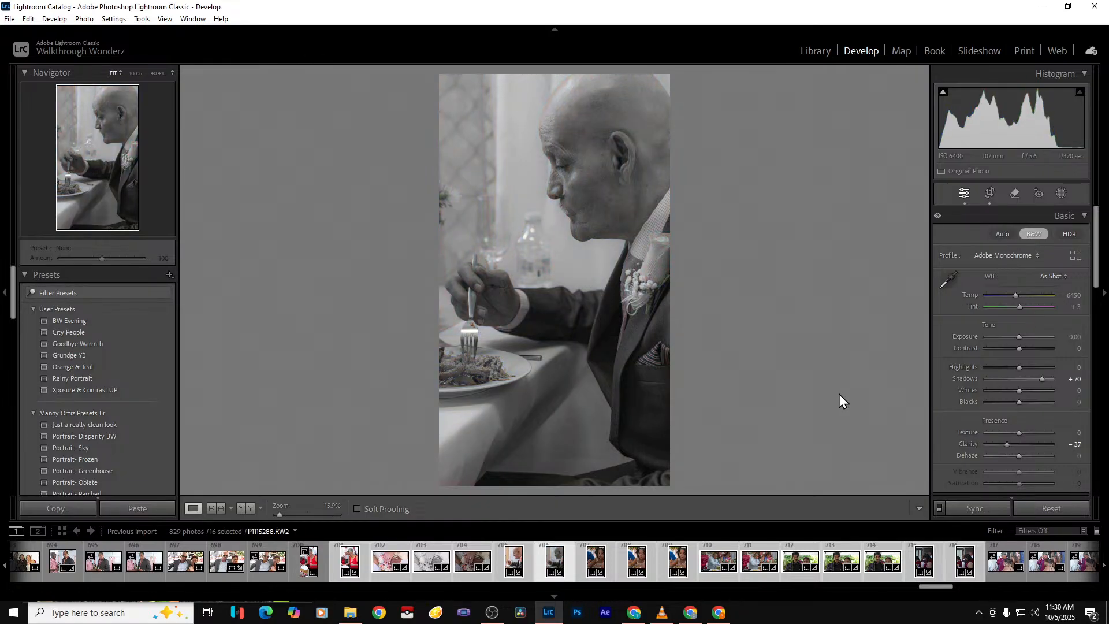
# Keep P1115289 of the girl eating and remove the following photos P1115290 and P1115291 from the catalog
pyautogui.press('Right')
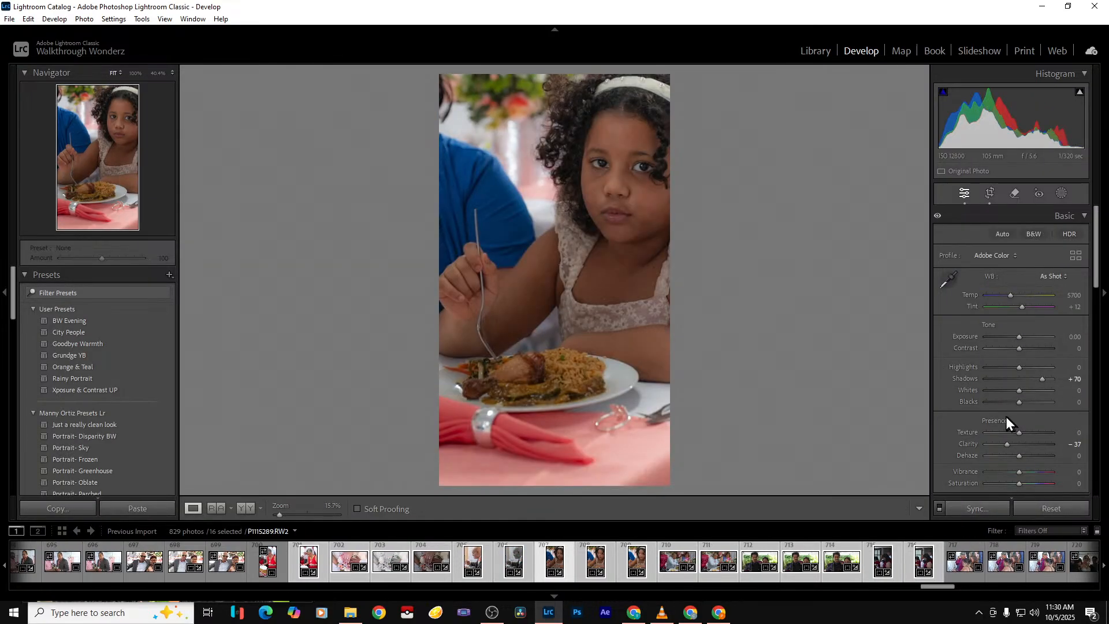
pyautogui.press('Right')
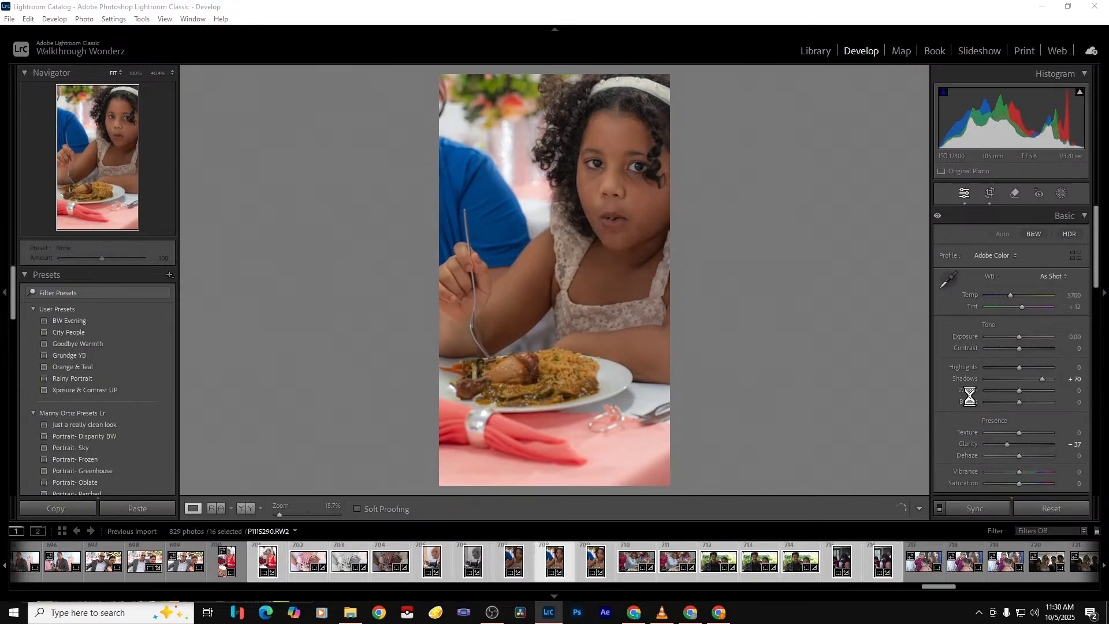
pyautogui.press('Delete')
pyautogui.press('Return')
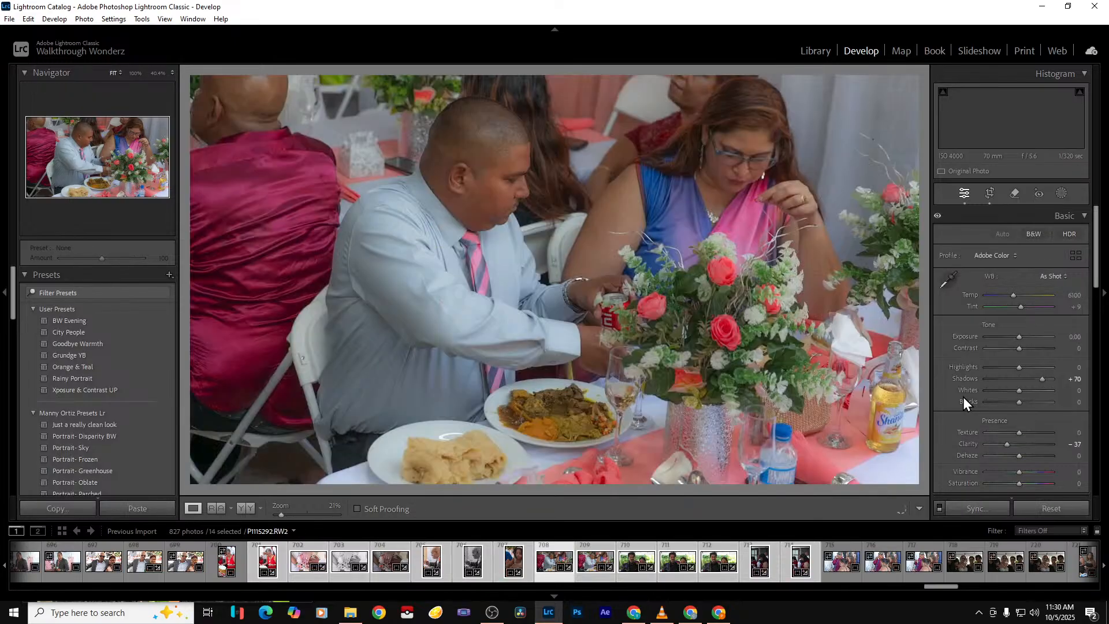
# Open portrait P1115294 of the man and woman in black, and set Exposure +1.32 and Highlights -70
pyautogui.press('Right')
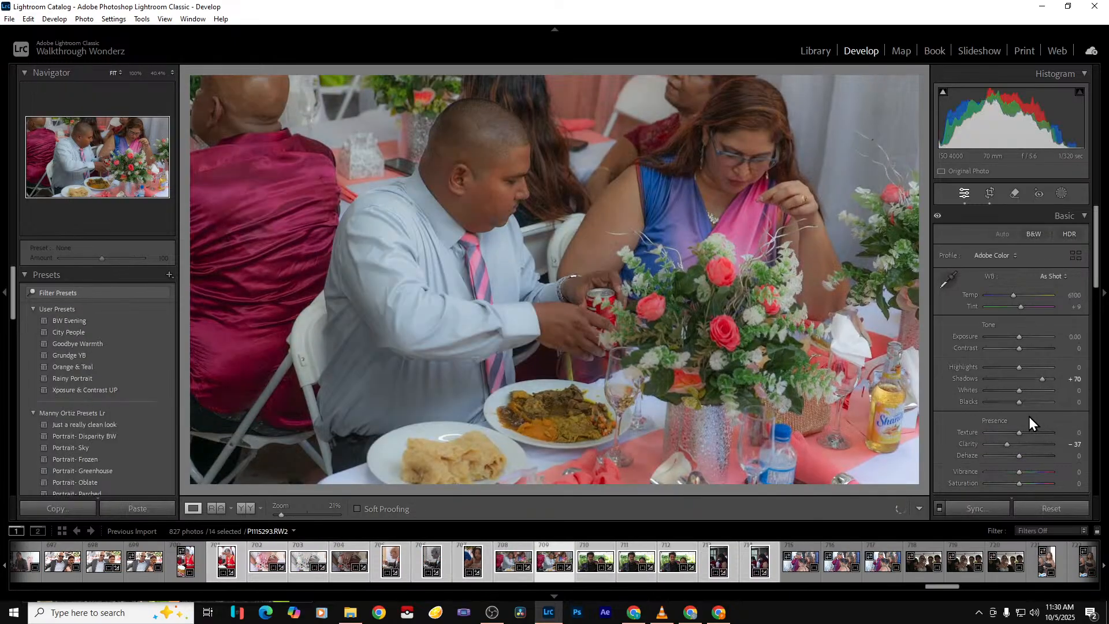
pyautogui.press('Right')
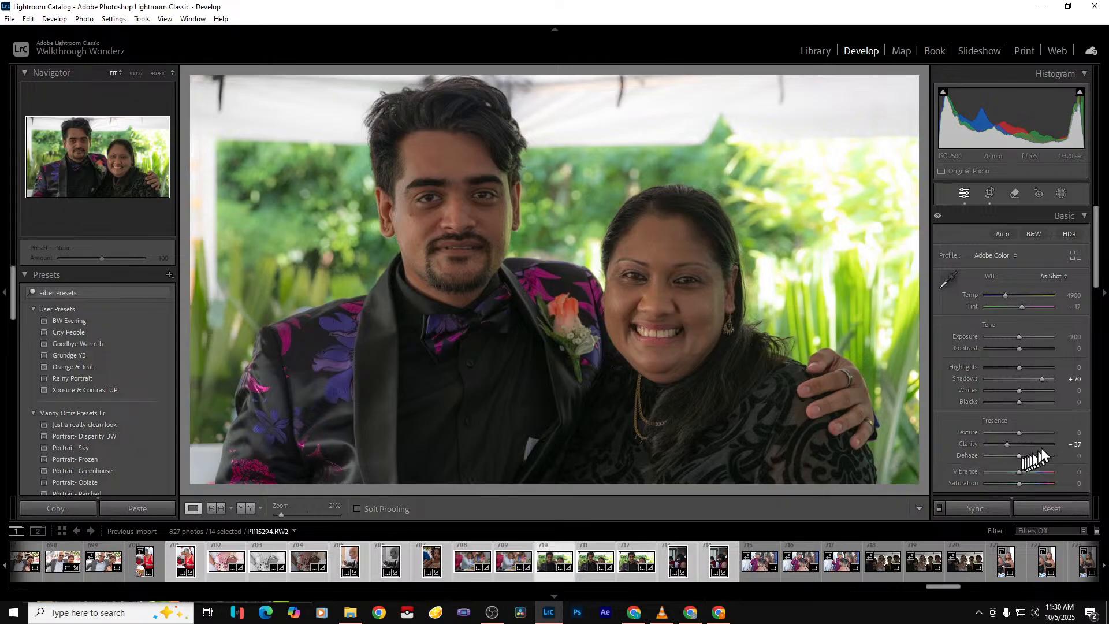
pyautogui.moveTo(1020, 335)
pyautogui.mouseDown()
pyautogui.moveTo(996, 368)
pyautogui.moveTo(1027, 339)
pyautogui.mouseUp()
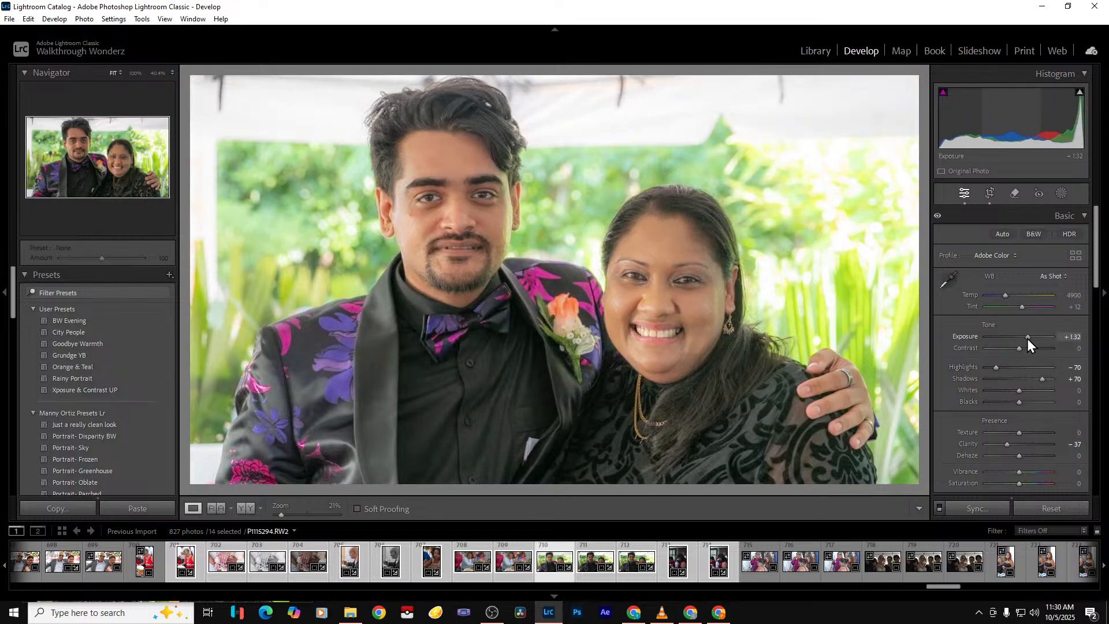
# Remove duplicate portrait P1115295 from the catalog and convert P1115296 to black and white
pyautogui.press('Right')
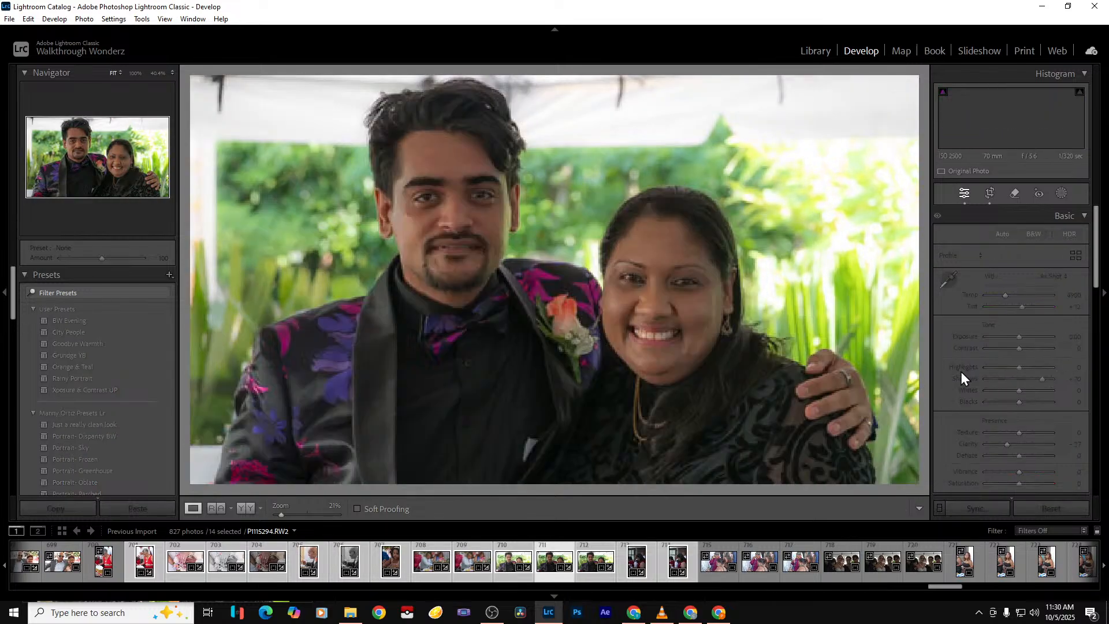
pyautogui.press('Delete')
pyautogui.press('Return')
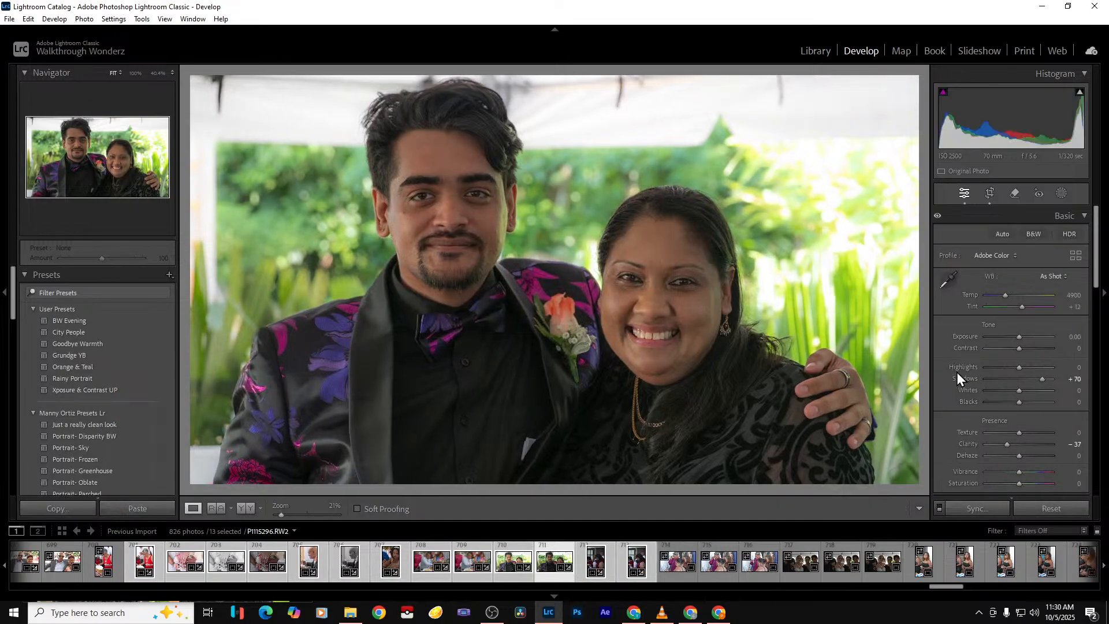
pyautogui.click(1033, 233)
# Widen the crop of buffet photo P1115297 on both sides and set its Exposure to +1.40
pyautogui.press('Right')
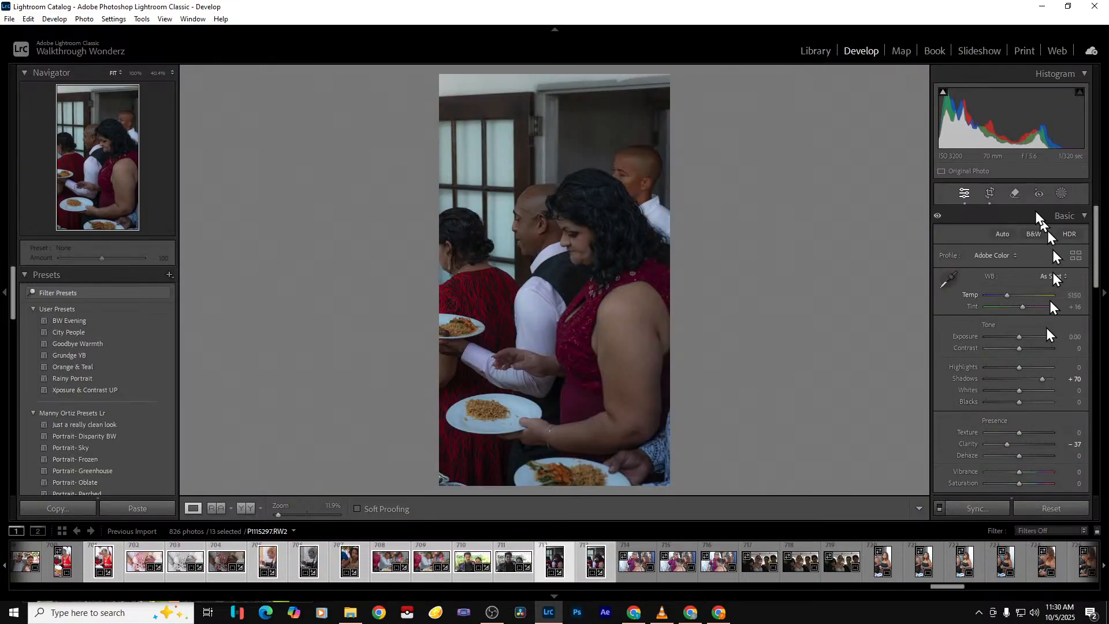
pyautogui.click(989, 194)
pyautogui.moveTo(440, 317); pyautogui.dragTo(414, 317)
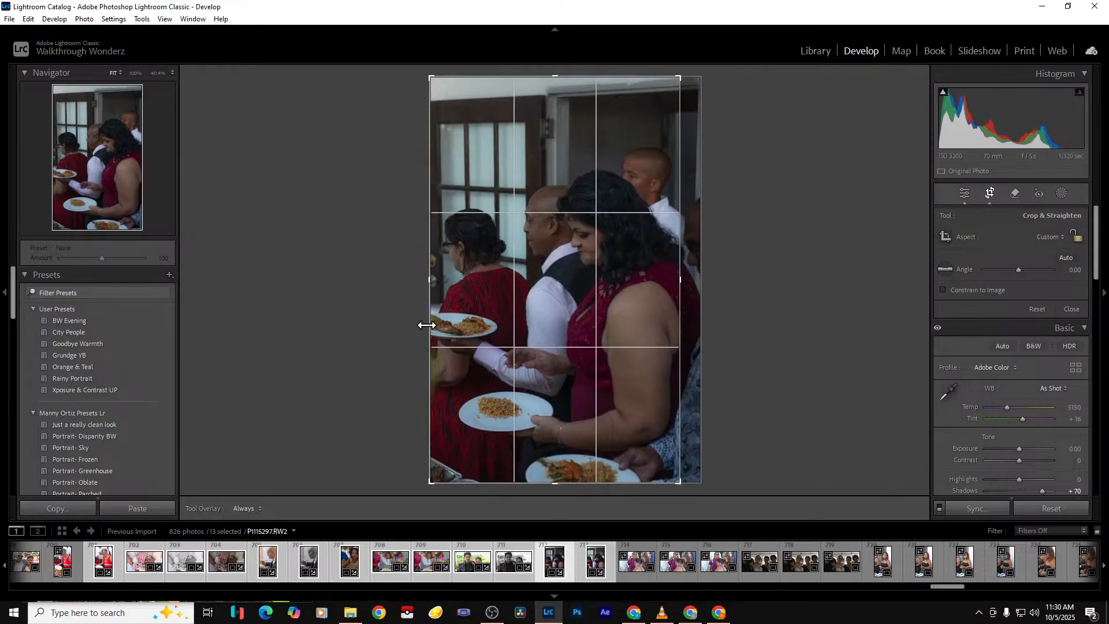
pyautogui.moveTo(680, 304); pyautogui.dragTo(749, 304)
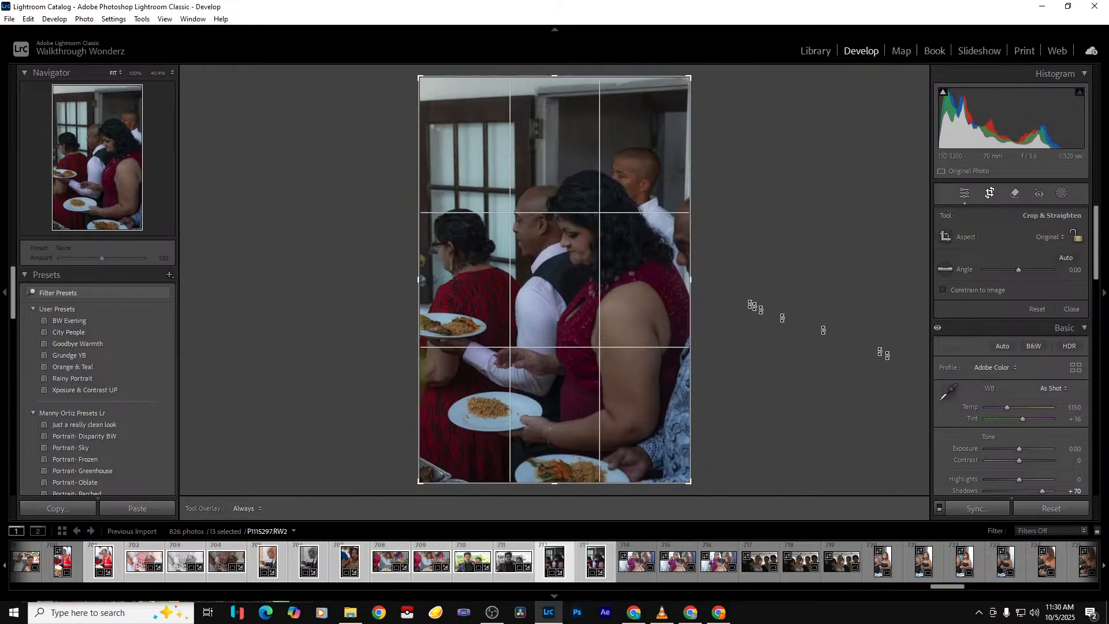
pyautogui.press('Return')
pyautogui.moveTo(1018, 336); pyautogui.dragTo(1028, 337)
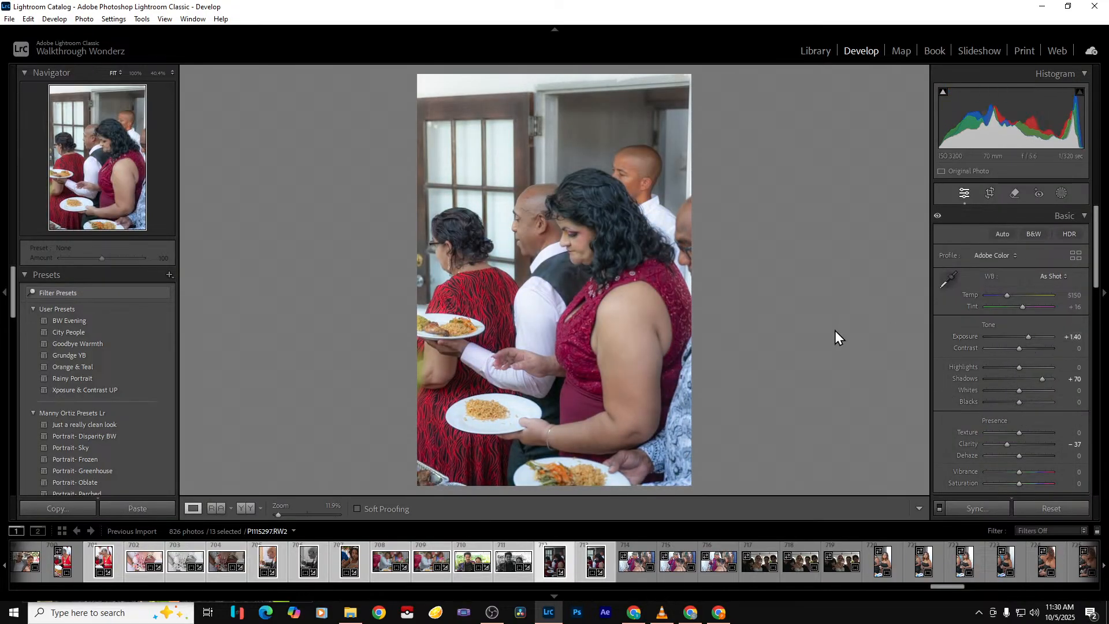
# Remove the similar buffet photo P1115298 from the catalog
pyautogui.press('Right')
pyautogui.press('Delete')
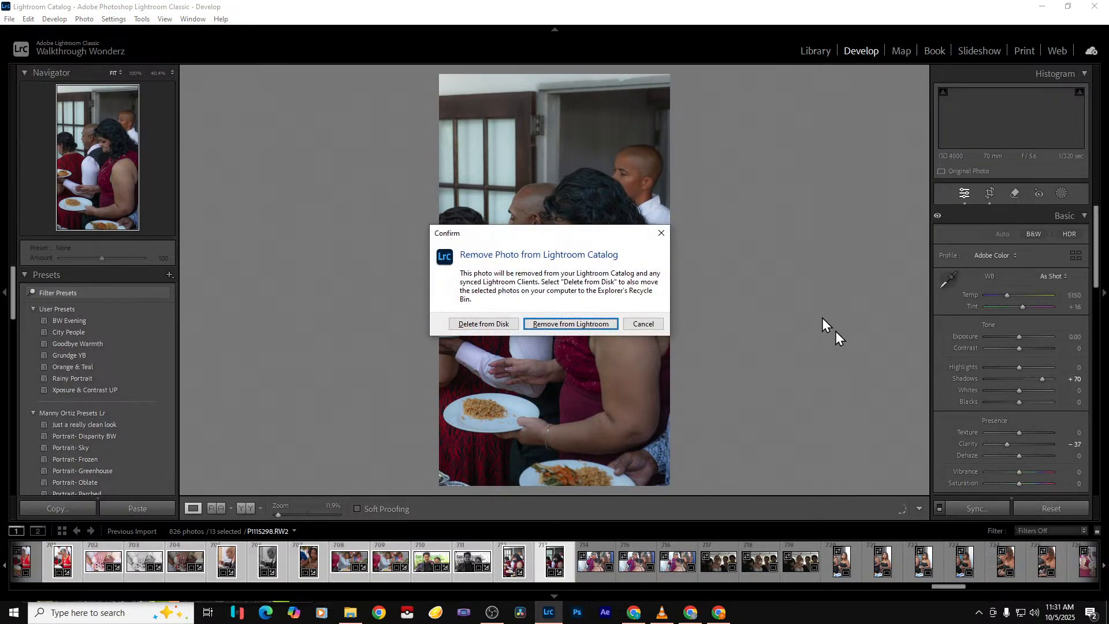
pyautogui.press('Return')
# Export the selected photos with the previous settings, skipping the existing P1115283 file, and look at the export folder
pyautogui.press('Right')
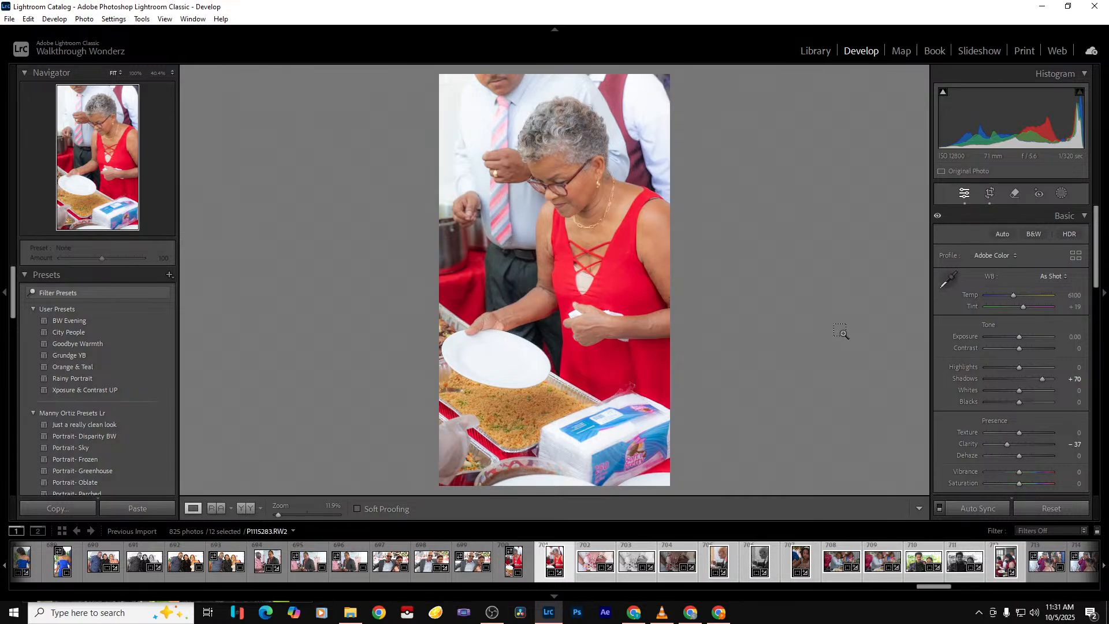
pyautogui.hotkey('ctrl', 'shift', 'e')
pyautogui.press('Return')
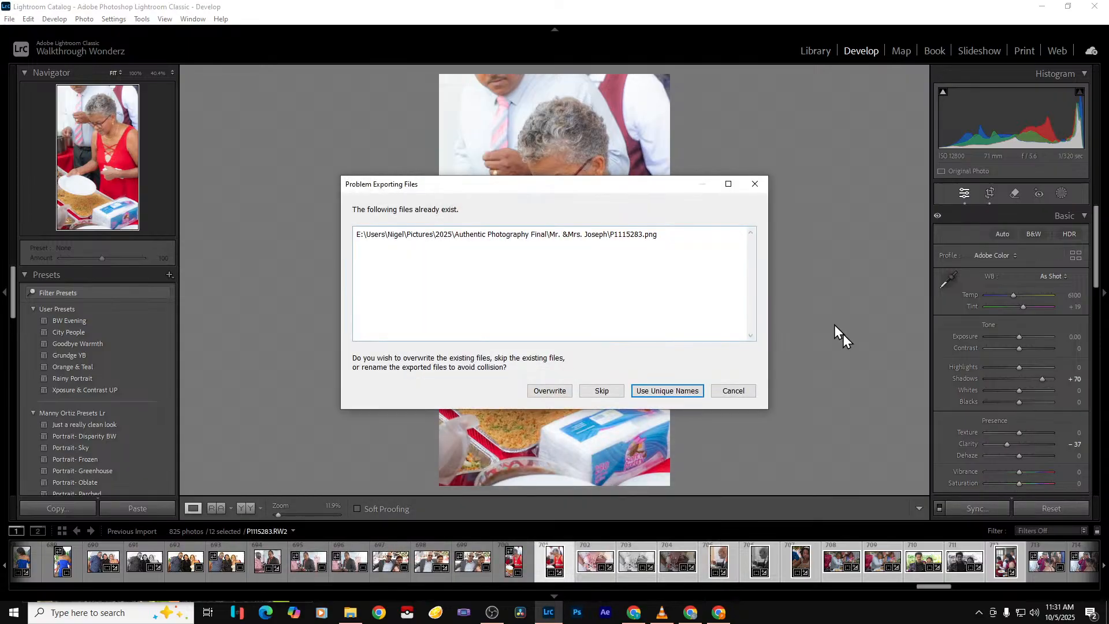
pyautogui.click(608, 390)
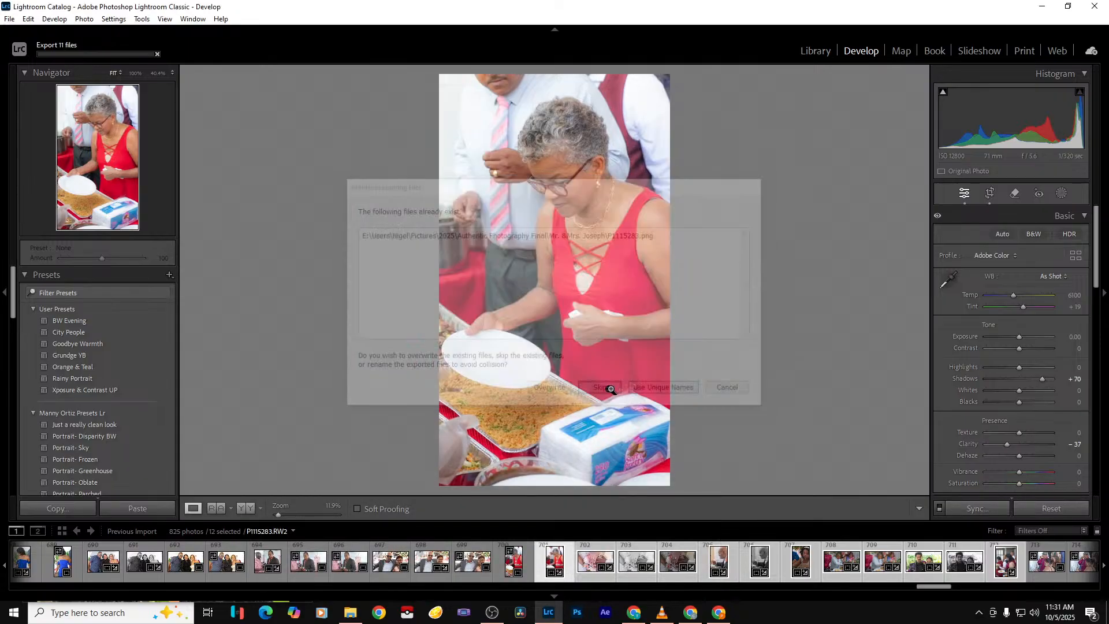
pyautogui.click(350, 613)
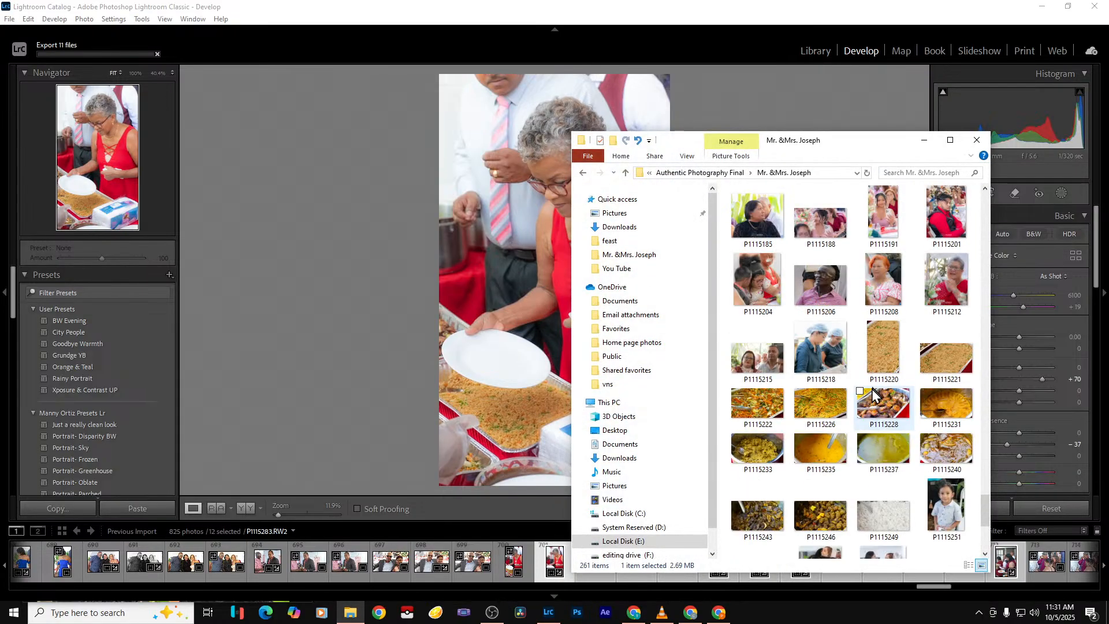
pyautogui.click(822, 104)
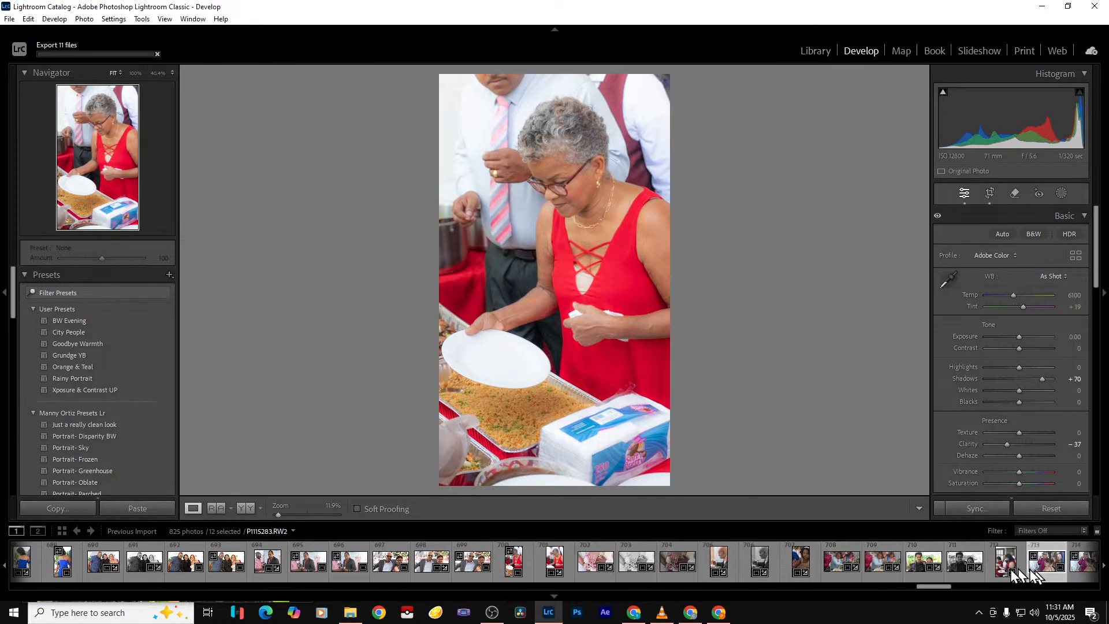
# Select the photos from P1115299 to the last one, and set P1115299 to Exposure +0.70, Clarity -35, Highlights -65 and Whites -25
pyautogui.click(1002, 588)
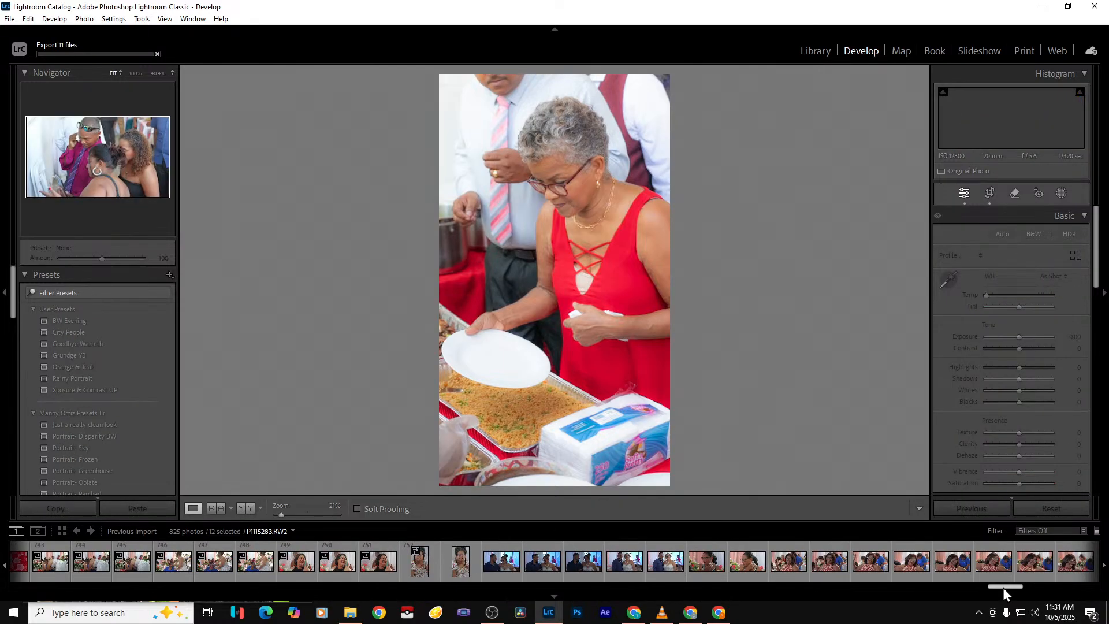
pyautogui.moveTo(1002, 588); pyautogui.dragTo(1107, 595)
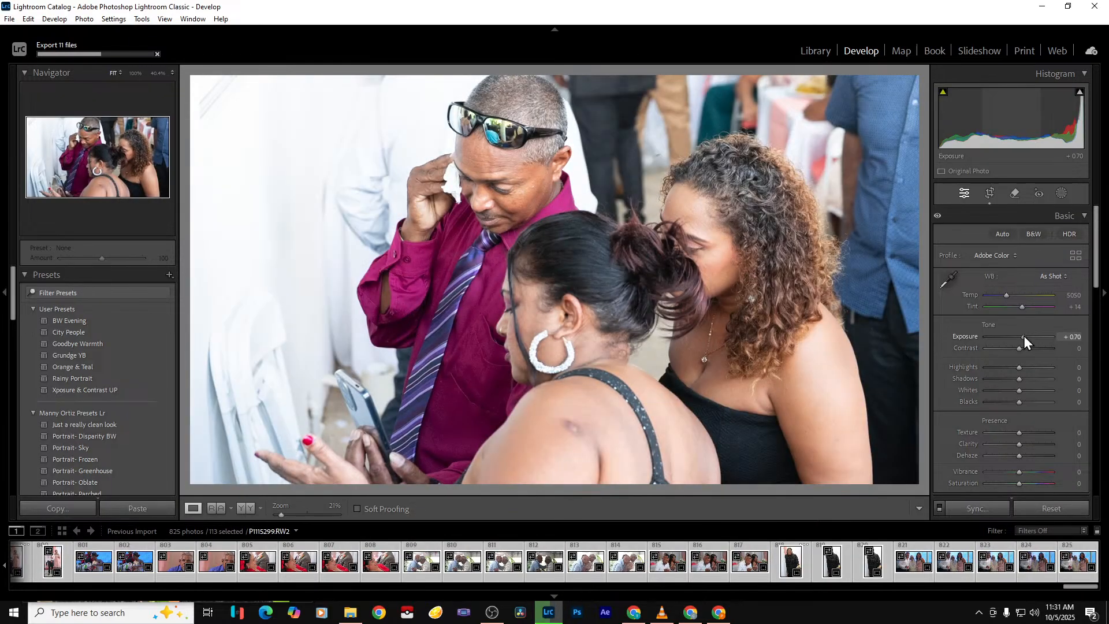
pyautogui.moveTo(1019, 444); pyautogui.dragTo(1005, 445)
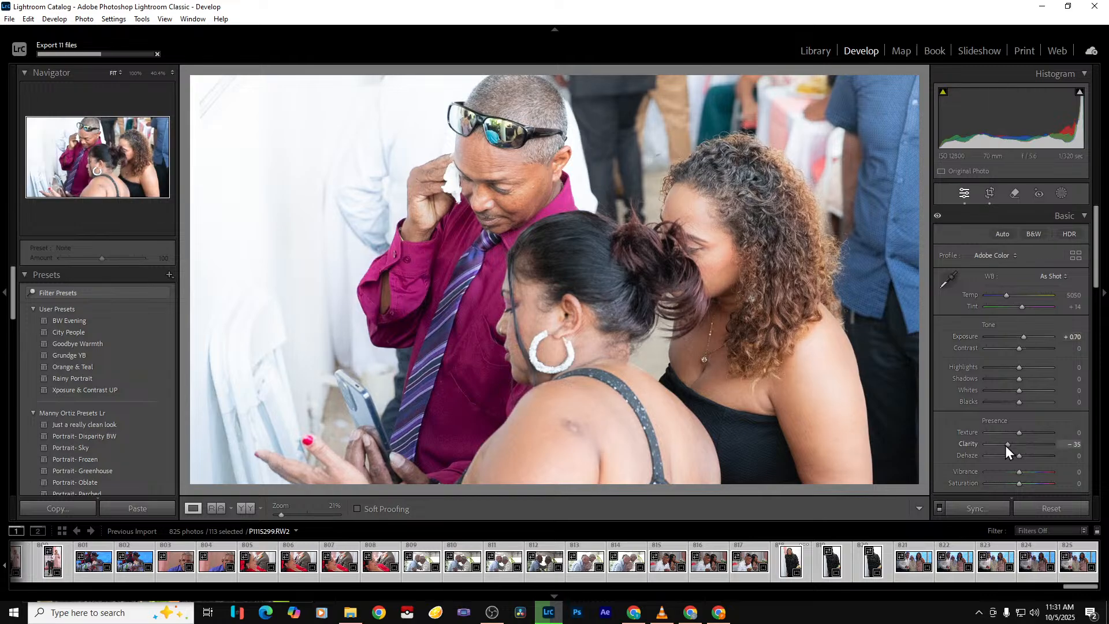
pyautogui.moveTo(1010, 368); pyautogui.dragTo(997, 369)
pyautogui.click(1009, 391)
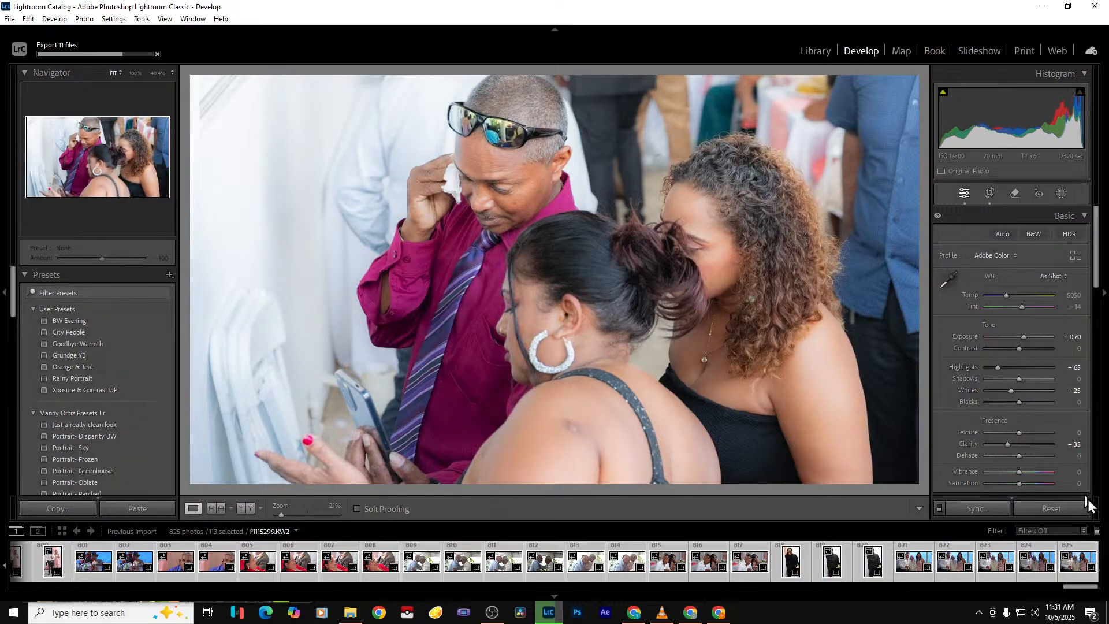
# Remove the similar group photo P1115300 from the catalog
pyautogui.press('Right')
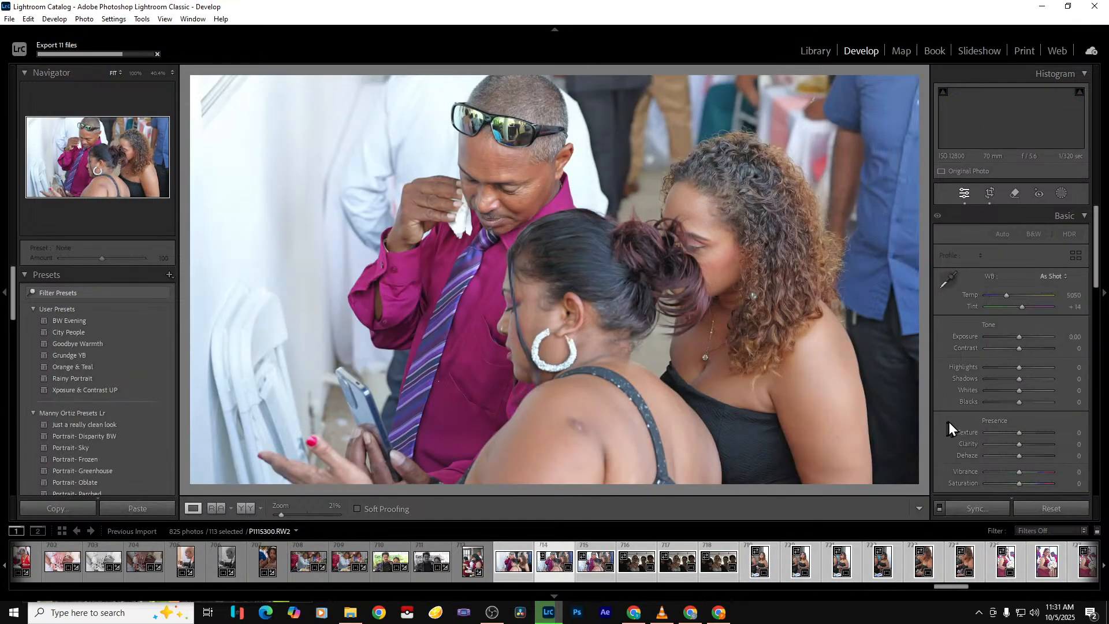
pyautogui.press('Delete')
pyautogui.press('Return')
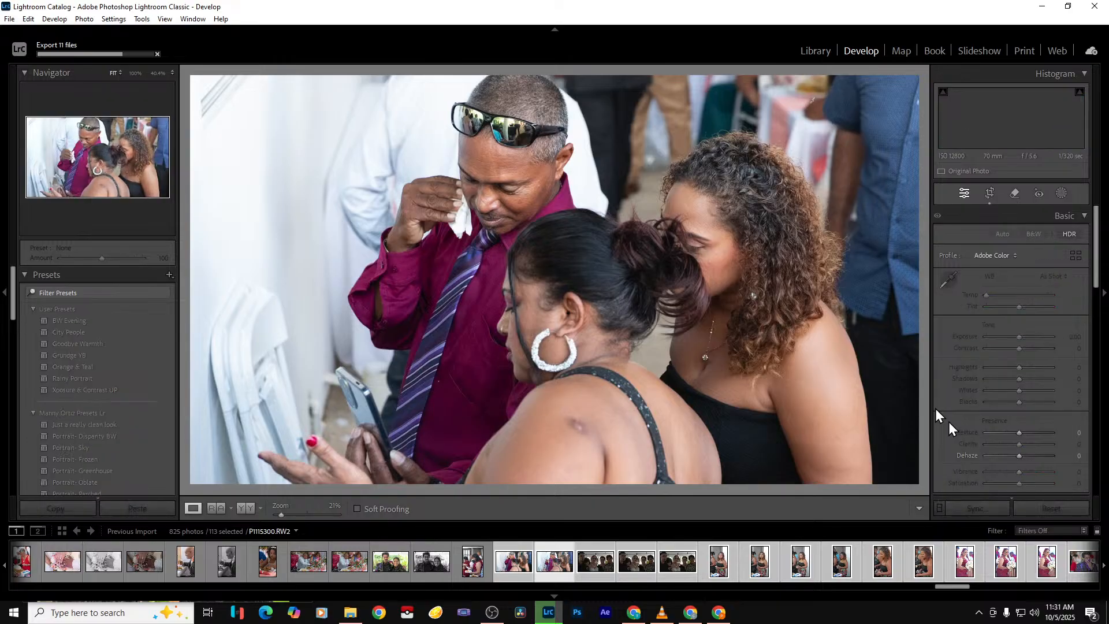
# Remove the extra shot of the guests looking at a phone from the catalog, and set P1115302 to Exposure +2.98 and Highlights -100
pyautogui.press('Delete')
pyautogui.press('Return')
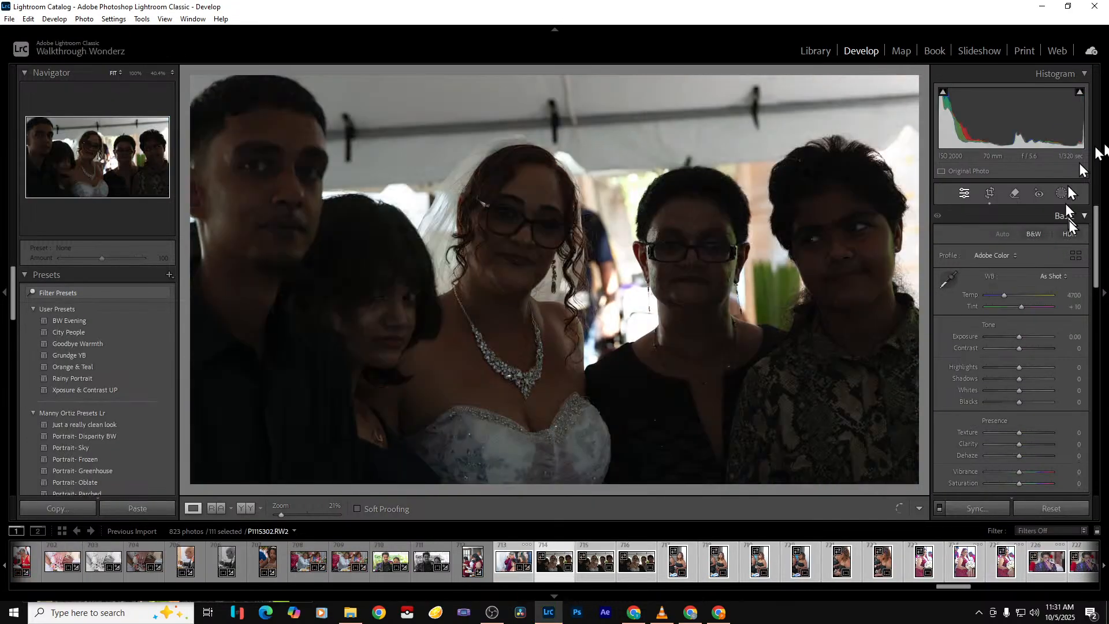
pyautogui.moveTo(1017, 336); pyautogui.dragTo(953, 371)
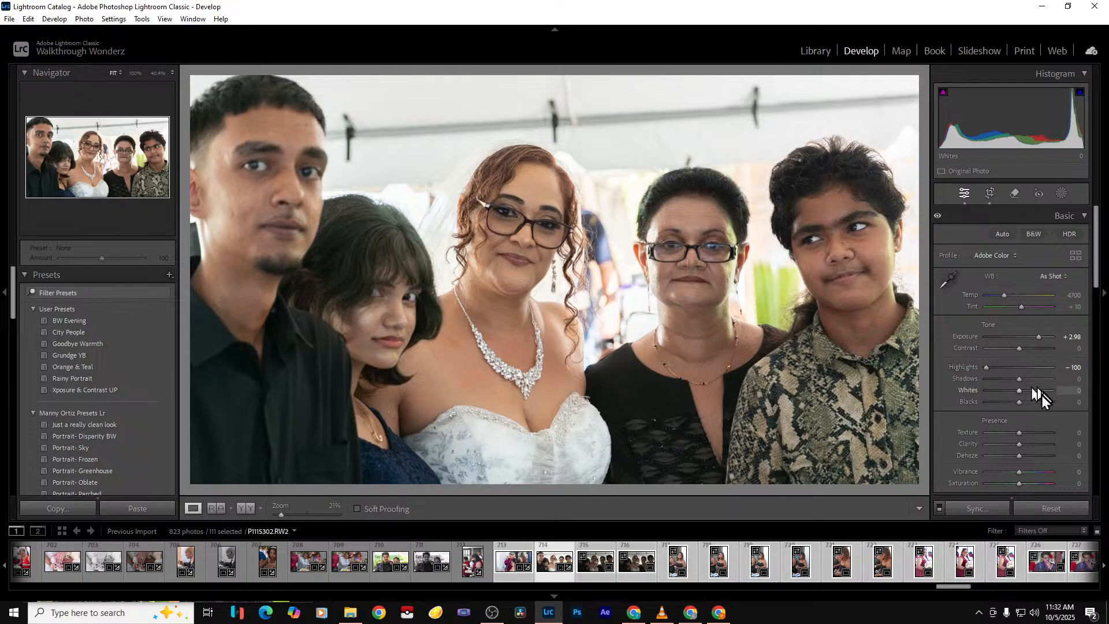
# Convert group photo P1115303 to black and white and set Exposure +2.72, Highlights -100 and Shadows +61
pyautogui.press('Right')
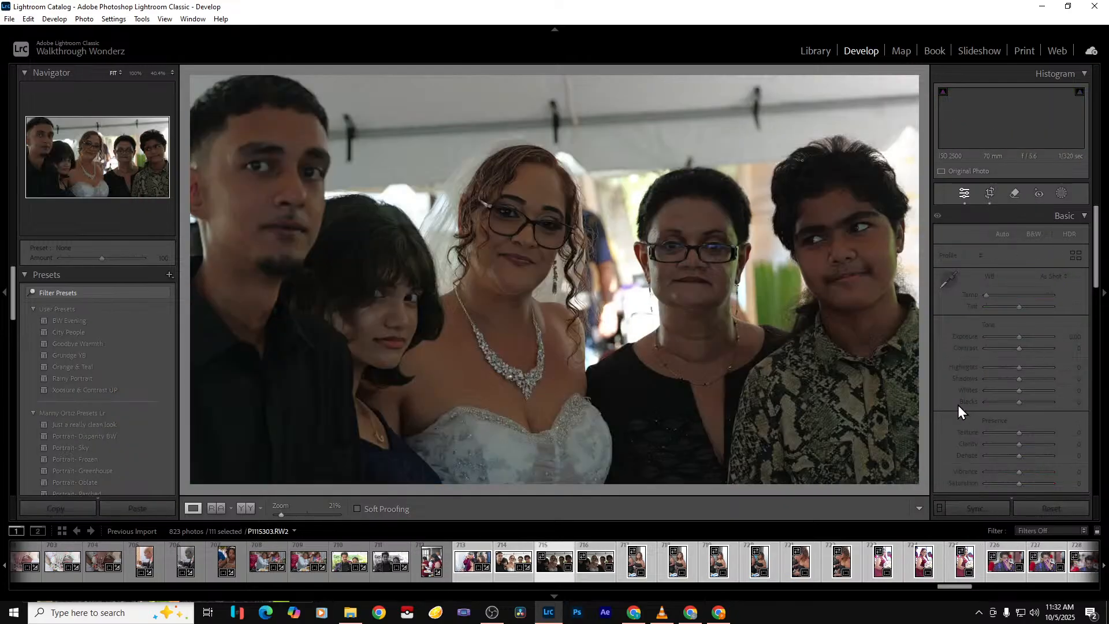
pyautogui.click(1029, 236)
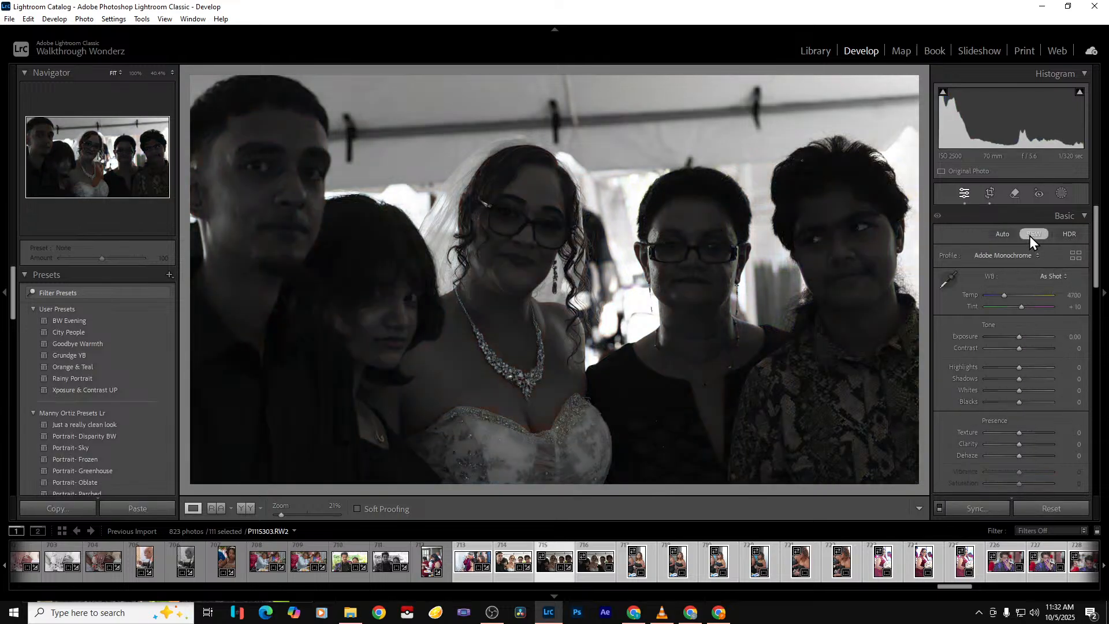
pyautogui.moveTo(1020, 333); pyautogui.dragTo(1037, 379)
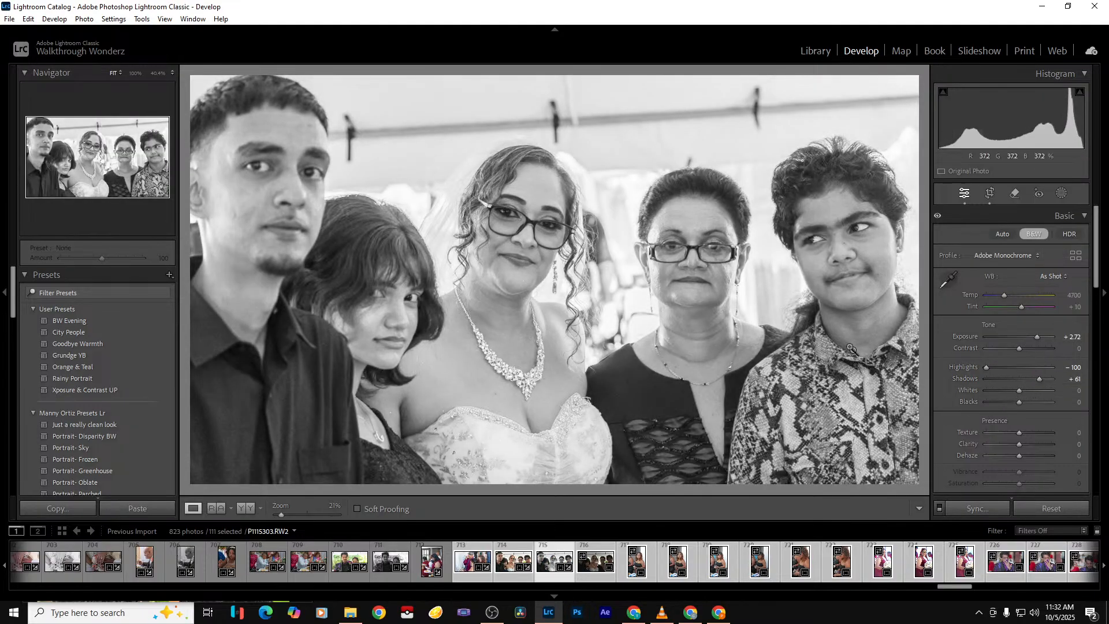
# Remove the similar group photo P1115304 from the catalog
pyautogui.press('Right')
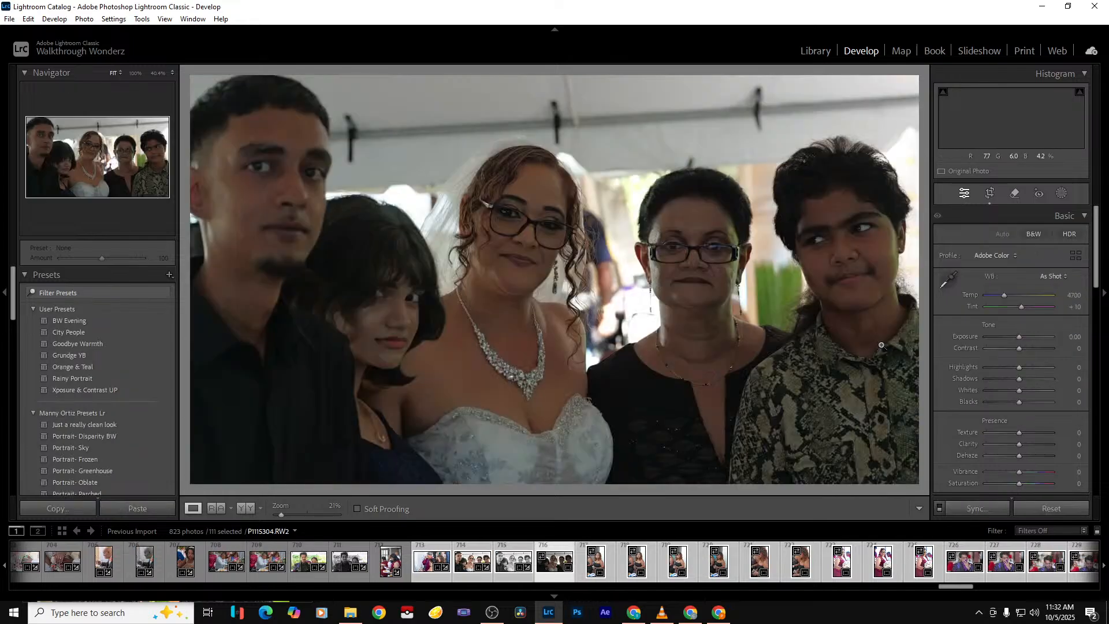
pyautogui.press('Delete')
pyautogui.press('Return')
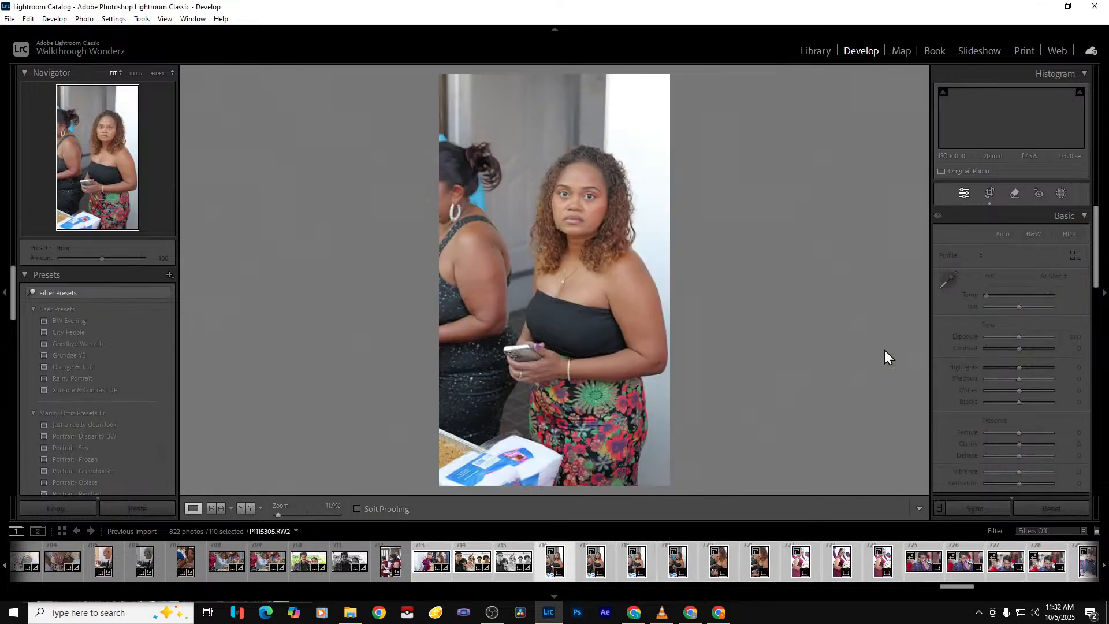
# Crop portrait P1115305 inward from the photo's left edge to cut out most of the guest beside the woman in the floral skirt
pyautogui.click(989, 193)
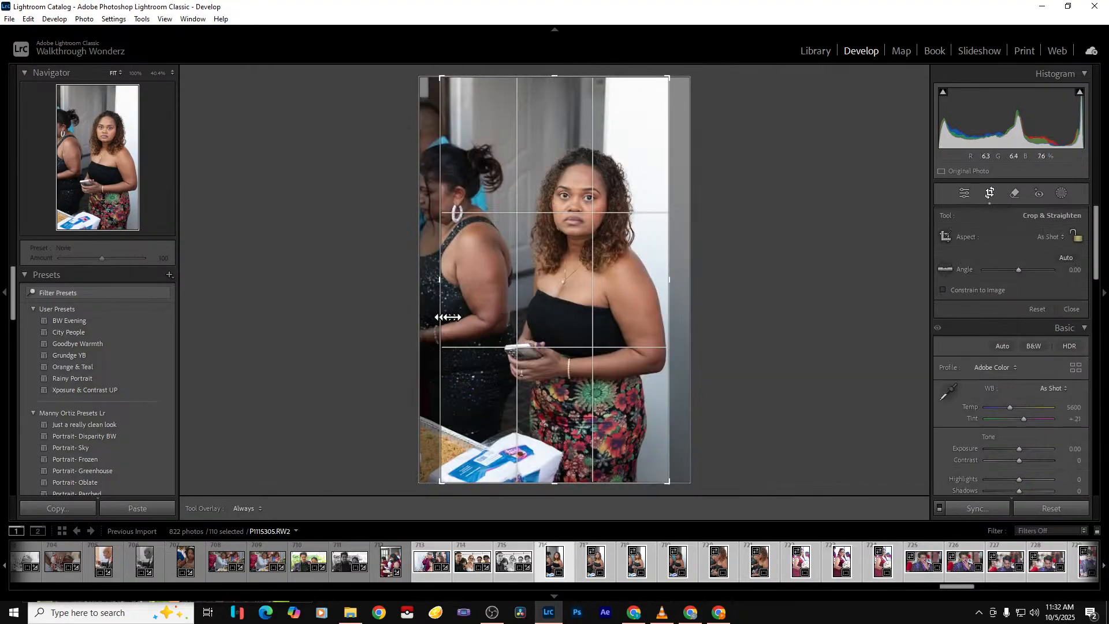
pyautogui.moveTo(448, 318); pyautogui.dragTo(496, 317)
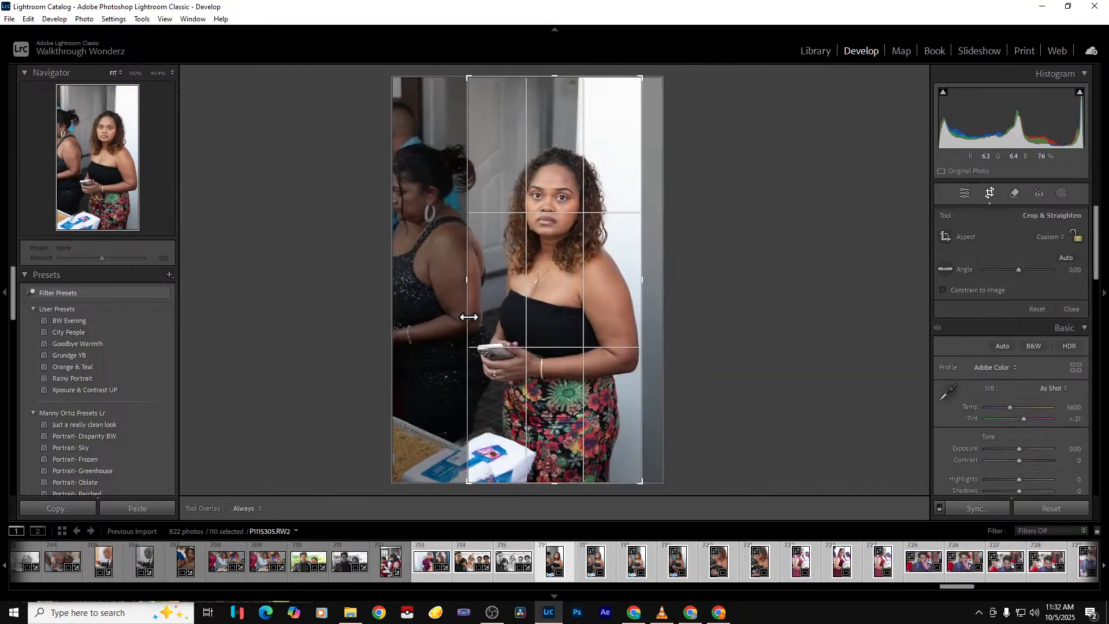
pyautogui.press('Return')
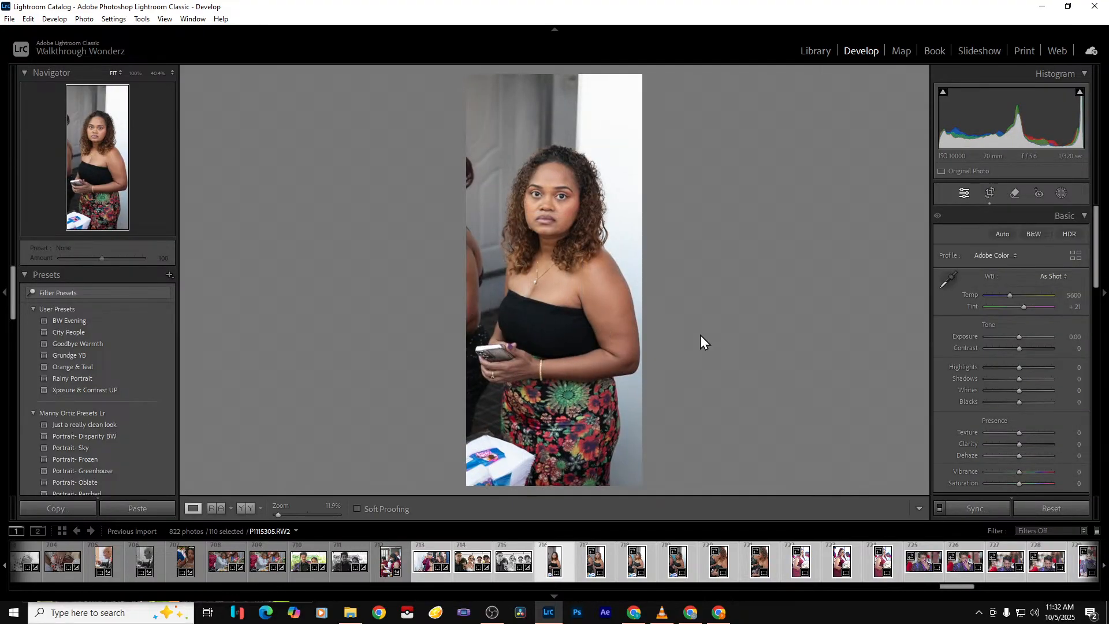
# Remove the four near-duplicate photos of the woman in the black strapless top from the catalog, keeping the smiling close-up
pyautogui.press('Right')
pyautogui.press('Right')
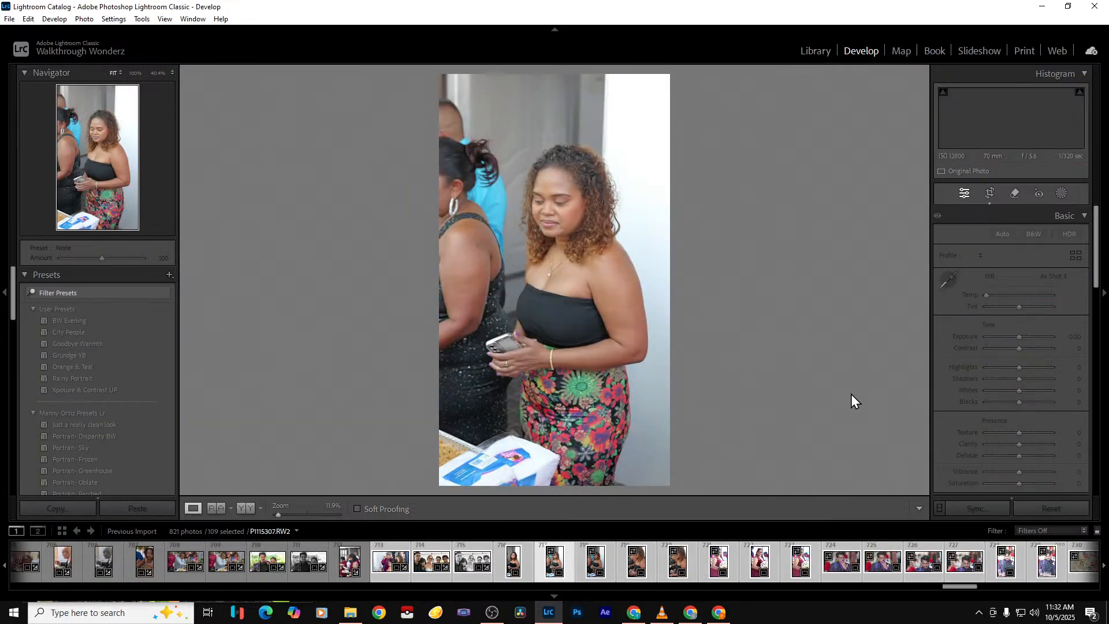
pyautogui.press('Delete')
pyautogui.press('Return')
pyautogui.press('Right')
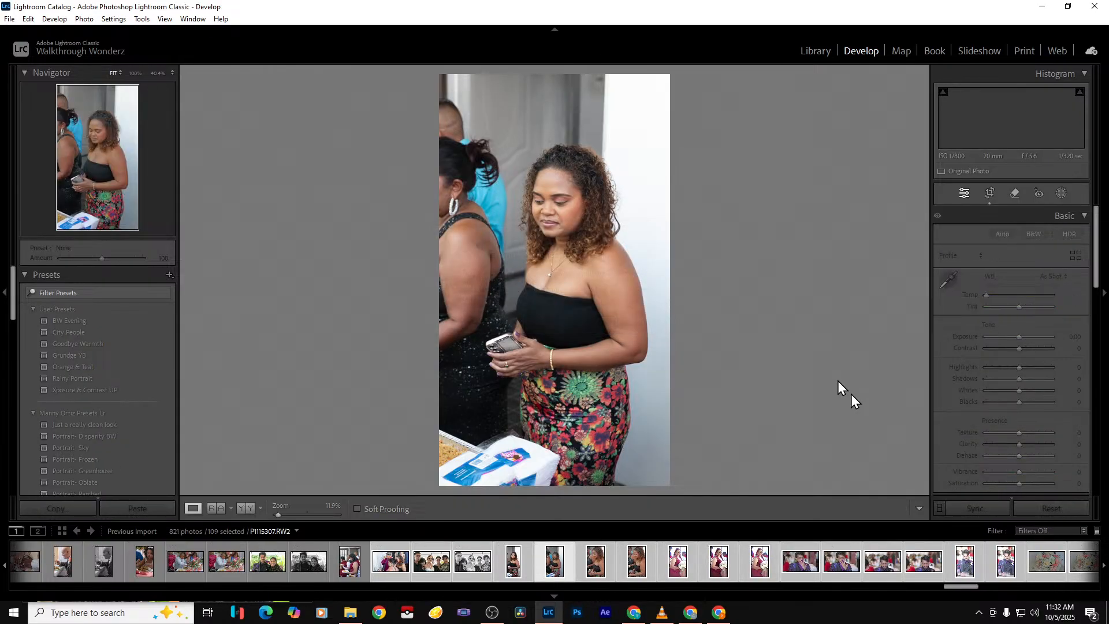
pyautogui.press('Delete')
pyautogui.press('Return')
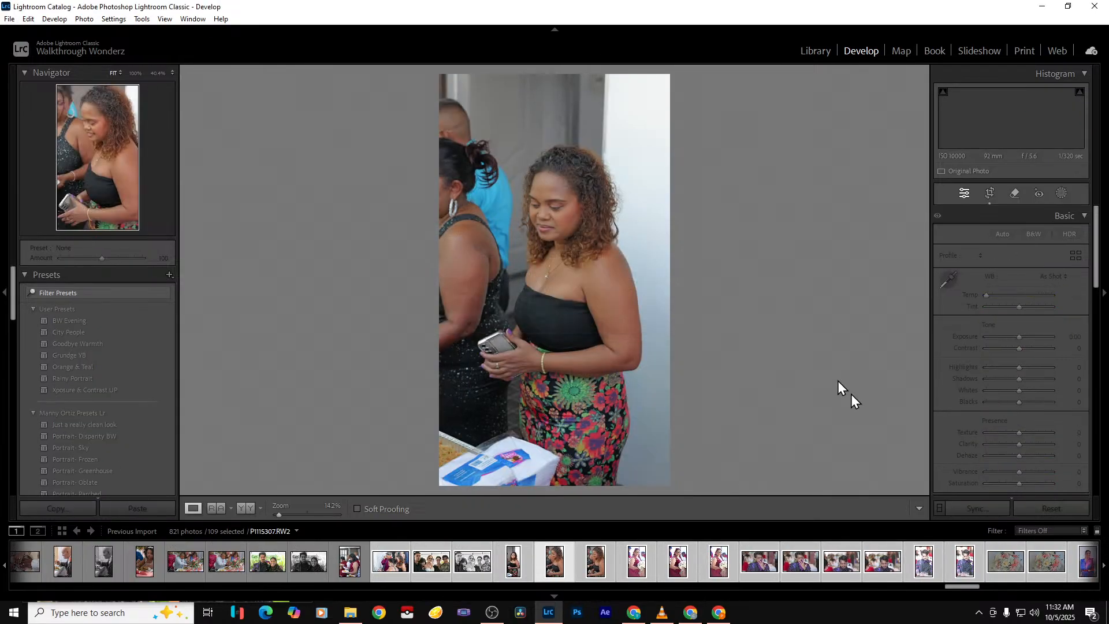
pyautogui.press('Delete')
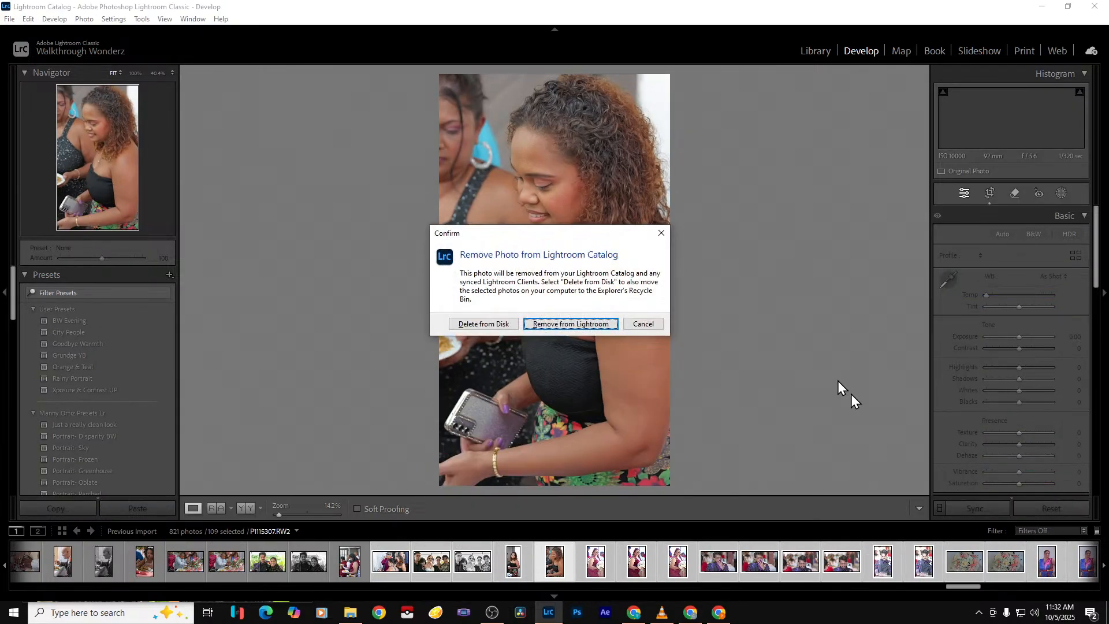
pyautogui.click(636, 322)
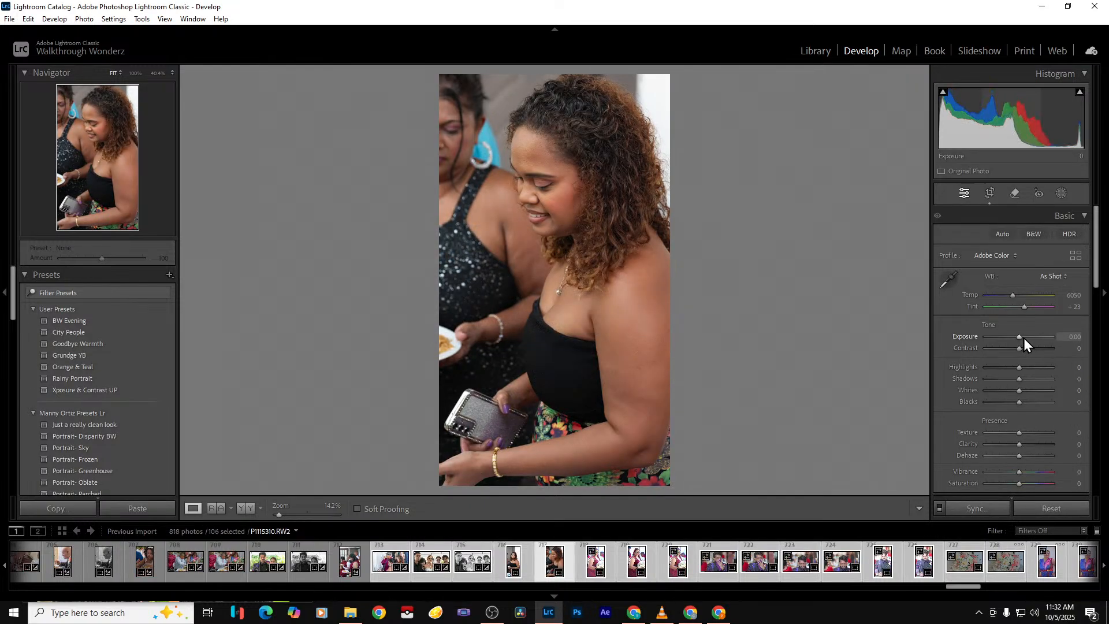
# Set Exposure to +0.79 on the smiling close-up and extend the crop to include the second woman and more of the floral skirt
pyautogui.moveTo(1020, 338); pyautogui.dragTo(1025, 338)
pyautogui.click(990, 193)
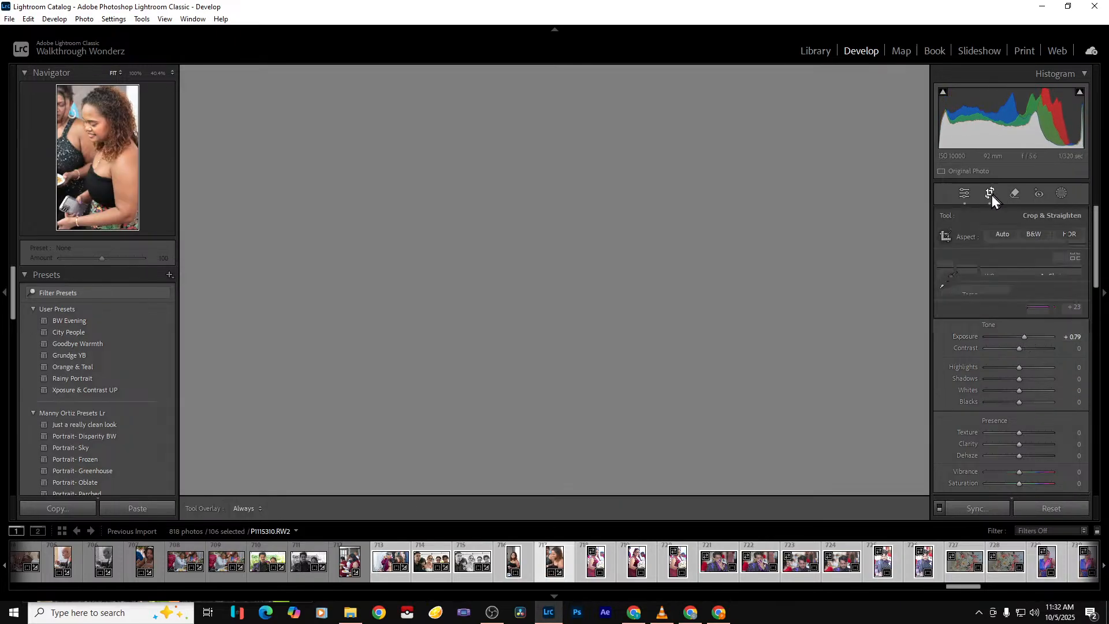
pyautogui.moveTo(649, 304); pyautogui.dragTo(663, 302)
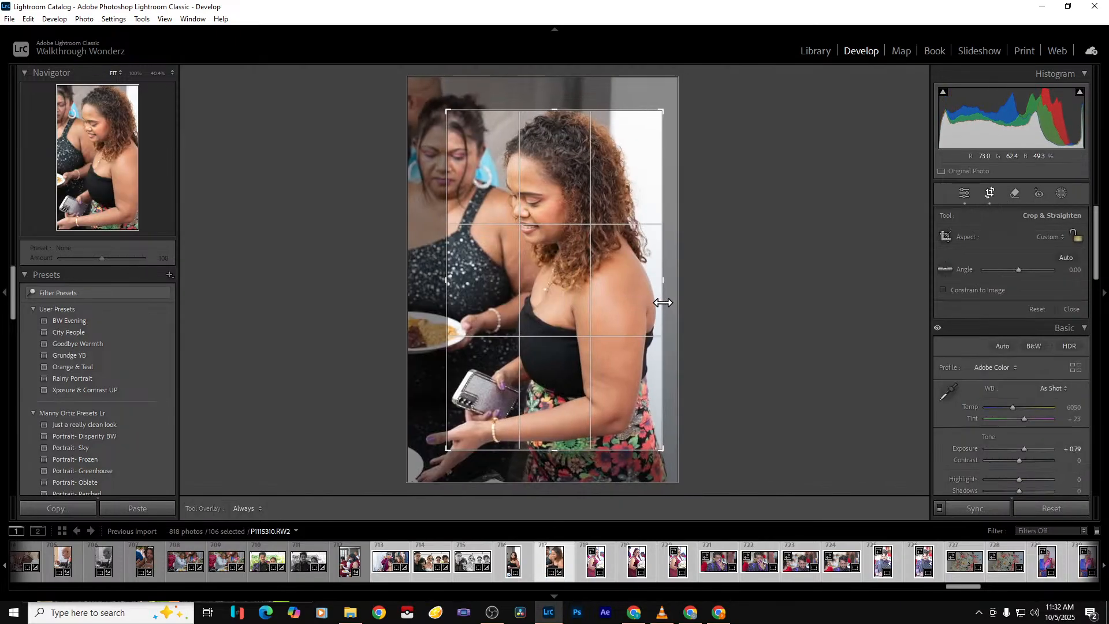
pyautogui.moveTo(595, 454); pyautogui.dragTo(594, 515)
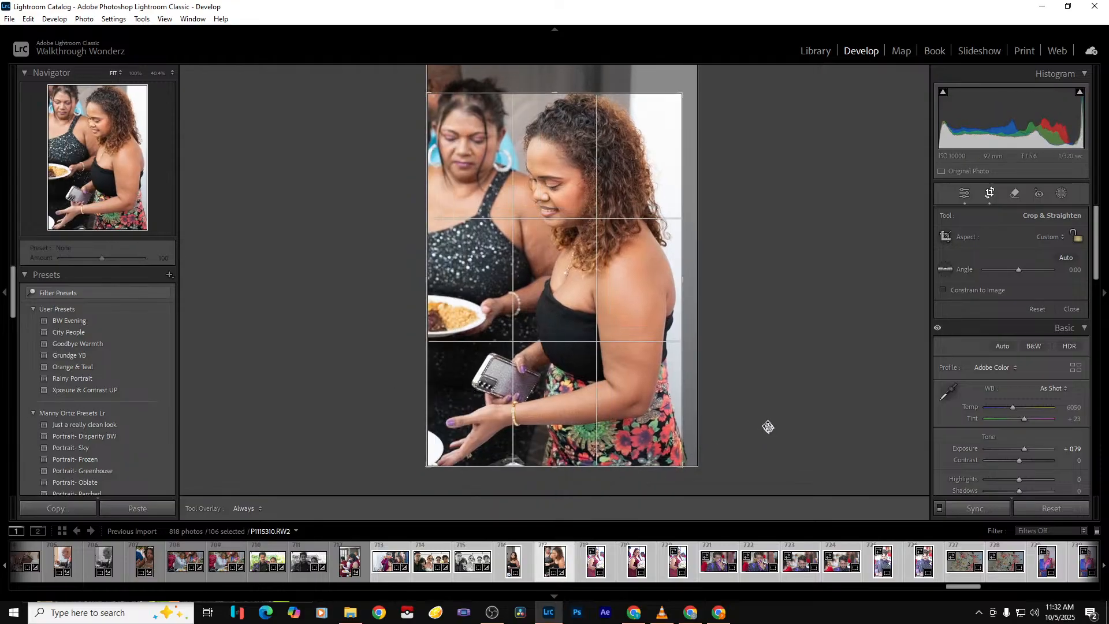
pyautogui.press('Return')
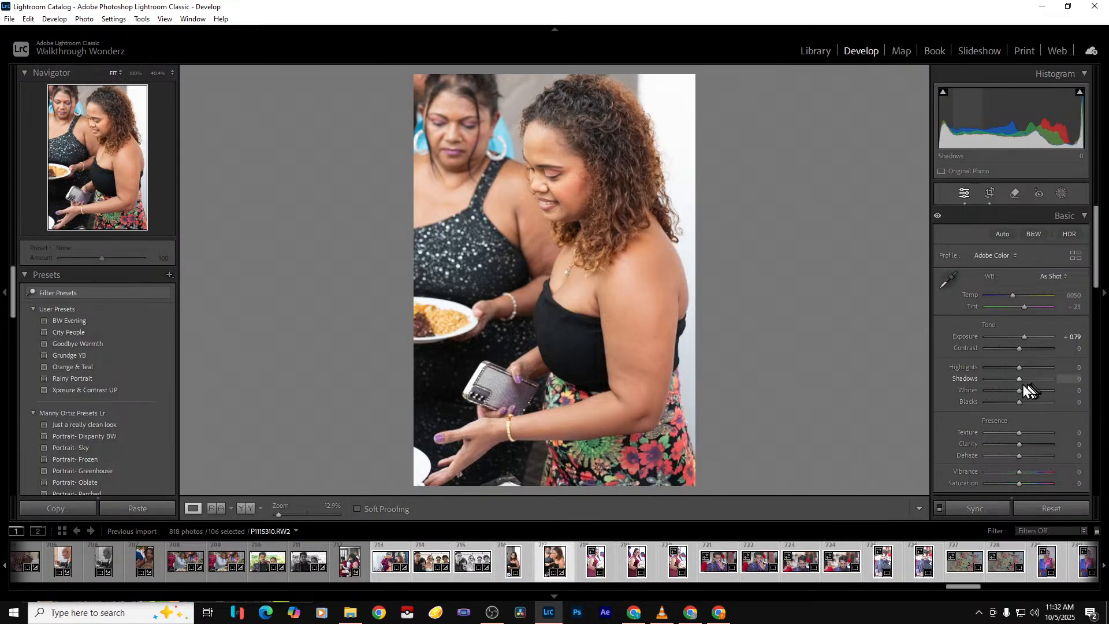
# Set Shadows to +33, Contrast to +12 and Clarity to −28 on the photo of the two women
pyautogui.moveTo(1020, 382); pyautogui.dragTo(1028, 383)
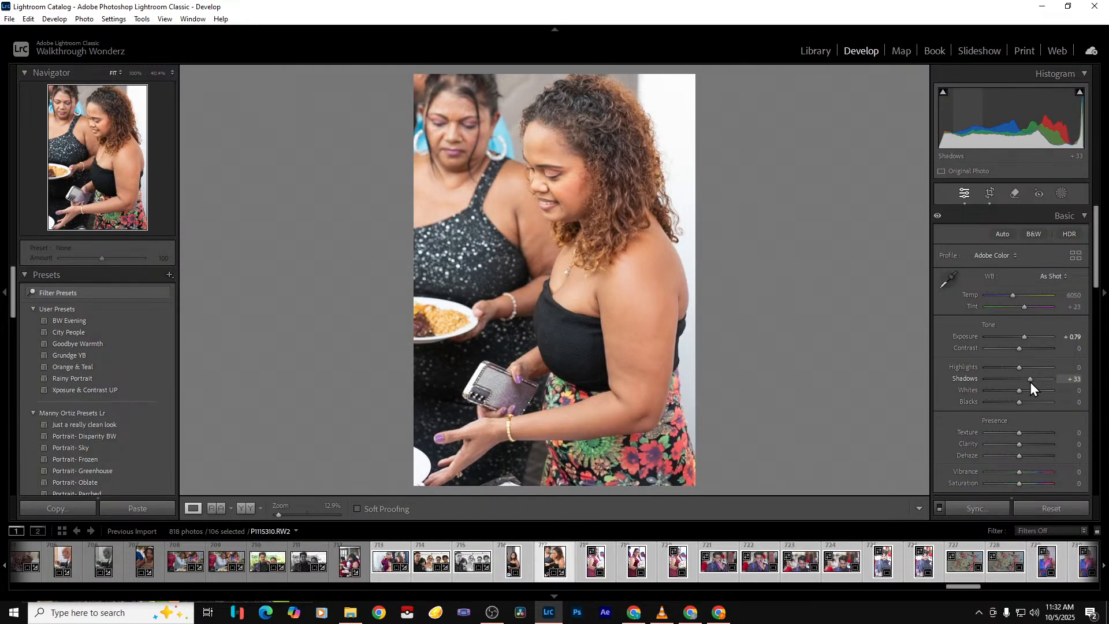
pyautogui.moveTo(1017, 345); pyautogui.dragTo(1024, 350)
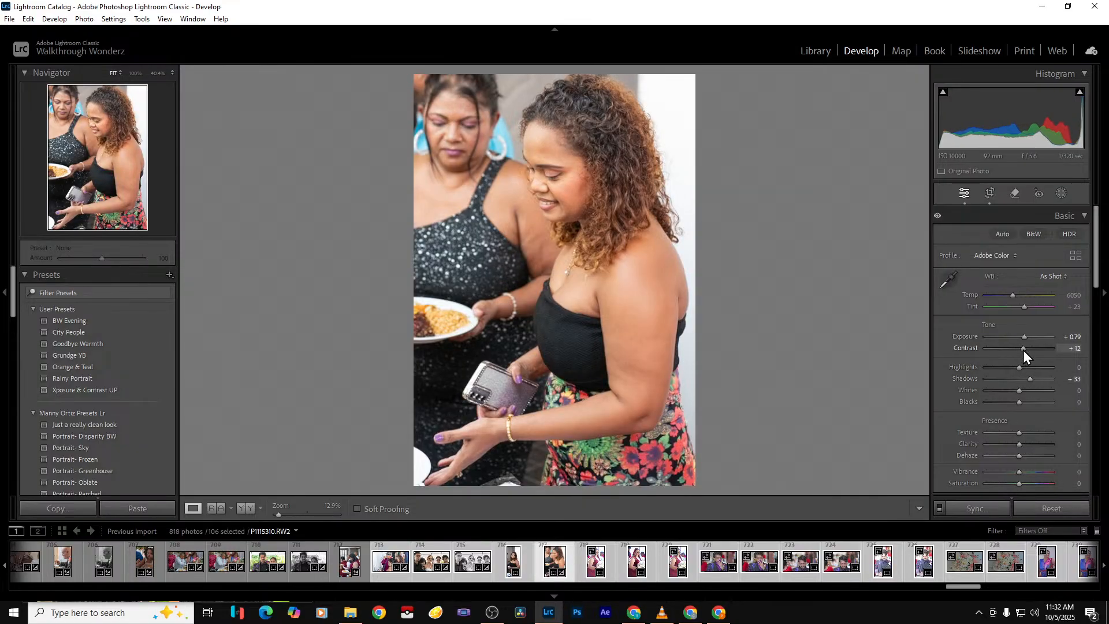
pyautogui.moveTo(1020, 446); pyautogui.dragTo(1011, 446)
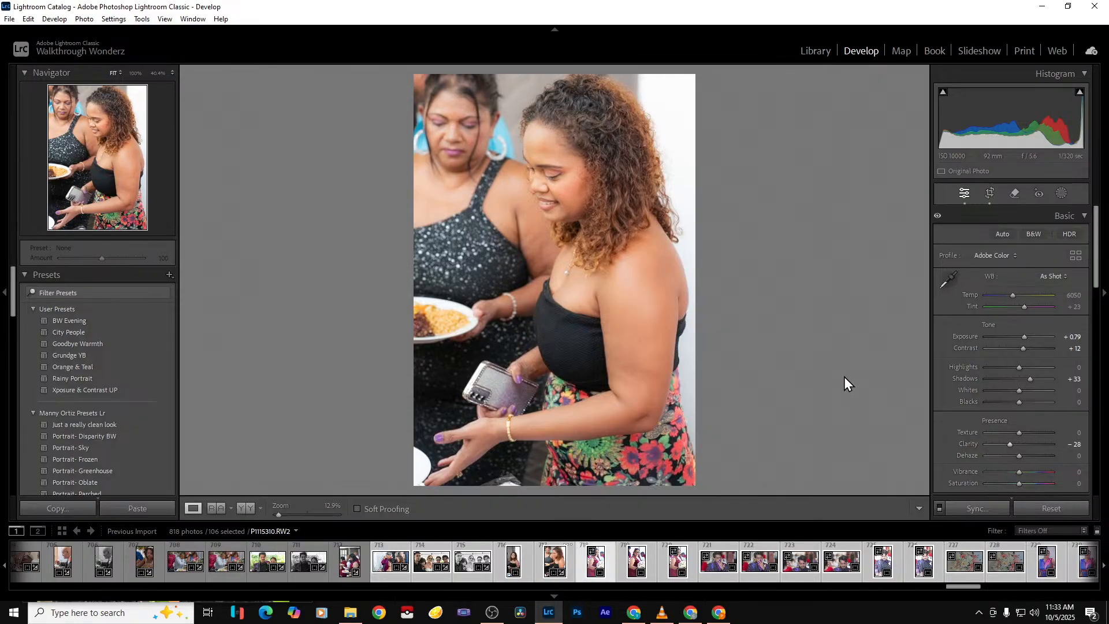
# Widen the maroon-dress portrait's crop to the full frame and set Highlights −100, Shadows +28, Whites −61, Blacks −18 and Clarity −32
pyautogui.press('Right')
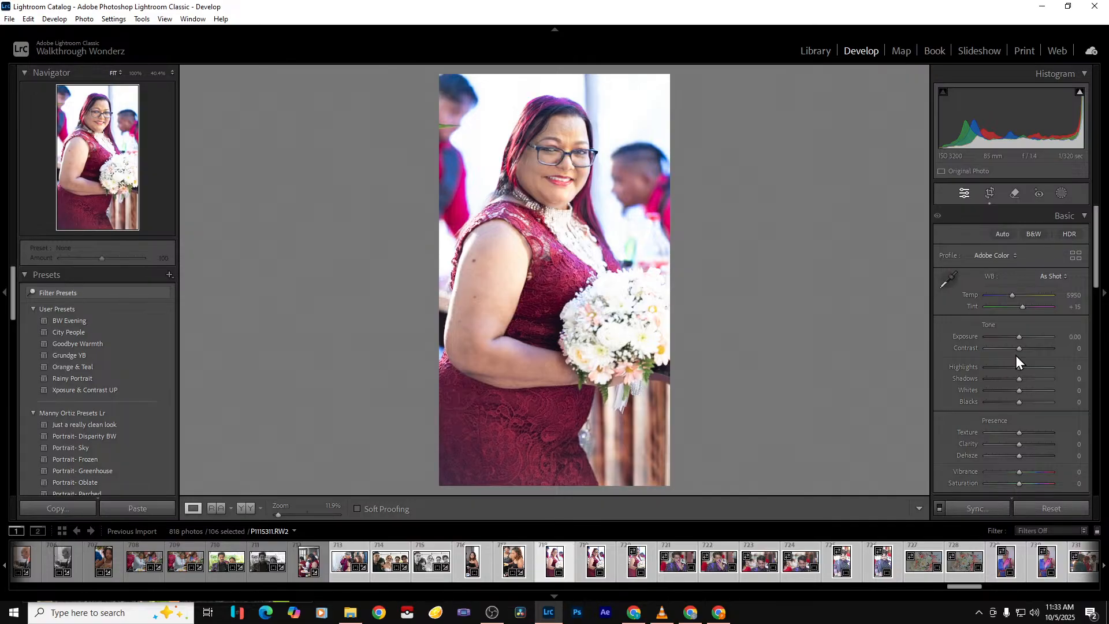
pyautogui.moveTo(1019, 367); pyautogui.dragTo(984, 368)
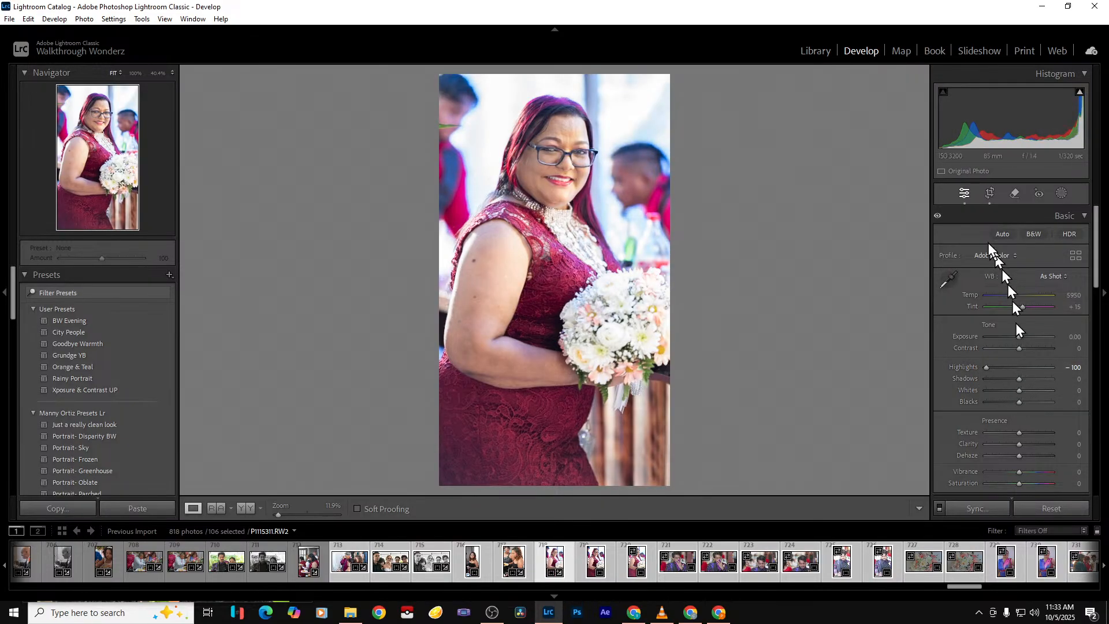
pyautogui.click(989, 194)
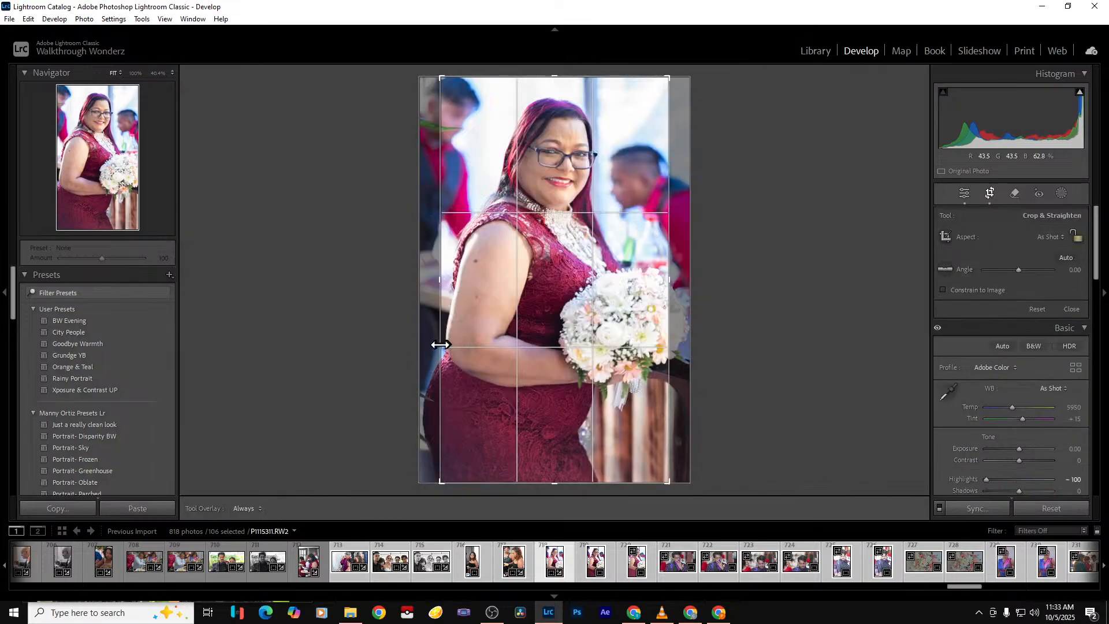
pyautogui.moveTo(681, 335); pyautogui.dragTo(754, 327)
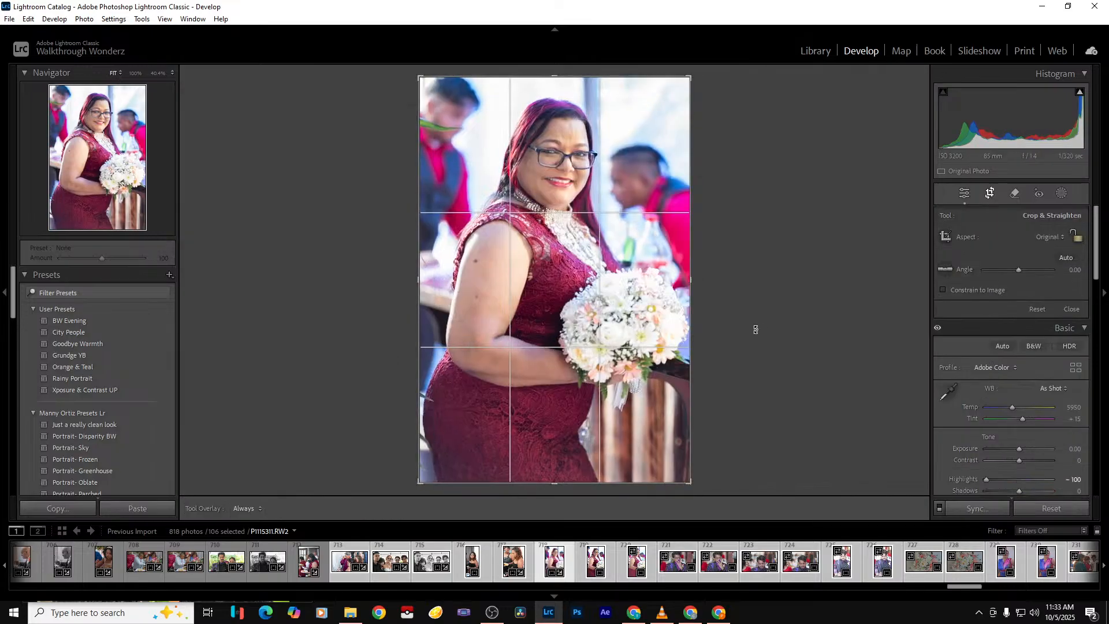
pyautogui.press('Return')
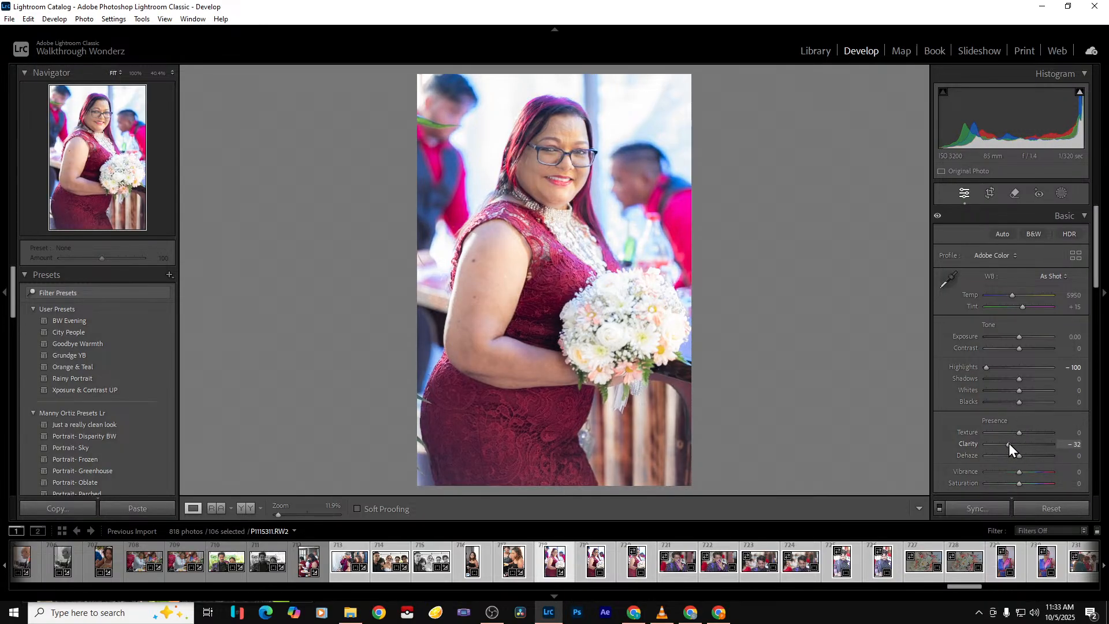
pyautogui.moveTo(1018, 389)
pyautogui.mouseDown()
pyautogui.moveTo(991, 389)
pyautogui.moveTo(1028, 378)
pyautogui.moveTo(1013, 403)
pyautogui.mouseUp()
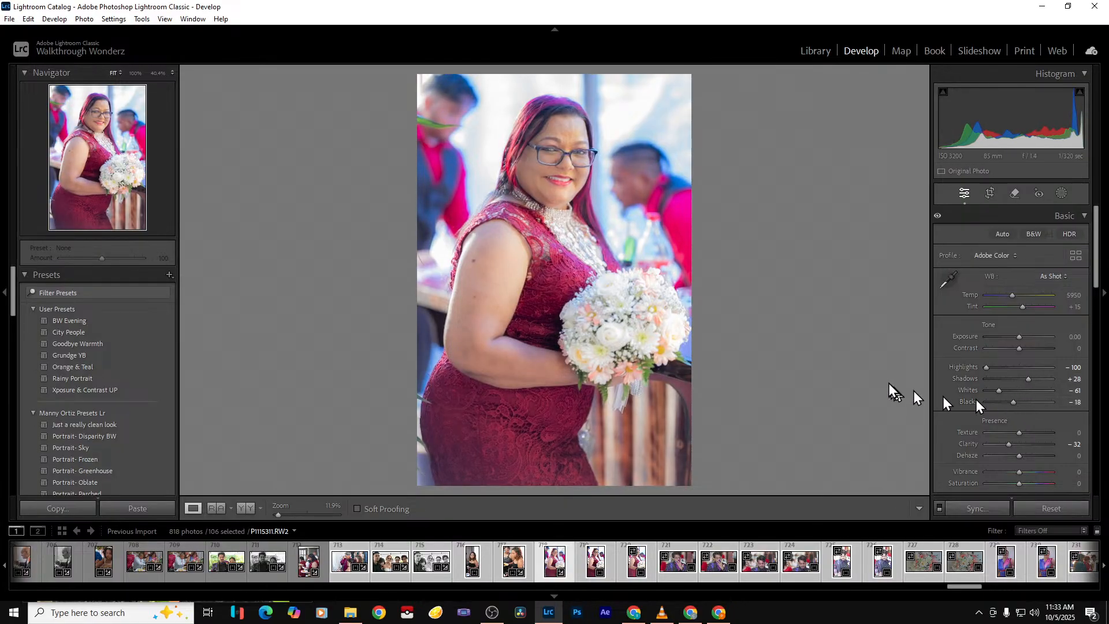
# Remove the two remaining near-duplicates of the woman holding the bouquet from the catalog
pyautogui.press('Right')
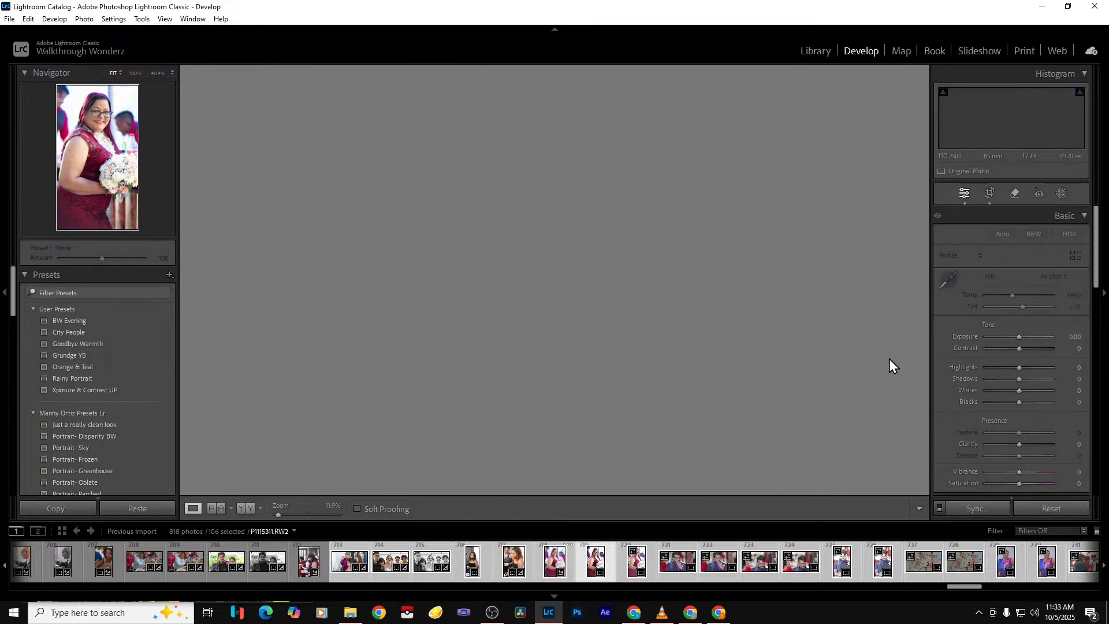
pyautogui.press('Delete')
pyautogui.press('Return')
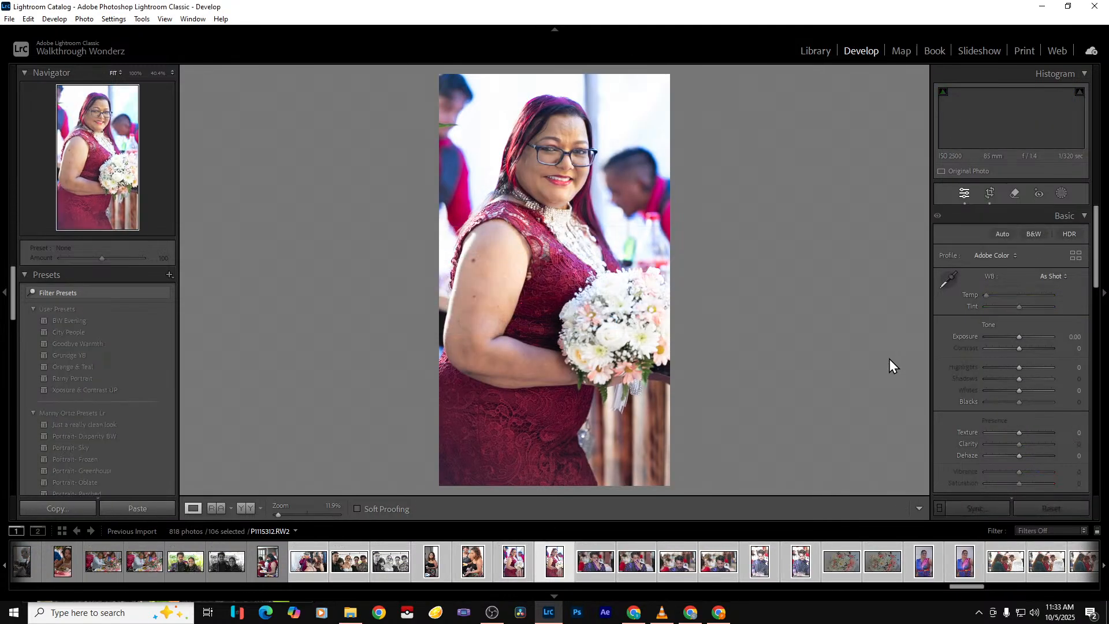
pyautogui.press('Delete')
pyautogui.press('Return')
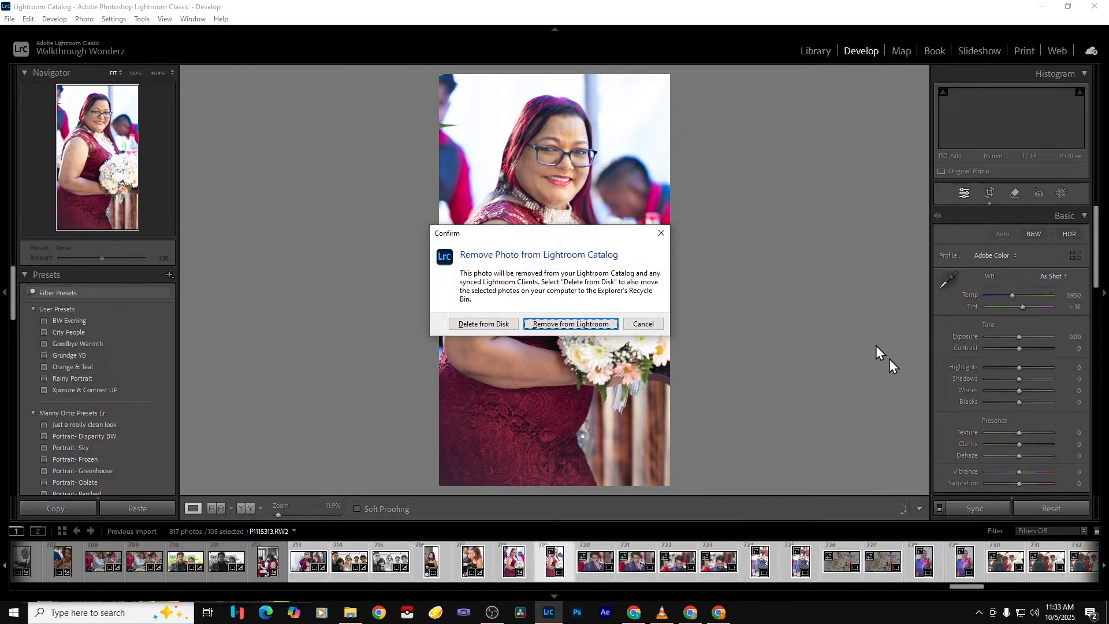
pyautogui.press('Return')
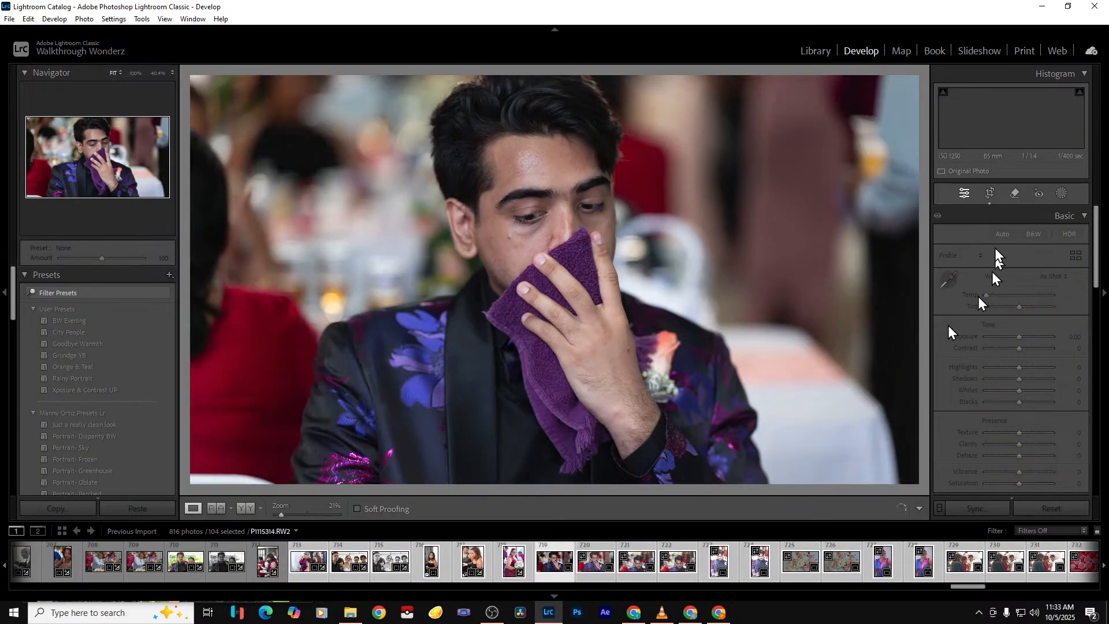
# Convert the photo of the man holding a towel to his face to black and white and remove its following near-duplicate from the catalog
pyautogui.click(1031, 234)
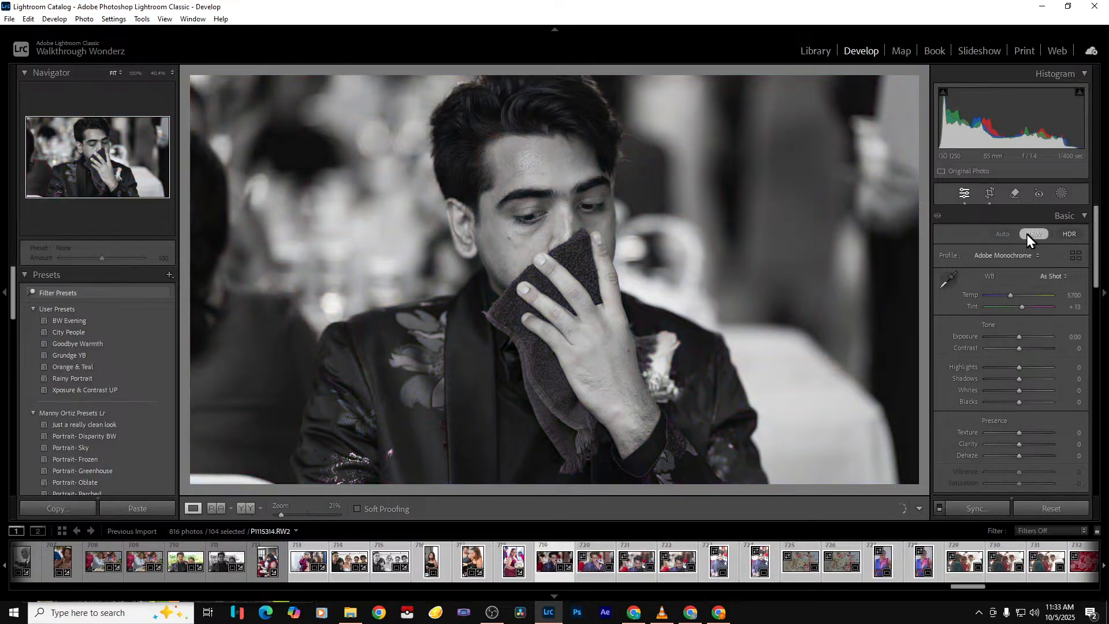
pyautogui.press('Right')
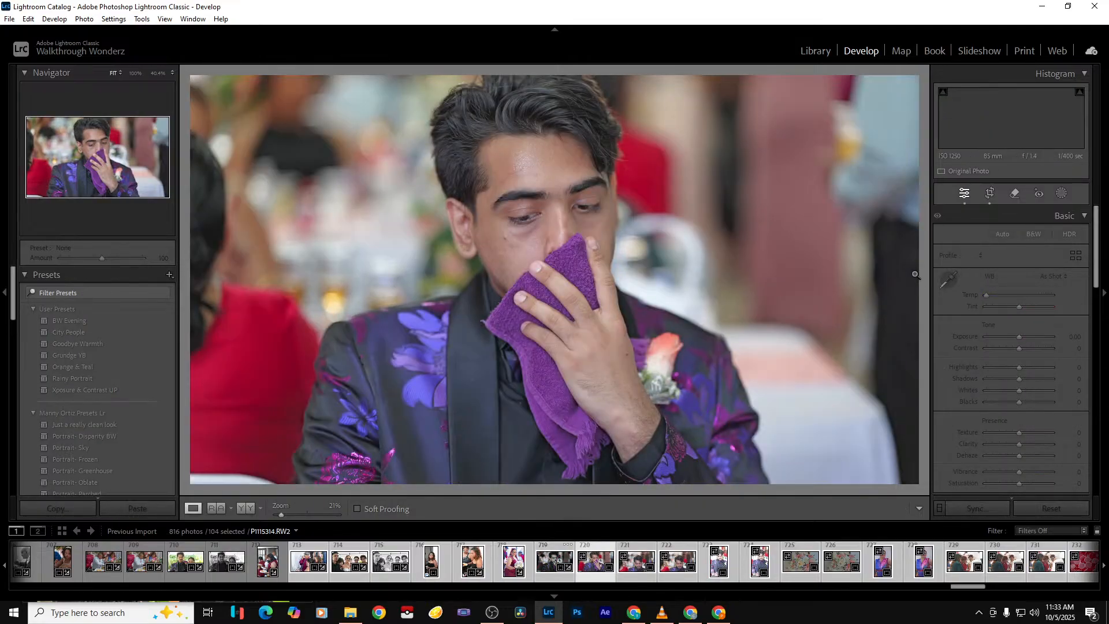
pyautogui.press('Delete')
pyautogui.press('Return')
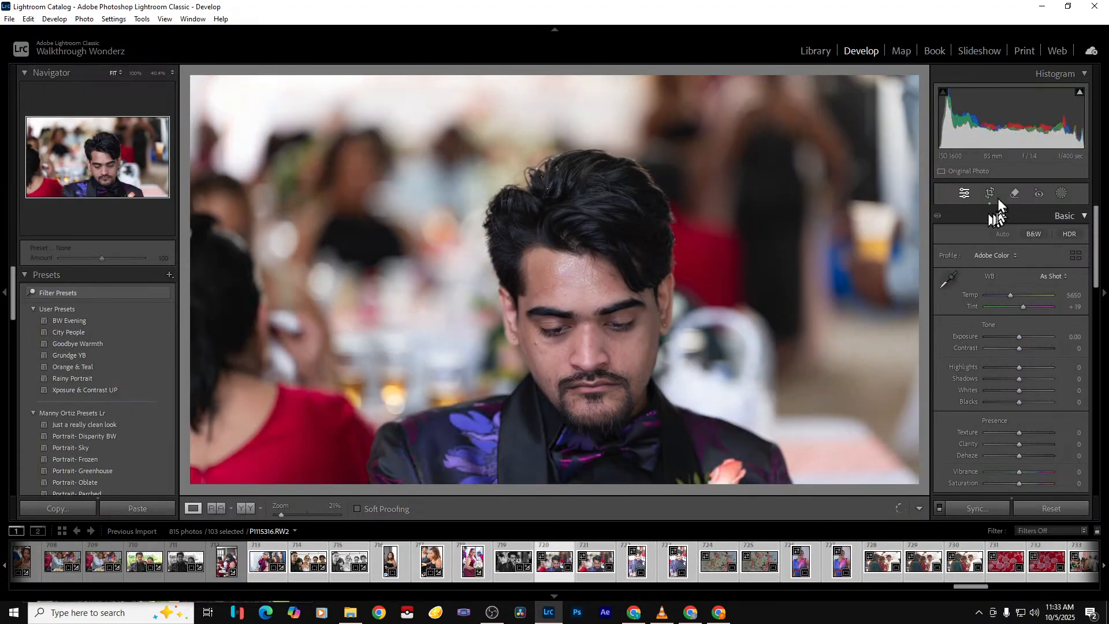
# Crop the photo of the man looking down, extending the lower edge to include his boutonniere and tightening both sides around him
pyautogui.click(990, 195)
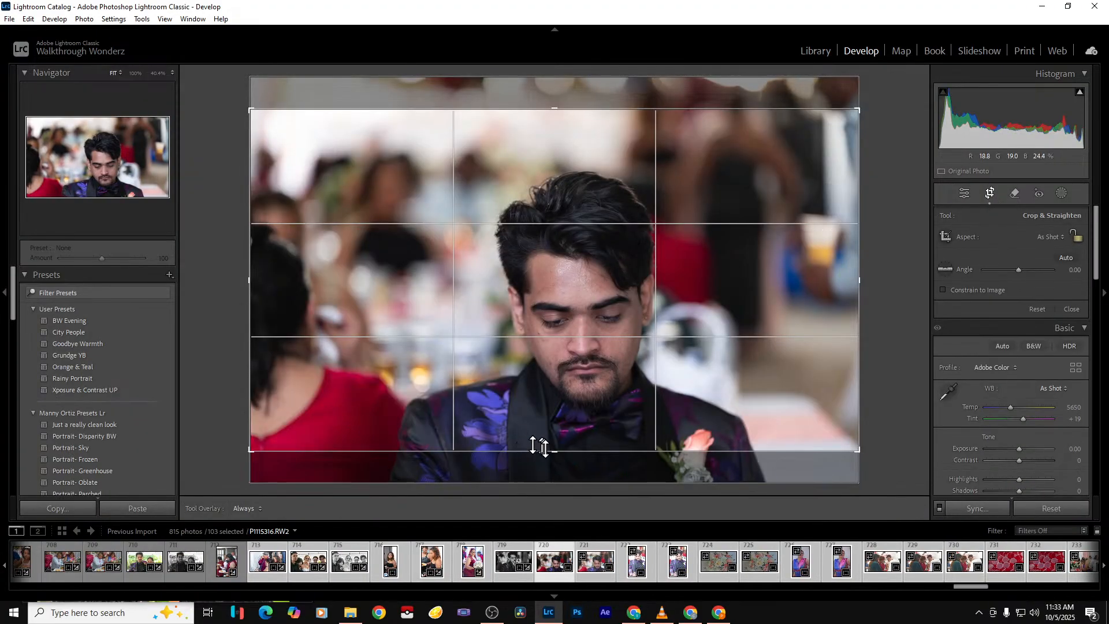
pyautogui.moveTo(540, 451); pyautogui.dragTo(543, 487)
pyautogui.moveTo(252, 383); pyautogui.dragTo(321, 377)
pyautogui.moveTo(789, 346); pyautogui.dragTo(733, 353)
pyautogui.press('Return')
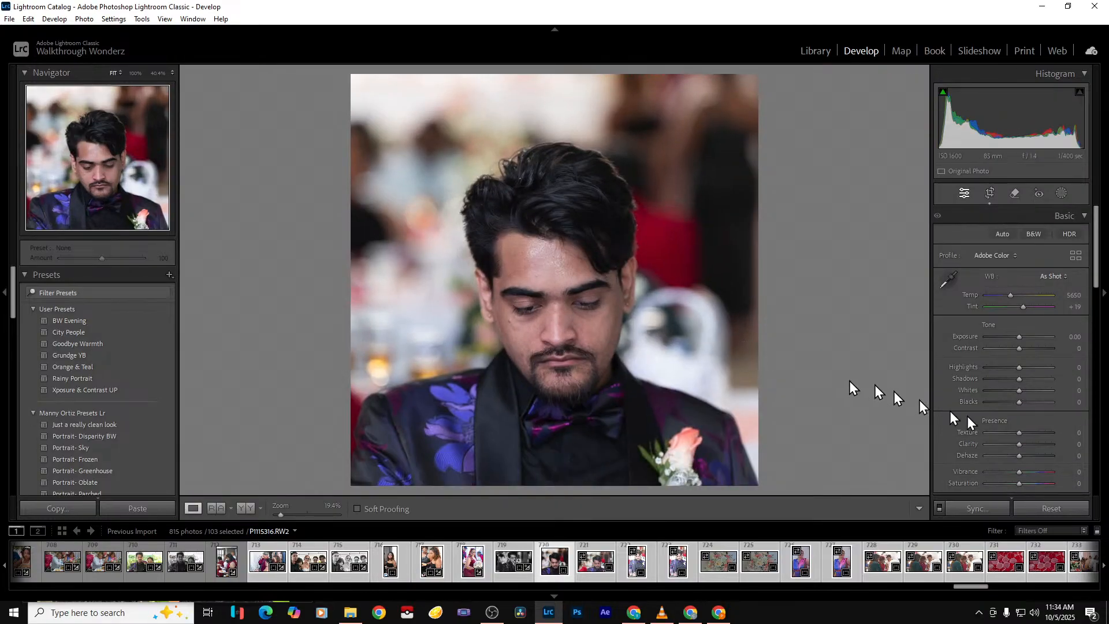
# Set Shadows +35, Clarity −47, Blacks −12, Exposure +0.61 and Highlights −58 on the cropped portrait of the man
pyautogui.moveTo(1017, 379); pyautogui.dragTo(1031, 379)
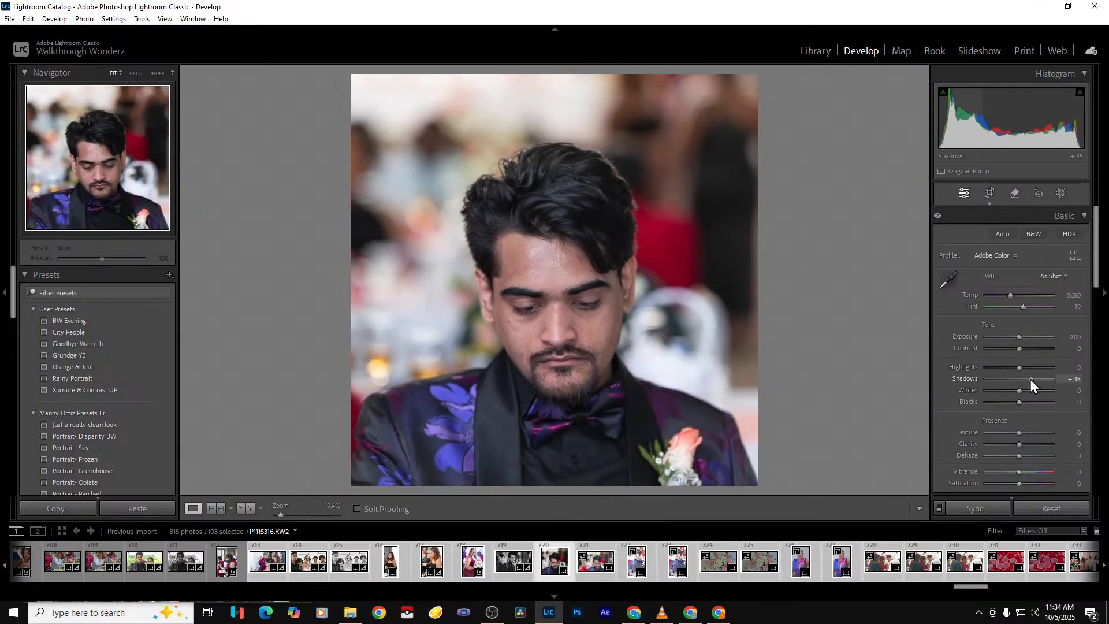
pyautogui.moveTo(1019, 448); pyautogui.dragTo(1003, 448)
pyautogui.moveTo(1019, 403); pyautogui.dragTo(1012, 404)
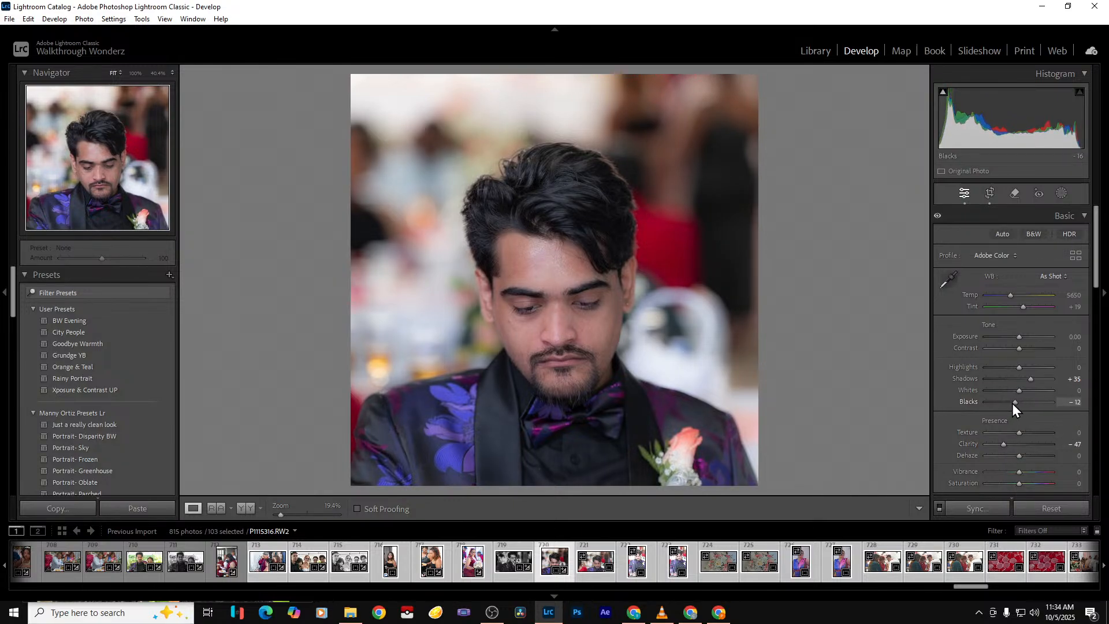
pyautogui.moveTo(1021, 338); pyautogui.dragTo(1003, 370)
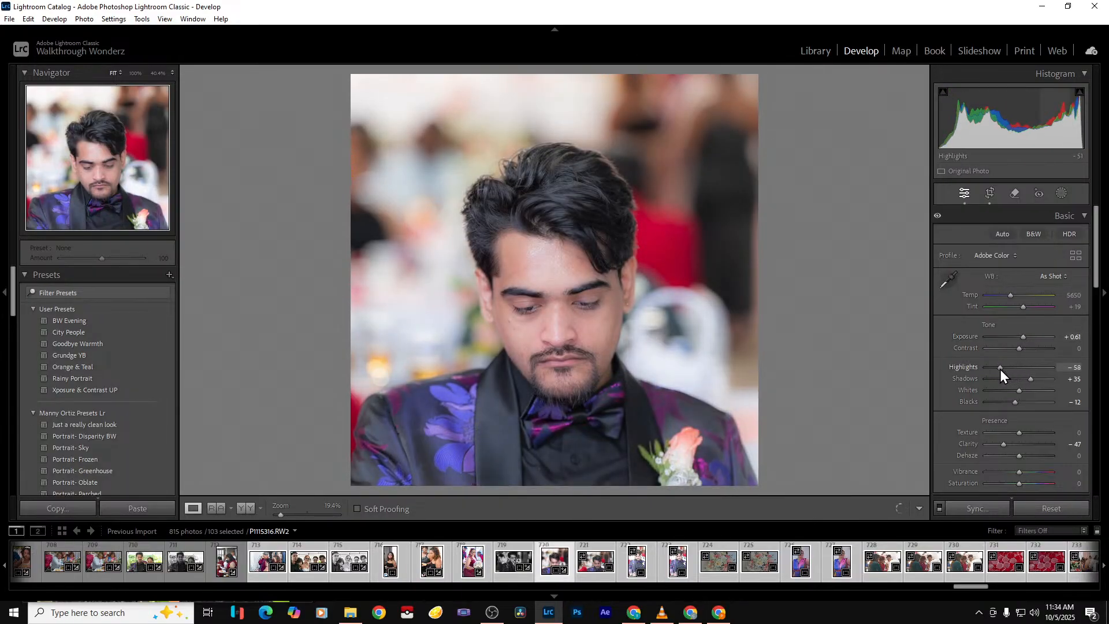
# Remove the next three photos of the man in the floral suit from the catalog, up to the bouquet close-up
pyautogui.press('Right')
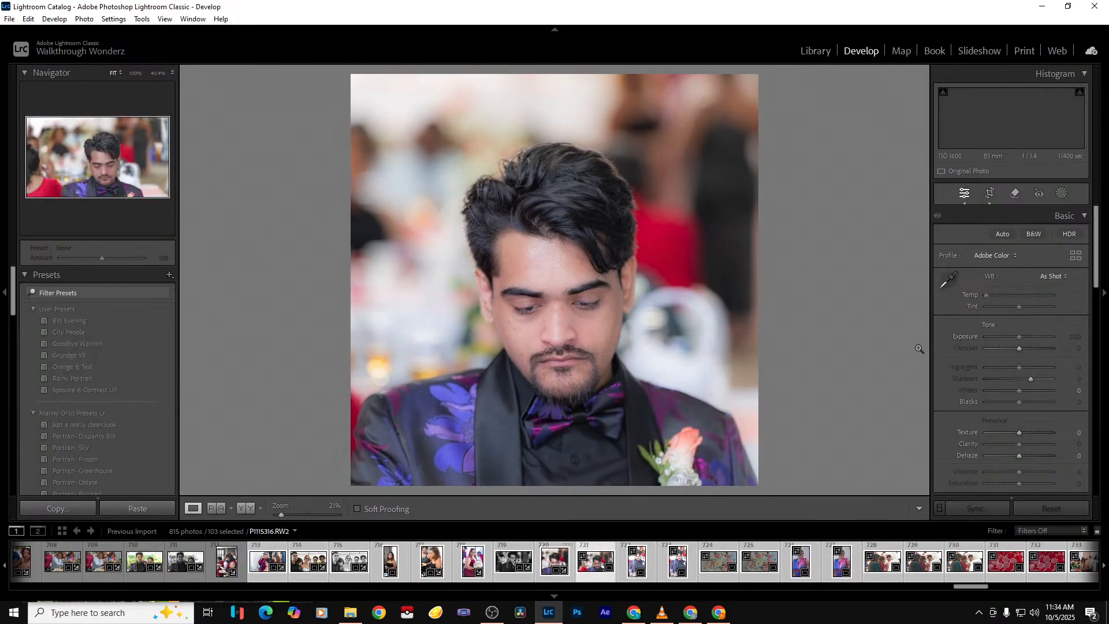
pyautogui.press('Delete')
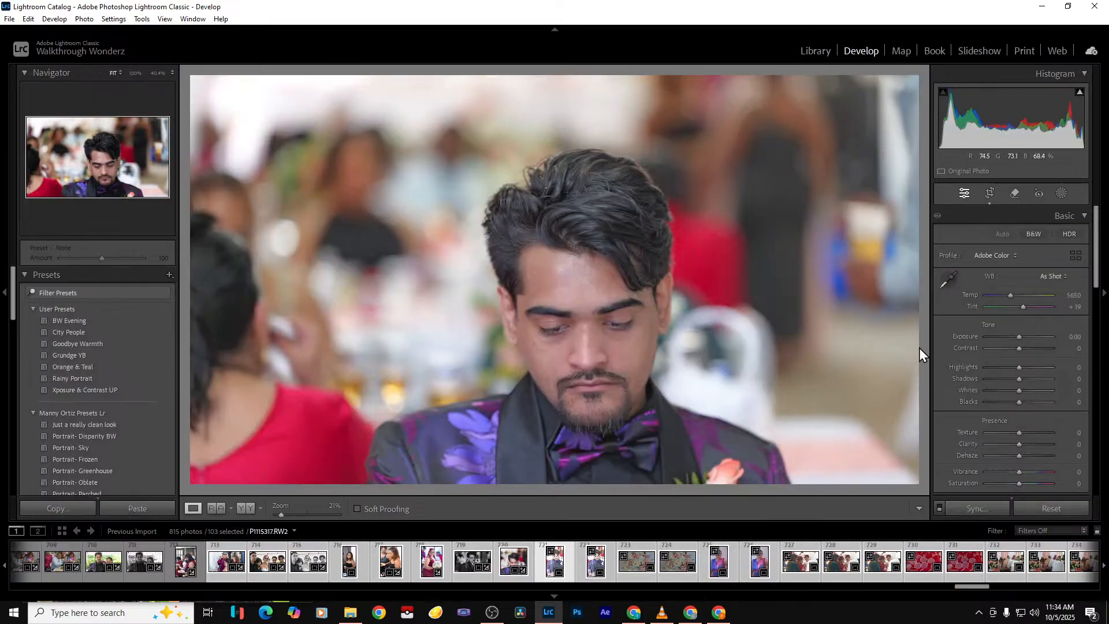
pyautogui.press('Delete')
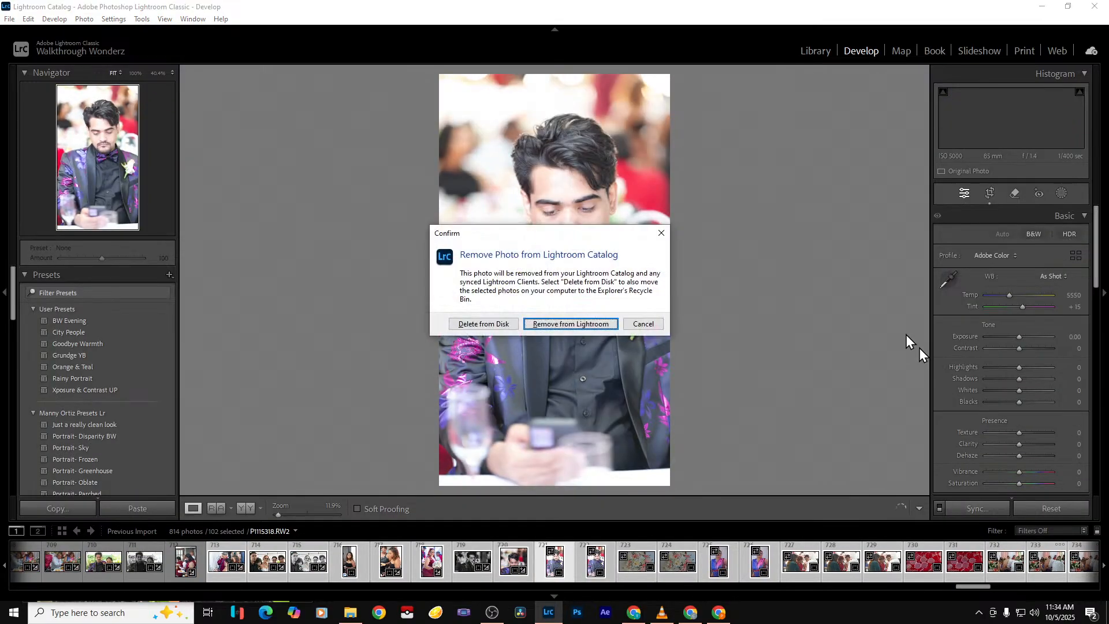
pyautogui.press('Return')
pyautogui.press('Delete')
pyautogui.press('Return')
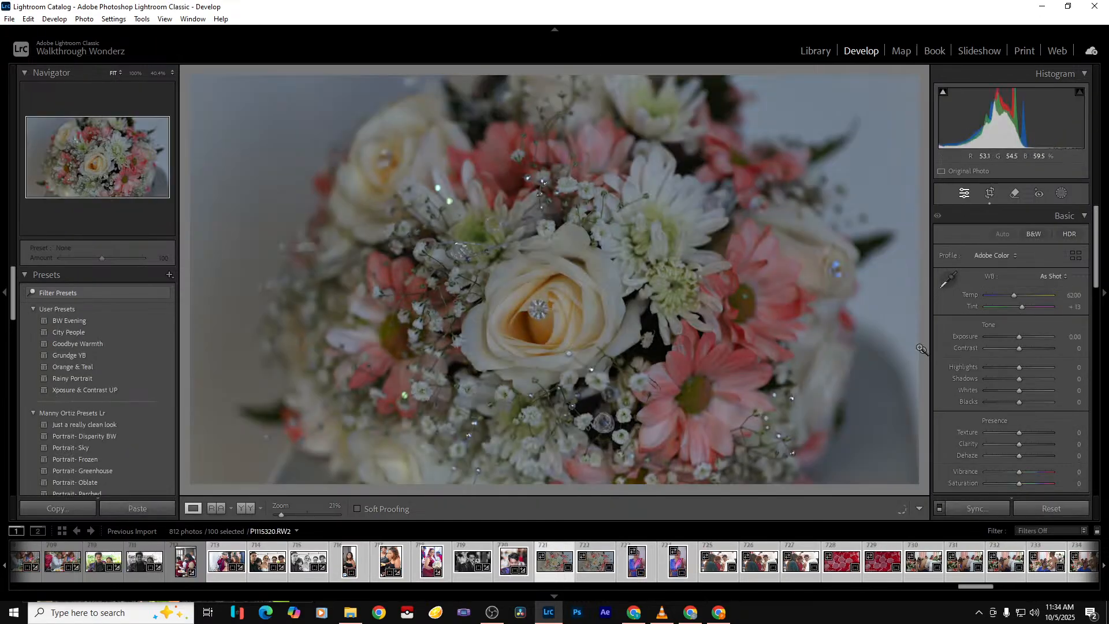
# Set Texture +100, Exposure +1.75, Highlights −53, Whites −32 and Blacks −19 on the bouquet close-up
pyautogui.moveTo(1020, 433); pyautogui.dragTo(1056, 434)
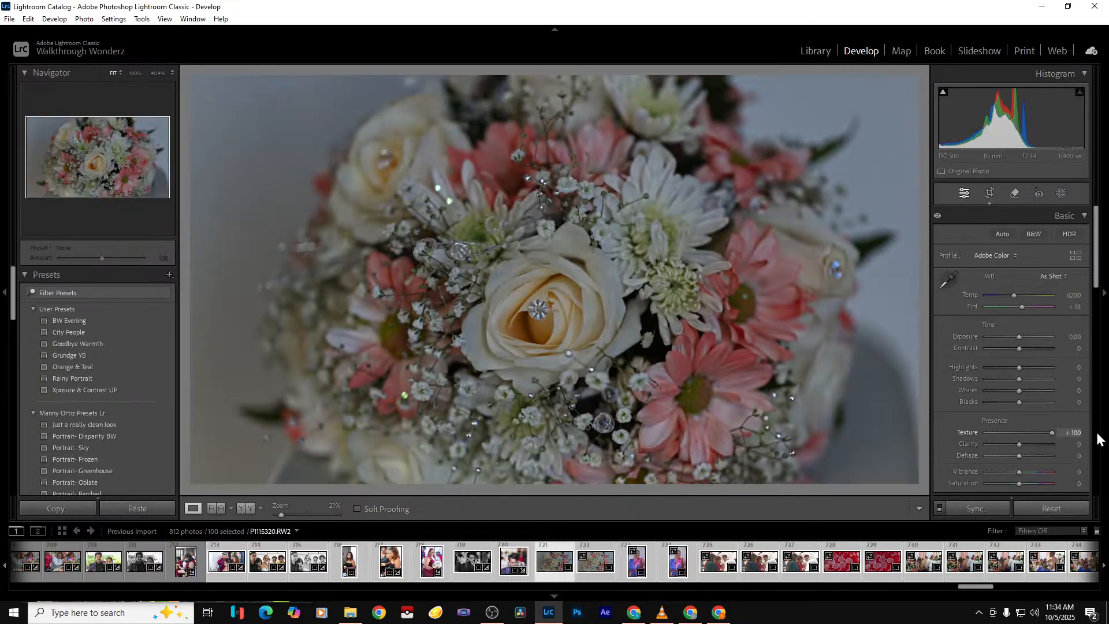
pyautogui.moveTo(1020, 337); pyautogui.dragTo(1001, 368)
pyautogui.click(1010, 391)
pyautogui.click(1013, 402)
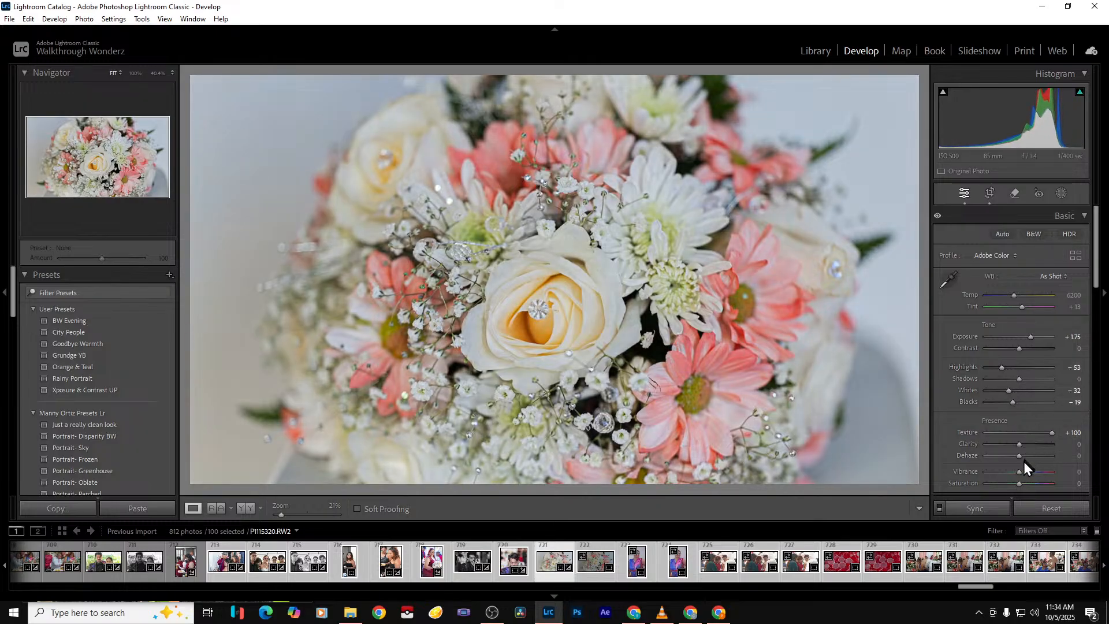
# Set Vibrance +45, Saturation +32, Texture +35 and Exposure +2.02 on the bouquet close-up
pyautogui.click(1079, 474)
pyautogui.click(1078, 483)
pyautogui.write('30')
pyautogui.press('Return')
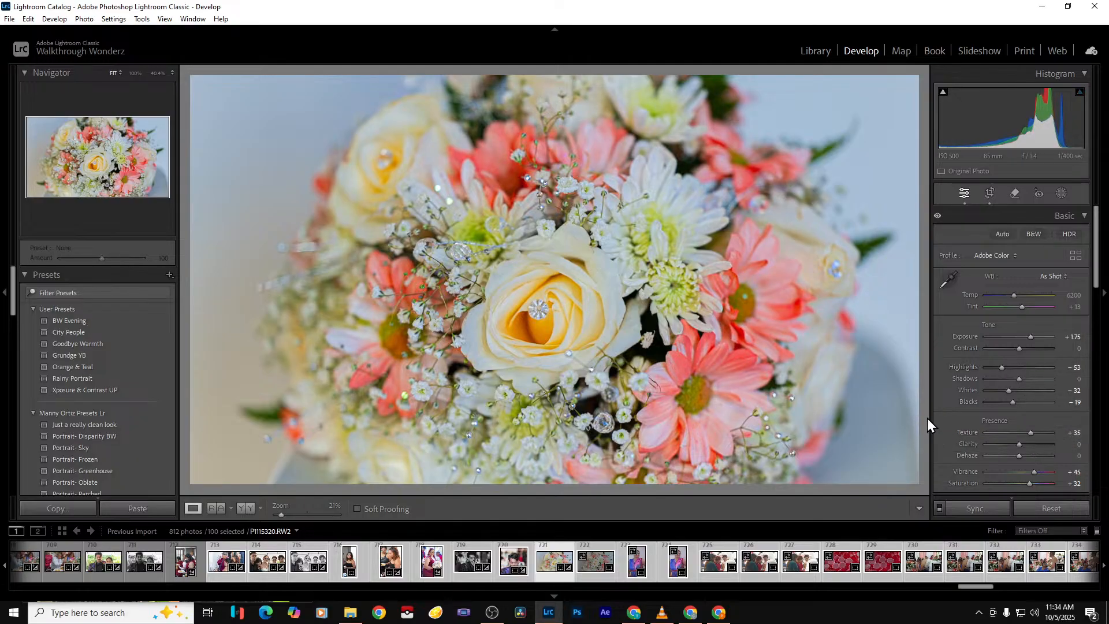
pyautogui.moveTo(1031, 337); pyautogui.dragTo(1032, 337)
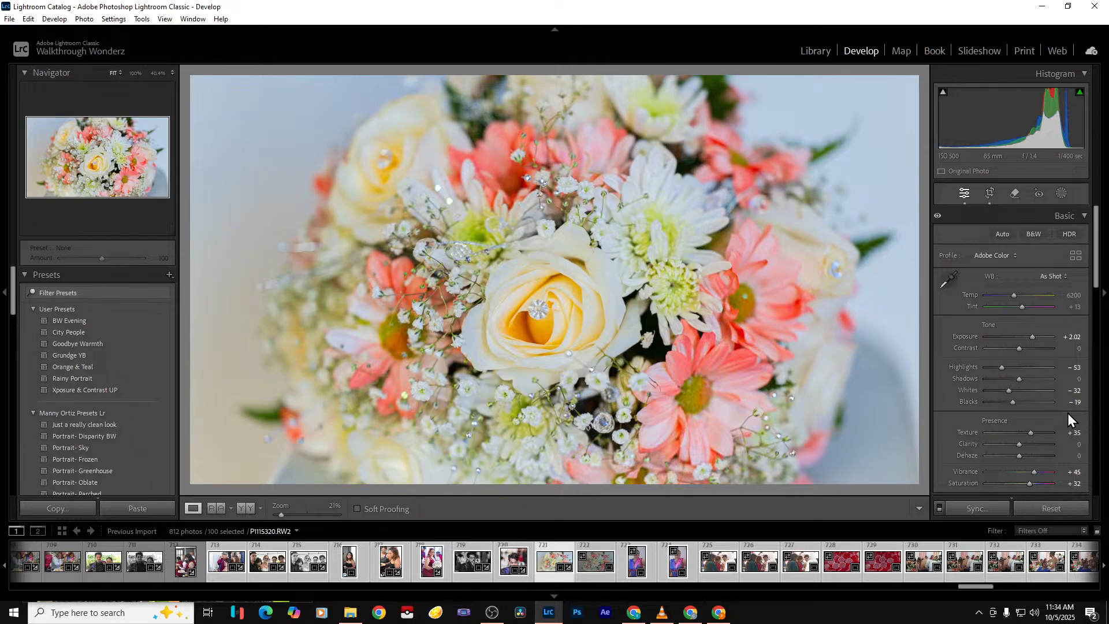
# Remove the following near-duplicate of the bouquet close-up from the catalog
pyautogui.press('Right')
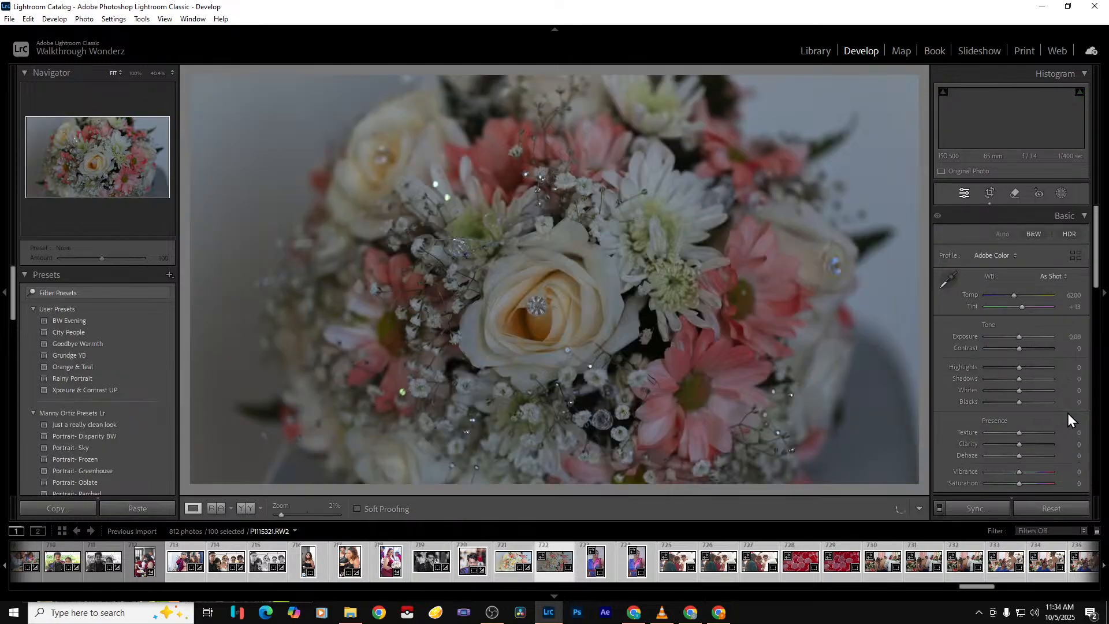
pyautogui.press('Delete')
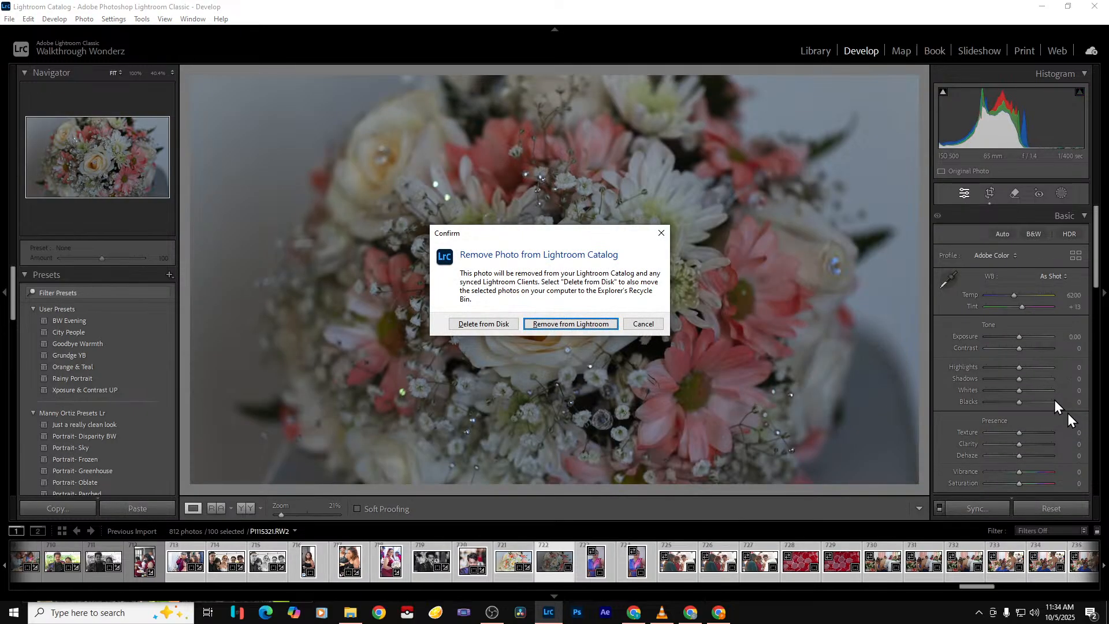
pyautogui.press('Return')
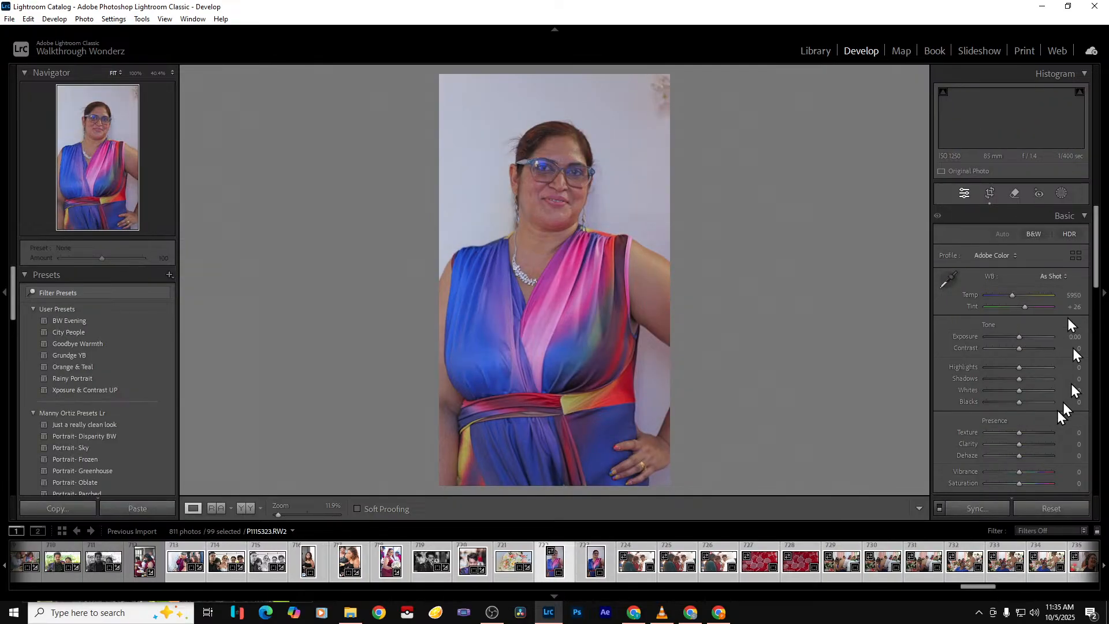
# Set Exposure +1.58, Clarity −37, Highlights −100, Shadows +33, Whites −53 and Blacks −30 on the portrait of the woman in the multicoloured dress
pyautogui.moveTo(1021, 337); pyautogui.dragTo(1031, 335)
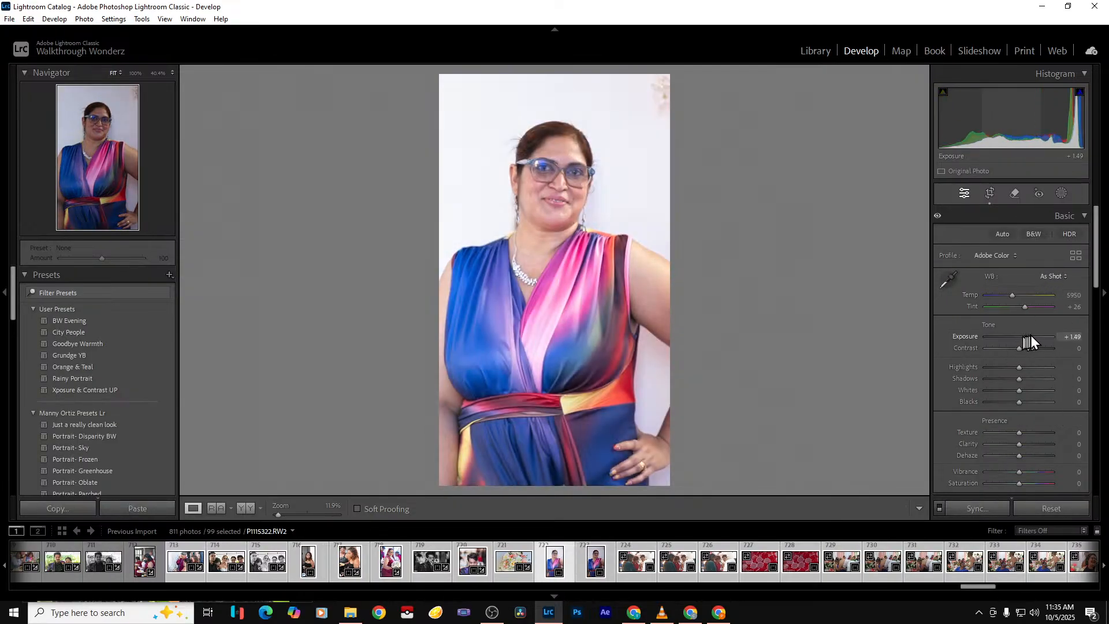
pyautogui.moveTo(1019, 445); pyautogui.dragTo(1006, 446)
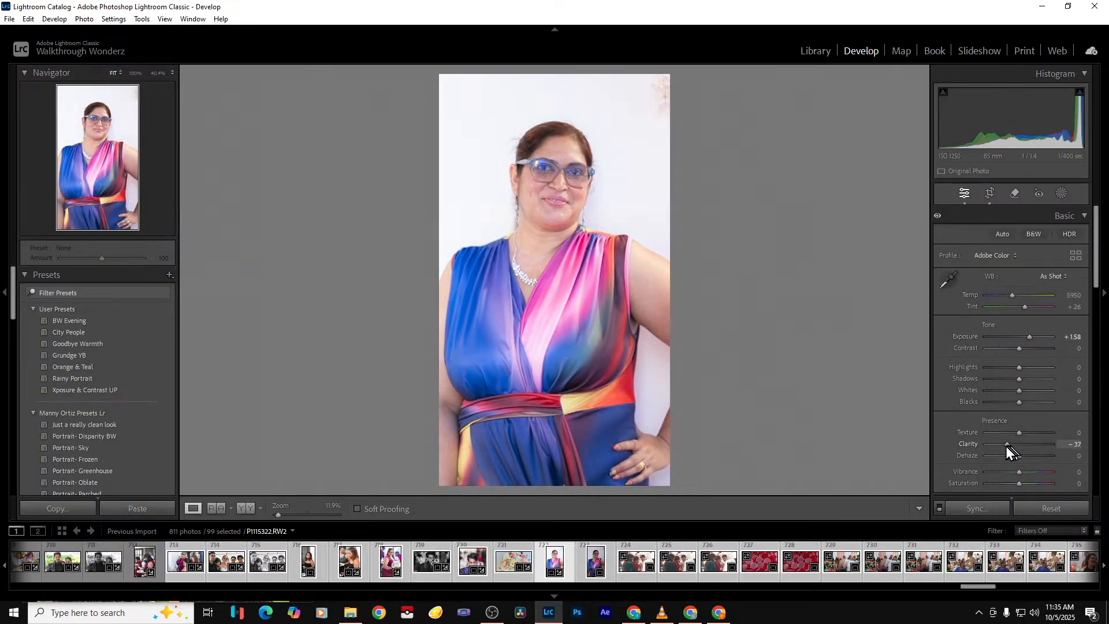
pyautogui.moveTo(1018, 367); pyautogui.dragTo(1010, 403)
# Set Vibrance +21 and Saturation +14 on the portrait of the woman in the multicoloured dress
pyautogui.click(1078, 472)
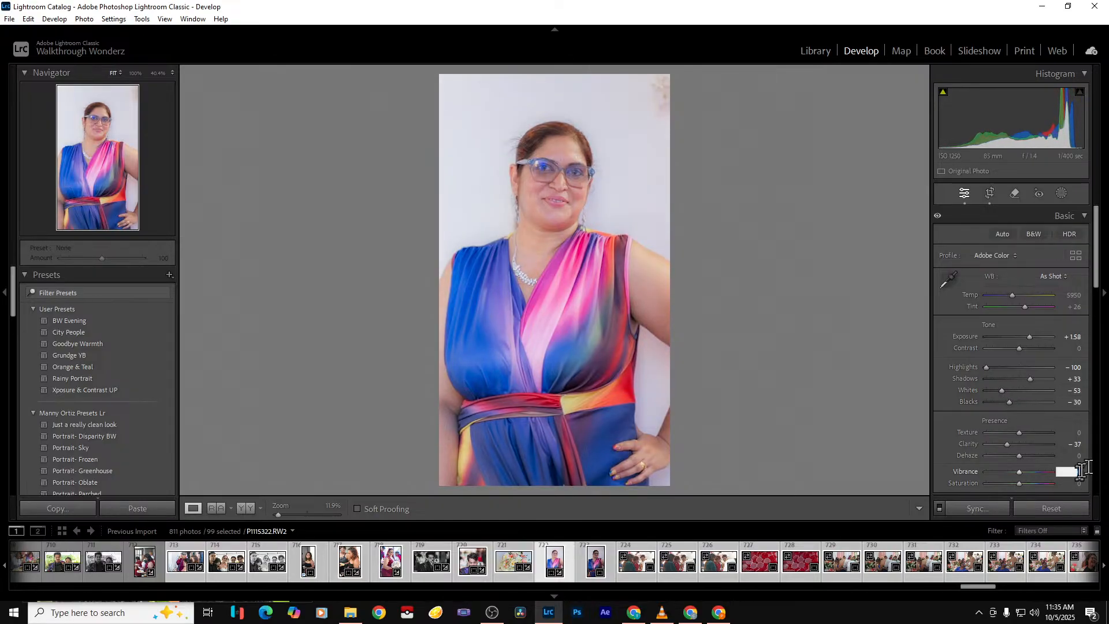
pyautogui.write('456')
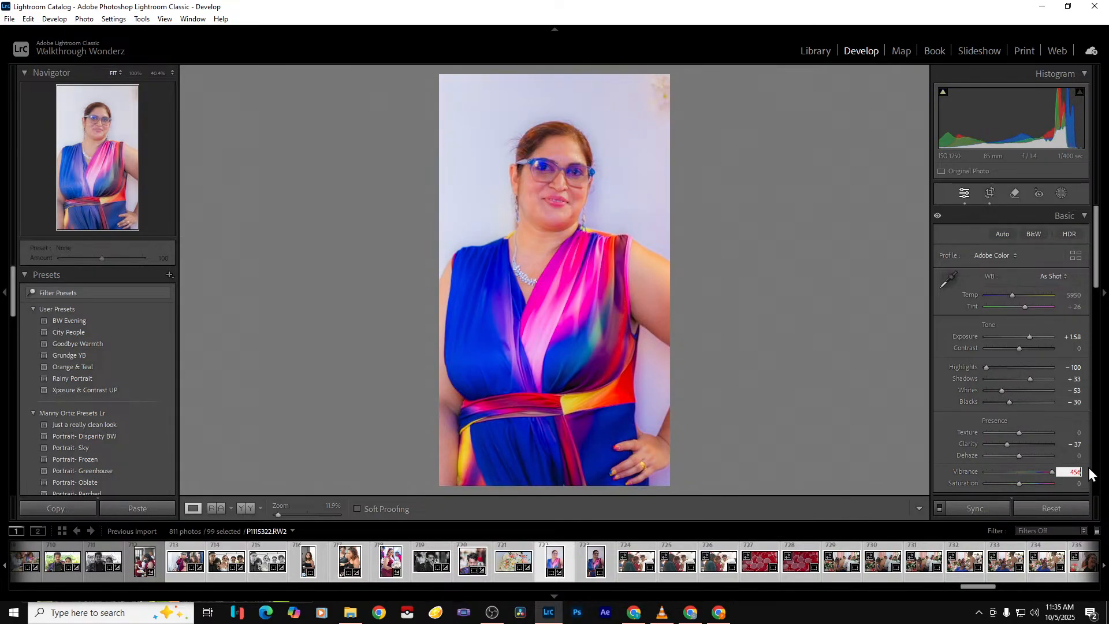
pyautogui.press('BackSpace')
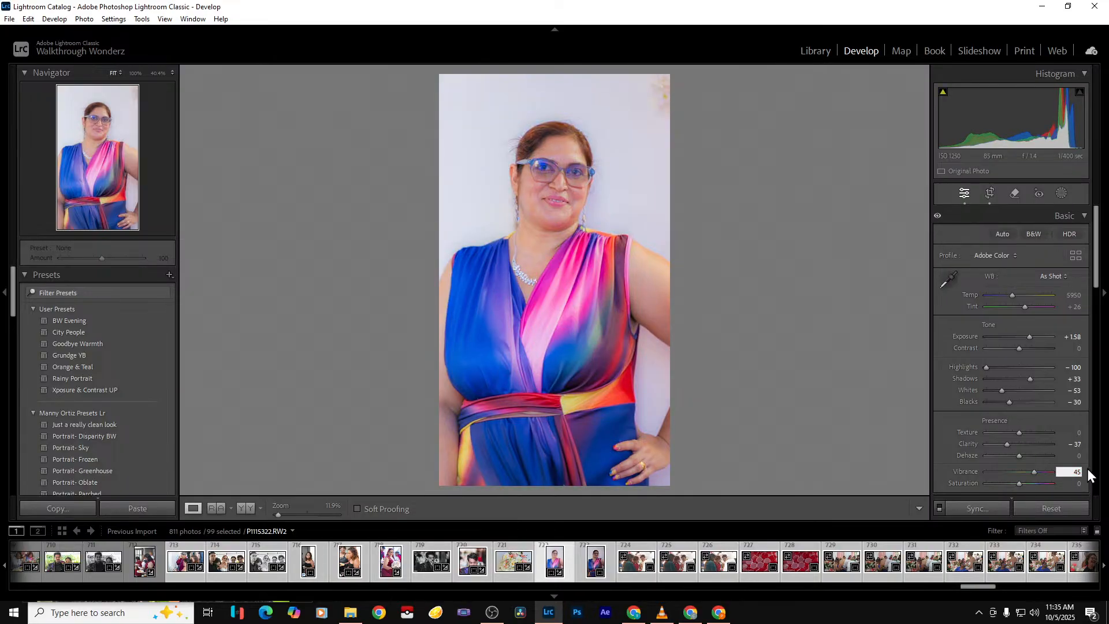
pyautogui.press('BackSpace')
pyautogui.write('21')
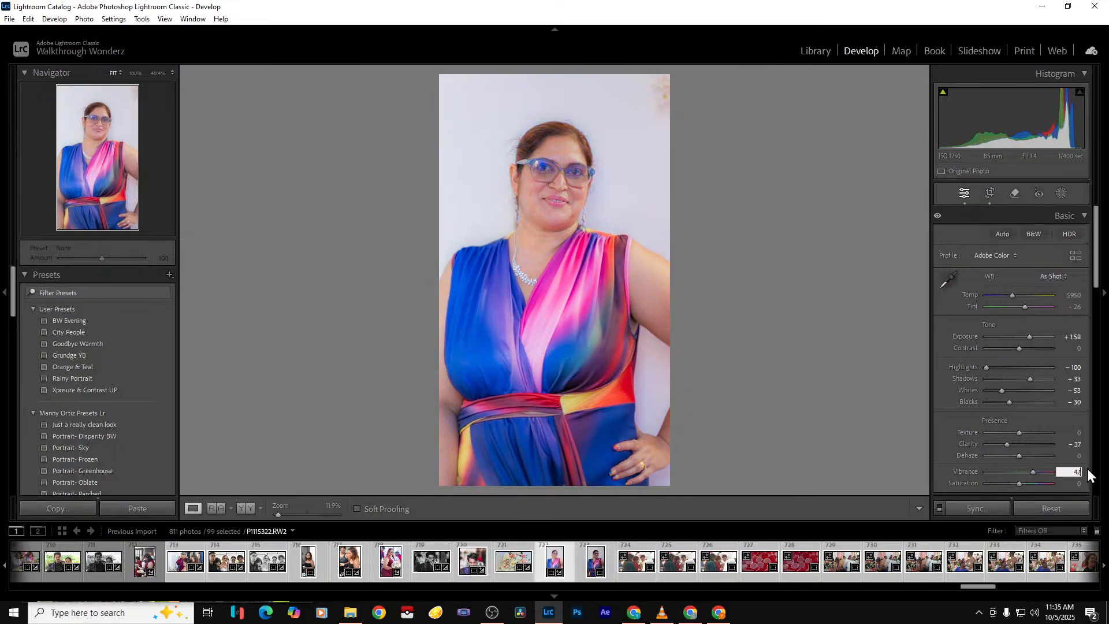
pyautogui.press('BackSpace')
pyautogui.press('BackSpace')
pyautogui.press('BackSpace')
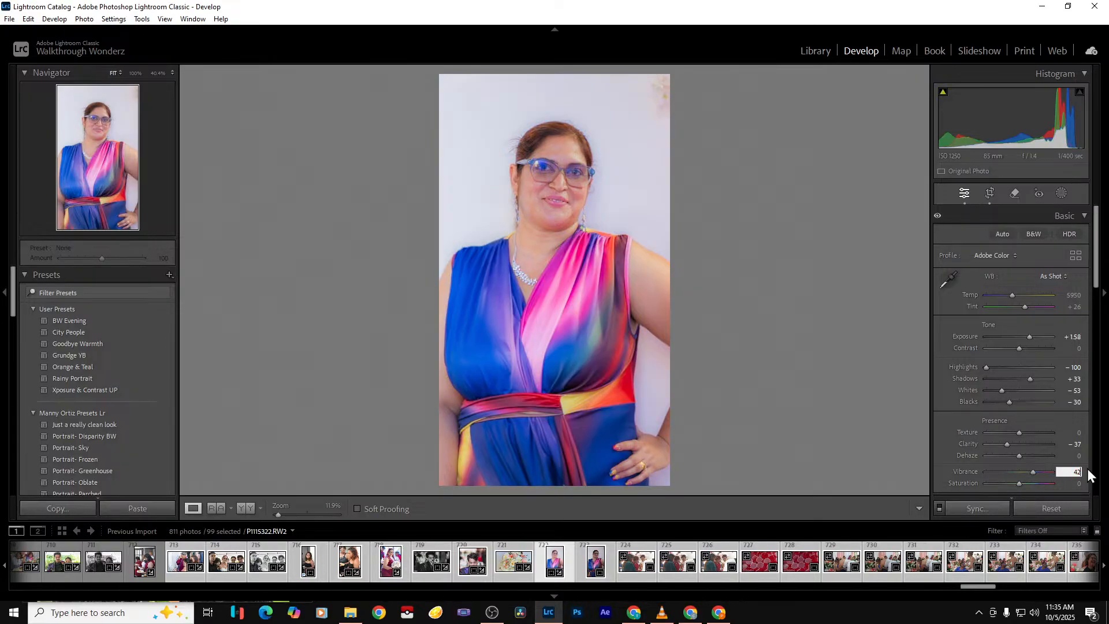
pyautogui.write('21')
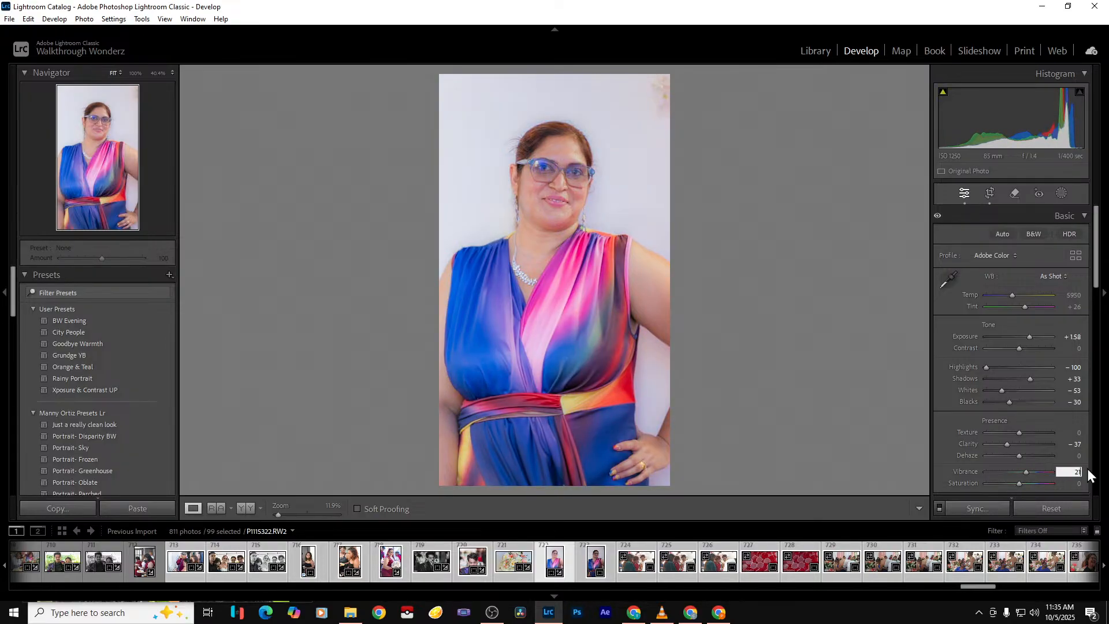
pyautogui.click(1078, 483)
pyautogui.write('14')
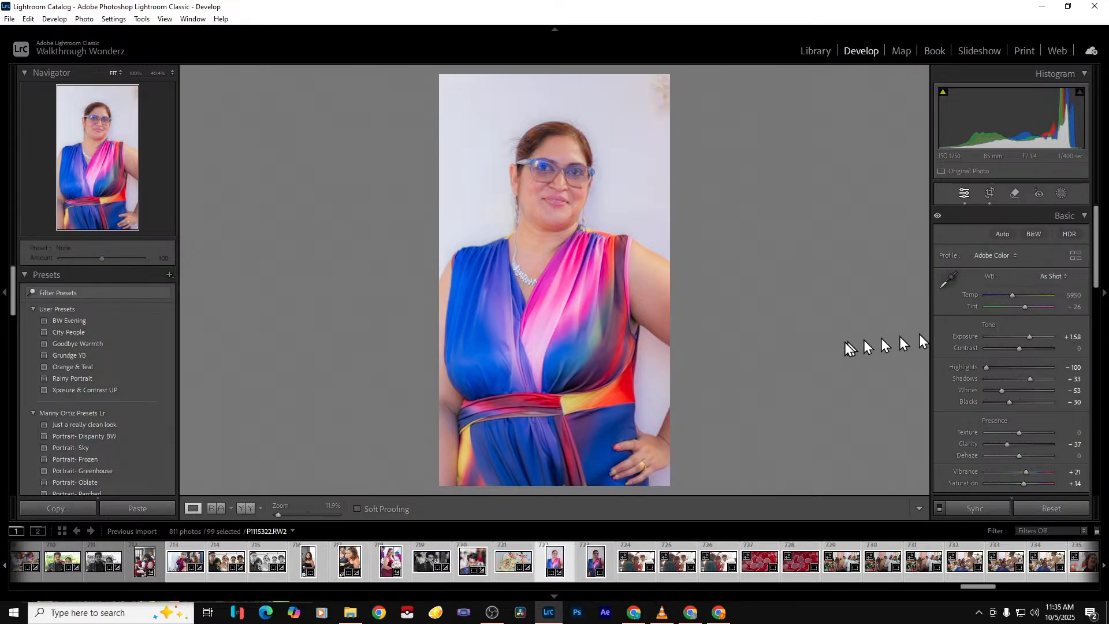
# Remove the following near-duplicate portrait of the woman in the multicoloured dress from the catalog
pyautogui.press('Right')
pyautogui.press('Delete')
pyautogui.press('Return')
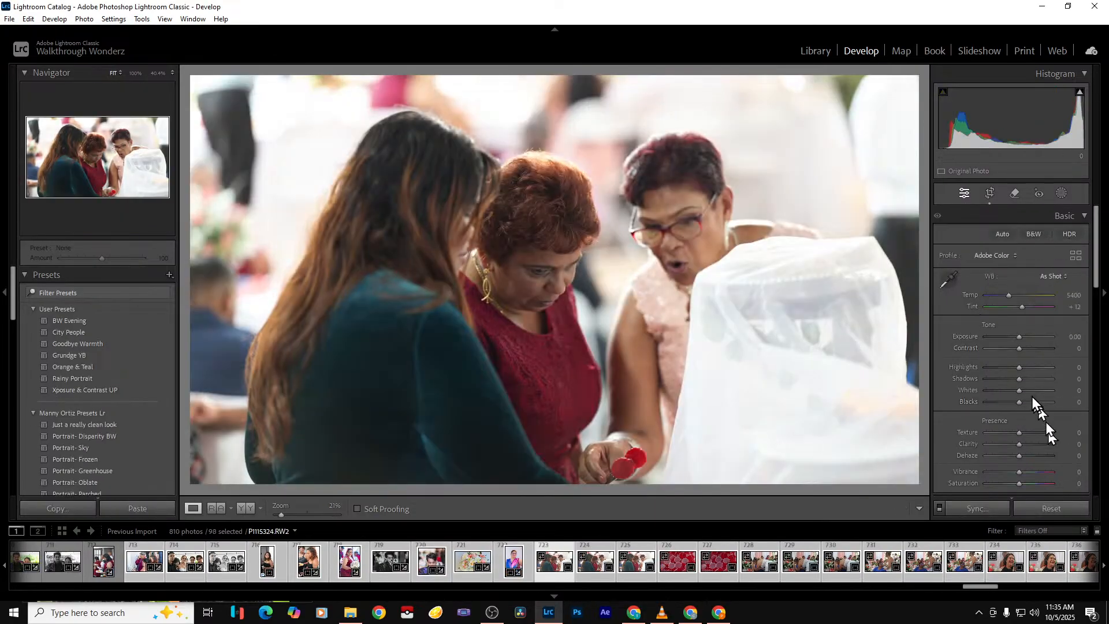
# Set Highlights −100, Shadows +77, Whites −39, Blacks −23 and Dehaze +25 on the photo of three women, and remove its next two near-duplicates
pyautogui.moveTo(1021, 380); pyautogui.dragTo(1011, 404)
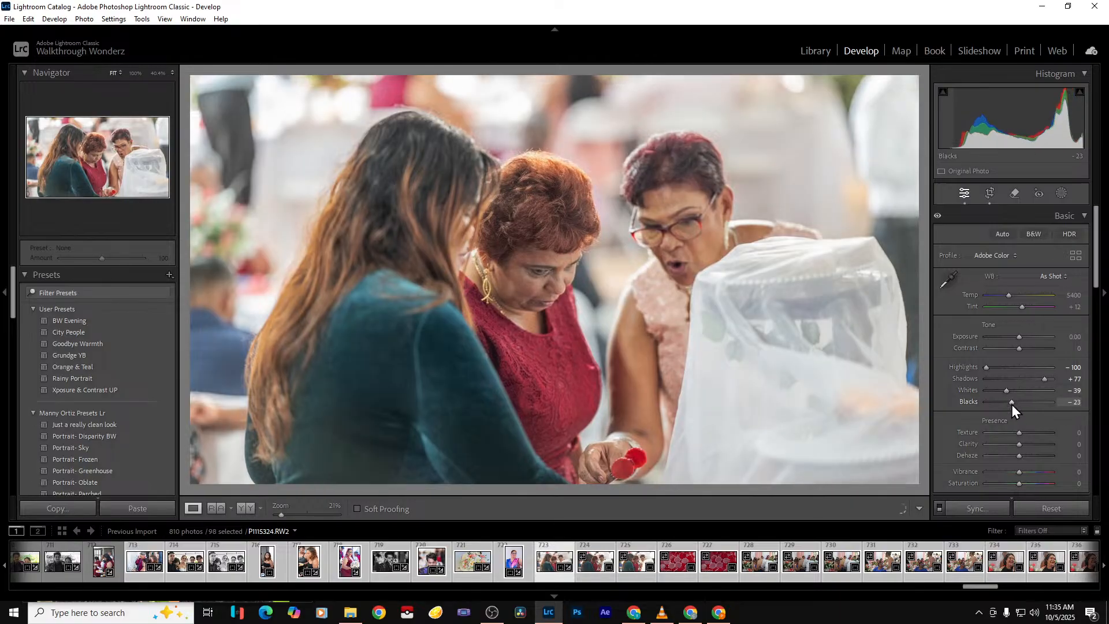
pyautogui.moveTo(1020, 455); pyautogui.dragTo(1027, 455)
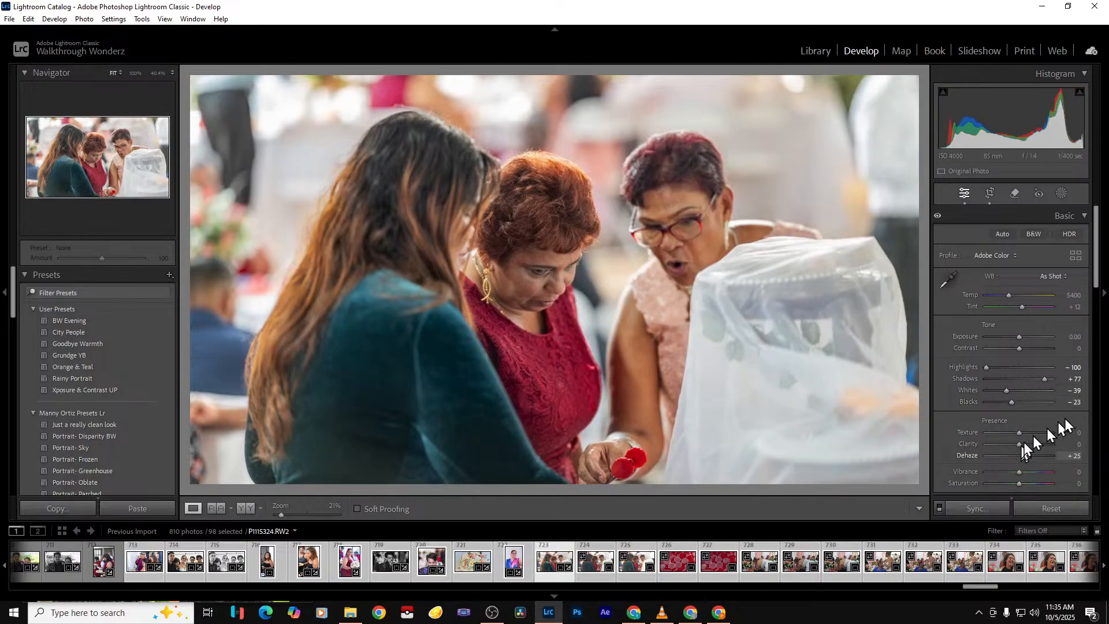
pyautogui.press('Right')
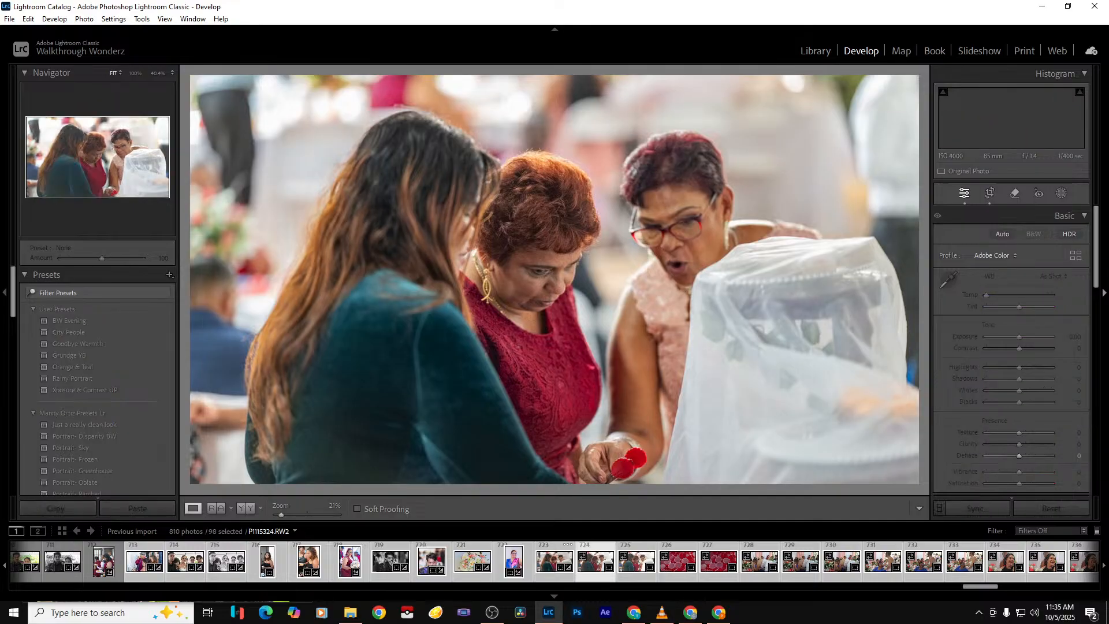
pyautogui.press('Delete')
pyautogui.press('Return')
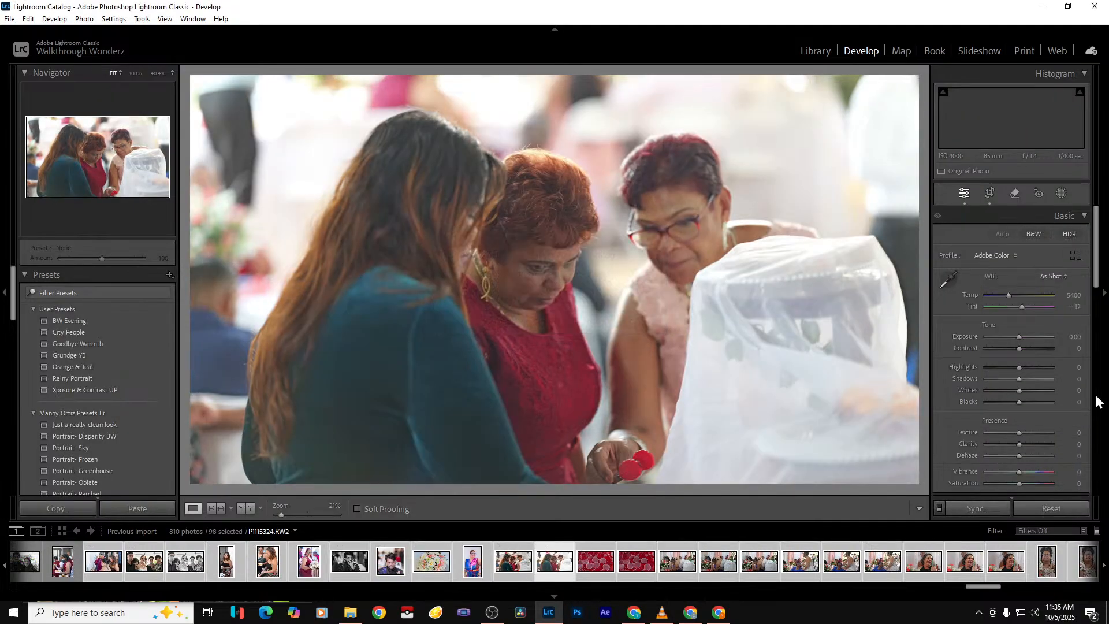
pyautogui.press('Delete')
pyautogui.press('Return')
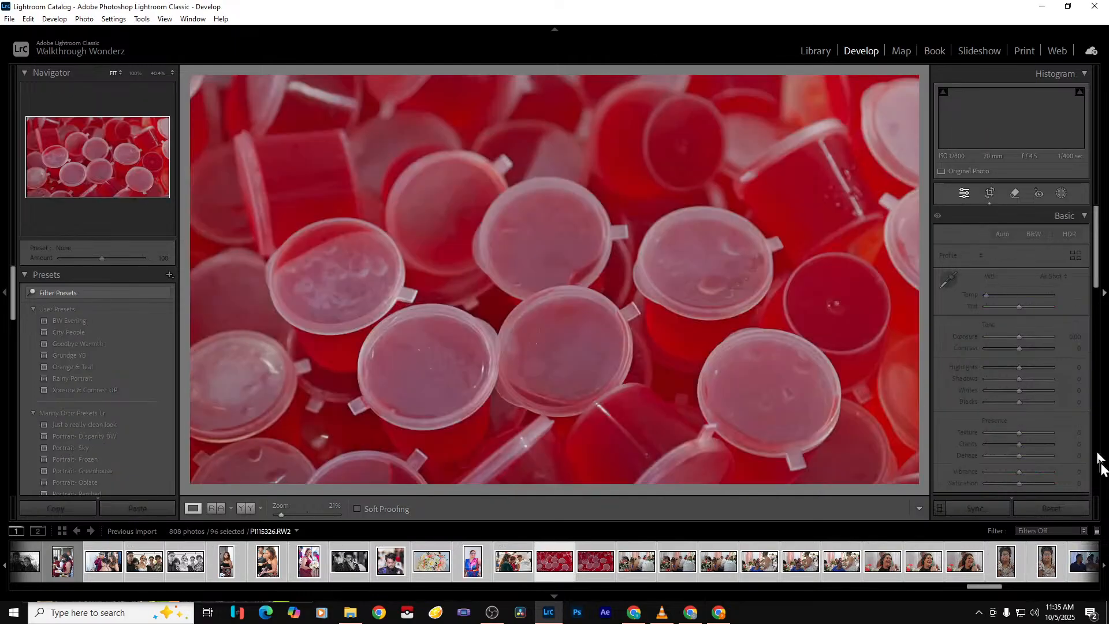
# Set Texture +21, Exposure +2.37 and Blacks −26 on the close-up of the red lidded cups
pyautogui.moveTo(1043, 432)
pyautogui.mouseDown()
pyautogui.moveTo(1066, 436)
pyautogui.moveTo(1026, 435)
pyautogui.mouseUp()
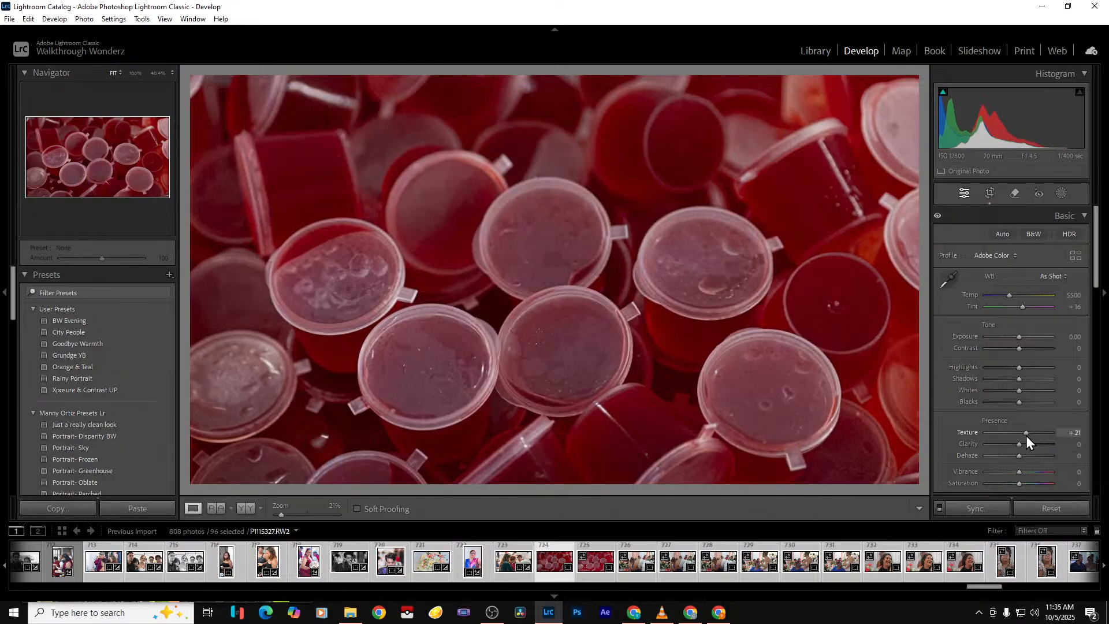
pyautogui.moveTo(1018, 342); pyautogui.dragTo(1035, 340)
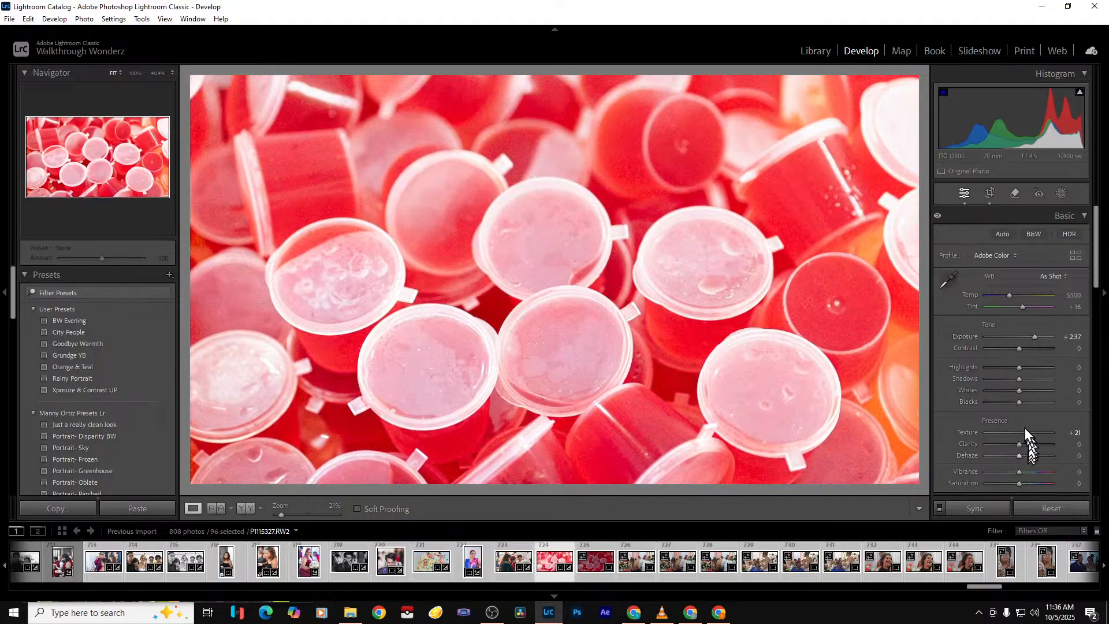
pyautogui.moveTo(1019, 401); pyautogui.dragTo(1010, 402)
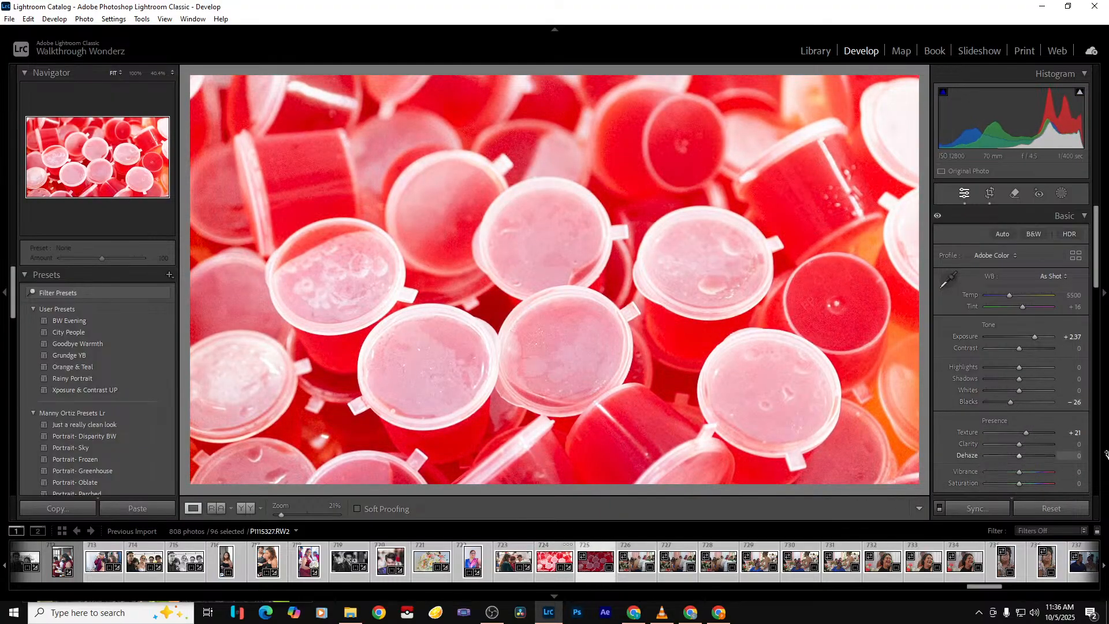
# Remove the following near-duplicate of the red lidded cups from the catalog
pyautogui.press('Right')
pyautogui.press('Delete')
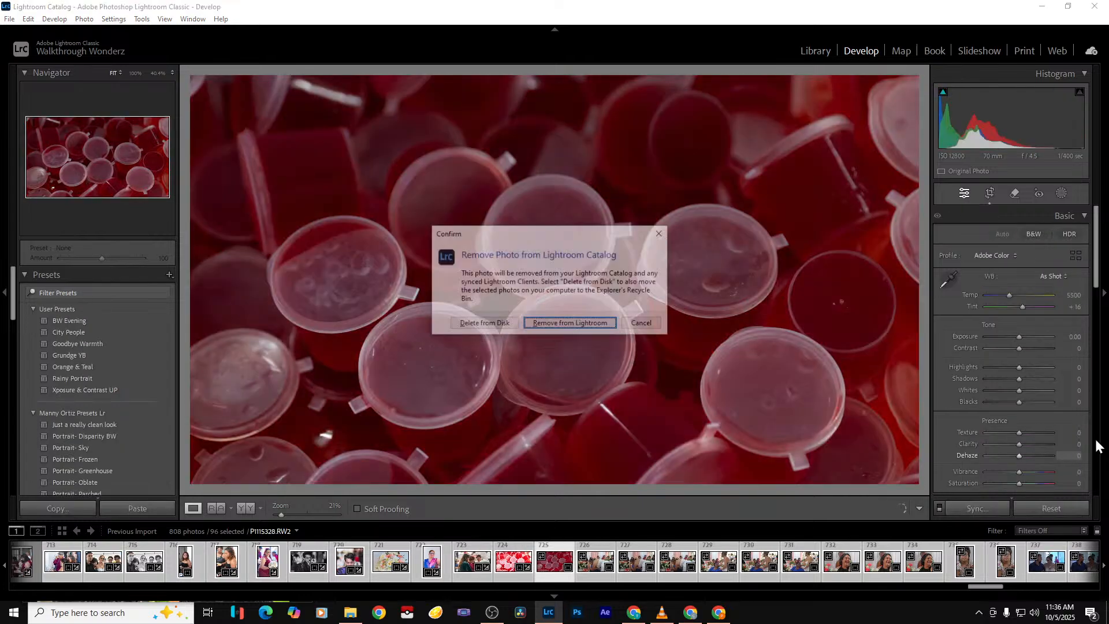
pyautogui.press('Return')
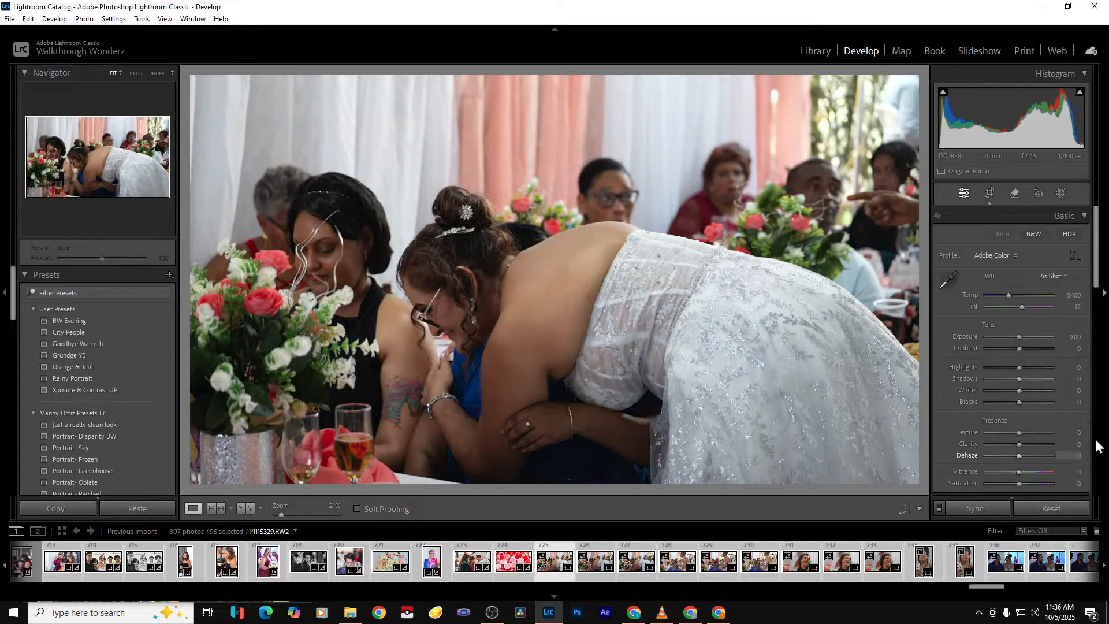
# Set Shadows +75, adjust Exposure, lower Whites and Blacks, and slightly raise Dehaze on the photo of the bride bending over the guests' table
pyautogui.moveTo(1020, 379); pyautogui.dragTo(1044, 380)
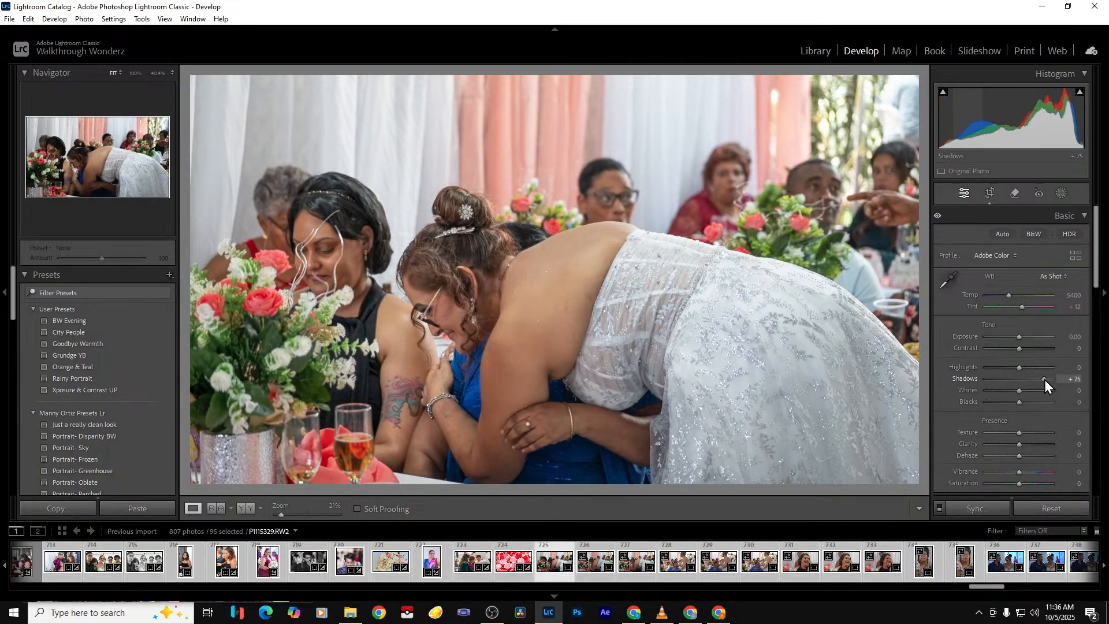
pyautogui.moveTo(1021, 339); pyautogui.dragTo(1010, 390)
pyautogui.click(1013, 404)
pyautogui.moveTo(1025, 462); pyautogui.dragTo(1021, 457)
# Remove the near-duplicate of the bending bride and convert the following photo of her standing beside the seated woman to black and white
pyautogui.press('Right')
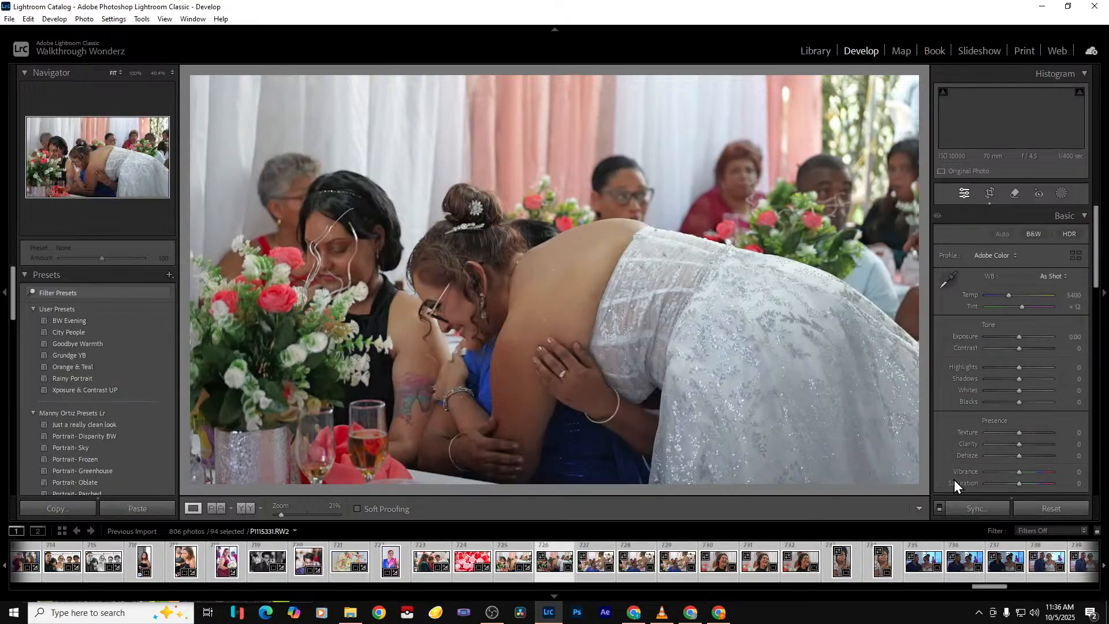
pyautogui.press('Delete')
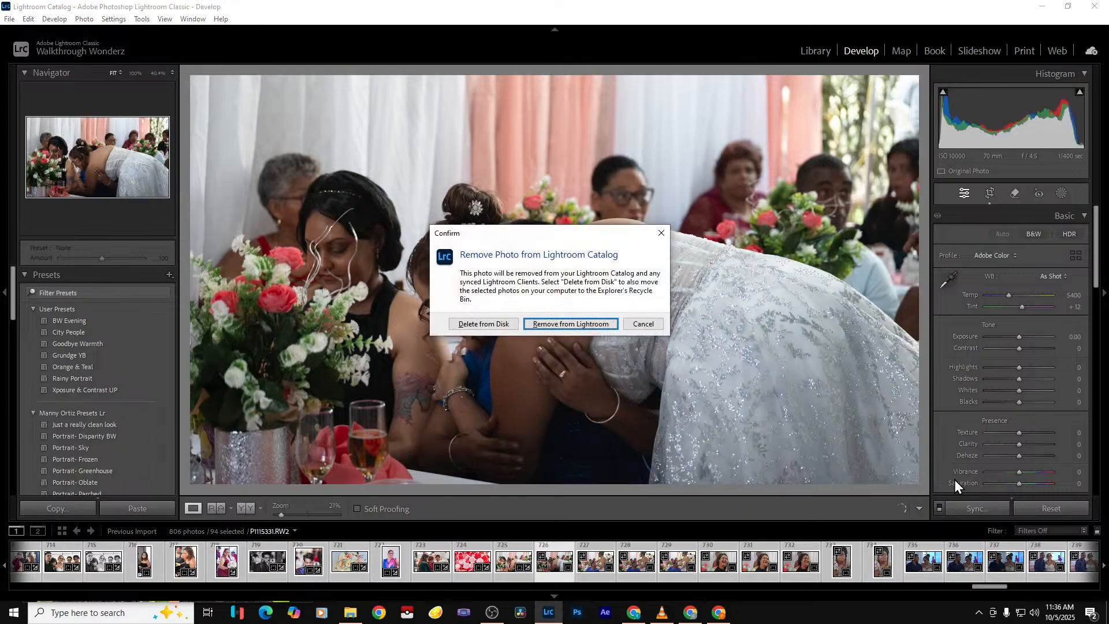
pyautogui.press('Return')
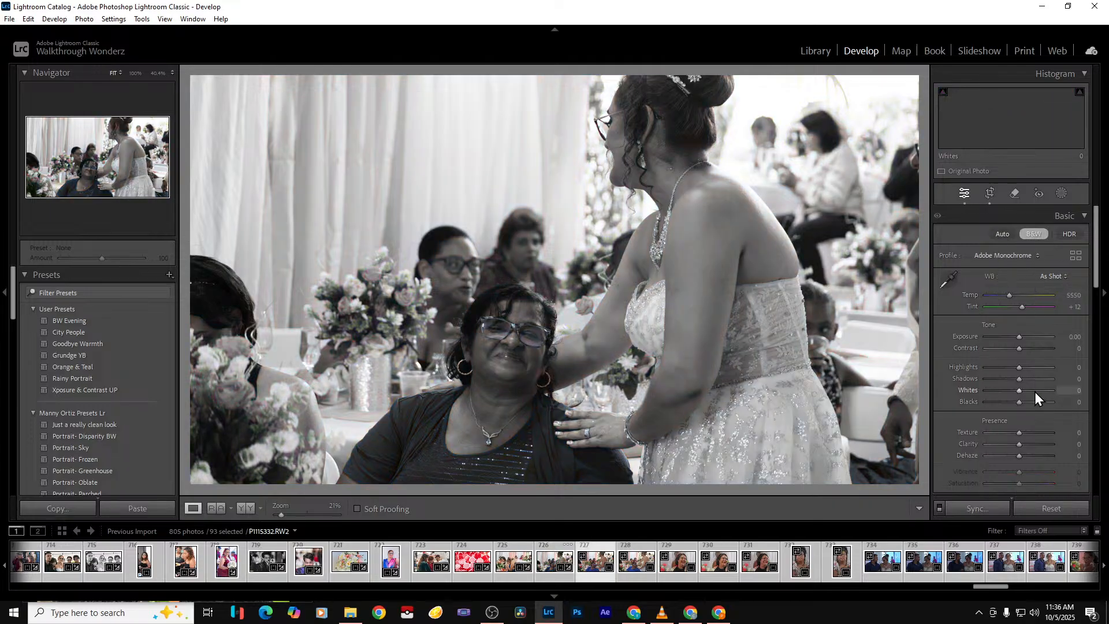
# Remove the next two near-duplicates of the bride standing beside the seated woman in blue from the catalog
pyautogui.press('Right')
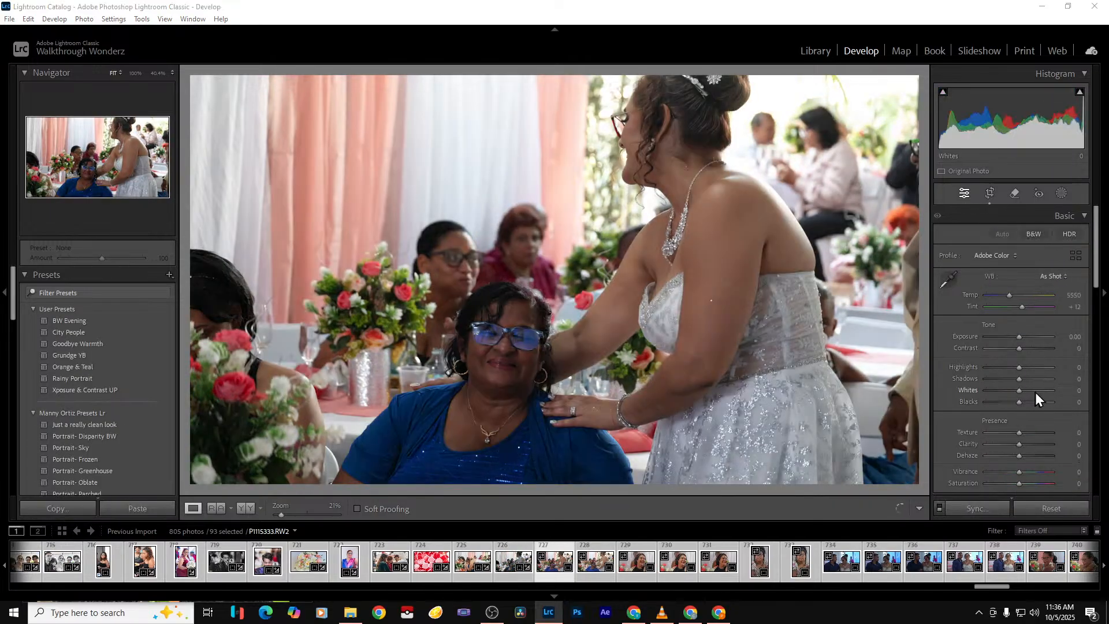
pyautogui.press('Delete')
pyautogui.press('Return')
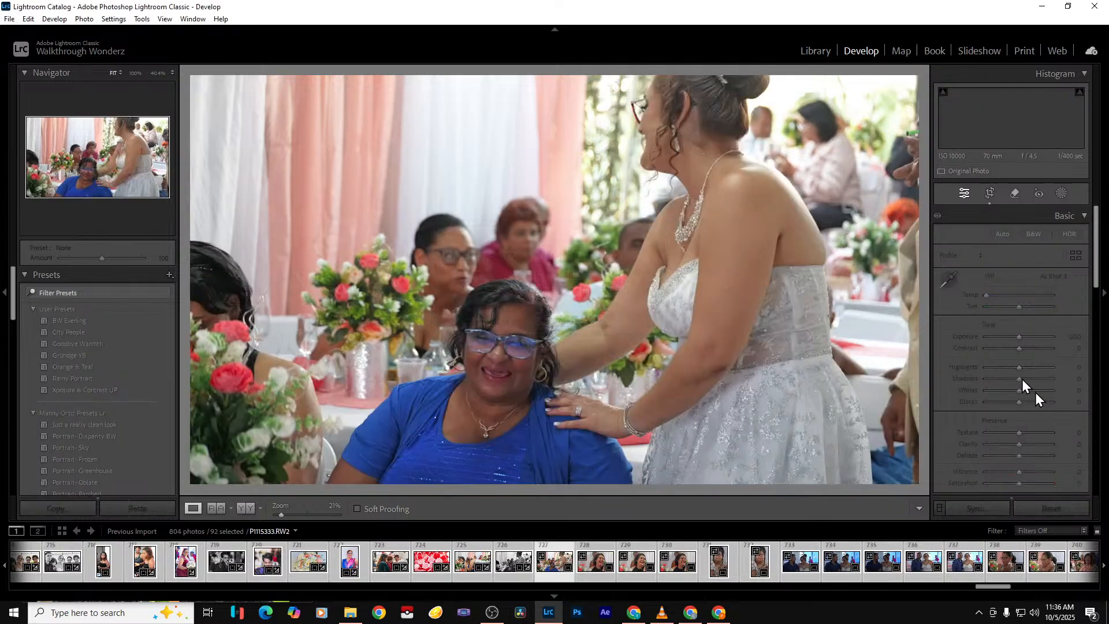
pyautogui.press('Delete')
pyautogui.press('Return')
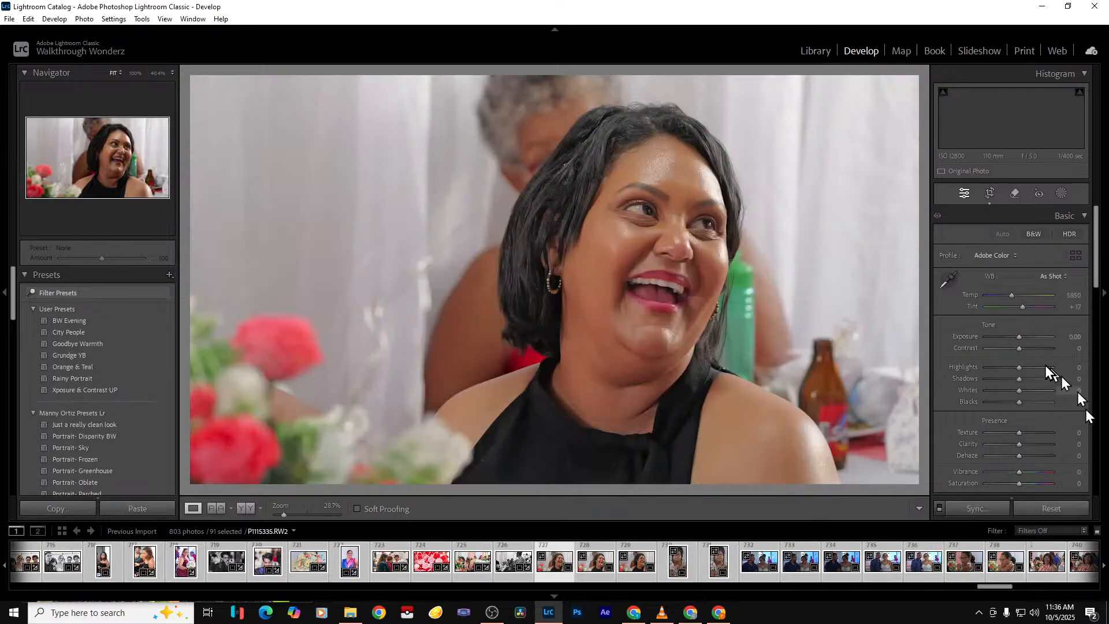
# Convert the next photo of the laughing woman in black to black and white and remove the following near-duplicate from the catalog
pyautogui.press('Right')
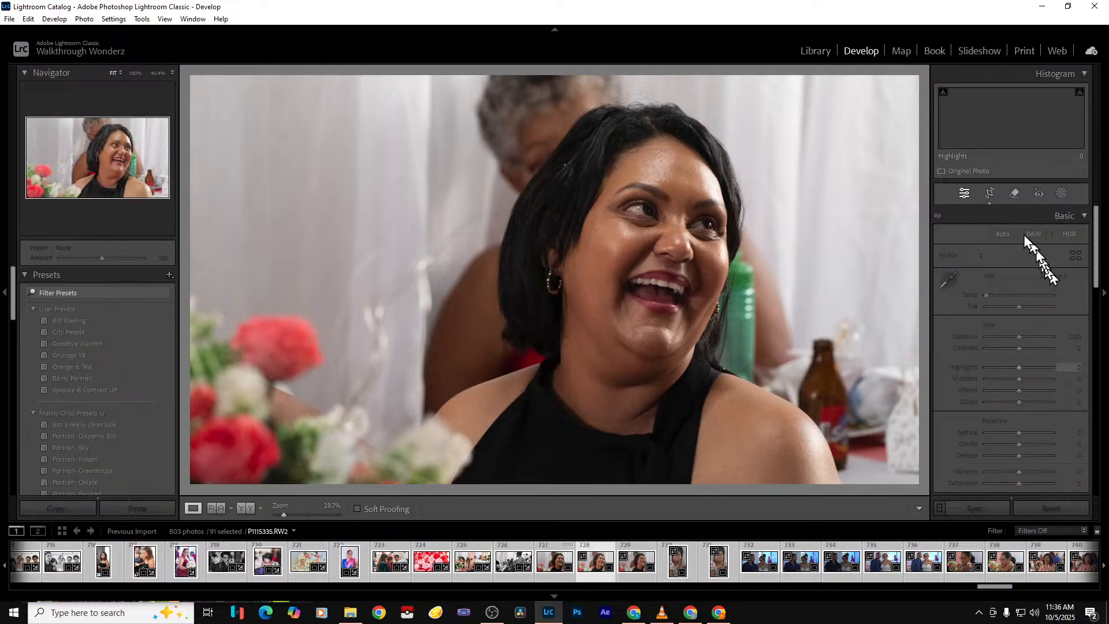
pyautogui.click(1031, 234)
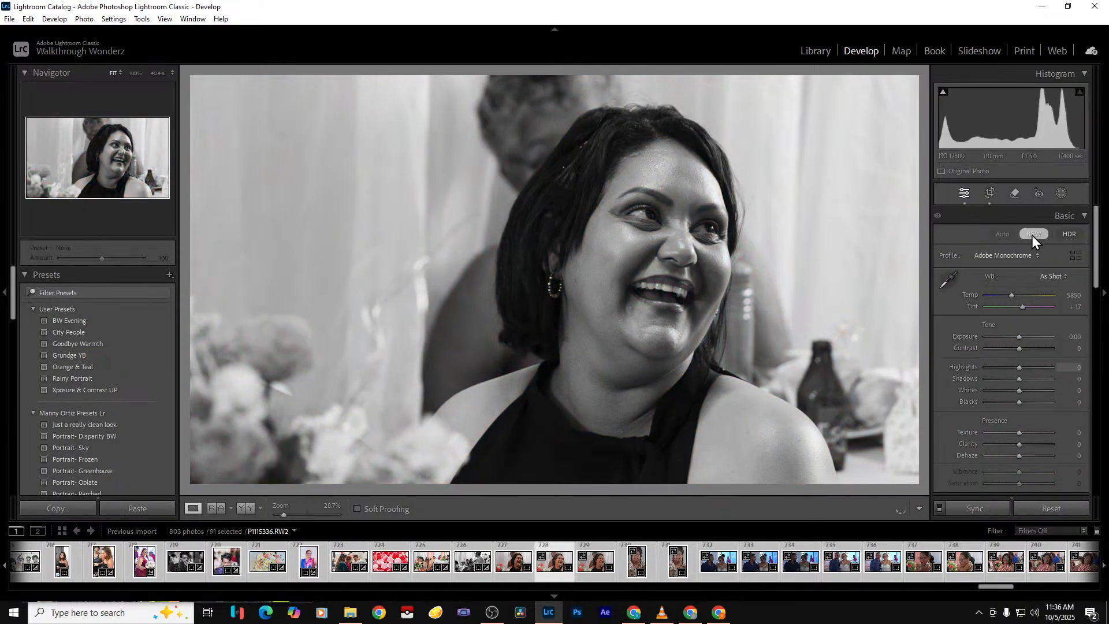
pyautogui.press('Right')
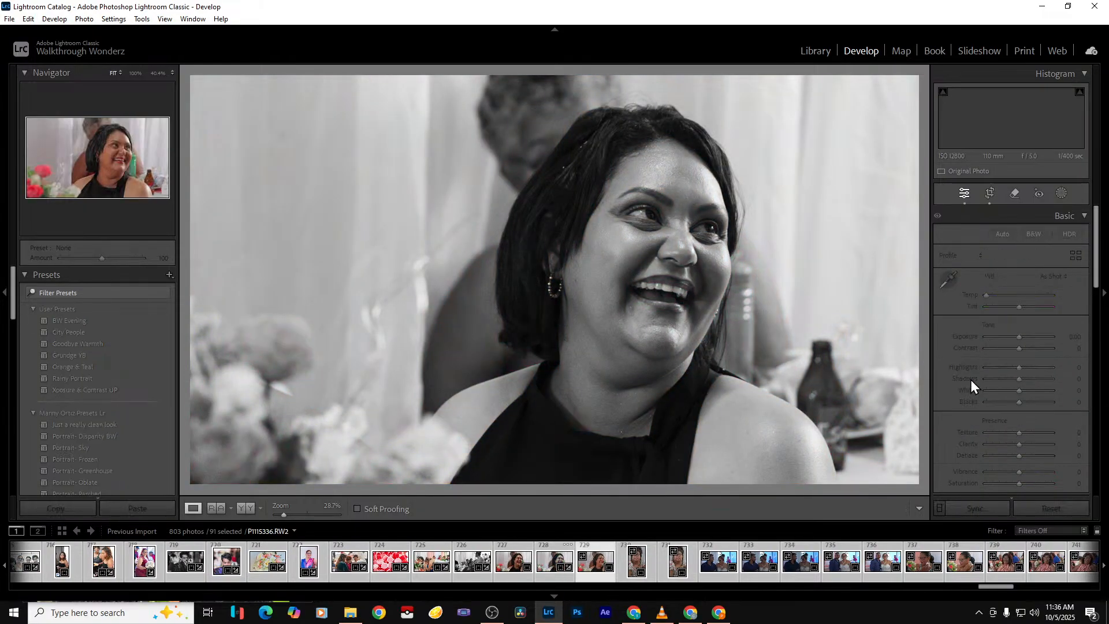
pyautogui.press('Delete')
pyautogui.press('Return')
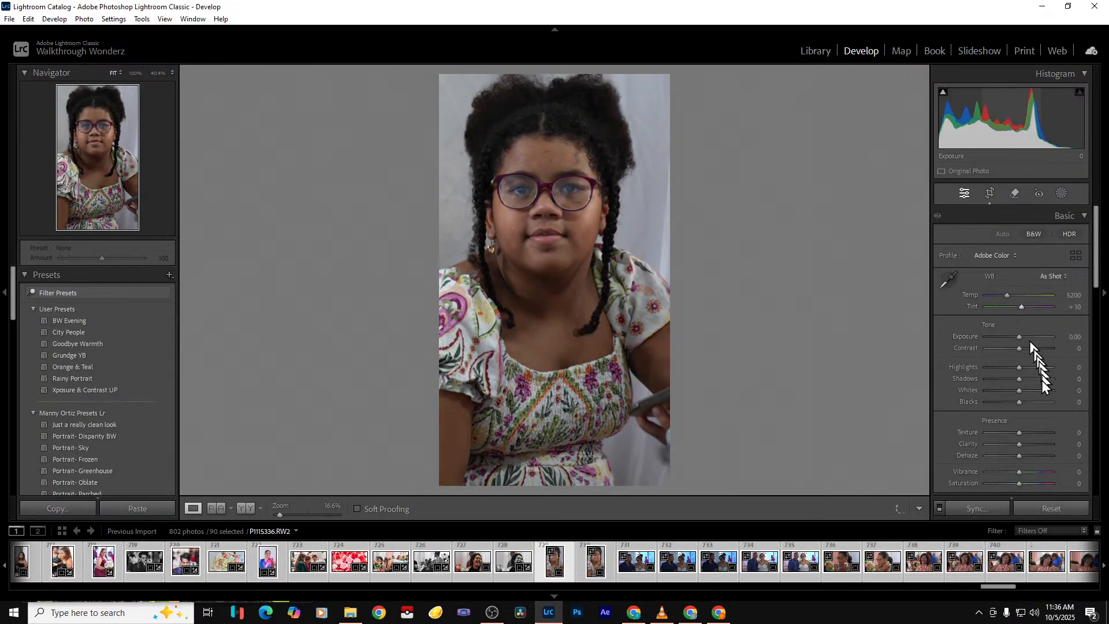
# On the photo of the girl with glasses, set Clarity −46, Exposure +1.49, Highlights −82 and Whites −33, and slightly raise Contrast
pyautogui.moveTo(1016, 445); pyautogui.dragTo(1001, 445)
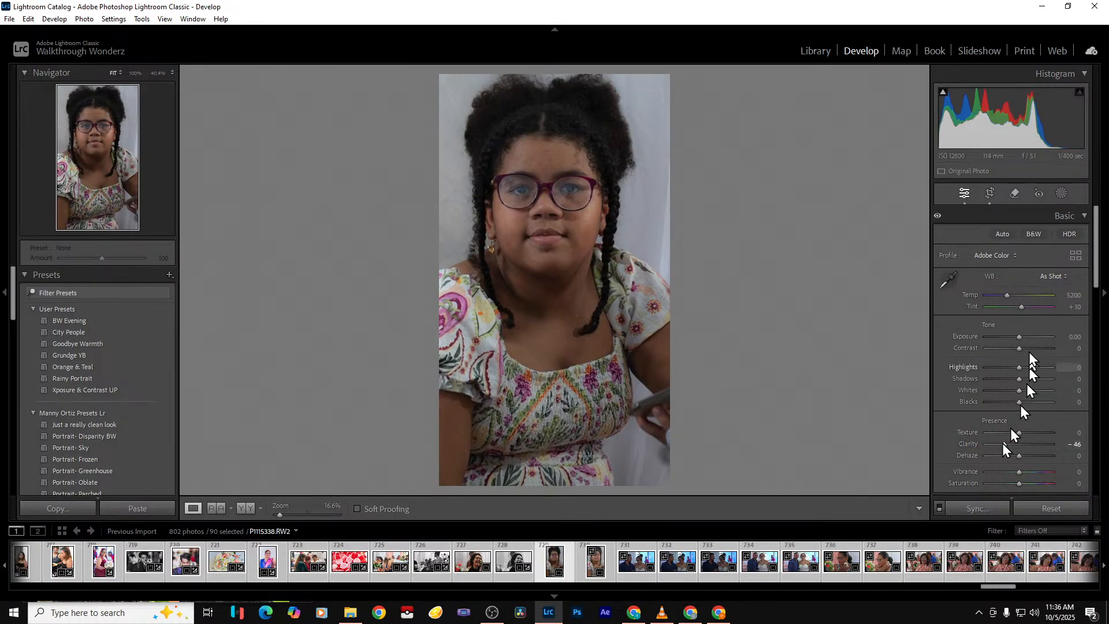
pyautogui.moveTo(1020, 334); pyautogui.dragTo(1011, 402)
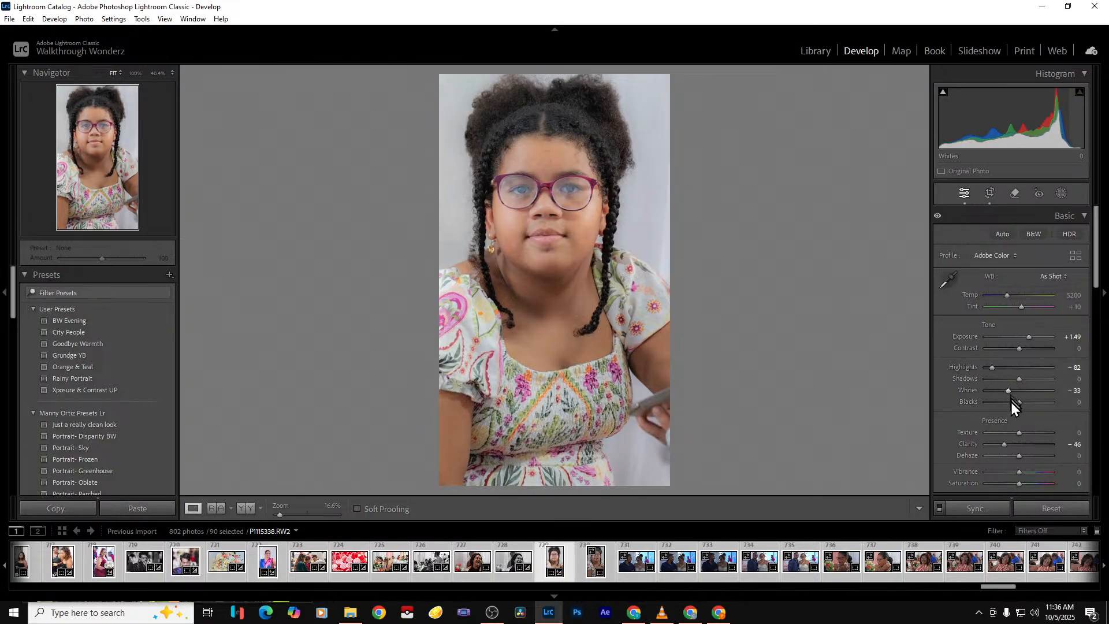
pyautogui.moveTo(1020, 348); pyautogui.dragTo(1025, 349)
# Convert the following portrait of the girl with glasses to black and white with Clarity −51 and Exposure +1.34
pyautogui.press('Right')
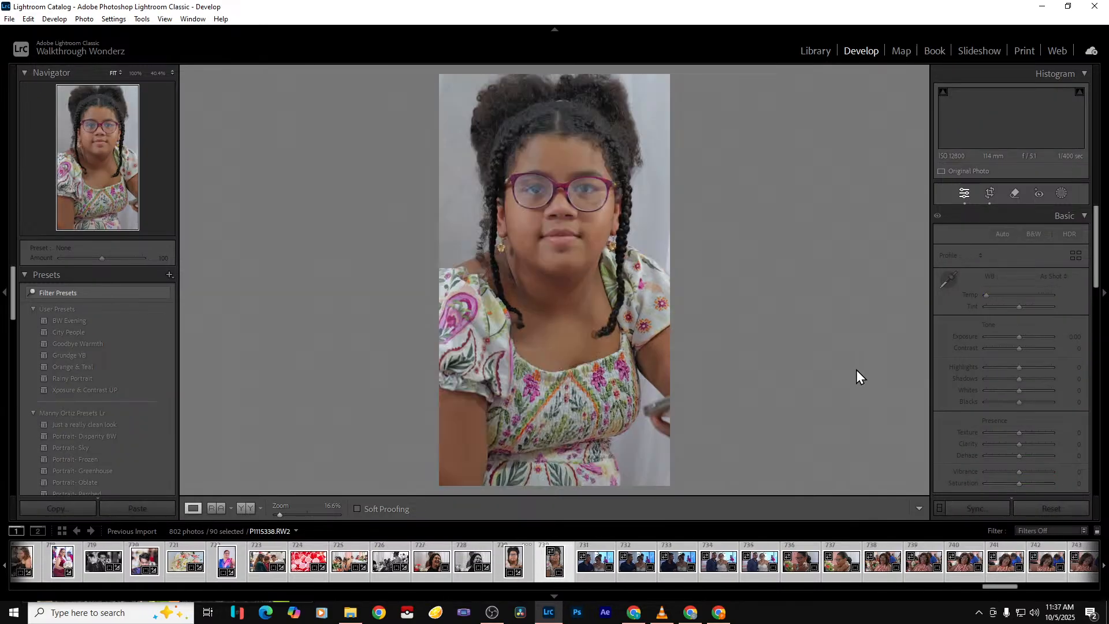
pyautogui.click(1029, 235)
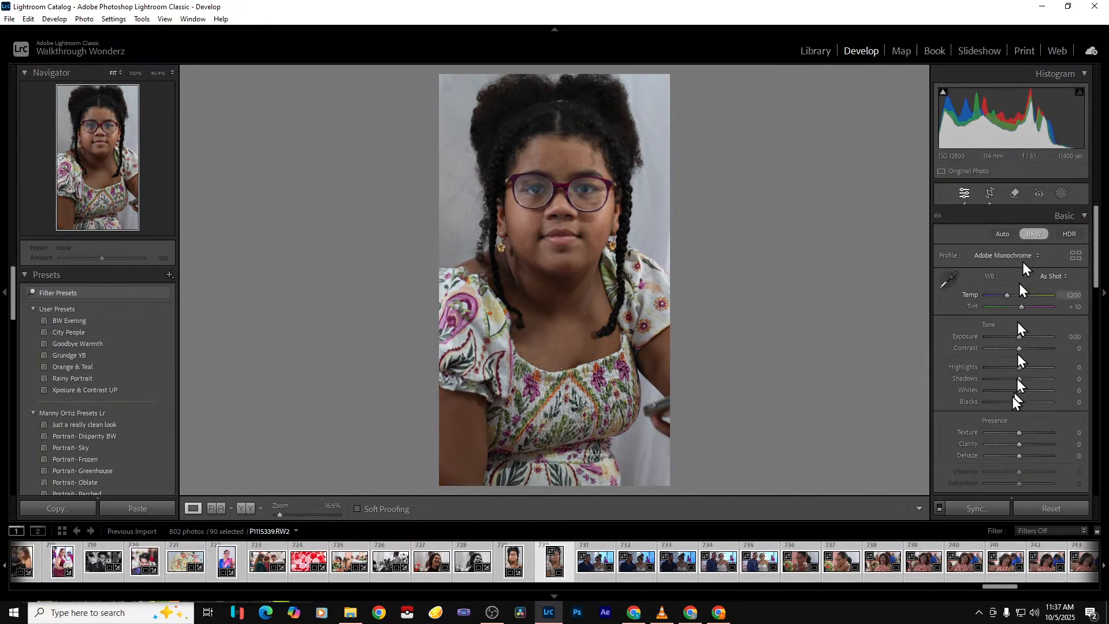
pyautogui.click(1003, 445)
pyautogui.moveTo(1021, 338); pyautogui.dragTo(1027, 337)
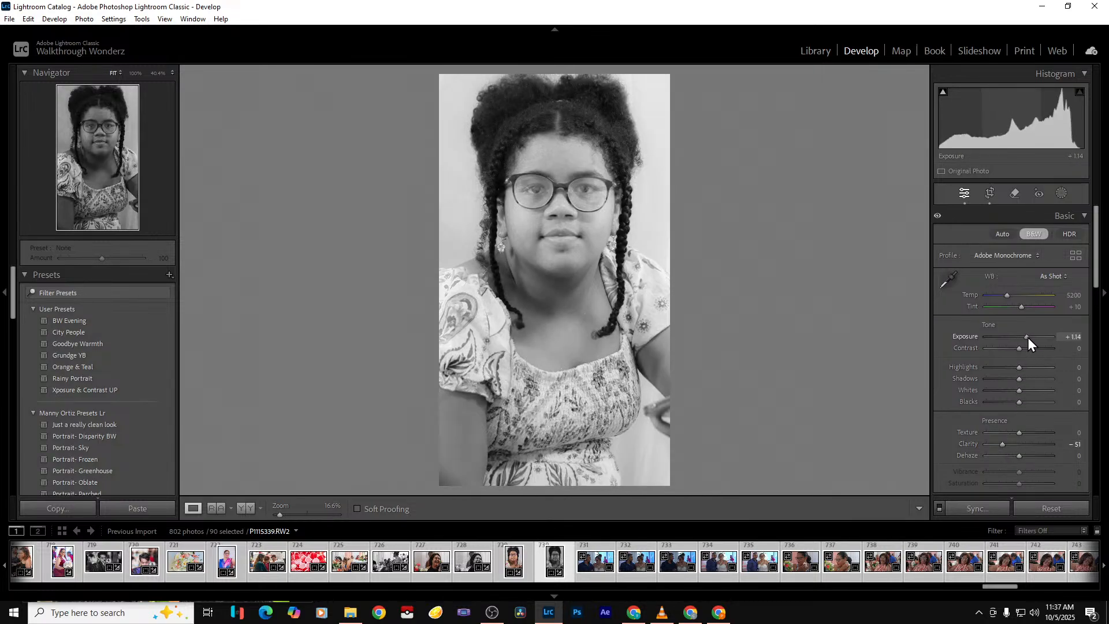
# On the photo of the couple facing each other, set Exposure +2.19, Highlights −100, Shadows +32, Whites −53, Blacks −32 and Tint +35
pyautogui.press('Right')
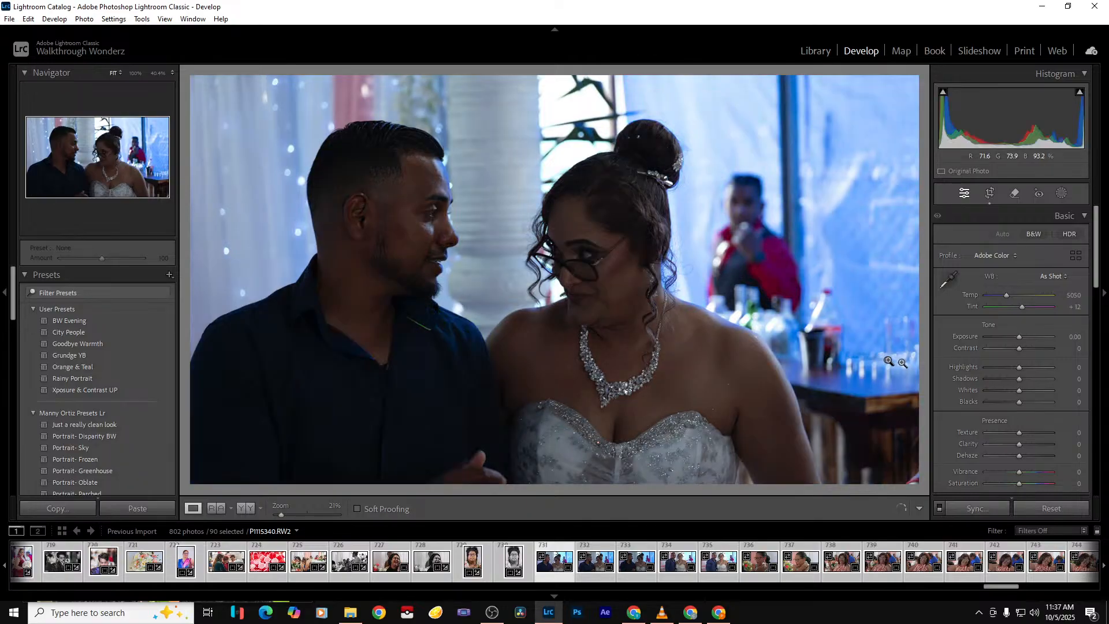
pyautogui.moveTo(1020, 341); pyautogui.dragTo(1028, 341)
pyautogui.moveTo(1019, 384); pyautogui.dragTo(1029, 382)
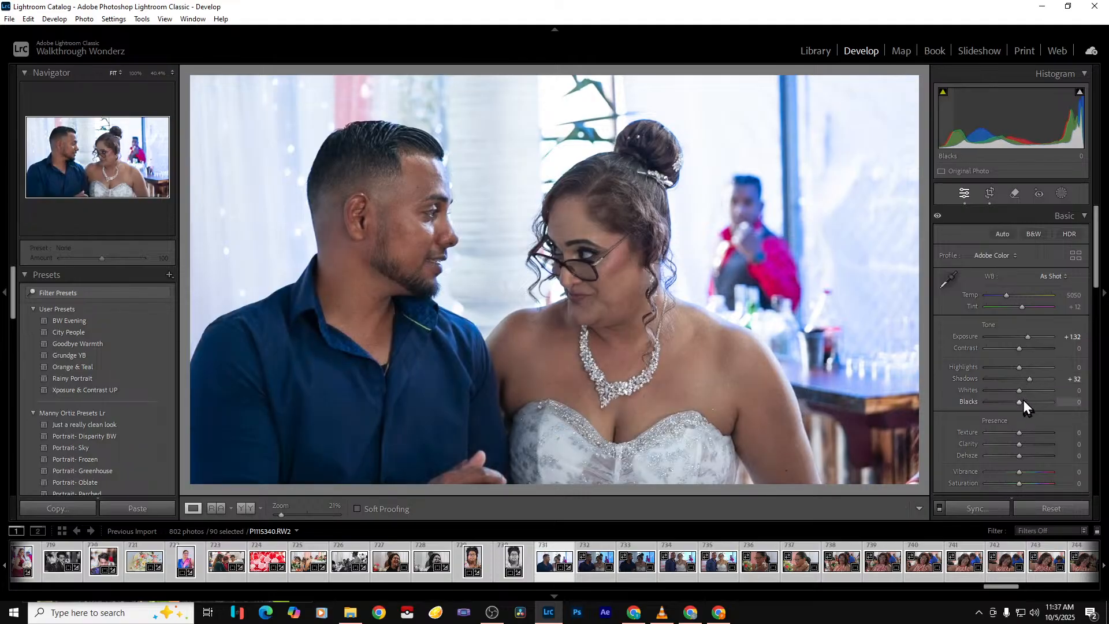
pyautogui.moveTo(1042, 339); pyautogui.dragTo(1008, 402)
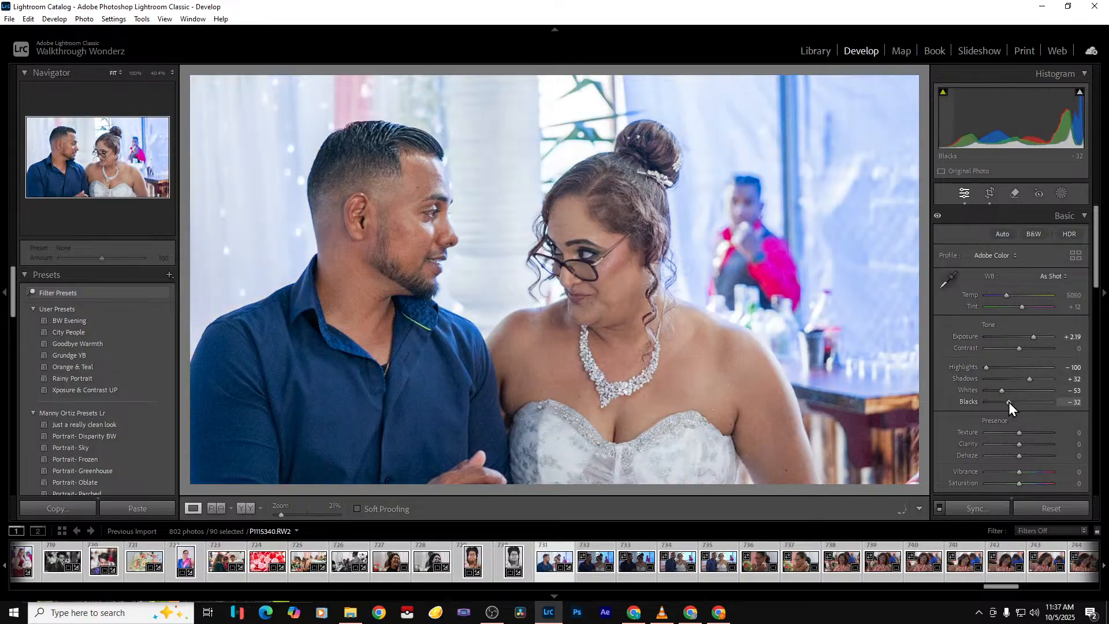
pyautogui.click(1074, 306)
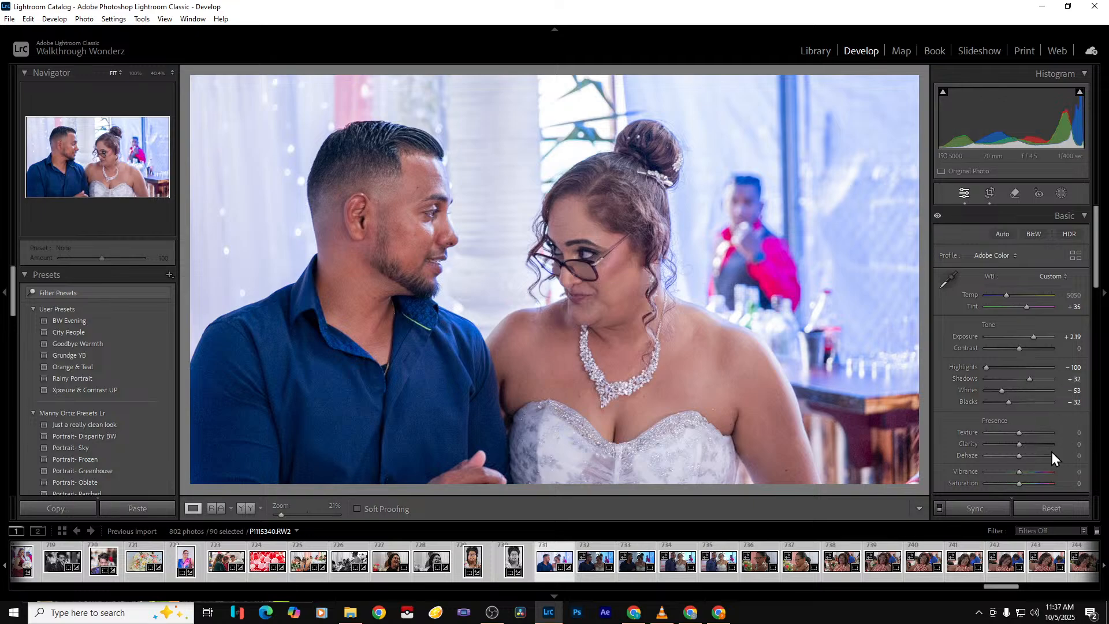
# Crop the photo of the couple facing each other tighter on its right side and extend the crop to the photo's lower edge
pyautogui.scroll(-2, 1052, 453)
pyautogui.scroll(2, 1051, 452)
pyautogui.click(990, 193)
pyautogui.moveTo(878, 324); pyautogui.dragTo(819, 328)
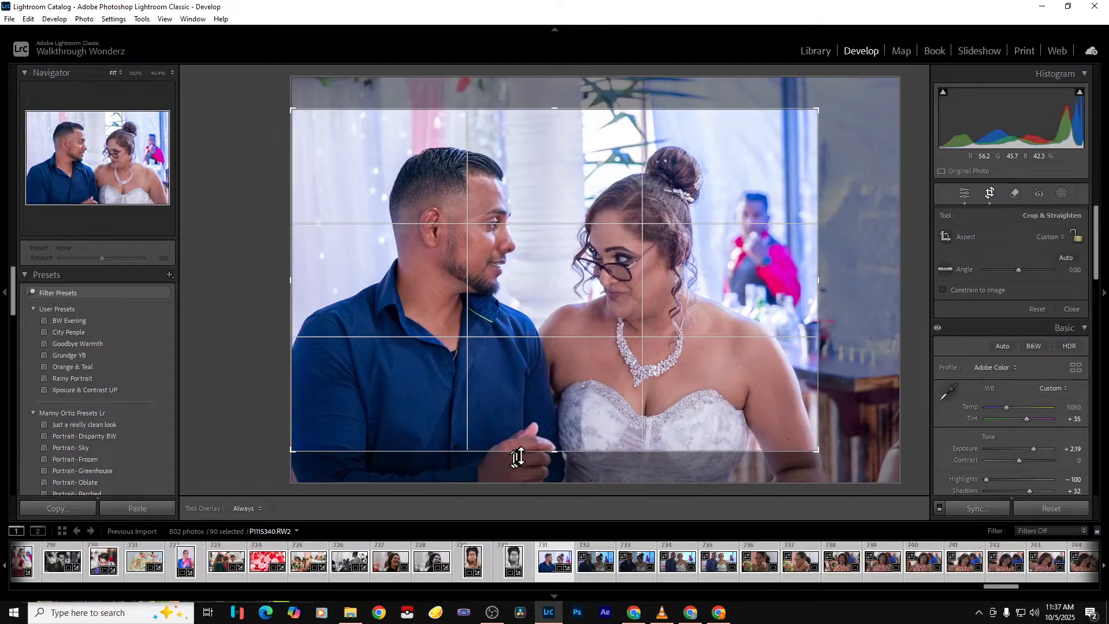
pyautogui.moveTo(517, 455); pyautogui.dragTo(518, 502)
pyautogui.press('Return')
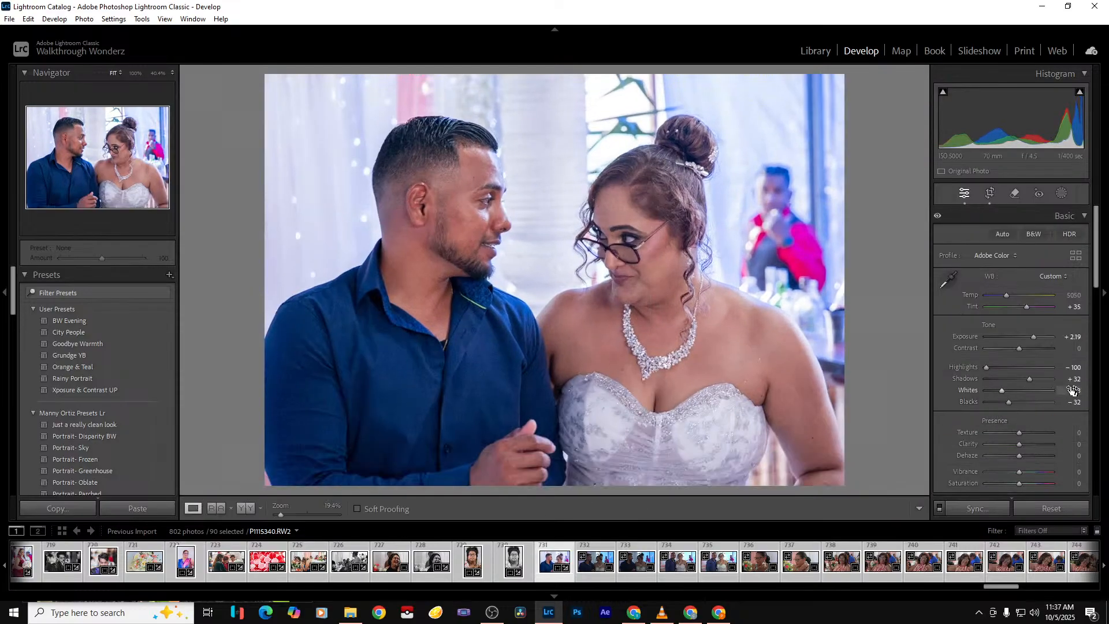
# Set Clarity to −42 on the cropped couple photo and convert it to black and white
pyautogui.moveTo(1017, 446); pyautogui.dragTo(1006, 443)
pyautogui.press('Right')
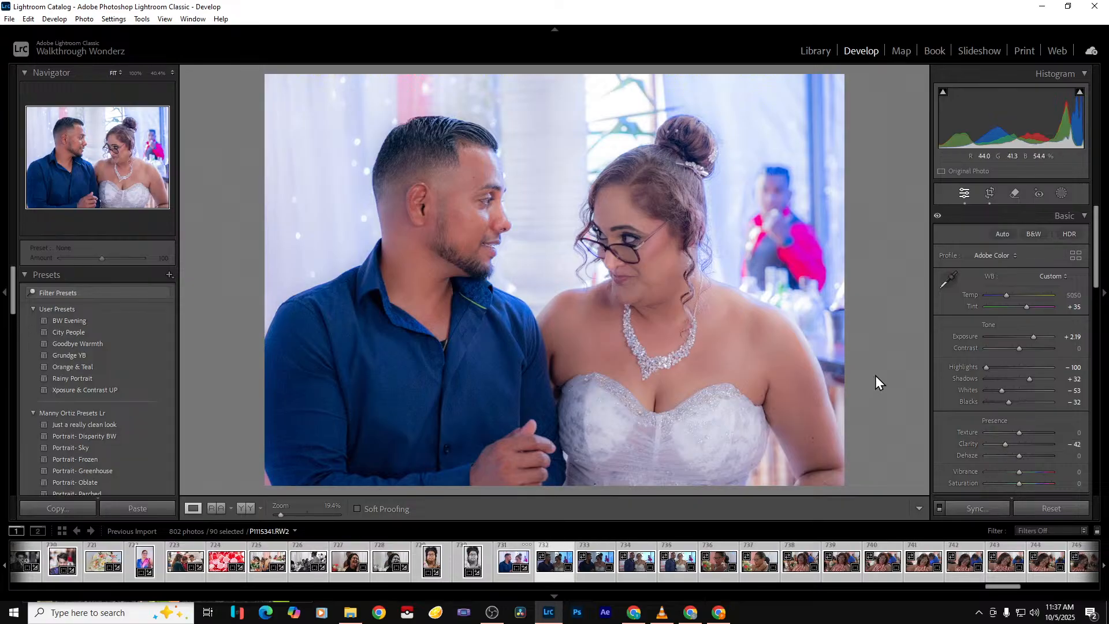
pyautogui.click(1031, 237)
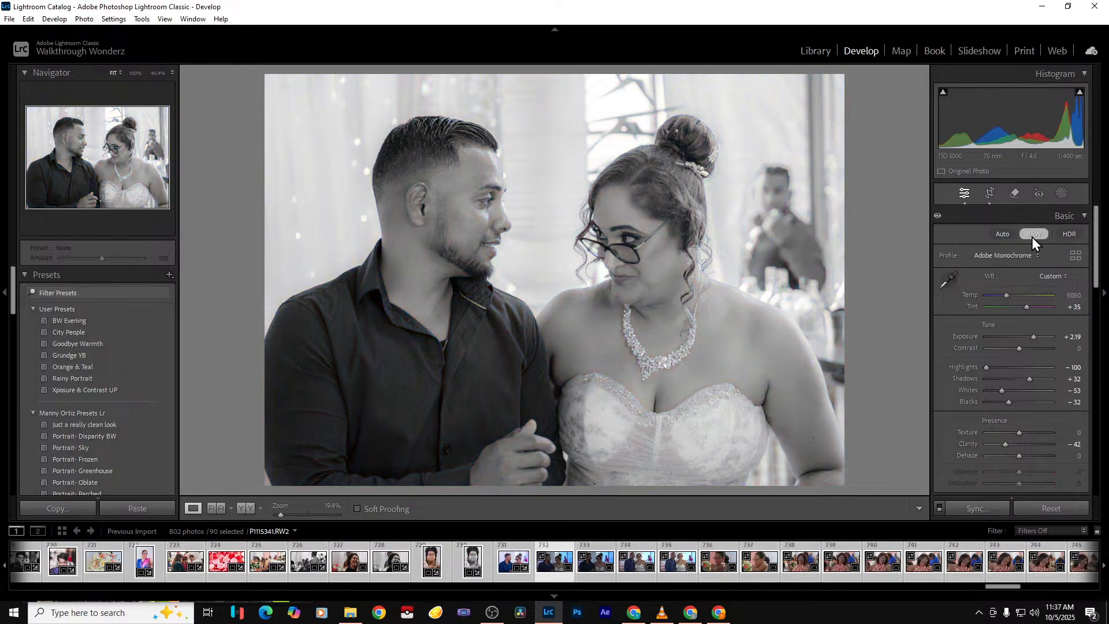
# Remove the dark near-duplicate of the couple facing each other from the catalog
pyautogui.press('Right')
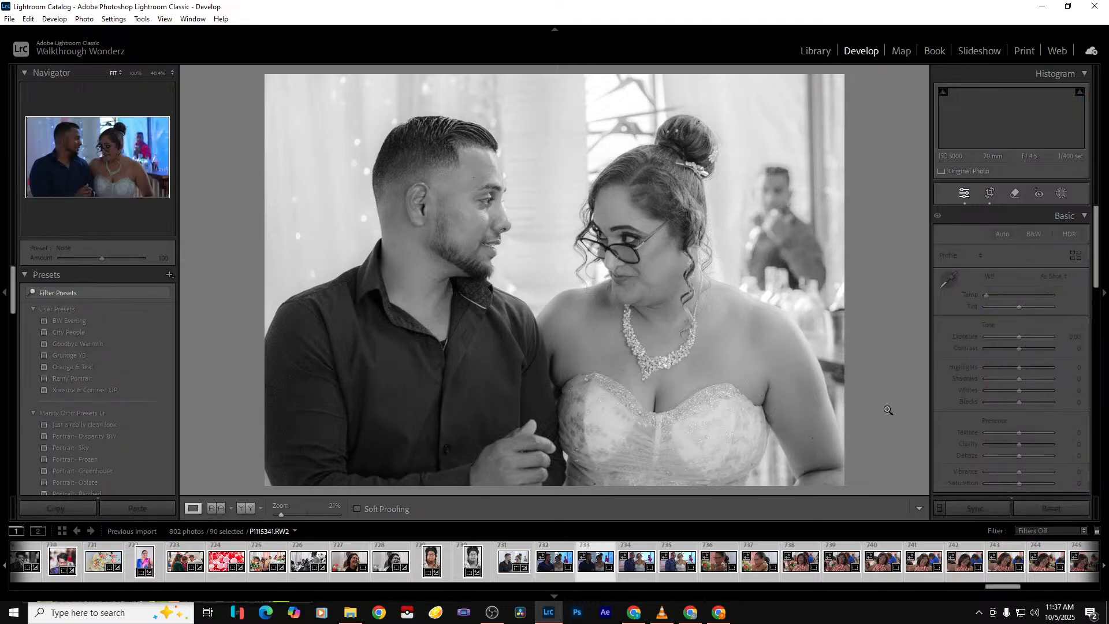
pyautogui.press('Delete')
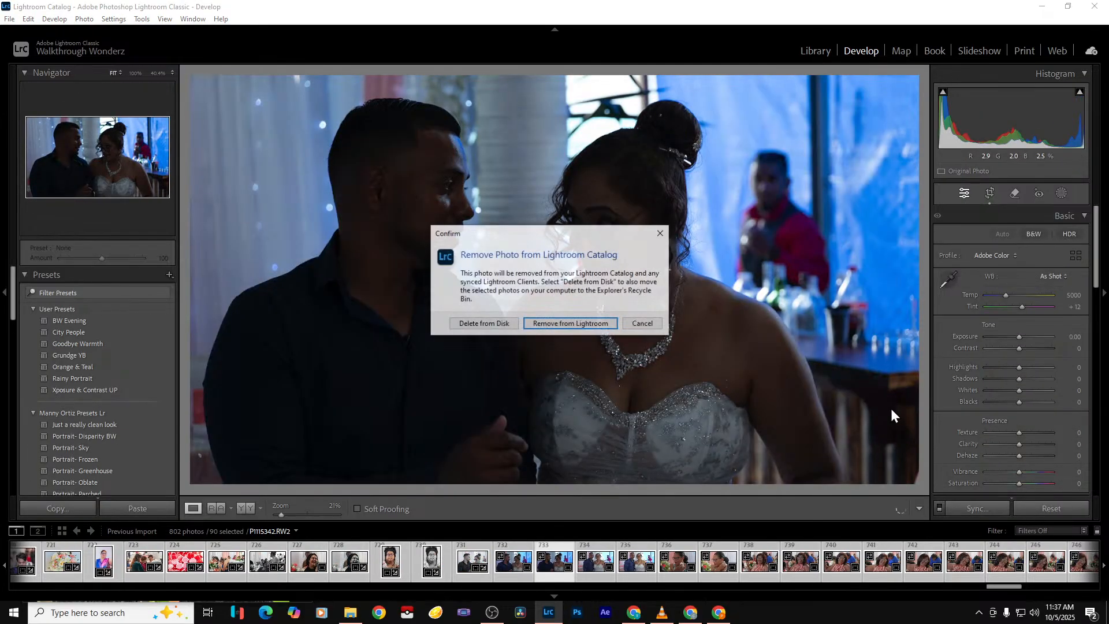
pyautogui.press('Return')
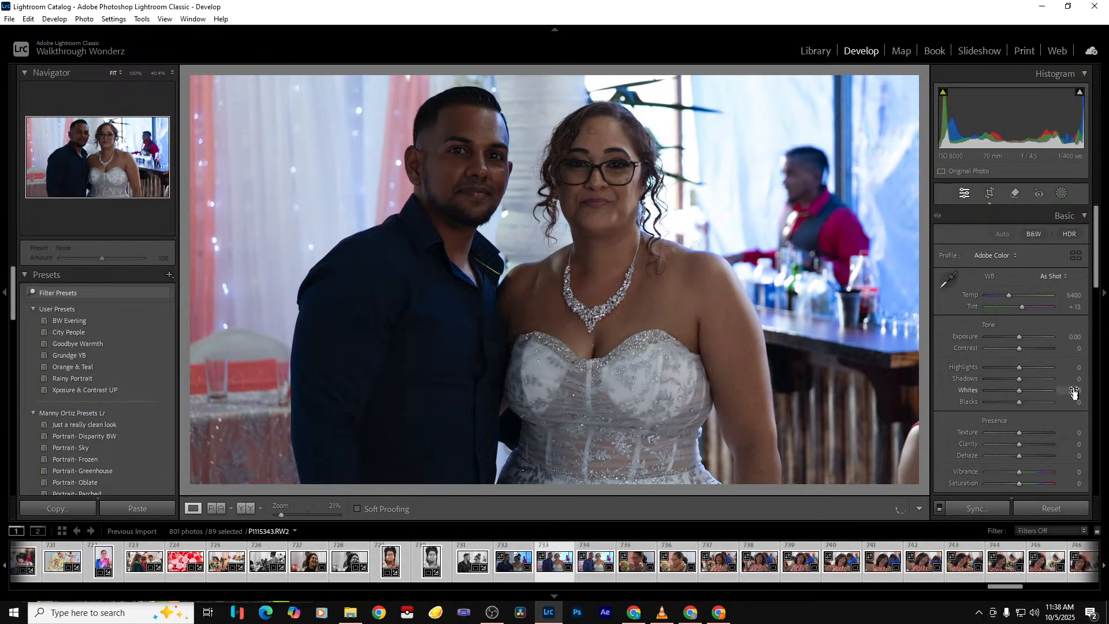
# Crop both sides of the photo of the couple facing the camera, extending the crop upward and down to the photo's lower edge
pyautogui.click(985, 194)
pyautogui.moveTo(866, 383); pyautogui.dragTo(812, 389)
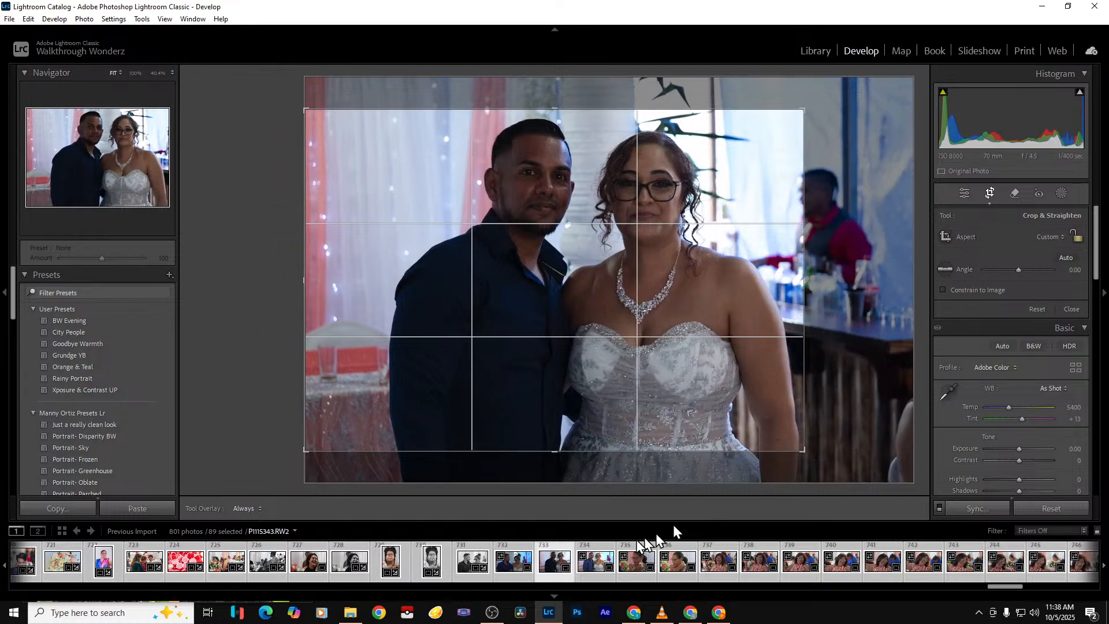
pyautogui.moveTo(574, 454); pyautogui.dragTo(577, 525)
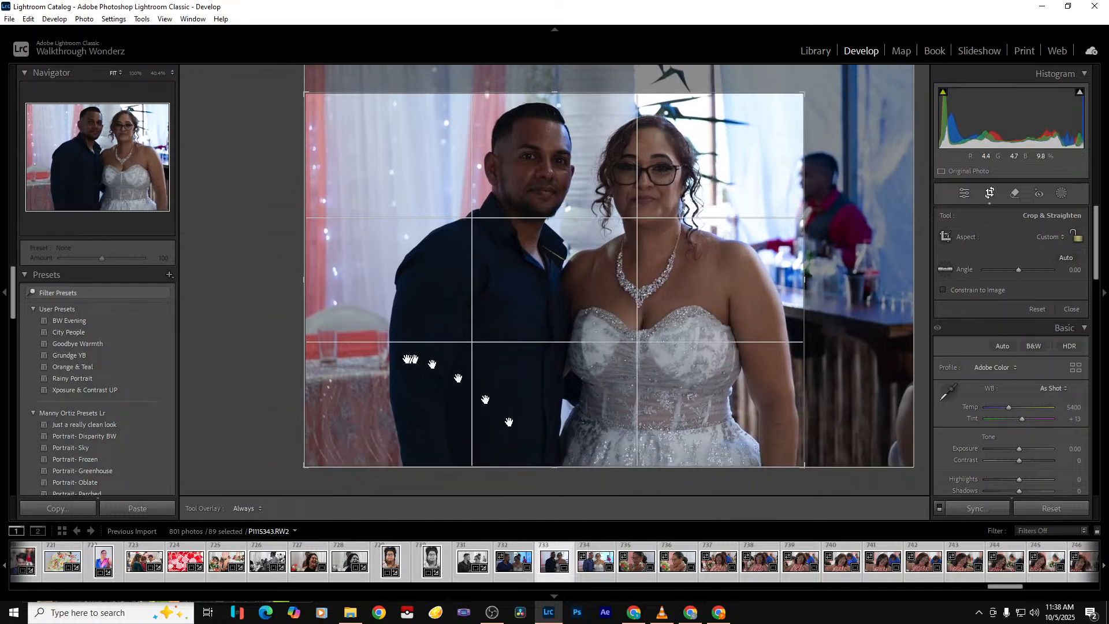
pyautogui.moveTo(309, 378); pyautogui.dragTo(341, 376)
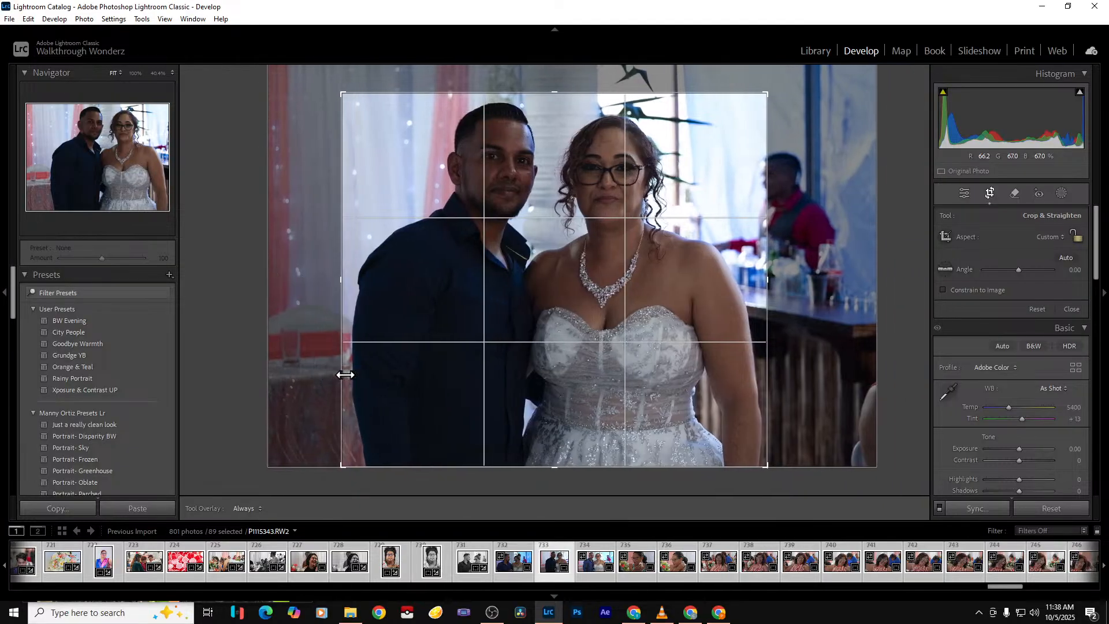
pyautogui.moveTo(560, 97); pyautogui.dragTo(565, 70)
pyautogui.press('Return')
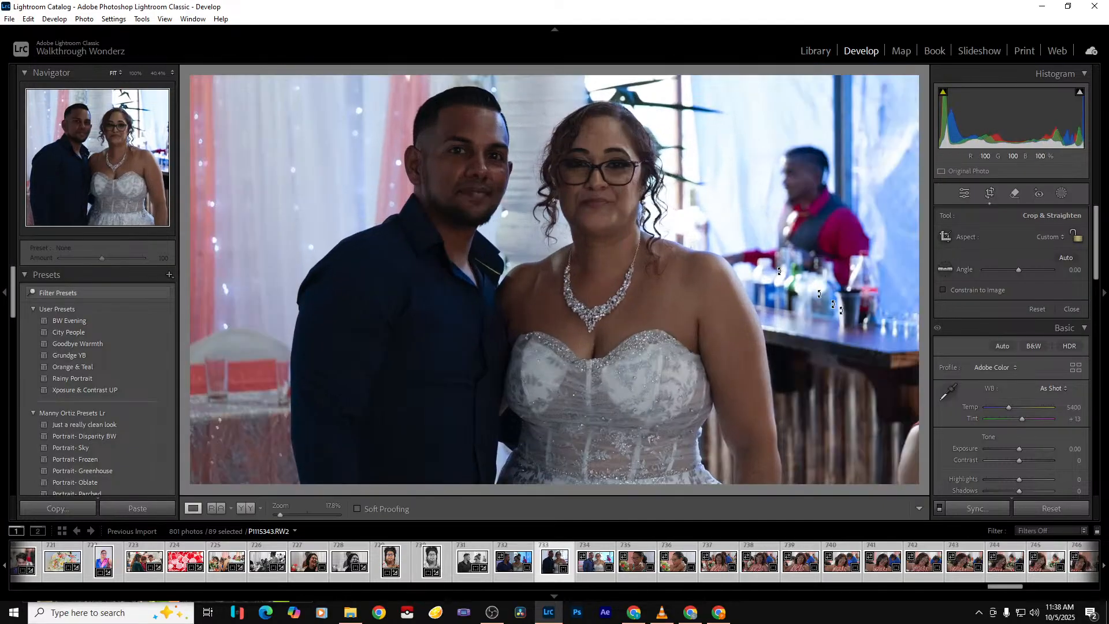
# Set Exposure +1.40, Highlights −100, Shadows +61, Whites −44, Blacks −21 and Clarity −25 on the cropped photo of the posing couple
pyautogui.moveTo(1022, 336); pyautogui.dragTo(1039, 379)
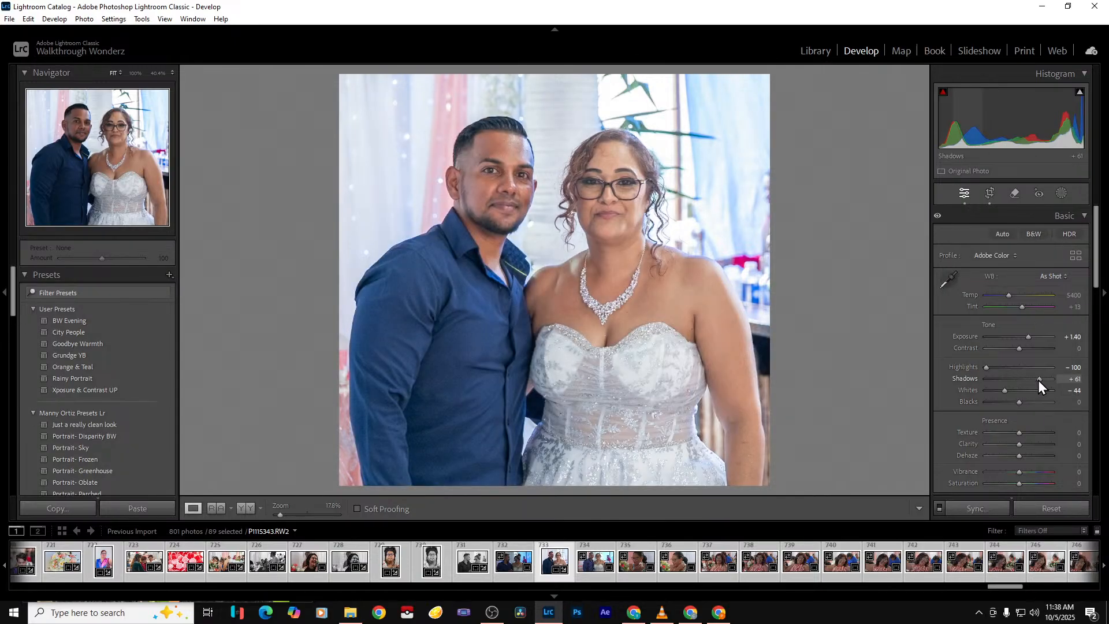
pyautogui.moveTo(1020, 445); pyautogui.dragTo(1014, 444)
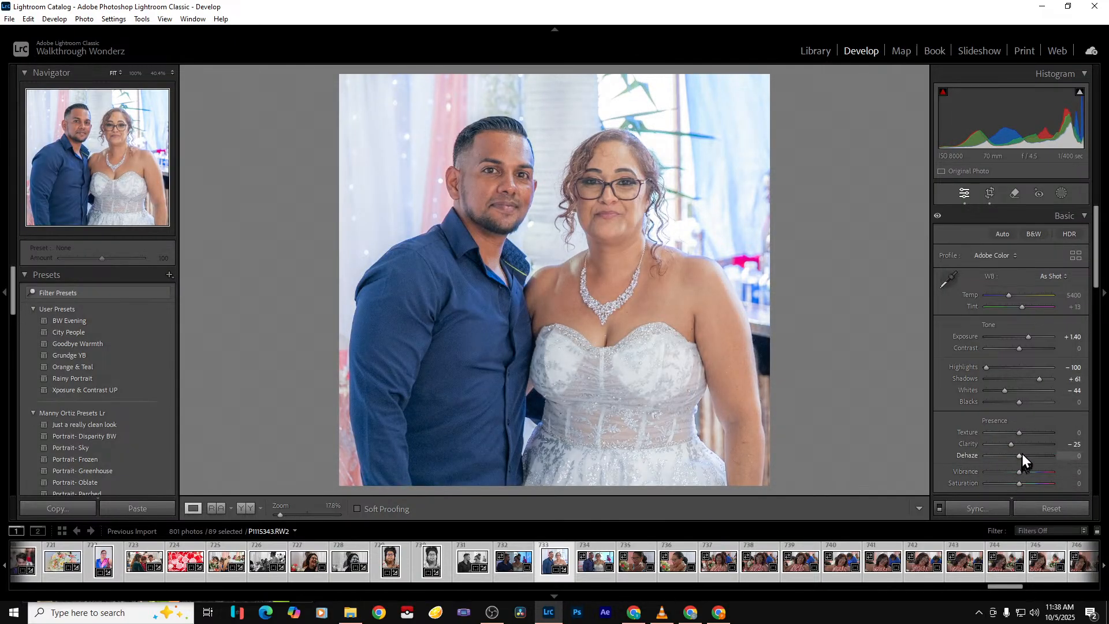
pyautogui.moveTo(1019, 402); pyautogui.dragTo(1011, 401)
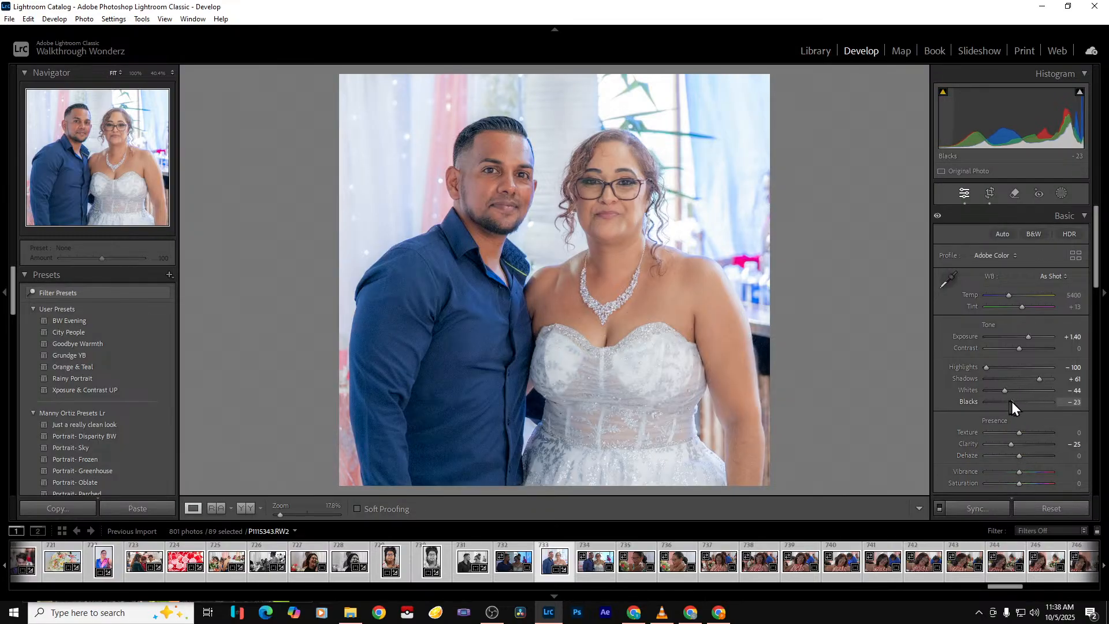
# Set Vibrance to +21 and Saturation to +7 on the photo of the posing couple
pyautogui.click(1076, 472)
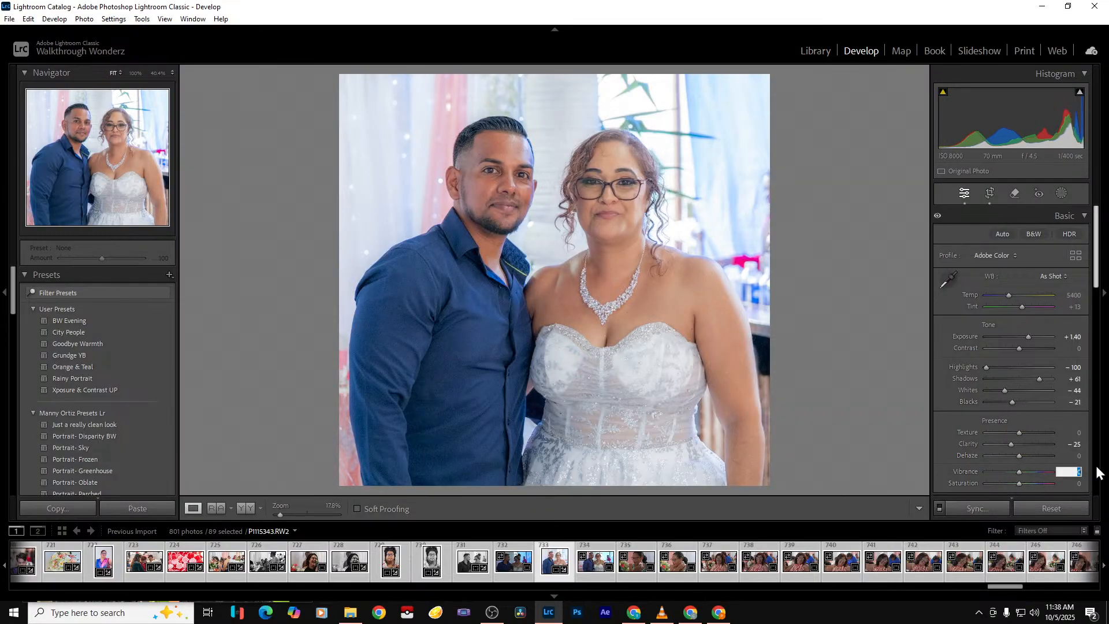
pyautogui.write('21')
pyautogui.press('Return')
pyautogui.click(1078, 484)
pyautogui.write('15')
pyautogui.press('Return')
pyautogui.click(1077, 484)
pyautogui.write('7')
pyautogui.press('Return')
# Set the Tint to +14 on the photo of the posing couple
pyautogui.click(1072, 306)
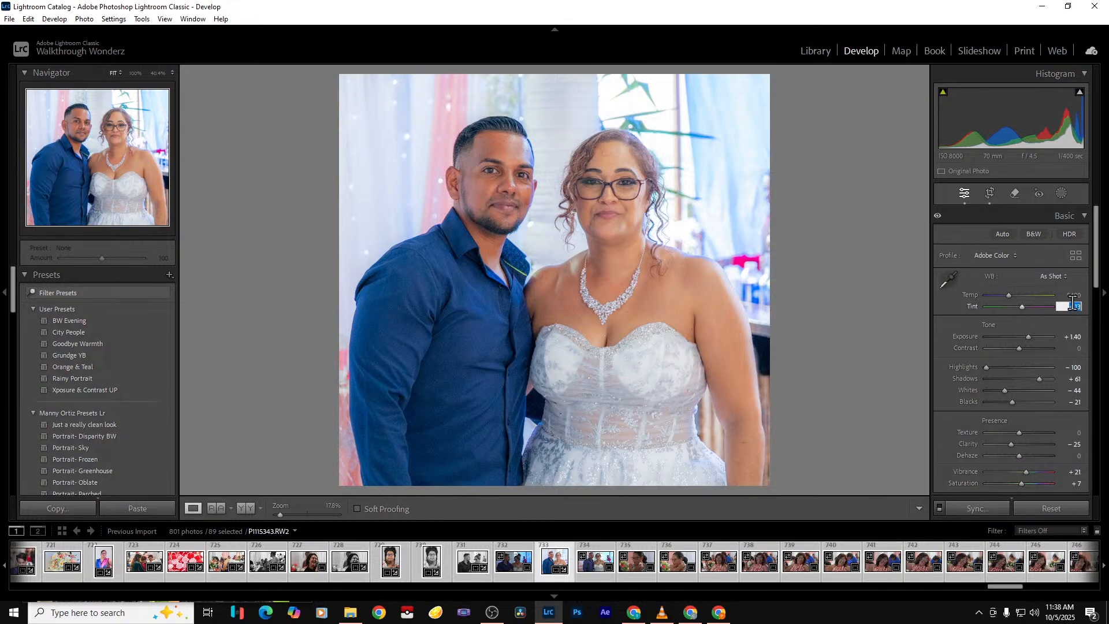
pyautogui.write('355')
pyautogui.press('BackSpace')
pyautogui.press('BackSpace')
pyautogui.write('14')
pyautogui.press('Return')
pyautogui.press('ctrl')
pyautogui.hotkey('ctrl', 'alt', 'shift', 'e')
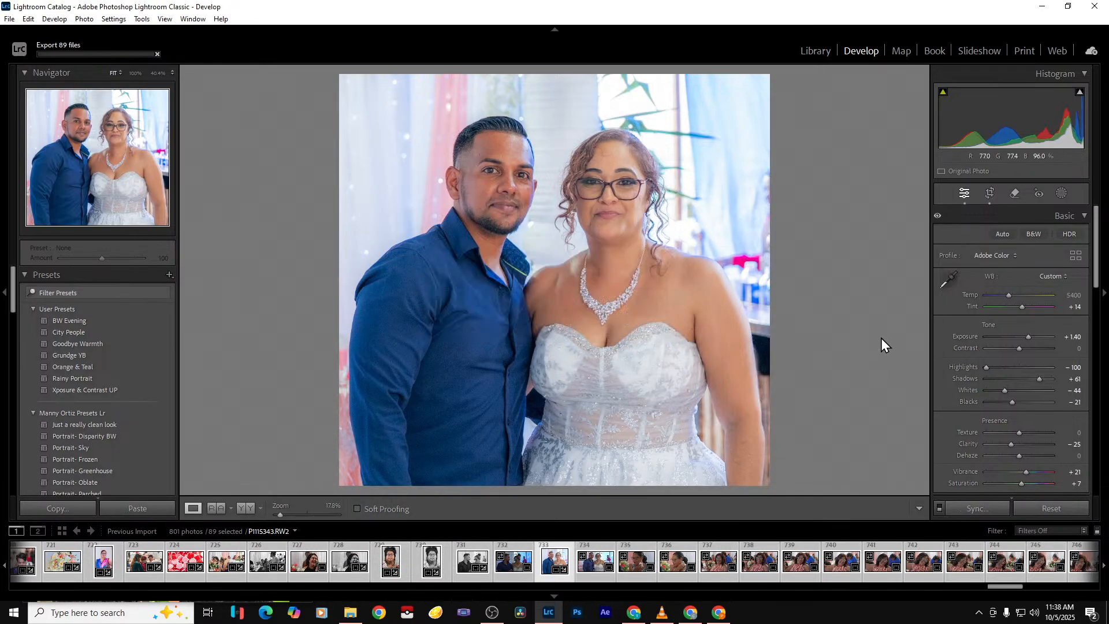
pyautogui.click(157, 54)
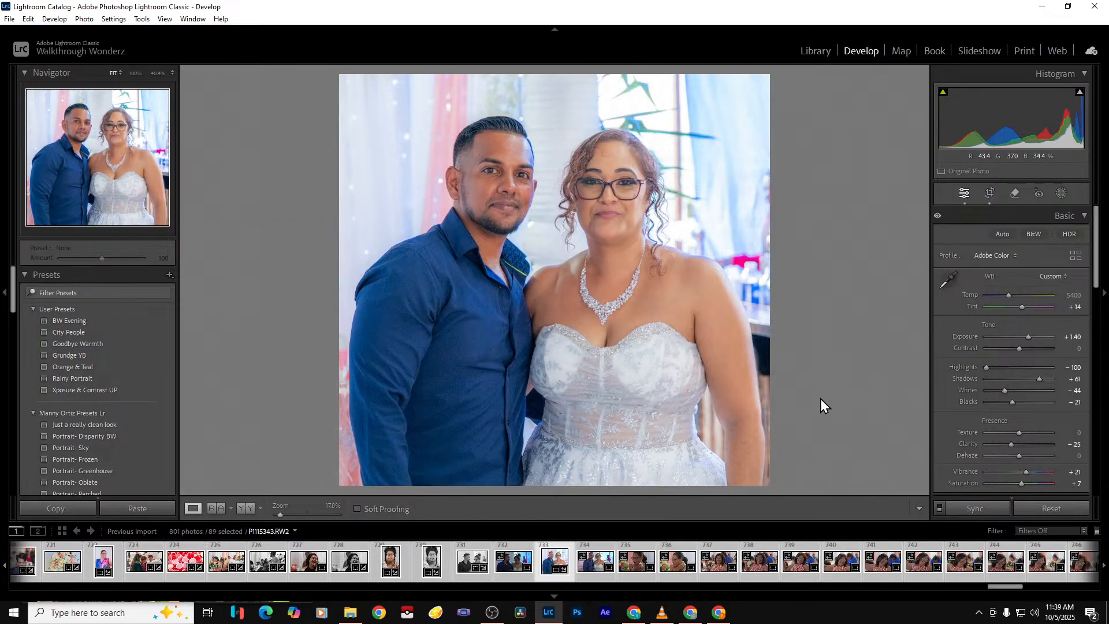
# Convert the next photo of the posing couple to black and white with Exposure +1.05, Shadows +40 and Clarity −35
pyautogui.click(593, 575)
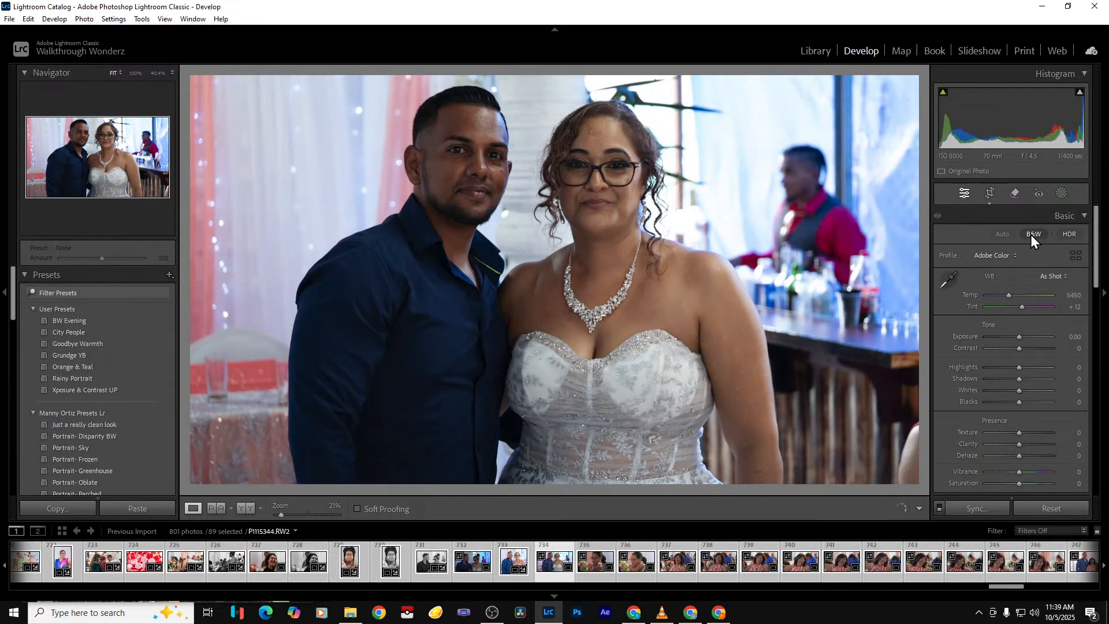
pyautogui.click(1033, 234)
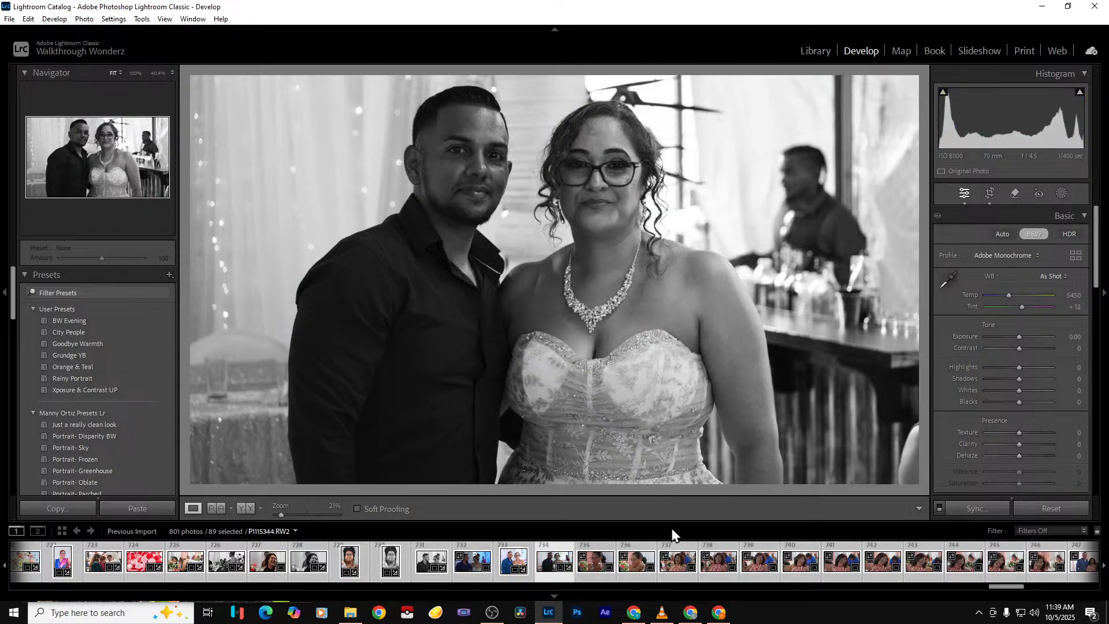
pyautogui.moveTo(1018, 336); pyautogui.dragTo(1024, 338)
pyautogui.moveTo(1025, 379); pyautogui.dragTo(1033, 381)
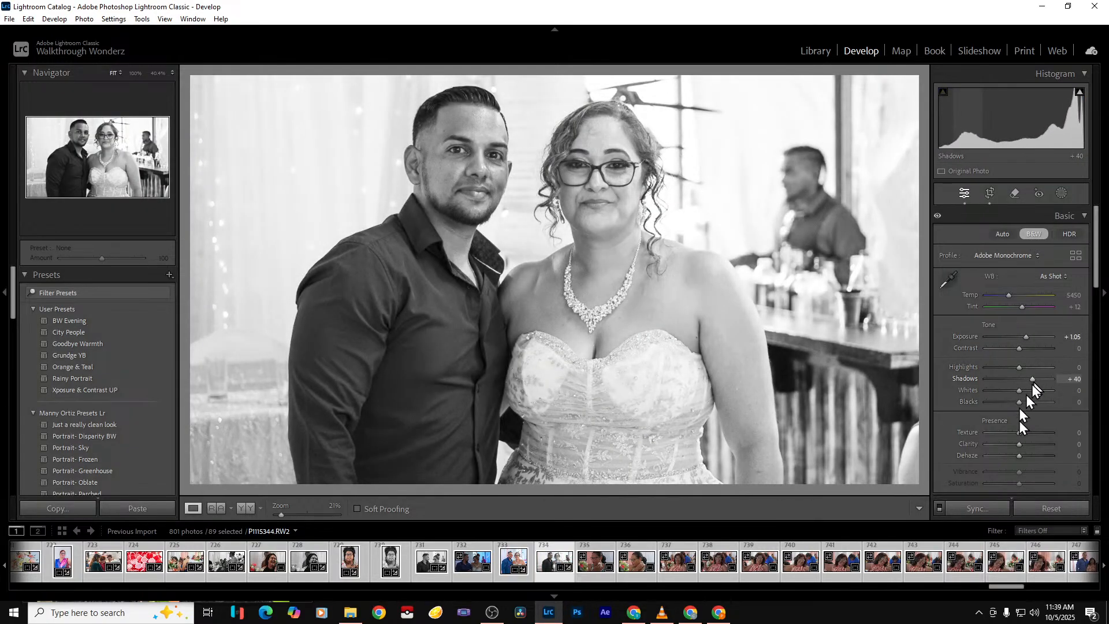
pyautogui.moveTo(1003, 445); pyautogui.dragTo(1007, 442)
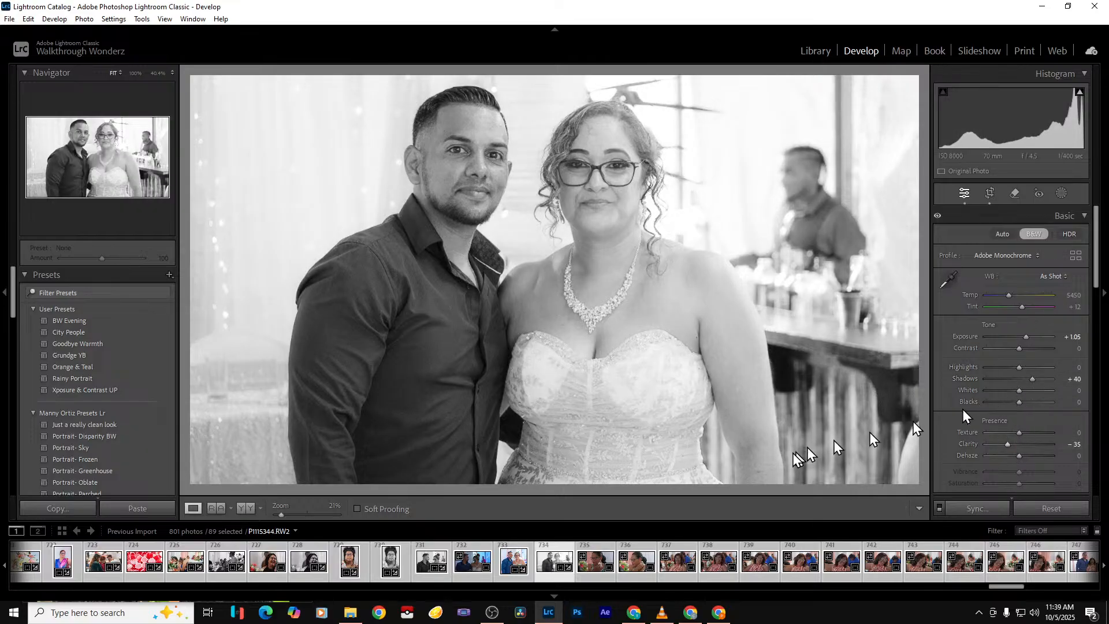
# Remove the two photos of the woman wiping herself with a tissue from the Lightroom catalog
pyautogui.press('Right')
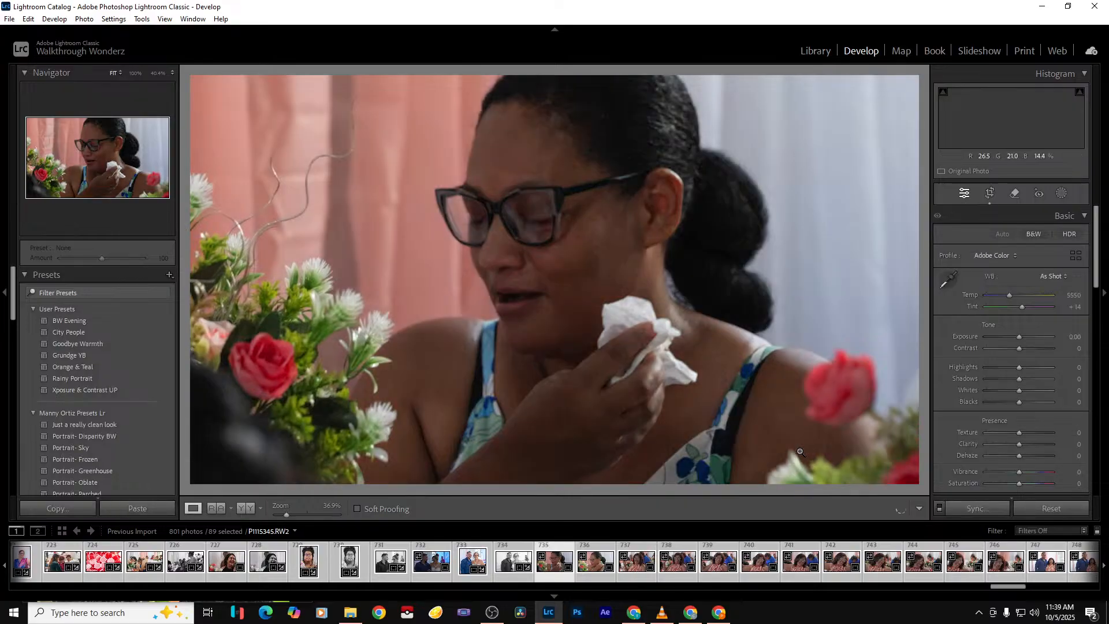
pyautogui.press('Delete')
pyautogui.press('Return')
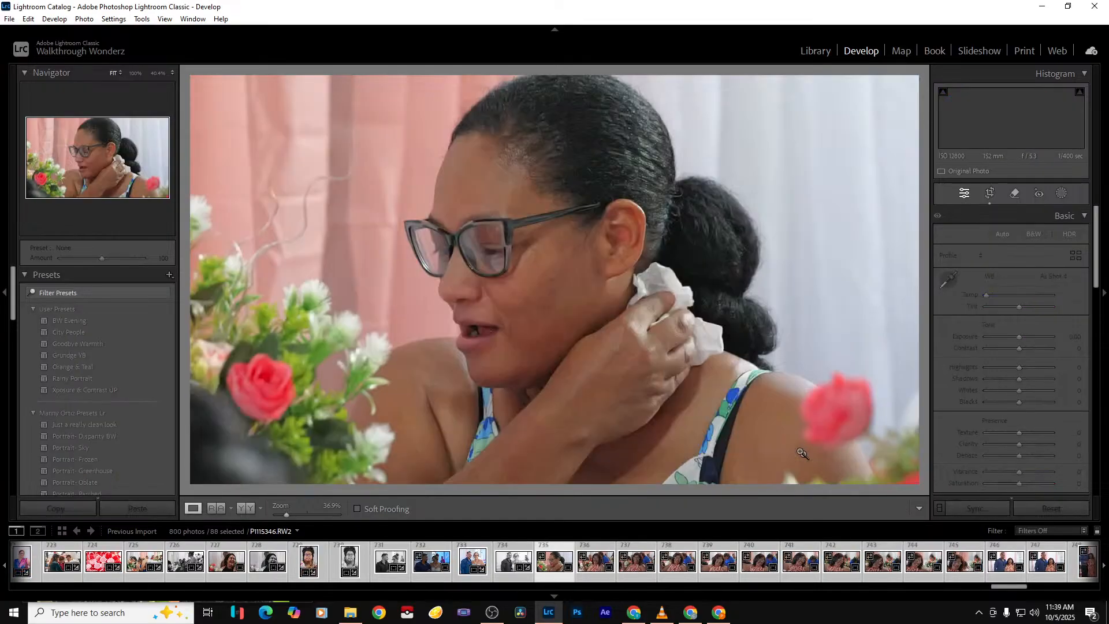
pyautogui.press('Delete')
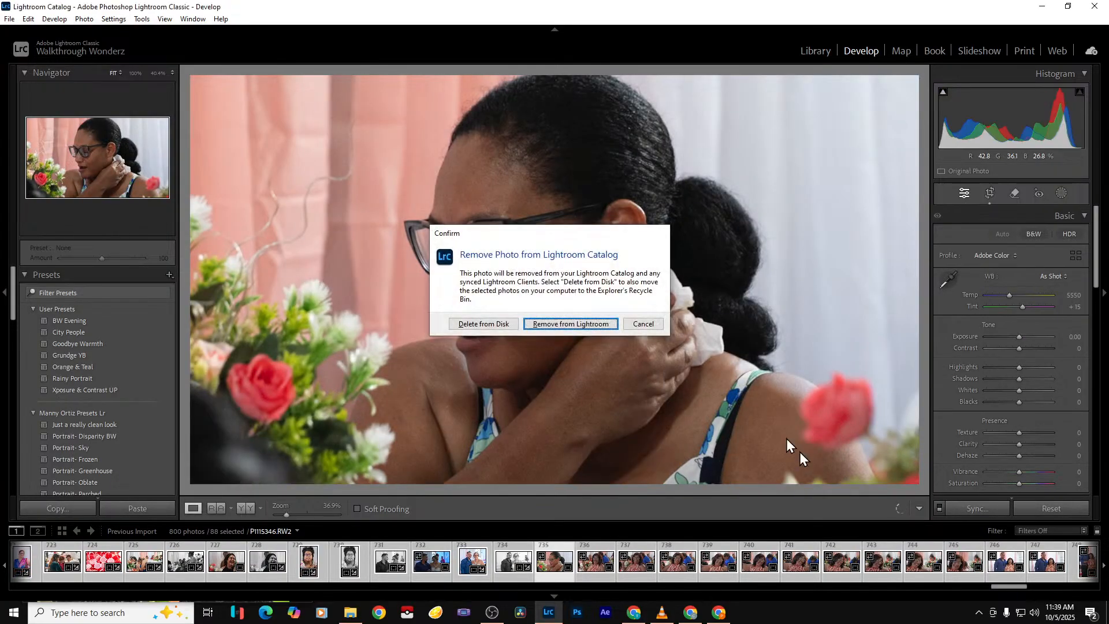
pyautogui.press('Return')
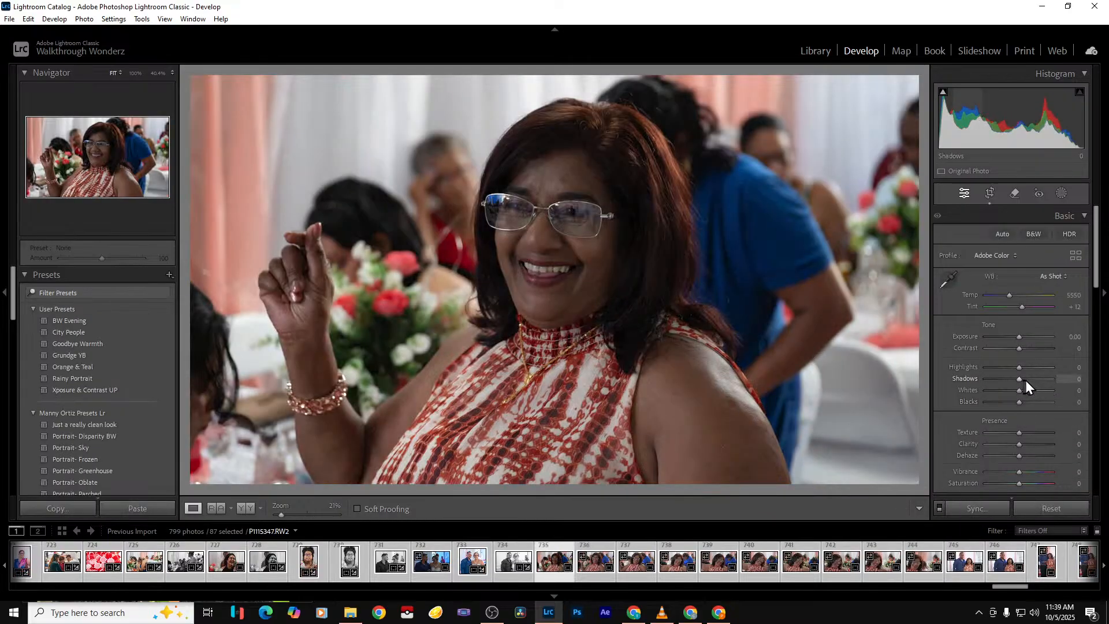
# Set Shadows +44, Exposure +1.23 and Clarity −35 on the photo of the smiling woman in the red-and-white patterned top
pyautogui.moveTo(1026, 380); pyautogui.dragTo(1034, 380)
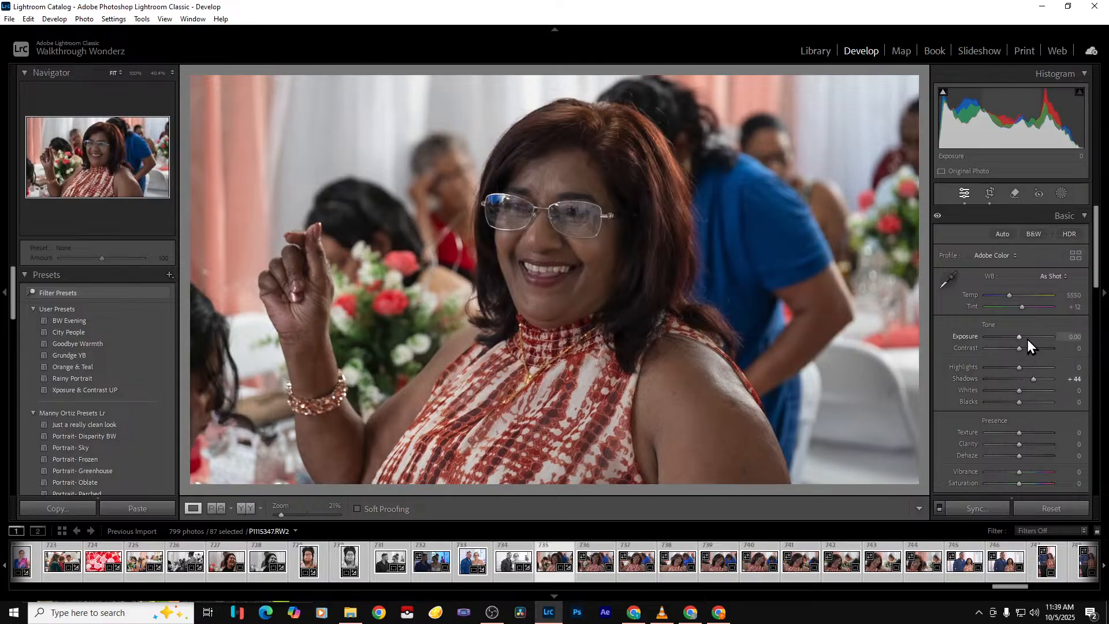
pyautogui.click(1027, 337)
pyautogui.click(1003, 447)
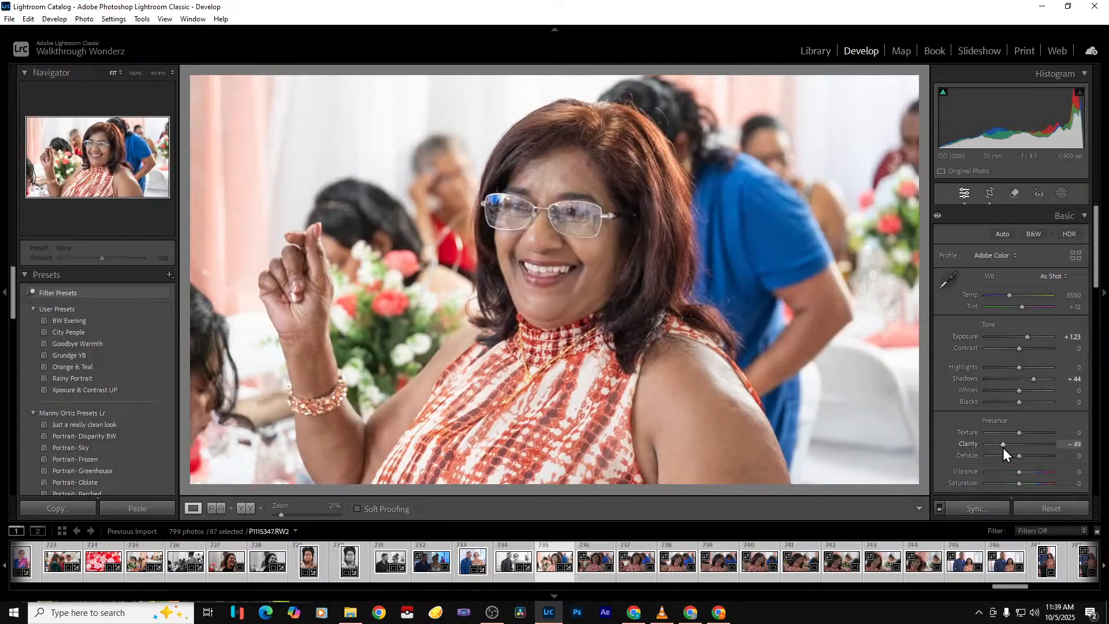
pyautogui.moveTo(1007, 448); pyautogui.dragTo(1003, 449)
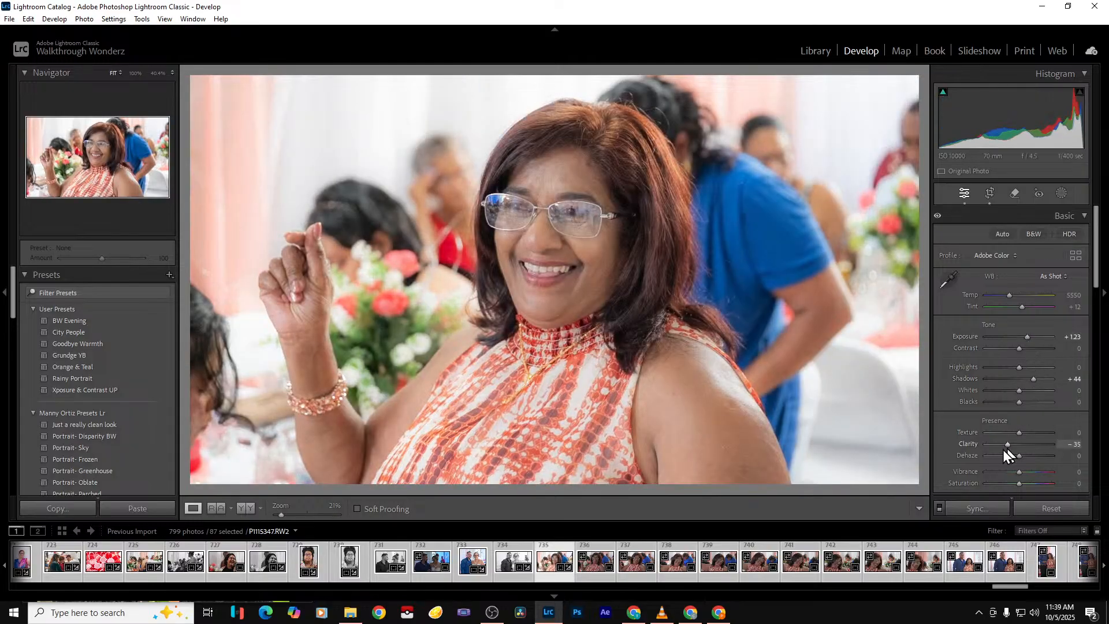
# Export the run of edited photos up to P1115347 with the current export settings, skipping files that already exist
pyautogui.moveTo(1007, 588); pyautogui.dragTo(952, 589)
pyautogui.click(669, 573)
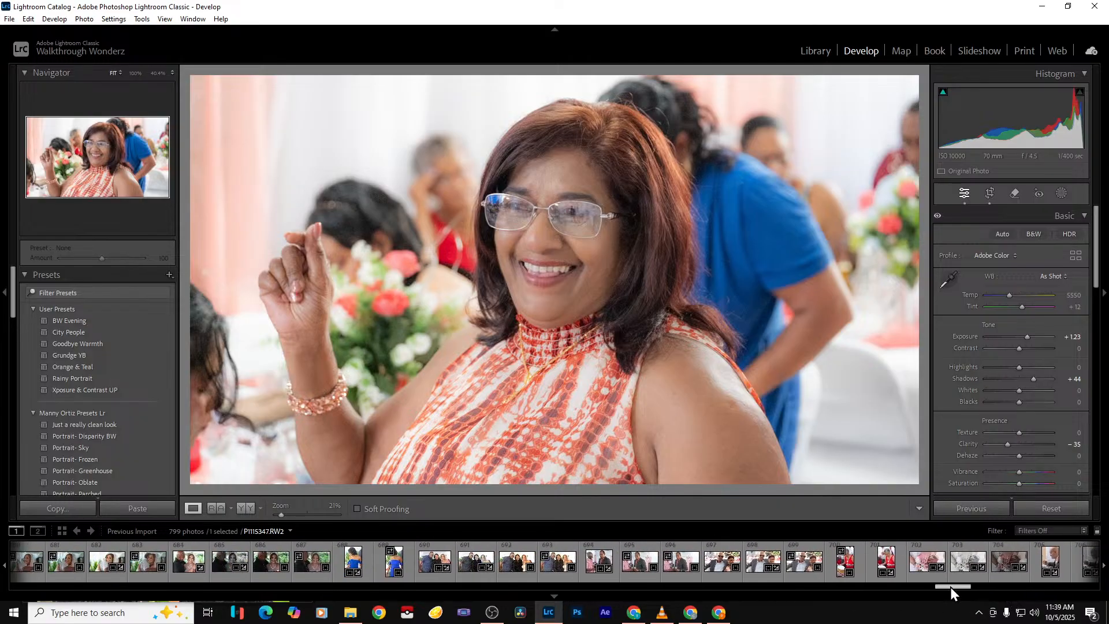
pyautogui.keyDown('shift'); pyautogui.click(553, 577); pyautogui.keyUp('shift')
pyautogui.press('ctrl')
pyautogui.hotkey('ctrl', 'shift', 'e')
pyautogui.press('Return')
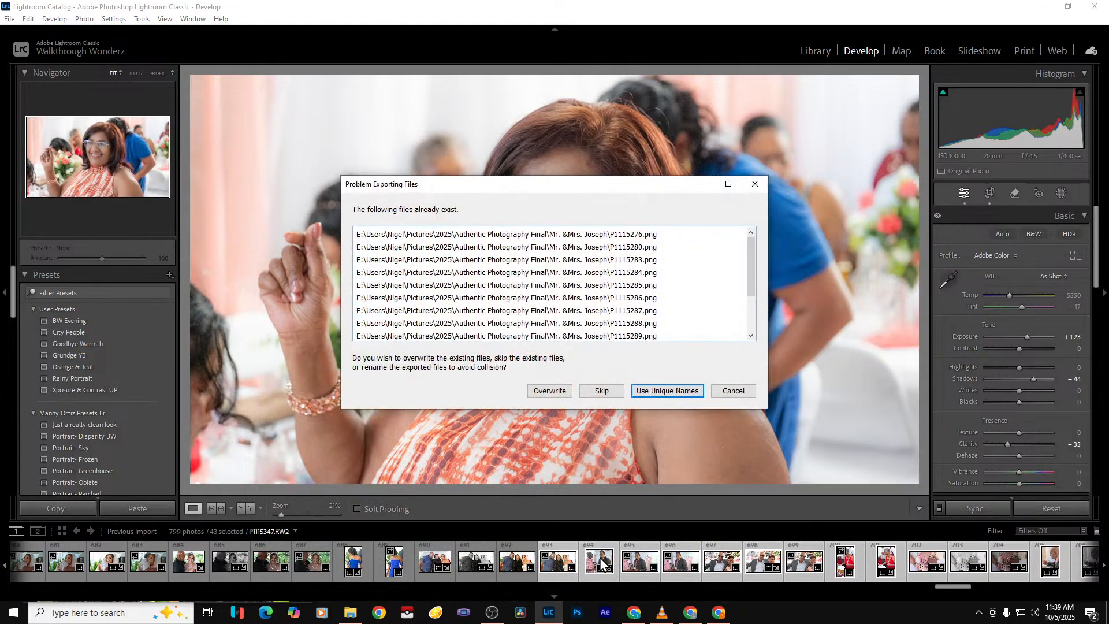
pyautogui.click(604, 393)
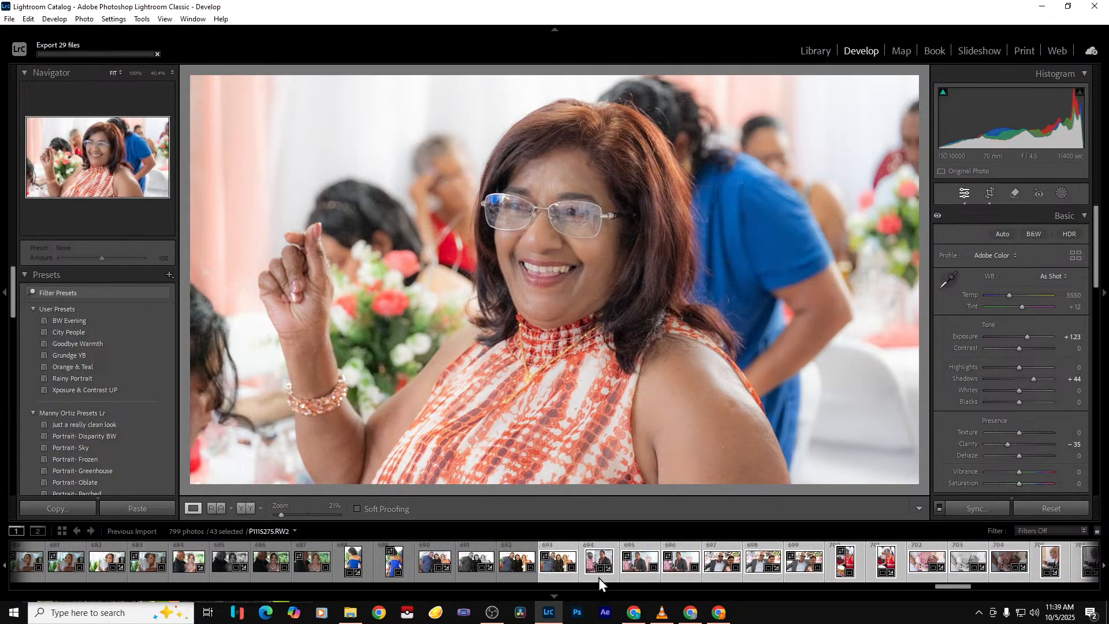
# Open the first photo of the man in the blue shirt beside the woman in the patterned top
pyautogui.moveTo(950, 584); pyautogui.dragTo(1017, 587)
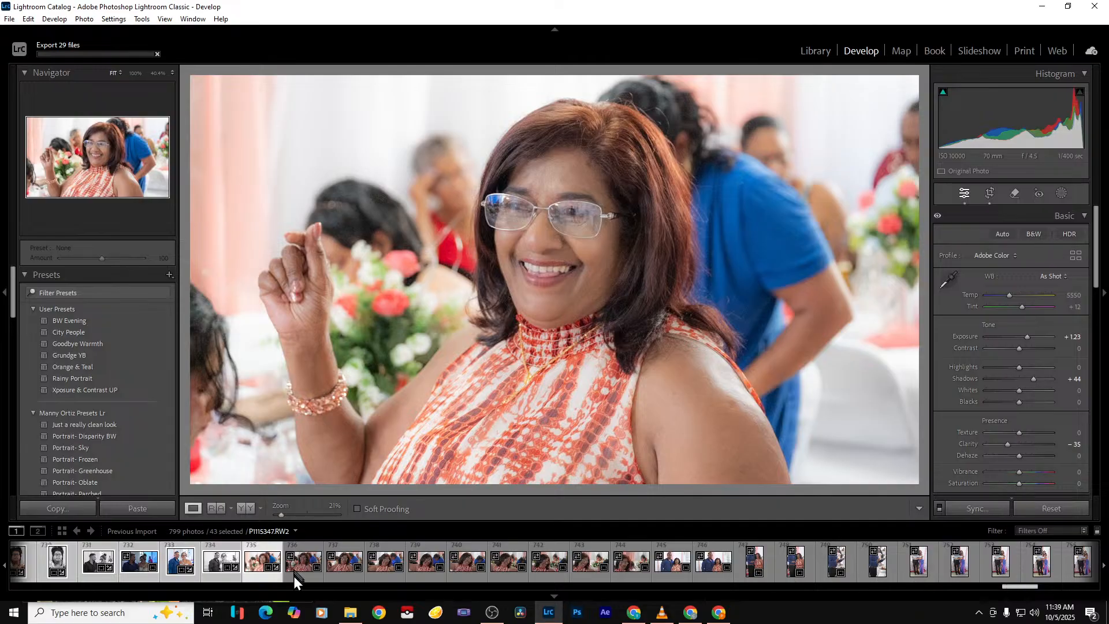
pyautogui.click(508, 571)
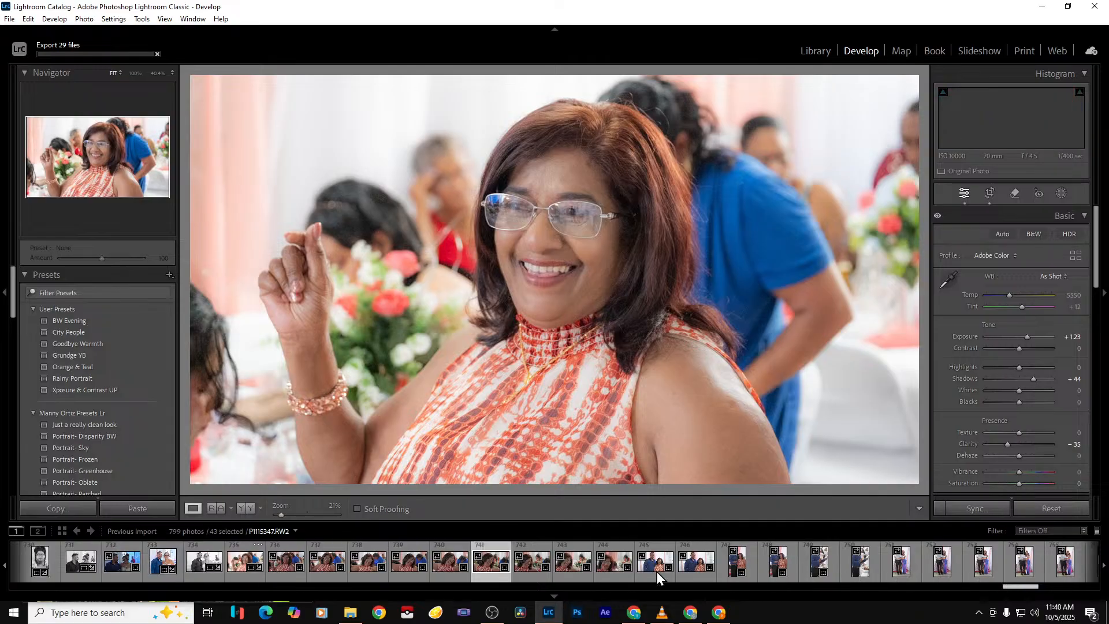
pyautogui.click(656, 571)
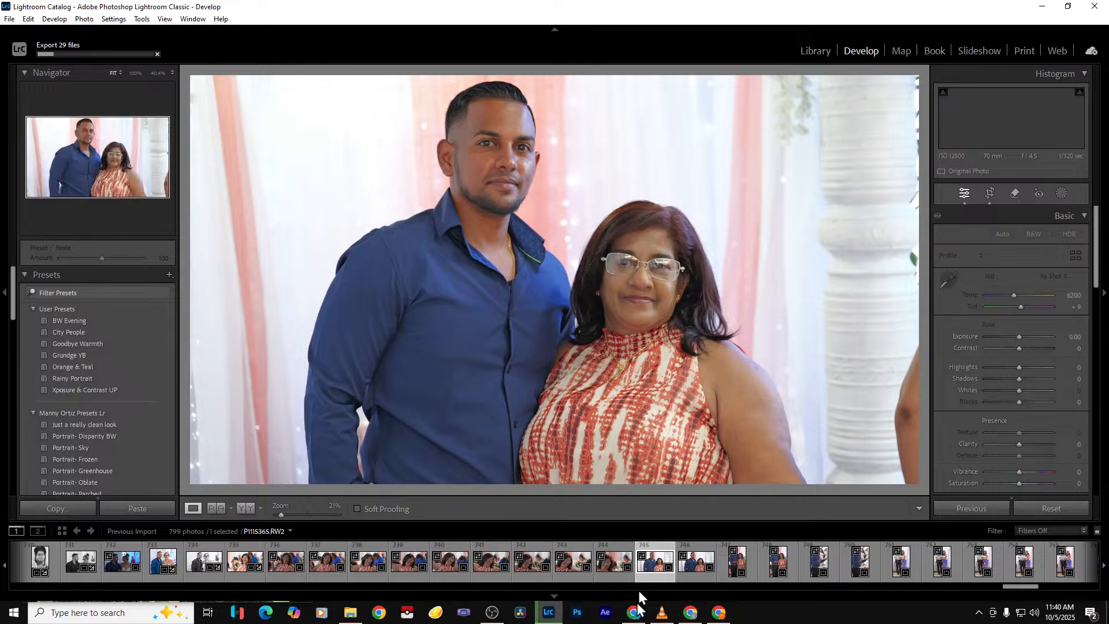
# Switch to File Explorer and examine the exported photos in the destination folder, down to P1115347
pyautogui.click(350, 612)
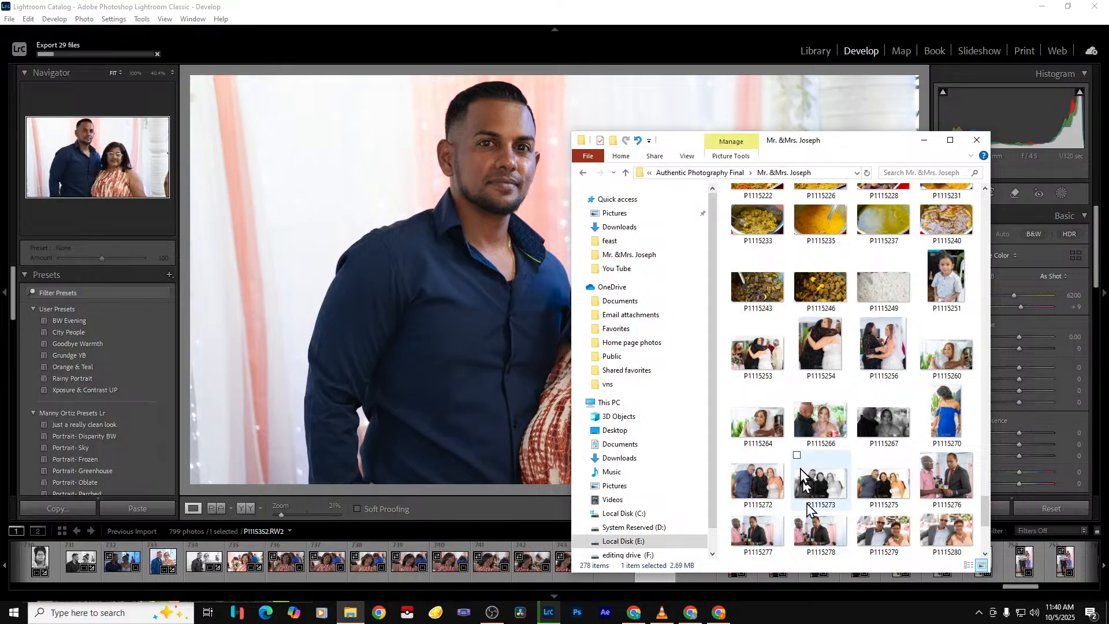
pyautogui.scroll(-4, 801, 469)
pyautogui.scroll(3, 801, 469)
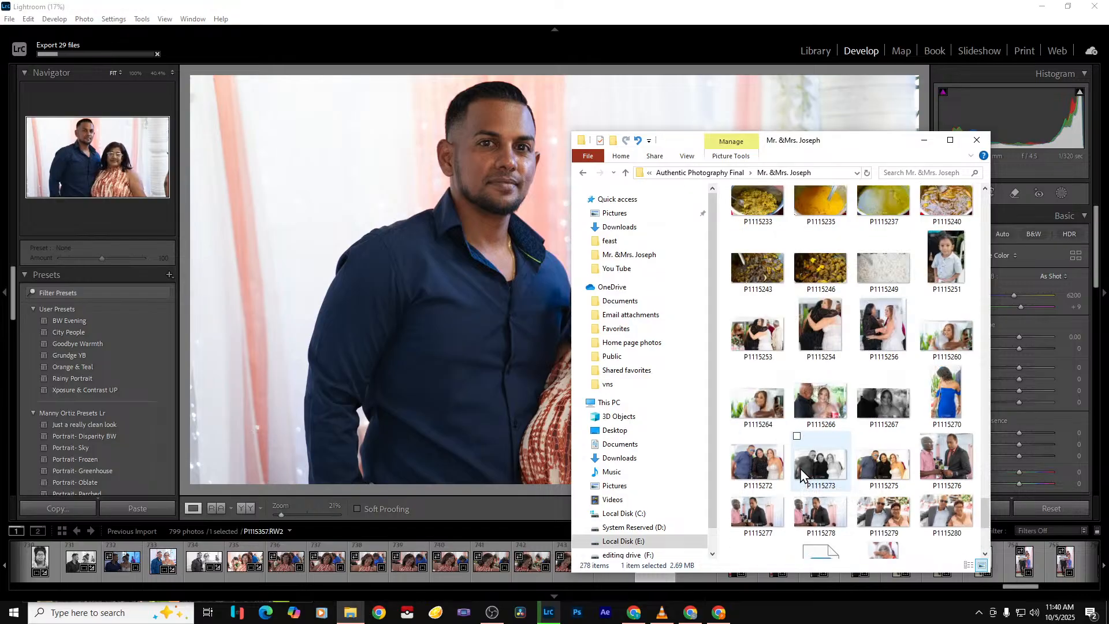
pyautogui.scroll(-3, 799, 469)
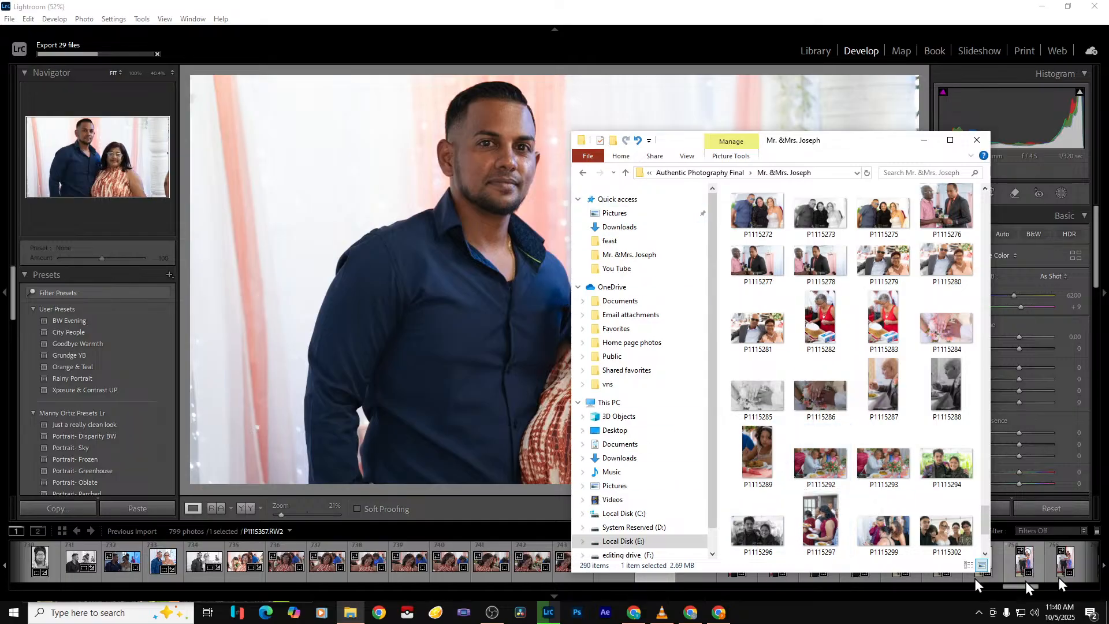
pyautogui.click(1090, 614)
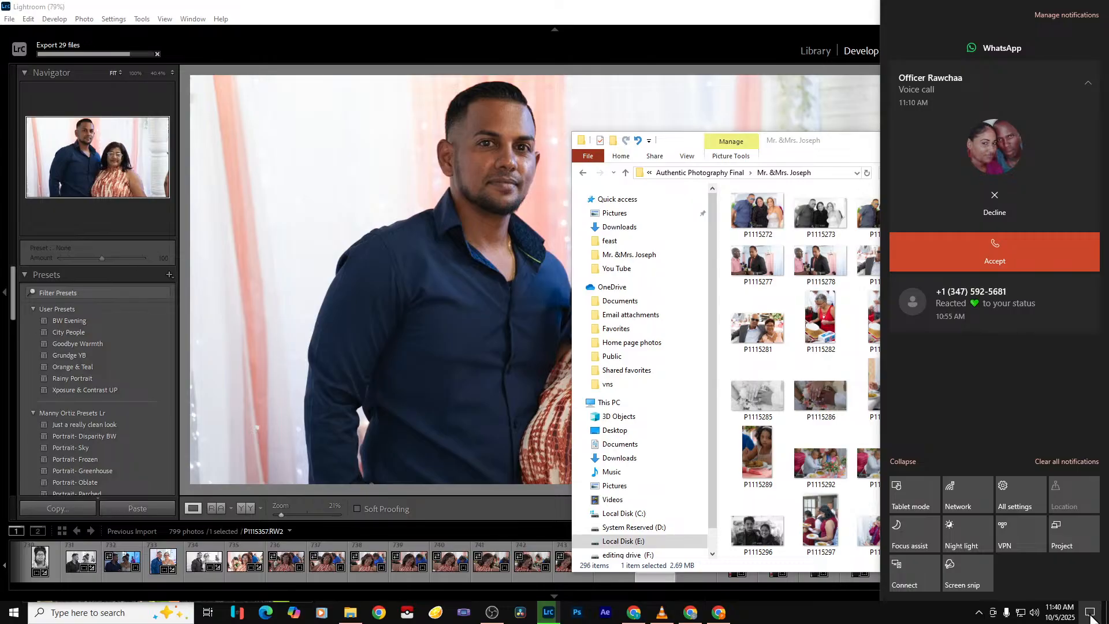
pyautogui.click(1090, 614)
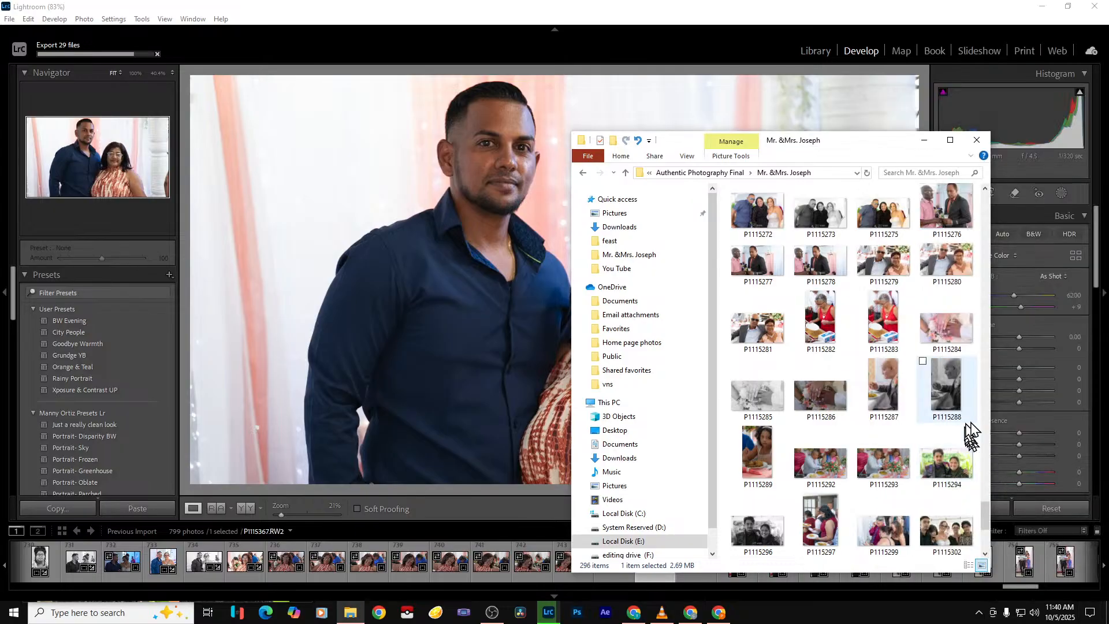
pyautogui.scroll(-4, 962, 439)
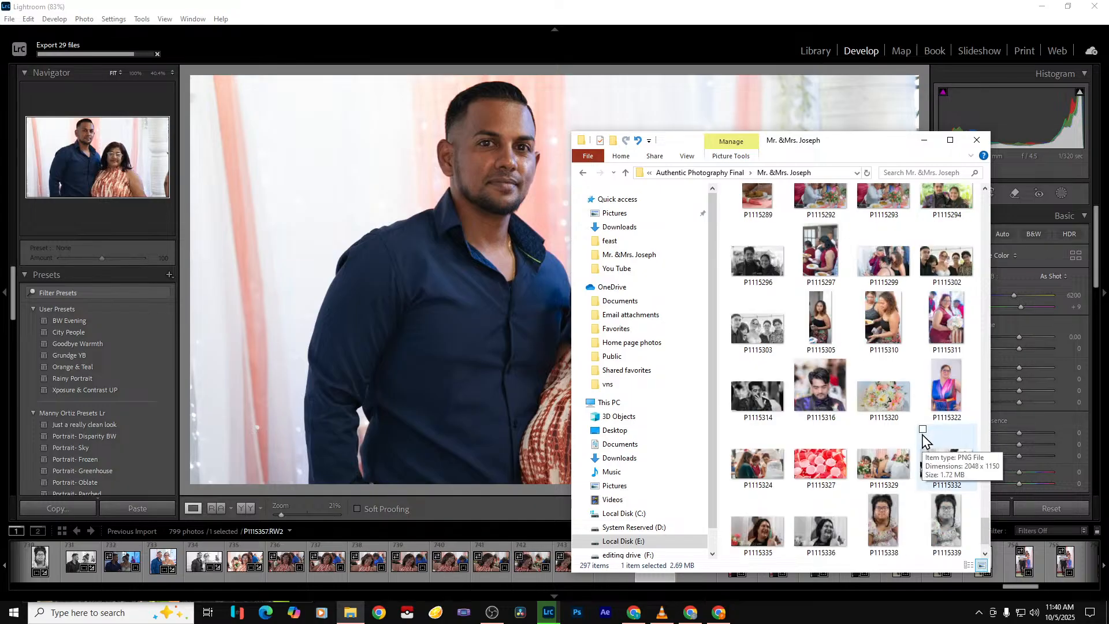
pyautogui.scroll(-1, 878, 370)
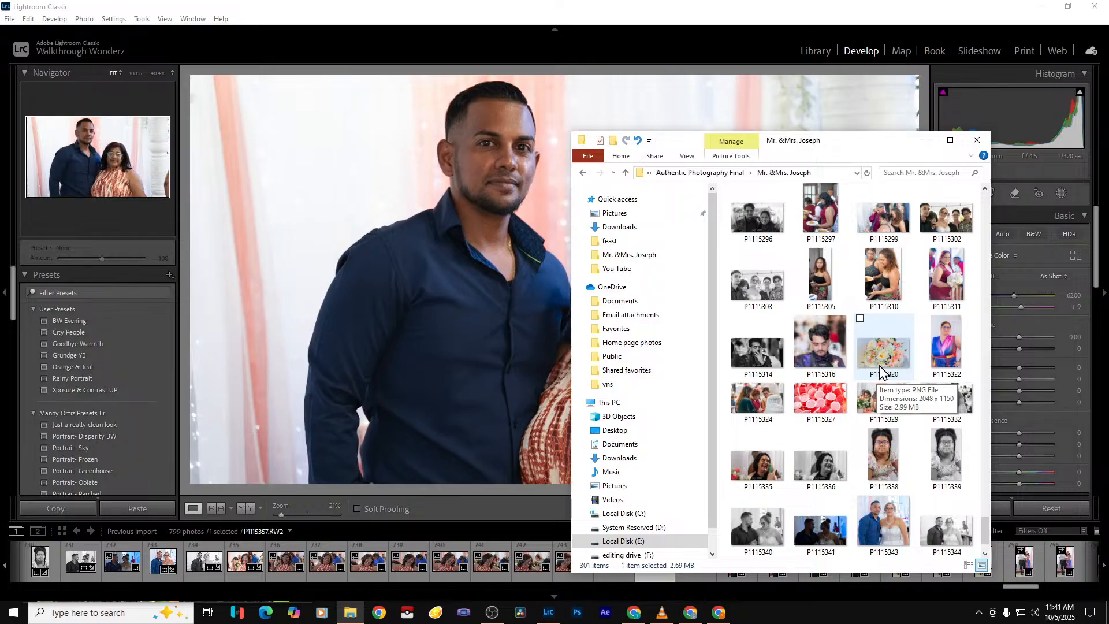
pyautogui.scroll(-1, 880, 373)
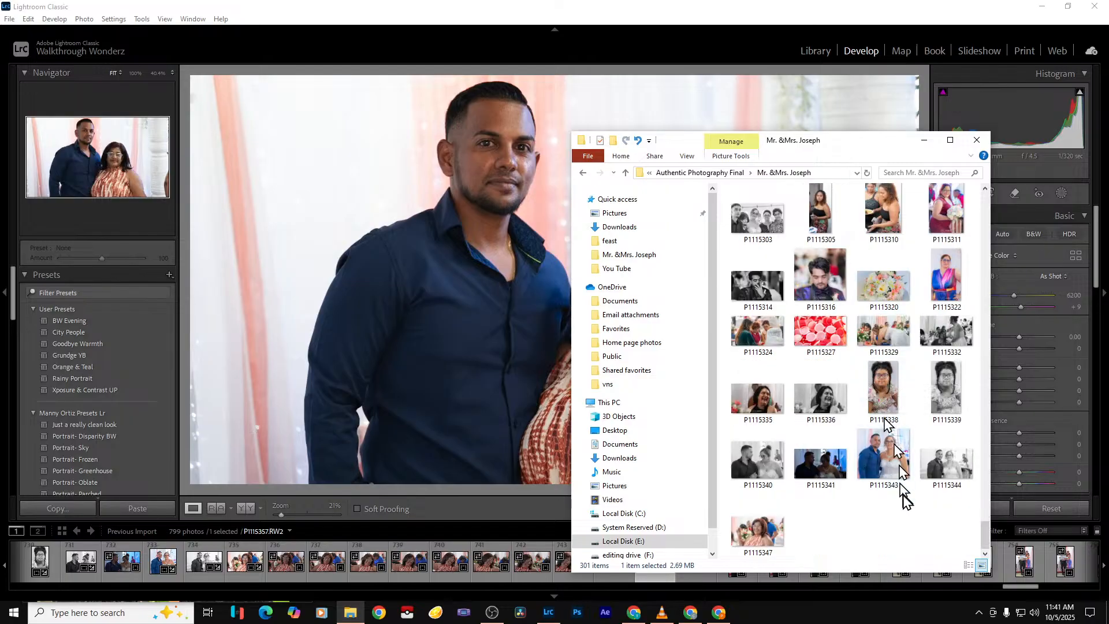
pyautogui.click(924, 140)
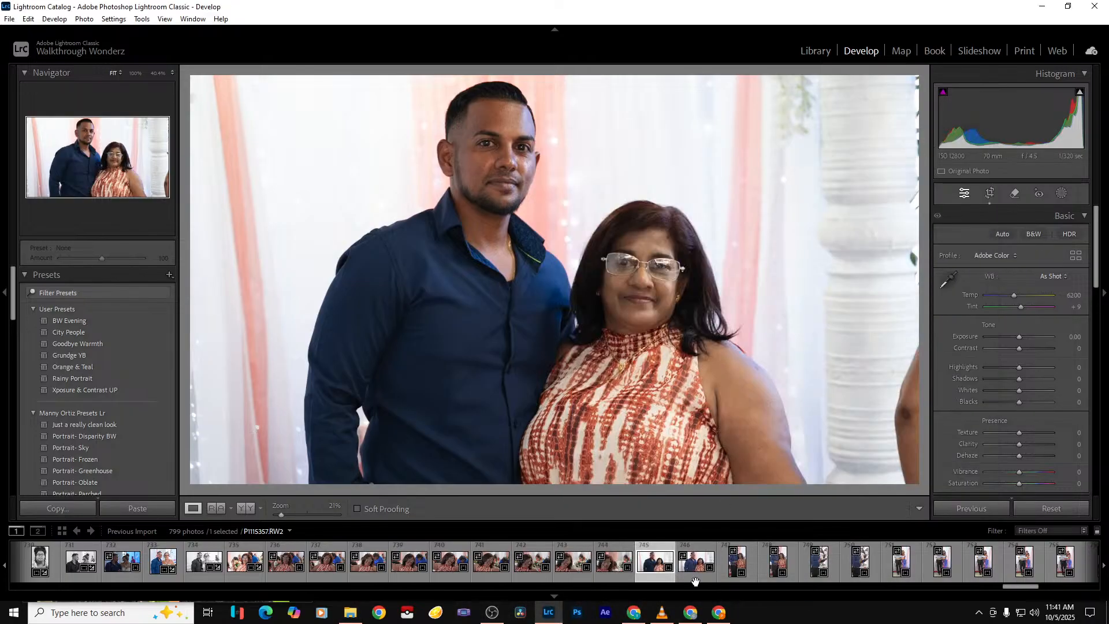
# Set Exposure +0.97, Highlights −67, Whites −37 and Clarity −12 on the photo of the man in blue and the woman
pyautogui.moveTo(1017, 337); pyautogui.dragTo(1006, 392)
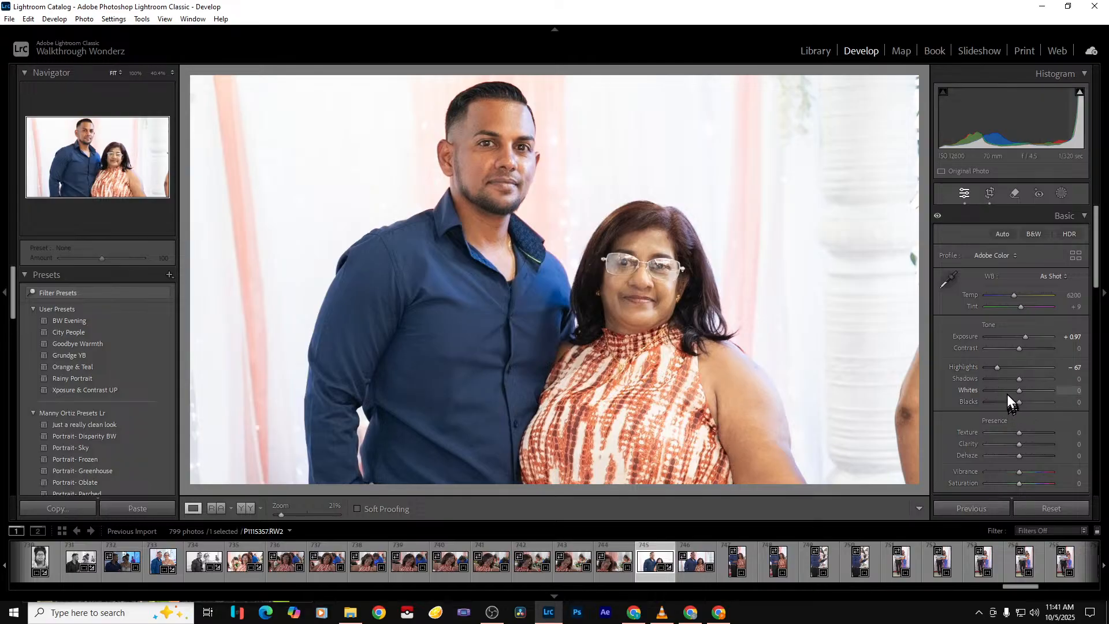
pyautogui.moveTo(1018, 445); pyautogui.dragTo(1013, 445)
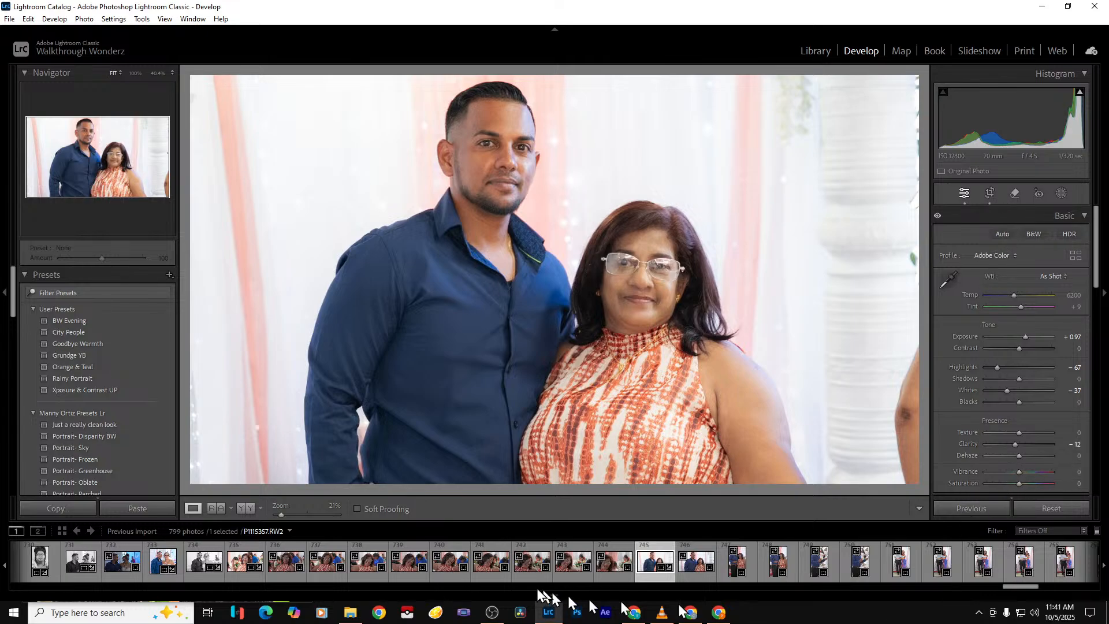
# Select the following run of photos along with the adjusted one and synchronize its develop settings to all of them
pyautogui.moveTo(1004, 586); pyautogui.dragTo(1028, 584)
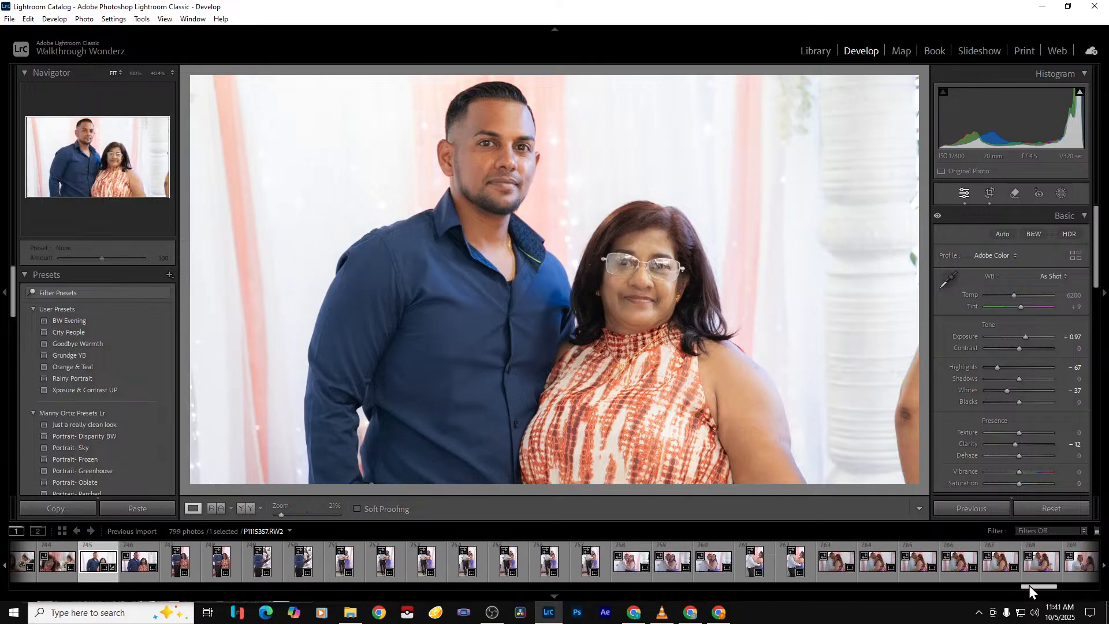
pyautogui.keyDown('shift'); pyautogui.click(1079, 578); pyautogui.keyUp('shift')
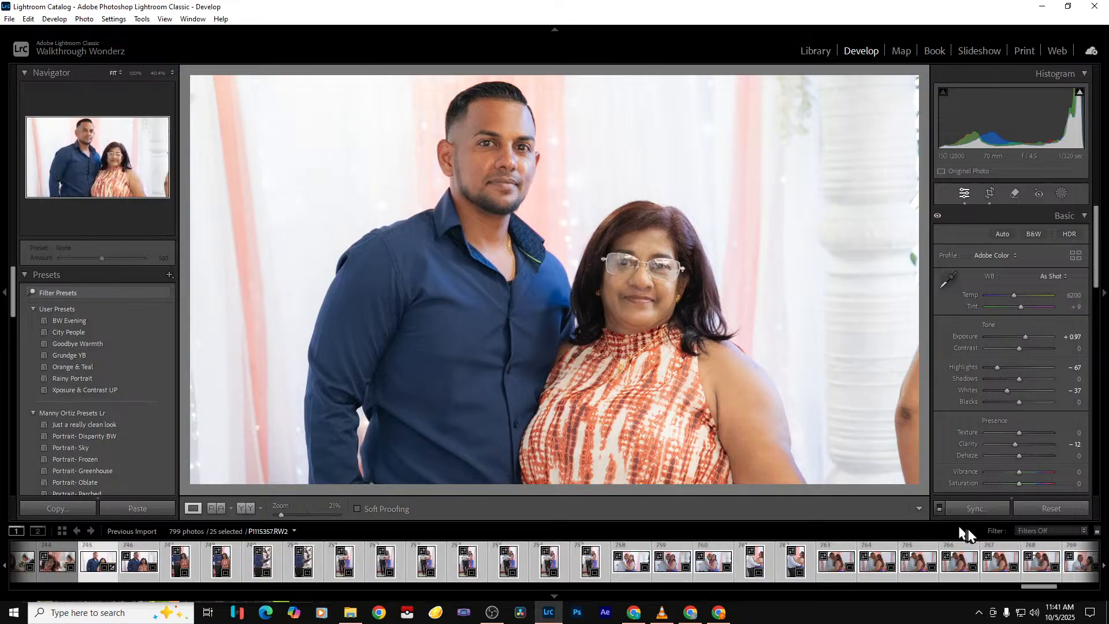
pyautogui.click(972, 508)
pyautogui.click(752, 457)
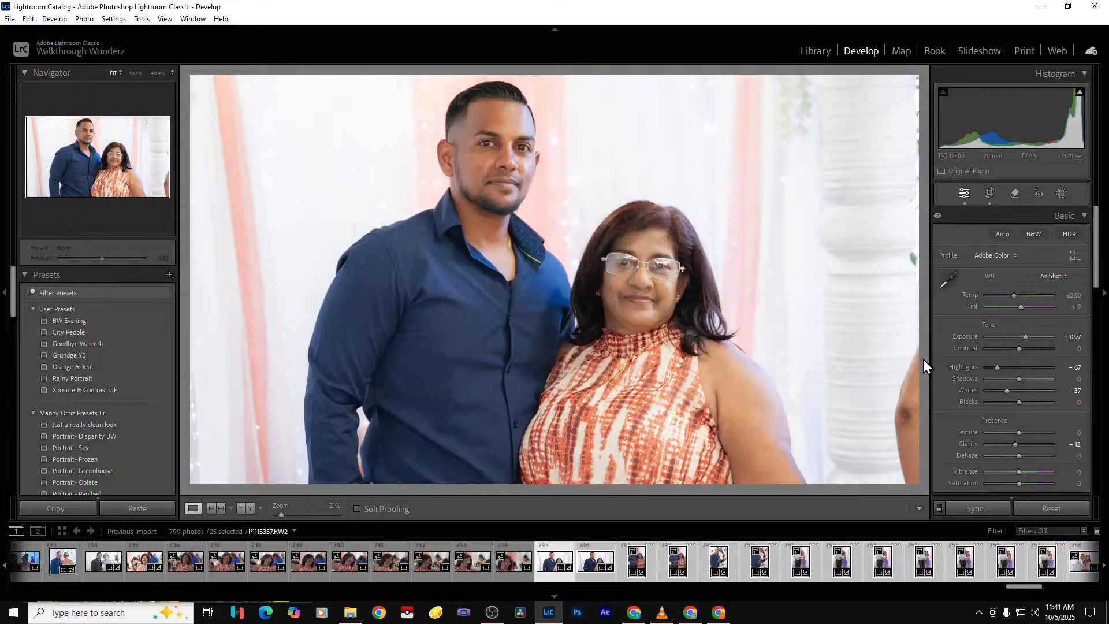
# Convert P1115358 and P1115360, the second landscape and second portrait shots of the man and woman, to black and white
pyautogui.press('Right')
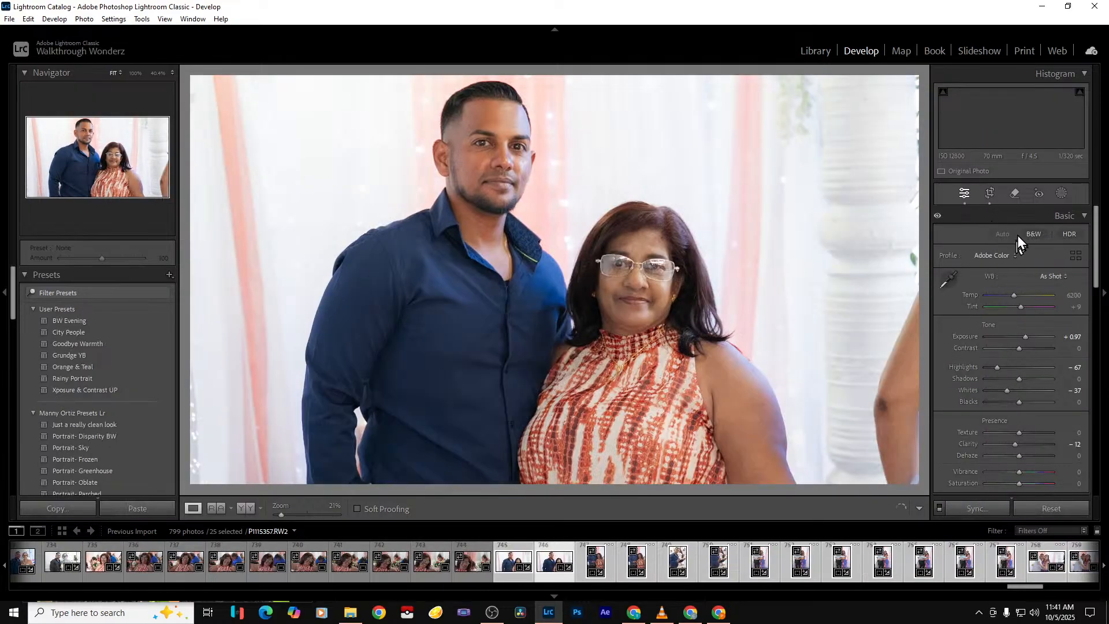
pyautogui.click(1028, 234)
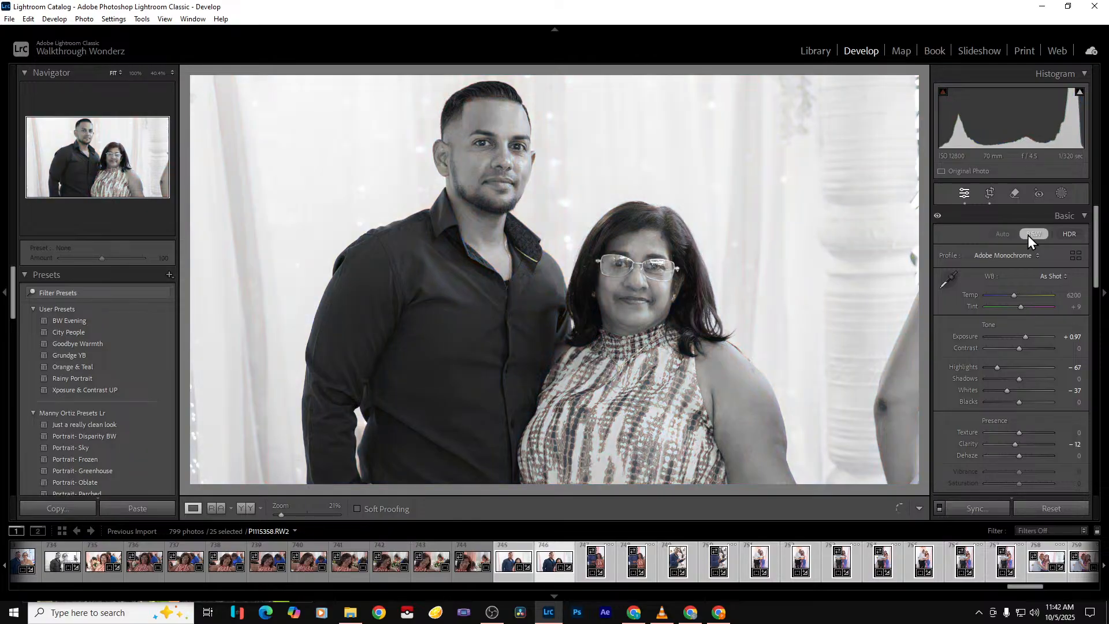
pyautogui.press('Right')
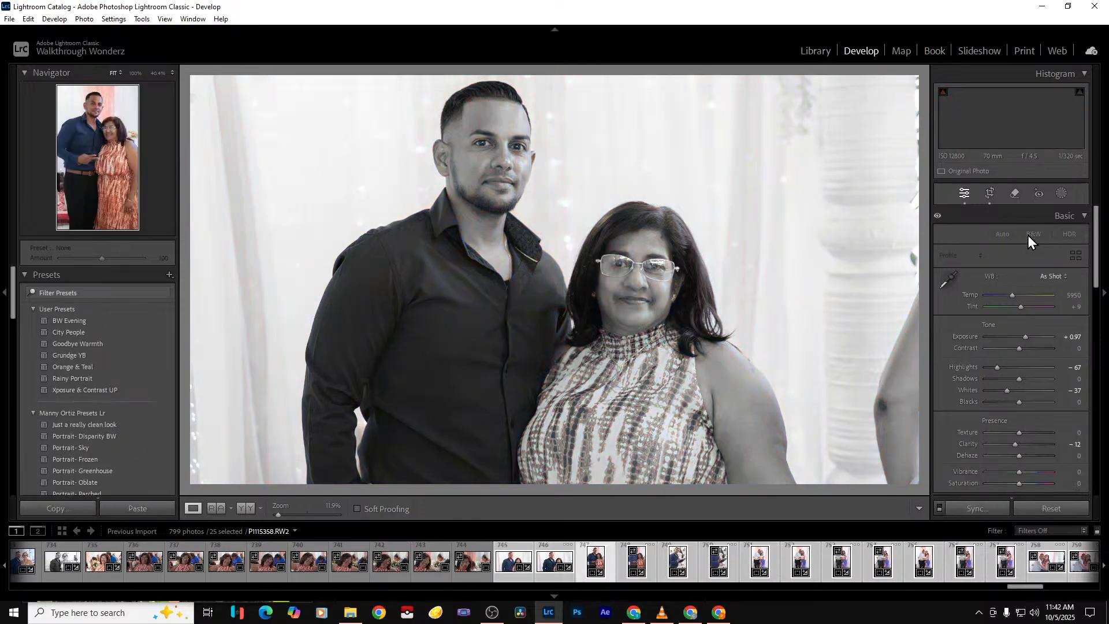
pyautogui.press('Right')
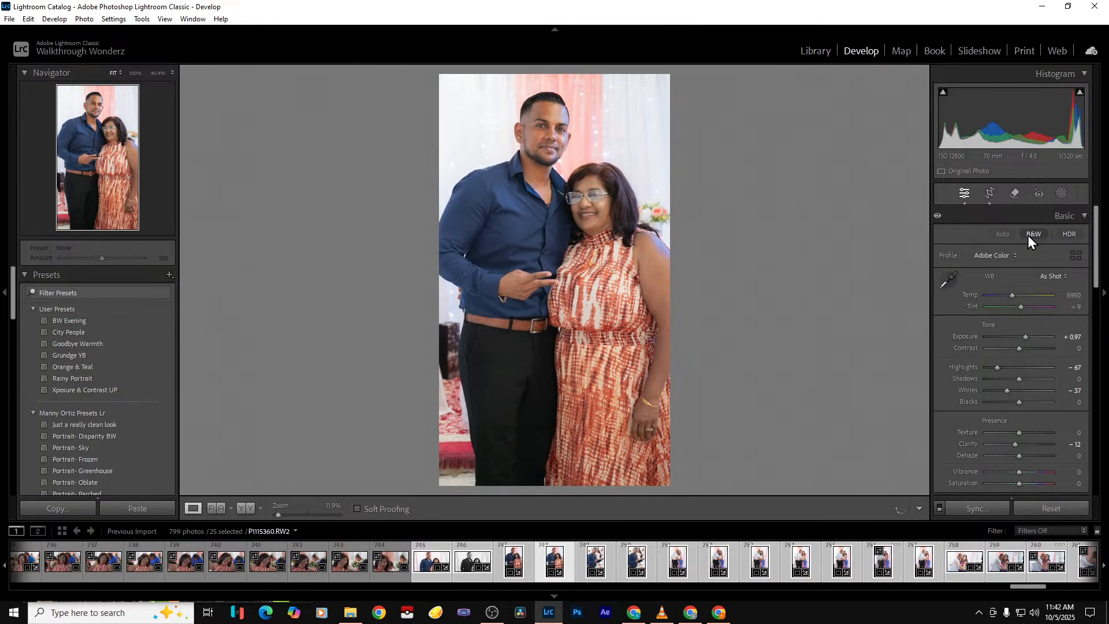
pyautogui.press('Right')
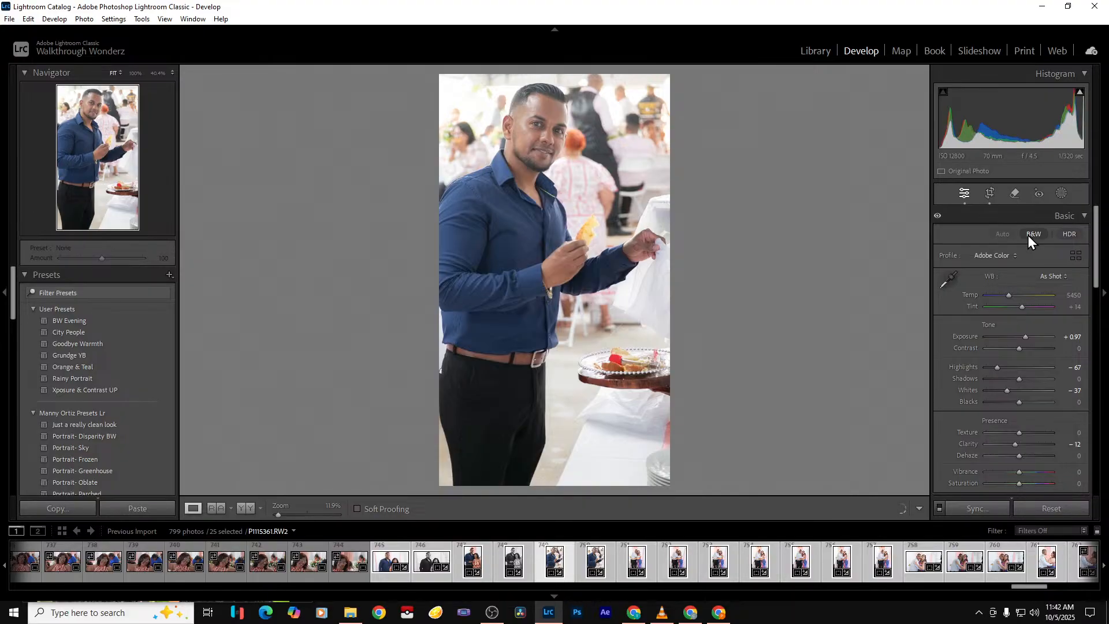
# Convert P1115362, the second shot of the man holding food, and P1115364, a shot of the embracing couple, to black and white
pyautogui.press('Right')
pyautogui.click(1028, 234)
pyautogui.press('Right')
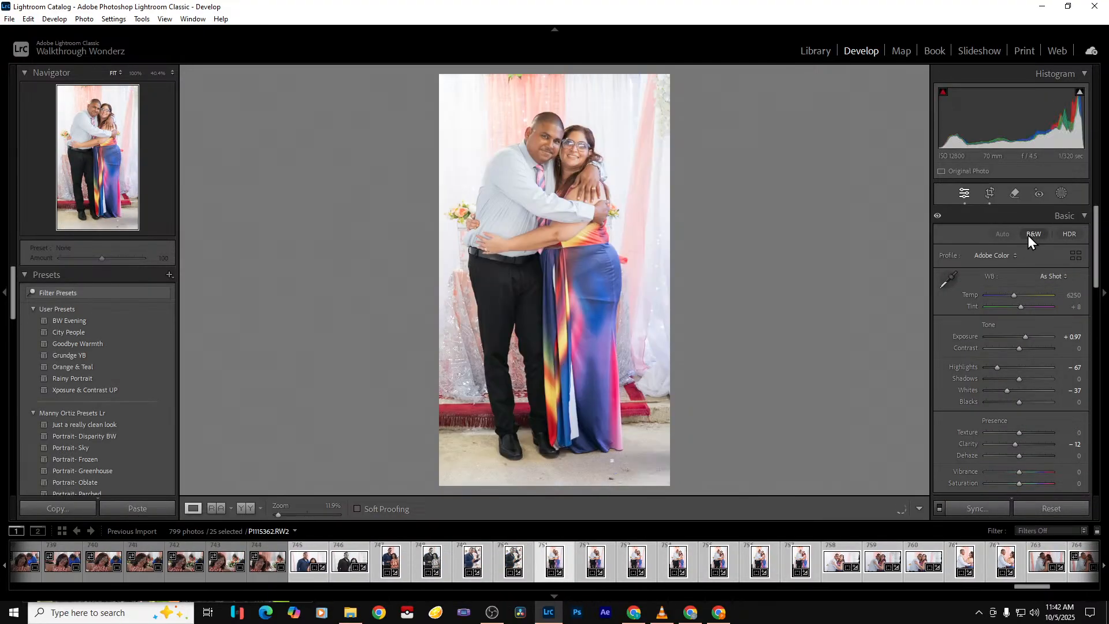
pyautogui.press('Right')
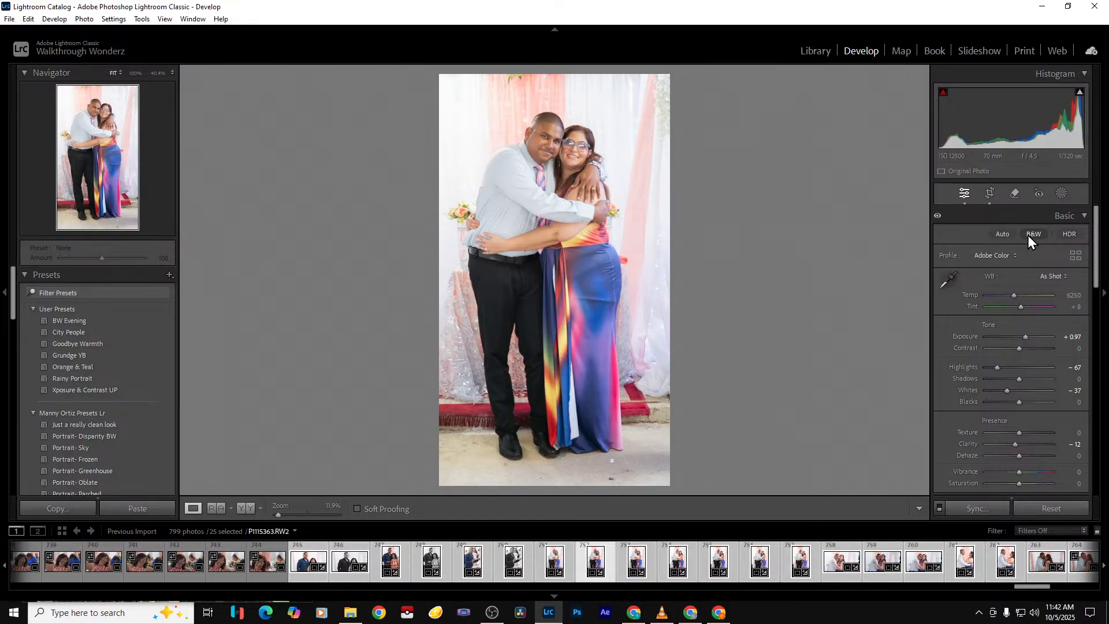
pyautogui.click(1027, 234)
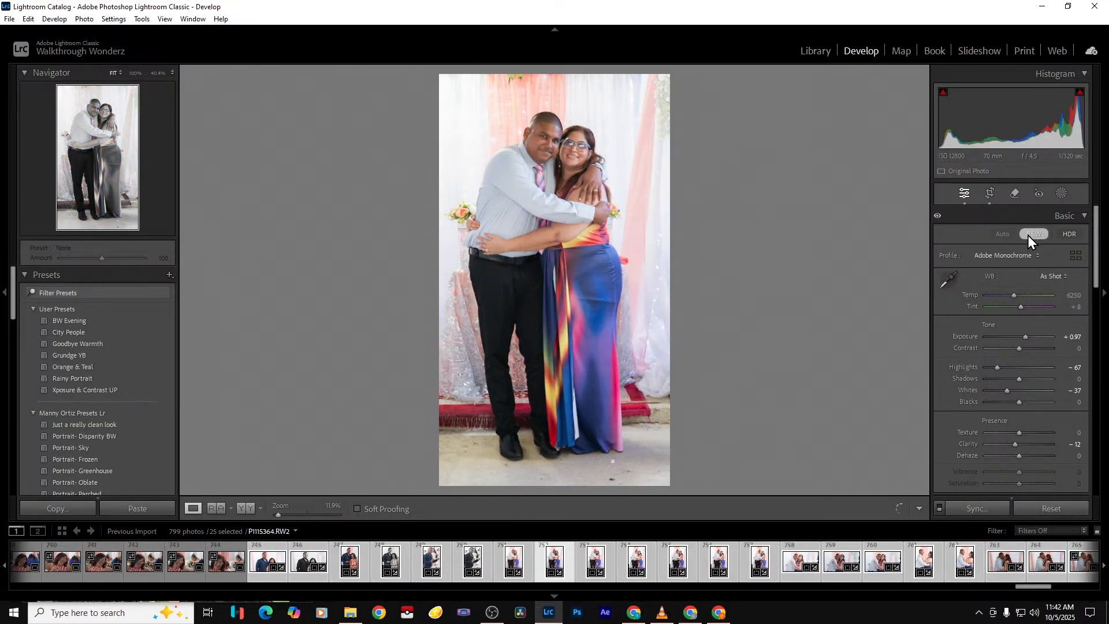
# Remove the near-duplicate full-length shots of the embracing couple, P1115365 through P1115369, from the catalog
pyautogui.press('Right')
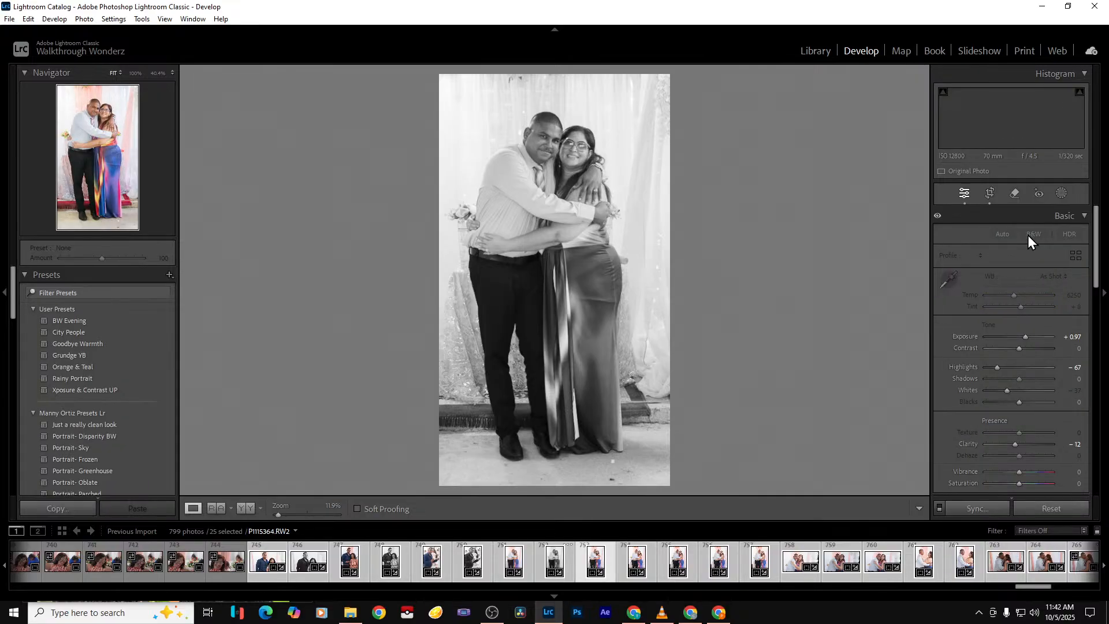
pyautogui.press('Delete')
pyautogui.press('Return')
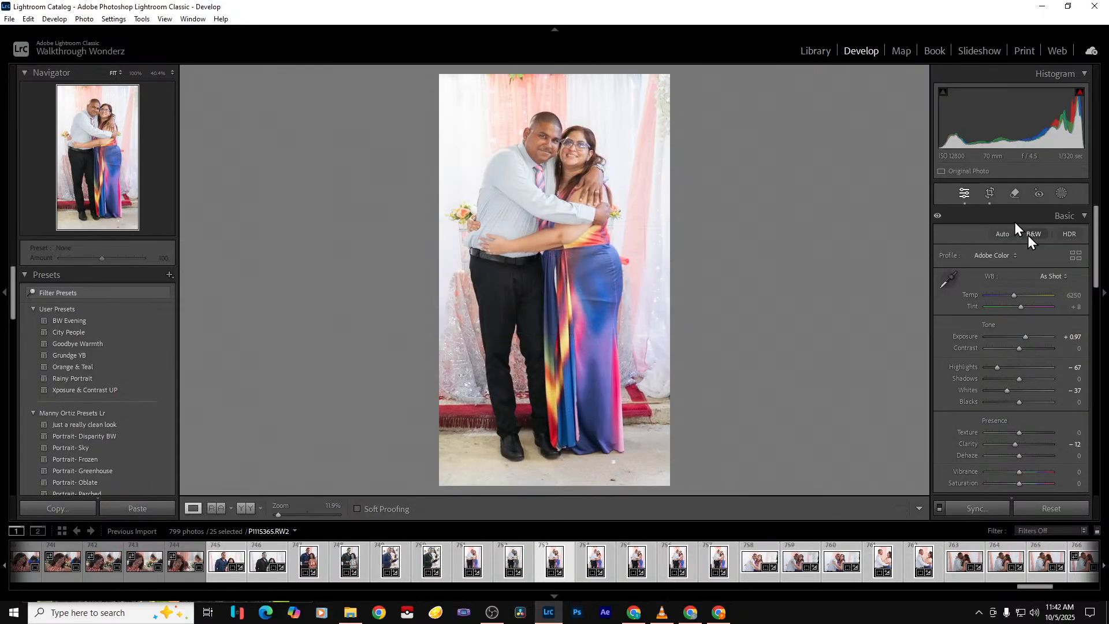
pyautogui.press('Delete')
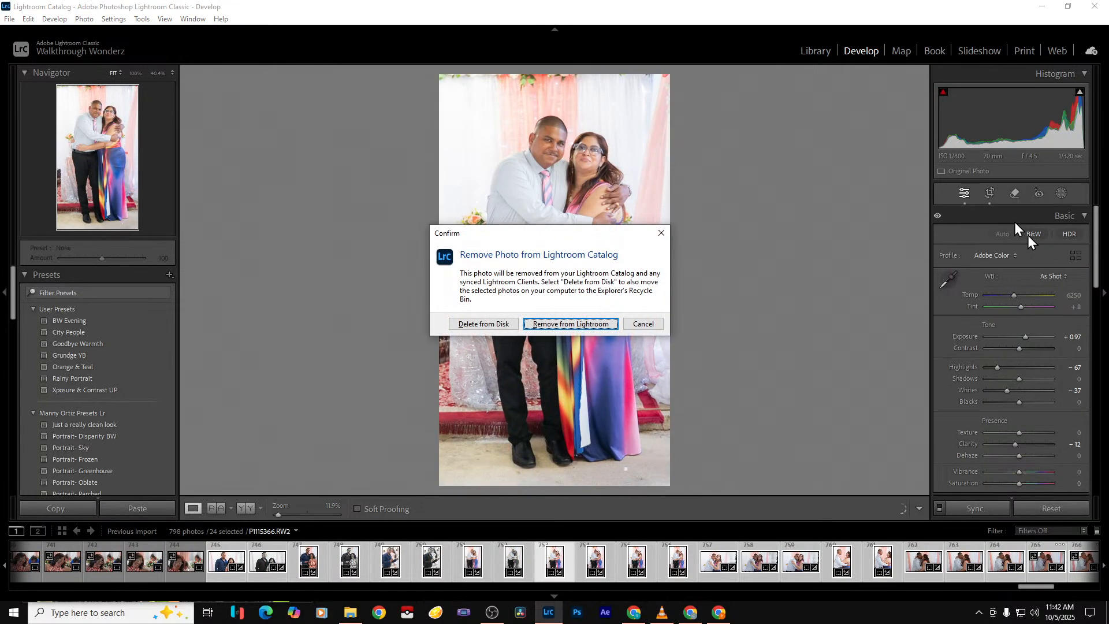
pyautogui.press('Return')
pyautogui.press('Delete')
pyautogui.press('Return')
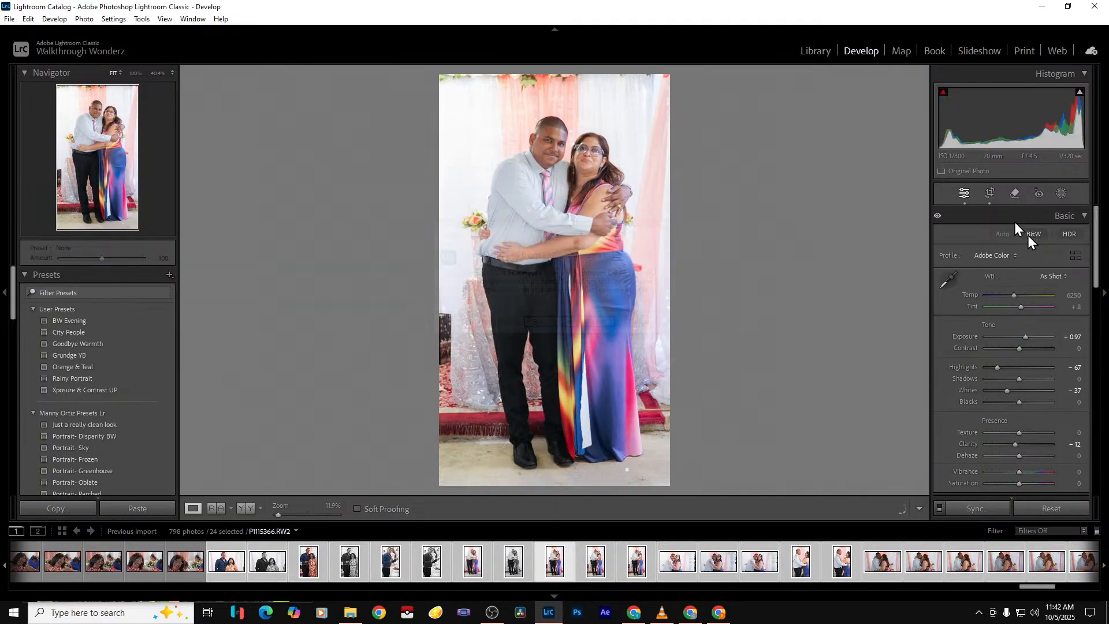
pyautogui.press('Delete')
pyautogui.press('Return')
pyautogui.press('Delete')
pyautogui.press('Return')
pyautogui.press('Delete')
pyautogui.press('Return')
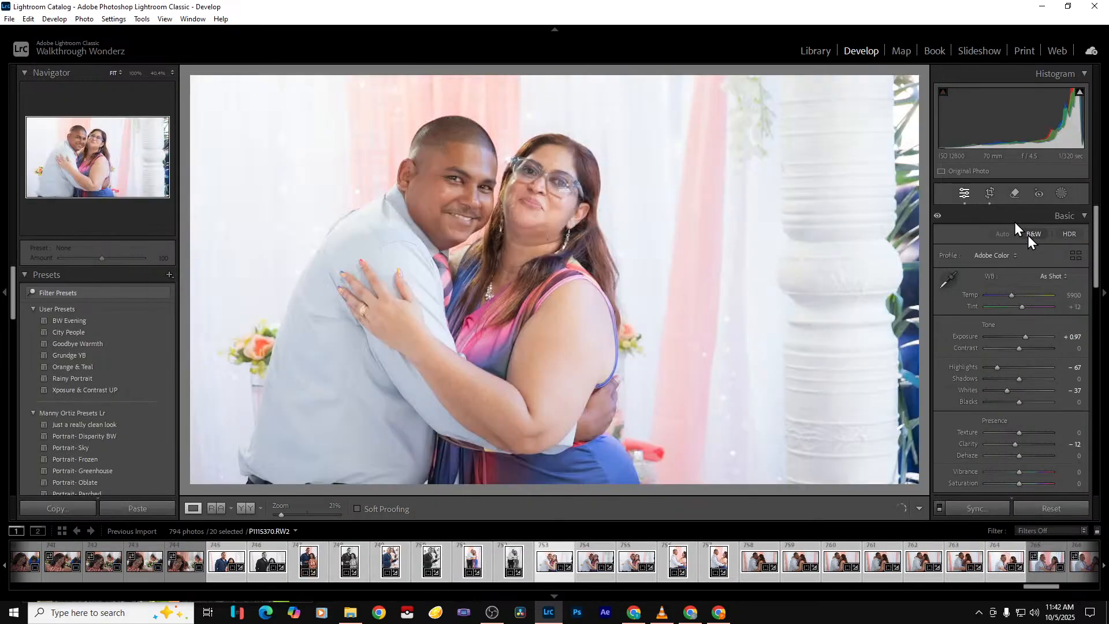
# Recrop P1115370, the close embrace, to cut out the white column beside the couple and include more below their waists
pyautogui.click(989, 195)
pyautogui.moveTo(860, 299); pyautogui.dragTo(845, 303)
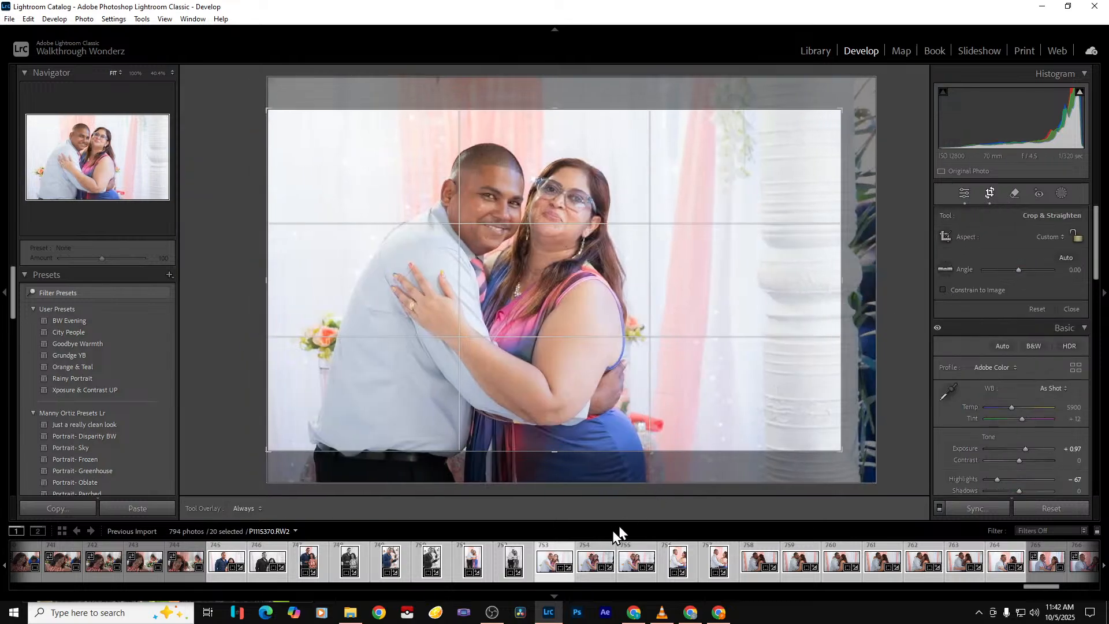
pyautogui.moveTo(570, 469); pyautogui.dragTo(545, 520)
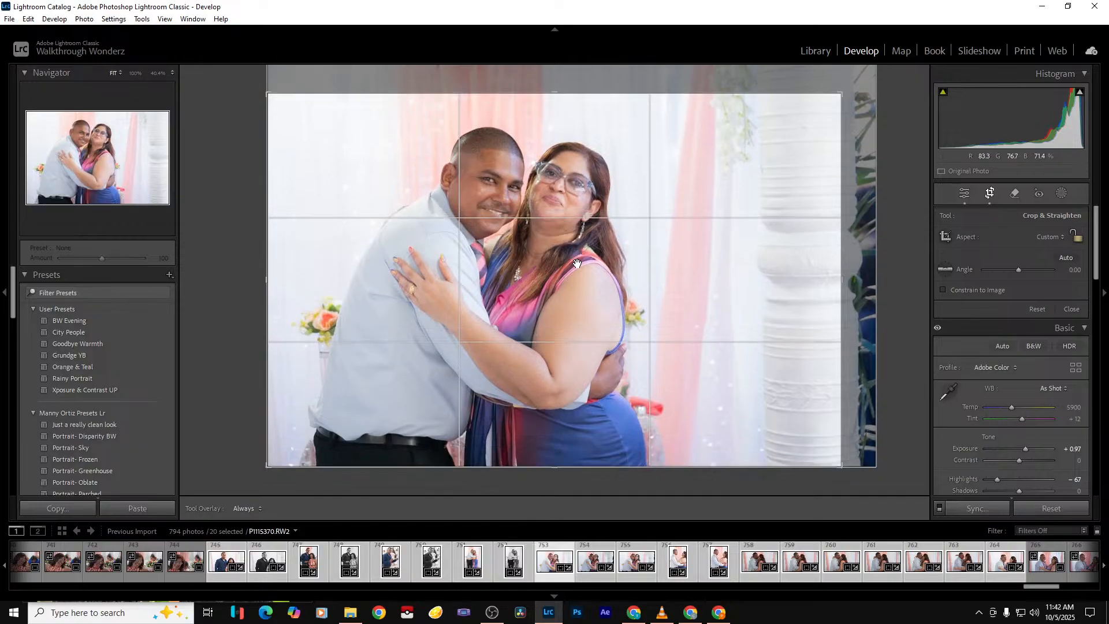
pyautogui.press('Return')
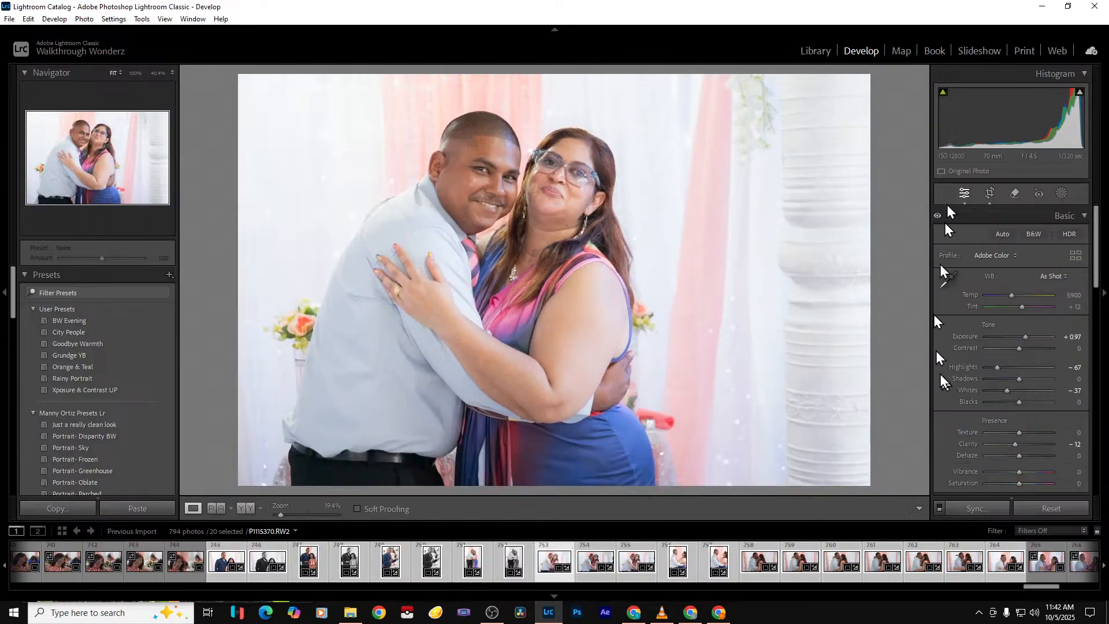
pyautogui.click(988, 193)
pyautogui.moveTo(832, 289); pyautogui.dragTo(793, 298)
pyautogui.press('Return')
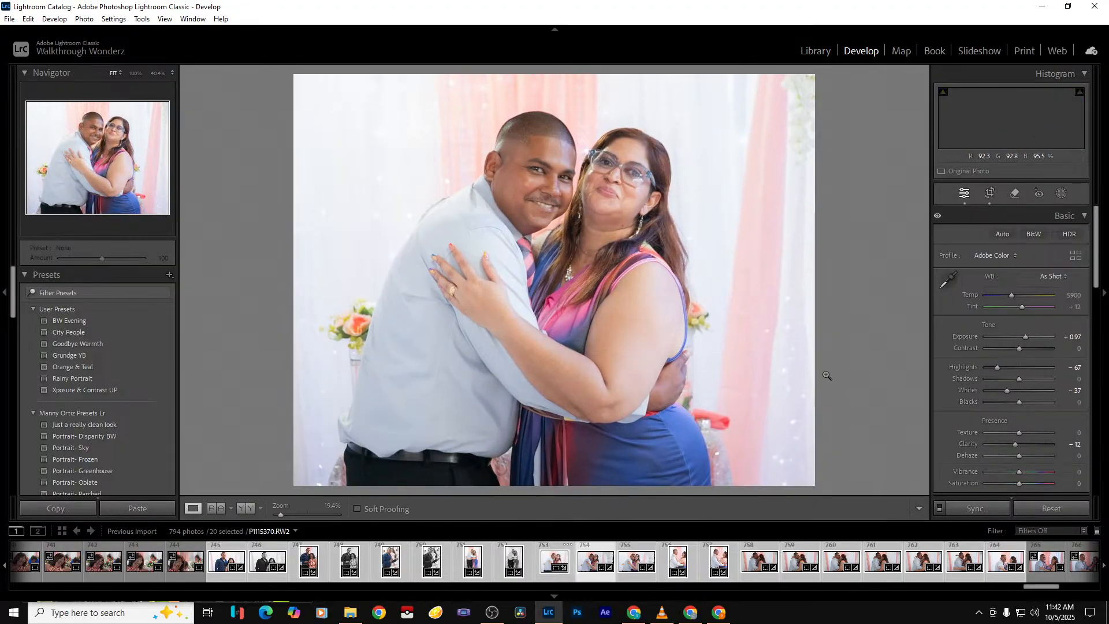
# Convert P1115371, the second close embrace shot, to black and white
pyautogui.press('Right')
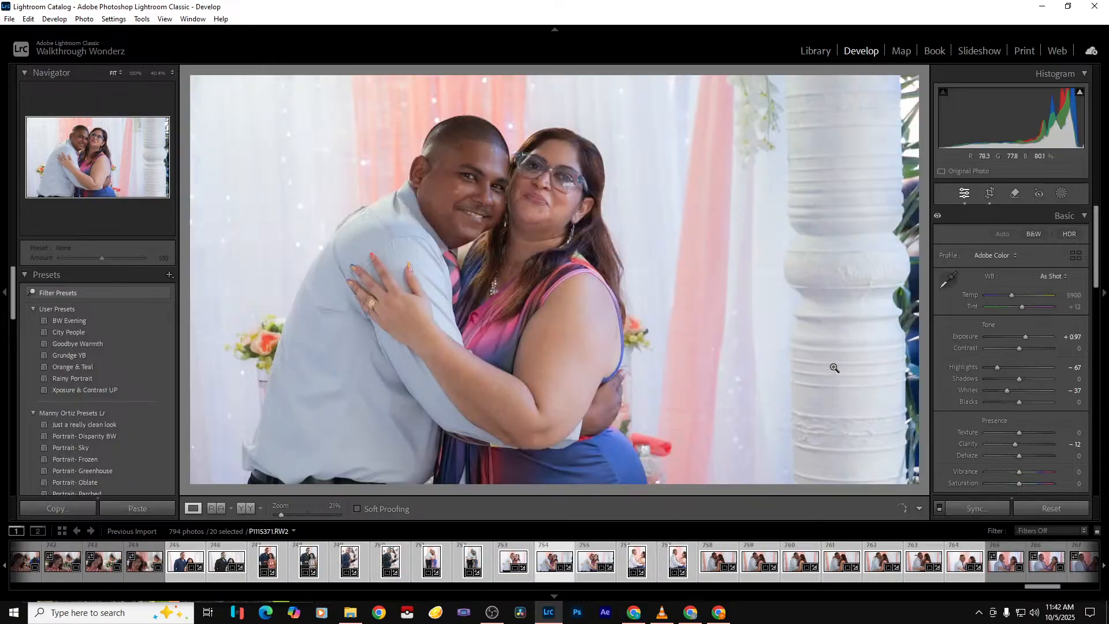
pyautogui.click(1033, 234)
# Crop the foliage beyond the column out of P1115371 and brighten its exposure slightly
pyautogui.click(990, 194)
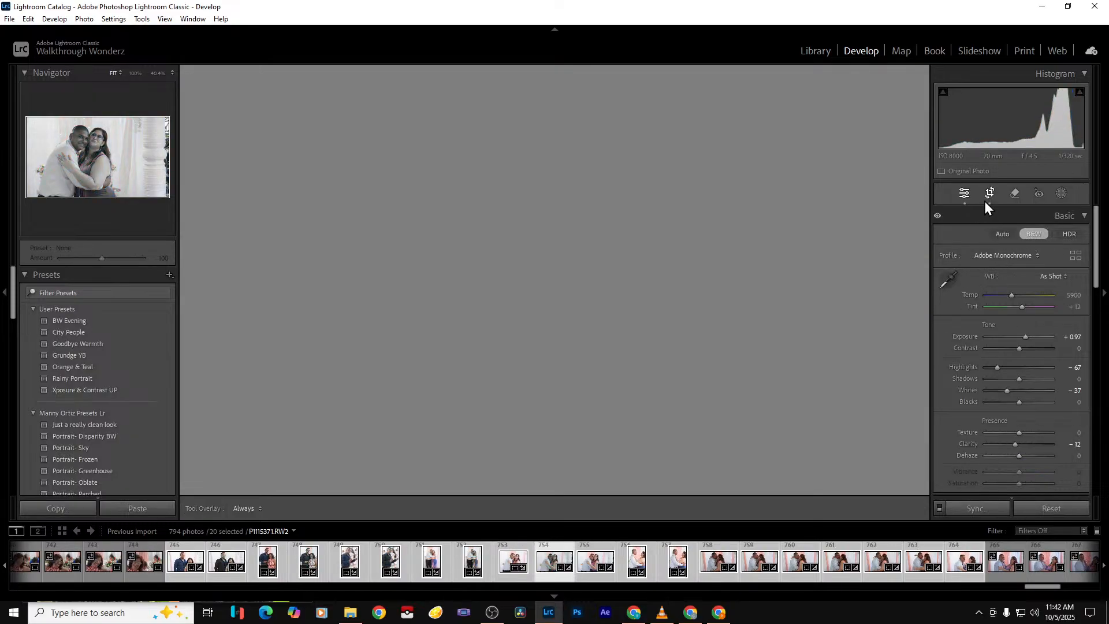
pyautogui.moveTo(861, 280); pyautogui.dragTo(845, 283)
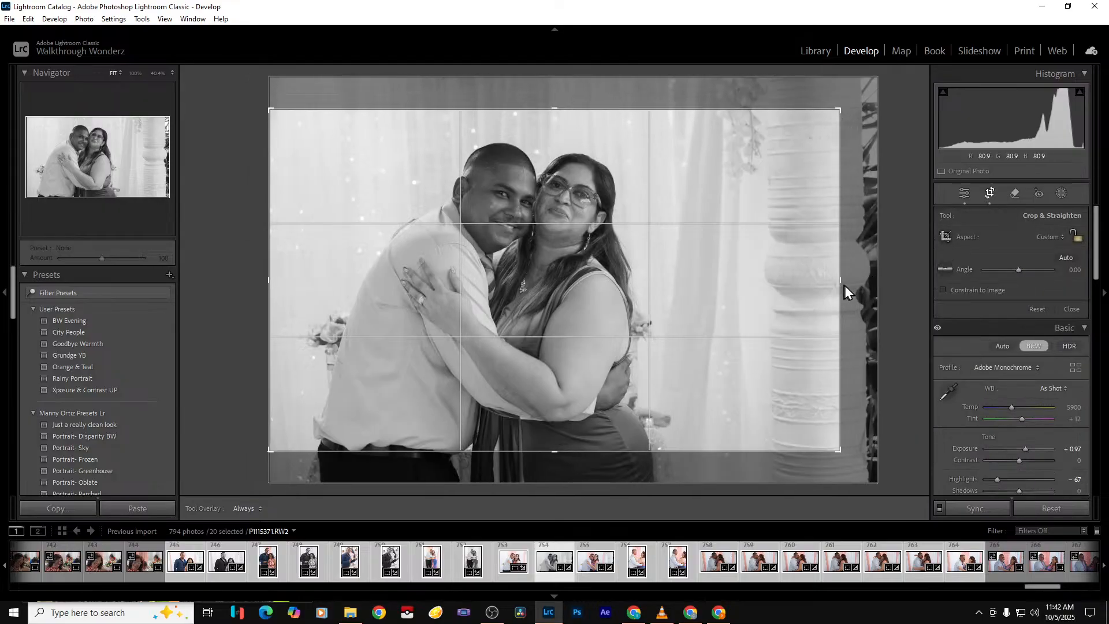
pyautogui.click(1070, 308)
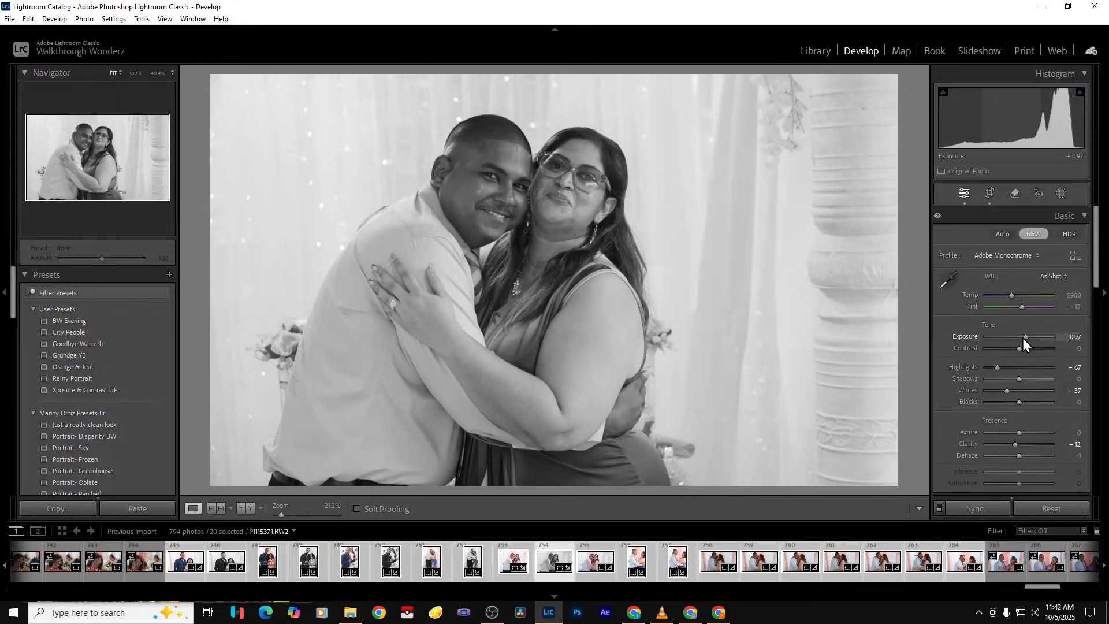
pyautogui.moveTo(1022, 338); pyautogui.dragTo(1024, 337)
# Remove P1115372, the next close embrace, and P1115373, the first portrait of the couple facing each other, from the catalog
pyautogui.press('Right')
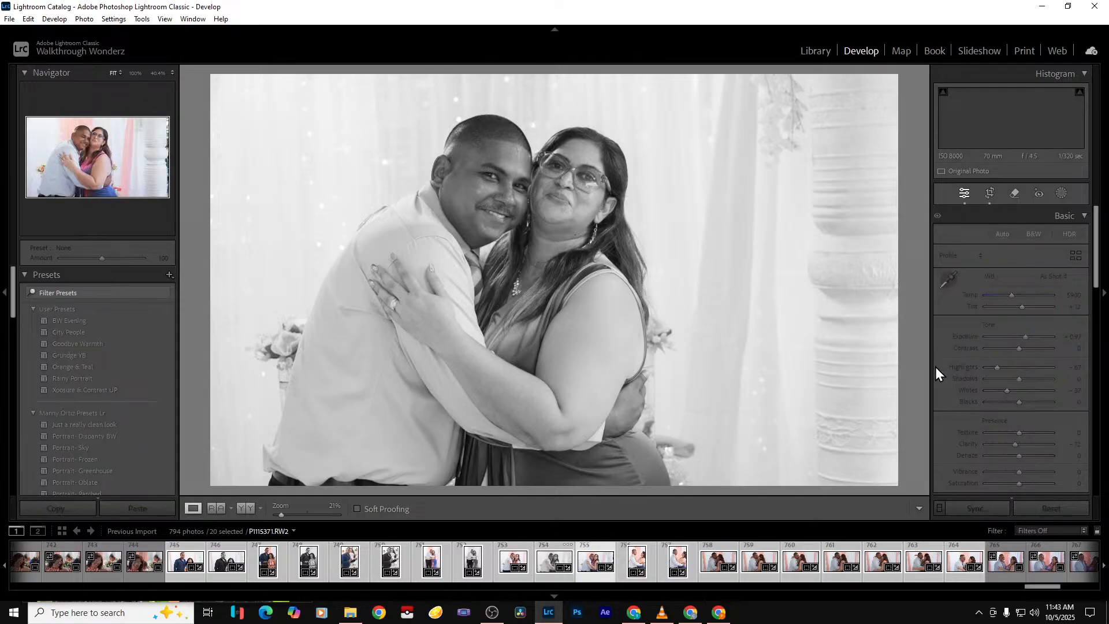
pyautogui.press('Delete')
pyautogui.press('Return')
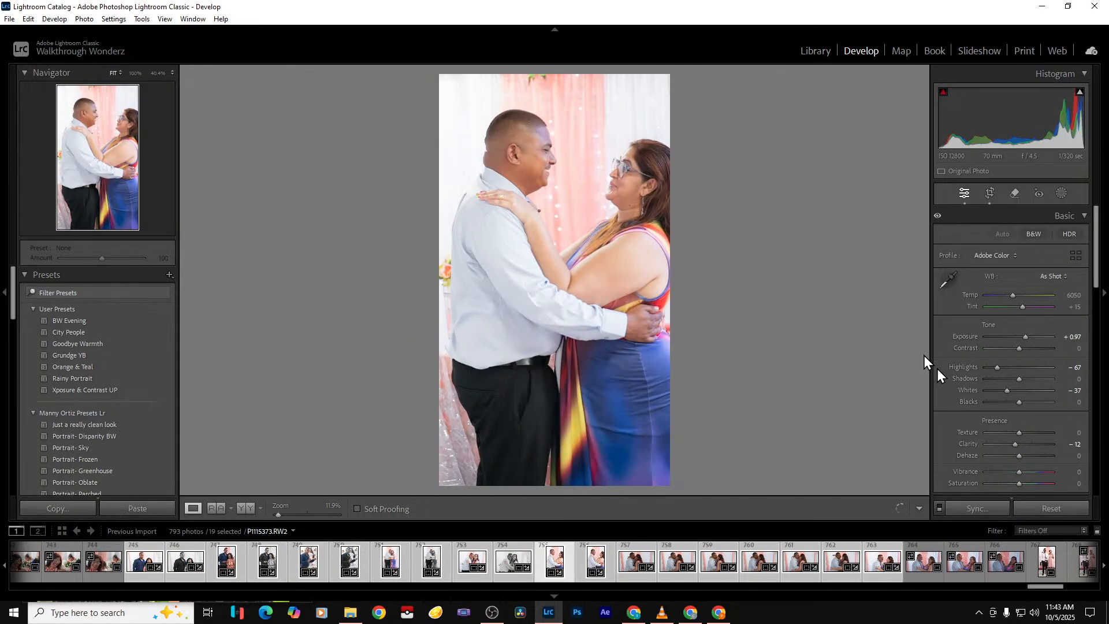
pyautogui.press('Delete')
pyautogui.press('Return')
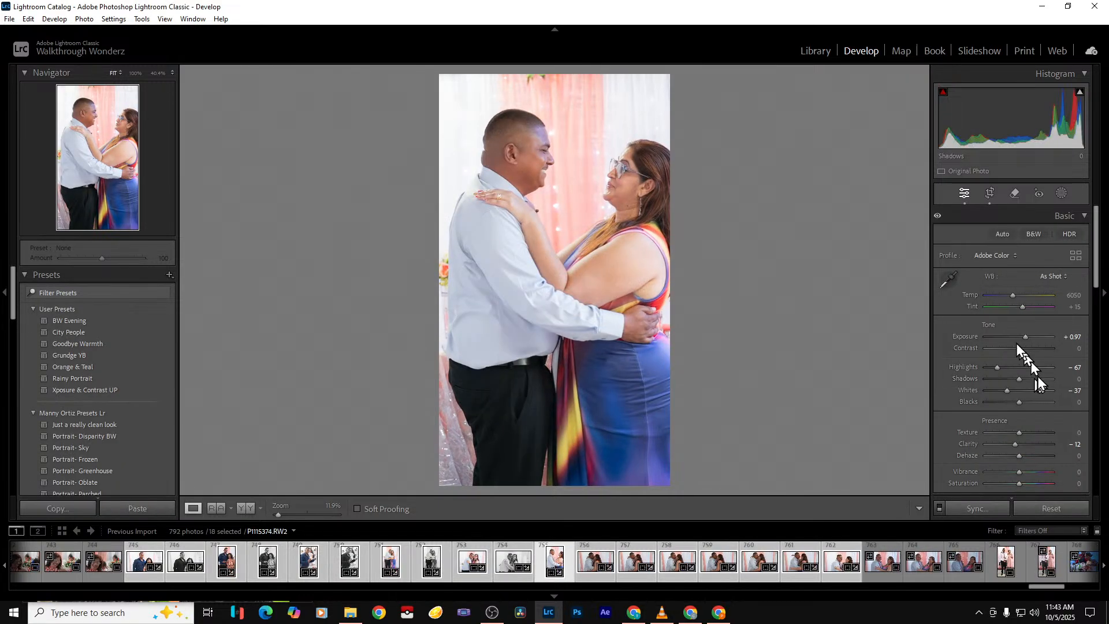
# Widen the crop of P1115374, the portrait of the couple facing each other, to include the woman's whole back and hair
pyautogui.click(991, 195)
pyautogui.moveTo(670, 339); pyautogui.dragTo(729, 338)
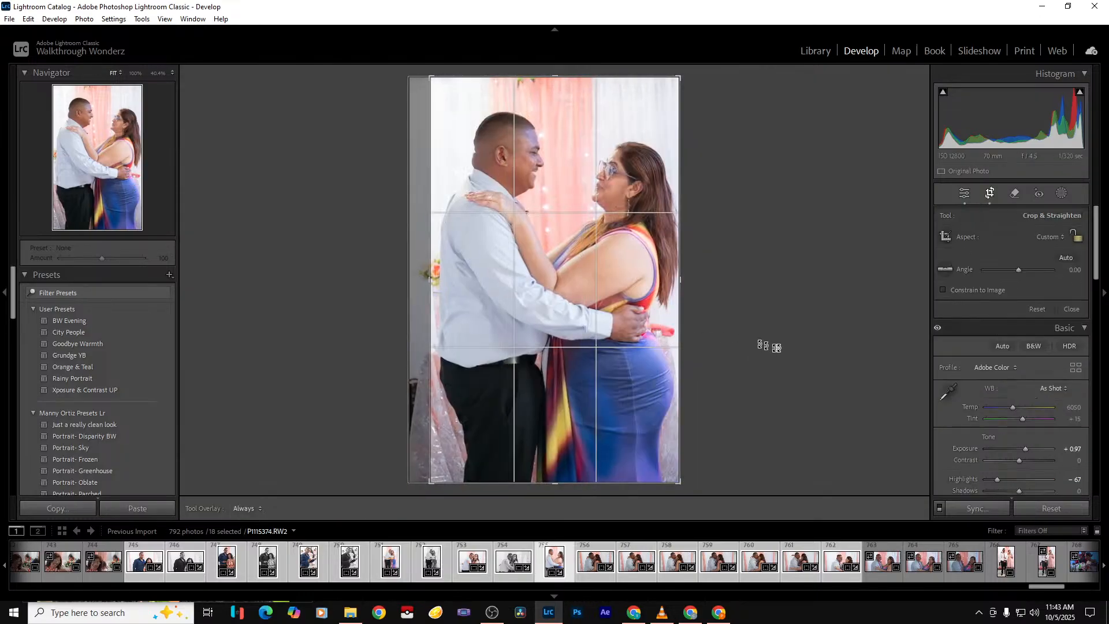
pyautogui.press('Return')
# Set Shadows +54 and Clarity −23 on P1115375, the first shot of the couple kissing
pyautogui.press('Right')
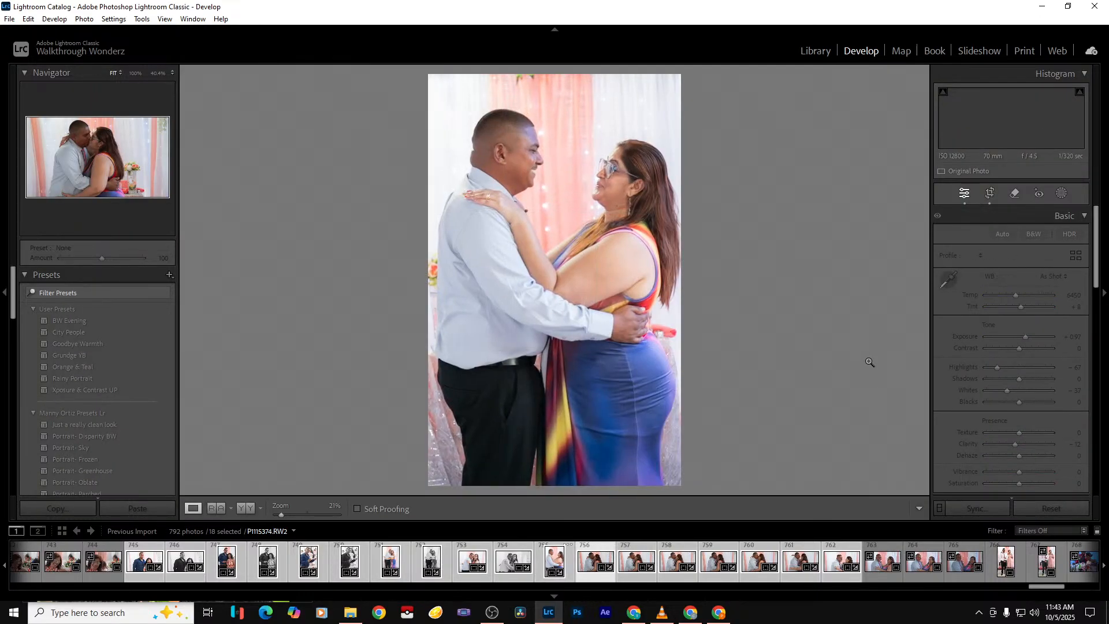
pyautogui.press('Right')
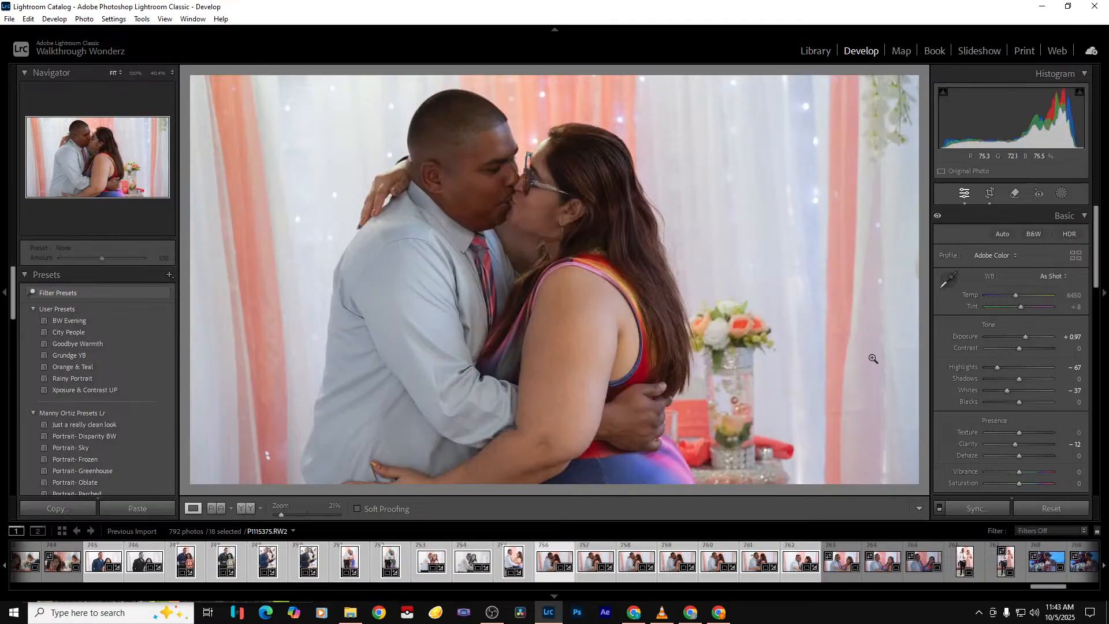
pyautogui.click(990, 193)
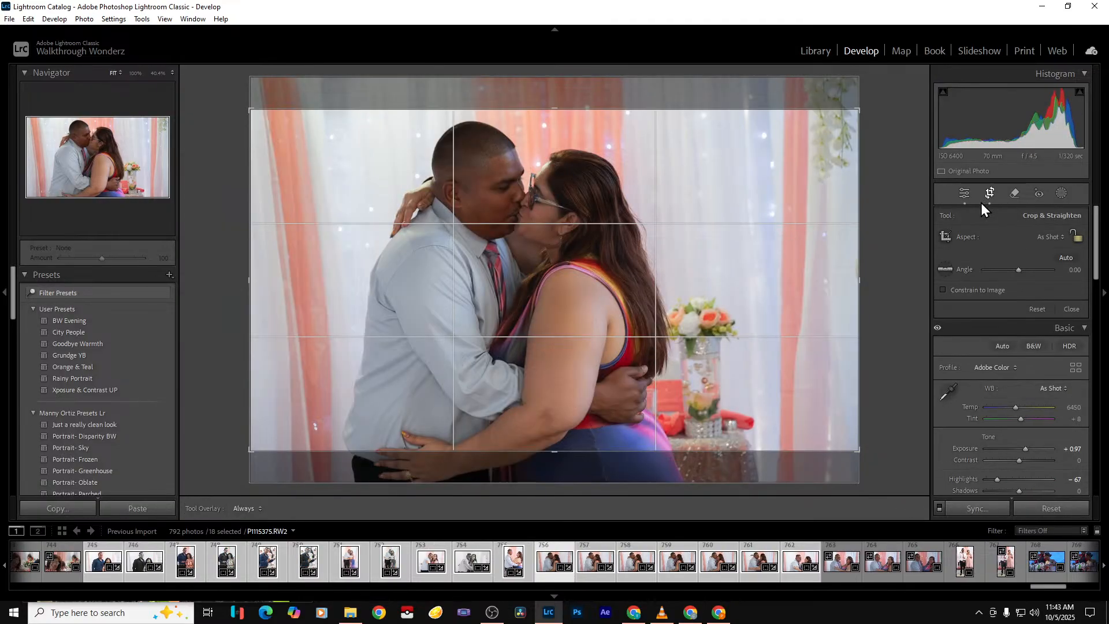
pyautogui.click(989, 195)
pyautogui.moveTo(1020, 380); pyautogui.dragTo(1038, 381)
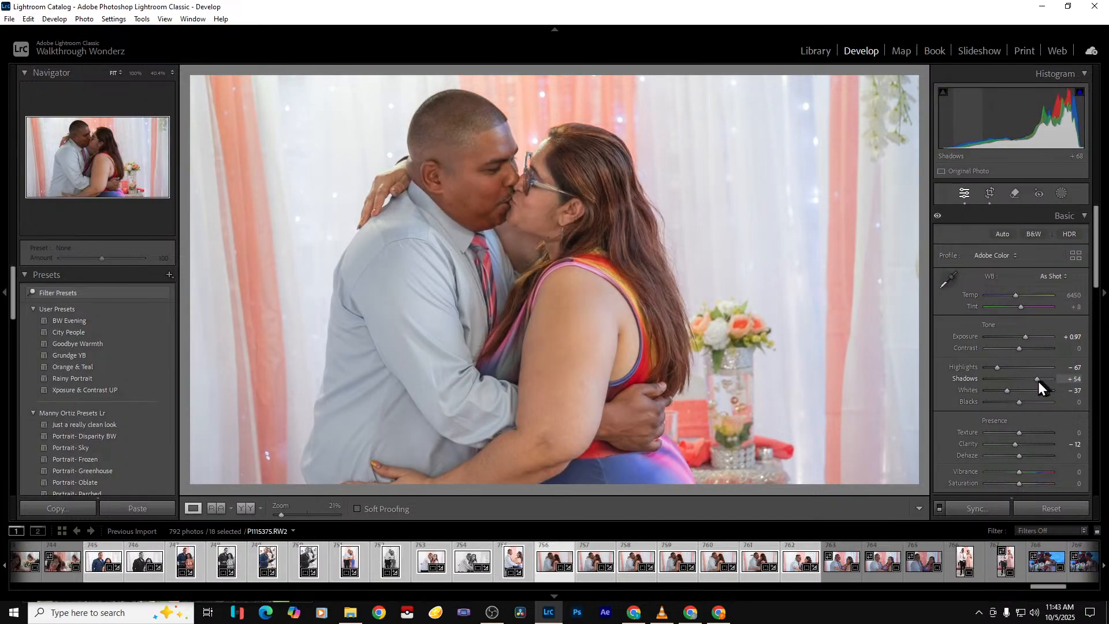
pyautogui.moveTo(1015, 444); pyautogui.dragTo(1011, 445)
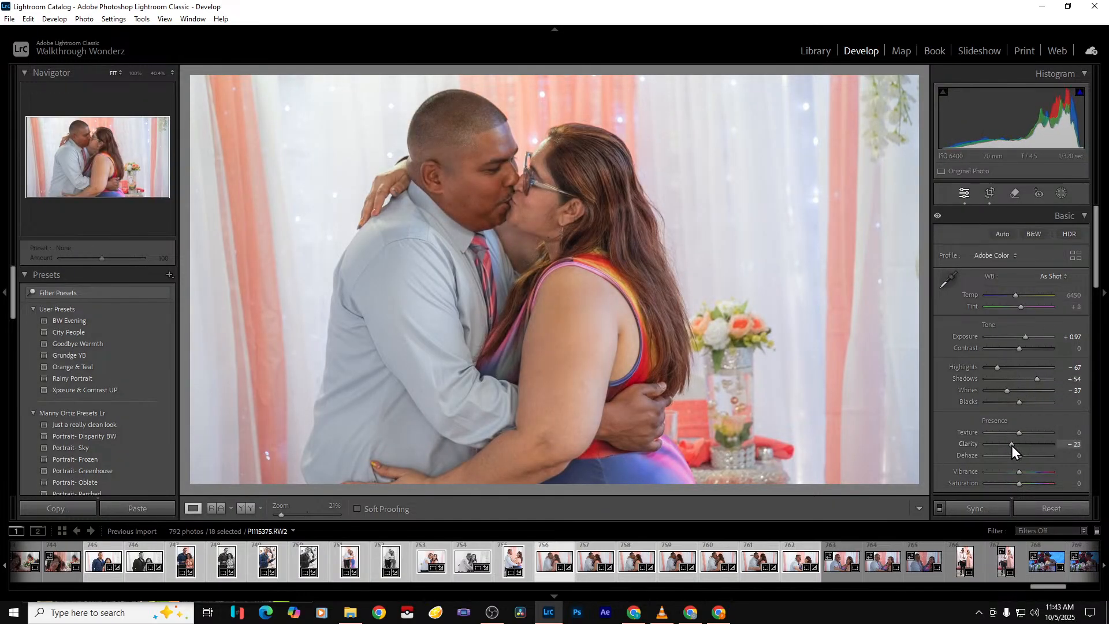
# Convert P1115376, the second shot of the couple kissing, to black and white
pyautogui.press('Right')
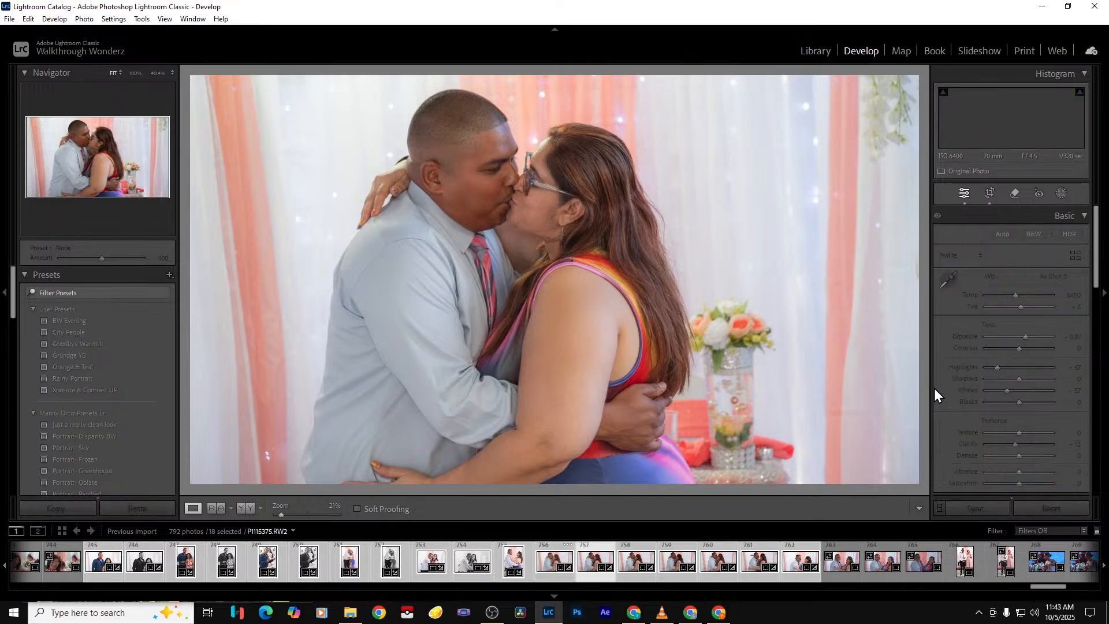
pyautogui.click(1034, 234)
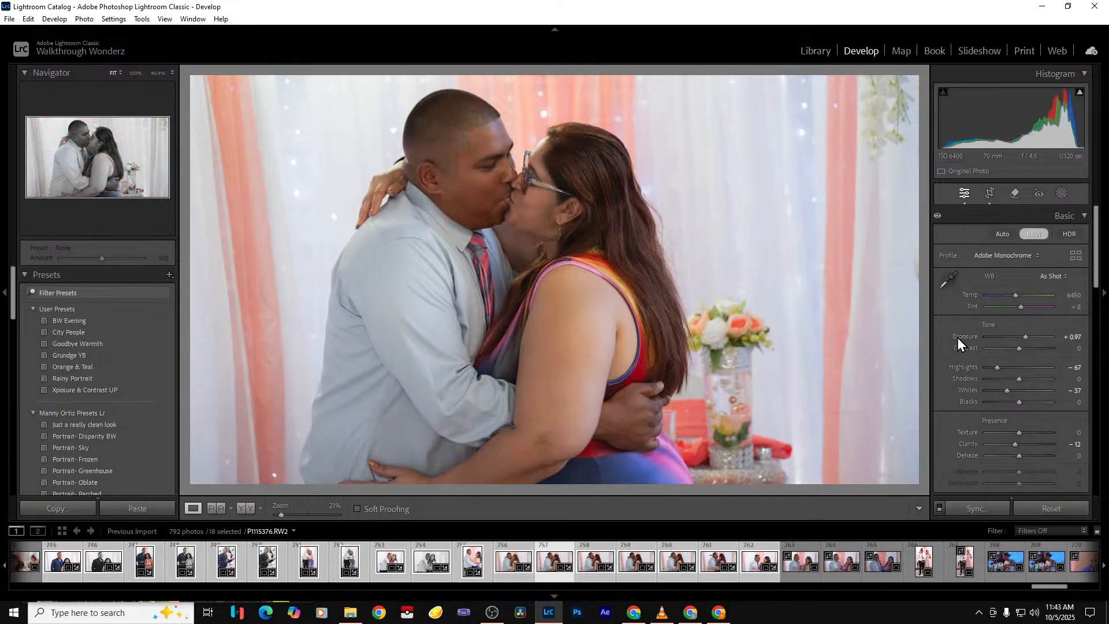
# Remove the remaining selected shots of the couple that follow P1115376, starting with P1115377, from the catalog
pyautogui.press('Right')
pyautogui.press('Delete')
pyautogui.press('Return')
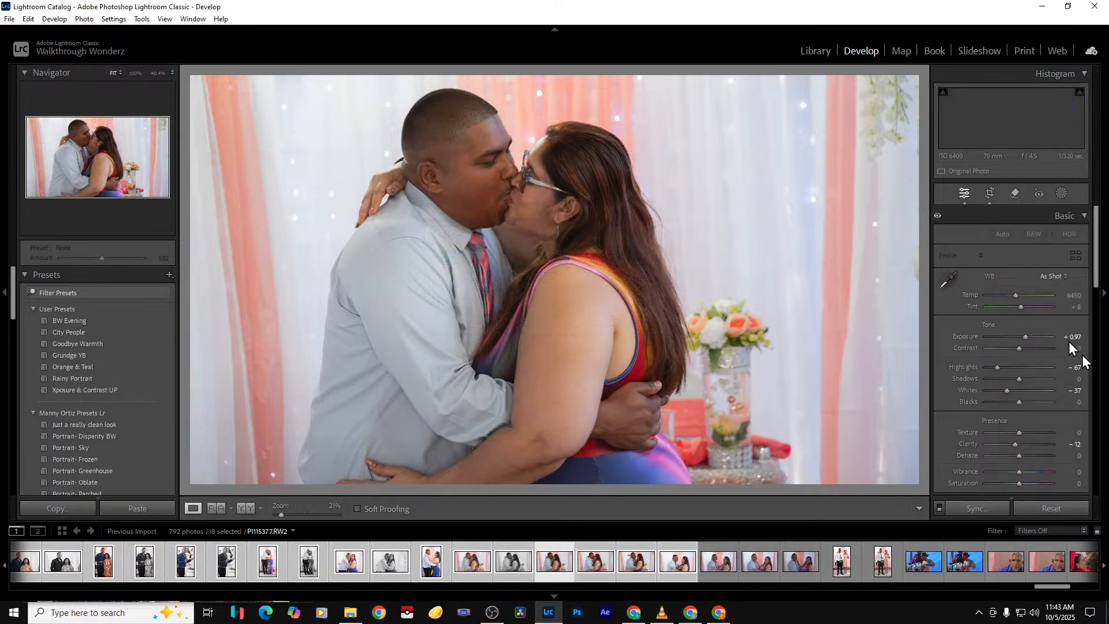
pyautogui.press('Delete')
pyautogui.press('Return')
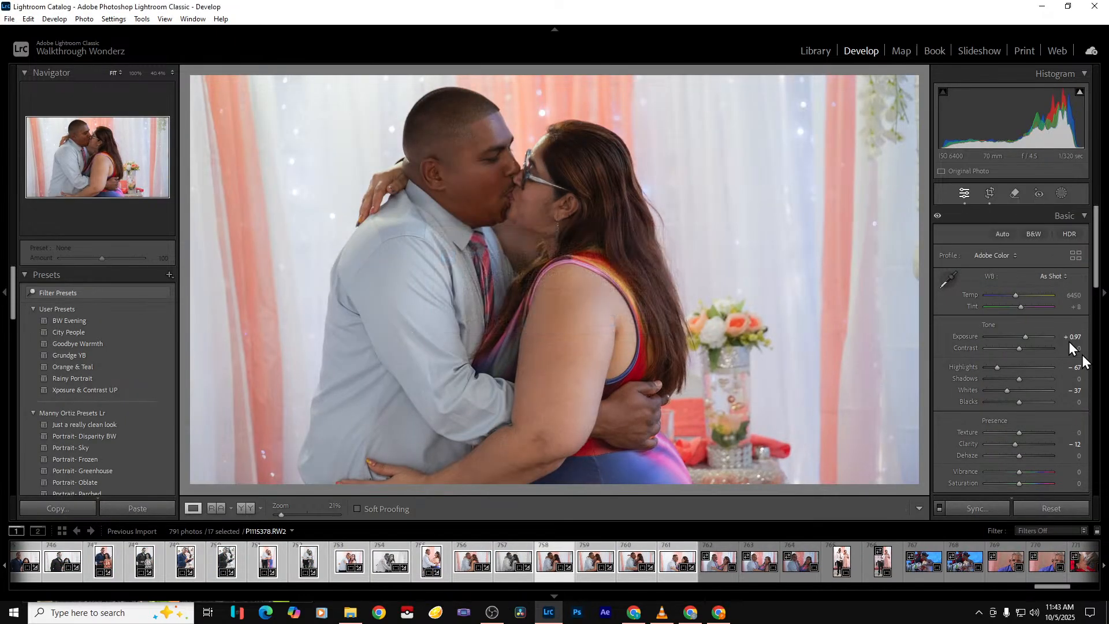
pyautogui.press('Delete')
pyautogui.press('Return')
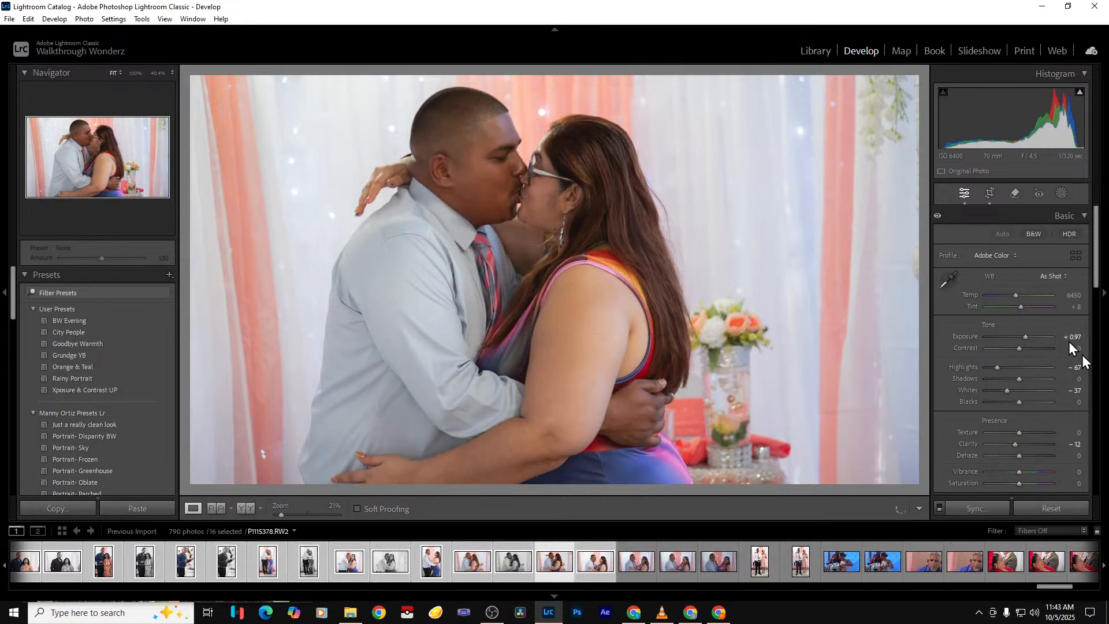
pyautogui.press('Delete')
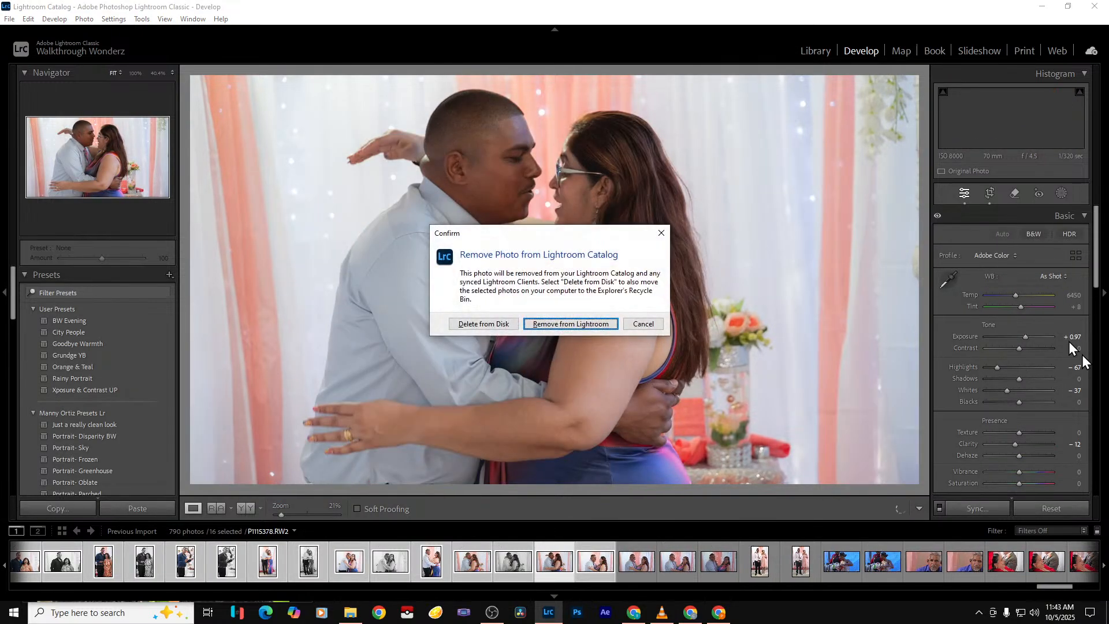
pyautogui.press('Return')
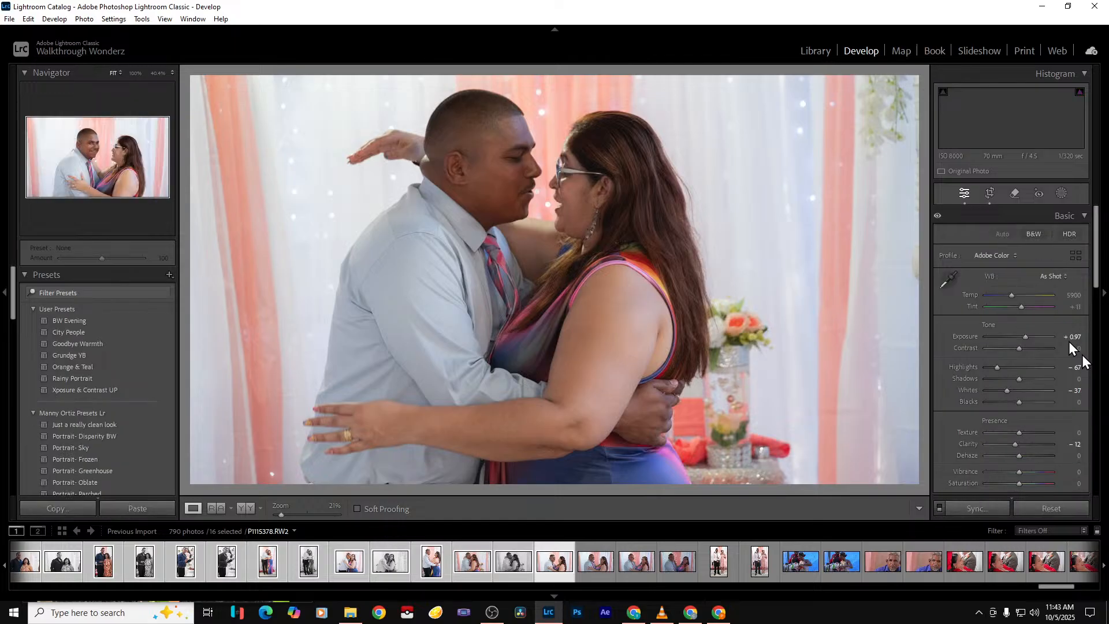
pyautogui.press('Delete')
pyautogui.press('Return')
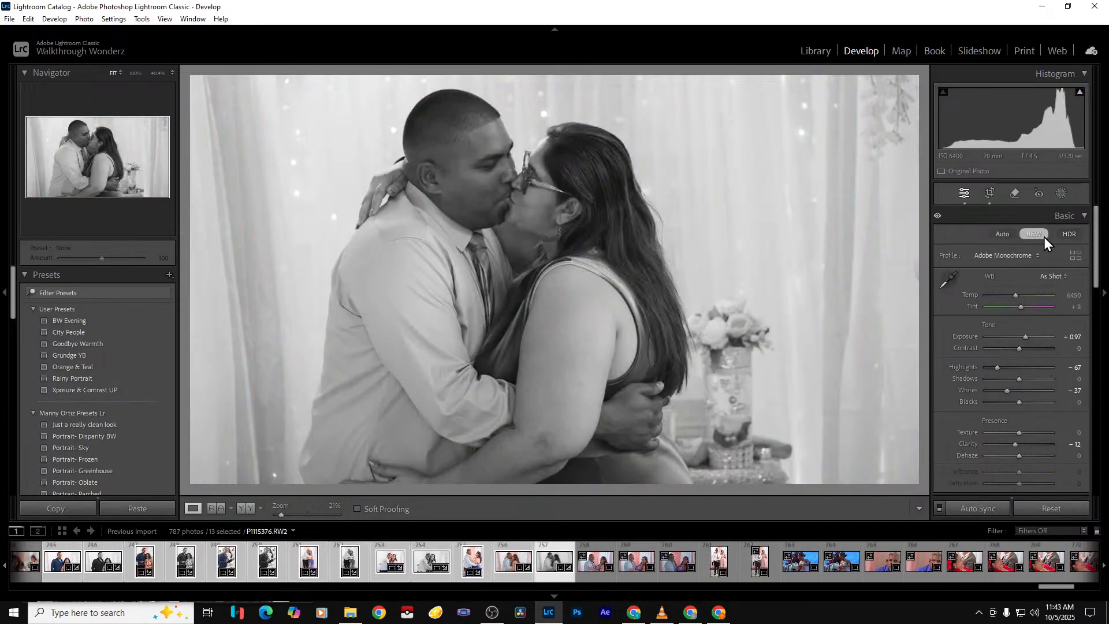
# Export the selected batch of finished couple photos with the current export settings
pyautogui.hotkey('ctrl', 'shift', 'e')
pyautogui.press('Return')
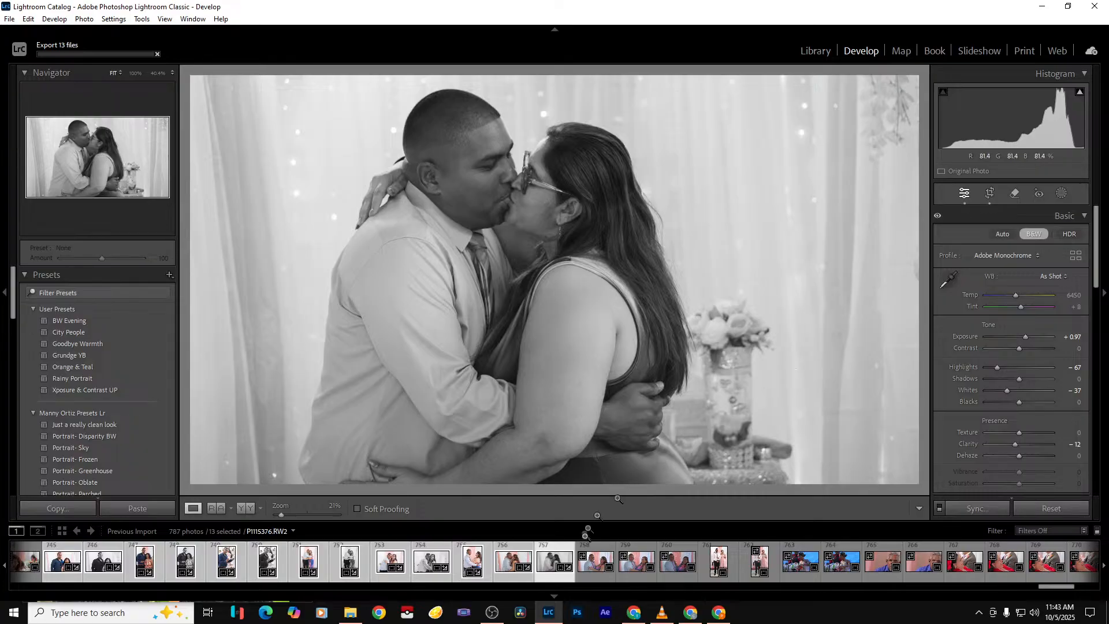
pyautogui.click(598, 578)
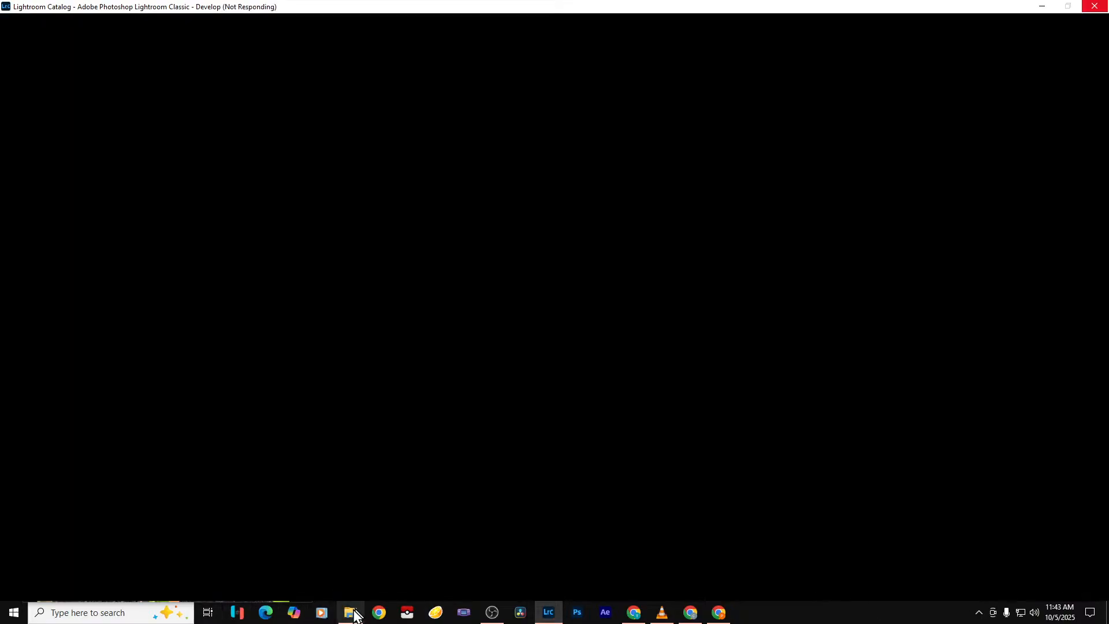
# Switch to File Explorer and look through the most recent exported images in the couple's final photo folder
pyautogui.click(351, 614)
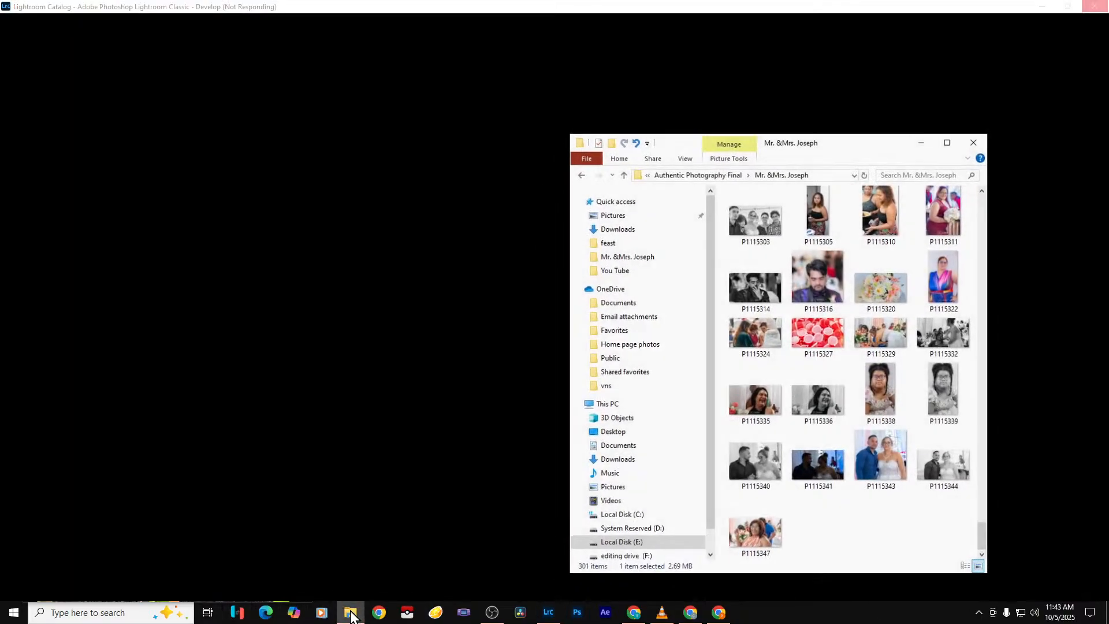
pyautogui.scroll(3, 887, 417)
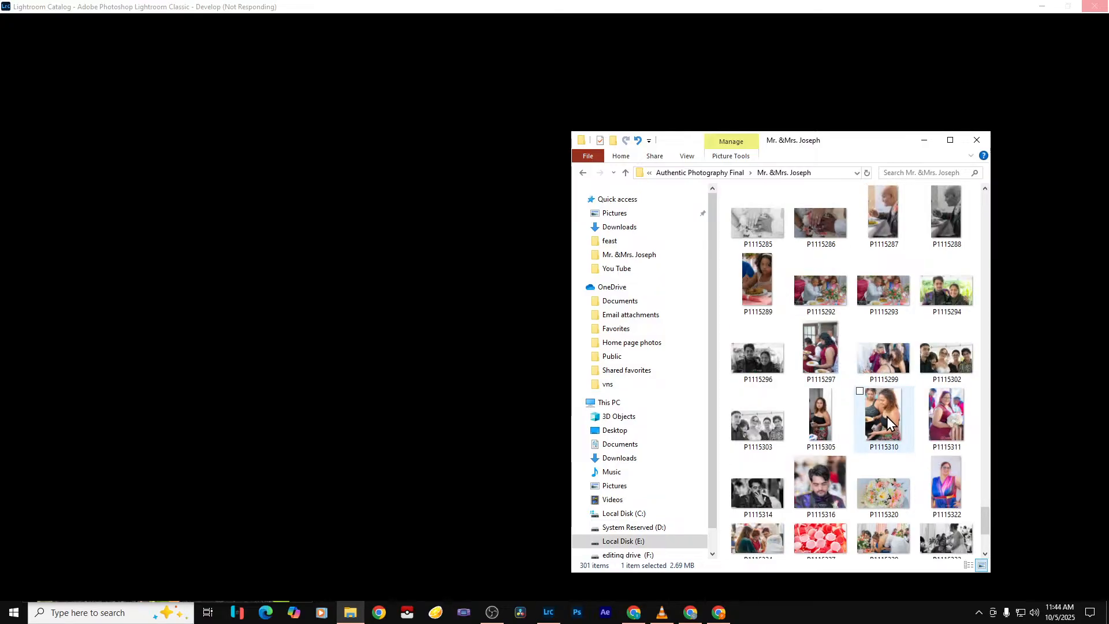
pyautogui.scroll(-3, 889, 417)
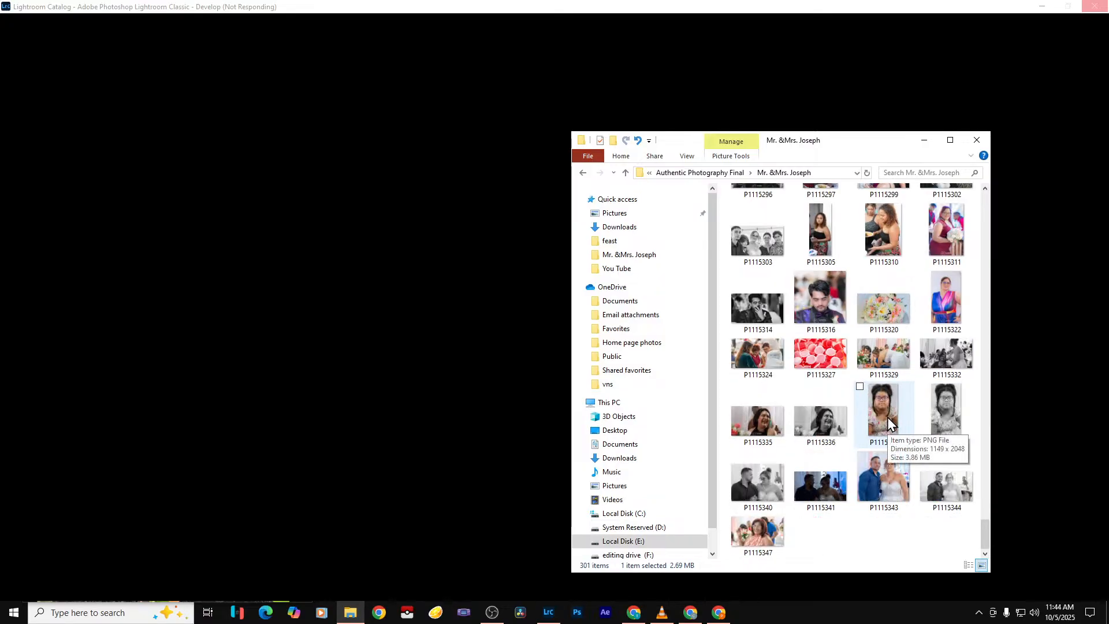
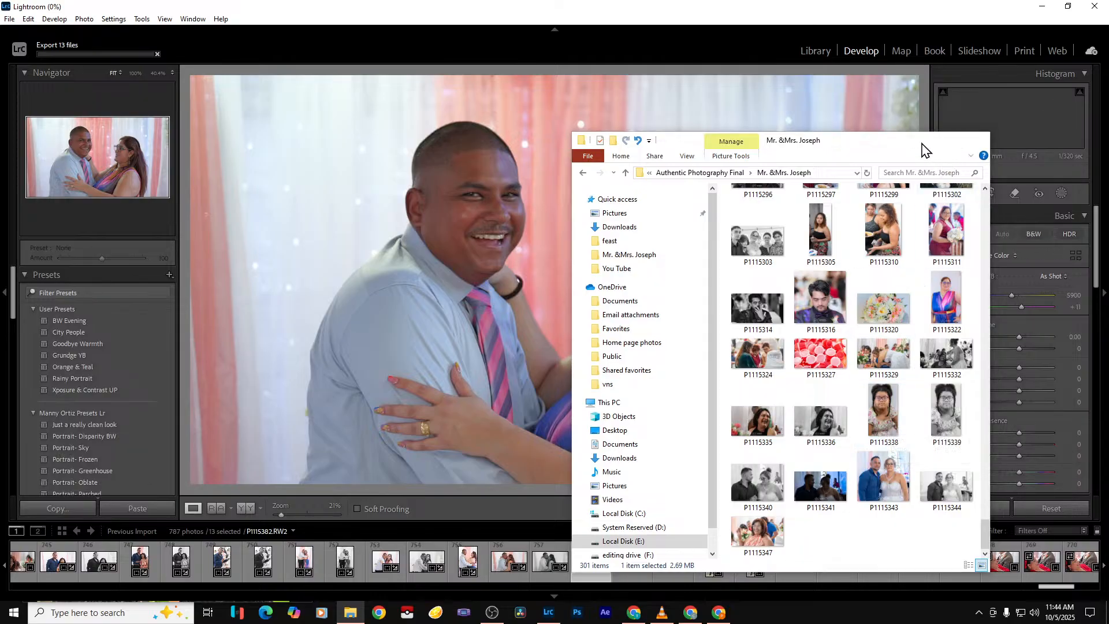
# Check the newly exported images in the couple's final photo folder and return to Lightroom with photo P1115383 open
pyautogui.click(923, 144)
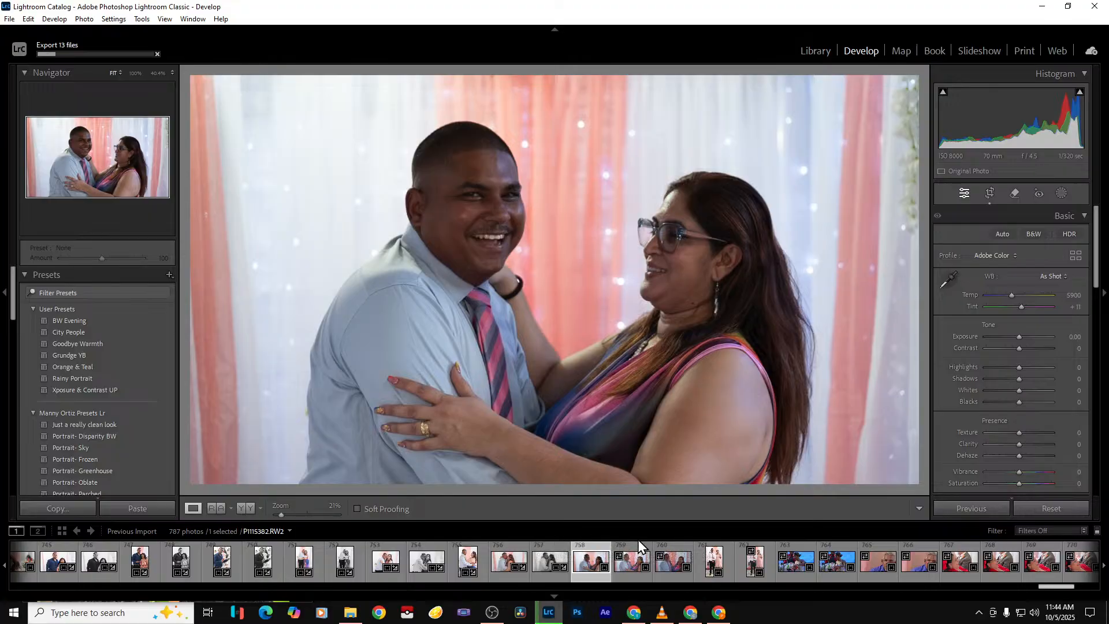
pyautogui.click(365, 611)
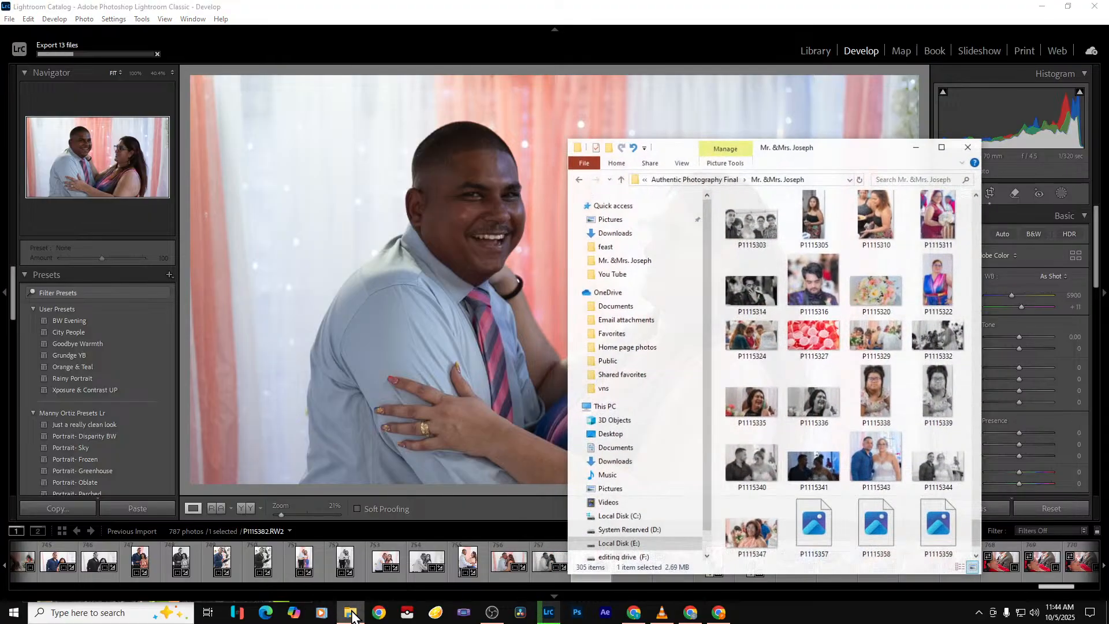
pyautogui.scroll(-1, 840, 468)
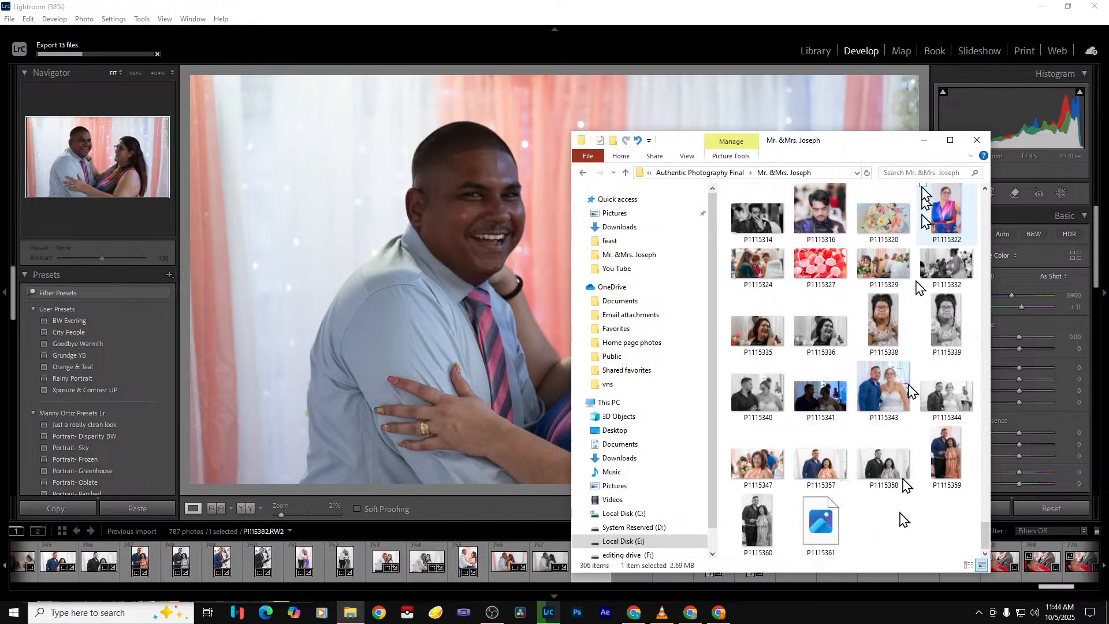
pyautogui.click(925, 141)
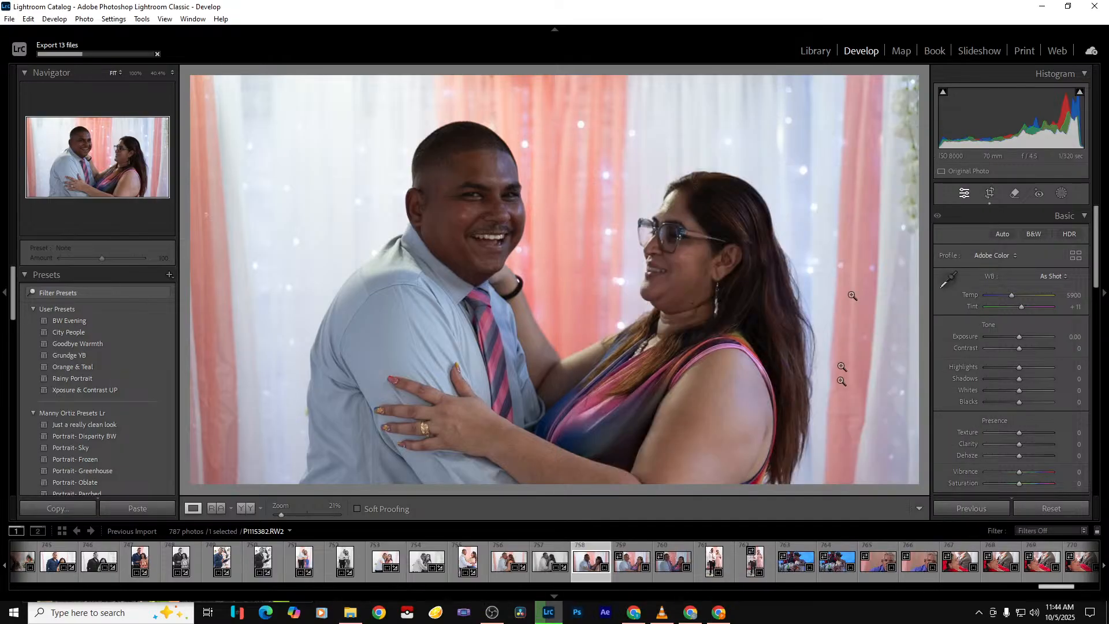
pyautogui.click(633, 575)
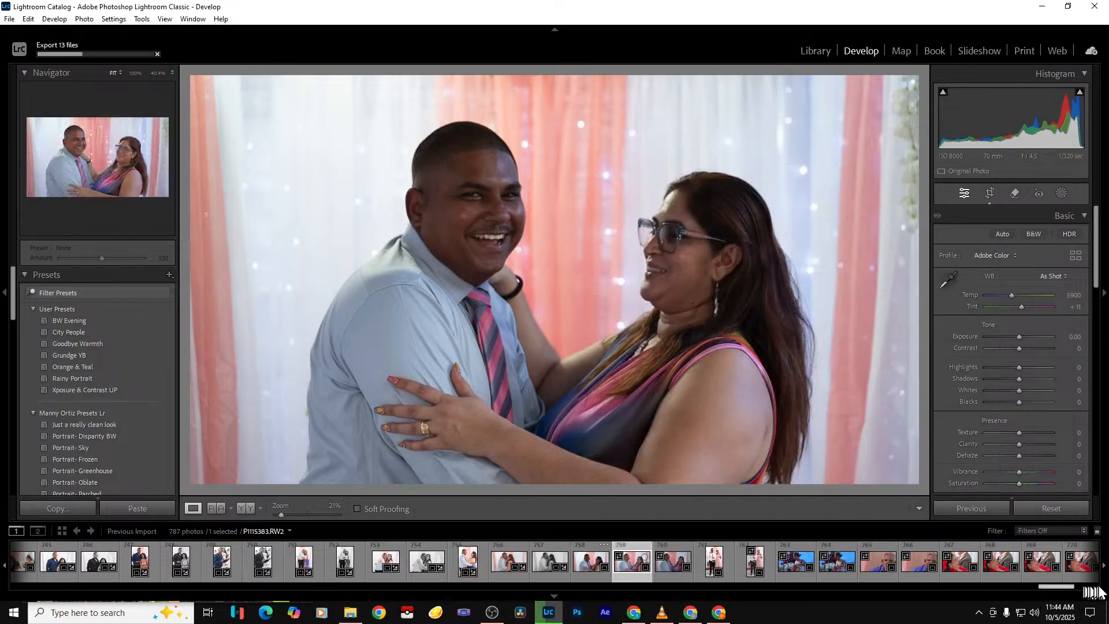
# Check the VLC music player, OBS Studio and the live stream's YouTube pages, and return to Lightroom
pyautogui.click(663, 614)
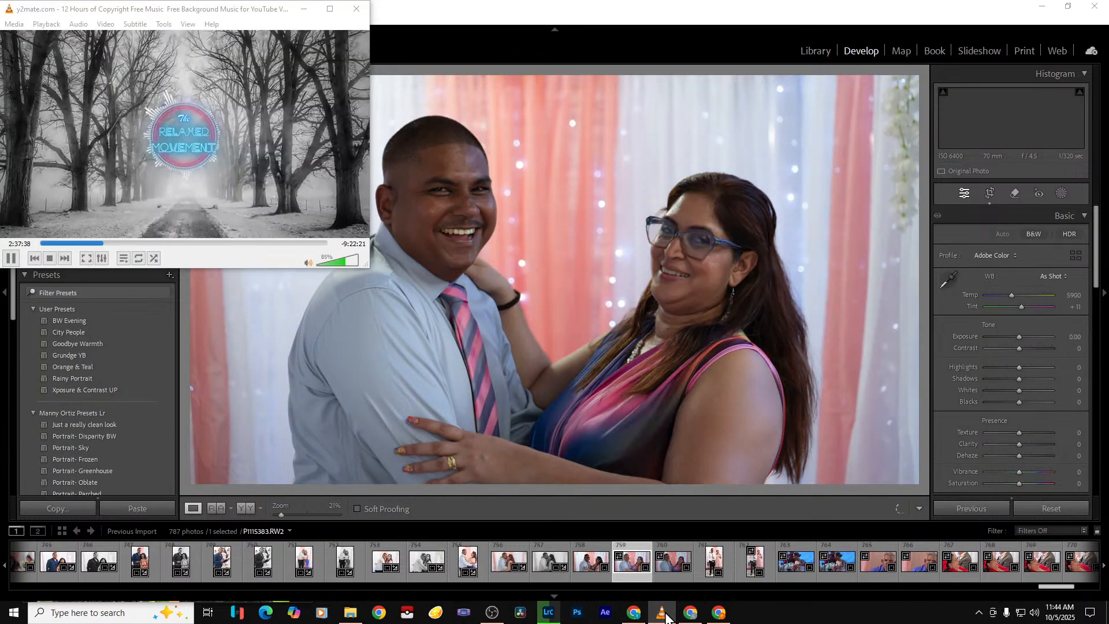
pyautogui.click(664, 615)
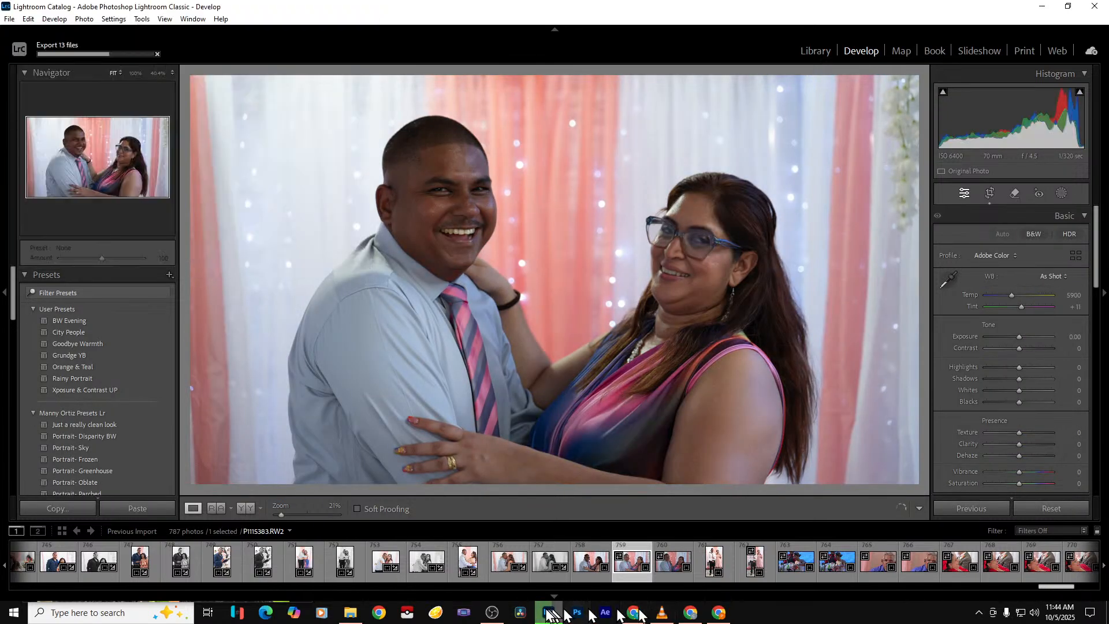
pyautogui.click(491, 615)
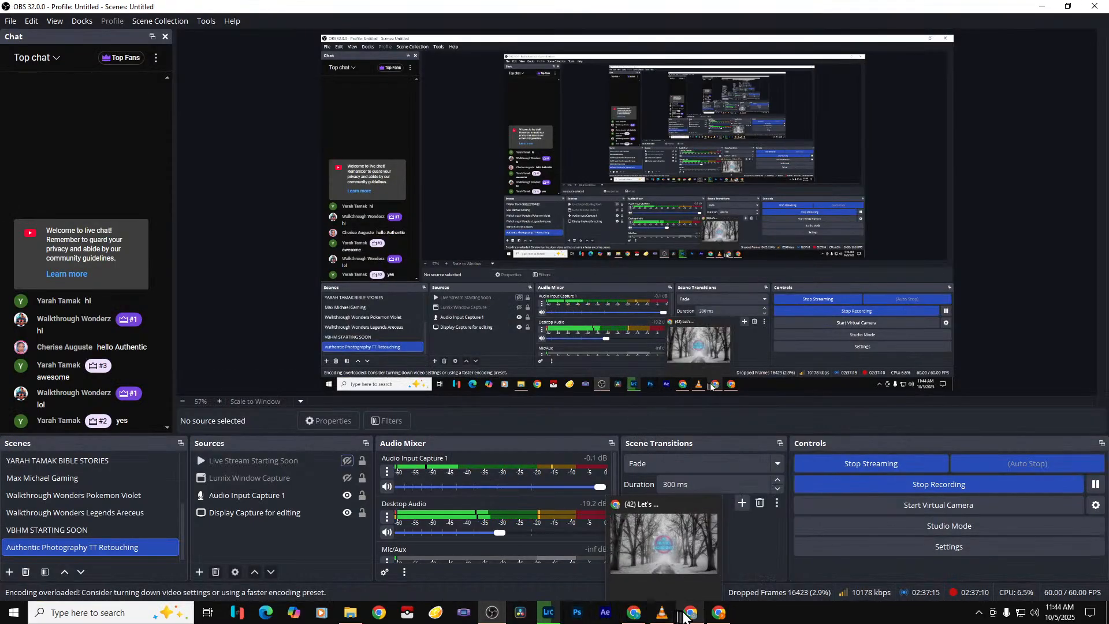
pyautogui.click(690, 613)
pyautogui.click(717, 613)
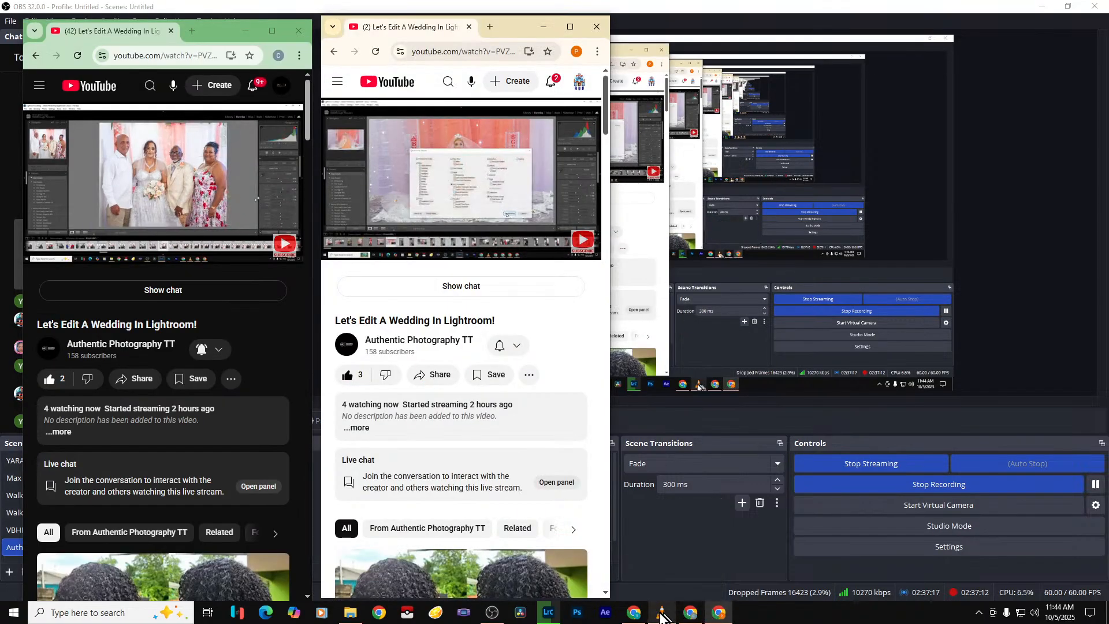
pyautogui.moveTo(661, 617)
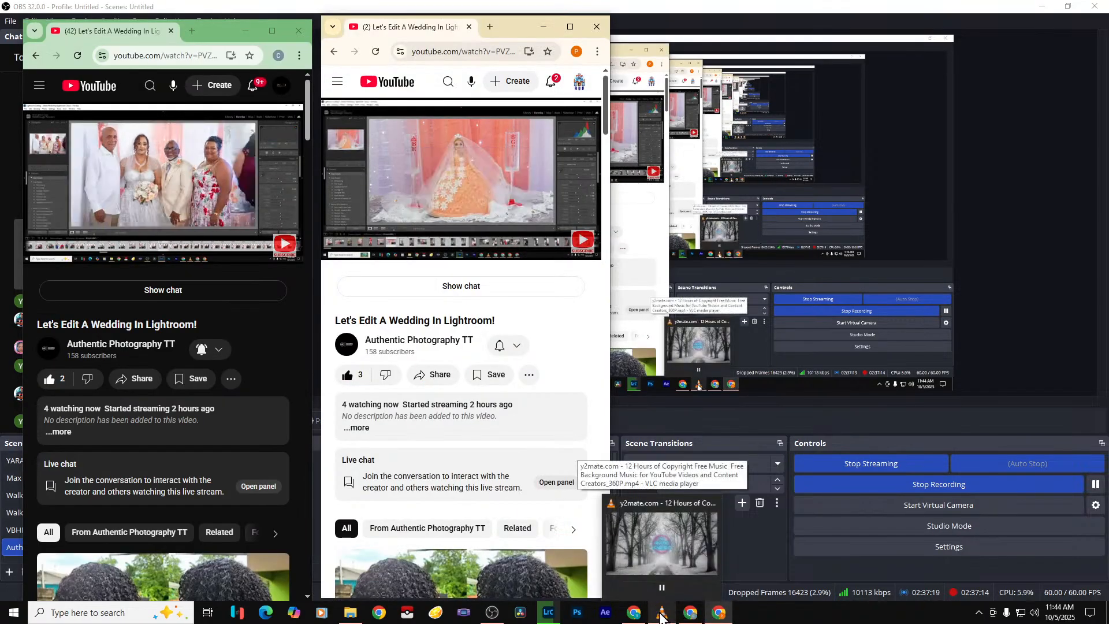
pyautogui.click(661, 613)
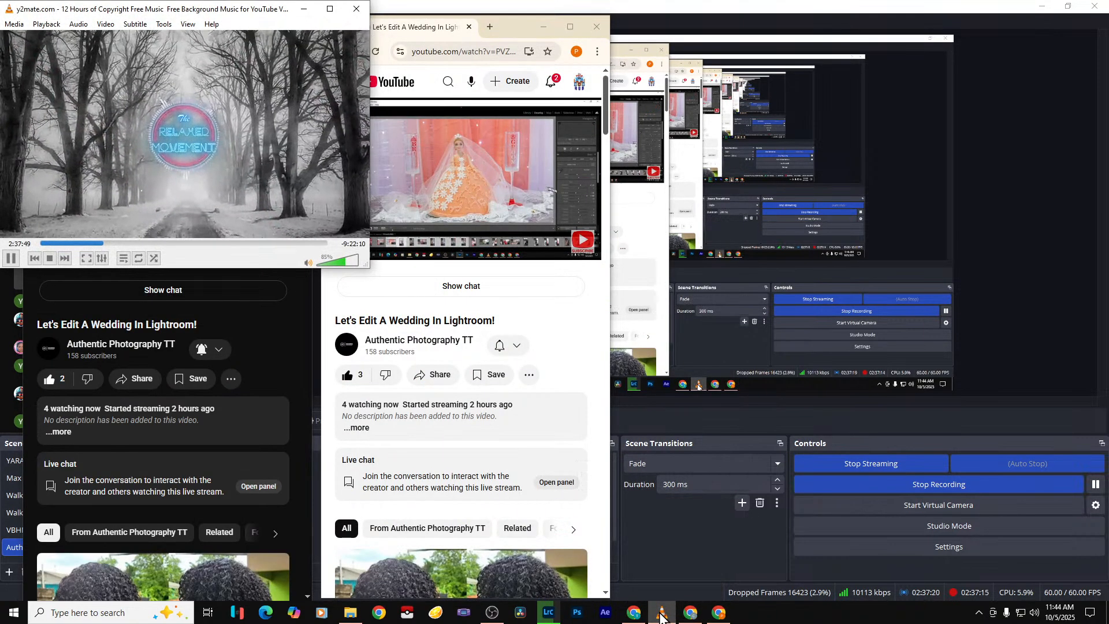
pyautogui.click(550, 618)
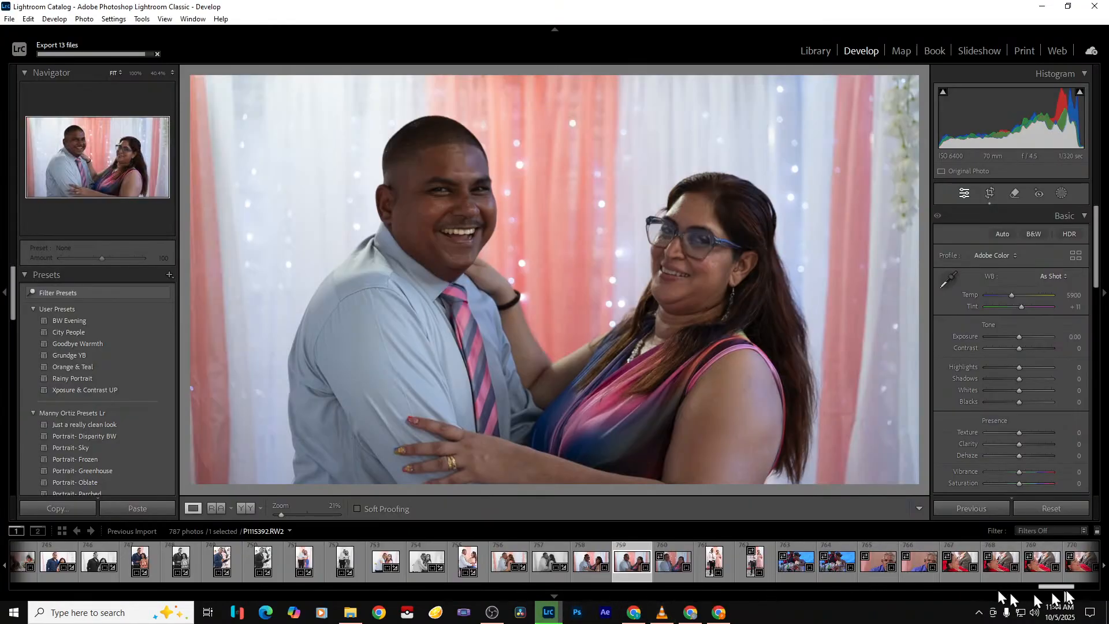
# Select P1115383 through the catalog's last photo and set P1115383 to Exposure +1.05, Highlights -63, Shadows +37, Whites -32 and Clarity -25
pyautogui.moveTo(1046, 584); pyautogui.dragTo(1082, 587)
pyautogui.keyDown('shift'); pyautogui.click(1079, 578); pyautogui.keyUp('shift')
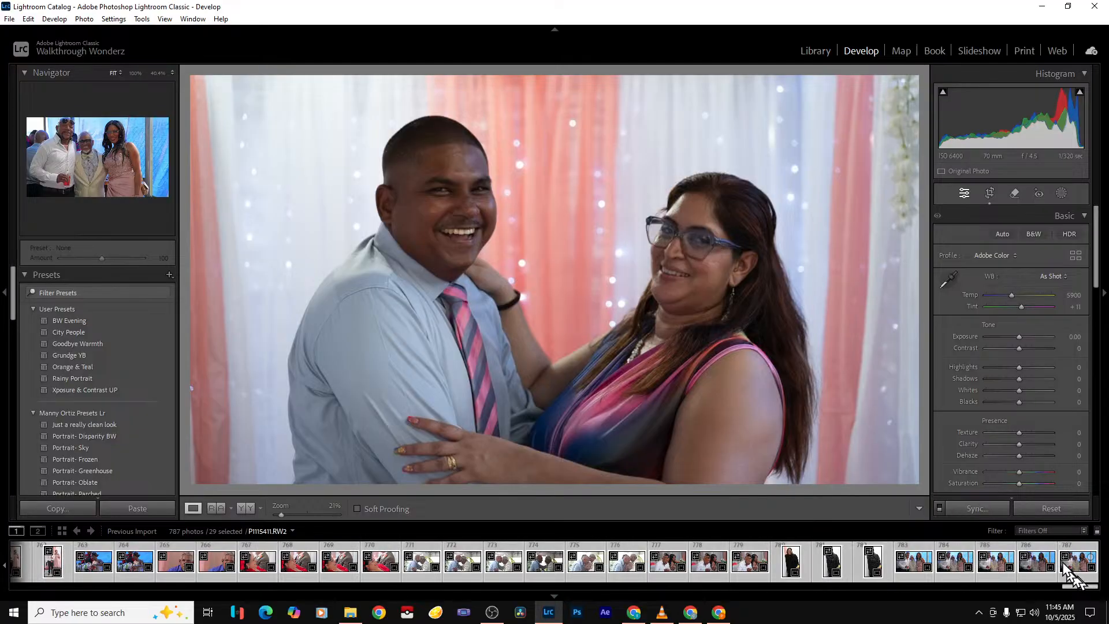
pyautogui.click(1024, 338)
pyautogui.moveTo(1024, 337); pyautogui.dragTo(1025, 337)
pyautogui.moveTo(1019, 379); pyautogui.dragTo(1031, 379)
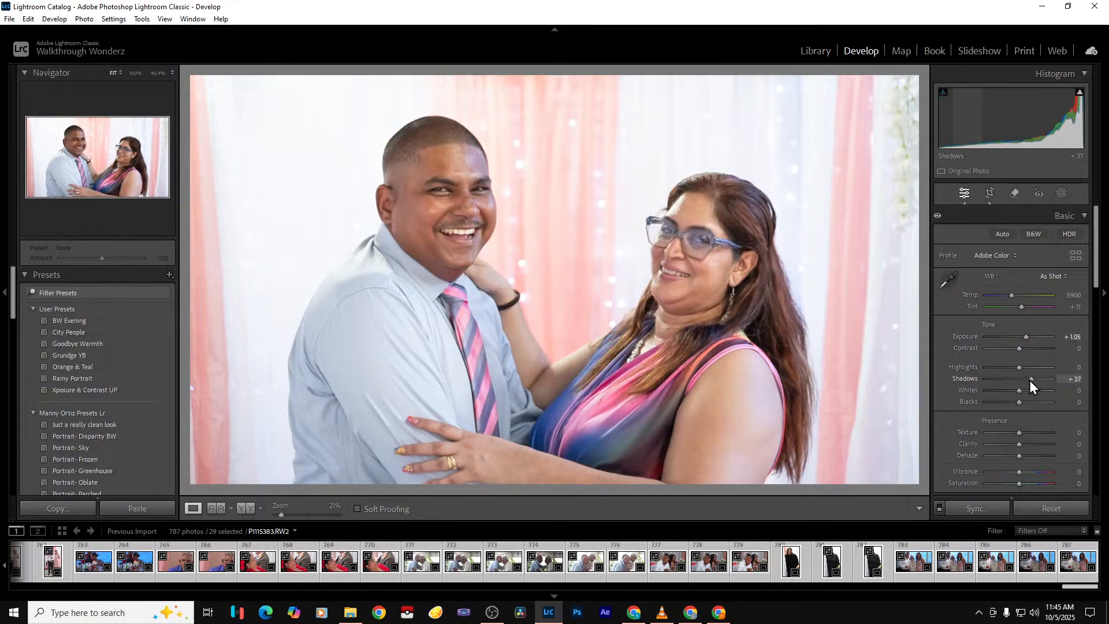
pyautogui.moveTo(1020, 445); pyautogui.dragTo(1011, 444)
pyautogui.moveTo(1019, 368); pyautogui.dragTo(1009, 391)
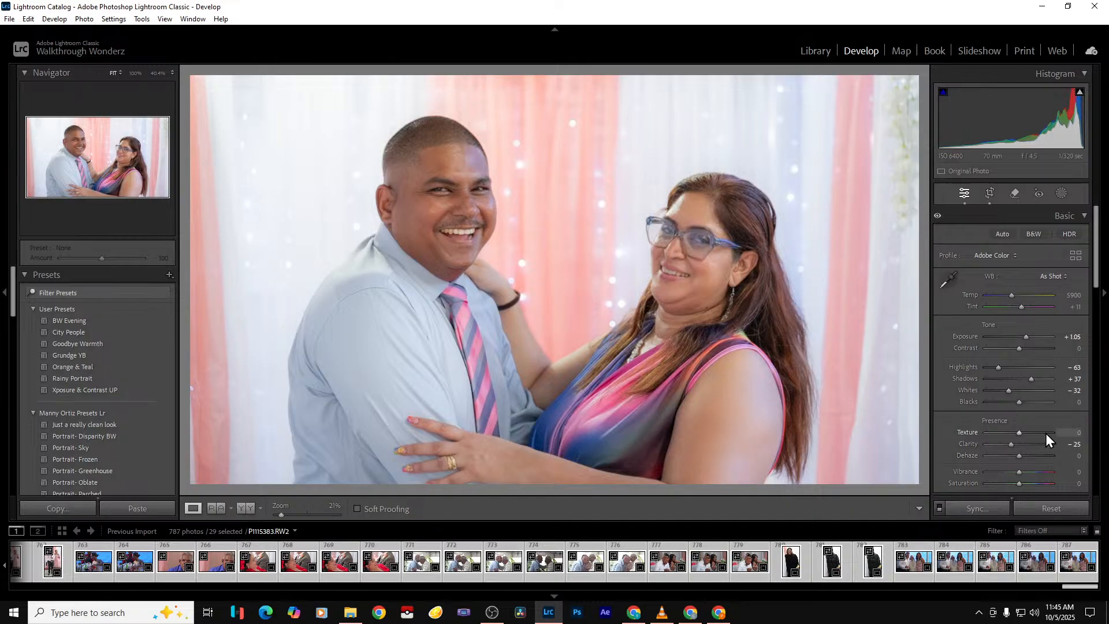
# Set Vibrance to +25 and Saturation to +7 on P1115383 and synchronize its settings to all selected photos
pyautogui.press('Right')
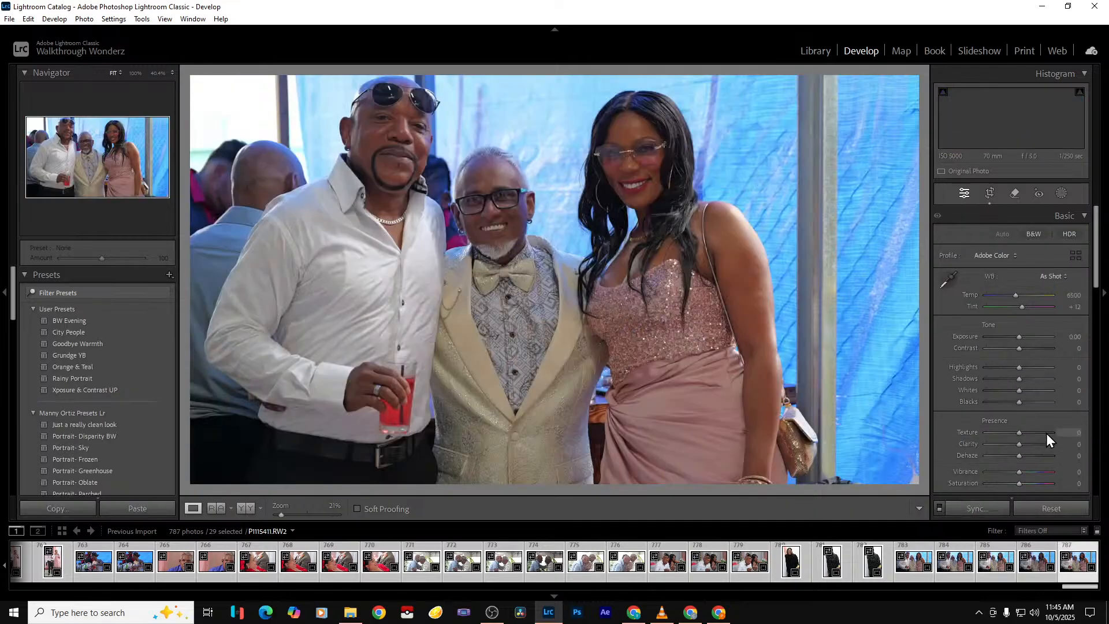
pyautogui.press('Left')
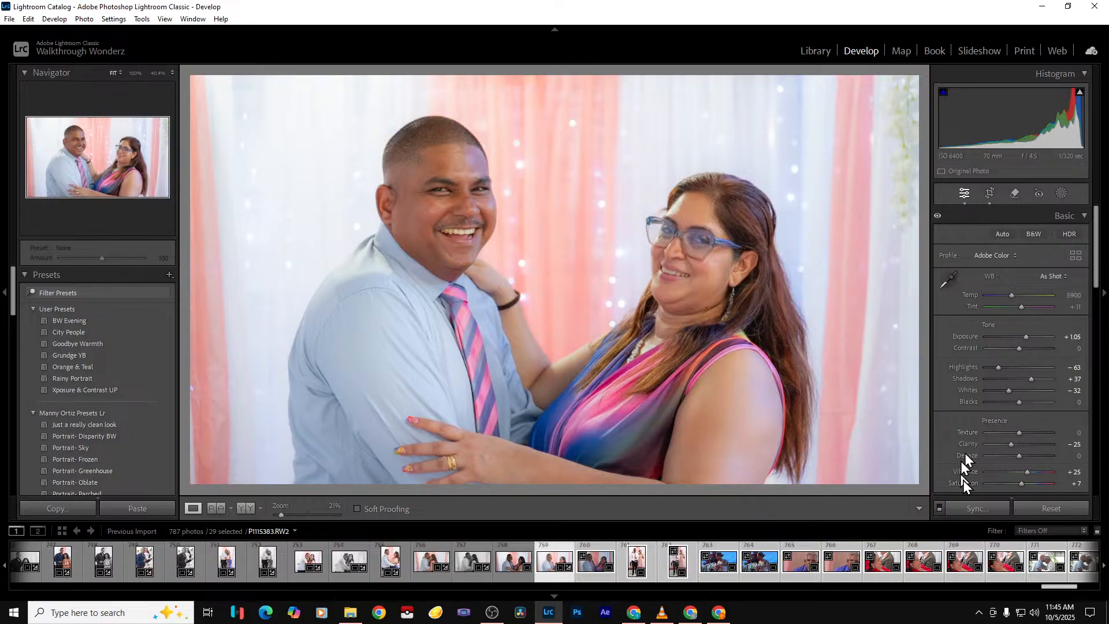
pyautogui.click(974, 509)
pyautogui.click(761, 461)
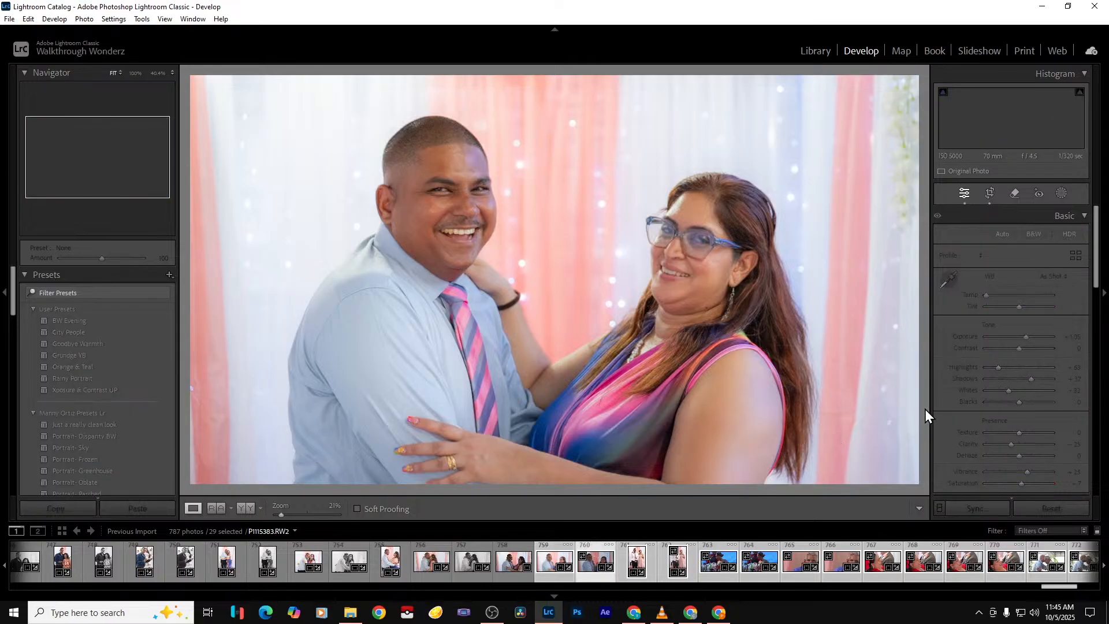
# Convert P1115384, the second shot of the smiling couple, to black and white
pyautogui.press('Right')
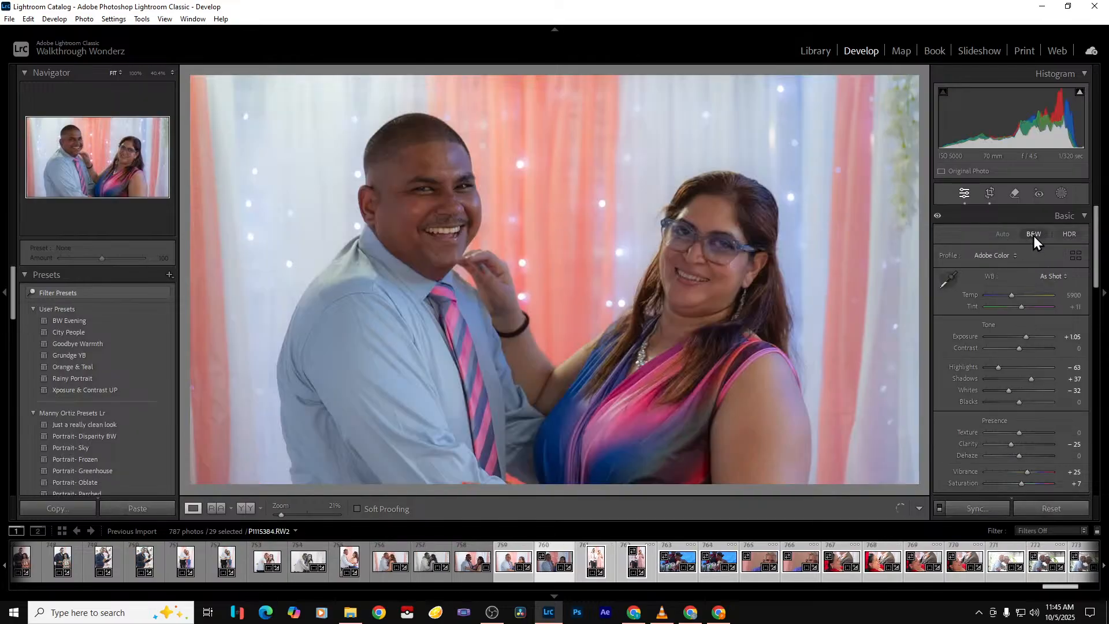
pyautogui.click(1034, 236)
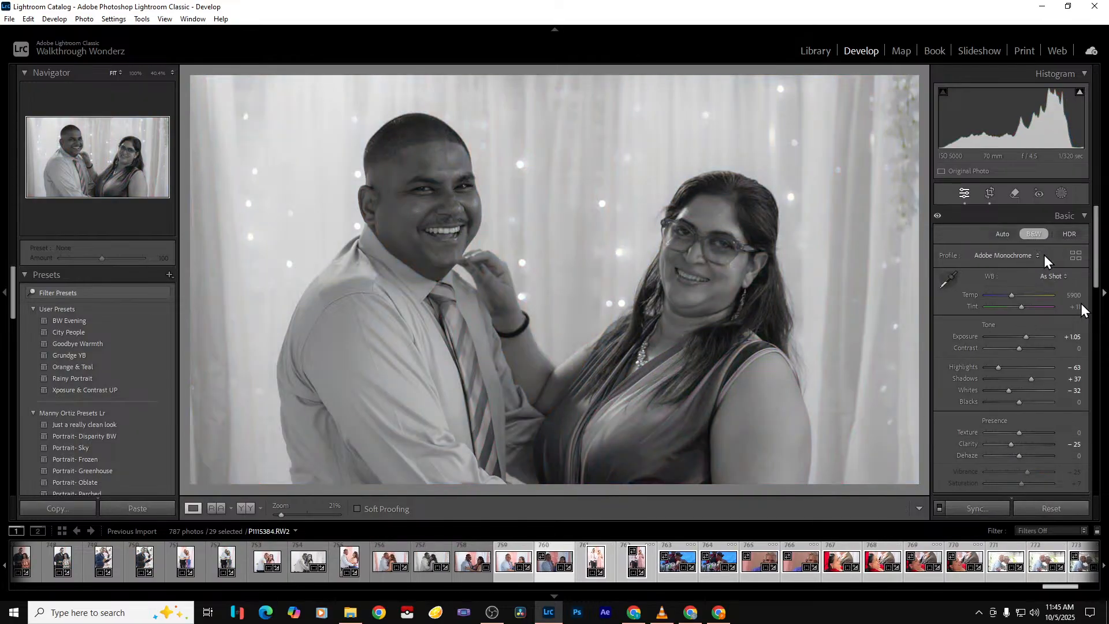
# Set the exposure of P1115385, the standing young couple, to +0.61 and convert the matching shot P1115386 to black and white
pyautogui.press('Right')
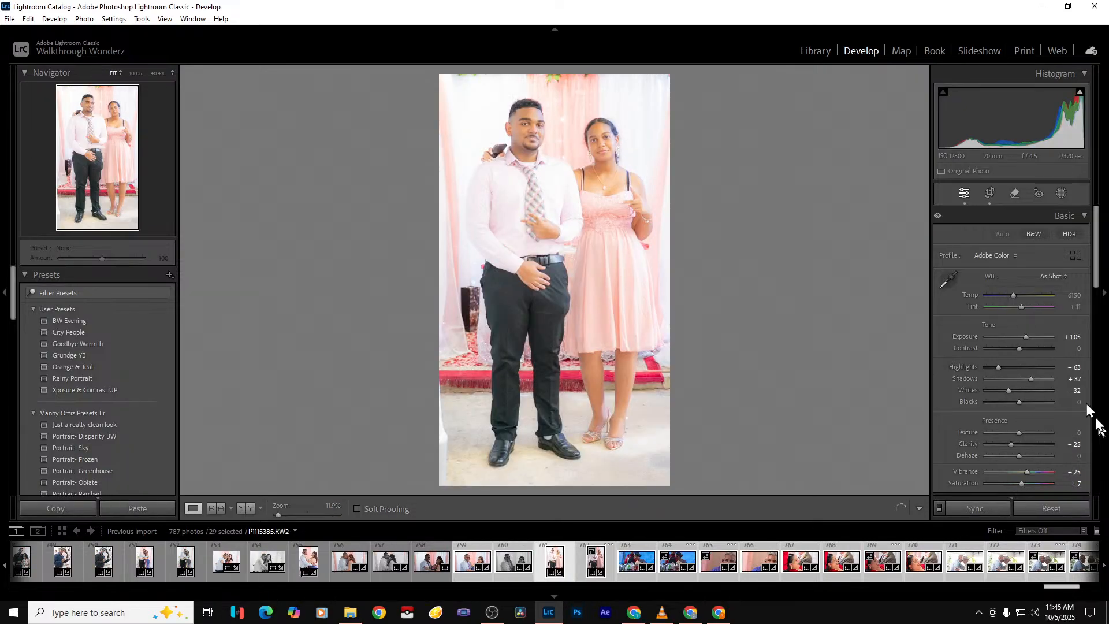
pyautogui.doubleClick(1027, 337)
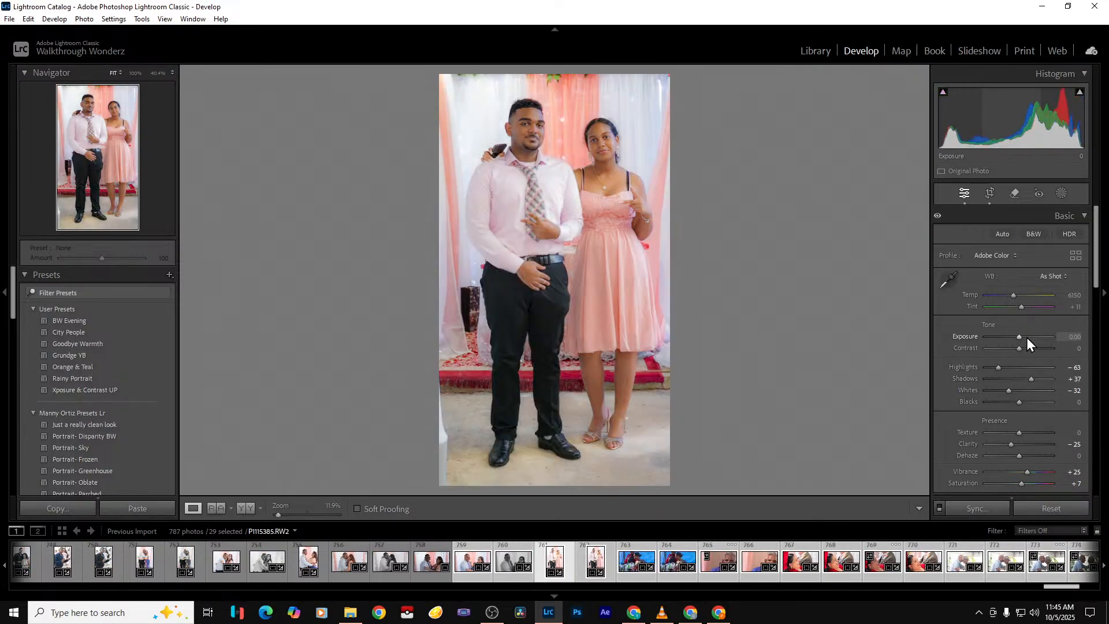
pyautogui.moveTo(1020, 339); pyautogui.dragTo(1024, 338)
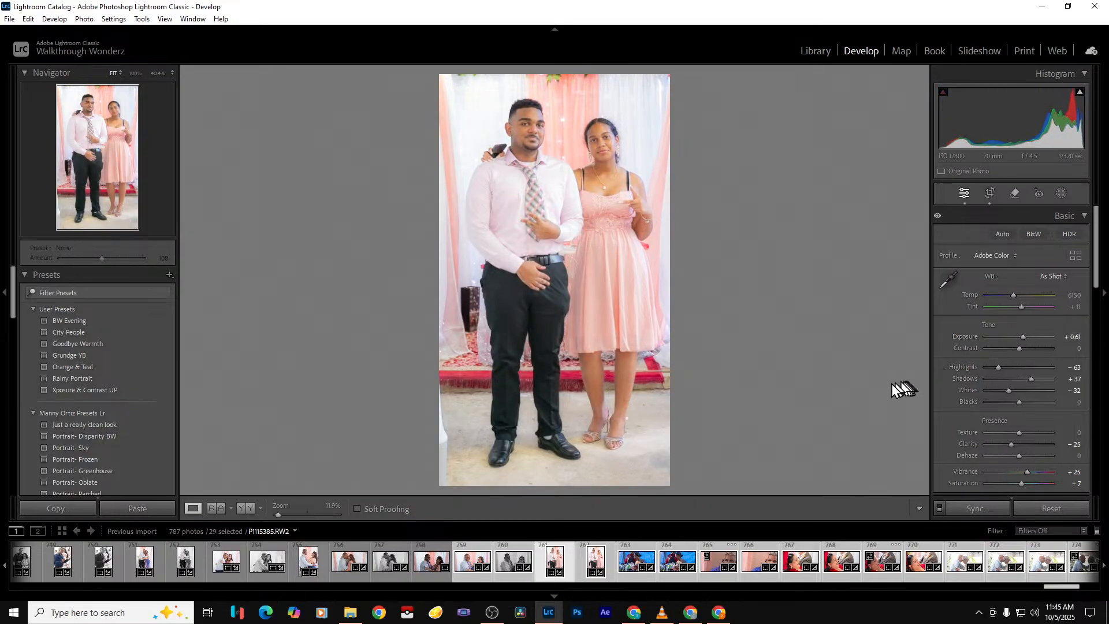
pyautogui.press('Right')
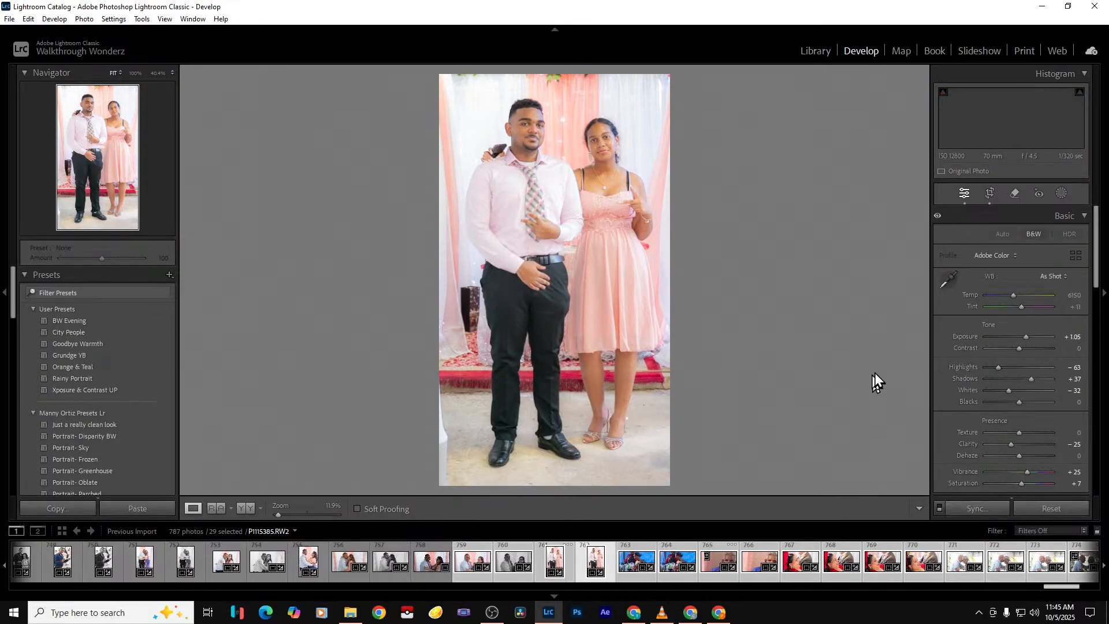
pyautogui.click(1032, 234)
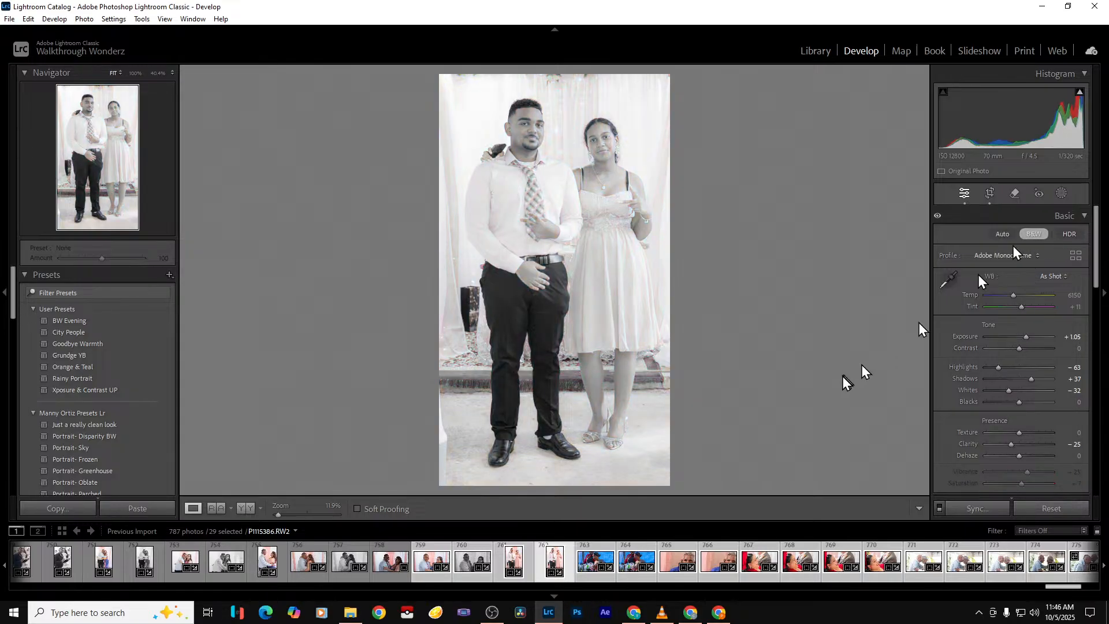
# Extend the crop of P1115387, the woman pouring a drink, to the photo's full height
pyautogui.press('Right')
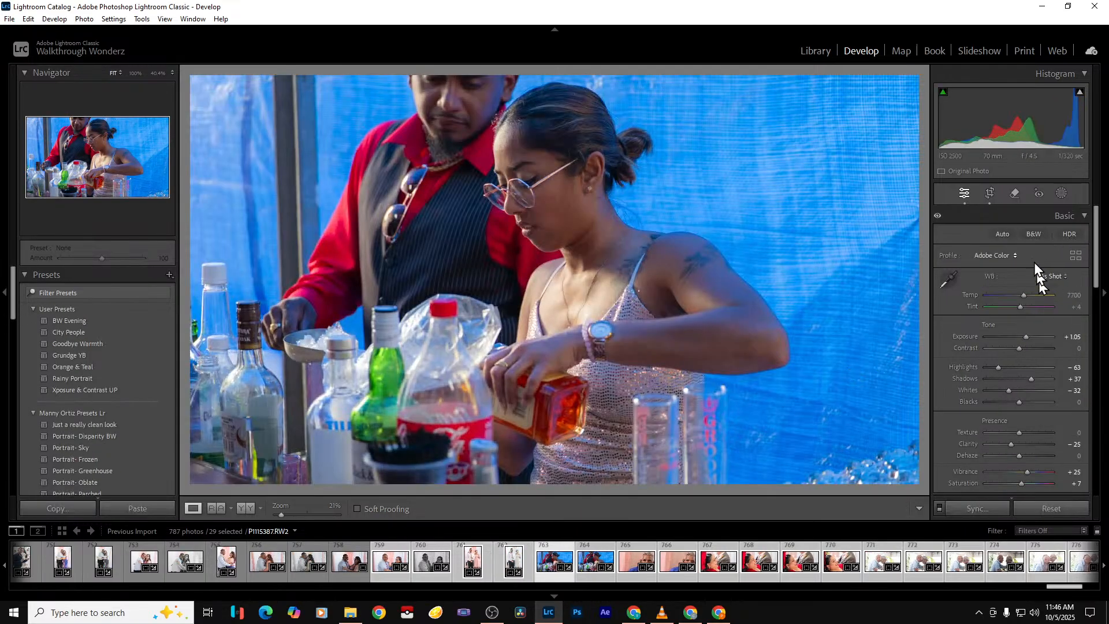
pyautogui.click(992, 194)
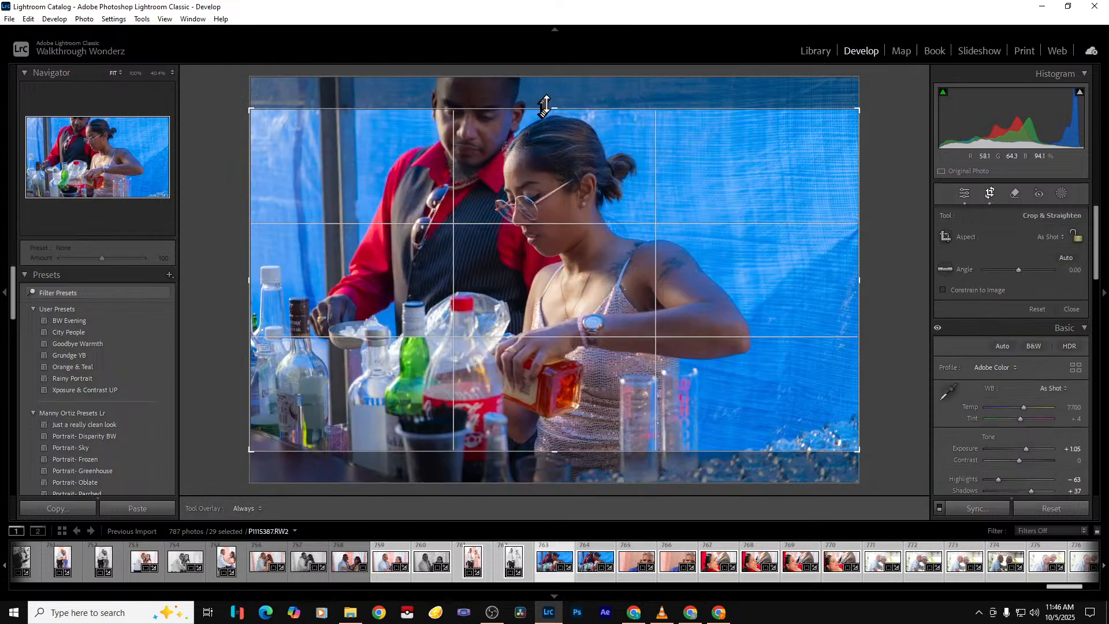
pyautogui.moveTo(545, 108); pyautogui.dragTo(548, 70)
pyautogui.moveTo(564, 468); pyautogui.dragTo(563, 513)
pyautogui.click(589, 559)
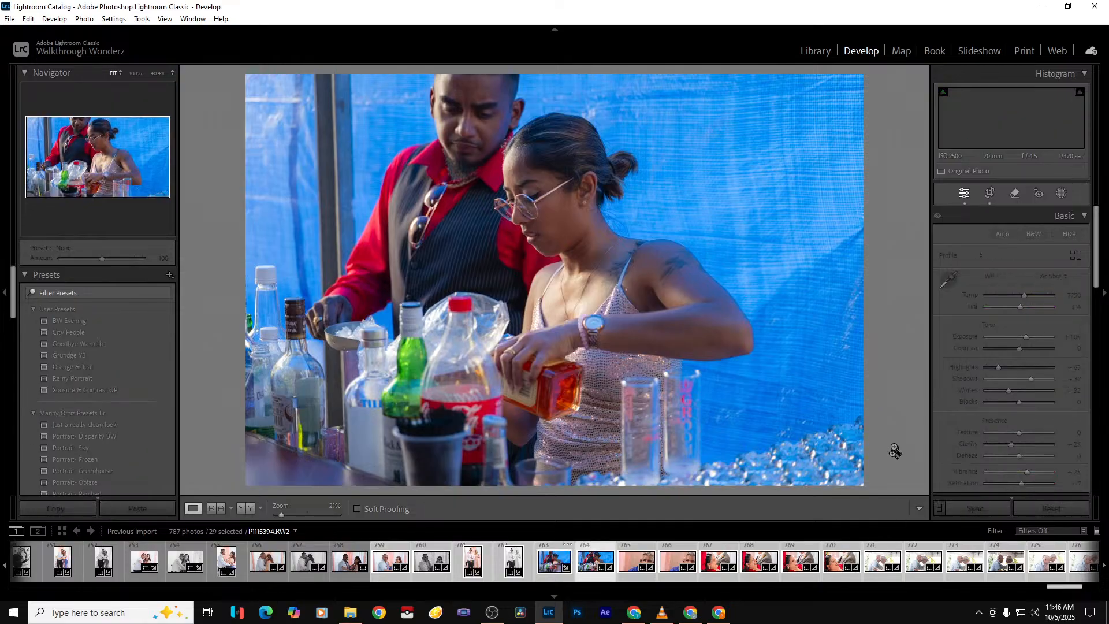
# Remove the near-duplicate drink-pouring shot that follows P1115387 from the catalog
pyautogui.press('Right')
pyautogui.press('Delete')
pyautogui.press('Return')
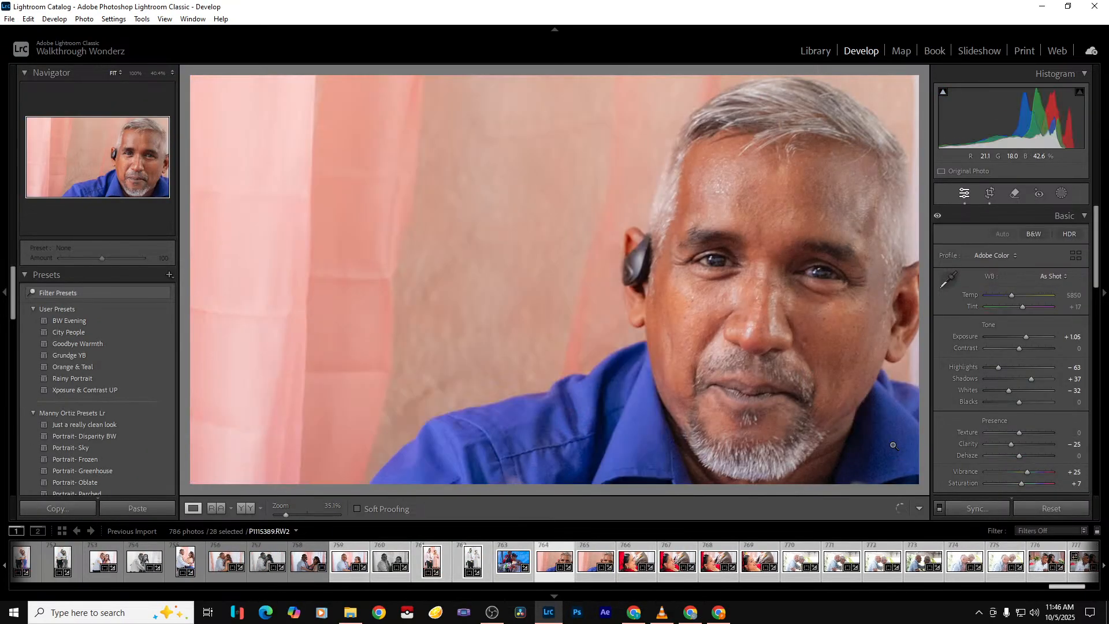
# Reposition the crop of P1115389 so the man in the blue shirt sits near the middle of the frame
pyautogui.click(990, 194)
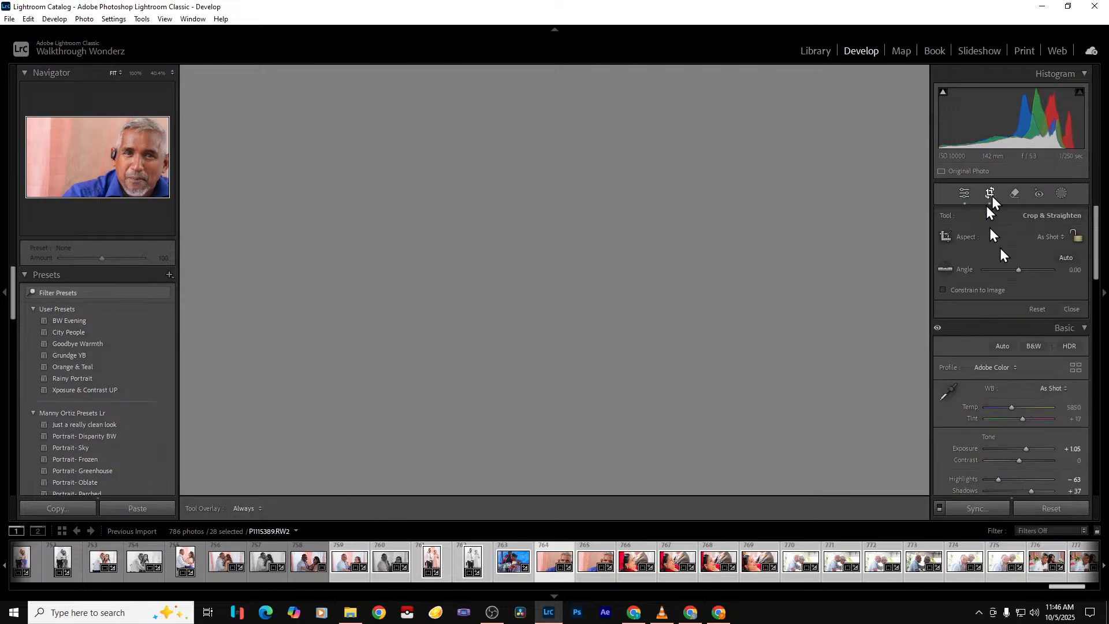
pyautogui.moveTo(690, 295); pyautogui.dragTo(591, 296)
pyautogui.press('Return')
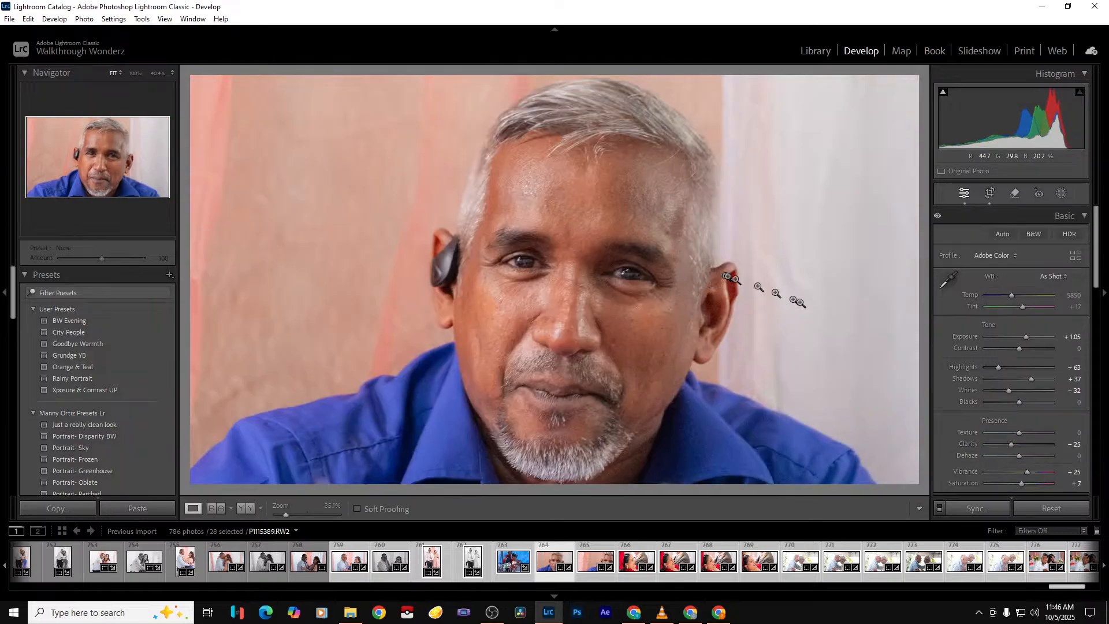
# Remove P1115390, the near-duplicate portrait of the man in the blue shirt, from the catalog
pyautogui.press('Right')
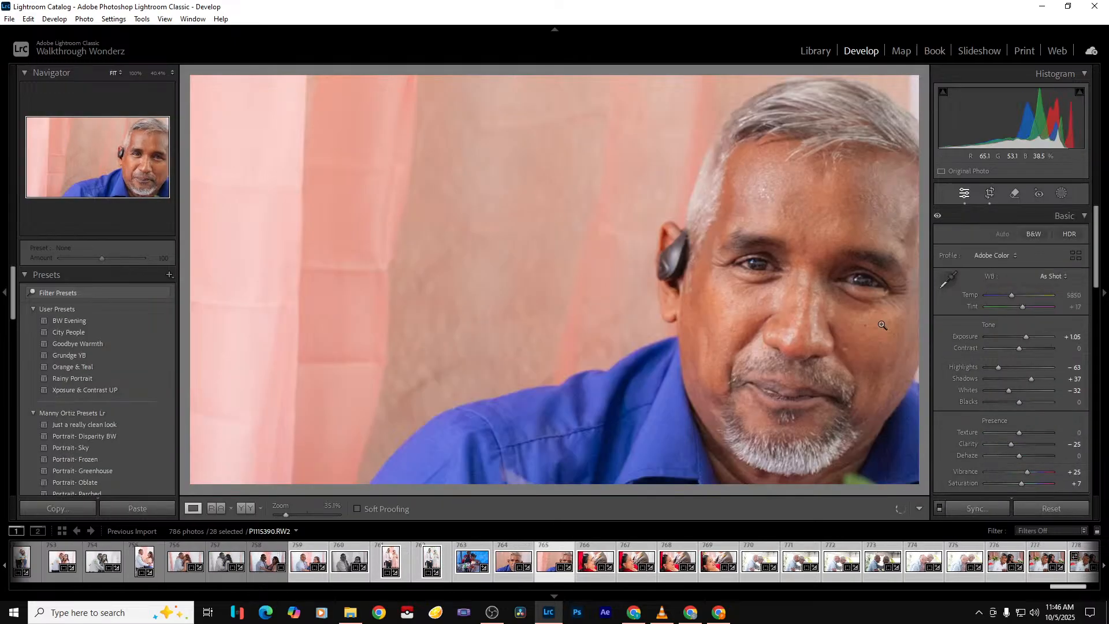
pyautogui.press('Delete')
pyautogui.press('Return')
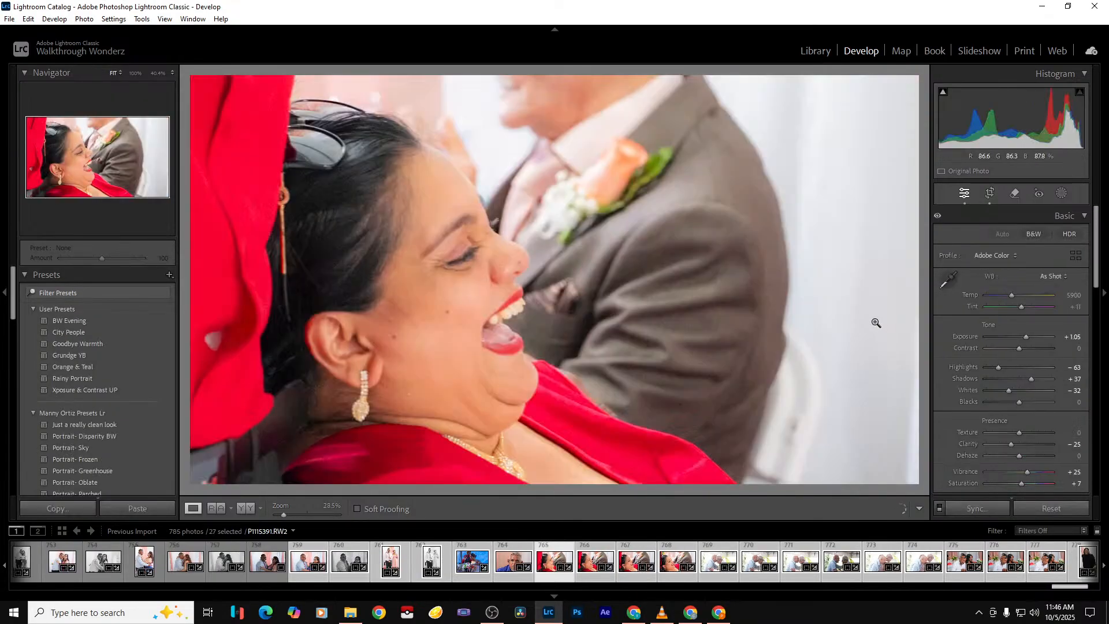
# Extend the crop of P1115391, the laughing woman in red, down to the photo's bottom edge
pyautogui.click(990, 194)
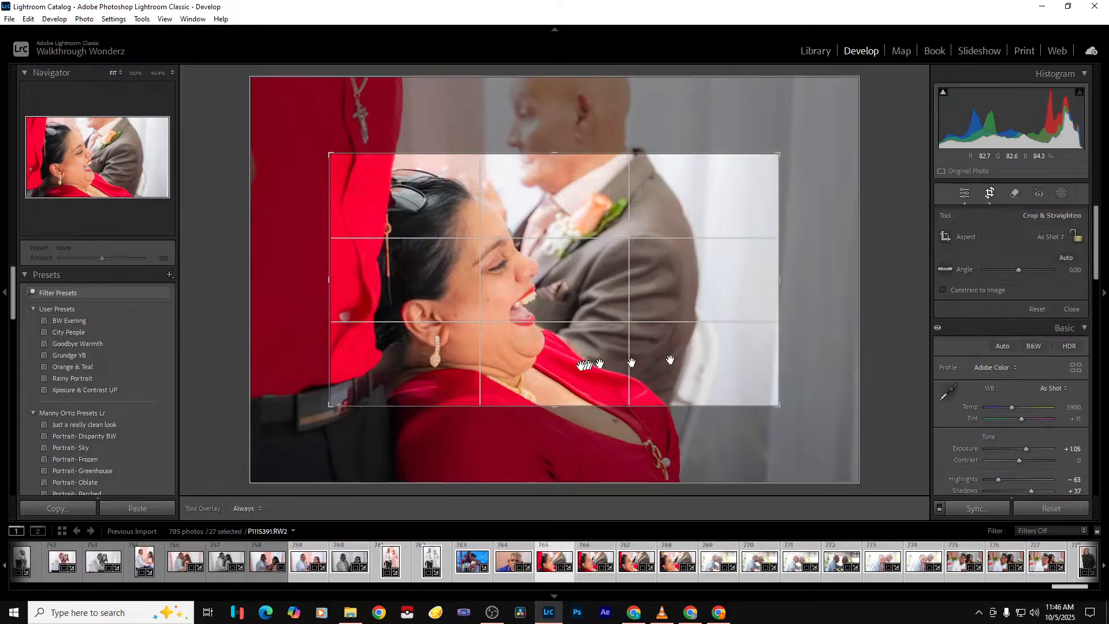
pyautogui.moveTo(541, 404); pyautogui.dragTo(540, 462)
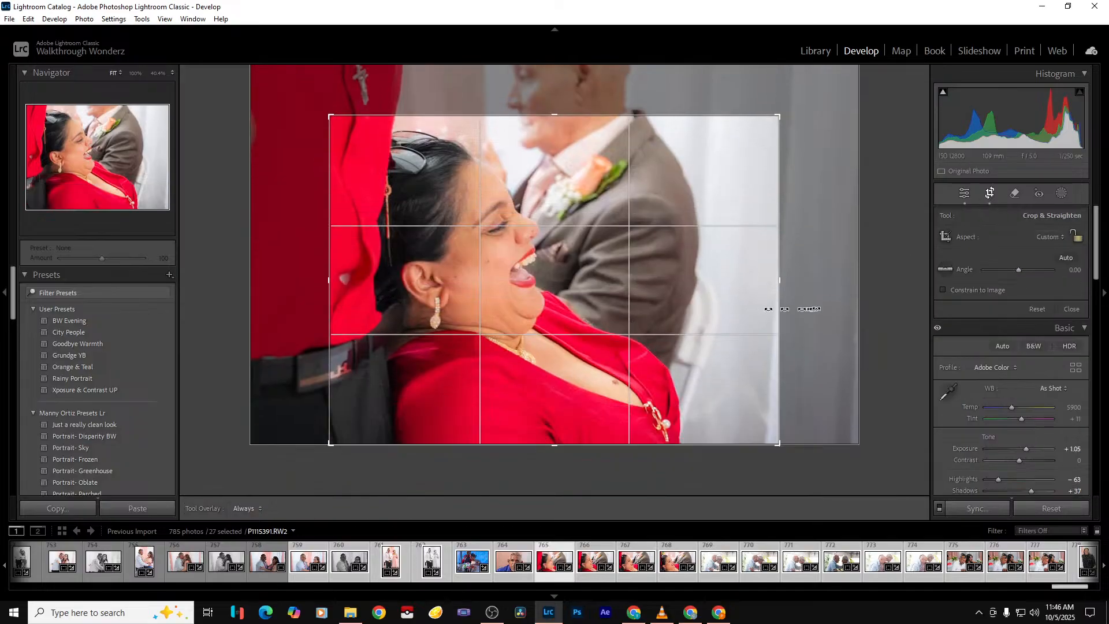
pyautogui.press('Return')
# Remove P1115392, P1115393 and P1115394, the near-duplicate shots of the laughing woman in red, from the catalog
pyautogui.press('Right')
pyautogui.press('Right')
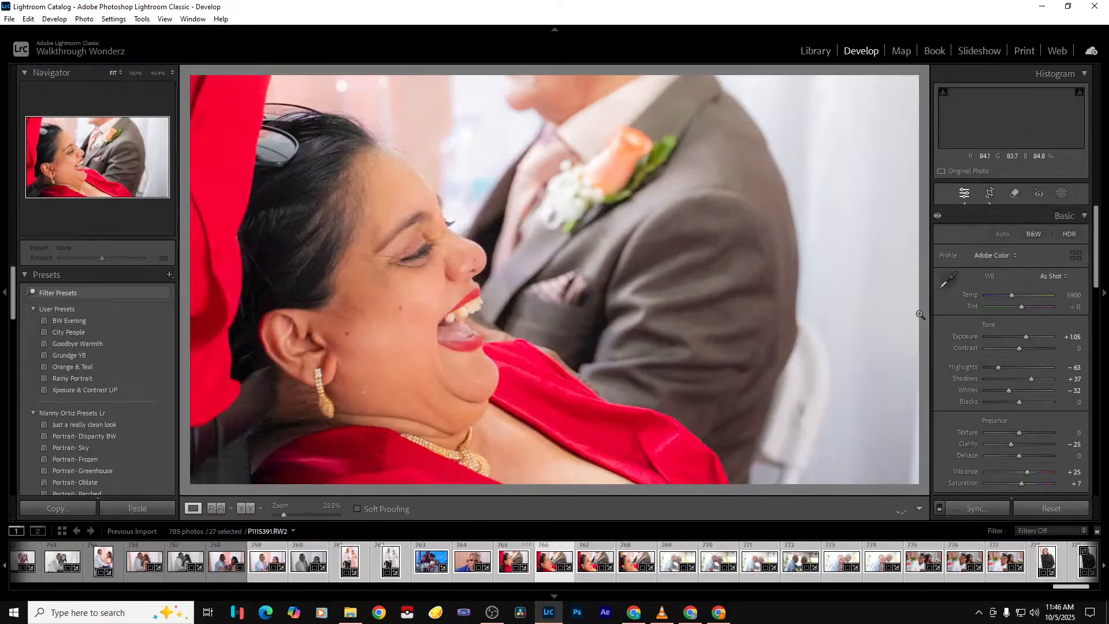
pyautogui.press('Delete')
pyautogui.press('Return')
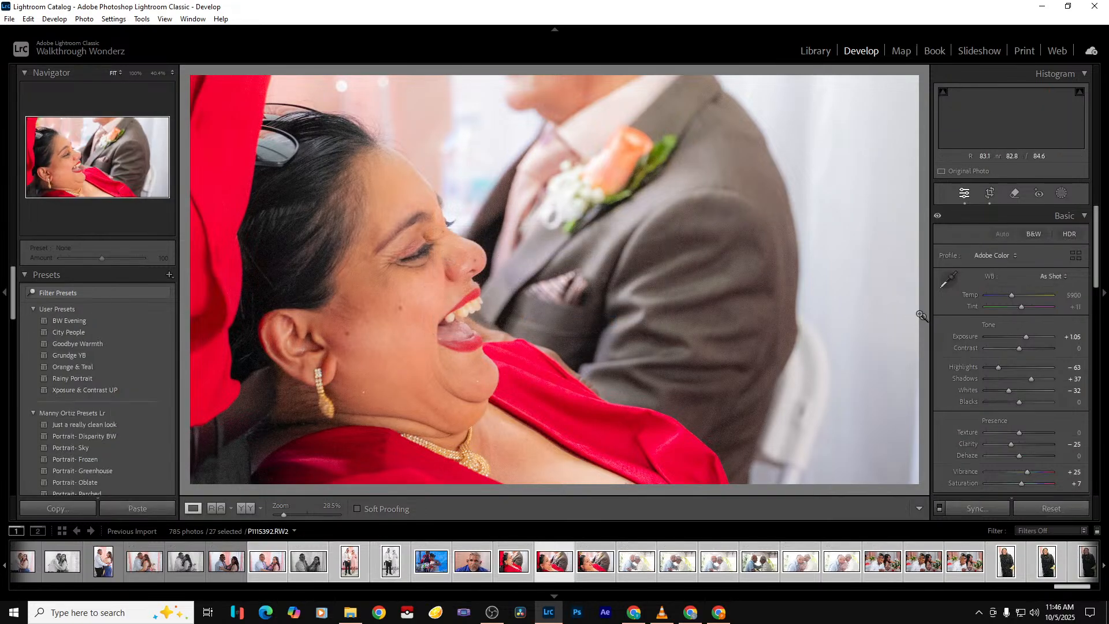
pyautogui.press('Delete')
pyautogui.press('Return')
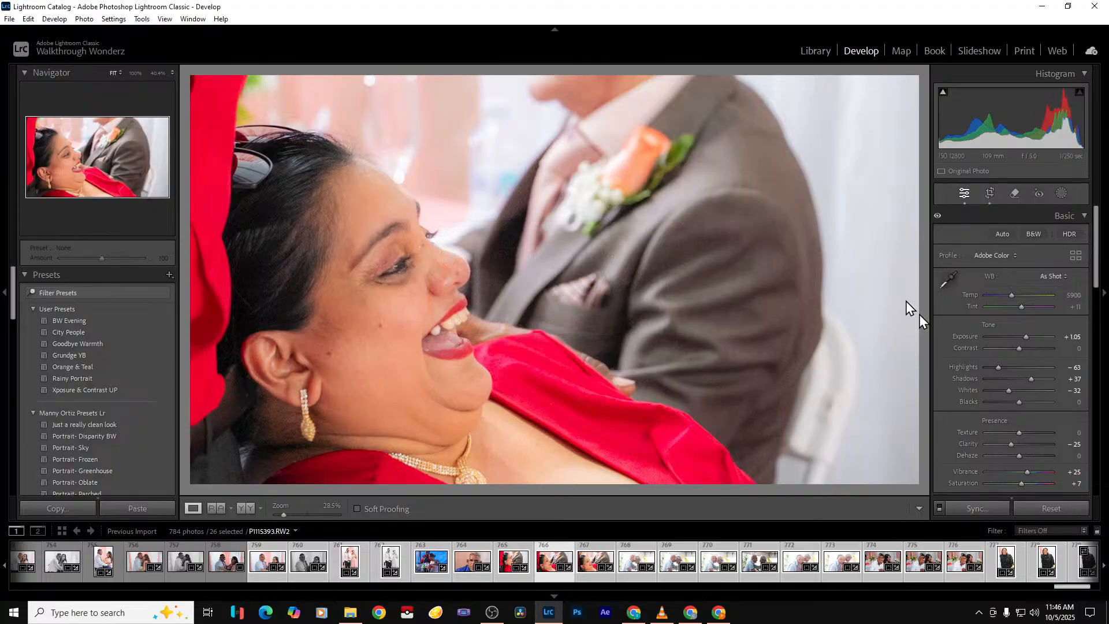
pyautogui.press('Delete')
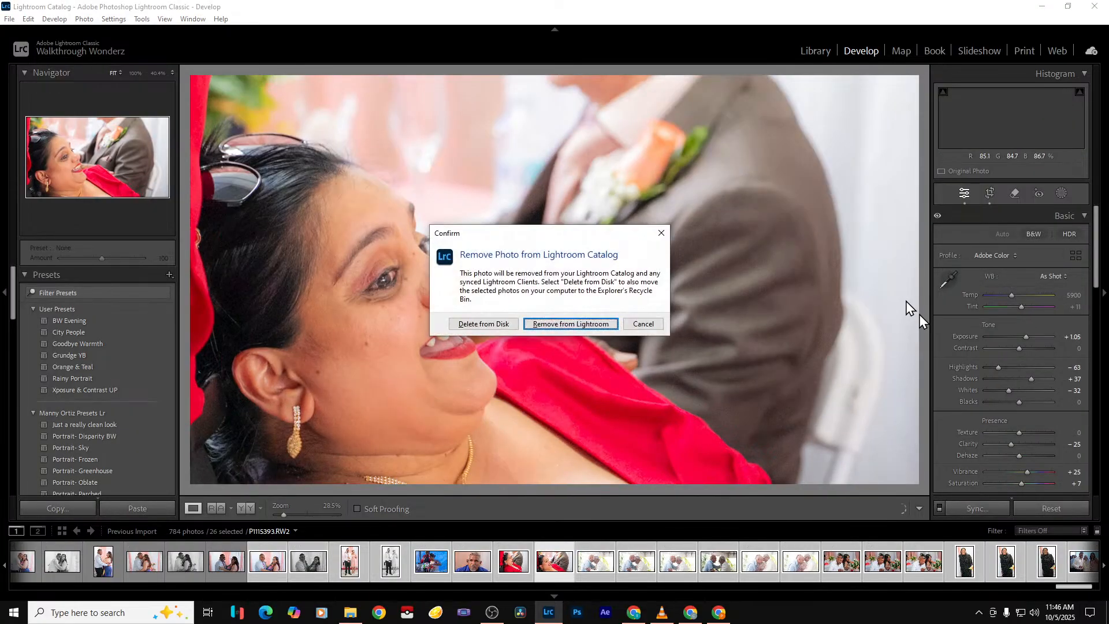
pyautogui.press('Return')
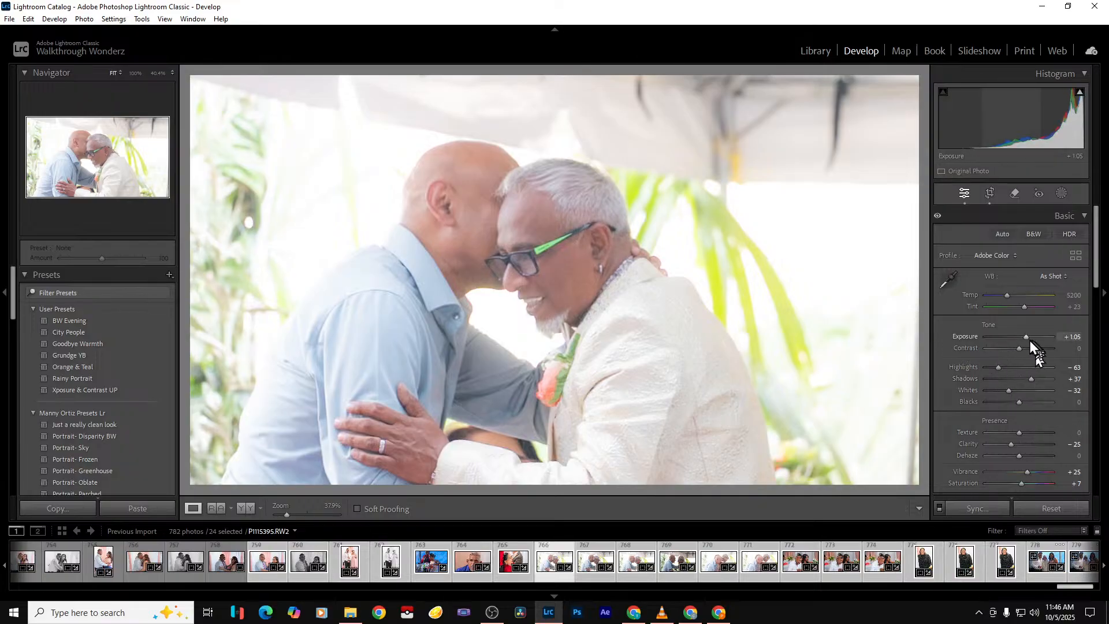
# Set P1115395's exposure to +0.79, highlights to −100, whites to −58 and blacks to −28, and convert P1115396 to black and white
pyautogui.moveTo(1026, 339); pyautogui.dragTo(1000, 392)
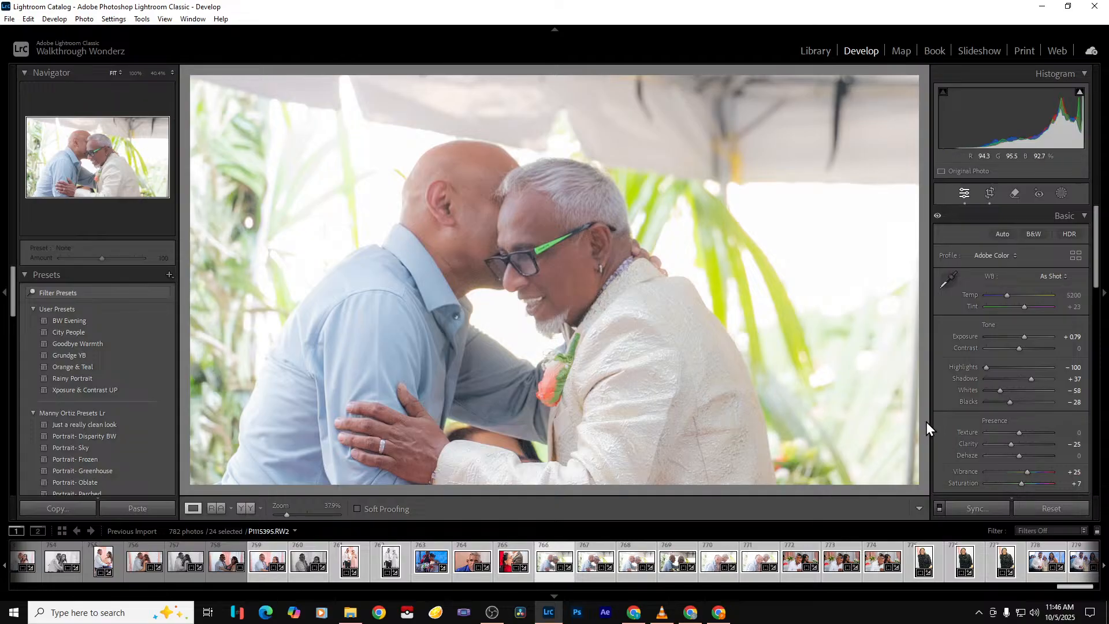
pyautogui.press('Right')
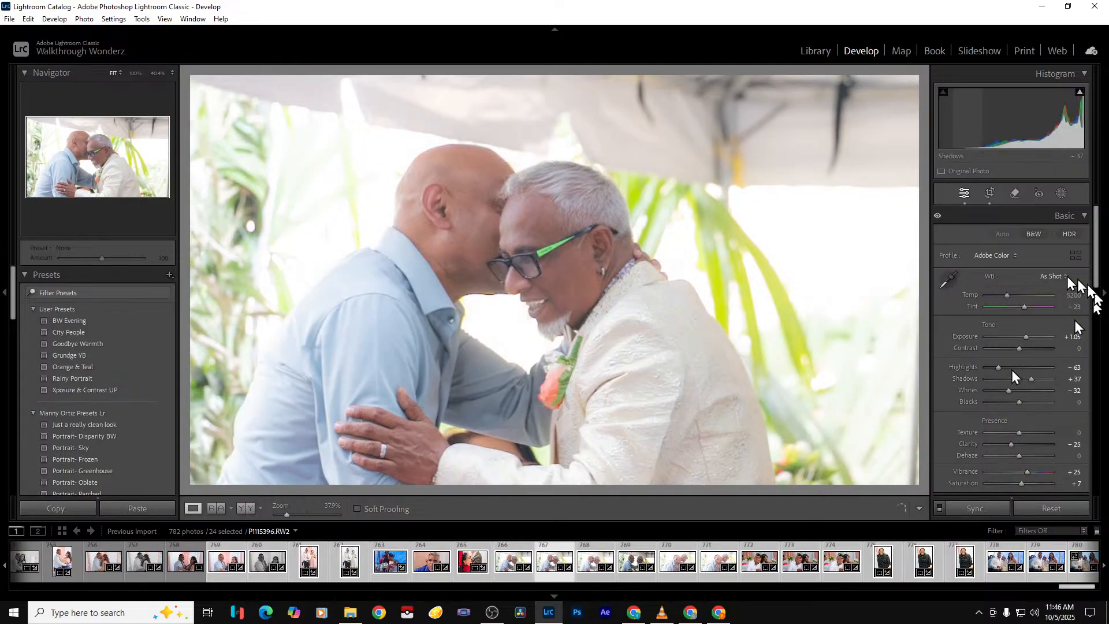
pyautogui.click(1034, 234)
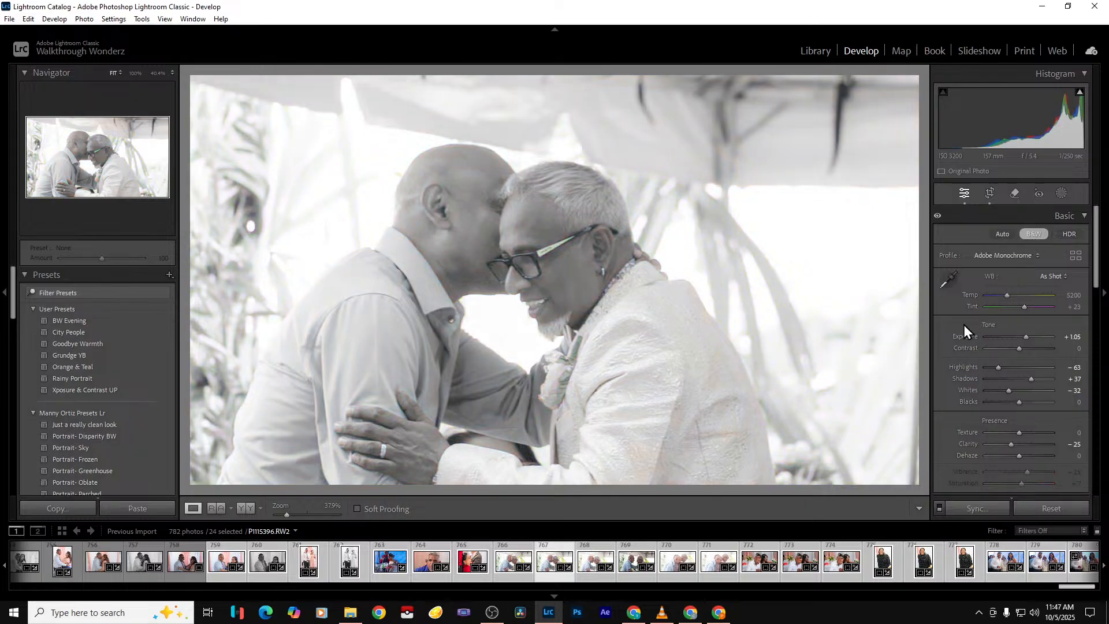
# Remove P1115397 and P1115398, the near-duplicate shots of the two men embracing, from the catalog
pyautogui.press('v')
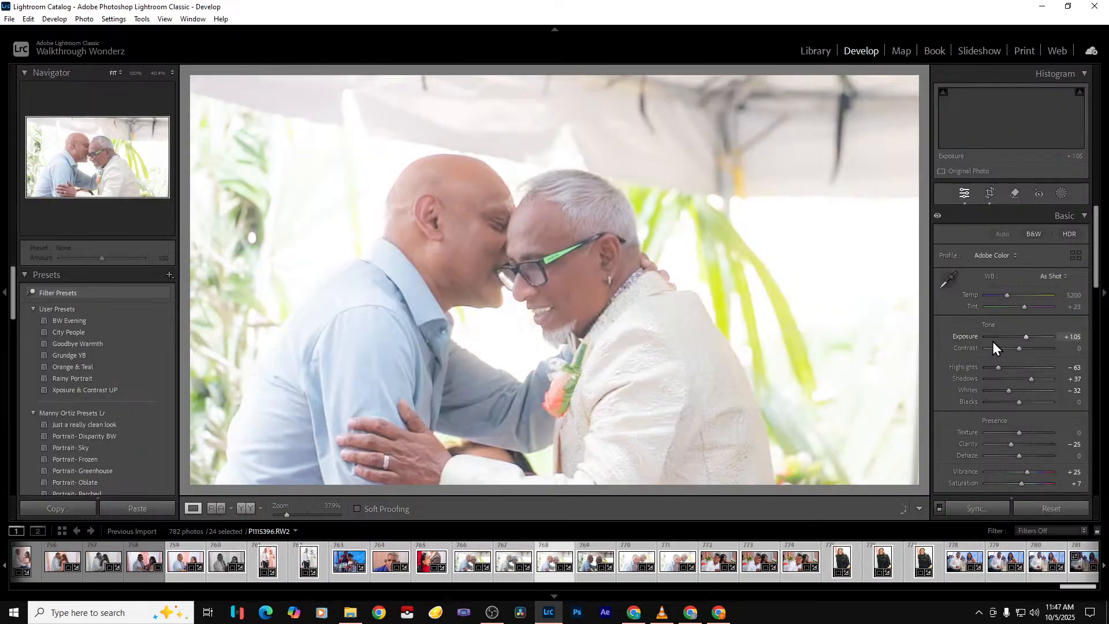
pyautogui.press('Delete')
pyautogui.press('Return')
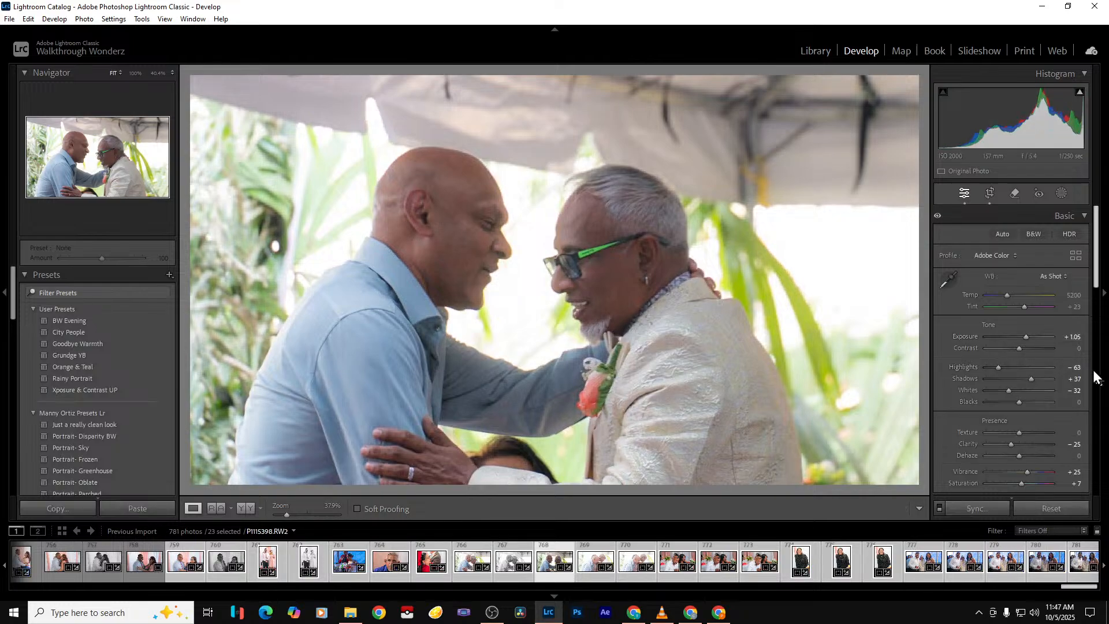
pyautogui.press('Delete')
pyautogui.press('Return')
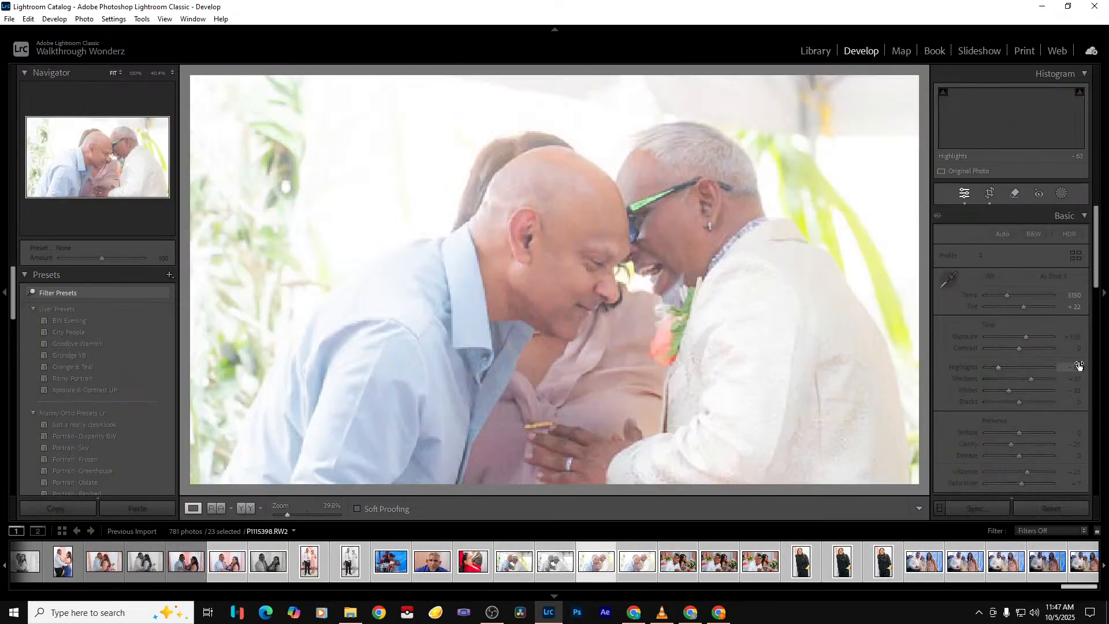
# Set P1115399's highlights to −100, exposure to +0.35 and blacks to −26, and convert P1115400 to black and white
pyautogui.moveTo(994, 370); pyautogui.dragTo(974, 365)
pyautogui.doubleClick(1025, 337)
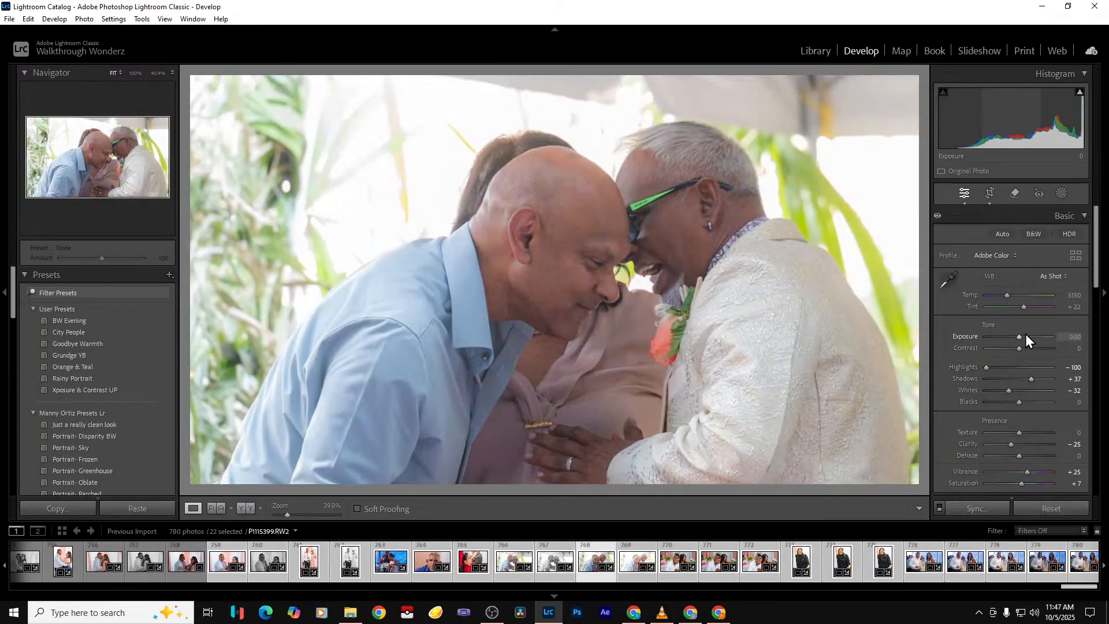
pyautogui.moveTo(1017, 338); pyautogui.dragTo(1019, 338)
pyautogui.moveTo(1019, 402); pyautogui.dragTo(1010, 402)
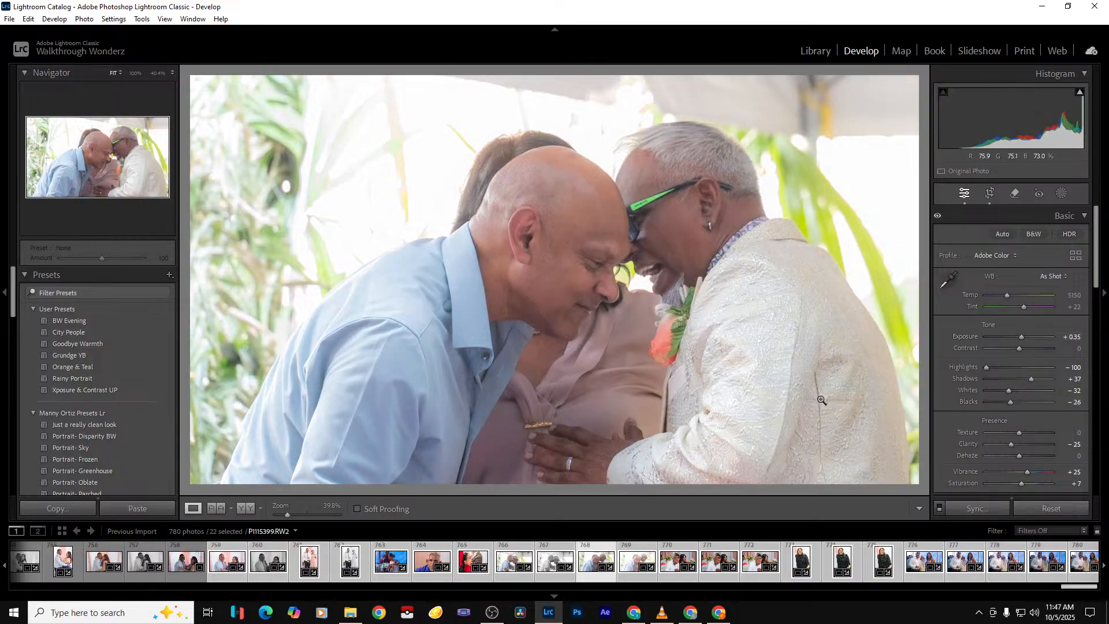
pyautogui.press('Right')
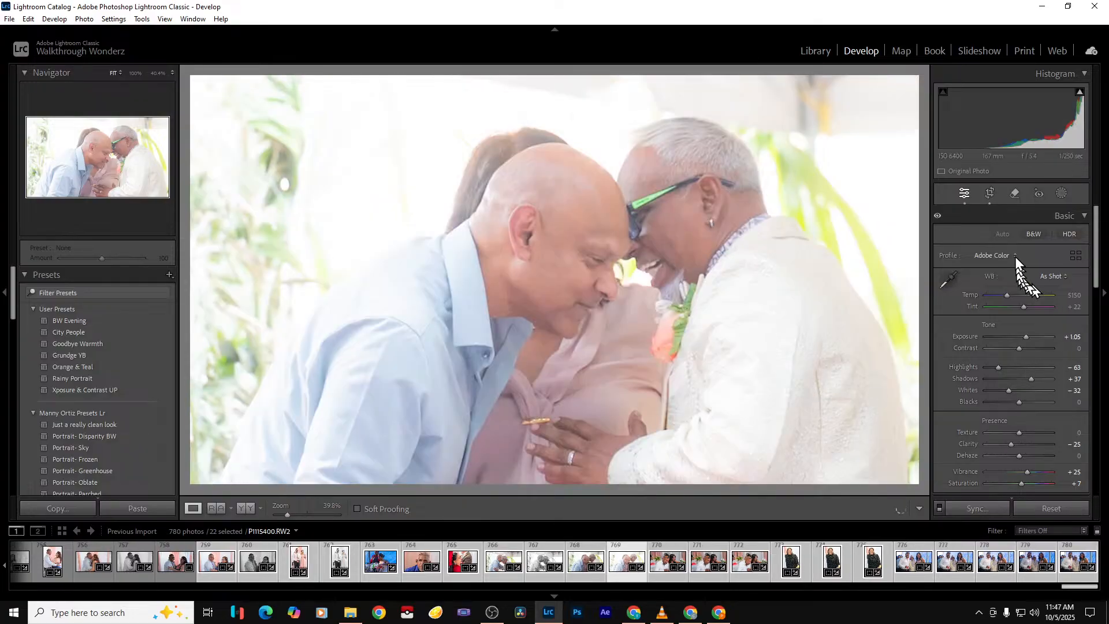
pyautogui.click(1033, 233)
# Extend the crop of P1115401, the couple eating at the table, downwards
pyautogui.press('Right')
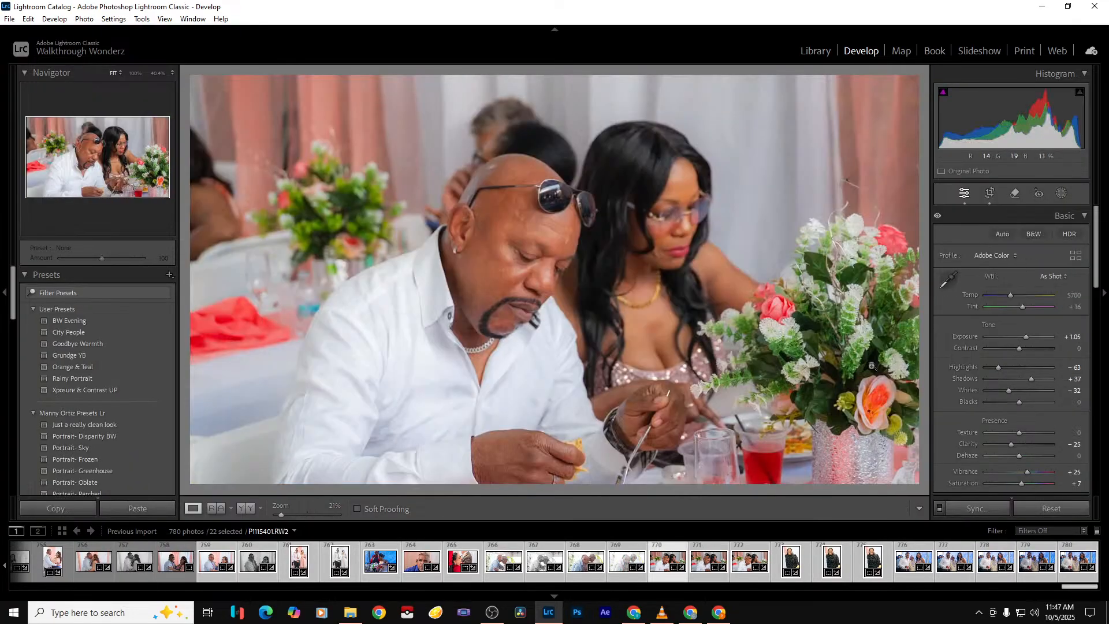
pyautogui.click(990, 193)
pyautogui.moveTo(609, 478); pyautogui.dragTo(610, 501)
pyautogui.press('Return')
# Convert P1115402 to black and white and remove P1115403, the near-duplicate shot of the couple eating, from the catalog
pyautogui.press('Right')
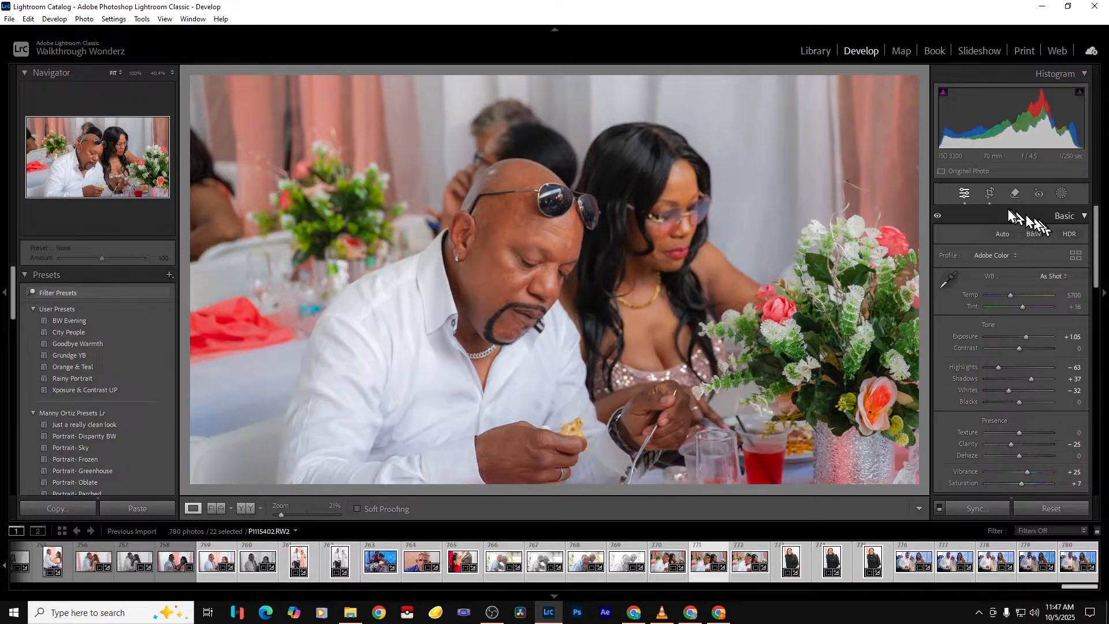
pyautogui.click(1033, 234)
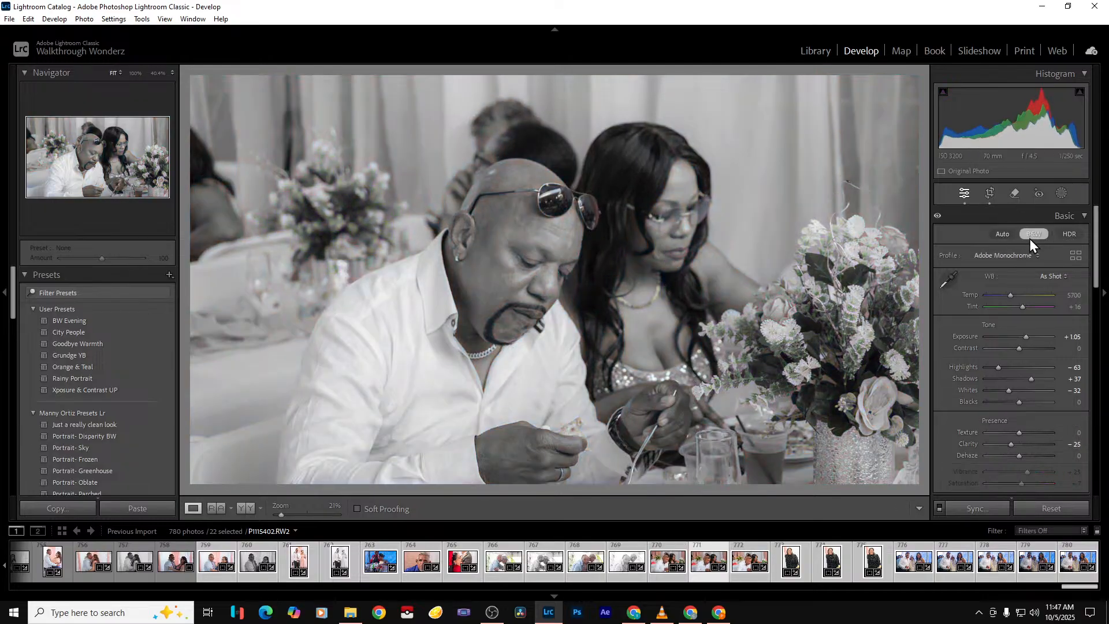
pyautogui.press('Right')
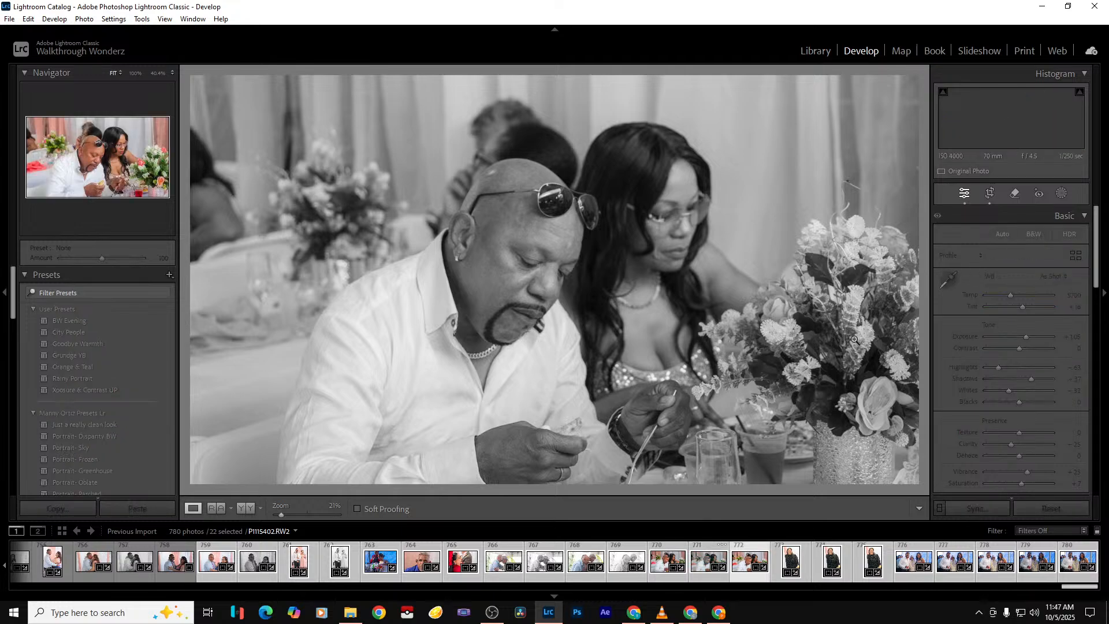
pyautogui.press('Delete')
pyautogui.press('Return')
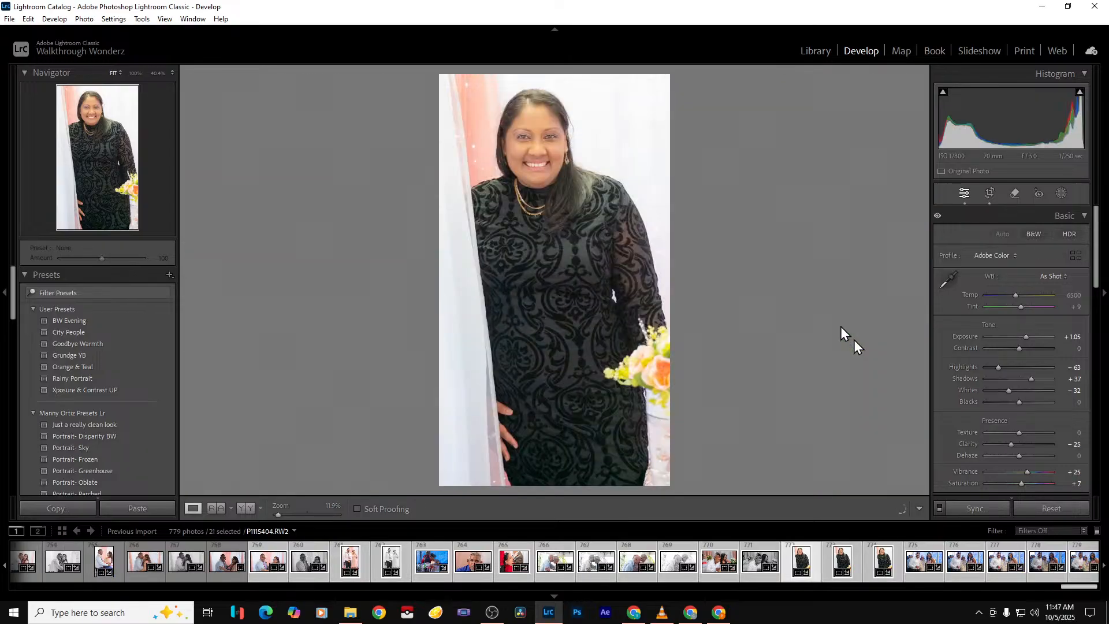
pyautogui.click(990, 194)
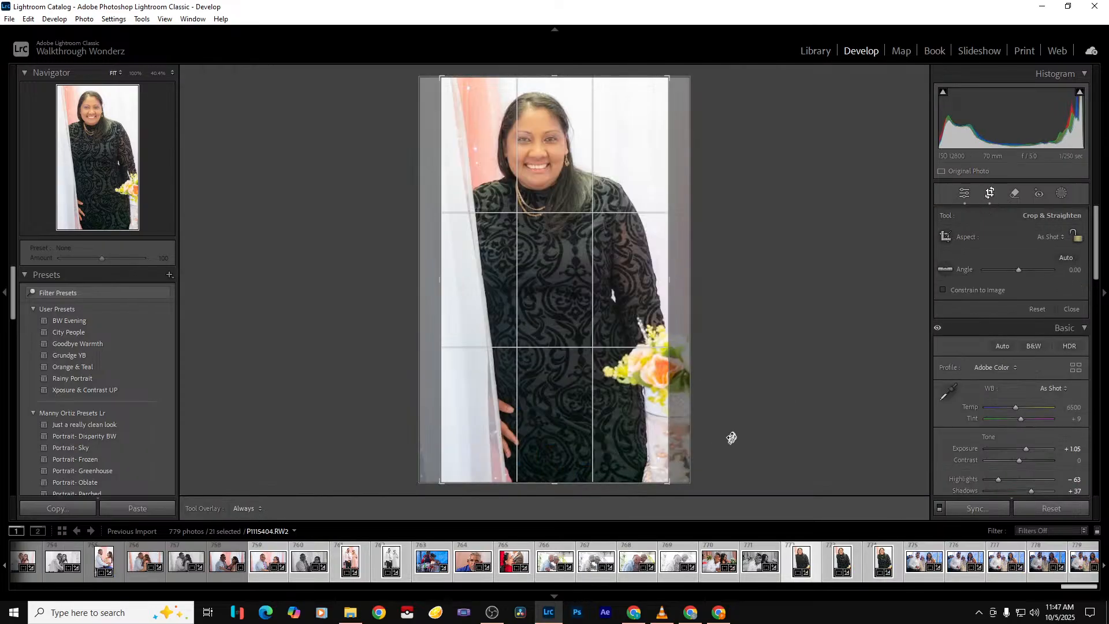
pyautogui.press('Return')
# Crop P1115405, the woman in the black patterned dress, to a waist-up portrait, and convert P1115406 to black and white
pyautogui.press('Right')
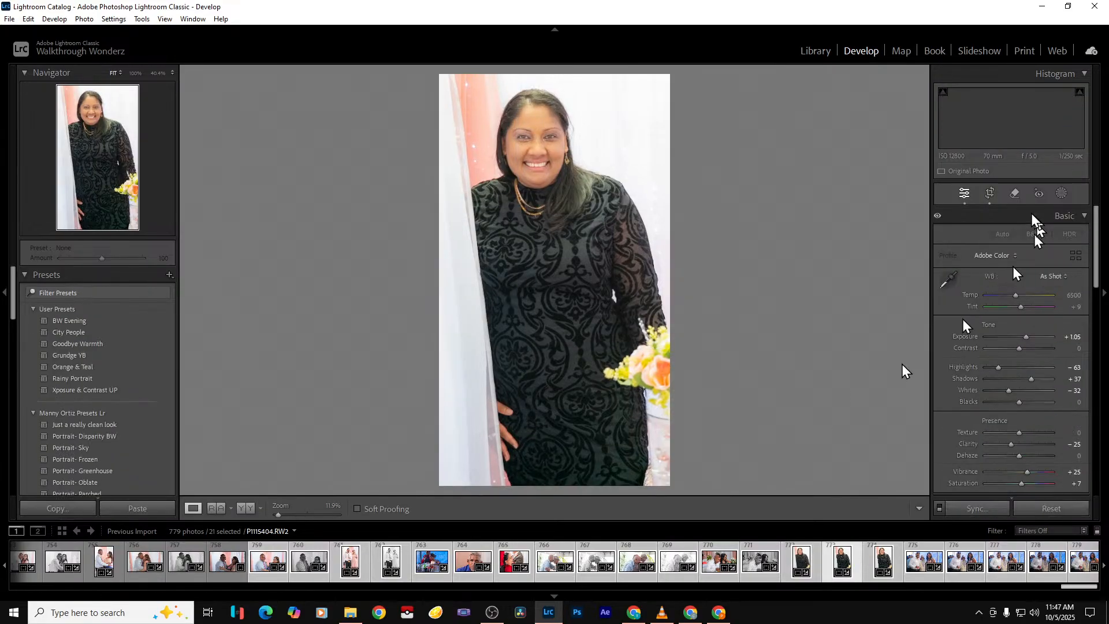
pyautogui.click(988, 200)
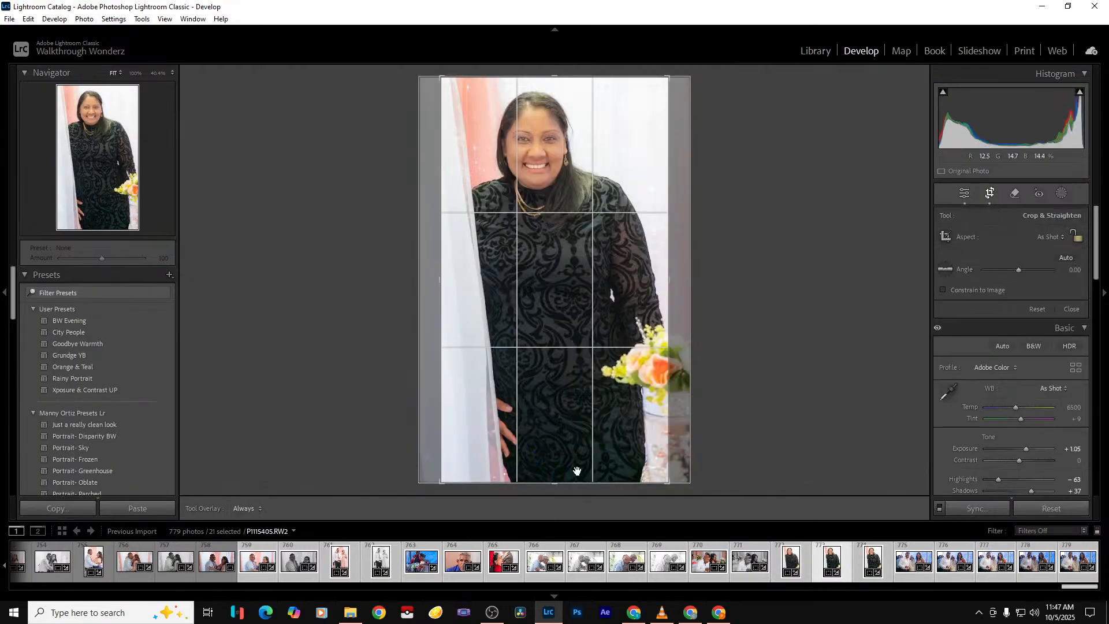
pyautogui.moveTo(565, 482); pyautogui.dragTo(587, 407)
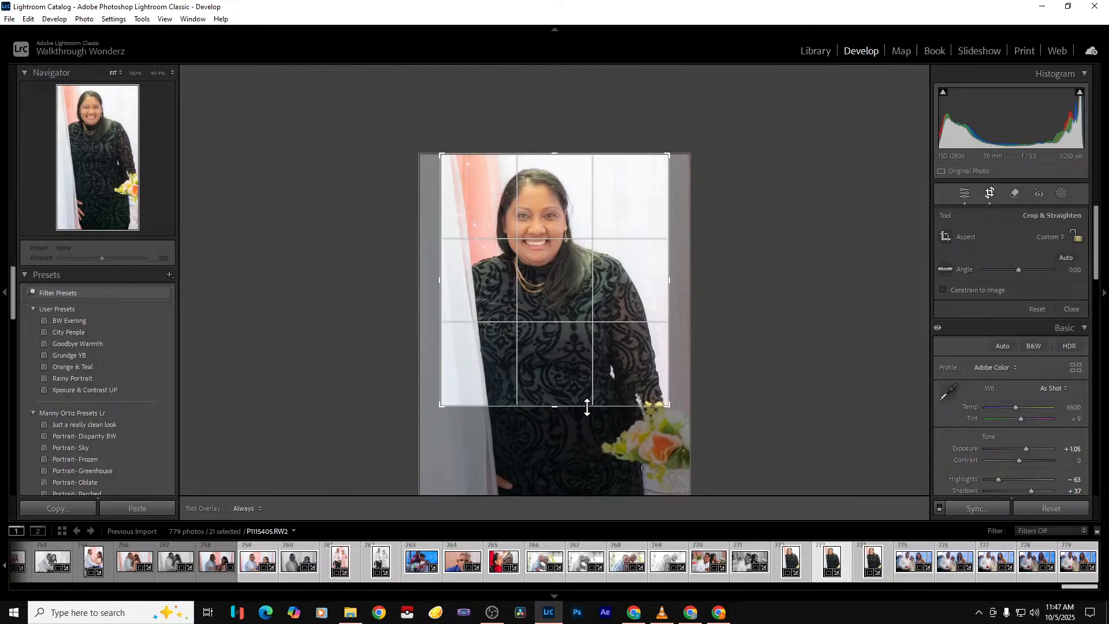
pyautogui.press('Return')
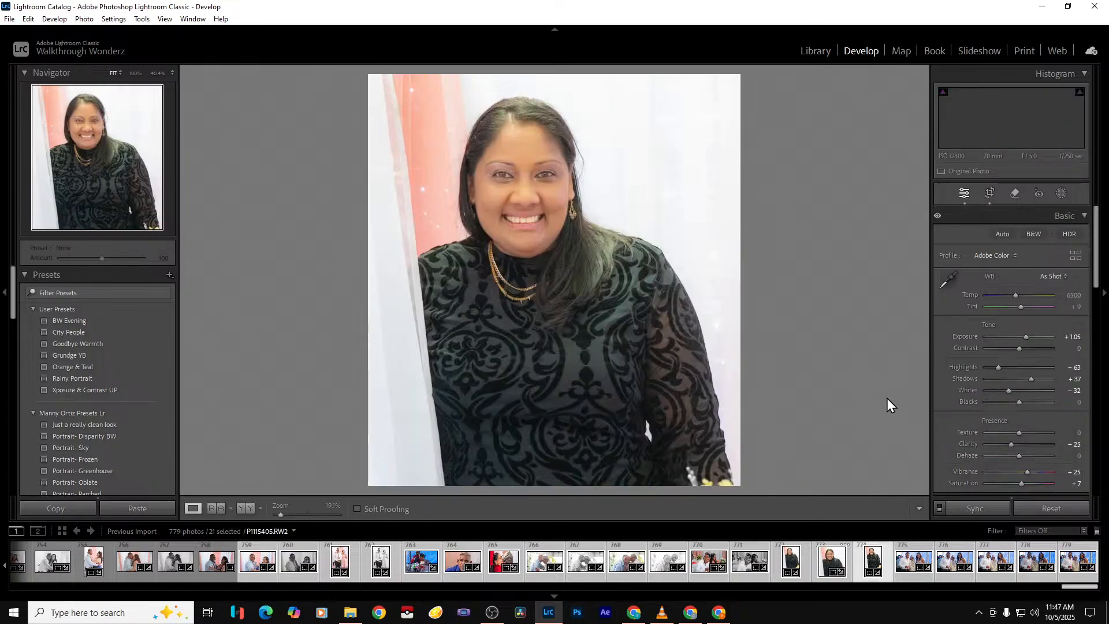
pyautogui.press('Right')
pyautogui.click(1031, 234)
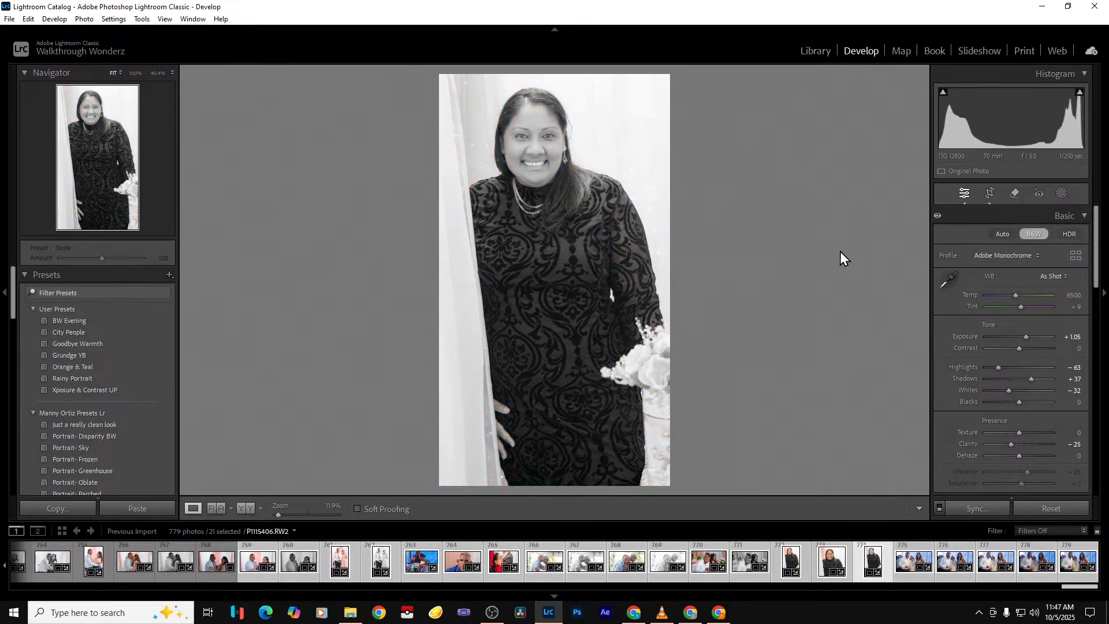
# Recrop P1115407, the group of three, trimming both sides, adding slight headroom and extending down to the photo's bottom edge
pyautogui.press('Right')
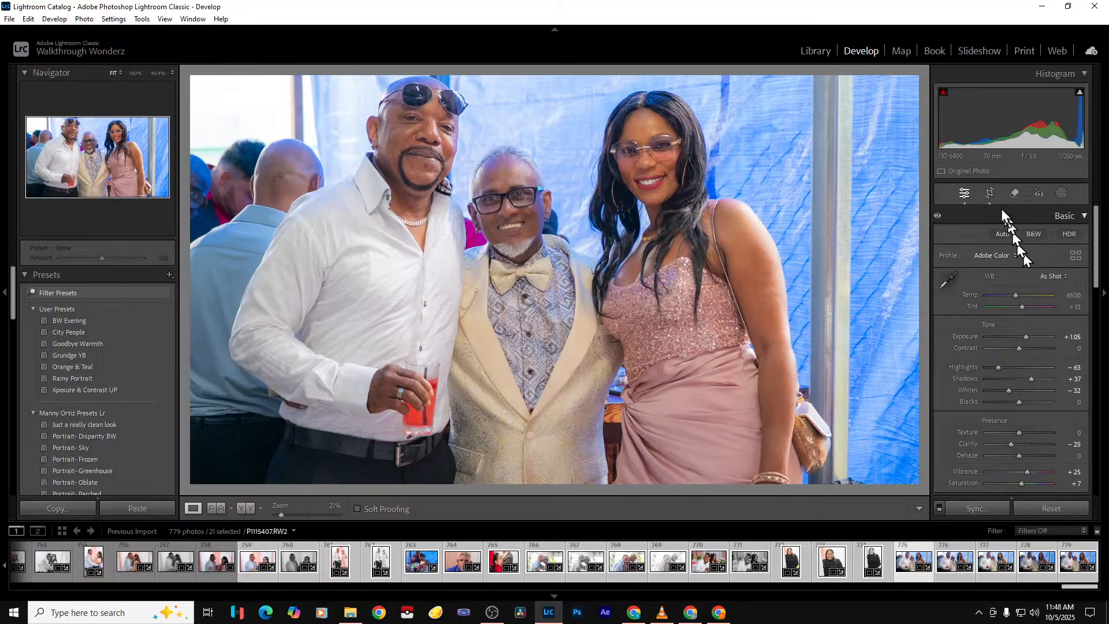
pyautogui.click(989, 194)
pyautogui.moveTo(869, 294); pyautogui.dragTo(832, 293)
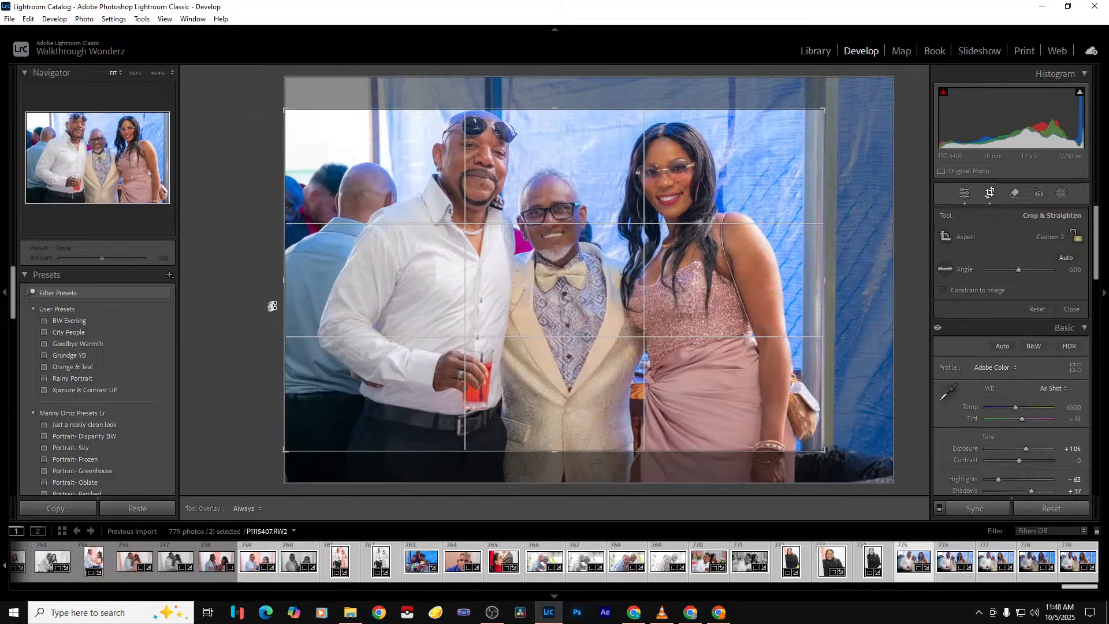
pyautogui.moveTo(283, 304); pyautogui.dragTo(298, 303)
pyautogui.moveTo(512, 121); pyautogui.dragTo(517, 111)
pyautogui.moveTo(547, 453); pyautogui.dragTo(548, 502)
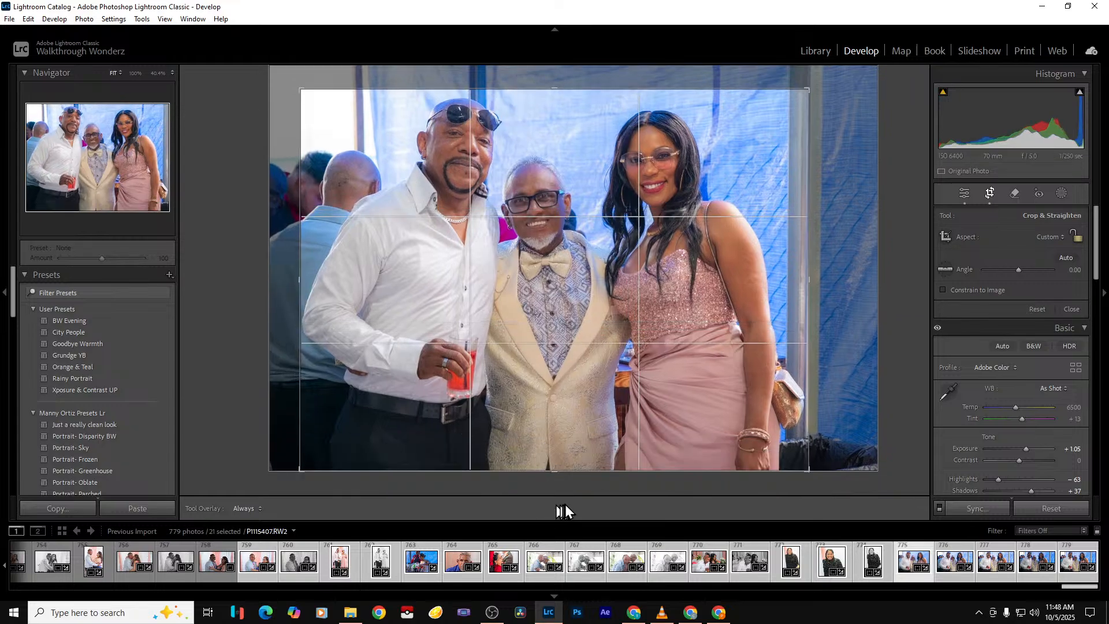
pyautogui.press('Return')
# Convert P1115408 to black and white and remove the near-duplicate group shots P1115409 and P1115410 from the catalog
pyautogui.press('Right')
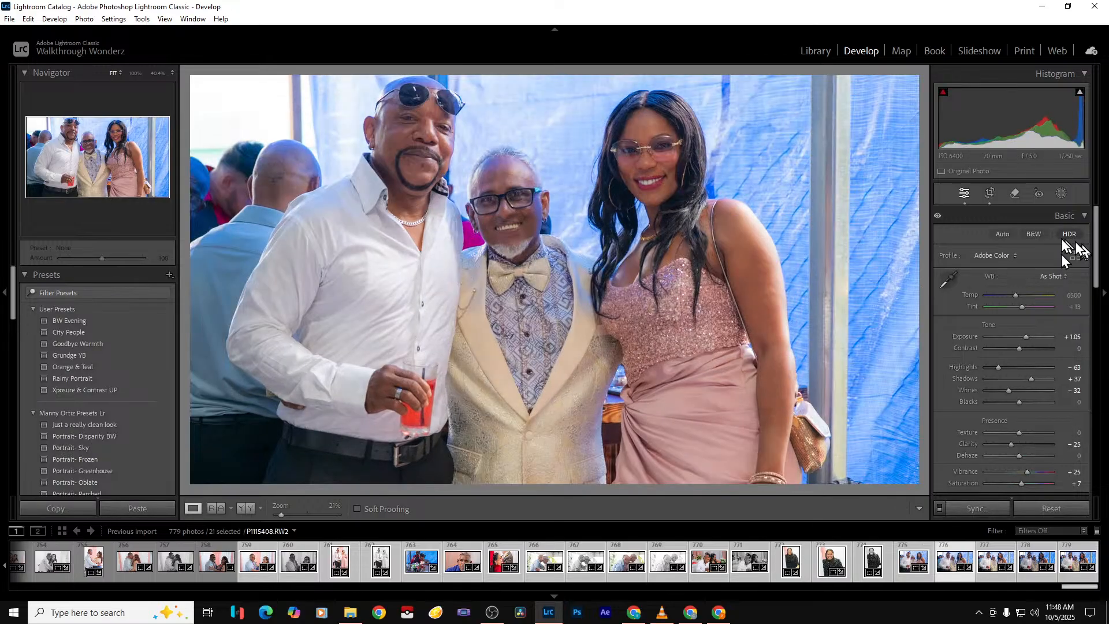
pyautogui.click(1029, 237)
pyautogui.press('Right')
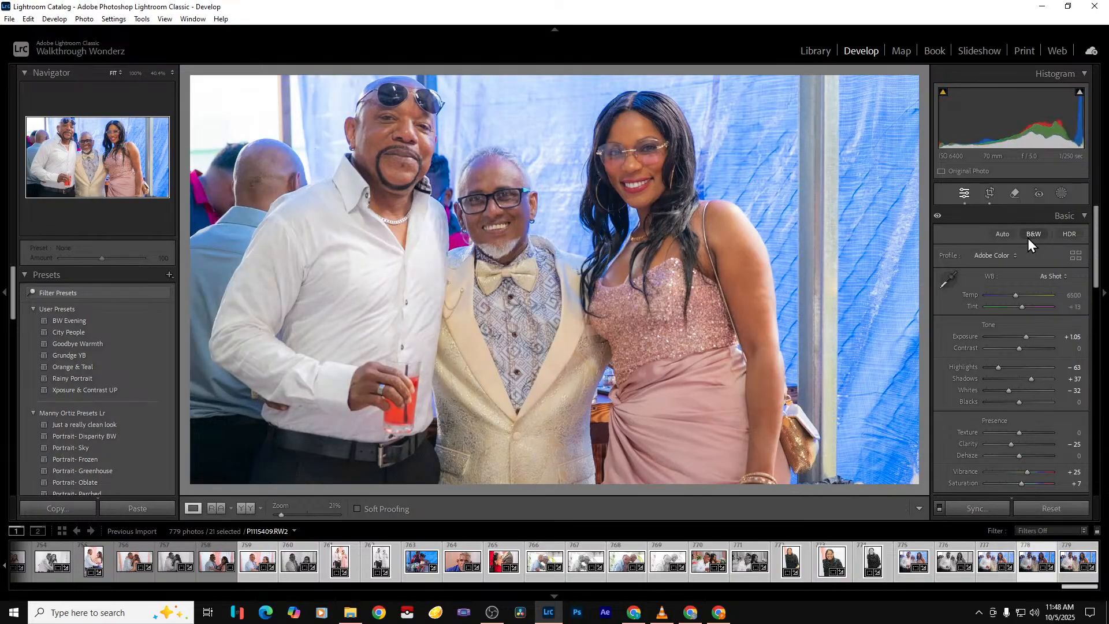
pyautogui.press('Right')
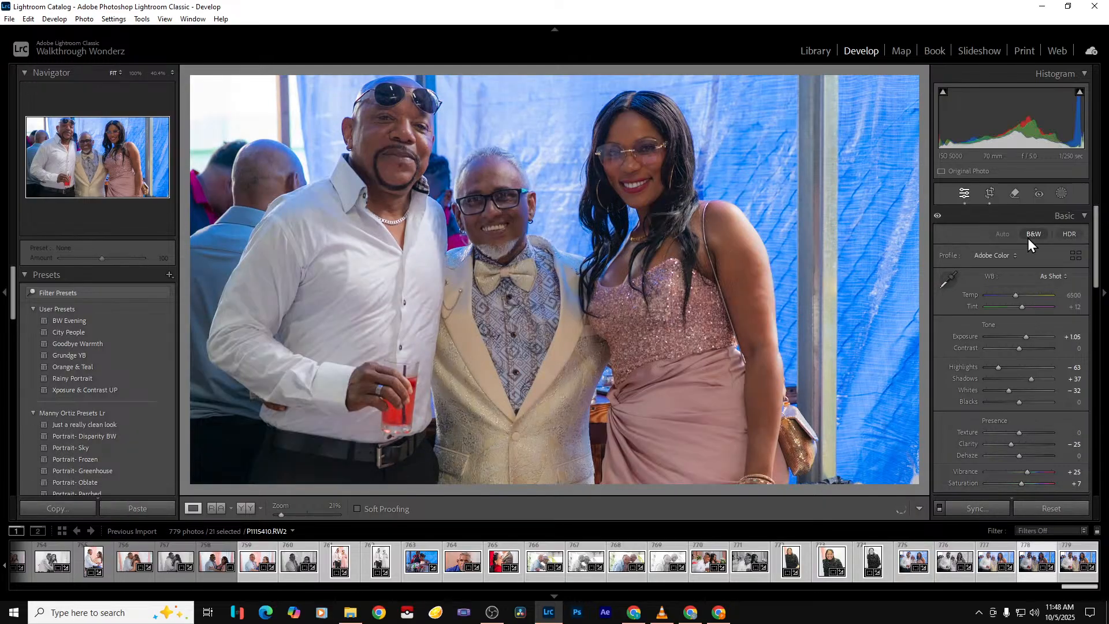
pyautogui.press('Right')
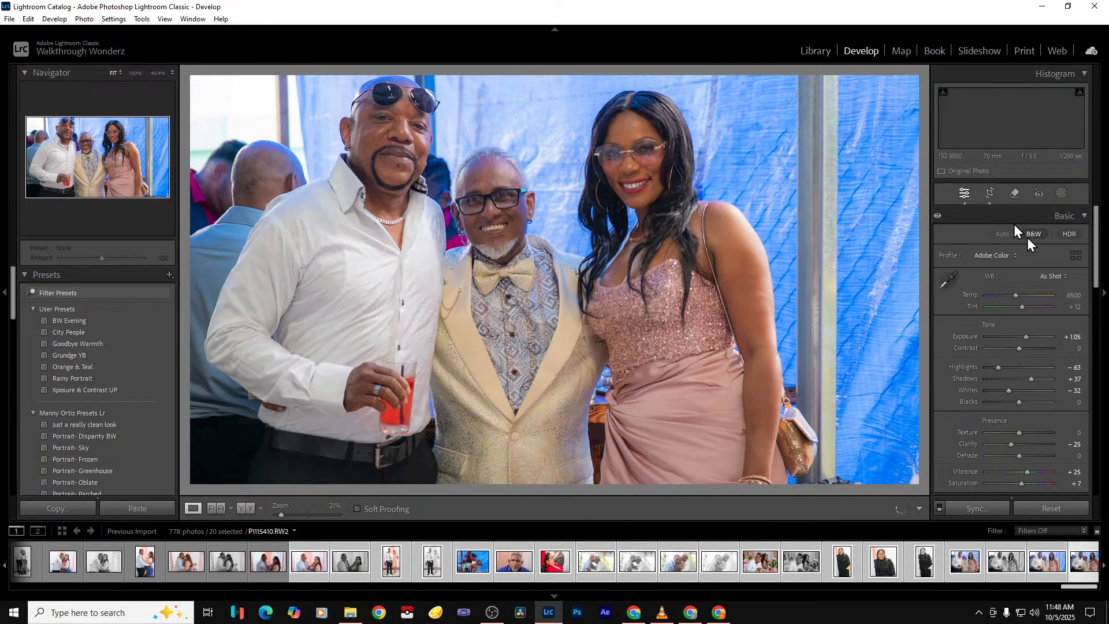
pyautogui.press('Delete')
pyautogui.press('Return')
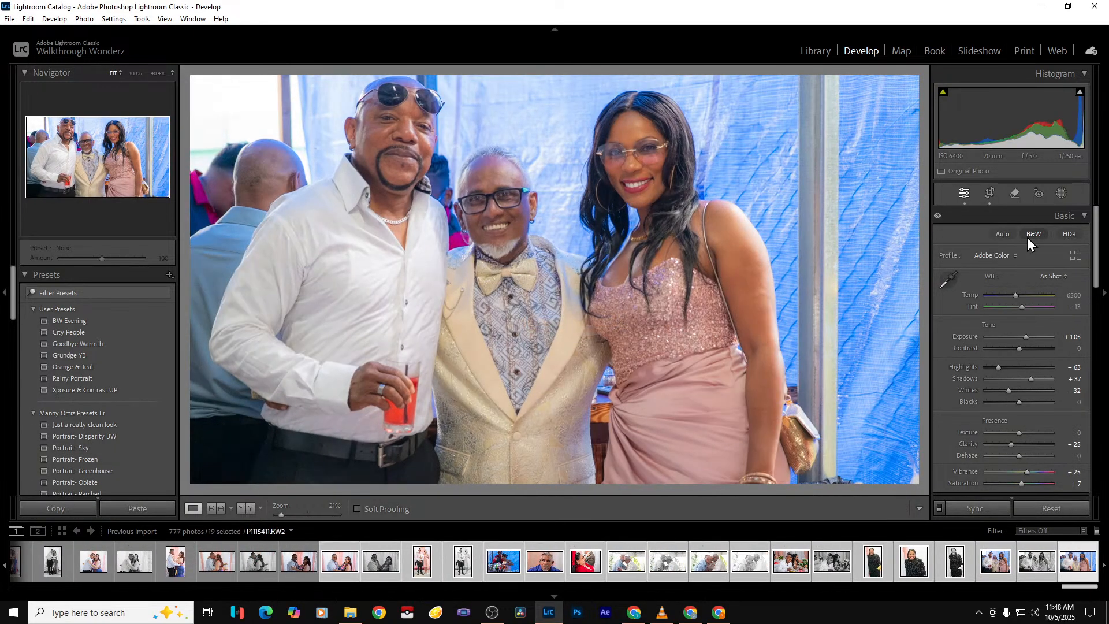
# Remove the near-duplicate group shot P1115411 from the catalog and export the 18 selected photos
pyautogui.press('Delete')
pyautogui.press('Return')
pyautogui.click(1033, 234)
pyautogui.press('ctrl')
pyautogui.hotkey('ctrl', 'shift', 'e')
pyautogui.press('Return')
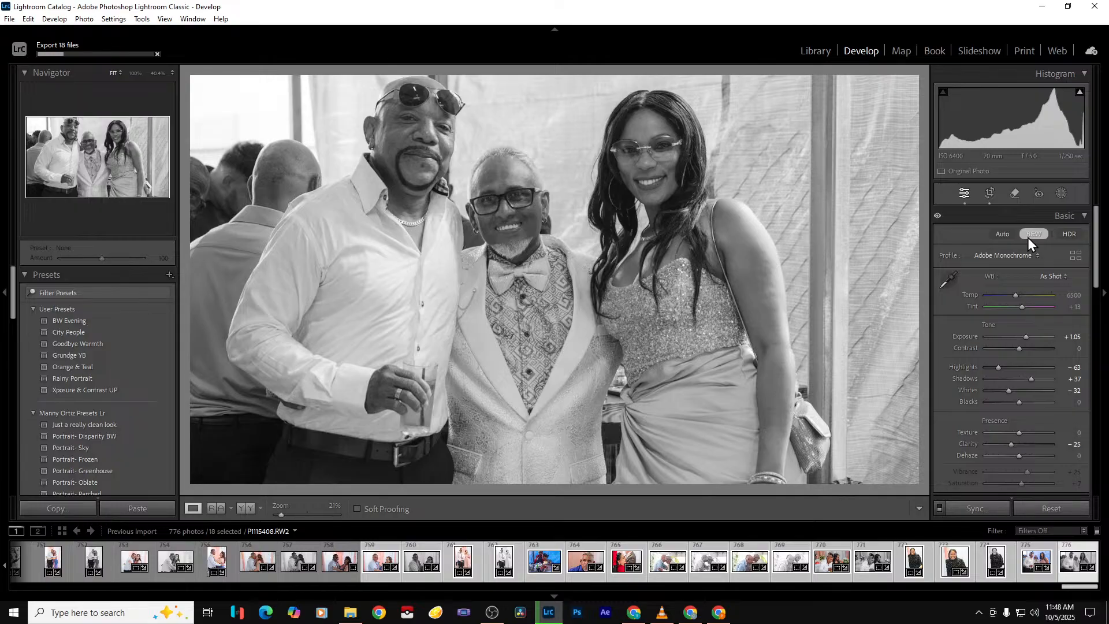
# Switch to File Explorer and check the newly exported wedding images at the end of the export folder
pyautogui.click(350, 612)
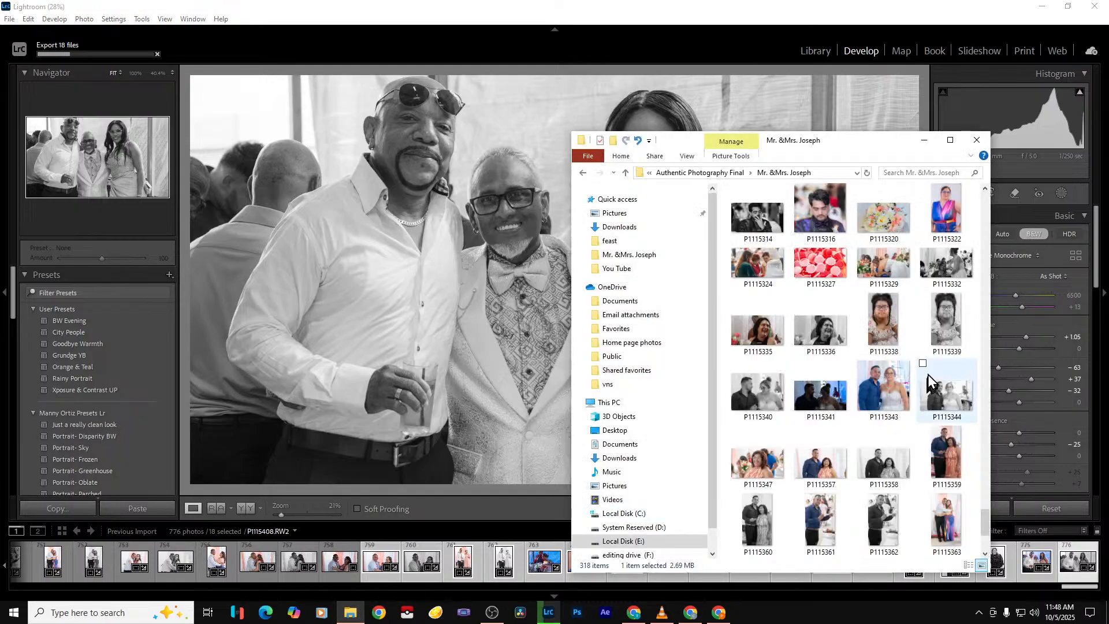
pyautogui.scroll(-3, 928, 381)
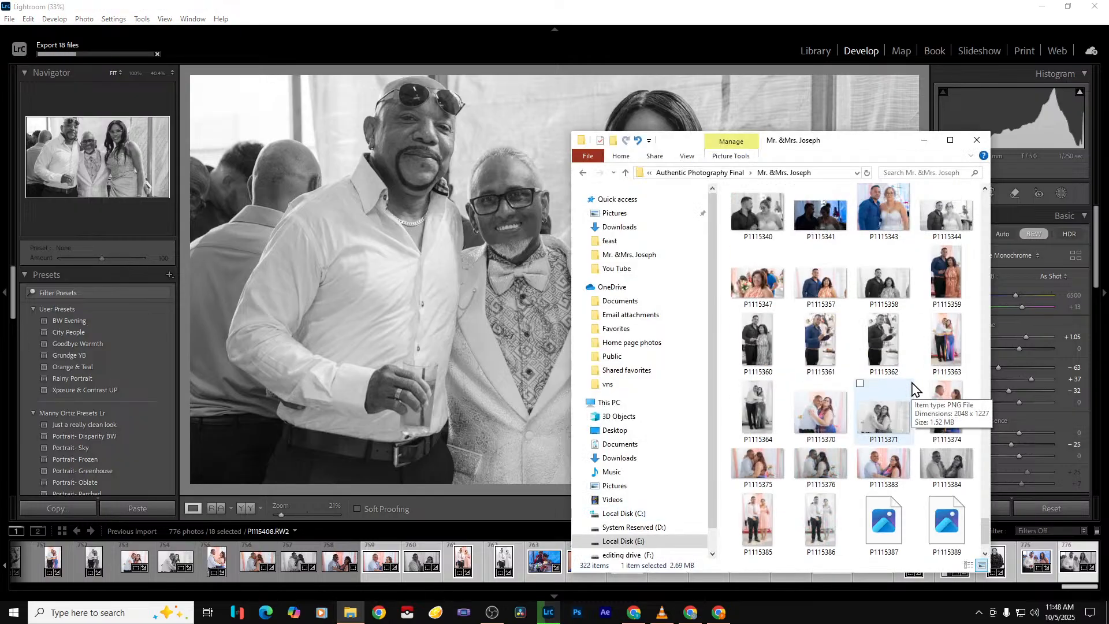
pyautogui.scroll(-1, 913, 389)
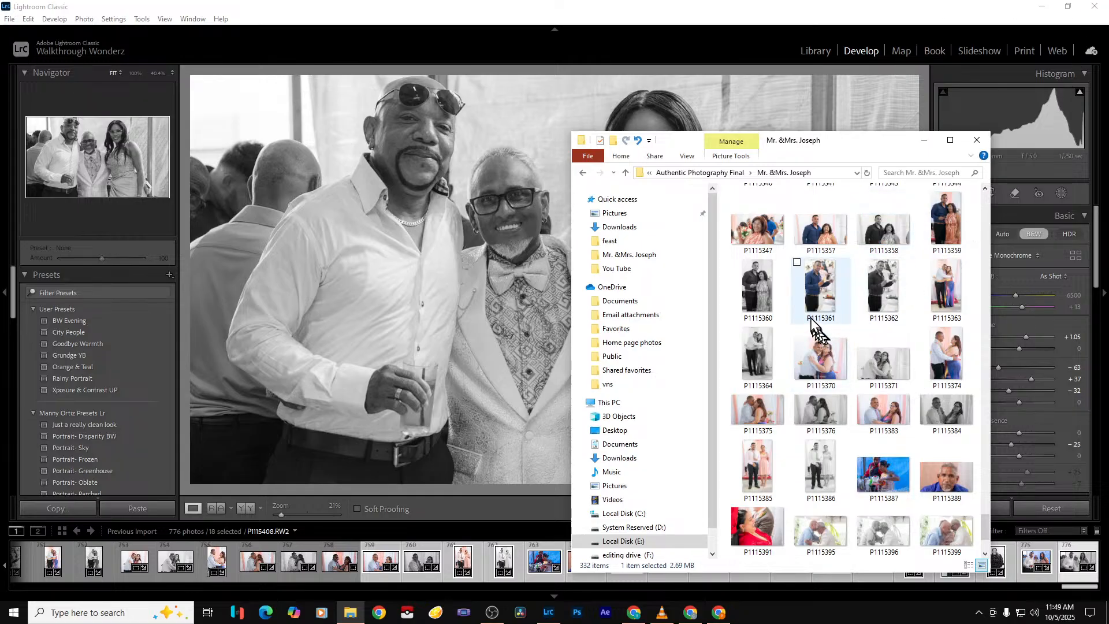
# Open the folder's first exported image, P1114429, in the photo viewer and maximize the viewer window
pyautogui.scroll(5, 813, 320)
pyautogui.scroll(20, 813, 320)
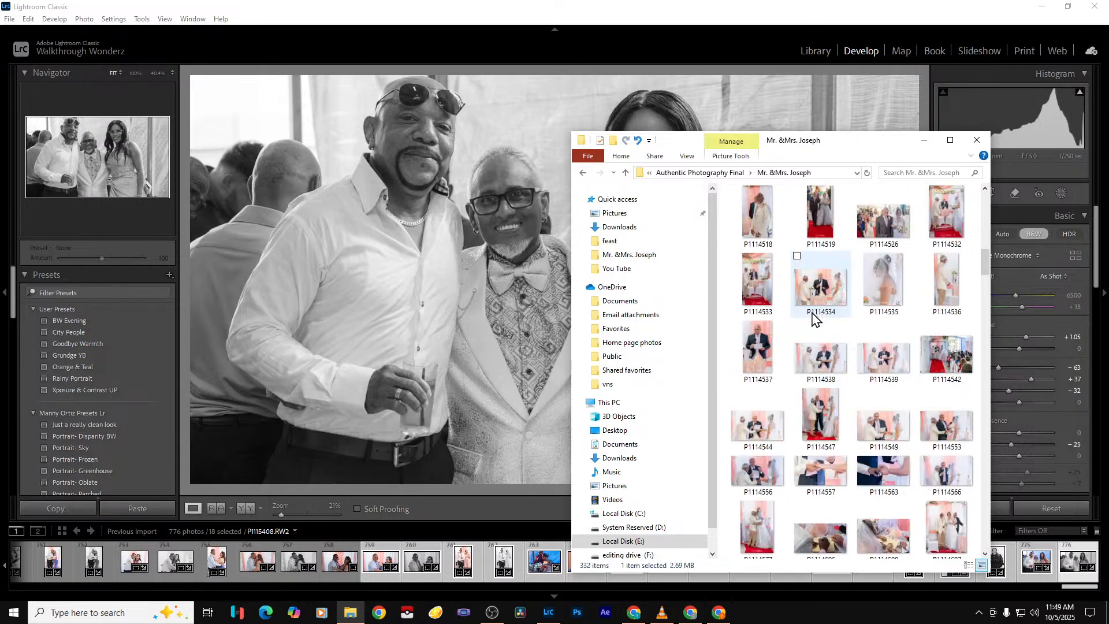
pyautogui.click(767, 210)
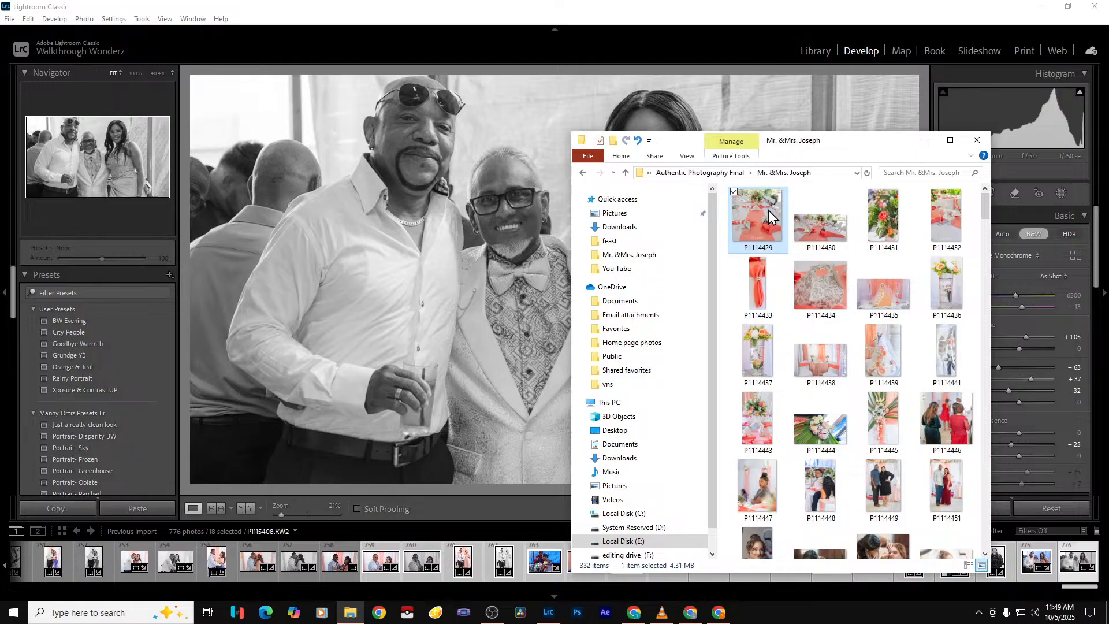
pyautogui.doubleClick(768, 211)
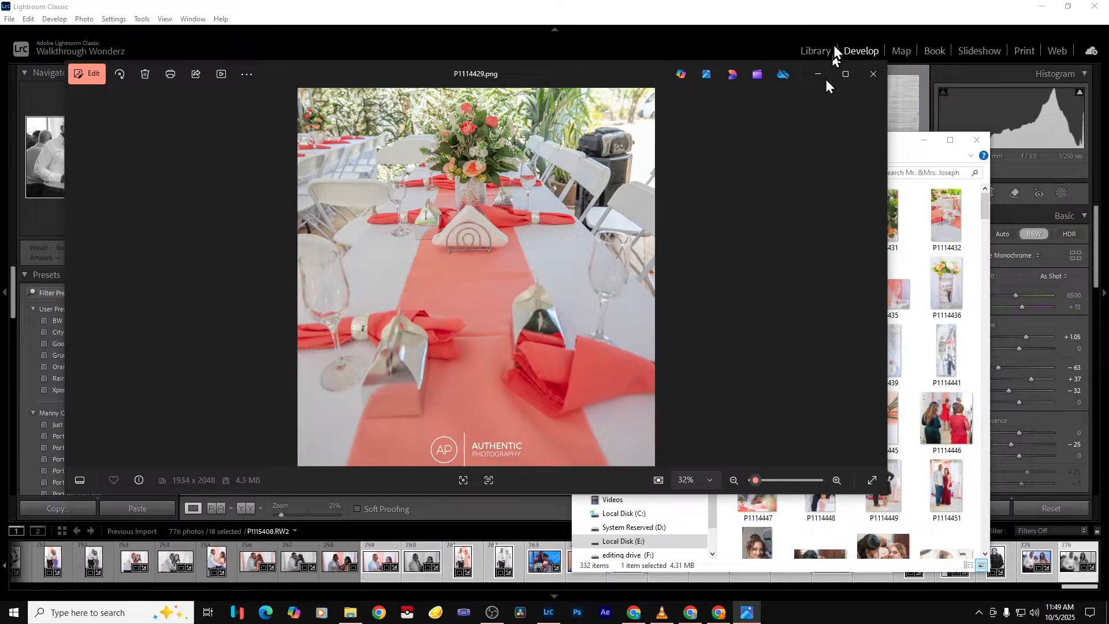
pyautogui.click(847, 74)
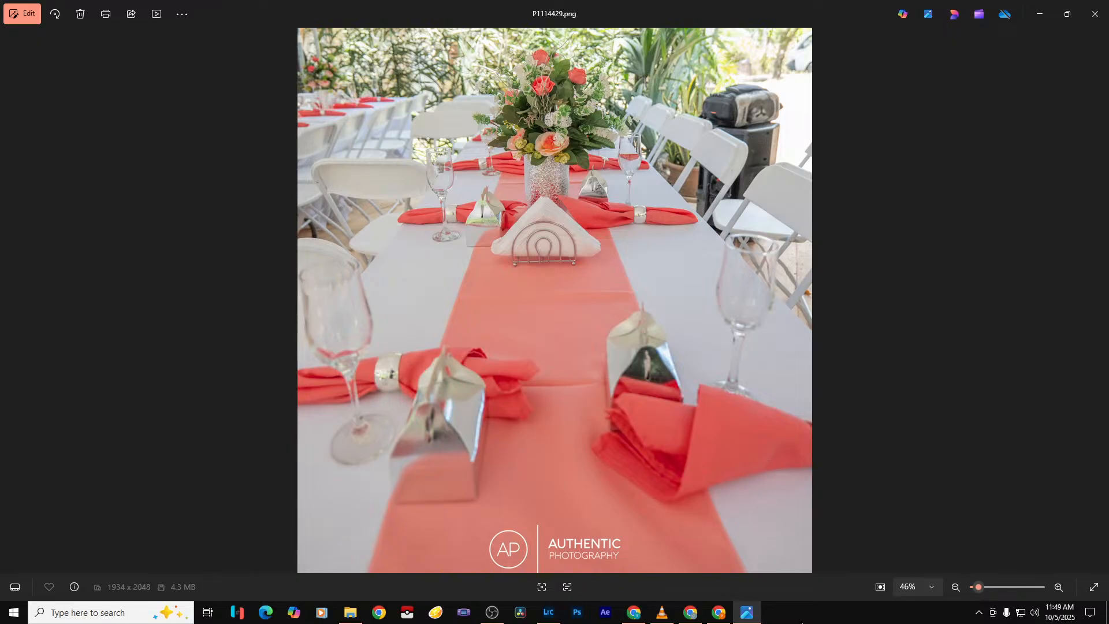
# Review the exported table setting, cake and floral decoration photos from P1114430 through P1114445
pyautogui.press('Right')
pyautogui.press('Right')
pyautogui.press('Right')
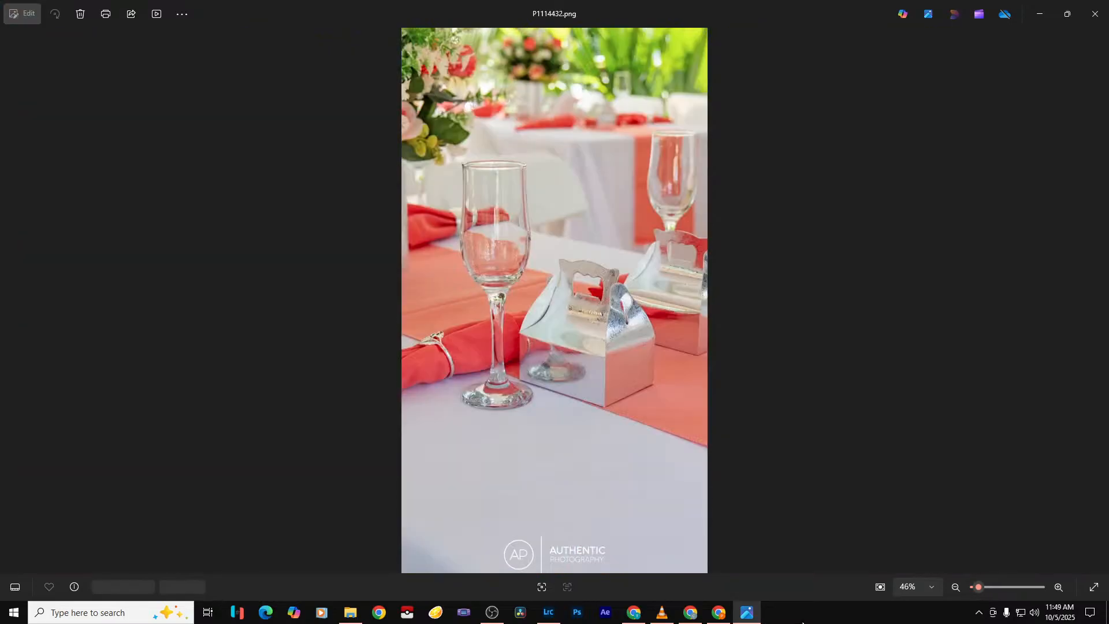
pyautogui.press('Right')
pyautogui.press('Right')
pyautogui.press('Right')
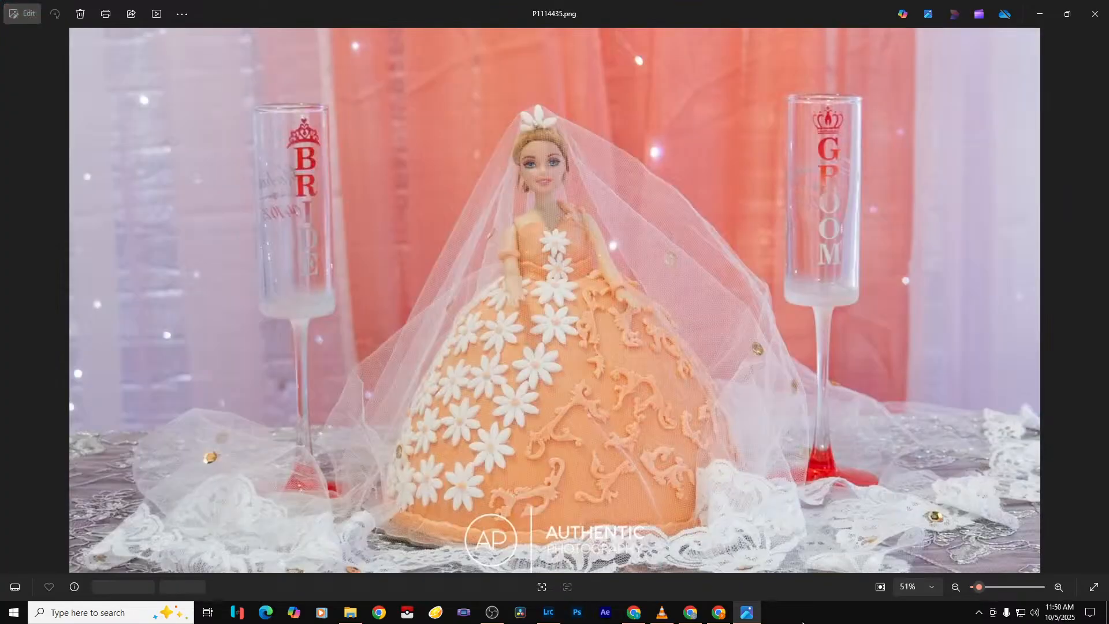
pyautogui.press('Right')
pyautogui.press('Right')
pyautogui.press('Right')
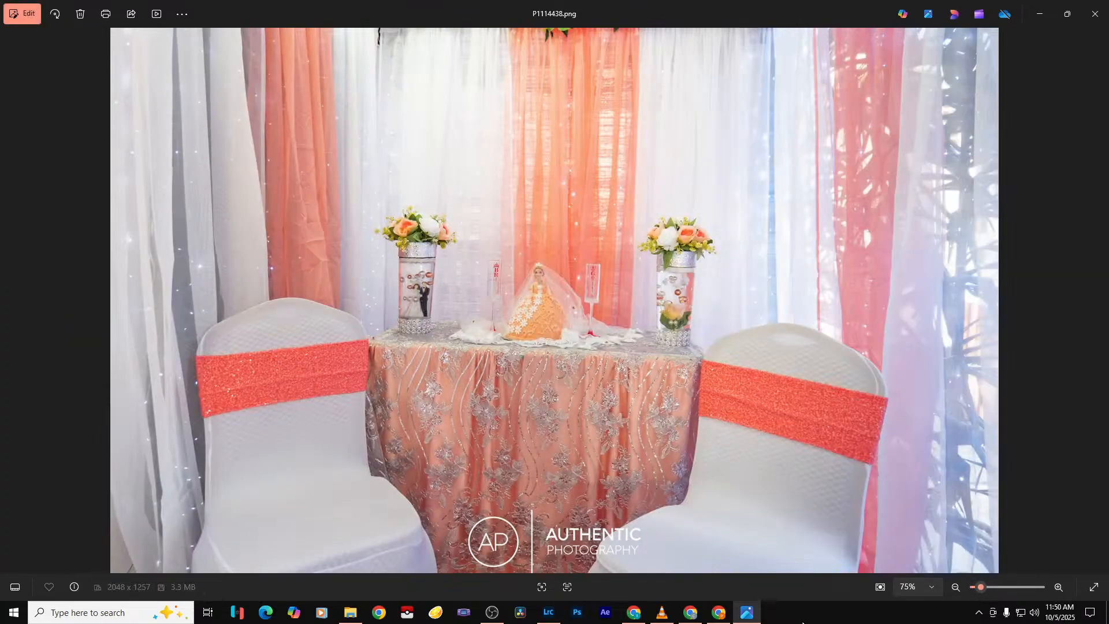
pyautogui.press('Right')
pyautogui.press('Right')
pyautogui.press('Right')
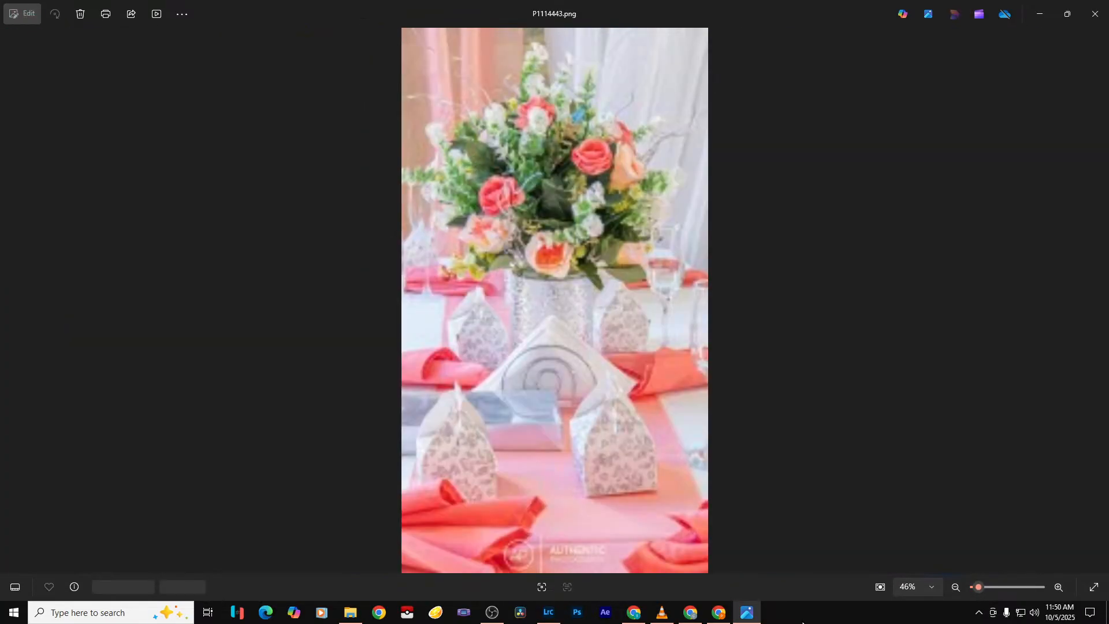
pyautogui.press('Right')
pyautogui.press('Right')
# Review the exported guest portraits, makeup, ring and bridal preparation photos from P1114446 through P1114516
pyautogui.press('Right')
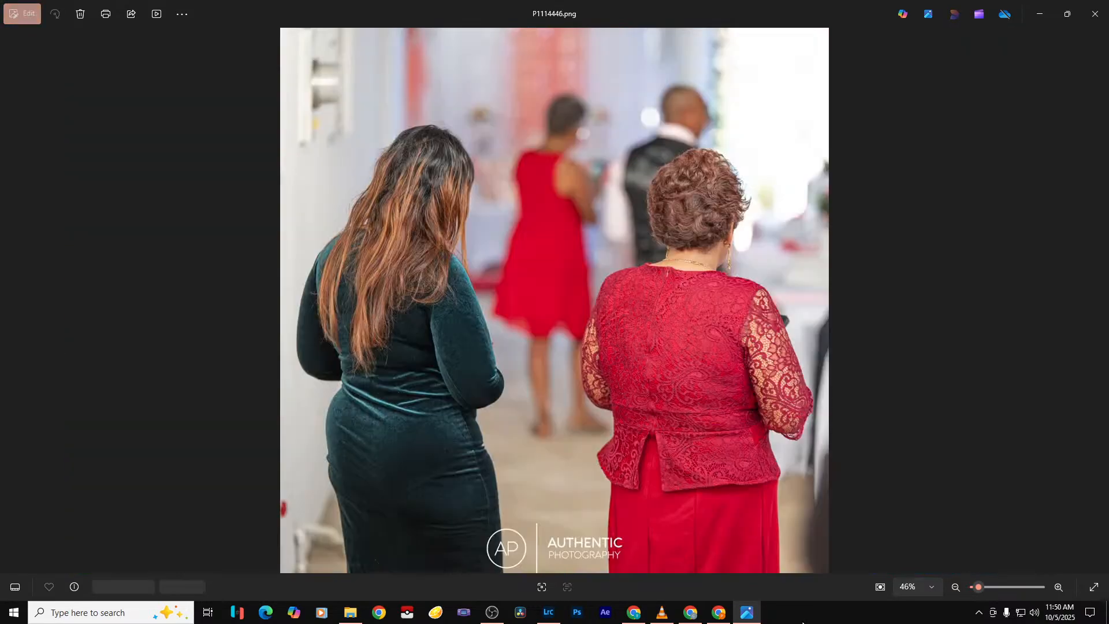
pyautogui.press('Right')
pyautogui.press('Right')
pyautogui.press('Right')
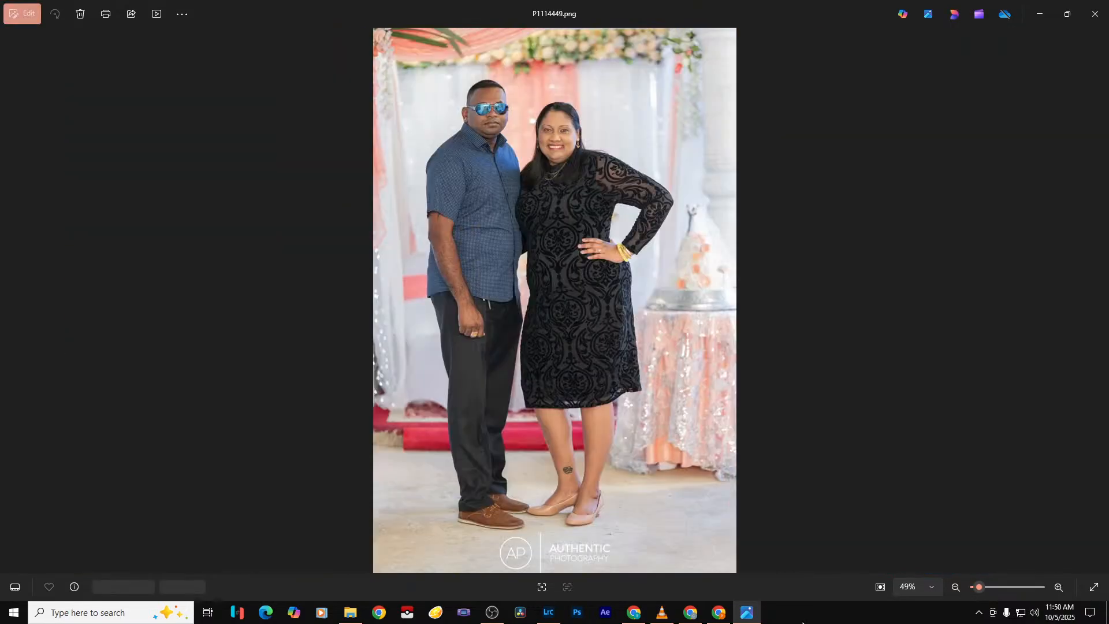
pyautogui.press('Right')
pyautogui.press('Right')
pyautogui.press('Right')
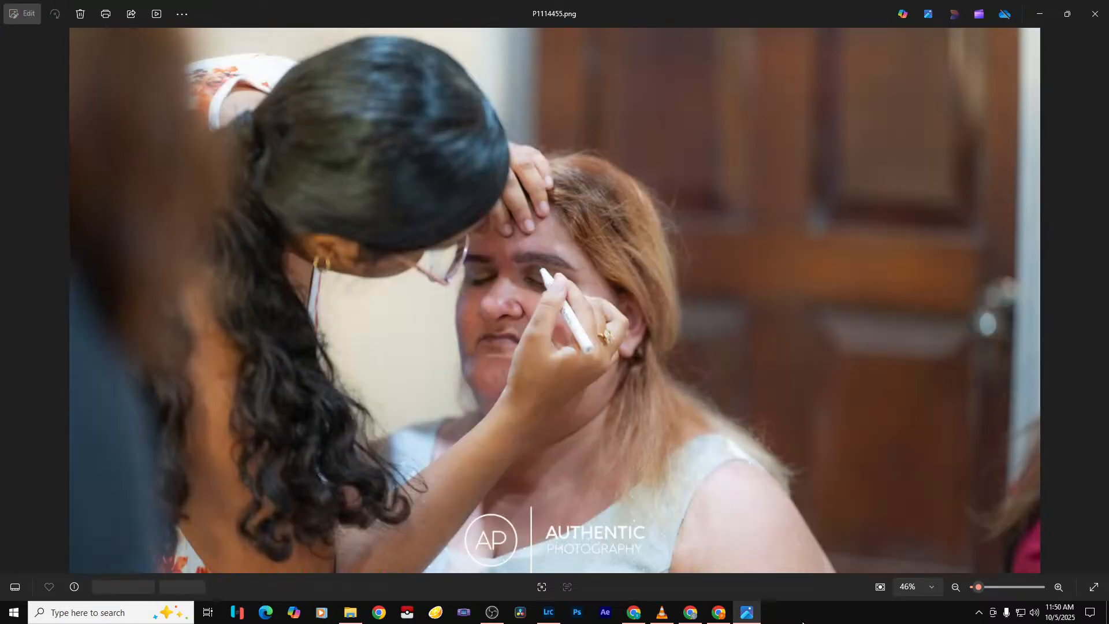
pyautogui.press('Right')
pyautogui.press('Right')
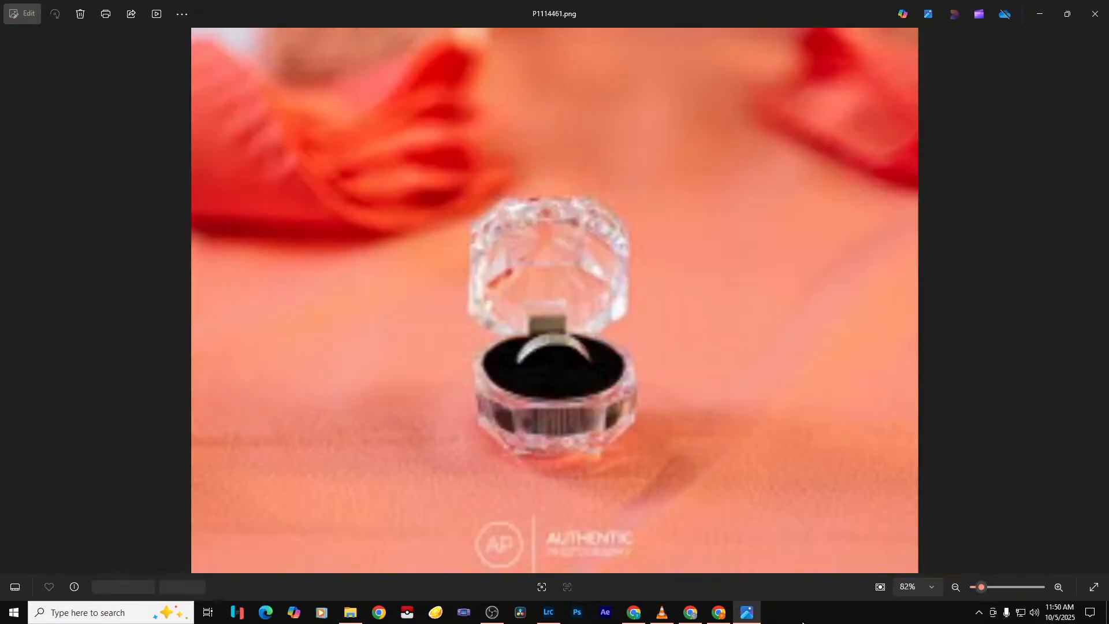
pyautogui.press('Right')
pyautogui.press('Right')
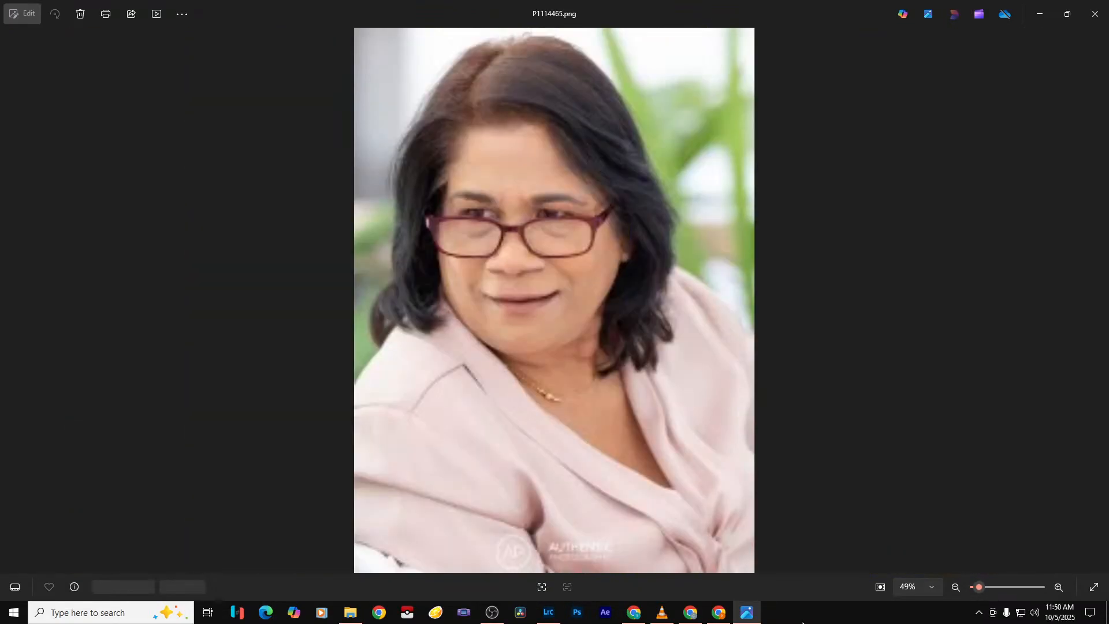
pyautogui.press('Right')
pyautogui.press('Right')
pyautogui.press('Right')
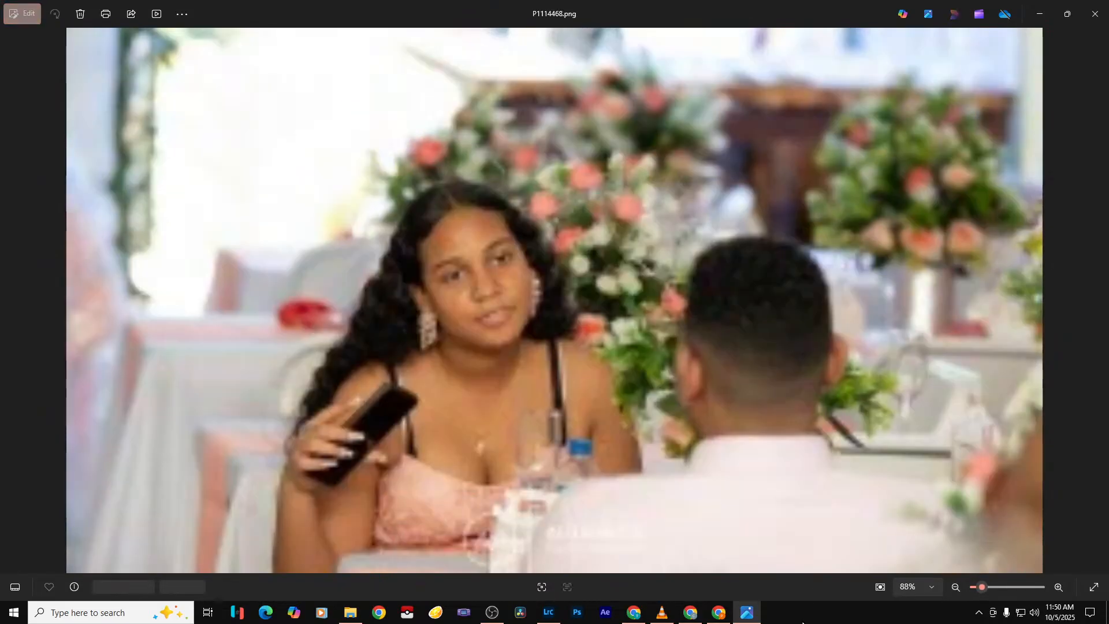
pyautogui.press('Right')
pyautogui.press('Right')
pyautogui.press('Right')
pyautogui.press('Right')
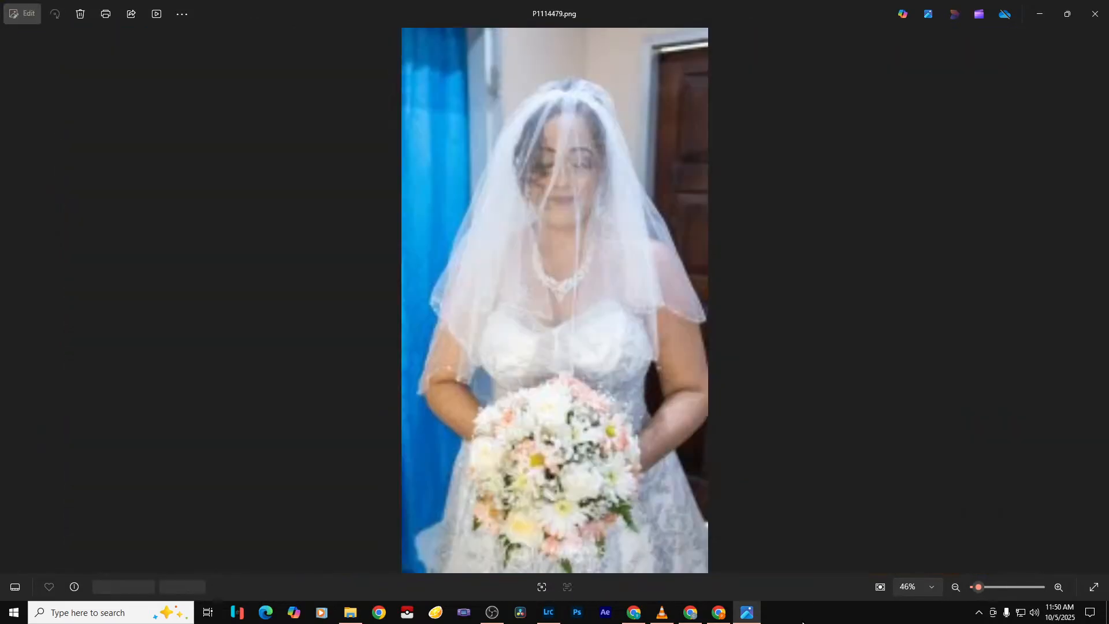
pyautogui.press('Right')
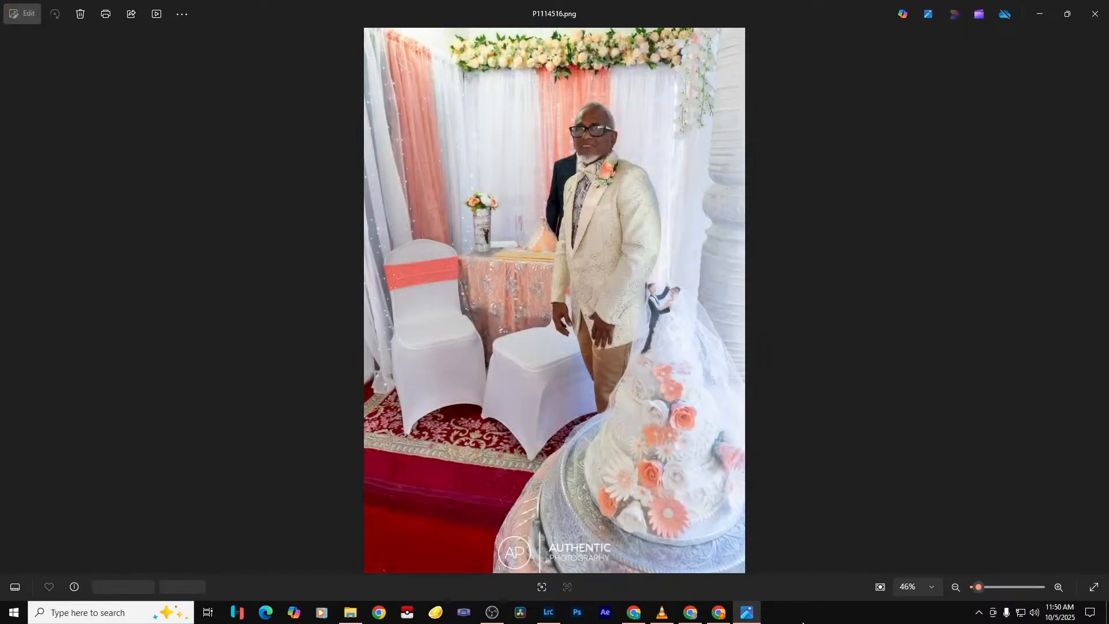
# Review the exported bridal procession, vow, ring exchange and couple's exit photos up to P1114645
pyautogui.press('Right')
pyautogui.press('Right')
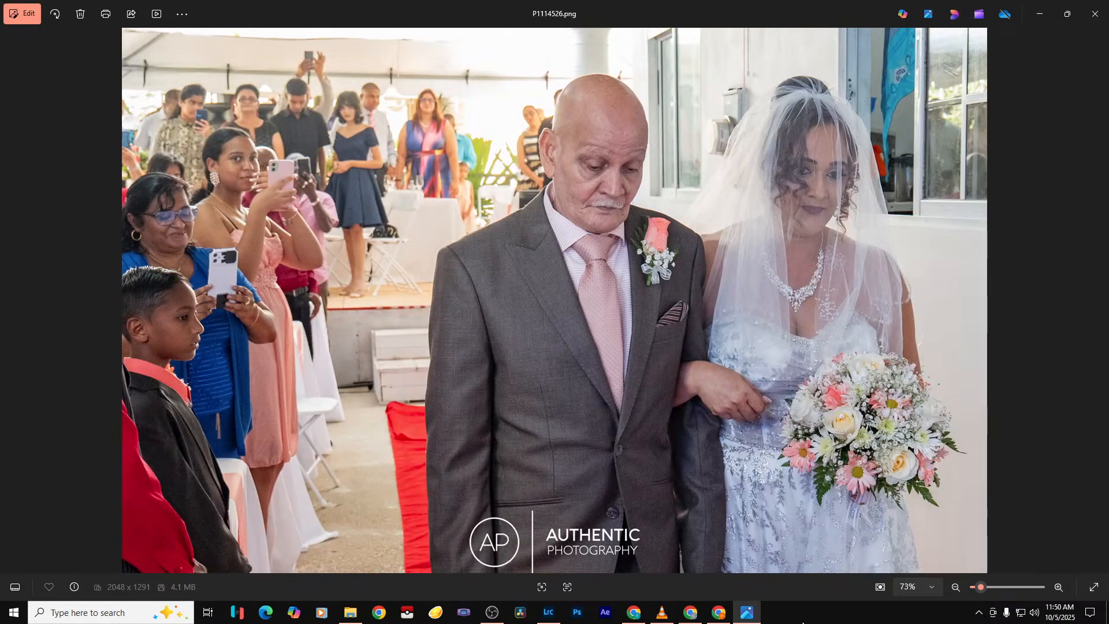
pyautogui.press('Right')
pyautogui.press('Right')
pyautogui.press('Right')
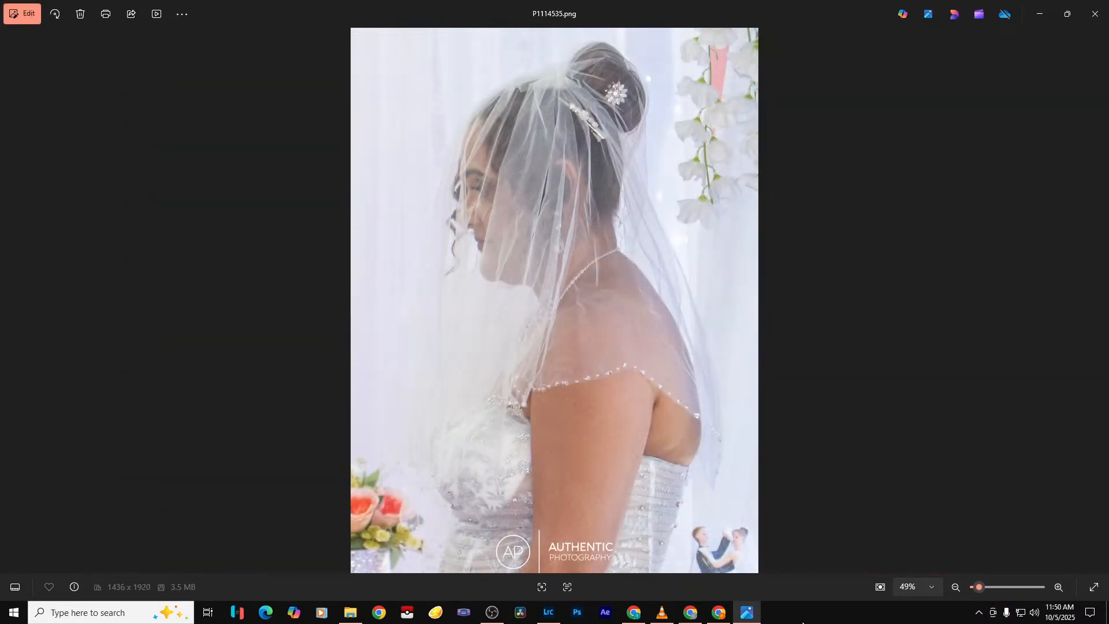
pyautogui.press('Right')
pyautogui.press('Right')
pyautogui.press('Right')
pyautogui.press('Right')
pyautogui.press('Right')
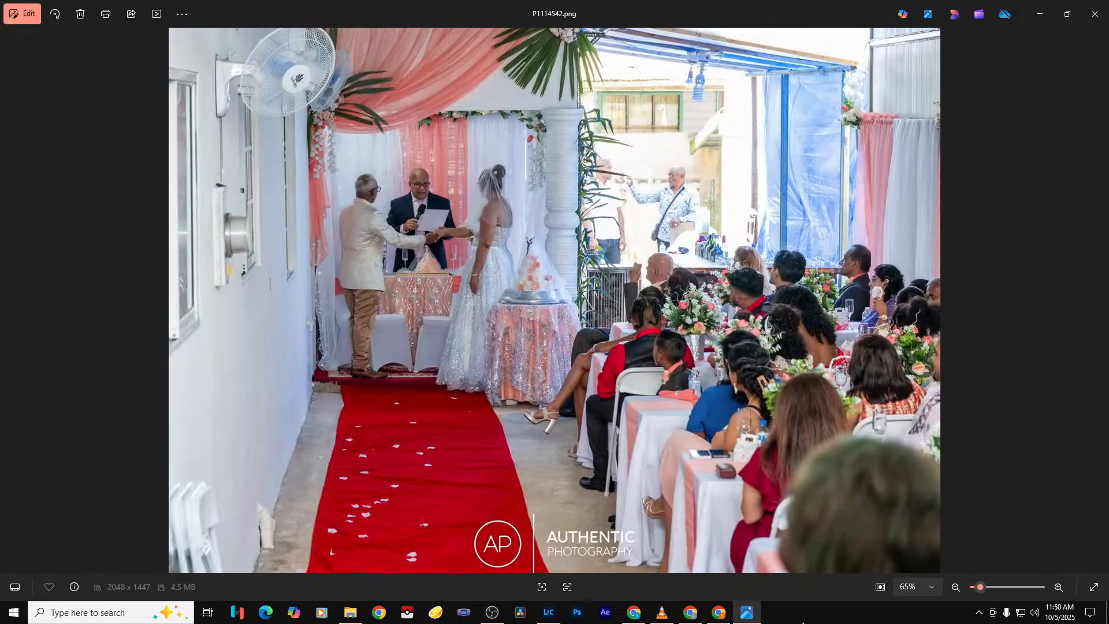
pyautogui.press('Right')
pyautogui.press('Right')
pyautogui.press('Right')
pyautogui.press('Right')
pyautogui.press('Right')
pyautogui.press('Right')
pyautogui.press('Right')
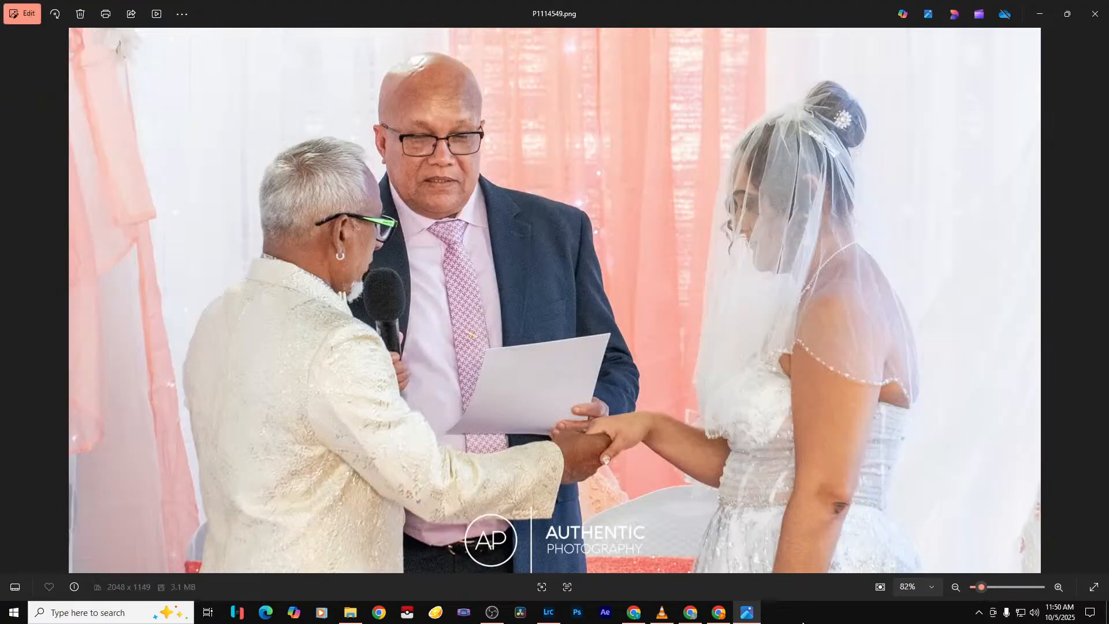
pyautogui.press('Right')
pyautogui.press('Right')
pyautogui.press('Right')
pyautogui.press('Right')
pyautogui.press('Right')
pyautogui.press('Right')
pyautogui.press('Right')
pyautogui.press('Right')
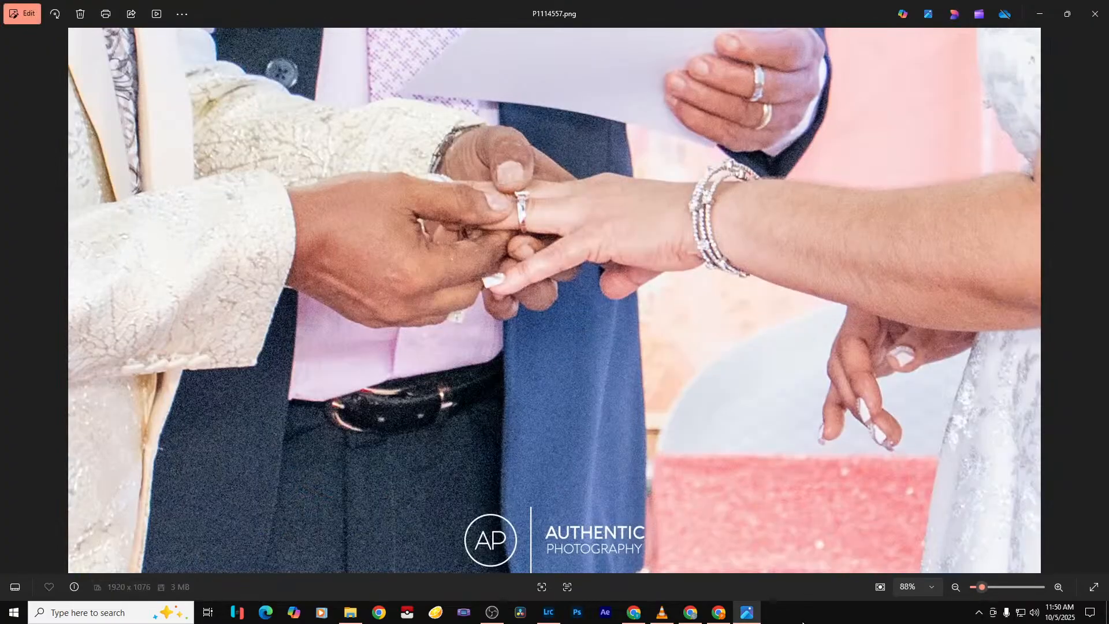
pyautogui.press('Right')
pyautogui.press('Right')
pyautogui.press('Right')
pyautogui.press('Right')
pyautogui.press('Right')
pyautogui.press('Right')
pyautogui.press('Right')
pyautogui.press('Right')
pyautogui.press('Right')
pyautogui.press('Right')
pyautogui.press('Right')
pyautogui.press('Right')
pyautogui.press('Right')
pyautogui.press('Right')
pyautogui.press('Right')
pyautogui.press('Right')
pyautogui.press('Right')
pyautogui.press('Right')
pyautogui.press('Right')
pyautogui.press('Right')
pyautogui.press('Right')
pyautogui.press('Right')
pyautogui.press('Right')
pyautogui.press('Right')
pyautogui.press('Right')
pyautogui.press('Right')
pyautogui.press('Right')
pyautogui.press('Right')
pyautogui.press('Right')
pyautogui.press('Right')
pyautogui.press('Right')
pyautogui.press('Right')
pyautogui.press('Right')
pyautogui.press('Right')
pyautogui.press('Right')
pyautogui.press('Right')
pyautogui.press('Right')
pyautogui.press('Right')
pyautogui.press('Right')
pyautogui.press('Right')
pyautogui.press('Right')
pyautogui.press('Right')
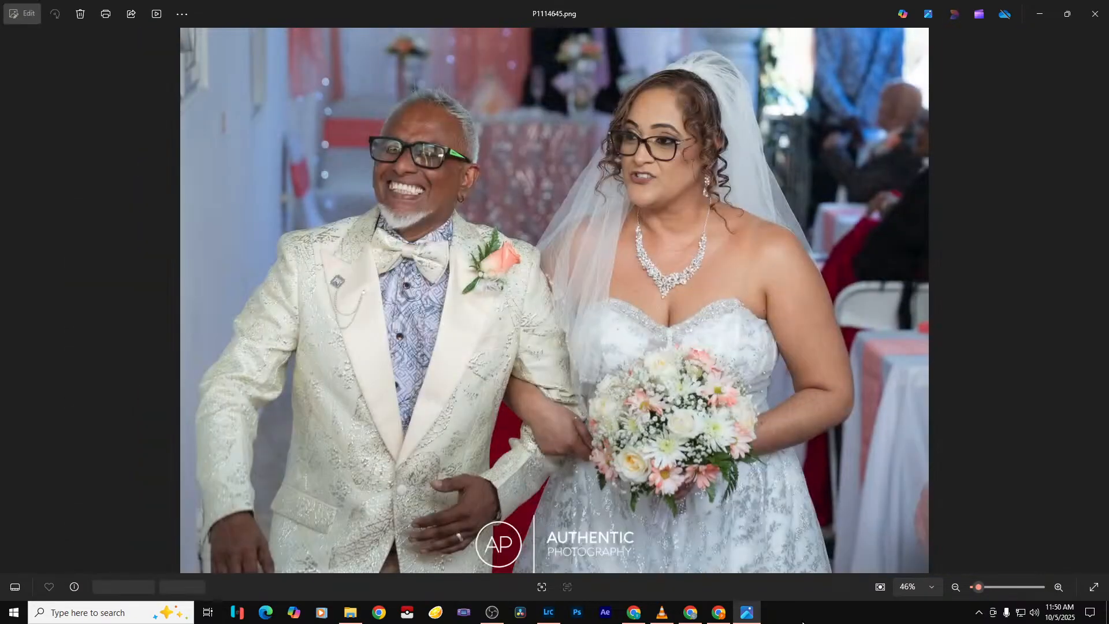
# Review the remaining exported couple's exit photos and the following bridal family portraits up to P1114676
pyautogui.press('Right')
pyautogui.press('Right')
pyautogui.press('Right')
pyautogui.press('Right')
pyautogui.press('Right')
pyautogui.press('Right')
pyautogui.press('Right')
pyautogui.press('Right')
pyautogui.press('Right')
pyautogui.press('Right')
pyautogui.press('Right')
pyautogui.press('Right')
pyautogui.press('Right')
pyautogui.press('Right')
pyautogui.press('Right')
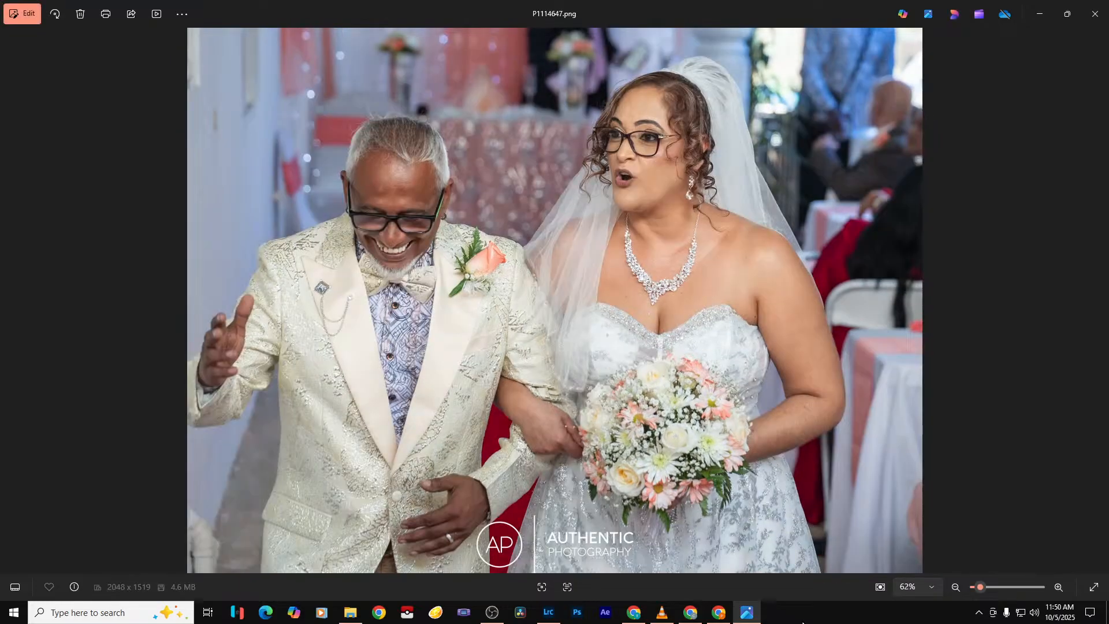
pyautogui.press('Right')
pyautogui.press('Right')
pyautogui.press('Right')
pyautogui.press('Right')
pyautogui.press('Right')
pyautogui.press('Right')
pyautogui.press('Right')
pyautogui.press('Right')
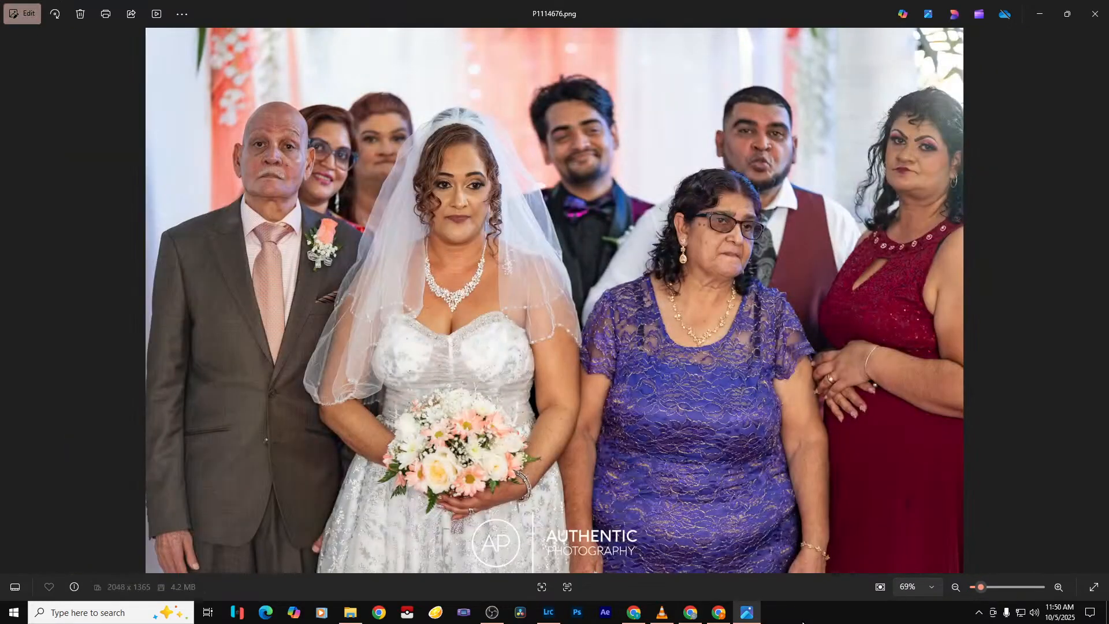
# Review the exported color and black-and-white portraits of the bride with family members through P1114696
pyautogui.press('Right')
pyautogui.press('Right')
pyautogui.press('Right')
pyautogui.press('Right')
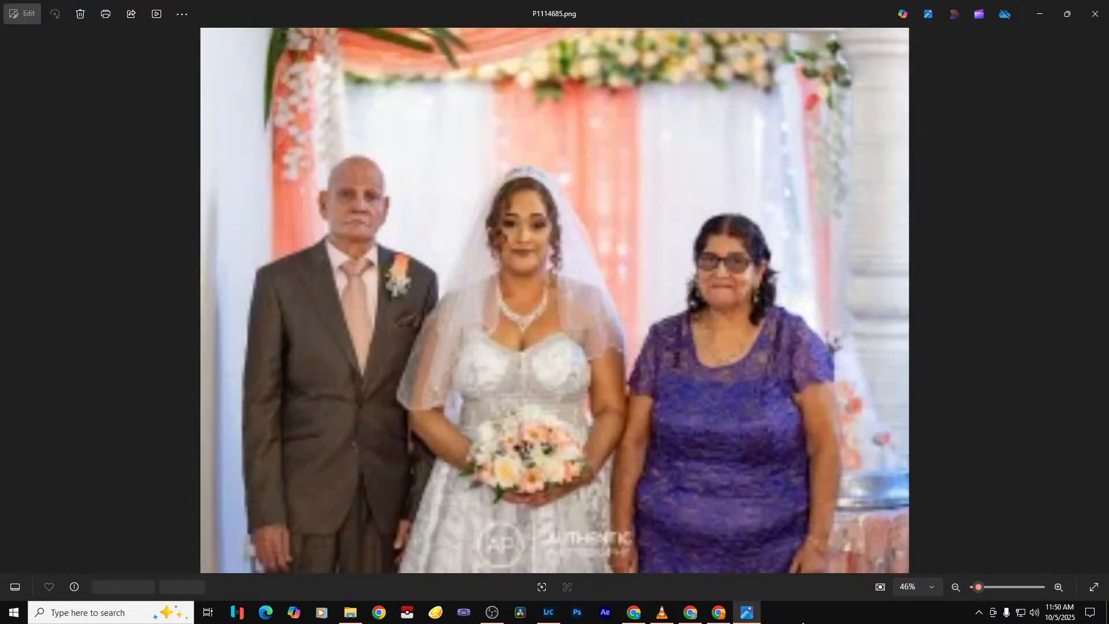
pyautogui.press('Right')
pyautogui.press('Right')
pyautogui.press('Right')
pyautogui.press('Right')
pyautogui.press('Right')
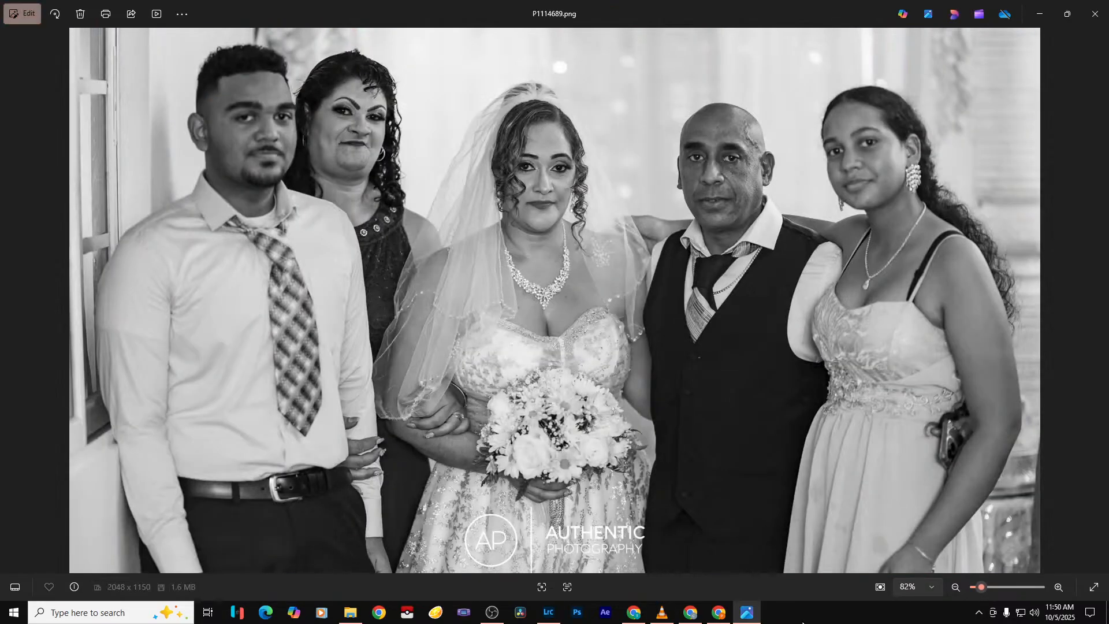
pyautogui.press('Right')
pyautogui.press('Right')
pyautogui.press('Right')
pyautogui.press('Right')
pyautogui.press('Right')
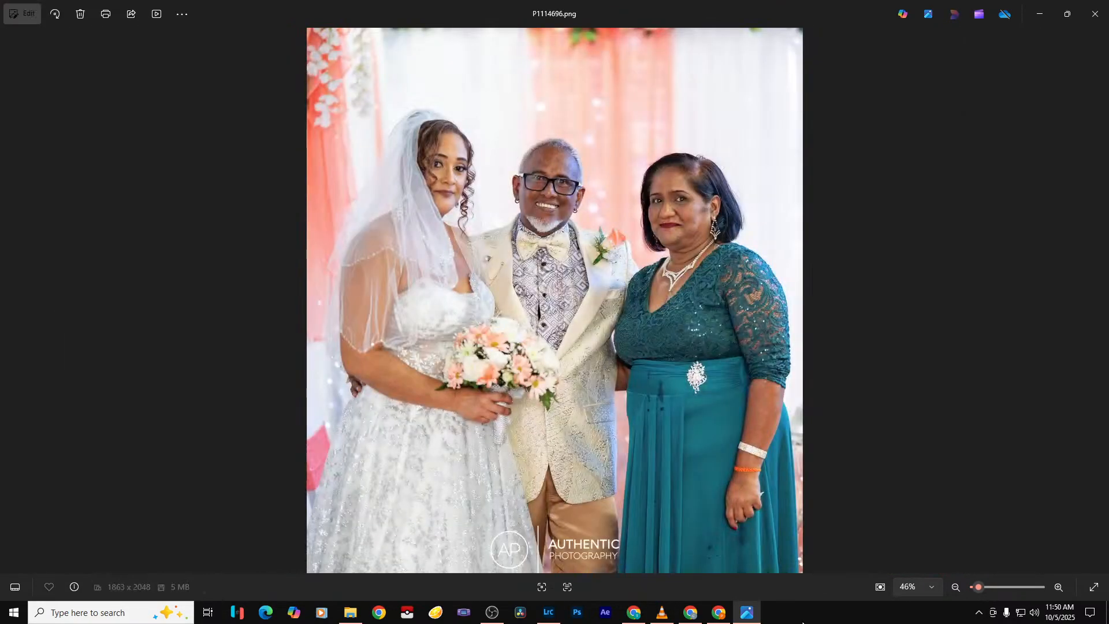
# Review the exported group portraits of the couple with relatives and the wedding party through P1114730
pyautogui.press('Right')
pyautogui.press('Right')
pyautogui.press('Right')
pyautogui.press('Right')
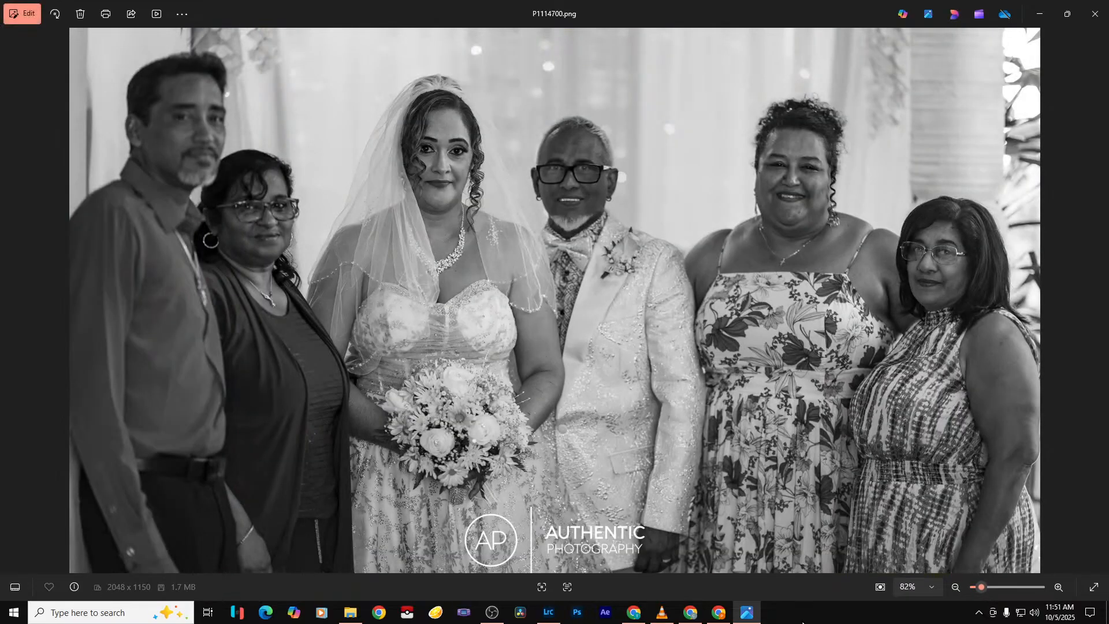
pyautogui.press('Right')
pyautogui.press('Right')
pyautogui.press('Right')
pyautogui.press('Right')
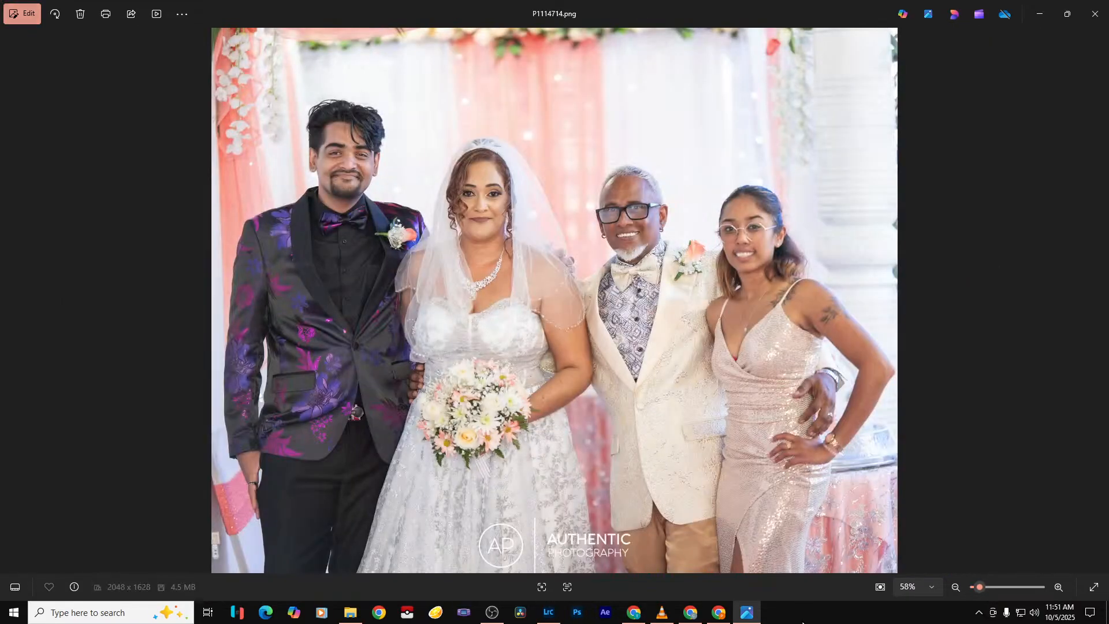
pyautogui.press('Right')
pyautogui.press('Right')
pyautogui.press('Right')
pyautogui.press('Right')
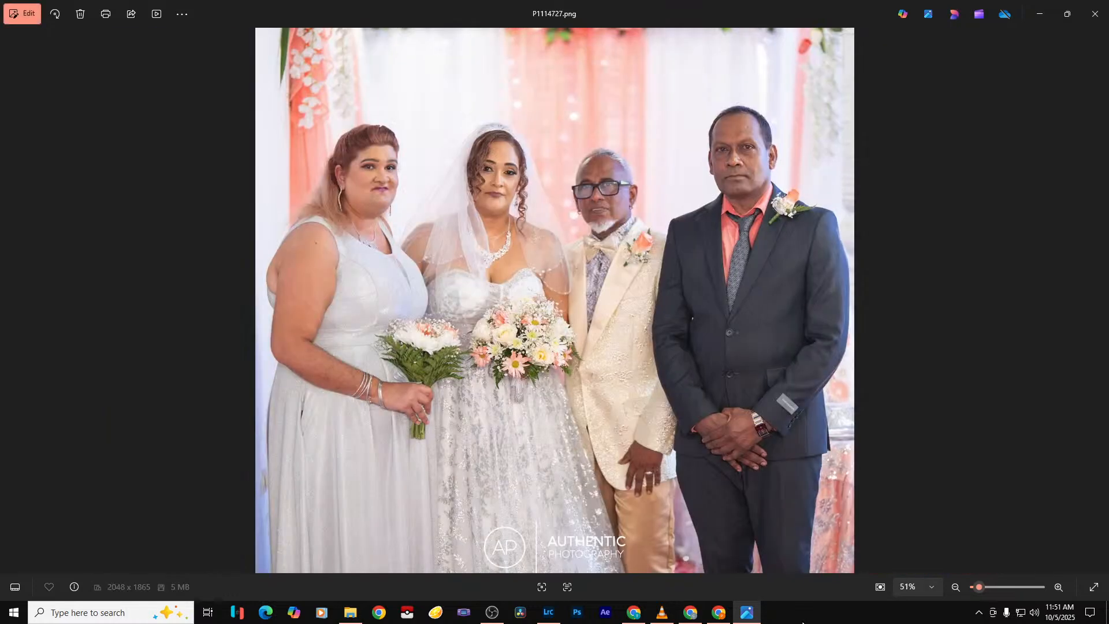
pyautogui.press('Right')
pyautogui.press('Right')
pyautogui.press('Right')
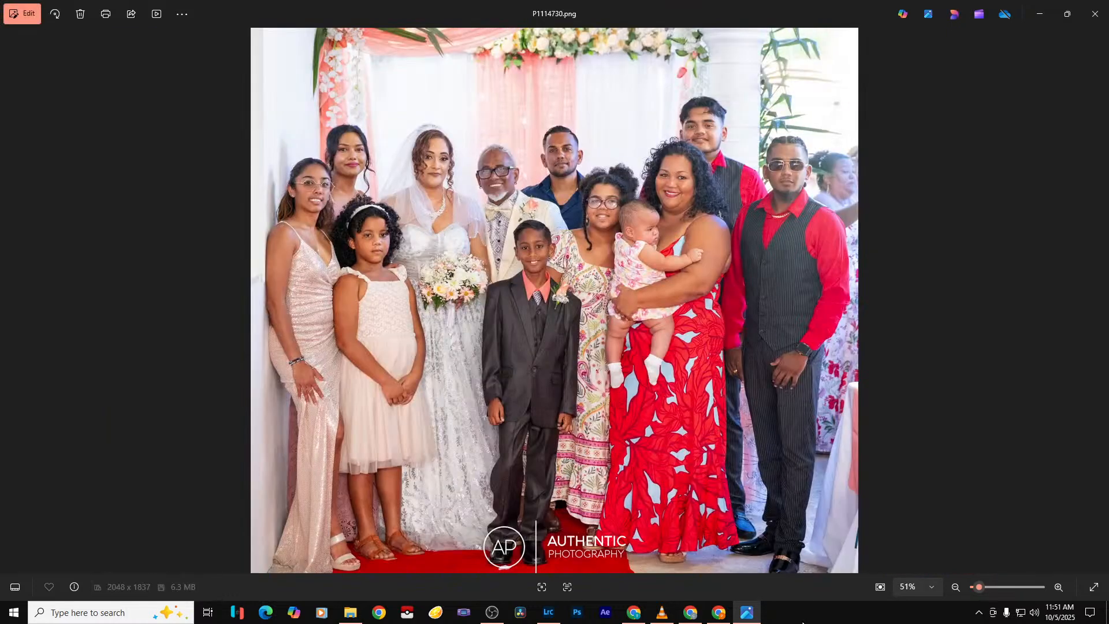
# Review the exported family portraits with the couple from P1114736 through P1114770, including the black-and-white versions
pyautogui.press('Right')
pyautogui.press('Right')
pyautogui.press('Right')
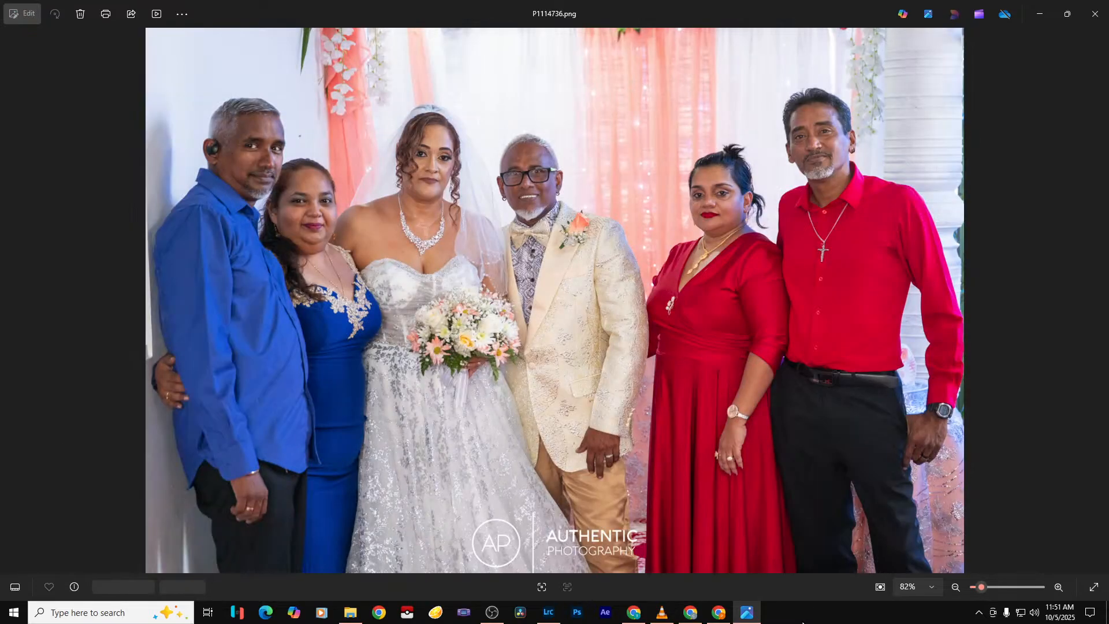
pyautogui.press('Right')
pyautogui.press('Right')
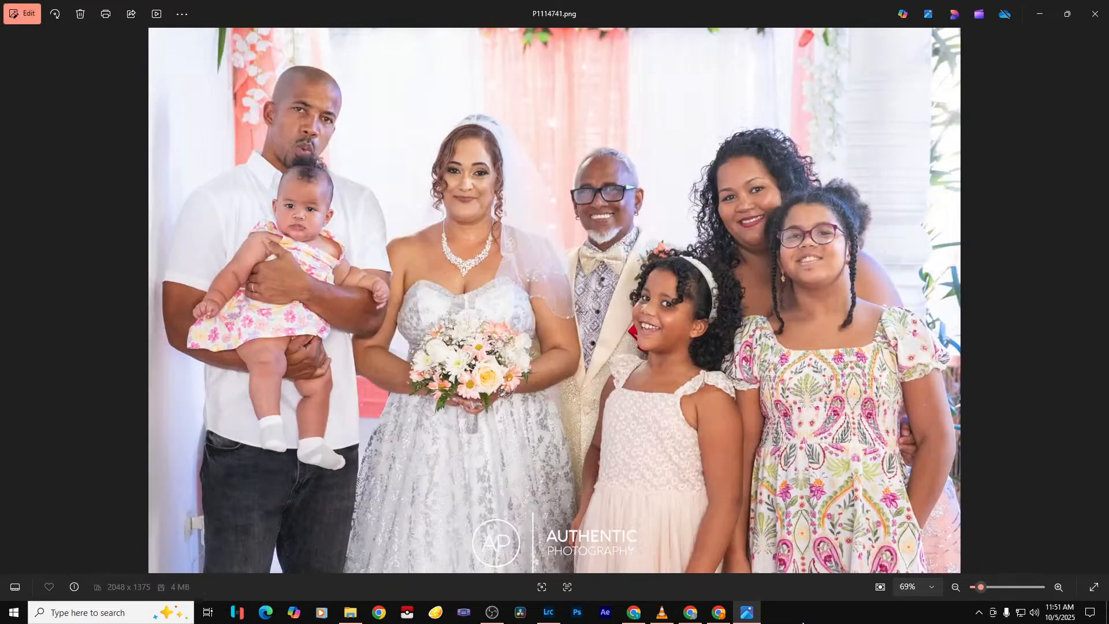
pyautogui.press('Right')
pyautogui.press('Right')
pyautogui.press('Right')
pyautogui.press('Right')
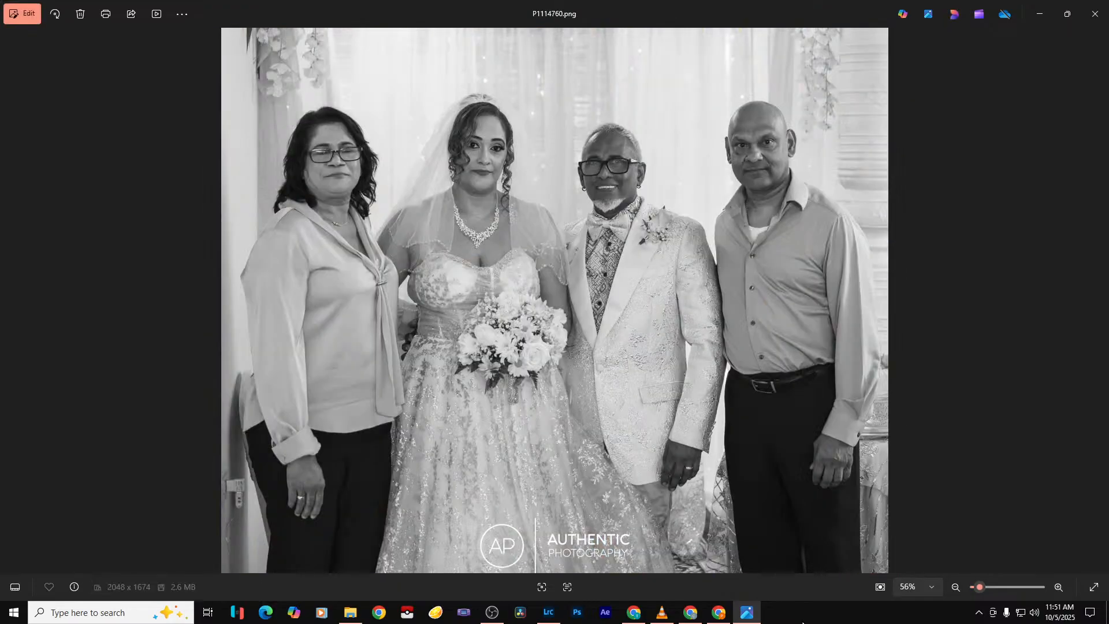
pyautogui.press('Right')
pyautogui.press('Right')
pyautogui.press('Right')
pyautogui.press('Right')
pyautogui.press('Right')
pyautogui.press('Right')
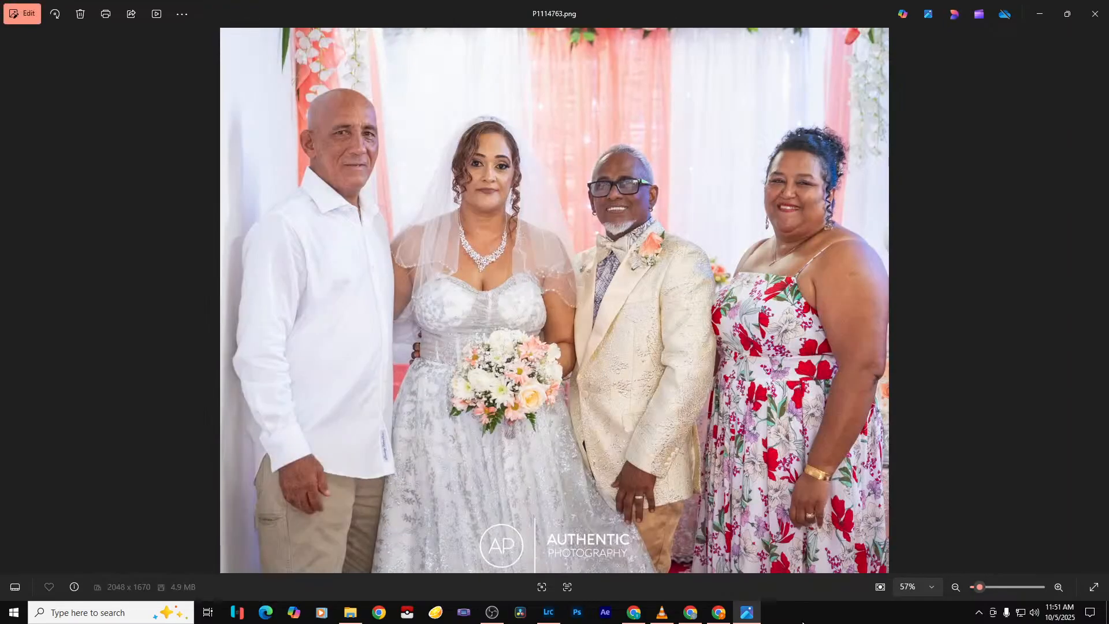
pyautogui.press('Right')
pyautogui.press('Right')
pyautogui.press('Right')
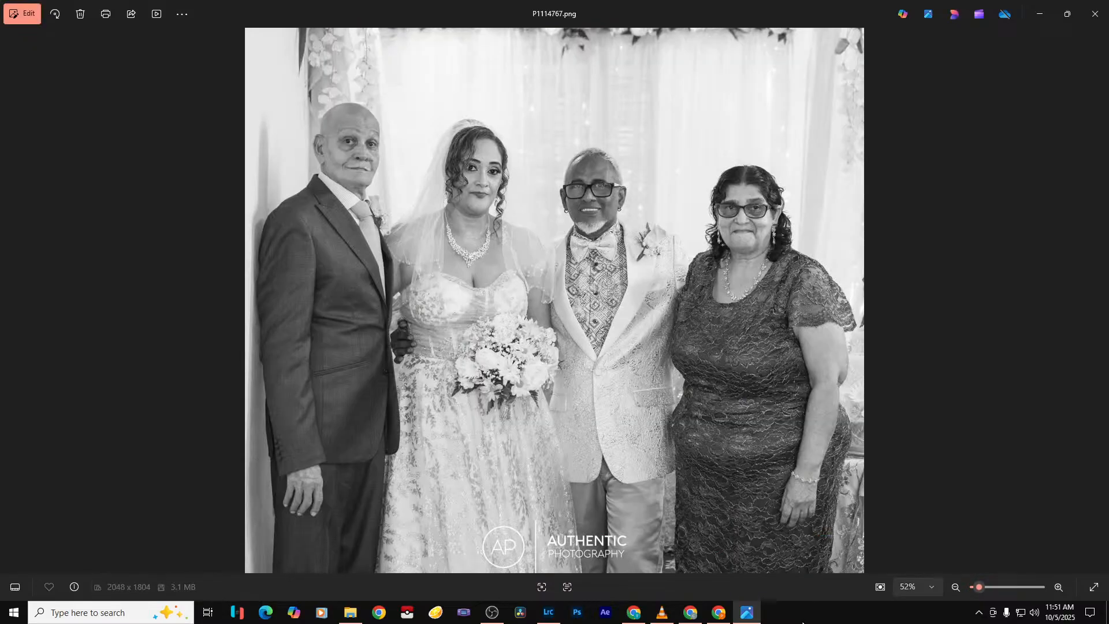
pyautogui.press('Right')
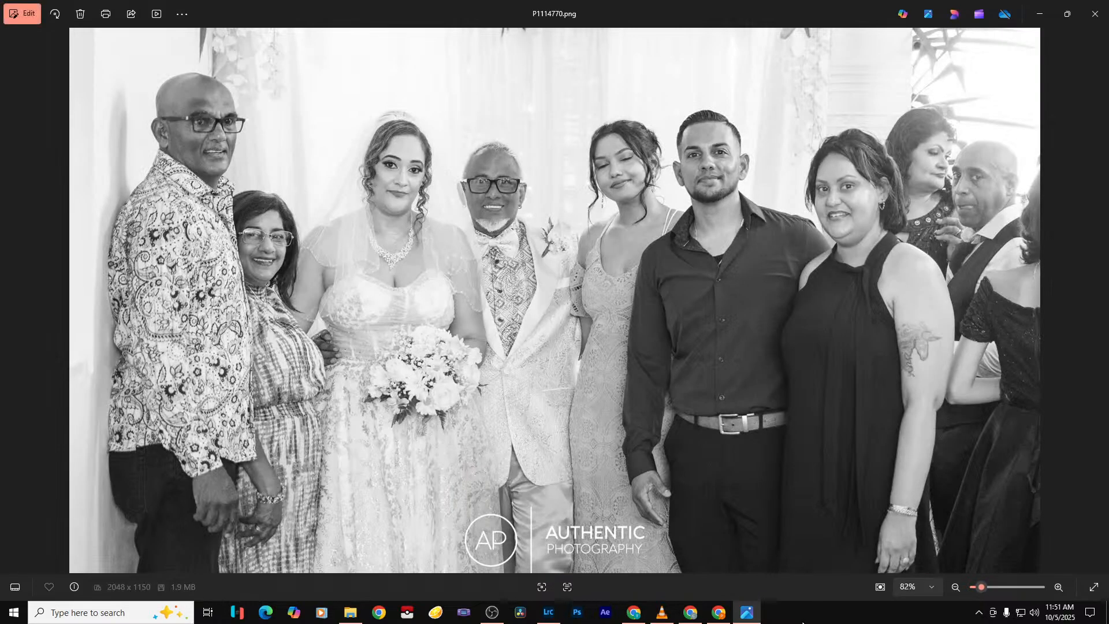
# Review the exported guest group portraits in front of the draped backdrop through P1114792
pyautogui.press('Right')
pyautogui.press('Right')
pyautogui.press('Right')
pyautogui.press('Right')
pyautogui.press('Right')
pyautogui.press('Right')
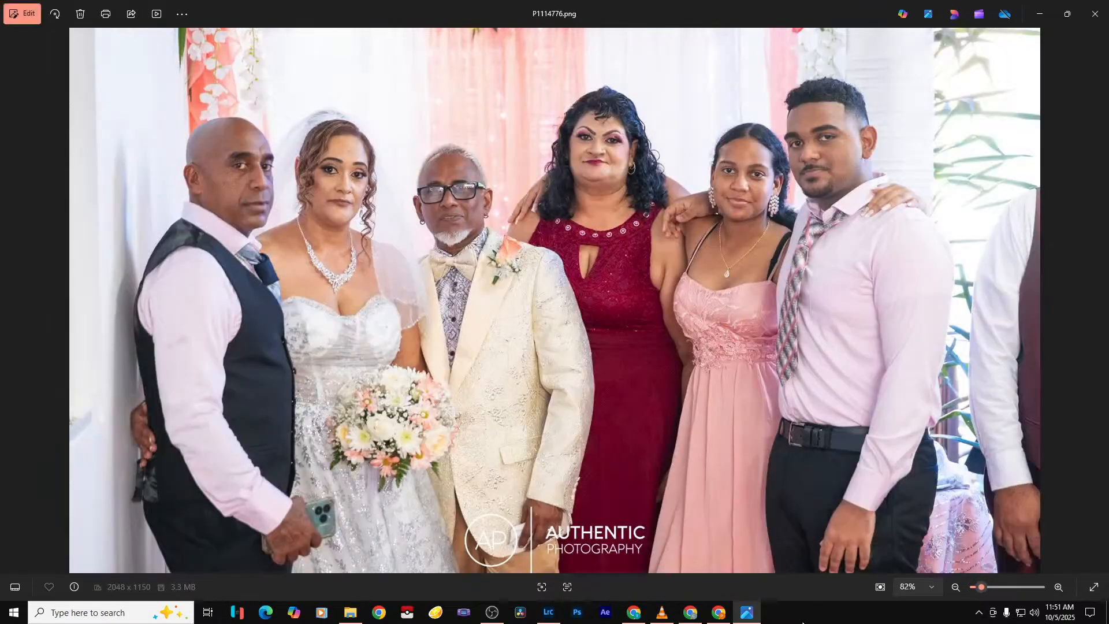
pyautogui.press('Right')
pyautogui.press('Right')
pyautogui.press('Right')
pyautogui.press('Right')
pyautogui.press('Right')
pyautogui.press('Right')
pyautogui.press('Right')
pyautogui.press('Right')
pyautogui.press('Right')
pyautogui.press('Right')
pyautogui.press('Right')
pyautogui.press('Right')
pyautogui.press('Right')
pyautogui.press('Right')
pyautogui.press('Right')
pyautogui.press('Right')
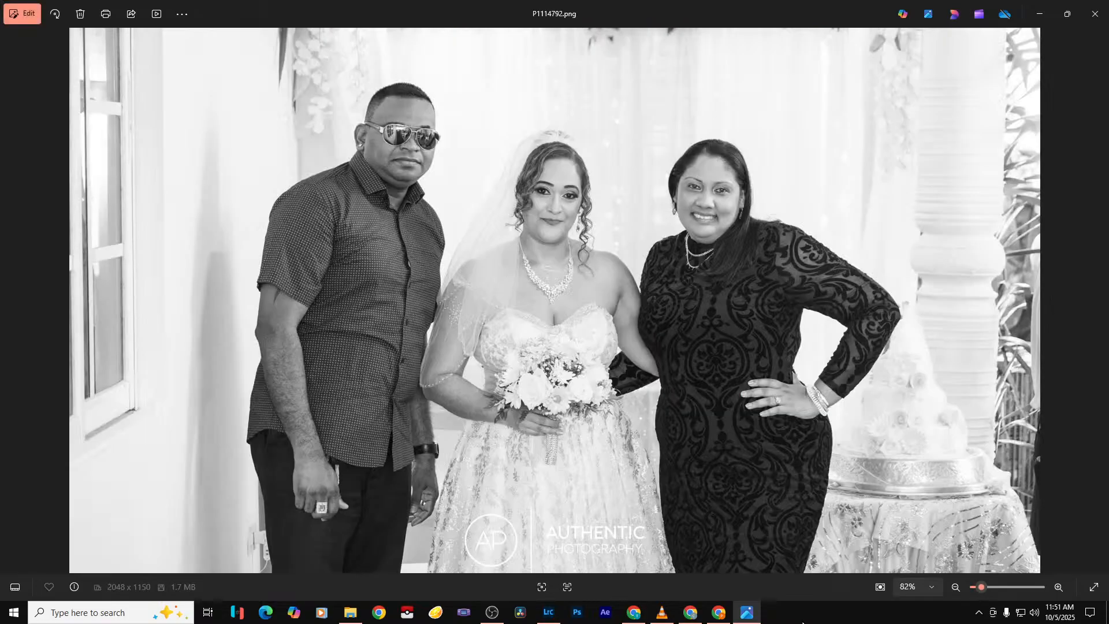
# Review the exported bride and couple portraits with guests from P1114795 through P1114812
pyautogui.press('Right')
pyautogui.press('Right')
pyautogui.press('Right')
pyautogui.press('Right')
pyautogui.press('Right')
pyautogui.press('Right')
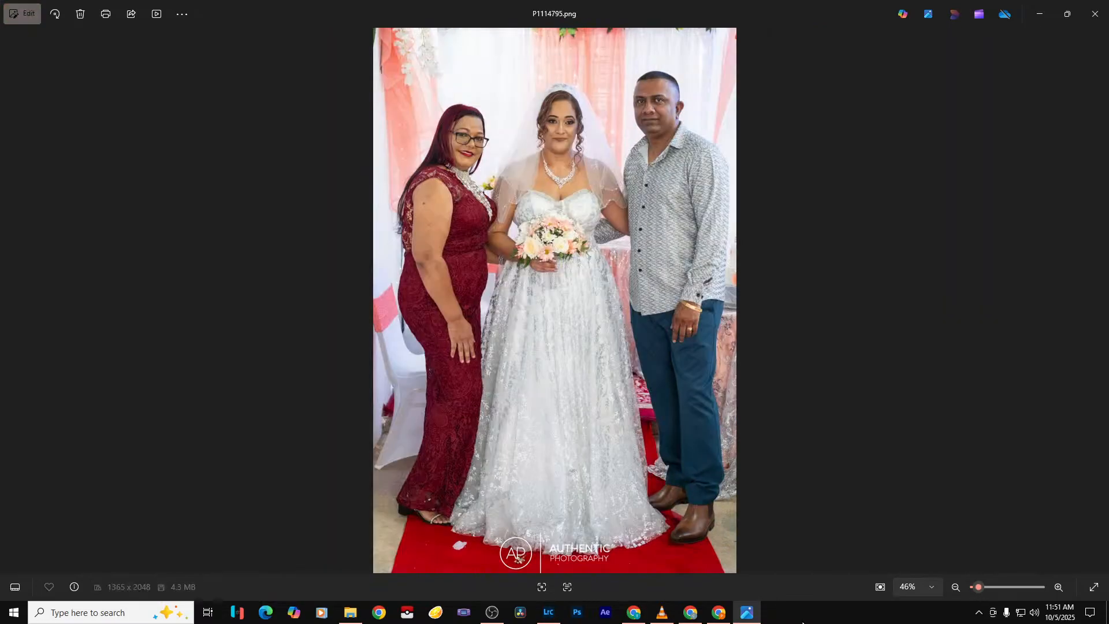
pyautogui.press('Right')
pyautogui.press('Right')
pyautogui.press('Right')
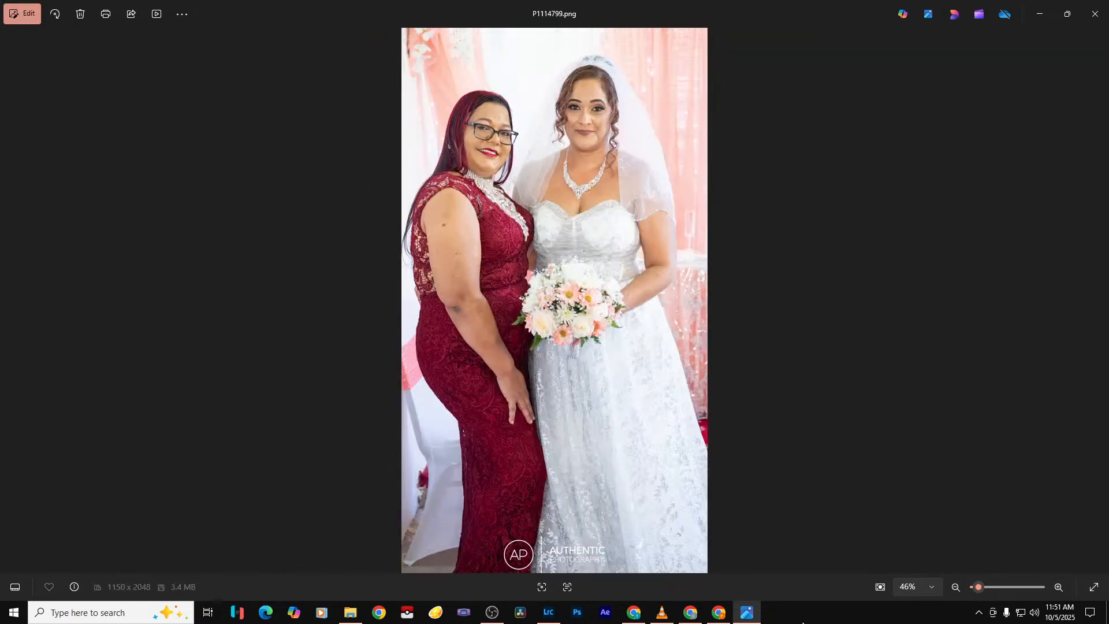
pyautogui.press('Right')
pyautogui.press('Right')
pyautogui.press('Right')
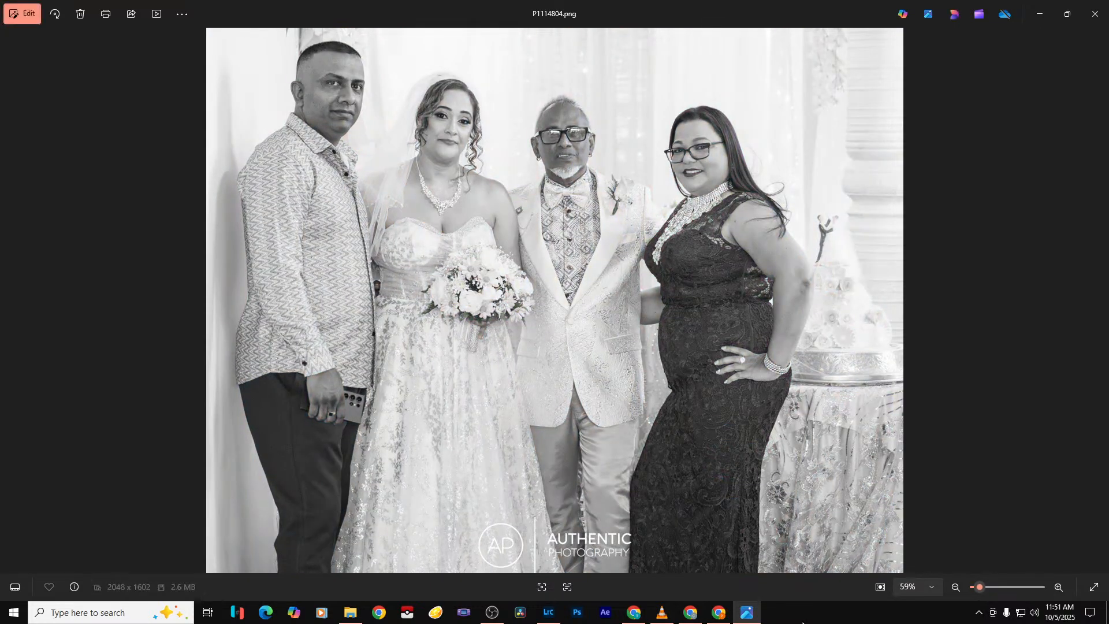
pyautogui.press('Right')
pyautogui.press('Right')
pyautogui.press('Right')
pyautogui.press('Right')
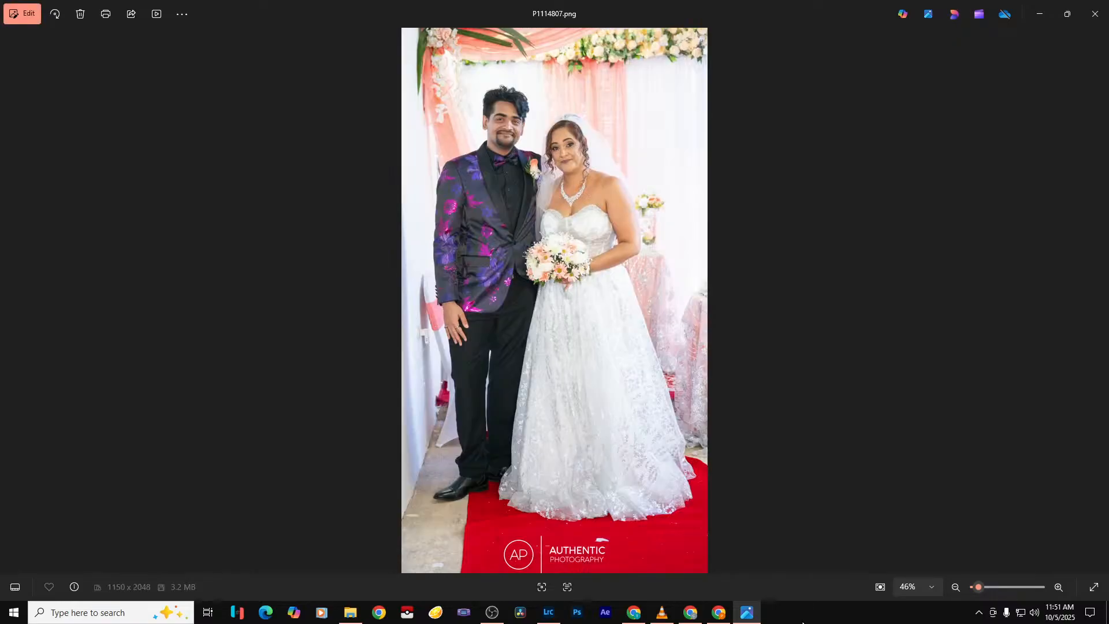
pyautogui.press('Right')
pyautogui.press('Right')
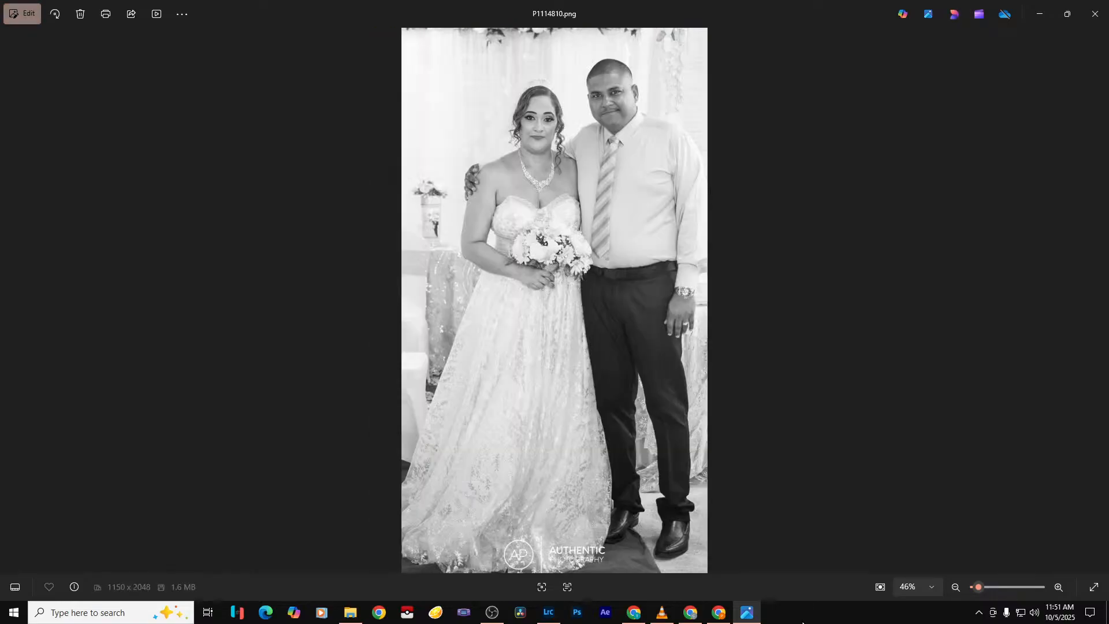
pyautogui.press('Right')
pyautogui.press('Right')
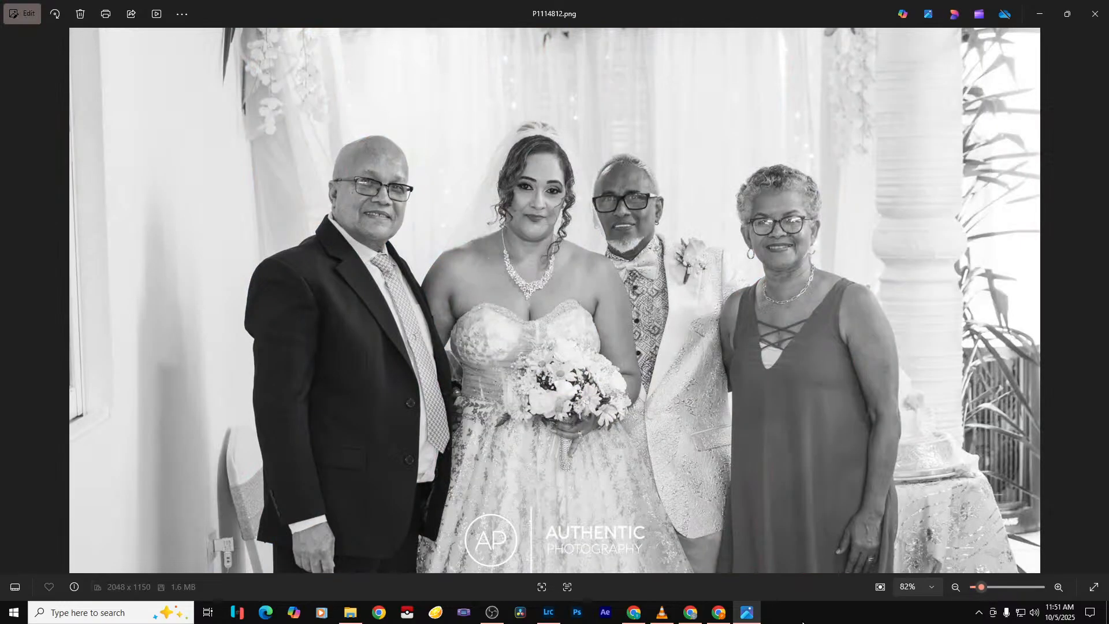
# Review the exported full-length portraits with guests on the aisle carpet through P1114837
pyautogui.press('Right')
pyautogui.press('Right')
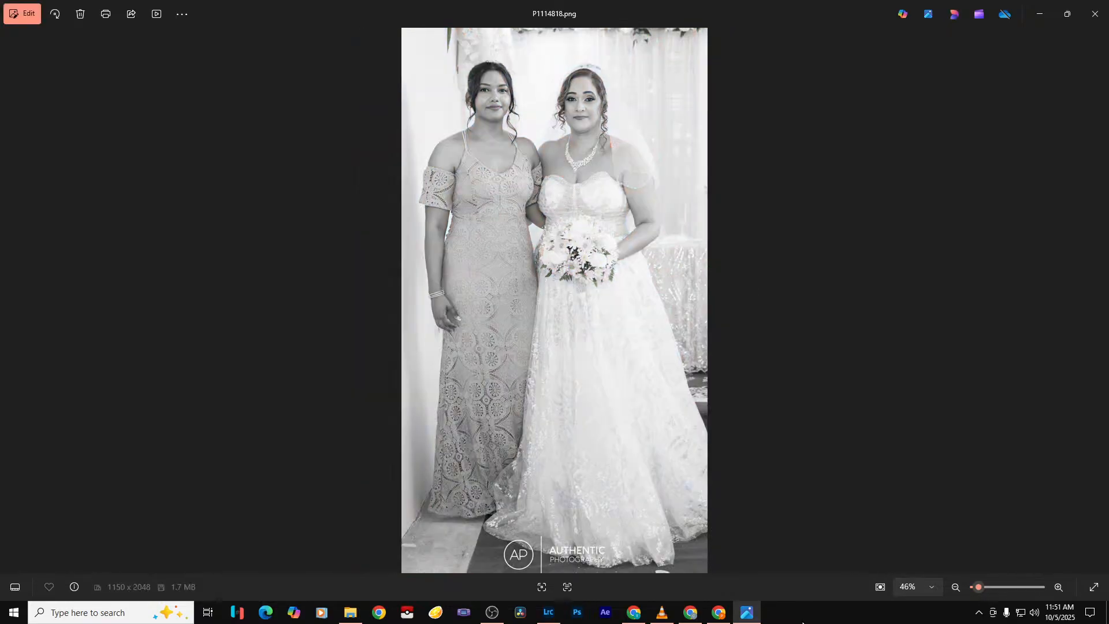
pyautogui.press('Right')
pyautogui.press('Right')
pyautogui.press('Right')
pyautogui.press('Right')
pyautogui.press('Right')
pyautogui.press('Right')
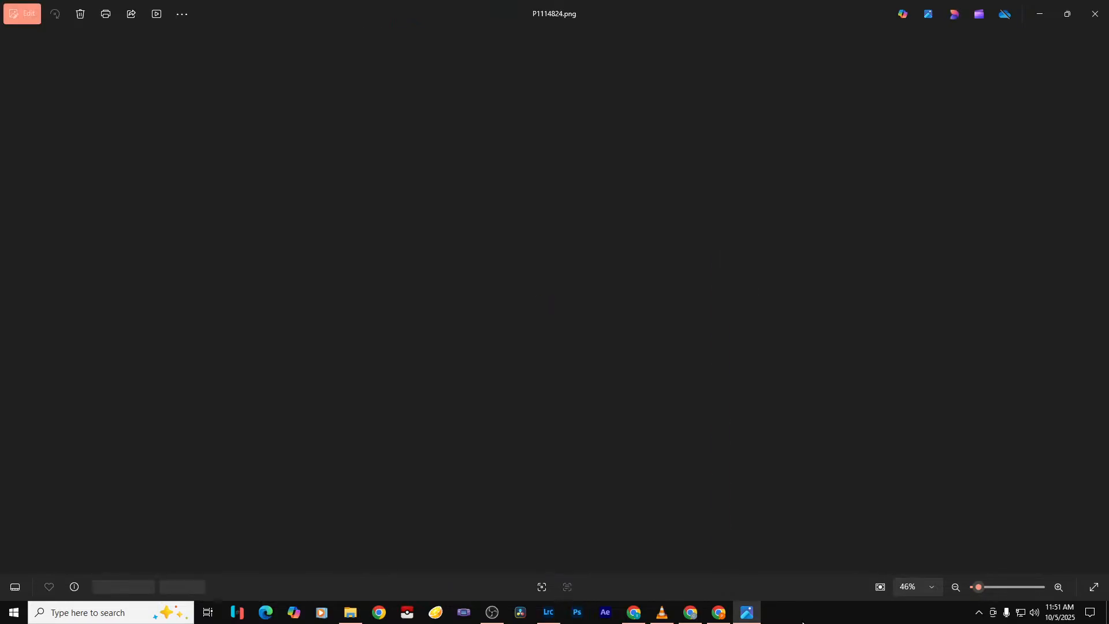
pyautogui.press('Right')
pyautogui.press('Right')
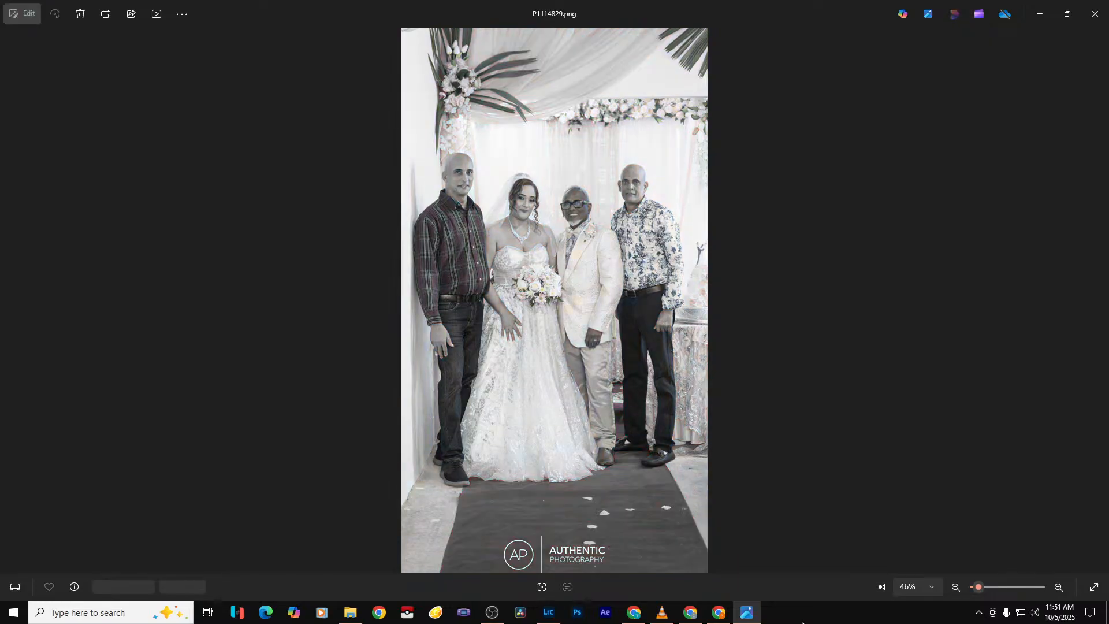
pyautogui.press('Right')
pyautogui.press('Right')
pyautogui.press('Right')
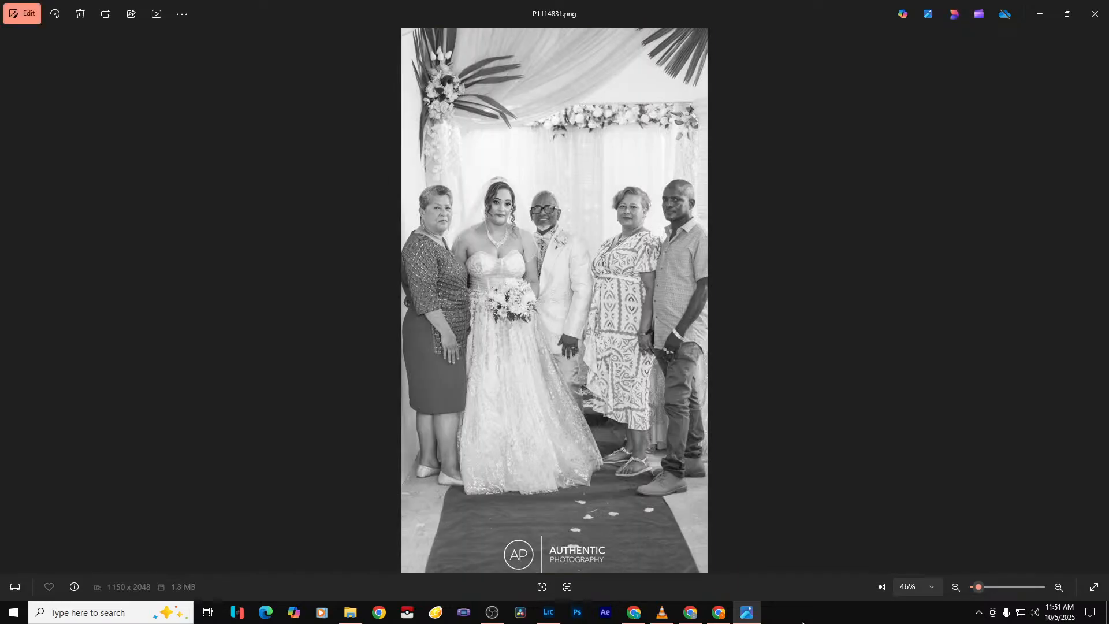
pyautogui.press('Right')
pyautogui.press('Right')
pyautogui.press('Right')
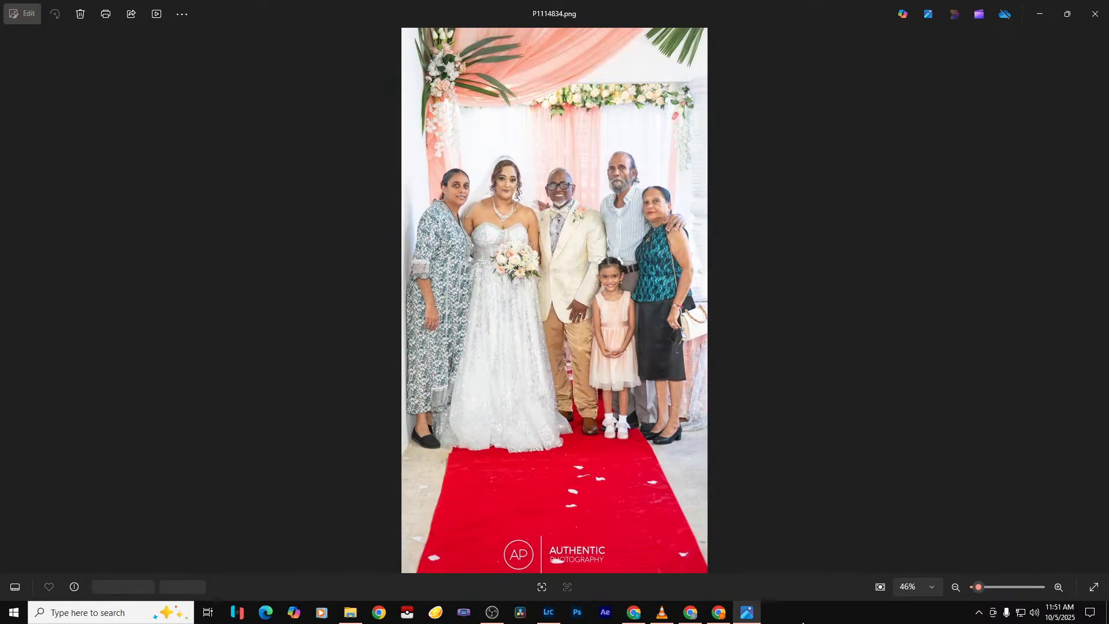
pyautogui.press('Right')
pyautogui.press('Right')
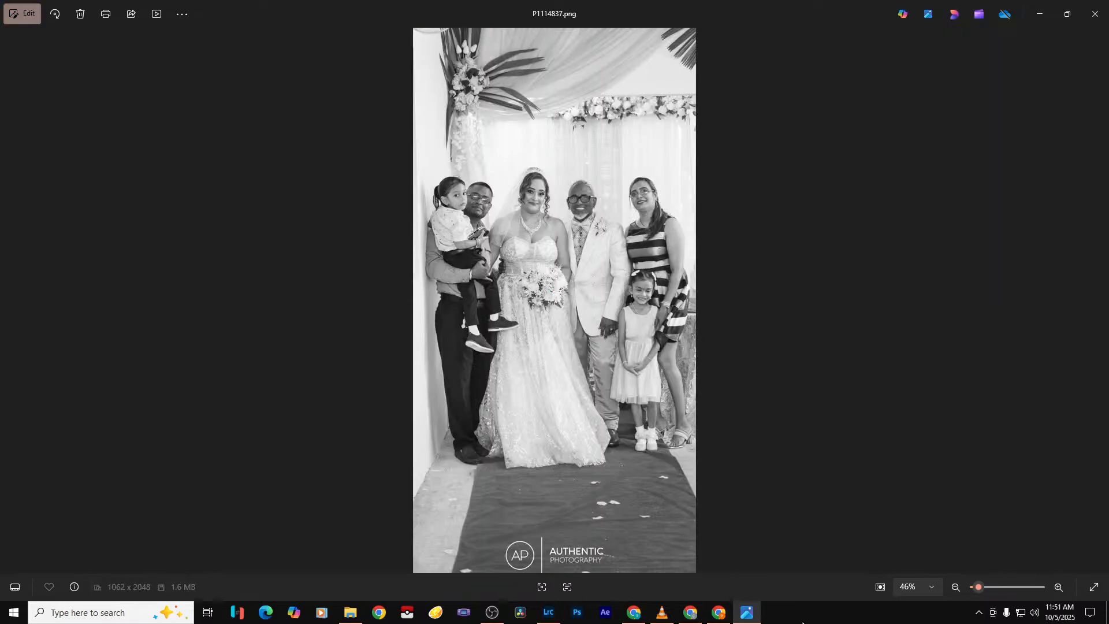
# Review the exported reception speech and seated guest photos through P1114884
pyautogui.press('Right')
pyautogui.press('Right')
pyautogui.press('Right')
pyautogui.press('Right')
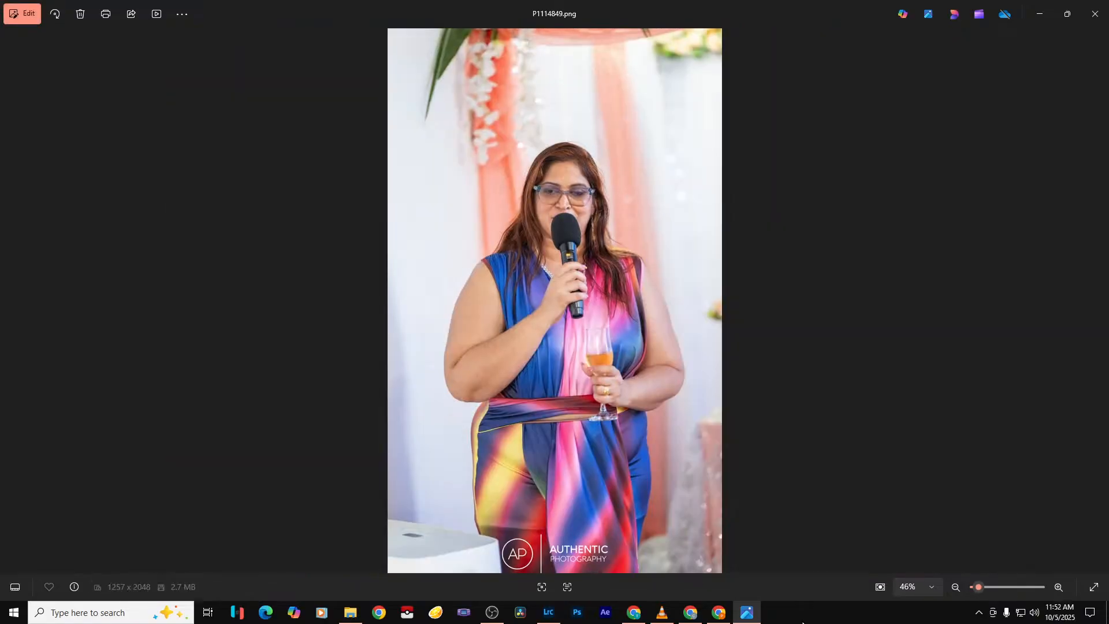
pyautogui.press('Right')
pyautogui.press('Right')
pyautogui.press('Right')
pyautogui.press('Right')
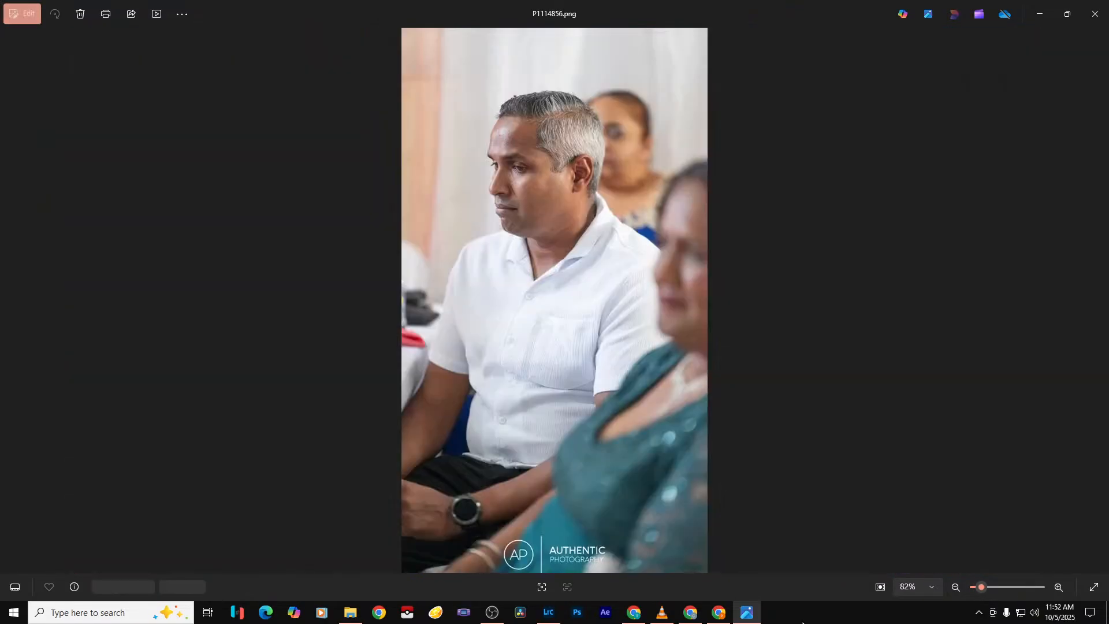
pyautogui.press('Right')
pyautogui.press('Right')
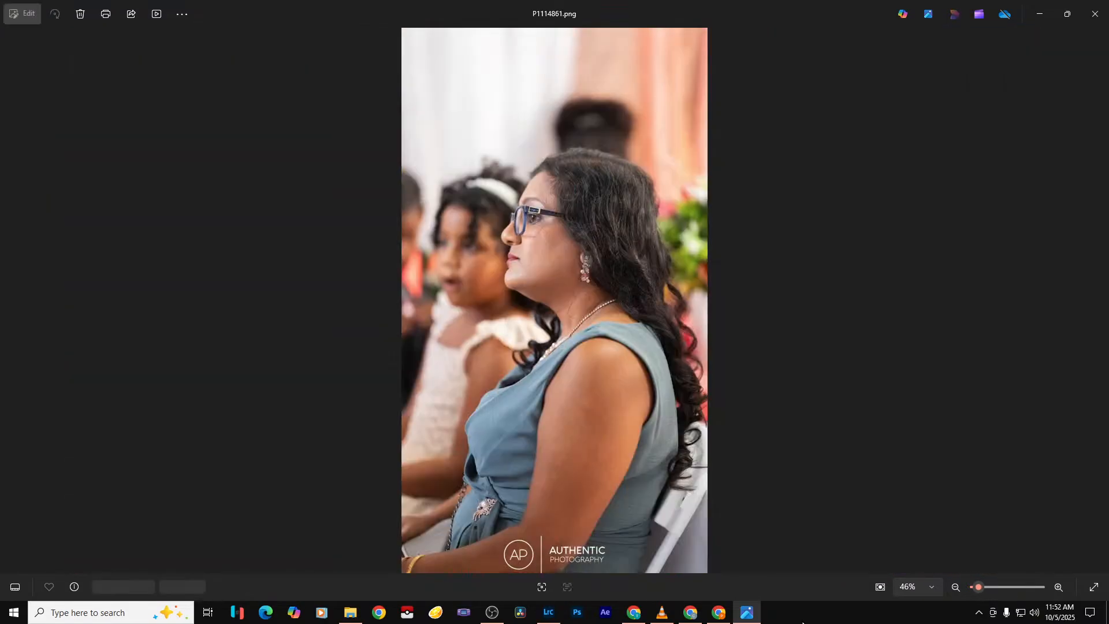
pyautogui.press('Right')
pyautogui.press('Right')
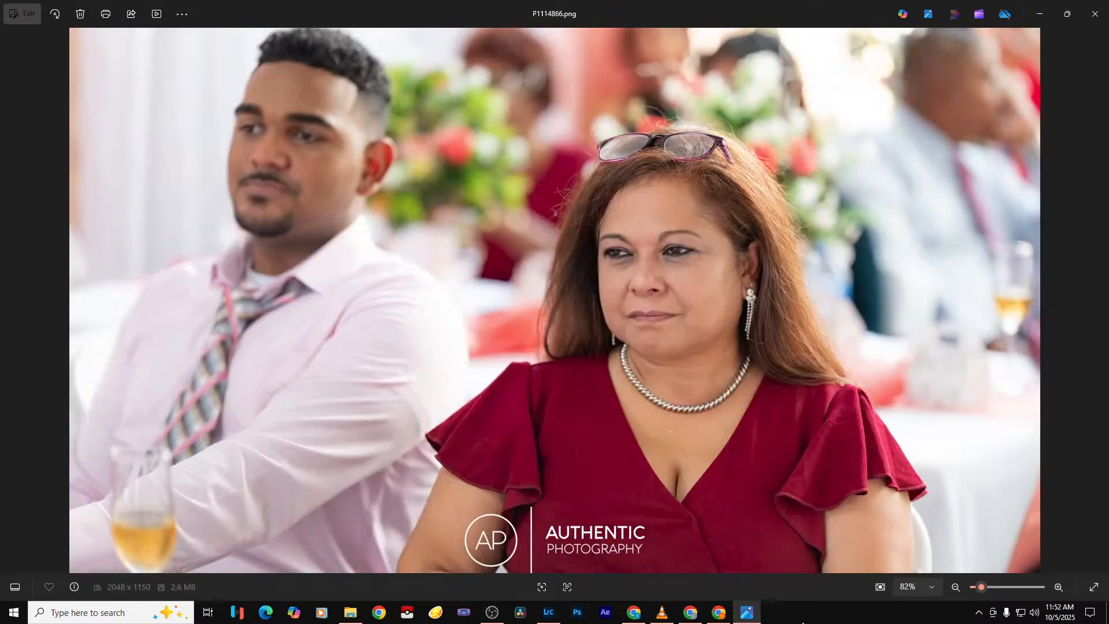
pyautogui.press('Right')
pyautogui.press('Right')
pyautogui.press('Right')
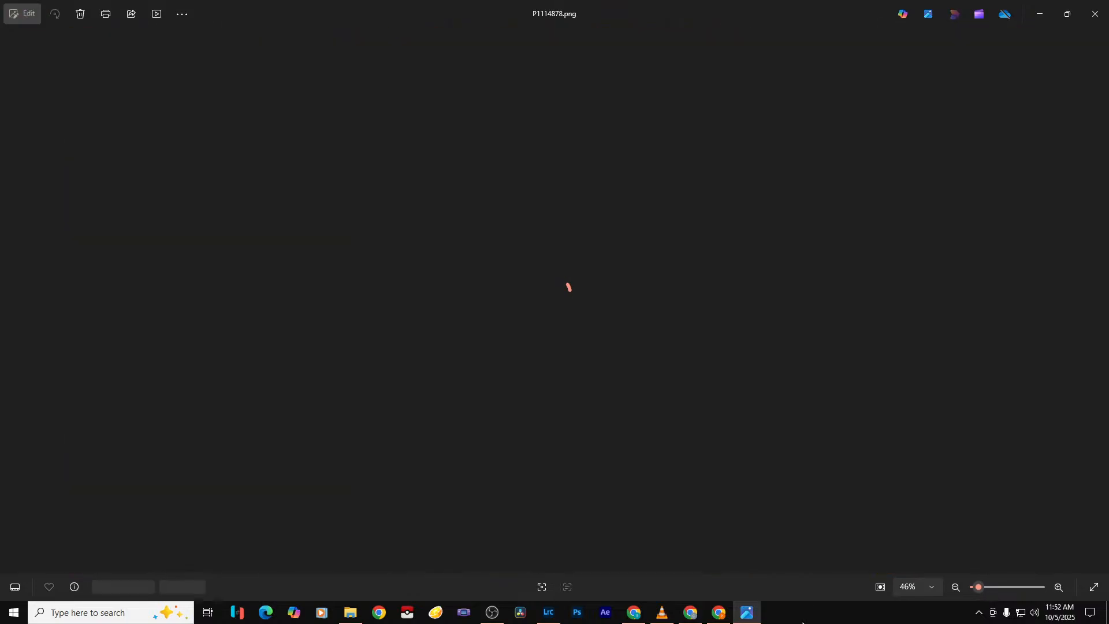
pyautogui.press('Right')
pyautogui.press('Right')
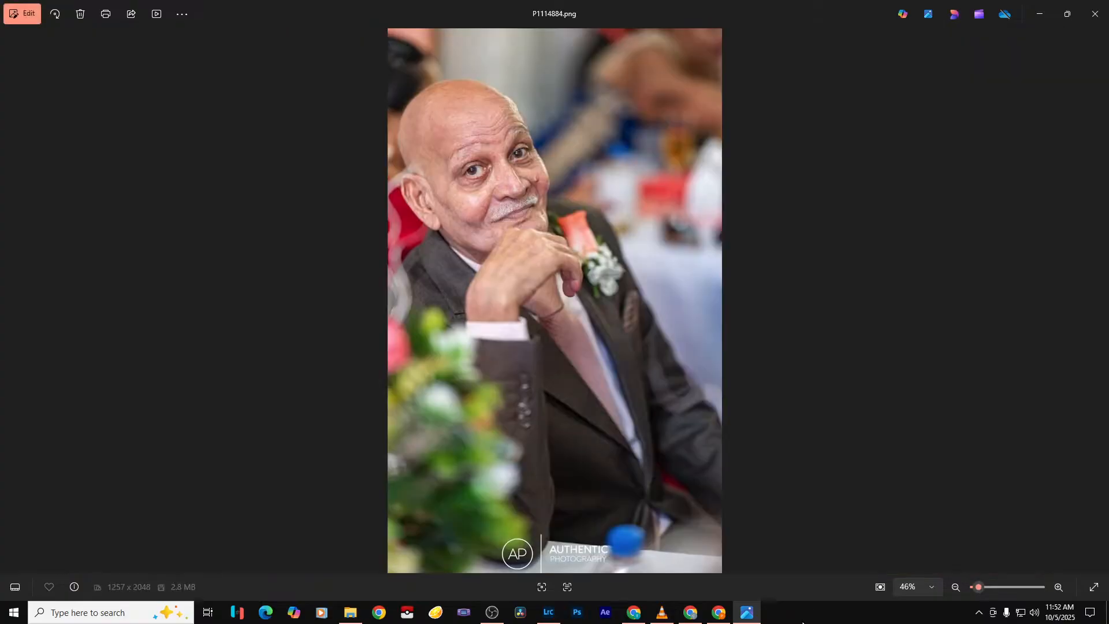
# Review the exported close-up guest portraits and microphone speech photos from P1114891 through P1114939
pyautogui.press('Right')
pyautogui.press('Right')
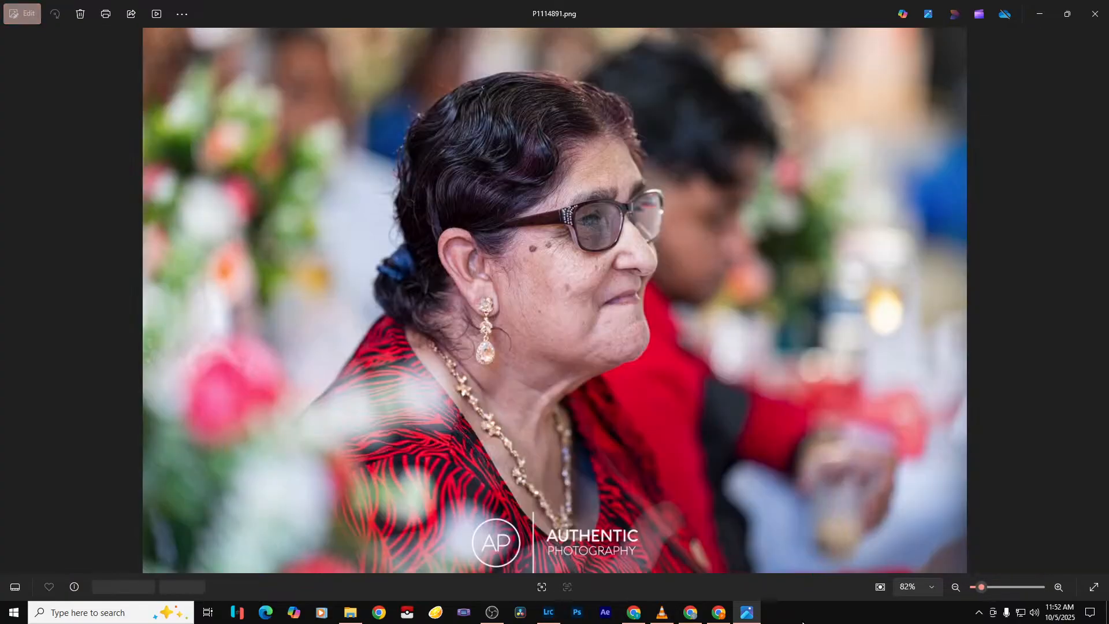
pyautogui.press('Right')
pyautogui.press('Right')
pyautogui.press('Right')
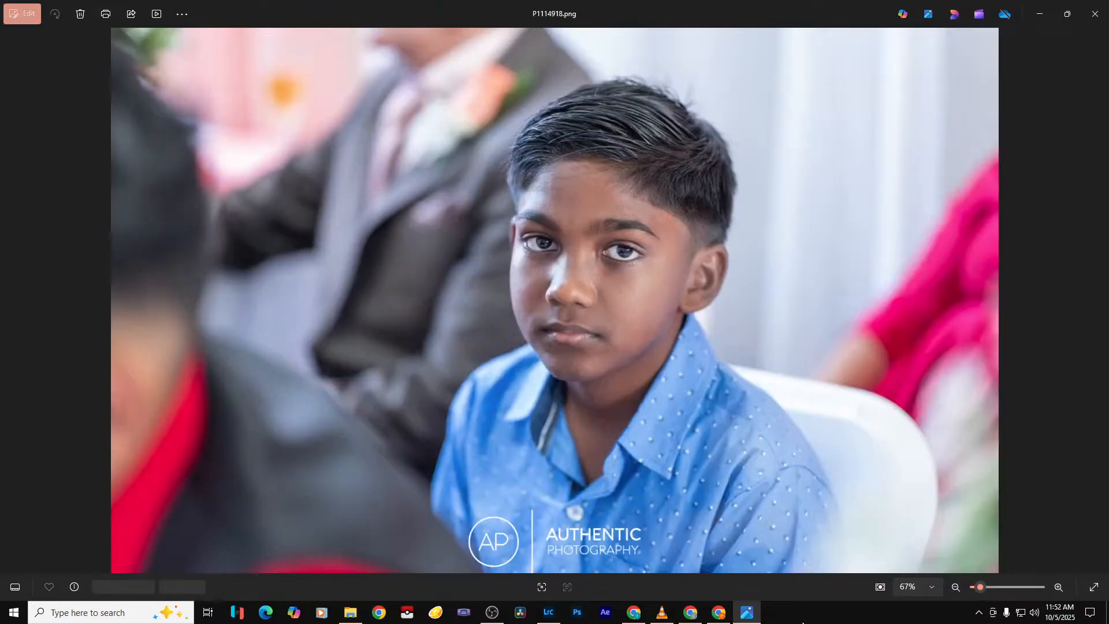
pyautogui.press('Right')
pyautogui.press('Right')
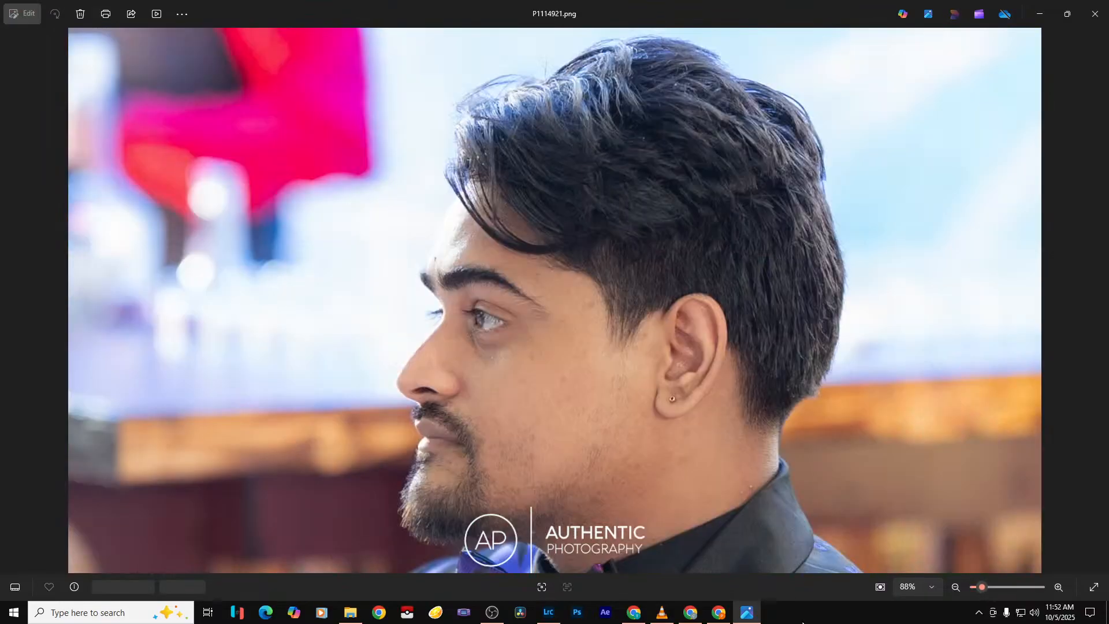
pyautogui.press('Right')
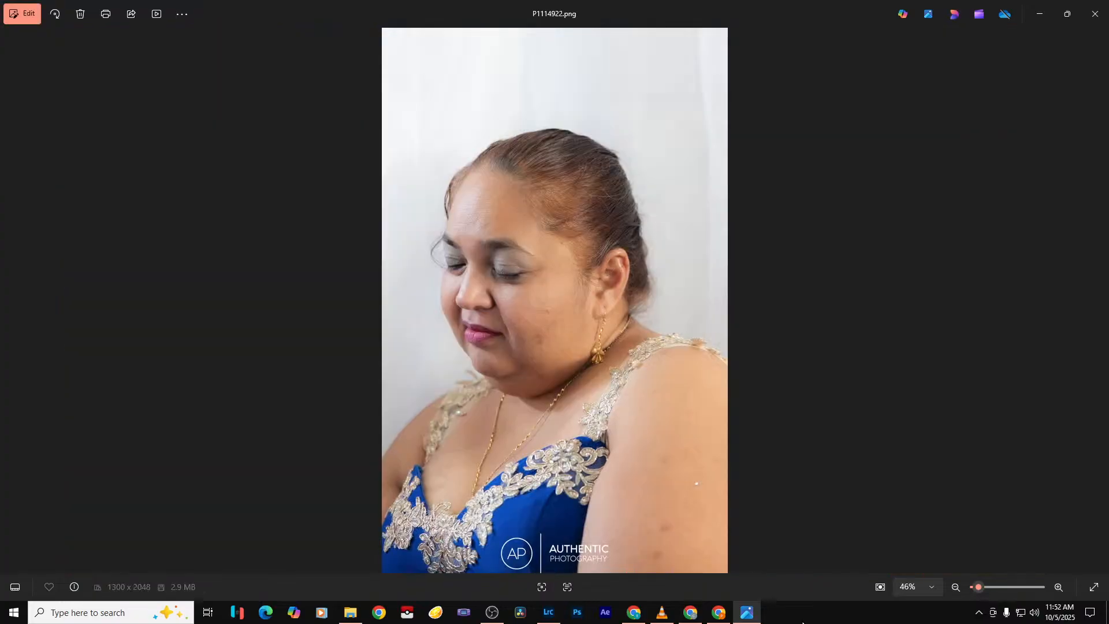
pyautogui.press('Right')
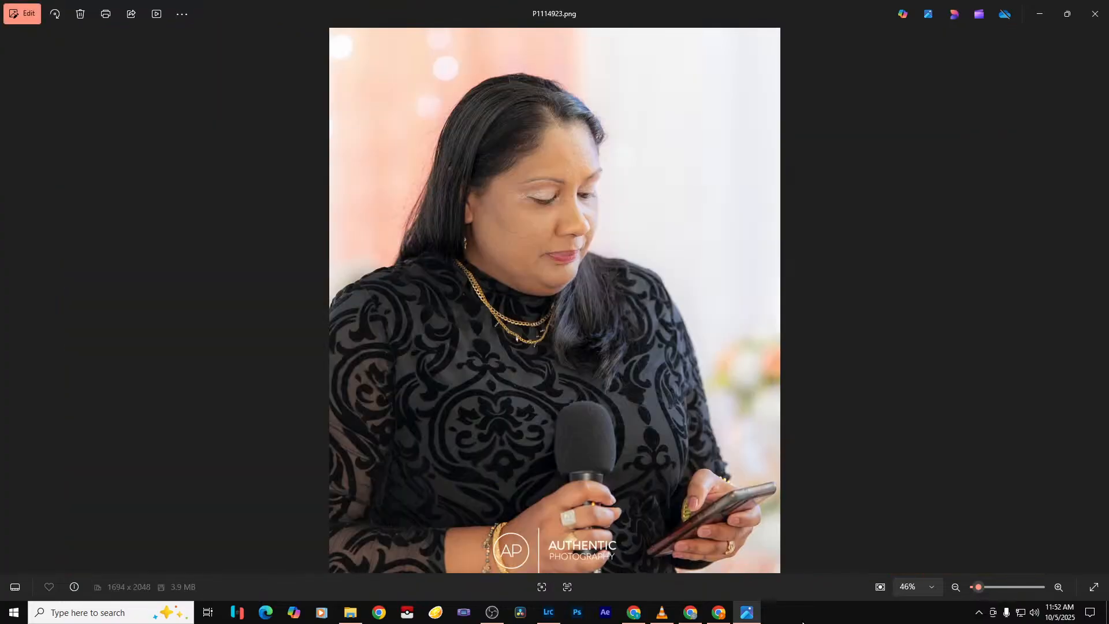
pyautogui.press('Right')
pyautogui.press('Right')
pyautogui.press('Right')
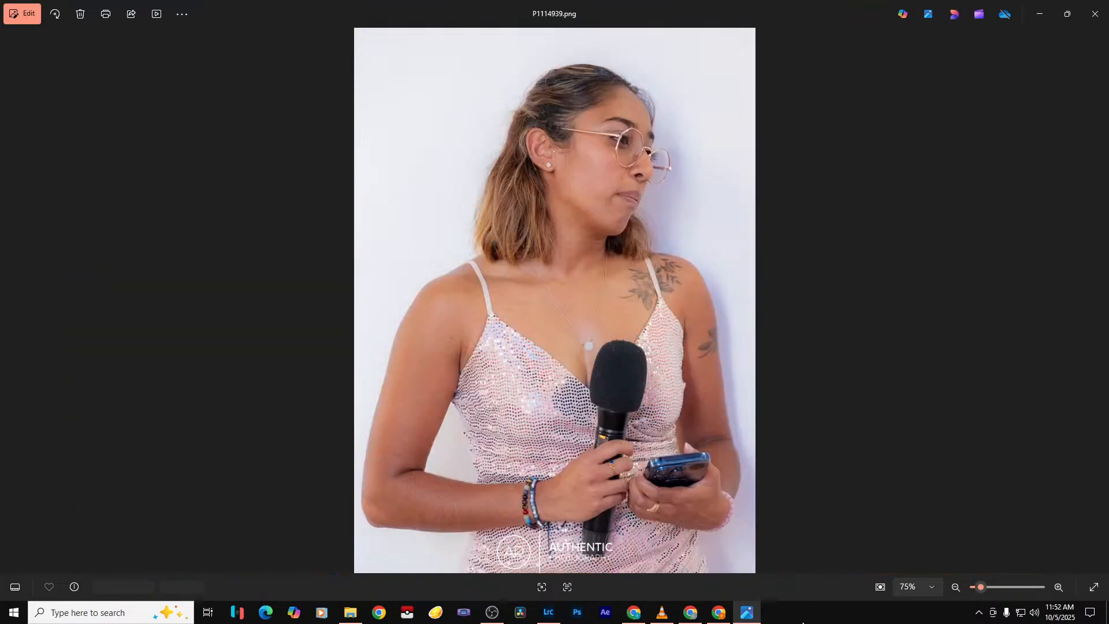
# Review the exported candid photos of seated reception guests through P1114958
pyautogui.press('Right')
pyautogui.press('Right')
pyautogui.press('Right')
pyautogui.press('Right')
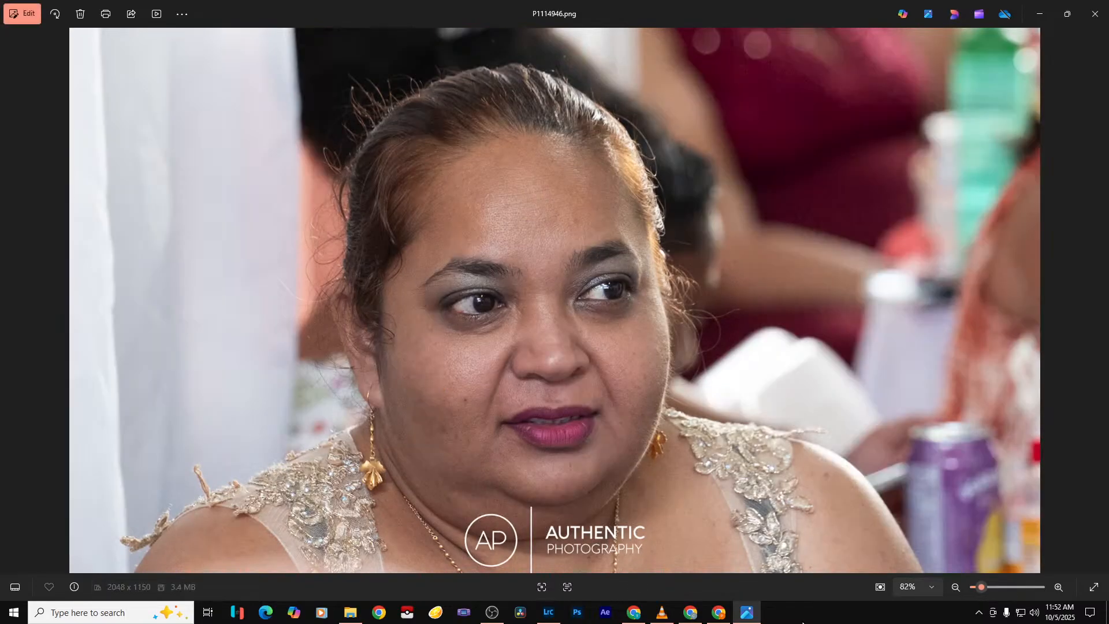
pyautogui.press('Right')
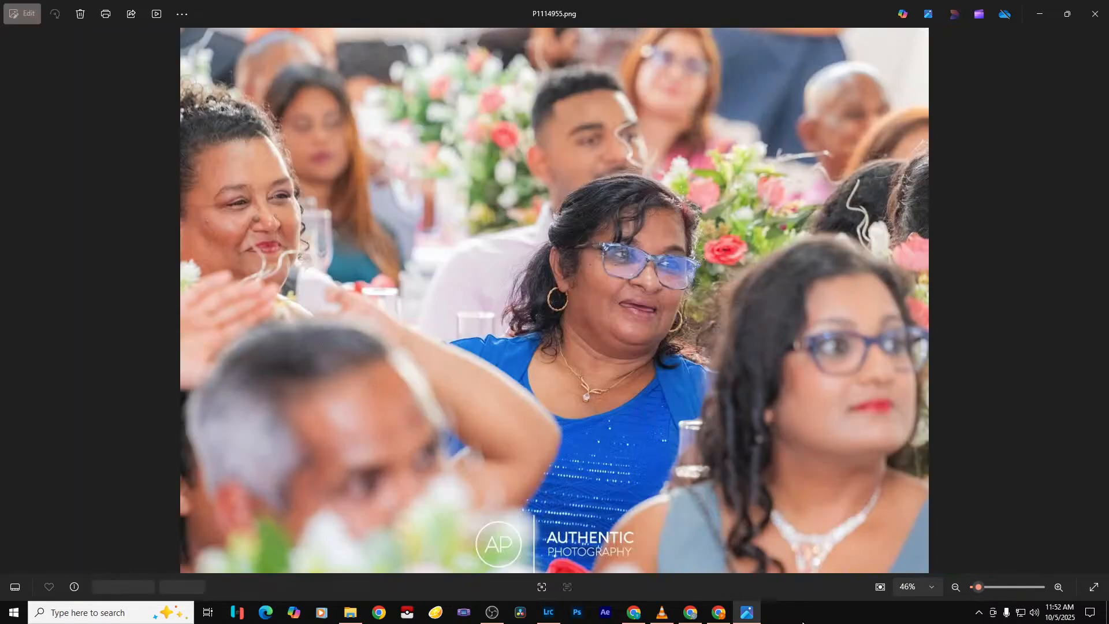
pyautogui.press('Right')
pyautogui.press('Right')
pyautogui.press('Right')
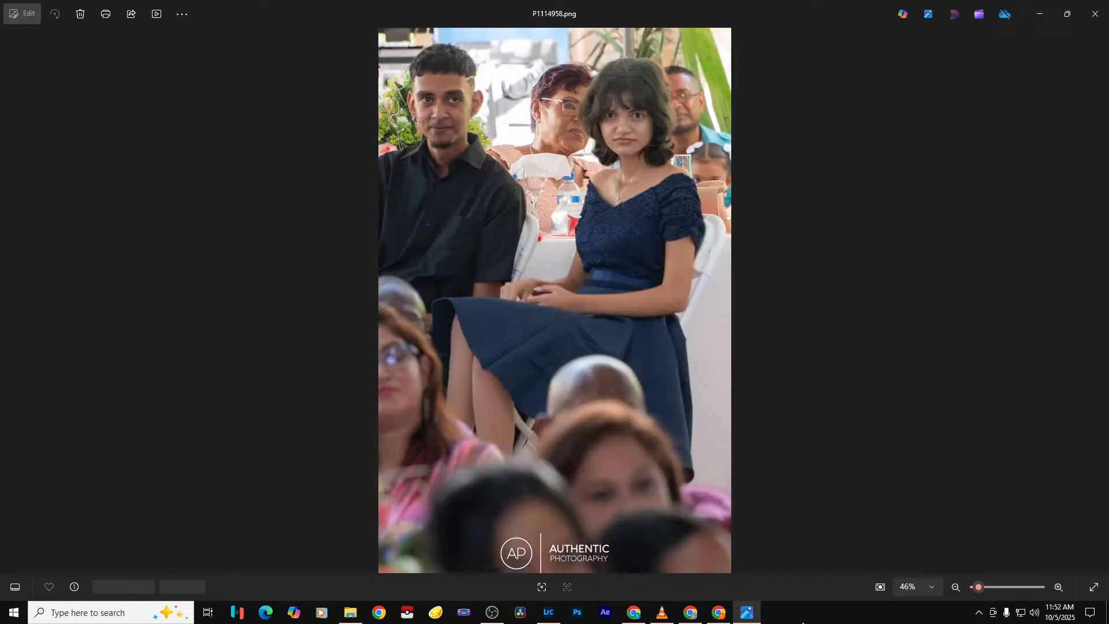
# Review the exported cake-cutting and cake-table kiss photos of the couple through P1114984
pyautogui.press('Right')
pyautogui.press('Right')
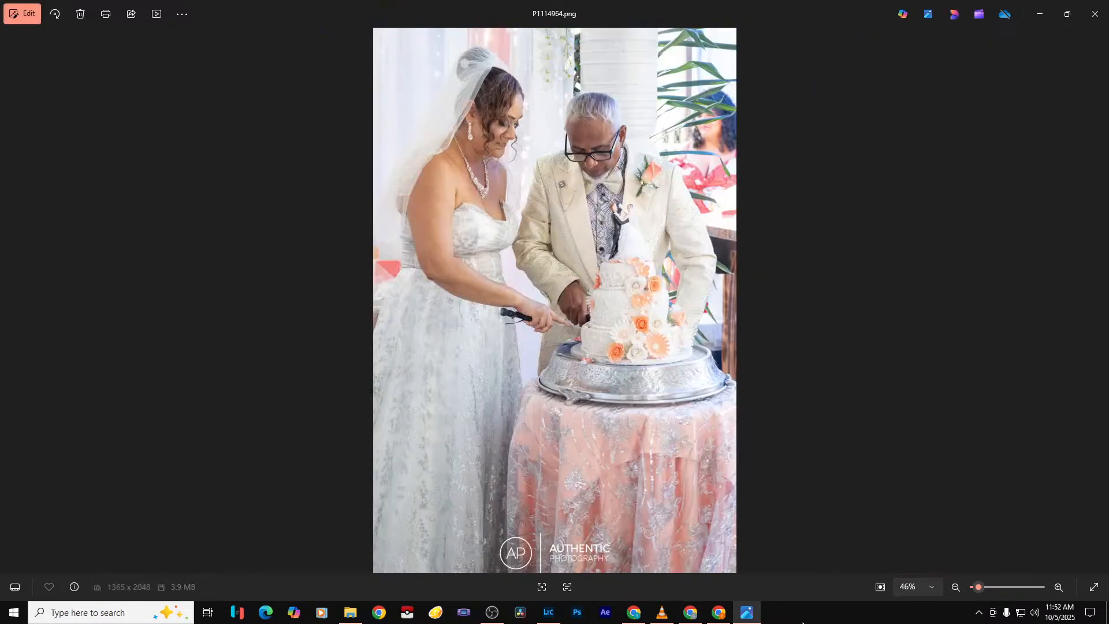
pyautogui.press('Right')
pyautogui.press('Right')
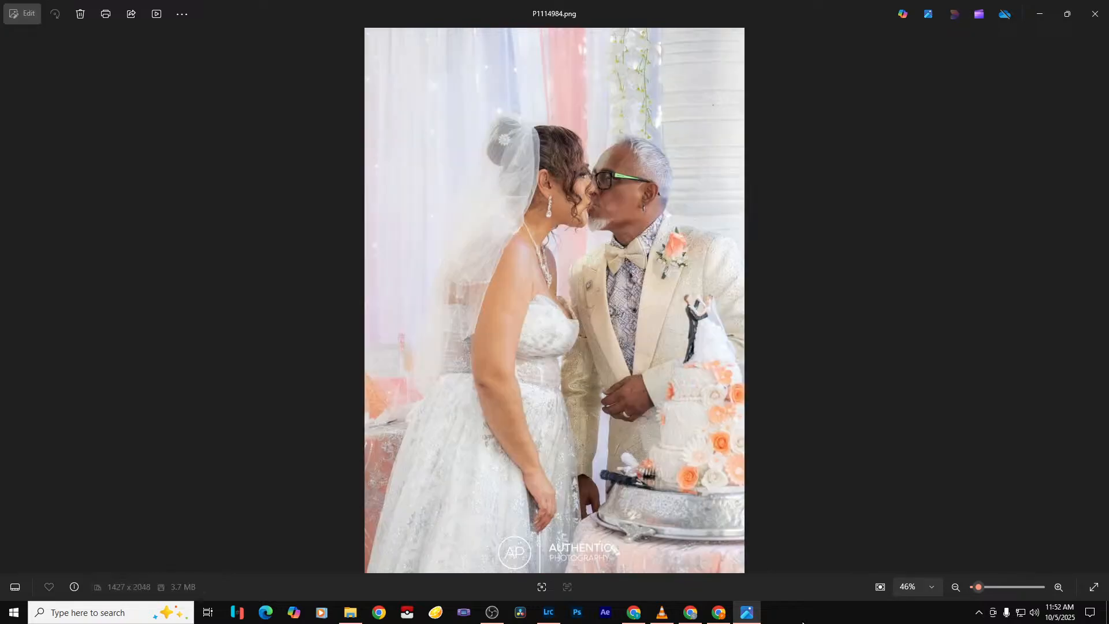
# Review the exported color and black-and-white photos of the couple embracing from P1115011 through P1115151
pyautogui.press('Right')
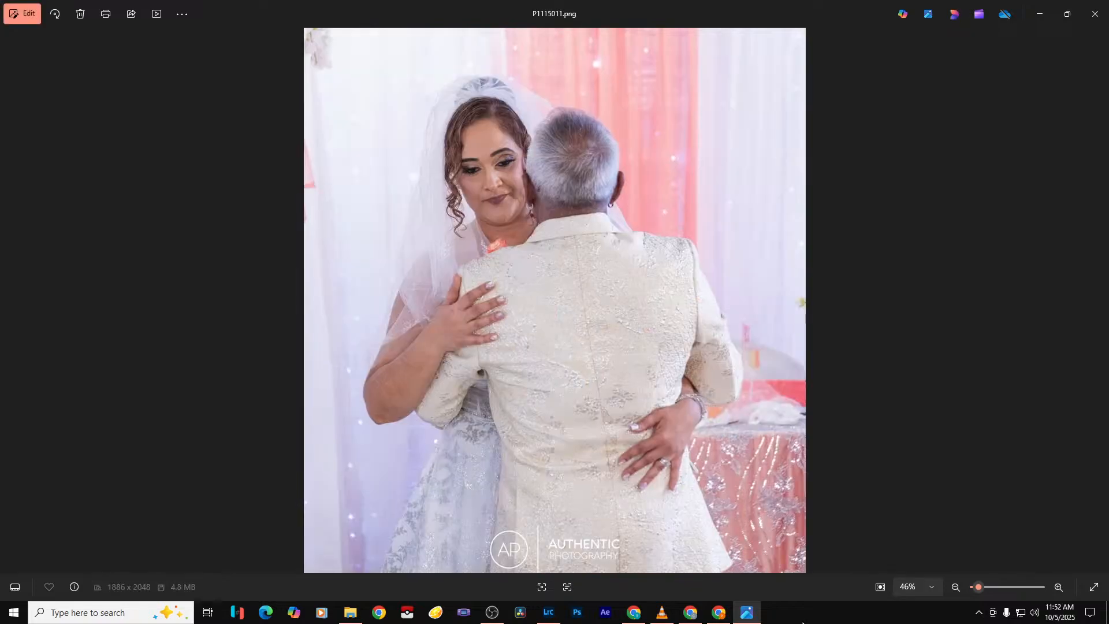
pyautogui.press('Right')
pyautogui.press('Right')
pyautogui.press('Right')
pyautogui.press('Right')
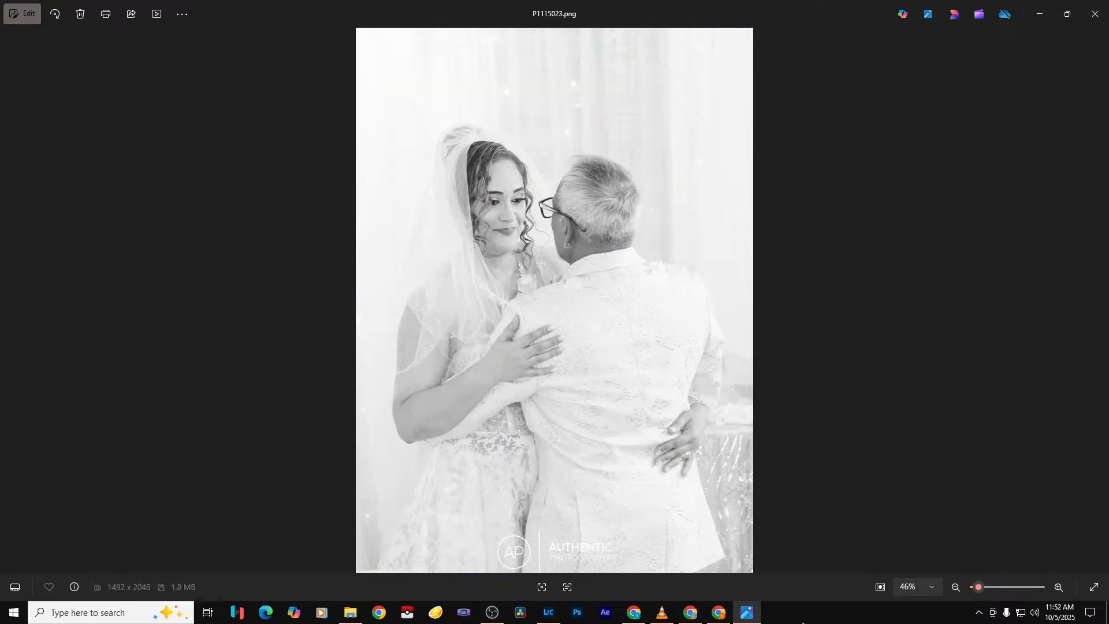
pyautogui.press('Right')
pyautogui.press('Right')
pyautogui.press('Right')
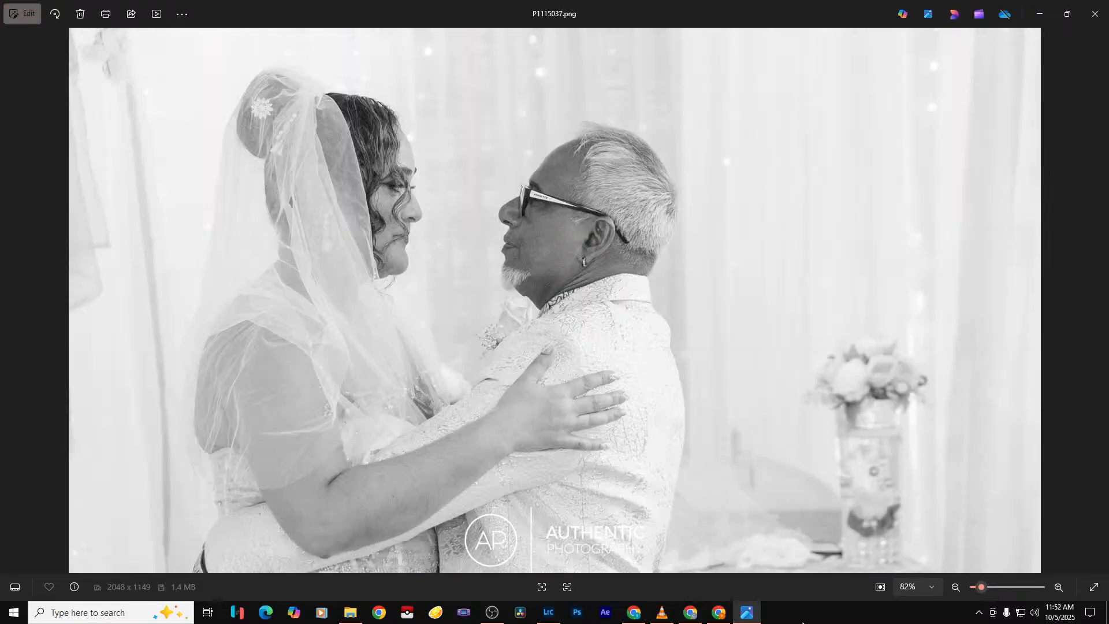
pyautogui.press('Right')
pyautogui.press('Right')
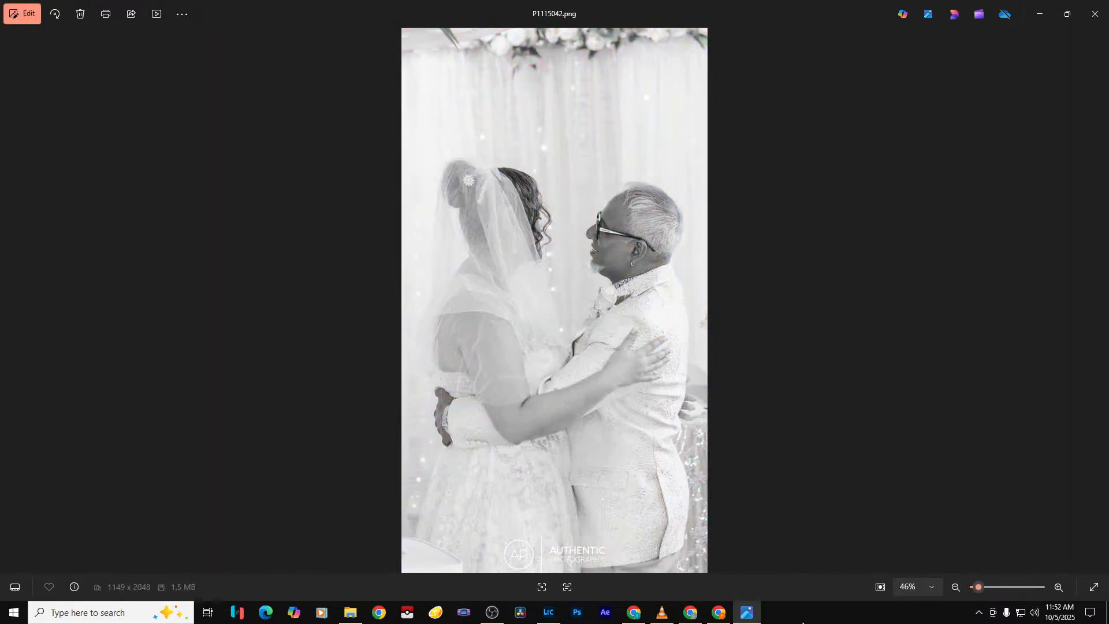
pyautogui.press('Right')
pyautogui.press('Right')
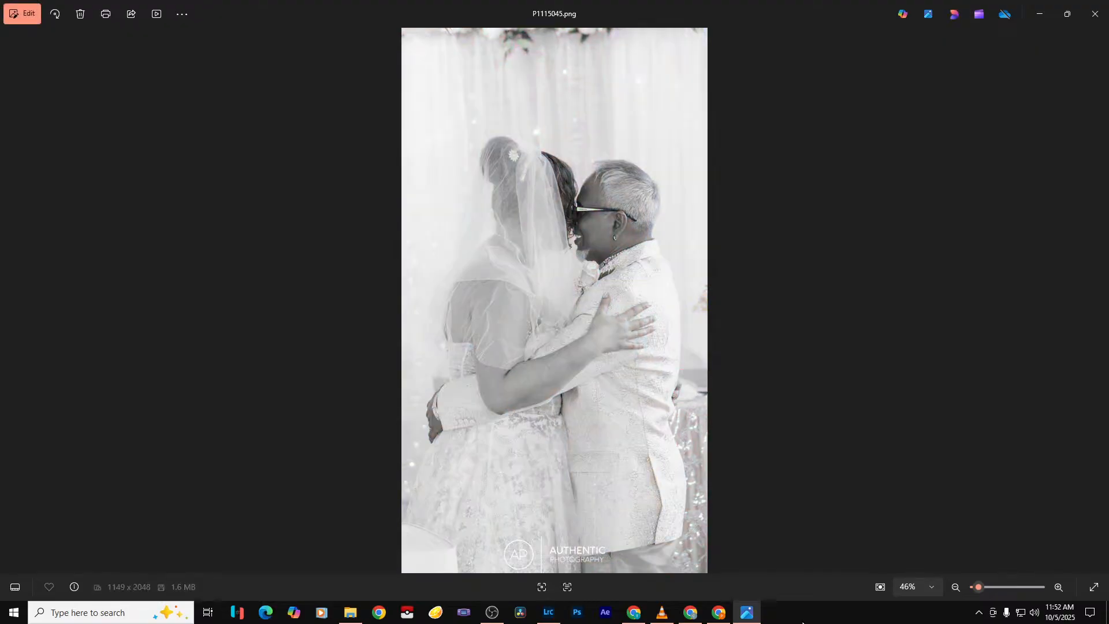
pyautogui.press('Right')
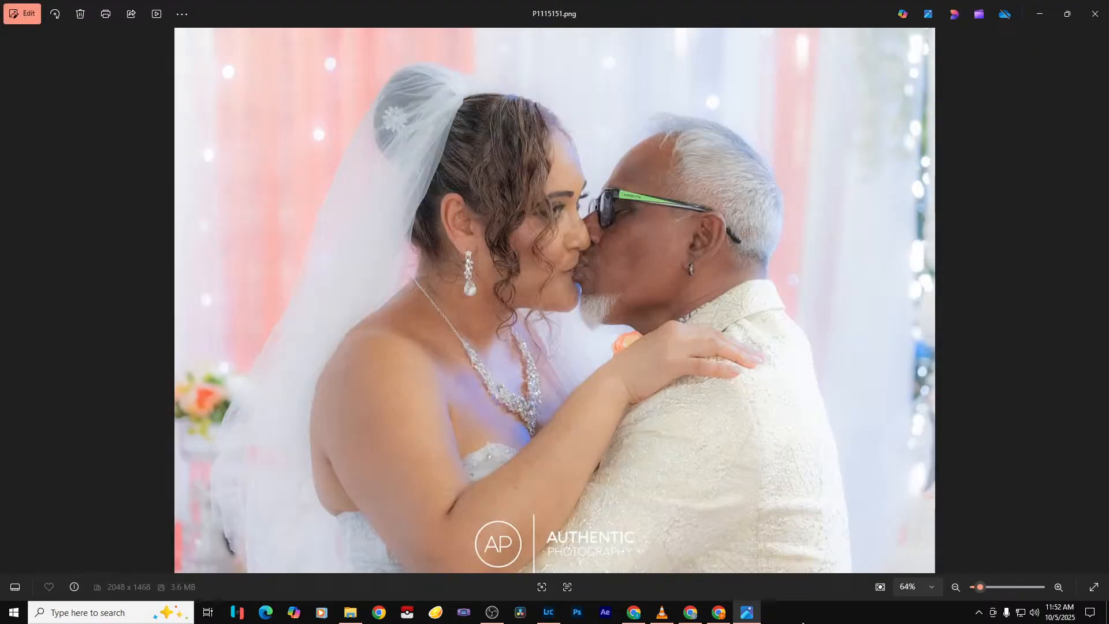
# Review the exported candid guest and toast photos through P1115206
pyautogui.press('Right')
pyautogui.press('Right')
pyautogui.press('Right')
pyautogui.press('Right')
pyautogui.press('Right')
pyautogui.press('Right')
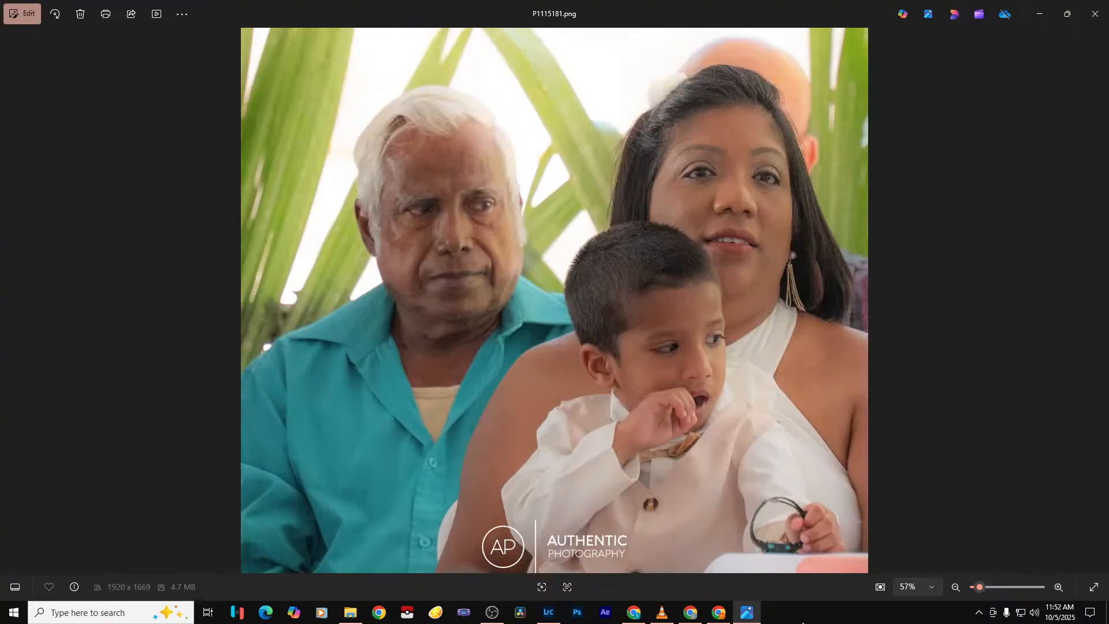
pyautogui.press('Right')
pyautogui.press('Right')
pyautogui.press('Right')
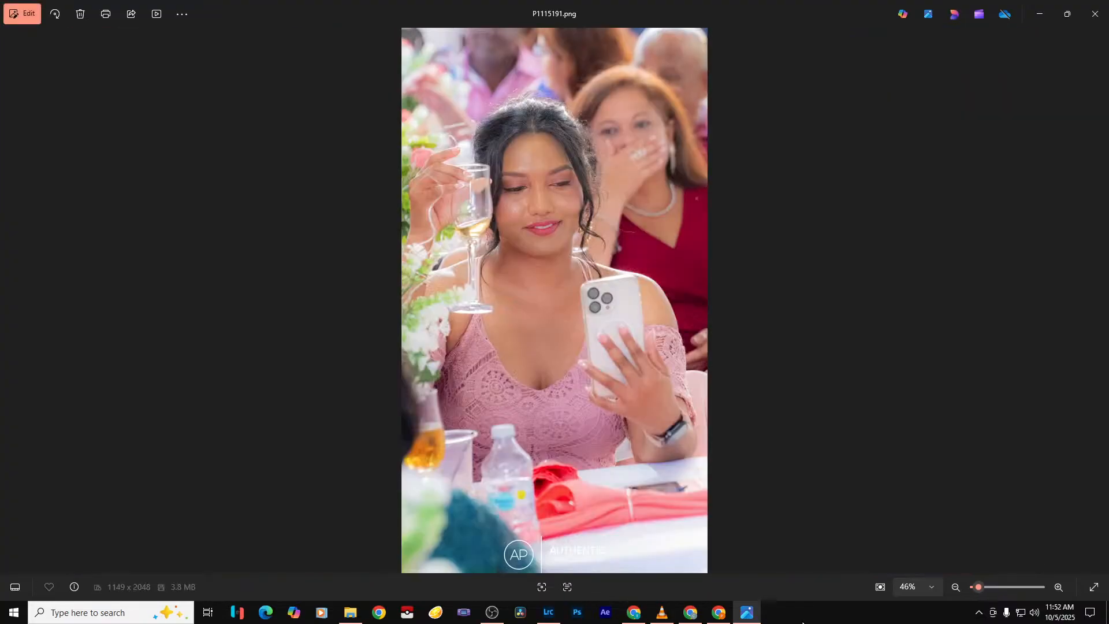
pyautogui.press('Right')
pyautogui.press('Right')
pyautogui.press('Right')
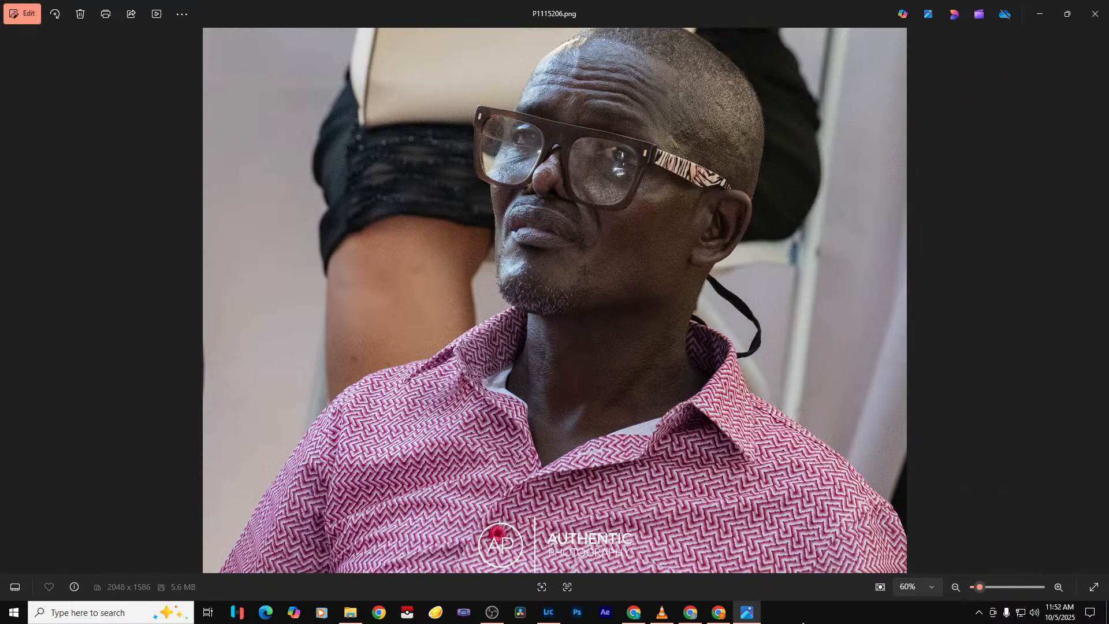
# Review the exported close-ups of the catered food through P1115237
pyautogui.press('Right')
pyautogui.press('Right')
pyautogui.press('Right')
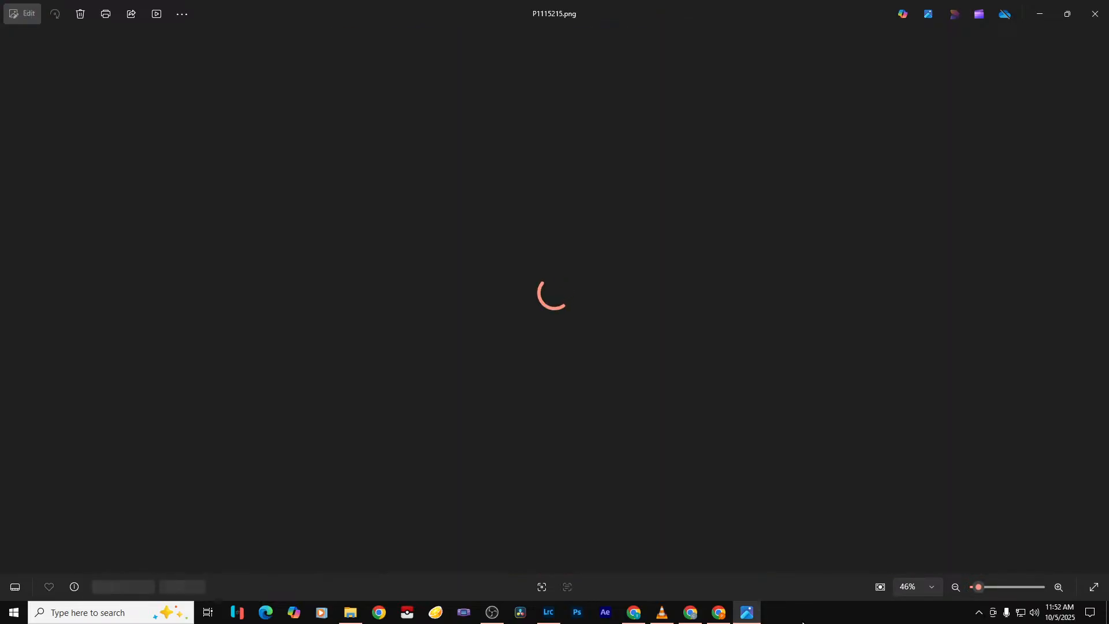
pyautogui.press('Right')
pyautogui.press('Right')
pyautogui.press('Right')
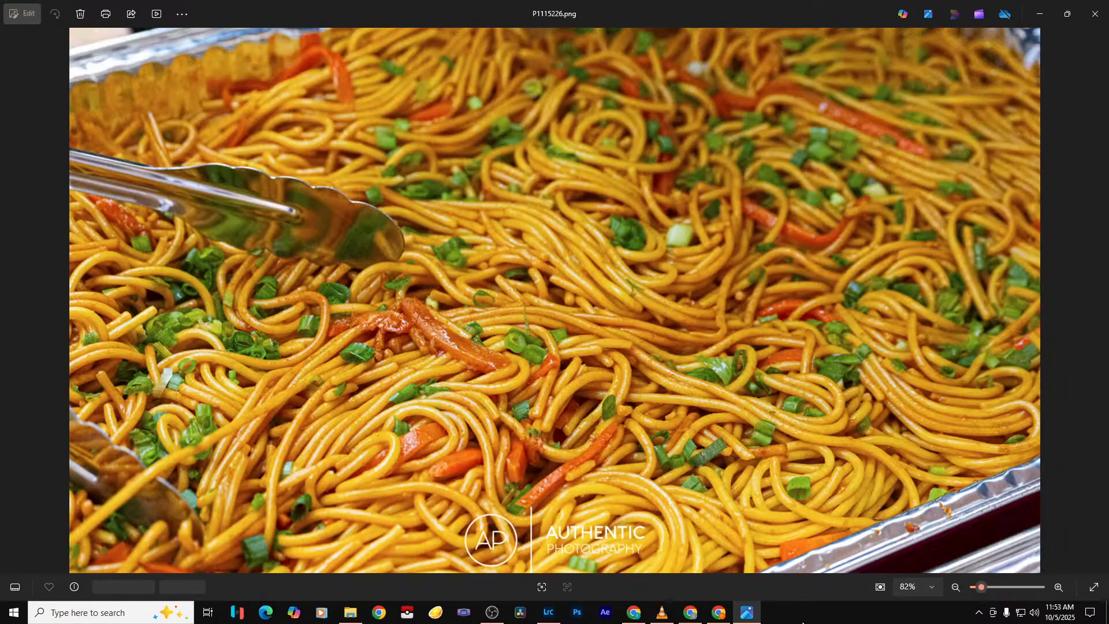
pyautogui.press('Right')
pyautogui.press('Right')
pyautogui.press('Right')
pyautogui.press('Right')
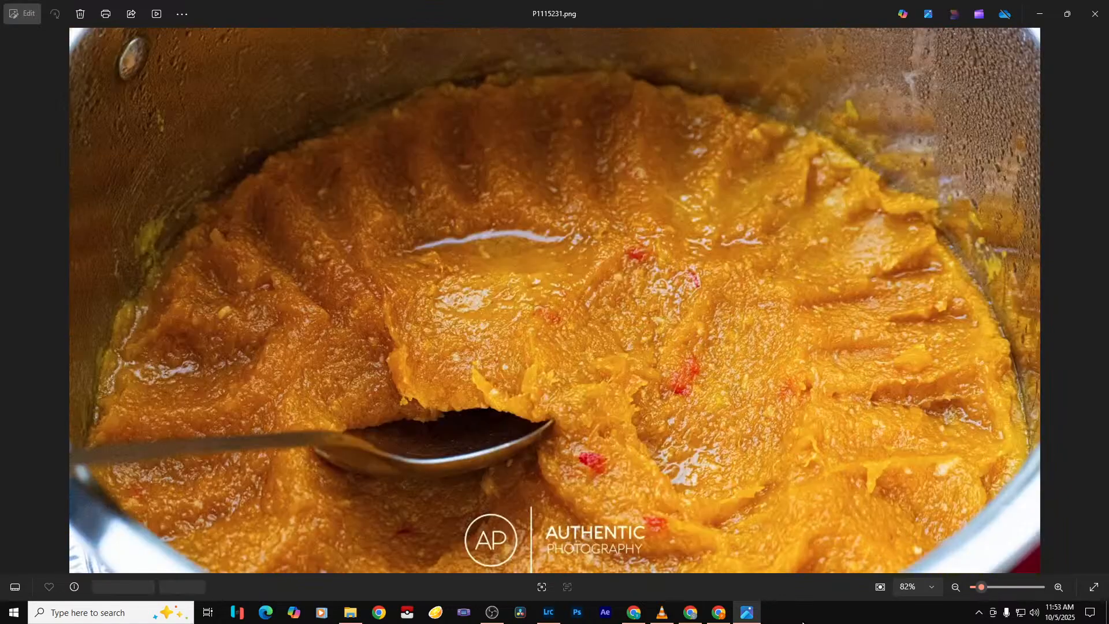
pyautogui.press('Right')
pyautogui.press('Right')
pyautogui.press('Right')
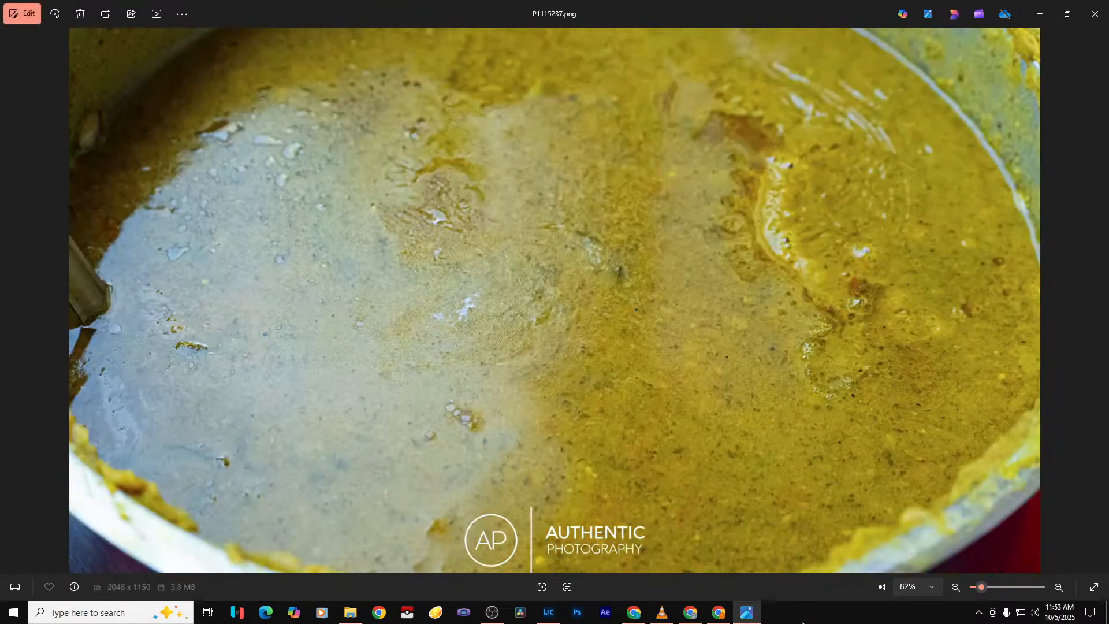
# Review the exported photos of the bride hugging guests through P1115264
pyautogui.press('Right')
pyautogui.press('Right')
pyautogui.press('Right')
pyautogui.press('Right')
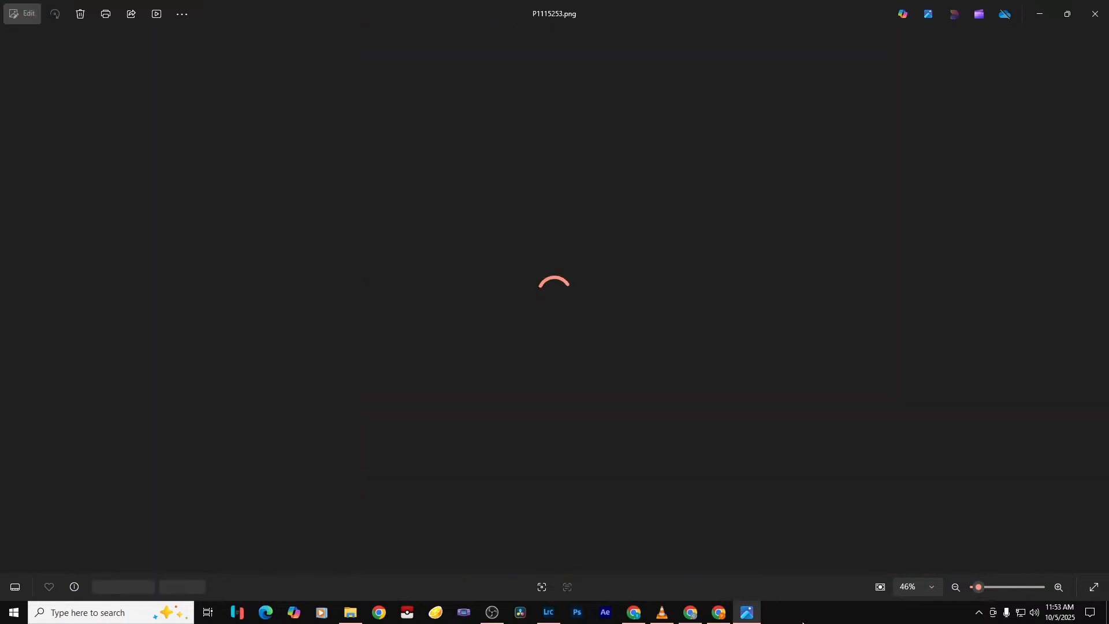
pyautogui.press('Right')
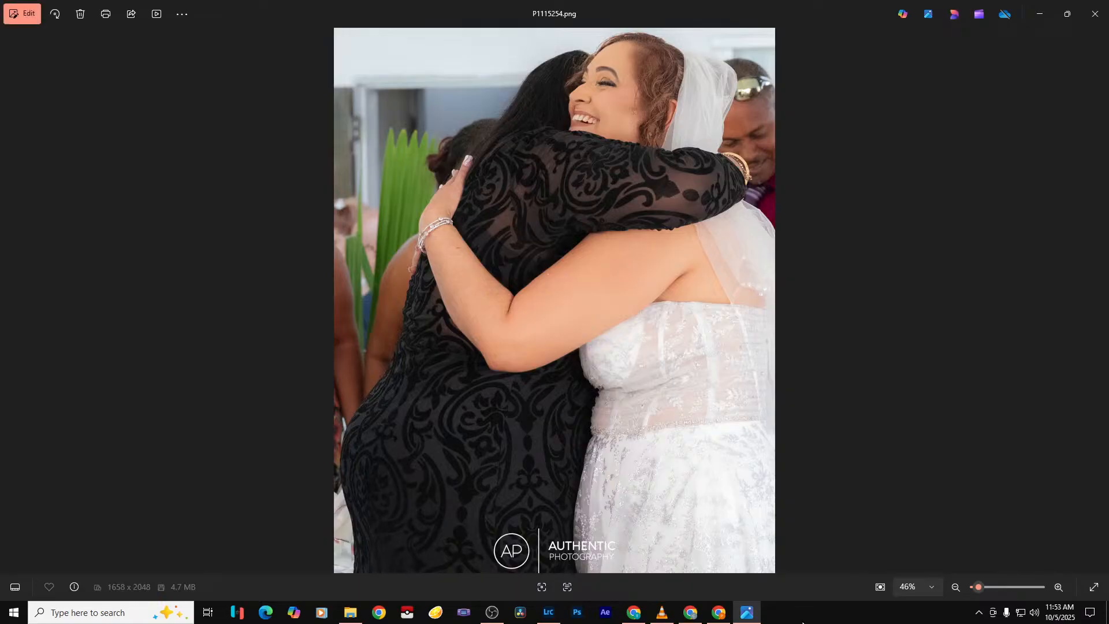
pyautogui.press('Right')
pyautogui.press('Right')
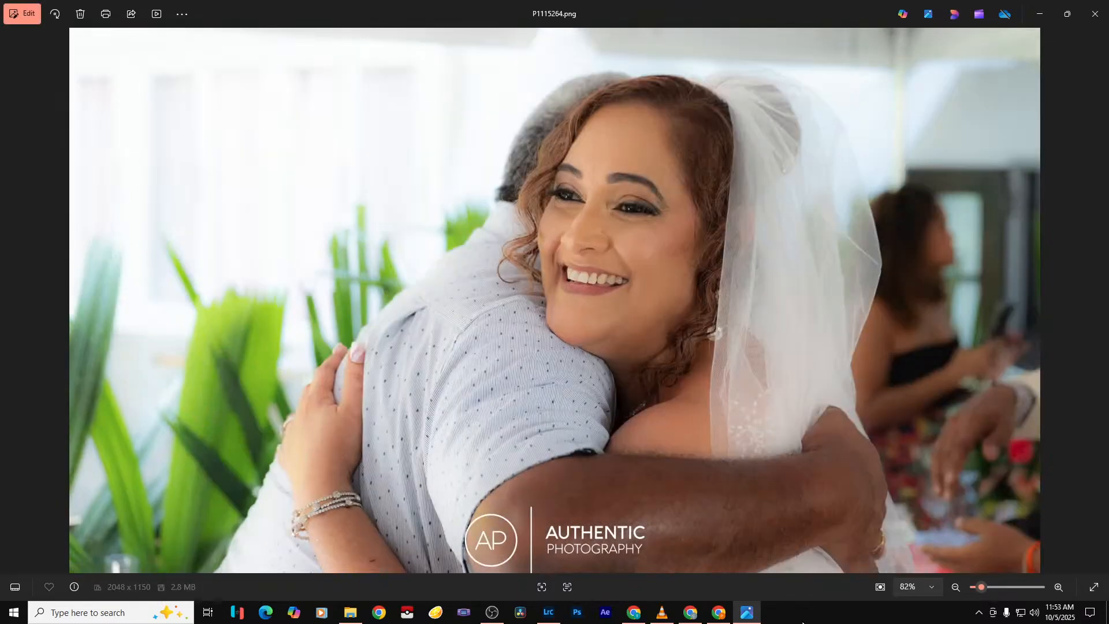
# Review the exported guest portraits and the bride's group photo with guests through P1115275
pyautogui.press('Right')
pyautogui.press('Right')
pyautogui.press('Right')
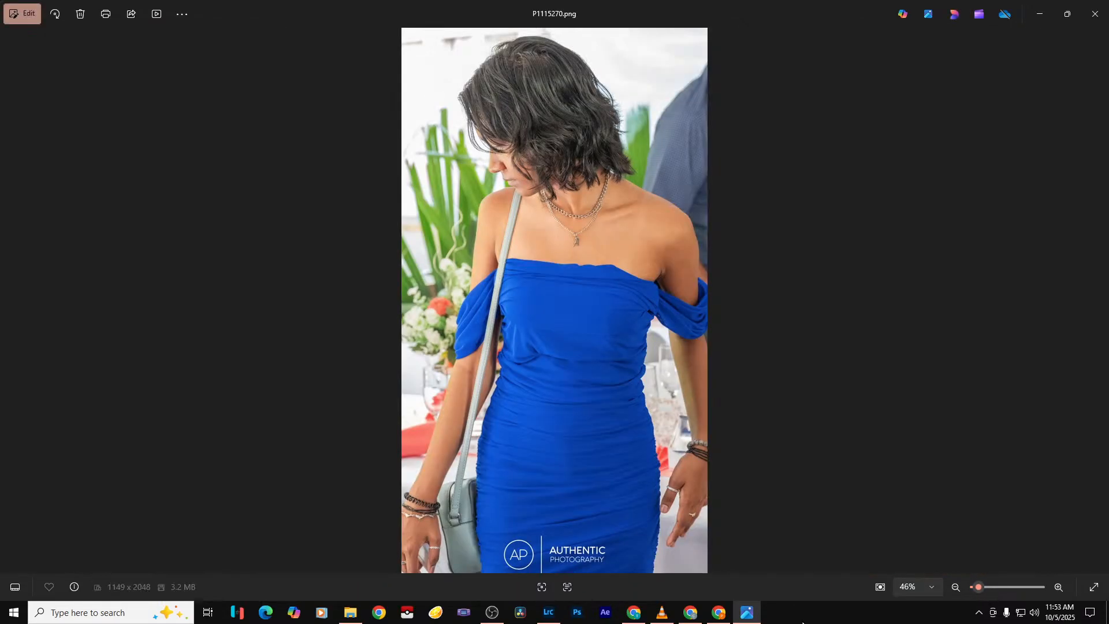
pyautogui.press('Right')
pyautogui.press('Right')
pyautogui.press('Right')
pyautogui.press('Right')
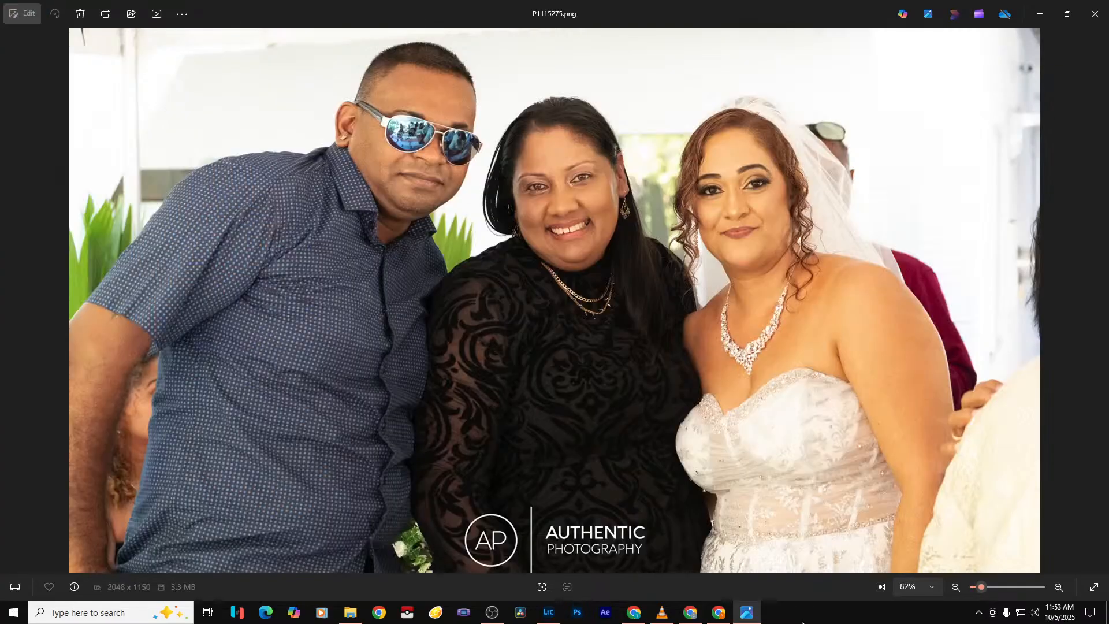
# Review the exported photos of standing guests and the buffet line from P1115277 through P1115282
pyautogui.press('Right')
pyautogui.press('Right')
pyautogui.press('Right')
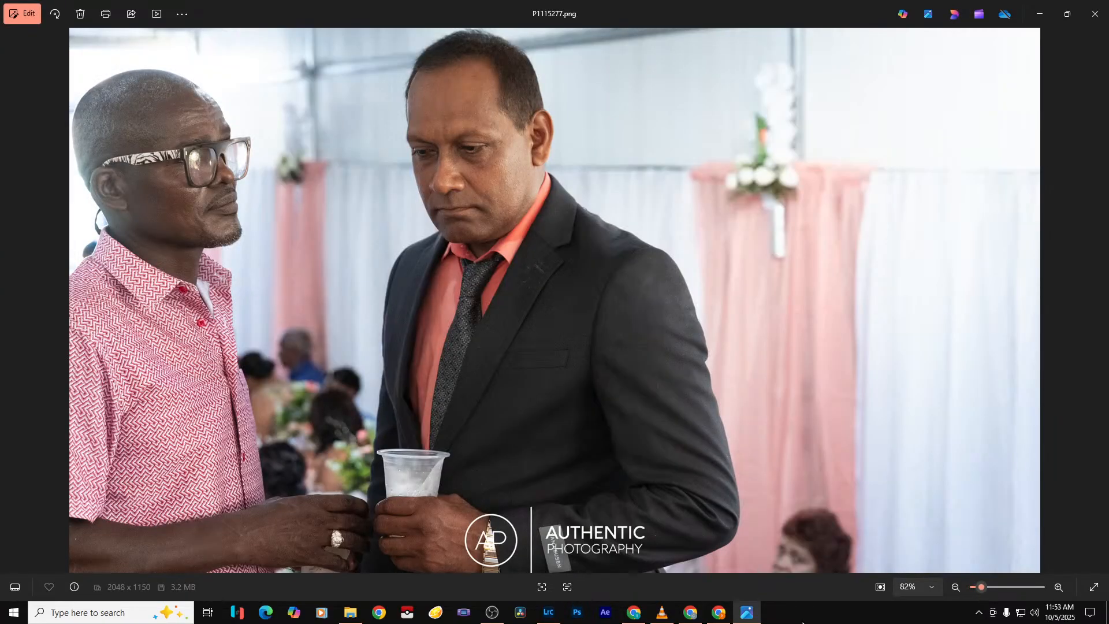
pyautogui.press('Right')
pyautogui.press('Right')
pyautogui.press('Right')
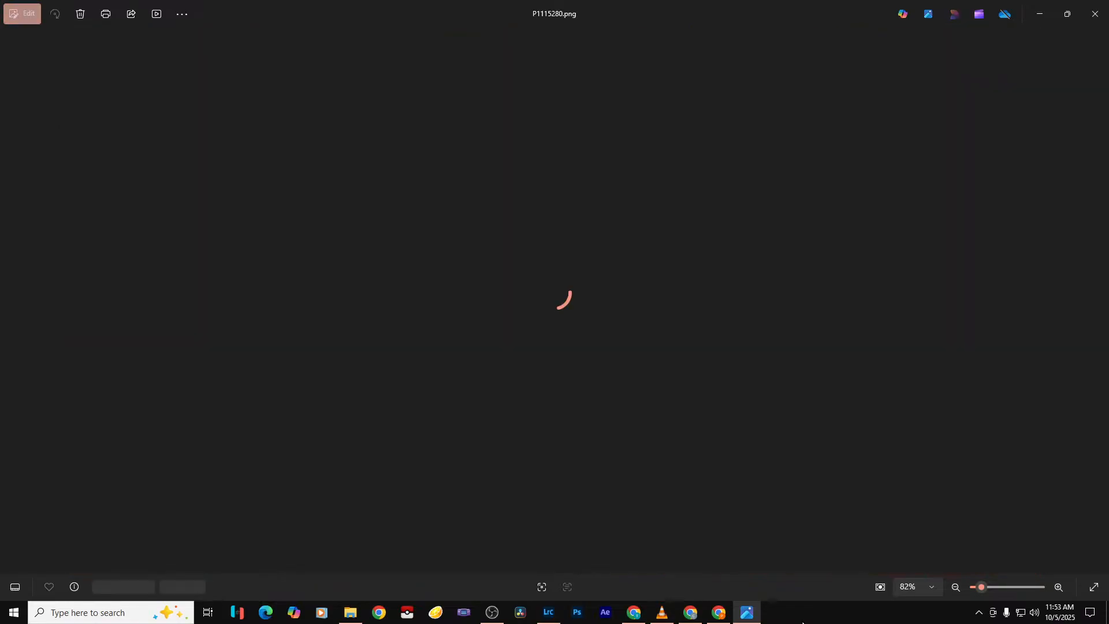
pyautogui.press('Right')
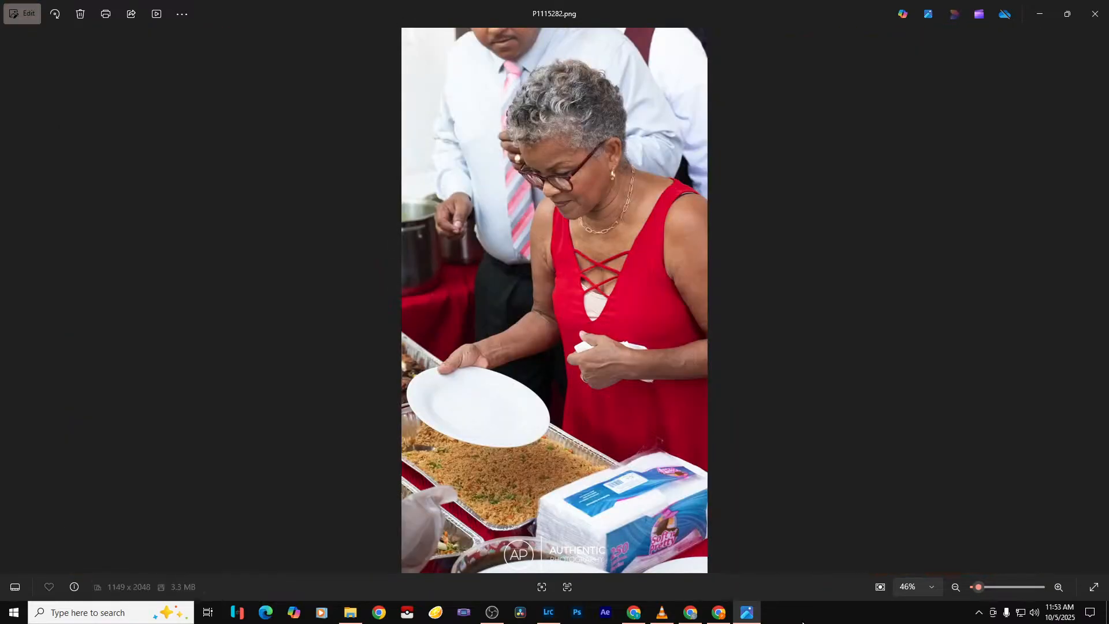
# Review the exported photos of guests dining at the reception tables through P1115292
pyautogui.press('Right')
pyautogui.press('Right')
pyautogui.press('Right')
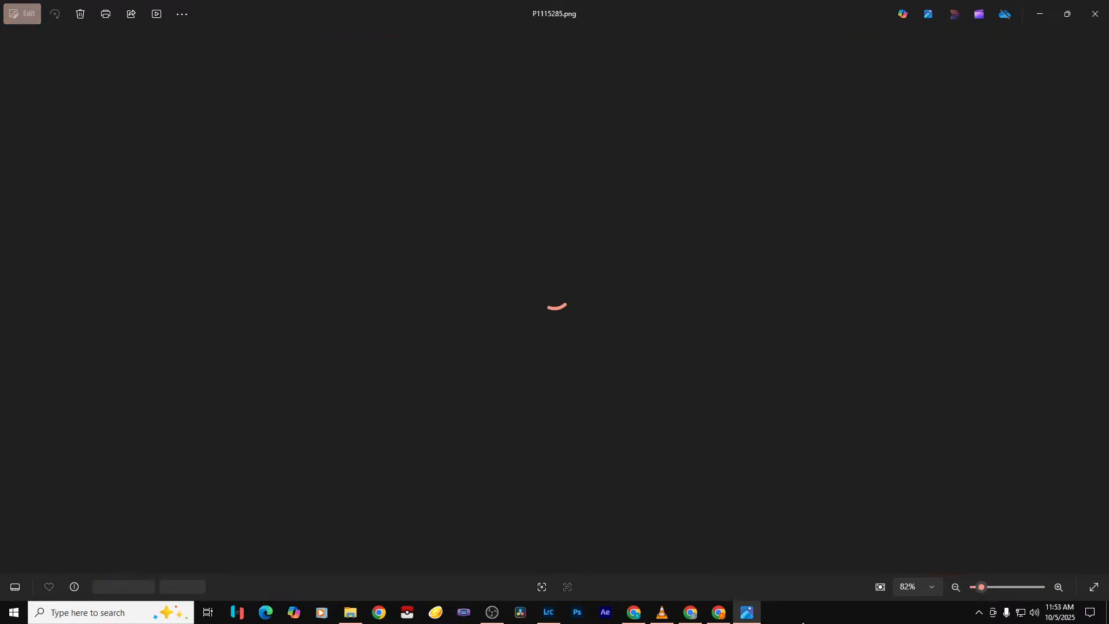
pyautogui.press('Right')
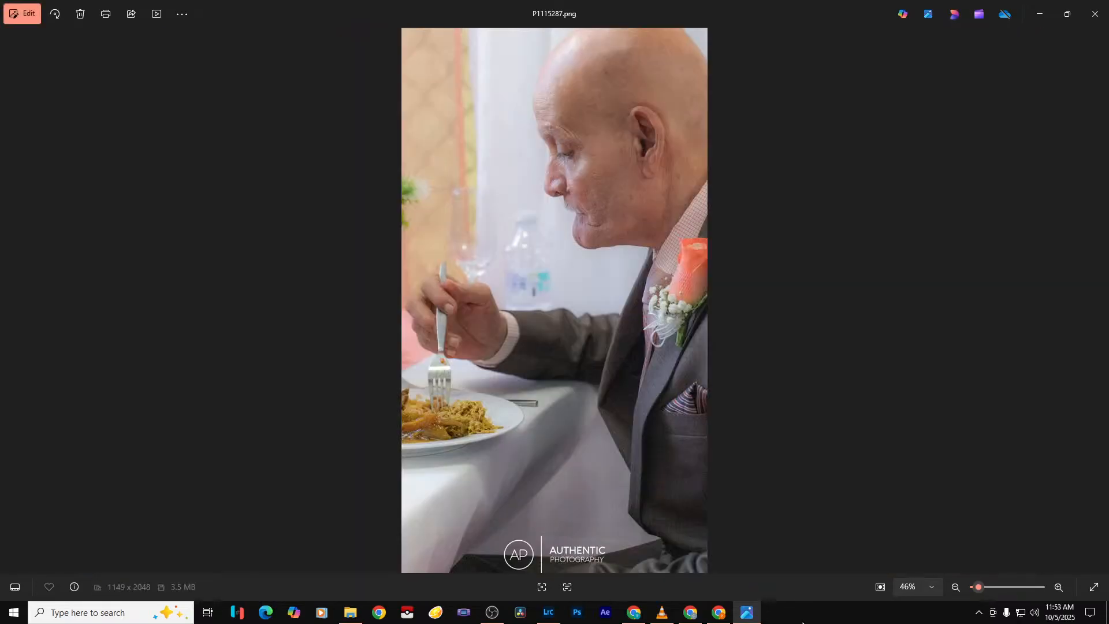
pyautogui.press('Right')
pyautogui.press('Right')
pyautogui.press('Right')
pyautogui.press('Right')
pyautogui.press('Right')
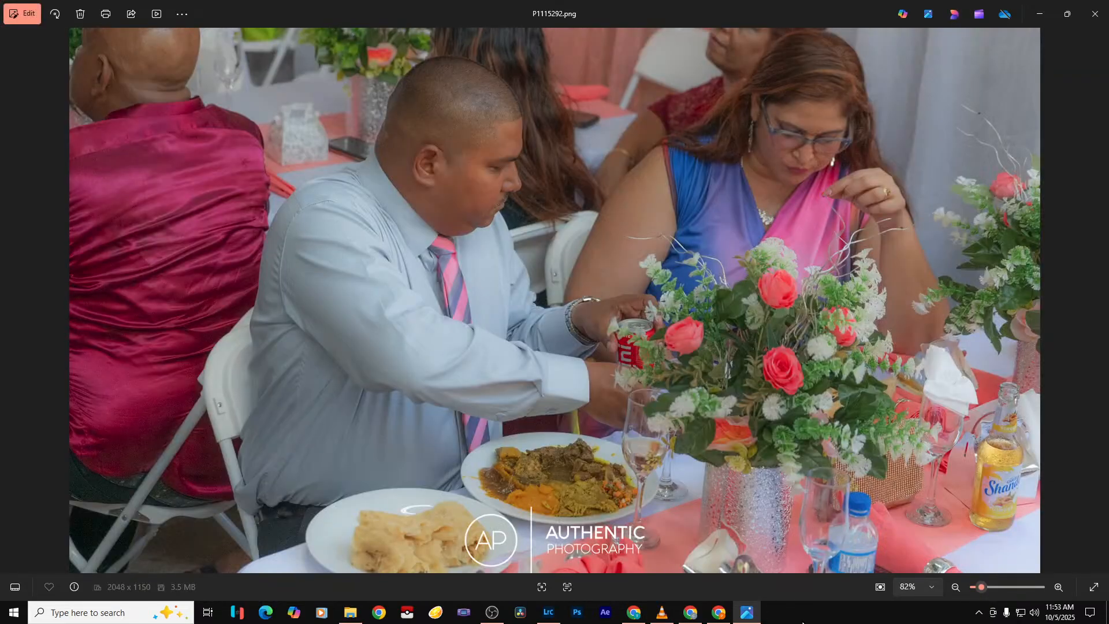
# Review the exported photos of reception guests from P1115292 through P1115299
pyautogui.press('Right')
pyautogui.press('Right')
pyautogui.press('Right')
pyautogui.press('Right')
pyautogui.press('Right')
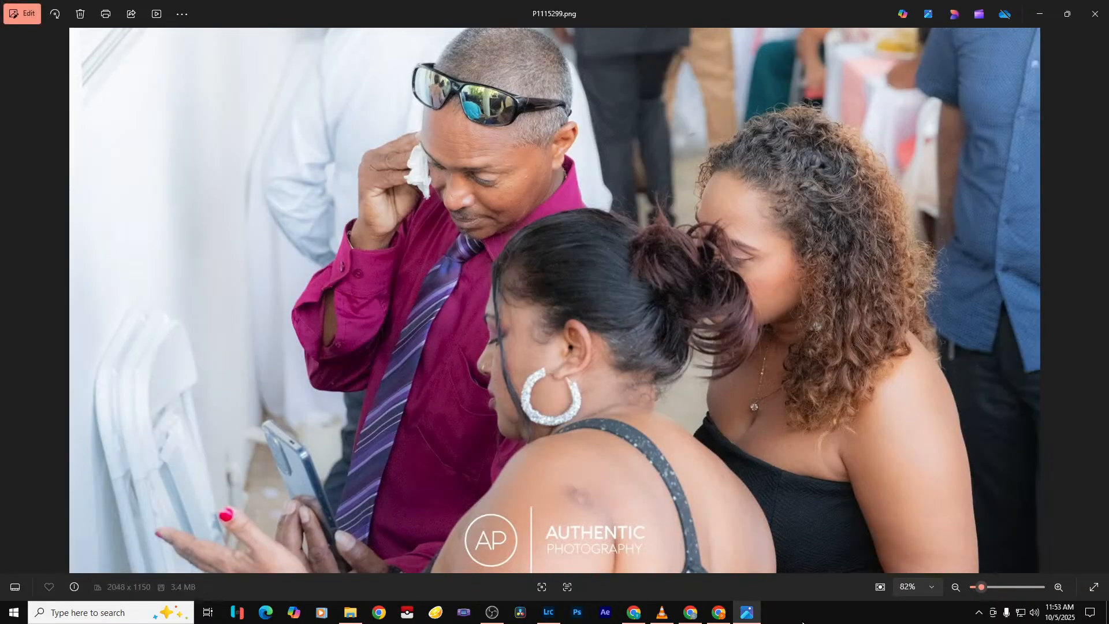
# Continue reviewing the exported guest photos through the standing portrait P1115305
pyautogui.press('Right')
pyautogui.press('Right')
pyautogui.press('Right')
pyautogui.press('Right')
pyautogui.press('Right')
pyautogui.press('Right')
pyautogui.press('Right')
pyautogui.press('Right')
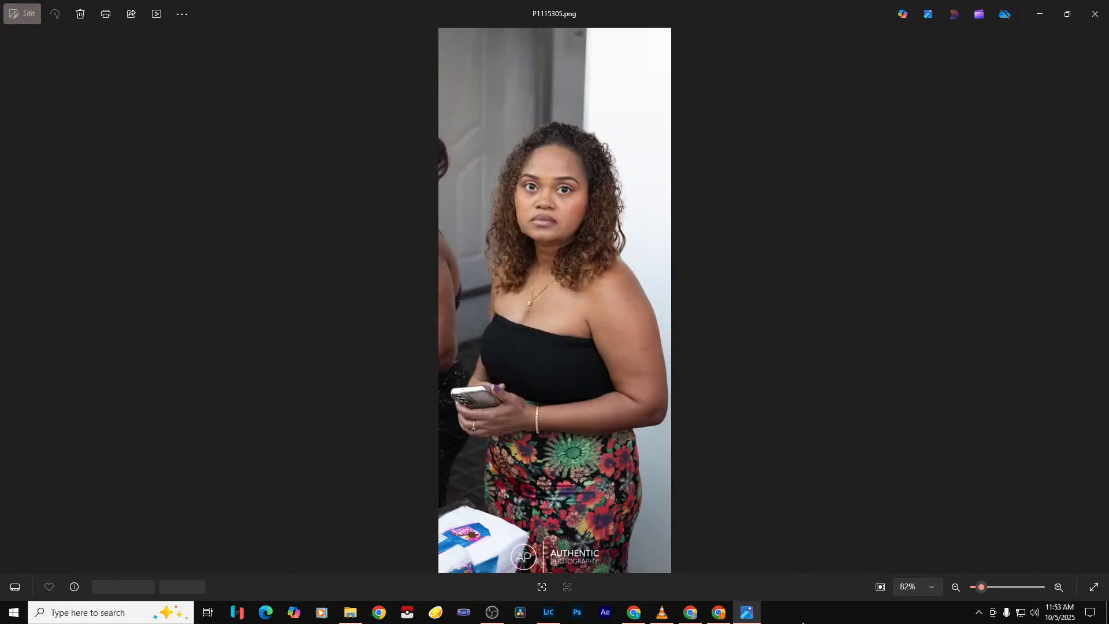
# Review the exported portrait of the woman with the bouquet and the flower close-ups through P1115320
pyautogui.press('Right')
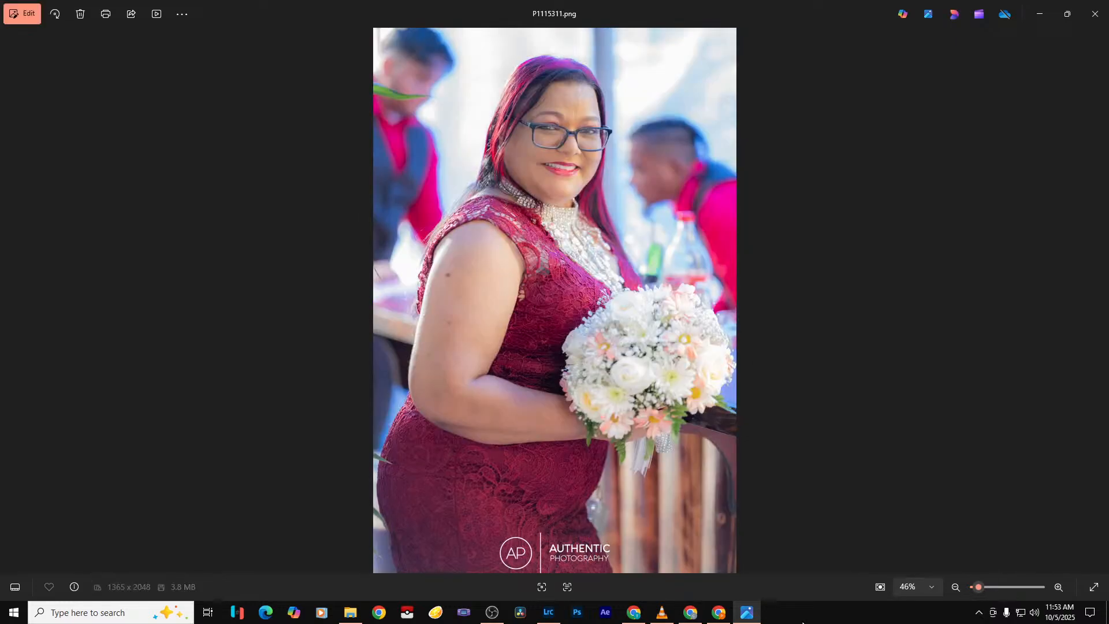
pyautogui.press('Right')
pyautogui.press('Right')
pyautogui.press('Right')
pyautogui.press('Right')
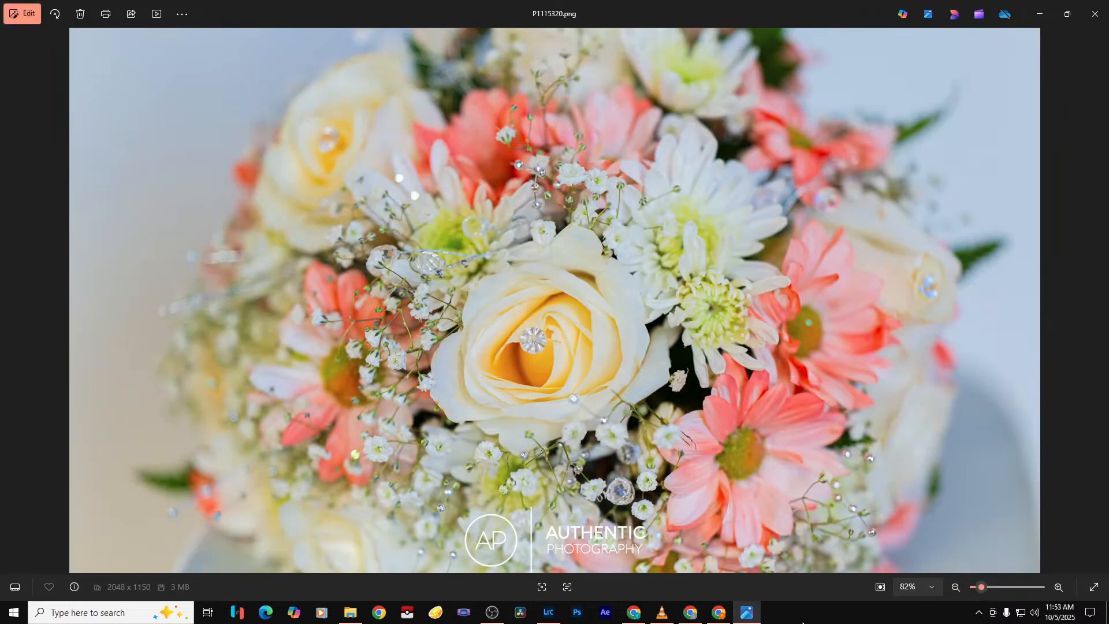
# Review the exported photos following the bouquet close-up through the red cup close-up P1115327
pyautogui.press('Right')
pyautogui.press('Right')
pyautogui.press('Right')
pyautogui.press('Right')
pyautogui.press('Right')
pyautogui.press('Right')
pyautogui.press('Right')
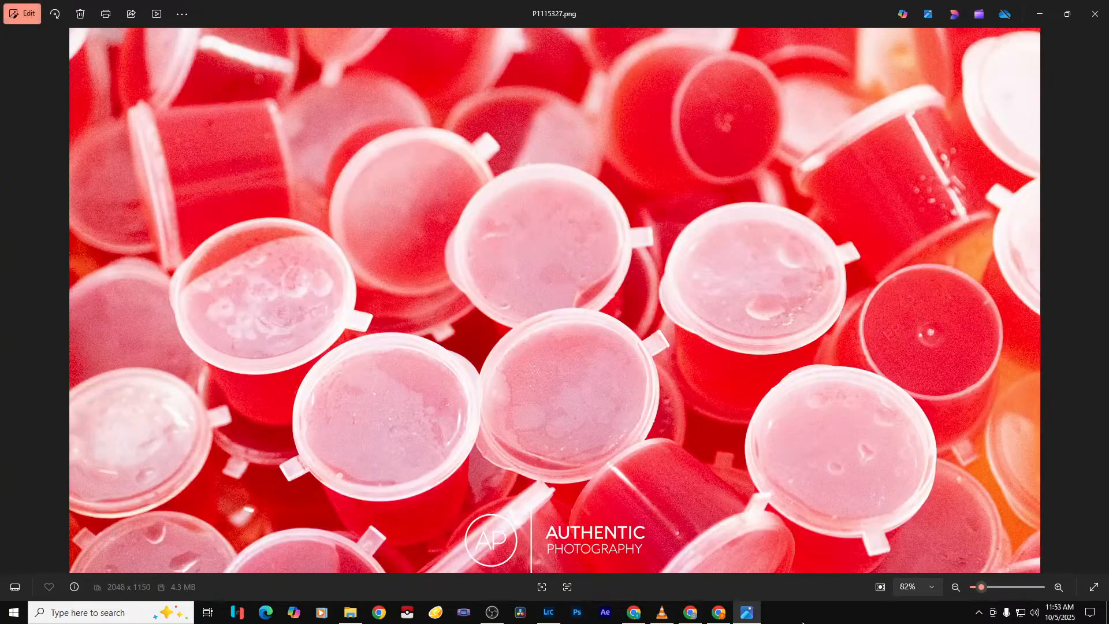
# Review the exported photos of the bride greeting seated guests and the laughing guest through P1115335
pyautogui.press('Right')
pyautogui.press('Right')
pyautogui.press('Right')
pyautogui.press('Right')
pyautogui.press('Right')
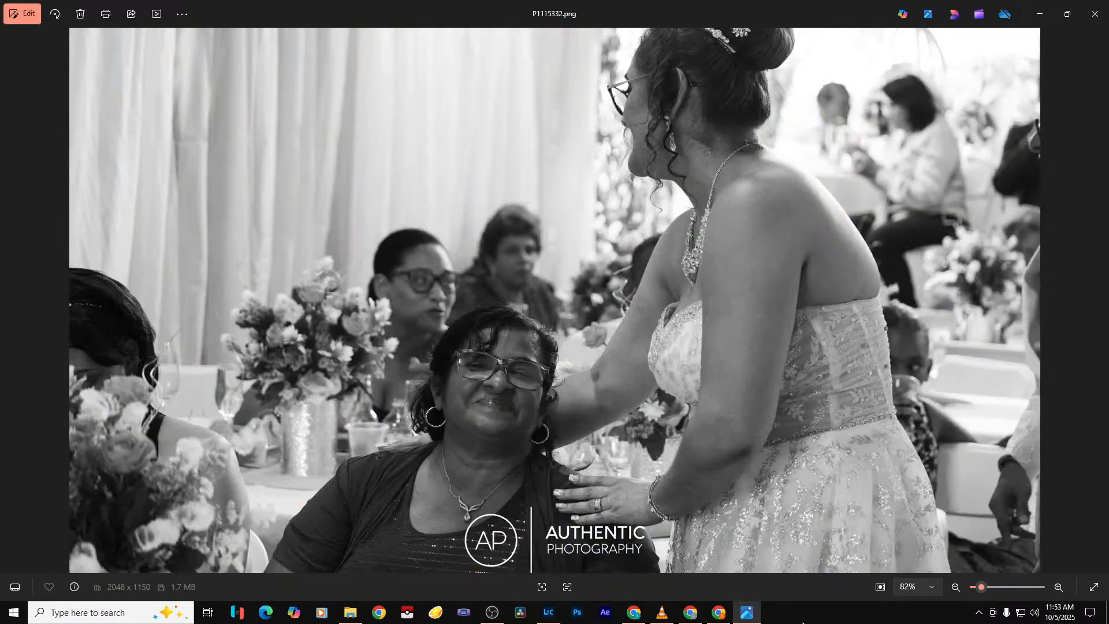
pyautogui.press('Right')
pyautogui.press('Right')
pyautogui.press('Right')
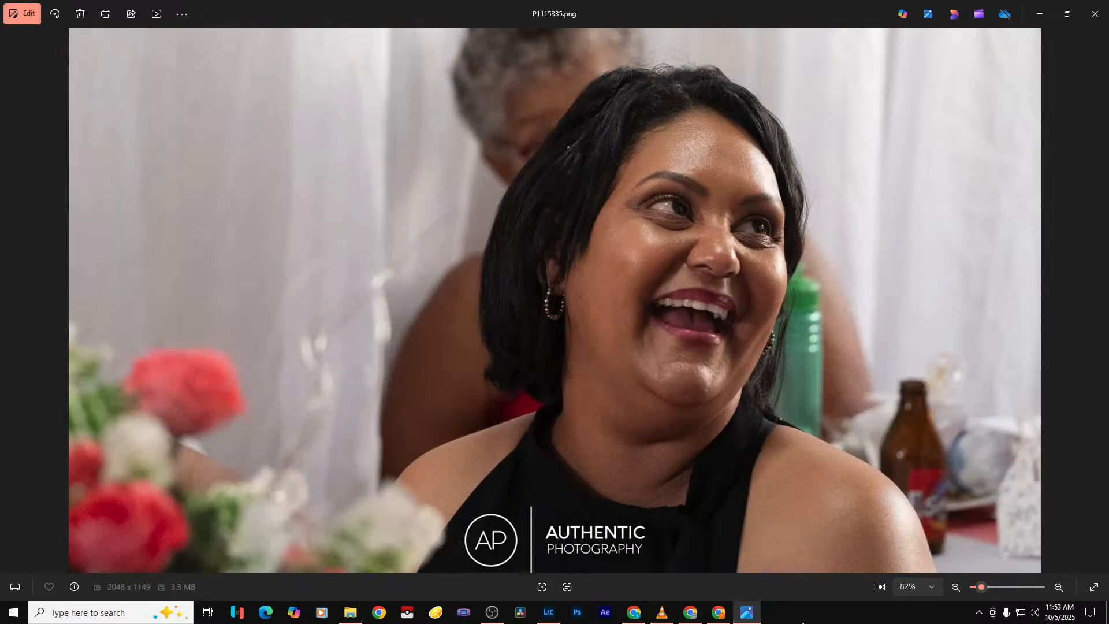
# Review the exported guest portraits and the bride's photo with a guest in blue through P1115343
pyautogui.press('Right')
pyautogui.press('Right')
pyautogui.press('Right')
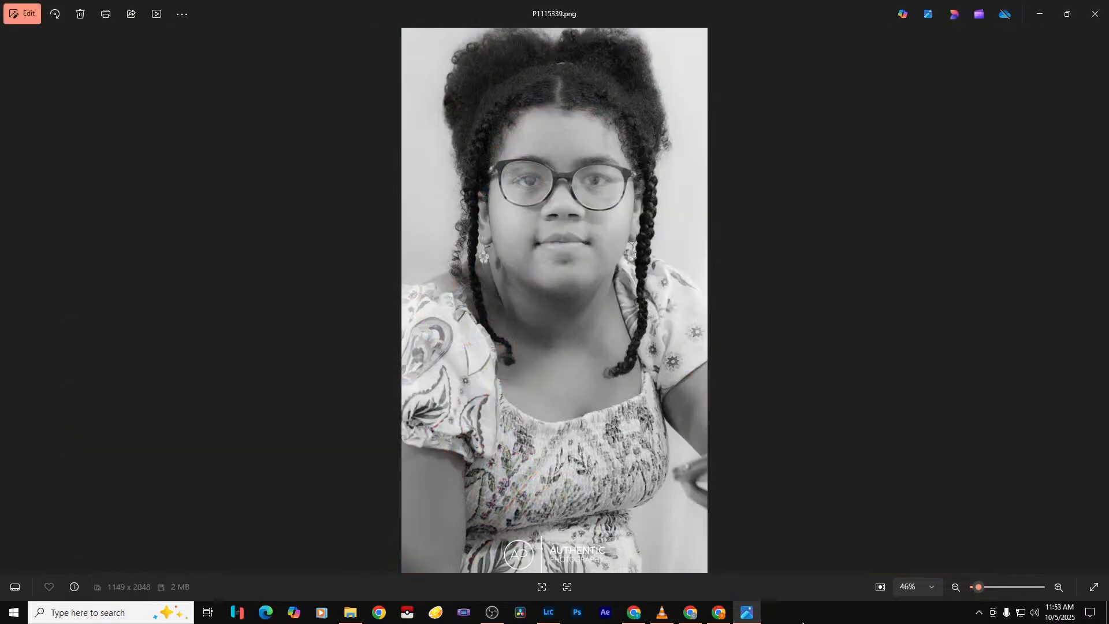
pyautogui.press('Right')
pyautogui.press('Right')
pyautogui.press('Right')
pyautogui.press('Right')
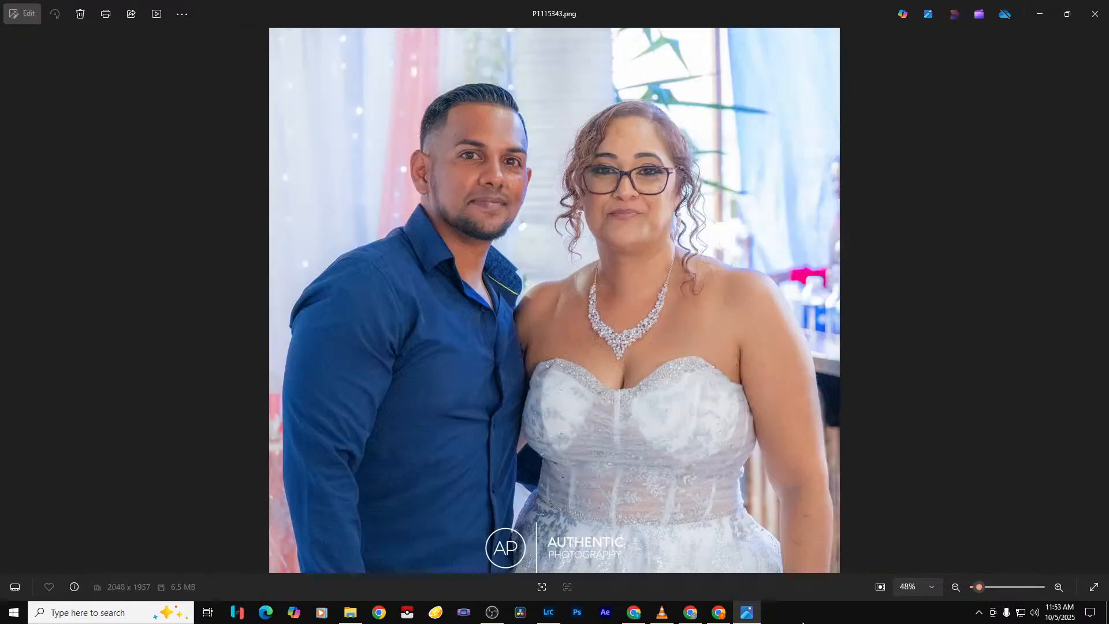
# Review the exported photos after the bride's portrait with the guest in blue through P1115386
pyautogui.press('Right')
pyautogui.press('Right')
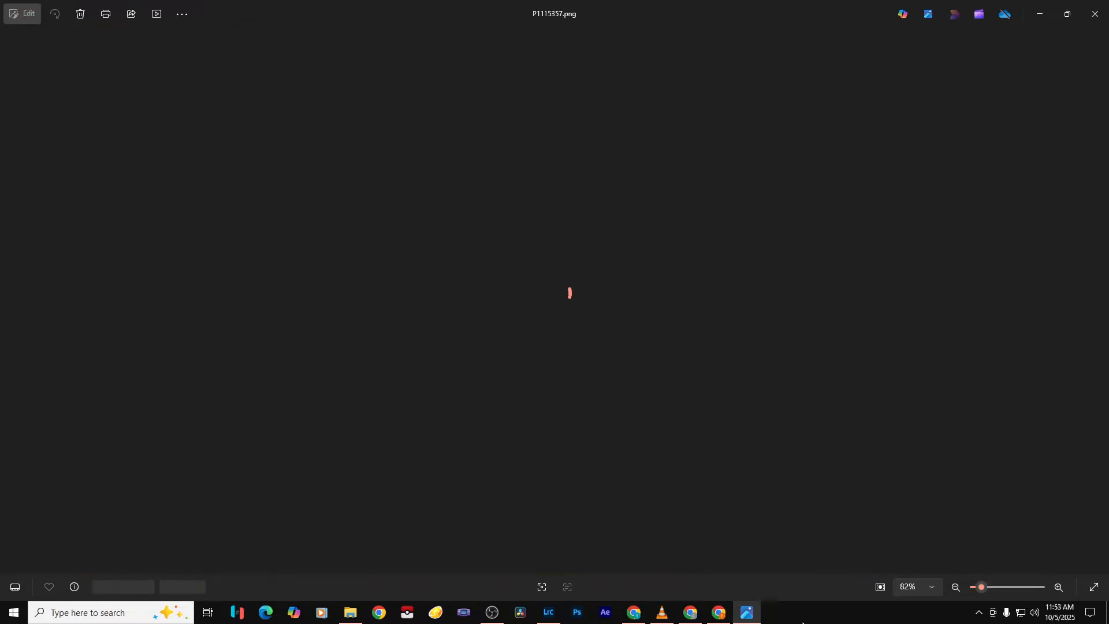
pyautogui.press('Right')
pyautogui.press('Right')
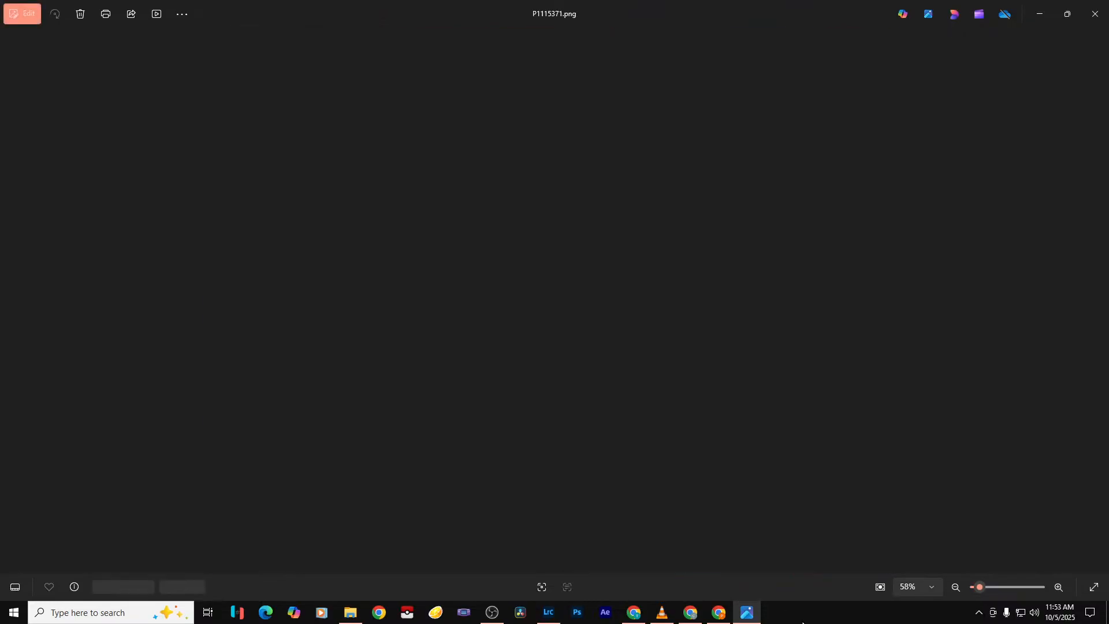
pyautogui.press('Right')
pyautogui.press('Right')
pyautogui.press('Right')
pyautogui.press('Right')
pyautogui.press('Right')
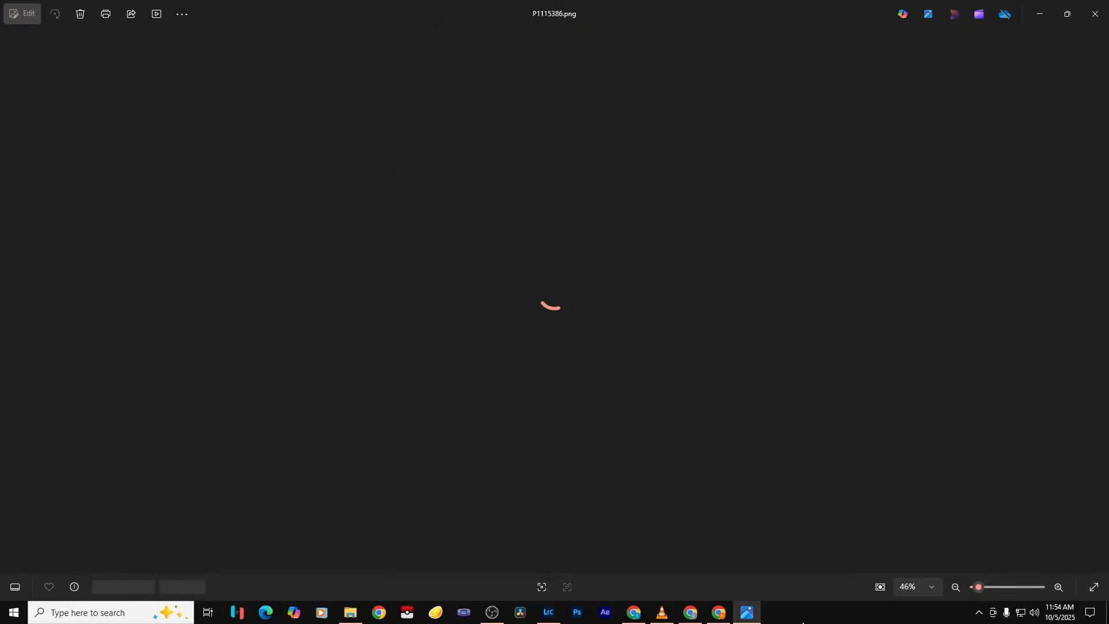
# Review the exported photos of the laughing guest in red and the two men embracing through P1115399
pyautogui.press('Right')
pyautogui.press('Right')
pyautogui.press('Right')
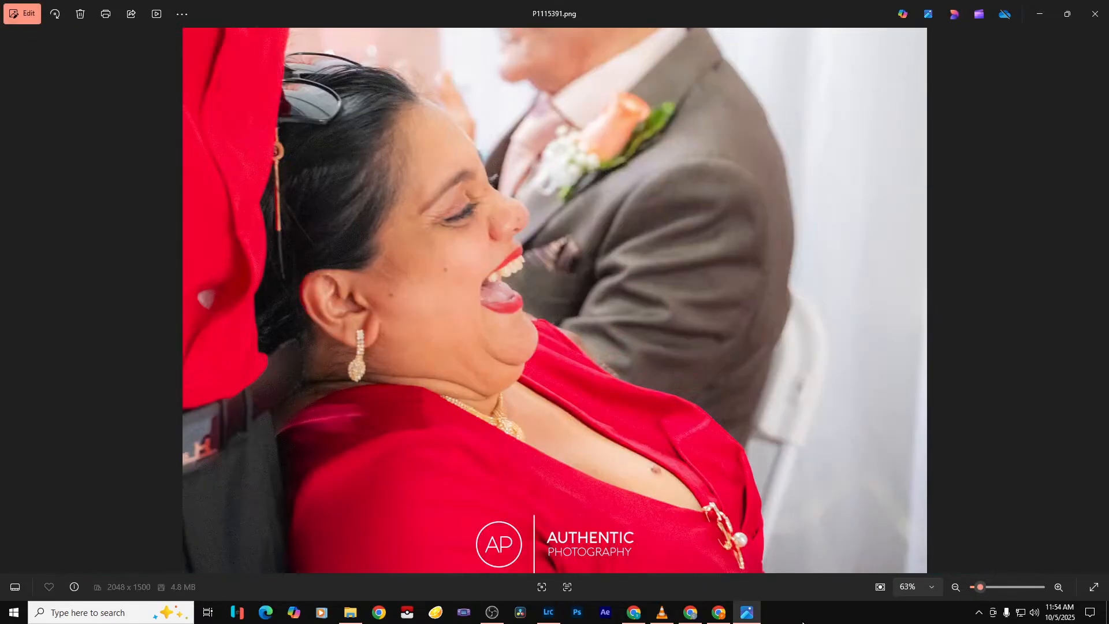
pyautogui.press('Right')
pyautogui.press('Right')
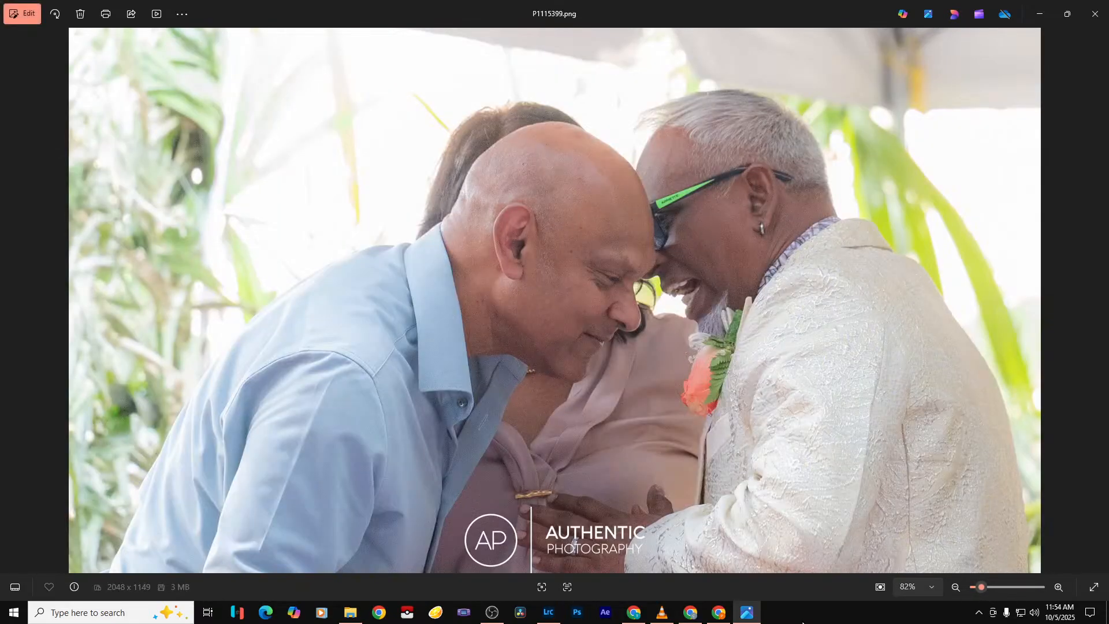
# Review the remaining exported guest photos through the black-and-white group portrait P1115408, and close the photo viewer
pyautogui.press('Right')
pyautogui.press('Right')
pyautogui.press('Right')
pyautogui.press('Right')
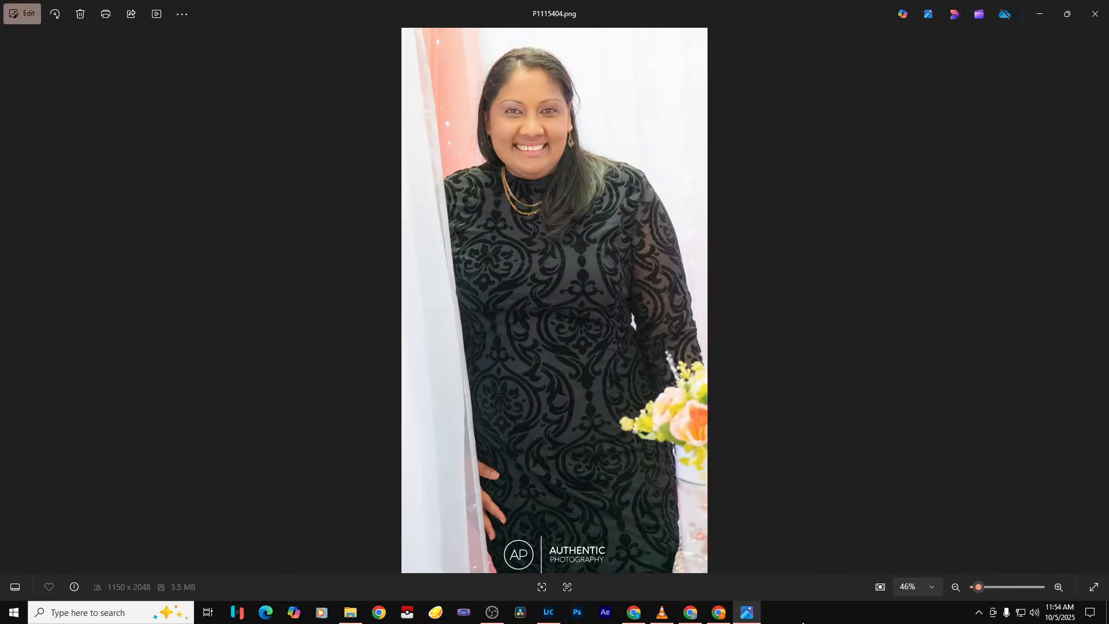
pyautogui.press('Right')
pyautogui.press('Right')
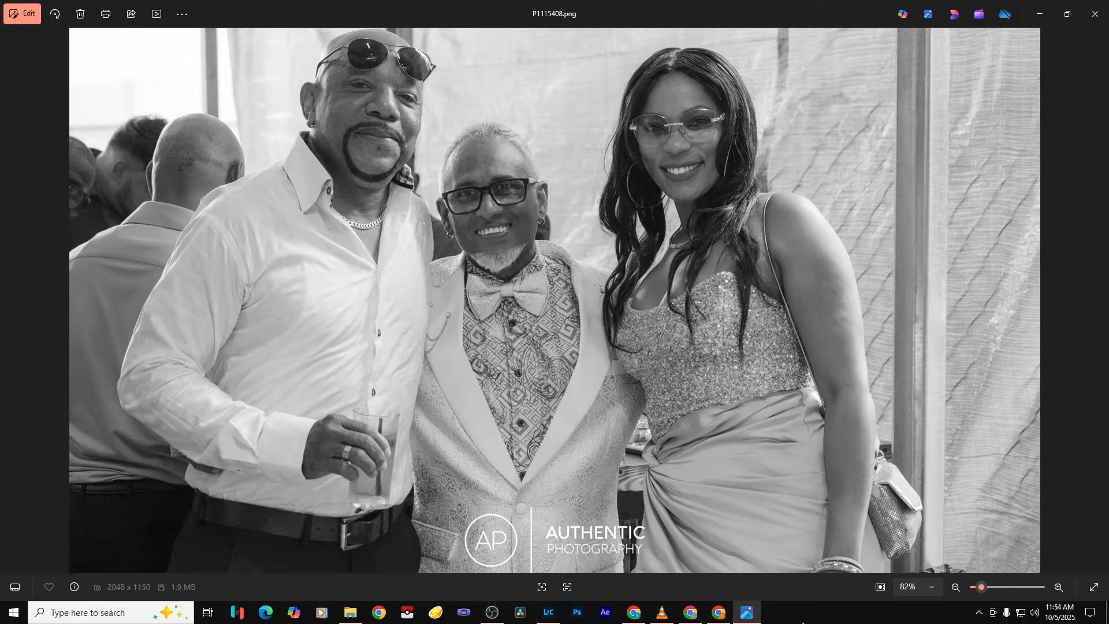
pyautogui.click(1095, 14)
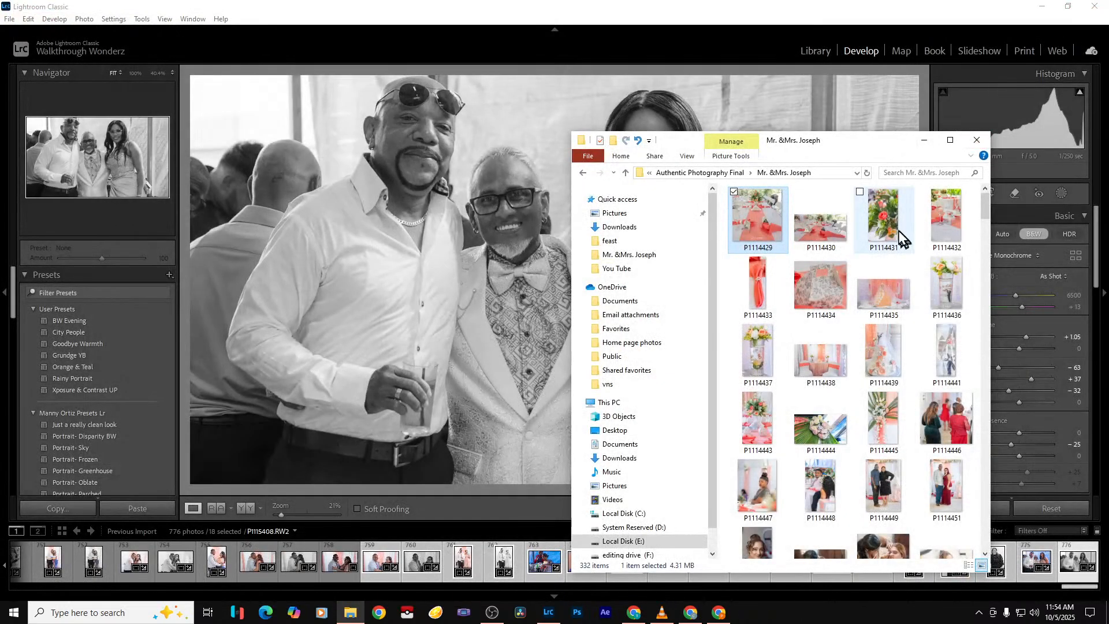